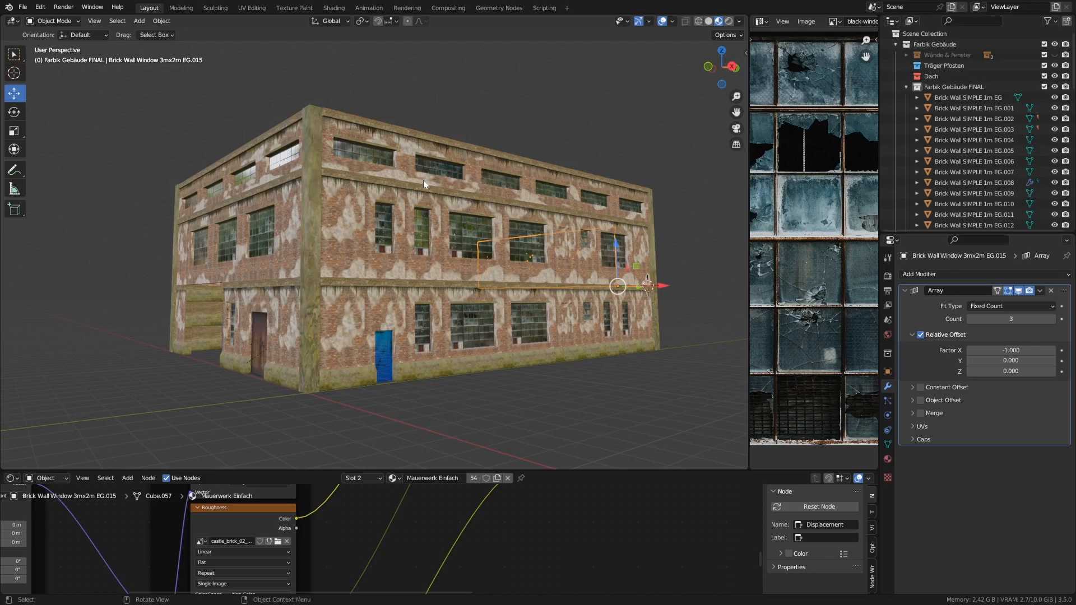
- Inspect the building's window wall objects by selecting them and orbiting around the factory
{"action": "left_click", "coordinate": [364, 145]}
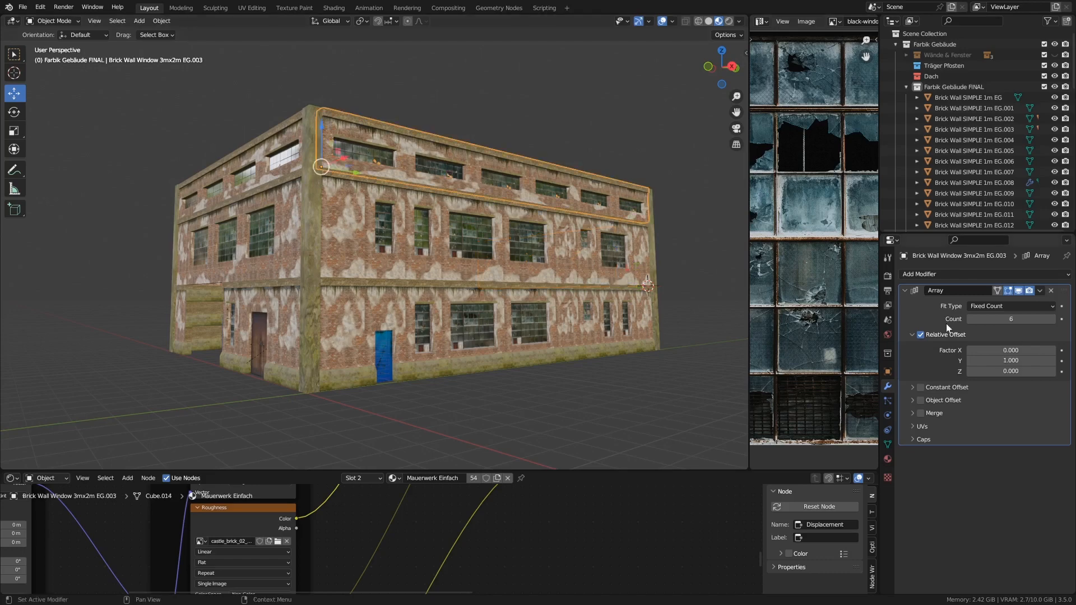
{"action": "middle_click_drag", "start_coordinate": [382, 248], "coordinate": [409, 268]}
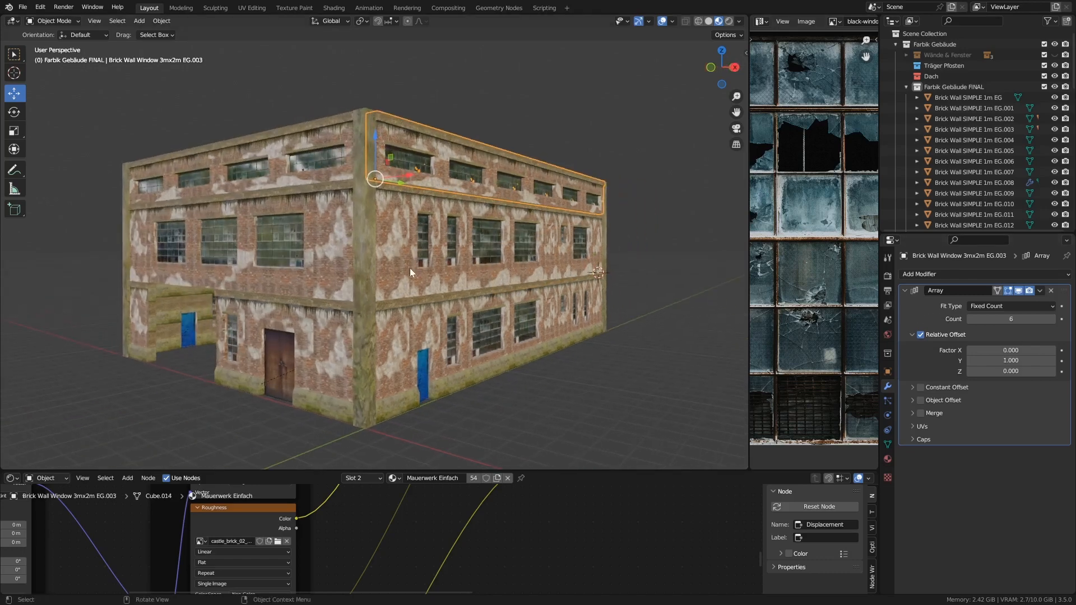
{"action": "left_click", "coordinate": [450, 271]}
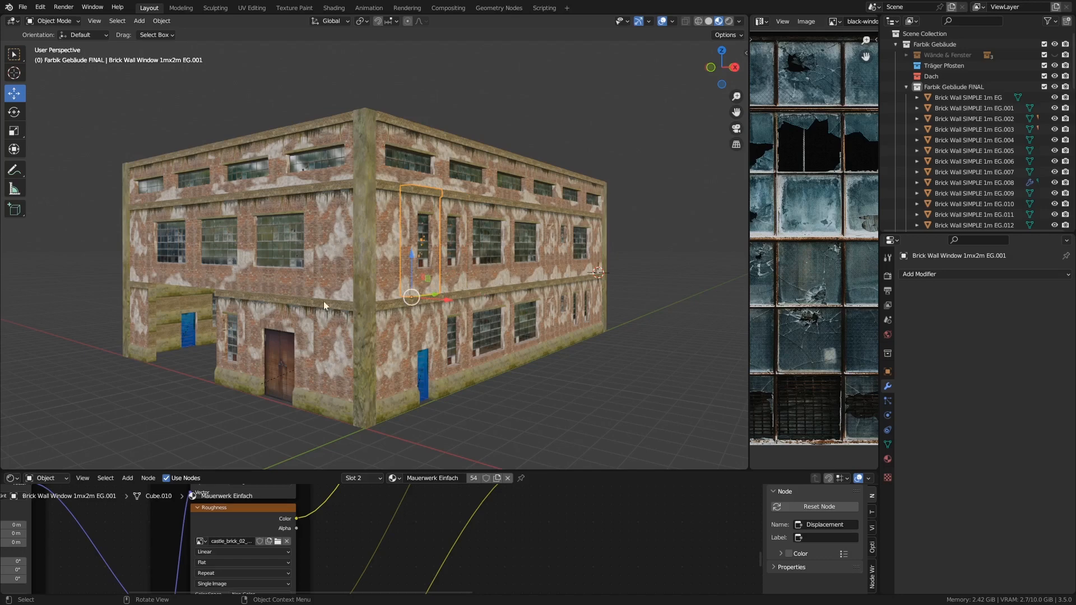
{"action": "middle_click_drag", "start_coordinate": [392, 358], "coordinate": [409, 336]}
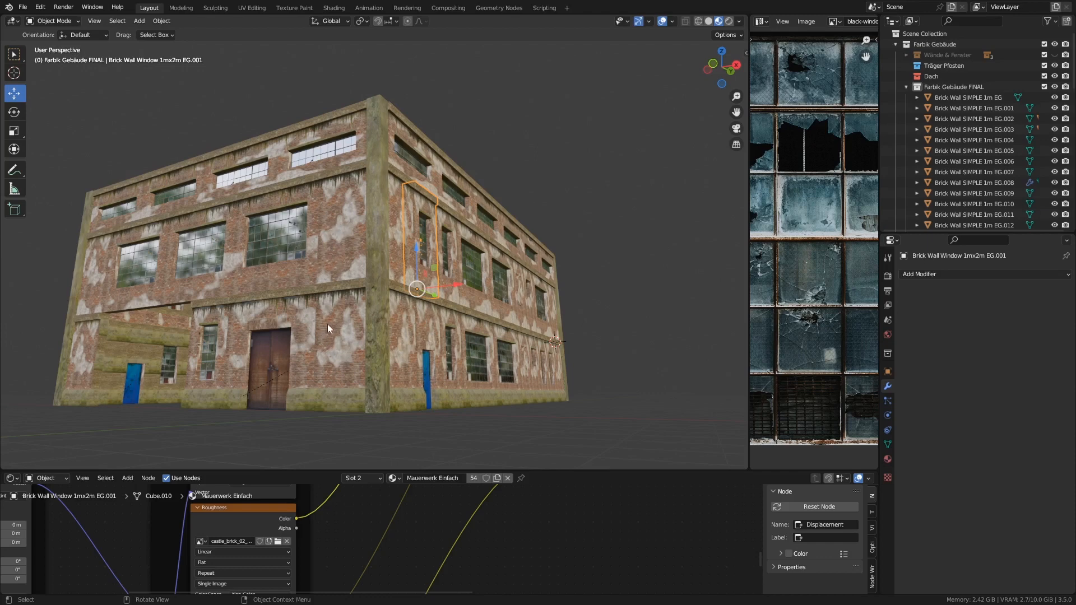
{"action": "mouse_move", "coordinate": [318, 345]}
{"action": "middle_mouse_down"}
{"action": "mouse_move", "coordinate": [328, 322]}
{"action": "mouse_move", "coordinate": [335, 335]}
{"action": "mouse_move", "coordinate": [309, 336]}
{"action": "middle_mouse_up"}
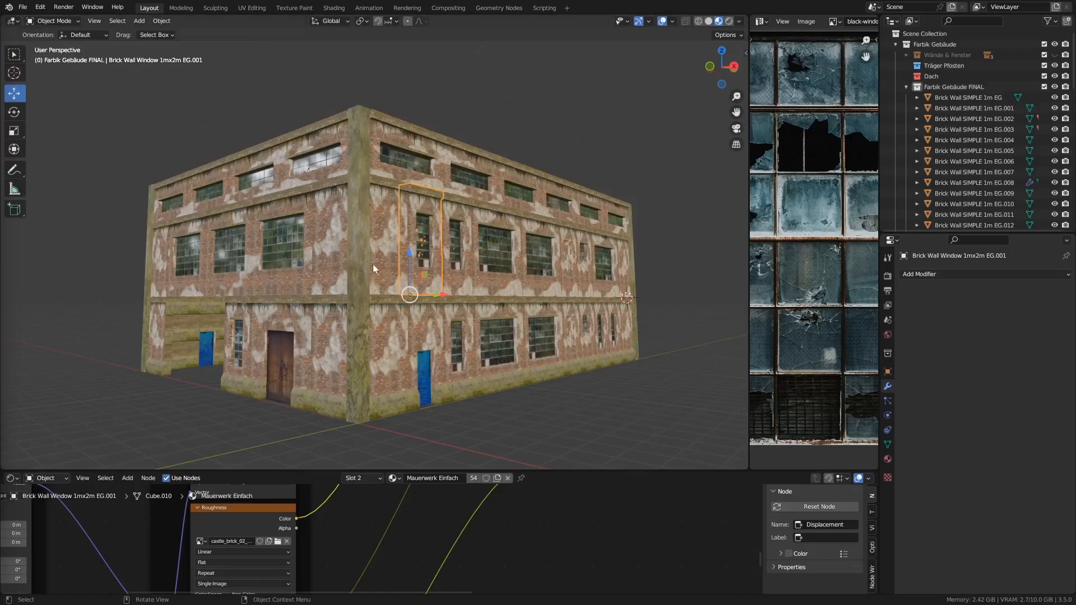
{"action": "middle_click_drag", "start_coordinate": [385, 258], "coordinate": [375, 264]}
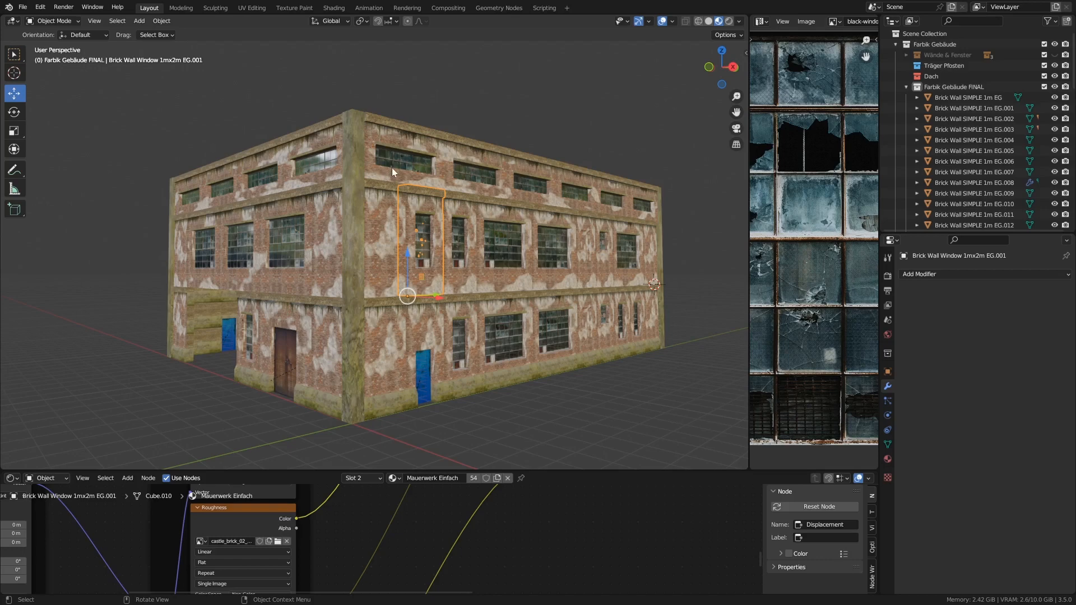
- Disable the upper-floor window wall's Array modifier in the viewport and isolate the wall in right orthographic local view
{"action": "scroll", "coordinate": [405, 169], "scroll_direction": "up", "scroll_amount": 3}
{"action": "left_click", "coordinate": [372, 116]}
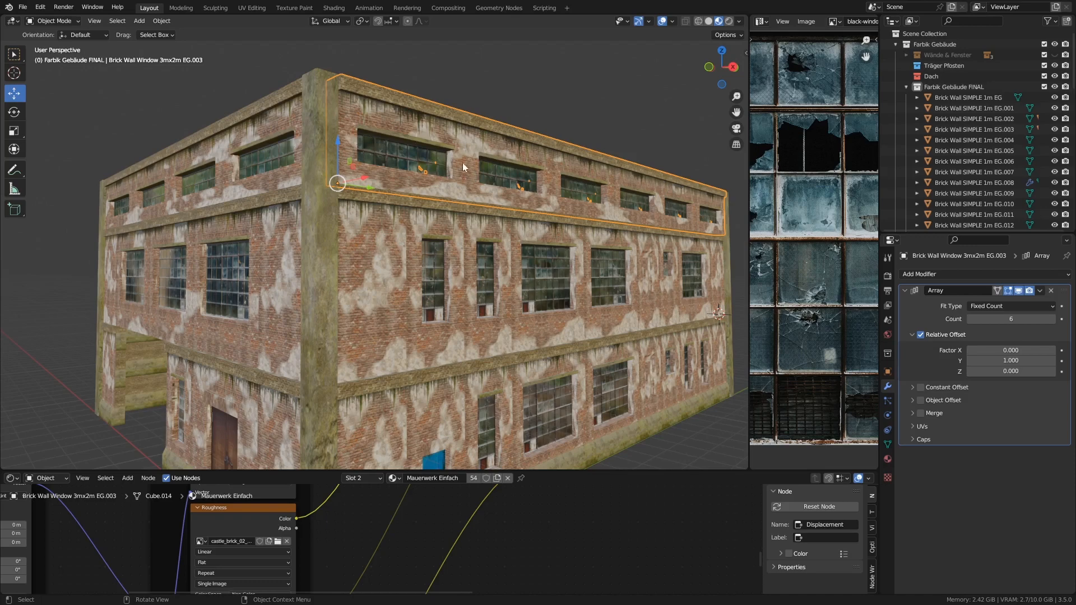
{"action": "middle_click_drag", "start_coordinate": [462, 162], "coordinate": [257, 163]}
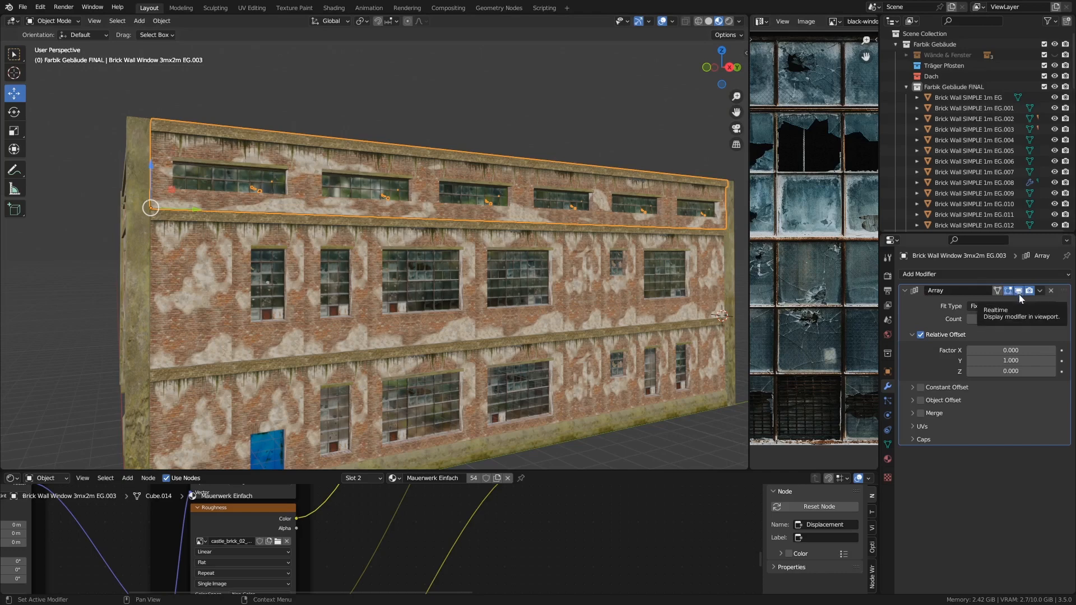
{"action": "left_click", "coordinate": [1019, 291]}
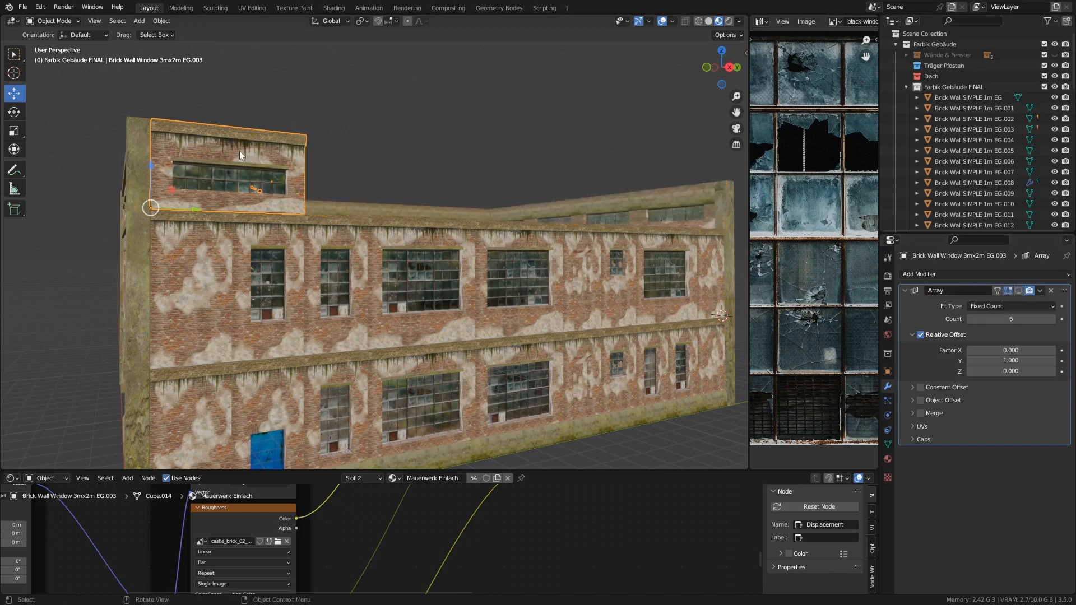
{"action": "key", "text": "KP_3"}
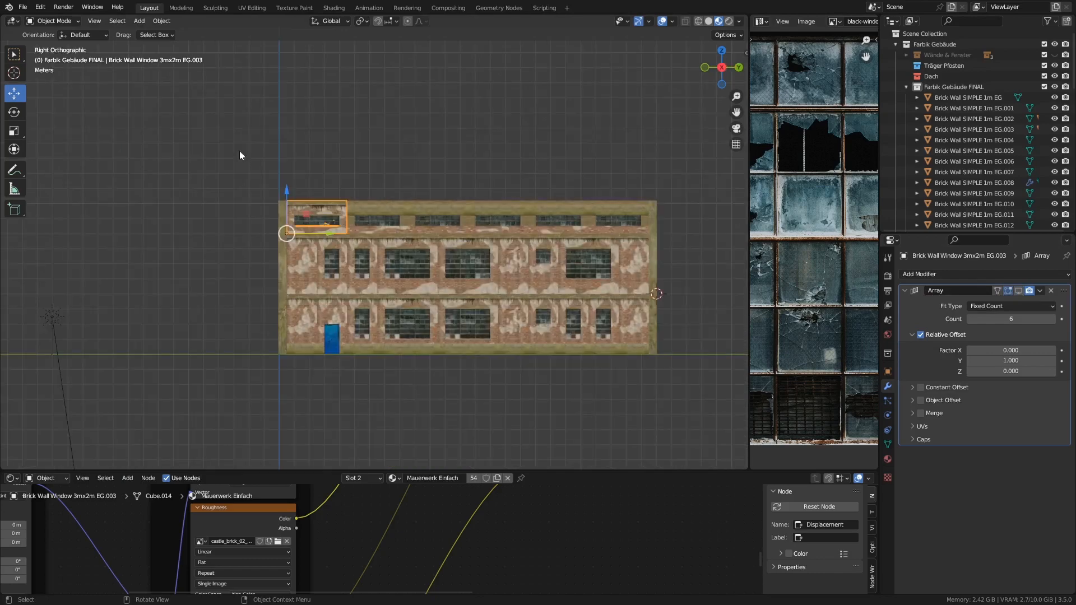
{"action": "scroll", "coordinate": [280, 196], "scroll_direction": "up", "scroll_amount": 8}
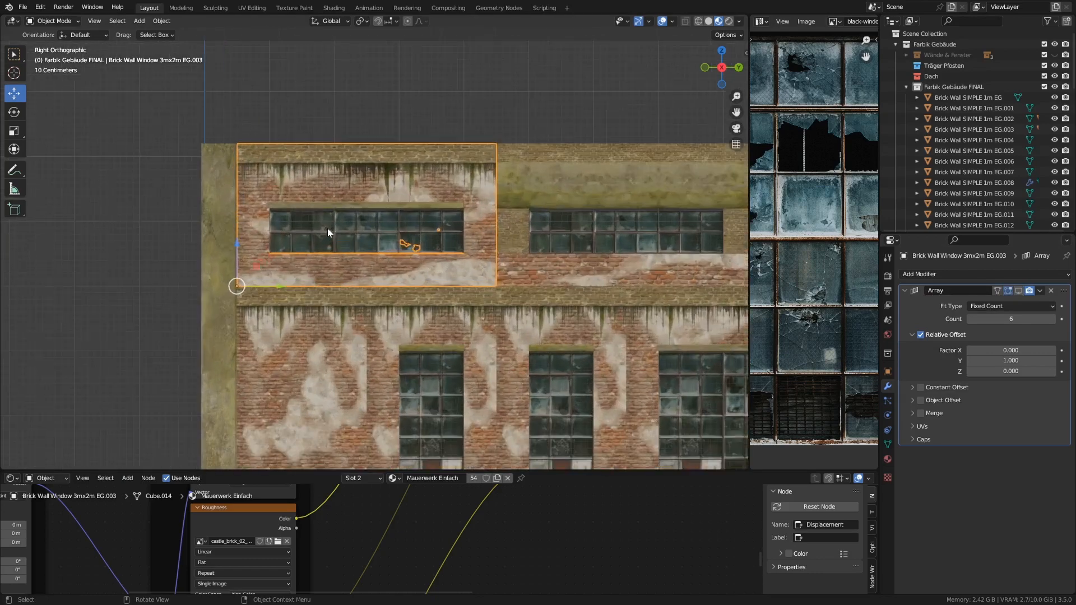
{"action": "key", "text": "KP_Divide"}
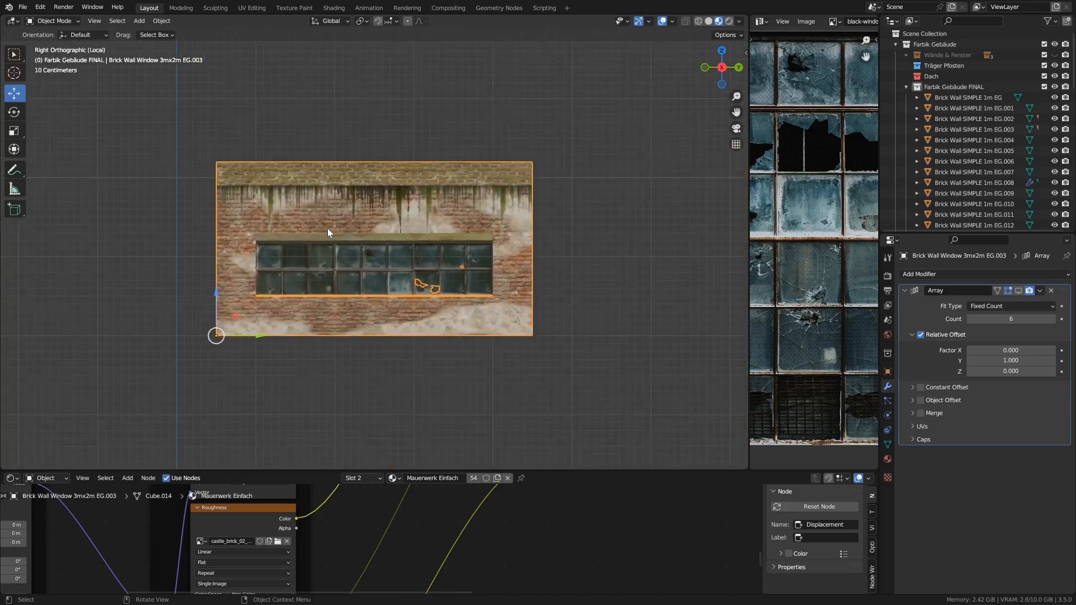
{"action": "key", "text": "n"}
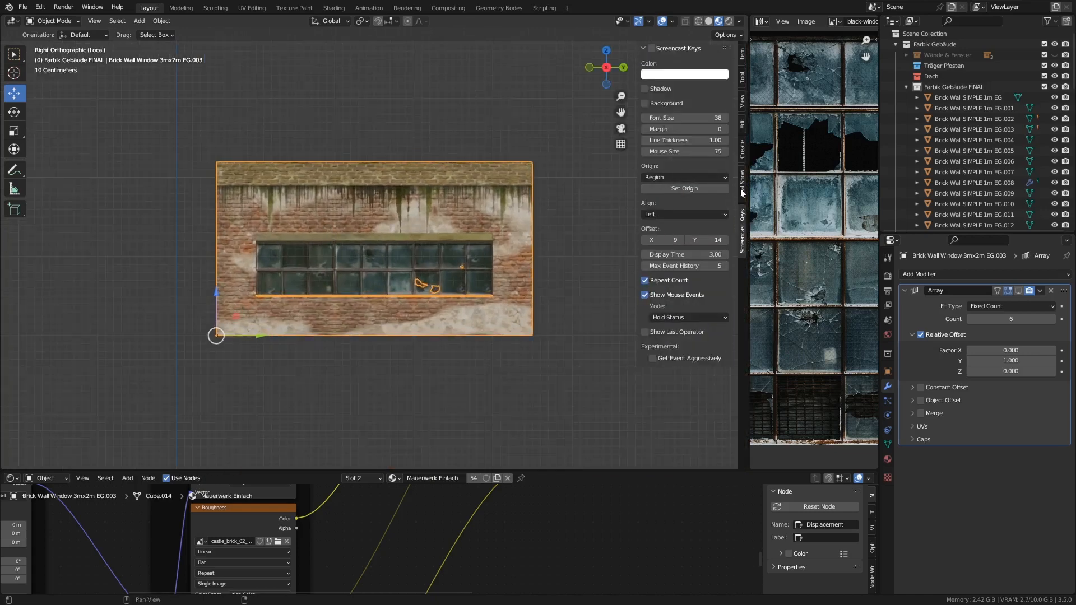
{"action": "left_click", "coordinate": [651, 48]}
{"action": "key", "text": "n"}
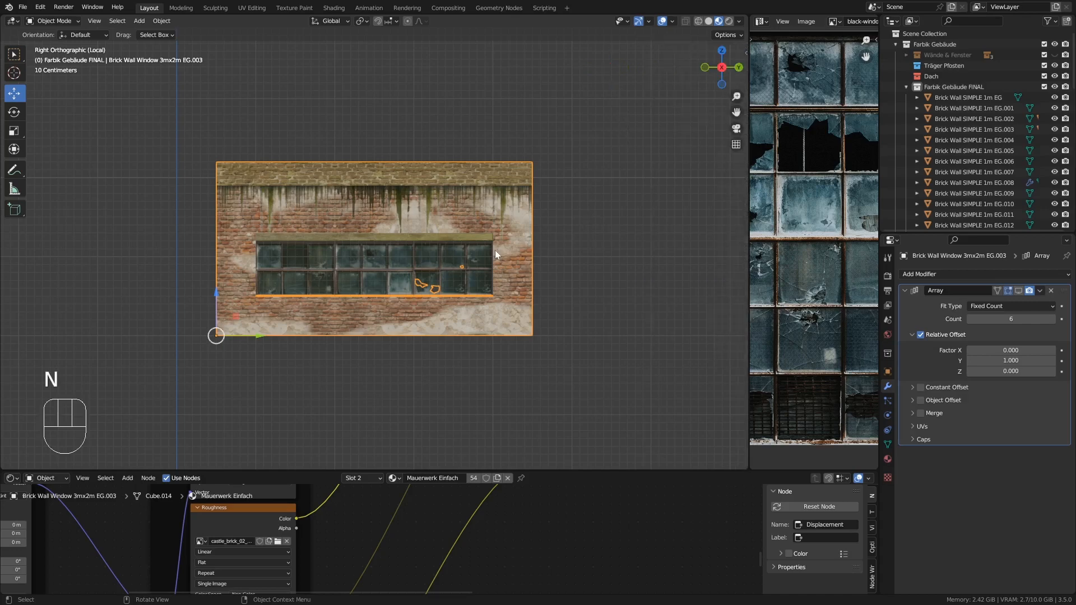
{"action": "key", "text": "KP_Divide"}
{"action": "key", "text": "KP_Divide"}
- Enter Edit Mode with X-ray on, select the linked part at the wall's top corner and test-move it
{"action": "key", "text": "Tab"}
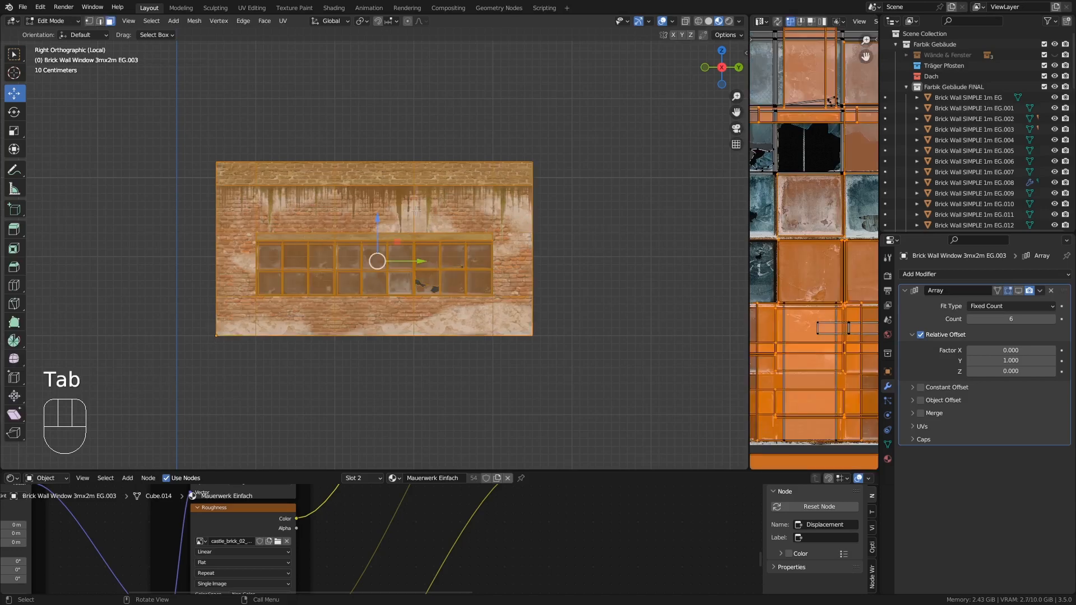
{"action": "left_click", "coordinate": [698, 23]}
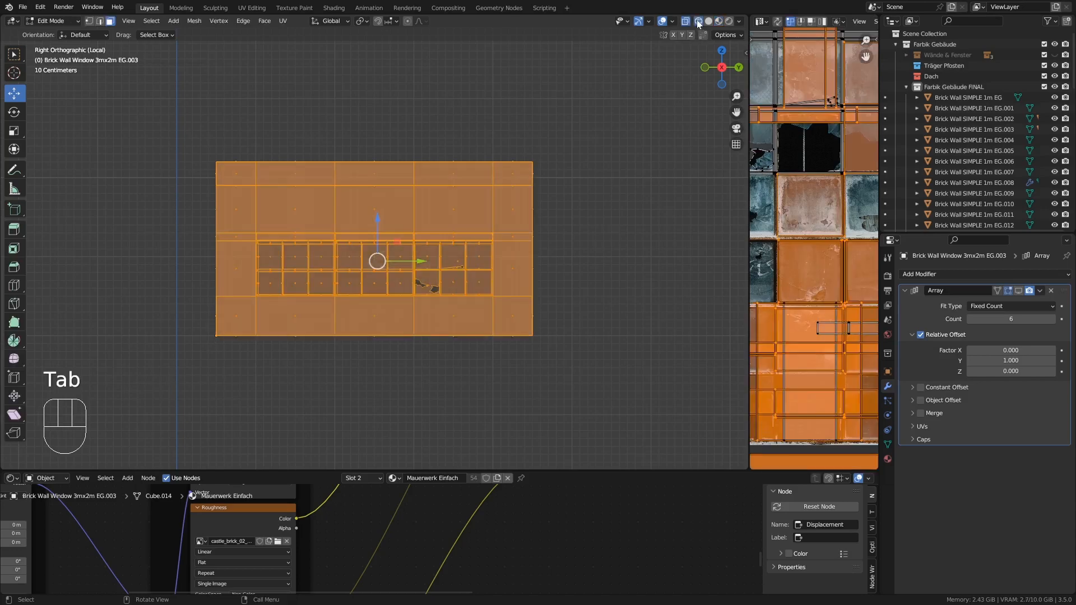
{"action": "left_click", "coordinate": [541, 252]}
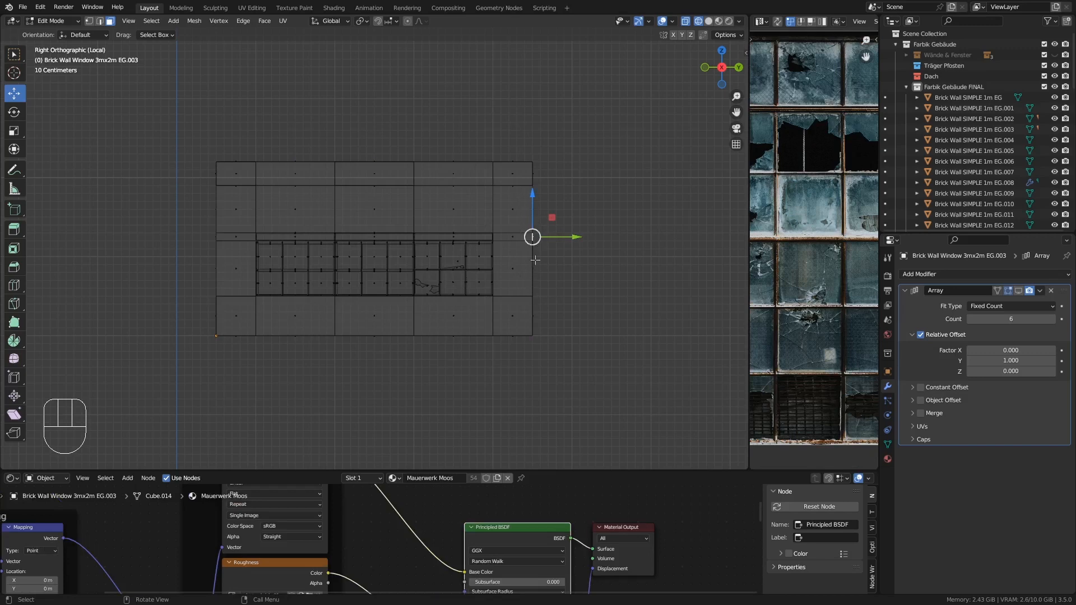
{"action": "left_click", "coordinate": [512, 161]}
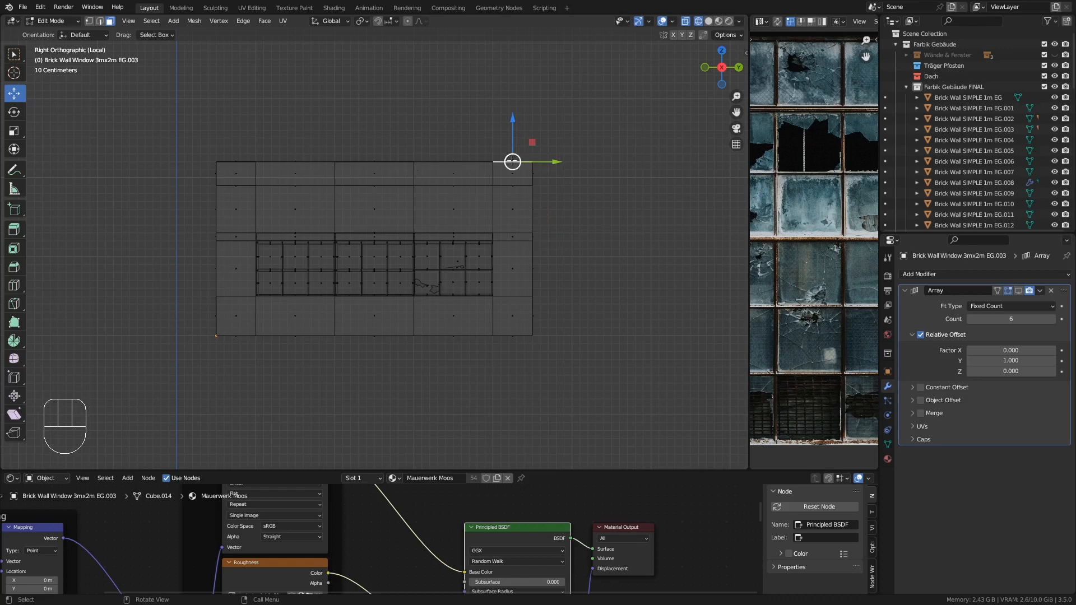
{"action": "key", "text": "l"}
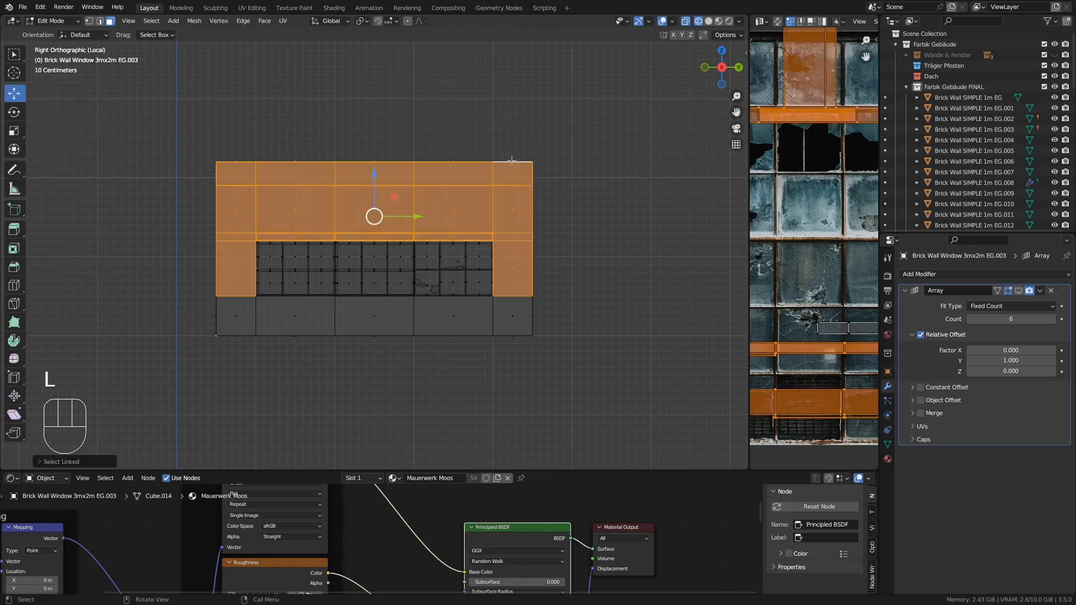
{"action": "key", "text": "g"}
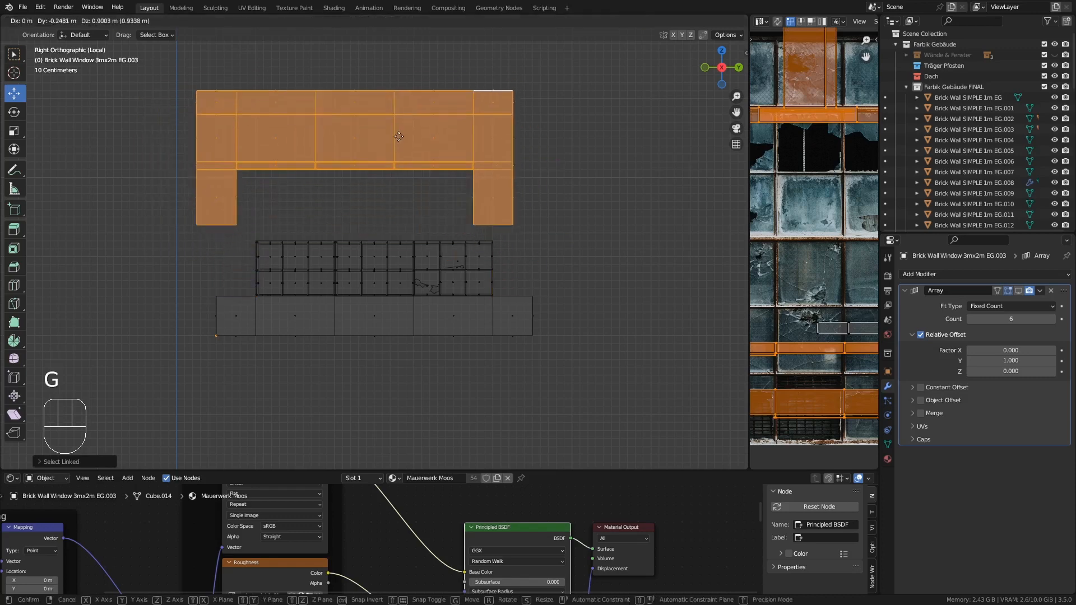
{"action": "right_click", "coordinate": [393, 161]}
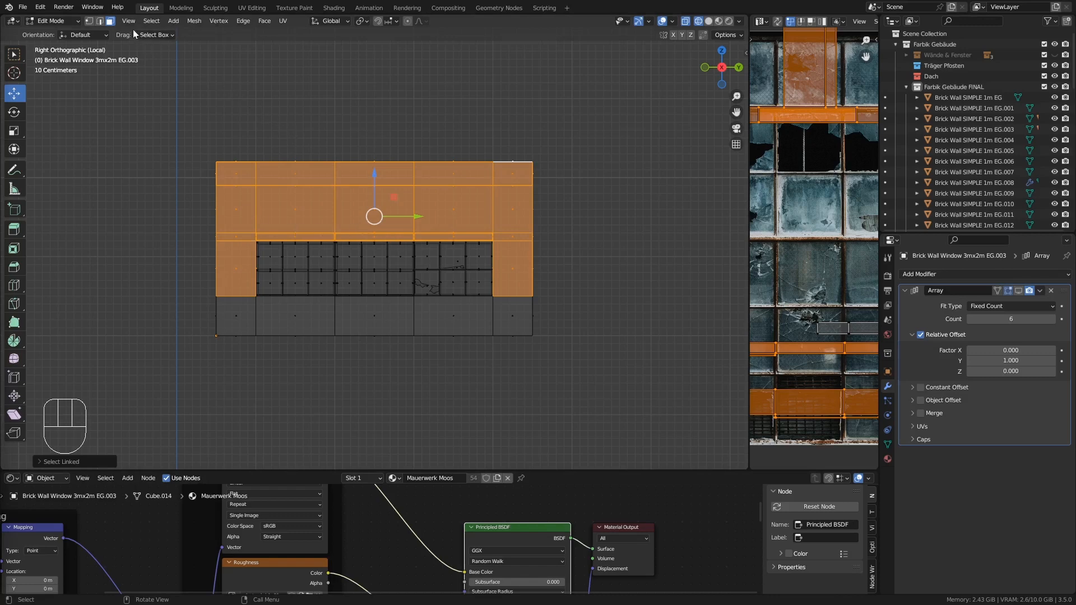
- Select all of the wall's geometry and apply Merge by Distance
{"action": "left_click", "coordinate": [195, 21]}
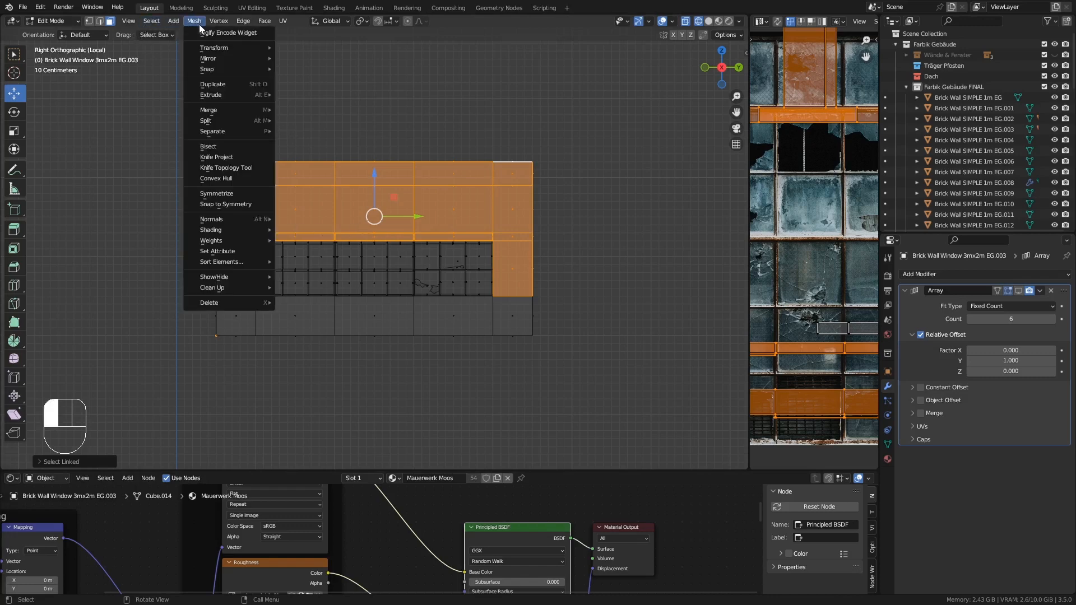
{"action": "left_click", "coordinate": [199, 25]}
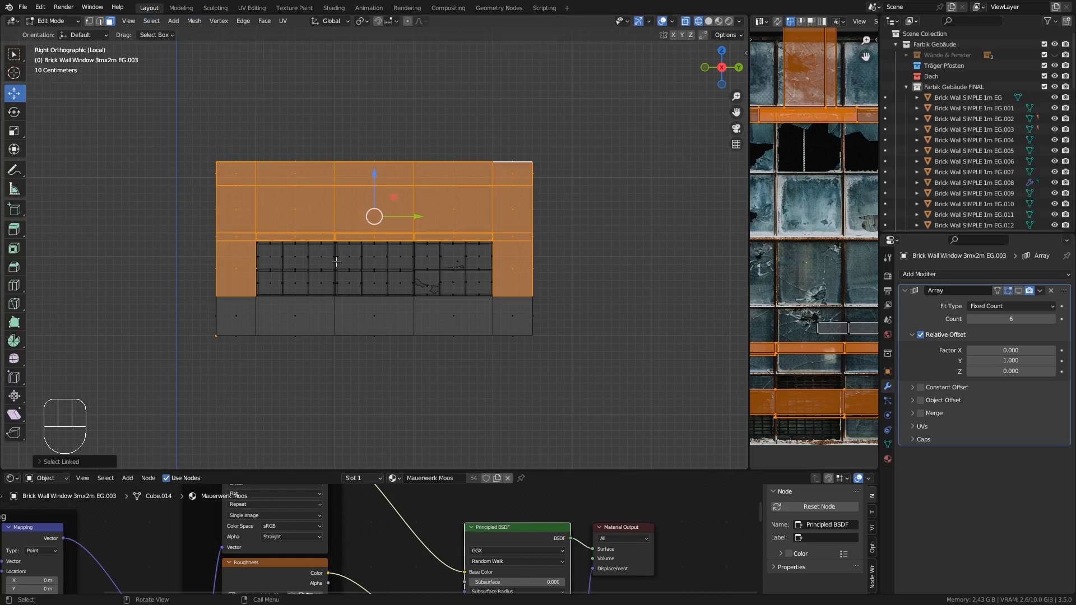
{"action": "key", "text": "a"}
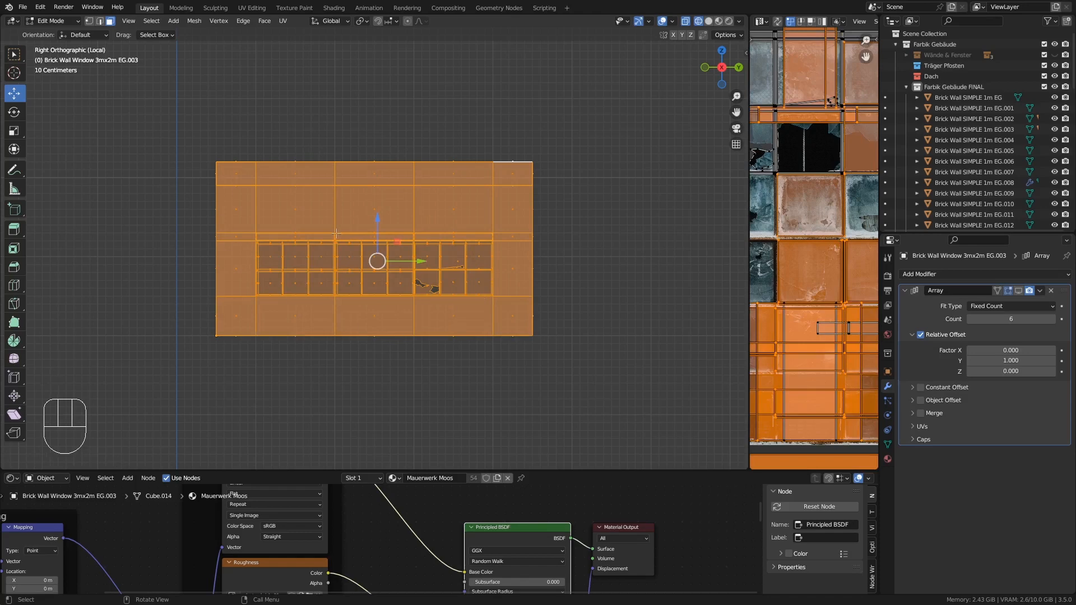
{"action": "scroll", "coordinate": [336, 234], "scroll_direction": "down", "scroll_amount": 1}
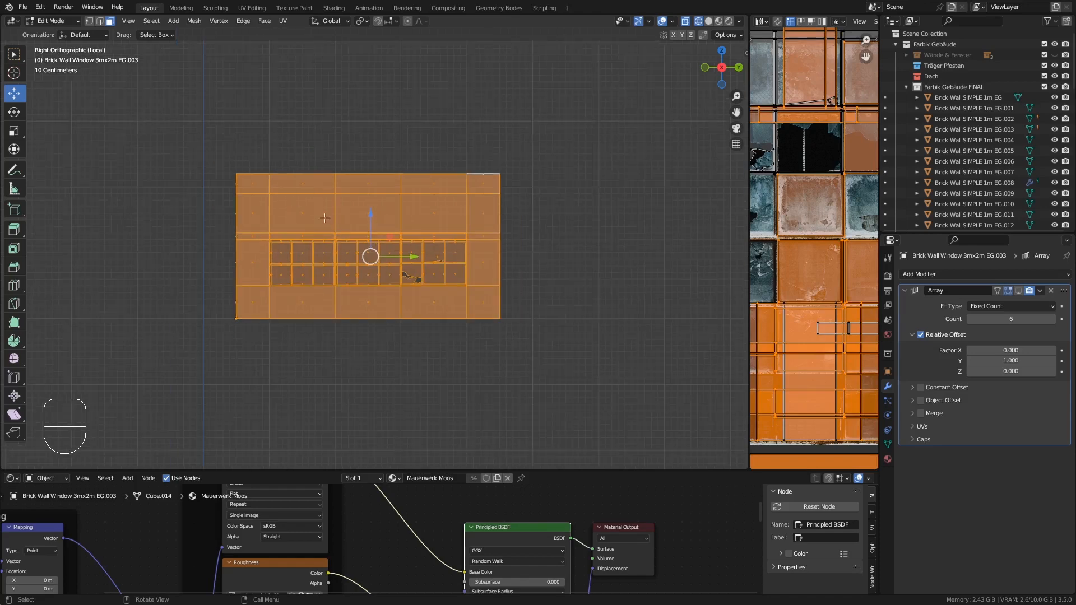
{"action": "left_click", "coordinate": [193, 22]}
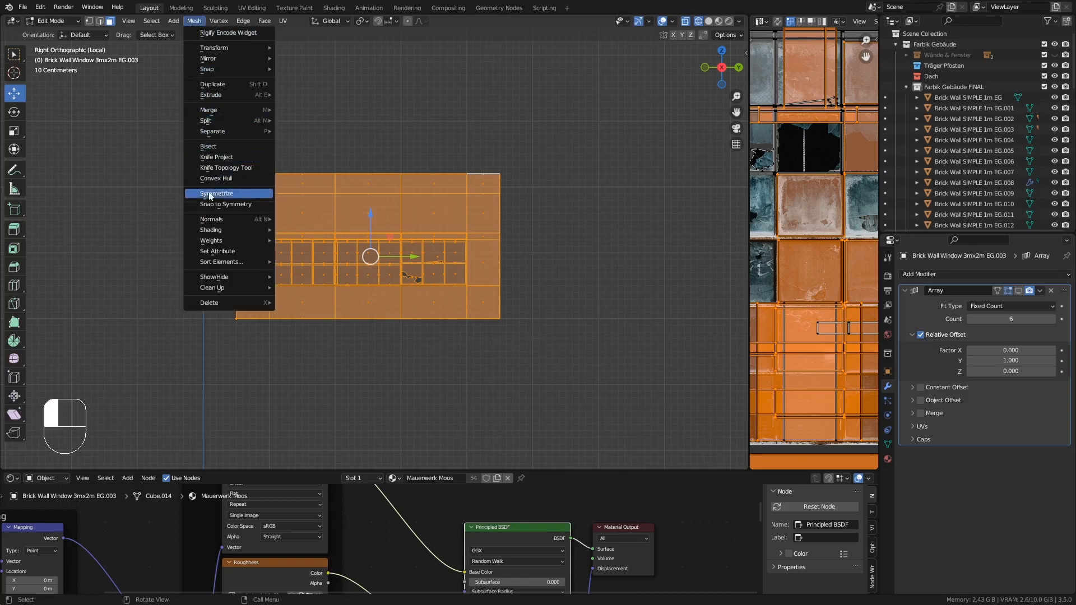
{"action": "mouse_move", "coordinate": [222, 290]}
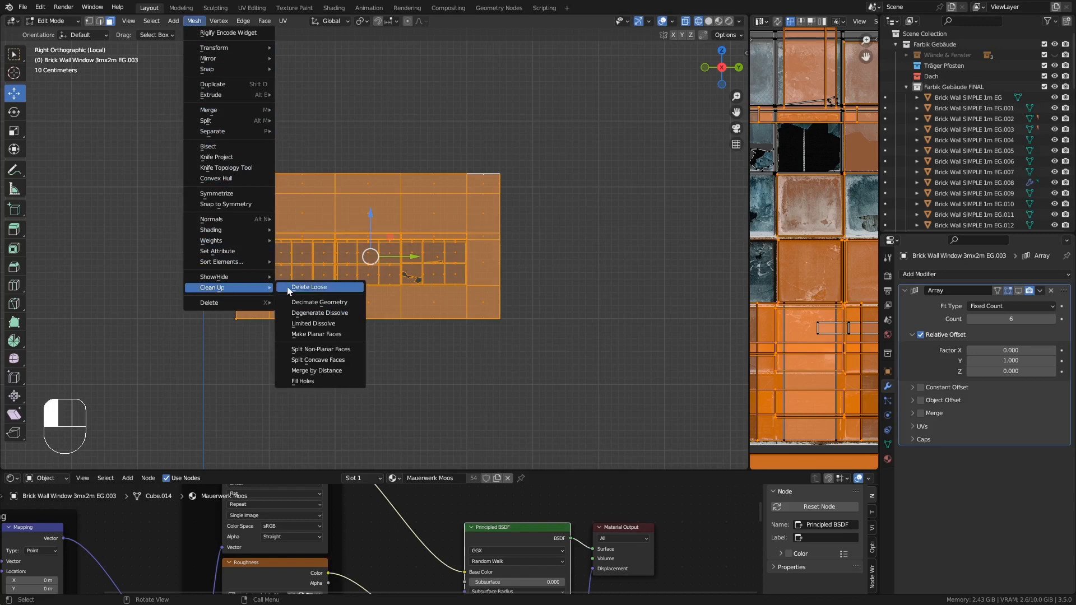
{"action": "left_click", "coordinate": [326, 371]}
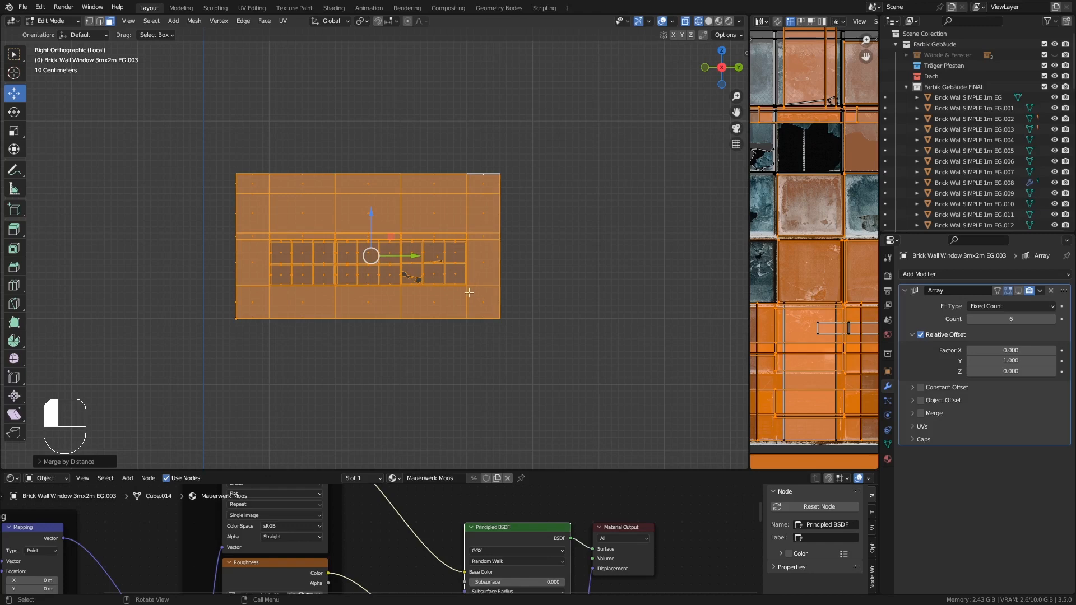
- Switch to vertex selection and try moving the wall's lower right corner vertex
{"action": "middle_click_drag", "start_coordinate": [470, 293], "coordinate": [492, 297]}
{"action": "scroll", "coordinate": [499, 286], "scroll_direction": "up", "scroll_amount": 5}
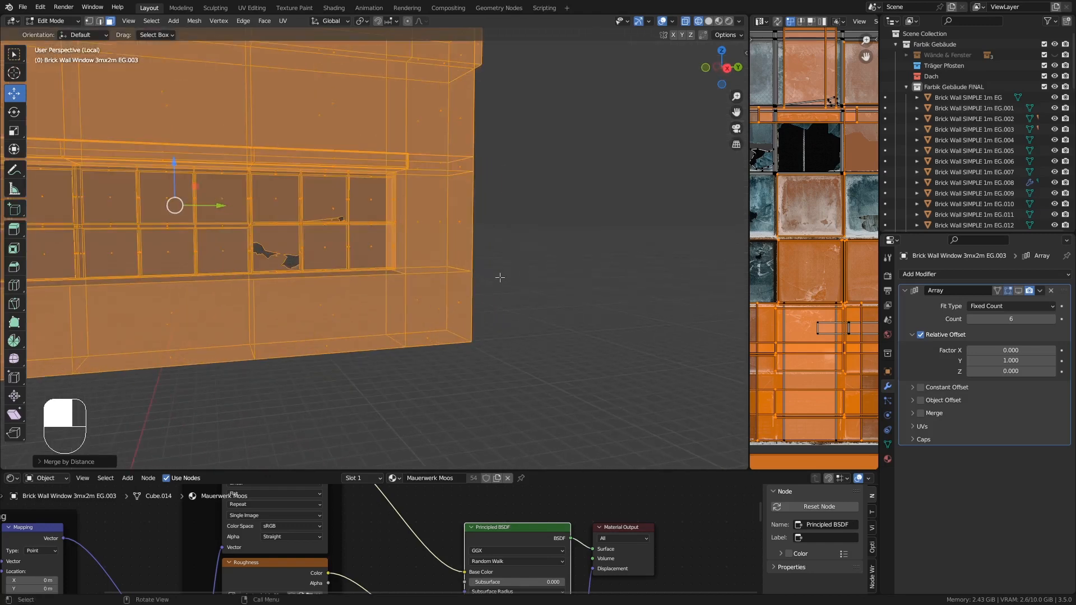
{"action": "left_click", "coordinate": [89, 21]}
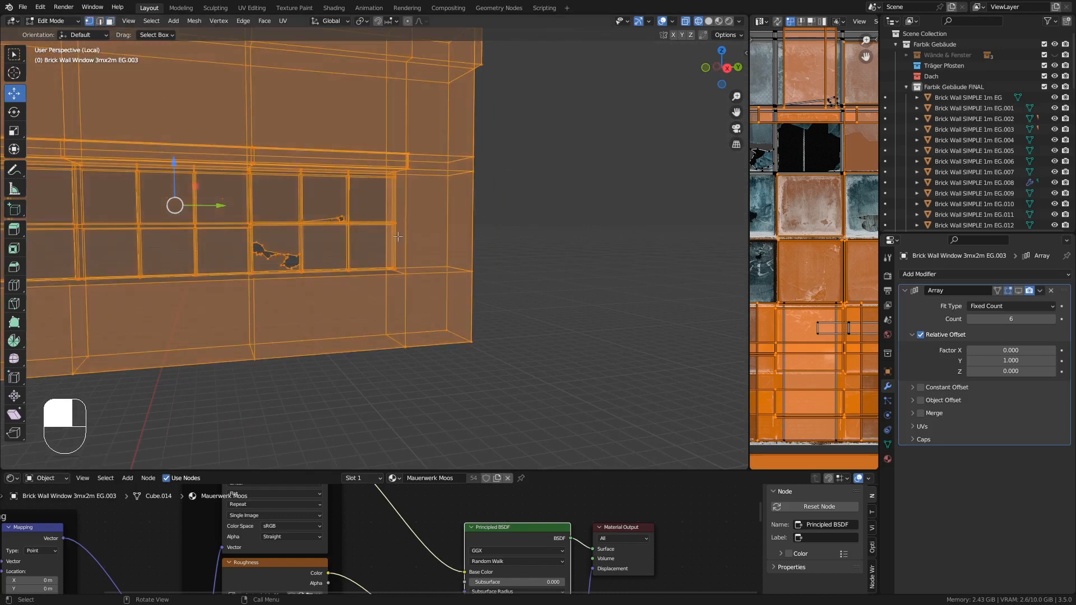
{"action": "left_click", "coordinate": [472, 271]}
{"action": "middle_click_drag", "start_coordinate": [497, 271], "coordinate": [491, 268]}
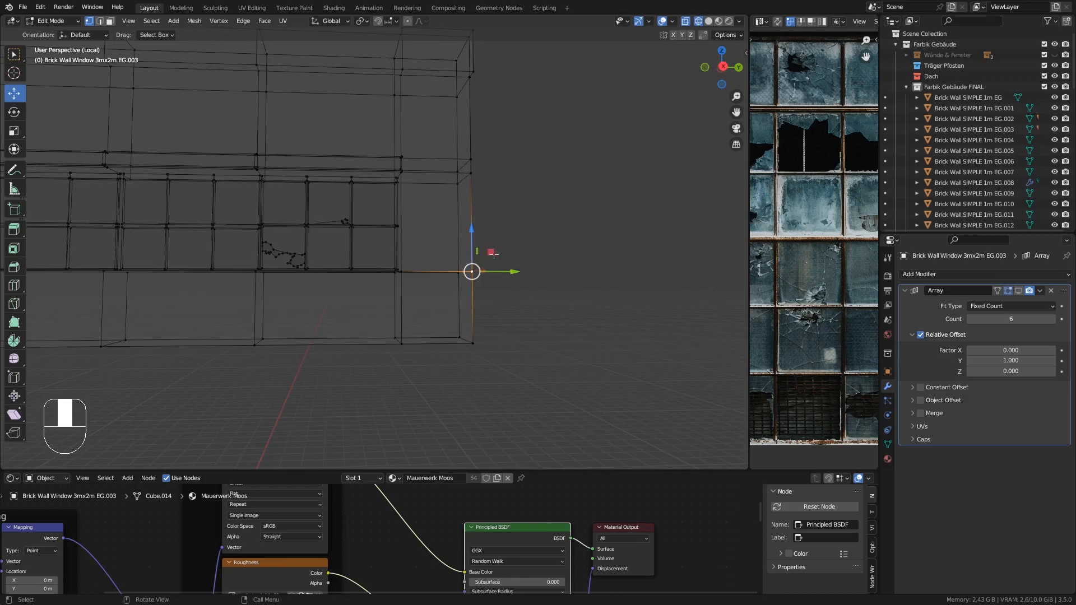
{"action": "key", "text": "g"}
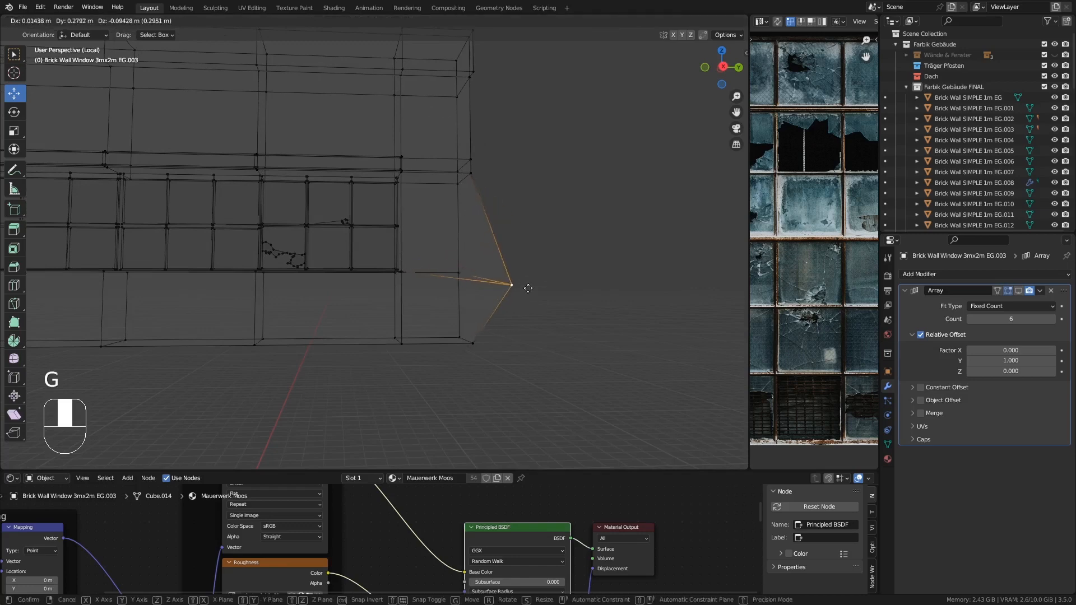
{"action": "key", "text": "Escape"}
- Leave Edit Mode to view the wall's wireframe, then return to Edit Mode
{"action": "scroll", "coordinate": [492, 250], "scroll_direction": "down", "scroll_amount": 3}
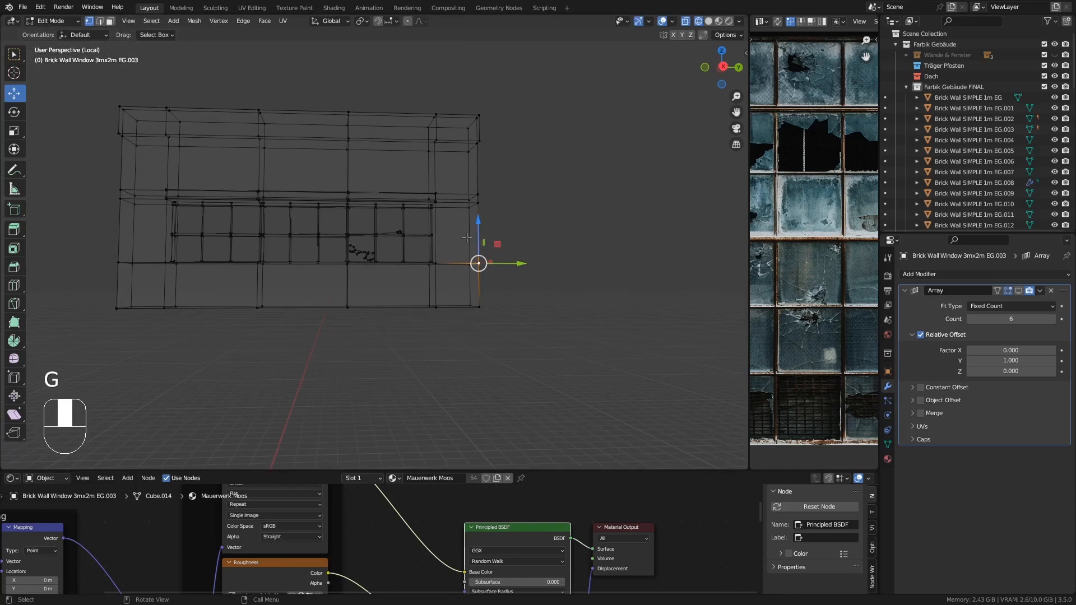
{"action": "key", "text": "Tab"}
{"action": "middle_click_drag", "start_coordinate": [472, 240], "coordinate": [489, 257]}
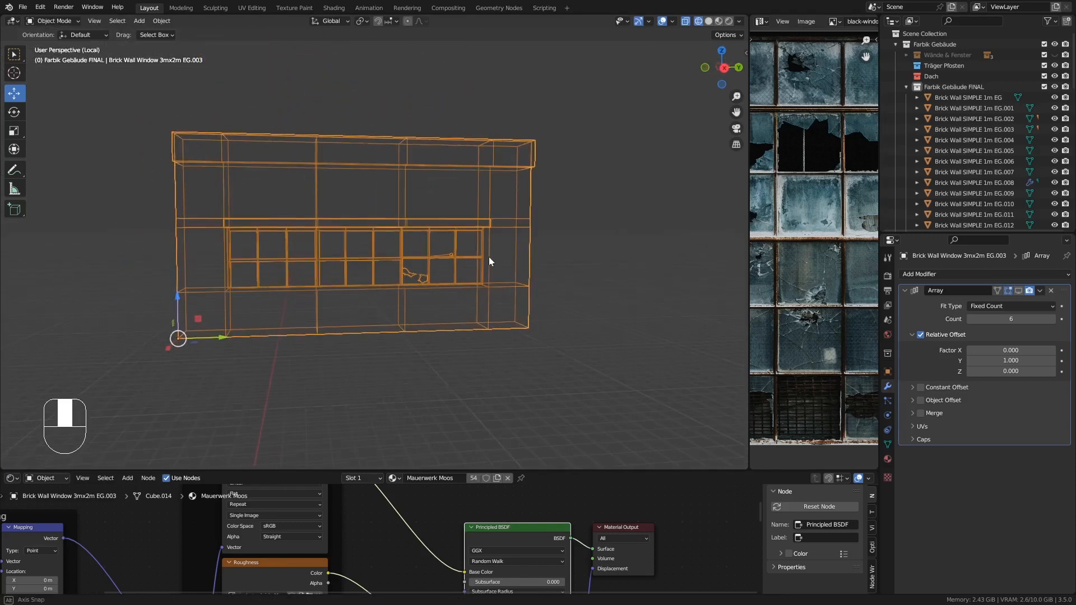
{"action": "key", "text": "Tab"}
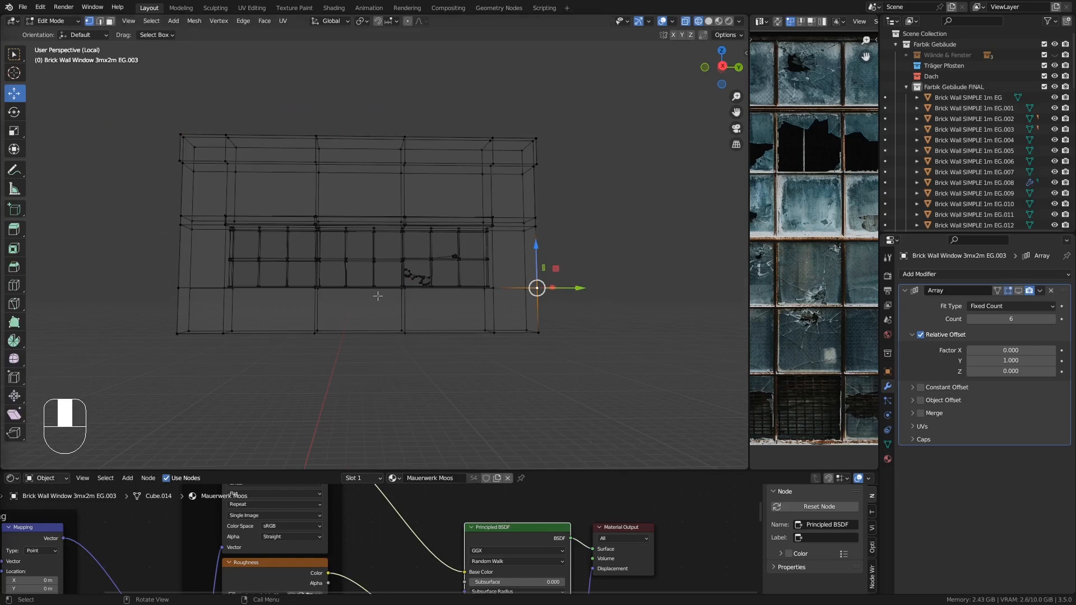
- Switch the viewport to Material Preview shading and leave Edit Mode on the window wall
{"action": "left_click", "coordinate": [719, 21]}
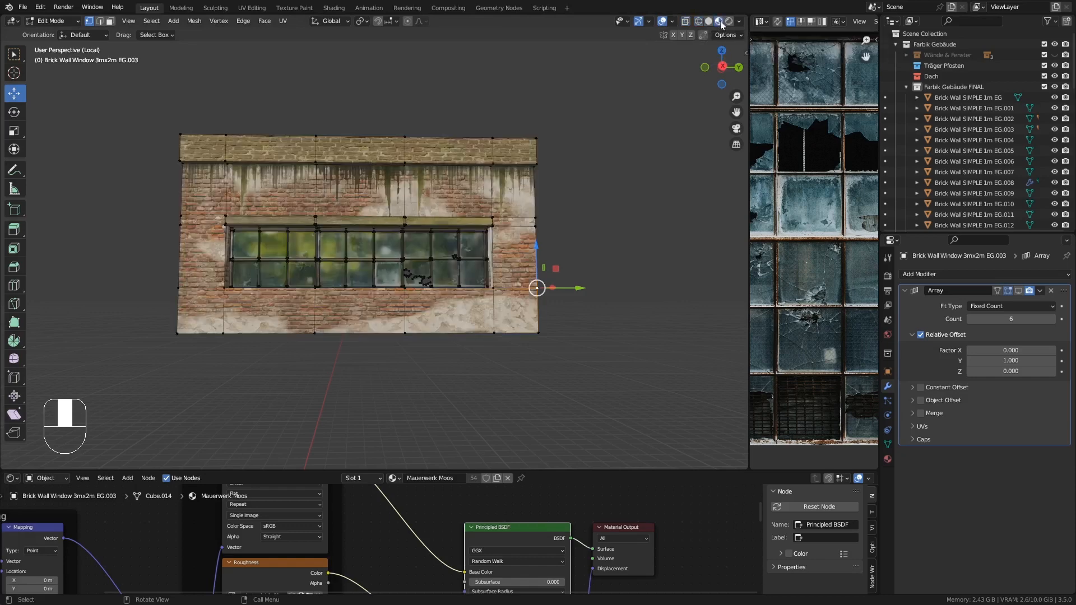
{"action": "key", "text": "Tab"}
{"action": "middle_click_drag", "start_coordinate": [468, 245], "coordinate": [508, 263]}
{"action": "middle_click_drag", "start_coordinate": [471, 208], "coordinate": [463, 224], "text": "shift"}
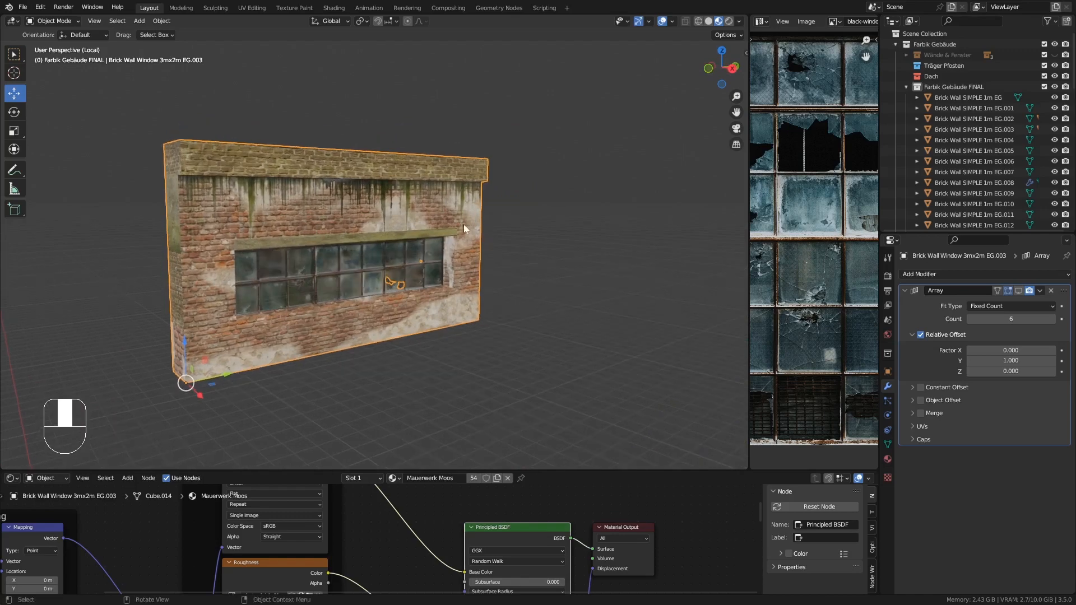
- Exit local view and examine the window wall's placement on the building from side, top and perspective views
{"action": "key", "text": "KP_Divide"}
{"action": "scroll", "coordinate": [463, 228], "scroll_direction": "down", "scroll_amount": 3}
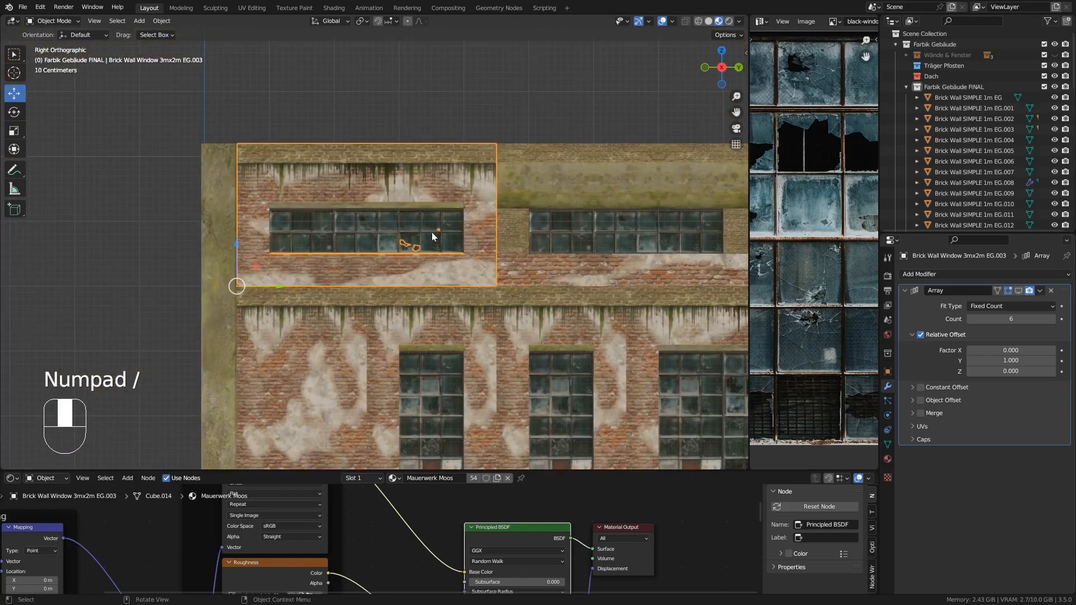
{"action": "middle_click_drag", "start_coordinate": [434, 255], "coordinate": [294, 229]}
{"action": "scroll", "coordinate": [470, 256], "scroll_direction": "down", "scroll_amount": 9}
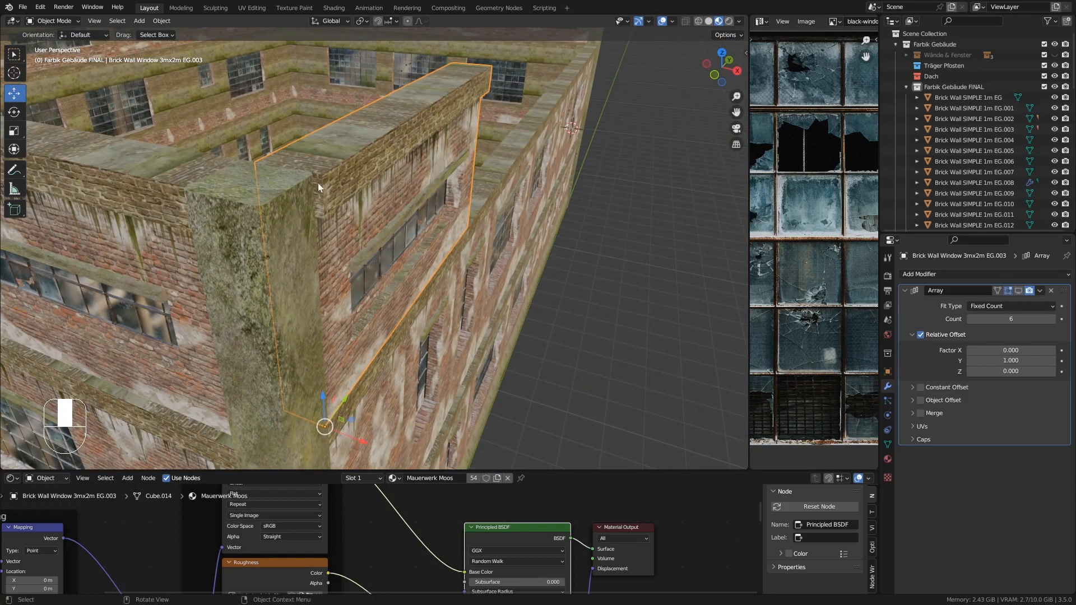
{"action": "middle_click_drag", "start_coordinate": [318, 183], "coordinate": [355, 279]}
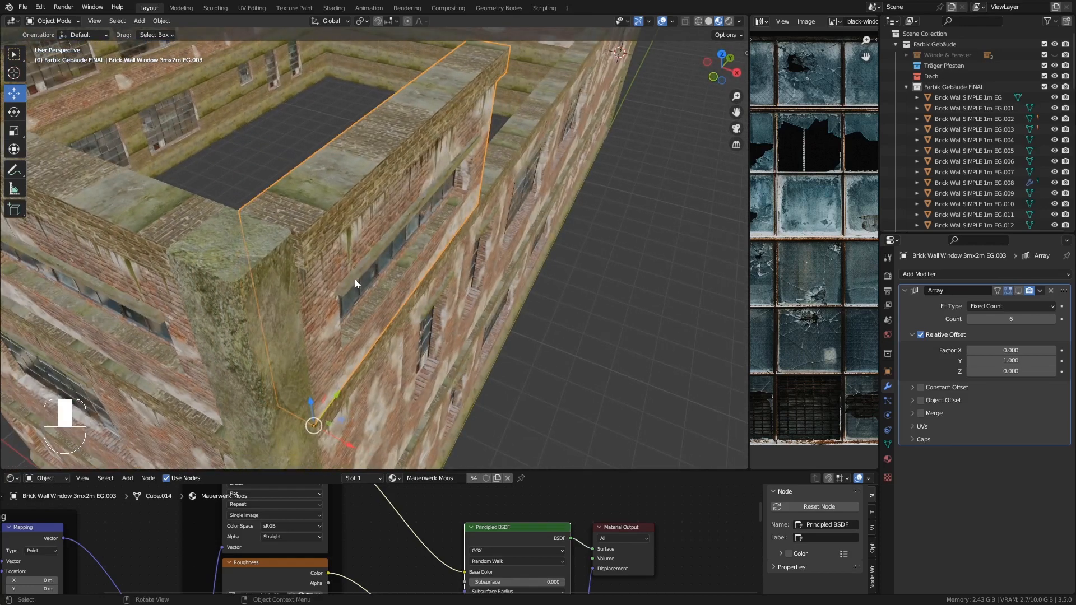
{"action": "key", "text": "KP_7"}
{"action": "scroll", "coordinate": [371, 281], "scroll_direction": "up", "scroll_amount": 5}
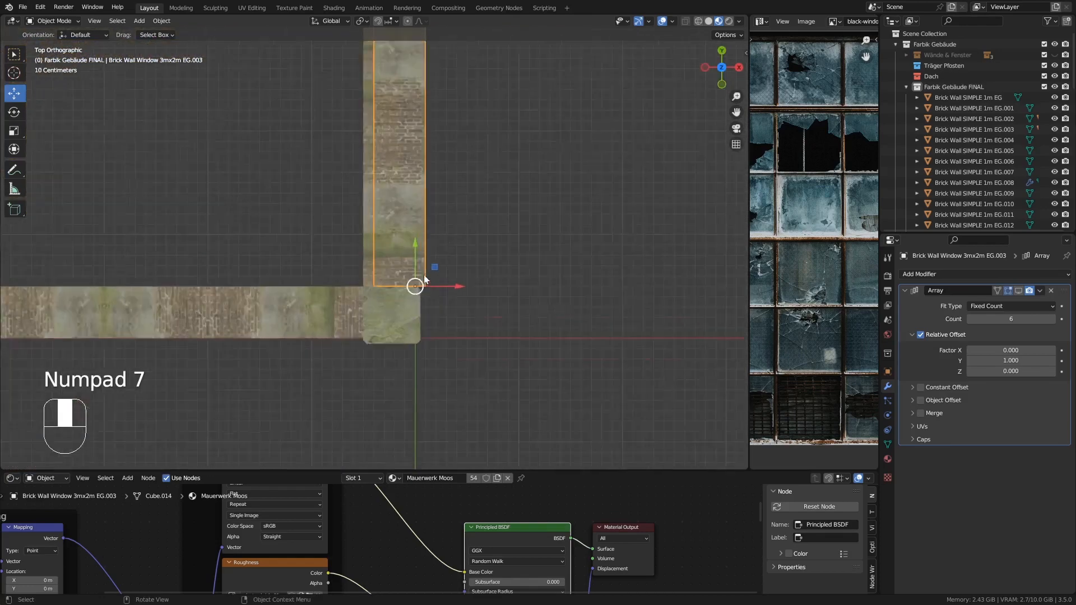
{"action": "scroll", "coordinate": [424, 276], "scroll_direction": "up", "scroll_amount": 6}
{"action": "left_click_drag", "start_coordinate": [438, 316], "coordinate": [400, 323], "text": "ctrl"}
{"action": "scroll", "coordinate": [400, 325], "scroll_direction": "down", "scroll_amount": 9}
{"action": "middle_click_drag", "start_coordinate": [422, 348], "coordinate": [399, 251]}
{"action": "scroll", "coordinate": [420, 351], "scroll_direction": "down", "scroll_amount": 6}
{"action": "key", "text": "KP_Decimal"}
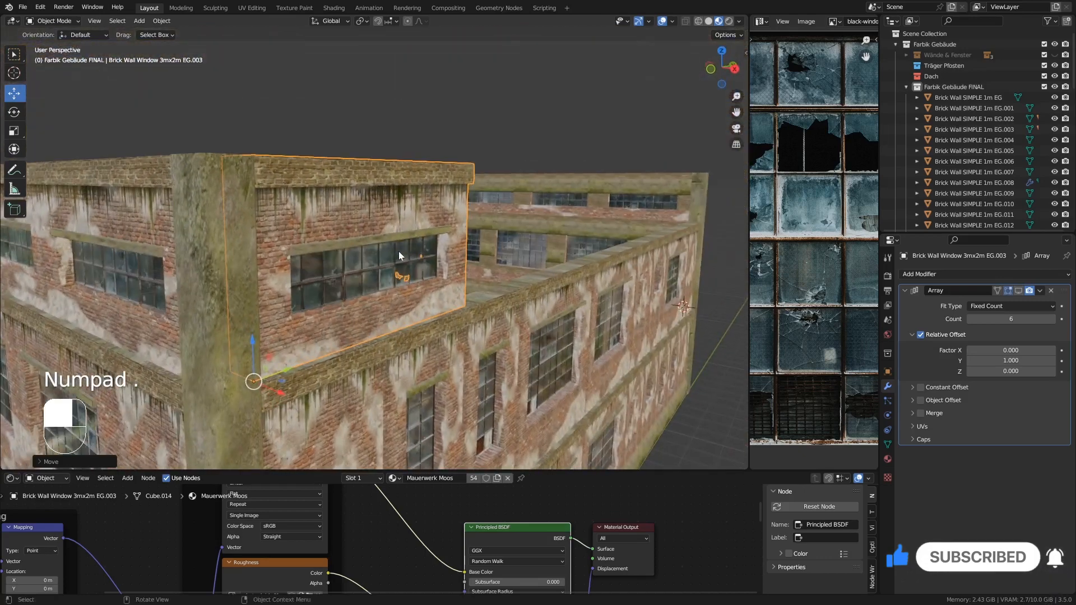
{"action": "middle_click_drag", "start_coordinate": [502, 288], "coordinate": [409, 251], "text": "shift"}
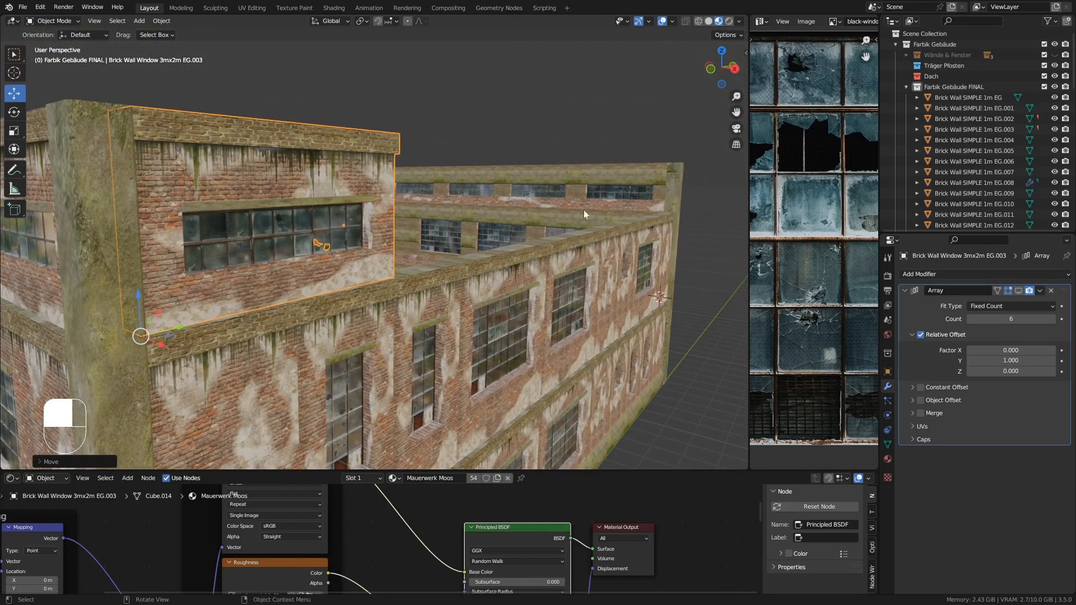
- Turn the window wall's Array modifier back on in the viewport
{"action": "left_click", "coordinate": [1018, 290]}
{"action": "middle_click_drag", "start_coordinate": [675, 307], "coordinate": [418, 252]}
{"action": "scroll", "coordinate": [326, 250], "scroll_direction": "up", "scroll_amount": 3}
{"action": "scroll", "coordinate": [326, 250], "scroll_direction": "down", "scroll_amount": 1}
{"action": "scroll", "coordinate": [365, 223], "scroll_direction": "down", "scroll_amount": 3}
- Select the small upper window wall on the building's end and turn off its Array modifier in the viewport
{"action": "left_click", "coordinate": [365, 223]}
{"action": "left_click", "coordinate": [1018, 291]}
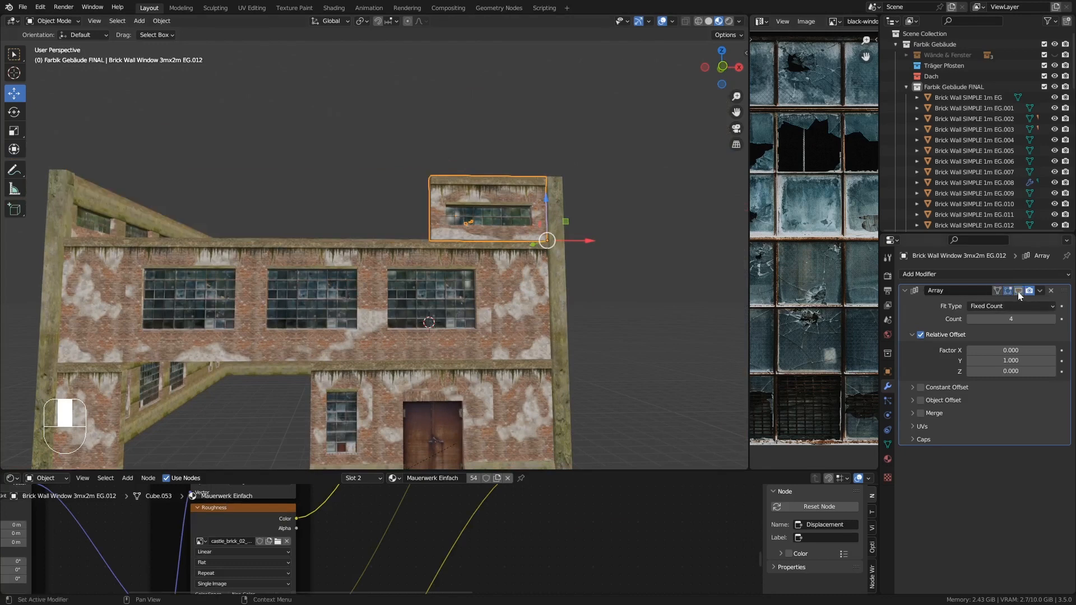
{"action": "middle_click_drag", "start_coordinate": [638, 275], "coordinate": [442, 209], "text": "shift"}
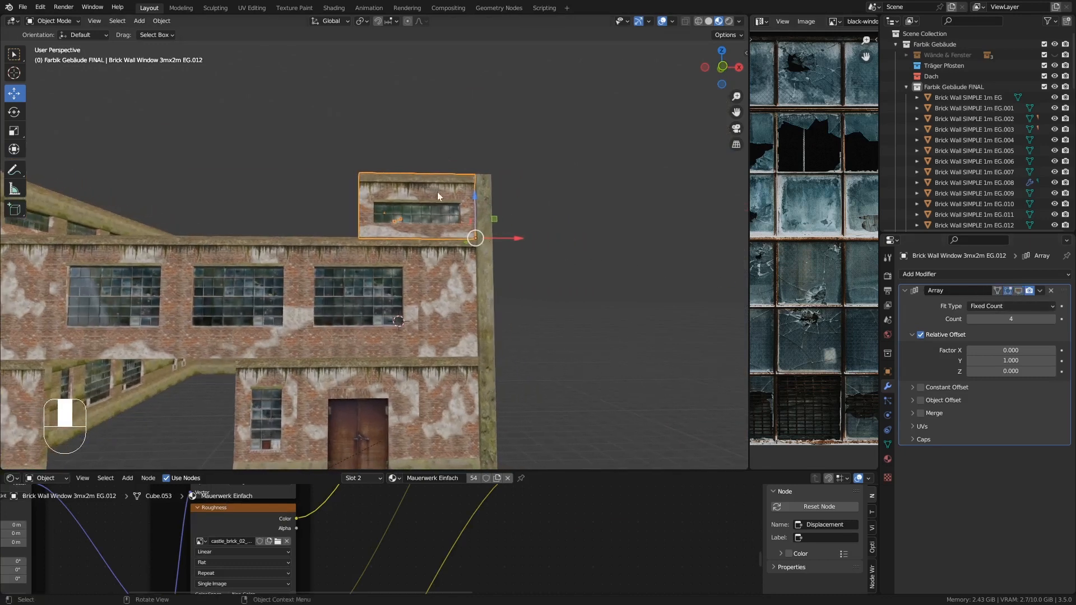
- In Edit Mode, select all of that wall's geometry, apply Merge by Distance, and return to Object Mode
{"action": "key", "text": "Tab"}
{"action": "scroll", "coordinate": [436, 192], "scroll_direction": "up", "scroll_amount": 5}
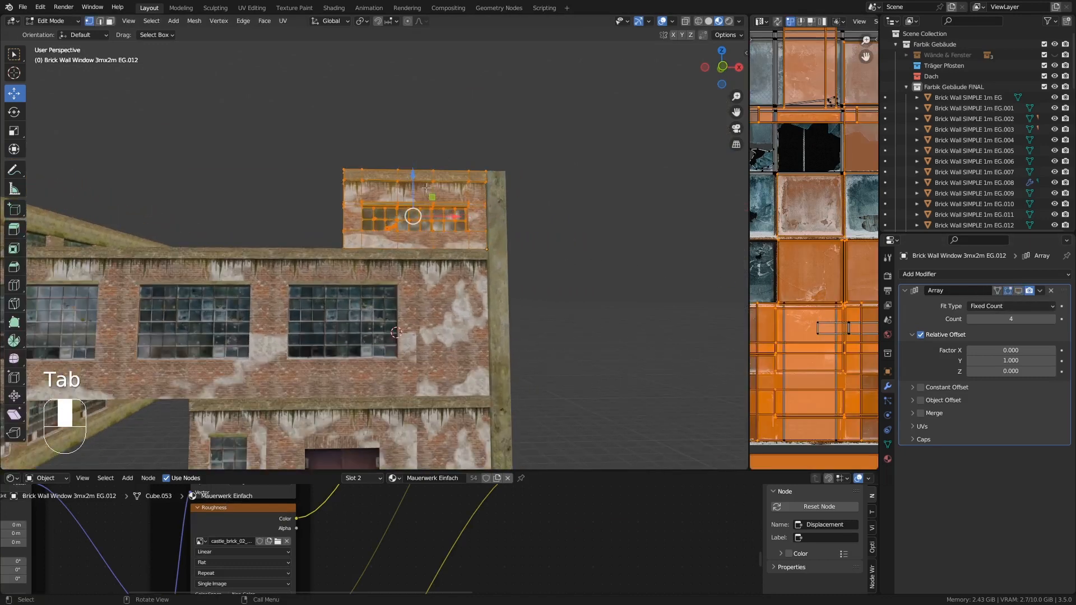
{"action": "key", "text": "a"}
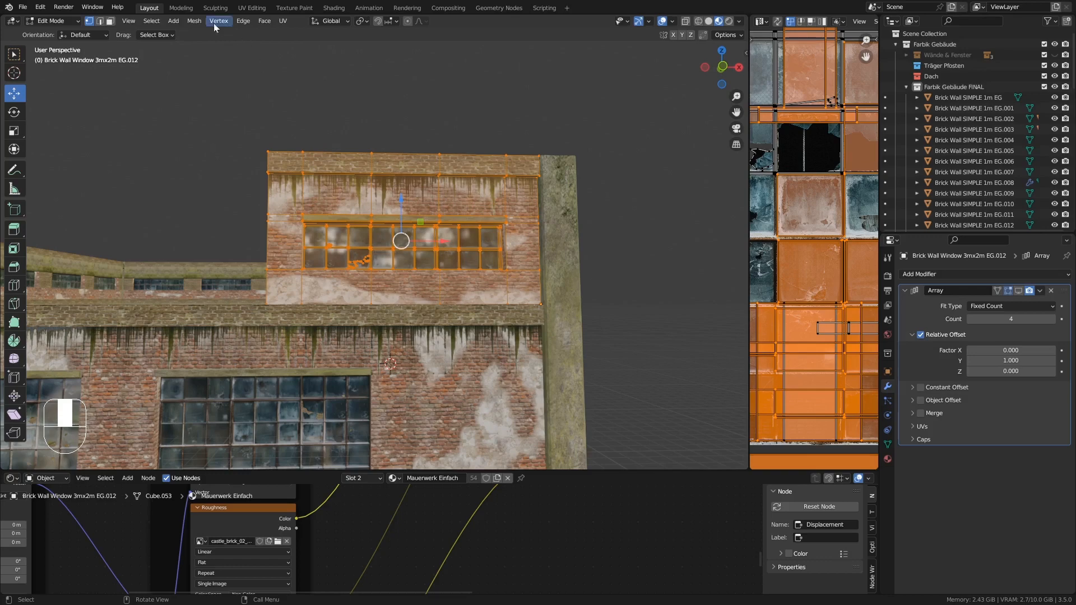
{"action": "left_click", "coordinate": [194, 21]}
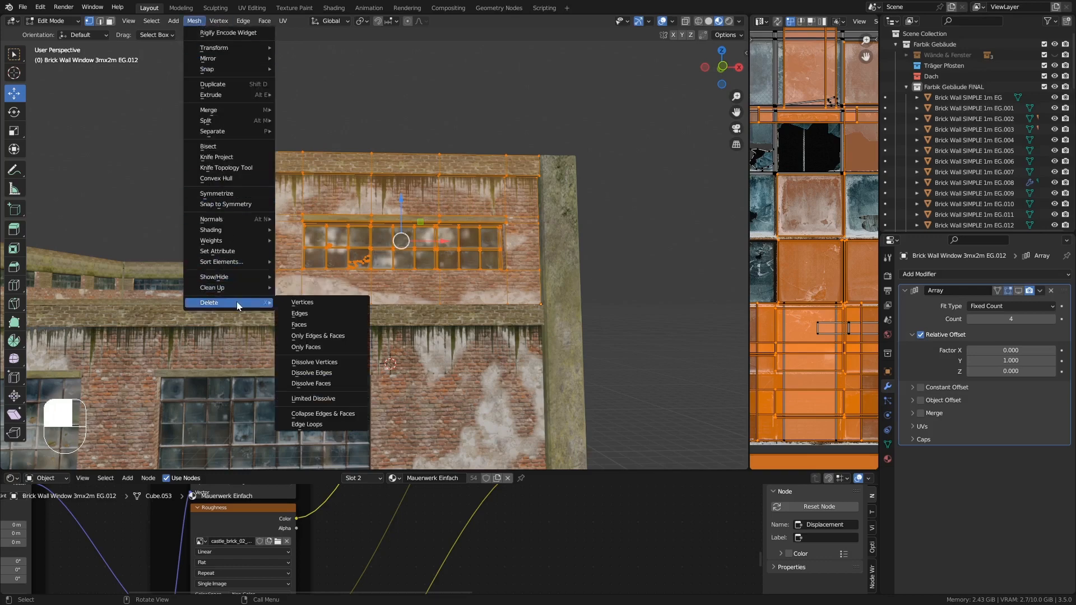
{"action": "mouse_move", "coordinate": [240, 289]}
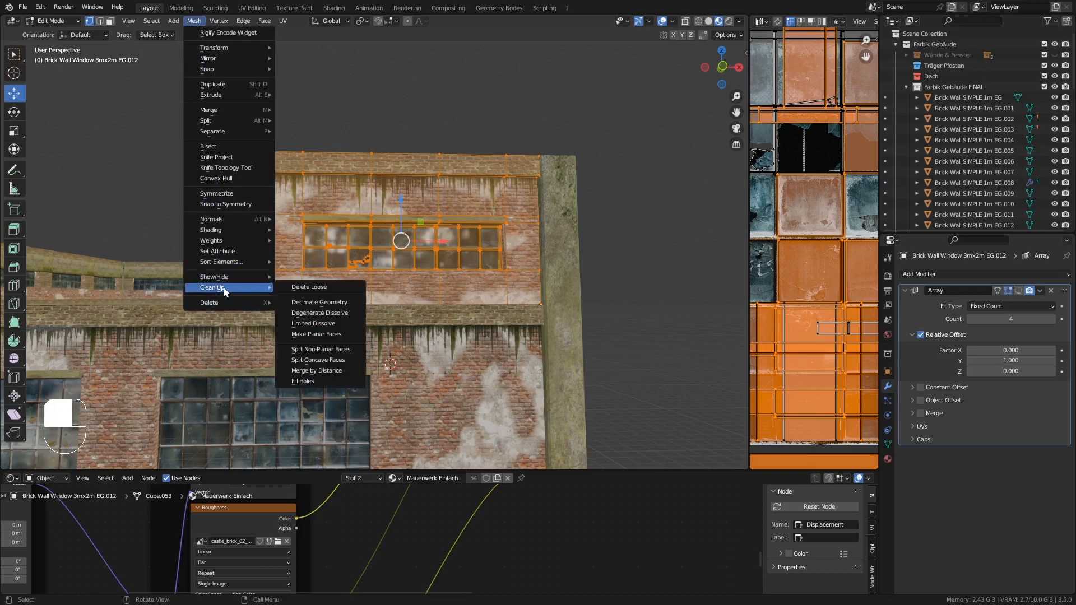
{"action": "left_click", "coordinate": [319, 371]}
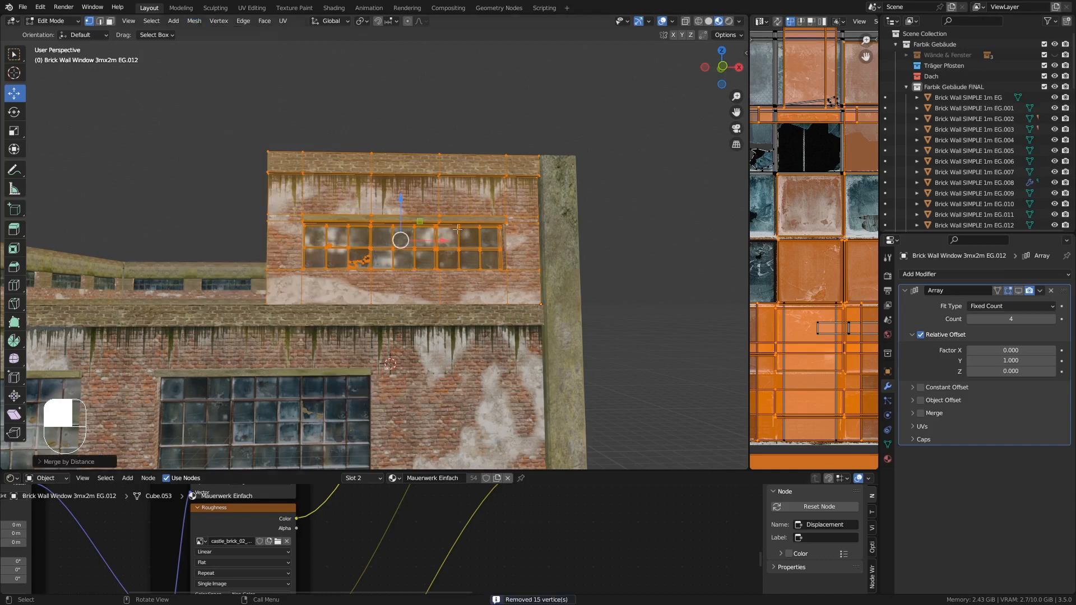
{"action": "key", "text": "Tab"}
{"action": "scroll", "coordinate": [432, 224], "scroll_direction": "down", "scroll_amount": 2}
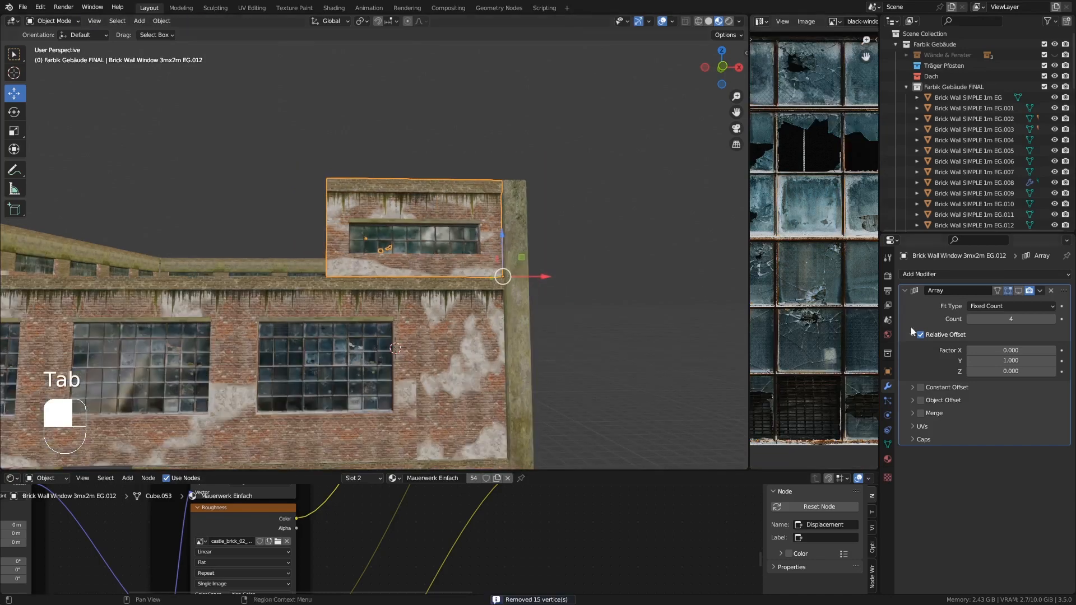
- Turn that wall's Array modifier back on in the viewport
{"action": "left_click", "coordinate": [1018, 291]}
{"action": "scroll", "coordinate": [280, 236], "scroll_direction": "down", "scroll_amount": 3}
{"action": "middle_click_drag", "start_coordinate": [269, 232], "coordinate": [474, 245]}
- Select the upper-floor window wall on the long side and turn off its Array modifier in the viewport
{"action": "left_click", "coordinate": [415, 222]}
{"action": "middle_click_drag", "start_coordinate": [327, 246], "coordinate": [359, 238]}
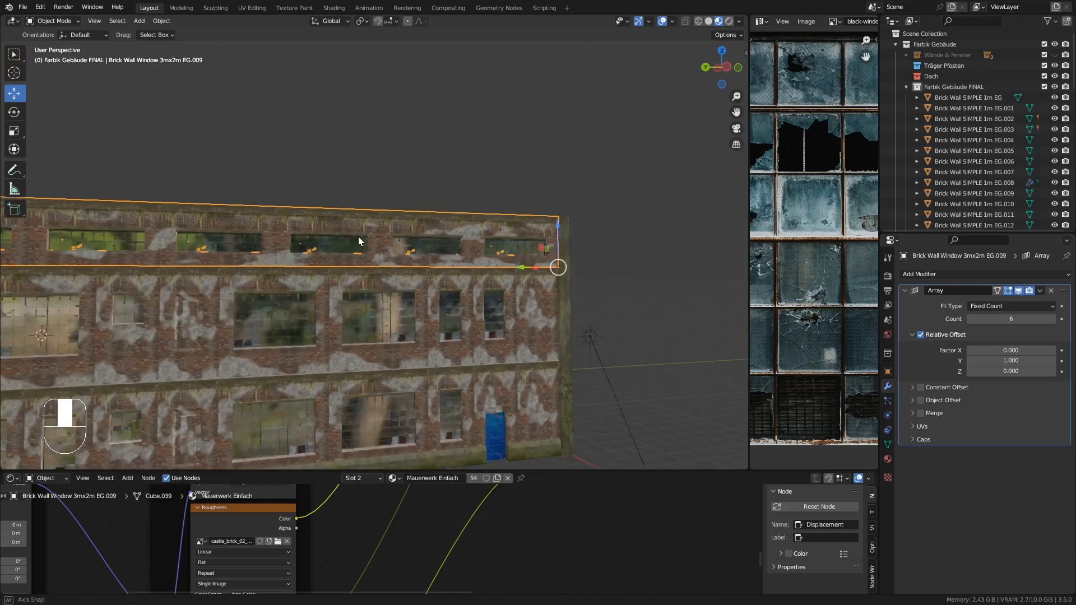
{"action": "left_click", "coordinate": [1018, 291]}
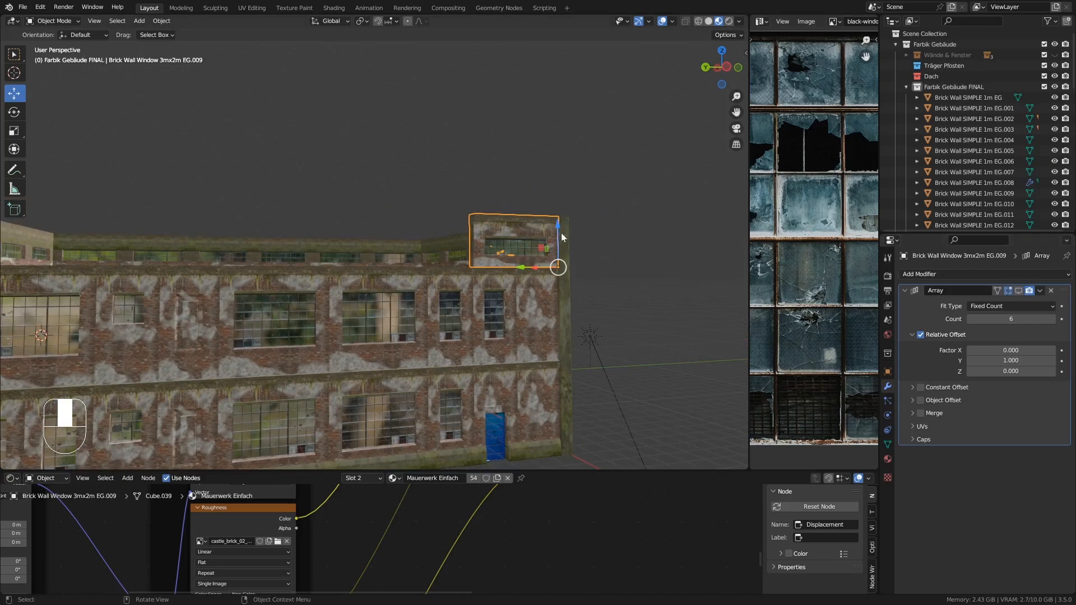
- Select all of its geometry in Edit Mode, apply Merge by Distance, and return to Object Mode
{"action": "scroll", "coordinate": [539, 222], "scroll_direction": "up", "scroll_amount": 4}
{"action": "key", "text": "Tab"}
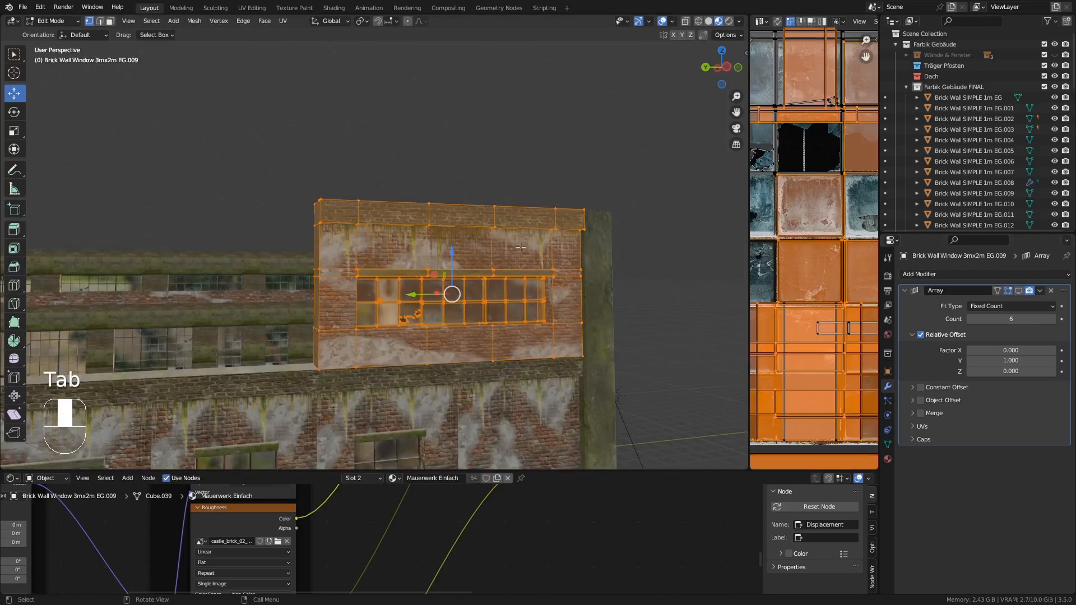
{"action": "key", "text": "a"}
{"action": "left_click", "coordinate": [194, 21]}
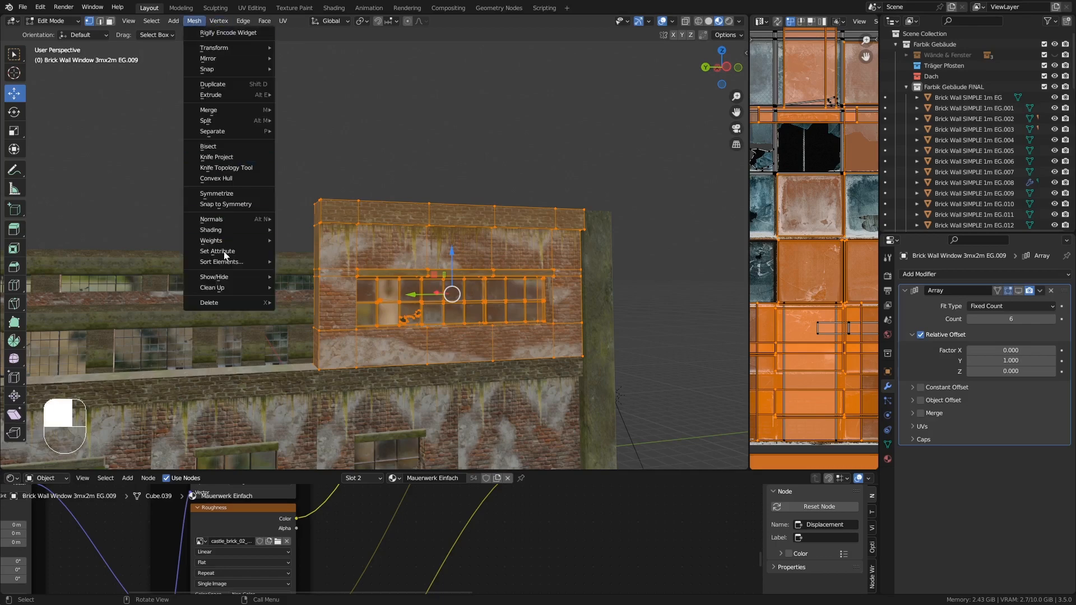
{"action": "mouse_move", "coordinate": [237, 287]}
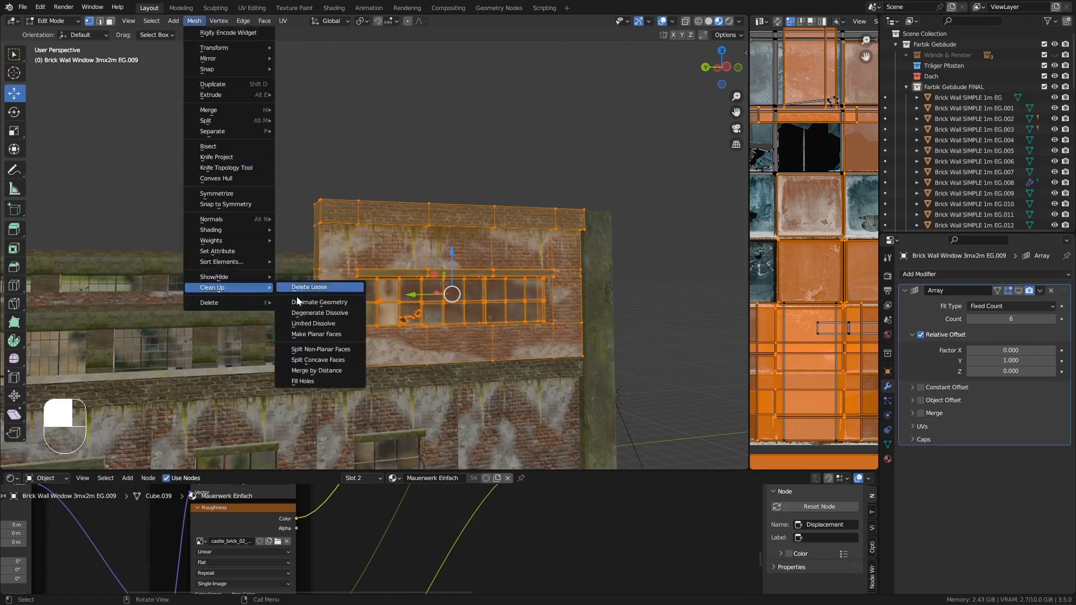
{"action": "left_click", "coordinate": [317, 372]}
{"action": "key", "text": "Tab"}
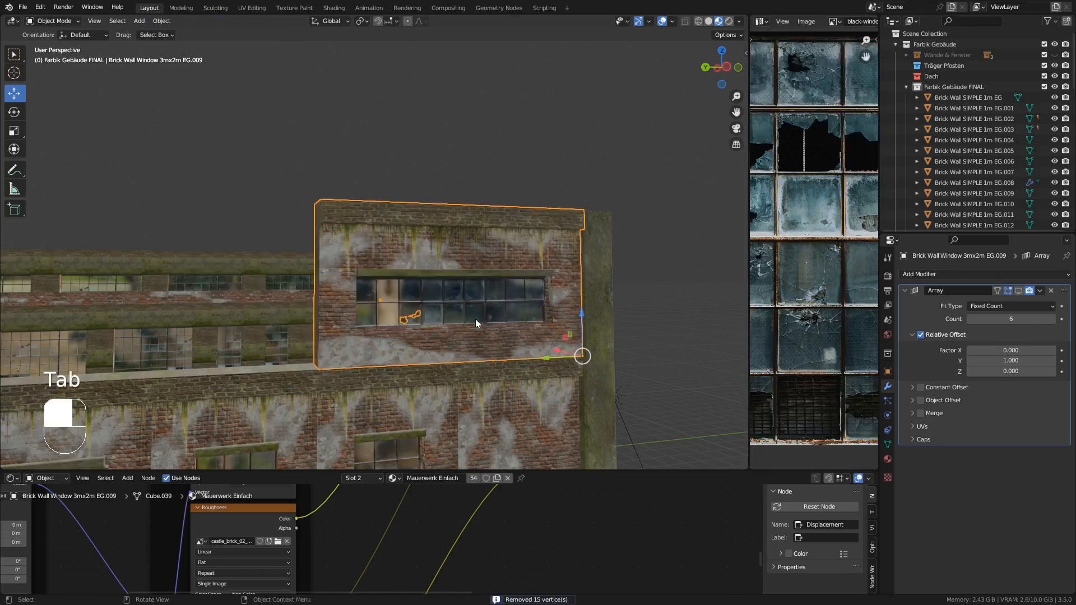
{"action": "scroll", "coordinate": [474, 318], "scroll_direction": "down", "scroll_amount": 6}
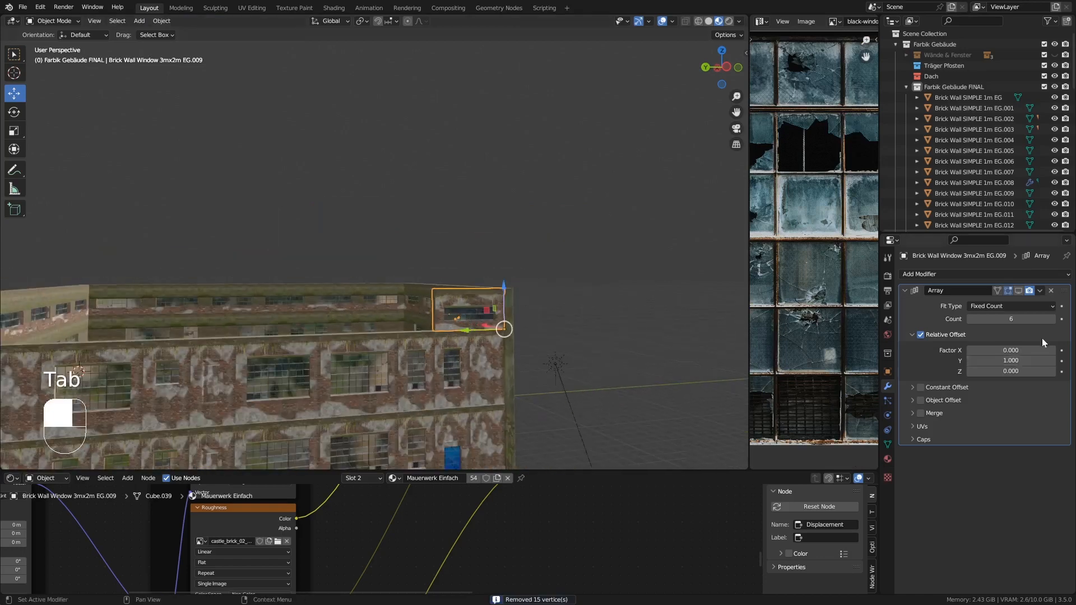
- Turn the long-side wall's Array modifier back on in the viewport
{"action": "left_click", "coordinate": [1019, 291]}
{"action": "middle_click_drag", "start_coordinate": [347, 308], "coordinate": [513, 298]}
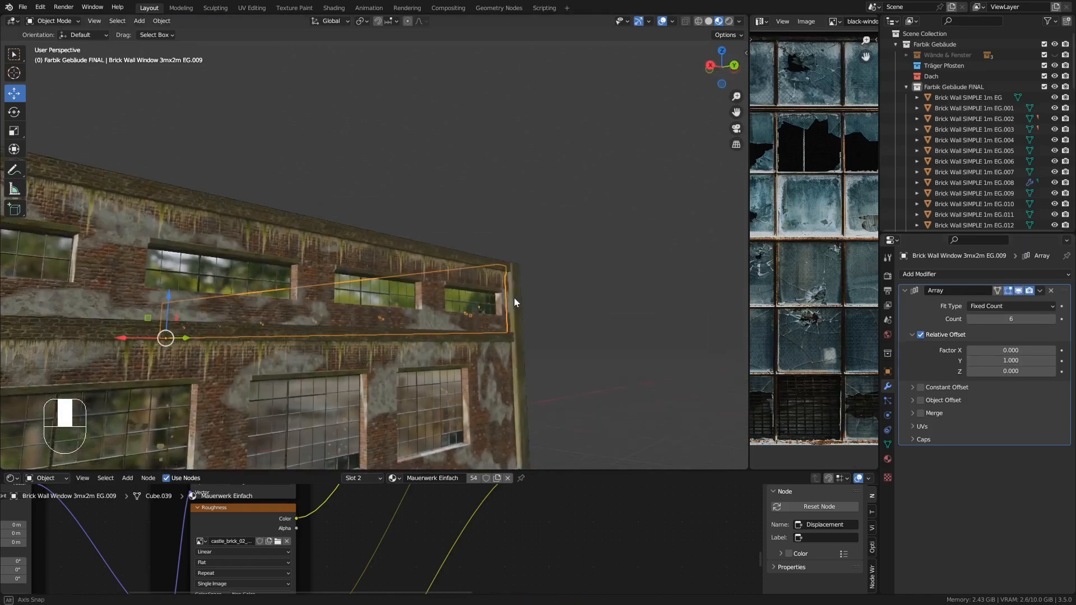
- Select the upper window wall at the far corner, merge all its vertices by distance in Edit Mode, and leave Edit Mode
{"action": "left_click", "coordinate": [401, 271]}
{"action": "key", "text": "Tab"}
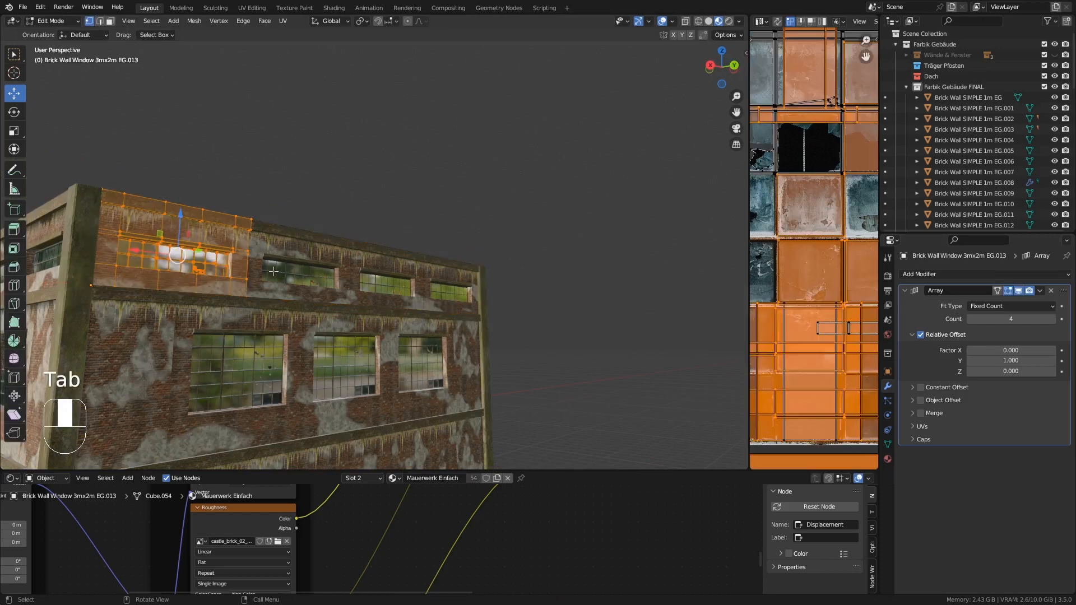
{"action": "key", "text": "a"}
{"action": "left_click", "coordinate": [200, 22]}
{"action": "mouse_move", "coordinate": [230, 288]}
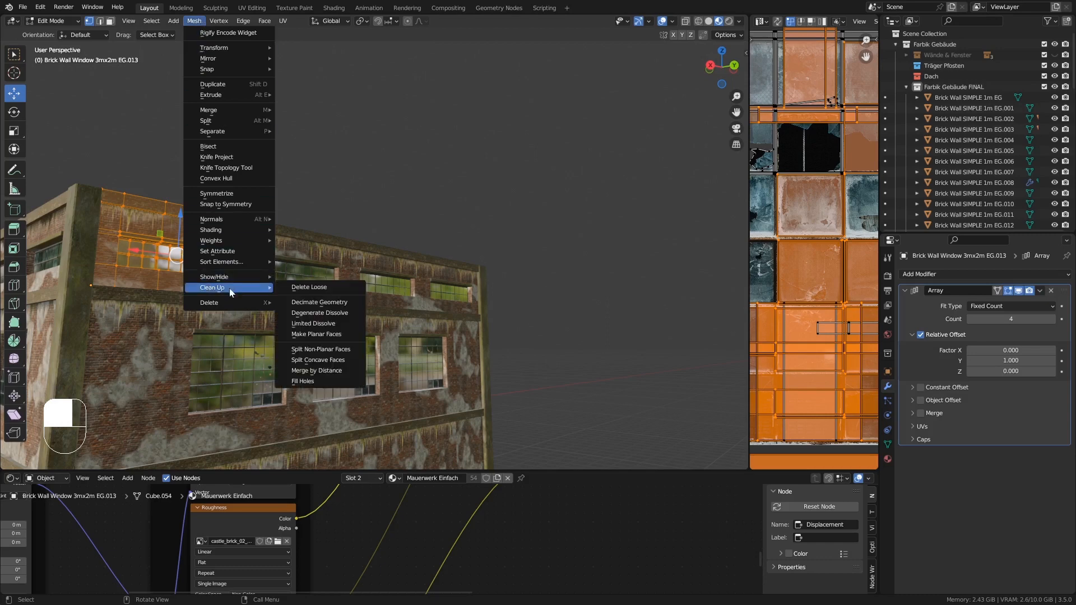
{"action": "left_click", "coordinate": [316, 371]}
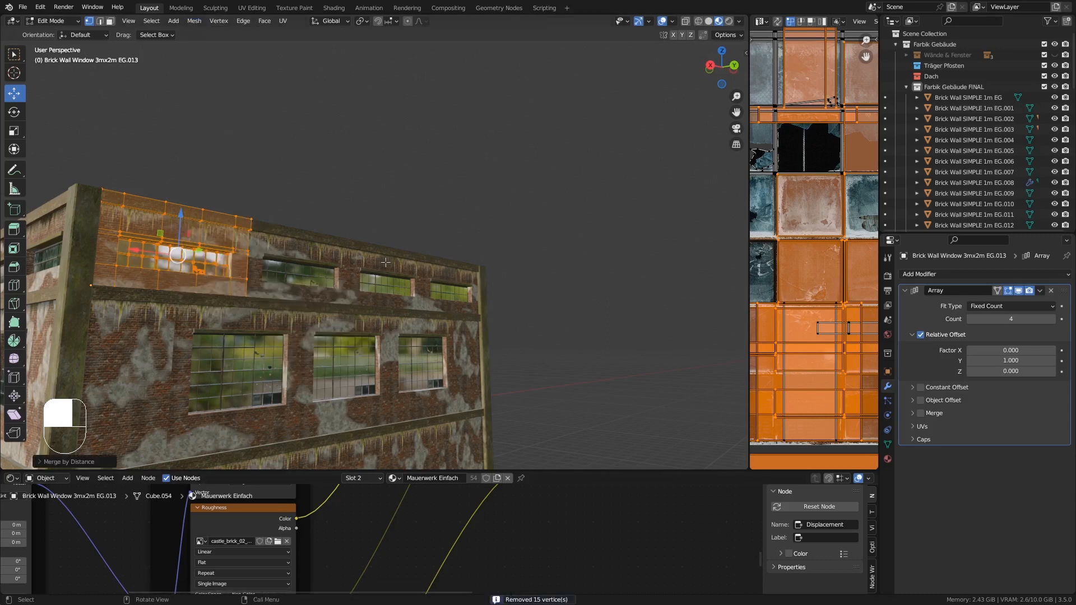
{"action": "key", "text": "Tab"}
- Orbit around the factory building to inspect the cleaned-up wall pieces from several angles
{"action": "middle_click_drag", "start_coordinate": [455, 270], "coordinate": [388, 261]}
{"action": "scroll", "coordinate": [388, 261], "scroll_direction": "down", "scroll_amount": 5}
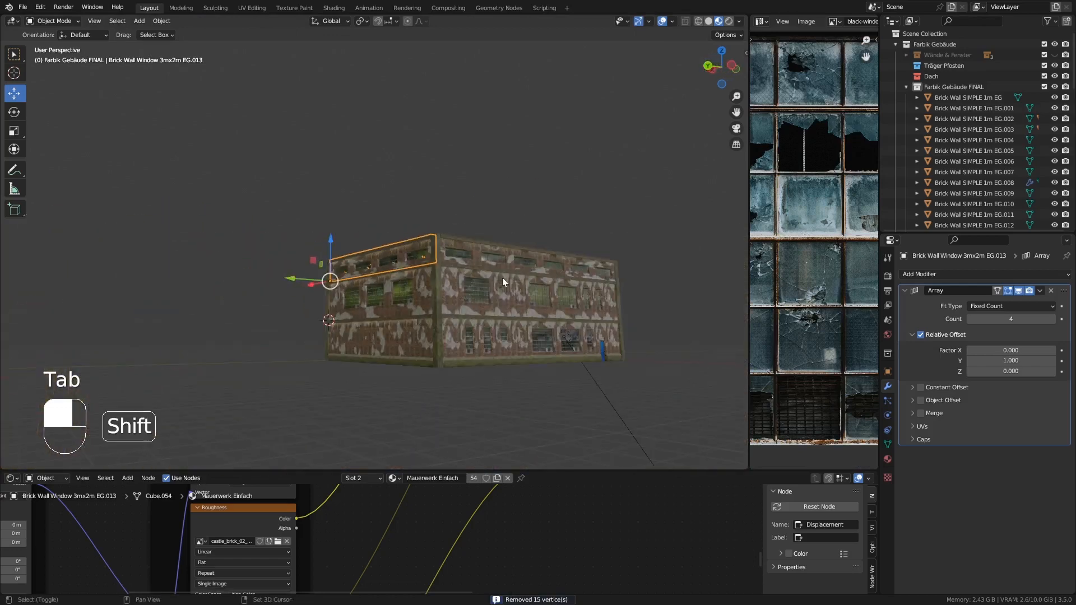
{"action": "middle_click_drag", "start_coordinate": [502, 278], "coordinate": [302, 269], "text": "shift"}
{"action": "scroll", "coordinate": [315, 277], "scroll_direction": "up", "scroll_amount": 4}
{"action": "middle_click_drag", "start_coordinate": [302, 269], "coordinate": [360, 278]}
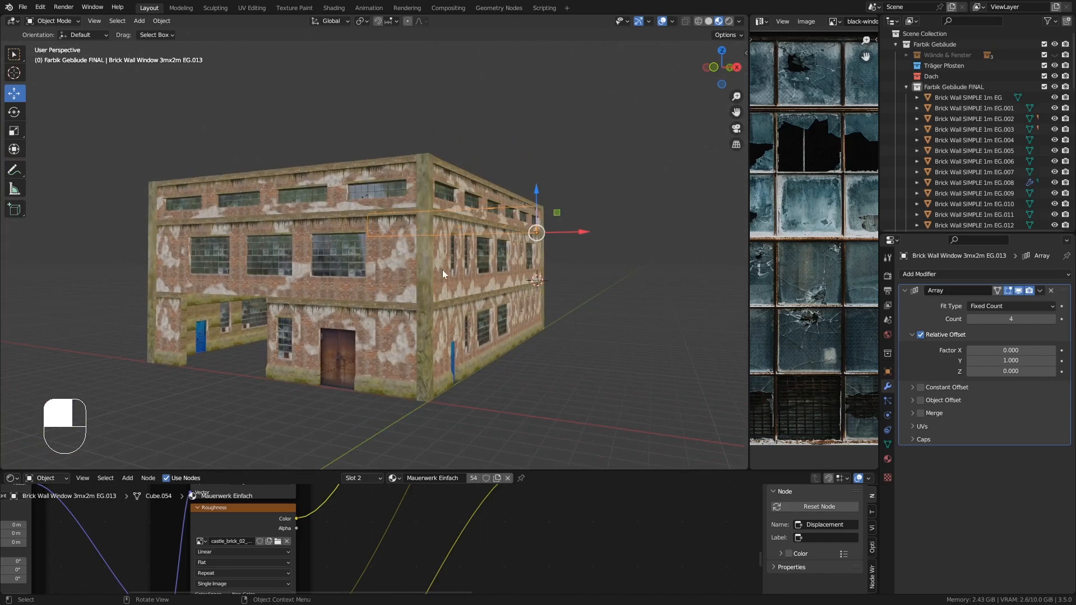
{"action": "middle_click_drag", "start_coordinate": [443, 273], "coordinate": [428, 291]}
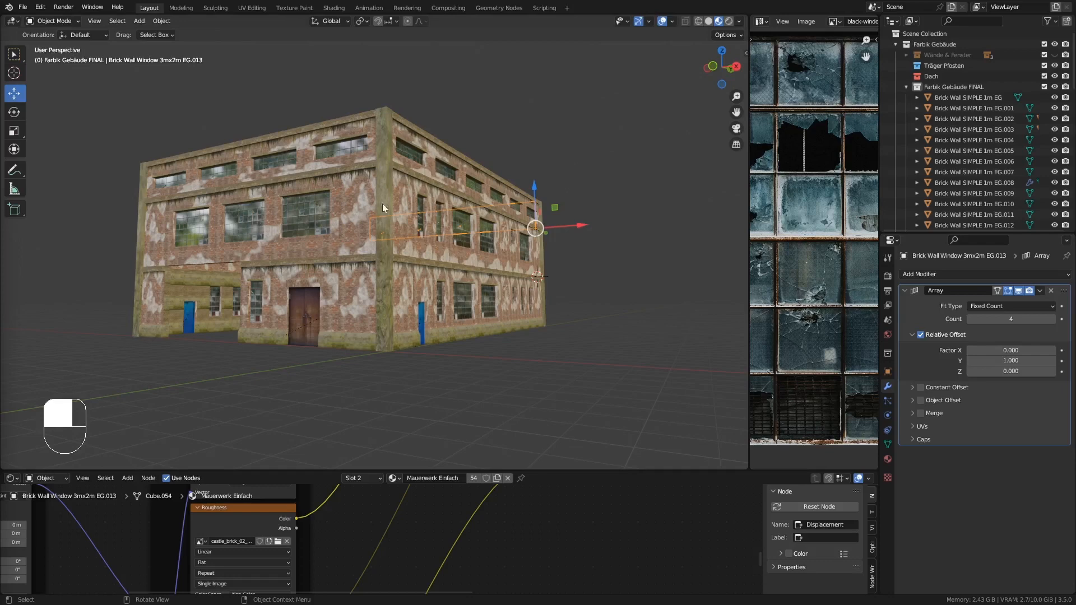
{"action": "middle_click_drag", "start_coordinate": [405, 210], "coordinate": [375, 243]}
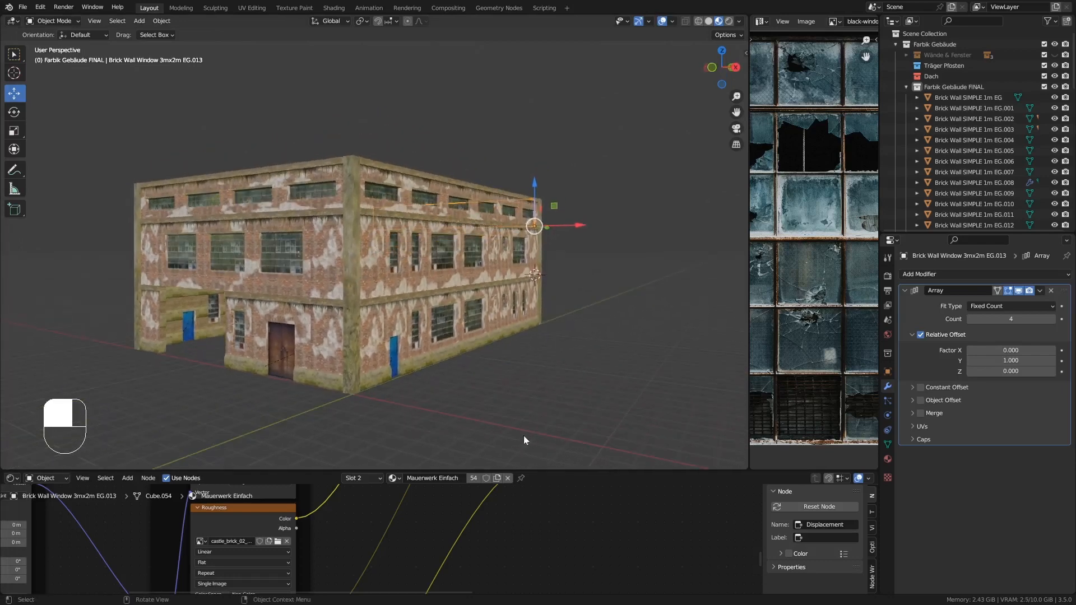
{"action": "left_click_drag", "start_coordinate": [592, 472], "coordinate": [591, 497]}
{"action": "middle_click_drag", "start_coordinate": [466, 270], "coordinate": [392, 263]}
{"action": "scroll", "coordinate": [323, 198], "scroll_direction": "up", "scroll_amount": 3}
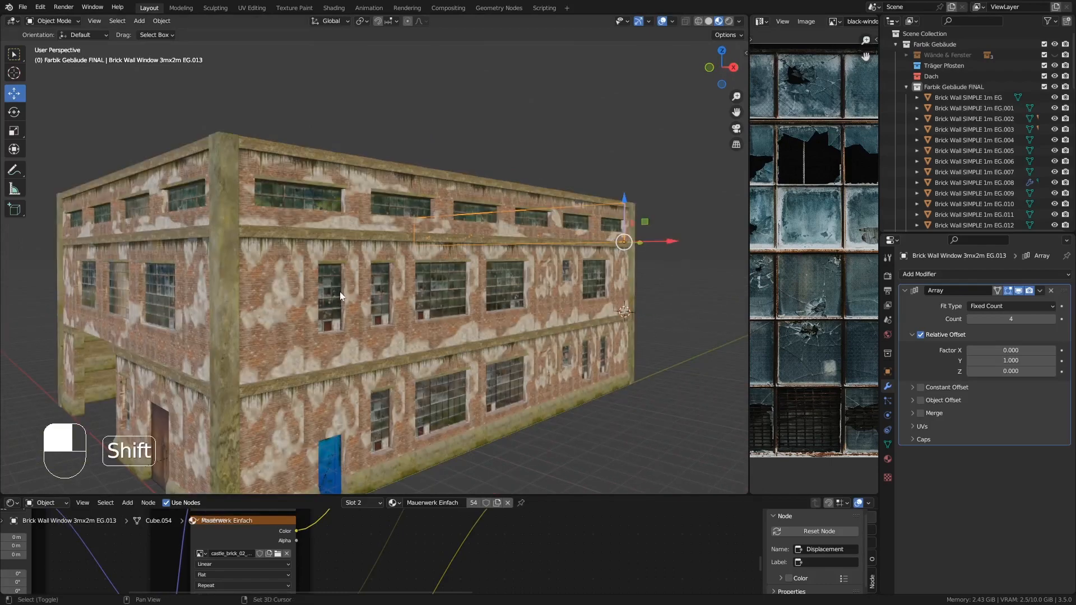
{"action": "middle_click_drag", "start_coordinate": [339, 291], "coordinate": [335, 264], "text": "shift"}
{"action": "left_click", "coordinate": [261, 276]}
{"action": "middle_click_drag", "start_coordinate": [260, 277], "coordinate": [337, 270]}
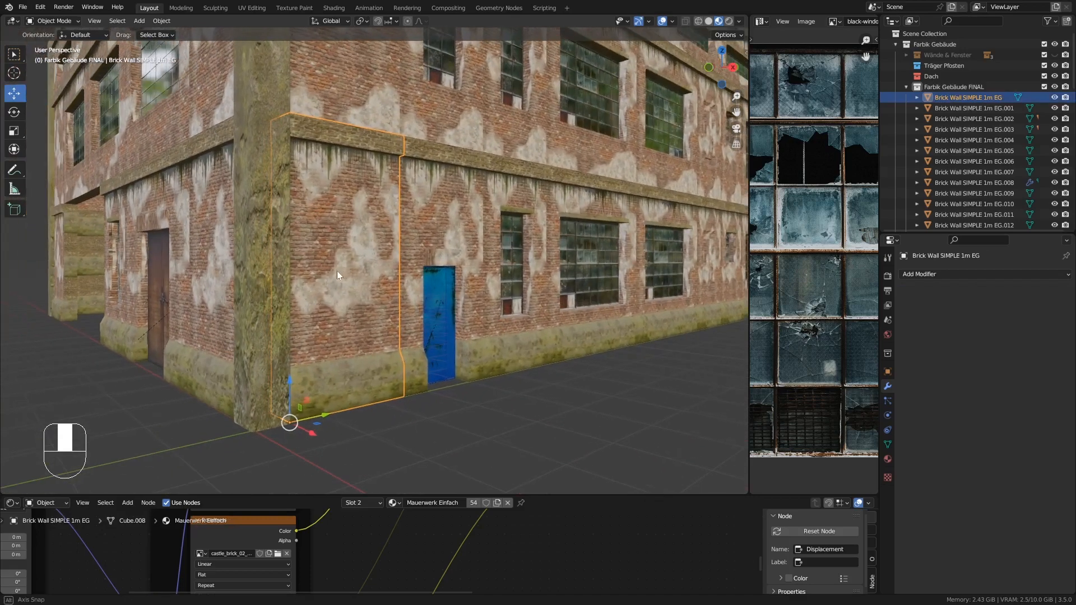
{"action": "middle_click_drag", "start_coordinate": [341, 224], "coordinate": [301, 235], "text": "shift"}
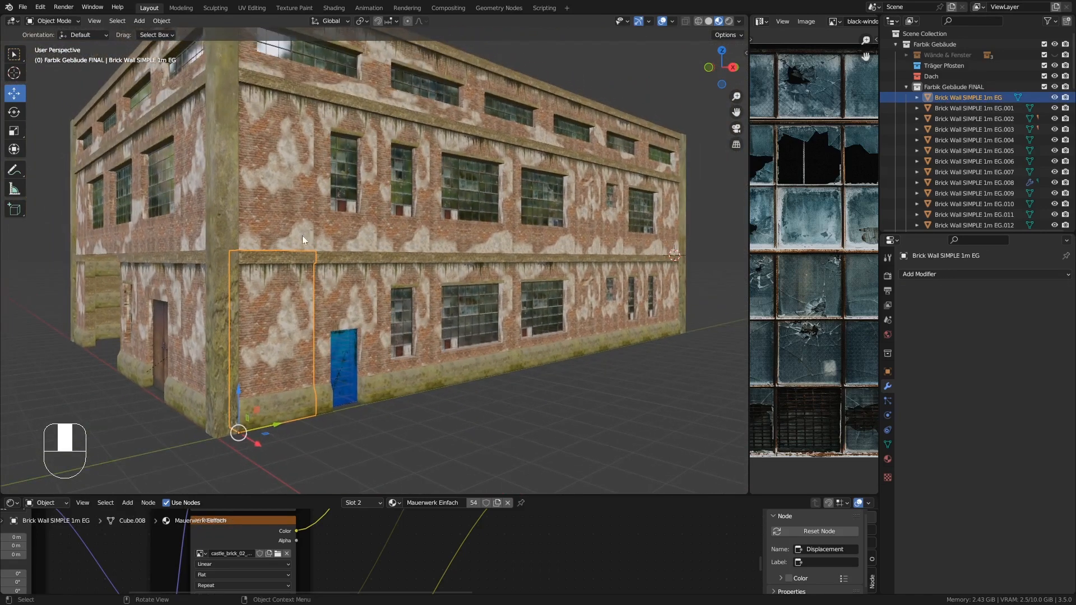
{"action": "middle_click_drag", "start_coordinate": [235, 207], "coordinate": [364, 257], "text": "ctrl"}
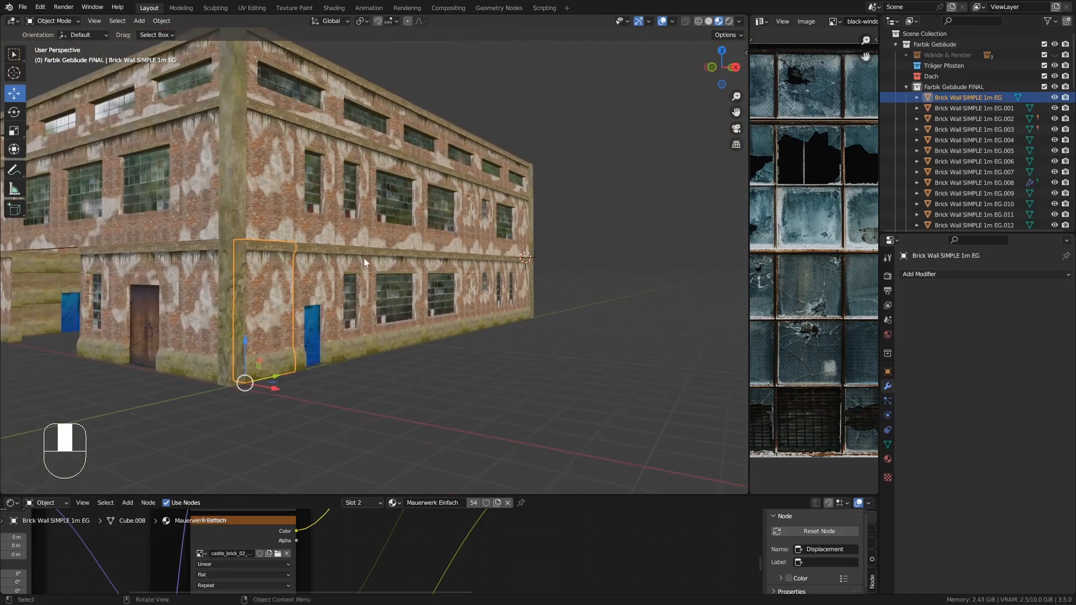
- Orbit and zoom around the building's front facade to examine how the wall pieces fit together
{"action": "middle_click_drag", "start_coordinate": [210, 240], "coordinate": [264, 159], "text": "shift"}
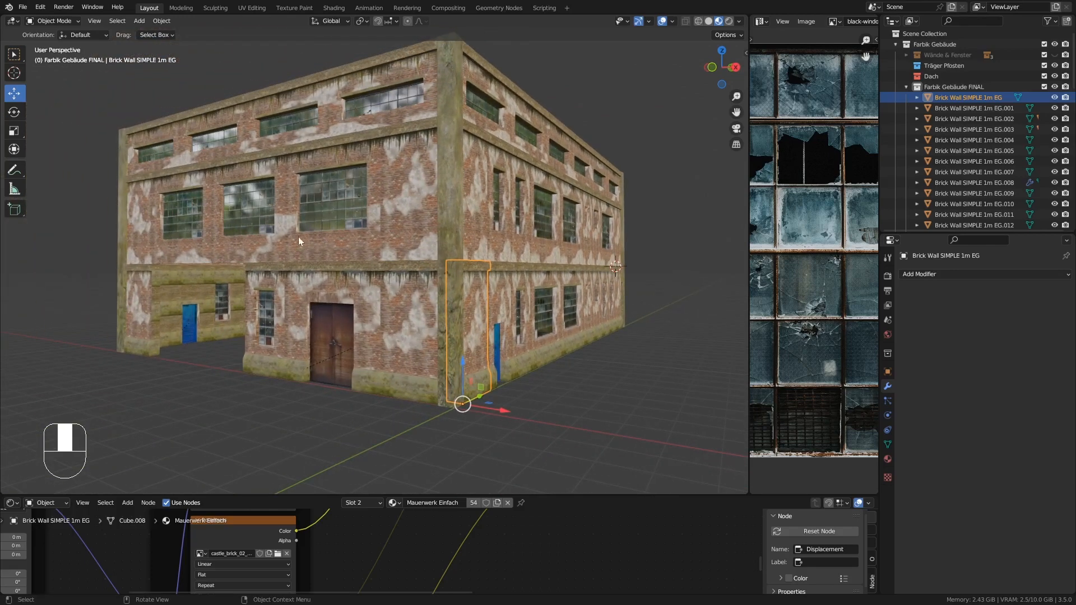
{"action": "mouse_move", "coordinate": [213, 243]}
{"action": "middle_mouse_down"}
{"action": "mouse_move", "coordinate": [186, 235]}
{"action": "mouse_move", "coordinate": [220, 231]}
{"action": "mouse_move", "coordinate": [224, 246]}
{"action": "middle_mouse_up"}
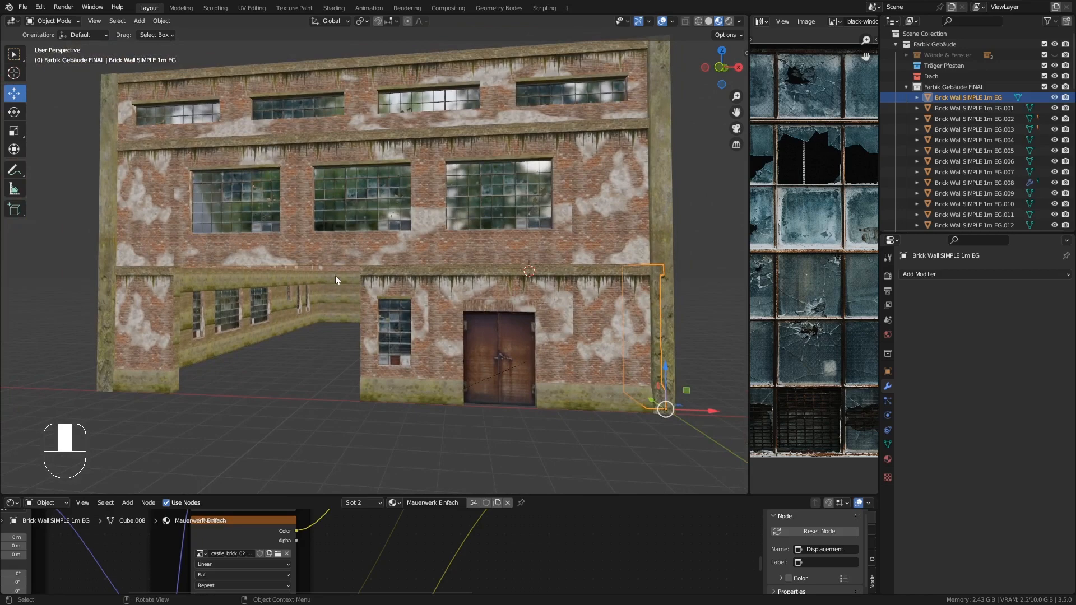
{"action": "scroll", "coordinate": [281, 358], "scroll_direction": "up", "scroll_amount": 5}
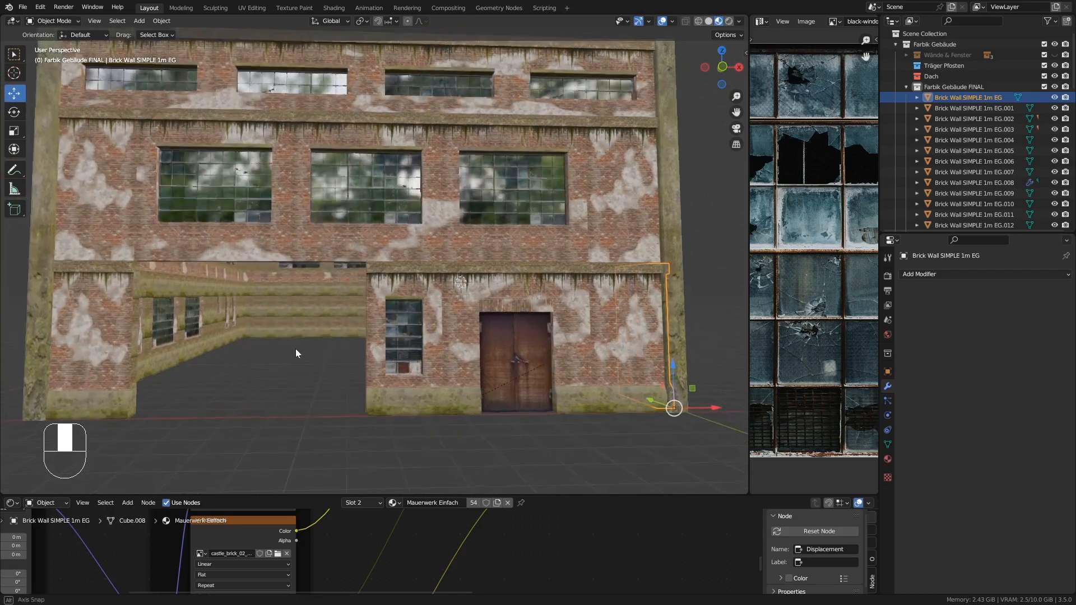
{"action": "middle_click_drag", "start_coordinate": [245, 328], "coordinate": [270, 314], "text": "shift"}
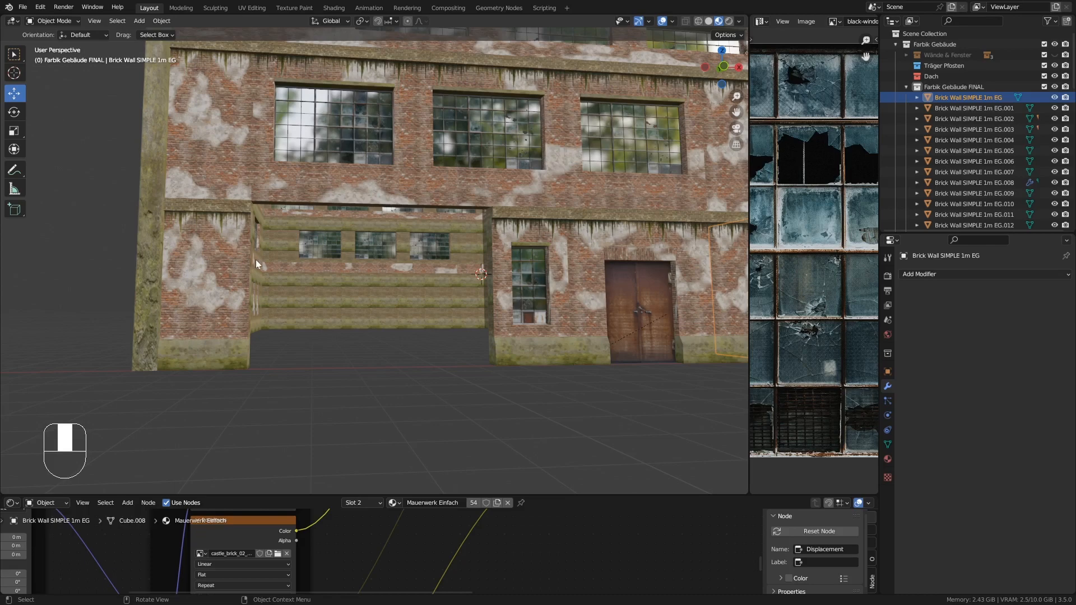
{"action": "middle_click_drag", "start_coordinate": [256, 206], "coordinate": [290, 166], "text": "ctrl"}
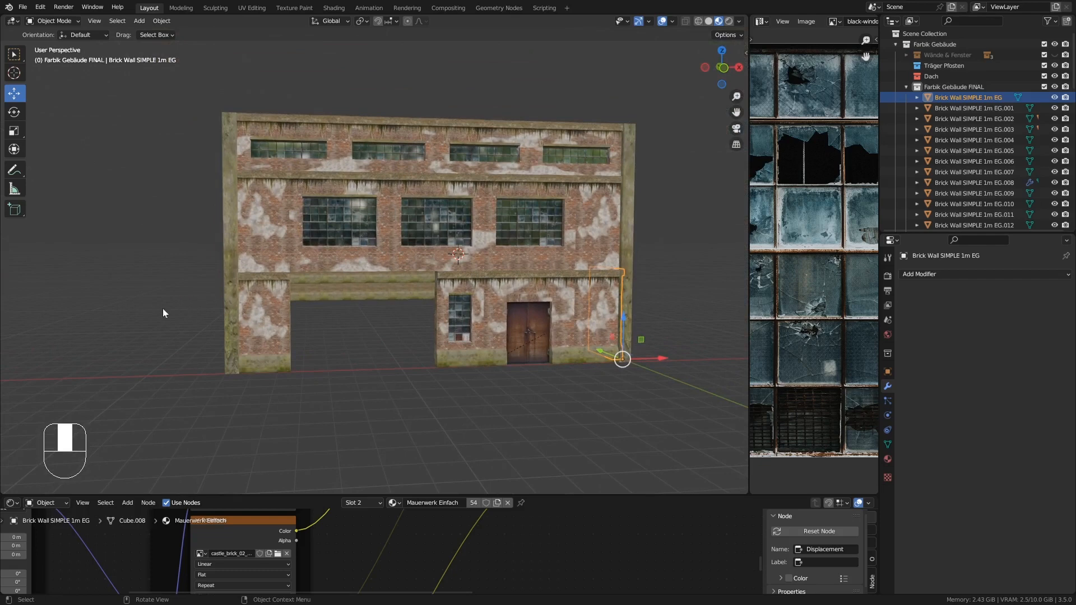
{"action": "middle_click_drag", "start_coordinate": [182, 303], "coordinate": [203, 312]}
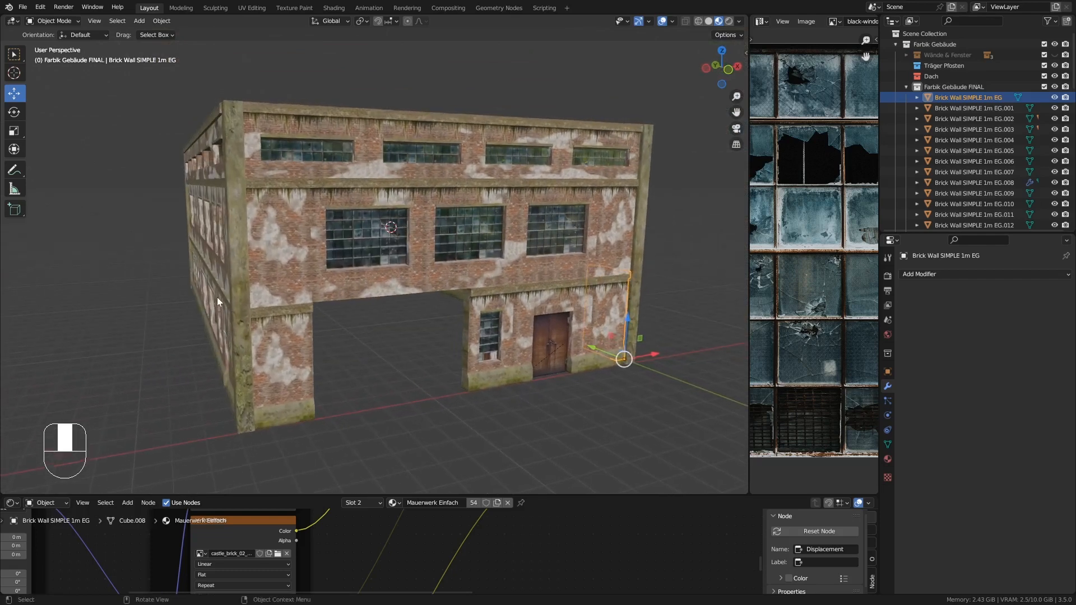
- In front view, shift the left corner pillar and the plain left wall pieces of both floors outward to the left
{"action": "key", "text": "KP_3"}
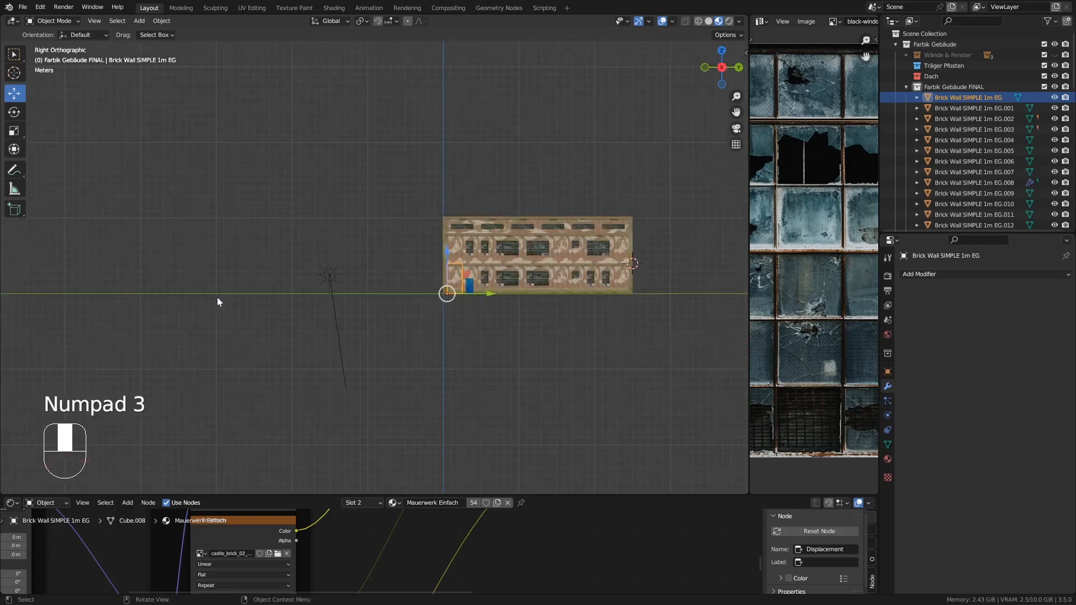
{"action": "key", "text": "KP_1"}
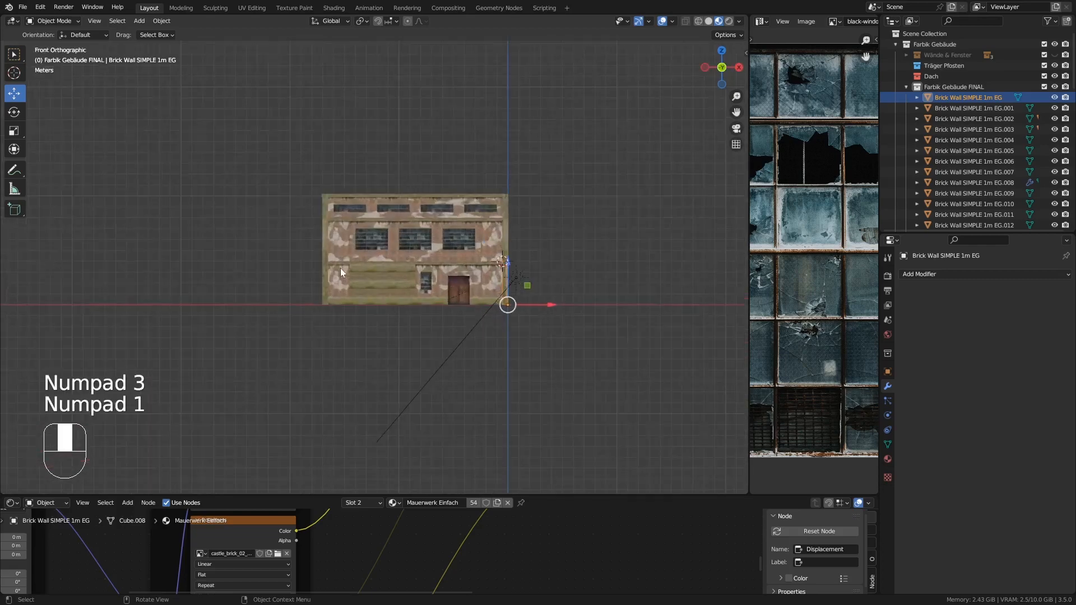
{"action": "scroll", "coordinate": [340, 268], "scroll_direction": "up", "scroll_amount": 4}
{"action": "middle_click_drag", "start_coordinate": [340, 268], "coordinate": [323, 265], "text": "shift"}
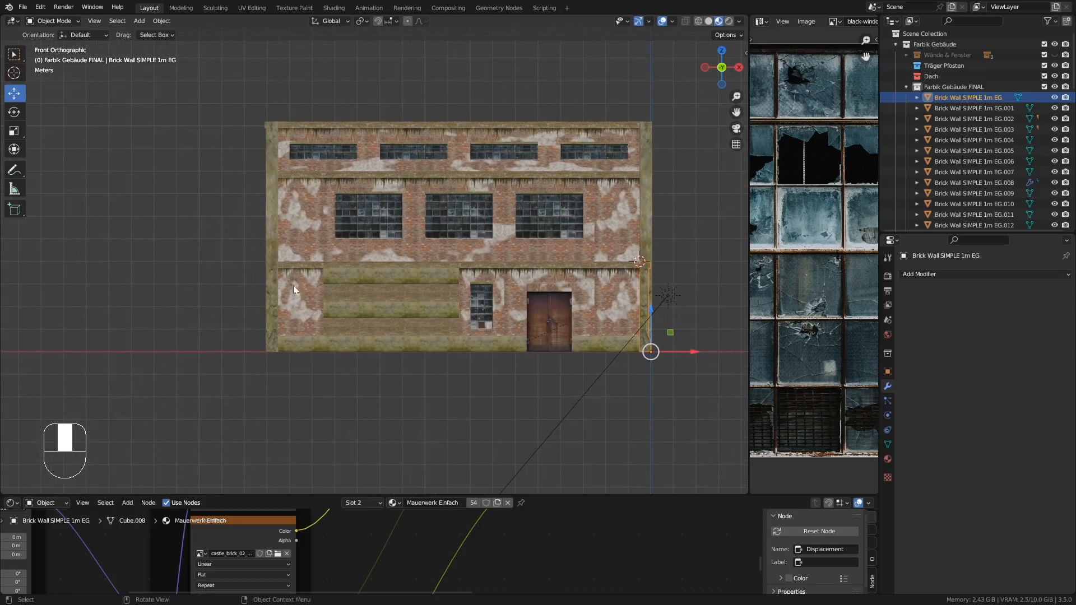
{"action": "left_click_drag", "start_coordinate": [219, 92], "coordinate": [274, 390]}
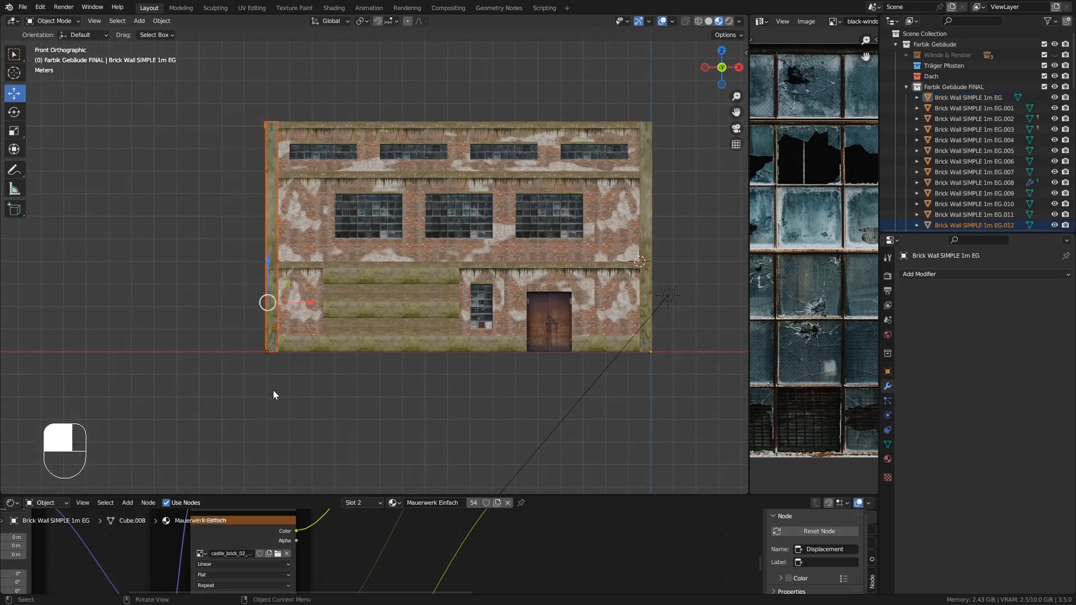
{"action": "left_click", "coordinate": [299, 308], "text": "shift"}
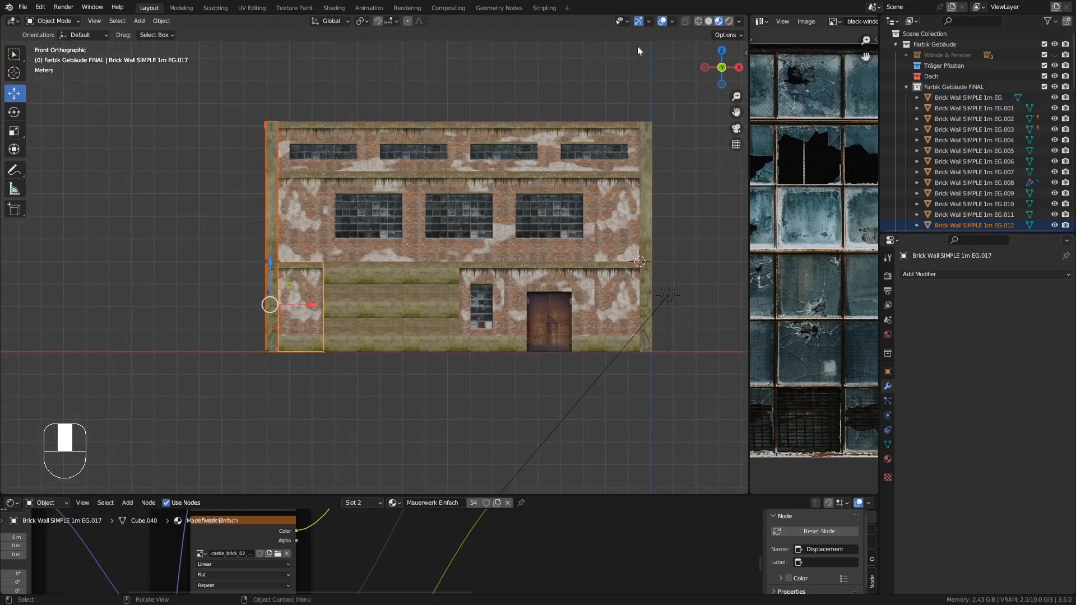
{"action": "left_click", "coordinate": [685, 22]}
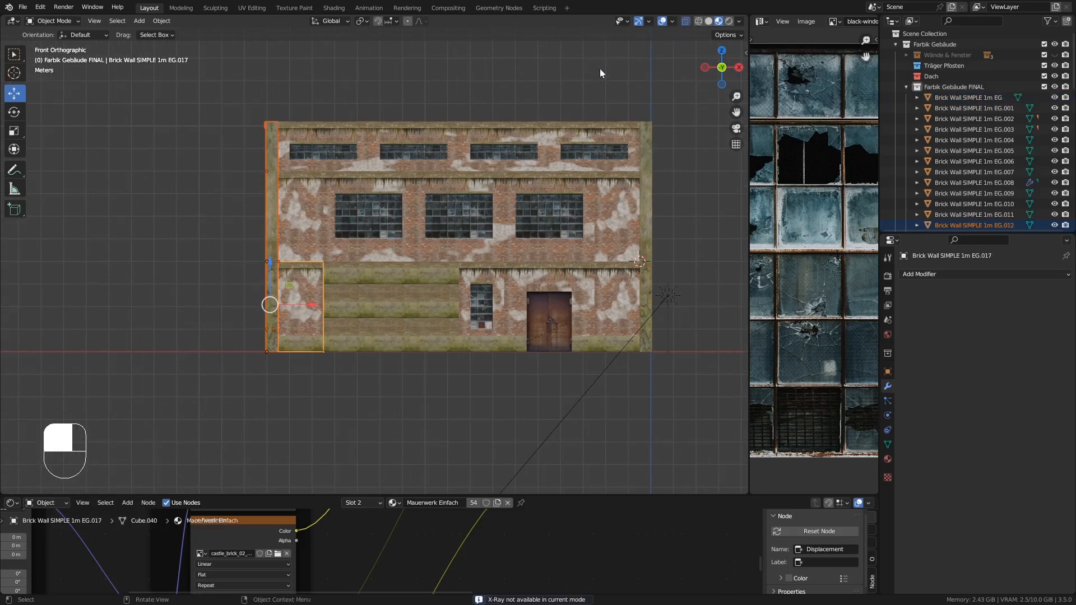
{"action": "left_click_drag", "start_coordinate": [209, 73], "coordinate": [274, 406]}
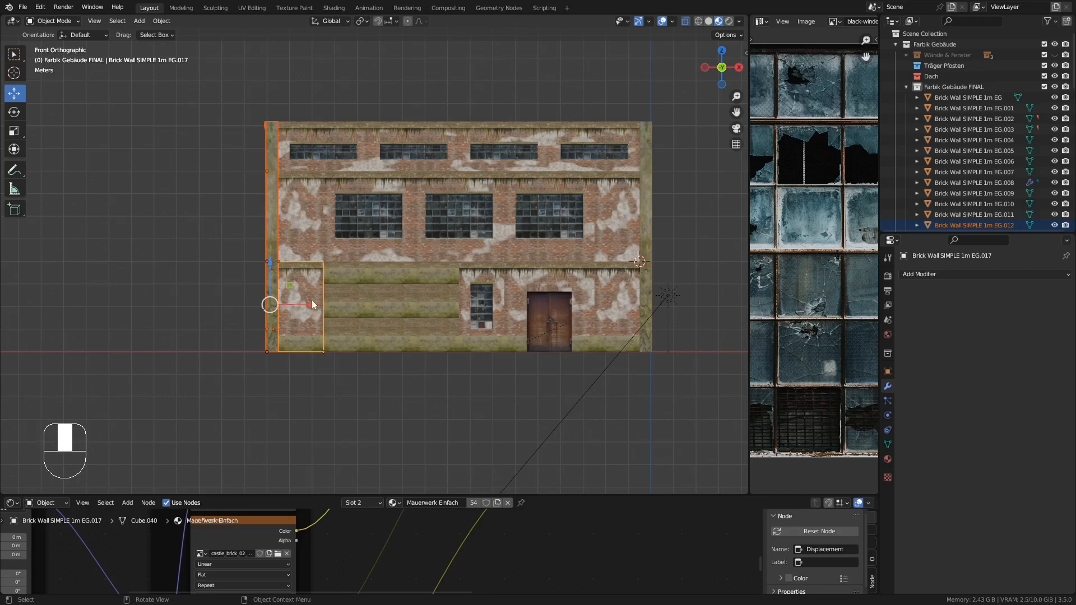
{"action": "left_click_drag", "start_coordinate": [312, 302], "coordinate": [191, 300], "text": "ctrl"}
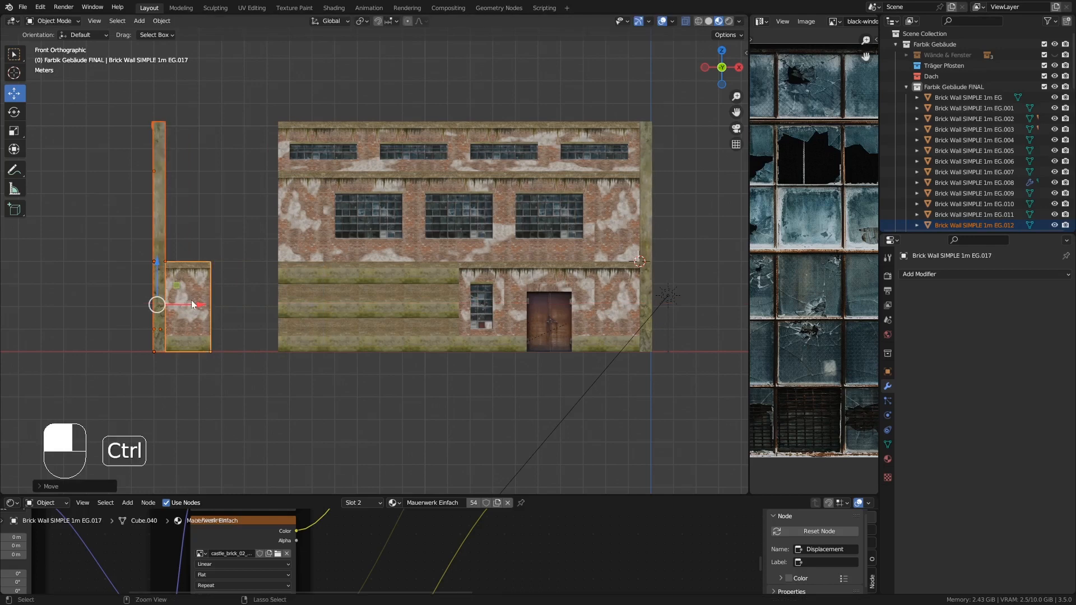
{"action": "left_click", "coordinate": [292, 235]}
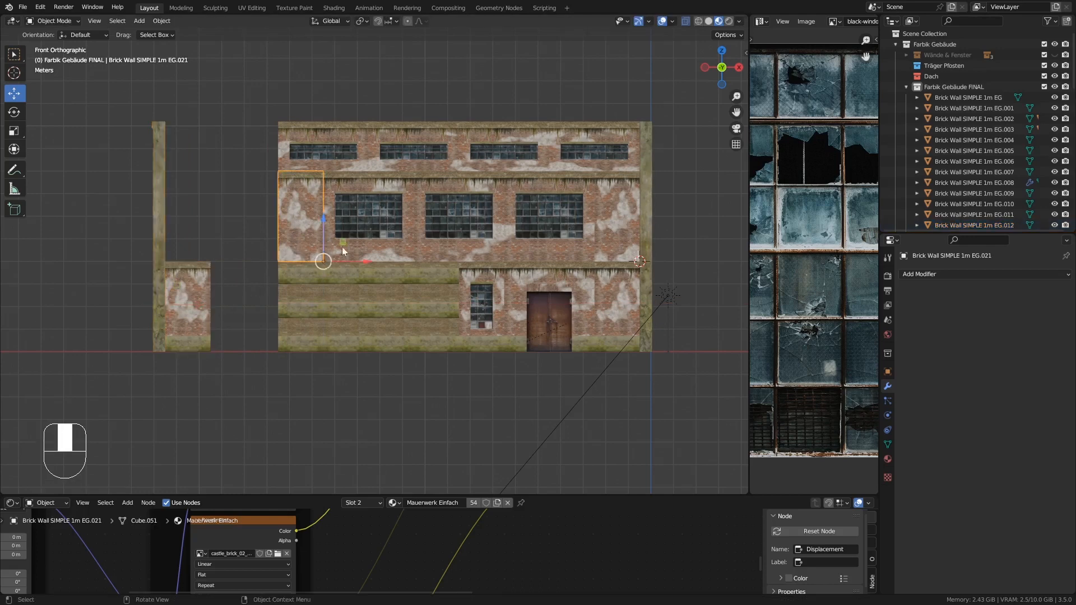
{"action": "left_click_drag", "start_coordinate": [362, 260], "coordinate": [242, 260], "text": "ctrl"}
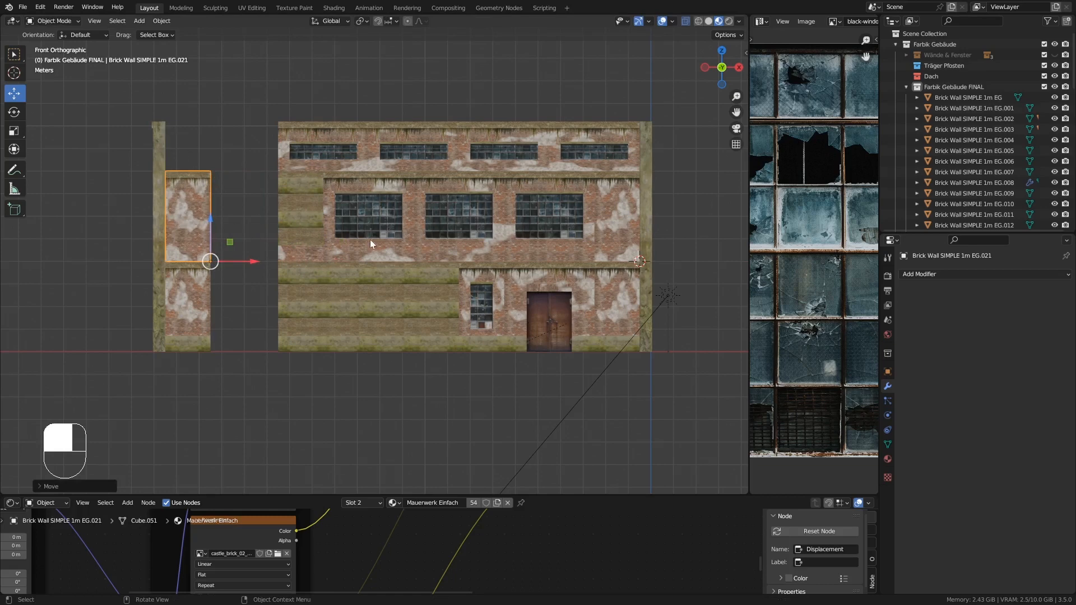
- Move the middle-floor window wall left, set its Array count to 4, and set the top window row's count to 5
{"action": "left_click", "coordinate": [371, 203]}
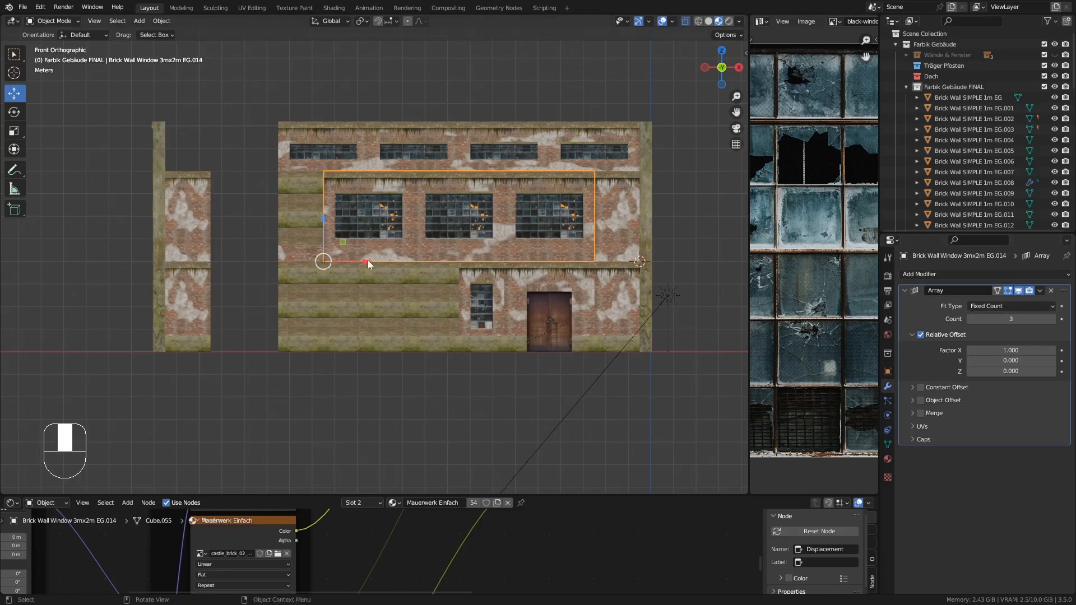
{"action": "left_click_drag", "start_coordinate": [364, 258], "coordinate": [258, 258]}
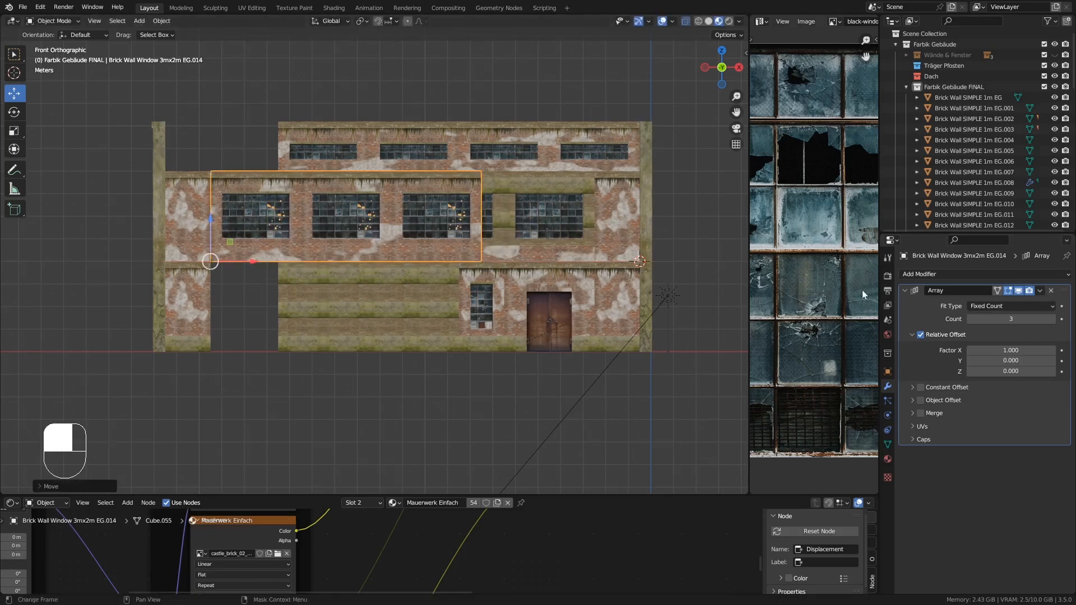
{"action": "left_click", "coordinate": [1052, 319]}
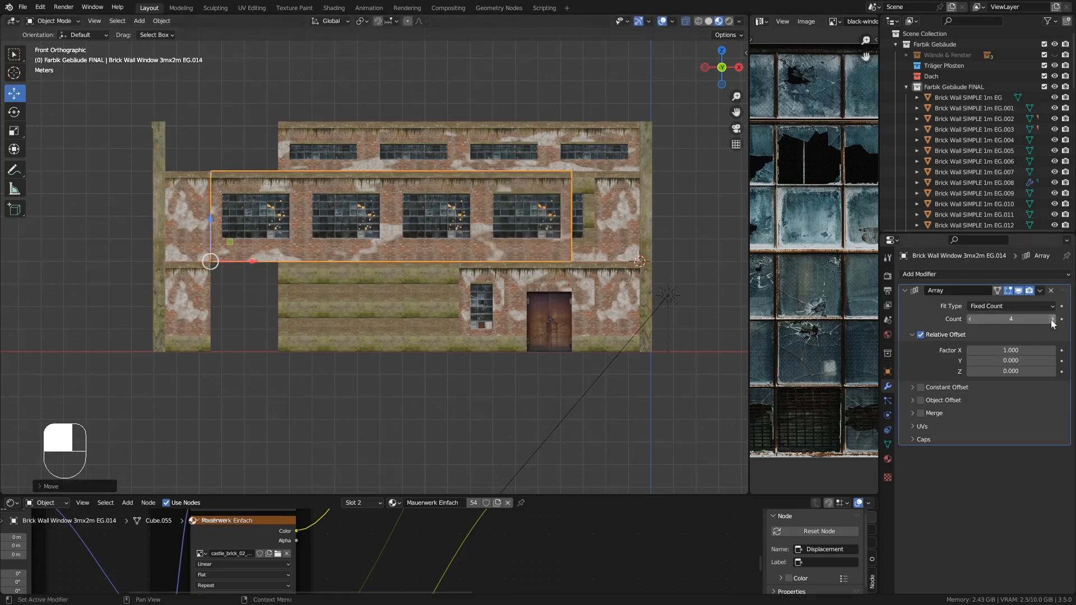
{"action": "left_click_drag", "start_coordinate": [250, 262], "coordinate": [267, 294], "text": "ctrl"}
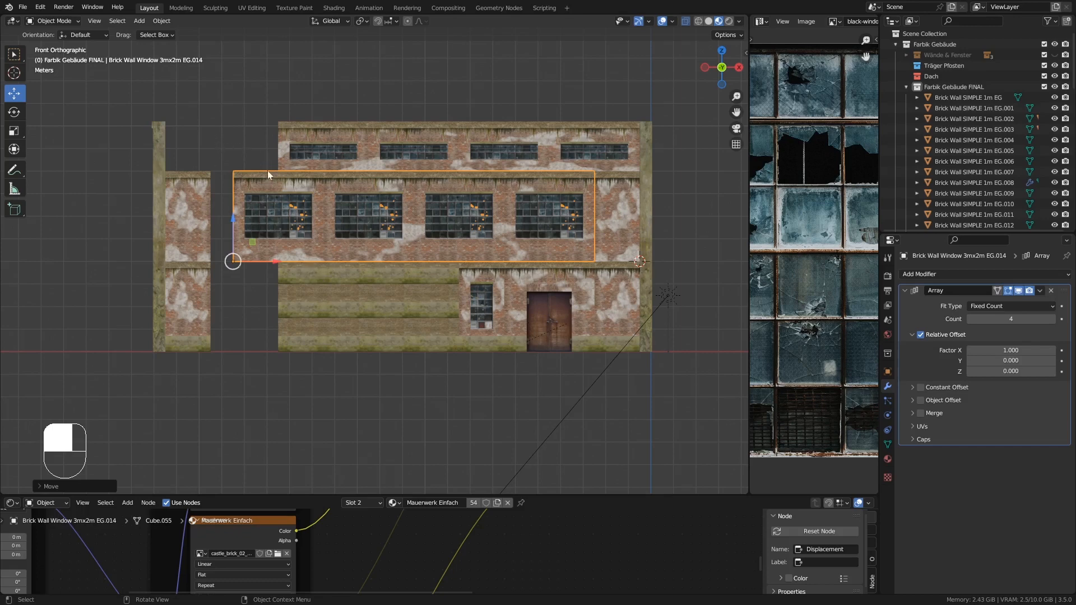
{"action": "left_click", "coordinate": [318, 144]}
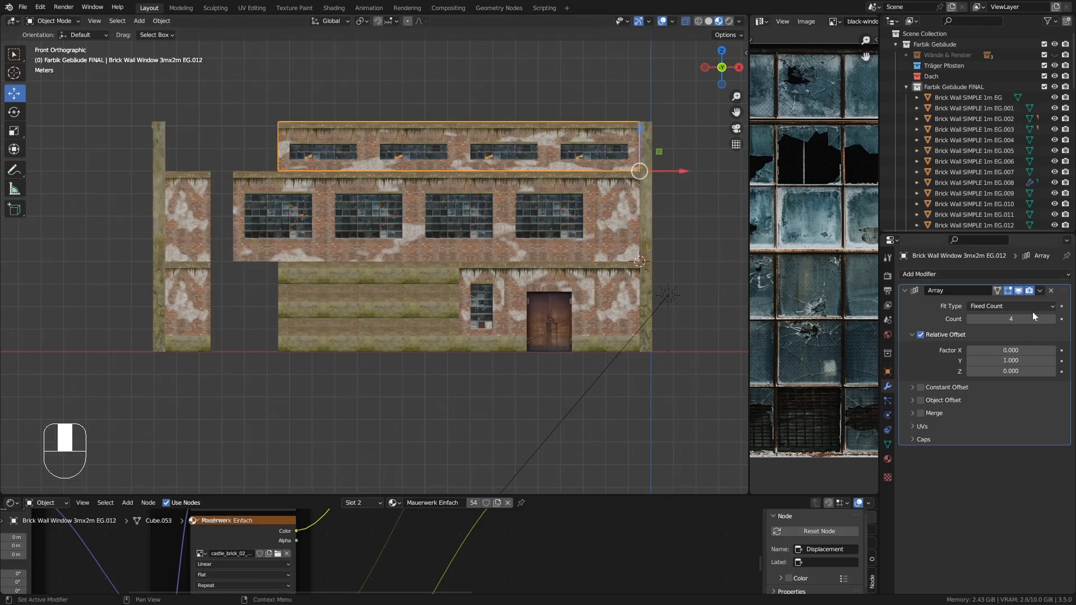
{"action": "left_click", "coordinate": [1053, 319]}
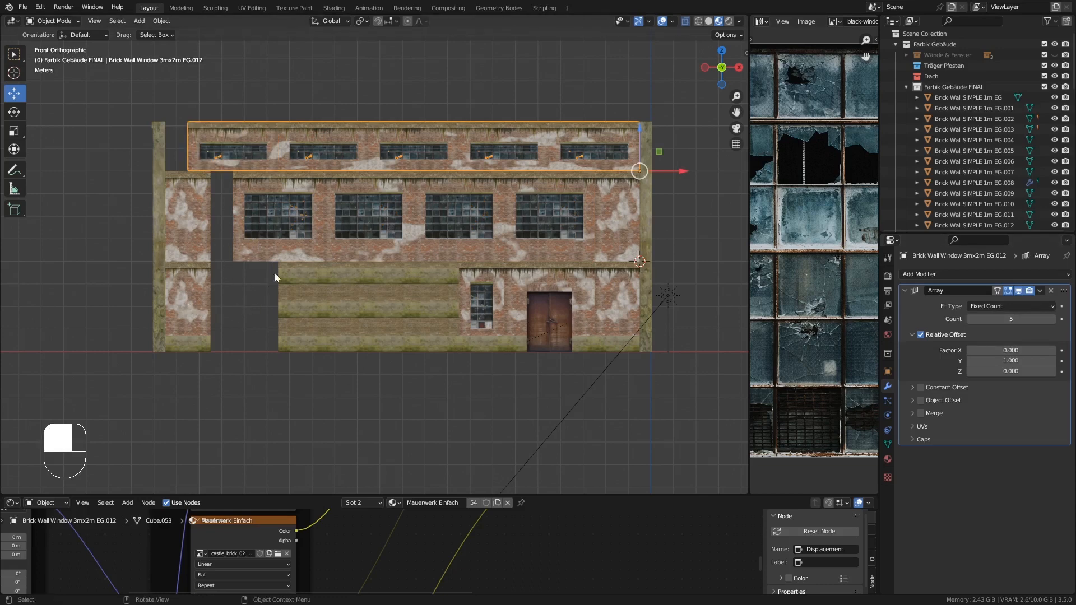
- Add an Array modifier to the lower-left plain wall piece
{"action": "left_click", "coordinate": [199, 288]}
{"action": "left_click", "coordinate": [946, 273]}
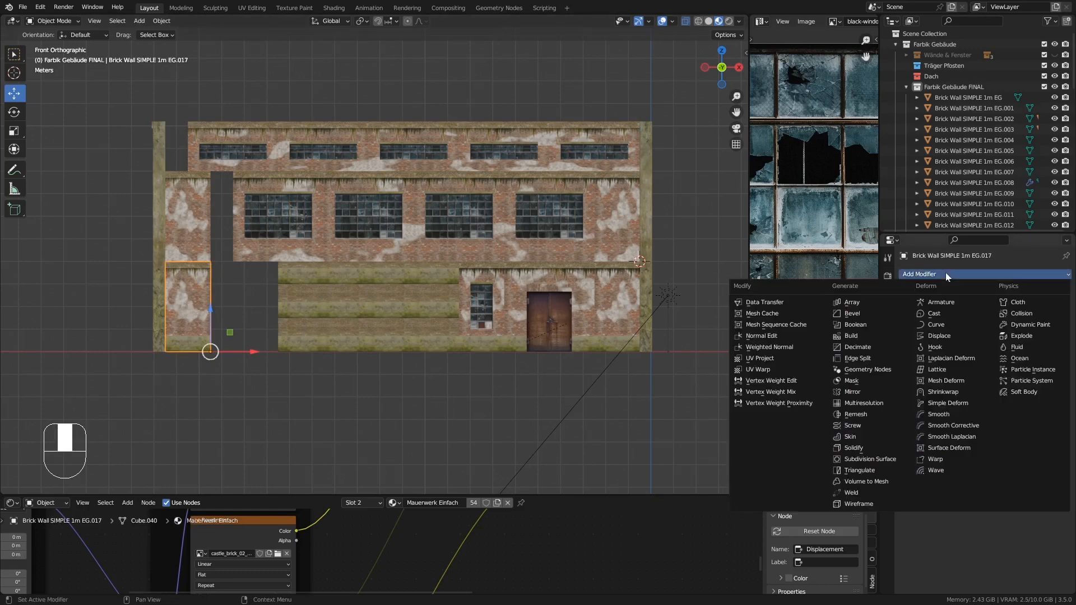
{"action": "left_click", "coordinate": [852, 303]}
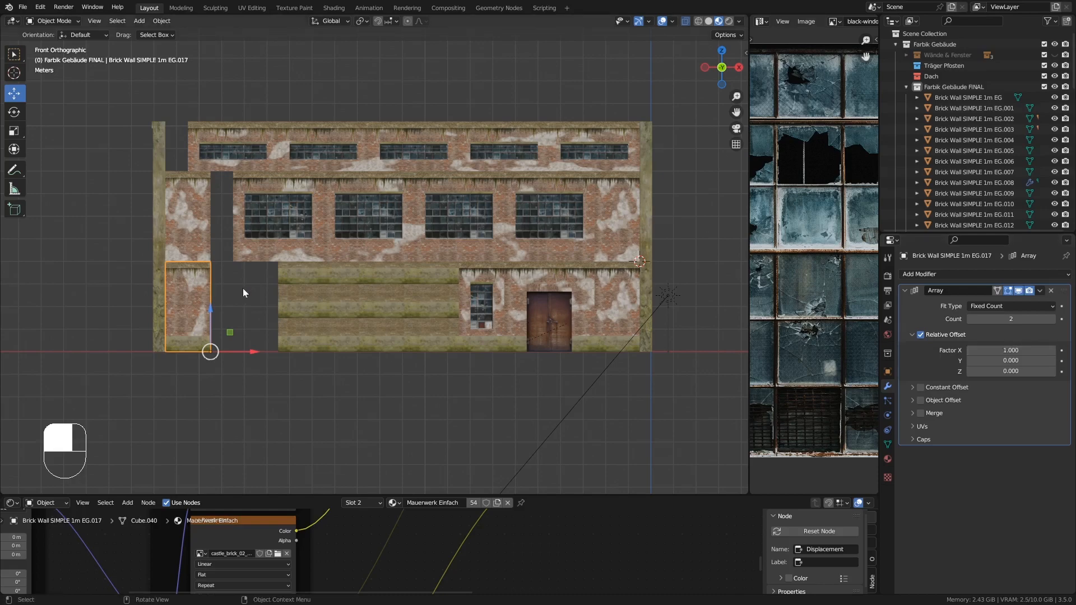
- Apply all transforms to the lower-left wall piece
{"action": "key", "text": "KP_Decimal"}
{"action": "middle_click_drag", "start_coordinate": [280, 260], "coordinate": [325, 260]}
{"action": "middle_click_drag", "start_coordinate": [499, 209], "coordinate": [438, 239]}
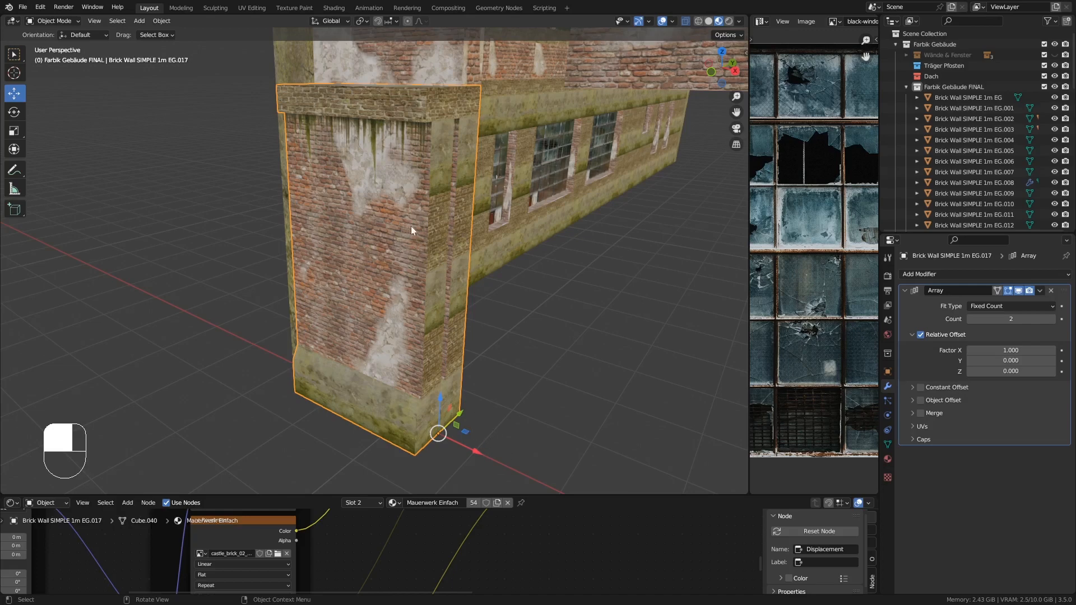
{"action": "middle_click_drag", "start_coordinate": [411, 227], "coordinate": [442, 213]}
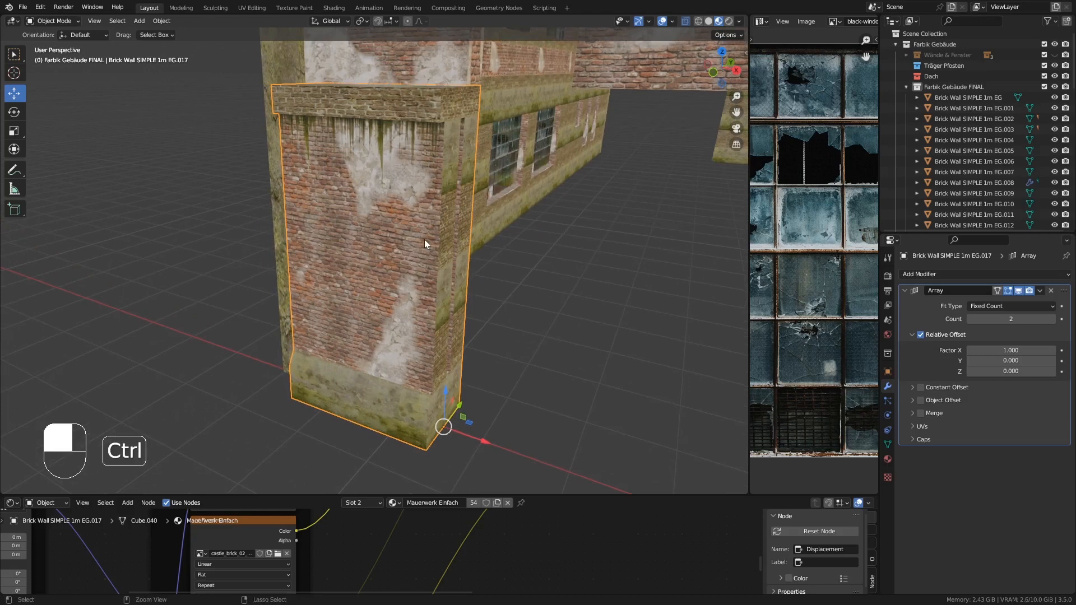
{"action": "key", "text": "ctrl+a"}
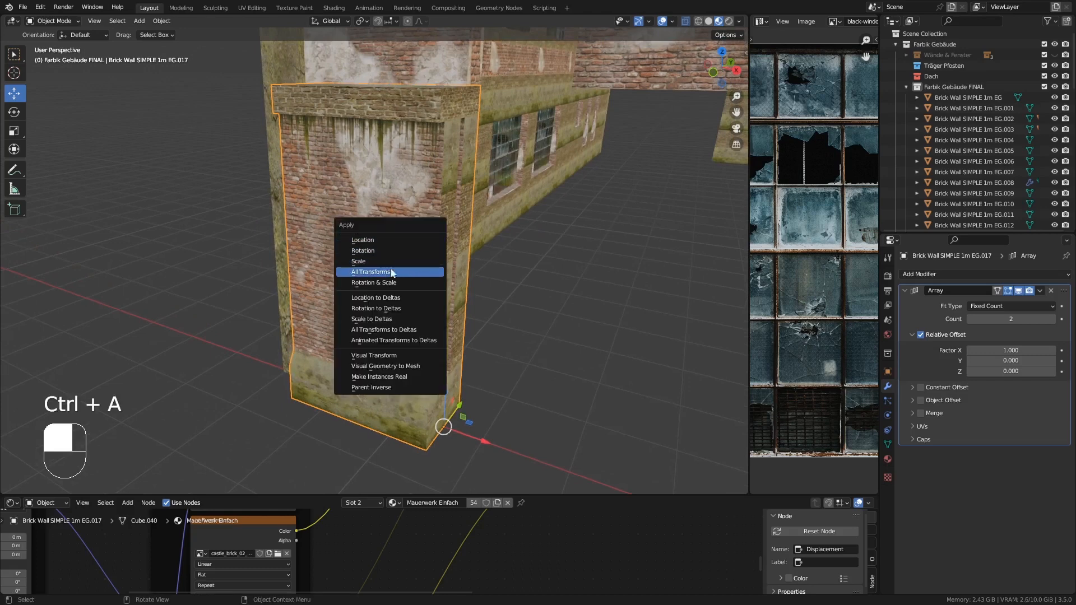
{"action": "left_click", "coordinate": [364, 251]}
- In front view, move the left corner pillar and lower-left wall piece slightly to the right
{"action": "scroll", "coordinate": [430, 270], "scroll_direction": "down", "scroll_amount": 1}
{"action": "middle_click_drag", "start_coordinate": [521, 314], "coordinate": [422, 246], "text": "shift"}
{"action": "scroll", "coordinate": [421, 246], "scroll_direction": "down", "scroll_amount": 3}
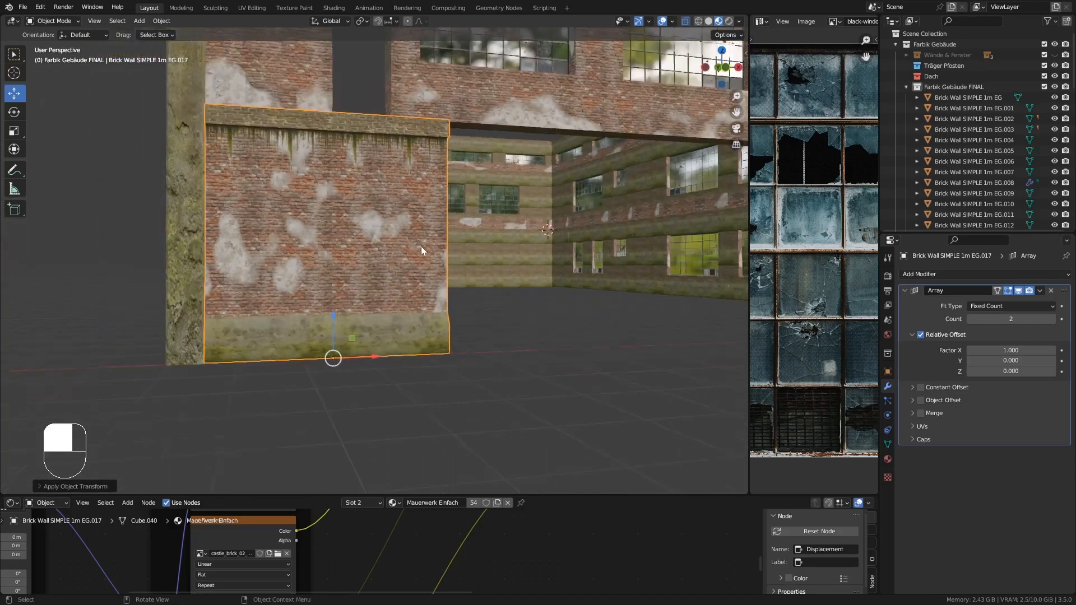
{"action": "middle_click_drag", "start_coordinate": [505, 275], "coordinate": [367, 338], "text": "shift"}
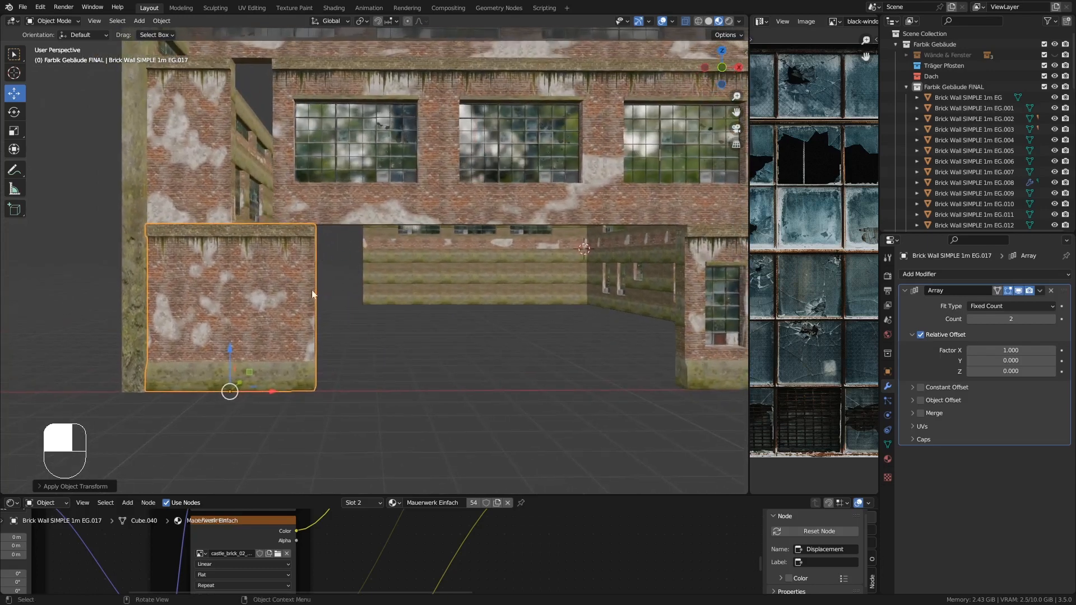
{"action": "scroll", "coordinate": [320, 324], "scroll_direction": "down", "scroll_amount": 1}
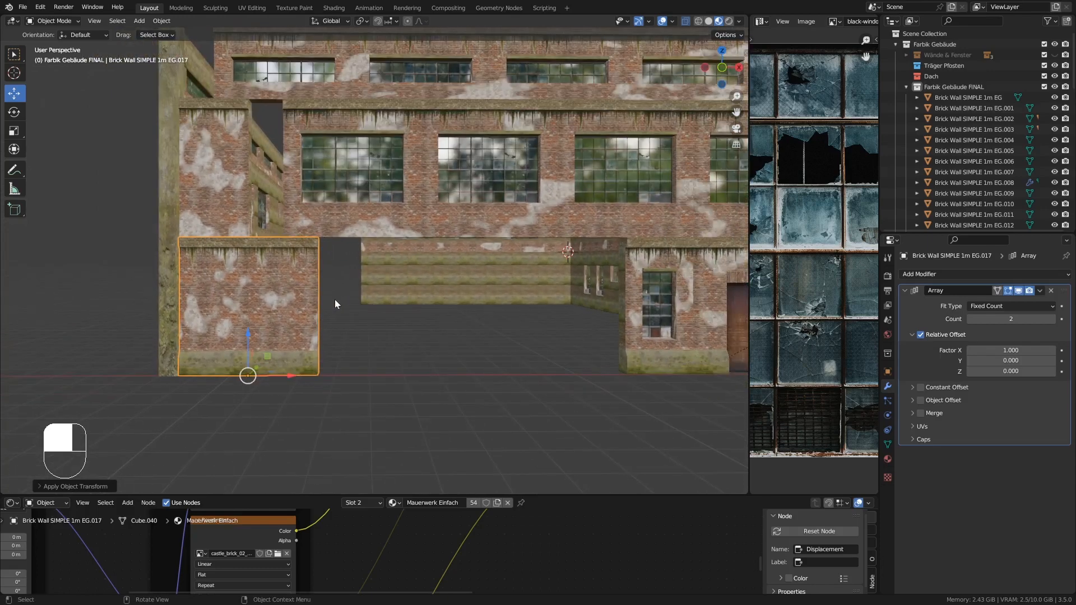
{"action": "key", "text": "KP_1"}
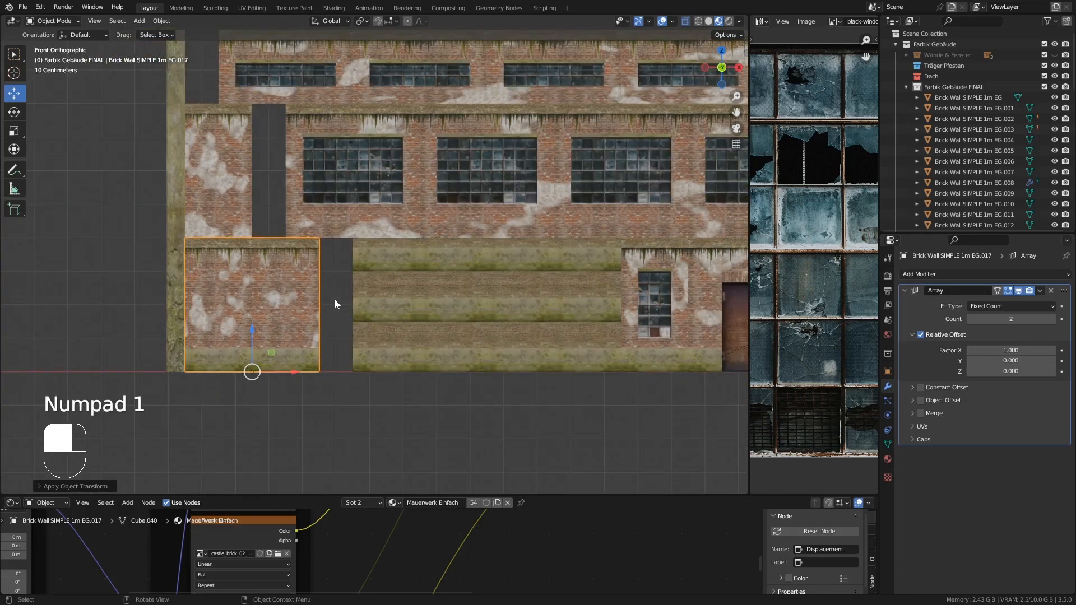
{"action": "middle_click_drag", "start_coordinate": [153, 113], "coordinate": [172, 147], "text": "shift"}
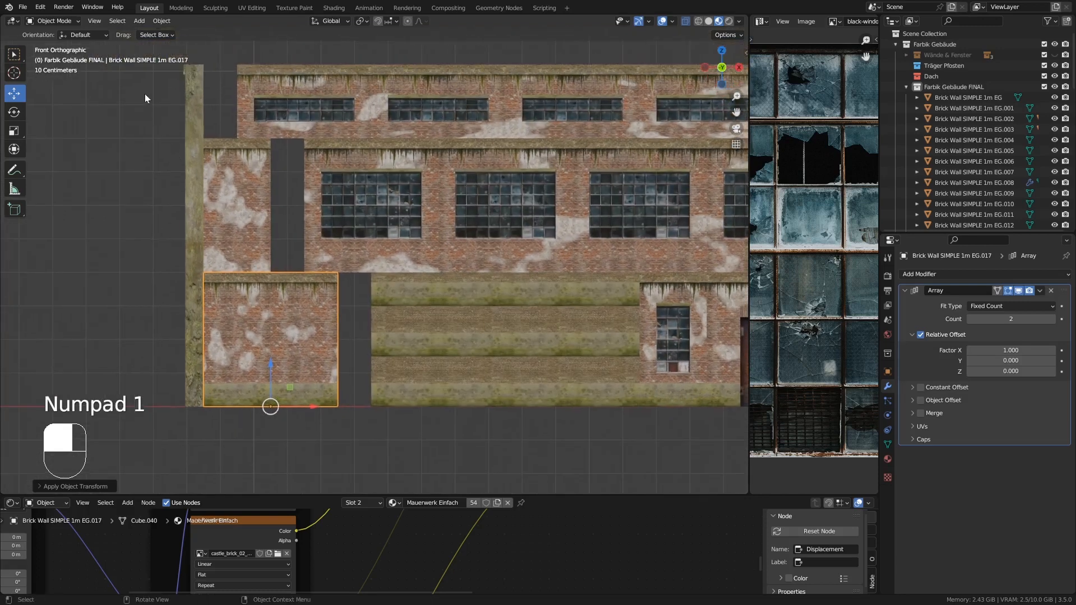
{"action": "left_click_drag", "start_coordinate": [145, 93], "coordinate": [215, 422]}
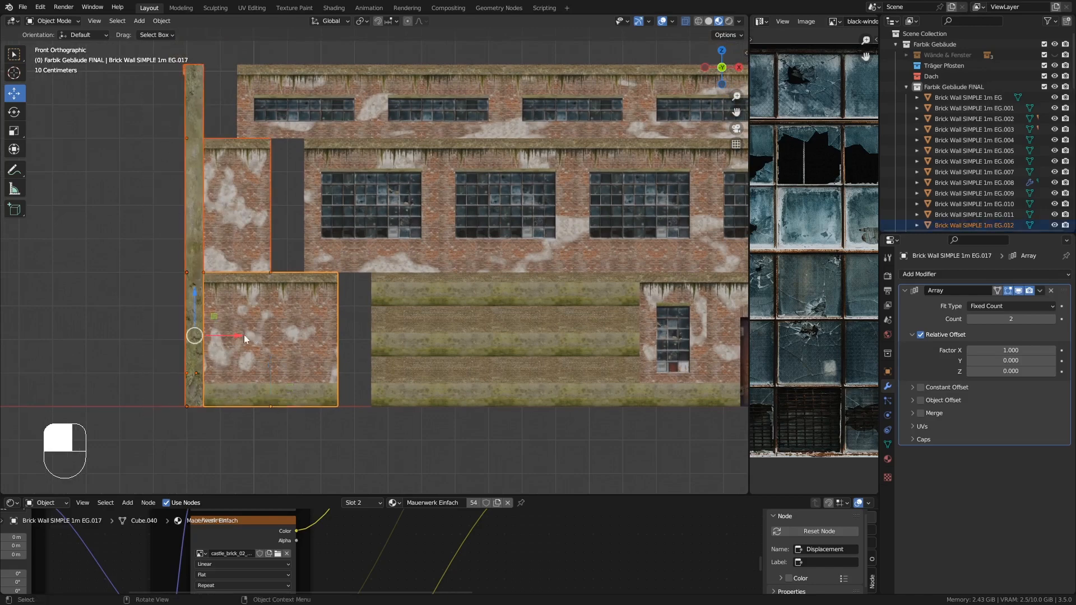
{"action": "left_click_drag", "start_coordinate": [234, 335], "coordinate": [270, 336]}
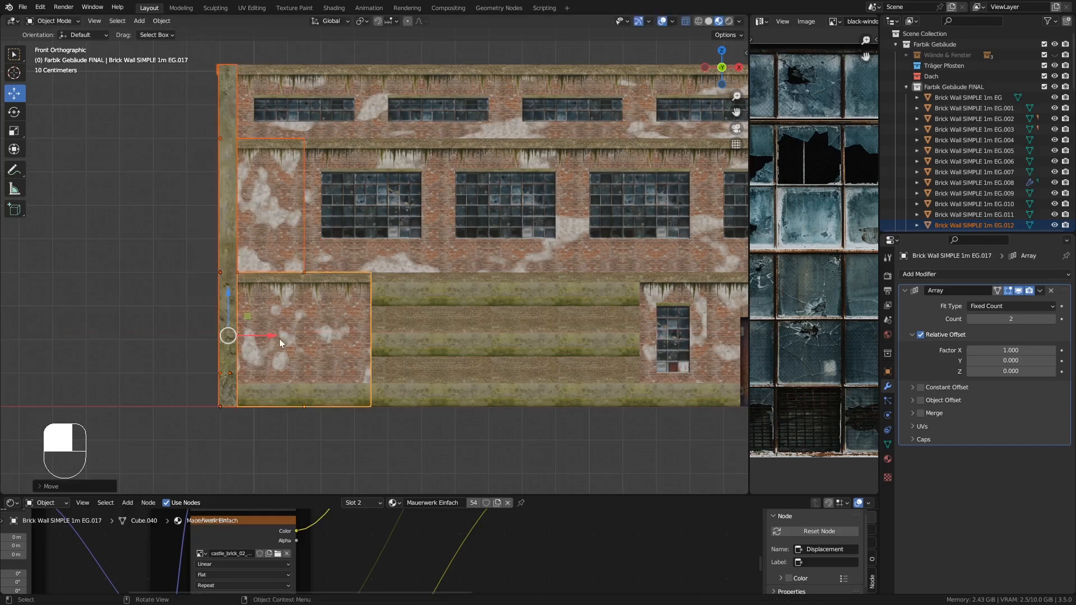
- Set the Array count of the lower-left plain wall piece to 3
{"action": "scroll", "coordinate": [384, 321], "scroll_direction": "down", "scroll_amount": 1}
{"action": "middle_click_drag", "start_coordinate": [385, 320], "coordinate": [341, 313], "text": "shift"}
{"action": "left_click", "coordinate": [294, 315]}
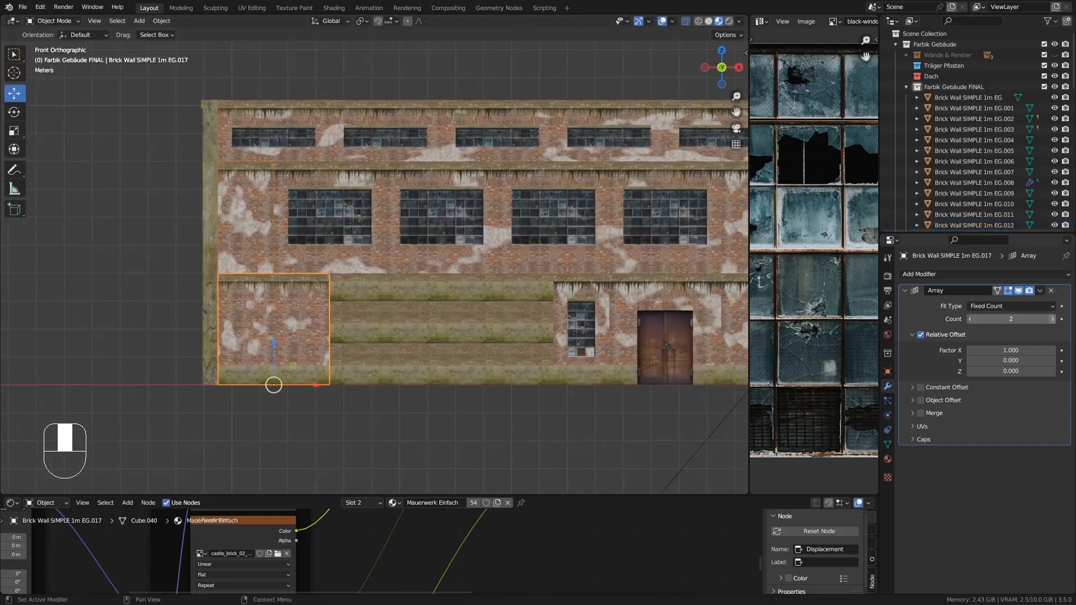
{"action": "left_click_drag", "start_coordinate": [1009, 319], "coordinate": [1015, 318]}
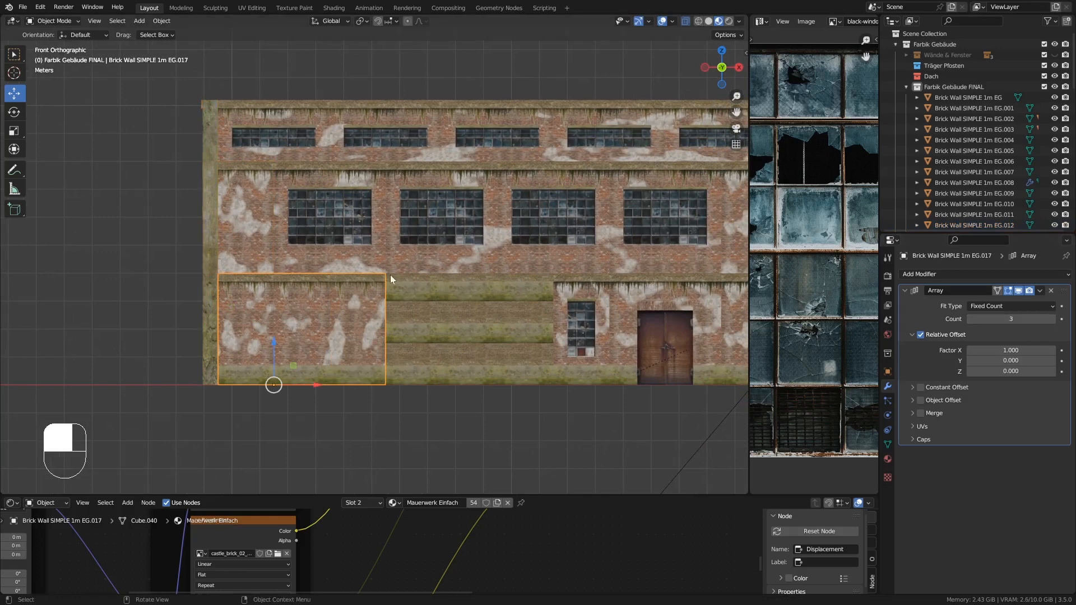
- On the side wall, raise the top window row's Array count to 5
{"action": "mouse_move", "coordinate": [389, 351]}
{"action": "middle_mouse_down", "text": "shift"}
{"action": "mouse_move", "coordinate": [435, 367]}
{"action": "mouse_move", "coordinate": [388, 367]}
{"action": "middle_mouse_up", "text": "shift"}
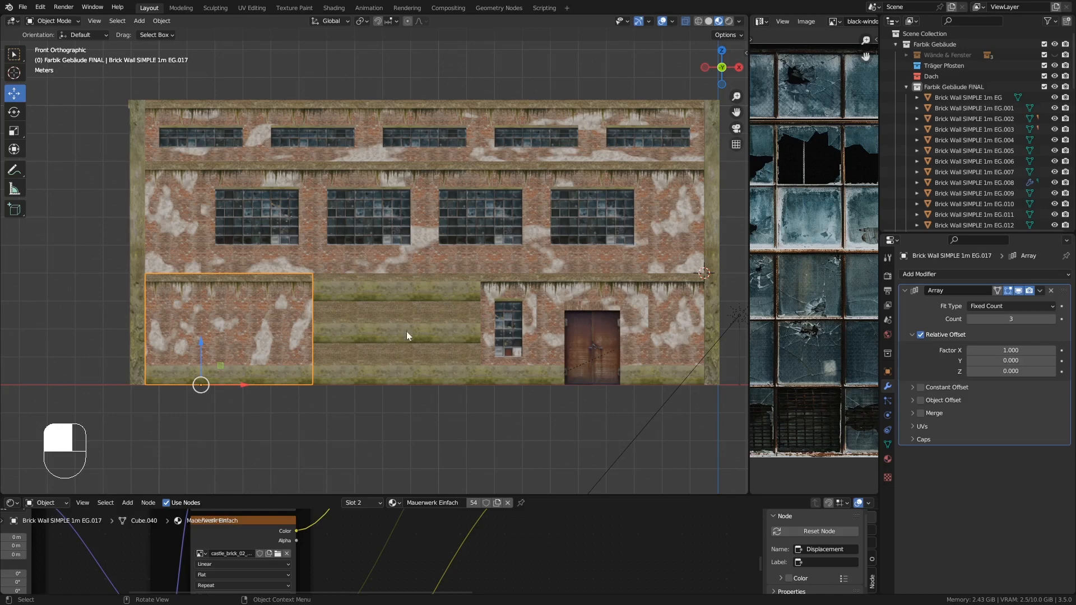
{"action": "middle_click_drag", "start_coordinate": [346, 268], "coordinate": [356, 314], "text": "ctrl"}
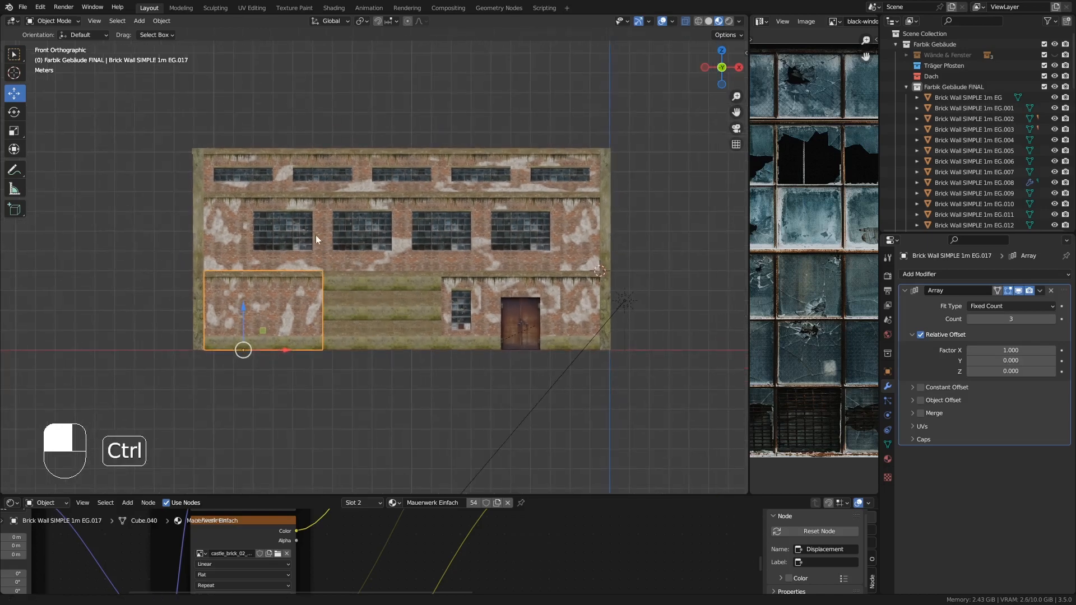
{"action": "middle_click_drag", "start_coordinate": [314, 234], "coordinate": [453, 293], "text": "ctrl"}
{"action": "middle_click_drag", "start_coordinate": [219, 287], "coordinate": [505, 260], "text": "shift"}
{"action": "middle_click_drag", "start_coordinate": [258, 261], "coordinate": [364, 231]}
{"action": "left_click", "coordinate": [244, 153]}
{"action": "middle_click_drag", "start_coordinate": [244, 154], "coordinate": [294, 161]}
{"action": "left_click", "coordinate": [1053, 319]}
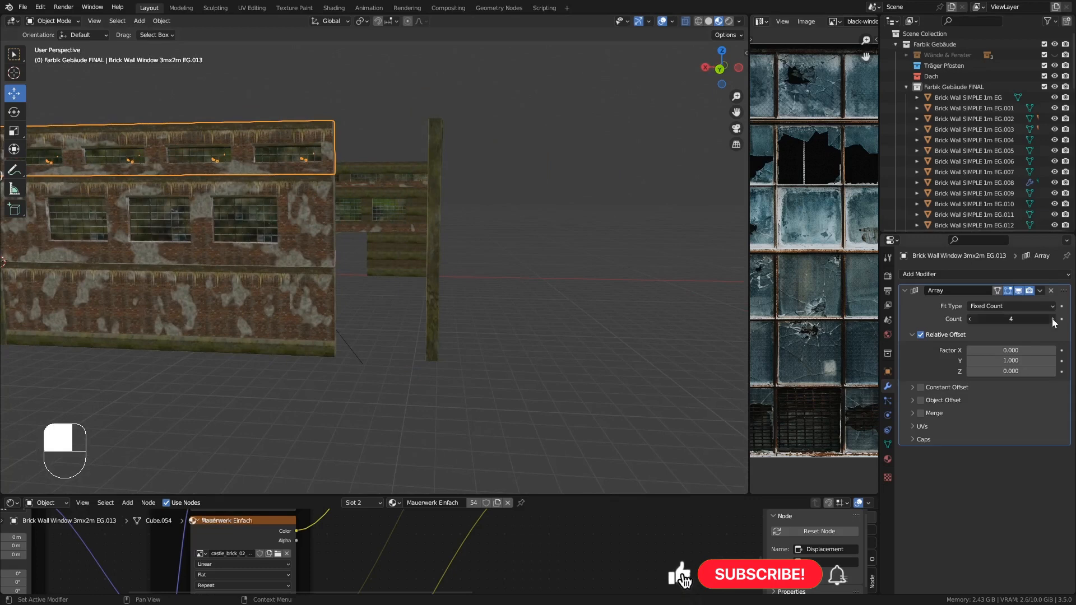
{"action": "middle_click_drag", "start_coordinate": [306, 224], "coordinate": [307, 207]}
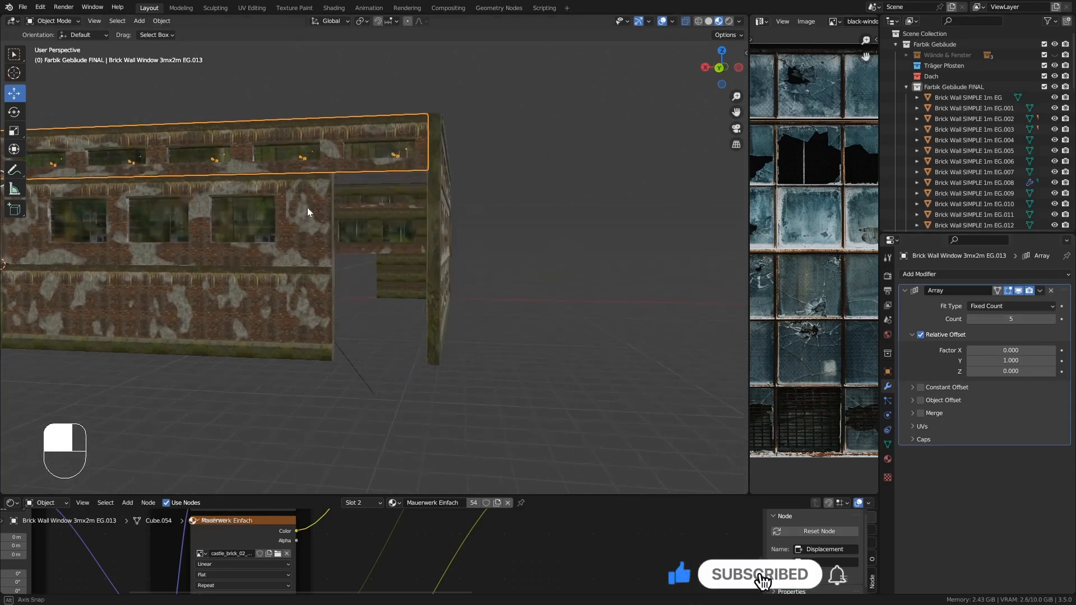
- In back view, move the narrow plain wall piece on the middle floor to the right
{"action": "left_click", "coordinate": [307, 207]}
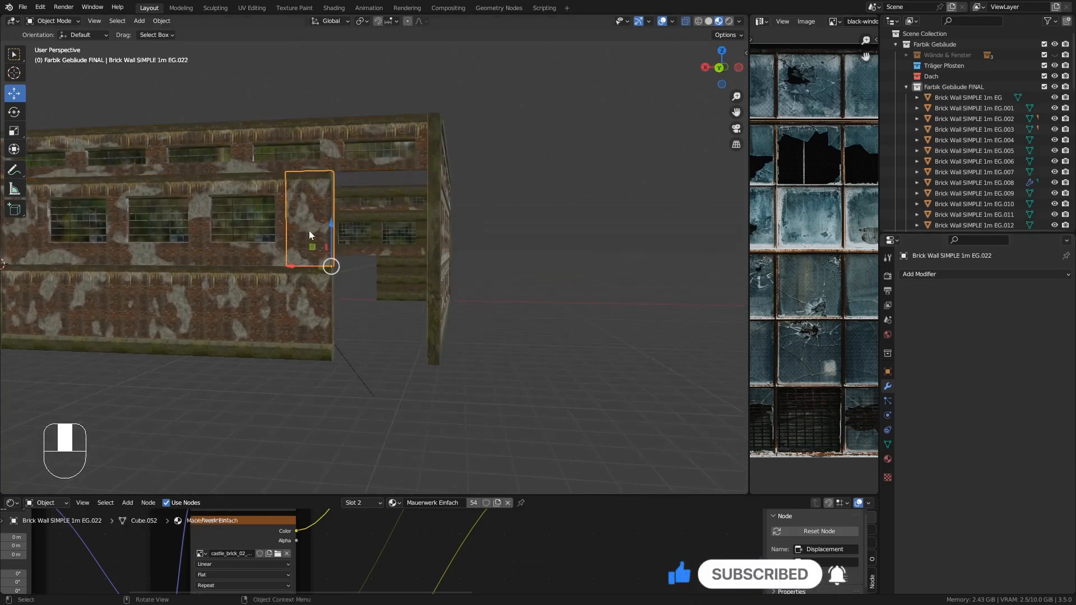
{"action": "key", "text": "ctrl"}
{"action": "key", "text": "ctrl+KP_1"}
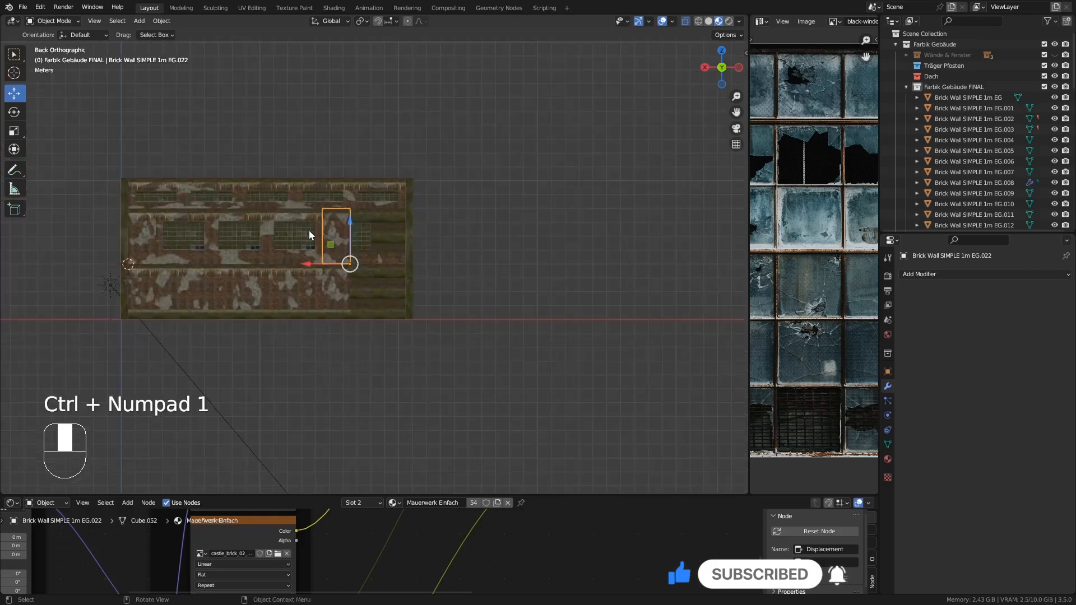
{"action": "scroll", "coordinate": [321, 251], "scroll_direction": "up", "scroll_amount": 5}
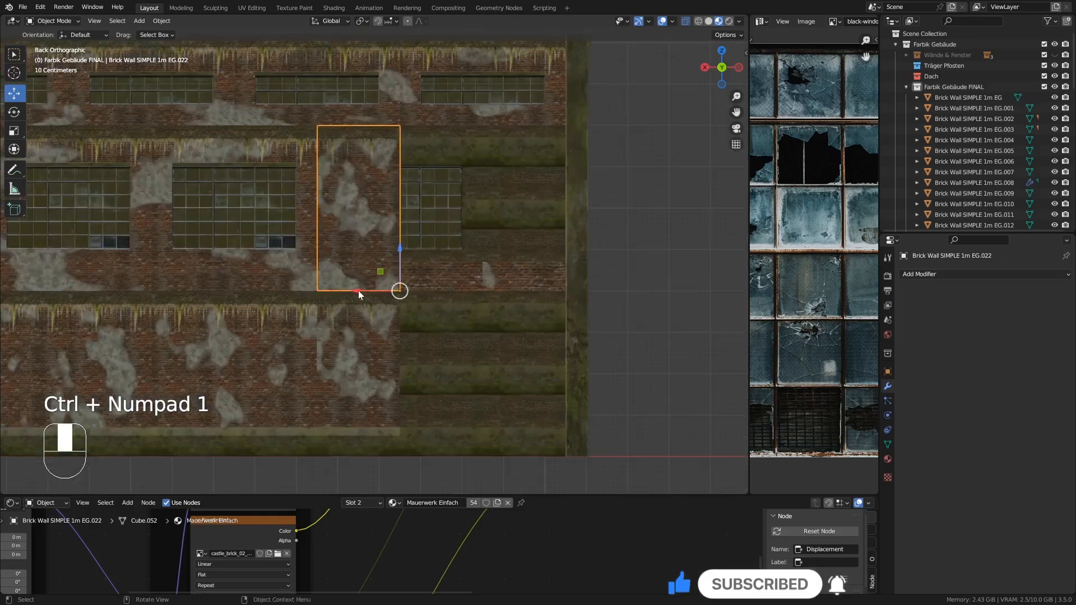
{"action": "left_click_drag", "start_coordinate": [358, 291], "coordinate": [524, 291], "text": "ctrl"}
- Set the back middle-floor window row's Array count to 4
{"action": "left_click", "coordinate": [254, 220]}
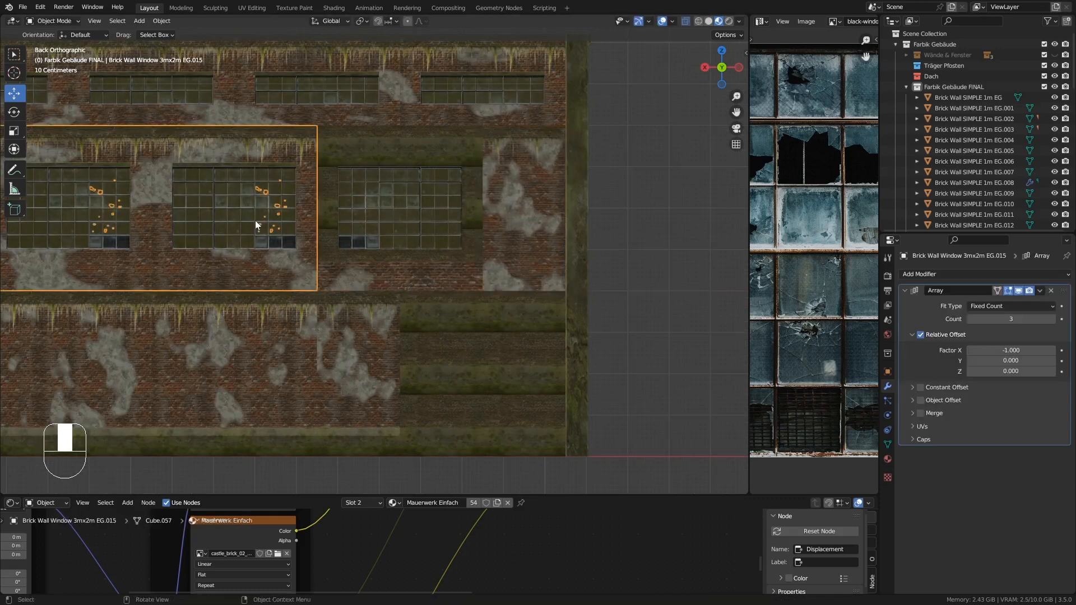
{"action": "left_click", "coordinate": [1052, 319]}
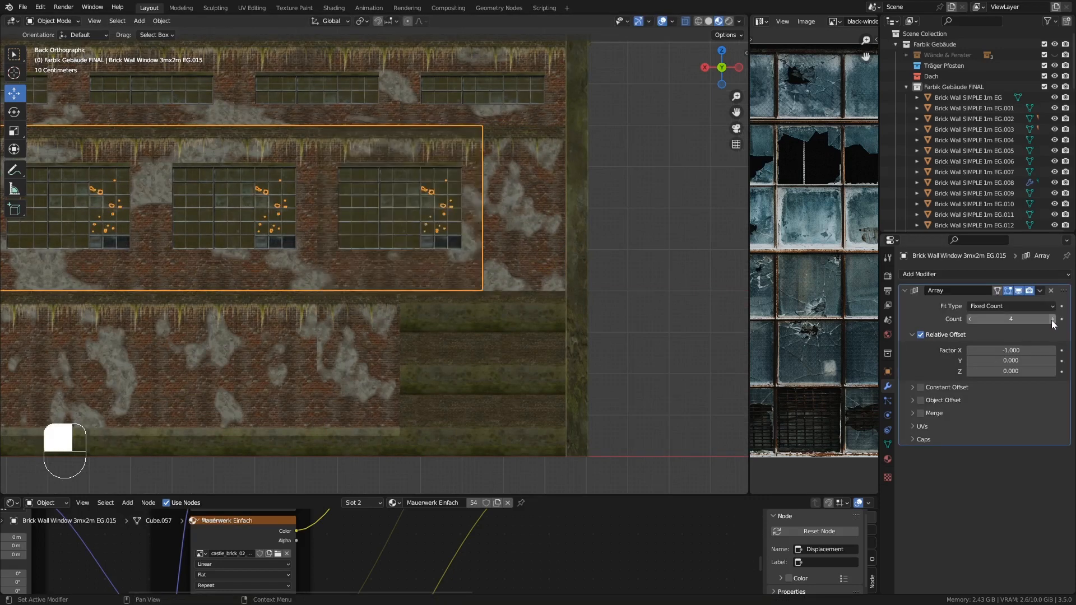
- Delete the narrow plain wall piece at the right end of the back ground-floor wall
{"action": "left_click", "coordinate": [350, 359]}
{"action": "scroll", "coordinate": [351, 361], "scroll_direction": "down", "scroll_amount": 4}
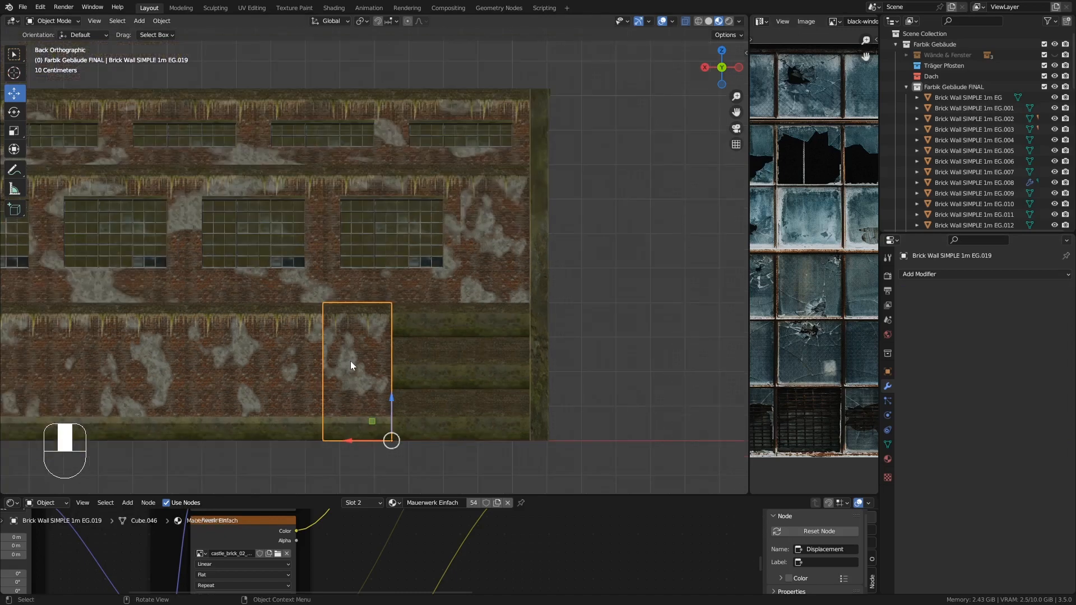
{"action": "middle_click_drag", "start_coordinate": [351, 361], "coordinate": [372, 323], "text": "shift"}
{"action": "left_click", "coordinate": [337, 322]}
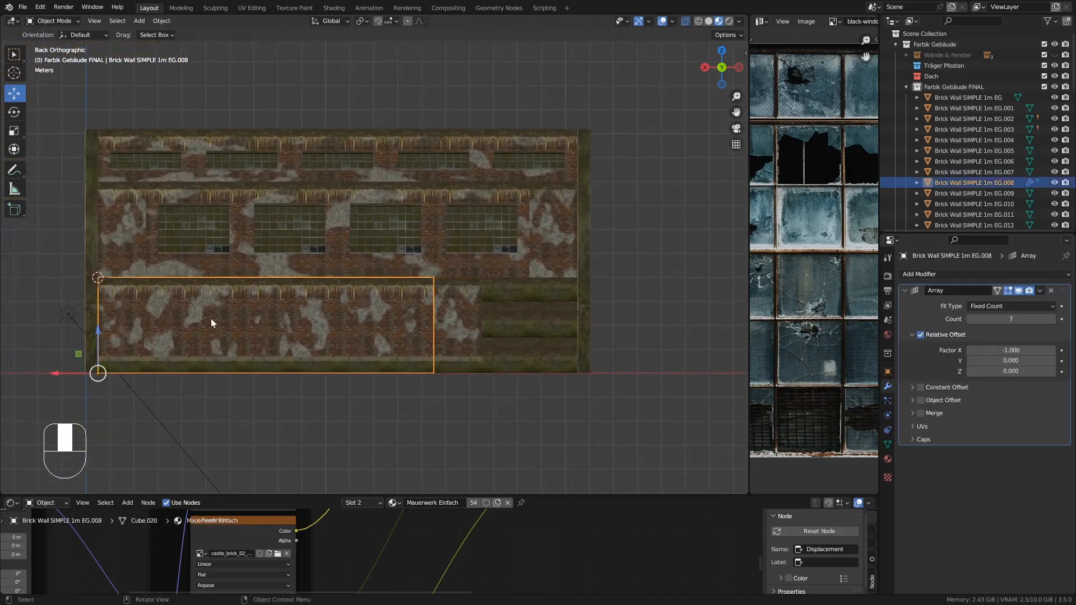
{"action": "left_click", "coordinate": [455, 318]}
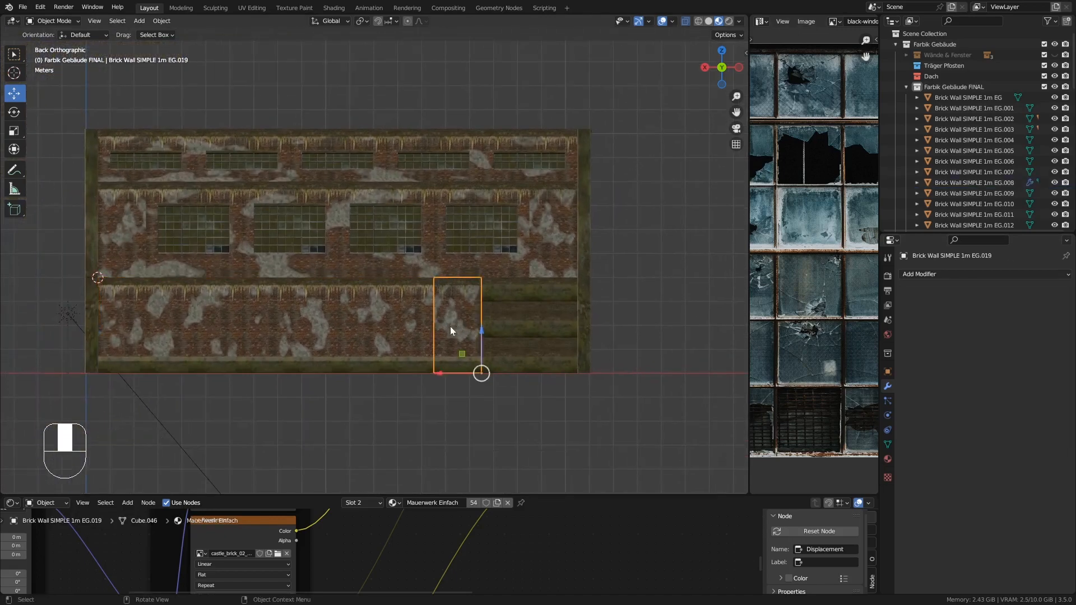
{"action": "key", "text": "Delete"}
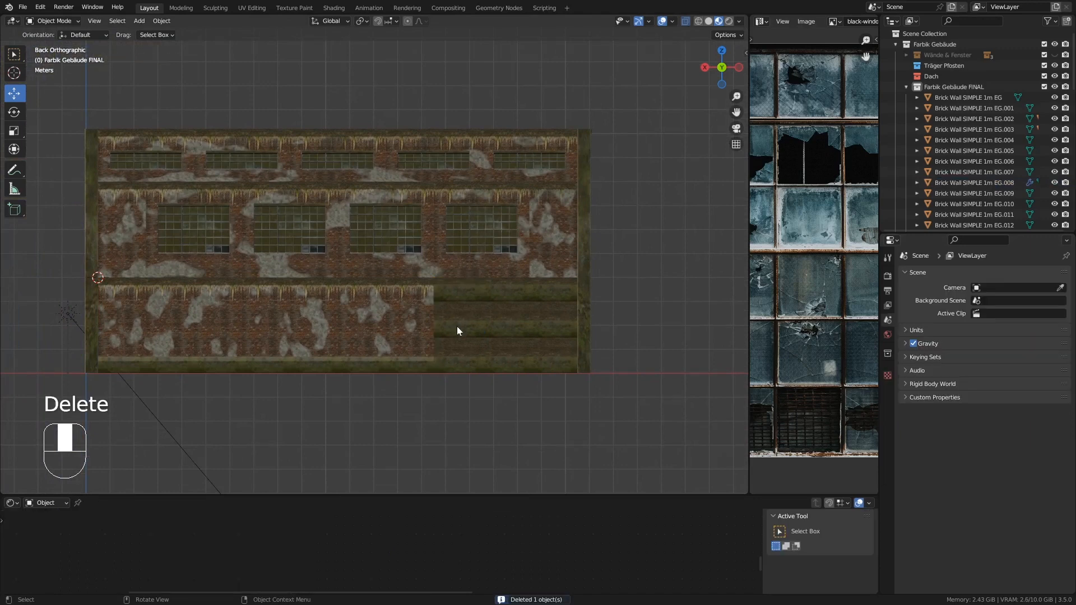
- Set the back ground-floor plain wall's Array count to 10
{"action": "left_click", "coordinate": [382, 324]}
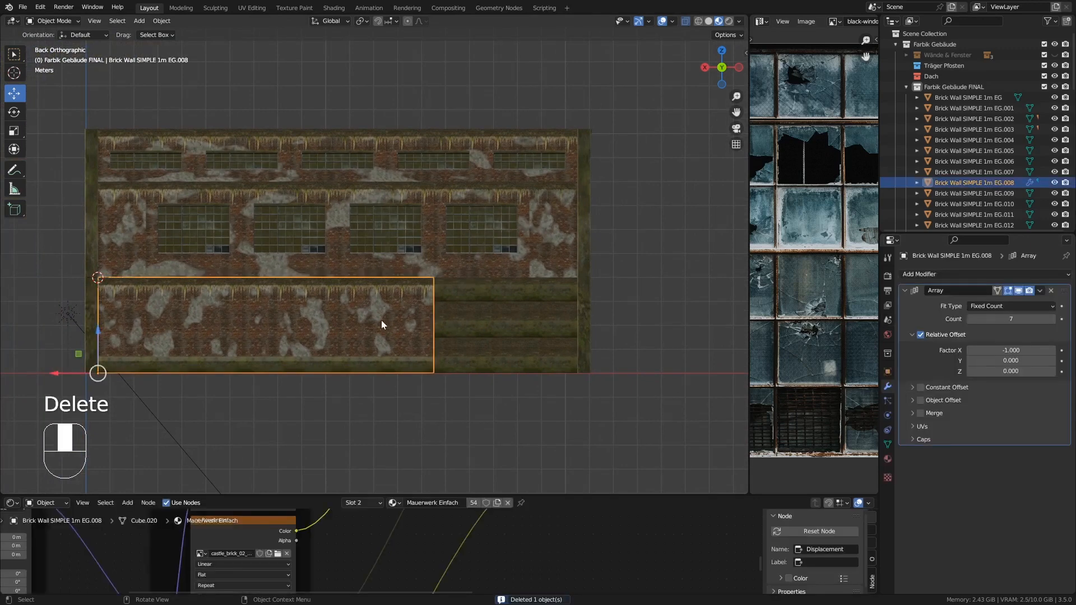
{"action": "left_click", "coordinate": [1051, 319]}
{"action": "left_click", "coordinate": [1052, 320]}
{"action": "left_click", "coordinate": [1052, 319]}
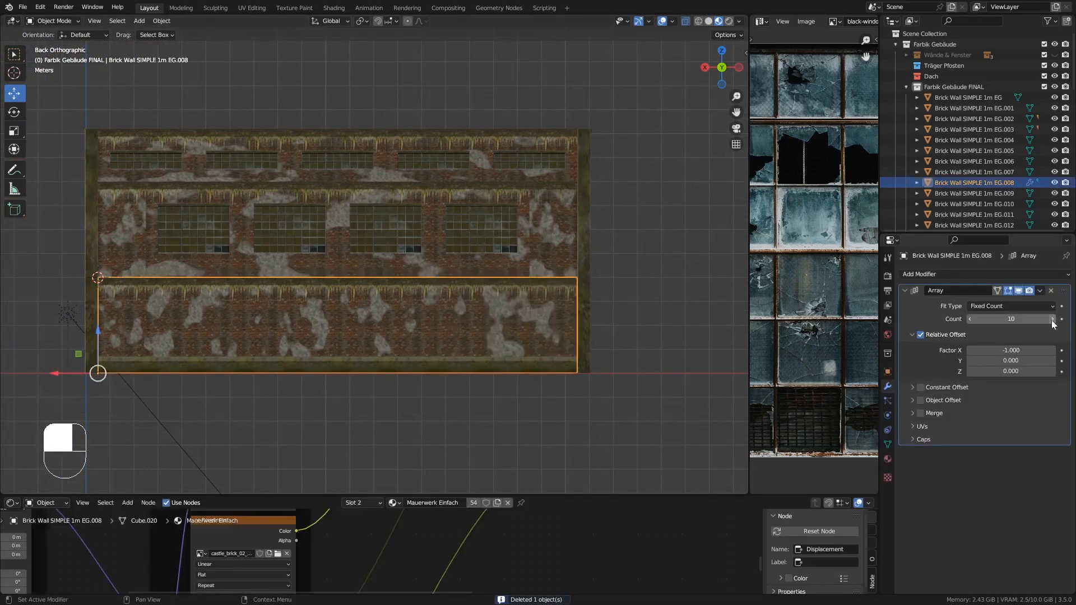
- Isolate the upper-floor corner wall piece and delete its hidden side, top and bottom faces in Edit Mode
{"action": "middle_click_drag", "start_coordinate": [424, 320], "coordinate": [486, 300], "text": "shift"}
{"action": "middle_click_drag", "start_coordinate": [483, 301], "coordinate": [263, 399]}
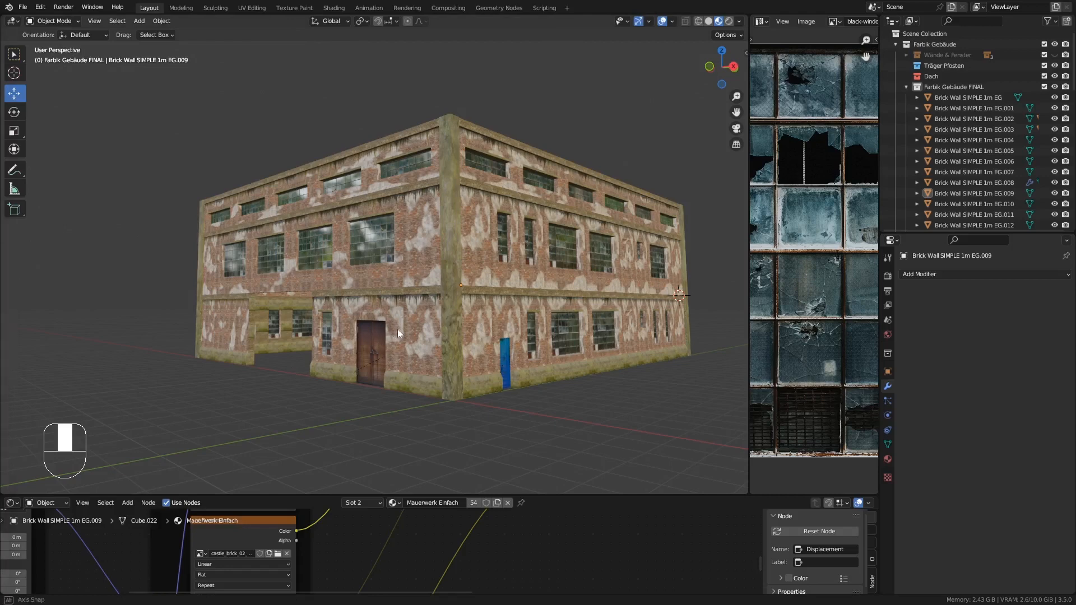
{"action": "middle_click_drag", "start_coordinate": [398, 328], "coordinate": [423, 328]}
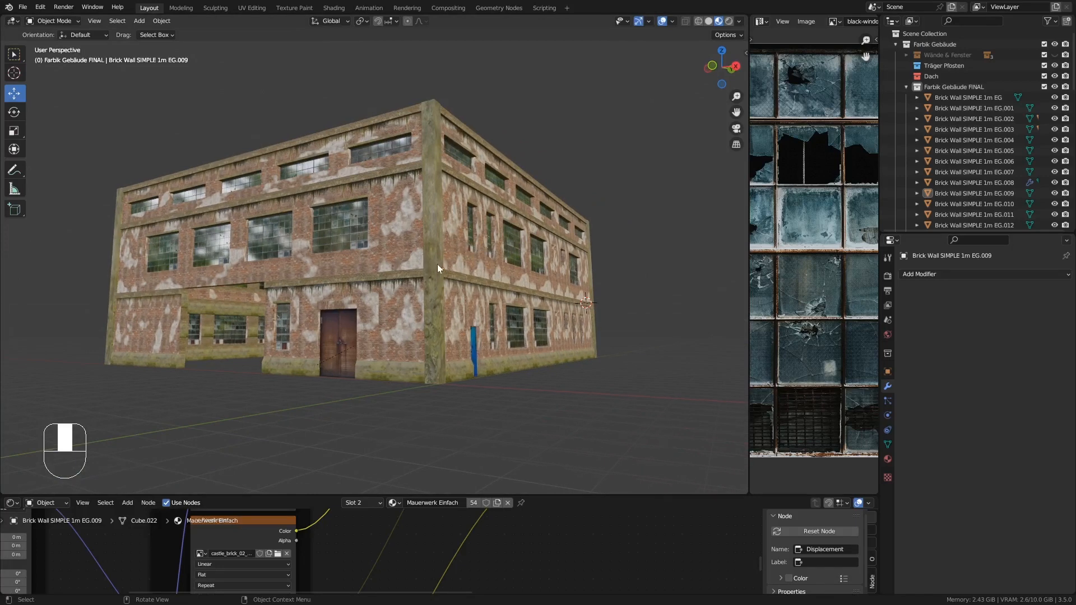
{"action": "middle_click_drag", "start_coordinate": [437, 263], "coordinate": [417, 276]}
{"action": "left_click", "coordinate": [408, 227]}
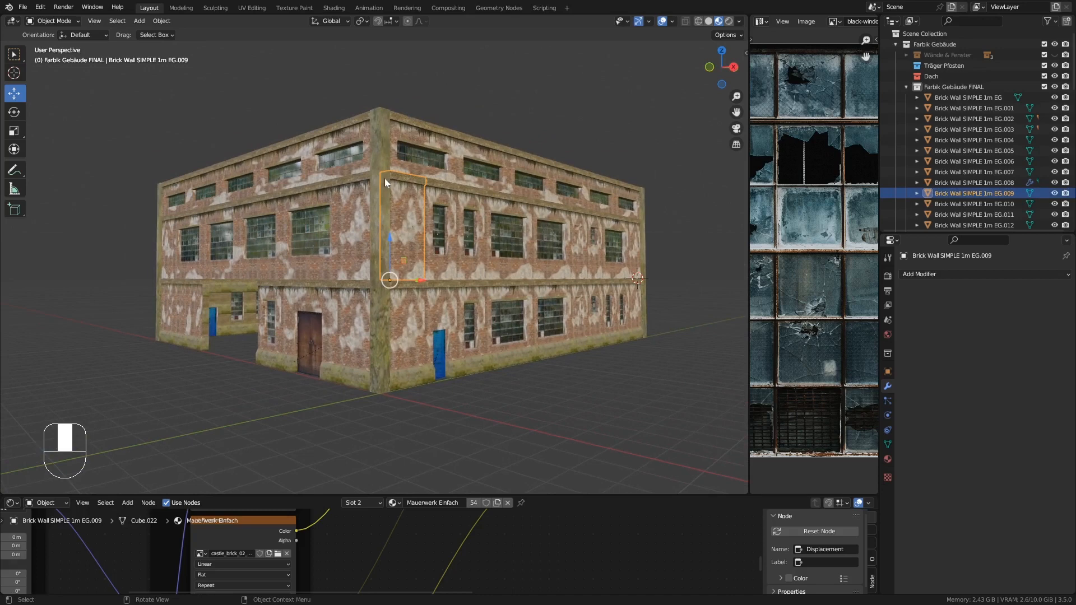
{"action": "middle_click_drag", "start_coordinate": [385, 224], "coordinate": [411, 230]}
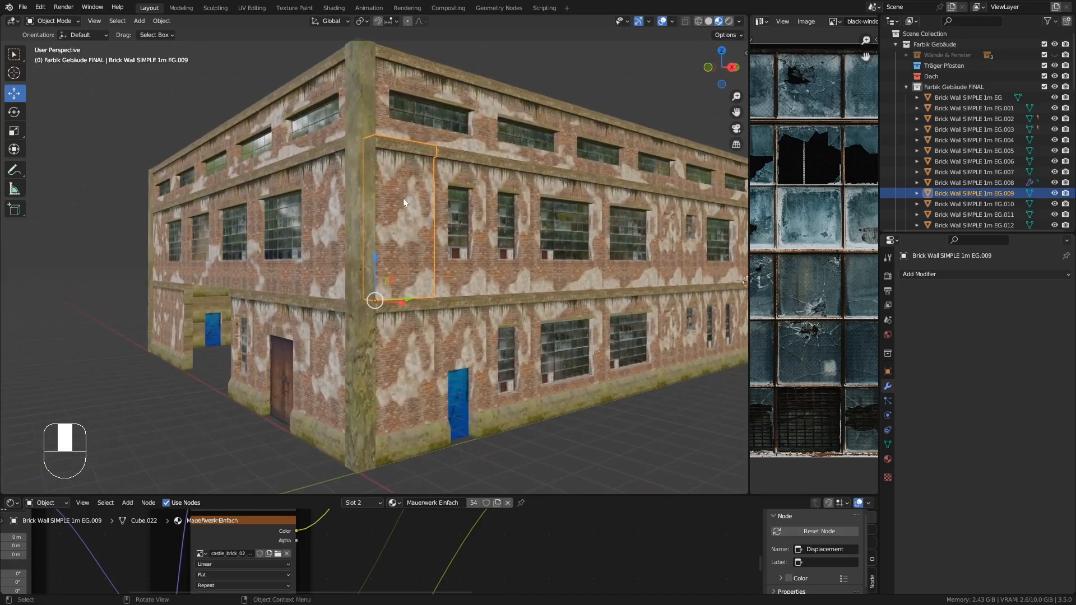
{"action": "key", "text": "KP_Divide"}
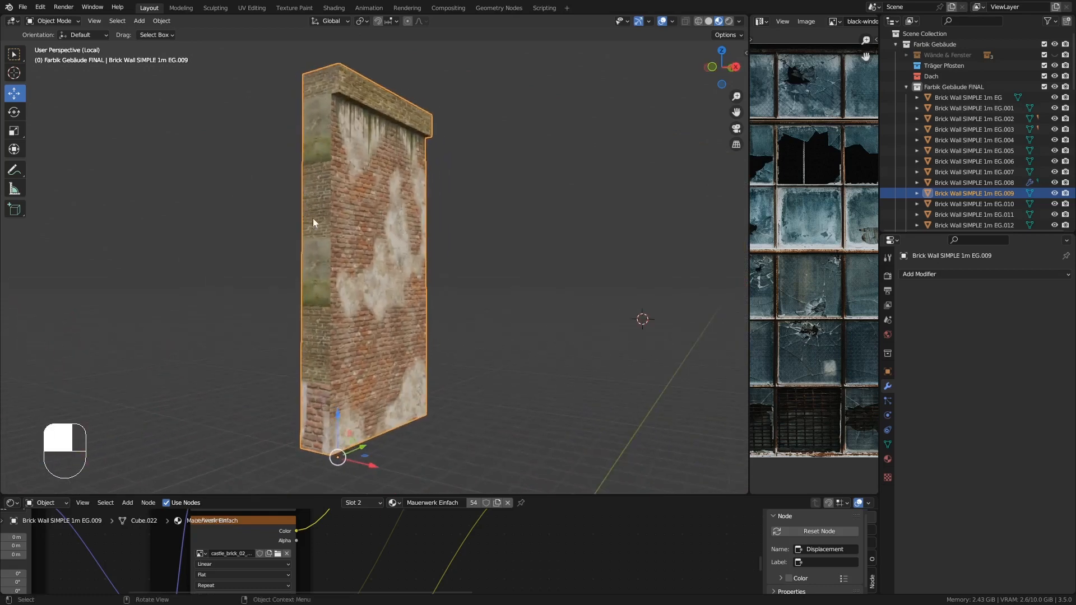
{"action": "key", "text": "Tab"}
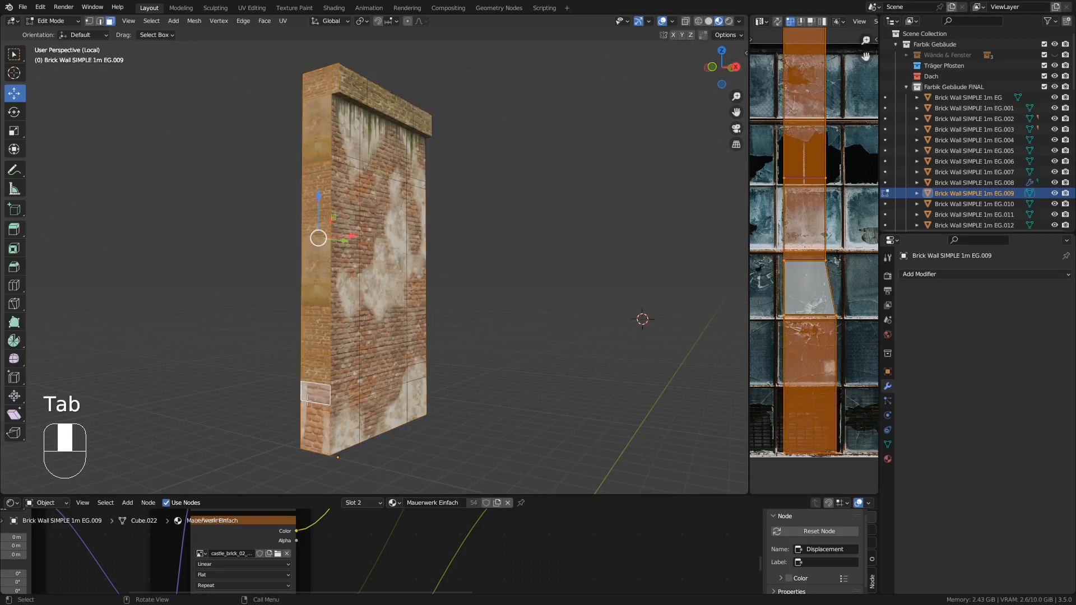
{"action": "left_click", "coordinate": [310, 439]}
{"action": "left_click", "coordinate": [315, 394], "text": "shift"}
{"action": "left_click", "coordinate": [316, 368], "text": "shift"}
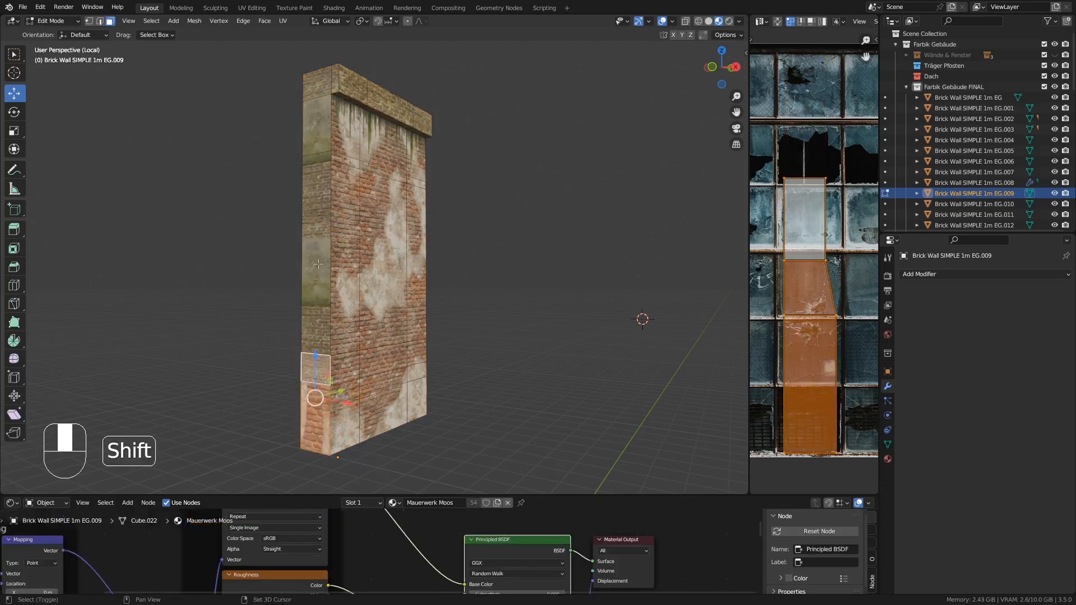
{"action": "left_click", "coordinate": [315, 308], "text": "shift"}
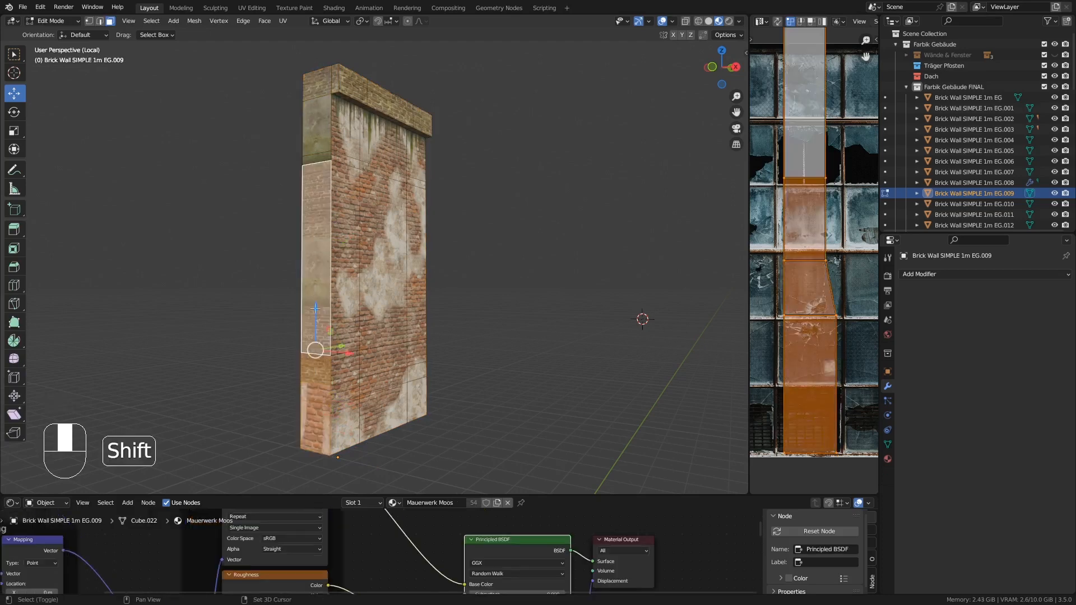
{"action": "left_click", "coordinate": [317, 155], "text": "shift"}
{"action": "left_click", "coordinate": [315, 84], "text": "shift"}
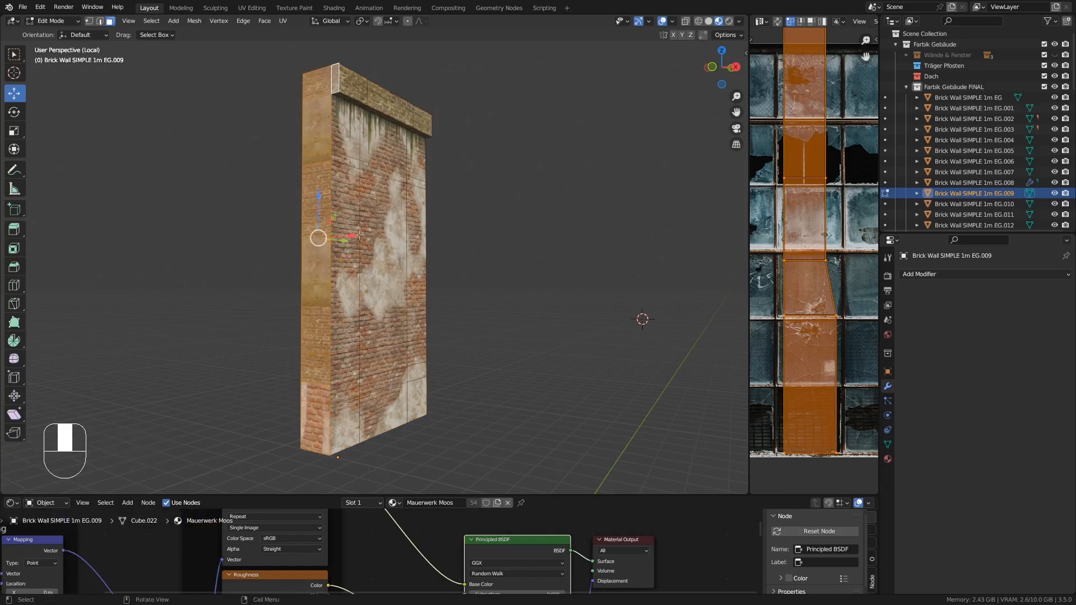
{"action": "middle_click_drag", "start_coordinate": [361, 252], "coordinate": [389, 262]}
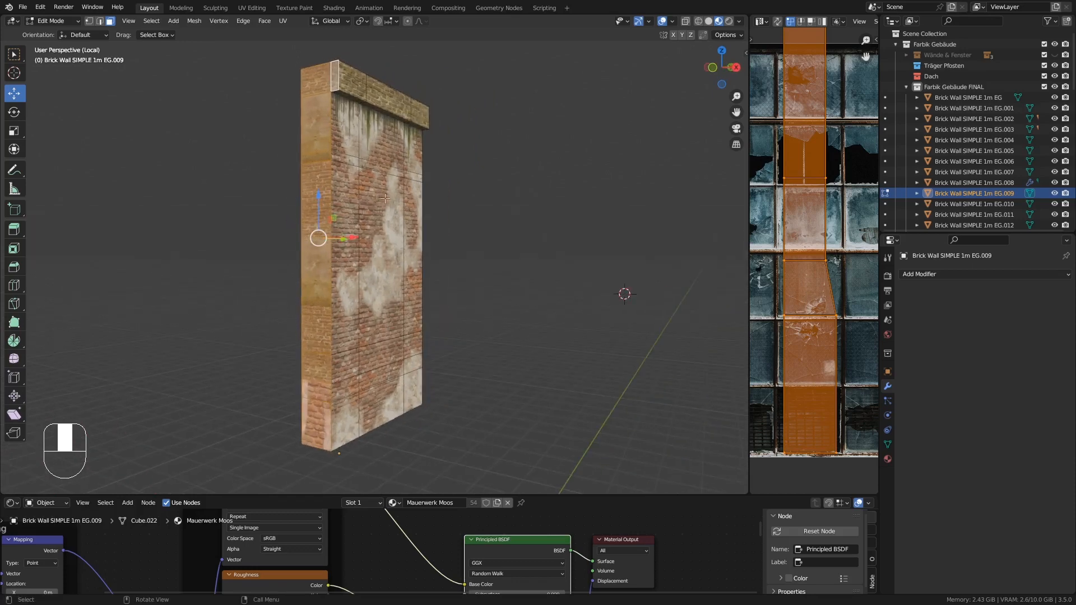
{"action": "mouse_move", "coordinate": [438, 262]}
{"action": "middle_mouse_down"}
{"action": "mouse_move", "coordinate": [389, 271]}
{"action": "mouse_move", "coordinate": [430, 265]}
{"action": "middle_mouse_up"}
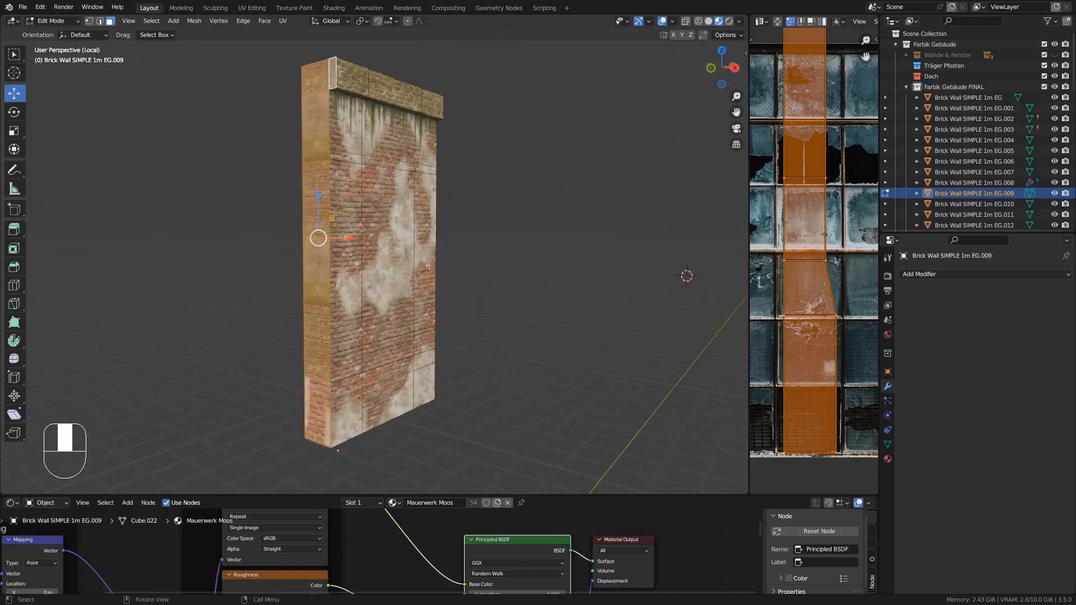
{"action": "middle_click_drag", "start_coordinate": [328, 290], "coordinate": [377, 310]}
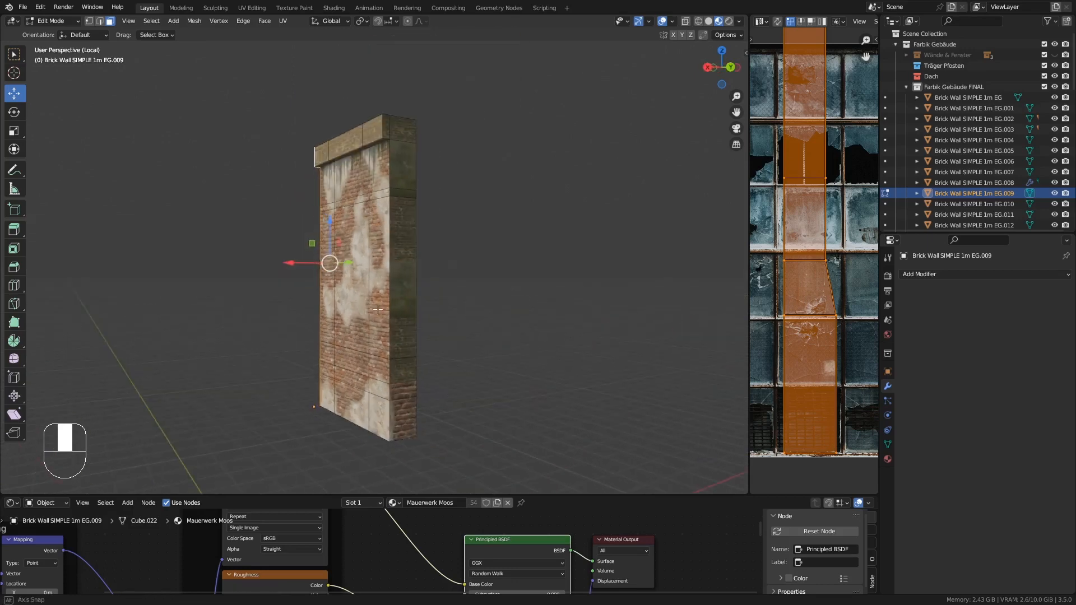
{"action": "left_click", "coordinate": [399, 127], "text": "shift"}
{"action": "left_click", "coordinate": [400, 176], "text": "shift"}
{"action": "left_click", "coordinate": [404, 194], "text": "shift"}
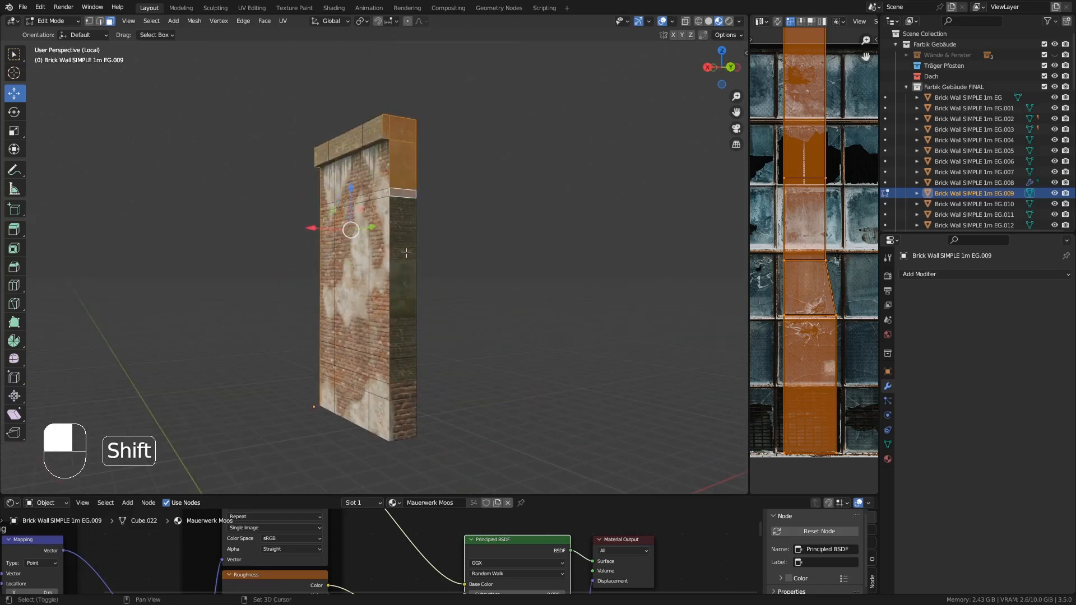
{"action": "left_click", "coordinate": [406, 227], "text": "shift"}
{"action": "left_click", "coordinate": [406, 371], "text": "shift"}
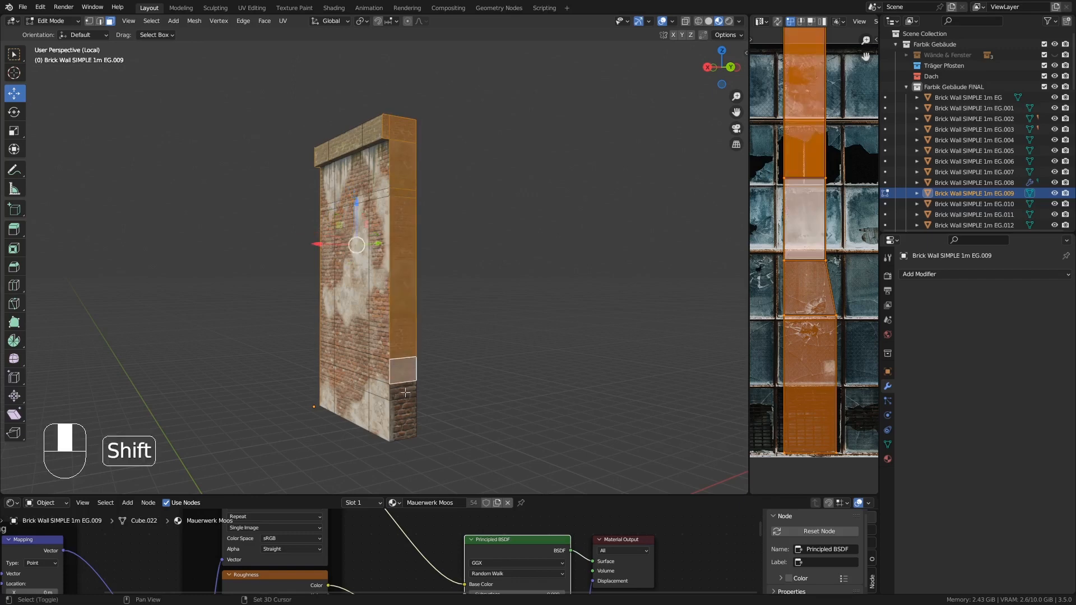
{"action": "left_click", "coordinate": [405, 415], "text": "shift"}
{"action": "middle_click_drag", "start_coordinate": [406, 416], "coordinate": [348, 355]}
{"action": "left_click", "coordinate": [367, 378], "text": "shift"}
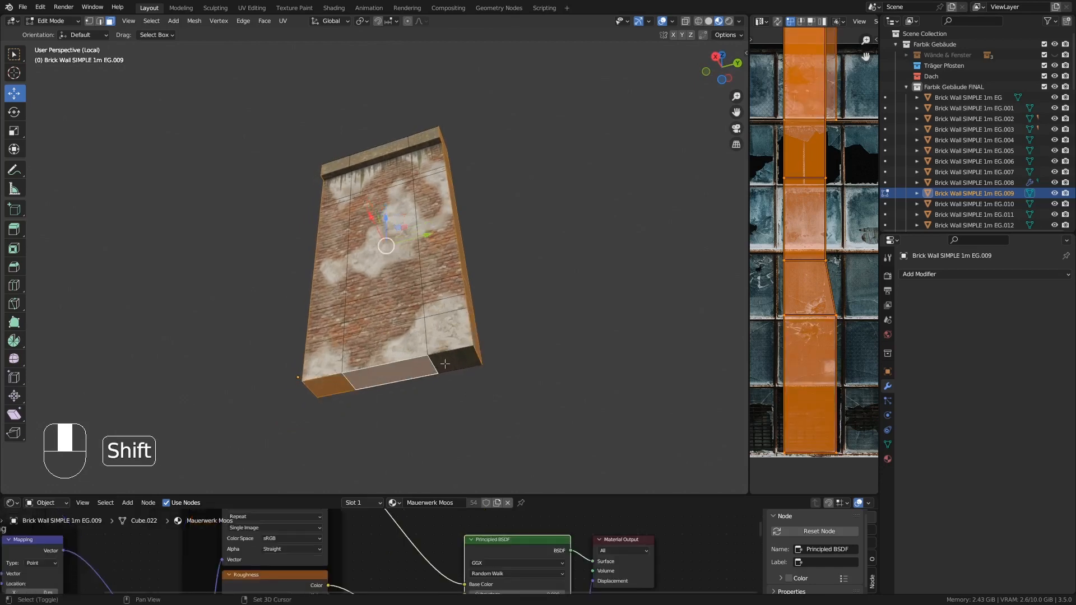
{"action": "middle_click_drag", "start_coordinate": [445, 363], "coordinate": [429, 289]}
{"action": "left_click", "coordinate": [354, 213], "text": "shift"}
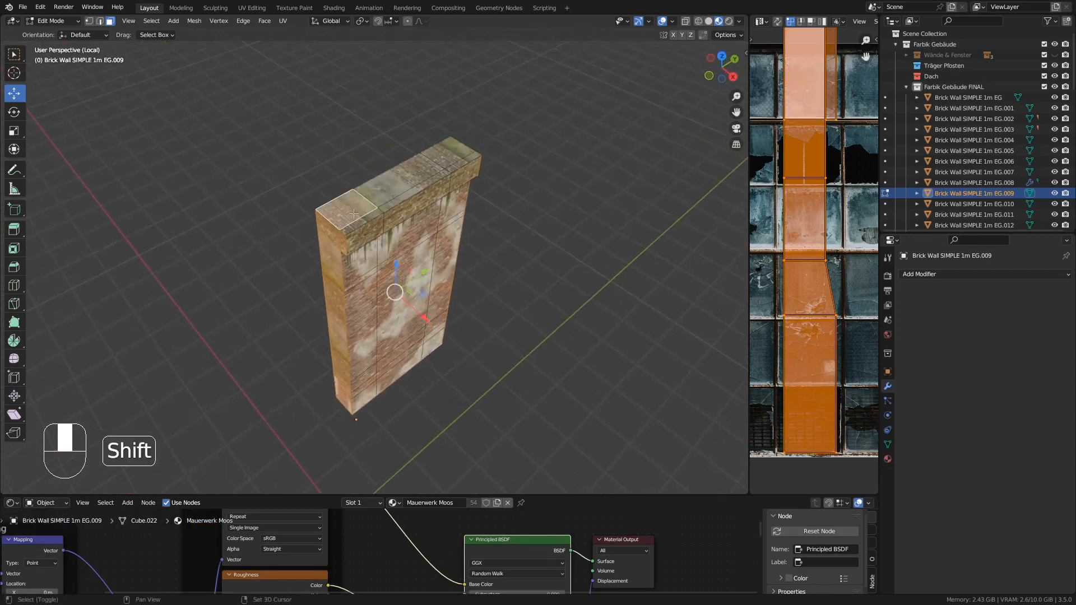
{"action": "left_click", "coordinate": [375, 208], "text": "shift"}
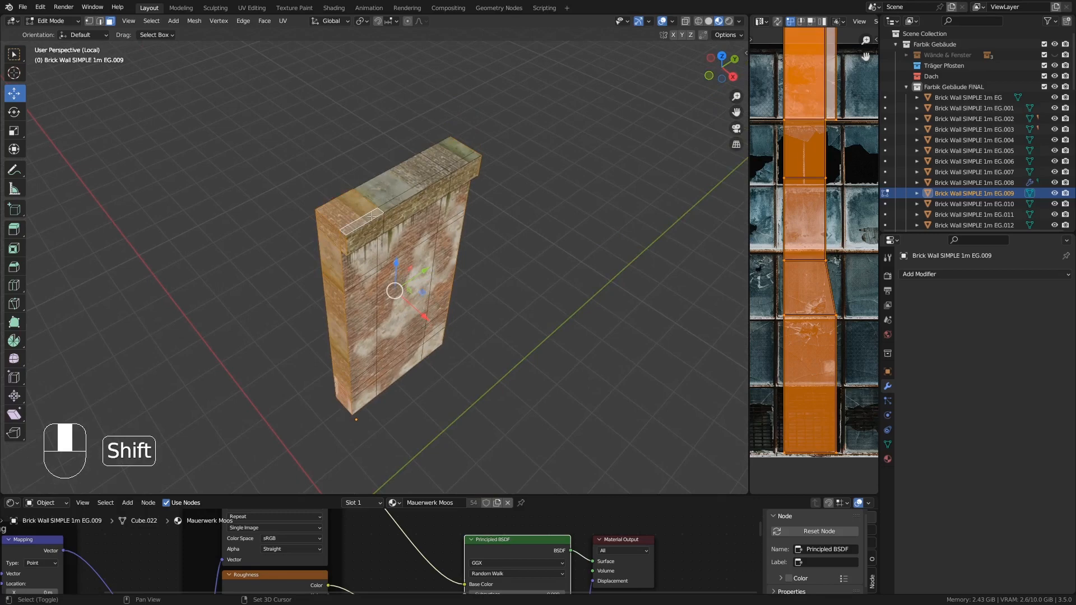
{"action": "middle_click_drag", "start_coordinate": [501, 226], "coordinate": [420, 224]}
{"action": "middle_click_drag", "start_coordinate": [406, 182], "coordinate": [532, 265]}
{"action": "key", "text": "Delete"}
{"action": "left_click", "coordinate": [374, 239]}
{"action": "key", "text": "Tab"}
{"action": "key", "text": "KP_Divide"}
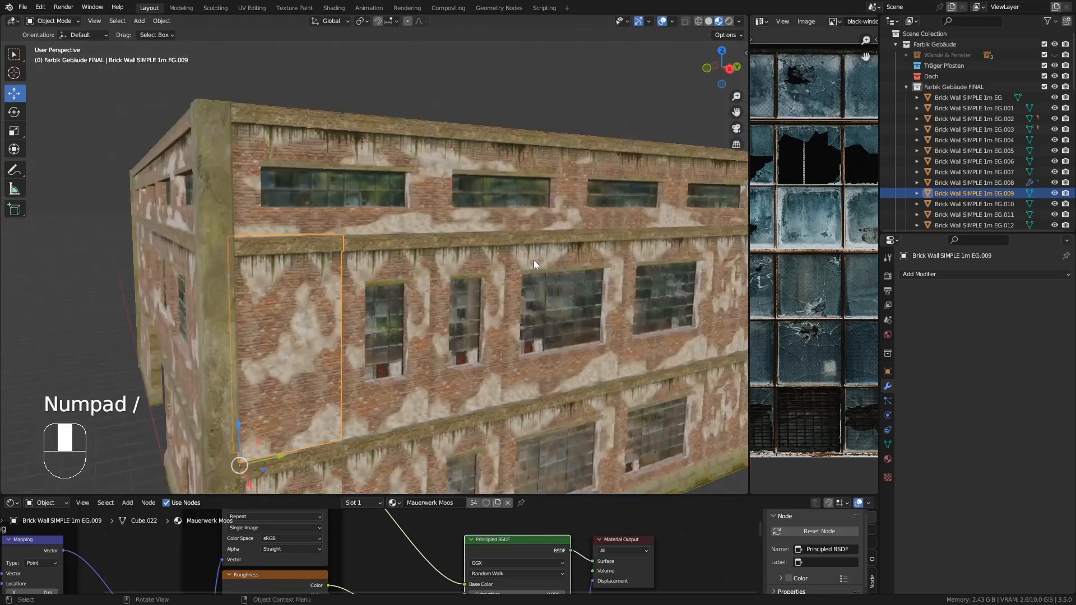
- Inspect the edited upper-floor corner wall piece up close and in isolation, then return to the whole building
{"action": "scroll", "coordinate": [459, 169], "scroll_direction": "down", "scroll_amount": 3}
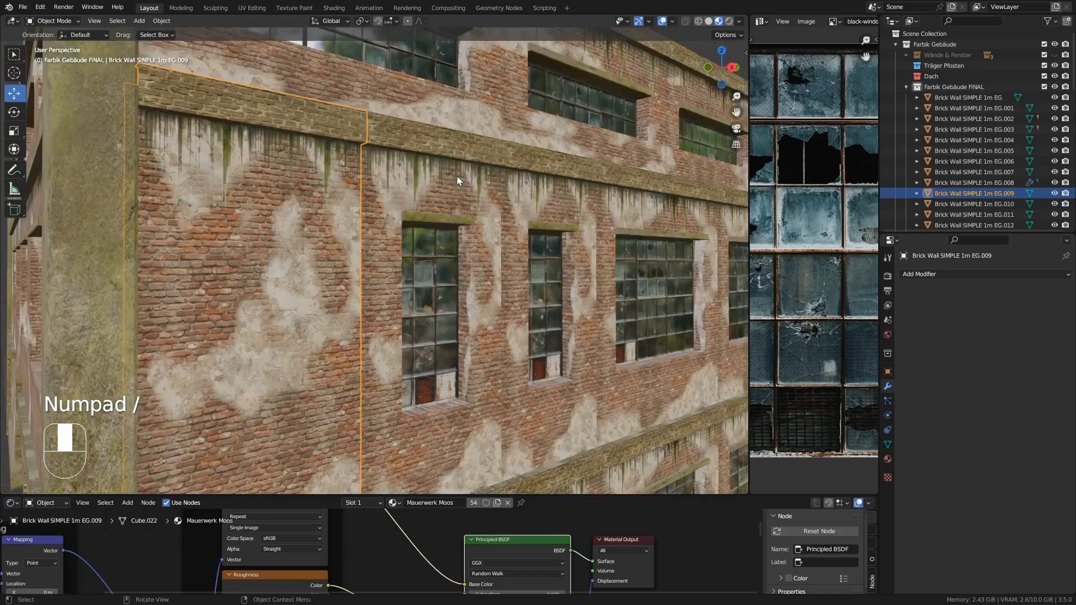
{"action": "middle_click_drag", "start_coordinate": [284, 180], "coordinate": [200, 230]}
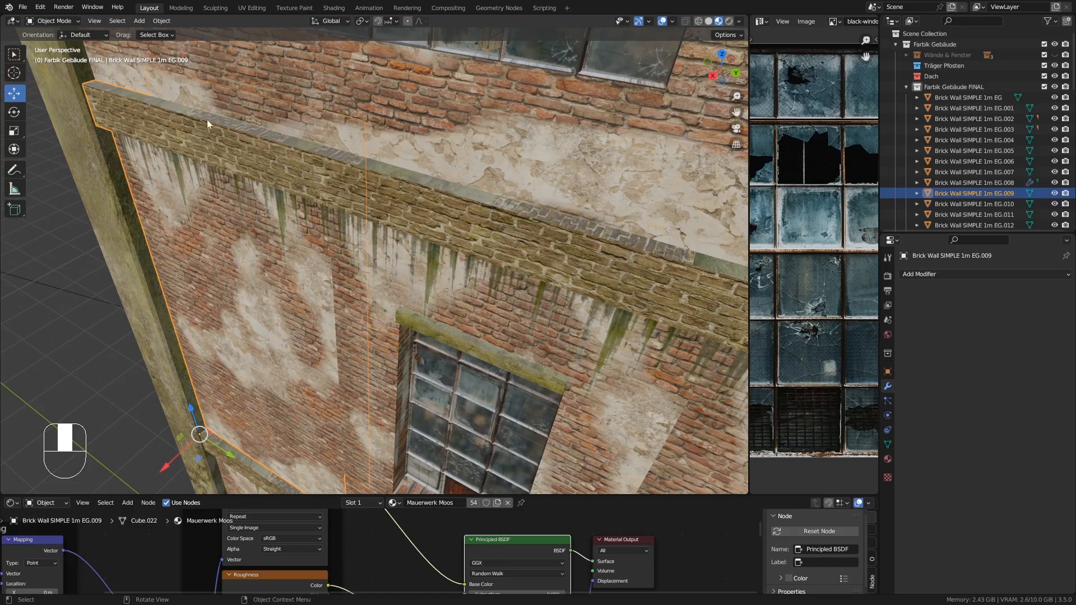
{"action": "scroll", "coordinate": [328, 154], "scroll_direction": "down", "scroll_amount": 6}
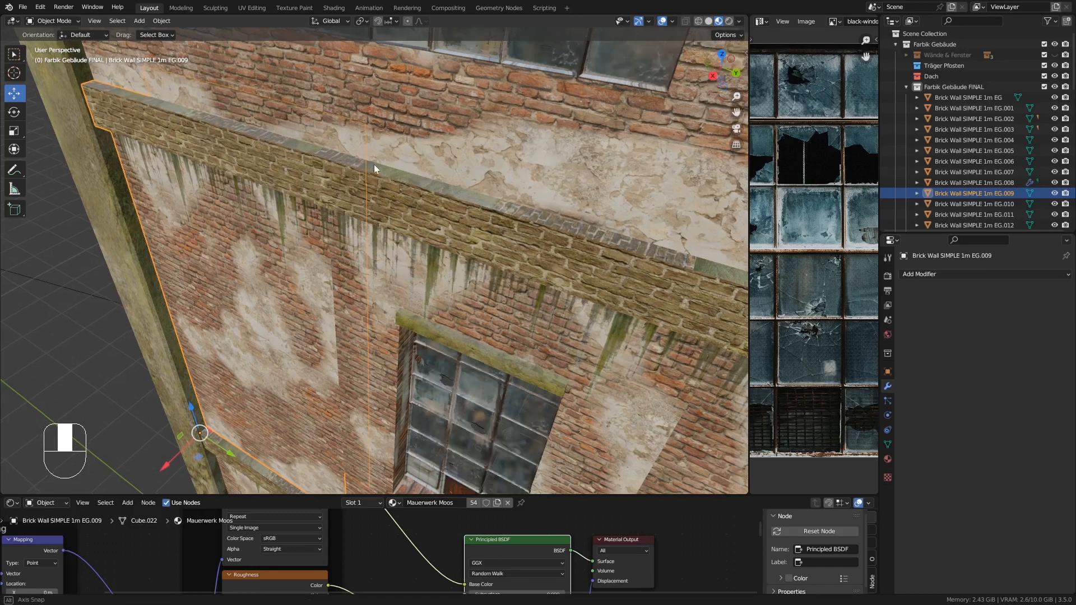
{"action": "middle_click_drag", "start_coordinate": [344, 173], "coordinate": [367, 173], "text": "ctrl"}
{"action": "scroll", "coordinate": [432, 177], "scroll_direction": "down", "scroll_amount": 10}
{"action": "key", "text": "KP_Divide"}
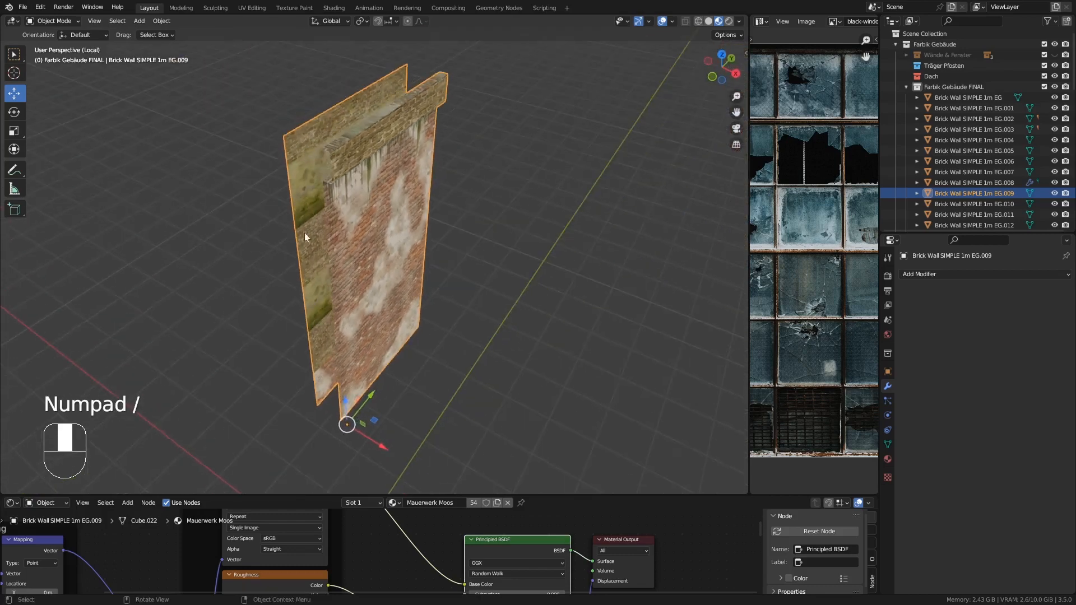
{"action": "middle_click_drag", "start_coordinate": [304, 233], "coordinate": [496, 211]}
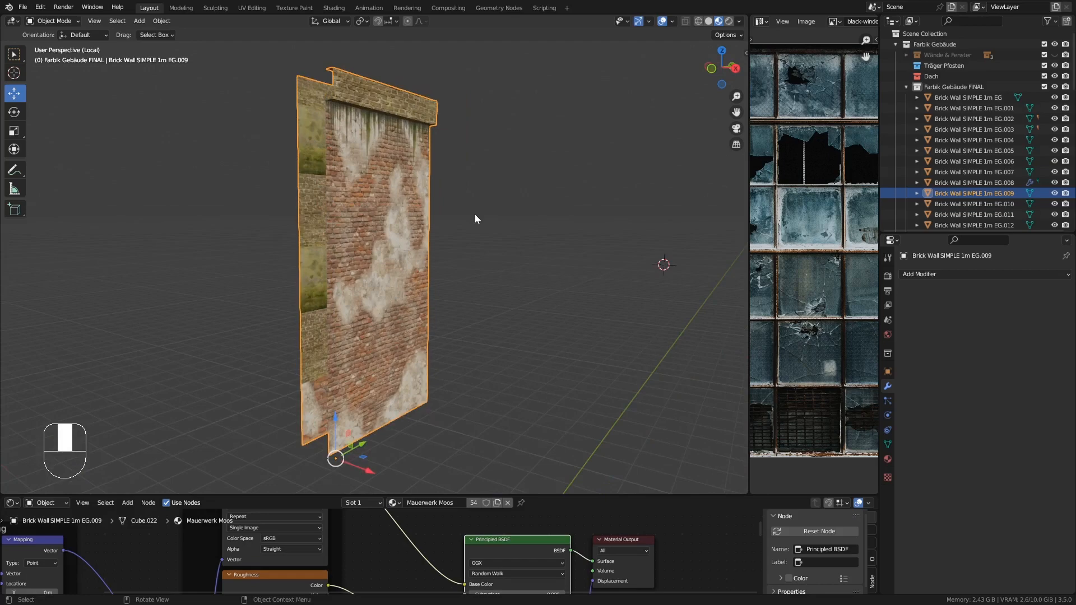
{"action": "key", "text": "KP_Divide"}
{"action": "middle_click_drag", "start_coordinate": [497, 173], "coordinate": [422, 258]}
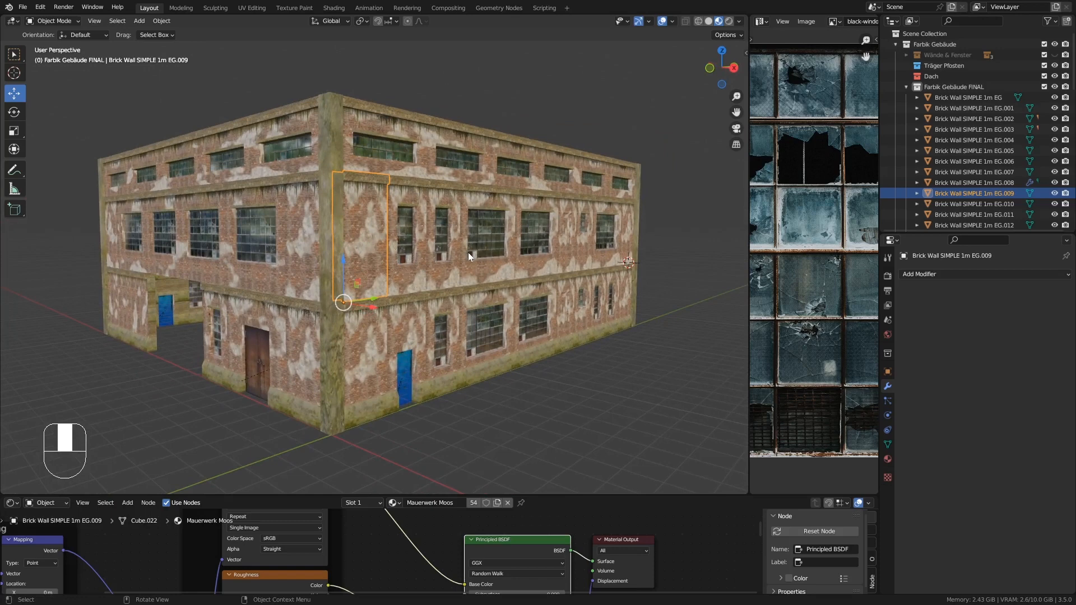
- Isolate the narrow middle-floor window wall piece and delete its hidden side, top and bottom faces in Edit Mode
{"action": "middle_click_drag", "start_coordinate": [417, 204], "coordinate": [411, 194]}
{"action": "left_click", "coordinate": [411, 194]}
{"action": "scroll", "coordinate": [428, 198], "scroll_direction": "up", "scroll_amount": 4}
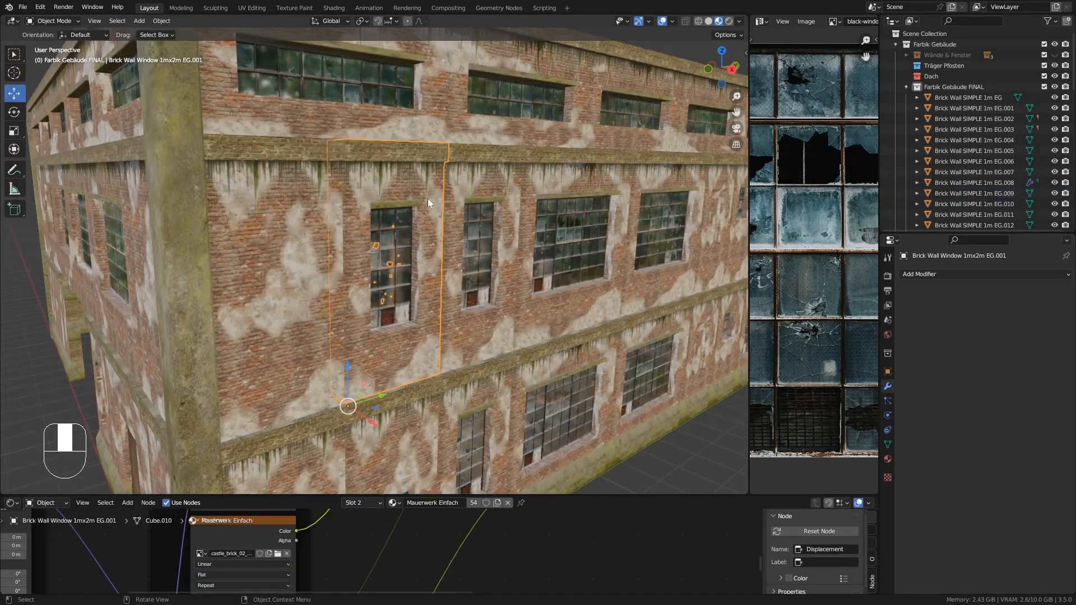
{"action": "key", "text": "KP_Divide"}
{"action": "key", "text": "Tab"}
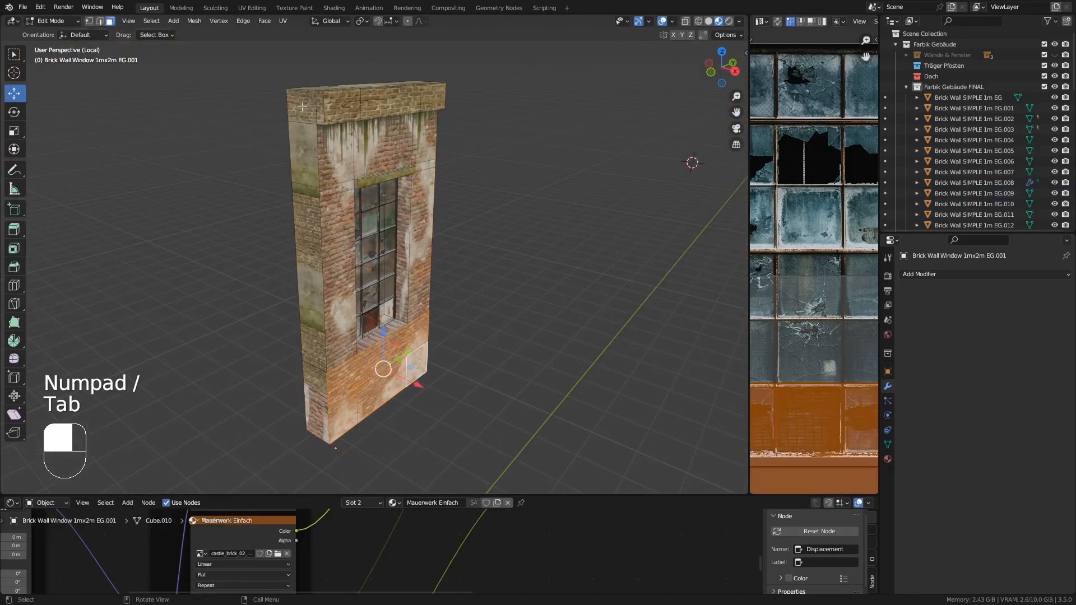
{"action": "left_click", "coordinate": [302, 107]}
{"action": "middle_click_drag", "start_coordinate": [302, 106], "coordinate": [315, 110]}
{"action": "left_click", "coordinate": [321, 112], "text": "shift"}
{"action": "left_click", "coordinate": [299, 140], "text": "shift"}
{"action": "left_click", "coordinate": [302, 186], "text": "shift"}
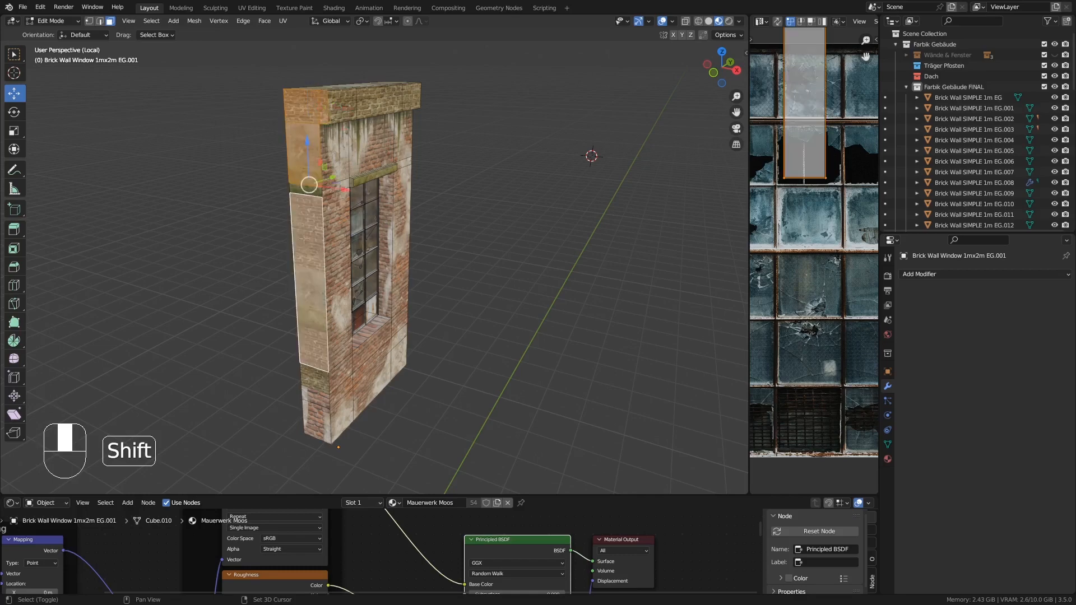
{"action": "left_click", "coordinate": [302, 186], "text": "alt"}
{"action": "middle_click_drag", "start_coordinate": [311, 185], "coordinate": [279, 126]}
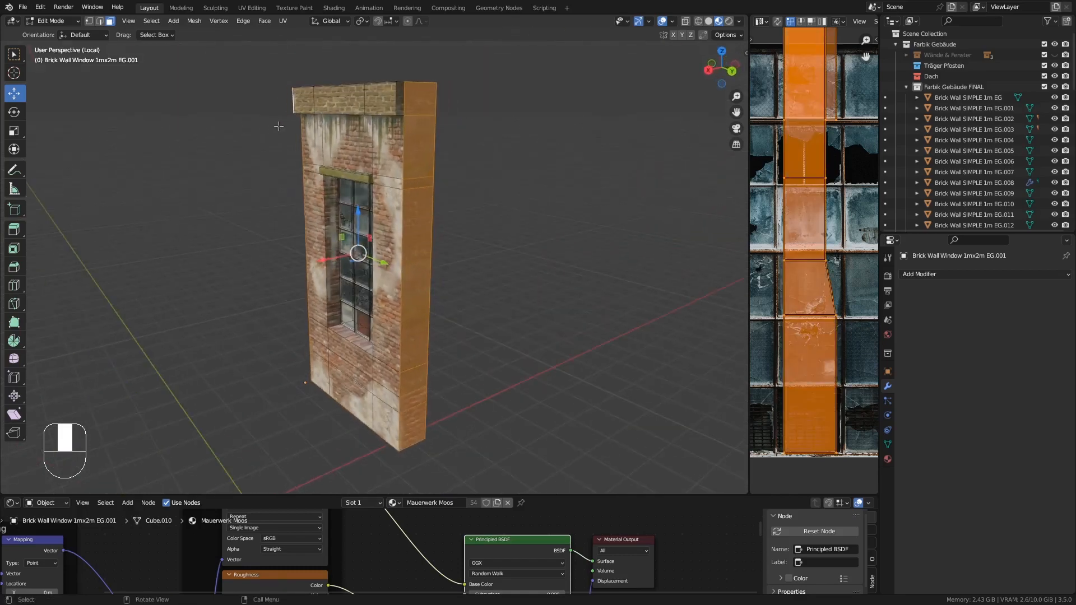
{"action": "middle_click_drag", "start_coordinate": [401, 94], "coordinate": [433, 176]}
{"action": "key", "text": "Delete"}
{"action": "left_click", "coordinate": [433, 176]}
{"action": "key", "text": "Tab"}
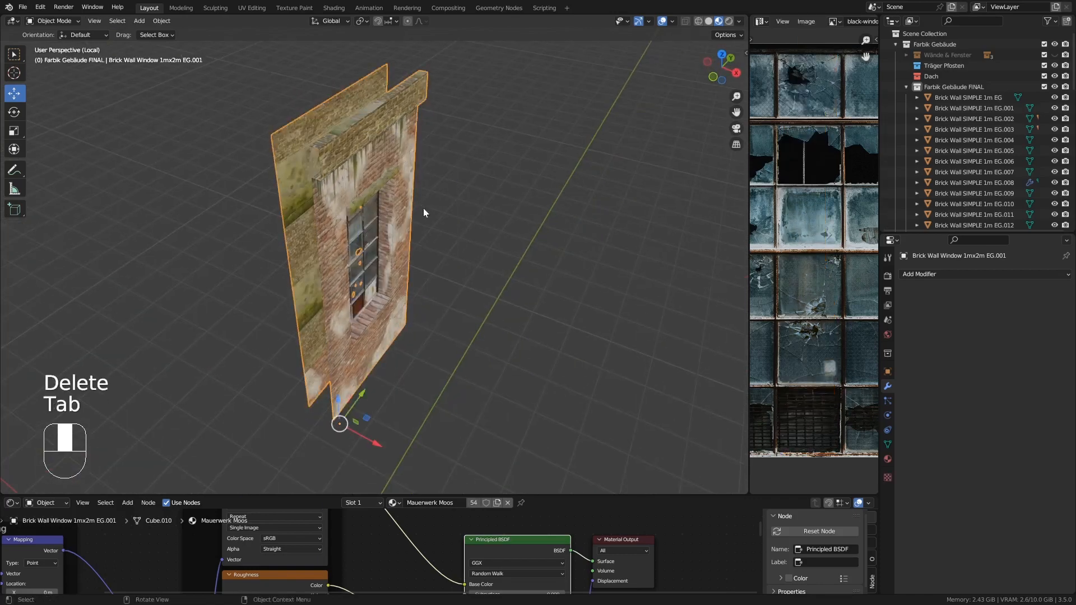
- Delete the wall piece directly to the right of the narrow window wall piece
{"action": "key", "text": "KP_Divide"}
{"action": "left_click", "coordinate": [479, 189]}
{"action": "middle_click_drag", "start_coordinate": [485, 189], "coordinate": [474, 213]}
{"action": "key", "text": "Delete"}
- Add an Array modifier to the narrow window wall piece with relative offset Factor X 0 and Y 1
{"action": "left_click", "coordinate": [421, 197]}
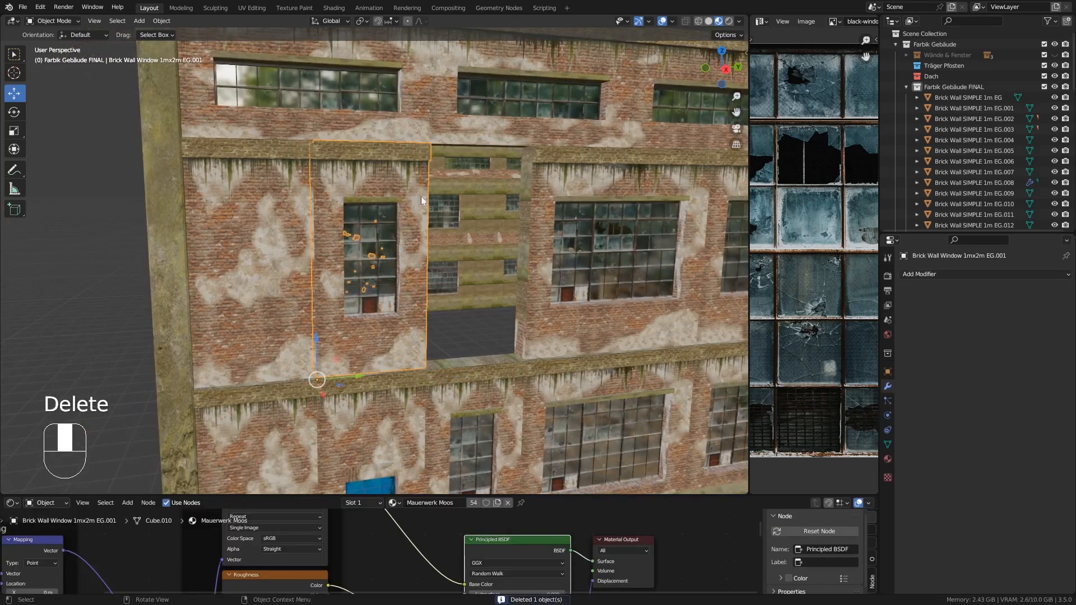
{"action": "left_click", "coordinate": [919, 274]}
{"action": "left_click", "coordinate": [866, 304]}
{"action": "middle_click_drag", "start_coordinate": [568, 338], "coordinate": [493, 341]}
{"action": "middle_click_drag", "start_coordinate": [580, 360], "coordinate": [741, 362]}
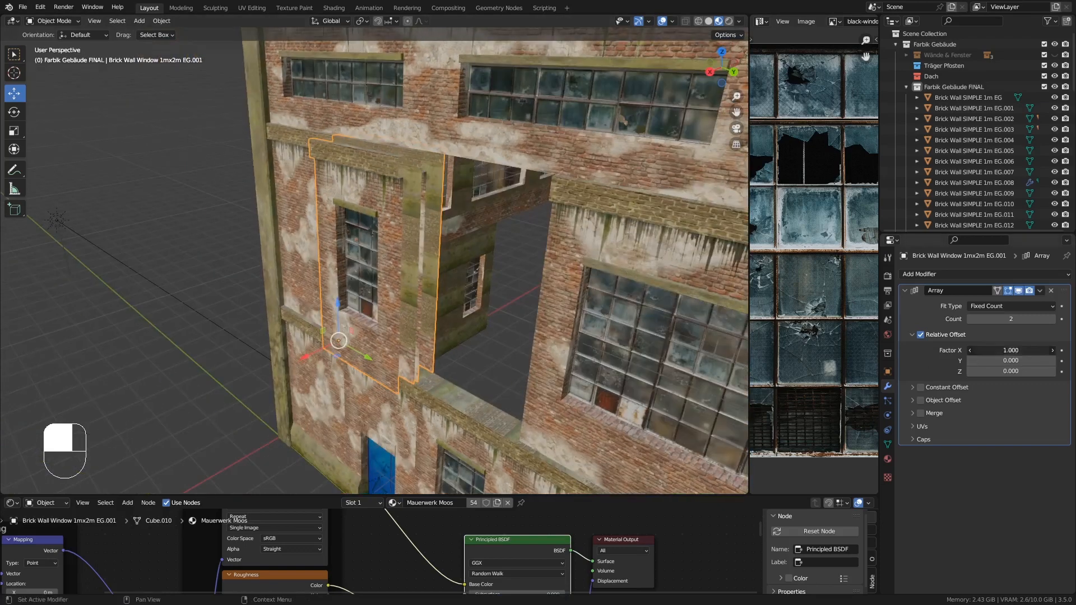
{"action": "left_click_drag", "start_coordinate": [1006, 350], "coordinate": [1005, 352]}
{"action": "left_click", "coordinate": [1007, 361]}
{"action": "type", "text": "1"}
{"action": "key", "text": "Return"}
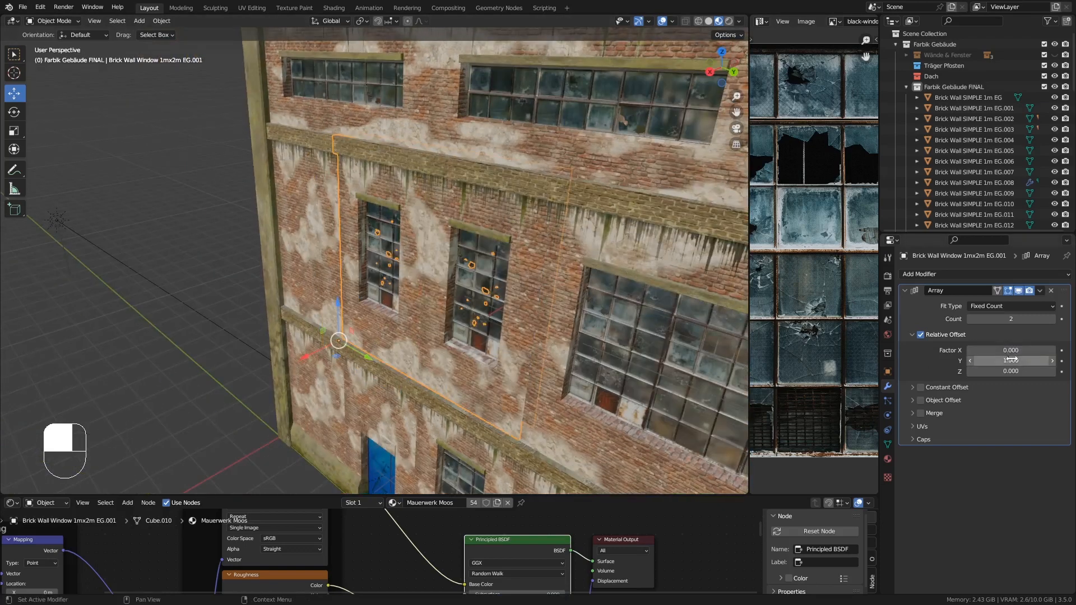
- Isolate the large 3mx2m window wall piece on the middle floor and delete its hidden side, top and bottom faces
{"action": "middle_click_drag", "start_coordinate": [533, 286], "coordinate": [701, 269]}
{"action": "middle_click_drag", "start_coordinate": [700, 269], "coordinate": [361, 287], "text": "shift"}
{"action": "left_click", "coordinate": [357, 198]}
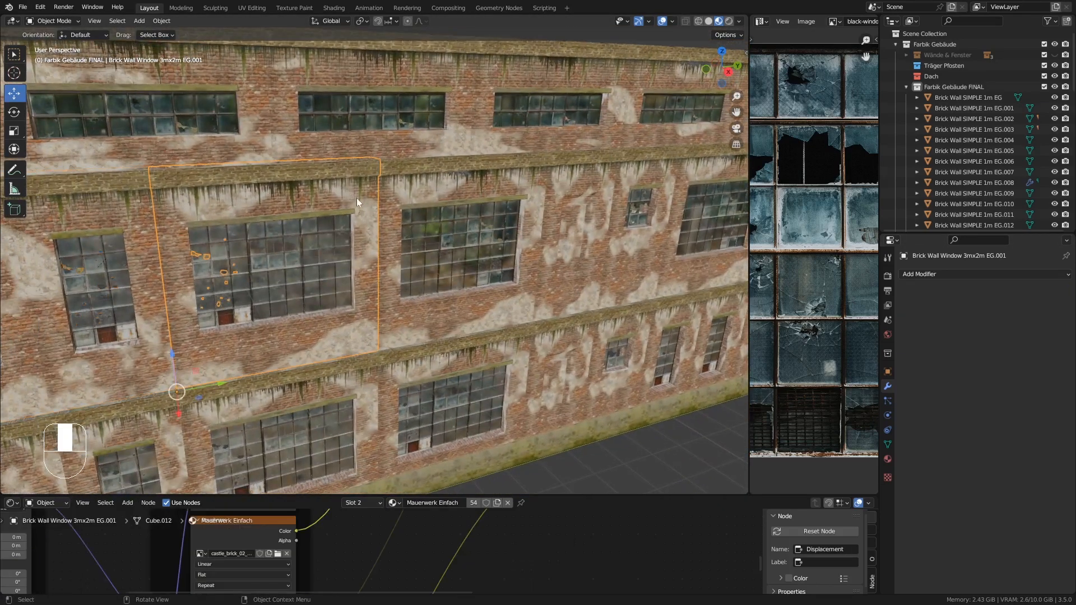
{"action": "middle_click_drag", "start_coordinate": [62, 210], "coordinate": [290, 194], "text": "shift"}
{"action": "key", "text": "KP_Divide"}
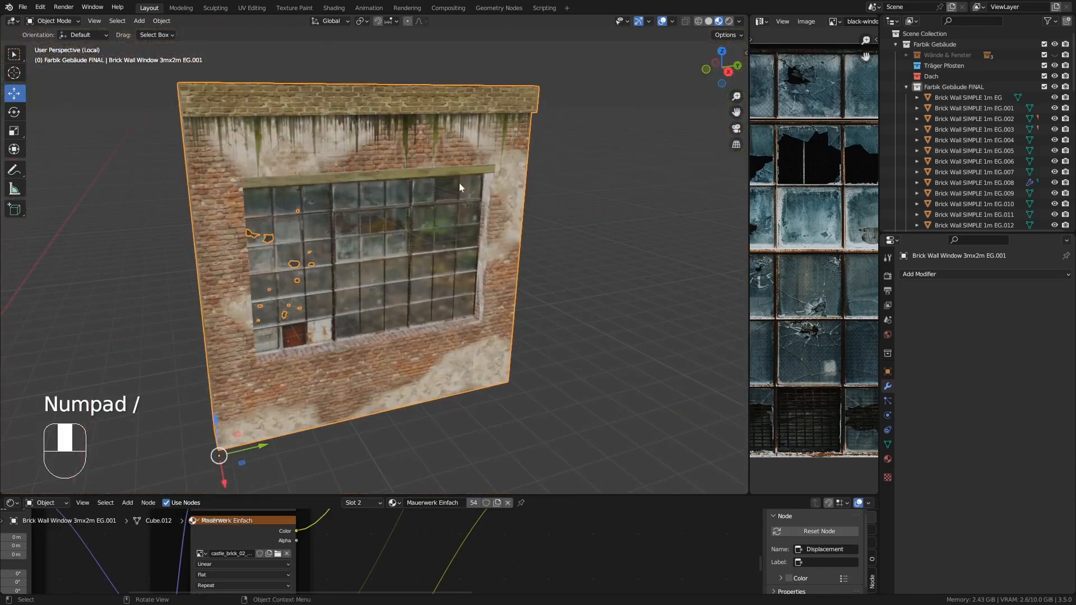
{"action": "key", "text": "Tab"}
{"action": "middle_click_drag", "start_coordinate": [459, 183], "coordinate": [324, 116]}
{"action": "left_click", "coordinate": [316, 131], "text": "alt"}
{"action": "middle_click_drag", "start_coordinate": [505, 223], "coordinate": [322, 179]}
{"action": "middle_click_drag", "start_coordinate": [433, 82], "coordinate": [423, 160]}
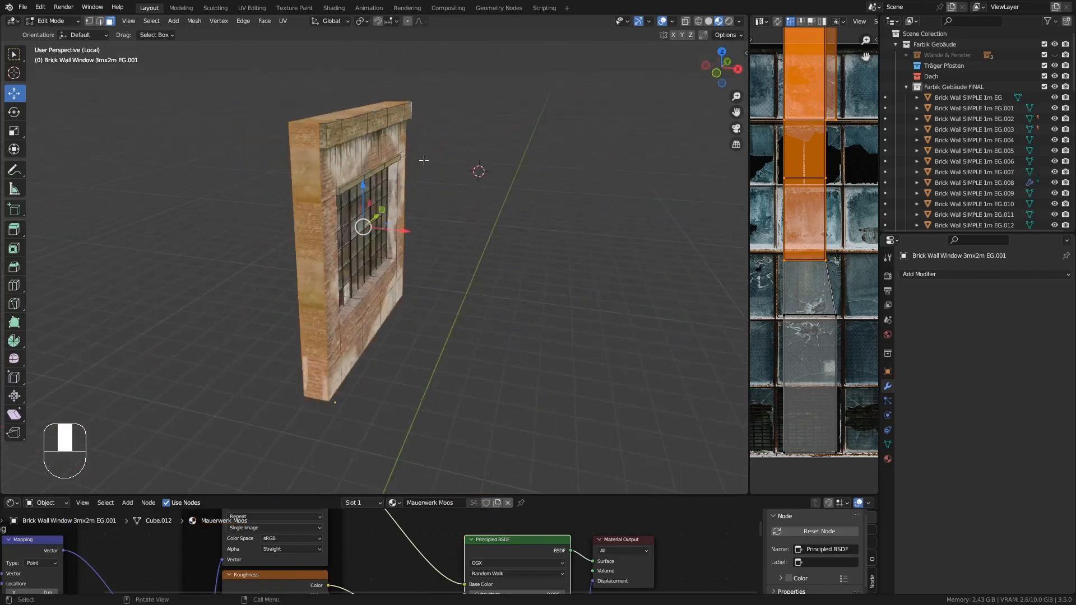
{"action": "middle_click_drag", "start_coordinate": [323, 132], "coordinate": [397, 192]}
{"action": "key", "text": "Delete"}
{"action": "key", "text": "Tab"}
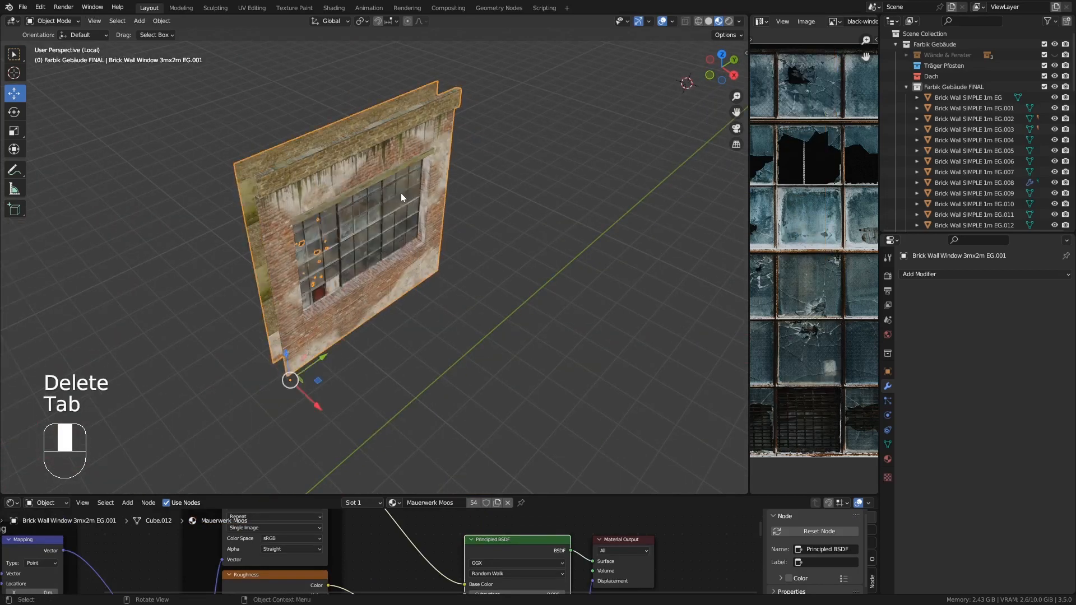
- Isolate the next 3mx2m window wall piece and delete its hidden side, top and bottom faces
{"action": "key", "text": "KP_Divide"}
{"action": "left_click", "coordinate": [496, 227], "text": "shift"}
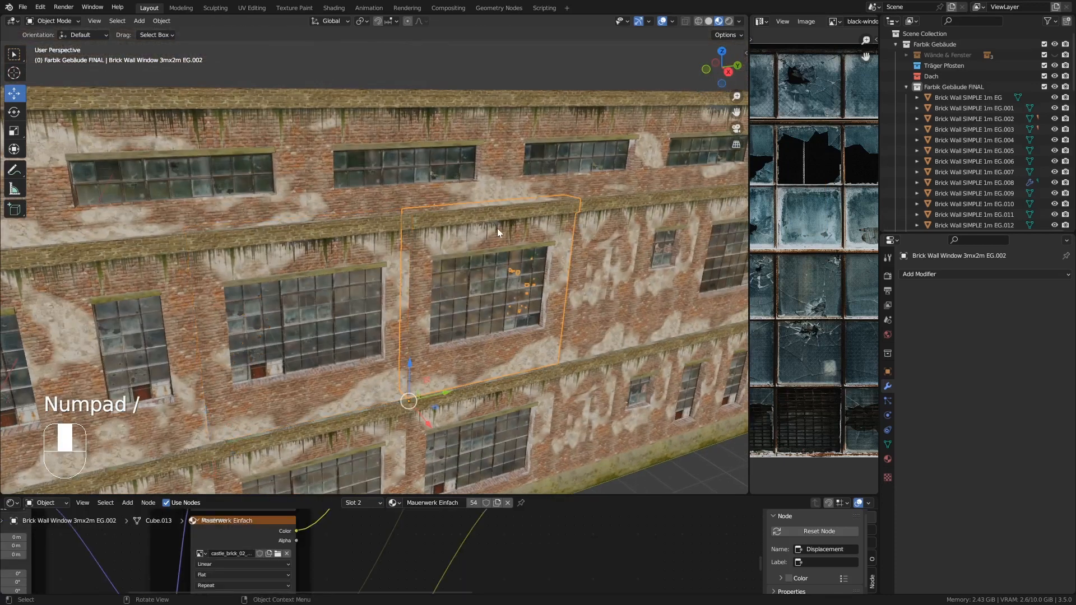
{"action": "key", "text": "KP_Divide"}
{"action": "key", "text": "Tab"}
{"action": "middle_click_drag", "start_coordinate": [497, 228], "coordinate": [338, 180]}
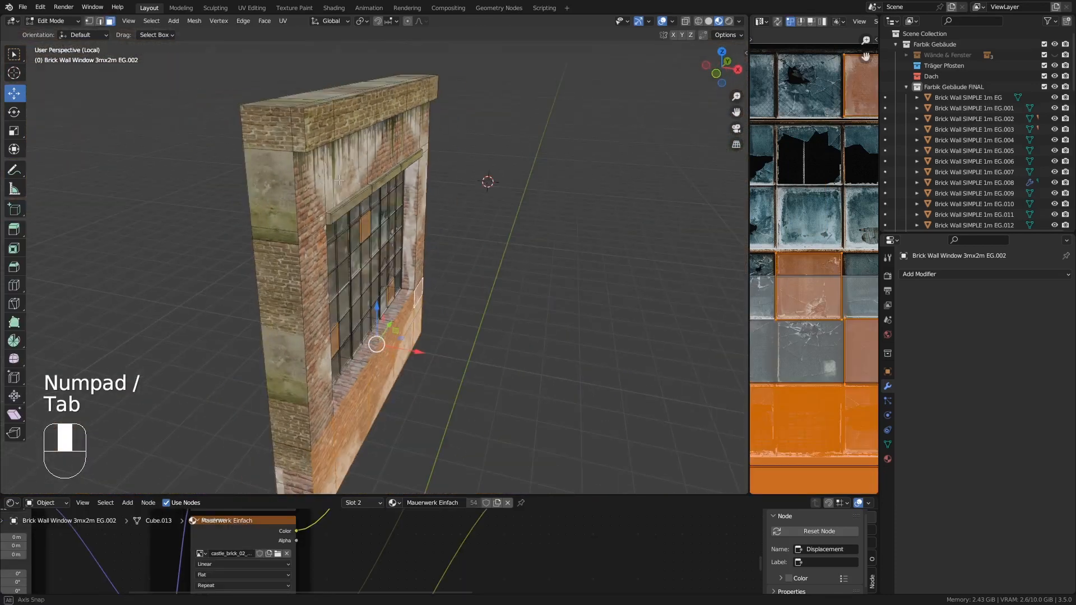
{"action": "left_click", "coordinate": [265, 112], "text": "alt"}
{"action": "middle_click_drag", "start_coordinate": [498, 166], "coordinate": [313, 163]}
{"action": "left_click", "coordinate": [455, 105], "text": "shift"}
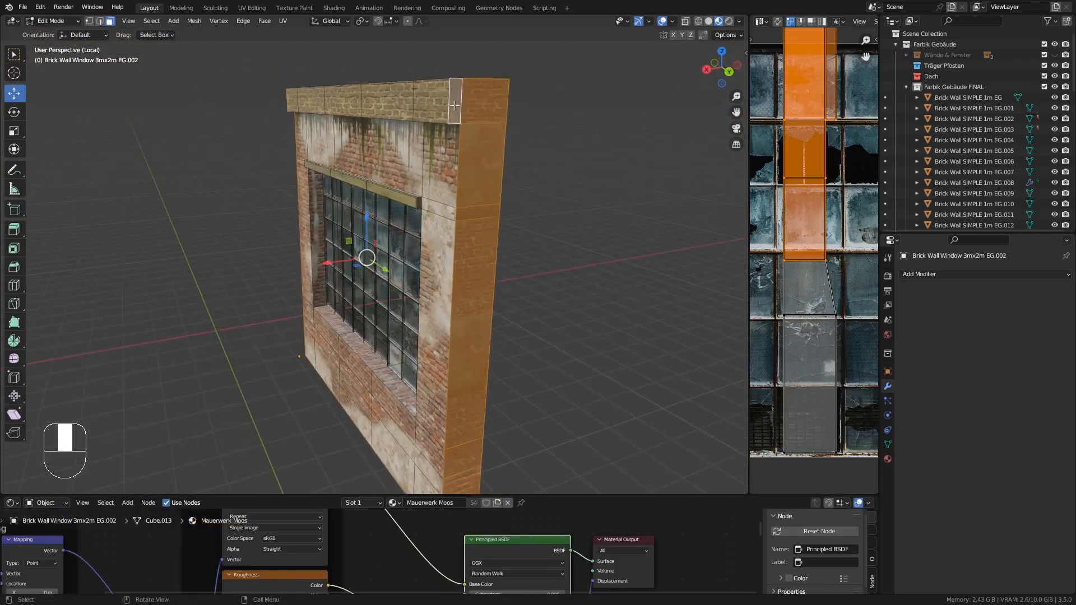
{"action": "key", "text": "x"}
{"action": "left_click", "coordinate": [455, 106]}
{"action": "middle_click_drag", "start_coordinate": [455, 105], "coordinate": [629, 184]}
{"action": "key", "text": "Tab"}
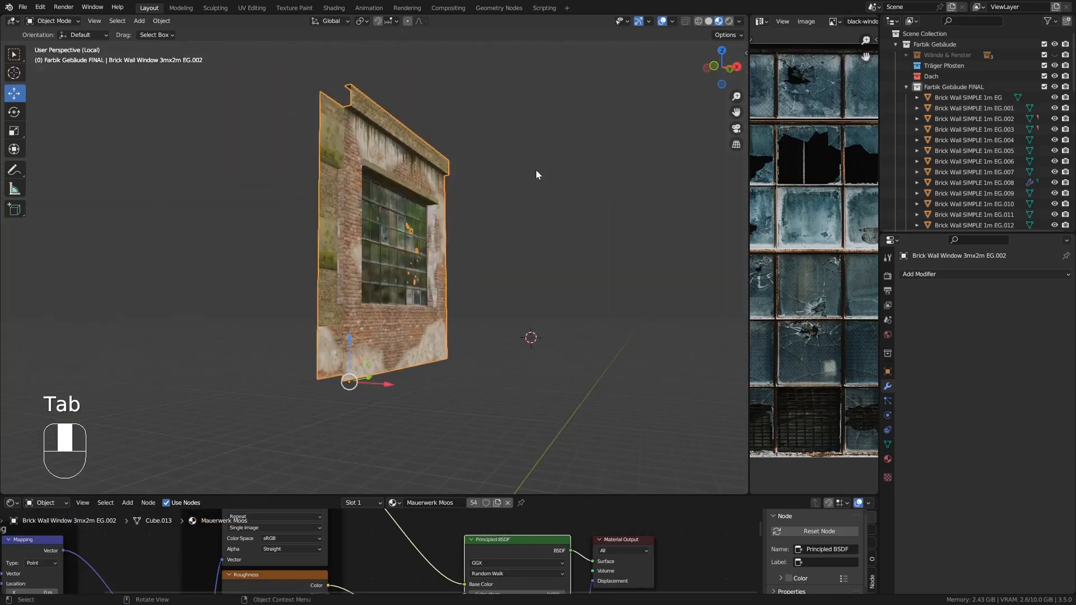
- Isolate the plain 1m wall piece beside it and delete its hidden side, top and bottom faces
{"action": "key", "text": "KP_Divide"}
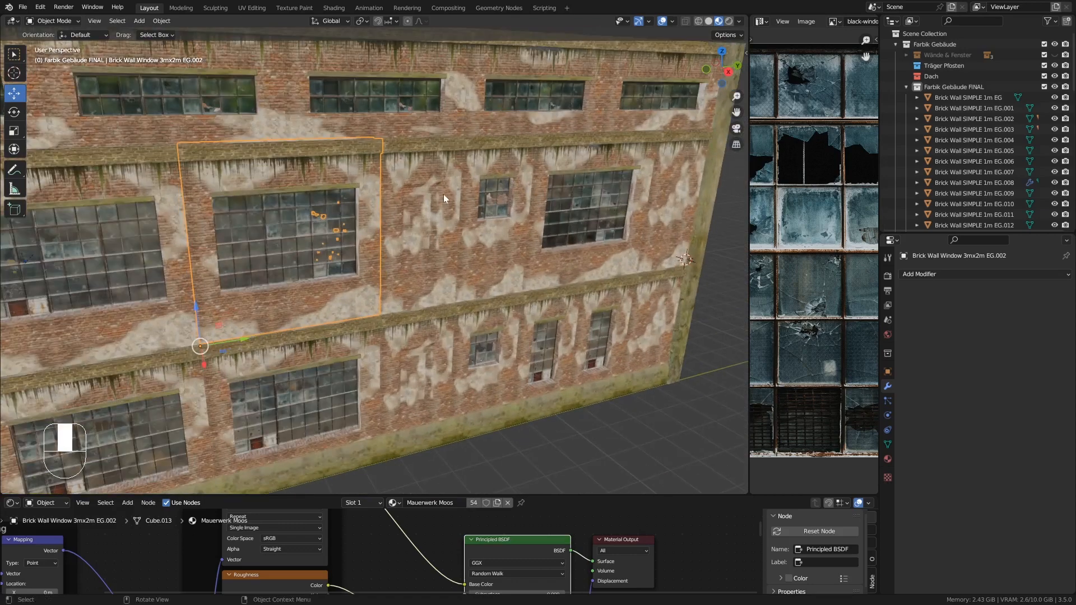
{"action": "left_click", "coordinate": [448, 208]}
{"action": "key", "text": "Tab"}
{"action": "key", "text": "Tab"}
{"action": "key", "text": "KP_Divide"}
{"action": "key", "text": "Tab"}
{"action": "middle_click_drag", "start_coordinate": [372, 155], "coordinate": [424, 184]}
{"action": "left_click", "coordinate": [305, 113], "text": "alt"}
{"action": "middle_click_drag", "start_coordinate": [493, 169], "coordinate": [419, 128]}
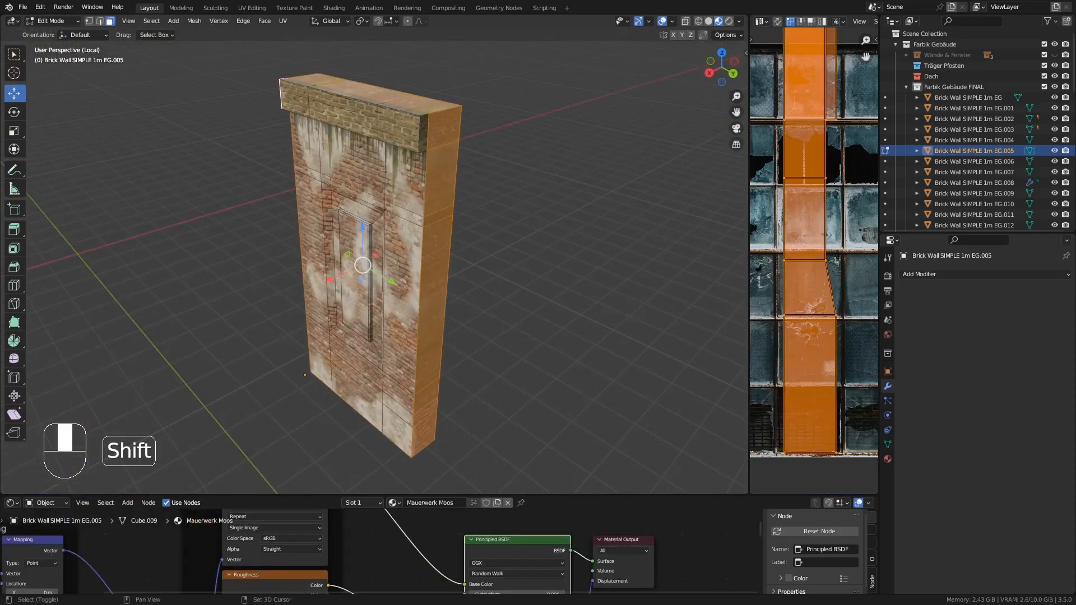
{"action": "key", "text": "Delete"}
{"action": "key", "text": "Tab"}
- Isolate the small 1mx1m window wall piece and delete its hidden side, top and bottom faces
{"action": "key", "text": "KP_Divide"}
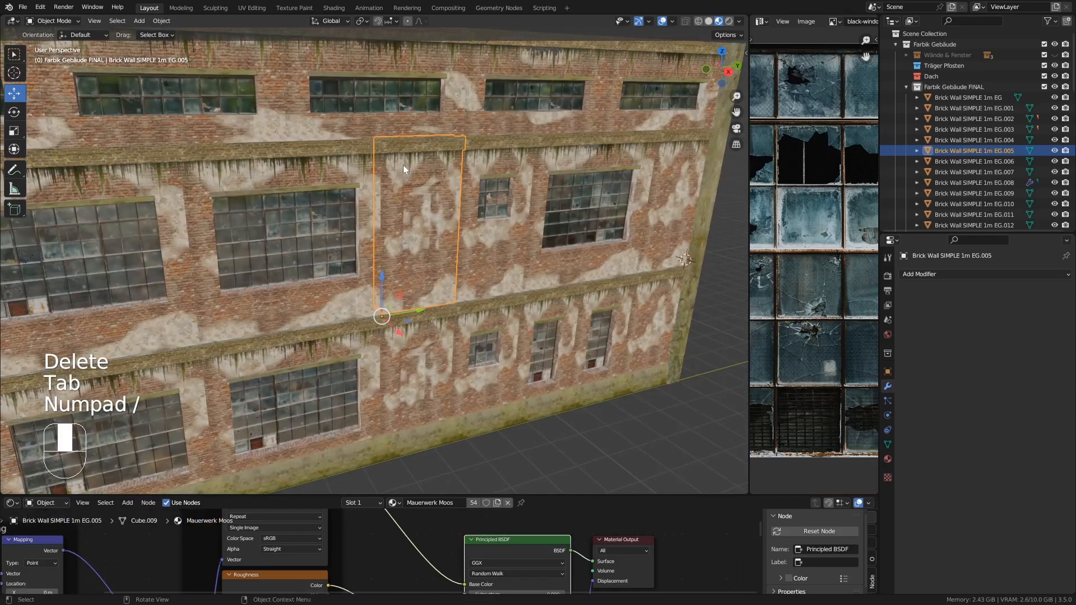
{"action": "left_click", "coordinate": [484, 157]}
{"action": "middle_click_drag", "start_coordinate": [485, 157], "coordinate": [493, 157]}
{"action": "key", "text": "KP_Divide"}
{"action": "key", "text": "Tab"}
{"action": "middle_click_drag", "start_coordinate": [392, 147], "coordinate": [440, 154]}
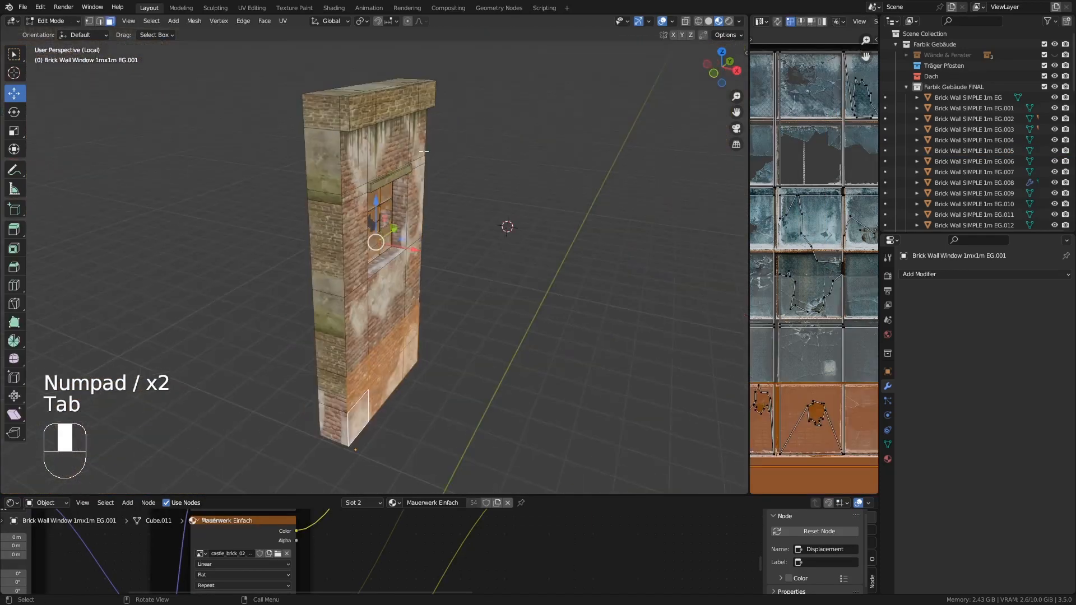
{"action": "left_click", "coordinate": [319, 93], "text": "alt"}
{"action": "middle_click_drag", "start_coordinate": [359, 115], "coordinate": [421, 111]}
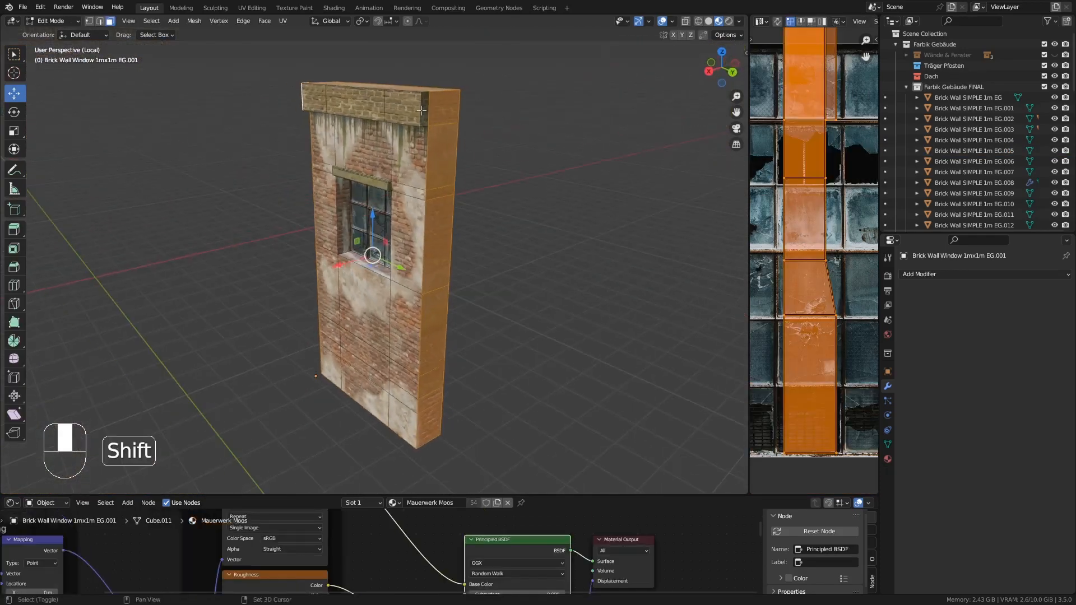
{"action": "key", "text": "Delete"}
{"action": "left_click", "coordinate": [423, 106]}
{"action": "key", "text": "Tab"}
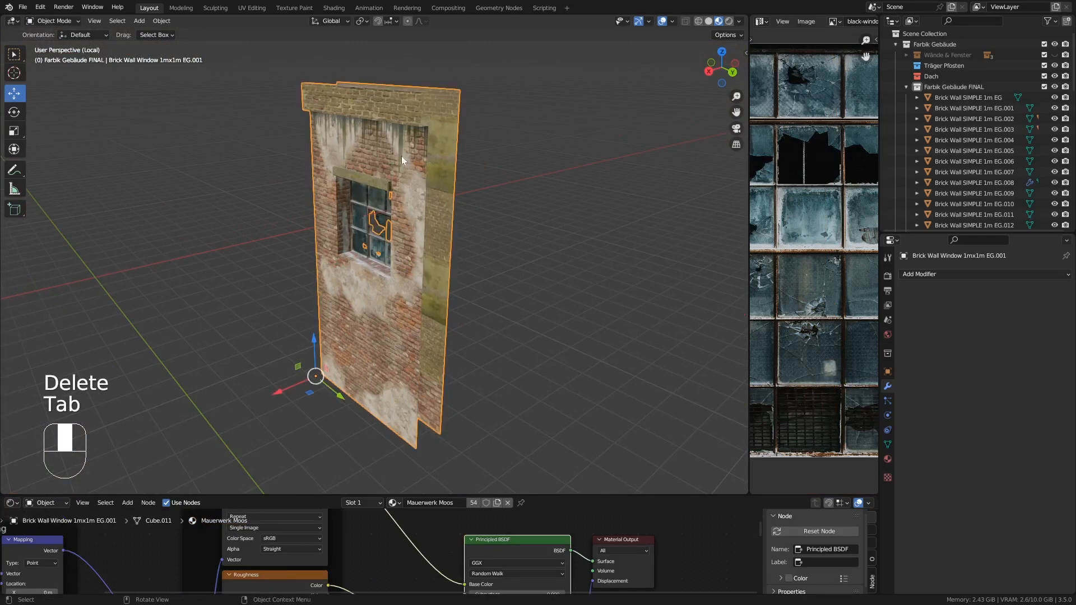
- Isolate the 3mx2m window wall piece near the building's end and delete its hidden side, top and bottom faces
{"action": "key", "text": "KP_Divide"}
{"action": "scroll", "coordinate": [575, 160], "scroll_direction": "down", "scroll_amount": 4}
{"action": "left_click", "coordinate": [592, 163]}
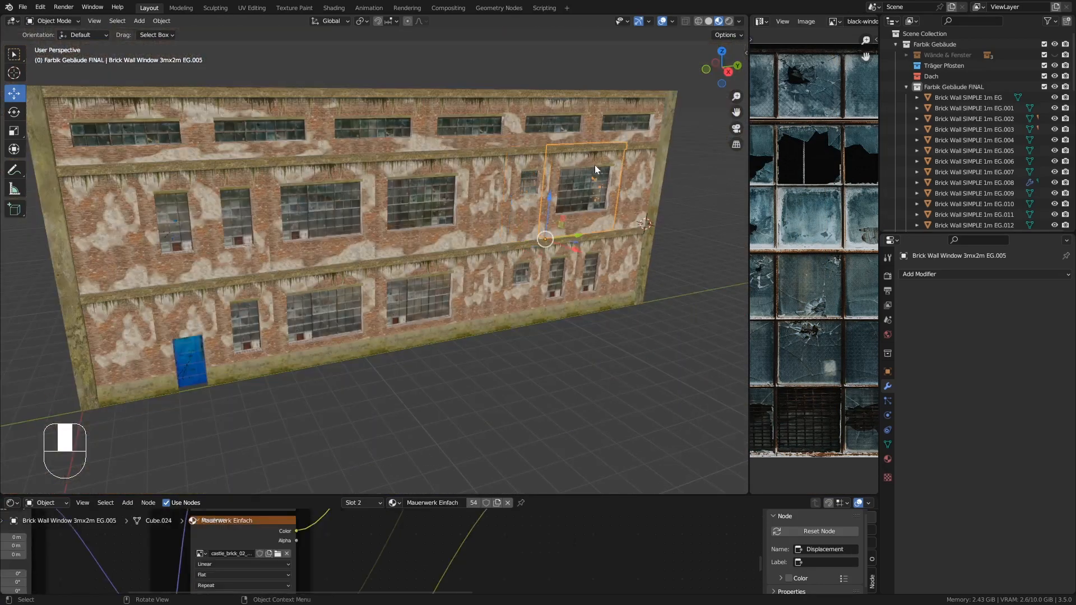
{"action": "key", "text": "KP_Divide"}
{"action": "middle_click_drag", "start_coordinate": [546, 162], "coordinate": [271, 126]}
{"action": "key", "text": "Tab"}
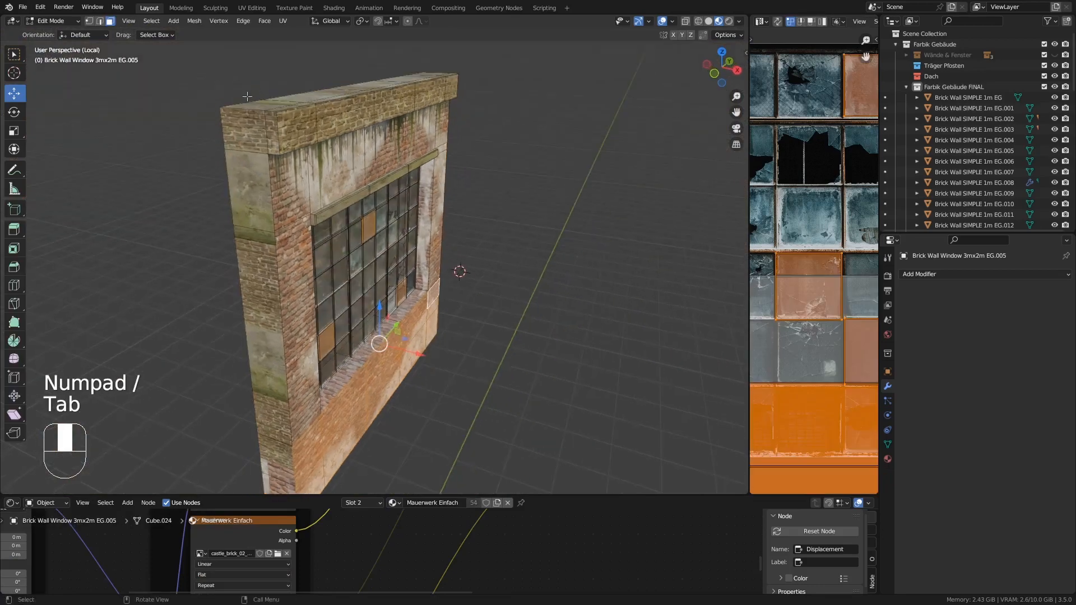
{"action": "left_click", "coordinate": [271, 125]}
{"action": "middle_click_drag", "start_coordinate": [471, 140], "coordinate": [316, 142]}
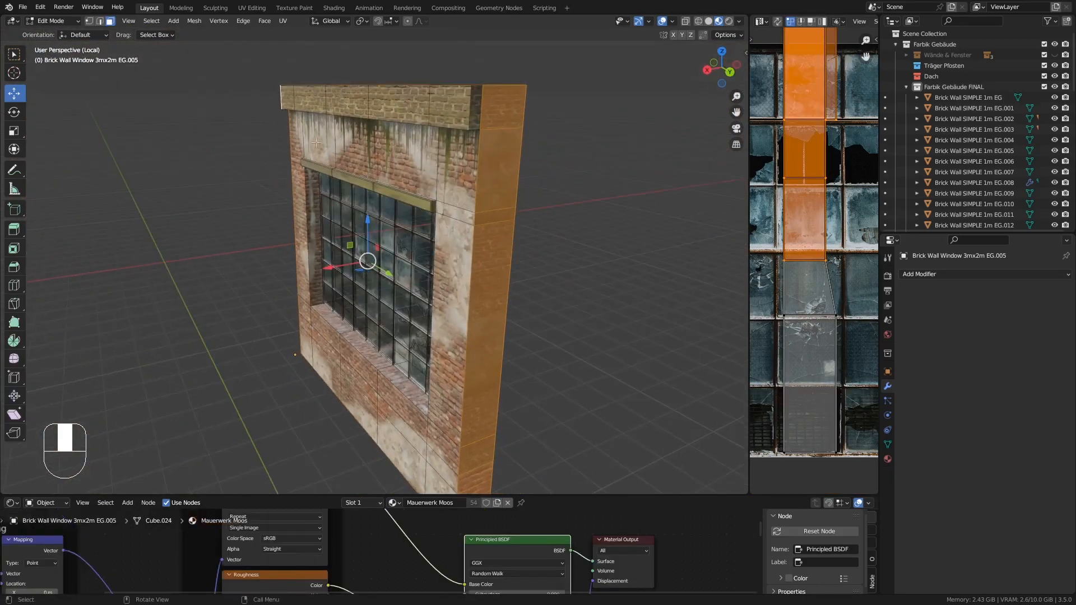
{"action": "key", "text": "Delete"}
{"action": "left_click", "coordinate": [472, 103]}
{"action": "key", "text": "Tab"}
- Isolate the plain 1m wall piece next to the end window and delete its hidden side, top and bottom faces
{"action": "key", "text": "KP_Divide"}
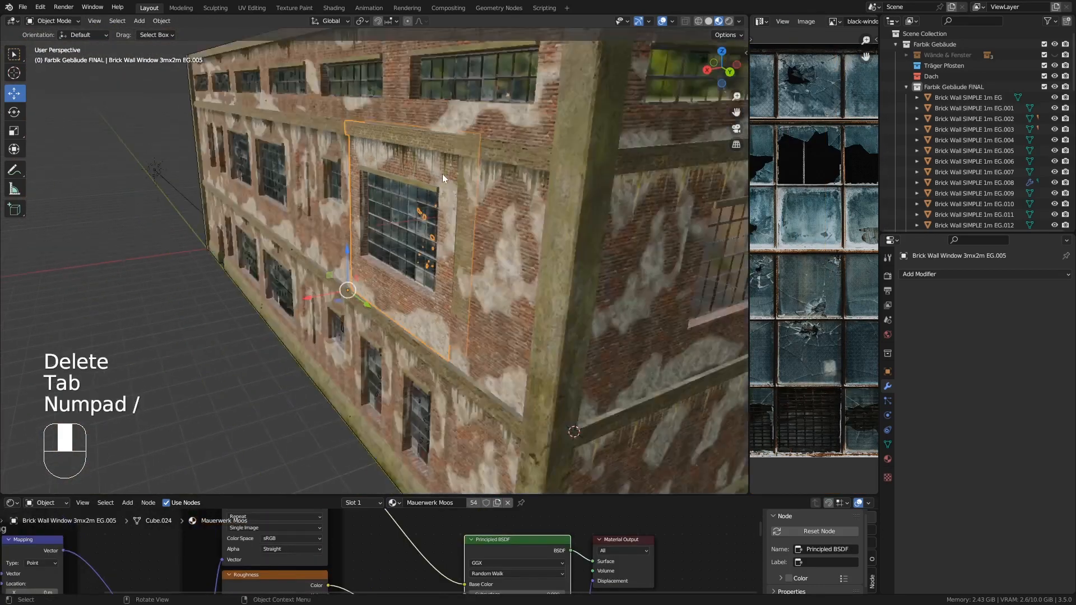
{"action": "middle_click_drag", "start_coordinate": [443, 174], "coordinate": [305, 252]}
{"action": "left_click", "coordinate": [466, 180]}
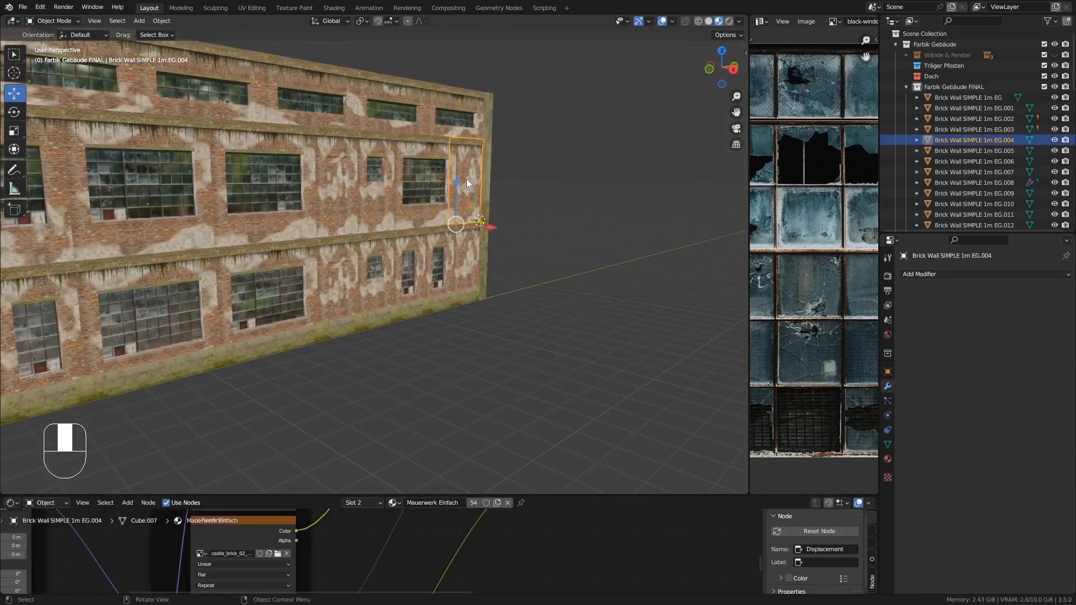
{"action": "key", "text": "Tab"}
{"action": "key", "text": "Tab"}
{"action": "key", "text": "KP_Divide"}
{"action": "key", "text": "Tab"}
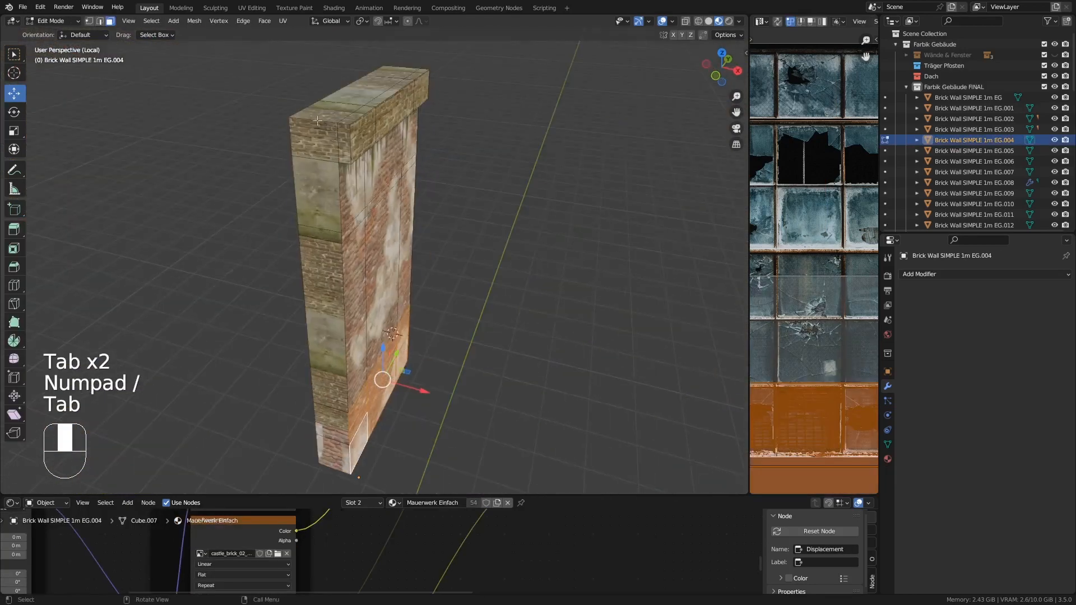
{"action": "left_click", "coordinate": [317, 121], "text": "alt"}
{"action": "middle_click_drag", "start_coordinate": [521, 162], "coordinate": [392, 163]}
{"action": "left_click", "coordinate": [430, 135], "text": "shift"}
{"action": "middle_click_drag", "start_coordinate": [462, 154], "coordinate": [423, 163]}
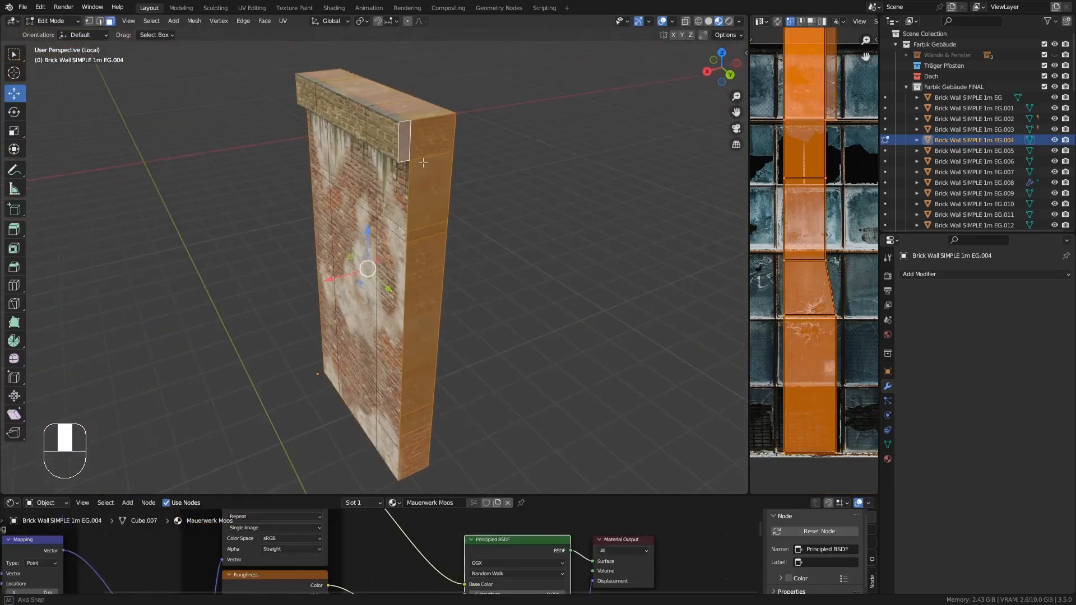
{"action": "key", "text": "Delete"}
{"action": "left_click", "coordinate": [422, 163]}
{"action": "key", "text": "Tab"}
{"action": "key", "text": "KP_Divide"}
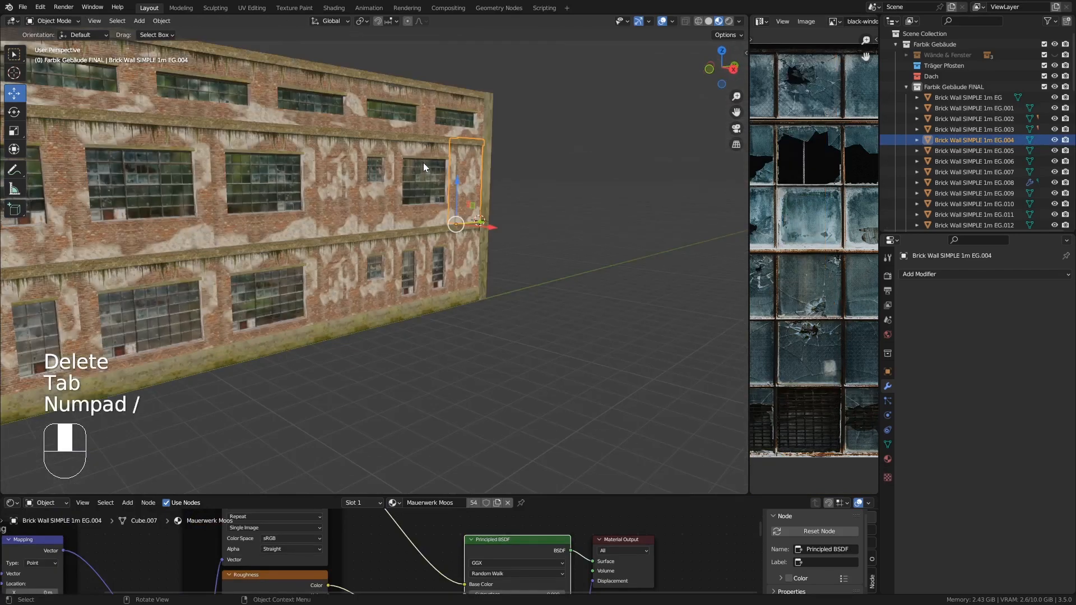
- Isolate the plain 1m wall piece at the building's corner and delete its hidden side, top and bottom faces
{"action": "scroll", "coordinate": [422, 163], "scroll_direction": "down", "scroll_amount": 4}
{"action": "middle_click_drag", "start_coordinate": [421, 166], "coordinate": [448, 188]}
{"action": "middle_click_drag", "start_coordinate": [449, 188], "coordinate": [393, 223], "text": "shift"}
{"action": "left_click", "coordinate": [243, 226]}
{"action": "scroll", "coordinate": [234, 226], "scroll_direction": "up", "scroll_amount": 4}
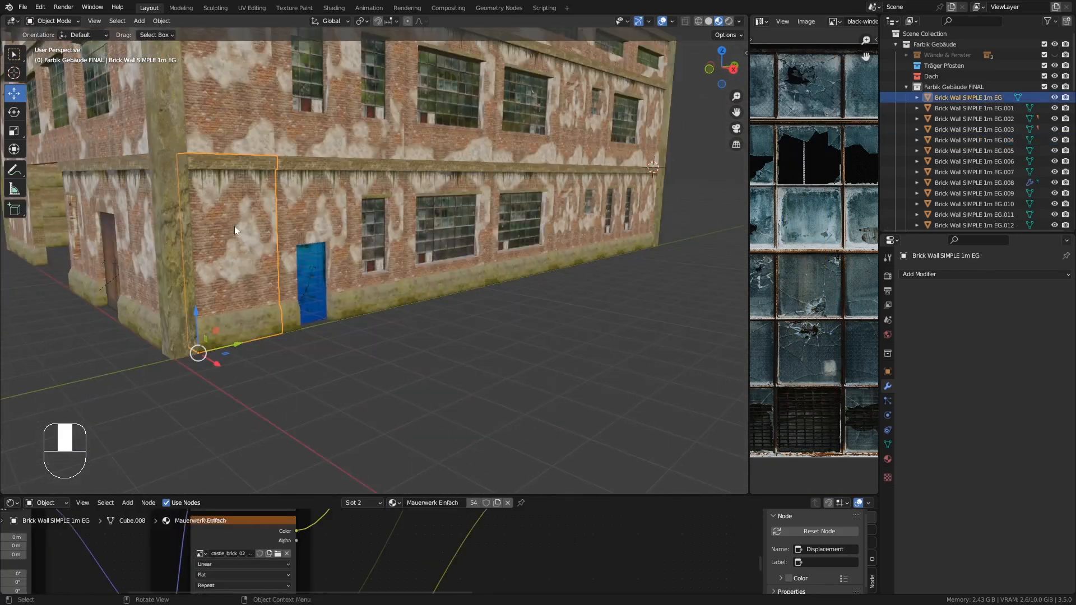
{"action": "key", "text": "KP_Divide"}
{"action": "key", "text": "Tab"}
{"action": "middle_click_drag", "start_coordinate": [326, 160], "coordinate": [225, 126]}
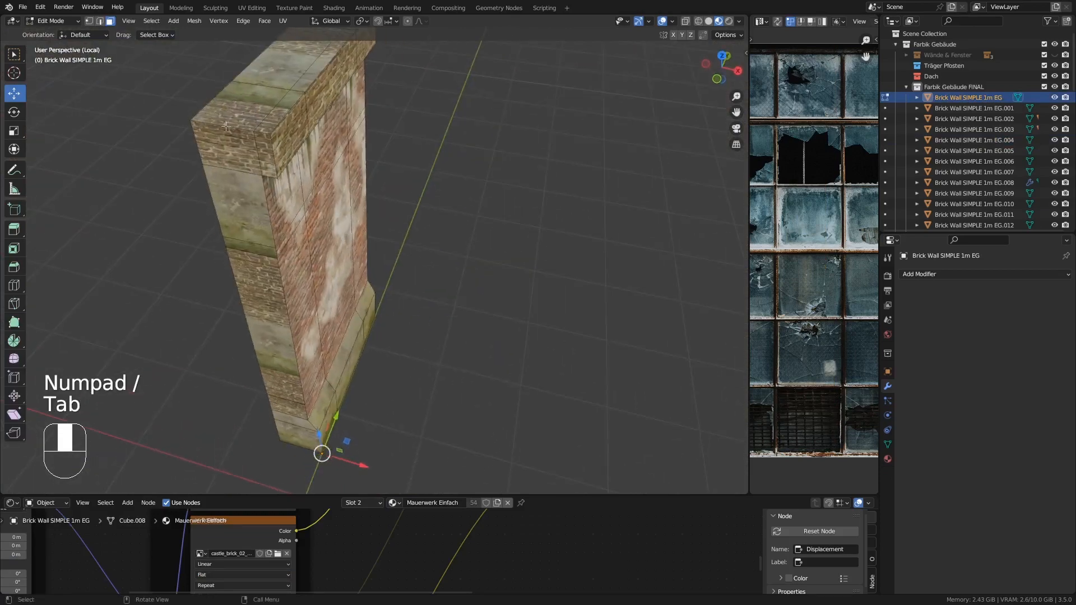
{"action": "left_click", "coordinate": [226, 128], "text": "alt"}
{"action": "left_click", "coordinate": [264, 150], "text": "shift"}
{"action": "middle_click_drag", "start_coordinate": [456, 182], "coordinate": [519, 234]}
{"action": "key", "text": "Delete"}
{"action": "left_click", "coordinate": [328, 113]}
{"action": "key", "text": "Tab"}
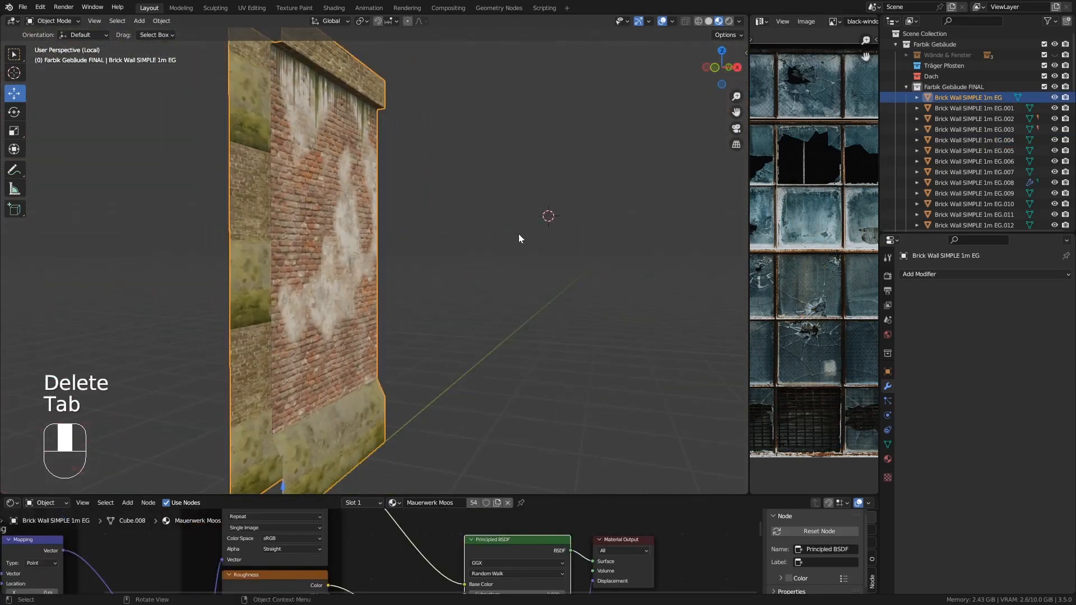
{"action": "scroll", "coordinate": [495, 243], "scroll_direction": "down", "scroll_amount": 3}
{"action": "key", "text": "KP_Divide"}
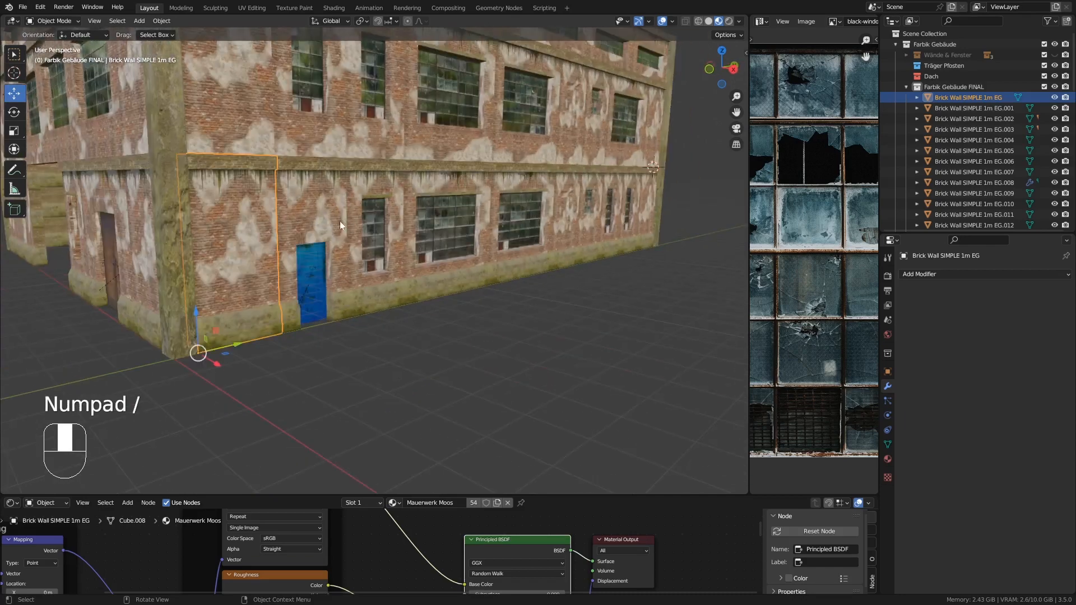
- Isolate the 1m wall piece with the door opening and delete its hidden side, top, bottom and underside faces
{"action": "left_click", "coordinate": [323, 213]}
{"action": "key", "text": "KP_Decimal"}
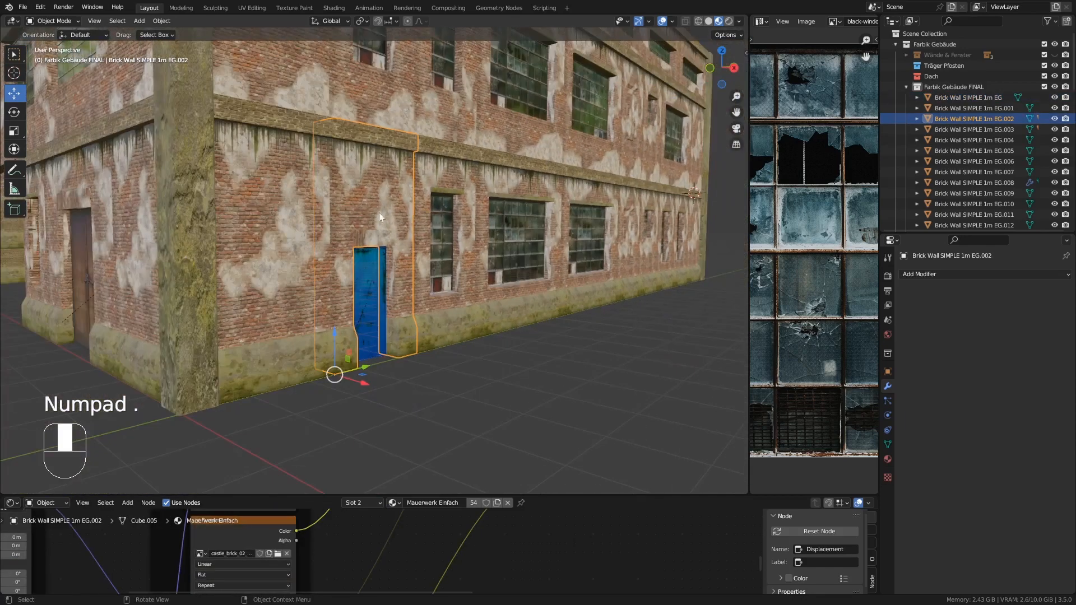
{"action": "key", "text": "Tab"}
{"action": "key", "text": "Tab"}
{"action": "key", "text": "KP_Divide"}
{"action": "middle_click_drag", "start_coordinate": [379, 205], "coordinate": [372, 217]}
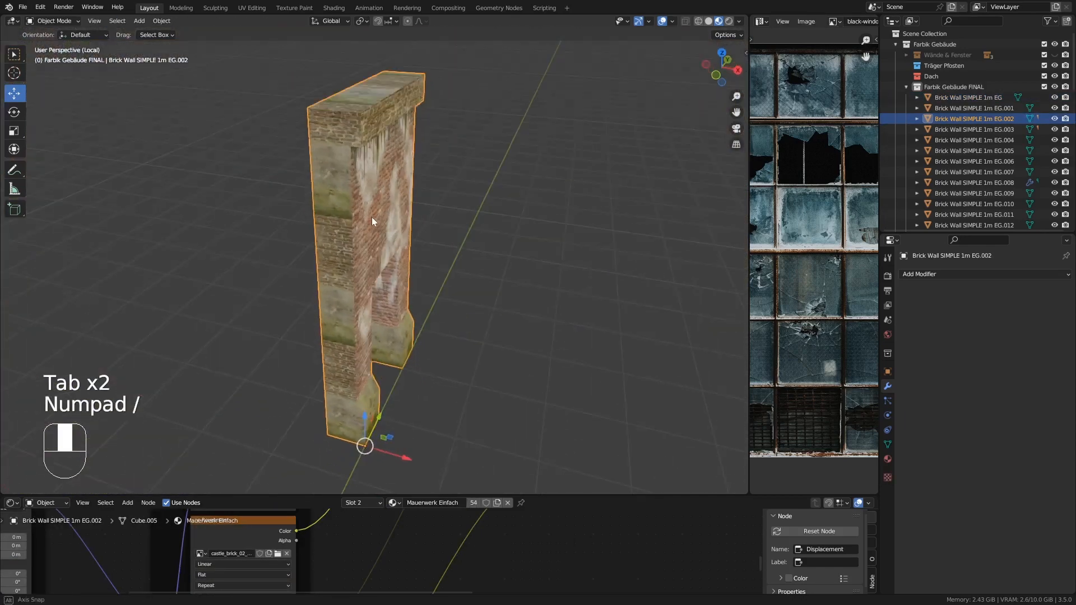
{"action": "key", "text": "Tab"}
{"action": "left_click", "coordinate": [355, 128], "text": "shift"}
{"action": "middle_click_drag", "start_coordinate": [356, 128], "coordinate": [258, 121]}
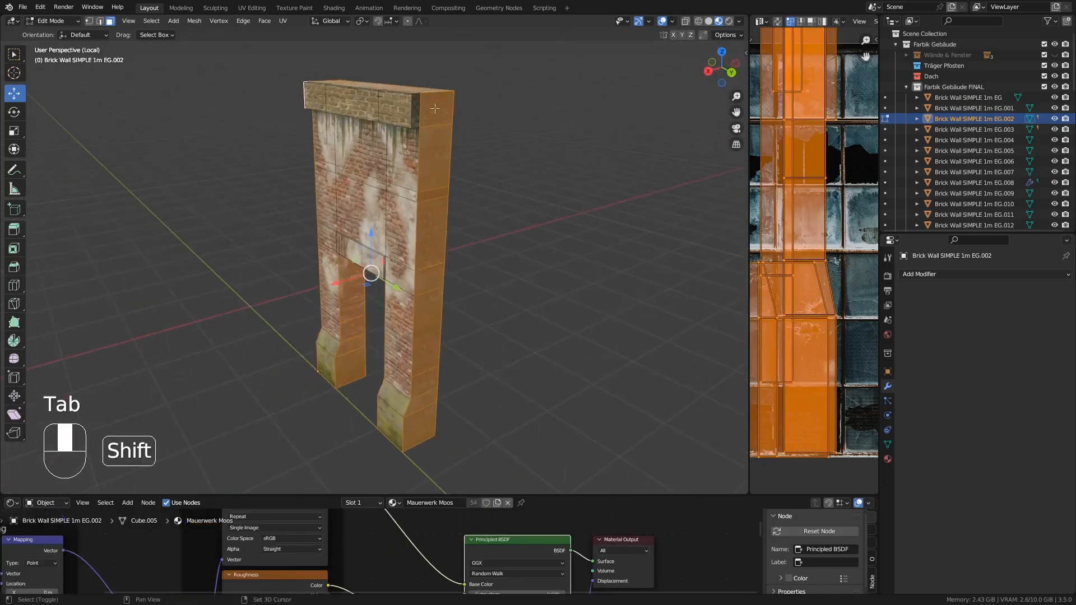
{"action": "left_click", "coordinate": [414, 116], "text": "shift"}
{"action": "middle_click_drag", "start_coordinate": [381, 171], "coordinate": [331, 171]}
{"action": "middle_click_drag", "start_coordinate": [383, 291], "coordinate": [451, 189], "text": "shift"}
{"action": "scroll", "coordinate": [392, 193], "scroll_direction": "up", "scroll_amount": 2}
{"action": "left_click", "coordinate": [315, 354], "text": "shift"}
{"action": "left_click", "coordinate": [320, 315], "text": "shift"}
{"action": "left_click", "coordinate": [326, 283], "text": "shift"}
{"action": "left_click", "coordinate": [332, 222], "text": "shift"}
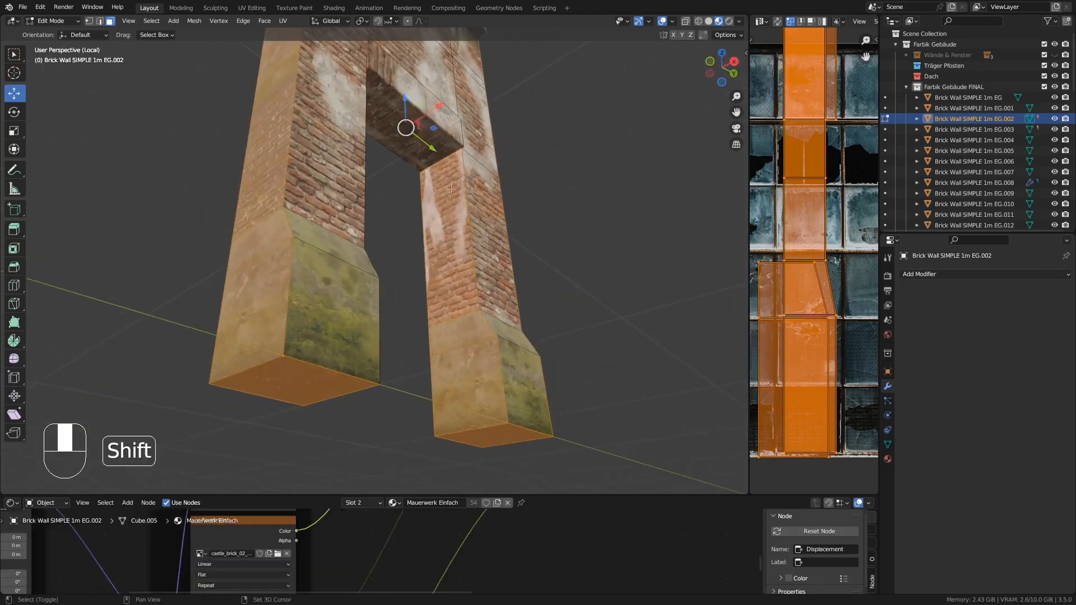
{"action": "left_click", "coordinate": [459, 370], "text": "shift"}
{"action": "left_click", "coordinate": [463, 337], "text": "shift"}
{"action": "middle_click_drag", "start_coordinate": [485, 354], "coordinate": [529, 182]}
{"action": "key", "text": "Delete"}
{"action": "left_click", "coordinate": [463, 164]}
{"action": "key", "text": "Tab"}
{"action": "key", "text": "KP_Divide"}
- Isolate the 1mx2m window wall piece and delete its hidden side, top and bottom faces
{"action": "left_click", "coordinate": [459, 164]}
{"action": "key", "text": "KP_Divide"}
{"action": "key", "text": "Tab"}
{"action": "left_click", "coordinate": [242, 113], "text": "alt"}
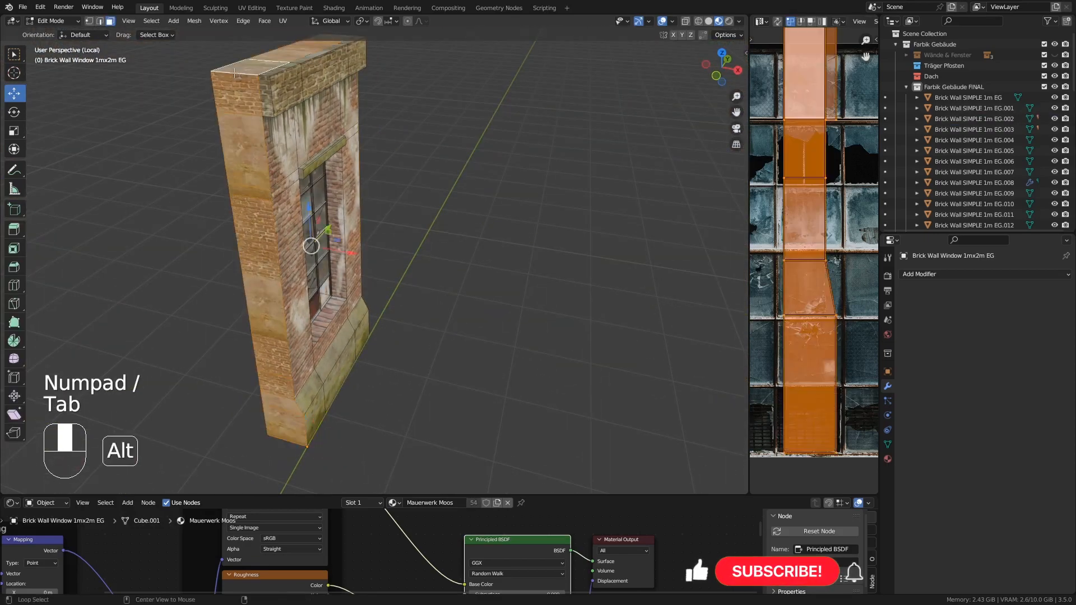
{"action": "left_click", "coordinate": [267, 98], "text": "shift"}
{"action": "middle_click_drag", "start_coordinate": [292, 104], "coordinate": [318, 122]}
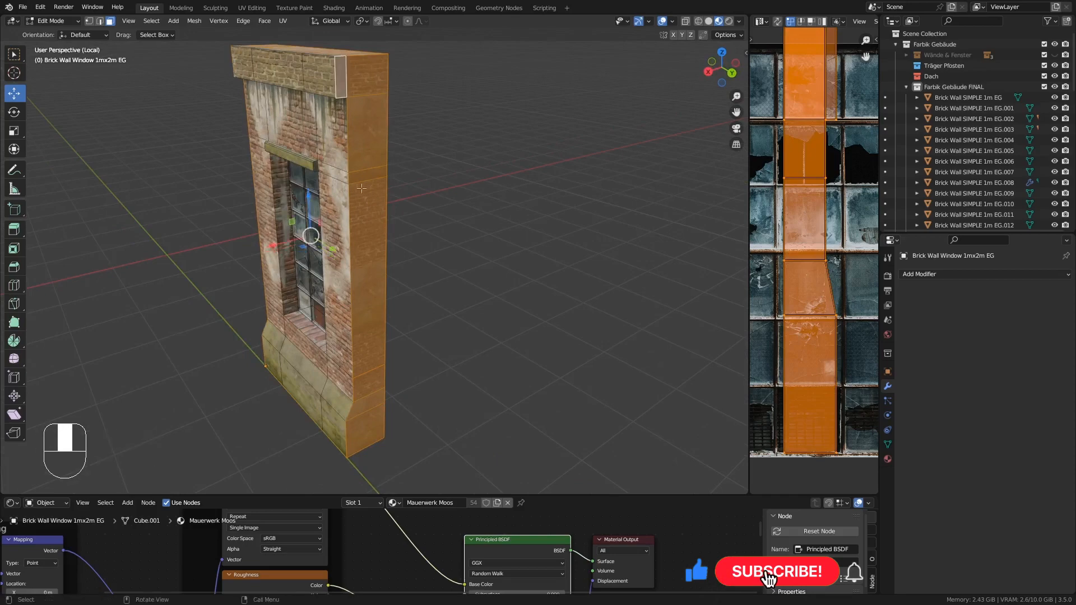
{"action": "middle_click_drag", "start_coordinate": [361, 188], "coordinate": [297, 237]}
{"action": "key", "text": "x"}
{"action": "left_click", "coordinate": [482, 214]}
{"action": "key", "text": "Tab"}
{"action": "key", "text": "KP_Divide"}
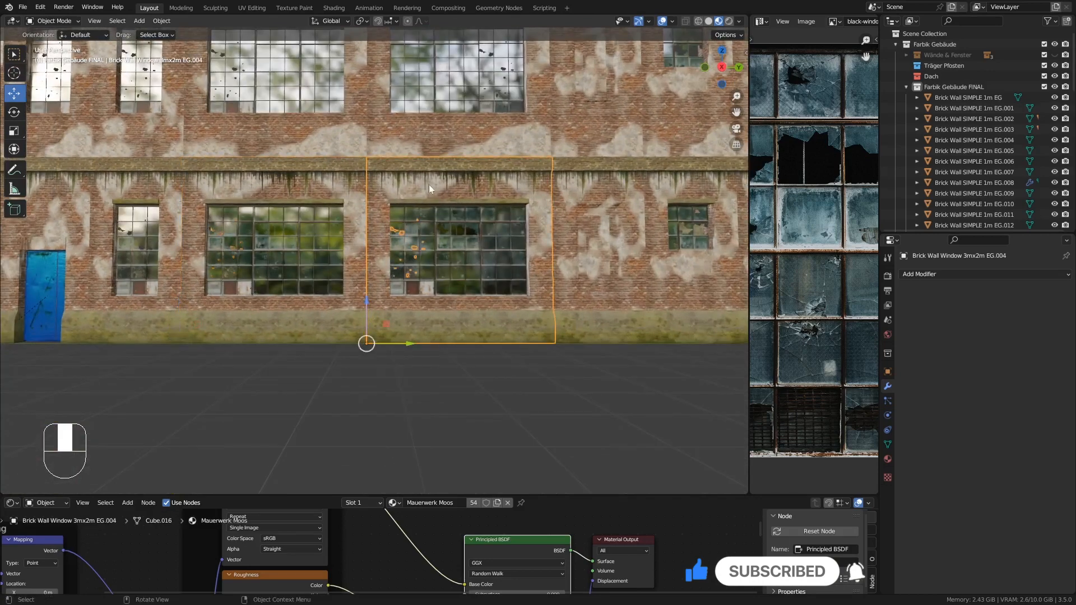
- Delete the second 3mx2m window wall piece and give the remaining one an Array modifier with relative offset X 0, Y 1
{"action": "middle_click_drag", "start_coordinate": [430, 189], "coordinate": [442, 247]}
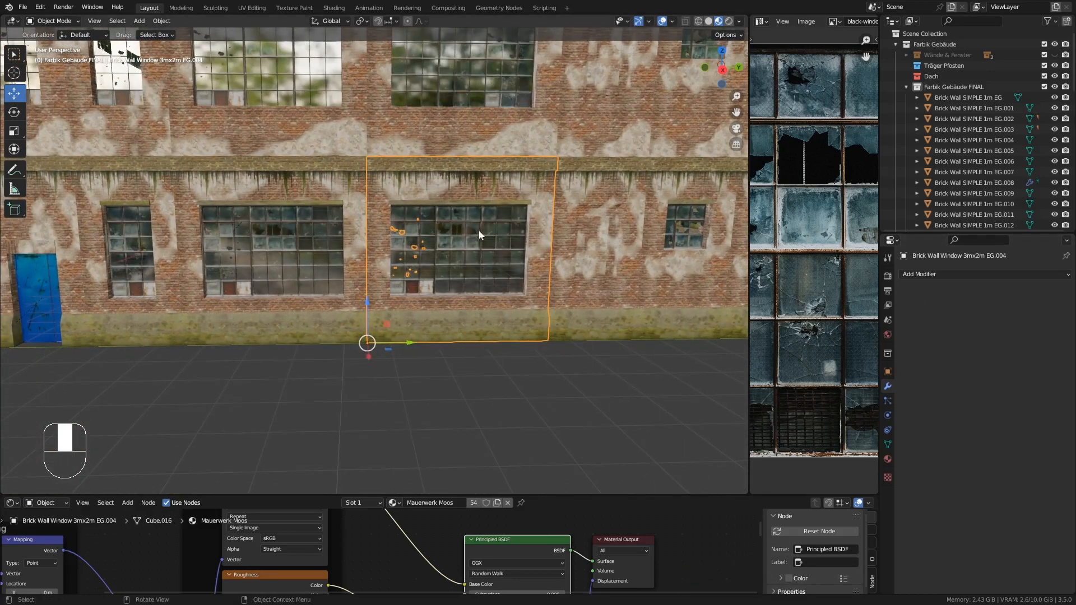
{"action": "key", "text": "Delete"}
{"action": "left_click", "coordinate": [328, 196]}
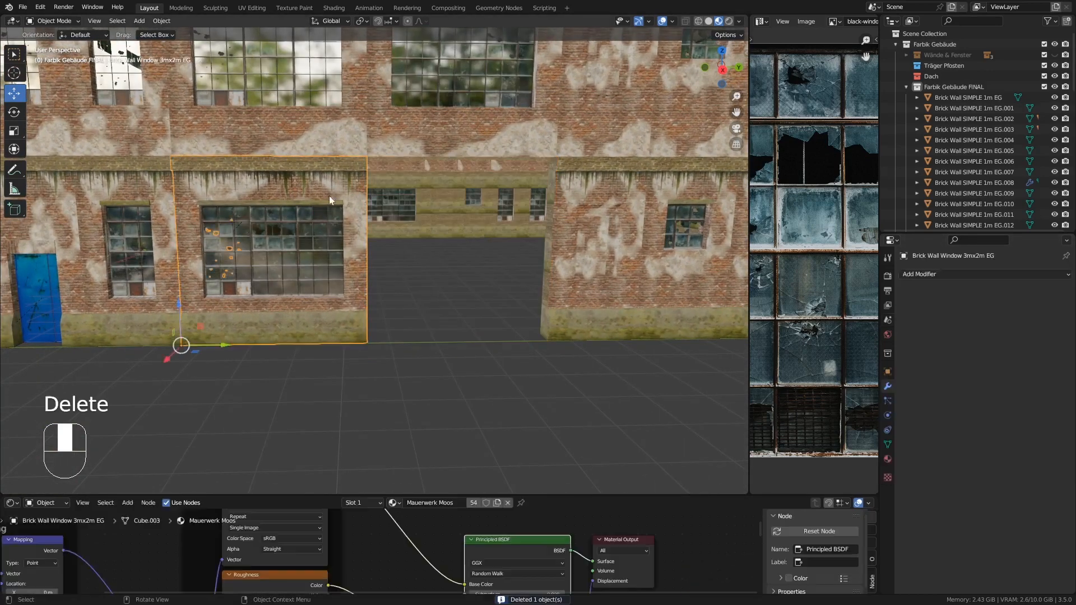
{"action": "left_click", "coordinate": [928, 276]}
{"action": "left_click", "coordinate": [854, 302]}
{"action": "middle_click_drag", "start_coordinate": [493, 280], "coordinate": [347, 330]}
{"action": "type", "text": "0"}
{"action": "key", "text": "Return"}
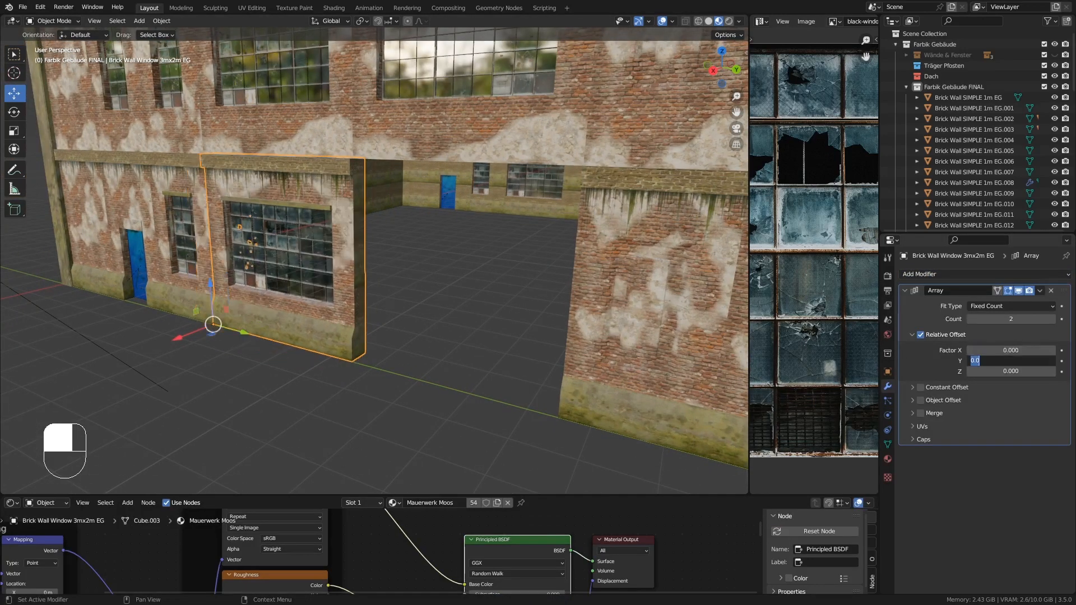
{"action": "type", "text": "1"}
{"action": "key", "text": "Return"}
{"action": "middle_click_drag", "start_coordinate": [593, 307], "coordinate": [588, 281]}
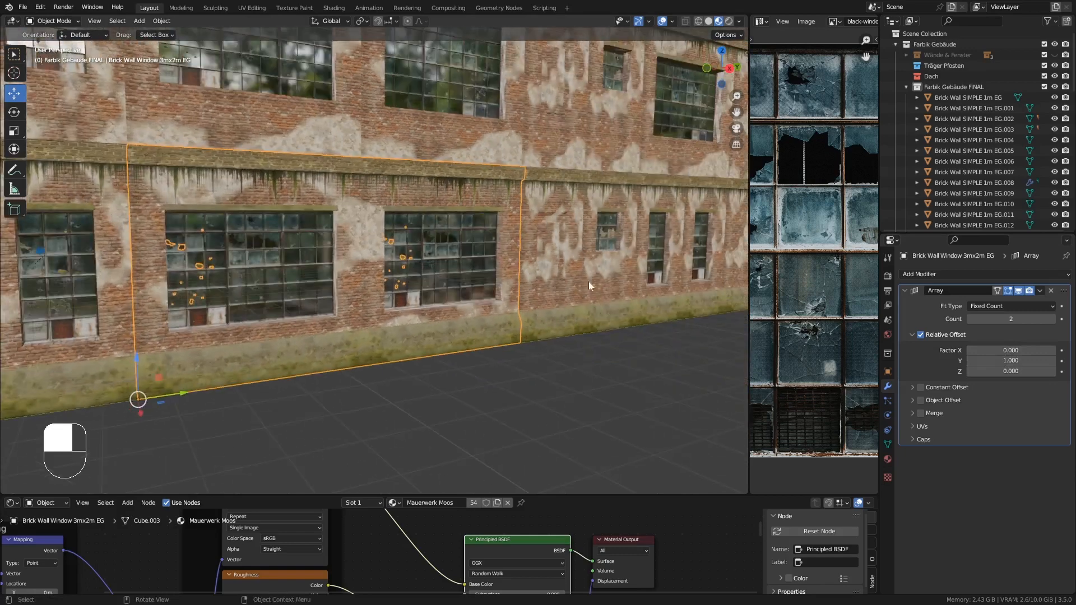
{"action": "middle_click_drag", "start_coordinate": [346, 224], "coordinate": [483, 240], "text": "shift"}
- Isolate the arrayed 3mx2m window wall piece and delete its hidden side, top and bottom faces
{"action": "key", "text": "KP_Divide"}
{"action": "key", "text": "Tab"}
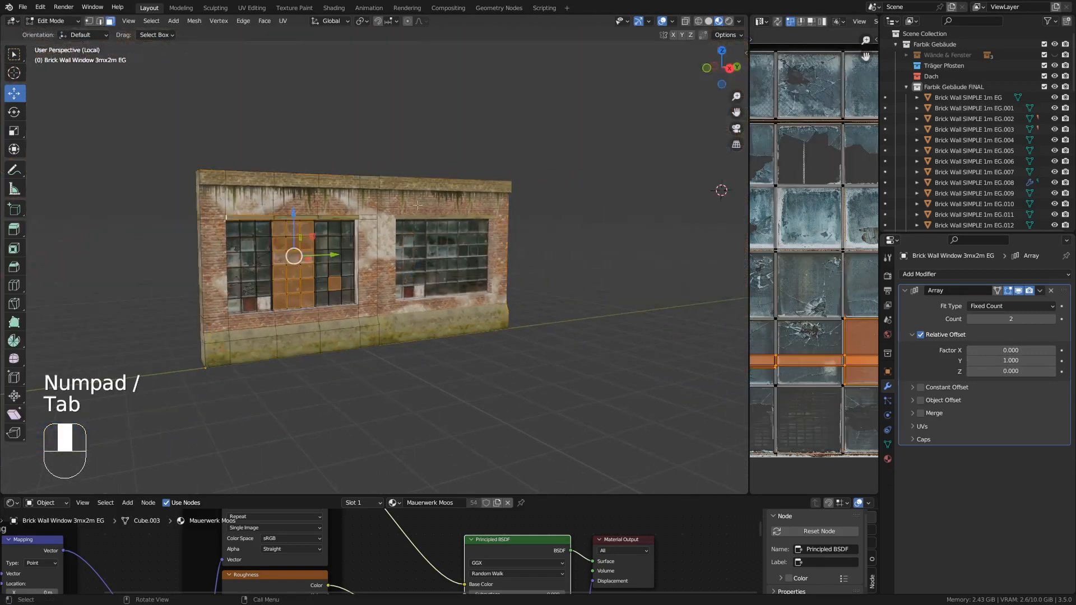
{"action": "middle_click_drag", "start_coordinate": [347, 179], "coordinate": [362, 182]}
{"action": "scroll", "coordinate": [244, 192], "scroll_direction": "up", "scroll_amount": 4}
{"action": "left_click", "coordinate": [254, 200], "text": "alt"}
{"action": "middle_click_drag", "start_coordinate": [403, 223], "coordinate": [236, 228]}
{"action": "left_click", "coordinate": [1012, 289]}
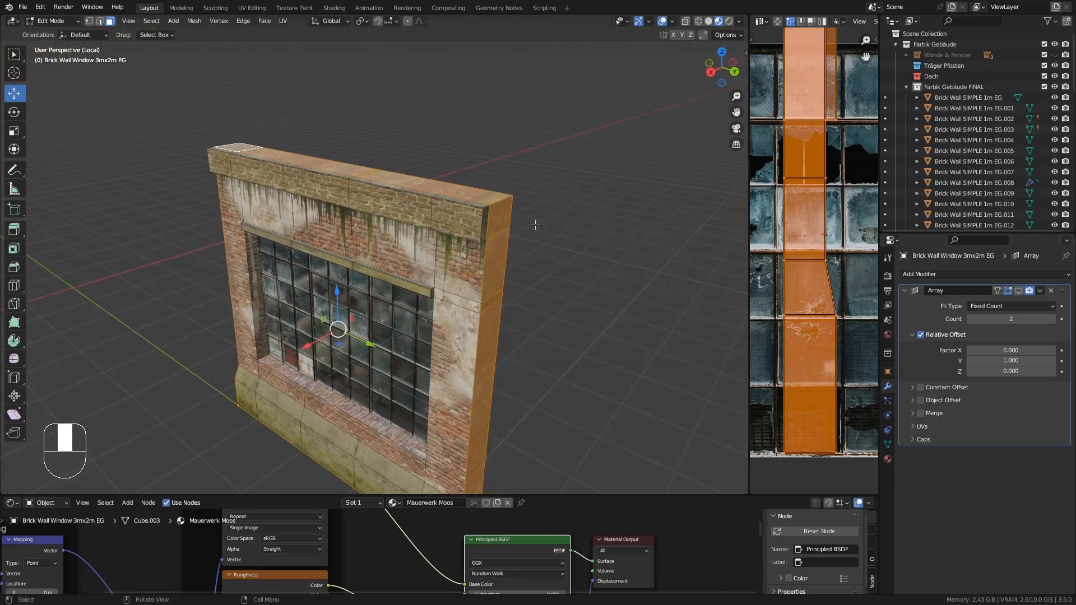
{"action": "left_click", "coordinate": [486, 221], "text": "shift"}
{"action": "middle_click_drag", "start_coordinate": [347, 229], "coordinate": [494, 262]}
{"action": "left_click", "coordinate": [269, 324], "text": "shift"}
{"action": "middle_click_drag", "start_coordinate": [381, 131], "coordinate": [413, 101]}
{"action": "middle_click_drag", "start_coordinate": [395, 344], "coordinate": [364, 349]}
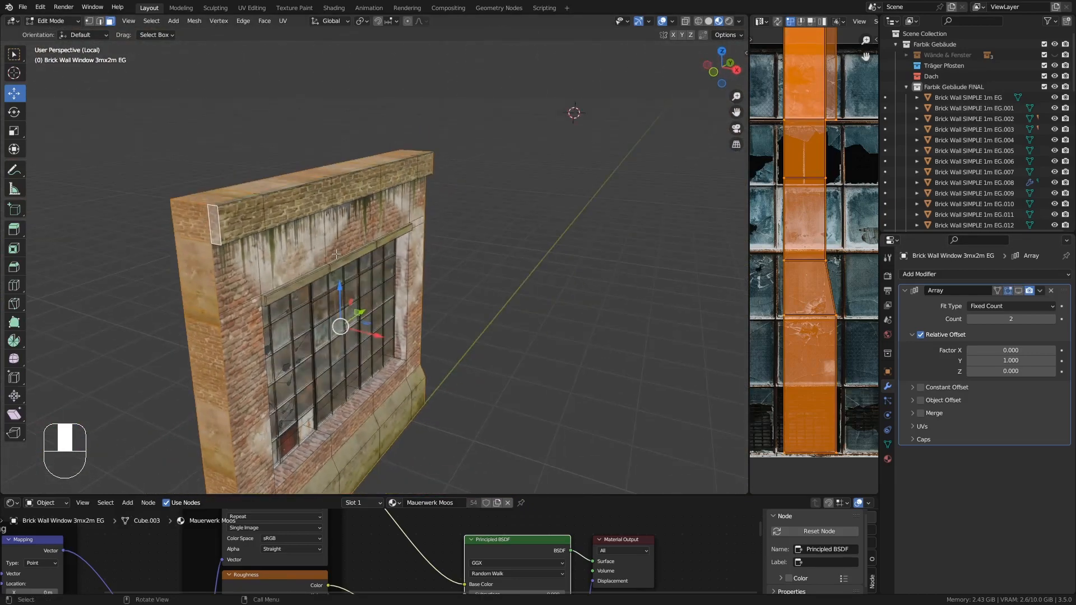
{"action": "key", "text": "Delete"}
{"action": "key", "text": "Tab"}
{"action": "left_click", "coordinate": [1019, 290]}
{"action": "middle_click_drag", "start_coordinate": [594, 274], "coordinate": [502, 257]}
{"action": "key", "text": "KP_Divide"}
- Isolate the plain 1m wall piece beside the door and delete its hidden side, top and bottom faces
{"action": "middle_click_drag", "start_coordinate": [575, 268], "coordinate": [521, 269]}
{"action": "middle_click_drag", "start_coordinate": [521, 269], "coordinate": [269, 336], "text": "shift"}
{"action": "left_click", "coordinate": [415, 288]}
{"action": "mouse_move", "coordinate": [415, 288]}
{"action": "middle_mouse_down"}
{"action": "mouse_move", "coordinate": [449, 316]}
{"action": "mouse_move", "coordinate": [467, 312]}
{"action": "mouse_move", "coordinate": [426, 281]}
{"action": "mouse_move", "coordinate": [436, 290]}
{"action": "middle_mouse_up"}
{"action": "key", "text": "KP_Divide"}
{"action": "key", "text": "Tab"}
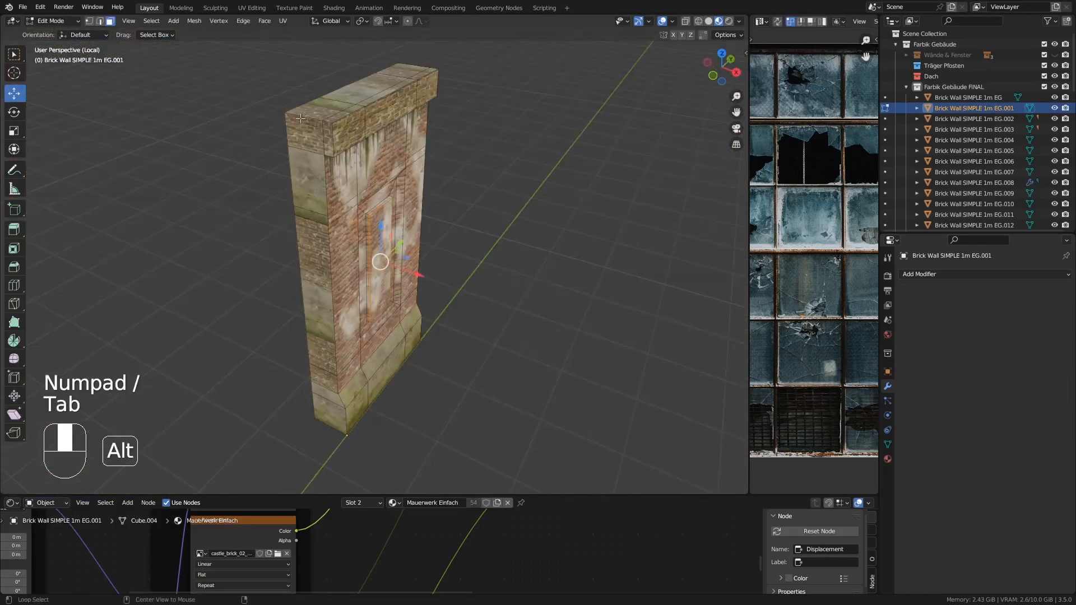
{"action": "left_click", "coordinate": [301, 119], "text": "alt"}
{"action": "middle_click_drag", "start_coordinate": [504, 135], "coordinate": [476, 259]}
{"action": "key", "text": "Delete"}
{"action": "left_click", "coordinate": [475, 259]}
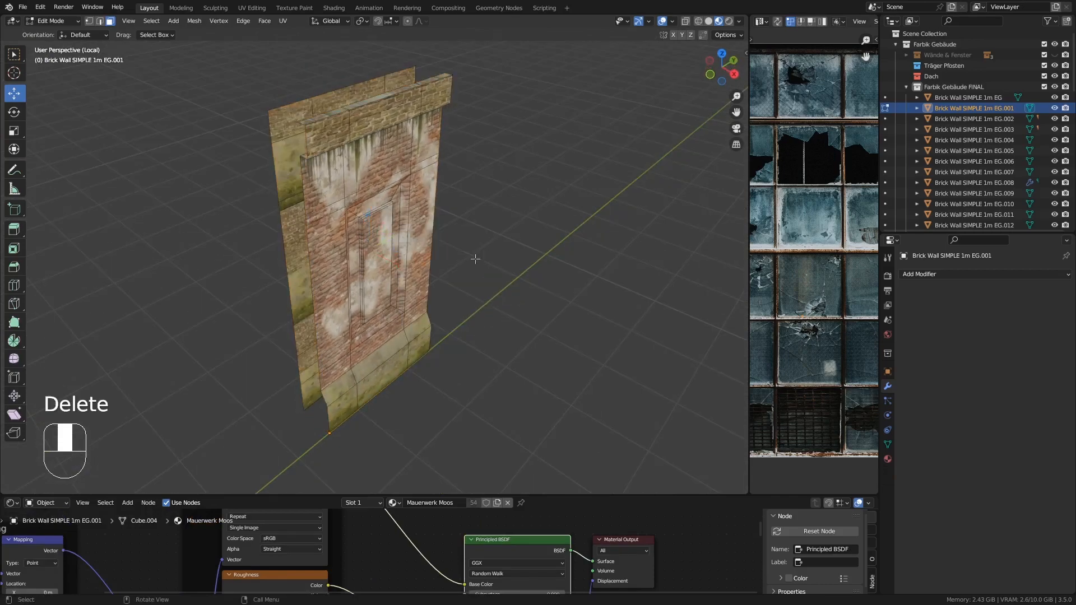
{"action": "key", "text": "Tab"}
{"action": "key", "text": "KP_Divide"}
- Isolate the small 1mx1m window wall piece and delete its hidden side, top and bottom faces
{"action": "left_click", "coordinate": [499, 238]}
{"action": "key", "text": "Tab"}
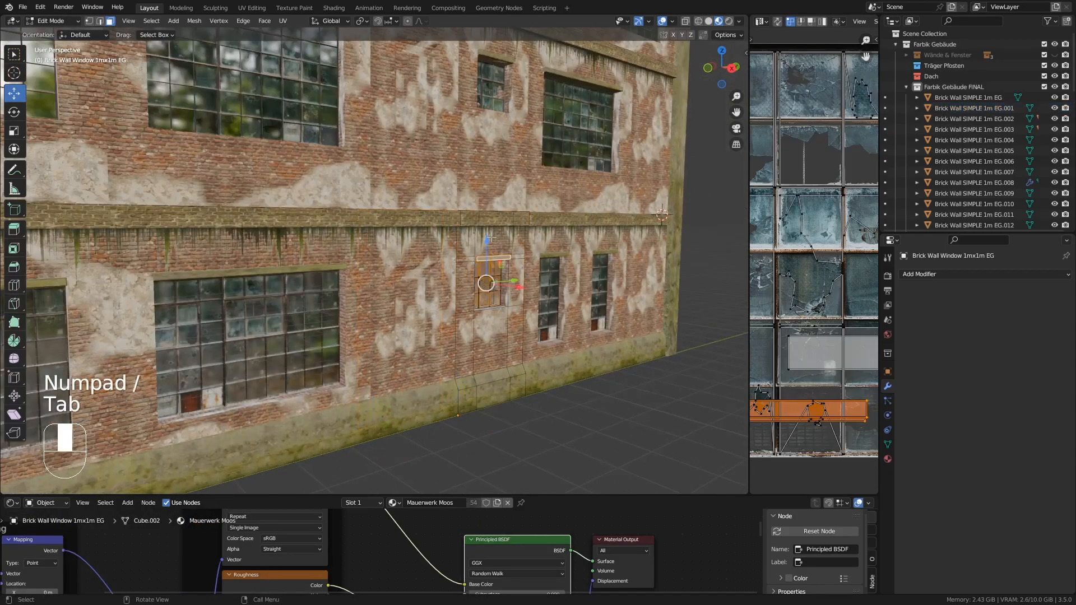
{"action": "key", "text": "Tab"}
{"action": "key", "text": "KP_Divide"}
{"action": "key", "text": "Tab"}
{"action": "middle_click_drag", "start_coordinate": [492, 238], "coordinate": [555, 258]}
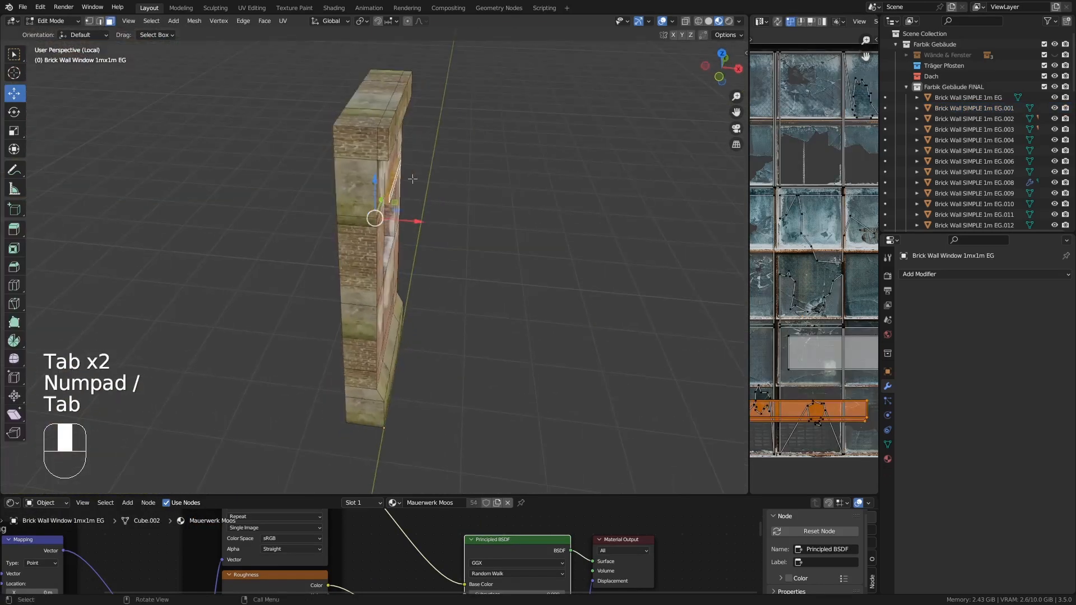
{"action": "left_click", "coordinate": [363, 160], "text": "alt"}
{"action": "left_click", "coordinate": [363, 124], "text": "shift"}
{"action": "middle_click_drag", "start_coordinate": [533, 155], "coordinate": [391, 120]}
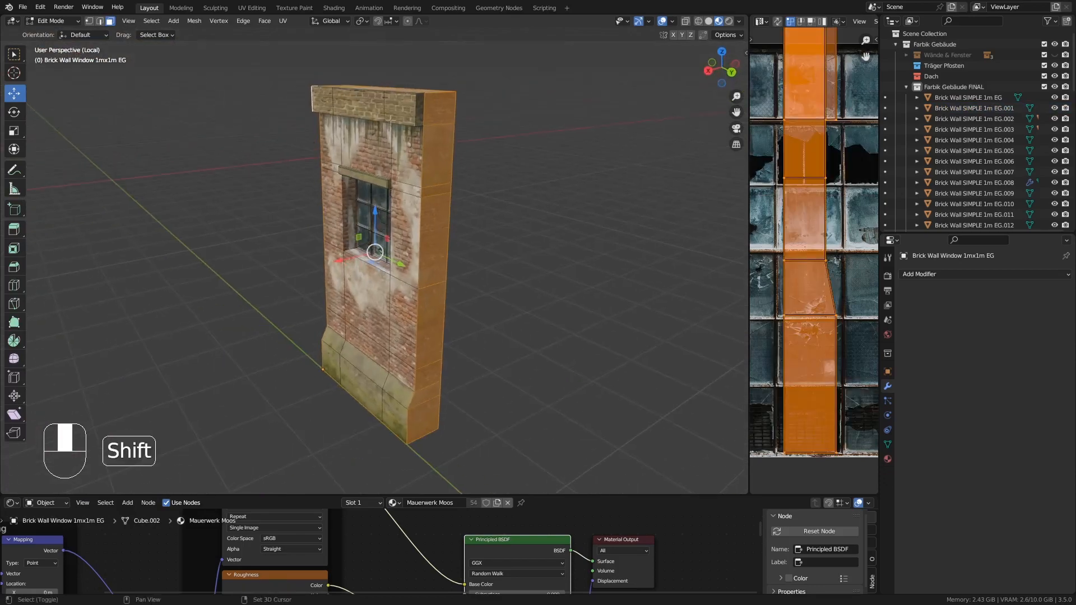
{"action": "key", "text": "Delete"}
{"action": "left_click", "coordinate": [417, 105]}
{"action": "key", "text": "Tab"}
{"action": "key", "text": "KP_Divide"}
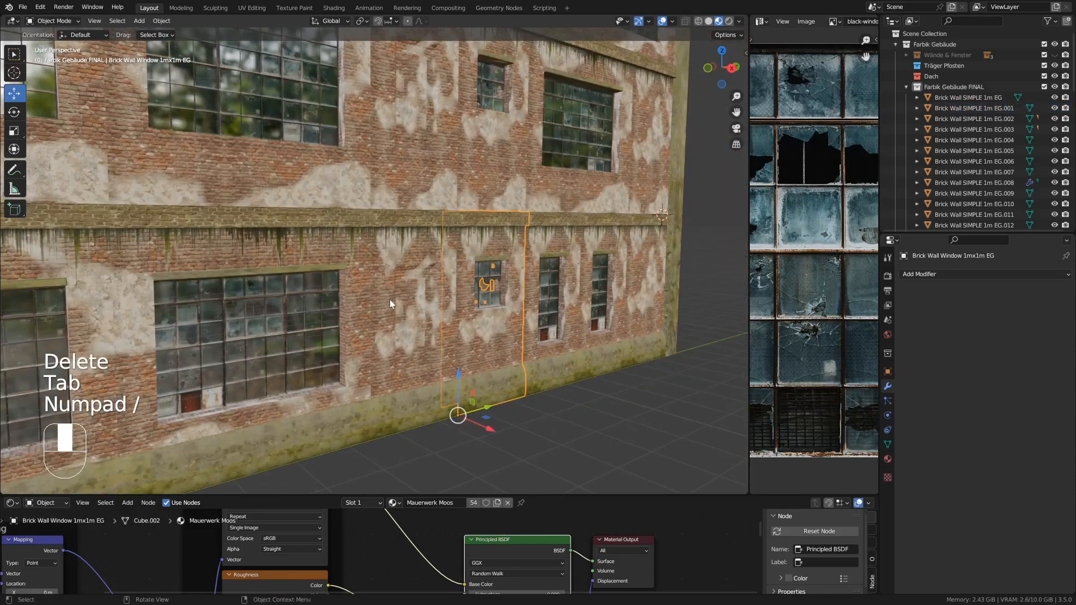
- Delete the second 1mx2m window wall piece and give the remaining one an Array modifier with relative offset X 0, Y 1
{"action": "middle_click_drag", "start_coordinate": [615, 310], "coordinate": [566, 312]}
{"action": "middle_click_drag", "start_coordinate": [566, 313], "coordinate": [394, 285], "text": "shift"}
{"action": "left_click", "coordinate": [416, 222]}
{"action": "middle_click_drag", "start_coordinate": [421, 225], "coordinate": [449, 229]}
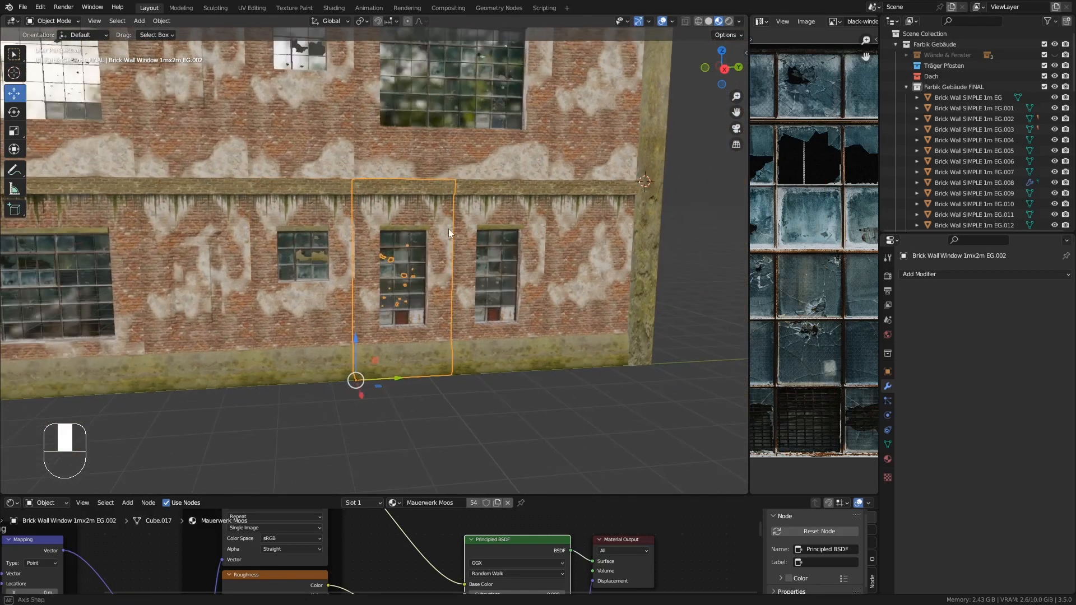
{"action": "key", "text": "Delete"}
{"action": "left_click", "coordinate": [412, 209]}
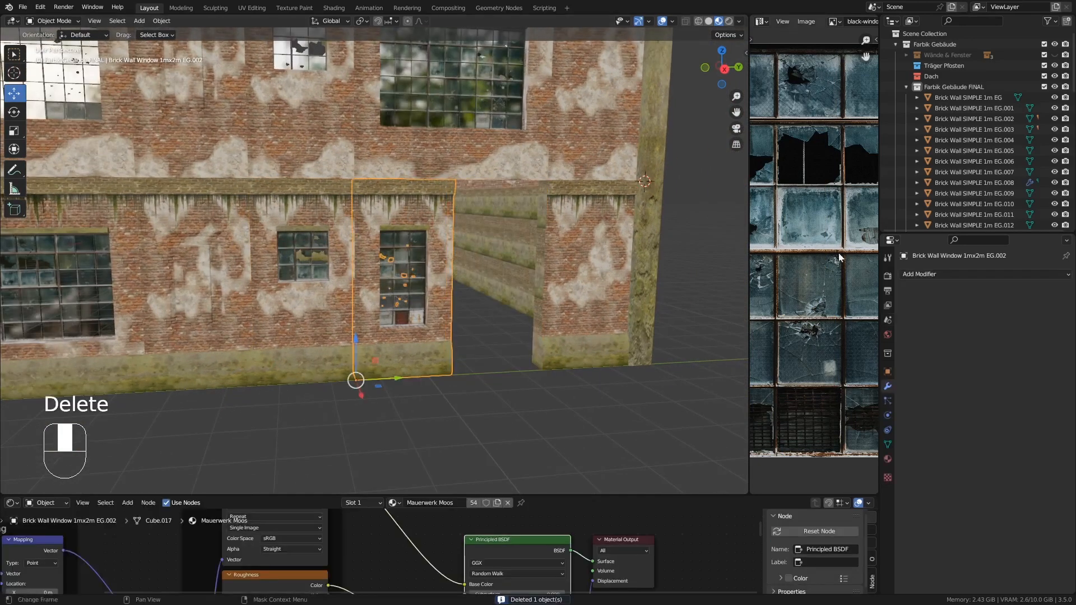
{"action": "left_click", "coordinate": [936, 275]}
{"action": "left_click", "coordinate": [852, 302]}
{"action": "left_click", "coordinate": [997, 350]}
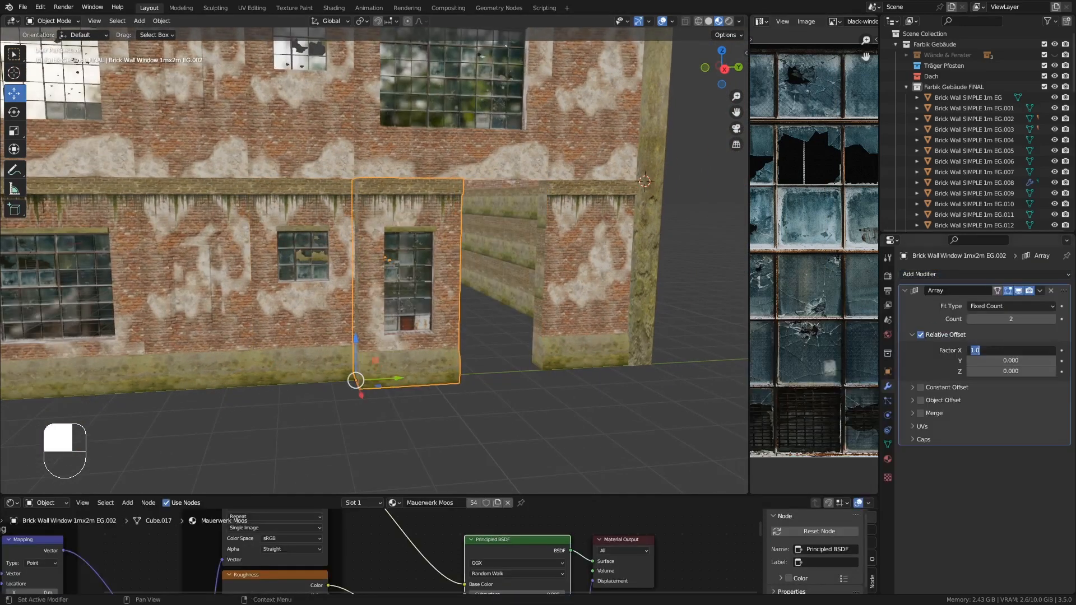
{"action": "type", "text": "0.9"}
{"action": "key", "text": "Return"}
{"action": "type", "text": "1"}
{"action": "key", "text": "Return"}
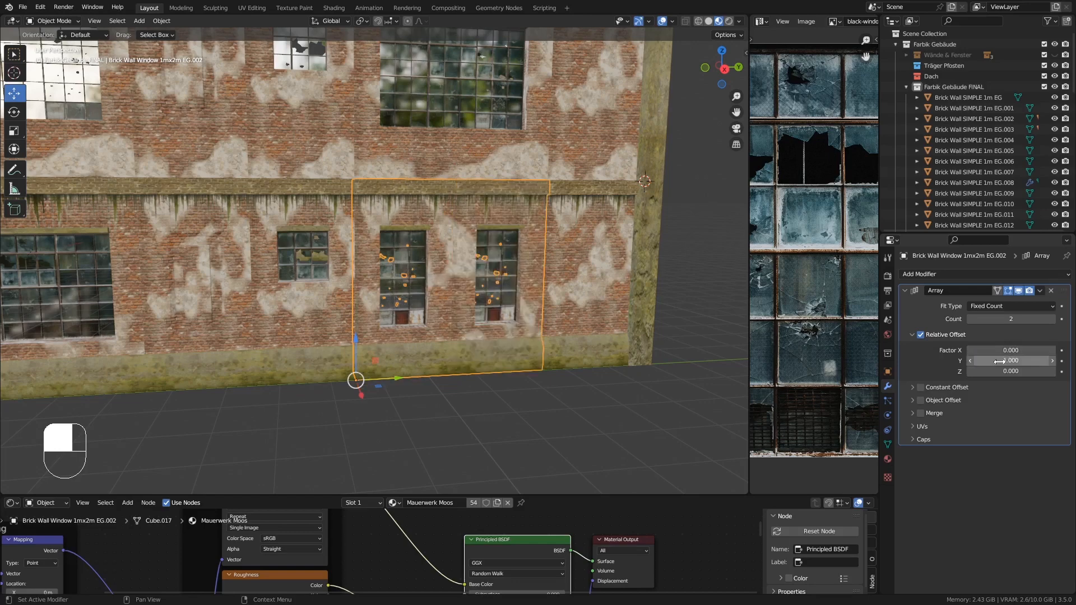
- Isolate the 1mx2m window wall piece with its array hidden, delete its hidden side and top faces, then restore the array display
{"action": "middle_click_drag", "start_coordinate": [408, 203], "coordinate": [392, 149]}
{"action": "left_click", "coordinate": [1018, 290]}
{"action": "key", "text": "KP_Divide"}
{"action": "key", "text": "Tab"}
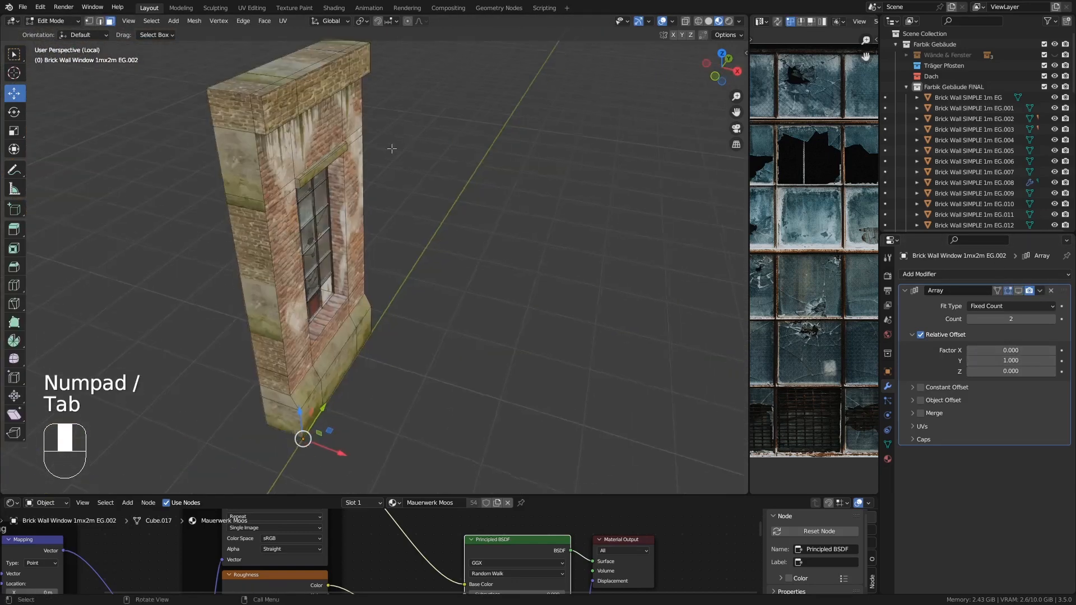
{"action": "left_click", "coordinate": [257, 111], "text": "alt+shift"}
{"action": "middle_click_drag", "start_coordinate": [258, 111], "coordinate": [353, 96]}
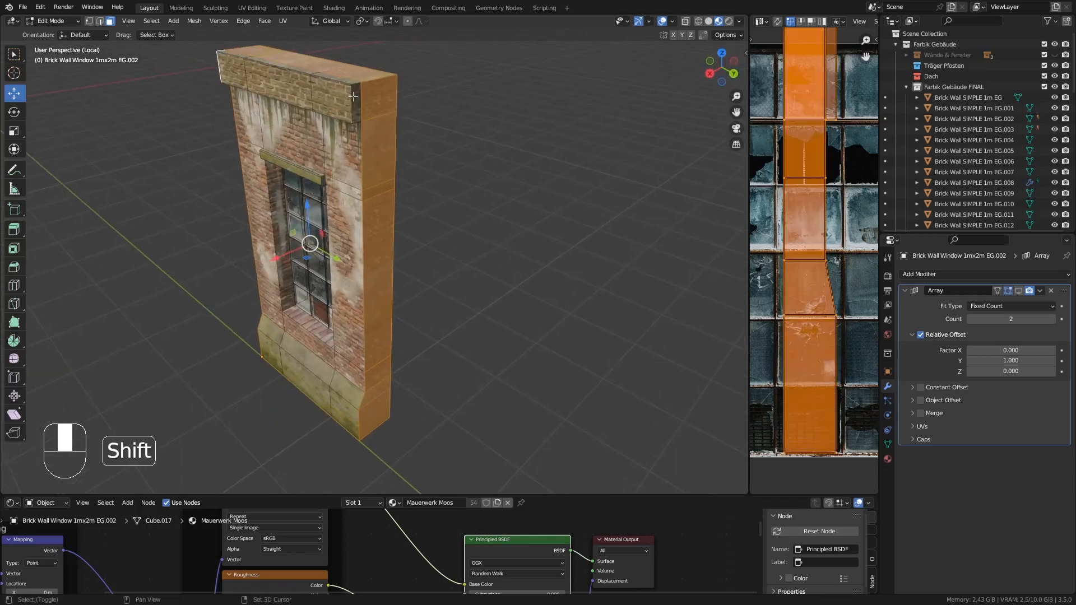
{"action": "key", "text": "Delete"}
{"action": "left_click", "coordinate": [351, 131]}
{"action": "key", "text": "Tab"}
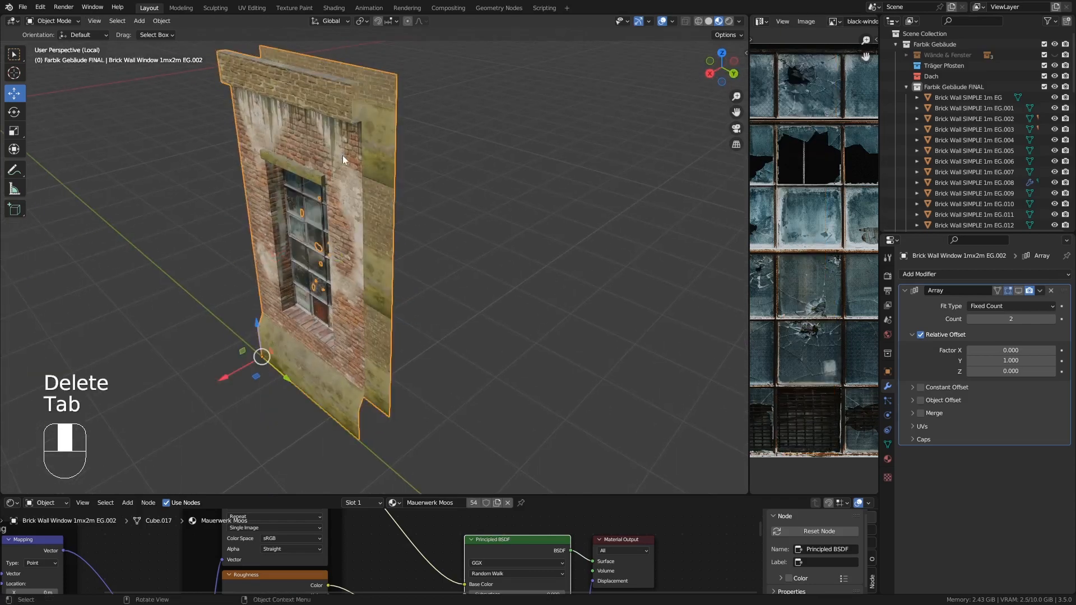
{"action": "key", "text": "KP_Divide"}
{"action": "left_click", "coordinate": [1018, 291]}
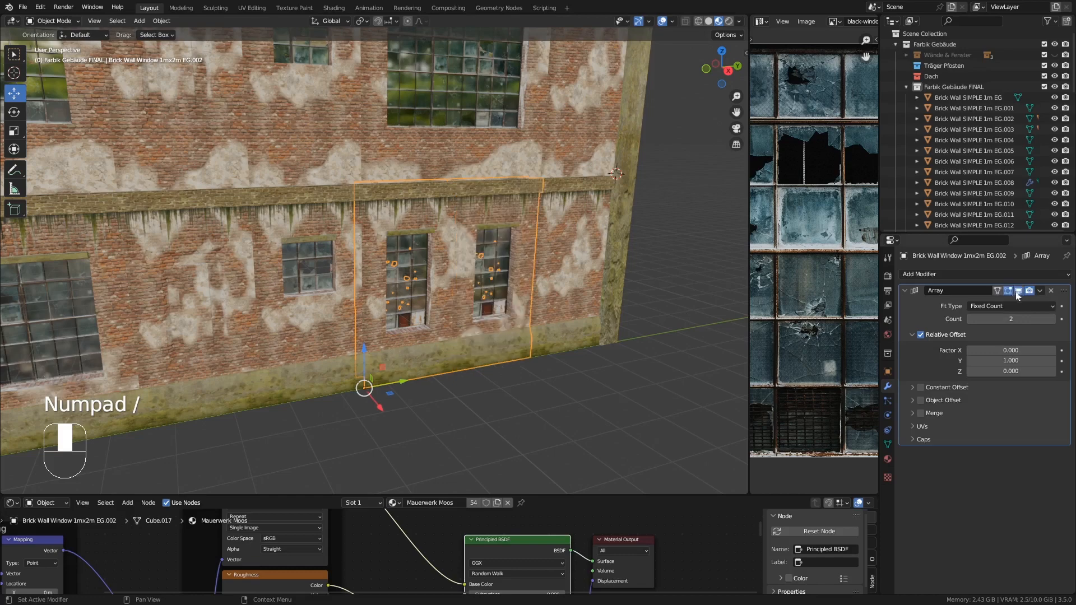
- Isolate the plain 1m wall piece EG.007 at the building corner and delete its hidden side, top and bottom faces
{"action": "middle_click_drag", "start_coordinate": [584, 266], "coordinate": [272, 86]}
{"action": "left_click", "coordinate": [560, 251]}
{"action": "key", "text": "KP_Divide"}
{"action": "key", "text": "Tab"}
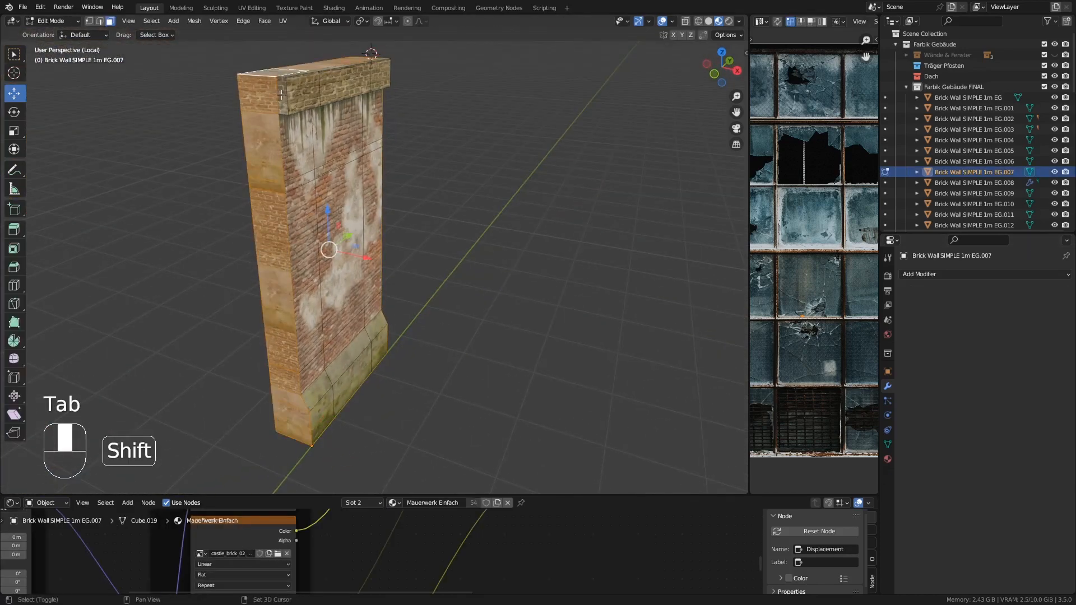
{"action": "left_click", "coordinate": [281, 95], "text": "shift"}
{"action": "middle_click_drag", "start_coordinate": [532, 98], "coordinate": [382, 109]}
{"action": "left_click", "coordinate": [381, 108], "text": "shift"}
{"action": "middle_click_drag", "start_coordinate": [412, 196], "coordinate": [527, 264]}
{"action": "key", "text": "Delete"}
{"action": "left_click", "coordinate": [452, 222]}
{"action": "key", "text": "Tab"}
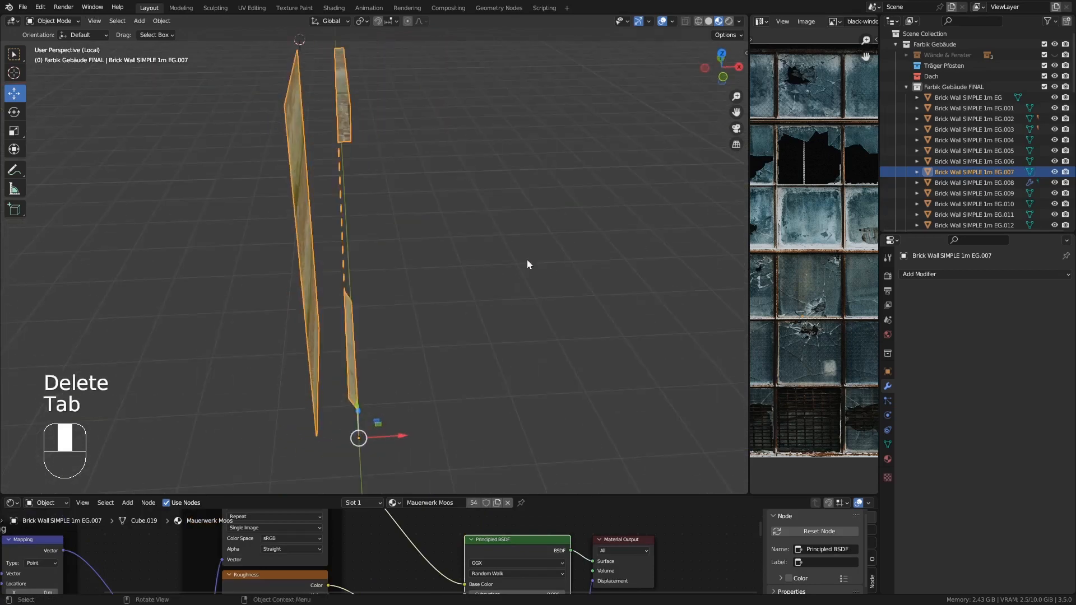
{"action": "key", "text": "KP_Divide"}
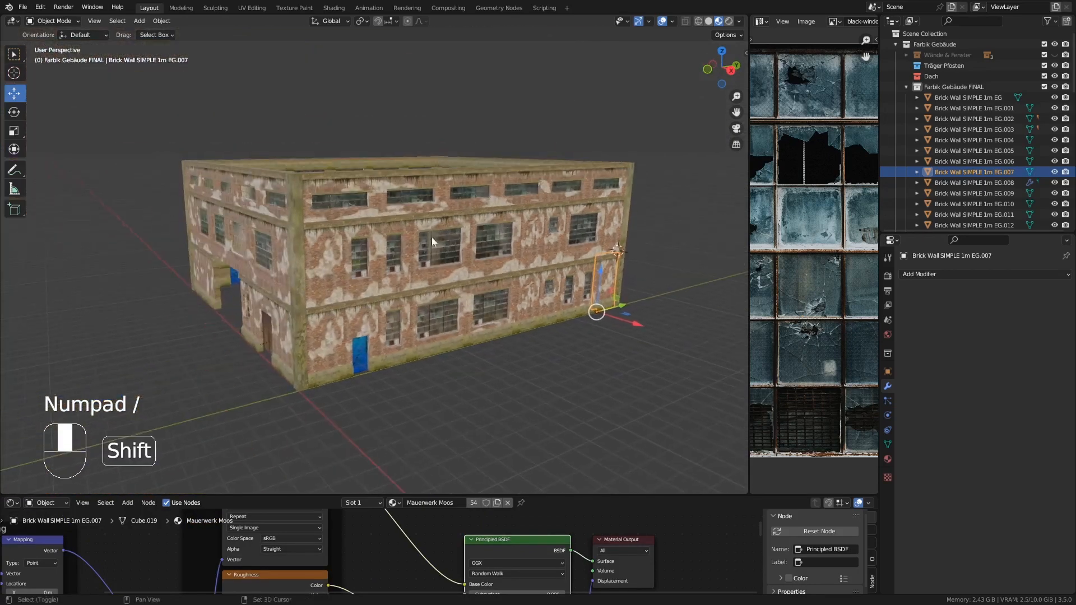
- Isolate the upper-floor 3mx2m window wall piece with its array hidden and delete its hidden side and top faces
{"action": "left_click", "coordinate": [357, 190]}
{"action": "left_click", "coordinate": [1016, 290]}
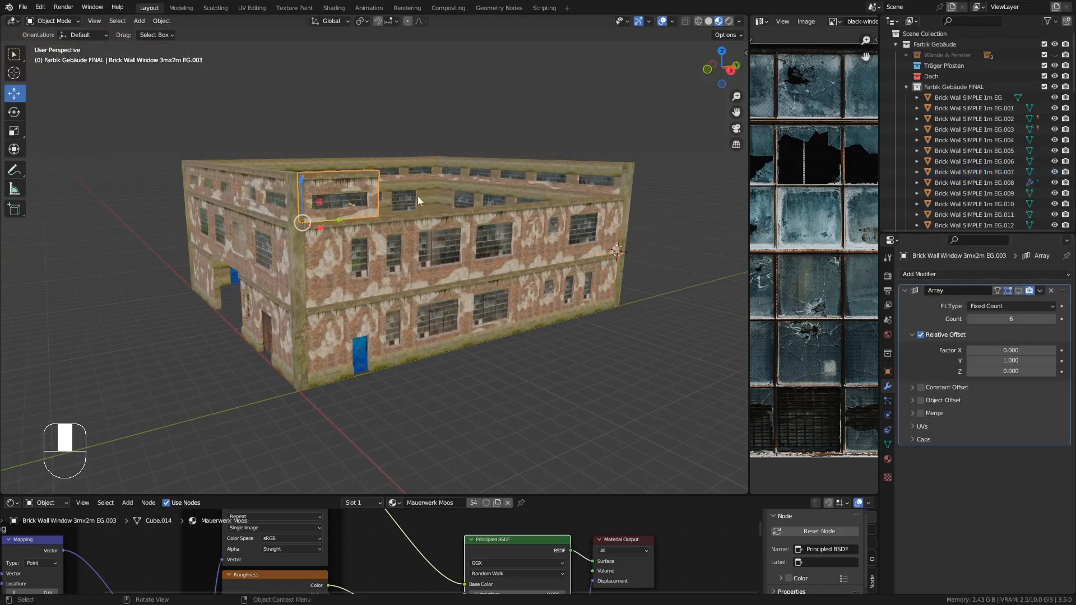
{"action": "scroll", "coordinate": [418, 200], "scroll_direction": "up", "scroll_amount": 2}
{"action": "key", "text": "KP_Divide"}
{"action": "key", "text": "Tab"}
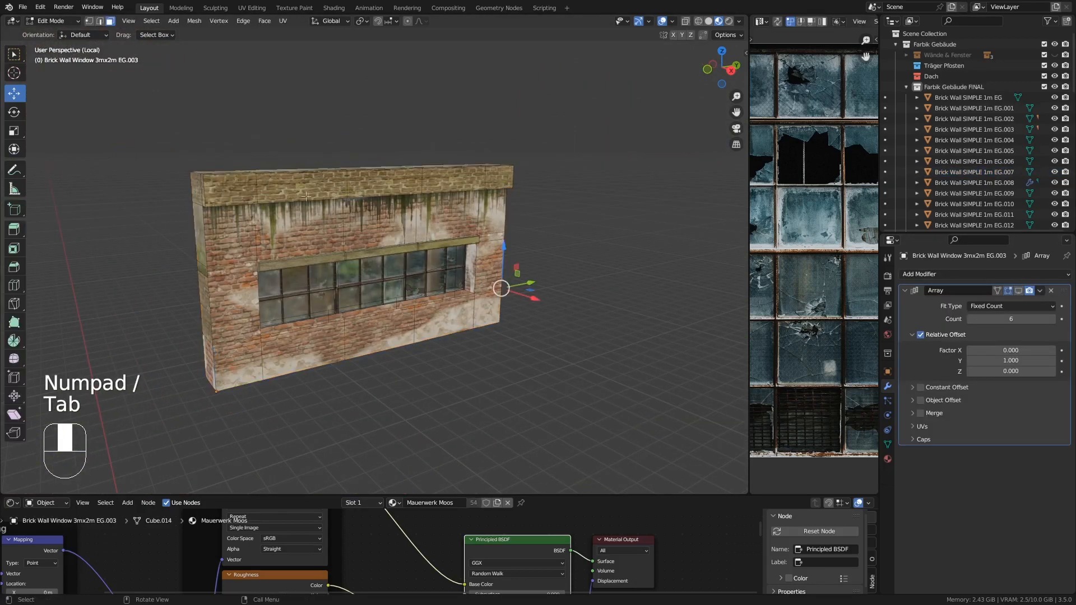
{"action": "middle_click_drag", "start_coordinate": [338, 186], "coordinate": [405, 219]}
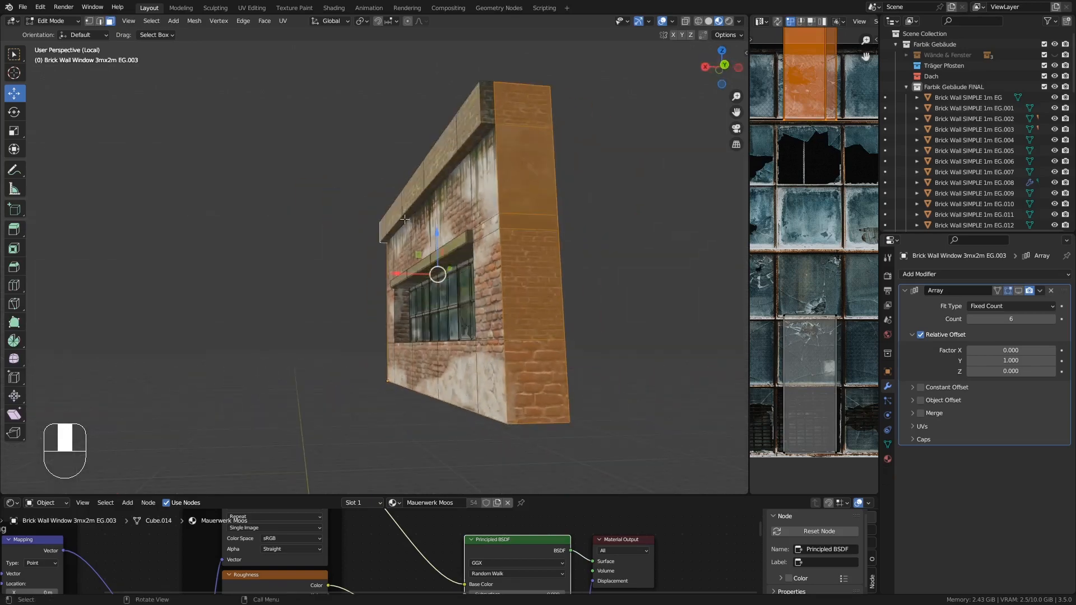
{"action": "middle_click_drag", "start_coordinate": [486, 108], "coordinate": [426, 246]}
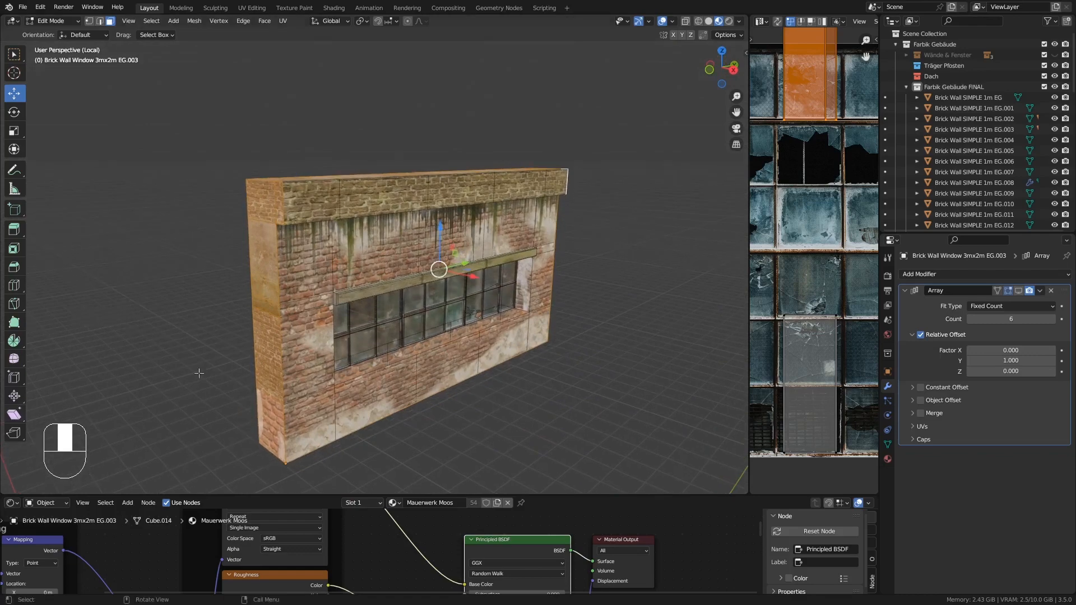
{"action": "middle_click_drag", "start_coordinate": [199, 373], "coordinate": [315, 248]}
{"action": "key", "text": "Delete"}
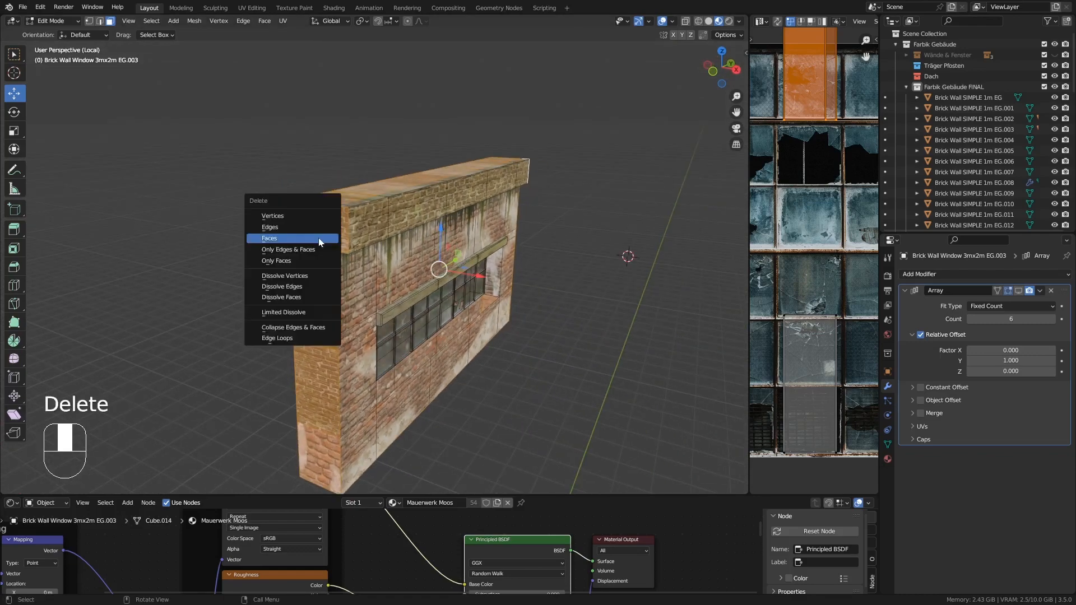
{"action": "left_click", "coordinate": [318, 238]}
{"action": "key", "text": "Tab"}
{"action": "key", "text": "KP_Divide"}
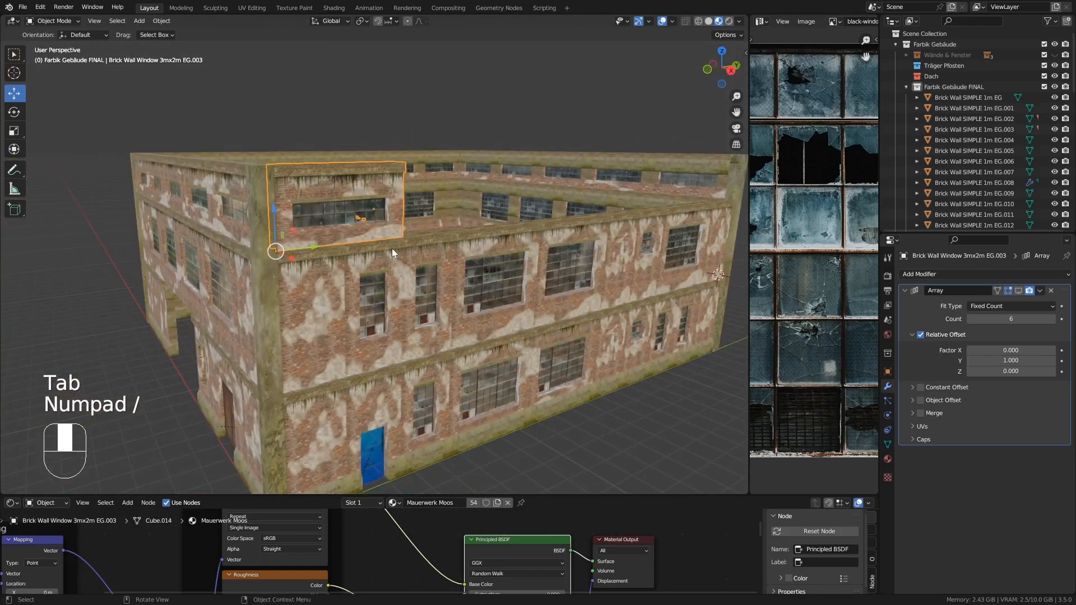
{"action": "left_click", "coordinate": [1018, 291]}
- Orbit around the building to inspect the upper-floor walls and corners
{"action": "middle_click_drag", "start_coordinate": [469, 215], "coordinate": [453, 245]}
{"action": "middle_click_drag", "start_coordinate": [453, 245], "coordinate": [91, 439]}
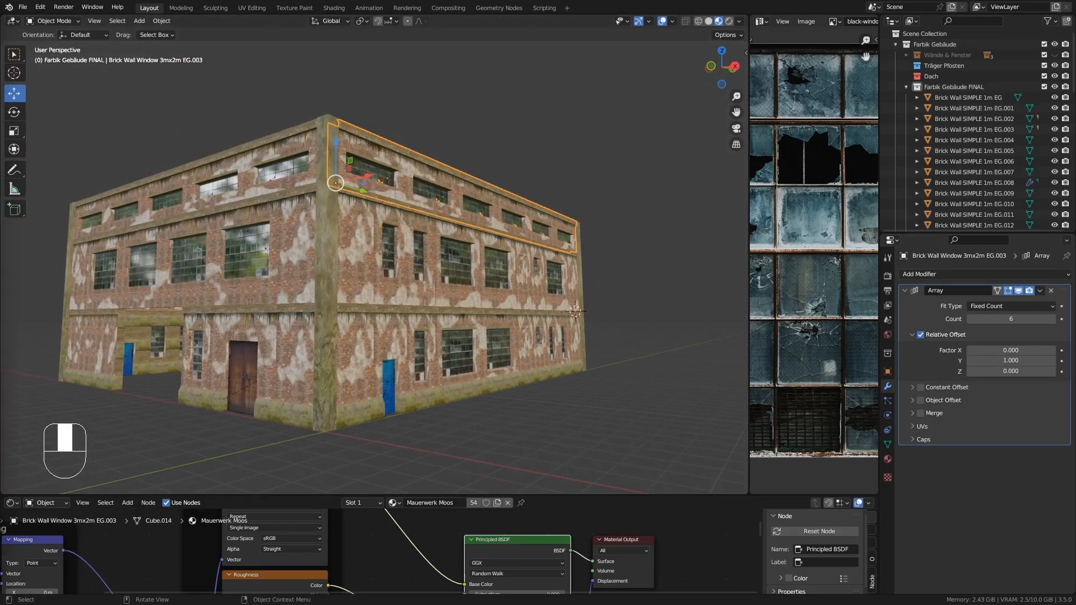
{"action": "middle_click_drag", "start_coordinate": [295, 319], "coordinate": [290, 340]}
{"action": "middle_click_drag", "start_coordinate": [378, 305], "coordinate": [310, 229], "text": "shift"}
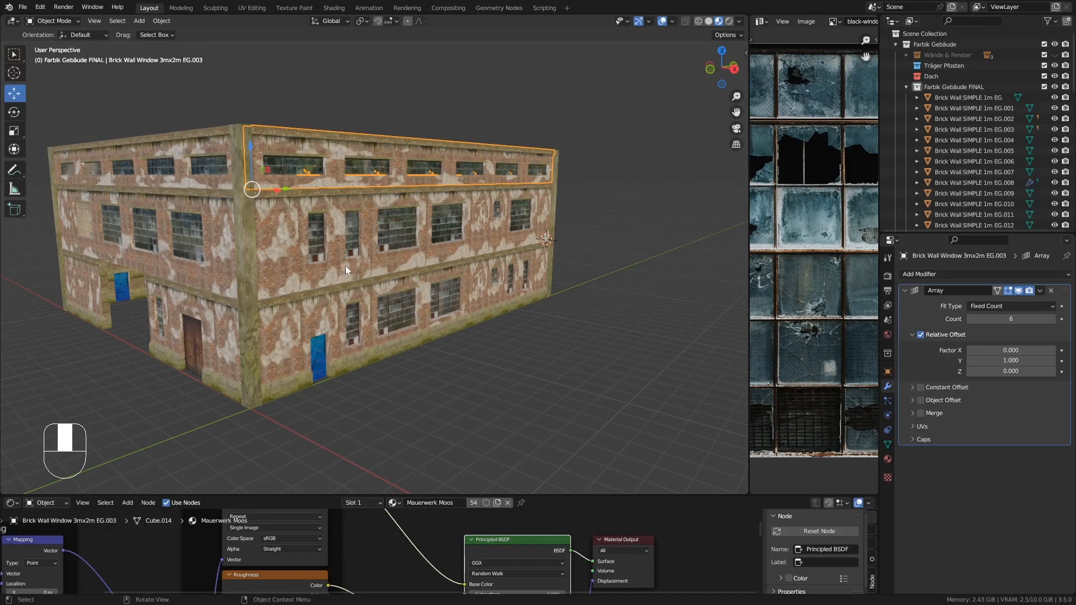
{"action": "middle_click_drag", "start_coordinate": [345, 266], "coordinate": [308, 223]}
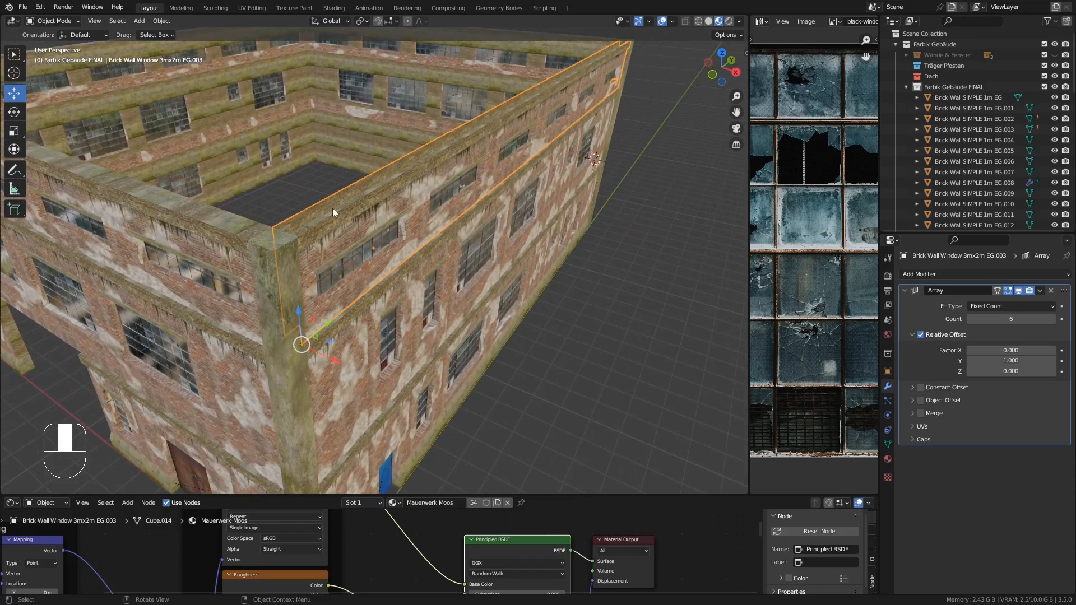
{"action": "middle_click_drag", "start_coordinate": [333, 211], "coordinate": [374, 161]}
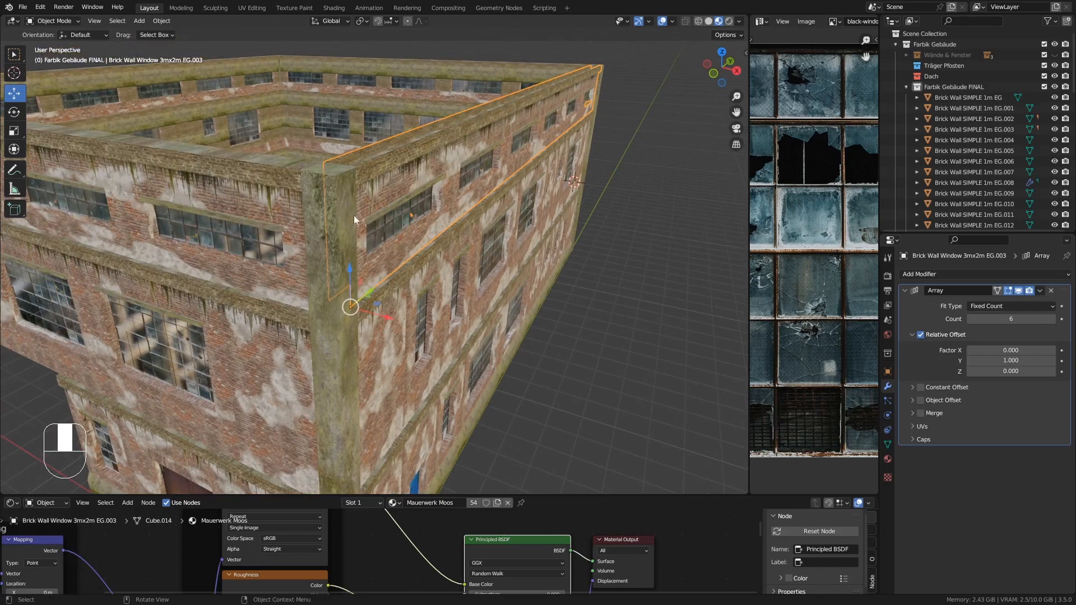
{"action": "middle_click_drag", "start_coordinate": [355, 215], "coordinate": [426, 269], "text": "ctrl"}
{"action": "mouse_move", "coordinate": [377, 230]}
{"action": "middle_mouse_down"}
{"action": "mouse_move", "coordinate": [366, 231]}
{"action": "mouse_move", "coordinate": [379, 249]}
{"action": "middle_mouse_up"}
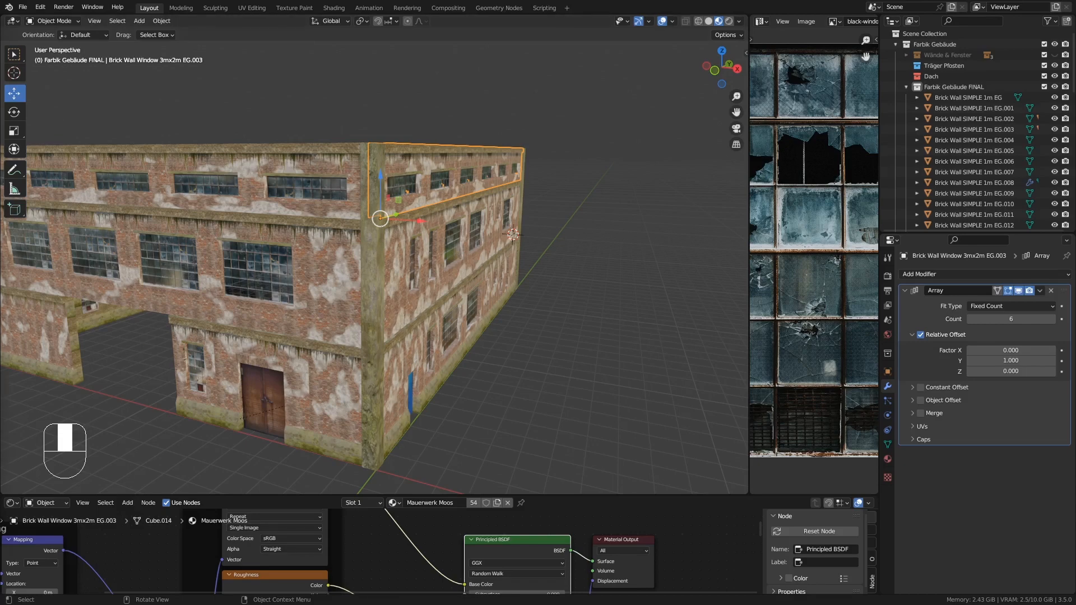
- Isolate the front upper-floor 3mx2m window wall piece EG.012 with its array hidden, delete its hidden side and top faces, then show the array again
{"action": "middle_click_drag", "start_coordinate": [443, 168], "coordinate": [441, 210]}
{"action": "middle_click_drag", "start_coordinate": [457, 217], "coordinate": [897, 260]}
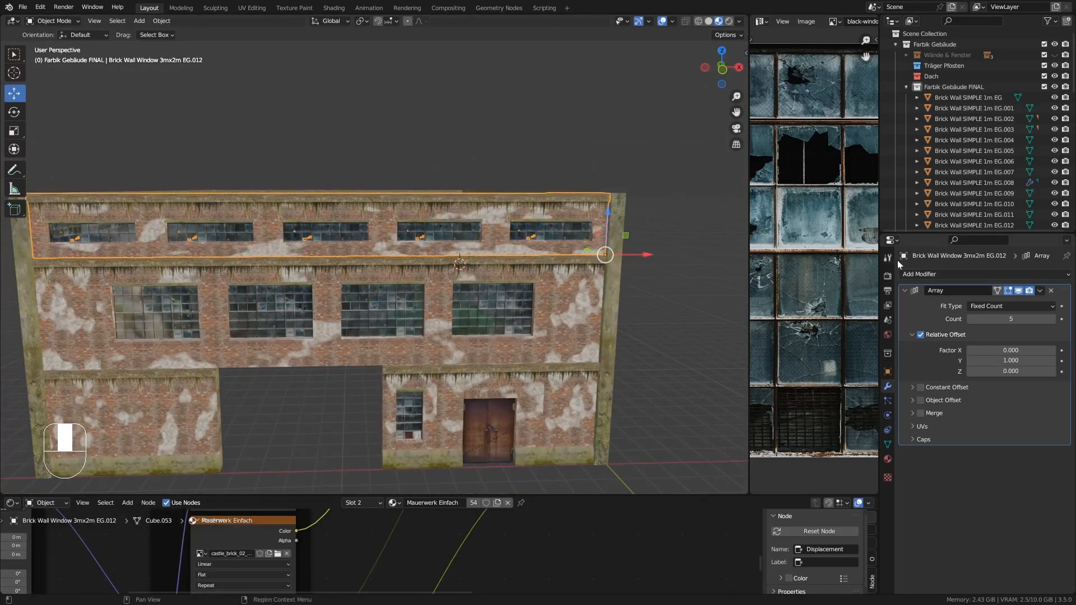
{"action": "left_click", "coordinate": [1018, 290]}
{"action": "key", "text": "KP_Divide"}
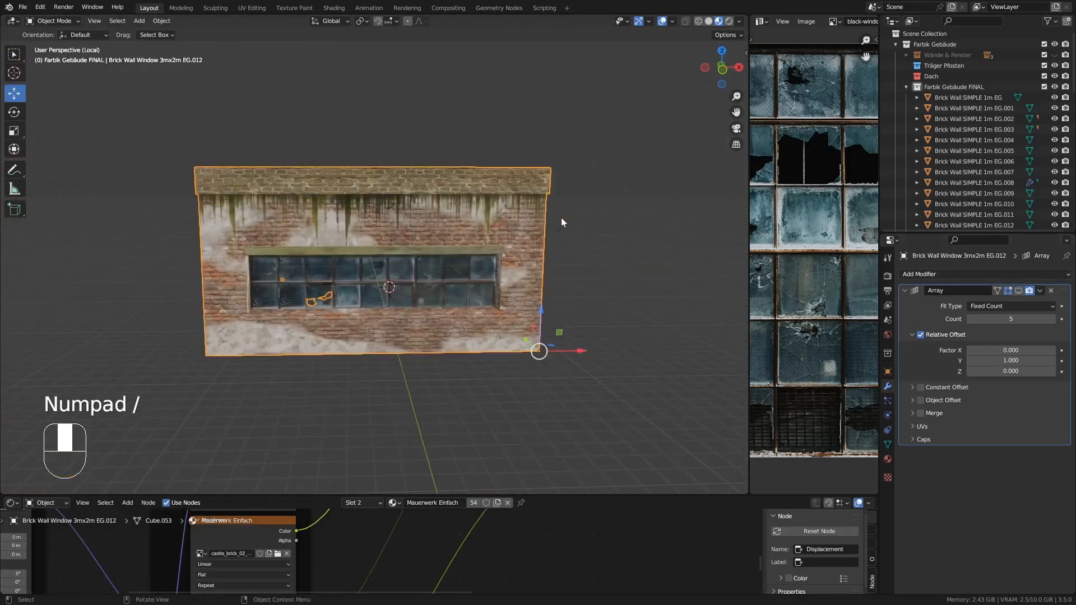
{"action": "key", "text": "Tab"}
{"action": "middle_click_drag", "start_coordinate": [562, 222], "coordinate": [640, 235]}
{"action": "left_click", "coordinate": [244, 207], "text": "alt"}
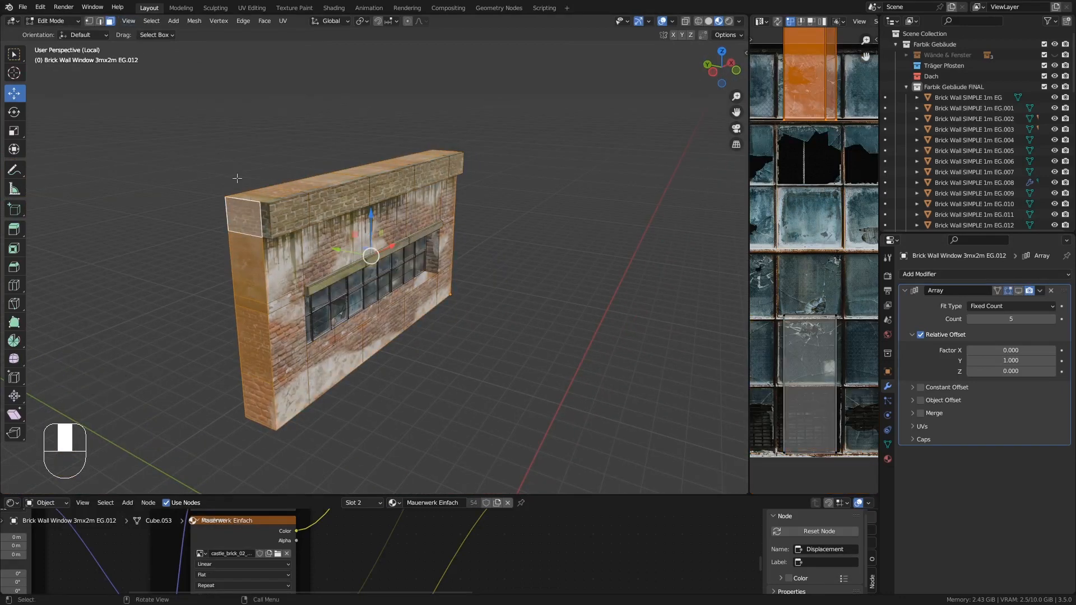
{"action": "middle_click_drag", "start_coordinate": [237, 178], "coordinate": [562, 260]}
{"action": "key", "text": "Delete"}
{"action": "left_click", "coordinate": [500, 208]}
{"action": "key", "text": "Tab"}
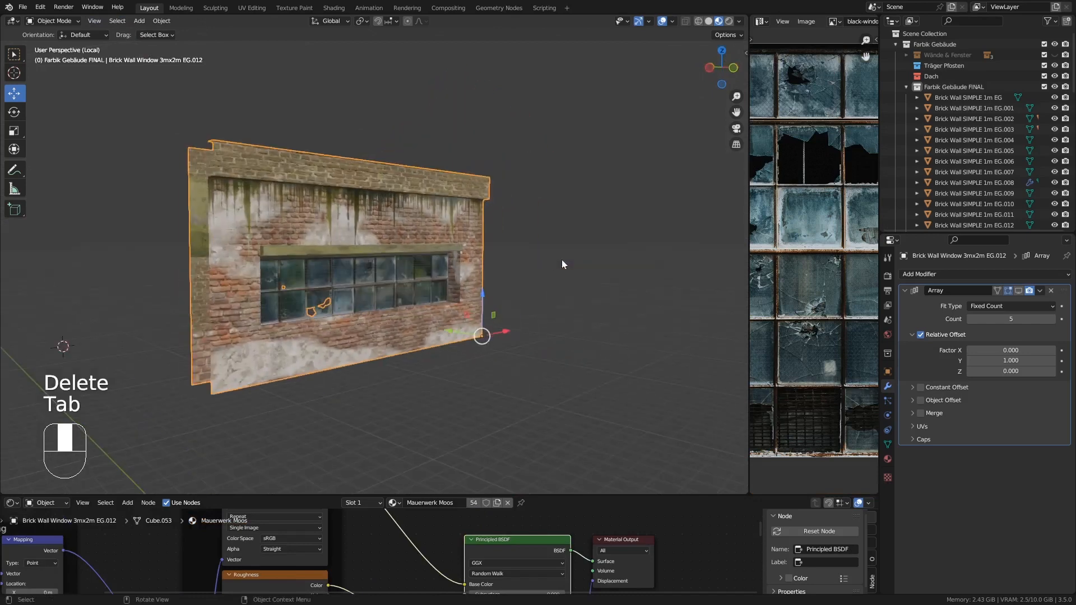
{"action": "key", "text": "KP_Divide"}
{"action": "left_click", "coordinate": [1018, 290]}
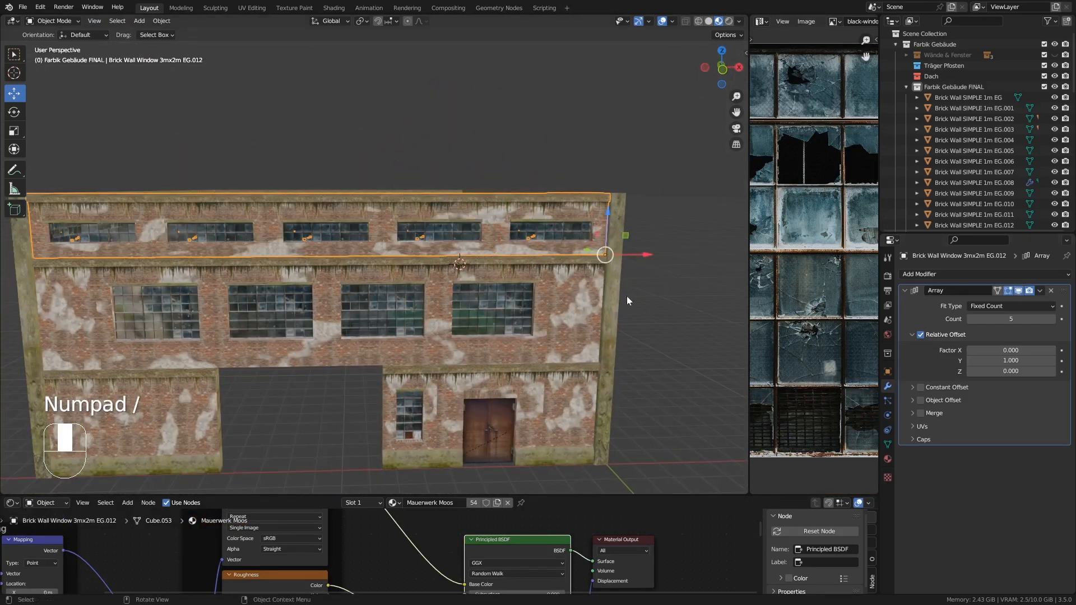
- Isolate the plain 1m wall piece EG.010 beside the ground-floor windows and delete its hidden side and top faces
{"action": "left_click", "coordinate": [586, 297]}
{"action": "key", "text": "KP_Divide"}
{"action": "middle_click_drag", "start_coordinate": [587, 297], "coordinate": [287, 141]}
{"action": "key", "text": "Tab"}
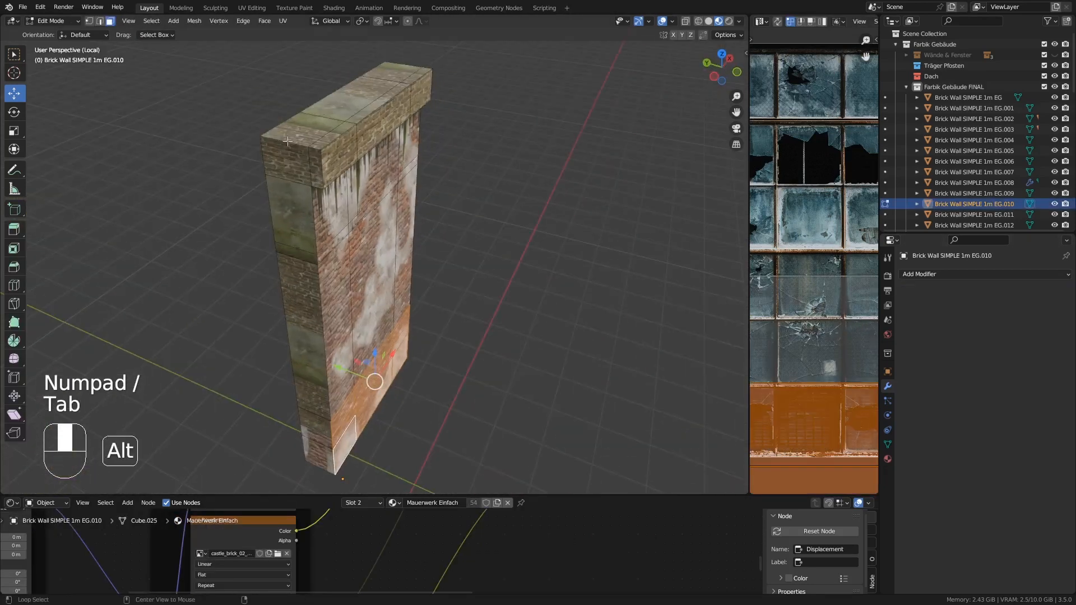
{"action": "left_click", "coordinate": [287, 141], "text": "alt"}
{"action": "middle_click_drag", "start_coordinate": [476, 186], "coordinate": [336, 182]}
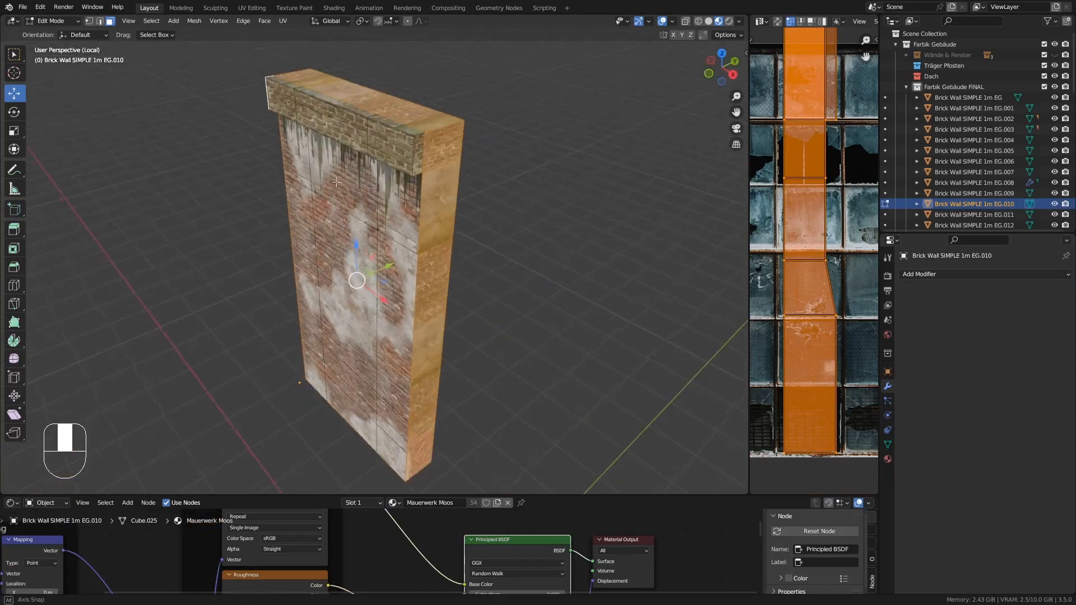
{"action": "key", "text": "Delete"}
{"action": "left_click", "coordinate": [414, 150]}
{"action": "key", "text": "Tab"}
{"action": "key", "text": "KP_Divide"}
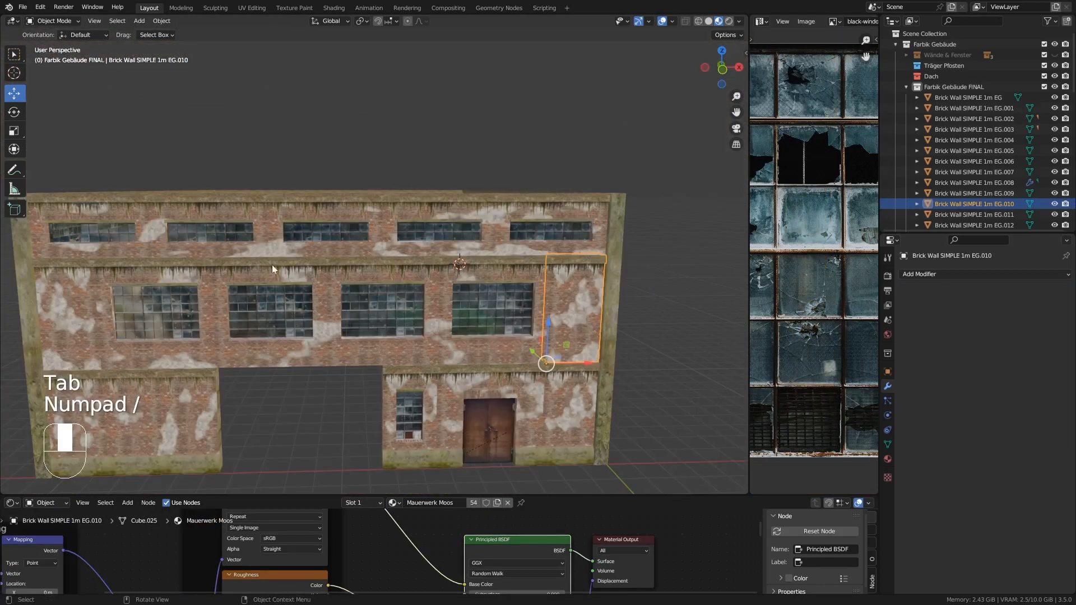
- Isolate the ground-floor 3mx2m window wall piece EG.014 with its array hidden, delete its hidden side and top faces, and restore the array display
{"action": "left_click", "coordinate": [191, 288]}
{"action": "left_click", "coordinate": [1018, 290]}
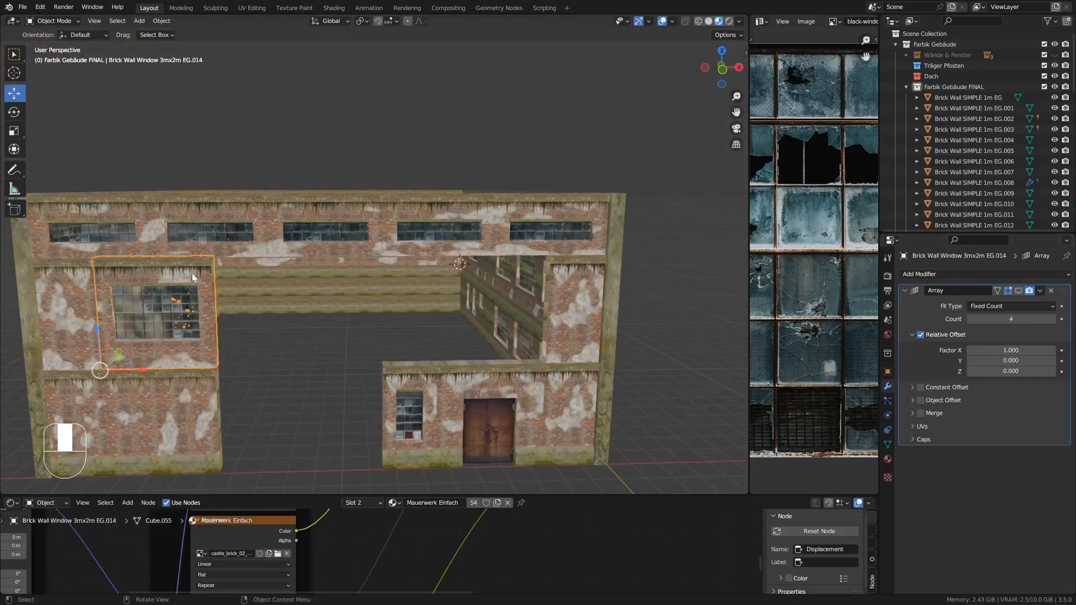
{"action": "key", "text": "KP_Divide"}
{"action": "key", "text": "Tab"}
{"action": "middle_click_drag", "start_coordinate": [12, 241], "coordinate": [65, 191]}
{"action": "left_click", "coordinate": [242, 173], "text": "alt"}
{"action": "left_click", "coordinate": [280, 194], "text": "shift"}
{"action": "left_click", "coordinate": [419, 168], "text": "shift"}
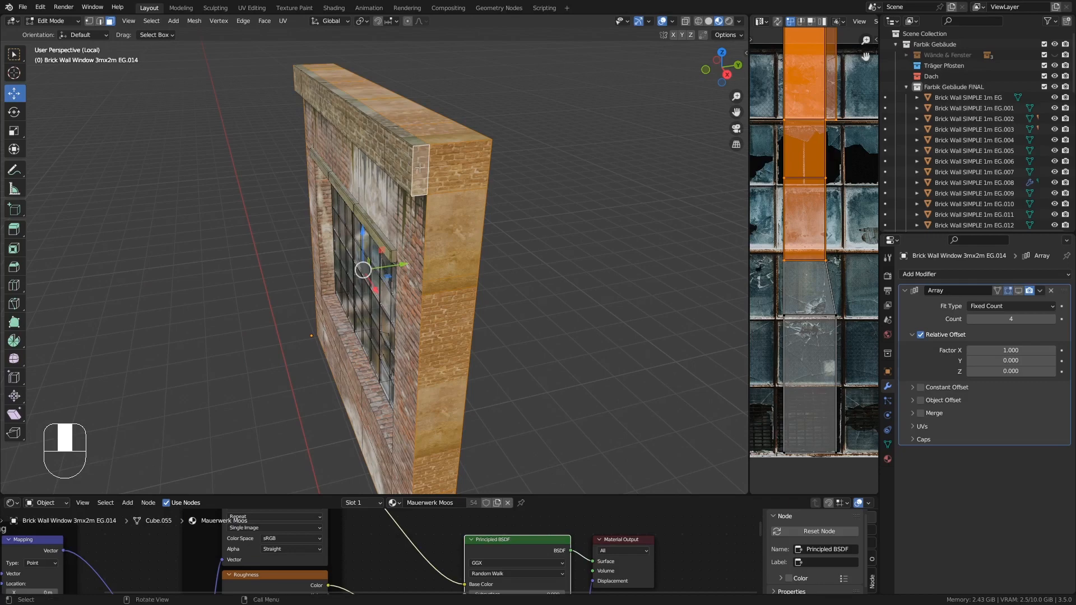
{"action": "key", "text": "Delete"}
{"action": "left_click", "coordinate": [420, 167]}
{"action": "key", "text": "Tab"}
{"action": "key", "text": "KP_Divide"}
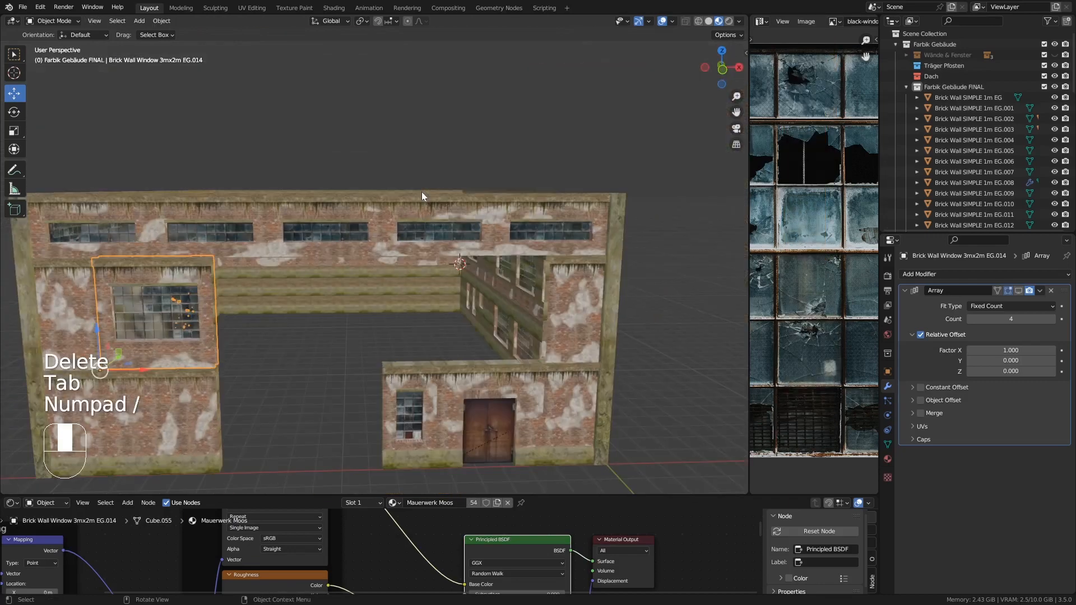
{"action": "left_click", "coordinate": [1018, 291]}
- Isolate the plain 1m wall piece EG.021 at the left end of the window row and delete its hidden side and top faces
{"action": "middle_click_drag", "start_coordinate": [332, 341], "coordinate": [461, 281], "text": "shift"}
{"action": "left_click", "coordinate": [207, 230]}
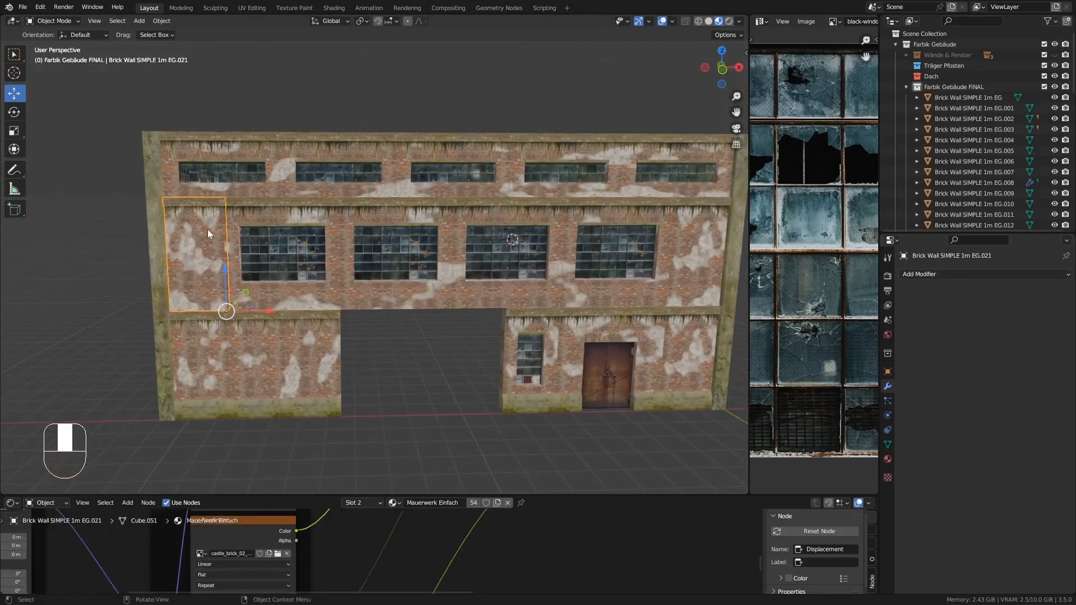
{"action": "key", "text": "KP_Divide"}
{"action": "middle_click_drag", "start_coordinate": [340, 175], "coordinate": [405, 203]}
{"action": "key", "text": "Tab"}
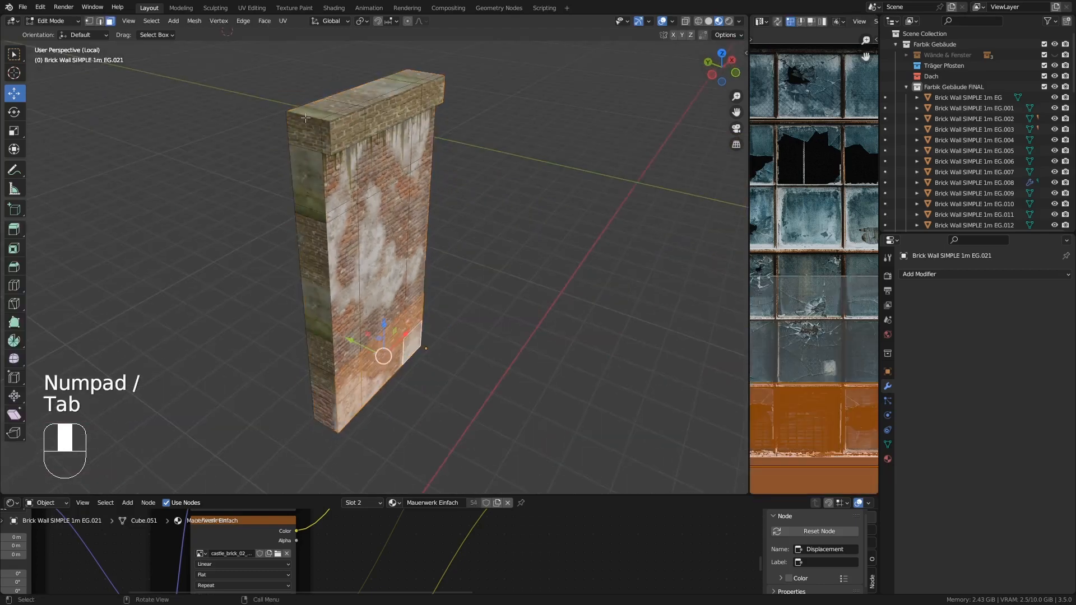
{"action": "left_click", "coordinate": [328, 139], "text": "shift"}
{"action": "middle_click_drag", "start_coordinate": [328, 139], "coordinate": [367, 140]}
{"action": "middle_click_drag", "start_coordinate": [371, 183], "coordinate": [474, 298]}
{"action": "key", "text": "Delete"}
{"action": "left_click", "coordinate": [458, 270]}
{"action": "key", "text": "Tab"}
{"action": "key", "text": "KP_Divide"}
- Isolate the plain 1m wall piece EG.017 beside the gate opening and delete its hidden side and top faces
{"action": "middle_click_drag", "start_coordinate": [517, 350], "coordinate": [515, 291], "text": "shift"}
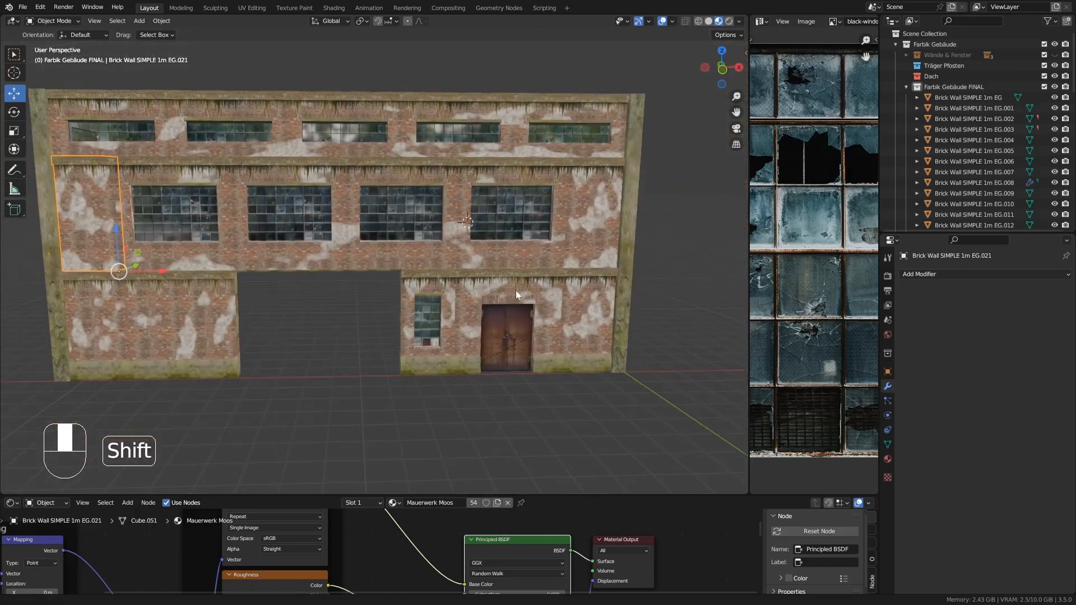
{"action": "middle_click_drag", "start_coordinate": [395, 265], "coordinate": [429, 319]}
{"action": "middle_click_drag", "start_coordinate": [393, 228], "coordinate": [473, 217], "text": "shift"}
{"action": "middle_click_drag", "start_coordinate": [446, 275], "coordinate": [459, 234], "text": "shift"}
{"action": "left_click", "coordinate": [332, 297]}
{"action": "middle_click_drag", "start_coordinate": [383, 308], "coordinate": [331, 298]}
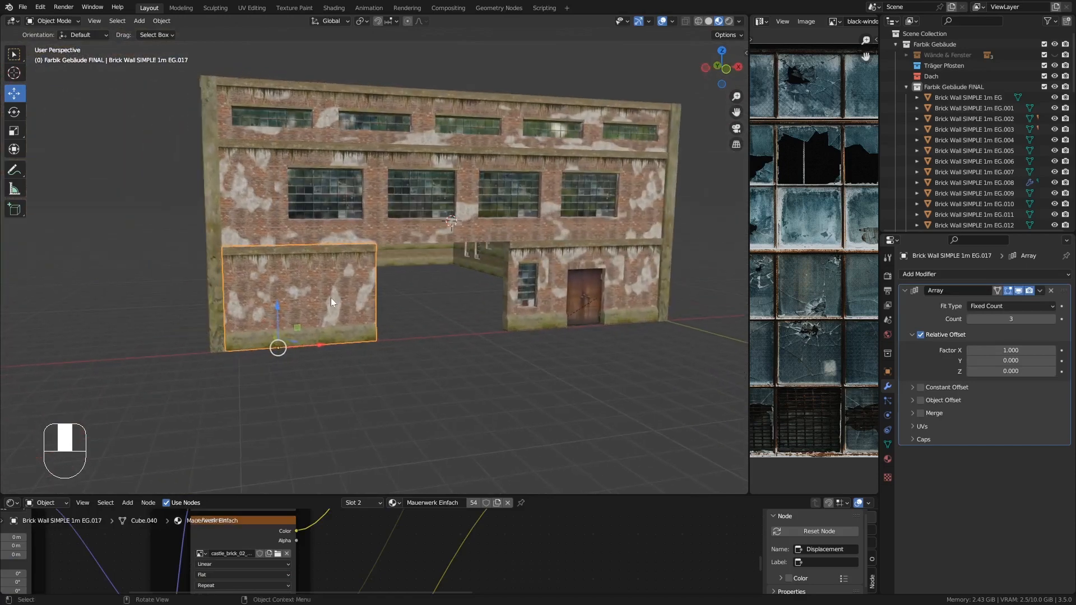
{"action": "key", "text": "KP_Divide"}
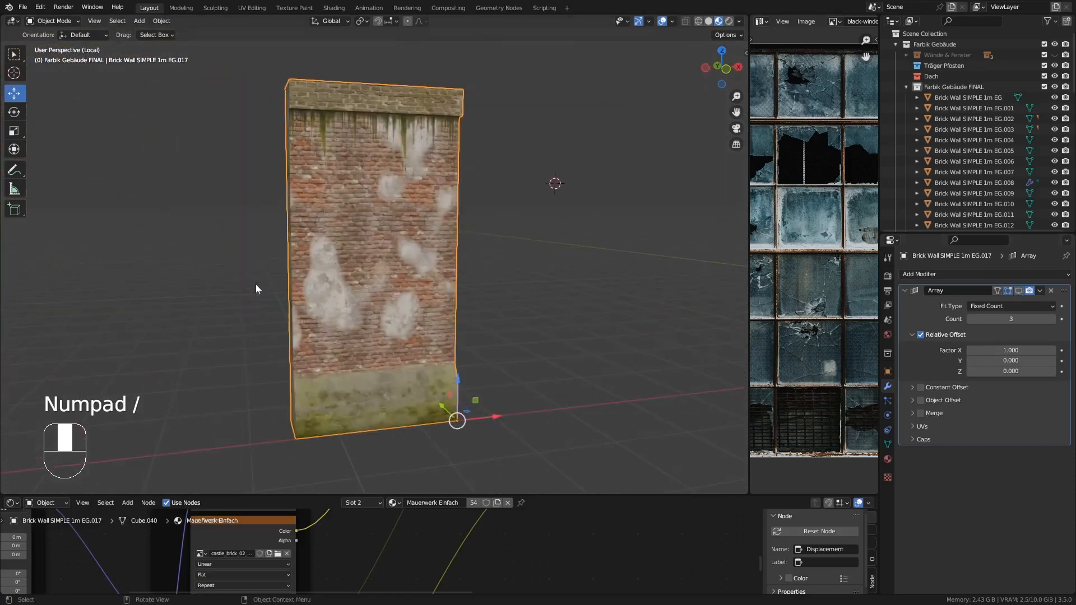
{"action": "key", "text": "Tab"}
{"action": "middle_click_drag", "start_coordinate": [256, 284], "coordinate": [188, 159]}
{"action": "left_click", "coordinate": [343, 178], "text": "shift"}
{"action": "left_click", "coordinate": [420, 130], "text": "shift"}
{"action": "middle_click_drag", "start_coordinate": [387, 339], "coordinate": [495, 311]}
{"action": "key", "text": "Delete"}
{"action": "left_click", "coordinate": [428, 281]}
{"action": "key", "text": "Tab"}
{"action": "key", "text": "KP_Divide"}
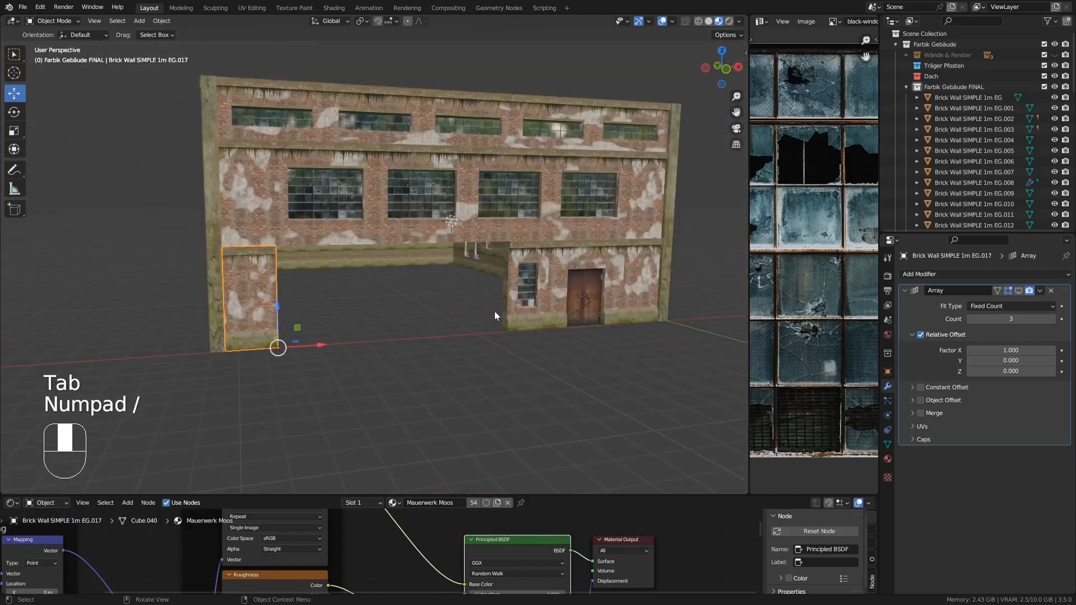
- Isolate the 1mx2m window wall piece EG.010 next to the door and examine its side and top faces
{"action": "scroll", "coordinate": [566, 286], "scroll_direction": "up", "scroll_amount": 4}
{"action": "middle_click_drag", "start_coordinate": [570, 281], "coordinate": [593, 241], "text": "shift"}
{"action": "scroll", "coordinate": [577, 237], "scroll_direction": "down", "scroll_amount": 2}
{"action": "left_click", "coordinate": [254, 183]}
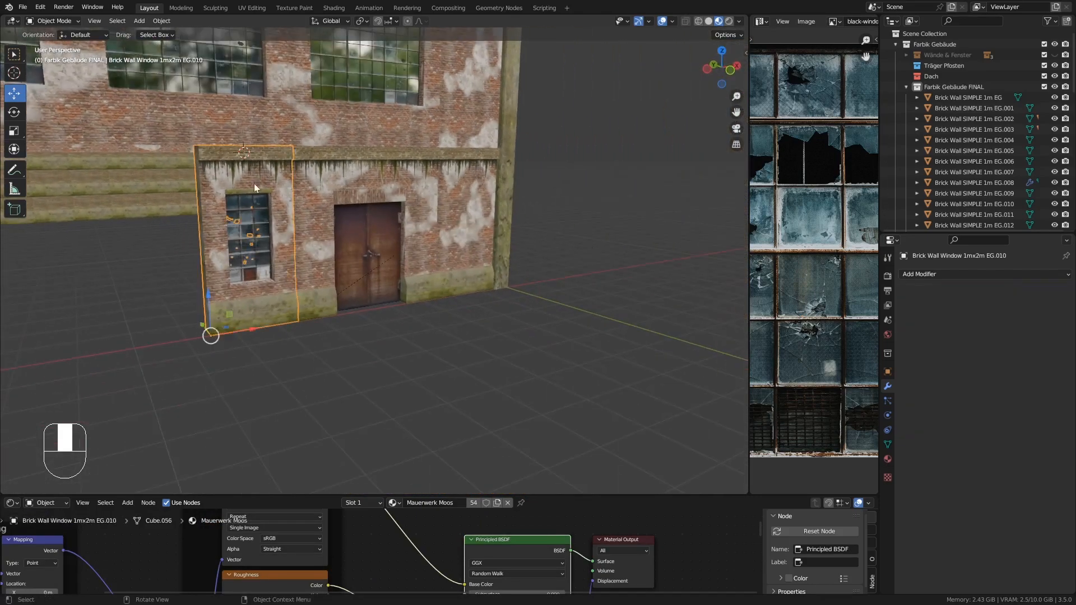
{"action": "key", "text": "KP_Divide"}
{"action": "key", "text": "Tab"}
{"action": "left_click", "coordinate": [302, 101], "text": "alt"}
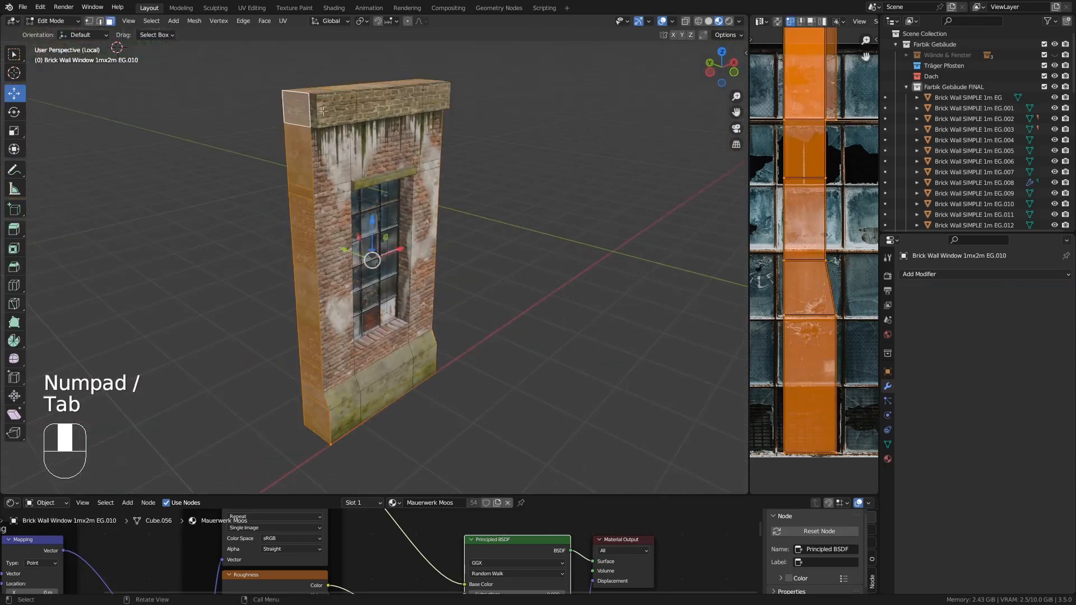
{"action": "middle_click_drag", "start_coordinate": [313, 110], "coordinate": [341, 171]}
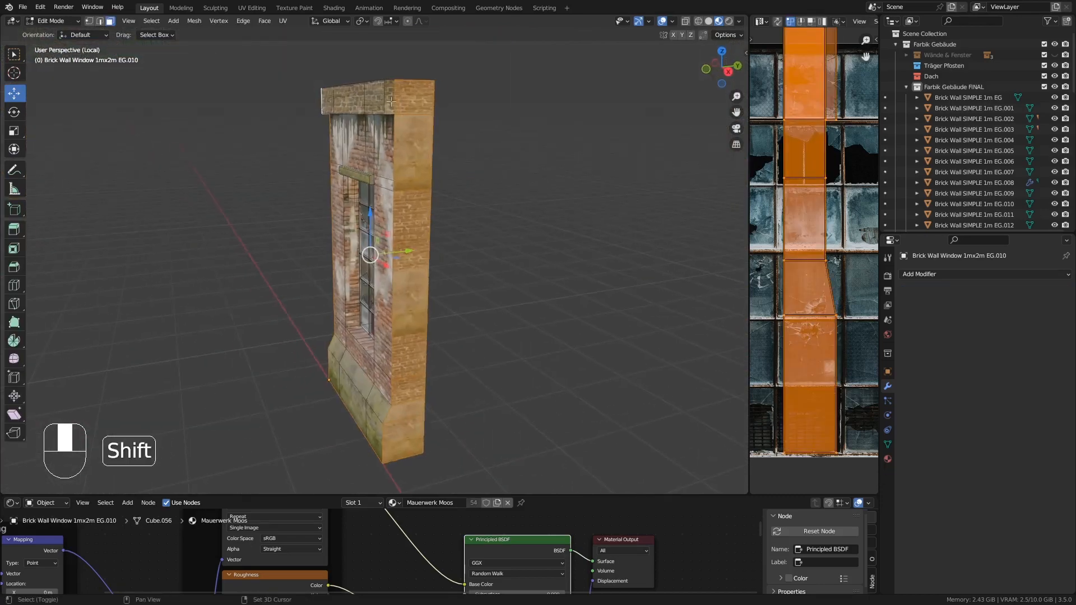
{"action": "middle_click_drag", "start_coordinate": [391, 101], "coordinate": [411, 171]}
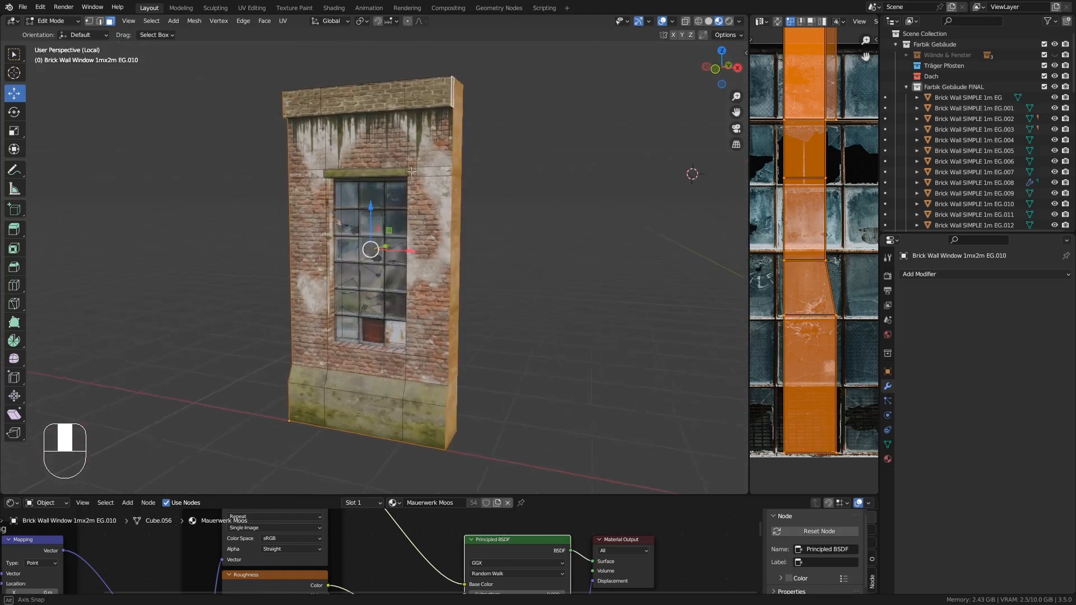
{"action": "key", "text": "Tab"}
{"action": "middle_click_drag", "start_coordinate": [183, 339], "coordinate": [298, 329]}
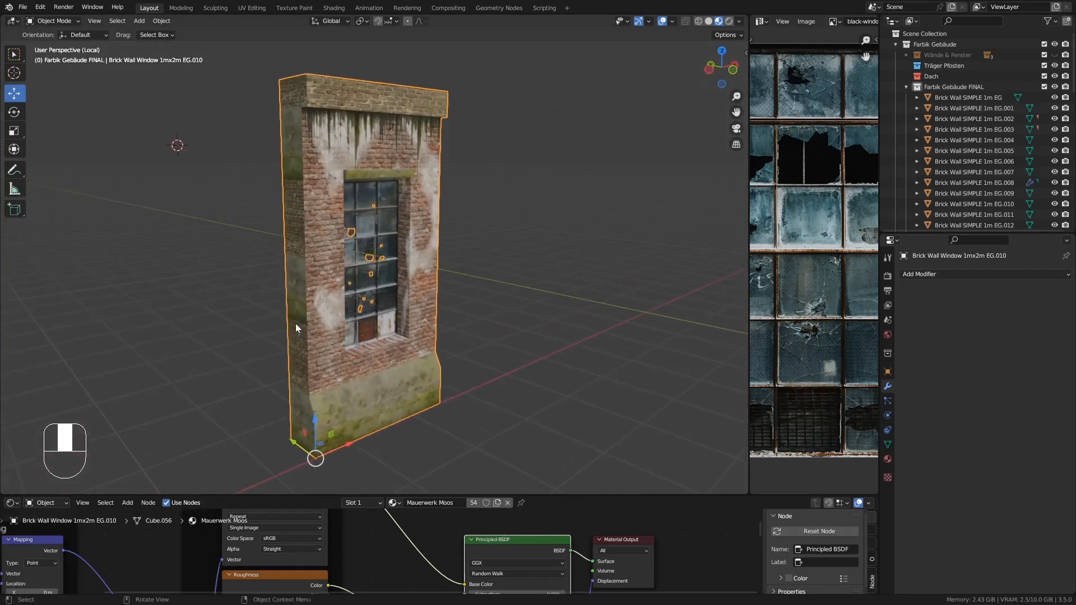
{"action": "key", "text": "KP_Divide"}
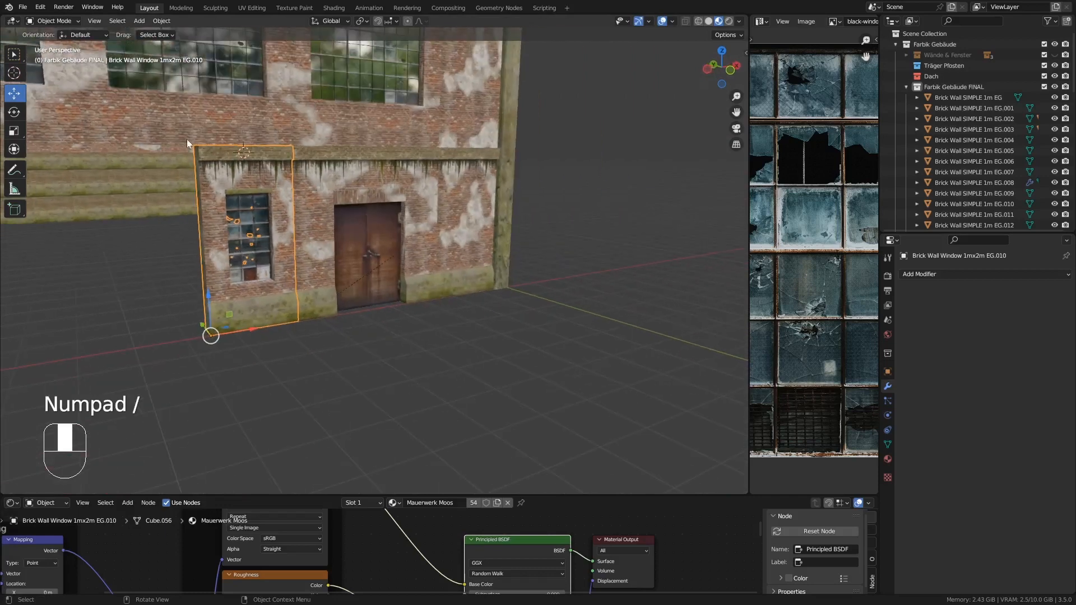
- Delete the hidden side and top faces of the 1mx2m window wall piece EG.010
{"action": "middle_click_drag", "start_coordinate": [200, 173], "coordinate": [229, 187]}
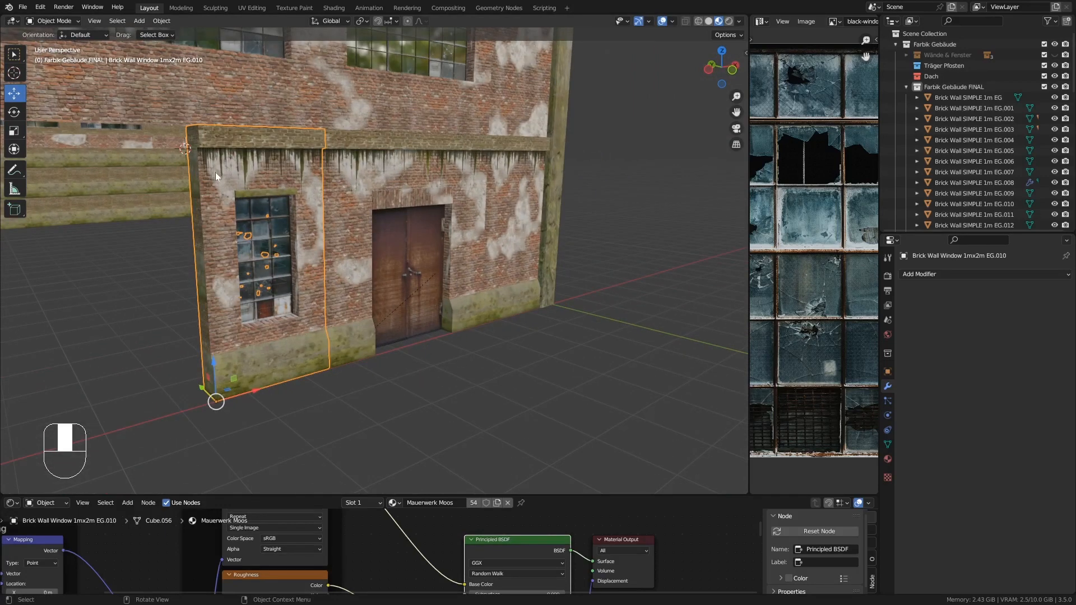
{"action": "middle_click_drag", "start_coordinate": [215, 172], "coordinate": [206, 139]}
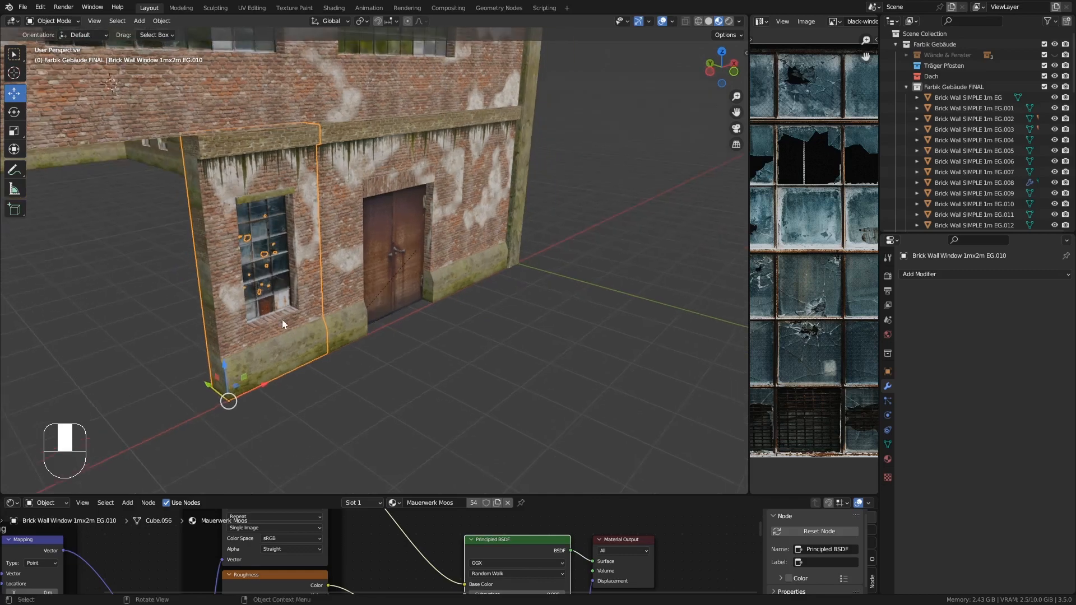
{"action": "key", "text": "KP_Divide"}
{"action": "key", "text": "Tab"}
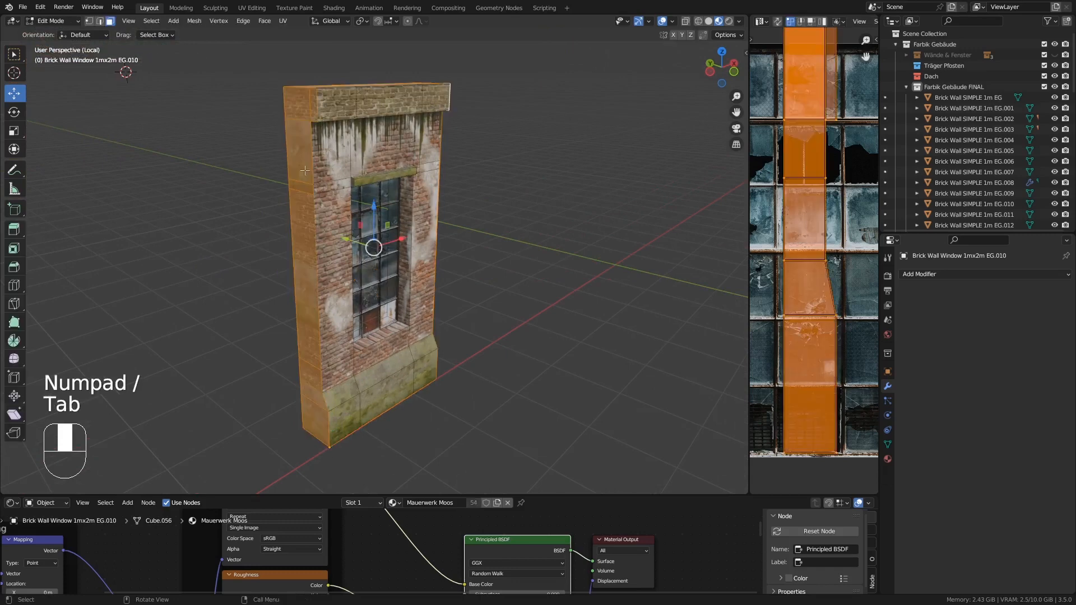
{"action": "middle_click_drag", "start_coordinate": [294, 211], "coordinate": [351, 194]}
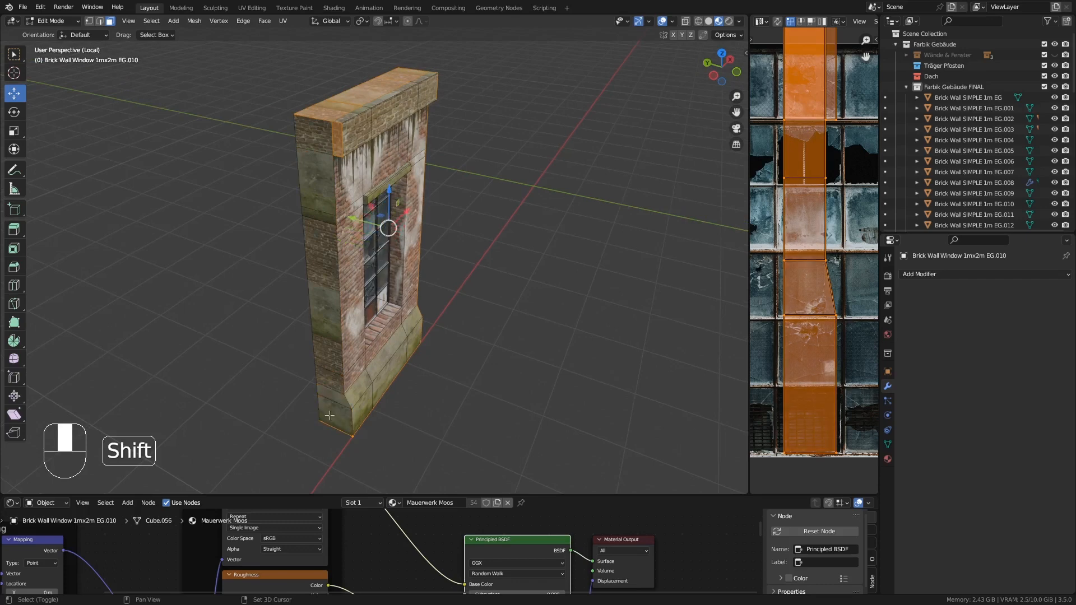
{"action": "middle_click_drag", "start_coordinate": [354, 273], "coordinate": [226, 352]}
{"action": "middle_click_drag", "start_coordinate": [401, 388], "coordinate": [352, 184]}
{"action": "key", "text": "Delete"}
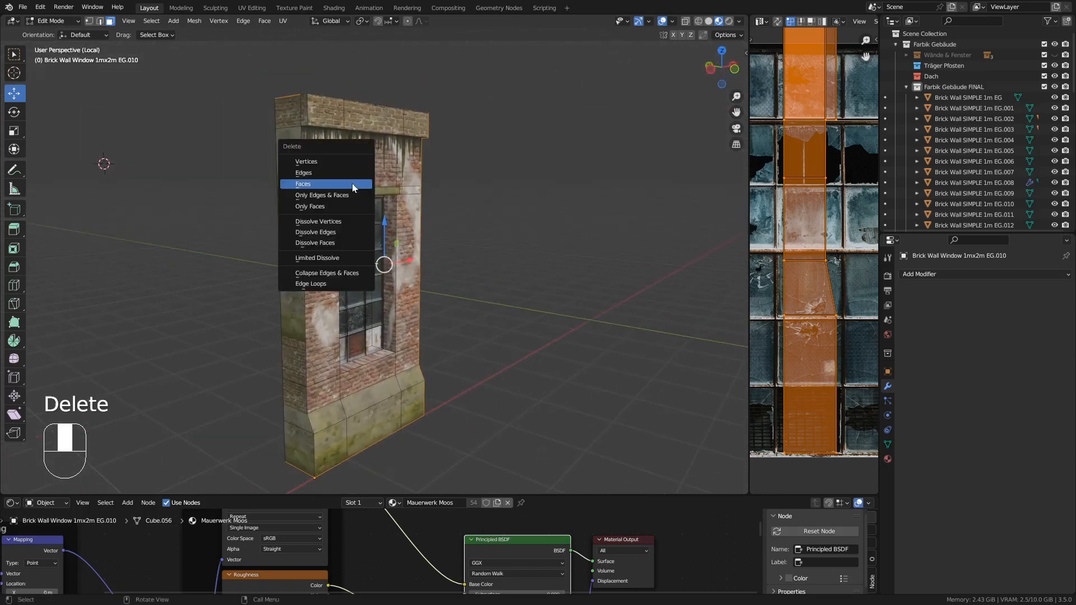
{"action": "left_click", "coordinate": [352, 184]}
{"action": "key", "text": "Tab"}
{"action": "middle_click_drag", "start_coordinate": [379, 223], "coordinate": [332, 259]}
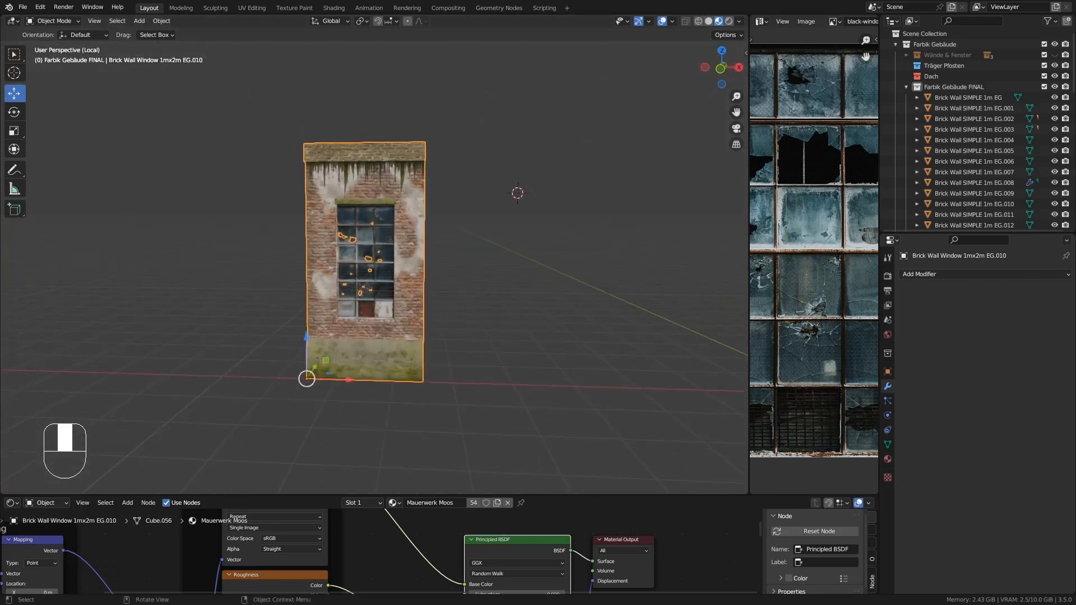
{"action": "middle_click_drag", "start_coordinate": [421, 291], "coordinate": [504, 314]}
{"action": "key", "text": "KP_Divide"}
- Isolate the door wall piece EG.003 and delete its hidden top, side and door-opening reveal faces
{"action": "middle_click_drag", "start_coordinate": [463, 230], "coordinate": [461, 286], "text": "shift"}
{"action": "left_click", "coordinate": [410, 235]}
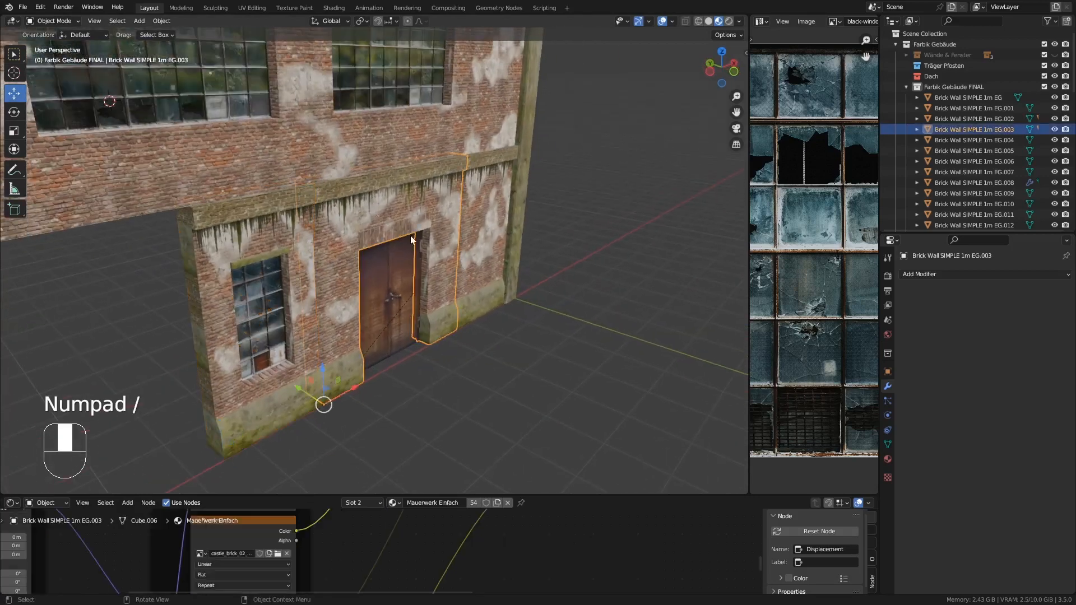
{"action": "key", "text": "KP_Divide"}
{"action": "key", "text": "Tab"}
{"action": "middle_click_drag", "start_coordinate": [411, 240], "coordinate": [306, 176]}
{"action": "left_click", "coordinate": [269, 119], "text": "alt"}
{"action": "left_click", "coordinate": [327, 206], "text": "shift"}
{"action": "middle_click_drag", "start_coordinate": [532, 216], "coordinate": [436, 164]}
{"action": "middle_click_drag", "start_coordinate": [378, 281], "coordinate": [323, 333]}
{"action": "left_click", "coordinate": [312, 376], "text": "shift"}
{"action": "left_click", "coordinate": [317, 314], "text": "shift"}
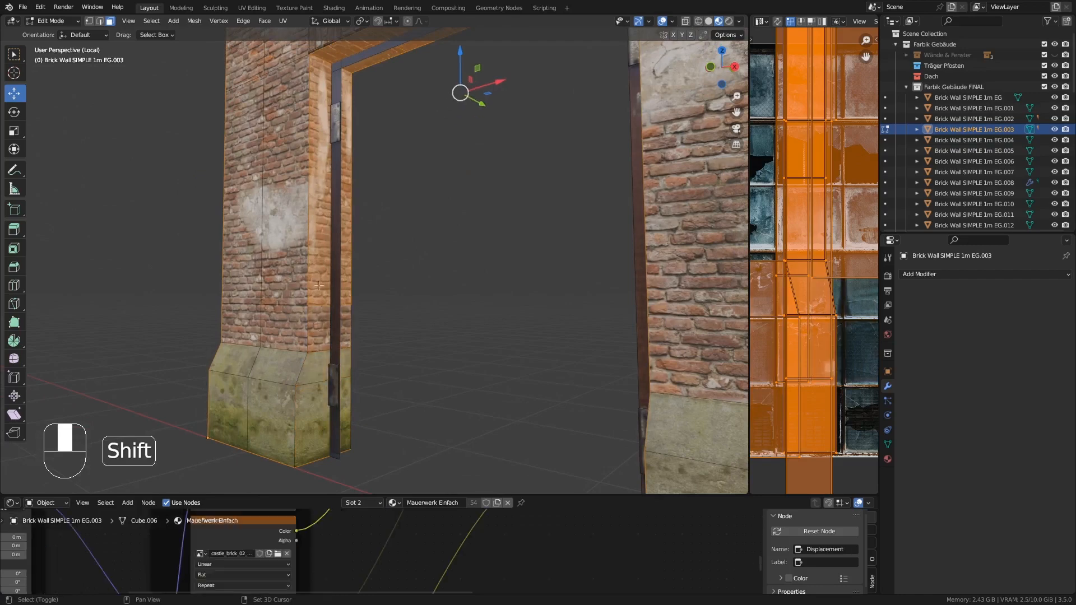
{"action": "left_click", "coordinate": [320, 262], "text": "shift"}
{"action": "left_click", "coordinate": [322, 220], "text": "shift"}
{"action": "middle_click_drag", "start_coordinate": [325, 216], "coordinate": [411, 157]}
{"action": "middle_click_drag", "start_coordinate": [411, 157], "coordinate": [357, 274], "text": "shift"}
{"action": "left_click", "coordinate": [377, 153], "text": "shift"}
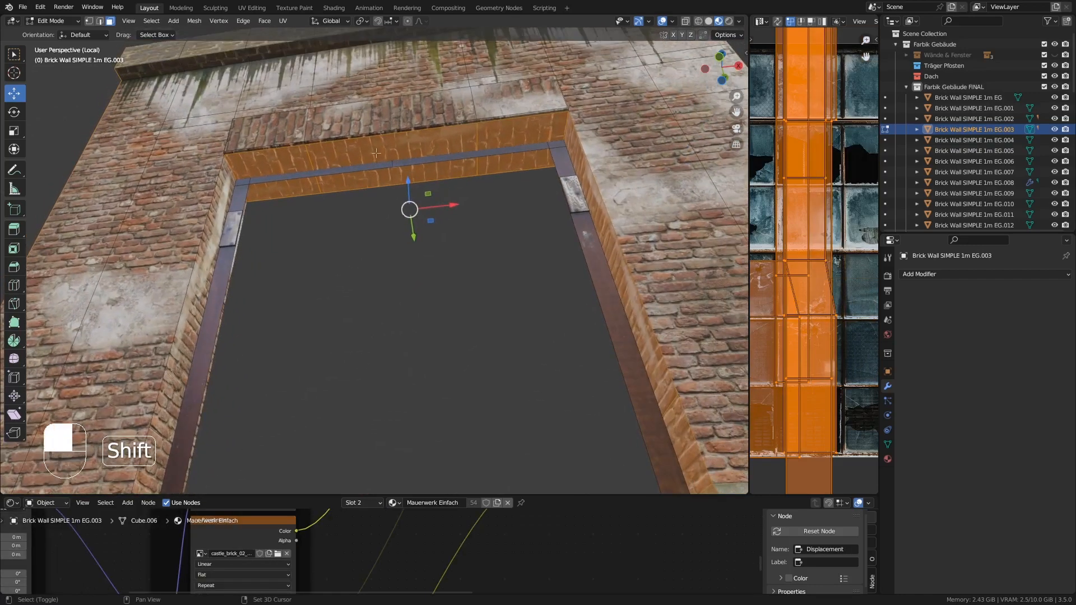
{"action": "left_click", "coordinate": [273, 161], "text": "shift"}
{"action": "middle_click_drag", "start_coordinate": [432, 222], "coordinate": [491, 283]}
{"action": "left_click", "coordinate": [489, 348], "text": "shift"}
{"action": "left_click", "coordinate": [489, 377], "text": "shift"}
{"action": "scroll", "coordinate": [489, 372], "scroll_direction": "down", "scroll_amount": 4}
{"action": "middle_click_drag", "start_coordinate": [488, 348], "coordinate": [411, 291]}
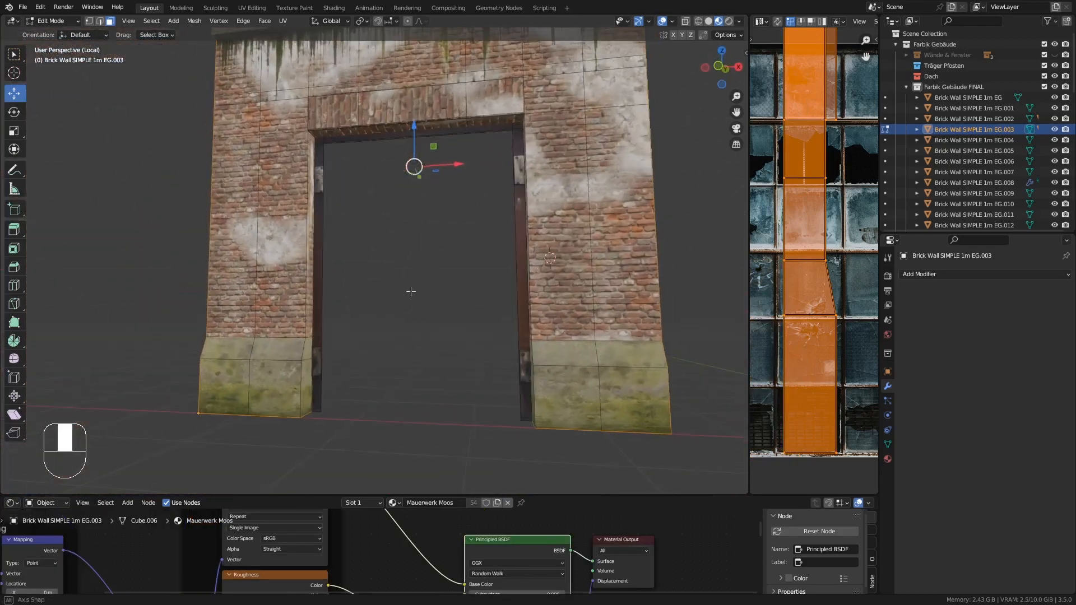
{"action": "middle_click_drag", "start_coordinate": [430, 149], "coordinate": [470, 308], "text": "shift"}
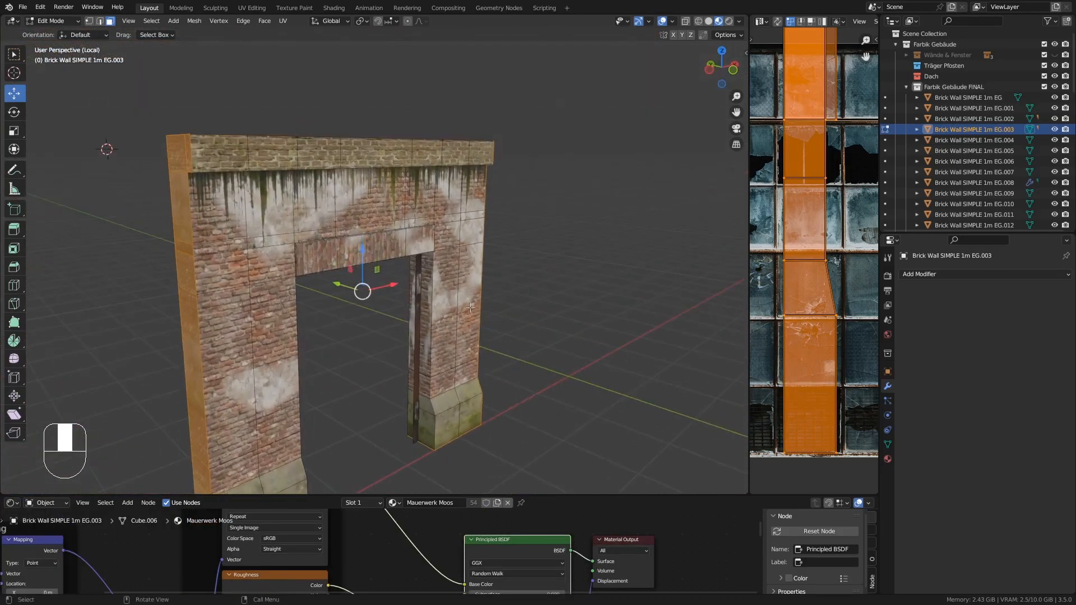
{"action": "key", "text": "Delete"}
{"action": "left_click", "coordinate": [470, 308]}
{"action": "key", "text": "Tab"}
{"action": "key", "text": "KP_Divide"}
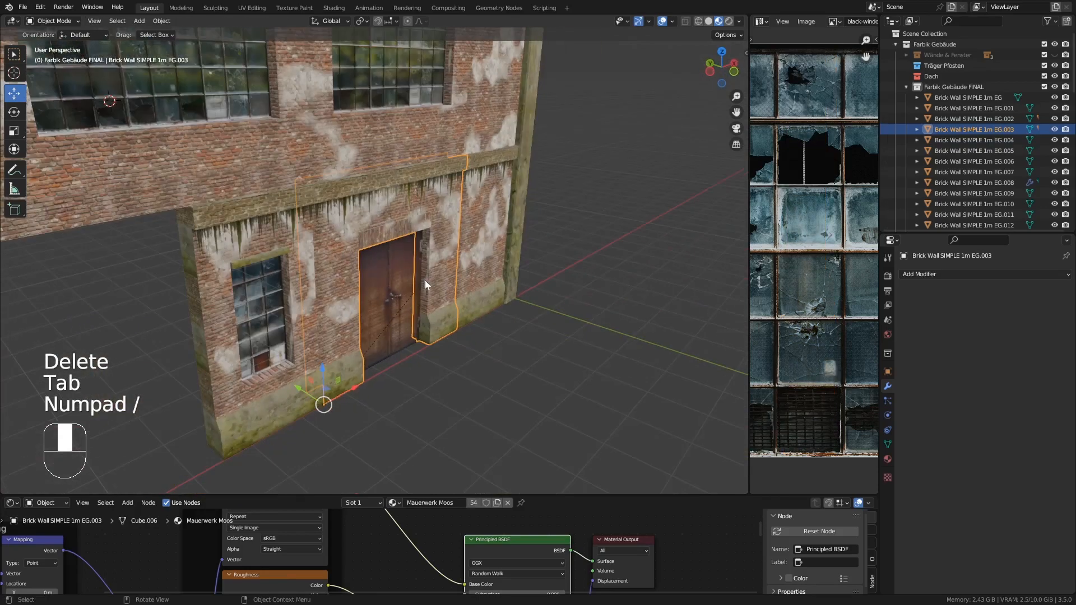
- Isolate the plain 1m wall piece EG.006 and delete its hidden side and top faces
{"action": "left_click", "coordinate": [489, 219]}
{"action": "key", "text": "KP_Divide"}
{"action": "key", "text": "Tab"}
{"action": "middle_click_drag", "start_coordinate": [489, 223], "coordinate": [385, 122]}
{"action": "key", "text": "Delete"}
{"action": "left_click", "coordinate": [385, 123]}
{"action": "key", "text": "Tab"}
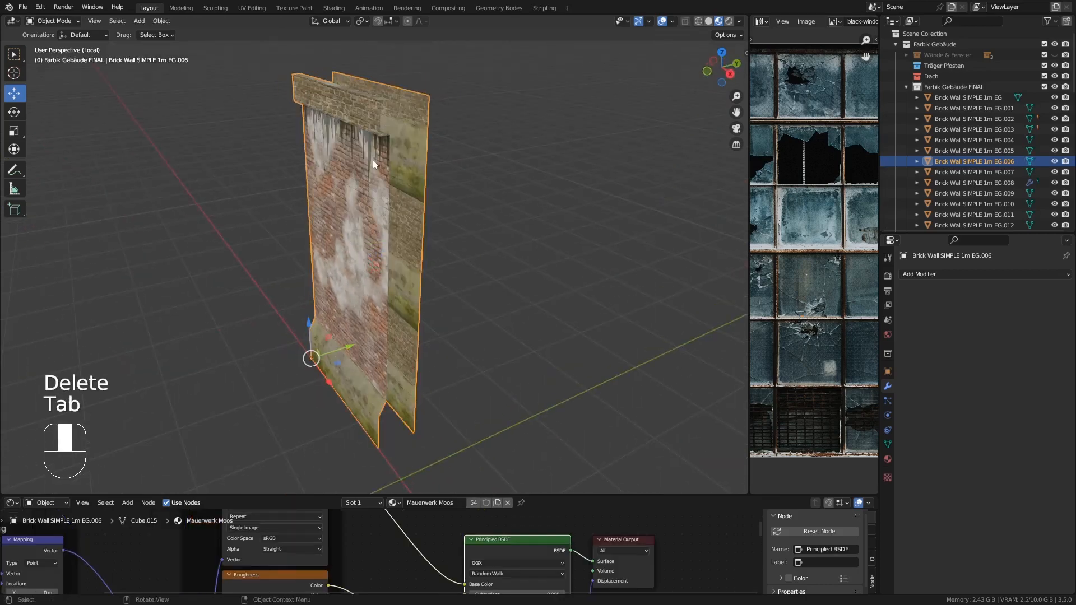
- Return to the full building, select the upper 3mx2m window piece EG.009, hide its Array modifier in the viewport and isolate it
{"action": "key", "text": "KP_Divide"}
{"action": "middle_click_drag", "start_coordinate": [389, 177], "coordinate": [454, 193], "text": "shift"}
{"action": "middle_click_drag", "start_coordinate": [454, 194], "coordinate": [508, 220], "text": "shift"}
{"action": "scroll", "coordinate": [507, 220], "scroll_direction": "down", "scroll_amount": 3}
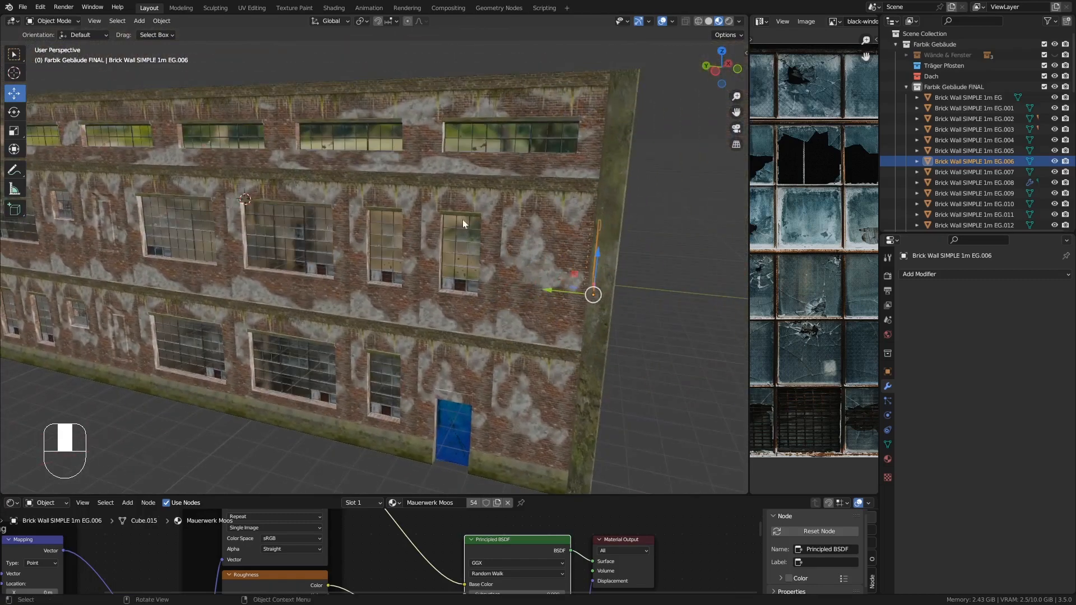
{"action": "left_click", "coordinate": [507, 126]}
{"action": "scroll", "coordinate": [510, 132], "scroll_direction": "down", "scroll_amount": 1}
{"action": "left_click", "coordinate": [1018, 291]}
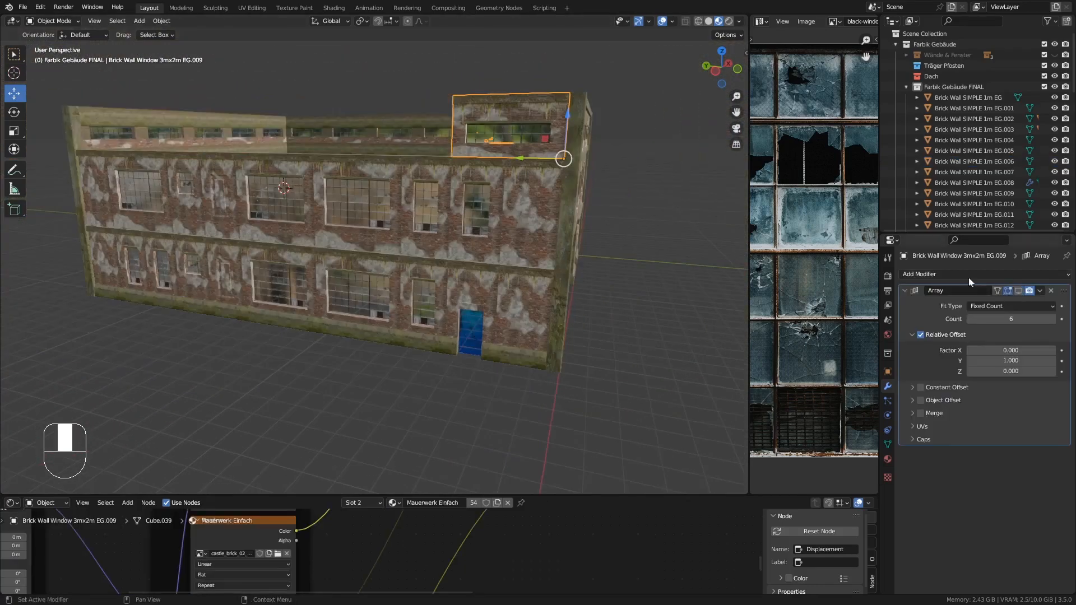
{"action": "key", "text": "Tab"}
{"action": "key", "text": "Tab"}
{"action": "middle_click_drag", "start_coordinate": [524, 113], "coordinate": [555, 131]}
{"action": "key", "text": "KP_Divide"}
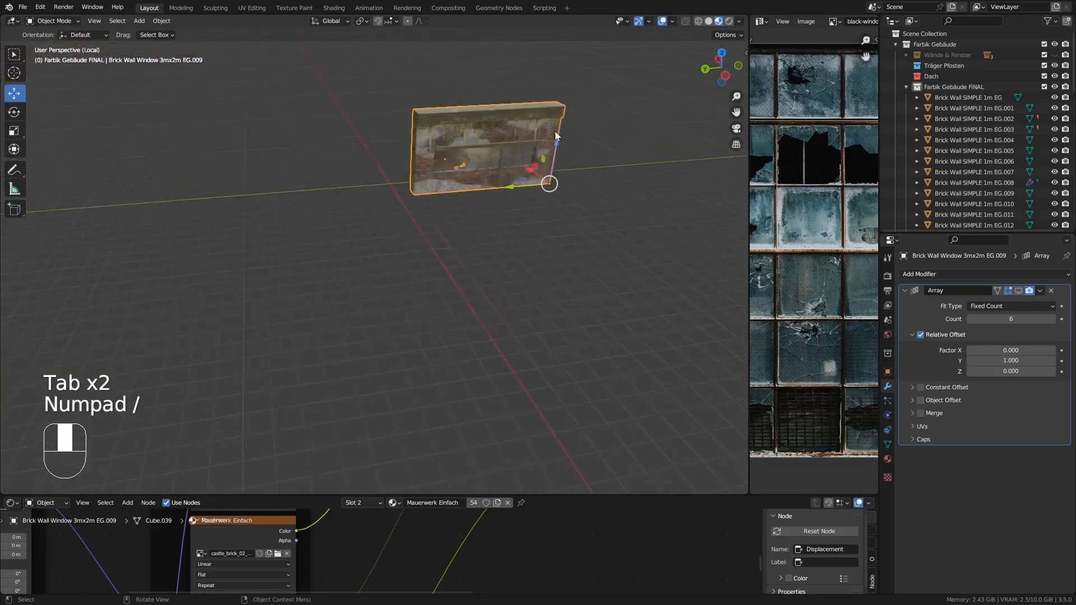
- Delete the hidden side and top faces of EG.009 and re-enable its Array modifier's viewport display
{"action": "key", "text": "Tab"}
{"action": "left_click", "coordinate": [272, 196]}
{"action": "middle_click_drag", "start_coordinate": [272, 196], "coordinate": [462, 260]}
{"action": "key", "text": "Delete"}
{"action": "left_click", "coordinate": [456, 254]}
{"action": "key", "text": "Tab"}
{"action": "key", "text": "KP_Divide"}
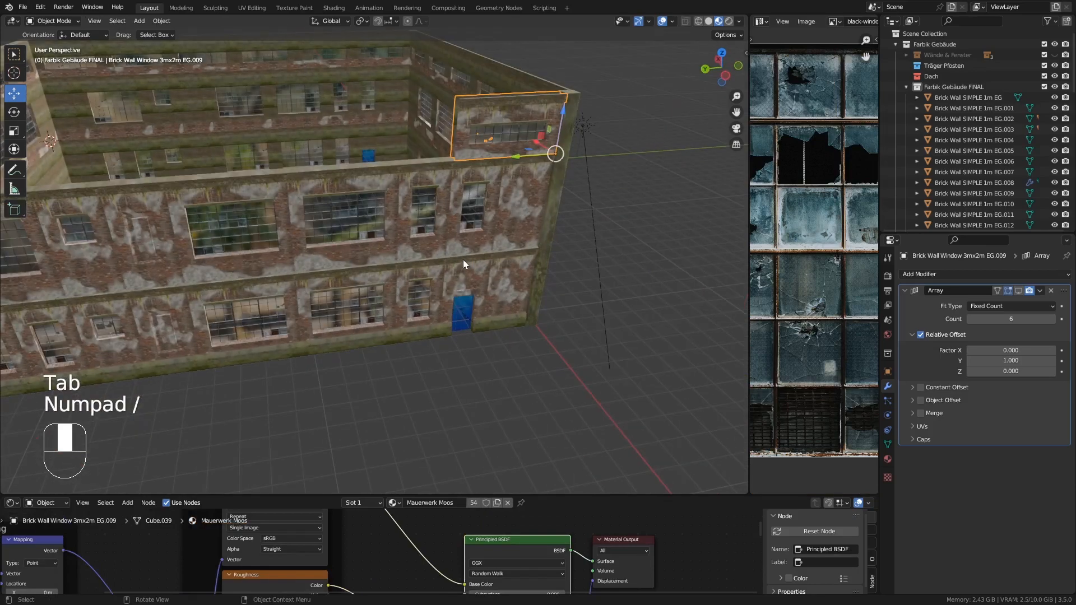
{"action": "left_click", "coordinate": [1020, 291]}
- Isolate the plain 1m corner wall piece EG.020 and delete its hidden side and top faces
{"action": "left_click", "coordinate": [543, 217]}
{"action": "middle_click_drag", "start_coordinate": [520, 252], "coordinate": [544, 237]}
{"action": "key", "text": "KP_Divide"}
{"action": "key", "text": "Tab"}
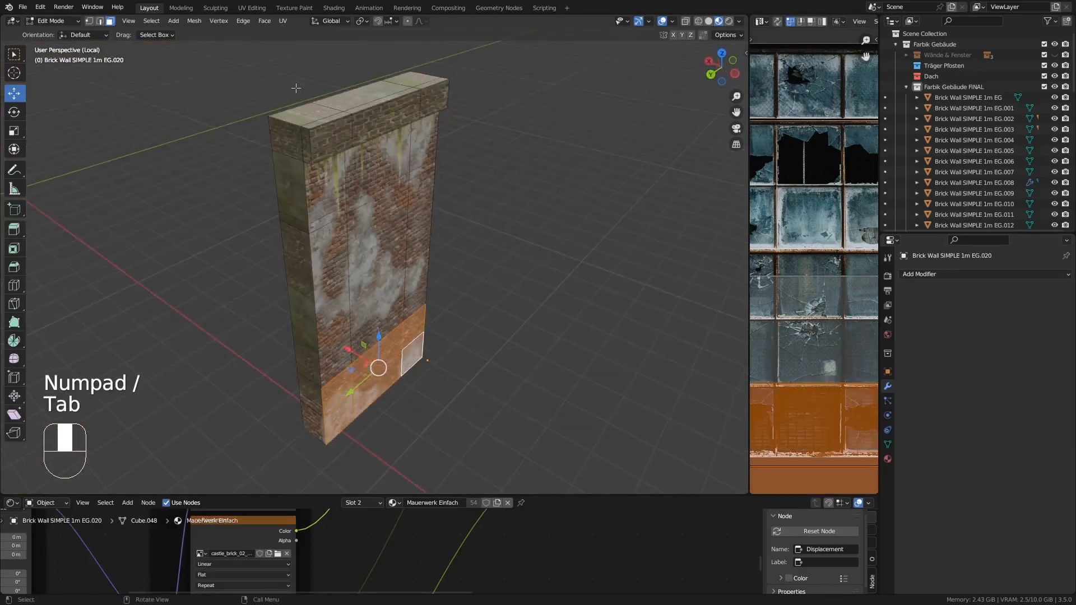
{"action": "left_click", "coordinate": [284, 124], "text": "alt"}
{"action": "middle_click_drag", "start_coordinate": [284, 123], "coordinate": [381, 125]}
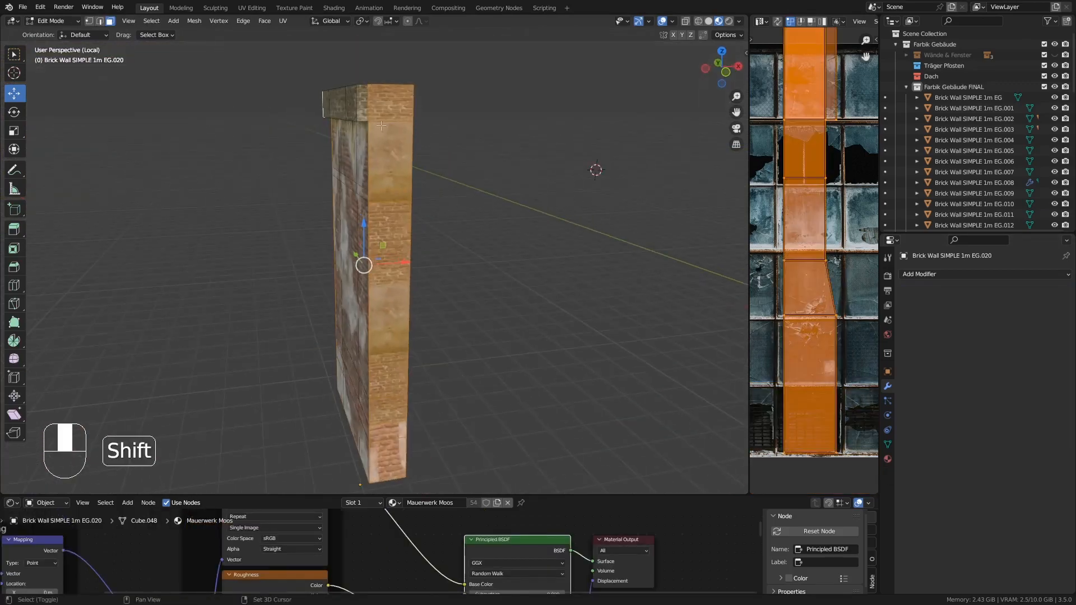
{"action": "key", "text": "Delete"}
{"action": "left_click", "coordinate": [363, 103]}
{"action": "key", "text": "Tab"}
{"action": "key", "text": "KP_Divide"}
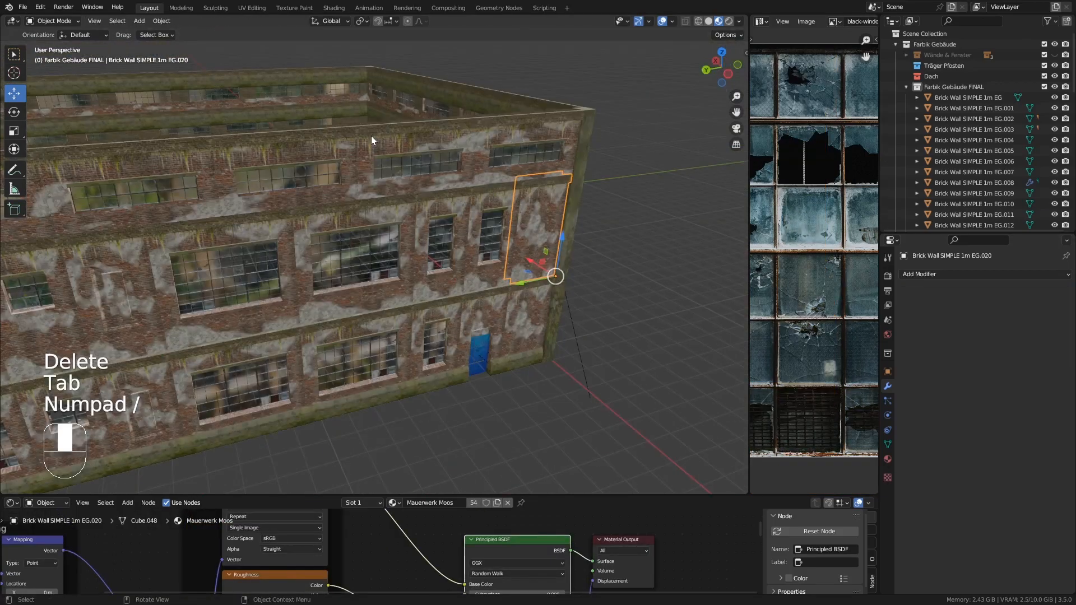
- Delete the duplicate 1mx2m window piece EG.006 stacked in the upper floor
{"action": "middle_click_drag", "start_coordinate": [479, 256], "coordinate": [449, 228]}
{"action": "left_click", "coordinate": [449, 229]}
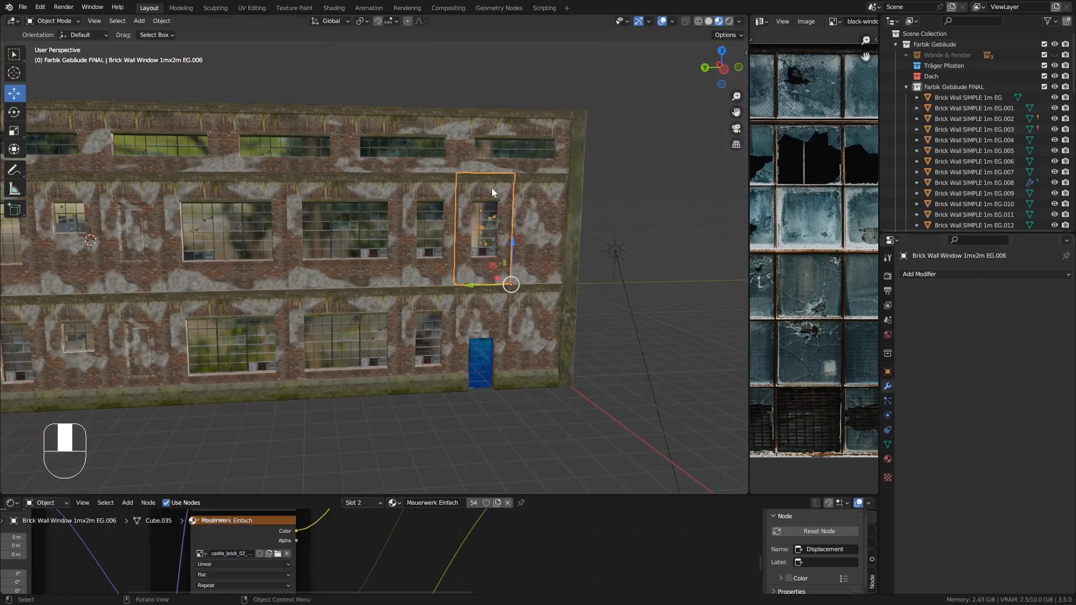
{"action": "key", "text": "Delete"}
- Add an Array modifier to the 1mx2m window piece EG.009 with relative offset X 0 and Y -1
{"action": "left_click", "coordinate": [443, 193]}
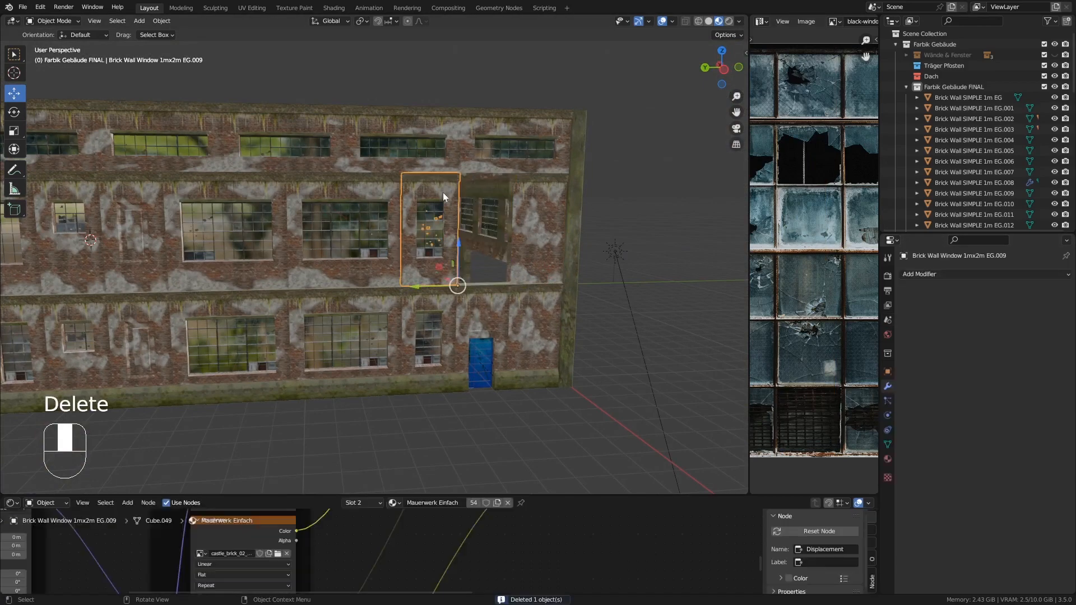
{"action": "left_click", "coordinate": [926, 277]}
{"action": "left_click", "coordinate": [860, 297]}
{"action": "middle_click_drag", "start_coordinate": [532, 242], "coordinate": [455, 237]}
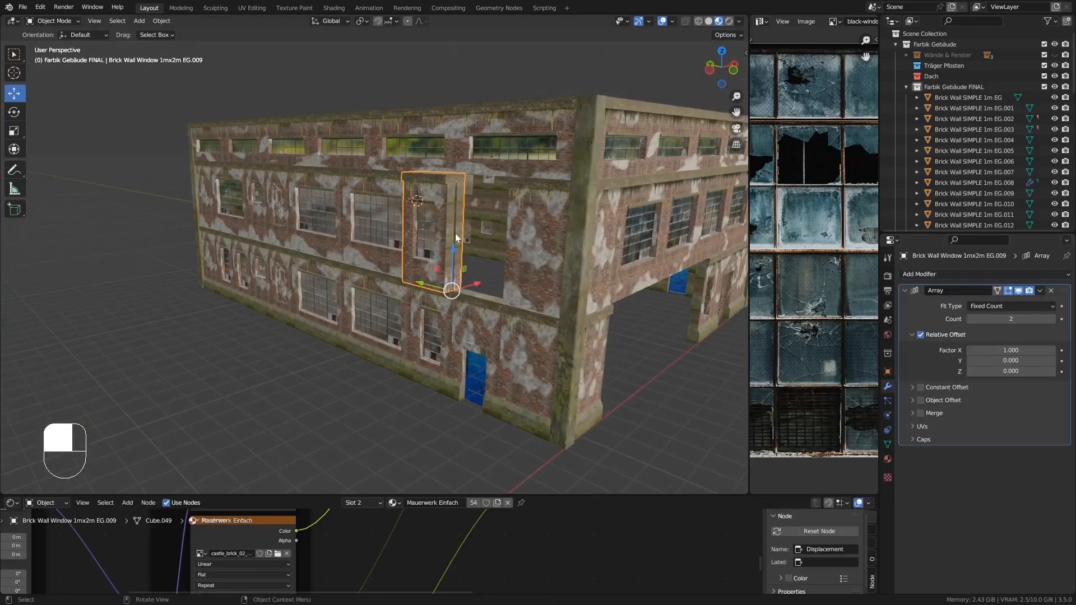
{"action": "scroll", "coordinate": [456, 237], "scroll_direction": "up", "scroll_amount": 3}
{"action": "type", "text": "0"}
{"action": "key", "text": "Return"}
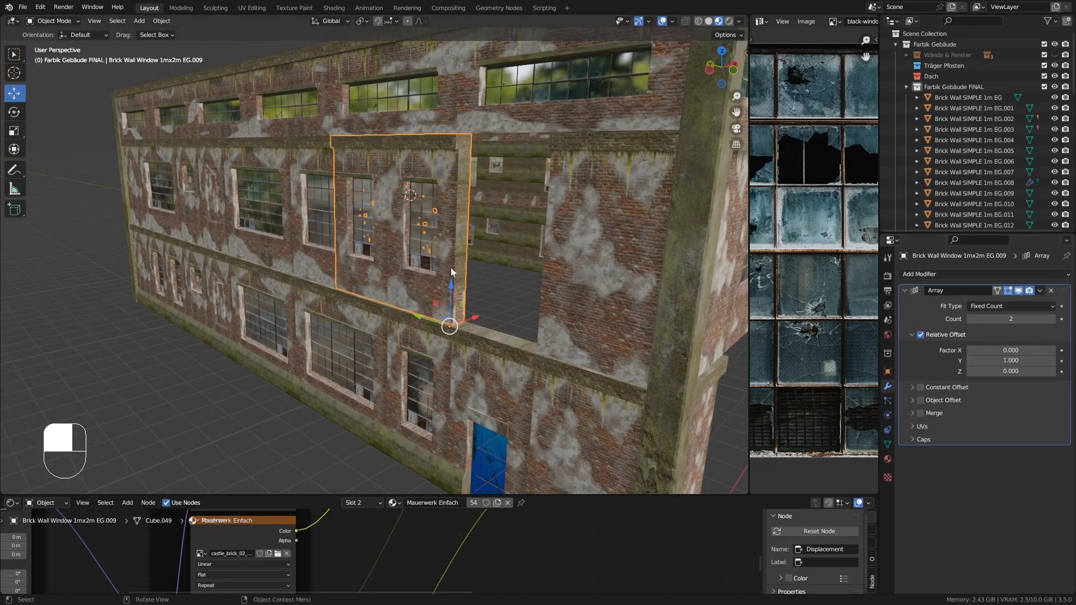
{"action": "middle_click_drag", "start_coordinate": [451, 267], "coordinate": [580, 288]}
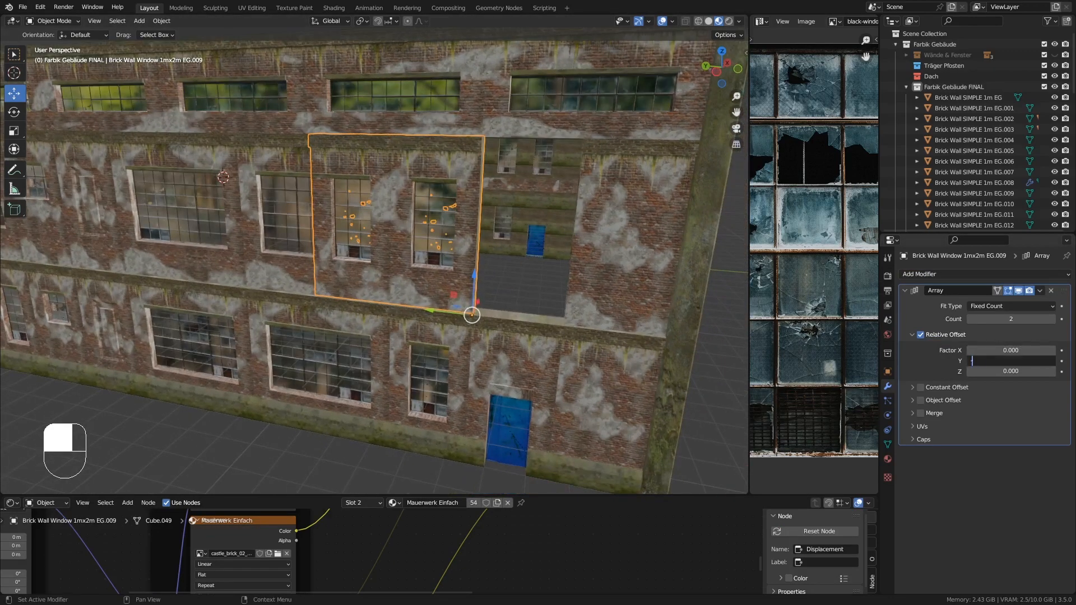
{"action": "type", "text": "-1"}
{"action": "key", "text": "Return"}
- Temporarily hide EG.009's Array in the viewport, isolate the piece and delete its hidden side and top faces
{"action": "middle_click_drag", "start_coordinate": [673, 267], "coordinate": [548, 174]}
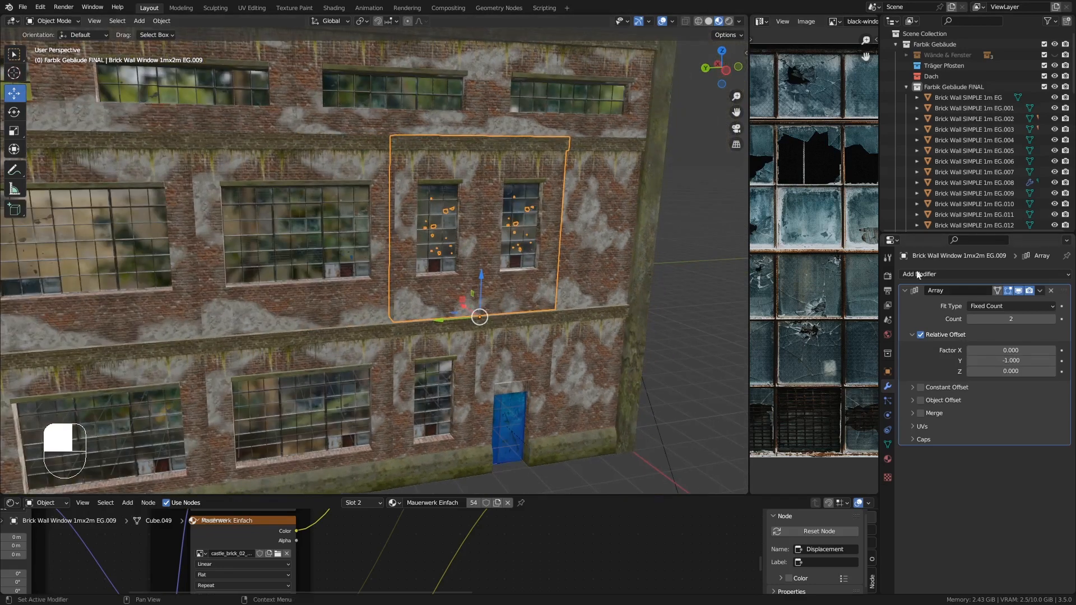
{"action": "left_click", "coordinate": [1018, 291]}
{"action": "key", "text": "KP_Divide"}
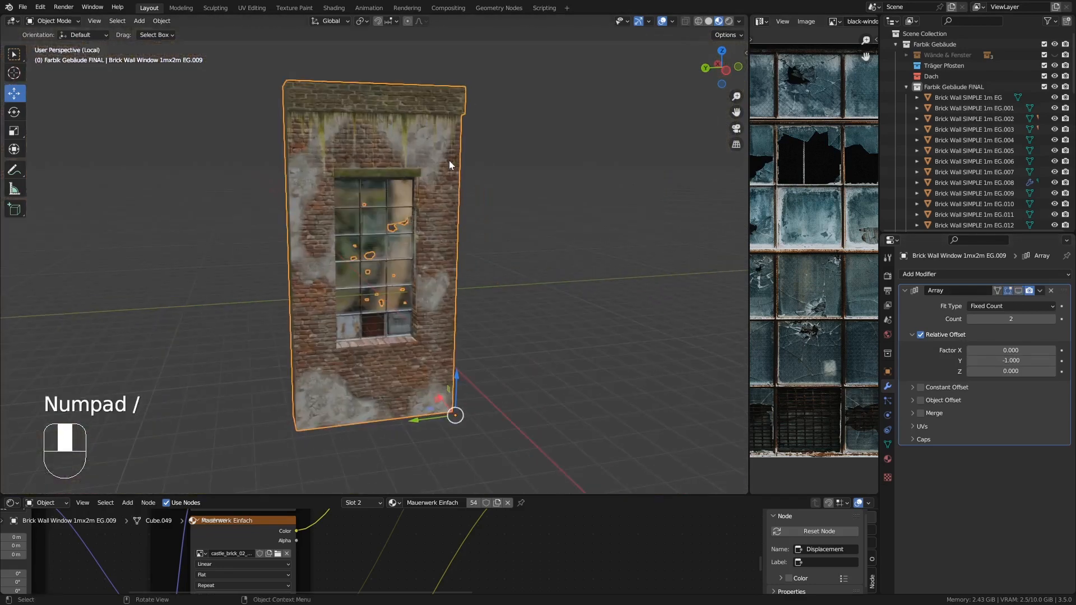
{"action": "key", "text": "Tab"}
{"action": "middle_click_drag", "start_coordinate": [449, 160], "coordinate": [499, 196]}
{"action": "left_click", "coordinate": [275, 130], "text": "alt"}
{"action": "middle_click_drag", "start_coordinate": [276, 131], "coordinate": [297, 150]}
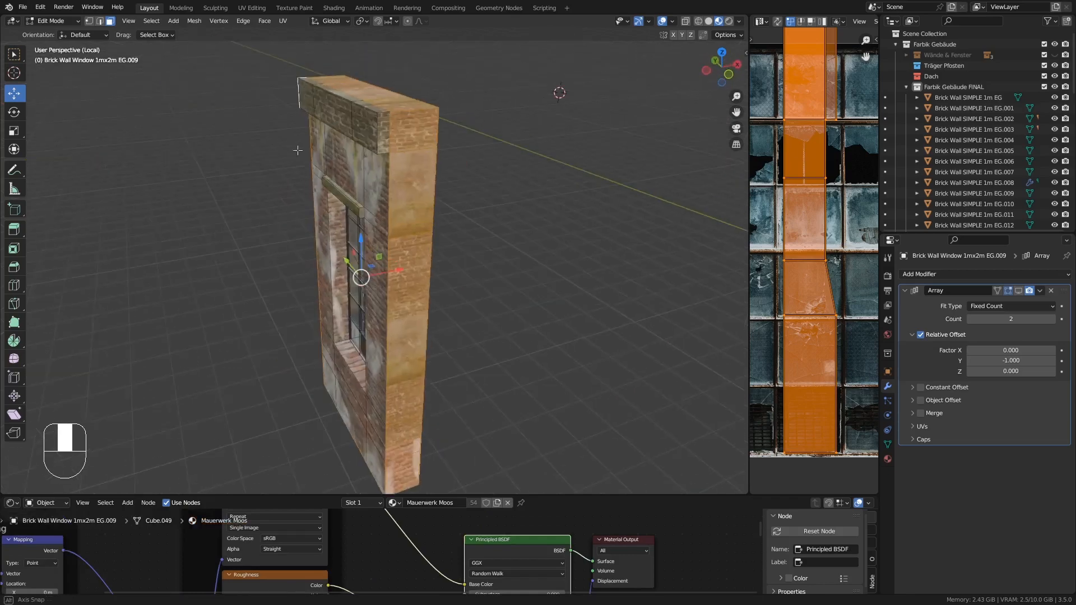
{"action": "key", "text": "Delete"}
{"action": "left_click", "coordinate": [382, 128]}
{"action": "key", "text": "Tab"}
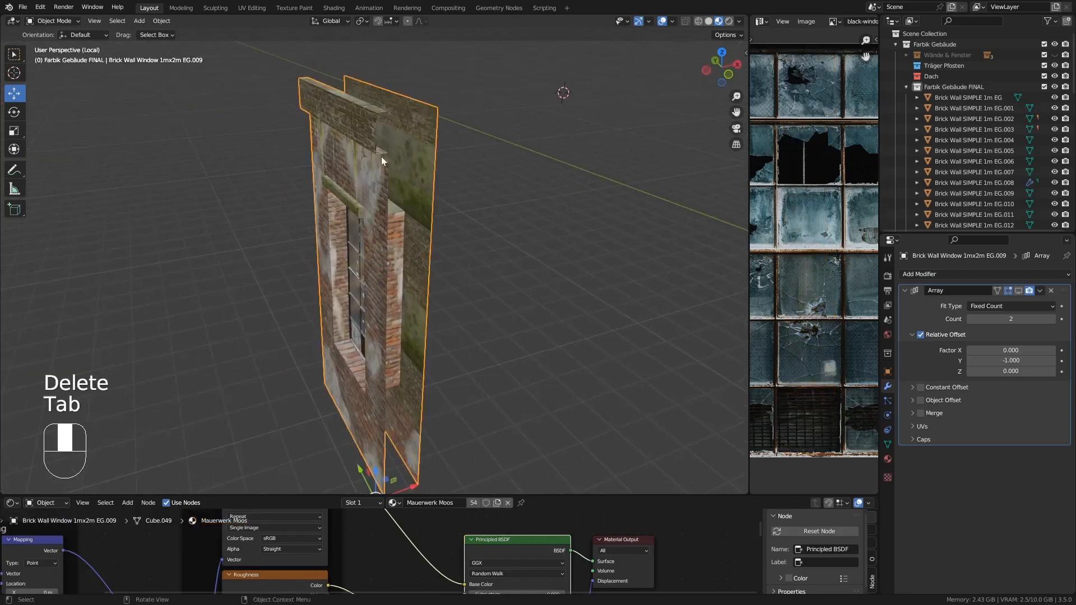
{"action": "key", "text": "KP_Divide"}
{"action": "left_click", "coordinate": [1017, 291]}
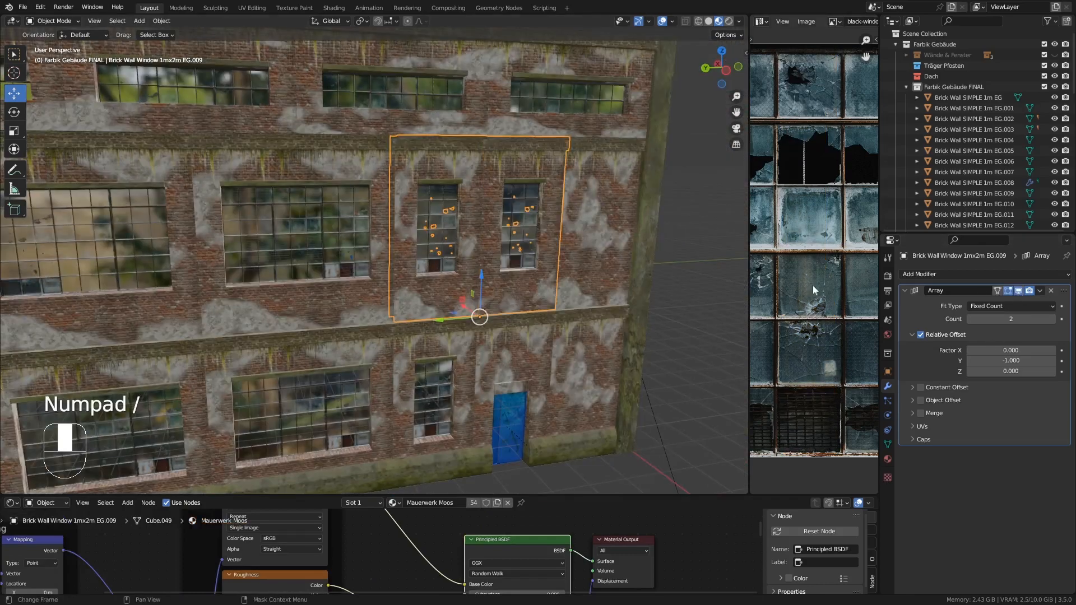
- Isolate the 3mx2m window piece EG.007 and delete its hidden side and top faces
{"action": "scroll", "coordinate": [358, 250], "scroll_direction": "down", "scroll_amount": 2}
{"action": "middle_click_drag", "start_coordinate": [354, 252], "coordinate": [437, 217], "text": "shift"}
{"action": "left_click", "coordinate": [334, 214]}
{"action": "middle_click_drag", "start_coordinate": [358, 230], "coordinate": [412, 197]}
{"action": "left_click", "coordinate": [411, 197]}
{"action": "key", "text": "KP_Divide"}
{"action": "key", "text": "Tab"}
{"action": "middle_click_drag", "start_coordinate": [301, 147], "coordinate": [321, 155]}
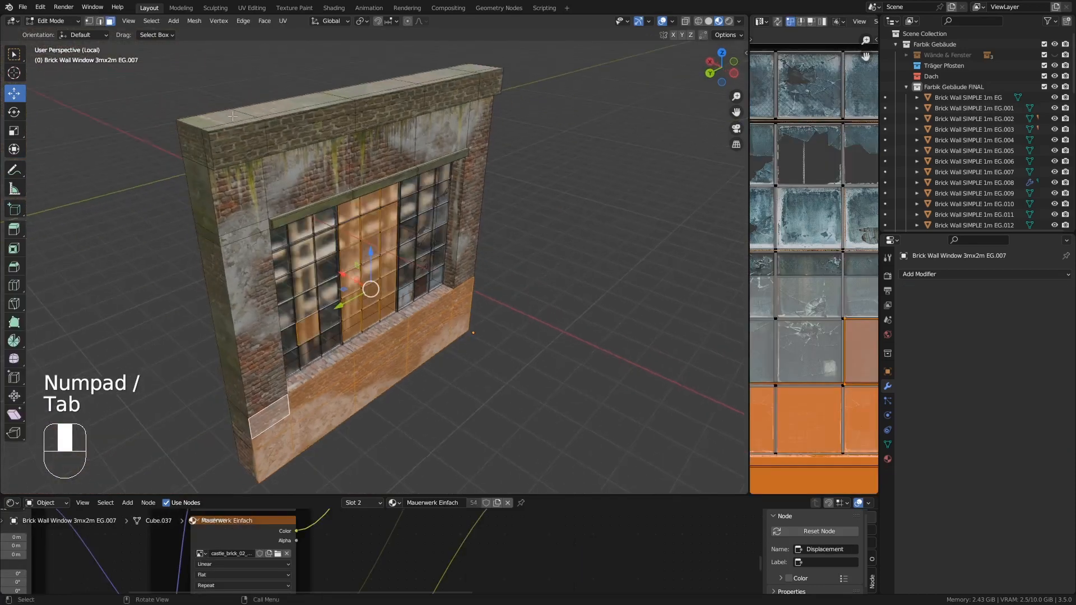
{"action": "left_click", "coordinate": [196, 160], "text": "alt"}
{"action": "middle_click_drag", "start_coordinate": [550, 192], "coordinate": [450, 137]}
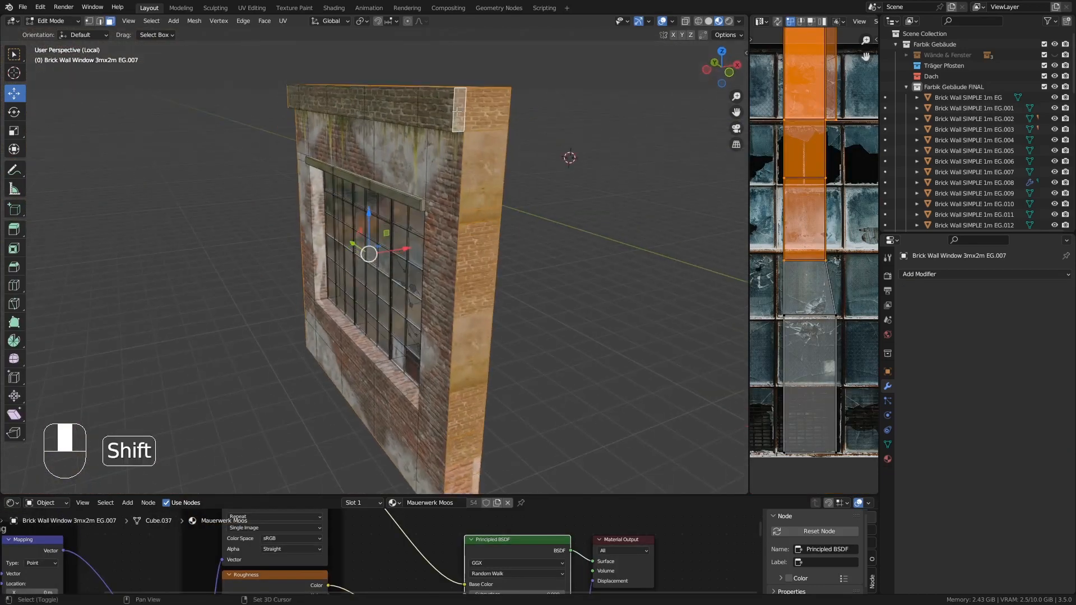
{"action": "key", "text": "Delete"}
{"action": "left_click", "coordinate": [456, 112]}
{"action": "key", "text": "Tab"}
{"action": "key", "text": "KP_Divide"}
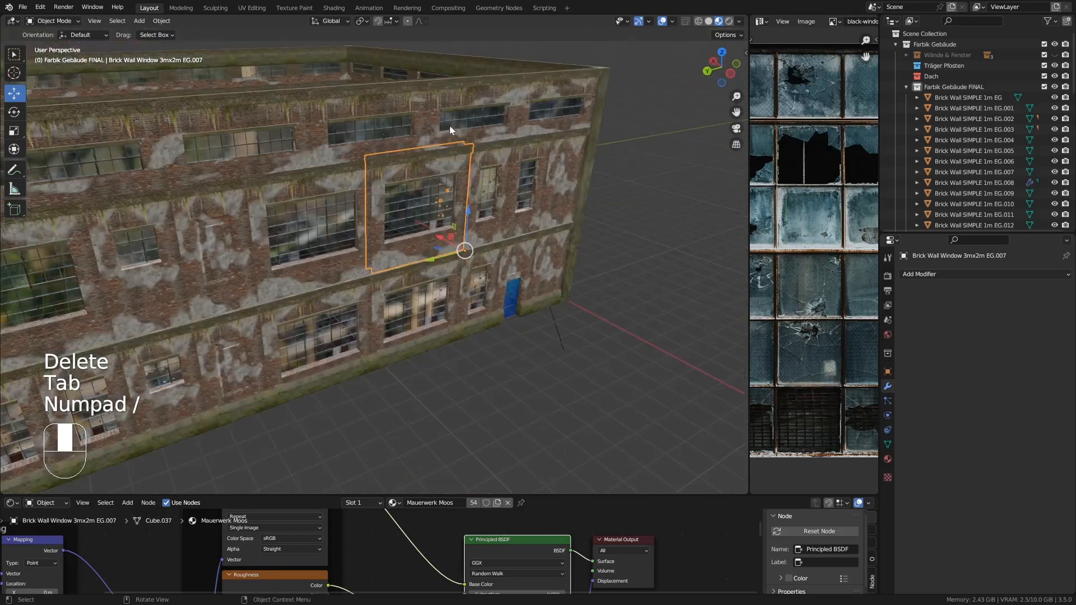
- Isolate the 3mx2m window piece EG.008 and delete its hidden side and top faces
{"action": "left_click", "coordinate": [322, 168]}
{"action": "middle_click_drag", "start_coordinate": [315, 208], "coordinate": [395, 97], "text": "shift"}
{"action": "left_click", "coordinate": [349, 166]}
{"action": "key", "text": "KP_Divide"}
{"action": "key", "text": "Tab"}
{"action": "key", "text": "Delete"}
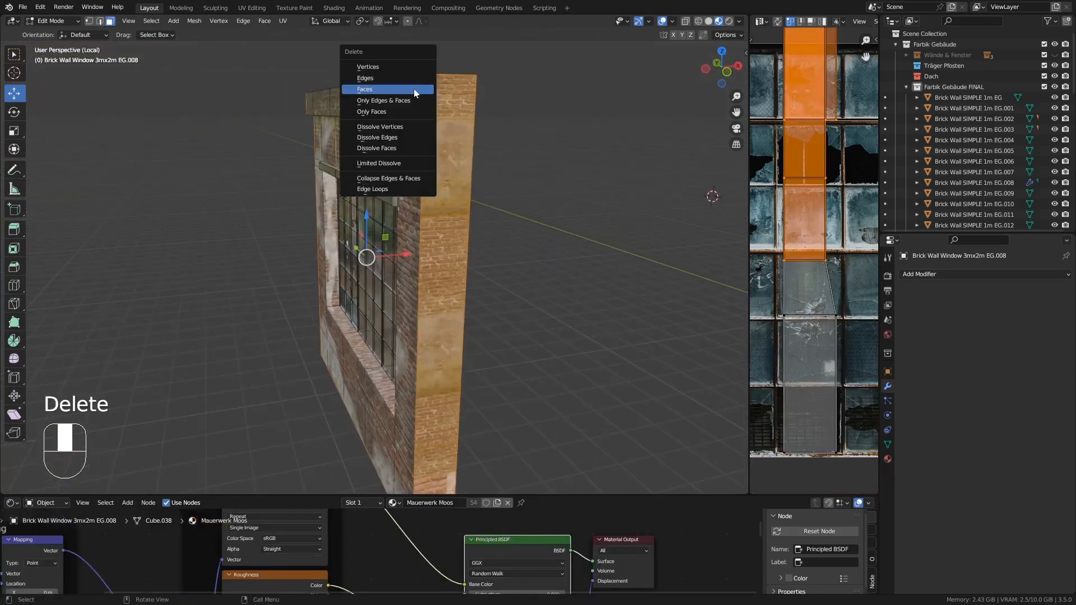
{"action": "left_click", "coordinate": [413, 89]}
{"action": "key", "text": "Tab"}
{"action": "key", "text": "KP_Divide"}
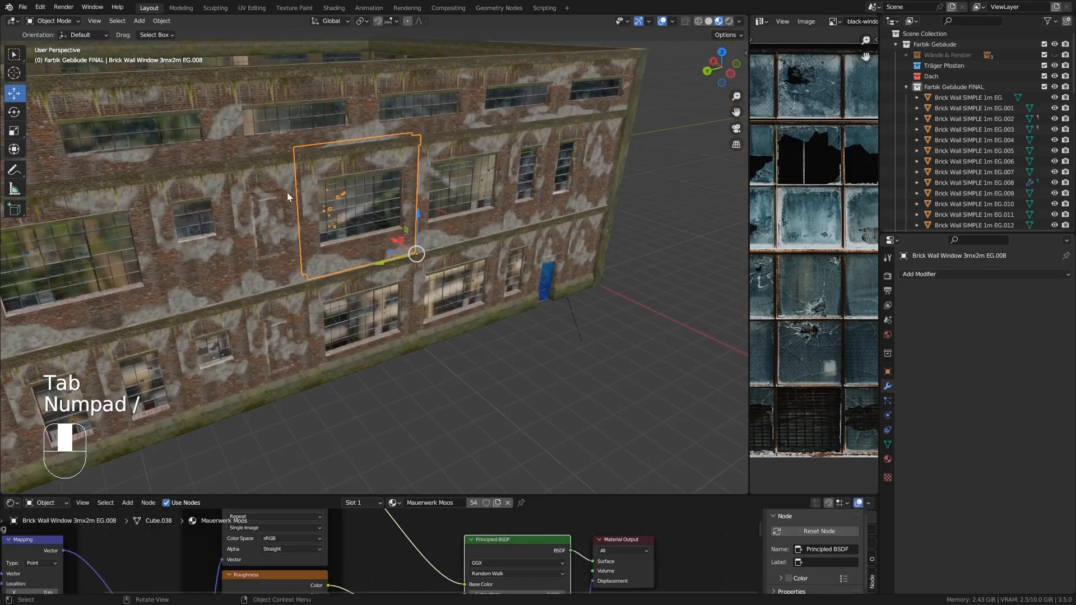
- Isolate the plain 1m wall piece EG.016 and delete its hidden side and top faces
{"action": "middle_click_drag", "start_coordinate": [222, 207], "coordinate": [317, 186], "text": "shift"}
{"action": "left_click", "coordinate": [378, 162]}
{"action": "middle_click_drag", "start_coordinate": [379, 163], "coordinate": [402, 93]}
{"action": "key", "text": "KP_Divide"}
{"action": "key", "text": "Tab"}
{"action": "left_click", "coordinate": [361, 160]}
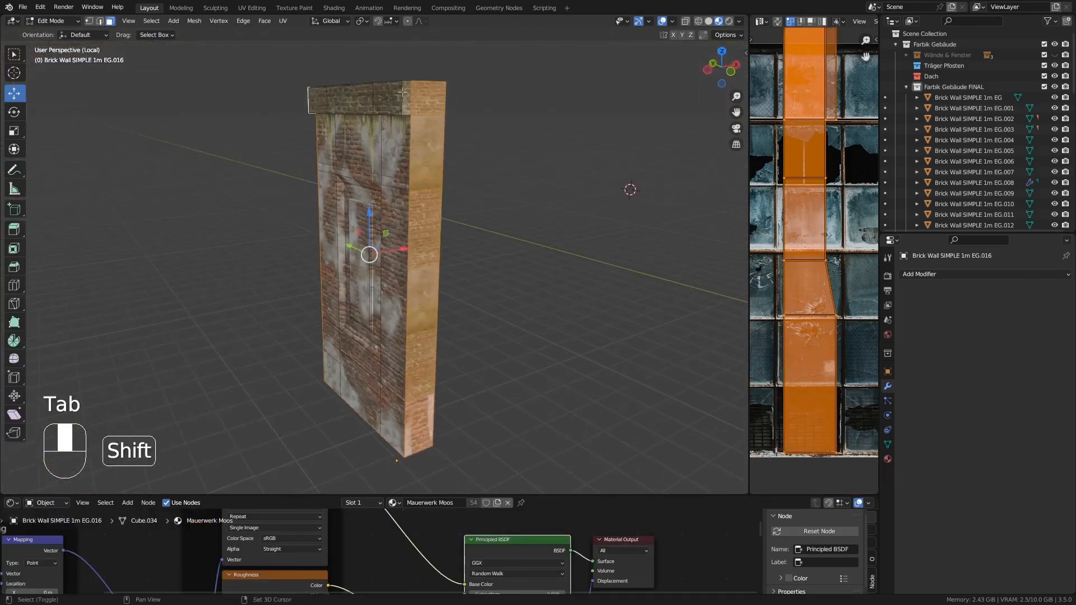
{"action": "key", "text": "Delete"}
{"action": "key", "text": "Tab"}
{"action": "key", "text": "KP_Divide"}
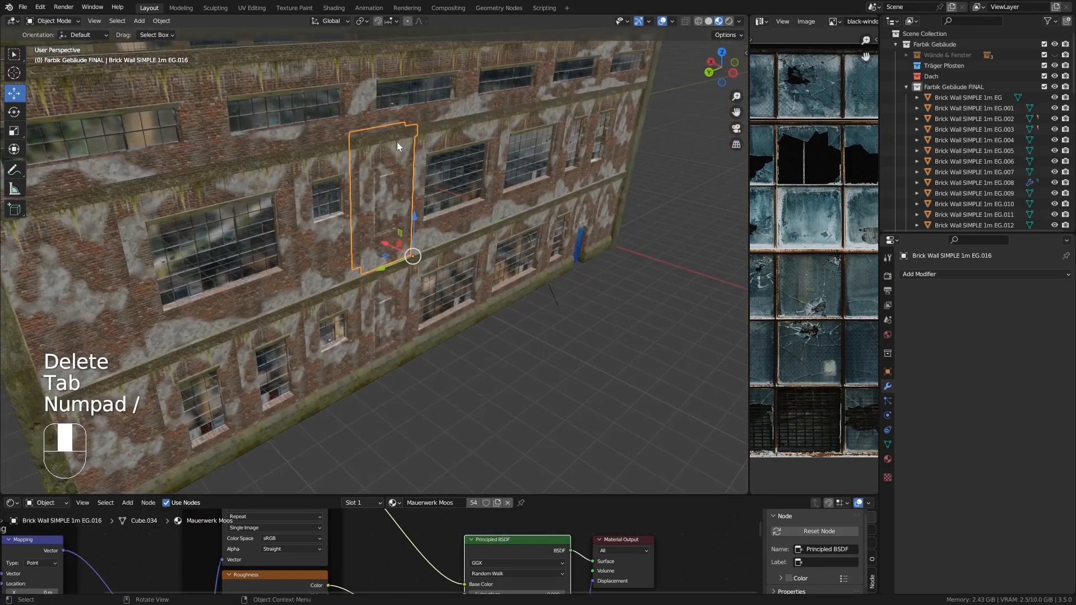
- Isolate the 1mx1m window piece EG.003 and delete its hidden side and top faces
{"action": "key", "text": "KP_Divide"}
{"action": "key", "text": "Tab"}
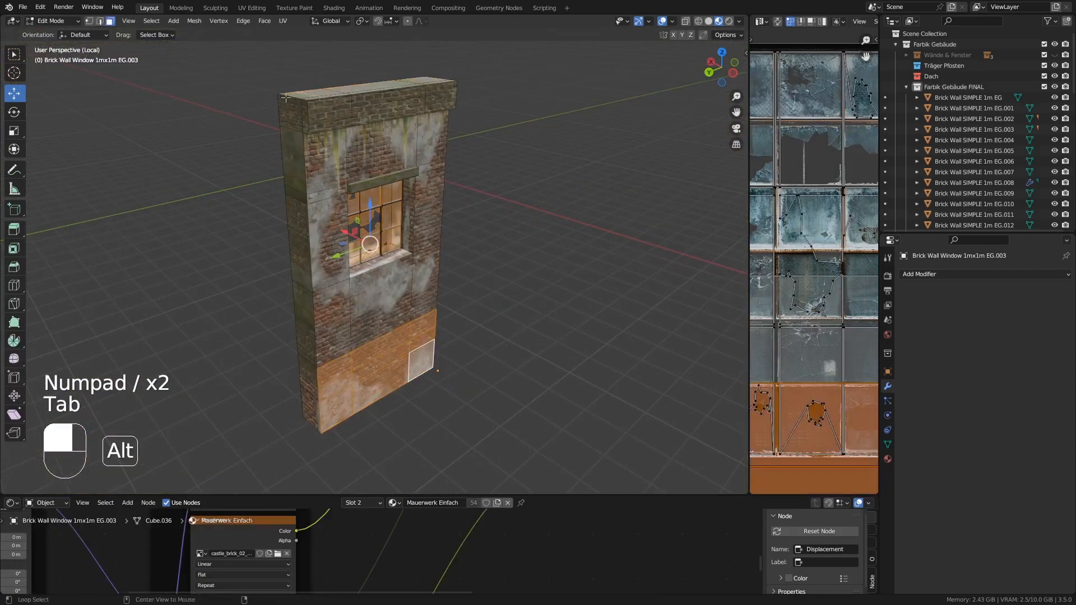
{"action": "left_click", "coordinate": [422, 147], "text": "alt"}
{"action": "middle_click_drag", "start_coordinate": [422, 147], "coordinate": [398, 112]}
{"action": "key", "text": "Delete"}
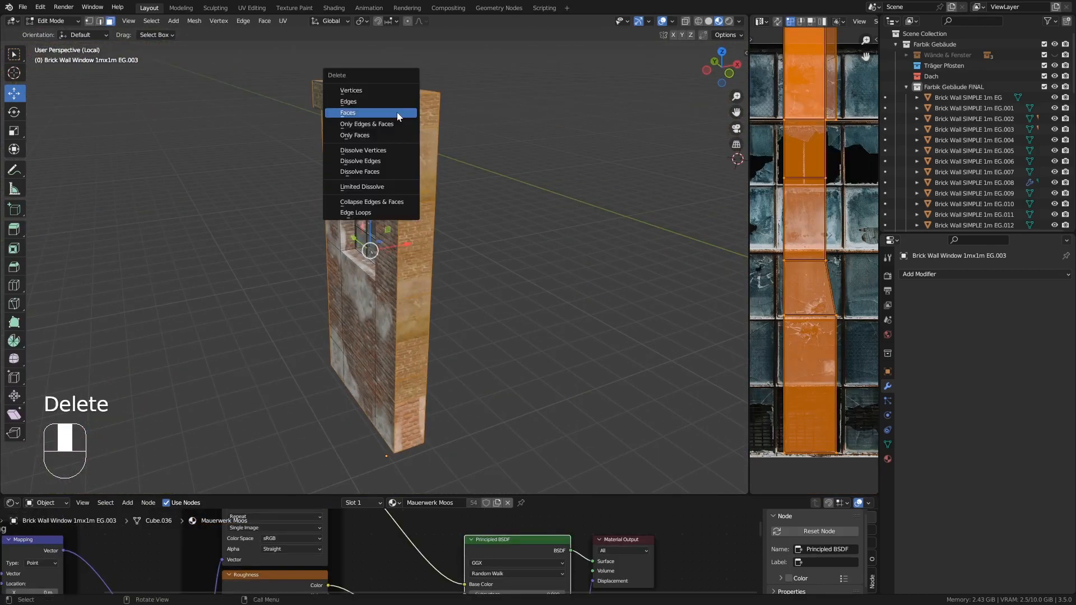
{"action": "left_click", "coordinate": [397, 112]}
{"action": "key", "text": "Tab"}
{"action": "key", "text": "KP_Divide"}
- Isolate the 3mx2m window piece EG.011 and delete its hidden side and top faces
{"action": "middle_click_drag", "start_coordinate": [322, 184], "coordinate": [257, 111]}
{"action": "left_click", "coordinate": [337, 169]}
{"action": "key", "text": "KP_Divide"}
{"action": "key", "text": "Tab"}
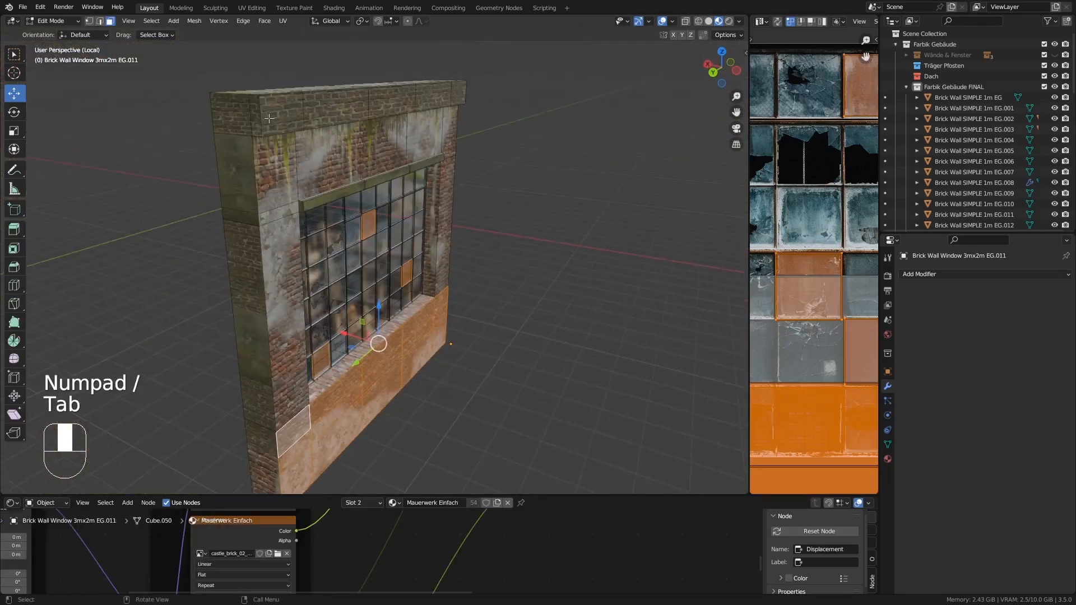
{"action": "left_click", "coordinate": [257, 111]}
{"action": "left_click", "coordinate": [228, 95], "text": "alt"}
{"action": "middle_click_drag", "start_coordinate": [611, 140], "coordinate": [461, 144]}
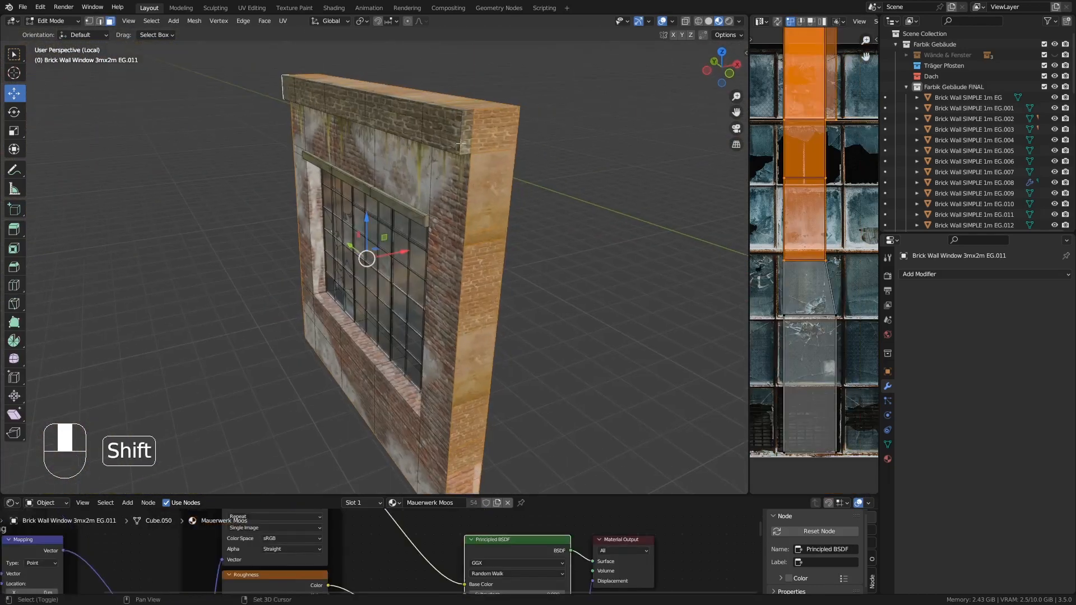
{"action": "key", "text": "Delete"}
{"action": "left_click", "coordinate": [468, 129]}
{"action": "key", "text": "Tab"}
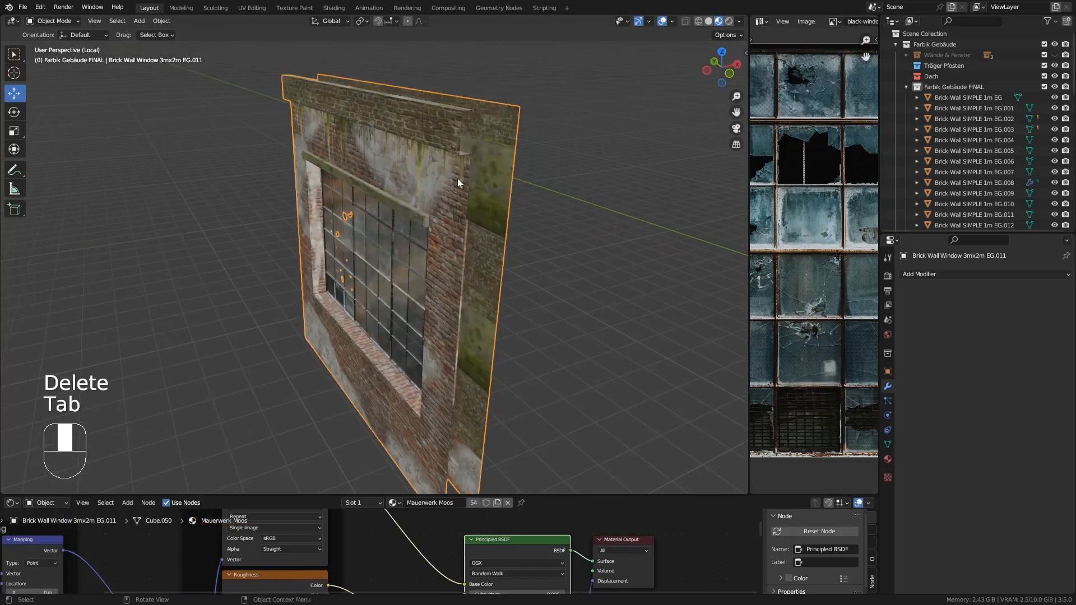
{"action": "key", "text": "KP_Divide"}
- Isolate the plain 1m corner wall piece EG.015 and delete its hidden side and top faces
{"action": "left_click", "coordinate": [200, 202]}
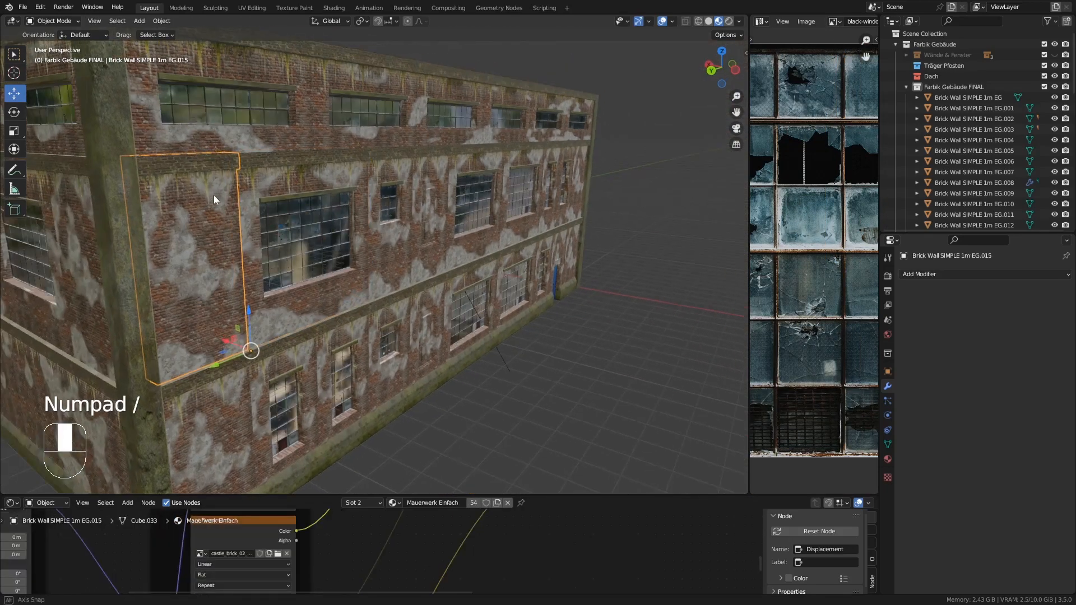
{"action": "key", "text": "KP_Divide"}
{"action": "key", "text": "Tab"}
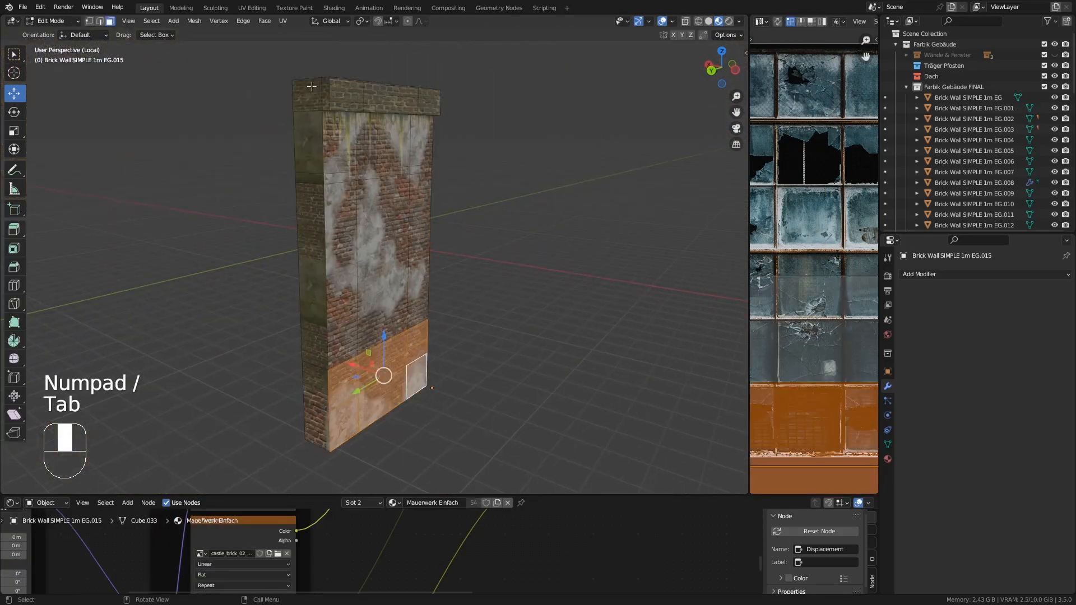
{"action": "left_click", "coordinate": [309, 81], "text": "alt"}
{"action": "middle_click_drag", "start_coordinate": [325, 95], "coordinate": [378, 76]}
{"action": "key", "text": "Delete"}
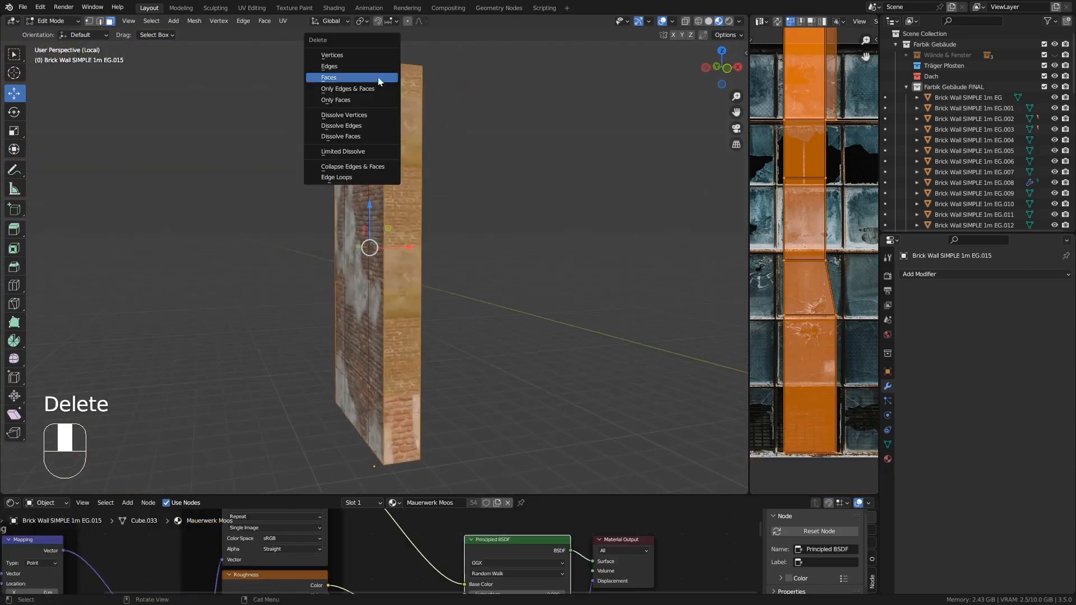
{"action": "left_click", "coordinate": [377, 76]}
{"action": "key", "text": "Tab"}
{"action": "key", "text": "KP_Divide"}
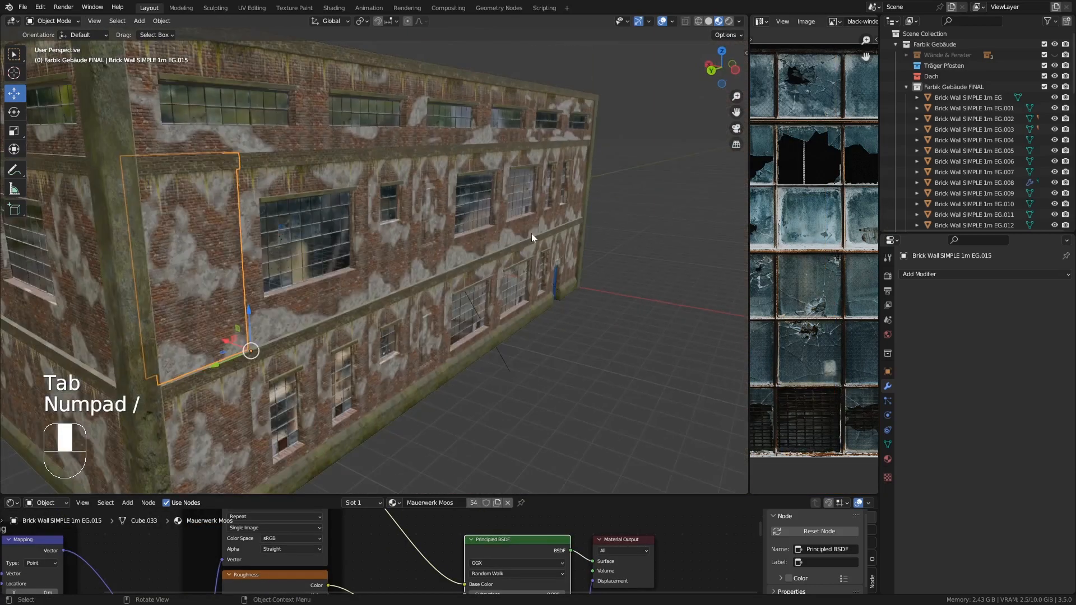
- Isolate the plain 1m wall piece EG.018 and delete its hidden side and top faces
{"action": "middle_click_drag", "start_coordinate": [585, 264], "coordinate": [599, 219], "text": "shift"}
{"action": "left_click", "coordinate": [259, 192]}
{"action": "middle_click_drag", "start_coordinate": [259, 193], "coordinate": [336, 227]}
{"action": "left_click", "coordinate": [286, 236]}
{"action": "left_click", "coordinate": [183, 196]}
{"action": "key", "text": "KP_Divide"}
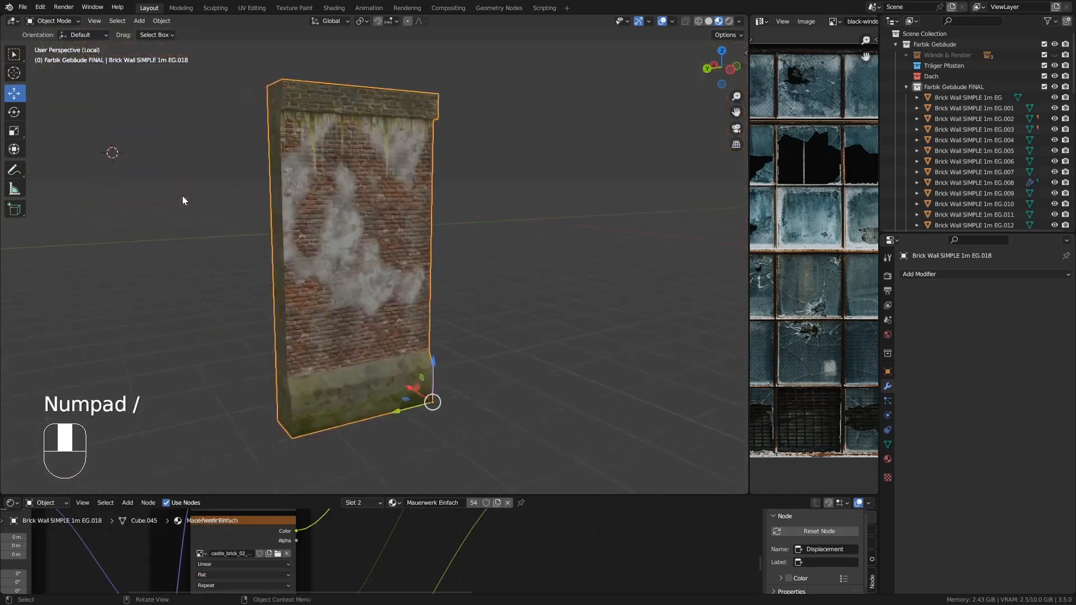
{"action": "key", "text": "Tab"}
{"action": "middle_click_drag", "start_coordinate": [344, 190], "coordinate": [381, 195]}
{"action": "left_click", "coordinate": [320, 106], "text": "alt"}
{"action": "middle_click_drag", "start_coordinate": [403, 145], "coordinate": [269, 140]}
{"action": "key", "text": "Delete"}
{"action": "left_click", "coordinate": [410, 88]}
{"action": "scroll", "coordinate": [412, 138], "scroll_direction": "down", "scroll_amount": 2}
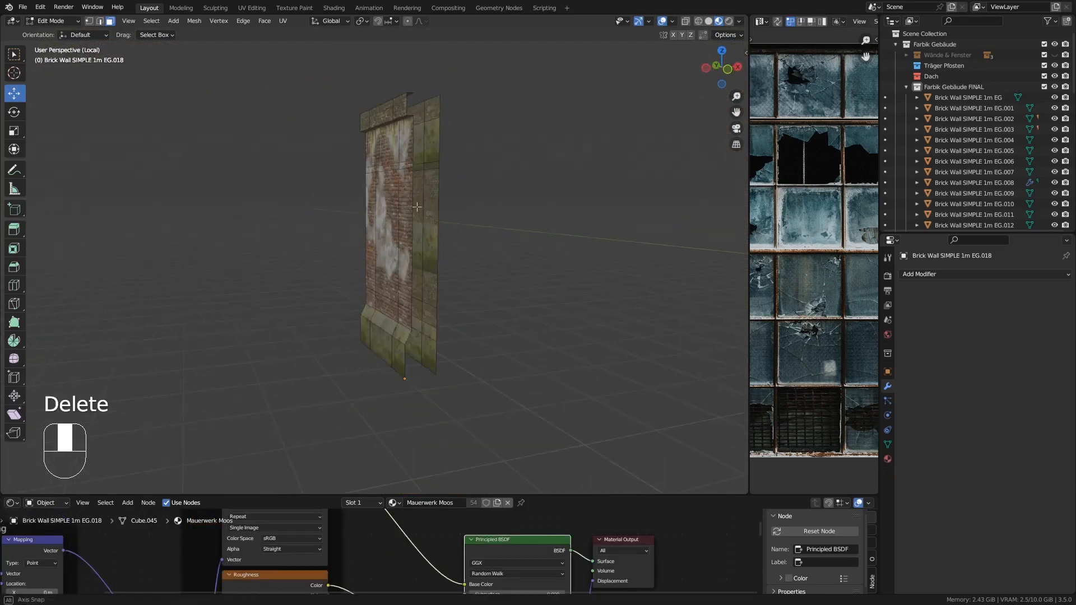
{"action": "middle_click_drag", "start_coordinate": [412, 137], "coordinate": [471, 220]}
{"action": "key", "text": "Tab"}
{"action": "key", "text": "KP_Divide"}
- Delete the duplicate window segment next to the 1mx2m window piece EG.008
{"action": "left_click", "coordinate": [271, 160]}
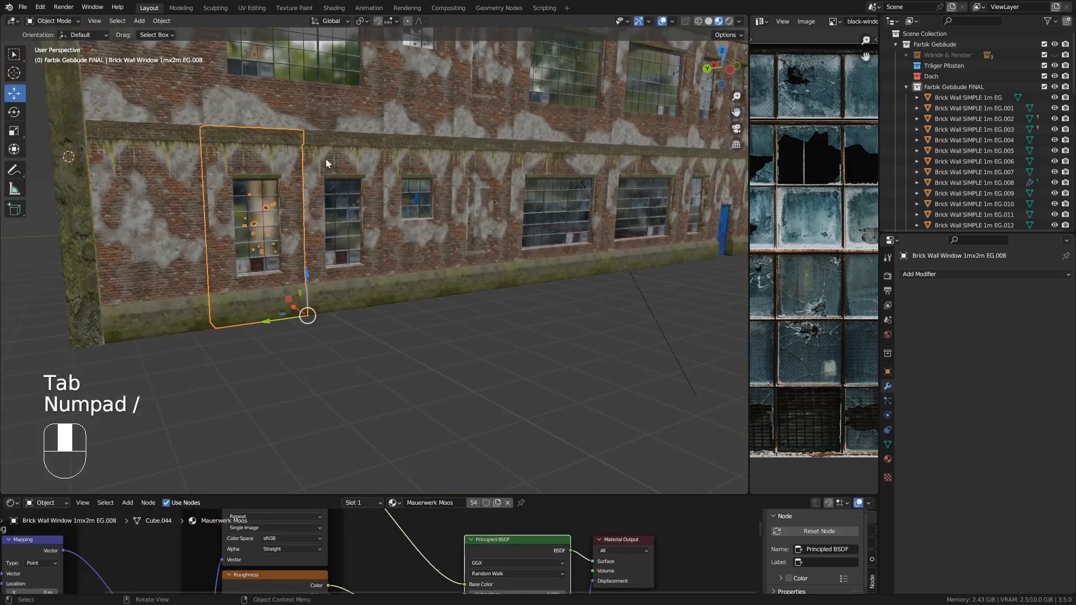
{"action": "left_click", "coordinate": [325, 159]}
{"action": "key", "text": "Delete"}
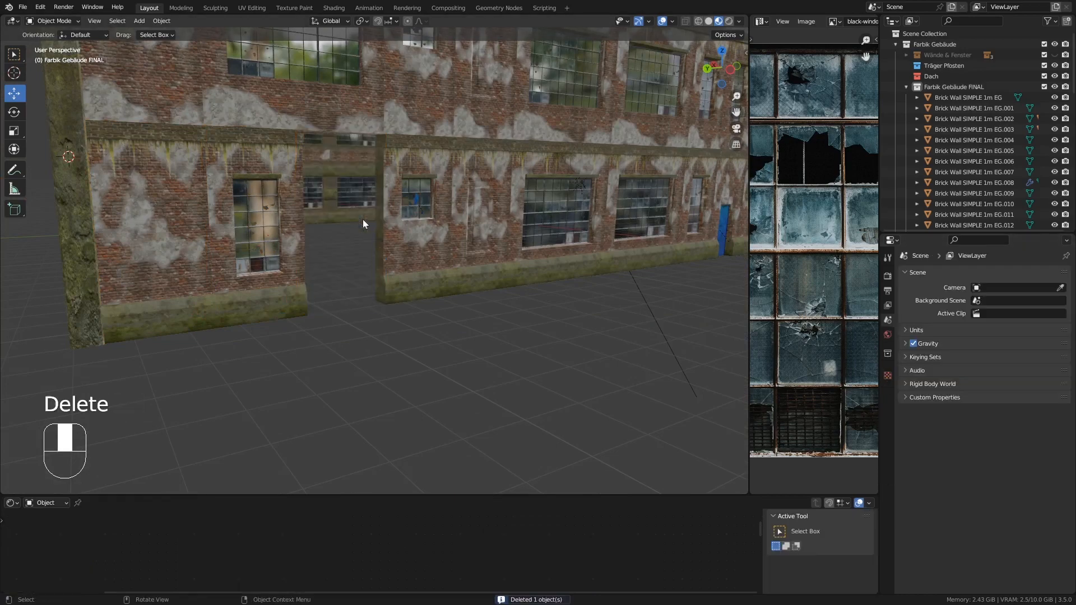
- Add an Array modifier to the 1mx2m window piece EG.008
{"action": "left_click", "coordinate": [278, 171]}
{"action": "left_click", "coordinate": [916, 275]}
{"action": "left_click", "coordinate": [889, 301]}
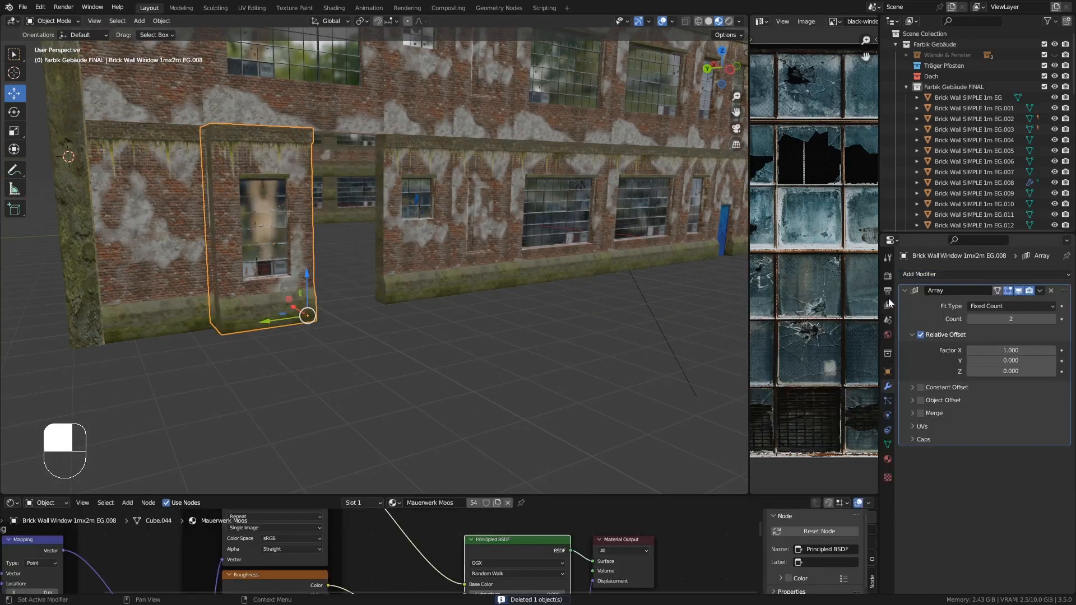
{"action": "scroll", "coordinate": [462, 330], "scroll_direction": "up", "scroll_amount": 3}
{"action": "middle_click_drag", "start_coordinate": [461, 330], "coordinate": [334, 265]}
- Apply the object transform and set the Array's relative offset to X 0 and Y -1
{"action": "key", "text": "ctrl+a"}
{"action": "left_click", "coordinate": [281, 248]}
{"action": "type", "text": "0"}
{"action": "key", "text": "Return"}
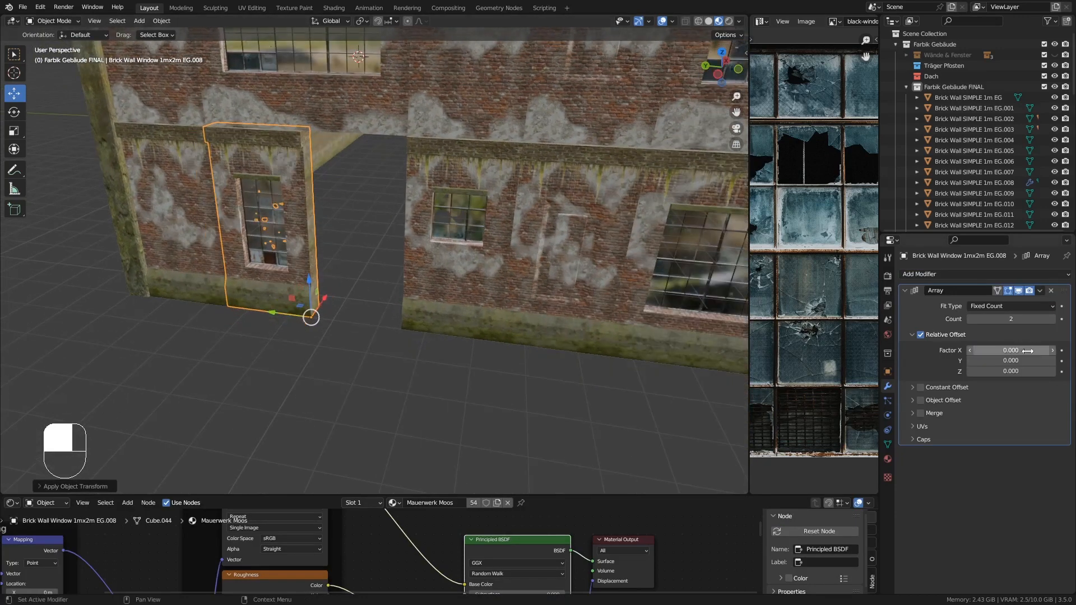
{"action": "type", "text": "1"}
{"action": "key", "text": "Return"}
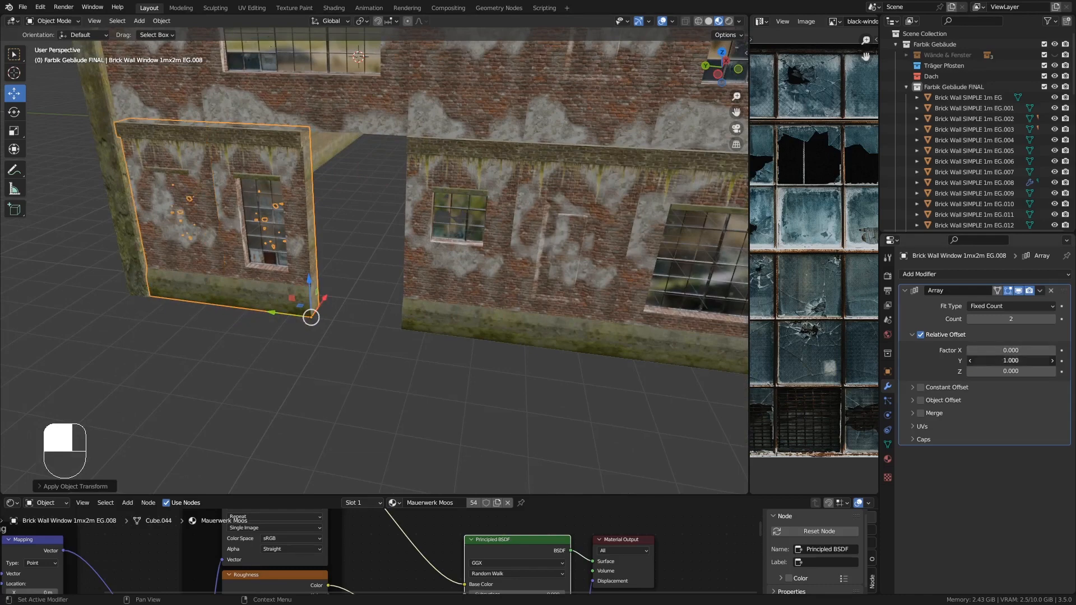
{"action": "type", "text": "-1"}
{"action": "key", "text": "Return"}
- Isolate window piece EG.008 with the Array hidden in edit mode and delete its hidden side and top faces
{"action": "middle_click_drag", "start_coordinate": [425, 305], "coordinate": [491, 279]}
{"action": "left_click", "coordinate": [1021, 290]}
{"action": "key", "text": "KP_Divide"}
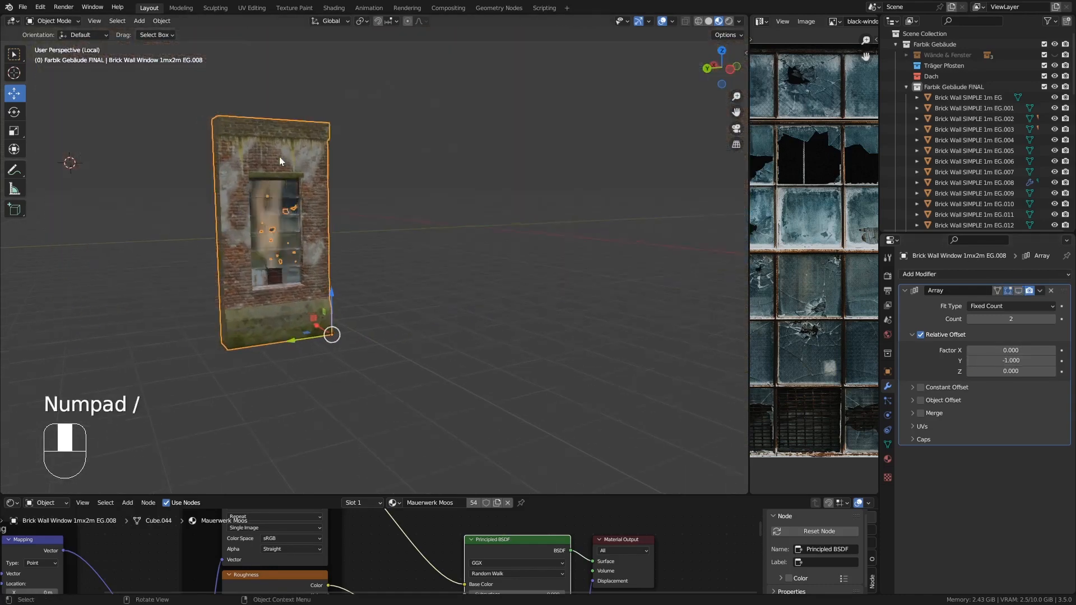
{"action": "middle_click_drag", "start_coordinate": [279, 156], "coordinate": [445, 196]}
{"action": "key", "text": "Tab"}
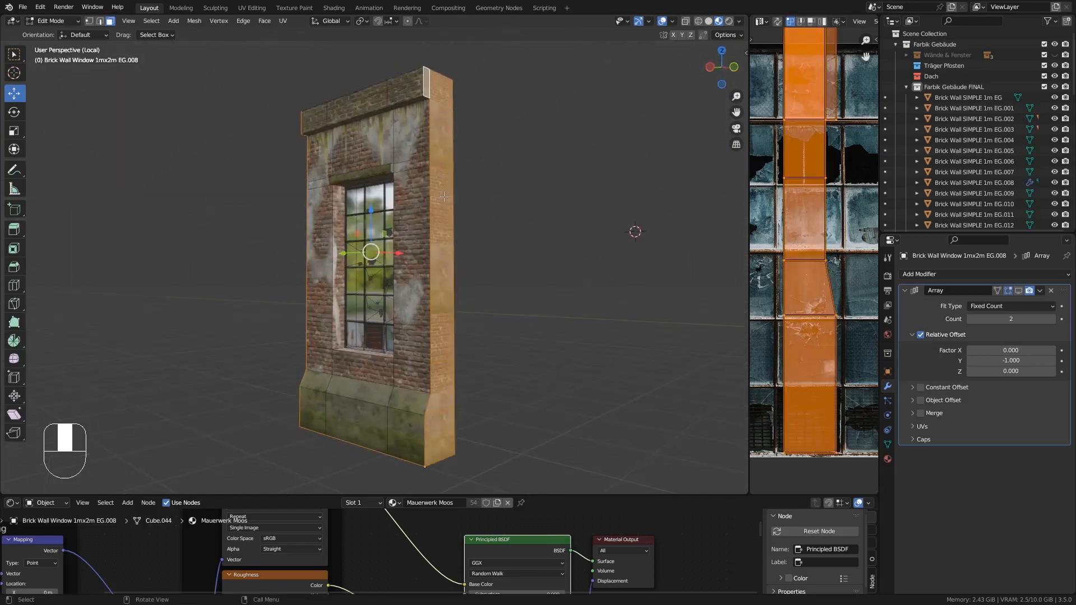
{"action": "key", "text": "Delete"}
{"action": "left_click", "coordinate": [445, 197]}
{"action": "key", "text": "Tab"}
{"action": "key", "text": "KP_Divide"}
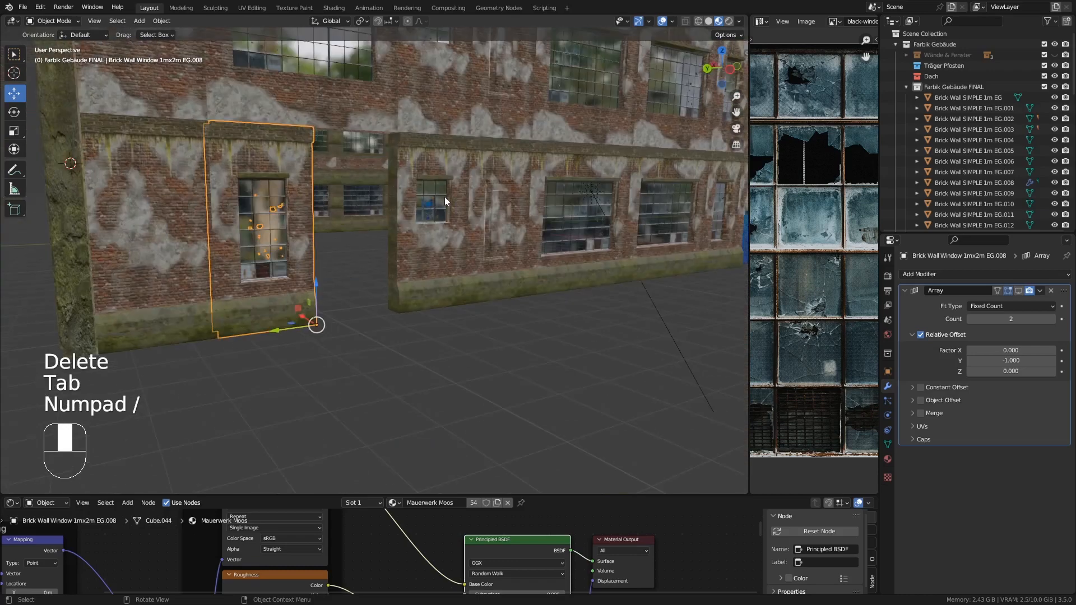
{"action": "left_click", "coordinate": [1018, 290]}
- Isolate the 1mx1m window piece EG.002 and delete its hidden side and top faces
{"action": "left_click", "coordinate": [452, 224]}
{"action": "key", "text": "KP_Divide"}
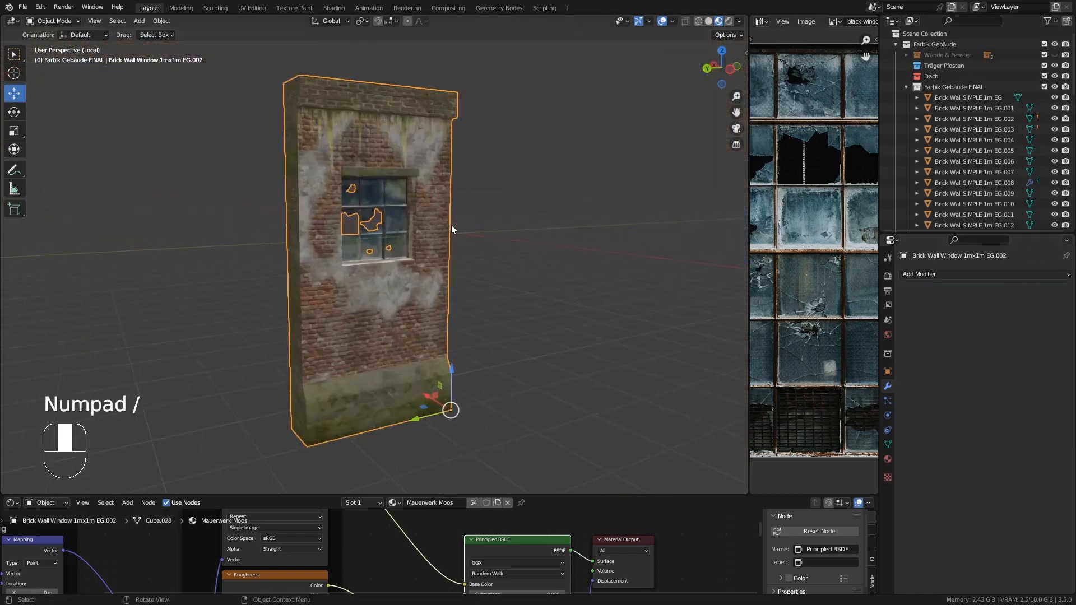
{"action": "key", "text": "Tab"}
{"action": "middle_click_drag", "start_coordinate": [353, 173], "coordinate": [408, 194]}
{"action": "left_click", "coordinate": [326, 168], "text": "alt"}
{"action": "left_click", "coordinate": [323, 120], "text": "shift"}
{"action": "middle_click_drag", "start_coordinate": [324, 120], "coordinate": [165, 98]}
{"action": "left_click", "coordinate": [408, 98], "text": "shift"}
{"action": "key", "text": "Delete"}
{"action": "left_click", "coordinate": [406, 98]}
{"action": "key", "text": "Tab"}
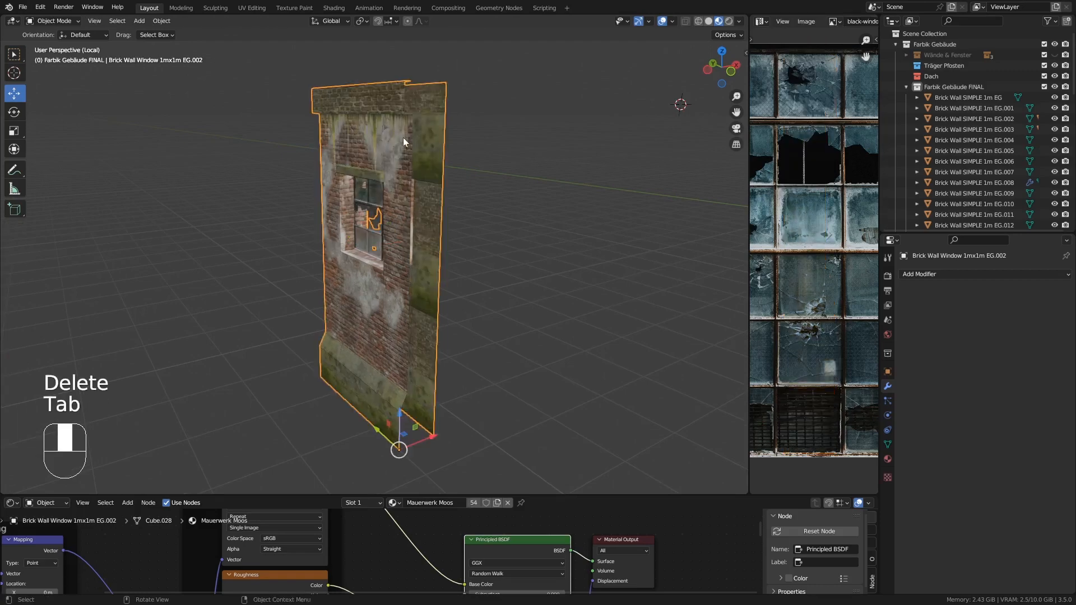
{"action": "key", "text": "KP_Divide"}
- Isolate the plain 1m wall piece EG.013 and delete its hidden side and top faces
{"action": "middle_click_drag", "start_coordinate": [596, 210], "coordinate": [392, 106], "text": "shift"}
{"action": "left_click", "coordinate": [309, 241]}
{"action": "key", "text": "KP_Divide"}
{"action": "key", "text": "Tab"}
{"action": "left_click", "coordinate": [378, 98], "text": "shift"}
{"action": "key", "text": "Delete"}
{"action": "left_click", "coordinate": [378, 99]}
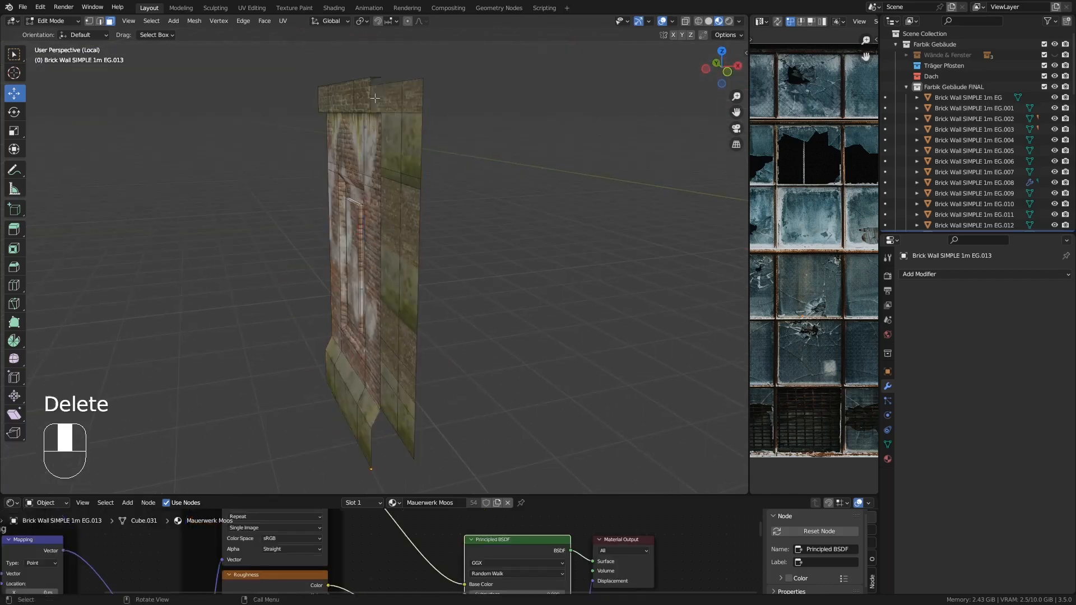
{"action": "key", "text": "Tab"}
{"action": "key", "text": "KP_Divide"}
- Delete the duplicate 3mx2m window segment EG.006
{"action": "middle_click_drag", "start_coordinate": [446, 226], "coordinate": [539, 268], "text": "shift"}
{"action": "left_click", "coordinate": [501, 269]}
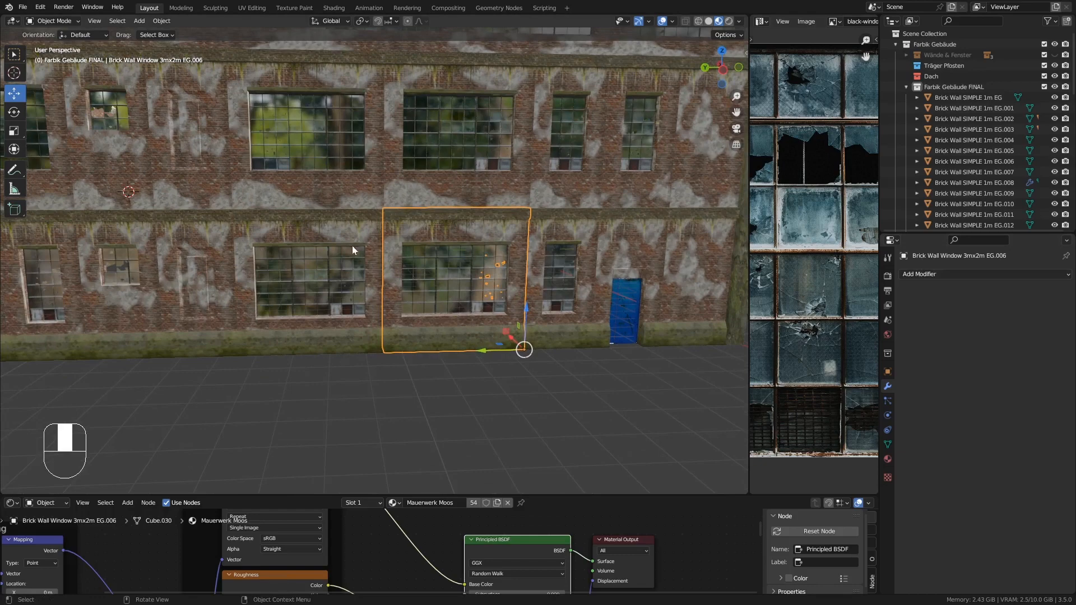
{"action": "key", "text": "Delete"}
- Add an Array modifier to the 3mx2m window piece EG.010 with relative offset X 0 and Y -1
{"action": "left_click", "coordinate": [332, 231]}
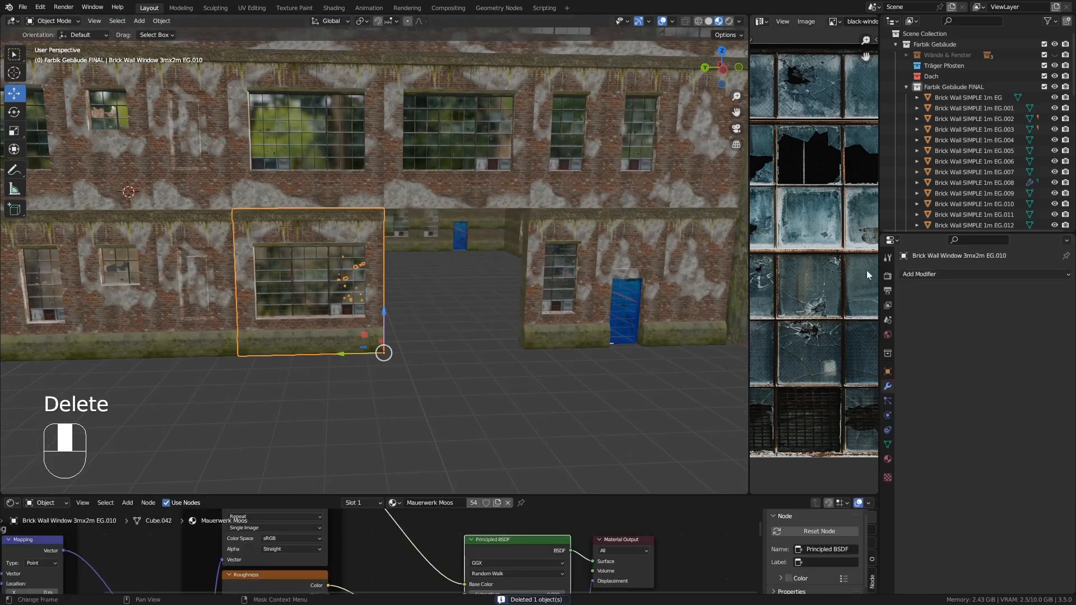
{"action": "left_click", "coordinate": [918, 274]}
{"action": "left_click", "coordinate": [866, 305]}
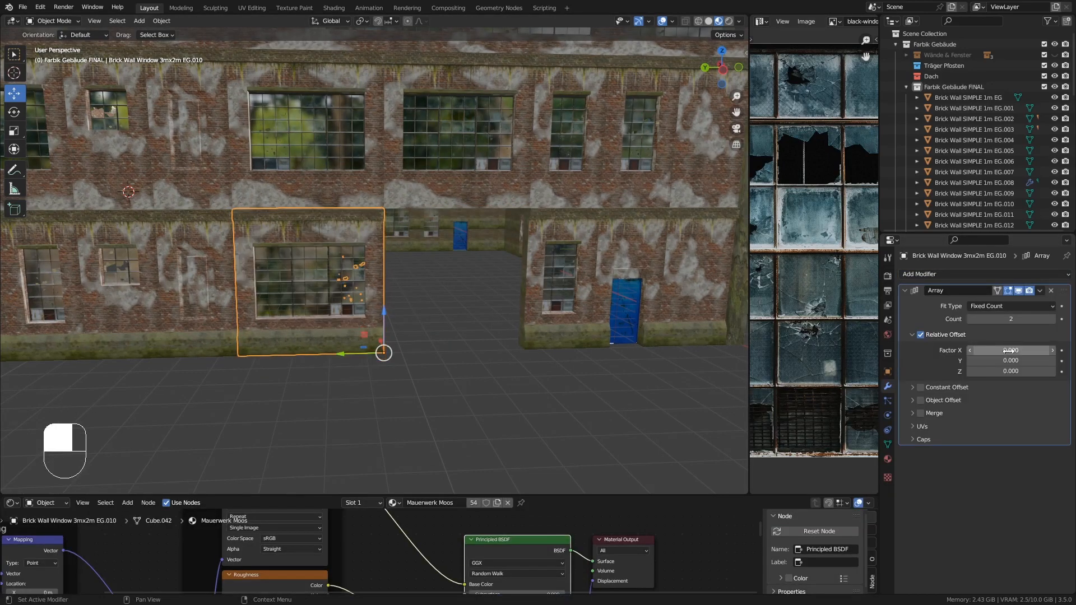
{"action": "key", "text": "Return"}
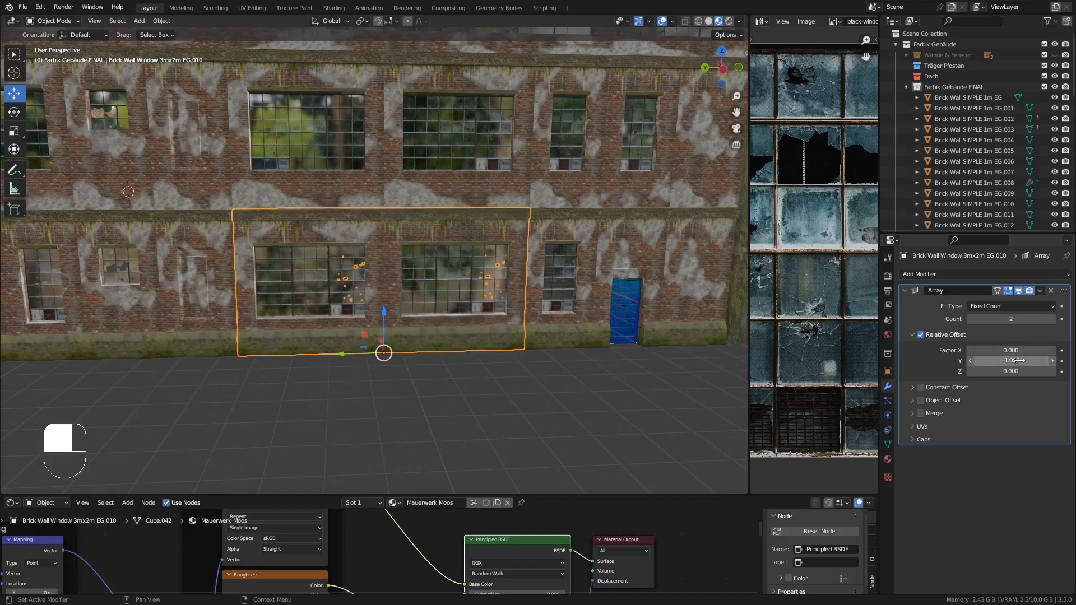
{"action": "middle_click_drag", "start_coordinate": [638, 410], "coordinate": [663, 398]}
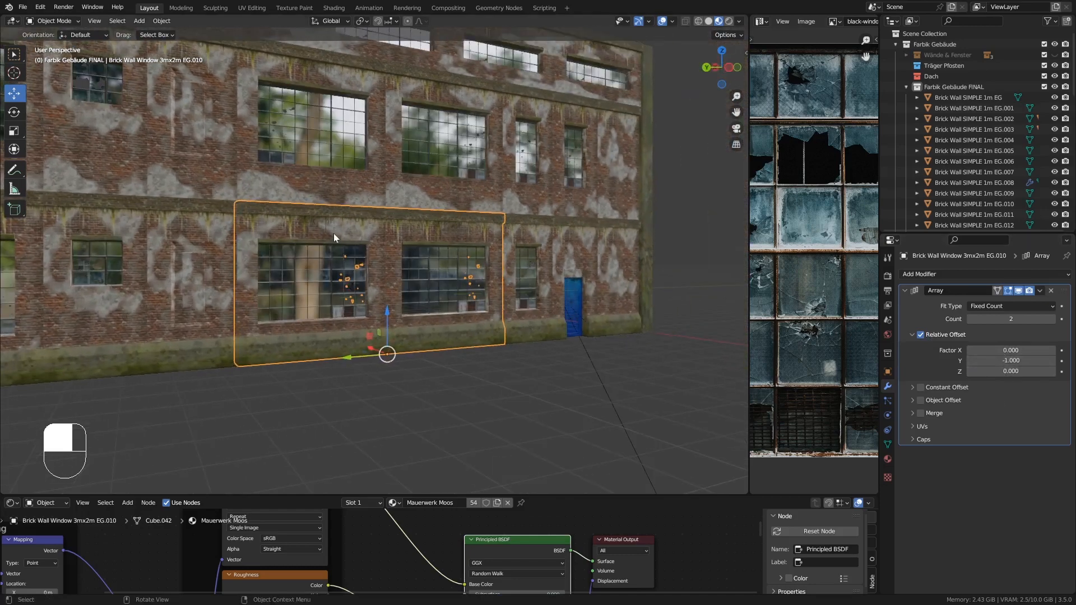
- Isolate window piece EG.010 with the Array hidden in edit mode and delete its hidden side and top faces
{"action": "left_click", "coordinate": [1019, 290]}
{"action": "key", "text": "KP_Divide"}
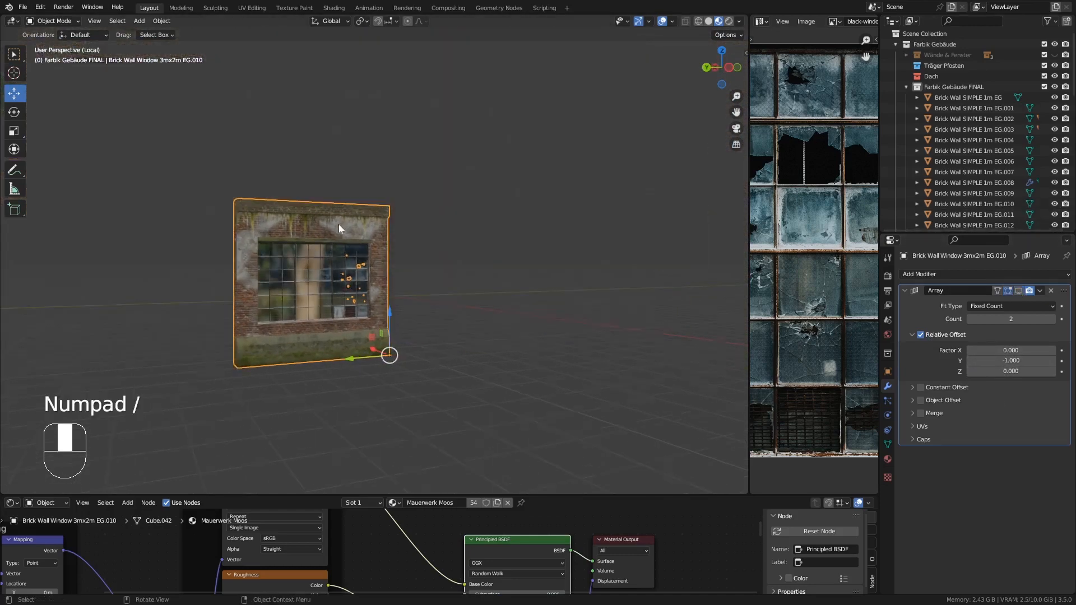
{"action": "key", "text": "Tab"}
{"action": "middle_click_drag", "start_coordinate": [338, 224], "coordinate": [310, 74]}
{"action": "scroll", "coordinate": [246, 230], "scroll_direction": "down", "scroll_amount": 2}
{"action": "middle_click_drag", "start_coordinate": [247, 230], "coordinate": [264, 274]}
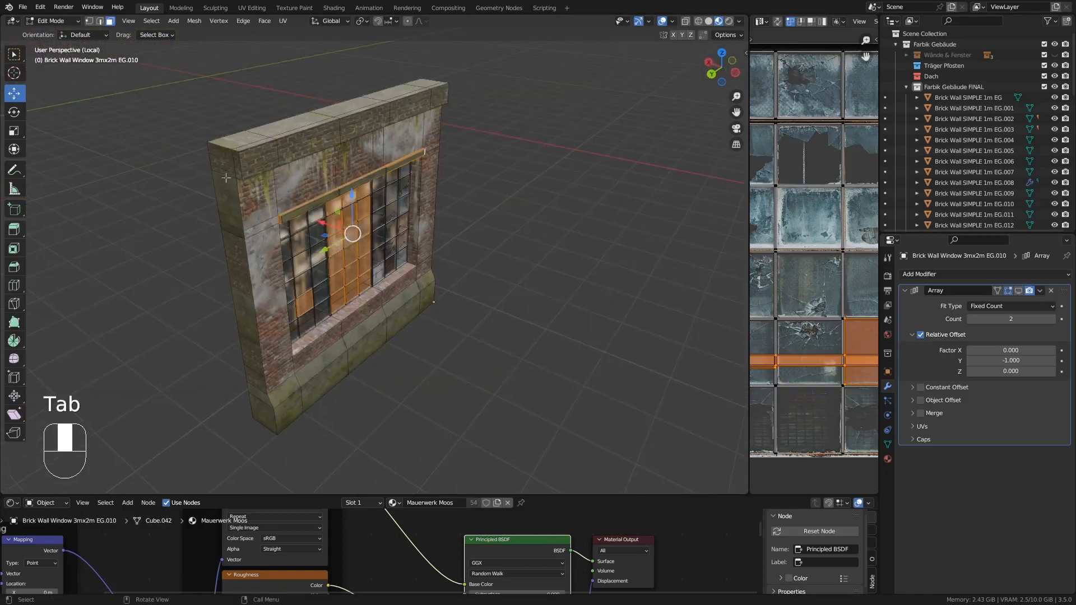
{"action": "left_click", "coordinate": [224, 175], "text": "alt"}
{"action": "left_click", "coordinate": [237, 166], "text": "shift"}
{"action": "middle_click_drag", "start_coordinate": [293, 183], "coordinate": [353, 160]}
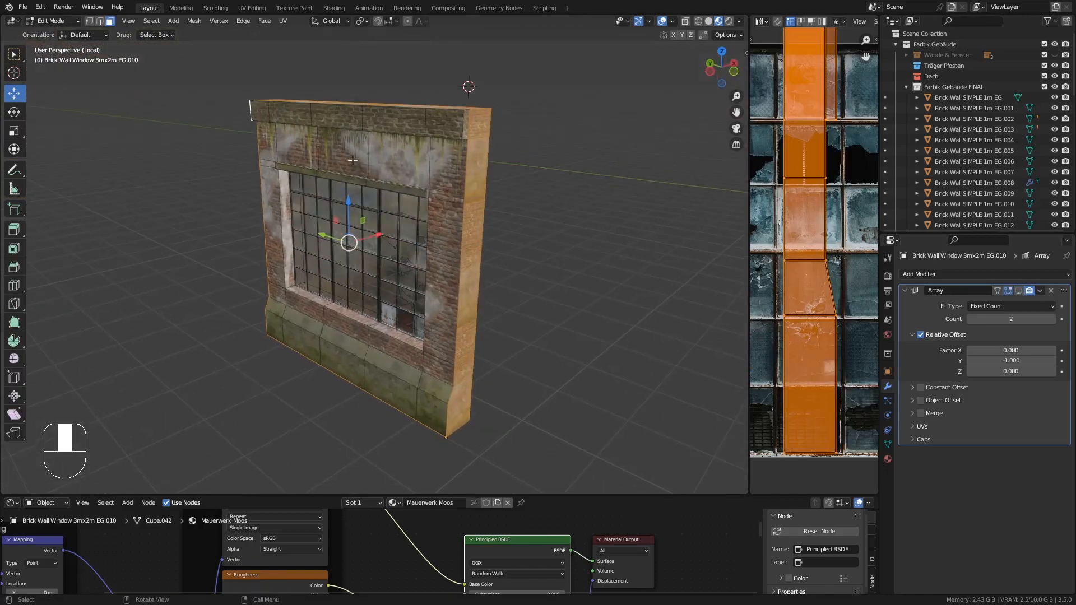
{"action": "key", "text": "Delete"}
{"action": "left_click", "coordinate": [460, 119]}
{"action": "key", "text": "Tab"}
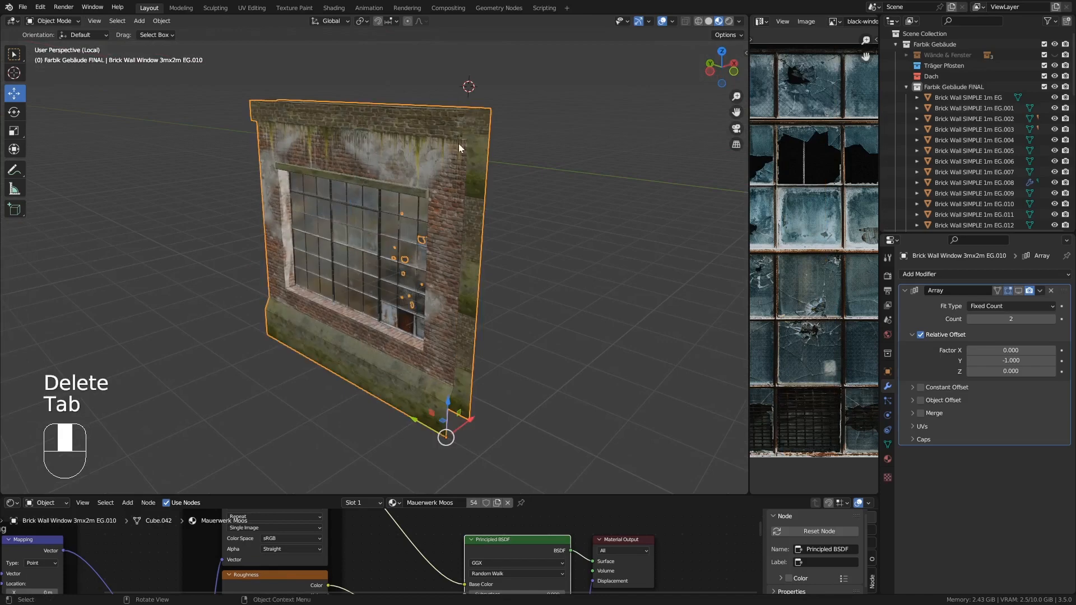
{"action": "key", "text": "KP_Divide"}
{"action": "scroll", "coordinate": [549, 243], "scroll_direction": "up", "scroll_amount": 3}
{"action": "scroll", "coordinate": [549, 244], "scroll_direction": "down", "scroll_amount": 3}
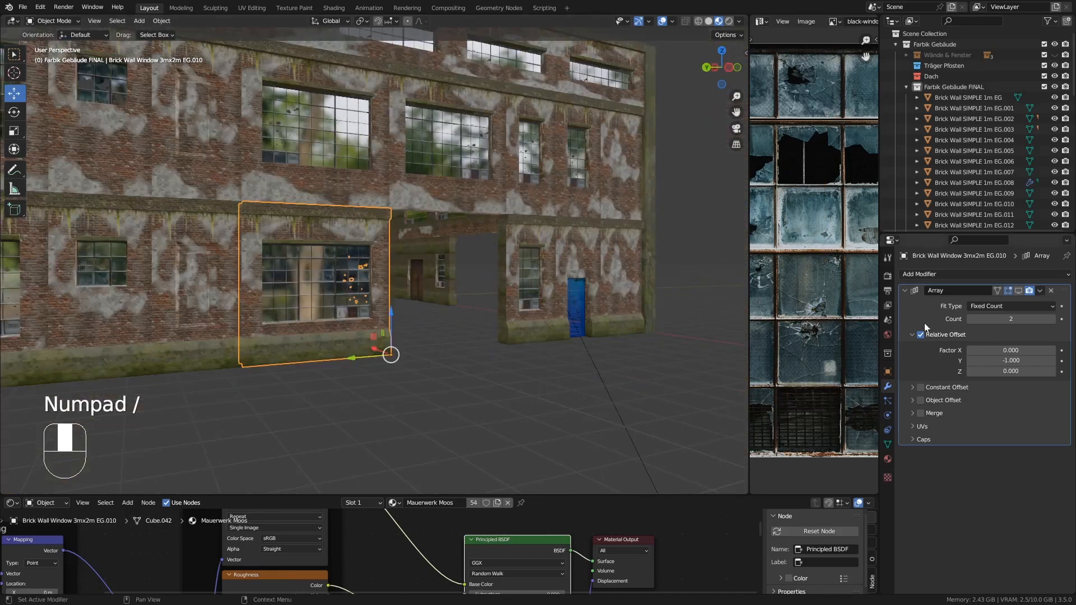
{"action": "left_click", "coordinate": [1018, 291]}
- Isolate the 1mx2m window piece EG.005 and delete its hidden side and top faces
{"action": "middle_click_drag", "start_coordinate": [628, 292], "coordinate": [422, 323]}
{"action": "scroll", "coordinate": [589, 298], "scroll_direction": "down", "scroll_amount": 1}
{"action": "left_click", "coordinate": [375, 268]}
{"action": "middle_click_drag", "start_coordinate": [375, 271], "coordinate": [388, 196]}
{"action": "key", "text": "KP_Divide"}
{"action": "key", "text": "Tab"}
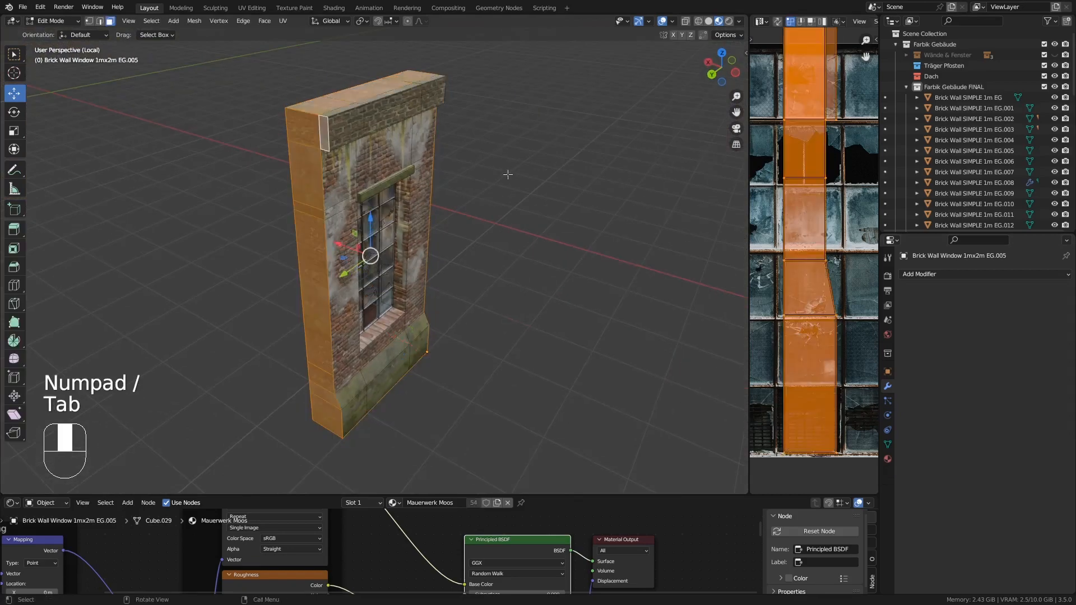
{"action": "middle_click_drag", "start_coordinate": [507, 174], "coordinate": [653, 174]}
{"action": "key", "text": "Delete"}
{"action": "key", "text": "Tab"}
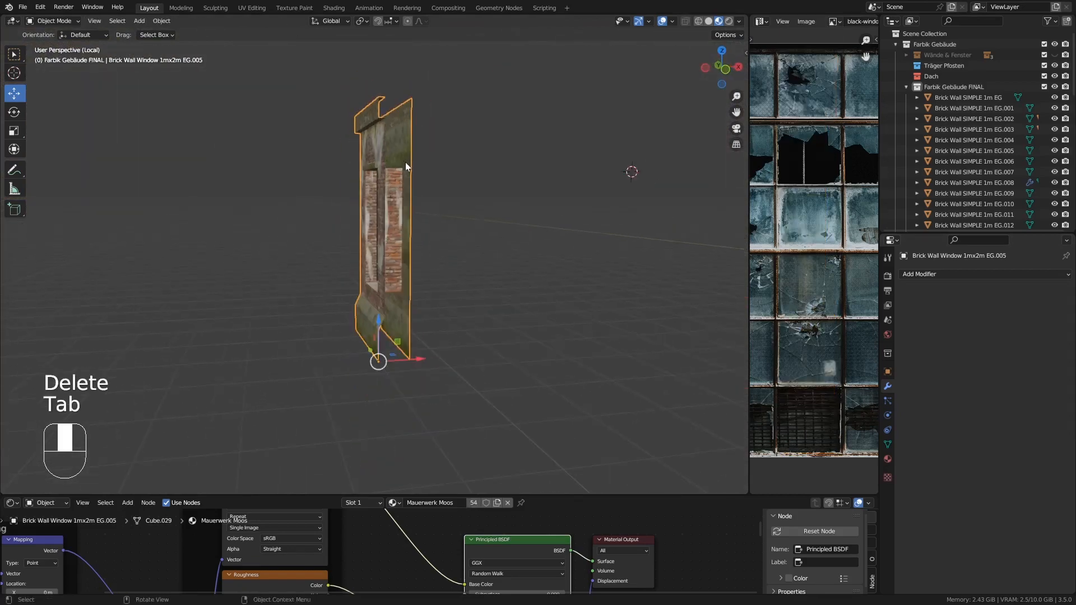
{"action": "middle_click_drag", "start_coordinate": [405, 163], "coordinate": [580, 191]}
{"action": "key", "text": "KP_Divide"}
- Isolate the door wall piece EG.014 and delete its hidden side, top and inner opening faces
{"action": "scroll", "coordinate": [469, 258], "scroll_direction": "up", "scroll_amount": 3}
{"action": "left_click", "coordinate": [419, 260]}
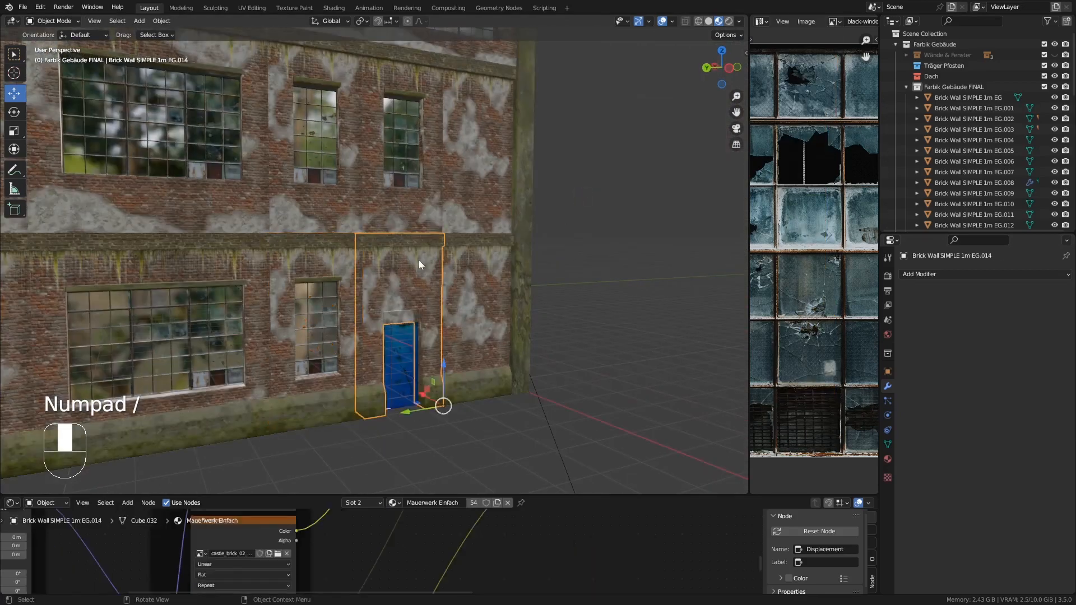
{"action": "key", "text": "KP_Divide"}
{"action": "key", "text": "Tab"}
{"action": "middle_click_drag", "start_coordinate": [351, 154], "coordinate": [401, 181]}
{"action": "left_click", "coordinate": [339, 104], "text": "alt"}
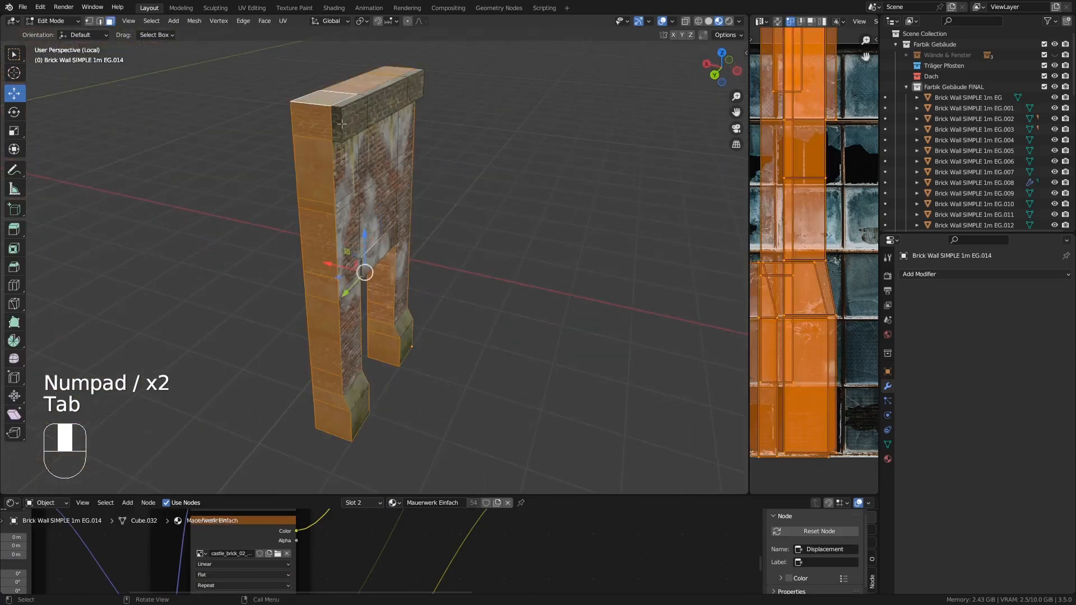
{"action": "middle_click_drag", "start_coordinate": [552, 112], "coordinate": [390, 81]}
{"action": "left_click", "coordinate": [390, 81], "text": "shift"}
{"action": "middle_click_drag", "start_coordinate": [354, 329], "coordinate": [471, 336]}
{"action": "left_click", "coordinate": [332, 374], "text": "shift"}
{"action": "left_click", "coordinate": [341, 320], "text": "shift"}
{"action": "left_click", "coordinate": [334, 340], "text": "shift"}
{"action": "left_click", "coordinate": [335, 355], "text": "shift"}
{"action": "left_click", "coordinate": [362, 261], "text": "shift"}
{"action": "left_click", "coordinate": [399, 392], "text": "shift"}
{"action": "left_click", "coordinate": [397, 365], "text": "shift"}
{"action": "left_click", "coordinate": [397, 341], "text": "shift"}
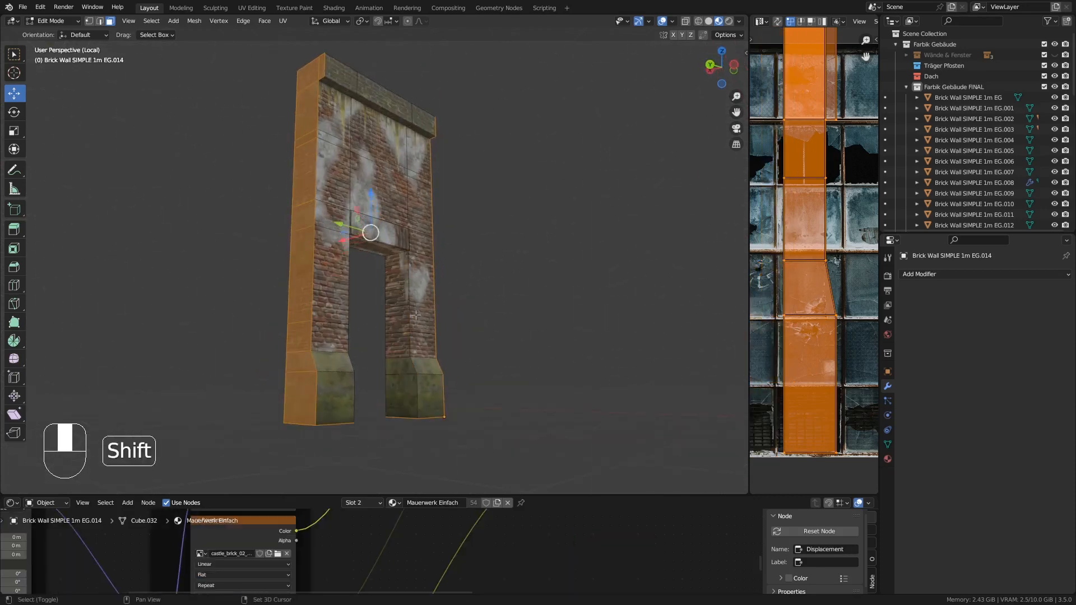
{"action": "middle_click_drag", "start_coordinate": [397, 342], "coordinate": [335, 378]}
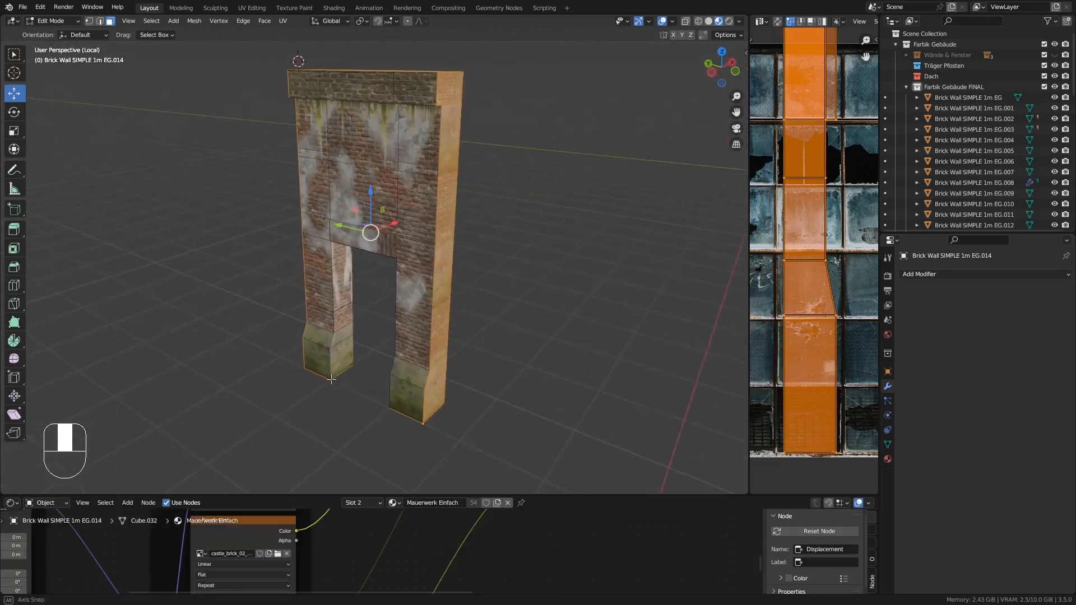
{"action": "key", "text": "Delete"}
{"action": "left_click", "coordinate": [335, 378]}
{"action": "key", "text": "Tab"}
{"action": "key", "text": "KP_Divide"}
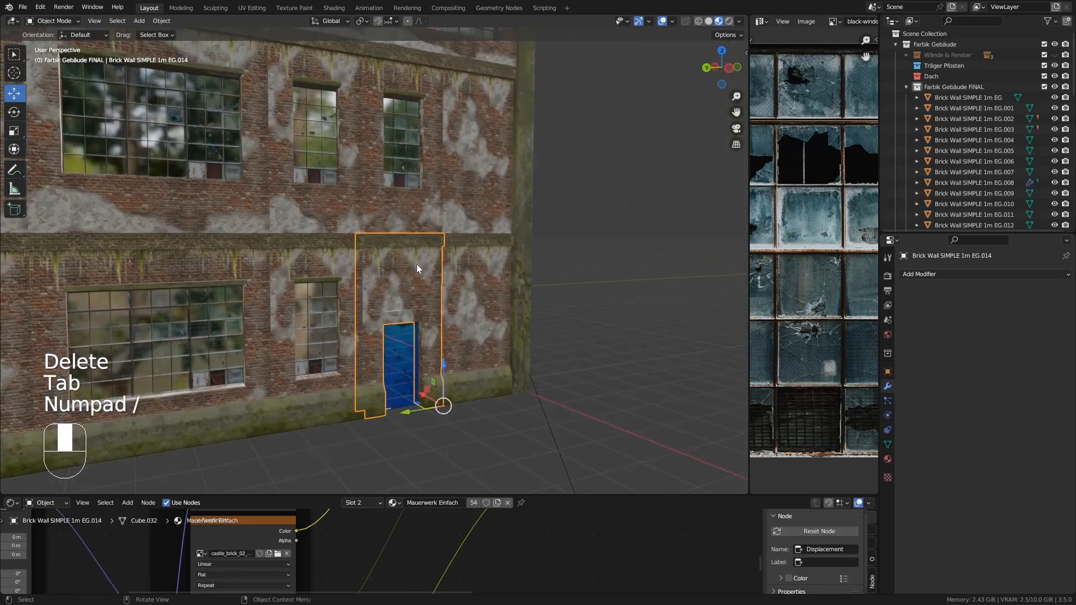
- Isolate the plain 1m wall piece EG.012 and delete its hidden side and top faces
{"action": "left_click", "coordinate": [479, 286]}
{"action": "key", "text": "KP_Divide"}
{"action": "key", "text": "Tab"}
{"action": "middle_click_drag", "start_coordinate": [476, 285], "coordinate": [280, 140]}
{"action": "left_click", "coordinate": [367, 163], "text": "alt"}
{"action": "left_click", "coordinate": [392, 142], "text": "shift"}
{"action": "key", "text": "Delete"}
{"action": "left_click", "coordinate": [442, 150]}
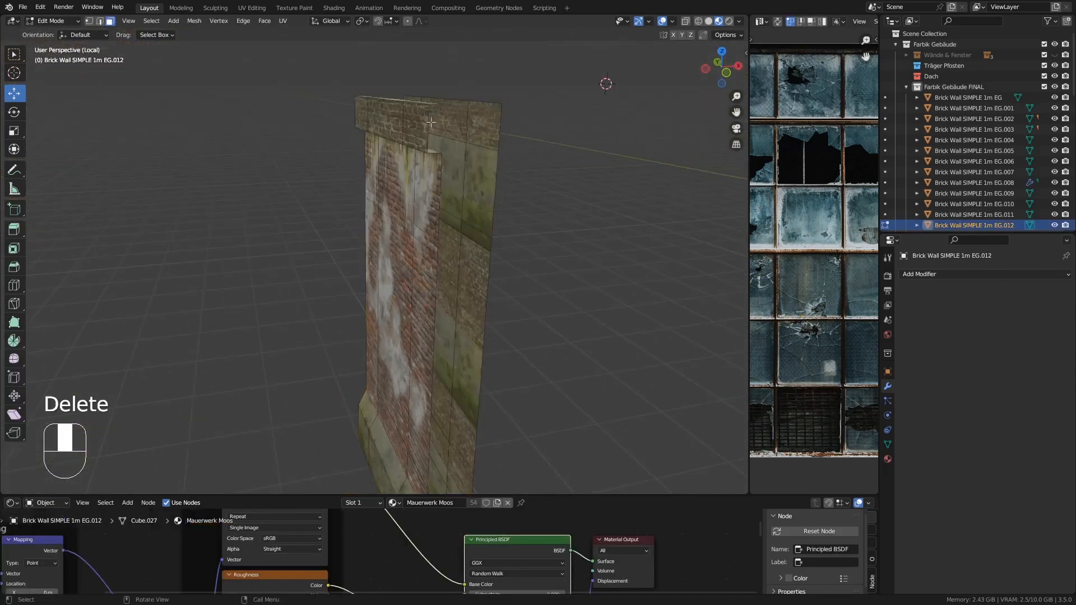
{"action": "key", "text": "Tab"}
{"action": "key", "text": "KP_Divide"}
- Isolate the arrayed plain 1m wall piece EG.008 and delete its hidden side and top faces
{"action": "middle_click_drag", "start_coordinate": [443, 150], "coordinate": [552, 265], "text": "shift"}
{"action": "scroll", "coordinate": [557, 257], "scroll_direction": "down", "scroll_amount": 4}
{"action": "middle_click_drag", "start_coordinate": [552, 265], "coordinate": [563, 263]}
{"action": "left_click", "coordinate": [456, 282]}
{"action": "middle_click_drag", "start_coordinate": [456, 282], "coordinate": [461, 284]}
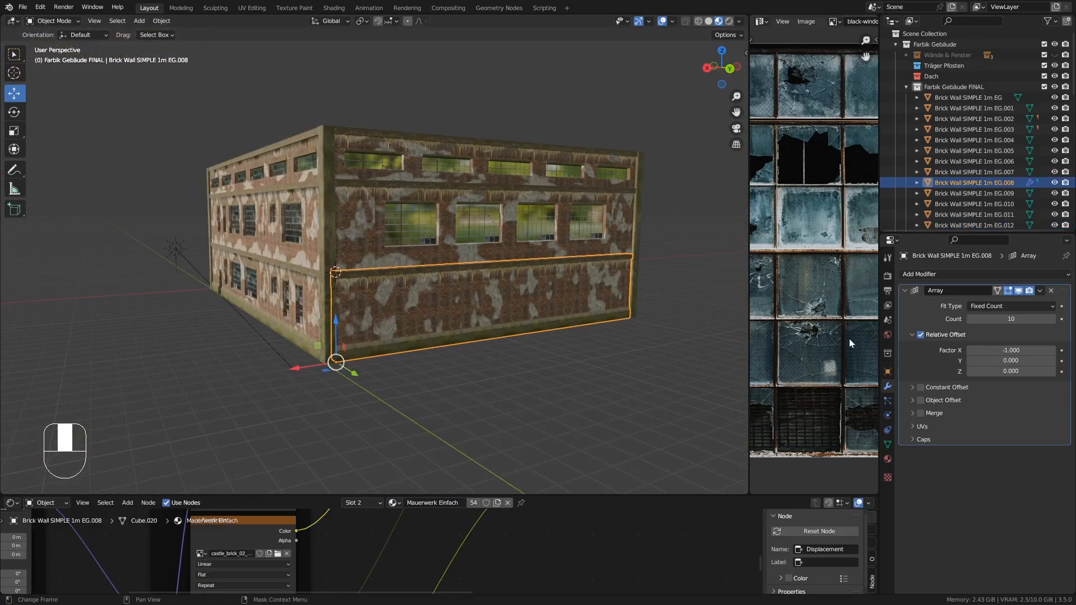
{"action": "left_click", "coordinate": [1019, 291]}
{"action": "key", "text": "KP_Divide"}
{"action": "key", "text": "Tab"}
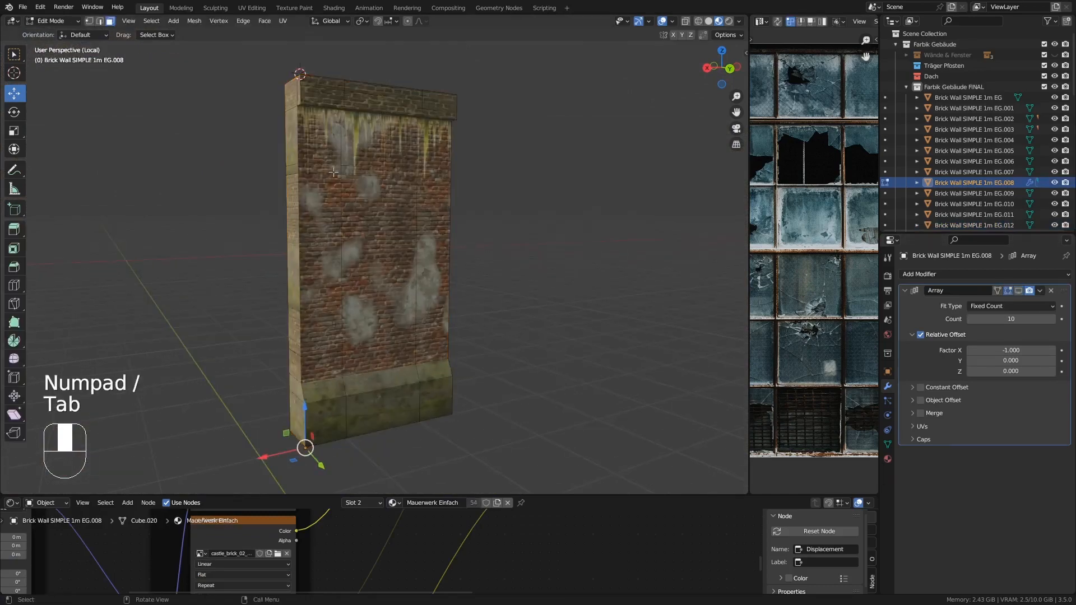
{"action": "middle_click_drag", "start_coordinate": [352, 283], "coordinate": [256, 95]}
{"action": "left_click", "coordinate": [256, 97], "text": "shift"}
{"action": "middle_click_drag", "start_coordinate": [476, 110], "coordinate": [335, 168]}
{"action": "left_click", "coordinate": [319, 67], "text": "shift"}
{"action": "middle_click_drag", "start_coordinate": [335, 168], "coordinate": [497, 168]}
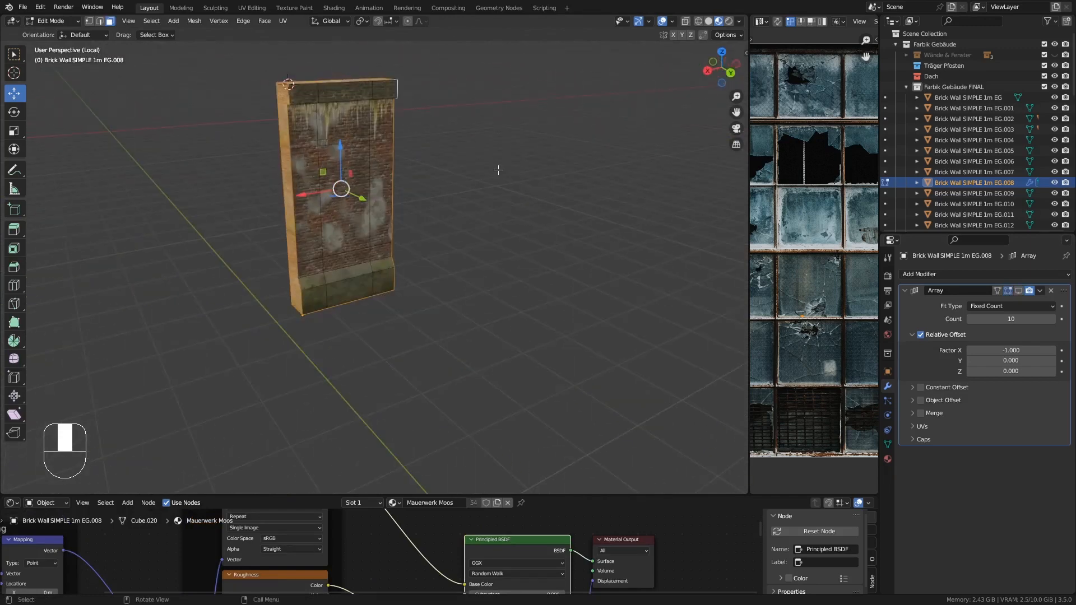
{"action": "key", "text": "Delete"}
{"action": "left_click", "coordinate": [498, 169]}
{"action": "key", "text": "Tab"}
{"action": "key", "text": "KP_Divide"}
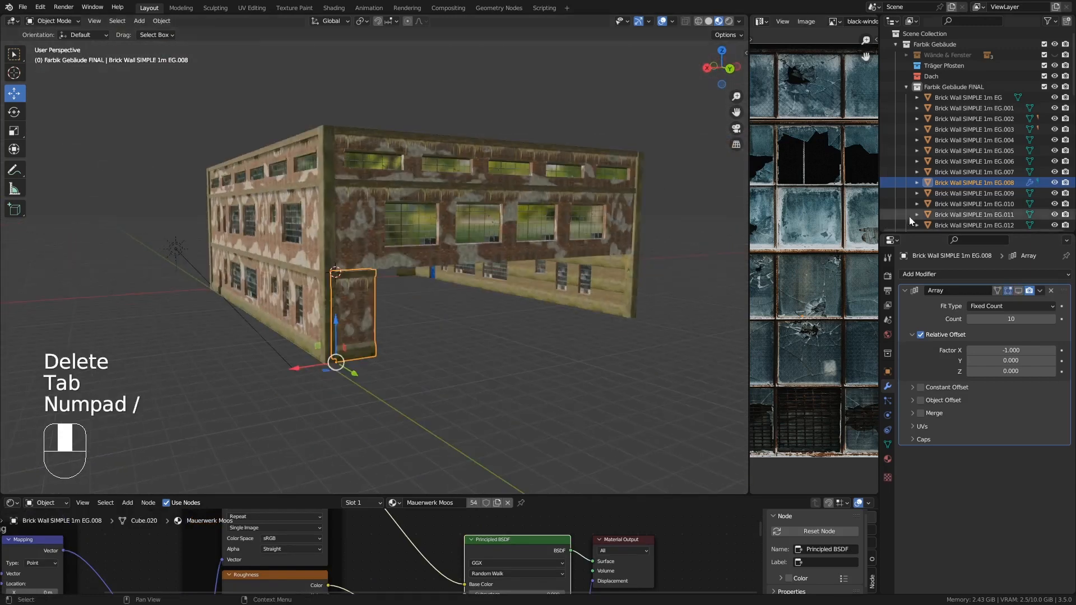
- Isolate the plain 1m wall piece EG.011 and delete its hidden side and top faces
{"action": "left_click", "coordinate": [367, 201]}
{"action": "key", "text": "KP_Divide"}
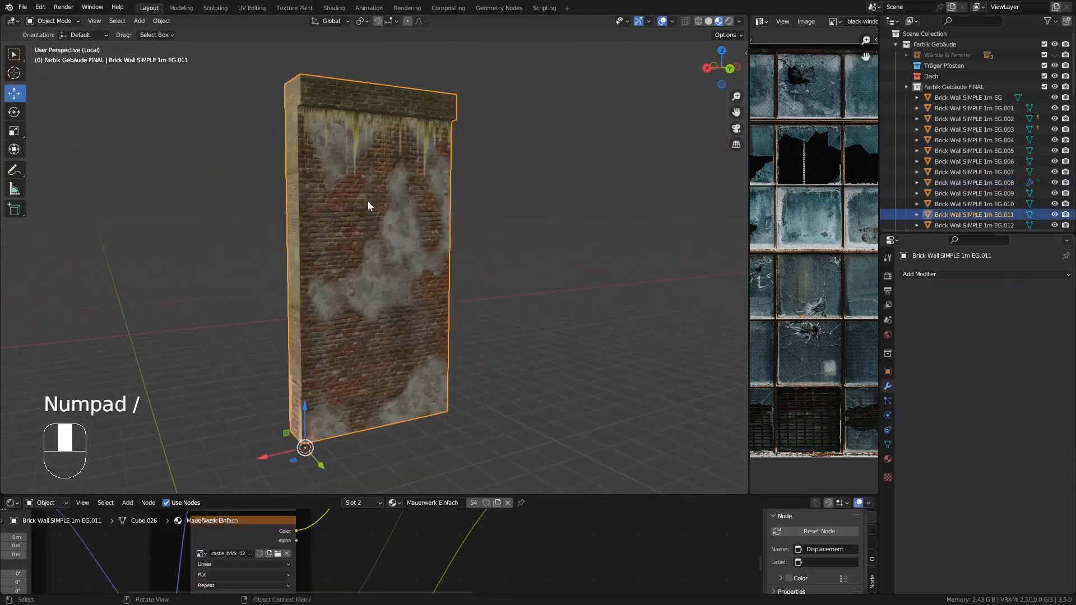
{"action": "key", "text": "Tab"}
{"action": "middle_click_drag", "start_coordinate": [299, 90], "coordinate": [406, 74]}
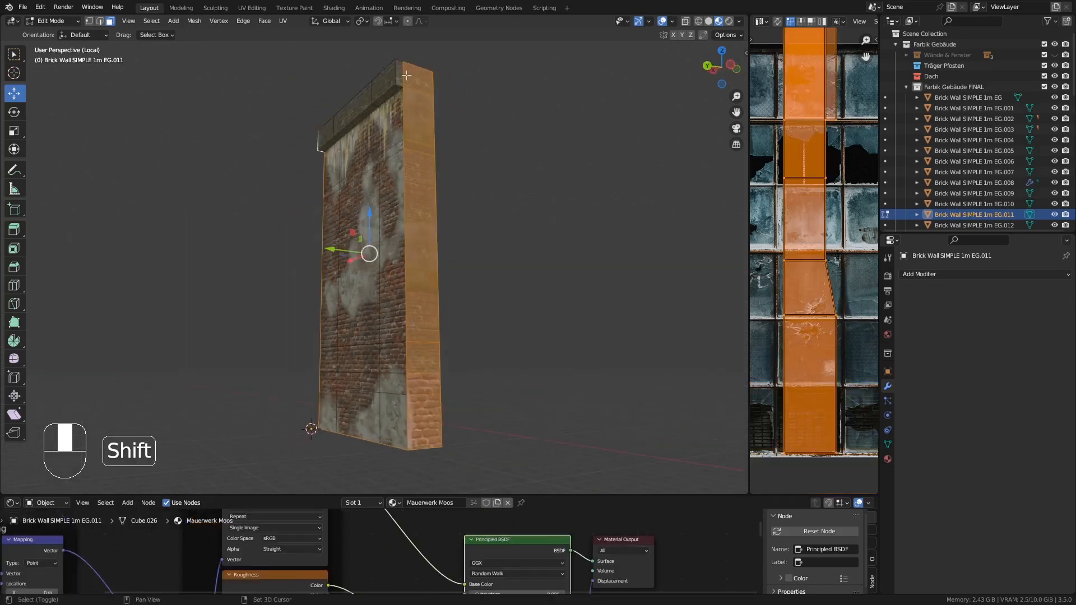
{"action": "key", "text": "Delete"}
{"action": "left_click", "coordinate": [423, 106]}
{"action": "key", "text": "Tab"}
{"action": "key", "text": "KP_Divide"}
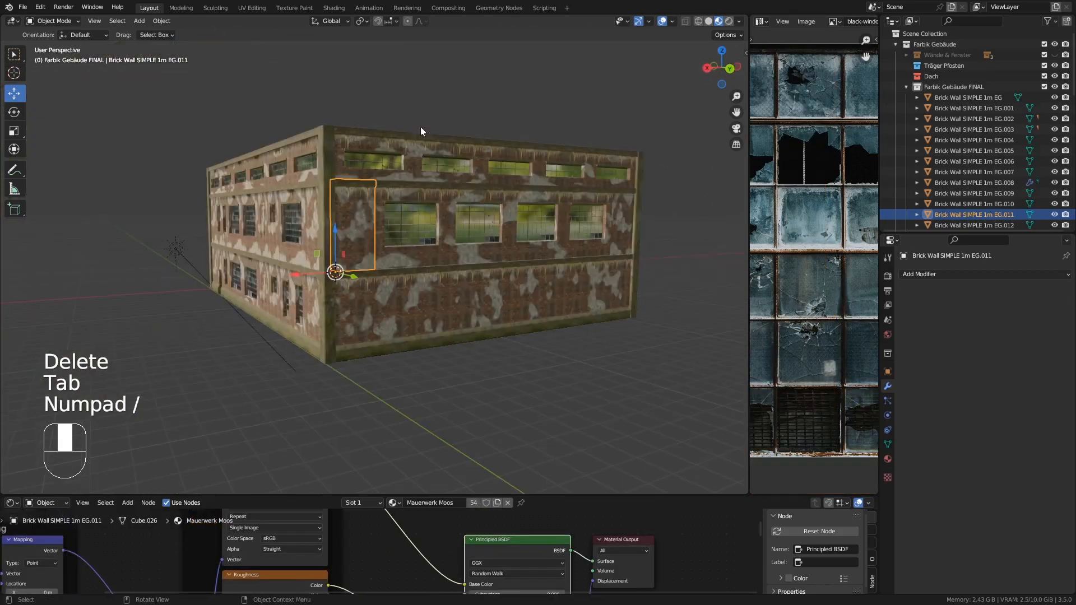
- Isolate the 3mx2m window piece EG.015 and delete its hidden side and top faces
{"action": "left_click", "coordinate": [451, 180]}
{"action": "left_click", "coordinate": [1019, 290]}
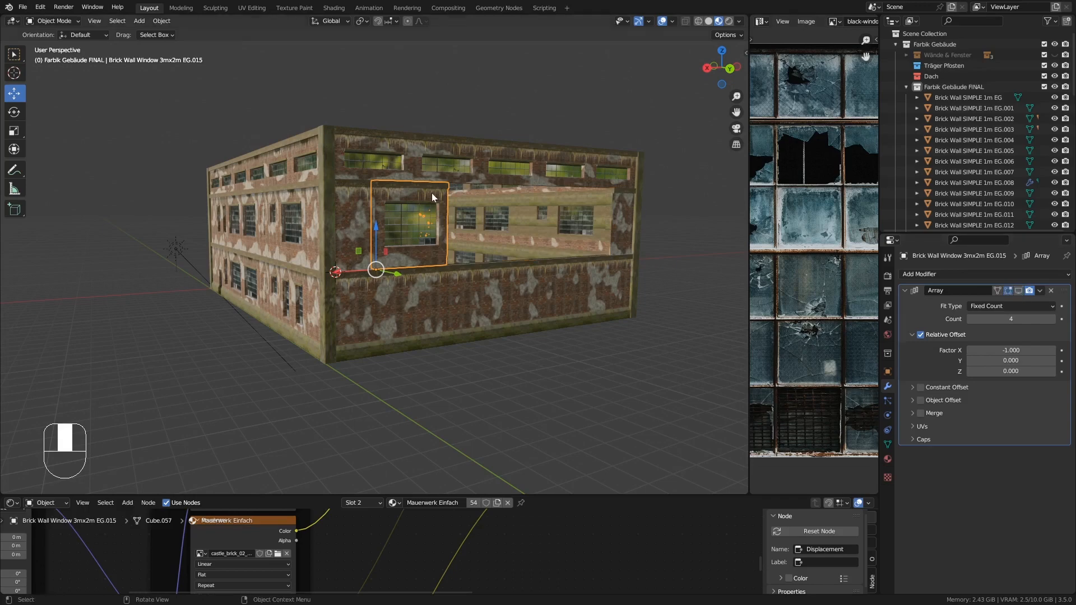
{"action": "key", "text": "KP_Divide"}
{"action": "key", "text": "Tab"}
{"action": "middle_click_drag", "start_coordinate": [328, 169], "coordinate": [367, 170]}
{"action": "left_click", "coordinate": [241, 80], "text": "alt"}
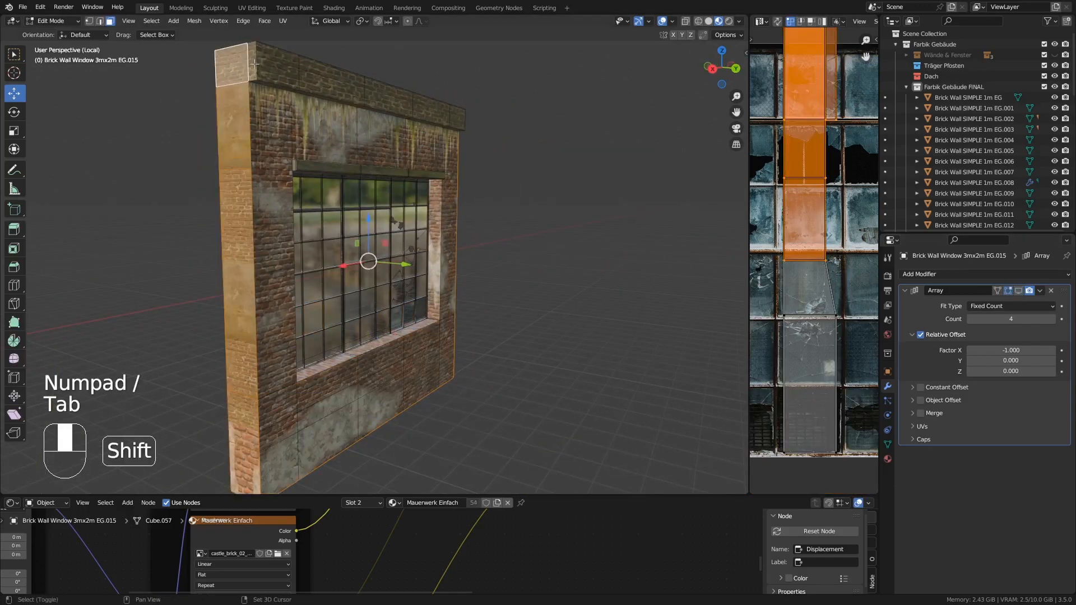
{"action": "middle_click_drag", "start_coordinate": [254, 64], "coordinate": [402, 89]}
{"action": "key", "text": "Delete"}
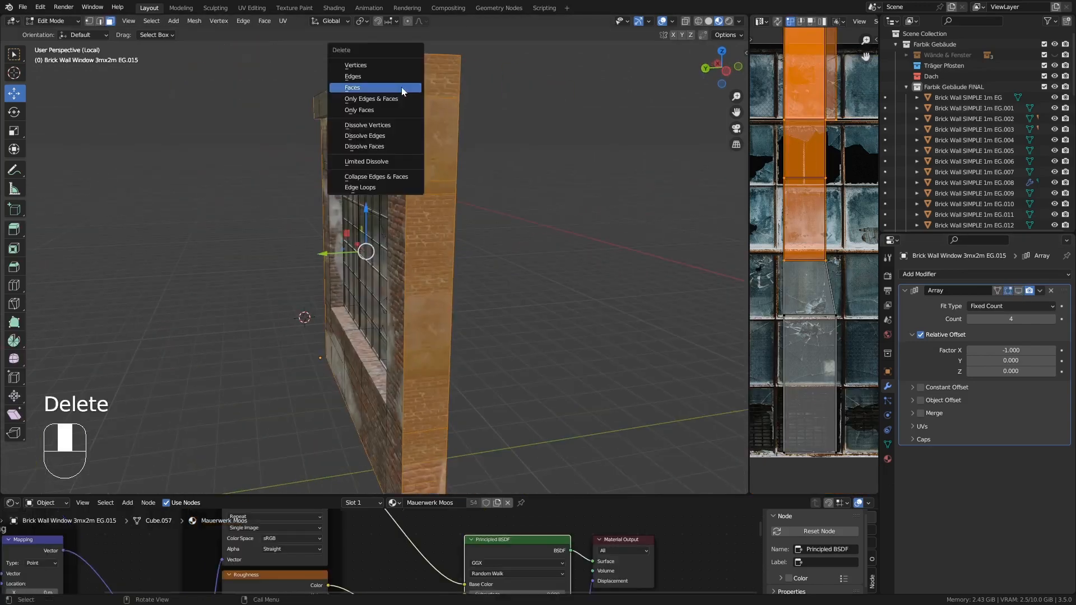
{"action": "left_click", "coordinate": [401, 90]}
{"action": "key", "text": "Tab"}
{"action": "key", "text": "KP_Divide"}
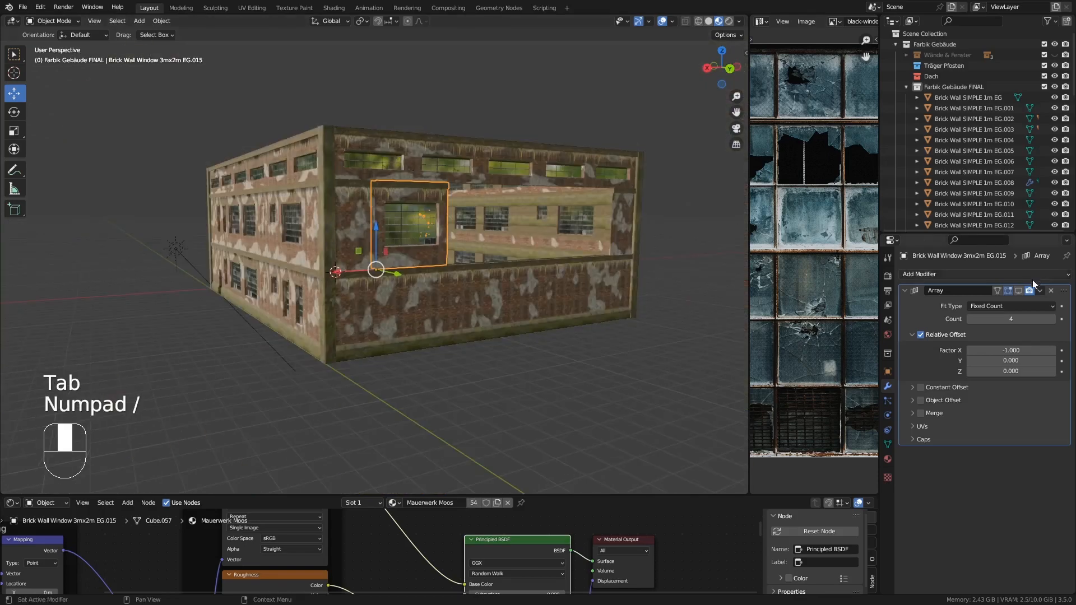
- Isolate the plain 1m wall piece EG.022 and delete its hidden side and top faces
{"action": "left_click", "coordinate": [621, 200]}
{"action": "key", "text": "KP_Divide"}
{"action": "key", "text": "Tab"}
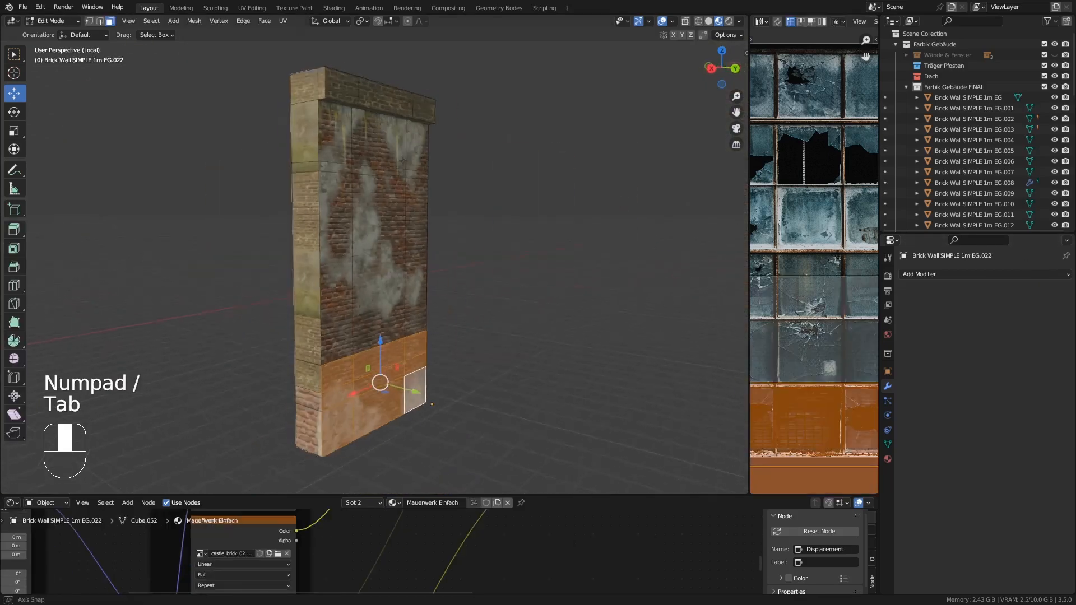
{"action": "middle_click_drag", "start_coordinate": [403, 161], "coordinate": [311, 94]}
{"action": "left_click", "coordinate": [311, 91], "text": "alt"}
{"action": "left_click", "coordinate": [339, 88], "text": "shift"}
{"action": "middle_click_drag", "start_coordinate": [547, 100], "coordinate": [397, 76]}
{"action": "left_click", "coordinate": [398, 76], "text": "shift"}
{"action": "key", "text": "Delete"}
{"action": "left_click", "coordinate": [398, 75]}
{"action": "key", "text": "Tab"}
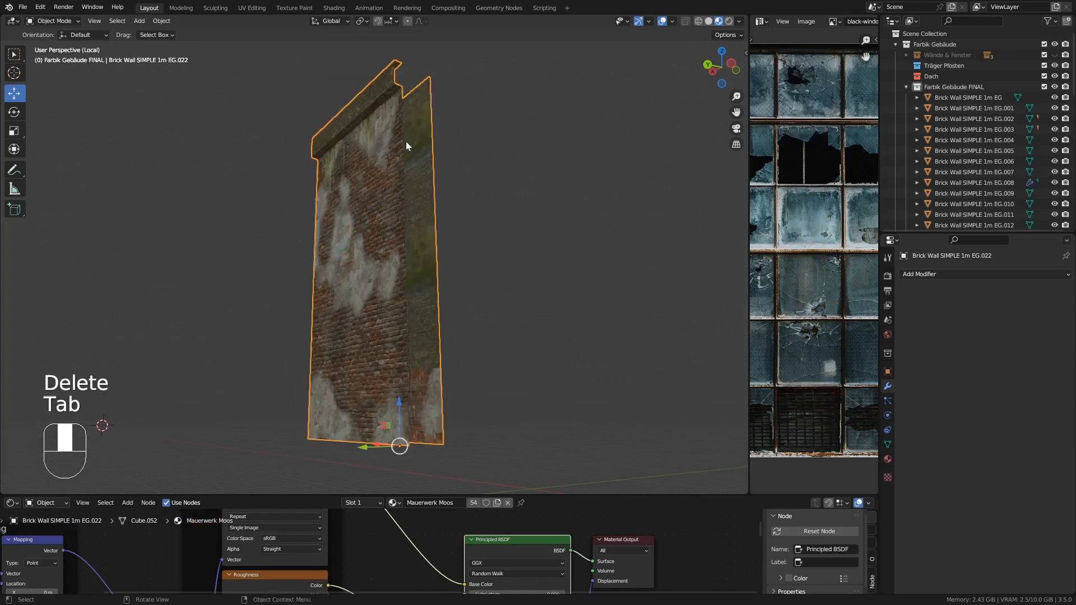
{"action": "key", "text": "KP_Divide"}
- Isolate the upper-floor 3mx2m window piece EG.013 and delete its hidden side and top faces
{"action": "left_click", "coordinate": [436, 143]}
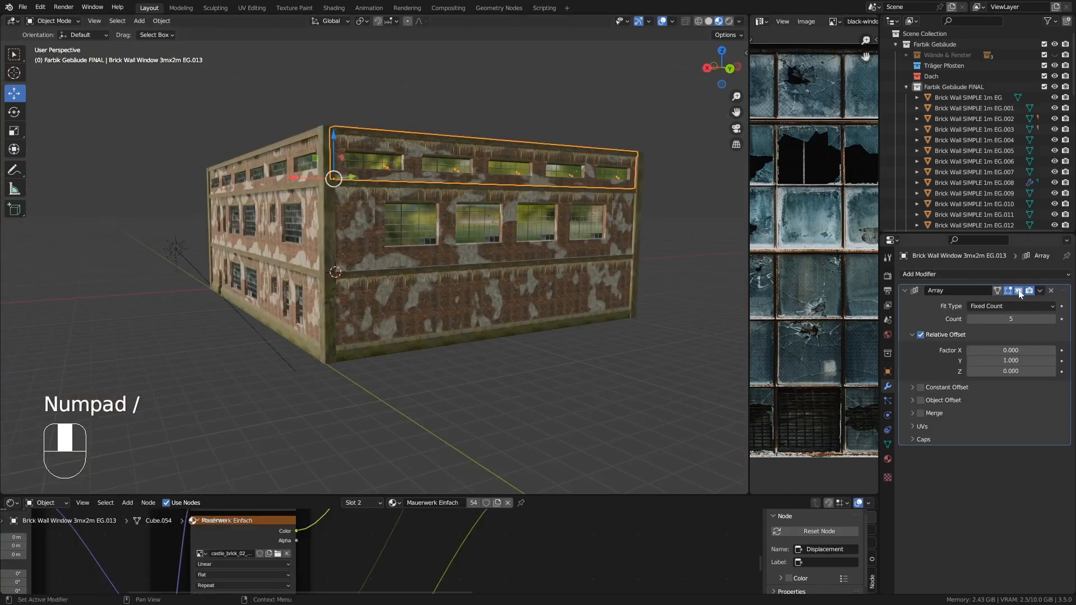
{"action": "key", "text": "KP_Divide"}
{"action": "key", "text": "Tab"}
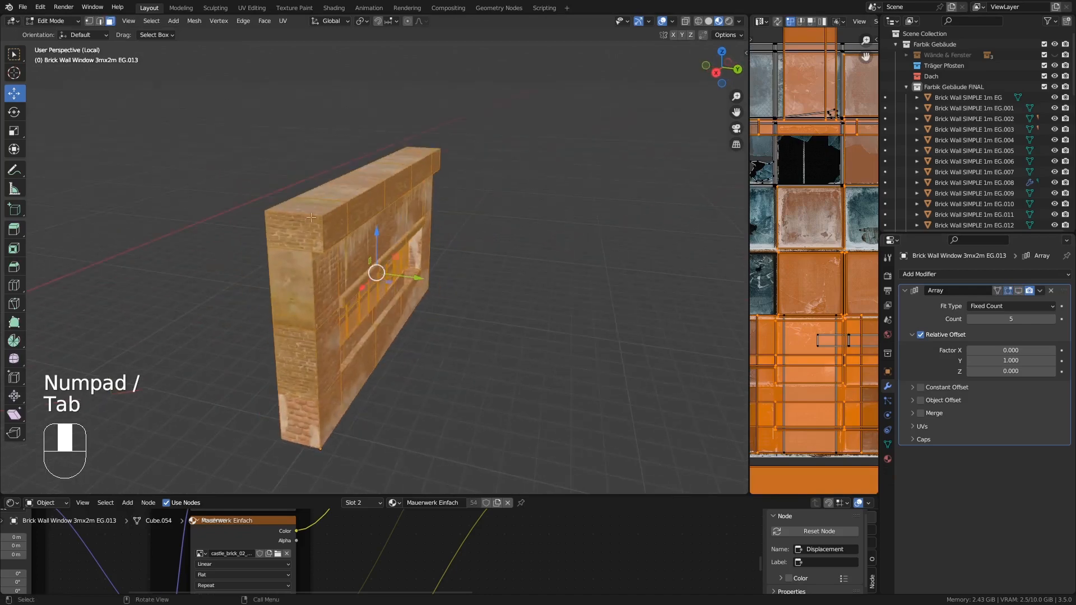
{"action": "left_click", "coordinate": [311, 217], "text": "alt"}
{"action": "left_click", "coordinate": [319, 234], "text": "shift"}
{"action": "middle_click_drag", "start_coordinate": [566, 174], "coordinate": [572, 226]}
{"action": "key", "text": "Delete"}
{"action": "left_click", "coordinate": [361, 132]}
{"action": "key", "text": "Tab"}
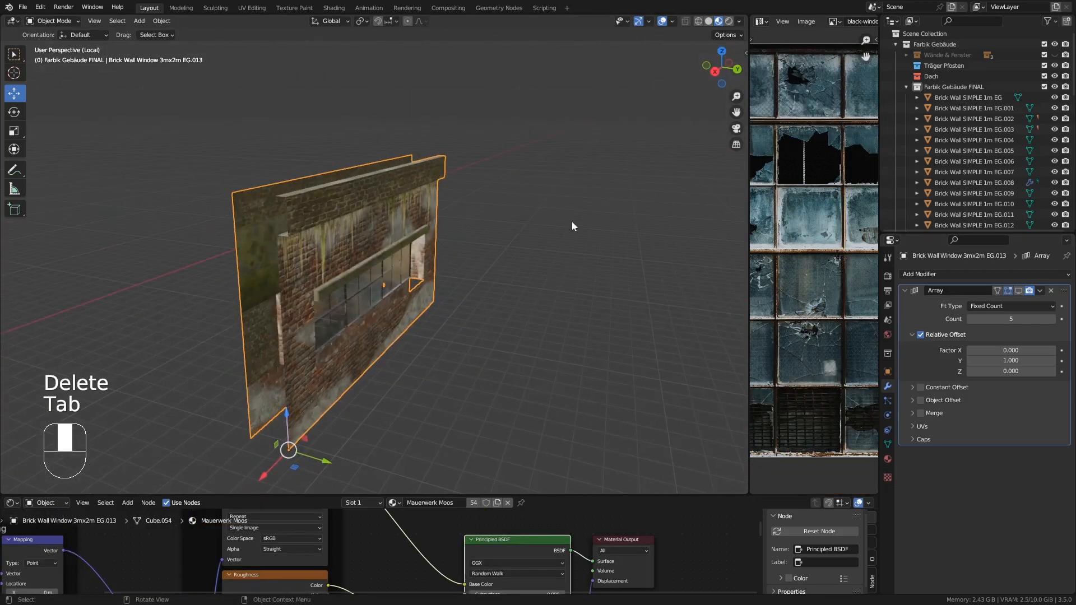
{"action": "key", "text": "KP_Divide"}
{"action": "left_click", "coordinate": [1020, 291]}
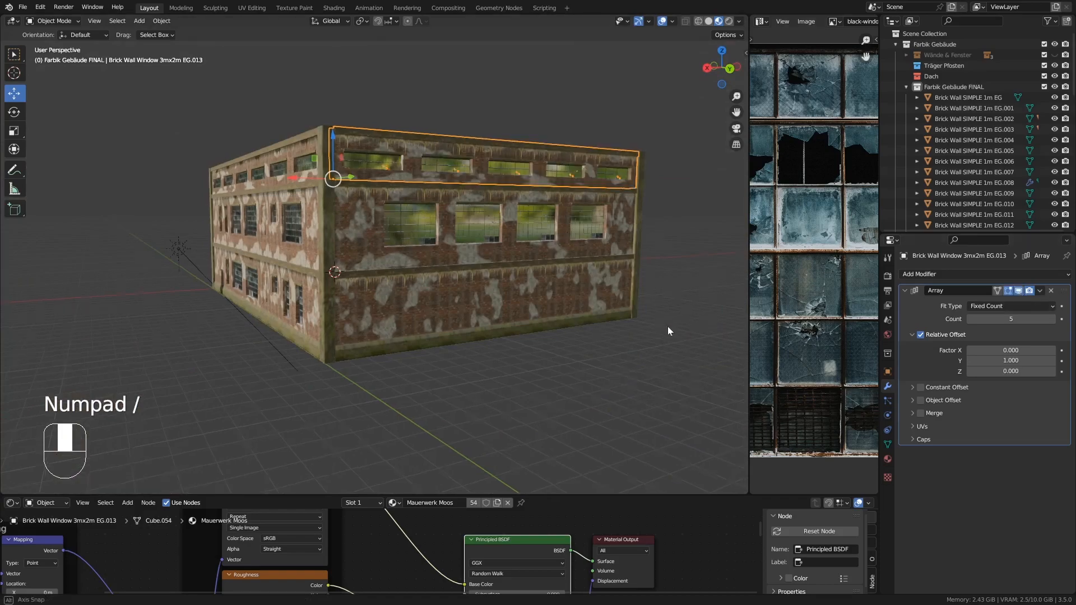
- Orbit around the building and select the wall pieces around the ground-floor gate opening to inspect them
{"action": "middle_click_drag", "start_coordinate": [668, 326], "coordinate": [543, 308]}
{"action": "scroll", "coordinate": [536, 296], "scroll_direction": "up", "scroll_amount": 3}
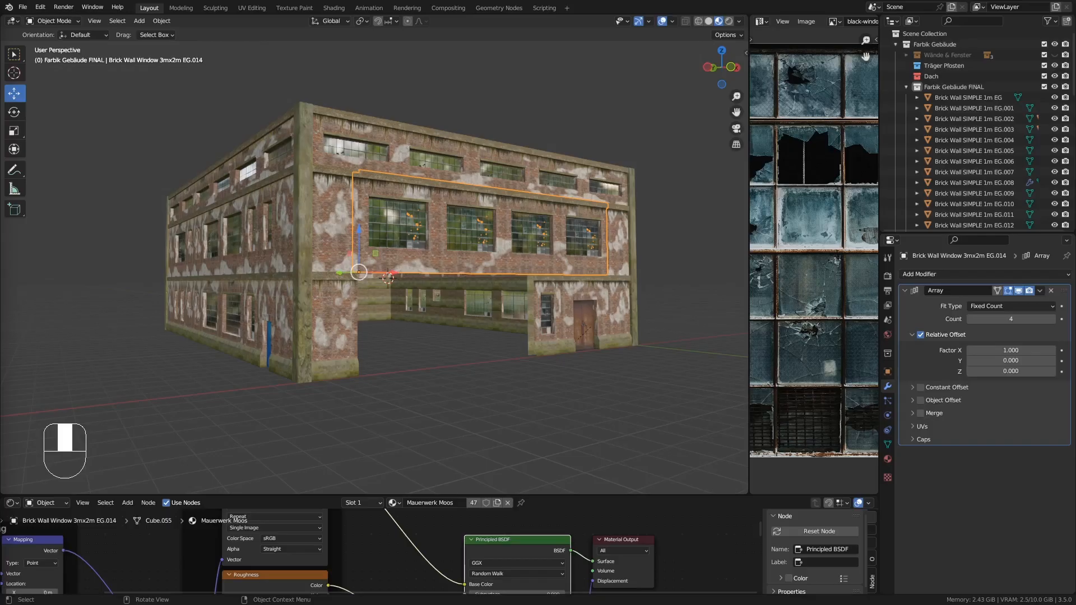
{"action": "mouse_move", "coordinate": [334, 381]}
{"action": "middle_mouse_down"}
{"action": "mouse_move", "coordinate": [344, 363]}
{"action": "mouse_move", "coordinate": [349, 387]}
{"action": "middle_mouse_up"}
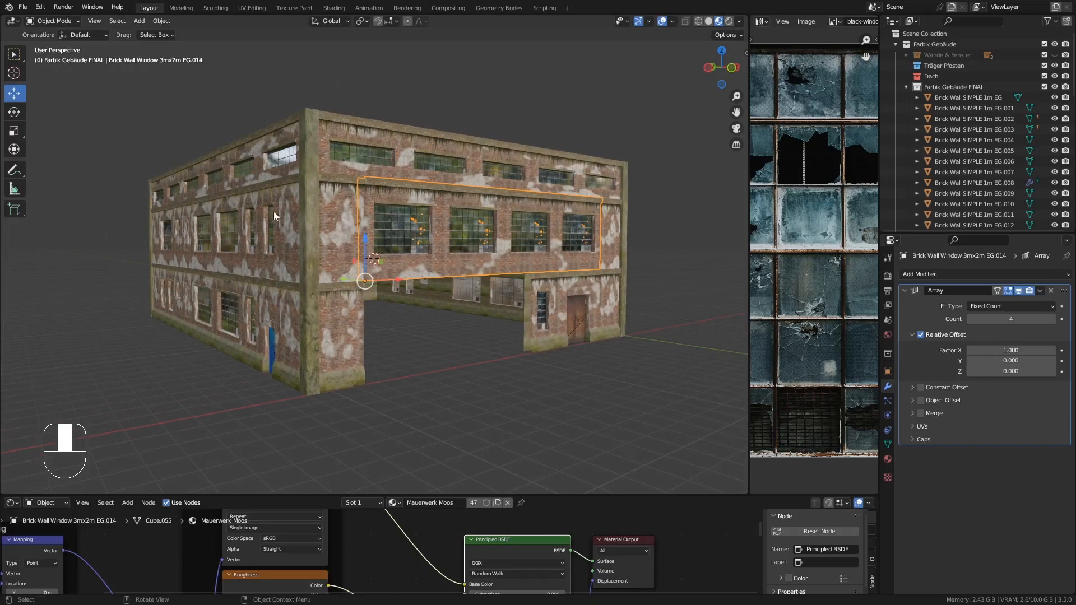
{"action": "middle_click_drag", "start_coordinate": [274, 216], "coordinate": [307, 220]}
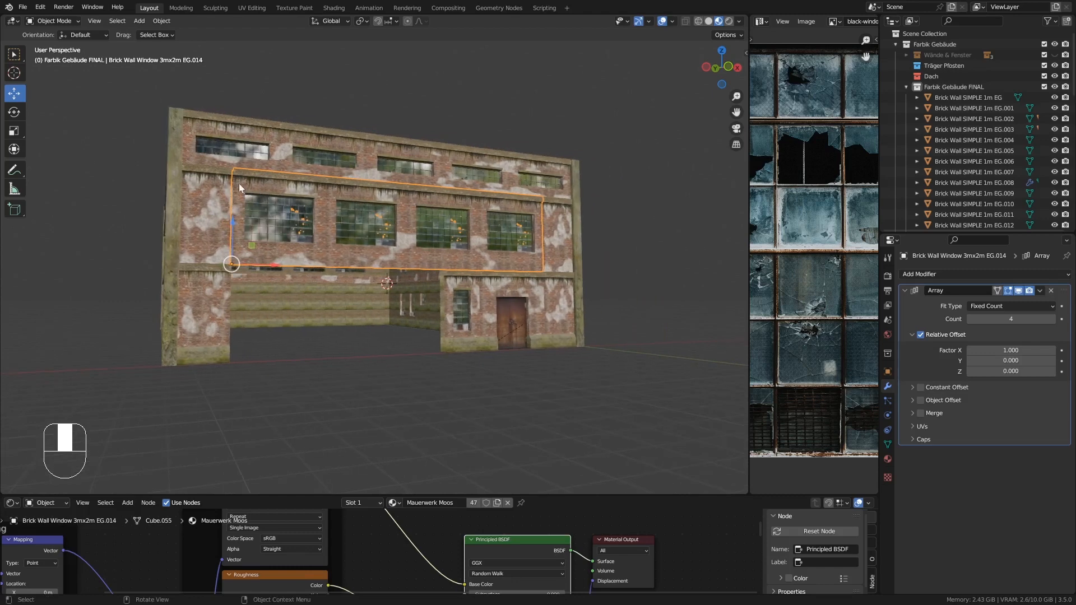
{"action": "middle_click_drag", "start_coordinate": [239, 183], "coordinate": [257, 204]}
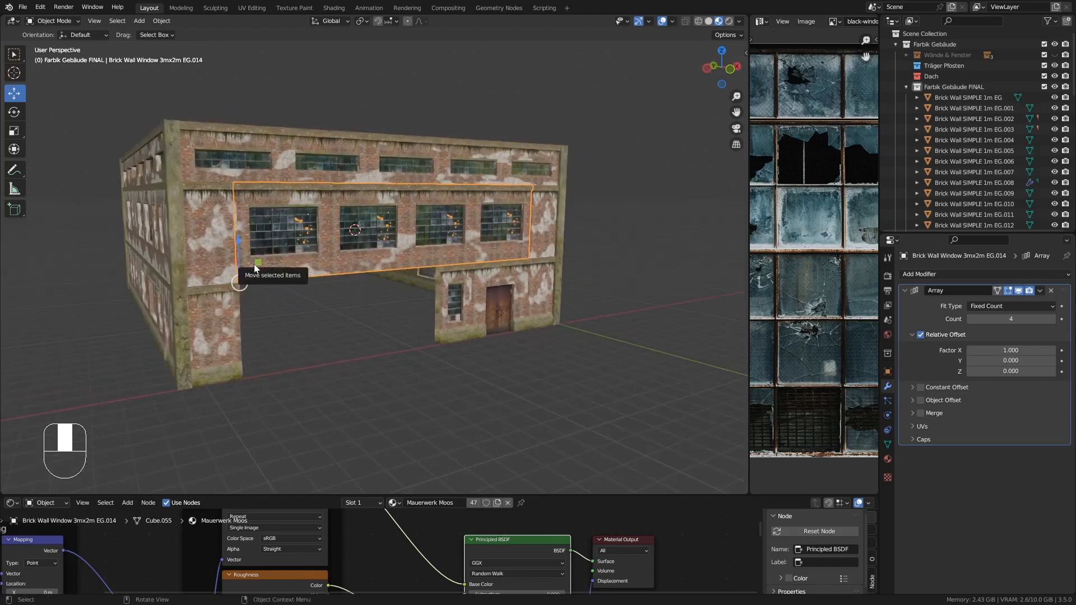
{"action": "middle_click_drag", "start_coordinate": [240, 273], "coordinate": [216, 194]}
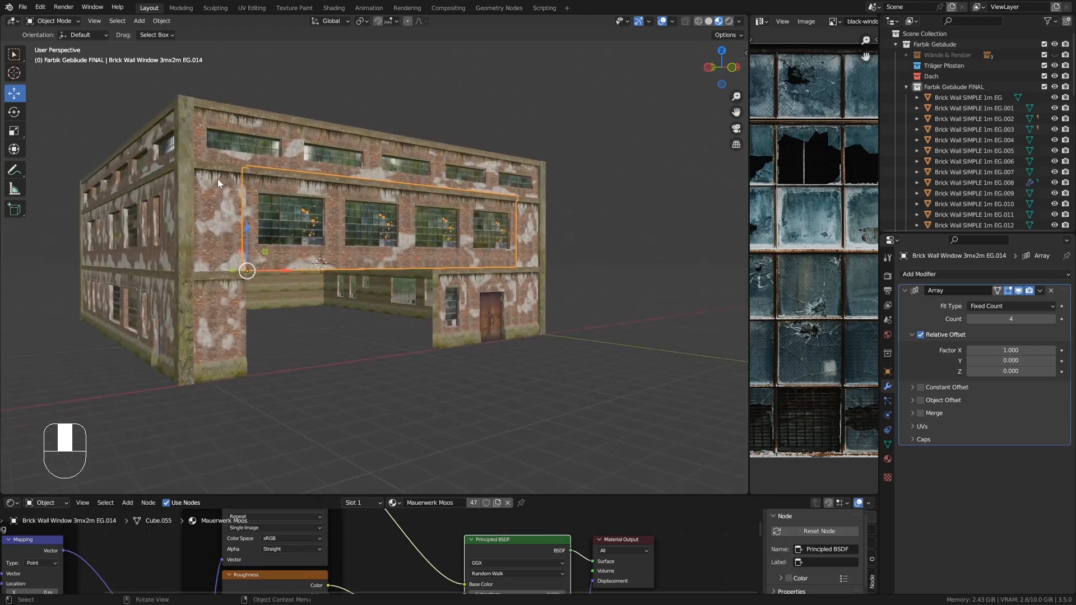
{"action": "left_click", "coordinate": [250, 148]}
{"action": "left_click", "coordinate": [221, 241]}
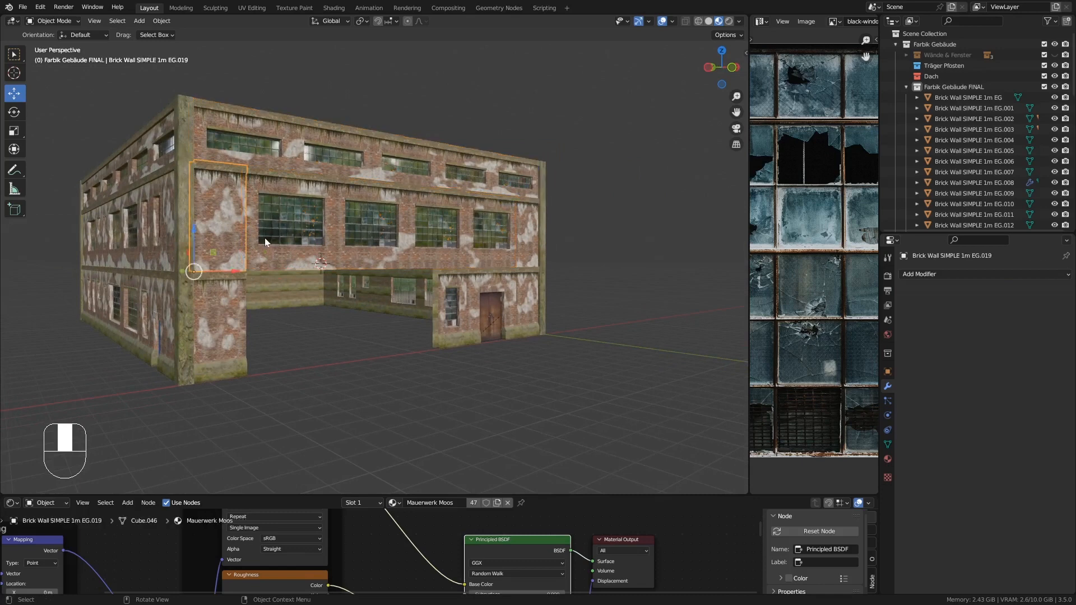
{"action": "left_click", "coordinate": [264, 238]}
{"action": "left_click", "coordinate": [457, 303]}
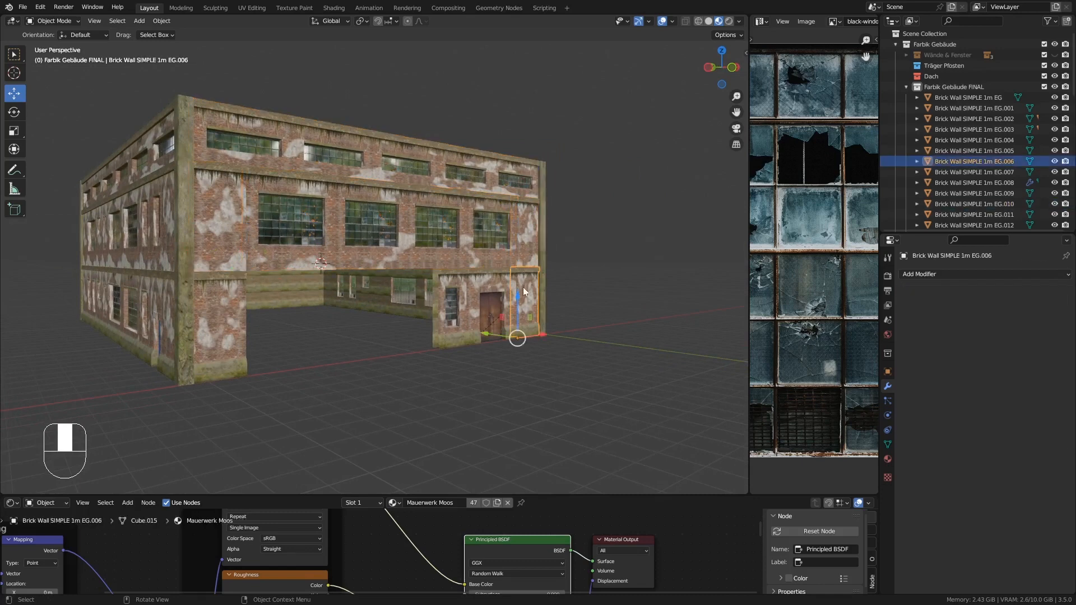
{"action": "left_click", "coordinate": [227, 286]}
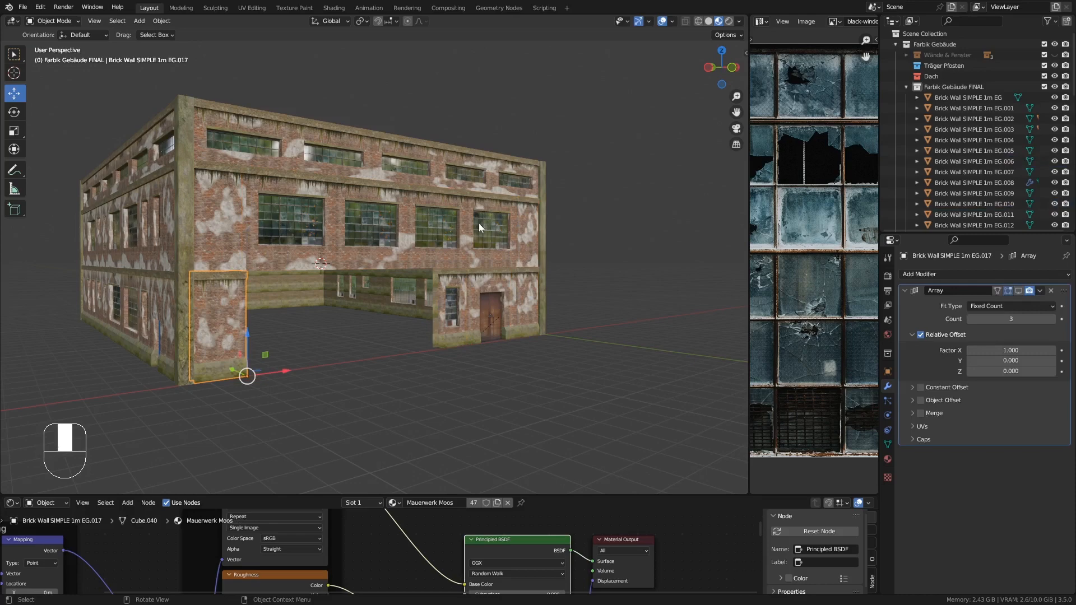
{"action": "middle_click_drag", "start_coordinate": [479, 223], "coordinate": [419, 219]}
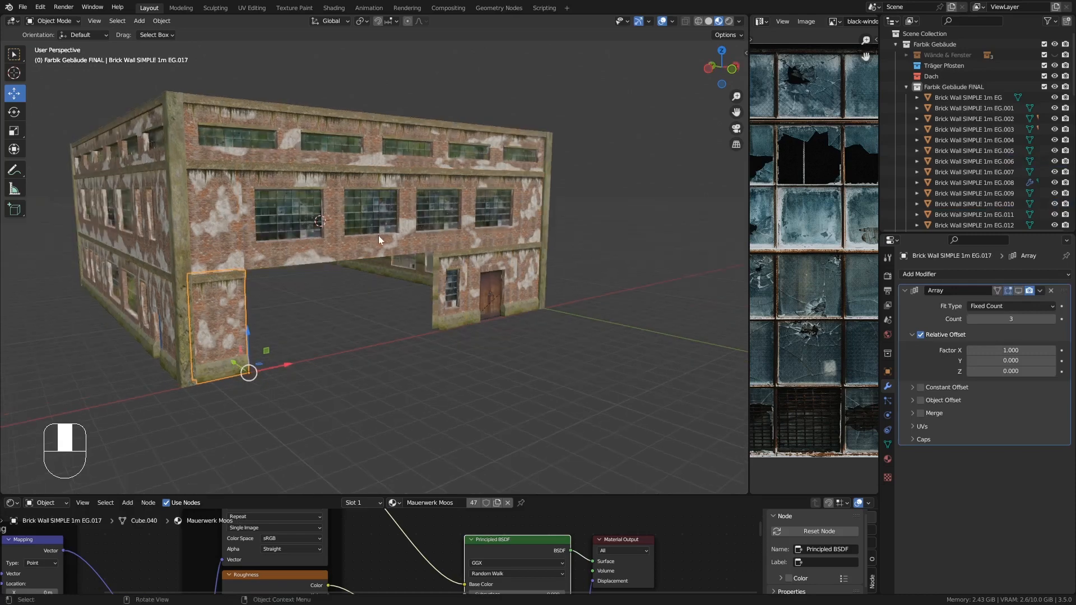
{"action": "middle_click_drag", "start_coordinate": [328, 243], "coordinate": [267, 211]}
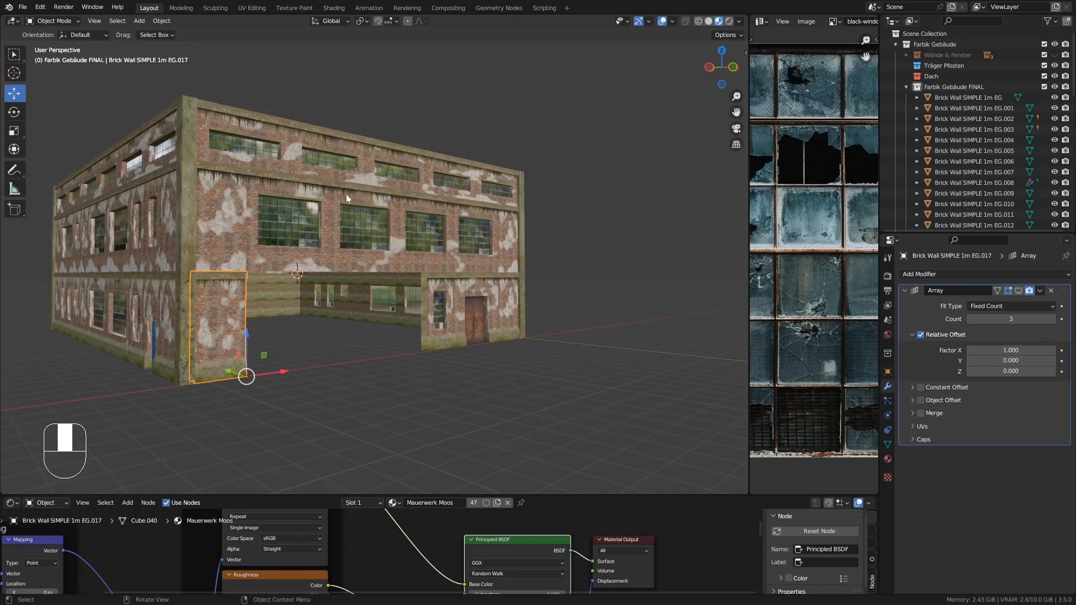
{"action": "middle_click_drag", "start_coordinate": [270, 248], "coordinate": [361, 244], "text": "ctrl"}
{"action": "middle_click_drag", "start_coordinate": [206, 182], "coordinate": [250, 228]}
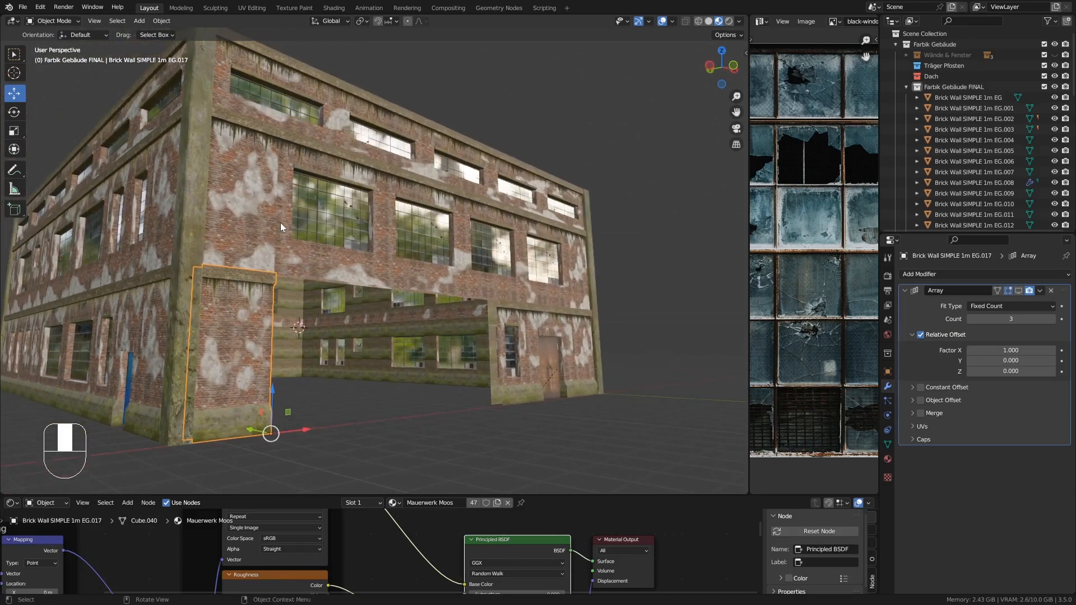
{"action": "middle_click_drag", "start_coordinate": [290, 229], "coordinate": [288, 255]}
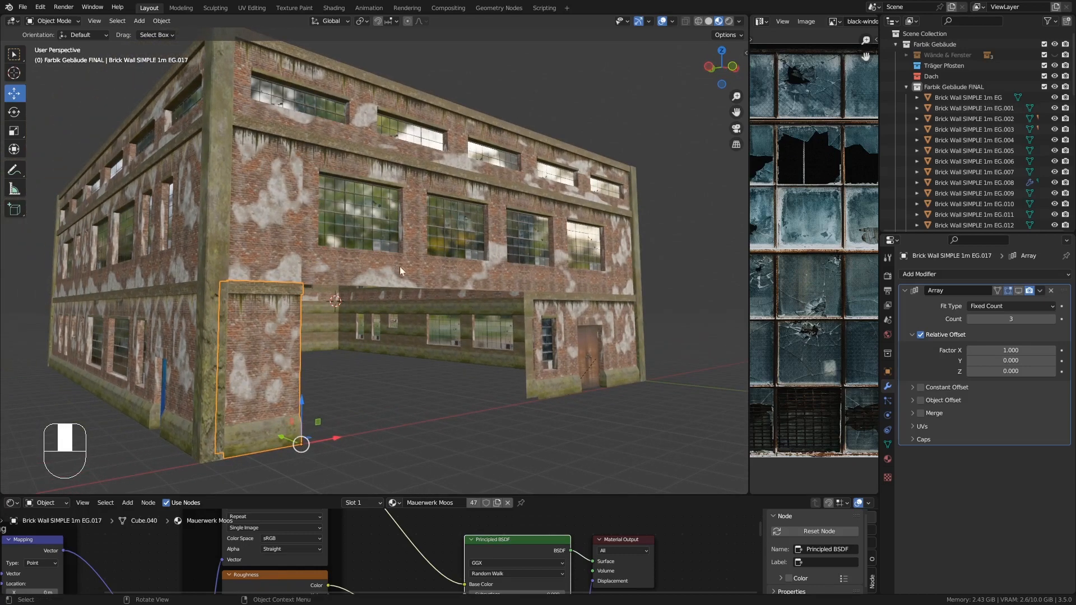
{"action": "mouse_move", "coordinate": [399, 267]}
{"action": "middle_mouse_down", "text": "shift"}
{"action": "mouse_move", "coordinate": [425, 271]}
{"action": "mouse_move", "coordinate": [399, 273]}
{"action": "mouse_move", "coordinate": [408, 266]}
{"action": "middle_mouse_up", "text": "shift"}
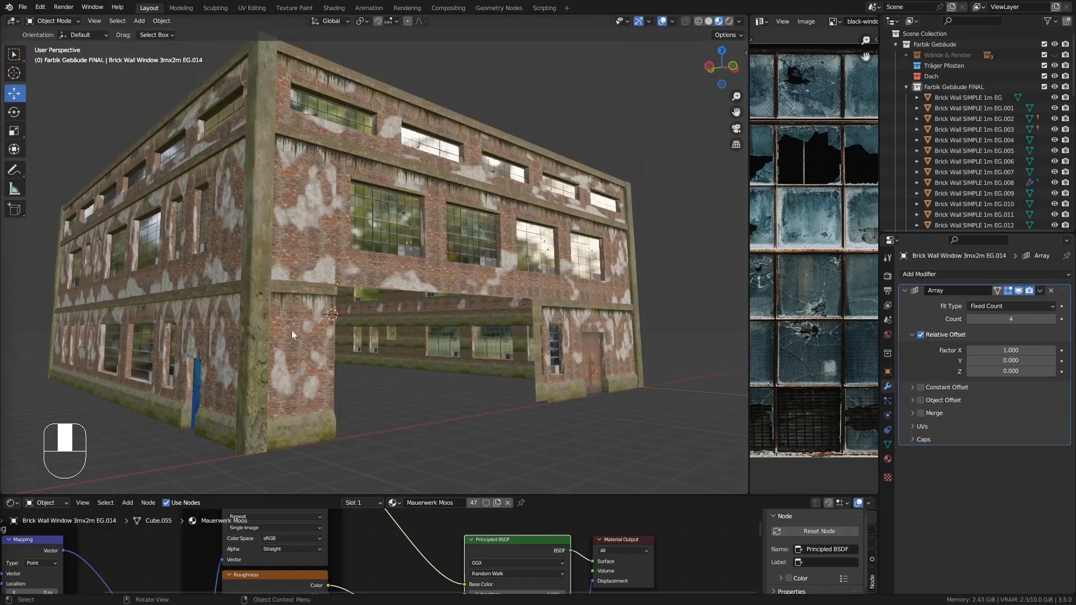
{"action": "middle_click_drag", "start_coordinate": [397, 273], "coordinate": [389, 280]}
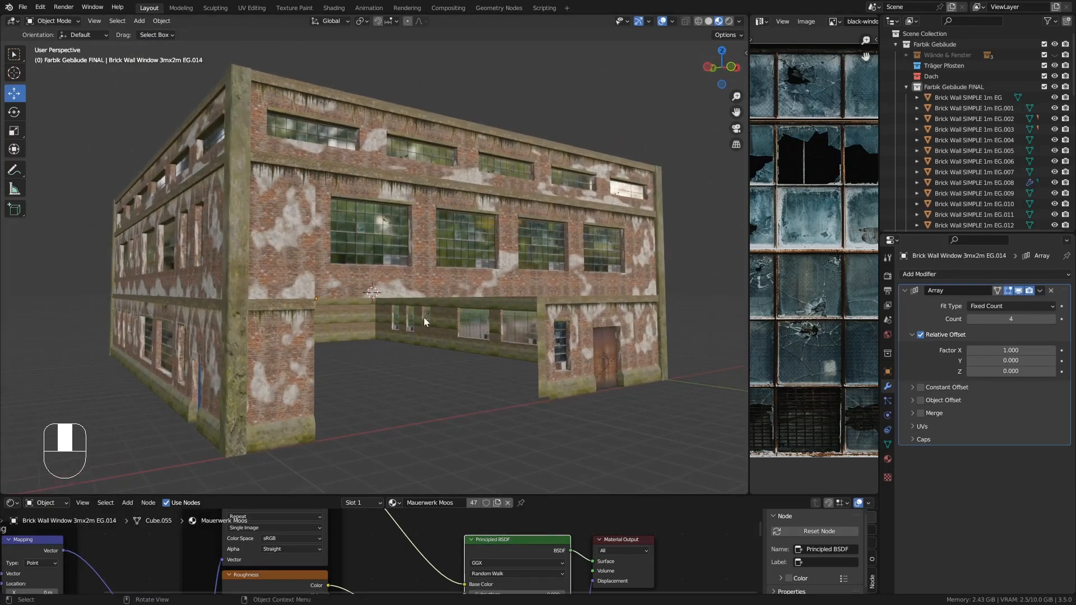
{"action": "middle_click_drag", "start_coordinate": [423, 317], "coordinate": [505, 274], "text": "shift"}
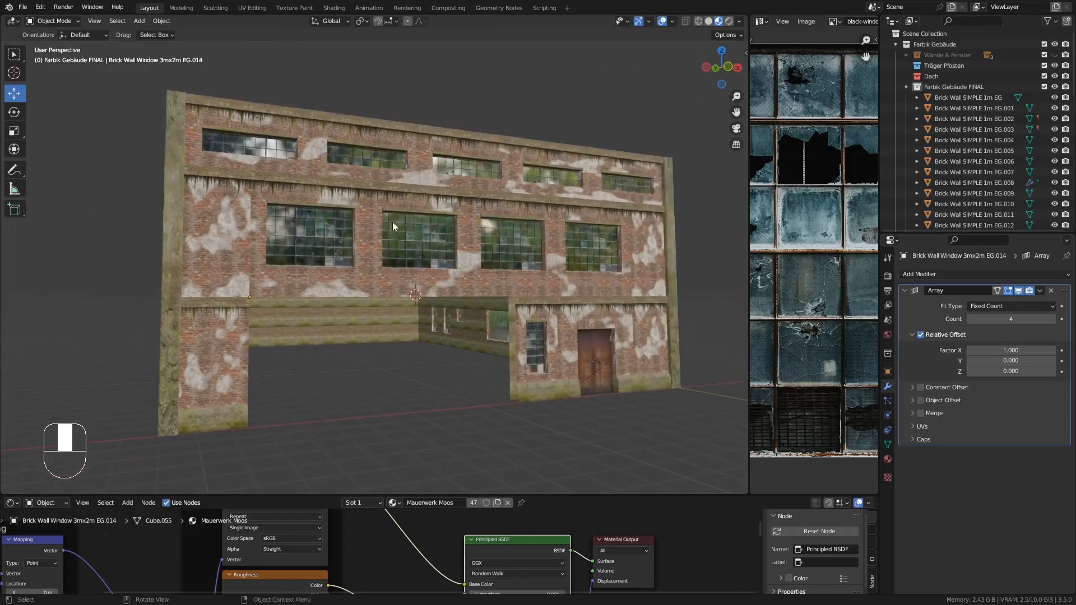
{"action": "left_click", "coordinate": [232, 221]}
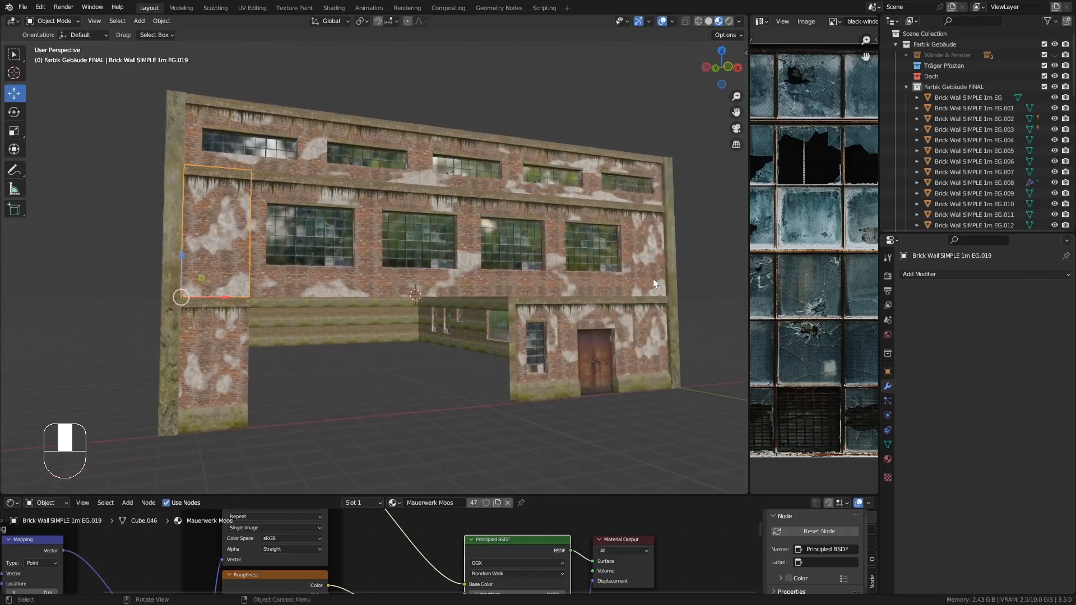
{"action": "middle_click_drag", "start_coordinate": [653, 278], "coordinate": [510, 275]}
- Apply the Array modifier on the 3mx2m window piece EG.014 spanning above the gate opening
{"action": "left_click", "coordinate": [504, 273]}
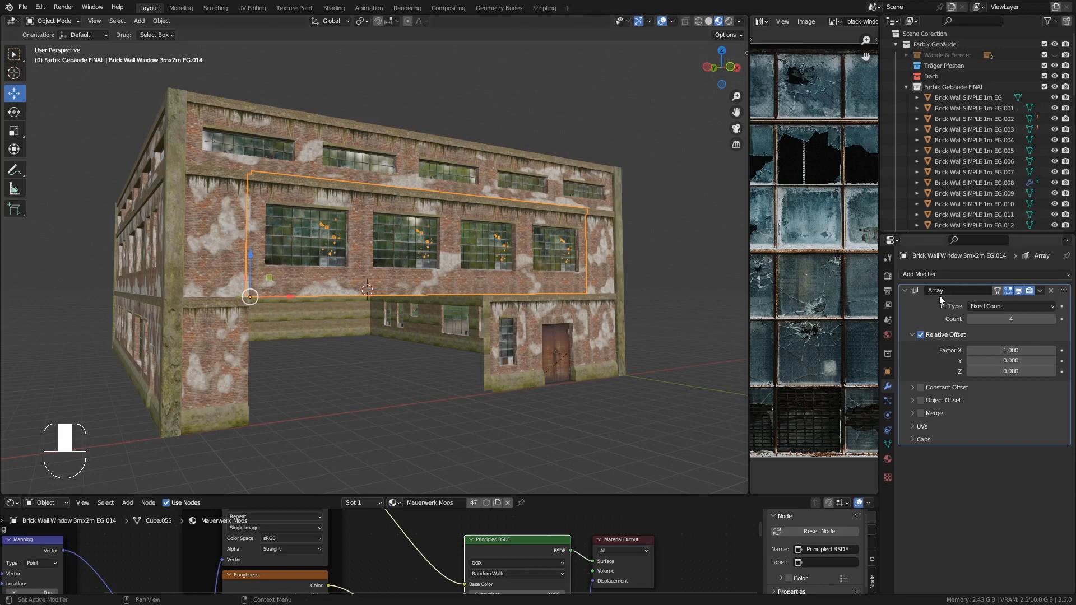
{"action": "left_click", "coordinate": [1040, 290]}
{"action": "left_click", "coordinate": [994, 305]}
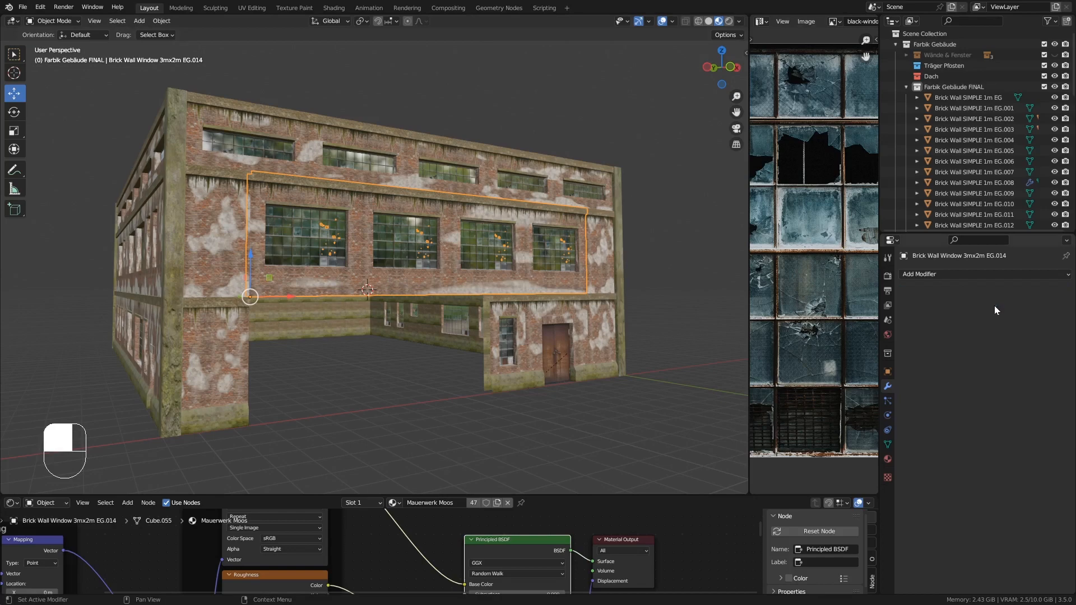
{"action": "middle_click_drag", "start_coordinate": [520, 277], "coordinate": [484, 274]}
{"action": "middle_click_drag", "start_coordinate": [485, 274], "coordinate": [413, 281], "text": "shift"}
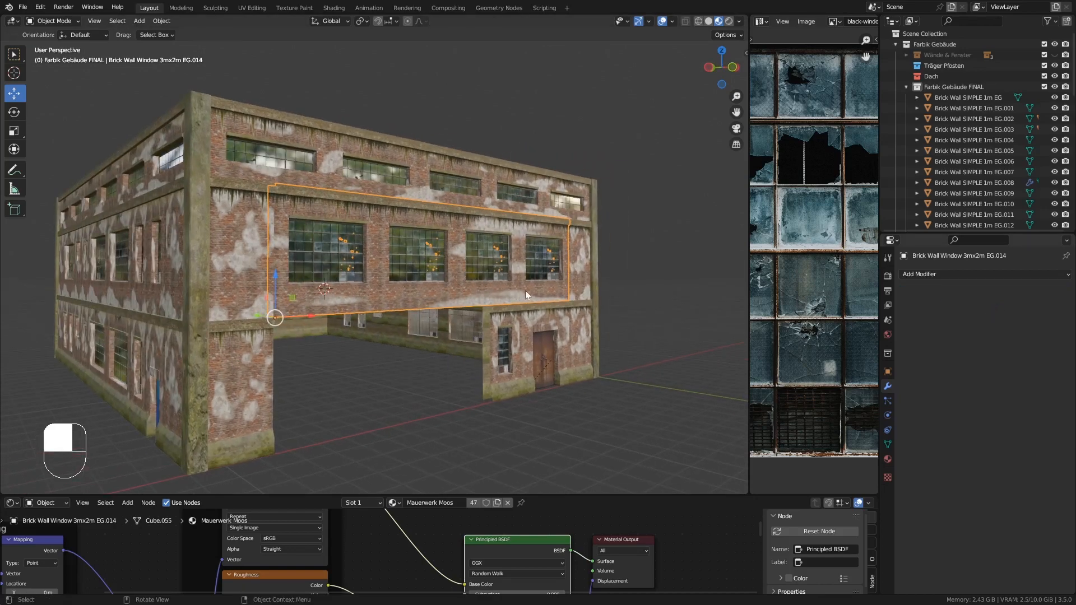
{"action": "middle_click_drag", "start_coordinate": [525, 290], "coordinate": [479, 281]}
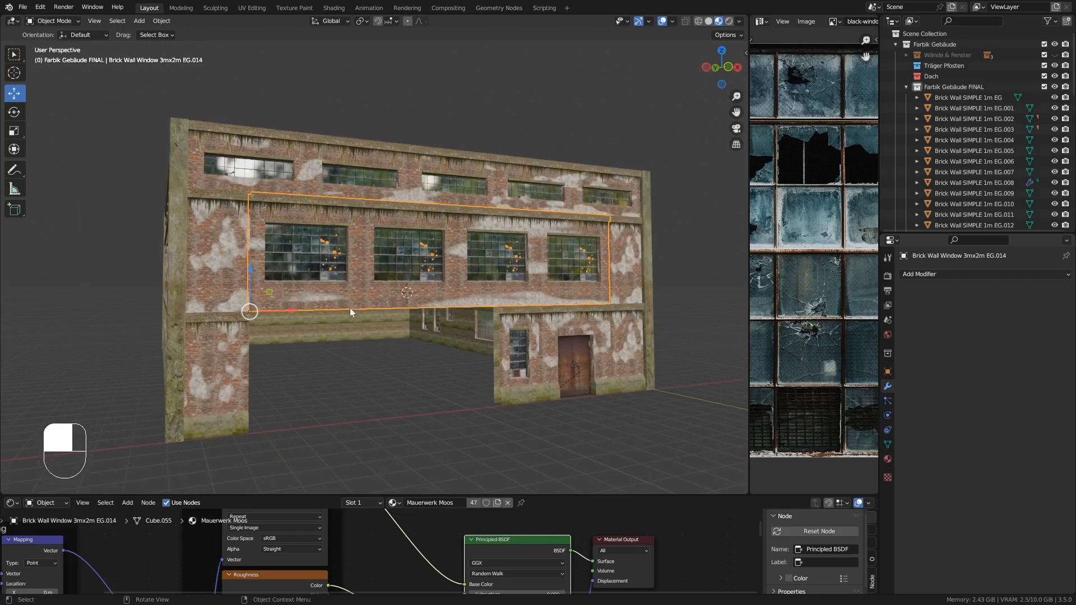
{"action": "mouse_move", "coordinate": [358, 251]}
{"action": "middle_mouse_down"}
{"action": "mouse_move", "coordinate": [362, 273]}
{"action": "mouse_move", "coordinate": [356, 209]}
{"action": "mouse_move", "coordinate": [365, 243]}
{"action": "middle_mouse_up"}
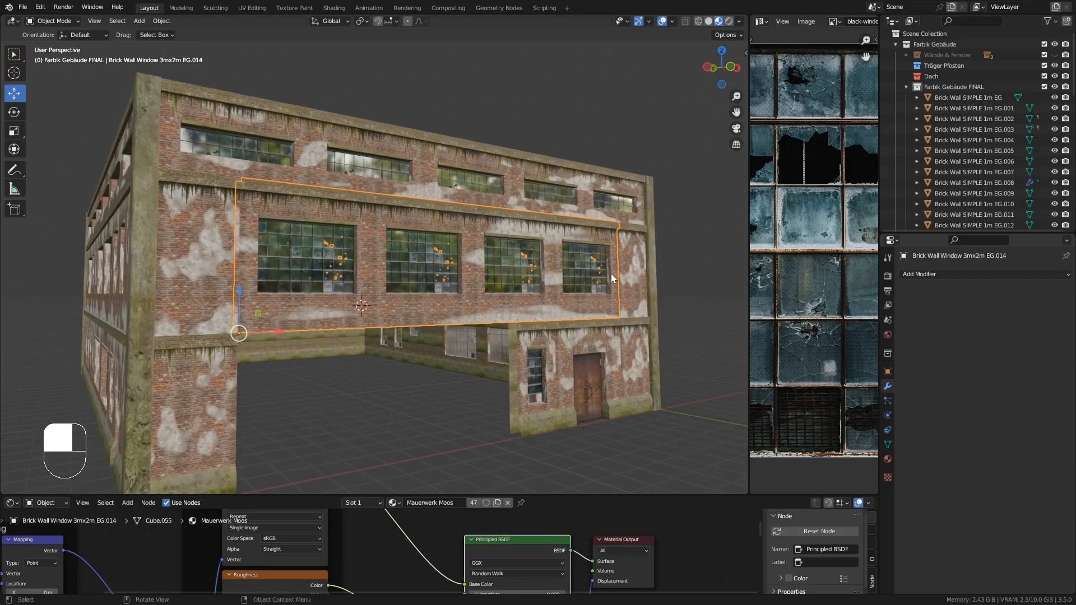
{"action": "middle_click_drag", "start_coordinate": [409, 268], "coordinate": [369, 282]}
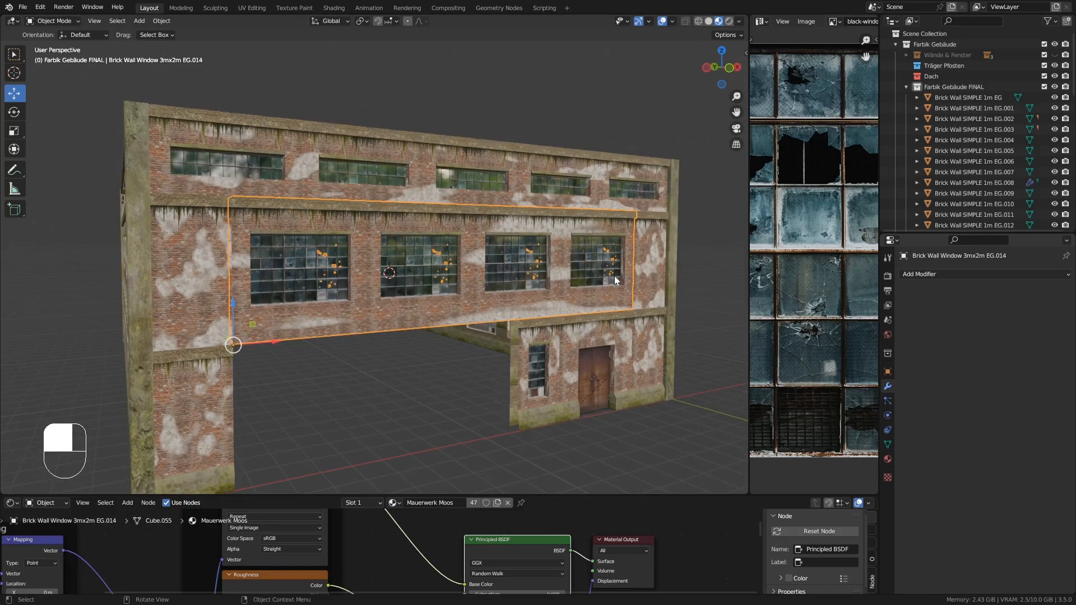
- Join the two 1m wall pieces EG.019 and EG.010 into the window wall EG.014 above the gate opening
{"action": "middle_click_drag", "start_coordinate": [615, 280], "coordinate": [645, 263]}
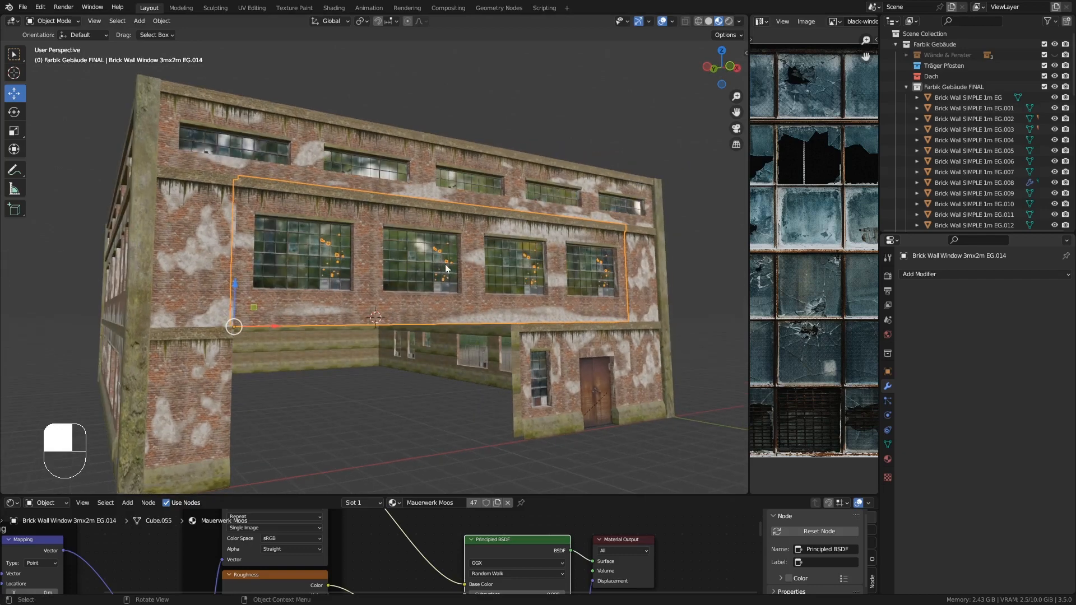
{"action": "left_click", "coordinate": [199, 253]}
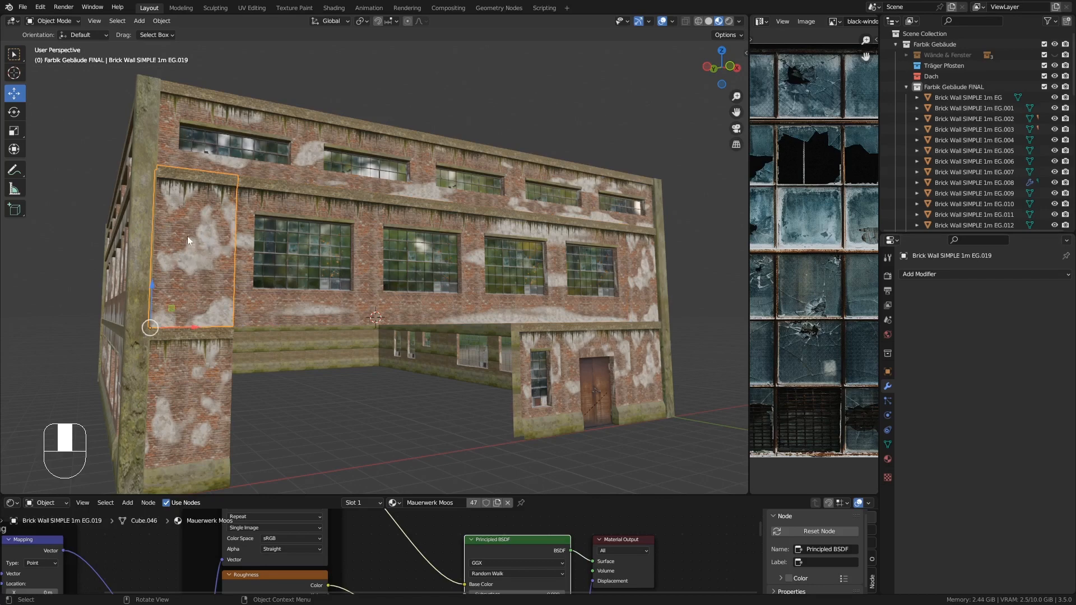
{"action": "left_click", "coordinate": [637, 253], "text": "shift"}
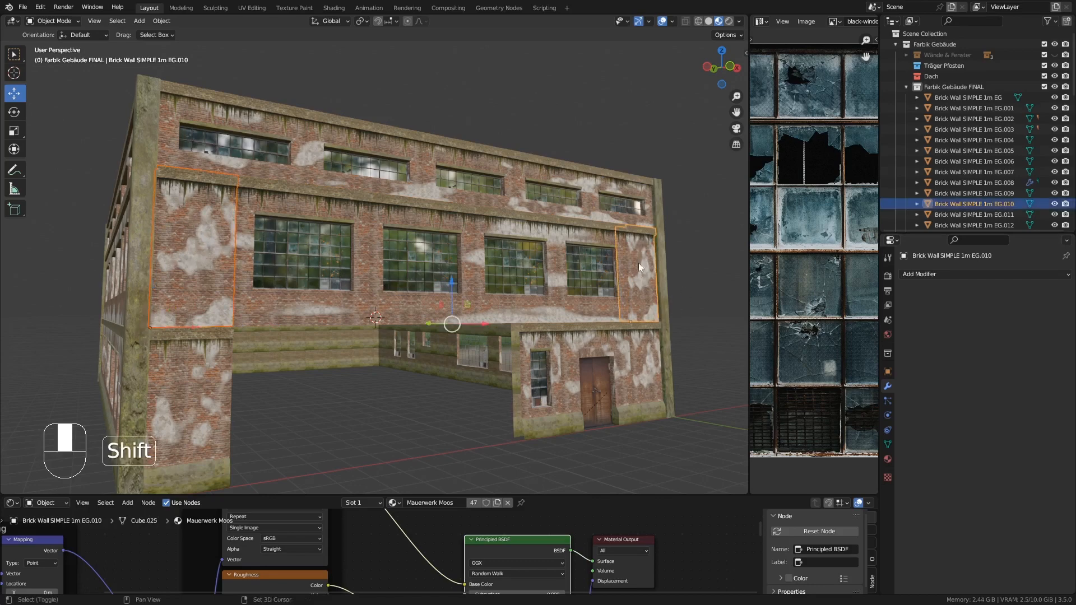
{"action": "left_click", "coordinate": [409, 221], "text": "shift"}
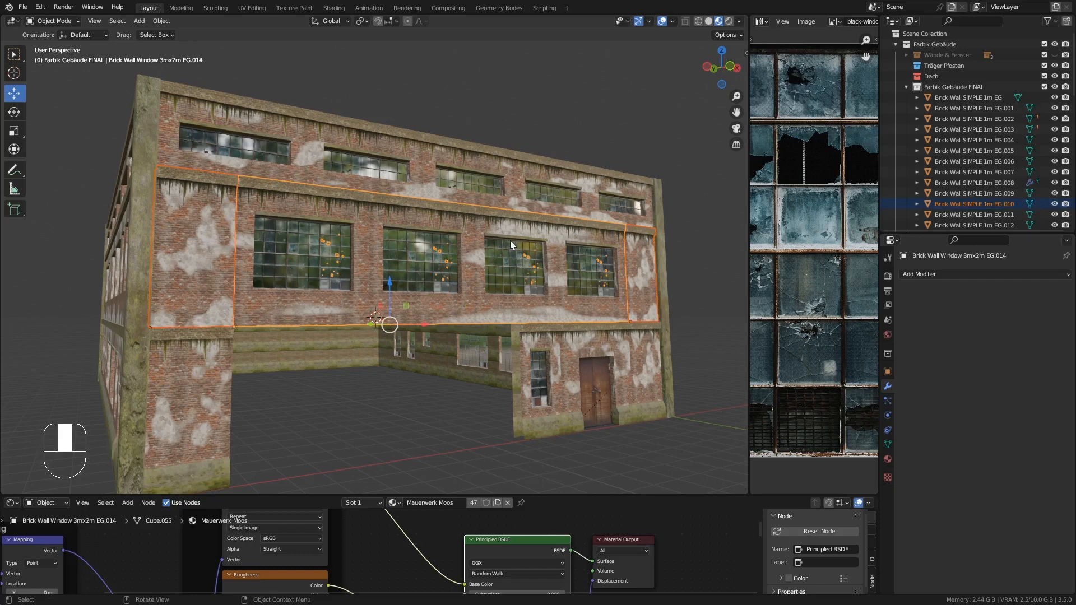
{"action": "key", "text": "ctrl+j"}
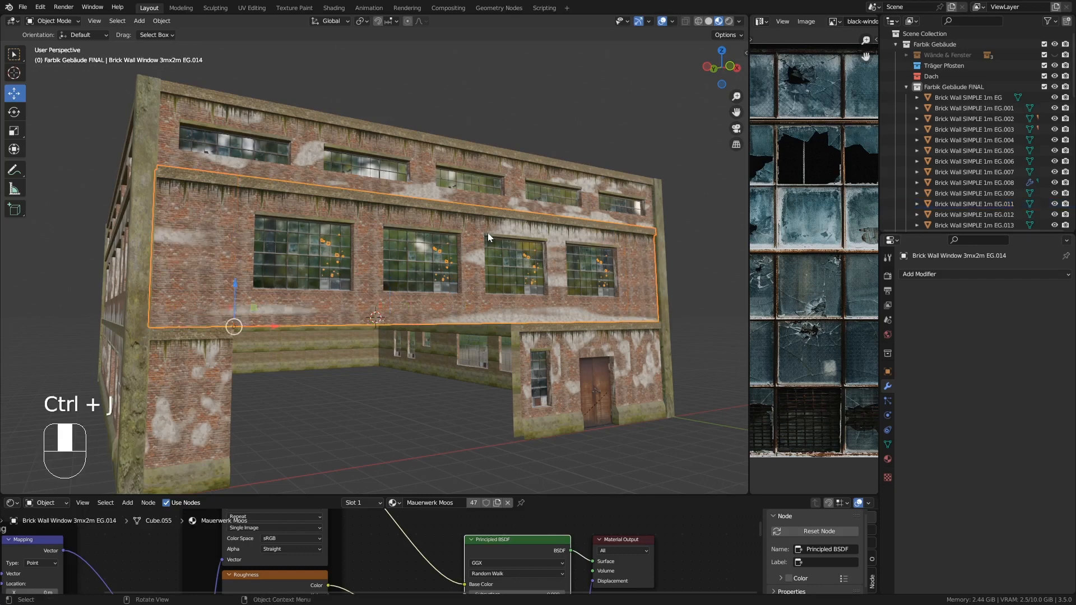
- Compare the joined ground-floor window wall EG.014 with the upper-floor window wall EG.012 and its Array modifier
{"action": "key", "text": "g"}
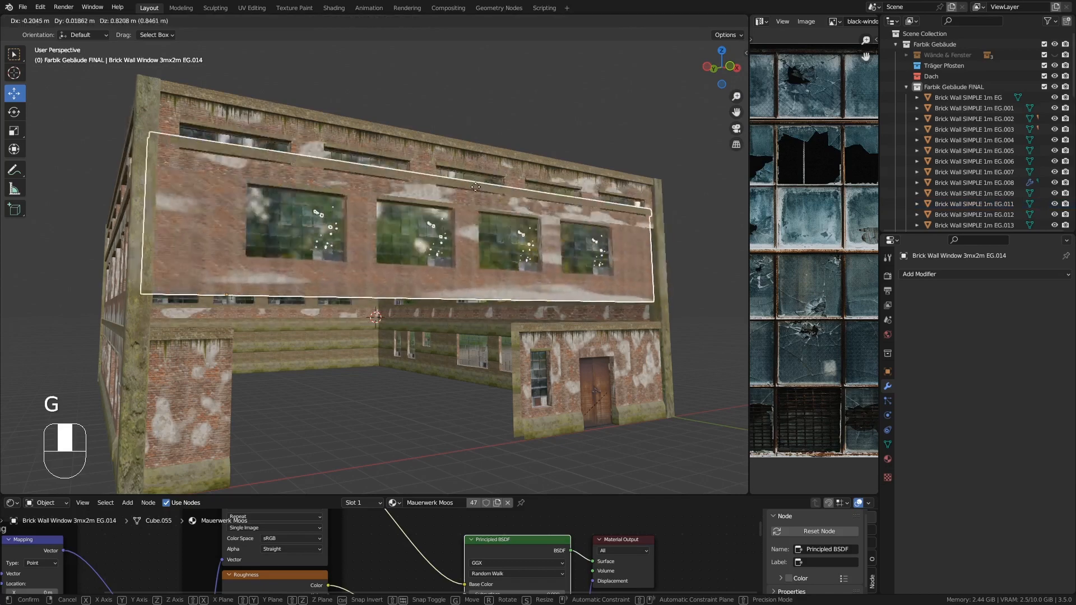
{"action": "right_click", "coordinate": [509, 127]}
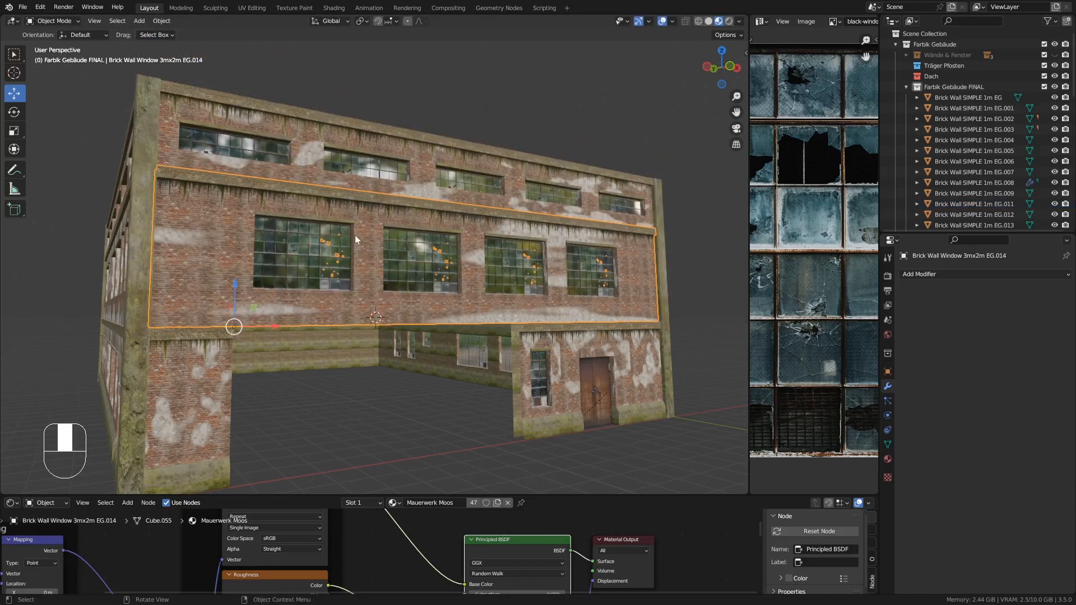
{"action": "left_click", "coordinate": [219, 119]}
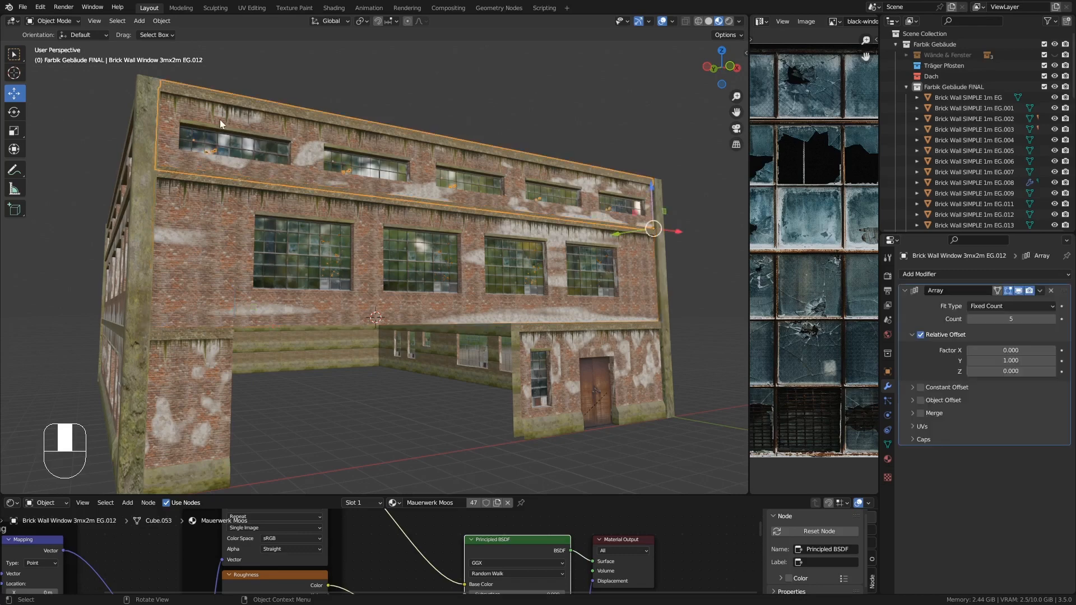
{"action": "left_click", "coordinate": [213, 221]}
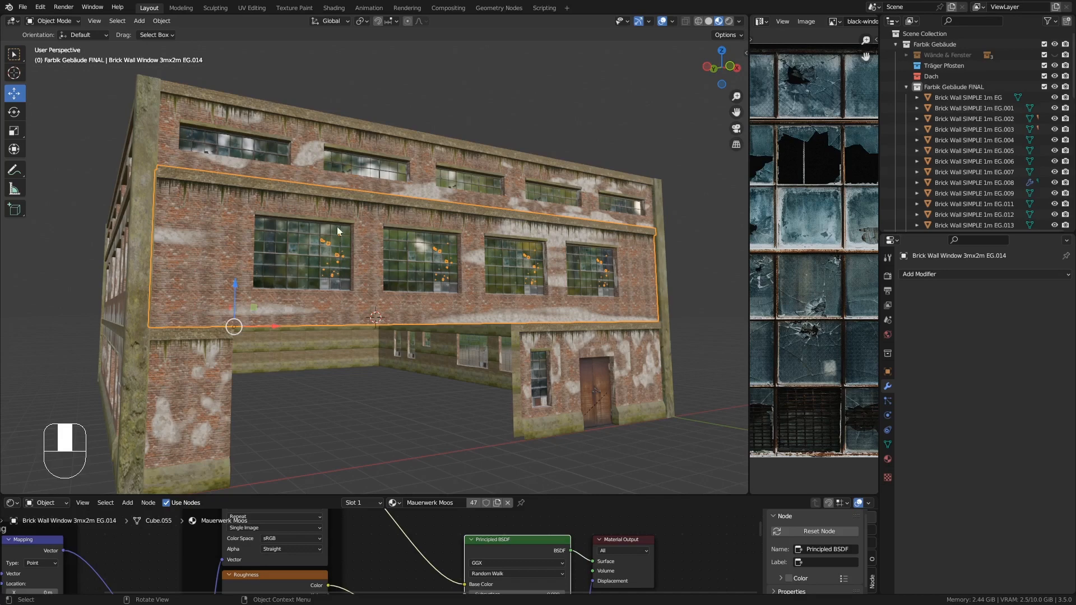
{"action": "left_click", "coordinate": [231, 119]}
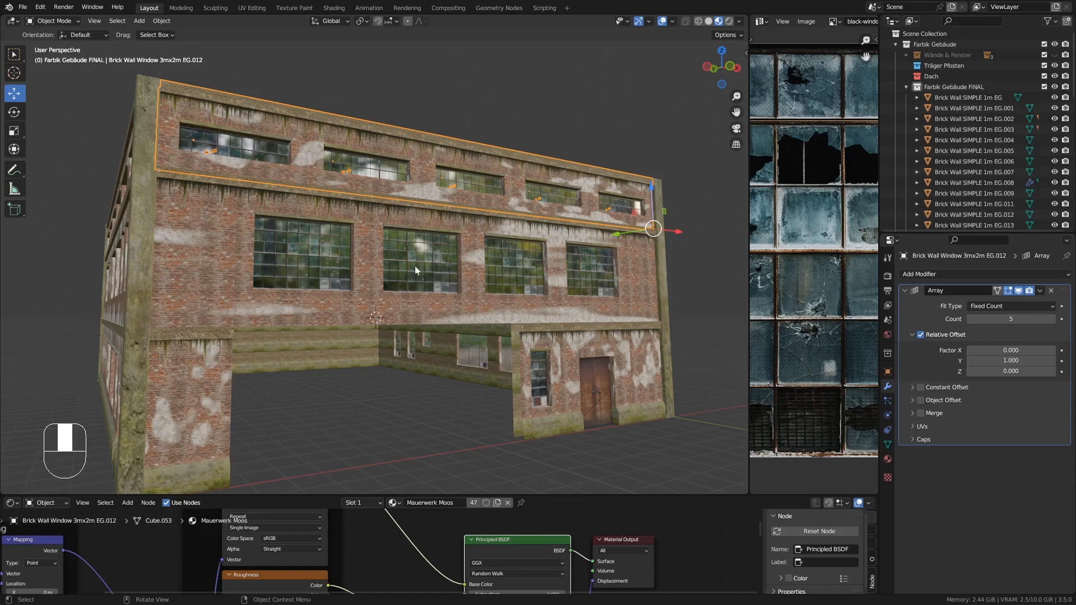
{"action": "left_click", "coordinate": [221, 239]}
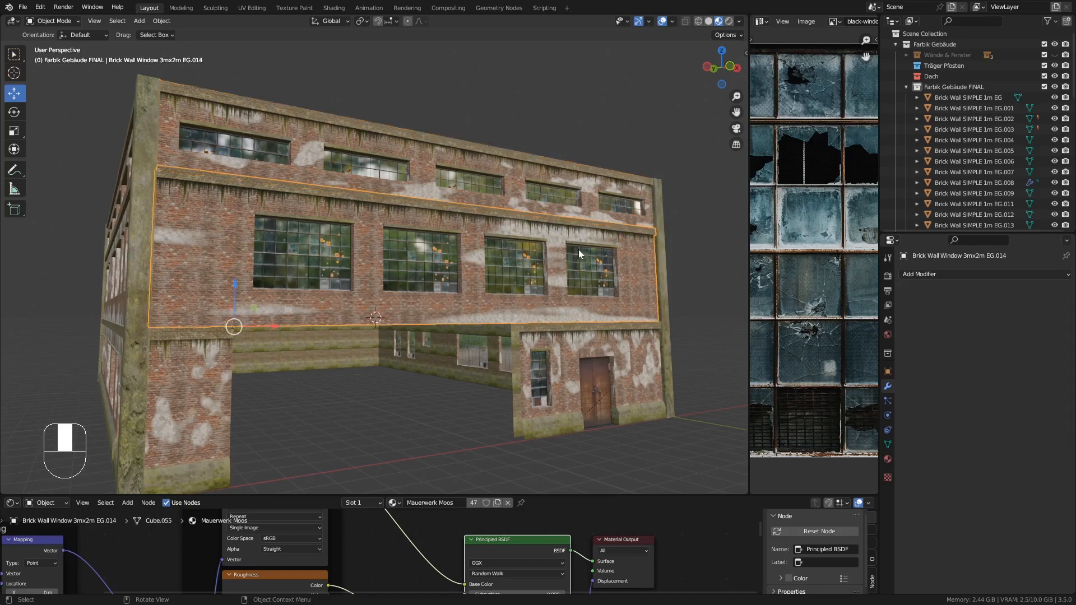
- Merge the vertices of the entire EG.014 mesh by distance to remove duplicates
{"action": "key", "text": "Tab"}
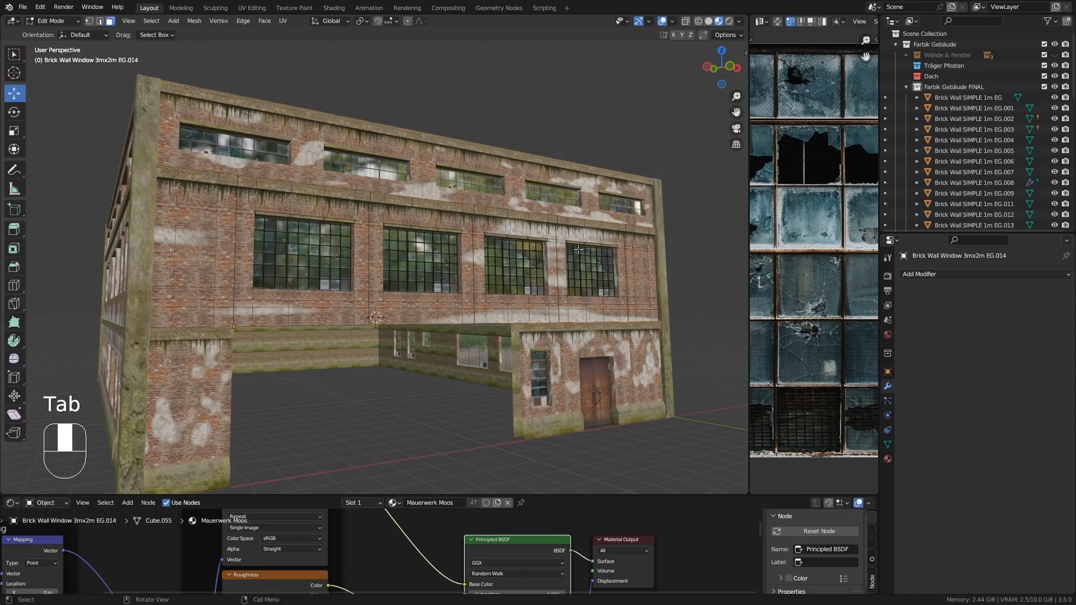
{"action": "key", "text": "a"}
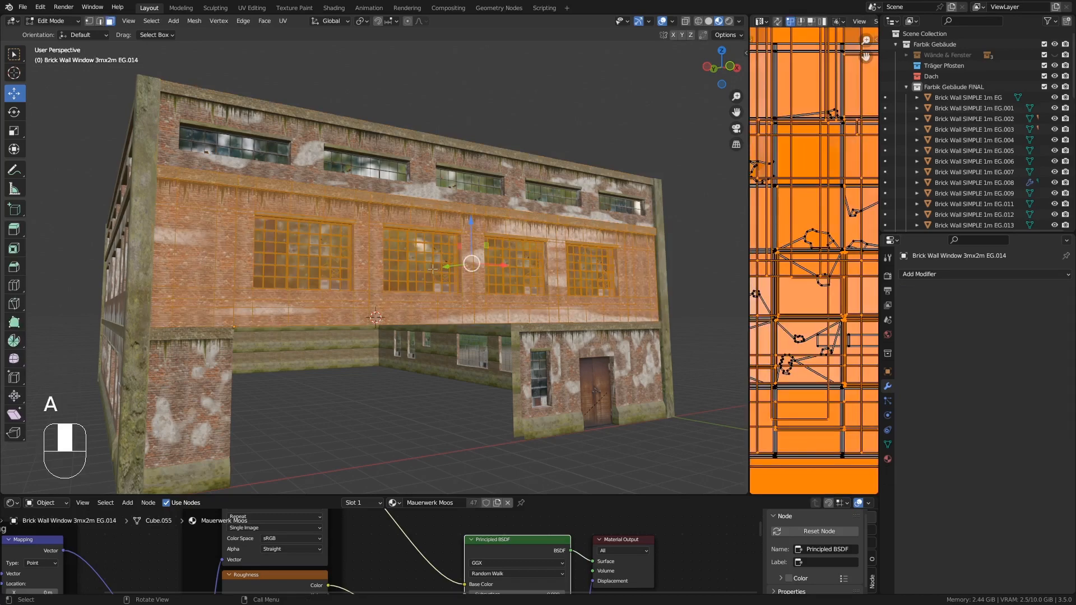
{"action": "left_click", "coordinate": [191, 22]}
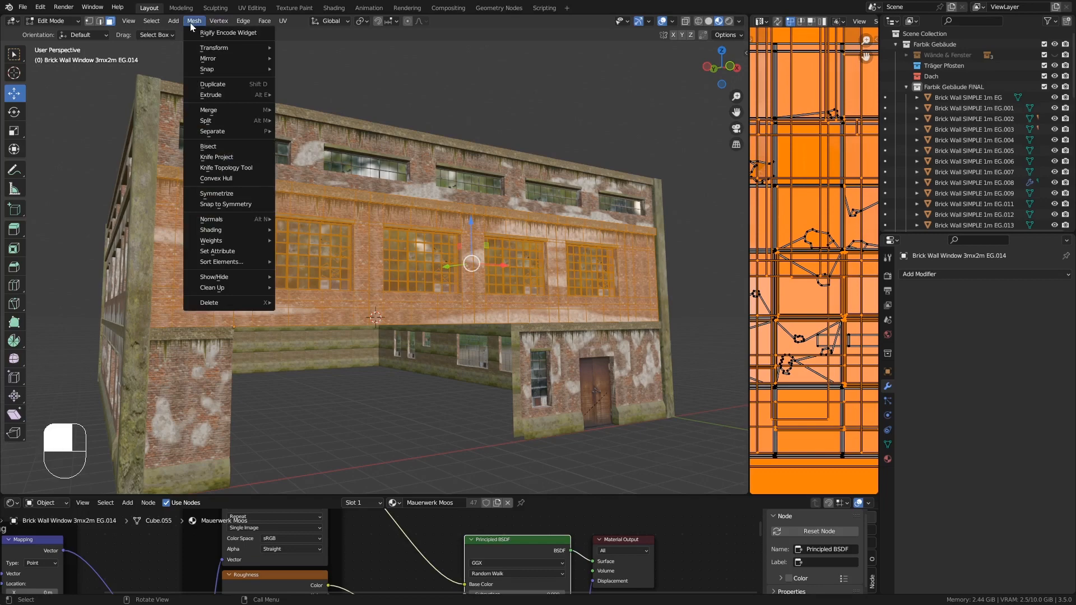
{"action": "mouse_move", "coordinate": [224, 287]}
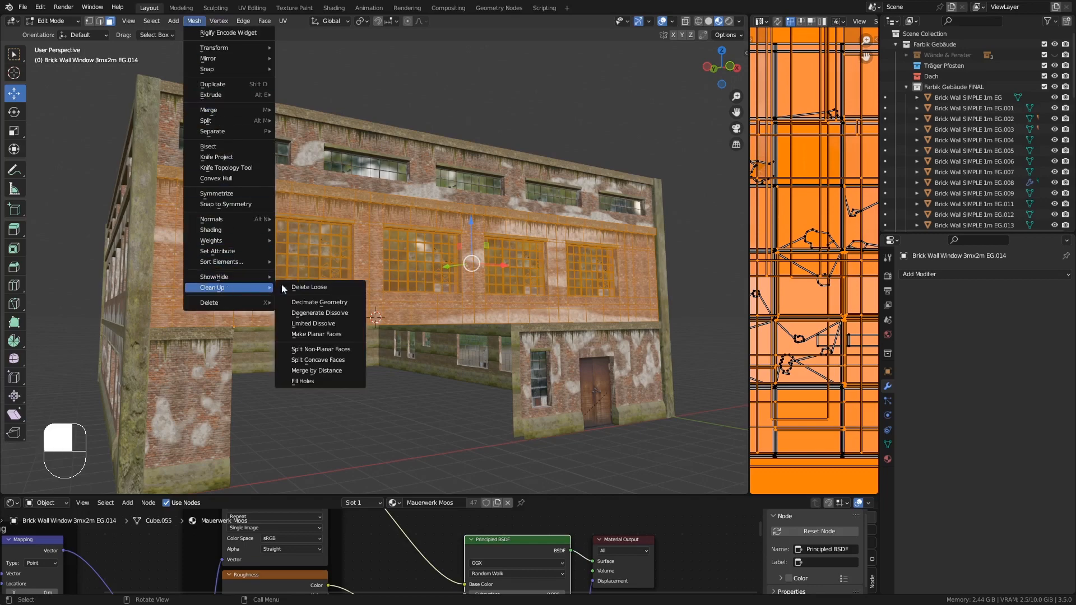
{"action": "left_click", "coordinate": [328, 375]}
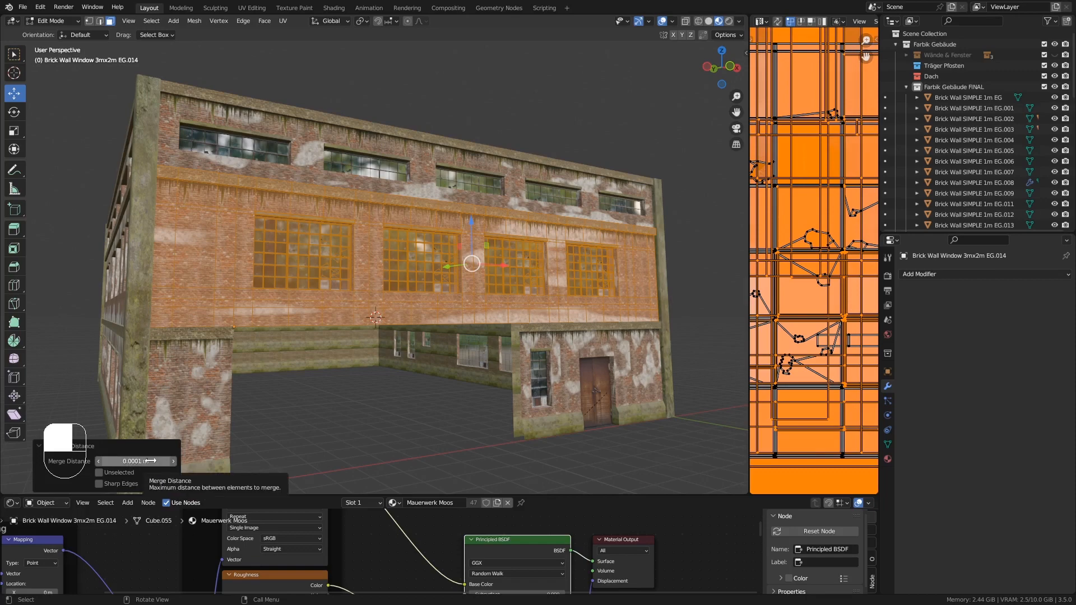
{"action": "middle_click_drag", "start_coordinate": [346, 279], "coordinate": [408, 277]}
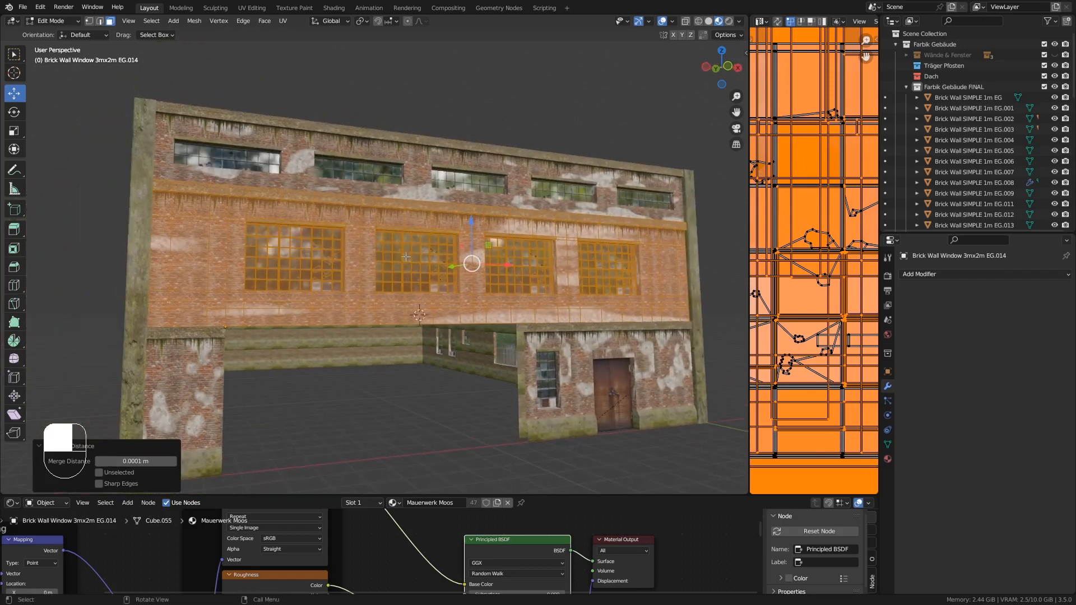
{"action": "middle_click_drag", "start_coordinate": [406, 256], "coordinate": [427, 293]}
{"action": "key", "text": "Tab"}
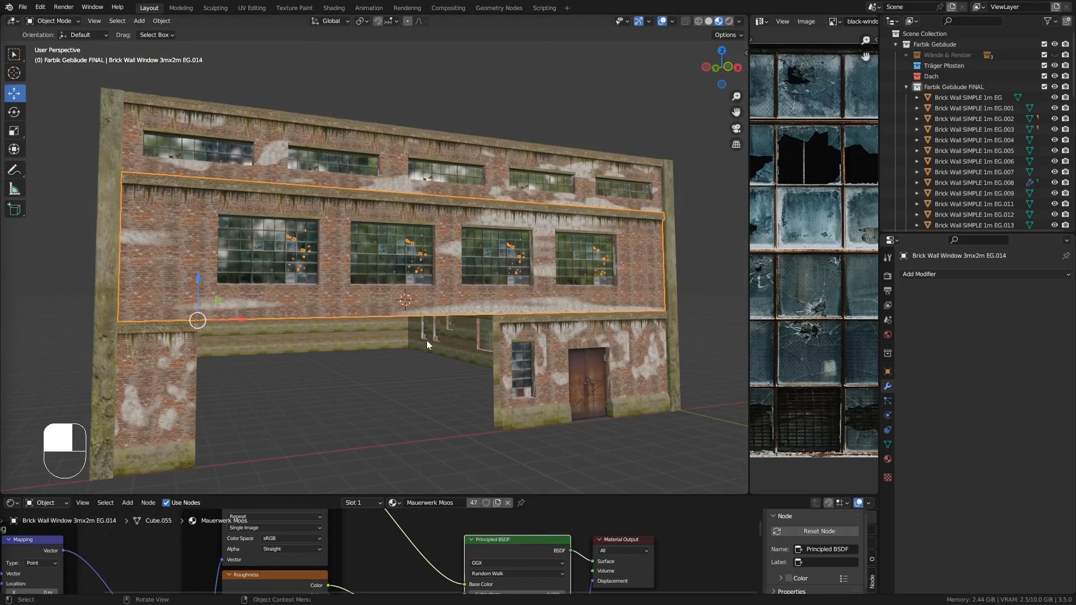
- Close the image editor and the bottom node editor so the 3D viewport fills the workspace
{"action": "middle_click_drag", "start_coordinate": [427, 344], "coordinate": [439, 337]}
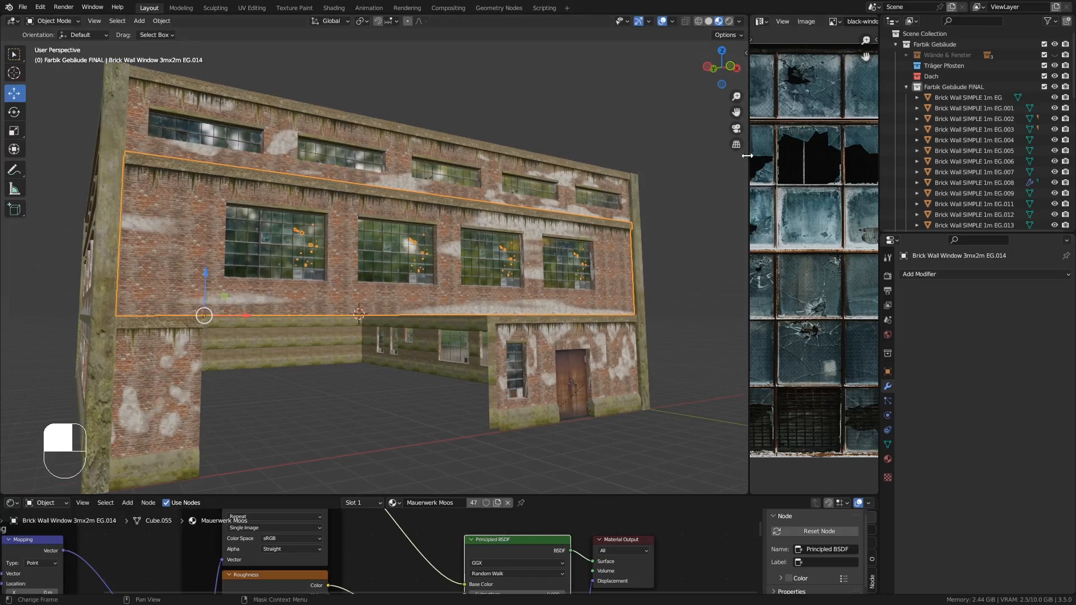
{"action": "left_click_drag", "start_coordinate": [747, 155], "coordinate": [540, 142]}
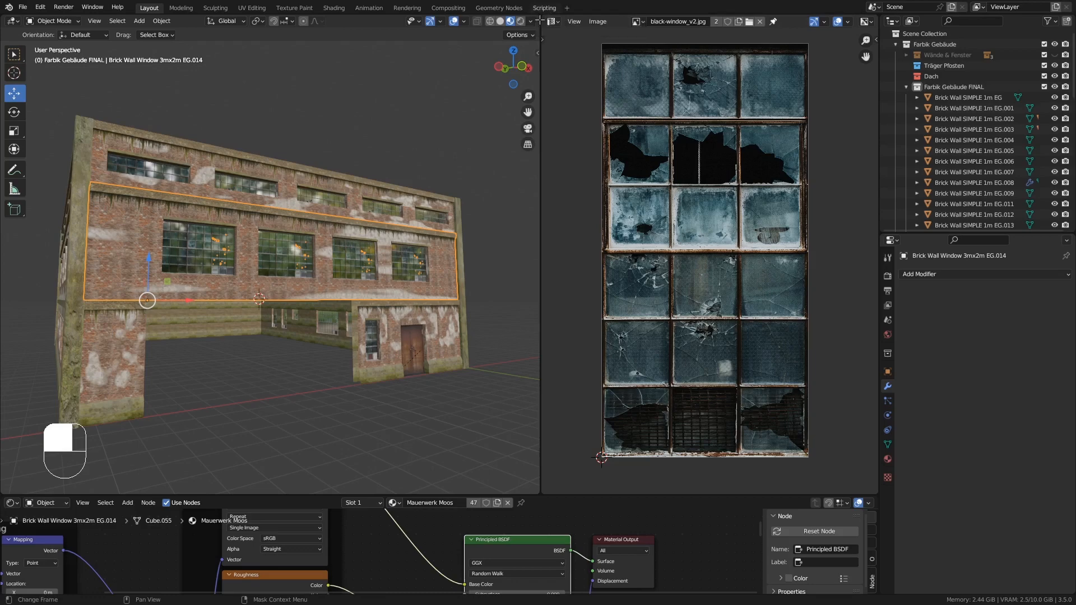
{"action": "left_click_drag", "start_coordinate": [539, 21], "coordinate": [557, 35]}
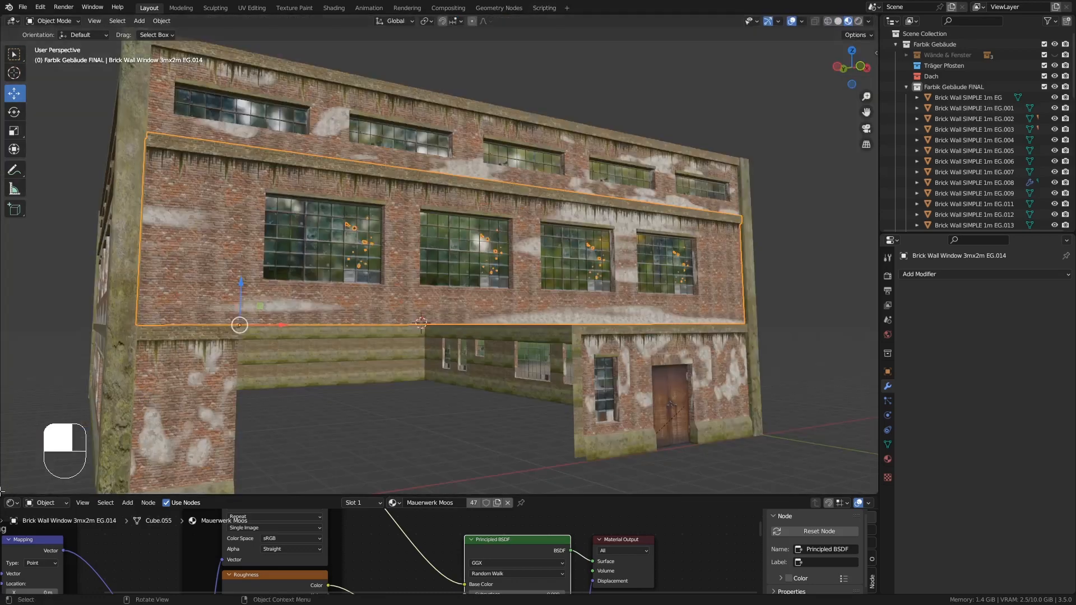
{"action": "left_click_drag", "start_coordinate": [2, 492], "coordinate": [9, 518]}
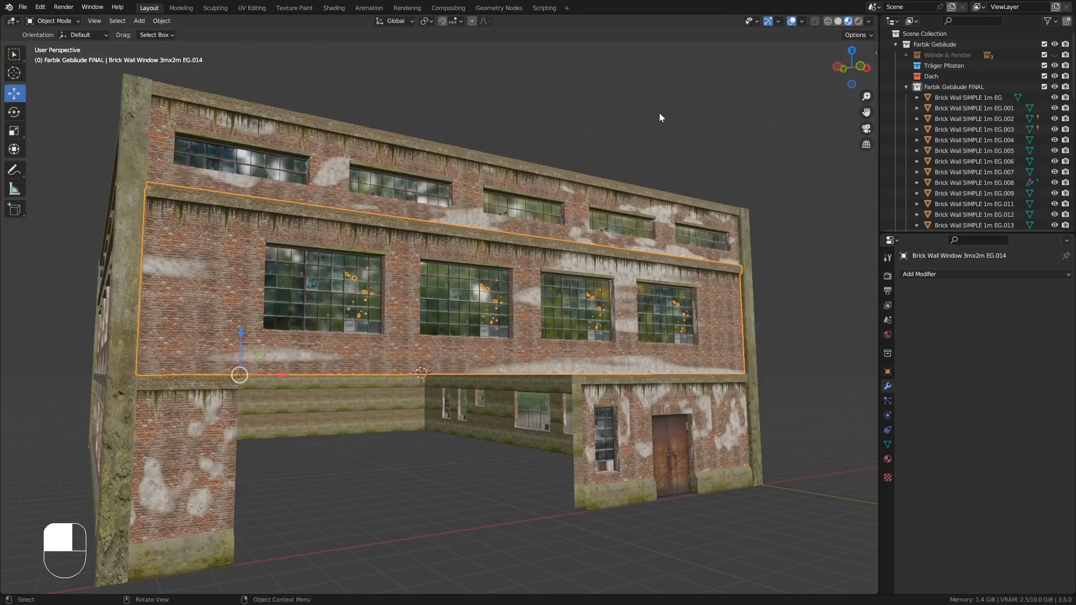
- Split the 3D viewport in two and turn the right half into a Shader Editor
{"action": "left_click_drag", "start_coordinate": [875, 17], "coordinate": [348, 28]}
{"action": "middle_click_drag", "start_coordinate": [143, 210], "coordinate": [244, 242]}
{"action": "middle_click_drag", "start_coordinate": [300, 283], "coordinate": [302, 295]}
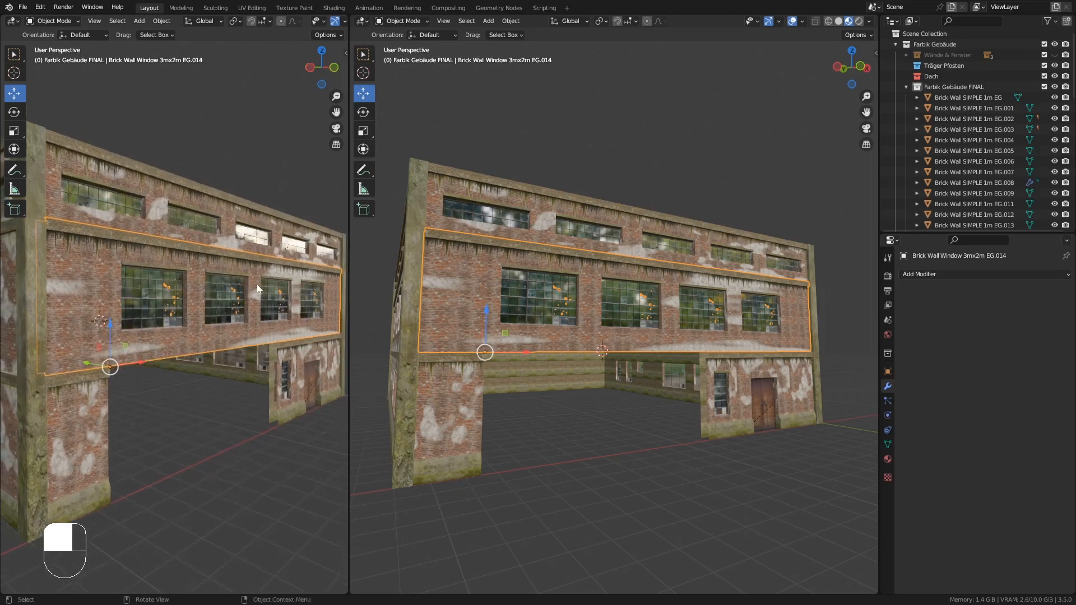
{"action": "left_click", "coordinate": [360, 22]}
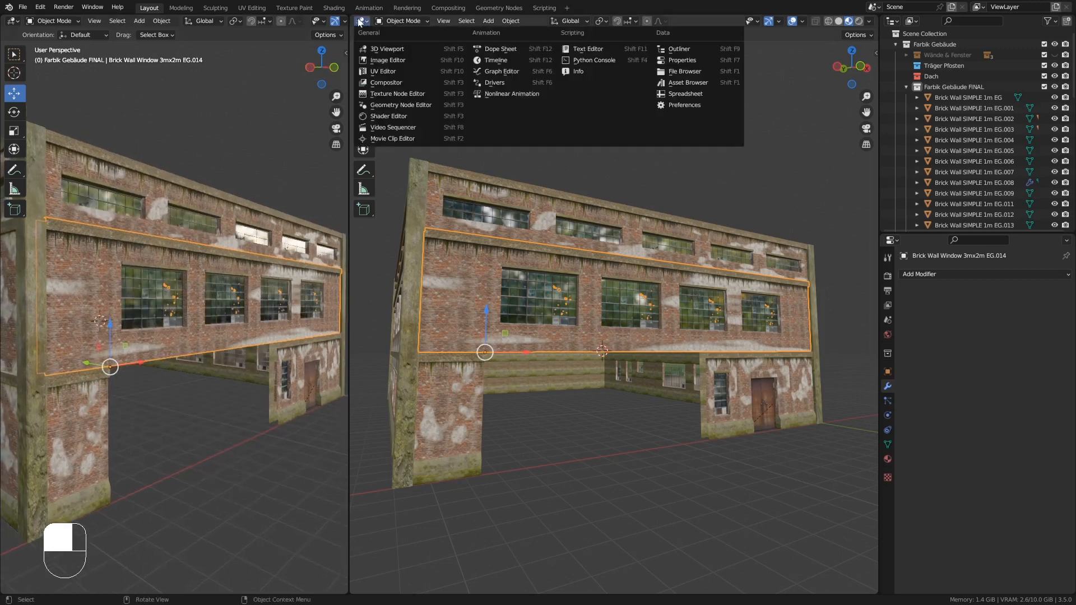
{"action": "left_click", "coordinate": [409, 115]}
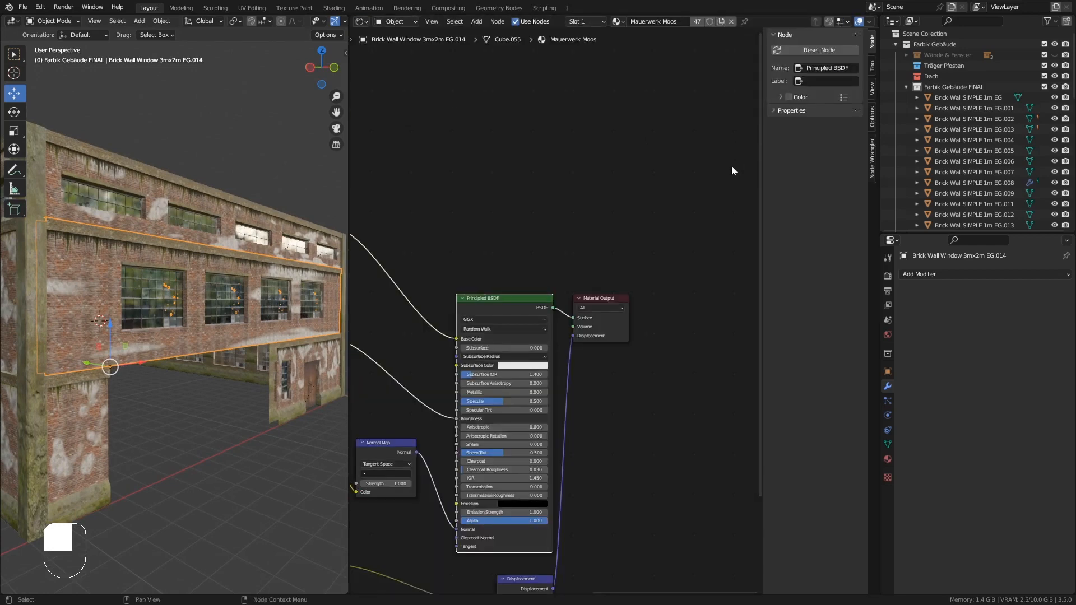
- Hide the node sidebar and examine the wall's UV maps and Mauerwerk Moos material node tree
{"action": "key", "text": "n"}
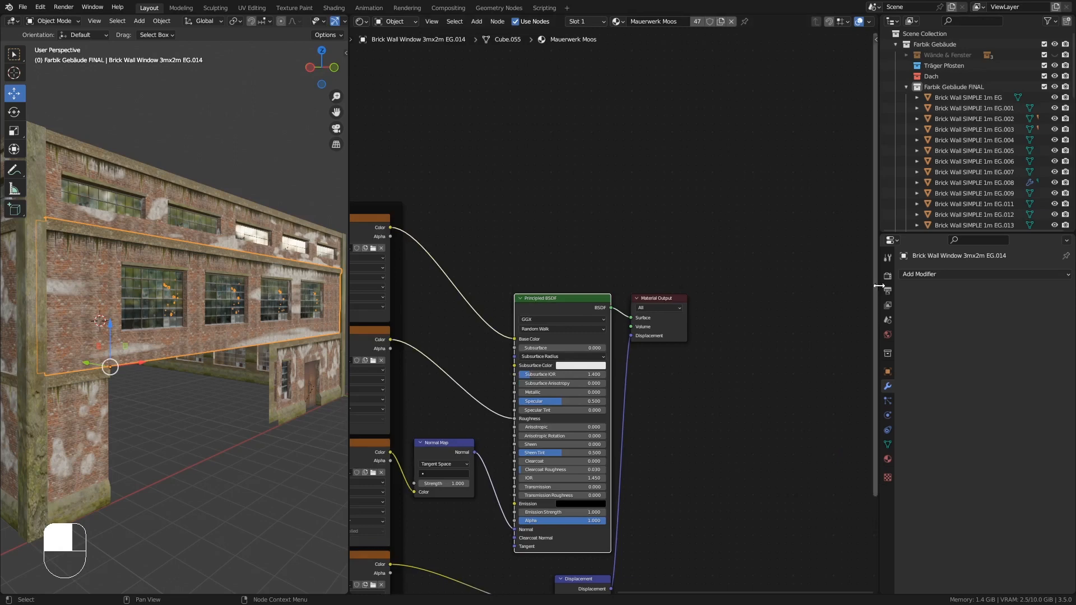
{"action": "left_click_drag", "start_coordinate": [878, 285], "coordinate": [899, 286]}
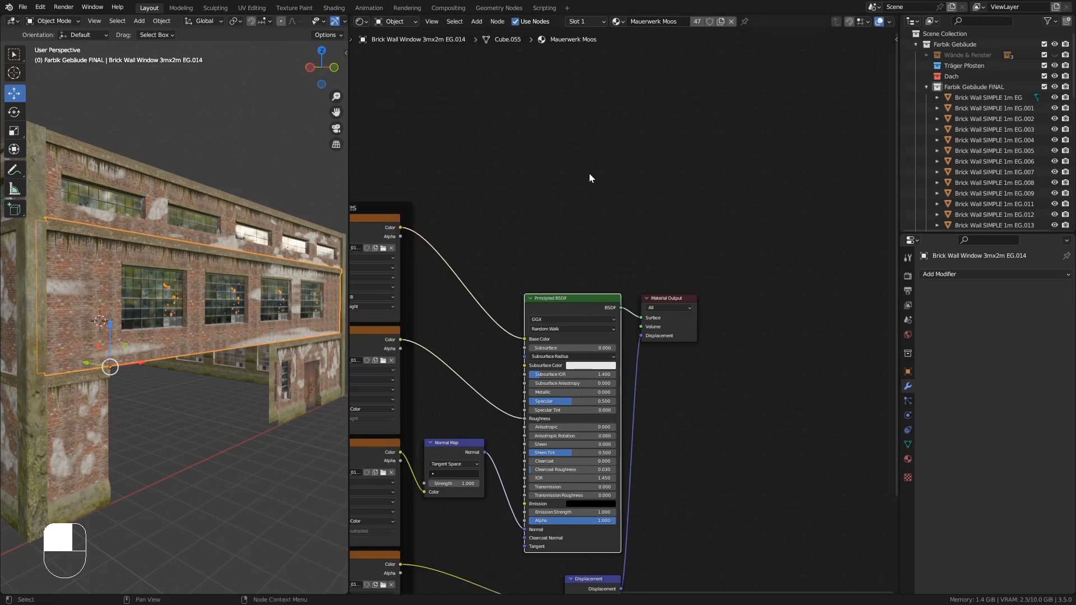
{"action": "middle_click_drag", "start_coordinate": [519, 192], "coordinate": [695, 162]}
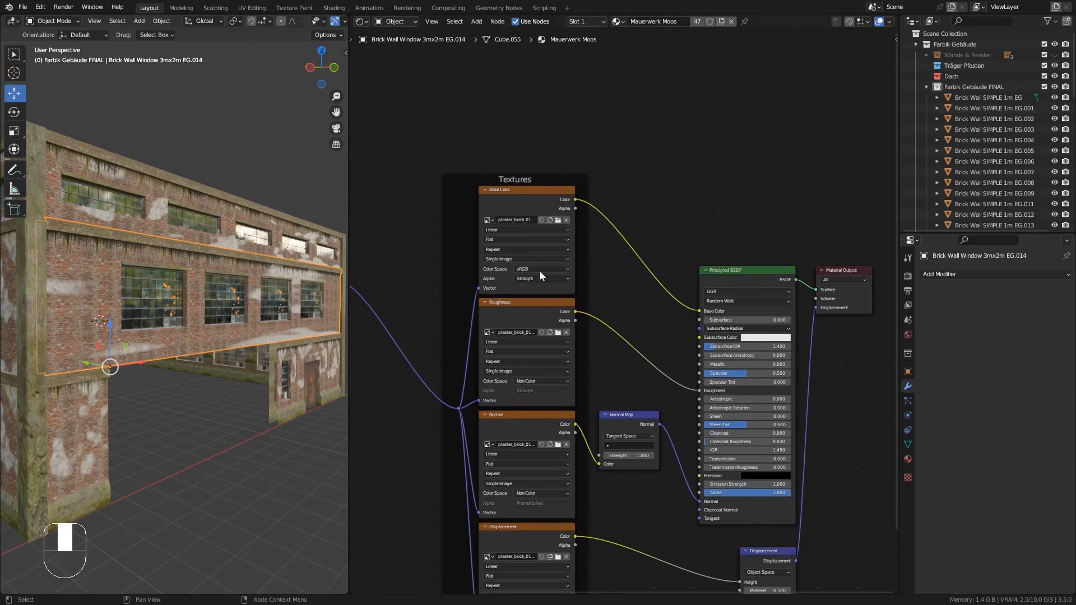
{"action": "left_click", "coordinate": [908, 445]}
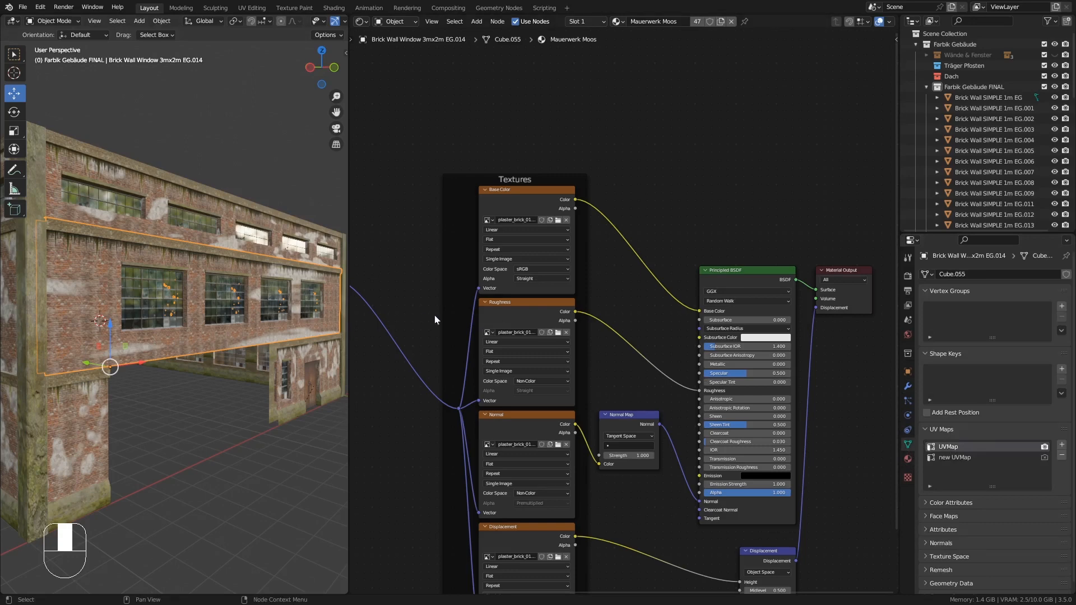
{"action": "middle_click_drag", "start_coordinate": [620, 304], "coordinate": [633, 378], "text": "ctrl"}
- Select the Mauerwerk Einfach material slot and examine its node tree and the wall's UV maps
{"action": "left_click", "coordinate": [908, 458]}
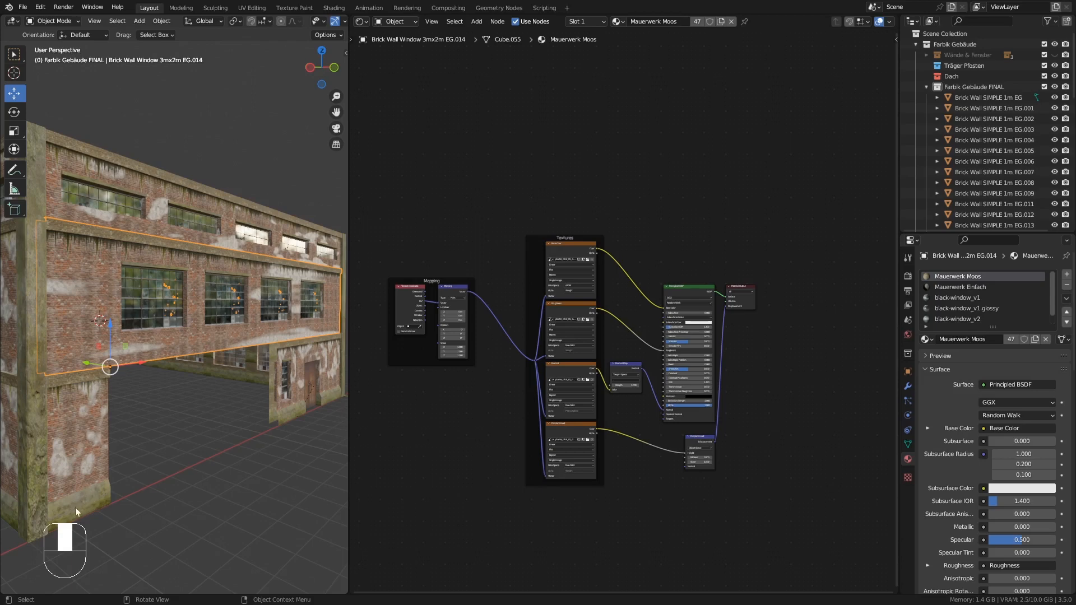
{"action": "left_click", "coordinate": [970, 288]}
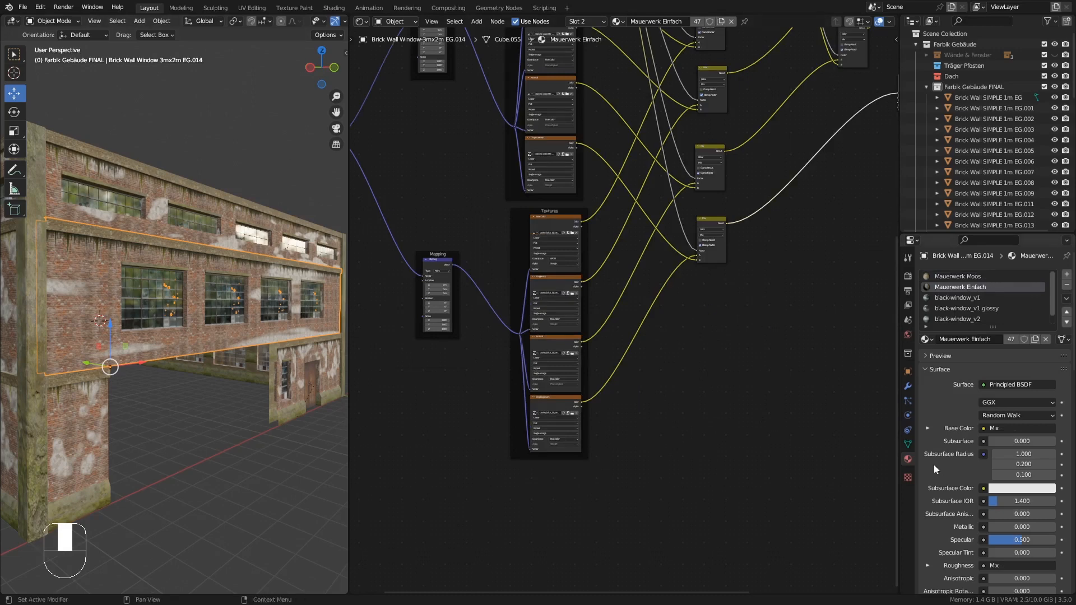
{"action": "left_click", "coordinate": [908, 444]}
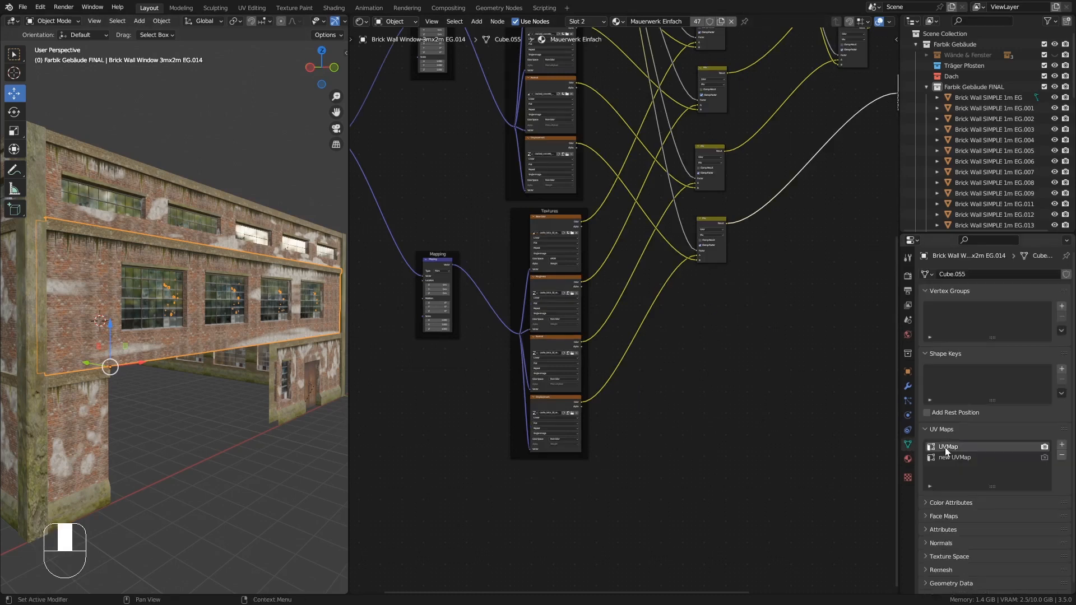
{"action": "left_click", "coordinate": [908, 459]}
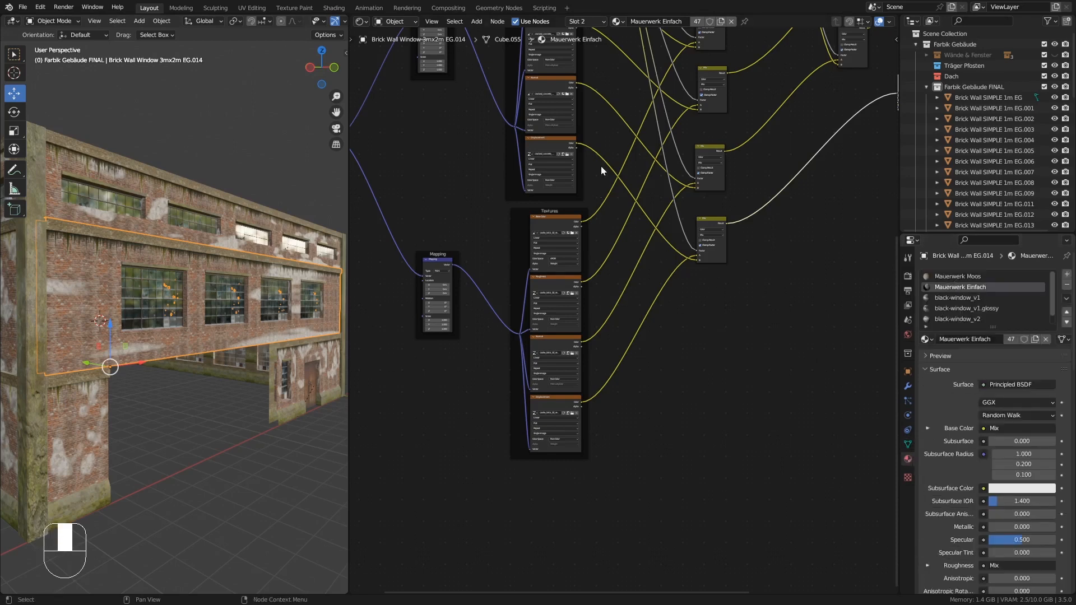
{"action": "middle_click_drag", "start_coordinate": [615, 127], "coordinate": [592, 308]}
{"action": "middle_click_drag", "start_coordinate": [598, 189], "coordinate": [600, 279], "text": "ctrl"}
{"action": "middle_click_drag", "start_coordinate": [644, 149], "coordinate": [608, 242], "text": "ctrl"}
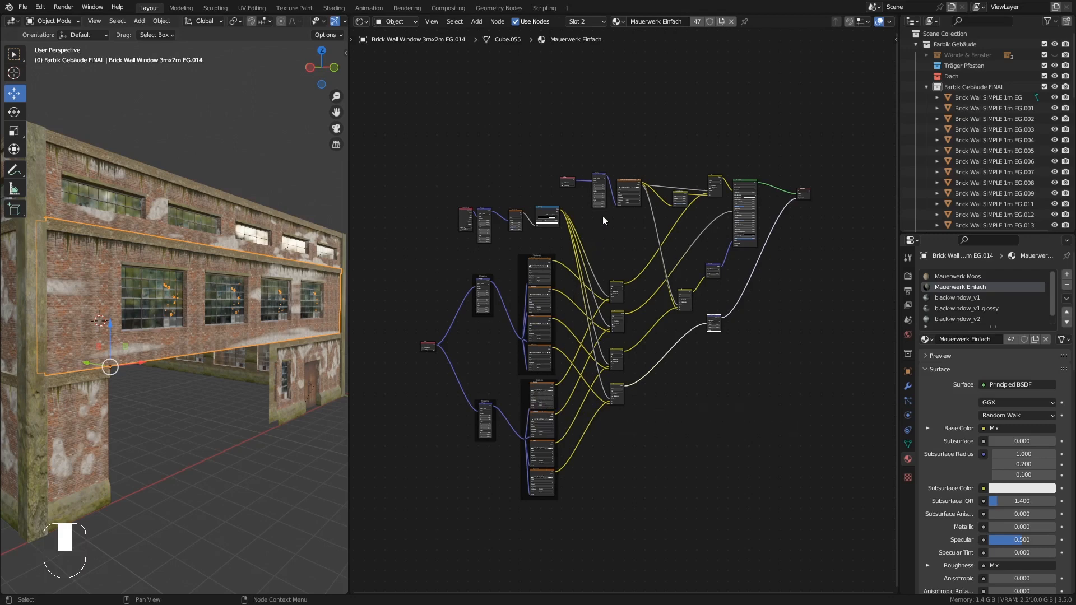
{"action": "middle_click_drag", "start_coordinate": [612, 213], "coordinate": [615, 249]}
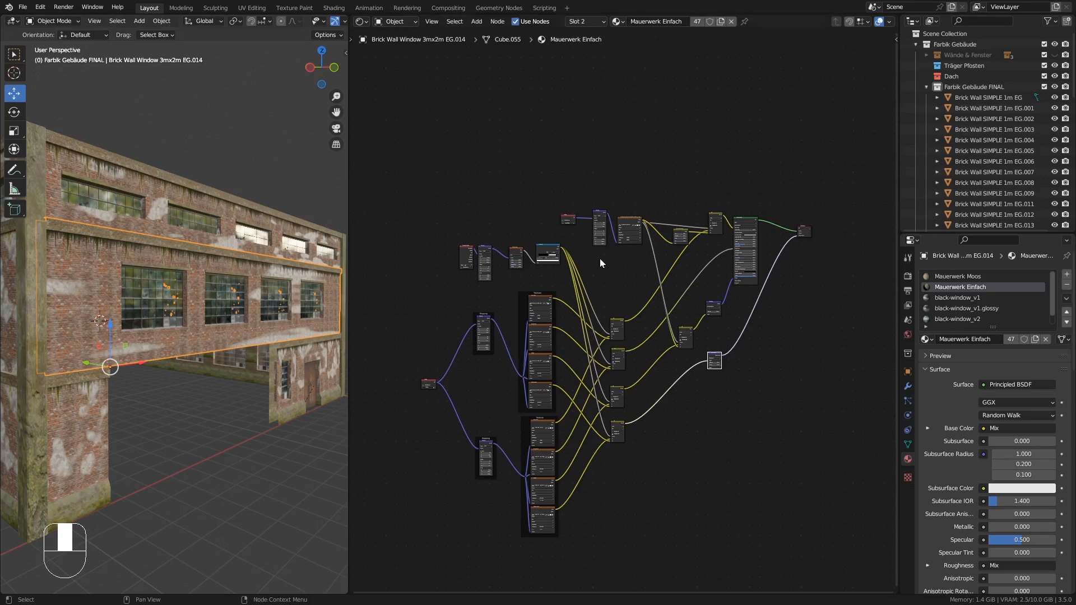
- Examine the selected upper wall piece's texturing from several angles and widen the 3D viewport slightly
{"action": "middle_click_drag", "start_coordinate": [267, 272], "coordinate": [198, 268]}
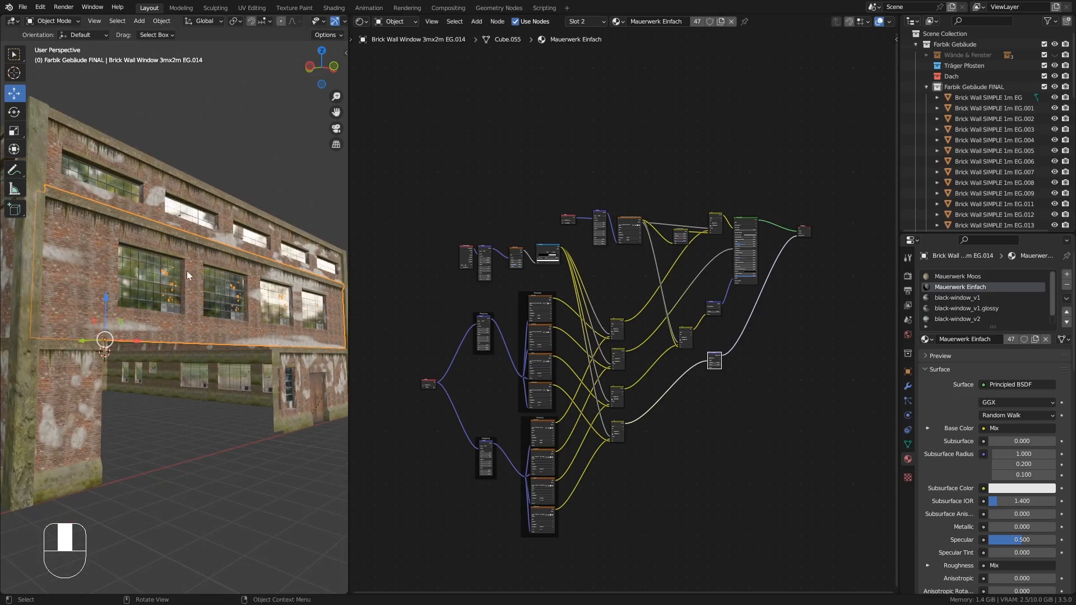
{"action": "middle_click_drag", "start_coordinate": [180, 271], "coordinate": [188, 248], "text": "ctrl"}
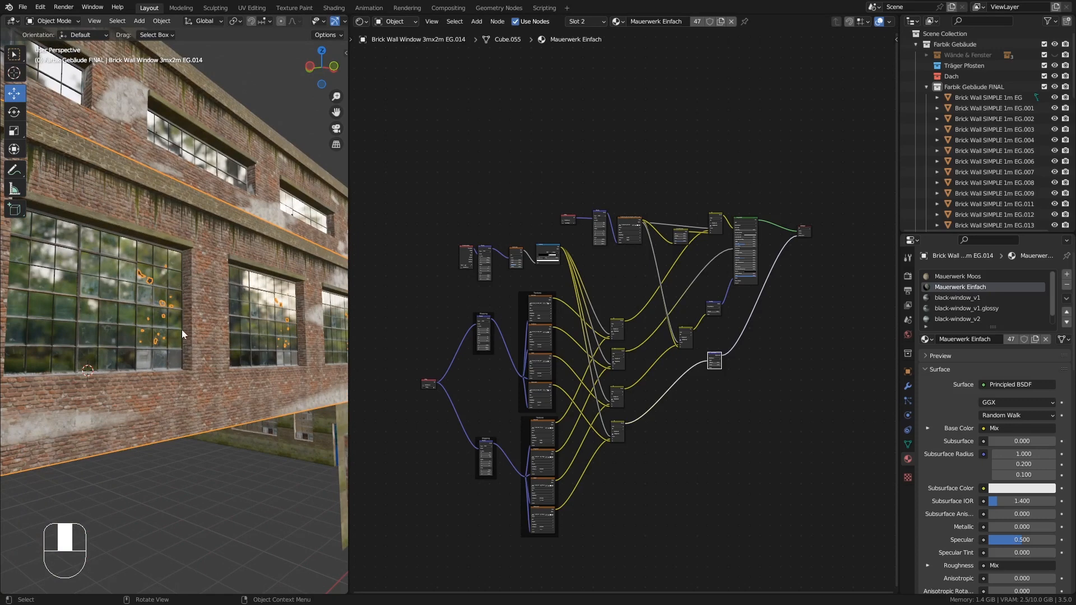
{"action": "middle_click_drag", "start_coordinate": [184, 274], "coordinate": [190, 286]}
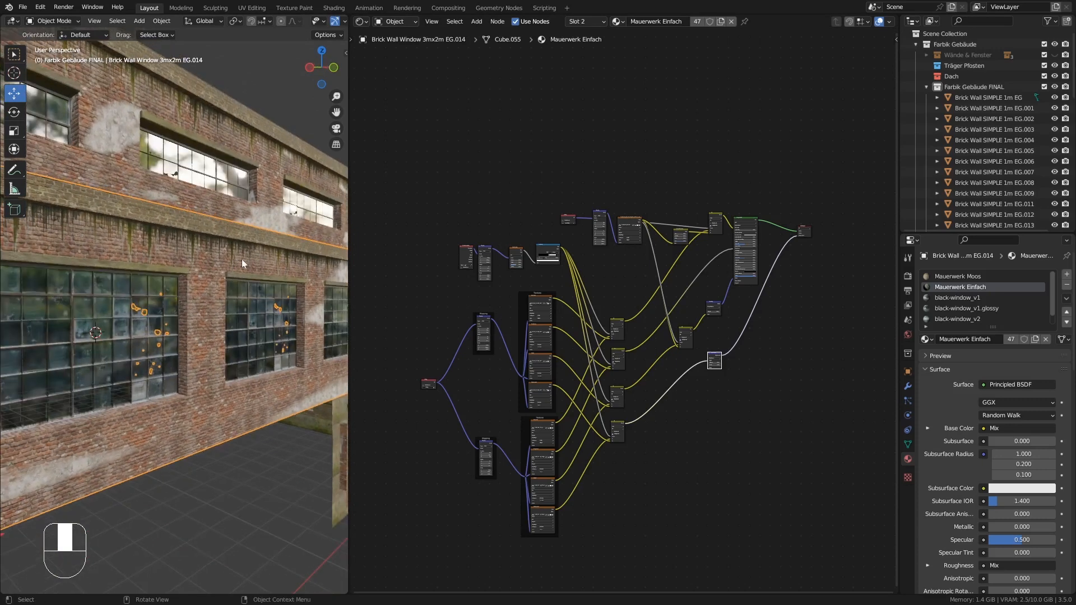
{"action": "middle_click_drag", "start_coordinate": [283, 292], "coordinate": [200, 250]}
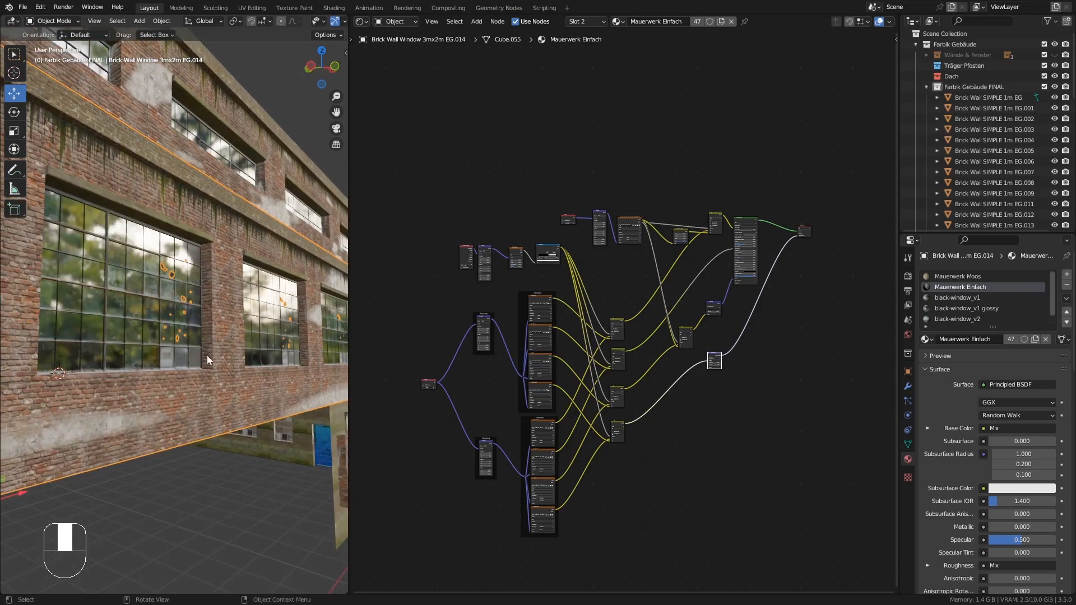
{"action": "middle_click_drag", "start_coordinate": [209, 359], "coordinate": [77, 287]}
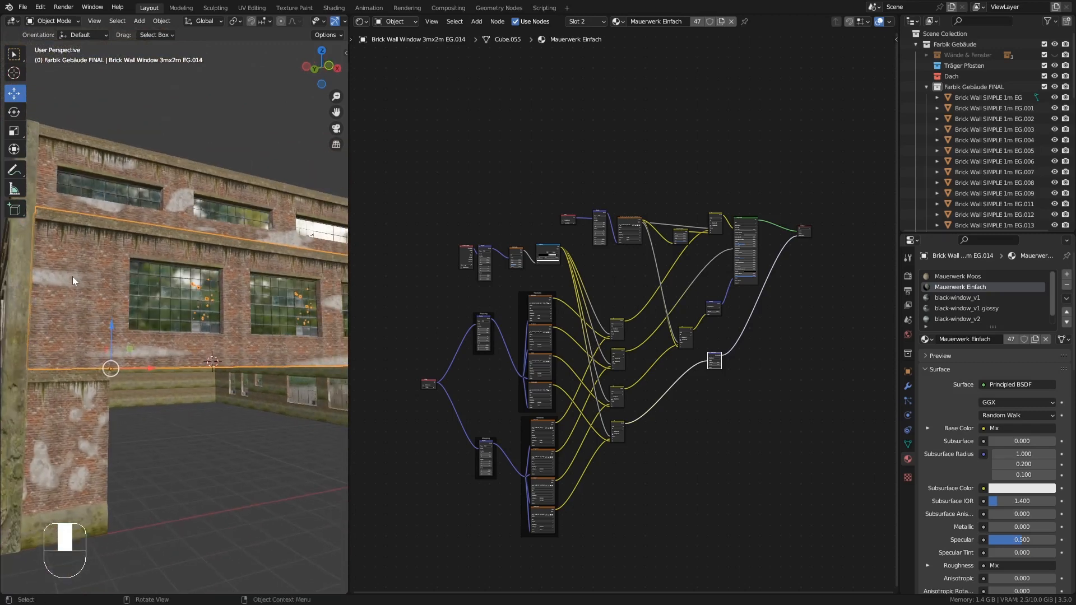
{"action": "middle_click_drag", "start_coordinate": [146, 349], "coordinate": [240, 337]}
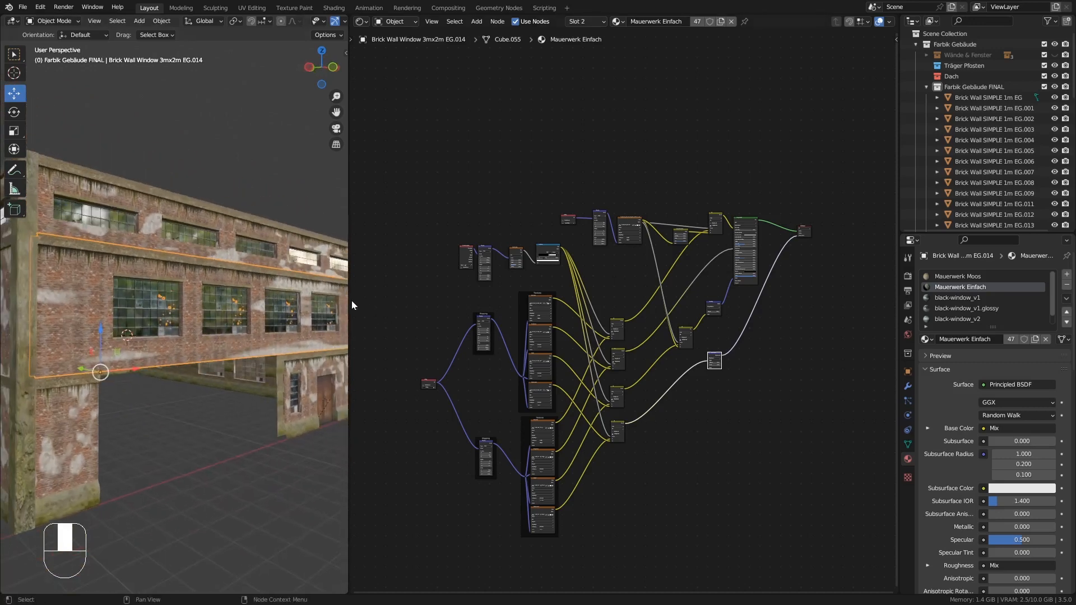
{"action": "left_click_drag", "start_coordinate": [349, 300], "coordinate": [405, 298]}
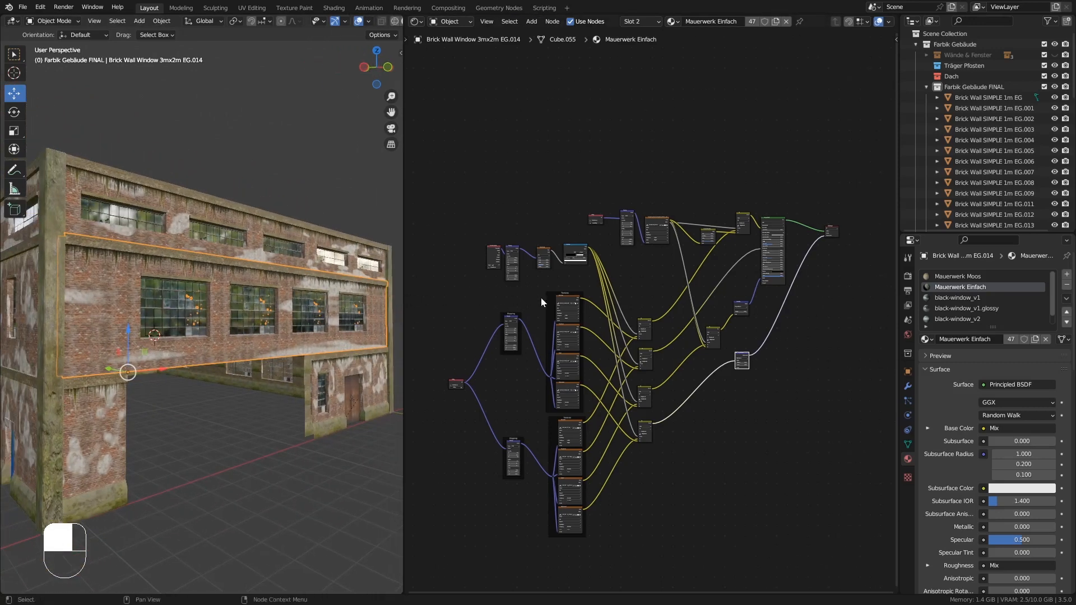
- Create a new copy of the Mauerwerk Einfach material for the wall and rename it Mauerwerk Einfach.FRONT
{"action": "middle_click_drag", "start_coordinate": [532, 271], "coordinate": [529, 118], "text": "ctrl"}
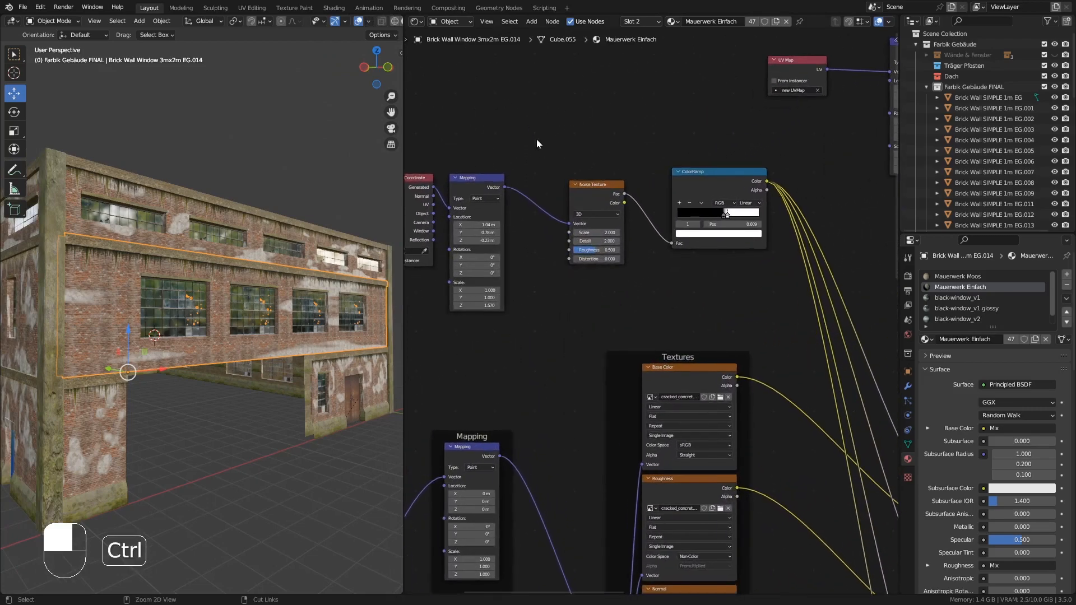
{"action": "middle_click_drag", "start_coordinate": [573, 149], "coordinate": [612, 159]}
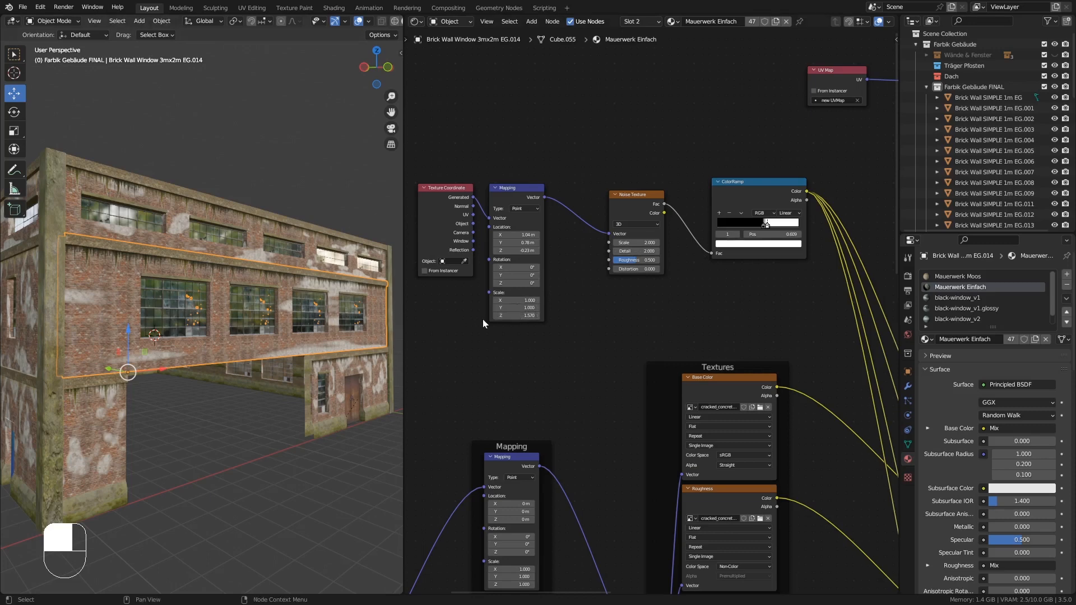
{"action": "mouse_move", "coordinate": [536, 303]}
{"action": "left_mouse_down"}
{"action": "mouse_move", "coordinate": [466, 302]}
{"action": "mouse_move", "coordinate": [535, 302]}
{"action": "left_mouse_up"}
{"action": "middle_click_drag", "start_coordinate": [45, 331], "coordinate": [45, 331]}
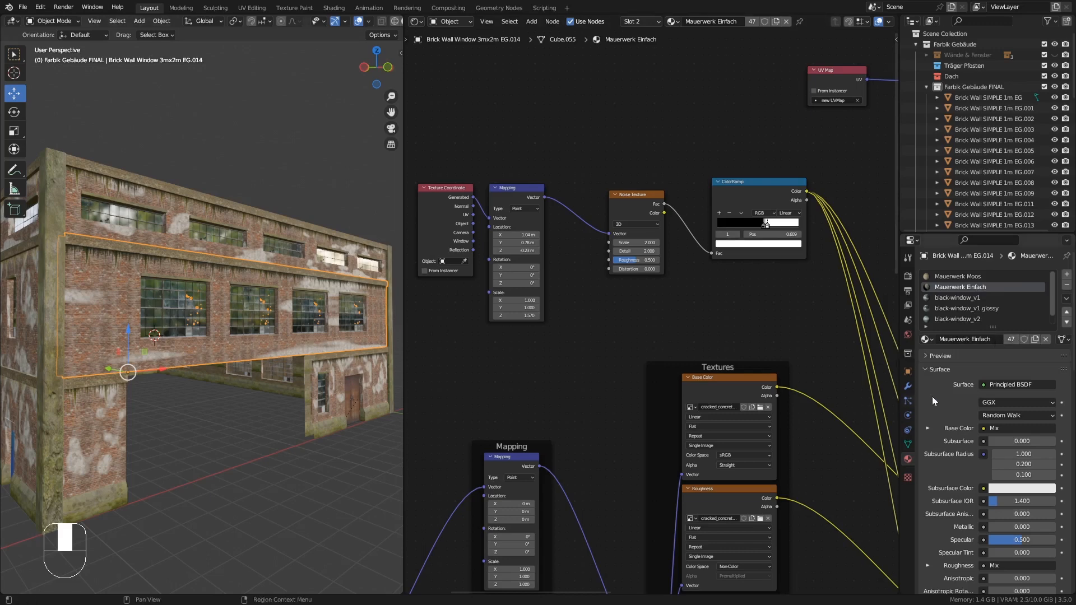
{"action": "left_click", "coordinate": [1036, 342]}
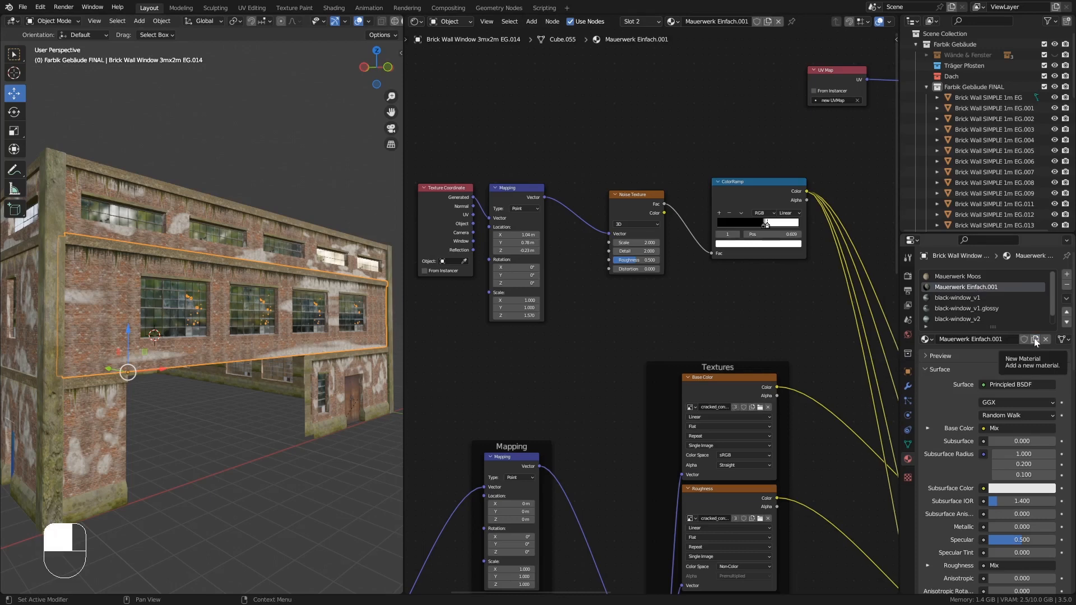
{"action": "left_click", "coordinate": [996, 340]}
{"action": "left_click", "coordinate": [998, 339]}
{"action": "left_click_drag", "start_coordinate": [994, 340], "coordinate": [1004, 340]}
{"action": "key", "text": "BackSpace"}
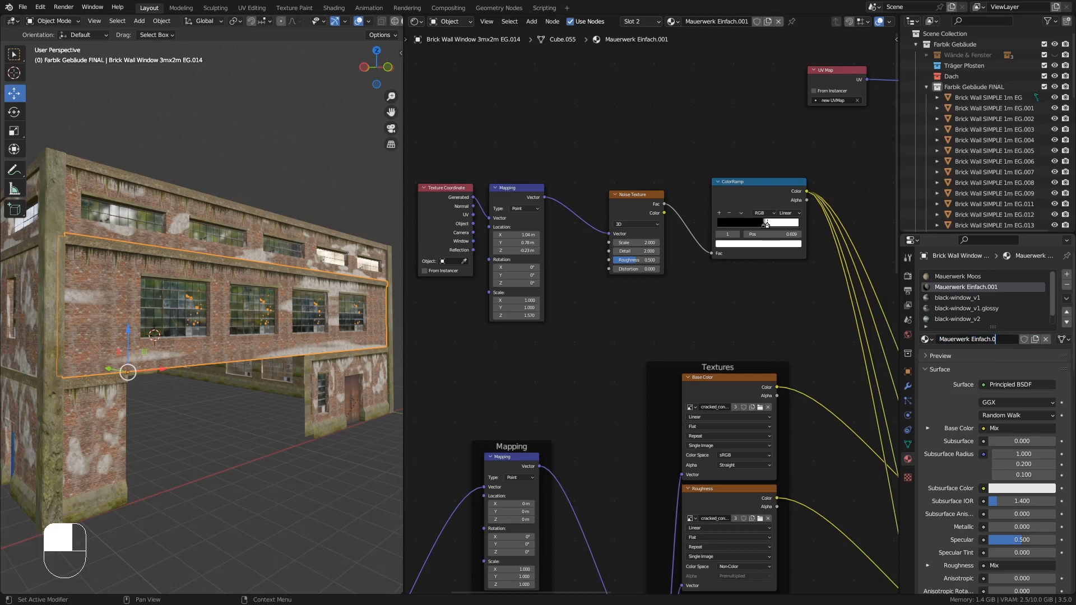
{"action": "key", "text": "BackSpace"}
{"action": "type", "text": "FRONT"}
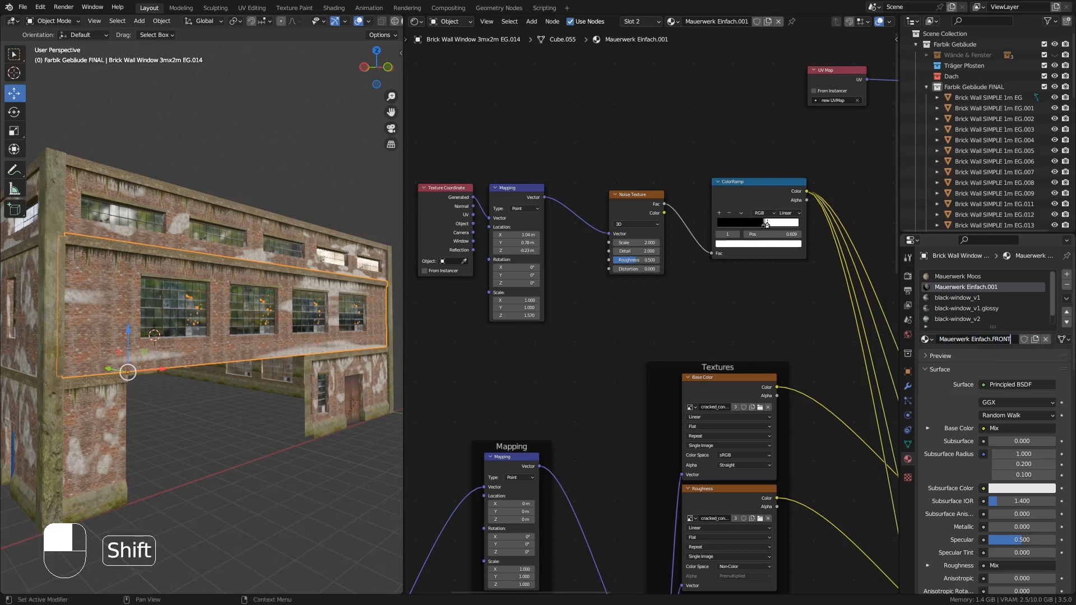
{"action": "key", "text": "Return"}
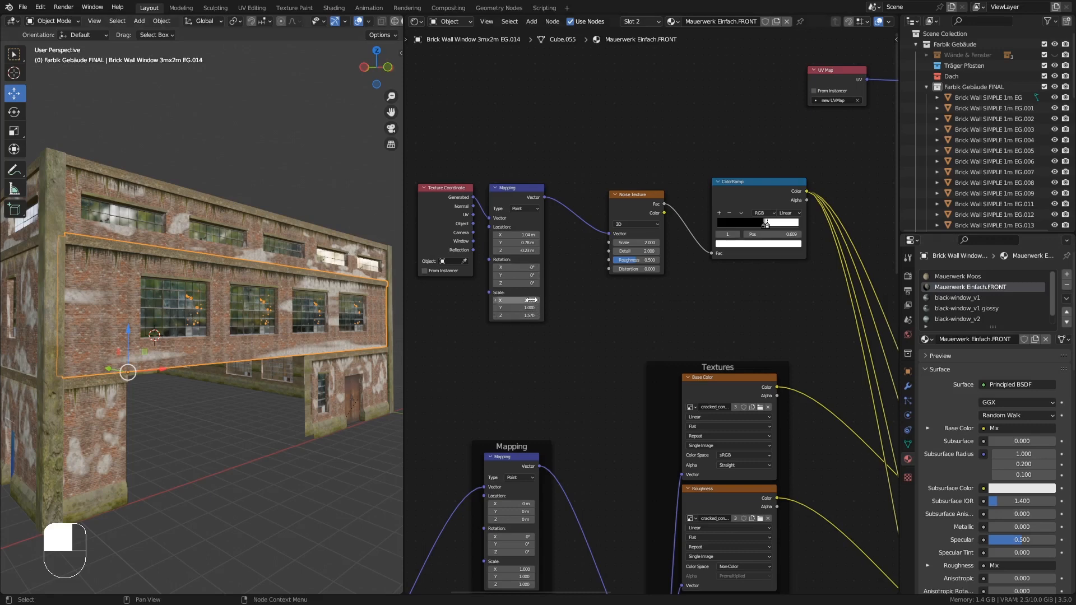
- Set the Mapping node's X scale to about 2.69 and the Noise Texture scale to 0.78
{"action": "left_click_drag", "start_coordinate": [531, 301], "coordinate": [568, 300], "text": "shift"}
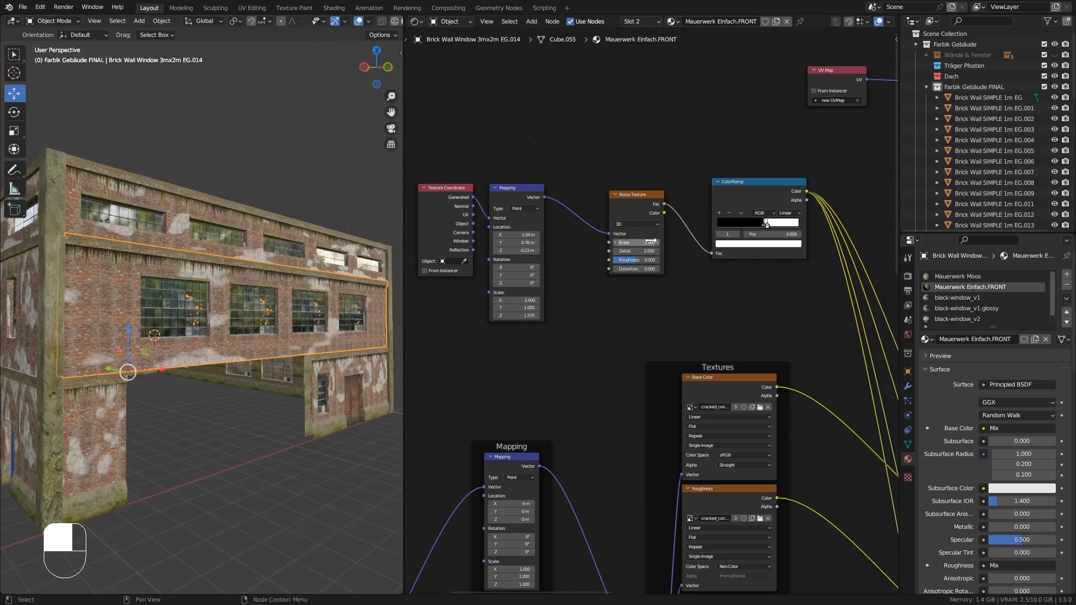
{"action": "left_click_drag", "start_coordinate": [636, 243], "coordinate": [613, 242], "text": "shift"}
{"action": "middle_click_drag", "start_coordinate": [596, 263], "coordinate": [637, 279], "text": "ctrl"}
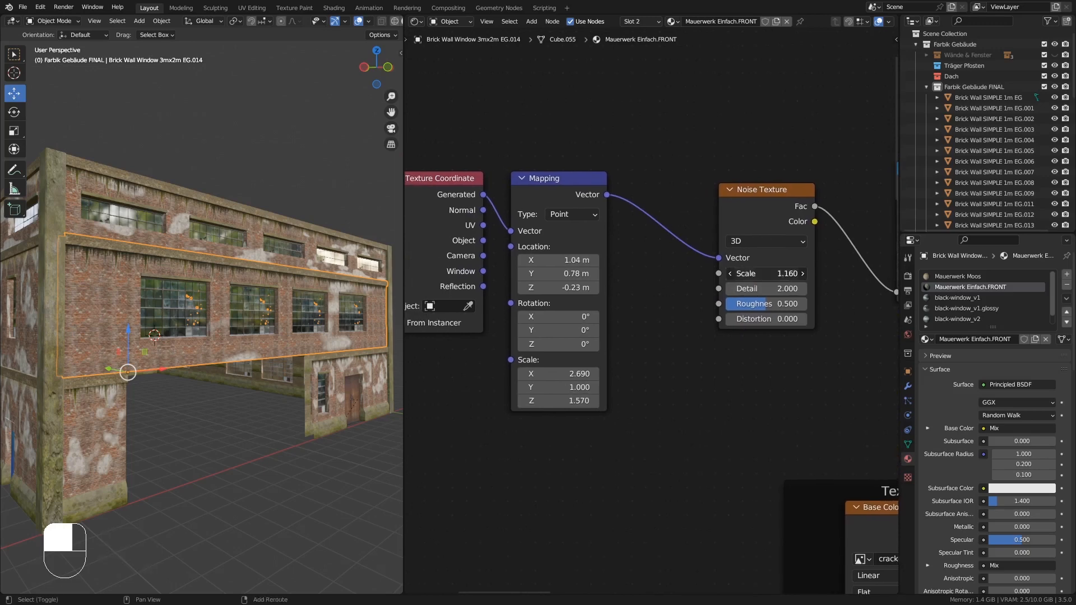
{"action": "left_click_drag", "start_coordinate": [768, 274], "coordinate": [796, 273], "text": "shift"}
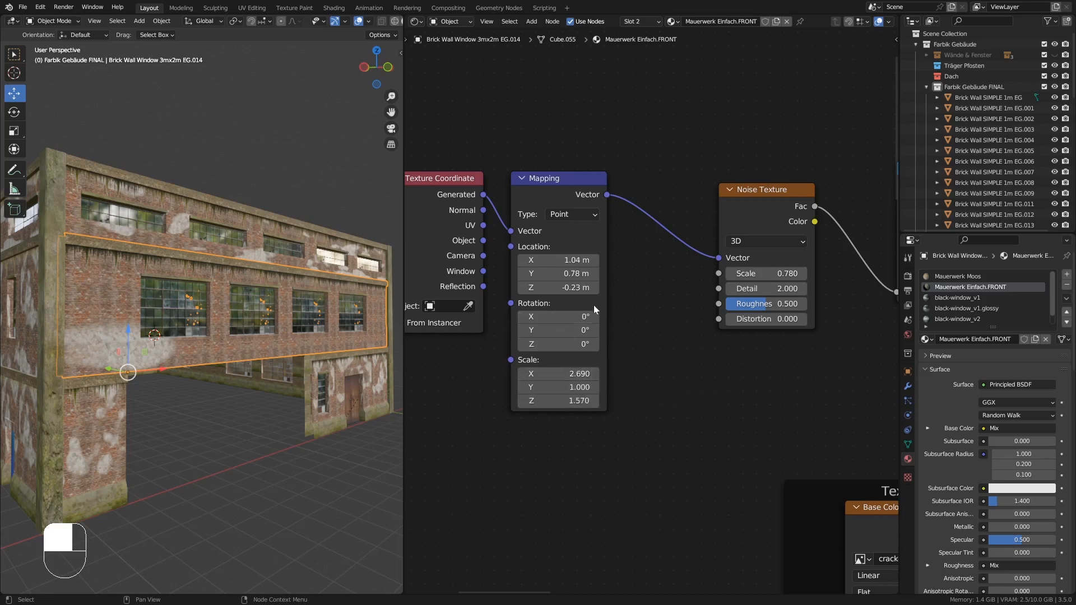
- Set all three Mapping node scale values to 2
{"action": "left_click", "coordinate": [567, 374], "text": "shift"}
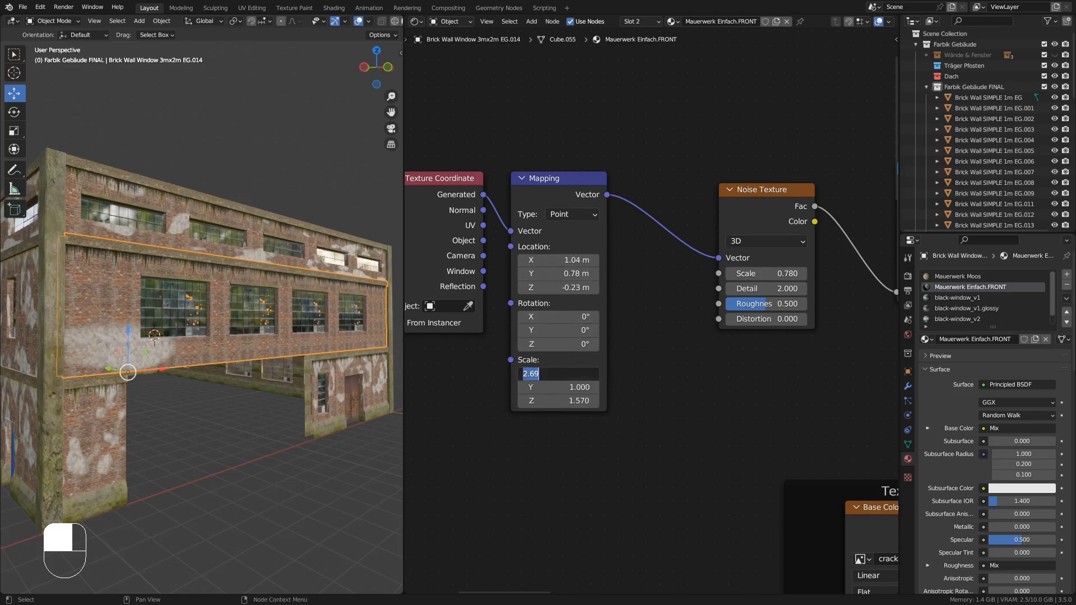
{"action": "left_click", "coordinate": [568, 385]}
{"action": "left_click_drag", "start_coordinate": [567, 373], "coordinate": [567, 401]}
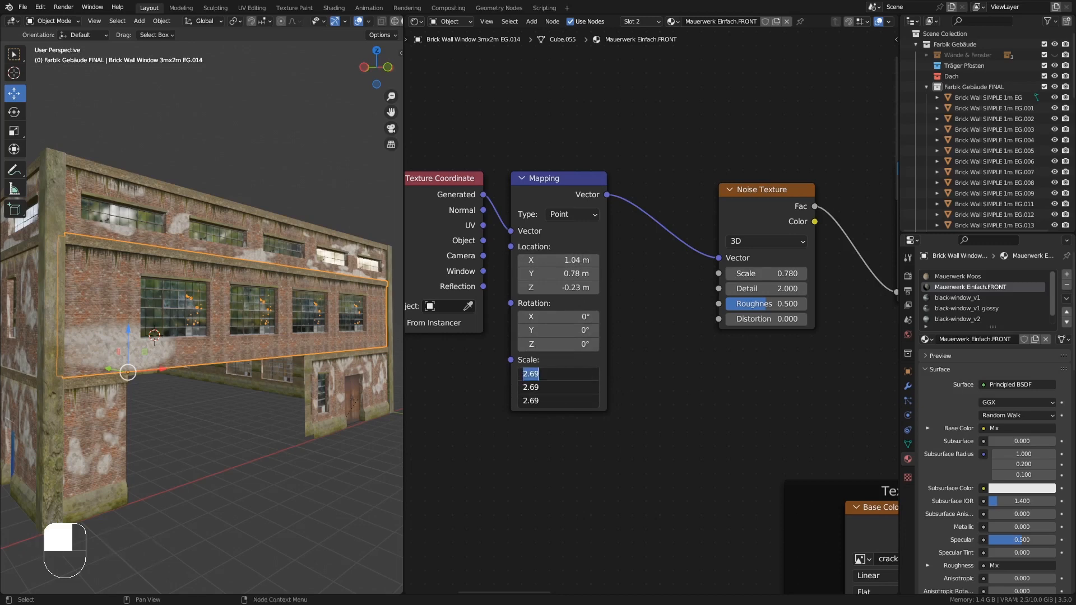
{"action": "type", "text": "2"}
{"action": "key", "text": "Return"}
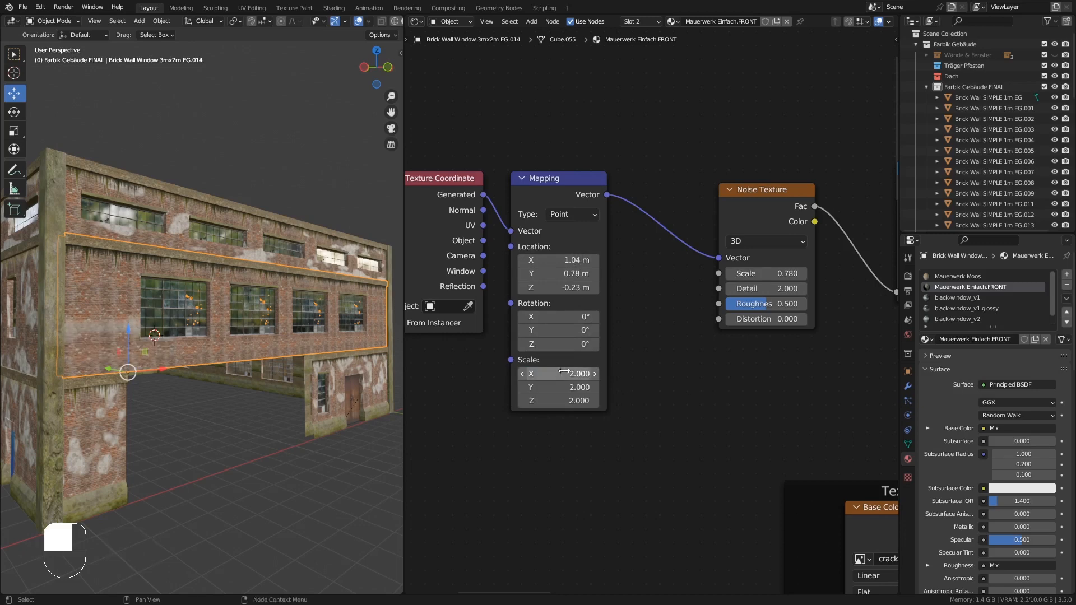
- Set all three Mapping node scale values to 5
{"action": "left_click_drag", "start_coordinate": [565, 374], "coordinate": [564, 401]}
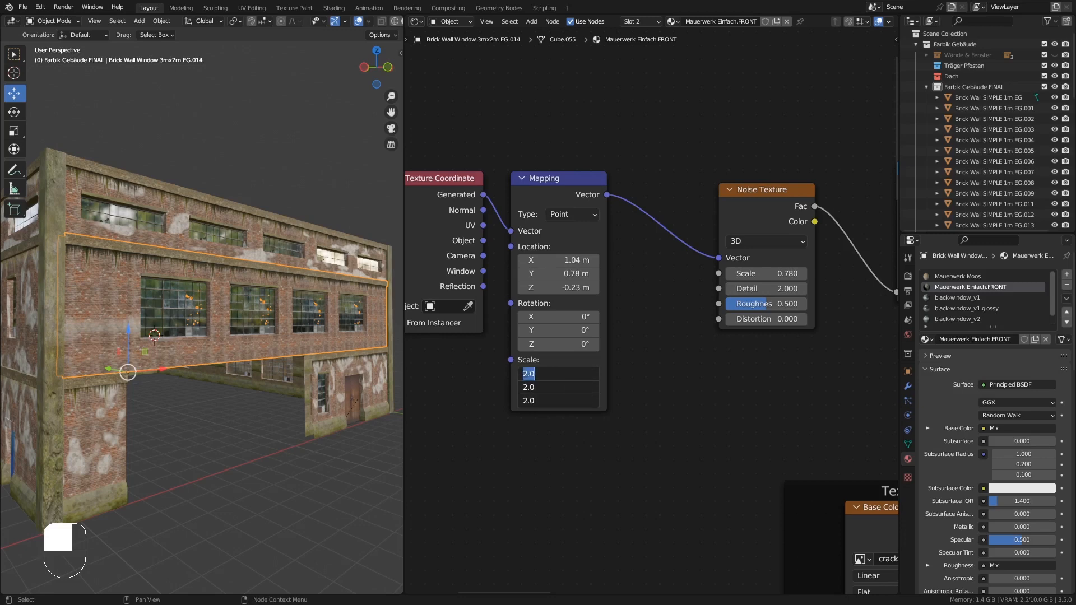
{"action": "type", "text": "5"}
{"action": "key", "text": "Return"}
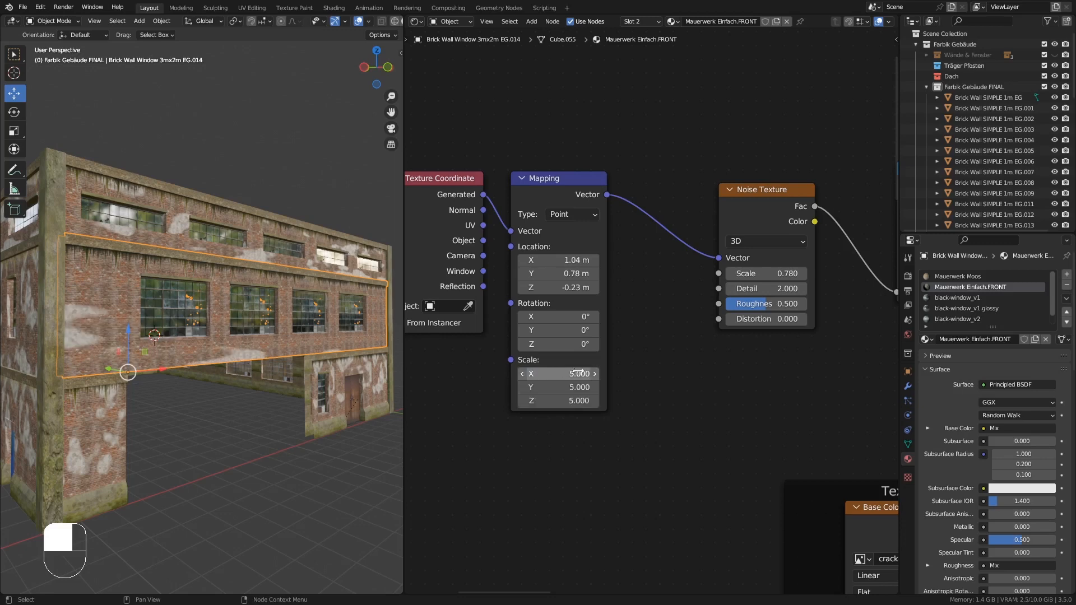
- Stretch the Mapping node's X scale to about 14.8 and check the wall's moss pattern
{"action": "left_click_drag", "start_coordinate": [587, 376], "coordinate": [653, 375]}
{"action": "middle_click_drag", "start_coordinate": [302, 355], "coordinate": [203, 341]}
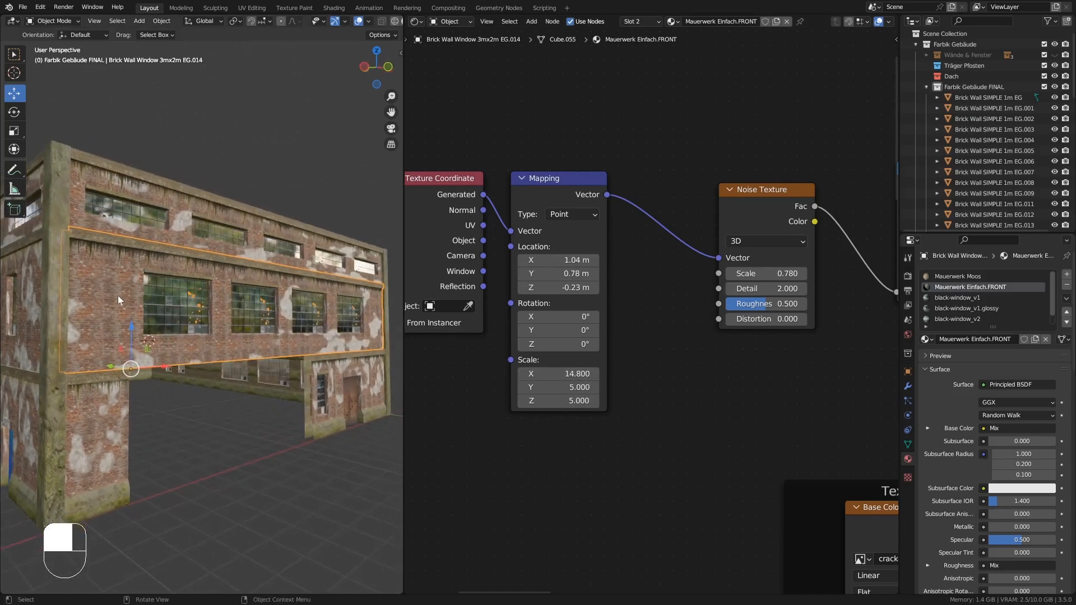
{"action": "middle_click_drag", "start_coordinate": [118, 295], "coordinate": [160, 328]}
{"action": "middle_click_drag", "start_coordinate": [350, 331], "coordinate": [328, 338]}
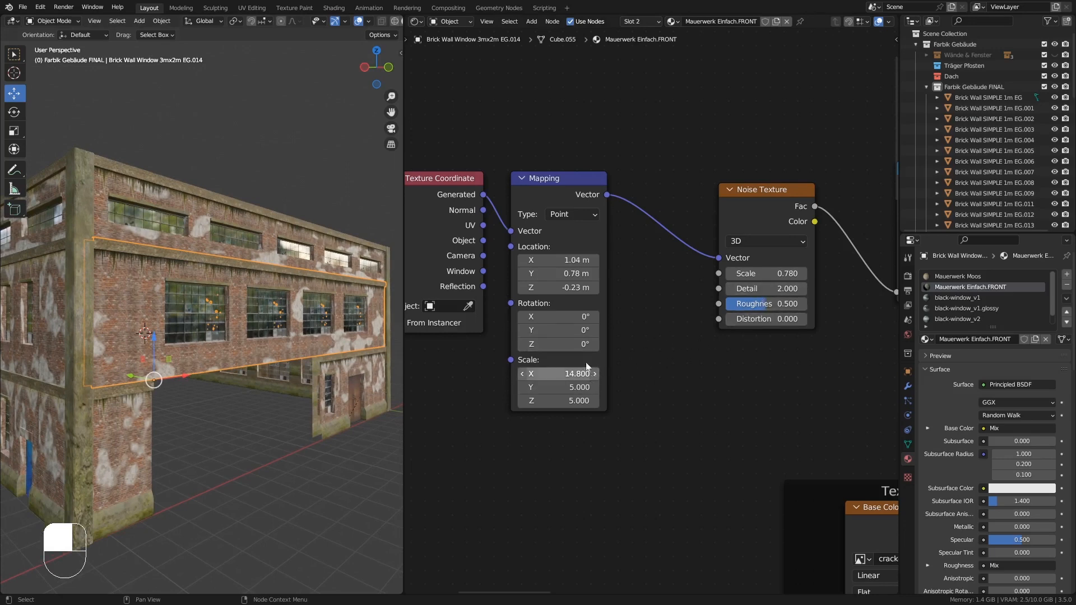
- Shift the Mapping node's location to about -1.09 m on X and 2.32 m on Z
{"action": "left_click_drag", "start_coordinate": [570, 263], "coordinate": [504, 263], "text": "shift"}
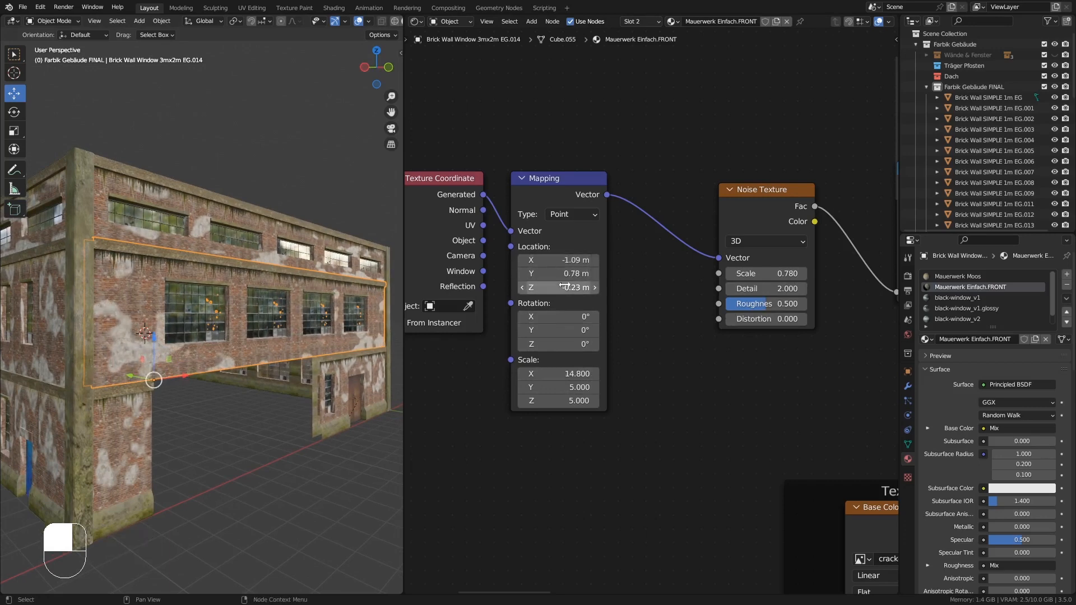
{"action": "middle_click_drag", "start_coordinate": [262, 338], "coordinate": [291, 345]}
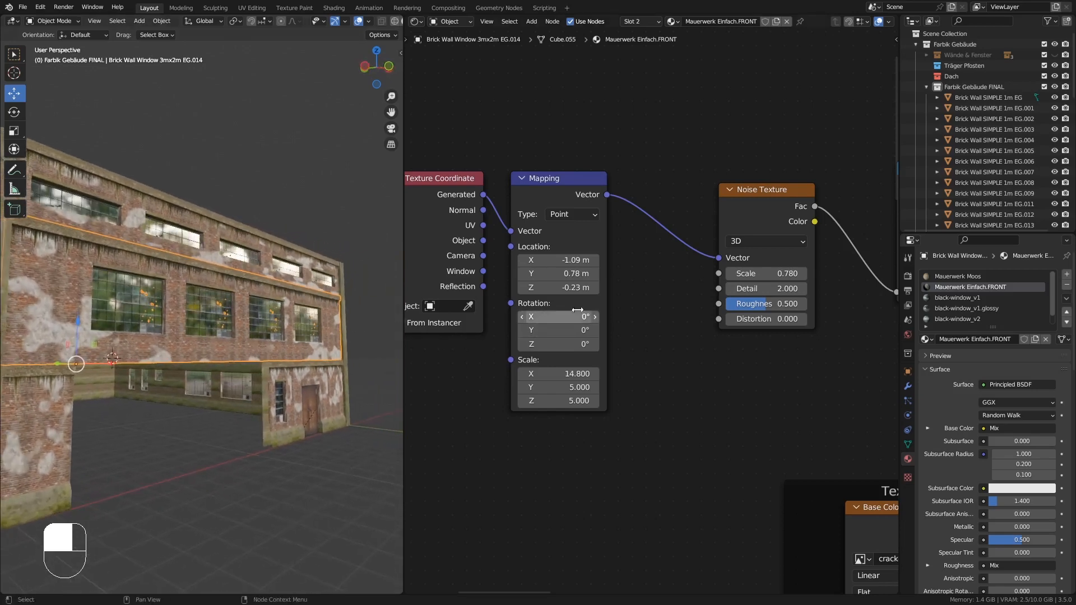
{"action": "left_click_drag", "start_coordinate": [574, 287], "coordinate": [612, 287], "text": "shift"}
{"action": "middle_click_drag", "start_coordinate": [266, 298], "coordinate": [235, 298]}
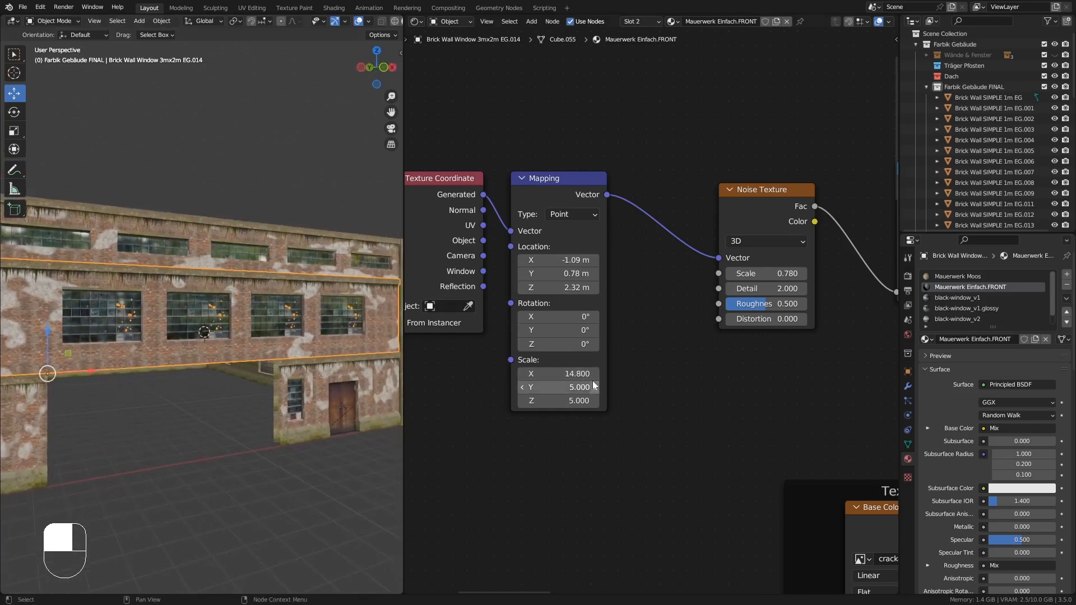
- Raise the Mapping node's X scale to about 19.07 and inspect the result on the wall
{"action": "left_click_drag", "start_coordinate": [589, 373], "coordinate": [580, 374], "text": "shift"}
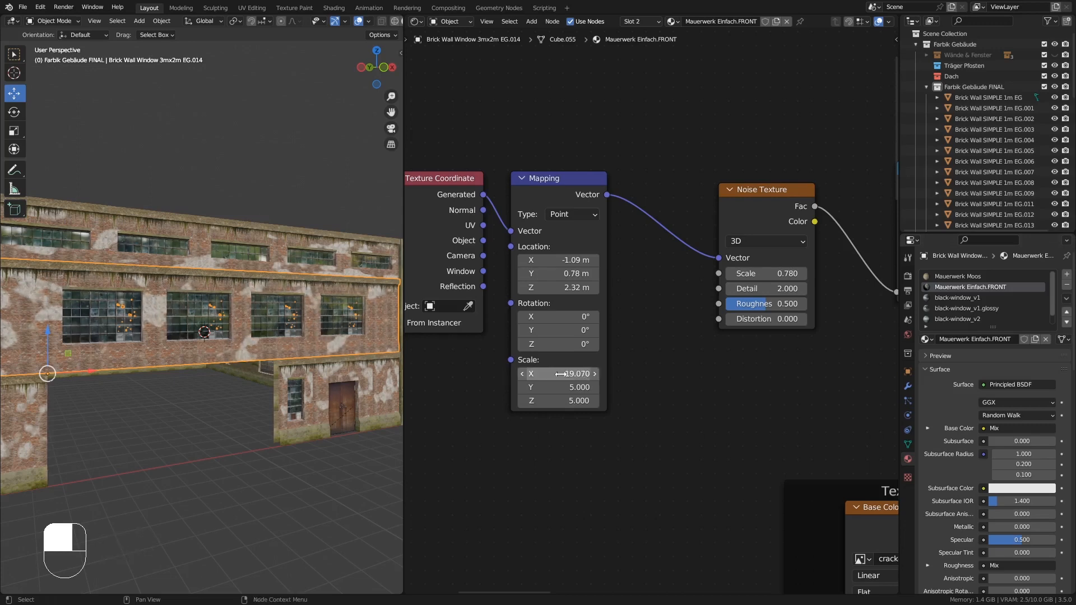
{"action": "mouse_move", "coordinate": [185, 321]}
{"action": "middle_mouse_down"}
{"action": "mouse_move", "coordinate": [234, 311]}
{"action": "mouse_move", "coordinate": [197, 311]}
{"action": "mouse_move", "coordinate": [227, 312]}
{"action": "mouse_move", "coordinate": [200, 322]}
{"action": "mouse_move", "coordinate": [223, 322]}
{"action": "mouse_move", "coordinate": [205, 339]}
{"action": "mouse_move", "coordinate": [180, 311]}
{"action": "middle_mouse_up"}
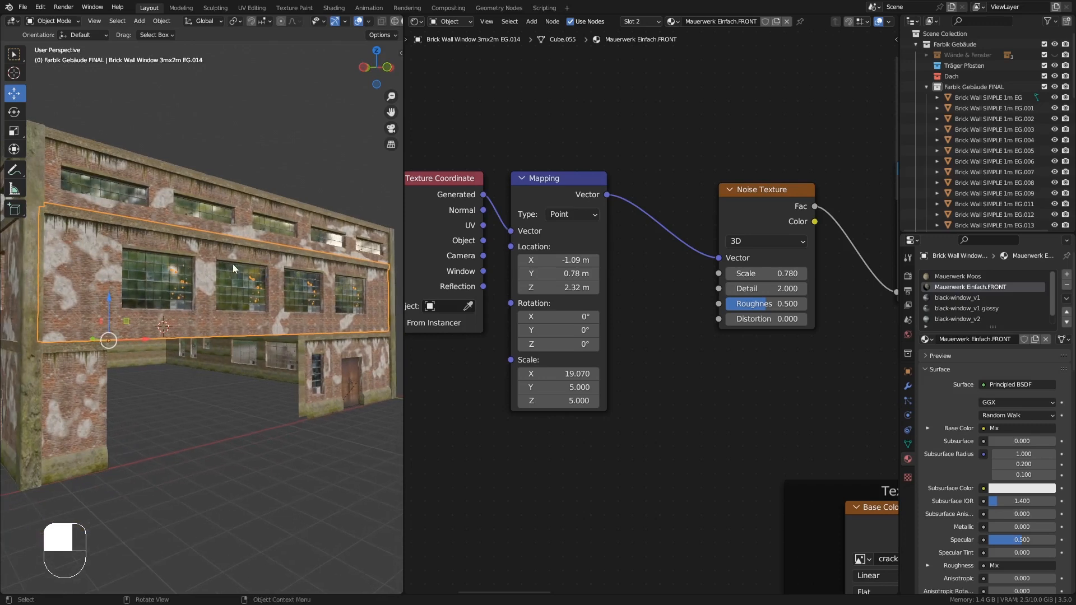
{"action": "middle_click_drag", "start_coordinate": [179, 254], "coordinate": [159, 309]}
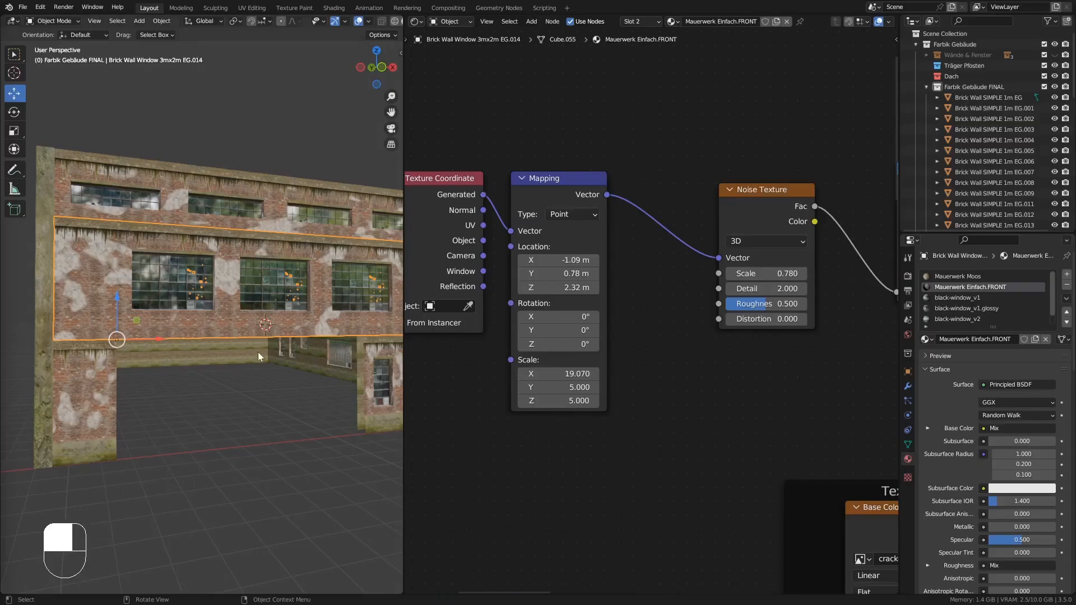
{"action": "middle_click_drag", "start_coordinate": [258, 352], "coordinate": [161, 283]}
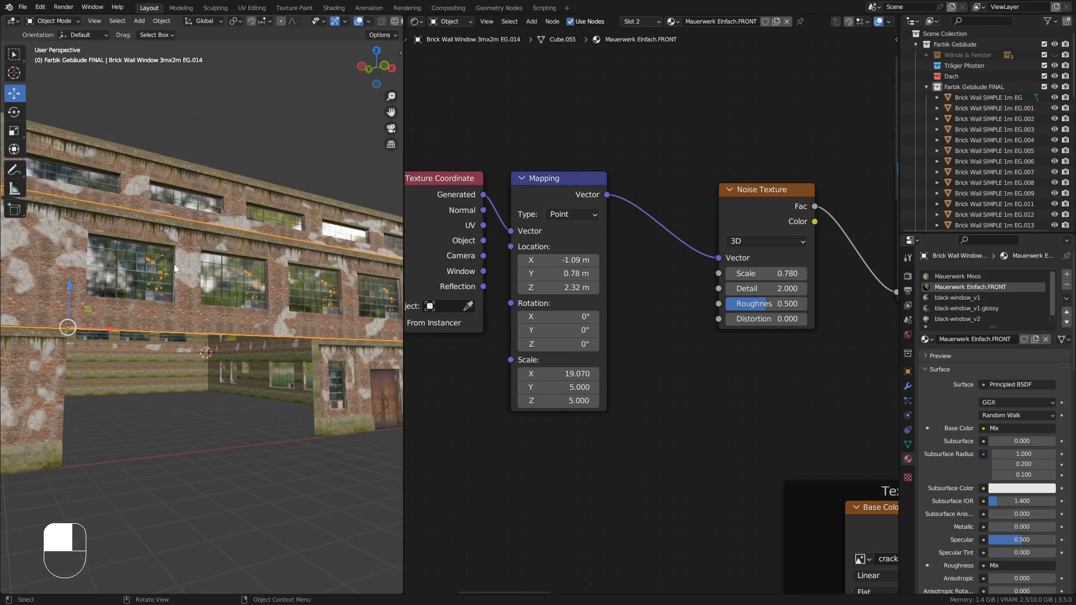
{"action": "middle_click_drag", "start_coordinate": [176, 260], "coordinate": [179, 267]}
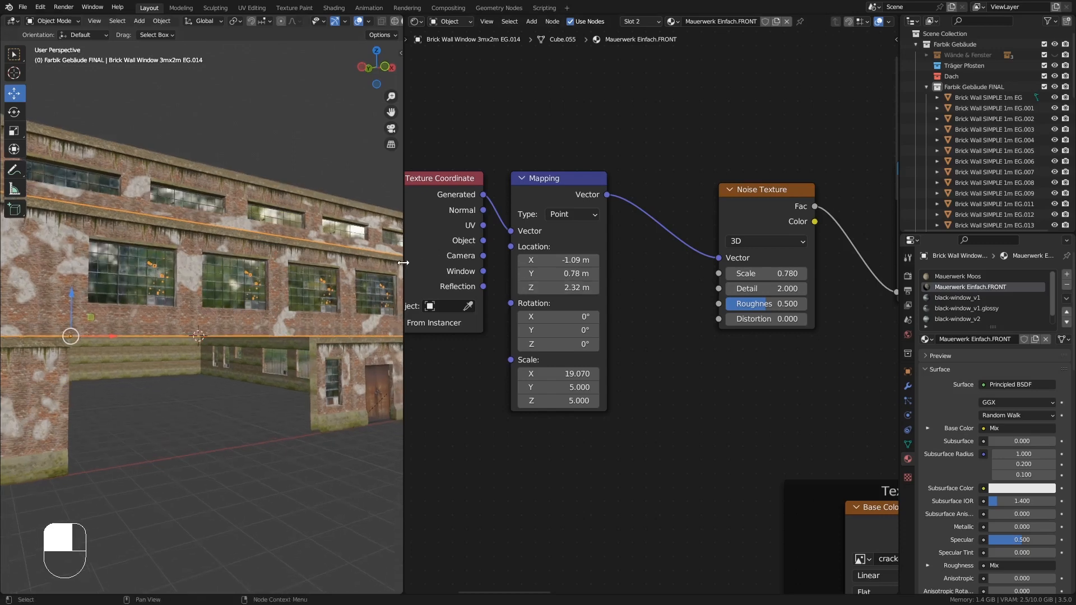
- Narrow the 3D viewport to enlarge the Shader Editor and view the whole FRONT material node tree
{"action": "left_click_drag", "start_coordinate": [403, 263], "coordinate": [183, 258]}
{"action": "middle_click_drag", "start_coordinate": [367, 230], "coordinate": [362, 335], "text": "ctrl"}
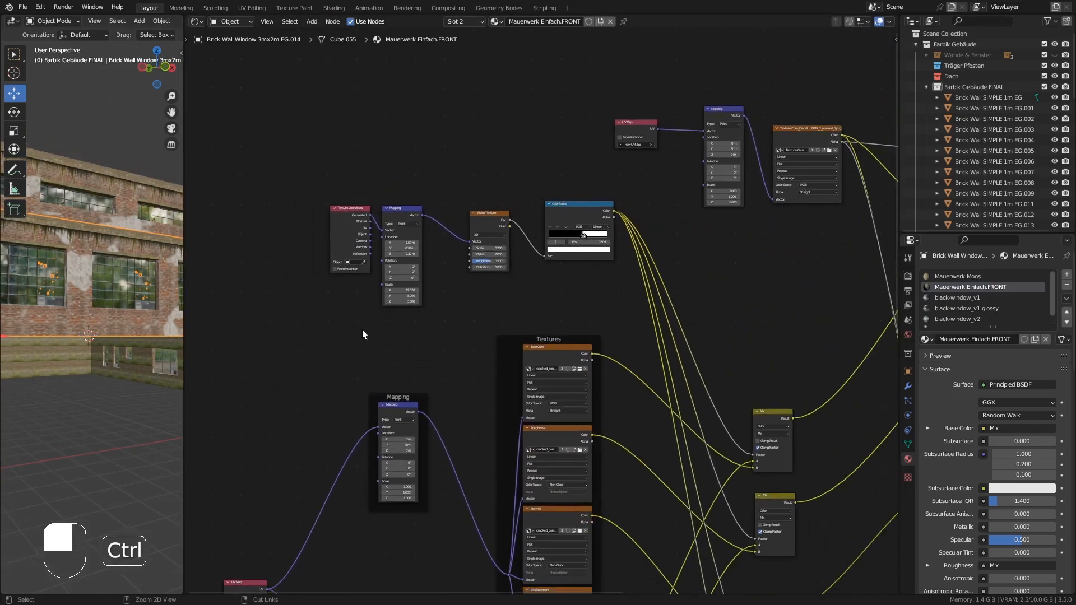
{"action": "middle_click_drag", "start_coordinate": [128, 288], "coordinate": [530, 264]}
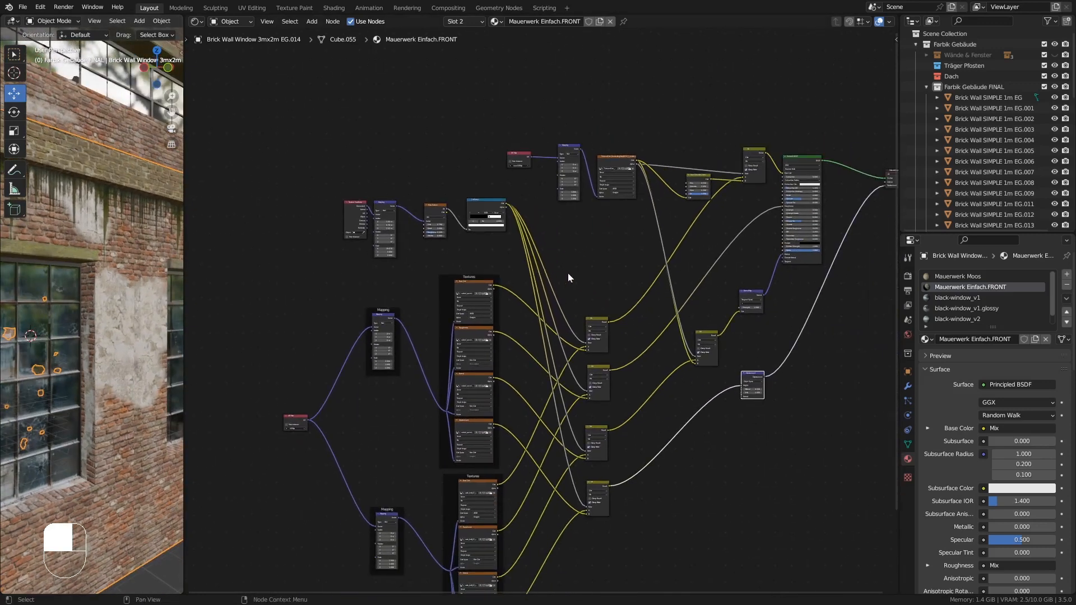
{"action": "middle_click_drag", "start_coordinate": [610, 224], "coordinate": [586, 215]}
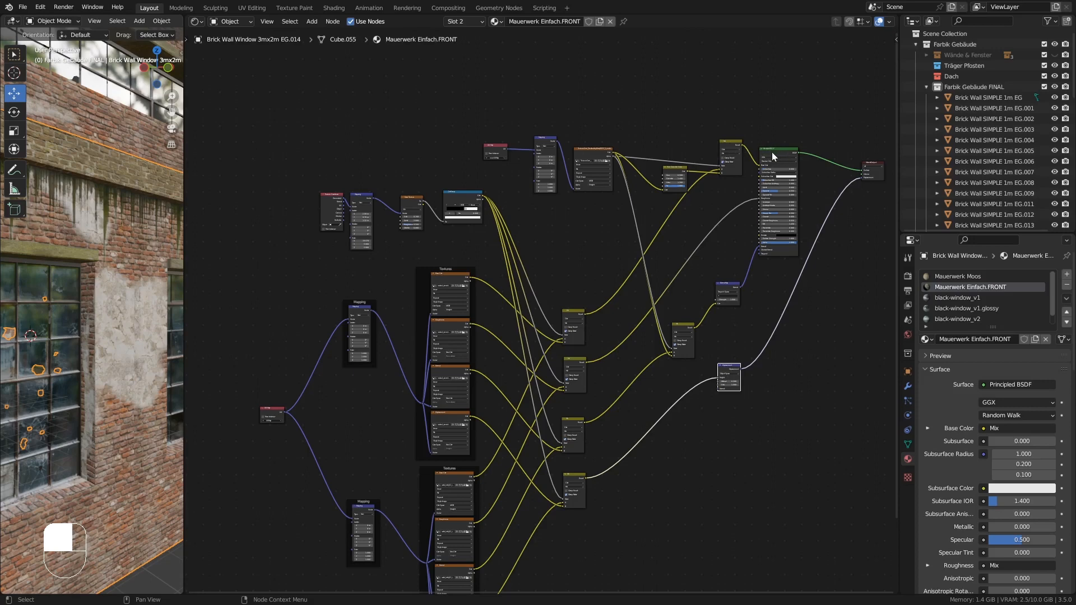
- Duplicate an image texture node from the lower Textures frame, place it above the tree, and connect the lower Mapping node's vector to it
{"action": "middle_click_drag", "start_coordinate": [552, 158], "coordinate": [564, 116], "text": "ctrl"}
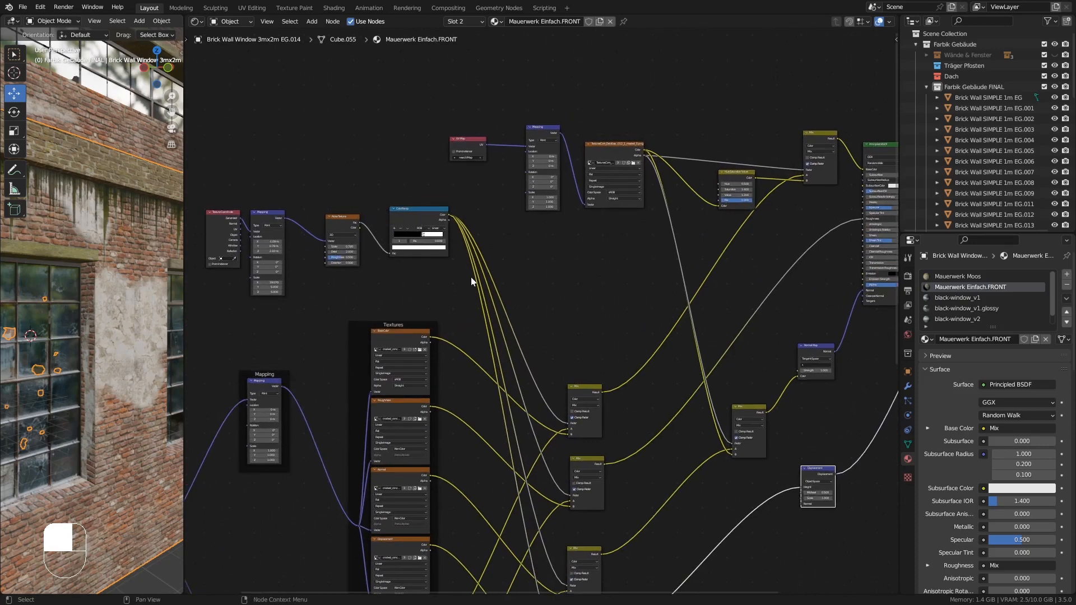
{"action": "middle_click_drag", "start_coordinate": [607, 147], "coordinate": [637, 96], "text": "ctrl"}
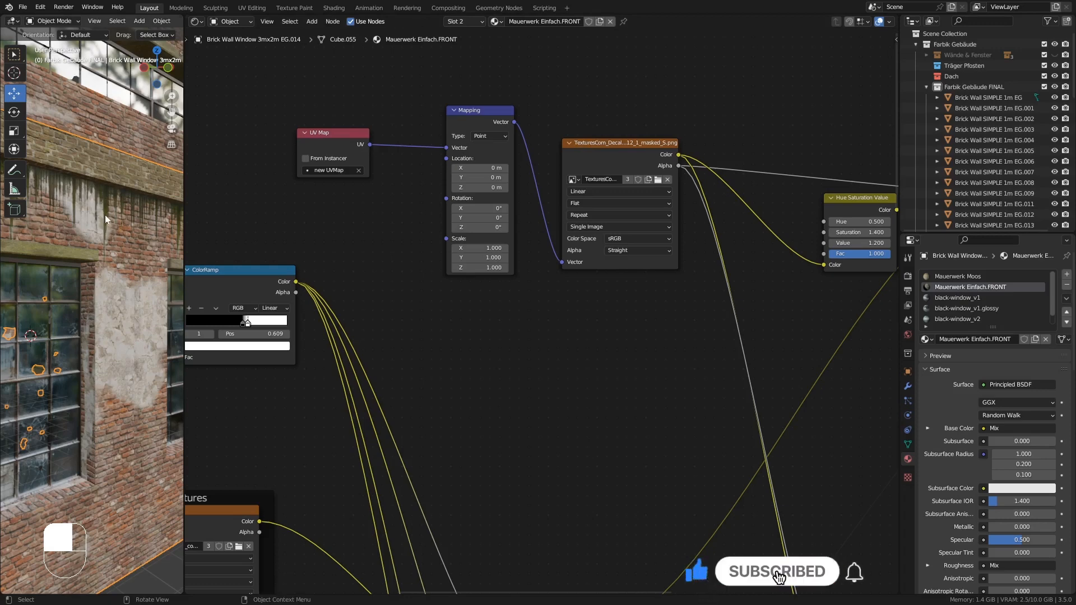
{"action": "middle_click_drag", "start_coordinate": [574, 246], "coordinate": [611, 275], "text": "ctrl"}
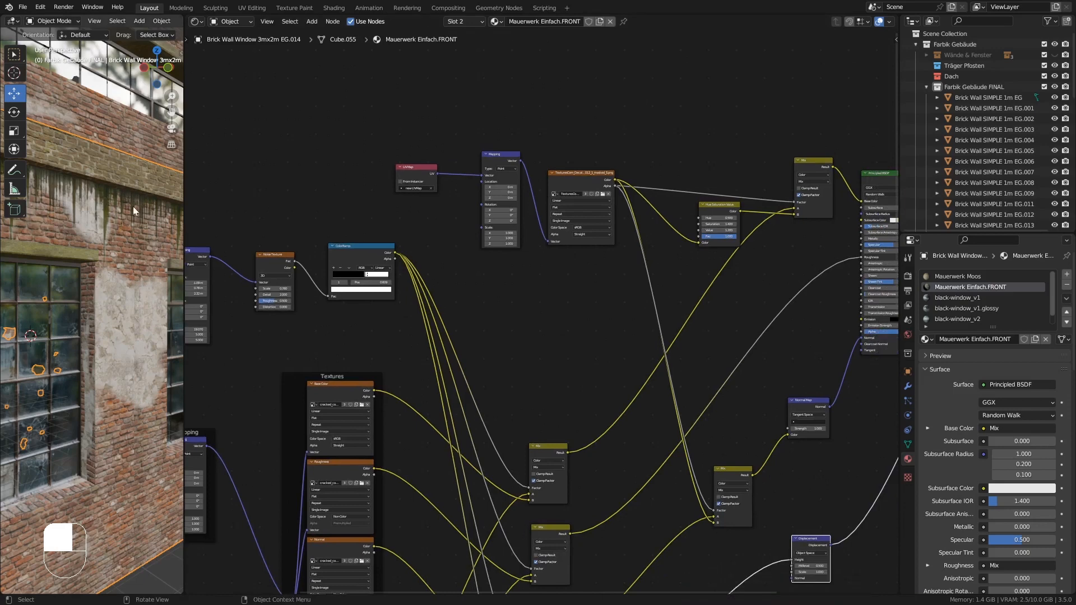
{"action": "middle_click_drag", "start_coordinate": [409, 242], "coordinate": [661, 275], "text": "ctrl"}
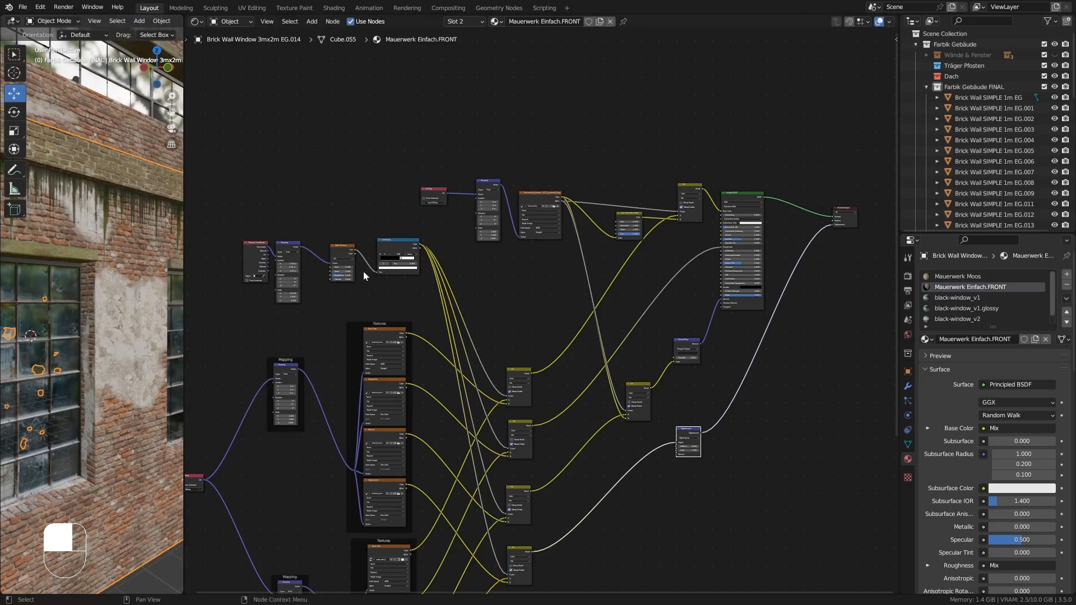
{"action": "middle_click_drag", "start_coordinate": [393, 531], "coordinate": [488, 389]}
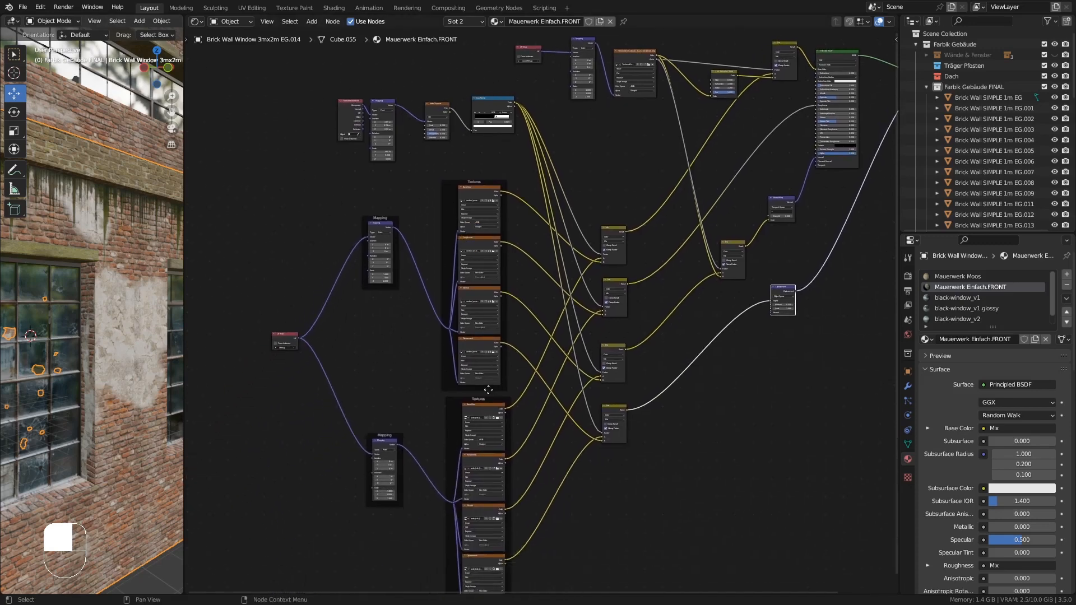
{"action": "left_click", "coordinate": [479, 409]}
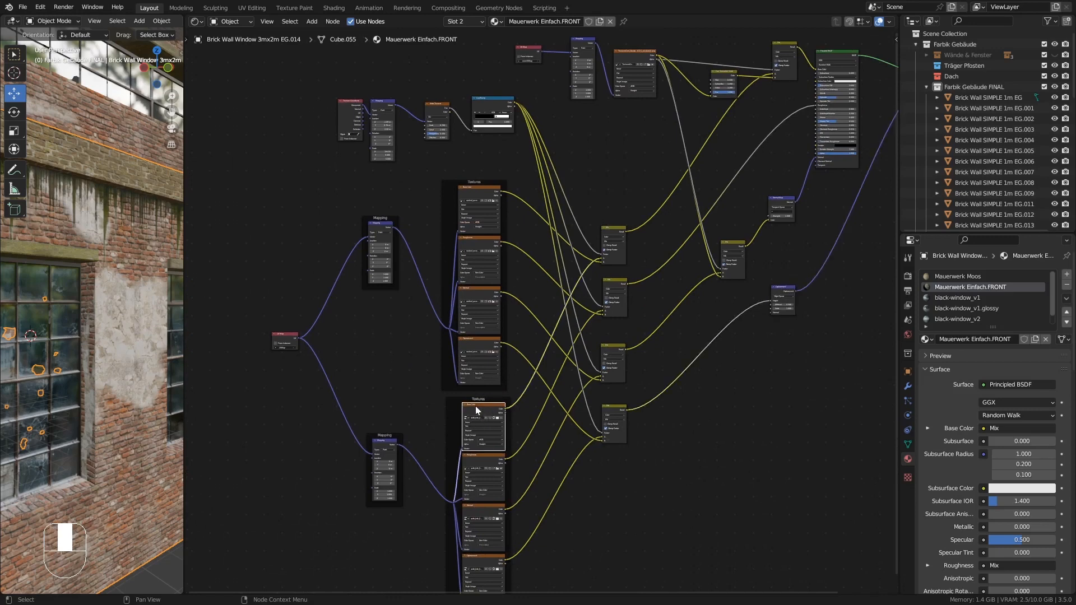
{"action": "middle_click_drag", "start_coordinate": [480, 412], "coordinate": [426, 404]}
{"action": "scroll", "coordinate": [416, 469], "scroll_direction": "down", "scroll_amount": 1}
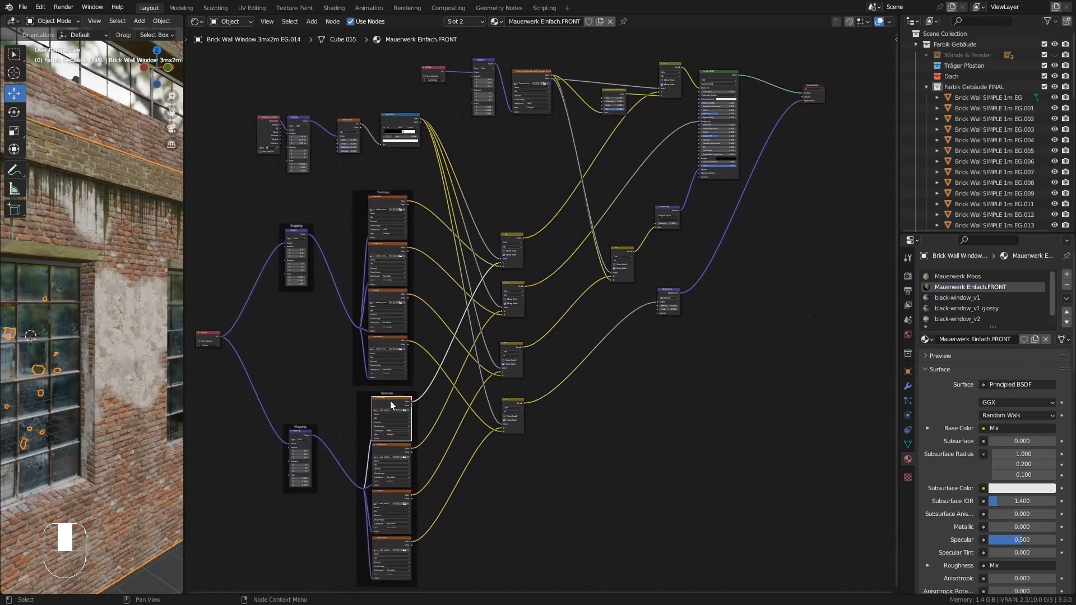
{"action": "key", "text": "shift+d"}
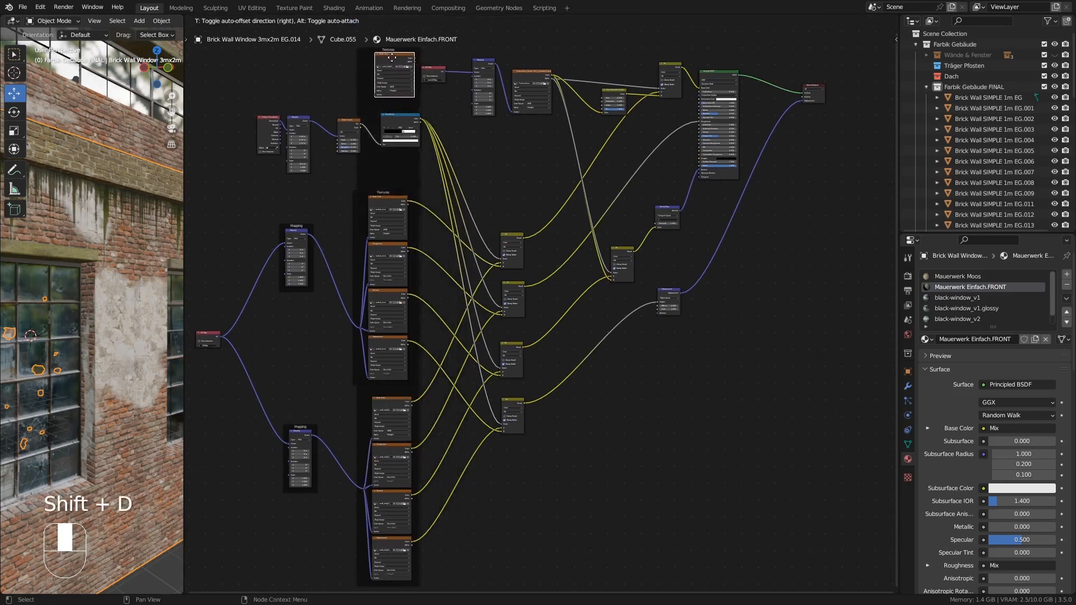
{"action": "left_click", "coordinate": [386, 50]}
{"action": "middle_click_drag", "start_coordinate": [456, 109], "coordinate": [469, 261]}
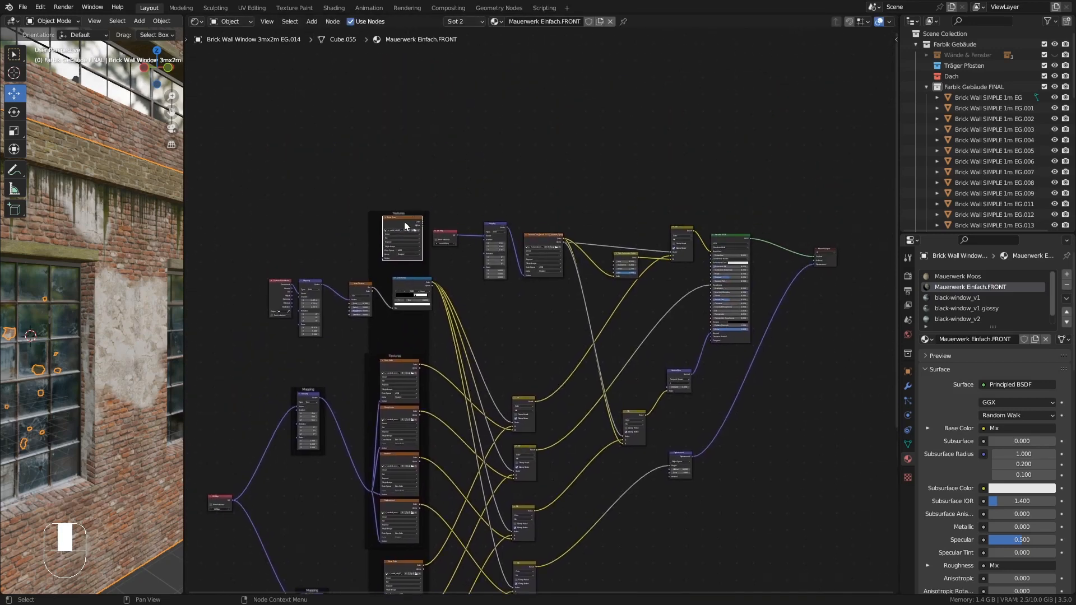
{"action": "left_click_drag", "start_coordinate": [399, 220], "coordinate": [401, 114]}
{"action": "middle_click_drag", "start_coordinate": [336, 427], "coordinate": [337, 386]}
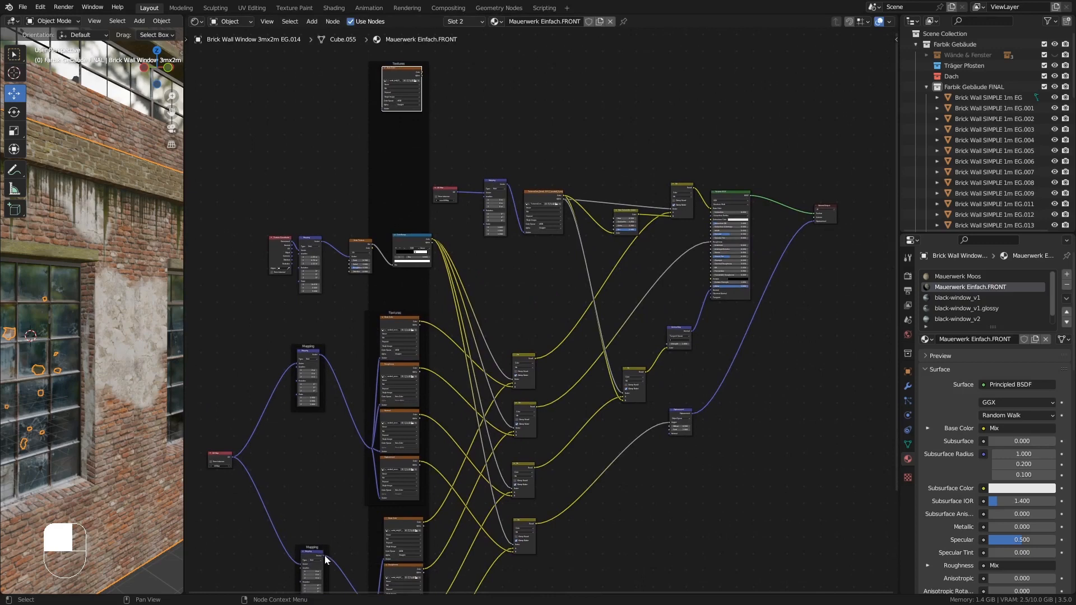
{"action": "left_click_drag", "start_coordinate": [325, 560], "coordinate": [380, 109]}
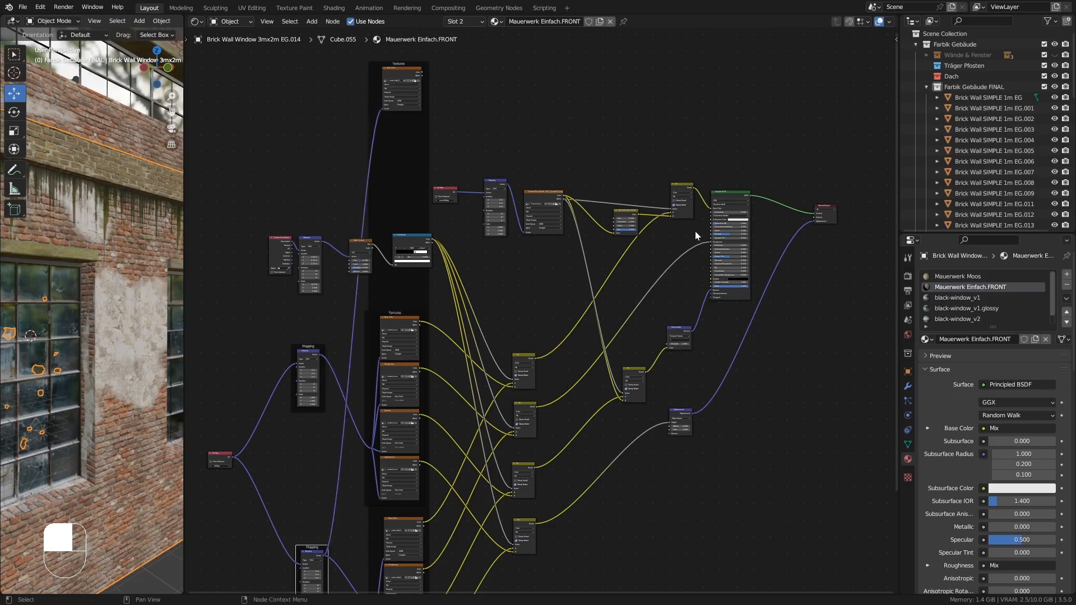
- Insert a Mix node before the Principled BSDF's base color and feed the duplicated texture's color into it
{"action": "middle_click_drag", "start_coordinate": [772, 213], "coordinate": [682, 263]}
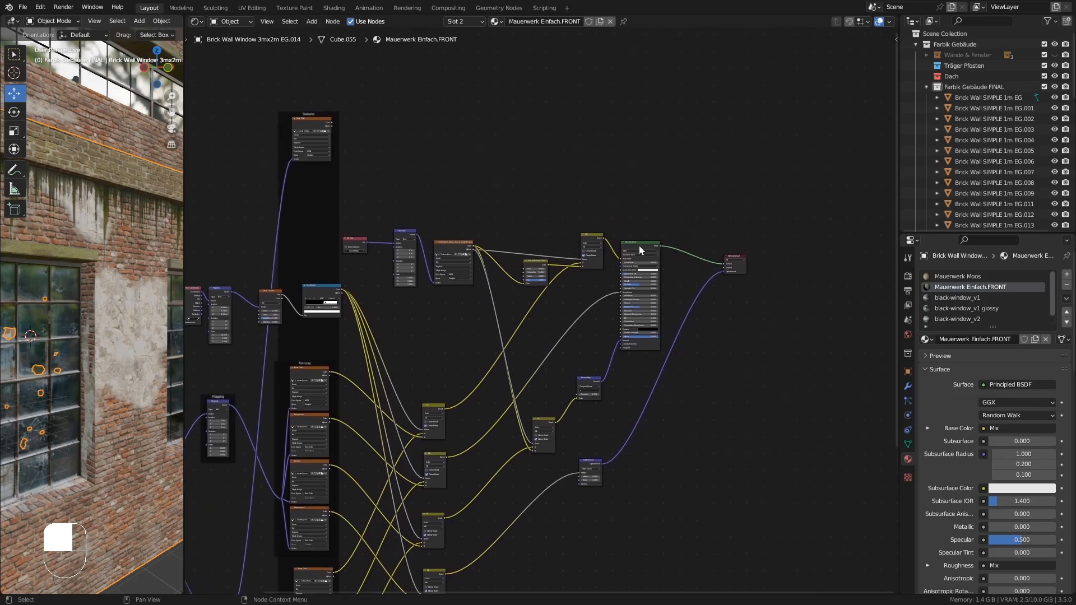
{"action": "left_click_drag", "start_coordinate": [641, 243], "coordinate": [677, 175]}
{"action": "left_click_drag", "start_coordinate": [738, 265], "coordinate": [838, 192]}
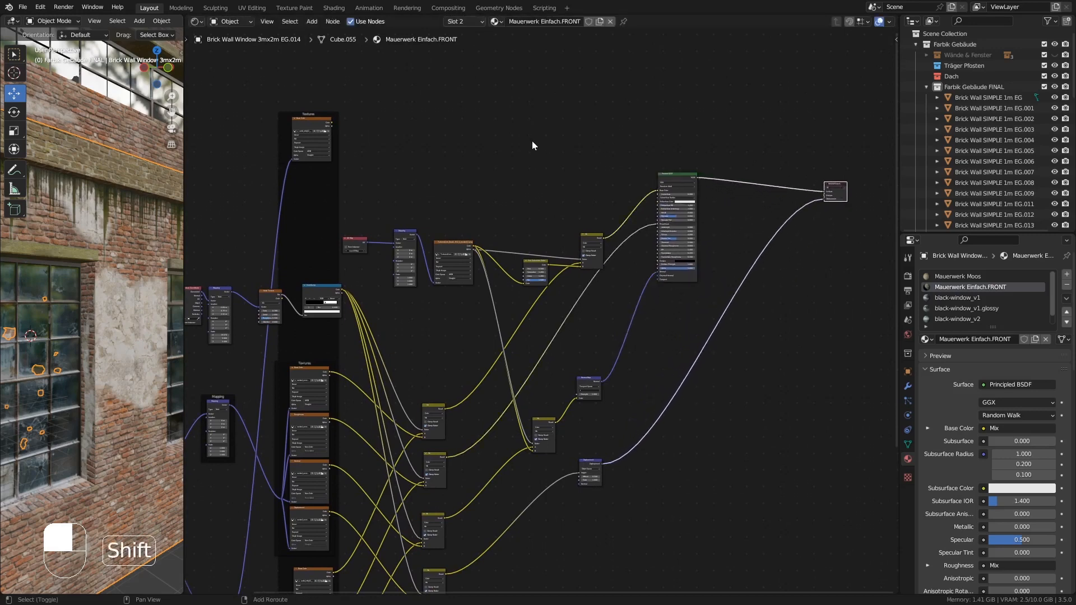
{"action": "key", "text": "shift+a"}
{"action": "mouse_move", "coordinate": [534, 141]}
{"action": "left_click", "coordinate": [595, 194]}
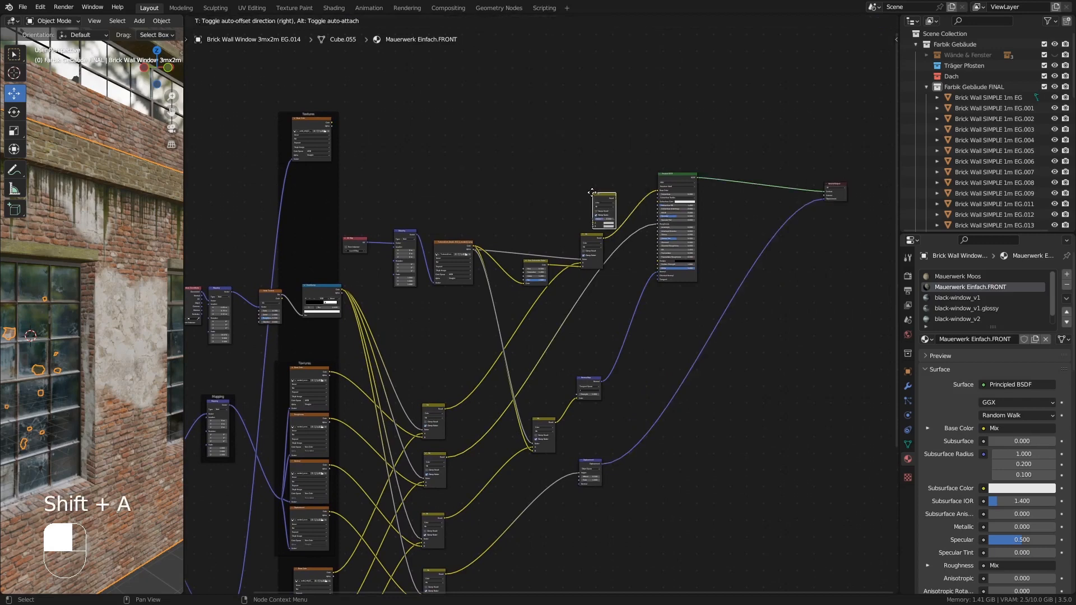
{"action": "left_click", "coordinate": [628, 182]}
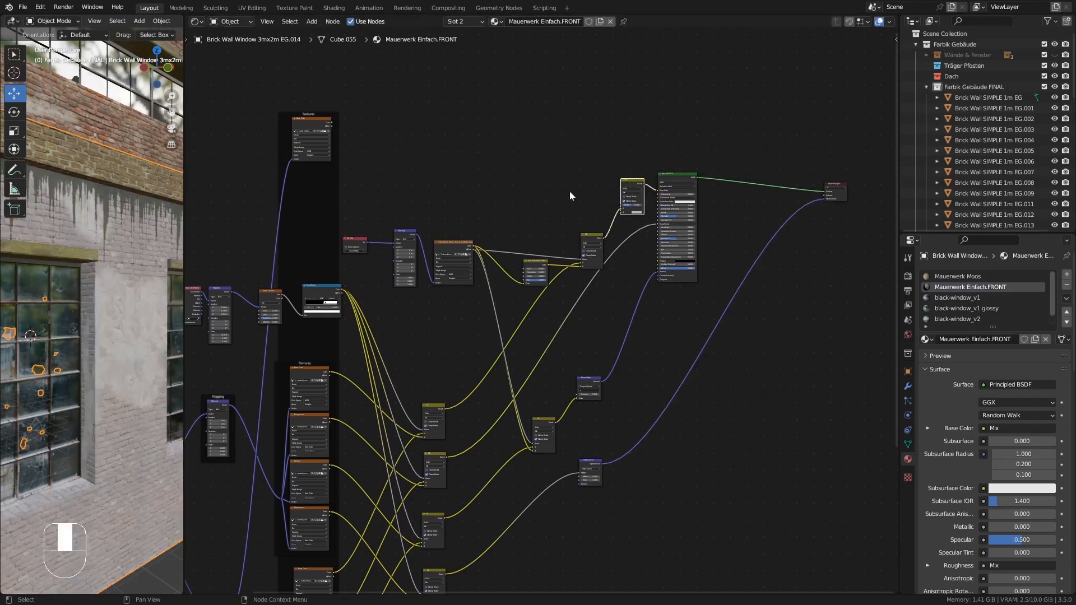
{"action": "middle_click_drag", "start_coordinate": [594, 214], "coordinate": [649, 208], "text": "ctrl"}
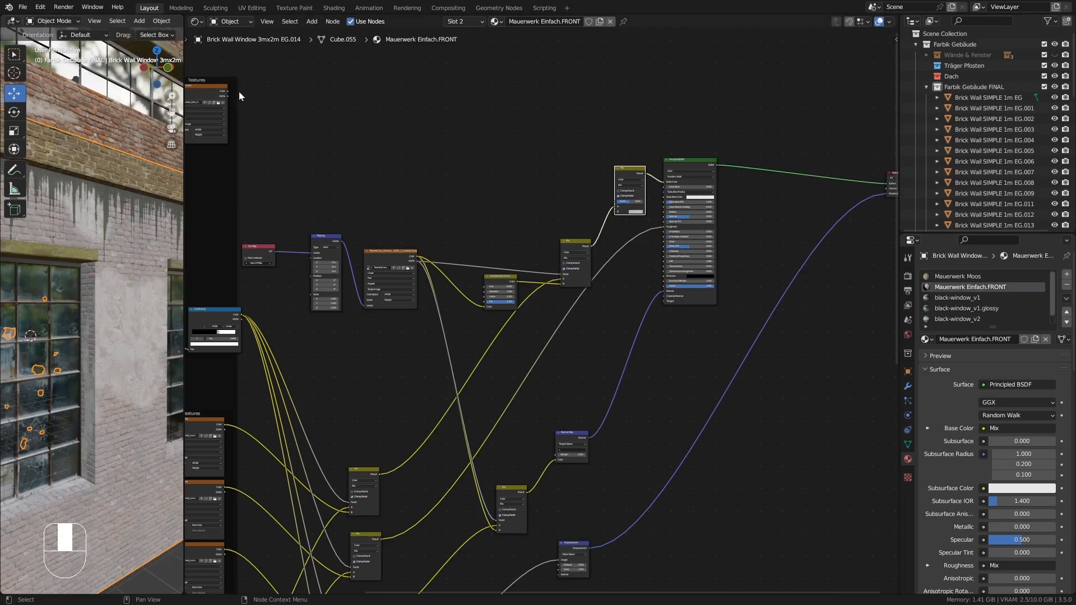
{"action": "left_click_drag", "start_coordinate": [227, 91], "coordinate": [614, 213]}
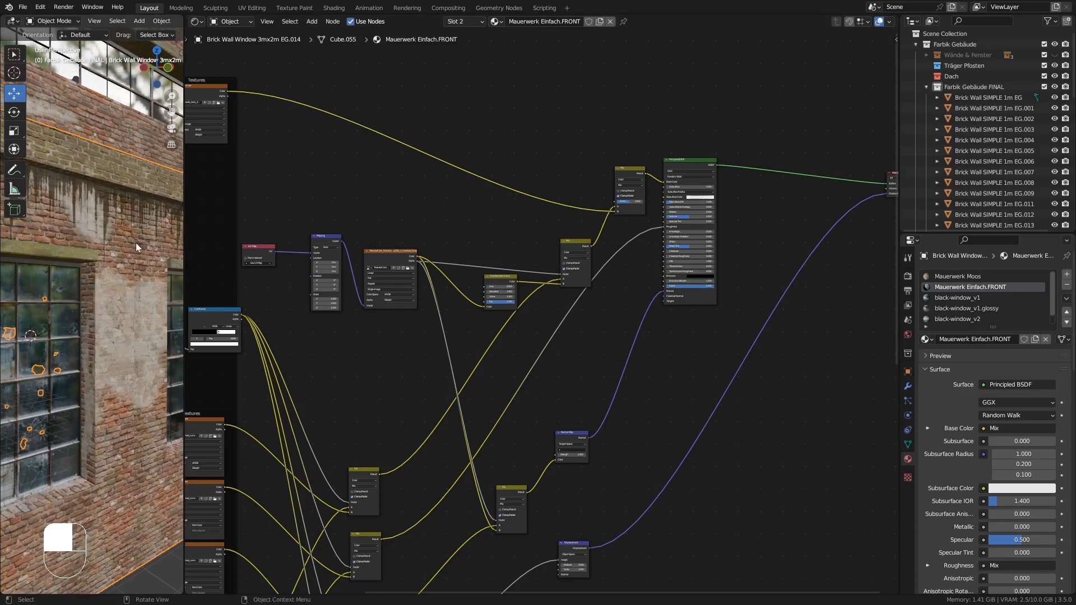
- Insert a Bright/Contrast node on the duplicated texture's link to the Mix node and set Bright to -0.5
{"action": "middle_click_drag", "start_coordinate": [126, 275], "coordinate": [129, 221]}
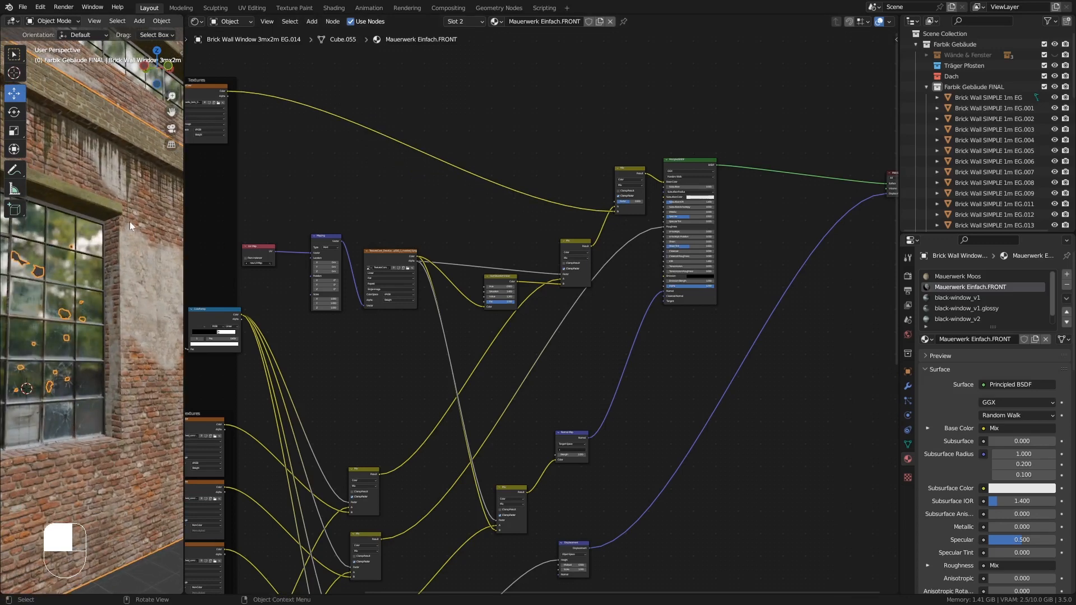
{"action": "middle_click_drag", "start_coordinate": [304, 166], "coordinate": [446, 221], "text": "shift"}
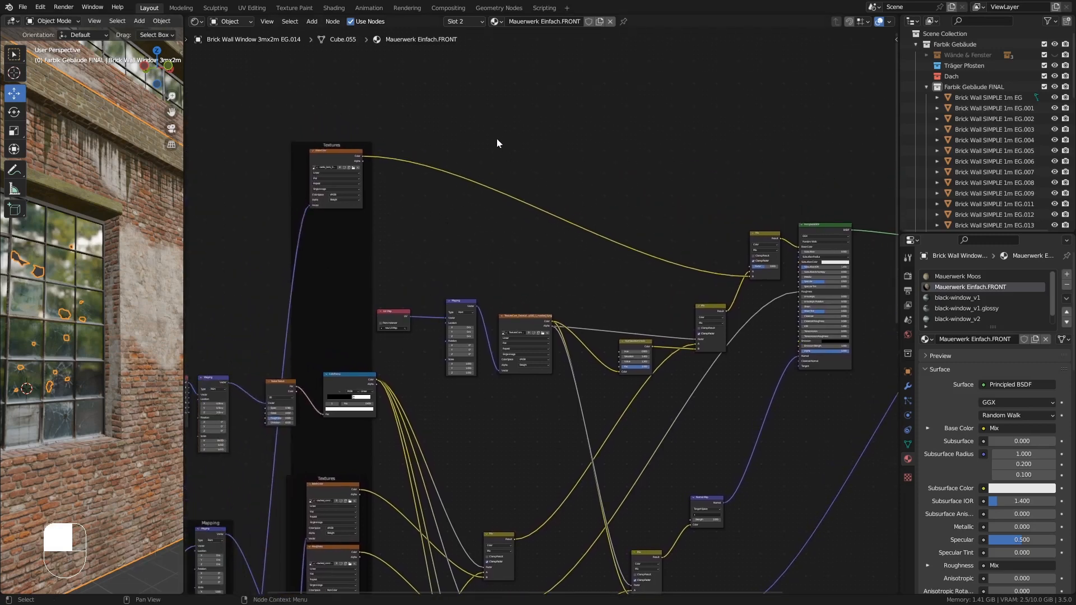
{"action": "key", "text": "shift+a"}
{"action": "mouse_move", "coordinate": [496, 140]}
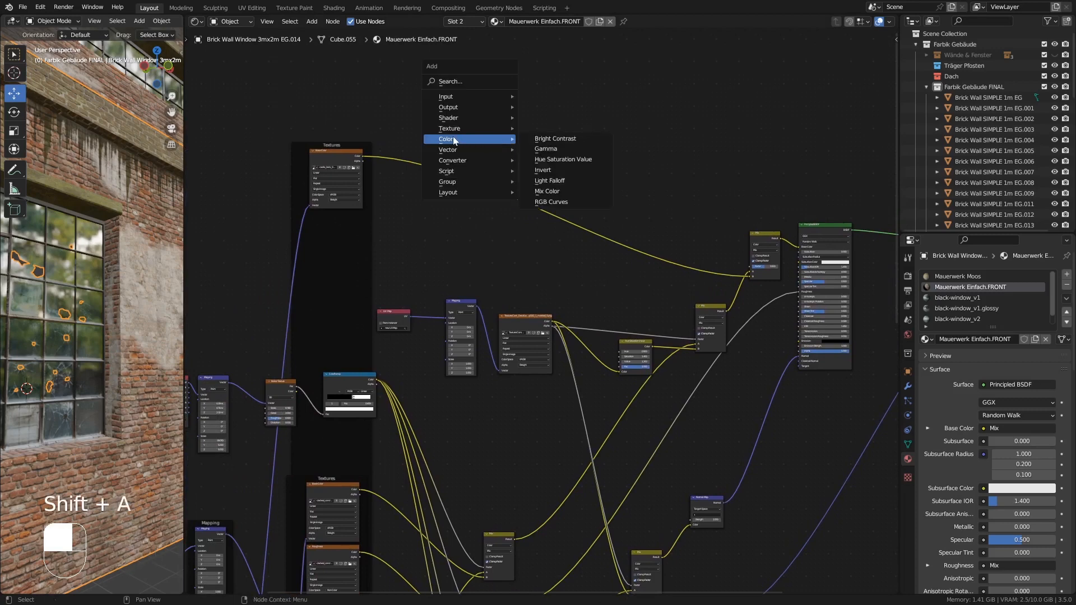
{"action": "left_click", "coordinate": [572, 143]}
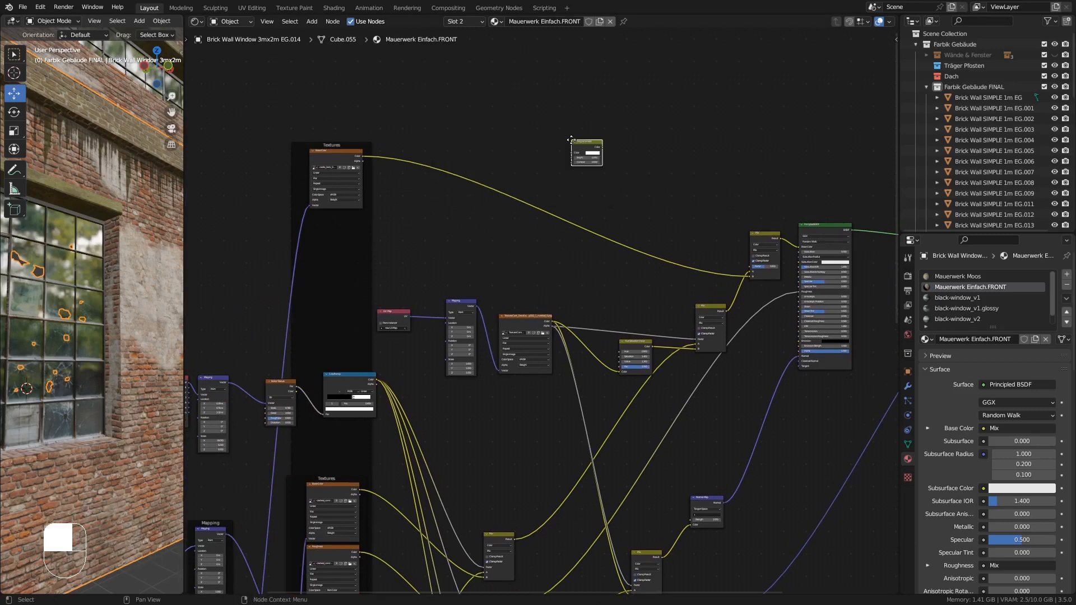
{"action": "left_click", "coordinate": [548, 208]}
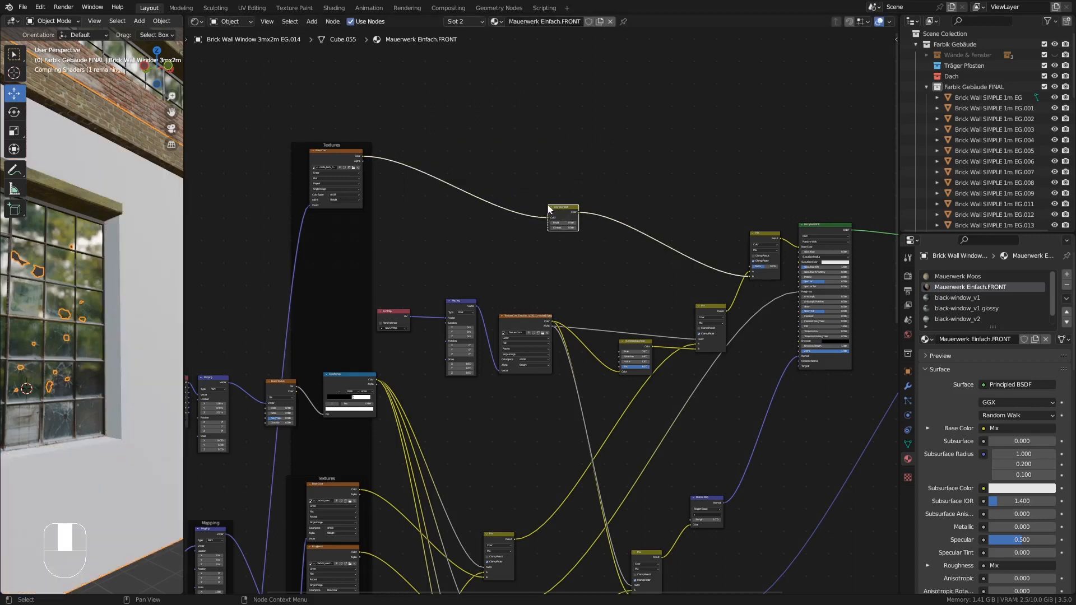
{"action": "middle_click_drag", "start_coordinate": [559, 239], "coordinate": [584, 211], "text": "ctrl"}
{"action": "left_click", "coordinate": [589, 216]}
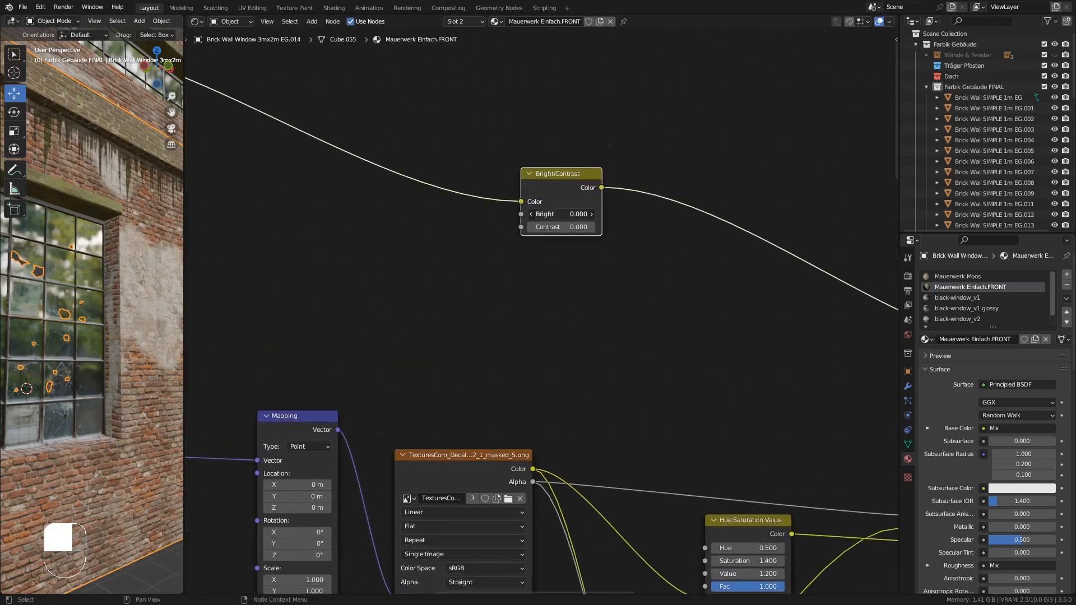
{"action": "left_click_drag", "start_coordinate": [589, 216], "coordinate": [572, 215]}
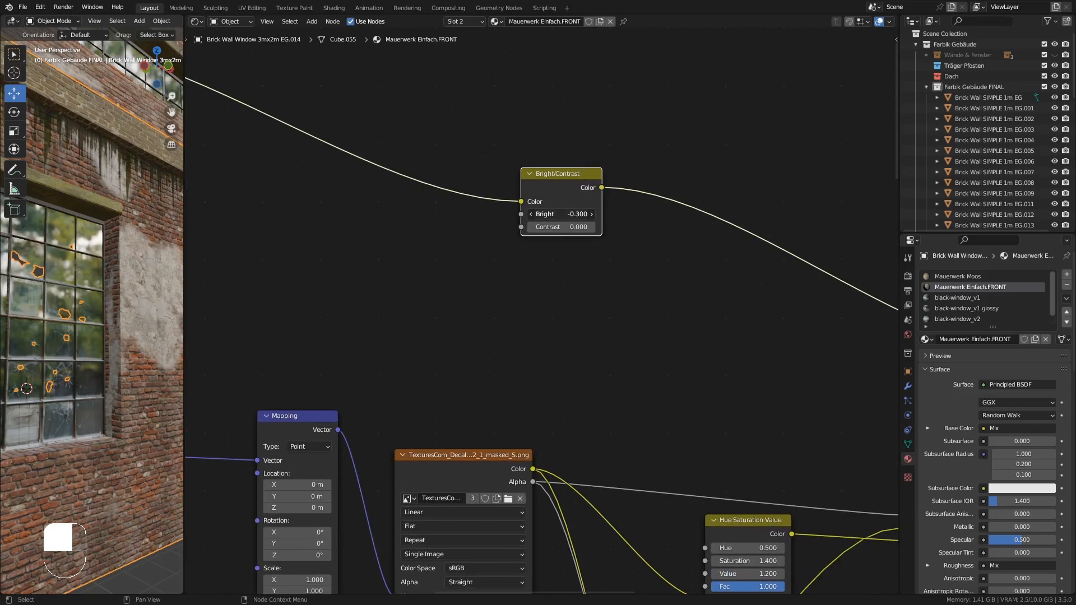
{"action": "left_click", "coordinate": [585, 214]}
{"action": "type", "text": "-0.5"}
{"action": "key", "text": "Return"}
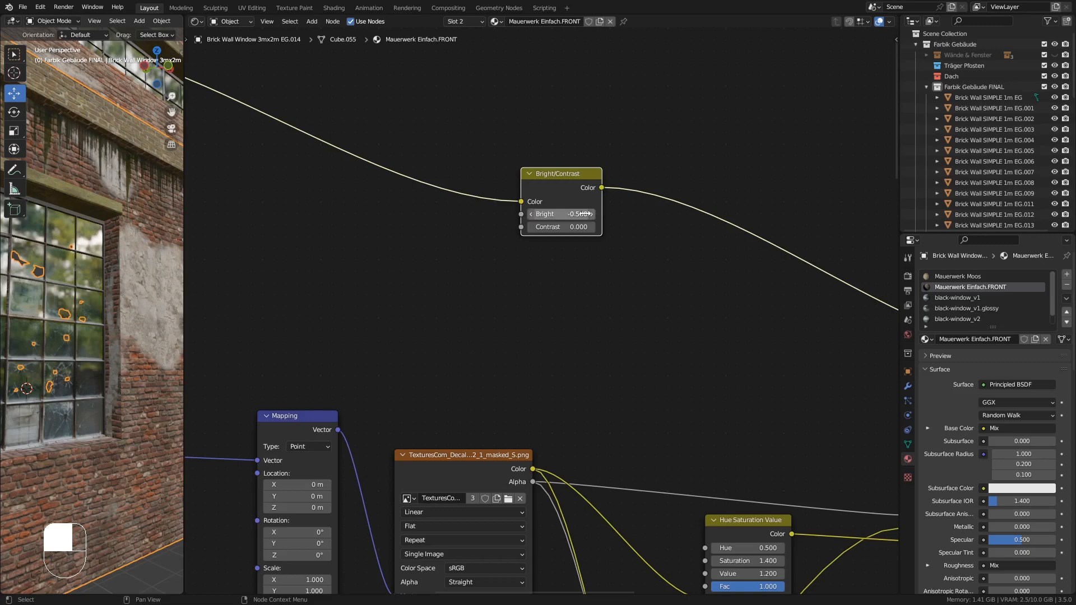
- Inspect the wall in the viewport and open the cube's Object Data properties with the Color Attributes panel expanded
{"action": "middle_click_drag", "start_coordinate": [127, 216], "coordinate": [134, 293], "text": "ctrl"}
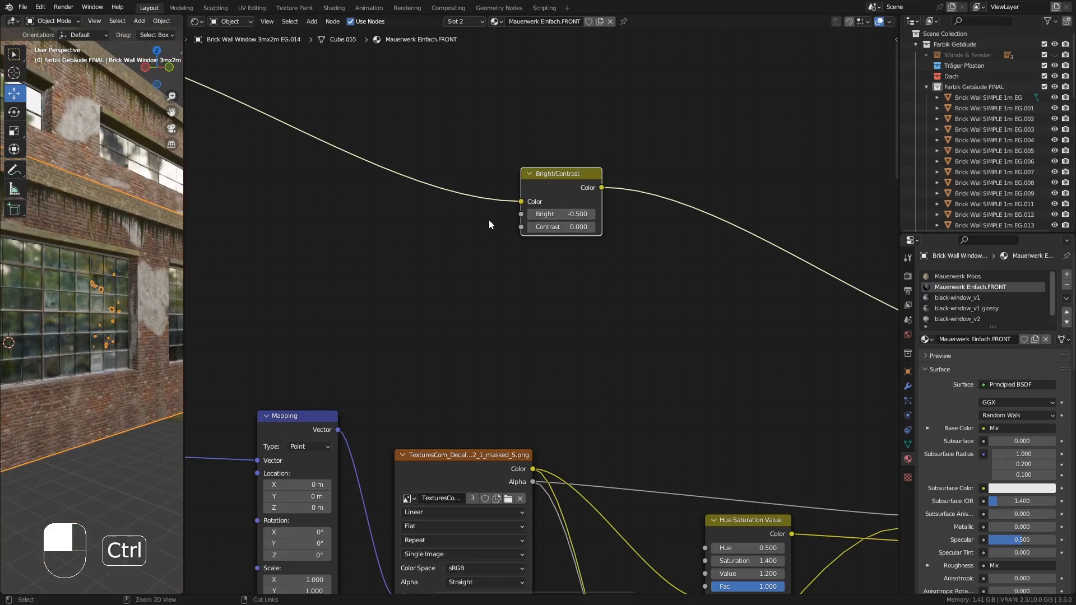
{"action": "middle_click_drag", "start_coordinate": [488, 220], "coordinate": [497, 278], "text": "ctrl"}
{"action": "middle_click_drag", "start_coordinate": [613, 293], "coordinate": [564, 305]}
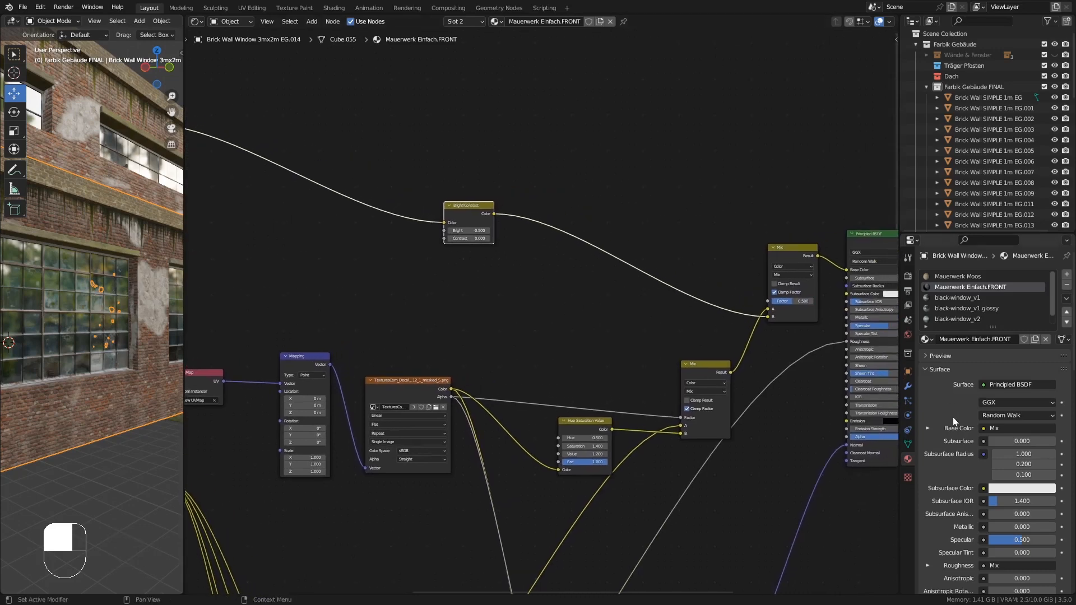
{"action": "left_click", "coordinate": [908, 444]}
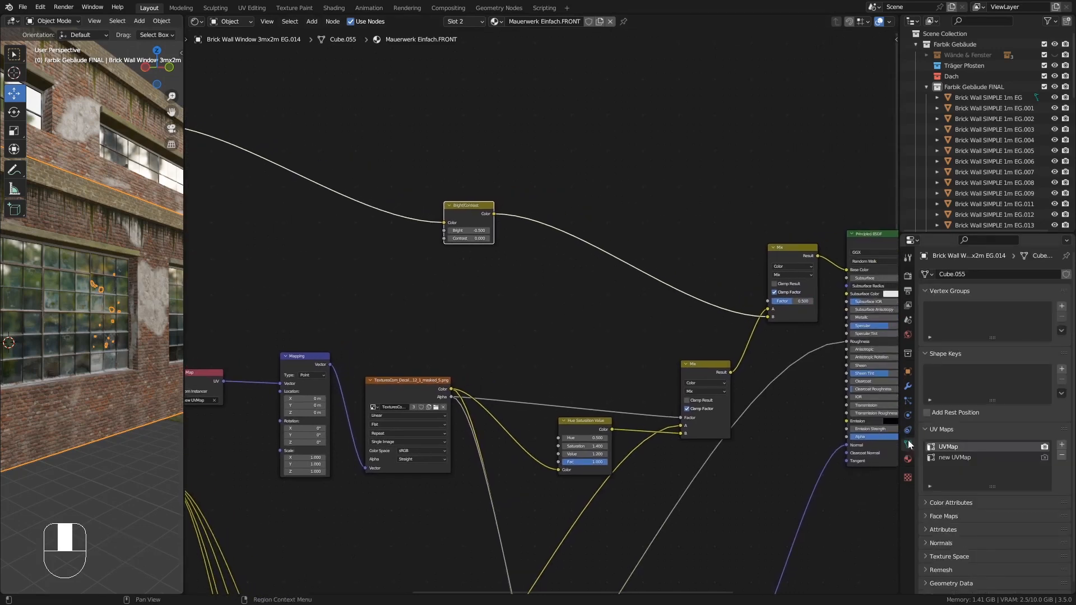
{"action": "left_click", "coordinate": [926, 502]}
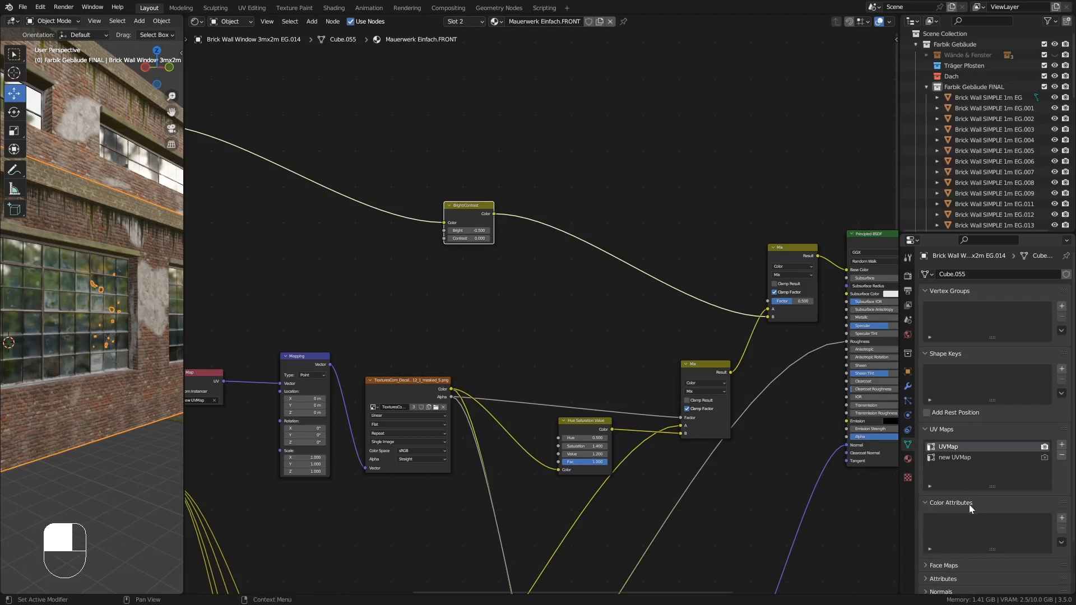
{"action": "middle_click_drag", "start_coordinate": [105, 228], "coordinate": [165, 231], "text": "shift"}
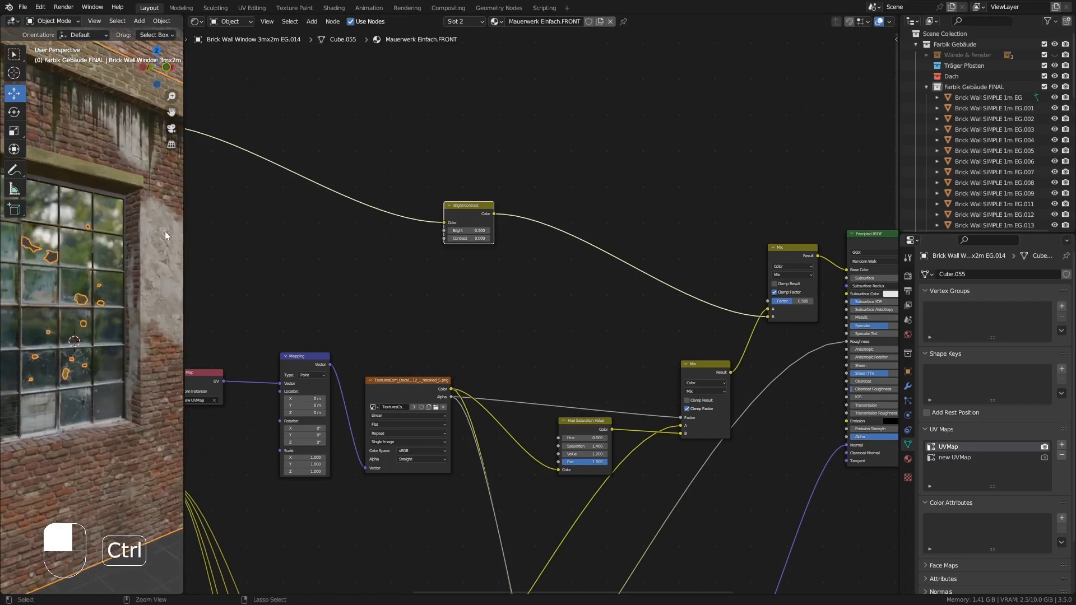
{"action": "left_click_drag", "start_coordinate": [186, 228], "coordinate": [269, 228]}
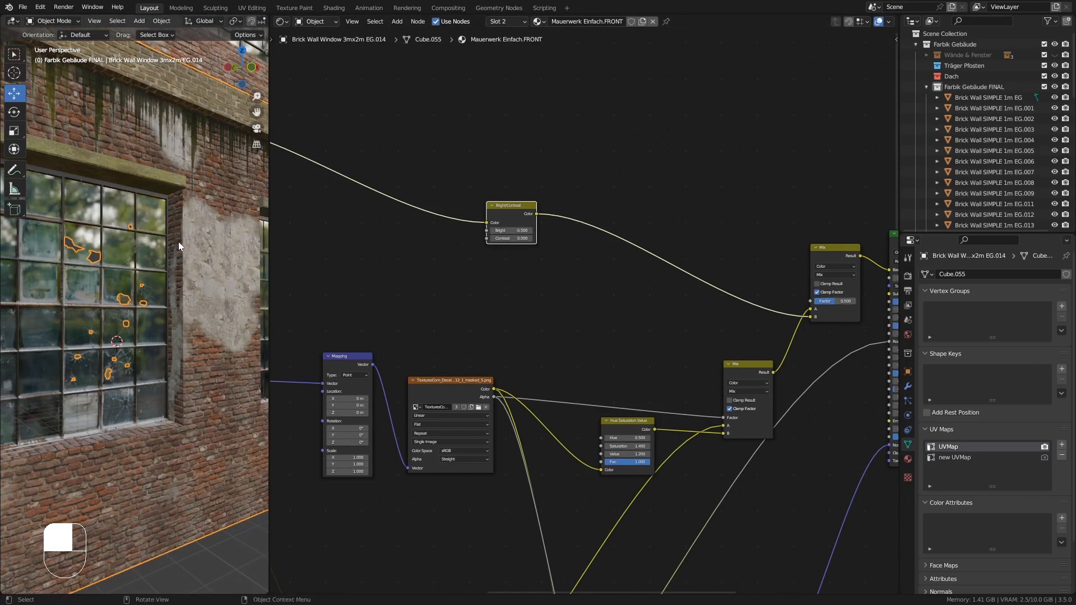
- Add an Attribute input node to the shader tree above the Bright/Contrast node
{"action": "left_click", "coordinate": [485, 105]}
{"action": "key", "text": "shift"}
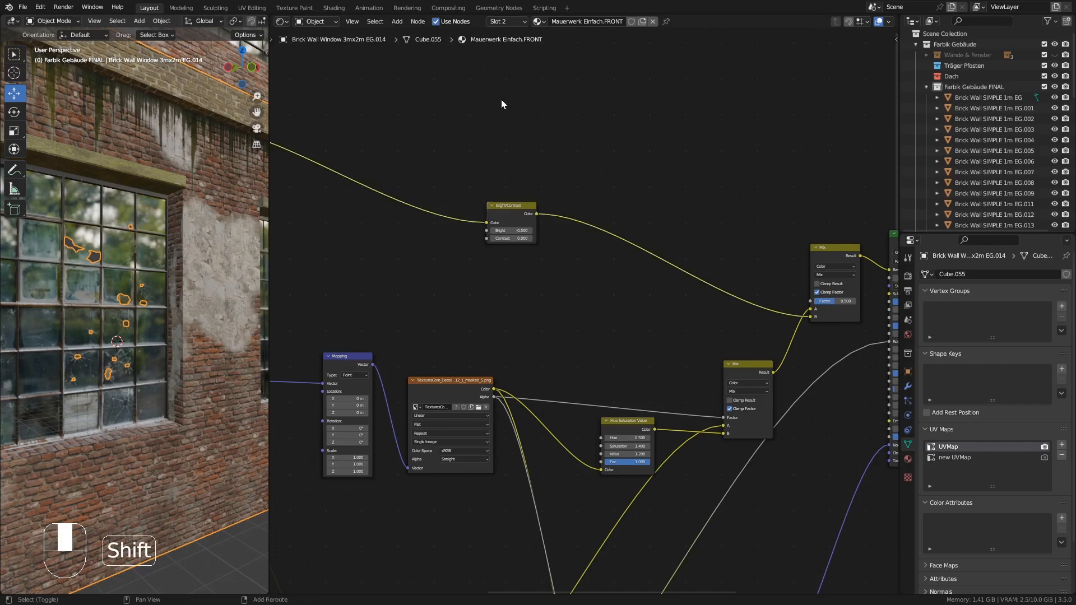
{"action": "key", "text": "shift+a"}
{"action": "mouse_move", "coordinate": [475, 98]}
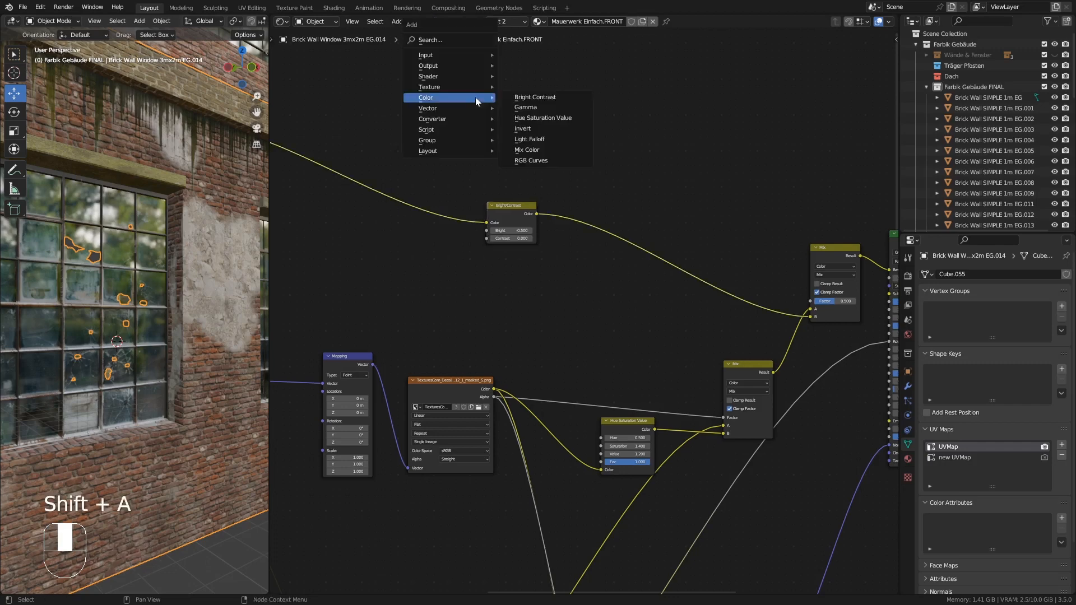
{"action": "mouse_move", "coordinate": [437, 58]}
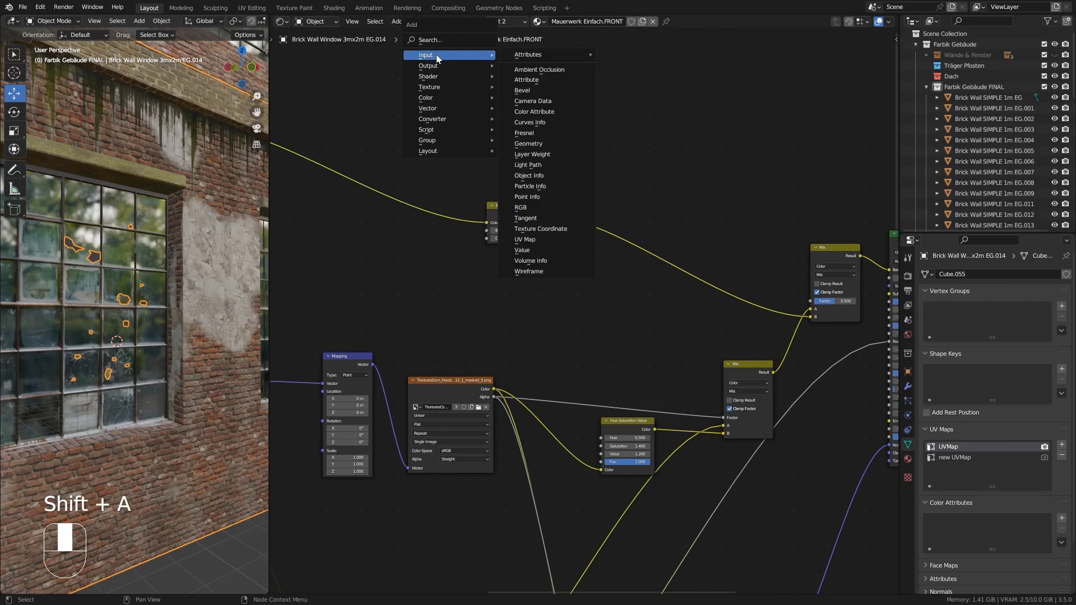
{"action": "left_click", "coordinate": [542, 81]}
{"action": "left_click", "coordinate": [555, 82]}
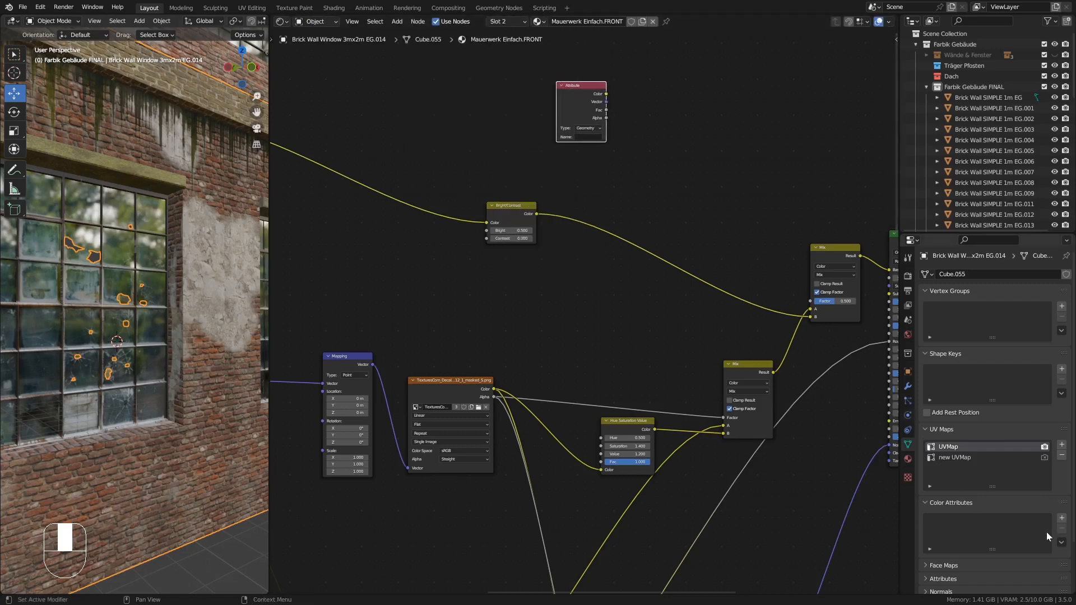
- Add a new color attribute to the cube and name it Mauerwerk-Schatten
{"action": "left_click", "coordinate": [1061, 518]}
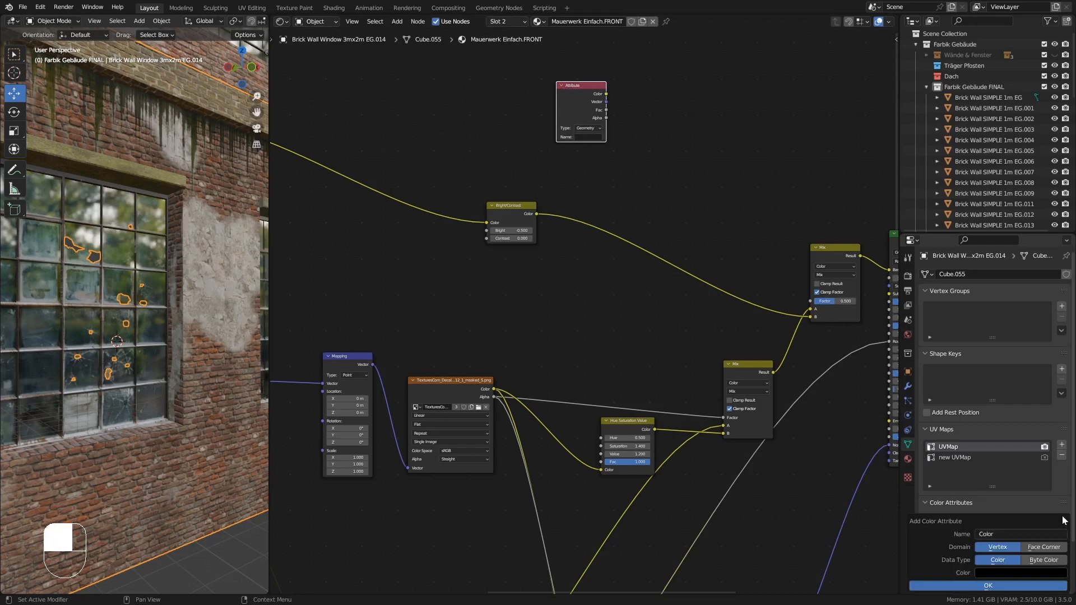
{"action": "left_click", "coordinate": [989, 534]}
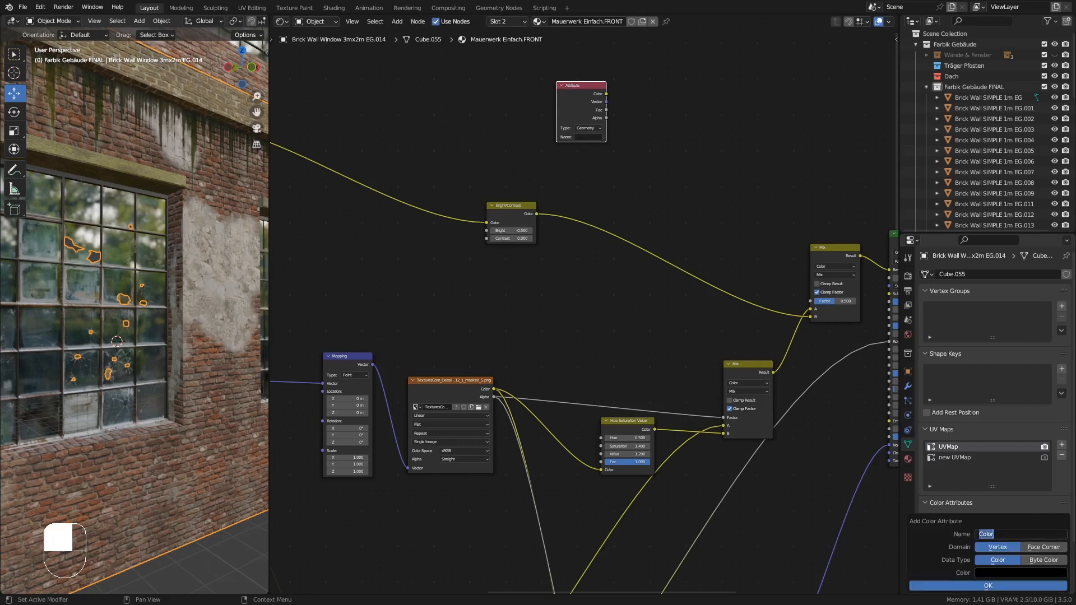
{"action": "left_click", "coordinate": [994, 534]}
{"action": "key", "text": "ctrl+a"}
{"action": "type", "text": "Mauerwerk-Dunkel"}
{"action": "key", "text": "ctrl+shift+Left"}
{"action": "type", "text": "Schatten"}
{"action": "key", "text": "Return"}
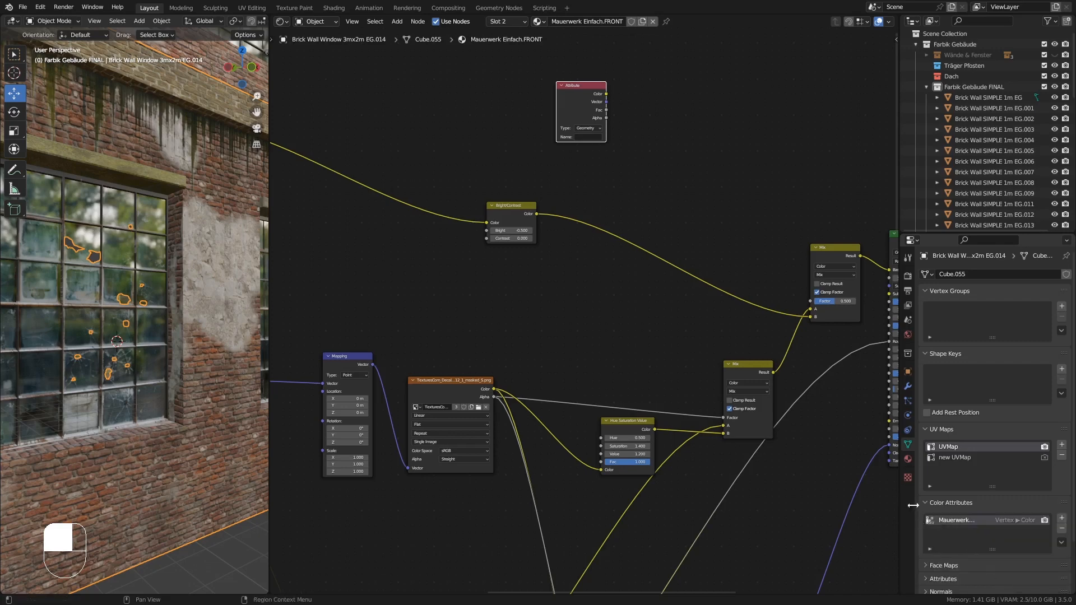
- Copy the color attribute's name Mauerwerk-Schatten into the Attribute node's Name field
{"action": "left_click_drag", "start_coordinate": [912, 505], "coordinate": [863, 500]}
{"action": "middle_click_drag", "start_coordinate": [784, 474], "coordinate": [675, 468], "text": "shift"}
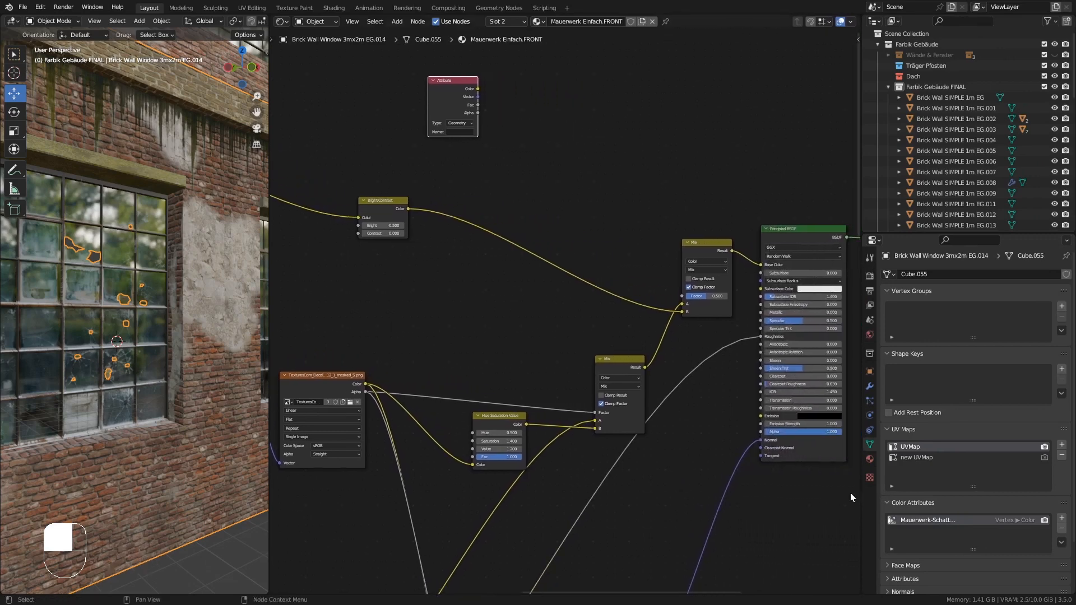
{"action": "double_click", "coordinate": [922, 519]}
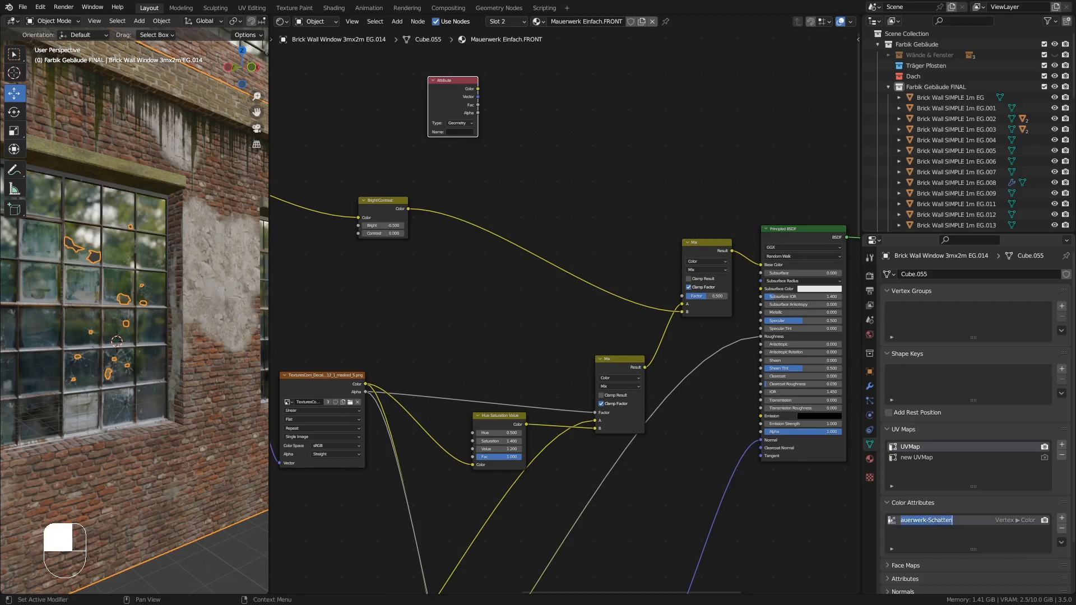
{"action": "key", "text": "ctrl+c"}
{"action": "left_click", "coordinate": [462, 133]}
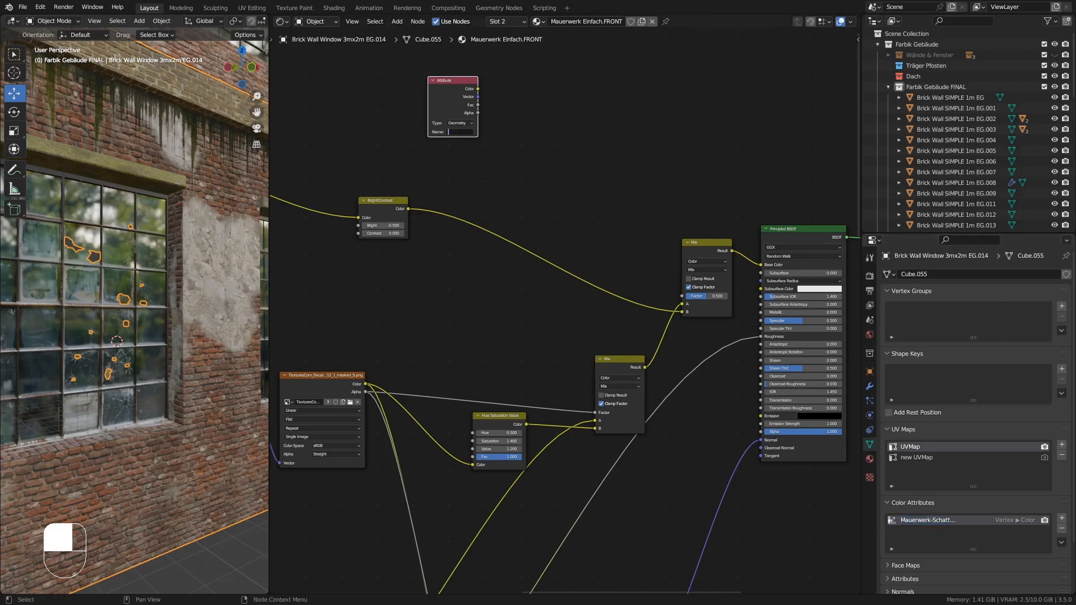
{"action": "key", "text": "ctrl+v"}
{"action": "left_click", "coordinate": [489, 142]}
- Connect the Attribute node's Color output to the Factor input of the Mix node feeding Base Color
{"action": "left_click_drag", "start_coordinate": [479, 89], "coordinate": [683, 297]}
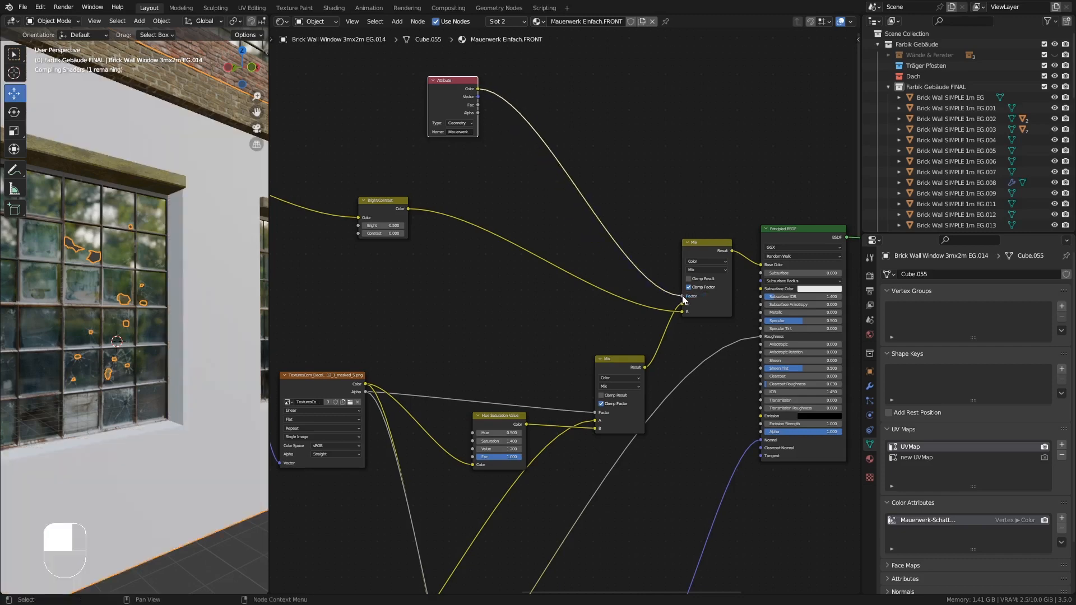
{"action": "middle_click_drag", "start_coordinate": [154, 359], "coordinate": [143, 344]}
{"action": "middle_click_drag", "start_coordinate": [154, 305], "coordinate": [179, 237], "text": "ctrl"}
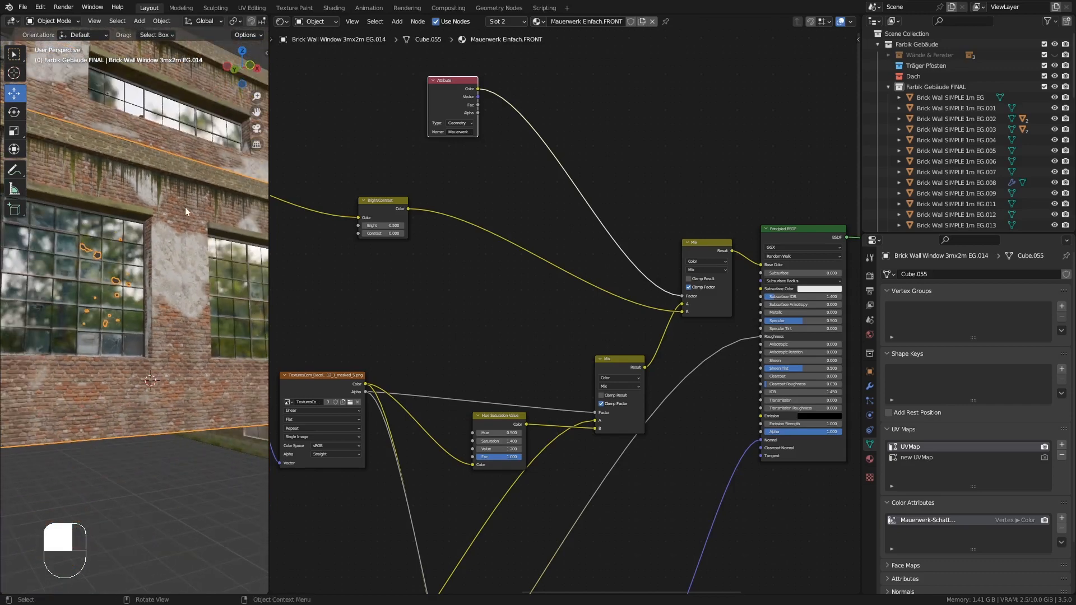
{"action": "middle_click_drag", "start_coordinate": [174, 282], "coordinate": [186, 290]}
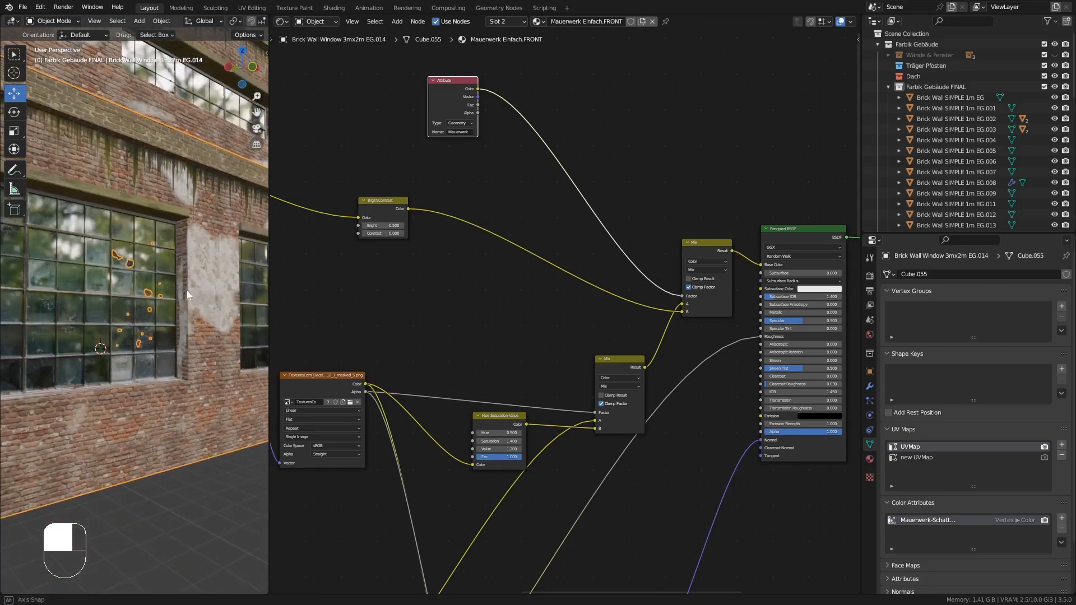
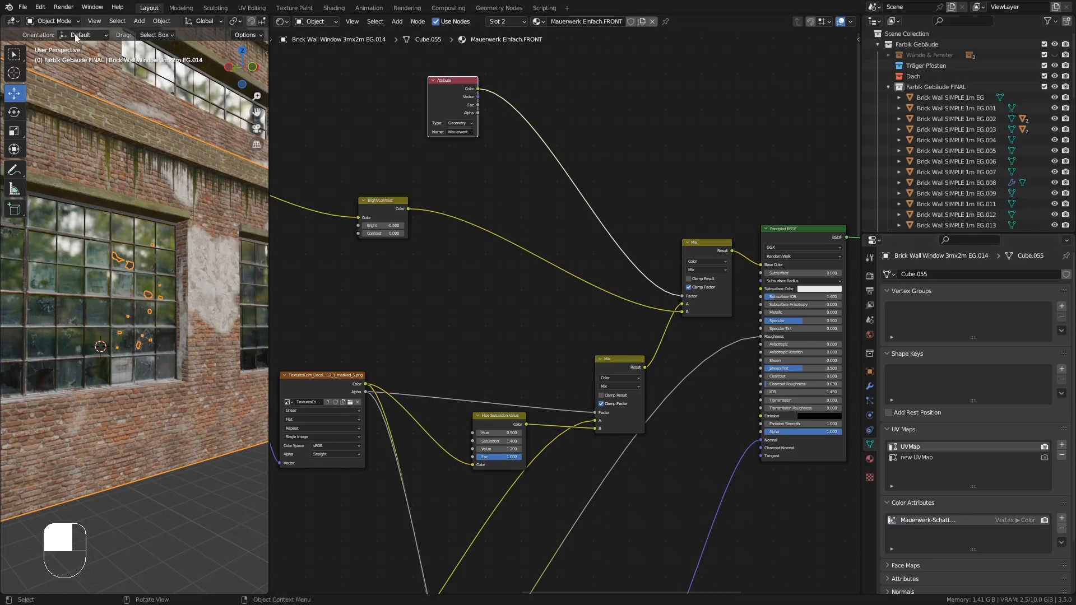
- Switch the cube to Vertex Paint mode and paint plaster patches onto the front wall around the windows
{"action": "left_click", "coordinate": [47, 23]}
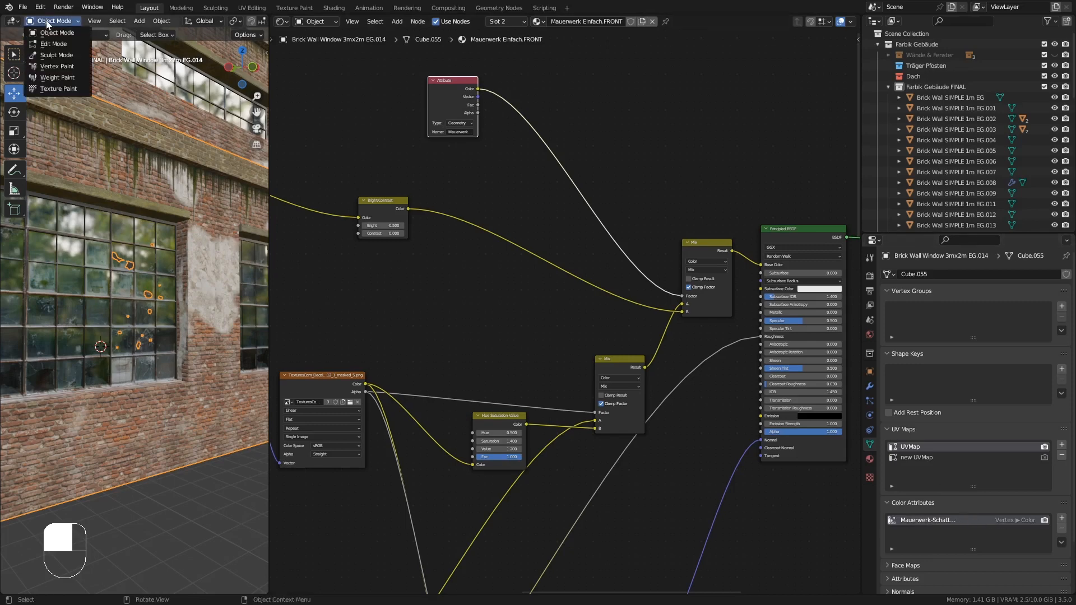
{"action": "left_click", "coordinate": [68, 67]}
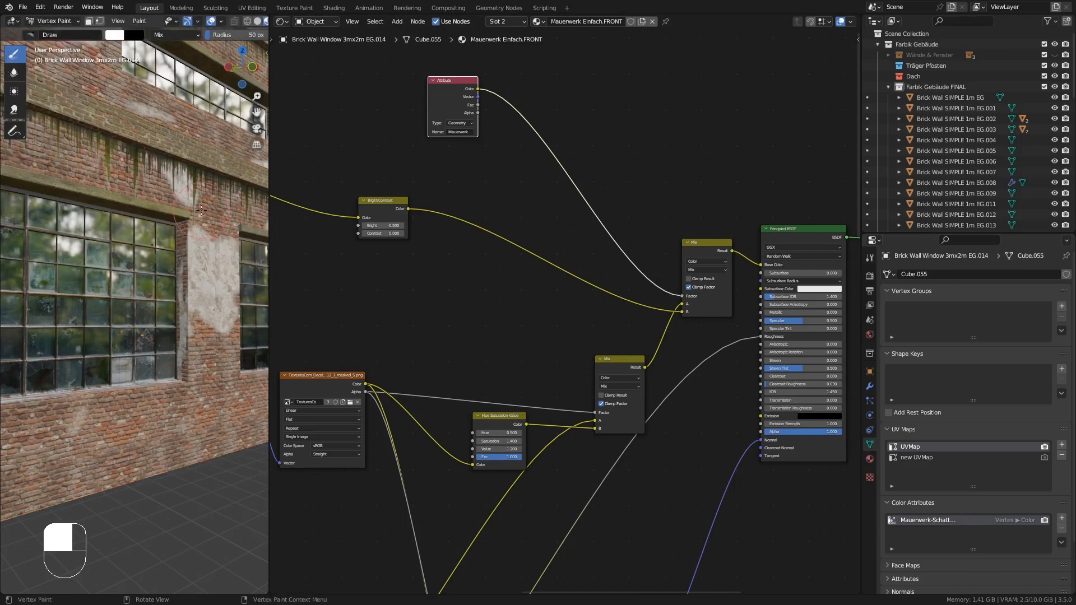
{"action": "mouse_move", "coordinate": [201, 210]}
{"action": "left_mouse_down"}
{"action": "mouse_move", "coordinate": [182, 379]}
{"action": "mouse_move", "coordinate": [152, 468]}
{"action": "left_mouse_up"}
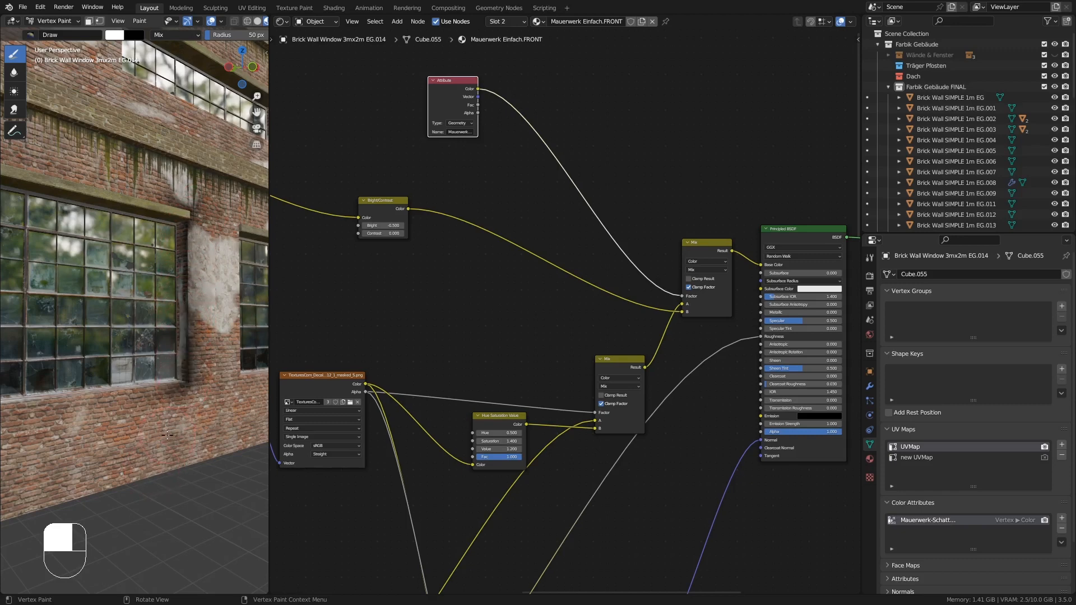
{"action": "middle_click_drag", "start_coordinate": [153, 469], "coordinate": [171, 240]}
{"action": "mouse_move", "coordinate": [170, 241]}
{"action": "left_mouse_down"}
{"action": "mouse_move", "coordinate": [170, 182]}
{"action": "mouse_move", "coordinate": [152, 161]}
{"action": "mouse_move", "coordinate": [185, 174]}
{"action": "mouse_move", "coordinate": [152, 168]}
{"action": "mouse_move", "coordinate": [154, 385]}
{"action": "left_mouse_up"}
{"action": "mouse_move", "coordinate": [160, 455]}
{"action": "left_mouse_down"}
{"action": "mouse_move", "coordinate": [161, 396]}
{"action": "mouse_move", "coordinate": [161, 474]}
{"action": "mouse_move", "coordinate": [196, 454]}
{"action": "mouse_move", "coordinate": [166, 382]}
{"action": "mouse_move", "coordinate": [177, 307]}
{"action": "mouse_move", "coordinate": [162, 171]}
{"action": "mouse_move", "coordinate": [160, 414]}
{"action": "mouse_move", "coordinate": [146, 305]}
{"action": "mouse_move", "coordinate": [162, 280]}
{"action": "left_mouse_up"}
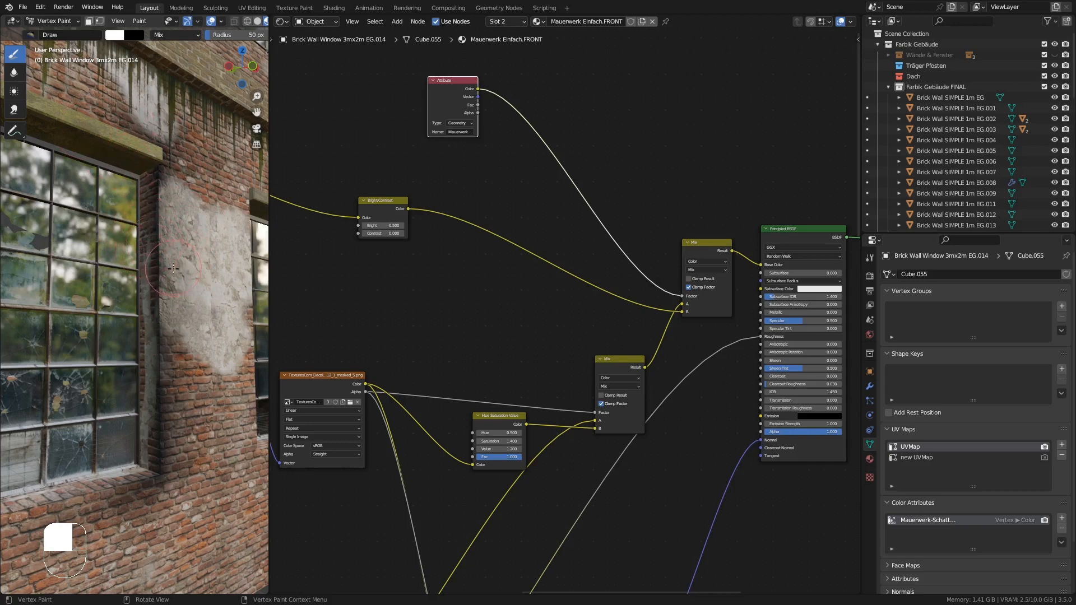
{"action": "middle_click_drag", "start_coordinate": [155, 299], "coordinate": [160, 202]}
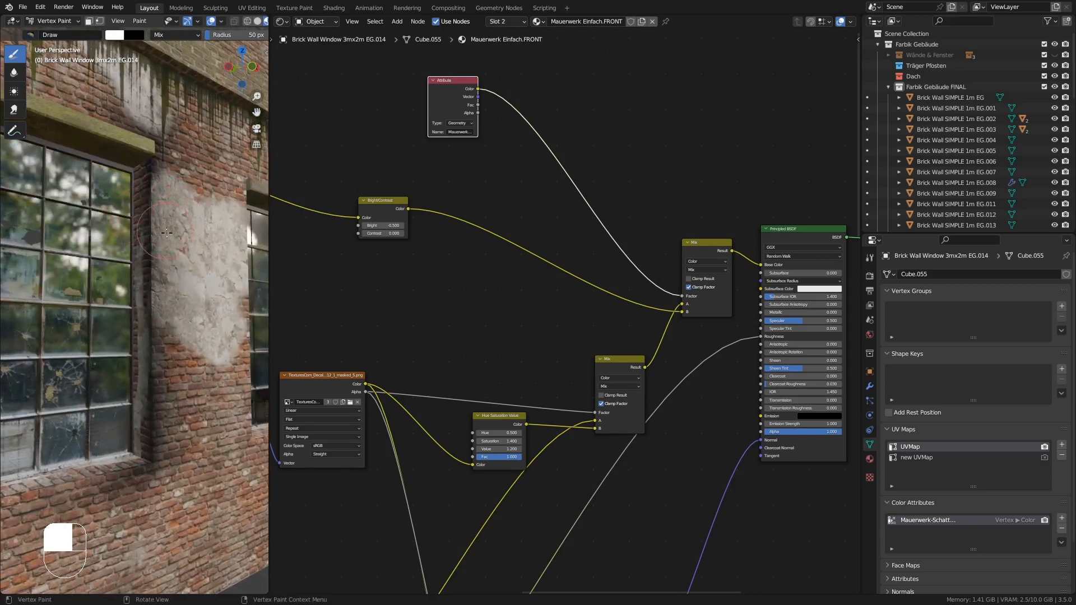
- Paint further plaster patches across the wall's upper area and the piers between windows
{"action": "middle_click_drag", "start_coordinate": [160, 214], "coordinate": [178, 312]}
{"action": "middle_click_drag", "start_coordinate": [155, 322], "coordinate": [194, 289], "text": "shift"}
{"action": "middle_click_drag", "start_coordinate": [193, 288], "coordinate": [153, 306]}
{"action": "middle_click_drag", "start_coordinate": [152, 306], "coordinate": [144, 251], "text": "shift"}
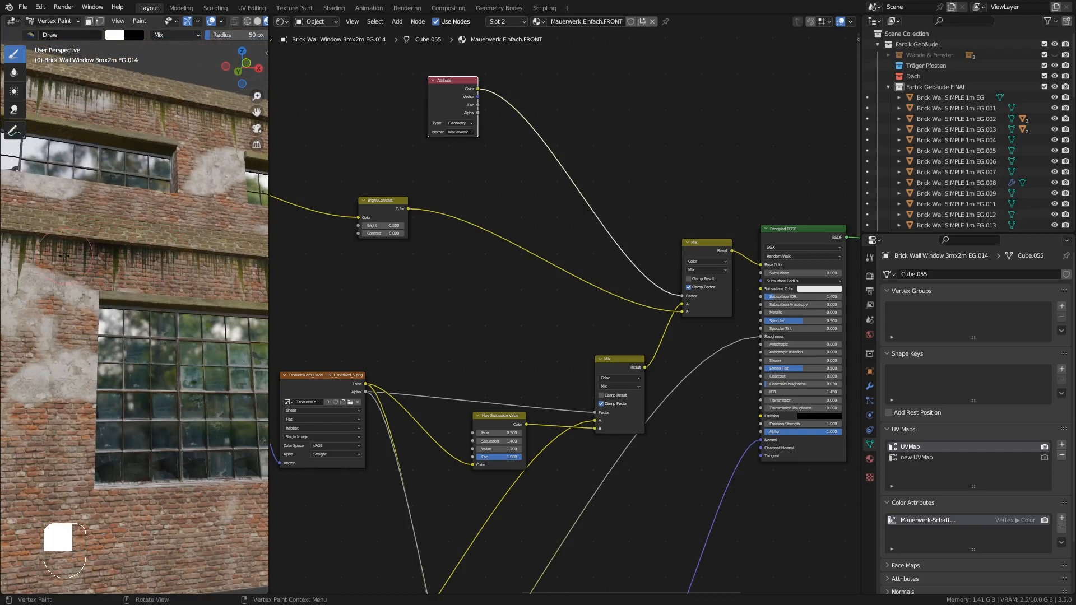
{"action": "middle_click_drag", "start_coordinate": [140, 287], "coordinate": [203, 319]}
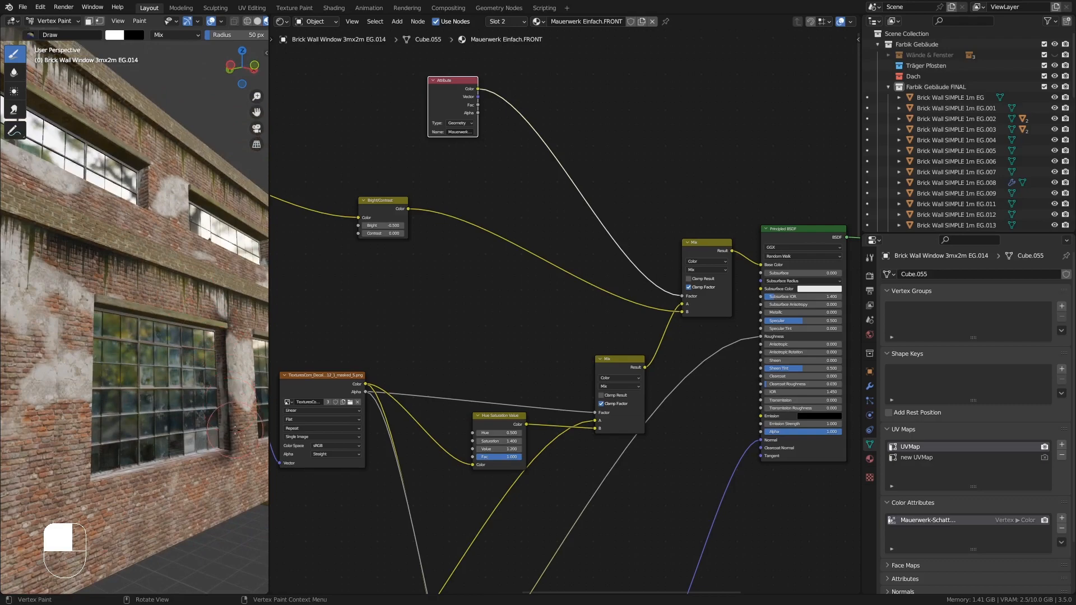
{"action": "middle_click_drag", "start_coordinate": [230, 404], "coordinate": [76, 242]}
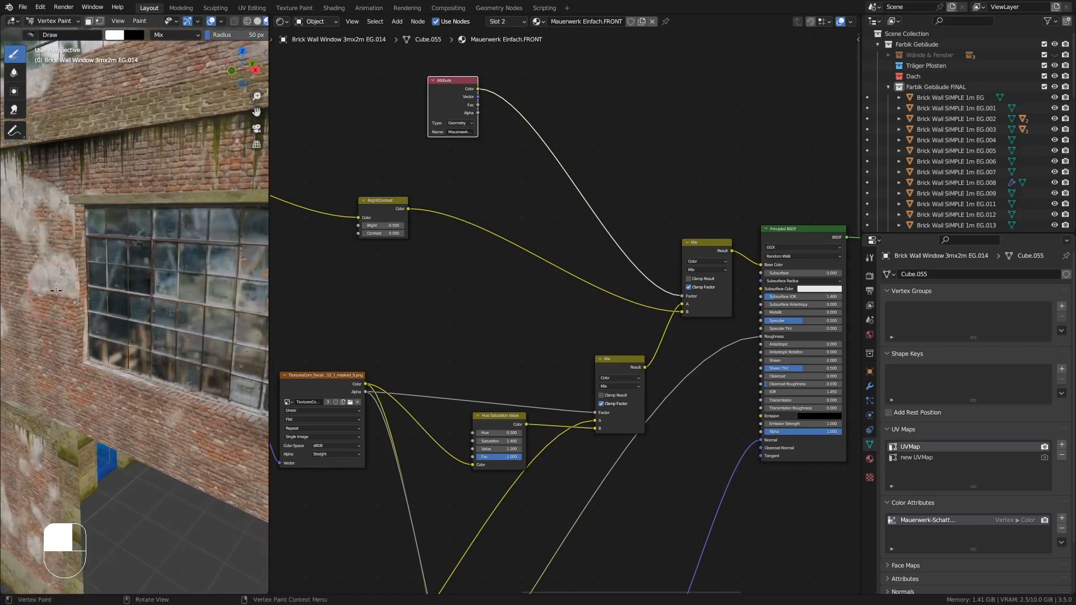
{"action": "middle_click_drag", "start_coordinate": [70, 168], "coordinate": [88, 242], "text": "ctrl"}
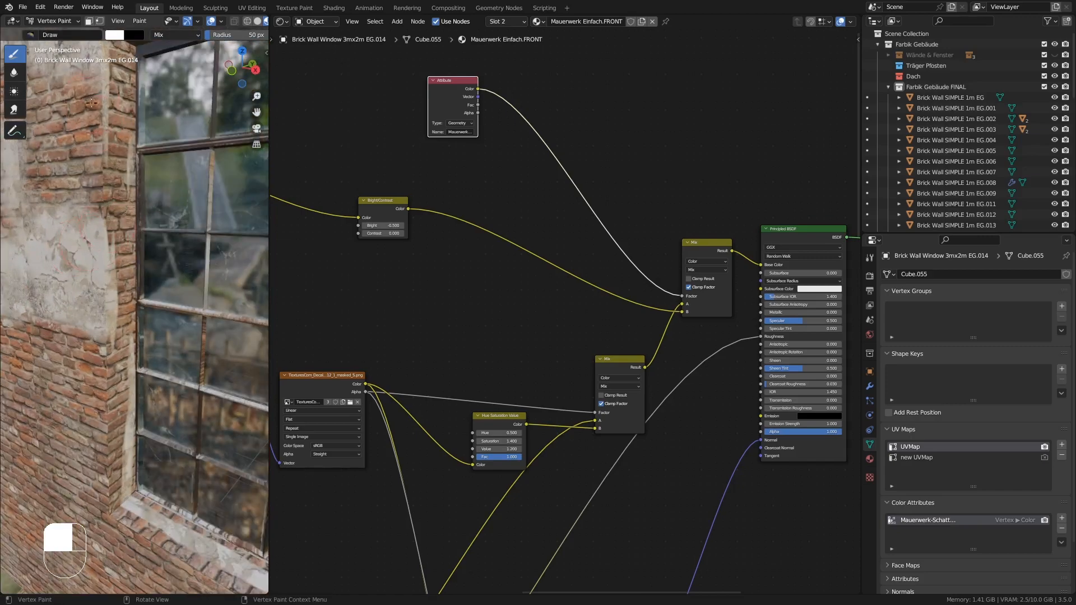
- In Edit Mode, subdivide the selected window reveal face with 5 cuts
{"action": "key", "text": "Tab"}
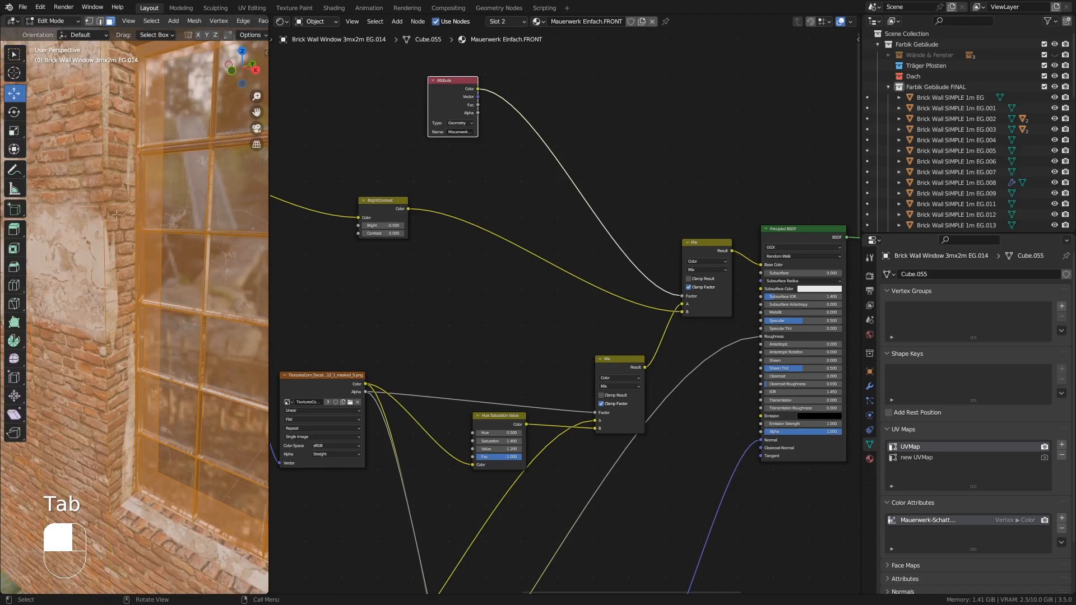
{"action": "left_click", "coordinate": [117, 209]}
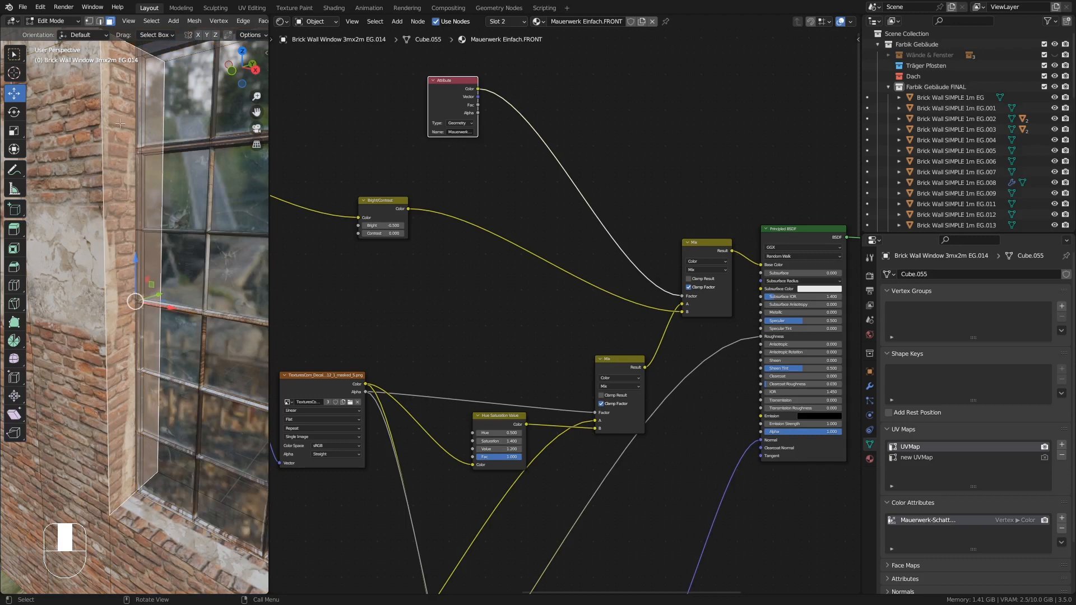
{"action": "right_click", "coordinate": [125, 181]}
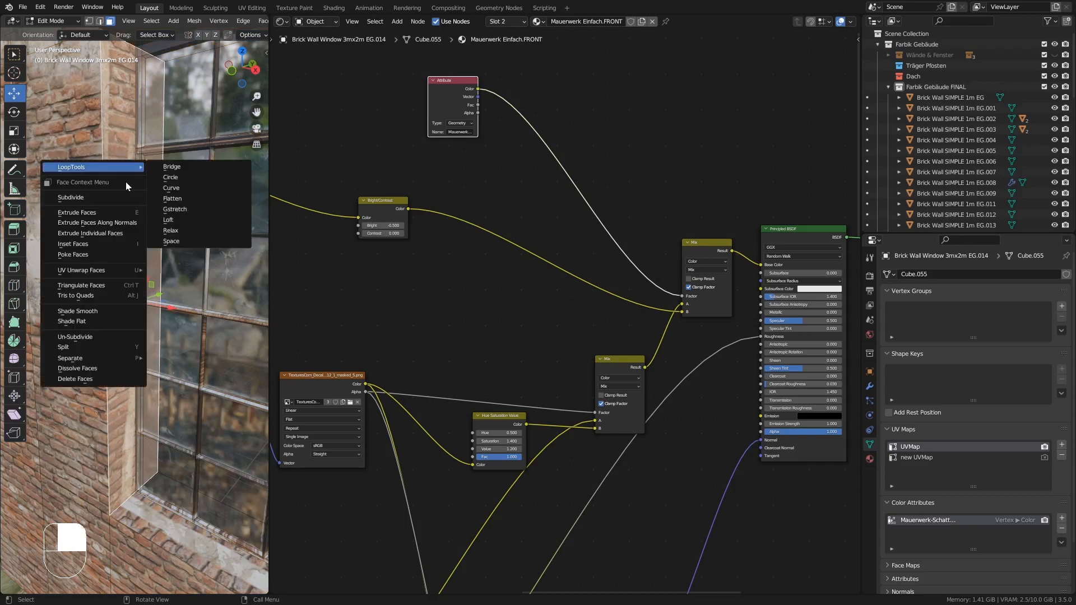
{"action": "left_click", "coordinate": [75, 197]}
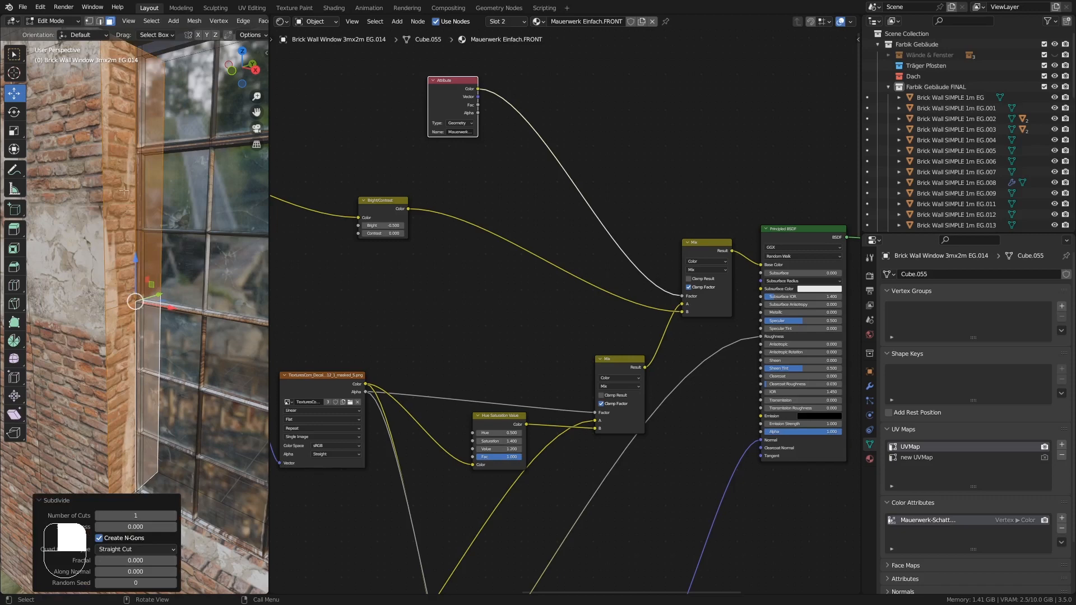
{"action": "left_click", "coordinate": [134, 515]}
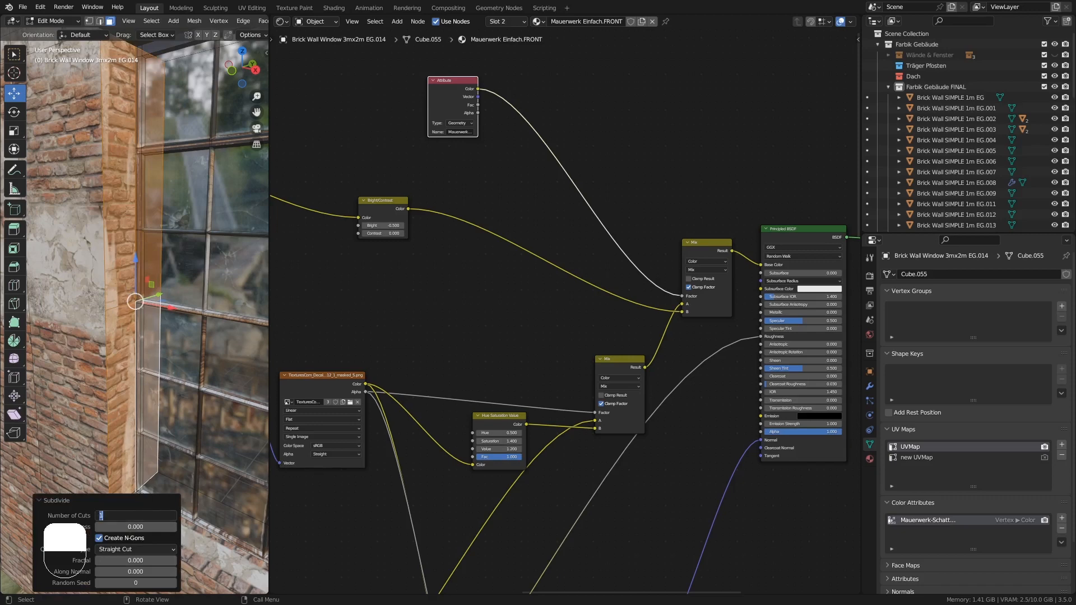
{"action": "type", "text": "10"}
{"action": "key", "text": "Return"}
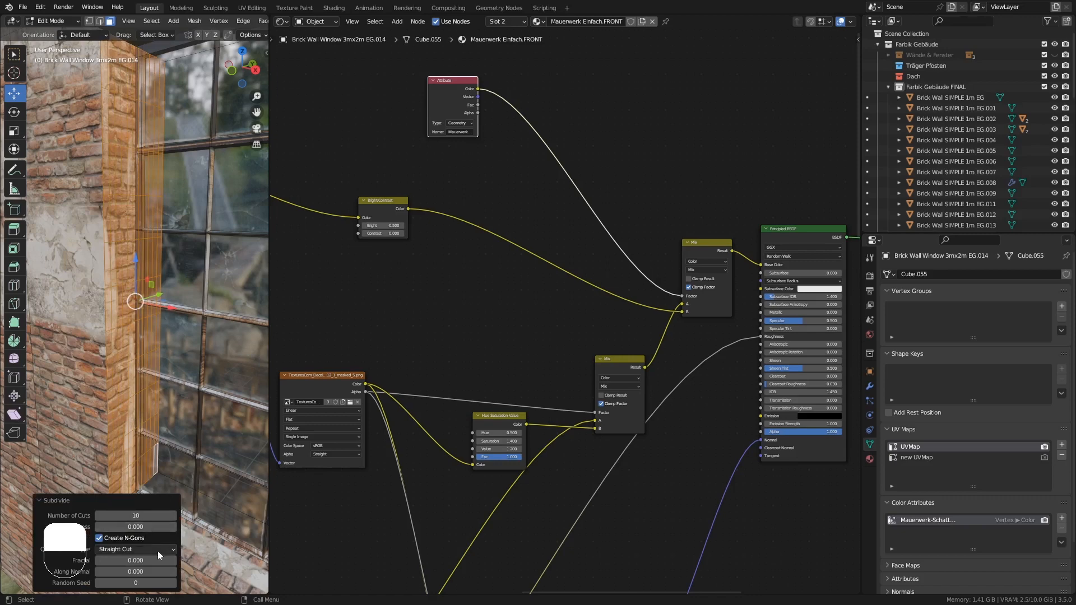
{"action": "left_click", "coordinate": [153, 519]}
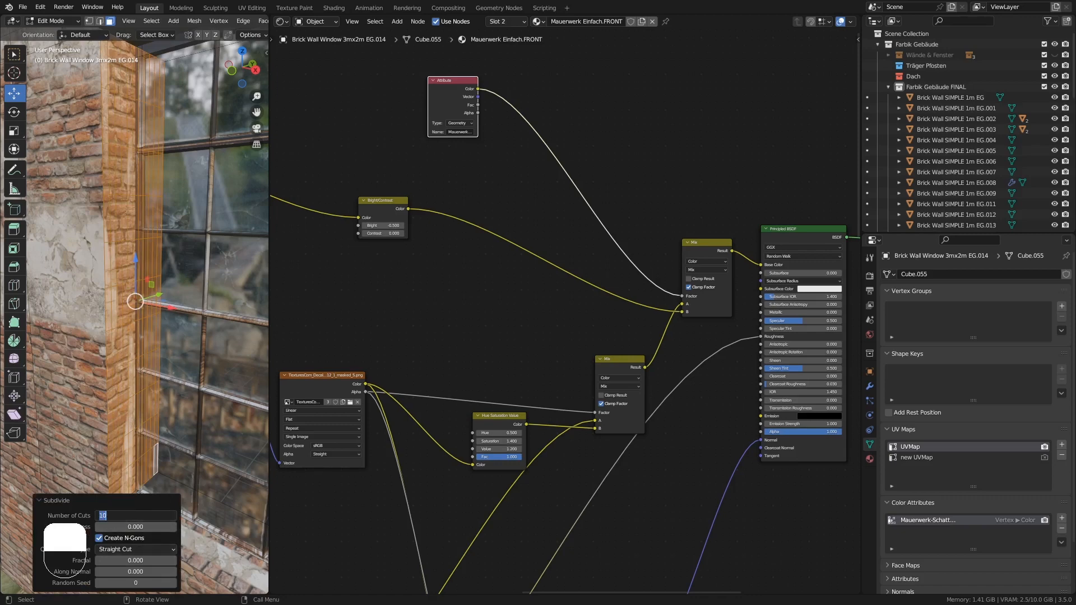
{"action": "type", "text": "5"}
{"action": "key", "text": "Return"}
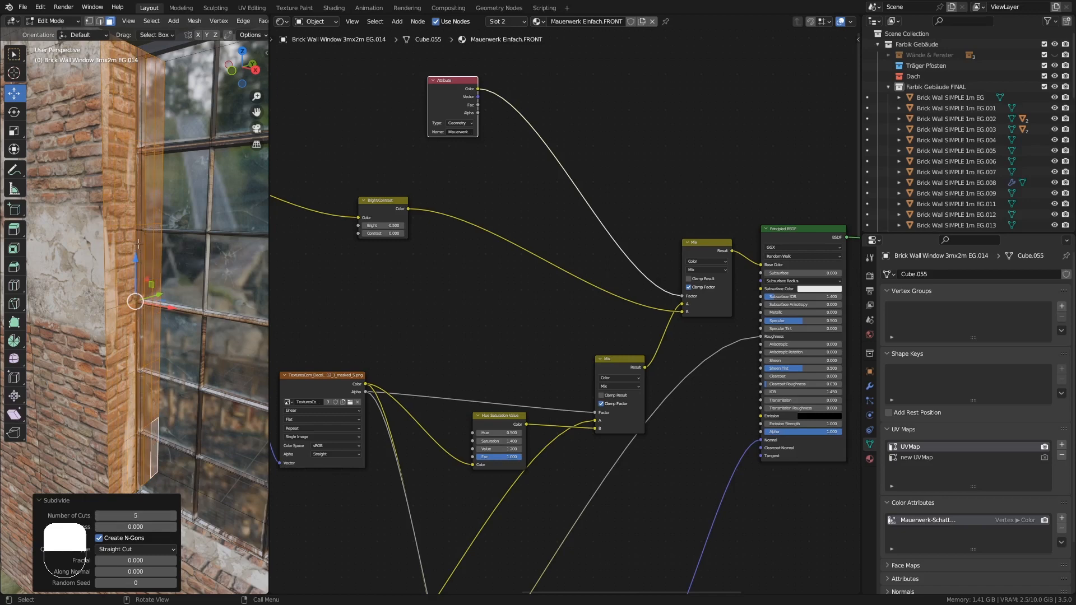
- Return to Vertex Paint mode and paint plaster onto the subdivided window reveal
{"action": "key", "text": "Tab"}
{"action": "middle_click_drag", "start_coordinate": [160, 217], "coordinate": [134, 261], "text": "shift"}
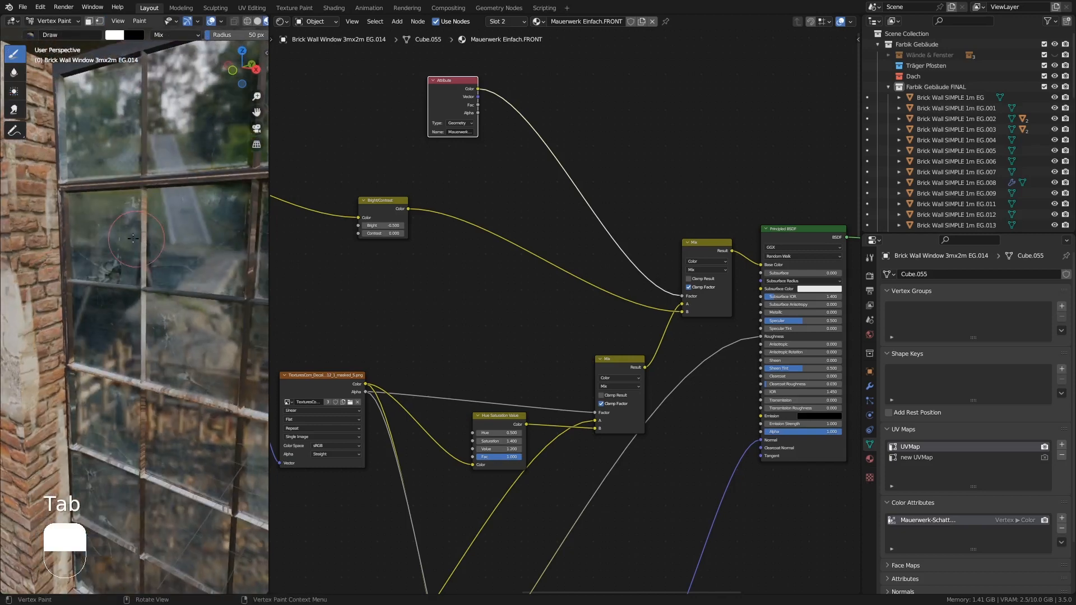
{"action": "mouse_move", "coordinate": [115, 219]}
{"action": "middle_mouse_down", "text": "ctrl"}
{"action": "mouse_move", "coordinate": [95, 215]}
{"action": "mouse_move", "coordinate": [110, 95]}
{"action": "middle_mouse_up", "text": "ctrl"}
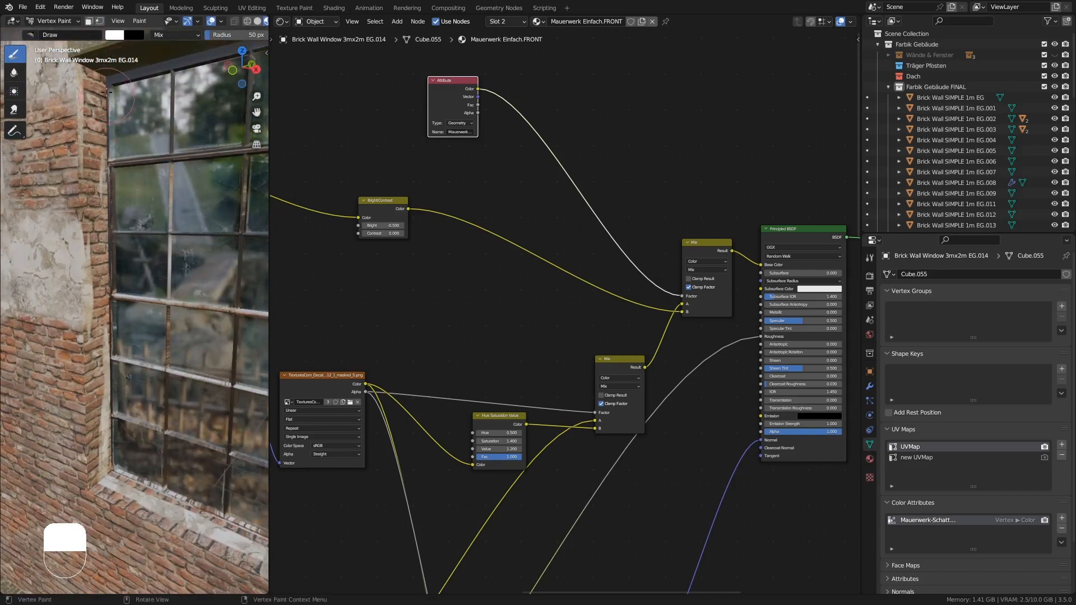
{"action": "mouse_move", "coordinate": [91, 74]}
{"action": "left_mouse_down"}
{"action": "mouse_move", "coordinate": [104, 100]}
{"action": "mouse_move", "coordinate": [108, 194]}
{"action": "mouse_move", "coordinate": [104, 135]}
{"action": "left_mouse_up"}
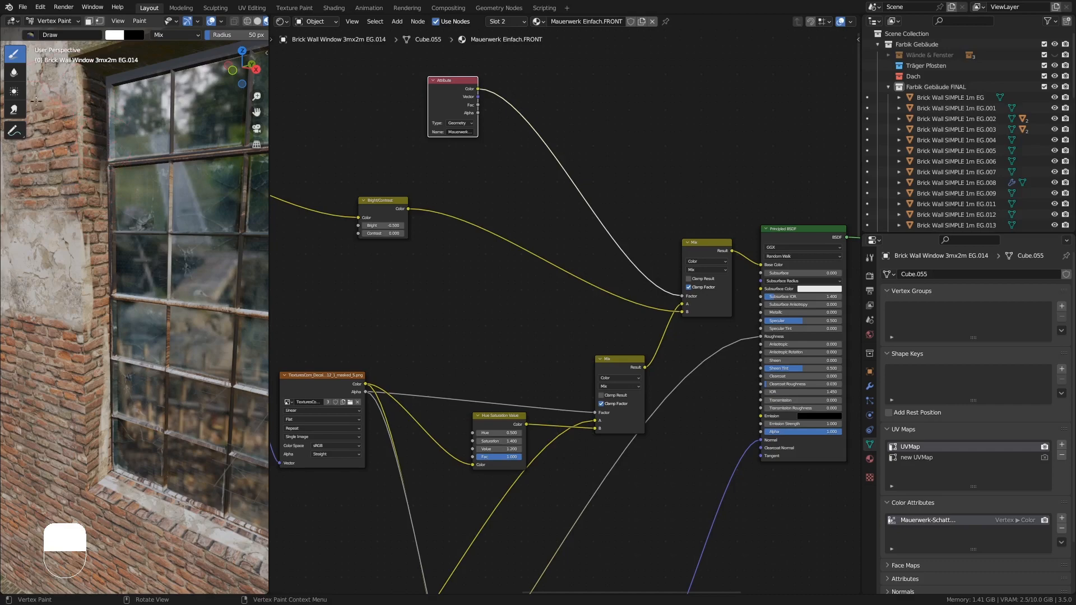
{"action": "middle_click_drag", "start_coordinate": [105, 133], "coordinate": [112, 212], "text": "ctrl"}
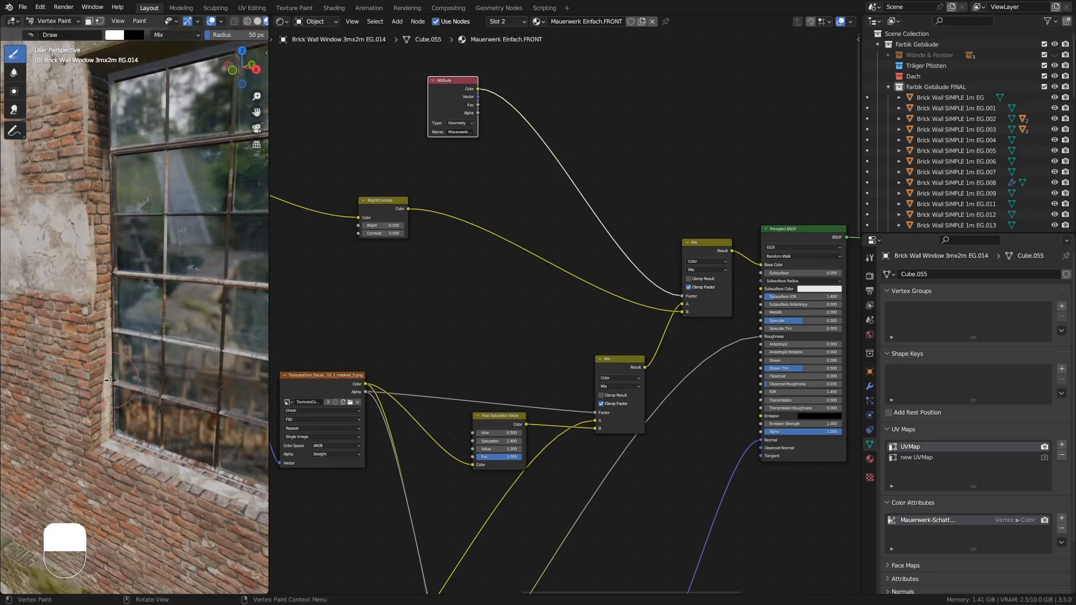
- Paint more plaster on the pier beside the window, undoing the last stroke
{"action": "middle_click_drag", "start_coordinate": [109, 404], "coordinate": [96, 395]}
{"action": "left_click_drag", "start_coordinate": [96, 395], "coordinate": [111, 389]}
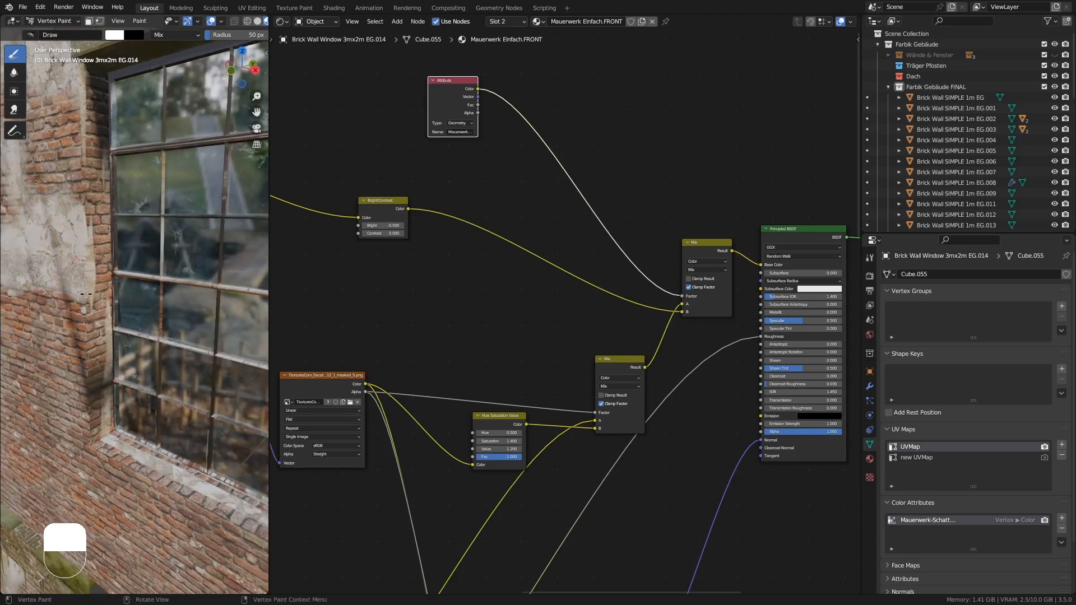
{"action": "middle_click_drag", "start_coordinate": [85, 293], "coordinate": [106, 285]}
{"action": "middle_click_drag", "start_coordinate": [114, 337], "coordinate": [150, 373], "text": "shift"}
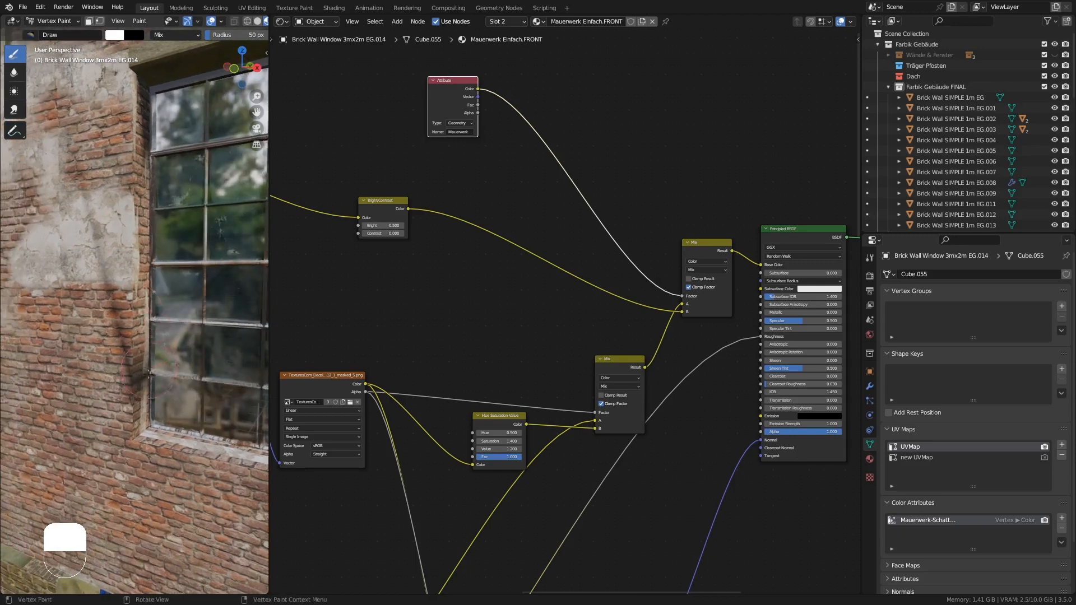
{"action": "middle_click_drag", "start_coordinate": [128, 331], "coordinate": [124, 311]}
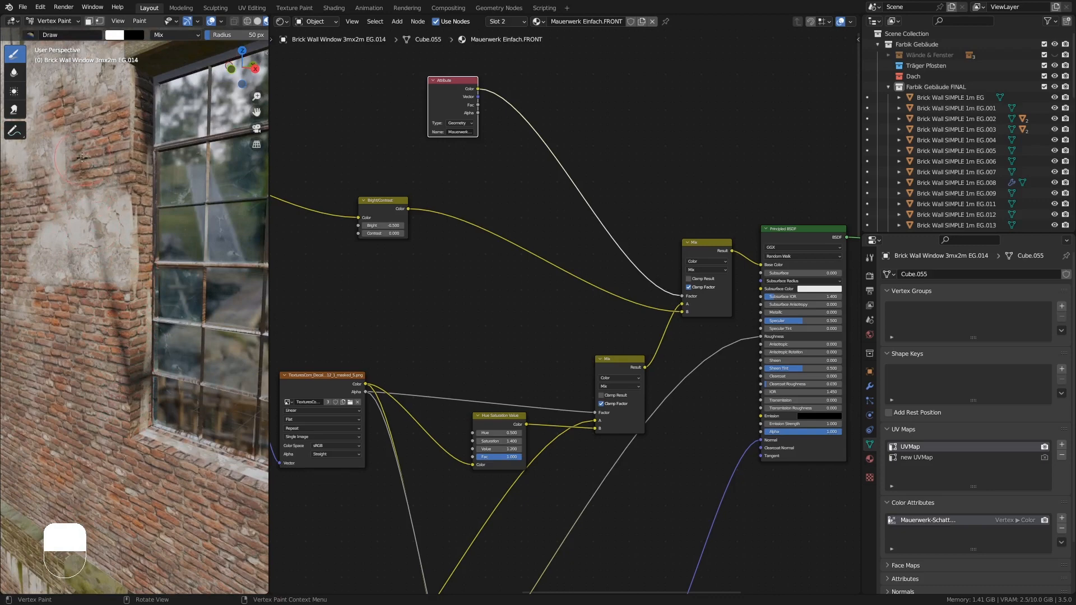
{"action": "middle_click_drag", "start_coordinate": [81, 157], "coordinate": [106, 198]}
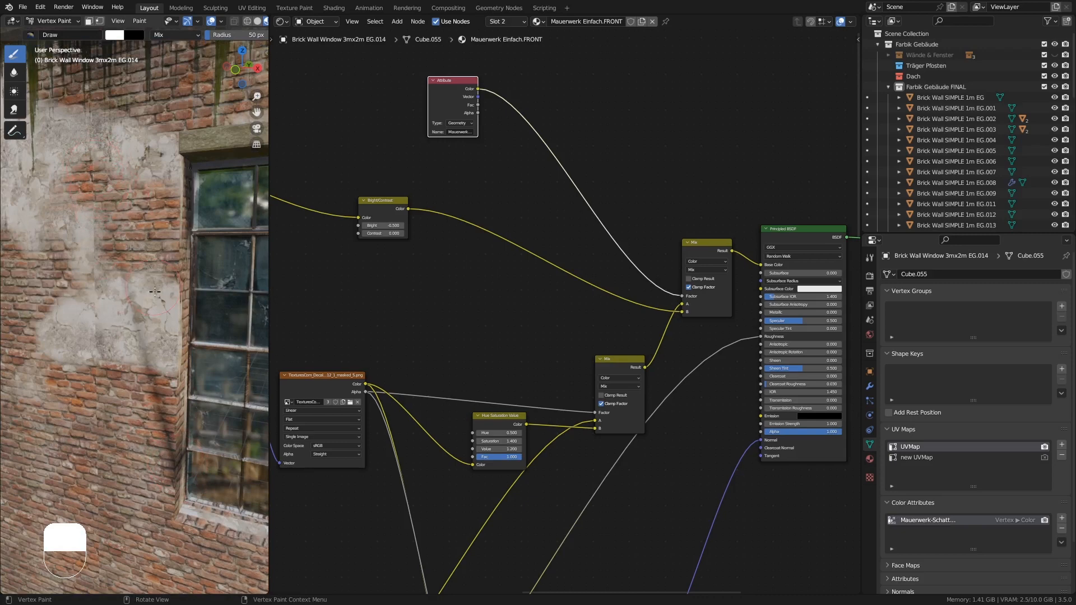
{"action": "middle_click_drag", "start_coordinate": [155, 292], "coordinate": [160, 373]}
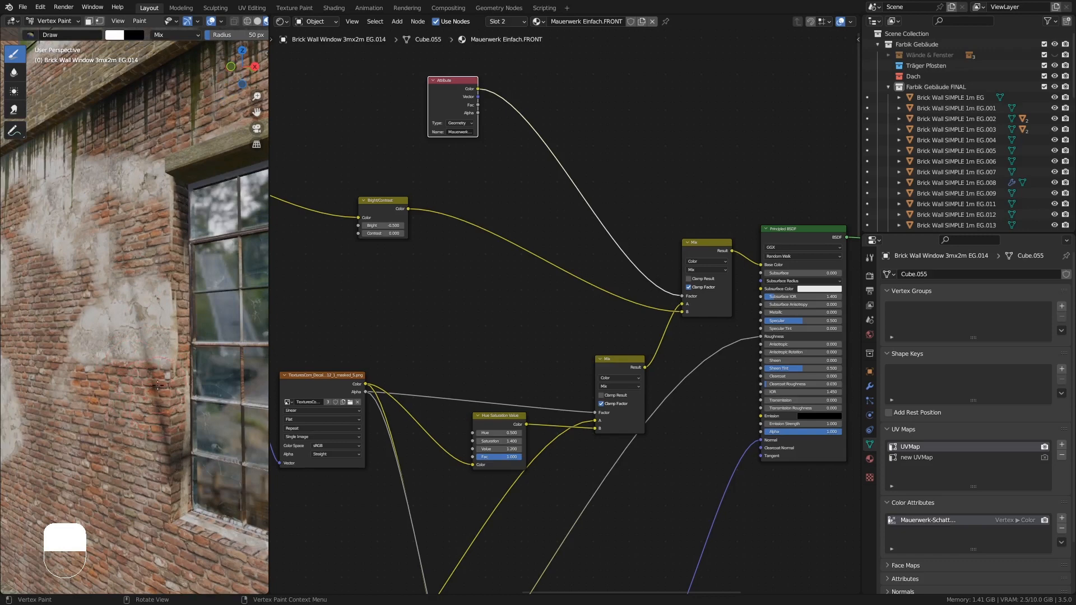
{"action": "key", "text": "ctrl+z"}
- Paint plaster patches along the window sill and the lower wall section
{"action": "mouse_move", "coordinate": [157, 384]}
{"action": "middle_mouse_down"}
{"action": "mouse_move", "coordinate": [187, 469]}
{"action": "mouse_move", "coordinate": [146, 420]}
{"action": "mouse_move", "coordinate": [141, 386]}
{"action": "middle_mouse_up"}
{"action": "middle_click_drag", "start_coordinate": [147, 470], "coordinate": [151, 403], "text": "ctrl"}
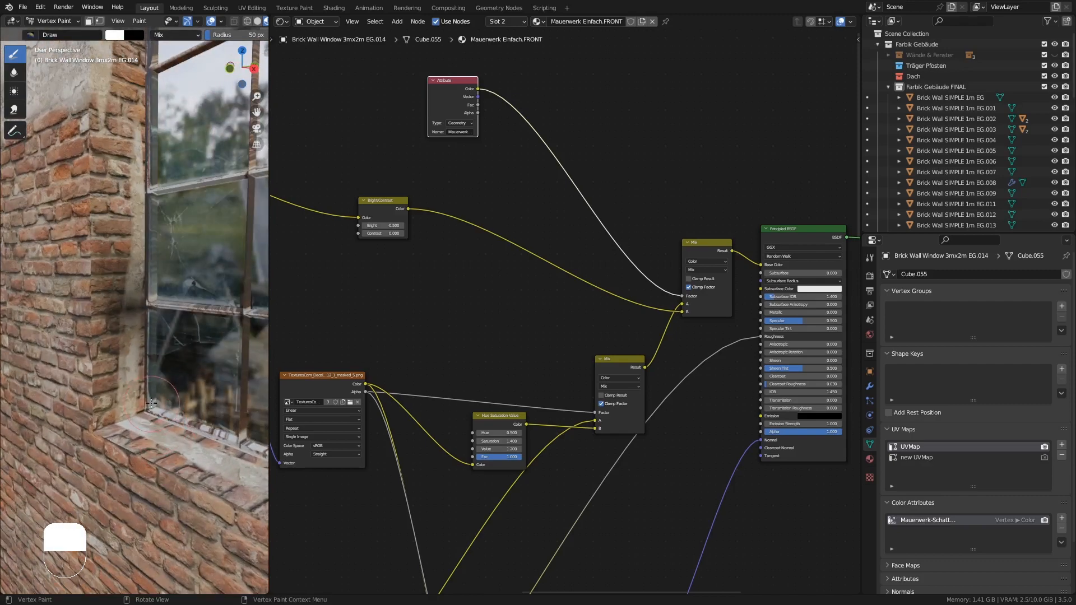
{"action": "left_click_drag", "start_coordinate": [151, 402], "coordinate": [137, 415]}
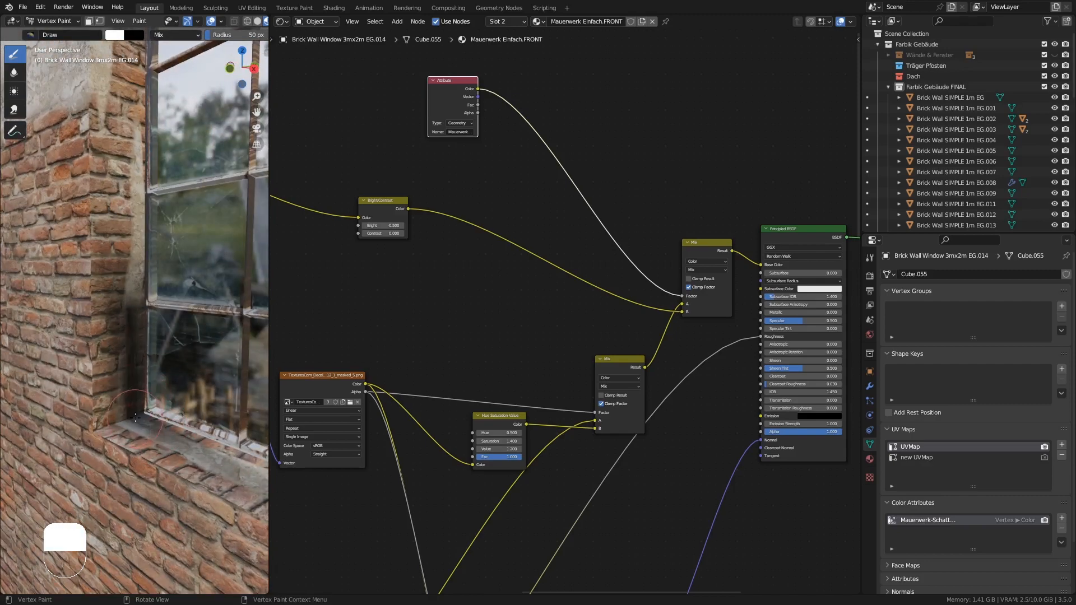
{"action": "middle_click_drag", "start_coordinate": [137, 414], "coordinate": [145, 464], "text": "ctrl"}
{"action": "middle_click_drag", "start_coordinate": [144, 463], "coordinate": [178, 463]}
{"action": "middle_click_drag", "start_coordinate": [178, 462], "coordinate": [59, 446], "text": "shift"}
{"action": "middle_click_drag", "start_coordinate": [59, 446], "coordinate": [140, 364], "text": "shift"}
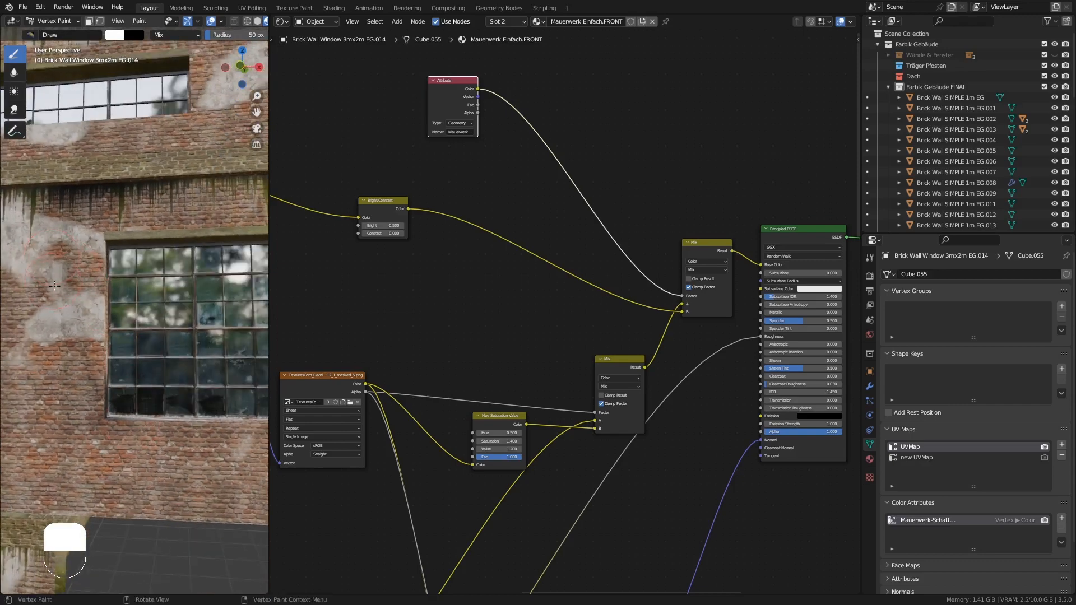
{"action": "middle_click_drag", "start_coordinate": [56, 347], "coordinate": [56, 386]}
{"action": "mouse_move", "coordinate": [56, 387]}
{"action": "middle_mouse_down", "text": "shift"}
{"action": "mouse_move", "coordinate": [112, 367]}
{"action": "mouse_move", "coordinate": [105, 359]}
{"action": "middle_mouse_up", "text": "shift"}
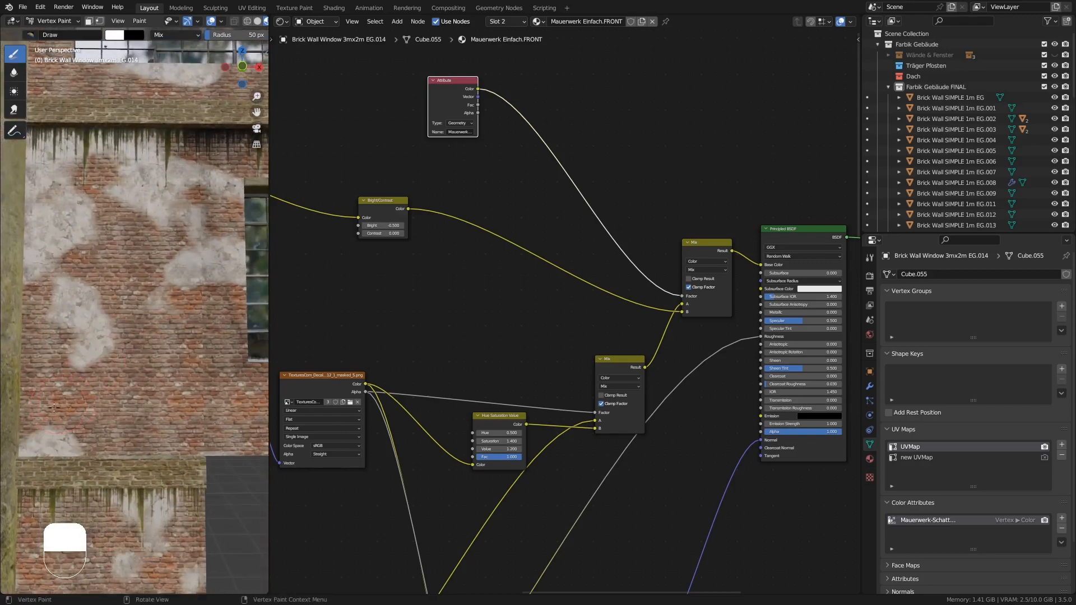
- Paint plaster patches on the upper wall below the cornice
{"action": "mouse_move", "coordinate": [32, 435]}
{"action": "middle_mouse_down"}
{"action": "mouse_move", "coordinate": [38, 408]}
{"action": "mouse_move", "coordinate": [29, 419]}
{"action": "middle_mouse_up"}
{"action": "middle_click_drag", "start_coordinate": [54, 246], "coordinate": [42, 238]}
{"action": "middle_click_drag", "start_coordinate": [42, 238], "coordinate": [73, 243], "text": "shift"}
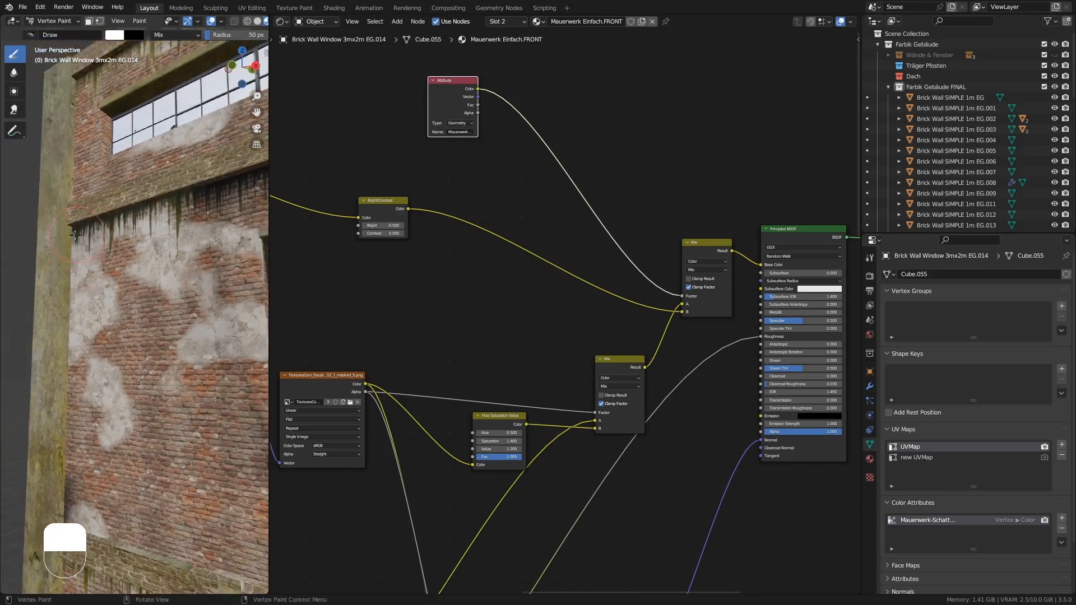
{"action": "left_click_drag", "start_coordinate": [102, 233], "coordinate": [79, 236]}
{"action": "mouse_move", "coordinate": [79, 237]}
{"action": "middle_mouse_down"}
{"action": "mouse_move", "coordinate": [113, 259]}
{"action": "mouse_move", "coordinate": [118, 279]}
{"action": "mouse_move", "coordinate": [104, 236]}
{"action": "mouse_move", "coordinate": [140, 291]}
{"action": "middle_mouse_up"}
{"action": "middle_click_drag", "start_coordinate": [140, 292], "coordinate": [73, 368]}
{"action": "middle_click_drag", "start_coordinate": [176, 392], "coordinate": [152, 399]}
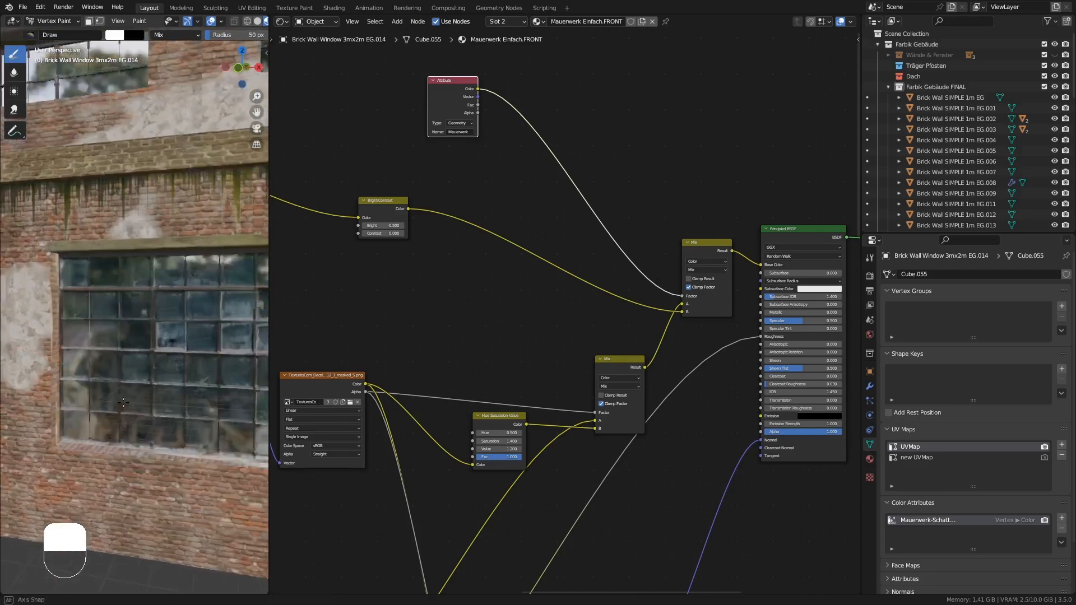
- Paint finishing plaster patches around the lower window's frame
{"action": "scroll", "coordinate": [153, 400], "scroll_direction": "up", "scroll_amount": 2}
{"action": "middle_click_drag", "start_coordinate": [75, 435], "coordinate": [89, 420]}
{"action": "mouse_move", "coordinate": [90, 421]}
{"action": "middle_mouse_down", "text": "shift"}
{"action": "mouse_move", "coordinate": [62, 437]}
{"action": "mouse_move", "coordinate": [77, 449]}
{"action": "middle_mouse_up", "text": "shift"}
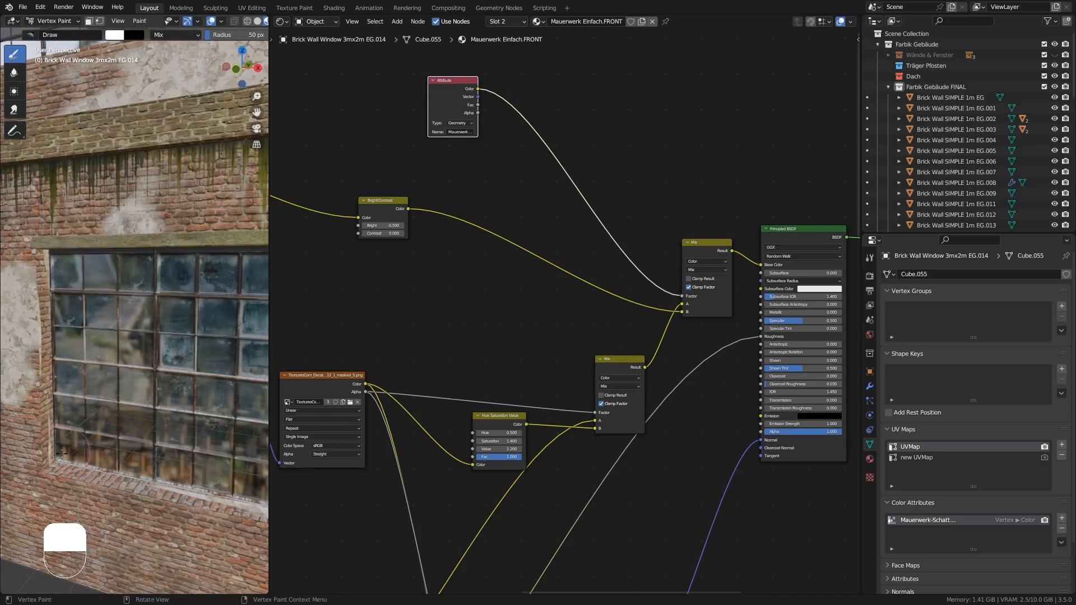
{"action": "left_click_drag", "start_coordinate": [63, 453], "coordinate": [55, 460]}
{"action": "mouse_move", "coordinate": [55, 460]}
{"action": "middle_mouse_down"}
{"action": "mouse_move", "coordinate": [57, 253]}
{"action": "mouse_move", "coordinate": [96, 242]}
{"action": "mouse_move", "coordinate": [155, 297]}
{"action": "mouse_move", "coordinate": [233, 275]}
{"action": "middle_mouse_up"}
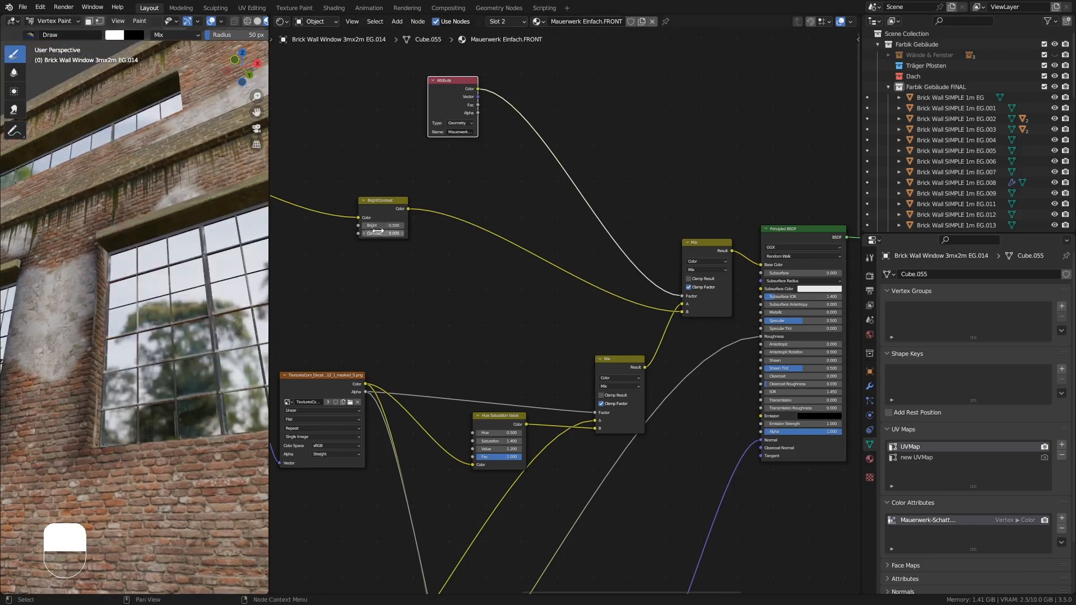
{"action": "middle_click_drag", "start_coordinate": [375, 240], "coordinate": [392, 192], "text": "ctrl"}
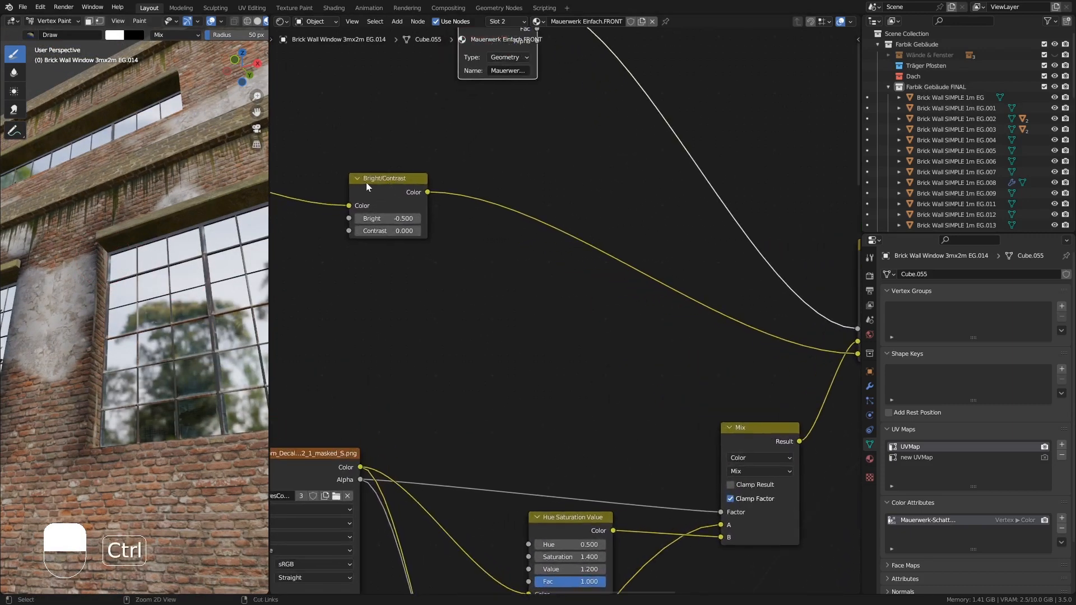
- Try adjusting the Bright/Contrast node's contrast value
{"action": "left_click", "coordinate": [402, 184]}
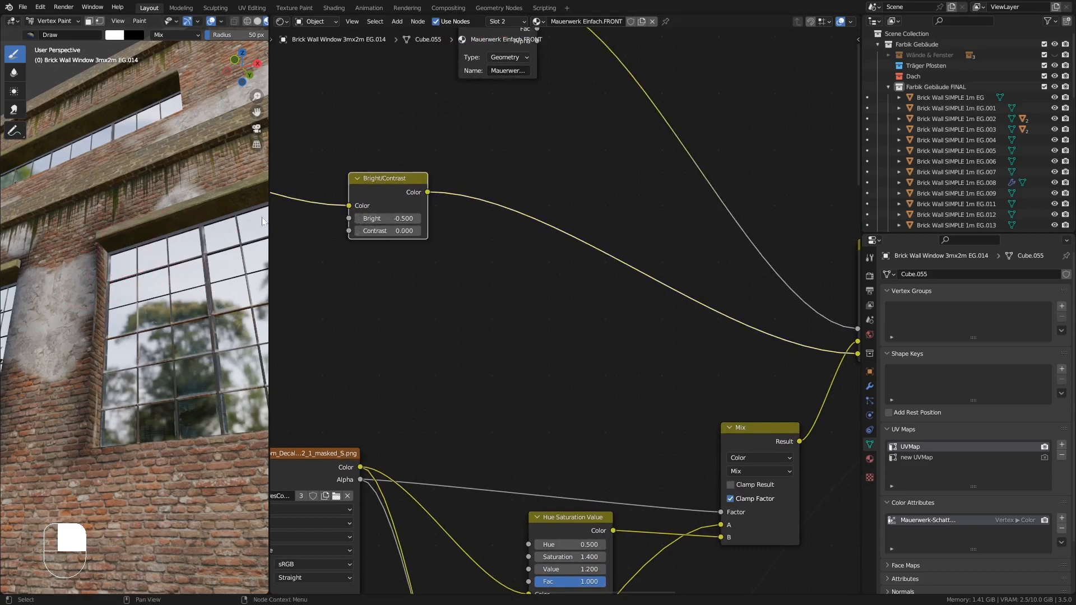
{"action": "mouse_move", "coordinate": [408, 218]}
{"action": "left_mouse_down"}
{"action": "mouse_move", "coordinate": [419, 218]}
{"action": "mouse_move", "coordinate": [405, 218]}
{"action": "left_mouse_up"}
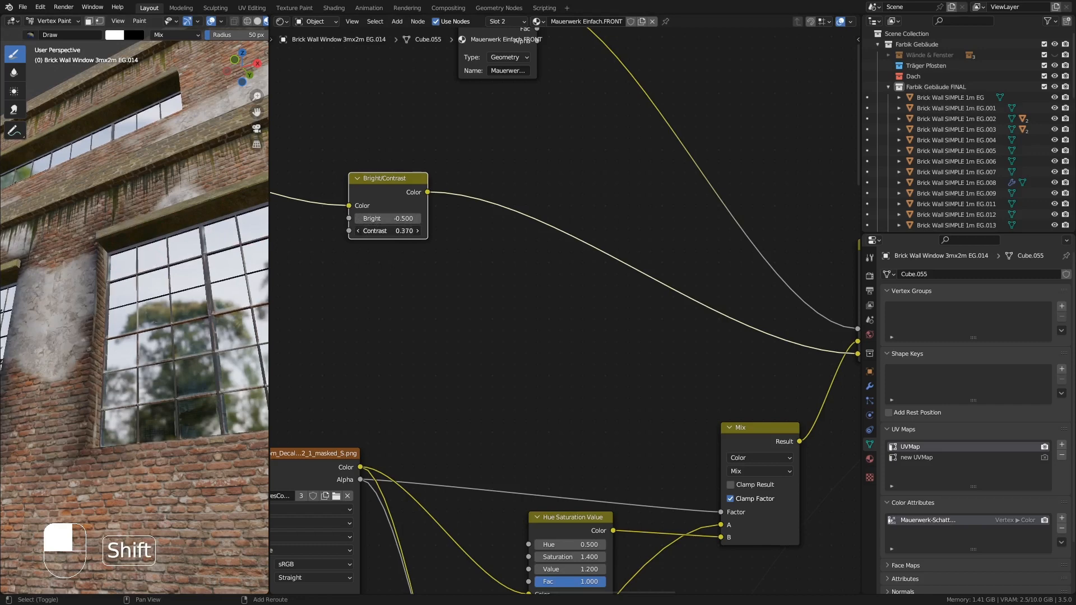
{"action": "mouse_move", "coordinate": [388, 231]}
{"action": "left_mouse_down"}
{"action": "mouse_move", "coordinate": [416, 231]}
{"action": "mouse_move", "coordinate": [388, 231]}
{"action": "left_mouse_up"}
- Paint plaster patches on the wall around the lower windows
{"action": "middle_click_drag", "start_coordinate": [135, 280], "coordinate": [174, 339]}
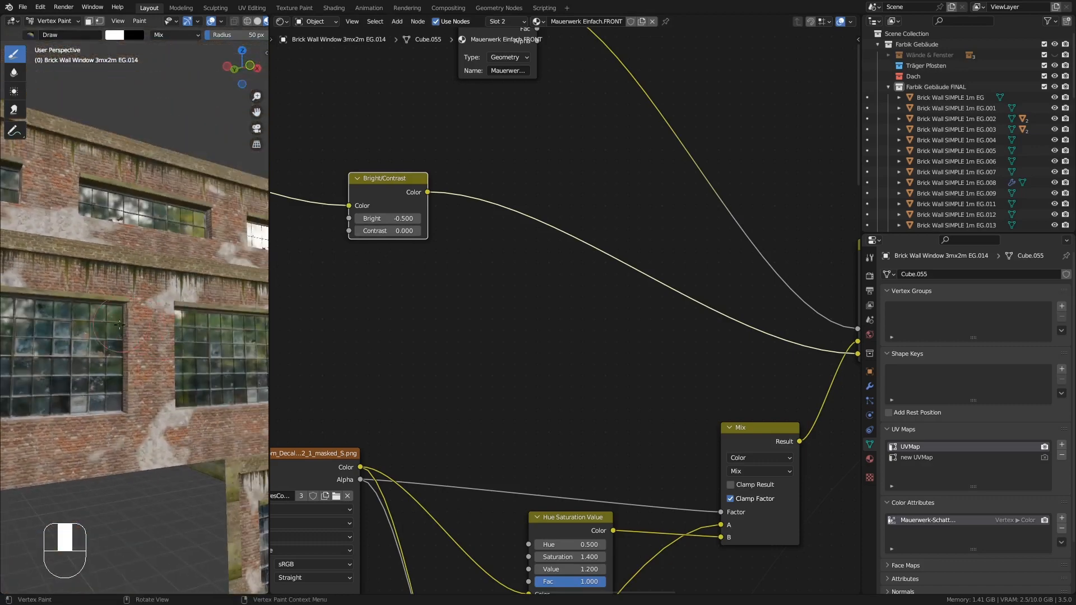
{"action": "middle_click_drag", "start_coordinate": [101, 367], "coordinate": [144, 323], "text": "shift"}
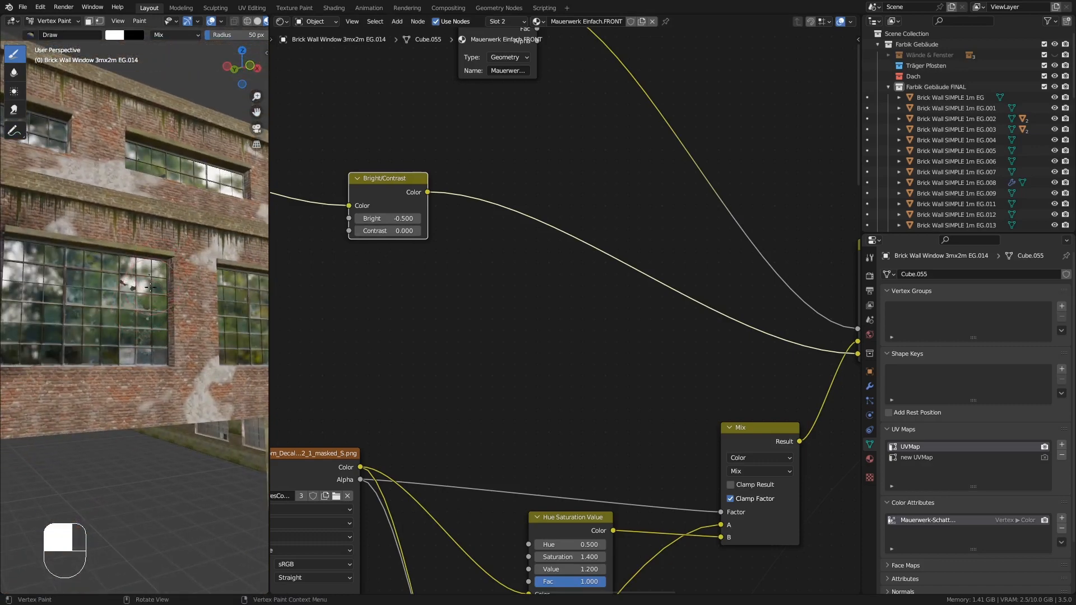
{"action": "middle_click_drag", "start_coordinate": [159, 267], "coordinate": [173, 359]}
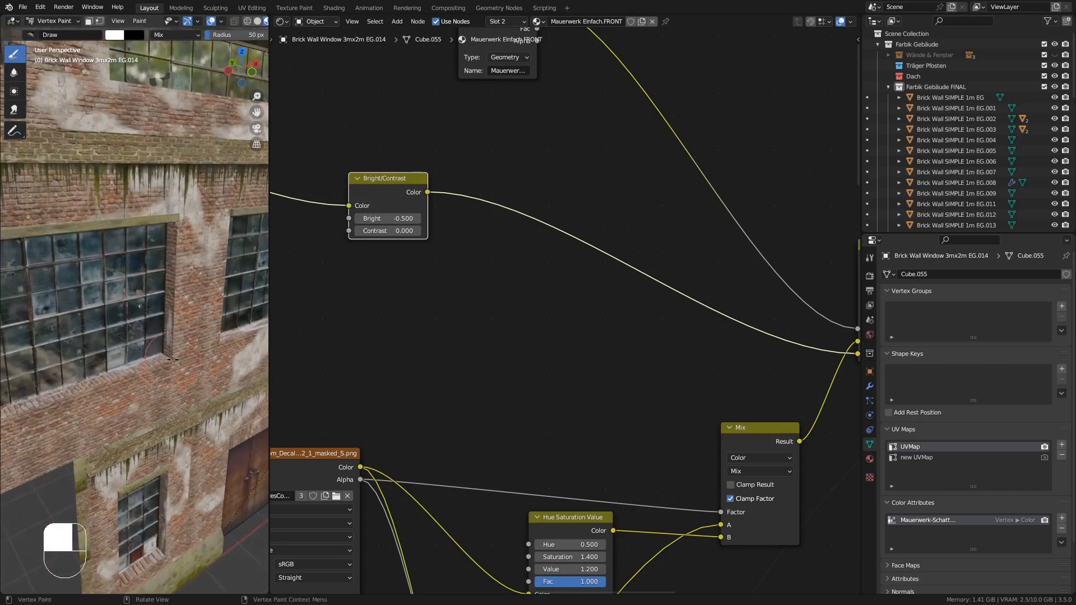
{"action": "middle_click_drag", "start_coordinate": [164, 290], "coordinate": [78, 343]}
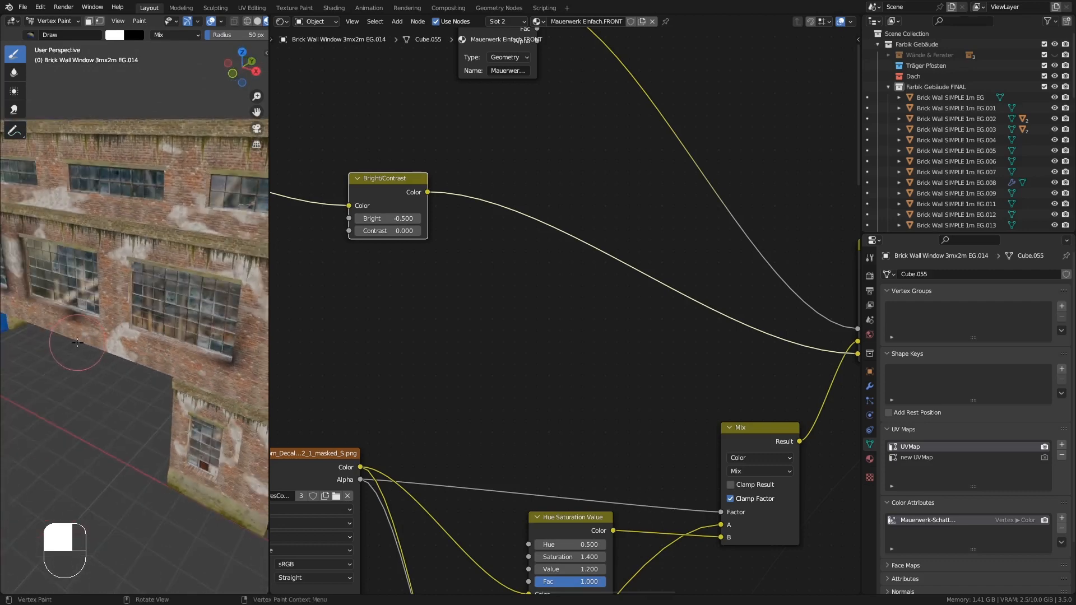
{"action": "middle_click_drag", "start_coordinate": [145, 264], "coordinate": [80, 263]}
{"action": "scroll", "coordinate": [134, 269], "scroll_direction": "up", "scroll_amount": 3}
{"action": "scroll", "coordinate": [106, 359], "scroll_direction": "up", "scroll_amount": 4}
{"action": "mouse_move", "coordinate": [79, 306]}
{"action": "middle_mouse_down", "text": "ctrl"}
{"action": "mouse_move", "coordinate": [78, 261]}
{"action": "mouse_move", "coordinate": [81, 316]}
{"action": "mouse_move", "coordinate": [74, 242]}
{"action": "mouse_move", "coordinate": [63, 265]}
{"action": "mouse_move", "coordinate": [75, 329]}
{"action": "middle_mouse_up", "text": "ctrl"}
{"action": "left_click", "coordinate": [78, 260]}
{"action": "left_click", "coordinate": [74, 242]}
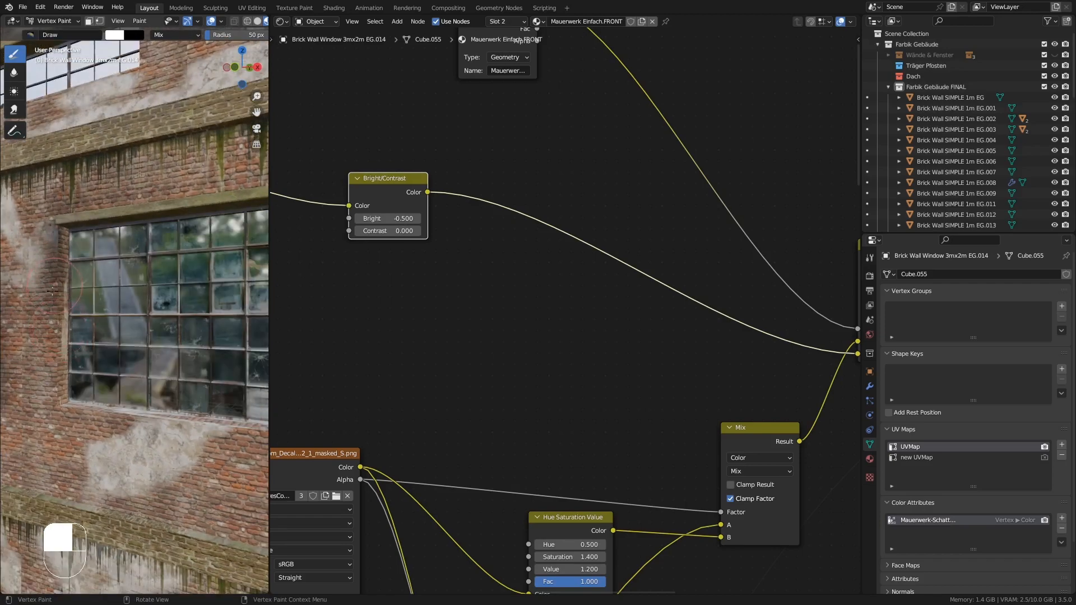
{"action": "middle_click_drag", "start_coordinate": [52, 290], "coordinate": [208, 302]}
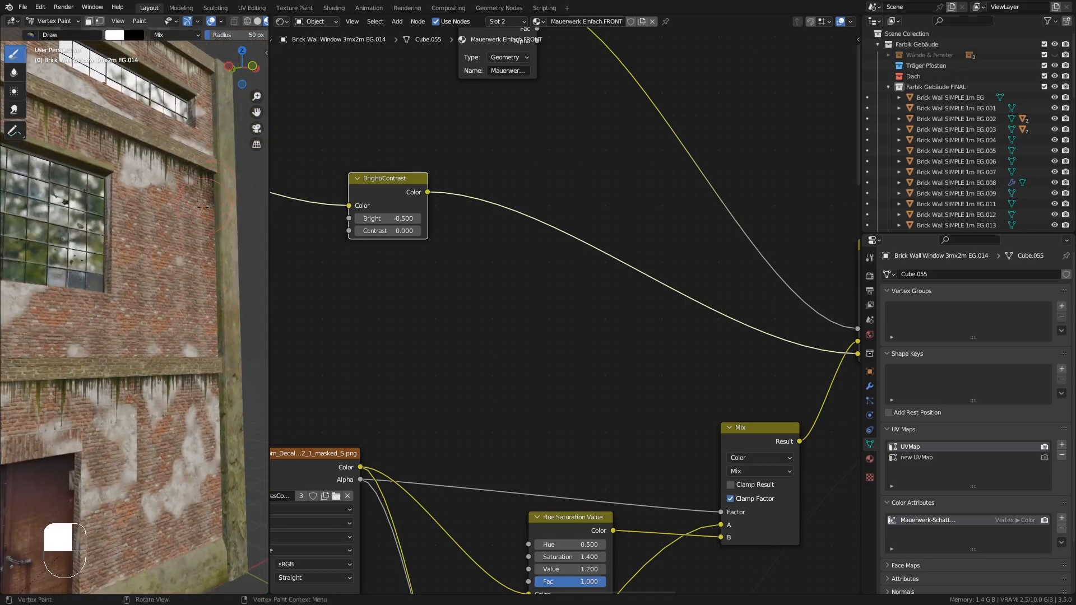
- Enlarge the brush radius to 99 px and paint around the pier beside the window, undoing stray strokes
{"action": "left_click_drag", "start_coordinate": [202, 206], "coordinate": [189, 218]}
{"action": "middle_click_drag", "start_coordinate": [171, 274], "coordinate": [192, 318]}
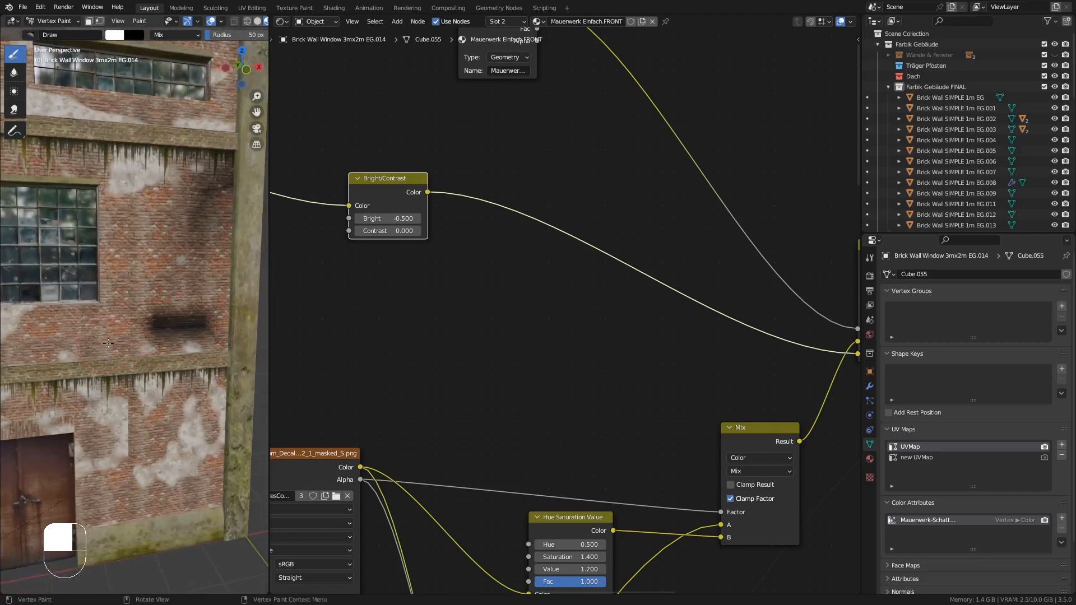
{"action": "key", "text": "ctrl+z"}
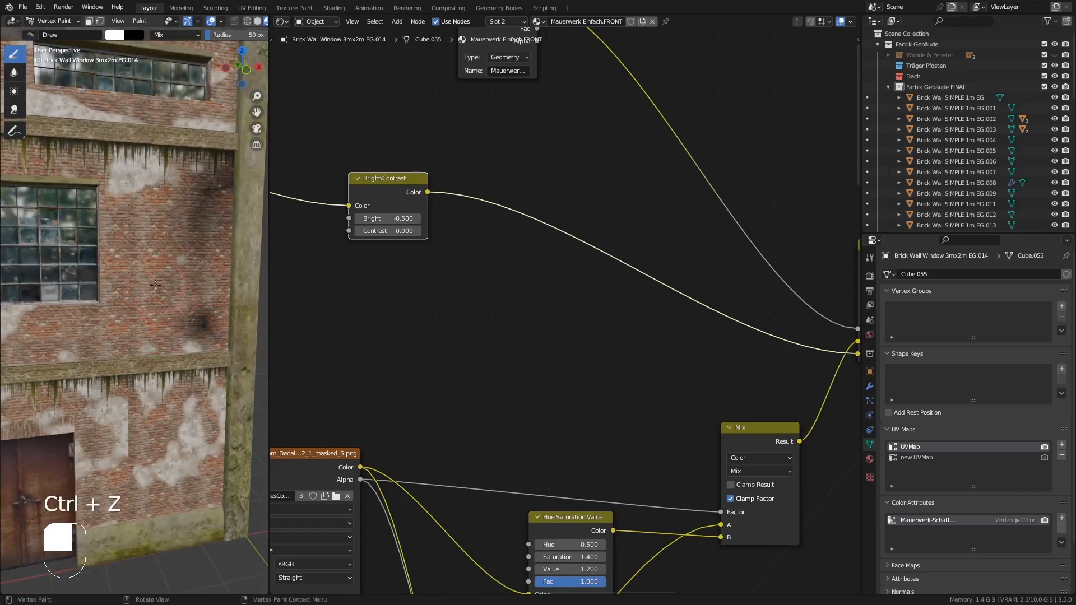
{"action": "key", "text": "f"}
{"action": "left_click", "coordinate": [192, 328]}
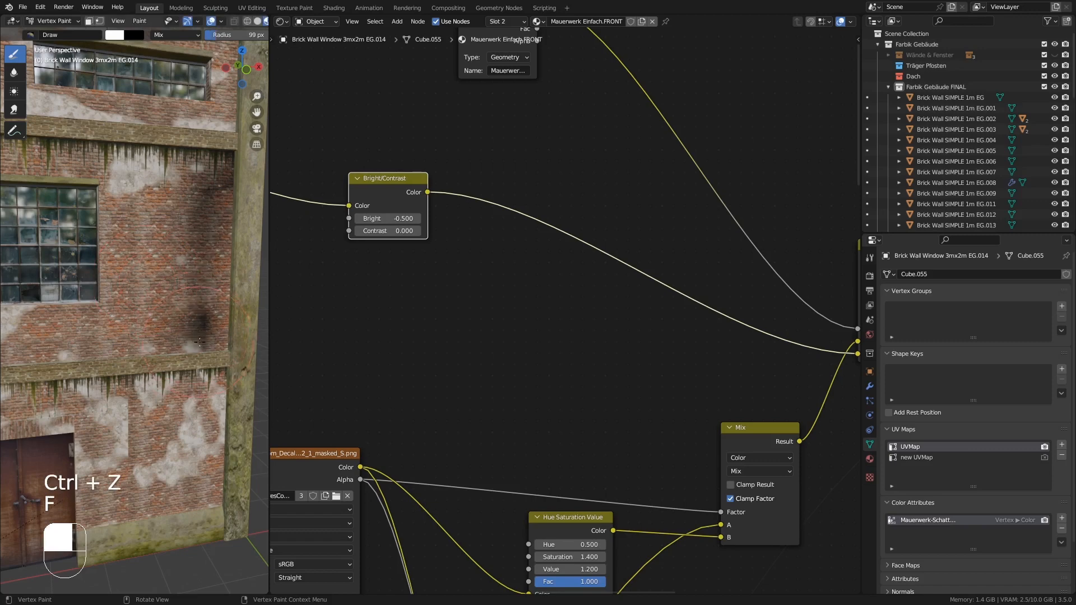
{"action": "left_click_drag", "start_coordinate": [198, 342], "coordinate": [234, 316]}
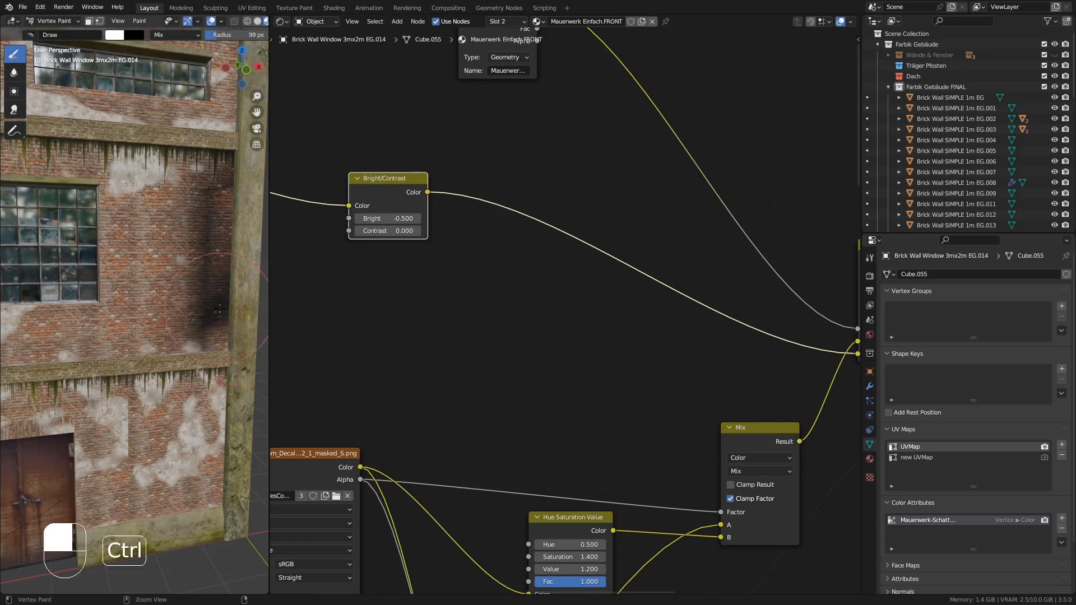
{"action": "key", "text": "ctrl+z"}
- Paint more plaster patches on the pier's side wall, undoing a stray stroke
{"action": "middle_click_drag", "start_coordinate": [100, 223], "coordinate": [56, 285]}
{"action": "middle_click_drag", "start_coordinate": [133, 269], "coordinate": [267, 368], "text": "ctrl"}
{"action": "mouse_move", "coordinate": [56, 367]}
{"action": "middle_mouse_down"}
{"action": "mouse_move", "coordinate": [149, 356]}
{"action": "mouse_move", "coordinate": [89, 248]}
{"action": "mouse_move", "coordinate": [84, 331]}
{"action": "middle_mouse_up"}
{"action": "left_click_drag", "start_coordinate": [99, 312], "coordinate": [102, 294]}
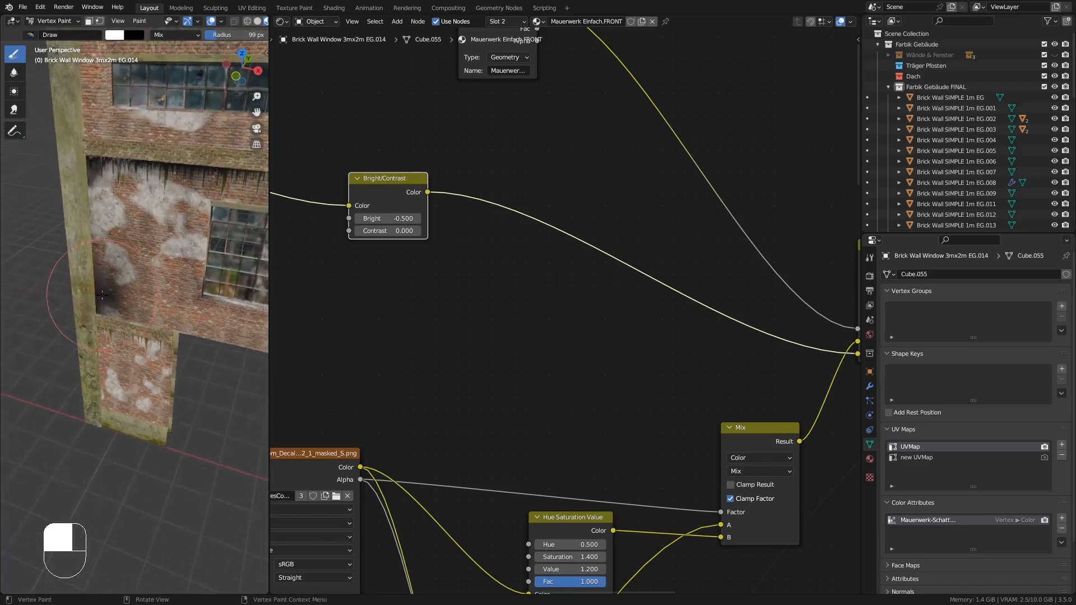
{"action": "middle_click_drag", "start_coordinate": [102, 320], "coordinate": [138, 216]}
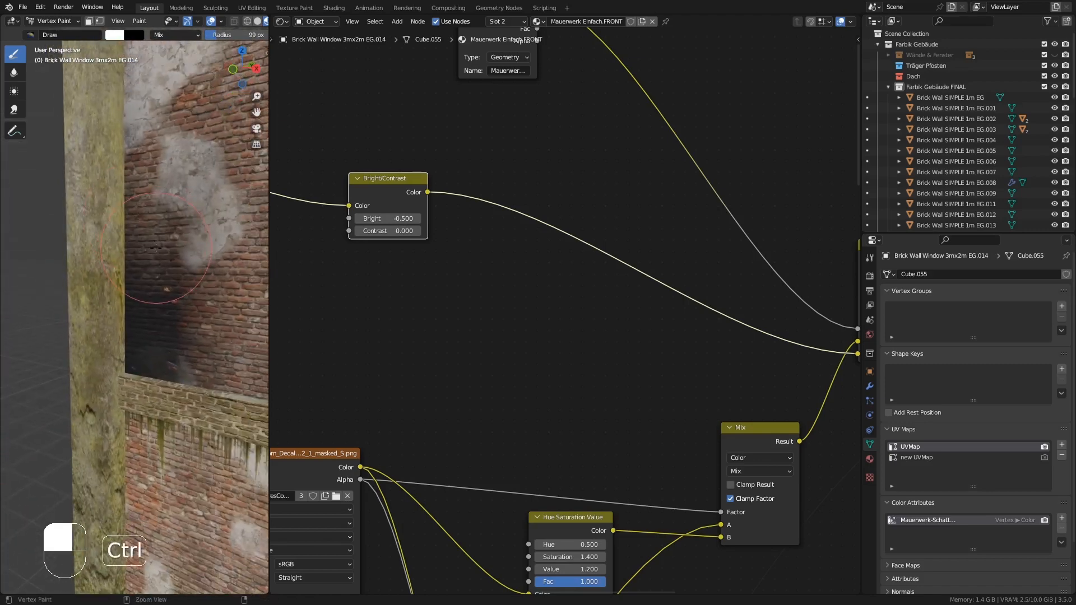
{"action": "key", "text": "ctrl+z"}
{"action": "middle_click_drag", "start_coordinate": [155, 359], "coordinate": [188, 365]}
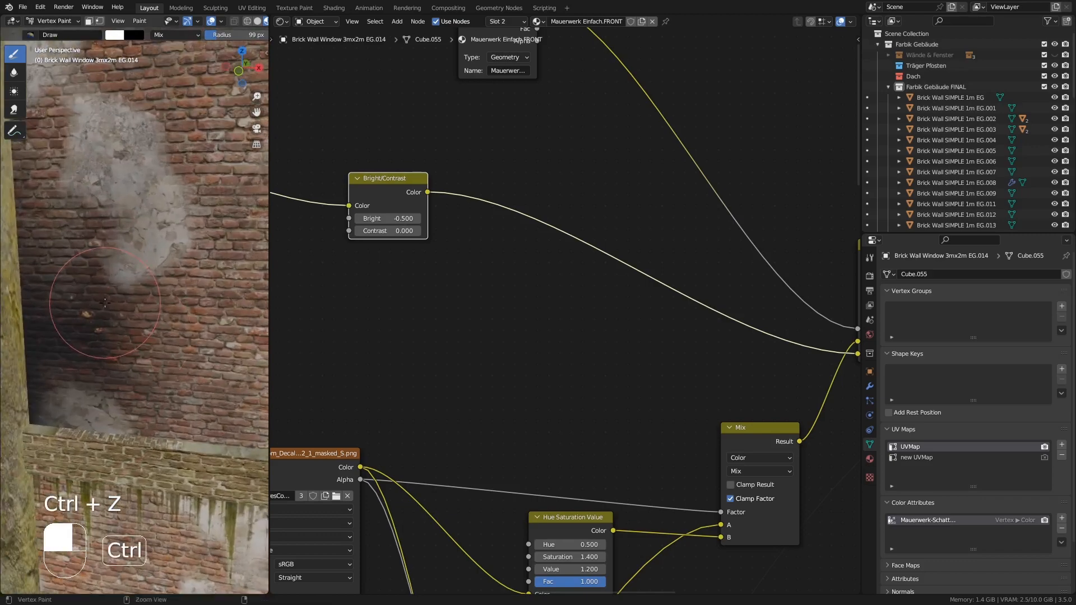
{"action": "middle_click_drag", "start_coordinate": [92, 320], "coordinate": [90, 497], "text": "ctrl"}
{"action": "middle_click_drag", "start_coordinate": [182, 322], "coordinate": [62, 395], "text": "ctrl"}
{"action": "middle_click_drag", "start_coordinate": [119, 367], "coordinate": [171, 321]}
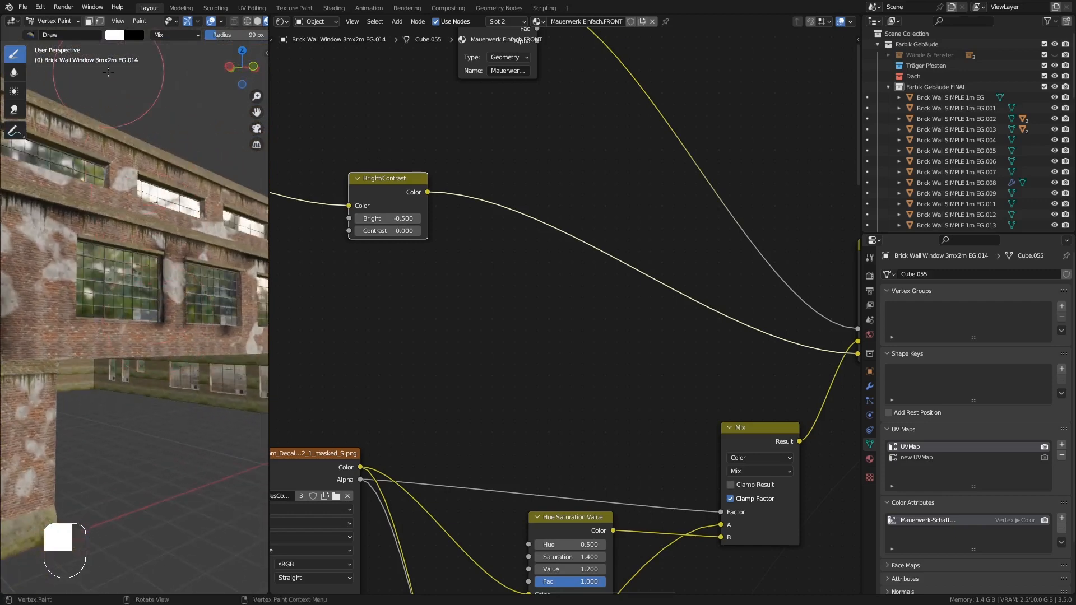
- Leave Vertex Paint and return to Object Mode
{"action": "left_click", "coordinate": [48, 21]}
{"action": "left_click", "coordinate": [47, 37]}
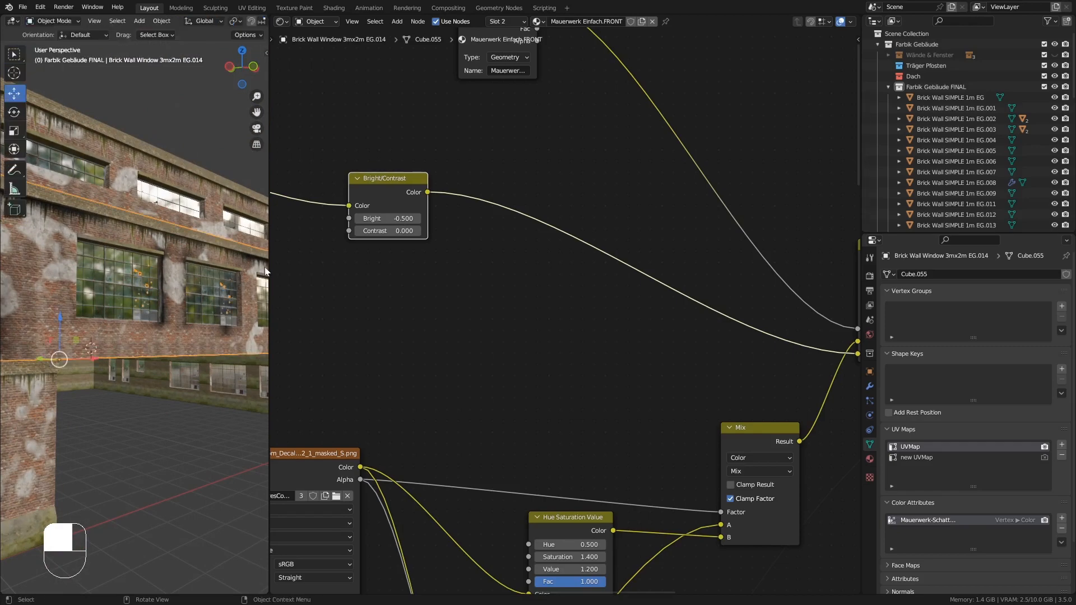
- Enlarge the viewport and inspect the painted wall in rendered and material preview shading
{"action": "left_click_drag", "start_coordinate": [269, 269], "coordinate": [646, 269]}
{"action": "scroll", "coordinate": [360, 266], "scroll_direction": "up", "scroll_amount": 4}
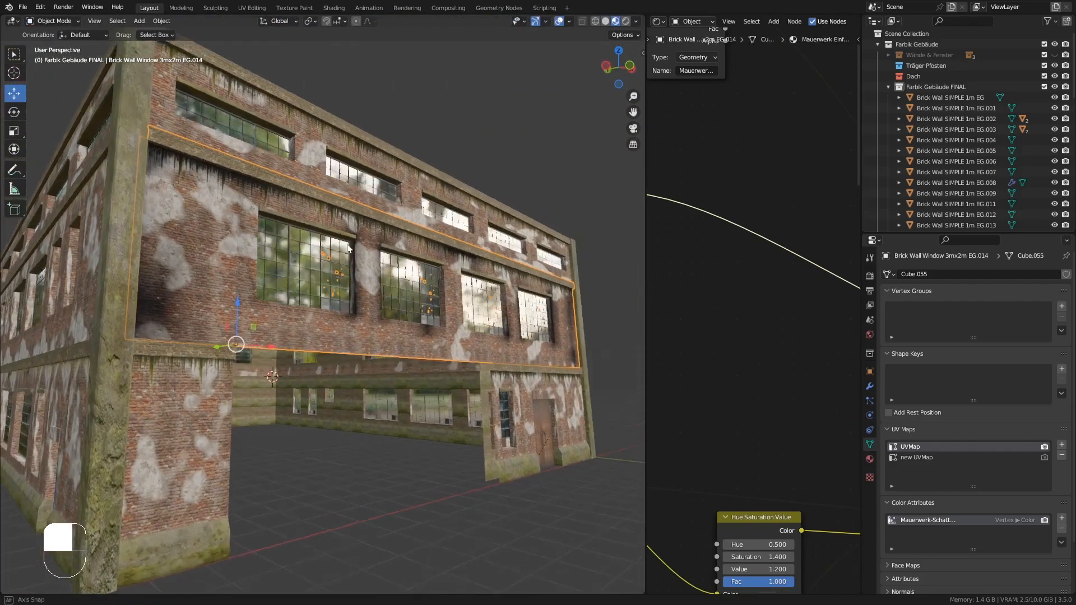
{"action": "middle_click_drag", "start_coordinate": [360, 267], "coordinate": [368, 237], "text": "ctrl"}
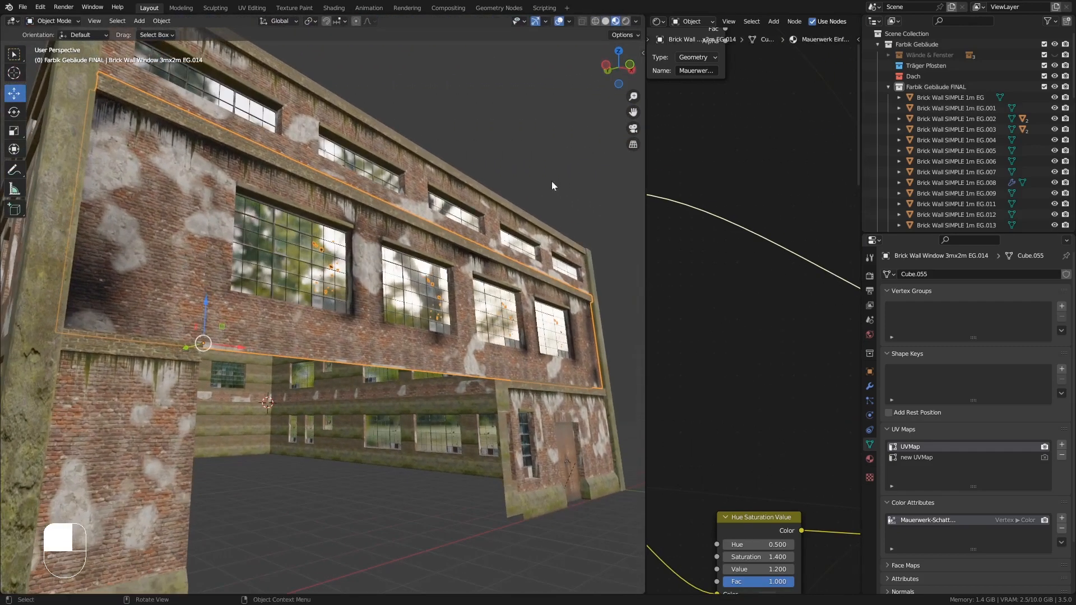
{"action": "left_click", "coordinate": [626, 21]}
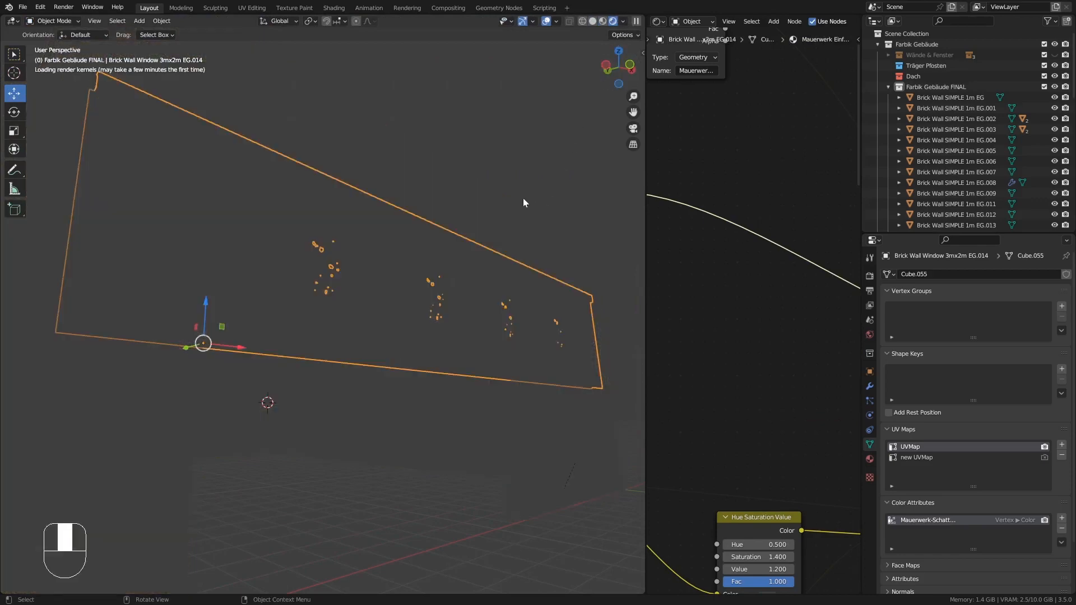
{"action": "key", "text": "alt+a"}
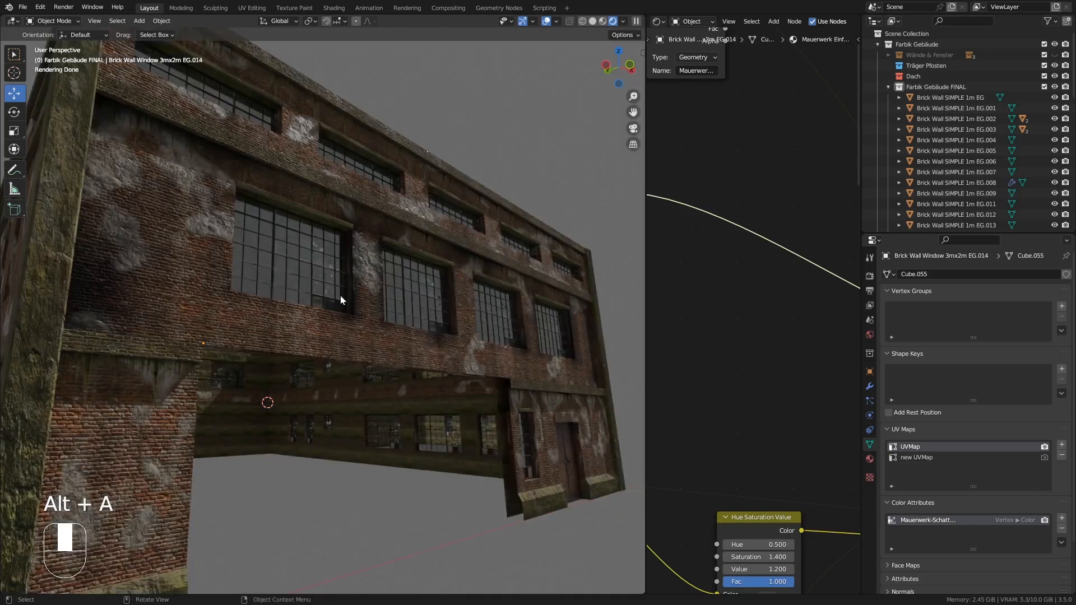
{"action": "mouse_move", "coordinate": [341, 300]}
{"action": "middle_mouse_down"}
{"action": "mouse_move", "coordinate": [312, 312]}
{"action": "mouse_move", "coordinate": [342, 317]}
{"action": "middle_mouse_up"}
{"action": "mouse_move", "coordinate": [259, 352]}
{"action": "middle_mouse_down"}
{"action": "mouse_move", "coordinate": [319, 343]}
{"action": "mouse_move", "coordinate": [173, 357]}
{"action": "mouse_move", "coordinate": [232, 342]}
{"action": "mouse_move", "coordinate": [247, 358]}
{"action": "mouse_move", "coordinate": [281, 342]}
{"action": "mouse_move", "coordinate": [401, 344]}
{"action": "mouse_move", "coordinate": [370, 351]}
{"action": "mouse_move", "coordinate": [381, 345]}
{"action": "middle_mouse_up"}
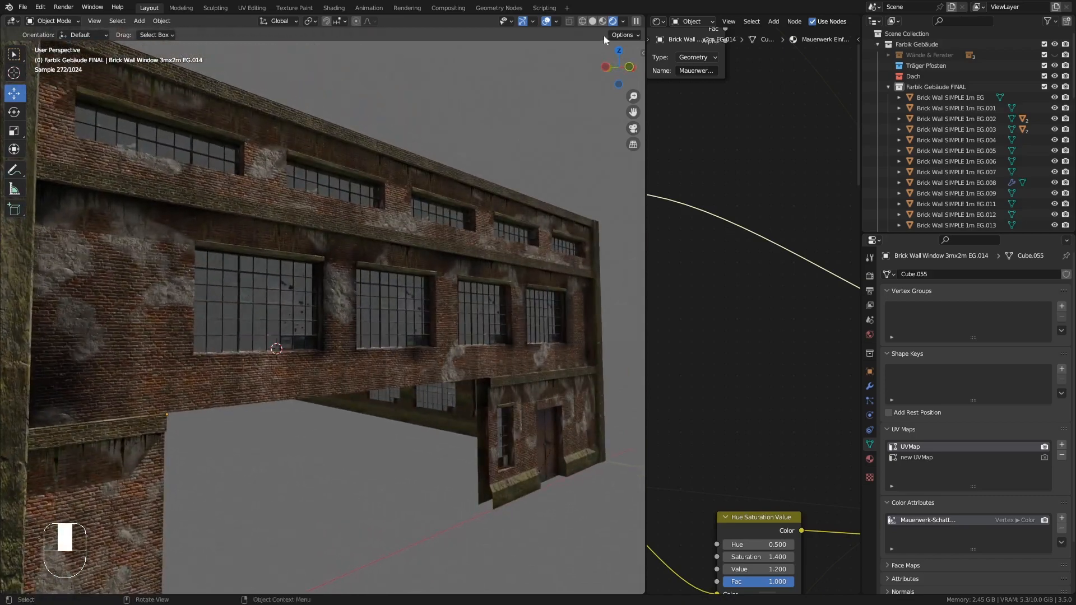
{"action": "left_click", "coordinate": [602, 22]}
{"action": "middle_click_drag", "start_coordinate": [434, 238], "coordinate": [420, 280]}
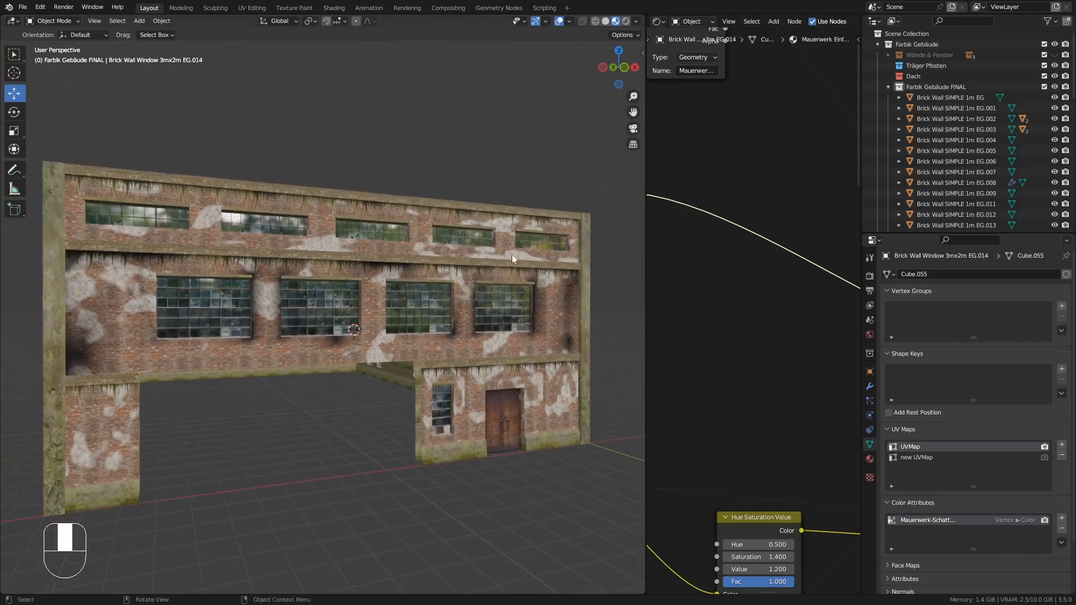
- Select the upper wall object and assign Mauerwerk Einfach.FRONT to its Mauerwerk Einfach material slot
{"action": "left_click", "coordinate": [433, 271]}
{"action": "left_click_drag", "start_coordinate": [646, 238], "coordinate": [438, 224]}
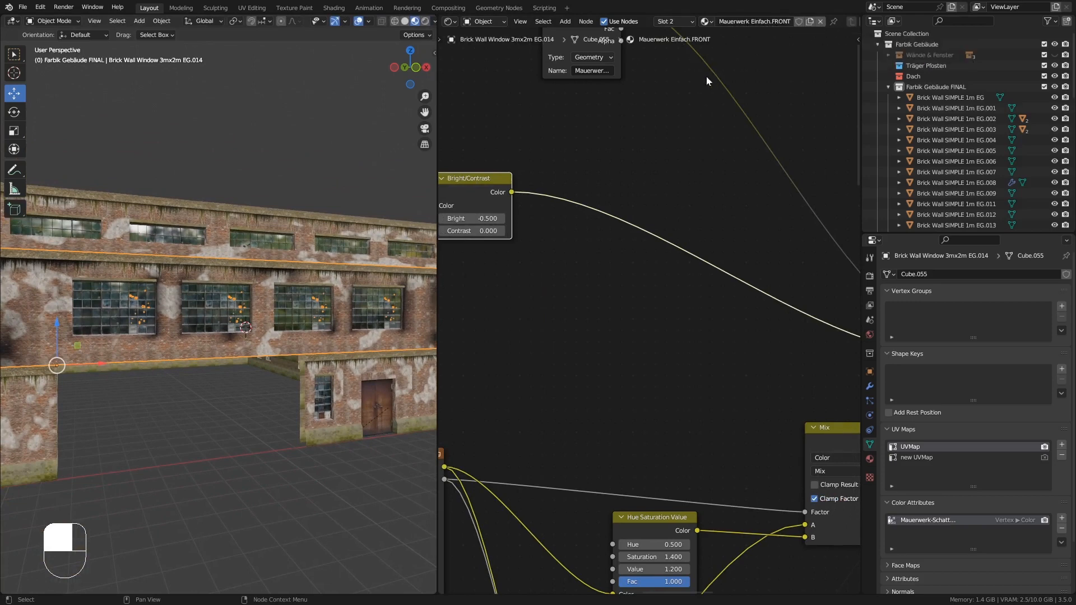
{"action": "middle_click_drag", "start_coordinate": [706, 77], "coordinate": [688, 122], "text": "ctrl"}
{"action": "middle_click_drag", "start_coordinate": [653, 38], "coordinate": [620, 128]}
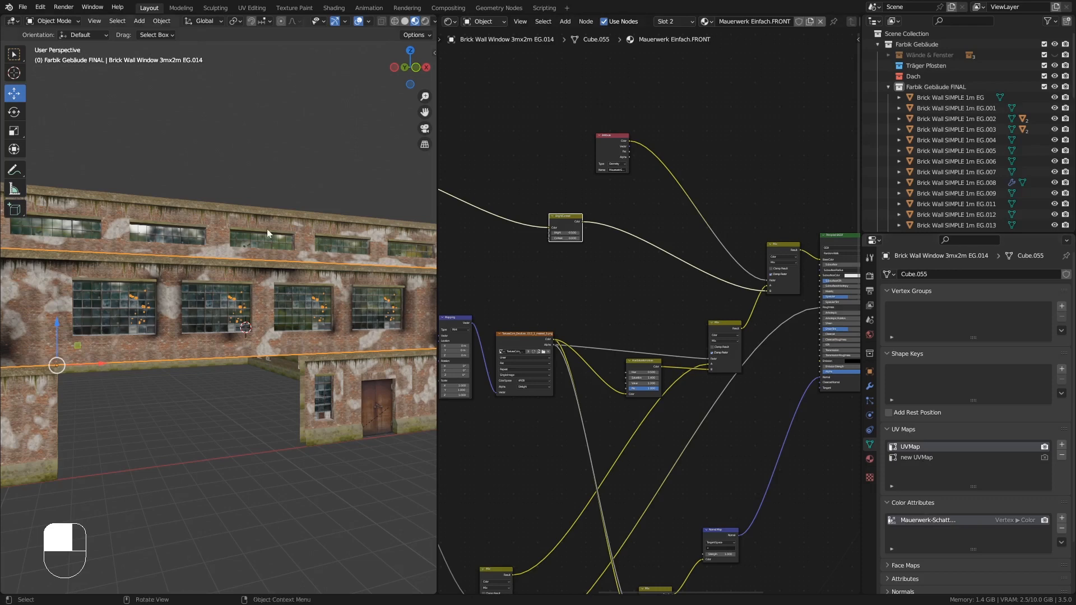
{"action": "left_click", "coordinate": [223, 218]}
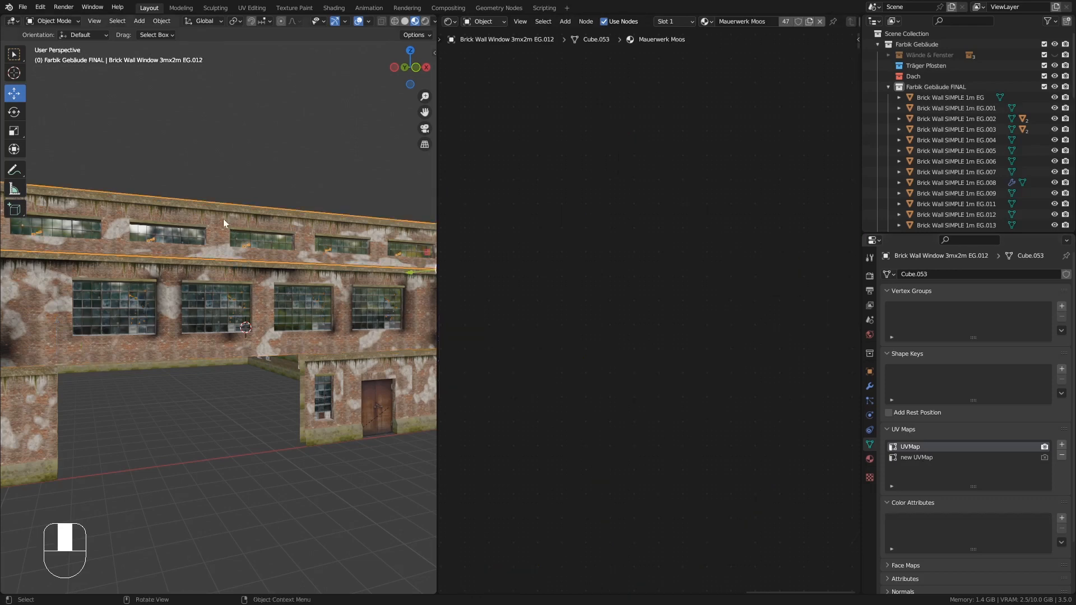
{"action": "left_click", "coordinate": [869, 458]}
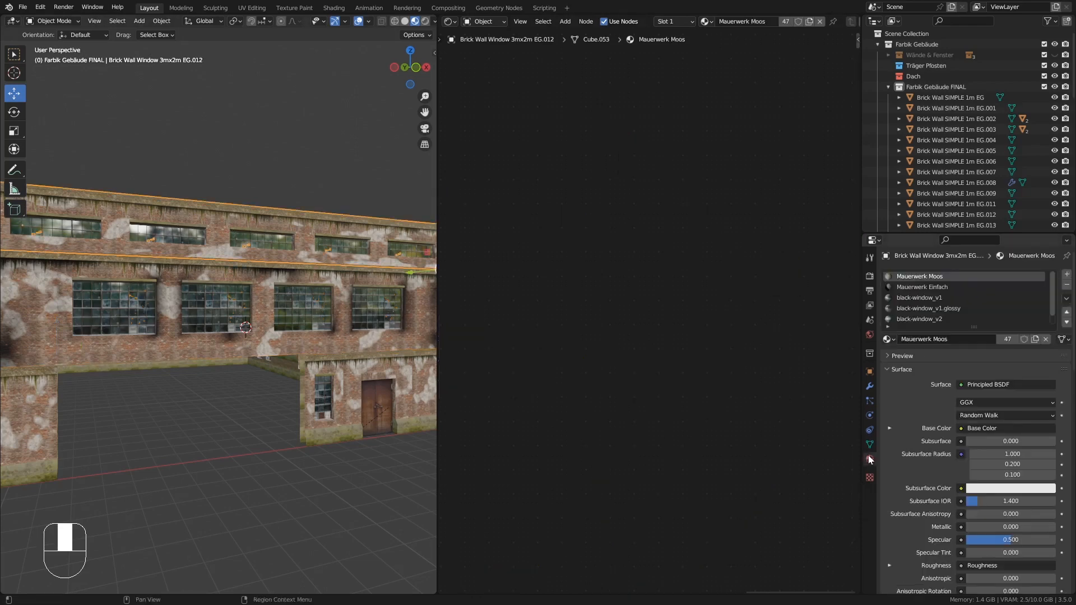
{"action": "left_click", "coordinate": [912, 287]}
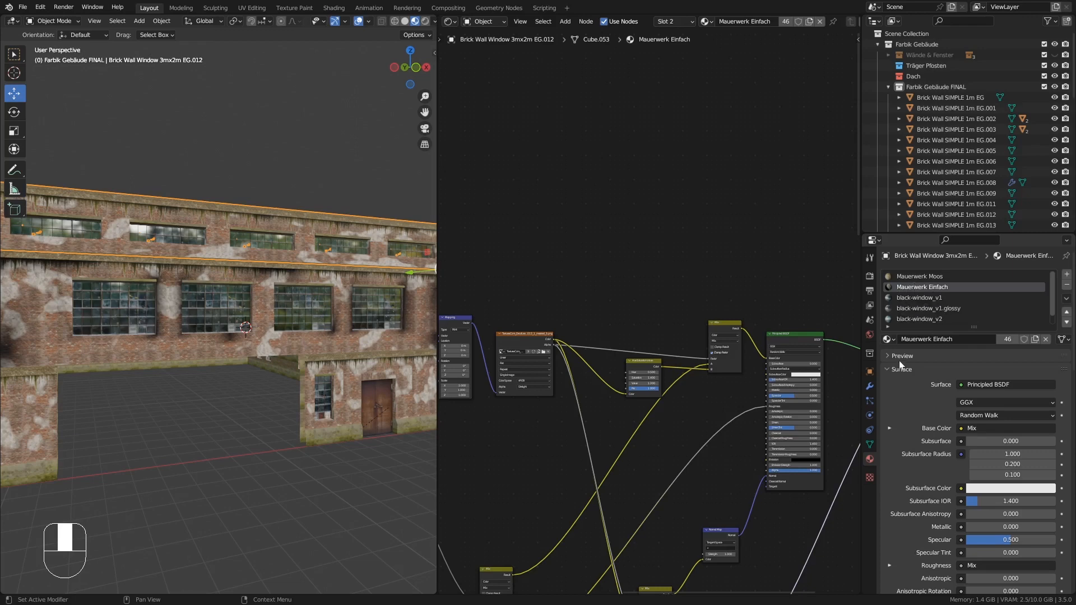
{"action": "left_click", "coordinate": [887, 339]}
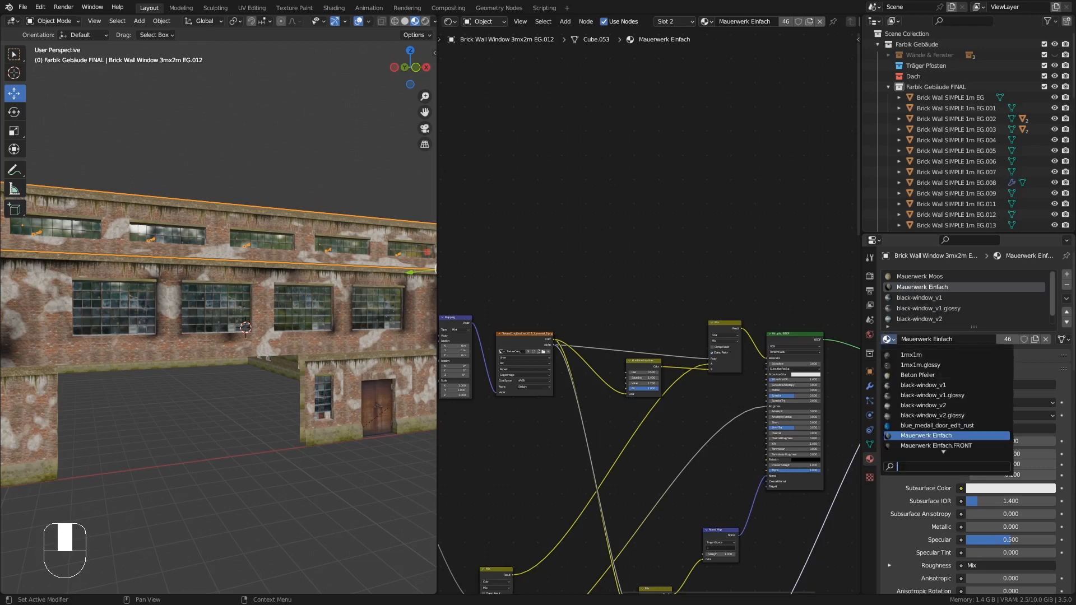
{"action": "left_click", "coordinate": [973, 446]}
- Make a new copy of the upper wall's material and rename it Mauerwerk Einfach.FRONT.OBEN
{"action": "middle_click_drag", "start_coordinate": [313, 252], "coordinate": [229, 221]}
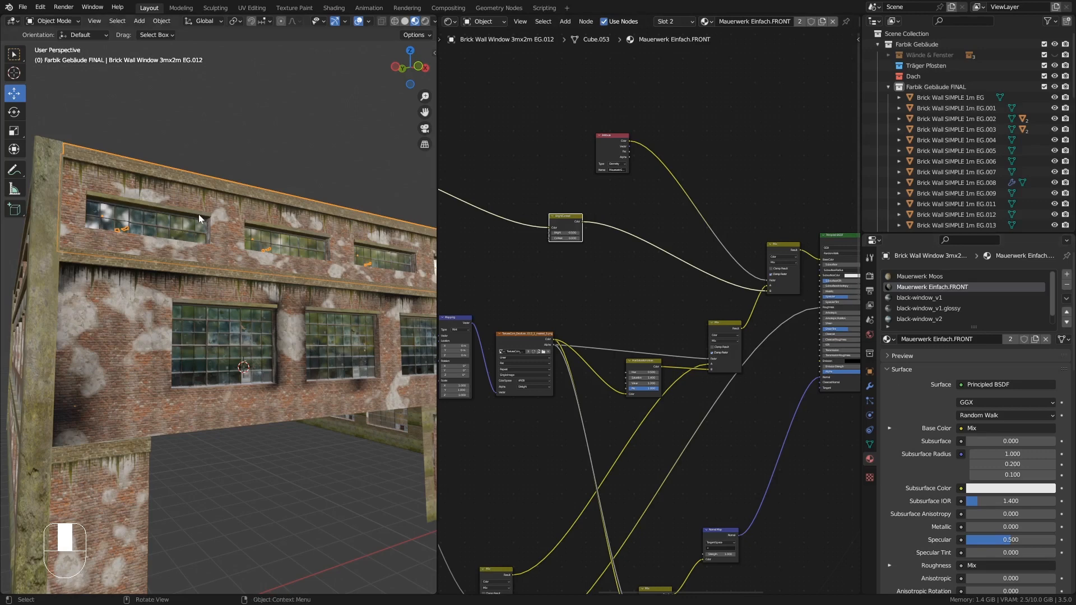
{"action": "middle_click_drag", "start_coordinate": [220, 210], "coordinate": [243, 225]}
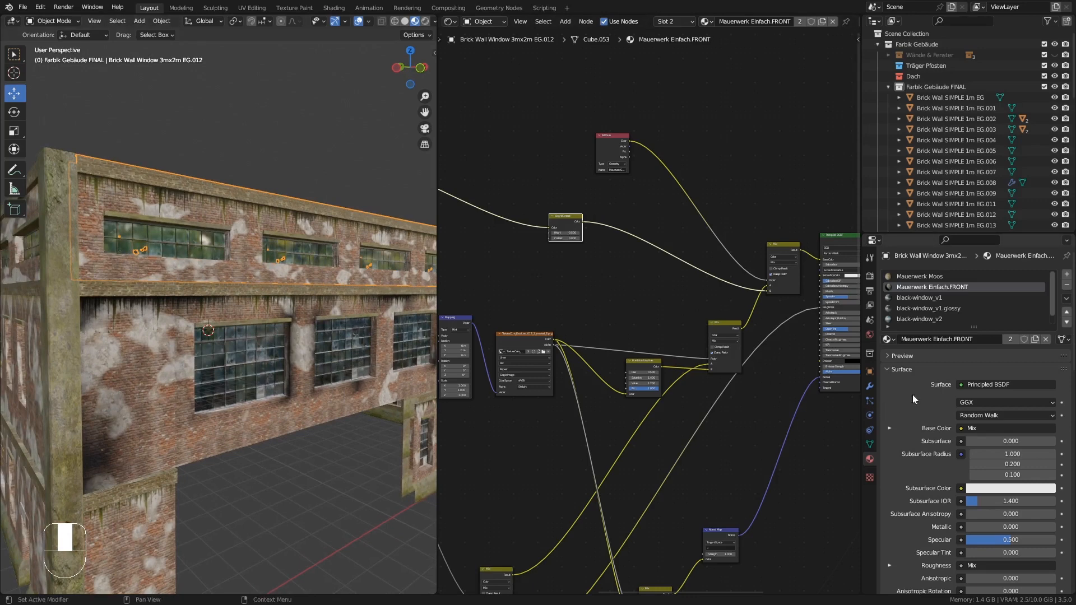
{"action": "left_click", "coordinate": [1034, 339]}
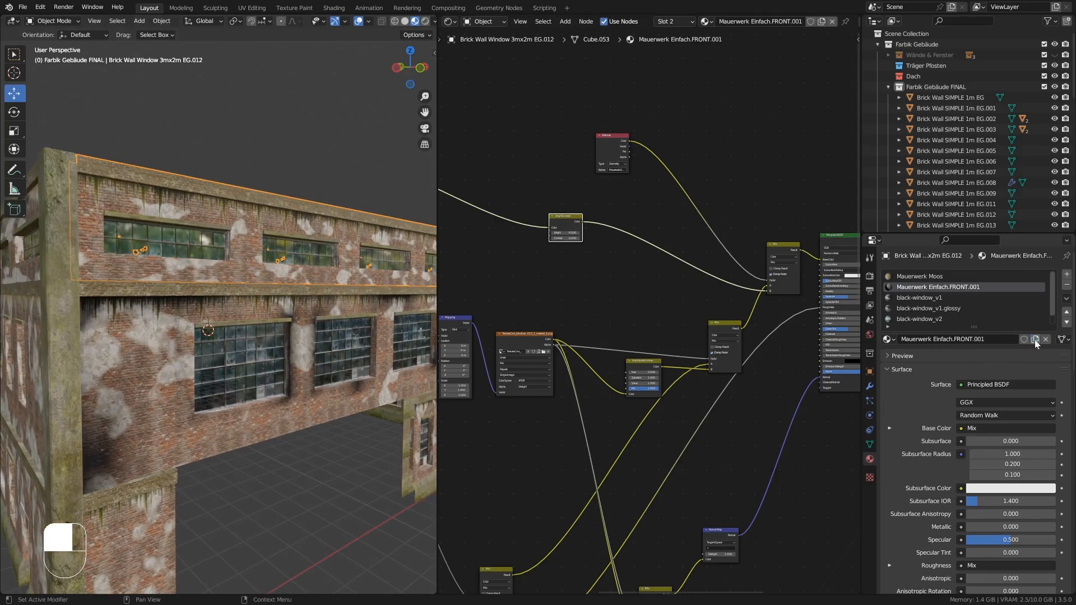
{"action": "left_click", "coordinate": [988, 337]}
{"action": "left_click", "coordinate": [974, 339]}
{"action": "type", "text": "OBEN"}
{"action": "key", "text": "Return"}
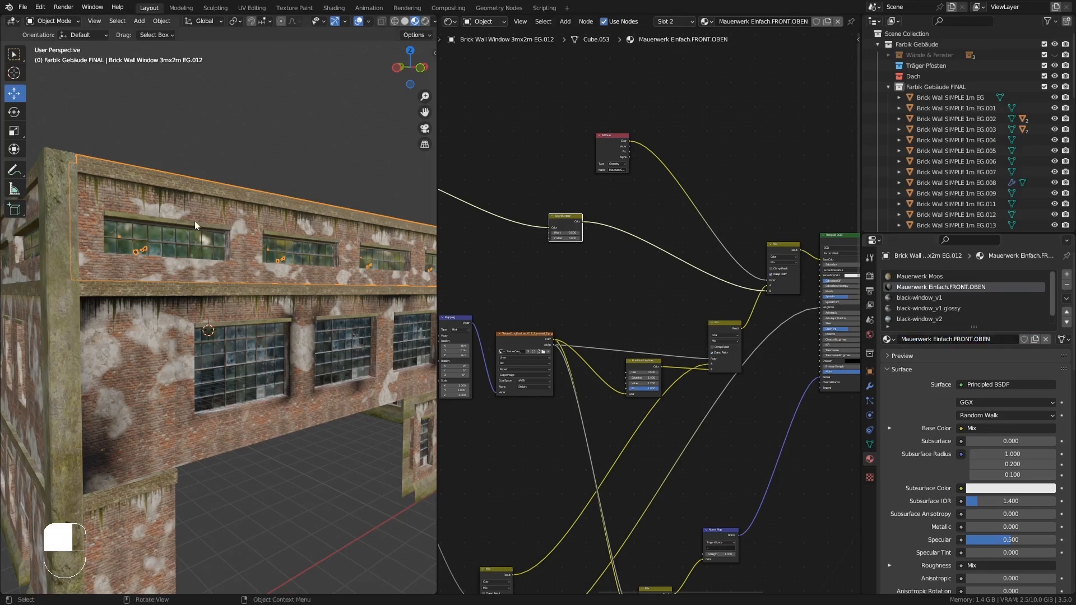
- Set the Noise Texture scale to 0.26 in the Mauerwerk Einfach.FRONT.OBEN node tree
{"action": "middle_click_drag", "start_coordinate": [544, 276], "coordinate": [779, 254], "text": "shift"}
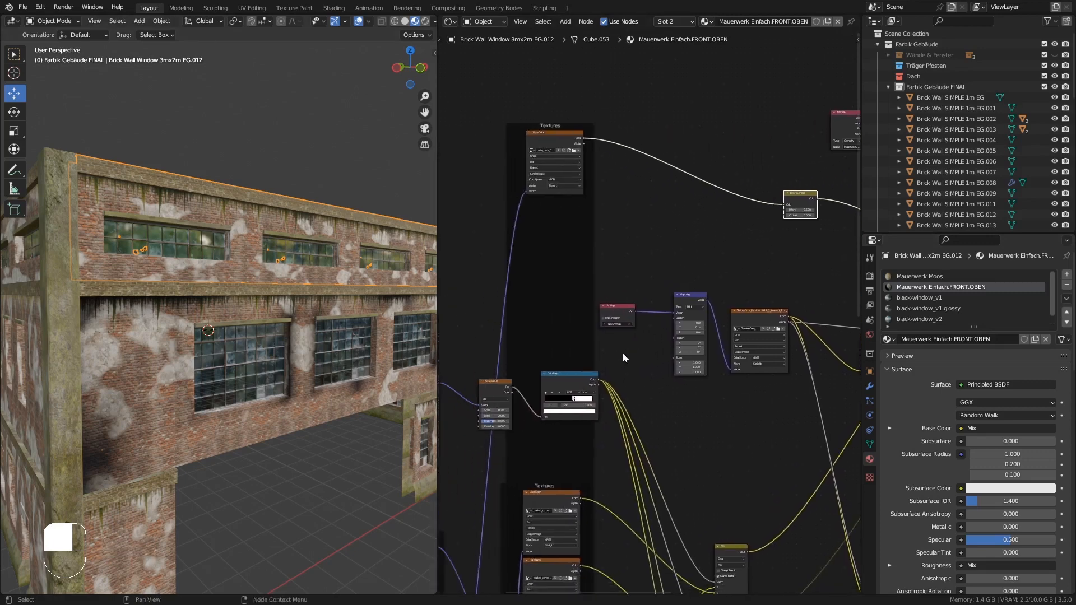
{"action": "middle_click_drag", "start_coordinate": [543, 373], "coordinate": [669, 191]}
{"action": "middle_click_drag", "start_coordinate": [590, 338], "coordinate": [640, 250]}
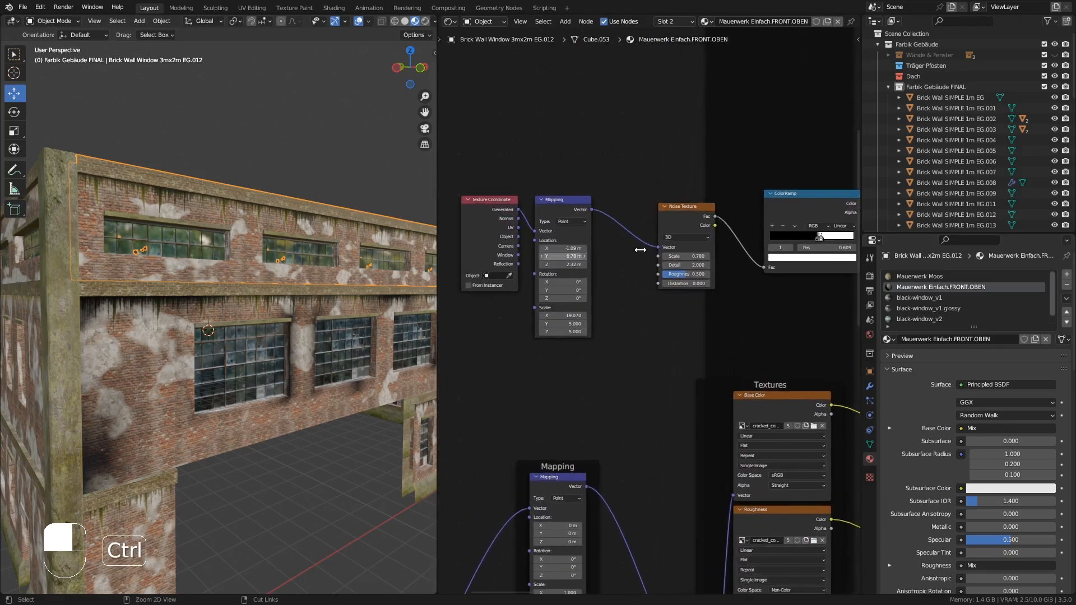
{"action": "left_click_drag", "start_coordinate": [696, 256], "coordinate": [678, 256], "text": "shift"}
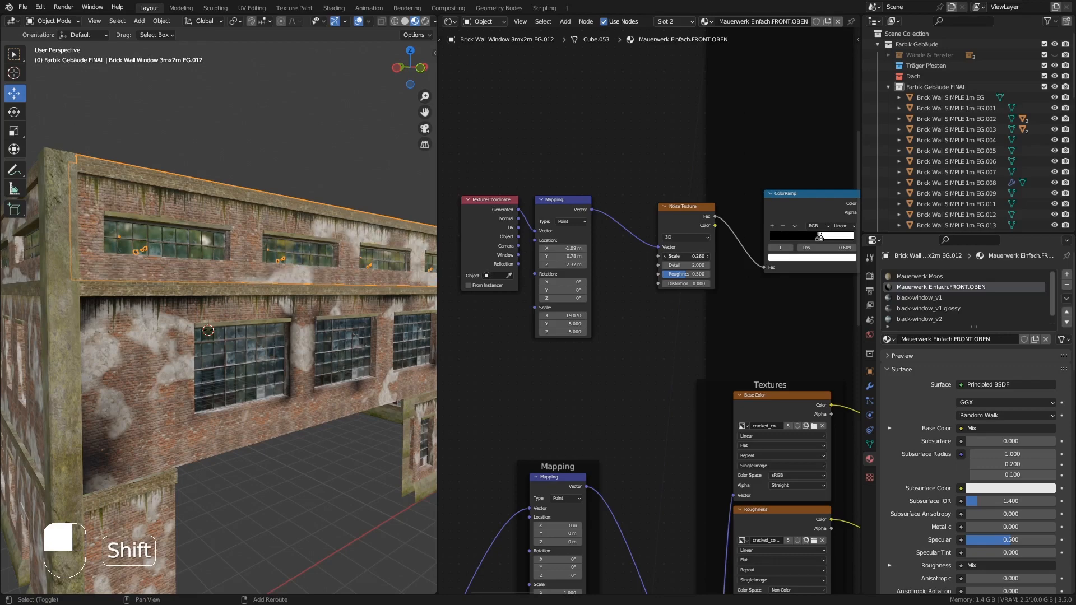
- Add a color attribute named Mauerwerk-Schatten to the upper wall mesh, reusing the name from the Attribute node
{"action": "mouse_move", "coordinate": [361, 277]}
{"action": "middle_mouse_down"}
{"action": "mouse_move", "coordinate": [335, 297]}
{"action": "mouse_move", "coordinate": [229, 314]}
{"action": "mouse_move", "coordinate": [360, 295]}
{"action": "middle_mouse_up"}
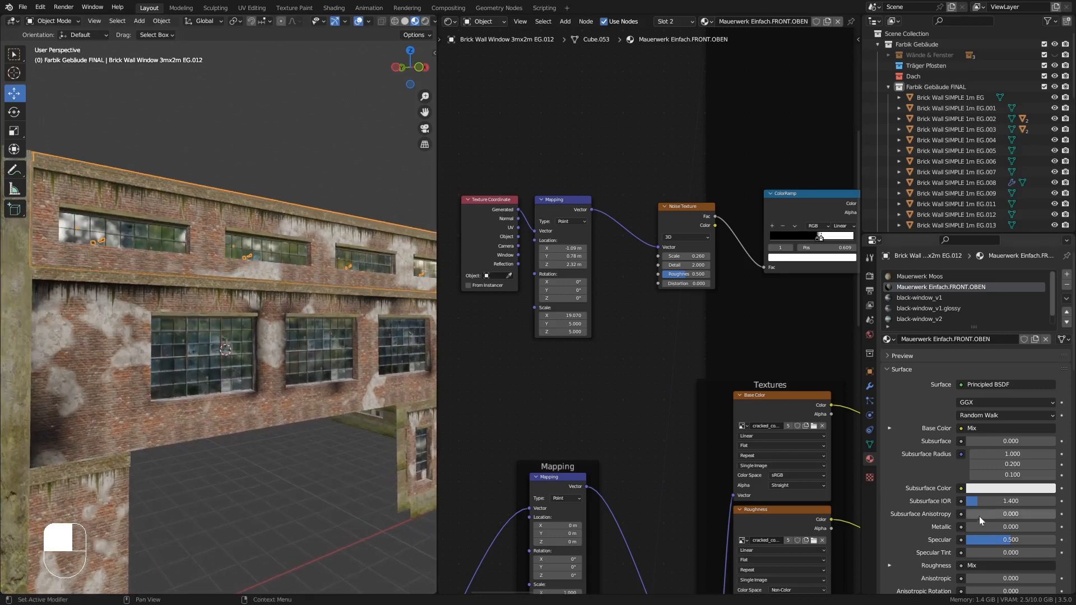
{"action": "left_click", "coordinate": [870, 444]}
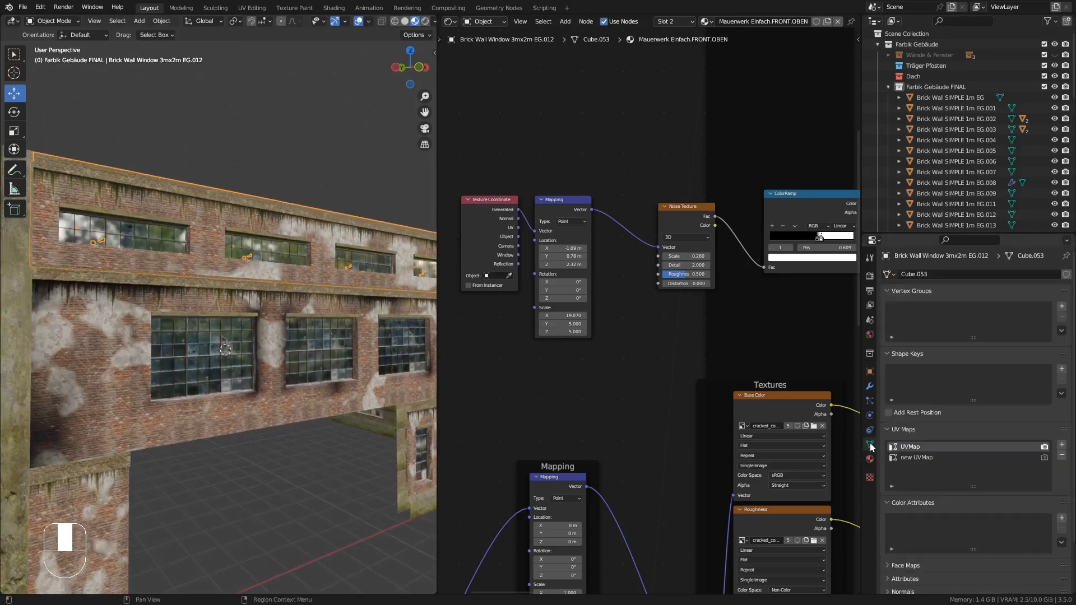
{"action": "middle_click_drag", "start_coordinate": [751, 254], "coordinate": [561, 349]}
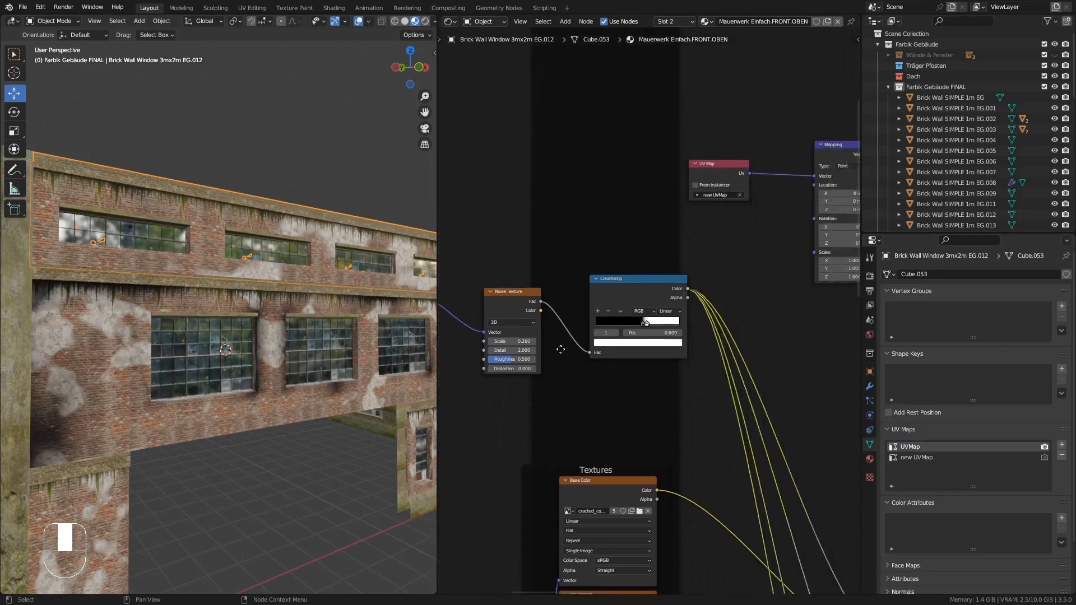
{"action": "middle_click_drag", "start_coordinate": [723, 257], "coordinate": [611, 317]}
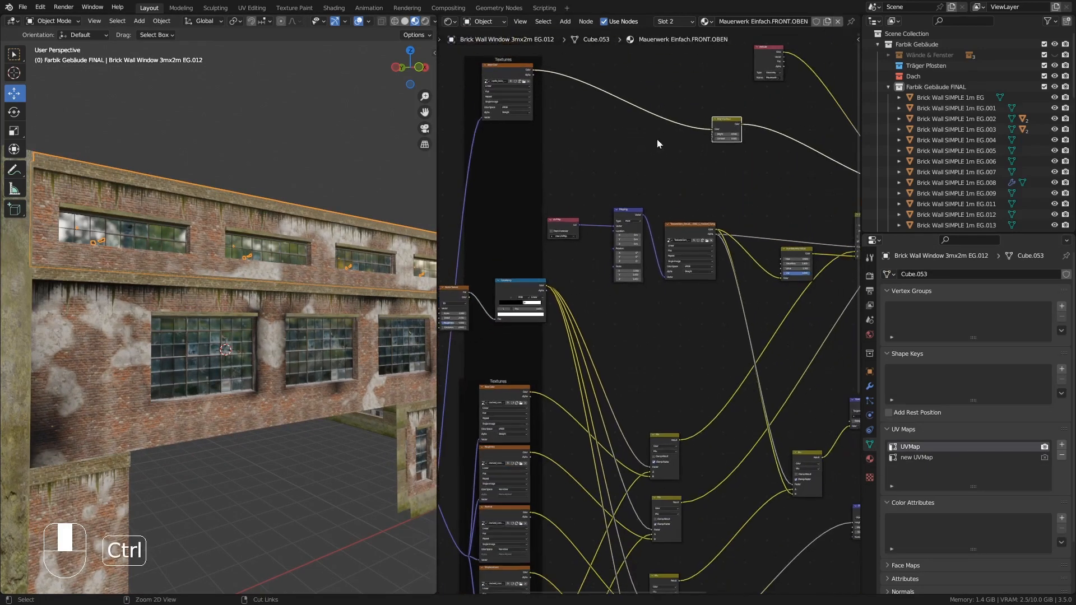
{"action": "middle_click_drag", "start_coordinate": [657, 139], "coordinate": [798, 43]}
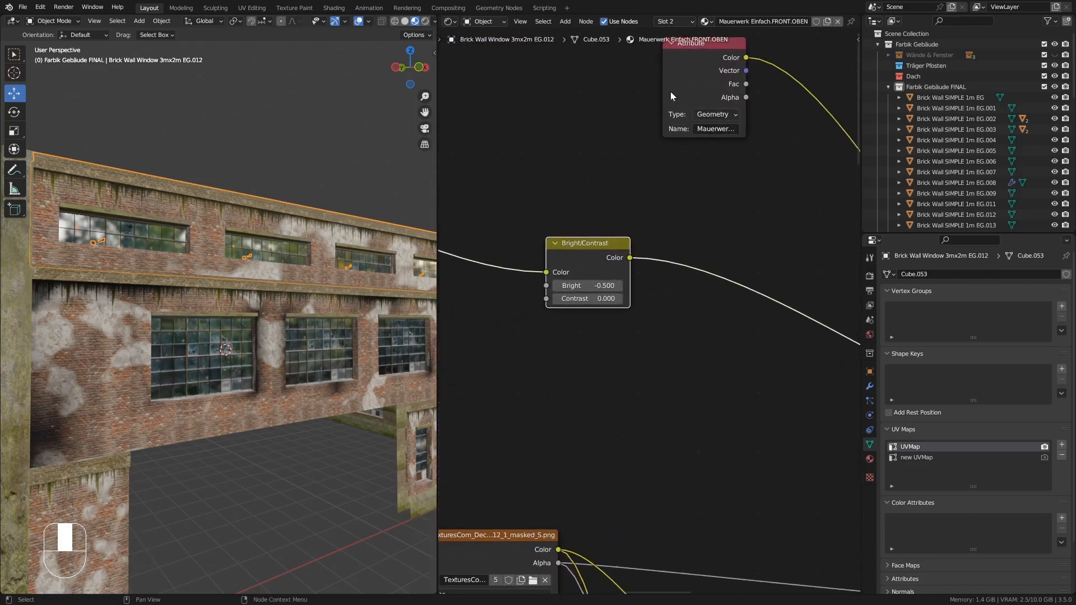
{"action": "left_click_drag", "start_coordinate": [662, 84], "coordinate": [581, 90]}
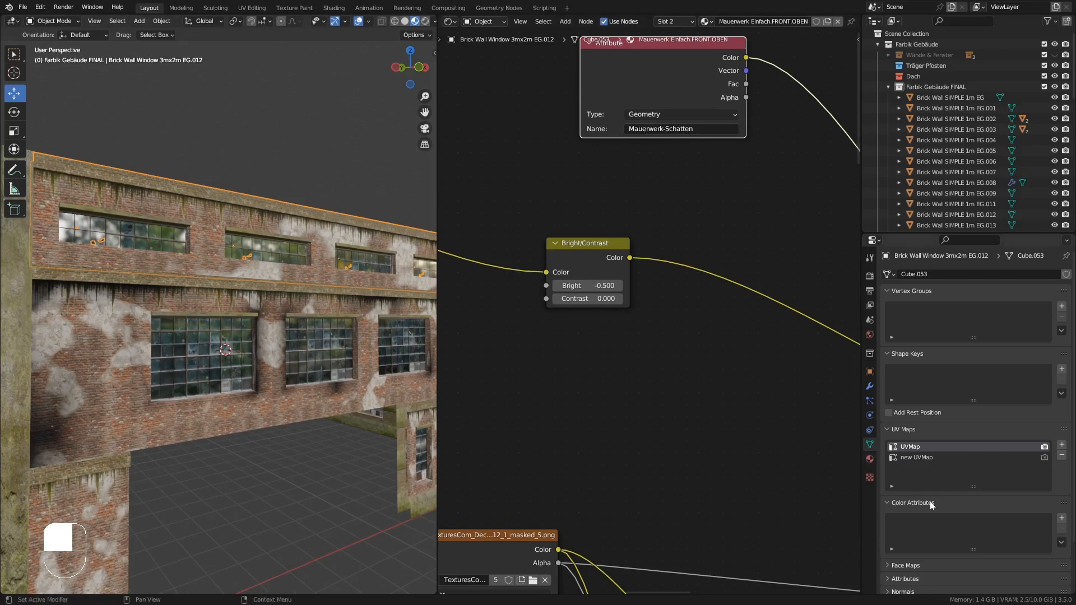
{"action": "left_click", "coordinate": [1061, 519]}
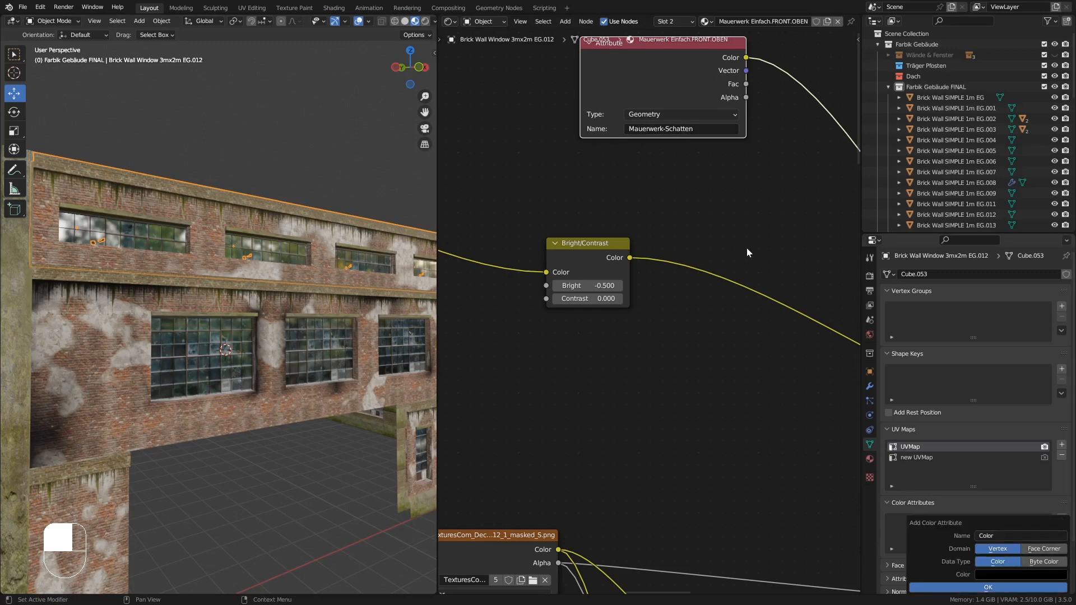
{"action": "left_click", "coordinate": [699, 130]}
{"action": "key", "text": "ctrl+c"}
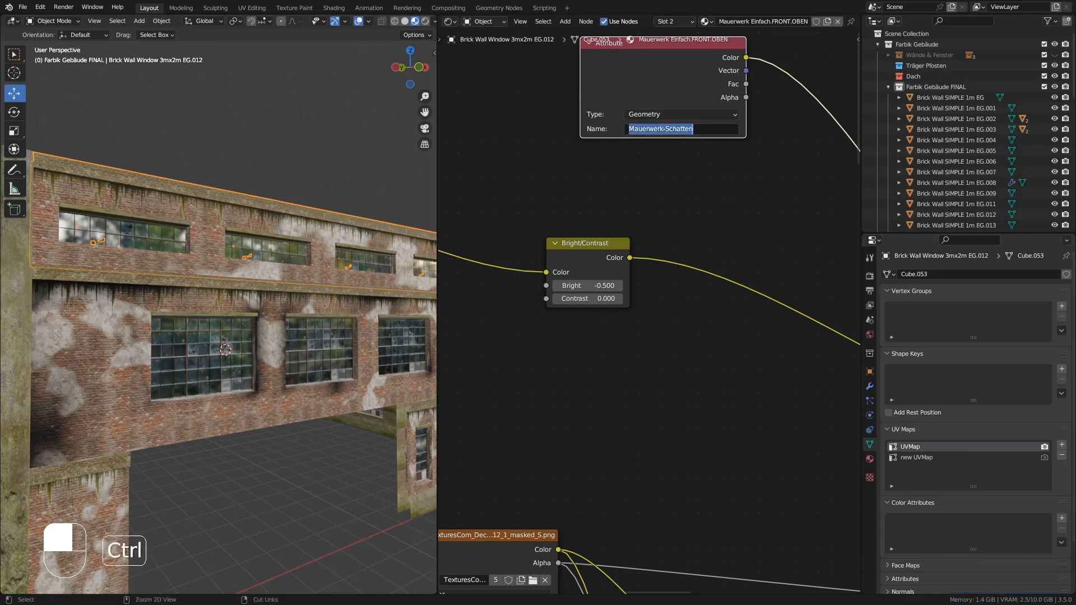
{"action": "left_click", "coordinate": [1062, 519]}
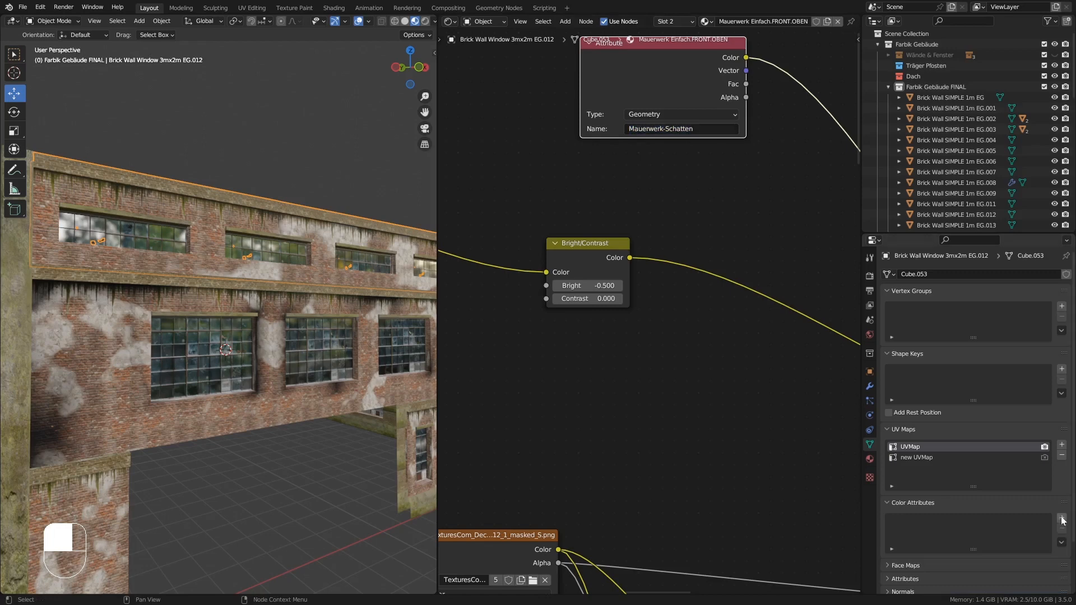
{"action": "left_click", "coordinate": [1062, 519]}
{"action": "left_click", "coordinate": [999, 536]}
{"action": "key", "text": "ctrl+v"}
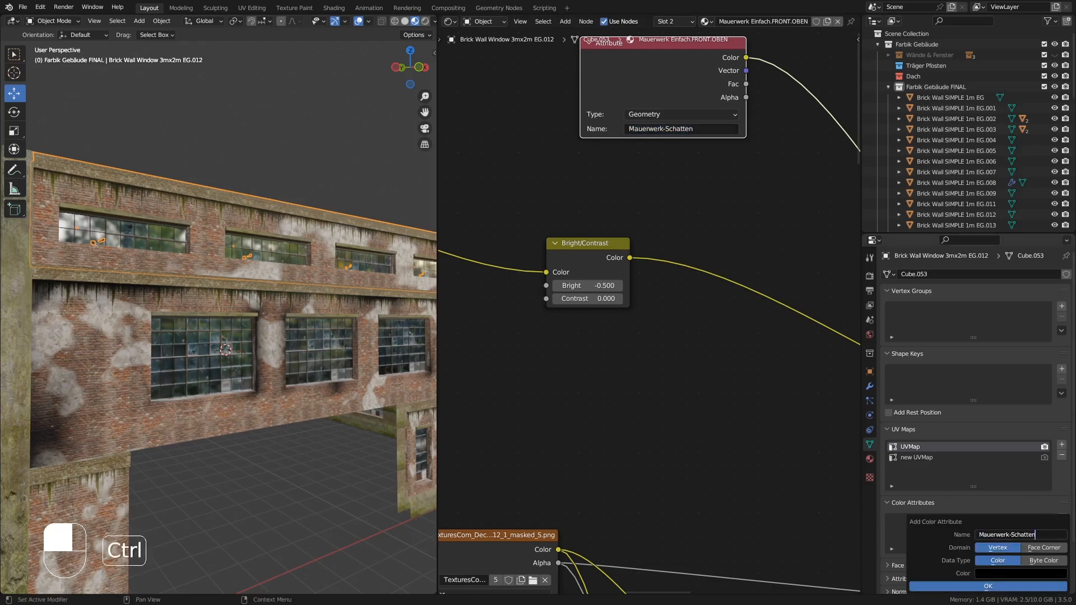
{"action": "left_click", "coordinate": [988, 586]}
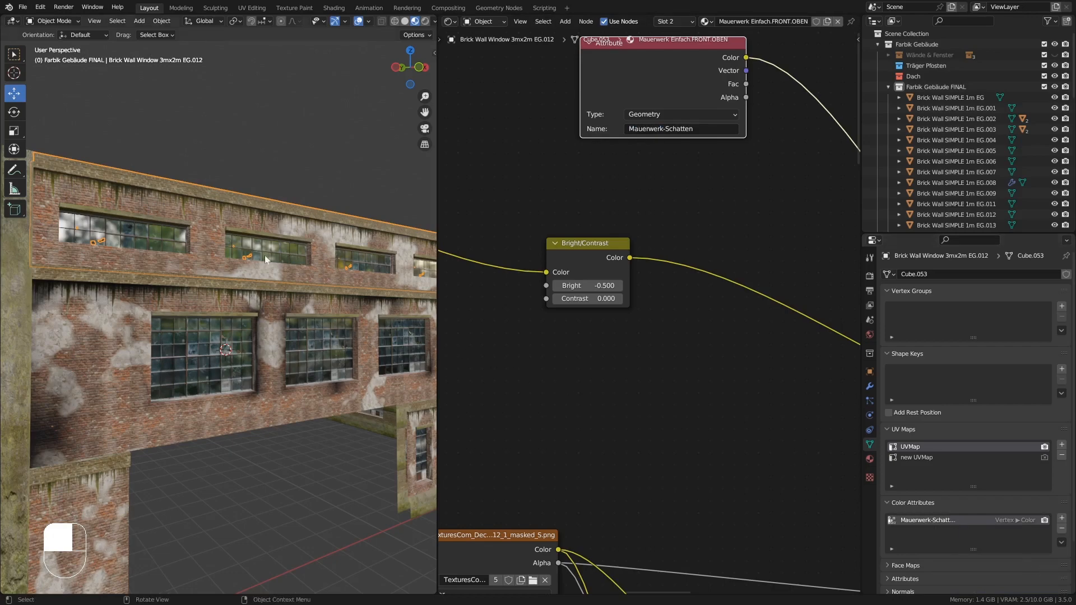
- Inspect the upper wall in Vertex Paint and Edit Mode, returning to Object Mode
{"action": "middle_click_drag", "start_coordinate": [287, 253], "coordinate": [298, 206], "text": "ctrl"}
{"action": "left_click", "coordinate": [74, 35]}
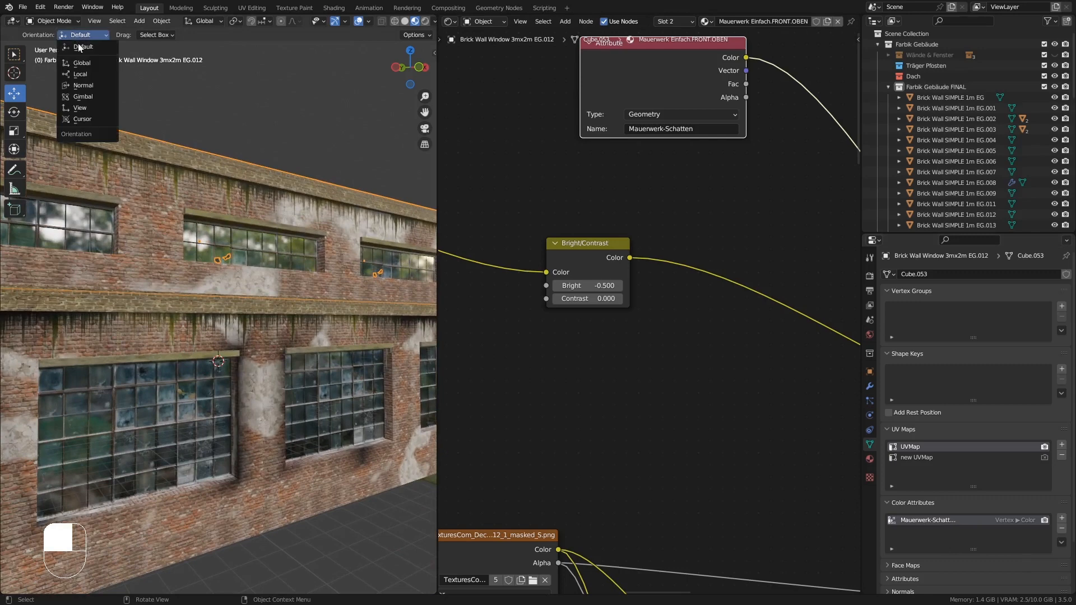
{"action": "left_click", "coordinate": [51, 19]}
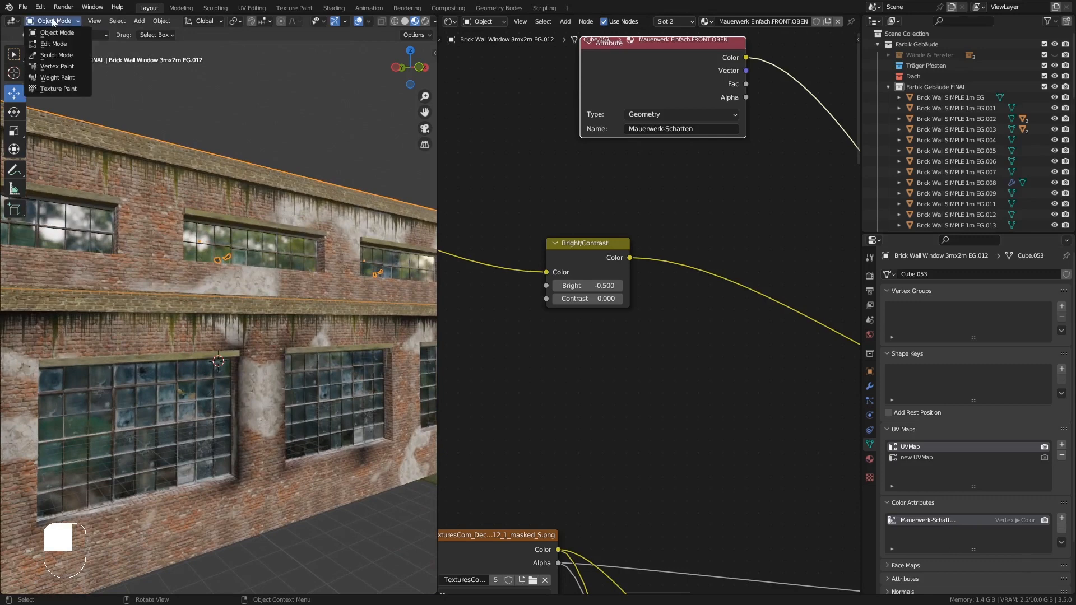
{"action": "left_click", "coordinate": [62, 68]}
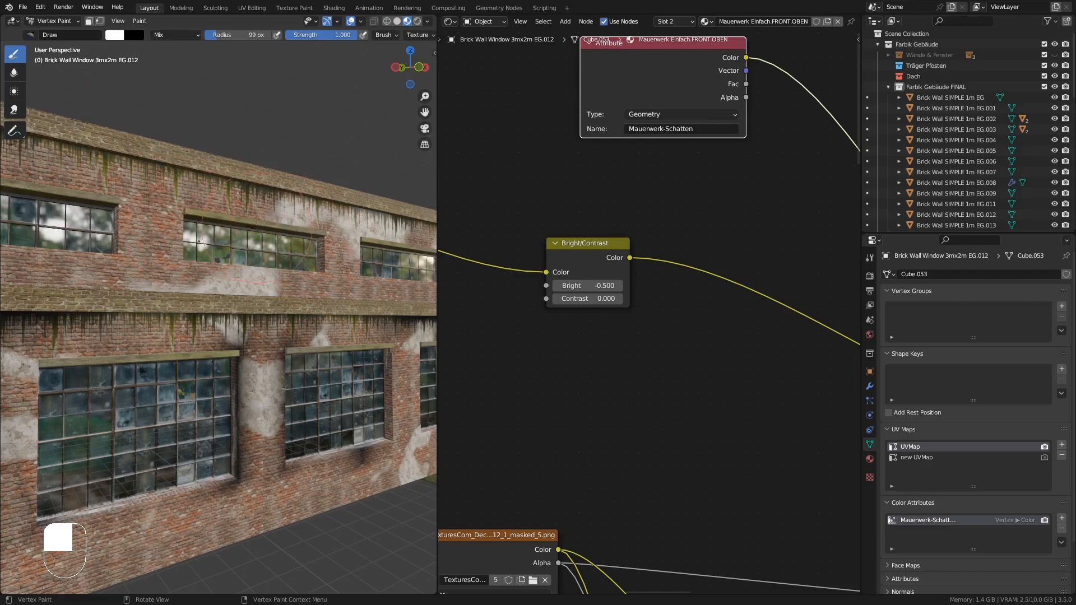
{"action": "mouse_move", "coordinate": [256, 227]}
{"action": "middle_mouse_down"}
{"action": "mouse_move", "coordinate": [224, 255]}
{"action": "mouse_move", "coordinate": [280, 253]}
{"action": "mouse_move", "coordinate": [299, 233]}
{"action": "middle_mouse_up"}
{"action": "key", "text": "Tab"}
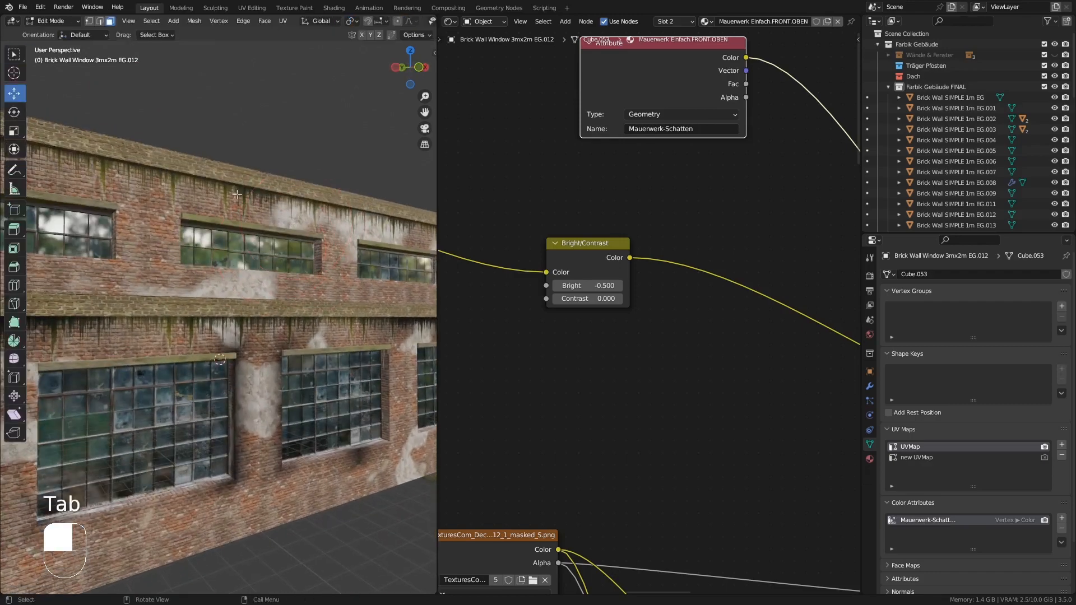
{"action": "left_click", "coordinate": [50, 22]}
{"action": "left_click", "coordinate": [59, 34]}
- Re-enter Vertex Paint and Edit Mode to examine the upper wall's faces from several angles, then return to Object Mode
{"action": "middle_click_drag", "start_coordinate": [238, 199], "coordinate": [241, 220]}
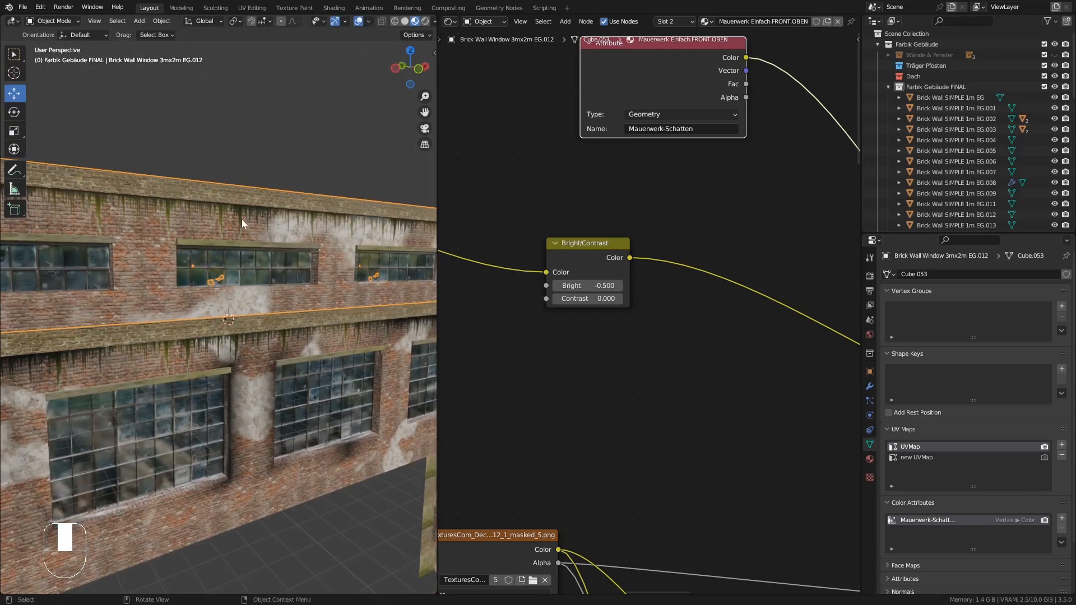
{"action": "left_click", "coordinate": [53, 20]}
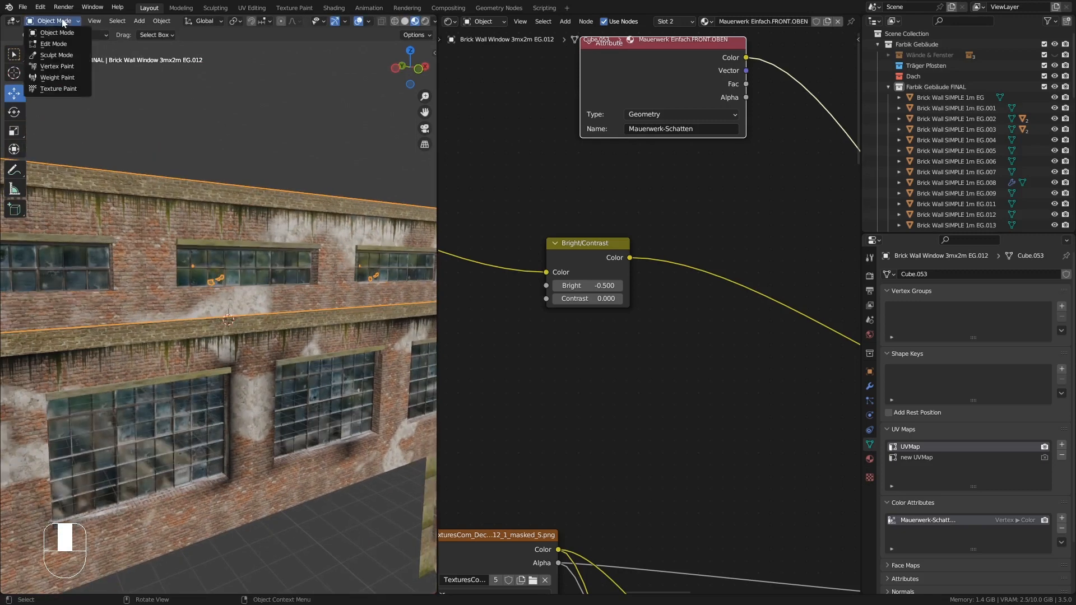
{"action": "left_click", "coordinate": [51, 64]}
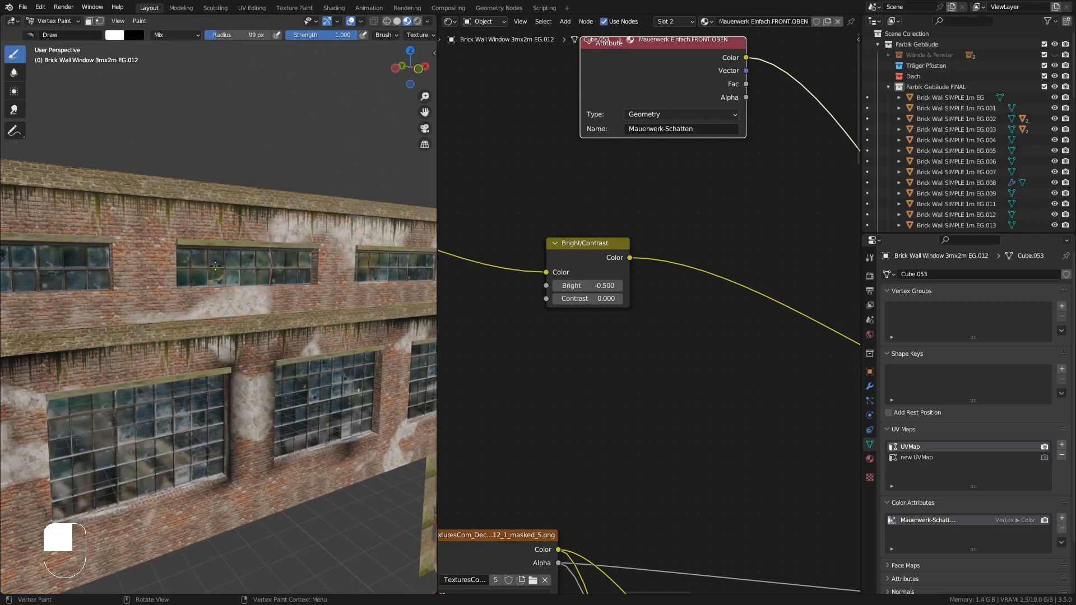
{"action": "mouse_move", "coordinate": [260, 288]}
{"action": "middle_mouse_down"}
{"action": "mouse_move", "coordinate": [279, 289]}
{"action": "mouse_move", "coordinate": [269, 293]}
{"action": "mouse_move", "coordinate": [277, 279]}
{"action": "middle_mouse_up"}
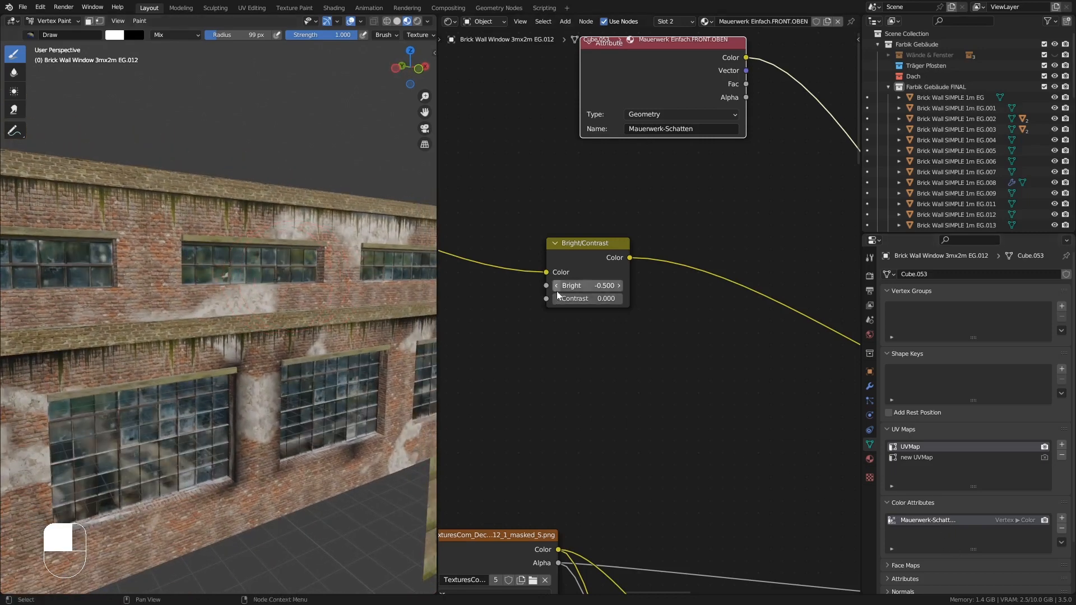
{"action": "scroll", "coordinate": [326, 256], "scroll_direction": "down", "scroll_amount": 3}
{"action": "key", "text": "Tab"}
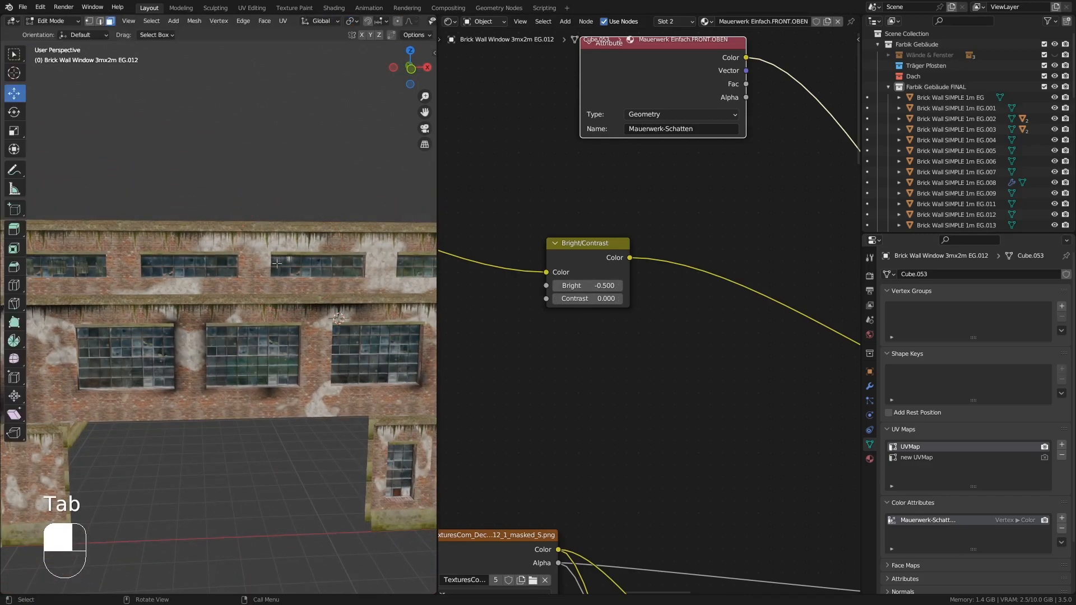
{"action": "mouse_move", "coordinate": [326, 256]}
{"action": "middle_mouse_down"}
{"action": "mouse_move", "coordinate": [249, 299]}
{"action": "mouse_move", "coordinate": [329, 270]}
{"action": "middle_mouse_up"}
{"action": "scroll", "coordinate": [319, 274], "scroll_direction": "up", "scroll_amount": 5}
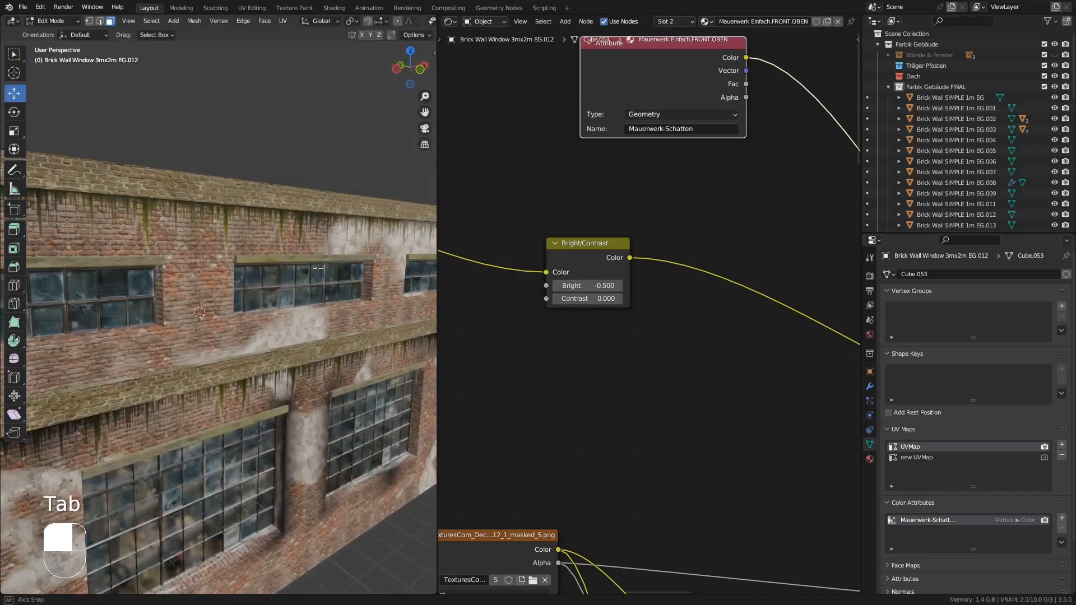
{"action": "mouse_move", "coordinate": [269, 291]}
{"action": "middle_mouse_down", "text": "shift"}
{"action": "mouse_move", "coordinate": [323, 277]}
{"action": "mouse_move", "coordinate": [325, 236]}
{"action": "mouse_move", "coordinate": [331, 294]}
{"action": "middle_mouse_up", "text": "shift"}
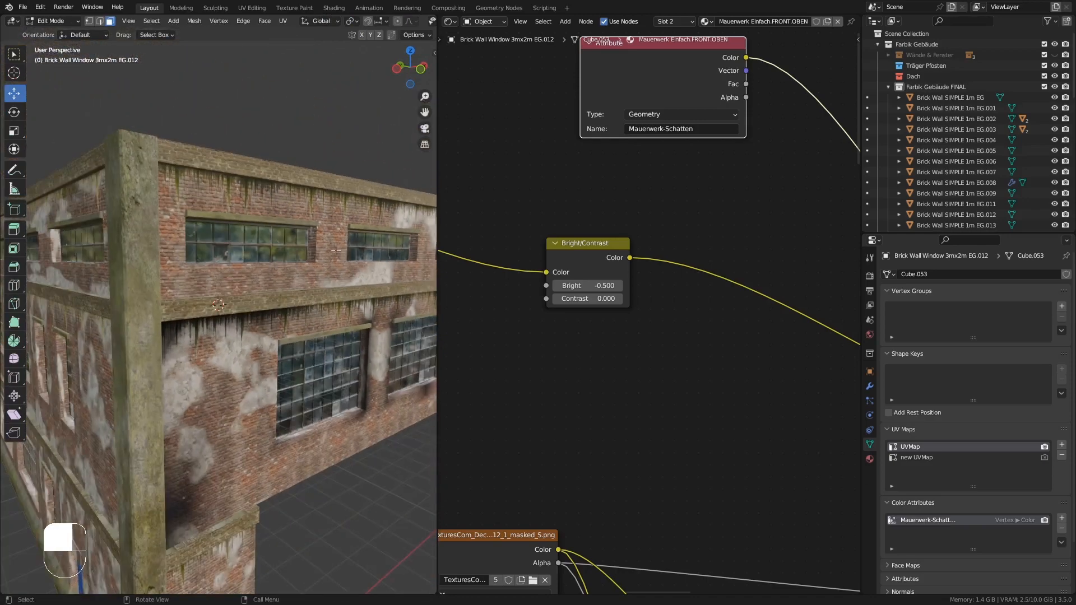
{"action": "key", "text": "Tab"}
{"action": "middle_click_drag", "start_coordinate": [330, 236], "coordinate": [314, 230]}
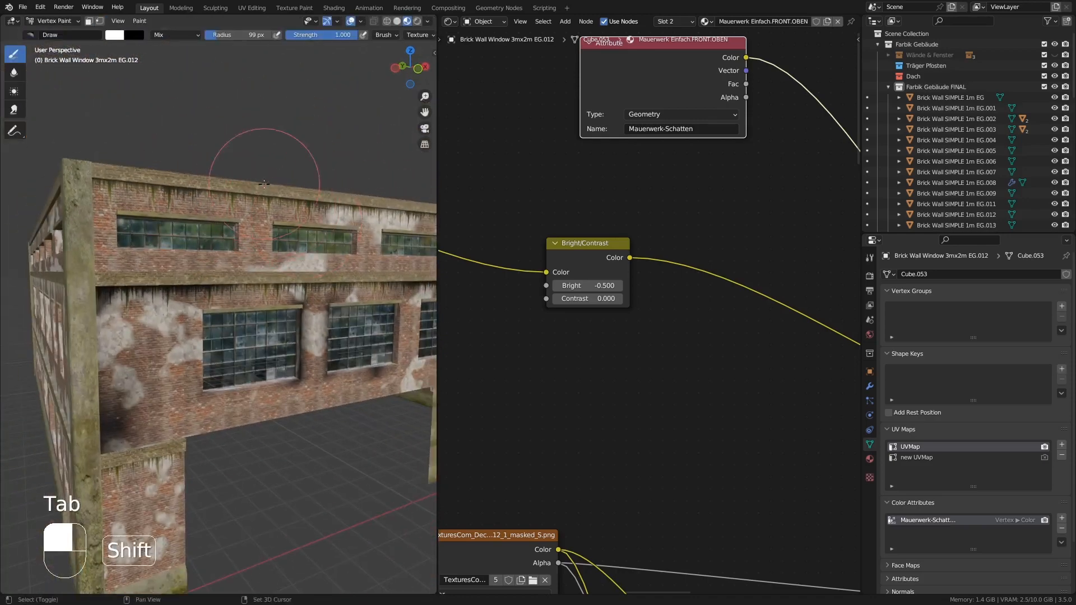
{"action": "middle_click_drag", "start_coordinate": [265, 184], "coordinate": [196, 193], "text": "shift"}
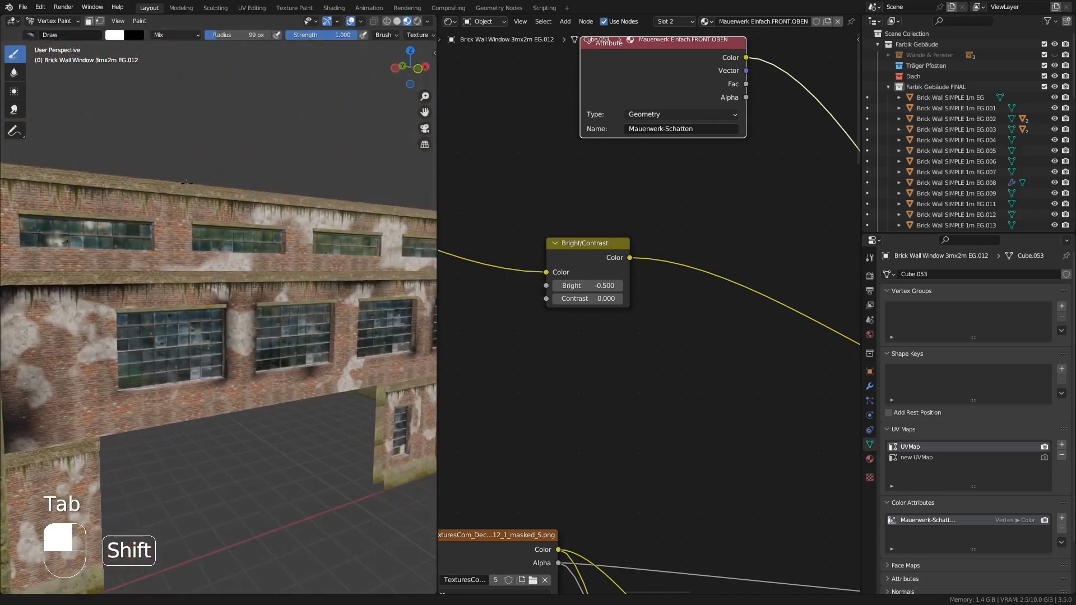
{"action": "left_click", "coordinate": [54, 21]}
{"action": "left_click", "coordinate": [56, 29]}
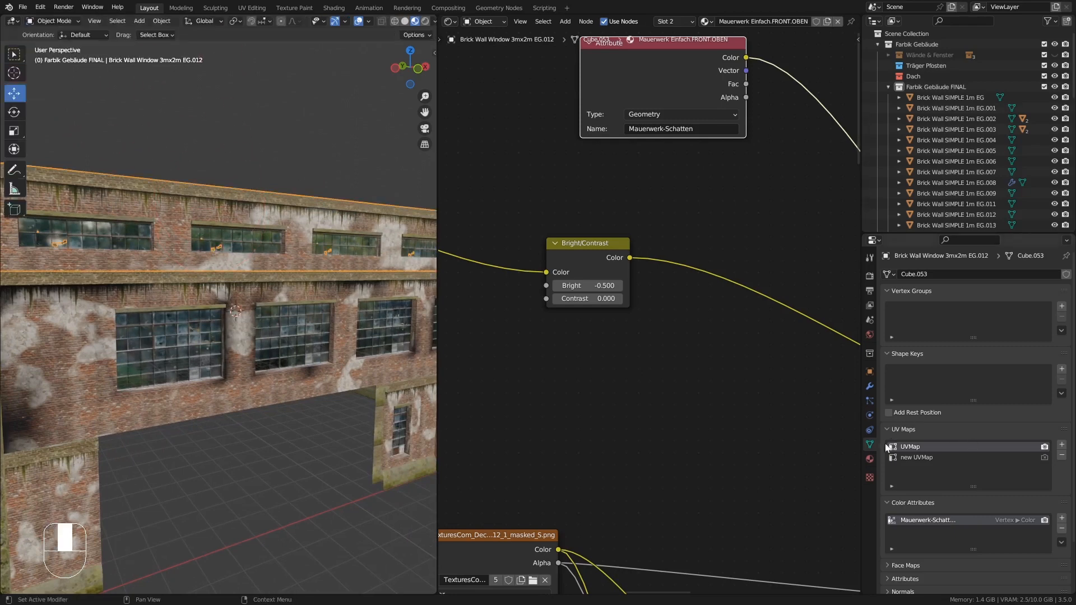
- Apply the Array modifier on the upper wall object and open its material properties
{"action": "left_click", "coordinate": [869, 387]}
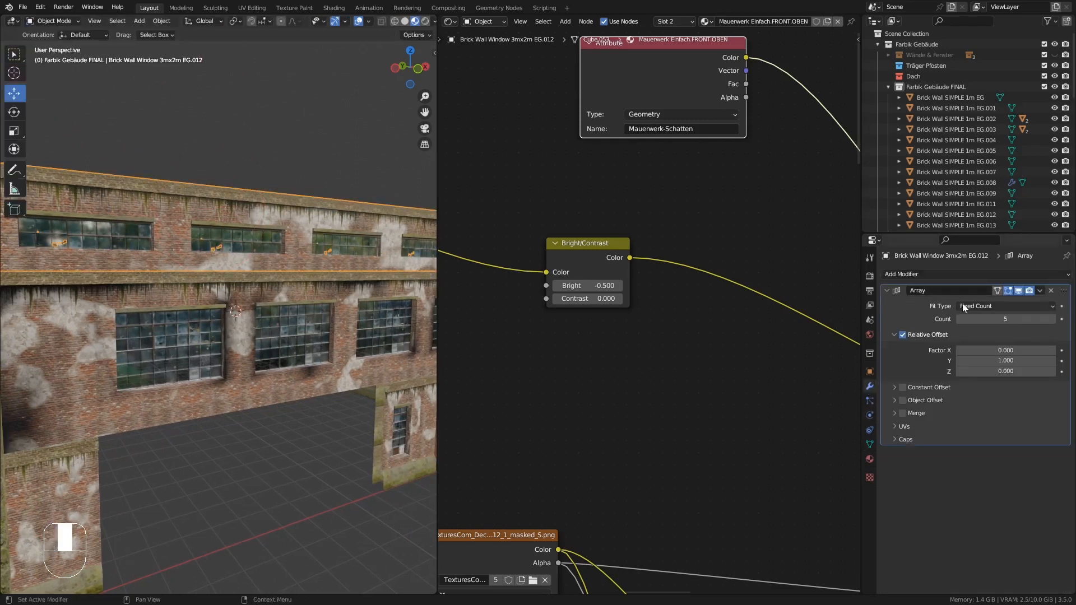
{"action": "middle_click_drag", "start_coordinate": [289, 295], "coordinate": [378, 333]}
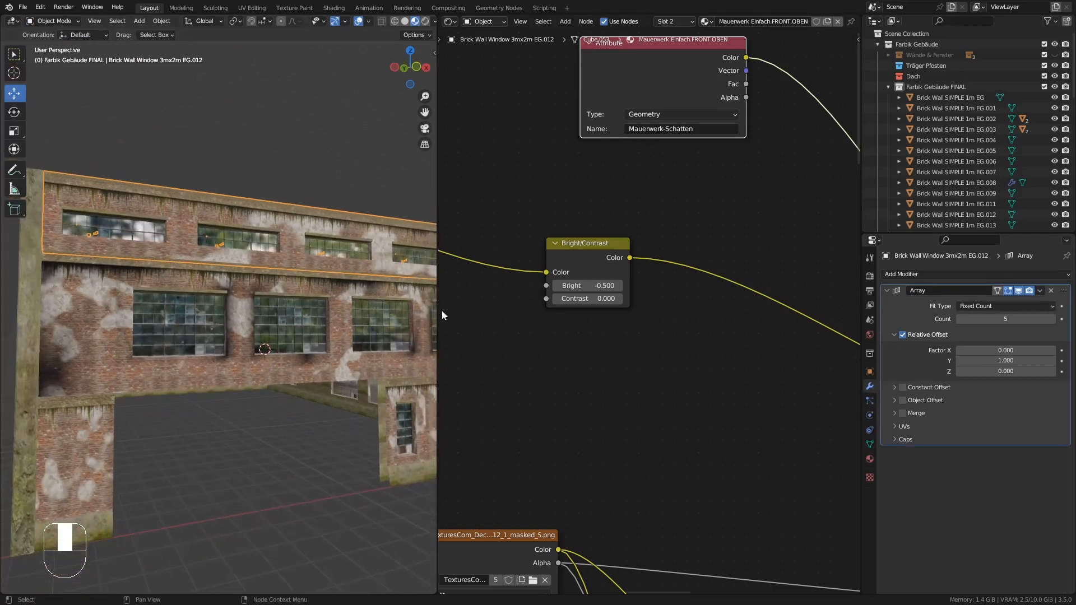
{"action": "left_click_drag", "start_coordinate": [438, 310], "coordinate": [614, 286]}
{"action": "middle_click_drag", "start_coordinate": [435, 284], "coordinate": [235, 299], "text": "shift"}
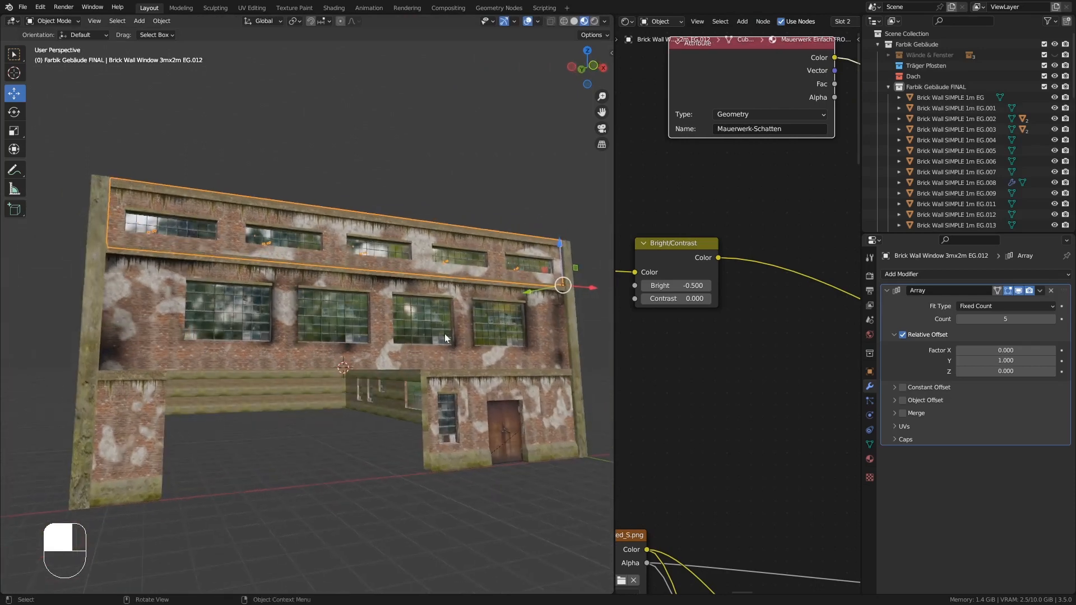
{"action": "middle_click_drag", "start_coordinate": [446, 338], "coordinate": [391, 270]}
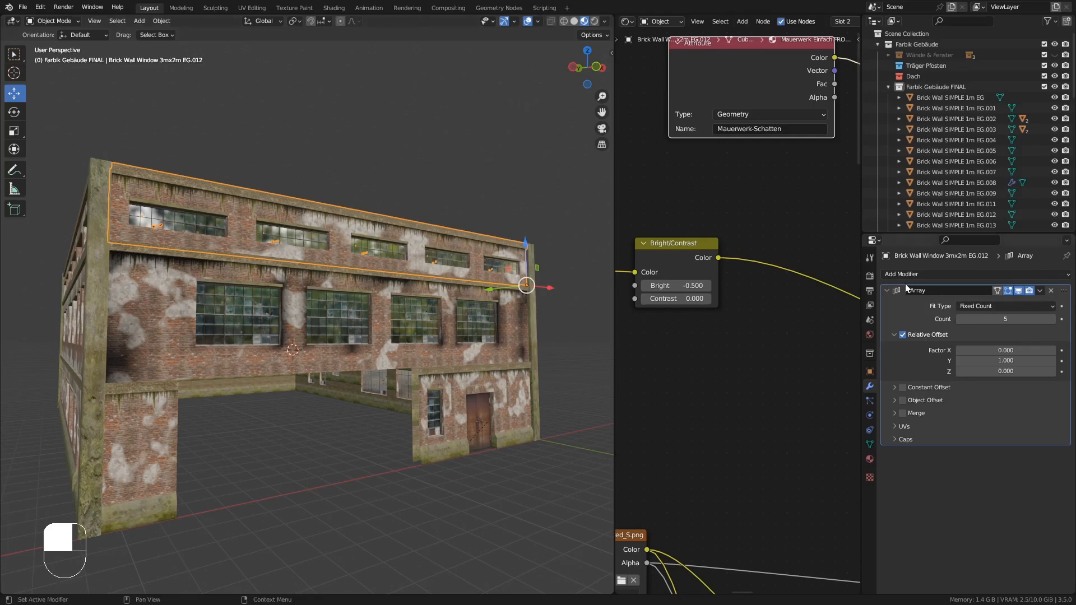
{"action": "middle_click_drag", "start_coordinate": [380, 233], "coordinate": [338, 240]}
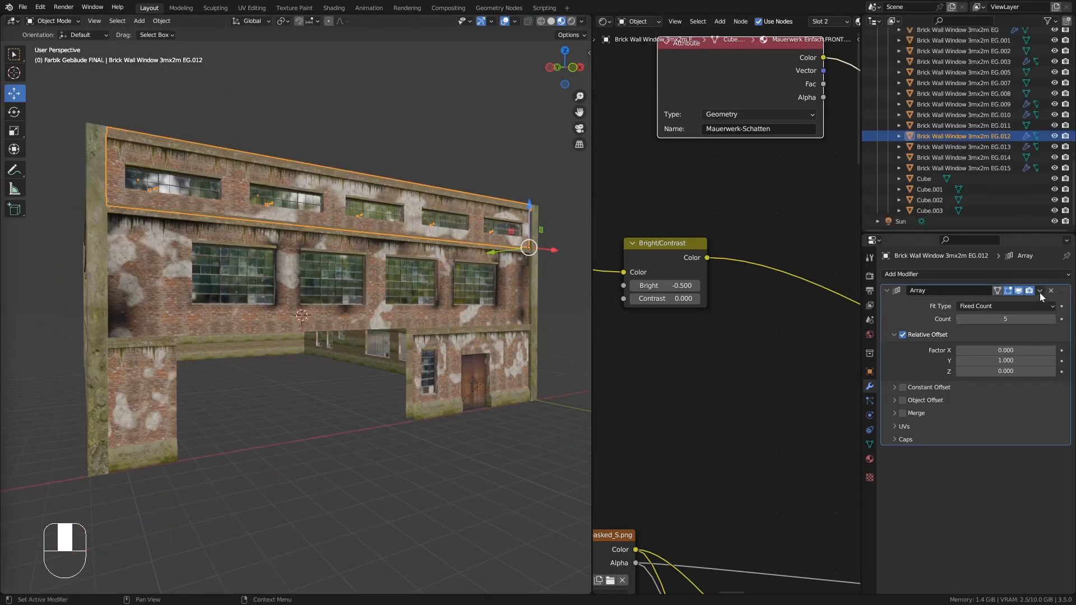
{"action": "left_click", "coordinate": [1040, 291]}
{"action": "left_click", "coordinate": [1009, 306]}
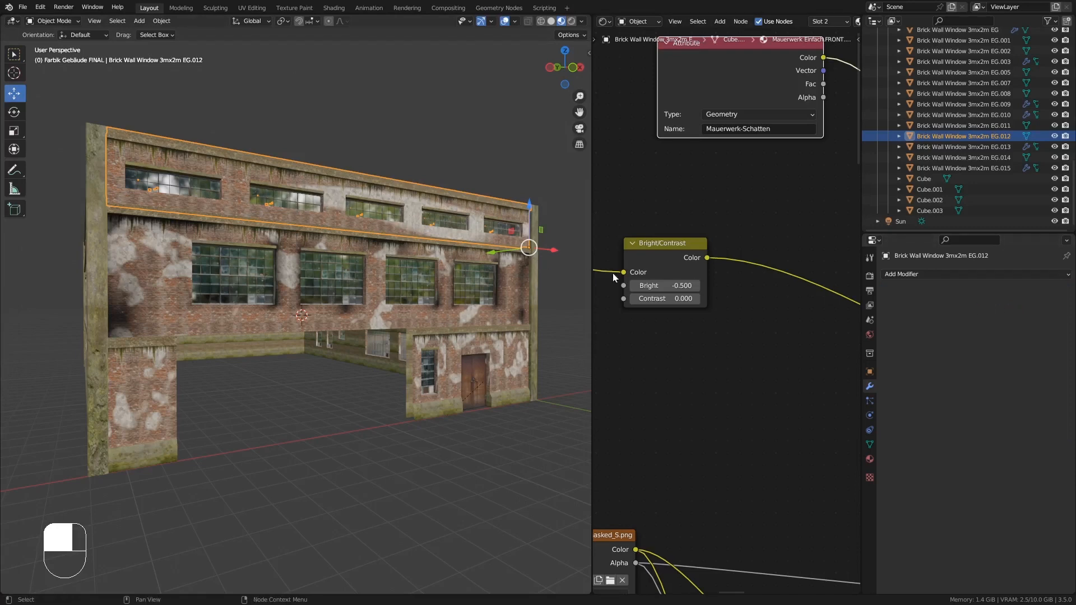
{"action": "middle_click_drag", "start_coordinate": [667, 331], "coordinate": [742, 367], "text": "ctrl"}
{"action": "left_click", "coordinate": [870, 459]}
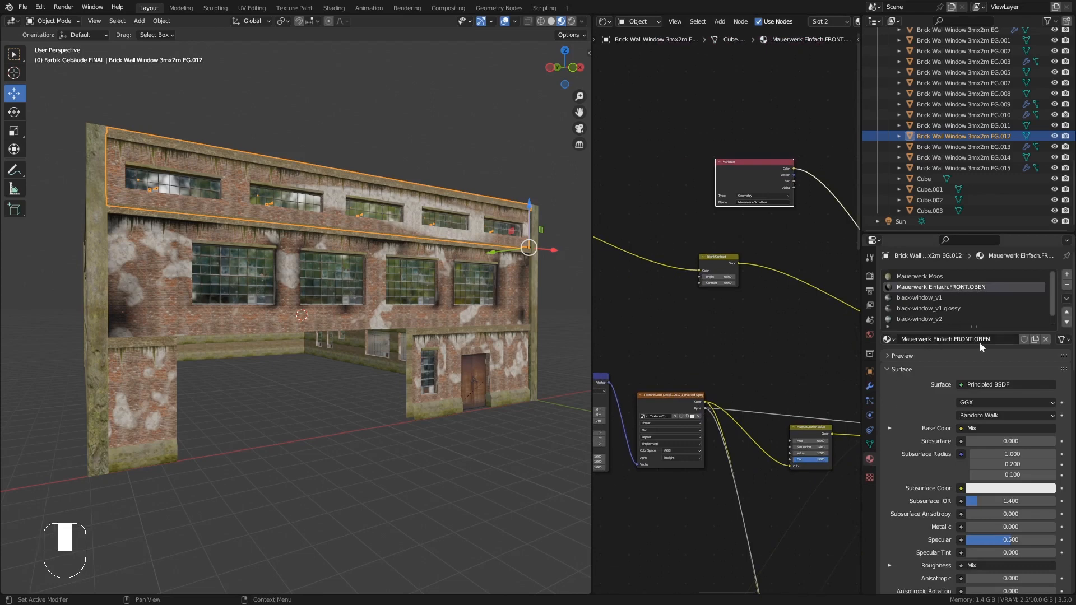
- Set the X scale of the plaster Mapping node to 5
{"action": "left_click", "coordinate": [869, 444]}
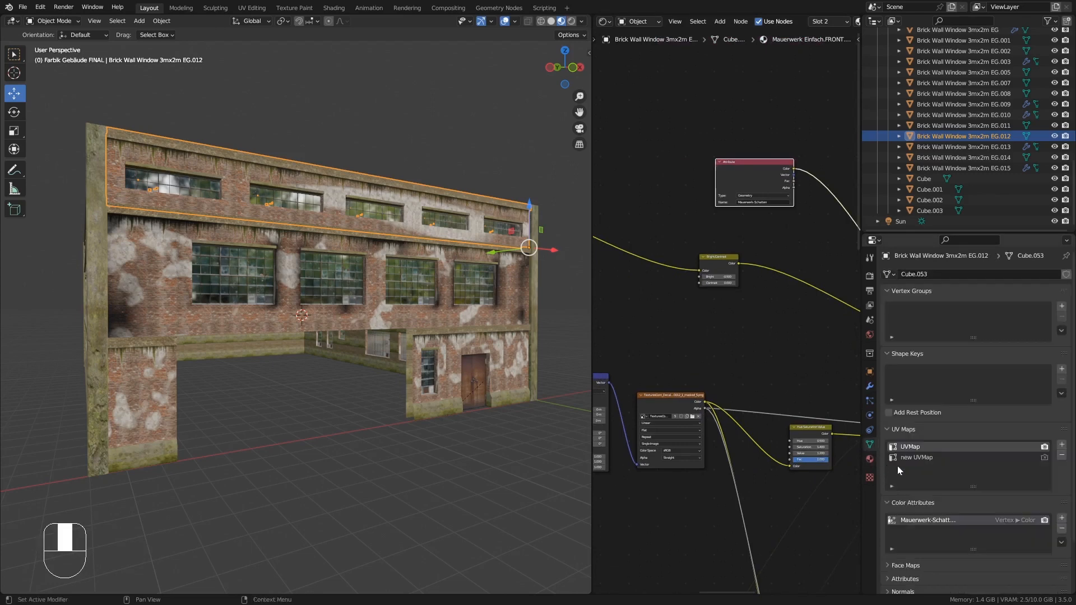
{"action": "middle_click_drag", "start_coordinate": [297, 209], "coordinate": [313, 213]}
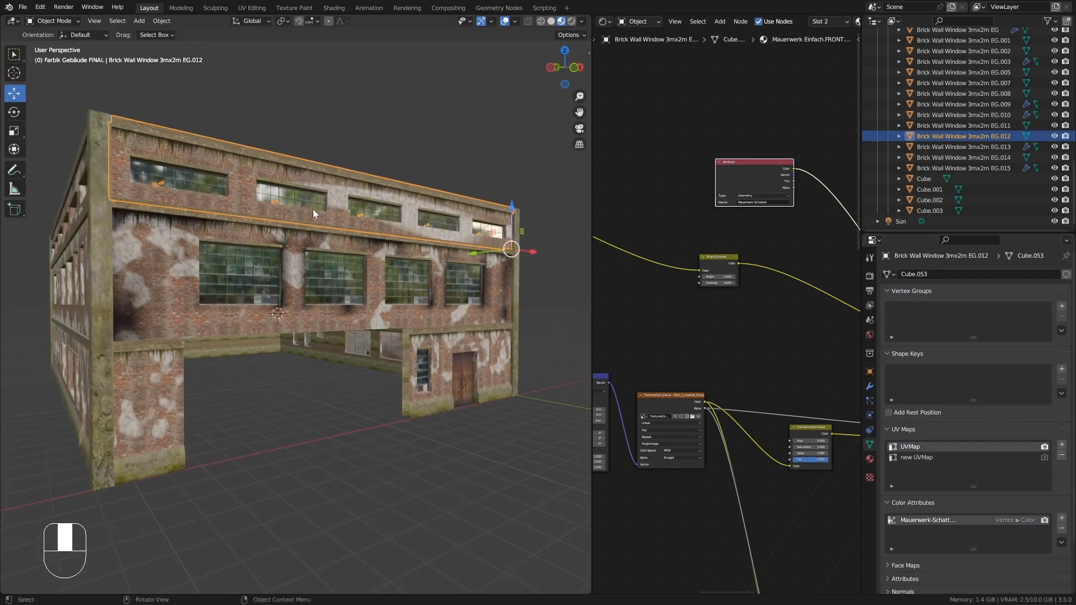
{"action": "middle_click_drag", "start_coordinate": [658, 340], "coordinate": [701, 324]}
{"action": "middle_click_drag", "start_coordinate": [685, 365], "coordinate": [717, 304]}
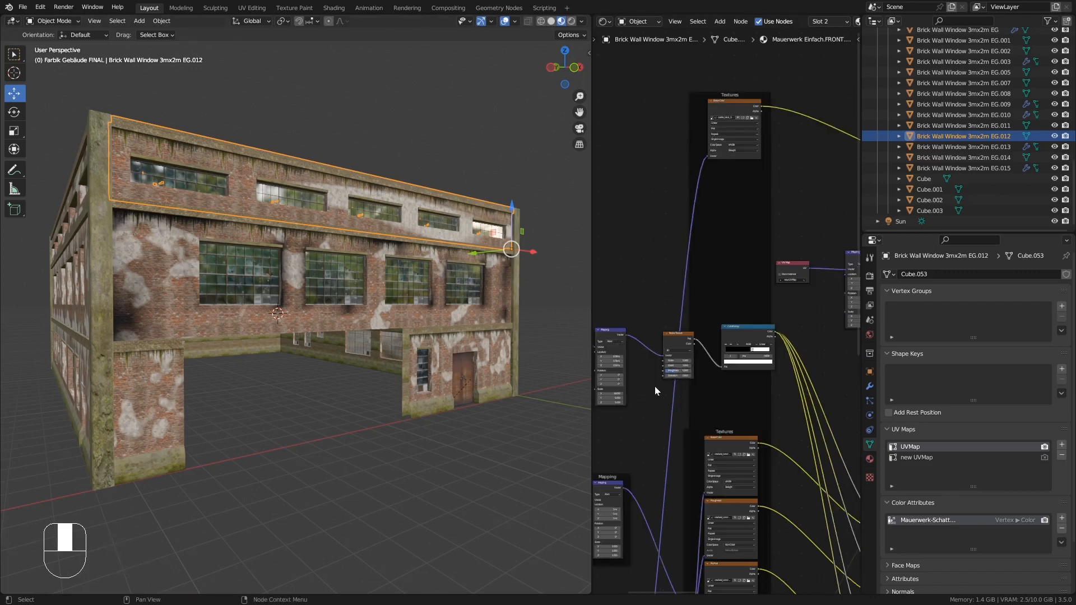
{"action": "middle_click_drag", "start_coordinate": [655, 391], "coordinate": [695, 323], "text": "ctrl"}
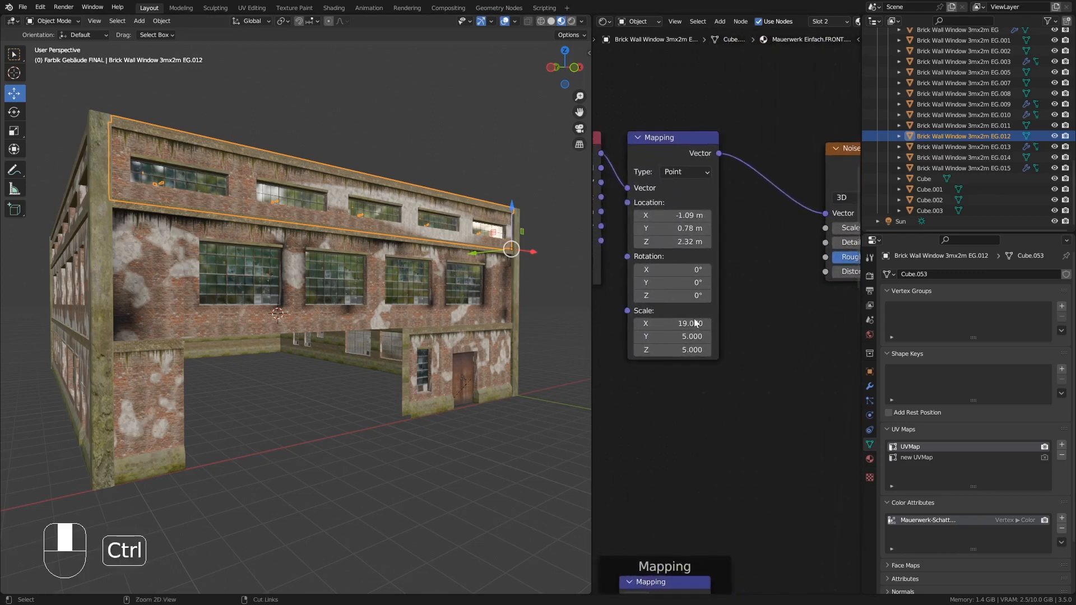
{"action": "middle_click_drag", "start_coordinate": [747, 174], "coordinate": [741, 176]}
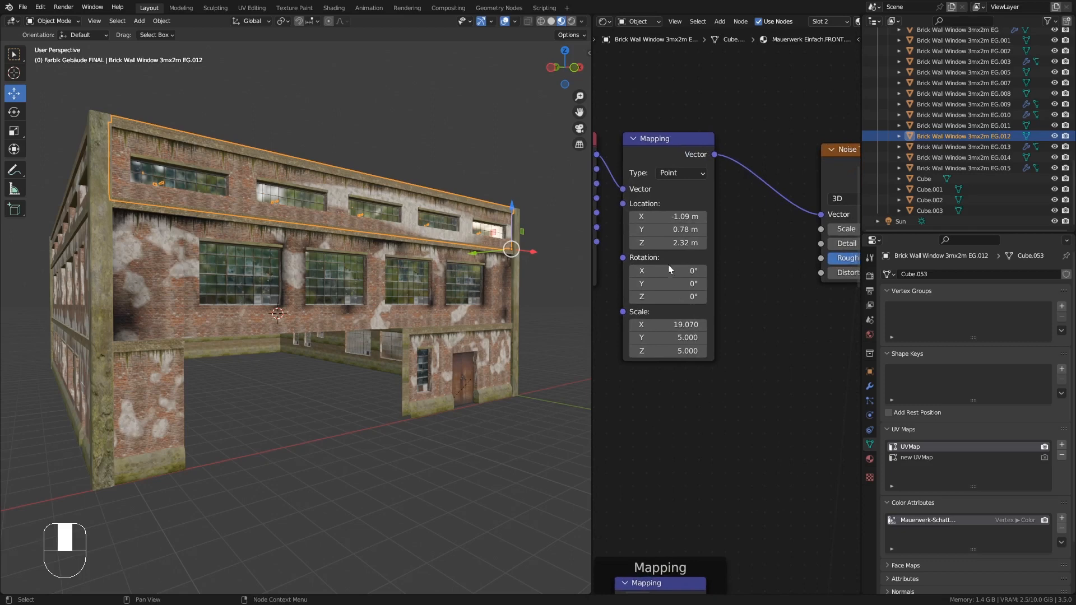
{"action": "left_click", "coordinate": [693, 325]}
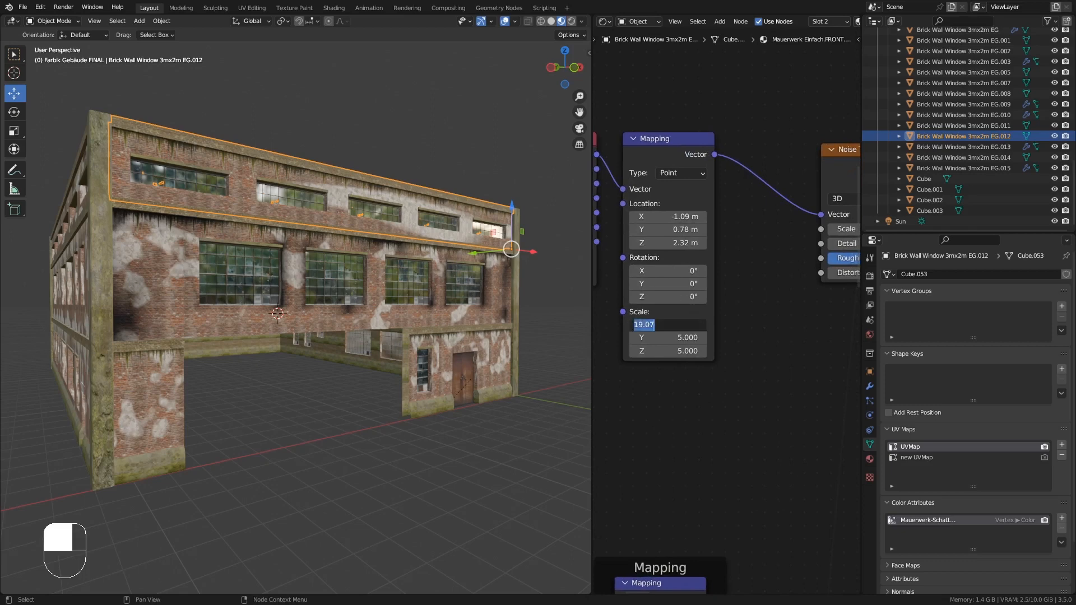
{"action": "type", "text": "5"}
{"action": "key", "text": "Return"}
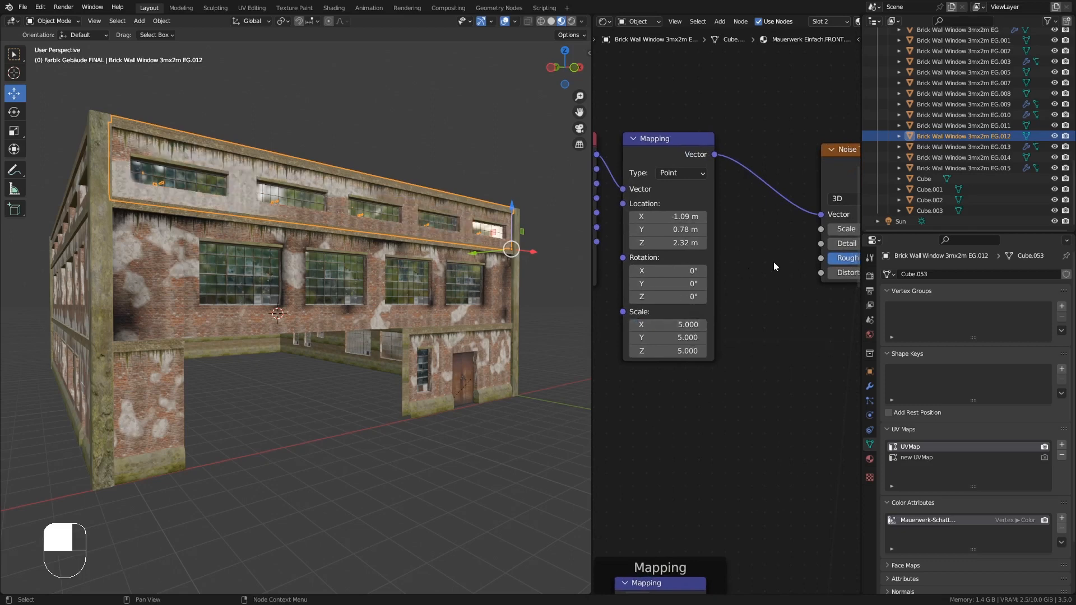
- Set the Noise Texture scale to 0.96
{"action": "middle_click_drag", "start_coordinate": [774, 267], "coordinate": [691, 280]}
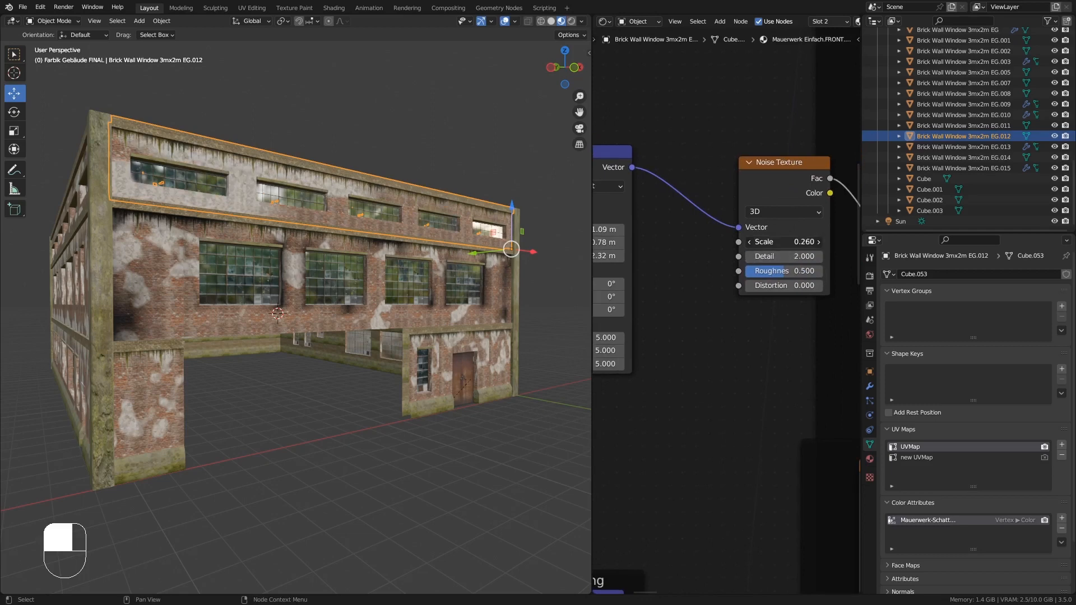
{"action": "left_click_drag", "start_coordinate": [784, 242], "coordinate": [784, 242]}
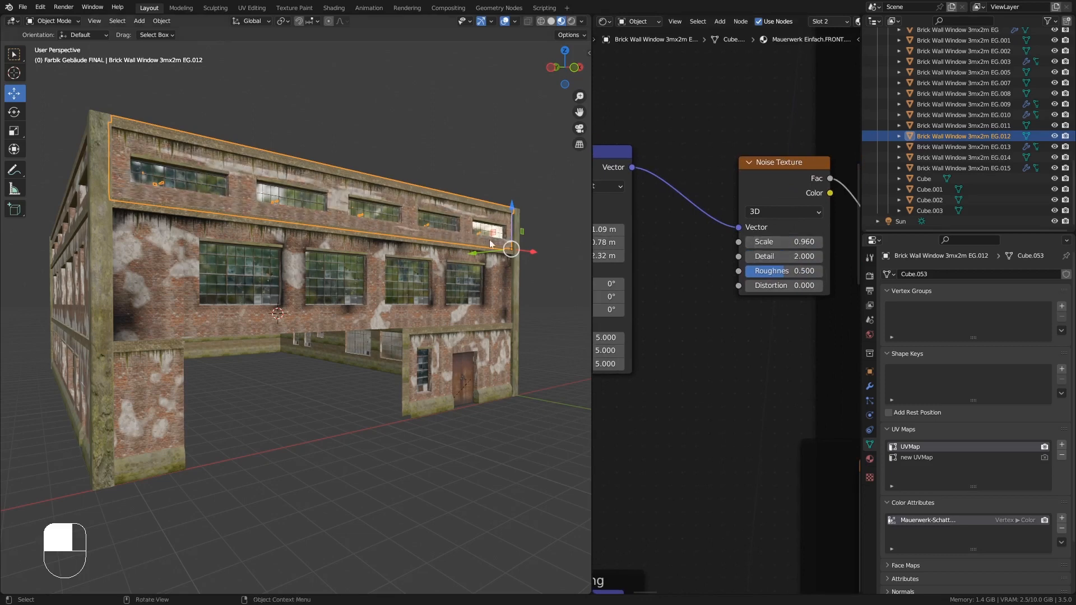
- Set the Mapping node's scale to X 4.7 and Z 0.7, and its Z location to 0.82 m
{"action": "middle_click_drag", "start_coordinate": [683, 288], "coordinate": [760, 287], "text": "shift"}
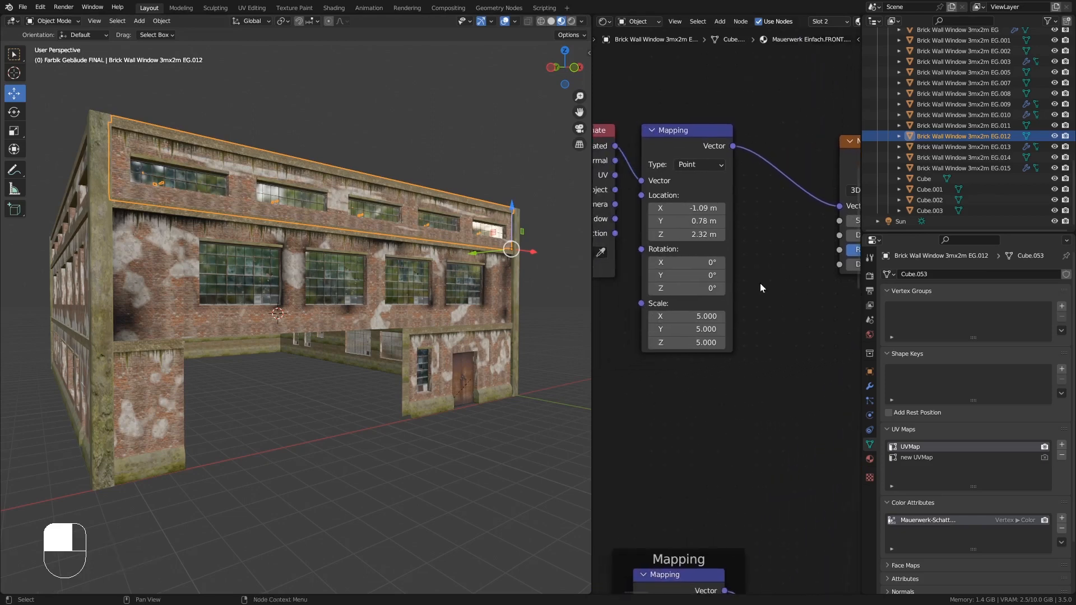
{"action": "left_click_drag", "start_coordinate": [690, 316], "coordinate": [657, 342]}
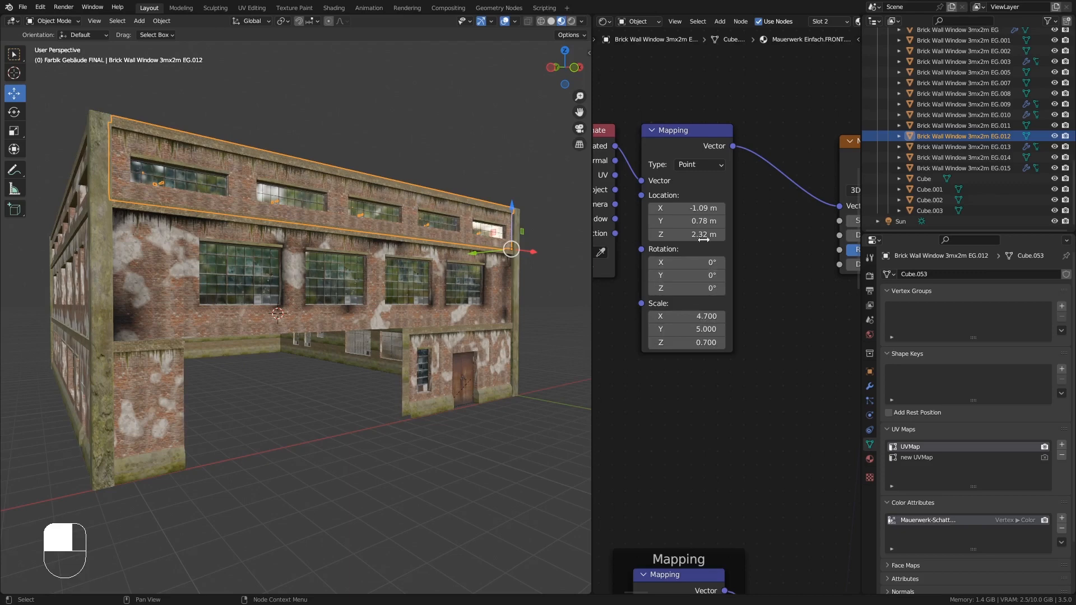
{"action": "mouse_move", "coordinate": [695, 234]}
{"action": "left_mouse_down"}
{"action": "mouse_move", "coordinate": [681, 234]}
{"action": "mouse_move", "coordinate": [695, 235]}
{"action": "left_mouse_up"}
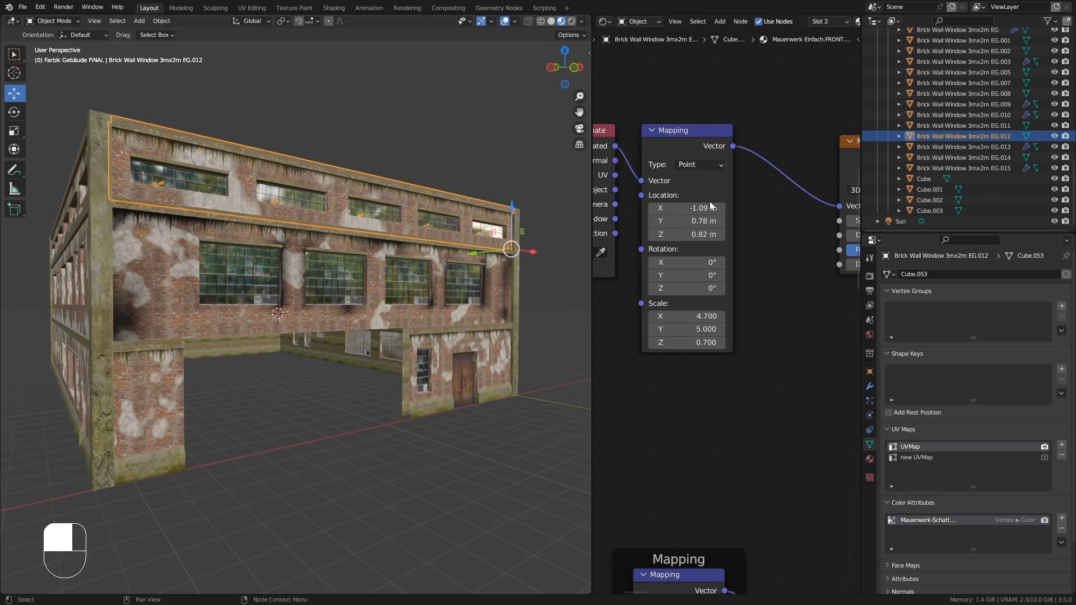
- Move the ColorRamp's black stop to position 0.599
{"action": "middle_click_drag", "start_coordinate": [853, 234], "coordinate": [690, 257]}
{"action": "mouse_move", "coordinate": [781, 256]}
{"action": "middle_mouse_down"}
{"action": "mouse_move", "coordinate": [690, 271]}
{"action": "mouse_move", "coordinate": [724, 270]}
{"action": "middle_mouse_up"}
{"action": "mouse_move", "coordinate": [772, 239]}
{"action": "left_mouse_down"}
{"action": "mouse_move", "coordinate": [796, 242]}
{"action": "mouse_move", "coordinate": [769, 241]}
{"action": "left_mouse_up"}
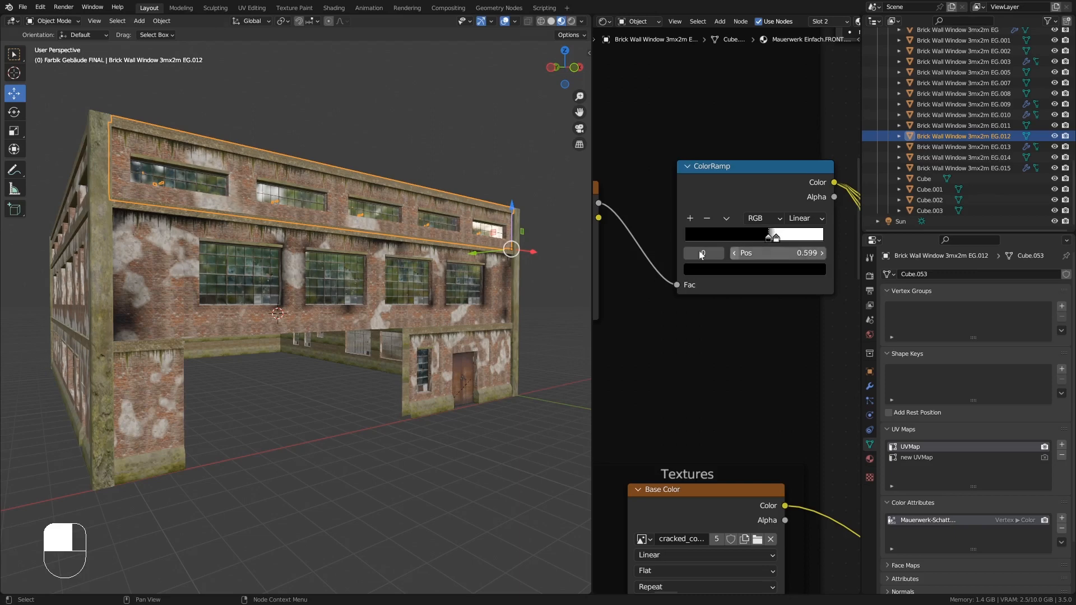
- Set the Mapping node's location to X -0.1 m and Y 2.92 m
{"action": "middle_click_drag", "start_coordinate": [364, 251], "coordinate": [385, 251]}
{"action": "middle_click_drag", "start_coordinate": [325, 223], "coordinate": [324, 227]}
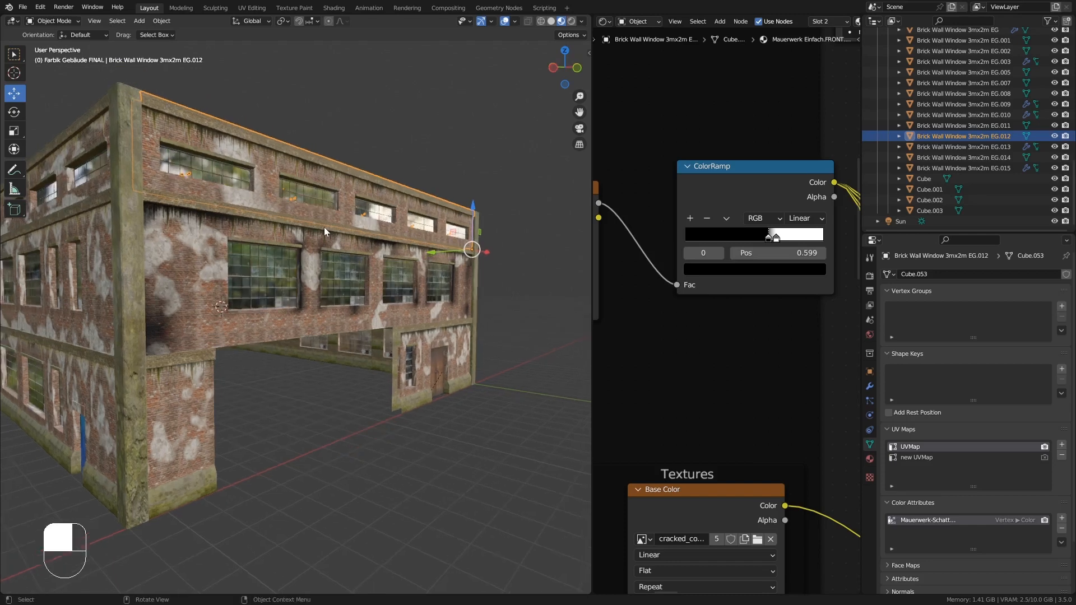
{"action": "middle_click_drag", "start_coordinate": [614, 282], "coordinate": [720, 280]}
{"action": "middle_click_drag", "start_coordinate": [632, 317], "coordinate": [724, 316]}
{"action": "left_click_drag", "start_coordinate": [769, 265], "coordinate": [869, 265], "text": "shift"}
{"action": "middle_click_drag", "start_coordinate": [535, 253], "coordinate": [279, 244]}
{"action": "middle_click_drag", "start_coordinate": [292, 236], "coordinate": [221, 197]}
{"action": "middle_click_drag", "start_coordinate": [682, 298], "coordinate": [790, 287]}
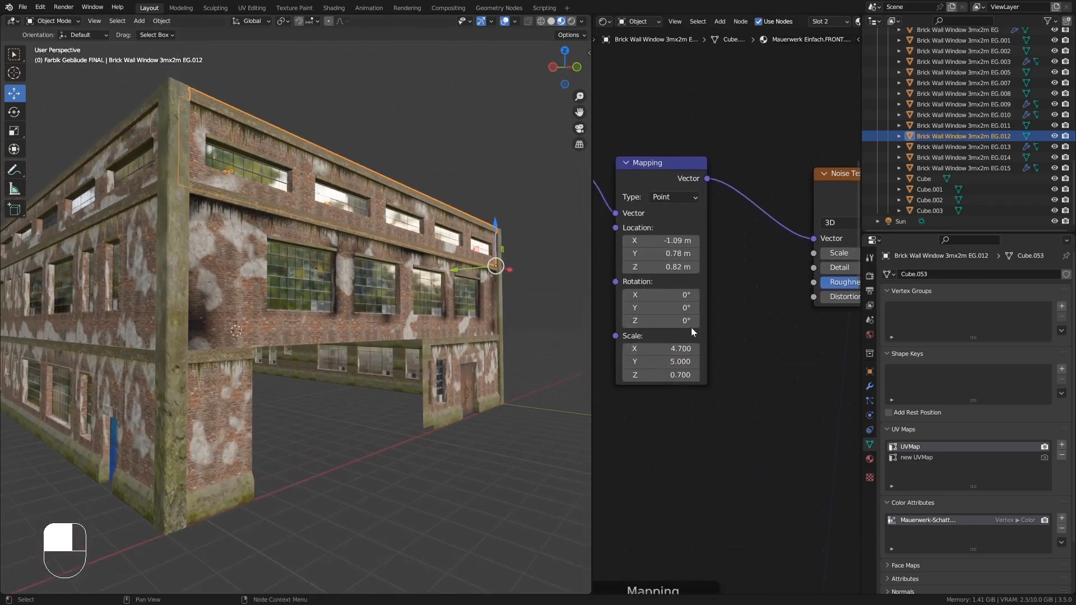
{"action": "left_click_drag", "start_coordinate": [688, 245], "coordinate": [825, 245], "text": "shift"}
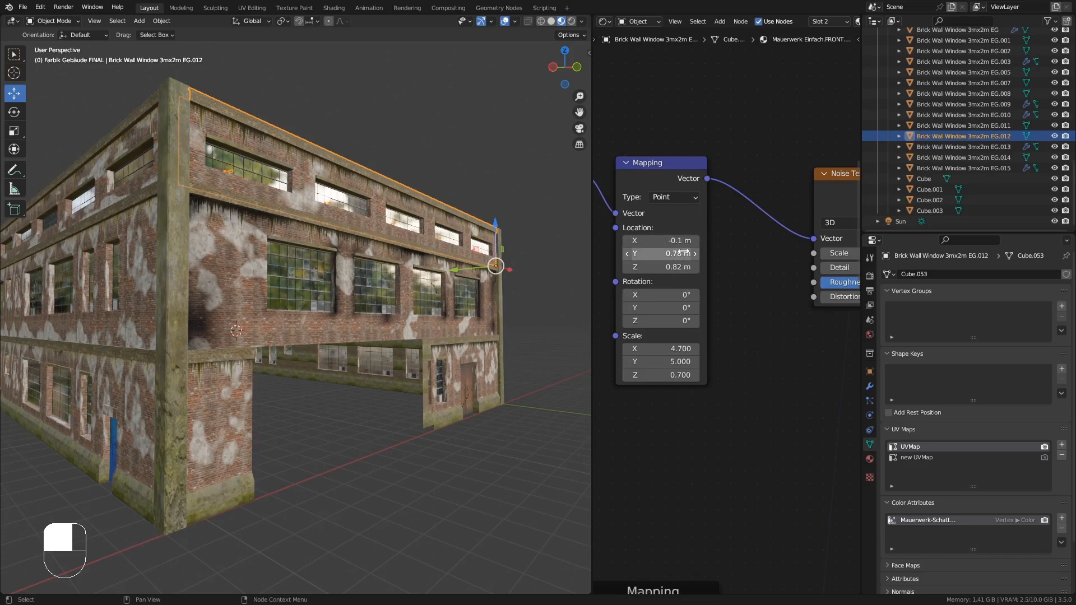
{"action": "mouse_move", "coordinate": [683, 252]}
{"action": "left_mouse_down"}
{"action": "mouse_move", "coordinate": [623, 253]}
{"action": "mouse_move", "coordinate": [697, 253]}
{"action": "left_mouse_up"}
- Set the Noise Texture scale to 1.81
{"action": "middle_click_drag", "start_coordinate": [495, 240], "coordinate": [466, 238]}
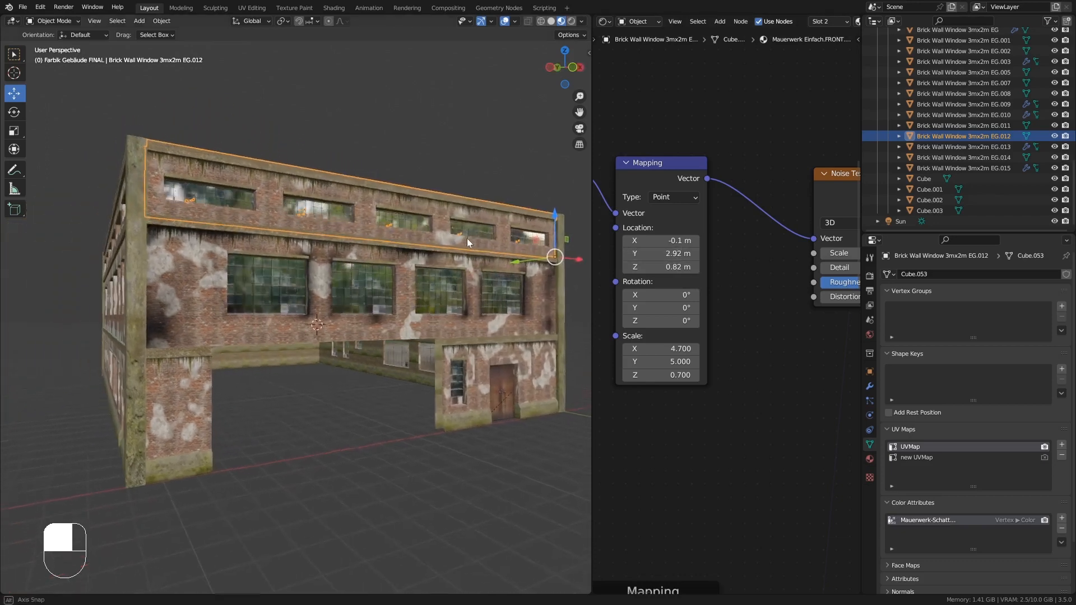
{"action": "middle_click_drag", "start_coordinate": [741, 244], "coordinate": [646, 252], "text": "shift"}
{"action": "middle_click_drag", "start_coordinate": [745, 260], "coordinate": [687, 260], "text": "shift"}
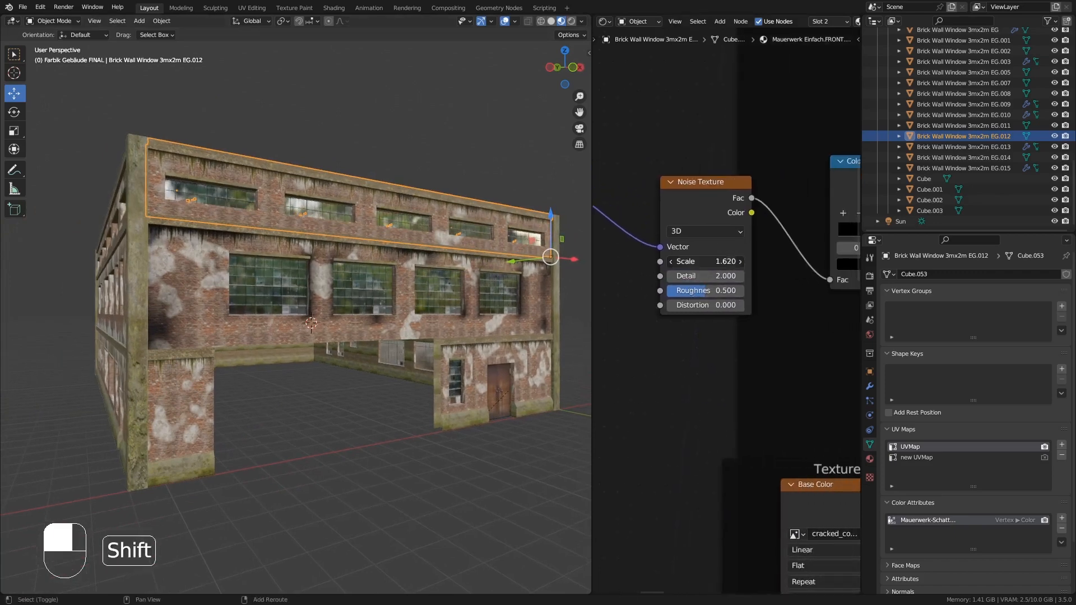
{"action": "left_click_drag", "start_coordinate": [705, 261], "coordinate": [727, 261], "text": "shift"}
- Move the ColorRamp's black stop to position 0.589 and select the white stop
{"action": "middle_click_drag", "start_coordinate": [478, 261], "coordinate": [515, 230]}
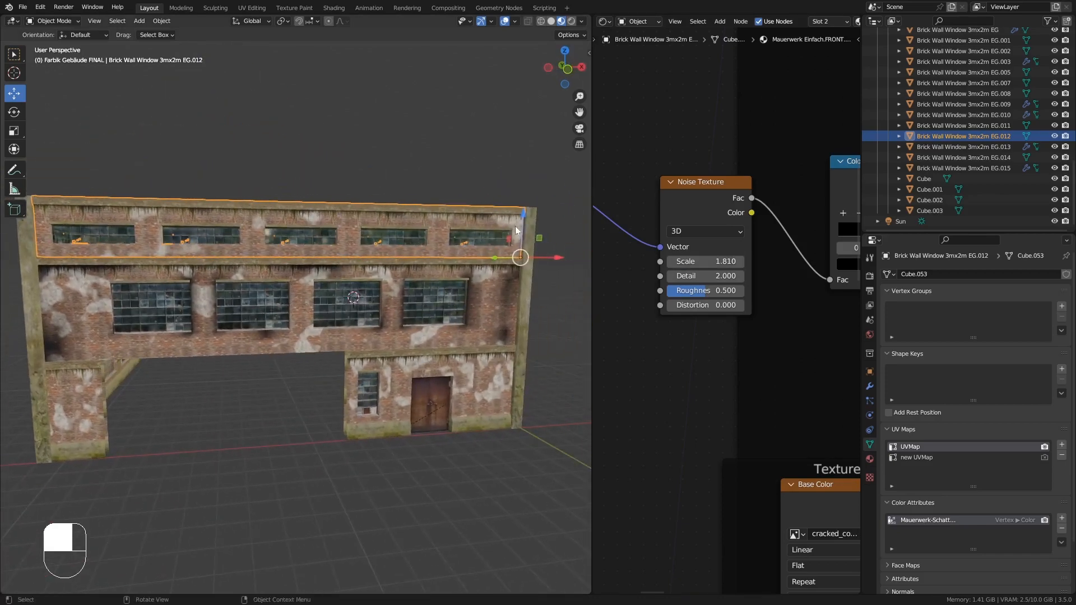
{"action": "middle_click_drag", "start_coordinate": [461, 259], "coordinate": [489, 251]}
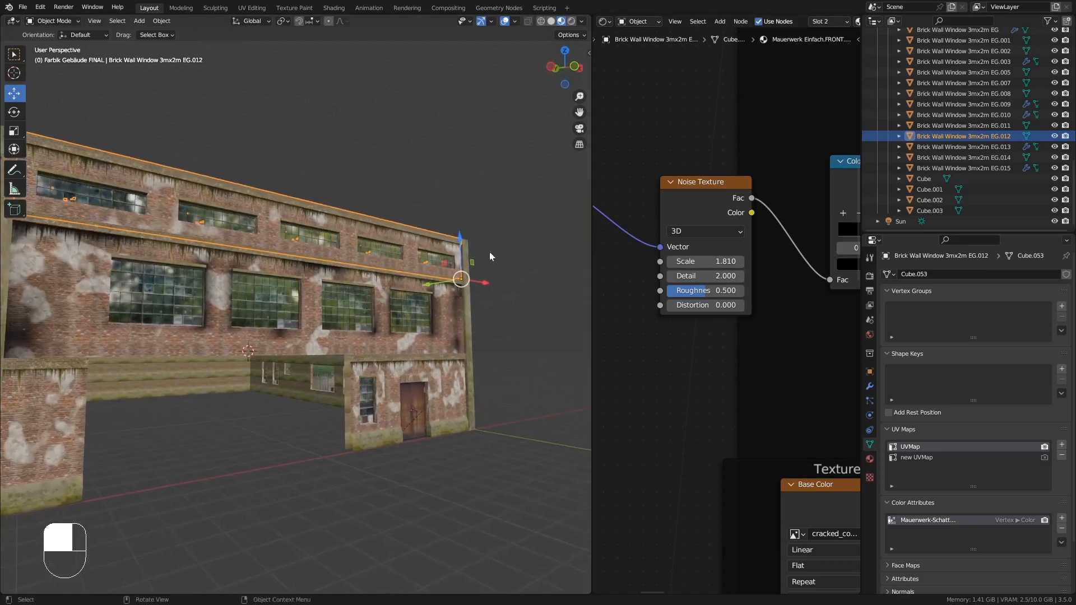
{"action": "middle_click_drag", "start_coordinate": [681, 262], "coordinate": [600, 285]}
{"action": "middle_click_drag", "start_coordinate": [812, 278], "coordinate": [739, 296]}
{"action": "scroll", "coordinate": [736, 295], "scroll_direction": "up", "scroll_amount": 1}
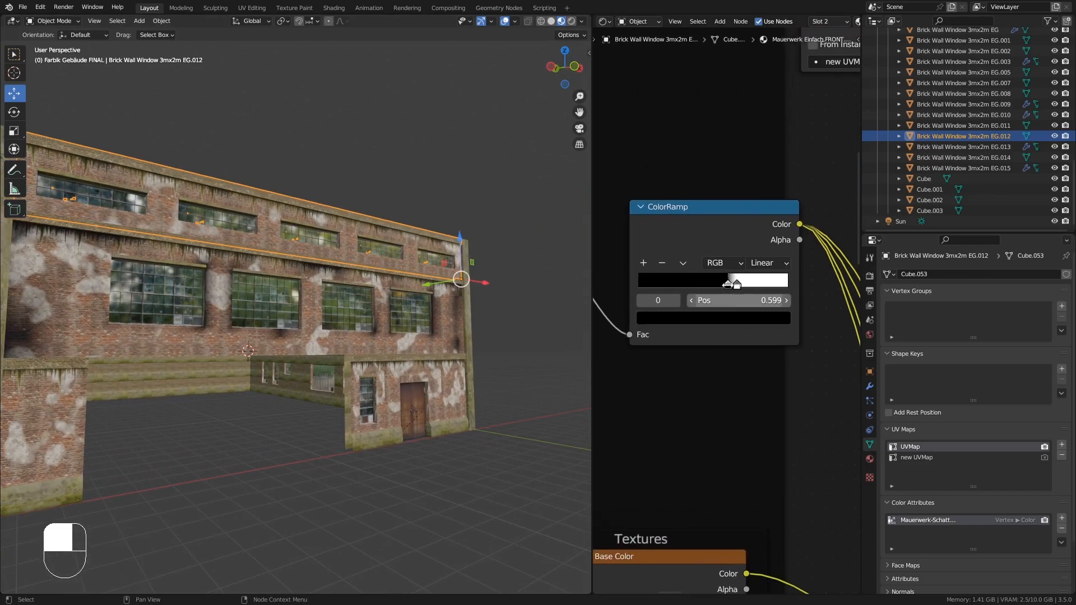
{"action": "left_click_drag", "start_coordinate": [728, 284], "coordinate": [725, 288]}
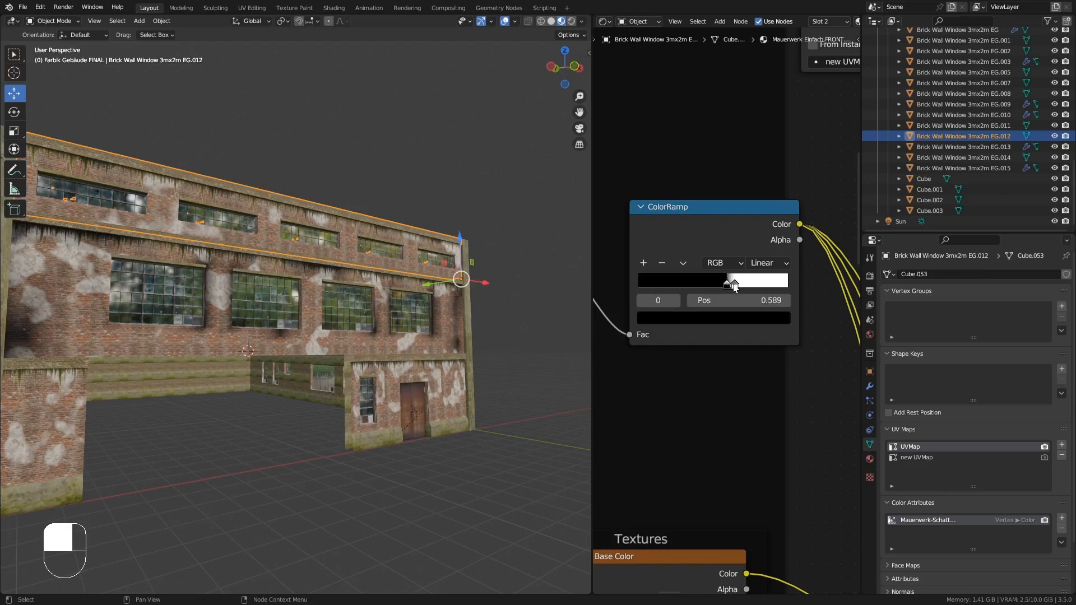
{"action": "left_click", "coordinate": [734, 286]}
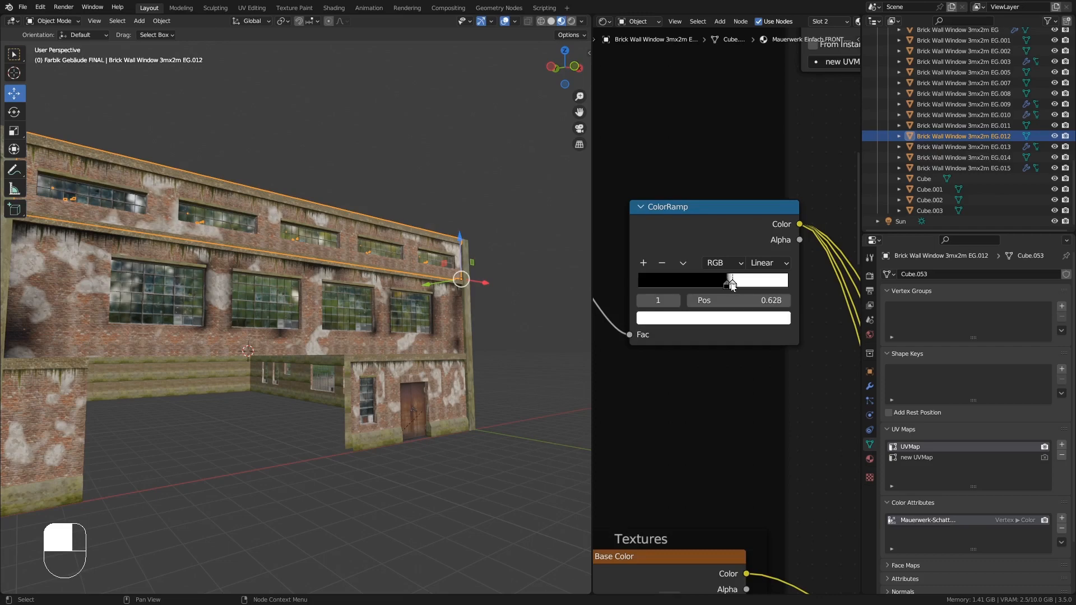
- Select all of the upper wall's geometry in Edit Mode, merge vertices by distance, and return to Object Mode
{"action": "middle_click_drag", "start_coordinate": [249, 235], "coordinate": [231, 216]}
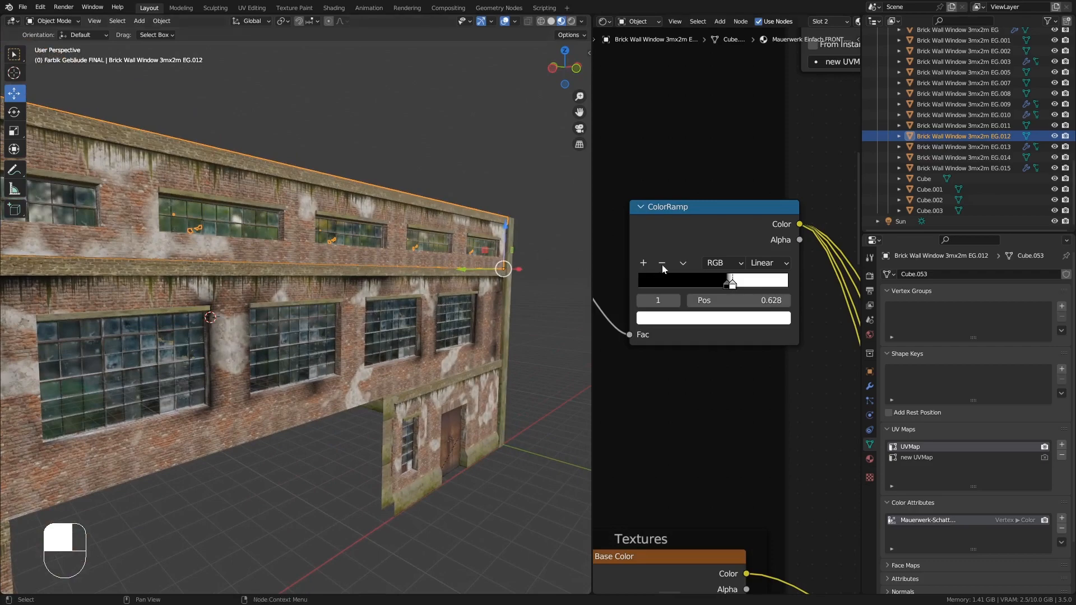
{"action": "middle_click_drag", "start_coordinate": [662, 264], "coordinate": [681, 416], "text": "ctrl"}
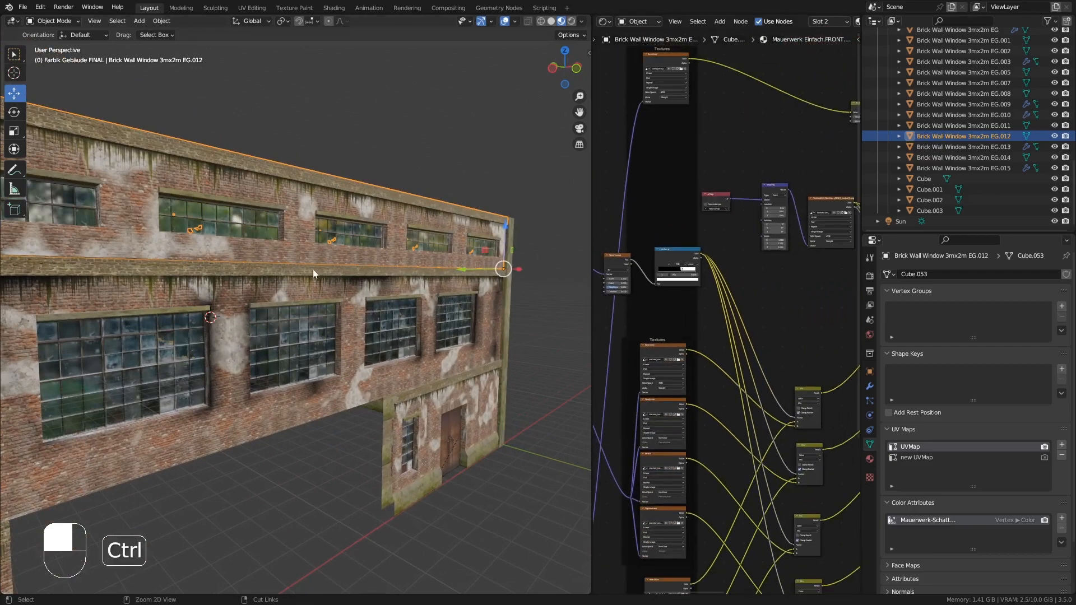
{"action": "middle_click_drag", "start_coordinate": [313, 269], "coordinate": [315, 235]}
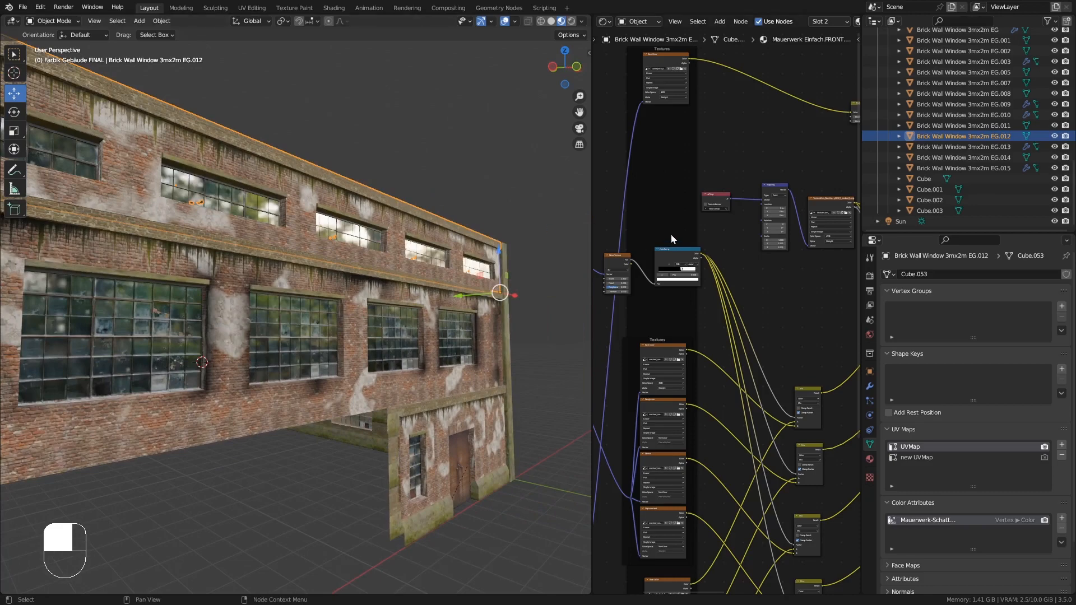
{"action": "middle_click_drag", "start_coordinate": [348, 211], "coordinate": [325, 218]}
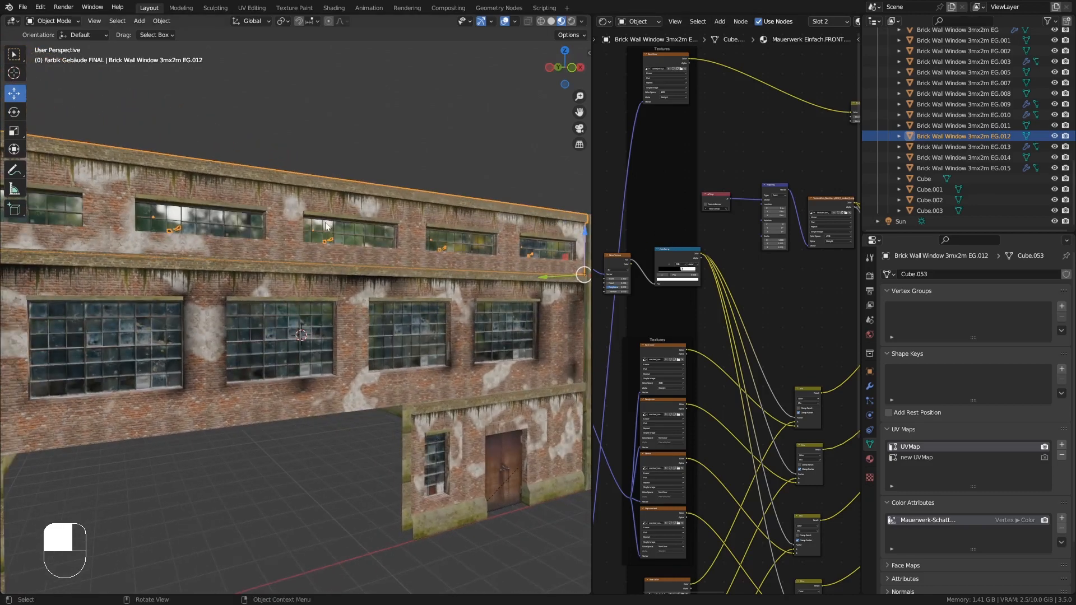
{"action": "scroll", "coordinate": [307, 223], "scroll_direction": "up", "scroll_amount": 2}
{"action": "key", "text": "Tab"}
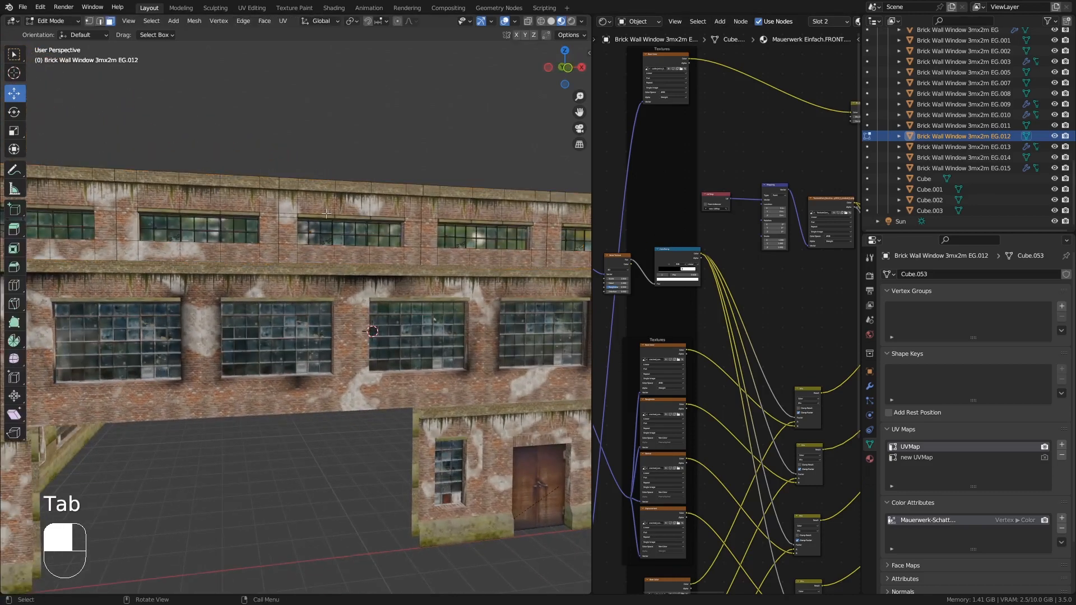
{"action": "key", "text": "a"}
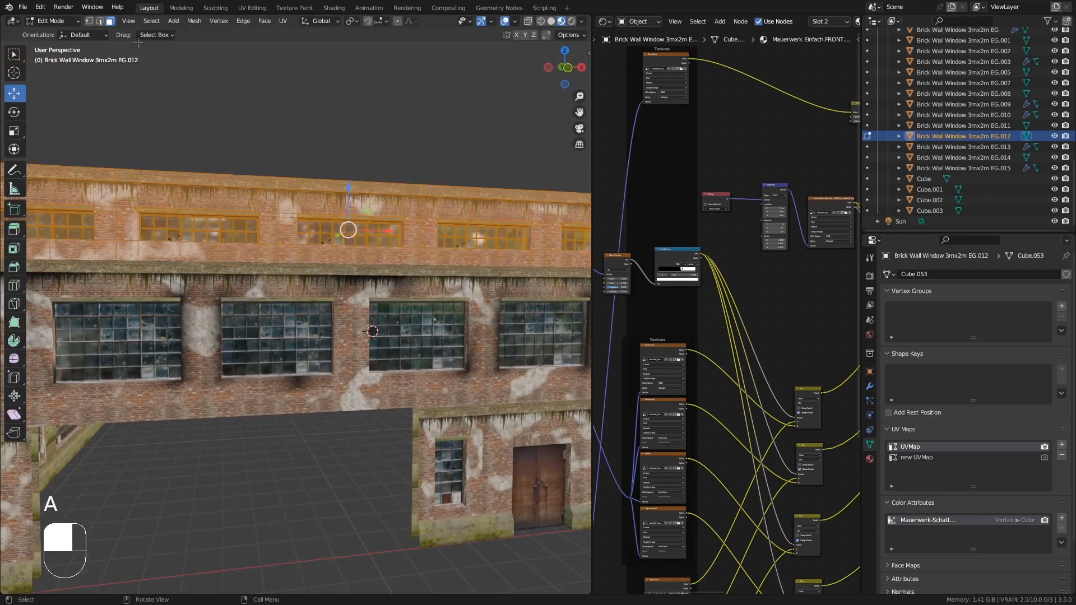
{"action": "left_click", "coordinate": [190, 21]}
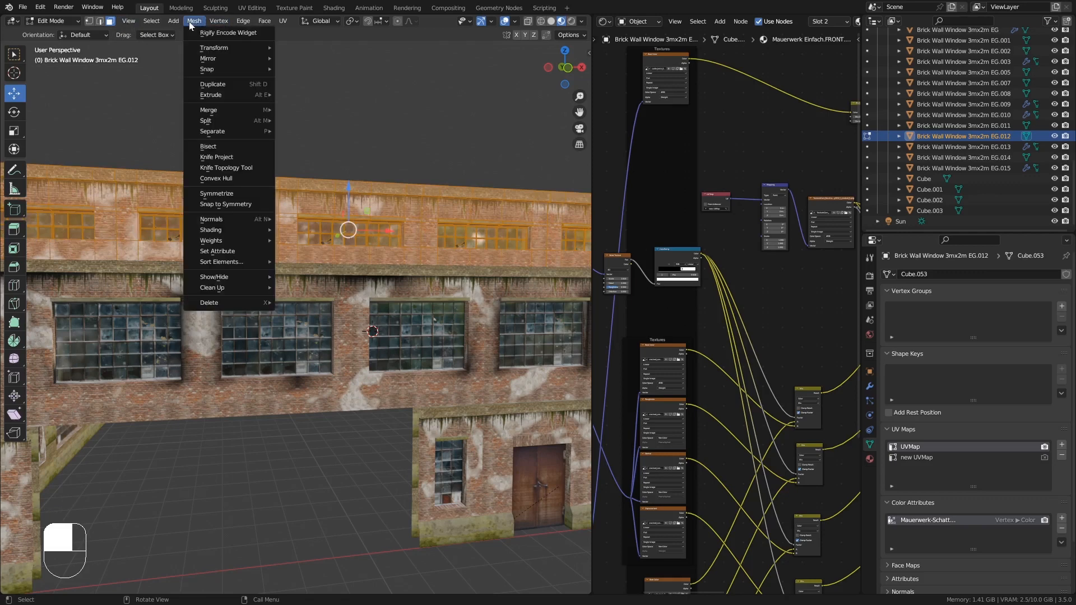
{"action": "mouse_move", "coordinate": [246, 287]}
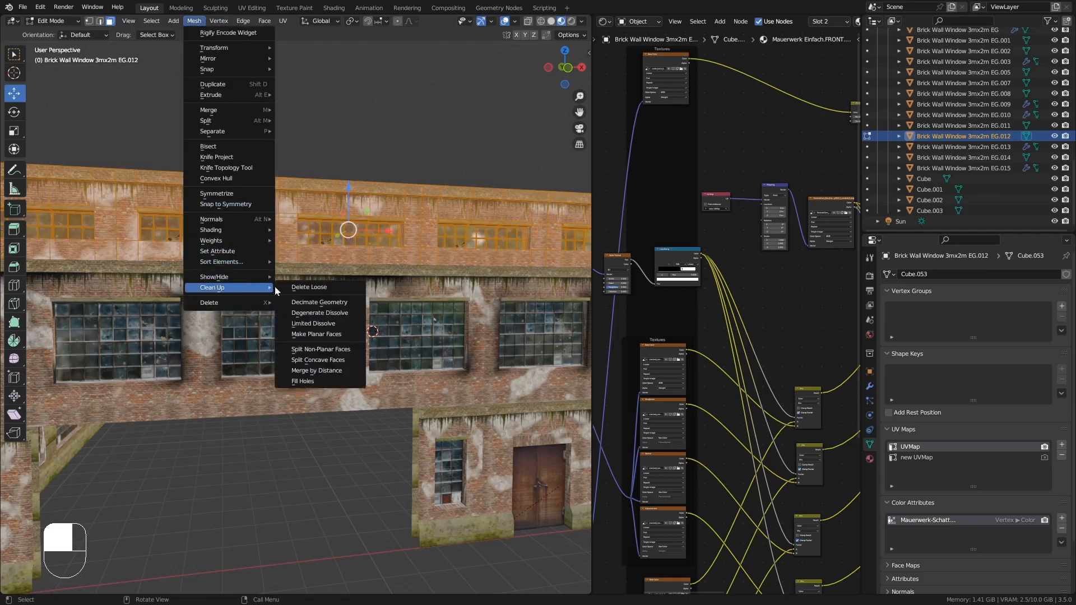
{"action": "left_click", "coordinate": [315, 371]}
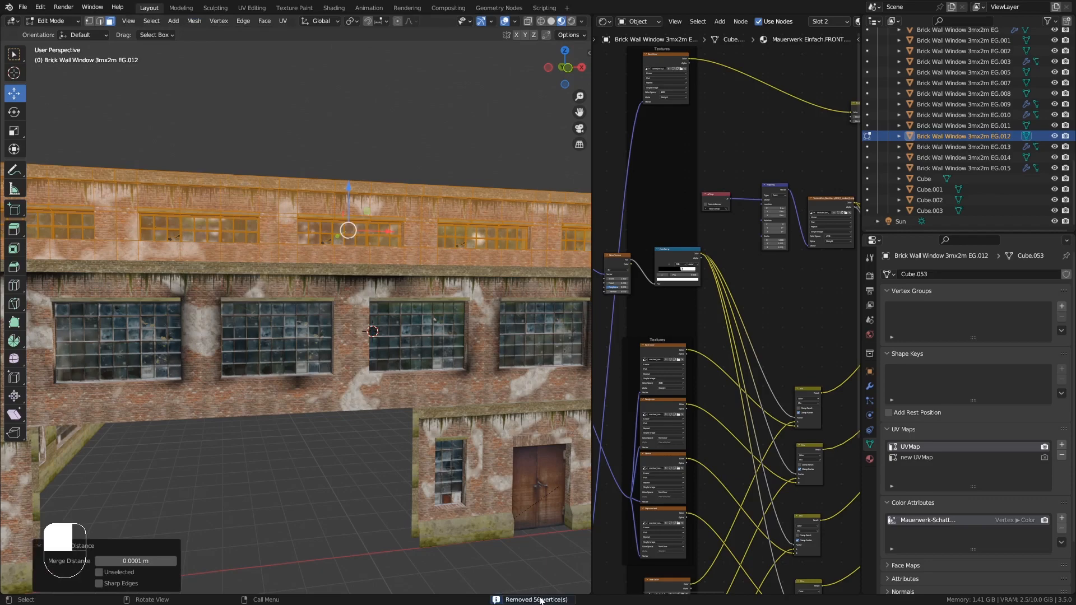
{"action": "middle_click_drag", "start_coordinate": [264, 232], "coordinate": [334, 247]}
{"action": "key", "text": "Tab"}
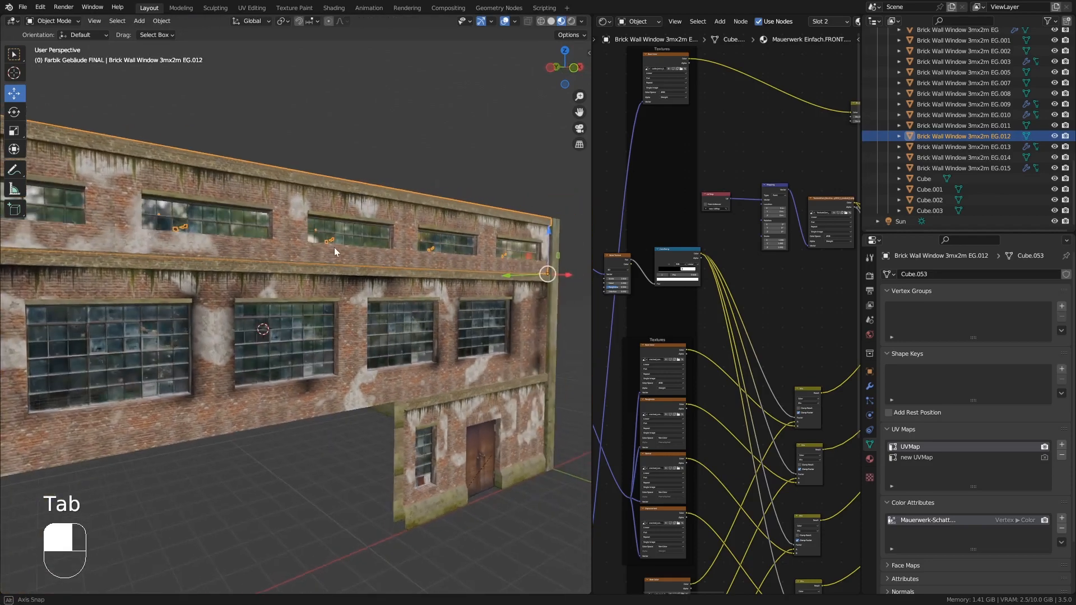
{"action": "middle_click_drag", "start_coordinate": [207, 228], "coordinate": [317, 170], "text": "shift"}
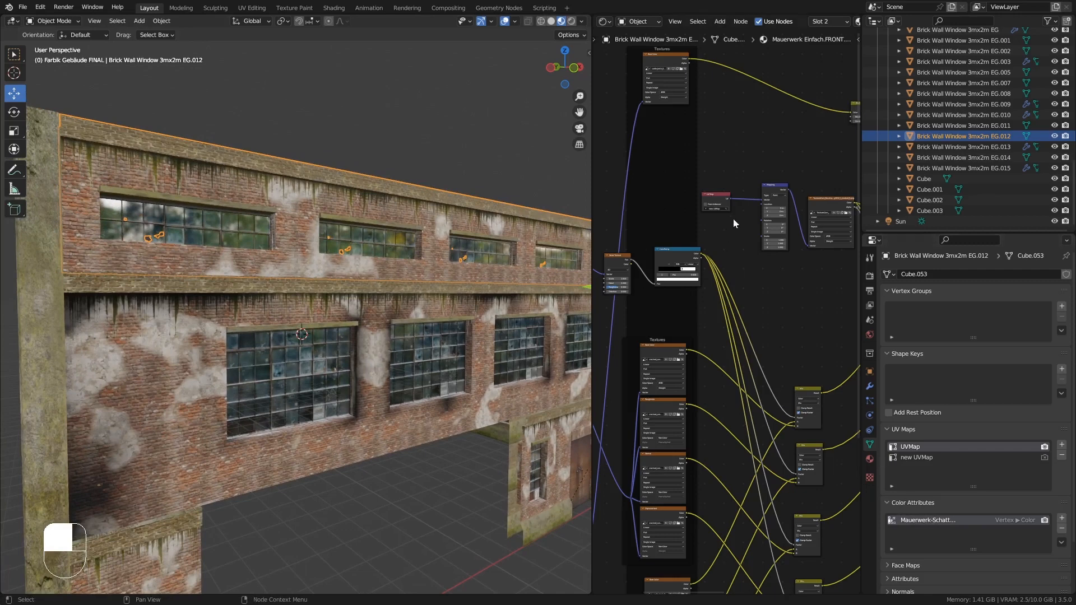
{"action": "middle_click_drag", "start_coordinate": [766, 161], "coordinate": [653, 268]}
{"action": "middle_click_drag", "start_coordinate": [768, 166], "coordinate": [718, 183]}
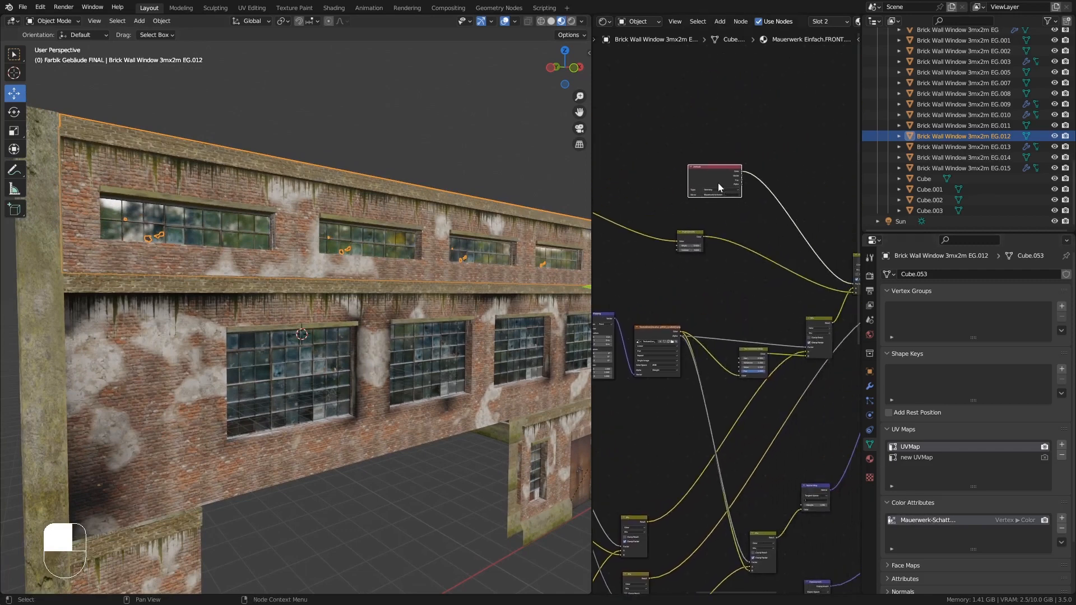
- Switch the selected upper wall object into Vertex Paint mode
{"action": "middle_click_drag", "start_coordinate": [792, 264], "coordinate": [743, 263]}
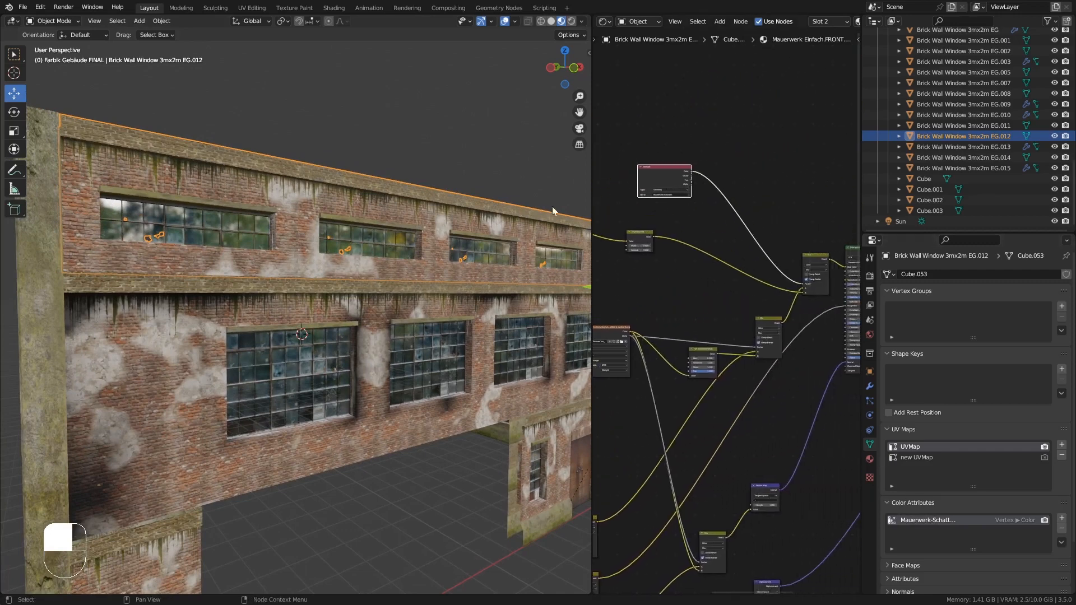
{"action": "left_click", "coordinate": [60, 21]}
{"action": "left_click", "coordinate": [70, 62]}
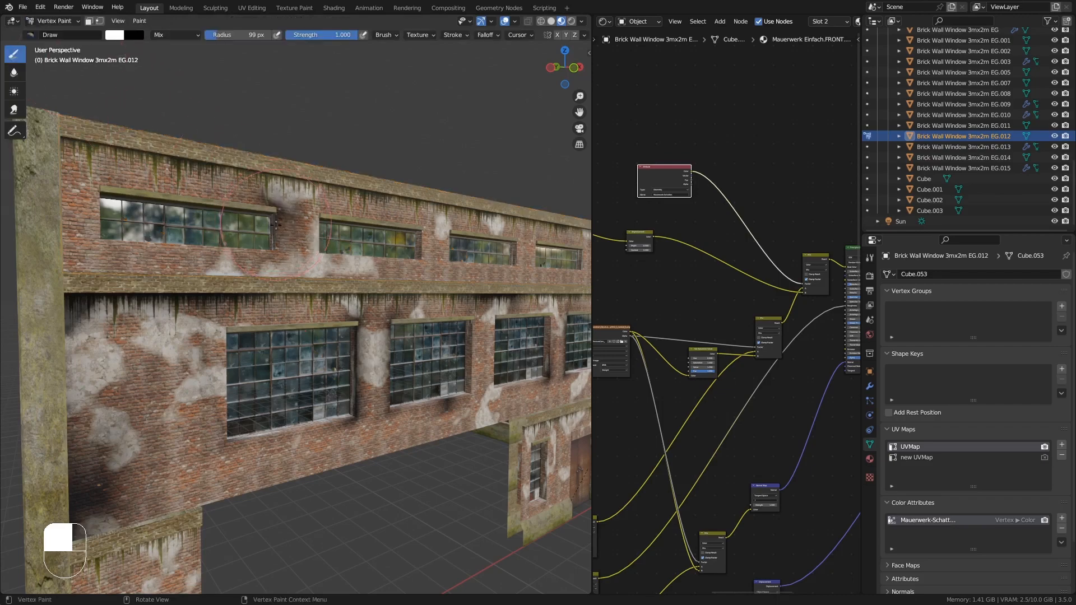
- Set the vertex paint brush radius to 47 px
{"action": "mouse_move", "coordinate": [373, 276]}
{"action": "middle_mouse_down"}
{"action": "mouse_move", "coordinate": [336, 277]}
{"action": "mouse_move", "coordinate": [427, 272]}
{"action": "mouse_move", "coordinate": [415, 261]}
{"action": "mouse_move", "coordinate": [422, 211]}
{"action": "middle_mouse_up"}
{"action": "key", "text": "f"}
{"action": "left_click", "coordinate": [429, 269]}
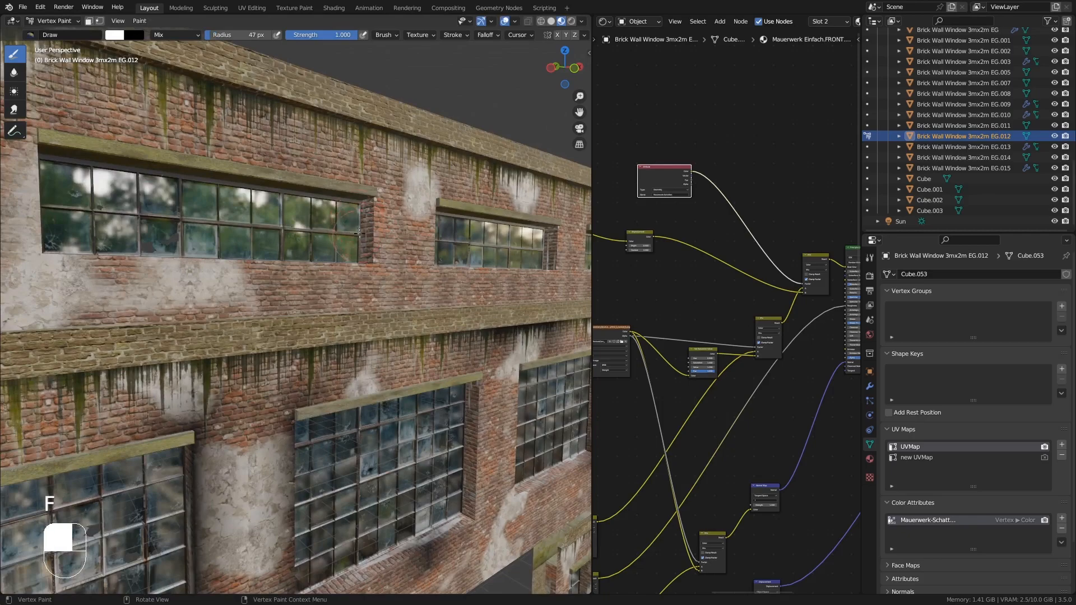
- Paint white vertex color across the upper wall band around the clerestory windows at full strength
{"action": "mouse_move", "coordinate": [360, 233]}
{"action": "middle_mouse_down"}
{"action": "mouse_move", "coordinate": [200, 252]}
{"action": "mouse_move", "coordinate": [348, 238]}
{"action": "mouse_move", "coordinate": [268, 253]}
{"action": "mouse_move", "coordinate": [213, 230]}
{"action": "middle_mouse_up"}
{"action": "left_click_drag", "start_coordinate": [197, 252], "coordinate": [164, 268]}
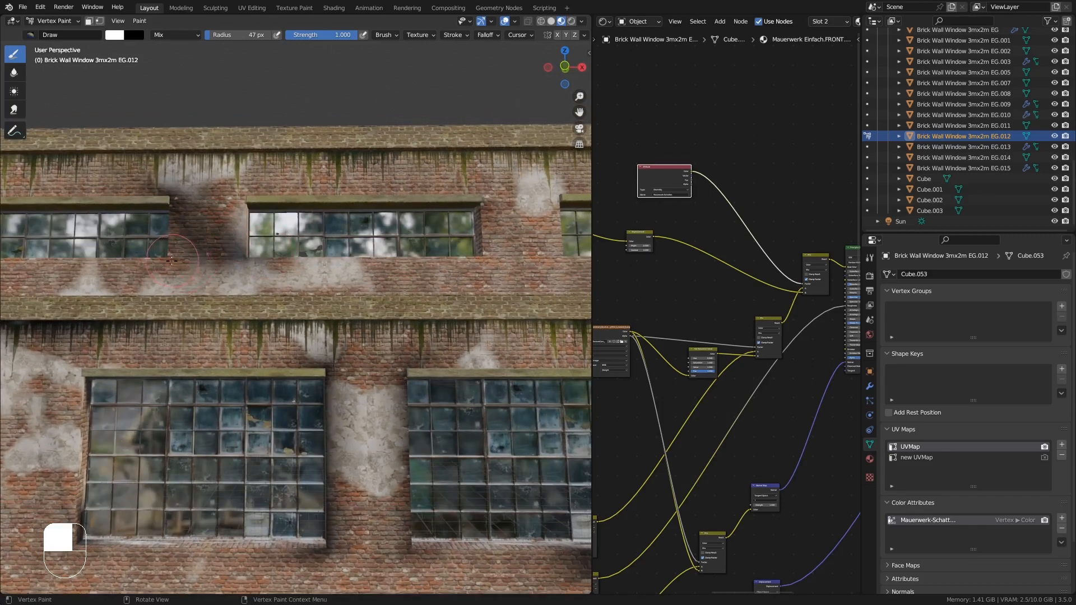
{"action": "middle_click_drag", "start_coordinate": [175, 261], "coordinate": [308, 269]}
{"action": "middle_click_drag", "start_coordinate": [386, 275], "coordinate": [294, 279], "text": "shift"}
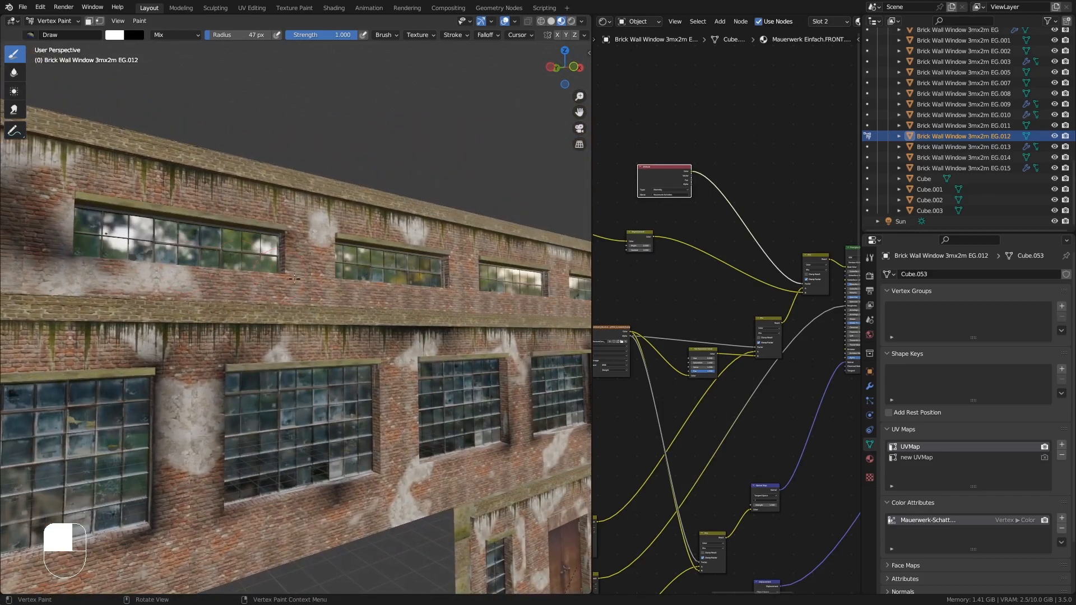
{"action": "left_click_drag", "start_coordinate": [328, 302], "coordinate": [430, 307]}
{"action": "middle_click_drag", "start_coordinate": [430, 238], "coordinate": [399, 234]}
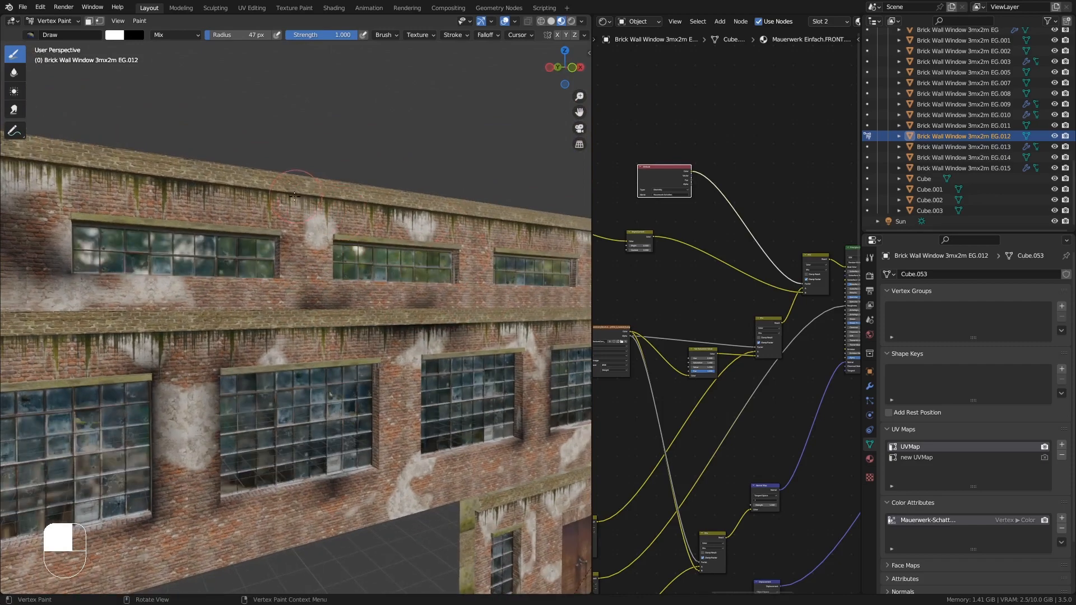
{"action": "left_click_drag", "start_coordinate": [299, 197], "coordinate": [406, 212]}
{"action": "left_click_drag", "start_coordinate": [254, 198], "coordinate": [129, 186]}
{"action": "mouse_move", "coordinate": [521, 251]}
{"action": "middle_mouse_down", "text": "shift"}
{"action": "mouse_move", "coordinate": [347, 255]}
{"action": "mouse_move", "coordinate": [371, 247]}
{"action": "mouse_move", "coordinate": [344, 235]}
{"action": "middle_mouse_up", "text": "shift"}
{"action": "left_click_drag", "start_coordinate": [342, 290], "coordinate": [379, 295]}
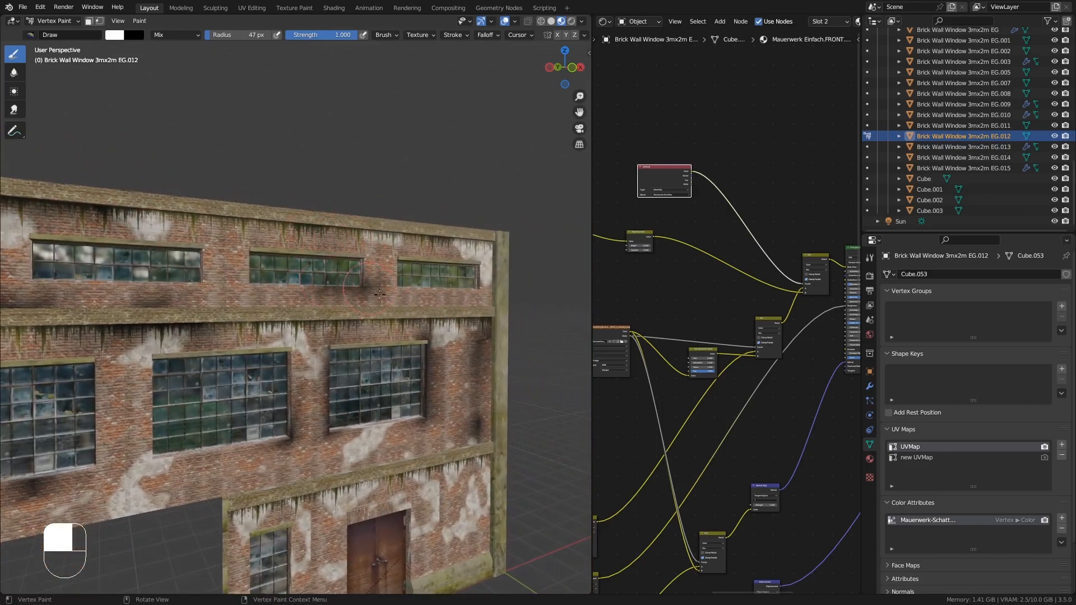
{"action": "mouse_move", "coordinate": [438, 301]}
{"action": "middle_mouse_down"}
{"action": "mouse_move", "coordinate": [487, 305]}
{"action": "mouse_move", "coordinate": [428, 310]}
{"action": "mouse_move", "coordinate": [245, 247]}
{"action": "mouse_move", "coordinate": [275, 300]}
{"action": "mouse_move", "coordinate": [289, 266]}
{"action": "mouse_move", "coordinate": [260, 255]}
{"action": "mouse_move", "coordinate": [443, 250]}
{"action": "middle_mouse_up"}
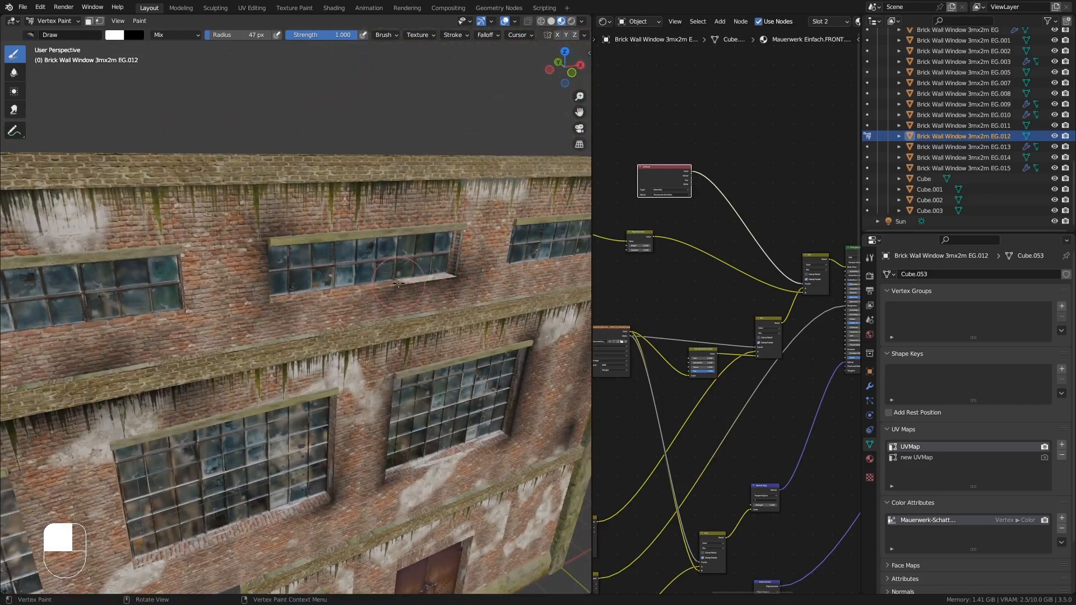
{"action": "mouse_move", "coordinate": [399, 282]}
{"action": "middle_mouse_down"}
{"action": "mouse_move", "coordinate": [287, 301]}
{"action": "mouse_move", "coordinate": [328, 286]}
{"action": "mouse_move", "coordinate": [394, 292]}
{"action": "middle_mouse_up"}
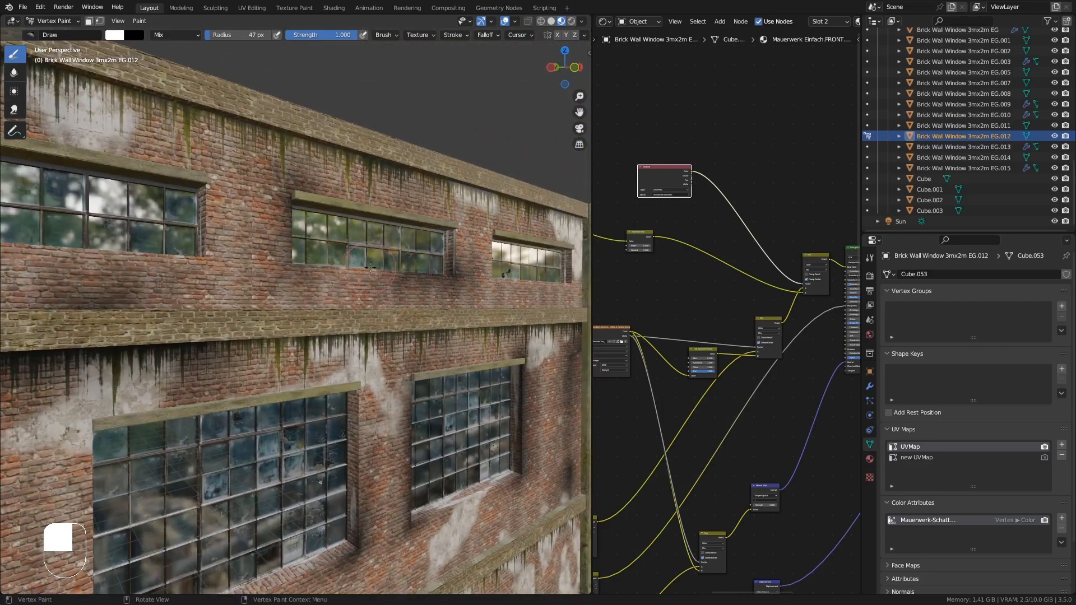
{"action": "middle_click_drag", "start_coordinate": [486, 247], "coordinate": [425, 262]}
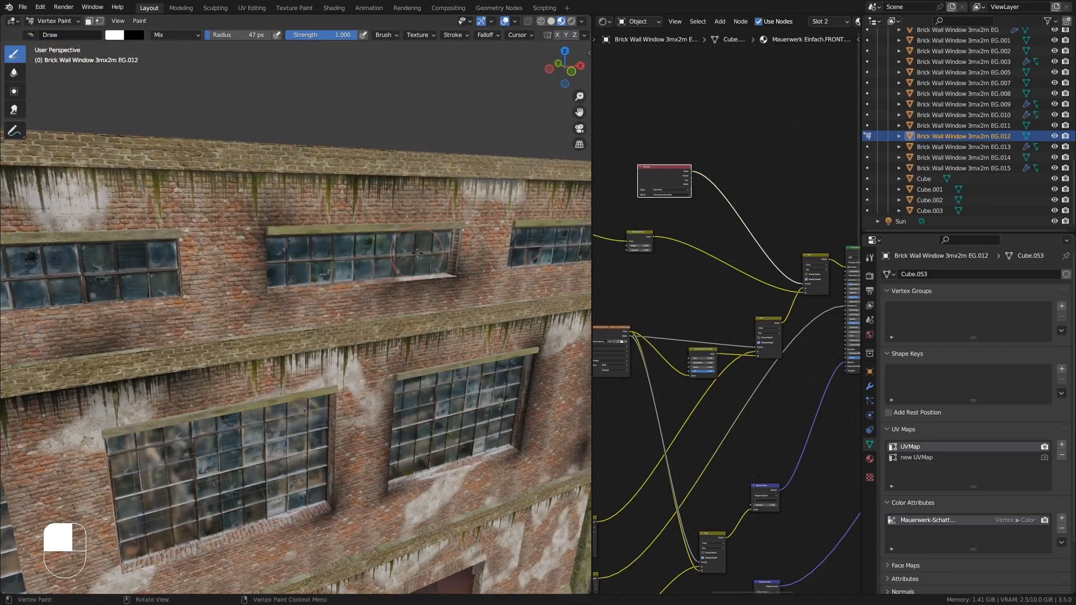
- Continue painting vertex color along the upper wall's end section and corner near the windows
{"action": "scroll", "coordinate": [425, 264], "scroll_direction": "down", "scroll_amount": 10}
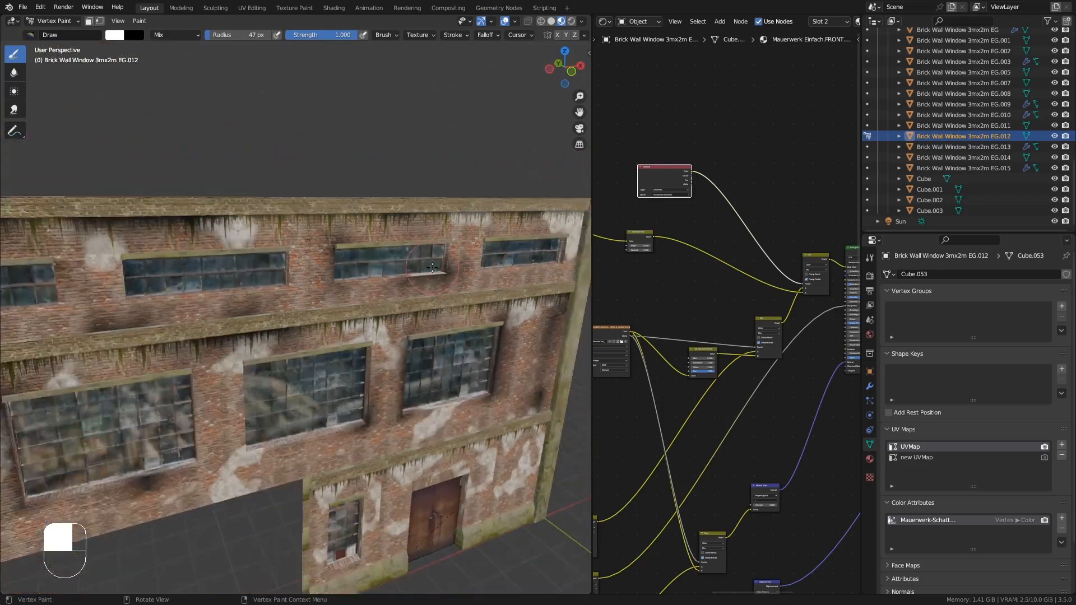
{"action": "middle_click_drag", "start_coordinate": [483, 285], "coordinate": [409, 141], "text": "shift"}
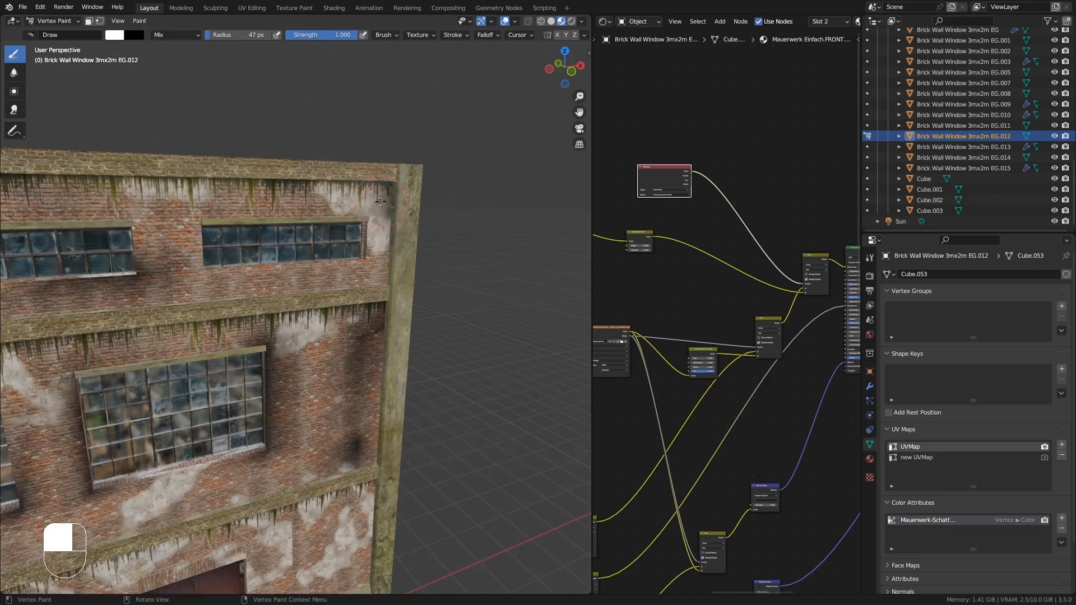
{"action": "middle_click_drag", "start_coordinate": [385, 248], "coordinate": [281, 244]}
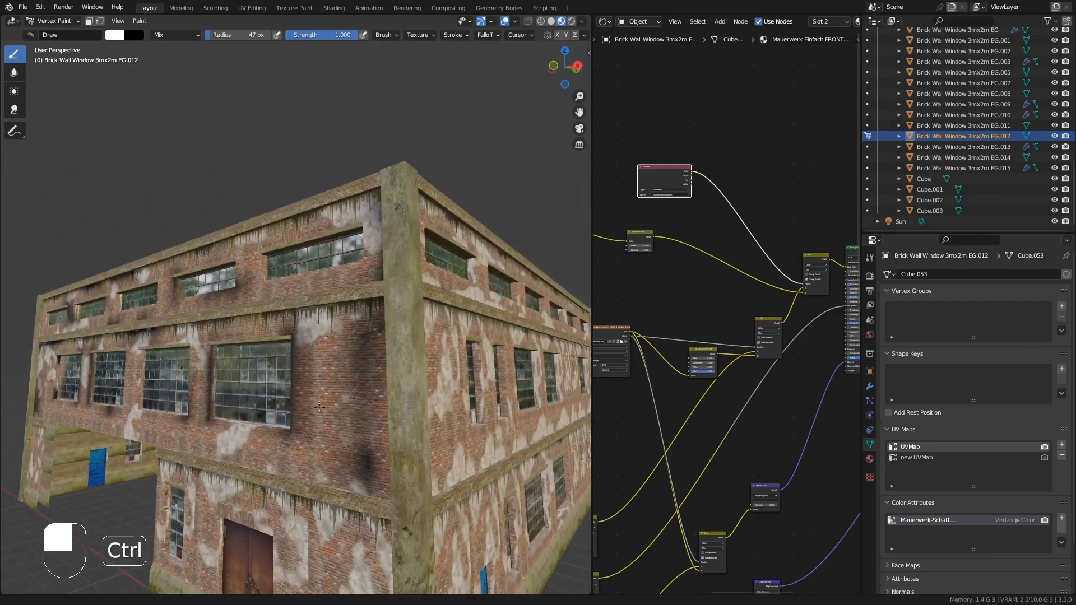
{"action": "scroll", "coordinate": [269, 260], "scroll_direction": "down", "scroll_amount": 2}
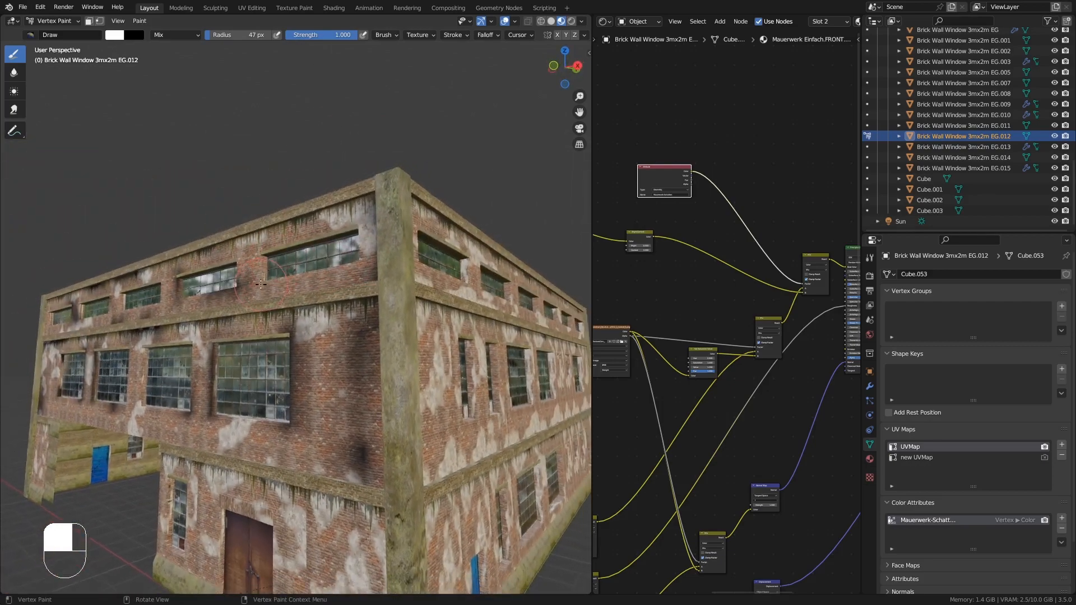
{"action": "scroll", "coordinate": [264, 260], "scroll_direction": "down", "scroll_amount": 4}
{"action": "middle_click_drag", "start_coordinate": [208, 256], "coordinate": [252, 283]}
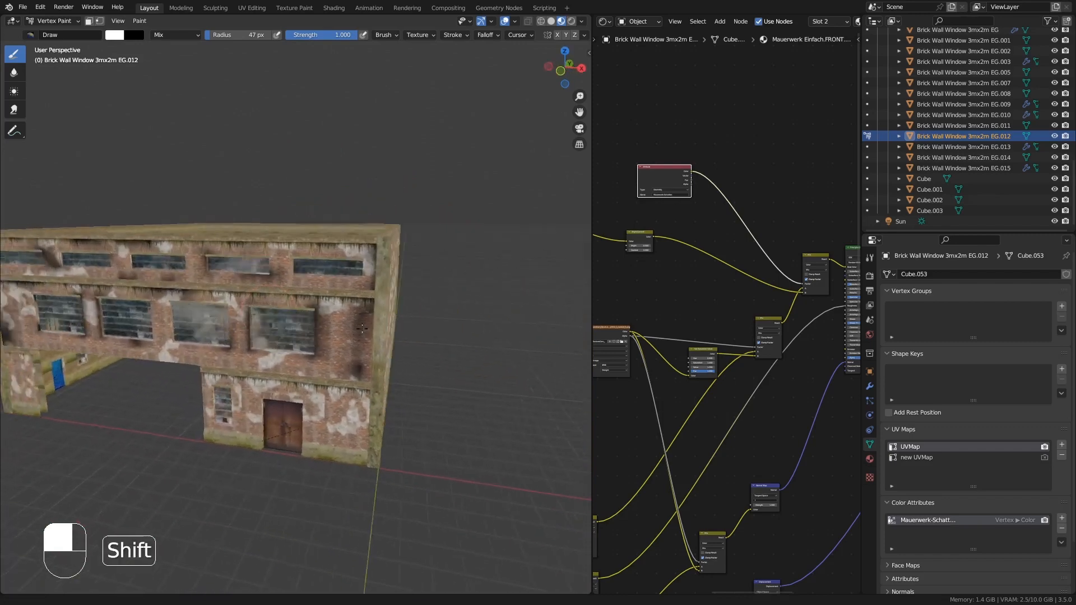
{"action": "middle_click_drag", "start_coordinate": [9, 337], "coordinate": [125, 363], "text": "shift"}
{"action": "mouse_move", "coordinate": [150, 308]}
{"action": "middle_mouse_down"}
{"action": "mouse_move", "coordinate": [166, 265]}
{"action": "mouse_move", "coordinate": [211, 289]}
{"action": "mouse_move", "coordinate": [209, 228]}
{"action": "middle_mouse_up"}
{"action": "key", "text": "KP_Decimal"}
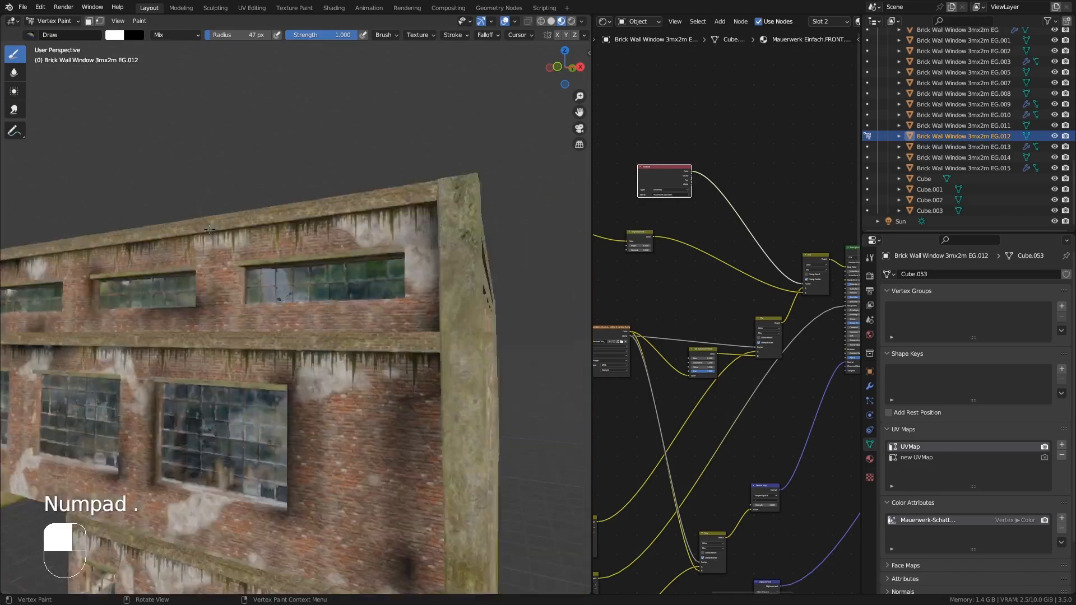
{"action": "mouse_move", "coordinate": [125, 305]}
{"action": "middle_mouse_down", "text": "shift"}
{"action": "mouse_move", "coordinate": [468, 342]}
{"action": "mouse_move", "coordinate": [71, 350]}
{"action": "mouse_move", "coordinate": [110, 341]}
{"action": "middle_mouse_up", "text": "shift"}
{"action": "middle_click_drag", "start_coordinate": [140, 291], "coordinate": [167, 156], "text": "ctrl"}
{"action": "middle_click_drag", "start_coordinate": [184, 213], "coordinate": [164, 220]}
{"action": "left_click_drag", "start_coordinate": [257, 260], "coordinate": [256, 265]}
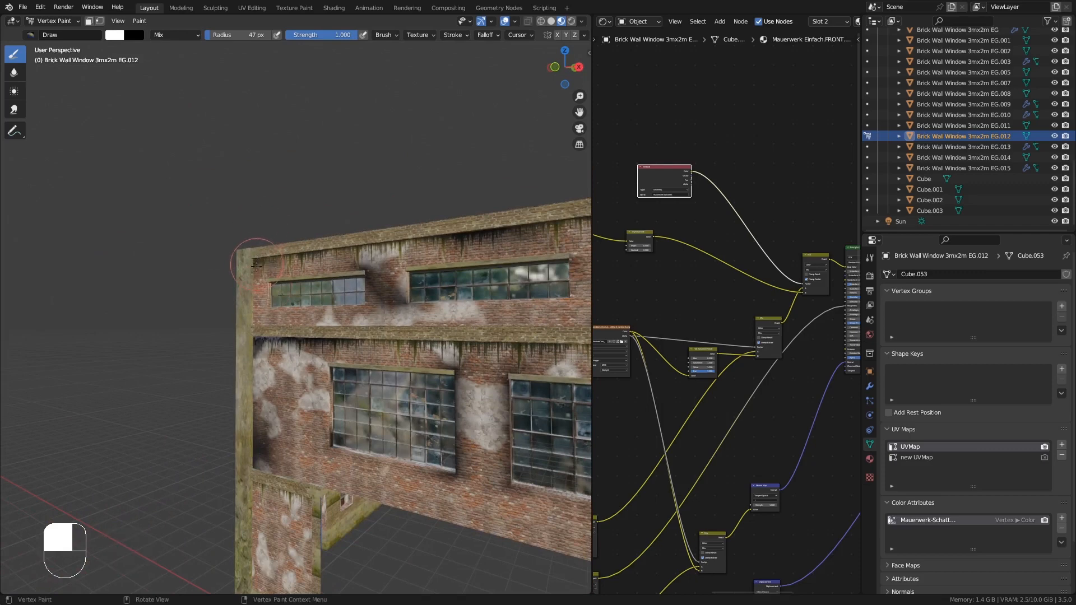
{"action": "middle_click_drag", "start_coordinate": [342, 318], "coordinate": [390, 328]}
{"action": "mouse_move", "coordinate": [300, 198]}
{"action": "left_mouse_down"}
{"action": "mouse_move", "coordinate": [178, 193]}
{"action": "mouse_move", "coordinate": [392, 208]}
{"action": "mouse_move", "coordinate": [245, 226]}
{"action": "left_mouse_up"}
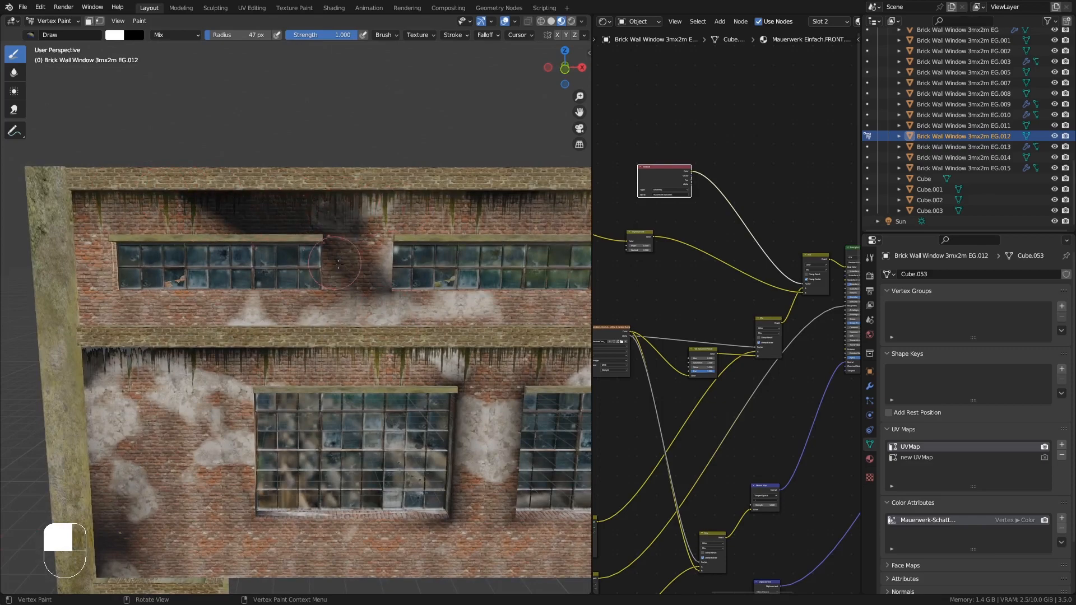
- Undo the last stroke above the upper windows and repaint the wall band between and beside them
{"action": "mouse_move", "coordinate": [338, 264]}
{"action": "middle_mouse_down"}
{"action": "mouse_move", "coordinate": [366, 225]}
{"action": "mouse_move", "coordinate": [351, 223]}
{"action": "middle_mouse_up"}
{"action": "key", "text": "ctrl+z"}
{"action": "left_click_drag", "start_coordinate": [305, 210], "coordinate": [251, 201]}
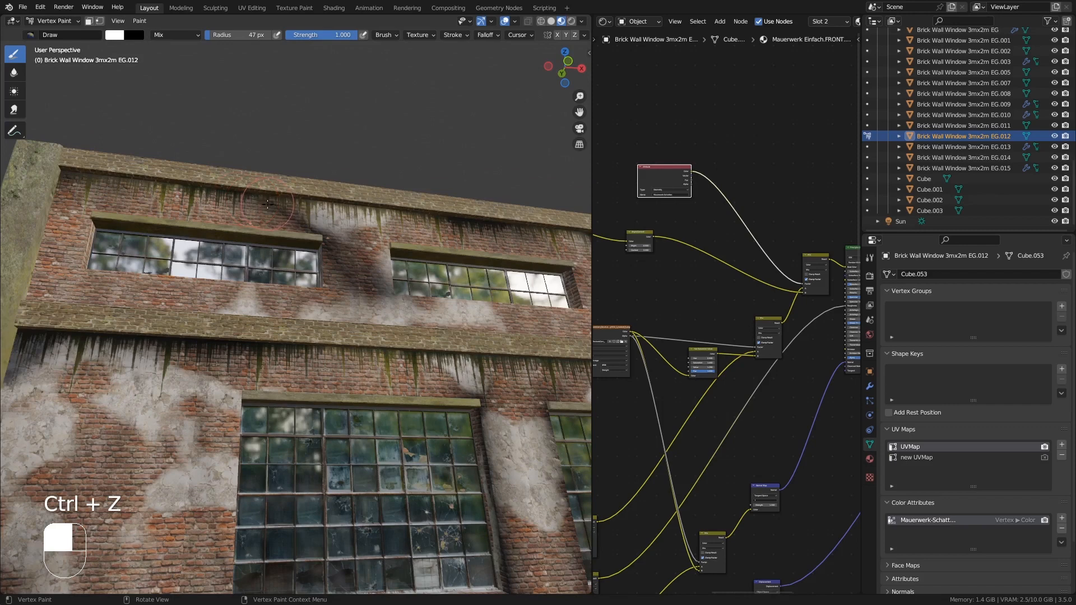
{"action": "key", "text": "ctrl"}
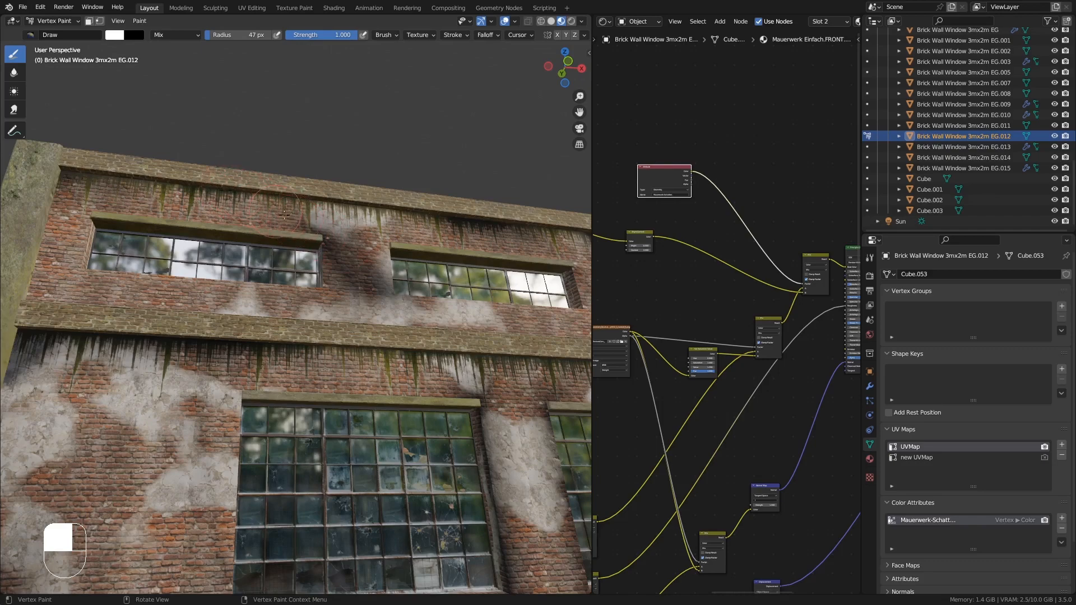
{"action": "middle_click_drag", "start_coordinate": [280, 213], "coordinate": [282, 224]}
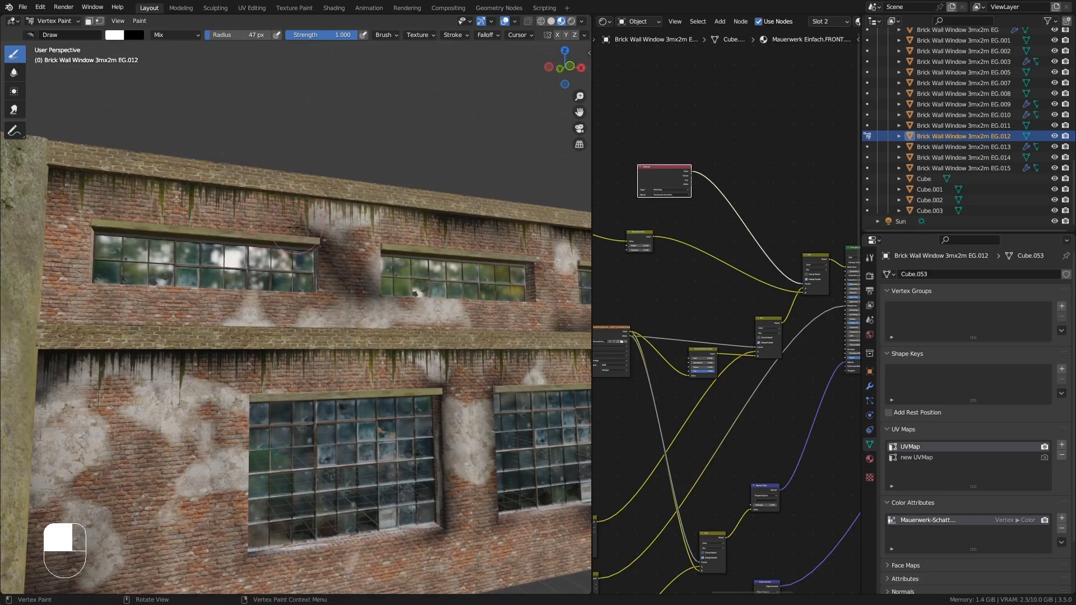
{"action": "middle_click_drag", "start_coordinate": [293, 226], "coordinate": [226, 231]}
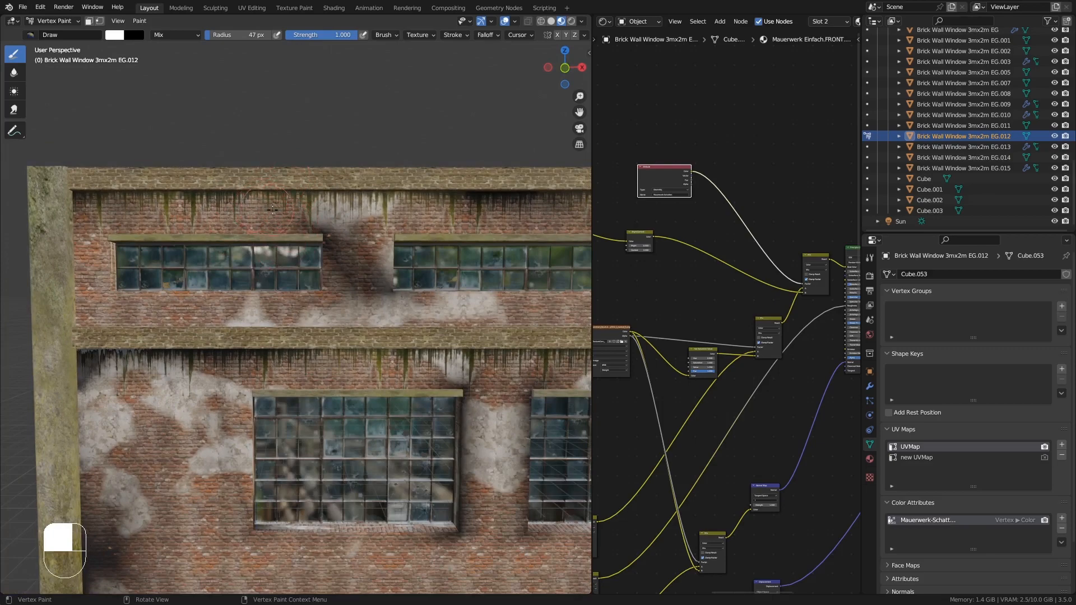
{"action": "middle_click_drag", "start_coordinate": [273, 209], "coordinate": [124, 292]}
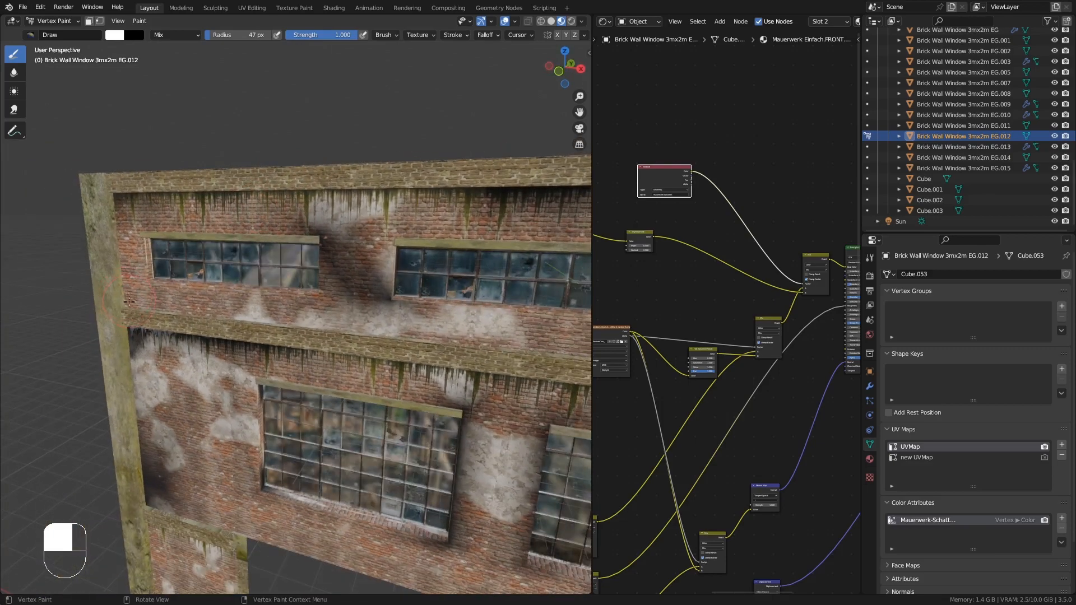
{"action": "left_click_drag", "start_coordinate": [147, 309], "coordinate": [159, 316]}
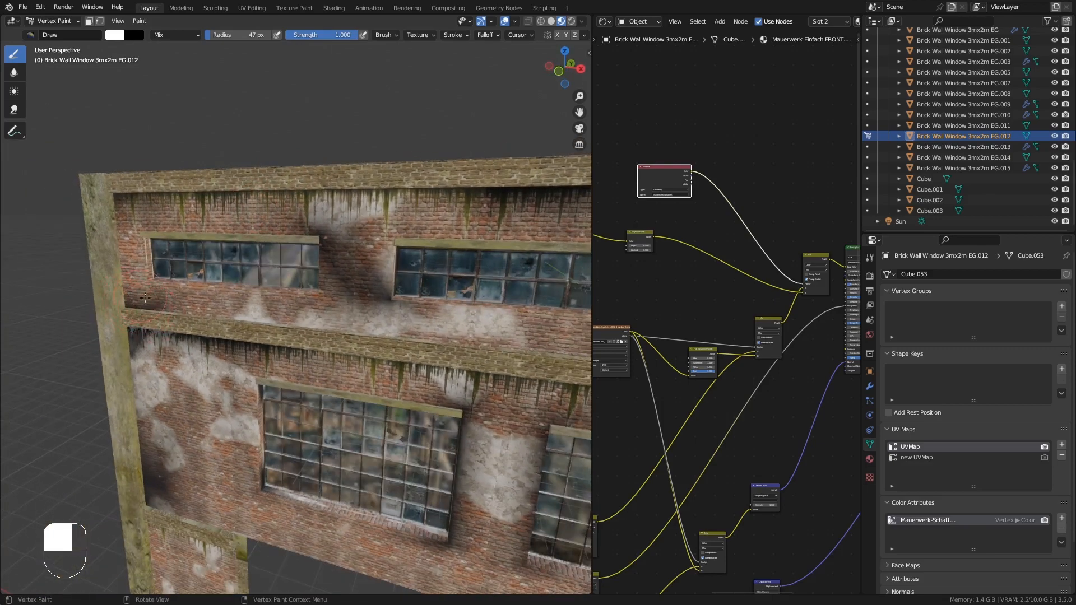
{"action": "middle_click_drag", "start_coordinate": [146, 303], "coordinate": [140, 221]}
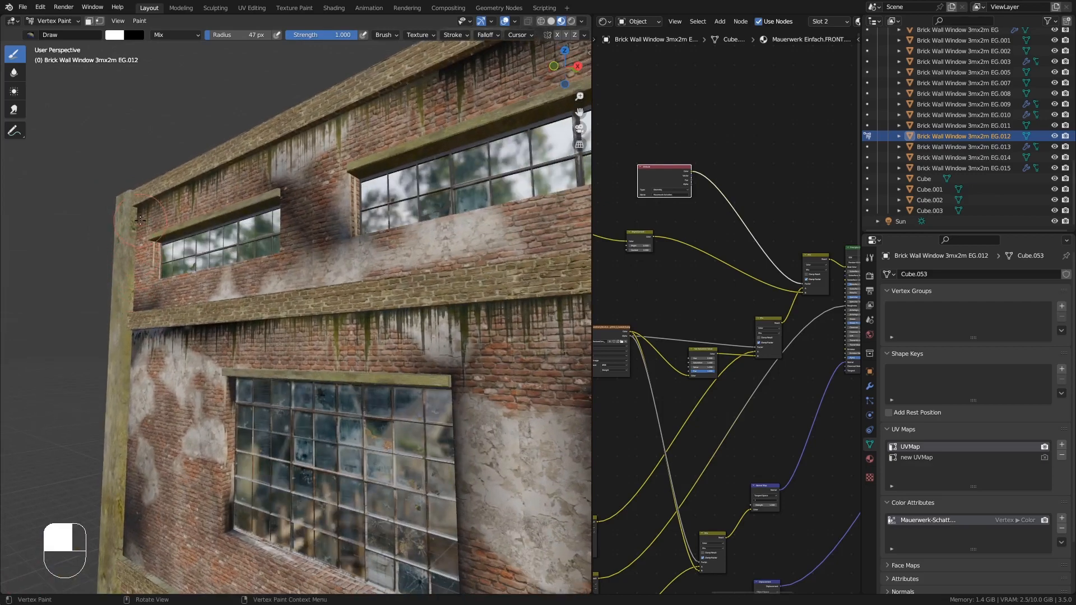
{"action": "middle_click_drag", "start_coordinate": [138, 280], "coordinate": [329, 249]}
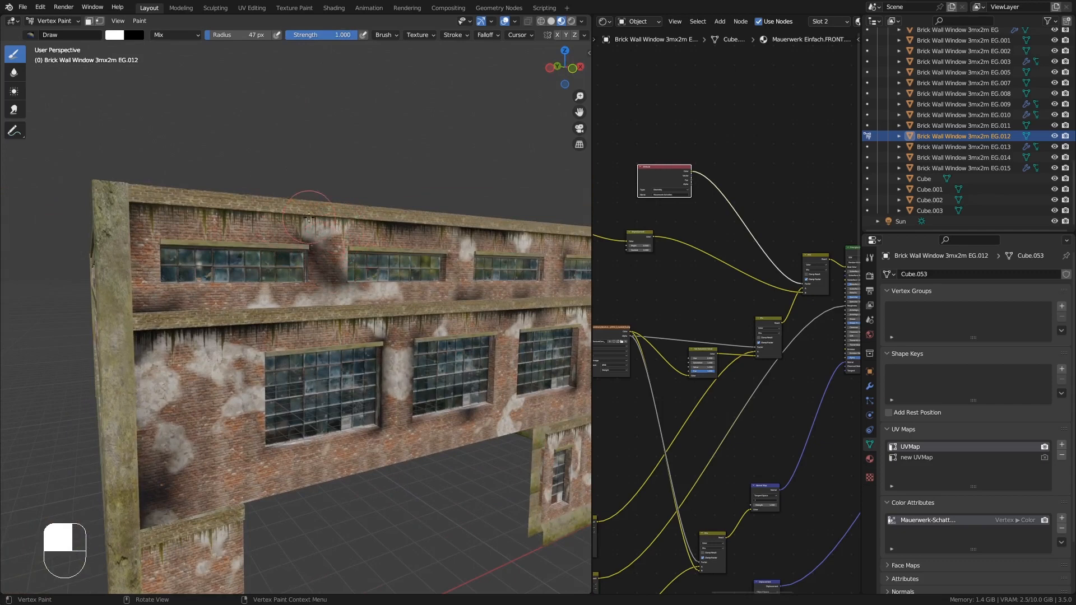
- Lower the brush strength to 0.405 and paint softer strokes on the upper wall
{"action": "left_click_drag", "start_coordinate": [352, 34], "coordinate": [289, 35]}
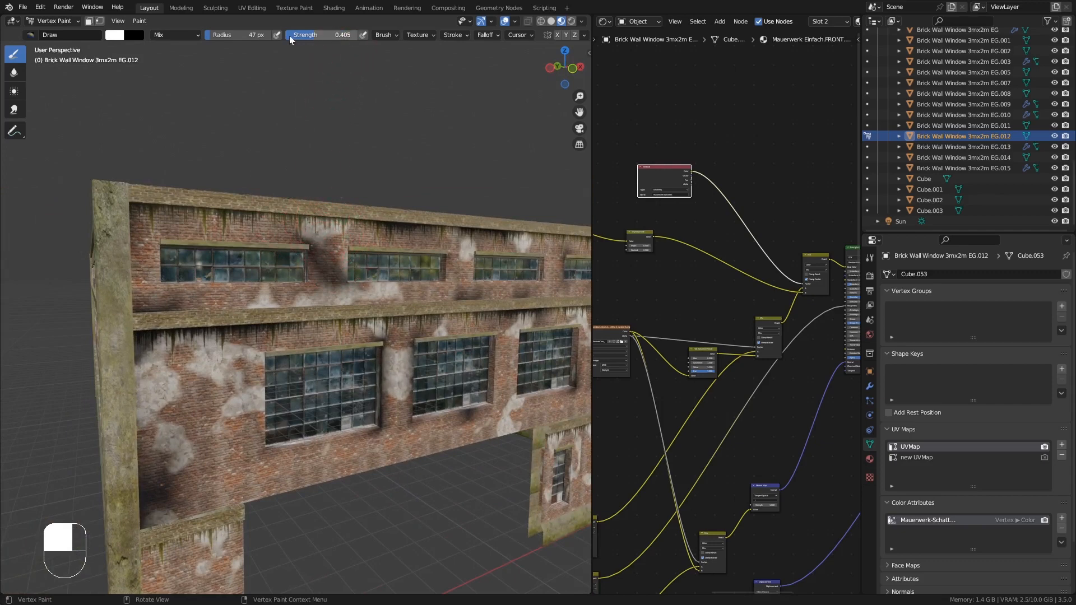
{"action": "middle_click_drag", "start_coordinate": [249, 244], "coordinate": [207, 225]}
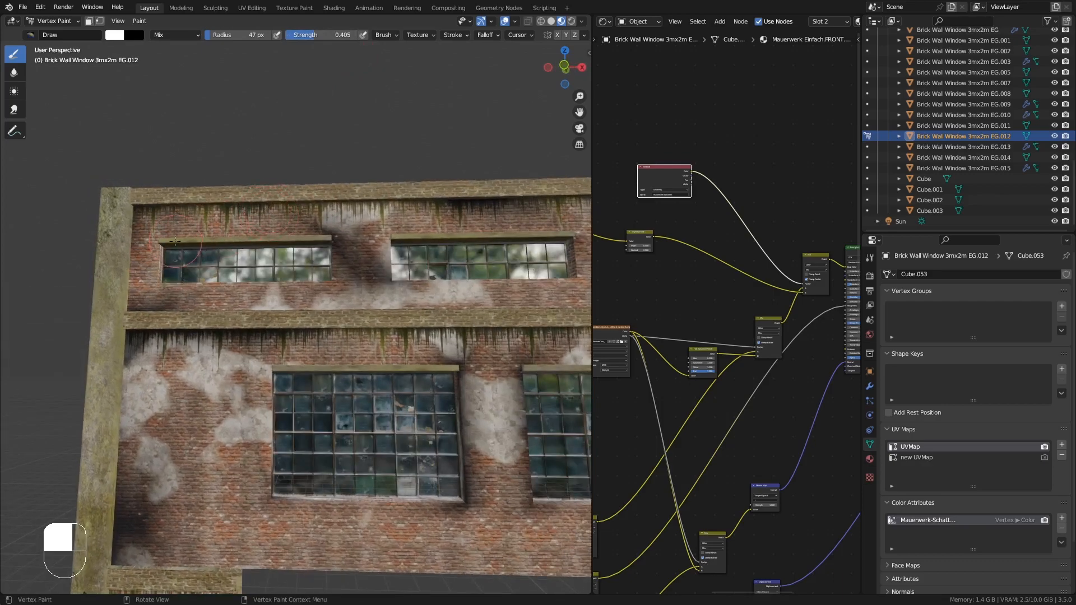
{"action": "middle_click_drag", "start_coordinate": [225, 287], "coordinate": [176, 289]}
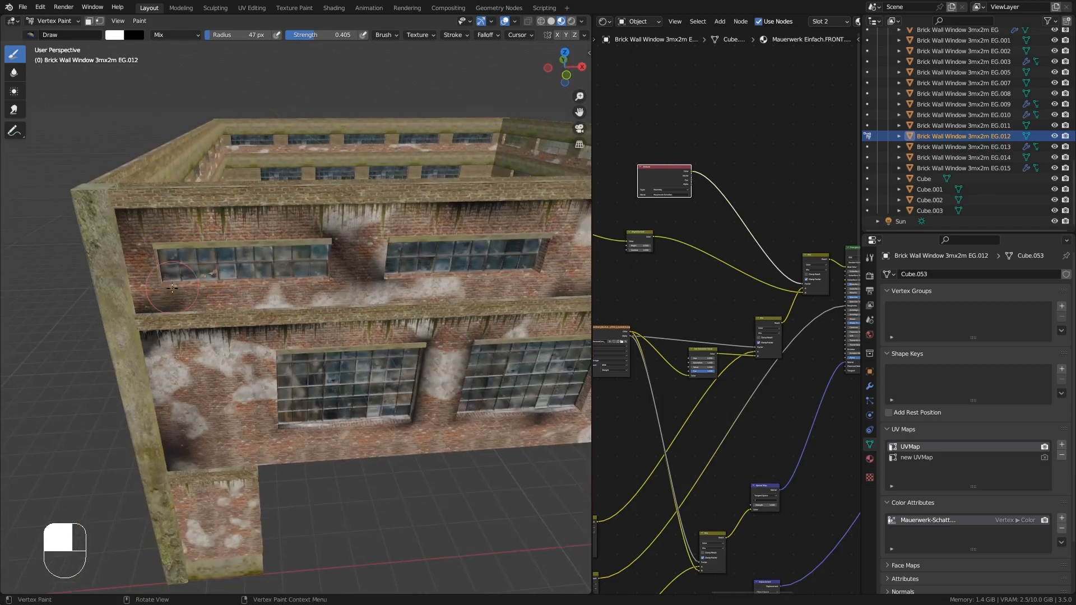
{"action": "middle_click_drag", "start_coordinate": [250, 318], "coordinate": [383, 297]}
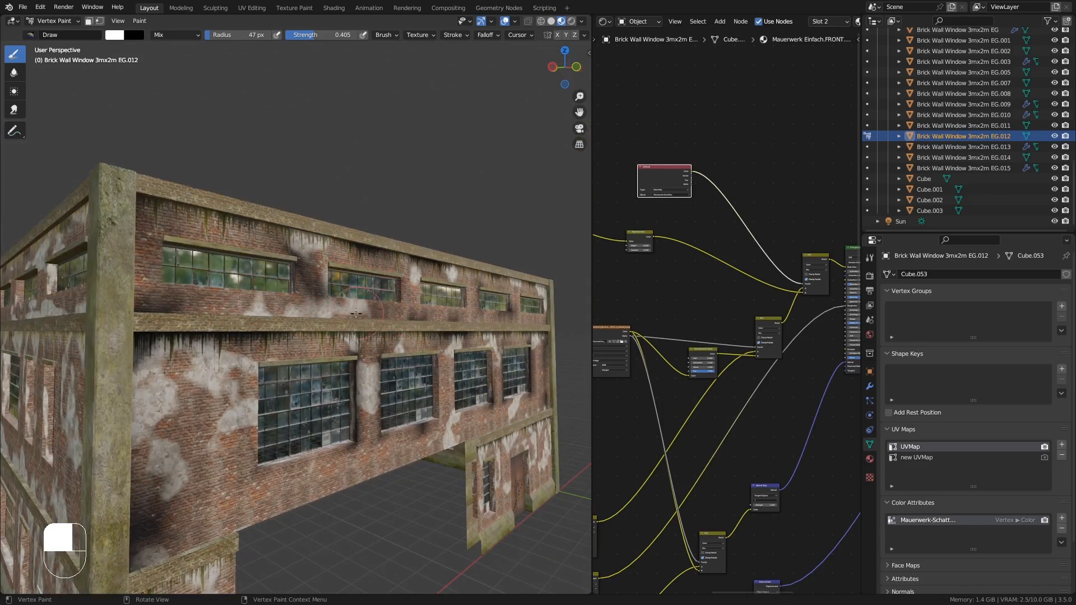
{"action": "middle_click_drag", "start_coordinate": [362, 305], "coordinate": [445, 350]}
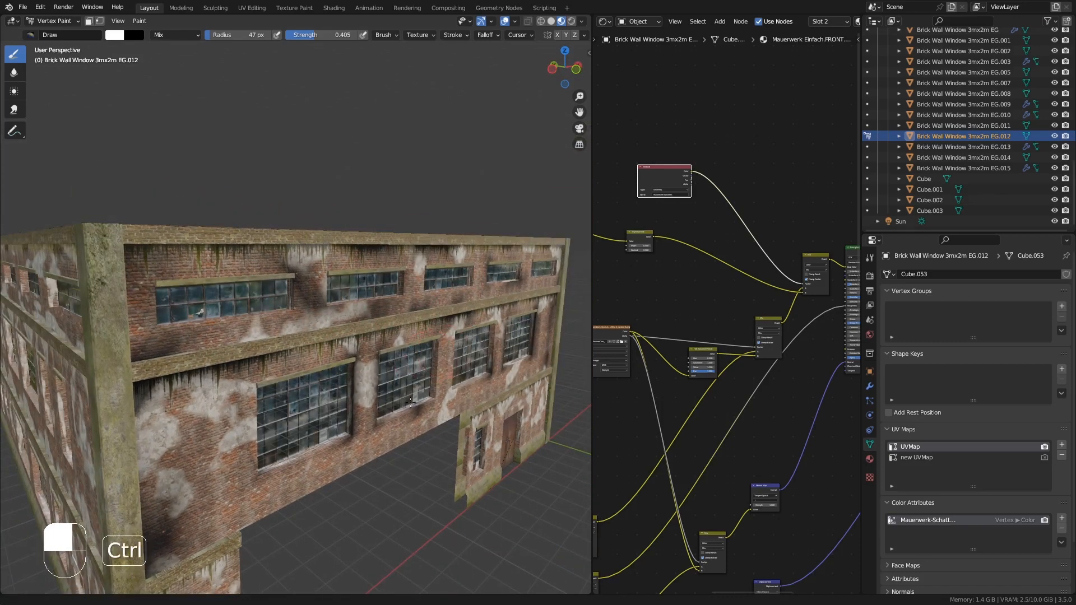
- Return the wall object to Object Mode
{"action": "left_click", "coordinate": [51, 22]}
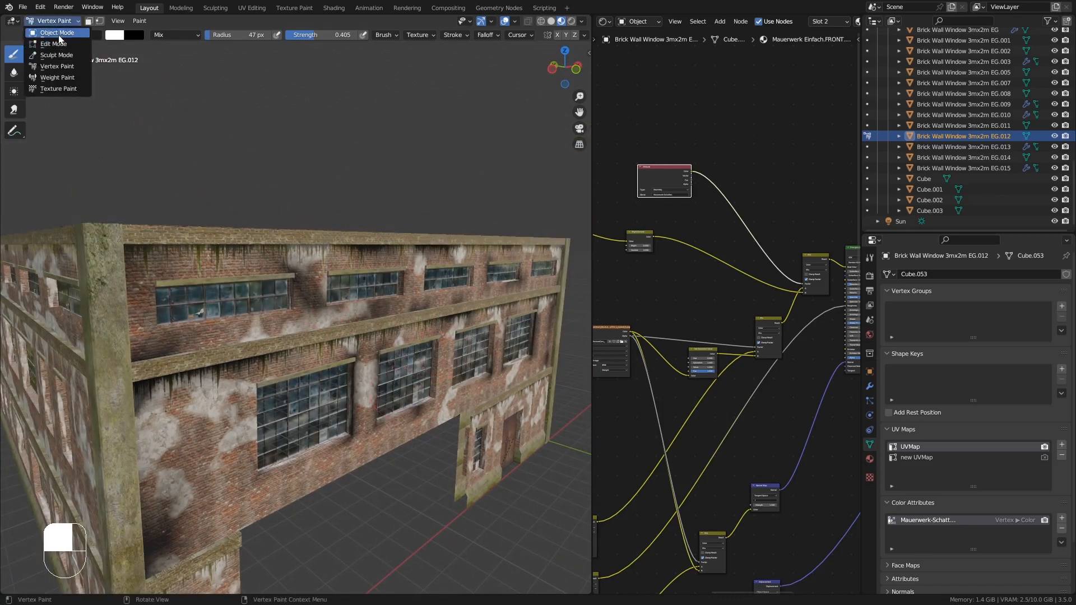
{"action": "left_click", "coordinate": [58, 35]}
{"action": "middle_click_drag", "start_coordinate": [352, 305], "coordinate": [331, 381]}
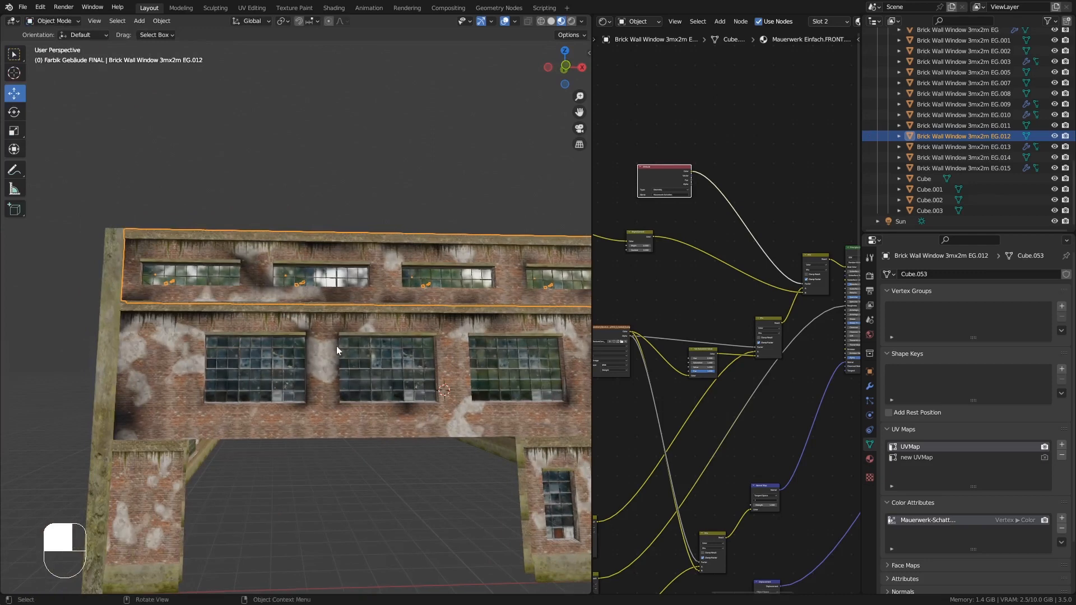
{"action": "key", "text": "KP_Decimal"}
{"action": "middle_click_drag", "start_coordinate": [402, 361], "coordinate": [373, 287]}
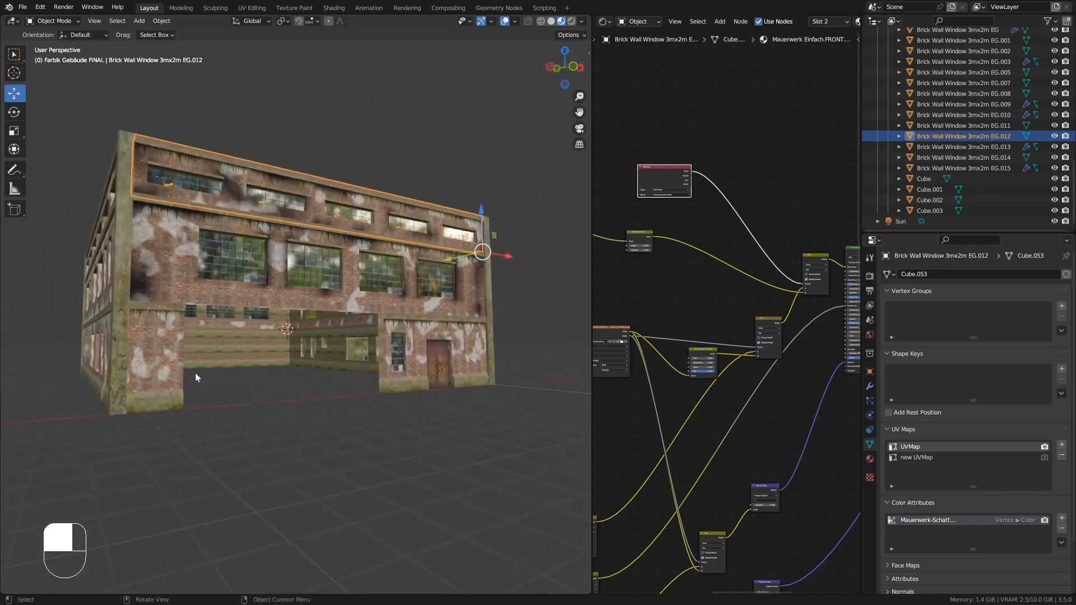
- Select the Brick Wall SIMPLE 1m EG.017 wall piece and open its modifier properties
{"action": "mouse_move", "coordinate": [195, 374]}
{"action": "middle_mouse_down"}
{"action": "mouse_move", "coordinate": [171, 392]}
{"action": "mouse_move", "coordinate": [235, 353]}
{"action": "mouse_move", "coordinate": [251, 291]}
{"action": "mouse_move", "coordinate": [165, 398]}
{"action": "mouse_move", "coordinate": [187, 392]}
{"action": "mouse_move", "coordinate": [179, 365]}
{"action": "middle_mouse_up"}
{"action": "left_click", "coordinate": [141, 358]}
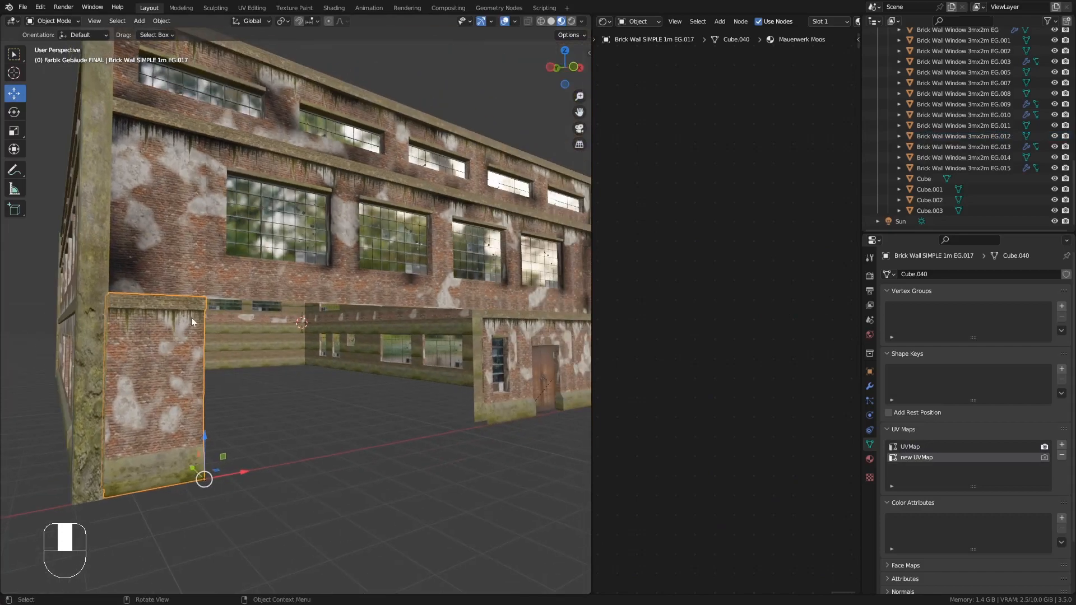
{"action": "left_click", "coordinate": [869, 387]}
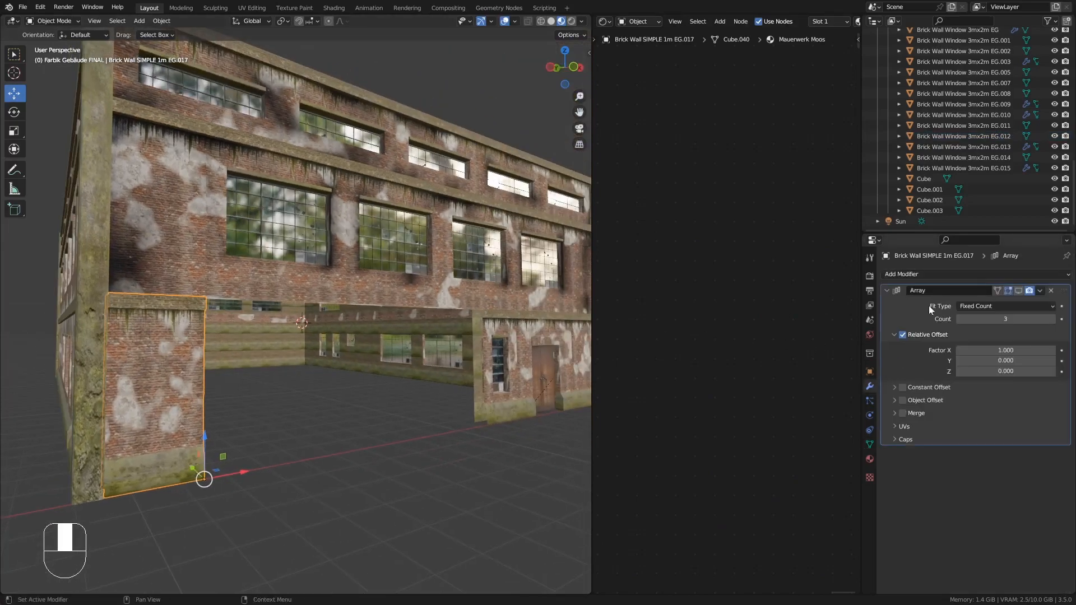
- Apply the Array modifier on the selected wall piece
{"action": "middle_click_drag", "start_coordinate": [194, 398], "coordinate": [294, 349]}
{"action": "left_click", "coordinate": [1019, 291]}
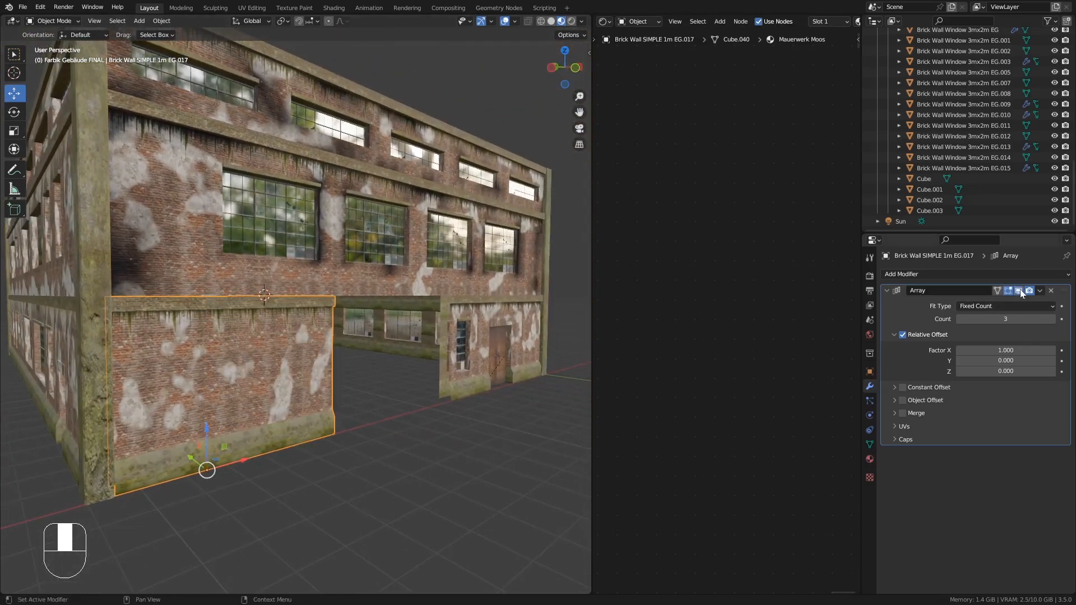
{"action": "scroll", "coordinate": [314, 387], "scroll_direction": "up", "scroll_amount": 5}
{"action": "middle_click_drag", "start_coordinate": [331, 356], "coordinate": [334, 327]}
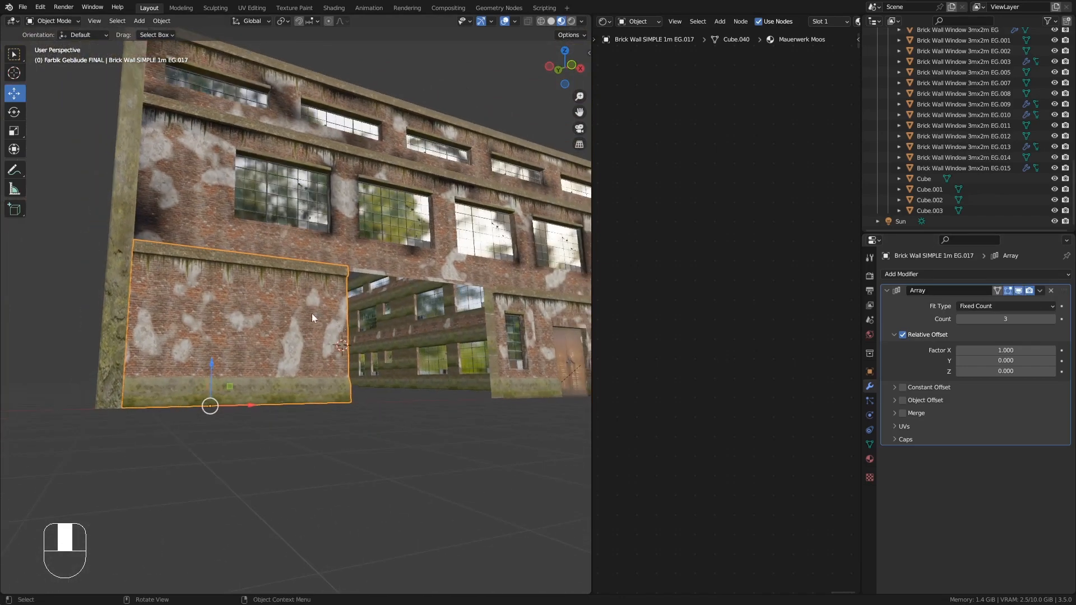
{"action": "middle_click_drag", "start_coordinate": [254, 322], "coordinate": [257, 350]}
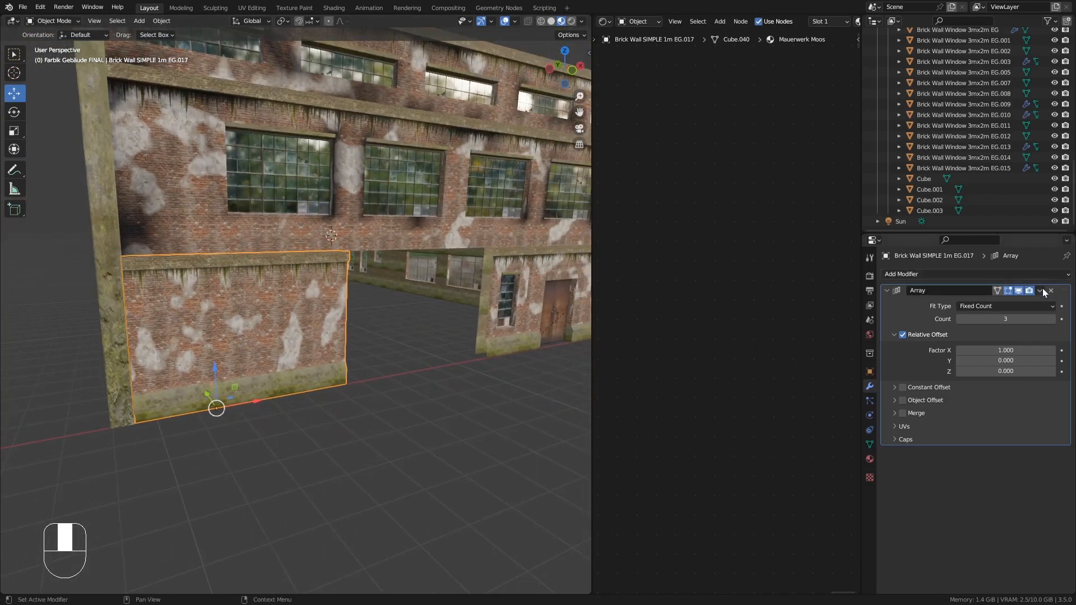
{"action": "left_click", "coordinate": [1041, 290]}
{"action": "left_click", "coordinate": [1023, 303]}
{"action": "middle_click_drag", "start_coordinate": [354, 314], "coordinate": [282, 302]}
- Select all of the wall's geometry in Edit Mode and merge vertices by distance, then return to Object Mode
{"action": "key", "text": "Tab"}
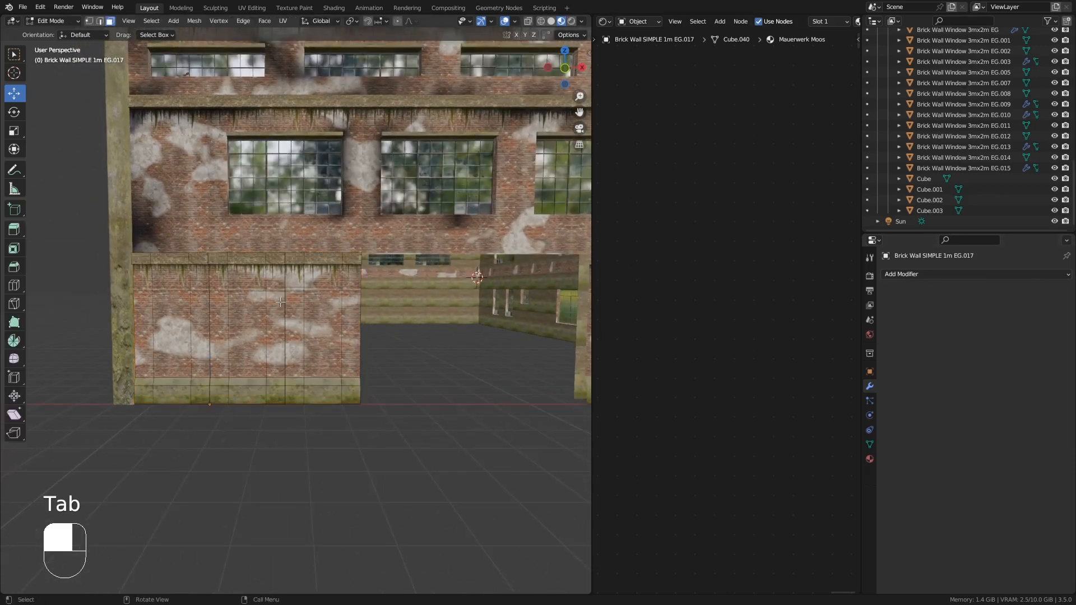
{"action": "key", "text": "a"}
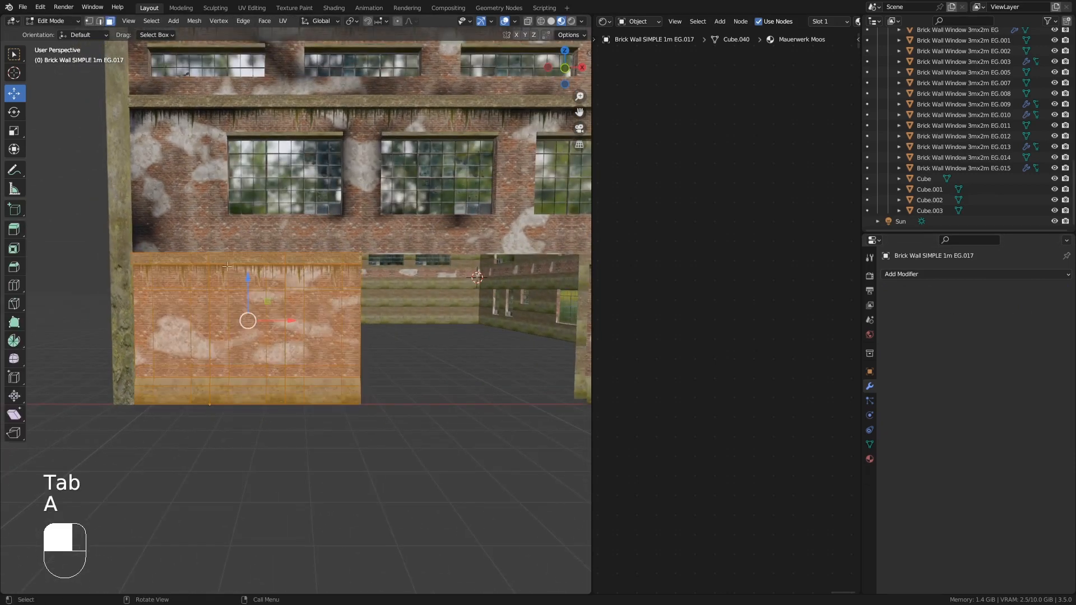
{"action": "left_click", "coordinate": [203, 23]}
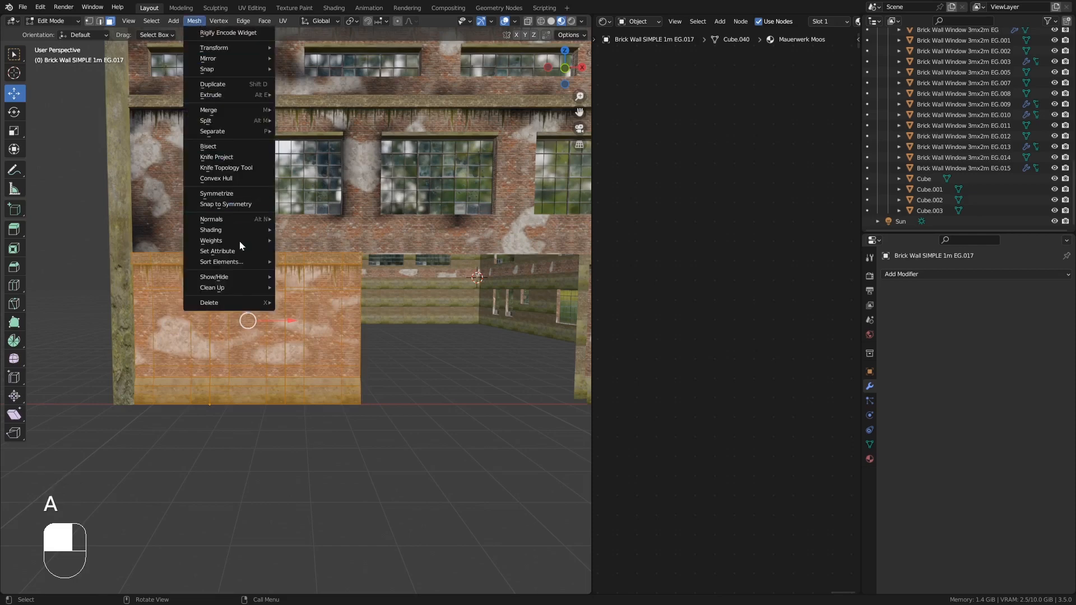
{"action": "mouse_move", "coordinate": [250, 285]}
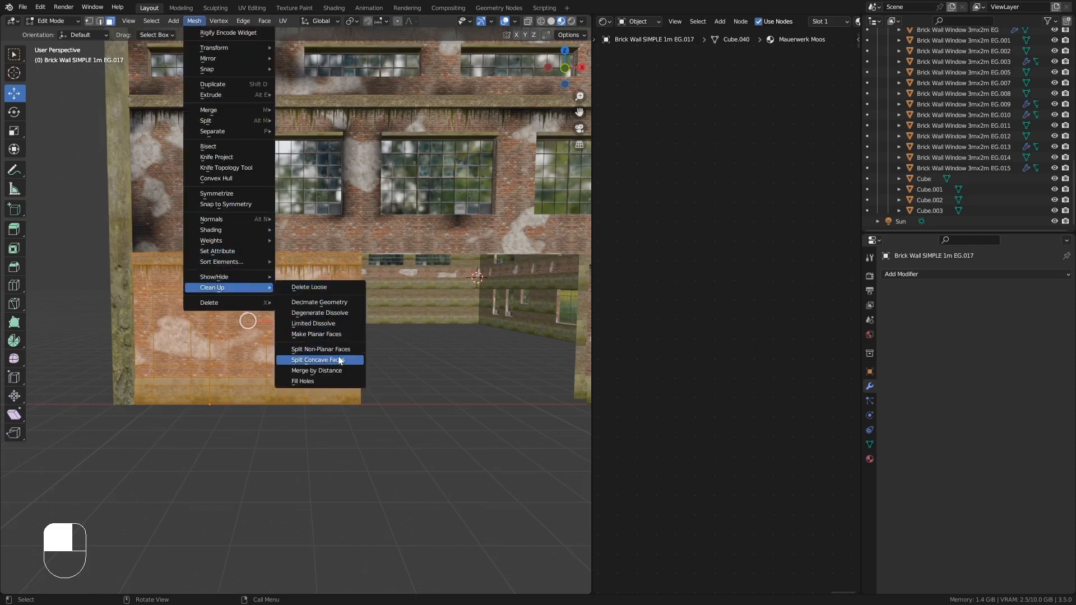
{"action": "left_click", "coordinate": [325, 372]}
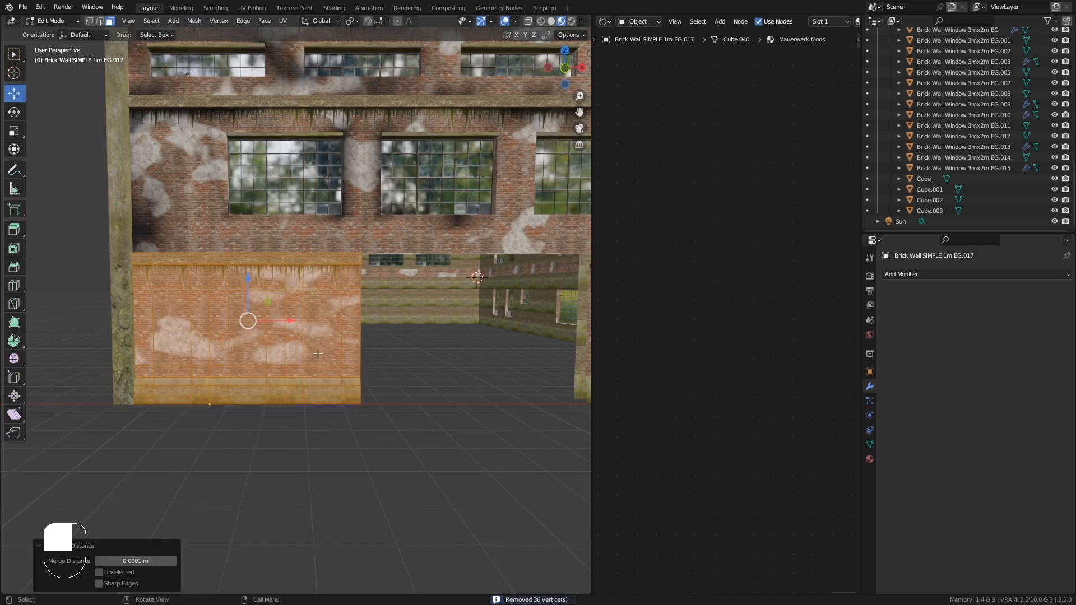
{"action": "key", "text": "Tab"}
{"action": "middle_click_drag", "start_coordinate": [264, 348], "coordinate": [290, 328]}
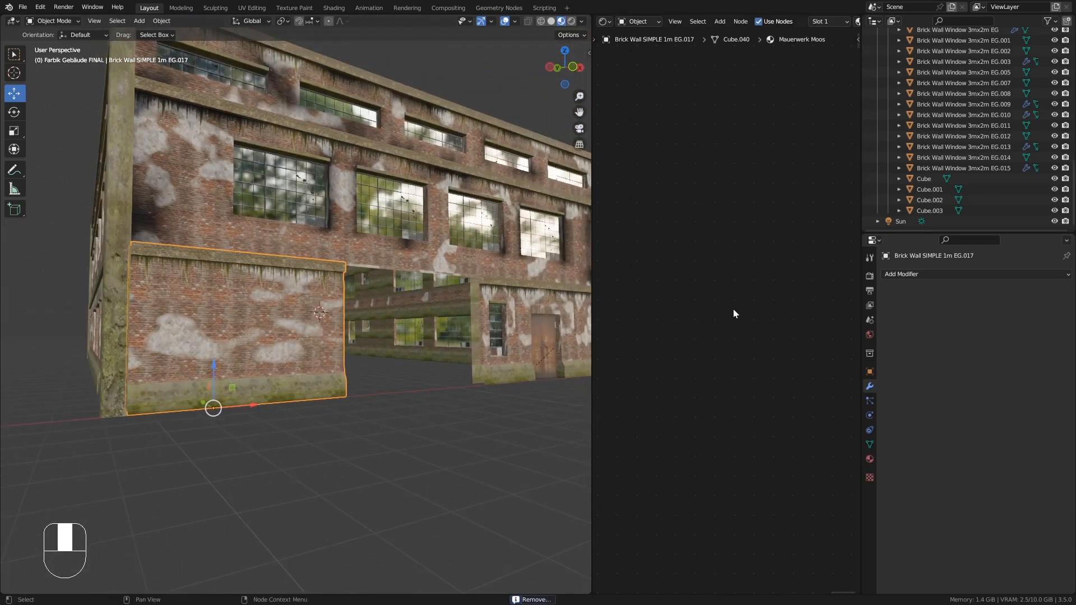
- Make UVMap the active UV map in the wall's mesh data properties
{"action": "left_click", "coordinate": [870, 460]}
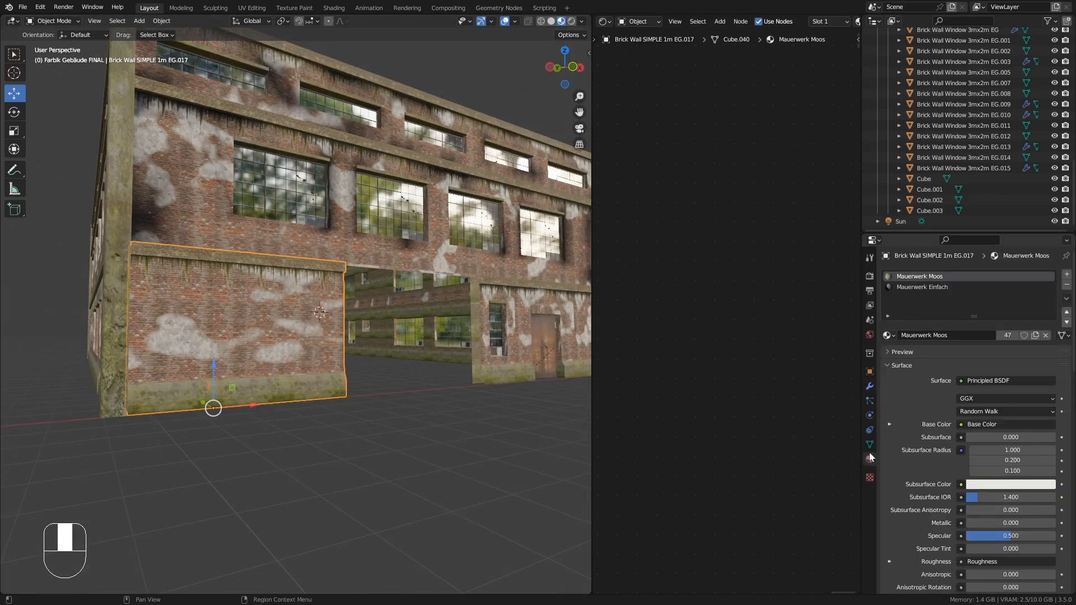
{"action": "left_click", "coordinate": [869, 444]}
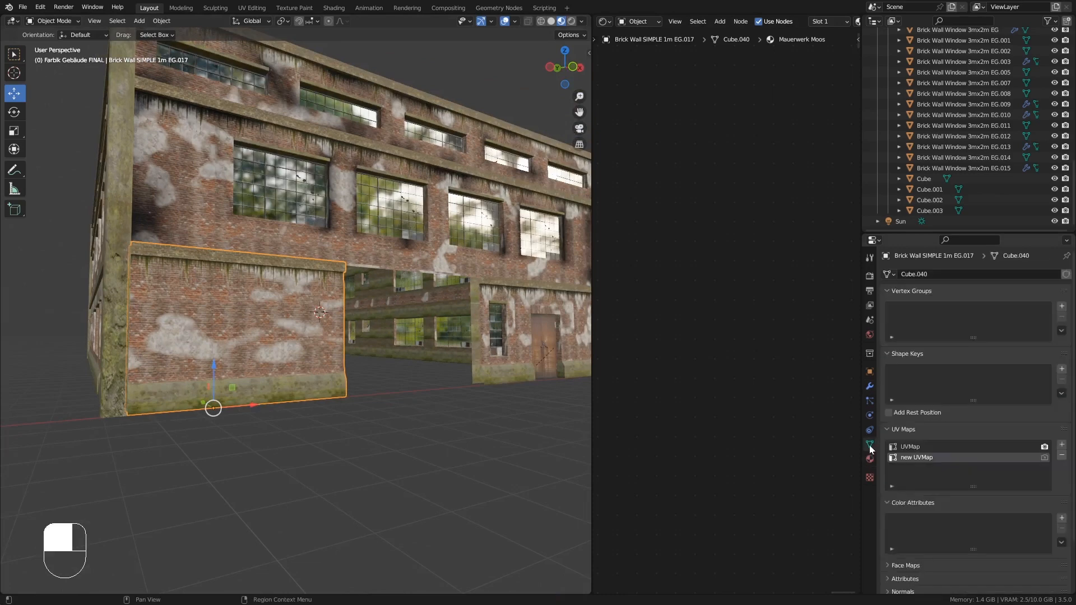
{"action": "left_click", "coordinate": [911, 448]}
{"action": "left_click", "coordinate": [903, 457]}
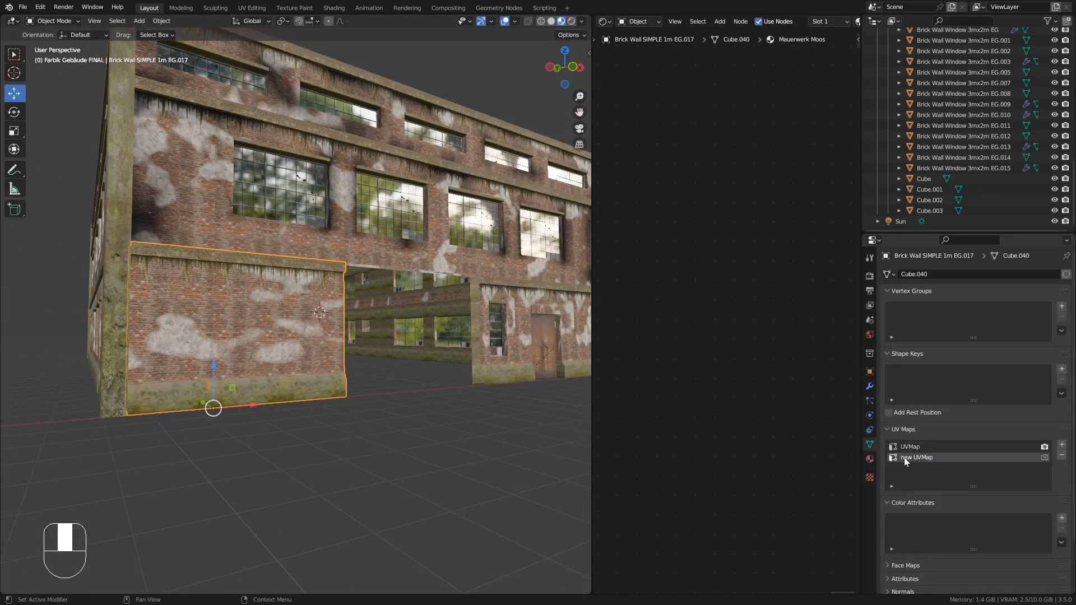
{"action": "left_click", "coordinate": [909, 449]}
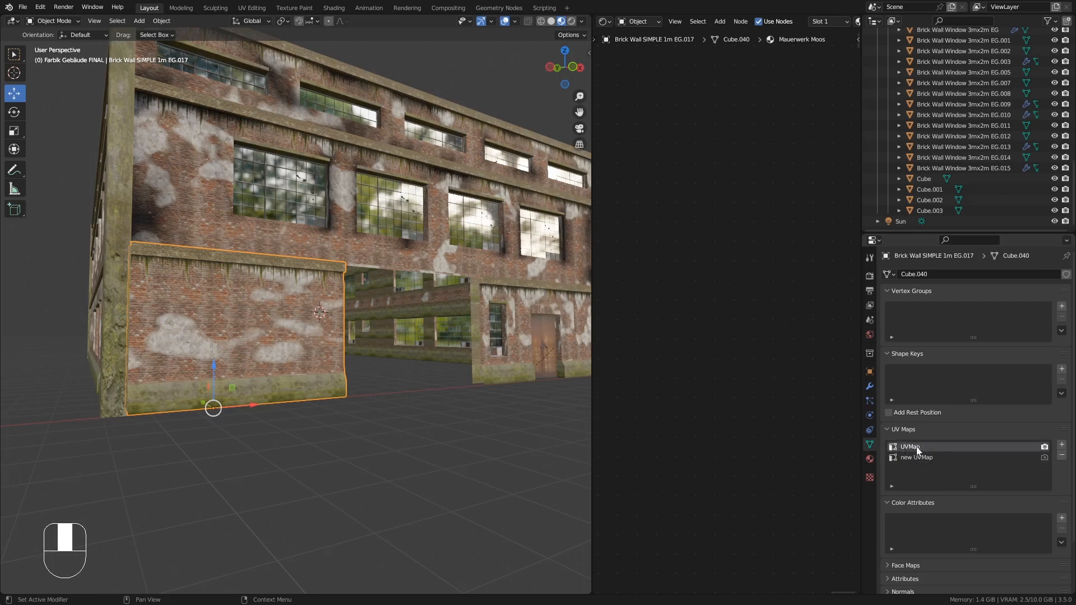
- Assign the Mauerwerk Einfach.FRONT.OBEN material to the wall's second material slot
{"action": "left_click", "coordinate": [869, 459]}
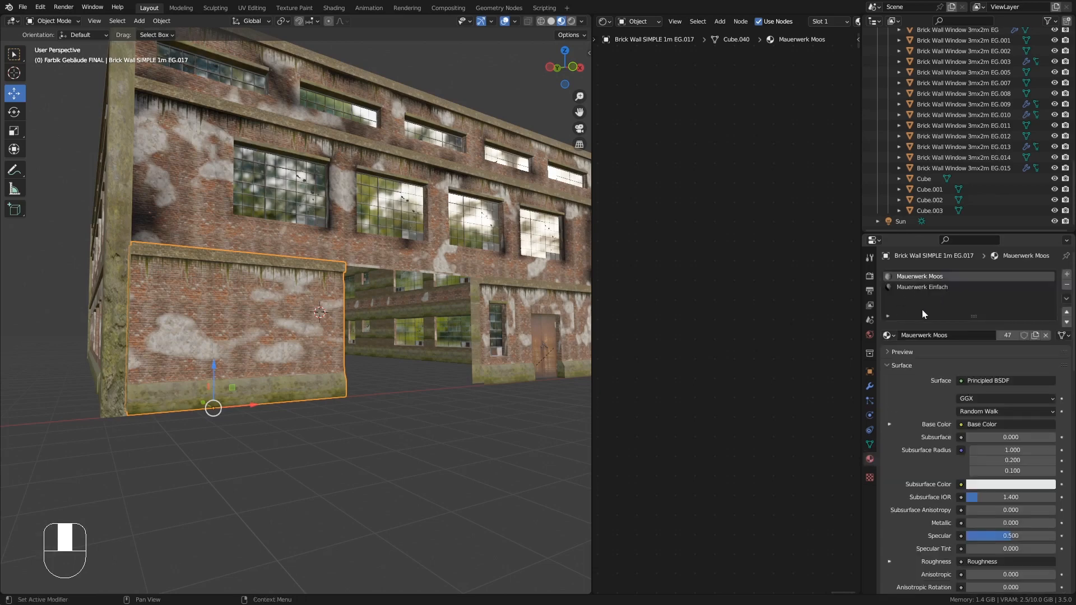
{"action": "left_click", "coordinate": [919, 288]}
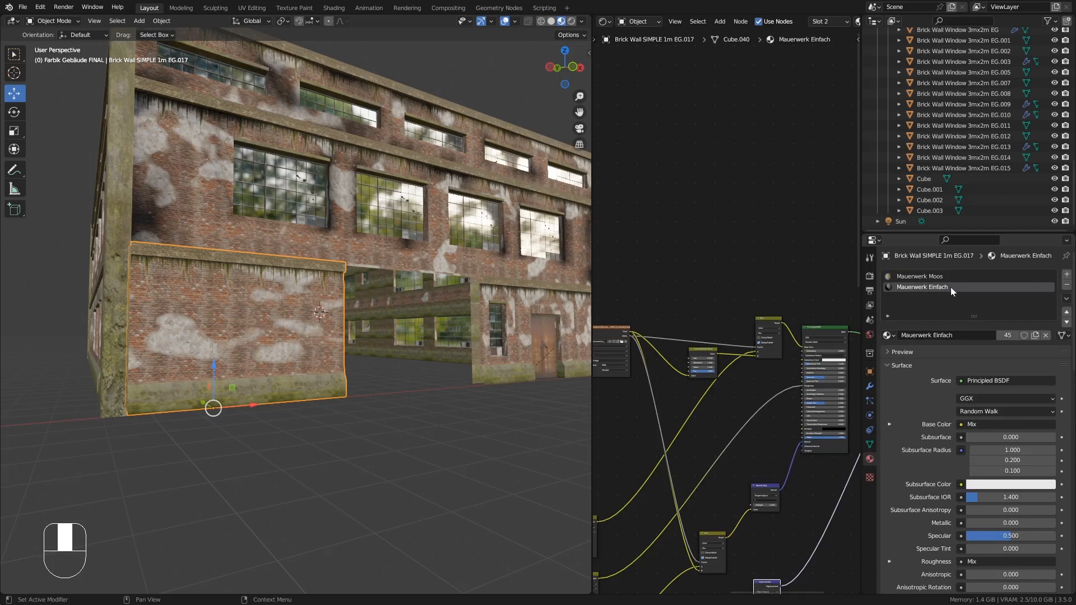
{"action": "left_click", "coordinate": [889, 335]}
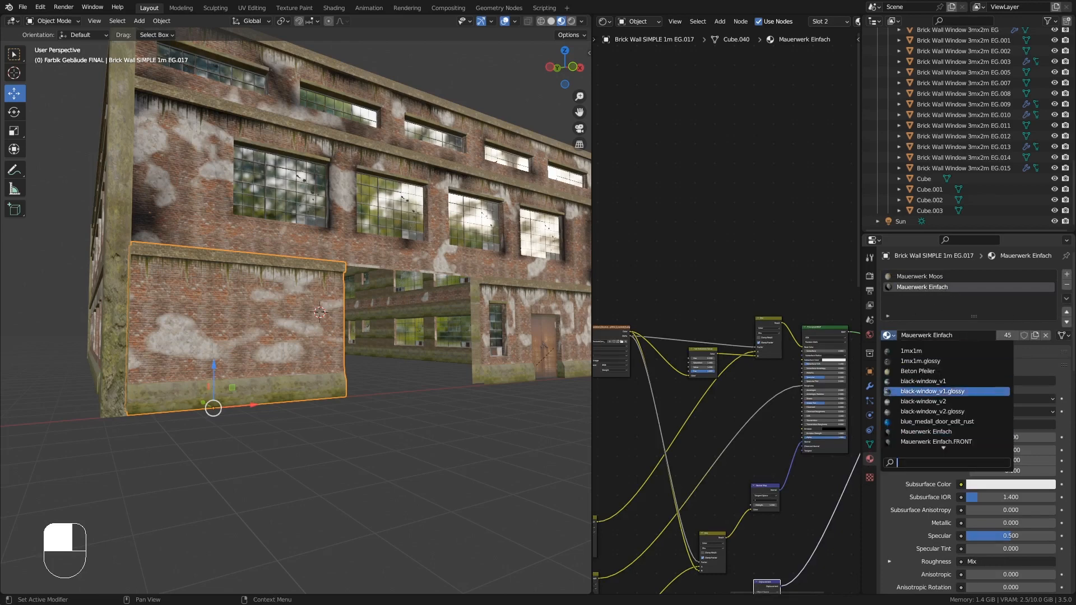
{"action": "scroll", "coordinate": [943, 442], "scroll_direction": "down", "scroll_amount": 1}
{"action": "scroll", "coordinate": [943, 441], "scroll_direction": "down", "scroll_amount": 1}
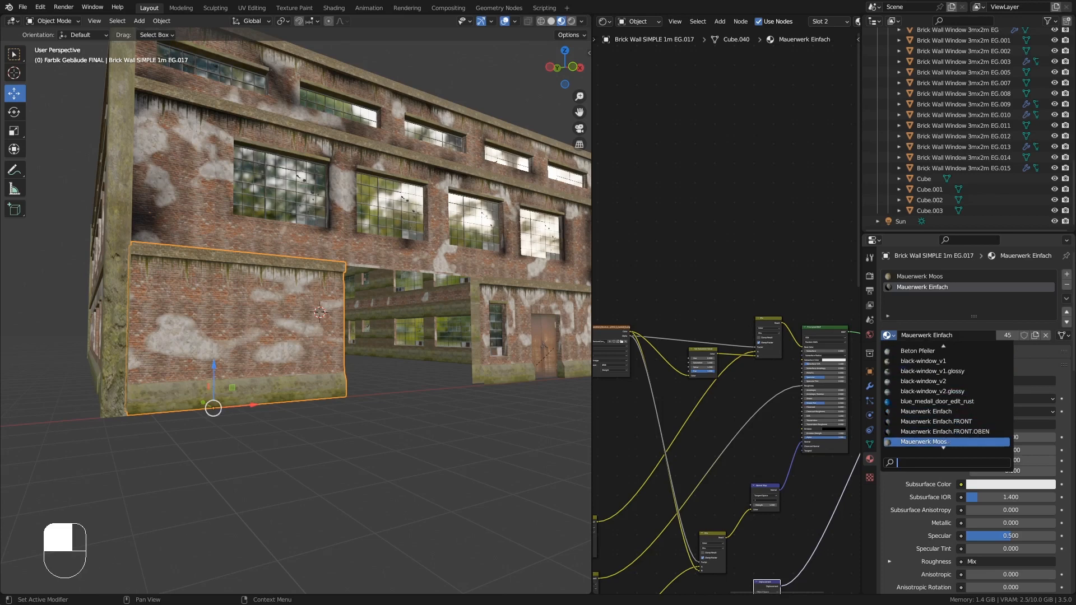
{"action": "left_click", "coordinate": [991, 431]}
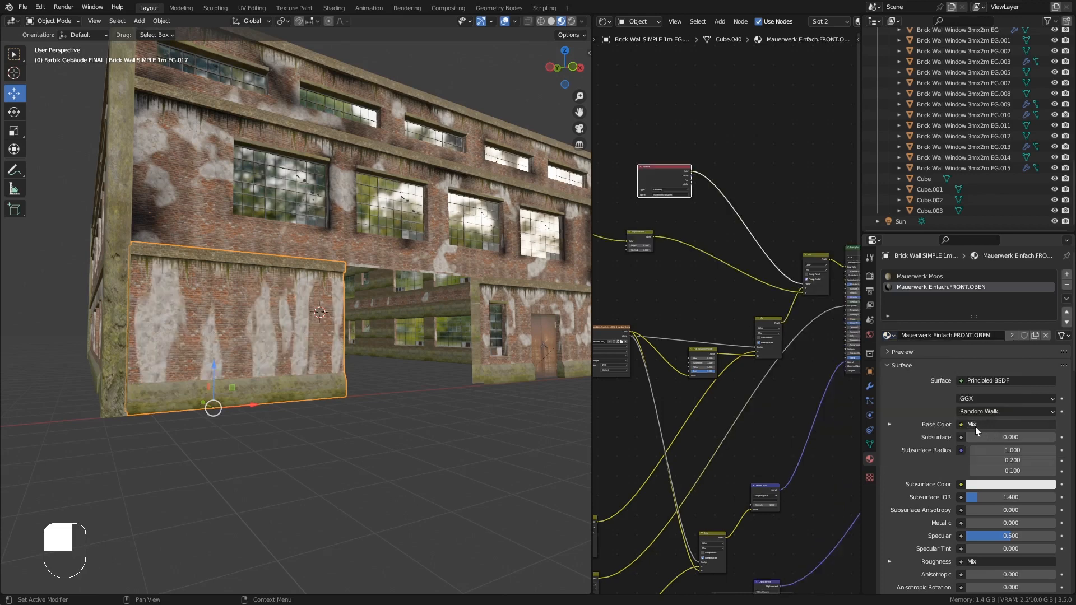
{"action": "left_click", "coordinate": [888, 335]}
{"action": "left_click", "coordinate": [950, 402]}
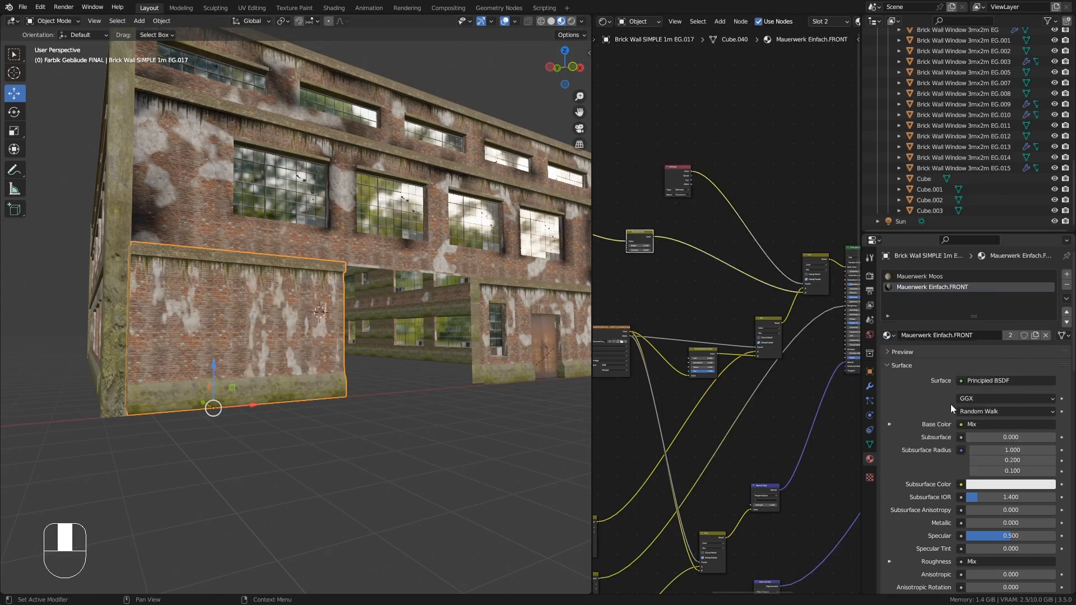
{"action": "left_click", "coordinate": [891, 336]}
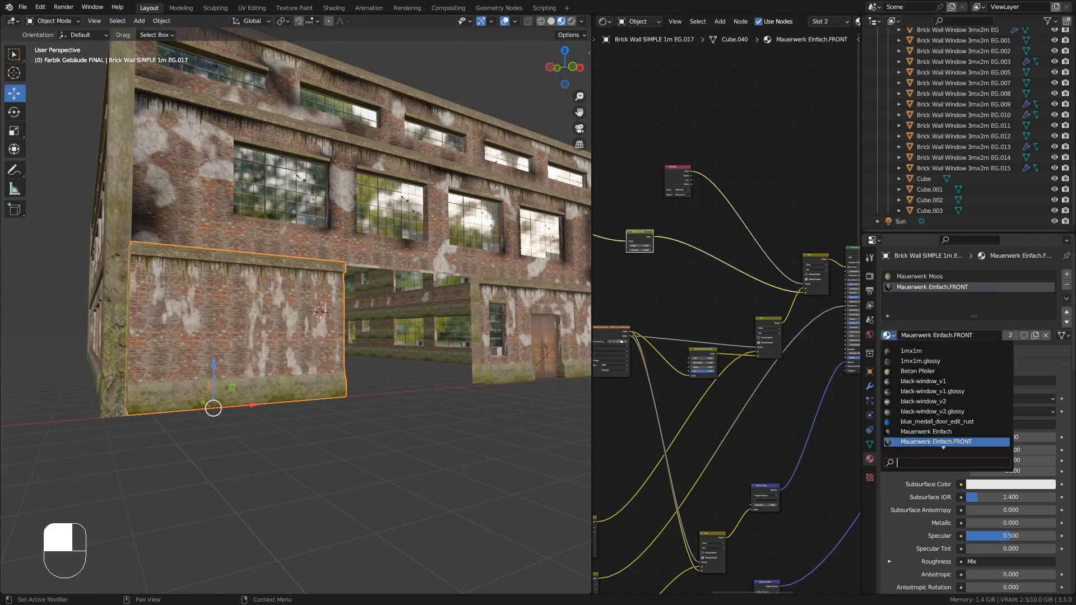
{"action": "left_click", "coordinate": [947, 441]}
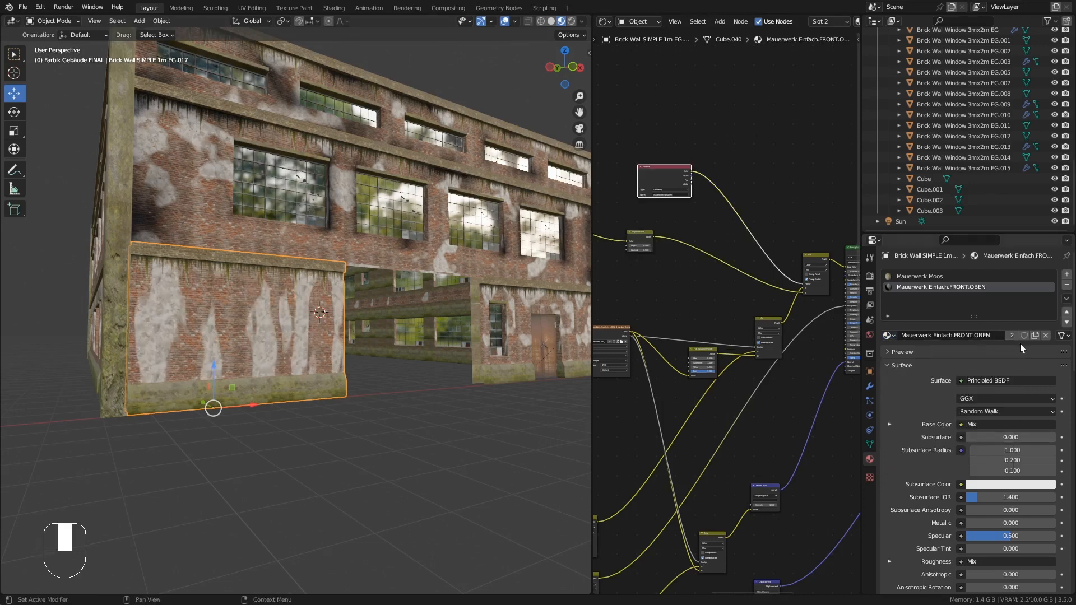
- Duplicate the material and rename the copy to Mauerwerk Einfach.FRONT.UNTEN
{"action": "left_click", "coordinate": [1034, 335]}
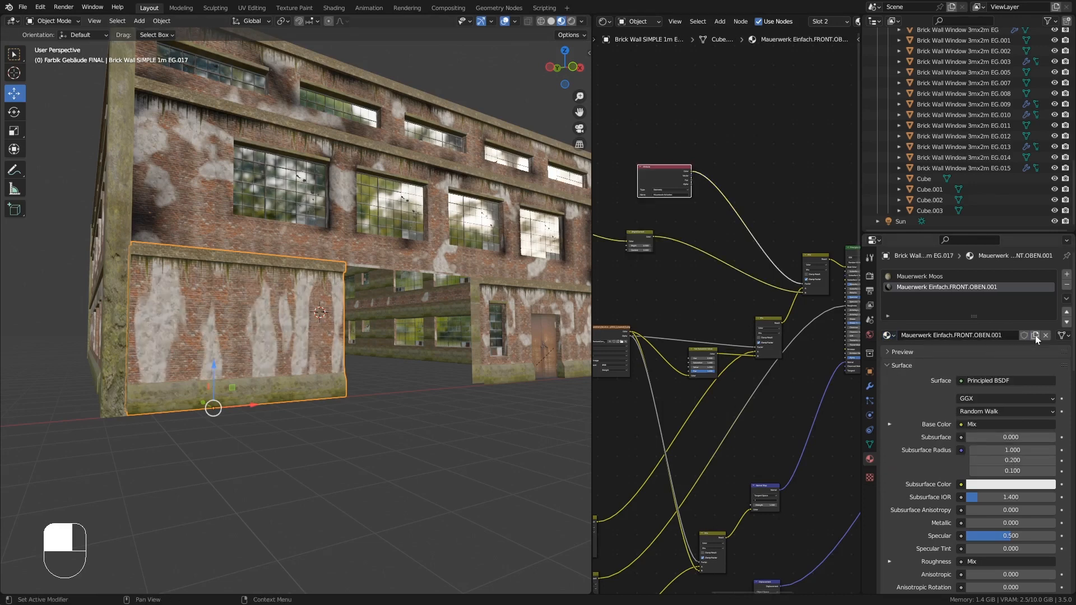
{"action": "double_click", "coordinate": [1003, 334]}
{"action": "left_click", "coordinate": [1003, 335]}
{"action": "left_click_drag", "start_coordinate": [1003, 335], "coordinate": [974, 335]}
{"action": "type", "text": "UNTE"}
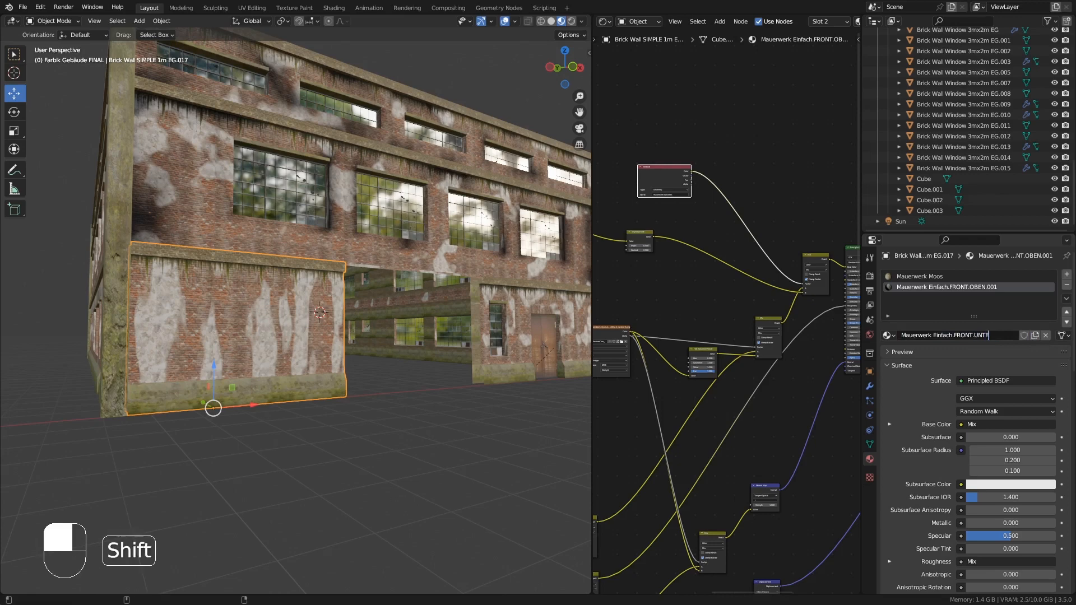
{"action": "type", "text": "N"}
{"action": "key", "text": "Return"}
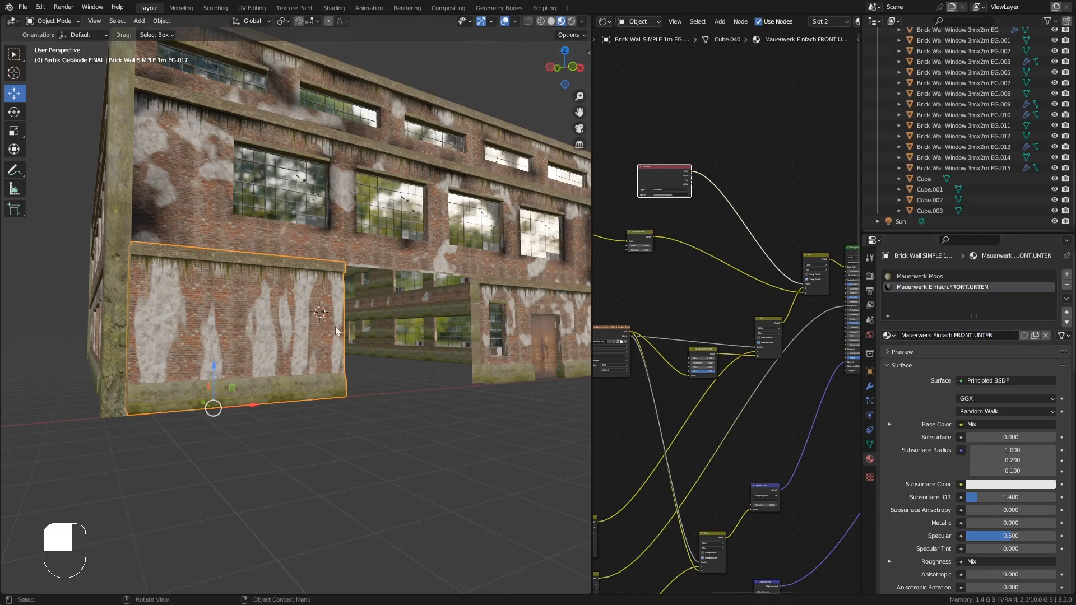
- Set the X, Y and Z scale of the Mapping node feeding the Noise Texture to 2
{"action": "mouse_move", "coordinate": [333, 339]}
{"action": "middle_mouse_down"}
{"action": "mouse_move", "coordinate": [358, 338]}
{"action": "mouse_move", "coordinate": [337, 337]}
{"action": "middle_mouse_up"}
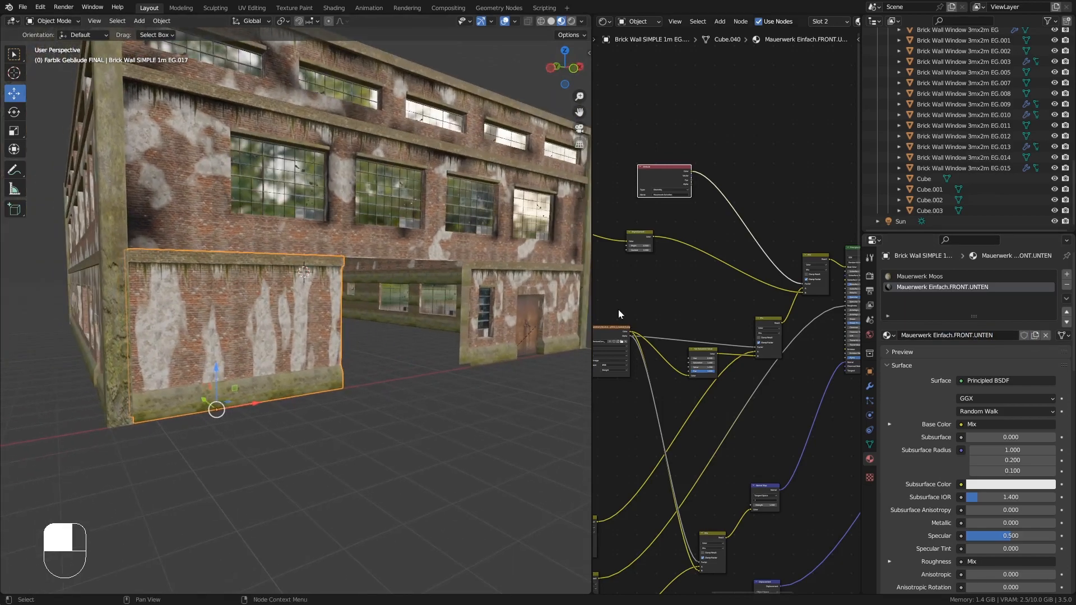
{"action": "middle_click_drag", "start_coordinate": [618, 314], "coordinate": [772, 315]}
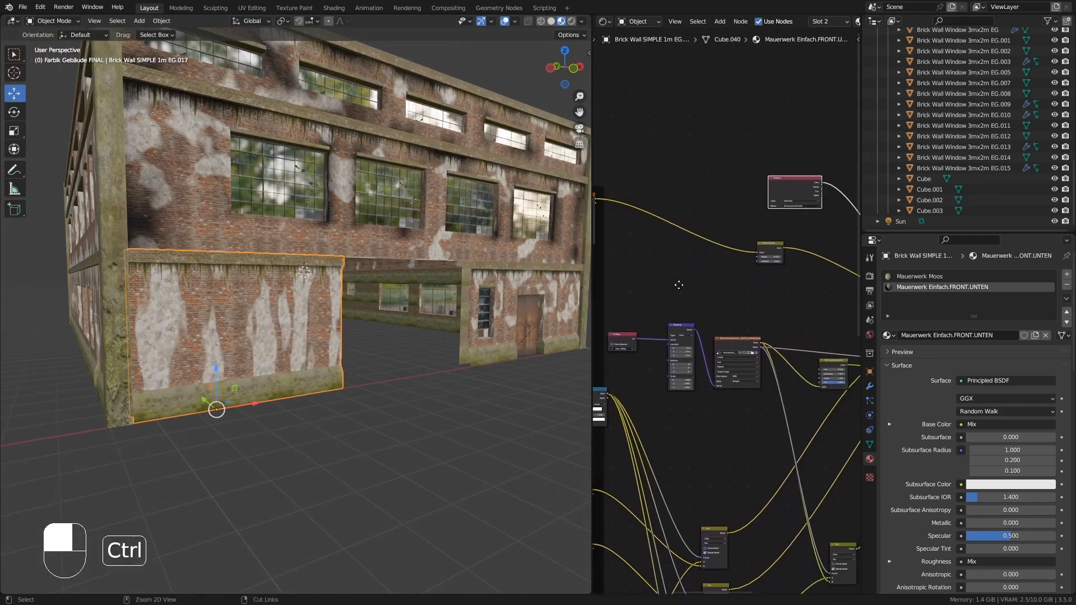
{"action": "middle_click_drag", "start_coordinate": [678, 284], "coordinate": [761, 194], "text": "ctrl"}
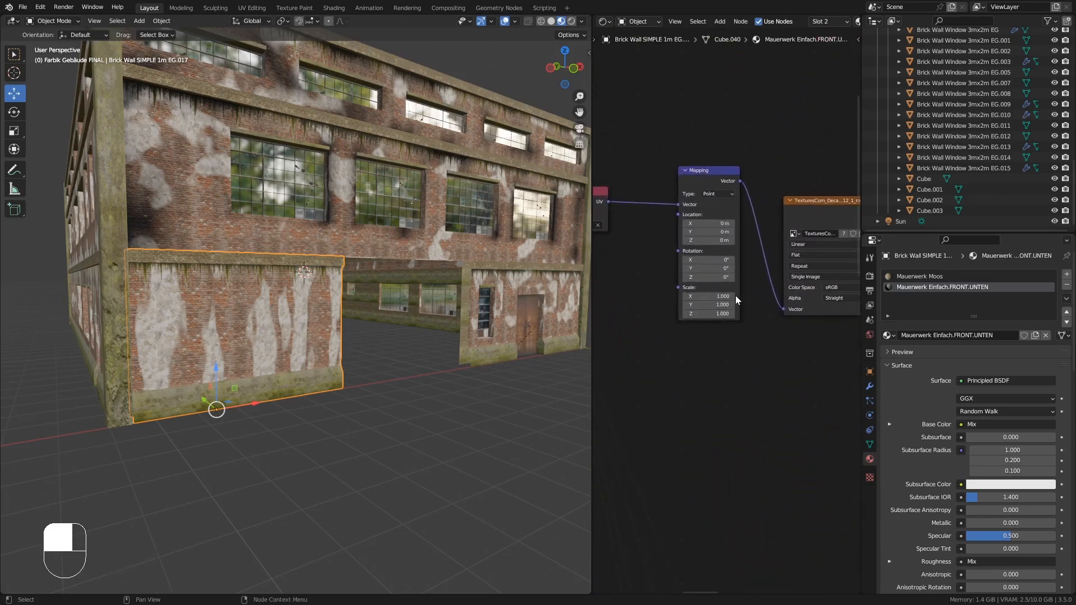
{"action": "middle_click_drag", "start_coordinate": [815, 283], "coordinate": [675, 331]}
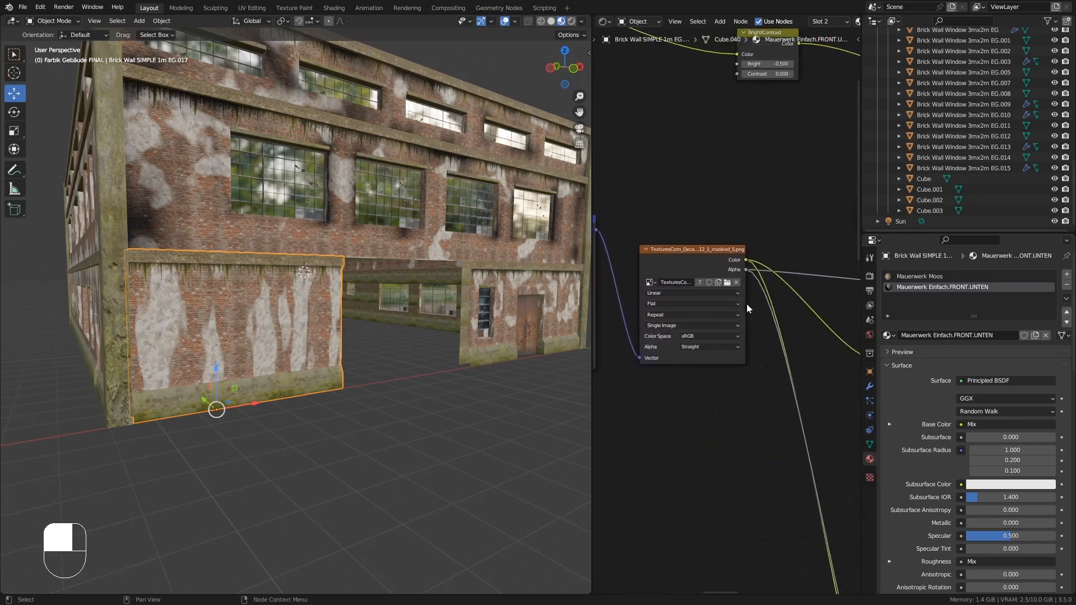
{"action": "middle_click_drag", "start_coordinate": [747, 303], "coordinate": [682, 339]}
{"action": "mouse_move", "coordinate": [651, 295]}
{"action": "middle_mouse_down"}
{"action": "mouse_move", "coordinate": [736, 287]}
{"action": "mouse_move", "coordinate": [736, 432]}
{"action": "mouse_move", "coordinate": [722, 354]}
{"action": "middle_mouse_up"}
{"action": "mouse_move", "coordinate": [595, 335]}
{"action": "middle_mouse_down"}
{"action": "mouse_move", "coordinate": [697, 308]}
{"action": "mouse_move", "coordinate": [735, 161]}
{"action": "mouse_move", "coordinate": [768, 214]}
{"action": "middle_mouse_up"}
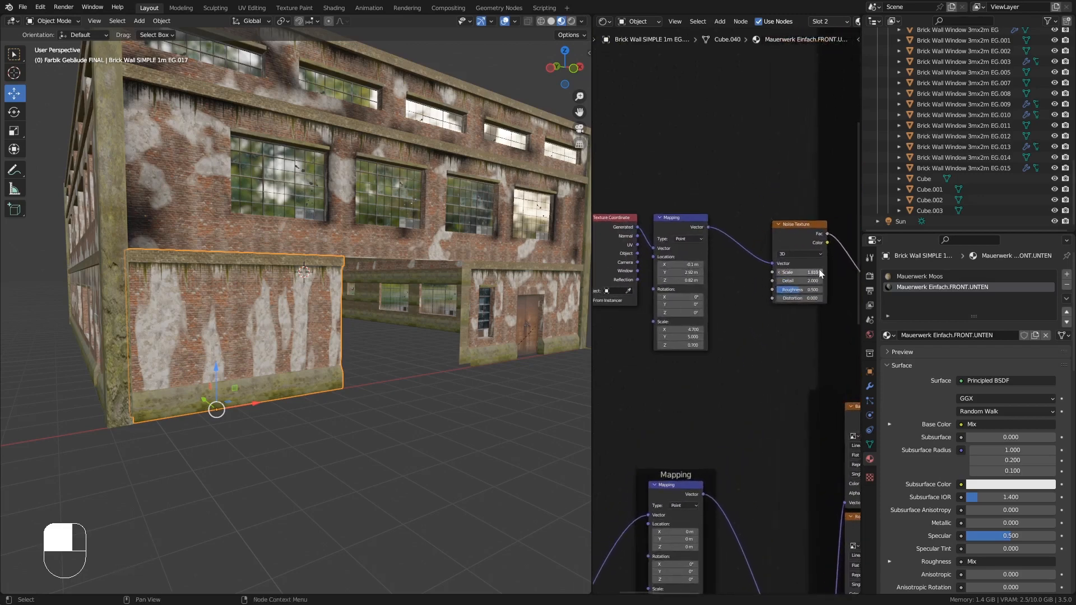
{"action": "left_click_drag", "start_coordinate": [819, 274], "coordinate": [808, 274], "text": "shift"}
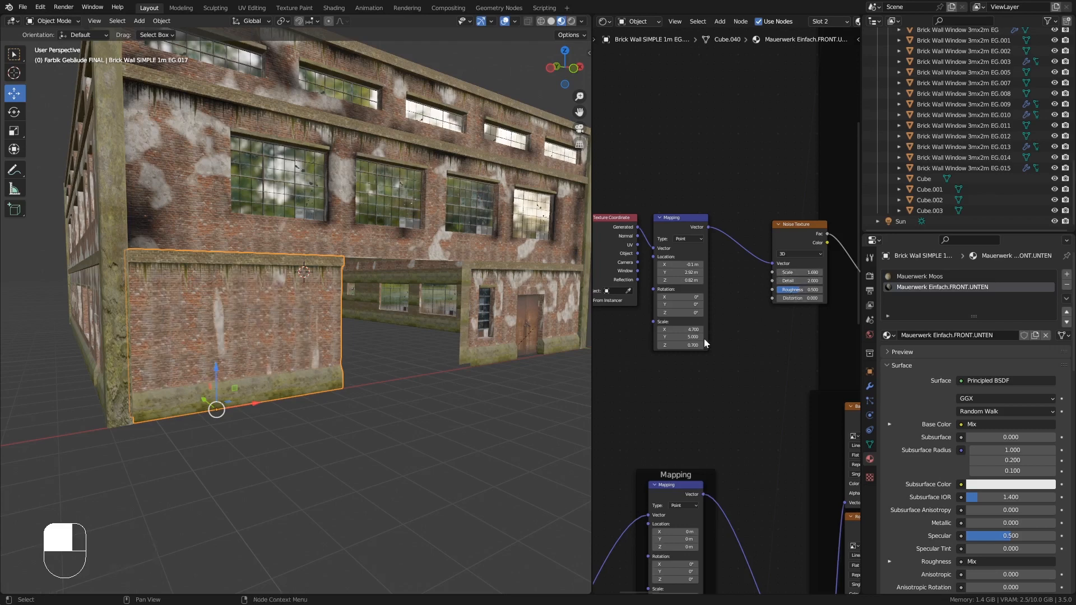
{"action": "left_click_drag", "start_coordinate": [693, 329], "coordinate": [693, 344]}
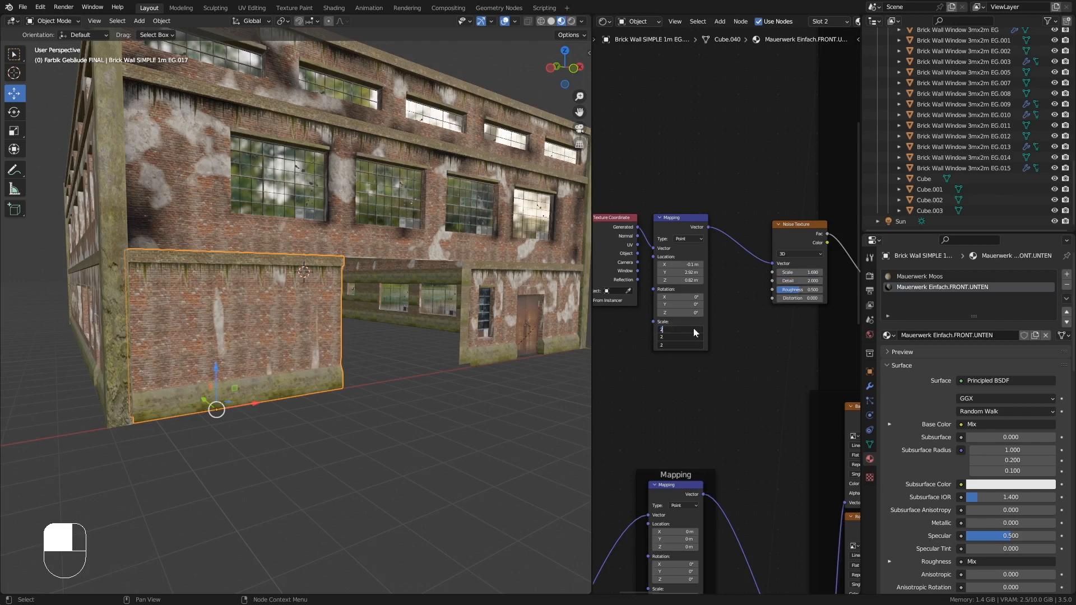
{"action": "type", "text": "2"}
{"action": "key", "text": "Return"}
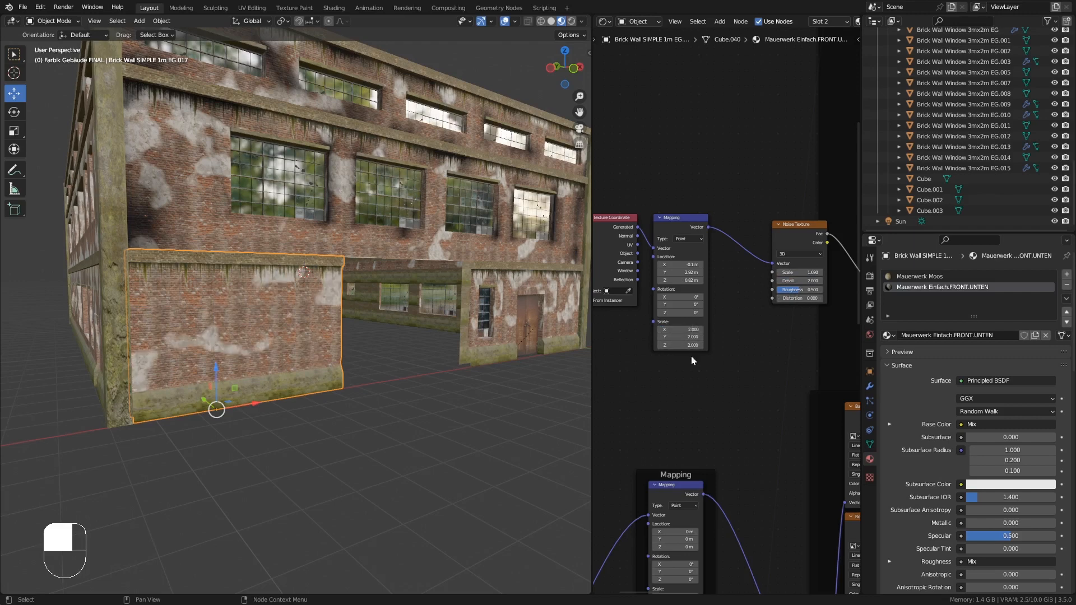
- Move the ColorRamp's selected stop to position about 0.509 to adjust the plaster mask
{"action": "middle_click_drag", "start_coordinate": [735, 342], "coordinate": [649, 324]}
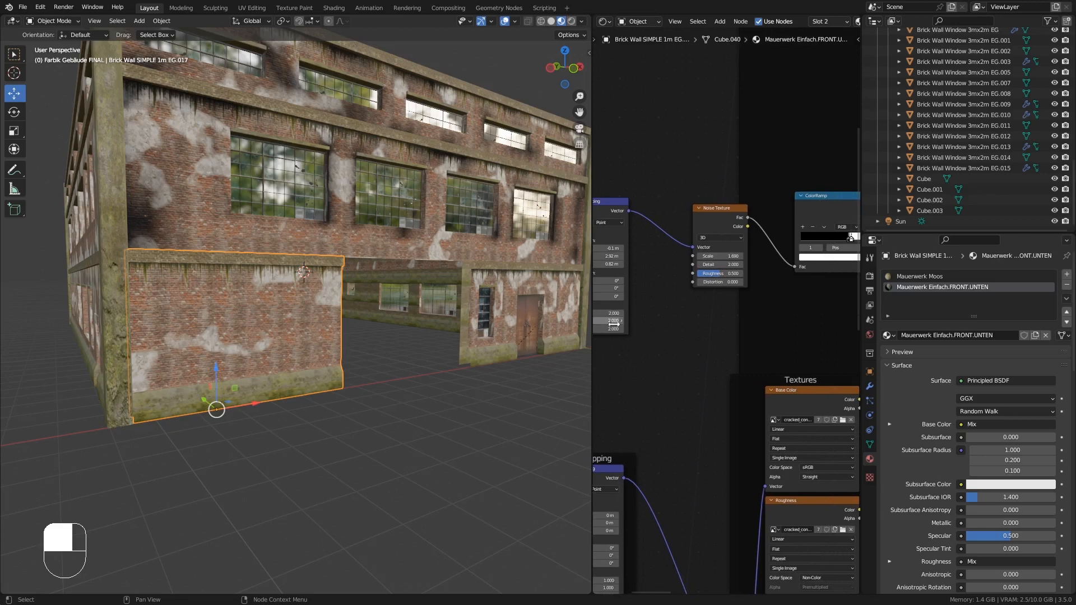
{"action": "middle_click_drag", "start_coordinate": [767, 302], "coordinate": [688, 330]}
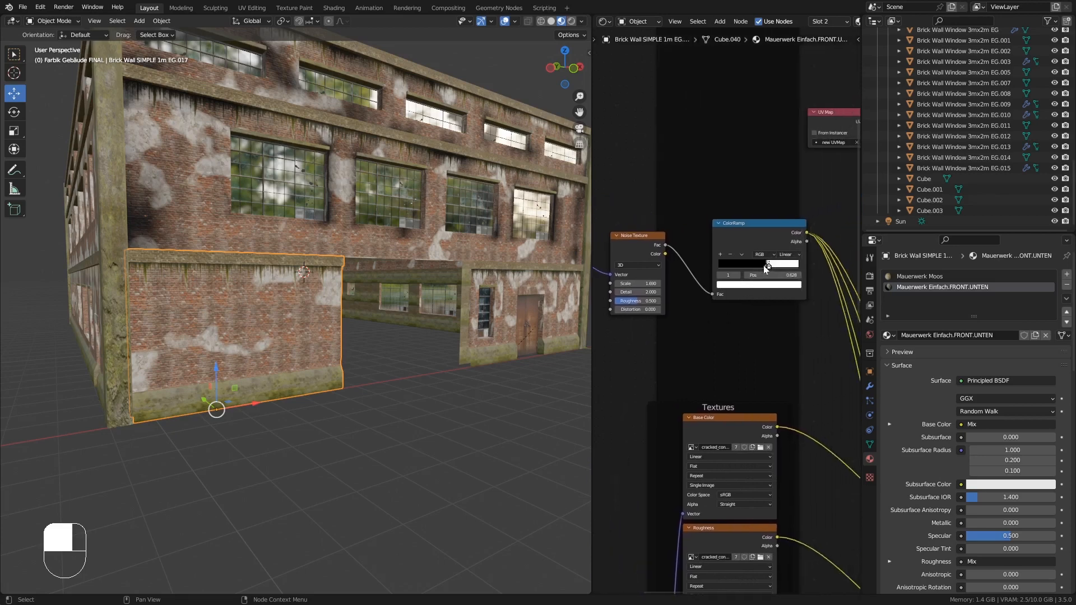
{"action": "left_click_drag", "start_coordinate": [766, 269], "coordinate": [767, 270]}
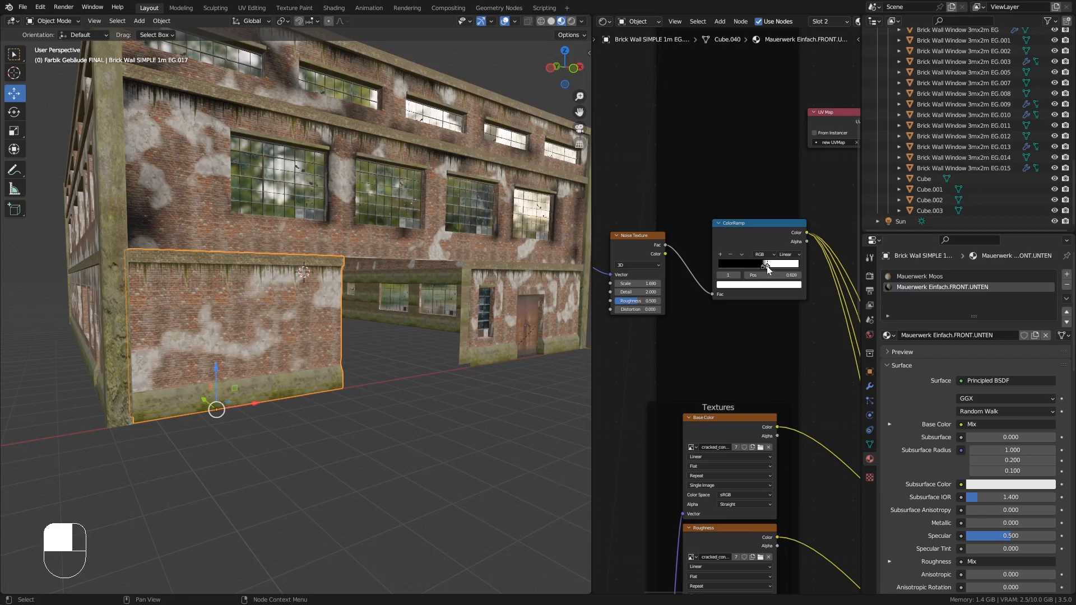
{"action": "middle_click_drag", "start_coordinate": [364, 301], "coordinate": [362, 292]}
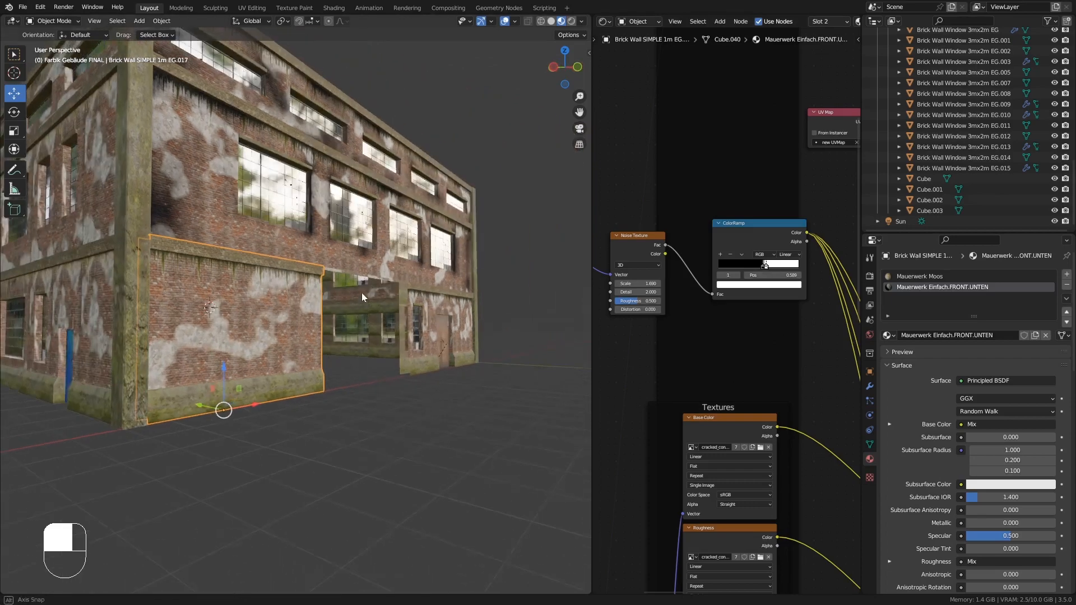
- Fine-tune the plaster mask by shifting the Mapping node's location and moving the ColorRamp stop to about 0.514
{"action": "middle_click_drag", "start_coordinate": [278, 300], "coordinate": [281, 272], "text": "ctrl"}
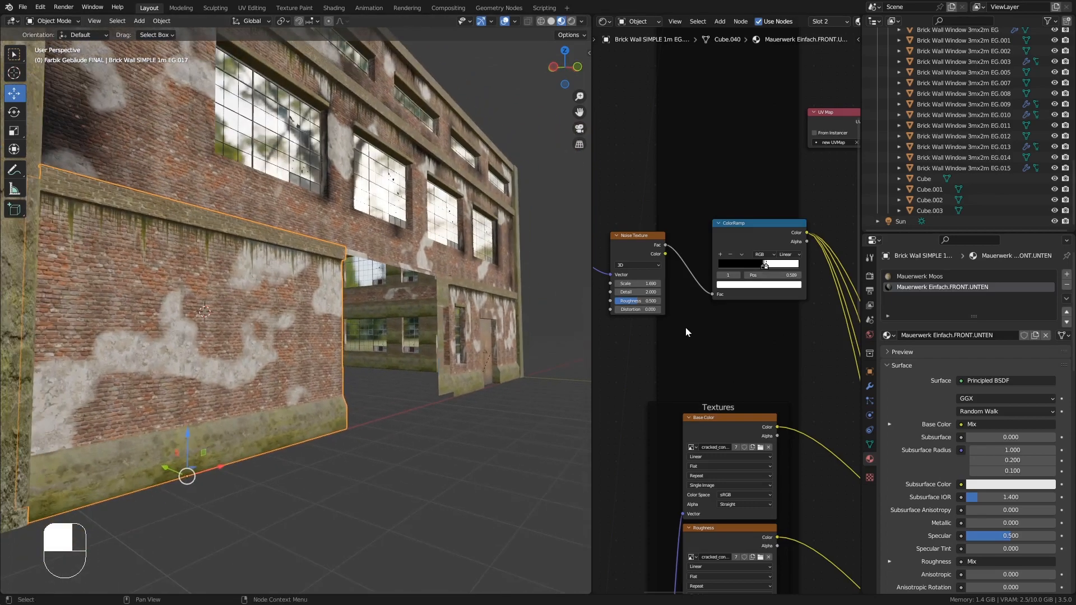
{"action": "middle_click_drag", "start_coordinate": [685, 327], "coordinate": [775, 288]}
{"action": "left_click_drag", "start_coordinate": [776, 288], "coordinate": [743, 288]}
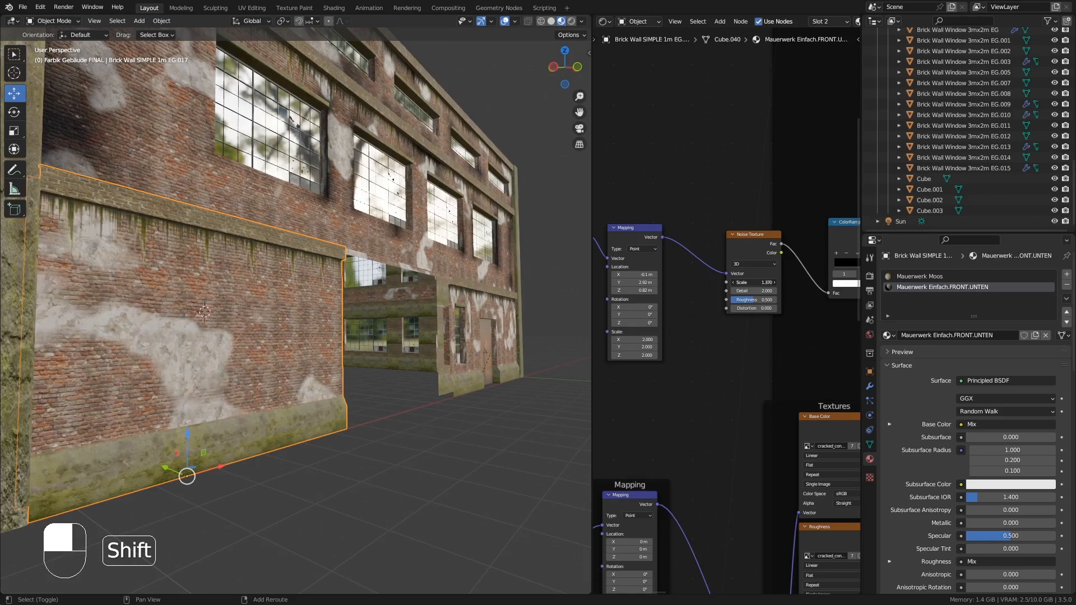
{"action": "middle_click_drag", "start_coordinate": [368, 335], "coordinate": [345, 348]}
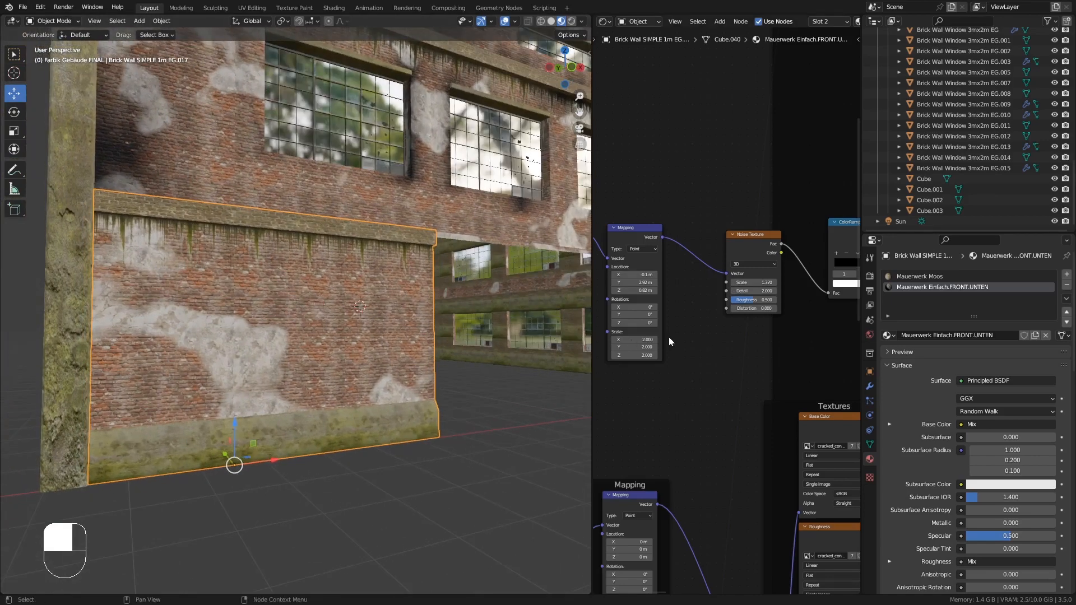
{"action": "left_click_drag", "start_coordinate": [647, 279], "coordinate": [554, 279]}
{"action": "middle_click_drag", "start_coordinate": [663, 337], "coordinate": [660, 331]}
{"action": "middle_click_drag", "start_coordinate": [800, 314], "coordinate": [725, 327]}
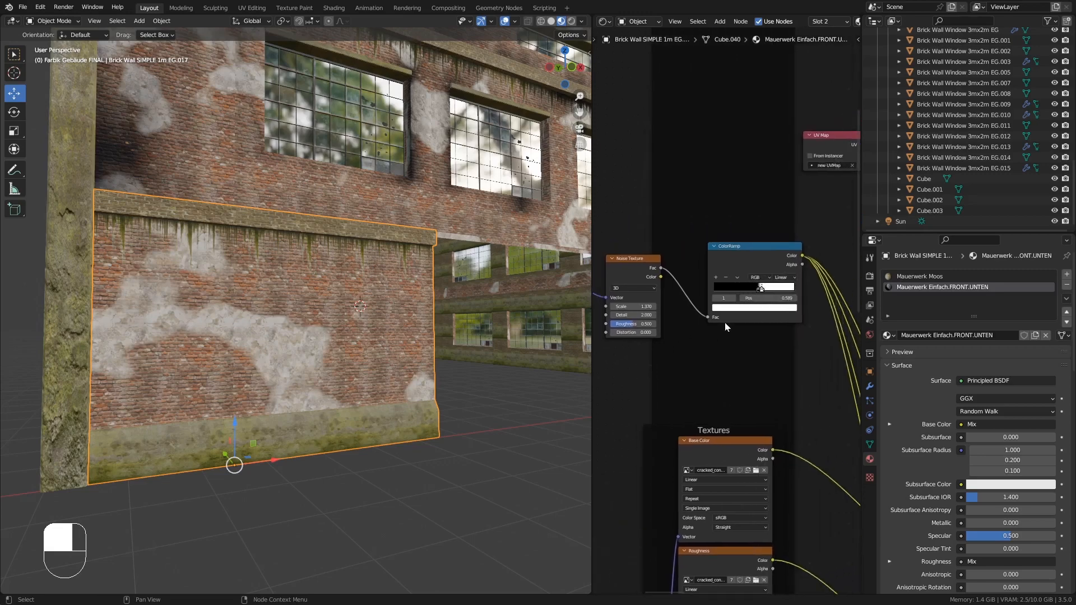
{"action": "left_click_drag", "start_coordinate": [762, 290], "coordinate": [763, 291]}
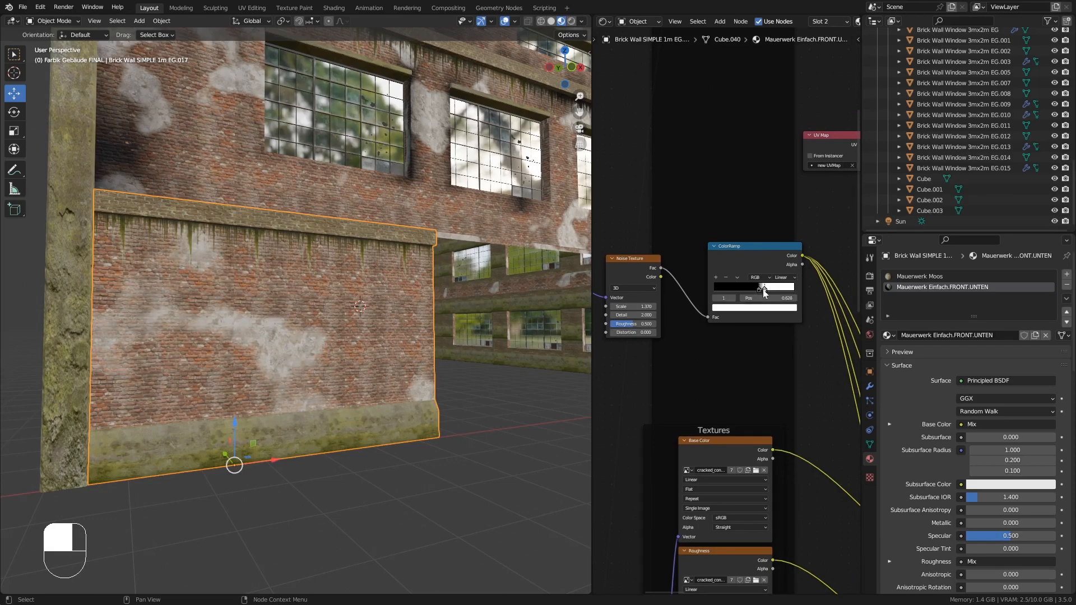
{"action": "middle_click_drag", "start_coordinate": [402, 356], "coordinate": [316, 363]}
{"action": "middle_click_drag", "start_coordinate": [359, 277], "coordinate": [355, 314], "text": "ctrl"}
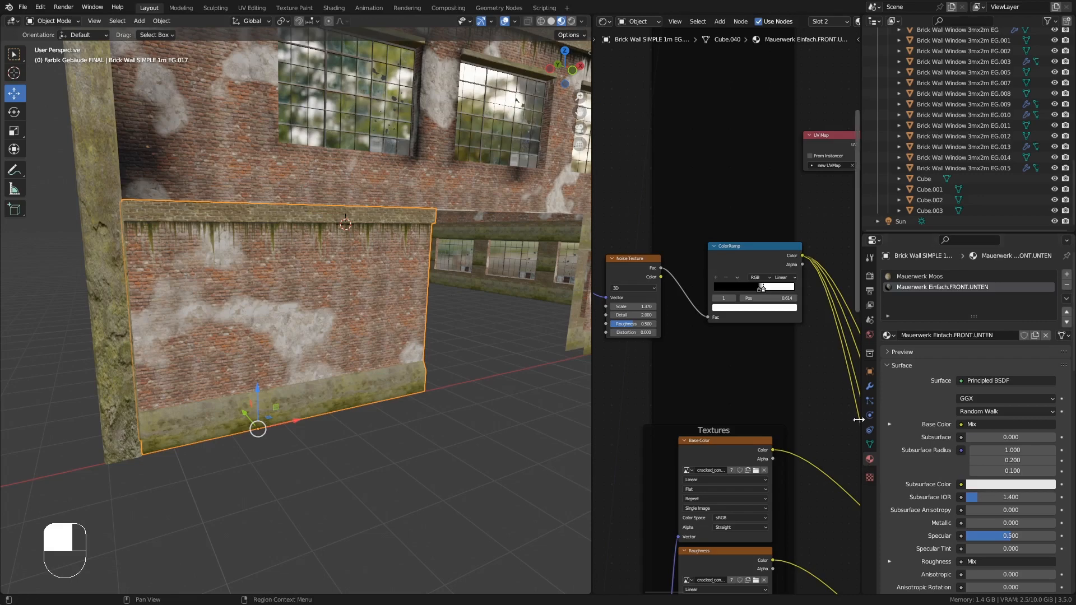
- Copy the Attribute node's name Mauerwerk-Schatten and add a vertex color attribute with that name to the wall
{"action": "left_click", "coordinate": [869, 445]}
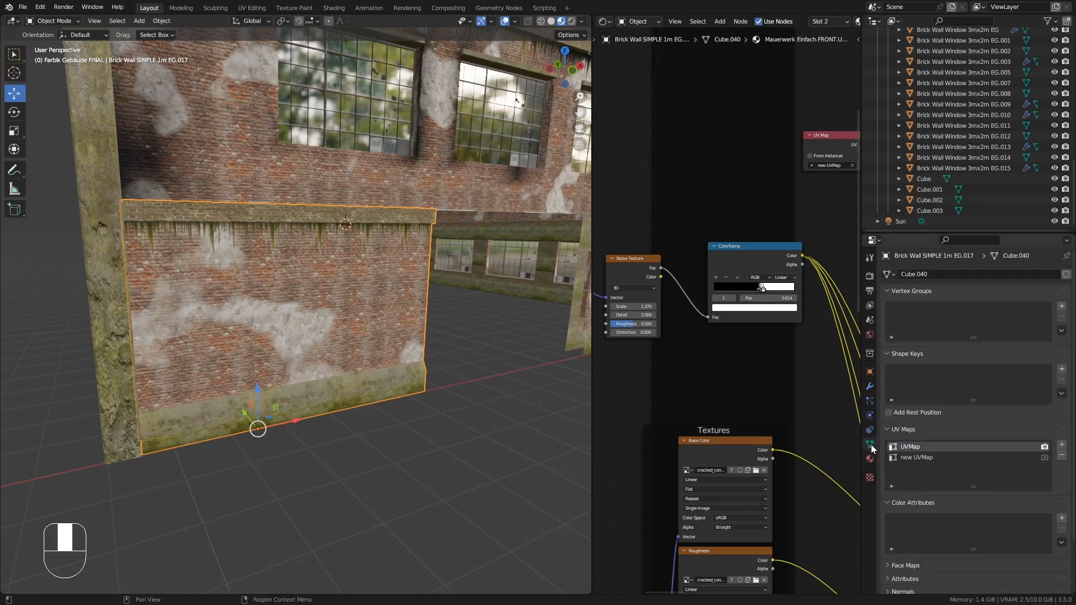
{"action": "middle_click_drag", "start_coordinate": [449, 256], "coordinate": [449, 232]}
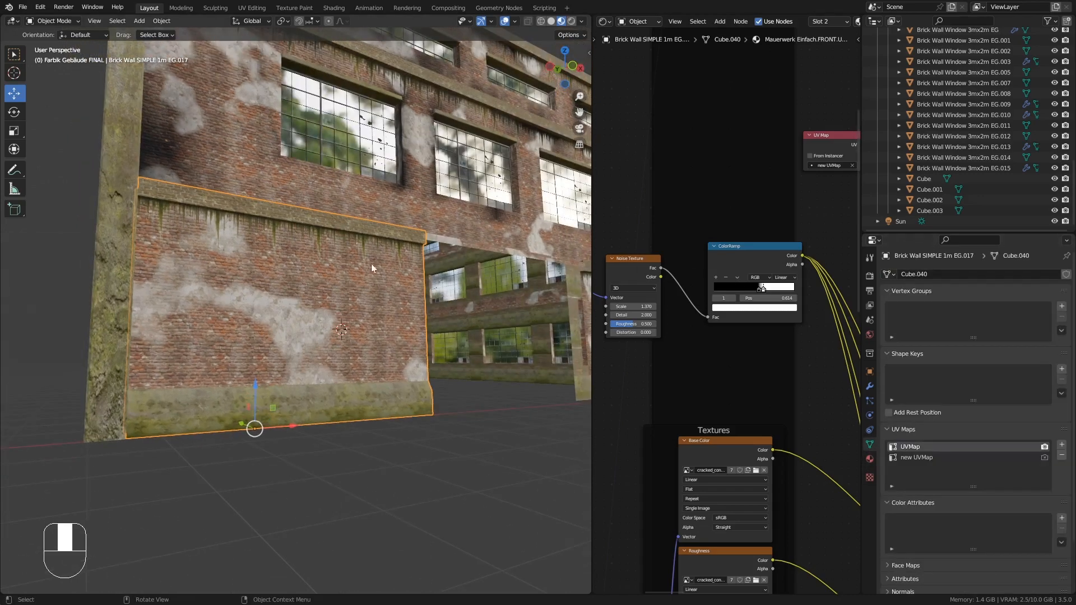
{"action": "middle_click_drag", "start_coordinate": [358, 274], "coordinate": [373, 279]}
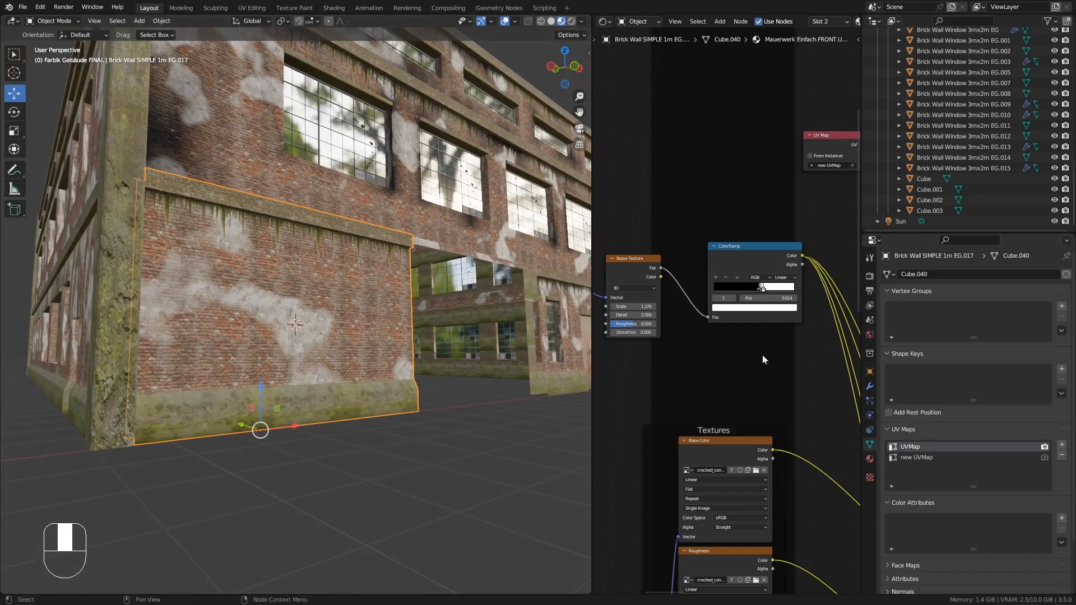
{"action": "middle_click_drag", "start_coordinate": [821, 199], "coordinate": [653, 352]}
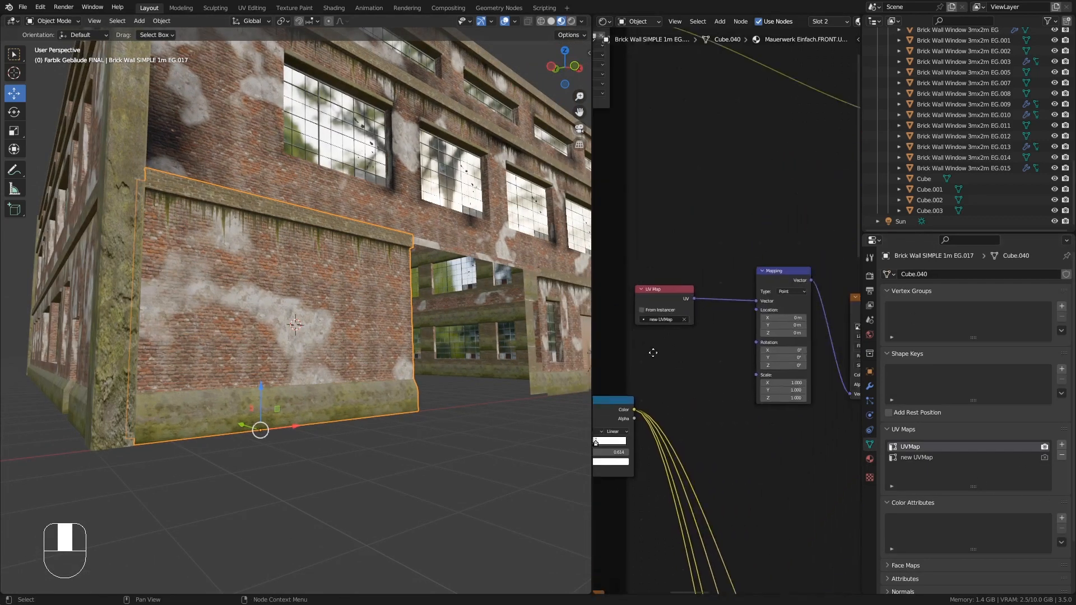
{"action": "middle_click_drag", "start_coordinate": [768, 182], "coordinate": [649, 383]}
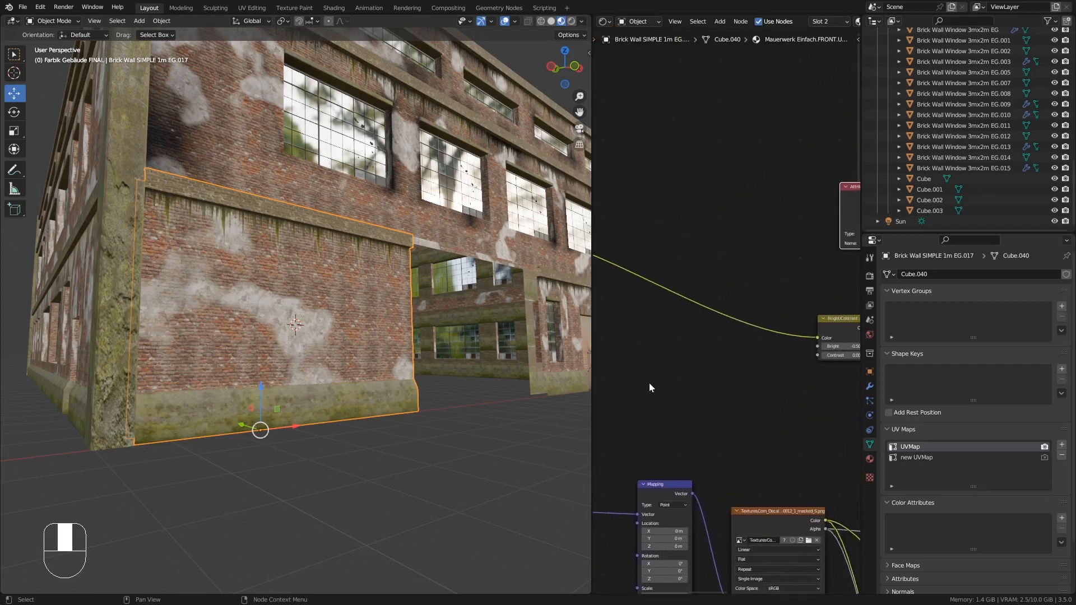
{"action": "middle_click_drag", "start_coordinate": [773, 234], "coordinate": [675, 235]}
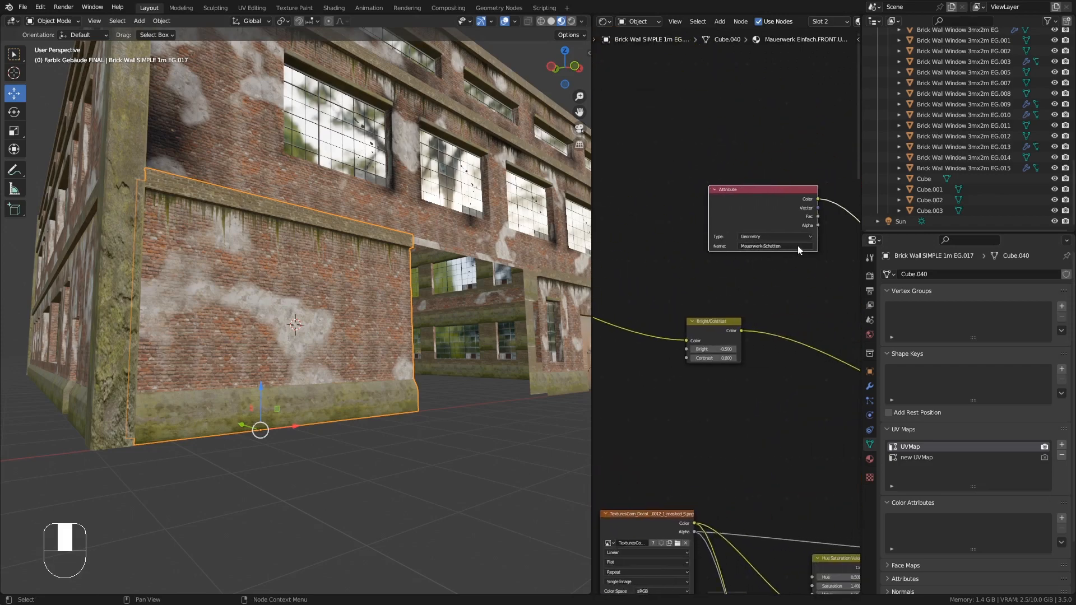
{"action": "left_click", "coordinate": [798, 246]}
{"action": "key", "text": "ctrl+c"}
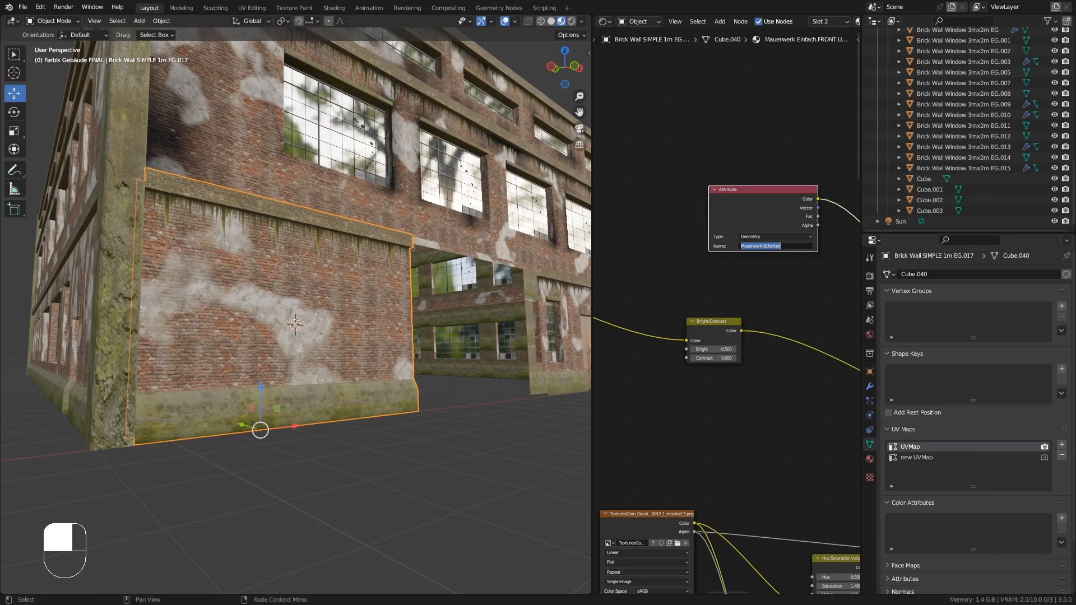
{"action": "left_click", "coordinate": [804, 275]}
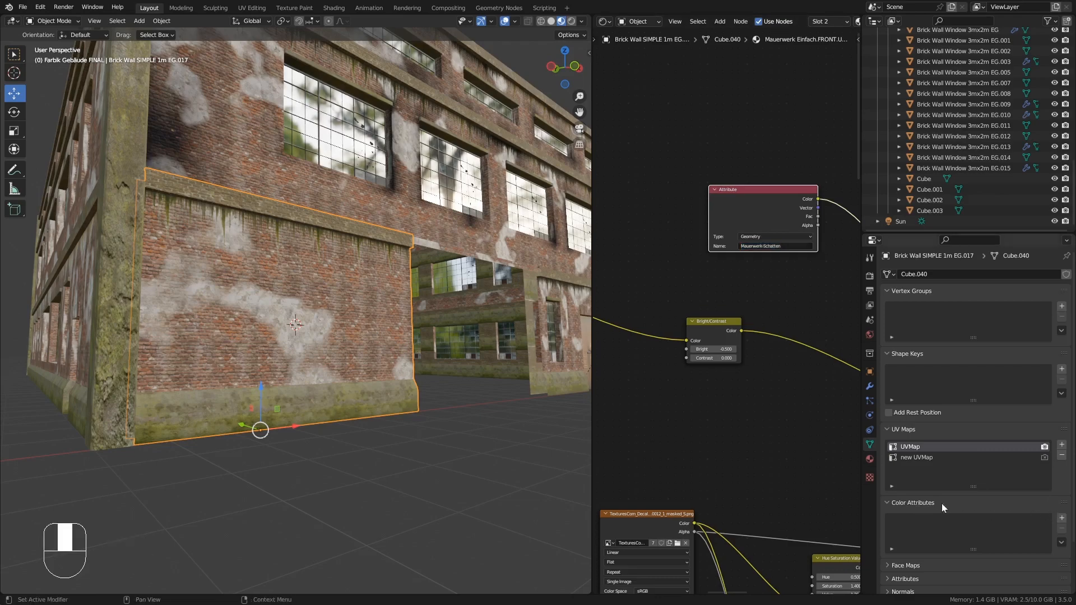
{"action": "left_click", "coordinate": [1061, 518]}
{"action": "left_click", "coordinate": [1006, 535]}
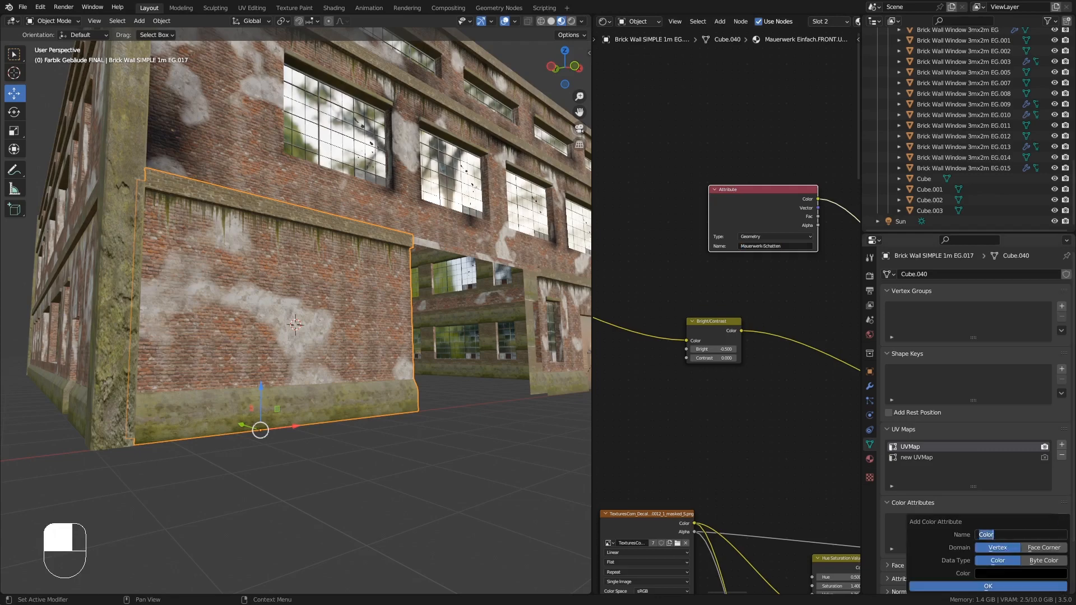
{"action": "key", "text": "ctrl+v"}
{"action": "left_click", "coordinate": [990, 586]}
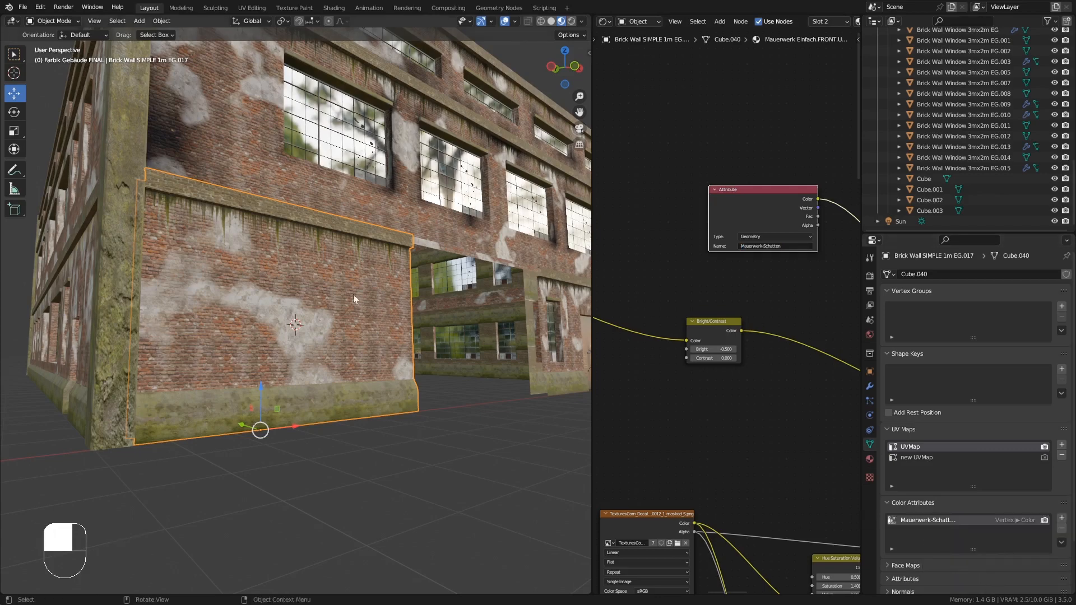
- Switch to Vertex Paint mode and paint plaster patches onto the wall with the white brush
{"action": "left_click", "coordinate": [63, 22]}
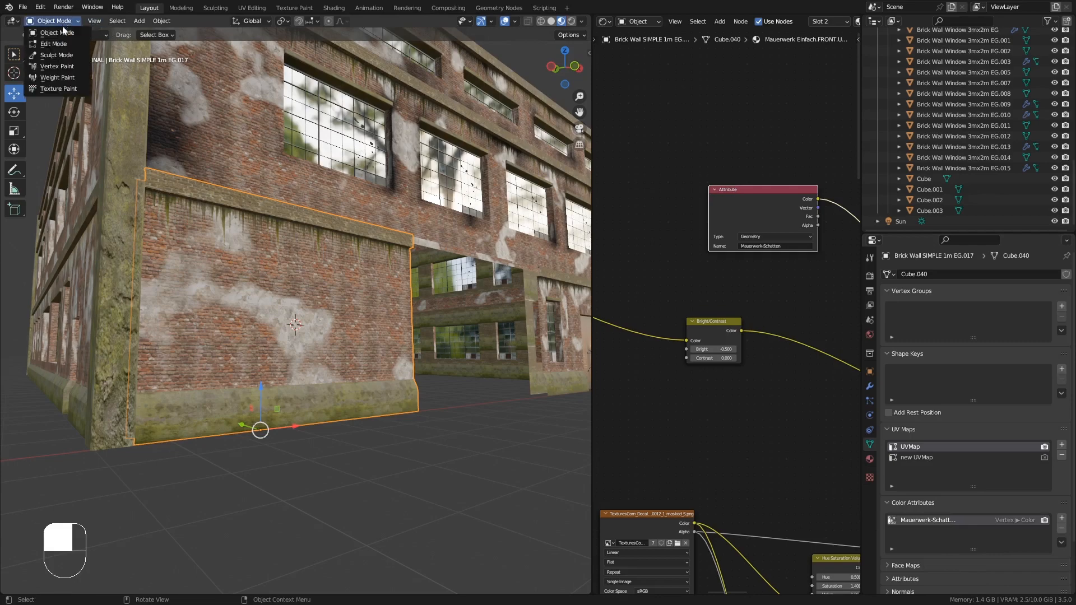
{"action": "left_click", "coordinate": [57, 66]}
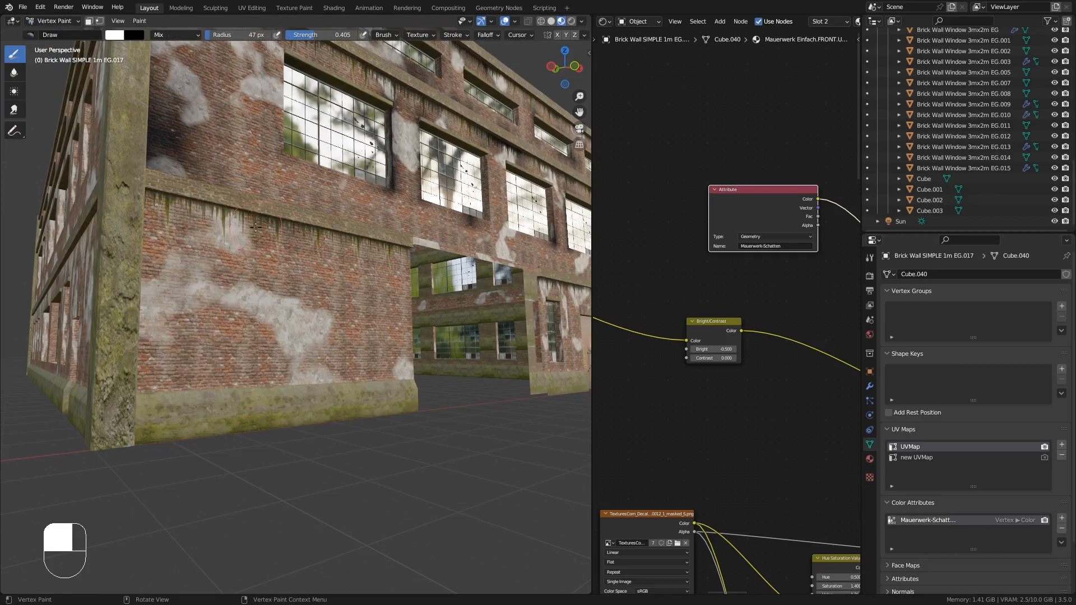
{"action": "middle_click_drag", "start_coordinate": [216, 219], "coordinate": [164, 234]}
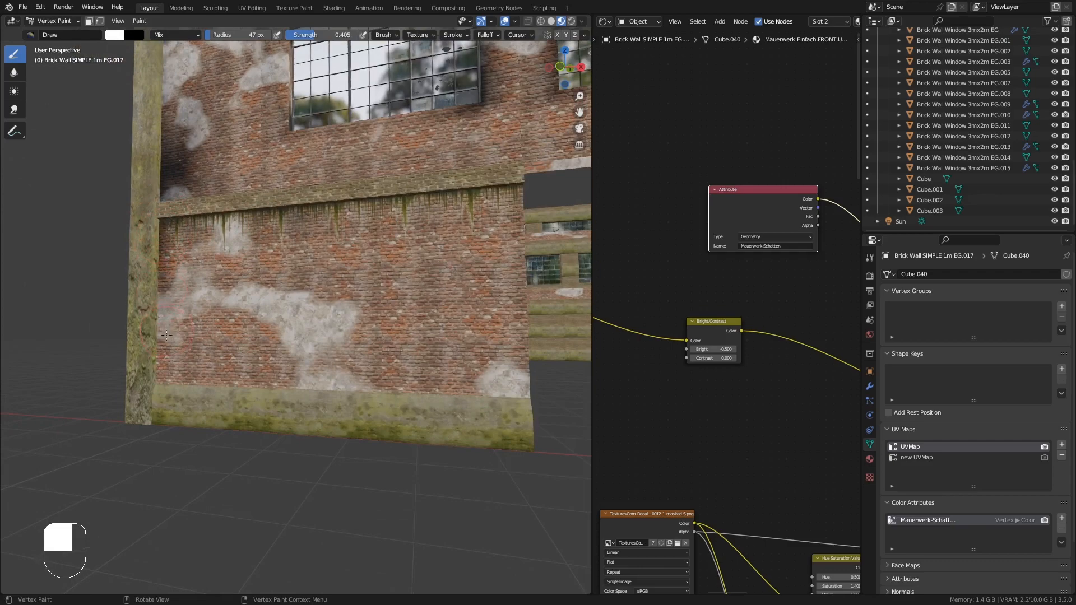
{"action": "mouse_move", "coordinate": [160, 382]}
{"action": "middle_mouse_down"}
{"action": "mouse_move", "coordinate": [331, 421]}
{"action": "mouse_move", "coordinate": [207, 437]}
{"action": "middle_mouse_up"}
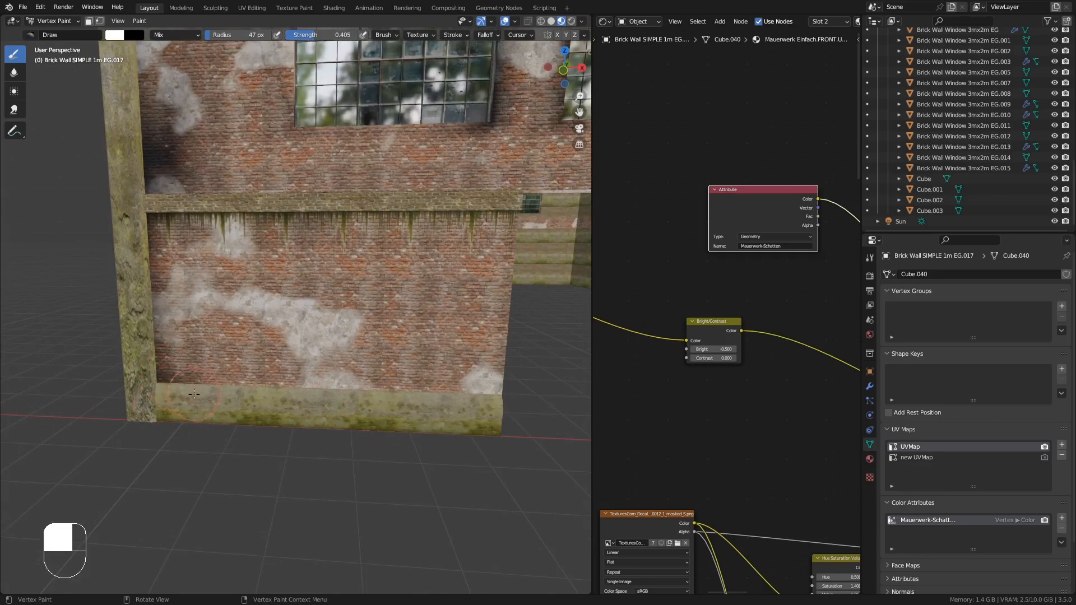
{"action": "mouse_move", "coordinate": [168, 378]}
{"action": "middle_mouse_down"}
{"action": "mouse_move", "coordinate": [177, 387]}
{"action": "mouse_move", "coordinate": [171, 376]}
{"action": "middle_mouse_up"}
{"action": "mouse_move", "coordinate": [393, 314]}
{"action": "middle_mouse_down", "text": "shift"}
{"action": "mouse_move", "coordinate": [247, 295]}
{"action": "mouse_move", "coordinate": [251, 235]}
{"action": "middle_mouse_up", "text": "shift"}
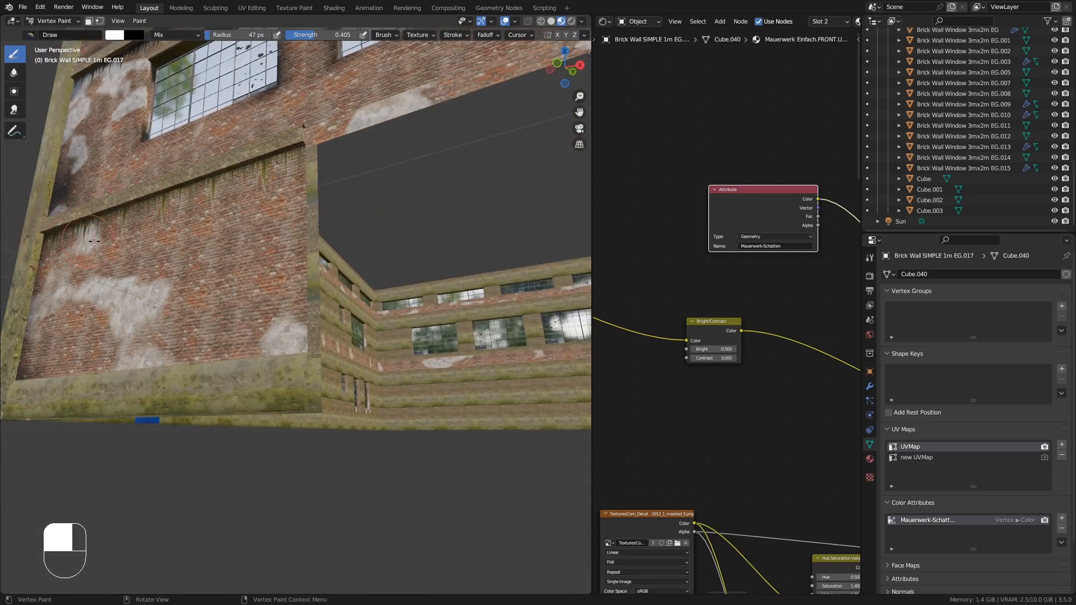
{"action": "middle_click_drag", "start_coordinate": [56, 247], "coordinate": [338, 198]}
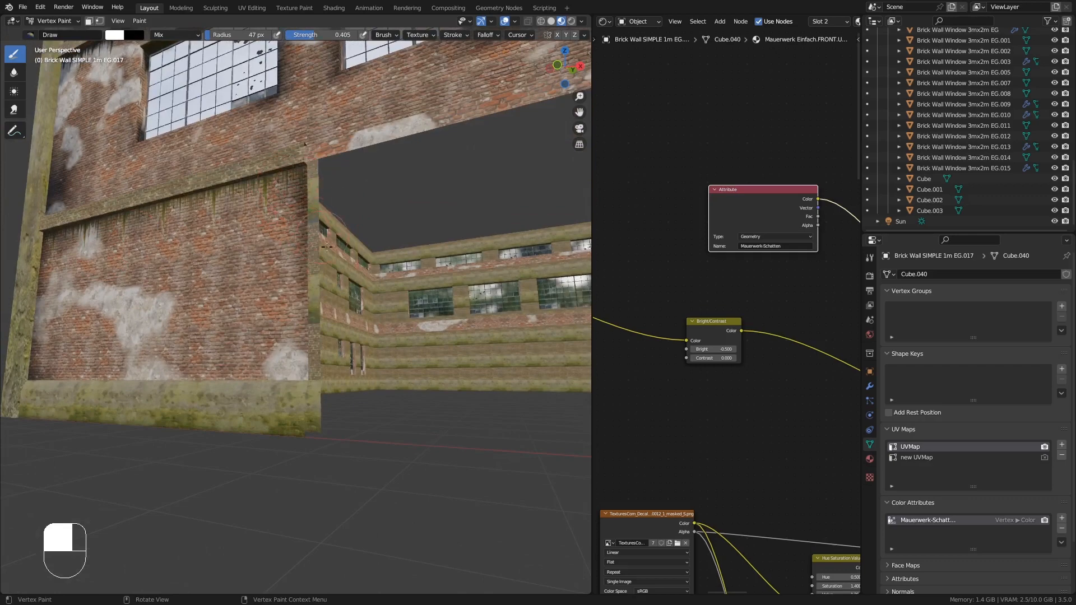
{"action": "mouse_move", "coordinate": [311, 196]}
{"action": "middle_mouse_down"}
{"action": "mouse_move", "coordinate": [336, 342]}
{"action": "mouse_move", "coordinate": [283, 351]}
{"action": "middle_mouse_up"}
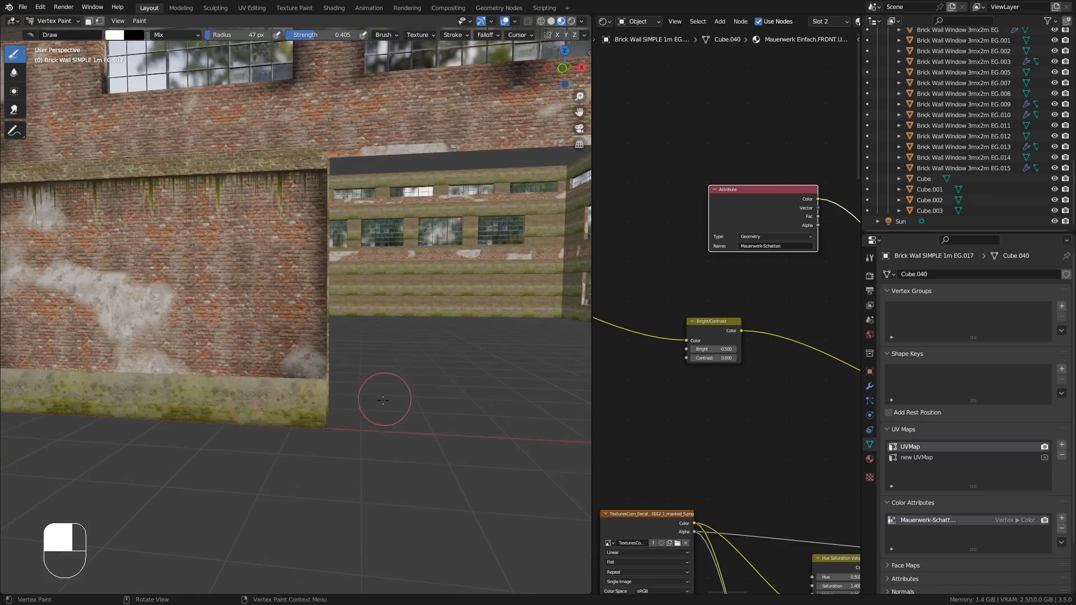
{"action": "middle_click_drag", "start_coordinate": [343, 330], "coordinate": [173, 226]}
- Return the wall to Object Mode
{"action": "left_click", "coordinate": [22, 7]}
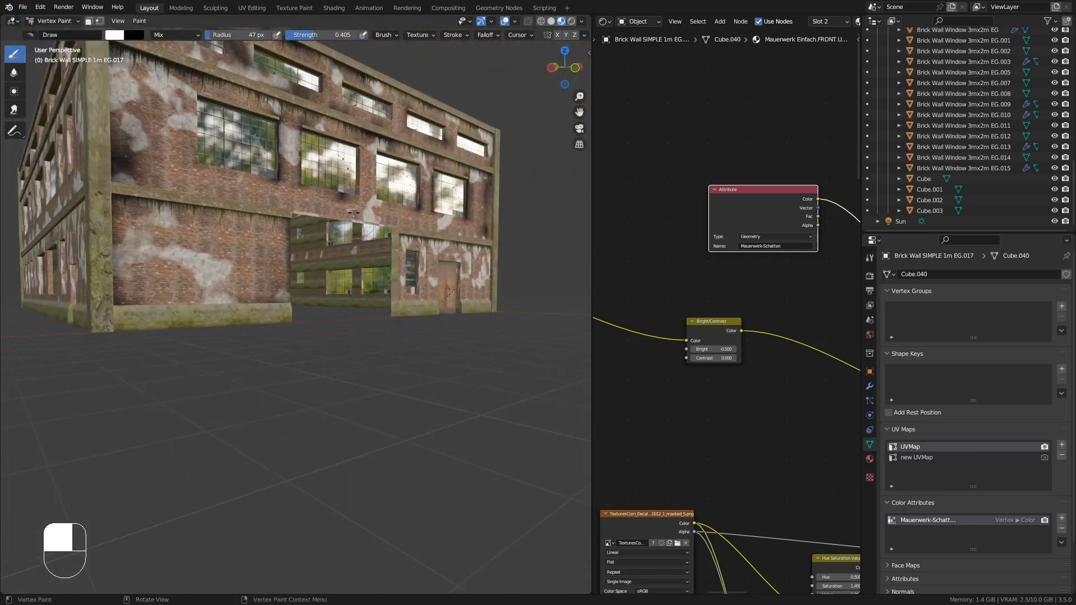
{"action": "middle_click_drag", "start_coordinate": [354, 213], "coordinate": [316, 212]}
{"action": "left_click", "coordinate": [54, 21]}
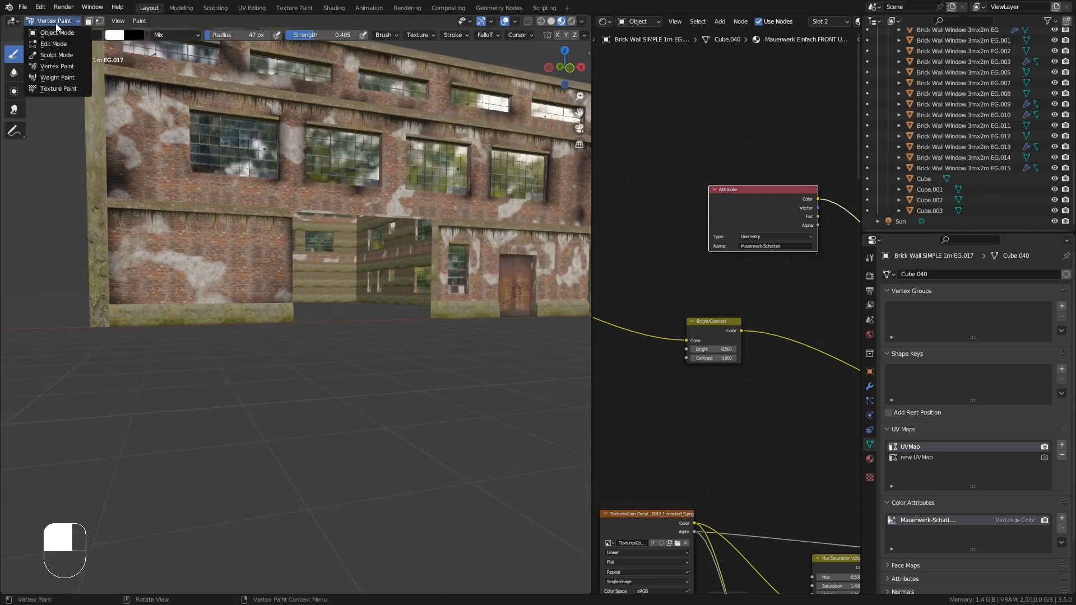
{"action": "left_click", "coordinate": [48, 34]}
- Select the three ground-floor wall pieces around the door and join them into one object
{"action": "mouse_move", "coordinate": [280, 166]}
{"action": "middle_mouse_down"}
{"action": "mouse_move", "coordinate": [361, 277]}
{"action": "mouse_move", "coordinate": [323, 324]}
{"action": "mouse_move", "coordinate": [325, 309]}
{"action": "mouse_move", "coordinate": [383, 331]}
{"action": "mouse_move", "coordinate": [303, 340]}
{"action": "mouse_move", "coordinate": [308, 351]}
{"action": "mouse_move", "coordinate": [239, 345]}
{"action": "mouse_move", "coordinate": [413, 367]}
{"action": "mouse_move", "coordinate": [324, 352]}
{"action": "mouse_move", "coordinate": [335, 342]}
{"action": "mouse_move", "coordinate": [327, 305]}
{"action": "mouse_move", "coordinate": [387, 253]}
{"action": "middle_mouse_up"}
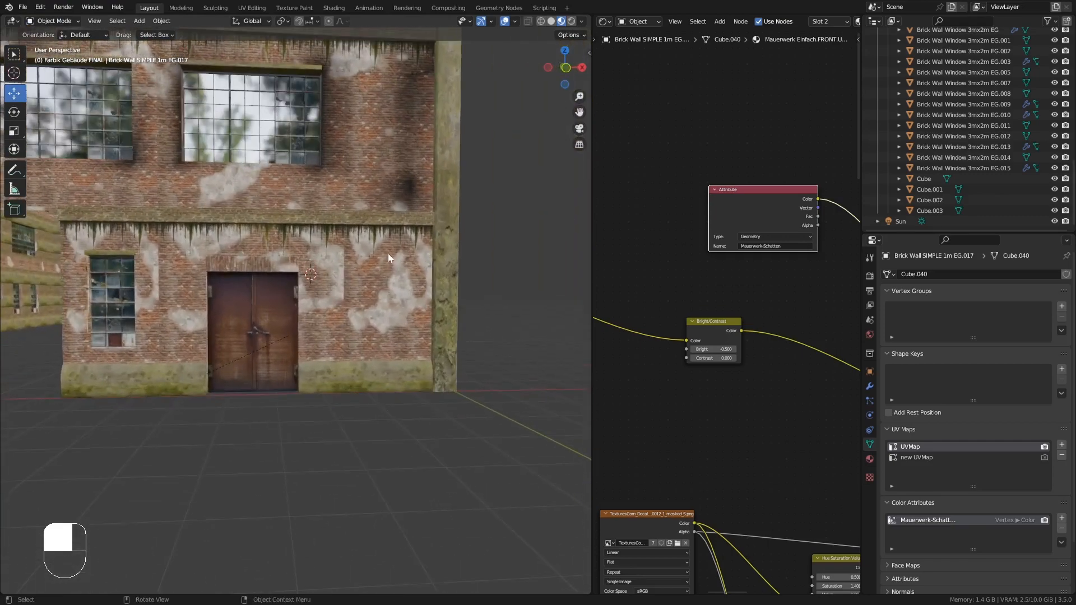
{"action": "left_click", "coordinate": [387, 253]}
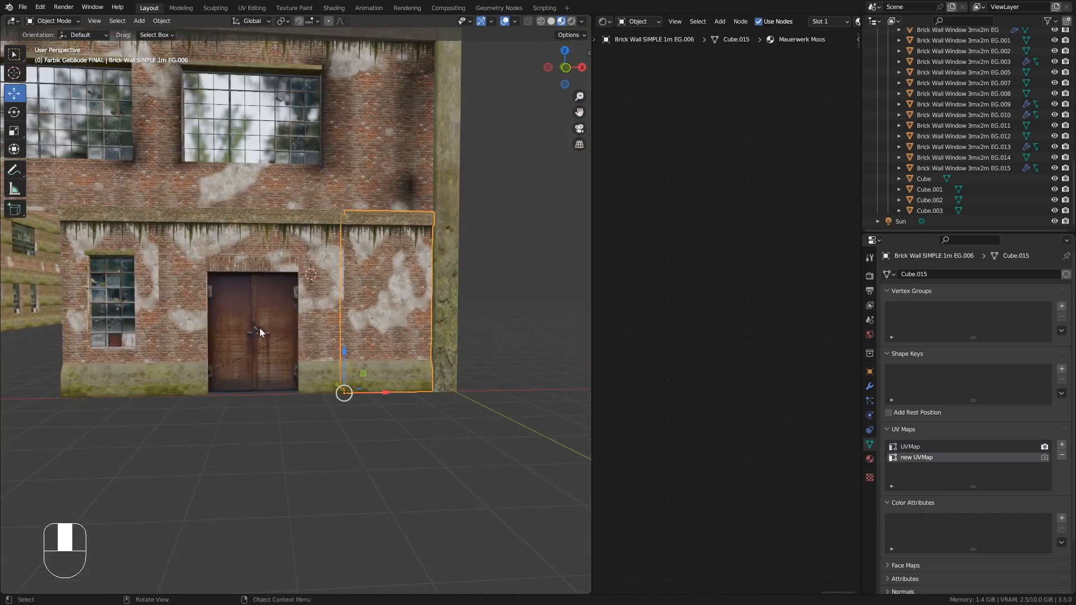
{"action": "middle_click_drag", "start_coordinate": [260, 331], "coordinate": [223, 313]}
{"action": "left_click", "coordinate": [90, 245]}
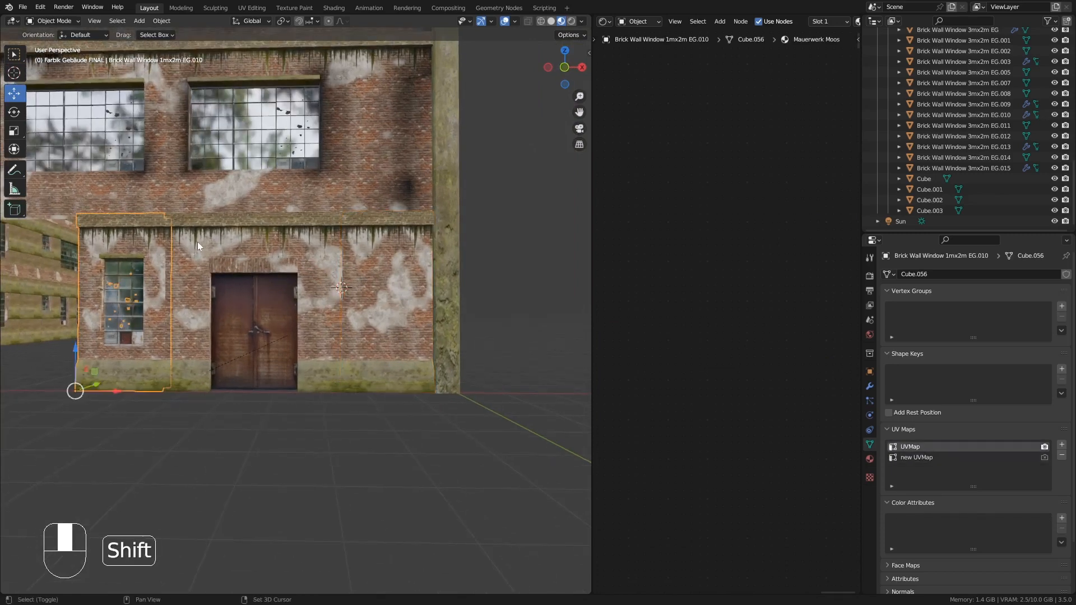
{"action": "left_click", "coordinate": [364, 252], "text": "shift"}
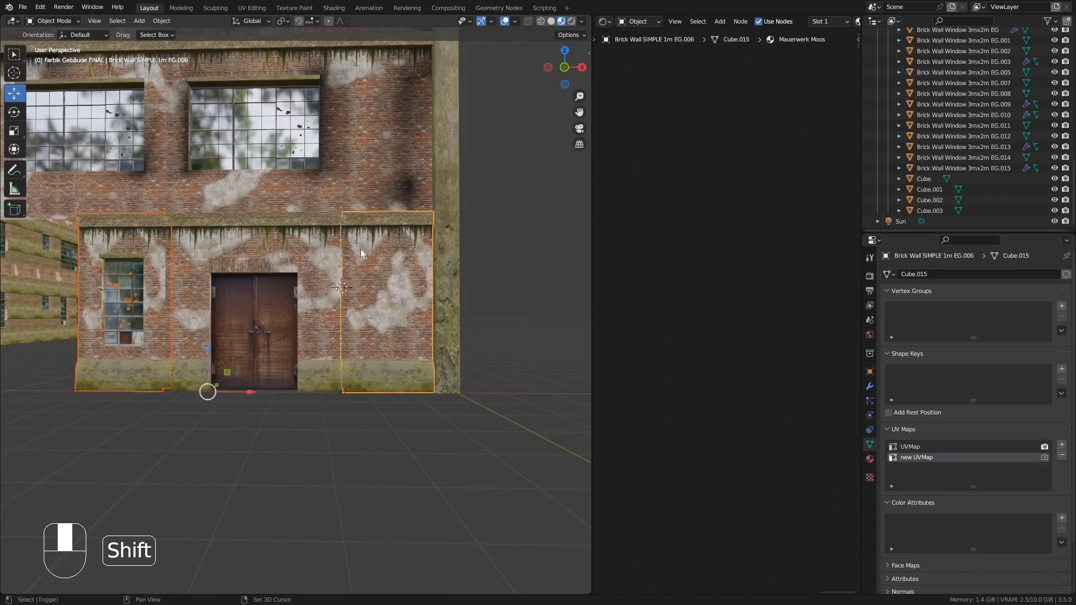
{"action": "left_click", "coordinate": [266, 240], "text": "shift"}
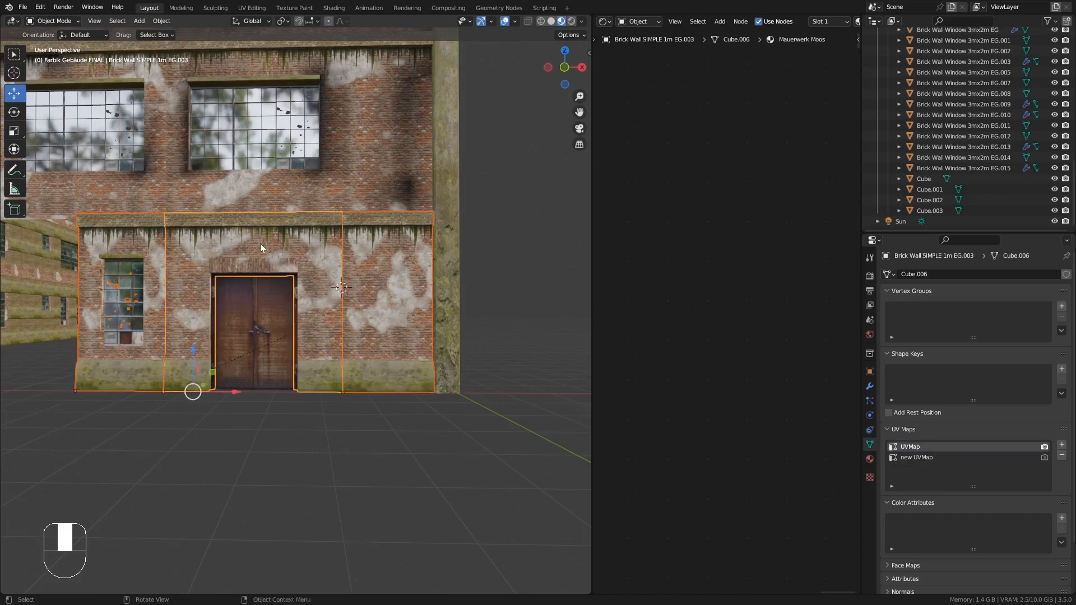
{"action": "key", "text": "ctrl+j"}
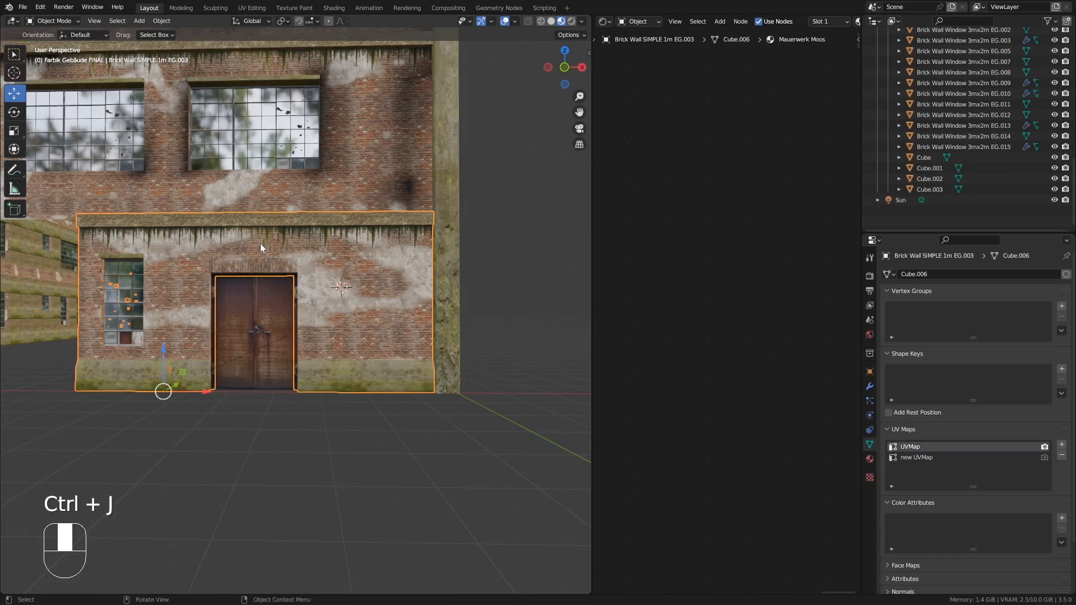
- Enter Edit Mode, select all geometry and merge the joined wall's vertices by distance
{"action": "mouse_move", "coordinate": [260, 244]}
{"action": "middle_mouse_down"}
{"action": "mouse_move", "coordinate": [268, 254]}
{"action": "mouse_move", "coordinate": [264, 244]}
{"action": "middle_mouse_up"}
{"action": "key", "text": "Tab"}
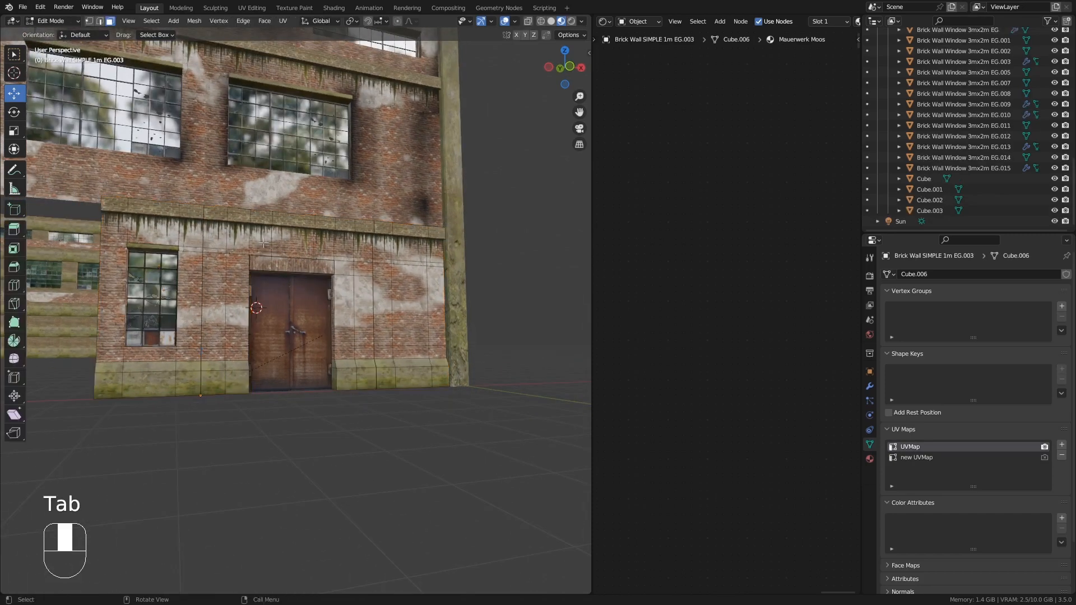
{"action": "key", "text": "a"}
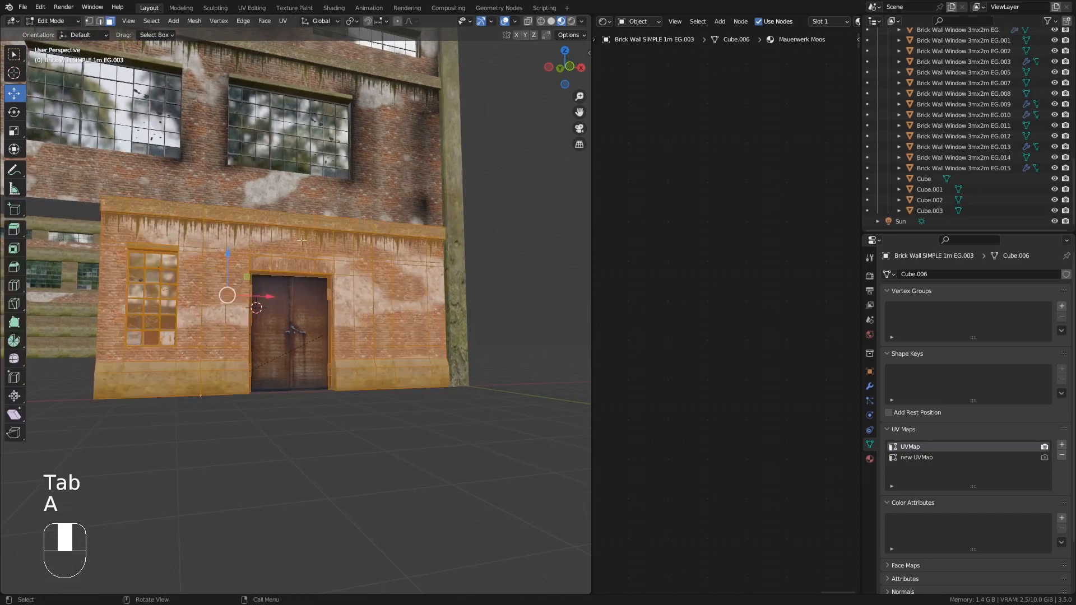
{"action": "left_click", "coordinate": [193, 21]}
{"action": "mouse_move", "coordinate": [229, 287]}
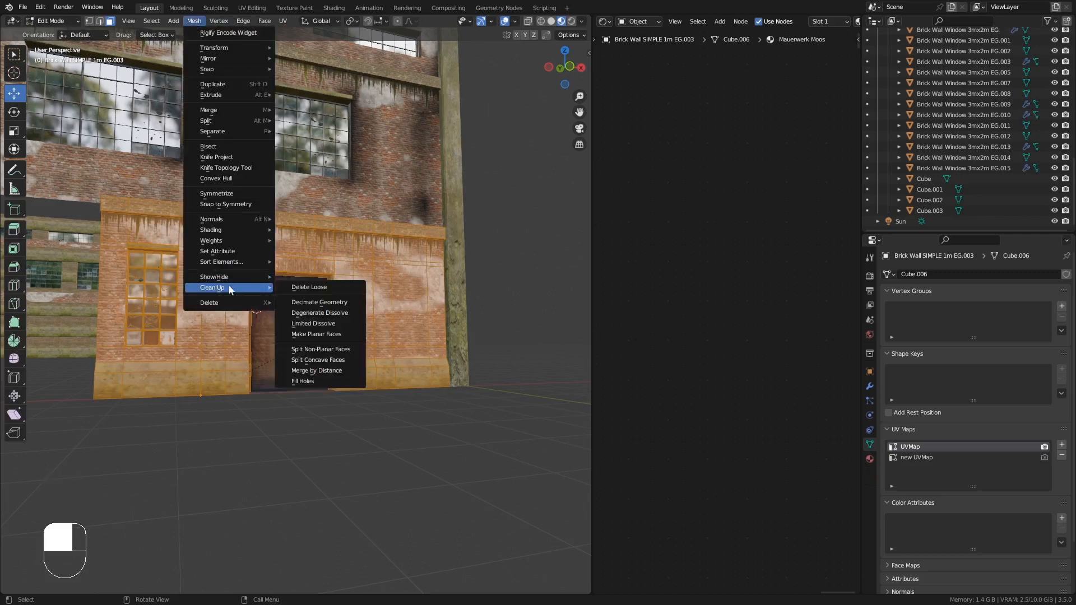
{"action": "left_click", "coordinate": [326, 372]}
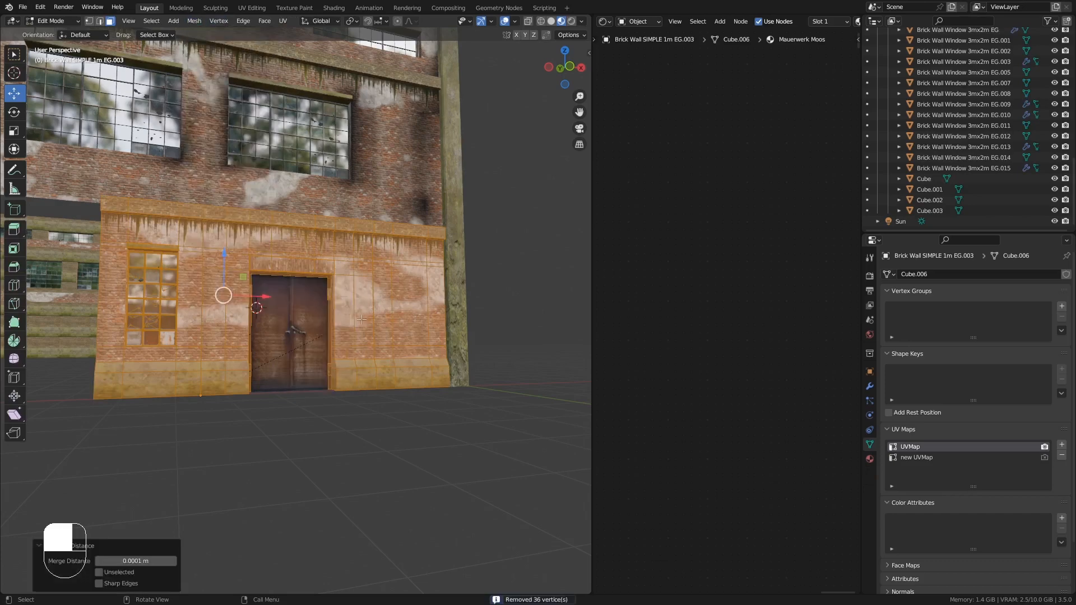
- Return to Object Mode and replace the wall's Mauerwerk Einfach slot material with Mauerwerk Einfach.FRONT
{"action": "key", "text": "Tab"}
{"action": "mouse_move", "coordinate": [362, 319]}
{"action": "middle_mouse_down"}
{"action": "mouse_move", "coordinate": [389, 358]}
{"action": "mouse_move", "coordinate": [329, 358]}
{"action": "mouse_move", "coordinate": [367, 365]}
{"action": "mouse_move", "coordinate": [381, 325]}
{"action": "middle_mouse_up"}
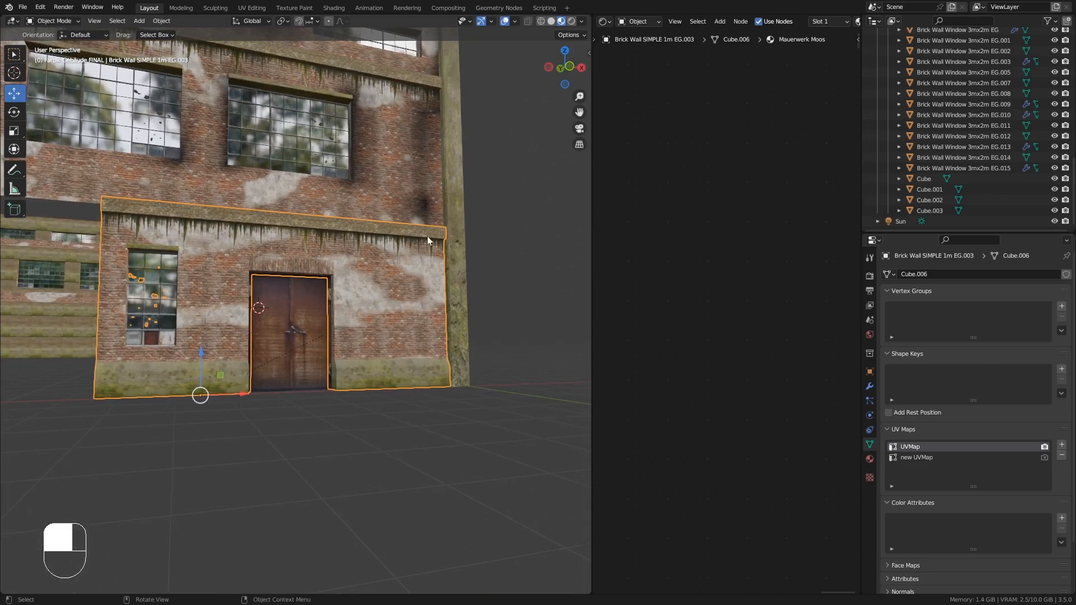
{"action": "left_click", "coordinate": [870, 459]}
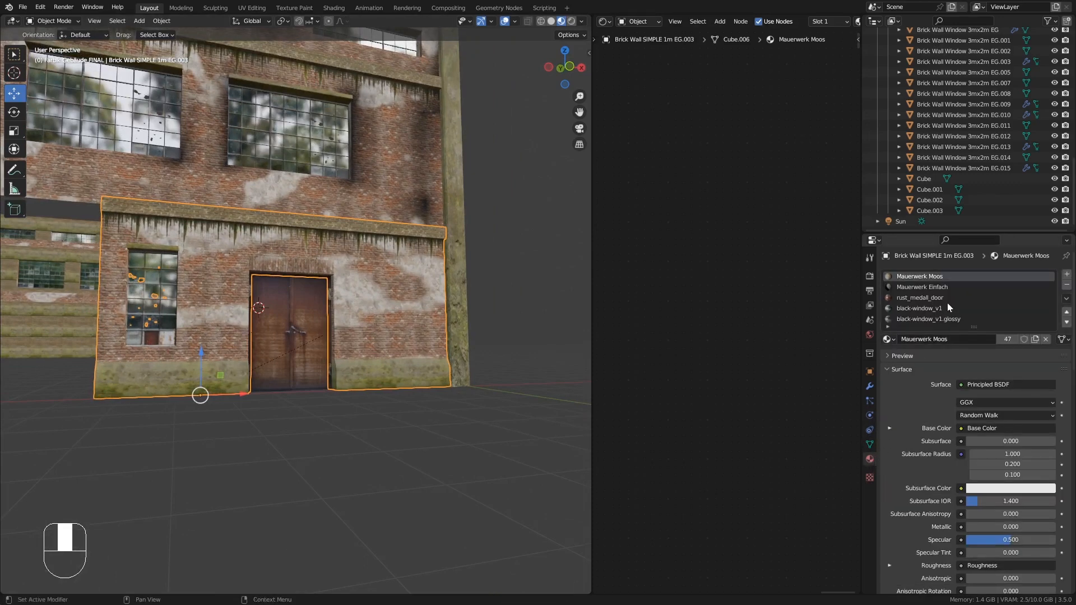
{"action": "left_click", "coordinate": [920, 288]}
{"action": "left_click", "coordinate": [887, 339]}
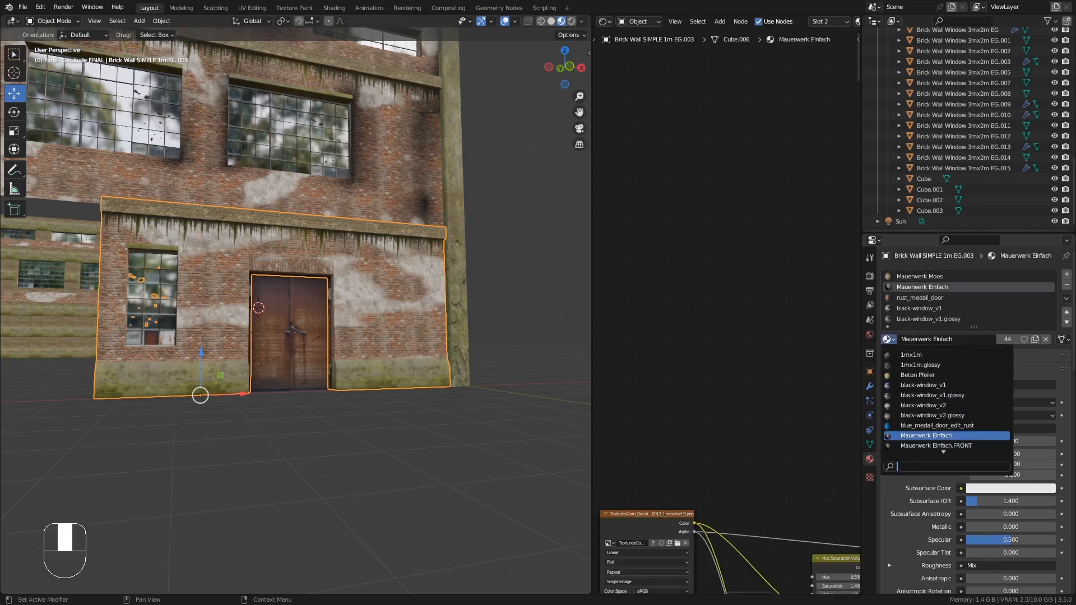
{"action": "scroll", "coordinate": [943, 446], "scroll_direction": "down", "scroll_amount": 2}
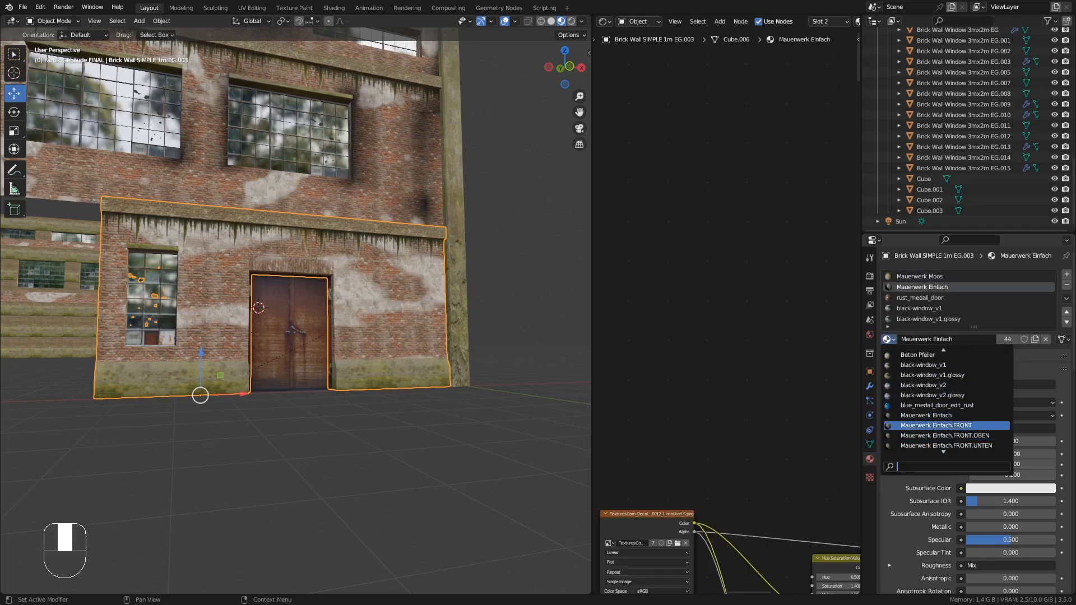
{"action": "left_click", "coordinate": [974, 426]}
- Inspect the wall's new front material from several viewing angles
{"action": "middle_click_drag", "start_coordinate": [476, 364], "coordinate": [412, 332]}
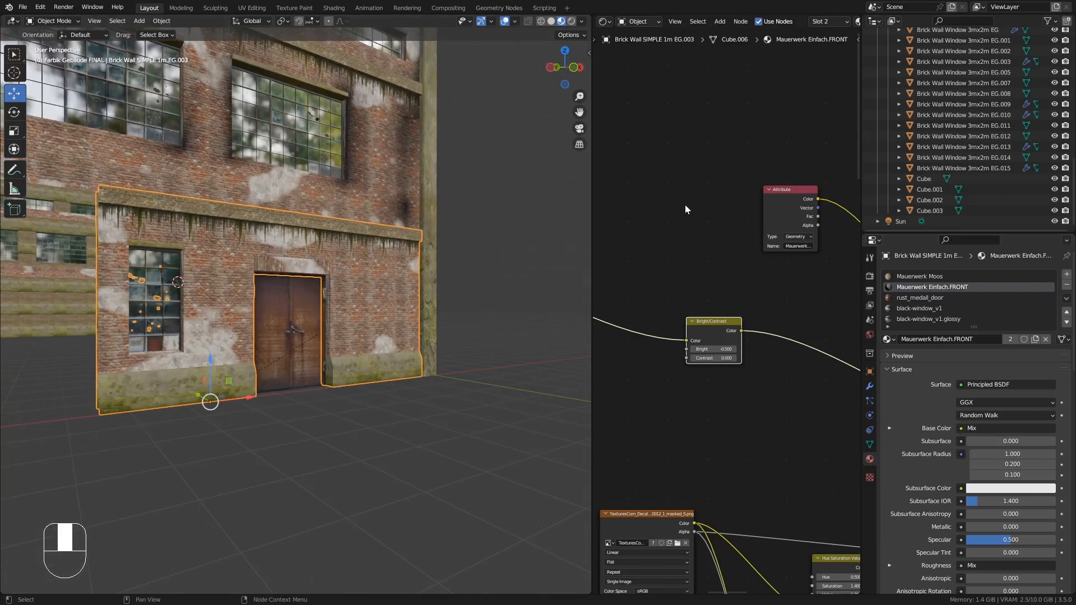
{"action": "middle_click_drag", "start_coordinate": [669, 243], "coordinate": [684, 245]}
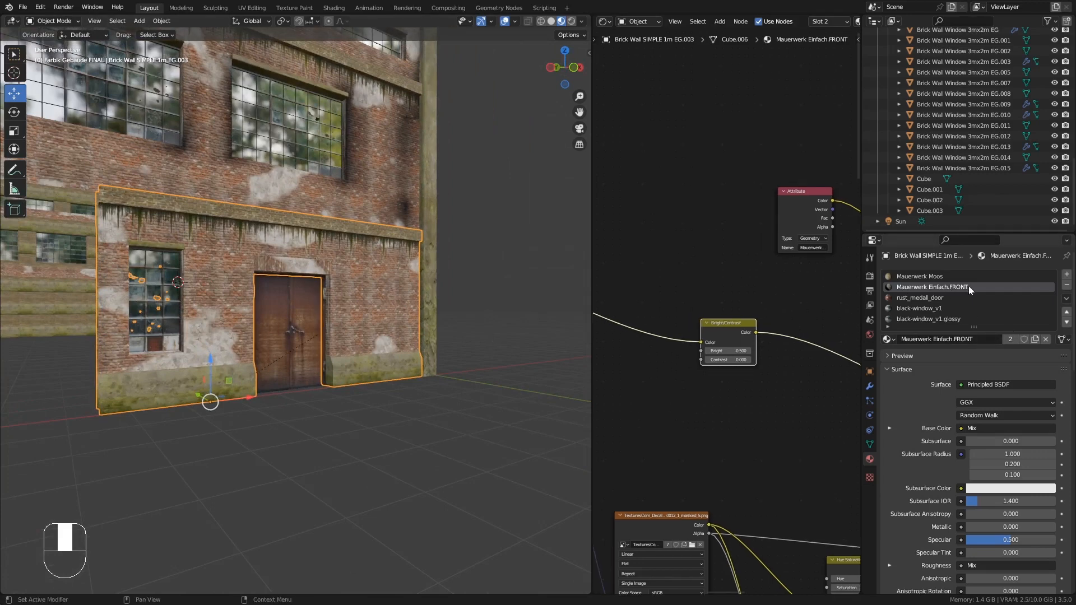
{"action": "middle_click_drag", "start_coordinate": [332, 264], "coordinate": [290, 281]}
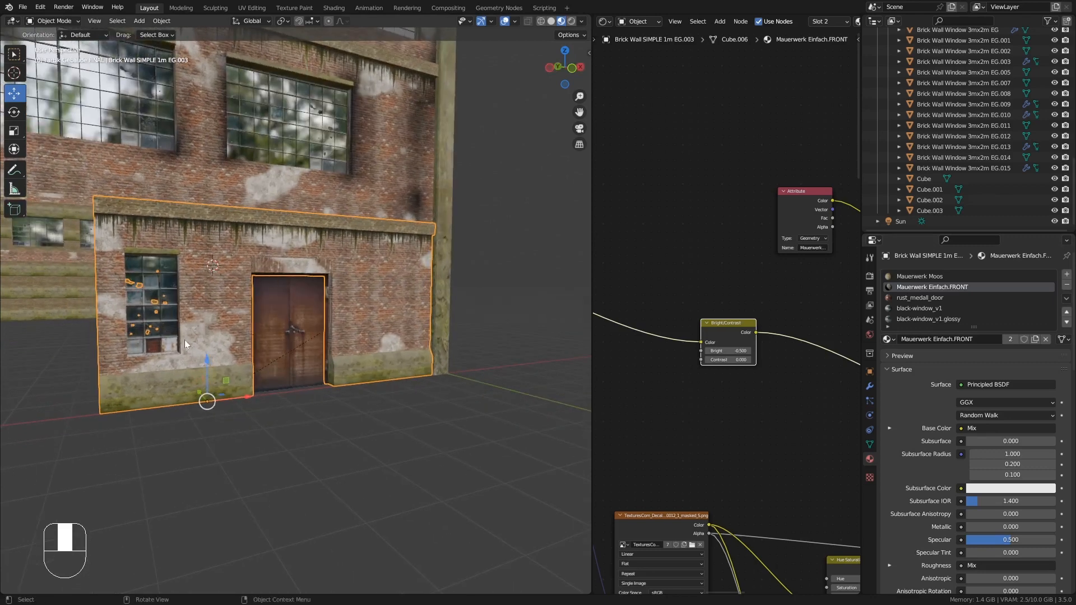
{"action": "middle_click_drag", "start_coordinate": [184, 340], "coordinate": [210, 329]}
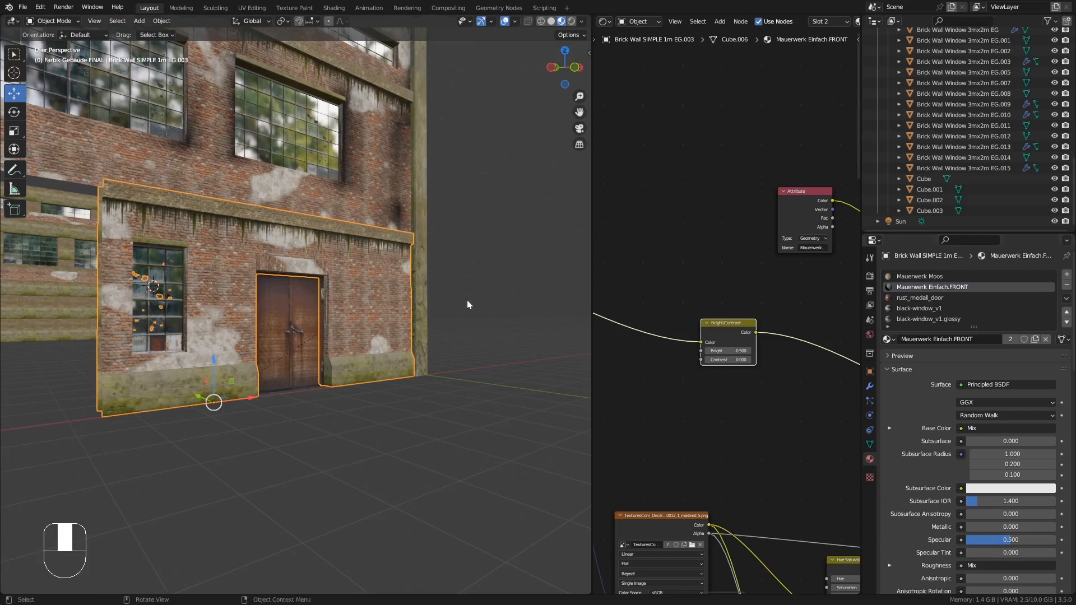
- Add a color attribute to the wall named Mauerwerk-Schatten
{"action": "middle_click_drag", "start_coordinate": [466, 300], "coordinate": [436, 301]}
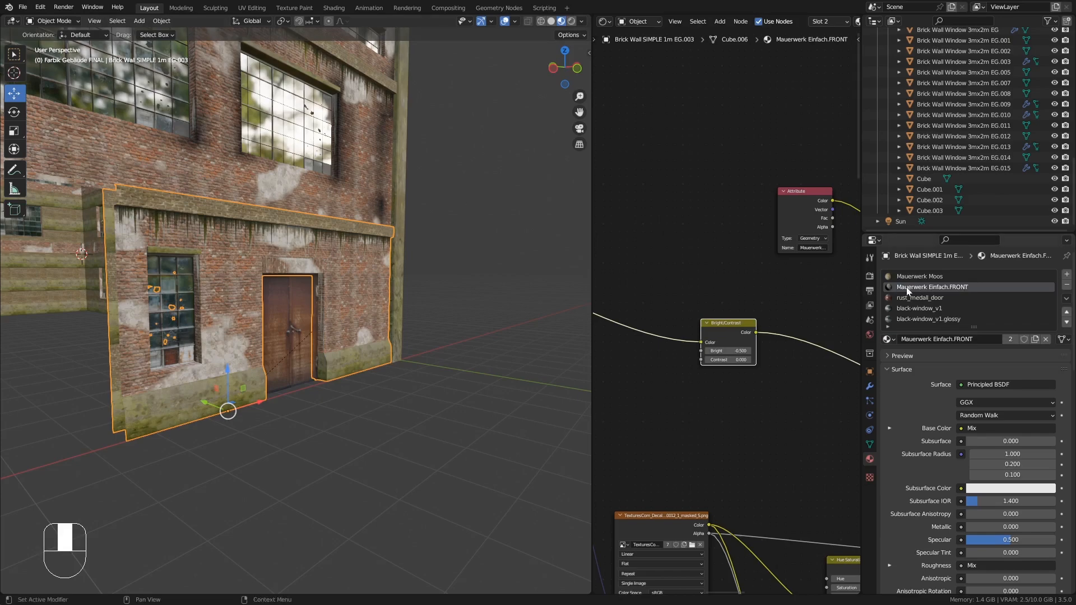
{"action": "middle_click_drag", "start_coordinate": [480, 204], "coordinate": [422, 179]}
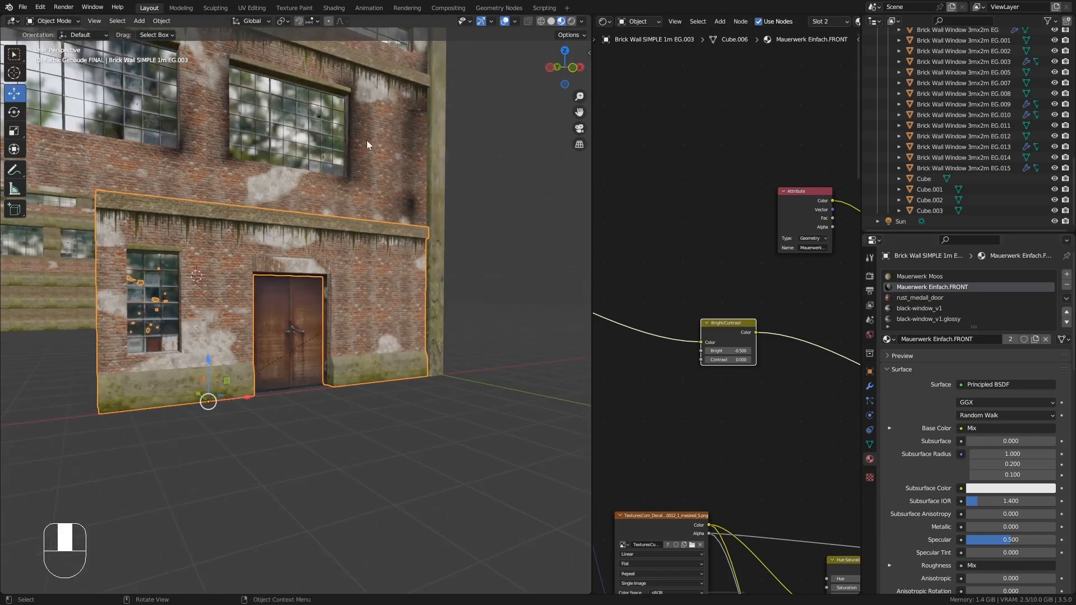
{"action": "middle_click_drag", "start_coordinate": [367, 140], "coordinate": [277, 247]}
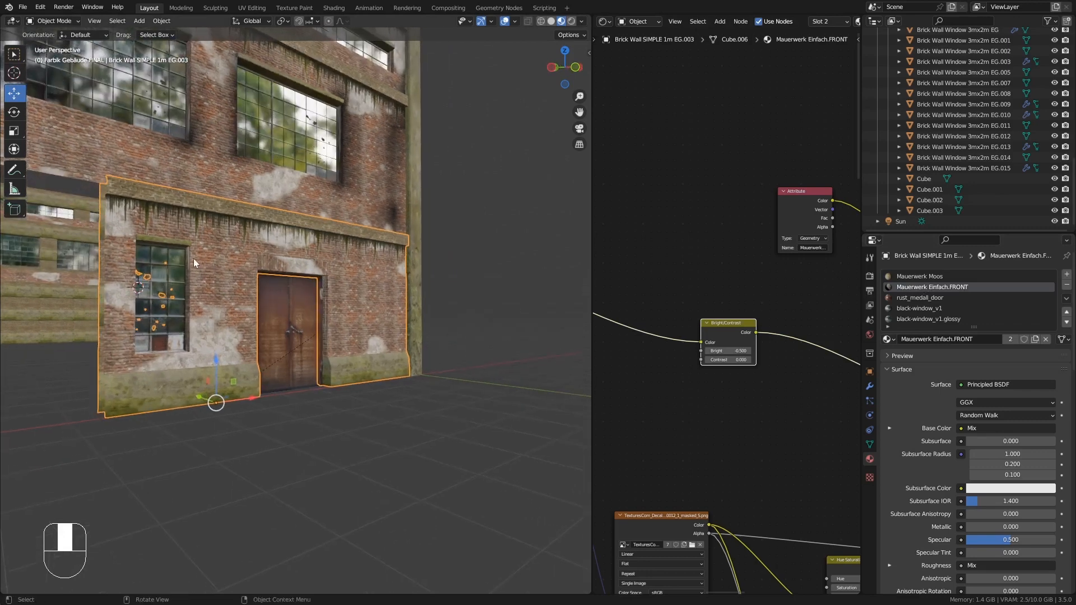
{"action": "middle_click_drag", "start_coordinate": [193, 258], "coordinate": [196, 243], "text": "ctrl"}
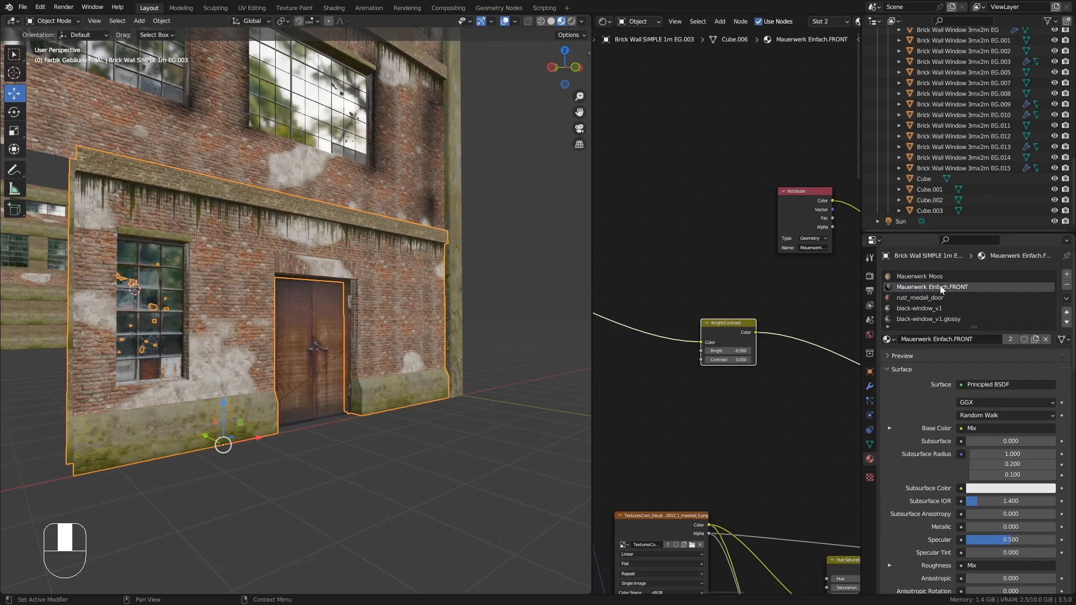
{"action": "middle_click_drag", "start_coordinate": [375, 287], "coordinate": [341, 288]}
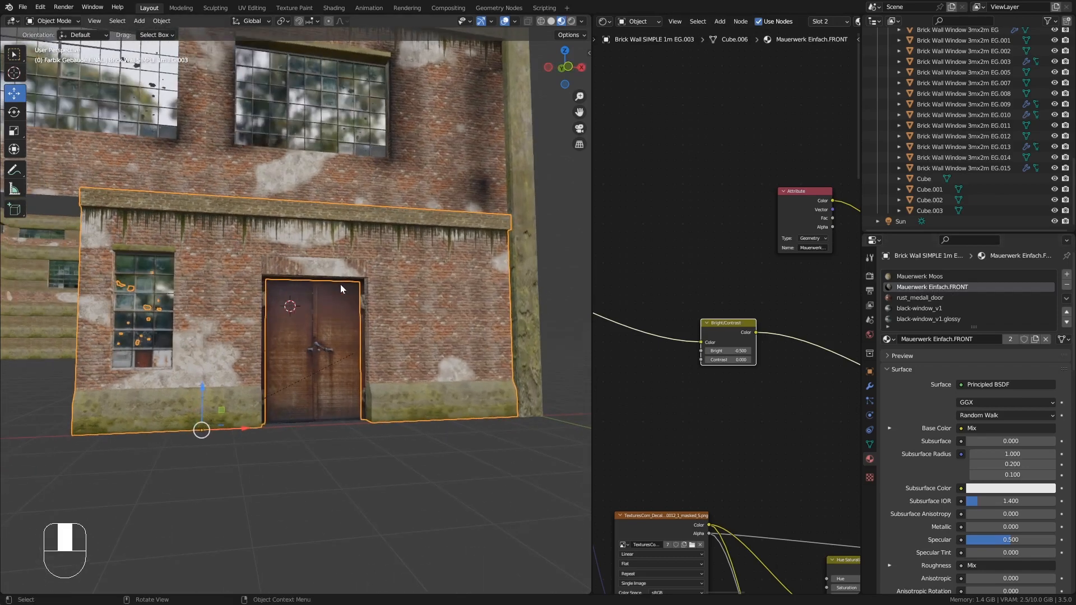
{"action": "middle_click_drag", "start_coordinate": [249, 278], "coordinate": [382, 280], "text": "shift"}
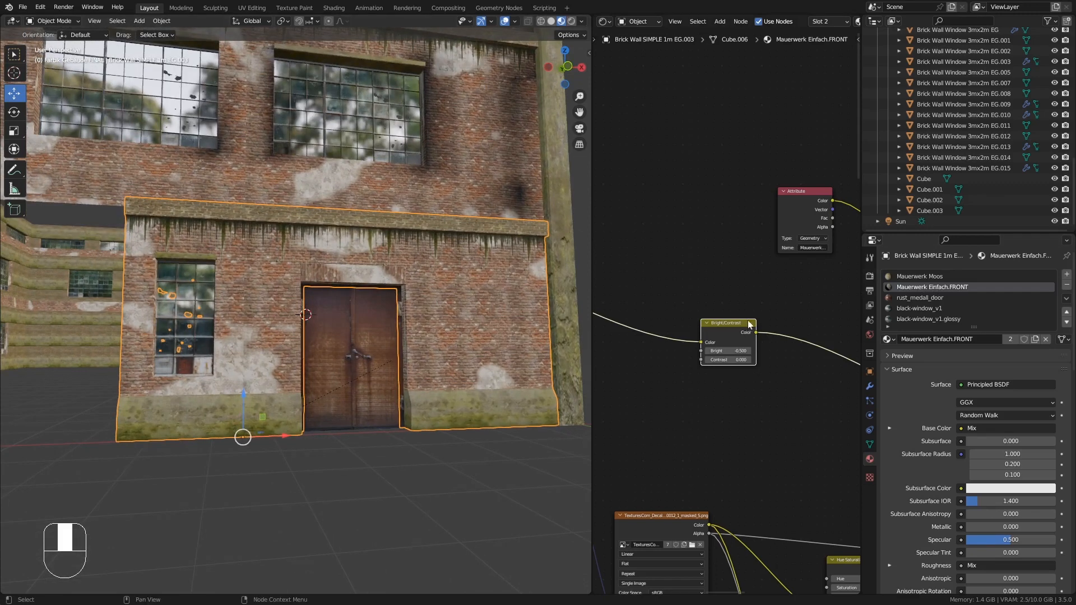
{"action": "left_click", "coordinate": [869, 443]}
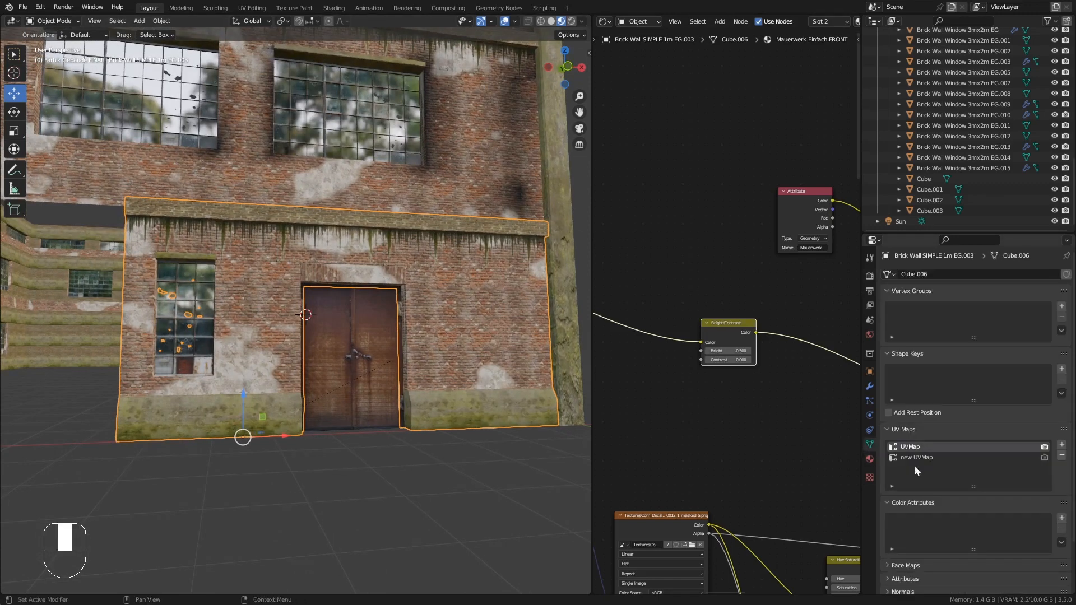
{"action": "left_click", "coordinate": [1061, 517]}
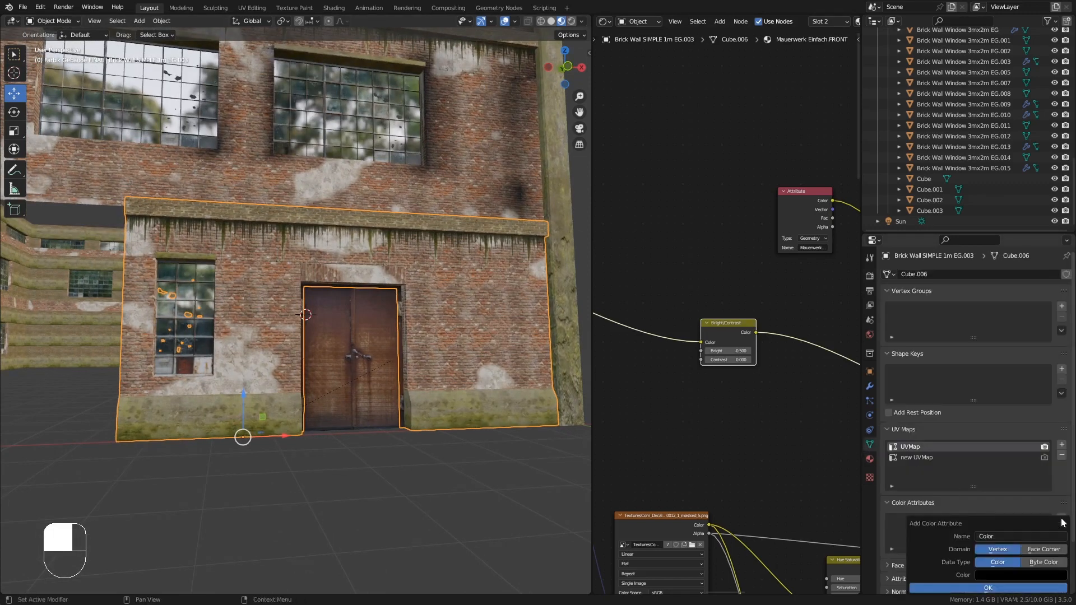
{"action": "left_click", "coordinate": [1007, 535]}
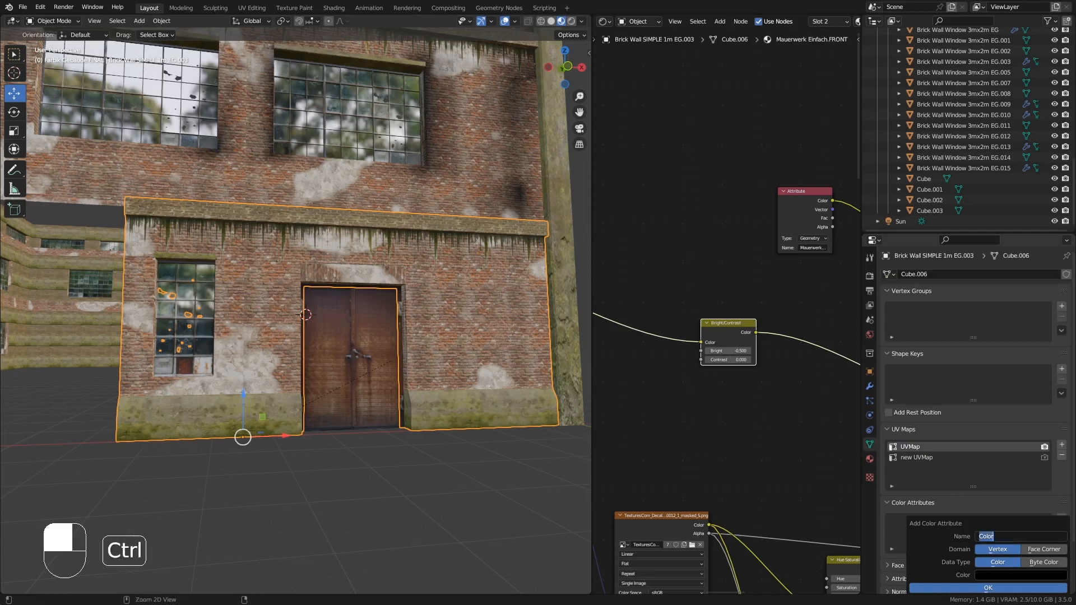
{"action": "type", "text": "Mauerwerk-Schatten"}
{"action": "key", "text": "Return"}
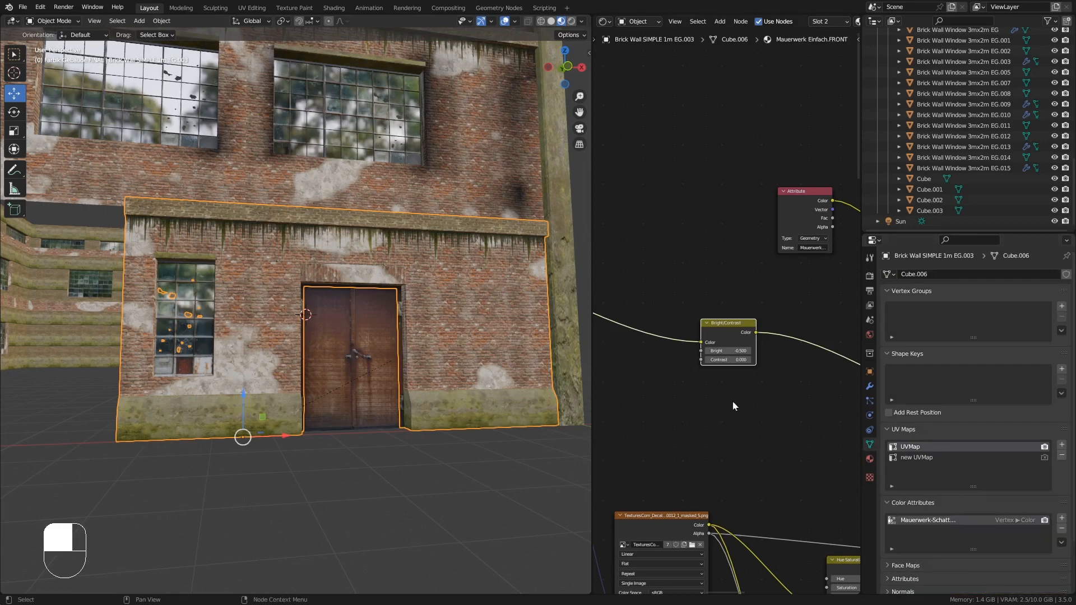
- Switch the wall into Vertex Paint mode and try a few strokes around the door
{"action": "left_click", "coordinate": [53, 21]}
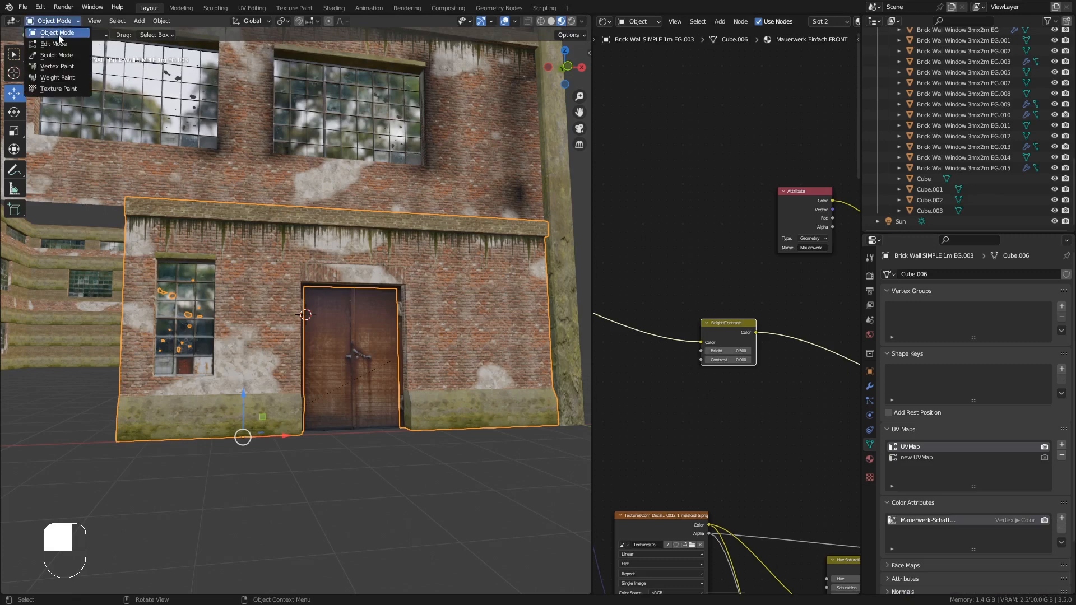
{"action": "left_click", "coordinate": [64, 66]}
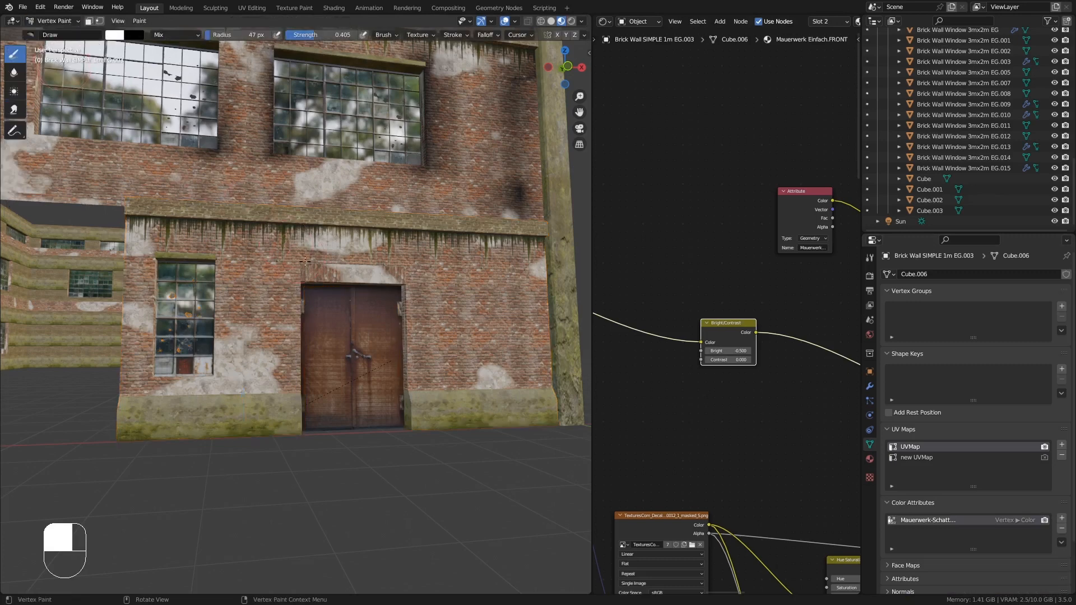
{"action": "left_click_drag", "start_coordinate": [536, 256], "coordinate": [560, 301]}
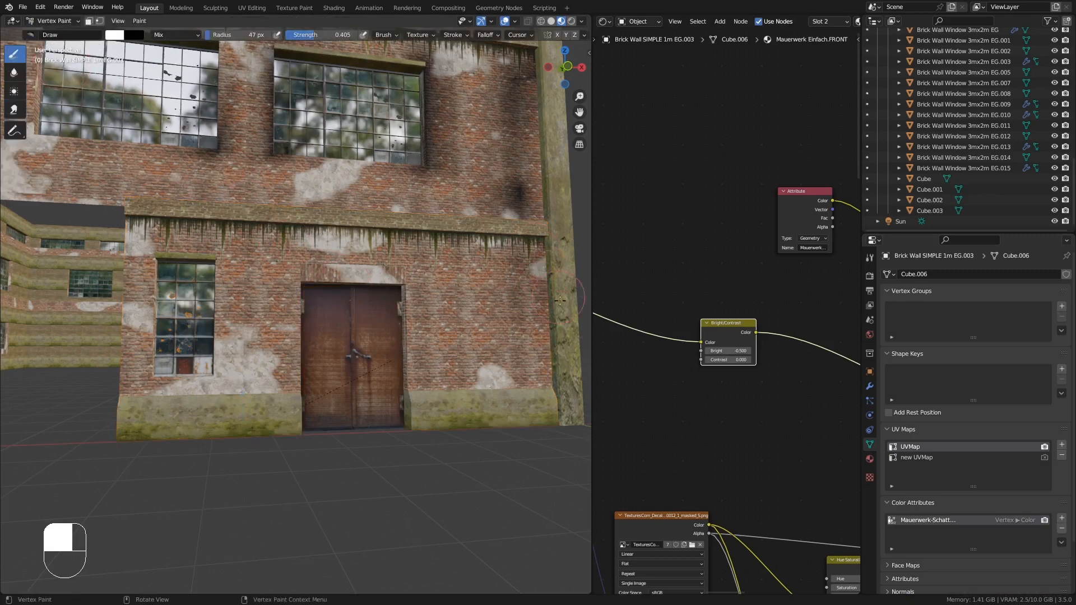
{"action": "left_click_drag", "start_coordinate": [551, 373], "coordinate": [540, 398]}
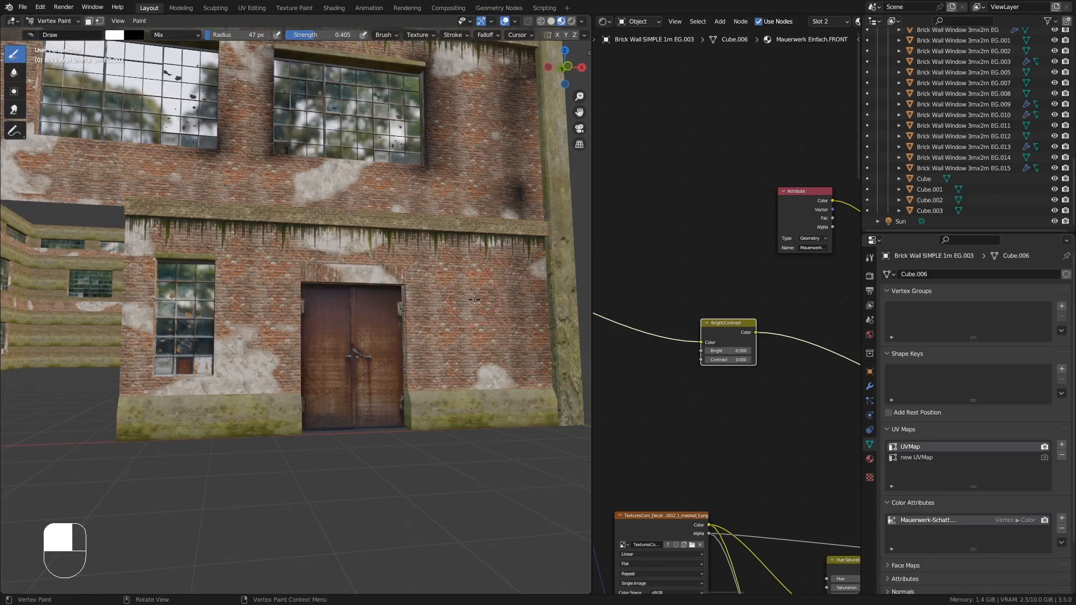
{"action": "left_click_drag", "start_coordinate": [470, 333], "coordinate": [439, 362]}
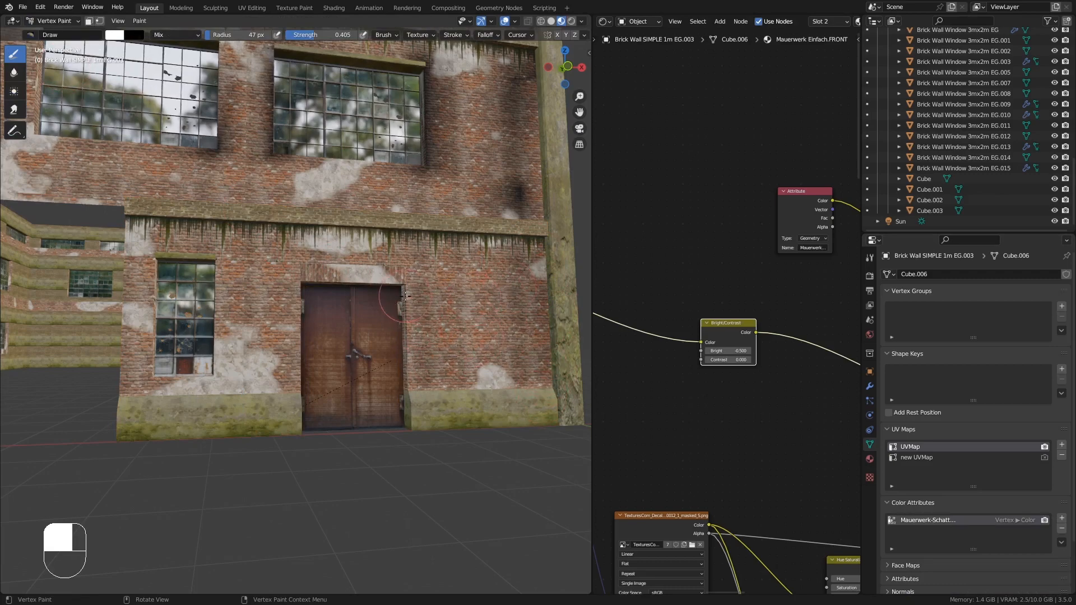
{"action": "mouse_move", "coordinate": [386, 302]}
{"action": "middle_mouse_down"}
{"action": "mouse_move", "coordinate": [333, 286]}
{"action": "mouse_move", "coordinate": [339, 300]}
{"action": "mouse_move", "coordinate": [353, 235]}
{"action": "mouse_move", "coordinate": [337, 266]}
{"action": "mouse_move", "coordinate": [206, 164]}
{"action": "mouse_move", "coordinate": [198, 187]}
{"action": "mouse_move", "coordinate": [216, 180]}
{"action": "mouse_move", "coordinate": [227, 144]}
{"action": "middle_mouse_up"}
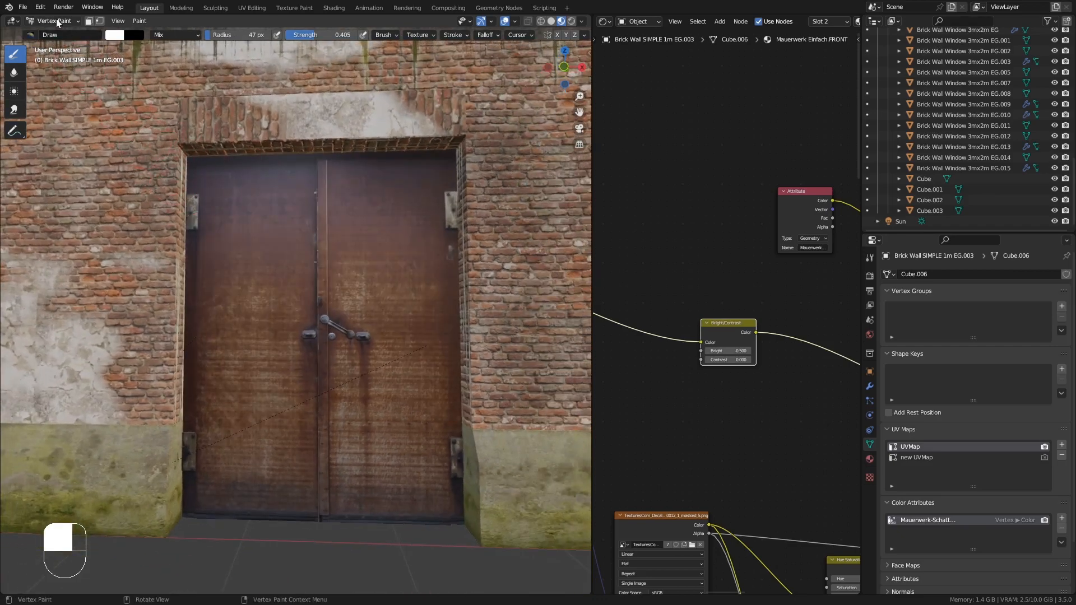
- Enter Edit Mode and select the faces along the door's left jamb
{"action": "mouse_move", "coordinate": [232, 179]}
{"action": "middle_mouse_down"}
{"action": "mouse_move", "coordinate": [186, 215]}
{"action": "mouse_move", "coordinate": [168, 205]}
{"action": "middle_mouse_up"}
{"action": "key", "text": "Tab"}
{"action": "left_click", "coordinate": [167, 205]}
{"action": "left_click", "coordinate": [158, 405], "text": "shift"}
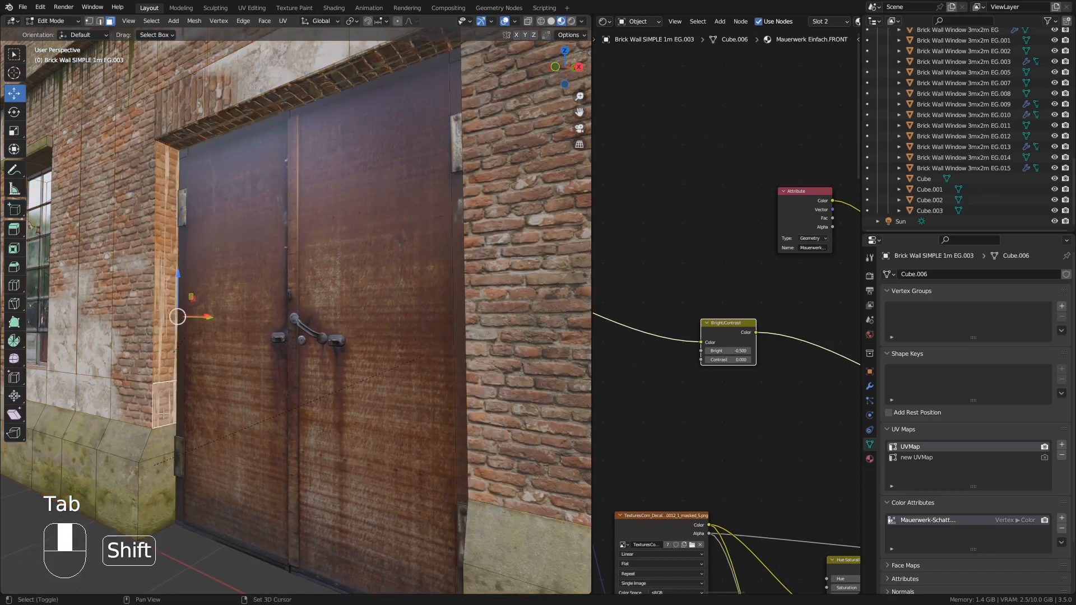
{"action": "left_click", "coordinate": [161, 440], "text": "shift"}
{"action": "left_click", "coordinate": [167, 470], "text": "shift"}
{"action": "left_click", "coordinate": [164, 435], "text": "shift"}
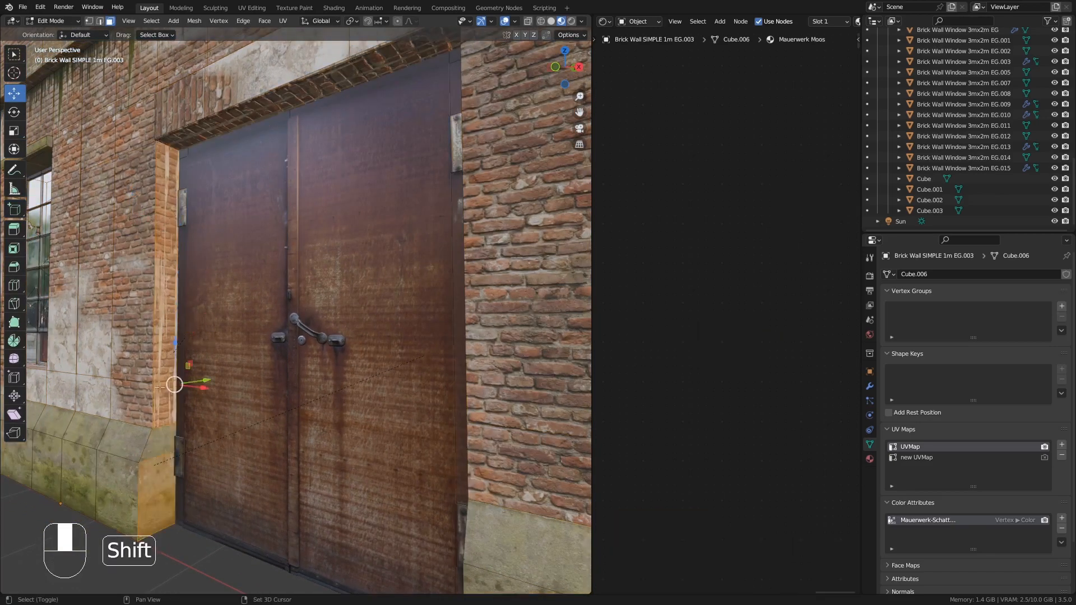
{"action": "left_click", "coordinate": [164, 407]}
{"action": "left_click", "coordinate": [166, 349], "text": "shift"}
{"action": "middle_click_drag", "start_coordinate": [192, 288], "coordinate": [166, 142]}
{"action": "left_click", "coordinate": [241, 161], "text": "shift"}
{"action": "left_click", "coordinate": [230, 158], "text": "shift"}
{"action": "left_click", "coordinate": [225, 158], "text": "shift"}
{"action": "left_click", "coordinate": [165, 141], "text": "shift"}
{"action": "left_click", "coordinate": [140, 193], "text": "shift"}
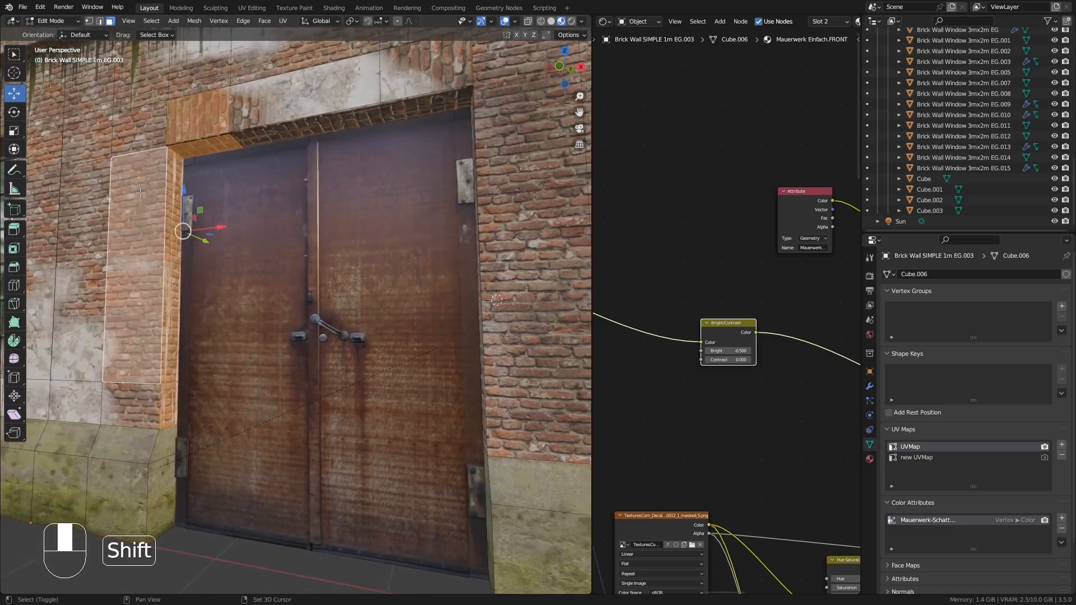
{"action": "left_click", "coordinate": [143, 134], "text": "shift"}
{"action": "left_click", "coordinate": [138, 402], "text": "shift"}
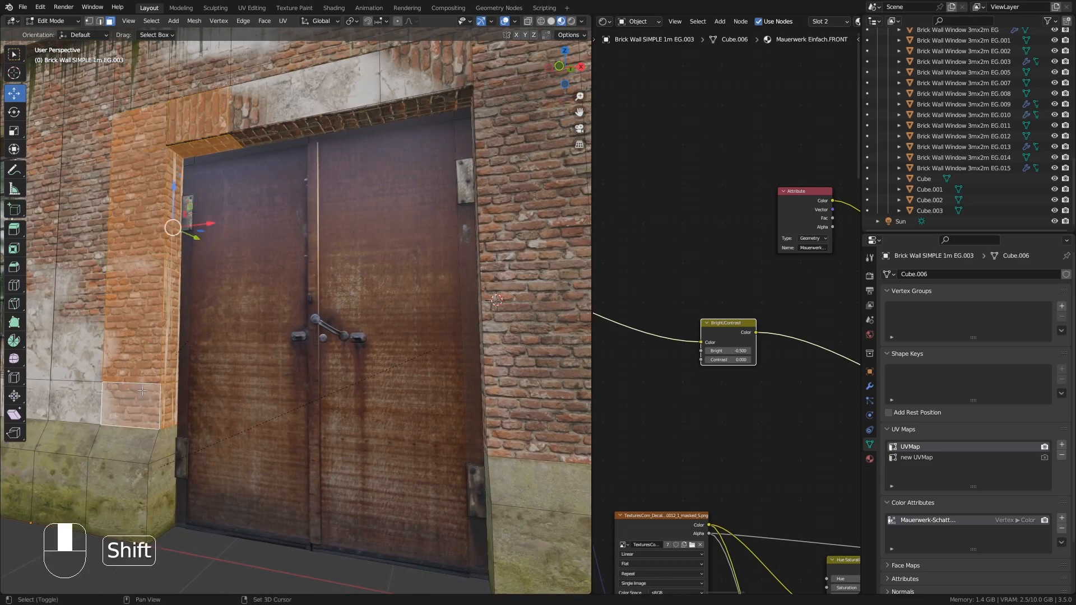
- Add the faces of the door's lintel and upper frame to the selection
{"action": "middle_click_drag", "start_coordinate": [148, 230], "coordinate": [185, 185]}
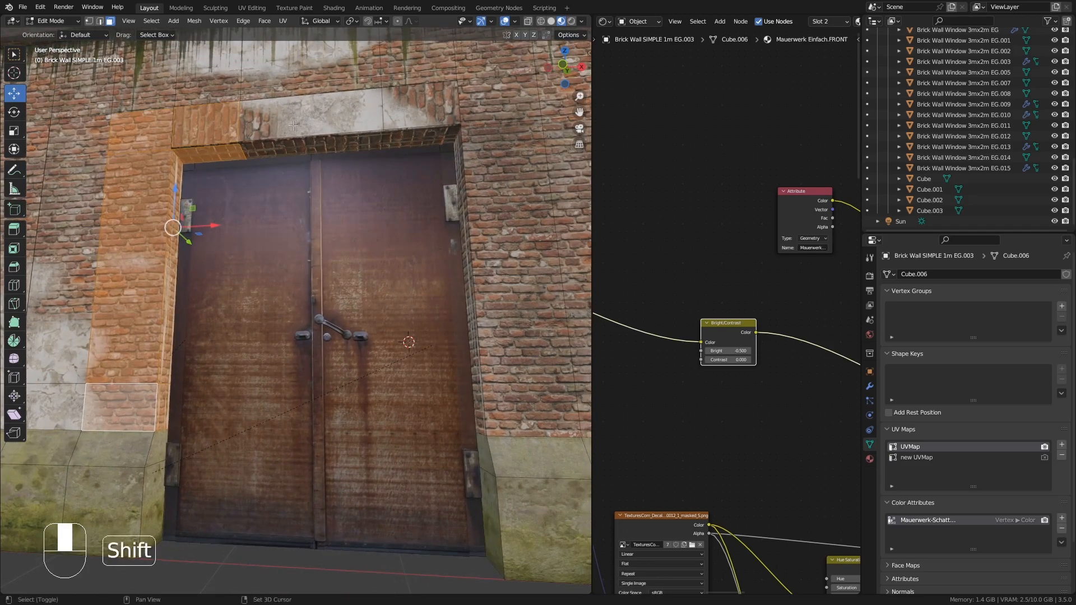
{"action": "left_click", "coordinate": [316, 143], "text": "shift"}
{"action": "left_click", "coordinate": [420, 112], "text": "shift"}
{"action": "left_click", "coordinate": [419, 135], "text": "shift"}
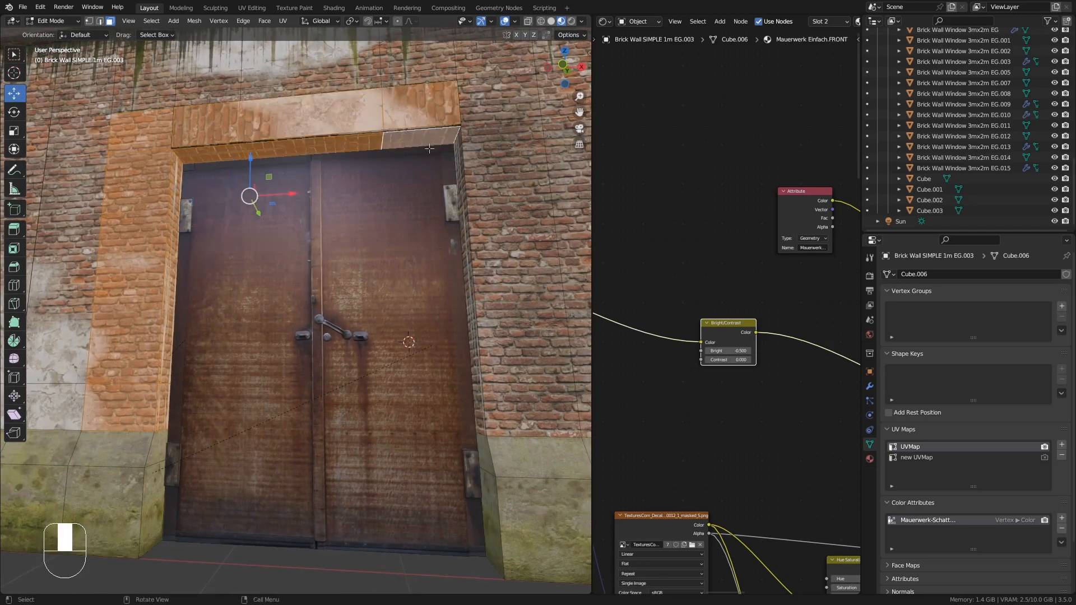
{"action": "left_click", "coordinate": [420, 119], "text": "shift"}
{"action": "left_click", "coordinate": [418, 138], "text": "shift"}
{"action": "middle_click_drag", "start_coordinate": [368, 162], "coordinate": [339, 97]}
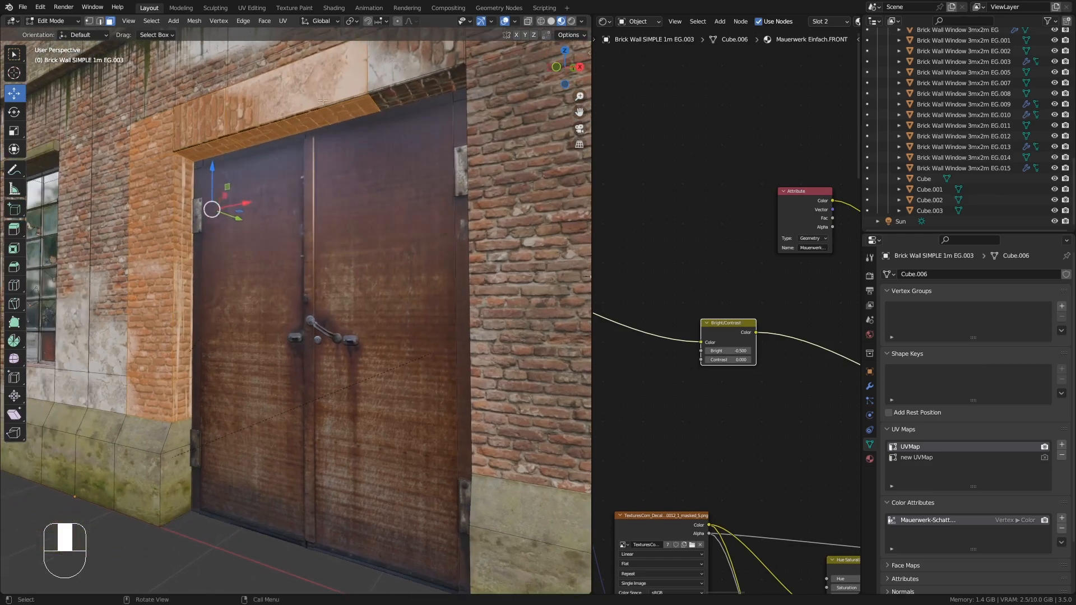
{"action": "middle_click_drag", "start_coordinate": [200, 173], "coordinate": [184, 124]}
{"action": "left_click", "coordinate": [213, 153], "text": "shift"}
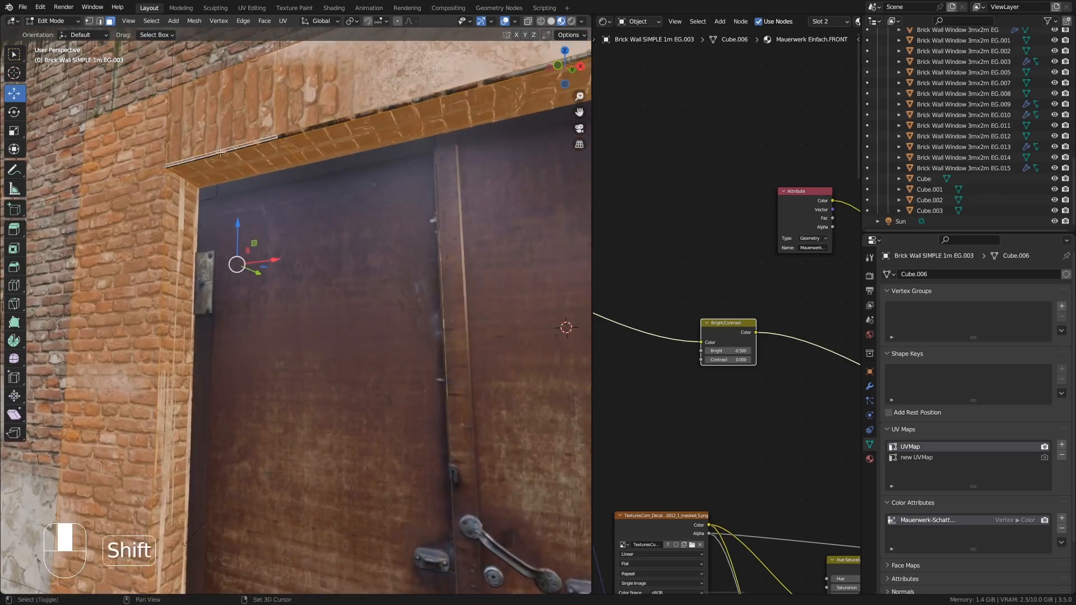
{"action": "left_click", "coordinate": [257, 142], "text": "shift"}
{"action": "middle_click_drag", "start_coordinate": [260, 144], "coordinate": [324, 141]}
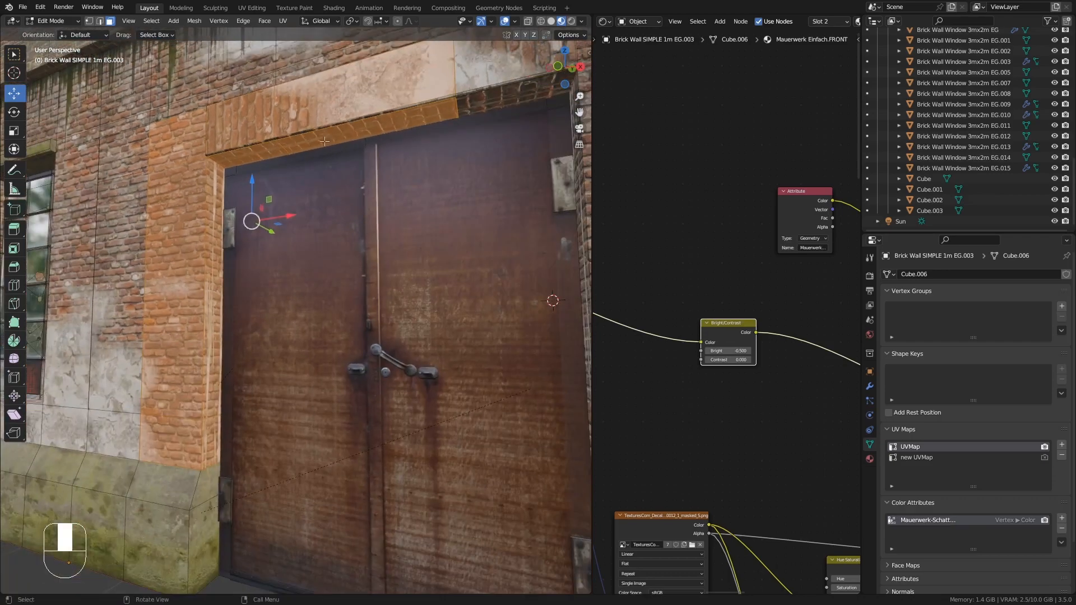
- Subdivide the selected door-frame faces with 3 cuts and return to Vertex Paint mode
{"action": "right_click", "coordinate": [270, 124]}
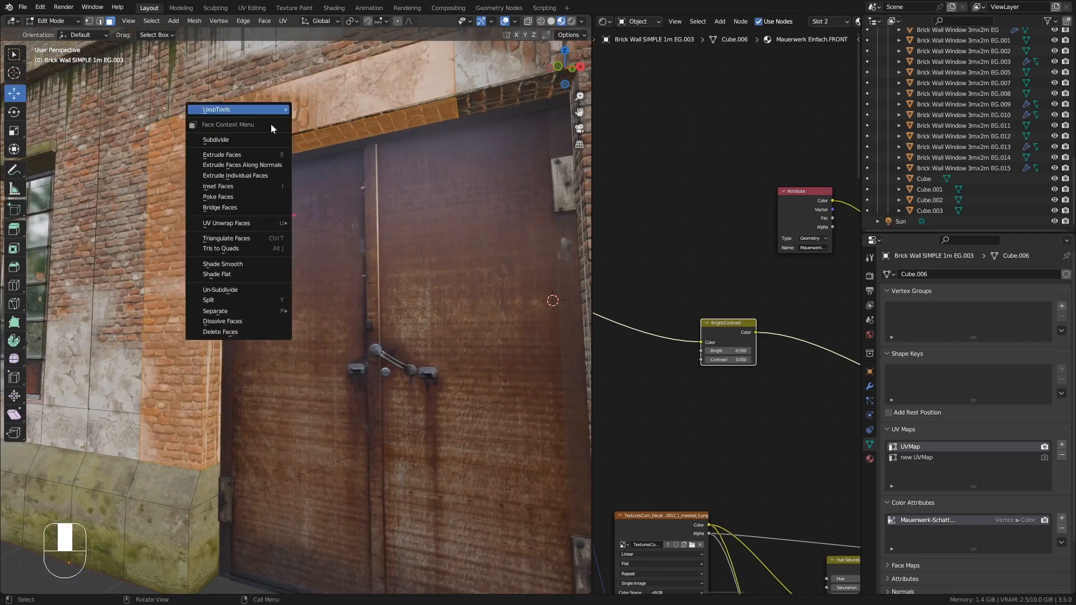
{"action": "left_click", "coordinate": [236, 139]}
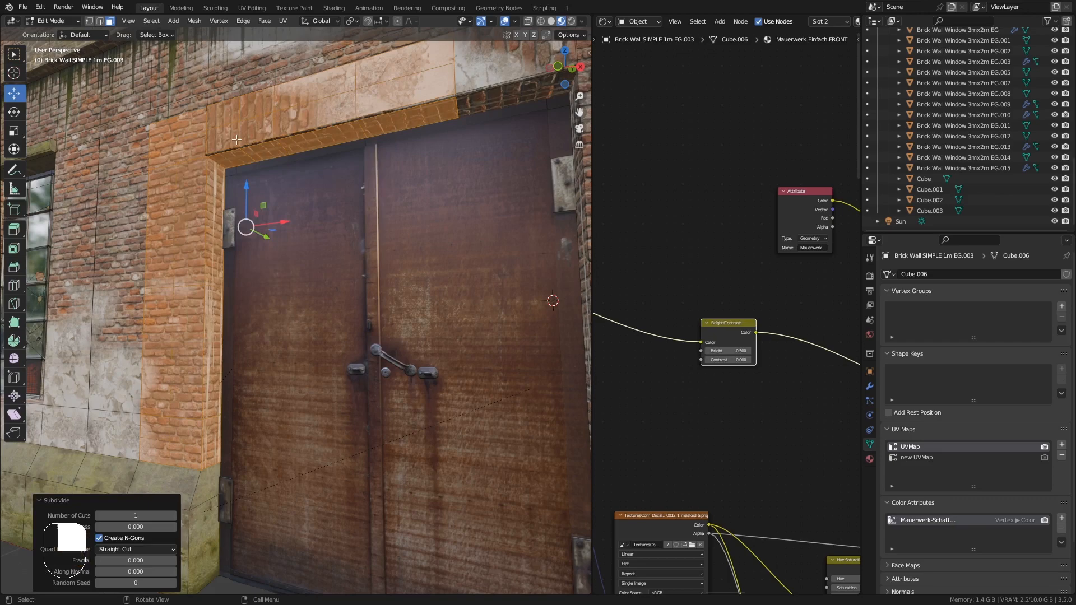
{"action": "left_click", "coordinate": [174, 515]}
{"action": "left_click", "coordinate": [173, 515]}
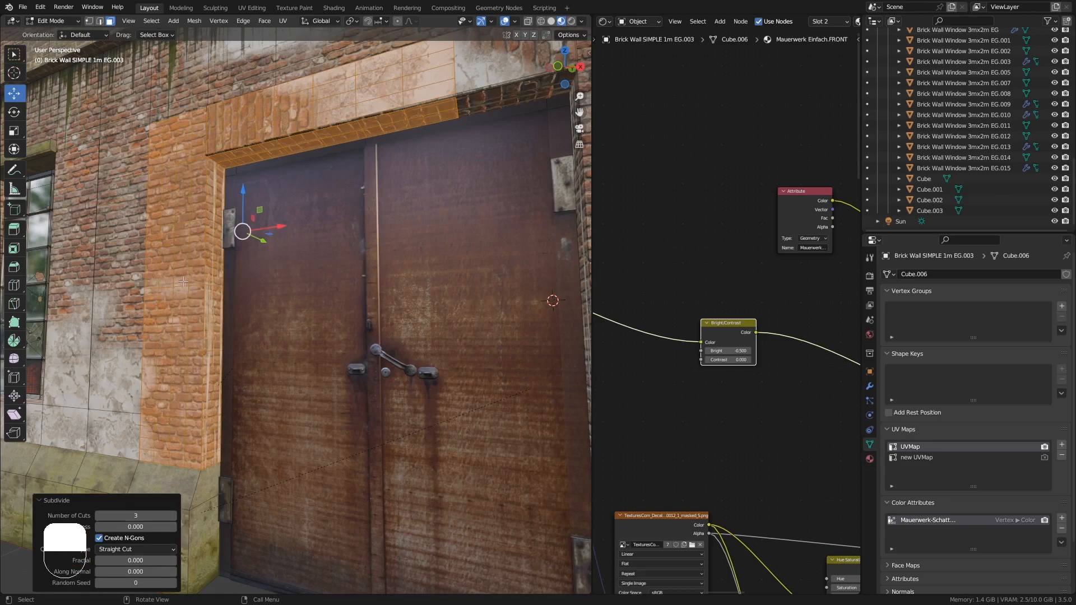
{"action": "key", "text": "Tab"}
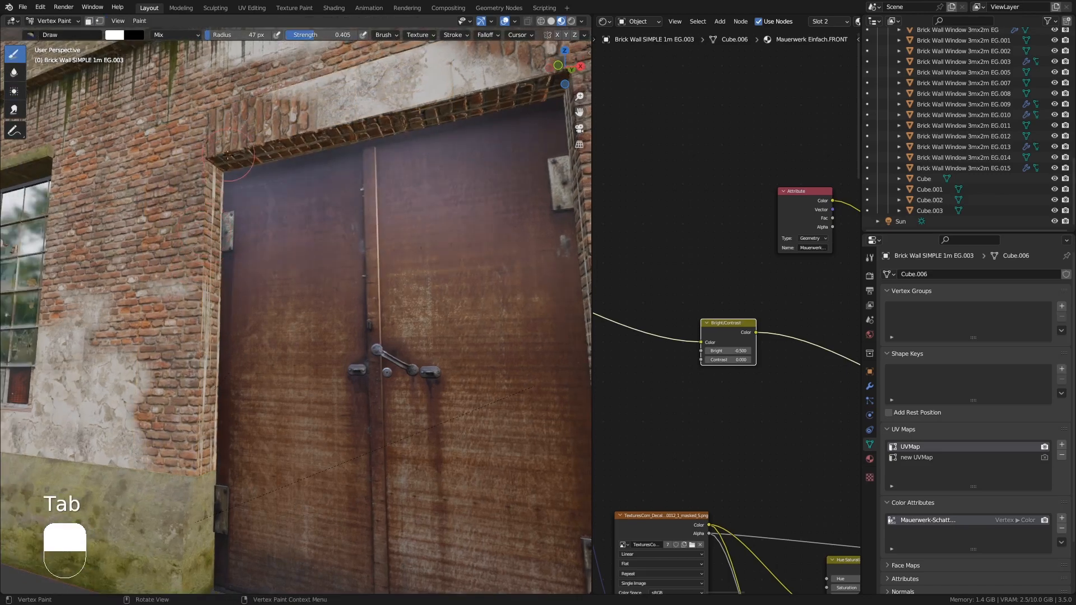
- Set the brush strength to 0.687 and paint along the door's left jamb
{"action": "middle_click_drag", "start_coordinate": [227, 156], "coordinate": [207, 74]}
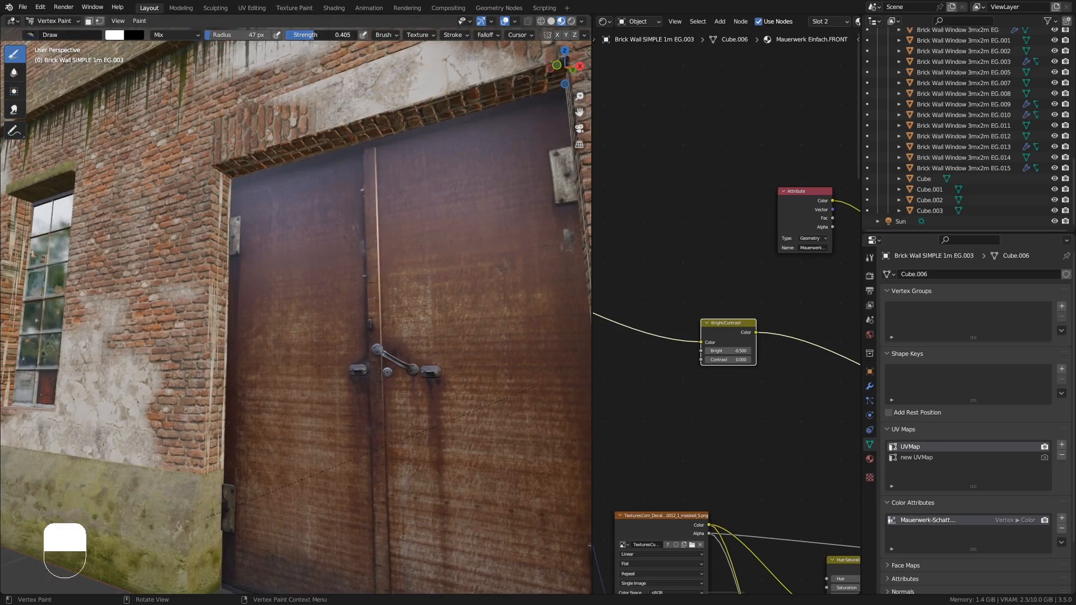
{"action": "left_click_drag", "start_coordinate": [323, 36], "coordinate": [343, 35]}
{"action": "middle_click_drag", "start_coordinate": [263, 179], "coordinate": [242, 187]}
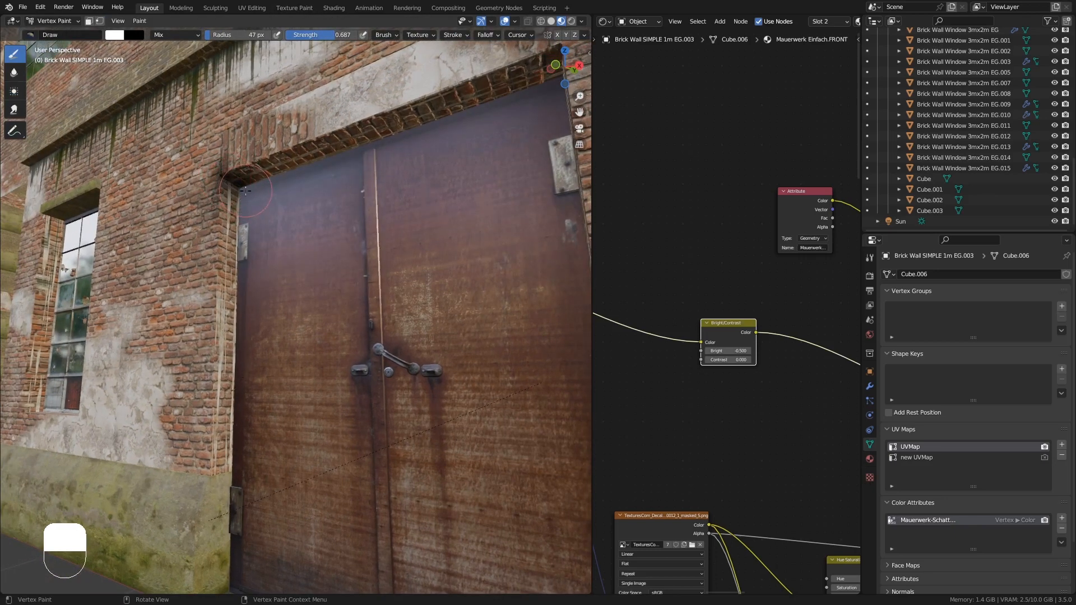
{"action": "left_click_drag", "start_coordinate": [237, 191], "coordinate": [235, 277]}
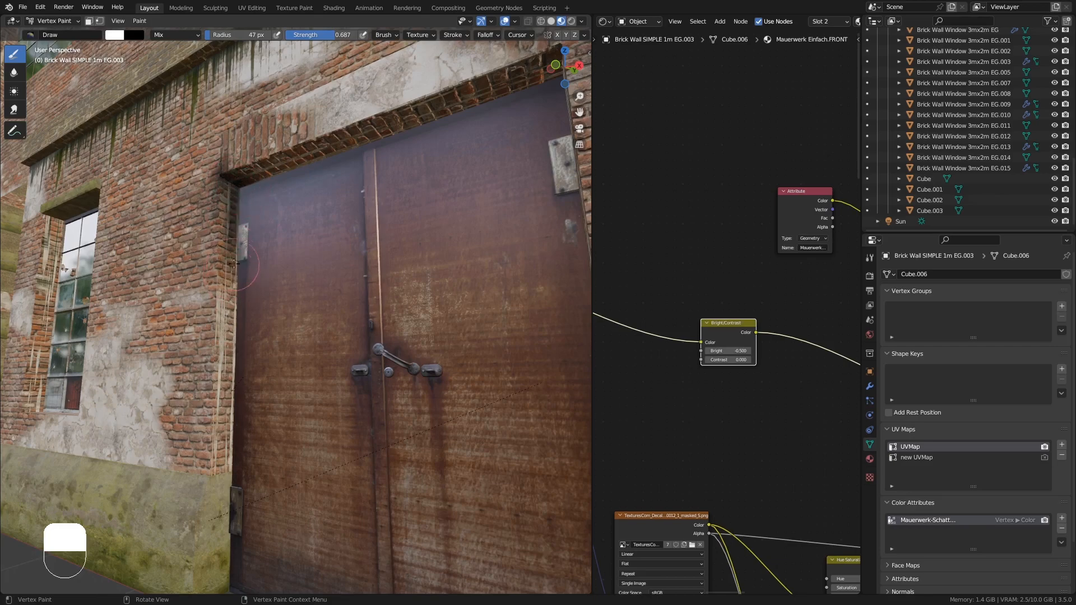
- Set the brush radius to 67 px and paint shadow around the door frame and lower left wall corner
{"action": "key", "text": "f"}
{"action": "left_click", "coordinate": [263, 255]}
{"action": "mouse_move", "coordinate": [222, 194]}
{"action": "left_mouse_down"}
{"action": "mouse_move", "coordinate": [226, 170]}
{"action": "mouse_move", "coordinate": [306, 159]}
{"action": "mouse_move", "coordinate": [431, 115]}
{"action": "mouse_move", "coordinate": [240, 174]}
{"action": "mouse_move", "coordinate": [212, 436]}
{"action": "mouse_move", "coordinate": [232, 465]}
{"action": "mouse_move", "coordinate": [235, 437]}
{"action": "left_mouse_up"}
{"action": "middle_click_drag", "start_coordinate": [235, 434], "coordinate": [260, 444]}
{"action": "mouse_move", "coordinate": [236, 455]}
{"action": "left_mouse_down"}
{"action": "mouse_move", "coordinate": [230, 469]}
{"action": "mouse_move", "coordinate": [238, 425]}
{"action": "mouse_move", "coordinate": [210, 451]}
{"action": "mouse_move", "coordinate": [218, 473]}
{"action": "left_mouse_up"}
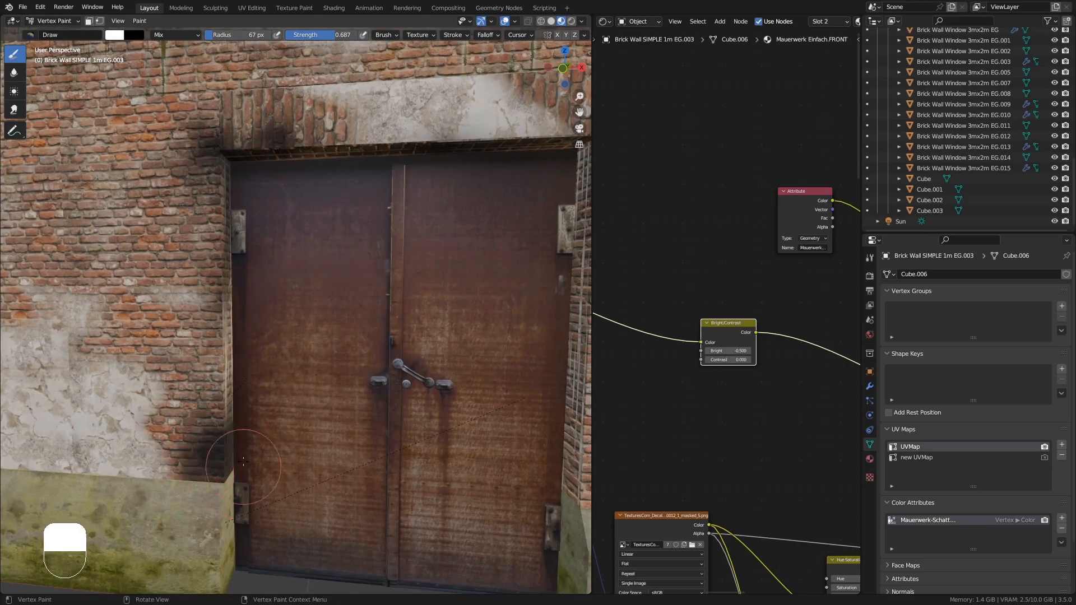
{"action": "middle_click_drag", "start_coordinate": [245, 466], "coordinate": [192, 472]}
{"action": "mouse_move", "coordinate": [193, 472]}
{"action": "left_mouse_down"}
{"action": "mouse_move", "coordinate": [157, 469]}
{"action": "mouse_move", "coordinate": [179, 469]}
{"action": "mouse_move", "coordinate": [170, 455]}
{"action": "left_mouse_up"}
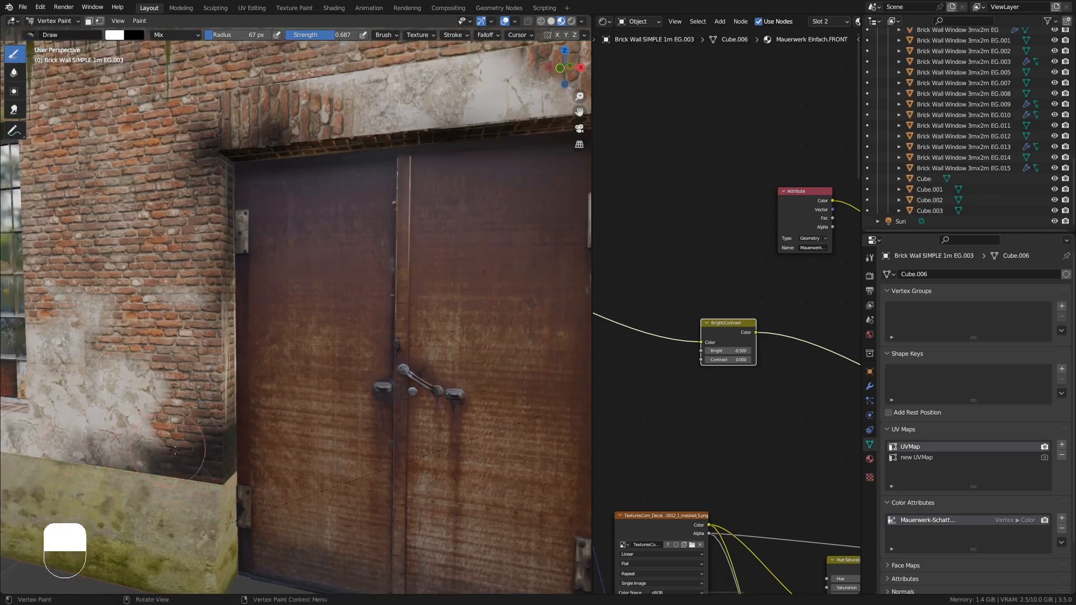
{"action": "mouse_move", "coordinate": [179, 448]}
{"action": "middle_mouse_down"}
{"action": "mouse_move", "coordinate": [196, 403]}
{"action": "mouse_move", "coordinate": [200, 422]}
{"action": "middle_mouse_up"}
- Paint additional shadow strokes around the door and surrounding wall from a wider view
{"action": "scroll", "coordinate": [214, 280], "scroll_direction": "down", "scroll_amount": 4}
{"action": "mouse_move", "coordinate": [218, 274]}
{"action": "middle_mouse_down"}
{"action": "mouse_move", "coordinate": [260, 313]}
{"action": "mouse_move", "coordinate": [249, 306]}
{"action": "middle_mouse_up"}
{"action": "mouse_move", "coordinate": [301, 205]}
{"action": "left_mouse_down"}
{"action": "mouse_move", "coordinate": [276, 198]}
{"action": "mouse_move", "coordinate": [310, 198]}
{"action": "left_mouse_up"}
{"action": "mouse_move", "coordinate": [360, 204]}
{"action": "middle_mouse_down"}
{"action": "mouse_move", "coordinate": [331, 216]}
{"action": "mouse_move", "coordinate": [399, 230]}
{"action": "mouse_move", "coordinate": [388, 240]}
{"action": "middle_mouse_up"}
{"action": "left_click_drag", "start_coordinate": [374, 300], "coordinate": [398, 351]}
{"action": "middle_click_drag", "start_coordinate": [392, 348], "coordinate": [305, 331]}
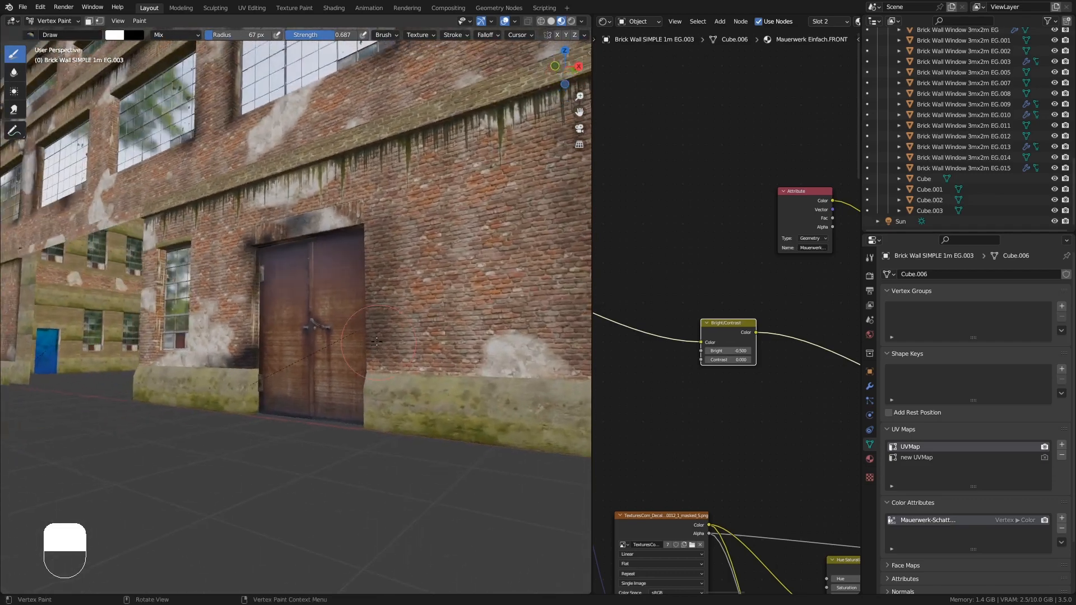
- Paint shadow strokes along the lower wall and around the window next to the door
{"action": "middle_click_drag", "start_coordinate": [223, 270], "coordinate": [340, 305], "text": "shift"}
{"action": "scroll", "coordinate": [315, 323], "scroll_direction": "up", "scroll_amount": 5}
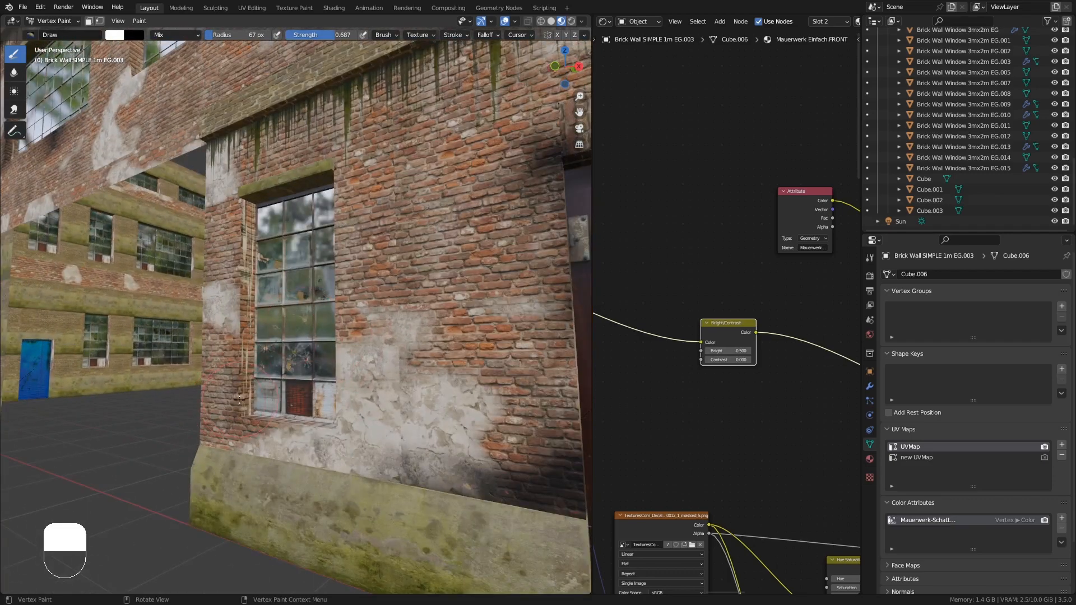
{"action": "mouse_move", "coordinate": [266, 424]}
{"action": "left_mouse_down"}
{"action": "mouse_move", "coordinate": [250, 424]}
{"action": "mouse_move", "coordinate": [365, 431]}
{"action": "left_mouse_up"}
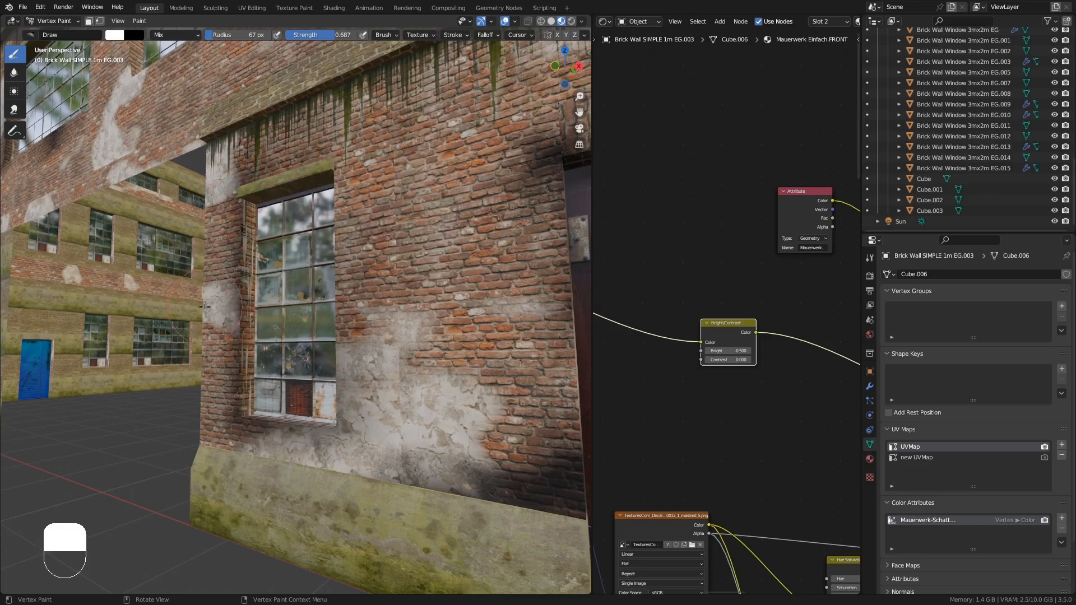
{"action": "middle_click_drag", "start_coordinate": [204, 306], "coordinate": [366, 236]}
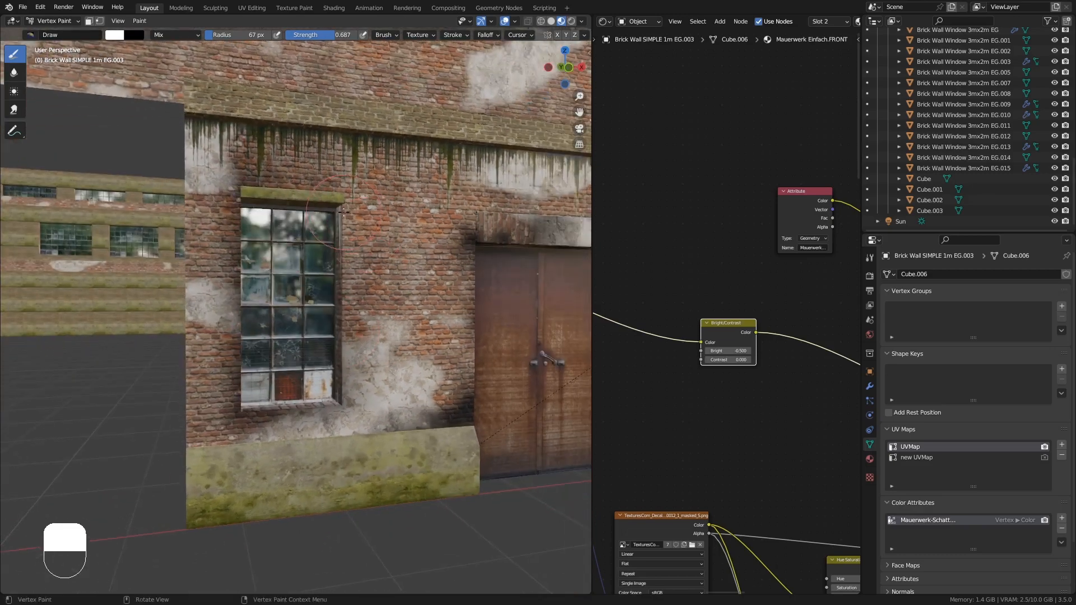
{"action": "middle_click_drag", "start_coordinate": [358, 300], "coordinate": [389, 300]}
{"action": "mouse_move", "coordinate": [538, 325]}
{"action": "middle_mouse_down", "text": "shift"}
{"action": "mouse_move", "coordinate": [291, 318]}
{"action": "mouse_move", "coordinate": [251, 285]}
{"action": "mouse_move", "coordinate": [252, 294]}
{"action": "middle_mouse_up", "text": "shift"}
{"action": "scroll", "coordinate": [290, 319], "scroll_direction": "up", "scroll_amount": 2}
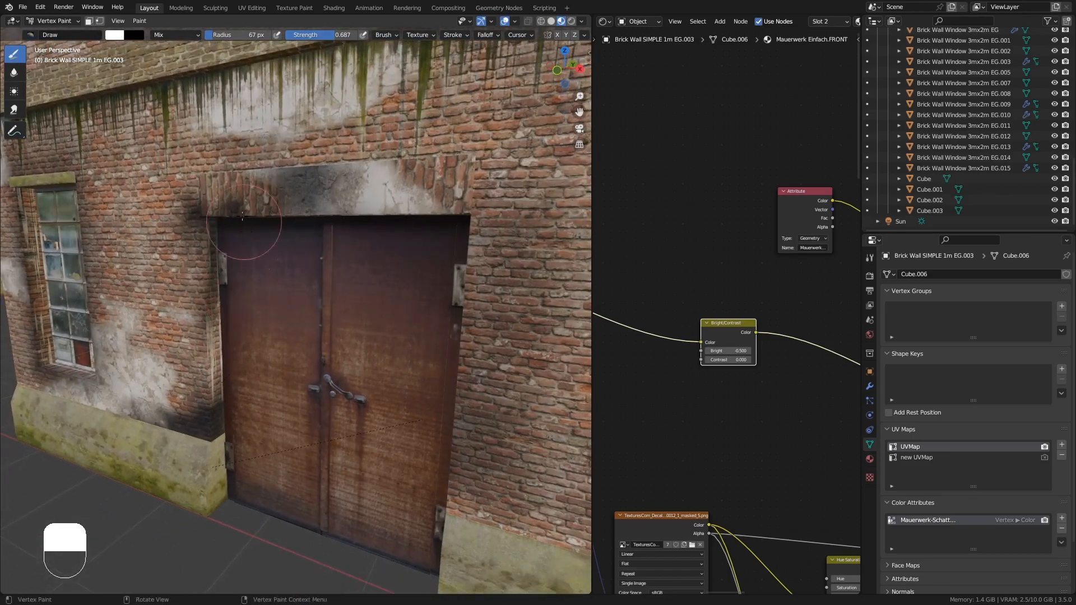
- Paint darker shadow along the top of the door frame and the nearby wall corner
{"action": "left_click_drag", "start_coordinate": [206, 173], "coordinate": [202, 162]}
{"action": "scroll", "coordinate": [208, 189], "scroll_direction": "down", "scroll_amount": 2}
{"action": "middle_click_drag", "start_coordinate": [207, 190], "coordinate": [266, 188]}
{"action": "left_click", "coordinate": [201, 164]}
{"action": "left_click", "coordinate": [199, 162]}
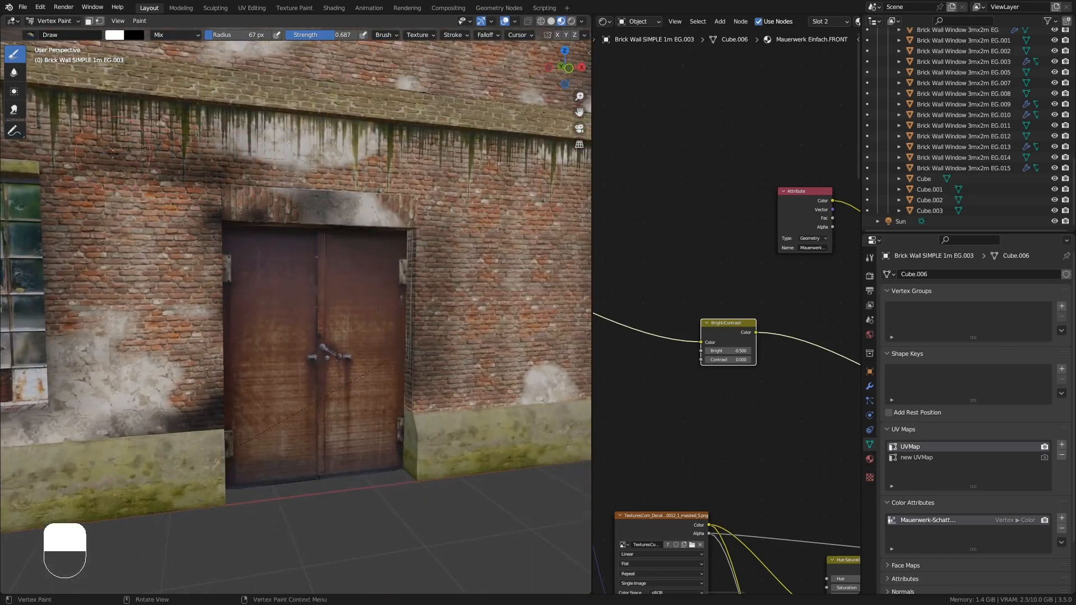
{"action": "scroll", "coordinate": [198, 163], "scroll_direction": "up", "scroll_amount": 2}
{"action": "mouse_move", "coordinate": [199, 163]}
{"action": "middle_mouse_down"}
{"action": "mouse_move", "coordinate": [181, 117]}
{"action": "mouse_move", "coordinate": [196, 164]}
{"action": "middle_mouse_up"}
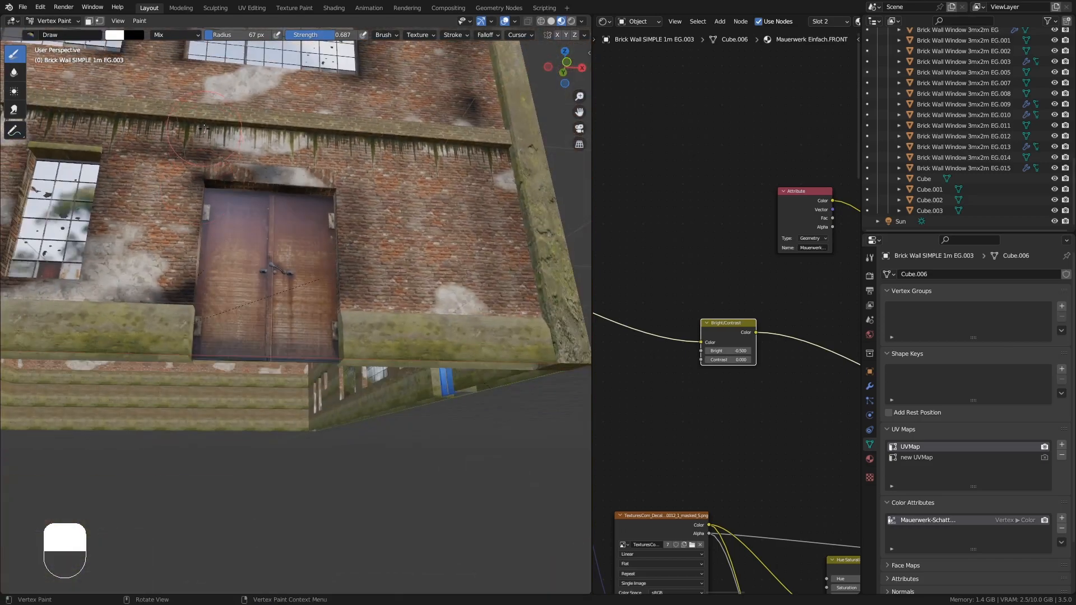
{"action": "middle_click_drag", "start_coordinate": [481, 154], "coordinate": [348, 207]}
{"action": "middle_click_drag", "start_coordinate": [348, 207], "coordinate": [381, 210]}
{"action": "left_click_drag", "start_coordinate": [339, 188], "coordinate": [334, 236]}
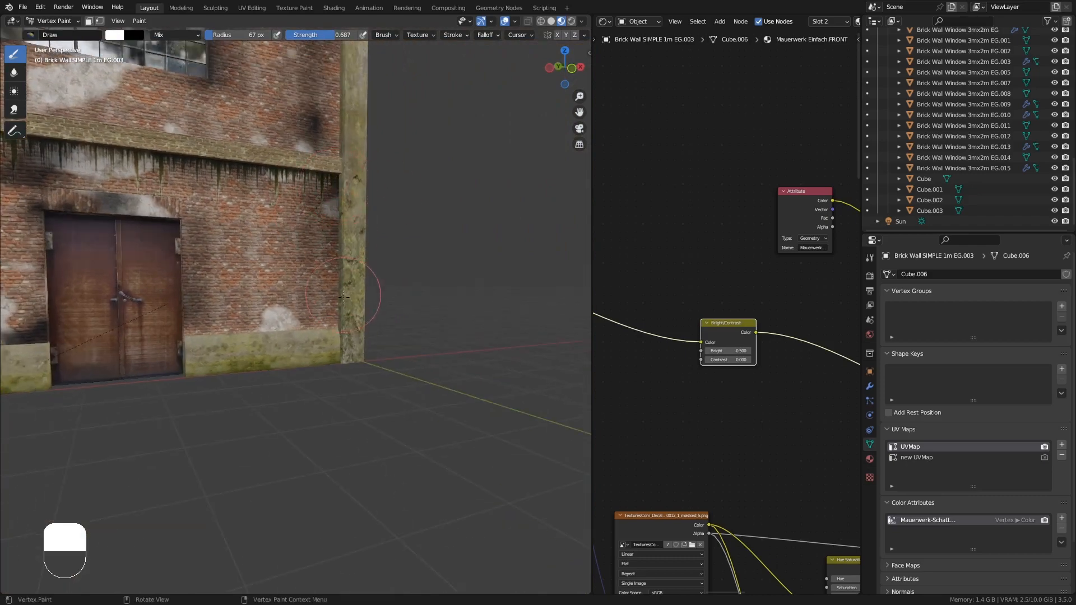
{"action": "mouse_move", "coordinate": [355, 337]}
{"action": "middle_mouse_down"}
{"action": "mouse_move", "coordinate": [283, 347]}
{"action": "mouse_move", "coordinate": [274, 391]}
{"action": "mouse_move", "coordinate": [215, 388]}
{"action": "mouse_move", "coordinate": [269, 381]}
{"action": "mouse_move", "coordinate": [291, 364]}
{"action": "middle_mouse_up"}
{"action": "middle_click_drag", "start_coordinate": [291, 364], "coordinate": [394, 310], "text": "ctrl"}
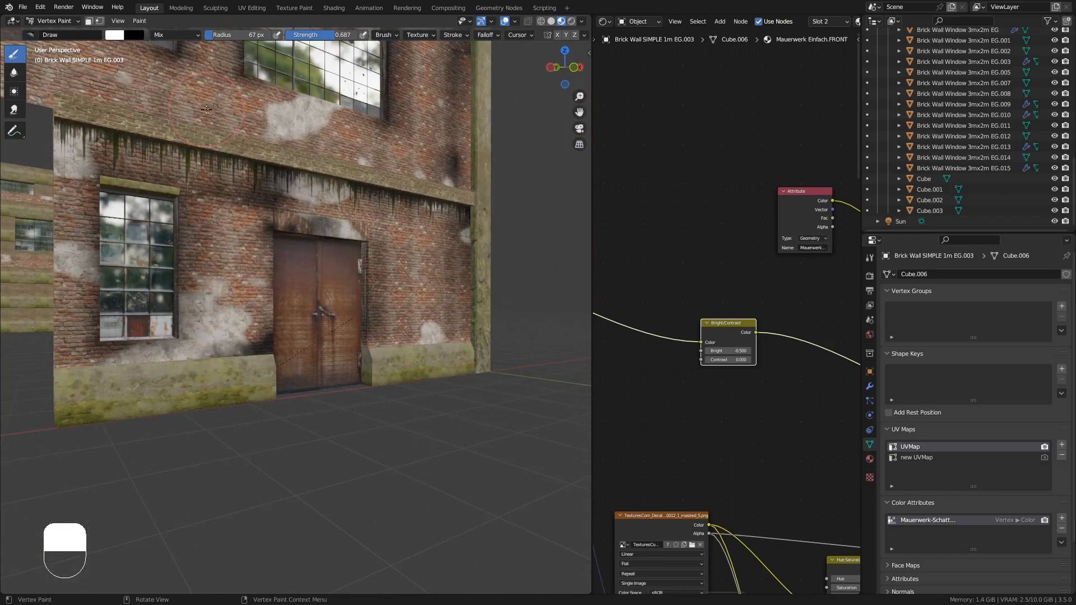
- Switch back to Object Mode and orbit out to view the whole factory front
{"action": "left_click", "coordinate": [51, 20]}
{"action": "left_click", "coordinate": [56, 32]}
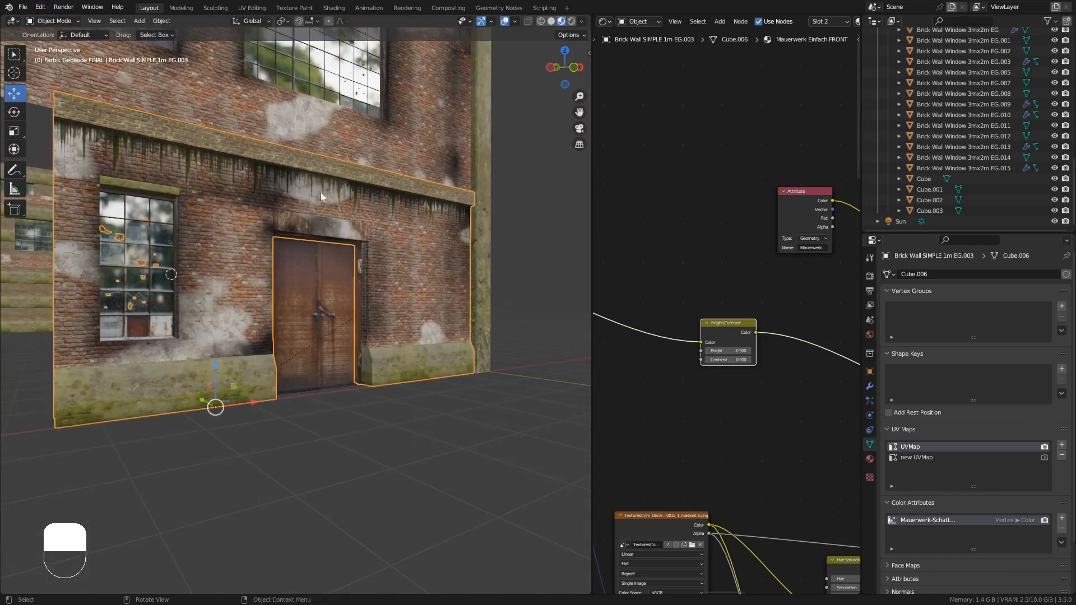
{"action": "mouse_move", "coordinate": [321, 194]}
{"action": "middle_mouse_down"}
{"action": "mouse_move", "coordinate": [254, 204]}
{"action": "mouse_move", "coordinate": [267, 305]}
{"action": "mouse_move", "coordinate": [353, 309]}
{"action": "mouse_move", "coordinate": [390, 297]}
{"action": "middle_mouse_up"}
{"action": "middle_click_drag", "start_coordinate": [317, 260], "coordinate": [348, 270], "text": "shift"}
{"action": "middle_click_drag", "start_coordinate": [307, 219], "coordinate": [348, 286]}
{"action": "middle_click_drag", "start_coordinate": [348, 285], "coordinate": [342, 261]}
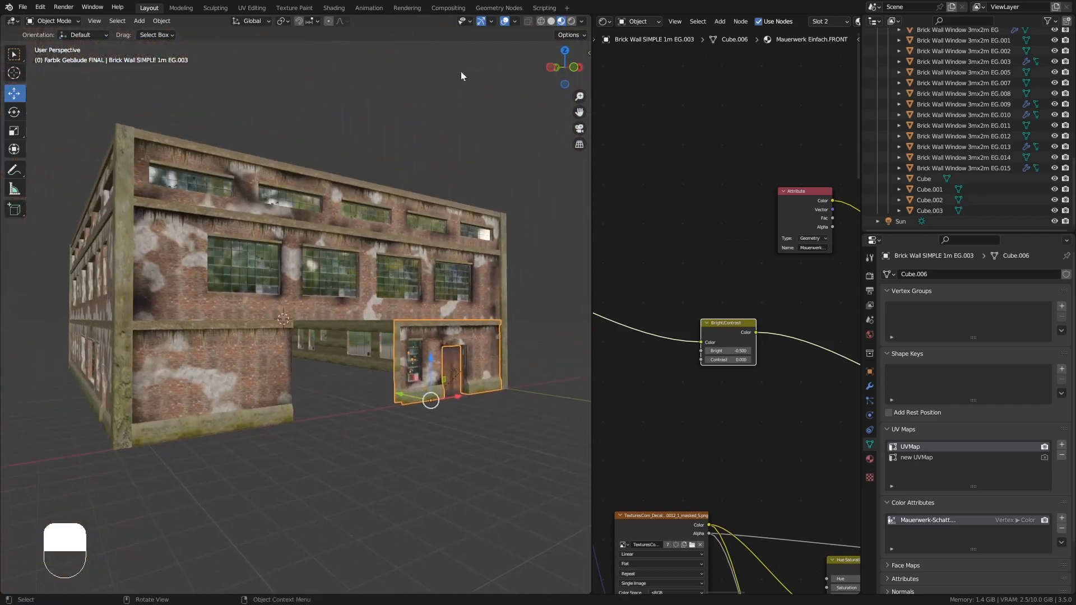
- Preview the building in rendered shading with everything deselected and inspect the painted walls
{"action": "left_click", "coordinate": [571, 20]}
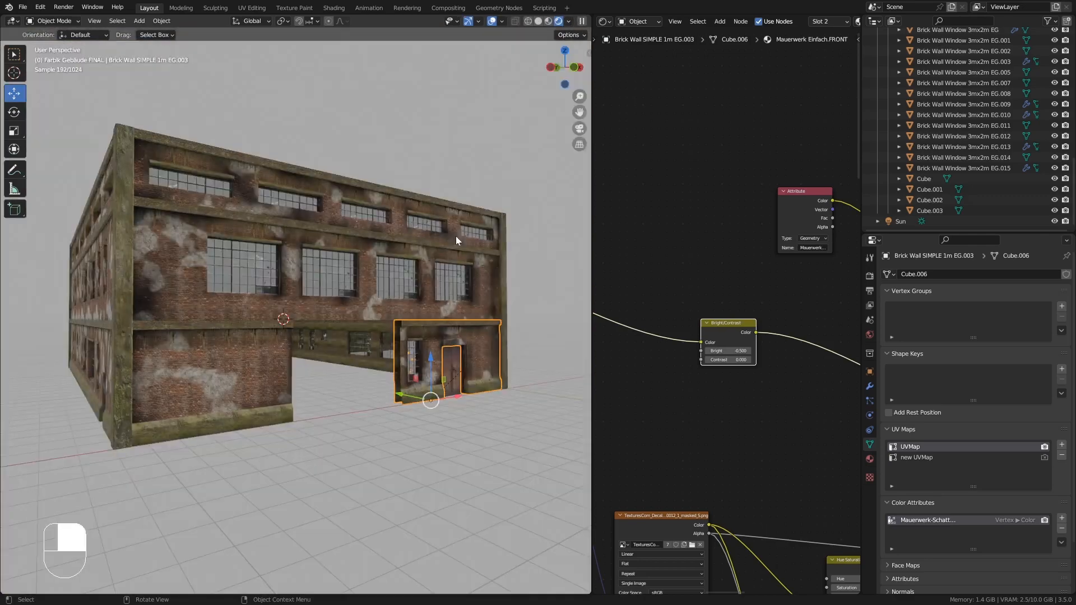
{"action": "key", "text": "alt+a"}
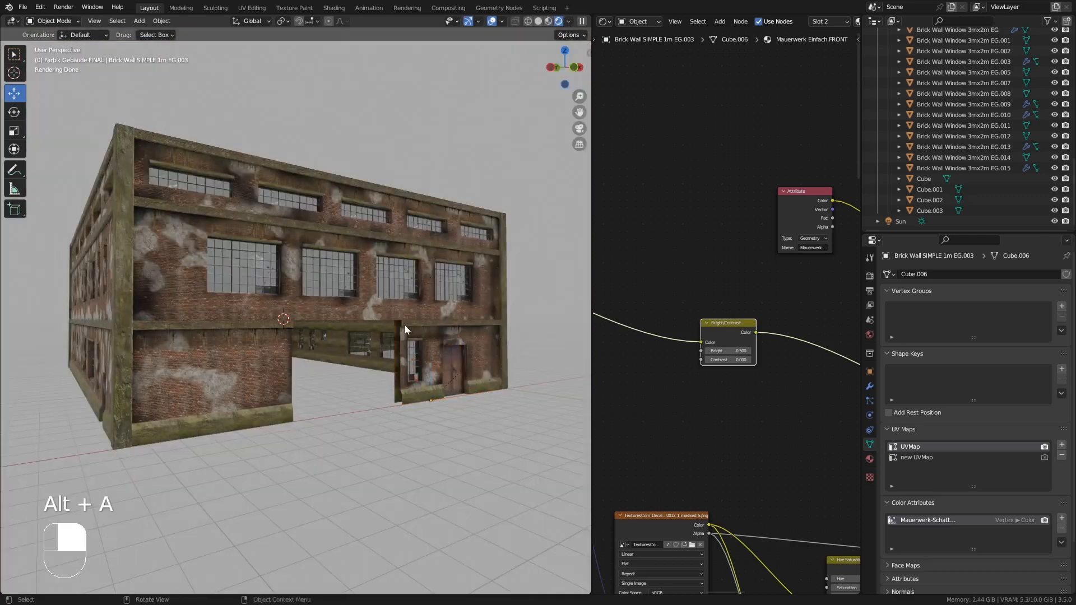
{"action": "middle_click_drag", "start_coordinate": [404, 325], "coordinate": [438, 214], "text": "ctrl"}
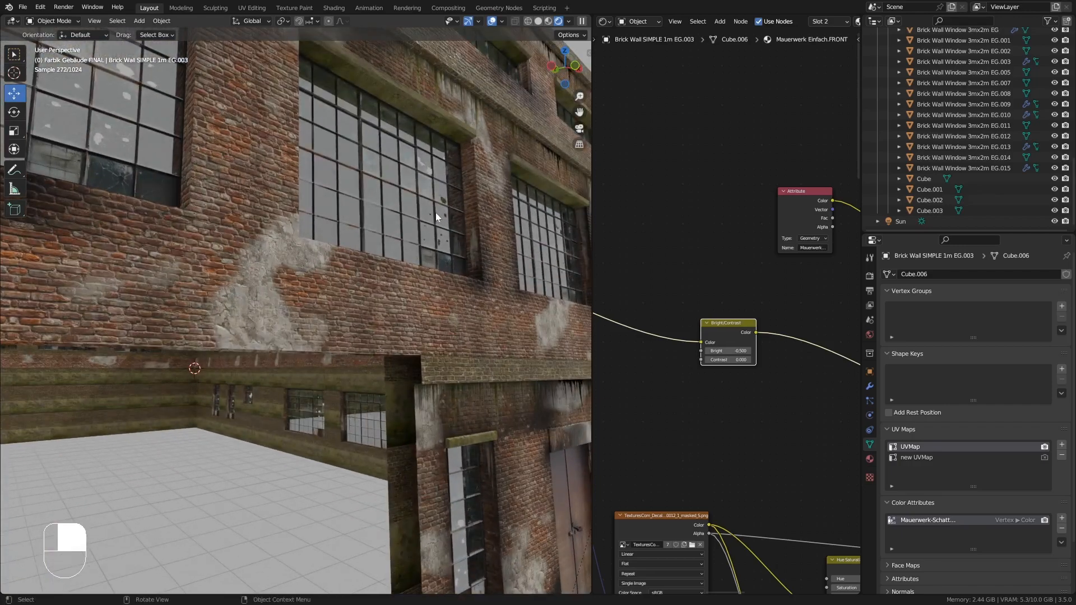
{"action": "middle_click_drag", "start_coordinate": [436, 213], "coordinate": [432, 314], "text": "ctrl"}
{"action": "middle_click_drag", "start_coordinate": [348, 179], "coordinate": [359, 257], "text": "shift"}
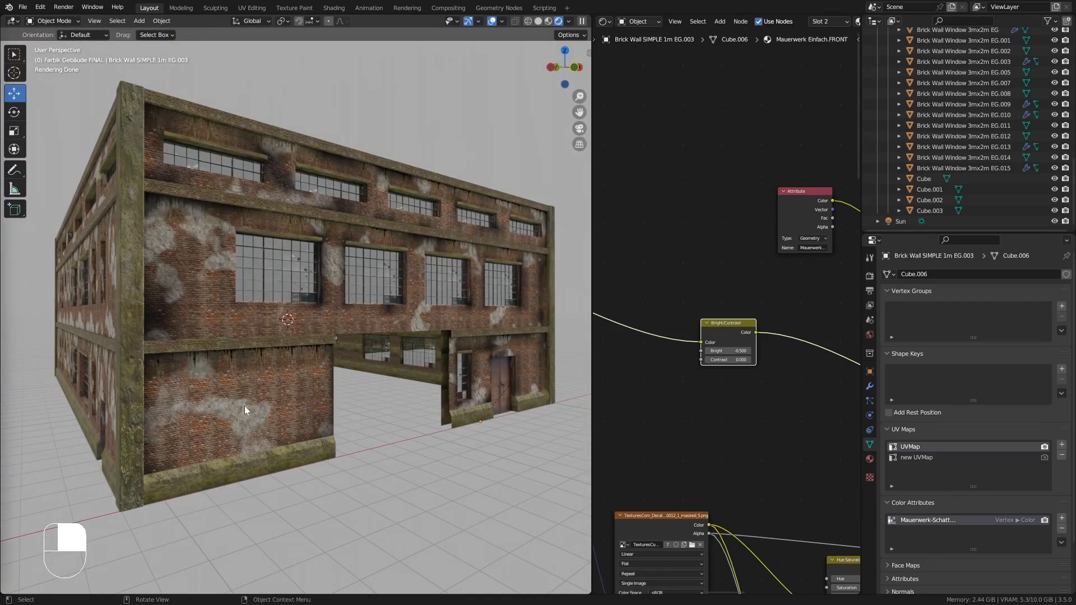
{"action": "middle_click_drag", "start_coordinate": [245, 405], "coordinate": [232, 403]}
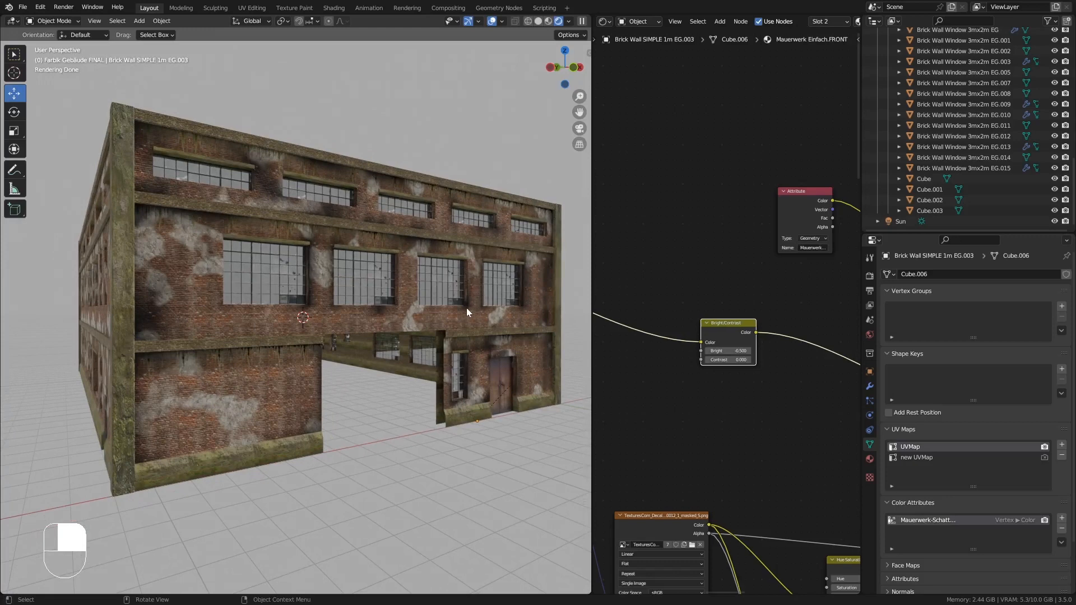
{"action": "scroll", "coordinate": [469, 308], "scroll_direction": "up", "scroll_amount": 3}
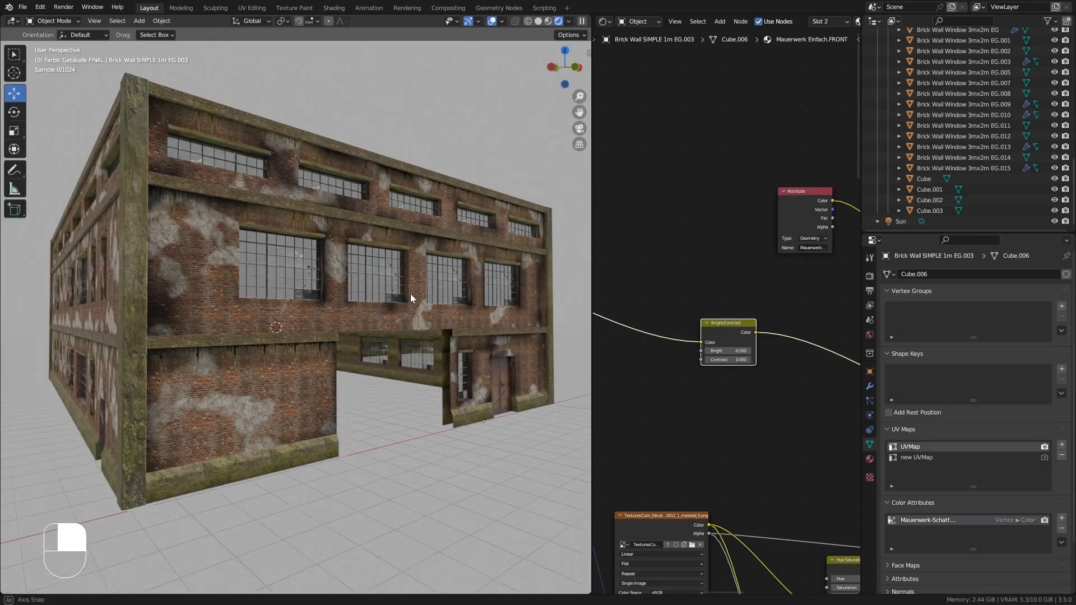
{"action": "scroll", "coordinate": [412, 292], "scroll_direction": "up", "scroll_amount": 2}
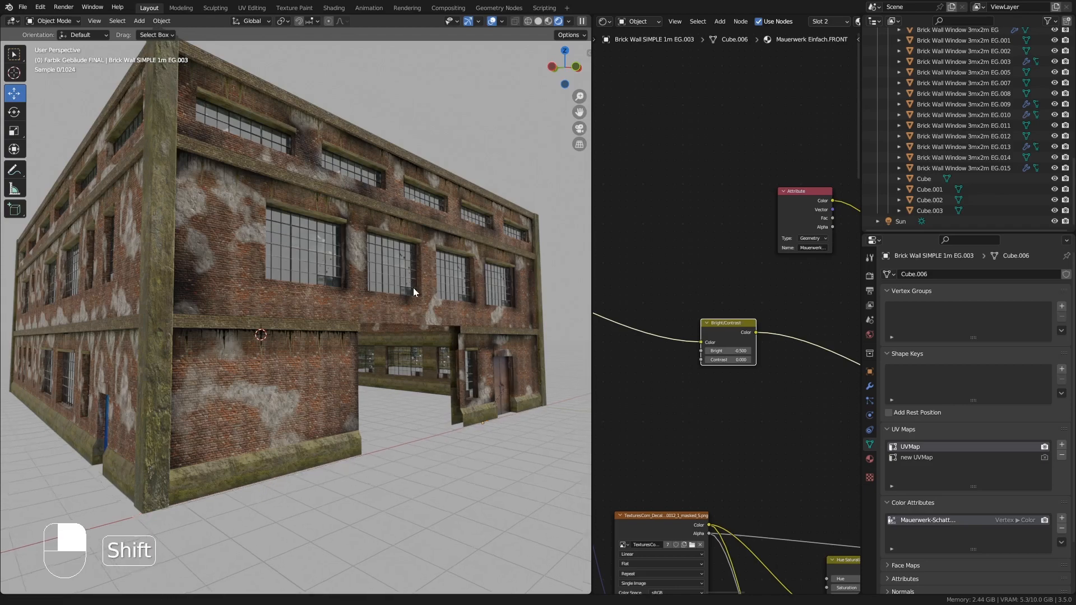
{"action": "middle_click_drag", "start_coordinate": [412, 288], "coordinate": [412, 295], "text": "shift"}
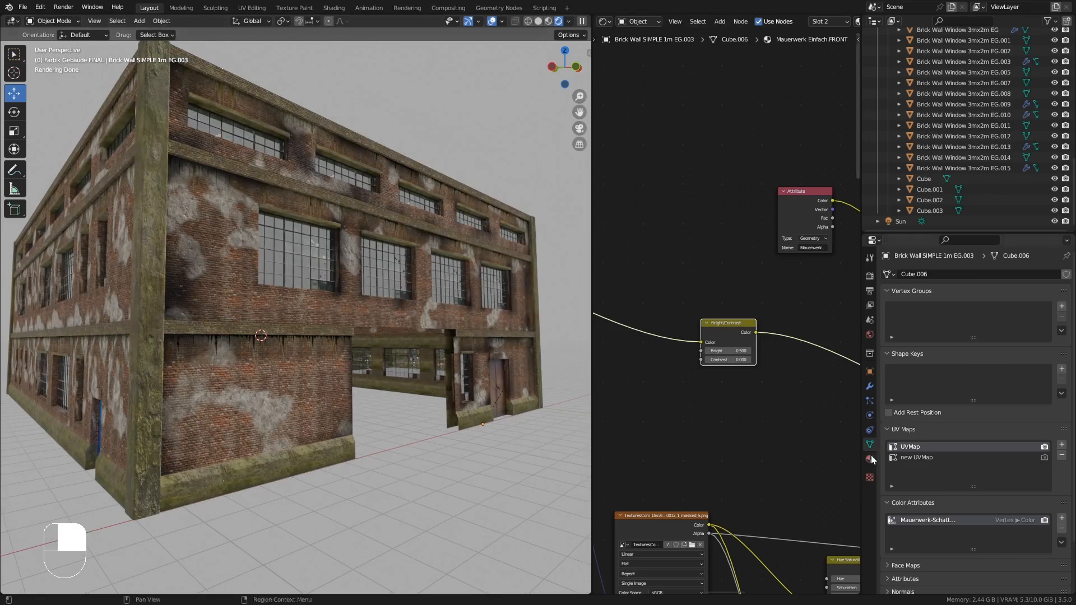
- Open the wall piece's material properties and save the file
{"action": "left_click", "coordinate": [926, 447]}
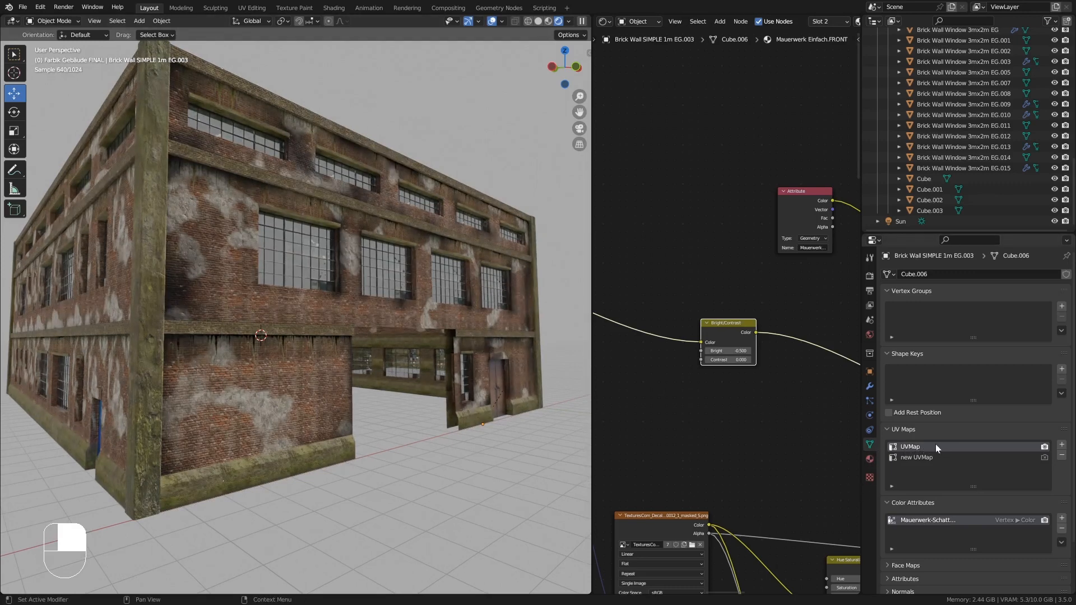
{"action": "left_click", "coordinate": [869, 458]}
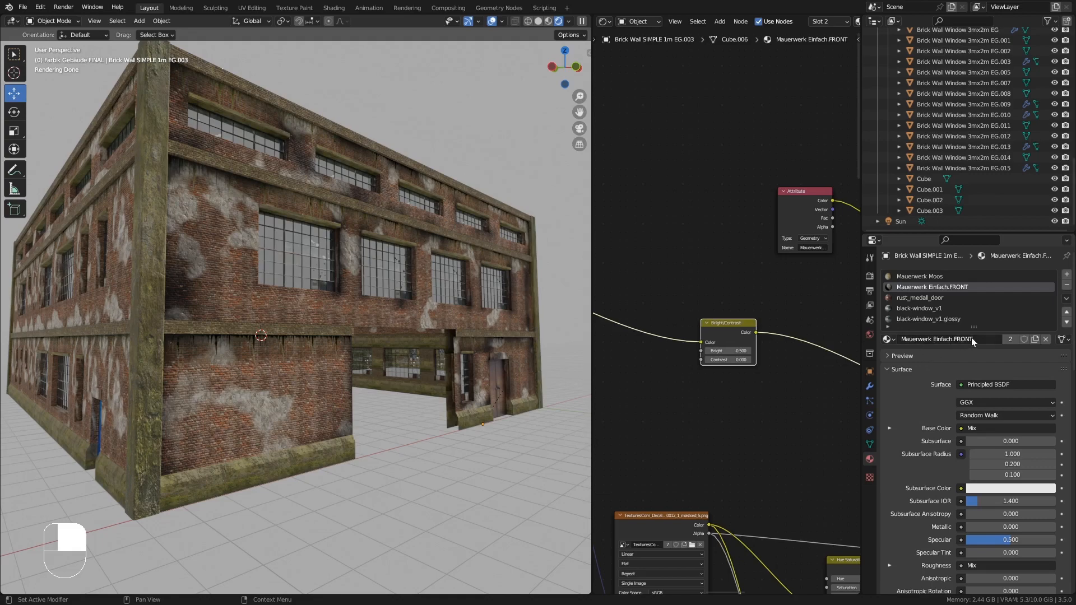
{"action": "middle_click_drag", "start_coordinate": [321, 279], "coordinate": [337, 285], "text": "shift"}
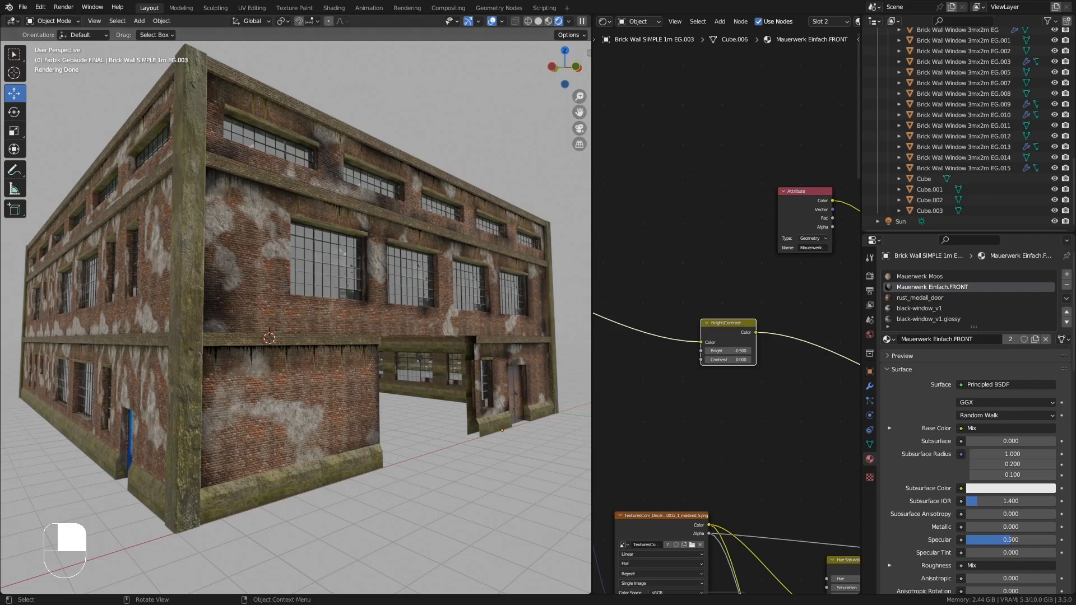
{"action": "middle_click_drag", "start_coordinate": [126, 374], "coordinate": [212, 393]}
{"action": "mouse_move", "coordinate": [231, 343]}
{"action": "middle_mouse_down", "text": "shift"}
{"action": "mouse_move", "coordinate": [301, 364]}
{"action": "mouse_move", "coordinate": [254, 401]}
{"action": "mouse_move", "coordinate": [174, 408]}
{"action": "middle_mouse_up", "text": "shift"}
{"action": "key", "text": "ctrl+s"}
{"action": "middle_click_drag", "start_coordinate": [312, 401], "coordinate": [332, 394], "text": "shift"}
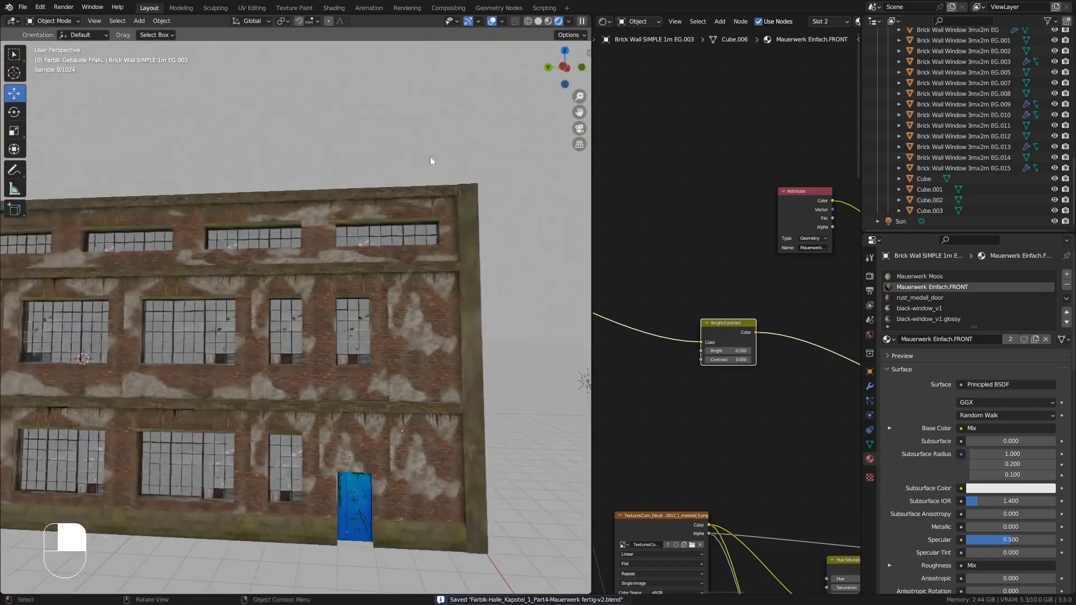
- Switch to material preview shading, select the upper wall strip and pick its Mauerwerk Einfach material slot
{"action": "left_click", "coordinate": [549, 22]}
{"action": "middle_click_drag", "start_coordinate": [370, 230], "coordinate": [364, 308]}
{"action": "scroll", "coordinate": [364, 308], "scroll_direction": "down", "scroll_amount": 3}
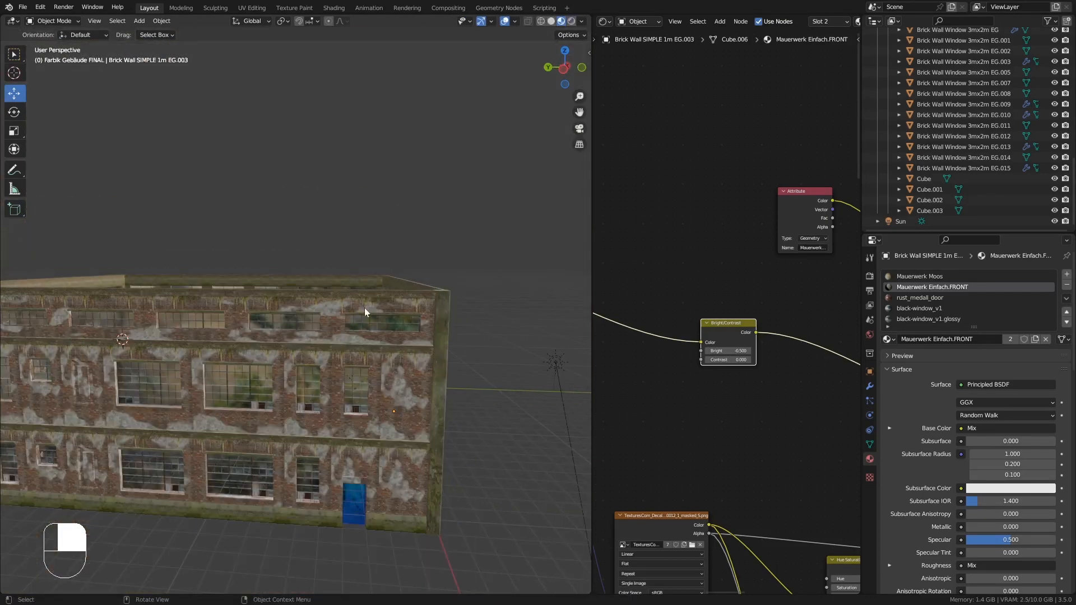
{"action": "left_click", "coordinate": [364, 308]}
{"action": "middle_click_drag", "start_coordinate": [342, 351], "coordinate": [418, 339]}
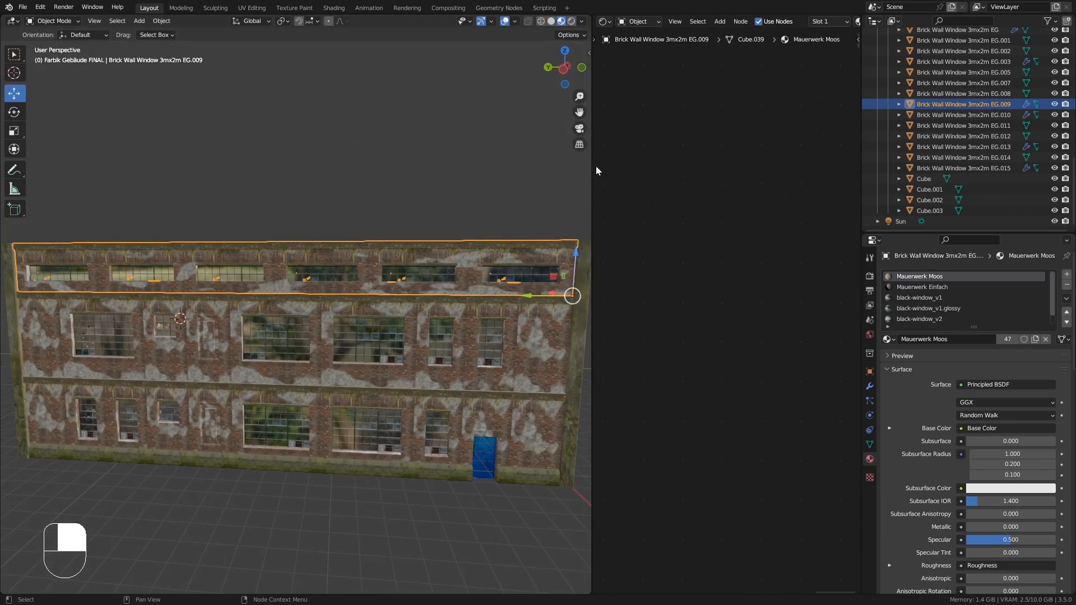
{"action": "left_click_drag", "start_coordinate": [593, 166], "coordinate": [626, 162]}
{"action": "middle_click_drag", "start_coordinate": [499, 209], "coordinate": [542, 202]}
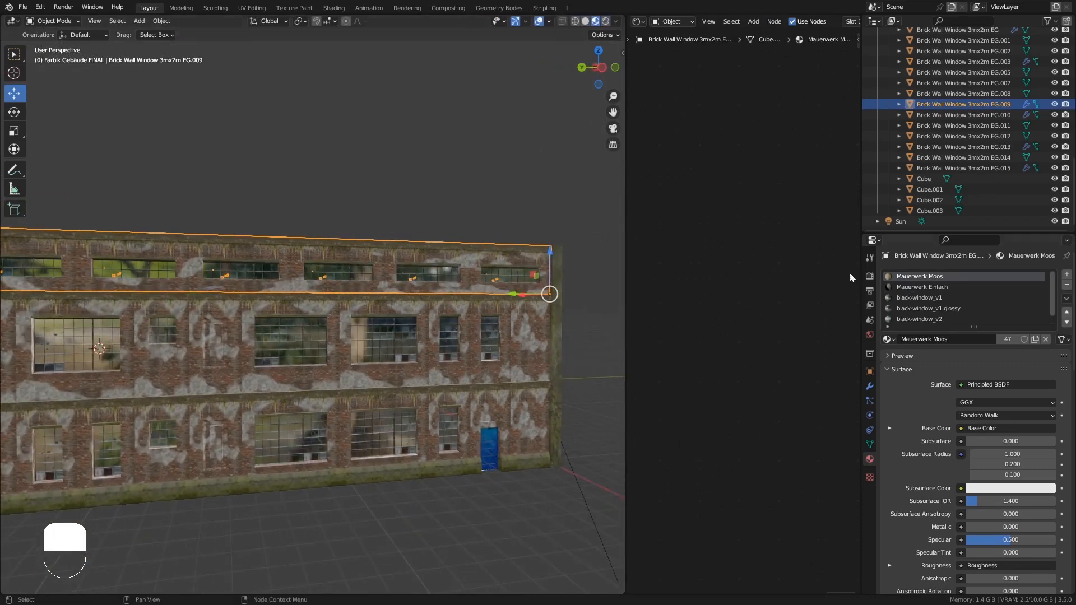
{"action": "left_click", "coordinate": [930, 288]}
{"action": "middle_click_drag", "start_coordinate": [541, 305], "coordinate": [561, 307]}
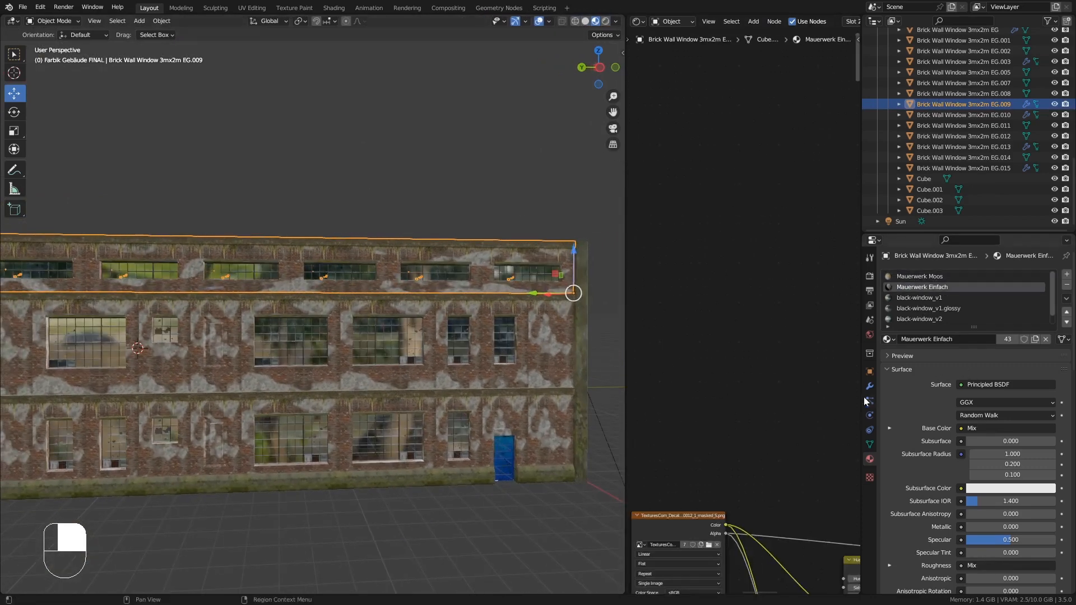
- Assign the Mauerwerk Einfach.FRONT material to that slot of the upper wall strip
{"action": "left_click", "coordinate": [869, 386]}
{"action": "left_click", "coordinate": [1040, 290]}
{"action": "left_click", "coordinate": [1025, 302]}
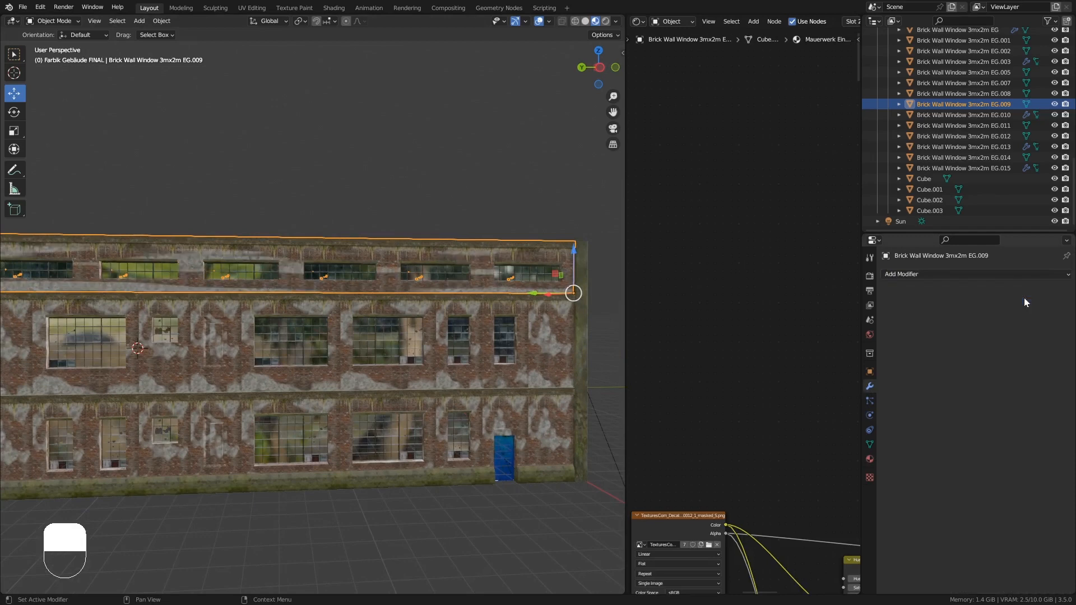
{"action": "left_click", "coordinate": [870, 459]}
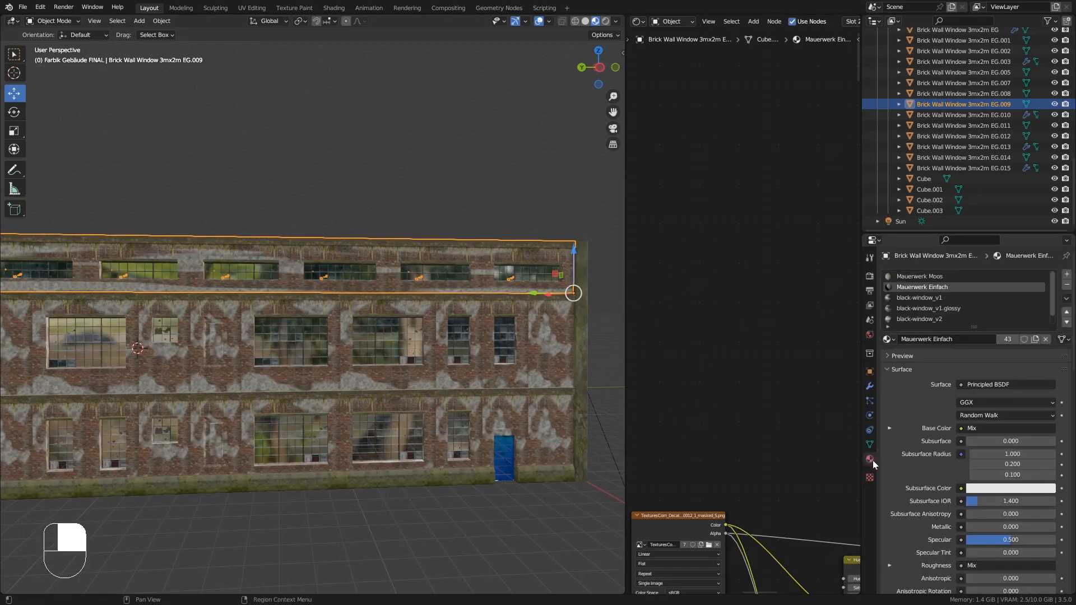
{"action": "left_click", "coordinate": [888, 339]}
{"action": "left_click", "coordinate": [983, 446]}
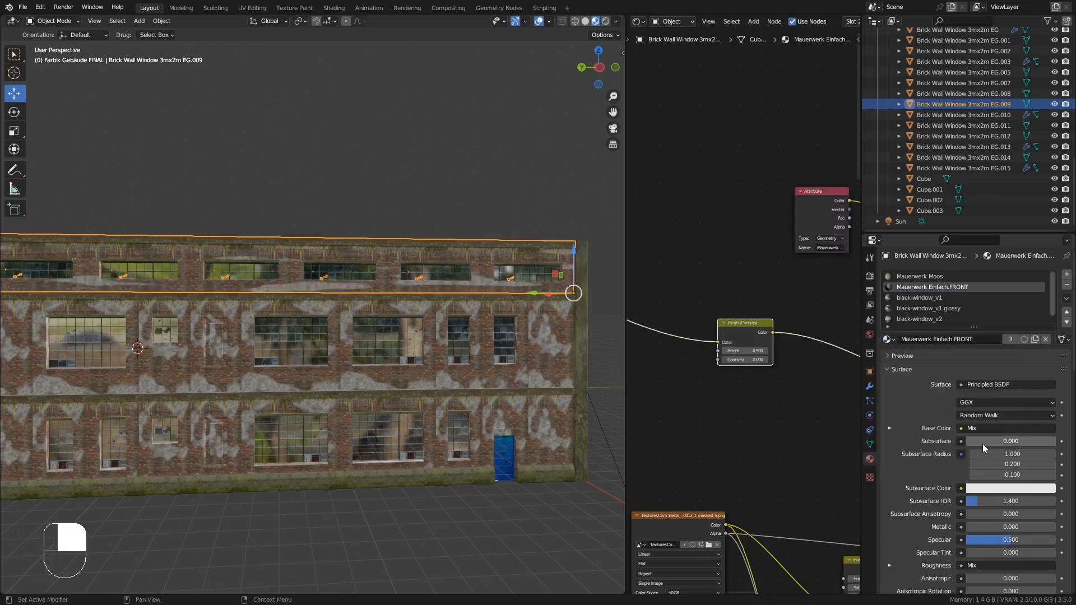
- Make a single-user copy of the material and rename it Mauerwerk Einfach.SEITE-L-OBEN
{"action": "left_click", "coordinate": [1035, 339]}
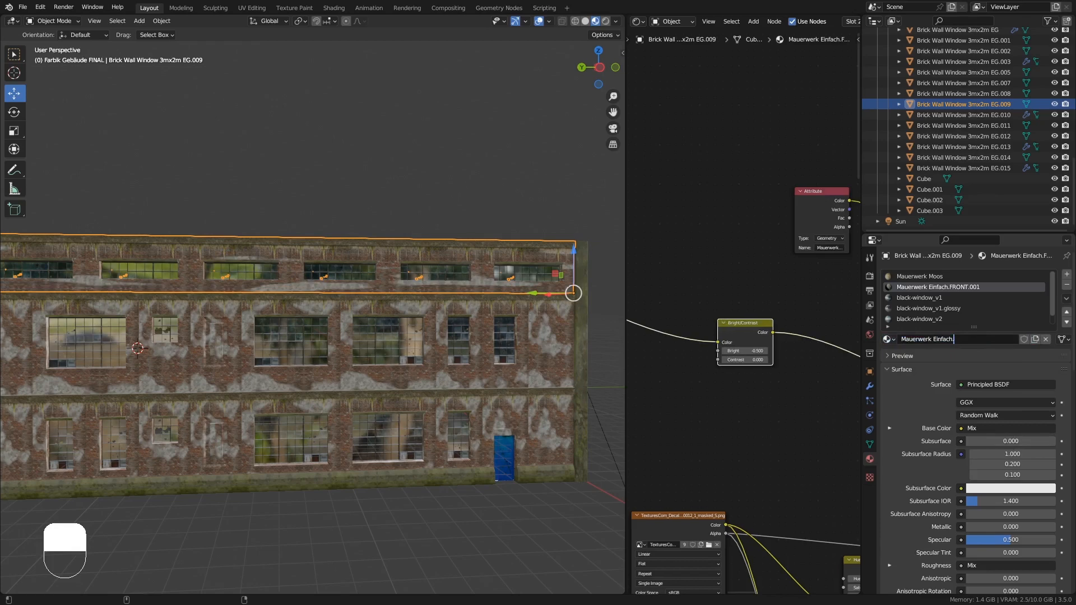
{"action": "type", "text": "S"}
{"action": "key", "text": "BackSpace"}
{"action": "key", "text": "BackSpace"}
{"action": "key", "text": "BackSpace"}
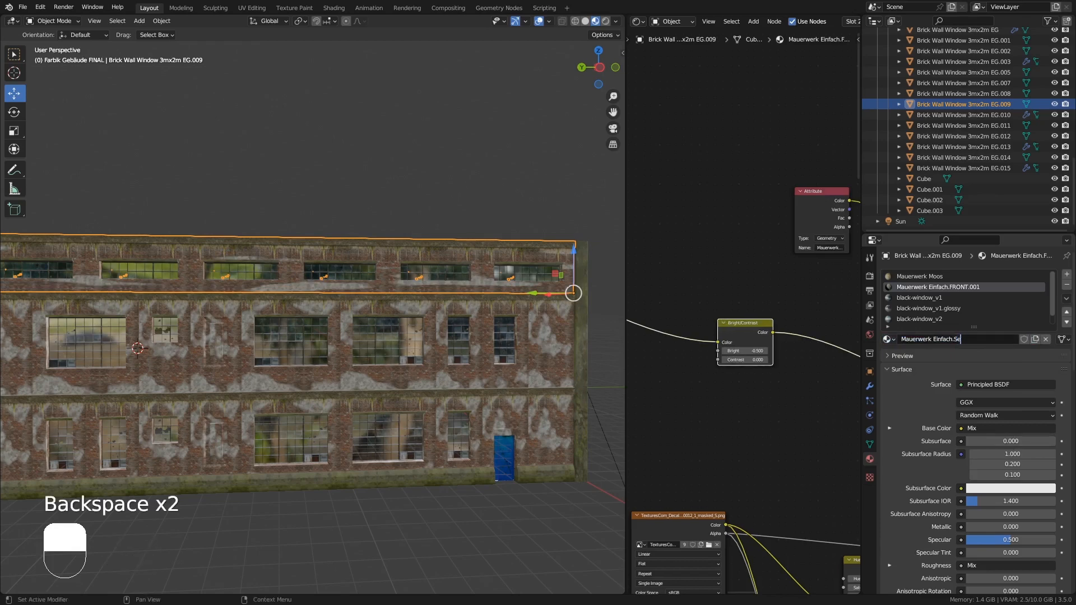
{"action": "type", "text": "EITE-OBEN"}
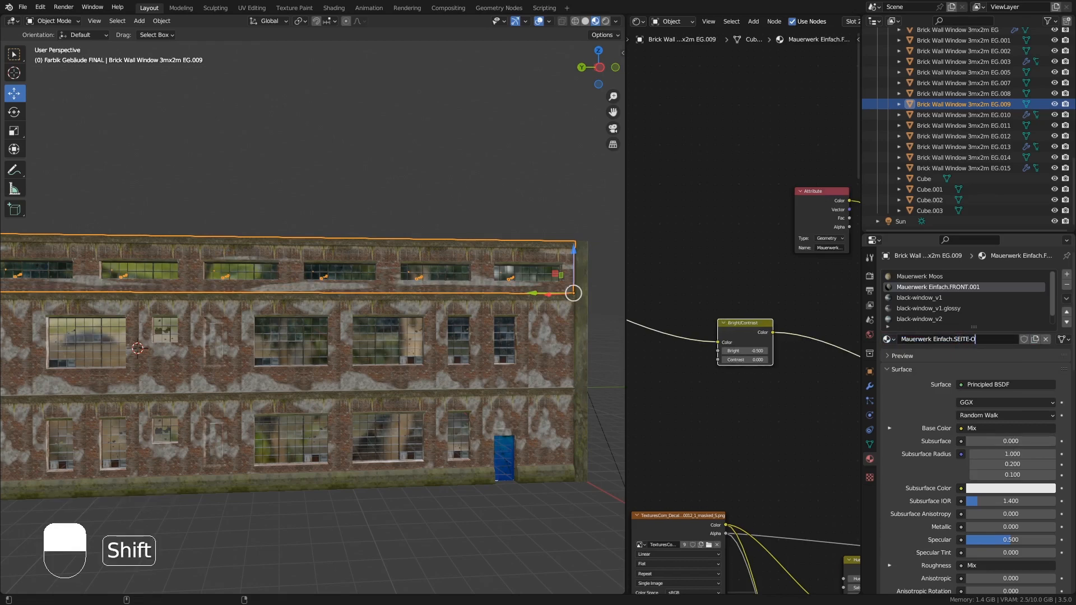
{"action": "left_click", "coordinate": [996, 336]}
{"action": "type", "text": "L-"}
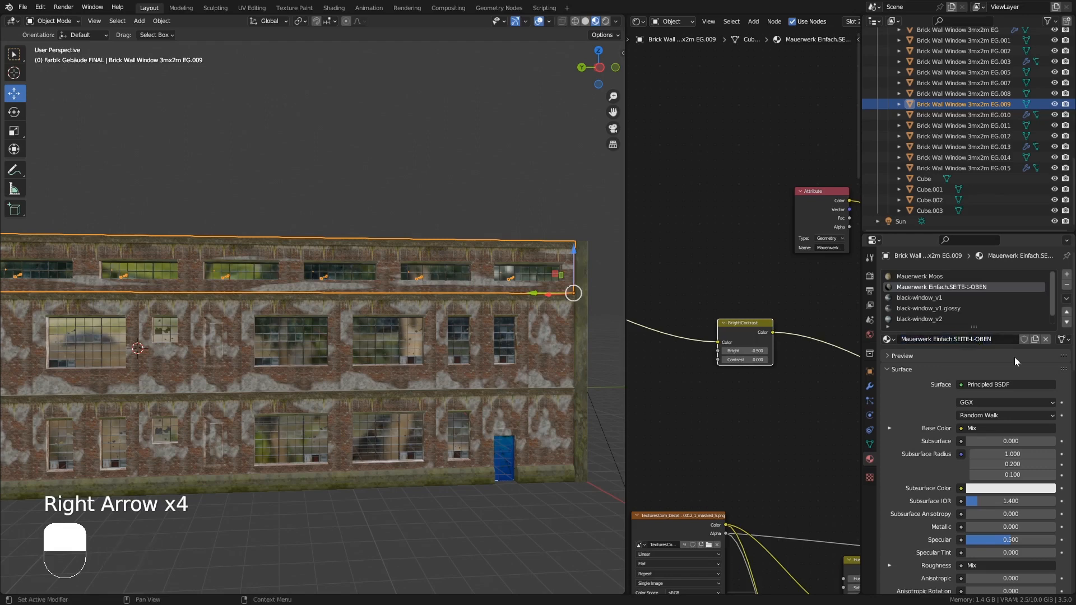
- Inspect the new material's node tree in the node editor
{"action": "middle_click_drag", "start_coordinate": [502, 275], "coordinate": [460, 292]}
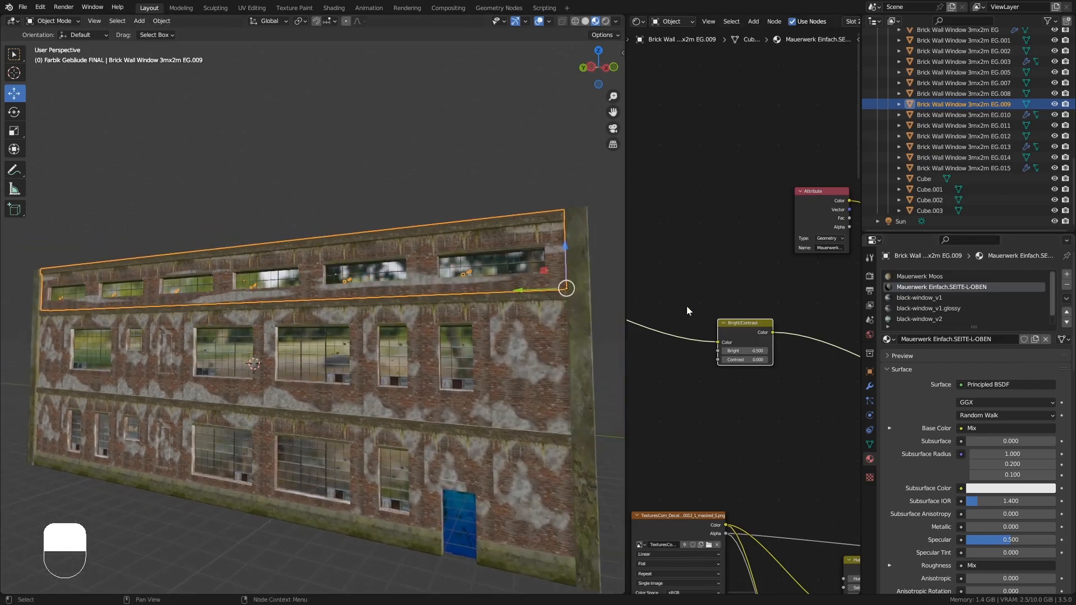
{"action": "middle_click_drag", "start_coordinate": [687, 306], "coordinate": [747, 563]}
{"action": "middle_click_drag", "start_coordinate": [812, 459], "coordinate": [782, 464]}
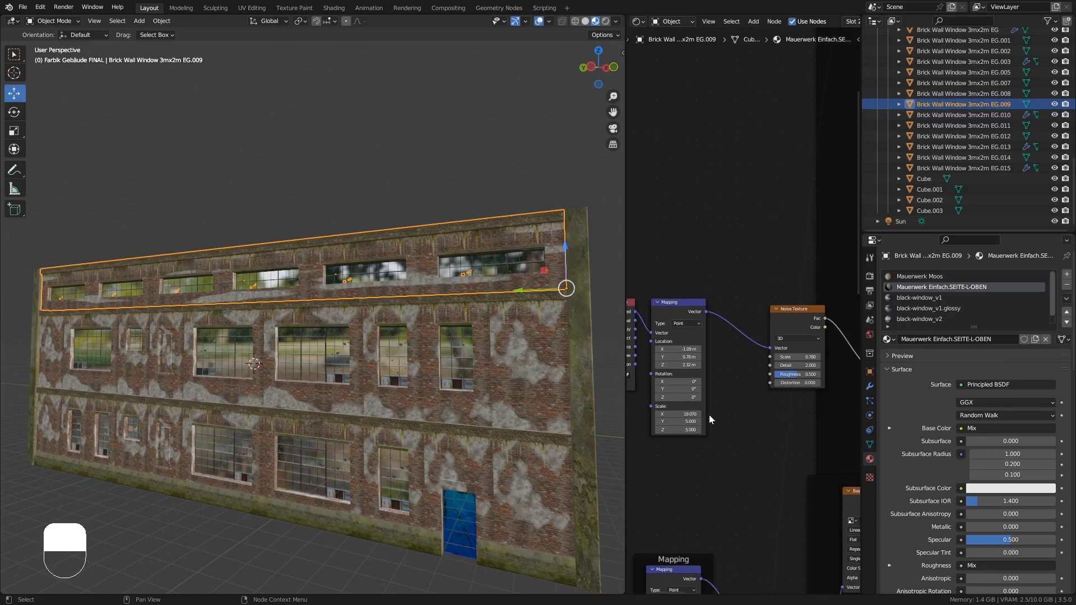
- Set the Mapping node's scale to X 5 and Z 0.46
{"action": "left_click_drag", "start_coordinate": [691, 413], "coordinate": [691, 430]}
{"action": "type", "text": "5"}
{"action": "key", "text": "Return"}
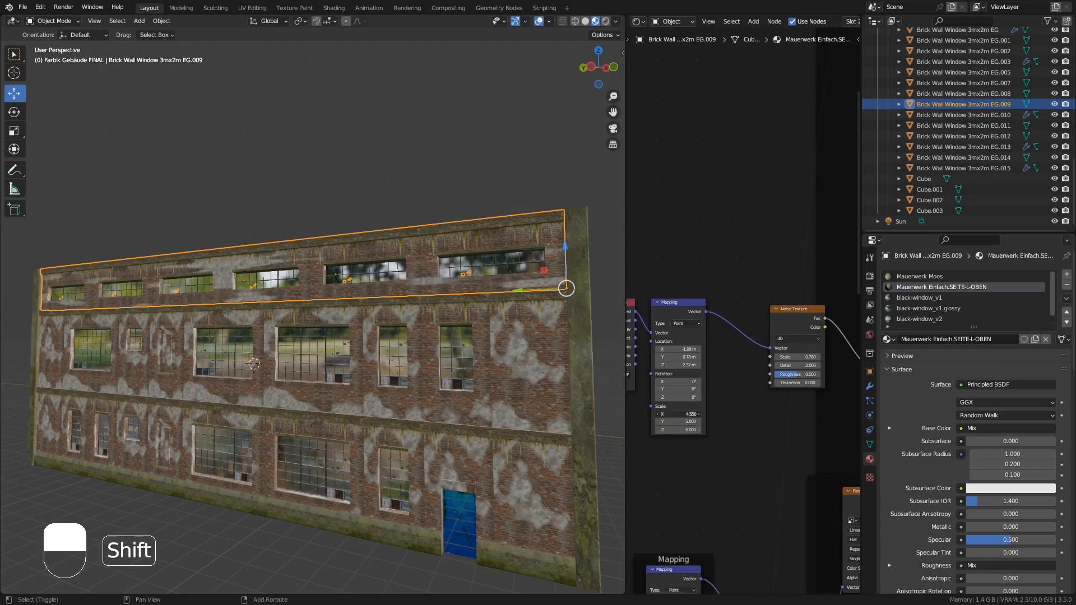
{"action": "mouse_move", "coordinate": [692, 430]}
{"action": "left_mouse_down", "text": "shift"}
{"action": "mouse_move", "coordinate": [638, 430]}
{"action": "mouse_move", "coordinate": [682, 430]}
{"action": "left_mouse_up", "text": "shift"}
- Set the Noise Texture node's scale to 1.0
{"action": "left_click_drag", "start_coordinate": [797, 357], "coordinate": [814, 357], "text": "shift"}
{"action": "middle_click_drag", "start_coordinate": [403, 374], "coordinate": [487, 367]}
{"action": "middle_click_drag", "start_coordinate": [386, 367], "coordinate": [495, 366], "text": "shift"}
{"action": "left_click_drag", "start_coordinate": [797, 357], "coordinate": [790, 357], "text": "shift"}
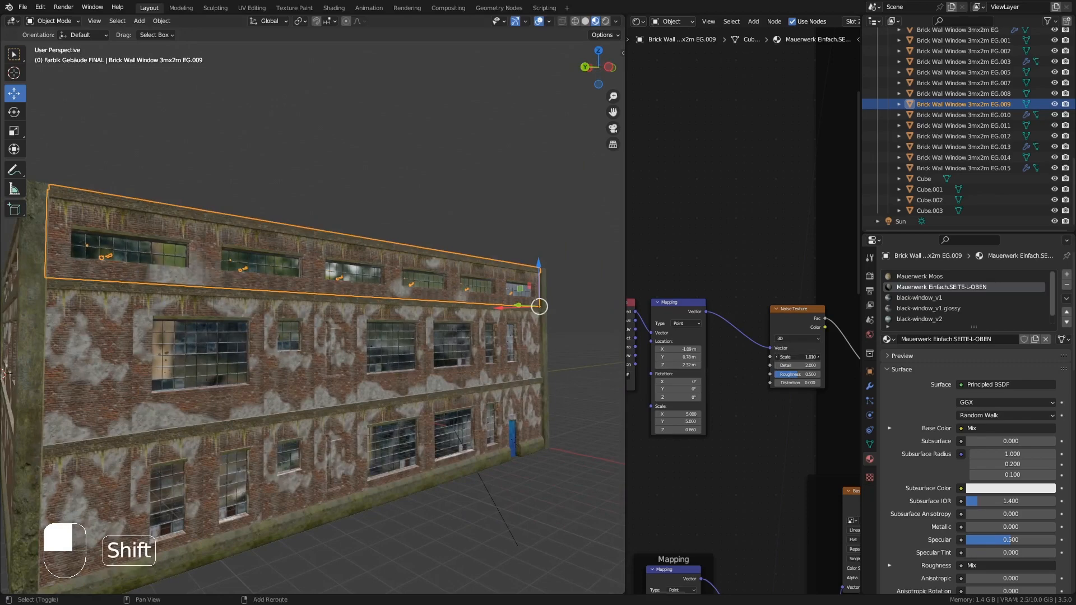
- Add a vertex color attribute named Mauerwerk-Schatten to the wall strip's mesh data
{"action": "middle_click_drag", "start_coordinate": [453, 370], "coordinate": [303, 372]}
{"action": "mouse_move", "coordinate": [381, 371]}
{"action": "middle_mouse_down"}
{"action": "mouse_move", "coordinate": [344, 372]}
{"action": "mouse_move", "coordinate": [408, 370]}
{"action": "mouse_move", "coordinate": [393, 371]}
{"action": "middle_mouse_up"}
{"action": "middle_click_drag", "start_coordinate": [475, 337], "coordinate": [599, 235], "text": "shift"}
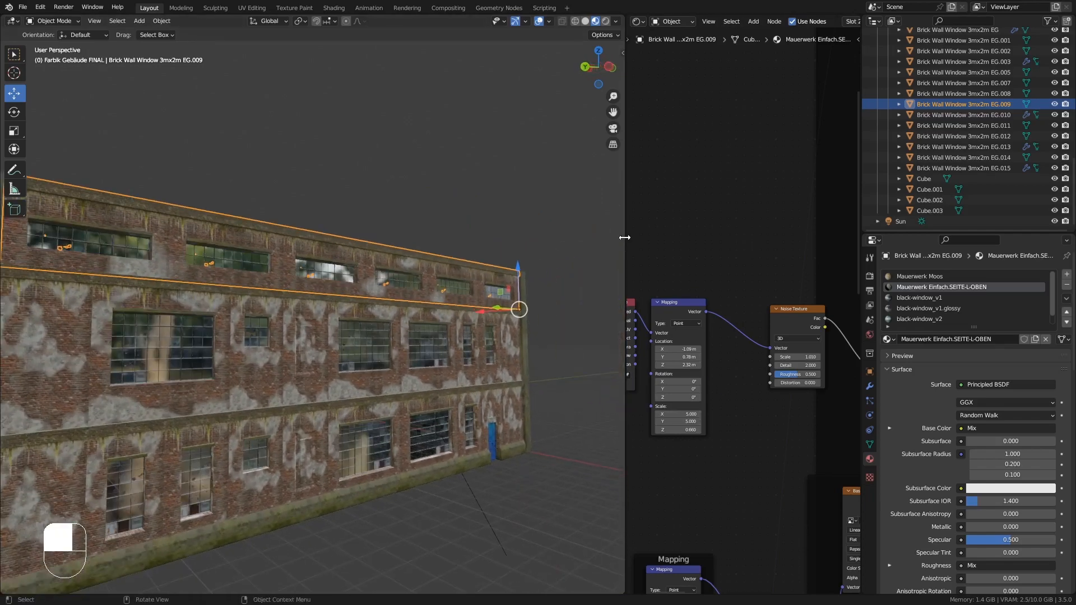
{"action": "left_click_drag", "start_coordinate": [624, 238], "coordinate": [574, 242]}
{"action": "left_click", "coordinate": [870, 444]}
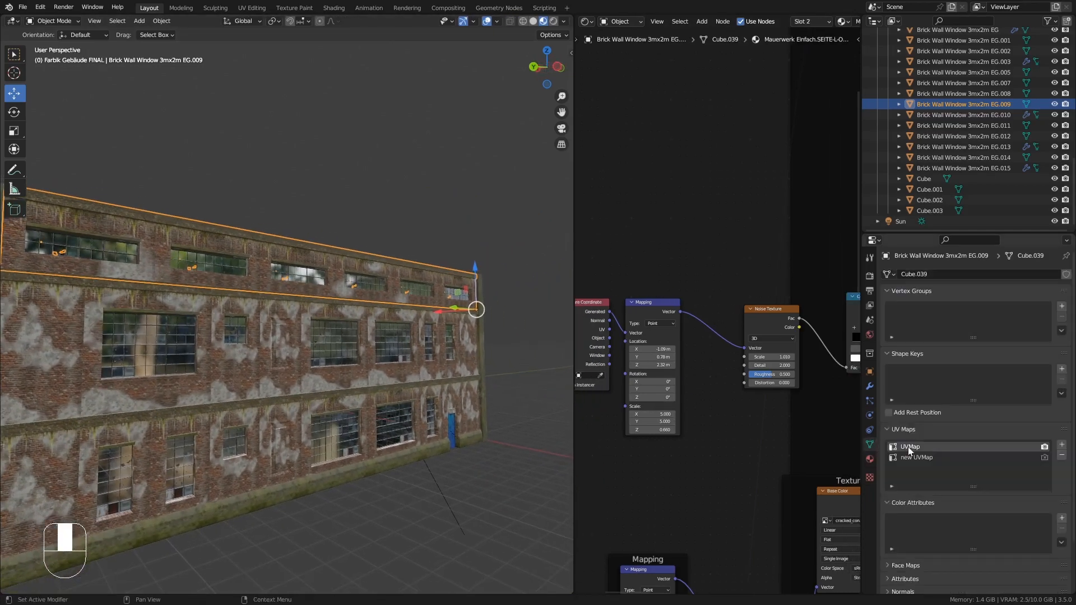
{"action": "left_click", "coordinate": [1062, 518]}
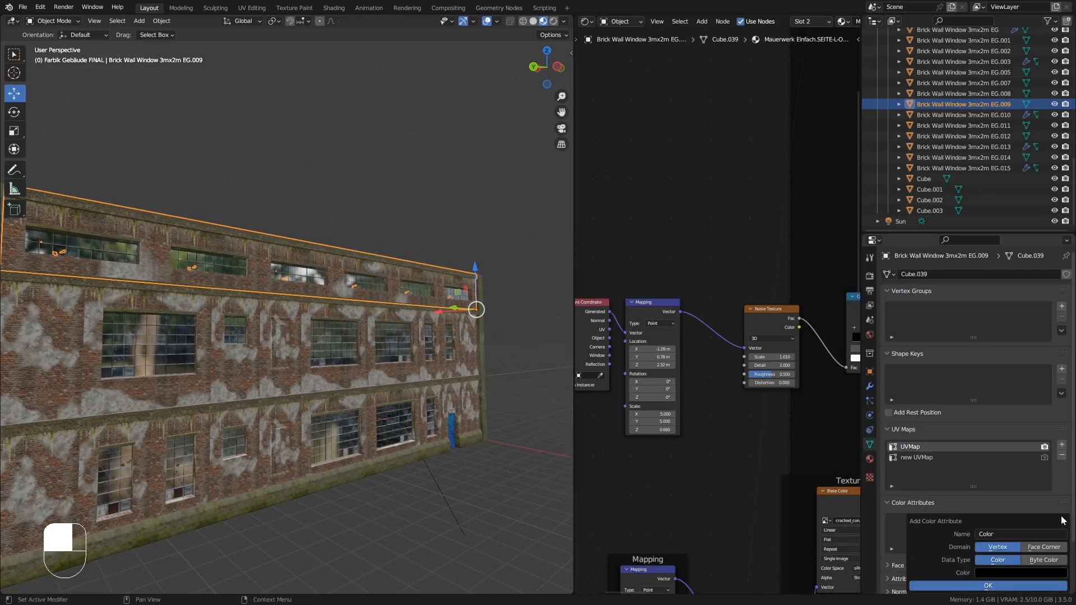
{"action": "left_click", "coordinate": [1036, 586]}
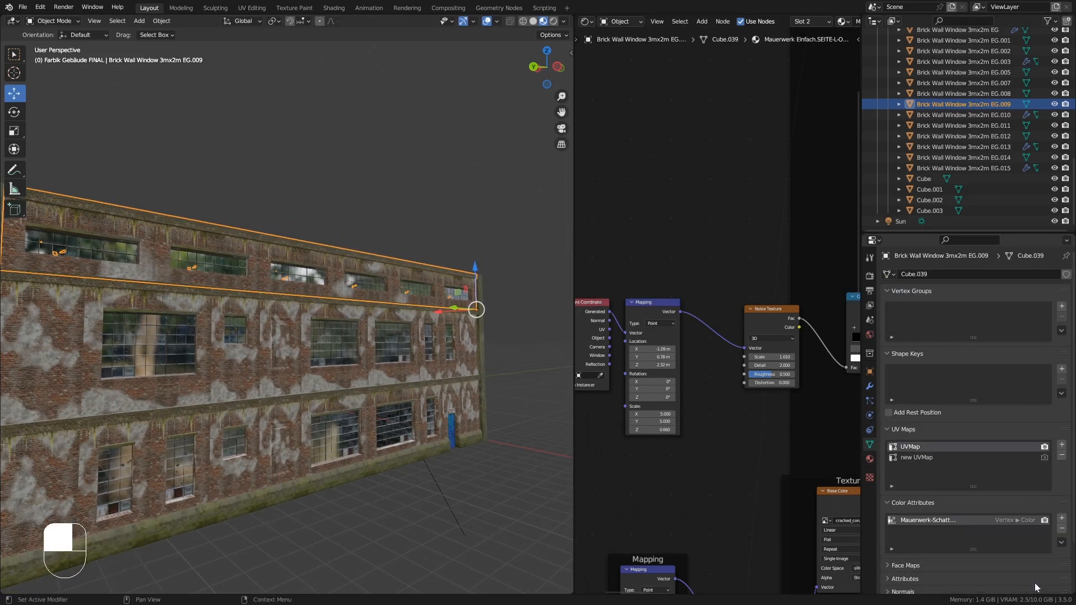
- Select all of the strip's vertices in Edit Mode and merge them by distance
{"action": "middle_click_drag", "start_coordinate": [331, 209], "coordinate": [349, 285]}
{"action": "key", "text": "Tab"}
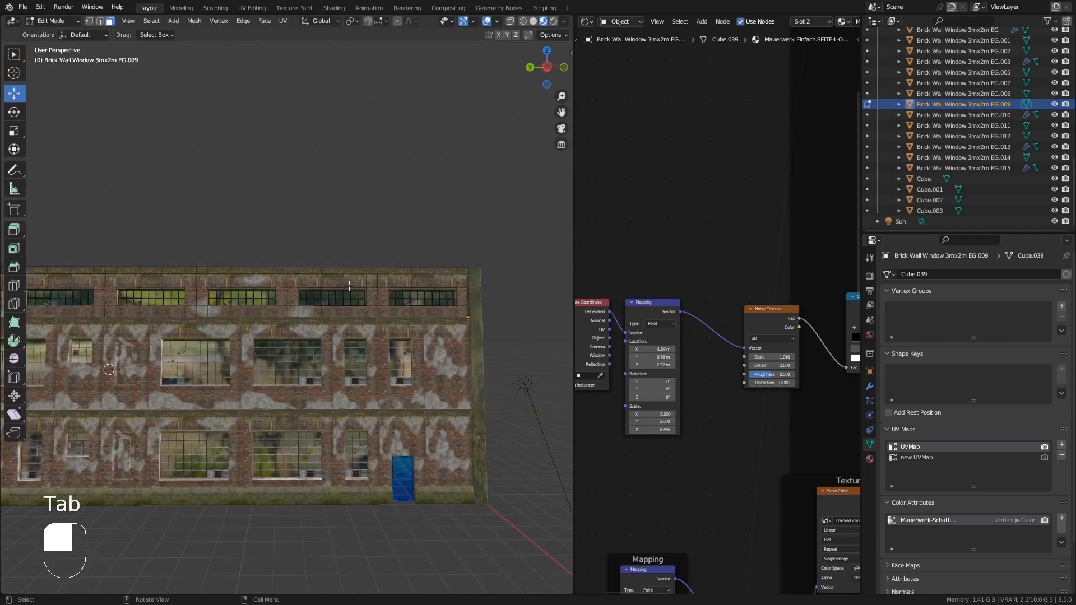
{"action": "key", "text": "a"}
{"action": "left_click", "coordinate": [188, 23]}
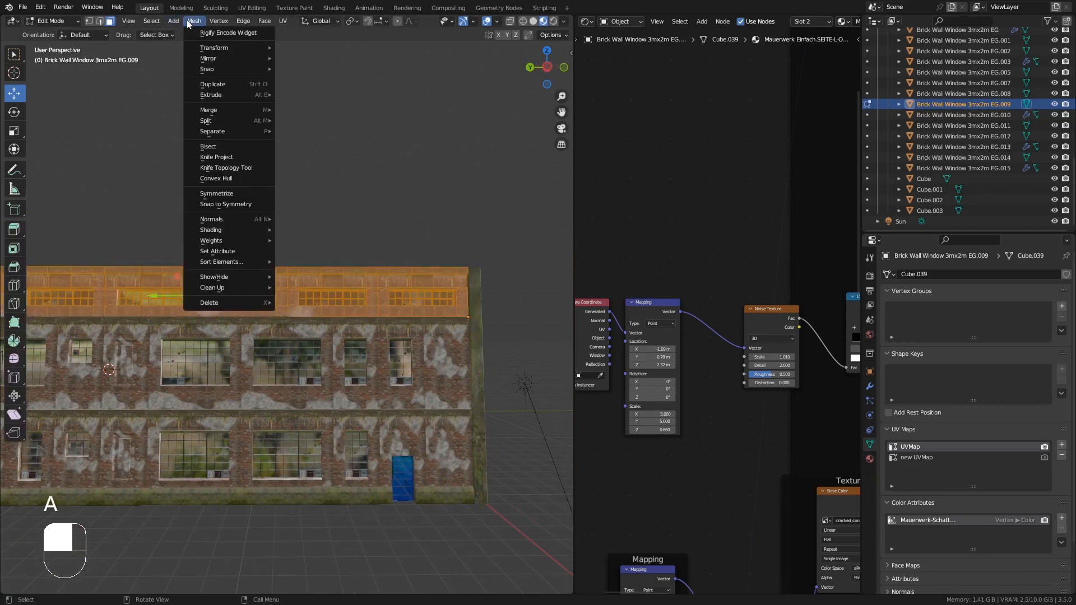
{"action": "mouse_move", "coordinate": [249, 288]}
{"action": "left_click", "coordinate": [340, 375]}
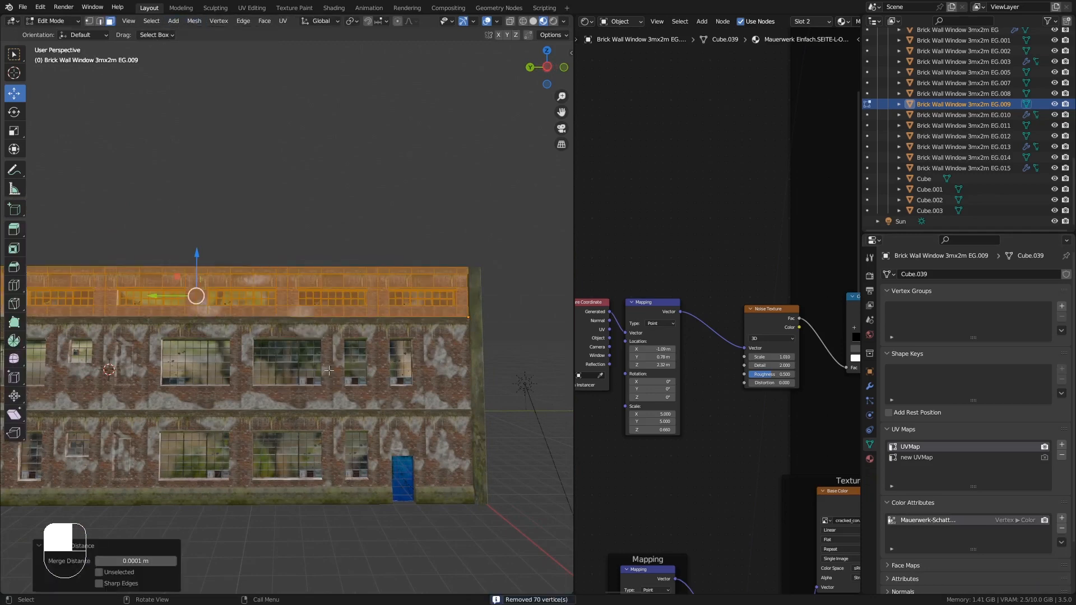
{"action": "key", "text": "Tab"}
- Switch the wall strip into Vertex Paint mode
{"action": "middle_click_drag", "start_coordinate": [344, 288], "coordinate": [368, 260]}
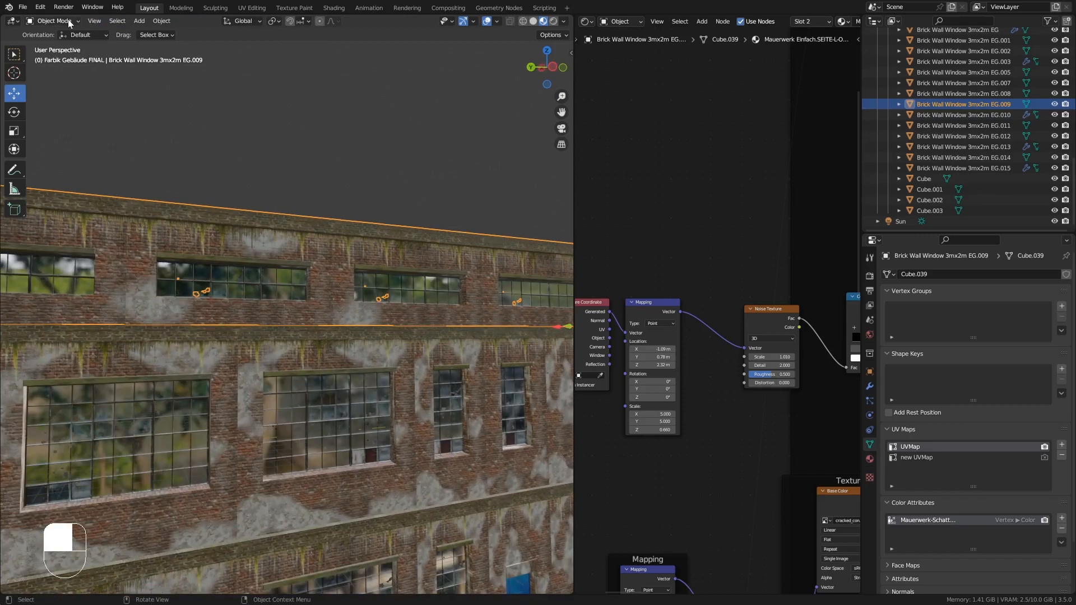
{"action": "middle_click_drag", "start_coordinate": [798, 239], "coordinate": [643, 288]}
{"action": "middle_click_drag", "start_coordinate": [695, 260], "coordinate": [643, 371], "text": "ctrl"}
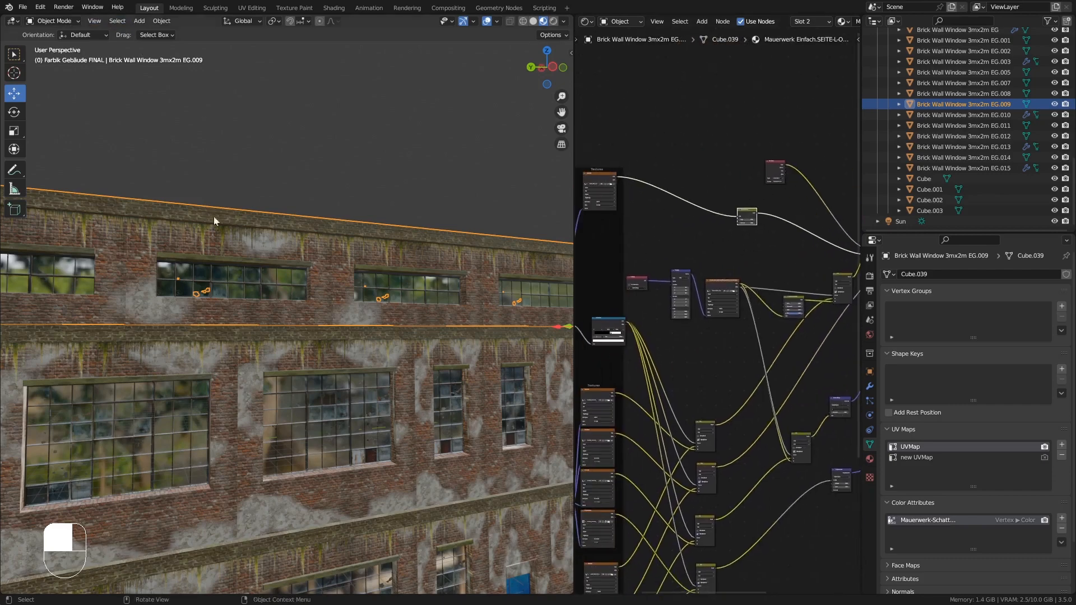
{"action": "left_click", "coordinate": [68, 22]}
{"action": "left_click", "coordinate": [53, 67]}
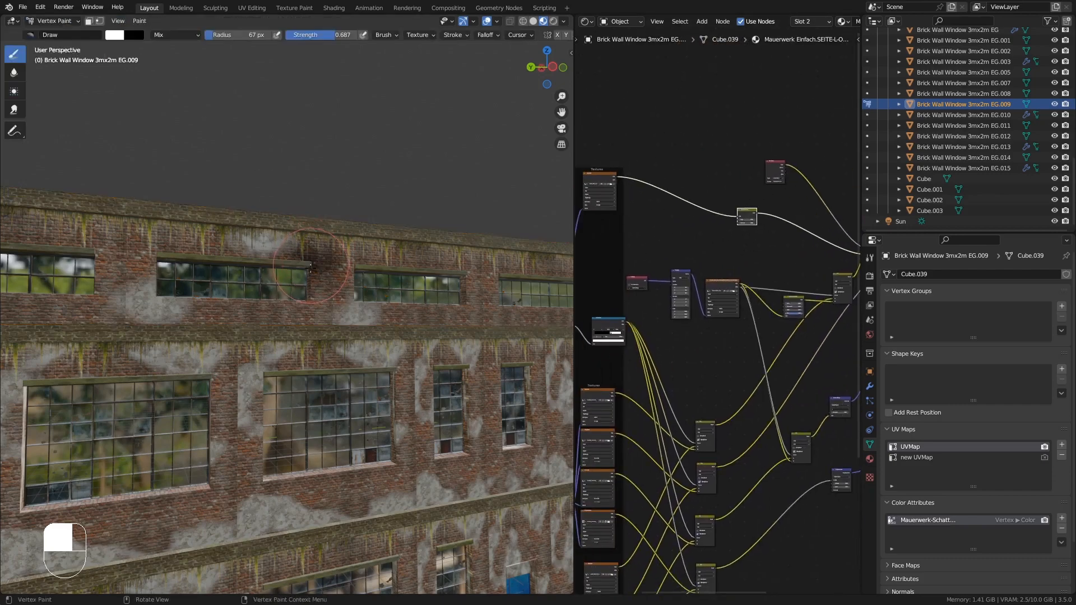
- Paint dark shading around the strip's upper windows and its corner edge
{"action": "middle_click_drag", "start_coordinate": [311, 265], "coordinate": [219, 252]}
{"action": "left_click_drag", "start_coordinate": [204, 251], "coordinate": [175, 252]}
{"action": "mouse_move", "coordinate": [185, 260]}
{"action": "middle_mouse_down"}
{"action": "mouse_move", "coordinate": [313, 289]}
{"action": "mouse_move", "coordinate": [196, 307]}
{"action": "middle_mouse_up"}
{"action": "scroll", "coordinate": [348, 300], "scroll_direction": "down", "scroll_amount": 3}
{"action": "middle_click_drag", "start_coordinate": [196, 307], "coordinate": [235, 307]}
{"action": "middle_click_drag", "start_coordinate": [236, 308], "coordinate": [252, 258], "text": "ctrl"}
{"action": "middle_click_drag", "start_coordinate": [286, 323], "coordinate": [304, 326]}
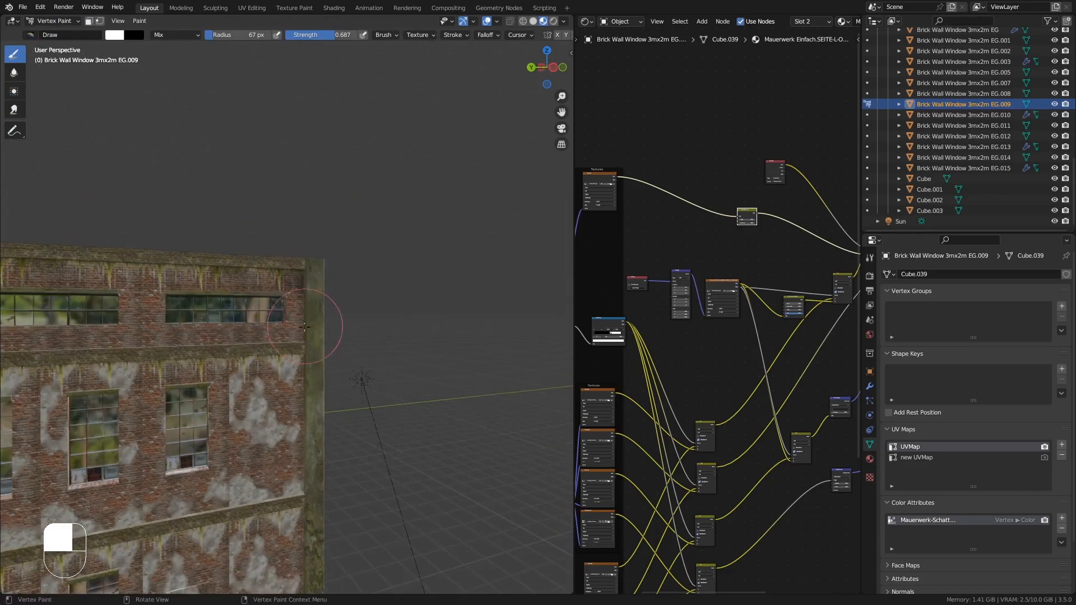
{"action": "left_click_drag", "start_coordinate": [304, 327], "coordinate": [303, 319]}
{"action": "middle_click_drag", "start_coordinate": [303, 319], "coordinate": [202, 322]}
{"action": "middle_click_drag", "start_coordinate": [201, 322], "coordinate": [266, 322], "text": "shift"}
{"action": "left_click_drag", "start_coordinate": [266, 320], "coordinate": [270, 331]}
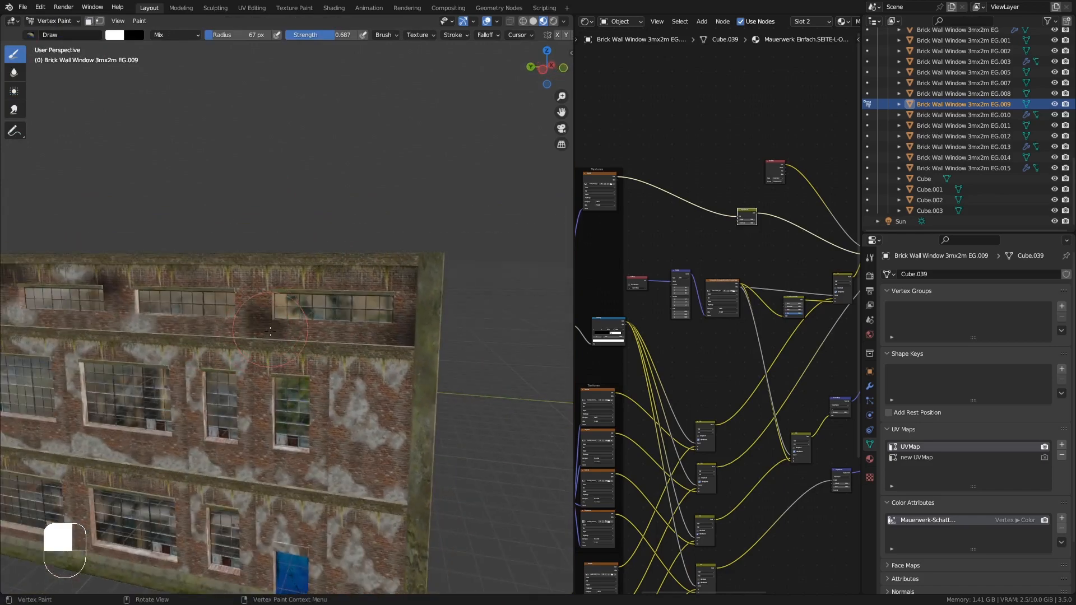
{"action": "middle_click_drag", "start_coordinate": [270, 331], "coordinate": [286, 328]}
{"action": "middle_click_drag", "start_coordinate": [168, 306], "coordinate": [393, 275], "text": "shift"}
{"action": "scroll", "coordinate": [337, 243], "scroll_direction": "up", "scroll_amount": 3}
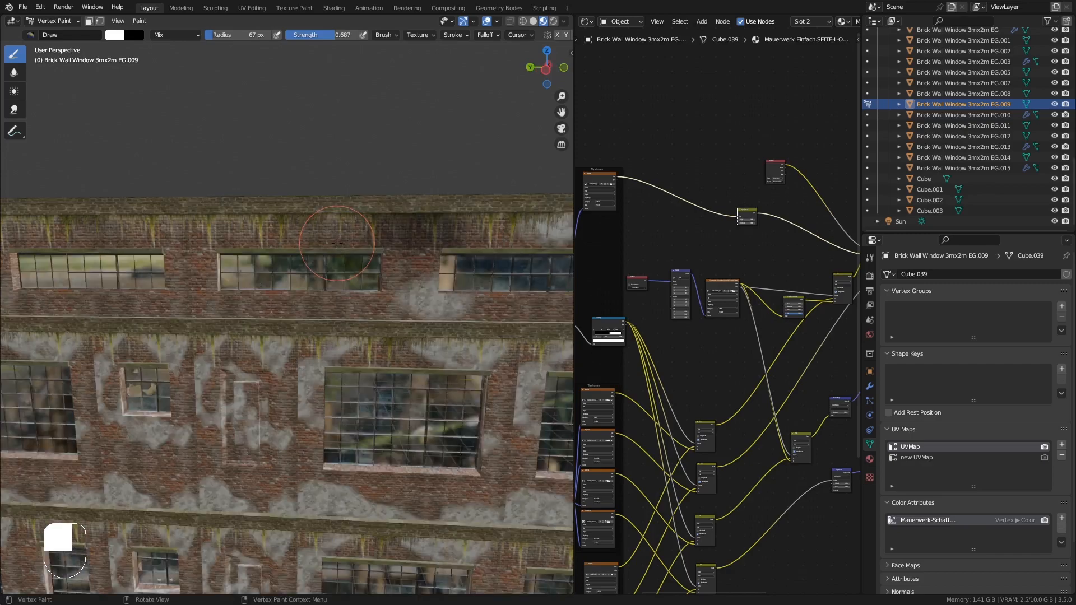
- Paint more shading under the window lintels and return to Object Mode
{"action": "middle_click_drag", "start_coordinate": [336, 243], "coordinate": [301, 240]}
{"action": "middle_click_drag", "start_coordinate": [112, 286], "coordinate": [261, 233], "text": "shift"}
{"action": "scroll", "coordinate": [238, 253], "scroll_direction": "up", "scroll_amount": 6}
{"action": "mouse_move", "coordinate": [135, 145]}
{"action": "left_mouse_down"}
{"action": "mouse_move", "coordinate": [148, 314]}
{"action": "mouse_move", "coordinate": [152, 185]}
{"action": "left_mouse_up"}
{"action": "middle_click_drag", "start_coordinate": [168, 188], "coordinate": [176, 217]}
{"action": "left_click_drag", "start_coordinate": [241, 336], "coordinate": [308, 349]}
{"action": "mouse_move", "coordinate": [455, 307]}
{"action": "middle_mouse_down", "text": "shift"}
{"action": "mouse_move", "coordinate": [356, 347]}
{"action": "mouse_move", "coordinate": [280, 336]}
{"action": "mouse_move", "coordinate": [396, 332]}
{"action": "mouse_move", "coordinate": [236, 349]}
{"action": "mouse_move", "coordinate": [181, 84]}
{"action": "middle_mouse_up", "text": "shift"}
{"action": "left_click", "coordinate": [53, 21]}
{"action": "left_click", "coordinate": [56, 33]}
- Enter Edit Mode on the strip and fill faces at a window corner from a selected vertex
{"action": "middle_click_drag", "start_coordinate": [271, 286], "coordinate": [431, 153]}
{"action": "middle_click_drag", "start_coordinate": [126, 277], "coordinate": [328, 186], "text": "shift"}
{"action": "scroll", "coordinate": [322, 216], "scroll_direction": "up", "scroll_amount": 3}
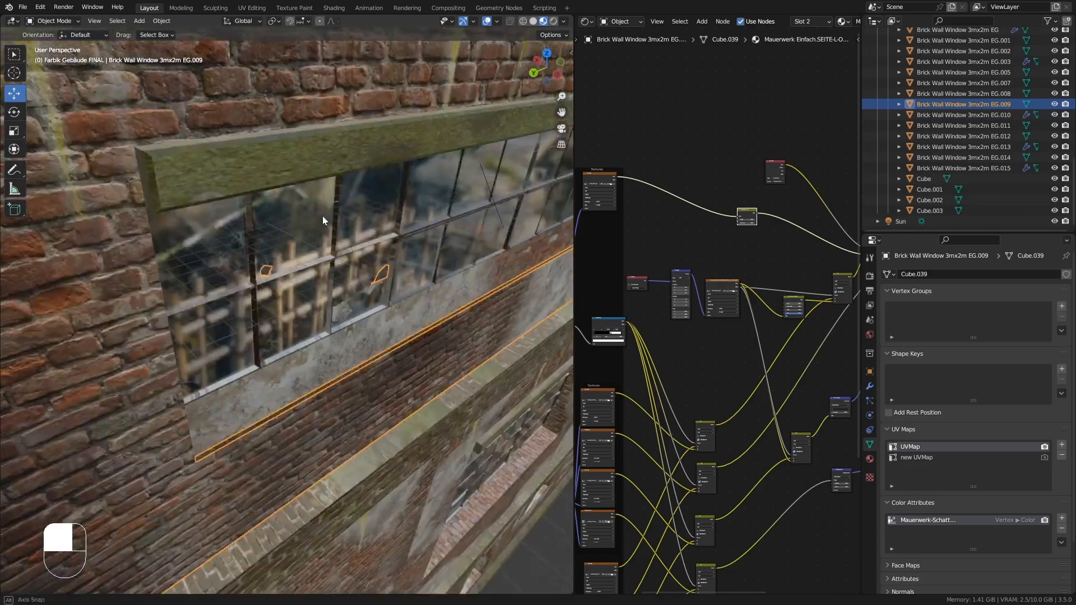
{"action": "scroll", "coordinate": [316, 225], "scroll_direction": "down", "scroll_amount": 3}
{"action": "key", "text": "Tab"}
{"action": "middle_click_drag", "start_coordinate": [316, 225], "coordinate": [264, 288]}
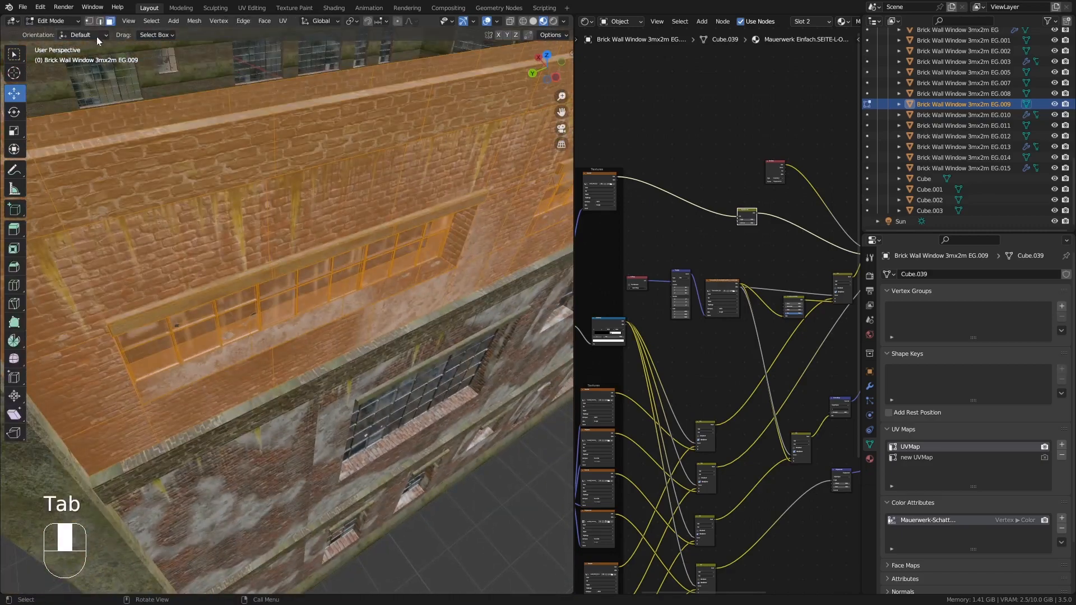
{"action": "left_click", "coordinate": [99, 21]}
{"action": "middle_click_drag", "start_coordinate": [209, 175], "coordinate": [170, 203]}
{"action": "left_click", "coordinate": [122, 179]}
{"action": "scroll", "coordinate": [123, 179], "scroll_direction": "up", "scroll_amount": 5}
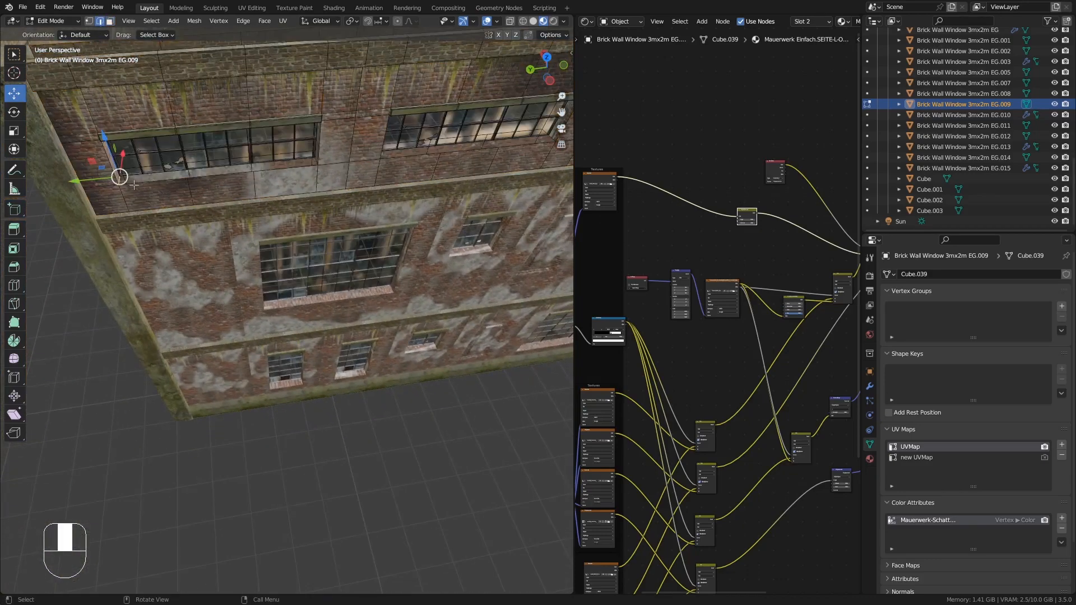
{"action": "key", "text": "f"}
{"action": "key", "text": "f"}
{"action": "key", "text": "f"}
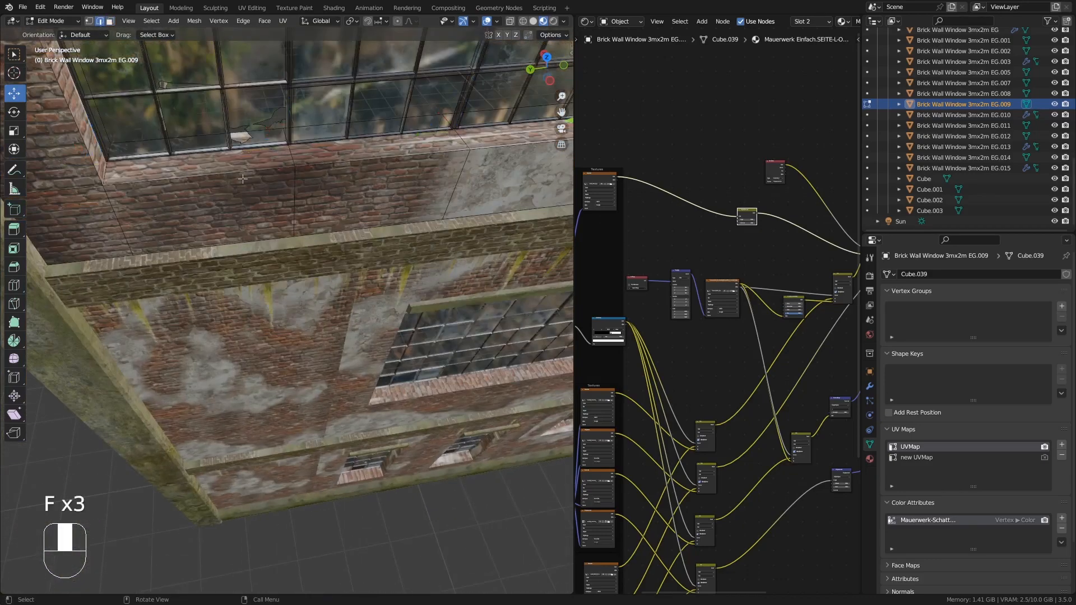
- Fill faces at the next window corners of the strip from selected vertices
{"action": "middle_click_drag", "start_coordinate": [288, 147], "coordinate": [245, 271], "text": "shift"}
{"action": "key", "text": "Tab"}
{"action": "middle_click_drag", "start_coordinate": [394, 258], "coordinate": [130, 277], "text": "shift"}
{"action": "key", "text": "Tab"}
{"action": "left_click", "coordinate": [100, 262]}
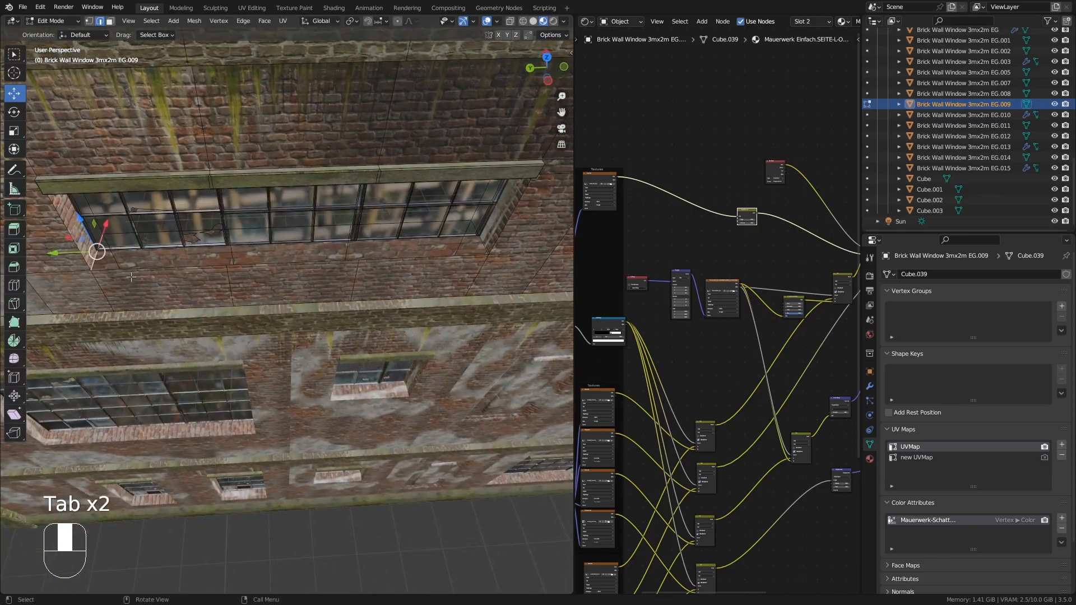
{"action": "key", "text": "f"}
{"action": "key", "text": "f"}
{"action": "key", "text": "f"}
{"action": "key", "text": "Tab"}
{"action": "middle_click_drag", "start_coordinate": [317, 281], "coordinate": [233, 286], "text": "shift"}
{"action": "key", "text": "Tab"}
{"action": "left_click", "coordinate": [233, 207]}
{"action": "middle_click_drag", "start_coordinate": [233, 207], "coordinate": [317, 227]}
{"action": "key", "text": "f"}
{"action": "key", "text": "f"}
{"action": "key", "text": "f"}
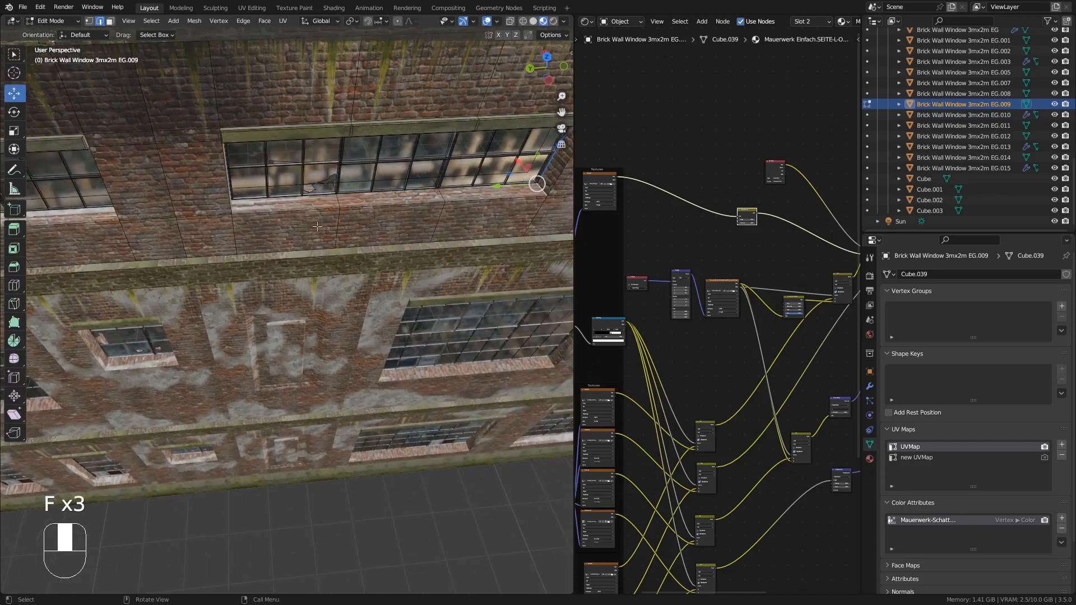
- Fill faces at the remaining window corners and return to Object Mode
{"action": "key", "text": "Tab"}
{"action": "middle_click_drag", "start_coordinate": [459, 224], "coordinate": [239, 336], "text": "shift"}
{"action": "key", "text": "Tab"}
{"action": "key", "text": "f"}
{"action": "key", "text": "f"}
{"action": "key", "text": "f"}
{"action": "key", "text": "f"}
{"action": "key", "text": "Tab"}
{"action": "key", "text": "Tab"}
{"action": "key", "text": "f"}
{"action": "key", "text": "f"}
{"action": "key", "text": "f"}
{"action": "key", "text": "Tab"}
{"action": "key", "text": "Tab"}
{"action": "key", "text": "f"}
{"action": "key", "text": "f"}
{"action": "key", "text": "f"}
{"action": "key", "text": "Tab"}
{"action": "middle_click_drag", "start_coordinate": [238, 336], "coordinate": [205, 330]}
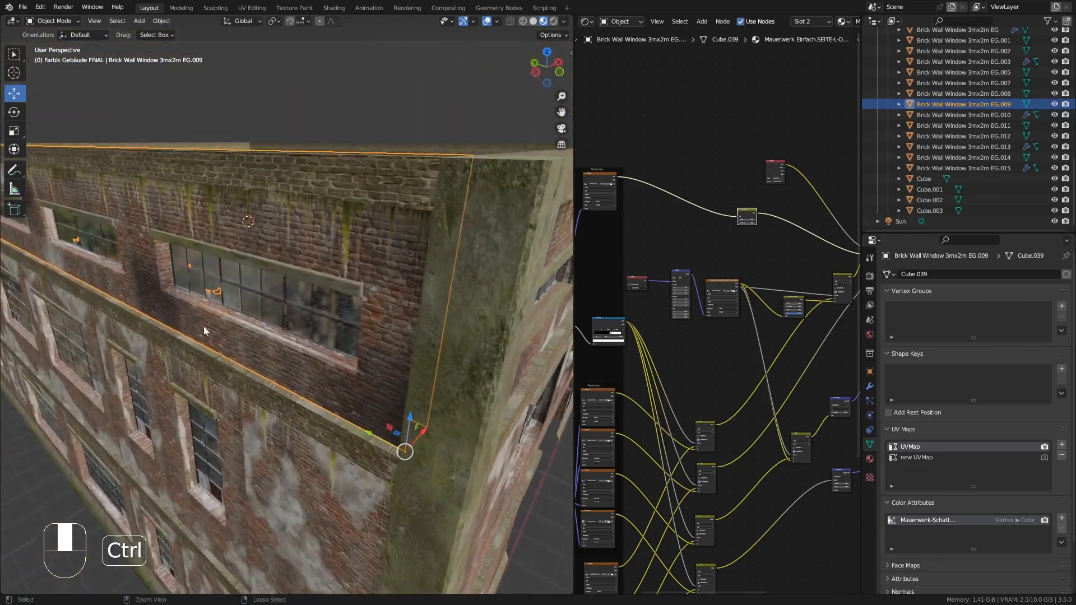
- Switch to Vertex Paint and paint shadows around the corner window of the strip
{"action": "left_click", "coordinate": [54, 21]}
{"action": "left_click", "coordinate": [56, 81]}
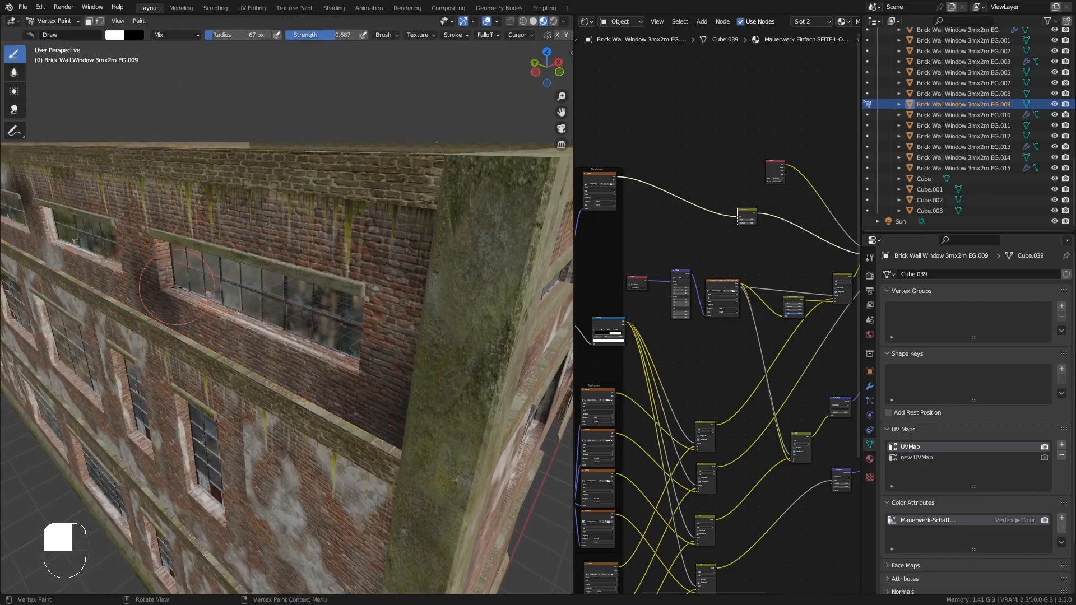
{"action": "middle_click_drag", "start_coordinate": [176, 292], "coordinate": [162, 185]}
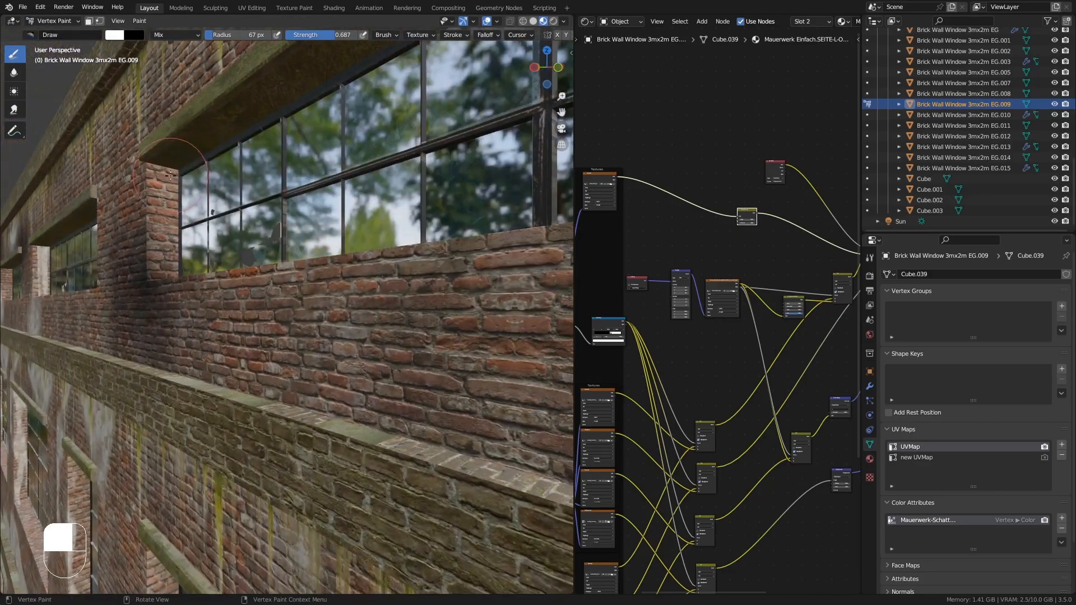
{"action": "left_click_drag", "start_coordinate": [162, 184], "coordinate": [175, 171]}
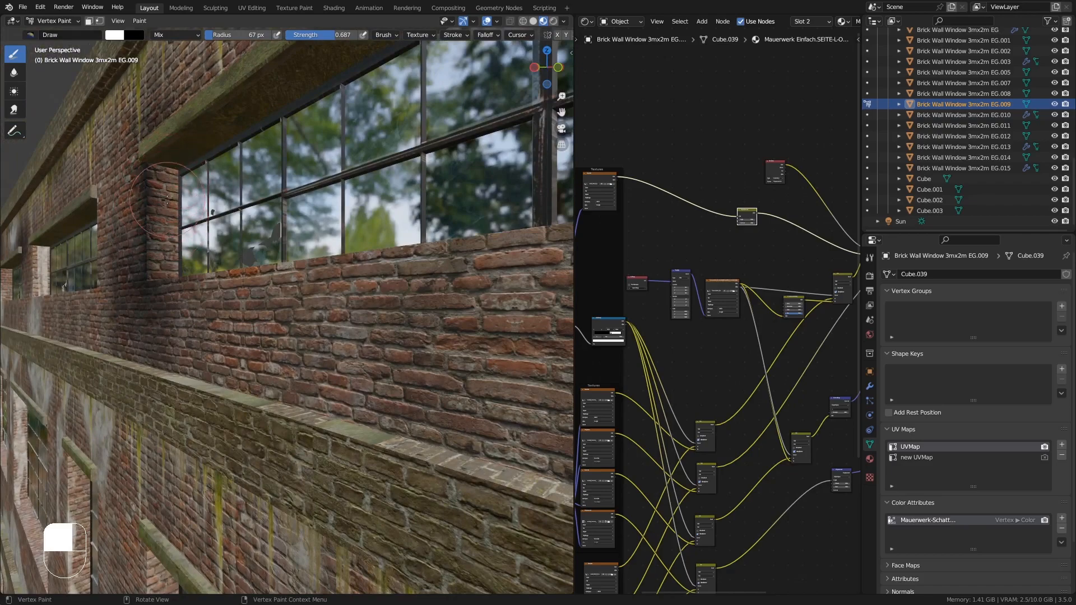
{"action": "mouse_move", "coordinate": [175, 170]}
{"action": "middle_mouse_down"}
{"action": "mouse_move", "coordinate": [188, 280]}
{"action": "mouse_move", "coordinate": [207, 241]}
{"action": "middle_mouse_up"}
{"action": "middle_click_drag", "start_coordinate": [208, 241], "coordinate": [227, 290], "text": "shift"}
{"action": "left_click_drag", "start_coordinate": [181, 289], "coordinate": [170, 293]}
{"action": "middle_click_drag", "start_coordinate": [158, 292], "coordinate": [55, 251]}
{"action": "middle_click_drag", "start_coordinate": [54, 250], "coordinate": [243, 259], "text": "shift"}
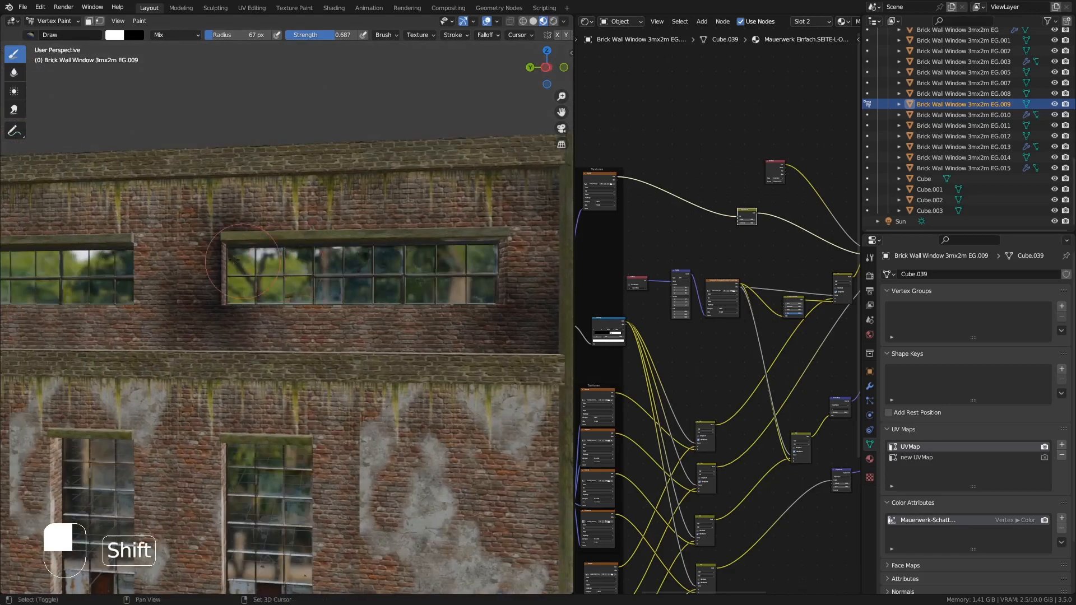
- Paint dark shading along the window lintels and the ledge beneath them
{"action": "middle_click_drag", "start_coordinate": [79, 226], "coordinate": [350, 264], "text": "shift"}
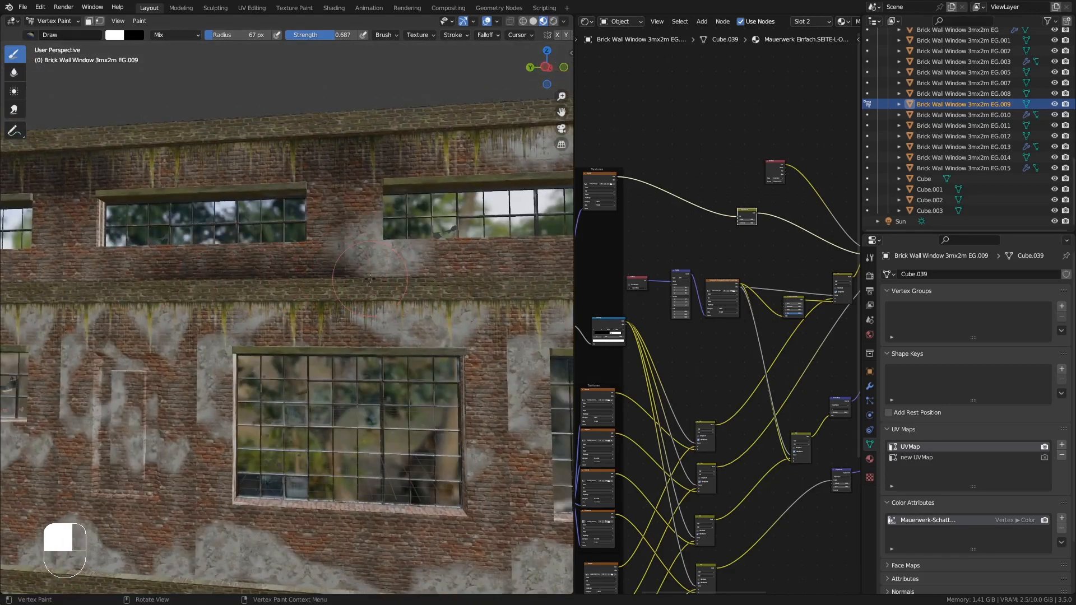
{"action": "middle_click_drag", "start_coordinate": [153, 268], "coordinate": [404, 281], "text": "shift"}
{"action": "middle_click_drag", "start_coordinate": [139, 376], "coordinate": [358, 412], "text": "shift"}
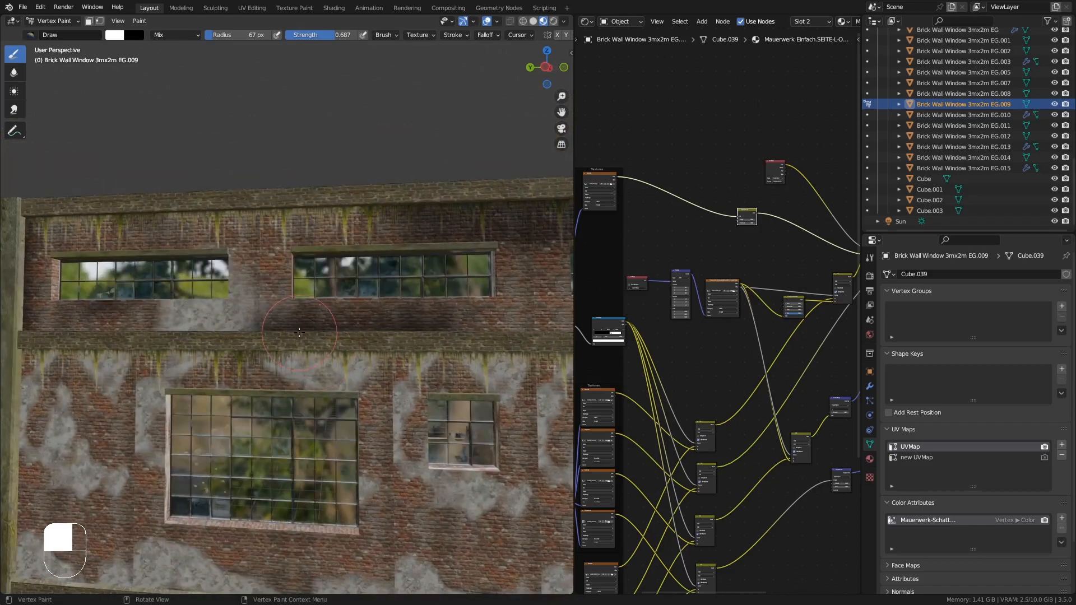
{"action": "mouse_move", "coordinate": [308, 279]}
{"action": "middle_mouse_down"}
{"action": "mouse_move", "coordinate": [367, 267]}
{"action": "mouse_move", "coordinate": [305, 276]}
{"action": "middle_mouse_up"}
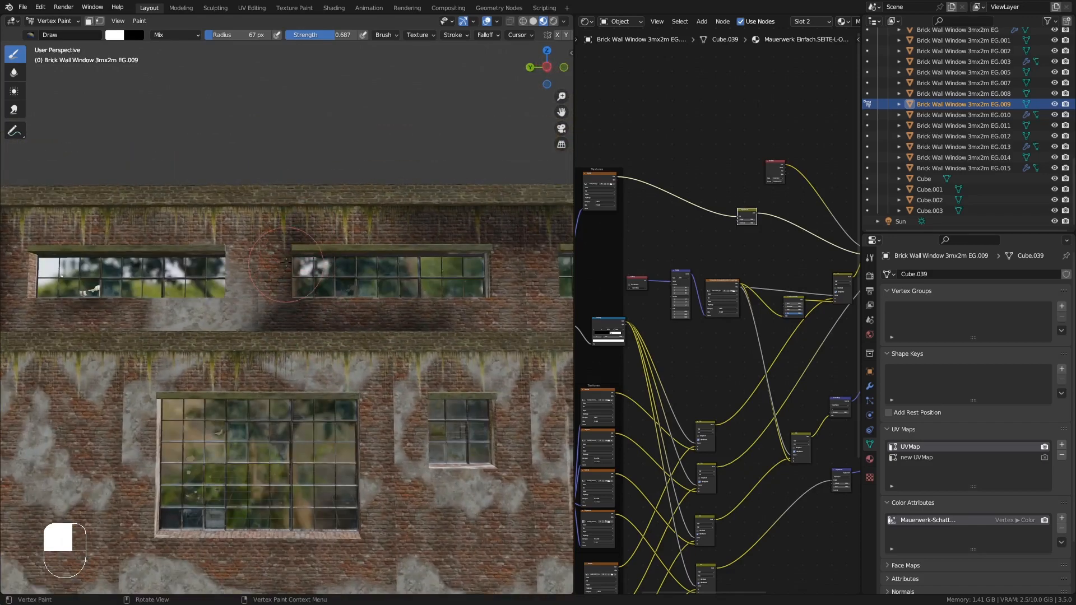
{"action": "middle_click_drag", "start_coordinate": [362, 353], "coordinate": [303, 348]}
{"action": "middle_click_drag", "start_coordinate": [302, 349], "coordinate": [303, 392], "text": "ctrl"}
{"action": "middle_click_drag", "start_coordinate": [303, 392], "coordinate": [372, 387], "text": "shift"}
{"action": "scroll", "coordinate": [166, 191], "scroll_direction": "up", "scroll_amount": 3}
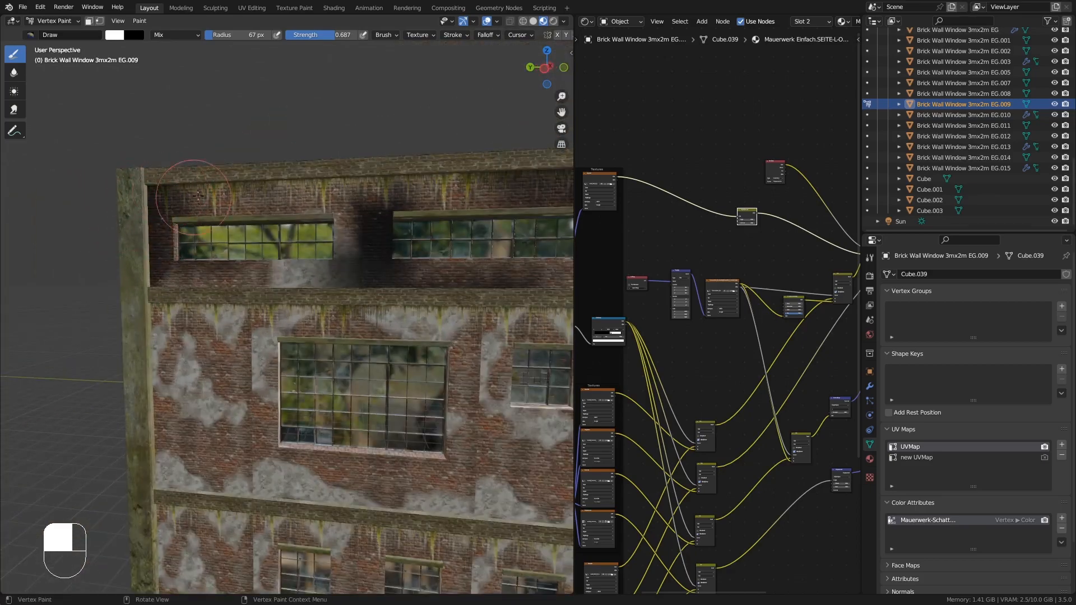
- Paint further shading above the windows with the brush strength lowered to 0.176
{"action": "middle_click_drag", "start_coordinate": [197, 196], "coordinate": [320, 257]}
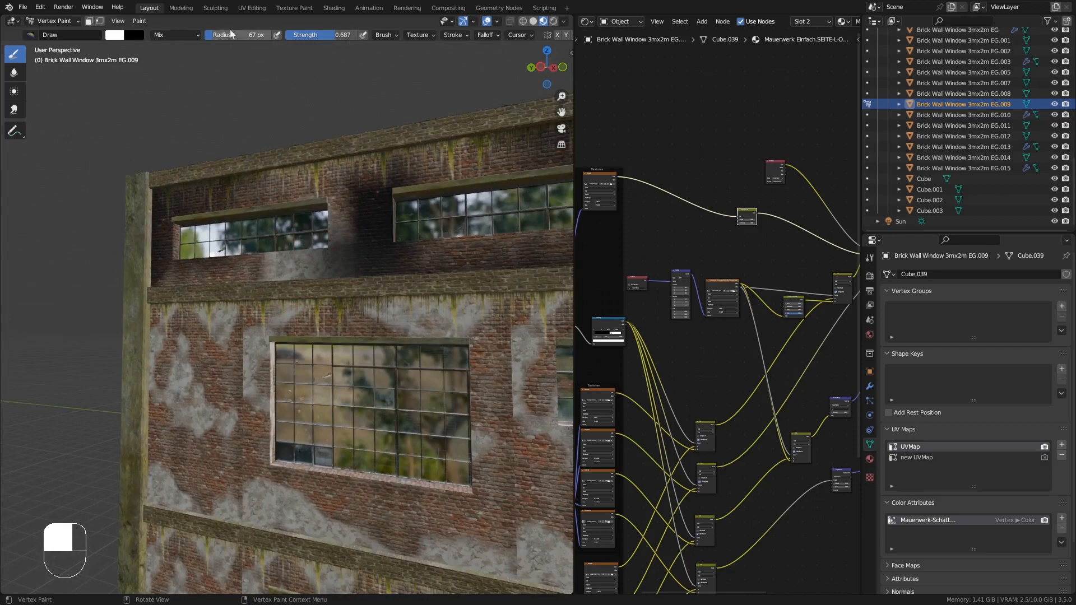
{"action": "middle_click_drag", "start_coordinate": [331, 150], "coordinate": [359, 159]}
{"action": "mouse_move", "coordinate": [331, 116]}
{"action": "middle_mouse_down"}
{"action": "mouse_move", "coordinate": [362, 129]}
{"action": "mouse_move", "coordinate": [358, 193]}
{"action": "middle_mouse_up"}
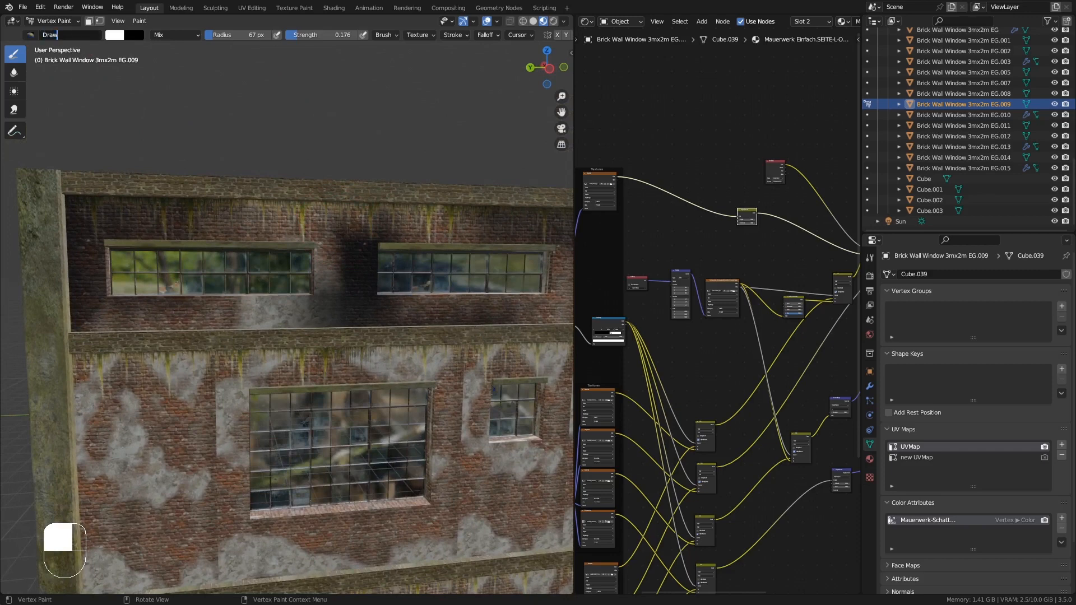
- Switch to the F Subtract brush and erase shading beside the left upper window
{"action": "left_click", "coordinate": [31, 35]}
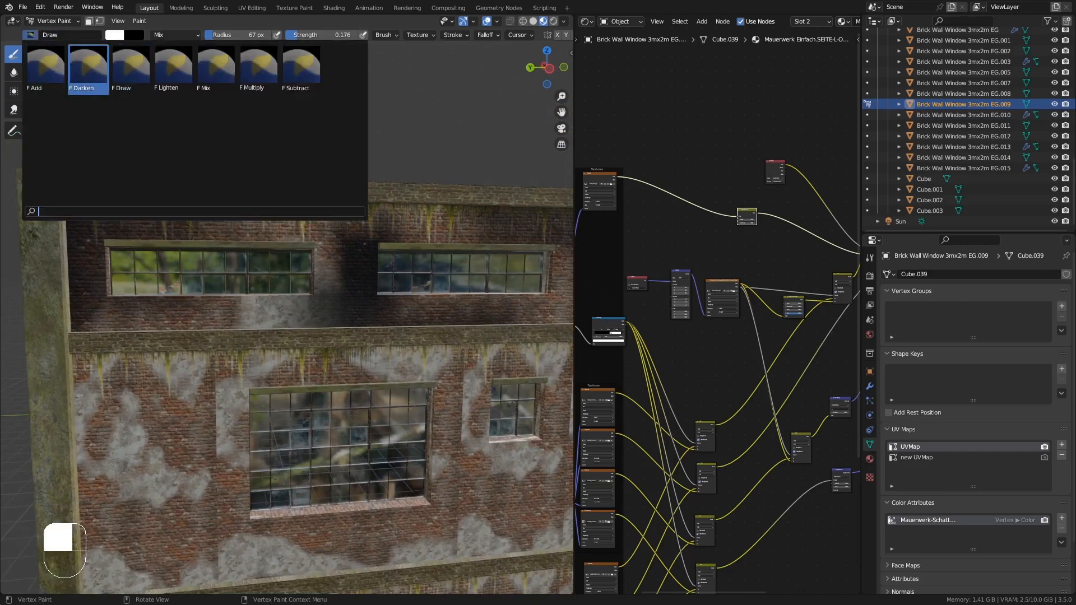
{"action": "left_click", "coordinate": [301, 70]}
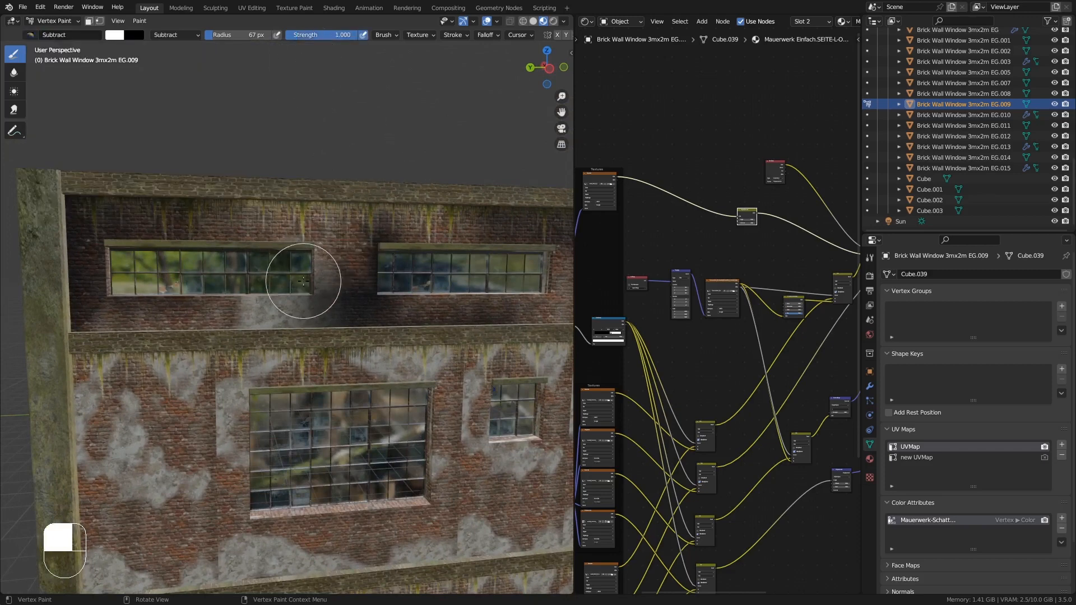
{"action": "left_click_drag", "start_coordinate": [303, 281], "coordinate": [276, 291]}
{"action": "mouse_move", "coordinate": [277, 291]}
{"action": "middle_mouse_down"}
{"action": "mouse_move", "coordinate": [242, 286]}
{"action": "mouse_move", "coordinate": [257, 285]}
{"action": "middle_mouse_up"}
- Switch to the F Draw brush and paint shading over the upper-floor windows
{"action": "left_click", "coordinate": [32, 36]}
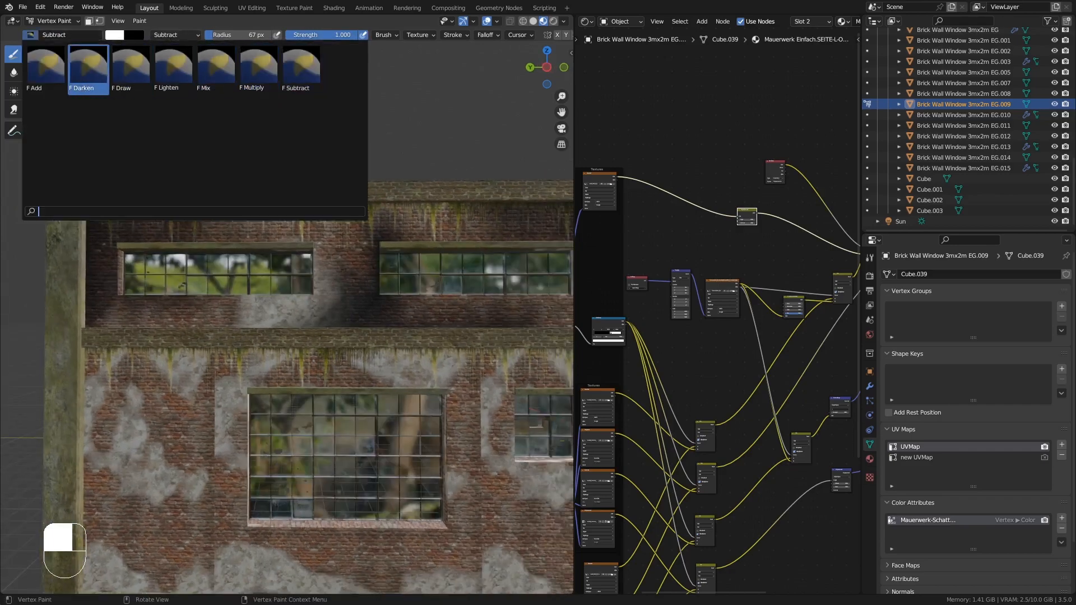
{"action": "left_click", "coordinate": [132, 70]}
{"action": "mouse_move", "coordinate": [174, 246]}
{"action": "middle_mouse_down"}
{"action": "mouse_move", "coordinate": [196, 280]}
{"action": "mouse_move", "coordinate": [252, 302]}
{"action": "mouse_move", "coordinate": [236, 202]}
{"action": "middle_mouse_up"}
{"action": "mouse_move", "coordinate": [236, 201]}
{"action": "middle_mouse_down", "text": "ctrl"}
{"action": "mouse_move", "coordinate": [252, 241]}
{"action": "mouse_move", "coordinate": [280, 263]}
{"action": "middle_mouse_up", "text": "ctrl"}
{"action": "mouse_move", "coordinate": [280, 263]}
{"action": "middle_mouse_down"}
{"action": "mouse_move", "coordinate": [317, 256]}
{"action": "mouse_move", "coordinate": [283, 251]}
{"action": "middle_mouse_up"}
- Return to Object Mode, select the 1mx2m window wall piece and apply its Array modifier
{"action": "left_click", "coordinate": [52, 21]}
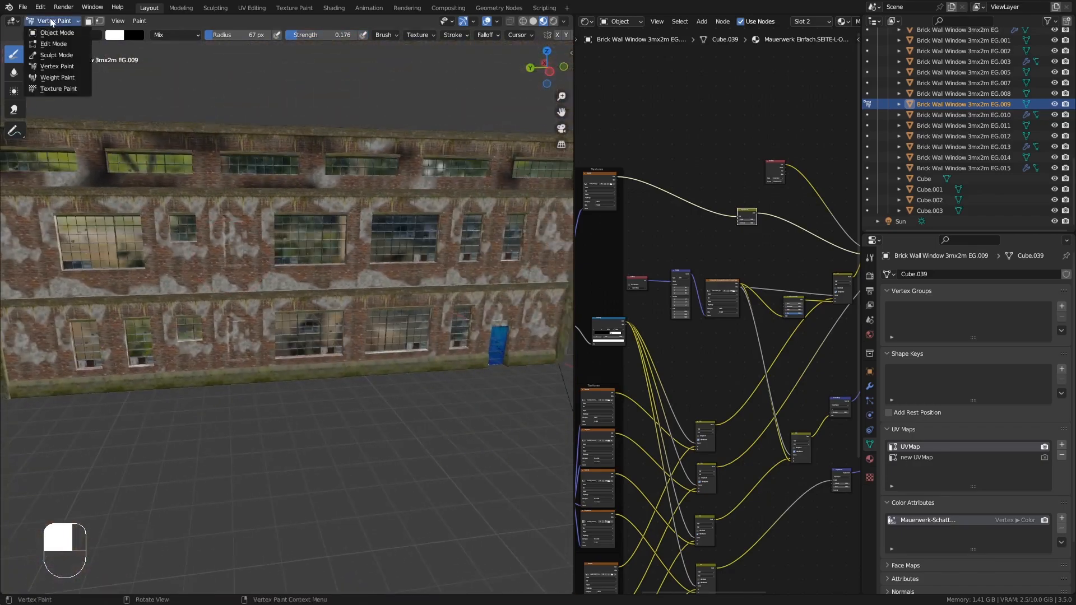
{"action": "left_click", "coordinate": [56, 32]}
{"action": "middle_click_drag", "start_coordinate": [332, 218], "coordinate": [247, 216]}
{"action": "mouse_move", "coordinate": [247, 216]}
{"action": "middle_mouse_down", "text": "shift"}
{"action": "mouse_move", "coordinate": [230, 224]}
{"action": "mouse_move", "coordinate": [382, 238]}
{"action": "mouse_move", "coordinate": [340, 245]}
{"action": "mouse_move", "coordinate": [344, 227]}
{"action": "mouse_move", "coordinate": [302, 263]}
{"action": "middle_mouse_up", "text": "shift"}
{"action": "left_click", "coordinate": [364, 227]}
{"action": "middle_click_drag", "start_coordinate": [364, 227], "coordinate": [341, 247]}
{"action": "left_click", "coordinate": [304, 221]}
{"action": "left_click", "coordinate": [241, 222]}
{"action": "left_click", "coordinate": [417, 223]}
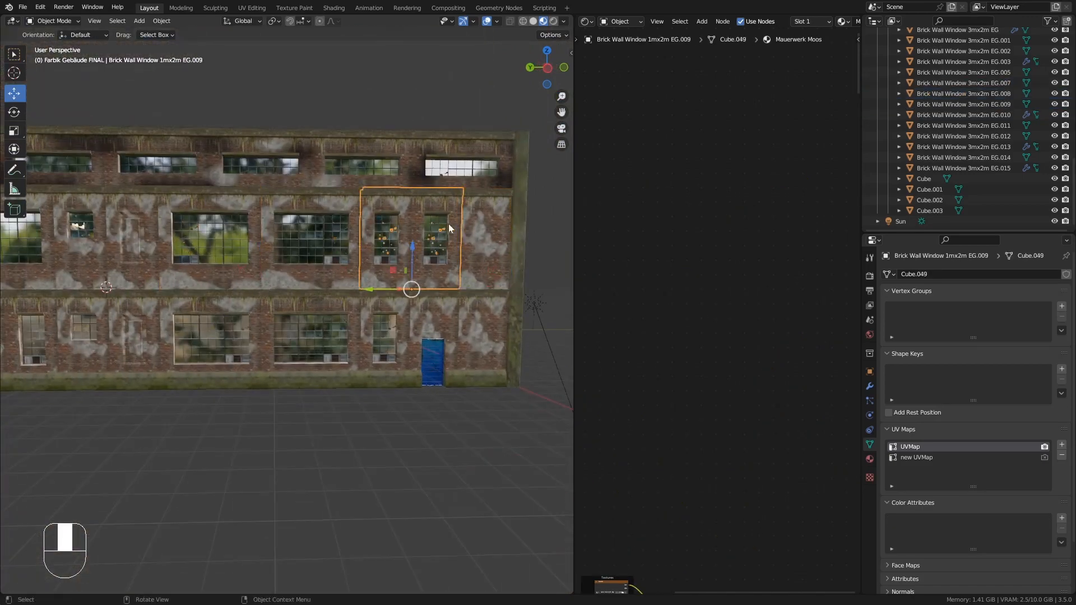
{"action": "left_click", "coordinate": [870, 387]}
{"action": "left_click", "coordinate": [1040, 290]}
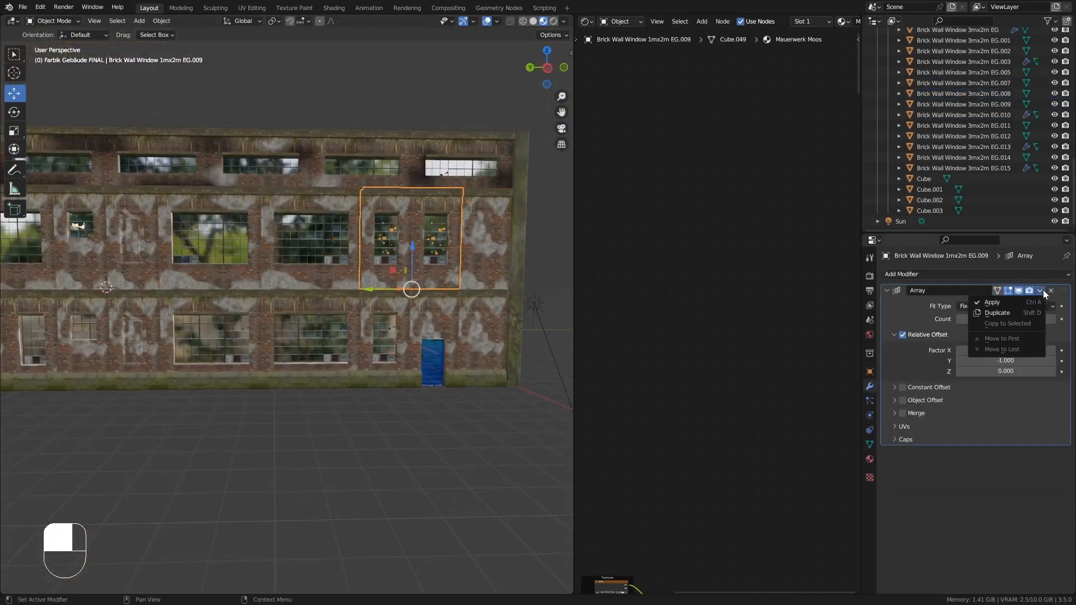
{"action": "left_click", "coordinate": [1034, 302]}
- Select all upper-floor wall pieces and join them into one object
{"action": "middle_click_drag", "start_coordinate": [489, 297], "coordinate": [395, 285]}
{"action": "middle_click_drag", "start_coordinate": [314, 284], "coordinate": [358, 282]}
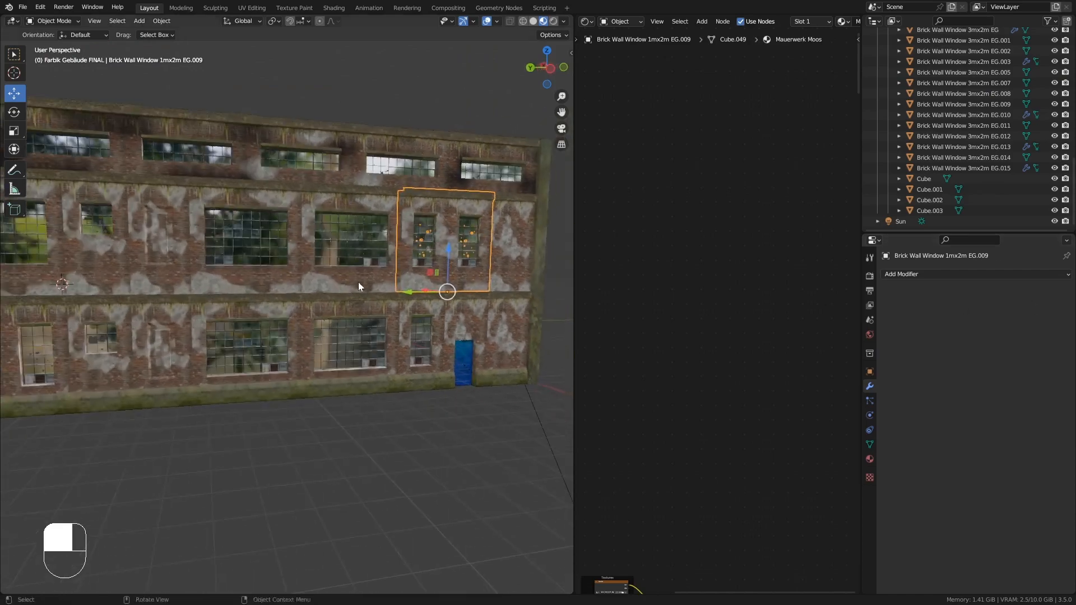
{"action": "middle_click_drag", "start_coordinate": [275, 278], "coordinate": [354, 279], "text": "shift"}
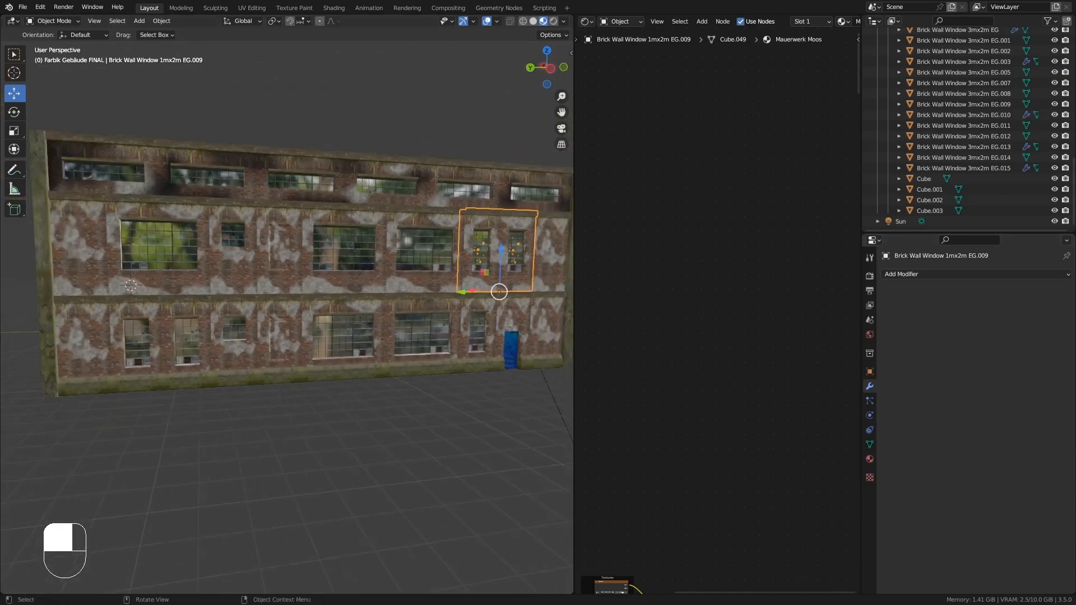
{"action": "left_click", "coordinate": [84, 252]}
{"action": "left_click", "coordinate": [211, 459]}
{"action": "middle_click_drag", "start_coordinate": [210, 460], "coordinate": [213, 458]}
{"action": "middle_click_drag", "start_coordinate": [132, 256], "coordinate": [138, 253]}
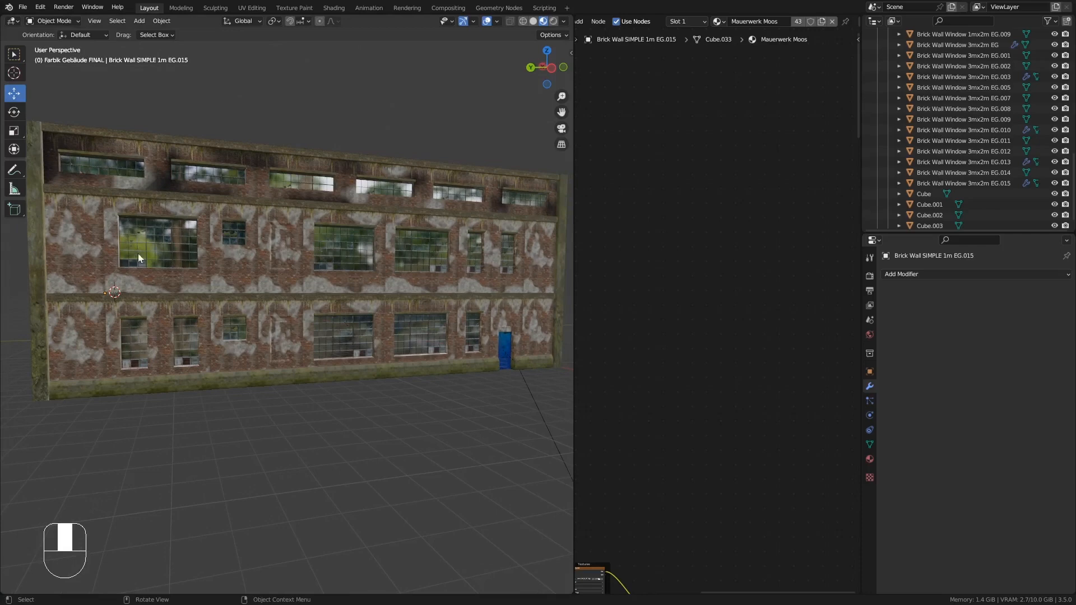
{"action": "left_click", "coordinate": [167, 257], "text": "shift"}
{"action": "left_click", "coordinate": [235, 258], "text": "shift"}
{"action": "left_click", "coordinate": [280, 258], "text": "shift"}
{"action": "left_click", "coordinate": [335, 263], "text": "shift"}
{"action": "left_click", "coordinate": [425, 269], "text": "shift"}
{"action": "left_click", "coordinate": [493, 272], "text": "shift"}
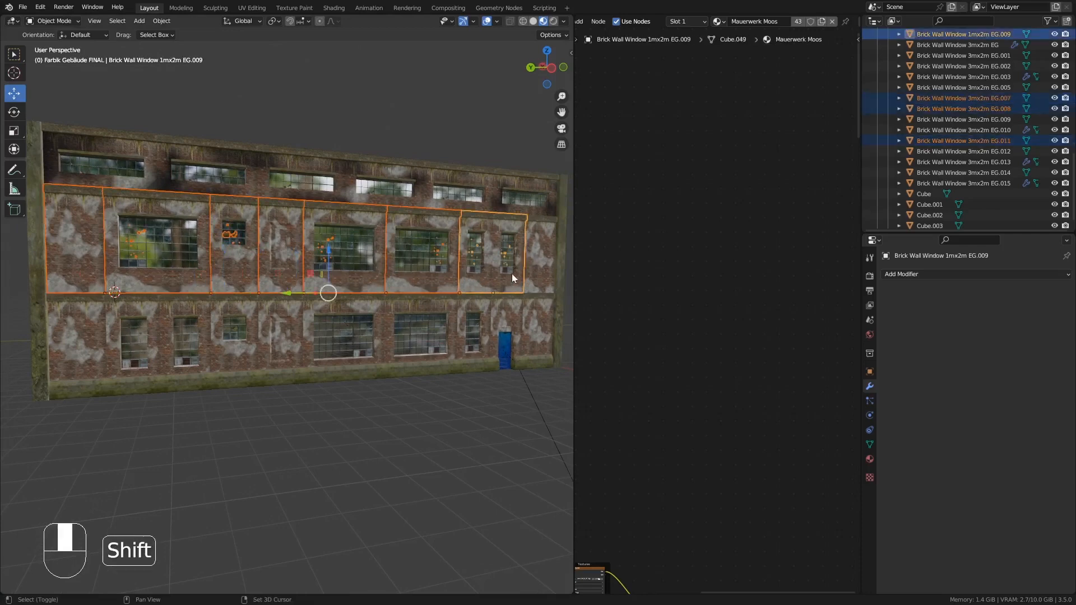
{"action": "left_click", "coordinate": [526, 280], "text": "shift"}
{"action": "key", "text": "ctrl+j"}
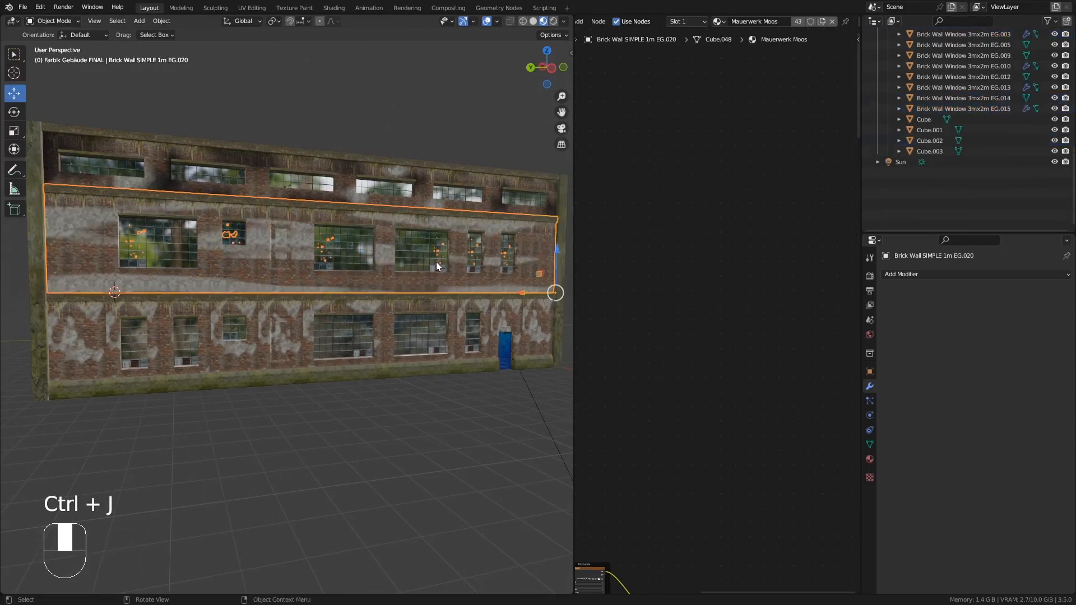
- Replace the joined wall's Mauerwerk Einfach material with Mauerwerk Einfach.SEITE-L-OBEN
{"action": "mouse_move", "coordinate": [436, 261]}
{"action": "middle_mouse_down"}
{"action": "mouse_move", "coordinate": [405, 263]}
{"action": "mouse_move", "coordinate": [414, 276]}
{"action": "mouse_move", "coordinate": [392, 266]}
{"action": "mouse_move", "coordinate": [420, 263]}
{"action": "middle_mouse_up"}
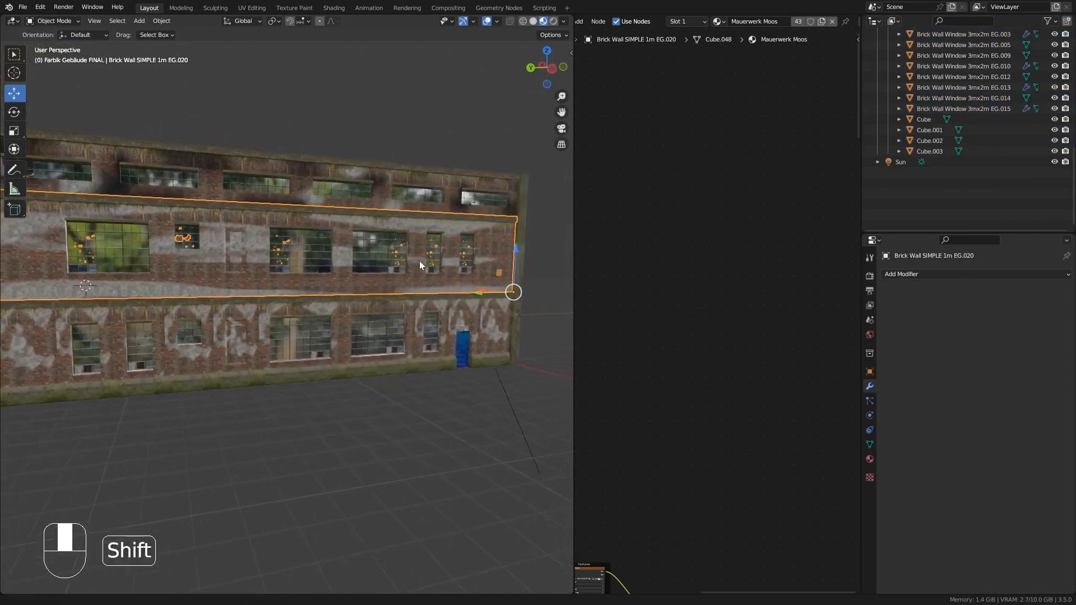
{"action": "left_click", "coordinate": [869, 458]}
{"action": "left_click", "coordinate": [916, 288]}
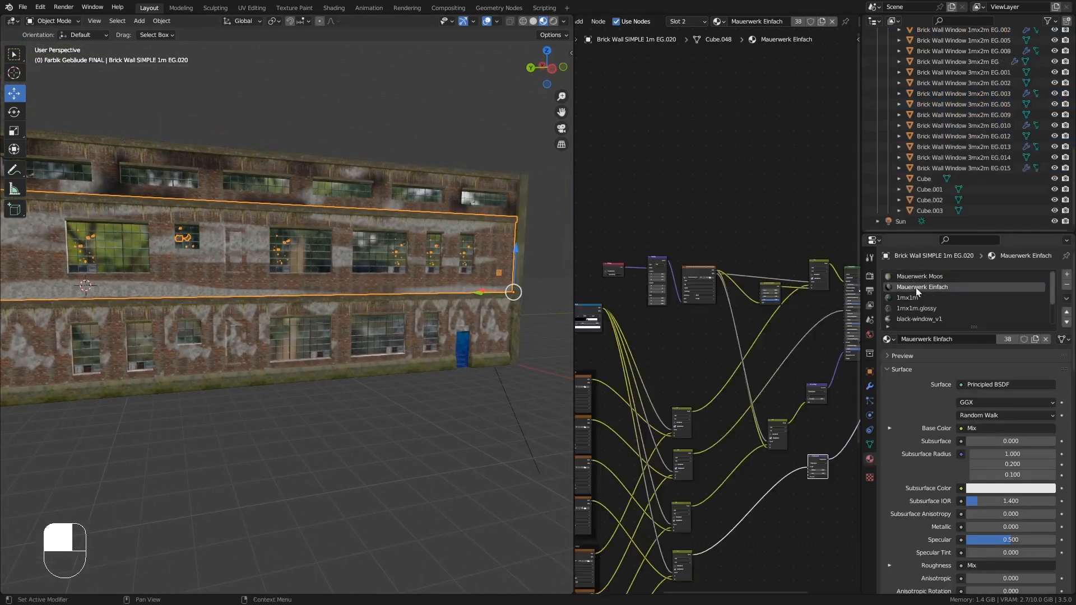
{"action": "left_click", "coordinate": [887, 339]}
{"action": "scroll", "coordinate": [947, 400], "scroll_direction": "down", "scroll_amount": 5}
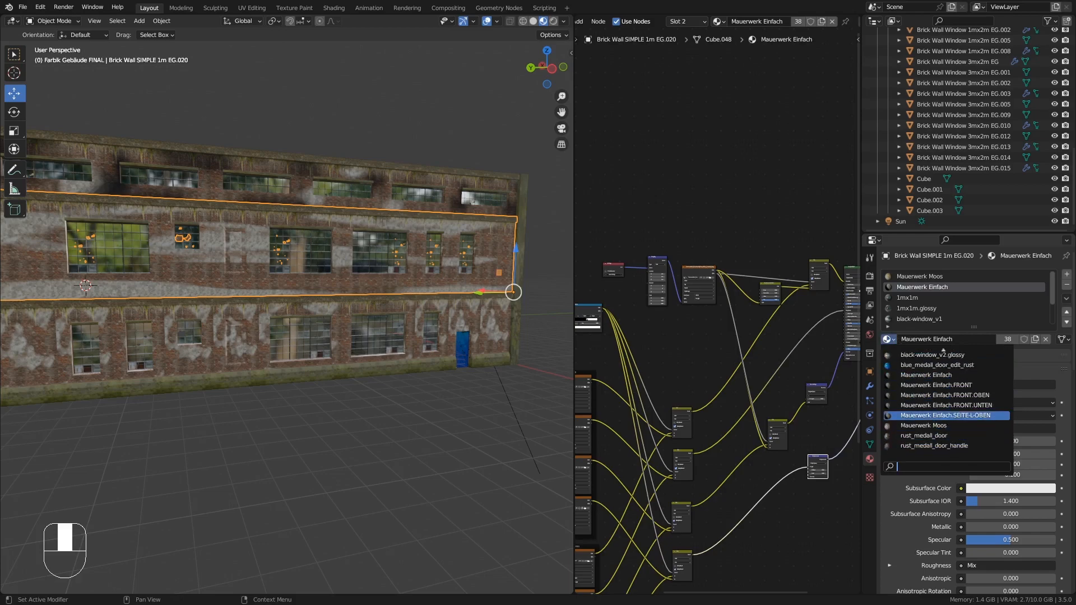
{"action": "left_click", "coordinate": [945, 415]}
- Add a color attribute named Mauerwerk-Schatten to the joined wall
{"action": "middle_click_drag", "start_coordinate": [392, 269], "coordinate": [325, 227]}
{"action": "middle_click_drag", "start_coordinate": [467, 242], "coordinate": [54, 95]}
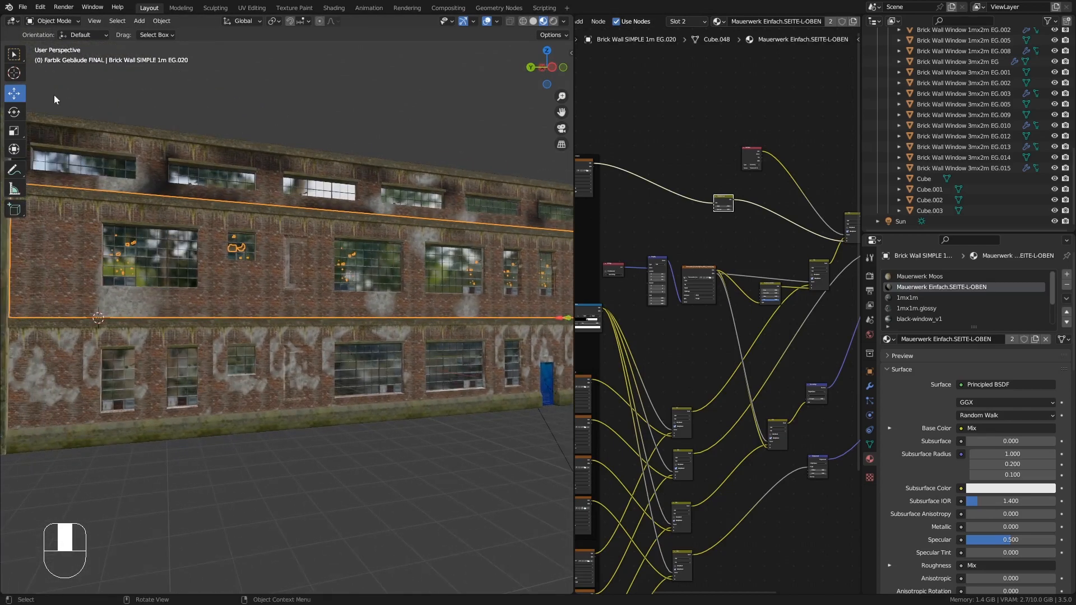
{"action": "left_click", "coordinate": [870, 445]}
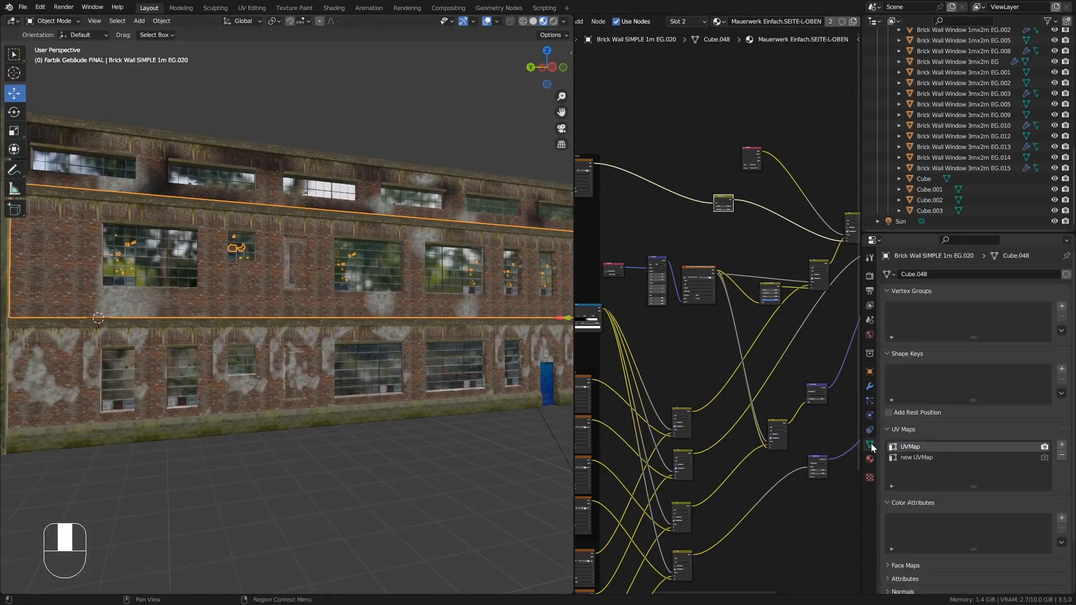
{"action": "left_click", "coordinate": [1060, 519]}
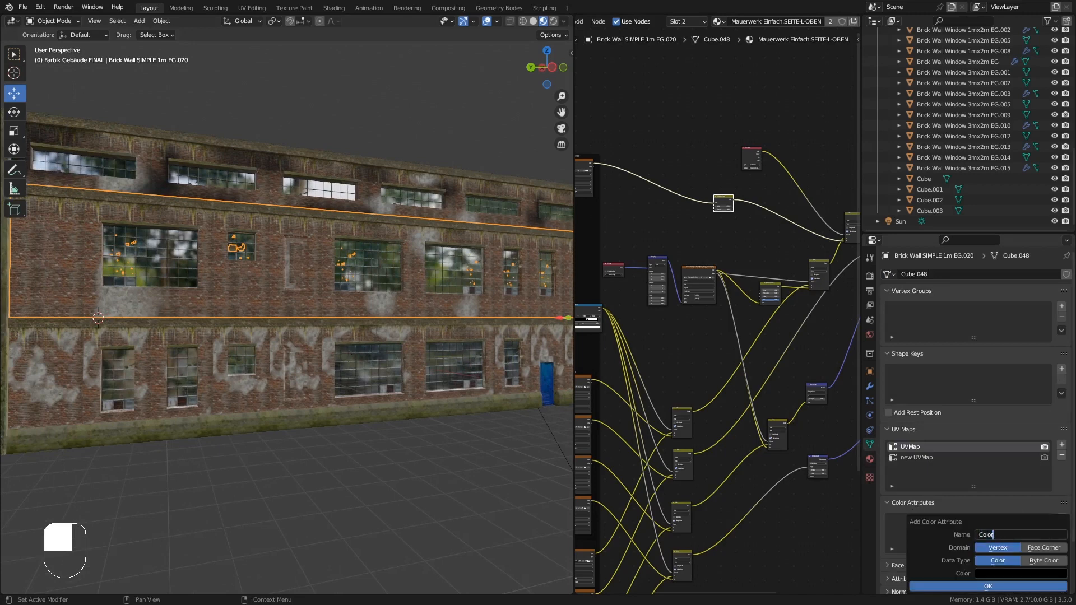
{"action": "type", "text": "Mauerwerk-Schatten"}
{"action": "left_click", "coordinate": [997, 586]}
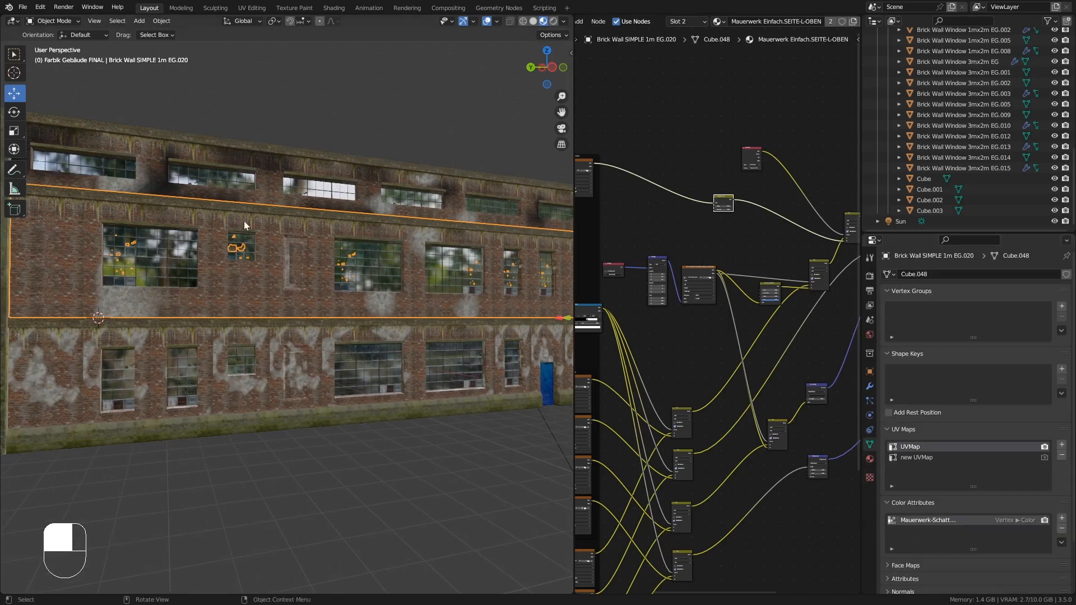
- Switch to Vertex Paint and paint shading beneath the large upper-floor window
{"action": "mouse_move", "coordinate": [243, 221]}
{"action": "middle_mouse_down"}
{"action": "mouse_move", "coordinate": [227, 241]}
{"action": "mouse_move", "coordinate": [65, 26]}
{"action": "middle_mouse_up"}
{"action": "left_click", "coordinate": [53, 20]}
{"action": "left_click", "coordinate": [63, 66]}
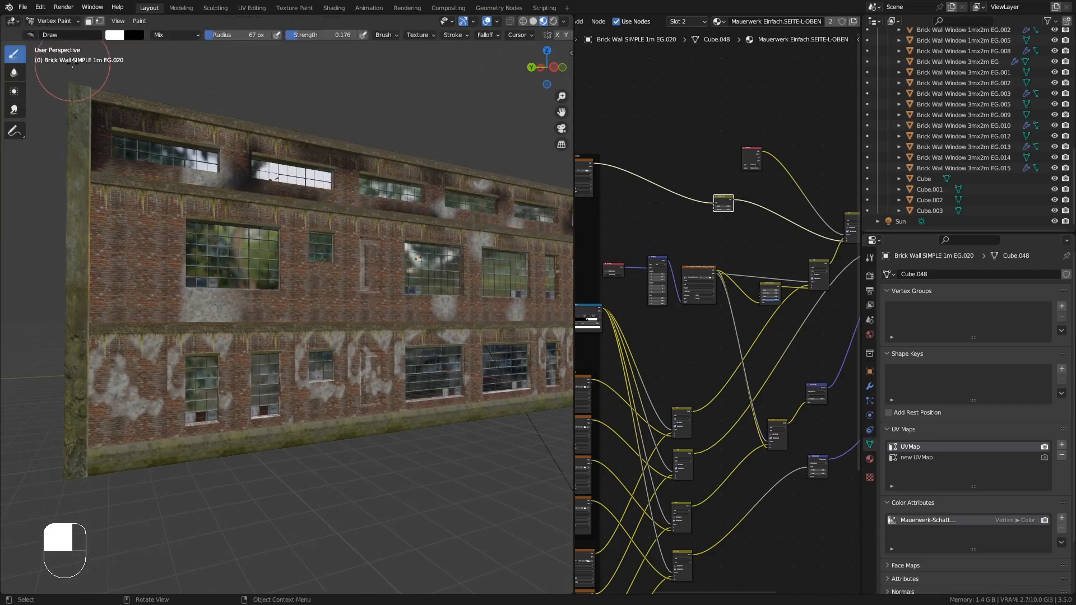
{"action": "scroll", "coordinate": [251, 240], "scroll_direction": "up", "scroll_amount": 5}
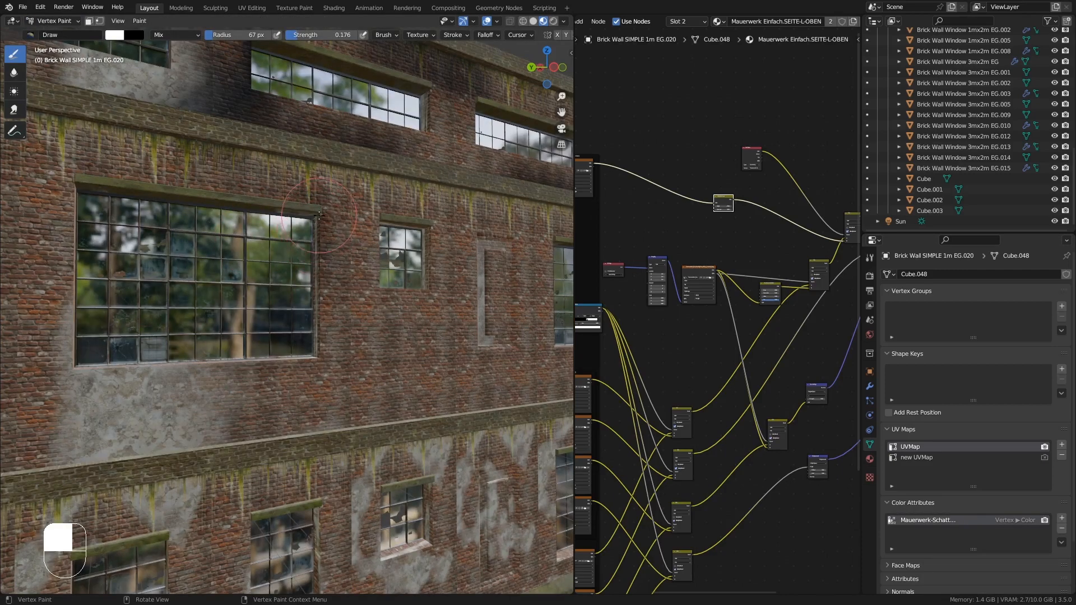
{"action": "middle_click_drag", "start_coordinate": [318, 215], "coordinate": [162, 336]}
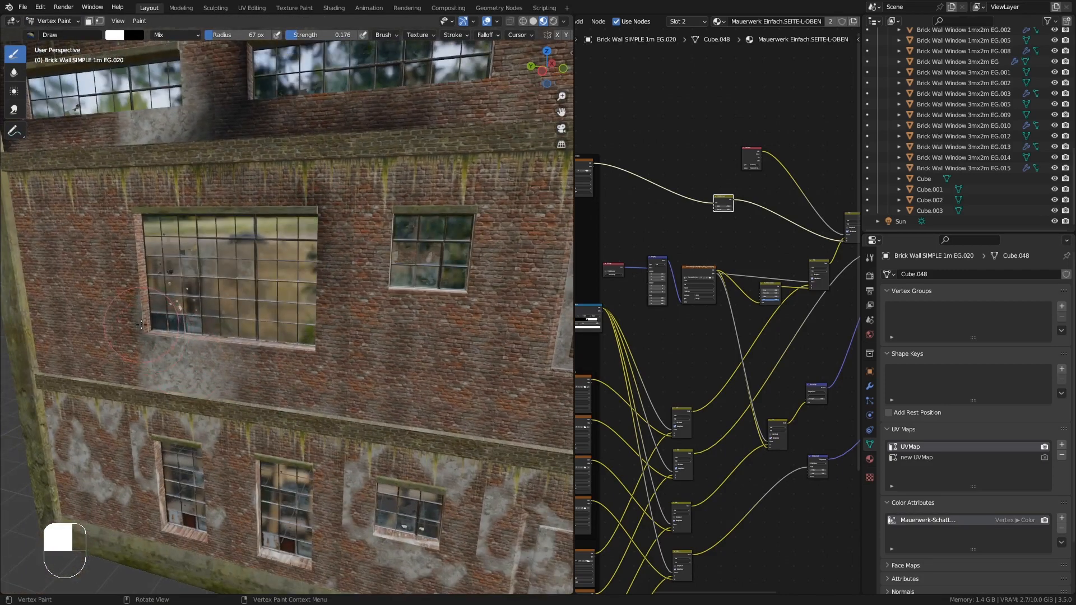
{"action": "middle_click_drag", "start_coordinate": [126, 298], "coordinate": [297, 308]}
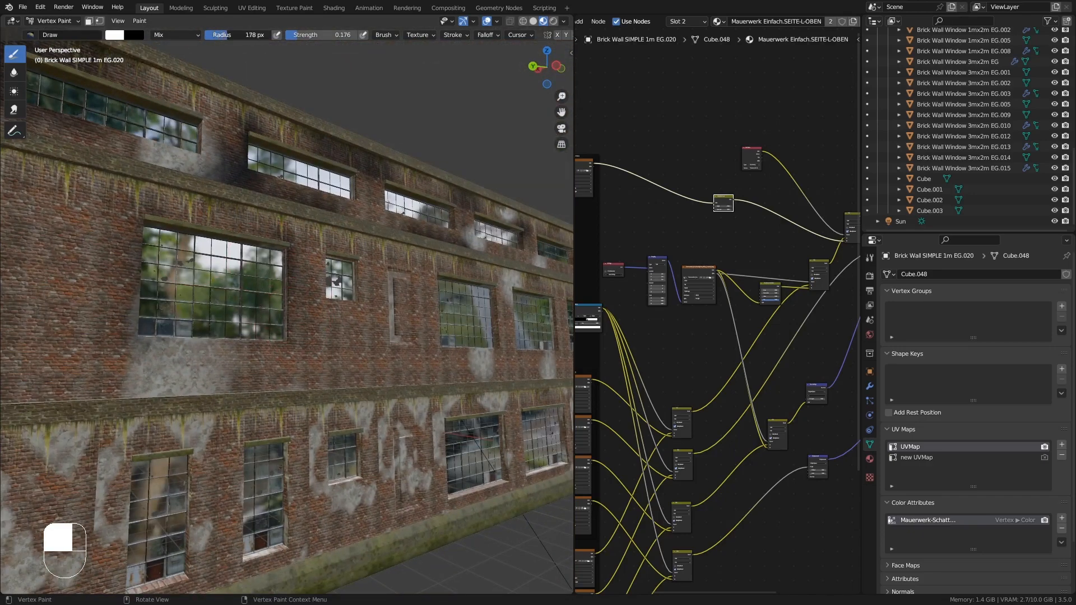
- Set the brush radius to 60 px and strength to 0.481, then paint shading around the small window
{"action": "left_click", "coordinate": [402, 279]}
{"action": "middle_click_drag", "start_coordinate": [403, 279], "coordinate": [391, 293]}
{"action": "key", "text": "f"}
{"action": "left_click", "coordinate": [440, 296]}
{"action": "mouse_move", "coordinate": [475, 296]}
{"action": "middle_mouse_down"}
{"action": "mouse_move", "coordinate": [460, 303]}
{"action": "mouse_move", "coordinate": [457, 255]}
{"action": "middle_mouse_up"}
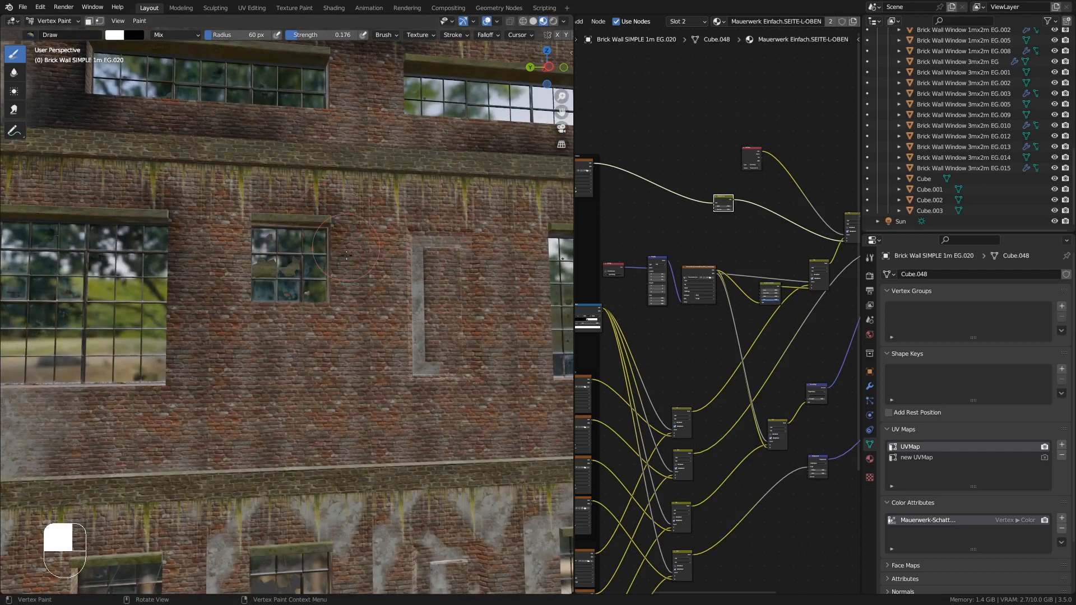
{"action": "middle_click_drag", "start_coordinate": [346, 254], "coordinate": [326, 266]}
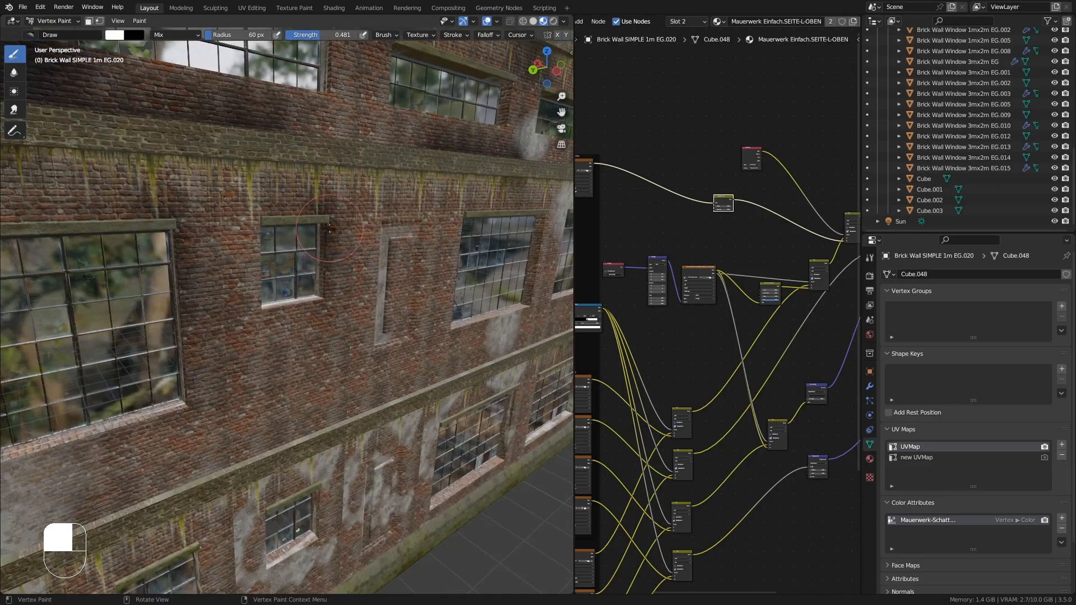
- Paint shading below the upper-floor windows and around the blind window niche
{"action": "middle_click_drag", "start_coordinate": [329, 228], "coordinate": [262, 233]}
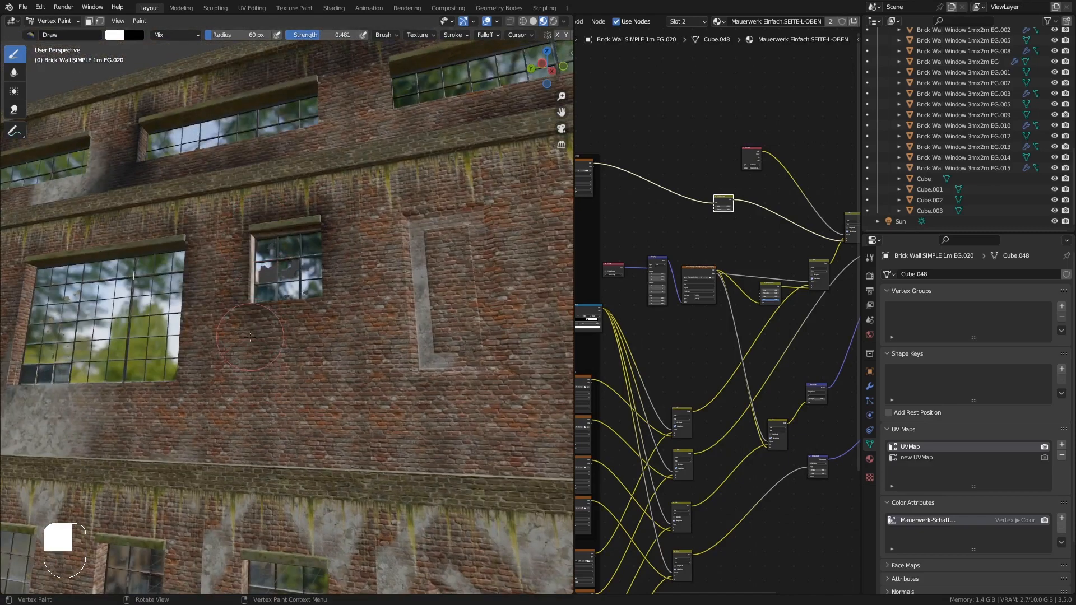
{"action": "mouse_move", "coordinate": [250, 337]}
{"action": "middle_mouse_down"}
{"action": "mouse_move", "coordinate": [225, 336]}
{"action": "mouse_move", "coordinate": [220, 359]}
{"action": "middle_mouse_up"}
{"action": "left_click_drag", "start_coordinate": [395, 305], "coordinate": [388, 352]}
{"action": "mouse_move", "coordinate": [388, 352]}
{"action": "middle_mouse_down"}
{"action": "mouse_move", "coordinate": [376, 342]}
{"action": "mouse_move", "coordinate": [403, 330]}
{"action": "middle_mouse_up"}
{"action": "mouse_move", "coordinate": [392, 336]}
{"action": "middle_mouse_down", "text": "shift"}
{"action": "mouse_move", "coordinate": [320, 352]}
{"action": "mouse_move", "coordinate": [307, 297]}
{"action": "middle_mouse_up", "text": "shift"}
{"action": "left_click_drag", "start_coordinate": [399, 305], "coordinate": [421, 312]}
{"action": "middle_click_drag", "start_coordinate": [421, 312], "coordinate": [376, 309]}
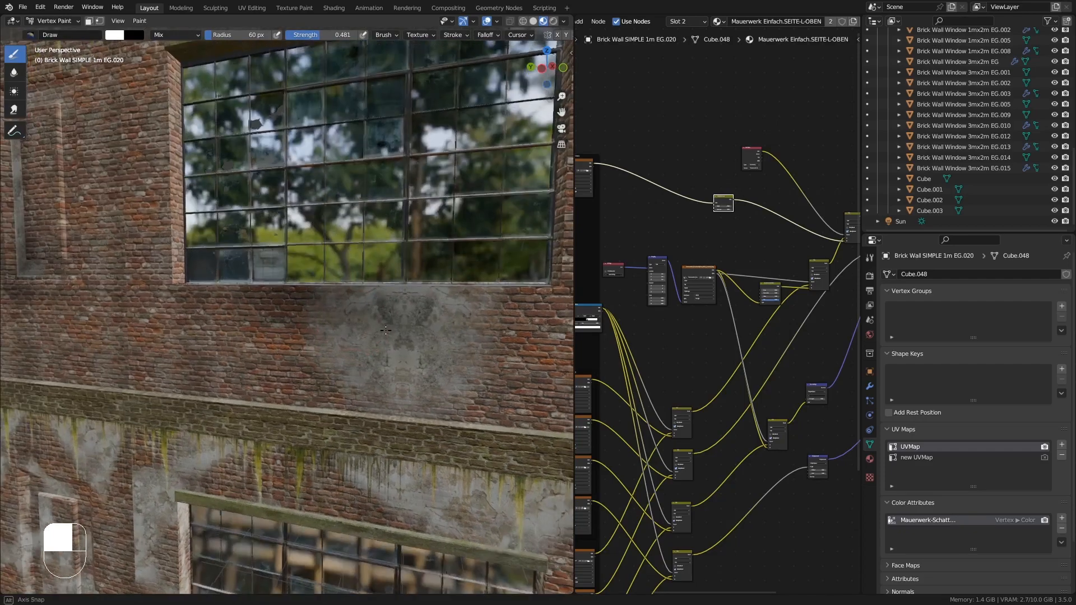
- Raise the brush strength to 0.885 and paint shading beneath and beside the large window
{"action": "middle_click_drag", "start_coordinate": [314, 190], "coordinate": [331, 353], "text": "shift"}
{"action": "middle_click_drag", "start_coordinate": [236, 356], "coordinate": [259, 353]}
{"action": "middle_click_drag", "start_coordinate": [261, 425], "coordinate": [274, 420]}
{"action": "mouse_move", "coordinate": [275, 421]}
{"action": "left_mouse_down"}
{"action": "mouse_move", "coordinate": [253, 424]}
{"action": "mouse_move", "coordinate": [257, 303]}
{"action": "left_mouse_up"}
{"action": "scroll", "coordinate": [257, 269], "scroll_direction": "up", "scroll_amount": 4}
{"action": "middle_click_drag", "start_coordinate": [256, 291], "coordinate": [259, 225]}
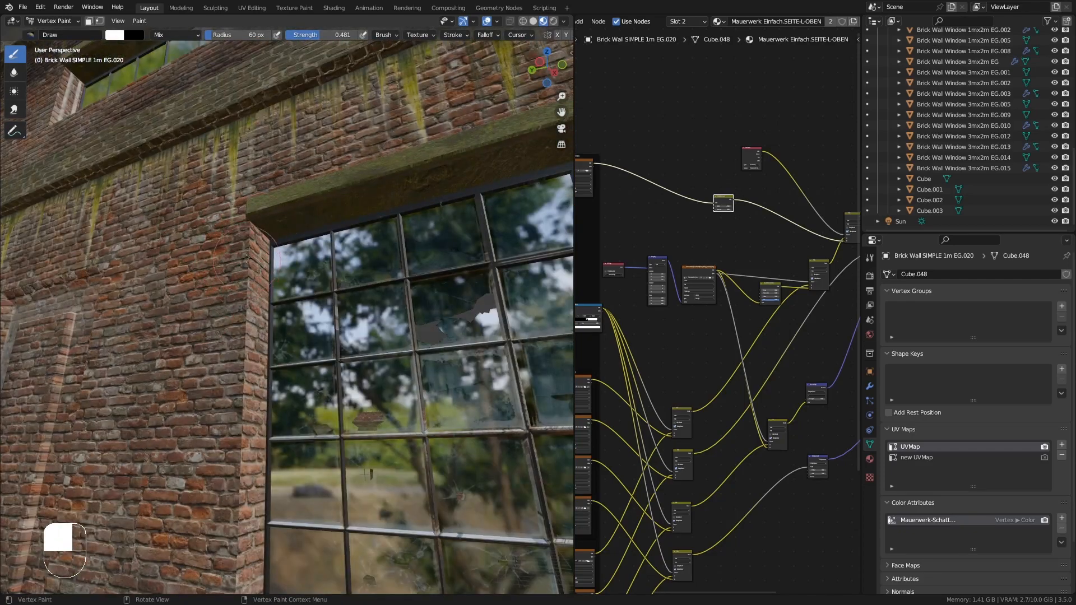
{"action": "left_click_drag", "start_coordinate": [231, 198], "coordinate": [238, 192]}
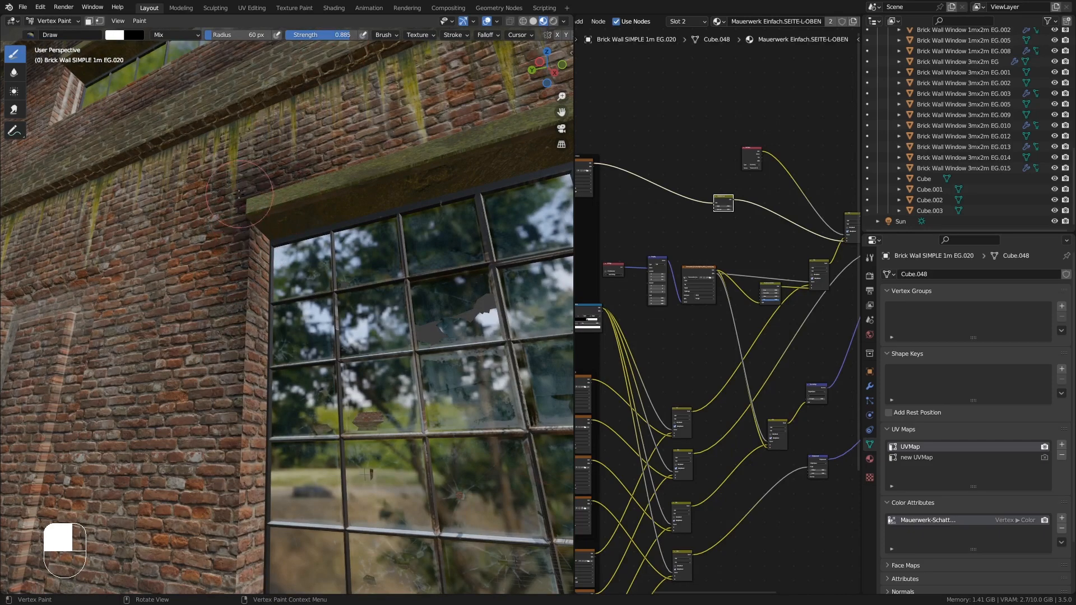
{"action": "middle_click_drag", "start_coordinate": [227, 318], "coordinate": [247, 292]}
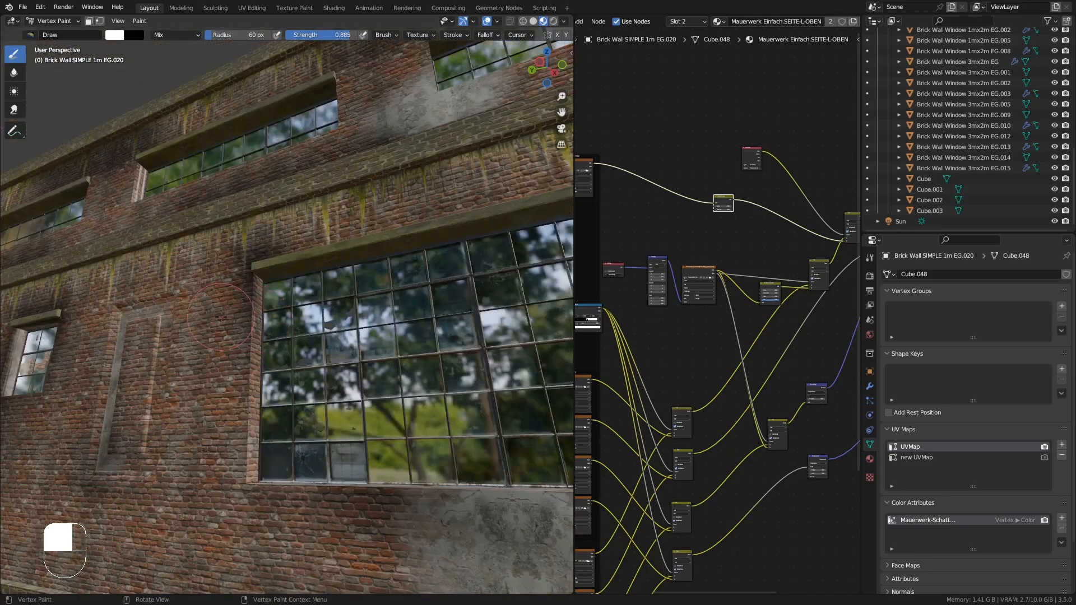
- Paint shading near the wall's right corner beneath the upper ledge
{"action": "scroll", "coordinate": [220, 317], "scroll_direction": "down", "scroll_amount": 6}
{"action": "scroll", "coordinate": [323, 407], "scroll_direction": "up", "scroll_amount": 2}
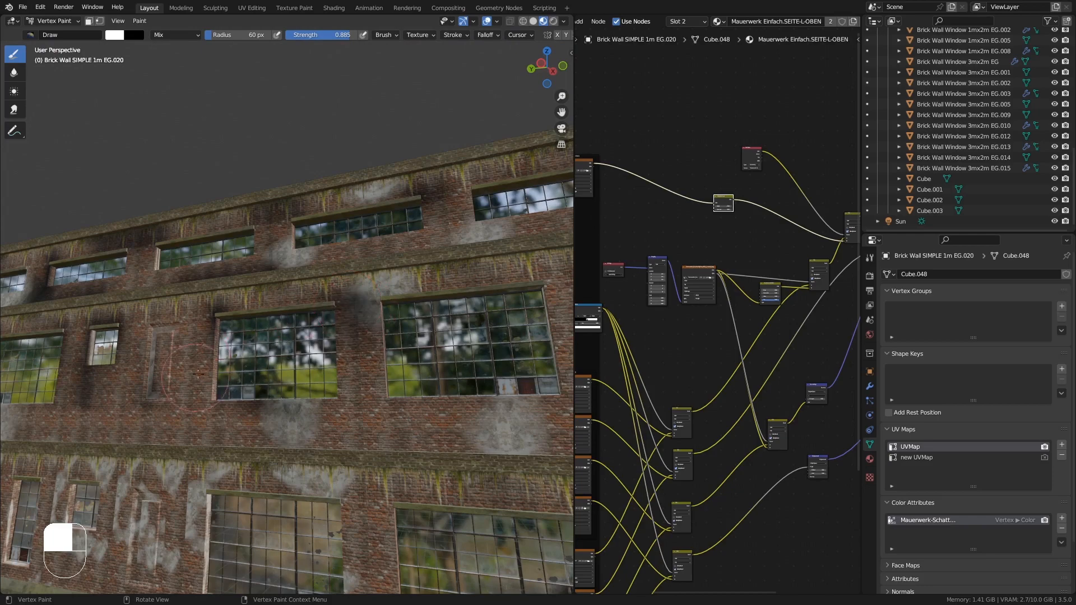
{"action": "middle_click_drag", "start_coordinate": [209, 412], "coordinate": [275, 400]}
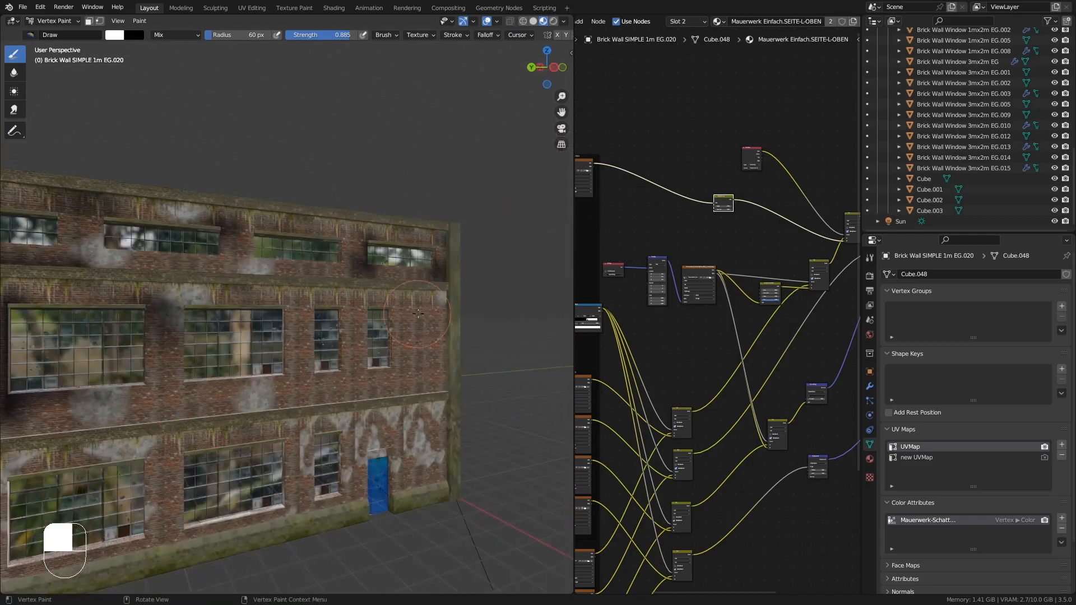
{"action": "mouse_move", "coordinate": [442, 304]}
{"action": "middle_mouse_down"}
{"action": "mouse_move", "coordinate": [432, 315]}
{"action": "mouse_move", "coordinate": [443, 335]}
{"action": "mouse_move", "coordinate": [432, 285]}
{"action": "middle_mouse_up"}
{"action": "scroll", "coordinate": [433, 284], "scroll_direction": "up", "scroll_amount": 2}
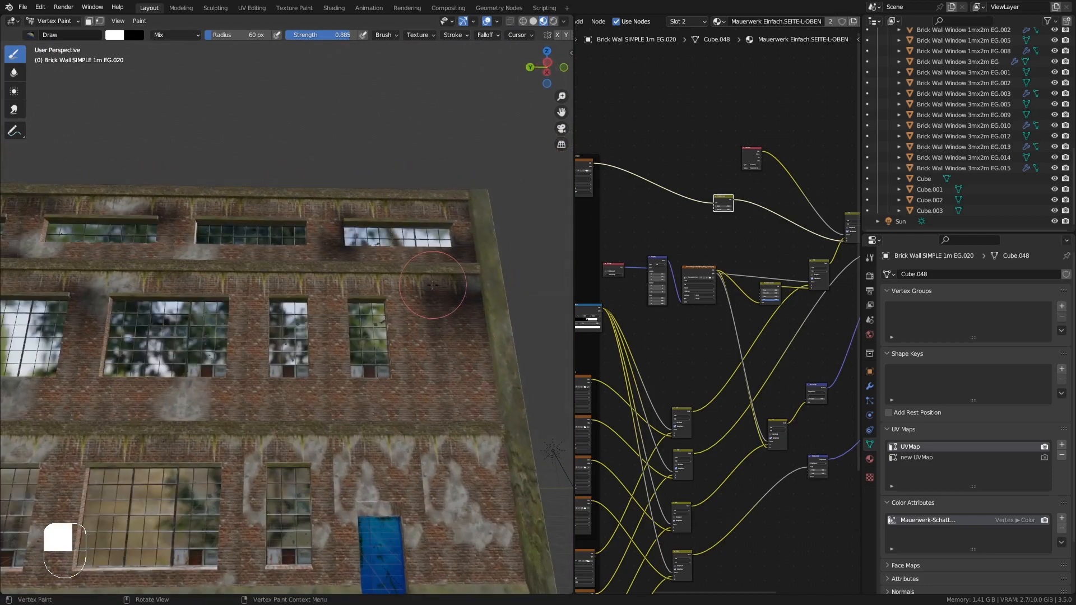
{"action": "middle_click_drag", "start_coordinate": [386, 368], "coordinate": [365, 381]}
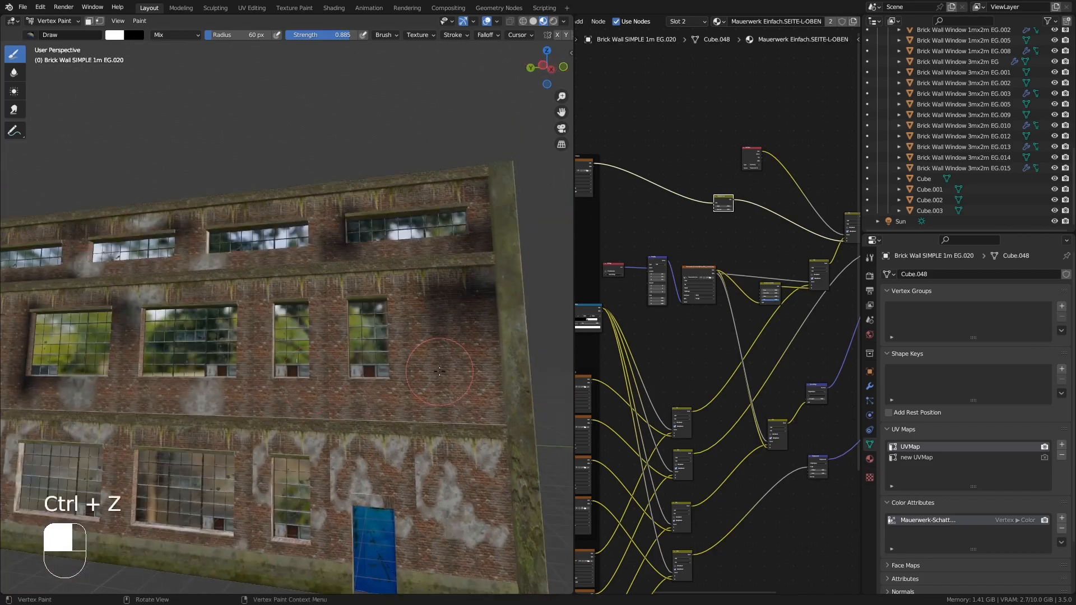
- Paint shading below the upper-floor windows toward the right corner
{"action": "middle_click_drag", "start_coordinate": [439, 371], "coordinate": [336, 349]}
{"action": "middle_click_drag", "start_coordinate": [412, 394], "coordinate": [273, 332]}
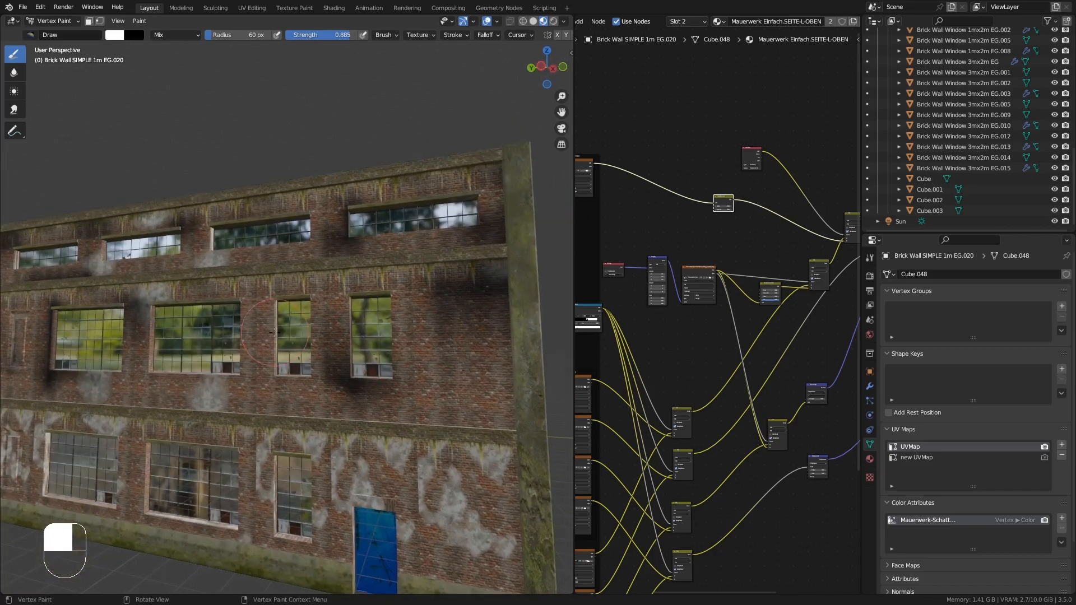
{"action": "mouse_move", "coordinate": [298, 297]}
{"action": "middle_mouse_down"}
{"action": "mouse_move", "coordinate": [364, 405]}
{"action": "mouse_move", "coordinate": [337, 387]}
{"action": "middle_mouse_up"}
{"action": "scroll", "coordinate": [336, 336], "scroll_direction": "up", "scroll_amount": 4}
{"action": "mouse_move", "coordinate": [336, 314]}
{"action": "middle_mouse_down"}
{"action": "mouse_move", "coordinate": [375, 350]}
{"action": "mouse_move", "coordinate": [342, 304]}
{"action": "middle_mouse_up"}
{"action": "left_click_drag", "start_coordinate": [342, 303], "coordinate": [357, 277]}
{"action": "left_click_drag", "start_coordinate": [365, 236], "coordinate": [358, 244]}
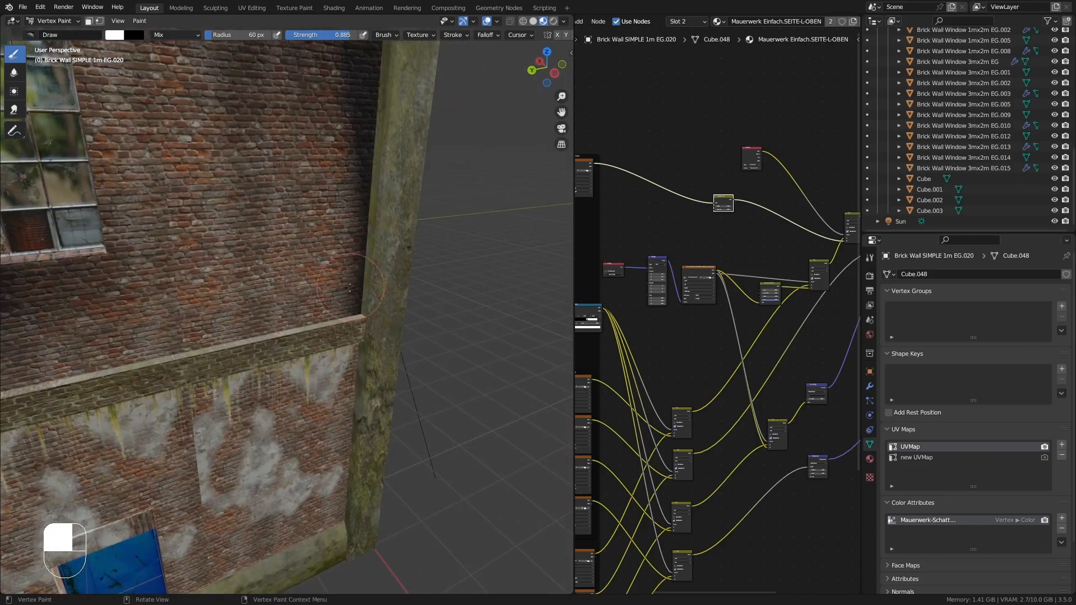
- Paint shading along the wall's right edge above the ground-floor ledge
{"action": "mouse_move", "coordinate": [358, 243]}
{"action": "middle_mouse_down"}
{"action": "mouse_move", "coordinate": [322, 224]}
{"action": "mouse_move", "coordinate": [311, 347]}
{"action": "middle_mouse_up"}
{"action": "mouse_move", "coordinate": [310, 347]}
{"action": "middle_mouse_down", "text": "shift"}
{"action": "mouse_move", "coordinate": [348, 390]}
{"action": "mouse_move", "coordinate": [336, 336]}
{"action": "mouse_move", "coordinate": [269, 359]}
{"action": "mouse_move", "coordinate": [358, 336]}
{"action": "middle_mouse_up", "text": "shift"}
{"action": "scroll", "coordinate": [336, 337], "scroll_direction": "down", "scroll_amount": 4}
{"action": "middle_click_drag", "start_coordinate": [359, 336], "coordinate": [442, 364], "text": "shift"}
{"action": "middle_click_drag", "start_coordinate": [443, 364], "coordinate": [314, 337], "text": "shift"}
{"action": "middle_click_drag", "start_coordinate": [314, 336], "coordinate": [190, 331], "text": "ctrl"}
{"action": "middle_click_drag", "start_coordinate": [191, 330], "coordinate": [278, 190], "text": "ctrl"}
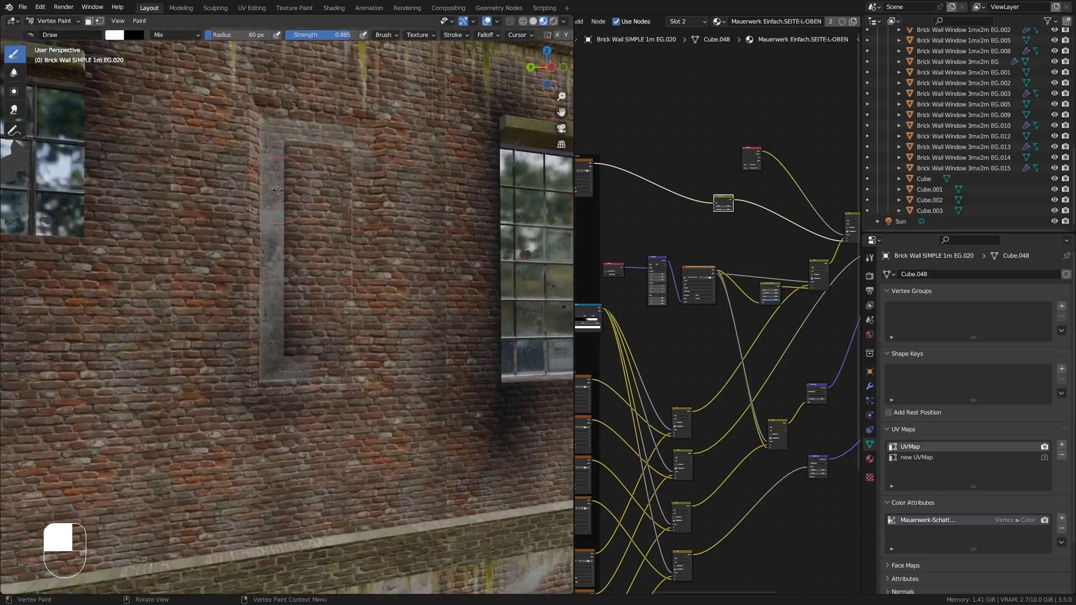
- Paint shading beside the recessed narrow window and switch back to Object Mode
{"action": "mouse_move", "coordinate": [278, 303]}
{"action": "left_mouse_down"}
{"action": "mouse_move", "coordinate": [313, 341]}
{"action": "mouse_move", "coordinate": [317, 292]}
{"action": "left_mouse_up"}
{"action": "middle_click_drag", "start_coordinate": [313, 286], "coordinate": [196, 275]}
{"action": "mouse_move", "coordinate": [196, 274]}
{"action": "middle_mouse_down", "text": "ctrl"}
{"action": "mouse_move", "coordinate": [189, 408]}
{"action": "mouse_move", "coordinate": [280, 347]}
{"action": "mouse_move", "coordinate": [314, 336]}
{"action": "mouse_move", "coordinate": [330, 356]}
{"action": "mouse_move", "coordinate": [123, 133]}
{"action": "middle_mouse_up", "text": "ctrl"}
{"action": "left_click", "coordinate": [46, 19]}
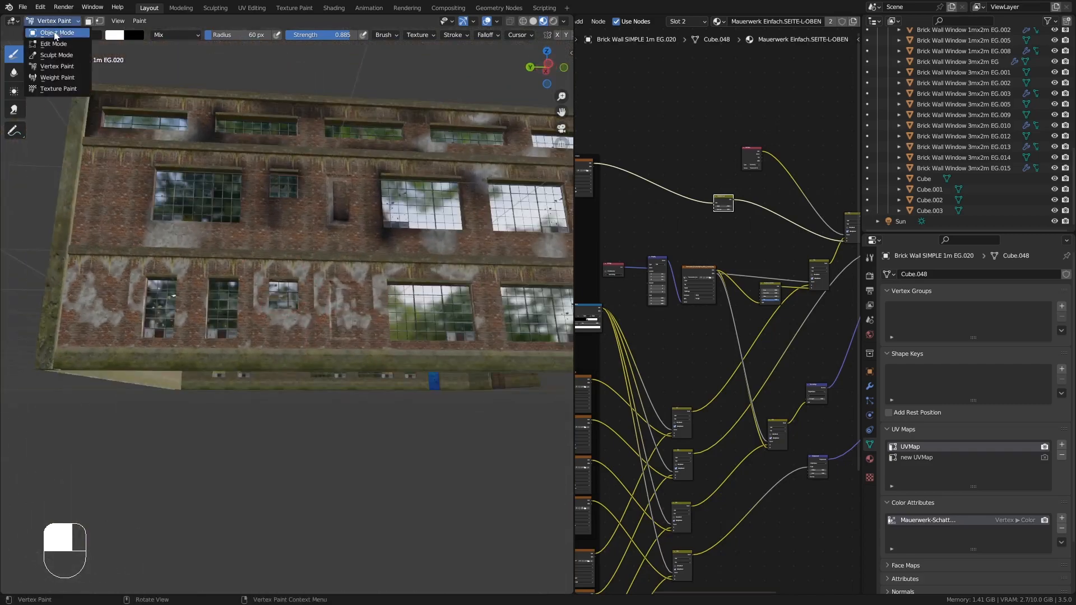
{"action": "left_click", "coordinate": [53, 31]}
- Apply the Array modifier on the window piece Brick Wall Window 1mx2m EG.008
{"action": "left_click", "coordinate": [345, 310]}
{"action": "middle_click_drag", "start_coordinate": [345, 311], "coordinate": [294, 335], "text": "shift"}
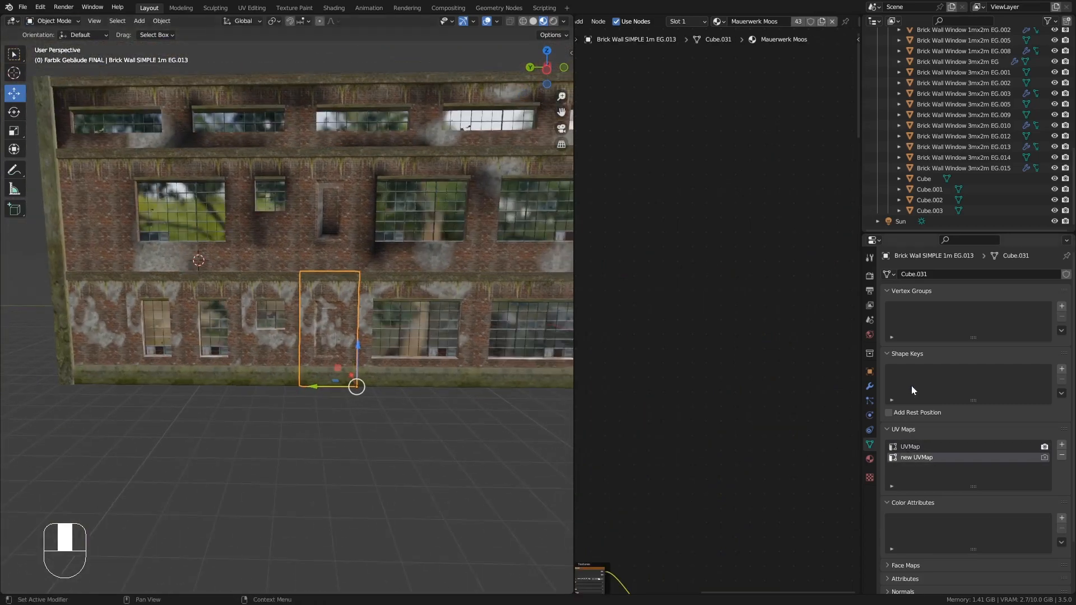
{"action": "left_click", "coordinate": [869, 386]}
{"action": "left_click", "coordinate": [191, 326]}
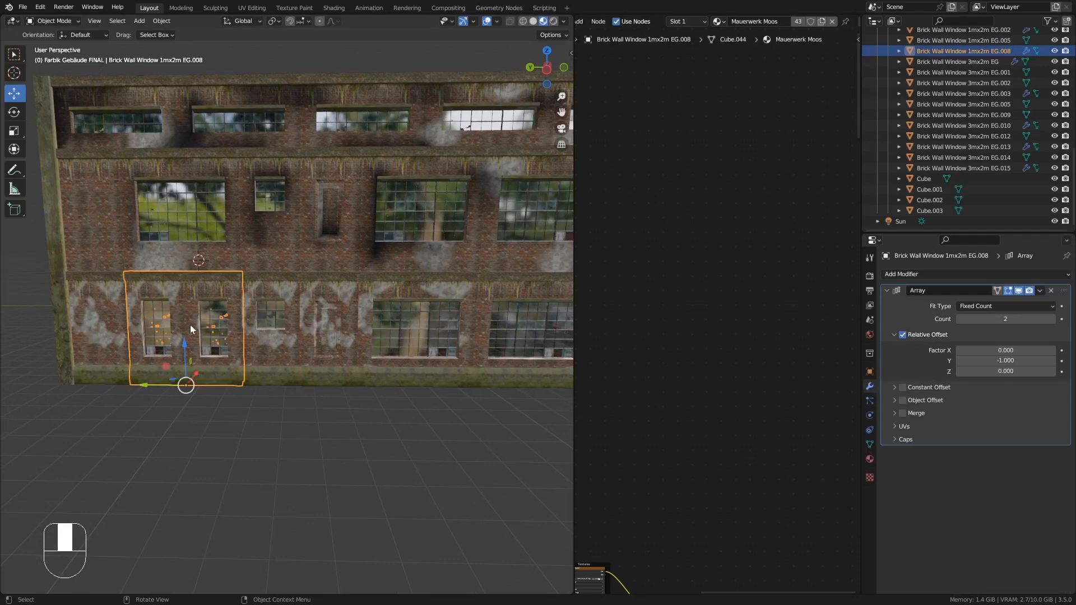
{"action": "left_click", "coordinate": [1040, 290]}
{"action": "left_click", "coordinate": [1033, 300]}
- Apply the modifier on the ground-floor window piece Brick Wall Window 3mx2m EG.010
{"action": "middle_click_drag", "start_coordinate": [476, 358], "coordinate": [252, 348], "text": "shift"}
{"action": "left_click", "coordinate": [230, 346]}
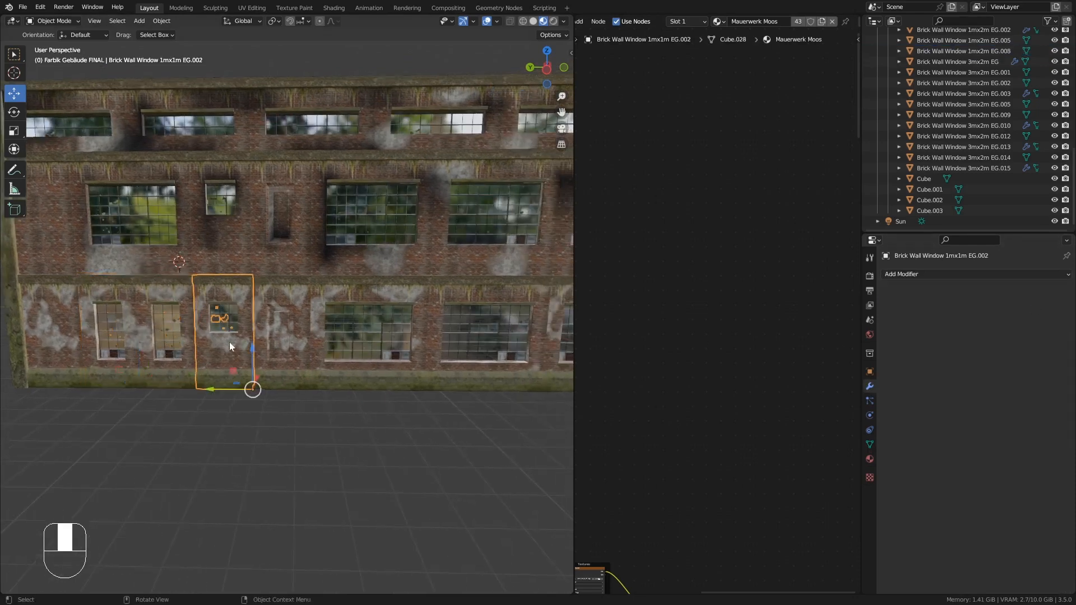
{"action": "left_click", "coordinate": [283, 342]}
{"action": "left_click", "coordinate": [370, 342]}
{"action": "left_click", "coordinate": [1041, 291]}
{"action": "left_click", "coordinate": [1033, 300]}
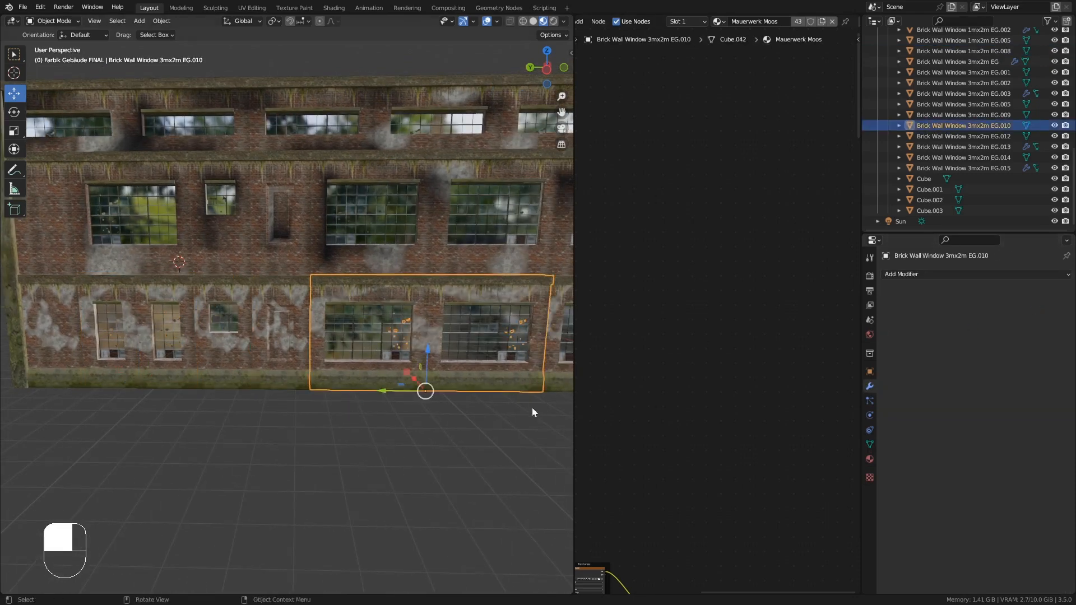
- Join the selected ground-floor wall and window pieces into one object and undo the join
{"action": "middle_click_drag", "start_coordinate": [541, 359], "coordinate": [409, 363], "text": "shift"}
{"action": "left_click", "coordinate": [453, 337]}
{"action": "middle_click_drag", "start_coordinate": [515, 346], "coordinate": [440, 321], "text": "shift"}
{"action": "left_click", "coordinate": [441, 355]}
{"action": "left_click", "coordinate": [485, 333]}
{"action": "left_click", "coordinate": [421, 320], "text": "shift"}
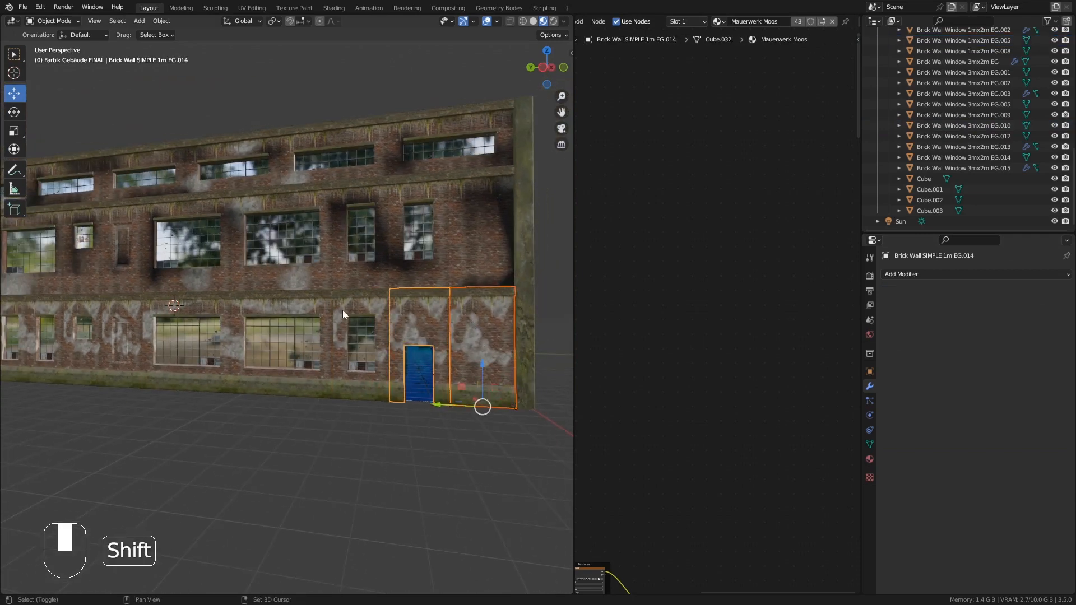
{"action": "left_click", "coordinate": [342, 311], "text": "shift"}
{"action": "left_click", "coordinate": [280, 308], "text": "shift"}
{"action": "middle_click_drag", "start_coordinate": [280, 308], "coordinate": [230, 318]}
{"action": "left_click", "coordinate": [191, 323], "text": "shift"}
{"action": "left_click", "coordinate": [155, 320], "text": "shift"}
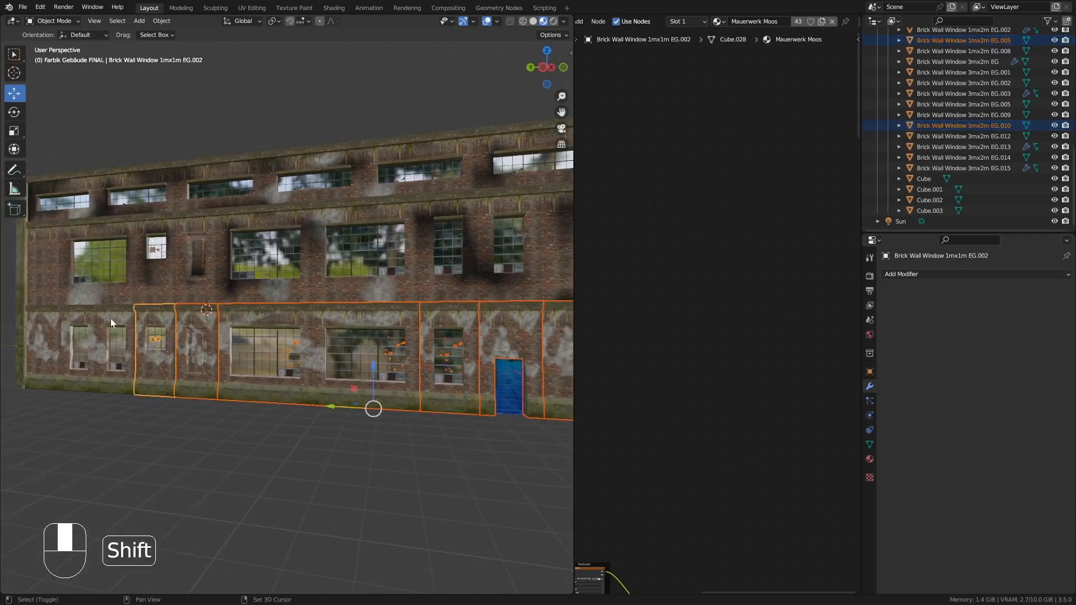
{"action": "left_click", "coordinate": [107, 319], "text": "shift"}
{"action": "left_click", "coordinate": [45, 317], "text": "shift"}
{"action": "middle_click_drag", "start_coordinate": [163, 330], "coordinate": [329, 416]}
{"action": "key", "text": "ctrl+j"}
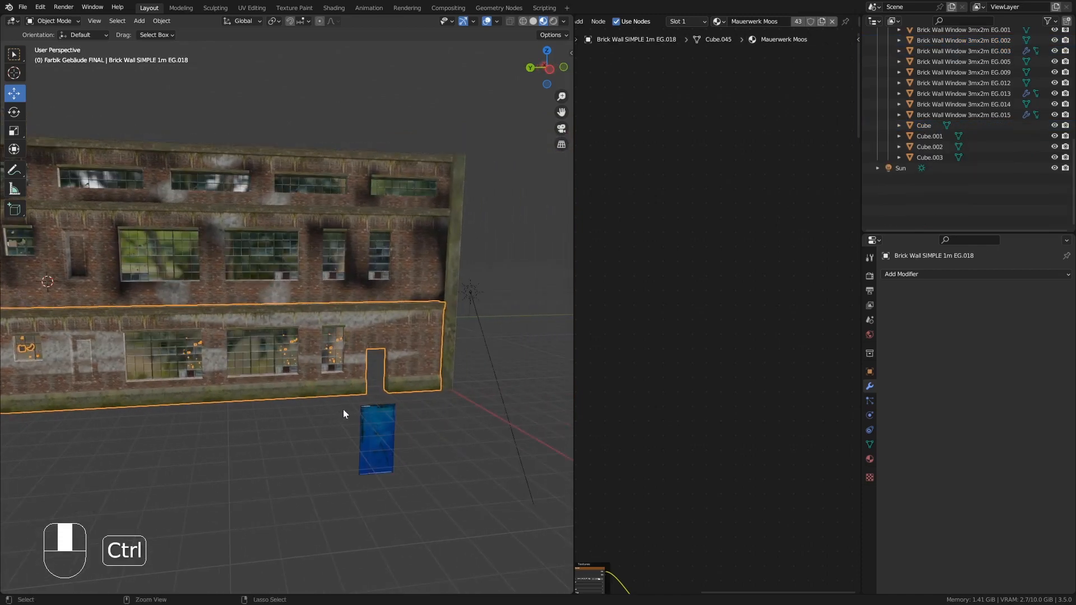
{"action": "key", "text": "ctrl+z"}
- Join the two wall pieces around the blue door and undo the join
{"action": "scroll", "coordinate": [391, 395], "scroll_direction": "up", "scroll_amount": 6}
{"action": "middle_click_drag", "start_coordinate": [399, 430], "coordinate": [397, 366]}
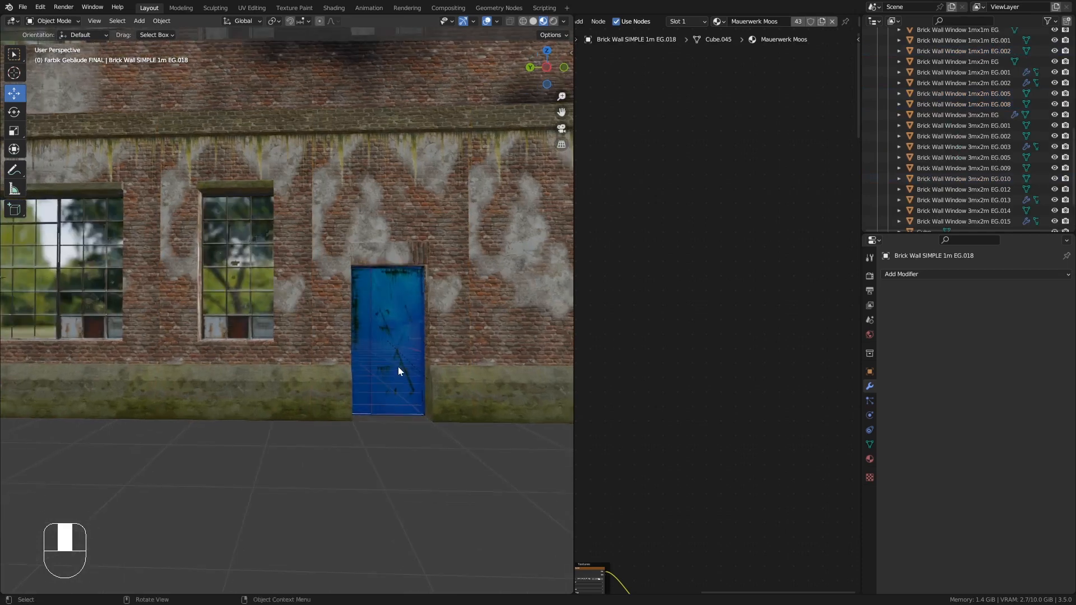
{"action": "scroll", "coordinate": [398, 367], "scroll_direction": "down", "scroll_amount": 2}
{"action": "left_click", "coordinate": [442, 268]}
{"action": "left_click", "coordinate": [496, 251], "text": "shift"}
{"action": "key", "text": "ctrl+j"}
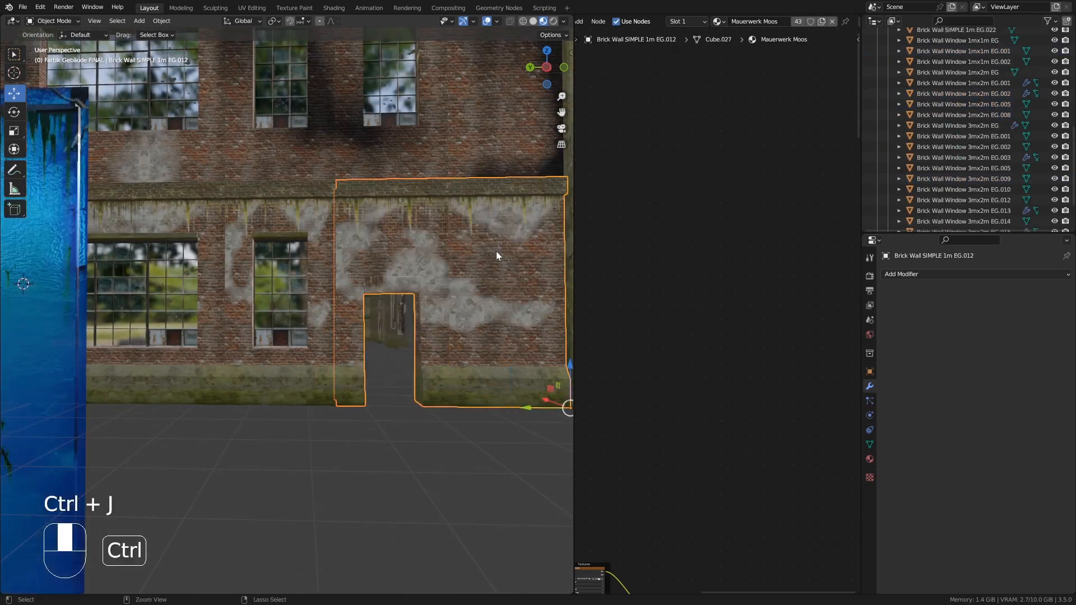
{"action": "key", "text": "ctrl+z"}
{"action": "middle_click_drag", "start_coordinate": [487, 281], "coordinate": [447, 397]}
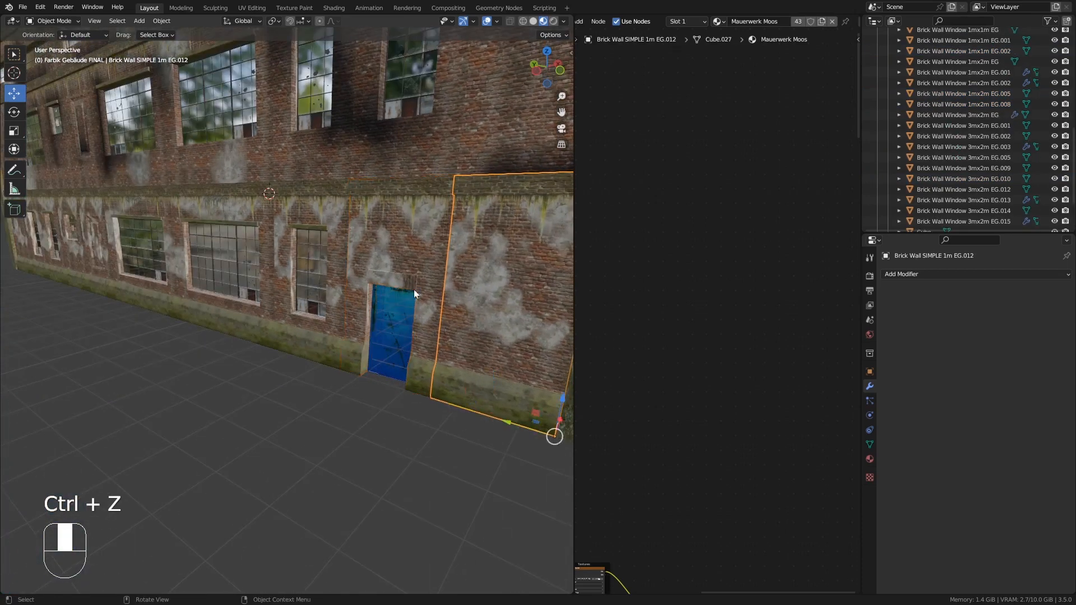
{"action": "key", "text": "ctrl+z"}
{"action": "middle_click_drag", "start_coordinate": [438, 304], "coordinate": [425, 281]}
{"action": "key", "text": "g"}
{"action": "right_click", "coordinate": [397, 284]}
- Join the two wall pieces flanking the blue door into one object
{"action": "left_click", "coordinate": [394, 311]}
{"action": "mouse_move", "coordinate": [394, 325]}
{"action": "middle_mouse_down"}
{"action": "mouse_move", "coordinate": [395, 334]}
{"action": "mouse_move", "coordinate": [395, 281]}
{"action": "mouse_move", "coordinate": [382, 285]}
{"action": "mouse_move", "coordinate": [355, 386]}
{"action": "mouse_move", "coordinate": [409, 345]}
{"action": "mouse_move", "coordinate": [395, 311]}
{"action": "middle_mouse_up"}
{"action": "scroll", "coordinate": [402, 319], "scroll_direction": "up", "scroll_amount": 2}
{"action": "scroll", "coordinate": [403, 319], "scroll_direction": "up", "scroll_amount": 4}
{"action": "left_click", "coordinate": [338, 270], "text": "shift"}
{"action": "scroll", "coordinate": [403, 331], "scroll_direction": "down", "scroll_amount": 4}
{"action": "left_click", "coordinate": [475, 297]}
{"action": "left_click", "coordinate": [381, 257], "text": "shift"}
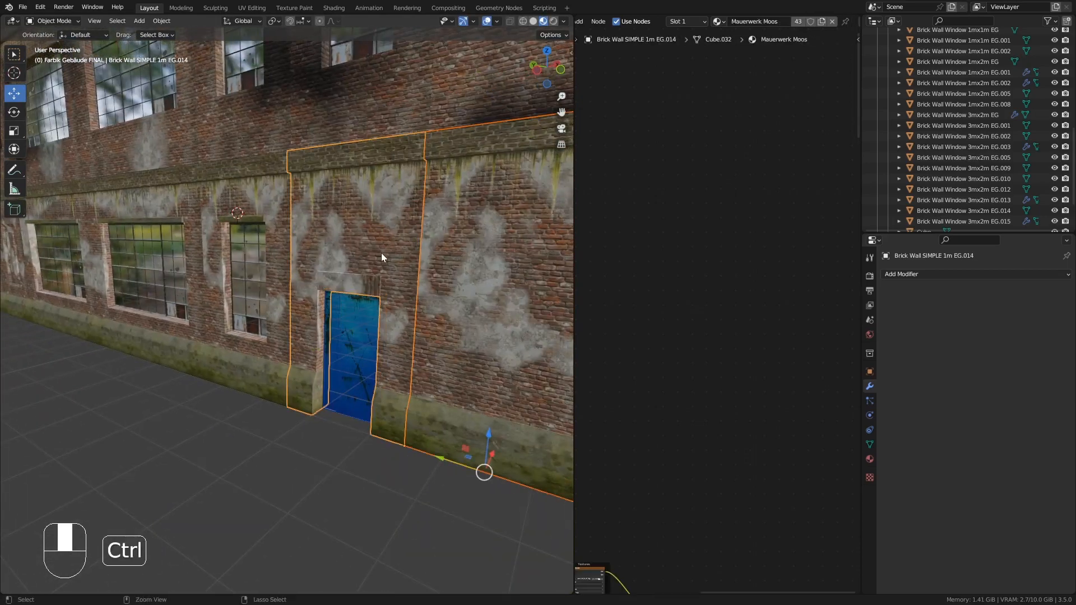
{"action": "key", "text": "ctrl+j"}
- Join the neighbouring ground-floor wall piece into the door wall
{"action": "left_click", "coordinate": [264, 224]}
{"action": "left_click", "coordinate": [334, 210], "text": "shift"}
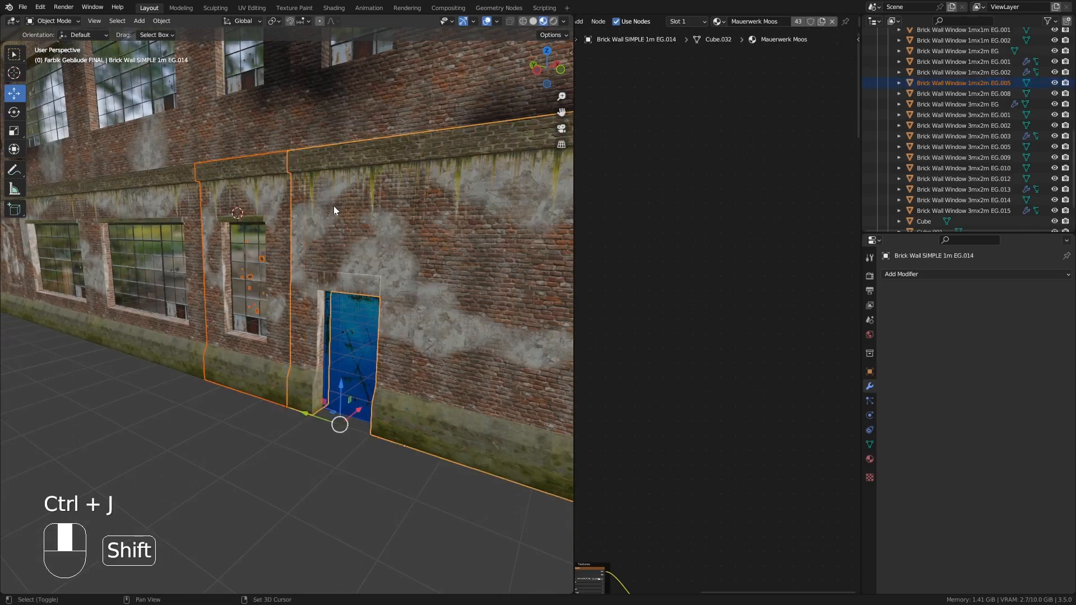
{"action": "key", "text": "ctrl+j"}
- Join the remaining ground-floor window and wall pieces into the door wall object
{"action": "middle_click_drag", "start_coordinate": [334, 209], "coordinate": [371, 250], "text": "shift"}
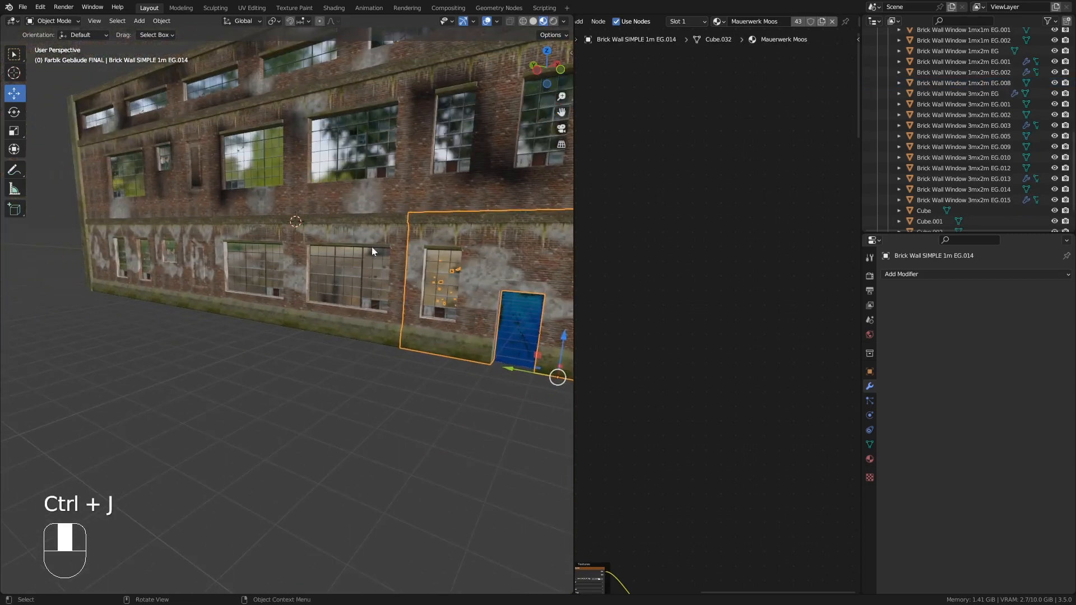
{"action": "left_click", "coordinate": [102, 245]}
{"action": "left_click", "coordinate": [131, 248], "text": "shift"}
{"action": "left_click", "coordinate": [171, 249], "text": "shift"}
{"action": "left_click", "coordinate": [224, 254], "text": "shift"}
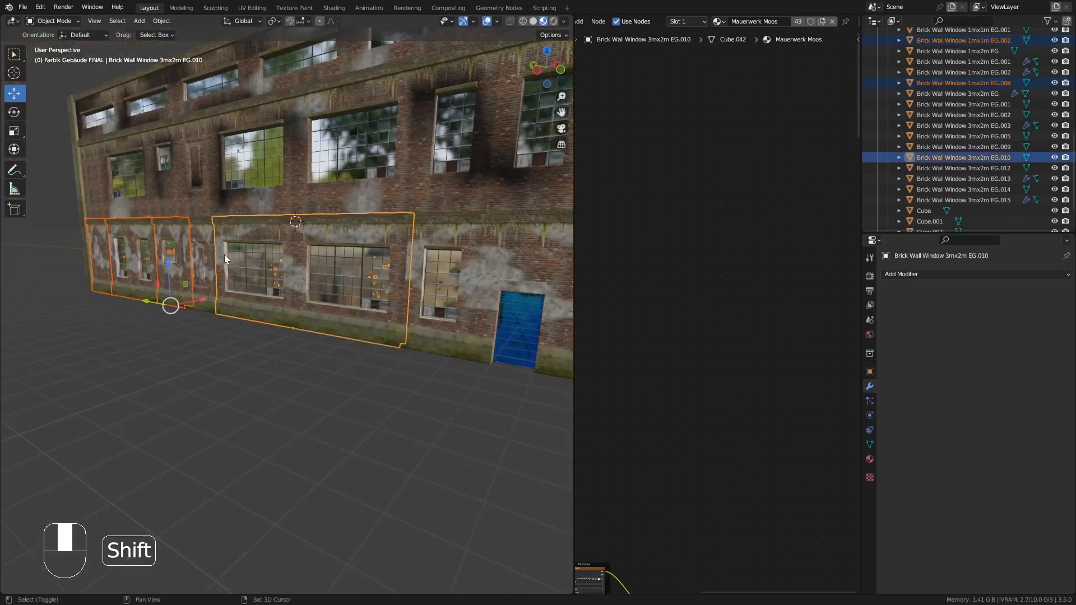
{"action": "left_click", "coordinate": [202, 245], "text": "shift"}
{"action": "middle_click_drag", "start_coordinate": [202, 245], "coordinate": [387, 278], "text": "shift"}
{"action": "left_click", "coordinate": [388, 278], "text": "shift"}
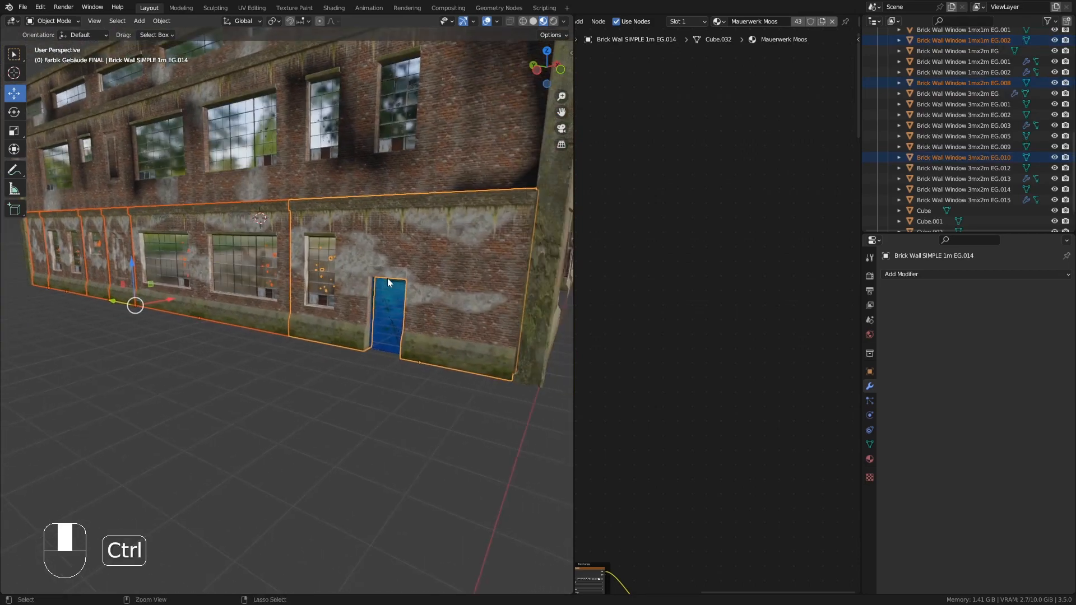
{"action": "key", "text": "ctrl+j"}
- Assign the material Mauerwerk Einfach.SEITE-L.OBEN to the joined wall's second material slot
{"action": "middle_click_drag", "start_coordinate": [246, 321], "coordinate": [428, 336]}
{"action": "middle_click_drag", "start_coordinate": [428, 336], "coordinate": [358, 336]}
{"action": "middle_click_drag", "start_coordinate": [359, 336], "coordinate": [336, 344], "text": "shift"}
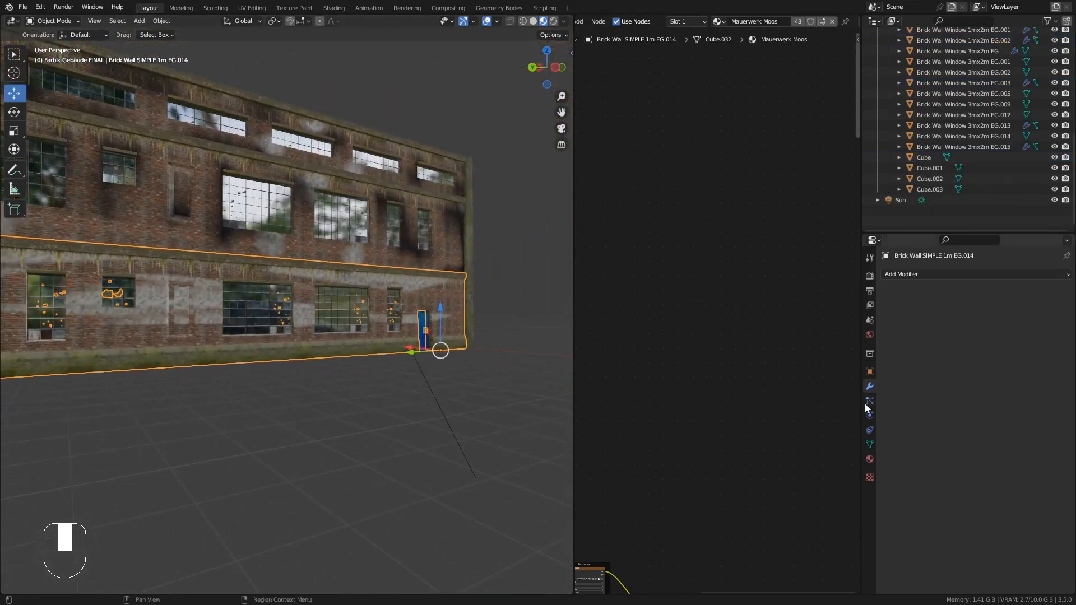
{"action": "left_click", "coordinate": [870, 459]}
{"action": "left_click", "coordinate": [922, 287]}
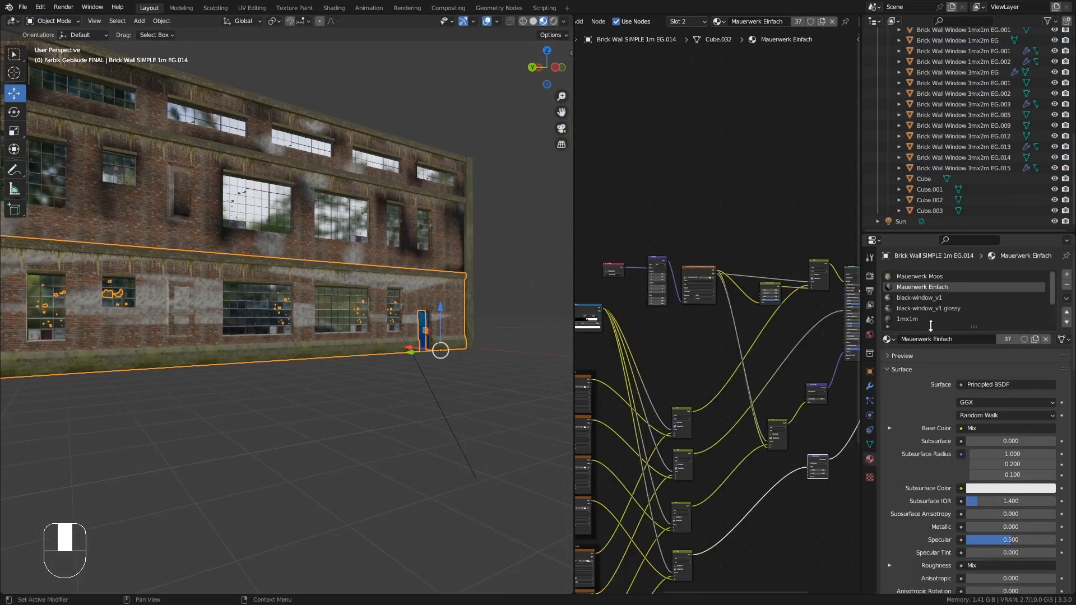
{"action": "left_click", "coordinate": [887, 340]}
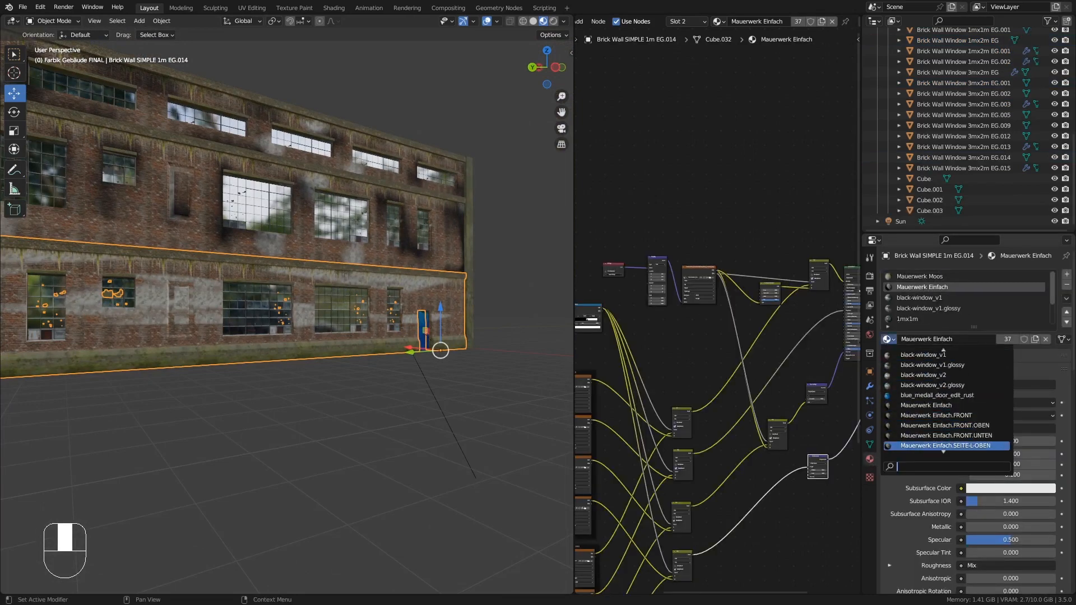
{"action": "left_click", "coordinate": [998, 444]}
- Add a vertex-domain color attribute to the joined ground-floor wall
{"action": "middle_click_drag", "start_coordinate": [392, 355], "coordinate": [460, 369]}
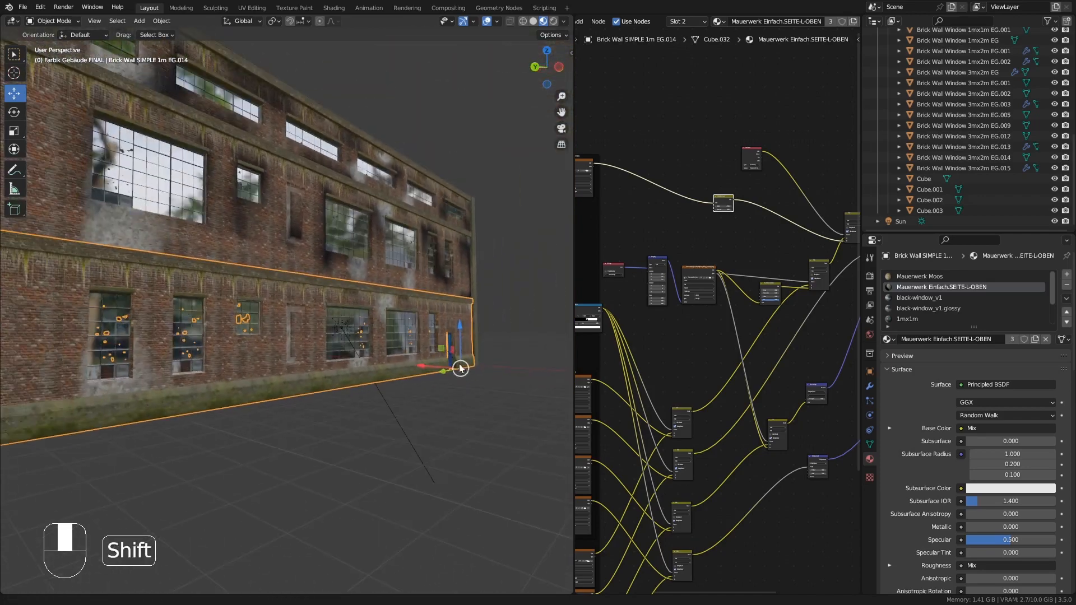
{"action": "left_click", "coordinate": [869, 444]}
{"action": "left_click", "coordinate": [1062, 519]}
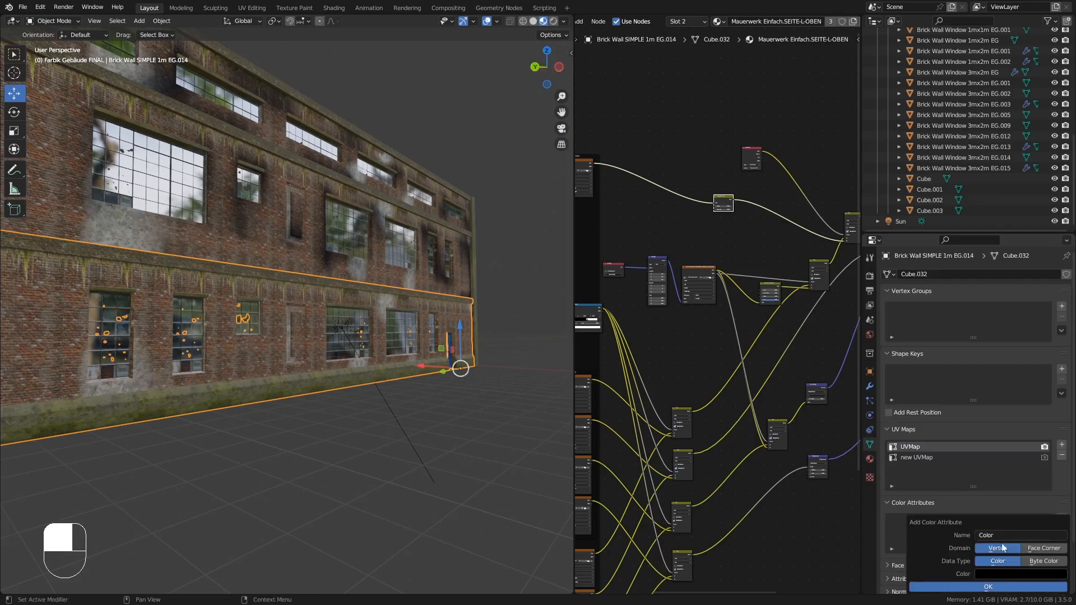
{"action": "left_click", "coordinate": [1000, 587]}
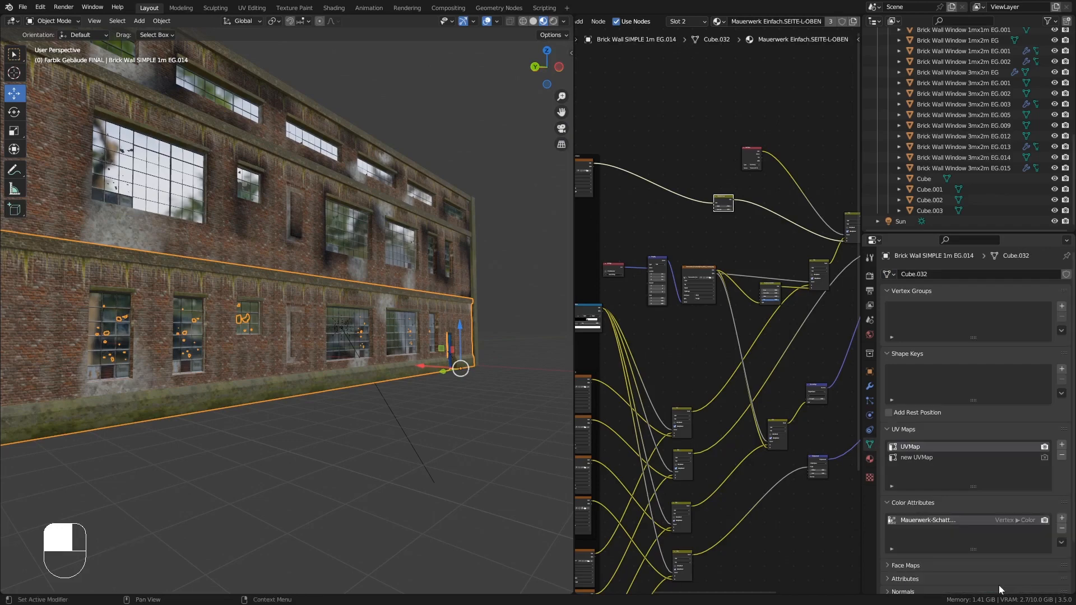
- Switch to Vertex Paint and paint shading around the ground floor's left-end windows
{"action": "middle_click_drag", "start_coordinate": [199, 315], "coordinate": [241, 315], "text": "shift"}
{"action": "left_click", "coordinate": [55, 22]}
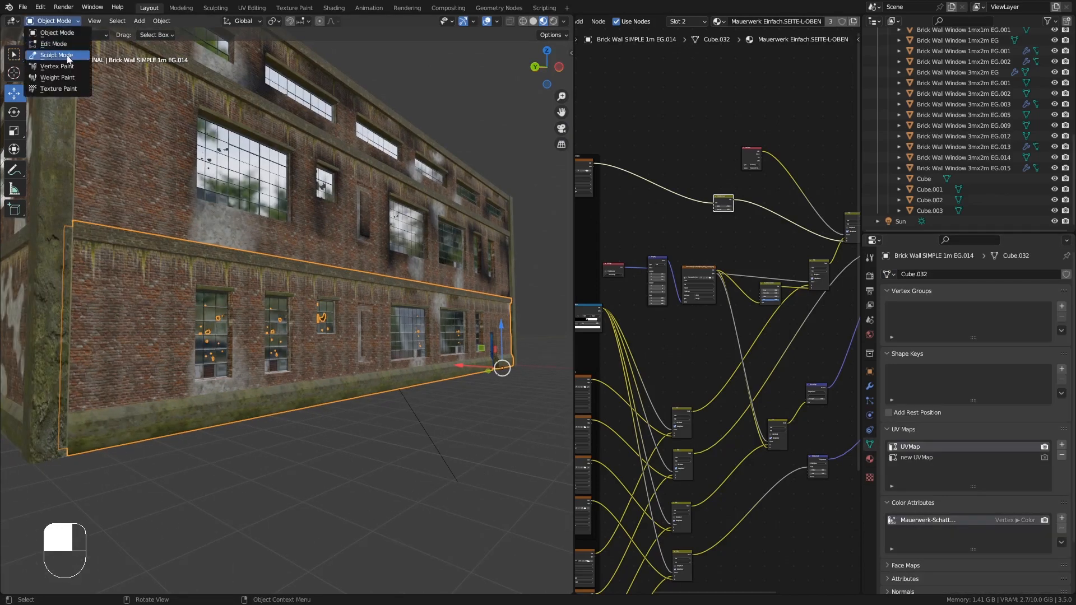
{"action": "left_click", "coordinate": [50, 70]}
{"action": "middle_click_drag", "start_coordinate": [120, 298], "coordinate": [89, 300]}
{"action": "middle_click_drag", "start_coordinate": [90, 292], "coordinate": [160, 301], "text": "shift"}
{"action": "left_click_drag", "start_coordinate": [163, 302], "coordinate": [168, 302]}
{"action": "middle_click_drag", "start_coordinate": [181, 262], "coordinate": [171, 288]}
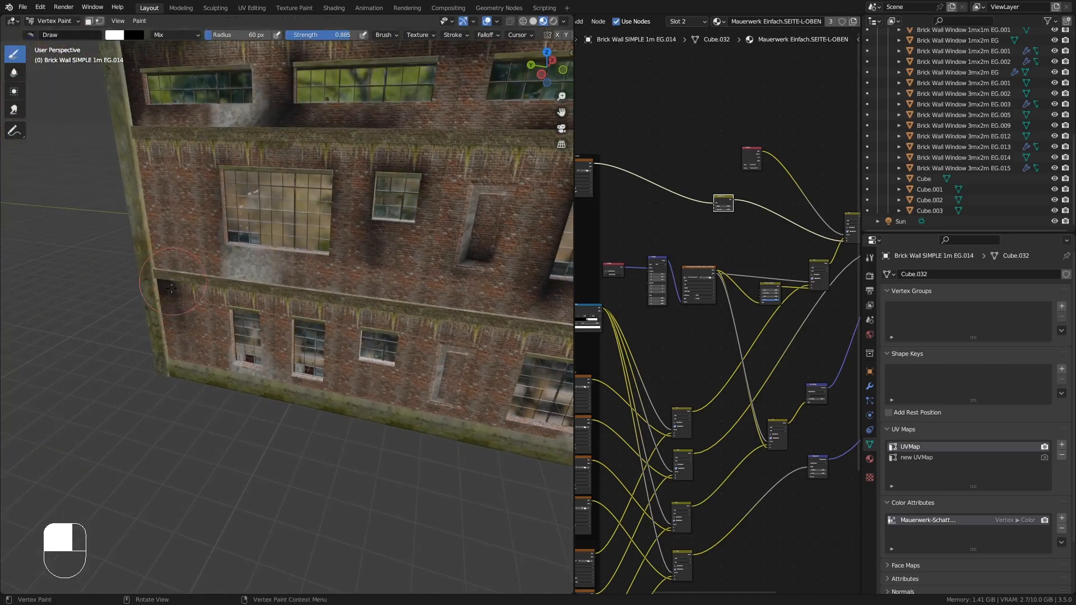
- Paint shading around the middle ground-floor windows and beside the recessed doorway
{"action": "middle_click_drag", "start_coordinate": [169, 332], "coordinate": [268, 337]}
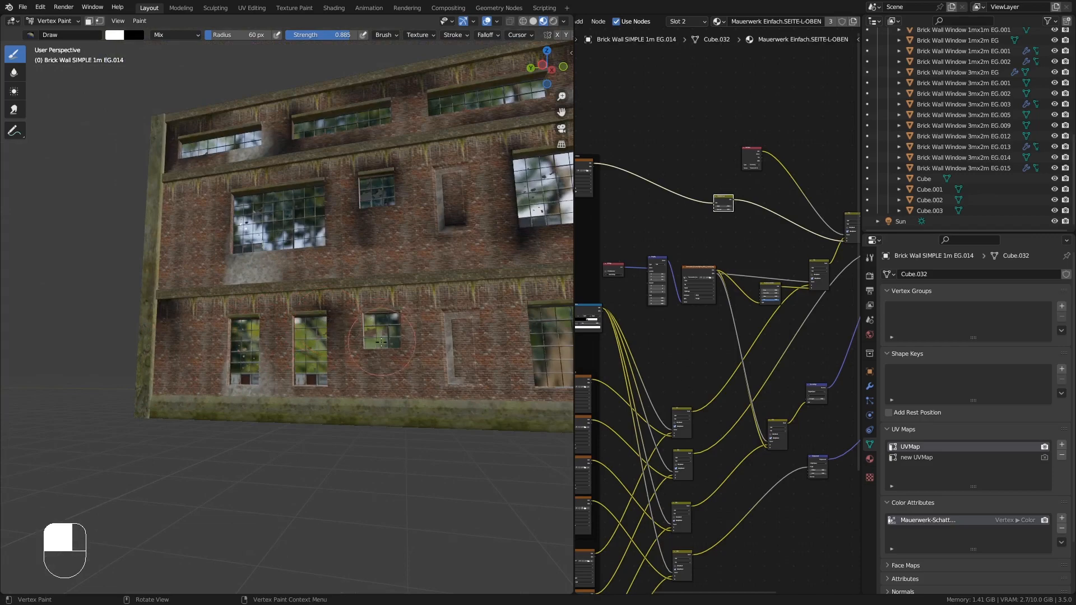
{"action": "left_click_drag", "start_coordinate": [367, 342], "coordinate": [359, 344]}
{"action": "mouse_move", "coordinate": [360, 344]}
{"action": "middle_mouse_down"}
{"action": "mouse_move", "coordinate": [408, 337]}
{"action": "mouse_move", "coordinate": [354, 340]}
{"action": "middle_mouse_up"}
{"action": "left_click_drag", "start_coordinate": [384, 383], "coordinate": [412, 342]}
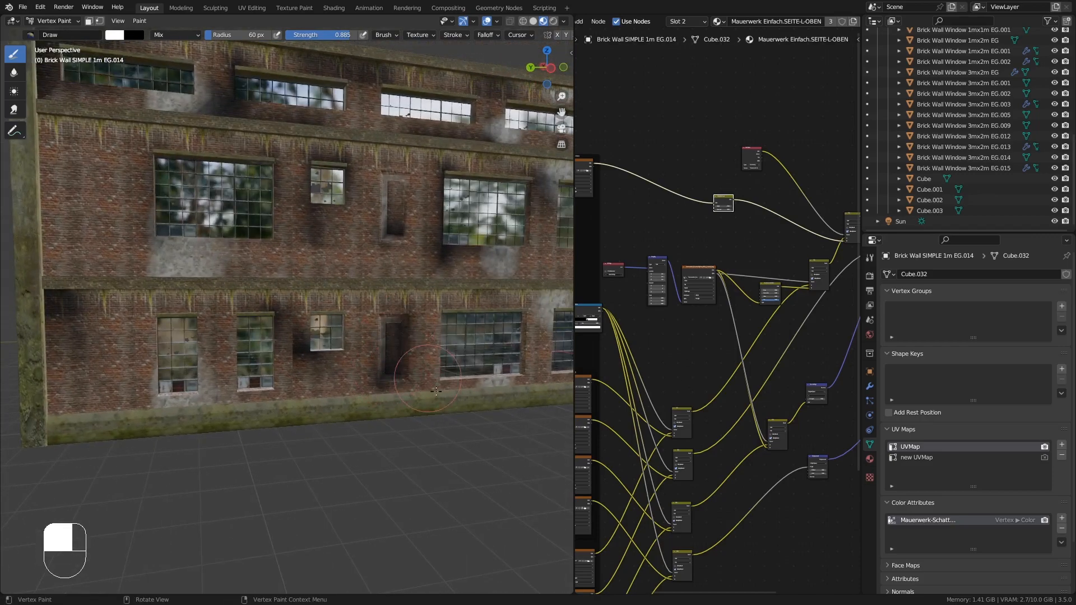
{"action": "mouse_move", "coordinate": [436, 391]}
{"action": "middle_mouse_down", "text": "shift"}
{"action": "mouse_move", "coordinate": [209, 354]}
{"action": "mouse_move", "coordinate": [201, 381]}
{"action": "middle_mouse_up", "text": "shift"}
{"action": "middle_click_drag", "start_coordinate": [202, 381], "coordinate": [47, 367], "text": "shift"}
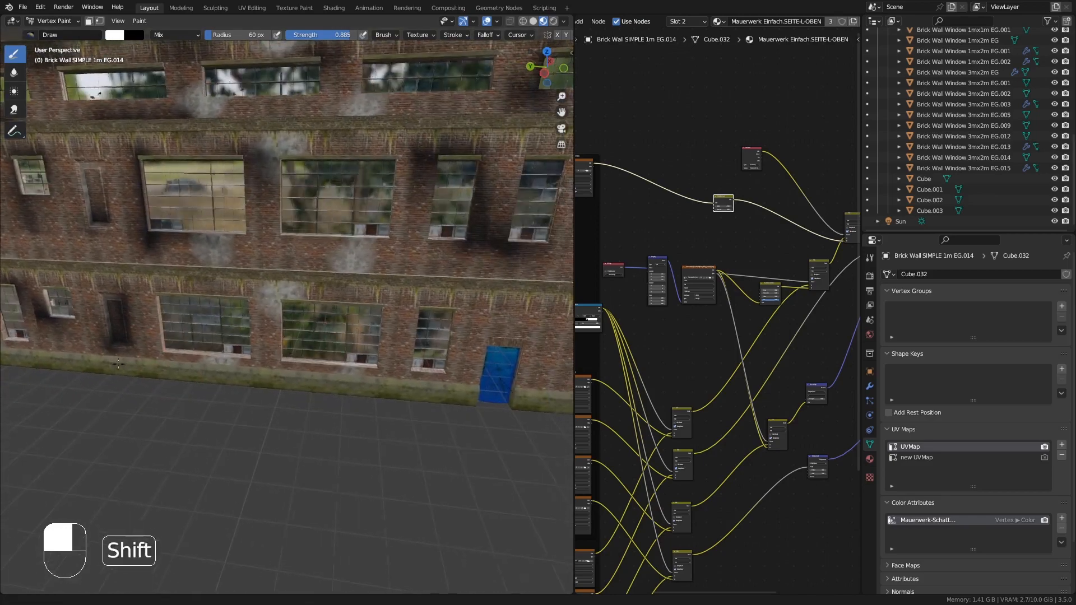
- Paint a shading stroke above the ground-floor windows and undo it
{"action": "mouse_move", "coordinate": [384, 314]}
{"action": "middle_mouse_down"}
{"action": "mouse_move", "coordinate": [404, 316]}
{"action": "mouse_move", "coordinate": [394, 283]}
{"action": "middle_mouse_up"}
{"action": "key", "text": "ctrl+z"}
- Paint shading along the brick pier between the two large ground-floor windows
{"action": "scroll", "coordinate": [442, 344], "scroll_direction": "up", "scroll_amount": 2}
{"action": "scroll", "coordinate": [390, 278], "scroll_direction": "up", "scroll_amount": 3}
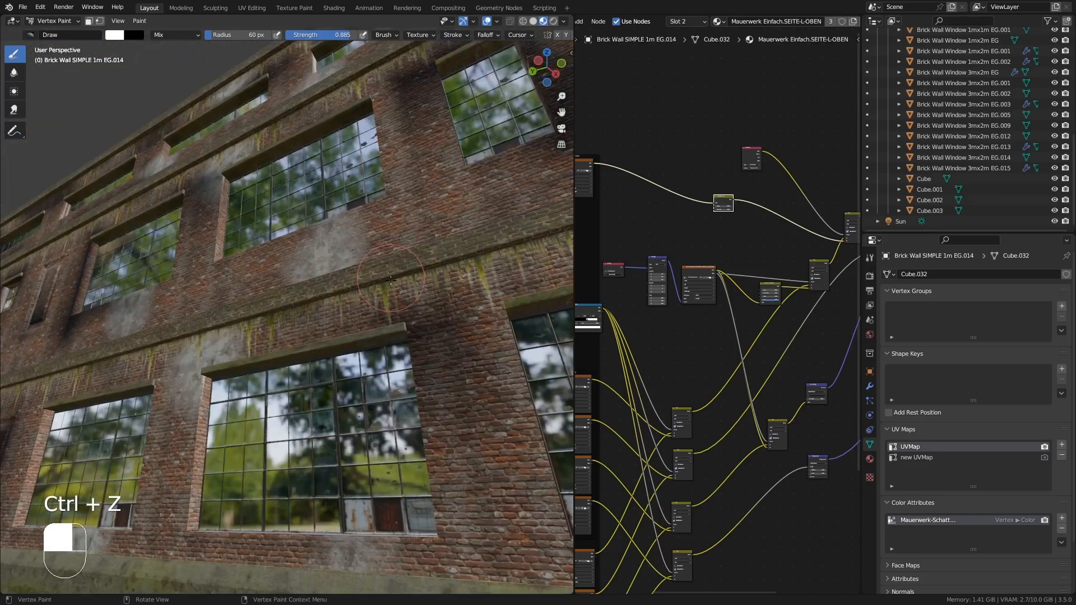
{"action": "middle_click_drag", "start_coordinate": [240, 313], "coordinate": [381, 342]}
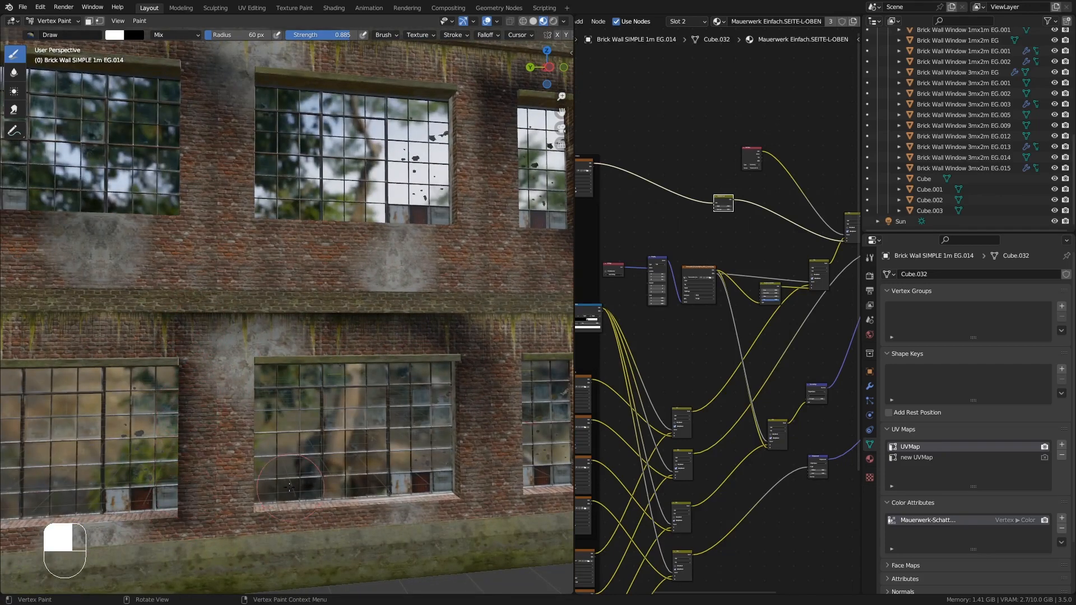
{"action": "middle_click_drag", "start_coordinate": [186, 447], "coordinate": [220, 437]}
{"action": "left_click_drag", "start_coordinate": [229, 378], "coordinate": [205, 371]}
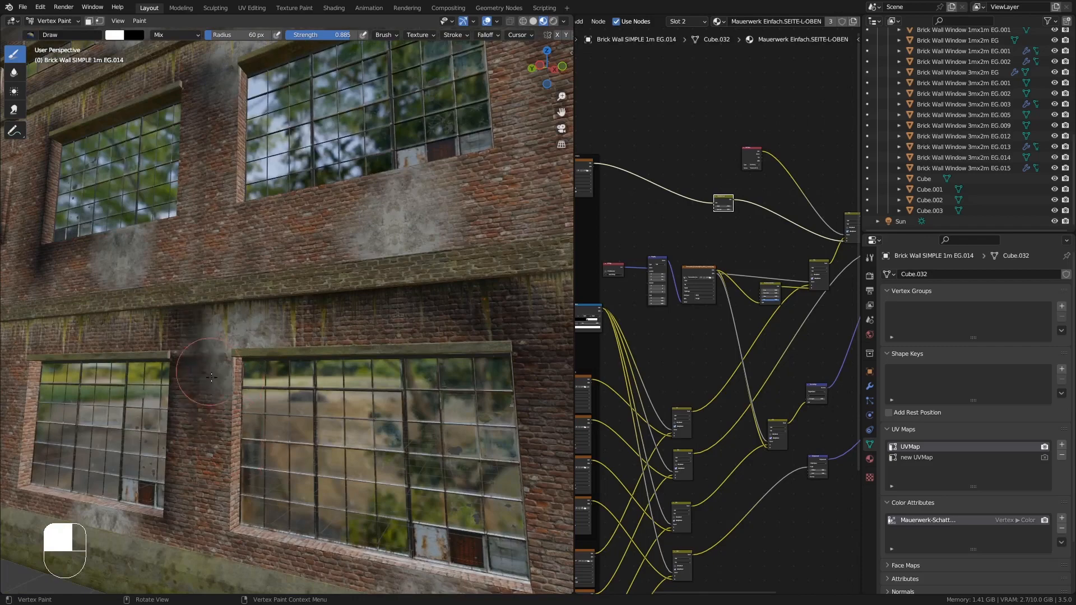
{"action": "mouse_move", "coordinate": [205, 371]}
{"action": "middle_mouse_down"}
{"action": "mouse_move", "coordinate": [275, 381]}
{"action": "mouse_move", "coordinate": [224, 404]}
{"action": "middle_mouse_up"}
{"action": "left_click_drag", "start_coordinate": [426, 468], "coordinate": [417, 443]}
{"action": "mouse_move", "coordinate": [417, 443]}
{"action": "middle_mouse_down"}
{"action": "mouse_move", "coordinate": [395, 462]}
{"action": "mouse_move", "coordinate": [415, 521]}
{"action": "middle_mouse_up"}
- Paint shading above the blue door and return to Object Mode
{"action": "middle_click_drag", "start_coordinate": [504, 494], "coordinate": [324, 411], "text": "shift"}
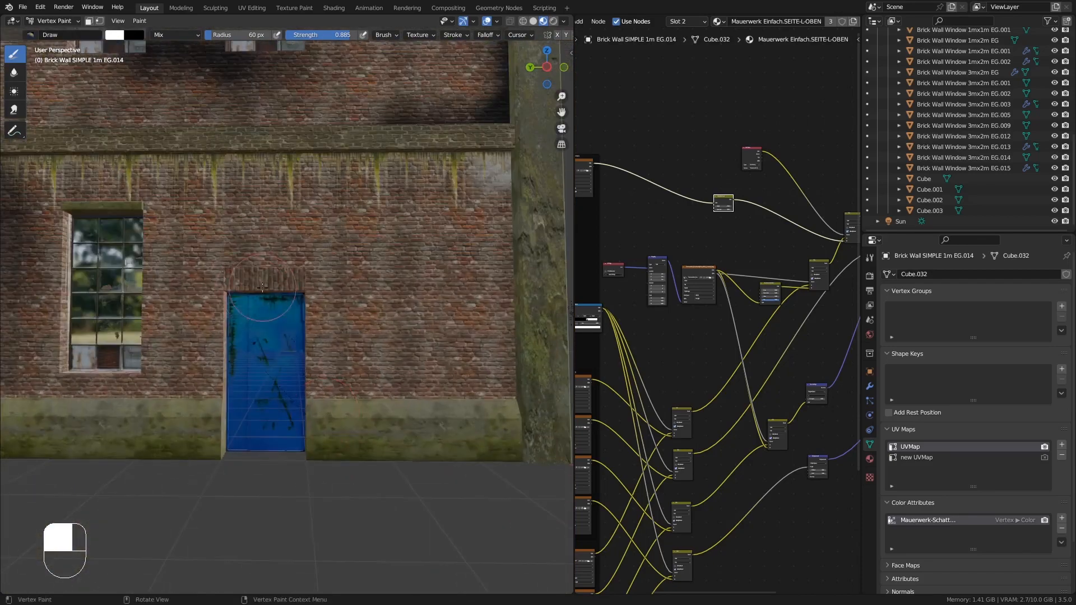
{"action": "mouse_move", "coordinate": [262, 288]}
{"action": "left_mouse_down"}
{"action": "mouse_move", "coordinate": [245, 286]}
{"action": "mouse_move", "coordinate": [314, 336]}
{"action": "left_mouse_up"}
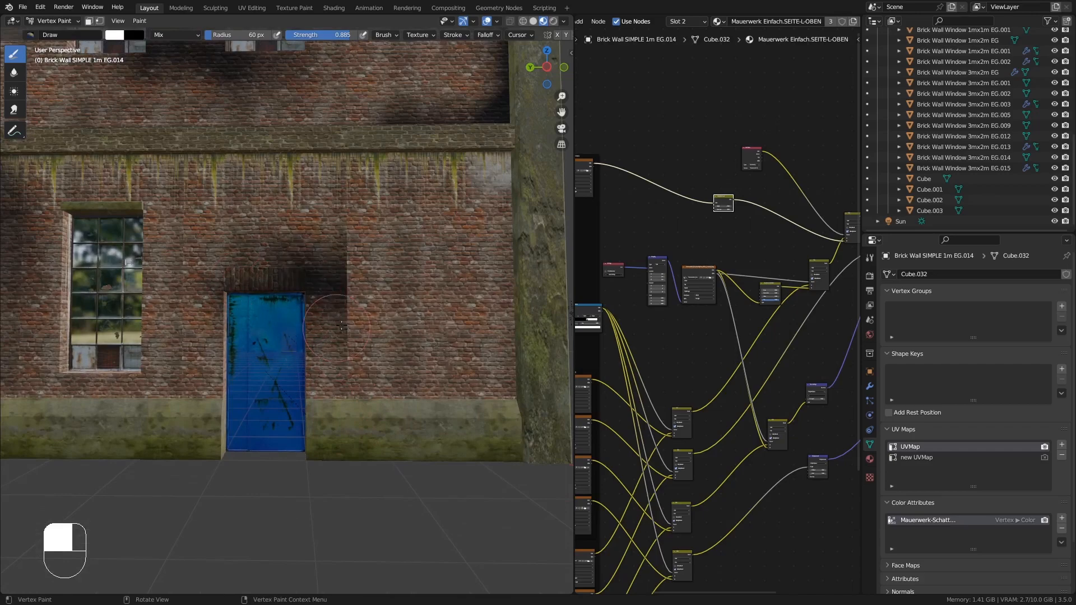
{"action": "middle_click_drag", "start_coordinate": [341, 326], "coordinate": [376, 294], "text": "ctrl"}
{"action": "left_click", "coordinate": [54, 21]}
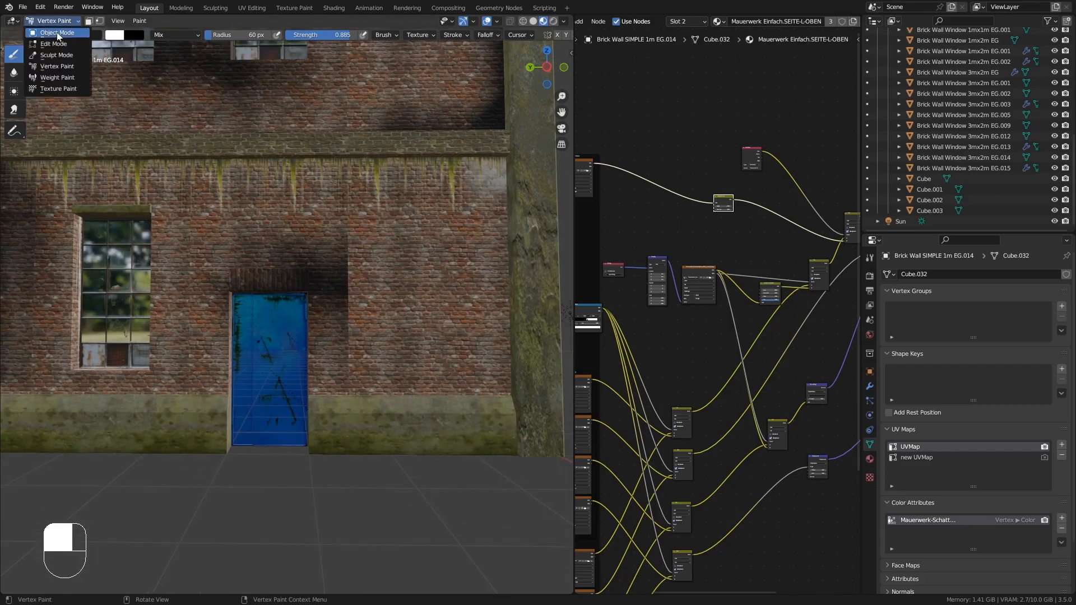
{"action": "left_click", "coordinate": [58, 32]}
- Inspect the joined wall's geometry in Edit Mode with everything selected, then leave Edit Mode
{"action": "scroll", "coordinate": [200, 245], "scroll_direction": "down", "scroll_amount": 5}
{"action": "middle_click_drag", "start_coordinate": [183, 261], "coordinate": [483, 327], "text": "shift"}
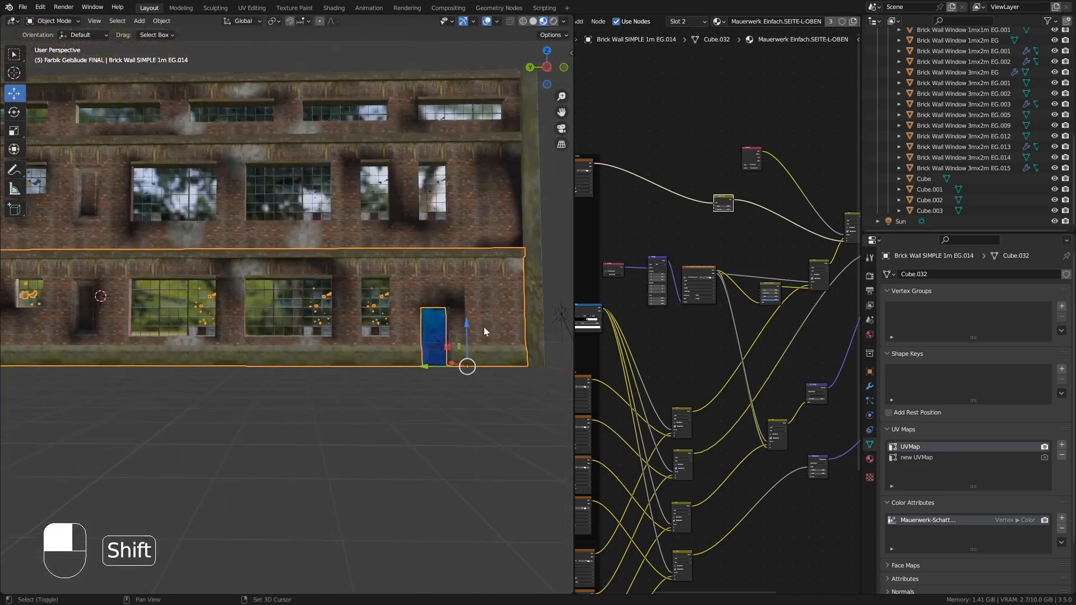
{"action": "middle_click_drag", "start_coordinate": [190, 286], "coordinate": [199, 319]}
{"action": "key", "text": "Tab"}
{"action": "key", "text": "a"}
{"action": "key", "text": "Tab"}
{"action": "scroll", "coordinate": [287, 310], "scroll_direction": "up", "scroll_amount": 2}
{"action": "middle_click_drag", "start_coordinate": [22, 452], "coordinate": [250, 294]}
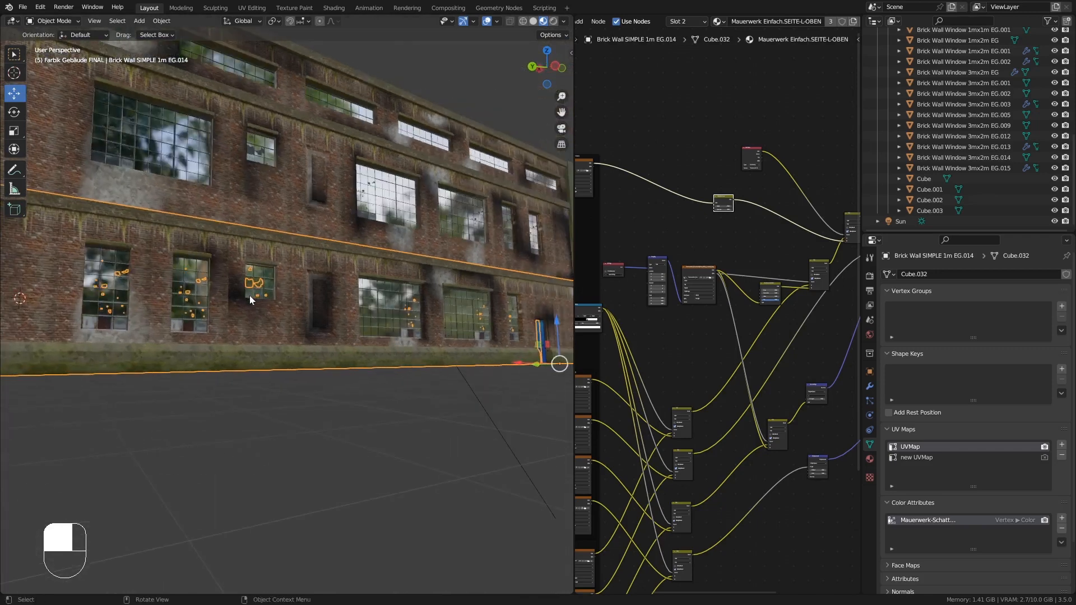
- Merge duplicate vertices by distance across the whole joined ground-floor wall mesh
{"action": "key", "text": "Tab"}
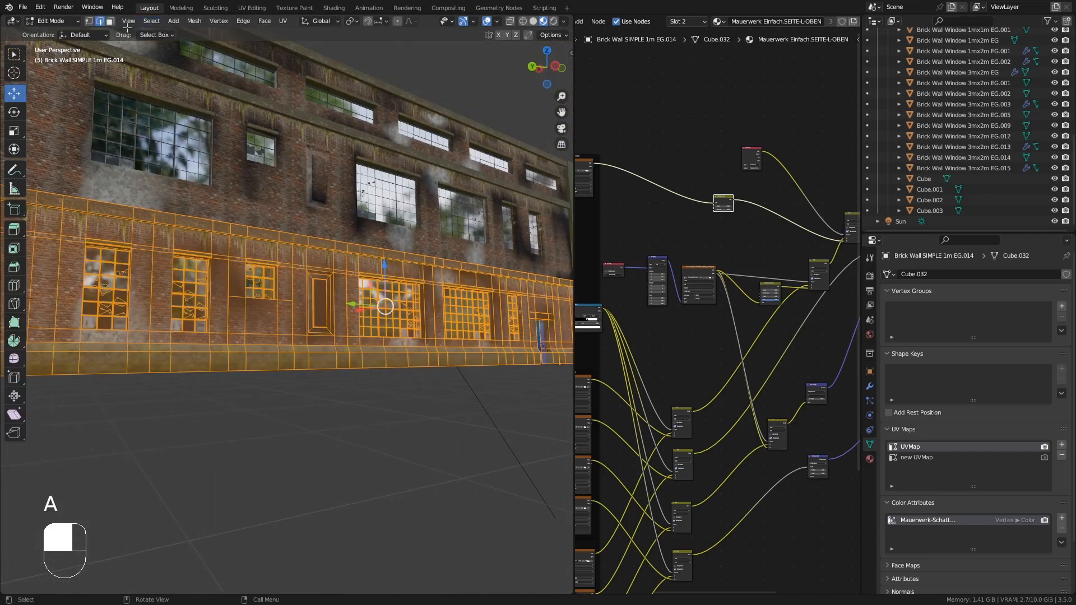
{"action": "left_click", "coordinate": [197, 21]}
{"action": "mouse_move", "coordinate": [233, 286]}
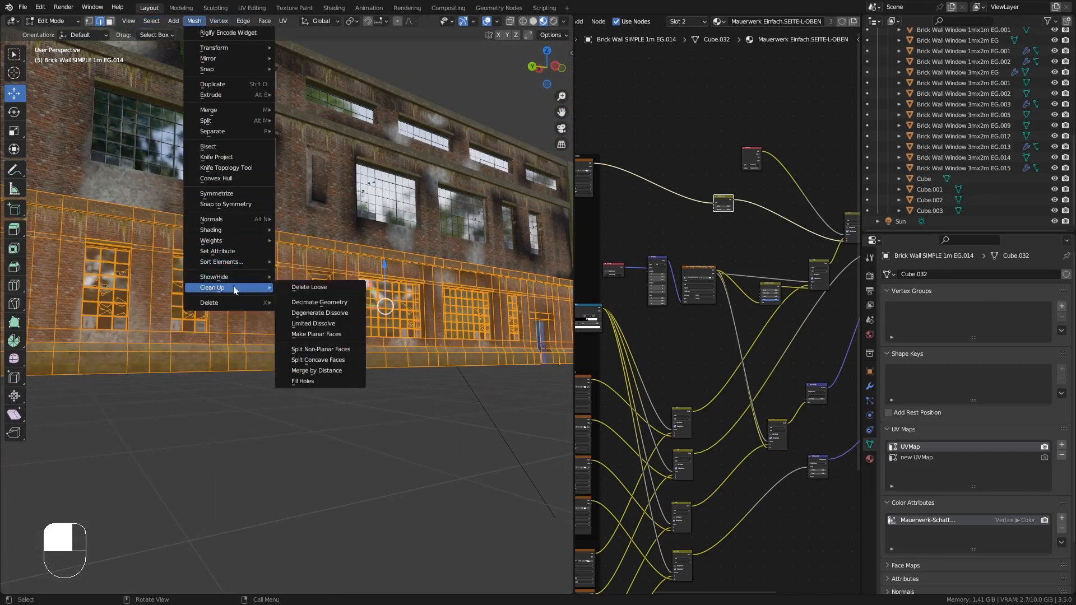
{"action": "left_click", "coordinate": [336, 365]}
{"action": "key", "text": "Tab"}
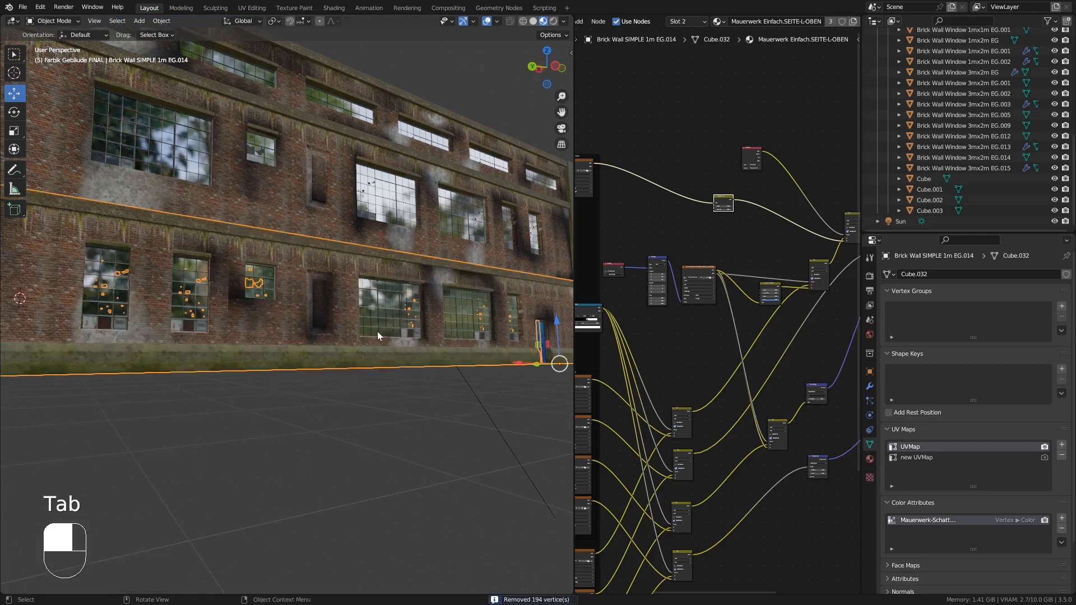
- Switch the ground-floor wall to Vertex Paint and paint shading around its left windows and the pier near the door
{"action": "middle_click_drag", "start_coordinate": [378, 331], "coordinate": [270, 247]}
{"action": "scroll", "coordinate": [319, 309], "scroll_direction": "up", "scroll_amount": 1}
{"action": "left_click", "coordinate": [54, 22]}
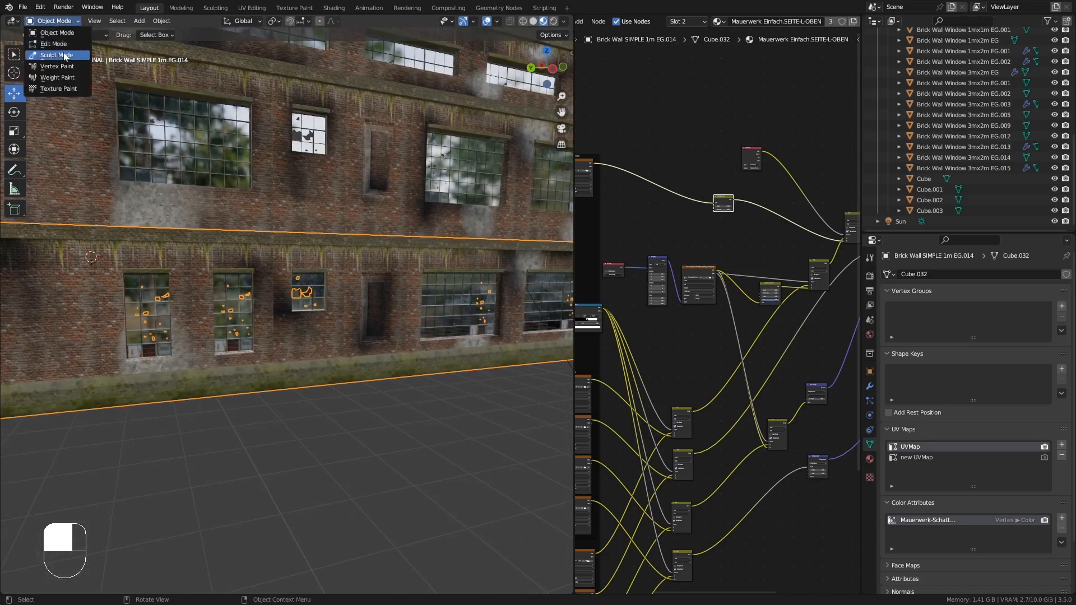
{"action": "left_click", "coordinate": [66, 68]}
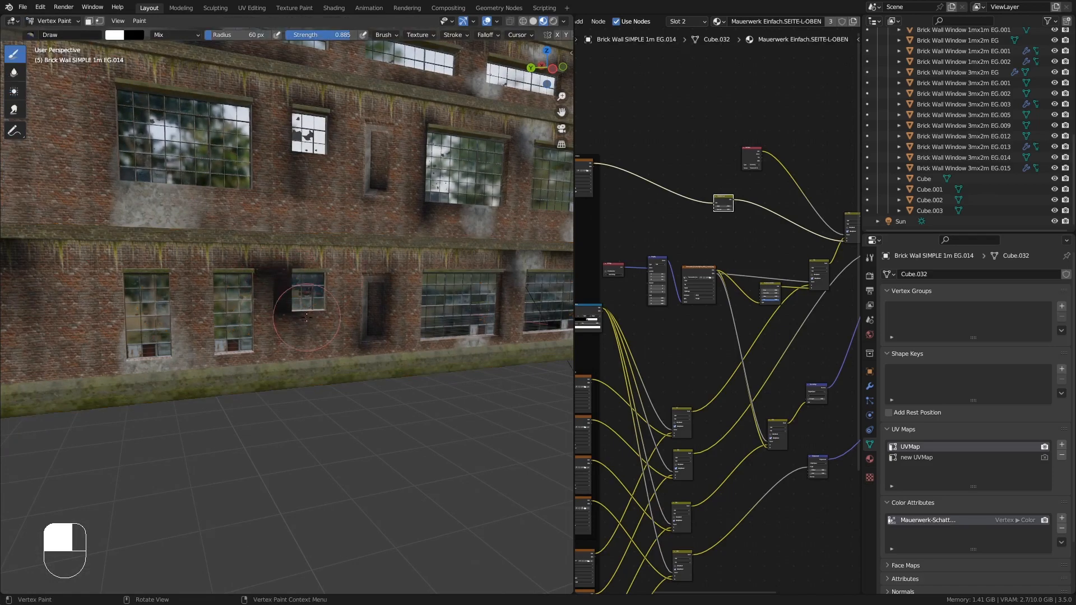
{"action": "middle_click_drag", "start_coordinate": [307, 317], "coordinate": [249, 296]}
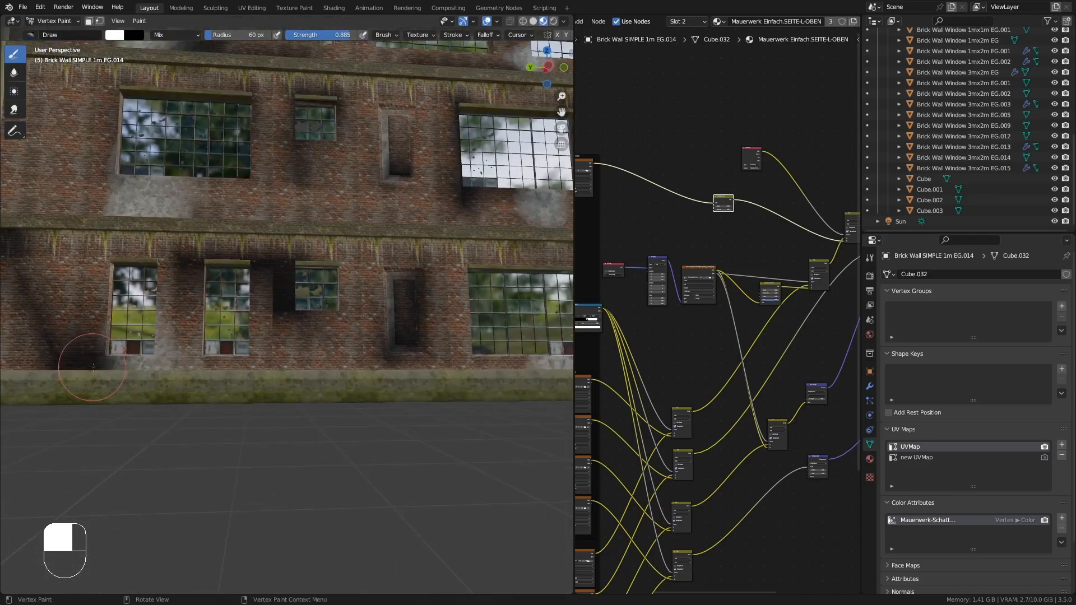
{"action": "mouse_move", "coordinate": [93, 367]}
{"action": "middle_mouse_down"}
{"action": "mouse_move", "coordinate": [291, 144]}
{"action": "mouse_move", "coordinate": [64, 341]}
{"action": "mouse_move", "coordinate": [104, 361]}
{"action": "middle_mouse_up"}
{"action": "scroll", "coordinate": [64, 342], "scroll_direction": "up", "scroll_amount": 3}
{"action": "left_click", "coordinate": [64, 342]}
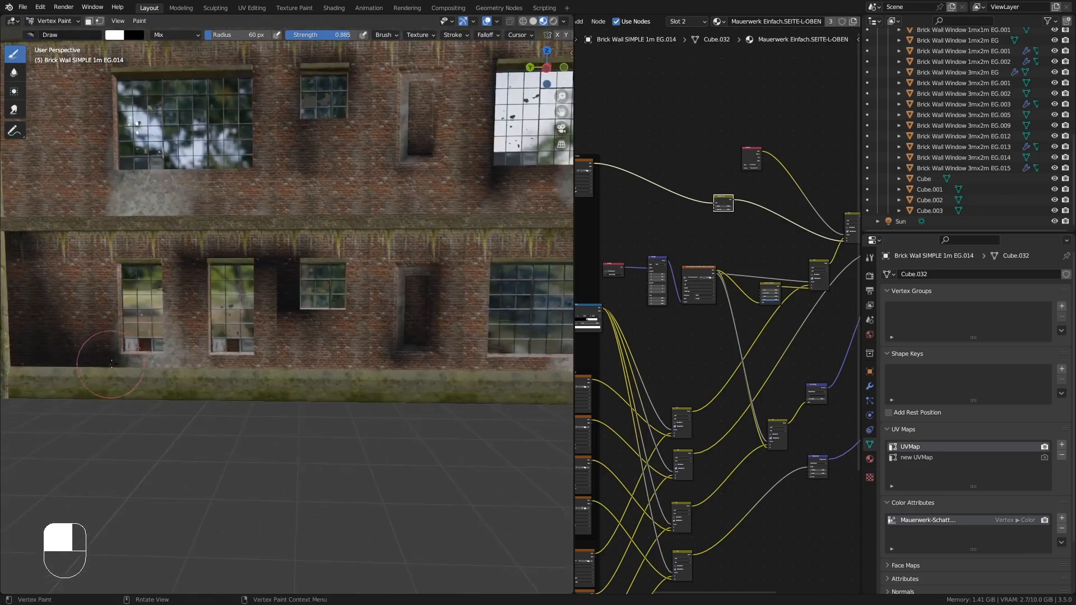
{"action": "scroll", "coordinate": [106, 361], "scroll_direction": "down", "scroll_amount": 2}
{"action": "middle_click_drag", "start_coordinate": [336, 392], "coordinate": [247, 352], "text": "shift"}
{"action": "scroll", "coordinate": [370, 338], "scroll_direction": "up", "scroll_amount": 2}
{"action": "mouse_move", "coordinate": [371, 338]}
{"action": "middle_mouse_down", "text": "shift"}
{"action": "mouse_move", "coordinate": [427, 309]}
{"action": "mouse_move", "coordinate": [416, 284]}
{"action": "middle_mouse_up", "text": "shift"}
{"action": "mouse_move", "coordinate": [443, 280]}
{"action": "left_mouse_down"}
{"action": "mouse_move", "coordinate": [474, 283]}
{"action": "mouse_move", "coordinate": [437, 352]}
{"action": "left_mouse_up"}
{"action": "mouse_move", "coordinate": [454, 337]}
{"action": "middle_mouse_down"}
{"action": "mouse_move", "coordinate": [499, 341]}
{"action": "mouse_move", "coordinate": [438, 314]}
{"action": "mouse_move", "coordinate": [347, 303]}
{"action": "mouse_move", "coordinate": [384, 311]}
{"action": "mouse_move", "coordinate": [301, 275]}
{"action": "mouse_move", "coordinate": [390, 308]}
{"action": "middle_mouse_up"}
- Select the upper-floor window wall piece and apply its Array modifier
{"action": "key", "text": "Tab"}
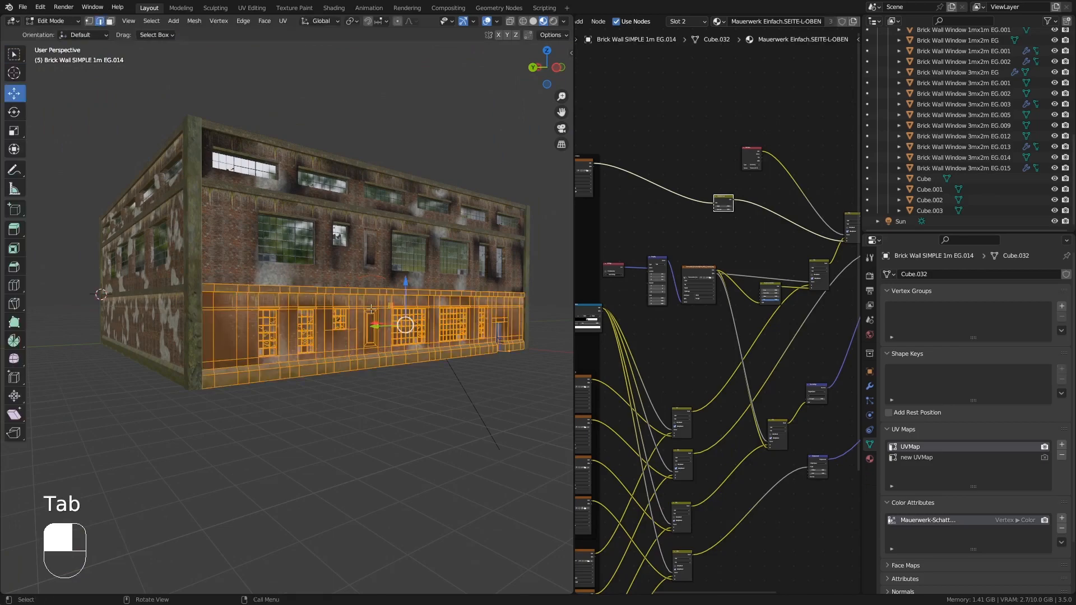
{"action": "key", "text": "Tab"}
{"action": "middle_click_drag", "start_coordinate": [325, 290], "coordinate": [297, 261]}
{"action": "left_click", "coordinate": [66, 35]}
{"action": "middle_click_drag", "start_coordinate": [230, 275], "coordinate": [314, 288]}
{"action": "middle_click_drag", "start_coordinate": [314, 289], "coordinate": [527, 359], "text": "shift"}
{"action": "scroll", "coordinate": [344, 378], "scroll_direction": "down", "scroll_amount": 4}
{"action": "middle_click_drag", "start_coordinate": [526, 359], "coordinate": [455, 307], "text": "shift"}
{"action": "scroll", "coordinate": [455, 307], "scroll_direction": "up", "scroll_amount": 4}
{"action": "mouse_move", "coordinate": [342, 309]}
{"action": "middle_mouse_down"}
{"action": "mouse_move", "coordinate": [383, 311]}
{"action": "mouse_move", "coordinate": [349, 324]}
{"action": "middle_mouse_up"}
{"action": "scroll", "coordinate": [383, 312], "scroll_direction": "down", "scroll_amount": 3}
{"action": "left_click", "coordinate": [289, 227]}
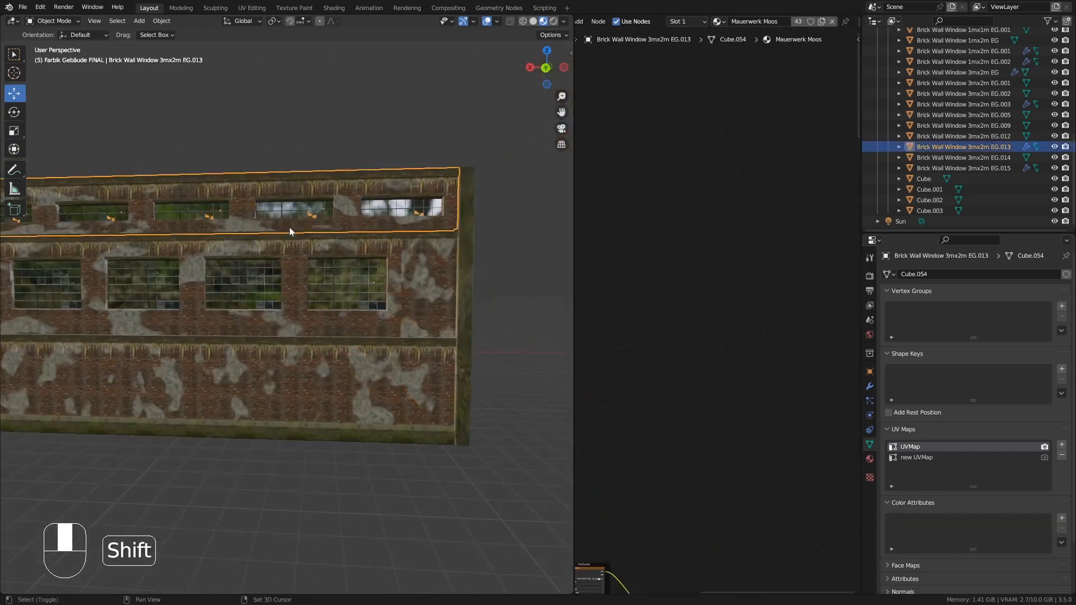
{"action": "middle_click_drag", "start_coordinate": [289, 227], "coordinate": [429, 235], "text": "shift"}
{"action": "left_click", "coordinate": [869, 386]}
{"action": "left_click", "coordinate": [1040, 290]}
{"action": "left_click", "coordinate": [992, 302]}
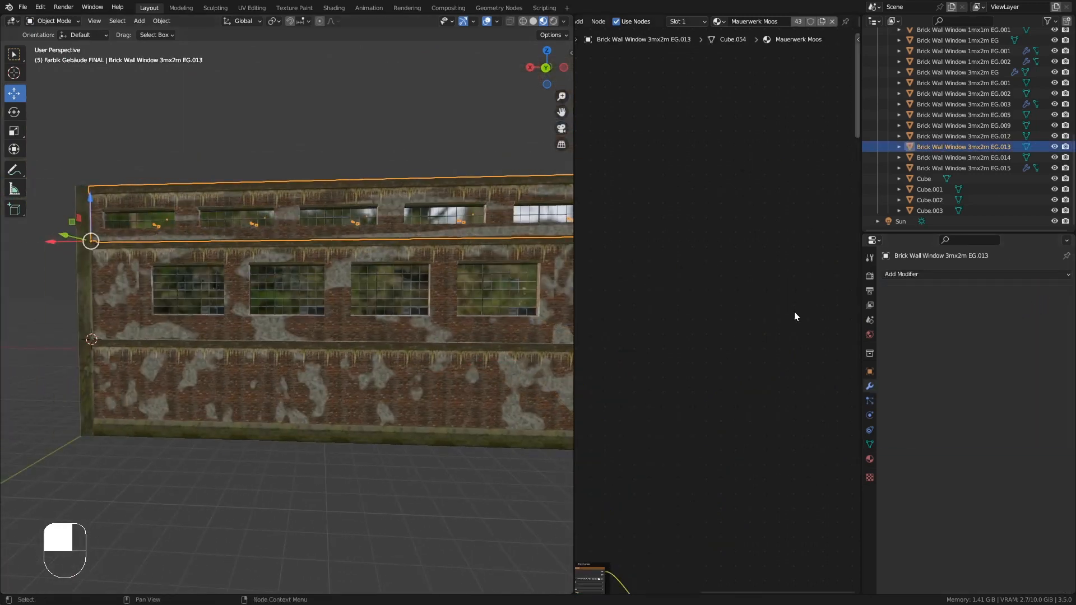
- Merge duplicate vertices by distance across the whole upper-floor window wall mesh
{"action": "scroll", "coordinate": [362, 304], "scroll_direction": "down", "scroll_amount": 3}
{"action": "middle_click_drag", "start_coordinate": [361, 304], "coordinate": [418, 305]}
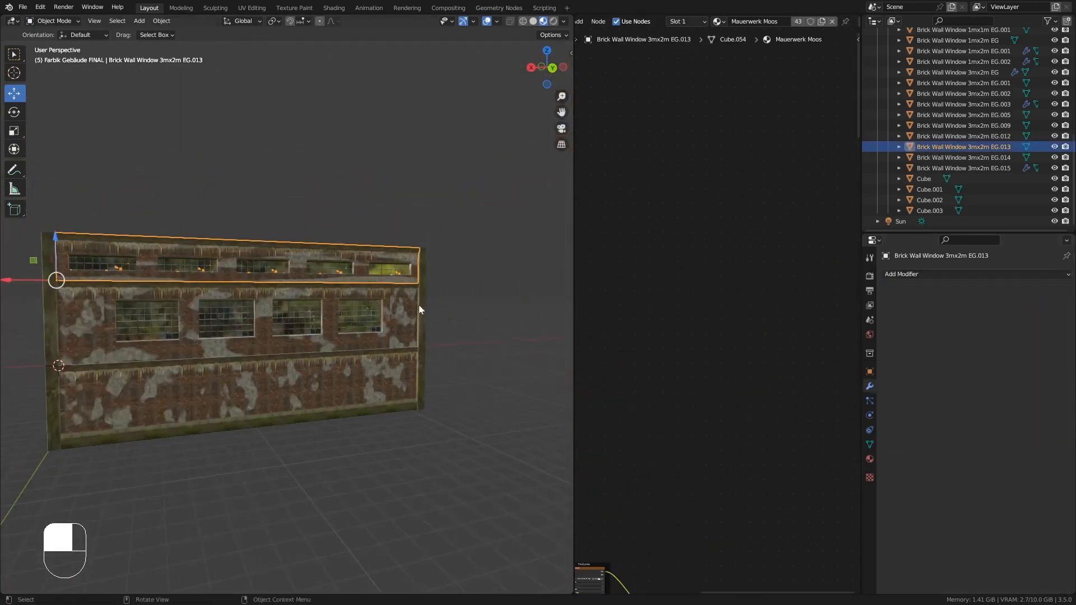
{"action": "left_click", "coordinate": [870, 460]}
{"action": "key", "text": "Tab"}
{"action": "key", "text": "a"}
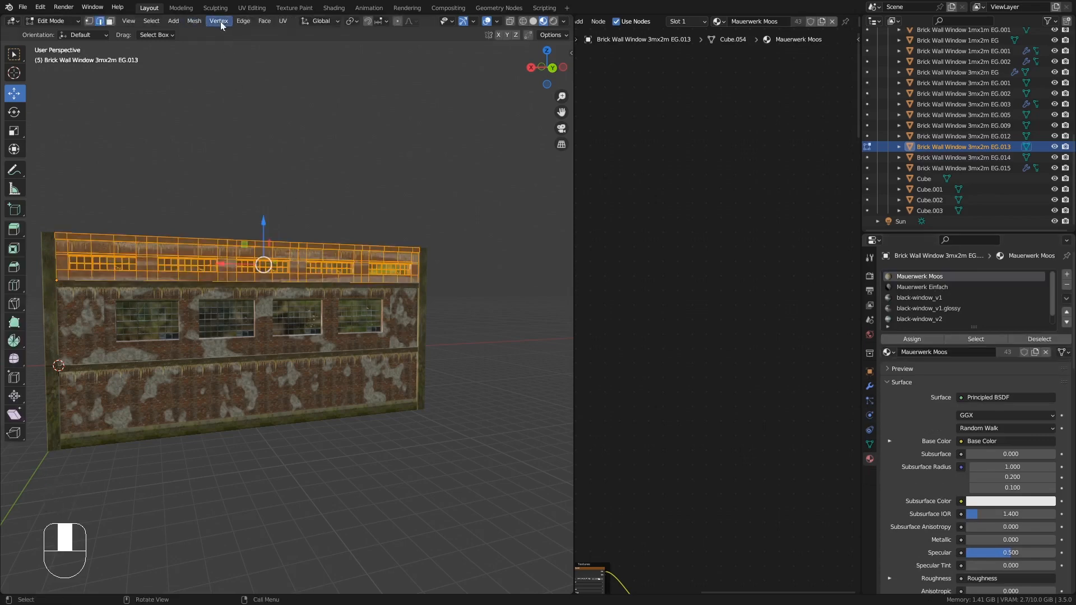
{"action": "left_click", "coordinate": [194, 21]}
{"action": "mouse_move", "coordinate": [263, 287]}
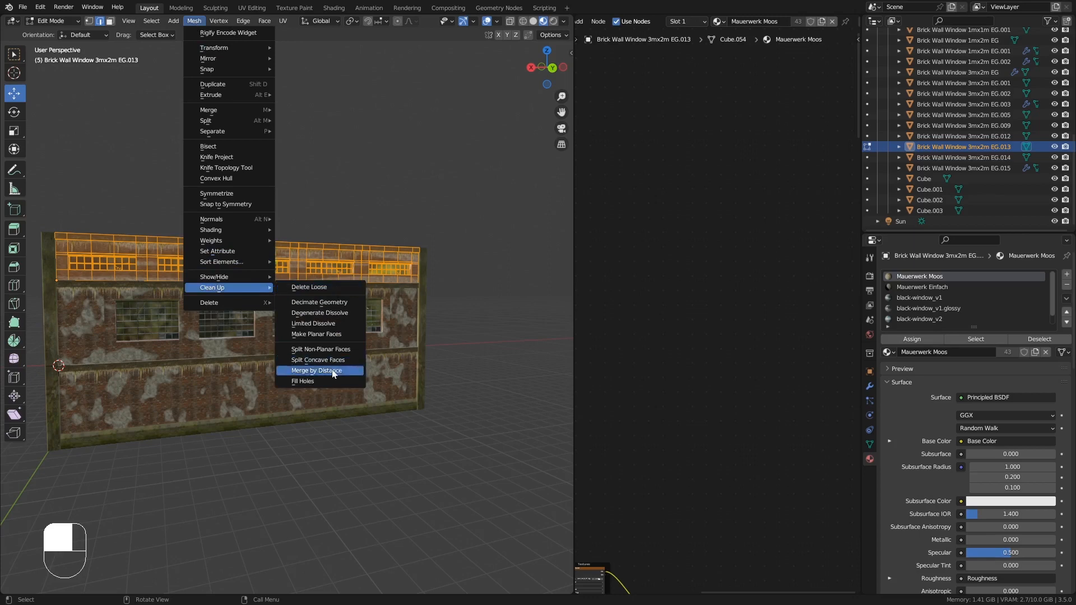
{"action": "left_click", "coordinate": [333, 371]}
{"action": "key", "text": "Tab"}
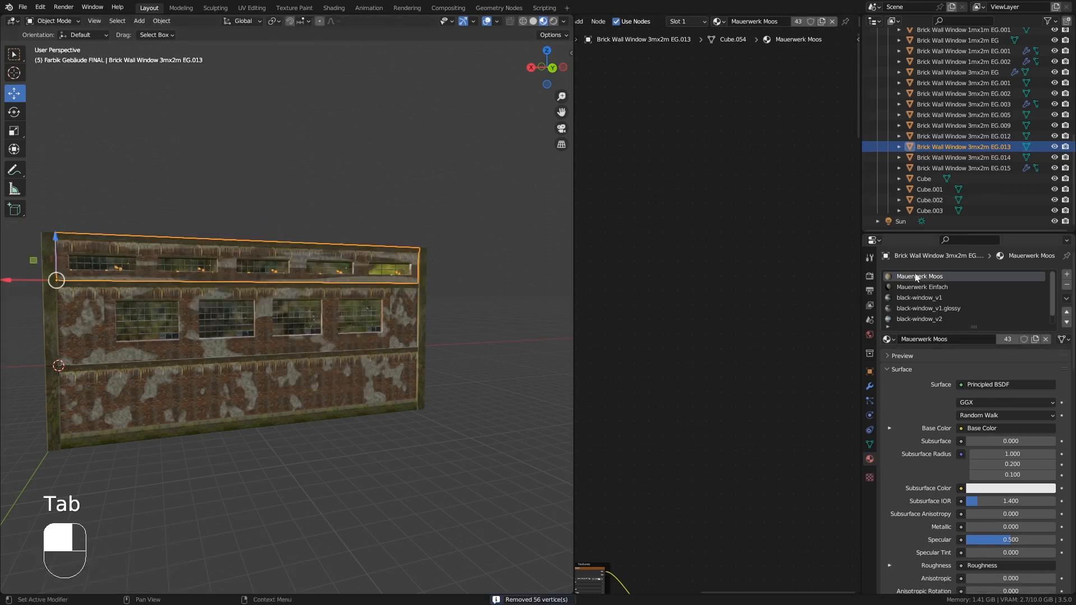
- Replace the upper window wall's Mauerwerk Einfach slot with the Mauerwerk Einfach.FRONT.OBEN material
{"action": "left_click", "coordinate": [942, 287]}
{"action": "left_click", "coordinate": [890, 341]}
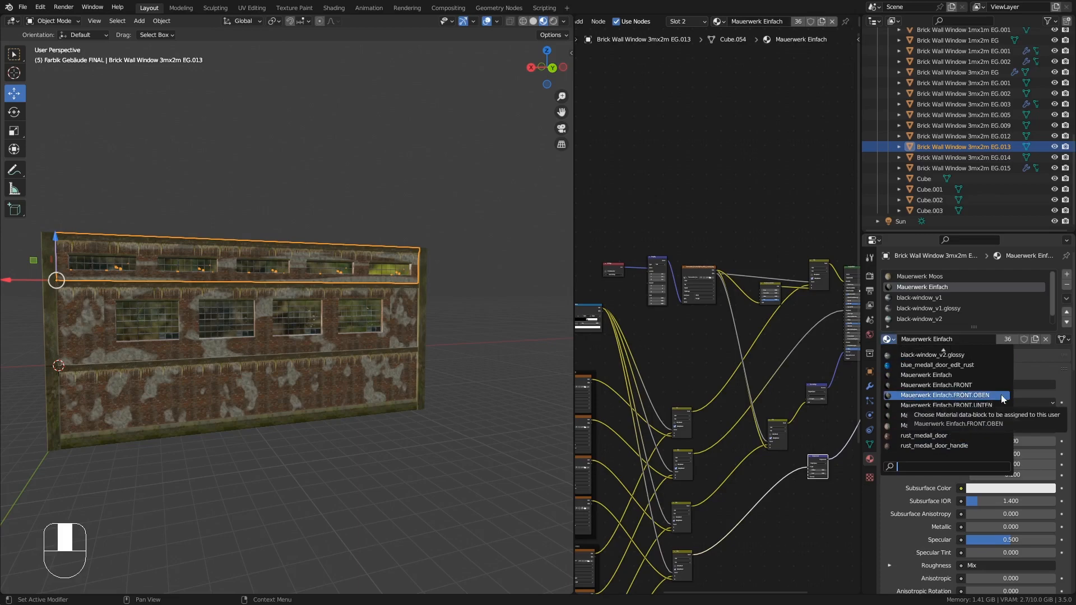
{"action": "left_click", "coordinate": [1002, 398]}
- Add a vertex color attribute named Mauerwerk-Schatten to the upper-floor window wall
{"action": "middle_click_drag", "start_coordinate": [332, 288], "coordinate": [277, 293]}
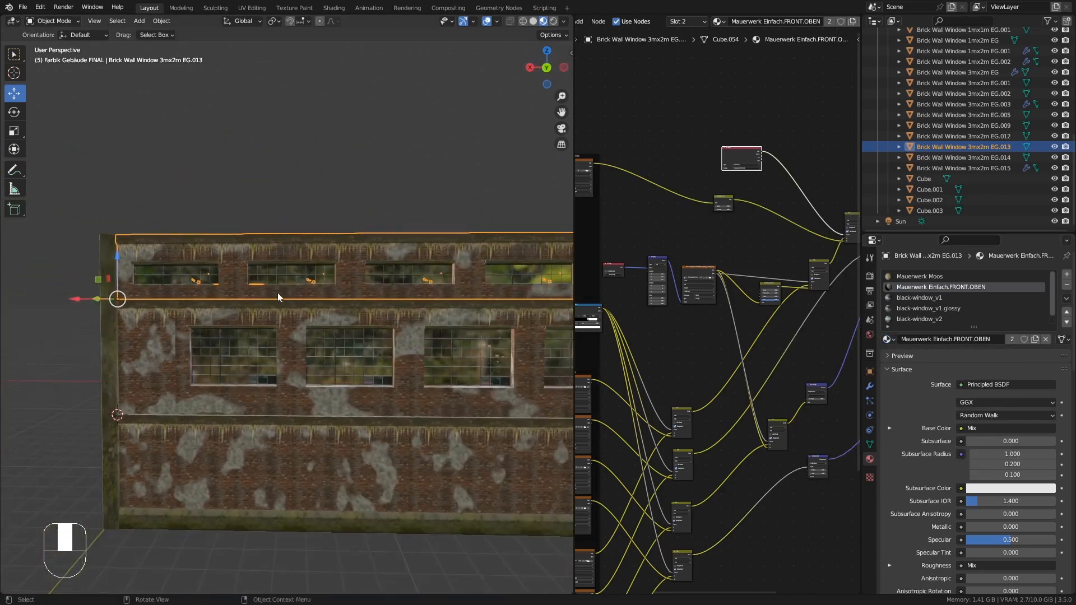
{"action": "mouse_move", "coordinate": [356, 278]}
{"action": "middle_mouse_down"}
{"action": "mouse_move", "coordinate": [378, 287]}
{"action": "mouse_move", "coordinate": [355, 275]}
{"action": "mouse_move", "coordinate": [364, 274]}
{"action": "mouse_move", "coordinate": [361, 291]}
{"action": "middle_mouse_up"}
{"action": "scroll", "coordinate": [353, 277], "scroll_direction": "down", "scroll_amount": 4}
{"action": "scroll", "coordinate": [353, 278], "scroll_direction": "up", "scroll_amount": 4}
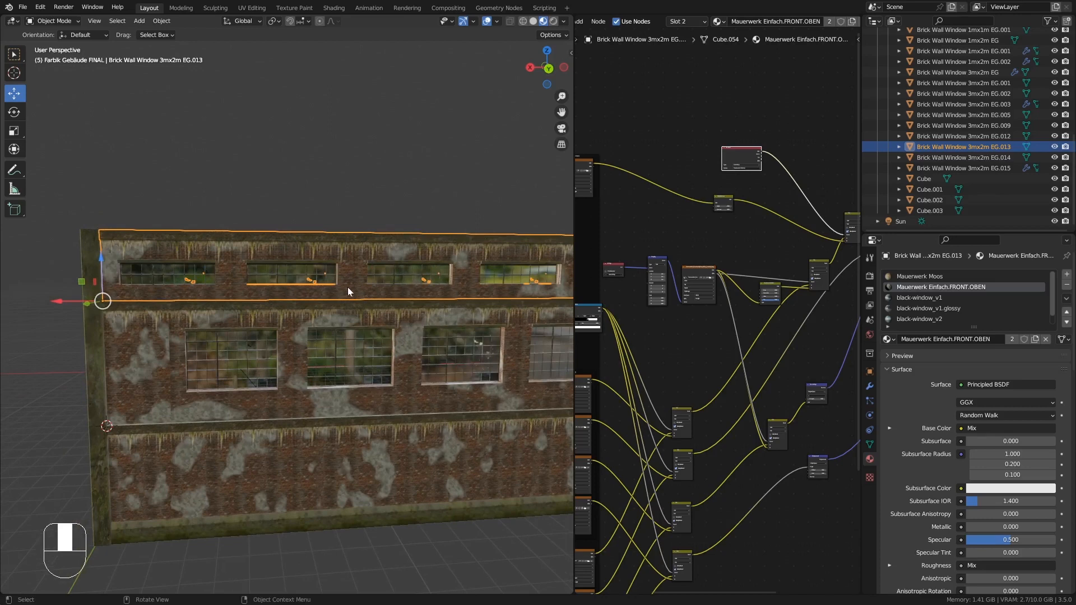
{"action": "key", "text": "Tab"}
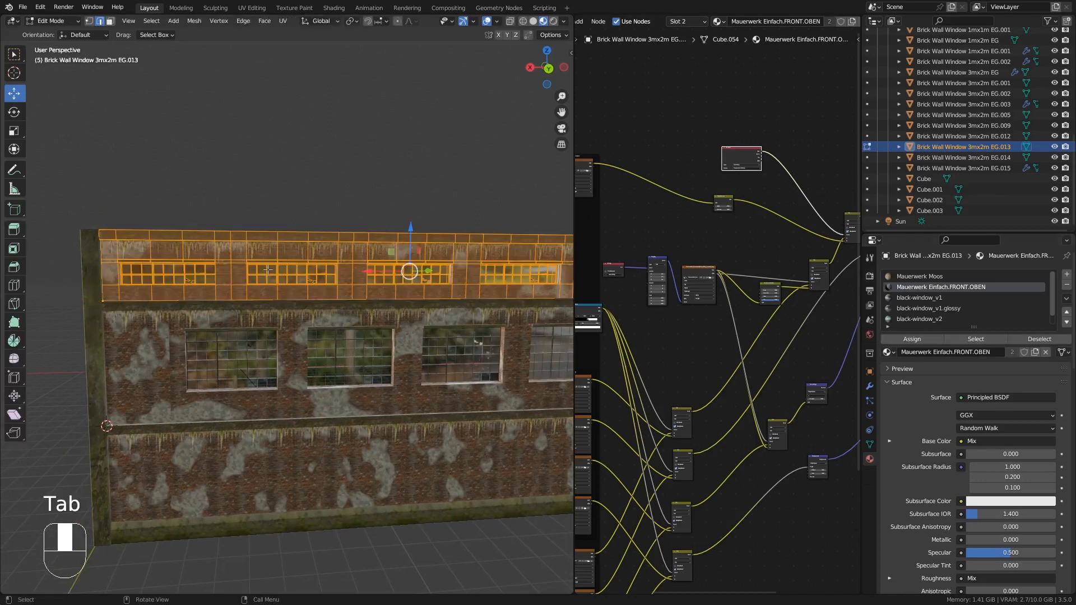
{"action": "mouse_move", "coordinate": [323, 286]}
{"action": "middle_mouse_down", "text": "shift"}
{"action": "mouse_move", "coordinate": [292, 266]}
{"action": "mouse_move", "coordinate": [314, 269]}
{"action": "middle_mouse_up", "text": "shift"}
{"action": "left_click", "coordinate": [89, 21]}
{"action": "key", "text": "Tab"}
{"action": "left_click", "coordinate": [870, 444]}
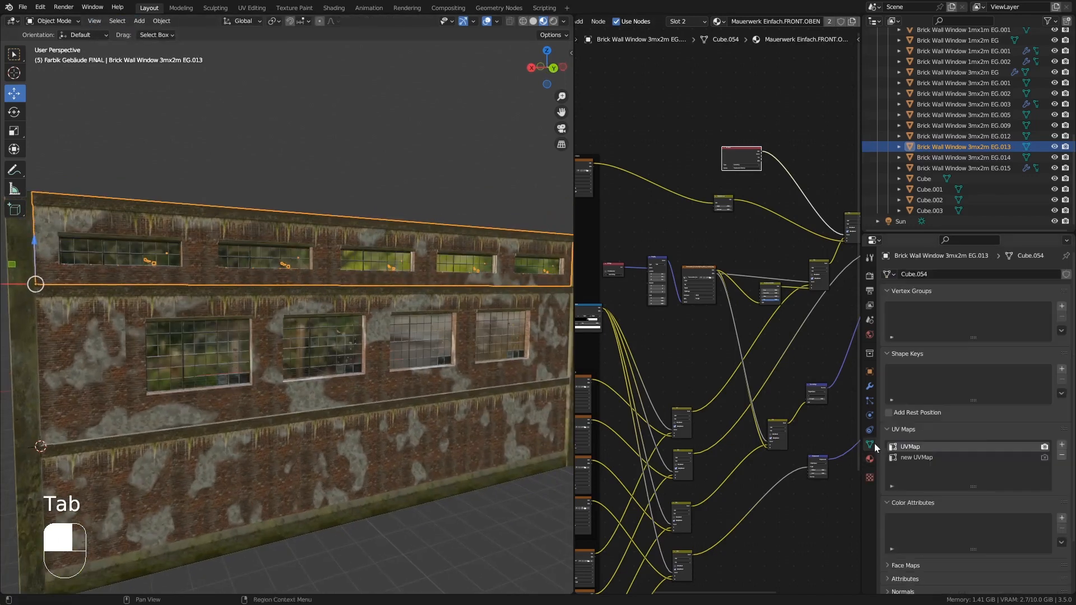
{"action": "left_click", "coordinate": [1061, 517]}
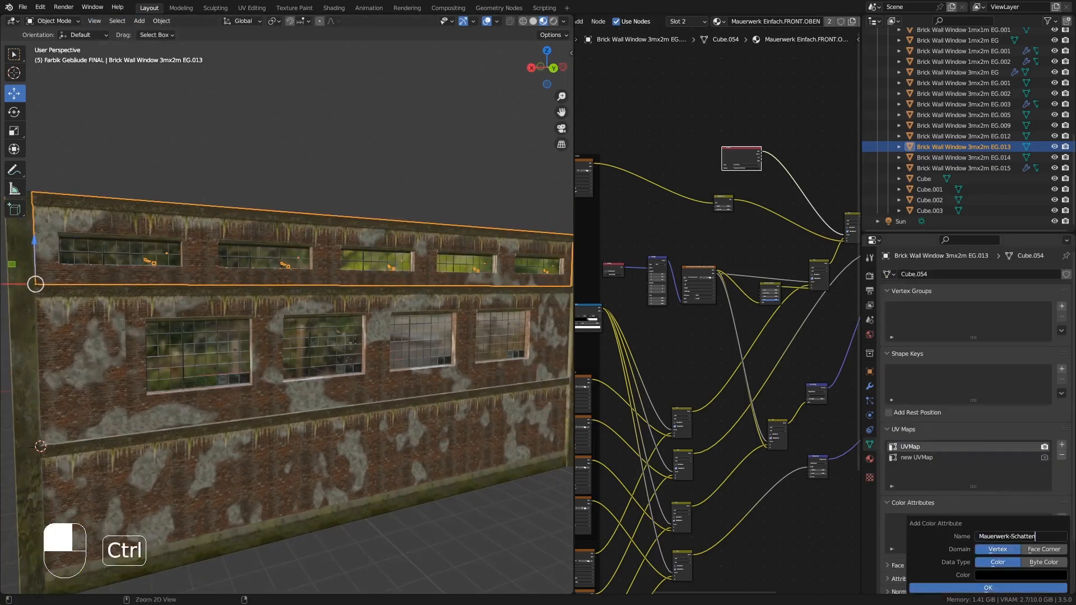
{"action": "left_click", "coordinate": [1023, 588]}
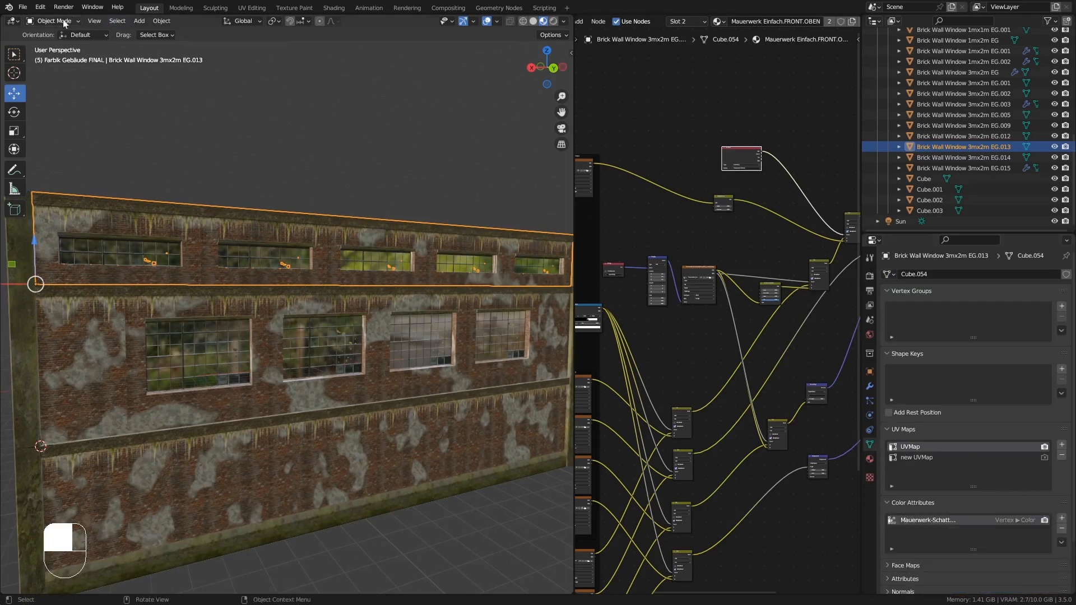
- Switch to Vertex Paint and paint shading above, below and beside the upper-floor windows
{"action": "left_click", "coordinate": [62, 67]}
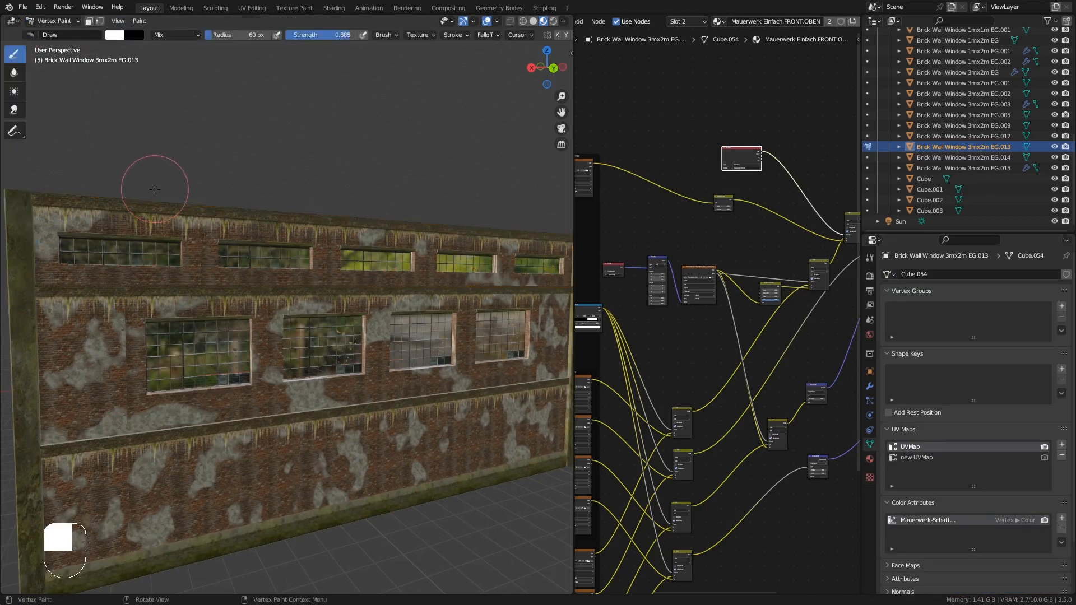
{"action": "mouse_move", "coordinate": [156, 185]}
{"action": "middle_mouse_down"}
{"action": "mouse_move", "coordinate": [252, 193]}
{"action": "mouse_move", "coordinate": [192, 193]}
{"action": "middle_mouse_up"}
{"action": "scroll", "coordinate": [192, 194], "scroll_direction": "up", "scroll_amount": 3}
{"action": "left_click_drag", "start_coordinate": [127, 223], "coordinate": [137, 199]}
{"action": "middle_click_drag", "start_coordinate": [312, 187], "coordinate": [399, 209]}
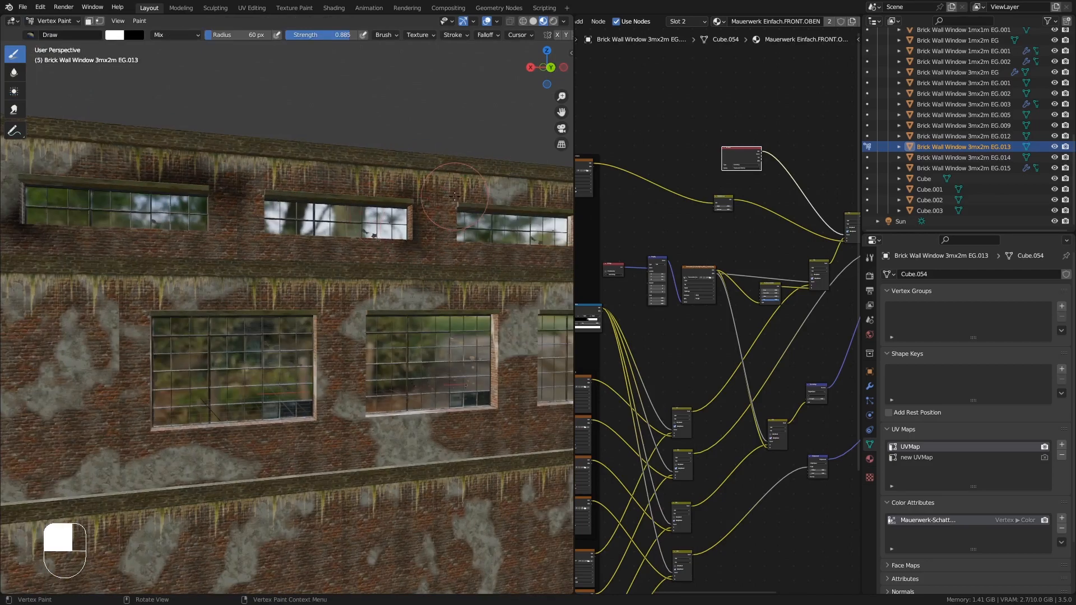
{"action": "left_click_drag", "start_coordinate": [454, 196], "coordinate": [432, 230]}
{"action": "left_click_drag", "start_coordinate": [236, 234], "coordinate": [240, 267]}
{"action": "middle_click_drag", "start_coordinate": [241, 268], "coordinate": [190, 276]}
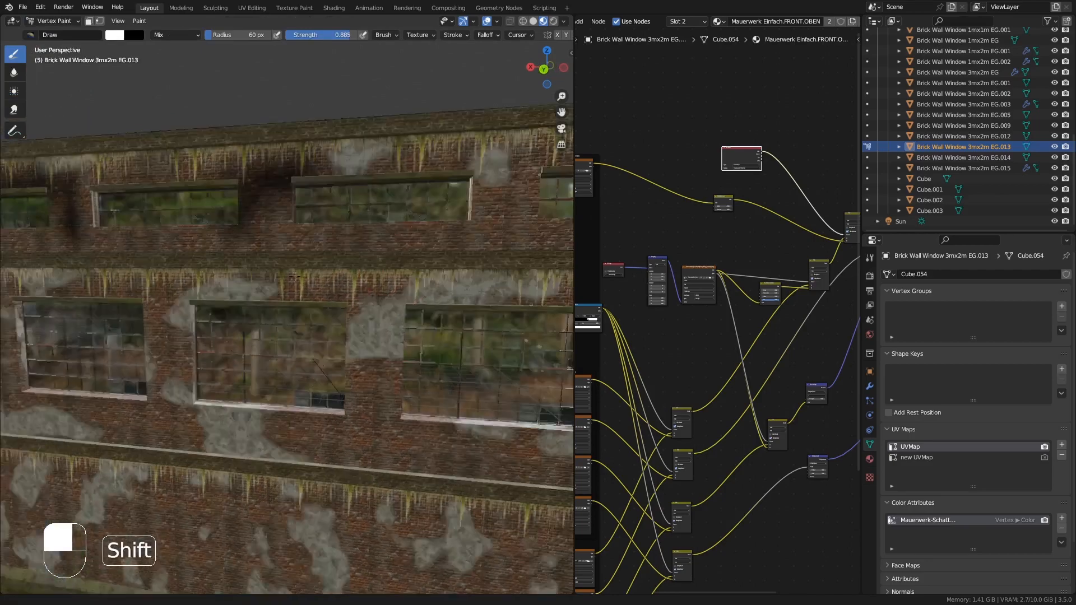
{"action": "middle_click_drag", "start_coordinate": [537, 261], "coordinate": [349, 223], "text": "shift"}
{"action": "left_click_drag", "start_coordinate": [219, 196], "coordinate": [221, 167]}
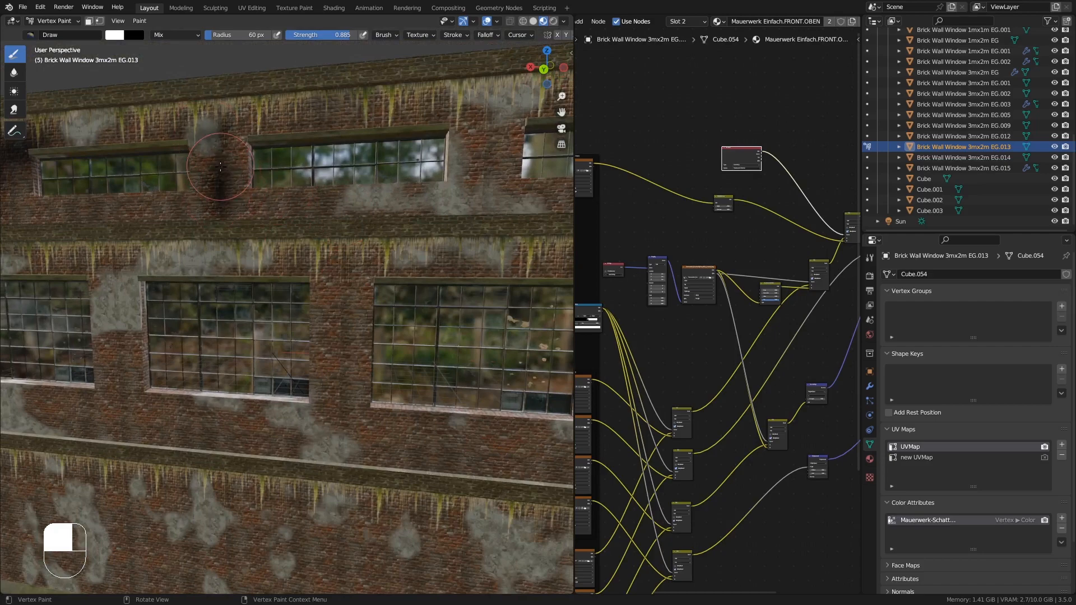
- Paint shading between the upper-floor windows and along the wall's right edge, then return to Object Mode
{"action": "middle_click_drag", "start_coordinate": [233, 221], "coordinate": [282, 223]}
{"action": "middle_click_drag", "start_coordinate": [426, 205], "coordinate": [368, 211], "text": "shift"}
{"action": "left_click_drag", "start_coordinate": [367, 211], "coordinate": [290, 207]}
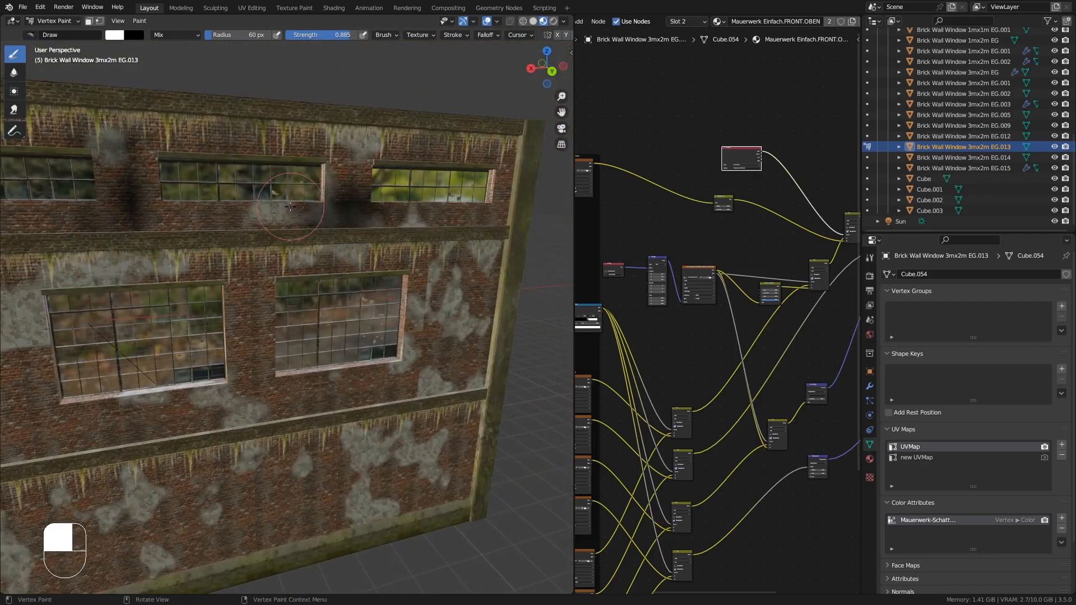
{"action": "left_click_drag", "start_coordinate": [487, 159], "coordinate": [517, 166]}
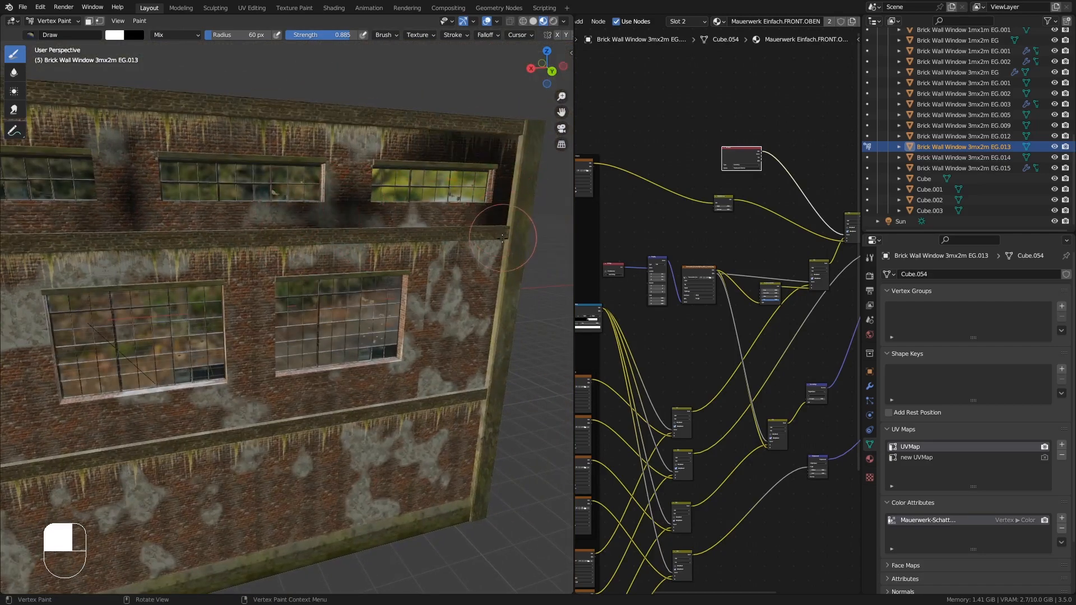
{"action": "middle_click_drag", "start_coordinate": [503, 238], "coordinate": [423, 233]}
{"action": "left_click_drag", "start_coordinate": [356, 180], "coordinate": [334, 192]}
{"action": "middle_click_drag", "start_coordinate": [334, 192], "coordinate": [280, 224]}
{"action": "mouse_move", "coordinate": [280, 283]}
{"action": "middle_mouse_down", "text": "shift"}
{"action": "mouse_move", "coordinate": [272, 211]}
{"action": "mouse_move", "coordinate": [336, 218]}
{"action": "mouse_move", "coordinate": [298, 260]}
{"action": "mouse_move", "coordinate": [434, 268]}
{"action": "middle_mouse_up", "text": "shift"}
{"action": "key", "text": "Tab"}
{"action": "key", "text": "Tab"}
{"action": "left_click", "coordinate": [59, 22]}
{"action": "left_click", "coordinate": [66, 33]}
- Select the middle-floor window wall piece and apply its Array modifier
{"action": "left_click", "coordinate": [444, 267]}
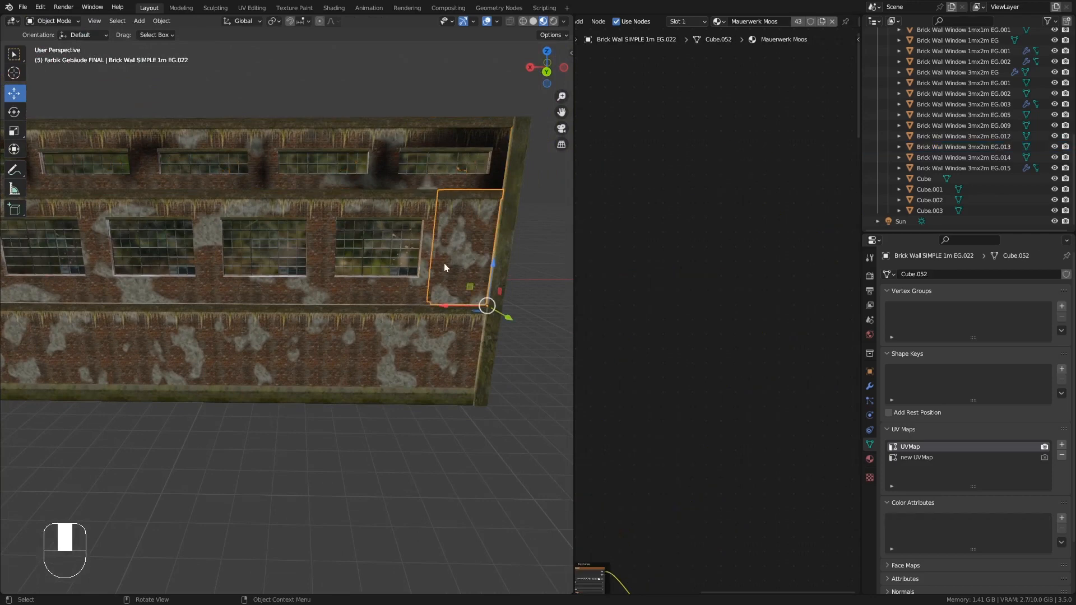
{"action": "middle_click_drag", "start_coordinate": [323, 263], "coordinate": [408, 260], "text": "shift"}
{"action": "left_click", "coordinate": [409, 260]}
{"action": "left_click", "coordinate": [870, 386]}
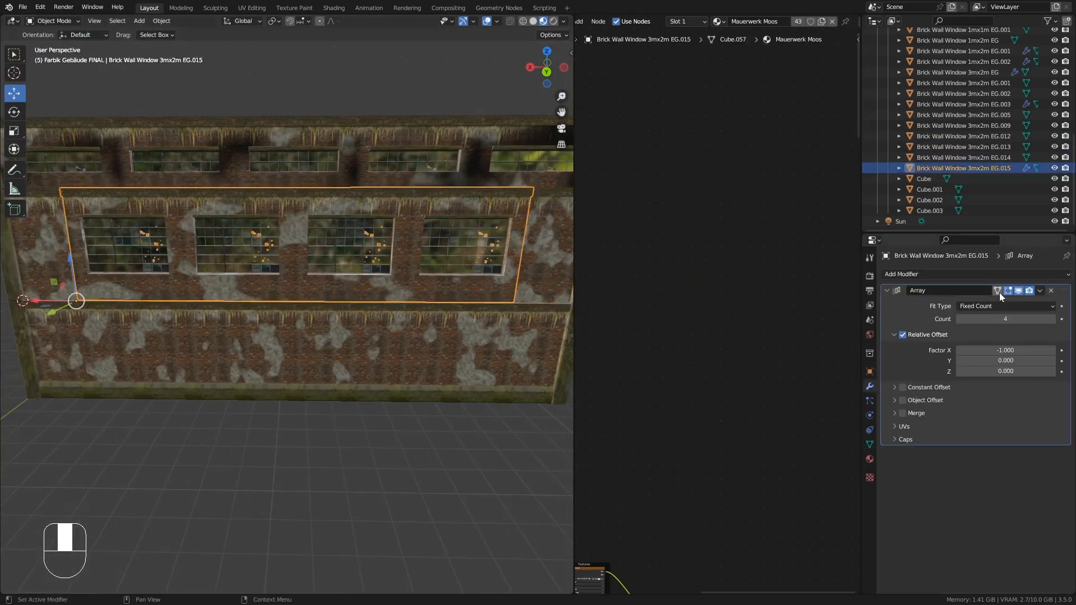
{"action": "left_click", "coordinate": [1037, 288]}
{"action": "left_click", "coordinate": [1032, 305]}
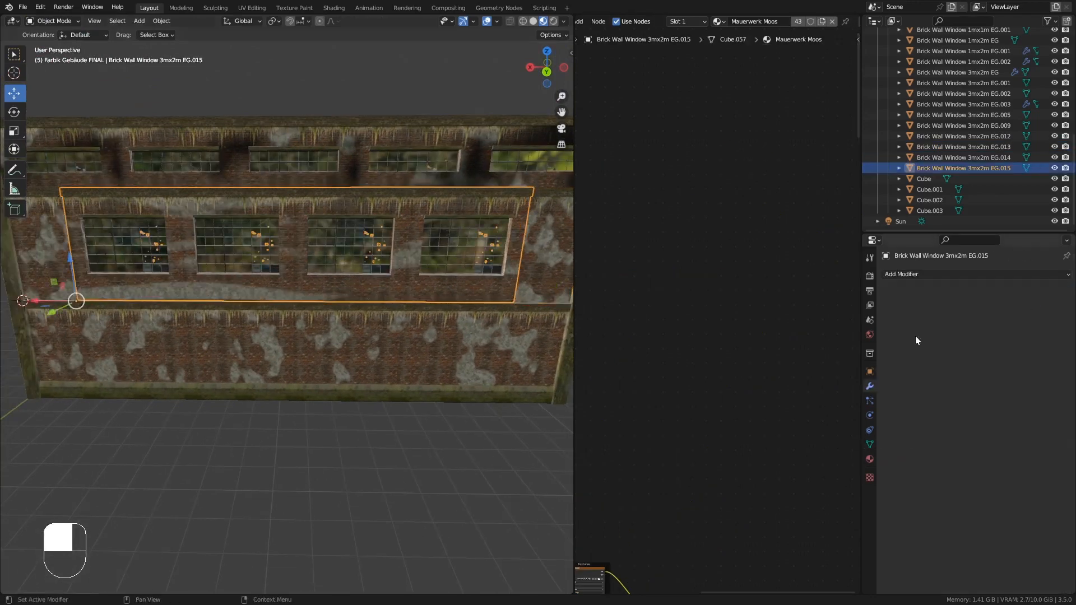
- Join the middle-floor window wall with the neighbouring wall piece into one object
{"action": "left_click", "coordinate": [54, 266]}
{"action": "left_click", "coordinate": [416, 292], "text": "shift"}
{"action": "key", "text": "ctrl+j"}
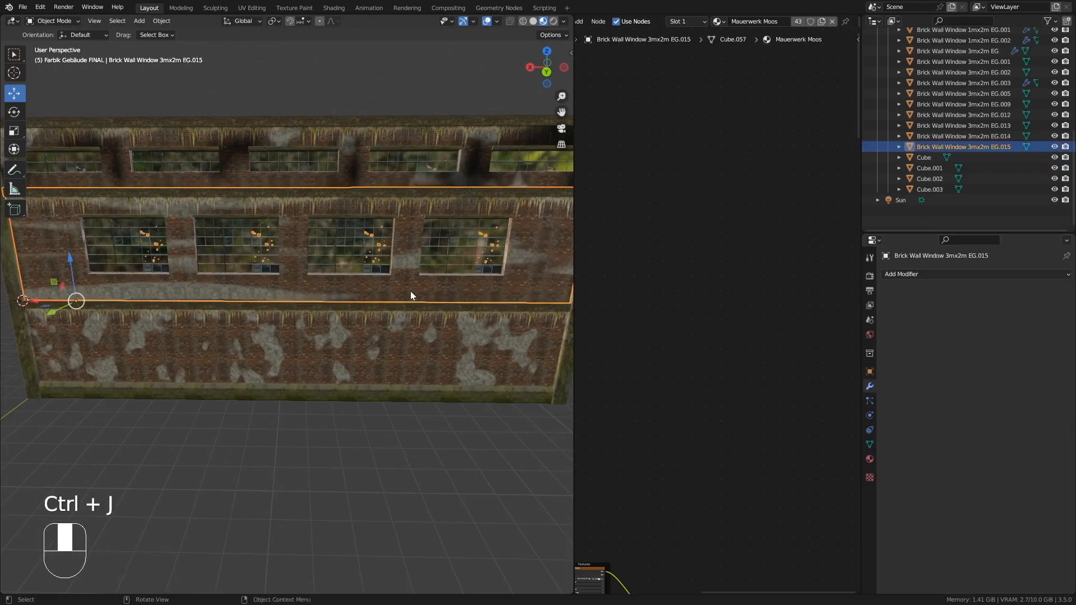
- Merge duplicate vertices by distance across the whole joined middle-floor window wall mesh
{"action": "scroll", "coordinate": [358, 198], "scroll_direction": "up", "scroll_amount": 2}
{"action": "scroll", "coordinate": [342, 202], "scroll_direction": "down", "scroll_amount": 4}
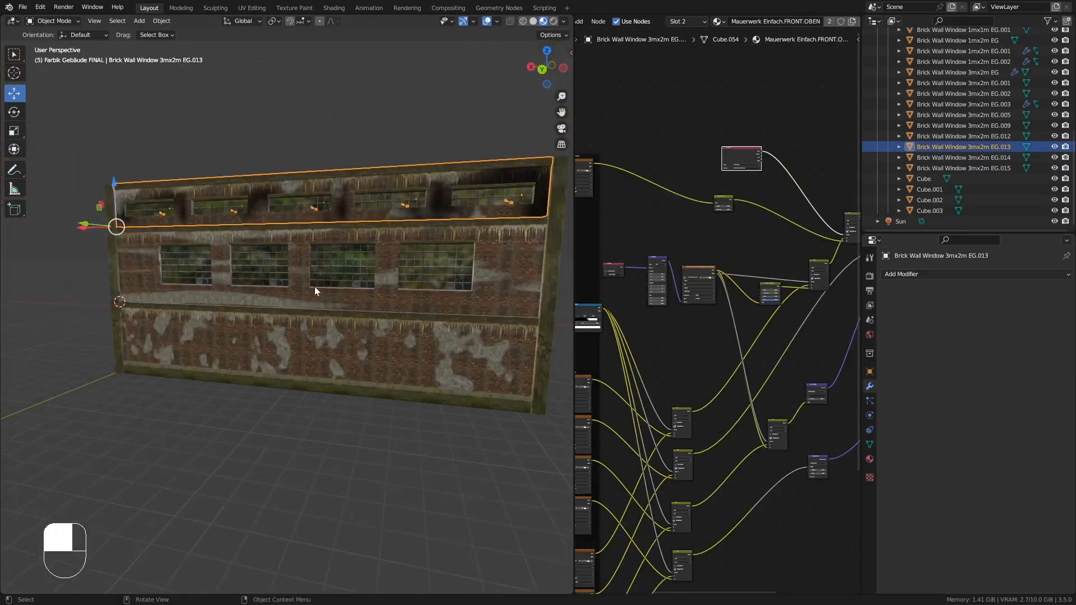
{"action": "left_click", "coordinate": [379, 294]}
{"action": "key", "text": "Tab"}
{"action": "key", "text": "a"}
{"action": "left_click", "coordinate": [194, 21]}
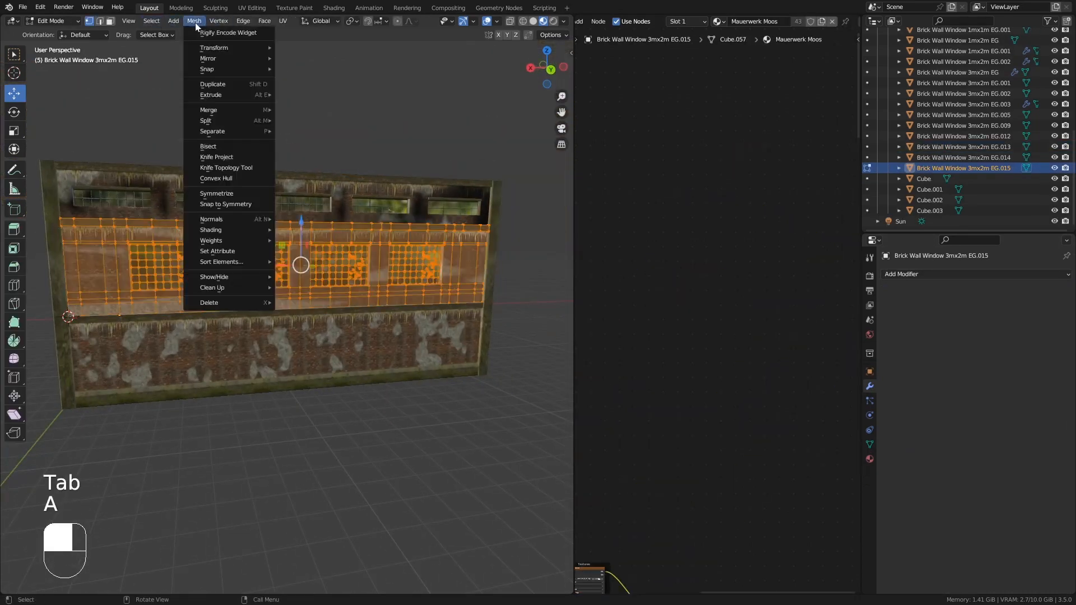
{"action": "mouse_move", "coordinate": [243, 291]}
{"action": "left_click", "coordinate": [307, 371]}
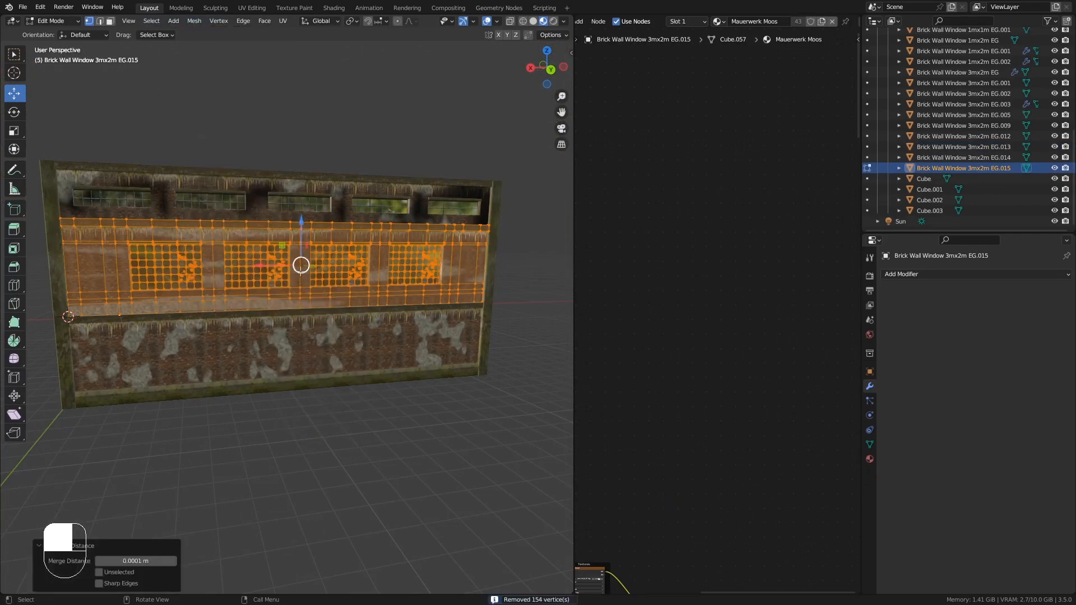
{"action": "key", "text": "Tab"}
{"action": "scroll", "coordinate": [289, 274], "scroll_direction": "up", "scroll_amount": 5}
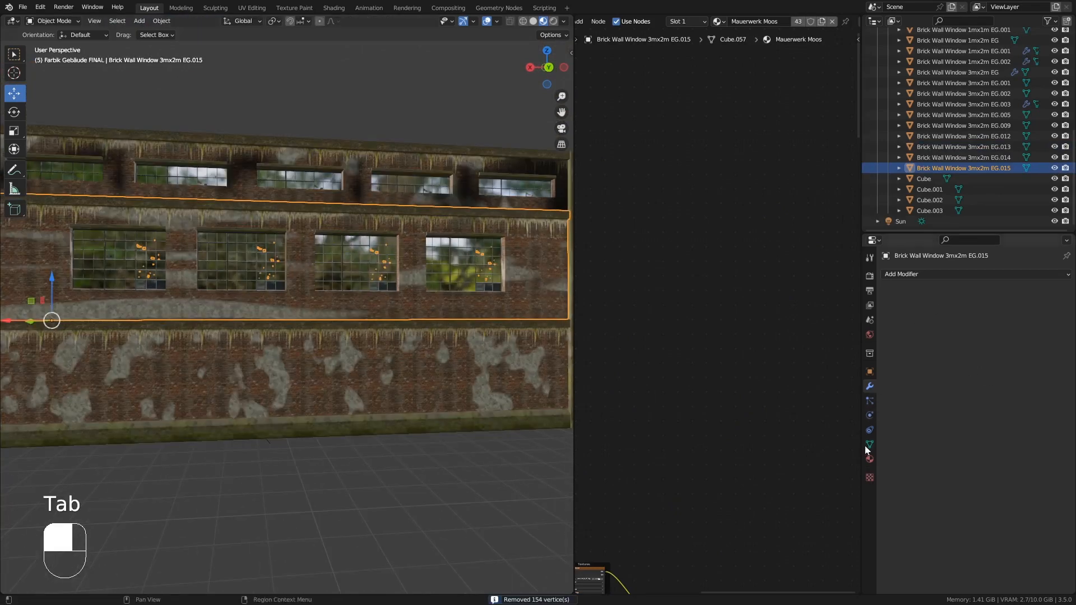
- Assign the Mauerwerk Einfach.FRONT.UNTEN material to the second material slot of the middle-floor window wall
{"action": "left_click", "coordinate": [869, 459]}
{"action": "left_click", "coordinate": [946, 288]}
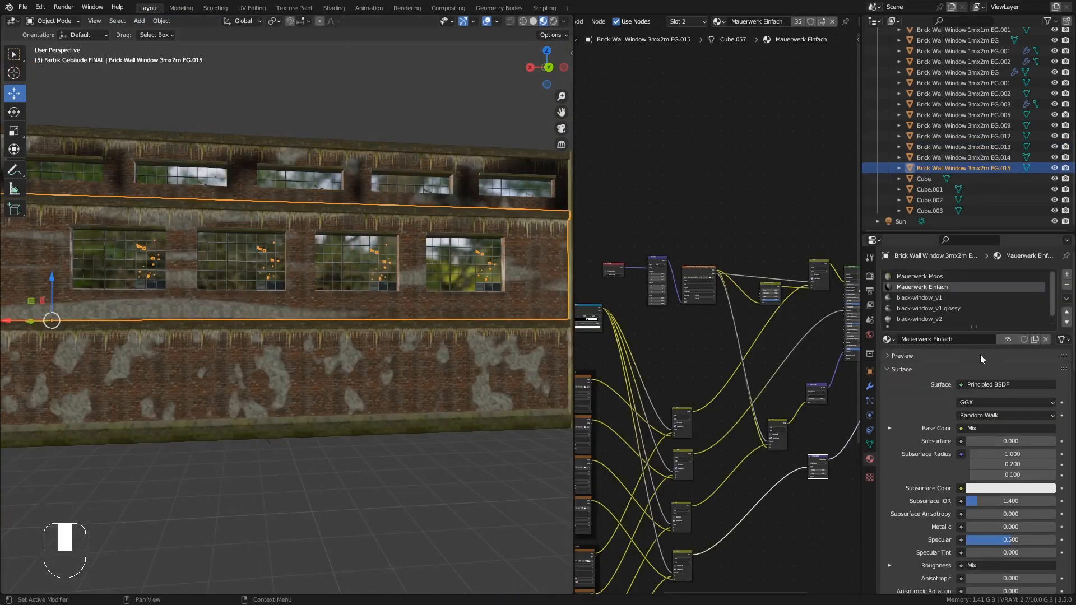
{"action": "left_click", "coordinate": [888, 339]}
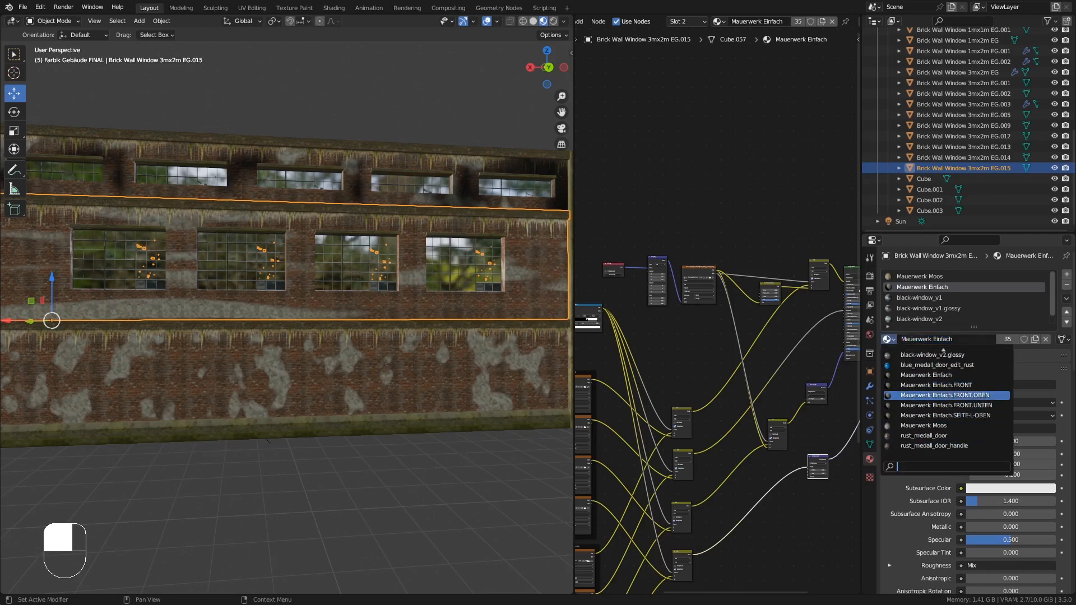
{"action": "left_click", "coordinate": [931, 405]}
{"action": "middle_click_drag", "start_coordinate": [315, 199], "coordinate": [565, 345]}
- Add a vertex color attribute named Mauerwerk-Schatten to the middle-floor window wall
{"action": "left_click", "coordinate": [872, 443]}
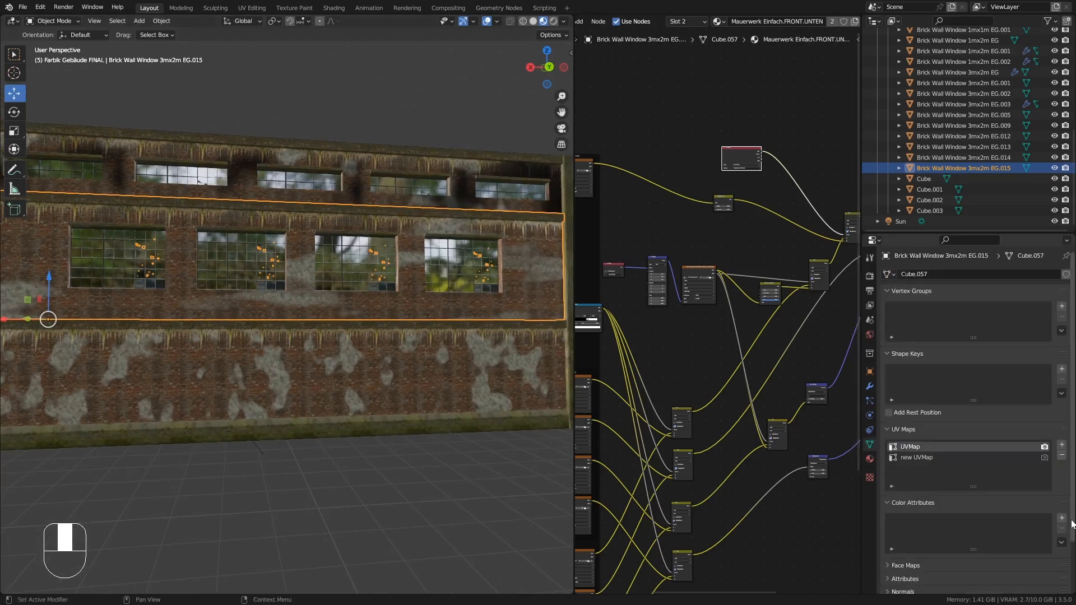
{"action": "left_click", "coordinate": [1061, 519]}
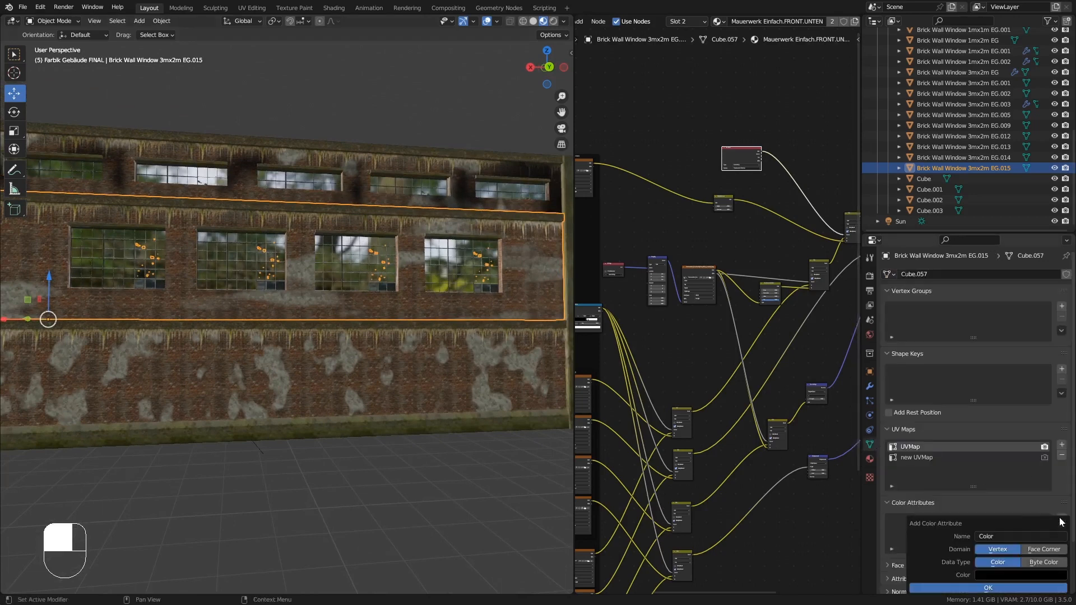
{"action": "left_click", "coordinate": [1011, 588]}
- Switch to Vertex Paint mode and paint dark shading around the left middle-floor windows, undoing one stroke
{"action": "left_click", "coordinate": [67, 22]}
{"action": "left_click", "coordinate": [56, 67]}
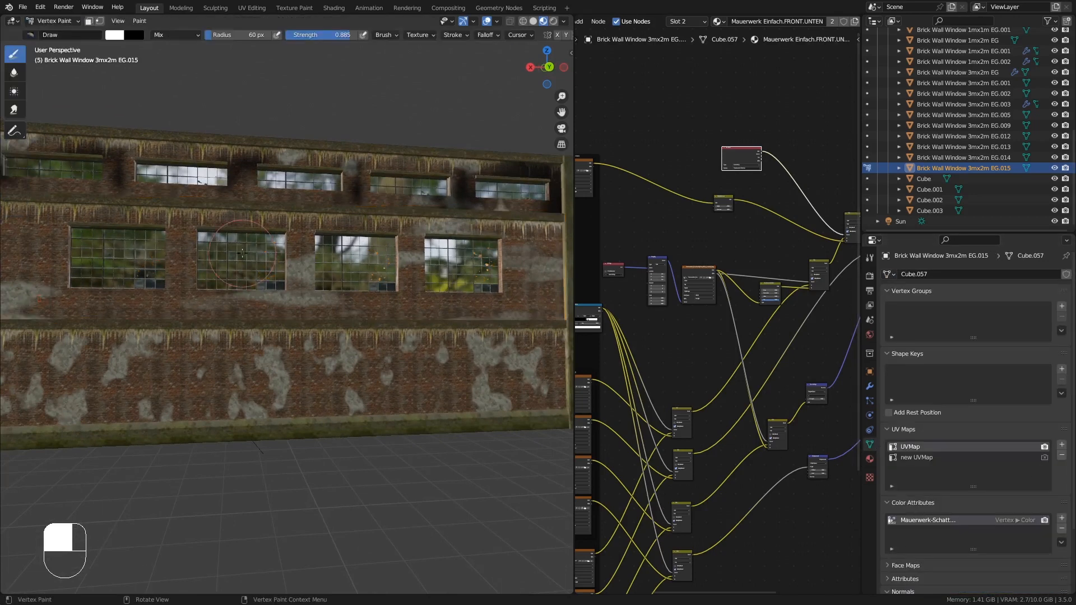
{"action": "mouse_move", "coordinate": [282, 283]}
{"action": "left_mouse_down"}
{"action": "mouse_move", "coordinate": [201, 281]}
{"action": "mouse_move", "coordinate": [106, 304]}
{"action": "left_mouse_up"}
{"action": "middle_click_drag", "start_coordinate": [105, 260], "coordinate": [77, 257]}
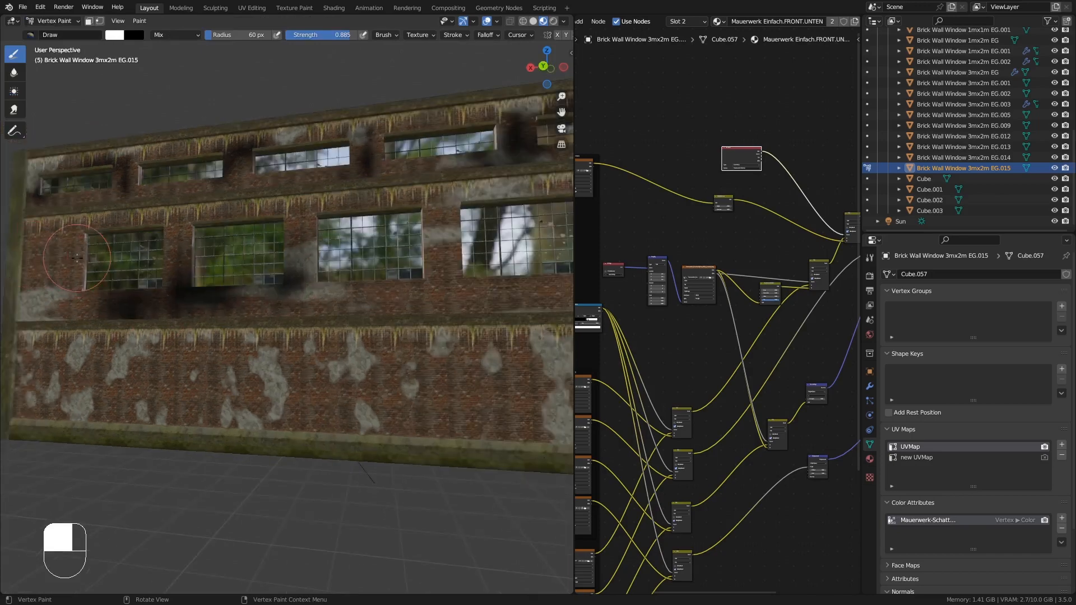
{"action": "mouse_move", "coordinate": [33, 224]}
{"action": "left_mouse_down"}
{"action": "mouse_move", "coordinate": [28, 323]}
{"action": "mouse_move", "coordinate": [73, 281]}
{"action": "mouse_move", "coordinate": [239, 297]}
{"action": "left_mouse_up"}
{"action": "mouse_move", "coordinate": [239, 297]}
{"action": "middle_mouse_down"}
{"action": "mouse_move", "coordinate": [379, 293]}
{"action": "mouse_move", "coordinate": [325, 306]}
{"action": "mouse_move", "coordinate": [344, 264]}
{"action": "mouse_move", "coordinate": [395, 272]}
{"action": "mouse_move", "coordinate": [420, 351]}
{"action": "mouse_move", "coordinate": [323, 361]}
{"action": "mouse_move", "coordinate": [321, 321]}
{"action": "mouse_move", "coordinate": [340, 314]}
{"action": "mouse_move", "coordinate": [381, 328]}
{"action": "middle_mouse_up"}
{"action": "scroll", "coordinate": [313, 291], "scroll_direction": "up", "scroll_amount": 4}
{"action": "scroll", "coordinate": [420, 351], "scroll_direction": "down", "scroll_amount": 2}
{"action": "scroll", "coordinate": [420, 351], "scroll_direction": "up", "scroll_amount": 5}
{"action": "scroll", "coordinate": [321, 321], "scroll_direction": "down", "scroll_amount": 6}
{"action": "key", "text": "ctrl+z"}
{"action": "mouse_move", "coordinate": [381, 327]}
{"action": "middle_mouse_down", "text": "shift"}
{"action": "mouse_move", "coordinate": [356, 339]}
{"action": "mouse_move", "coordinate": [350, 314]}
{"action": "middle_mouse_up", "text": "shift"}
{"action": "left_click", "coordinate": [350, 315]}
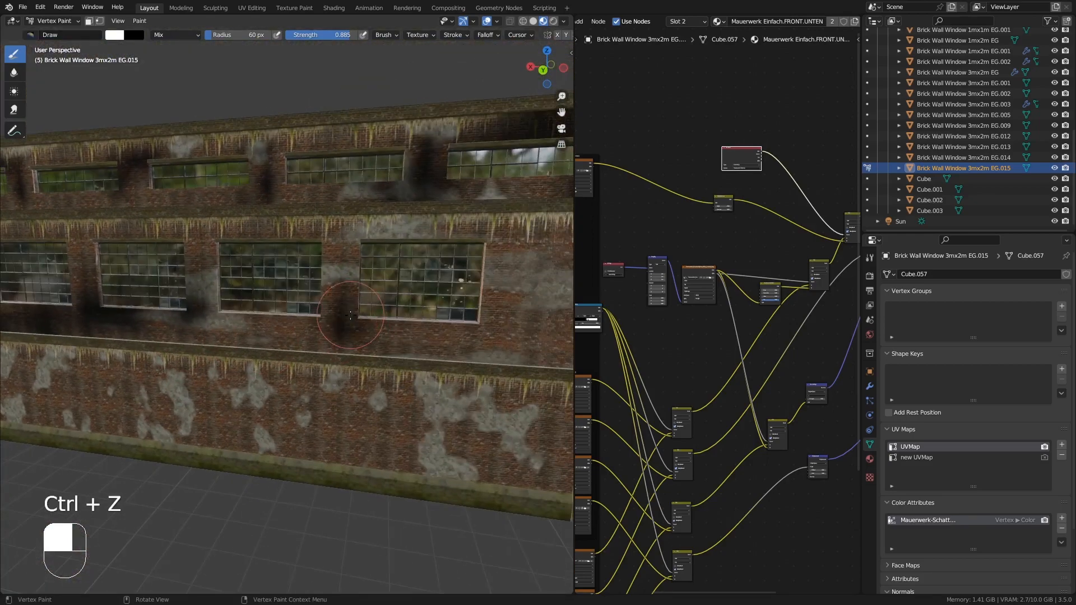
- Paint shading along the wall's right end and below the middle-floor windows
{"action": "left_click_drag", "start_coordinate": [356, 235], "coordinate": [352, 231]}
{"action": "middle_click_drag", "start_coordinate": [563, 278], "coordinate": [452, 281], "text": "shift"}
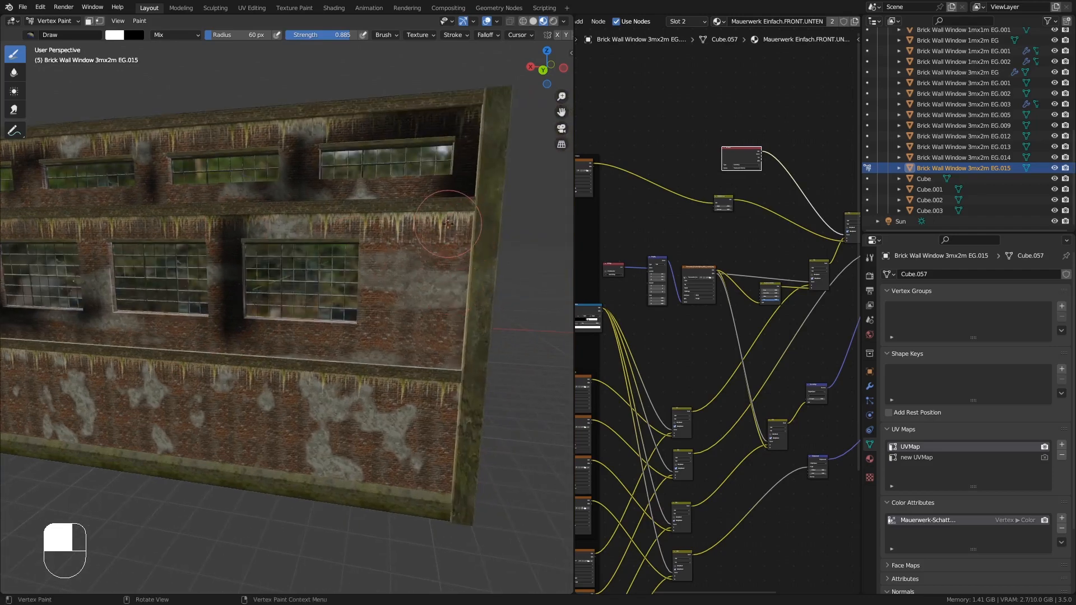
{"action": "scroll", "coordinate": [420, 239], "scroll_direction": "up", "scroll_amount": 4}
{"action": "middle_click_drag", "start_coordinate": [420, 238], "coordinate": [444, 241]}
{"action": "mouse_move", "coordinate": [452, 274]}
{"action": "left_mouse_down"}
{"action": "mouse_move", "coordinate": [452, 187]}
{"action": "mouse_move", "coordinate": [426, 189]}
{"action": "left_mouse_up"}
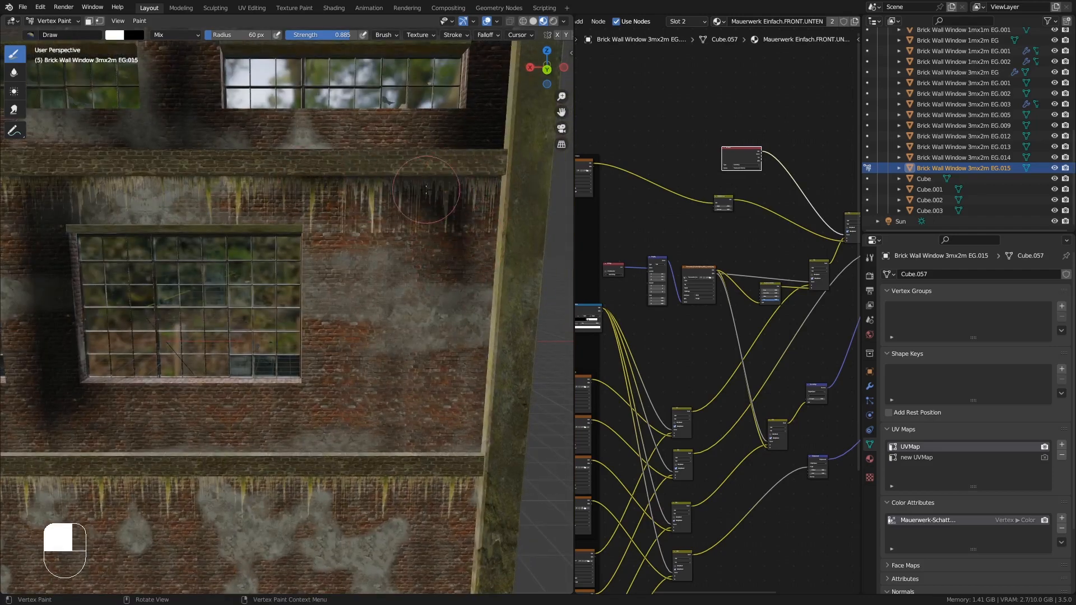
{"action": "middle_click_drag", "start_coordinate": [426, 189], "coordinate": [462, 205]}
{"action": "mouse_move", "coordinate": [468, 215]}
{"action": "left_mouse_down"}
{"action": "mouse_move", "coordinate": [448, 425]}
{"action": "mouse_move", "coordinate": [431, 451]}
{"action": "mouse_move", "coordinate": [421, 446]}
{"action": "left_mouse_up"}
{"action": "scroll", "coordinate": [387, 429], "scroll_direction": "down", "scroll_amount": 5}
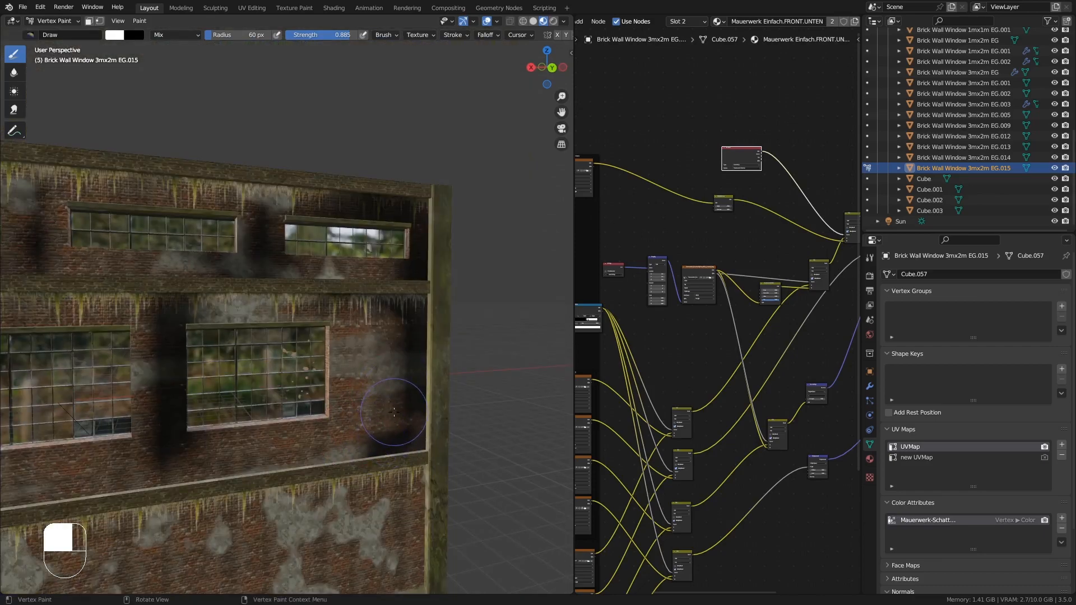
{"action": "middle_click_drag", "start_coordinate": [412, 398], "coordinate": [206, 398]}
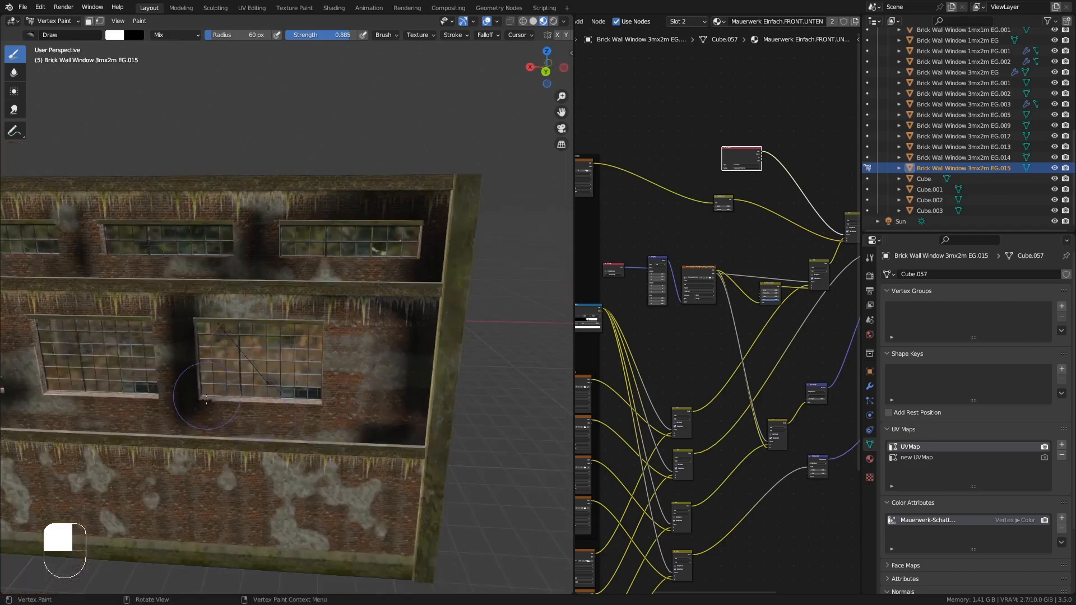
{"action": "left_click_drag", "start_coordinate": [209, 413], "coordinate": [171, 388], "text": "ctrl"}
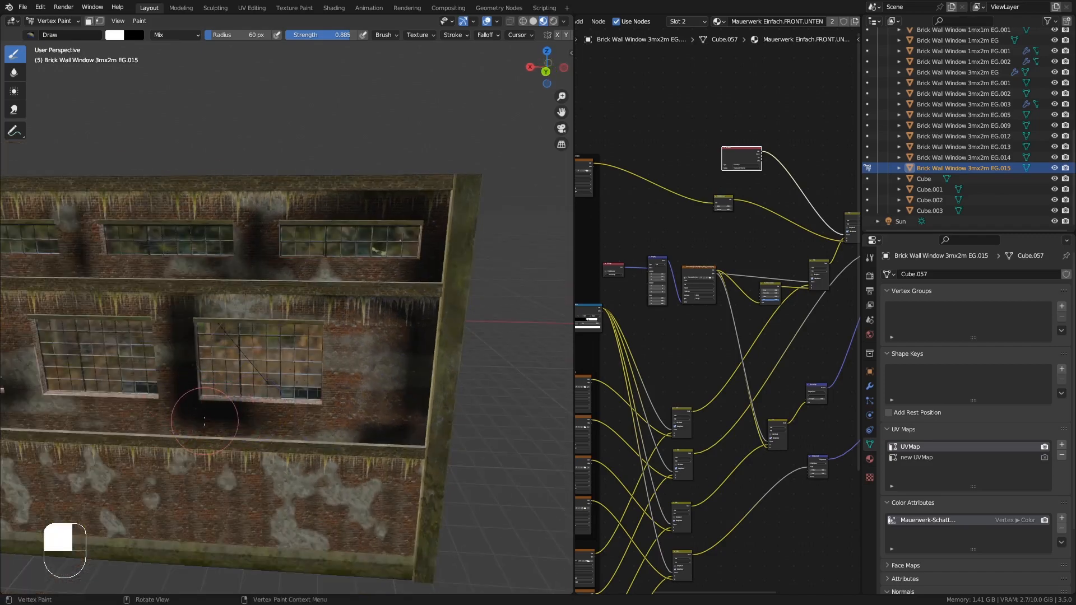
{"action": "left_click_drag", "start_coordinate": [163, 326], "coordinate": [164, 315], "text": "shift"}
{"action": "middle_click_drag", "start_coordinate": [165, 314], "coordinate": [136, 287]}
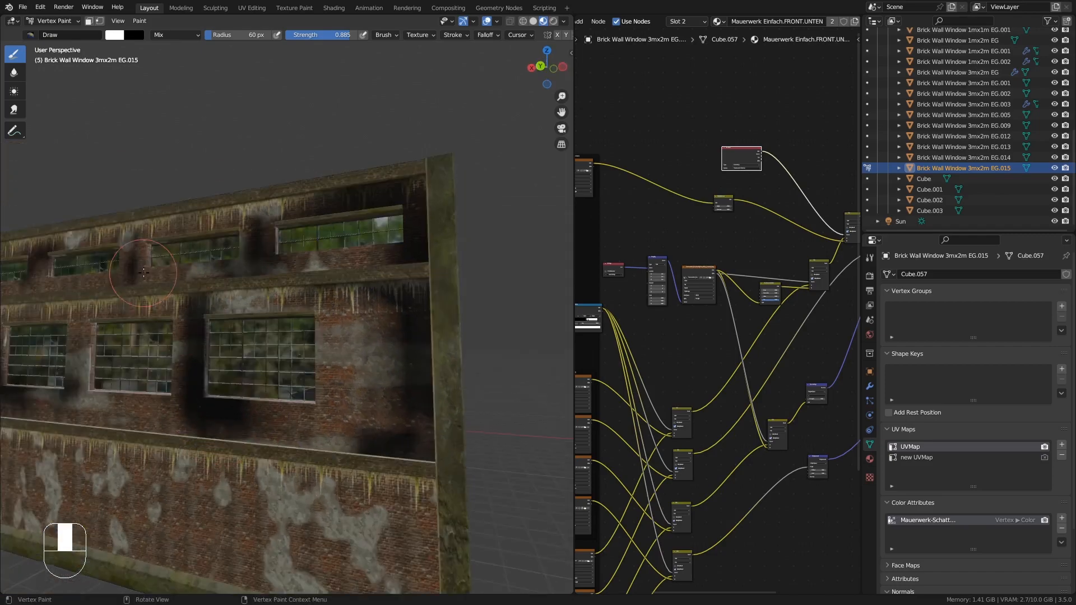
{"action": "scroll", "coordinate": [228, 399], "scroll_direction": "up", "scroll_amount": 5}
{"action": "scroll", "coordinate": [229, 395], "scroll_direction": "down", "scroll_amount": 3}
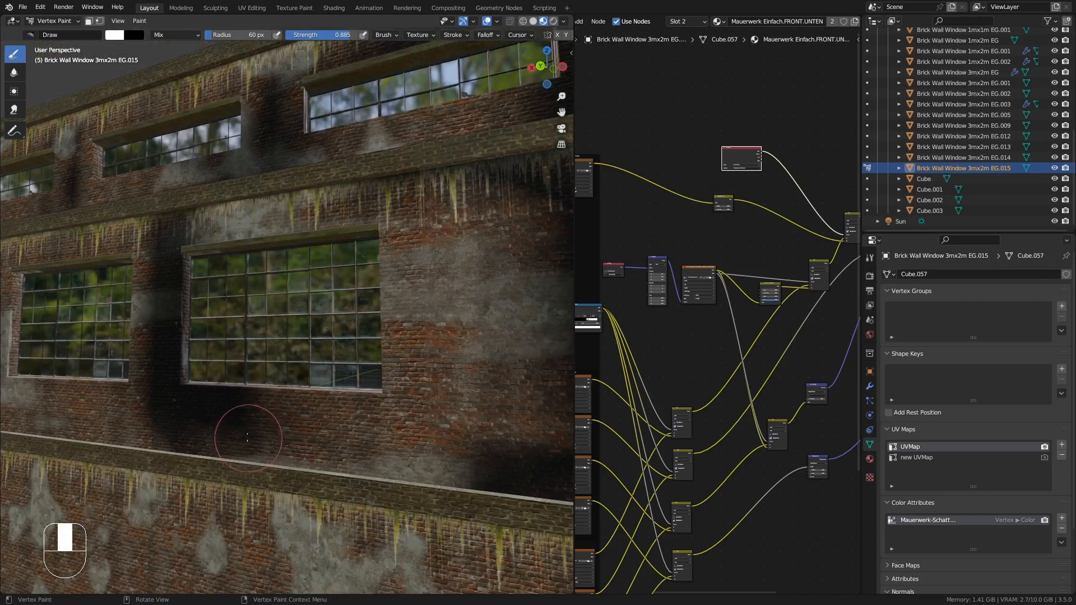
{"action": "left_click_drag", "start_coordinate": [251, 430], "coordinate": [208, 402], "text": "ctrl"}
{"action": "middle_click_drag", "start_coordinate": [218, 415], "coordinate": [168, 392]}
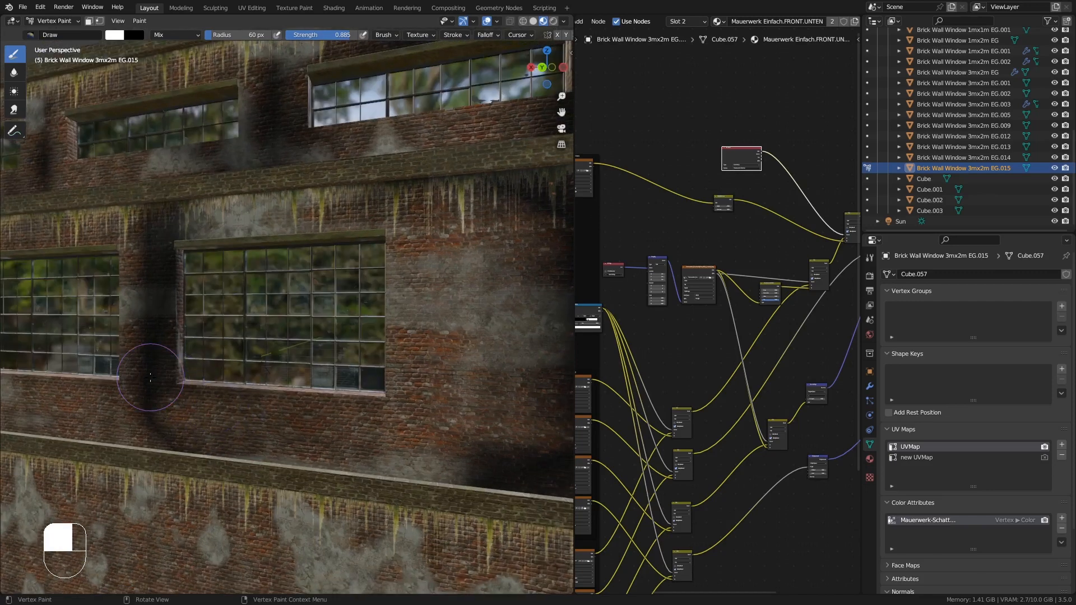
{"action": "left_click_drag", "start_coordinate": [168, 392], "coordinate": [85, 395], "text": "ctrl"}
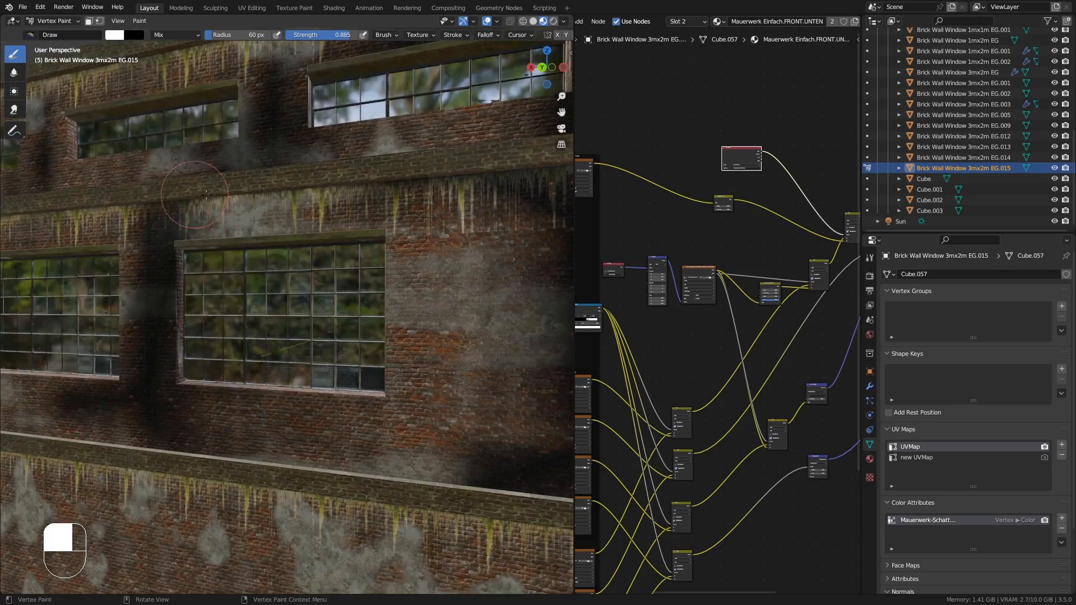
- Paint shading around the middle-floor window corners and beneath the sills from several angles
{"action": "mouse_move", "coordinate": [207, 195]}
{"action": "left_mouse_down"}
{"action": "mouse_move", "coordinate": [252, 203]}
{"action": "mouse_move", "coordinate": [185, 213]}
{"action": "left_mouse_up"}
{"action": "scroll", "coordinate": [185, 213], "scroll_direction": "down", "scroll_amount": 2}
{"action": "mouse_move", "coordinate": [185, 212]}
{"action": "middle_mouse_down"}
{"action": "mouse_move", "coordinate": [210, 224]}
{"action": "mouse_move", "coordinate": [204, 232]}
{"action": "middle_mouse_up"}
{"action": "mouse_move", "coordinate": [162, 311]}
{"action": "left_mouse_down"}
{"action": "mouse_move", "coordinate": [196, 383]}
{"action": "mouse_move", "coordinate": [229, 398]}
{"action": "left_mouse_up"}
{"action": "middle_click_drag", "start_coordinate": [364, 399], "coordinate": [423, 396]}
{"action": "scroll", "coordinate": [340, 346], "scroll_direction": "up", "scroll_amount": 8}
{"action": "scroll", "coordinate": [315, 338], "scroll_direction": "down", "scroll_amount": 9}
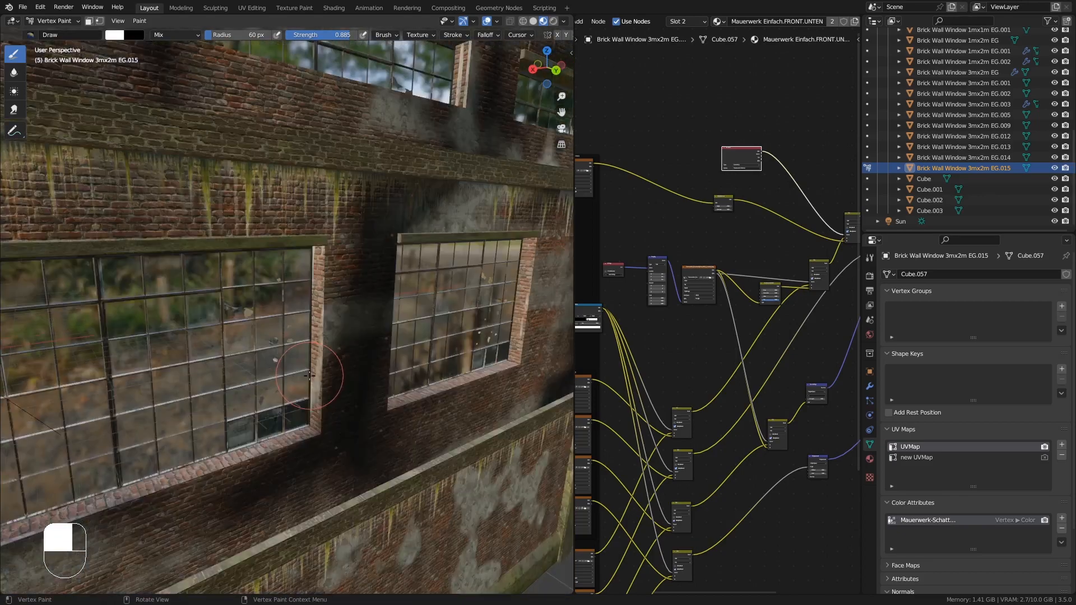
{"action": "middle_click_drag", "start_coordinate": [306, 371], "coordinate": [327, 365]}
{"action": "left_click_drag", "start_coordinate": [323, 364], "coordinate": [314, 294]}
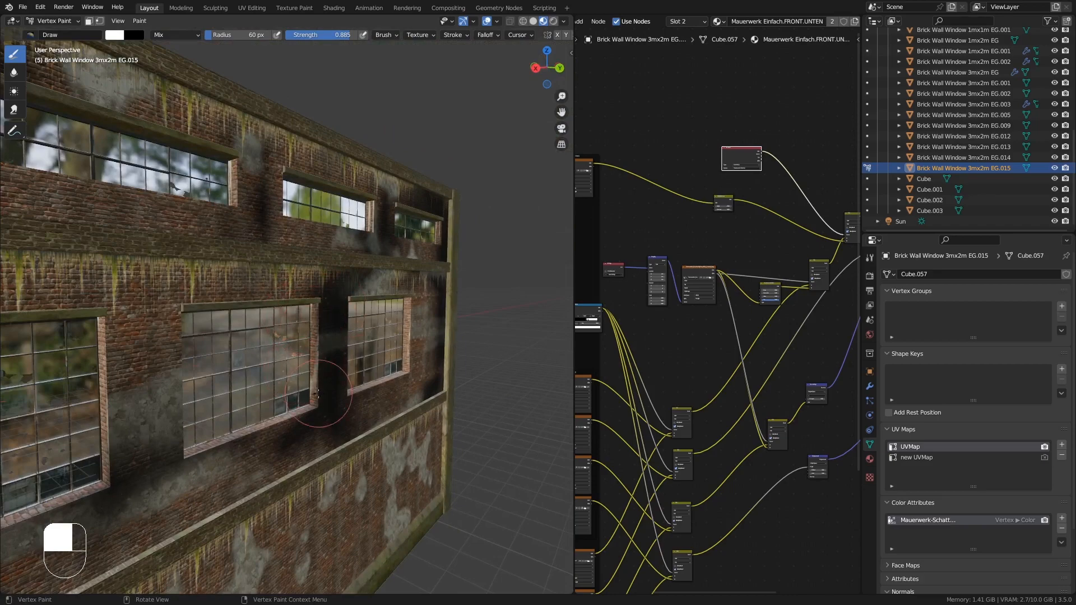
{"action": "middle_click_drag", "start_coordinate": [316, 393], "coordinate": [108, 319]}
{"action": "middle_click_drag", "start_coordinate": [125, 369], "coordinate": [303, 370]}
{"action": "middle_click_drag", "start_coordinate": [302, 370], "coordinate": [155, 200], "text": "shift"}
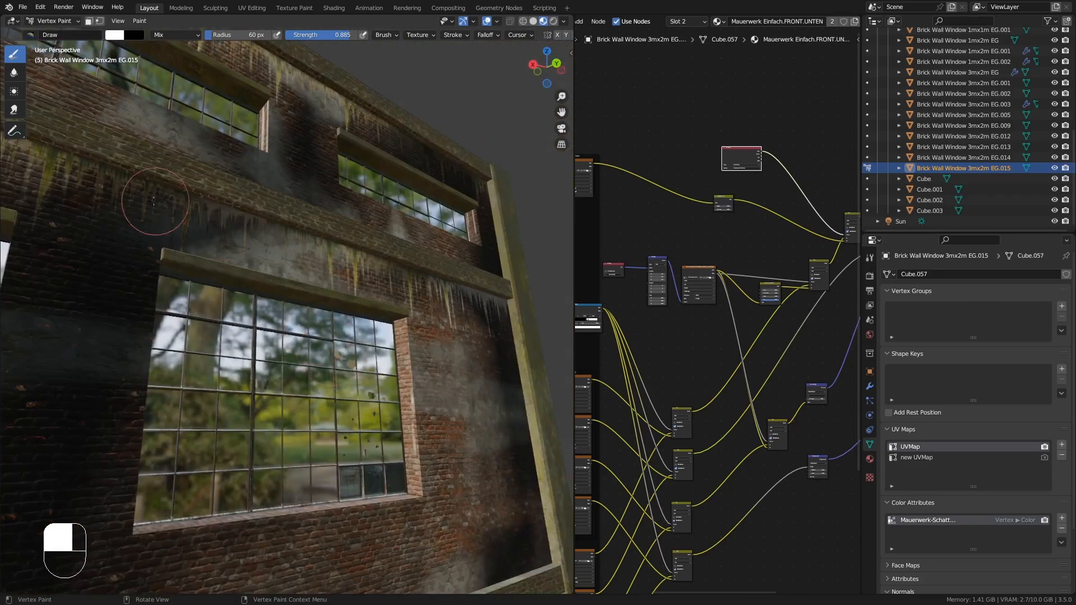
{"action": "middle_click_drag", "start_coordinate": [236, 236], "coordinate": [155, 228]}
{"action": "left_click_drag", "start_coordinate": [155, 228], "coordinate": [93, 221]}
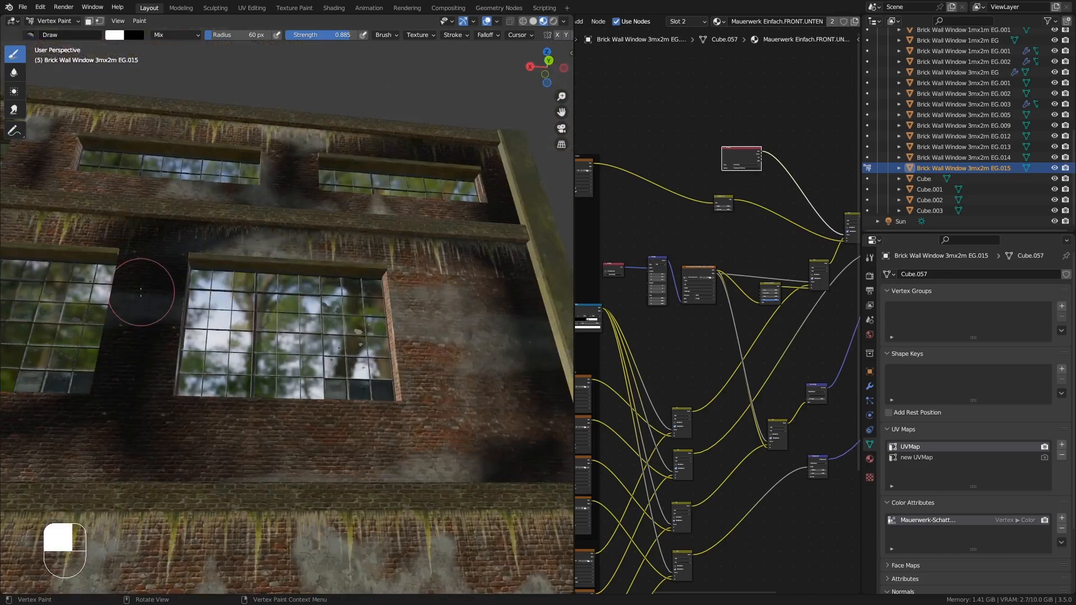
{"action": "middle_click_drag", "start_coordinate": [141, 292], "coordinate": [191, 392]}
{"action": "mouse_move", "coordinate": [191, 392]}
{"action": "middle_mouse_down", "text": "ctrl"}
{"action": "mouse_move", "coordinate": [219, 504]}
{"action": "mouse_move", "coordinate": [96, 420]}
{"action": "middle_mouse_up", "text": "ctrl"}
{"action": "mouse_move", "coordinate": [95, 420]}
{"action": "middle_mouse_down", "text": "shift"}
{"action": "mouse_move", "coordinate": [164, 401]}
{"action": "mouse_move", "coordinate": [196, 342]}
{"action": "middle_mouse_up", "text": "shift"}
- Return to Object Mode and select the lower-floor simple wall piece, Brick Wall SIMPLE 1m EG.008
{"action": "key", "text": "Tab"}
{"action": "mouse_move", "coordinate": [196, 342]}
{"action": "middle_mouse_down"}
{"action": "mouse_move", "coordinate": [297, 355]}
{"action": "mouse_move", "coordinate": [254, 365]}
{"action": "mouse_move", "coordinate": [282, 361]}
{"action": "middle_mouse_up"}
{"action": "key", "text": "Tab"}
{"action": "left_click", "coordinate": [54, 21]}
{"action": "left_click", "coordinate": [50, 35]}
{"action": "left_click", "coordinate": [245, 366]}
{"action": "middle_click_drag", "start_coordinate": [282, 361], "coordinate": [314, 346], "text": "shift"}
{"action": "key", "text": "Tab"}
{"action": "key", "text": "Tab"}
{"action": "key", "text": "Tab"}
{"action": "key", "text": "Tab"}
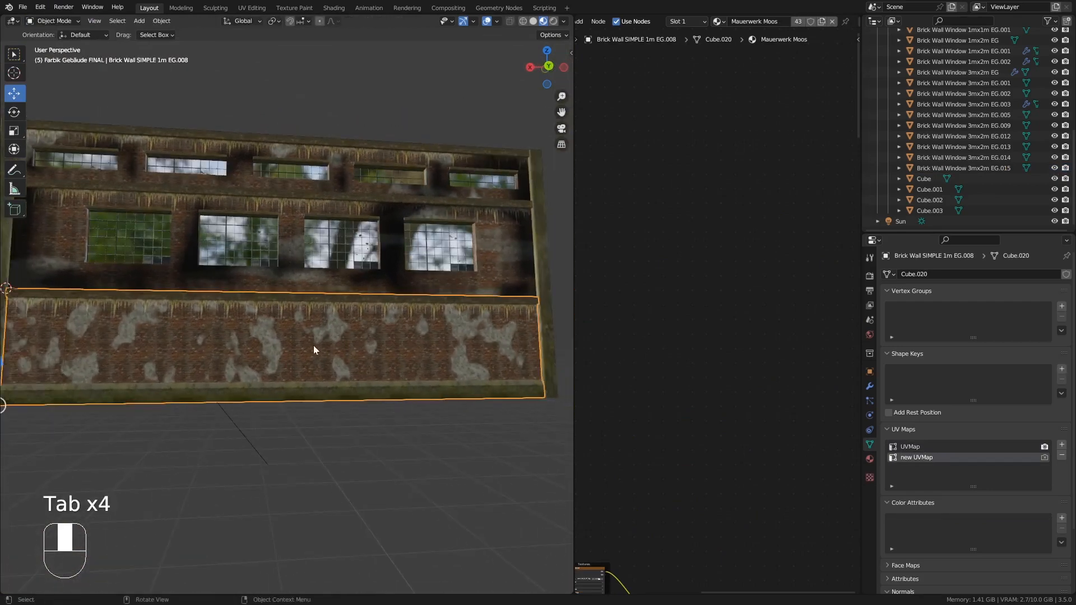
- Apply the lower wall's Array modifier, after undoing an accidental duplicate of it
{"action": "left_click", "coordinate": [869, 386]}
{"action": "left_click", "coordinate": [1050, 292]}
{"action": "mouse_move", "coordinate": [337, 355]}
{"action": "middle_mouse_down"}
{"action": "mouse_move", "coordinate": [309, 365]}
{"action": "mouse_move", "coordinate": [351, 353]}
{"action": "middle_mouse_up"}
{"action": "key", "text": "ctrl+z"}
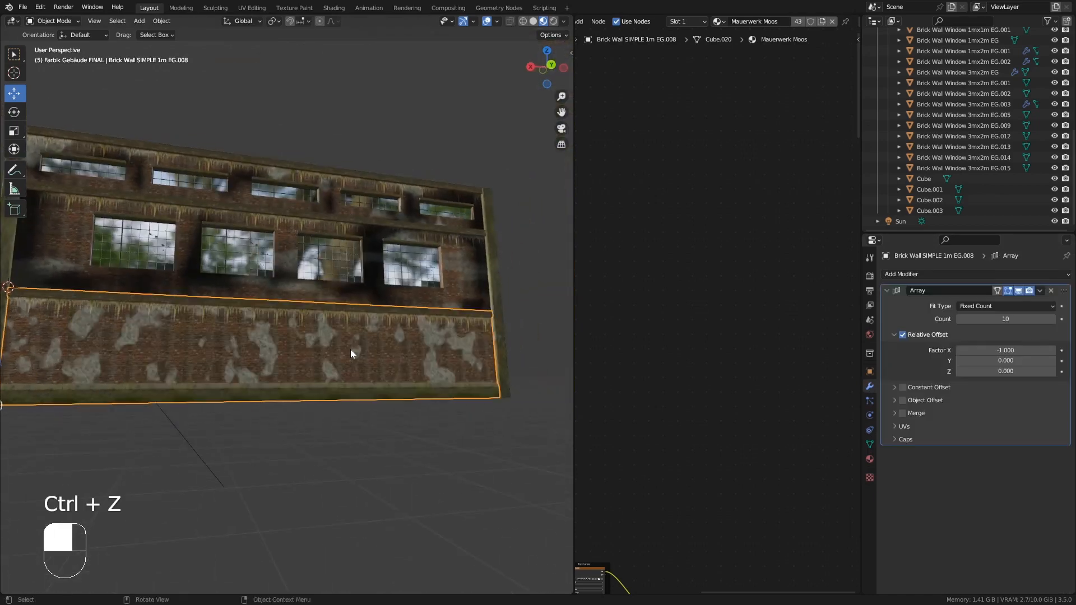
{"action": "left_click", "coordinate": [1039, 291]}
{"action": "left_click", "coordinate": [998, 307]}
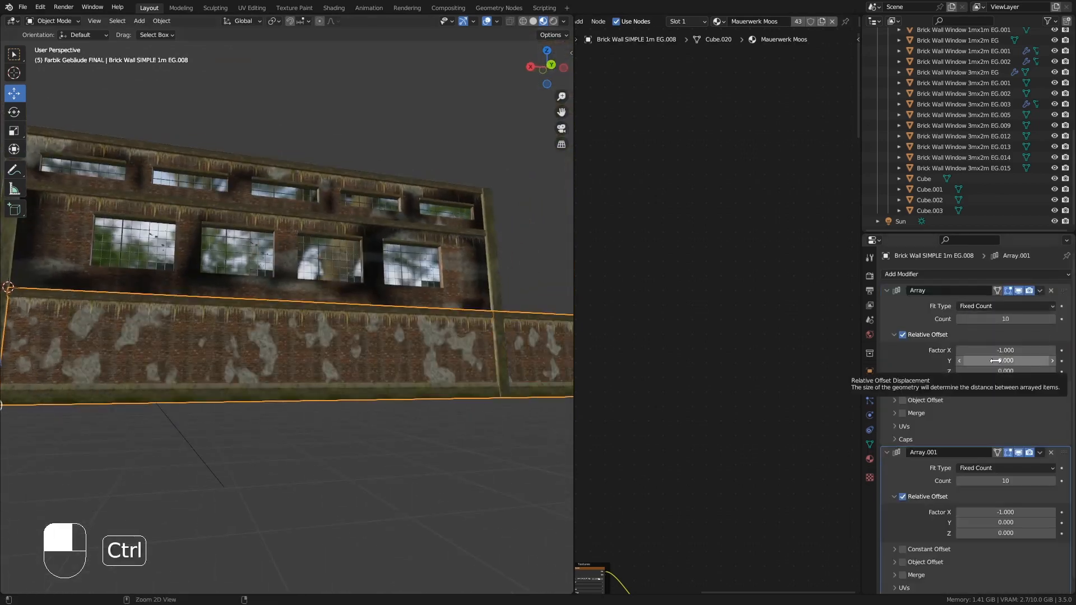
{"action": "key", "text": "ctrl+z"}
{"action": "left_click", "coordinate": [1040, 291]}
{"action": "left_click", "coordinate": [1027, 302]}
{"action": "middle_click_drag", "start_coordinate": [432, 356], "coordinate": [411, 347]}
{"action": "middle_click_drag", "start_coordinate": [383, 376], "coordinate": [354, 381]}
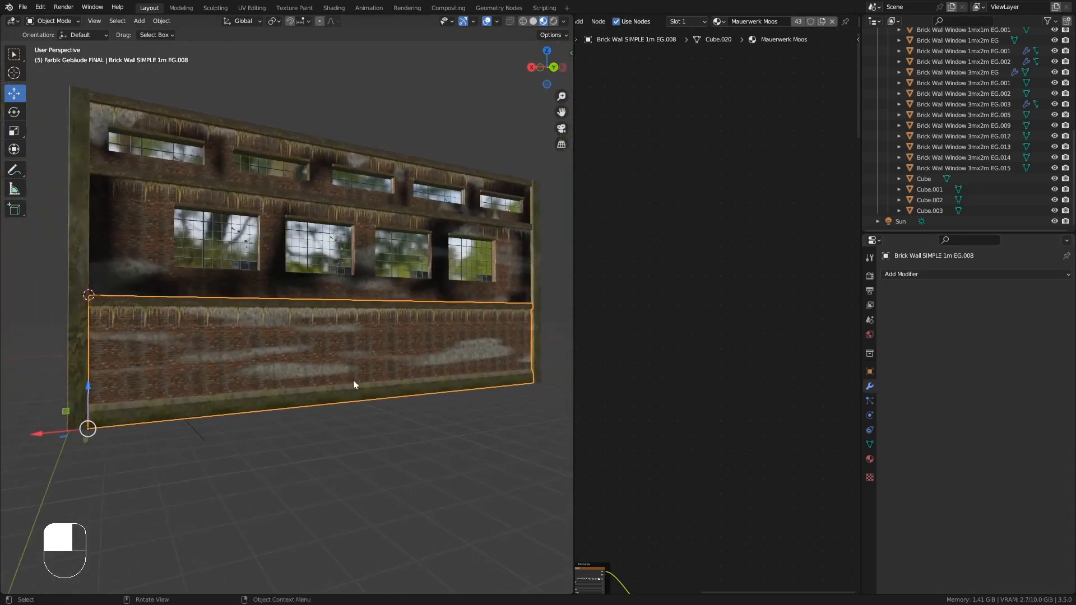
{"action": "scroll", "coordinate": [681, 346], "scroll_direction": "down", "scroll_amount": 3}
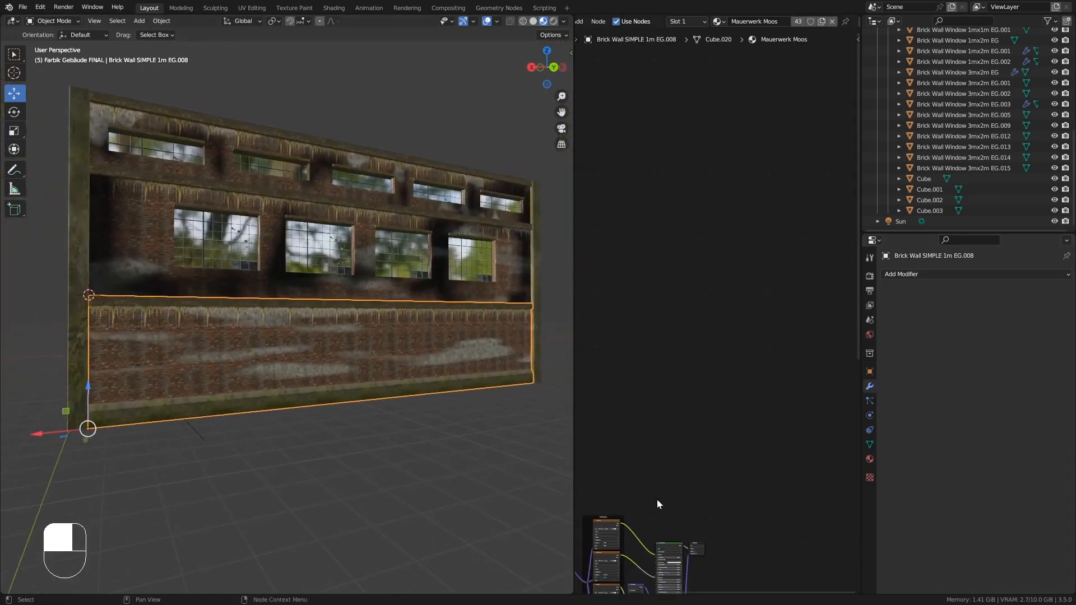
- Assign the Mauerwerk Einfach.FRONT material to the lower wall's second material slot
{"action": "left_click", "coordinate": [870, 459]}
{"action": "left_click", "coordinate": [922, 286]}
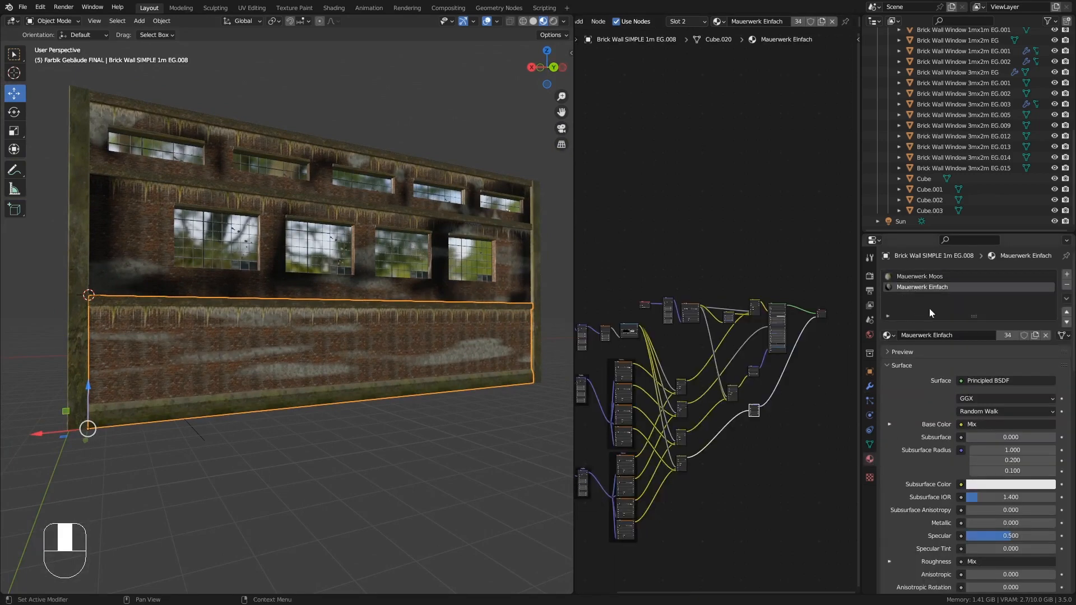
{"action": "left_click", "coordinate": [886, 335]}
{"action": "scroll", "coordinate": [944, 430], "scroll_direction": "down", "scroll_amount": 5}
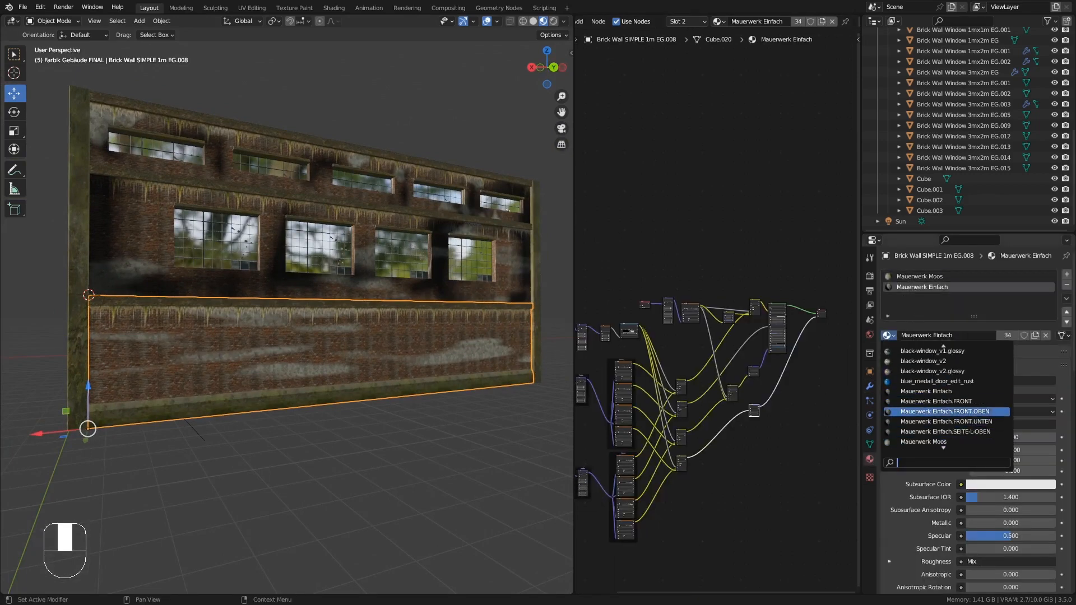
{"action": "left_click", "coordinate": [993, 402]}
- Inspect the lower wall's mesh in Edit Mode with all faces selected, then return to Object Mode
{"action": "middle_click_drag", "start_coordinate": [476, 361], "coordinate": [314, 339]}
{"action": "middle_click_drag", "start_coordinate": [444, 338], "coordinate": [395, 337]}
{"action": "key", "text": "Tab"}
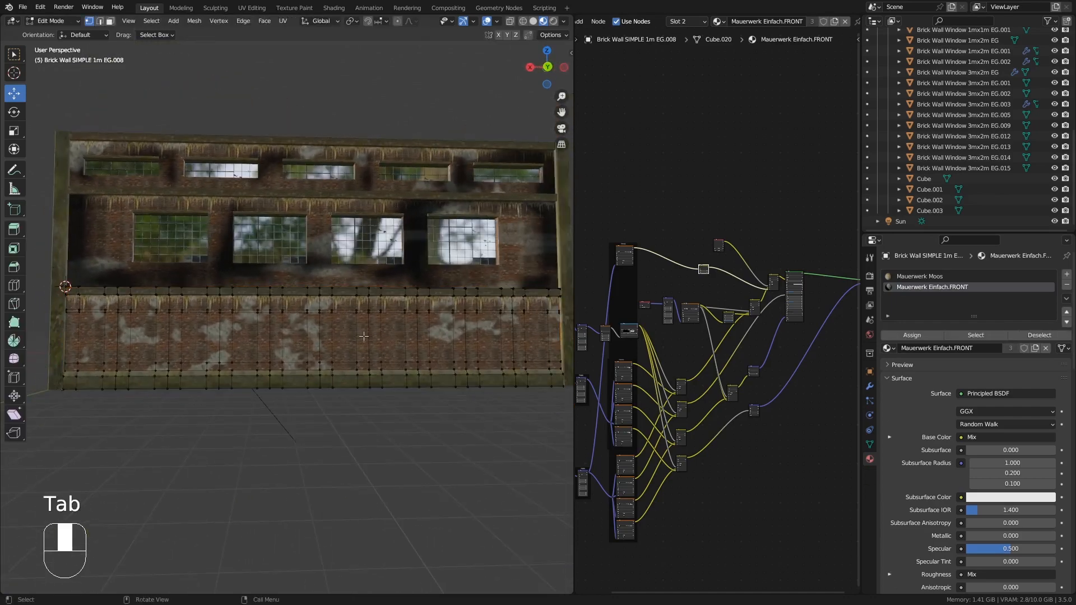
{"action": "key", "text": "a"}
{"action": "left_click", "coordinate": [111, 22]}
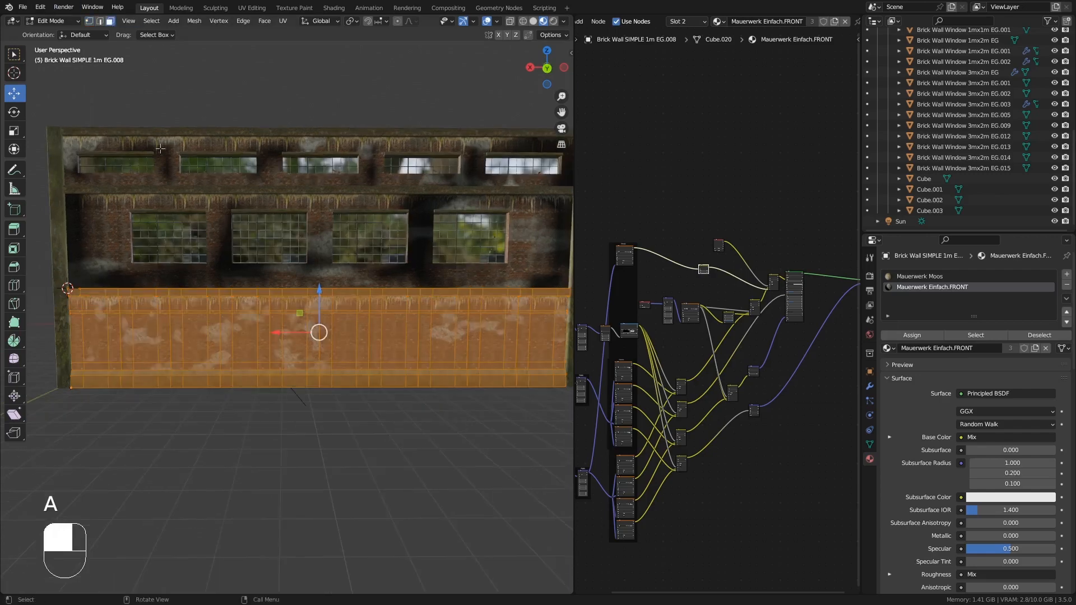
{"action": "scroll", "coordinate": [185, 328], "scroll_direction": "up", "scroll_amount": 1}
{"action": "middle_click_drag", "start_coordinate": [234, 310], "coordinate": [224, 309]}
{"action": "key", "text": "Tab"}
{"action": "middle_click_drag", "start_coordinate": [316, 318], "coordinate": [319, 343]}
{"action": "middle_click_drag", "start_coordinate": [628, 344], "coordinate": [732, 253]}
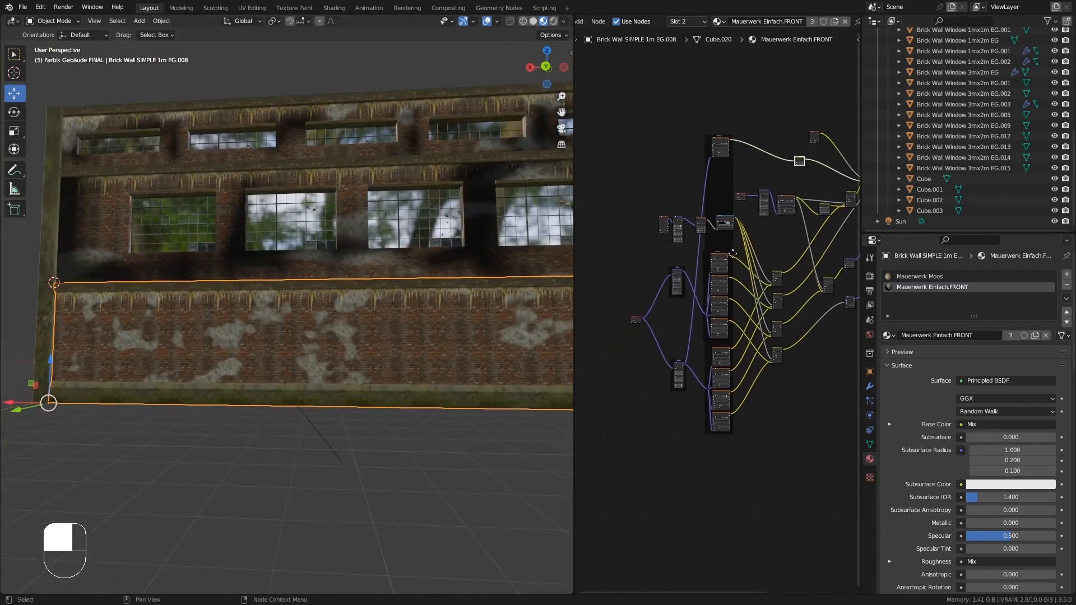
{"action": "middle_click_drag", "start_coordinate": [473, 361], "coordinate": [305, 349]}
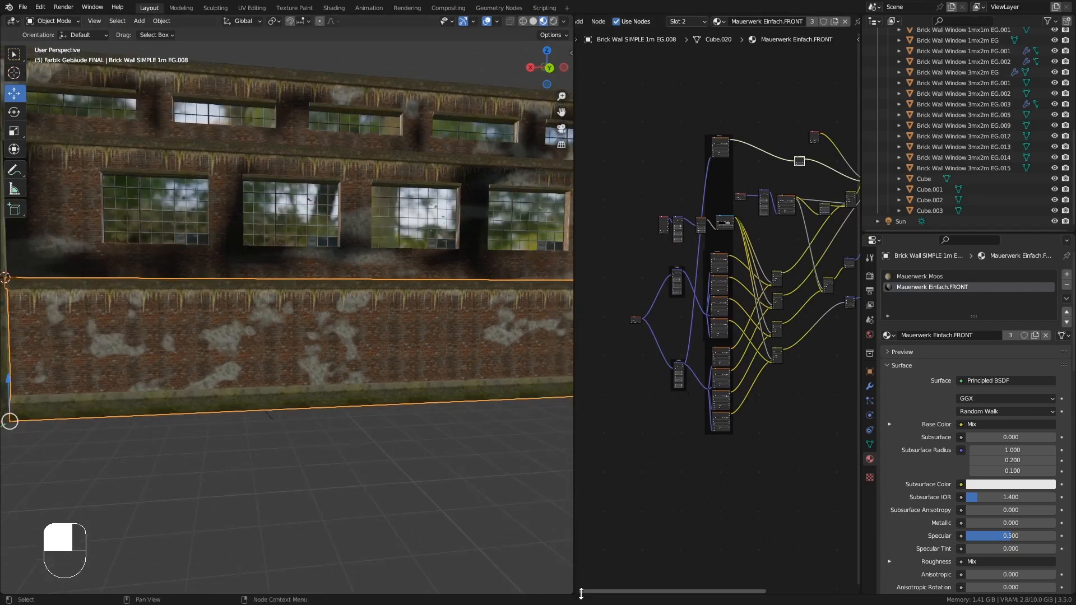
- Split the node editor area, turn the lower half into a UV Editor, and show the lower wall's UVs in Edit Mode
{"action": "left_click_drag", "start_coordinate": [577, 590], "coordinate": [578, 303]}
{"action": "left_click", "coordinate": [581, 310]}
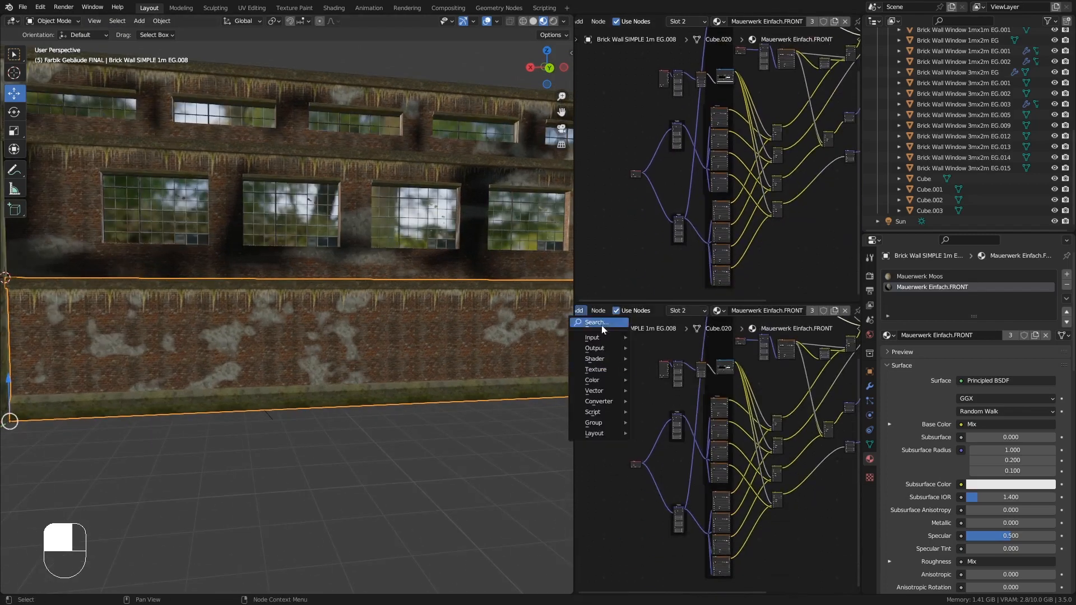
{"action": "scroll", "coordinate": [777, 310], "scroll_direction": "up", "scroll_amount": 6}
{"action": "left_click", "coordinate": [587, 311]}
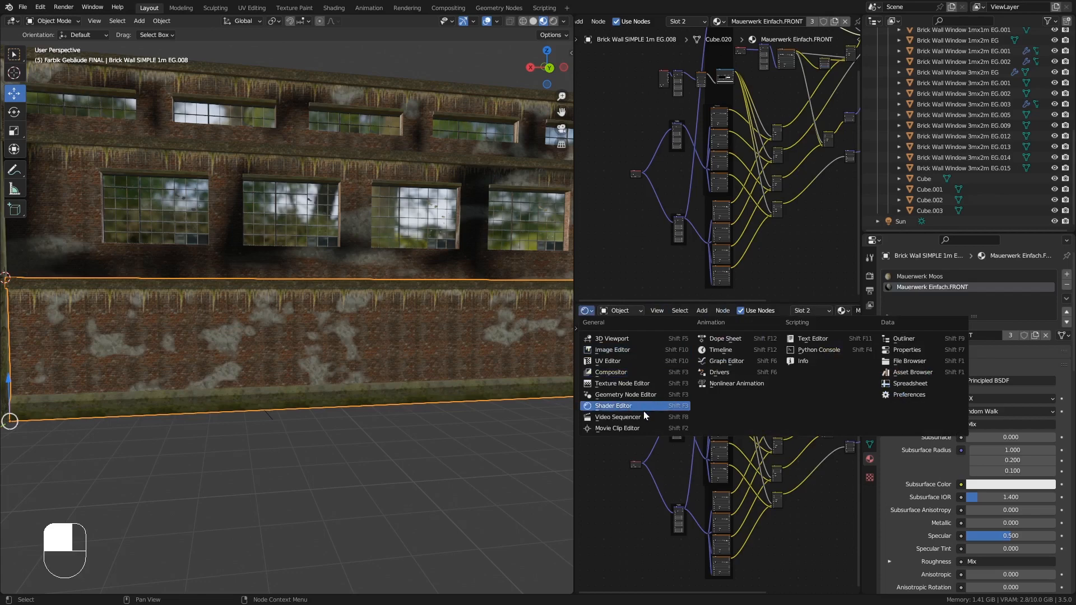
{"action": "left_click", "coordinate": [637, 362]}
{"action": "key", "text": "Tab"}
{"action": "scroll", "coordinate": [737, 460], "scroll_direction": "down", "scroll_amount": 4}
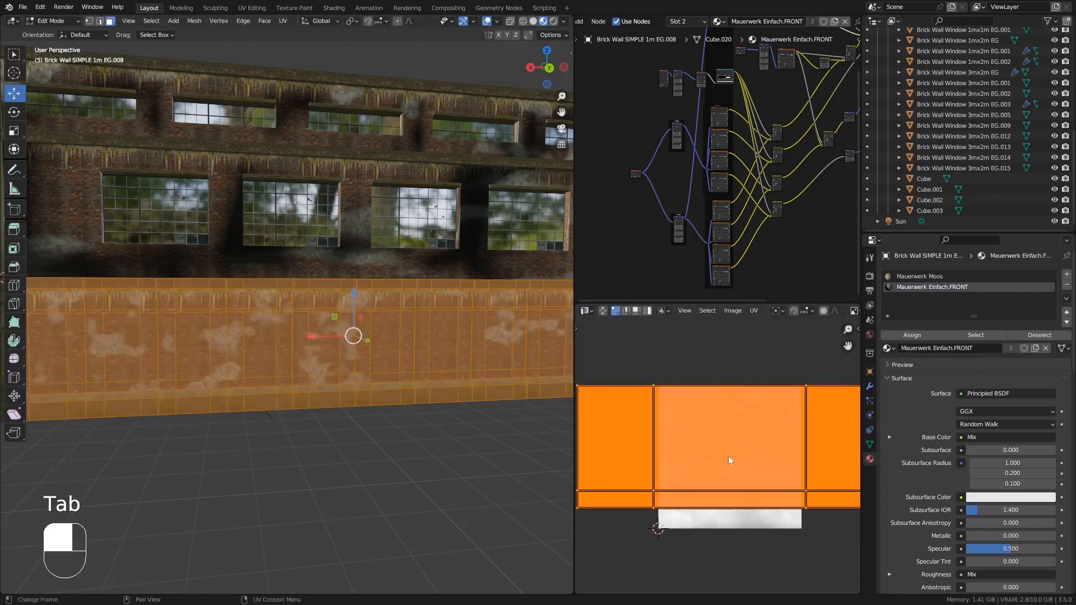
{"action": "scroll", "coordinate": [730, 460], "scroll_direction": "down", "scroll_amount": 4}
{"action": "middle_click_drag", "start_coordinate": [169, 295], "coordinate": [225, 347]}
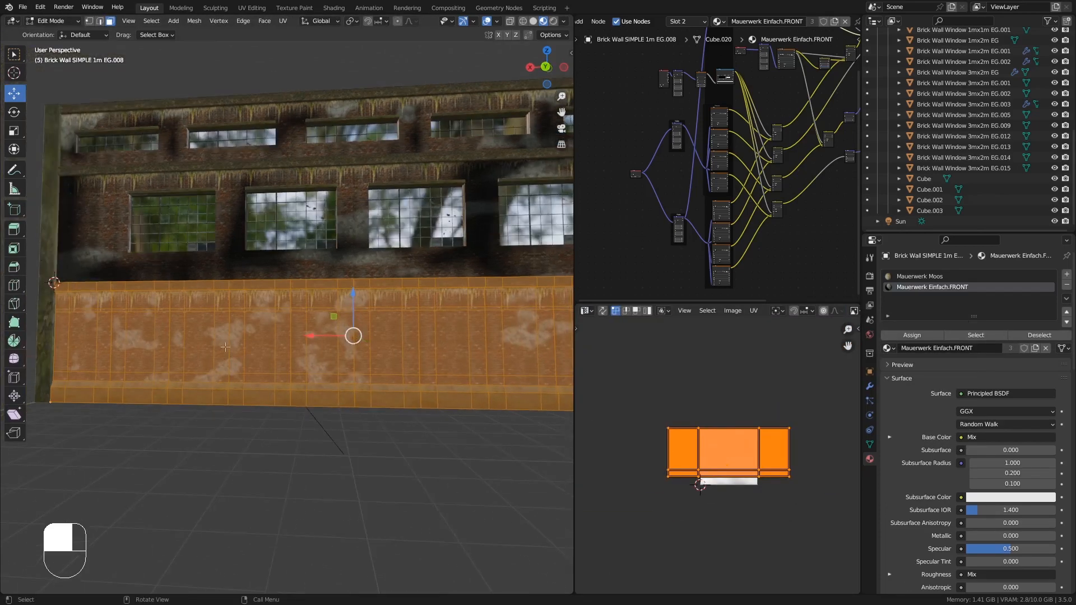
- Select all of the lower wall's geometry and merge its vertices by distance
{"action": "key", "text": "alt+a"}
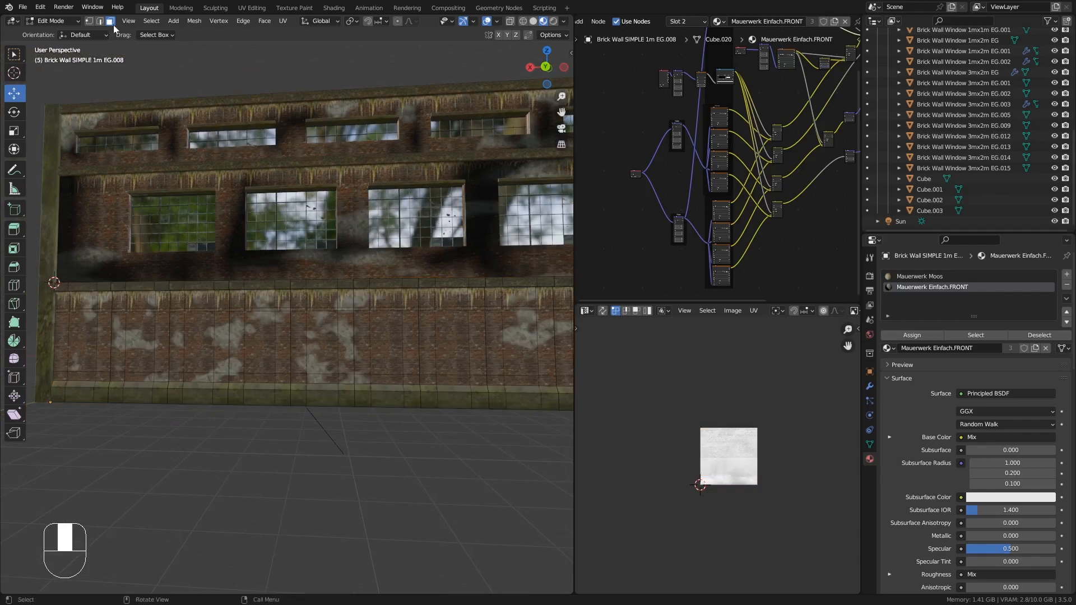
{"action": "left_click", "coordinate": [118, 336], "text": "alt"}
{"action": "middle_click_drag", "start_coordinate": [119, 335], "coordinate": [352, 348]}
{"action": "left_click", "coordinate": [445, 330], "text": "alt"}
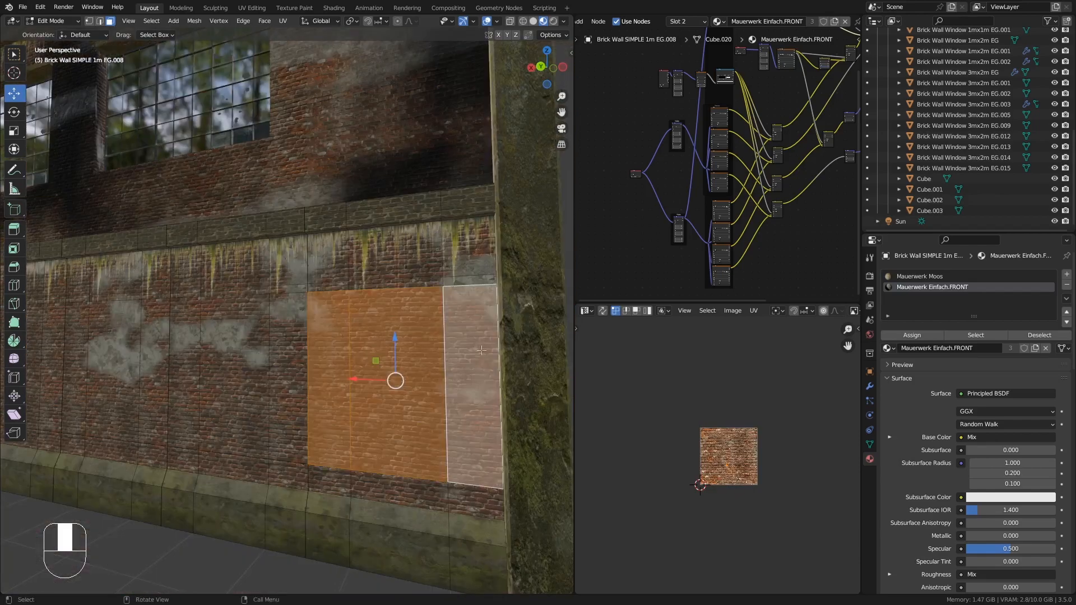
{"action": "middle_click_drag", "start_coordinate": [445, 330], "coordinate": [407, 313]}
{"action": "key", "text": "a"}
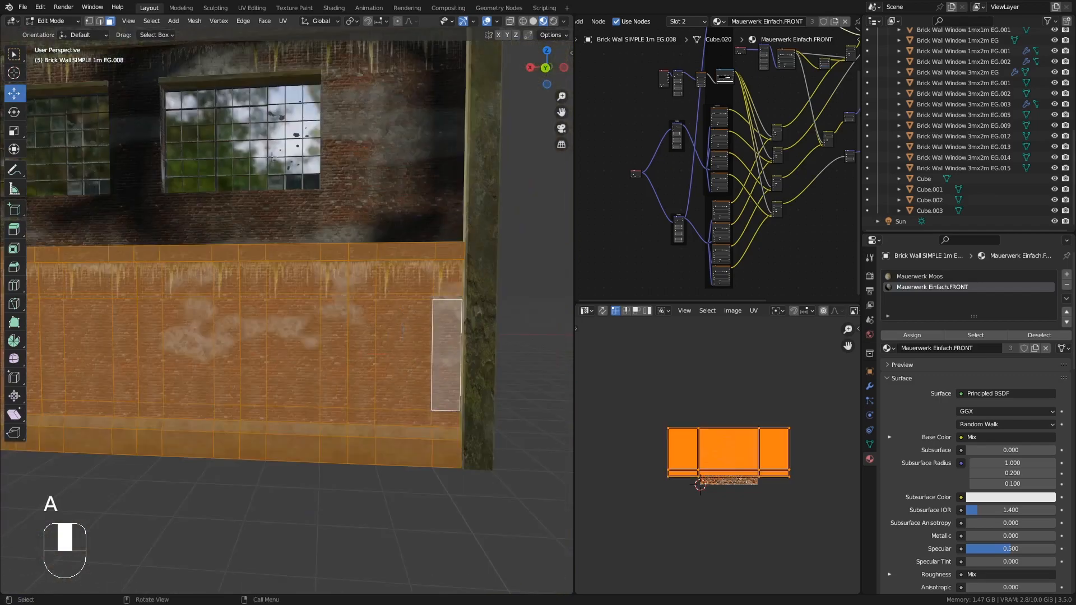
{"action": "left_click", "coordinate": [194, 21]}
{"action": "mouse_move", "coordinate": [197, 283]}
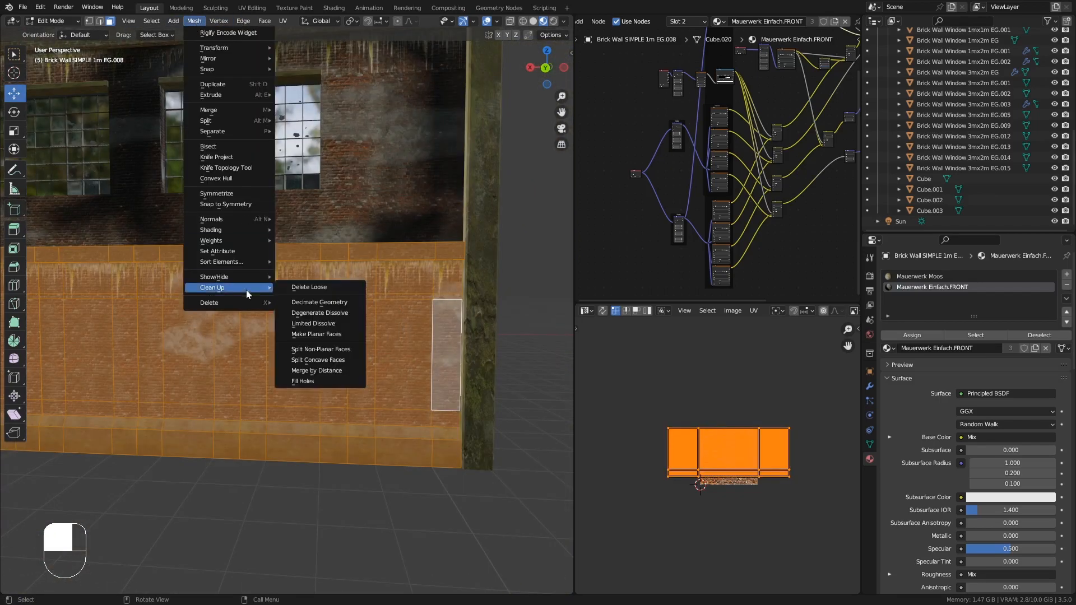
{"action": "left_click", "coordinate": [319, 370]}
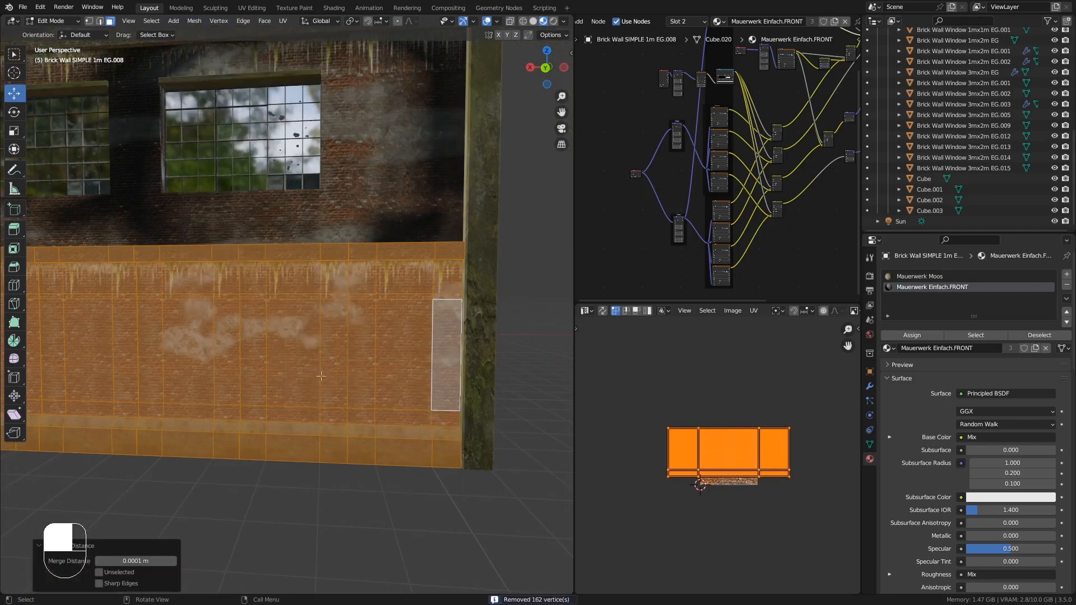
- Unwrap the lower wall with Cube Projection and return to Object Mode
{"action": "left_click", "coordinate": [377, 341], "text": "alt"}
{"action": "middle_click_drag", "start_coordinate": [377, 341], "coordinate": [427, 443]}
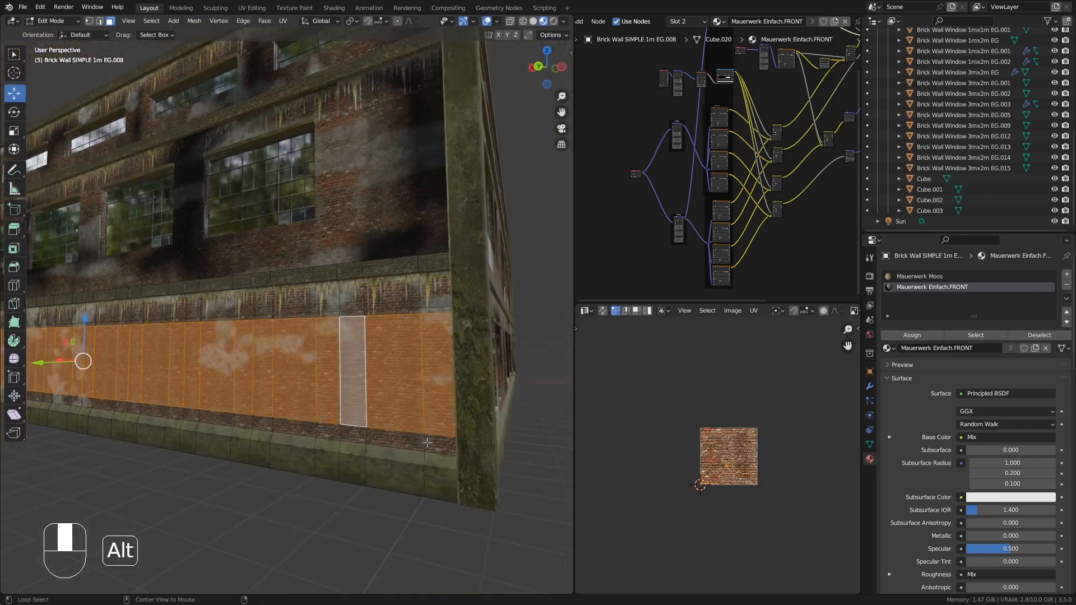
{"action": "left_click", "coordinate": [426, 442], "text": "alt+shift"}
{"action": "left_click", "coordinate": [421, 310], "text": "alt+shift"}
{"action": "left_click", "coordinate": [419, 296], "text": "alt+shift"}
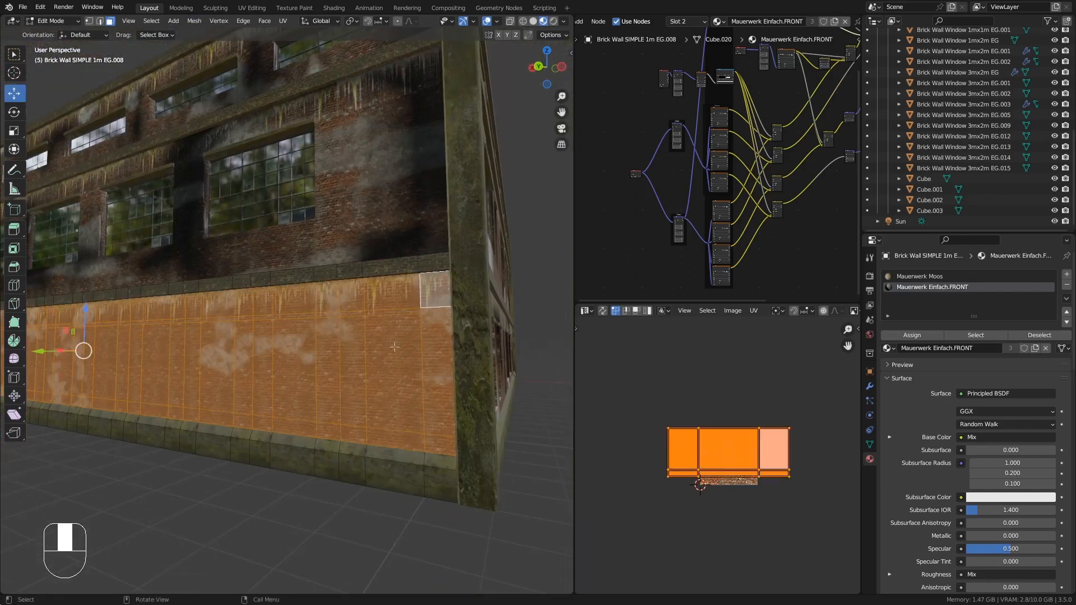
{"action": "scroll", "coordinate": [421, 303], "scroll_direction": "down", "scroll_amount": 5}
{"action": "scroll", "coordinate": [705, 472], "scroll_direction": "up", "scroll_amount": 2}
{"action": "scroll", "coordinate": [708, 473], "scroll_direction": "up", "scroll_amount": 1}
{"action": "middle_click_drag", "start_coordinate": [358, 359], "coordinate": [386, 355]}
{"action": "scroll", "coordinate": [385, 355], "scroll_direction": "up", "scroll_amount": 4}
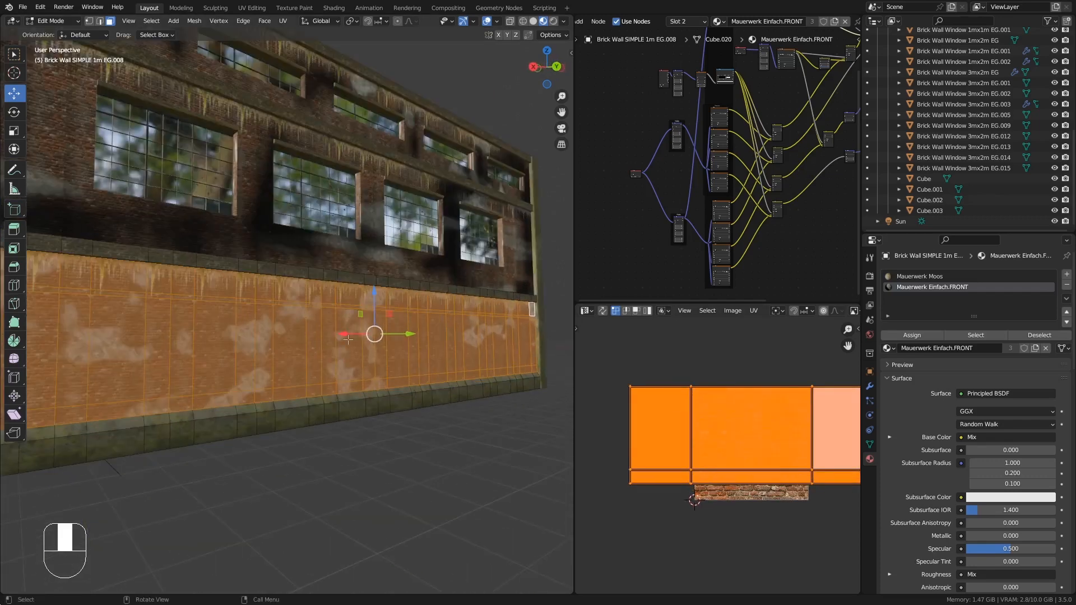
{"action": "key", "text": "u"}
{"action": "left_click", "coordinate": [342, 390]}
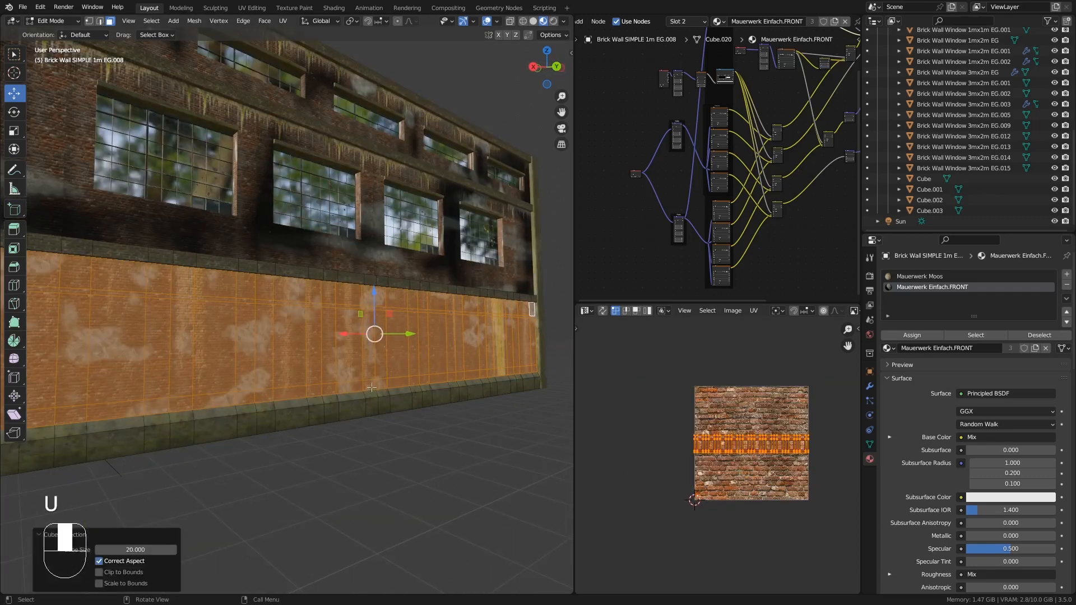
{"action": "middle_click_drag", "start_coordinate": [341, 391], "coordinate": [407, 355]}
{"action": "key", "text": "Tab"}
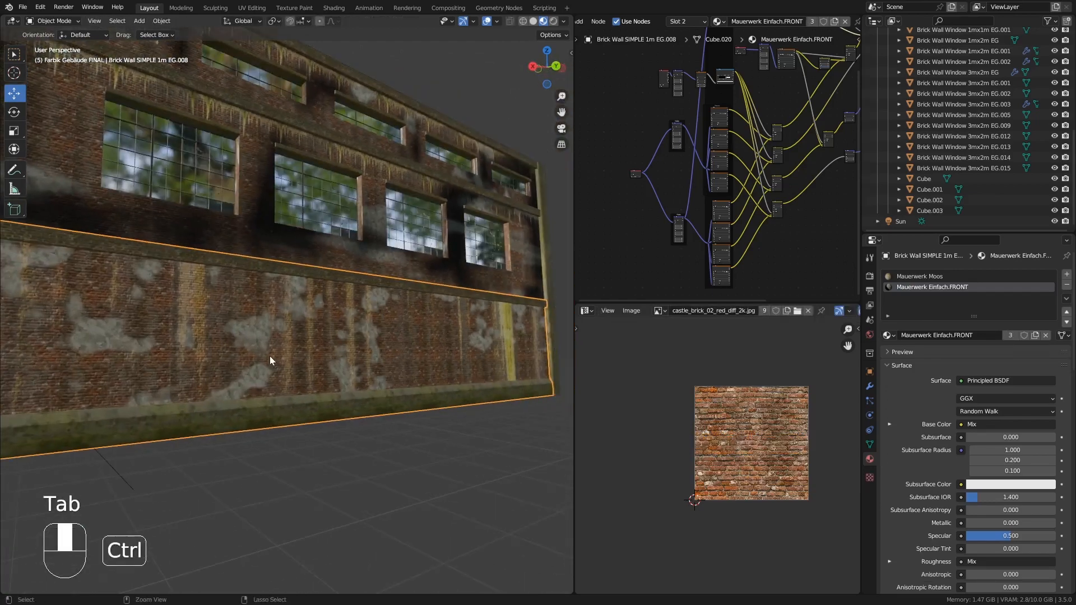
- Try to scale all of the lower wall's UVs in Edit Mode
{"action": "mouse_move", "coordinate": [270, 359]}
{"action": "middle_mouse_down"}
{"action": "mouse_move", "coordinate": [281, 319]}
{"action": "mouse_move", "coordinate": [346, 352]}
{"action": "mouse_move", "coordinate": [270, 356]}
{"action": "middle_mouse_up"}
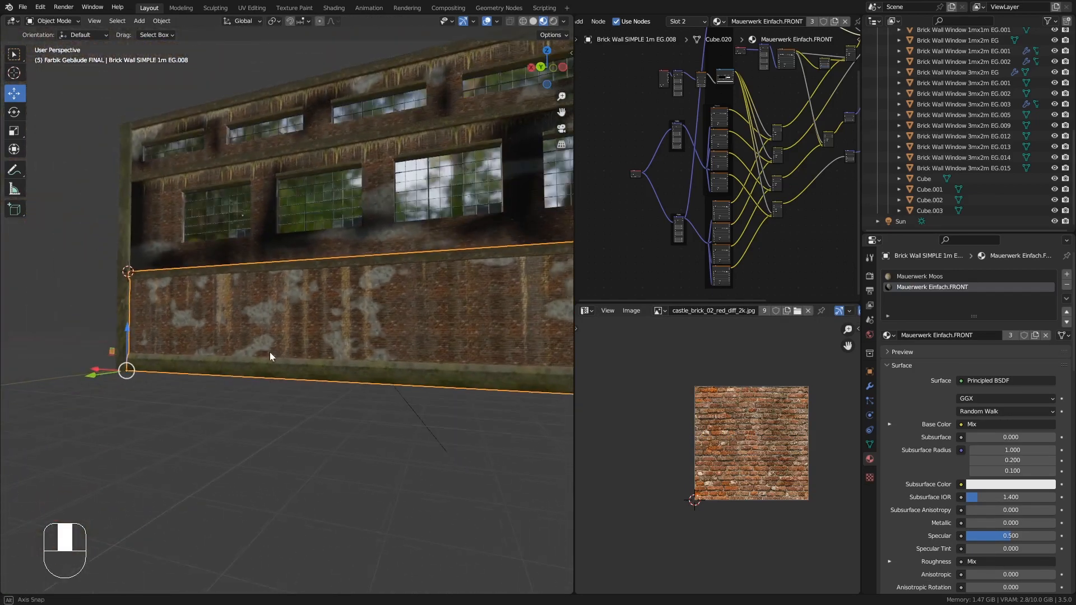
{"action": "middle_click_drag", "start_coordinate": [470, 343], "coordinate": [344, 342], "text": "shift"}
{"action": "key", "text": "Tab"}
{"action": "scroll", "coordinate": [718, 460], "scroll_direction": "down", "scroll_amount": 4}
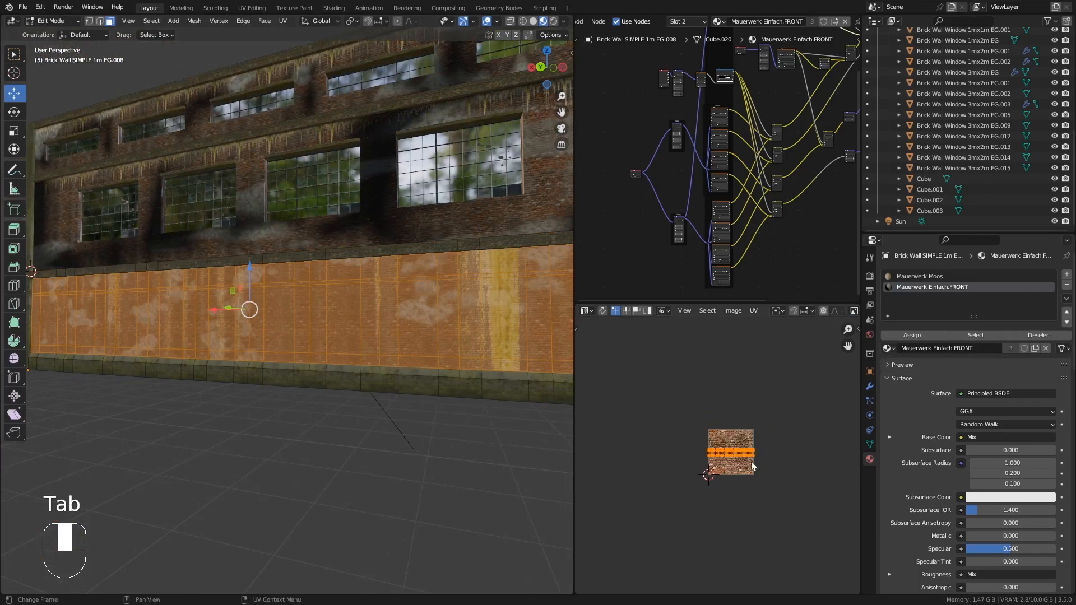
{"action": "key", "text": "a"}
{"action": "key", "text": "s"}
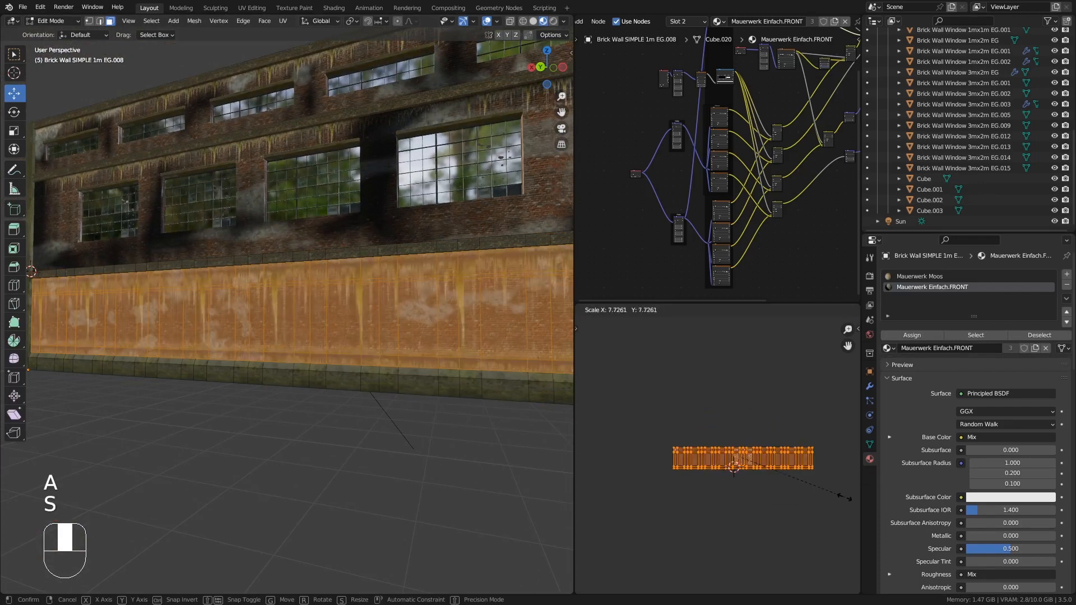
{"action": "right_click", "coordinate": [845, 498]}
- Undo the last three changes and make UVMap the active UV map of the lower wall
{"action": "left_click", "coordinate": [870, 444]}
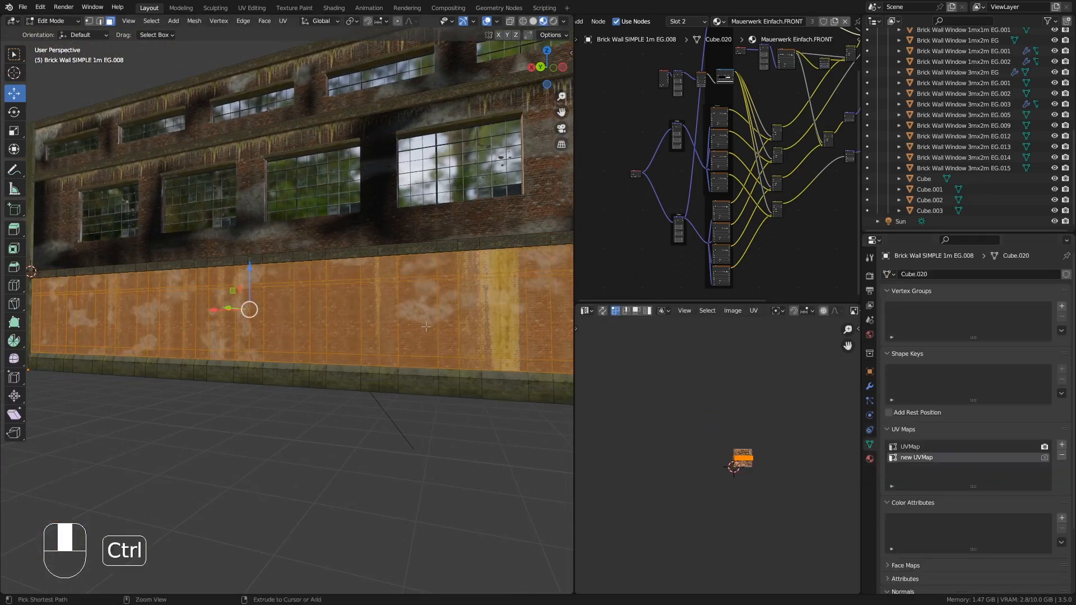
{"action": "key", "text": "ctrl+z"}
{"action": "key", "text": "ctrl+z"}
{"action": "key", "text": "ctrl+z"}
{"action": "key", "text": "ctrl+z"}
{"action": "left_click", "coordinate": [910, 447]}
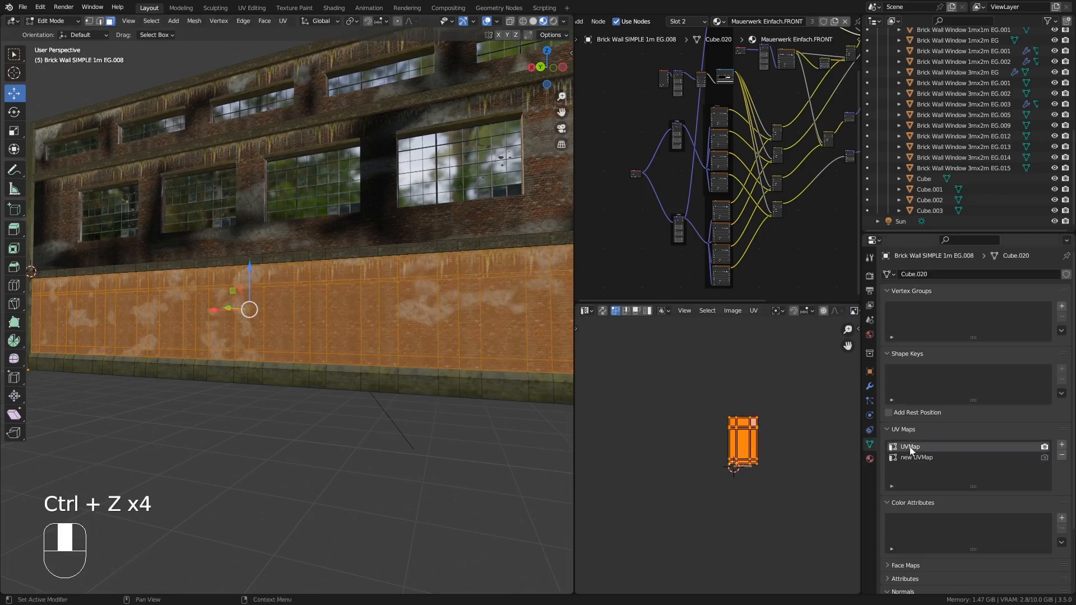
- Cube-project the lower wall's UVs, scale them about 11.85 times, and leave Edit Mode
{"action": "key", "text": "u"}
{"action": "left_click", "coordinate": [350, 295]}
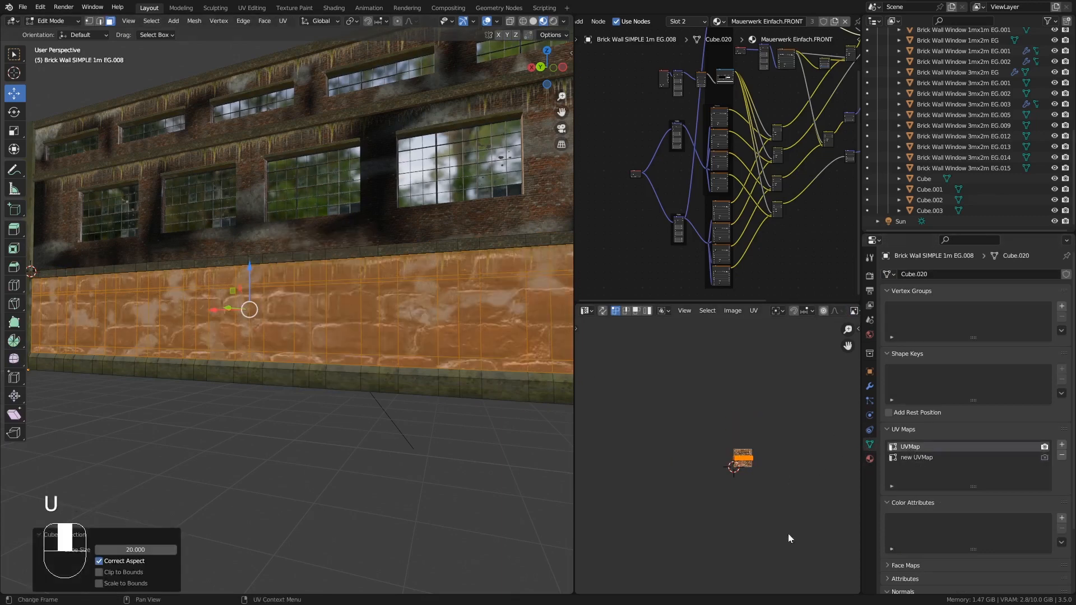
{"action": "key", "text": "s"}
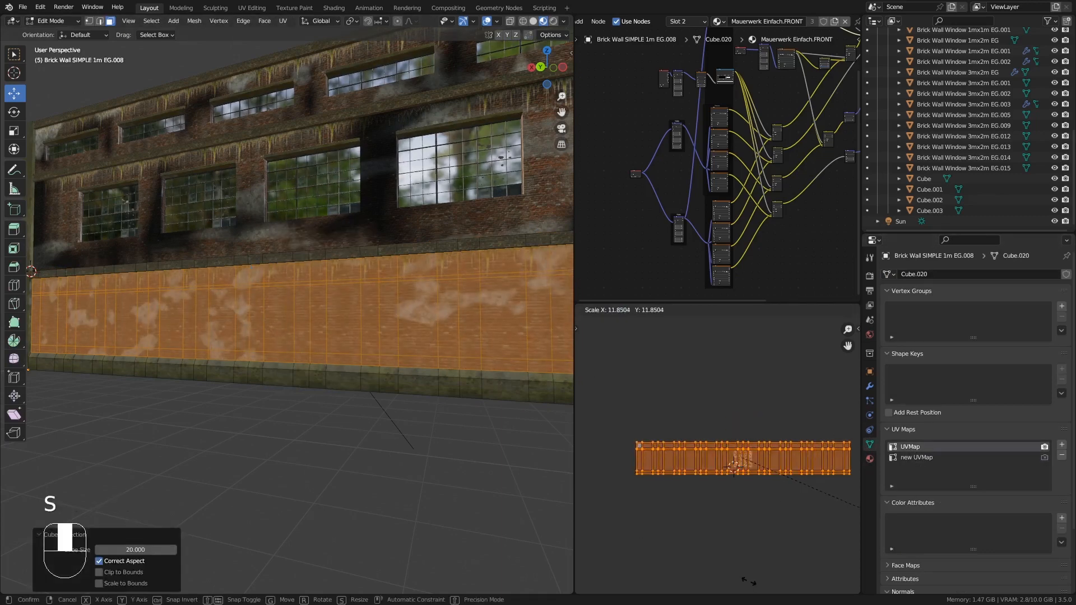
{"action": "left_click", "coordinate": [733, 574]}
{"action": "key", "text": "Tab"}
- Scale the lower wall's UVs slightly larger in Edit Mode and return to Object Mode
{"action": "middle_click_drag", "start_coordinate": [408, 301], "coordinate": [365, 318], "text": "shift"}
{"action": "scroll", "coordinate": [358, 271], "scroll_direction": "up", "scroll_amount": 6}
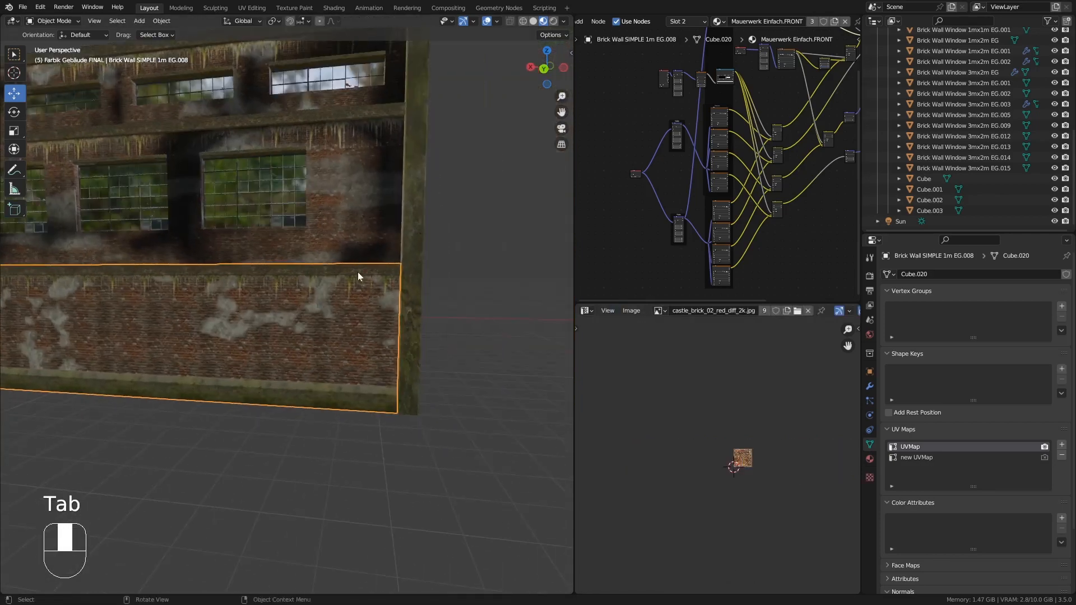
{"action": "key", "text": "Tab"}
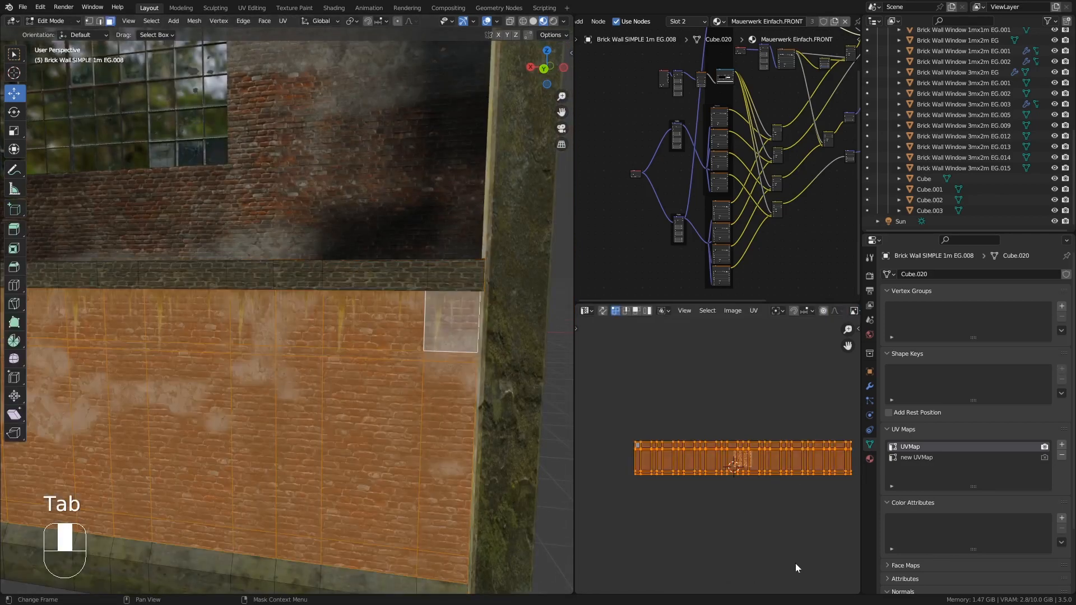
{"action": "key", "text": "s"}
{"action": "left_click", "coordinate": [768, 523]}
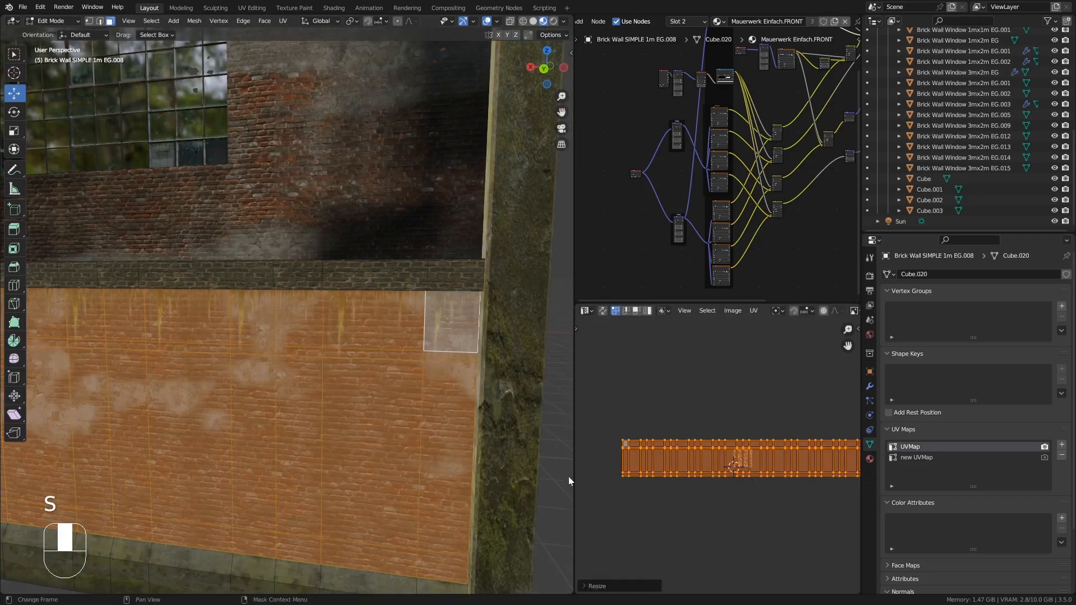
{"action": "key", "text": "Tab"}
- Add a vertex color attribute named Mauerwerk-Schatten to the lower wall
{"action": "middle_click_drag", "start_coordinate": [345, 385], "coordinate": [348, 475], "text": "ctrl"}
{"action": "middle_click_drag", "start_coordinate": [204, 412], "coordinate": [290, 364]}
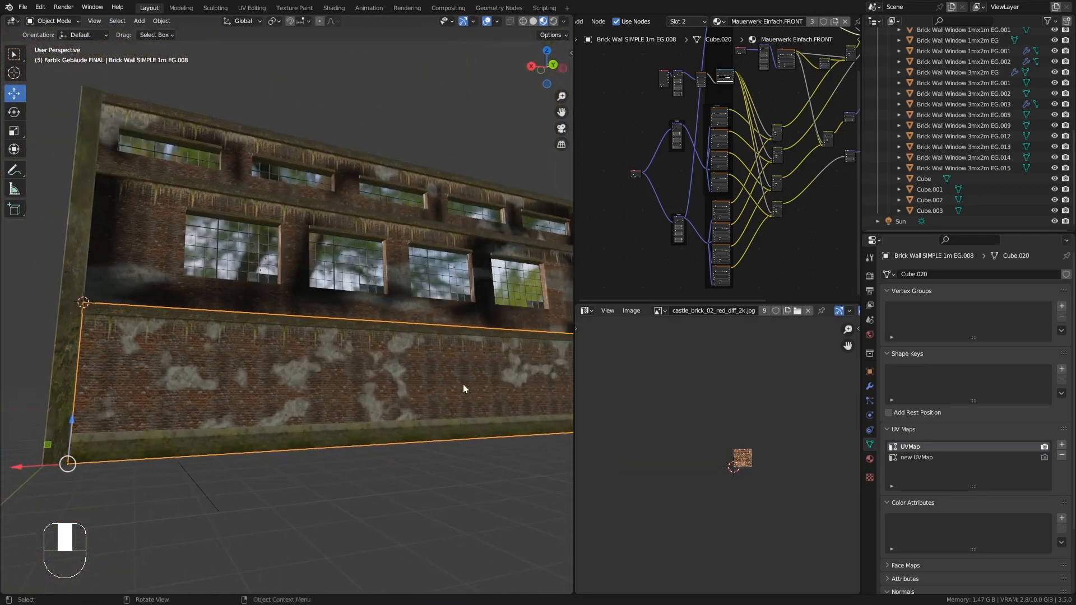
{"action": "left_click", "coordinate": [1061, 518]}
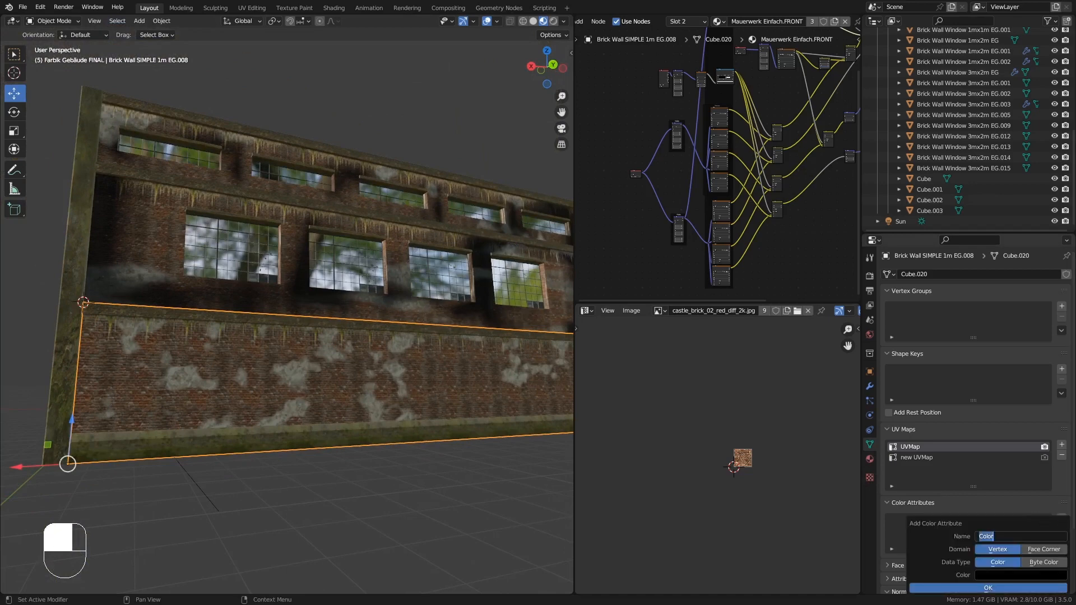
{"action": "key", "text": "Return"}
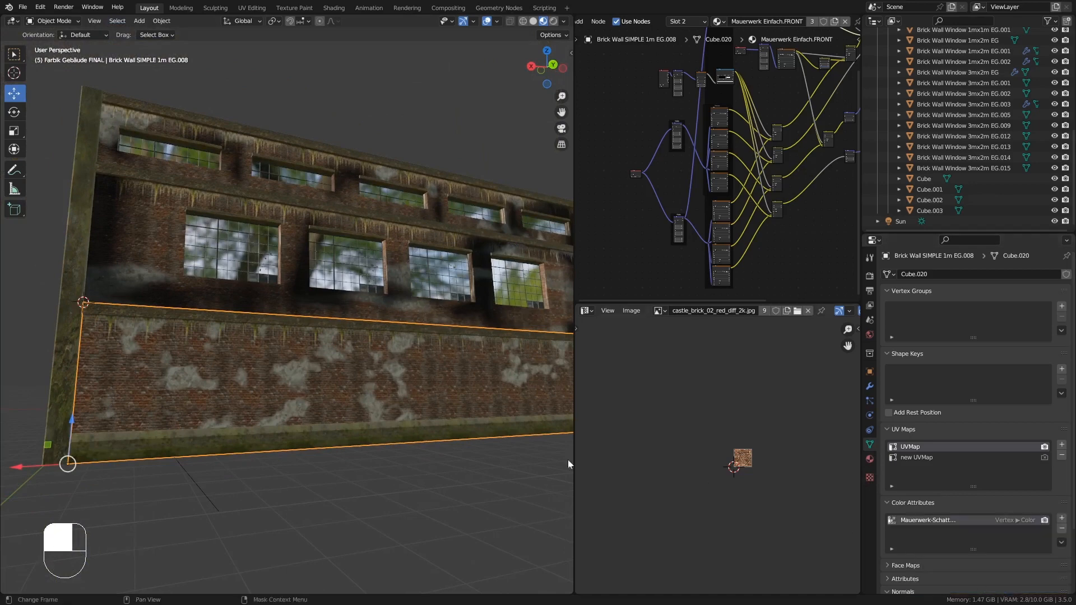
- Paint dark vertex shading across the lower wall in Vertex Paint mode, then return to Object Mode
{"action": "left_click", "coordinate": [63, 21]}
{"action": "left_click", "coordinate": [68, 66]}
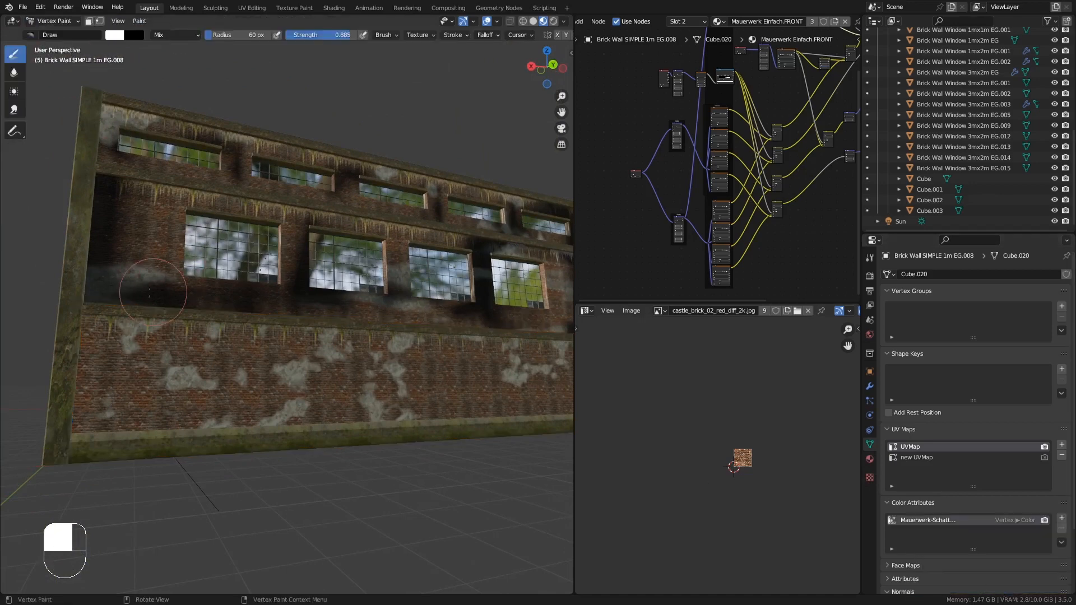
{"action": "mouse_move", "coordinate": [77, 315]}
{"action": "left_mouse_down"}
{"action": "mouse_move", "coordinate": [91, 326]}
{"action": "mouse_move", "coordinate": [84, 420]}
{"action": "mouse_move", "coordinate": [163, 433]}
{"action": "mouse_move", "coordinate": [176, 447]}
{"action": "left_mouse_up"}
{"action": "middle_click_drag", "start_coordinate": [306, 387], "coordinate": [276, 372]}
{"action": "left_click_drag", "start_coordinate": [246, 358], "coordinate": [224, 346]}
{"action": "middle_click_drag", "start_coordinate": [305, 384], "coordinate": [274, 381]}
{"action": "middle_click_drag", "start_coordinate": [274, 381], "coordinate": [224, 387], "text": "shift"}
{"action": "mouse_move", "coordinate": [275, 393]}
{"action": "left_mouse_down"}
{"action": "mouse_move", "coordinate": [212, 428]}
{"action": "mouse_move", "coordinate": [336, 348]}
{"action": "left_mouse_up"}
{"action": "mouse_move", "coordinate": [336, 347]}
{"action": "middle_mouse_down"}
{"action": "mouse_move", "coordinate": [352, 417]}
{"action": "mouse_move", "coordinate": [331, 444]}
{"action": "middle_mouse_up"}
{"action": "mouse_move", "coordinate": [453, 390]}
{"action": "left_mouse_down"}
{"action": "mouse_move", "coordinate": [468, 399]}
{"action": "mouse_move", "coordinate": [440, 414]}
{"action": "mouse_move", "coordinate": [430, 394]}
{"action": "left_mouse_up"}
{"action": "middle_click_drag", "start_coordinate": [442, 393], "coordinate": [412, 374]}
{"action": "scroll", "coordinate": [432, 374], "scroll_direction": "up", "scroll_amount": 2}
{"action": "mouse_move", "coordinate": [432, 366]}
{"action": "left_mouse_down", "text": "ctrl"}
{"action": "mouse_move", "coordinate": [464, 312]}
{"action": "mouse_move", "coordinate": [454, 381]}
{"action": "mouse_move", "coordinate": [440, 331]}
{"action": "left_mouse_up", "text": "ctrl"}
{"action": "middle_click_drag", "start_coordinate": [438, 354], "coordinate": [400, 331]}
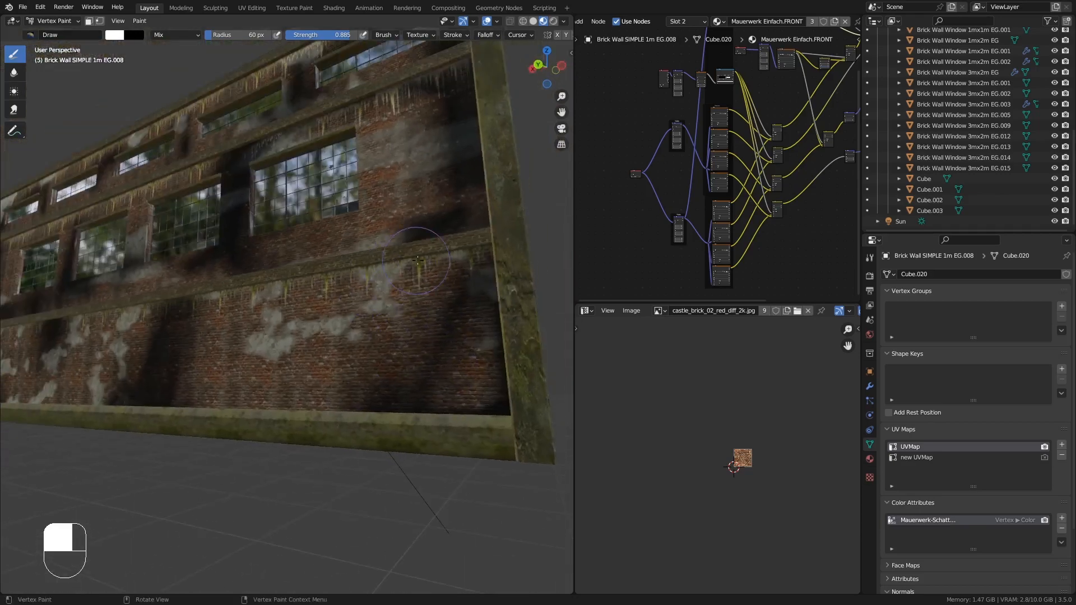
{"action": "left_click_drag", "start_coordinate": [417, 260], "coordinate": [362, 264]}
{"action": "left_click_drag", "start_coordinate": [447, 259], "coordinate": [420, 265]}
{"action": "middle_click_drag", "start_coordinate": [281, 245], "coordinate": [341, 258]}
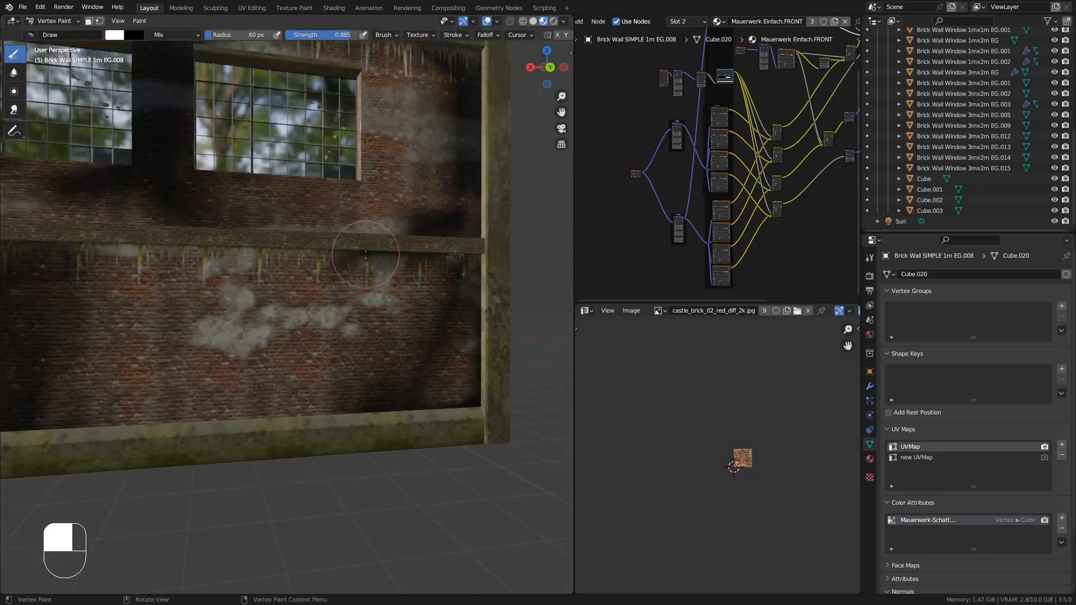
{"action": "scroll", "coordinate": [336, 263], "scroll_direction": "down", "scroll_amount": 7}
{"action": "mouse_move", "coordinate": [263, 314]}
{"action": "middle_mouse_down", "text": "shift"}
{"action": "mouse_move", "coordinate": [343, 313]}
{"action": "mouse_move", "coordinate": [381, 376]}
{"action": "mouse_move", "coordinate": [386, 301]}
{"action": "mouse_move", "coordinate": [300, 359]}
{"action": "mouse_move", "coordinate": [314, 336]}
{"action": "middle_mouse_up", "text": "shift"}
{"action": "left_click", "coordinate": [54, 21]}
{"action": "left_click", "coordinate": [56, 32]}
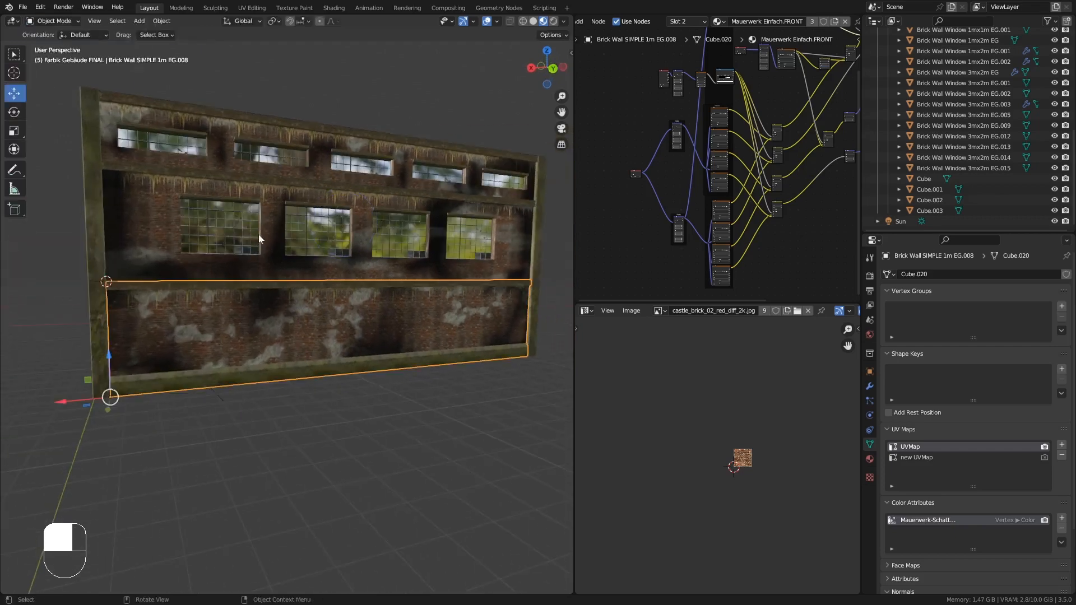
- Select the window wall Brick Wall Window 3mx2m EG.015, paint vertex shading on it, and return to Object Mode
{"action": "left_click", "coordinate": [294, 246]}
{"action": "middle_click_drag", "start_coordinate": [294, 246], "coordinate": [263, 213]}
{"action": "left_click", "coordinate": [55, 21]}
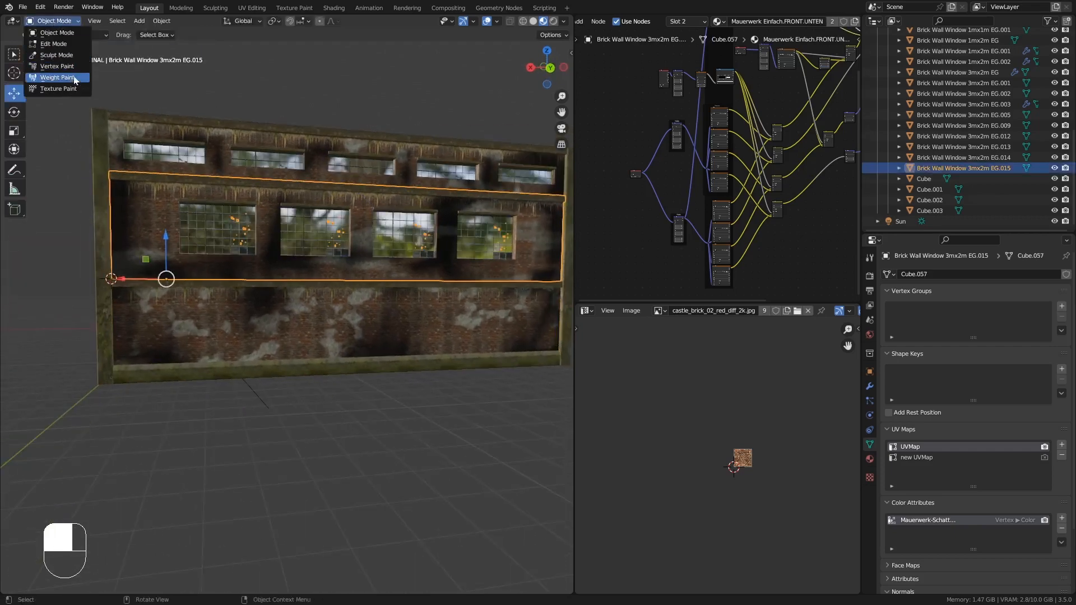
{"action": "left_click", "coordinate": [56, 70]}
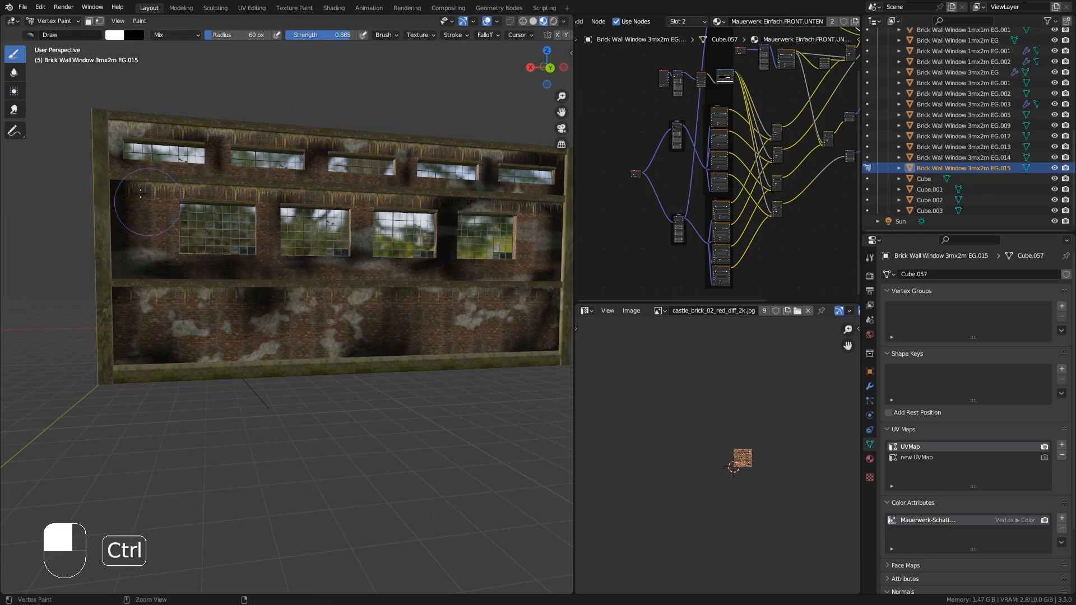
{"action": "middle_click_drag", "start_coordinate": [461, 231], "coordinate": [317, 278], "text": "shift"}
{"action": "scroll", "coordinate": [357, 247], "scroll_direction": "up", "scroll_amount": 2}
{"action": "middle_click_drag", "start_coordinate": [224, 135], "coordinate": [171, 146], "text": "ctrl"}
{"action": "left_click", "coordinate": [51, 21]}
{"action": "left_click", "coordinate": [51, 34]}
- Select the top-floor window wall Brick Wall Window 3mx2m EG.003 and apply its Array modifier
{"action": "middle_click_drag", "start_coordinate": [359, 190], "coordinate": [336, 224], "text": "shift"}
{"action": "mouse_move", "coordinate": [336, 224]}
{"action": "middle_mouse_down"}
{"action": "mouse_move", "coordinate": [321, 257]}
{"action": "mouse_move", "coordinate": [354, 272]}
{"action": "mouse_move", "coordinate": [343, 314]}
{"action": "middle_mouse_up"}
{"action": "mouse_move", "coordinate": [343, 313]}
{"action": "middle_mouse_down", "text": "shift"}
{"action": "mouse_move", "coordinate": [329, 370]}
{"action": "mouse_move", "coordinate": [319, 356]}
{"action": "middle_mouse_up", "text": "shift"}
{"action": "middle_click_drag", "start_coordinate": [320, 355], "coordinate": [322, 315], "text": "shift"}
{"action": "middle_click_drag", "start_coordinate": [208, 438], "coordinate": [343, 376]}
{"action": "mouse_move", "coordinate": [343, 377]}
{"action": "middle_mouse_down"}
{"action": "mouse_move", "coordinate": [364, 356]}
{"action": "mouse_move", "coordinate": [402, 358]}
{"action": "mouse_move", "coordinate": [340, 385]}
{"action": "middle_mouse_up"}
{"action": "scroll", "coordinate": [338, 375], "scroll_direction": "down", "scroll_amount": 2}
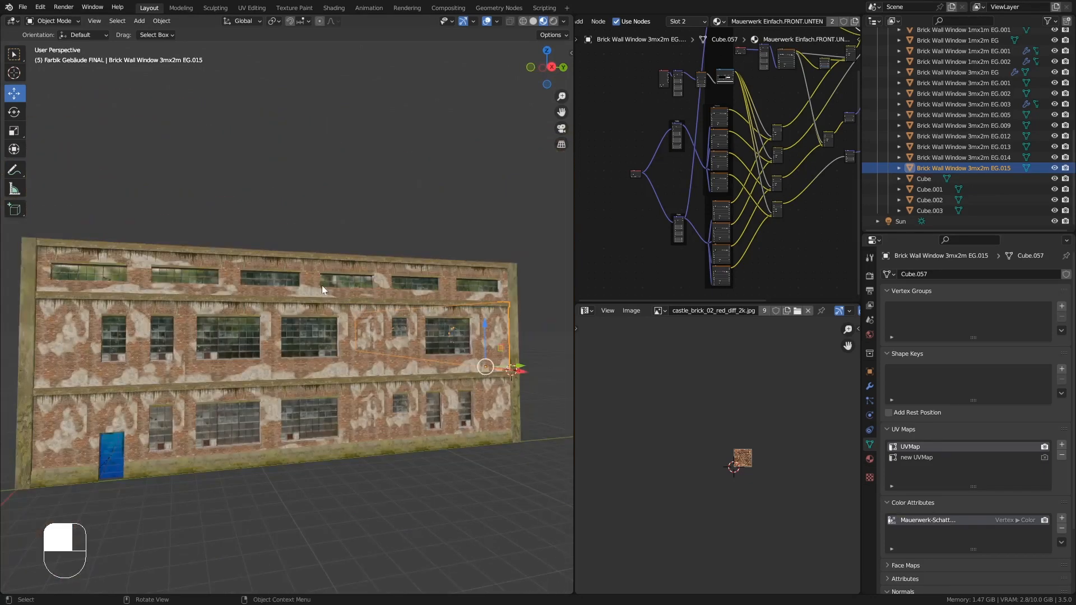
{"action": "left_click", "coordinate": [321, 285]}
{"action": "middle_click_drag", "start_coordinate": [321, 286], "coordinate": [327, 299]}
{"action": "left_click", "coordinate": [869, 386]}
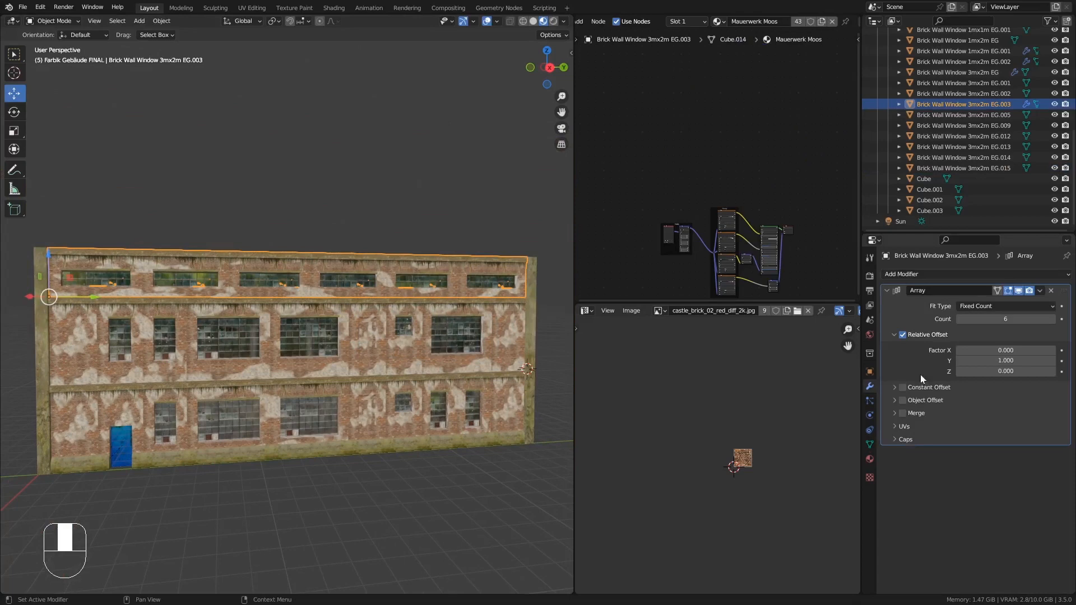
{"action": "left_click", "coordinate": [1040, 290]}
{"action": "left_click", "coordinate": [1038, 299]}
{"action": "middle_click_drag", "start_coordinate": [403, 289], "coordinate": [350, 268]}
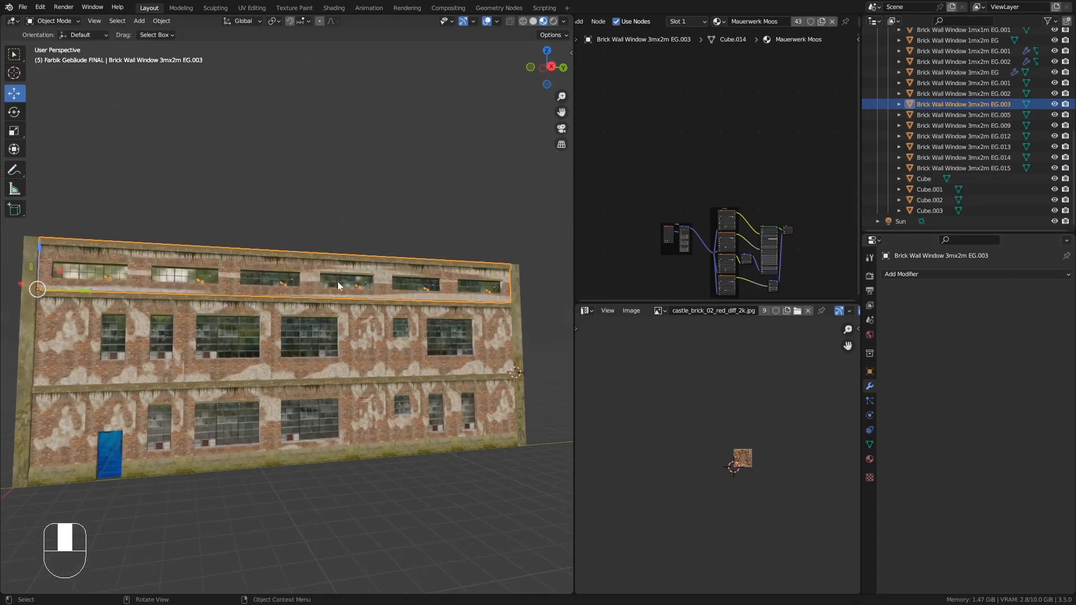
- Merge all of the top-floor wall's vertices by distance in Edit Mode and return to Object Mode
{"action": "key", "text": "Tab"}
{"action": "key", "text": "a"}
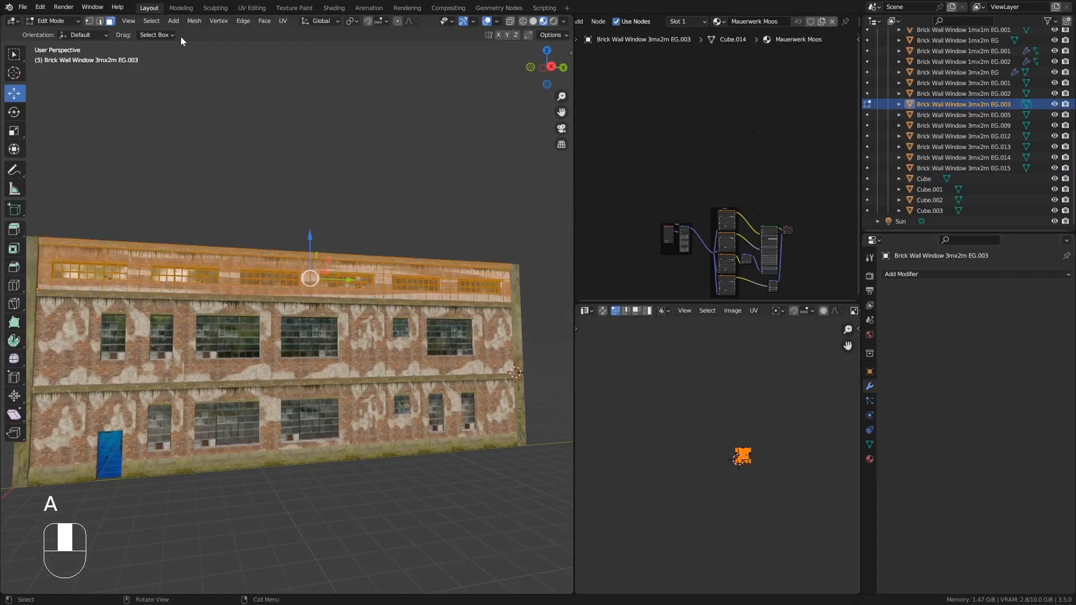
{"action": "left_click", "coordinate": [195, 20]}
{"action": "mouse_move", "coordinate": [229, 287]}
{"action": "left_click", "coordinate": [324, 371]}
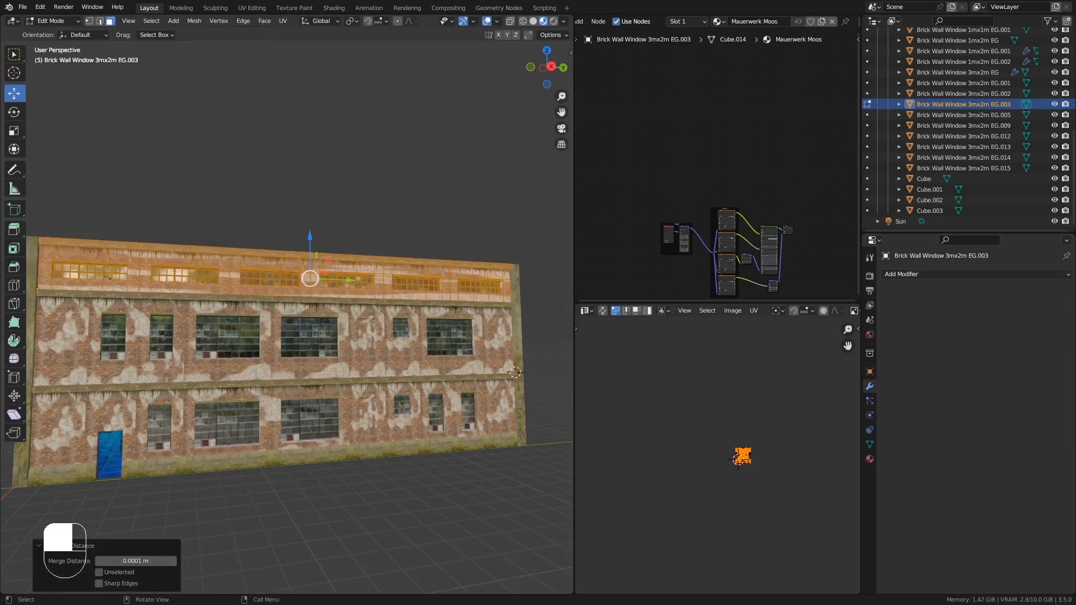
{"action": "key", "text": "Tab"}
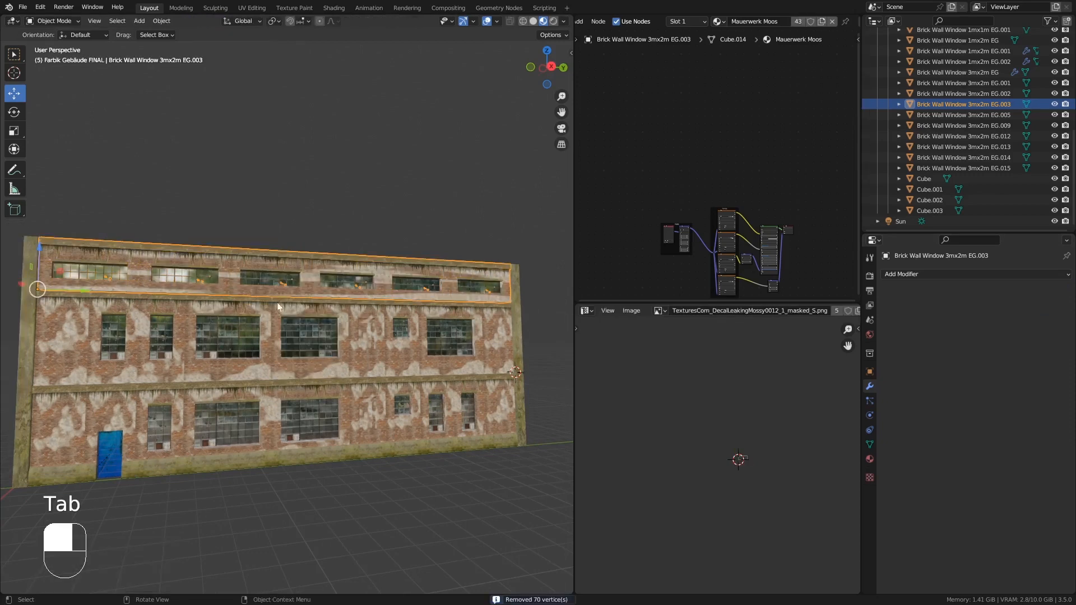
- Assign the Mauerwerk Einfach.FRONT material to the top-floor wall's Mauerwerk Einfach material slot
{"action": "left_click", "coordinate": [869, 459]}
{"action": "left_click", "coordinate": [948, 287]}
{"action": "left_click", "coordinate": [887, 339]}
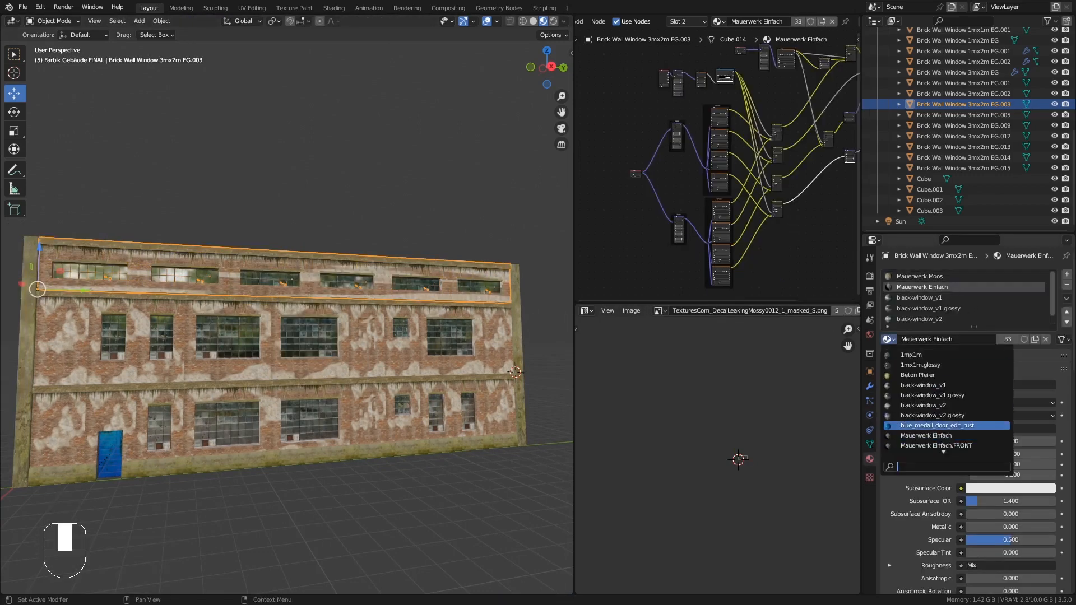
{"action": "scroll", "coordinate": [947, 426], "scroll_direction": "down", "scroll_amount": 5}
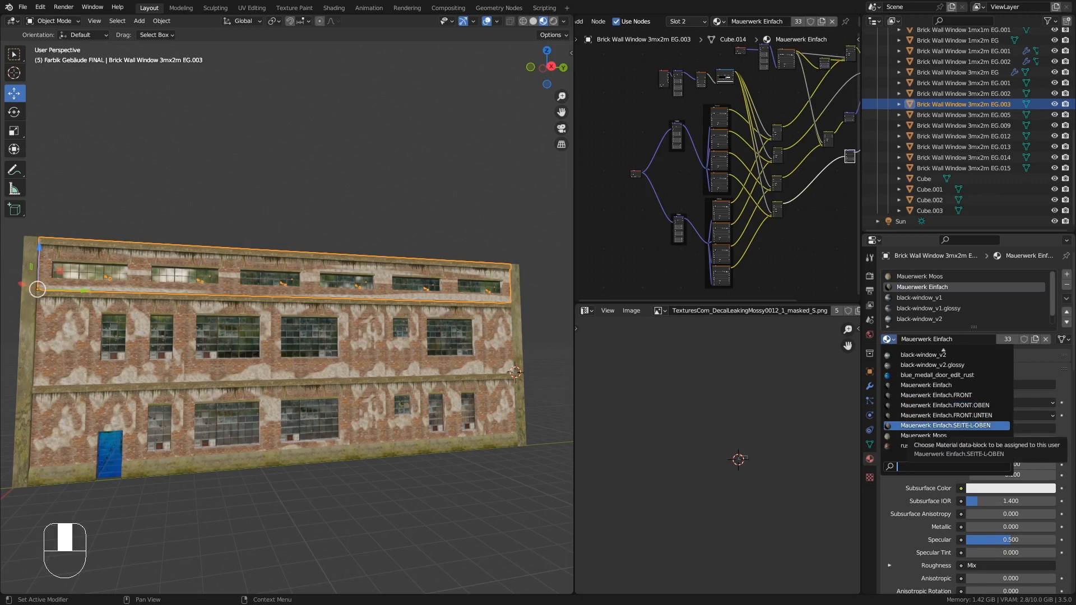
{"action": "left_click", "coordinate": [1003, 395]}
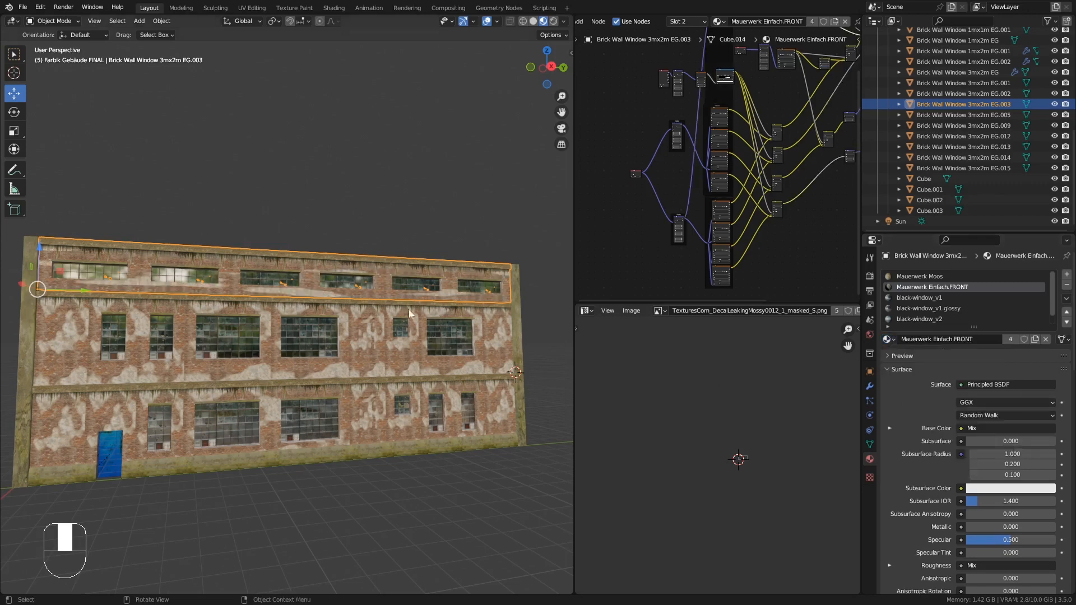
- Make a new single-user copy of the Mauerwerk Einfach.FRONT material and start renaming it
{"action": "middle_click_drag", "start_coordinate": [301, 287], "coordinate": [257, 291]}
{"action": "scroll", "coordinate": [260, 284], "scroll_direction": "up", "scroll_amount": 4}
{"action": "key", "text": "Tab"}
{"action": "key", "text": "Tab"}
{"action": "scroll", "coordinate": [264, 281], "scroll_direction": "down", "scroll_amount": 5}
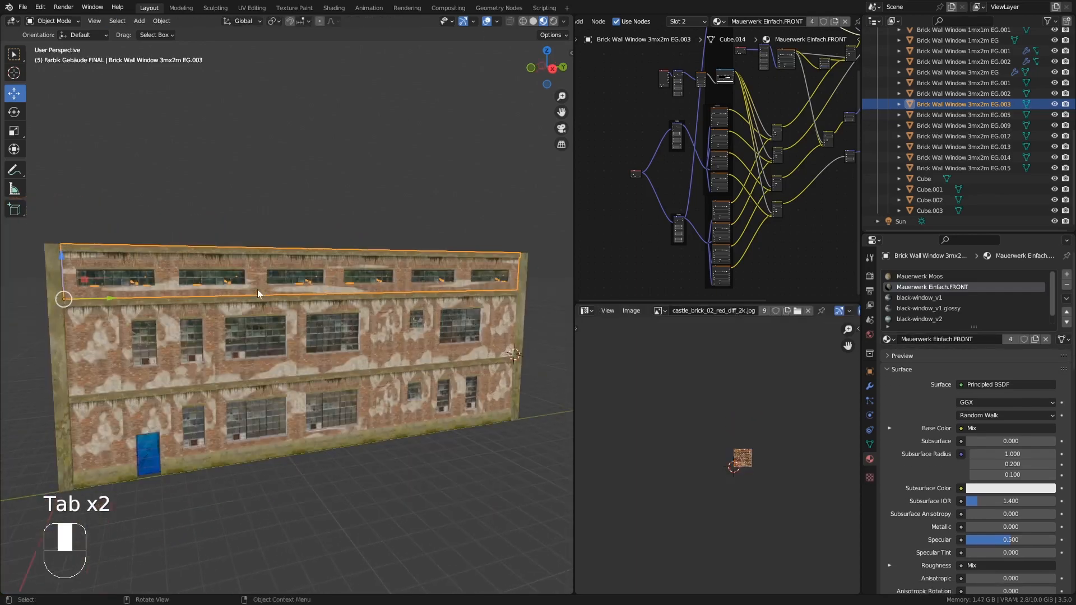
{"action": "left_click", "coordinate": [1035, 339]}
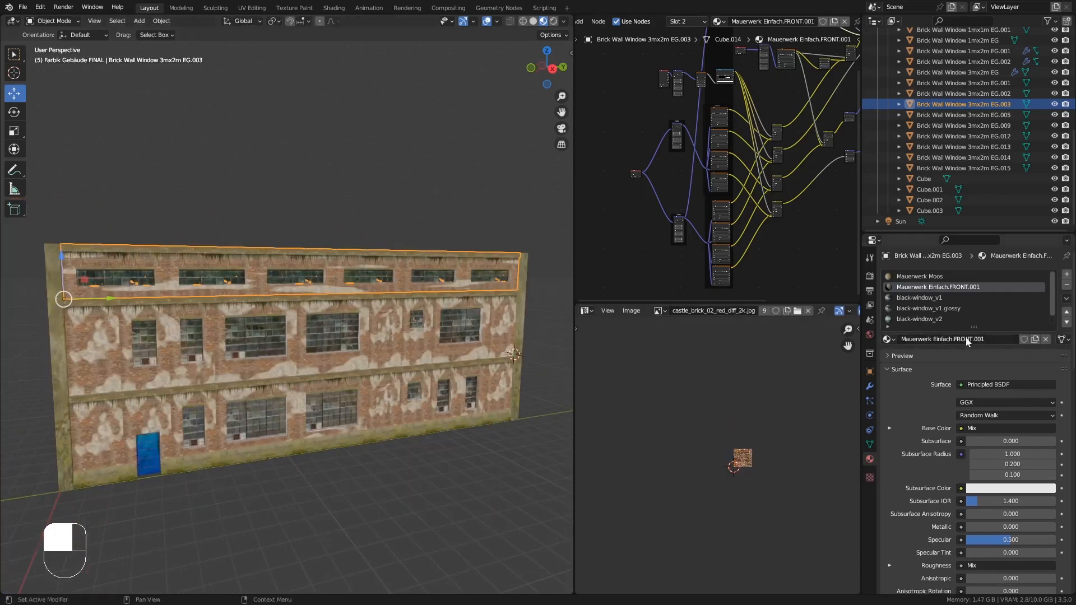
{"action": "double_click", "coordinate": [960, 339]}
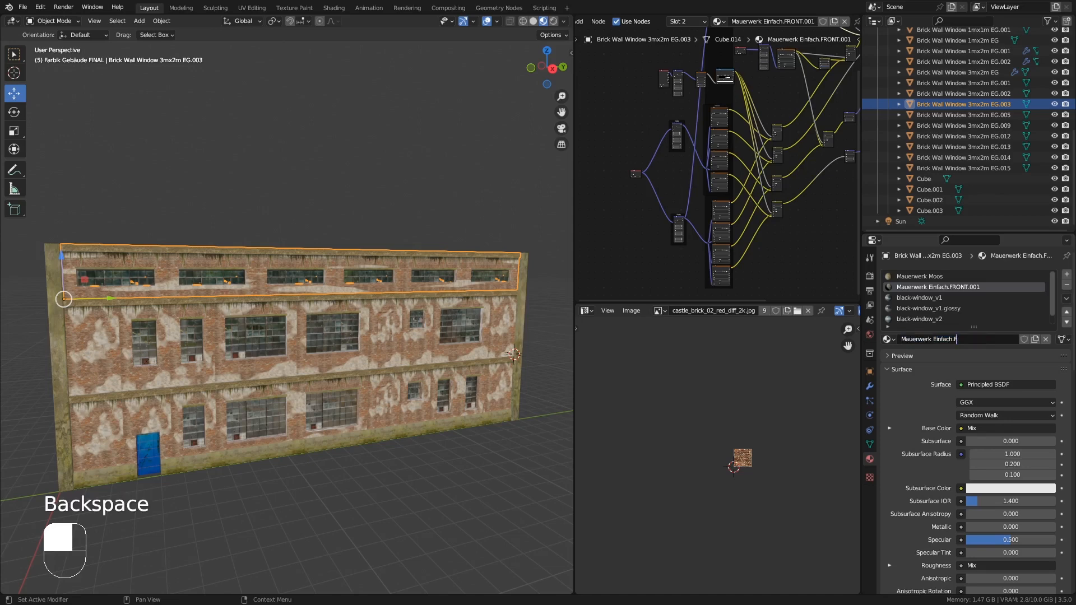
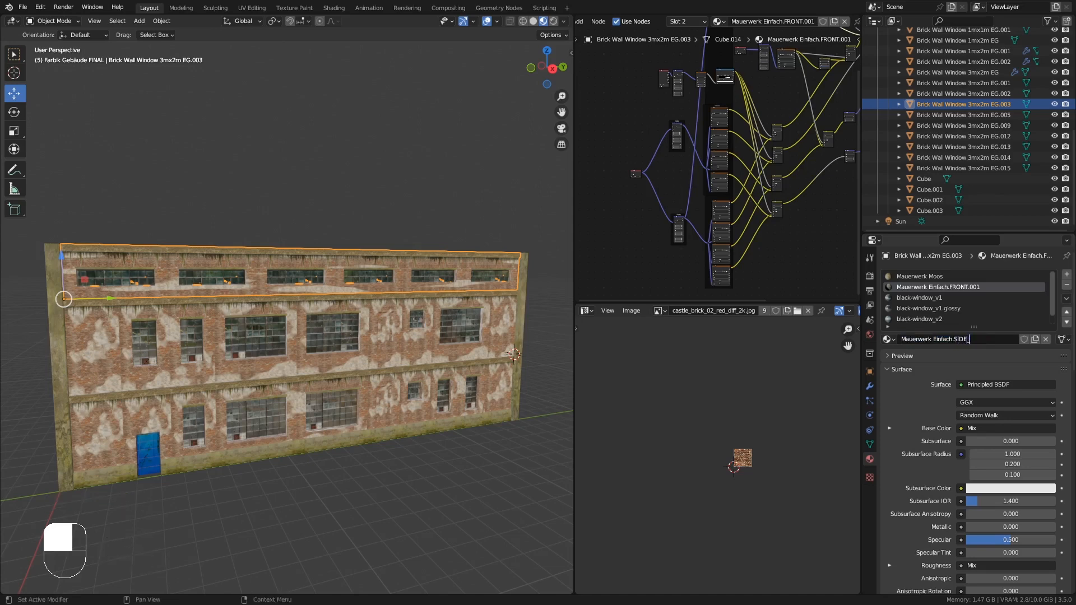
- Rename the selected wall's material to Mauerwerk Einfach.SIDE_R_OBEN
{"action": "key", "text": "Return"}
{"action": "middle_click_drag", "start_coordinate": [535, 314], "coordinate": [518, 313]}
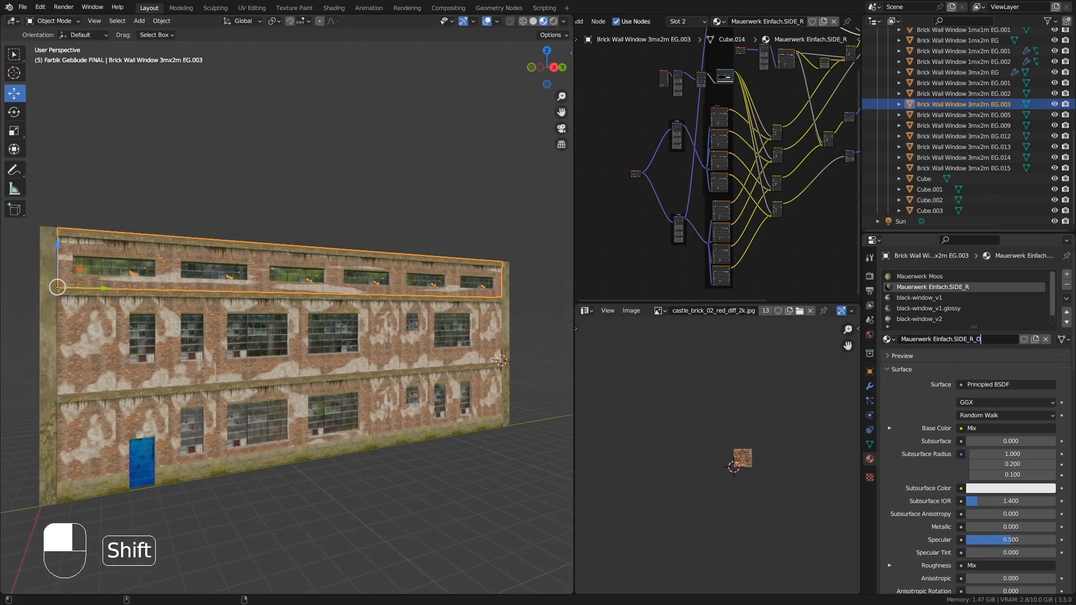
{"action": "key", "text": "Return"}
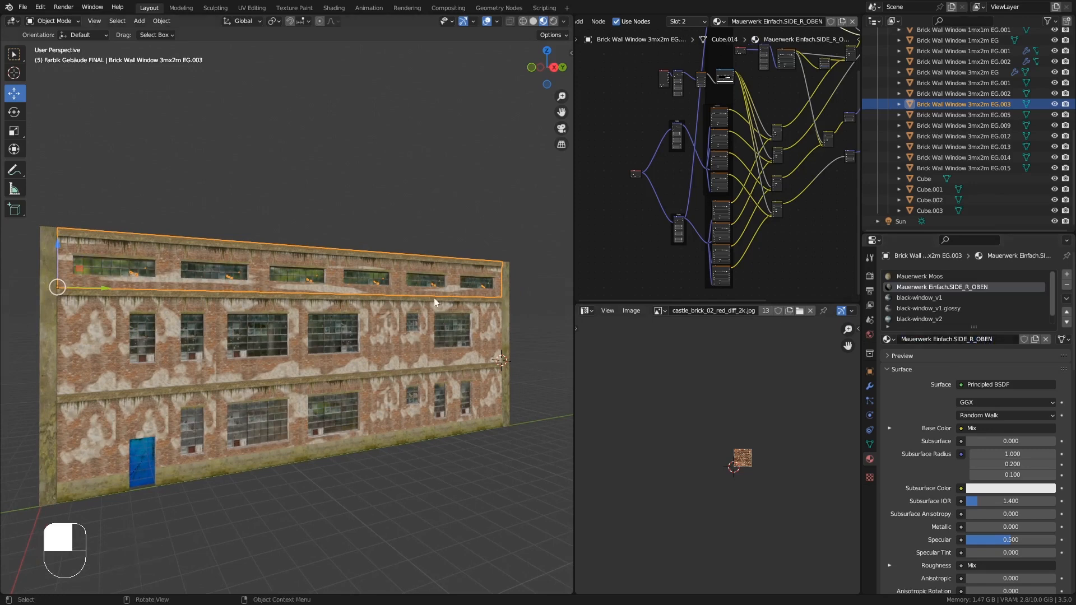
- Set the Noise Texture Scale to 1.590 and the Mapping node's Z scale to 0.510 in this material
{"action": "middle_click_drag", "start_coordinate": [434, 303], "coordinate": [450, 303]}
{"action": "left_click_drag", "start_coordinate": [733, 303], "coordinate": [733, 476]}
{"action": "left_click_drag", "start_coordinate": [575, 224], "coordinate": [434, 229]}
{"action": "middle_click_drag", "start_coordinate": [299, 234], "coordinate": [322, 224], "text": "shift"}
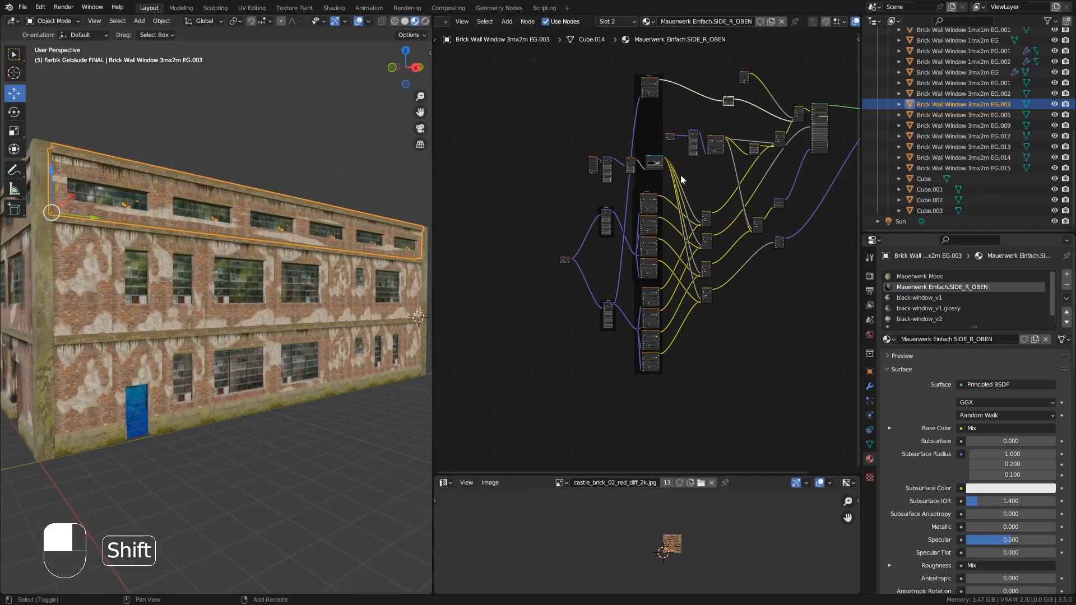
{"action": "middle_click_drag", "start_coordinate": [680, 175], "coordinate": [616, 135], "text": "shift"}
{"action": "type", "text": "5"}
{"action": "key", "text": "Return"}
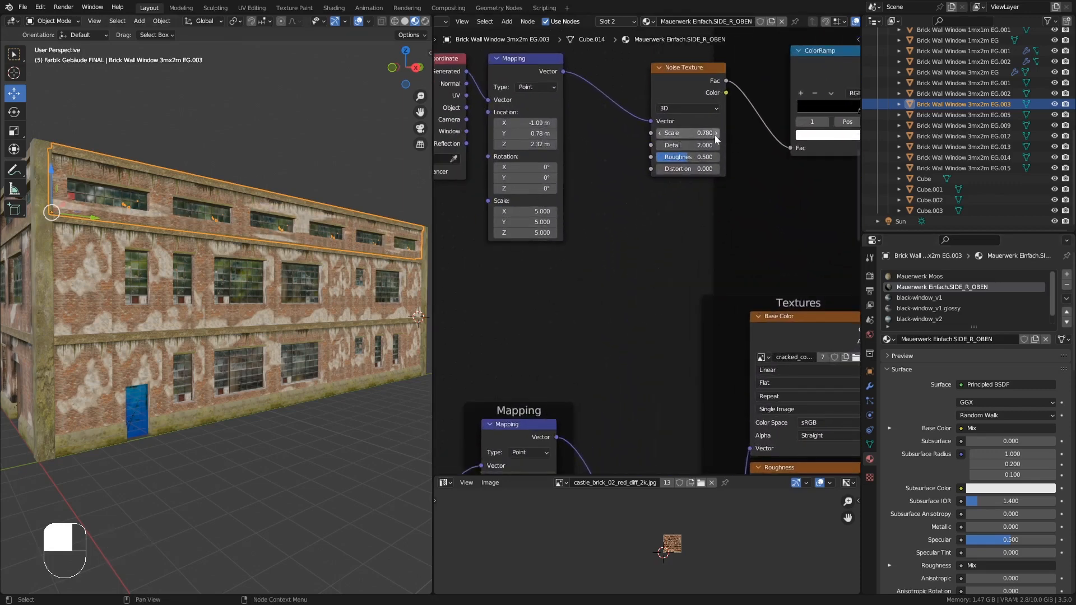
{"action": "left_click_drag", "start_coordinate": [714, 136], "coordinate": [701, 139], "text": "shift"}
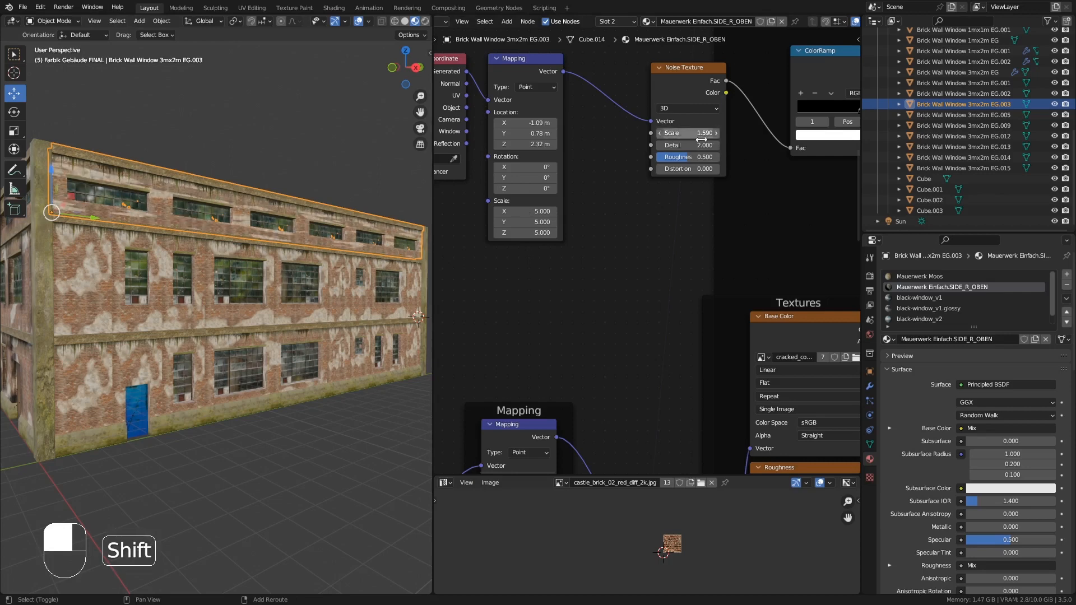
{"action": "left_click_drag", "start_coordinate": [527, 232], "coordinate": [490, 233], "text": "shift"}
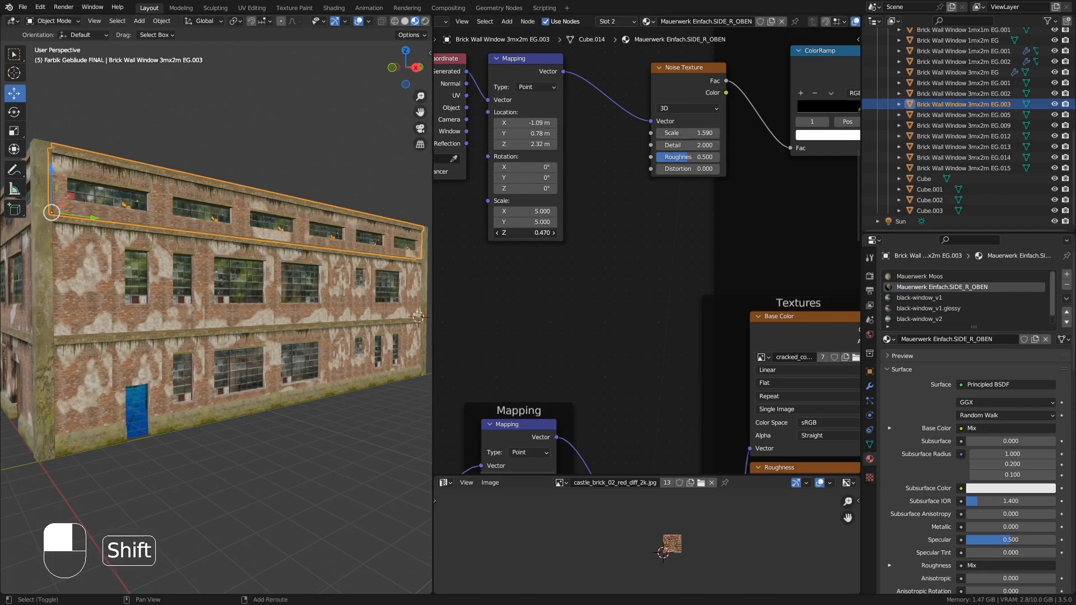
{"action": "middle_click_drag", "start_coordinate": [235, 260], "coordinate": [336, 274]}
- Add a vertex color attribute (Mauerwerk-Schatt…) to the selected wall's mesh data
{"action": "left_click", "coordinate": [870, 444]}
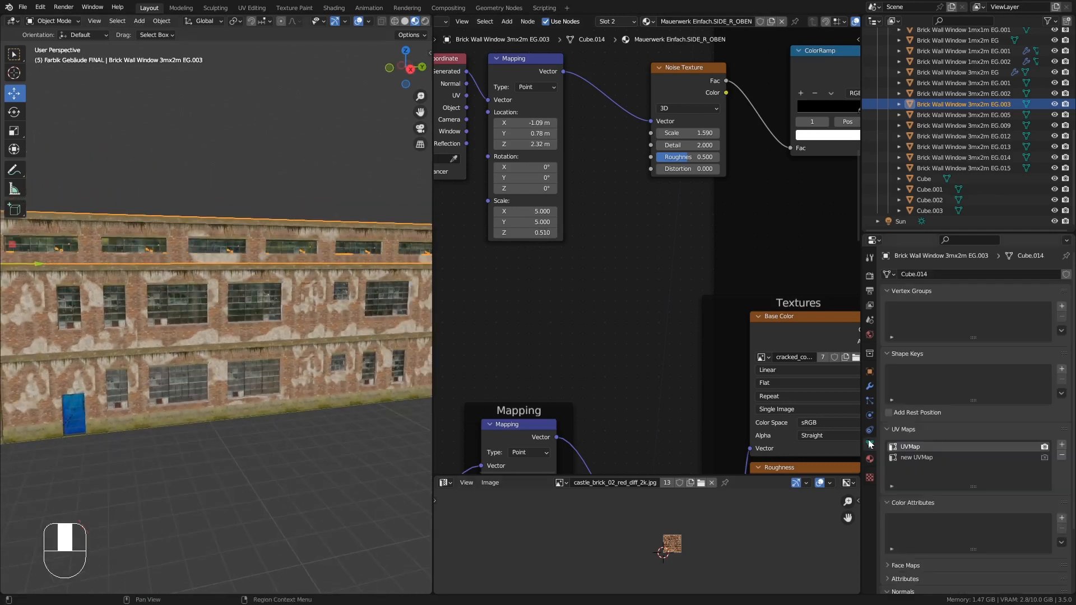
{"action": "left_click", "coordinate": [1062, 517]}
{"action": "left_click", "coordinate": [1007, 583]}
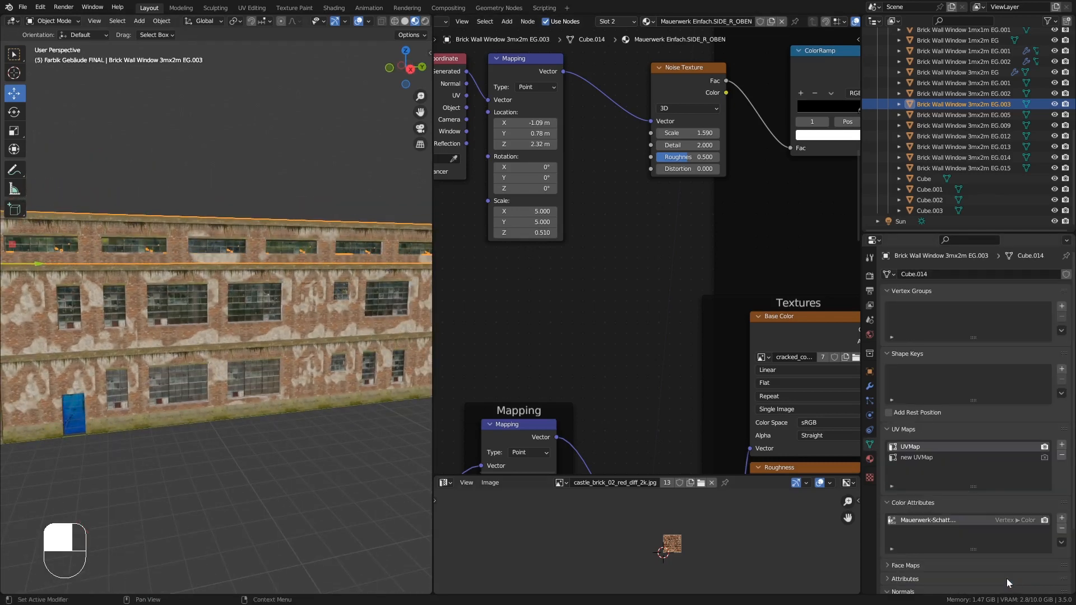
- In Vertex Paint mode, paint dark soot stains around the upper-floor window of the front wall segment
{"action": "middle_click_drag", "start_coordinate": [253, 281], "coordinate": [325, 285], "text": "shift"}
{"action": "left_click", "coordinate": [53, 21]}
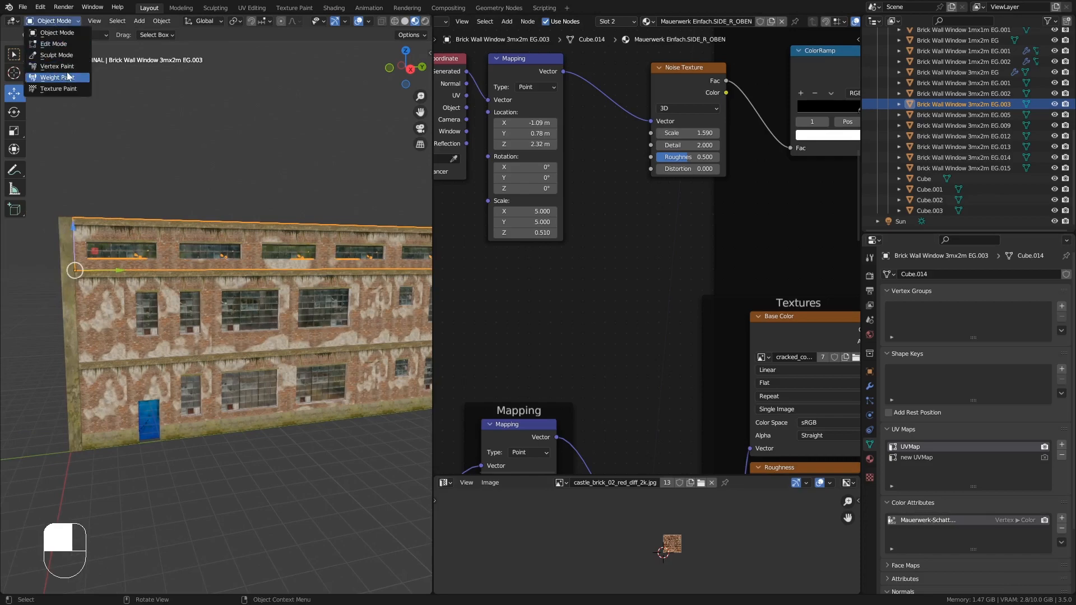
{"action": "left_click", "coordinate": [67, 67]}
{"action": "mouse_move", "coordinate": [194, 266]}
{"action": "middle_mouse_down"}
{"action": "mouse_move", "coordinate": [140, 252]}
{"action": "mouse_move", "coordinate": [133, 134]}
{"action": "mouse_move", "coordinate": [132, 189]}
{"action": "mouse_move", "coordinate": [236, 359]}
{"action": "middle_mouse_up"}
{"action": "scroll", "coordinate": [132, 189], "scroll_direction": "down", "scroll_amount": 3}
{"action": "scroll", "coordinate": [139, 166], "scroll_direction": "down", "scroll_amount": 2}
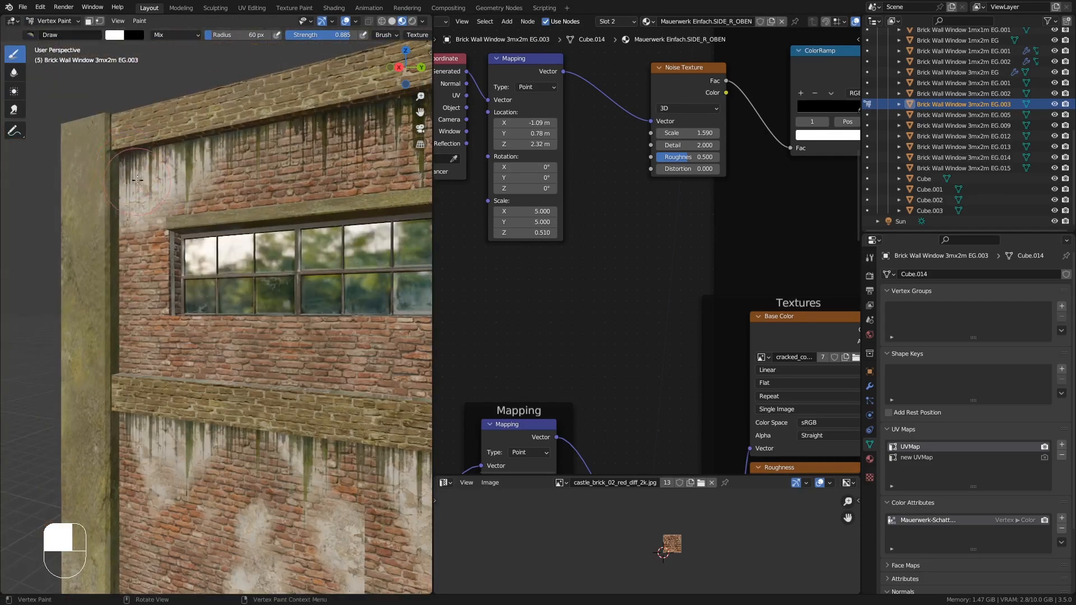
{"action": "mouse_move", "coordinate": [169, 161]}
{"action": "middle_mouse_down", "text": "ctrl"}
{"action": "mouse_move", "coordinate": [173, 198]}
{"action": "mouse_move", "coordinate": [232, 194]}
{"action": "middle_mouse_up", "text": "ctrl"}
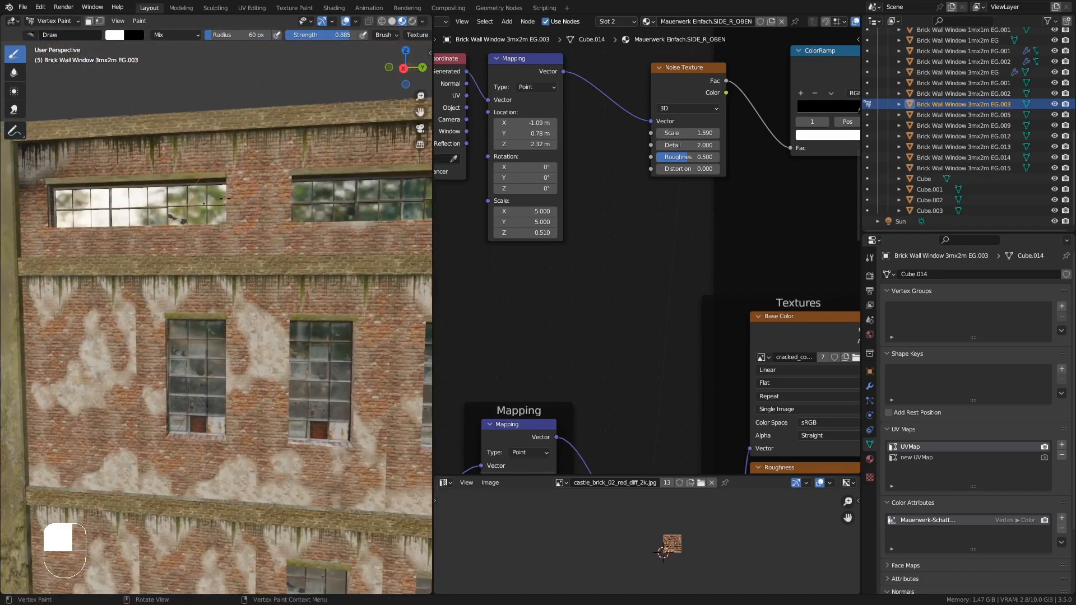
{"action": "mouse_move", "coordinate": [227, 181]}
{"action": "left_mouse_down"}
{"action": "mouse_move", "coordinate": [289, 174]}
{"action": "mouse_move", "coordinate": [254, 175]}
{"action": "left_mouse_up"}
{"action": "mouse_move", "coordinate": [255, 175]}
{"action": "middle_mouse_down"}
{"action": "mouse_move", "coordinate": [263, 205]}
{"action": "mouse_move", "coordinate": [300, 219]}
{"action": "middle_mouse_up"}
{"action": "middle_click_drag", "start_coordinate": [299, 218], "coordinate": [286, 249], "text": "shift"}
{"action": "left_click_drag", "start_coordinate": [286, 249], "coordinate": [263, 249]}
{"action": "middle_click_drag", "start_coordinate": [263, 249], "coordinate": [113, 95]}
{"action": "left_click", "coordinate": [51, 21]}
{"action": "left_click", "coordinate": [55, 32]}
{"action": "middle_click_drag", "start_coordinate": [263, 219], "coordinate": [126, 60]}
- Enter Edit Mode and inspect the wall segment's window geometry up close
{"action": "key", "text": "Tab"}
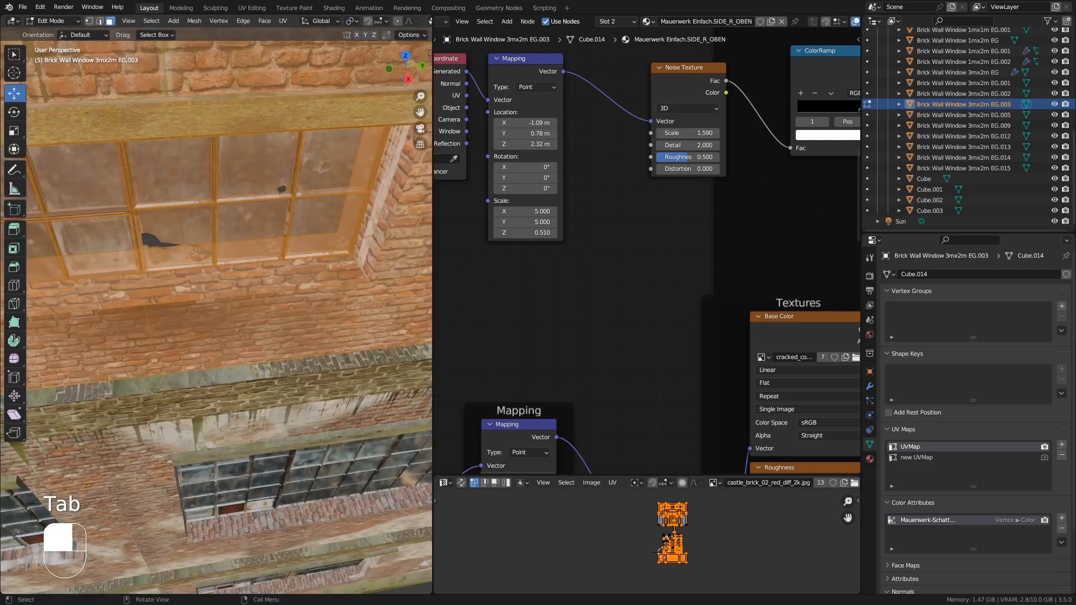
{"action": "left_click", "coordinate": [100, 23]}
{"action": "scroll", "coordinate": [359, 265], "scroll_direction": "down", "scroll_amount": 3}
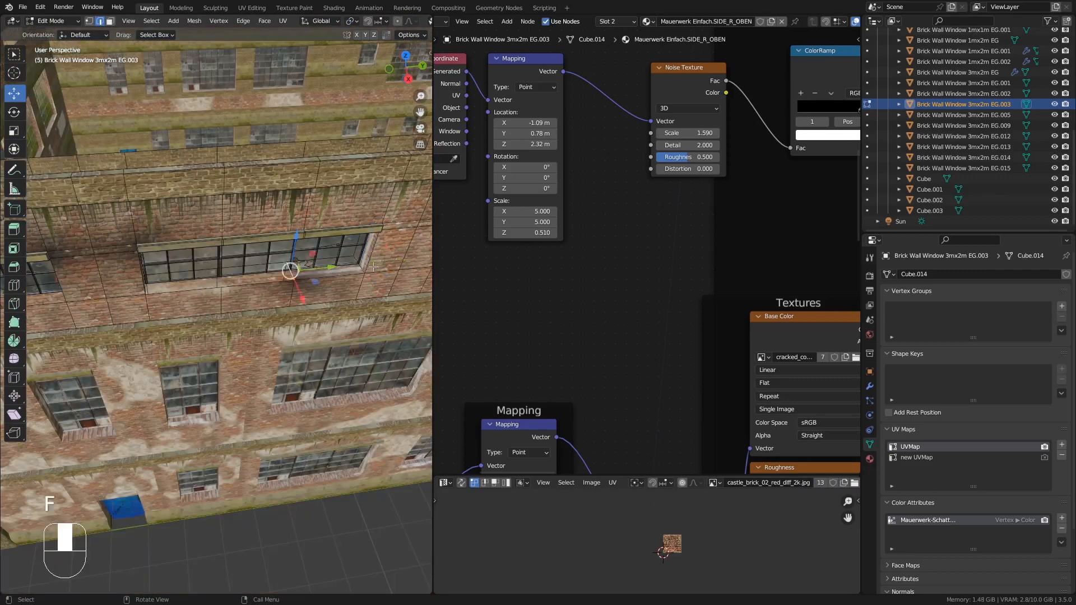
{"action": "middle_click_drag", "start_coordinate": [373, 267], "coordinate": [340, 270]}
{"action": "middle_click_drag", "start_coordinate": [73, 280], "coordinate": [224, 288], "text": "shift"}
{"action": "middle_click_drag", "start_coordinate": [224, 289], "coordinate": [301, 299]}
{"action": "key", "text": "f"}
{"action": "scroll", "coordinate": [300, 297], "scroll_direction": "down", "scroll_amount": 3}
{"action": "scroll", "coordinate": [159, 274], "scroll_direction": "up", "scroll_amount": 5}
{"action": "key", "text": "f"}
{"action": "key", "text": "f"}
{"action": "key", "text": "f"}
{"action": "scroll", "coordinate": [363, 307], "scroll_direction": "down", "scroll_amount": 7}
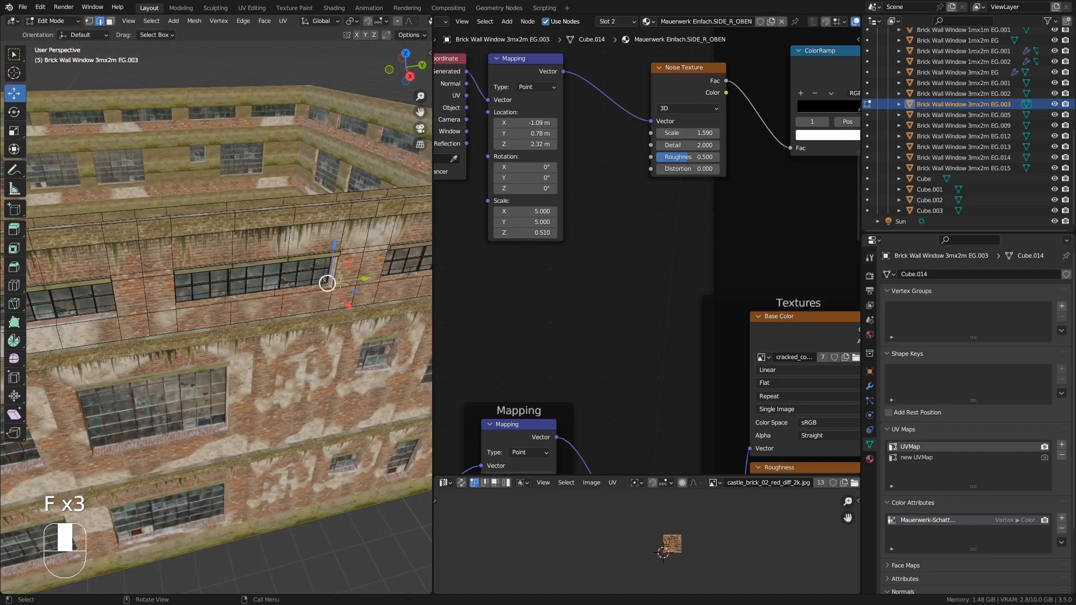
{"action": "middle_click_drag", "start_coordinate": [351, 276], "coordinate": [346, 348]}
{"action": "scroll", "coordinate": [314, 297], "scroll_direction": "up", "scroll_amount": 4}
{"action": "key", "text": "f"}
{"action": "scroll", "coordinate": [366, 288], "scroll_direction": "down", "scroll_amount": 2}
{"action": "scroll", "coordinate": [346, 348], "scroll_direction": "up", "scroll_amount": 4}
{"action": "key", "text": "Tab"}
{"action": "left_click", "coordinate": [253, 300]}
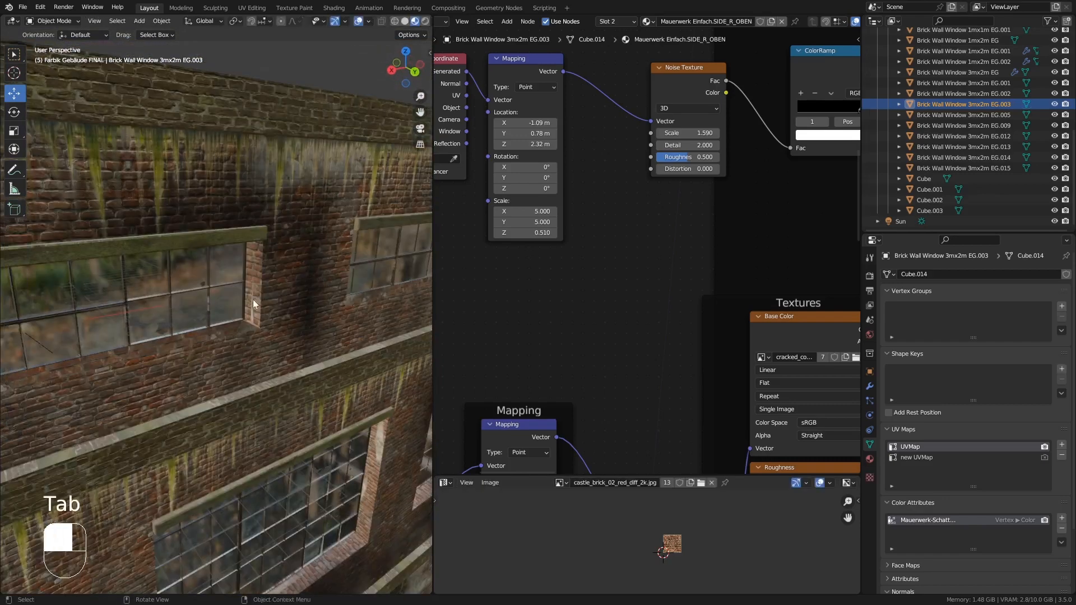
- Inspect the neighbouring upper side wall segment's geometry in Edit Mode
{"action": "key", "text": "Tab"}
{"action": "middle_click_drag", "start_coordinate": [253, 300], "coordinate": [262, 321]}
{"action": "left_click", "coordinate": [290, 389]}
{"action": "middle_click_drag", "start_coordinate": [308, 382], "coordinate": [278, 374]}
{"action": "key", "text": "f"}
{"action": "key", "text": "f"}
{"action": "key", "text": "f"}
{"action": "scroll", "coordinate": [384, 361], "scroll_direction": "down", "scroll_amount": 2}
{"action": "key", "text": "f"}
{"action": "key", "text": "f"}
{"action": "key", "text": "f"}
{"action": "key", "text": "f"}
{"action": "scroll", "coordinate": [297, 336], "scroll_direction": "down", "scroll_amount": 2}
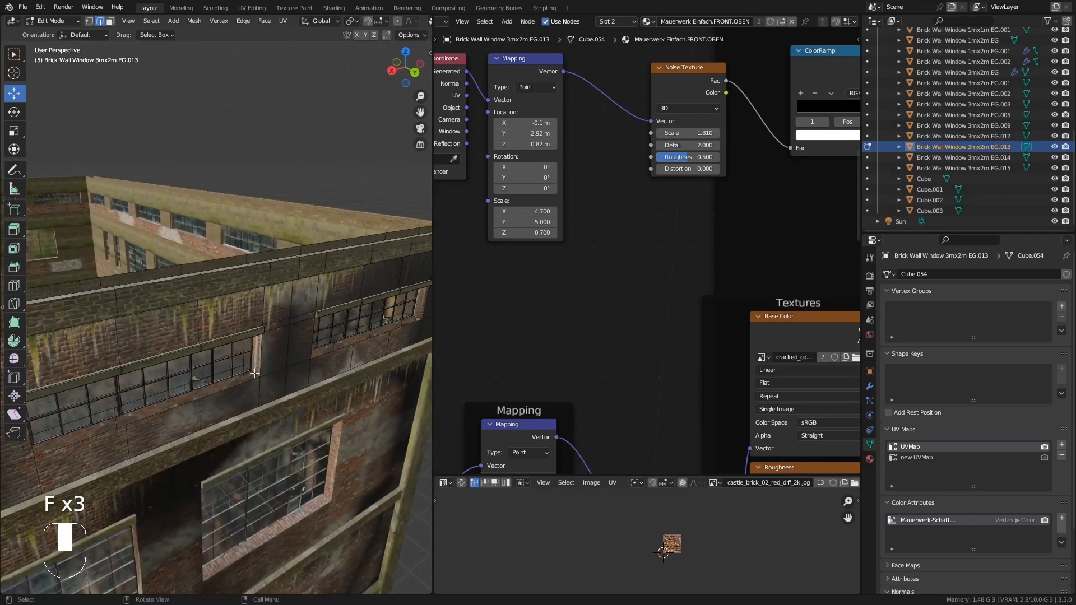
{"action": "key", "text": "f"}
{"action": "key", "text": "f"}
{"action": "key", "text": "f"}
{"action": "key", "text": "f"}
{"action": "middle_click_drag", "start_coordinate": [412, 331], "coordinate": [315, 348], "text": "shift"}
{"action": "scroll", "coordinate": [316, 349], "scroll_direction": "up", "scroll_amount": 2}
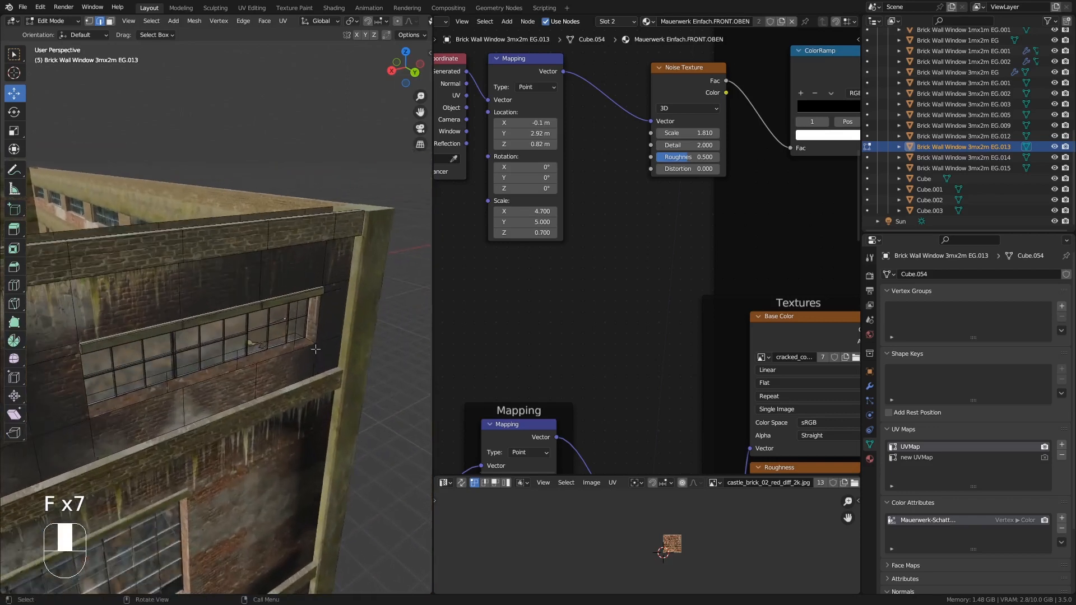
{"action": "key", "text": "f"}
{"action": "key", "text": "f"}
{"action": "key", "text": "f"}
{"action": "key", "text": "Tab"}
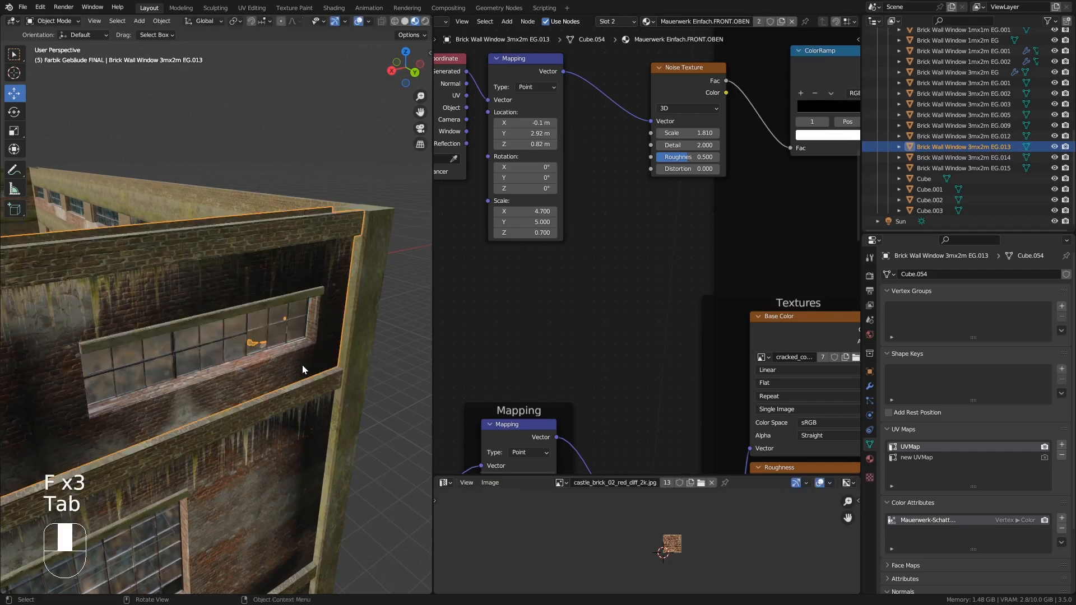
- Paint dark soot stains around the window of the upper side wall segment in Vertex Paint mode
{"action": "middle_click_drag", "start_coordinate": [301, 365], "coordinate": [235, 329]}
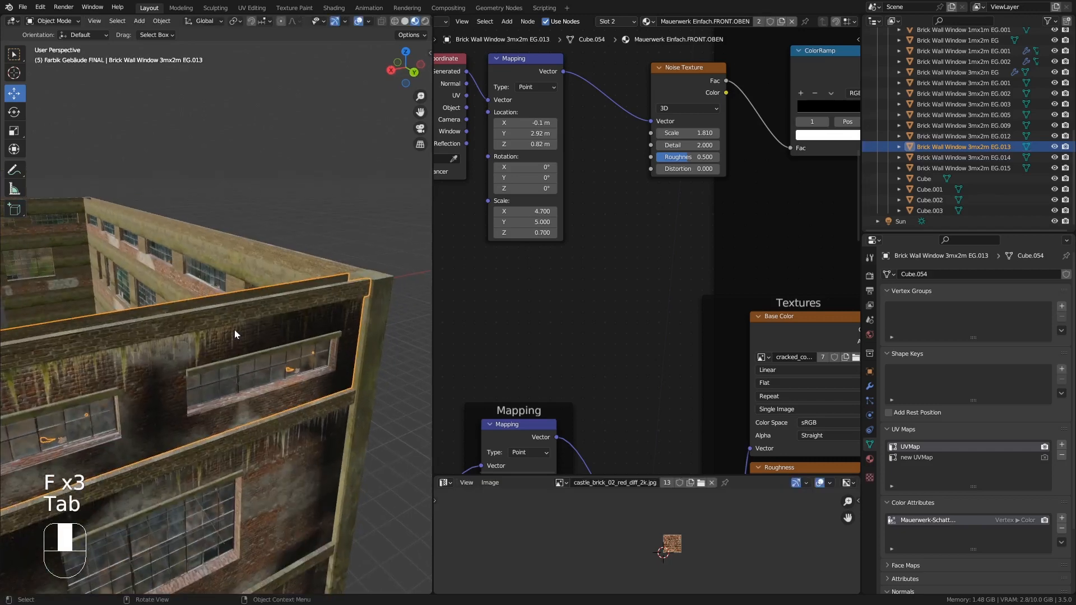
{"action": "left_click", "coordinate": [45, 21]}
{"action": "left_click", "coordinate": [56, 66]}
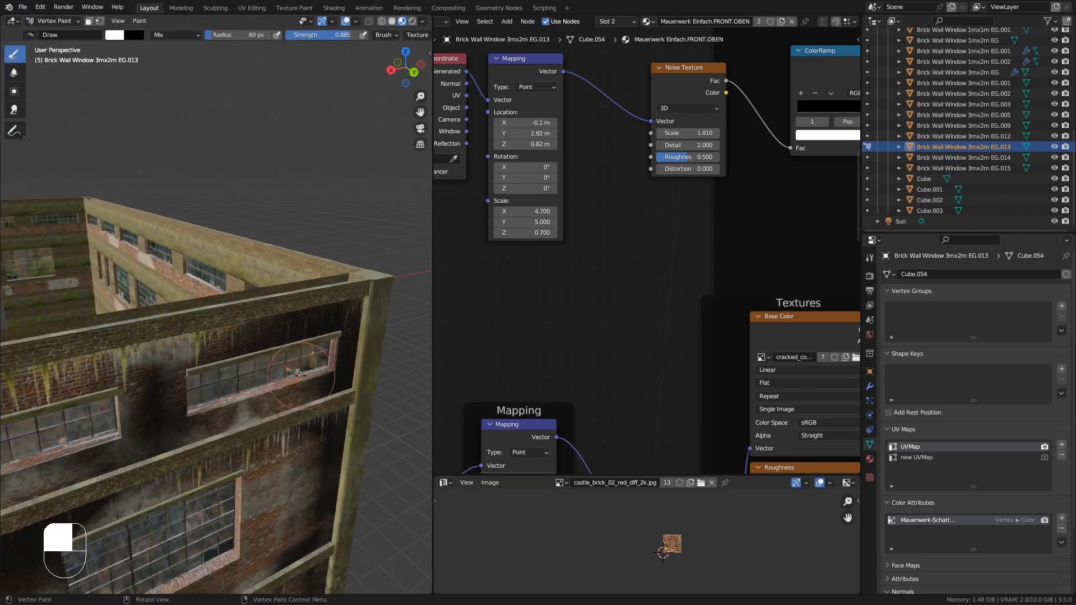
{"action": "mouse_move", "coordinate": [300, 375]}
{"action": "middle_mouse_down"}
{"action": "mouse_move", "coordinate": [298, 386]}
{"action": "mouse_move", "coordinate": [238, 349]}
{"action": "mouse_move", "coordinate": [164, 330]}
{"action": "mouse_move", "coordinate": [240, 378]}
{"action": "mouse_move", "coordinate": [255, 361]}
{"action": "mouse_move", "coordinate": [241, 370]}
{"action": "middle_mouse_up"}
{"action": "scroll", "coordinate": [183, 356], "scroll_direction": "up", "scroll_amount": 2}
{"action": "mouse_move", "coordinate": [160, 353]}
{"action": "middle_mouse_down", "text": "shift"}
{"action": "mouse_move", "coordinate": [199, 367]}
{"action": "mouse_move", "coordinate": [314, 336]}
{"action": "mouse_move", "coordinate": [196, 373]}
{"action": "middle_mouse_up", "text": "shift"}
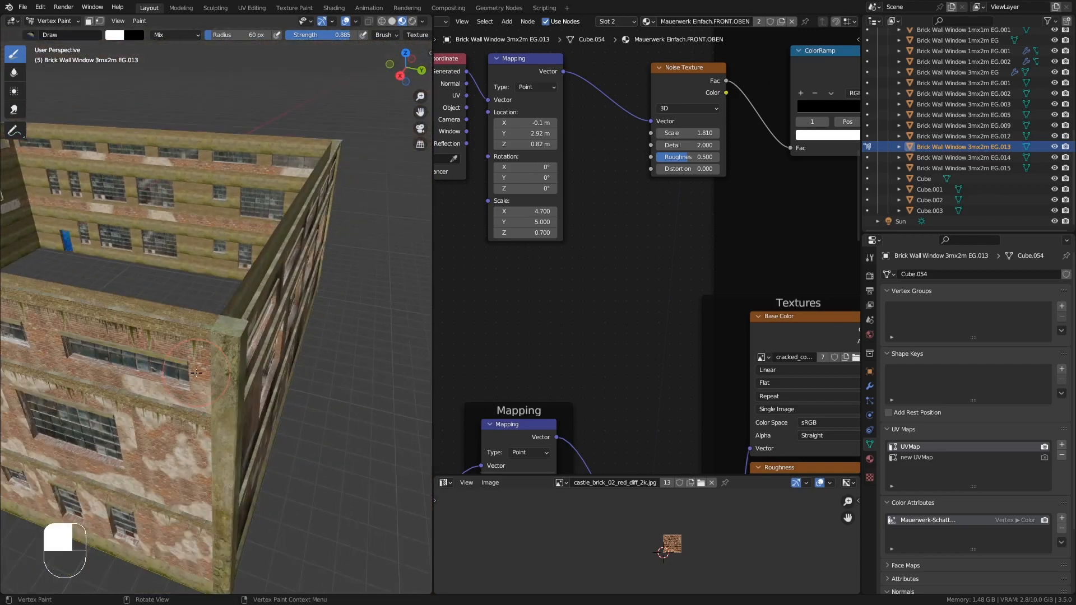
{"action": "left_click", "coordinate": [58, 21]}
{"action": "left_click", "coordinate": [56, 34]}
- Paint more dark soot streaks along the windows of the upper front wall segment in Vertex Paint mode
{"action": "left_click", "coordinate": [140, 326]}
{"action": "mouse_move", "coordinate": [148, 347]}
{"action": "middle_mouse_down"}
{"action": "mouse_move", "coordinate": [177, 354]}
{"action": "mouse_move", "coordinate": [199, 286]}
{"action": "mouse_move", "coordinate": [231, 349]}
{"action": "middle_mouse_up"}
{"action": "left_click", "coordinate": [54, 21]}
{"action": "left_click", "coordinate": [60, 66]}
{"action": "scroll", "coordinate": [200, 289], "scroll_direction": "up", "scroll_amount": 3}
{"action": "scroll", "coordinate": [227, 331], "scroll_direction": "down", "scroll_amount": 2}
{"action": "middle_click_drag", "start_coordinate": [207, 260], "coordinate": [272, 304], "text": "shift"}
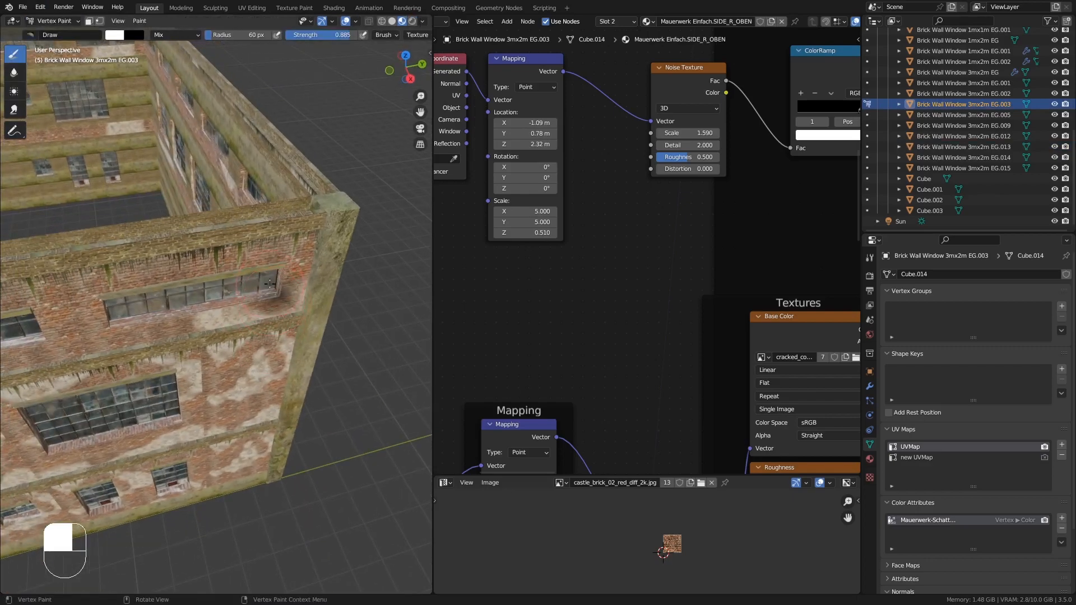
{"action": "left_click_drag", "start_coordinate": [270, 284], "coordinate": [272, 286]}
{"action": "middle_click_drag", "start_coordinate": [271, 295], "coordinate": [275, 280]}
{"action": "left_click_drag", "start_coordinate": [274, 284], "coordinate": [276, 284]}
{"action": "left_click_drag", "start_coordinate": [306, 243], "coordinate": [285, 286]}
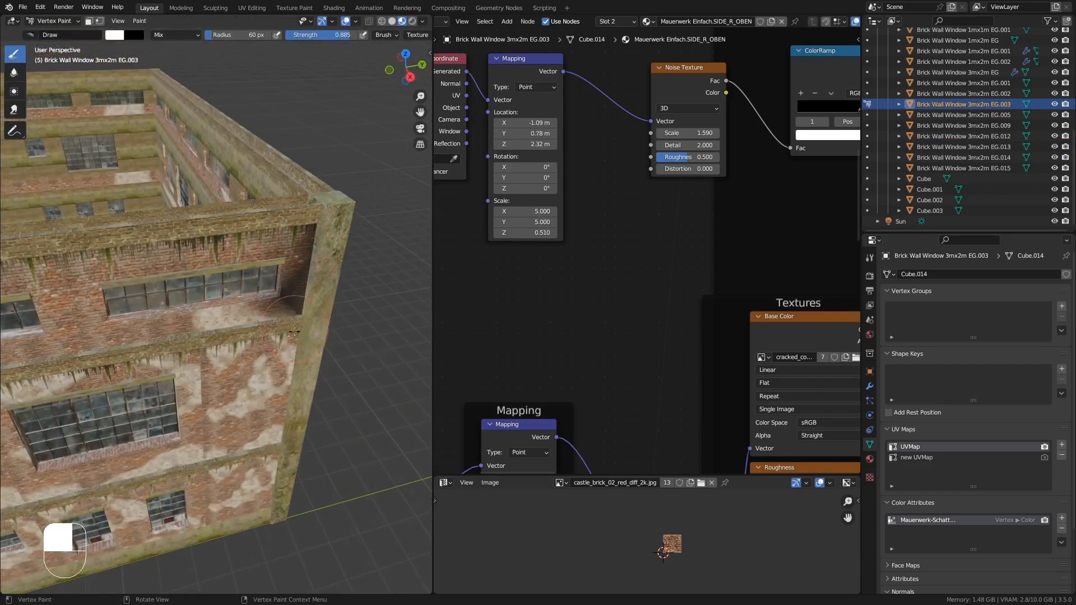
{"action": "mouse_move", "coordinate": [274, 280]}
{"action": "middle_mouse_down"}
{"action": "mouse_move", "coordinate": [210, 272]}
{"action": "mouse_move", "coordinate": [205, 304]}
{"action": "middle_mouse_up"}
{"action": "middle_click_drag", "start_coordinate": [159, 267], "coordinate": [240, 270], "text": "shift"}
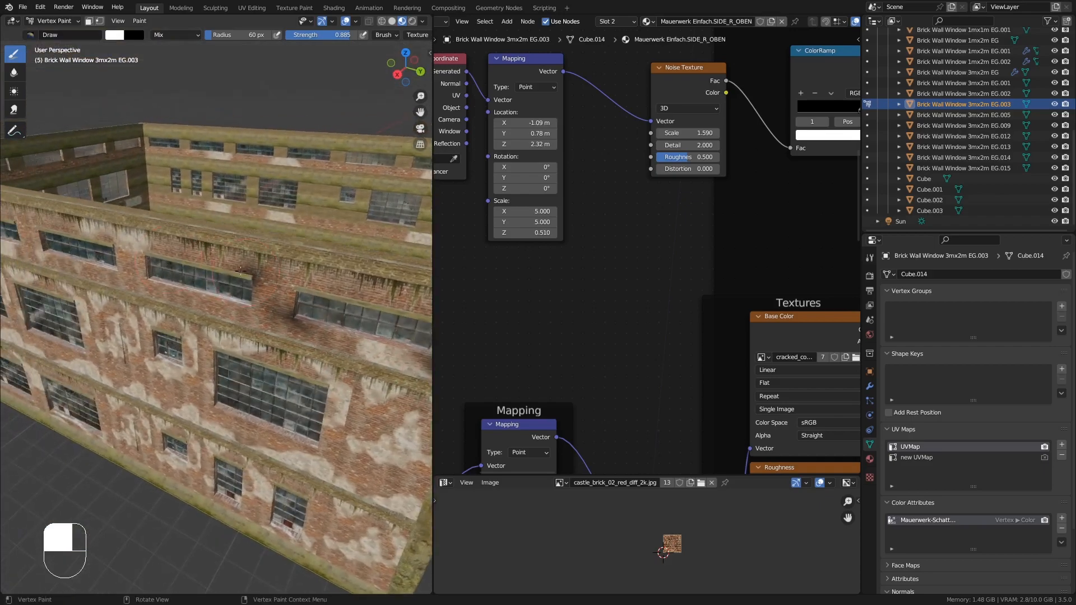
{"action": "middle_click_drag", "start_coordinate": [172, 288], "coordinate": [216, 247]}
{"action": "middle_click_drag", "start_coordinate": [140, 235], "coordinate": [246, 292], "text": "shift"}
{"action": "mouse_move", "coordinate": [245, 286]}
{"action": "middle_mouse_down"}
{"action": "mouse_move", "coordinate": [264, 302]}
{"action": "mouse_move", "coordinate": [292, 297]}
{"action": "middle_mouse_up"}
{"action": "mouse_move", "coordinate": [320, 280]}
{"action": "left_mouse_down"}
{"action": "mouse_move", "coordinate": [313, 297]}
{"action": "mouse_move", "coordinate": [191, 277]}
{"action": "left_mouse_up"}
{"action": "middle_click_drag", "start_coordinate": [196, 305], "coordinate": [245, 296]}
{"action": "left_click_drag", "start_coordinate": [182, 262], "coordinate": [154, 259]}
{"action": "mouse_move", "coordinate": [168, 297]}
{"action": "middle_mouse_down"}
{"action": "mouse_move", "coordinate": [206, 303]}
{"action": "mouse_move", "coordinate": [198, 298]}
{"action": "middle_mouse_up"}
{"action": "mouse_move", "coordinate": [197, 298]}
{"action": "middle_mouse_down", "text": "ctrl"}
{"action": "mouse_move", "coordinate": [196, 317]}
{"action": "mouse_move", "coordinate": [174, 297]}
{"action": "middle_mouse_up", "text": "ctrl"}
{"action": "middle_click_drag", "start_coordinate": [173, 297], "coordinate": [137, 245], "text": "shift"}
{"action": "left_click", "coordinate": [55, 22]}
{"action": "left_click", "coordinate": [56, 35]}
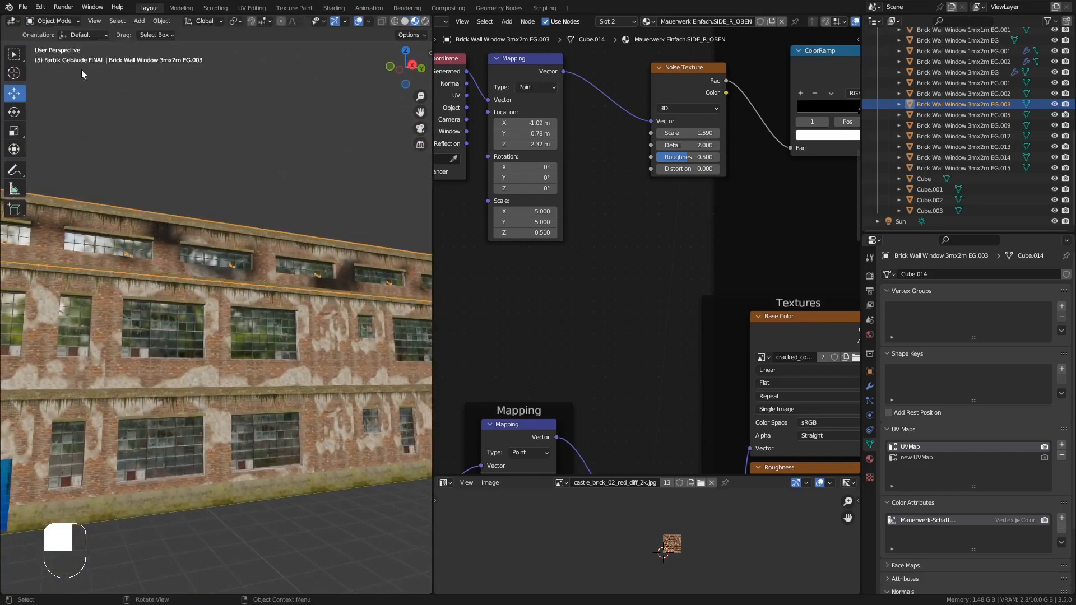
- Check the modifiers of each middle-floor wall segment one by one
{"action": "middle_click_drag", "start_coordinate": [163, 281], "coordinate": [288, 359]}
{"action": "left_click", "coordinate": [210, 322]}
{"action": "middle_click_drag", "start_coordinate": [288, 359], "coordinate": [338, 331], "text": "shift"}
{"action": "middle_click_drag", "start_coordinate": [337, 332], "coordinate": [315, 328]}
{"action": "left_click", "coordinate": [358, 328]}
{"action": "left_click", "coordinate": [869, 387]}
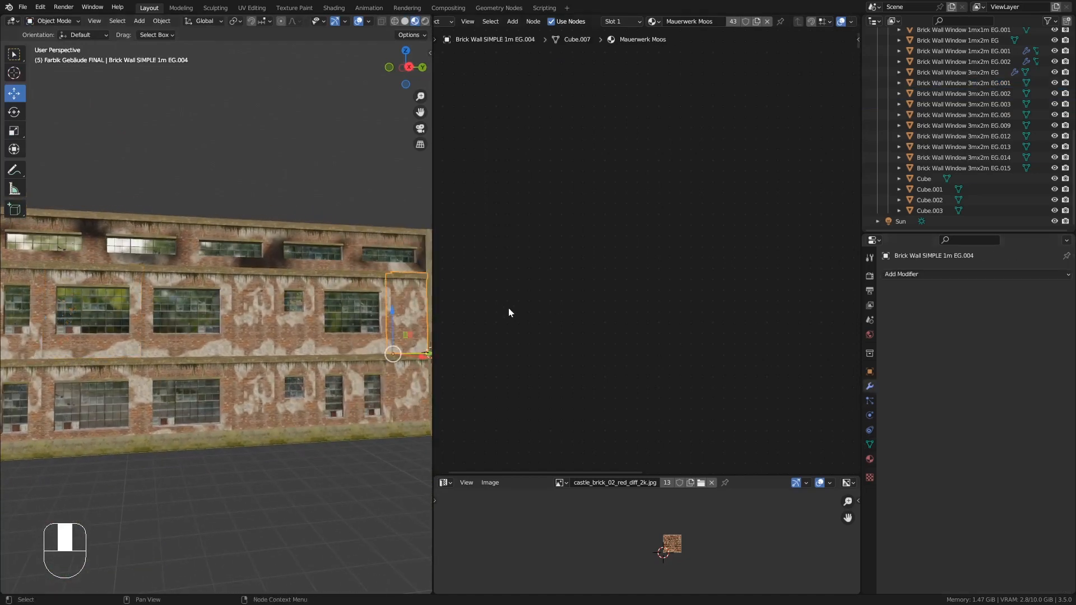
{"action": "left_click", "coordinate": [358, 313]}
{"action": "left_click", "coordinate": [294, 309]}
{"action": "left_click", "coordinate": [253, 311]}
{"action": "left_click", "coordinate": [203, 307]}
{"action": "left_click", "coordinate": [121, 295]}
{"action": "middle_click_drag", "start_coordinate": [135, 297], "coordinate": [343, 305], "text": "shift"}
- Apply the Array modifier on the Brick Wall Window 1mx2m EG.001 segment
{"action": "left_click", "coordinate": [147, 310]}
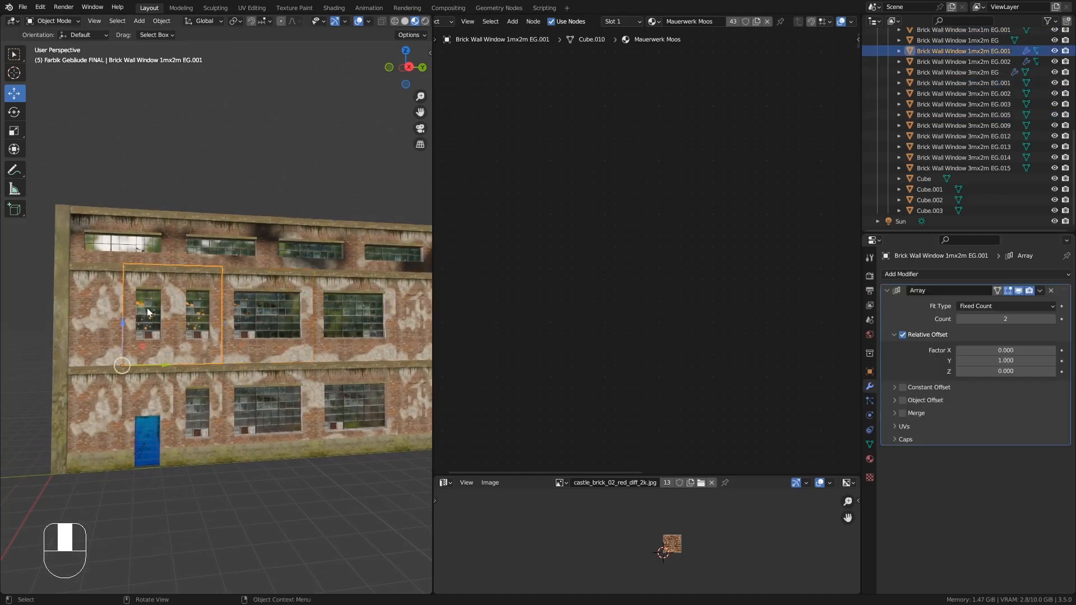
{"action": "left_click", "coordinate": [1040, 291]}
{"action": "left_click", "coordinate": [993, 303]}
- Select all middle-floor wall segments and join them into a single object
{"action": "middle_click_drag", "start_coordinate": [234, 297], "coordinate": [155, 300], "text": "shift"}
{"action": "left_click", "coordinate": [228, 319]}
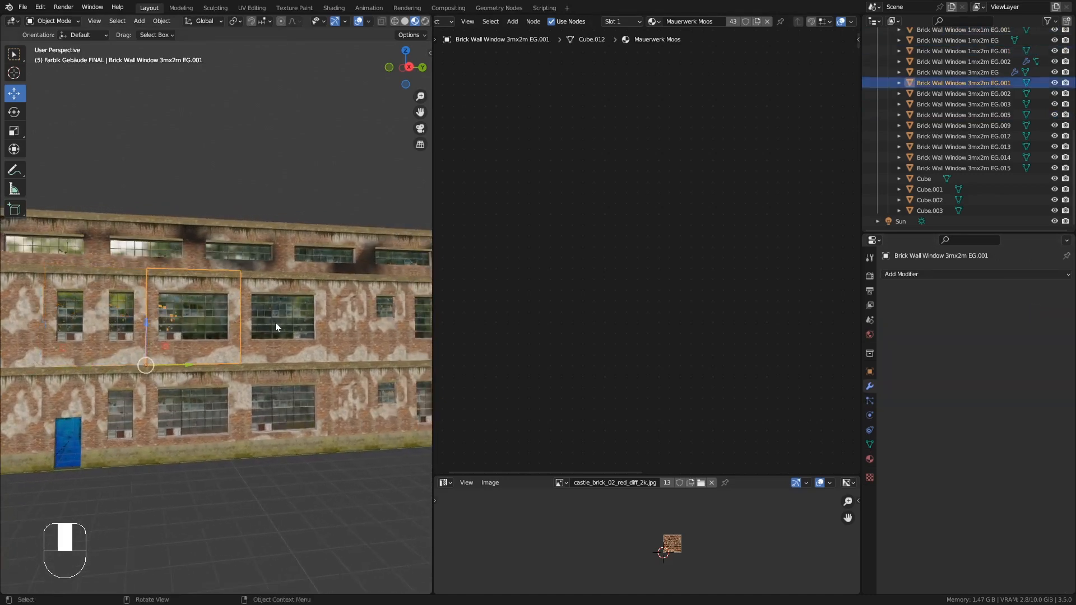
{"action": "left_click", "coordinate": [274, 323]}
{"action": "scroll", "coordinate": [224, 325], "scroll_direction": "down", "scroll_amount": 1}
{"action": "left_click", "coordinate": [47, 322]}
{"action": "left_click", "coordinate": [129, 323], "text": "shift"}
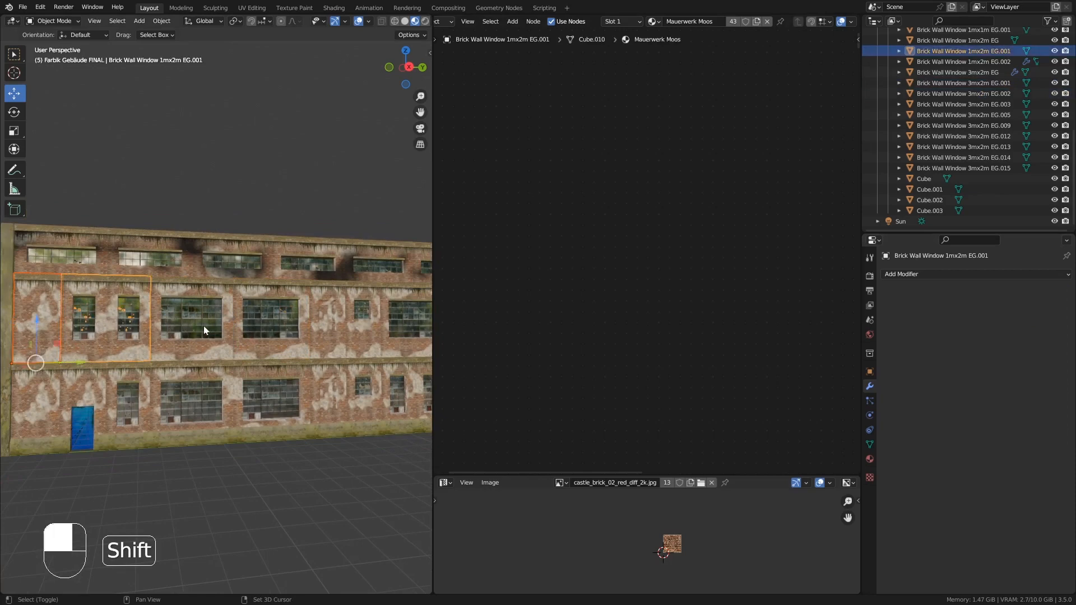
{"action": "left_click", "coordinate": [203, 325], "text": "shift"}
{"action": "left_click", "coordinate": [275, 331], "text": "shift"}
{"action": "left_click", "coordinate": [353, 335], "text": "shift"}
{"action": "left_click", "coordinate": [375, 336], "text": "shift"}
{"action": "middle_click_drag", "start_coordinate": [375, 336], "coordinate": [245, 331], "text": "shift"}
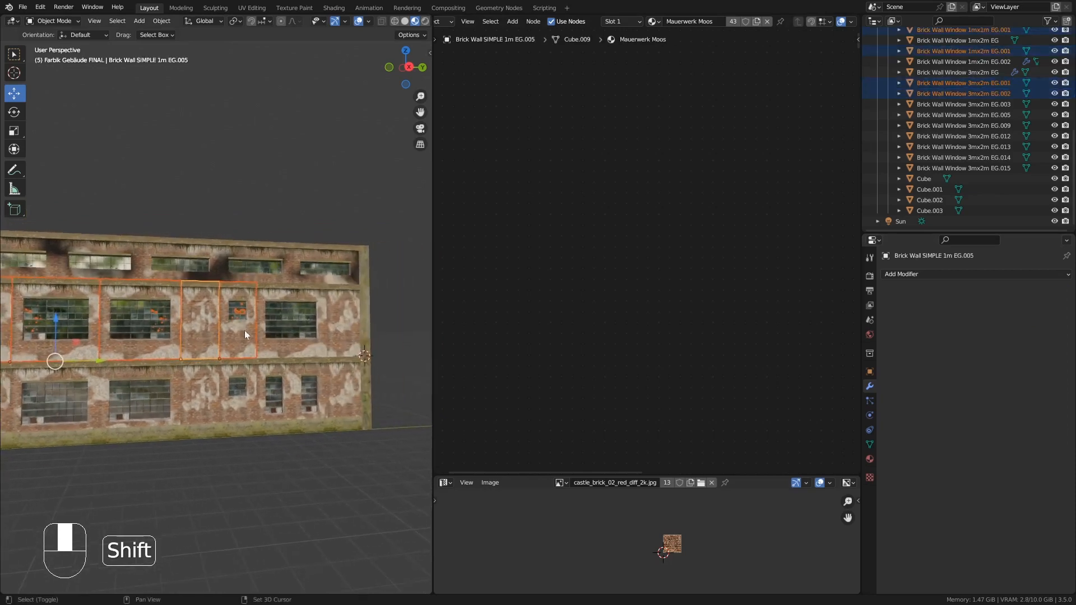
{"action": "left_click", "coordinate": [348, 326], "text": "shift"}
{"action": "key", "text": "ctrl+j"}
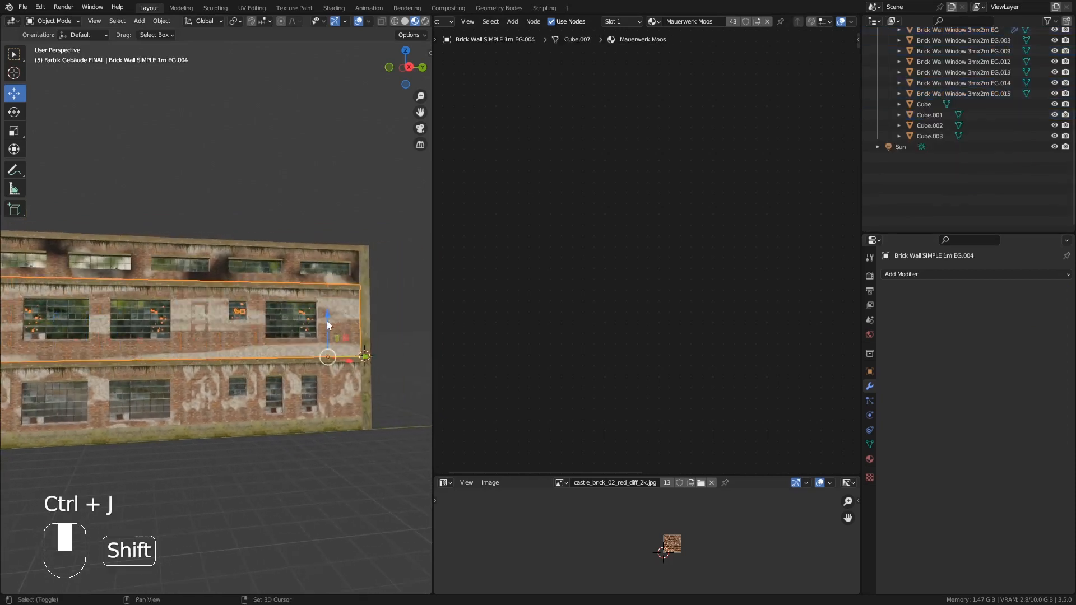
- Replace the joined wall's Mauerwerk Einfach material slot with Mauerwerk Einfach.FRONT.OBEN
{"action": "left_click_drag", "start_coordinate": [429, 283], "coordinate": [544, 263]}
{"action": "middle_click_drag", "start_coordinate": [298, 322], "coordinate": [449, 329], "text": "shift"}
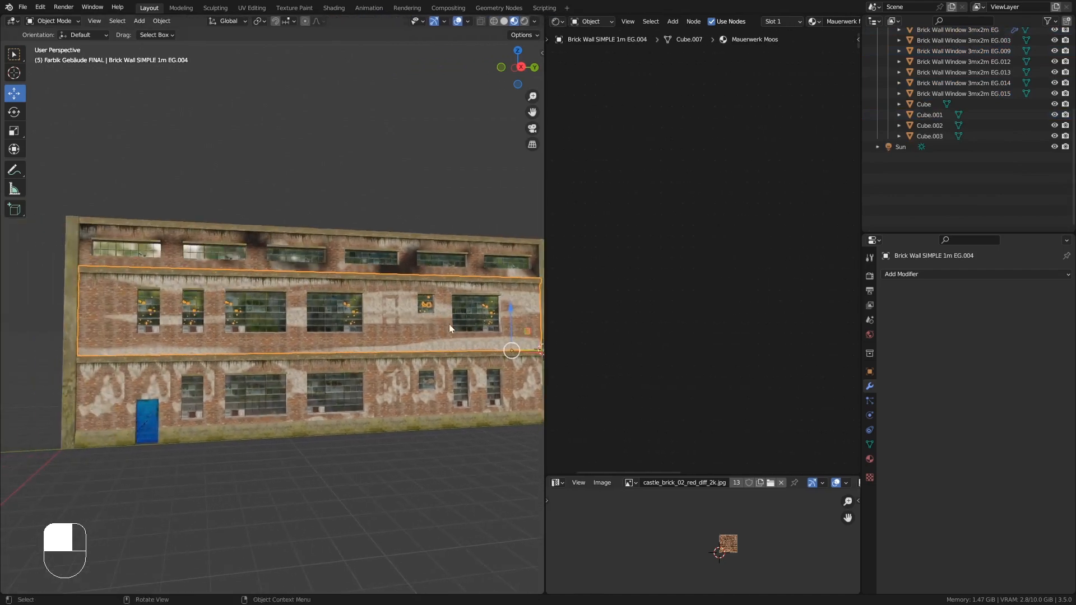
{"action": "left_click", "coordinate": [869, 459]}
{"action": "left_click", "coordinate": [929, 287]}
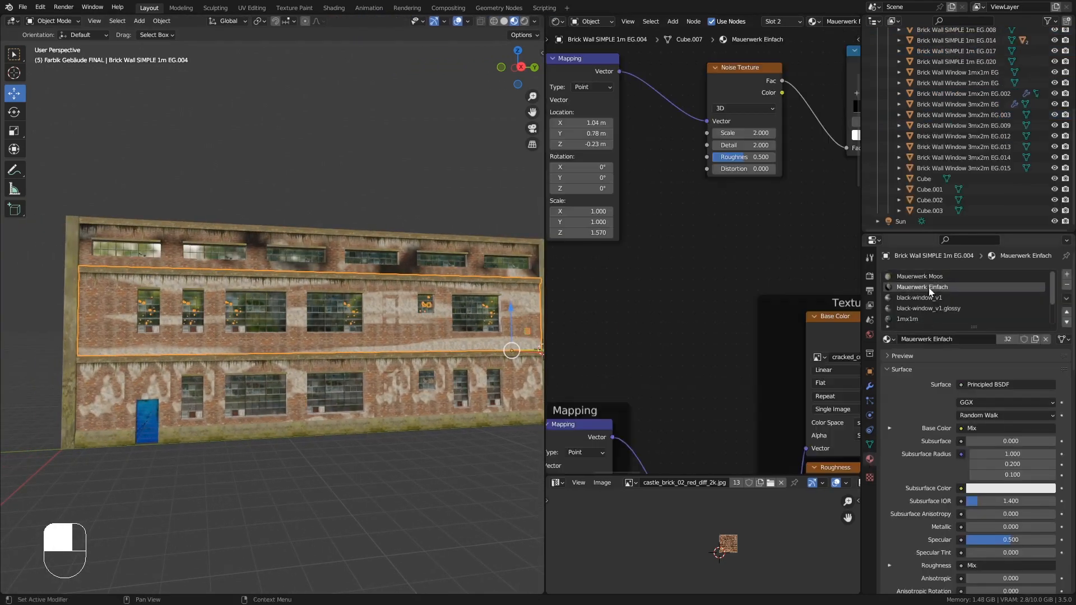
{"action": "left_click", "coordinate": [870, 445]}
{"action": "left_click", "coordinate": [870, 458]}
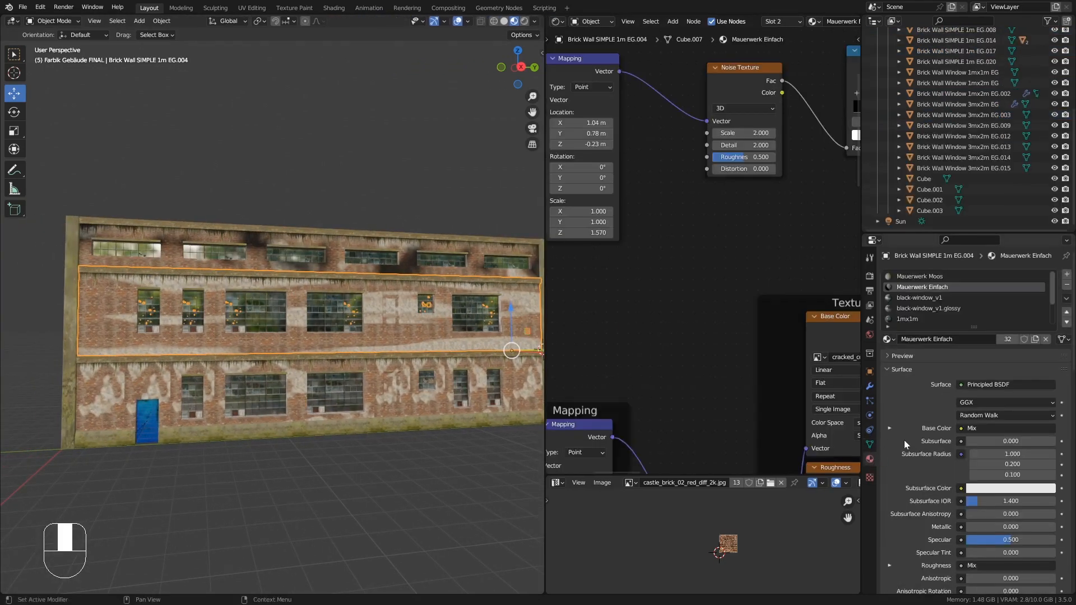
{"action": "left_click", "coordinate": [893, 338]}
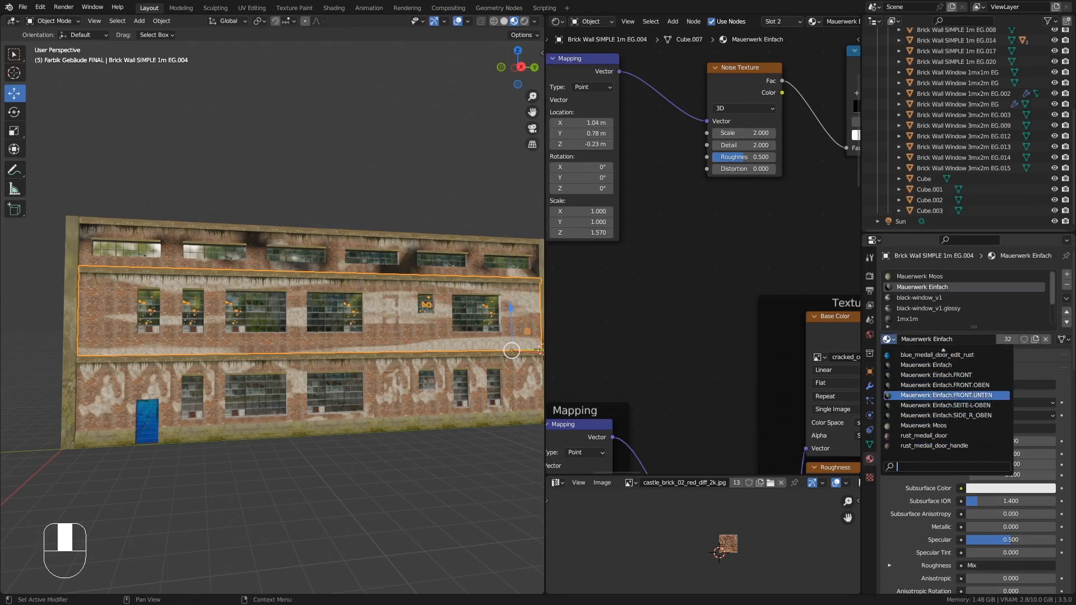
{"action": "left_click", "coordinate": [999, 386]}
- Merge duplicate vertices by distance across the whole joined middle-floor wall
{"action": "middle_click_drag", "start_coordinate": [401, 319], "coordinate": [362, 314]}
{"action": "key", "text": "Tab"}
{"action": "key", "text": "a"}
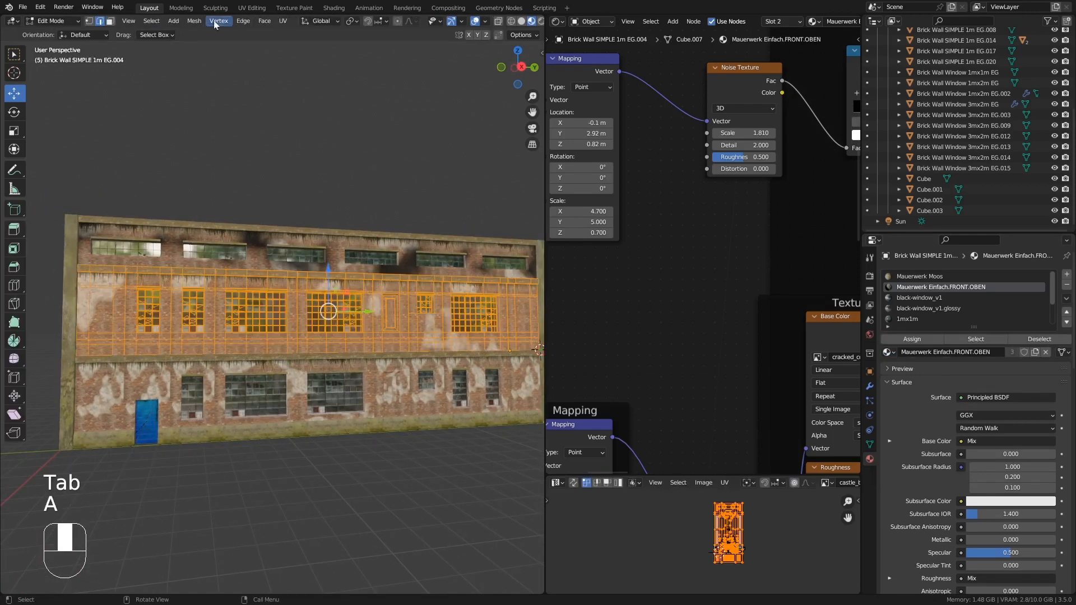
{"action": "left_click", "coordinate": [193, 21]}
{"action": "mouse_move", "coordinate": [235, 287]}
{"action": "left_click", "coordinate": [316, 371]}
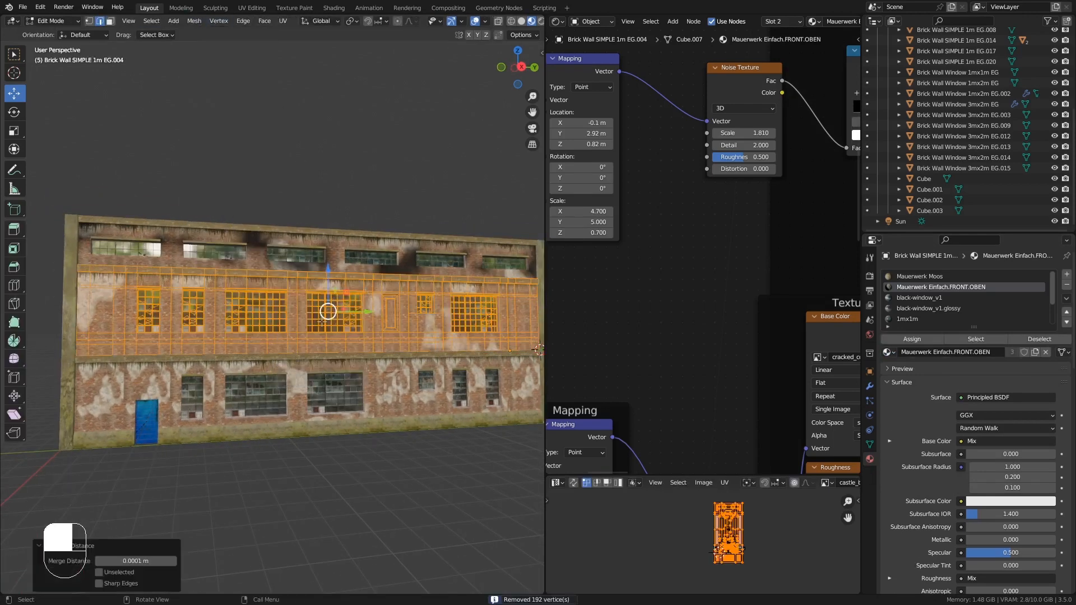
{"action": "key", "text": "Tab"}
- Add a vertex color attribute named Mauerwerk-Schatten to the joined middle-floor wall
{"action": "left_click", "coordinate": [870, 444]}
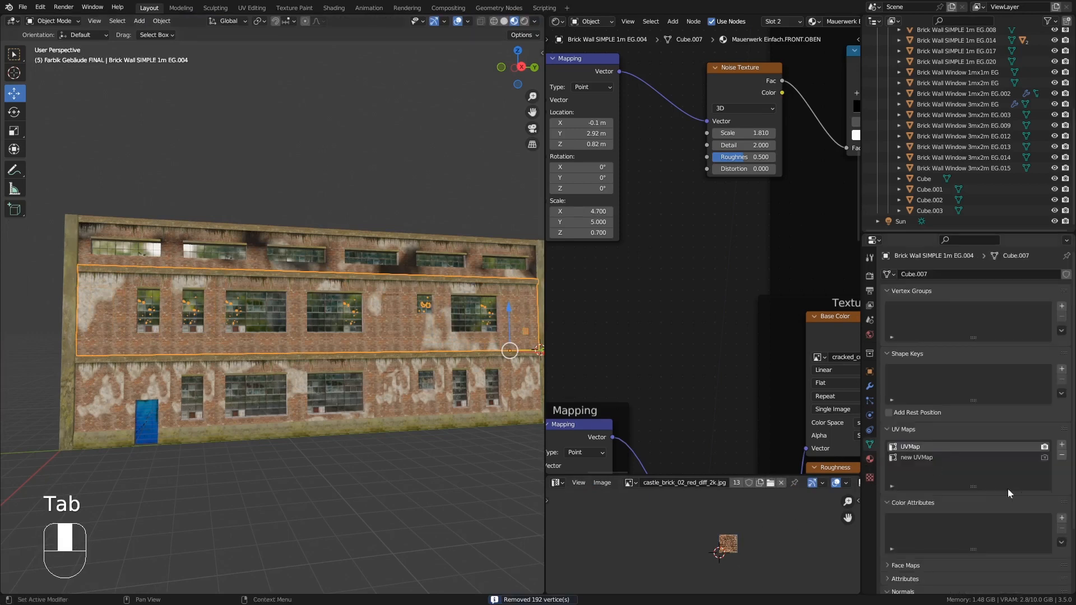
{"action": "left_click", "coordinate": [1061, 518]}
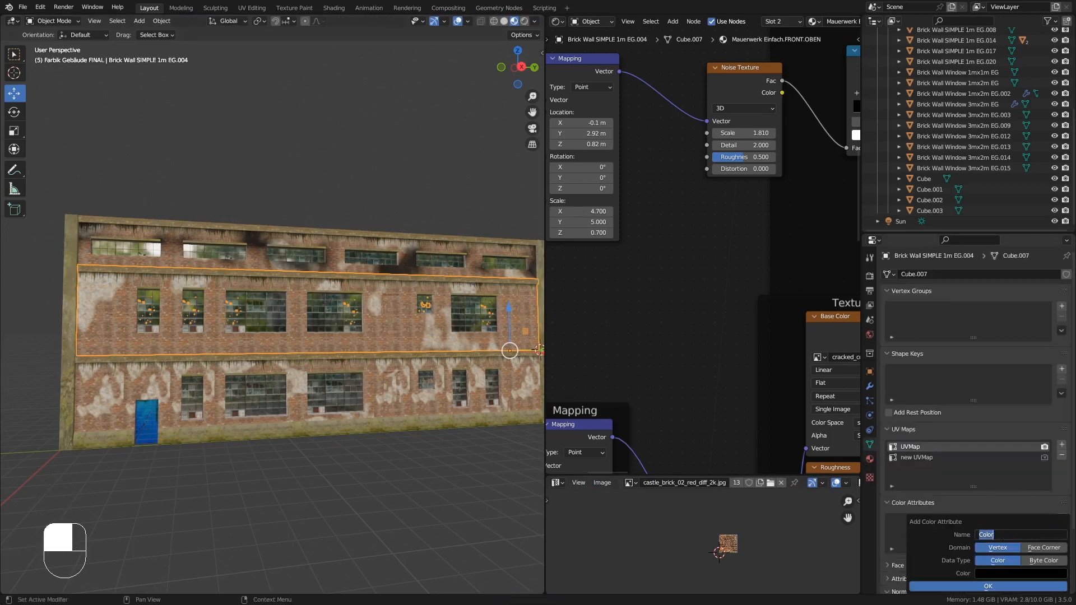
{"action": "left_click", "coordinate": [1023, 586]}
- Switch to Vertex Paint and paint dark soot stains around the middle-floor windows
{"action": "middle_click_drag", "start_coordinate": [107, 325], "coordinate": [174, 185]}
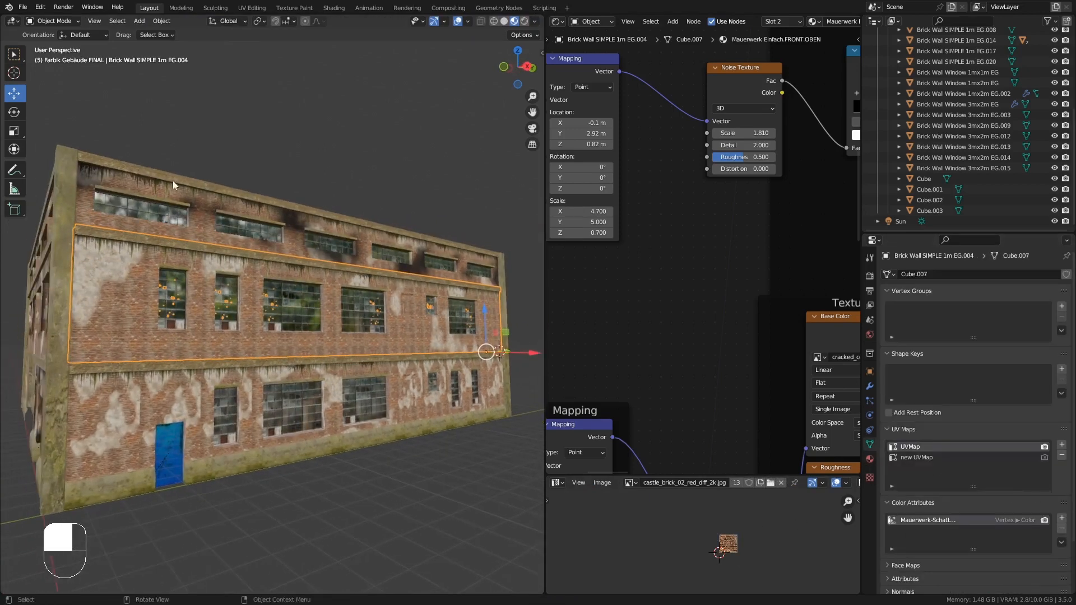
{"action": "left_click", "coordinate": [54, 20]}
{"action": "left_click", "coordinate": [60, 66]}
{"action": "middle_click_drag", "start_coordinate": [140, 252], "coordinate": [162, 169], "text": "ctrl"}
{"action": "left_click_drag", "start_coordinate": [110, 209], "coordinate": [112, 210]}
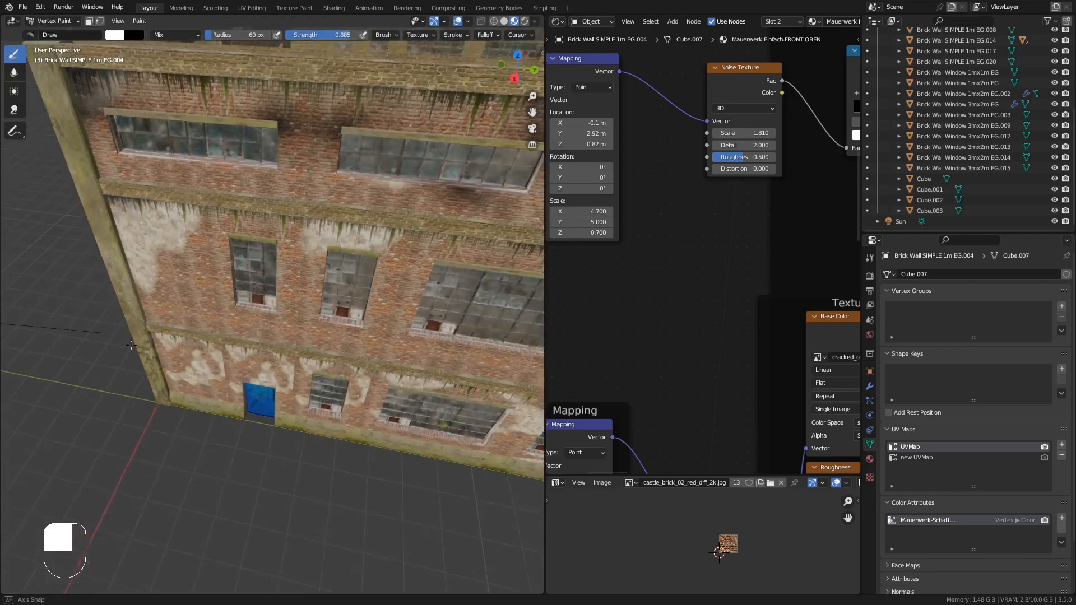
{"action": "mouse_move", "coordinate": [147, 302]}
{"action": "left_mouse_down"}
{"action": "mouse_move", "coordinate": [148, 315]}
{"action": "mouse_move", "coordinate": [139, 294]}
{"action": "left_mouse_up"}
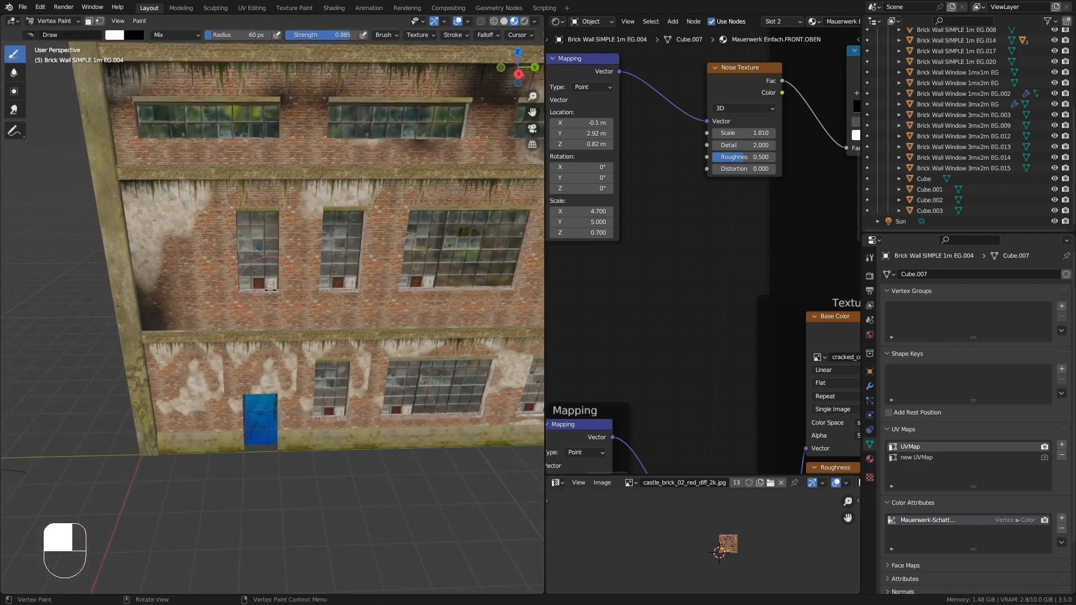
{"action": "left_click_drag", "start_coordinate": [270, 289], "coordinate": [283, 269]}
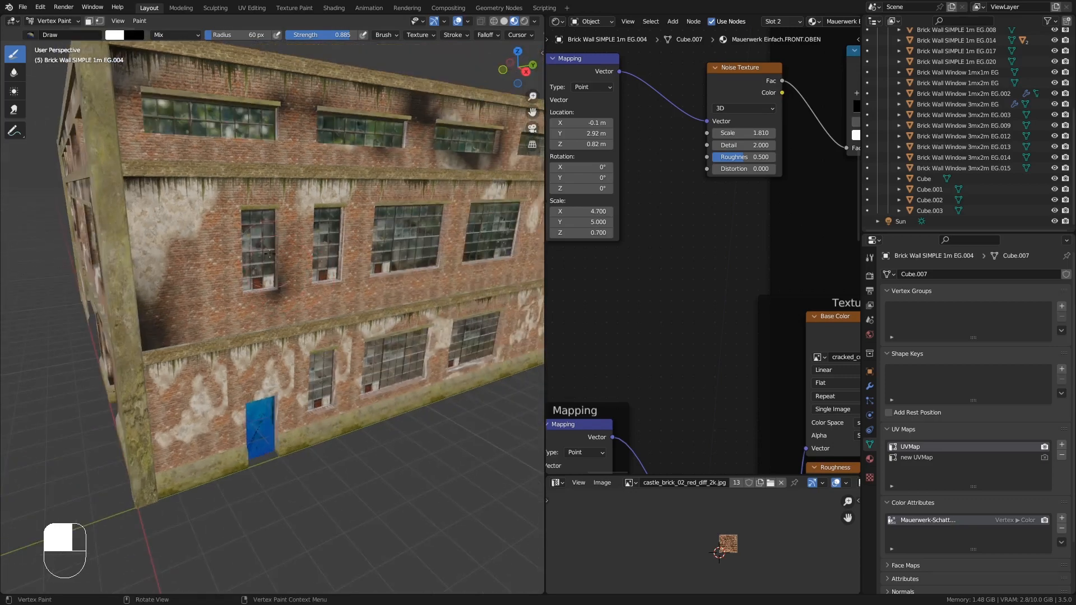
{"action": "left_click_drag", "start_coordinate": [280, 263], "coordinate": [241, 202]}
{"action": "mouse_move", "coordinate": [359, 280]}
{"action": "left_mouse_down"}
{"action": "mouse_move", "coordinate": [392, 261]}
{"action": "mouse_move", "coordinate": [432, 272]}
{"action": "left_mouse_up"}
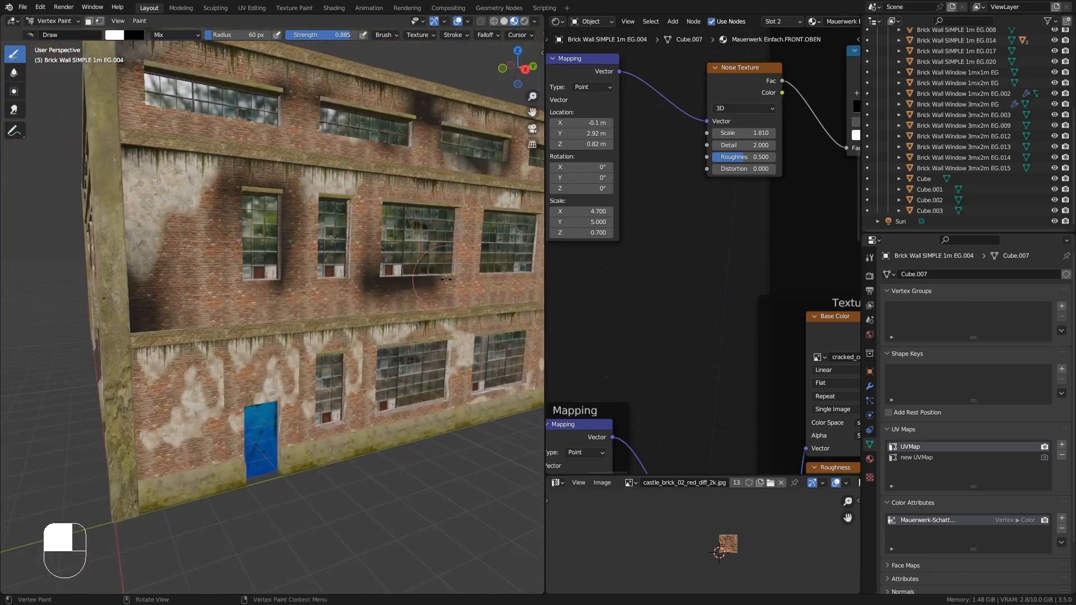
- Paint more soot streaks below and beside the middle-floor windows on the front and side walls
{"action": "key", "text": "KP_Decimal"}
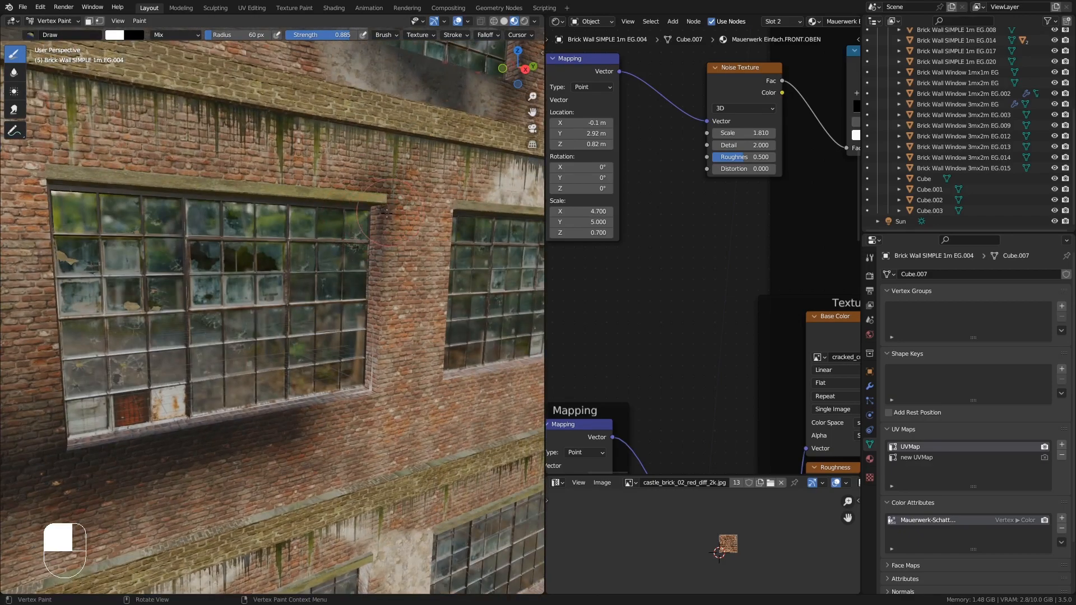
{"action": "middle_click_drag", "start_coordinate": [386, 212], "coordinate": [341, 230]}
{"action": "mouse_move", "coordinate": [342, 230]}
{"action": "middle_mouse_down", "text": "shift"}
{"action": "mouse_move", "coordinate": [300, 267]}
{"action": "mouse_move", "coordinate": [292, 237]}
{"action": "middle_mouse_up", "text": "shift"}
{"action": "middle_click_drag", "start_coordinate": [351, 217], "coordinate": [326, 319]}
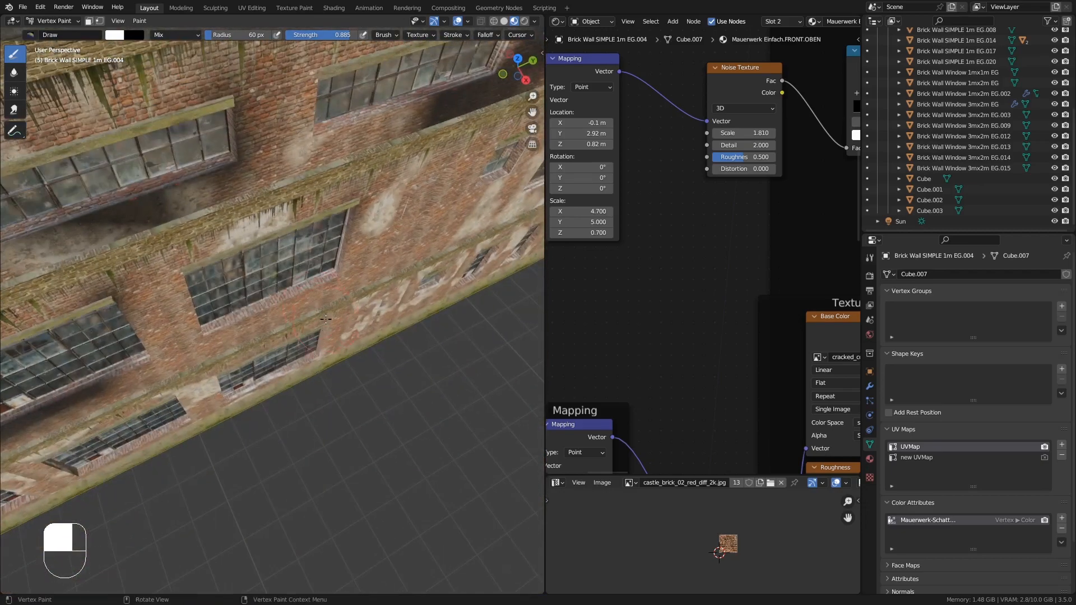
{"action": "middle_click_drag", "start_coordinate": [298, 283], "coordinate": [330, 137]}
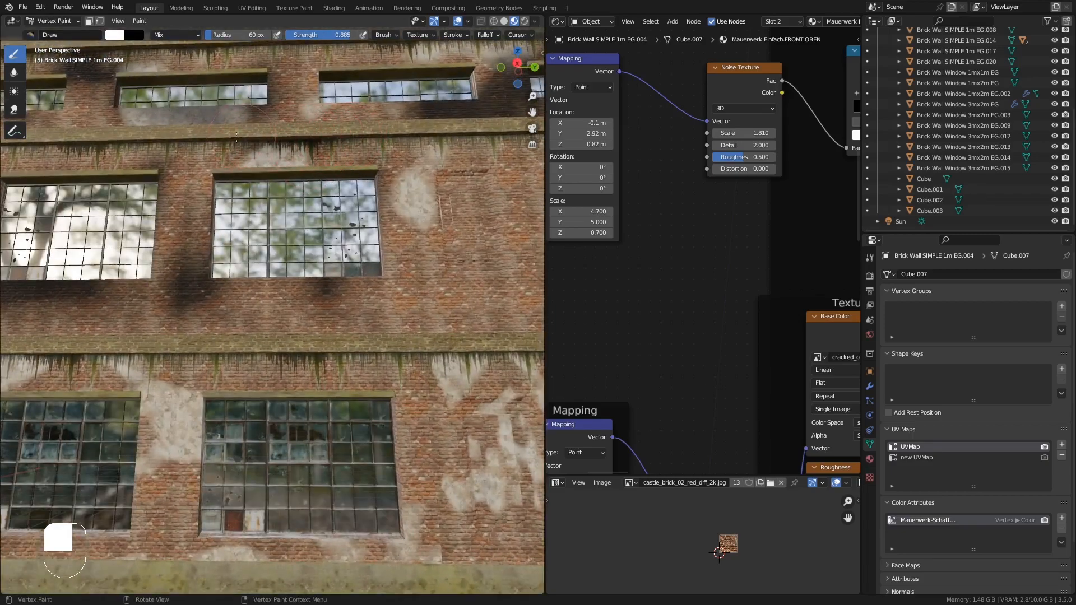
{"action": "middle_click_drag", "start_coordinate": [228, 134], "coordinate": [168, 154], "text": "shift"}
{"action": "middle_click_drag", "start_coordinate": [168, 153], "coordinate": [170, 182], "text": "ctrl"}
{"action": "middle_click_drag", "start_coordinate": [431, 152], "coordinate": [453, 210], "text": "shift"}
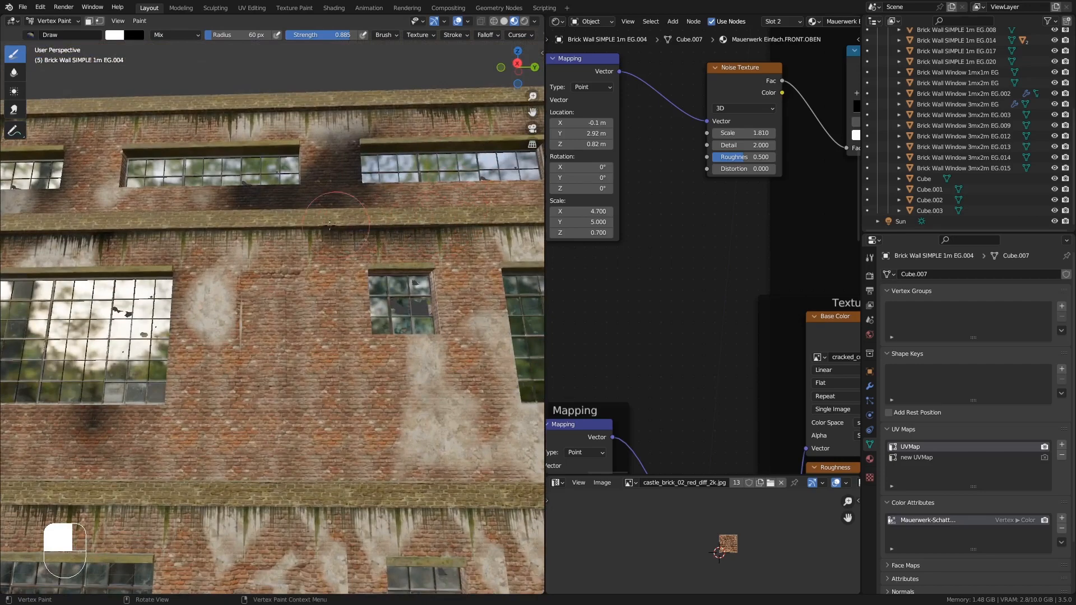
{"action": "middle_click_drag", "start_coordinate": [139, 226], "coordinate": [143, 302], "text": "ctrl"}
{"action": "middle_click_drag", "start_coordinate": [401, 303], "coordinate": [436, 188]}
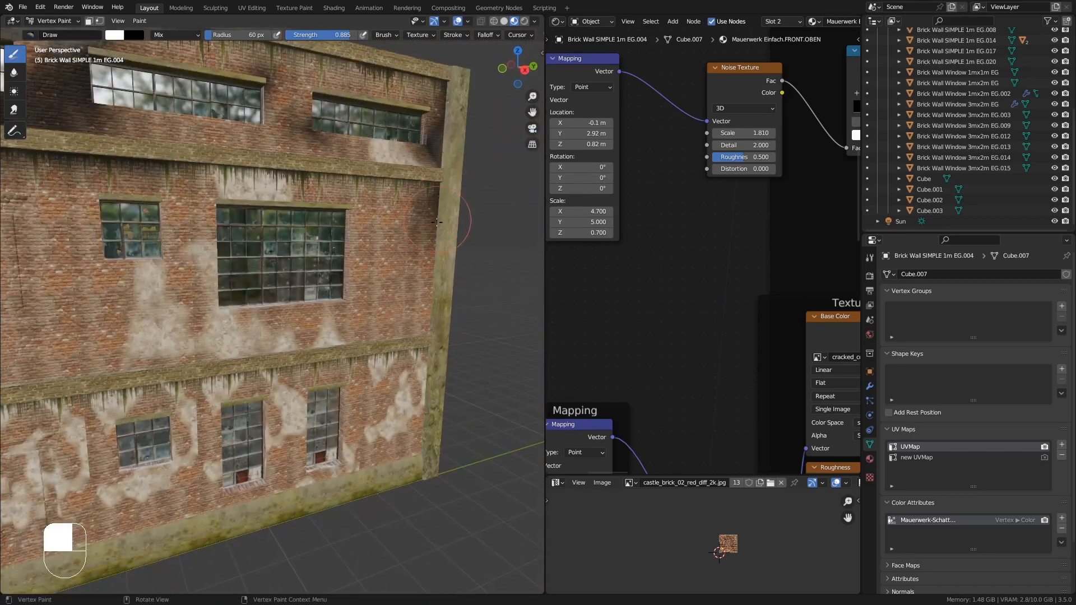
{"action": "middle_click_drag", "start_coordinate": [402, 341], "coordinate": [350, 342]}
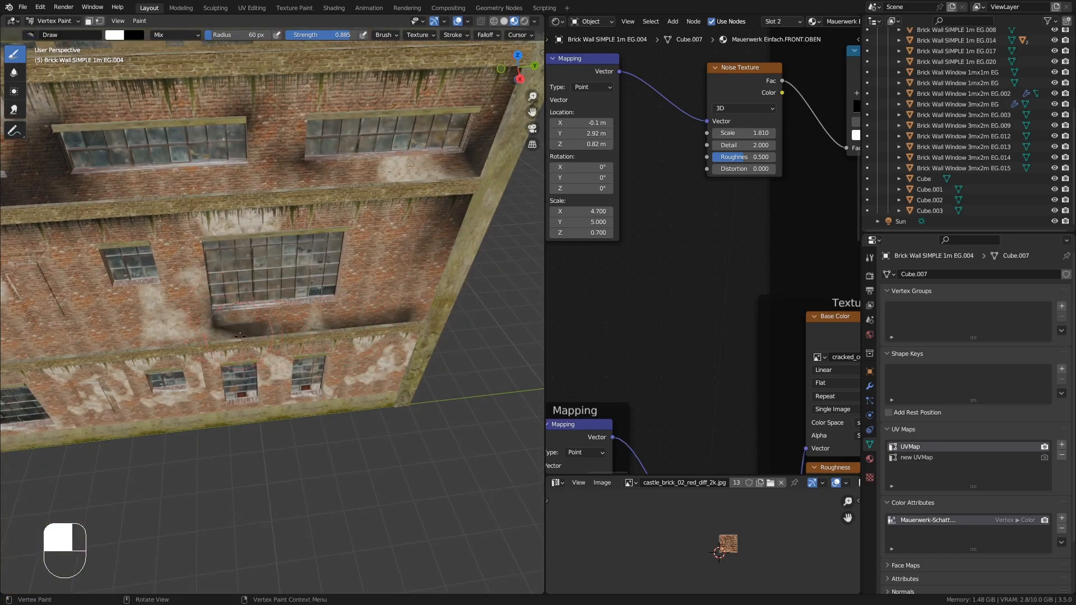
{"action": "middle_click_drag", "start_coordinate": [240, 336], "coordinate": [213, 221]}
{"action": "middle_click_drag", "start_coordinate": [242, 284], "coordinate": [326, 308]}
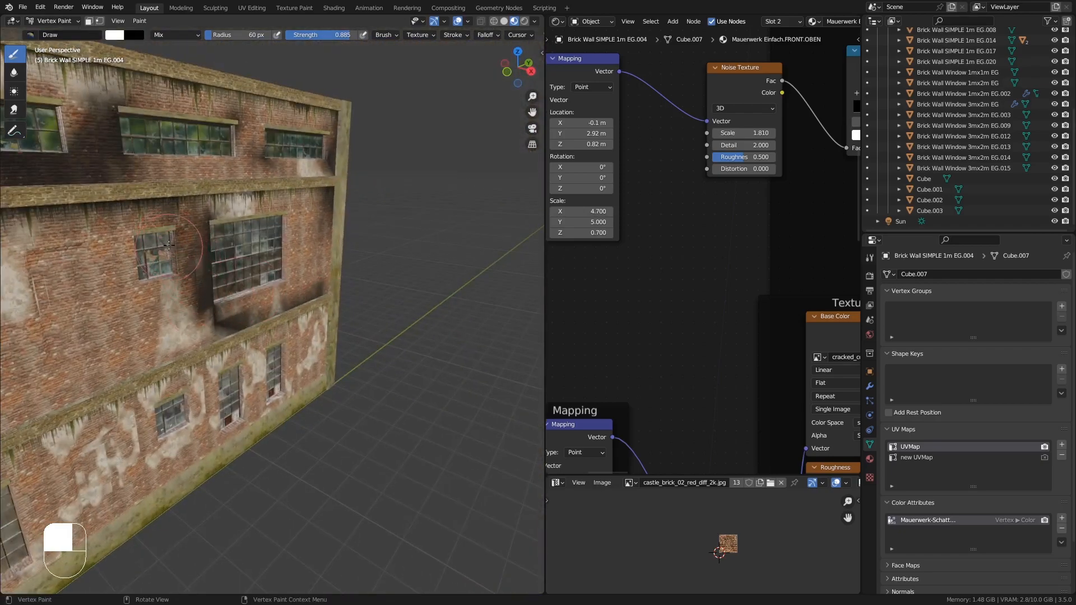
{"action": "middle_click_drag", "start_coordinate": [169, 245], "coordinate": [170, 370]}
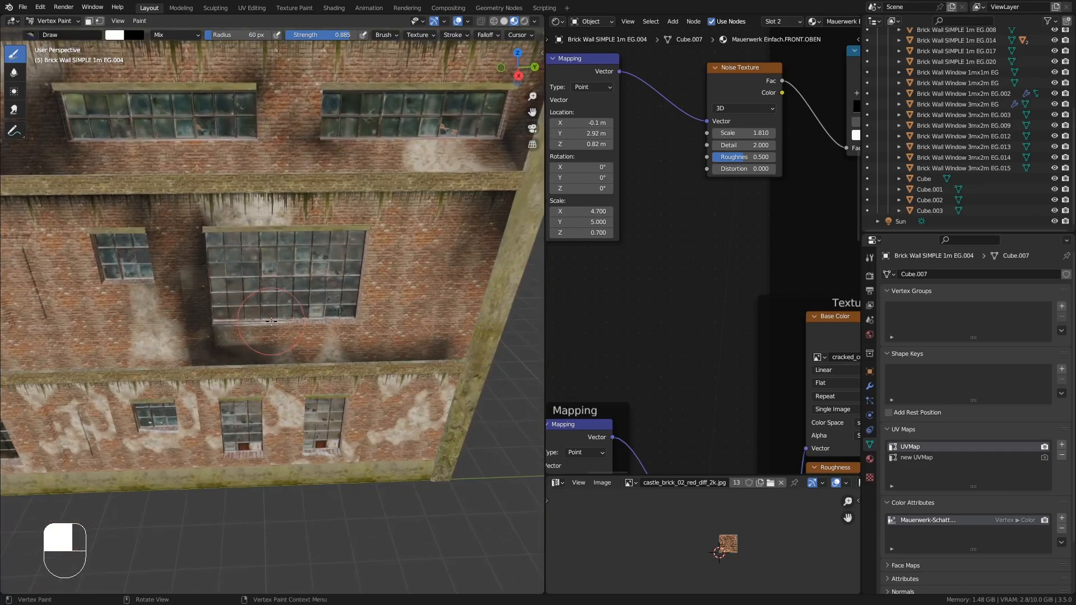
{"action": "middle_click_drag", "start_coordinate": [265, 325], "coordinate": [271, 323]}
- Orbit around the building to review the painted soot stains and return to Object Mode
{"action": "key", "text": "KP_Decimal"}
{"action": "middle_click_drag", "start_coordinate": [277, 221], "coordinate": [283, 318], "text": "ctrl"}
{"action": "middle_click_drag", "start_coordinate": [283, 319], "coordinate": [311, 276]}
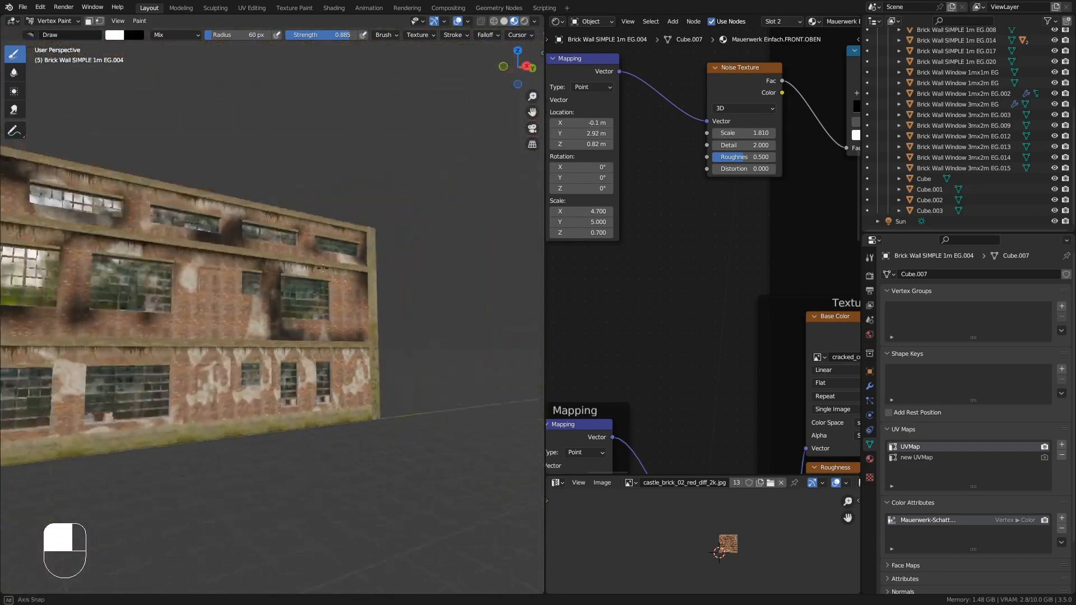
{"action": "middle_click_drag", "start_coordinate": [213, 263], "coordinate": [402, 285], "text": "shift"}
{"action": "scroll", "coordinate": [375, 275], "scroll_direction": "down", "scroll_amount": 2}
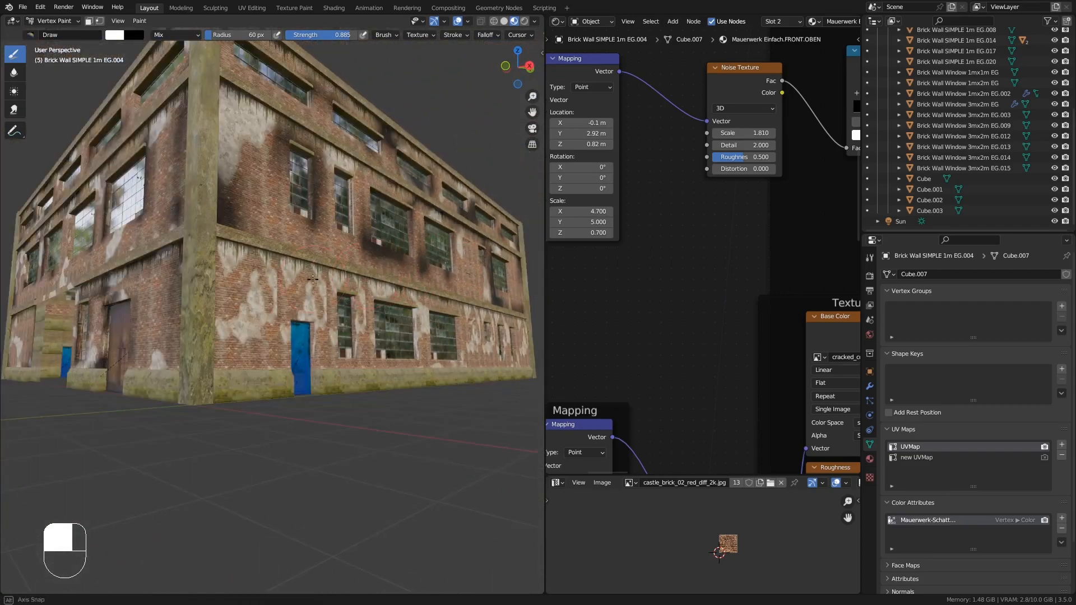
{"action": "middle_click_drag", "start_coordinate": [313, 279], "coordinate": [259, 278]}
{"action": "middle_click_drag", "start_coordinate": [259, 278], "coordinate": [287, 205], "text": "shift"}
{"action": "left_click", "coordinate": [65, 21]}
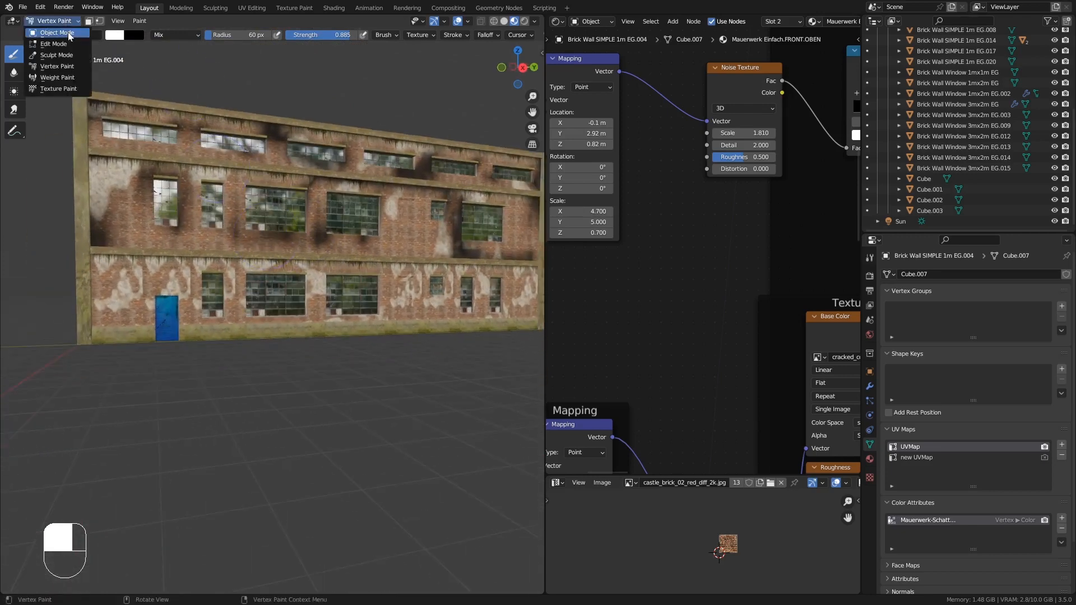
{"action": "left_click", "coordinate": [66, 32]}
- Apply the Array modifier on the Brick Wall Window 3mx2m EG ground-floor segment
{"action": "left_click", "coordinate": [248, 273]}
{"action": "middle_click_drag", "start_coordinate": [248, 273], "coordinate": [226, 287]}
{"action": "middle_click_drag", "start_coordinate": [361, 296], "coordinate": [298, 300], "text": "shift"}
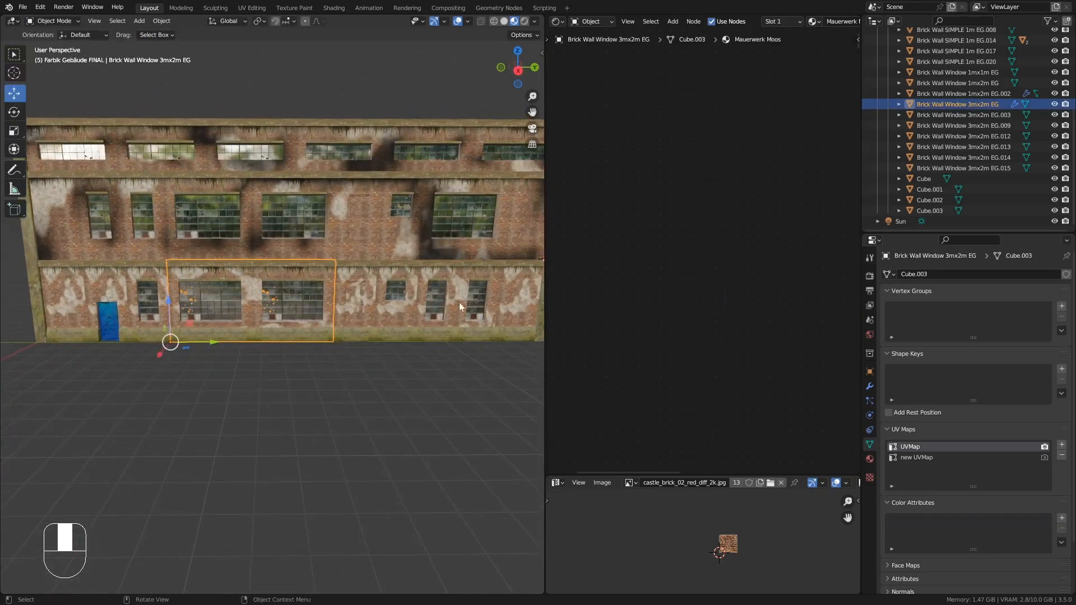
{"action": "left_click", "coordinate": [868, 386]}
{"action": "left_click", "coordinate": [1041, 290]}
{"action": "left_click", "coordinate": [1034, 302]}
- Apply the modifier on the Brick Wall Window 1mx2m EG.002 ground-floor segment
{"action": "middle_click_drag", "start_coordinate": [474, 306], "coordinate": [422, 312], "text": "shift"}
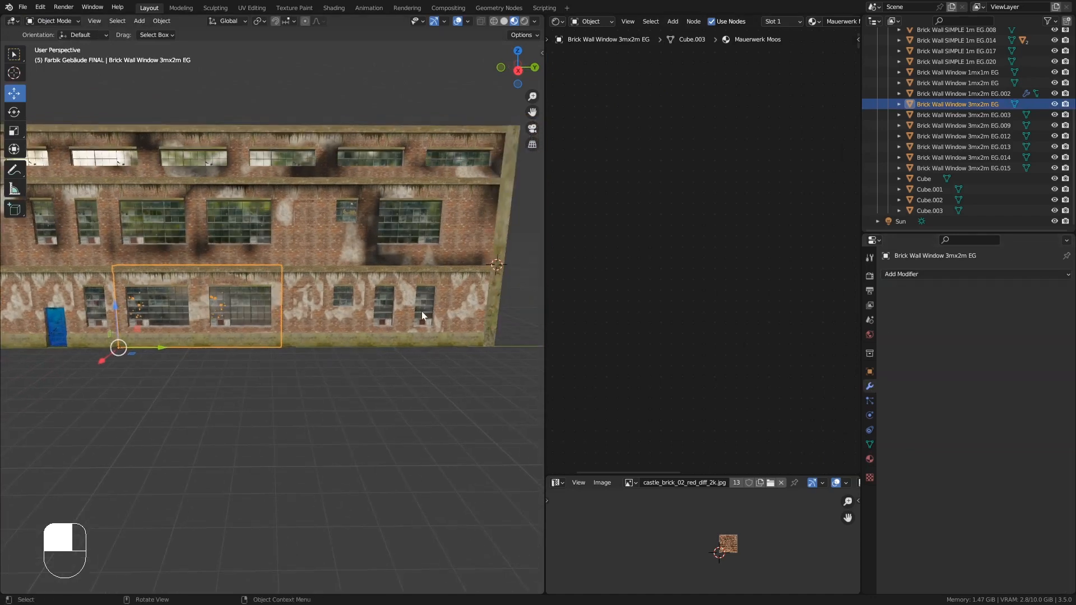
{"action": "left_click", "coordinate": [422, 315]}
{"action": "left_click", "coordinate": [1038, 291]}
{"action": "left_click", "coordinate": [1029, 303]}
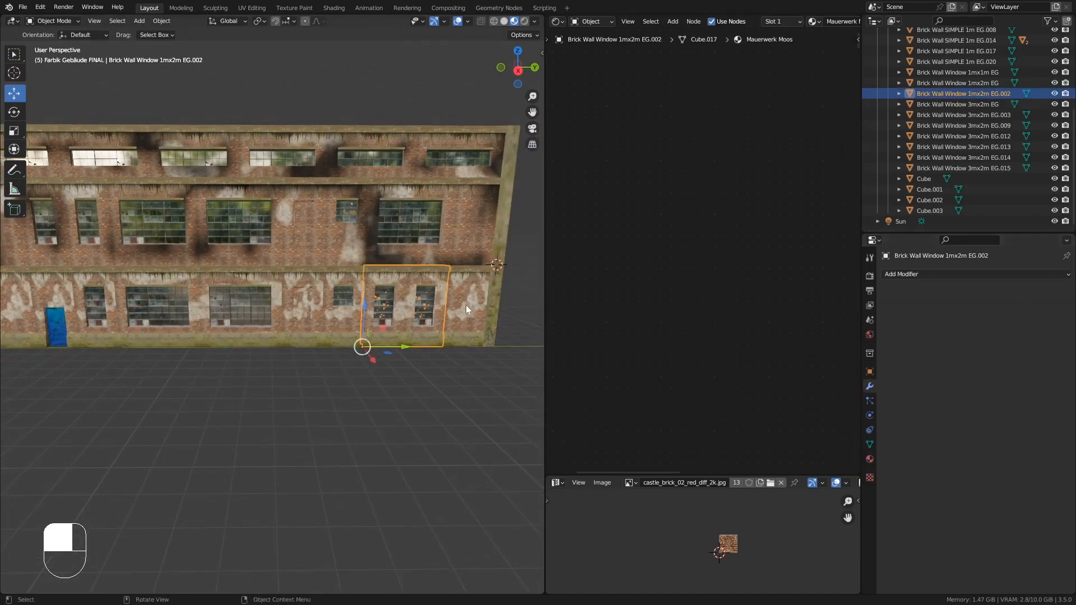
- Select all ground-floor wall segments and join them into a single object
{"action": "left_click", "coordinate": [337, 307], "text": "shift"}
{"action": "left_click", "coordinate": [236, 309], "text": "shift"}
{"action": "middle_click_drag", "start_coordinate": [236, 310], "coordinate": [297, 311], "text": "shift"}
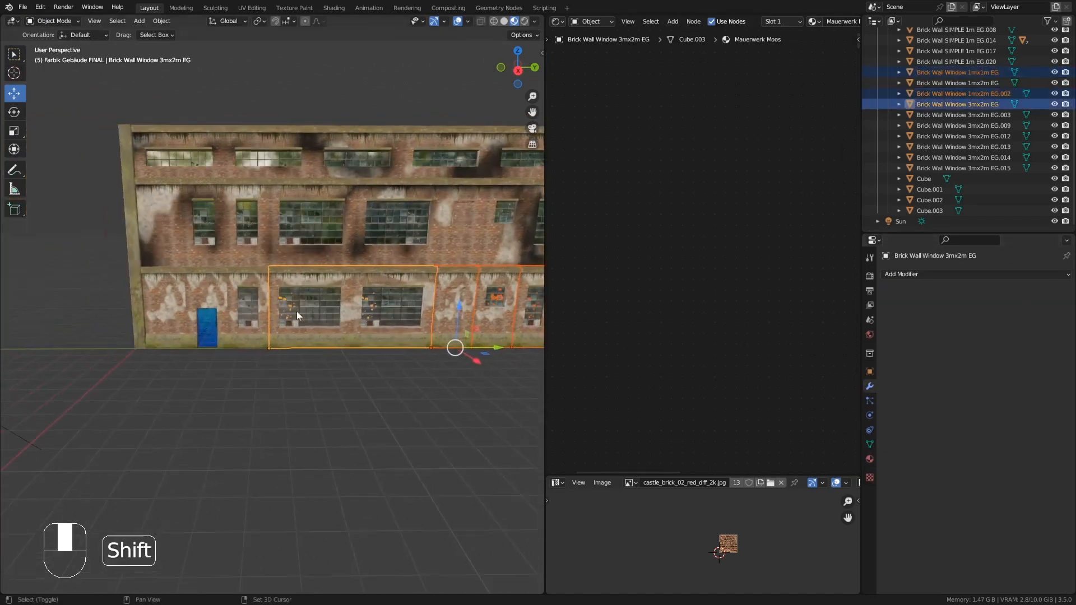
{"action": "left_click", "coordinate": [235, 300], "text": "shift"}
{"action": "left_click", "coordinate": [205, 281], "text": "shift"}
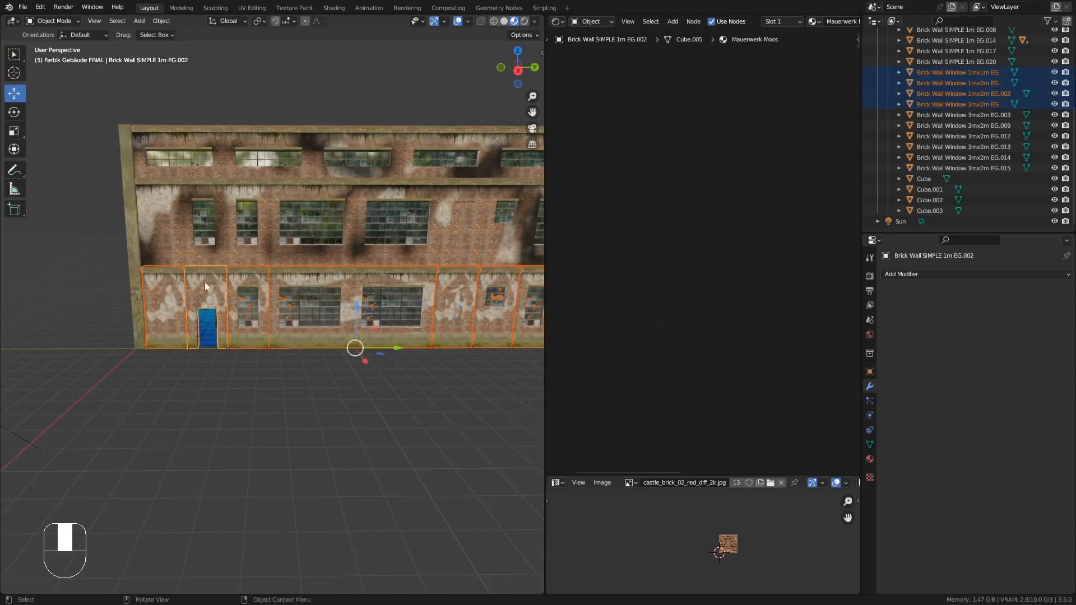
{"action": "key", "text": "ctrl+j"}
- Merge duplicate vertices by distance across the whole joined ground-floor wall
{"action": "middle_click_drag", "start_coordinate": [205, 285], "coordinate": [339, 317]}
{"action": "left_click", "coordinate": [869, 459]}
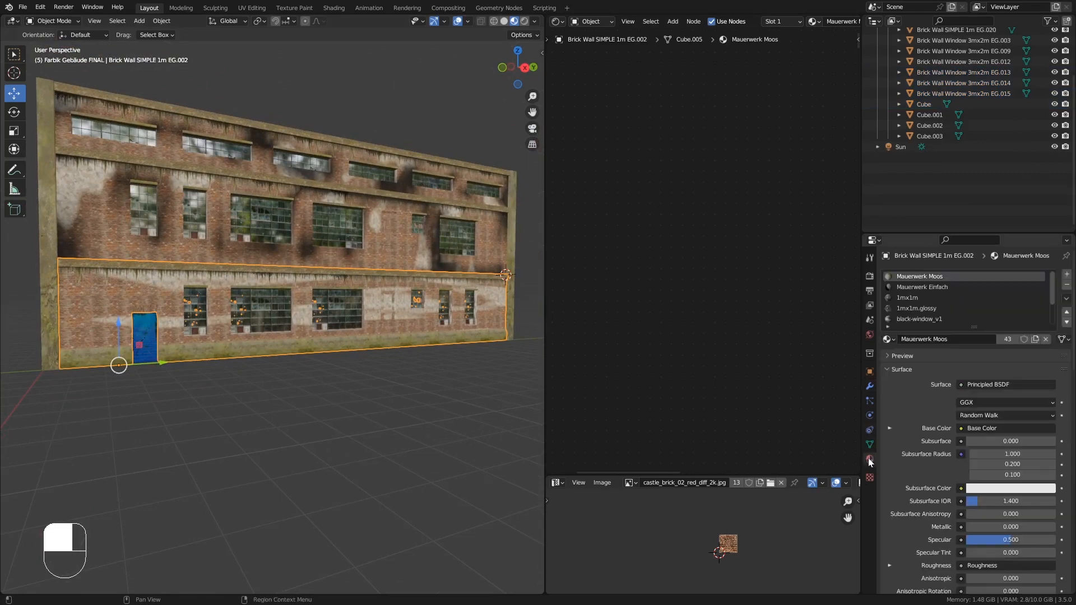
{"action": "key", "text": "Tab"}
{"action": "key", "text": "a"}
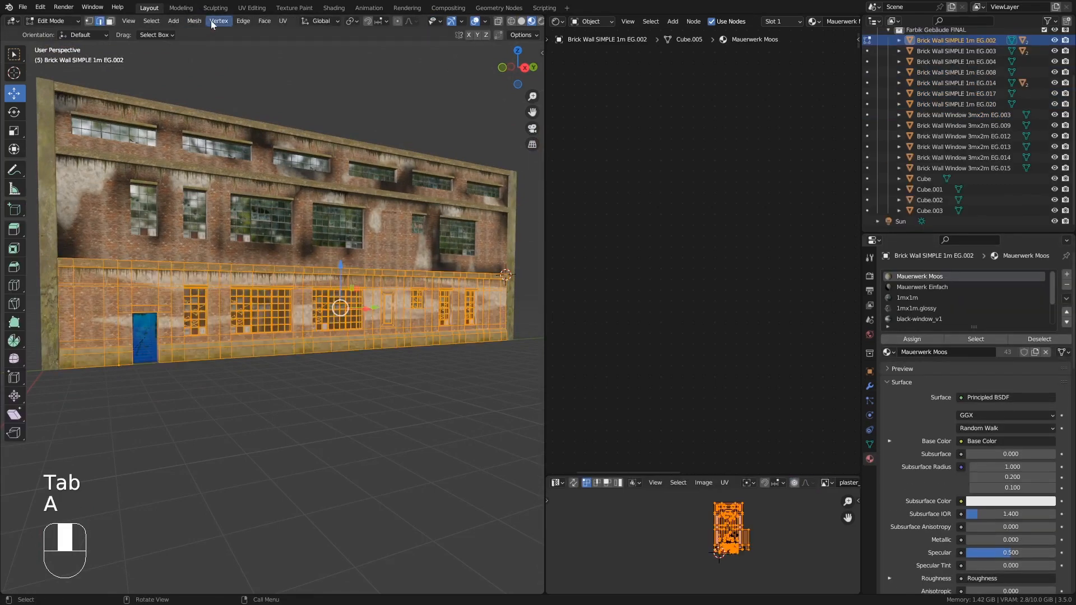
{"action": "left_click", "coordinate": [193, 21]}
{"action": "mouse_move", "coordinate": [202, 287]}
{"action": "left_click", "coordinate": [314, 368]}
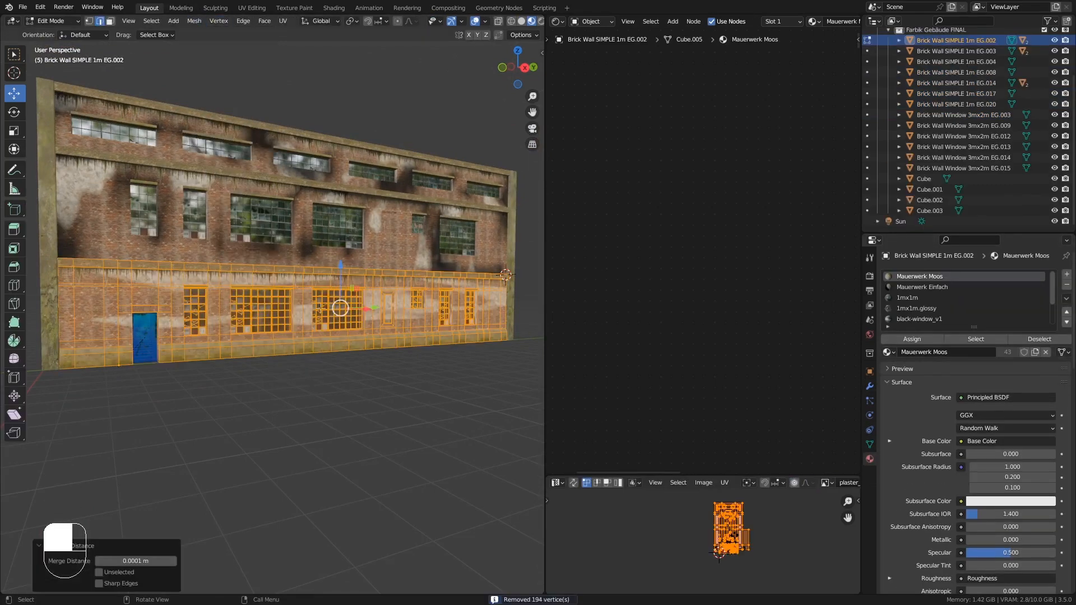
{"action": "key", "text": "Tab"}
- Replace the joined ground-floor wall's Mauerwerk Einfach material slot with Mauerwerk Einfach.SIDE_R_OBEN
{"action": "left_click", "coordinate": [922, 287]}
{"action": "left_click", "coordinate": [887, 339]}
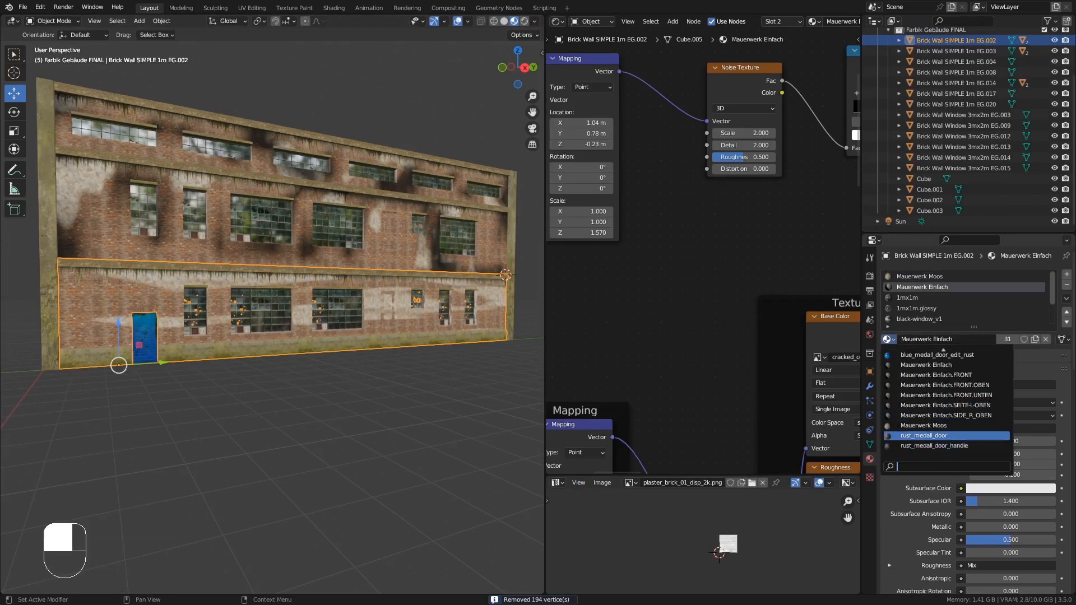
{"action": "left_click", "coordinate": [989, 415]}
- Try the SEITE-L.OBEN and FRONT.UNTEN variants in that slot before reverting to Mauerwerk Einfach.SIDE_R_OBEN
{"action": "middle_click_drag", "start_coordinate": [413, 302], "coordinate": [627, 174]}
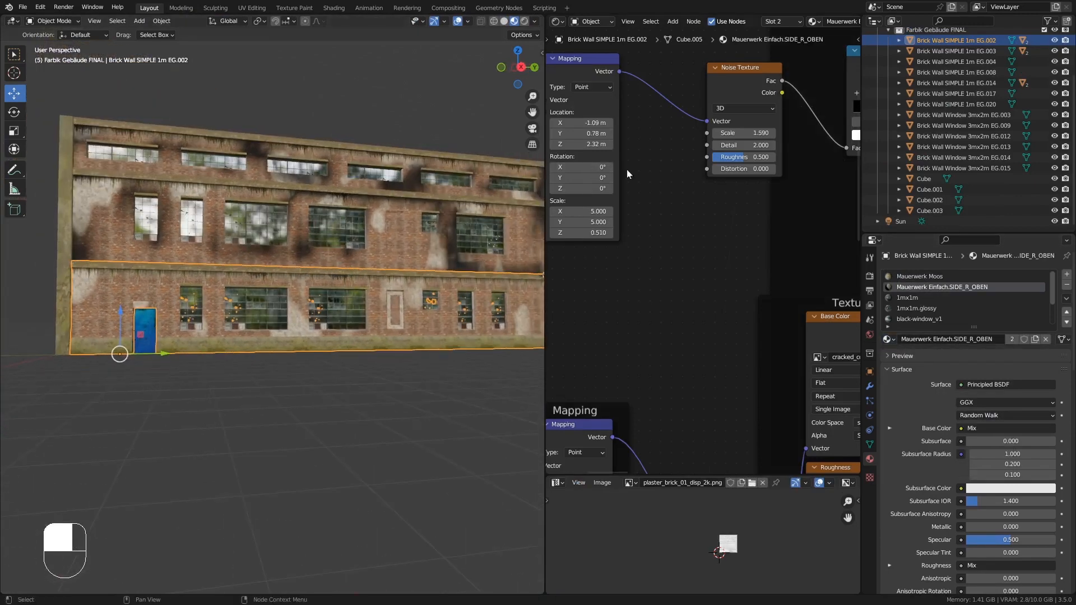
{"action": "left_click", "coordinate": [891, 340]}
{"action": "left_click", "coordinate": [984, 410]}
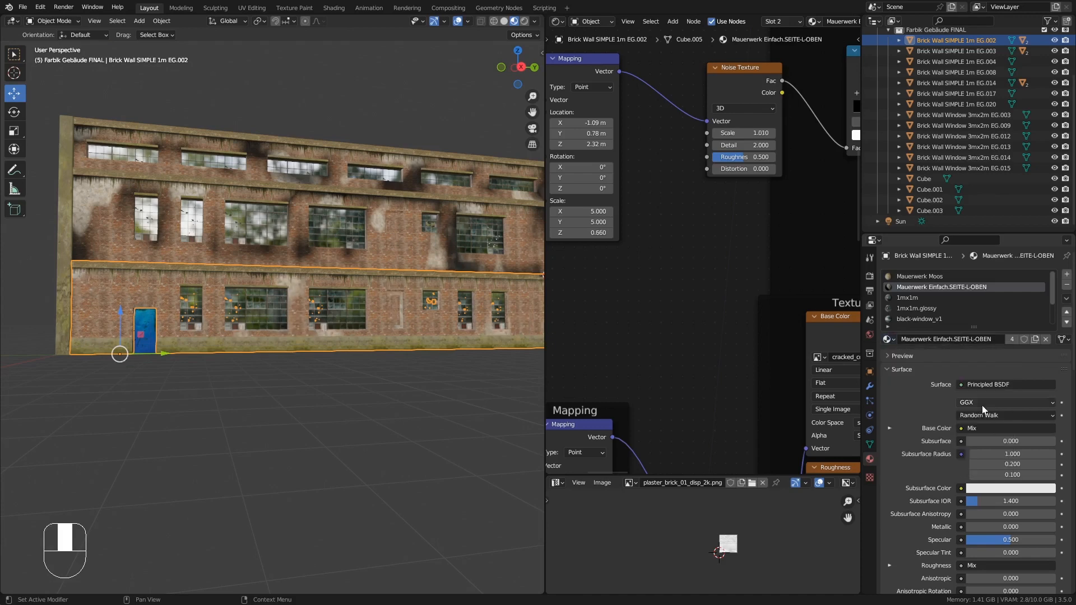
{"action": "left_click", "coordinate": [888, 340]}
{"action": "left_click", "coordinate": [968, 396]}
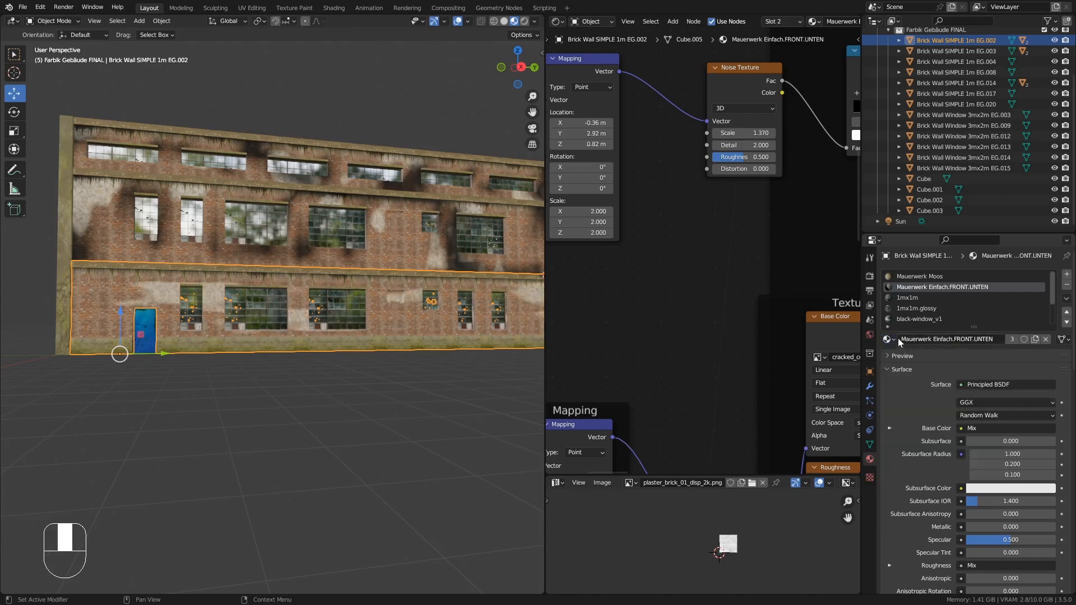
{"action": "left_click", "coordinate": [891, 340]}
{"action": "left_click", "coordinate": [975, 415]}
- Add a vertex color attribute named Mauerwerk-Schatten to the joined ground-floor wall
{"action": "middle_click_drag", "start_coordinate": [415, 292], "coordinate": [151, 312]}
{"action": "left_click", "coordinate": [870, 445]}
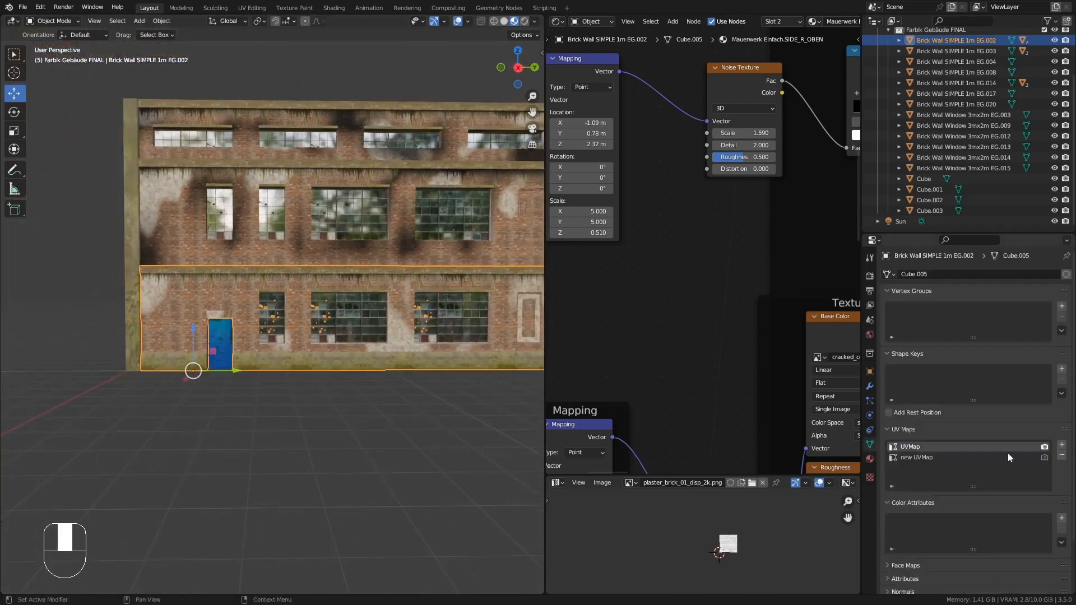
{"action": "left_click", "coordinate": [1061, 518]}
{"action": "left_click", "coordinate": [989, 585]}
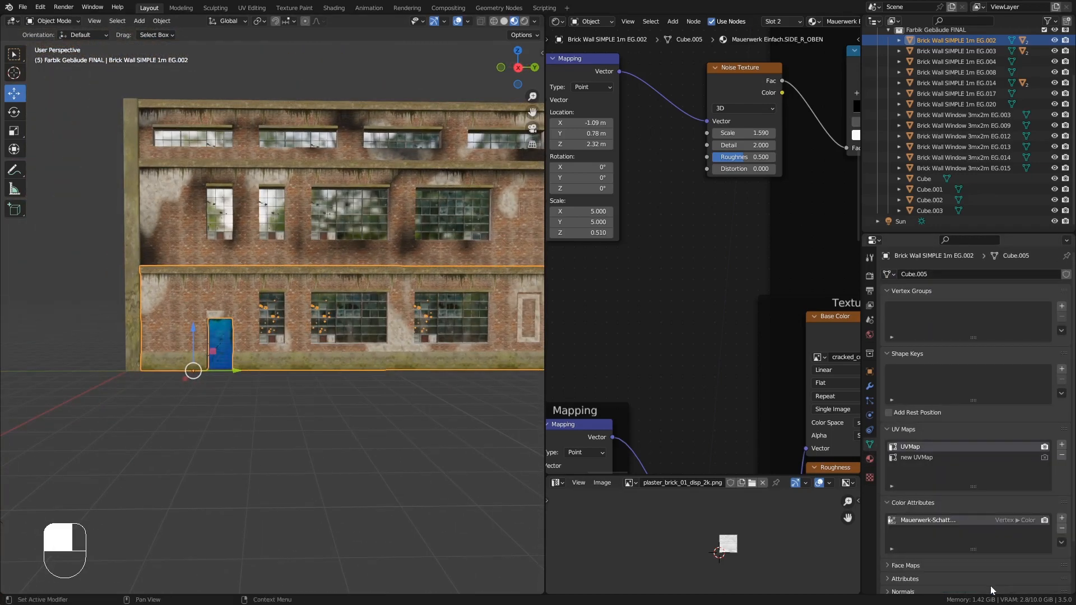
- Switch the joined ground-floor wall to Vertex Paint mode and paint soot stains above and around the blue door
{"action": "left_click", "coordinate": [43, 24]}
{"action": "left_click", "coordinate": [59, 65]}
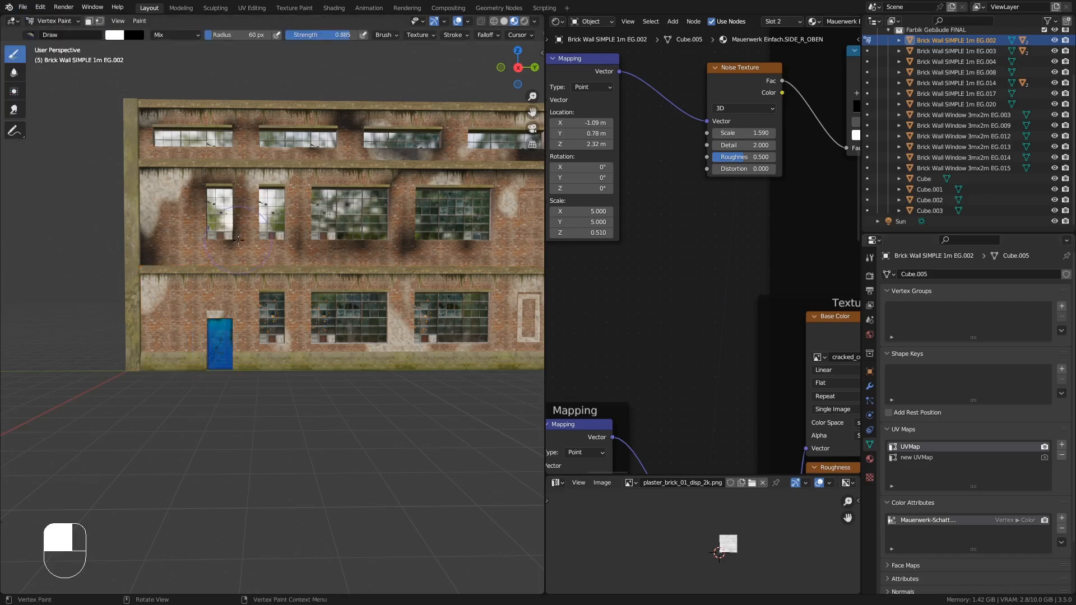
{"action": "middle_click_drag", "start_coordinate": [198, 235], "coordinate": [168, 247]}
{"action": "middle_click_drag", "start_coordinate": [160, 291], "coordinate": [140, 179], "text": "ctrl"}
{"action": "left_click_drag", "start_coordinate": [138, 158], "coordinate": [183, 298]}
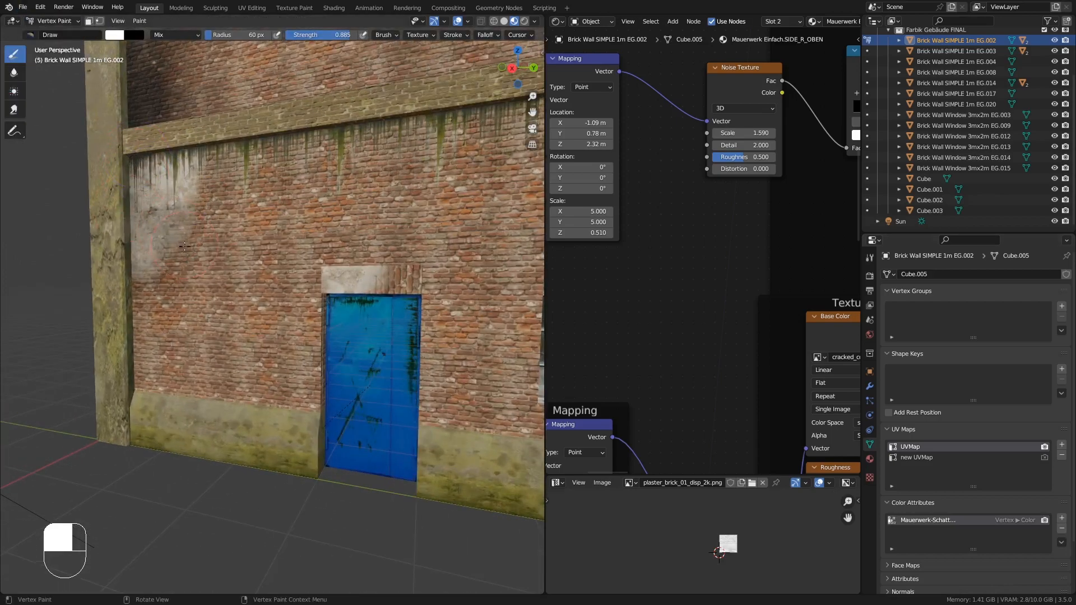
{"action": "scroll", "coordinate": [203, 293], "scroll_direction": "down", "scroll_amount": 1}
{"action": "scroll", "coordinate": [312, 267], "scroll_direction": "down", "scroll_amount": 2}
{"action": "mouse_move", "coordinate": [297, 285]}
{"action": "left_mouse_down"}
{"action": "mouse_move", "coordinate": [318, 263]}
{"action": "mouse_move", "coordinate": [367, 283]}
{"action": "left_mouse_up"}
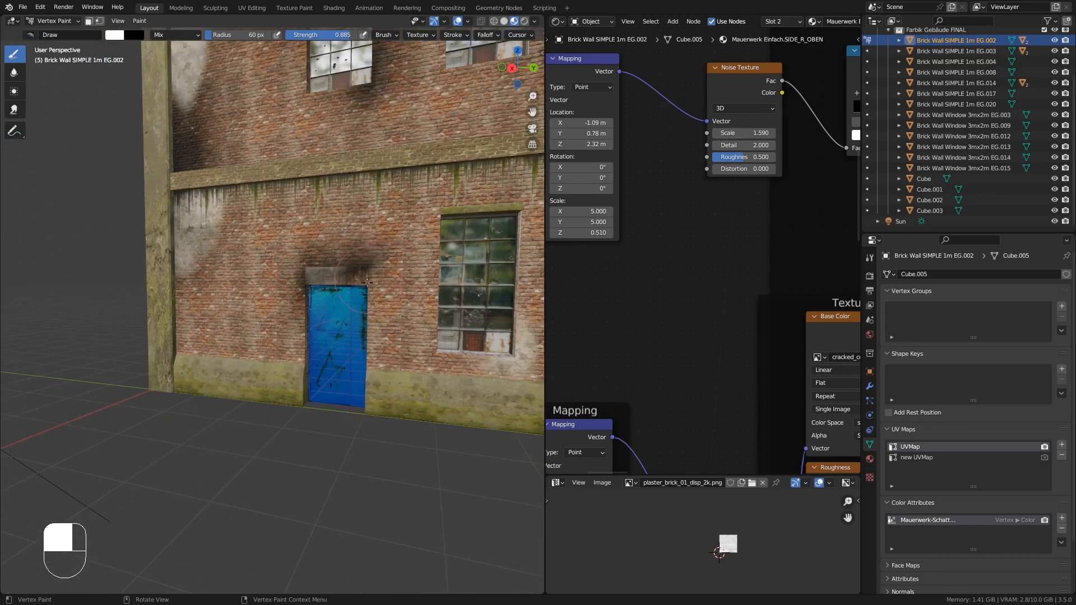
{"action": "left_click_drag", "start_coordinate": [291, 317], "coordinate": [283, 341]}
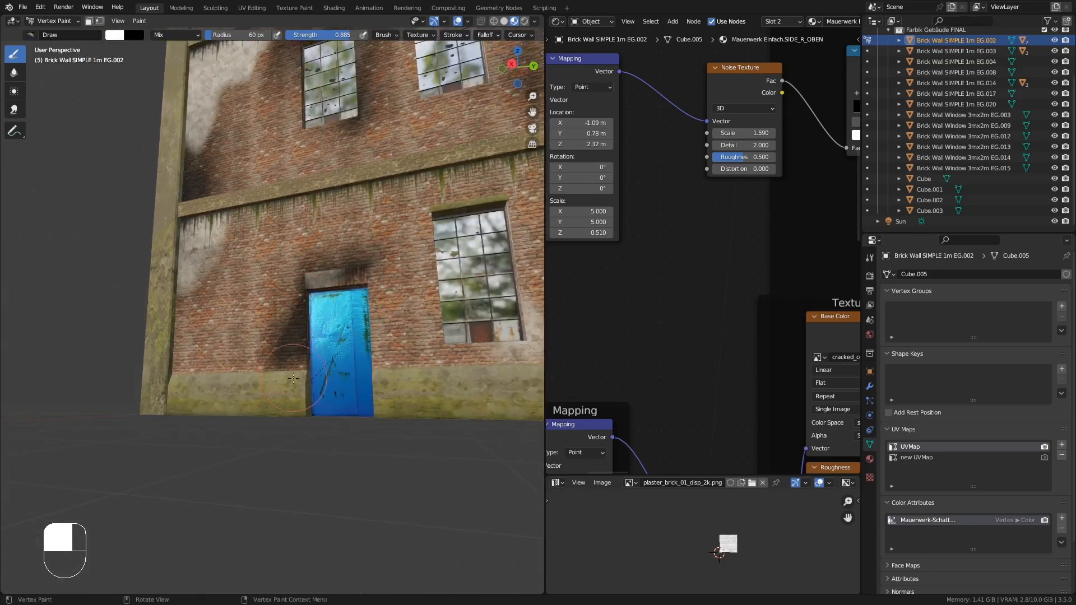
{"action": "middle_click_drag", "start_coordinate": [283, 342], "coordinate": [344, 306]}
{"action": "left_click_drag", "start_coordinate": [344, 306], "coordinate": [355, 351]}
- Paint more soot around the door edges and the neighbouring ground-floor windows
{"action": "middle_click_drag", "start_coordinate": [394, 330], "coordinate": [387, 320]}
{"action": "left_click_drag", "start_coordinate": [386, 321], "coordinate": [385, 311]}
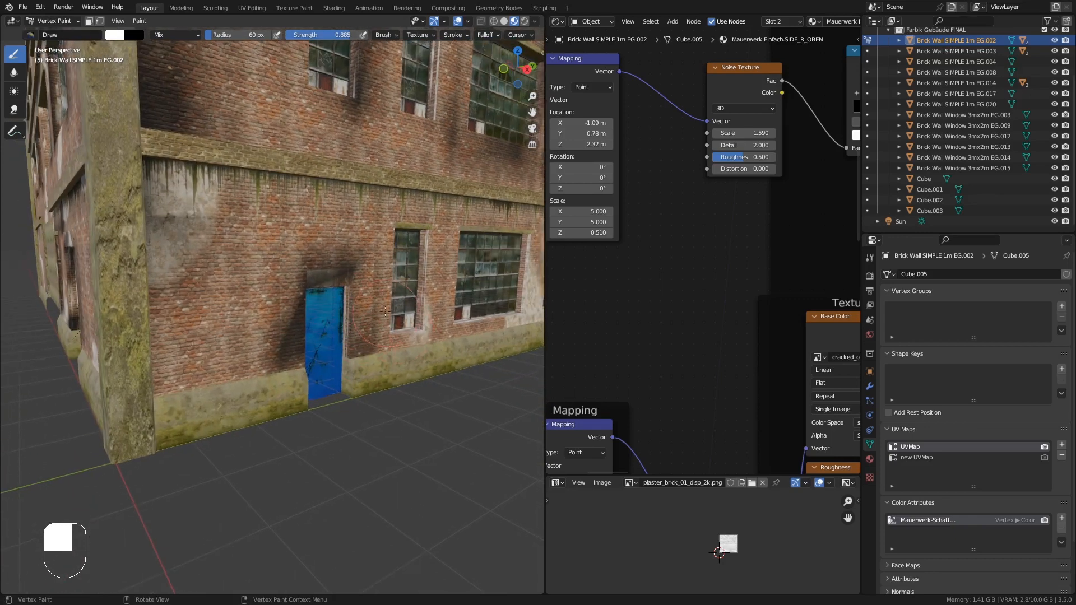
{"action": "left_click_drag", "start_coordinate": [409, 263], "coordinate": [386, 252]}
{"action": "middle_click_drag", "start_coordinate": [378, 255], "coordinate": [233, 278]}
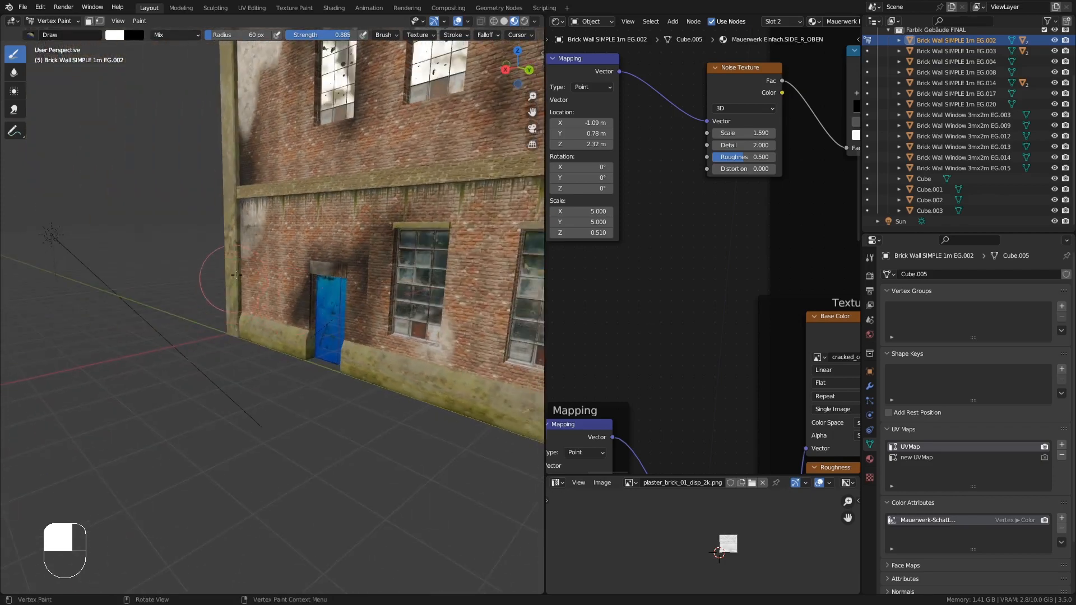
{"action": "left_click_drag", "start_coordinate": [238, 280], "coordinate": [257, 310]}
{"action": "middle_click_drag", "start_coordinate": [280, 336], "coordinate": [208, 343], "text": "shift"}
{"action": "left_click_drag", "start_coordinate": [391, 354], "coordinate": [374, 359]}
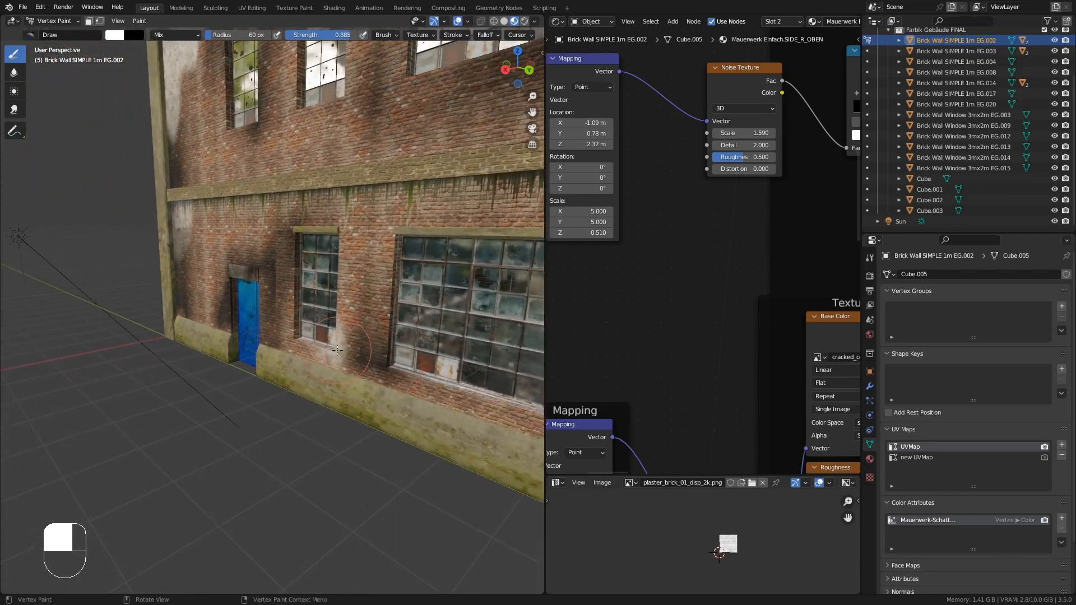
{"action": "mouse_move", "coordinate": [364, 342]}
{"action": "middle_mouse_down"}
{"action": "mouse_move", "coordinate": [427, 356]}
{"action": "mouse_move", "coordinate": [414, 367]}
{"action": "mouse_move", "coordinate": [396, 308]}
{"action": "middle_mouse_up"}
{"action": "middle_click_drag", "start_coordinate": [395, 308], "coordinate": [297, 331], "text": "shift"}
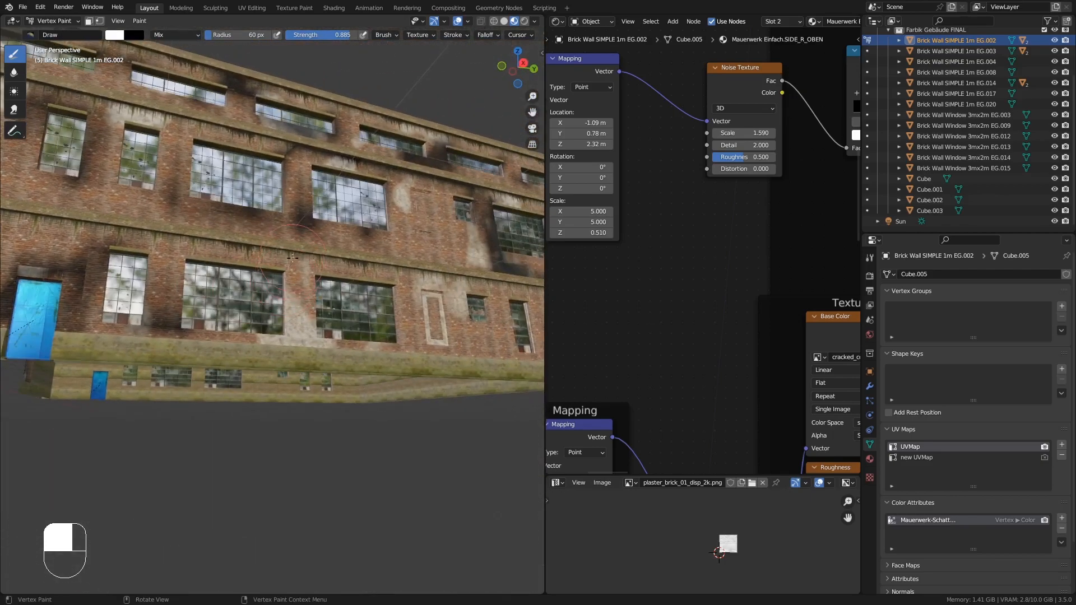
- Paint dark soot streaks beneath the windows along the long side wall
{"action": "scroll", "coordinate": [343, 254], "scroll_direction": "up", "scroll_amount": 4}
{"action": "mouse_move", "coordinate": [173, 242]}
{"action": "left_mouse_down"}
{"action": "mouse_move", "coordinate": [81, 231]}
{"action": "mouse_move", "coordinate": [59, 359]}
{"action": "left_mouse_up"}
{"action": "mouse_move", "coordinate": [160, 314]}
{"action": "middle_mouse_down"}
{"action": "mouse_move", "coordinate": [147, 336]}
{"action": "mouse_move", "coordinate": [112, 343]}
{"action": "middle_mouse_up"}
{"action": "scroll", "coordinate": [198, 293], "scroll_direction": "down", "scroll_amount": 4}
{"action": "middle_click_drag", "start_coordinate": [199, 293], "coordinate": [61, 304], "text": "shift"}
{"action": "scroll", "coordinate": [169, 303], "scroll_direction": "up", "scroll_amount": 1}
{"action": "mouse_move", "coordinate": [352, 265]}
{"action": "left_mouse_down"}
{"action": "mouse_move", "coordinate": [361, 324]}
{"action": "mouse_move", "coordinate": [322, 263]}
{"action": "mouse_move", "coordinate": [339, 252]}
{"action": "mouse_move", "coordinate": [308, 342]}
{"action": "mouse_move", "coordinate": [203, 370]}
{"action": "left_mouse_up"}
{"action": "middle_click_drag", "start_coordinate": [203, 370], "coordinate": [382, 345]}
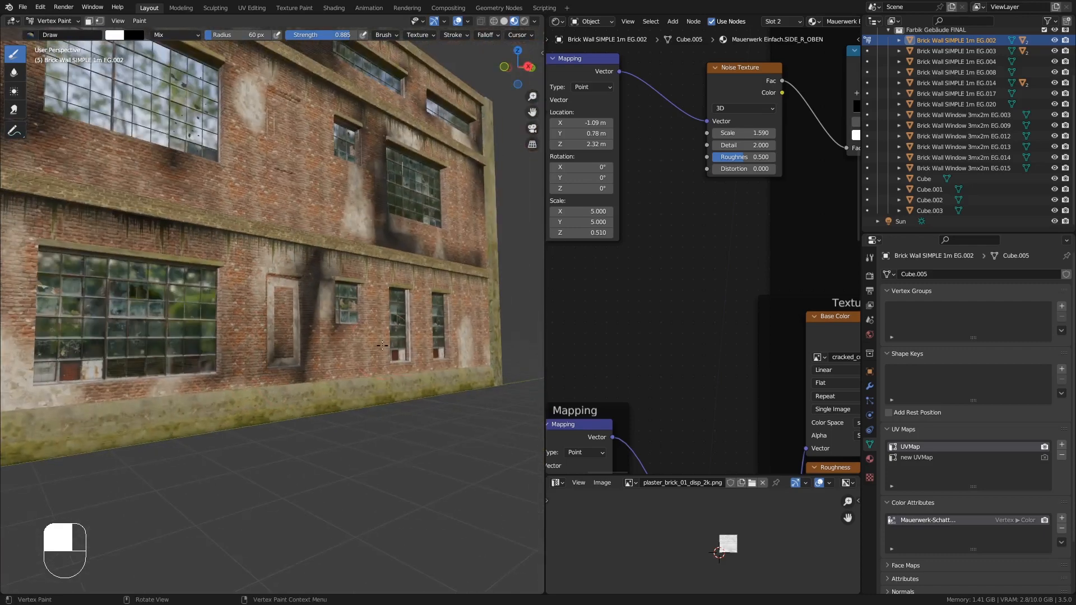
- Paint additional soot stains around the ground-floor windows and the recessed frame on the long side wall
{"action": "left_click_drag", "start_coordinate": [454, 301], "coordinate": [479, 288]}
{"action": "middle_click_drag", "start_coordinate": [474, 336], "coordinate": [420, 348]}
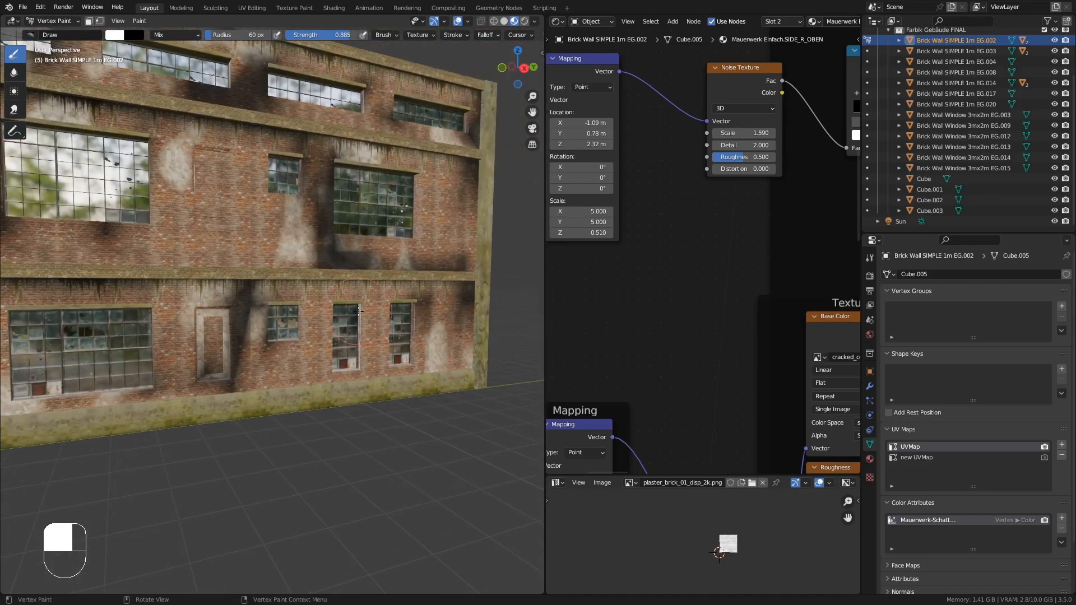
{"action": "left_click_drag", "start_coordinate": [393, 300], "coordinate": [336, 308]}
{"action": "middle_click_drag", "start_coordinate": [357, 345], "coordinate": [332, 352]}
{"action": "left_click_drag", "start_coordinate": [323, 325], "coordinate": [322, 359]}
{"action": "middle_click_drag", "start_coordinate": [323, 361], "coordinate": [313, 336]}
{"action": "left_click_drag", "start_coordinate": [308, 325], "coordinate": [305, 358]}
{"action": "mouse_move", "coordinate": [306, 404]}
{"action": "middle_mouse_down"}
{"action": "mouse_move", "coordinate": [275, 381]}
{"action": "mouse_move", "coordinate": [382, 383]}
{"action": "middle_mouse_up"}
{"action": "middle_click_drag", "start_coordinate": [408, 344], "coordinate": [409, 386], "text": "ctrl"}
{"action": "middle_click_drag", "start_coordinate": [408, 387], "coordinate": [405, 347]}
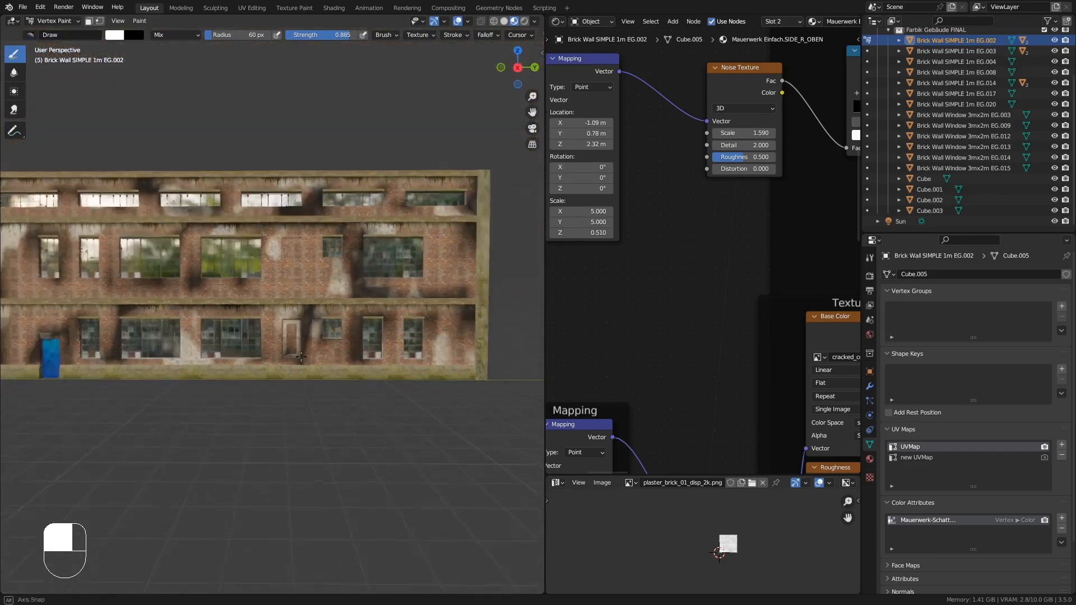
{"action": "middle_click_drag", "start_coordinate": [314, 336], "coordinate": [358, 331]}
{"action": "middle_click_drag", "start_coordinate": [280, 330], "coordinate": [370, 325], "text": "shift"}
{"action": "middle_click_drag", "start_coordinate": [280, 325], "coordinate": [406, 351]}
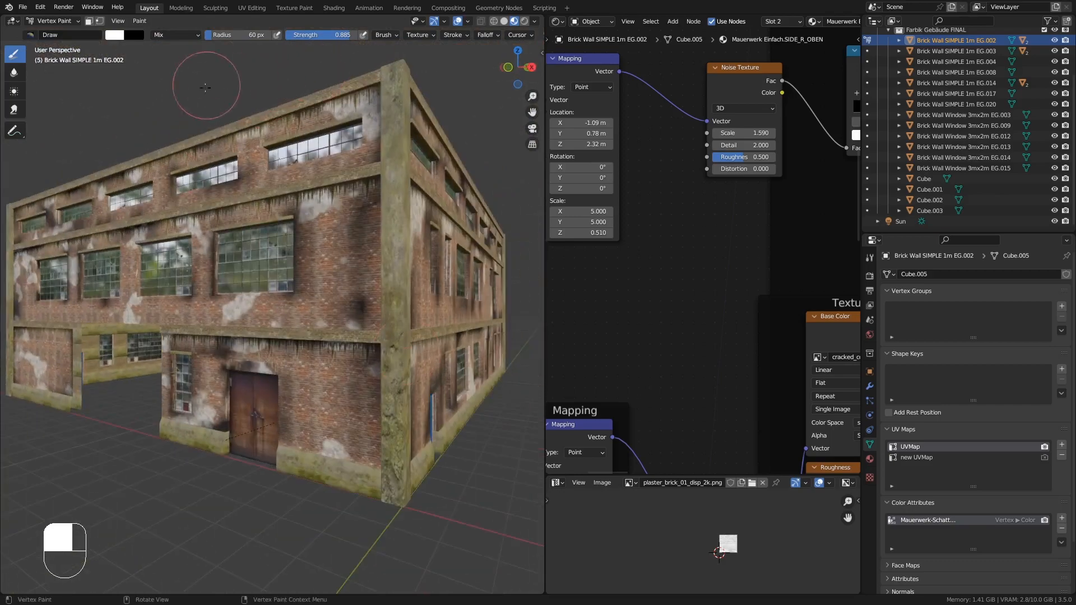
{"action": "mouse_move", "coordinate": [207, 137]}
{"action": "middle_mouse_down", "text": "shift"}
{"action": "mouse_move", "coordinate": [216, 167]}
{"action": "mouse_move", "coordinate": [188, 222]}
{"action": "middle_mouse_up", "text": "shift"}
- Return to Object Mode and inspect the weathered building from several angles
{"action": "left_click", "coordinate": [61, 22]}
{"action": "left_click", "coordinate": [59, 33]}
{"action": "middle_click_drag", "start_coordinate": [196, 218], "coordinate": [254, 223]}
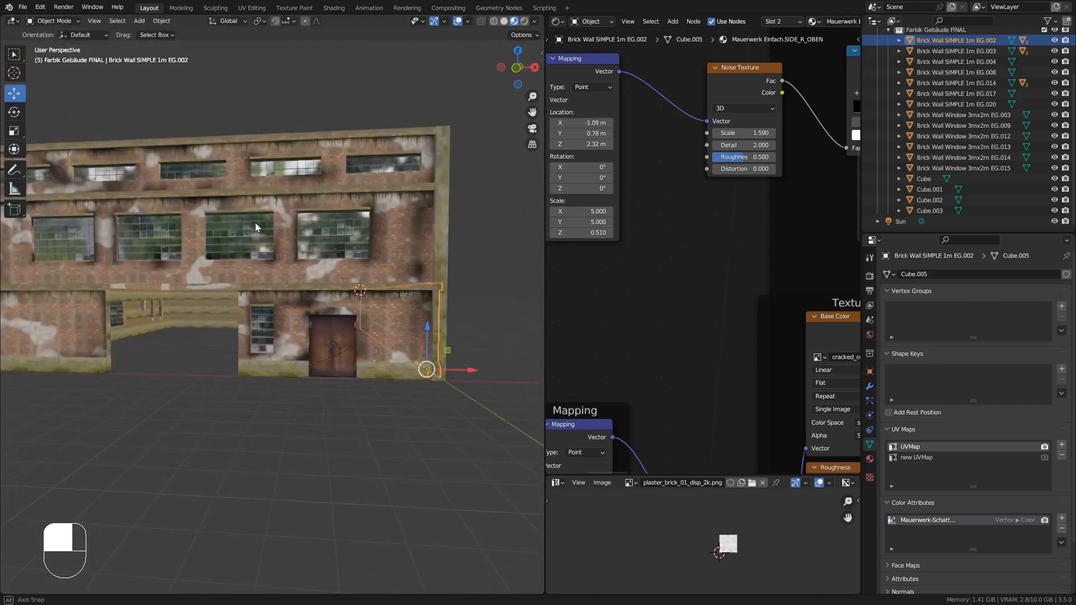
{"action": "middle_click_drag", "start_coordinate": [358, 224], "coordinate": [286, 233]}
{"action": "middle_click_drag", "start_coordinate": [308, 252], "coordinate": [314, 196], "text": "ctrl"}
{"action": "middle_click_drag", "start_coordinate": [317, 201], "coordinate": [306, 224]}
{"action": "left_click", "coordinate": [325, 487]}
{"action": "middle_click_drag", "start_coordinate": [237, 358], "coordinate": [252, 363]}
{"action": "middle_click_drag", "start_coordinate": [266, 311], "coordinate": [265, 377], "text": "ctrl"}
{"action": "scroll", "coordinate": [260, 379], "scroll_direction": "up", "scroll_amount": 2}
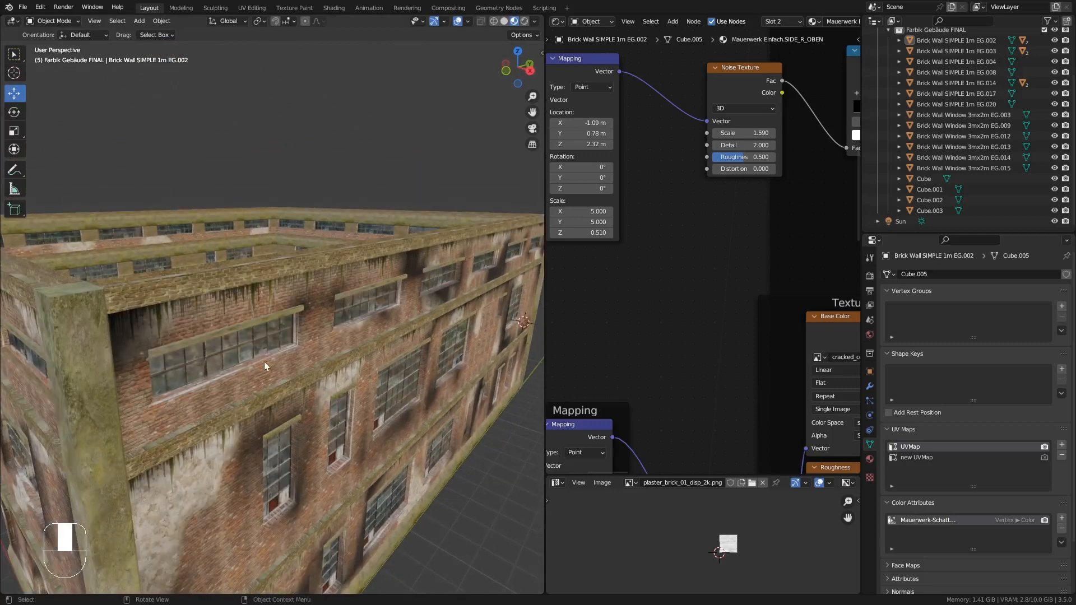
{"action": "middle_click_drag", "start_coordinate": [252, 367], "coordinate": [282, 382]}
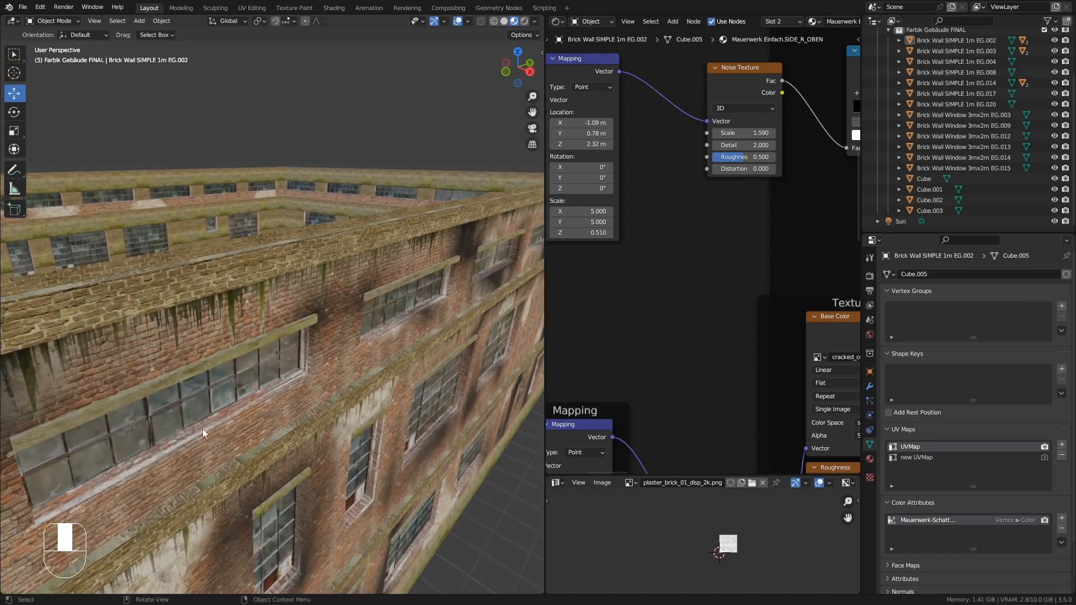
{"action": "middle_click_drag", "start_coordinate": [170, 440], "coordinate": [211, 430]}
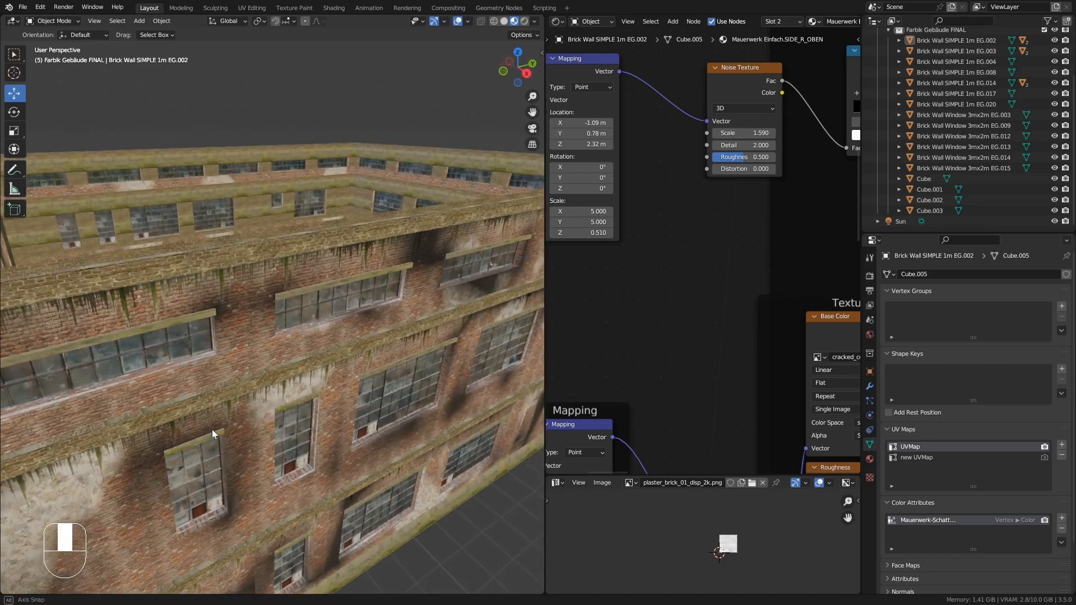
- Select the Brick Wall Window 3mx2m EG.003 segment and inspect its mesh in Edit Mode
{"action": "left_click", "coordinate": [186, 362]}
{"action": "middle_click_drag", "start_coordinate": [186, 362], "coordinate": [177, 388]}
{"action": "key", "text": "Tab"}
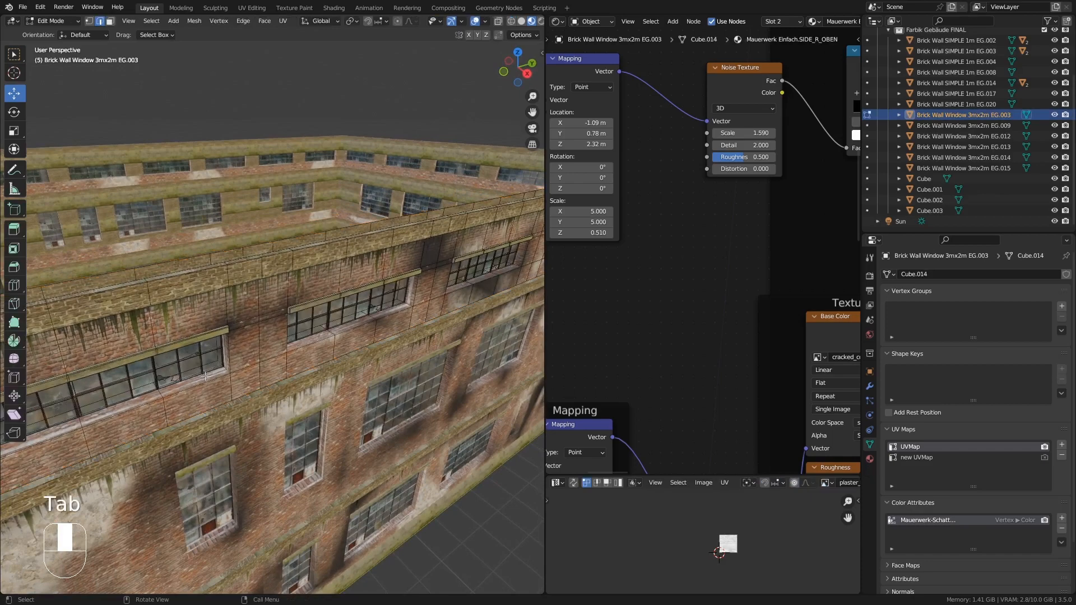
{"action": "left_click", "coordinate": [177, 389]}
{"action": "key", "text": "Tab"}
{"action": "middle_click_drag", "start_coordinate": [209, 377], "coordinate": [130, 319]}
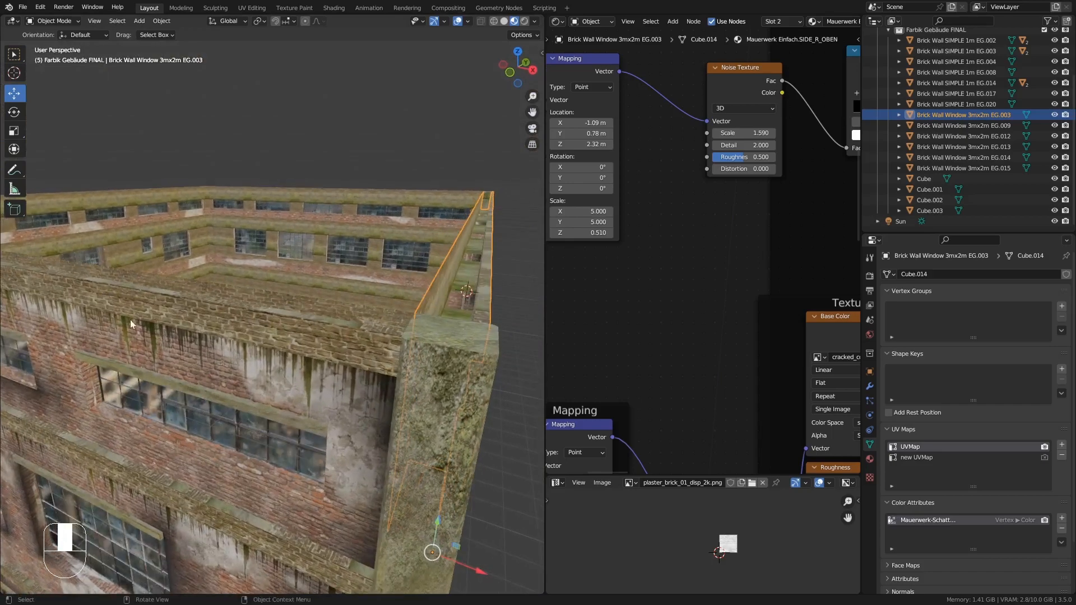
- Open the Brick Wall Window 3mx2m EG.012 segment in Edit Mode and create faces to close gaps in its mesh
{"action": "left_click", "coordinate": [117, 426]}
{"action": "key", "text": "Tab"}
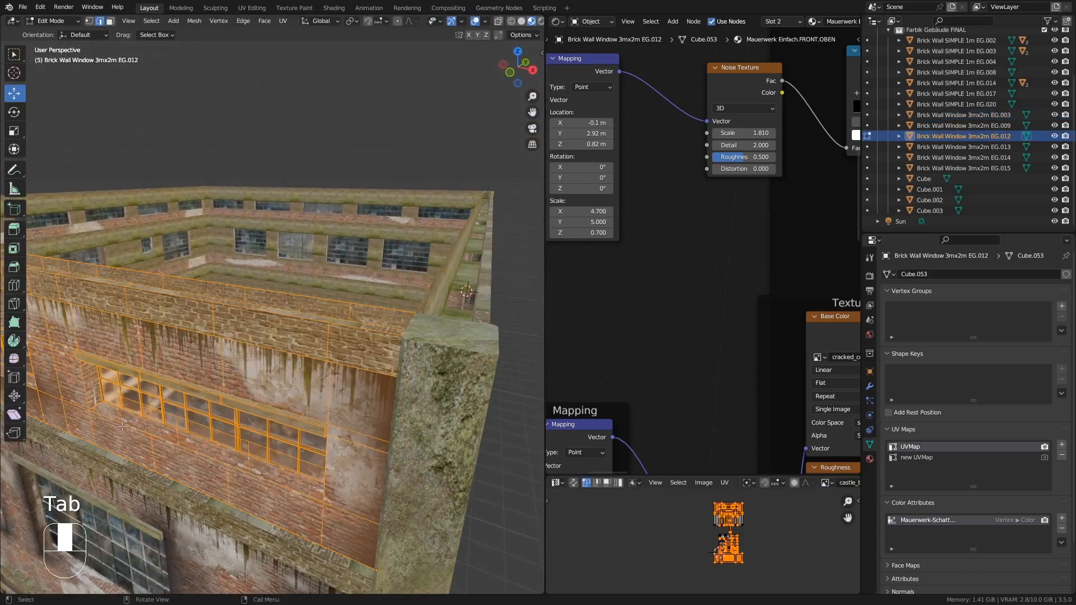
{"action": "middle_click_drag", "start_coordinate": [119, 425], "coordinate": [241, 431]}
{"action": "middle_click_drag", "start_coordinate": [353, 314], "coordinate": [372, 413], "text": "shift"}
{"action": "scroll", "coordinate": [380, 416], "scroll_direction": "up", "scroll_amount": 6}
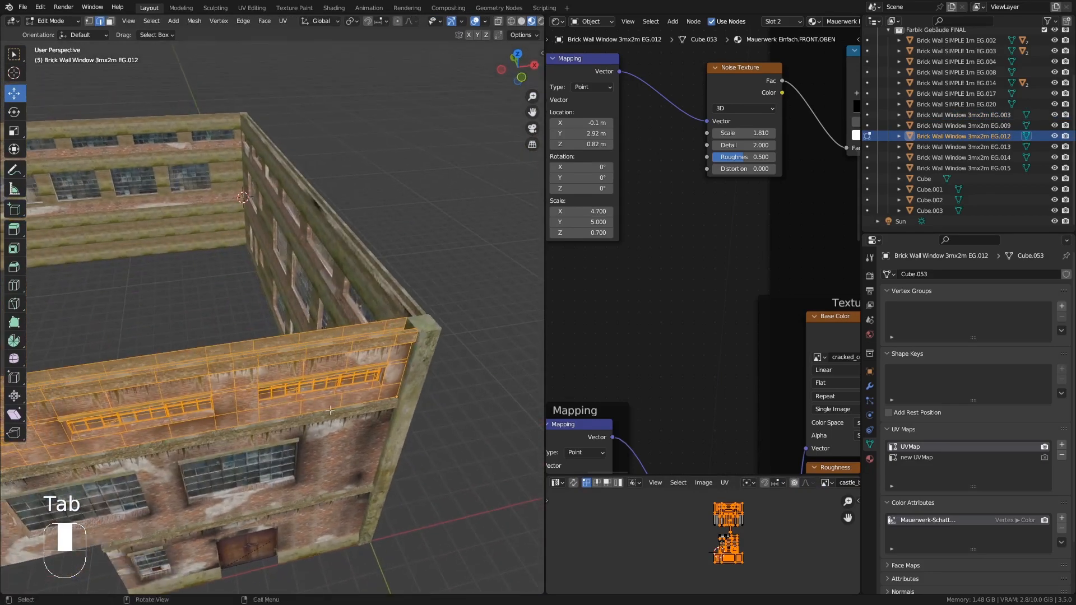
{"action": "middle_click_drag", "start_coordinate": [386, 359], "coordinate": [368, 286]}
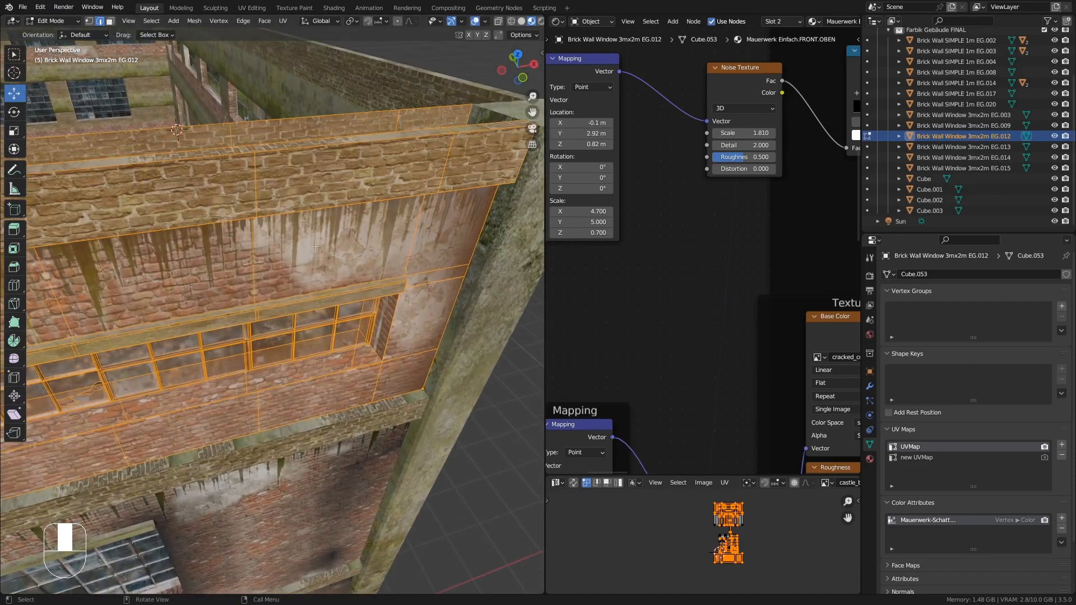
{"action": "left_click", "coordinate": [367, 342]}
{"action": "middle_click_drag", "start_coordinate": [367, 342], "coordinate": [318, 341]}
{"action": "key", "text": "f"}
{"action": "key", "text": "f"}
{"action": "key", "text": "f"}
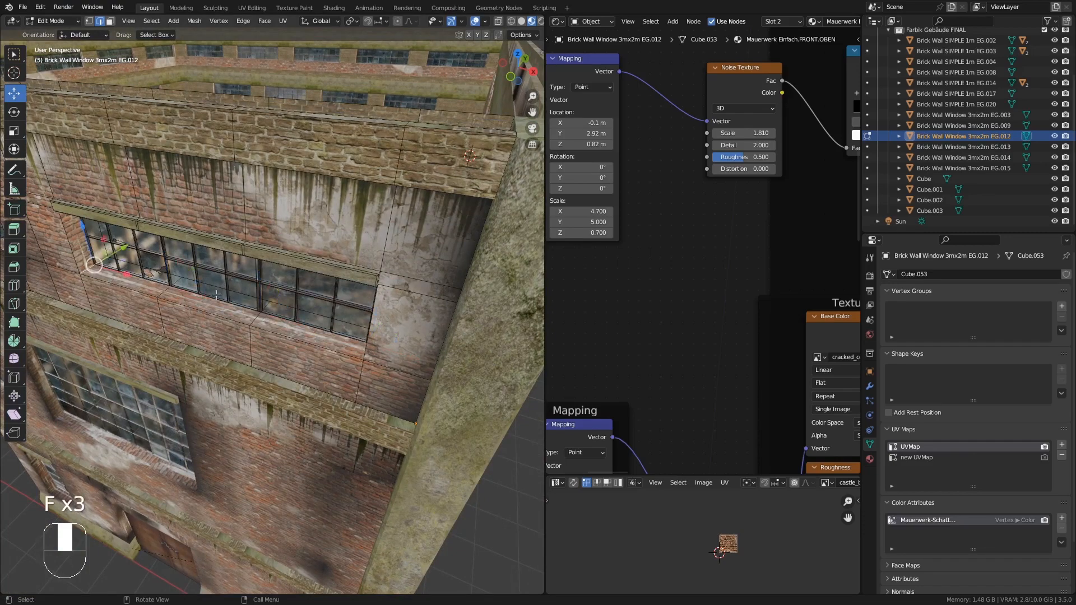
- Continue creating faces to close the remaining gaps along the EG.012 window wall
{"action": "middle_click_drag", "start_coordinate": [76, 276], "coordinate": [262, 317], "text": "shift"}
{"action": "left_click", "coordinate": [167, 297]}
{"action": "key", "text": "f"}
{"action": "key", "text": "f"}
{"action": "key", "text": "f"}
{"action": "middle_click_drag", "start_coordinate": [169, 386], "coordinate": [296, 288], "text": "shift"}
{"action": "key", "text": "f"}
{"action": "key", "text": "f"}
{"action": "key", "text": "f"}
{"action": "key", "text": "f"}
{"action": "left_click", "coordinate": [262, 263]}
{"action": "key", "text": "f"}
{"action": "key", "text": "f"}
{"action": "key", "text": "f"}
{"action": "key", "text": "f"}
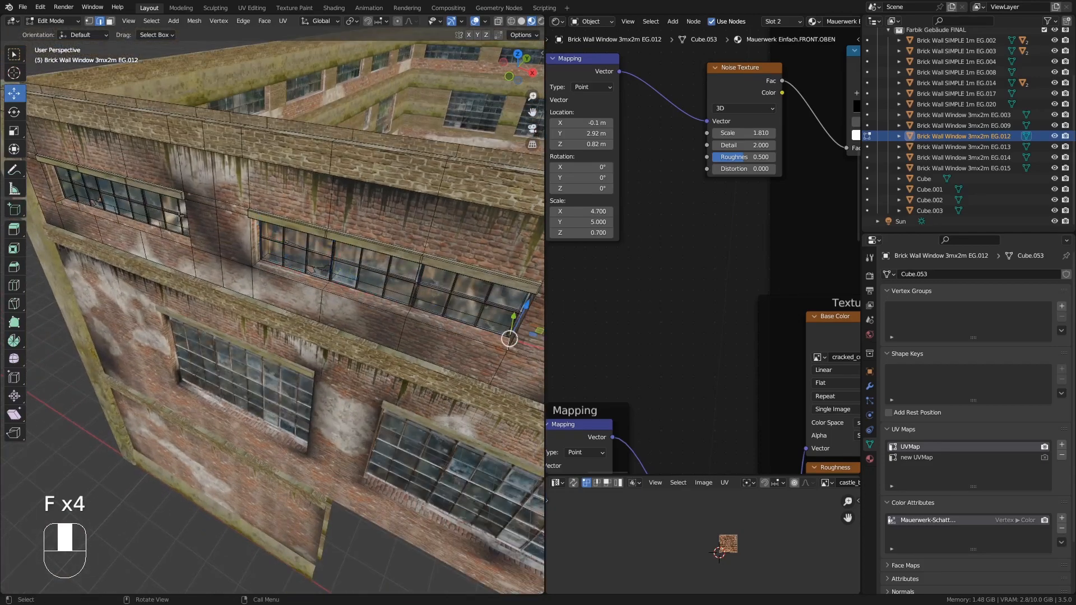
{"action": "key", "text": "f"}
{"action": "key", "text": "f"}
{"action": "key", "text": "f"}
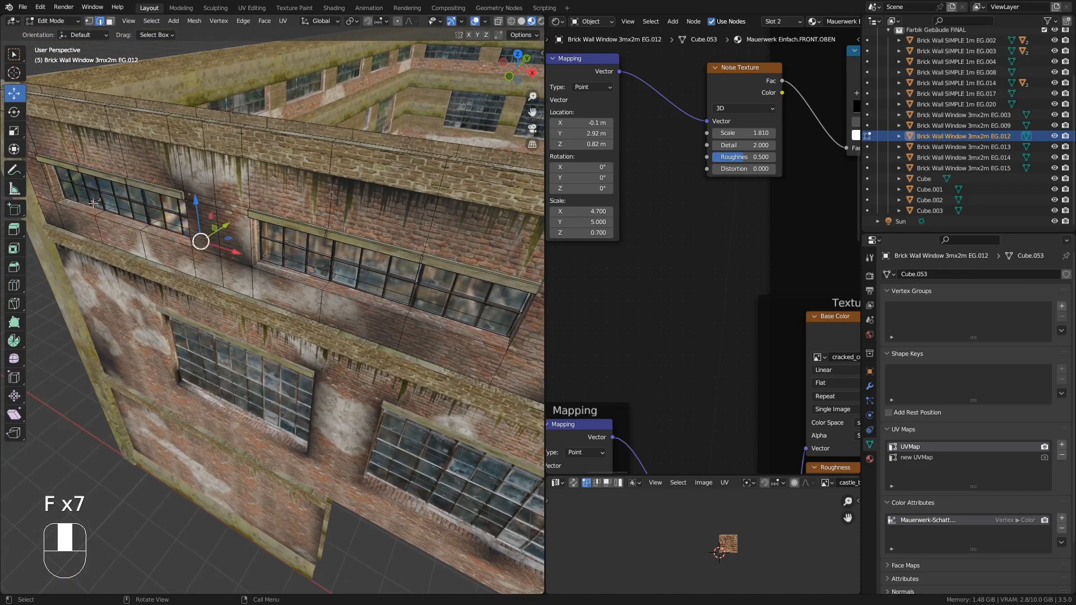
- Leave Edit Mode and inspect the building's brick surfaces up close
{"action": "key", "text": "Tab"}
{"action": "middle_click_drag", "start_coordinate": [182, 267], "coordinate": [299, 253]}
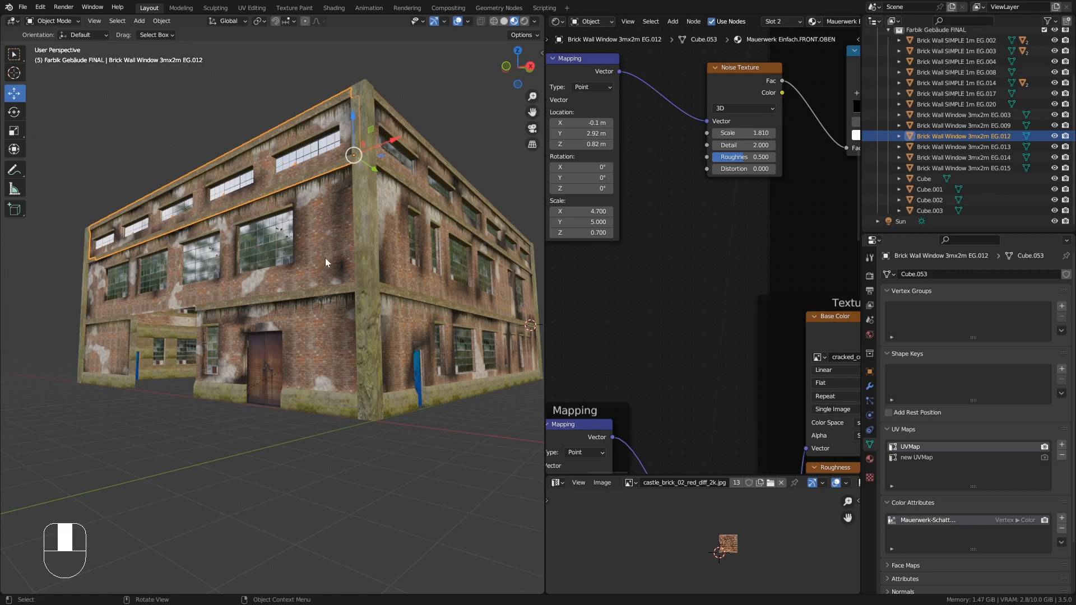
{"action": "middle_click_drag", "start_coordinate": [315, 248], "coordinate": [324, 260]}
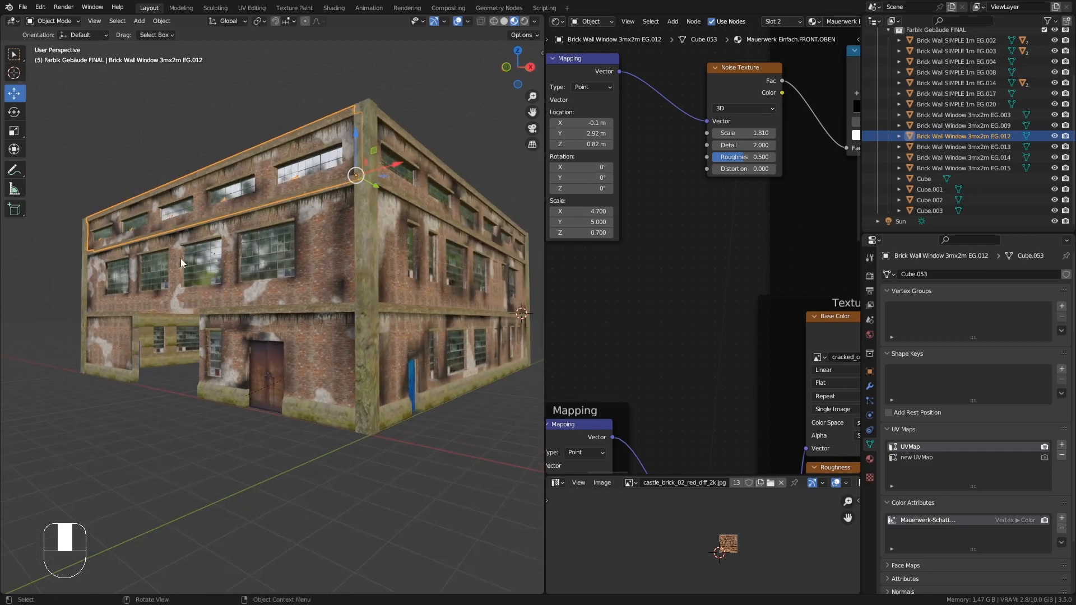
{"action": "mouse_move", "coordinate": [295, 257]}
{"action": "middle_mouse_down"}
{"action": "mouse_move", "coordinate": [305, 265]}
{"action": "mouse_move", "coordinate": [281, 252]}
{"action": "middle_mouse_up"}
{"action": "middle_click_drag", "start_coordinate": [281, 252], "coordinate": [318, 244], "text": "ctrl"}
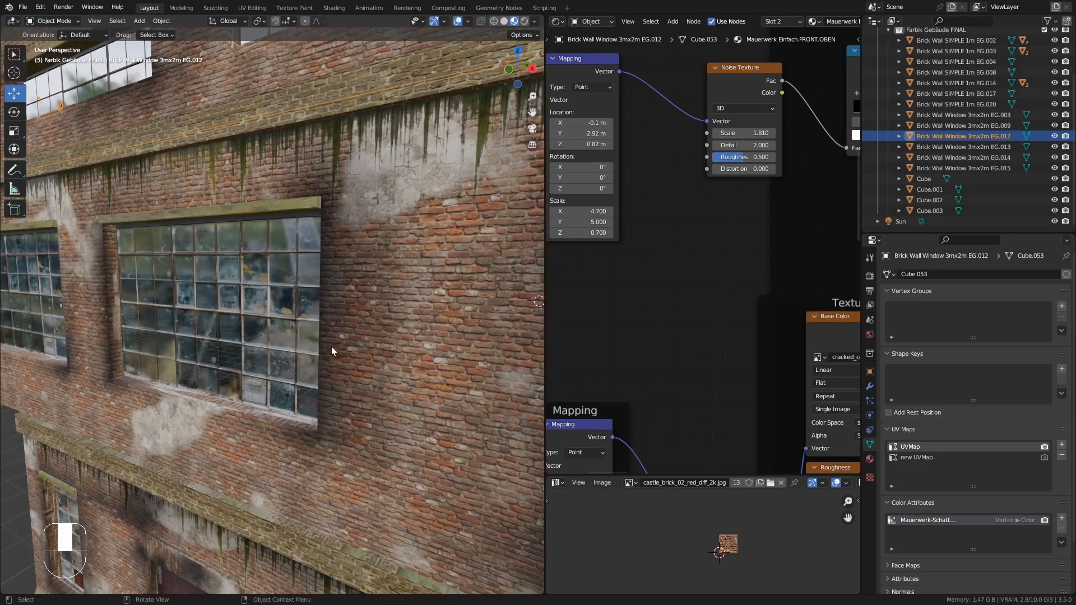
{"action": "mouse_move", "coordinate": [321, 333]}
{"action": "middle_mouse_down"}
{"action": "mouse_move", "coordinate": [322, 324]}
{"action": "mouse_move", "coordinate": [323, 343]}
{"action": "mouse_move", "coordinate": [330, 324]}
{"action": "middle_mouse_up"}
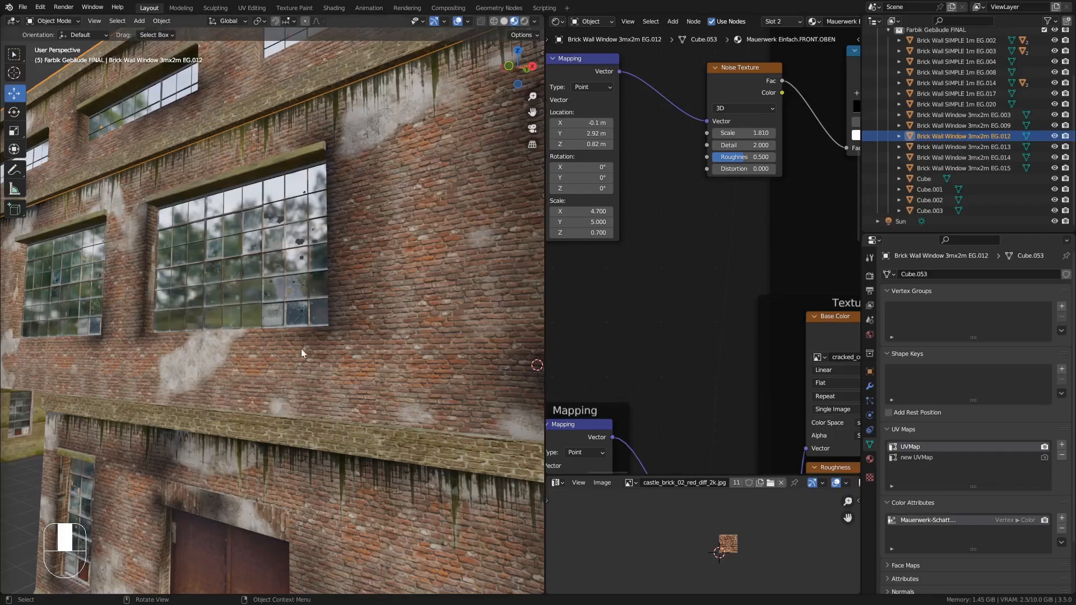
- Knife-cut a brick-shaped face into the brick surface of the Brick Wall Window 3mx2m EG.014 segment
{"action": "middle_click_drag", "start_coordinate": [300, 349], "coordinate": [385, 247]}
{"action": "left_click", "coordinate": [385, 243]}
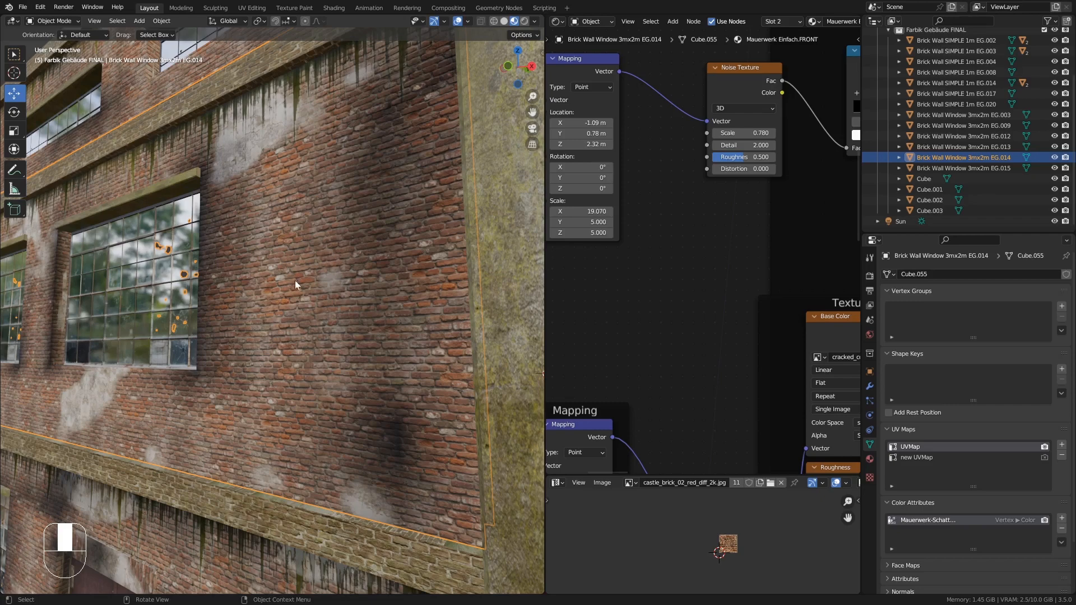
{"action": "key", "text": "Tab"}
{"action": "middle_click_drag", "start_coordinate": [311, 272], "coordinate": [334, 278]}
{"action": "left_click", "coordinate": [387, 303]}
{"action": "mouse_move", "coordinate": [408, 301]}
{"action": "middle_mouse_down"}
{"action": "mouse_move", "coordinate": [388, 303]}
{"action": "mouse_move", "coordinate": [403, 301]}
{"action": "middle_mouse_up"}
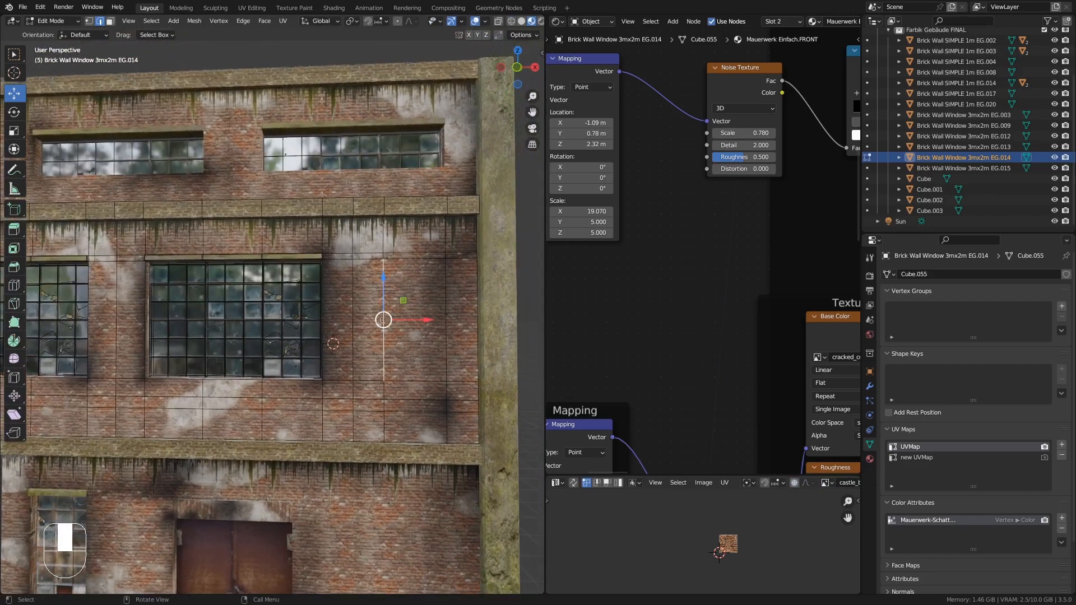
{"action": "key", "text": "KP_Decimal"}
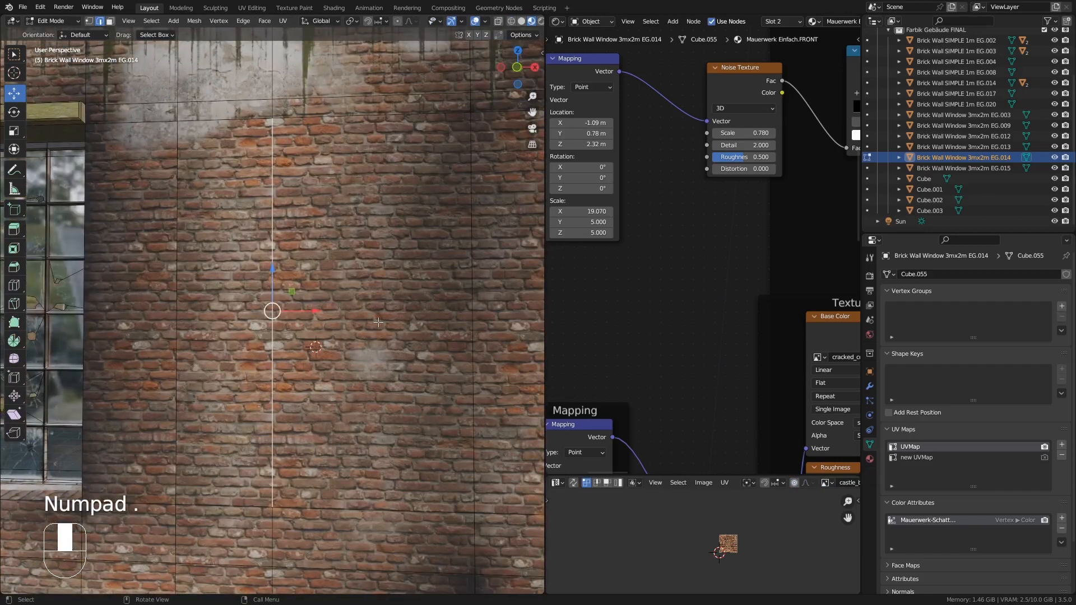
{"action": "middle_click_drag", "start_coordinate": [220, 315], "coordinate": [260, 300], "text": "ctrl"}
{"action": "middle_click_drag", "start_coordinate": [269, 372], "coordinate": [258, 305]}
{"action": "middle_click_drag", "start_coordinate": [263, 313], "coordinate": [287, 314]}
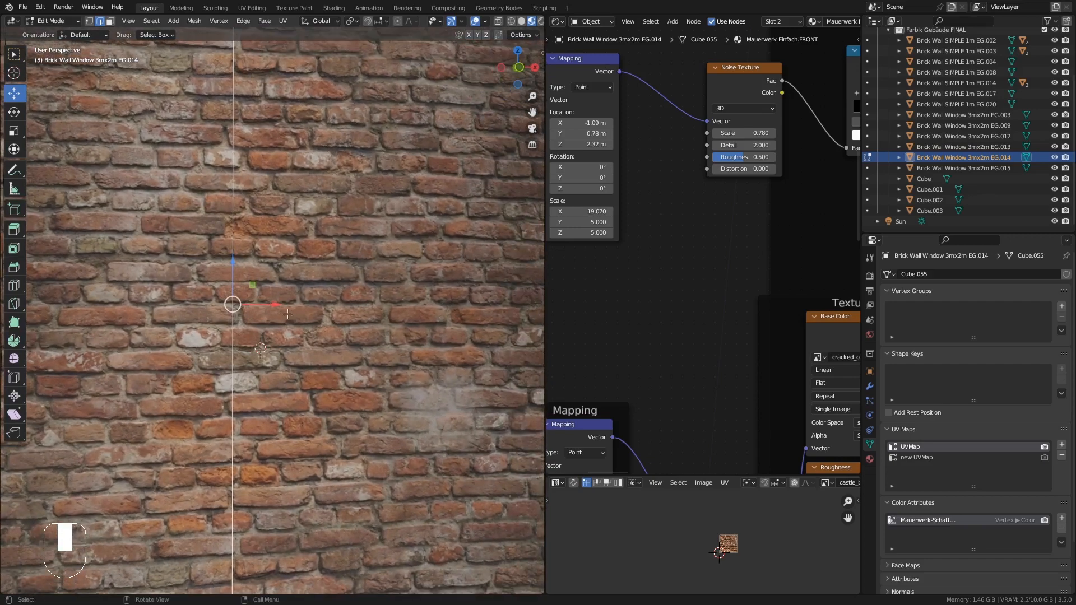
{"action": "middle_click_drag", "start_coordinate": [261, 353], "coordinate": [264, 296], "text": "shift"}
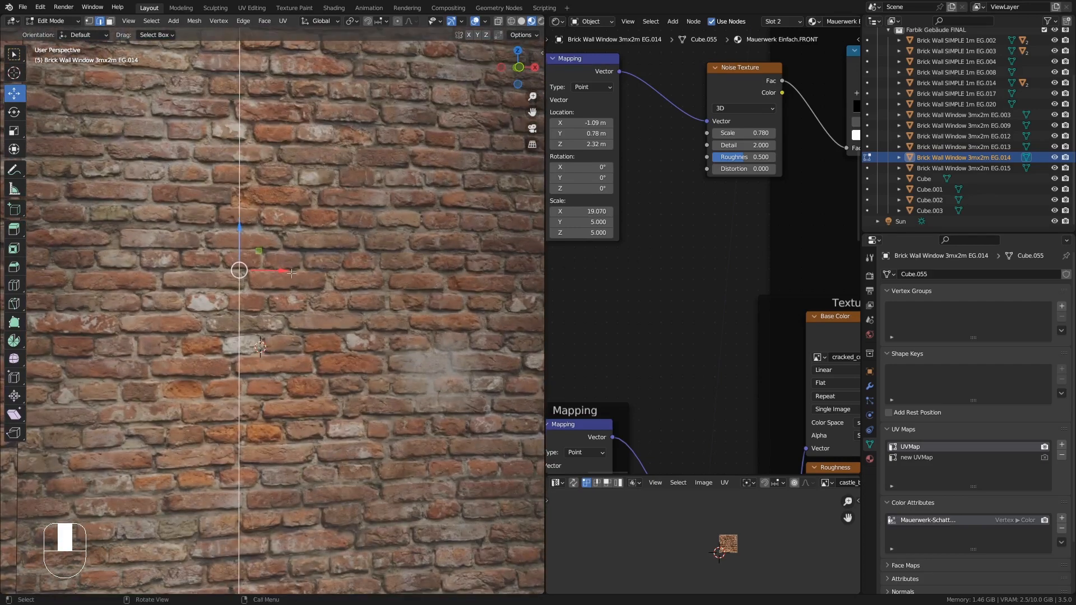
{"action": "key", "text": "k"}
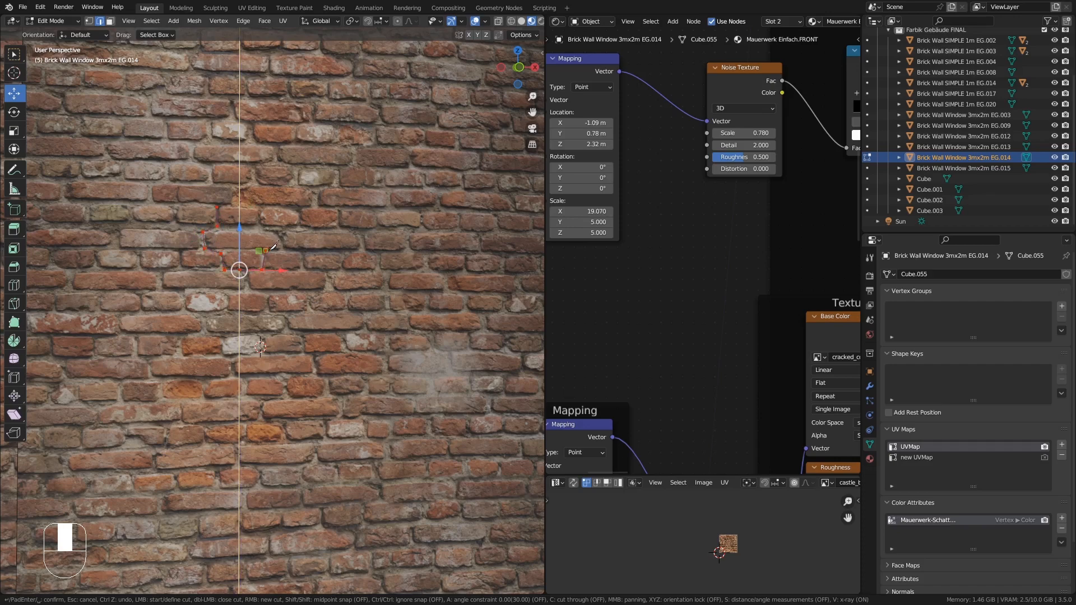
{"action": "left_click", "coordinate": [260, 204]}
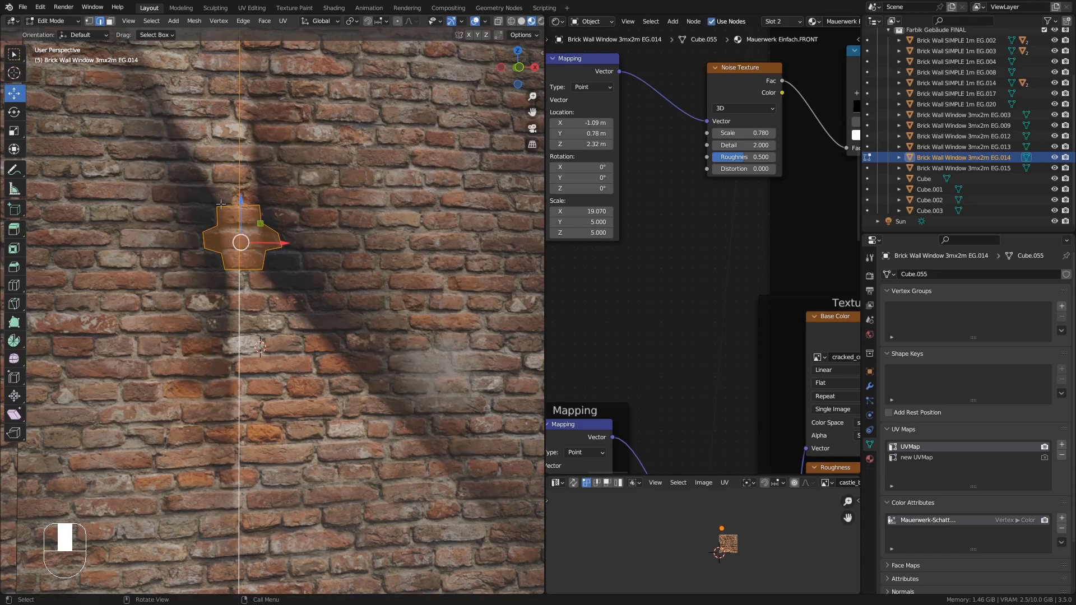
- Extrude the knife-cut brick face inward to recess it into the wall
{"action": "middle_click_drag", "start_coordinate": [248, 216], "coordinate": [283, 268], "text": "ctrl"}
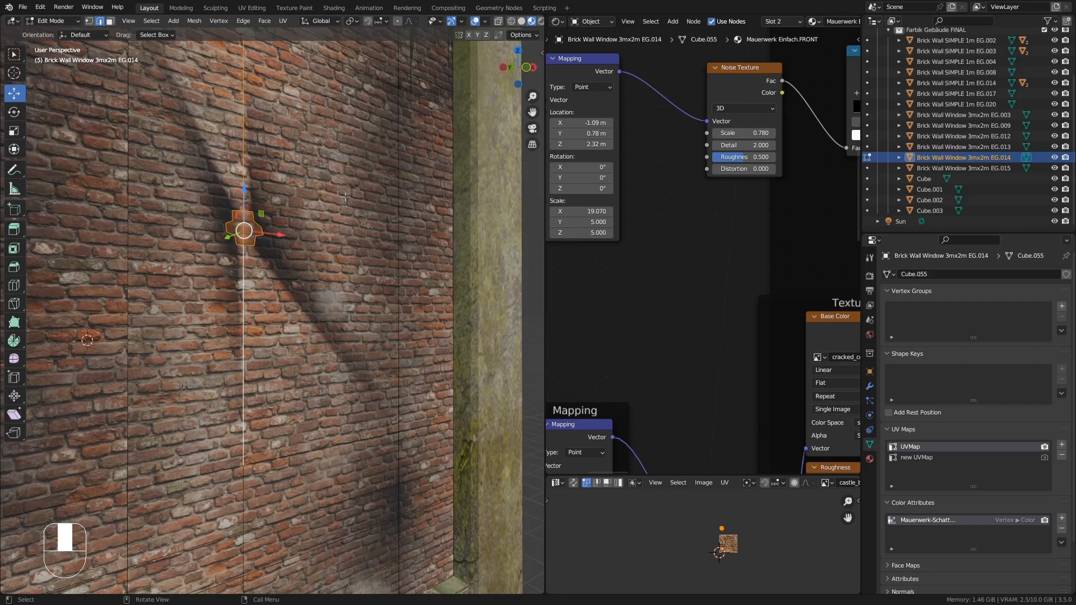
{"action": "middle_click_drag", "start_coordinate": [353, 270], "coordinate": [379, 362]}
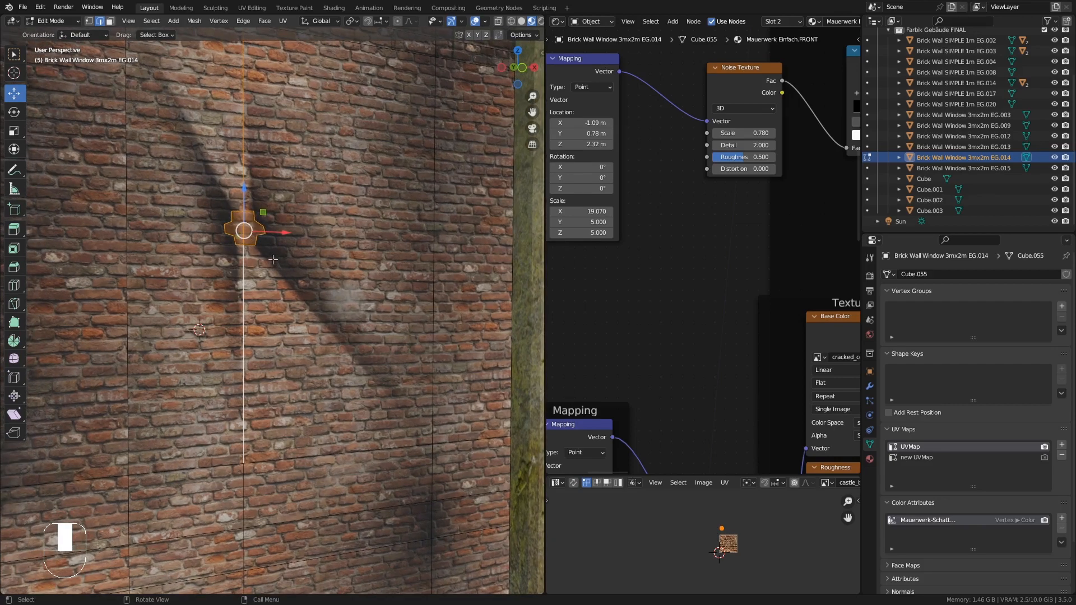
{"action": "scroll", "coordinate": [273, 259], "scroll_direction": "up", "scroll_amount": 1}
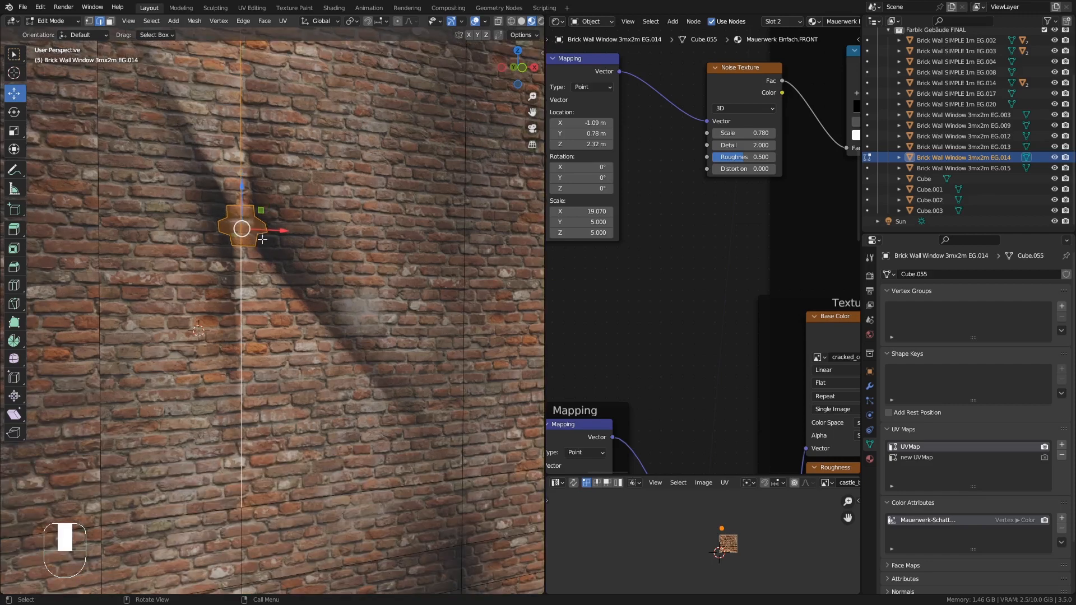
{"action": "middle_click_drag", "start_coordinate": [319, 253], "coordinate": [327, 291]}
{"action": "scroll", "coordinate": [240, 226], "scroll_direction": "up", "scroll_amount": 1}
{"action": "middle_click_drag", "start_coordinate": [239, 226], "coordinate": [256, 242]}
{"action": "left_click", "coordinate": [111, 23]}
{"action": "scroll", "coordinate": [237, 212], "scroll_direction": "up", "scroll_amount": 4}
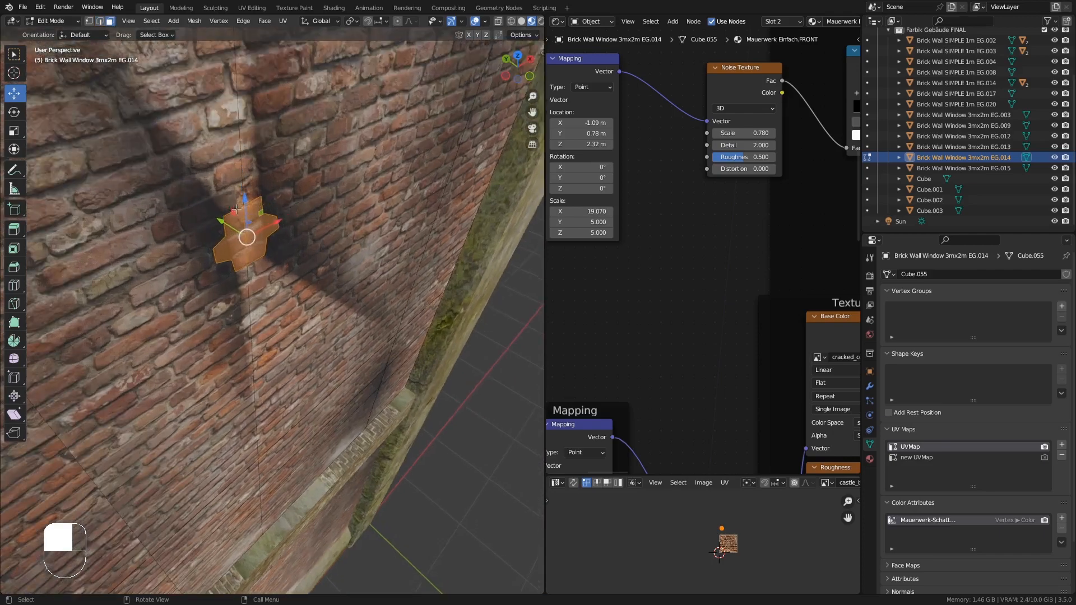
{"action": "middle_click_drag", "start_coordinate": [247, 241], "coordinate": [250, 252]}
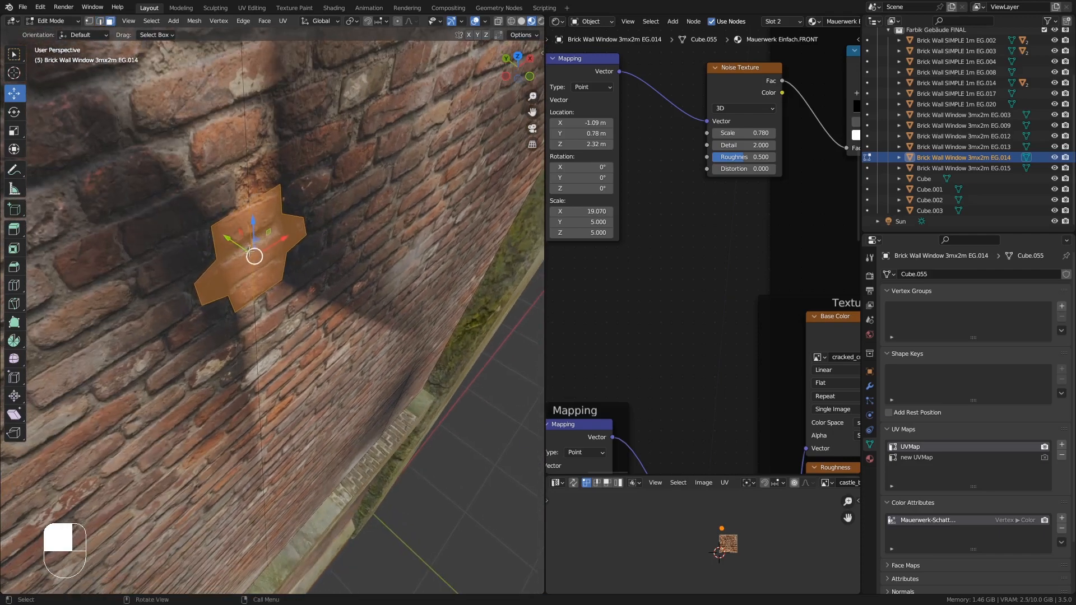
{"action": "key", "text": "e"}
{"action": "left_click", "coordinate": [231, 237]}
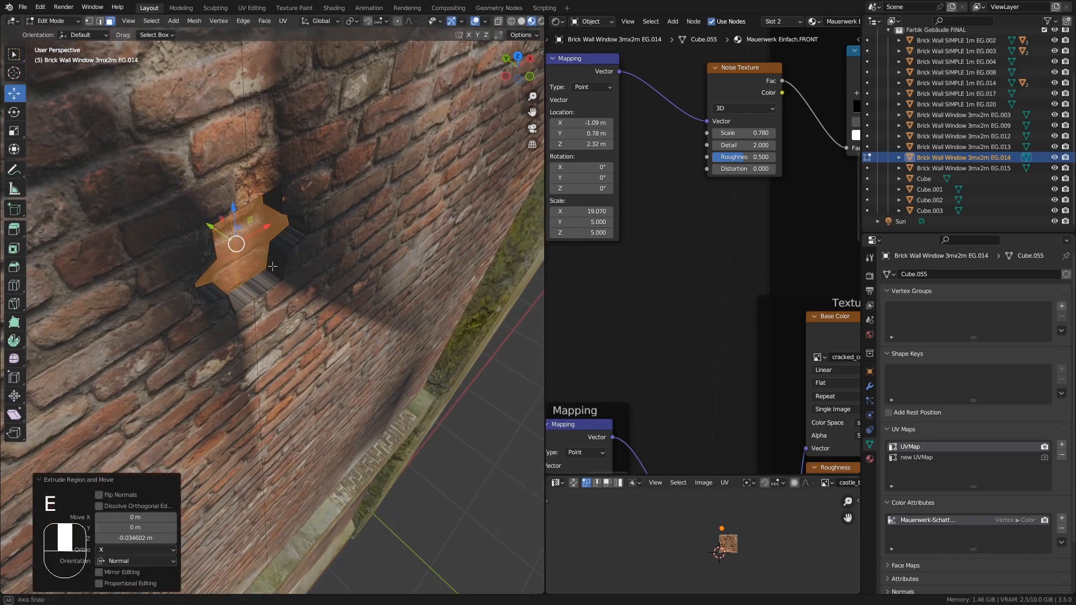
{"action": "mouse_move", "coordinate": [232, 237]}
{"action": "middle_mouse_down"}
{"action": "mouse_move", "coordinate": [188, 218]}
{"action": "mouse_move", "coordinate": [209, 222]}
{"action": "mouse_move", "coordinate": [208, 254]}
{"action": "mouse_move", "coordinate": [214, 241]}
{"action": "middle_mouse_up"}
- UV-unwrap the recessed brick faces and leave Edit Mode
{"action": "left_click", "coordinate": [189, 222], "text": "alt"}
{"action": "key", "text": "u"}
{"action": "left_click", "coordinate": [210, 223]}
{"action": "key", "text": "Tab"}
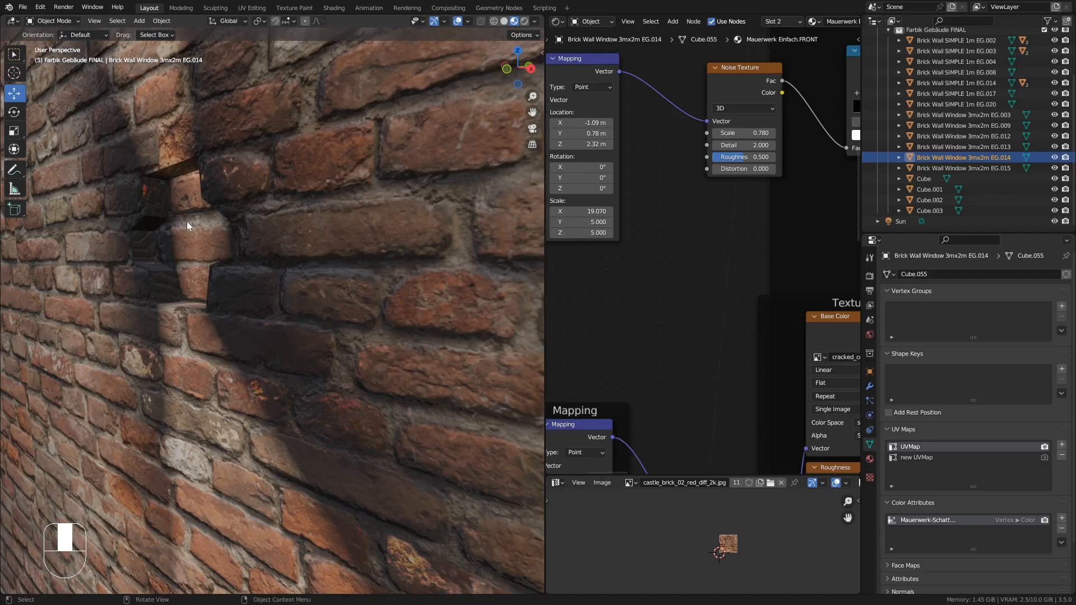
- Select the edge loop around the brick hole's rim and bevel it with a width of about 0.005 m
{"action": "key", "text": "Tab"}
{"action": "middle_click_drag", "start_coordinate": [170, 173], "coordinate": [204, 176]}
{"action": "left_click", "coordinate": [102, 22]}
{"action": "left_click", "coordinate": [164, 176], "text": "alt"}
{"action": "left_click", "coordinate": [203, 176], "text": "alt+shift"}
{"action": "middle_click_drag", "start_coordinate": [241, 231], "coordinate": [274, 234]}
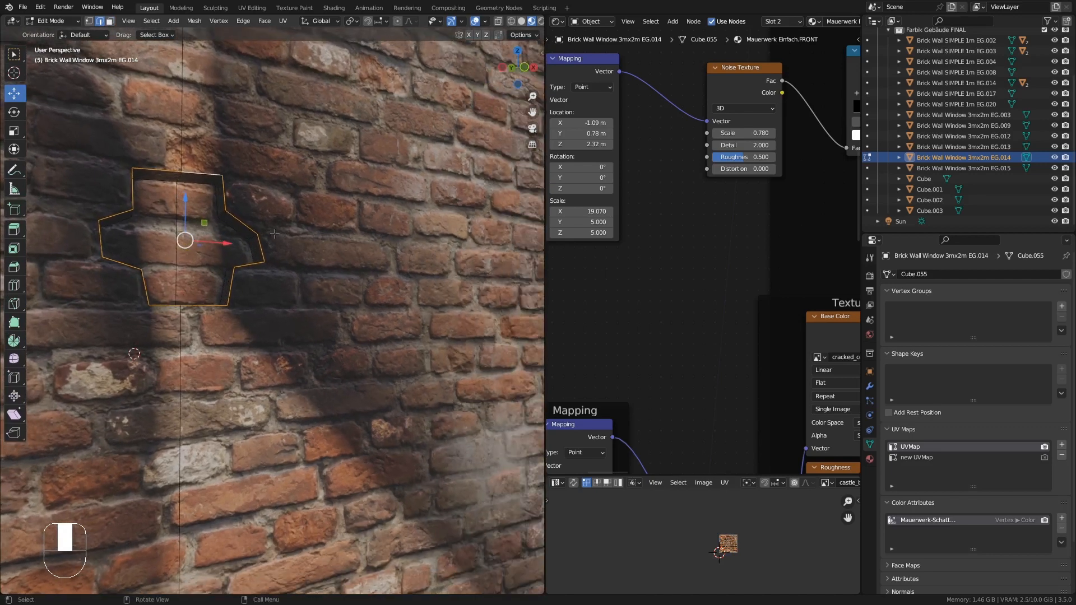
{"action": "key", "text": "ctrl+b"}
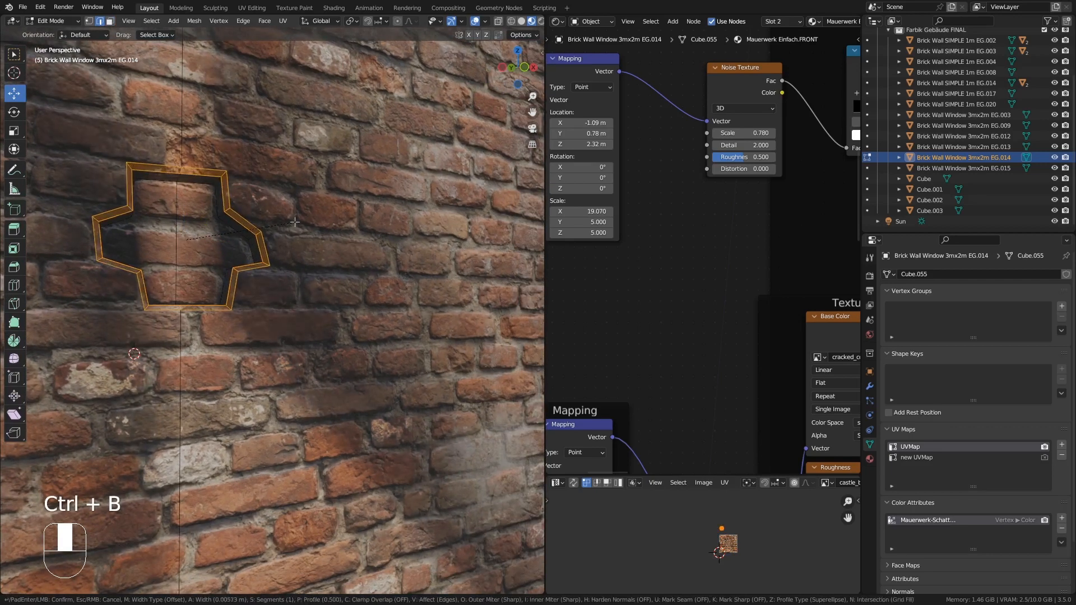
{"action": "left_click", "coordinate": [294, 222]}
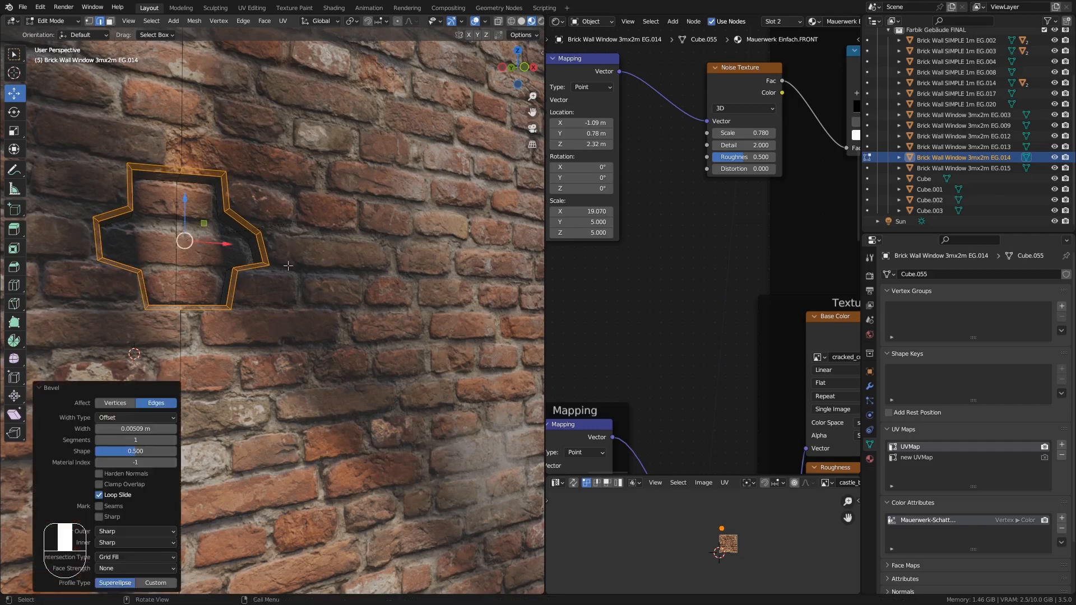
{"action": "key", "text": "Tab"}
- Knife-cut a larger irregular outline of several bricks into the wall below the first hole
{"action": "middle_click_drag", "start_coordinate": [252, 247], "coordinate": [251, 409], "text": "ctrl"}
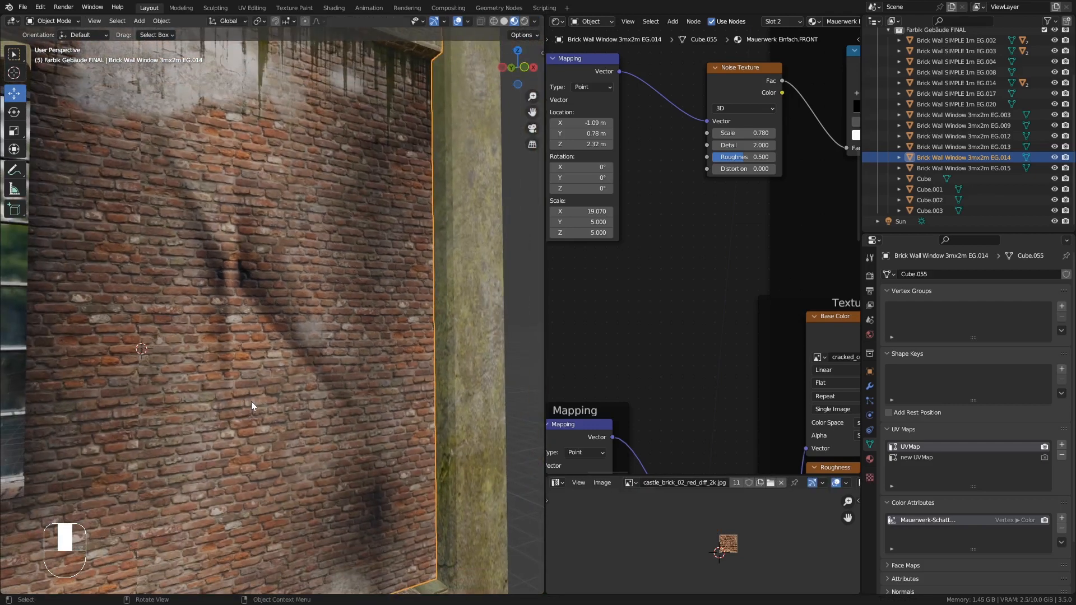
{"action": "middle_click_drag", "start_coordinate": [261, 372], "coordinate": [196, 331], "text": "shift"}
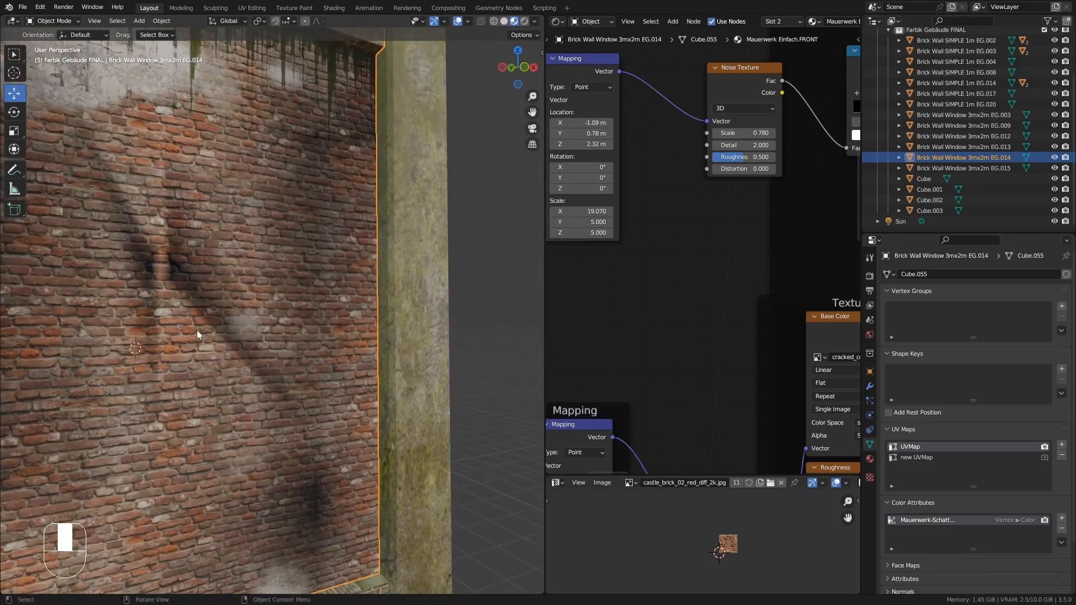
{"action": "middle_click_drag", "start_coordinate": [261, 320], "coordinate": [286, 292], "text": "ctrl"}
{"action": "scroll", "coordinate": [285, 288], "scroll_direction": "down", "scroll_amount": 3}
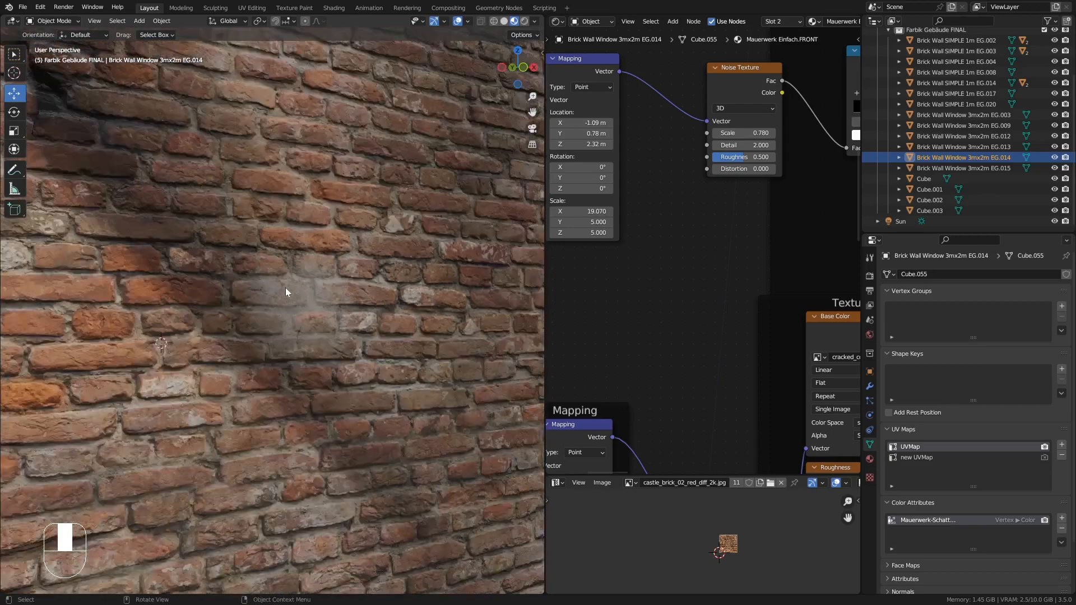
{"action": "key", "text": "Tab"}
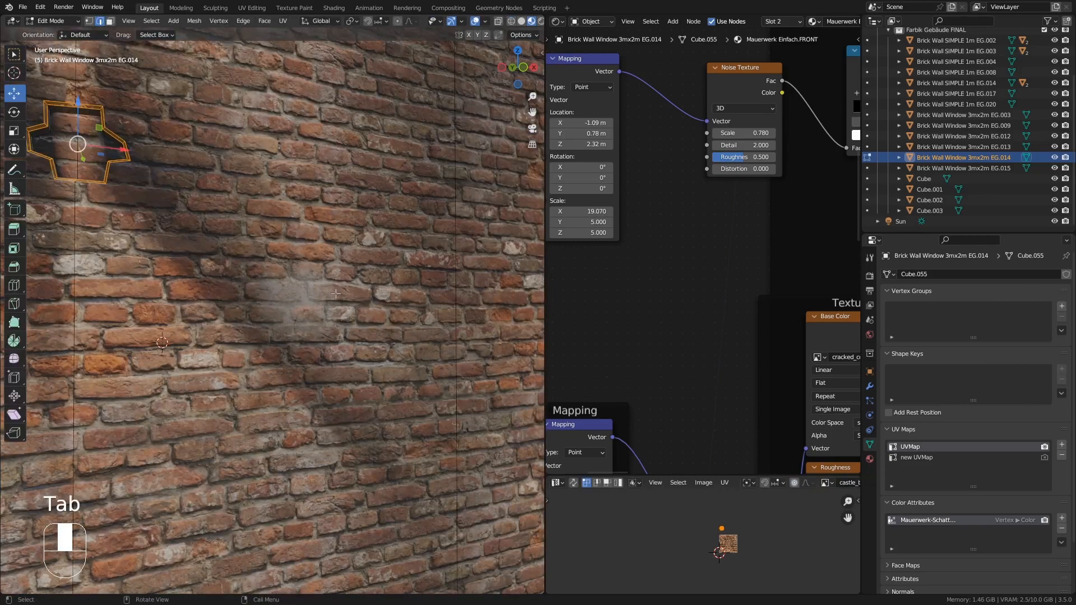
{"action": "middle_click_drag", "start_coordinate": [335, 293], "coordinate": [324, 325], "text": "ctrl"}
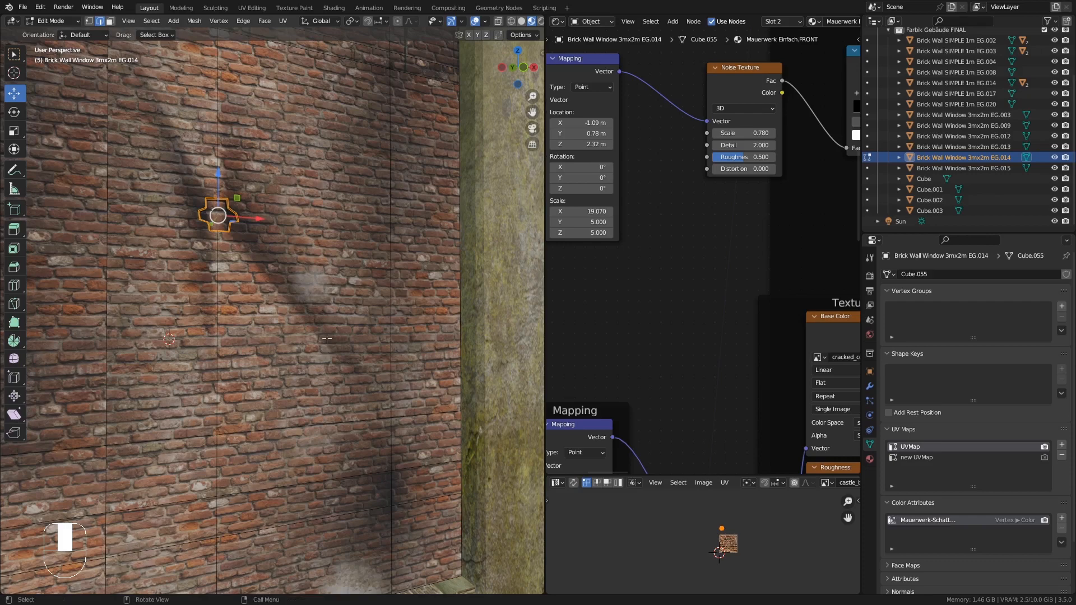
{"action": "middle_click_drag", "start_coordinate": [327, 338], "coordinate": [319, 230], "text": "ctrl"}
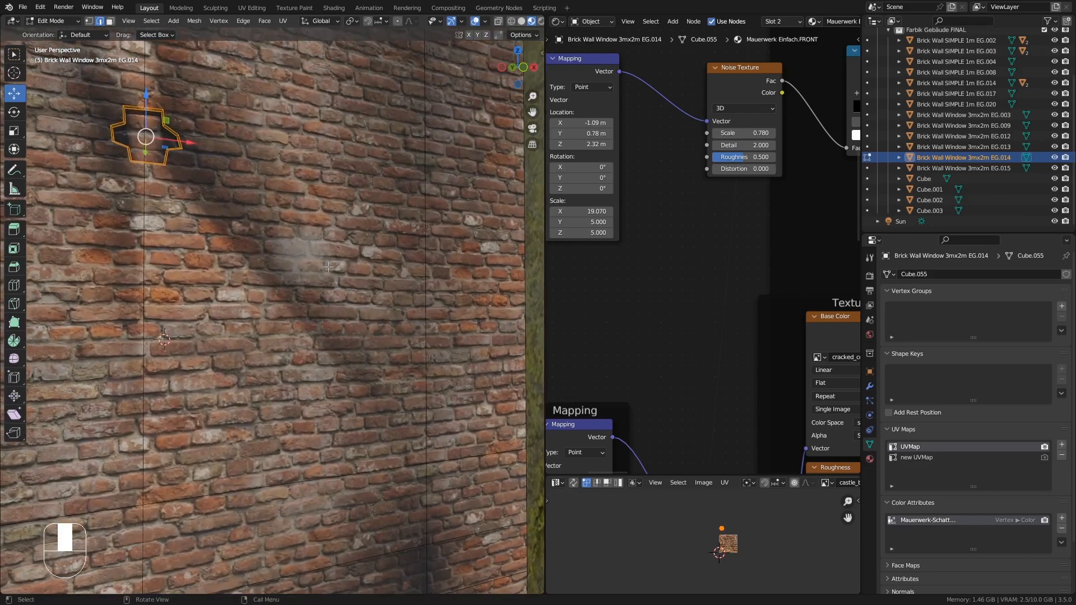
{"action": "middle_click_drag", "start_coordinate": [328, 267], "coordinate": [304, 279]}
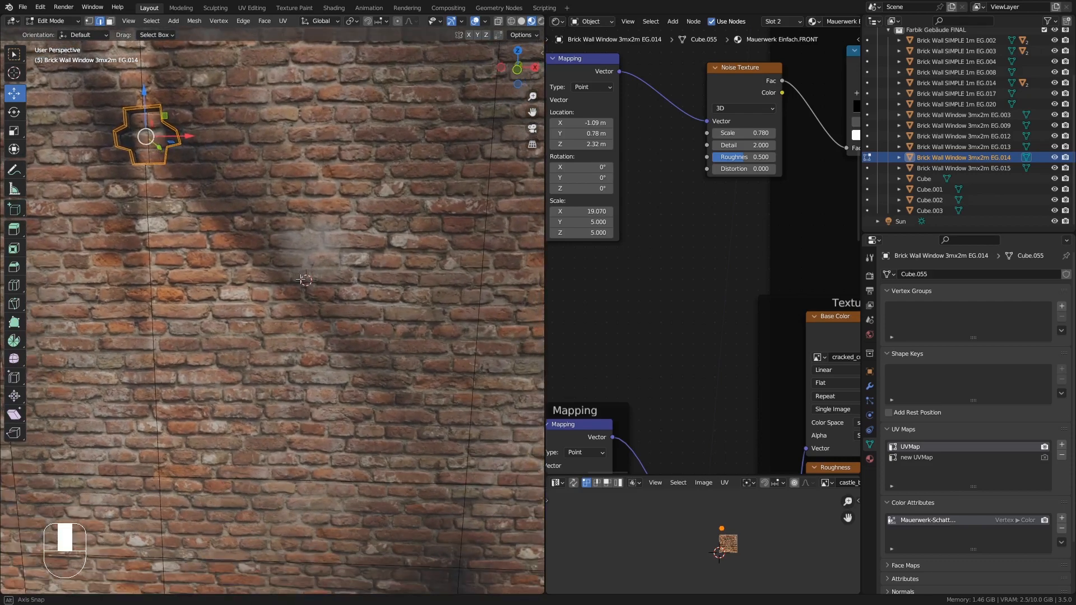
{"action": "key", "text": "k"}
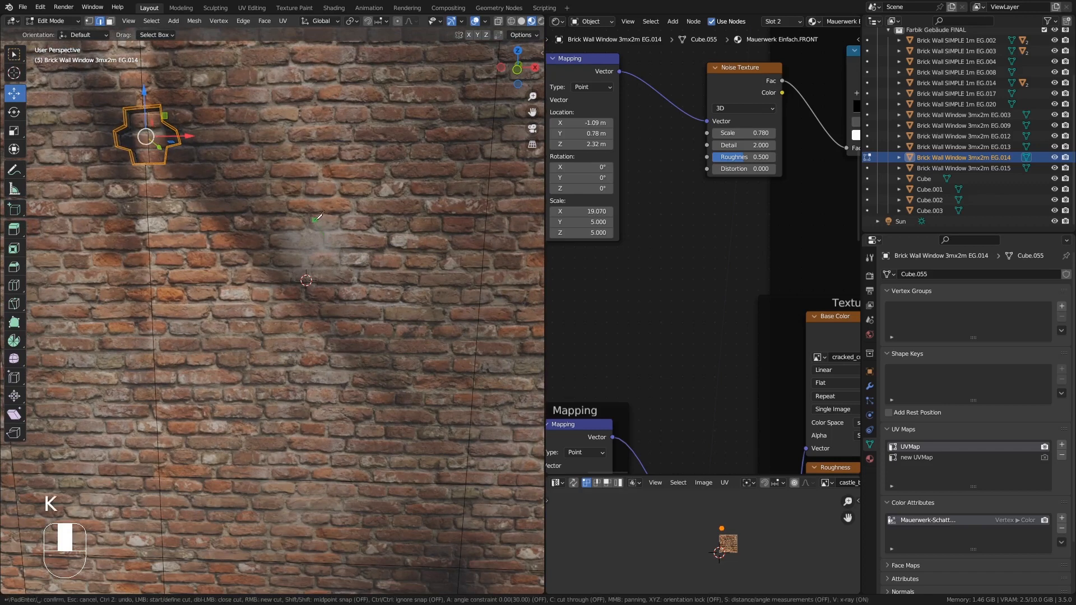
{"action": "left_click", "coordinate": [305, 229]}
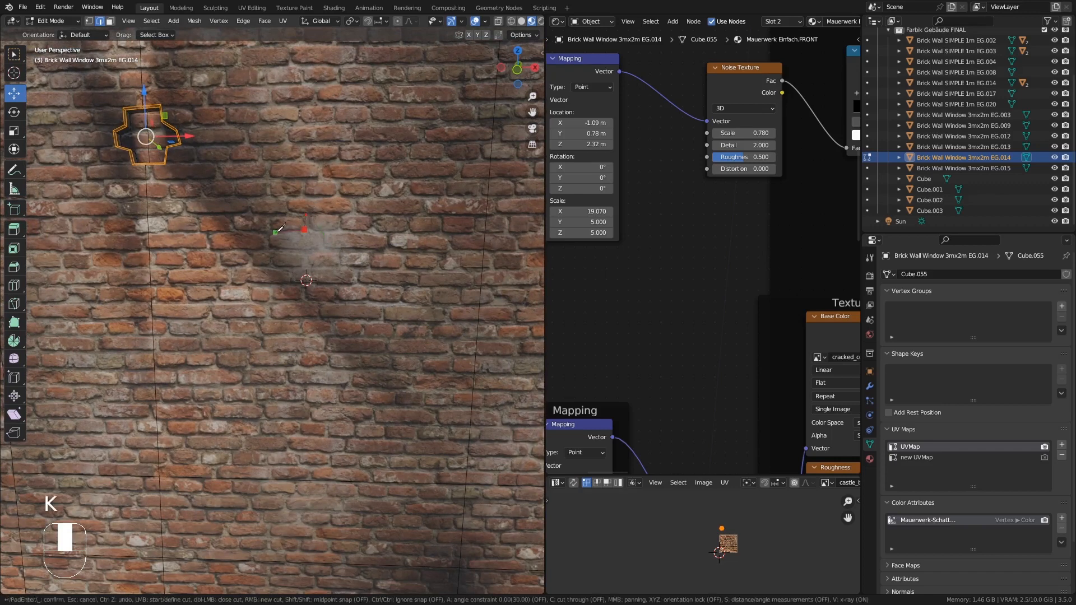
{"action": "left_click", "coordinate": [269, 235]}
{"action": "left_click", "coordinate": [269, 247]}
{"action": "left_click", "coordinate": [250, 266]}
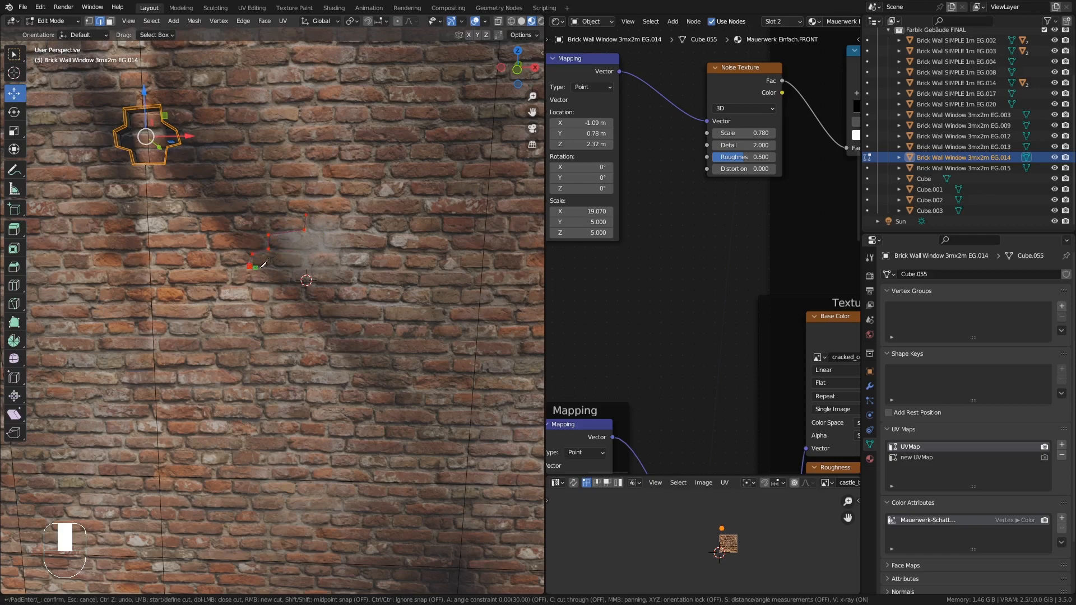
{"action": "left_click", "coordinate": [292, 275]}
{"action": "left_click", "coordinate": [291, 284]}
{"action": "left_click", "coordinate": [270, 284]}
{"action": "left_click", "coordinate": [268, 306]}
{"action": "left_click", "coordinate": [269, 317]}
{"action": "left_click", "coordinate": [259, 318]}
{"action": "left_click", "coordinate": [262, 336]}
{"action": "left_click", "coordinate": [302, 335]}
{"action": "left_click", "coordinate": [301, 319]}
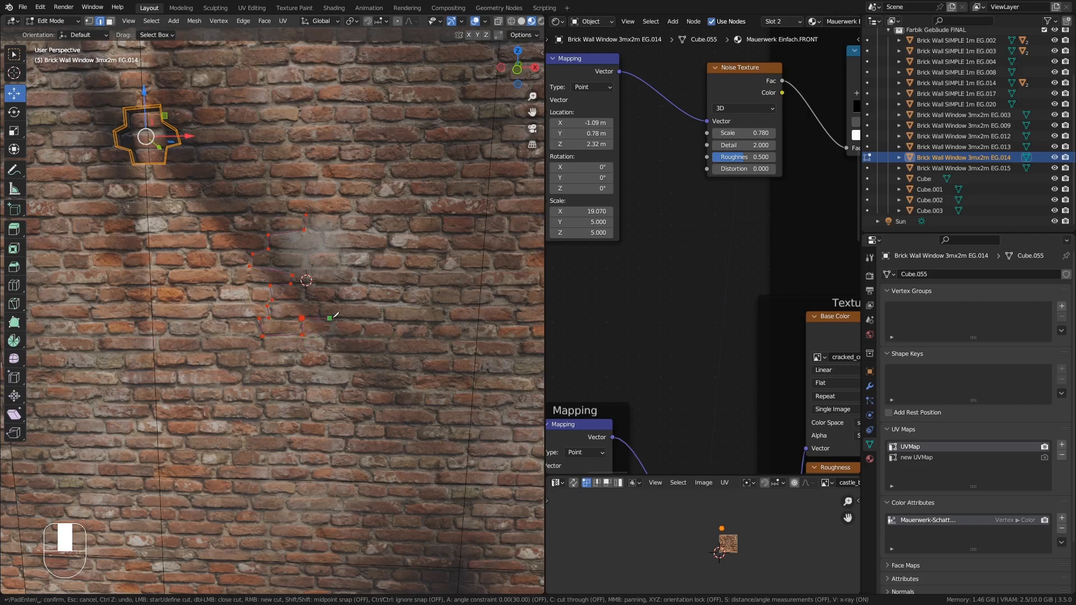
{"action": "left_click", "coordinate": [383, 320]}
{"action": "left_click", "coordinate": [383, 304]}
{"action": "left_click", "coordinate": [403, 301]}
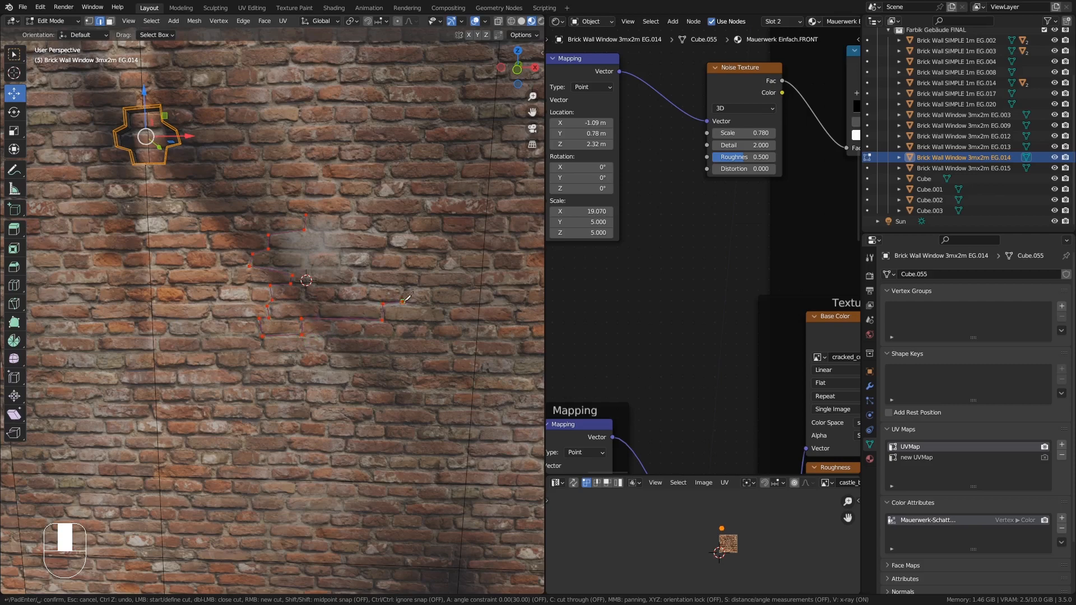
{"action": "left_click", "coordinate": [359, 283]}
{"action": "left_click", "coordinate": [360, 268]}
{"action": "left_click", "coordinate": [373, 266]}
{"action": "left_click", "coordinate": [387, 248]}
{"action": "left_click", "coordinate": [390, 235]}
{"action": "left_click", "coordinate": [370, 230]}
{"action": "left_click", "coordinate": [370, 216]}
{"action": "left_click", "coordinate": [354, 211]}
{"action": "left_click", "coordinate": [340, 214]}
{"action": "left_click", "coordinate": [307, 212]}
{"action": "key", "text": "Return"}
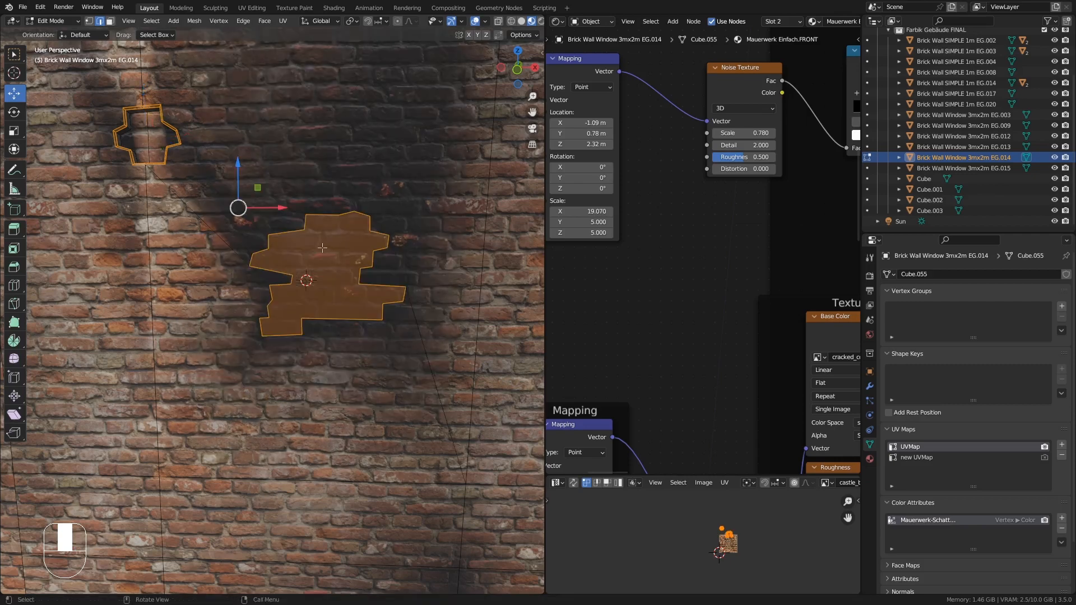
{"action": "mouse_move", "coordinate": [322, 247]}
{"action": "middle_mouse_down"}
{"action": "mouse_move", "coordinate": [358, 259]}
{"action": "mouse_move", "coordinate": [336, 239]}
{"action": "mouse_move", "coordinate": [328, 257]}
{"action": "middle_mouse_up"}
{"action": "middle_click_drag", "start_coordinate": [328, 258], "coordinate": [323, 193]}
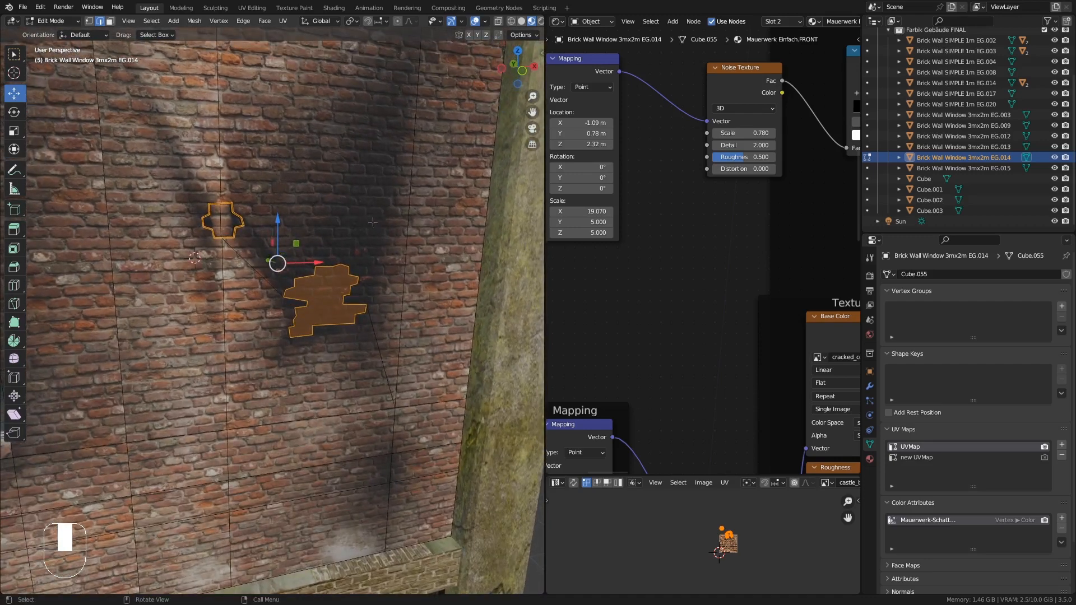
{"action": "middle_click_drag", "start_coordinate": [373, 222], "coordinate": [355, 206]}
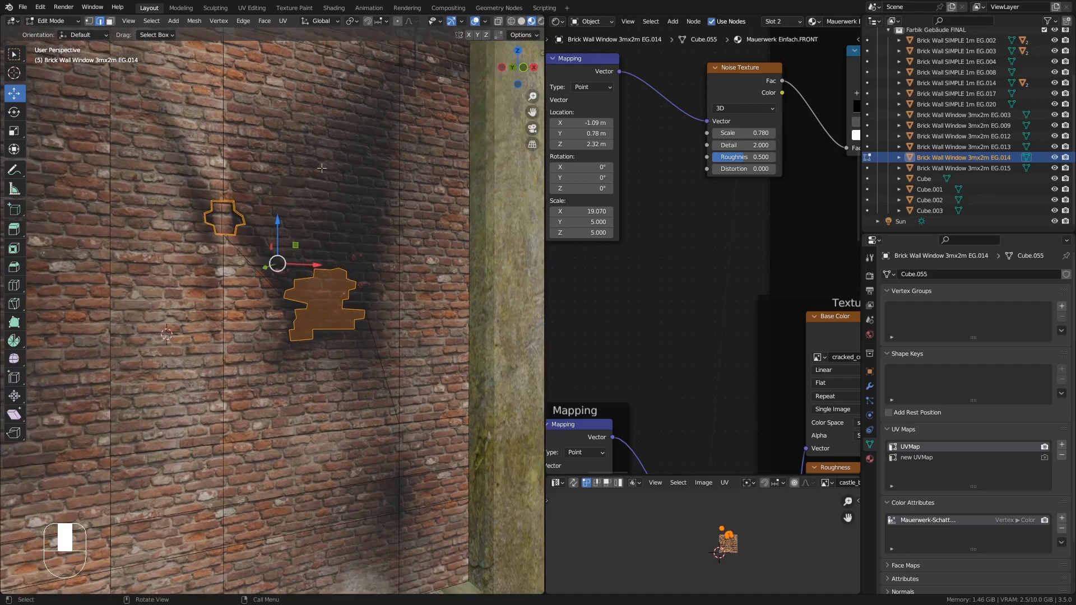
{"action": "middle_click_drag", "start_coordinate": [315, 242], "coordinate": [319, 275]}
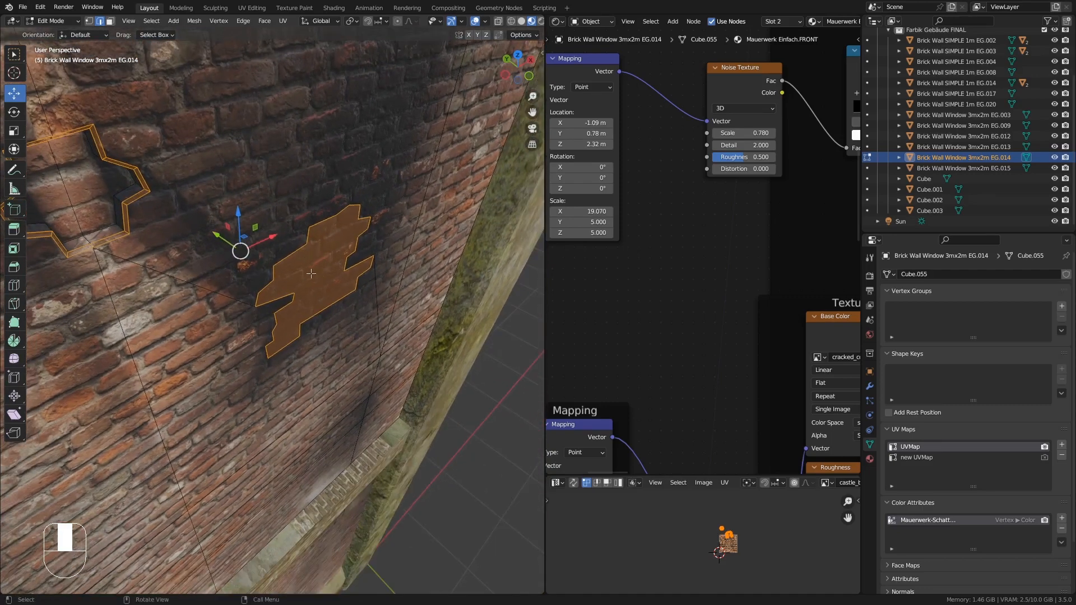
{"action": "key", "text": "e"}
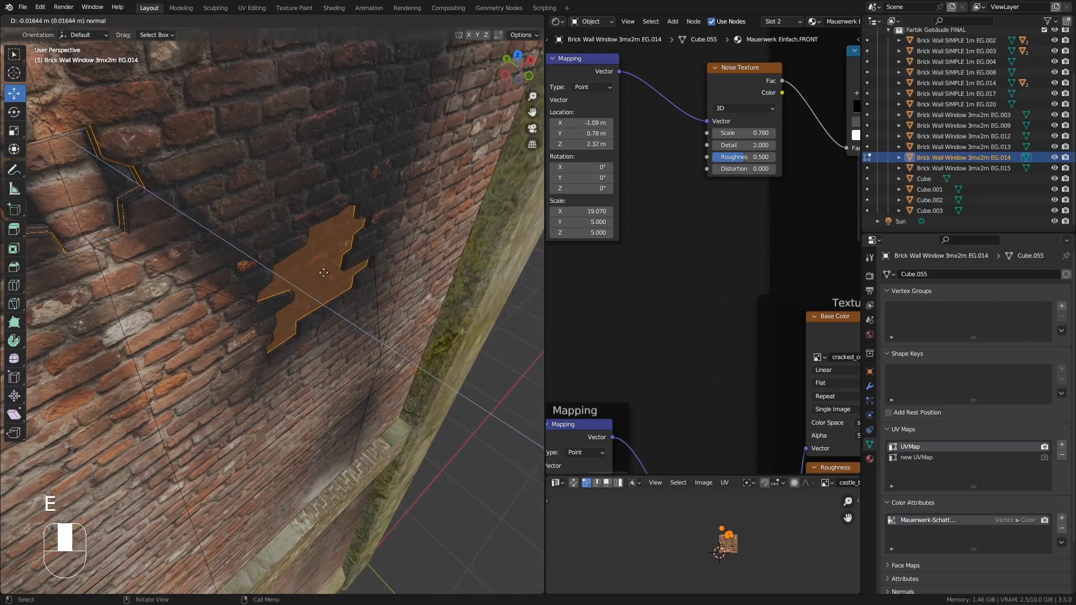
{"action": "right_click", "coordinate": [320, 270]}
{"action": "middle_click_drag", "start_coordinate": [343, 303], "coordinate": [295, 254]}
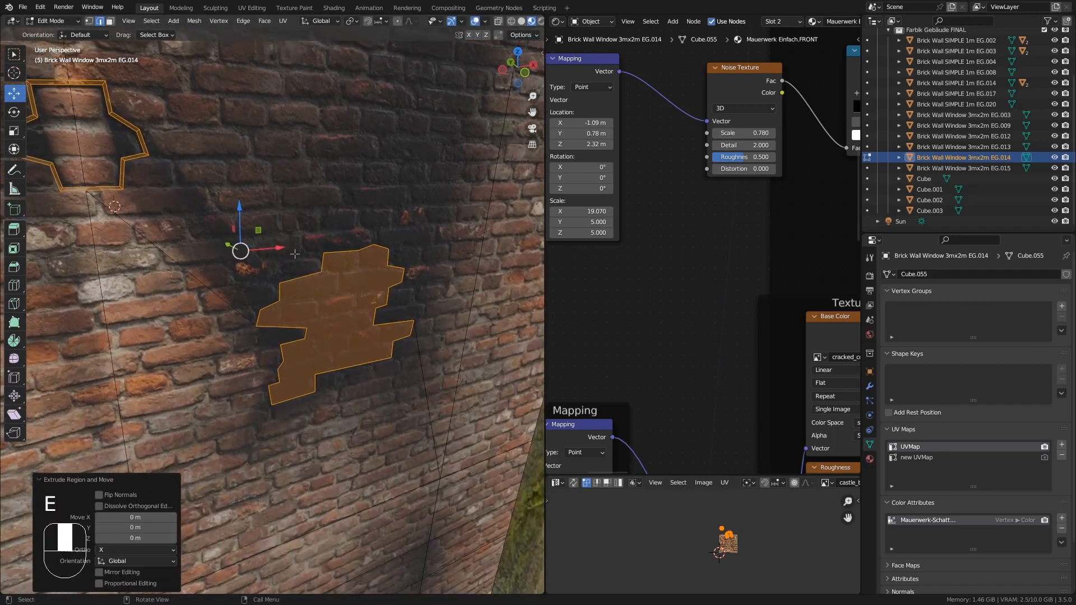
{"action": "key", "text": "ctrl+z"}
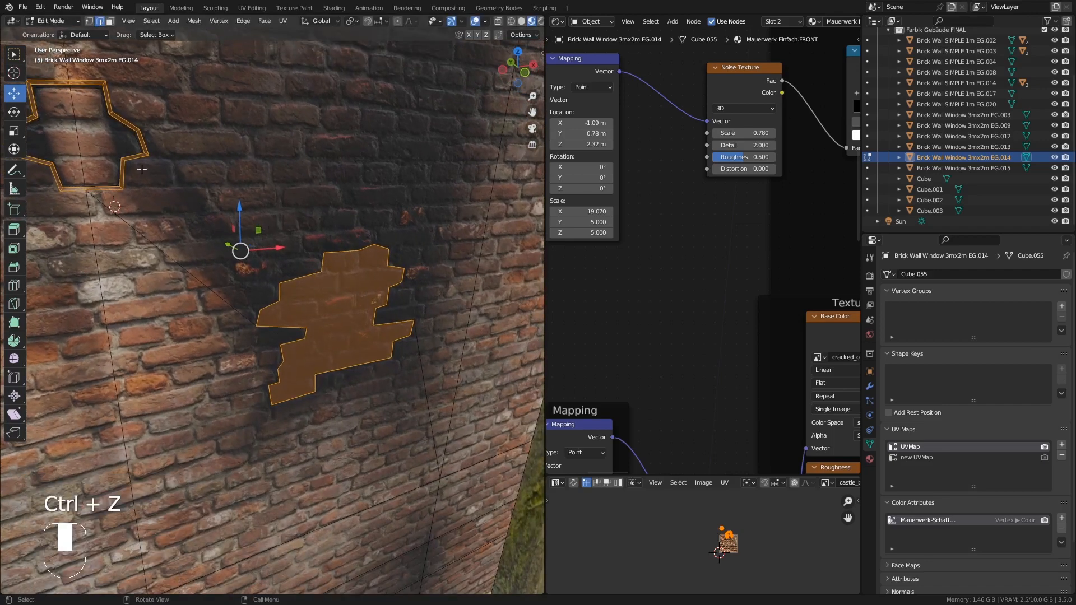
{"action": "key", "text": "ctrl+z"}
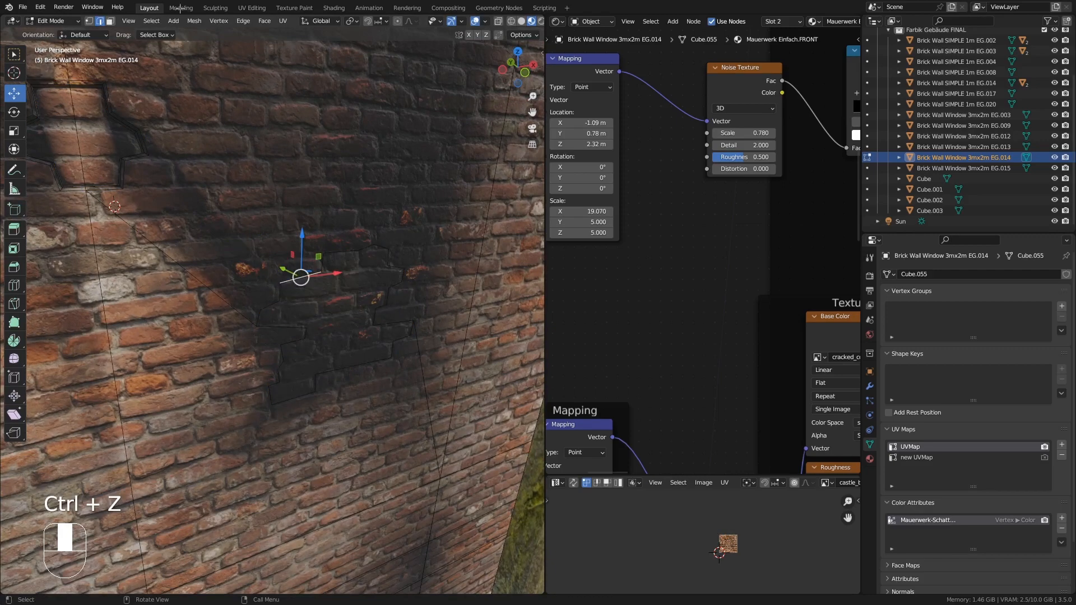
- Extrude the knife-cut patch about 0.07 m into the wall and scale its back face to 0.9135
{"action": "left_click", "coordinate": [130, 183]}
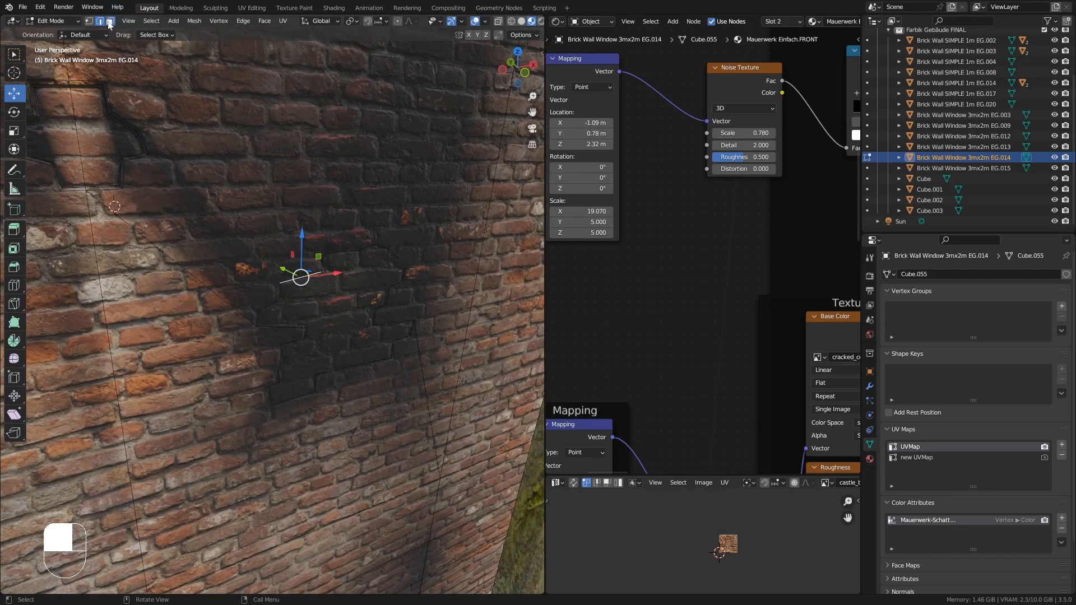
{"action": "left_click", "coordinate": [320, 298]}
{"action": "middle_click_drag", "start_coordinate": [321, 298], "coordinate": [365, 334]}
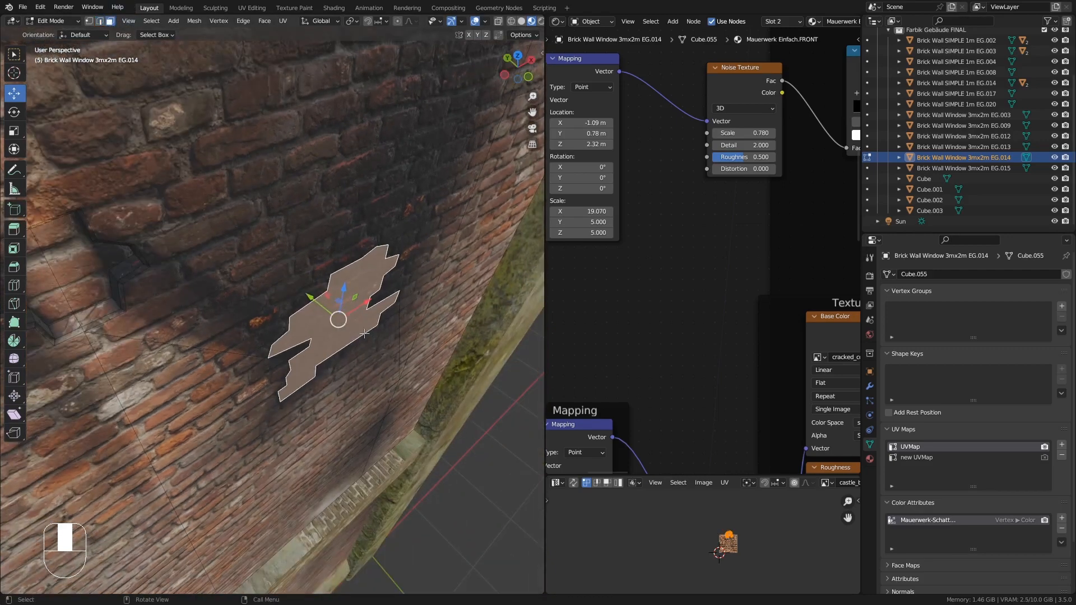
{"action": "key", "text": "e"}
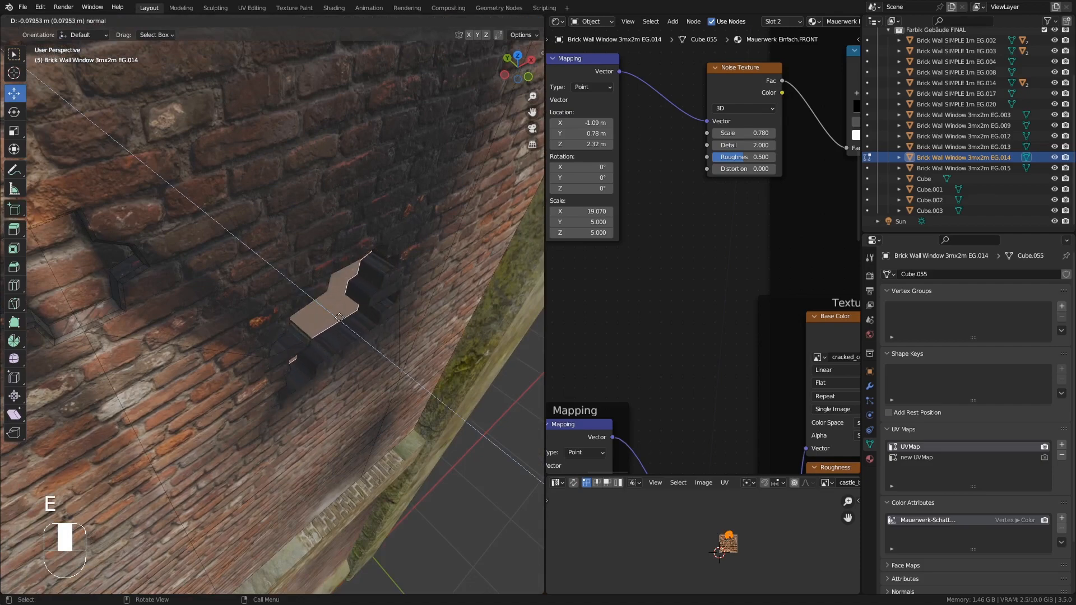
{"action": "left_click", "coordinate": [340, 317]}
{"action": "middle_click_drag", "start_coordinate": [339, 317], "coordinate": [355, 247]}
{"action": "key", "text": "s"}
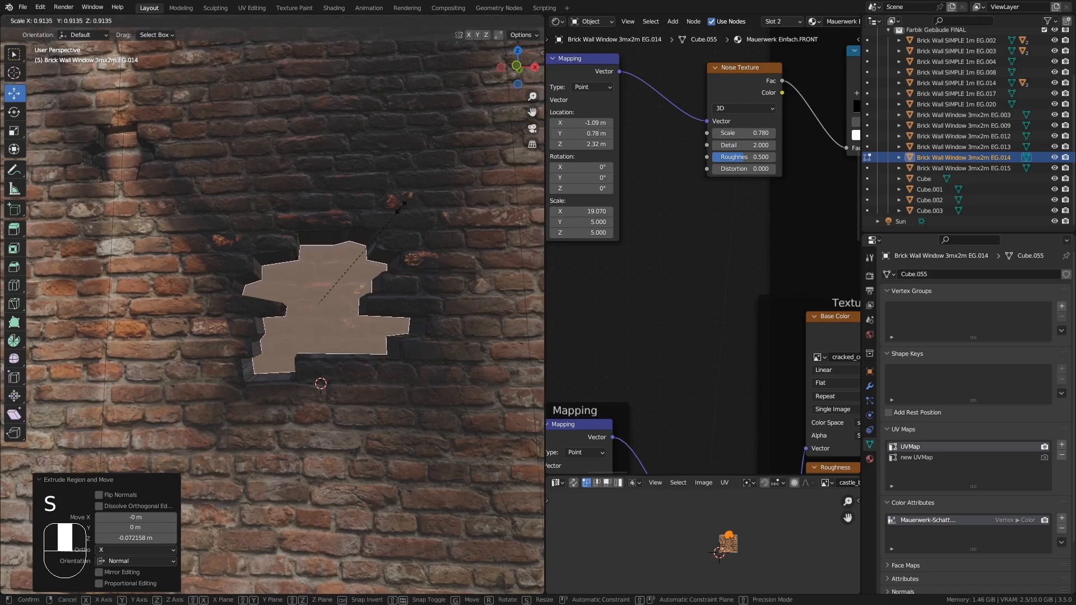
{"action": "left_click", "coordinate": [401, 209]}
- UV-unwrap the extruded patch and leave Edit Mode
{"action": "middle_click_drag", "start_coordinate": [401, 209], "coordinate": [318, 229]}
{"action": "left_click", "coordinate": [314, 263], "text": "alt"}
{"action": "key", "text": "u"}
{"action": "left_click", "coordinate": [299, 278]}
{"action": "key", "text": "Tab"}
{"action": "key", "text": "Tab"}
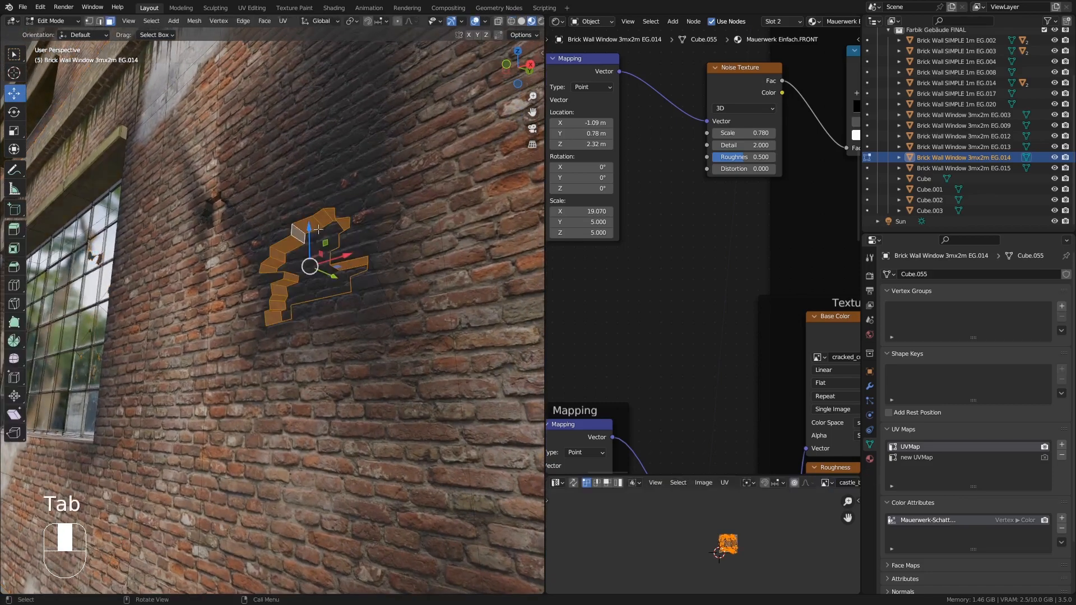
- Select the edge loop around the larger patch's rim, bevel it about 0.008 m wide, and leave Edit Mode
{"action": "scroll", "coordinate": [307, 226], "scroll_direction": "up", "scroll_amount": 6}
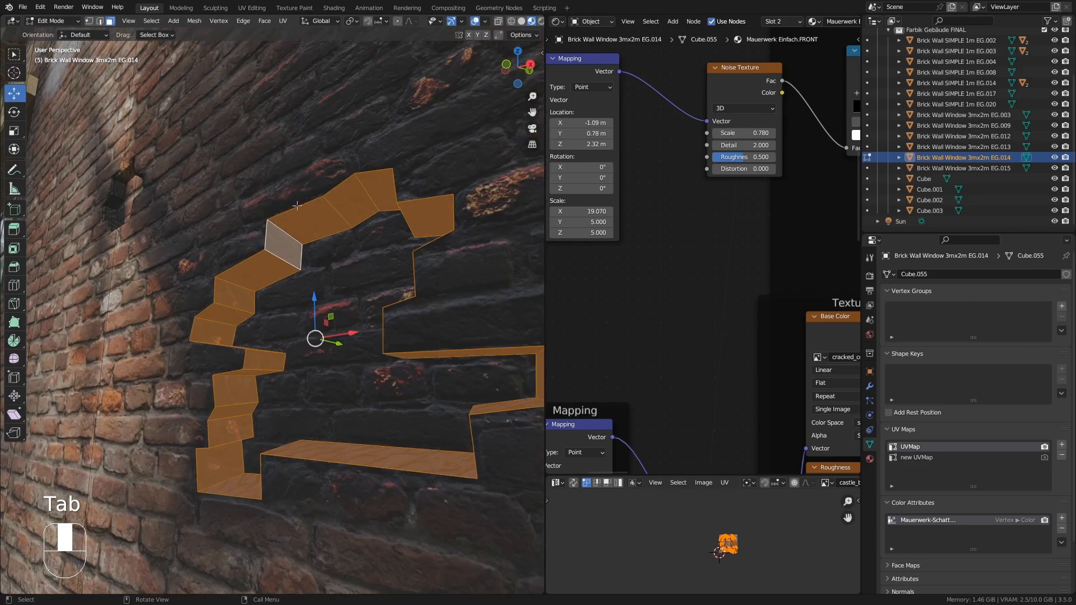
{"action": "left_click", "coordinate": [297, 205], "text": "alt"}
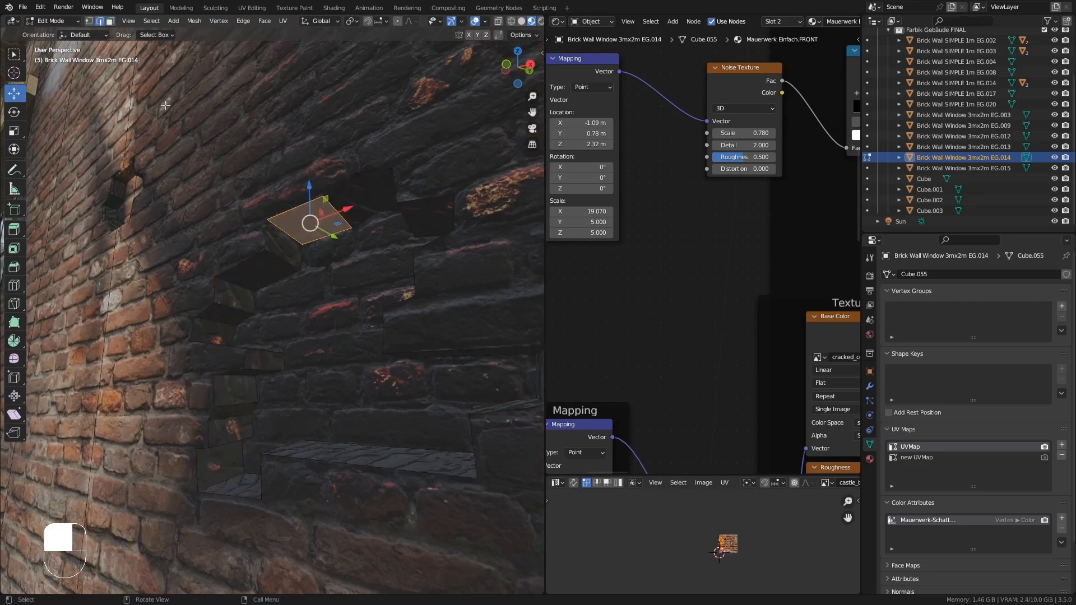
{"action": "left_click", "coordinate": [278, 212], "text": "alt"}
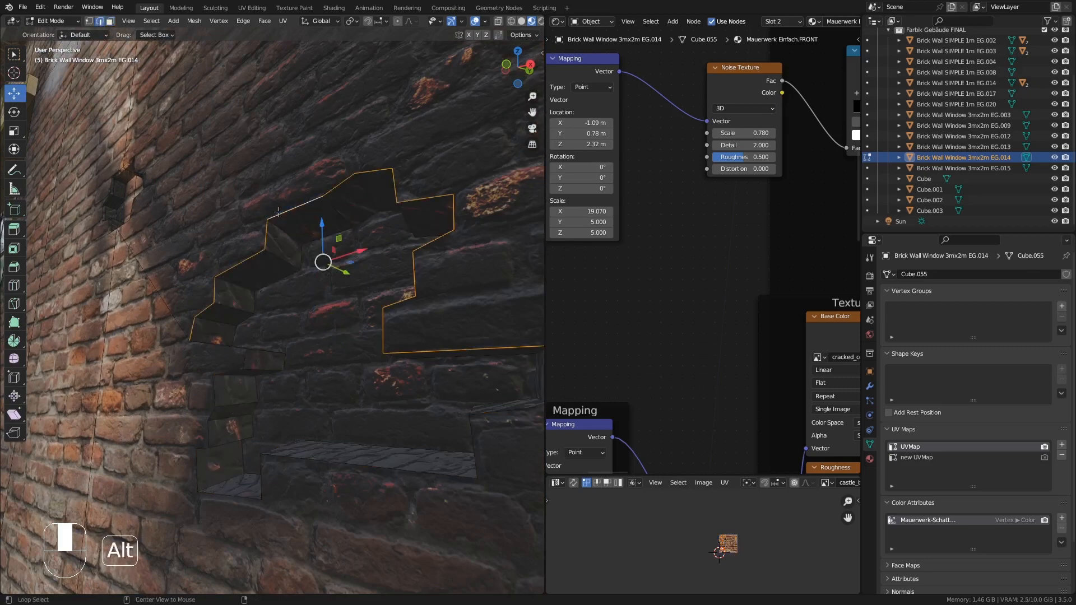
{"action": "left_click", "coordinate": [344, 463], "text": "alt+shift"}
{"action": "middle_click_drag", "start_coordinate": [323, 448], "coordinate": [375, 376]}
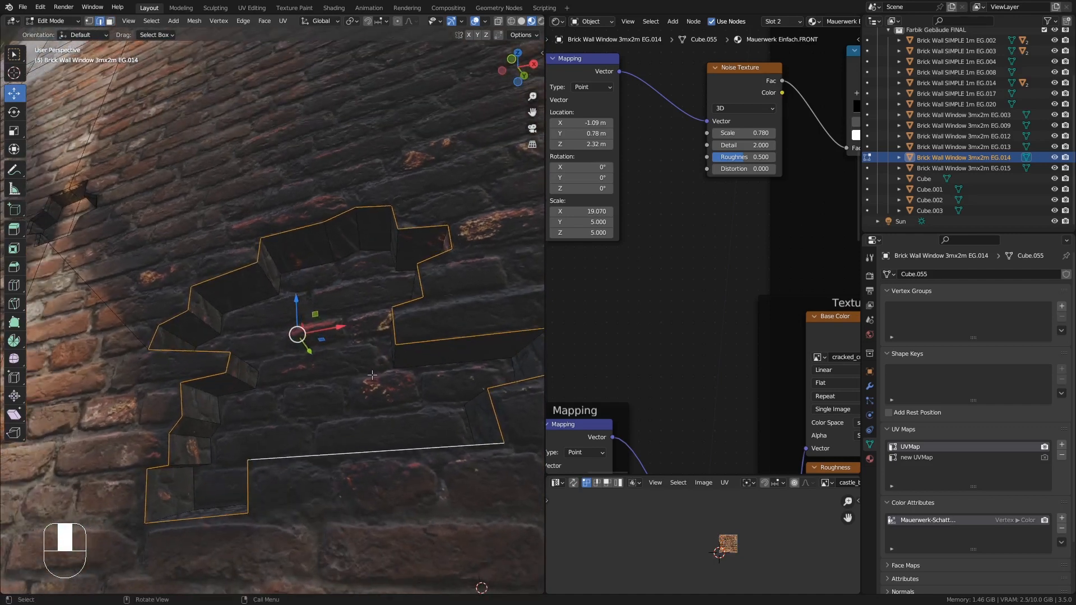
{"action": "key", "text": "ctrl+b"}
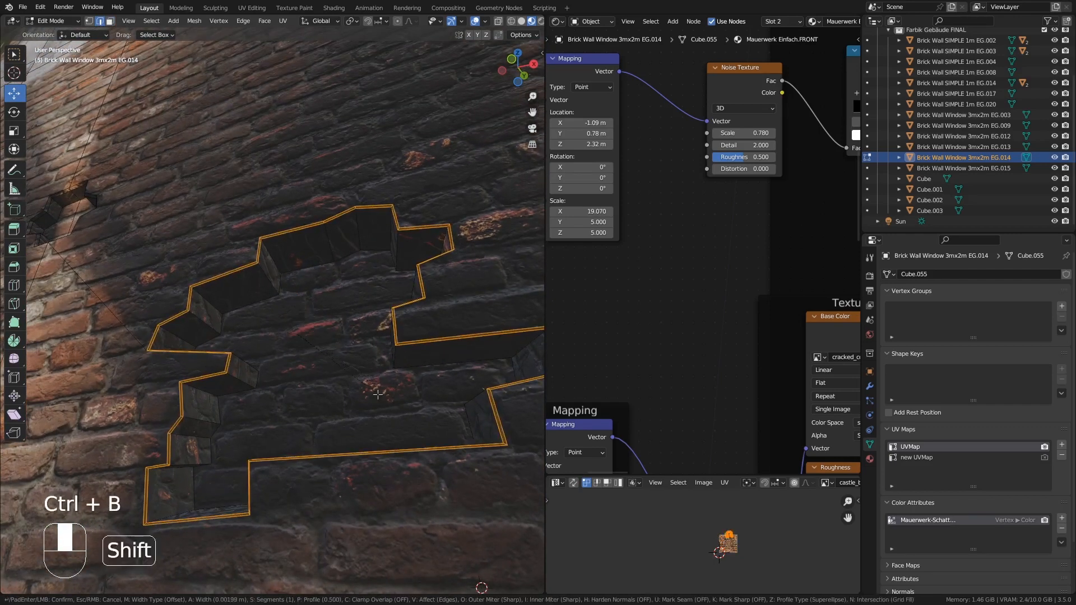
{"action": "left_click", "coordinate": [328, 485], "text": "shift"}
{"action": "key", "text": "Tab"}
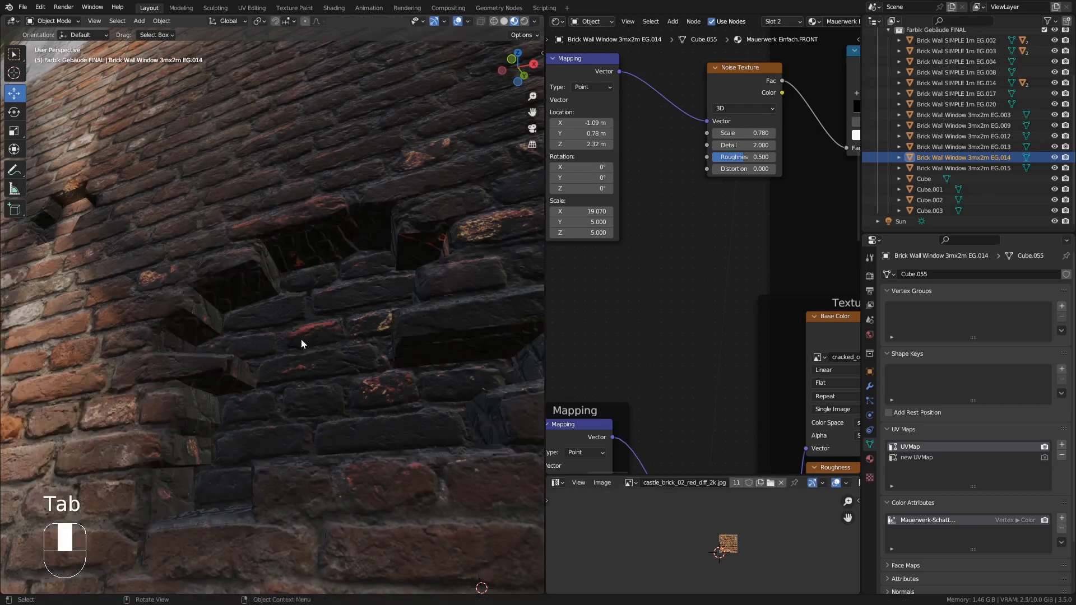
- Preview the broken wall in Rendered viewport shading, then switch back to Material Preview
{"action": "mouse_move", "coordinate": [284, 292]}
{"action": "middle_mouse_down", "text": "ctrl"}
{"action": "mouse_move", "coordinate": [288, 412]}
{"action": "mouse_move", "coordinate": [293, 391]}
{"action": "middle_mouse_up", "text": "ctrl"}
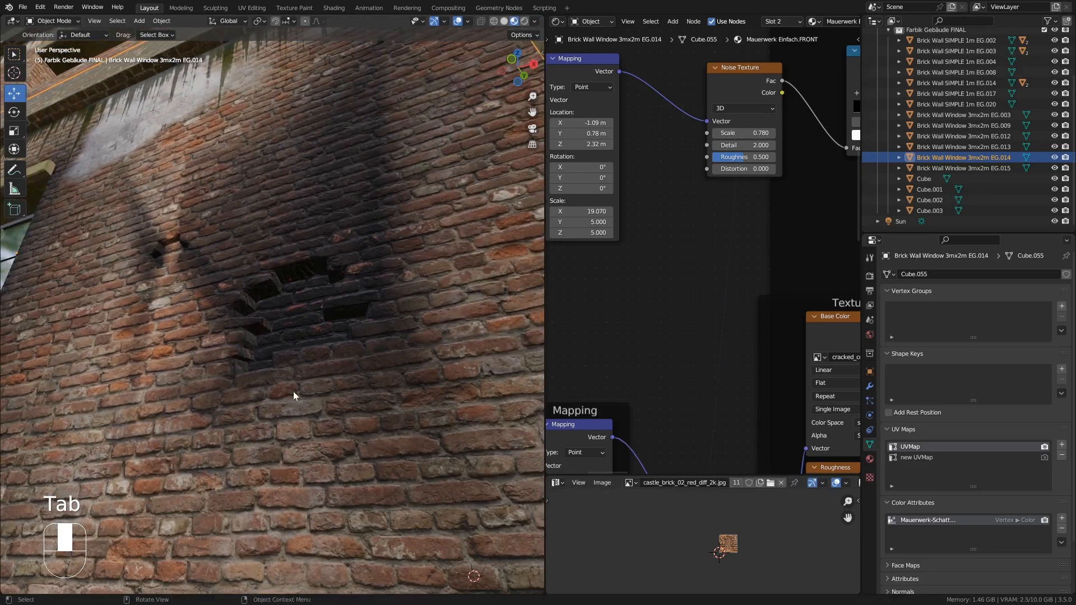
{"action": "left_click", "coordinate": [524, 21]}
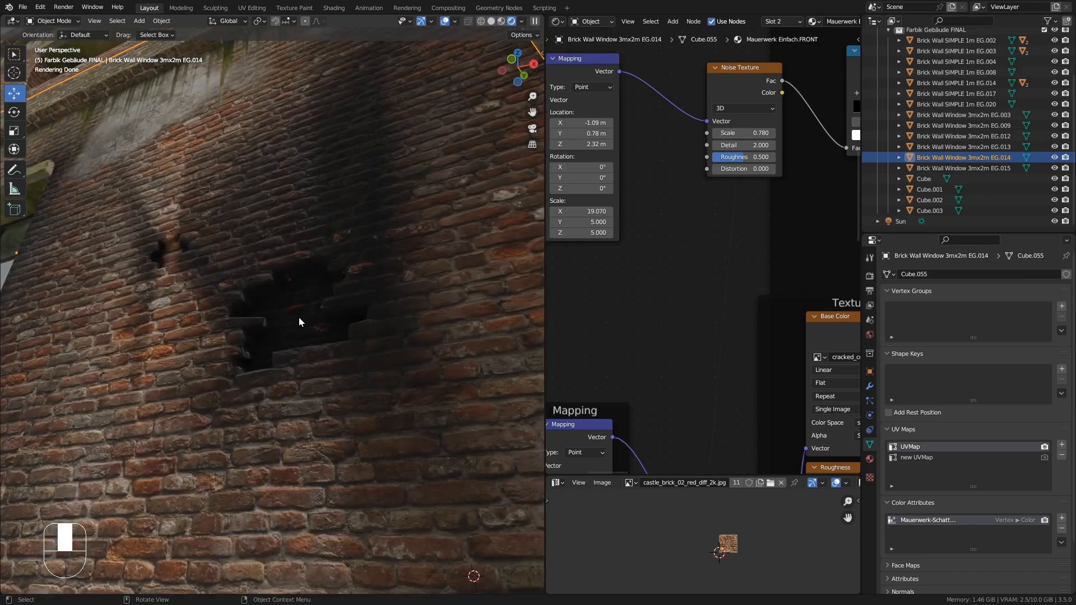
{"action": "left_click", "coordinate": [502, 21]}
{"action": "middle_click_drag", "start_coordinate": [257, 253], "coordinate": [273, 274]}
{"action": "mouse_move", "coordinate": [273, 274]}
{"action": "middle_mouse_down", "text": "shift"}
{"action": "mouse_move", "coordinate": [280, 296]}
{"action": "mouse_move", "coordinate": [284, 277]}
{"action": "middle_mouse_up", "text": "shift"}
{"action": "middle_click_drag", "start_coordinate": [217, 304], "coordinate": [295, 326], "text": "ctrl"}
- Knife-cut an irregular brick-shaped outline into the plastered wall area beneath the drip stains
{"action": "key", "text": "Tab"}
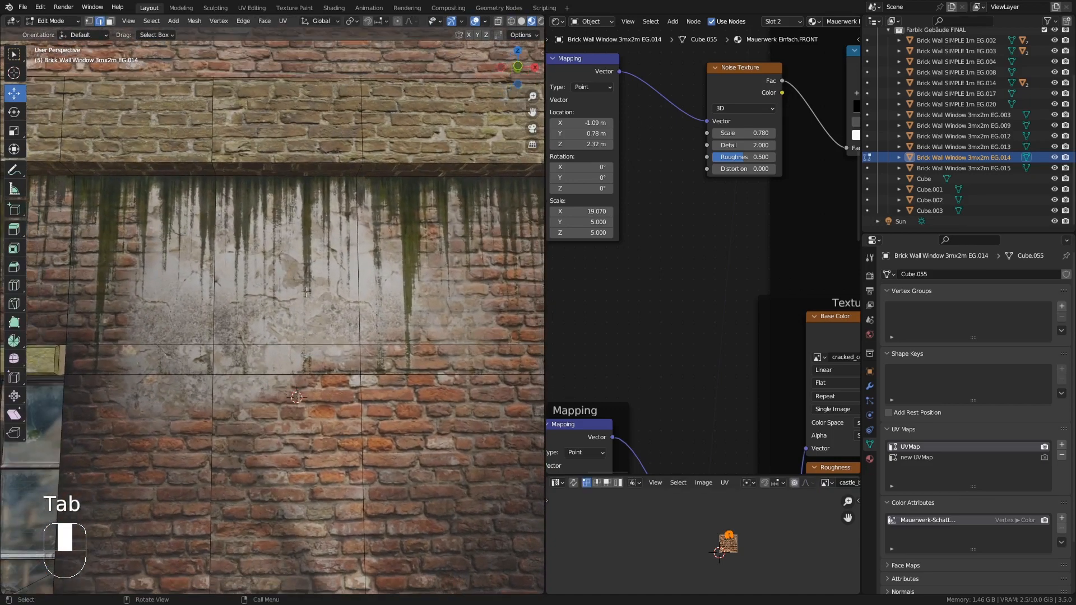
{"action": "key", "text": "k"}
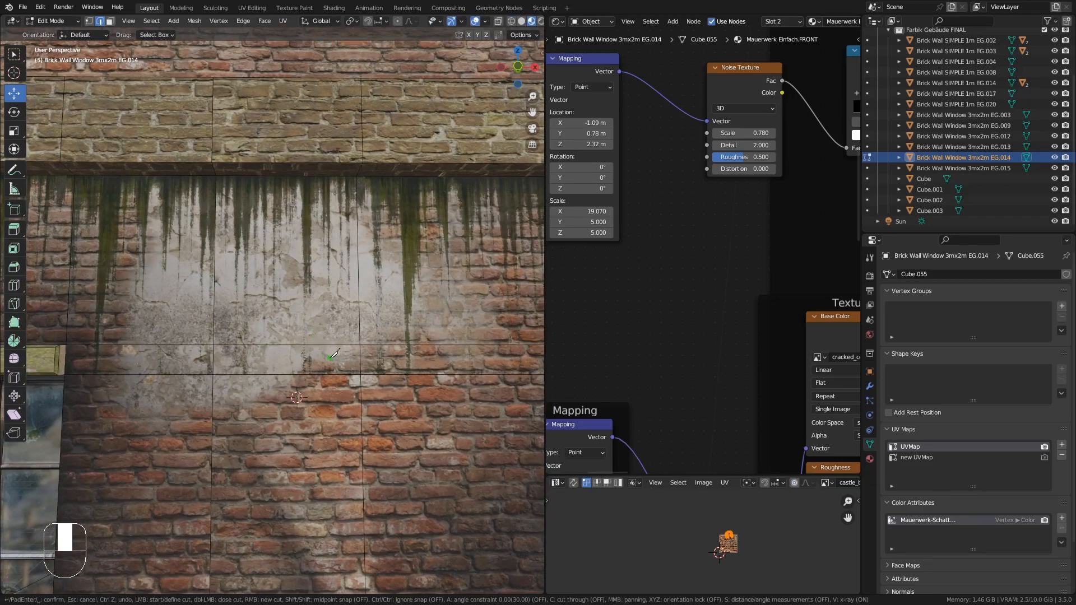
{"action": "left_click", "coordinate": [316, 346]}
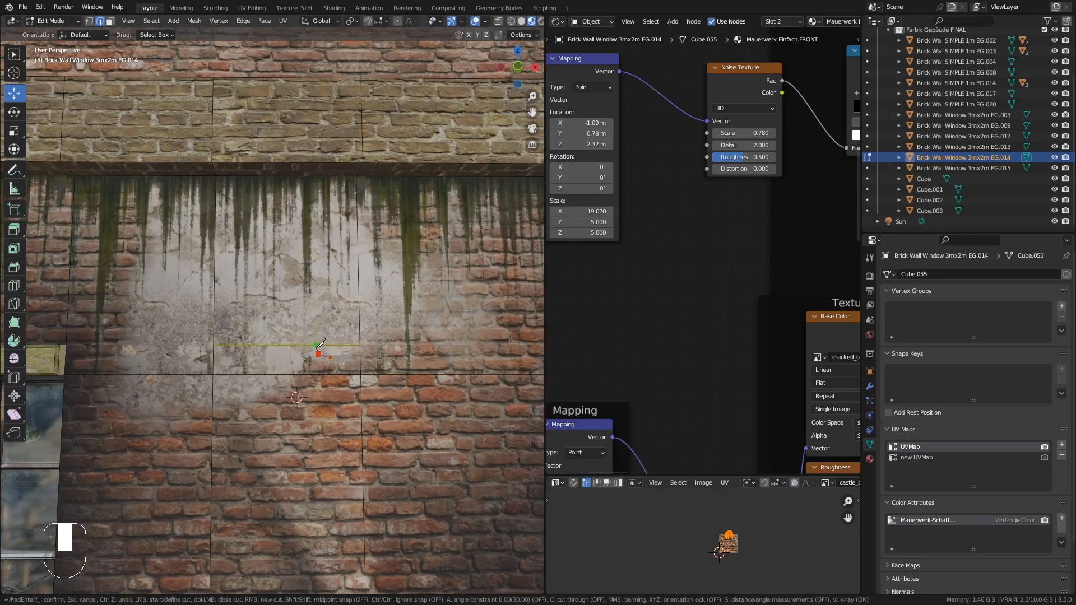
{"action": "left_click", "coordinate": [291, 329]}
{"action": "left_click", "coordinate": [313, 330]}
{"action": "left_click", "coordinate": [315, 315]}
{"action": "left_click", "coordinate": [333, 313]}
{"action": "left_click", "coordinate": [336, 300]}
{"action": "left_click", "coordinate": [359, 298]}
{"action": "left_click", "coordinate": [372, 297]}
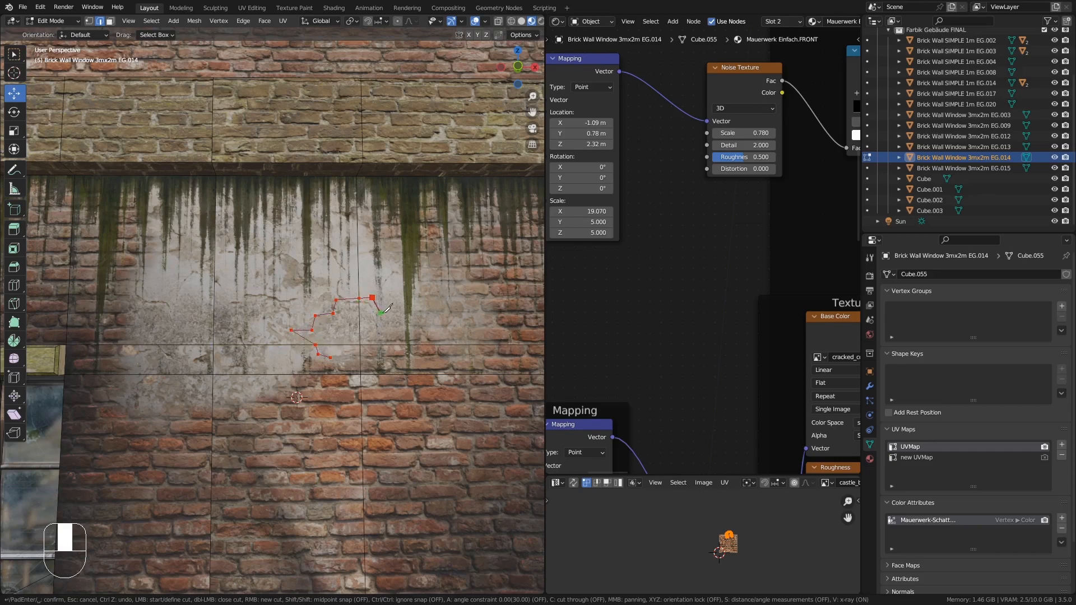
{"action": "left_click", "coordinate": [382, 311]}
{"action": "left_click", "coordinate": [374, 328]}
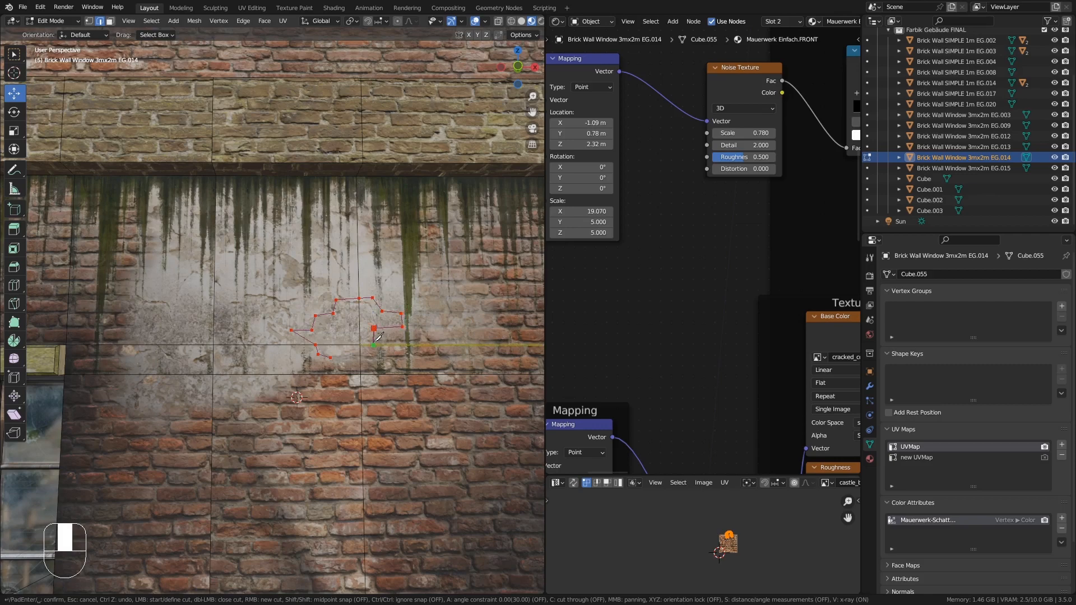
{"action": "left_click", "coordinate": [360, 343]}
{"action": "left_click", "coordinate": [350, 356]}
{"action": "key", "text": "Return"}
- Extrude the new knife-cut patch about 0.05 m into the wall and UV-unwrap it
{"action": "scroll", "coordinate": [347, 327], "scroll_direction": "up", "scroll_amount": 2}
{"action": "mouse_move", "coordinate": [347, 326]}
{"action": "middle_mouse_down"}
{"action": "mouse_move", "coordinate": [380, 347]}
{"action": "mouse_move", "coordinate": [387, 321]}
{"action": "mouse_move", "coordinate": [375, 323]}
{"action": "middle_mouse_up"}
{"action": "left_click", "coordinate": [110, 21]}
{"action": "left_click", "coordinate": [366, 326]}
{"action": "left_click", "coordinate": [400, 314], "text": "shift"}
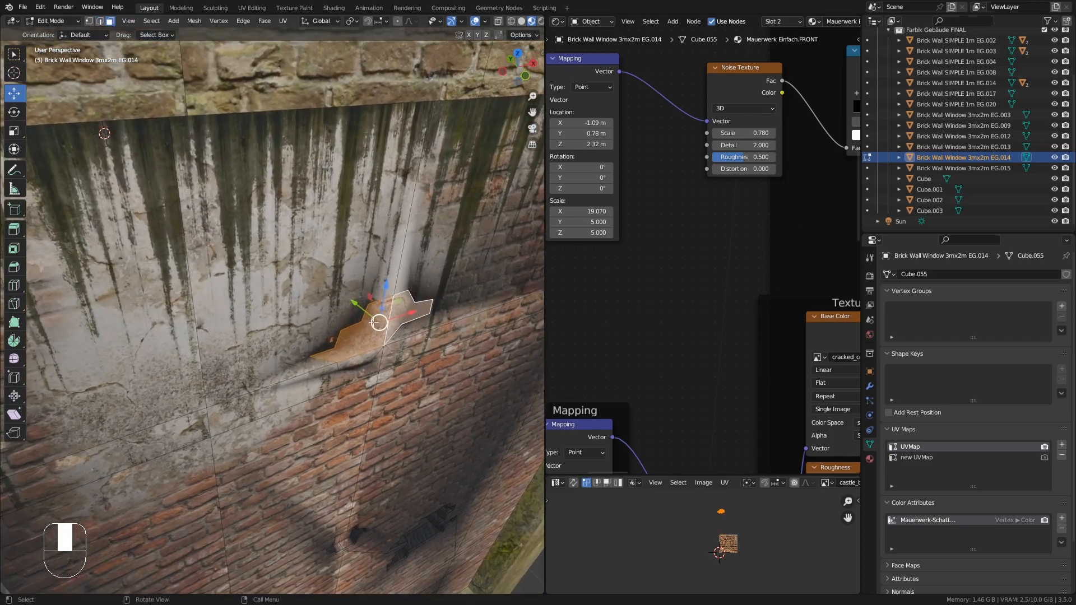
{"action": "left_click", "coordinate": [367, 363], "text": "shift"}
{"action": "middle_click_drag", "start_coordinate": [367, 363], "coordinate": [375, 347]}
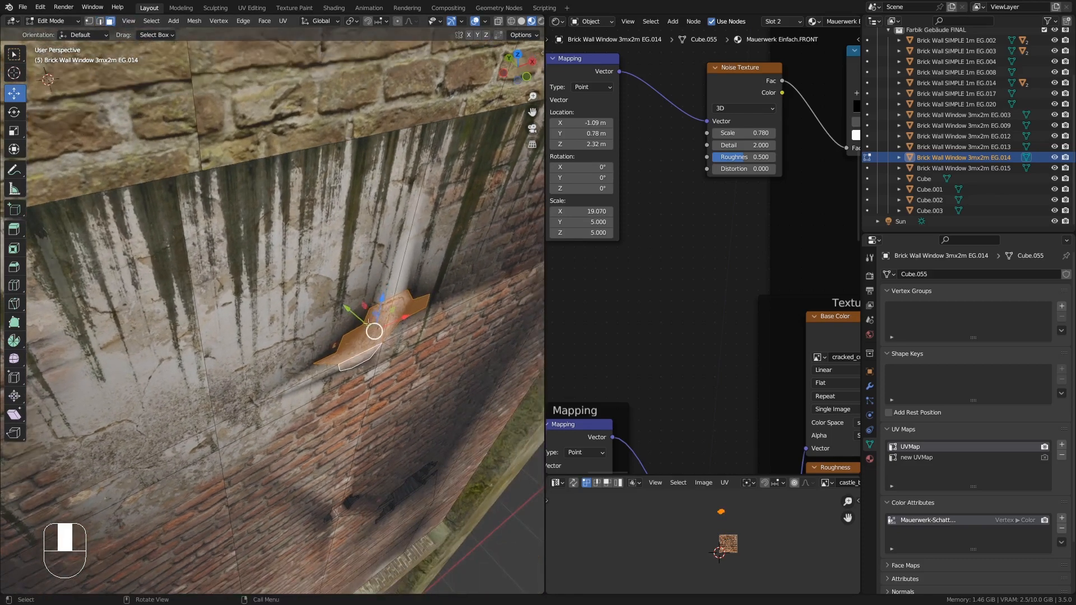
{"action": "key", "text": "e"}
{"action": "left_click", "coordinate": [396, 344]}
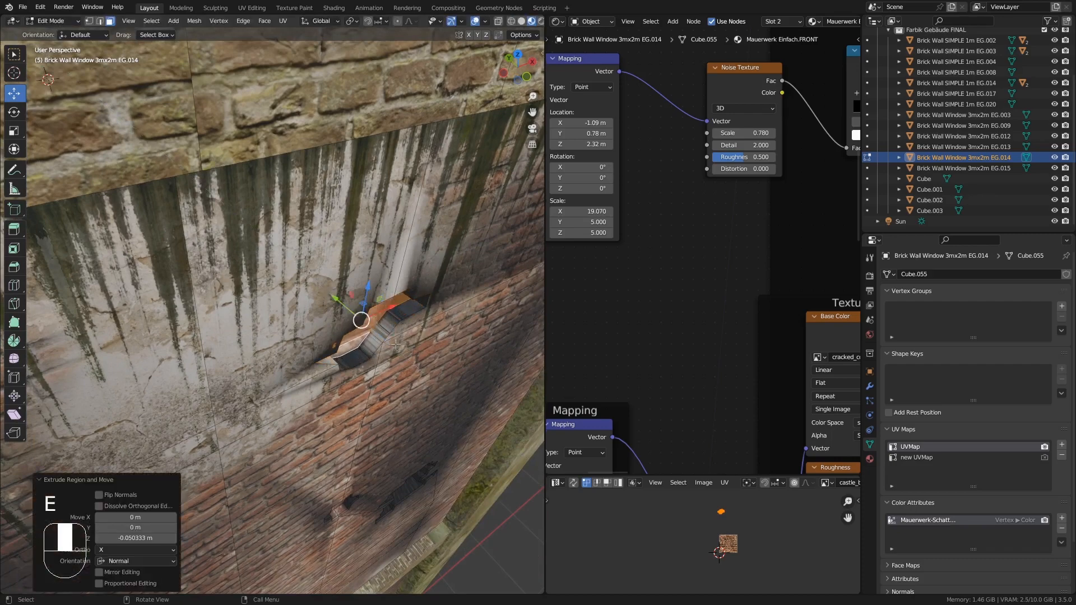
{"action": "middle_click_drag", "start_coordinate": [396, 344], "coordinate": [341, 312]}
{"action": "left_click", "coordinate": [341, 305], "text": "alt"}
{"action": "key", "text": "u"}
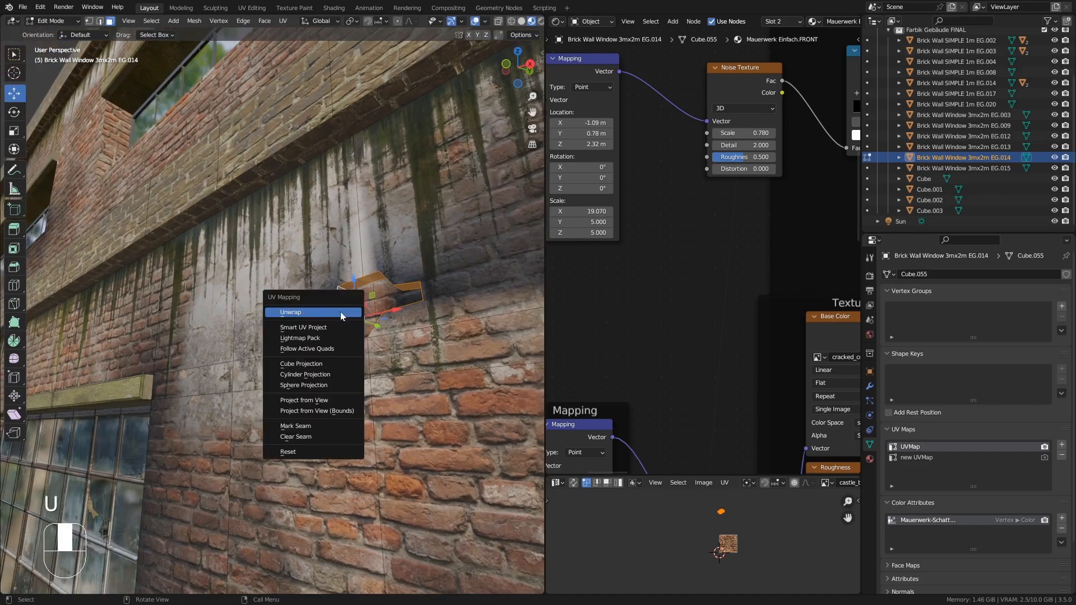
{"action": "left_click", "coordinate": [340, 312]}
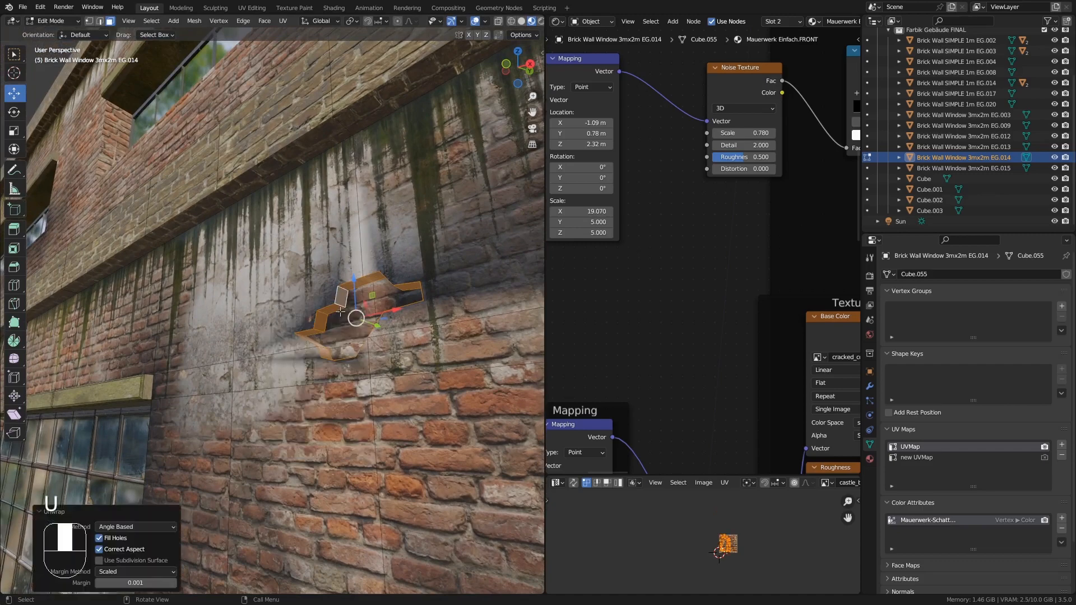
- Select the patch's rim edge loop, bevel it about 0.013 m wide, and leave Edit Mode
{"action": "left_click", "coordinate": [102, 22]}
{"action": "left_click", "coordinate": [353, 282], "text": "alt"}
{"action": "middle_click_drag", "start_coordinate": [353, 282], "coordinate": [408, 322]}
{"action": "left_click", "coordinate": [390, 281], "text": "alt+shift"}
{"action": "left_click", "coordinate": [360, 347], "text": "alt+shift"}
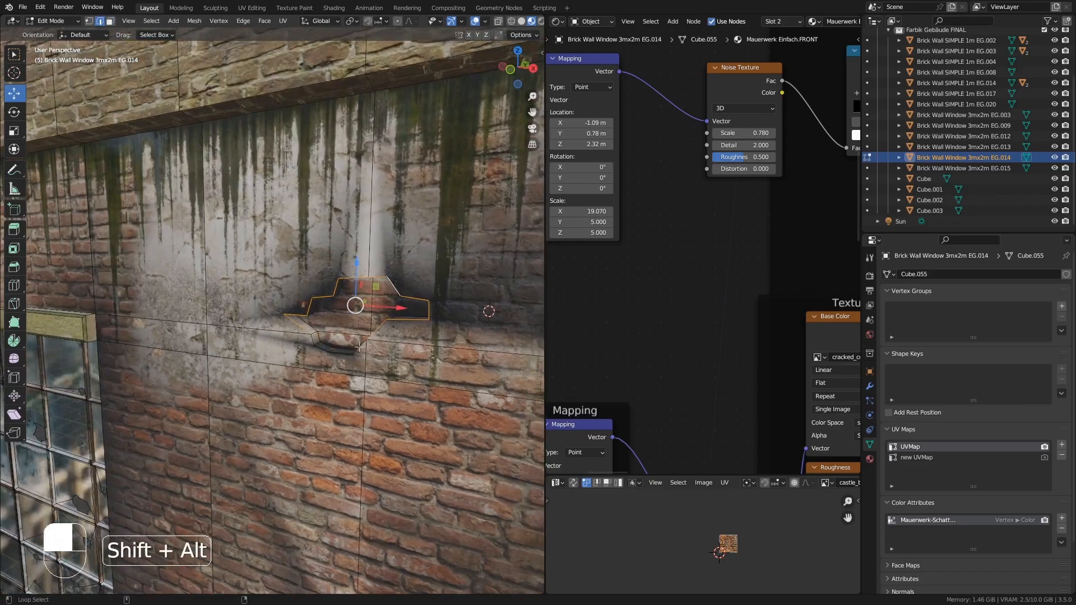
{"action": "middle_click_drag", "start_coordinate": [360, 346], "coordinate": [410, 350]}
{"action": "left_click", "coordinate": [344, 304], "text": "alt+shift"}
{"action": "key", "text": "ctrl+b"}
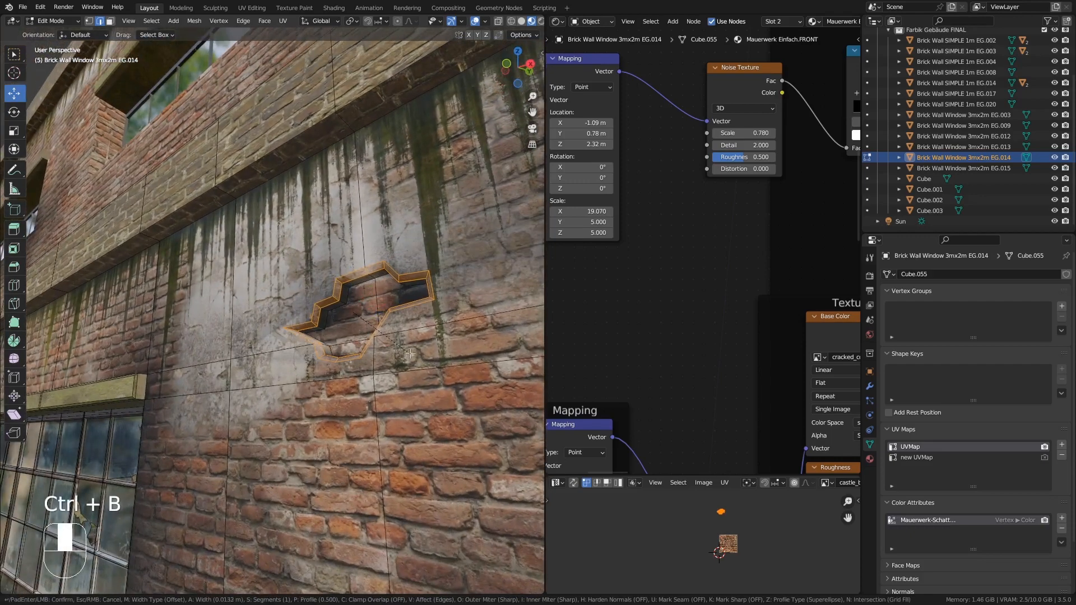
{"action": "left_click", "coordinate": [409, 353]}
{"action": "key", "text": "Tab"}
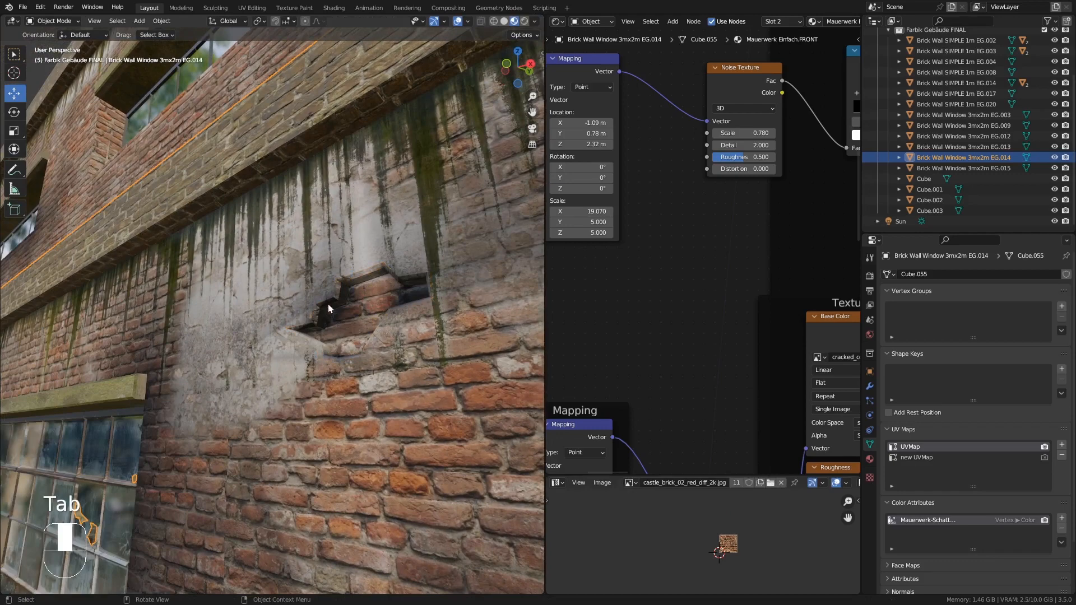
- Knife-cut another irregular brick outline into the wall beside the window
{"action": "middle_click_drag", "start_coordinate": [328, 305], "coordinate": [348, 83], "text": "ctrl"}
{"action": "scroll", "coordinate": [327, 339], "scroll_direction": "down", "scroll_amount": 5}
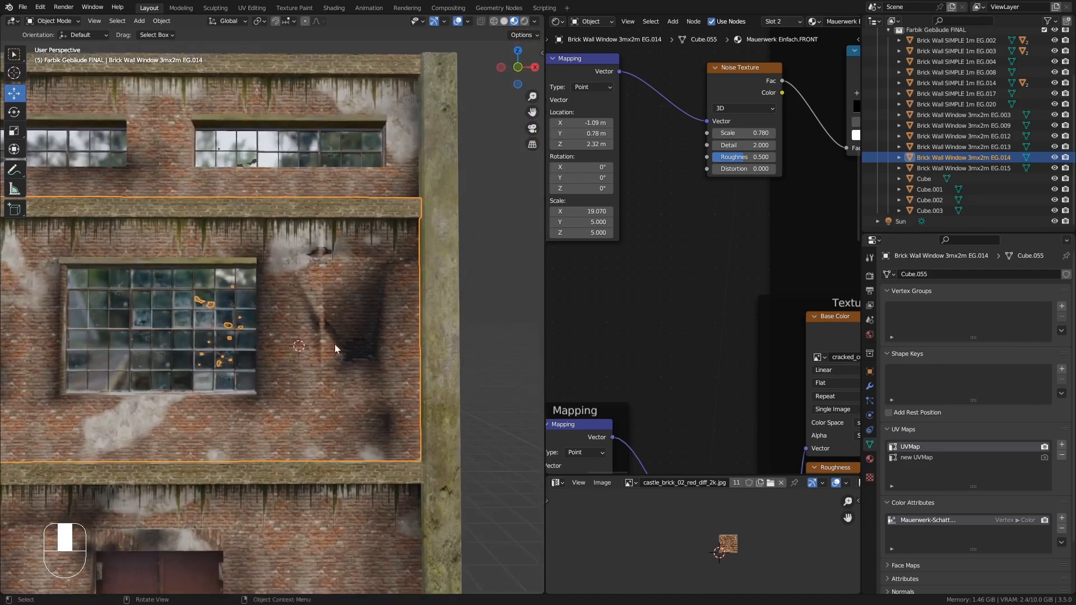
{"action": "scroll", "coordinate": [334, 344], "scroll_direction": "down", "scroll_amount": 1}
{"action": "key", "text": "KP_Decimal"}
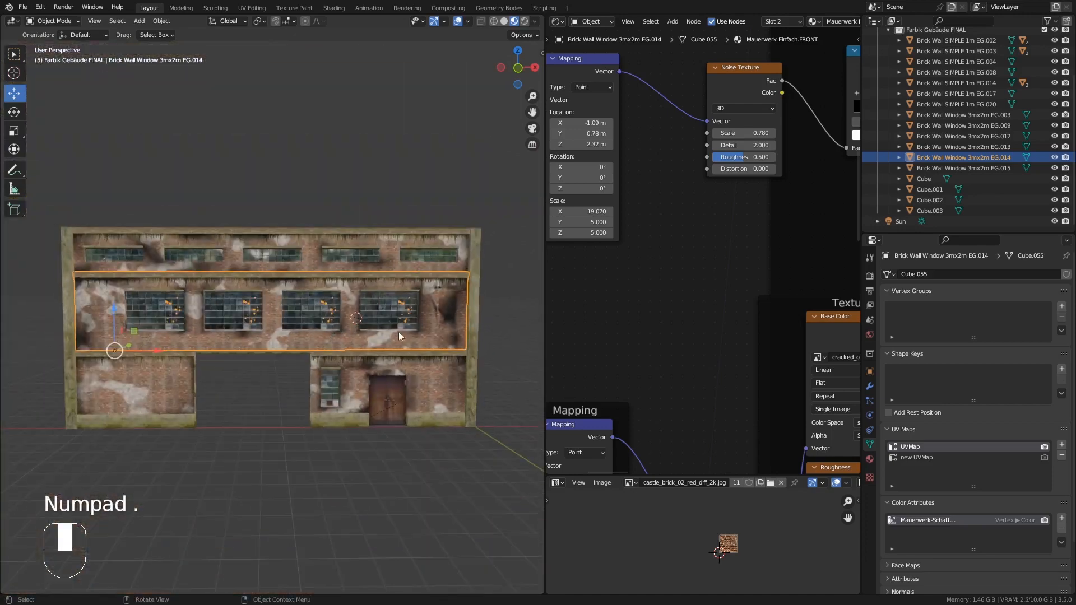
{"action": "scroll", "coordinate": [398, 332], "scroll_direction": "up", "scroll_amount": 10}
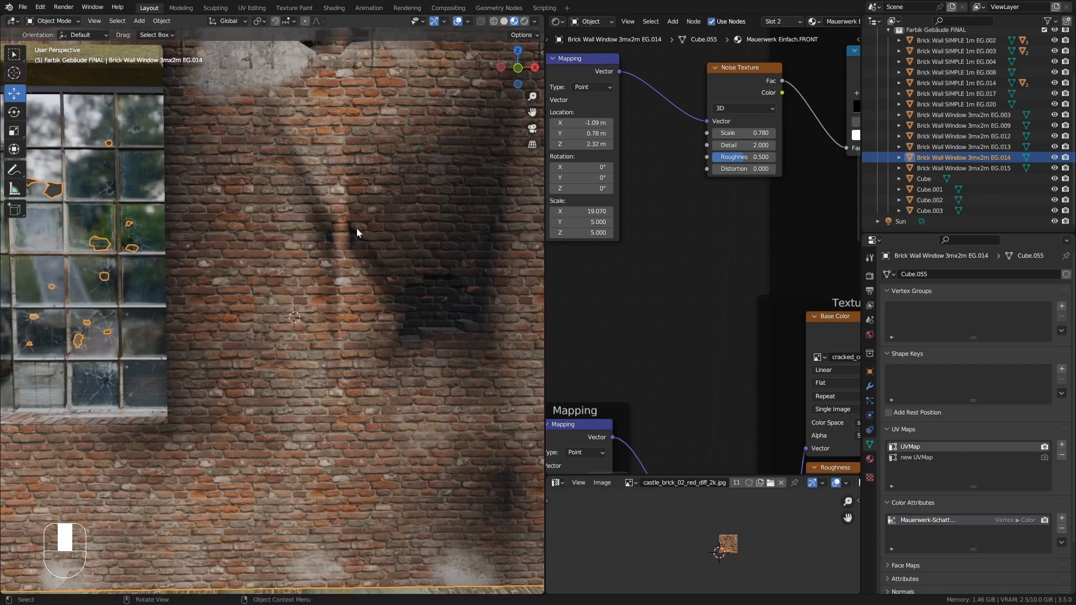
{"action": "middle_click_drag", "start_coordinate": [344, 228], "coordinate": [348, 287]}
{"action": "key", "text": "Tab"}
{"action": "scroll", "coordinate": [342, 297], "scroll_direction": "up", "scroll_amount": 2}
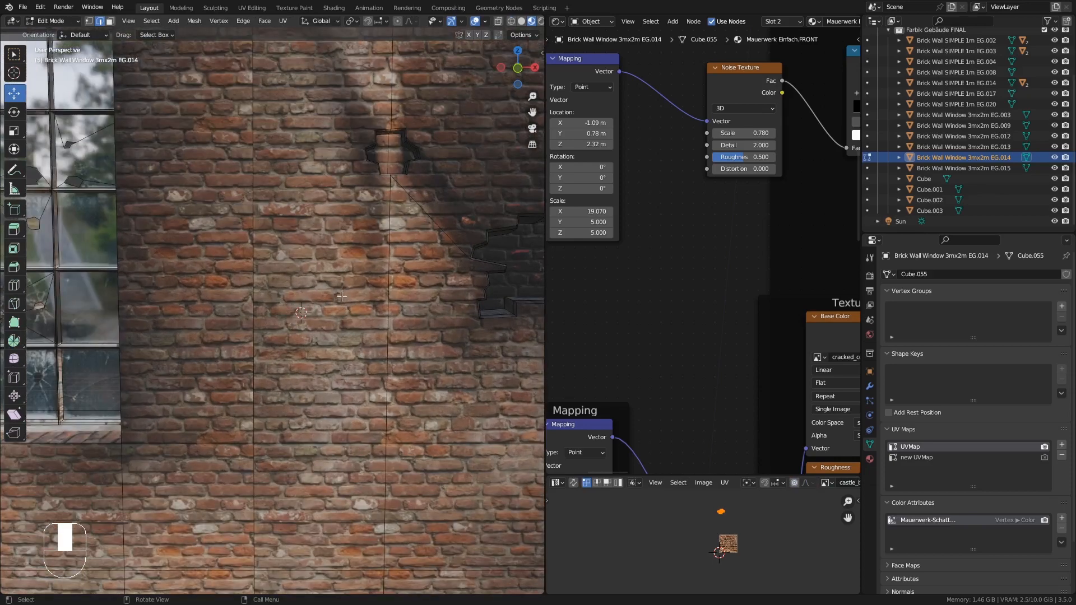
{"action": "key", "text": "k"}
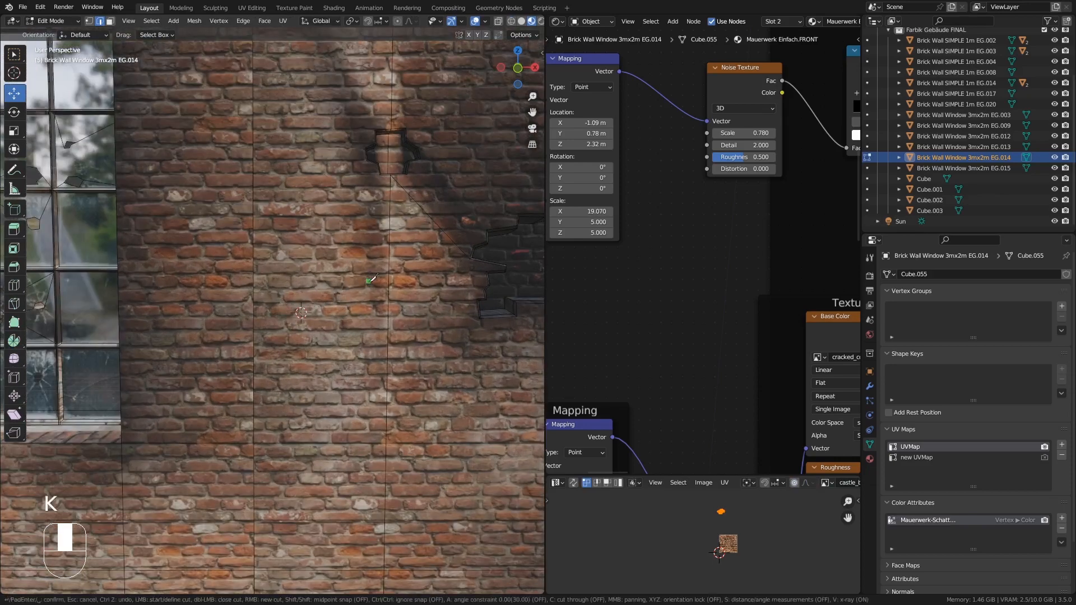
{"action": "left_click", "coordinate": [335, 300]}
{"action": "left_click", "coordinate": [261, 334]}
{"action": "left_click", "coordinate": [306, 357]}
{"action": "left_click", "coordinate": [363, 335]}
{"action": "left_click", "coordinate": [429, 316]}
{"action": "left_click", "coordinate": [389, 286]}
{"action": "key", "text": "Return"}
- Extrude this patch about 0.05 m into the wall and move it a further 0.044 m along Y
{"action": "scroll", "coordinate": [336, 308], "scroll_direction": "down", "scroll_amount": 3}
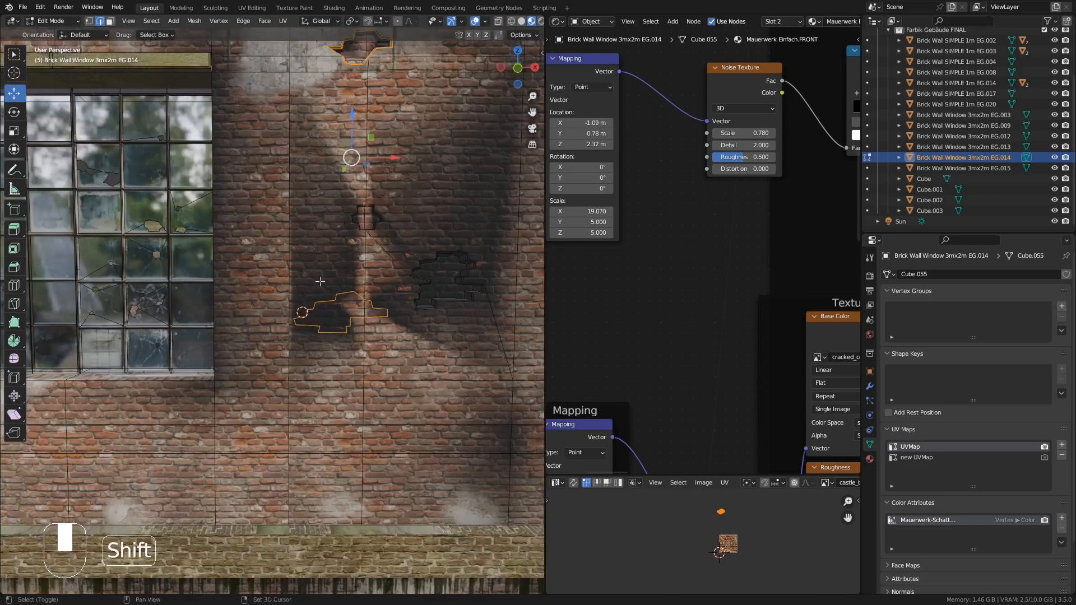
{"action": "left_click", "coordinate": [110, 20]}
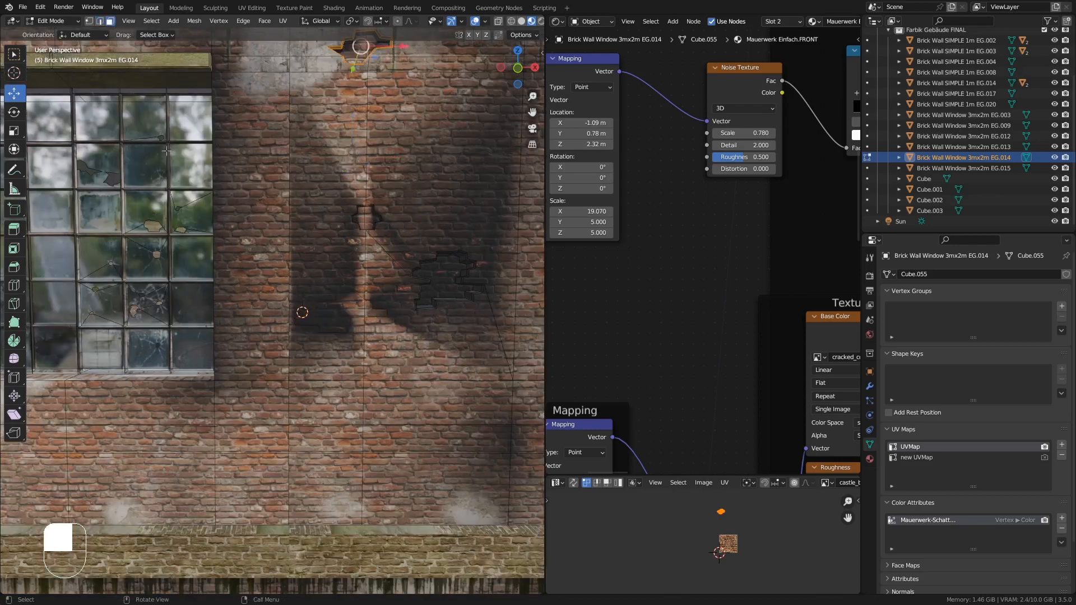
{"action": "left_click", "coordinate": [338, 312]}
{"action": "middle_click_drag", "start_coordinate": [338, 313], "coordinate": [271, 259]}
{"action": "scroll", "coordinate": [364, 322], "scroll_direction": "up", "scroll_amount": 6}
{"action": "left_click", "coordinate": [384, 287], "text": "shift"}
{"action": "key", "text": "e"}
{"action": "left_click", "coordinate": [363, 325]}
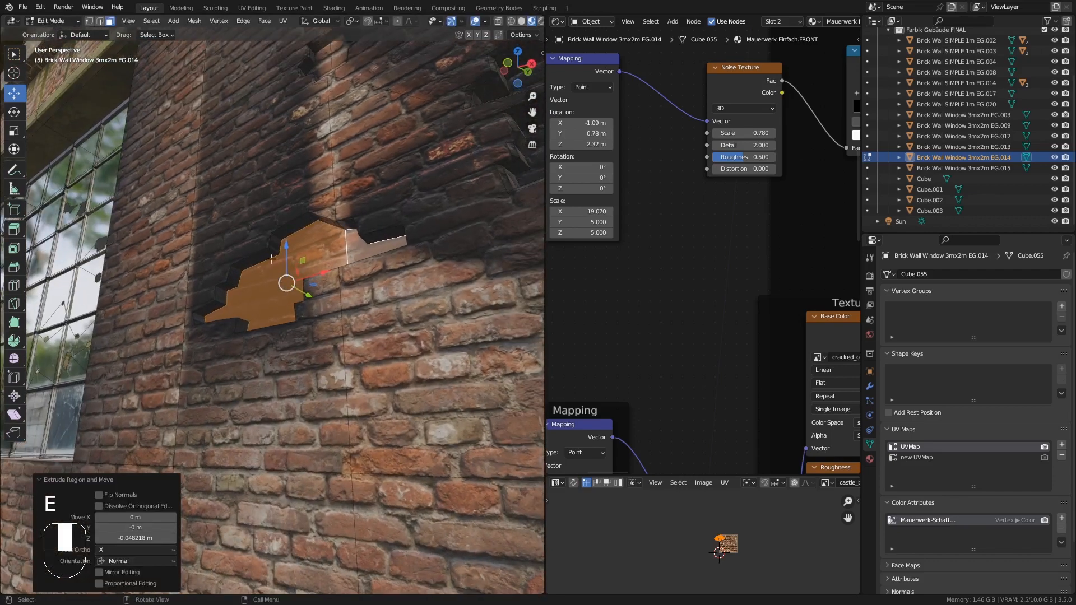
{"action": "key", "text": "g"}
{"action": "key", "text": "y"}
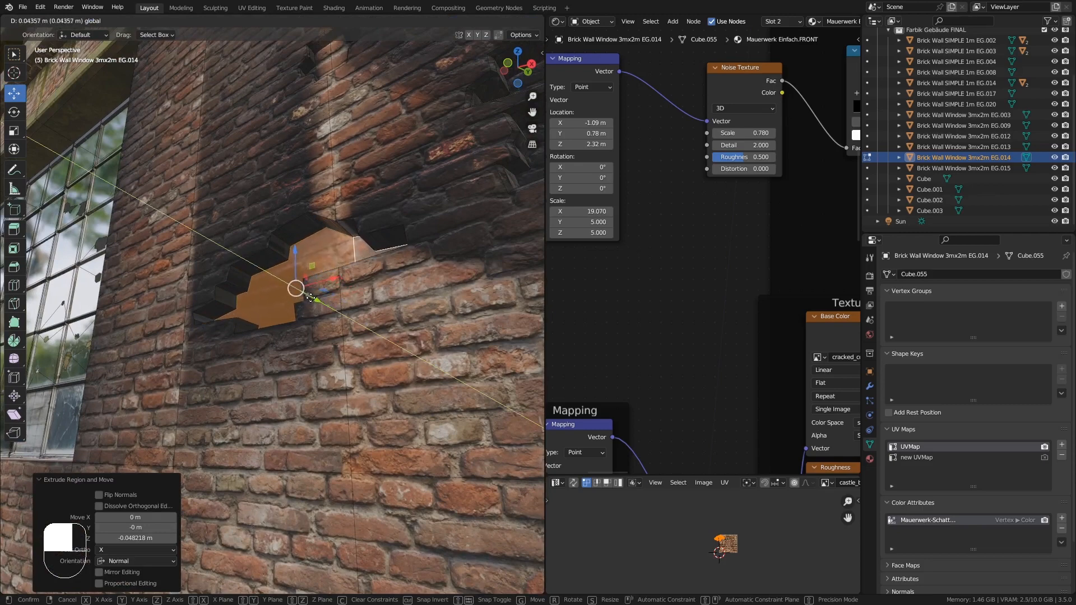
{"action": "left_click", "coordinate": [293, 295]}
- UV-unwrap the newly extruded patch
{"action": "mouse_move", "coordinate": [293, 296]}
{"action": "middle_mouse_down"}
{"action": "mouse_move", "coordinate": [273, 248]}
{"action": "mouse_move", "coordinate": [288, 278]}
{"action": "middle_mouse_up"}
{"action": "left_click", "coordinate": [277, 250], "text": "alt"}
{"action": "key", "text": "u"}
{"action": "left_click", "coordinate": [287, 263]}
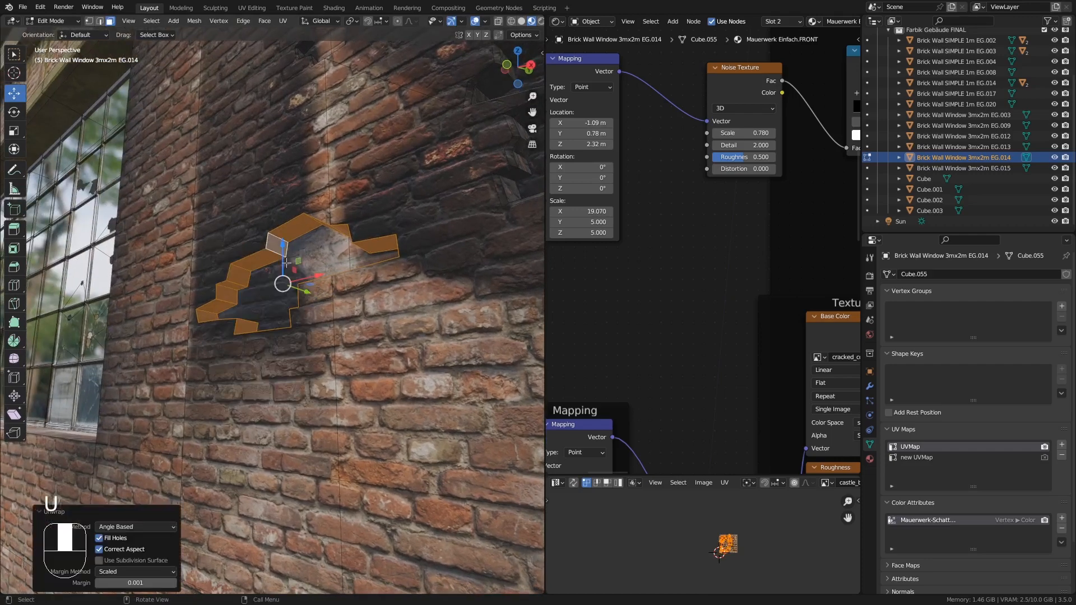
- Select the rim edge loop of this hole, bevel it about 0.014 m wide, and leave Edit Mode
{"action": "left_click", "coordinate": [100, 22]}
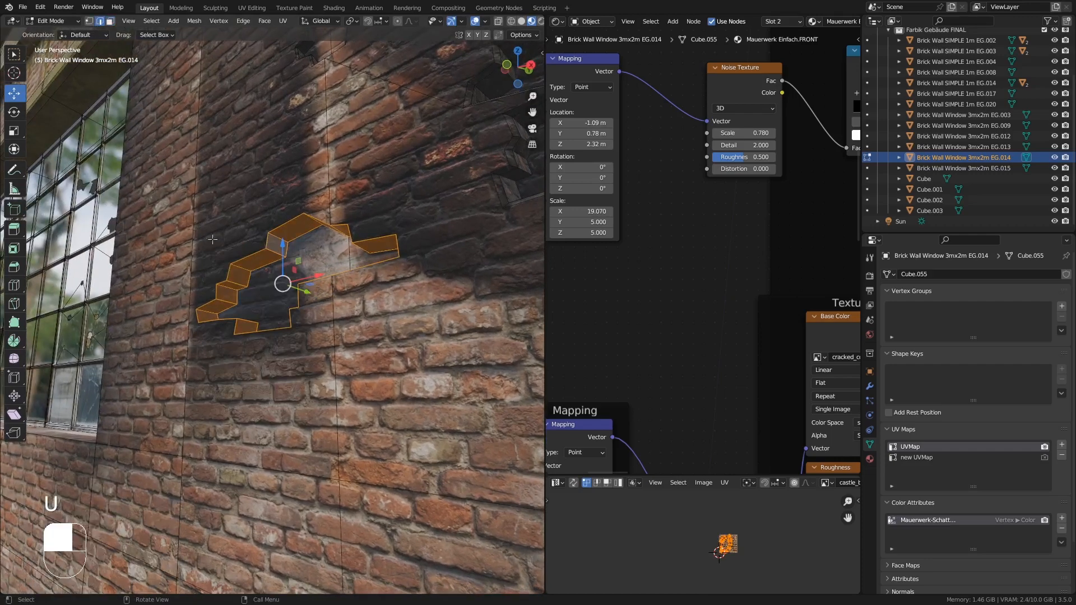
{"action": "middle_click_drag", "start_coordinate": [248, 266], "coordinate": [280, 286]}
{"action": "left_click", "coordinate": [253, 255], "text": "alt"}
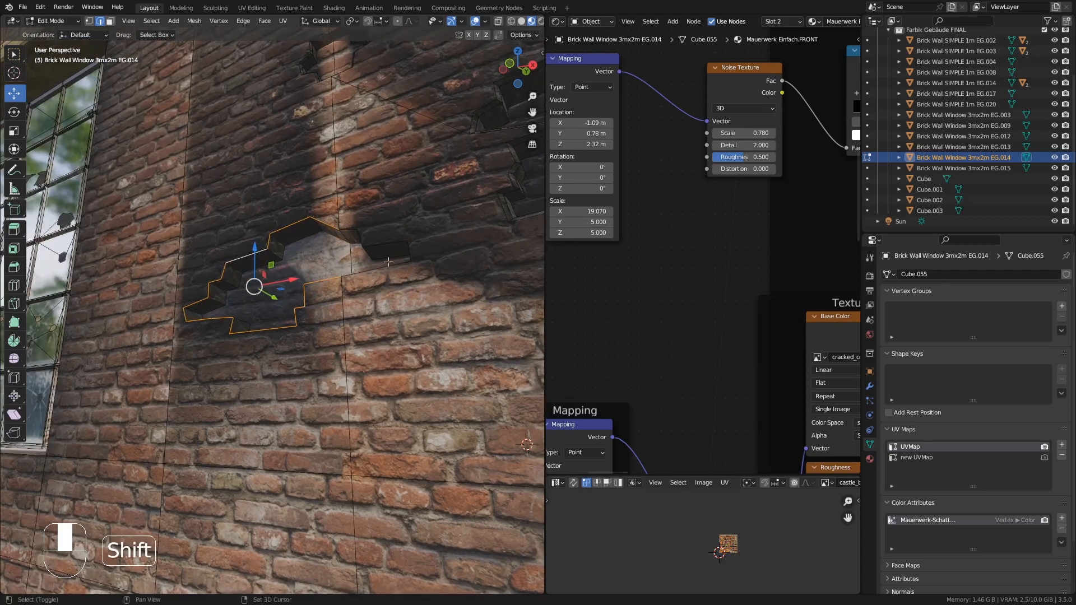
{"action": "left_click", "coordinate": [379, 240], "text": "alt+shift"}
{"action": "middle_click_drag", "start_coordinate": [379, 240], "coordinate": [377, 293]}
{"action": "key", "text": "ctrl+b"}
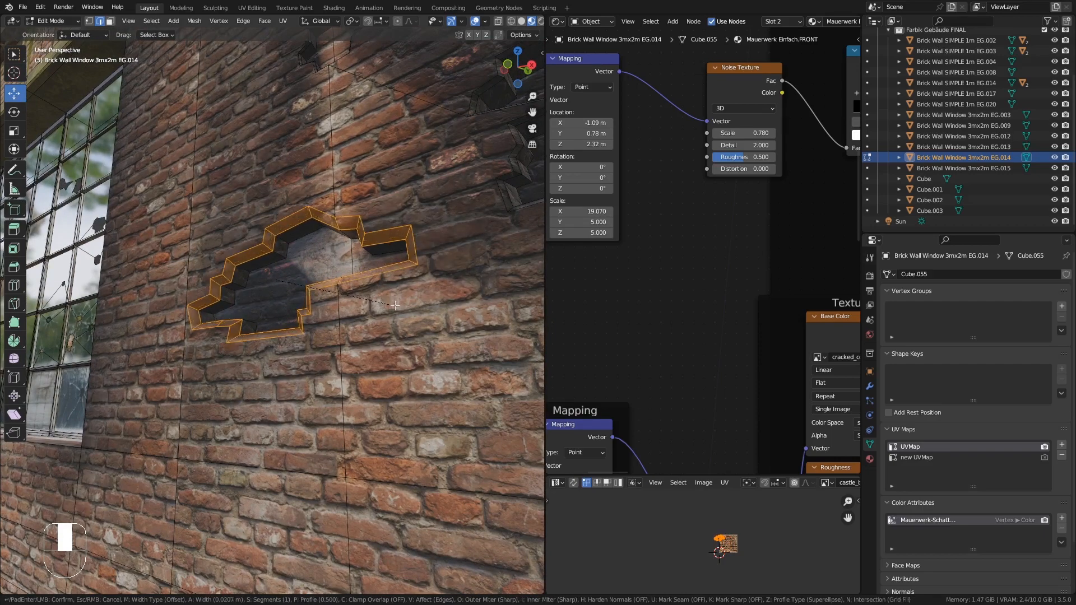
{"action": "left_click", "coordinate": [408, 305]}
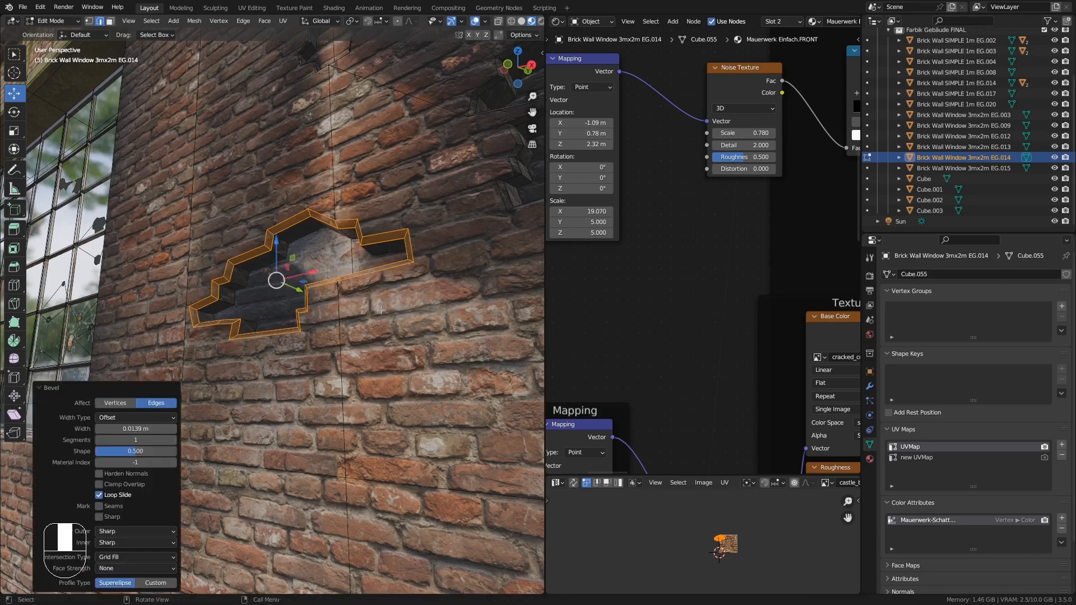
{"action": "middle_click_drag", "start_coordinate": [408, 306], "coordinate": [413, 306]}
{"action": "key", "text": "Tab"}
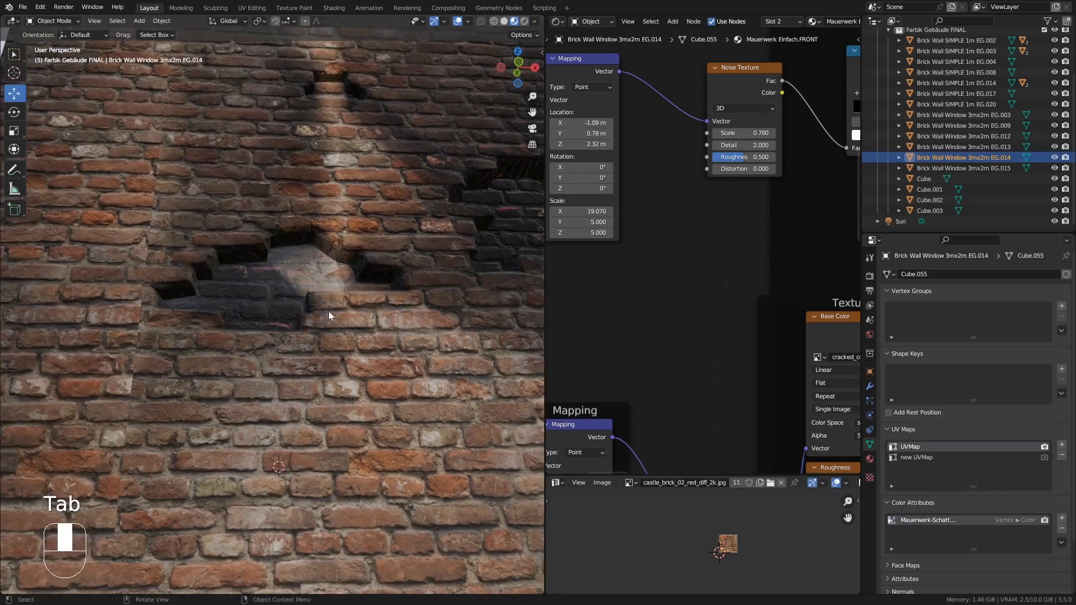
- Knife-cut an irregular stepped brick outline into the wall along the window's edge
{"action": "middle_click_drag", "start_coordinate": [331, 298], "coordinate": [330, 413], "text": "ctrl"}
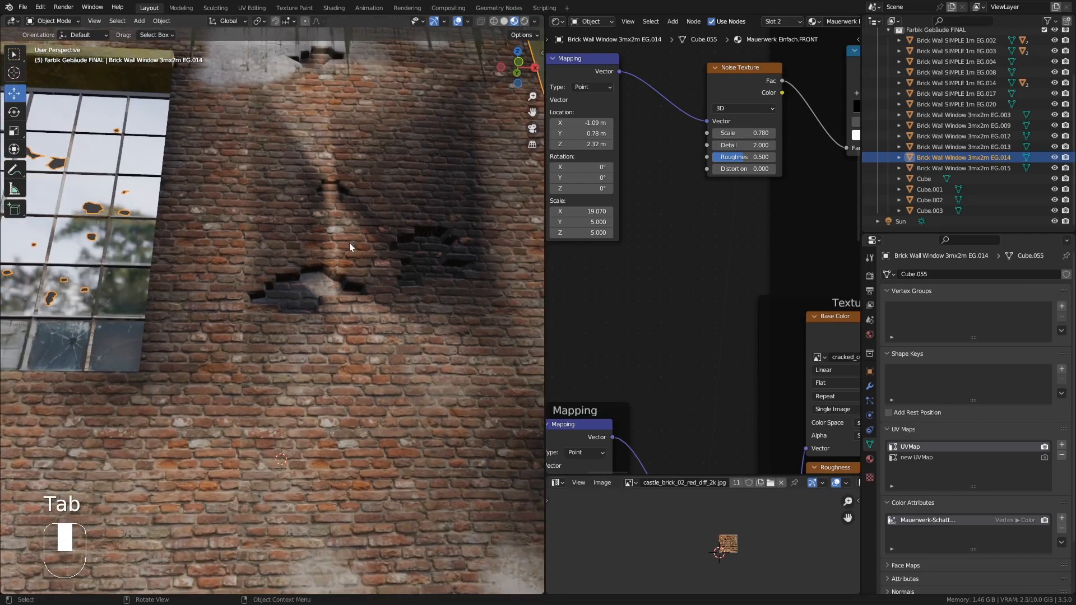
{"action": "middle_click_drag", "start_coordinate": [349, 247], "coordinate": [334, 293], "text": "ctrl"}
{"action": "middle_click_drag", "start_coordinate": [308, 297], "coordinate": [326, 179], "text": "shift"}
{"action": "key", "text": "Tab"}
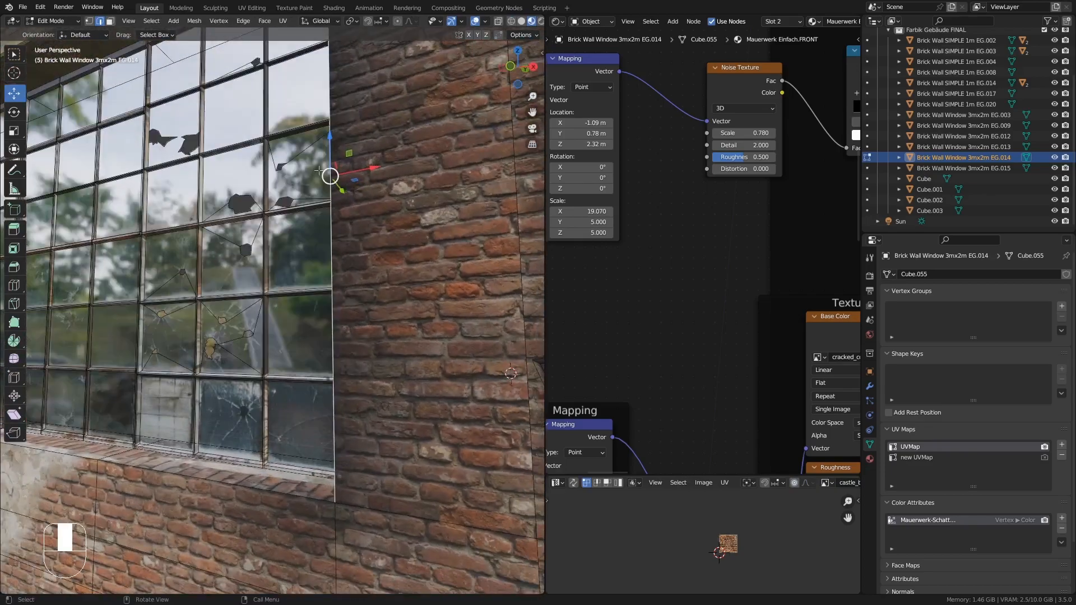
{"action": "scroll", "coordinate": [432, 293], "scroll_direction": "up", "scroll_amount": 2}
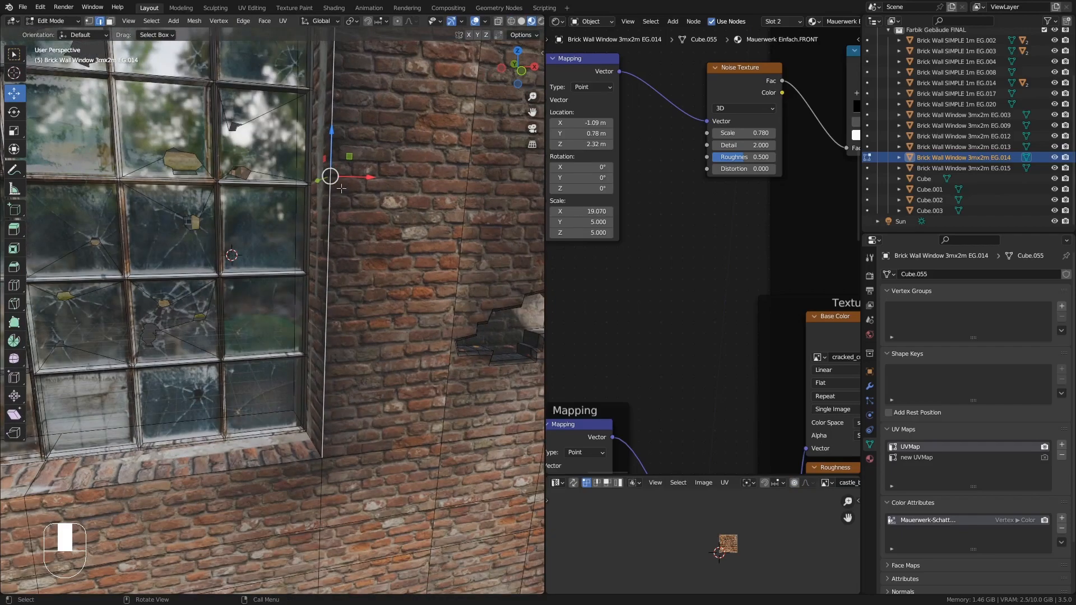
{"action": "key", "text": "KP_Decimal"}
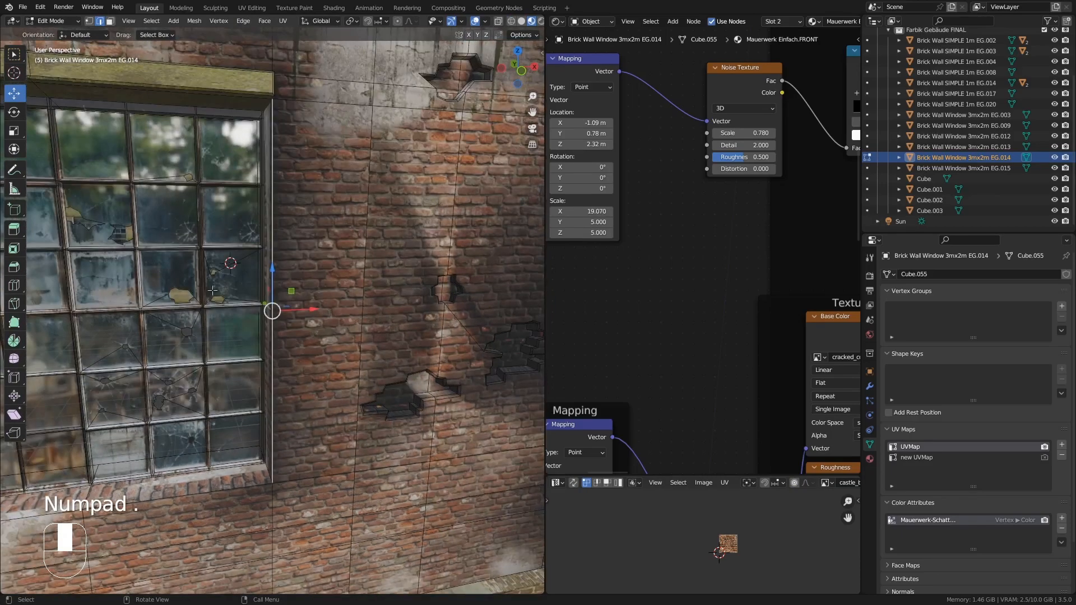
{"action": "middle_click_drag", "start_coordinate": [211, 290], "coordinate": [283, 193]}
{"action": "key", "text": "k"}
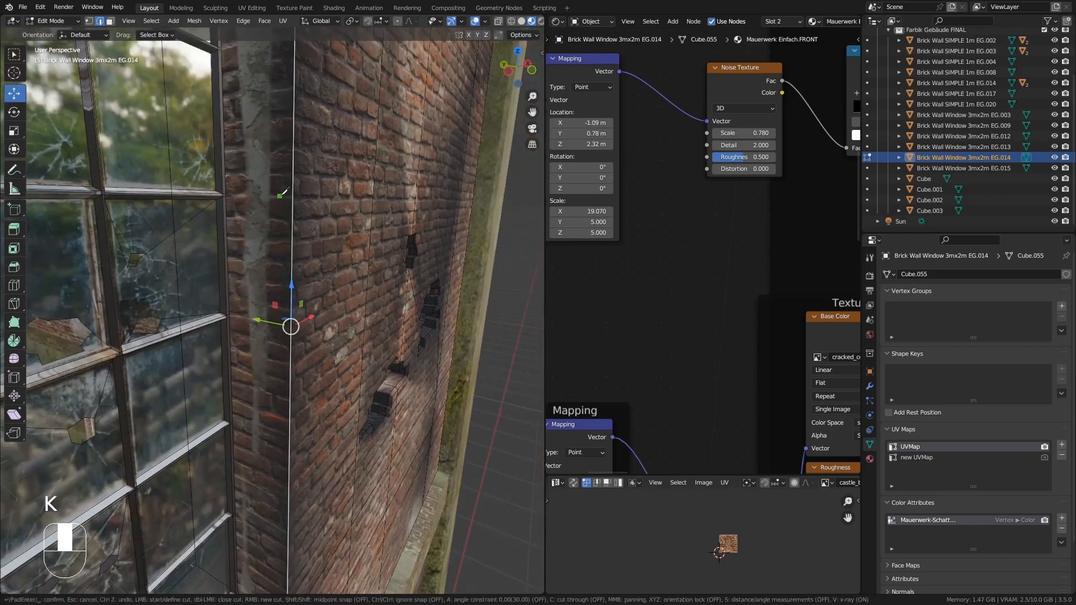
{"action": "left_click", "coordinate": [293, 146]}
{"action": "left_click", "coordinate": [267, 169]}
{"action": "left_click", "coordinate": [237, 196]}
{"action": "left_click", "coordinate": [274, 338]}
{"action": "middle_click_drag", "start_coordinate": [340, 321], "coordinate": [308, 318]}
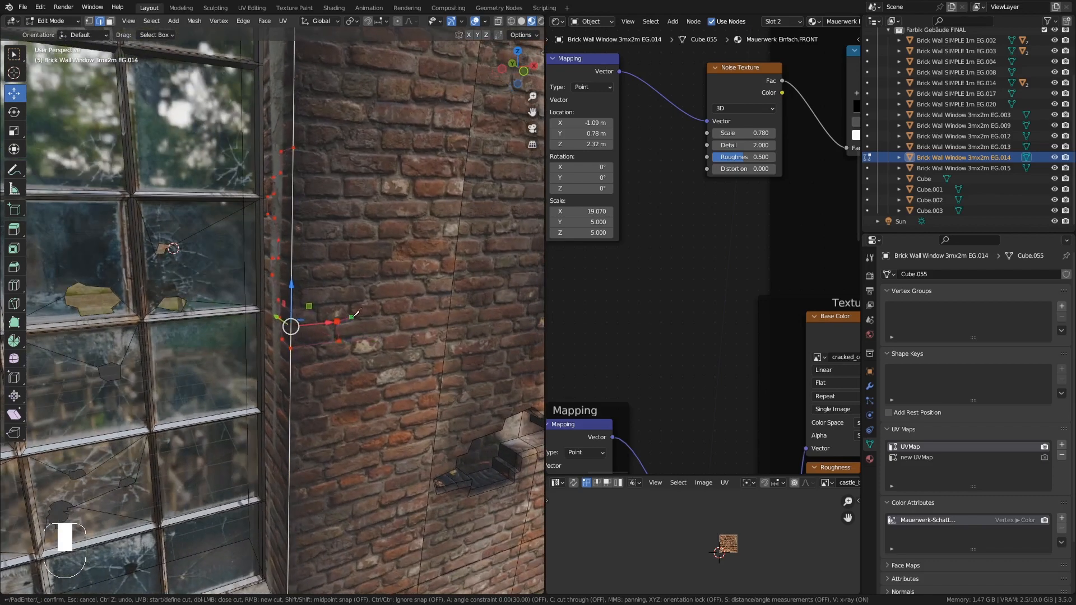
{"action": "left_click", "coordinate": [351, 317]}
{"action": "left_click", "coordinate": [351, 278]}
{"action": "left_click", "coordinate": [330, 257]}
{"action": "left_click", "coordinate": [343, 238]}
{"action": "left_click", "coordinate": [347, 221]}
{"action": "left_click", "coordinate": [360, 200]}
{"action": "left_click", "coordinate": [348, 197]}
{"action": "left_click", "coordinate": [345, 175]}
{"action": "left_click", "coordinate": [330, 169]}
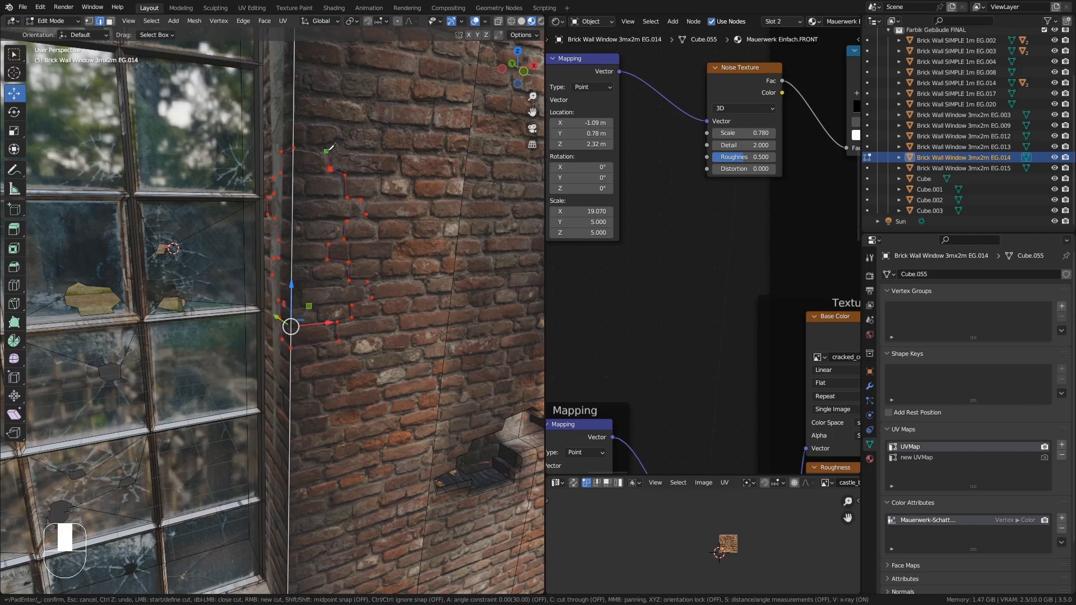
{"action": "left_click", "coordinate": [298, 147]}
{"action": "key", "text": "Return"}
- Extrude the cut patch about 0.054 m into the wall and scale it to about 0.83 with Z excluded
{"action": "middle_click_drag", "start_coordinate": [317, 192], "coordinate": [352, 232]}
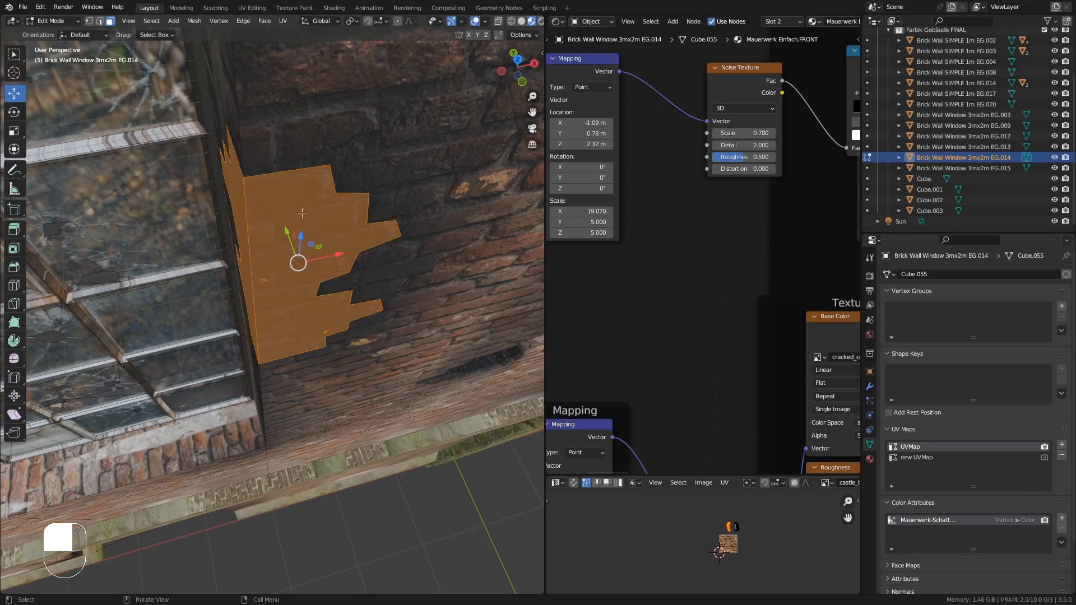
{"action": "key", "text": "e"}
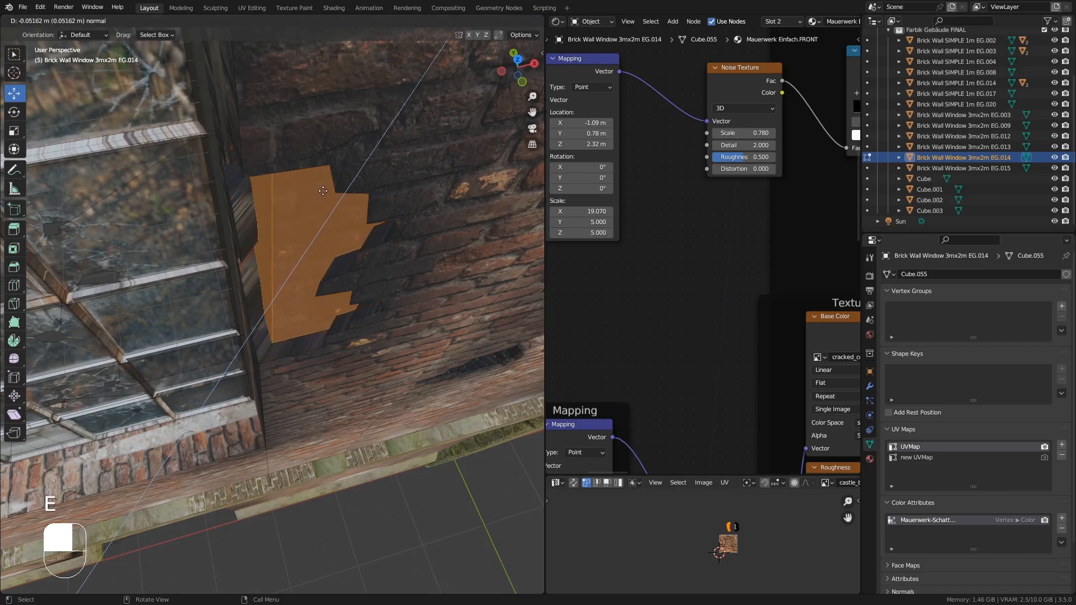
{"action": "left_click", "coordinate": [336, 227]}
{"action": "middle_click_drag", "start_coordinate": [337, 227], "coordinate": [429, 136]}
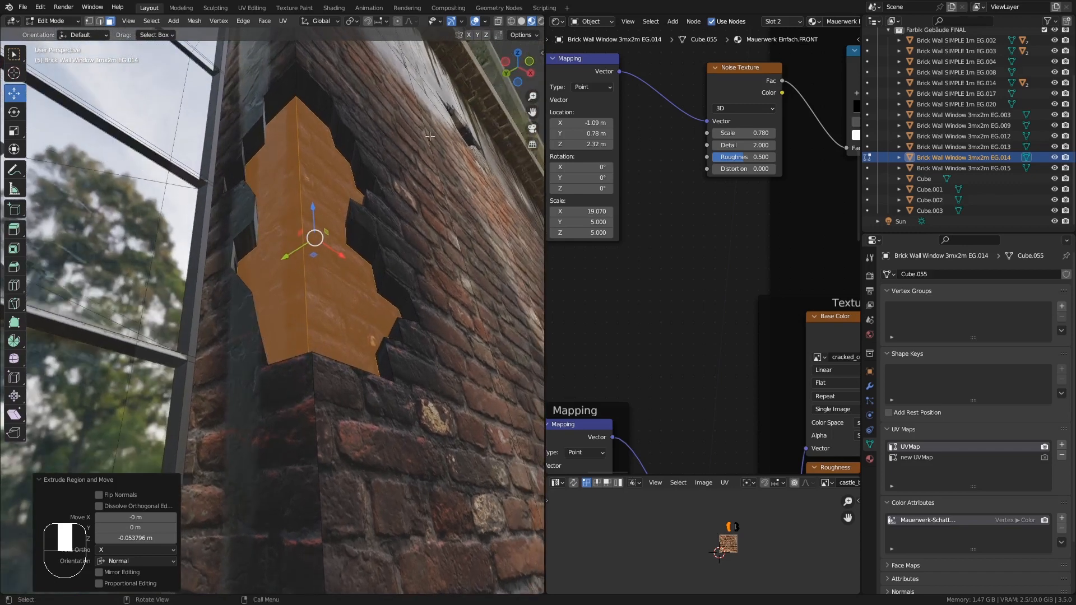
{"action": "key", "text": "s"}
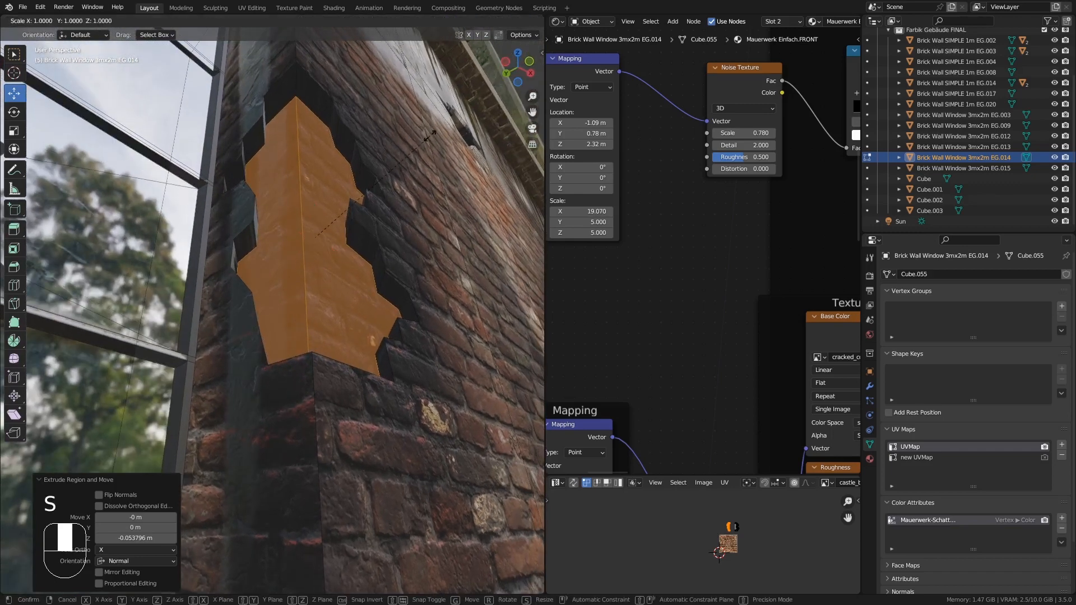
{"action": "key", "text": "shift"}
{"action": "key", "text": "shift+z"}
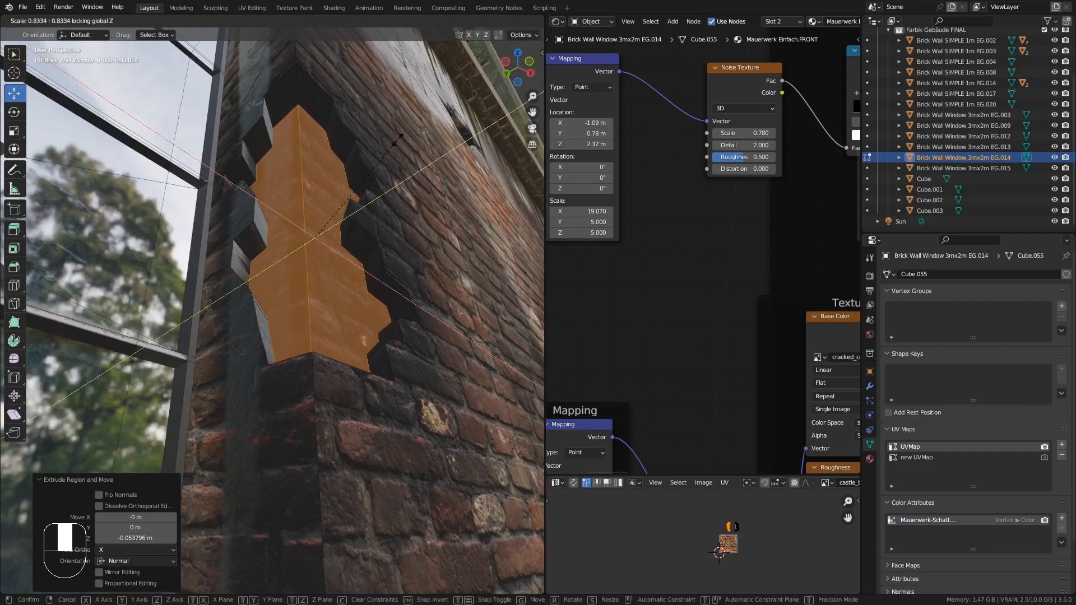
{"action": "left_click", "coordinate": [406, 149]}
- UV-unwrap the new hole geometry and leave Edit Mode
{"action": "middle_click_drag", "start_coordinate": [406, 149], "coordinate": [254, 130]}
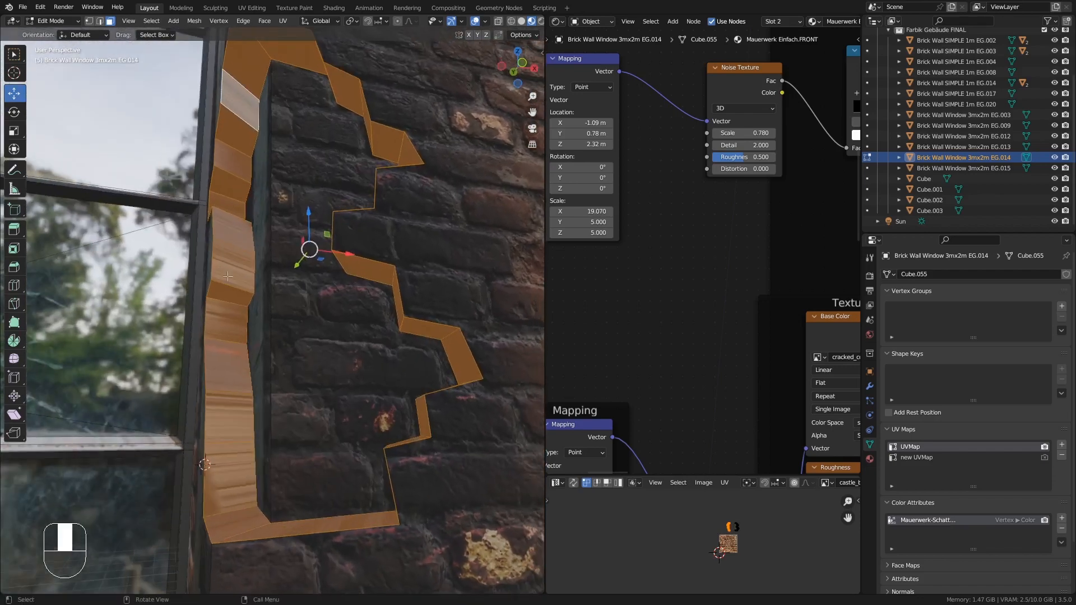
{"action": "middle_click_drag", "start_coordinate": [237, 287], "coordinate": [238, 298]}
{"action": "key", "text": "u"}
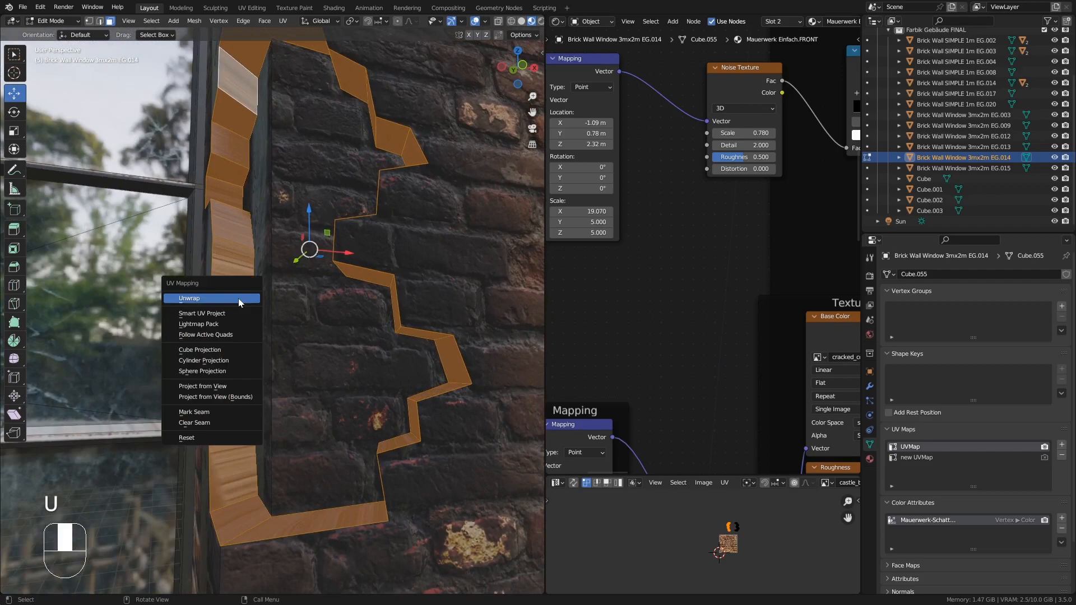
{"action": "left_click", "coordinate": [238, 298]}
{"action": "key", "text": "Tab"}
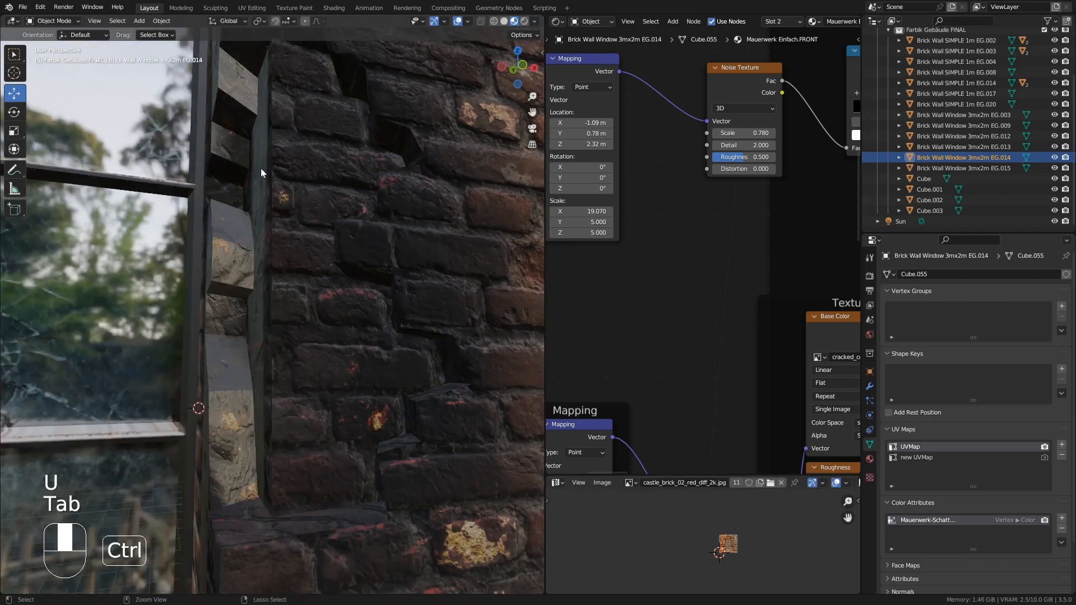
- Select the hole's vertical edge at the window corner and subdivide it with 4 cuts
{"action": "middle_click_drag", "start_coordinate": [261, 168], "coordinate": [266, 254]}
{"action": "scroll", "coordinate": [265, 254], "scroll_direction": "up", "scroll_amount": 6}
{"action": "scroll", "coordinate": [262, 243], "scroll_direction": "down", "scroll_amount": 7}
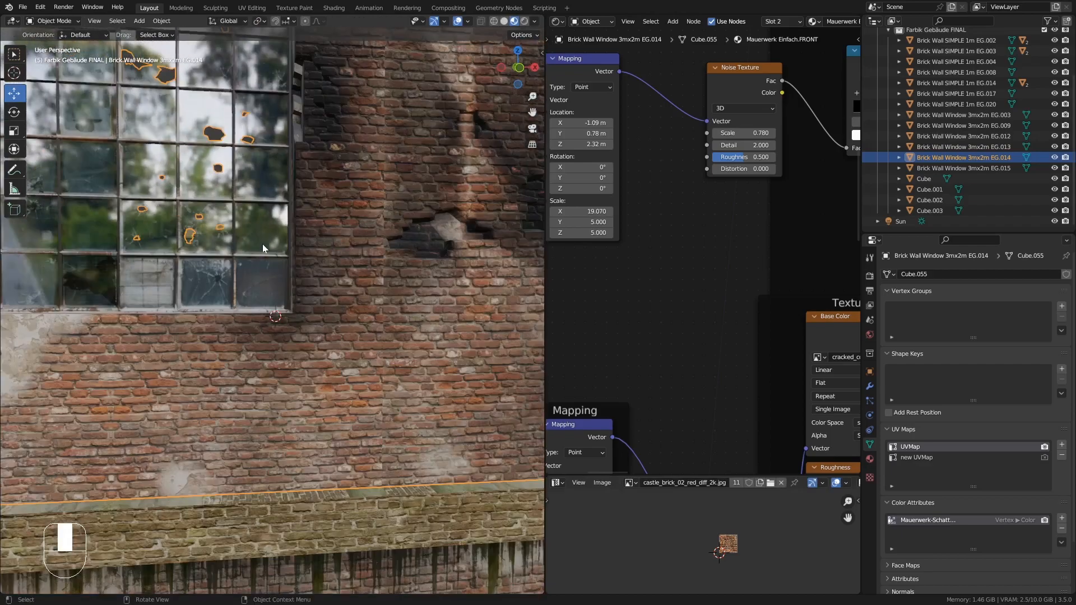
{"action": "middle_click_drag", "start_coordinate": [310, 161], "coordinate": [246, 290], "text": "shift"}
{"action": "scroll", "coordinate": [285, 291], "scroll_direction": "up", "scroll_amount": 5}
{"action": "scroll", "coordinate": [246, 289], "scroll_direction": "up", "scroll_amount": 7}
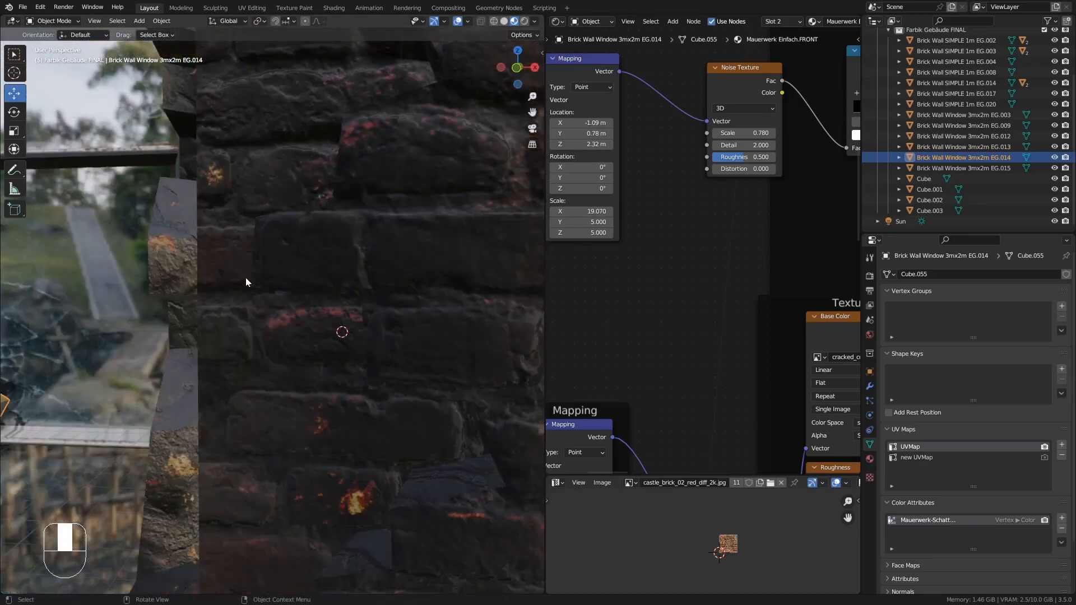
{"action": "scroll", "coordinate": [246, 278], "scroll_direction": "down", "scroll_amount": 5}
{"action": "key", "text": "Tab"}
{"action": "middle_click_drag", "start_coordinate": [253, 268], "coordinate": [298, 264]}
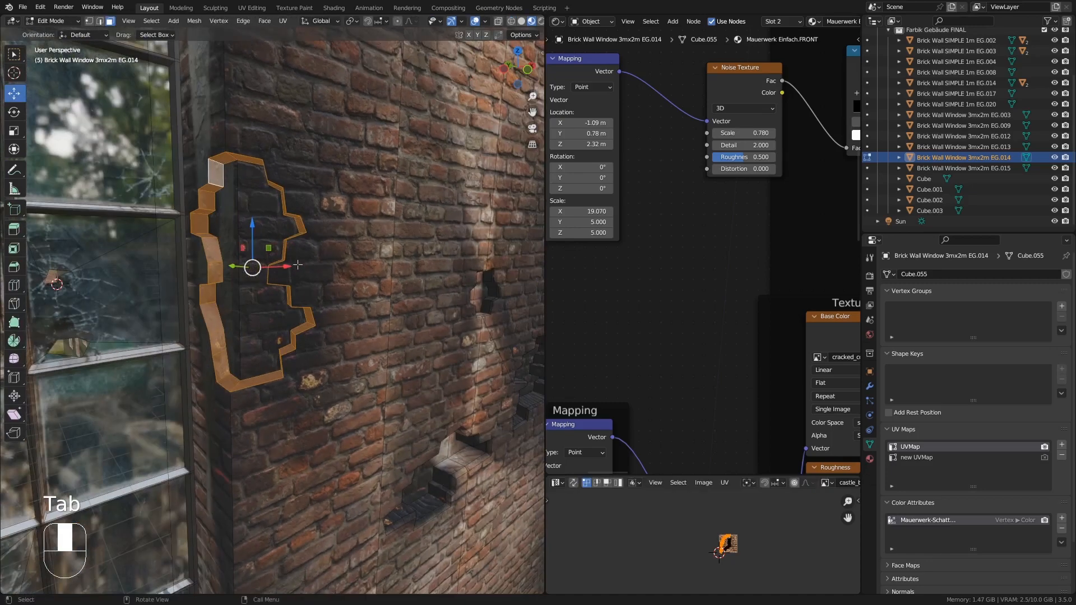
{"action": "left_click", "coordinate": [88, 21]}
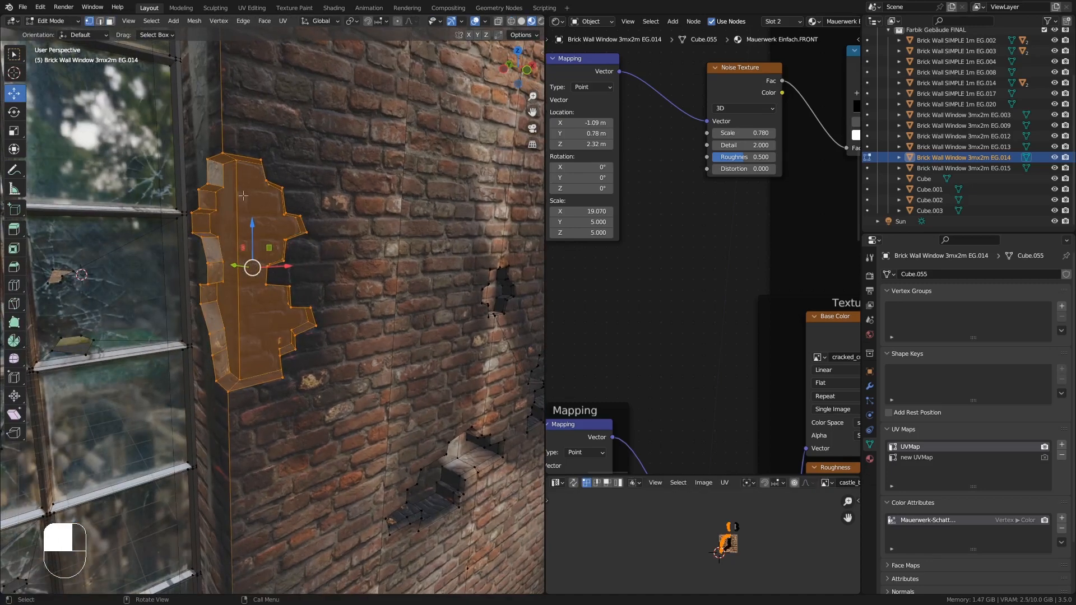
{"action": "left_click", "coordinate": [238, 167]}
{"action": "middle_click_drag", "start_coordinate": [240, 180], "coordinate": [250, 182]}
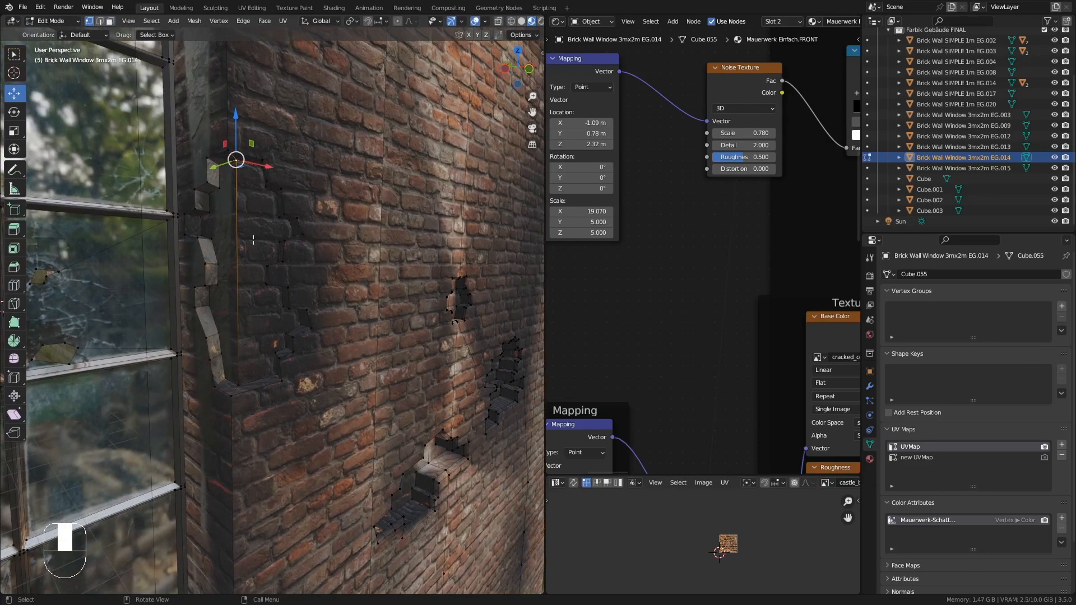
{"action": "left_click", "coordinate": [243, 376], "text": "shift"}
{"action": "middle_click_drag", "start_coordinate": [242, 337], "coordinate": [197, 335]}
{"action": "scroll", "coordinate": [237, 262], "scroll_direction": "up", "scroll_amount": 5}
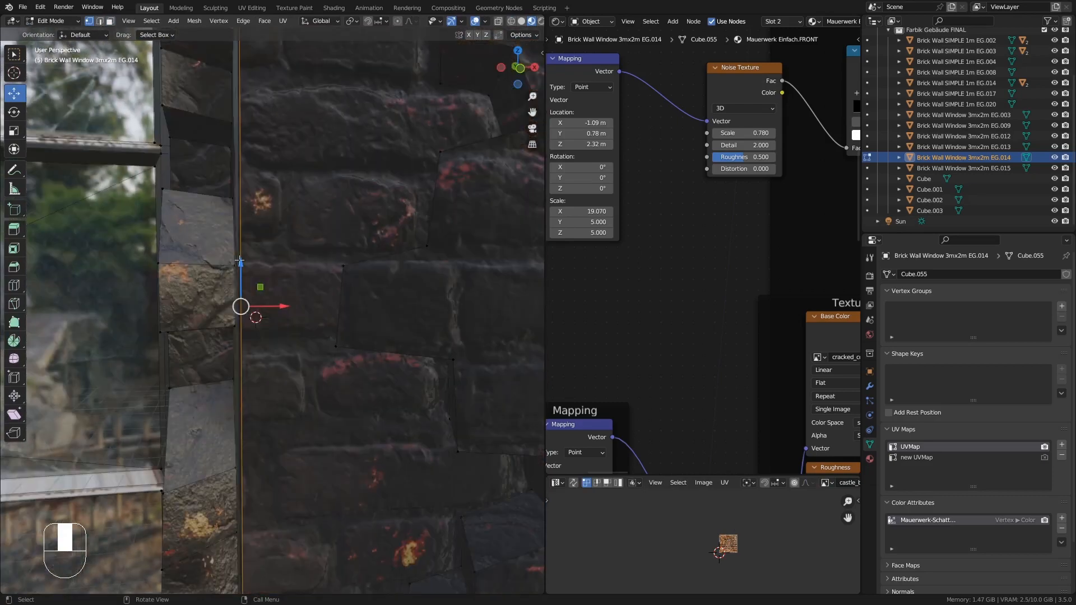
{"action": "scroll", "coordinate": [239, 262], "scroll_direction": "down", "scroll_amount": 5}
{"action": "middle_click_drag", "start_coordinate": [242, 260], "coordinate": [251, 237]}
{"action": "right_click", "coordinate": [251, 238]}
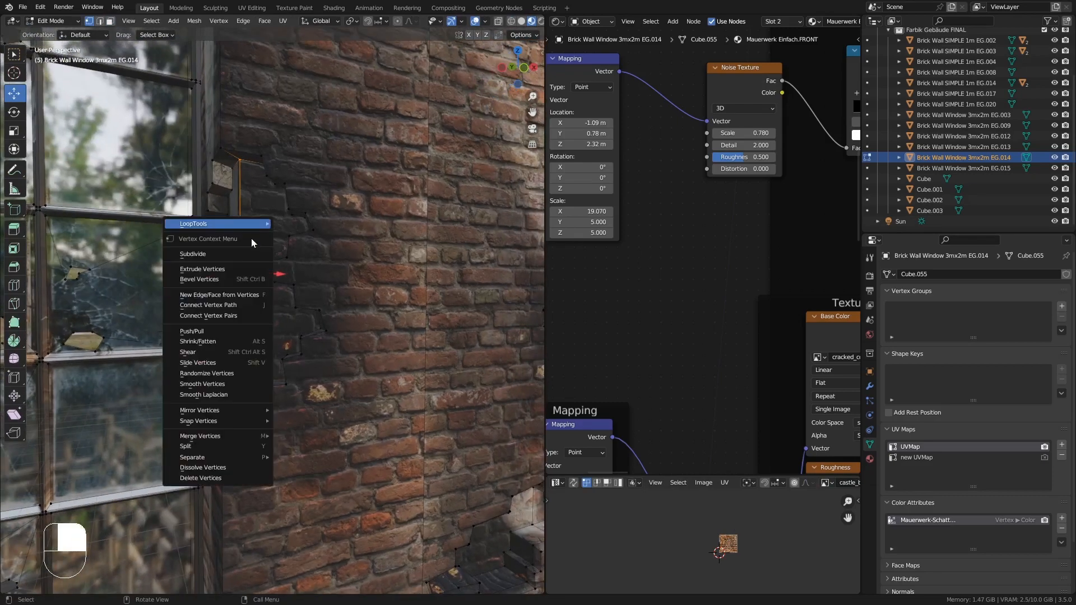
{"action": "left_click", "coordinate": [230, 255]}
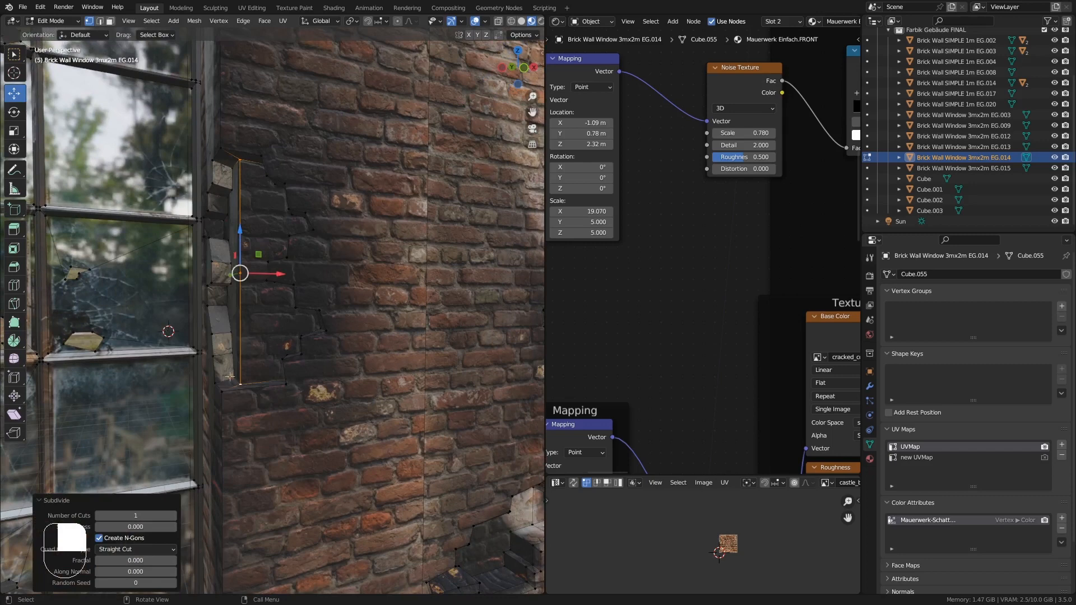
{"action": "left_click", "coordinate": [174, 516]}
- Move the selected corner vertices about 0.033 m along X to jag the hole's edge
{"action": "scroll", "coordinate": [269, 290], "scroll_direction": "up", "scroll_amount": 7}
{"action": "middle_click_drag", "start_coordinate": [270, 290], "coordinate": [202, 243]}
{"action": "scroll", "coordinate": [203, 243], "scroll_direction": "down", "scroll_amount": 7}
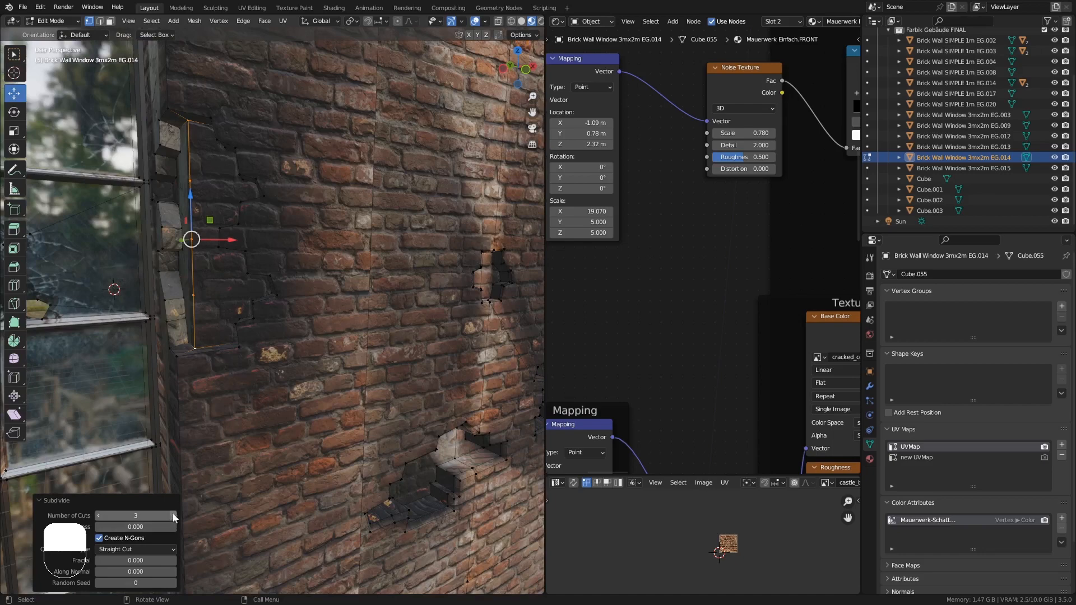
{"action": "middle_click_drag", "start_coordinate": [206, 200], "coordinate": [194, 137]}
{"action": "scroll", "coordinate": [194, 201], "scroll_direction": "up", "scroll_amount": 7}
{"action": "scroll", "coordinate": [195, 203], "scroll_direction": "down", "scroll_amount": 1}
{"action": "scroll", "coordinate": [193, 199], "scroll_direction": "down", "scroll_amount": 6}
{"action": "left_click", "coordinate": [192, 207]}
{"action": "middle_click_drag", "start_coordinate": [195, 180], "coordinate": [221, 301]}
{"action": "left_click_drag", "start_coordinate": [221, 302], "coordinate": [231, 303]}
{"action": "middle_click_drag", "start_coordinate": [230, 302], "coordinate": [207, 303]}
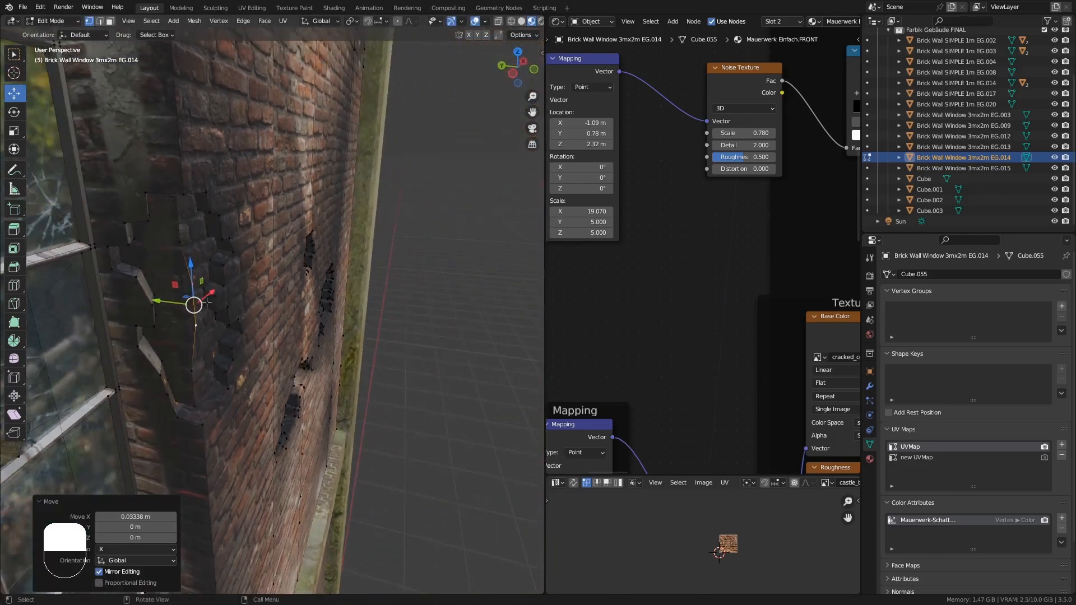
- Move further corner vertices about 0.038 m along Y and 0.022 m along X to roughen the outline
{"action": "left_click_drag", "start_coordinate": [164, 301], "coordinate": [145, 300]}
{"action": "middle_click_drag", "start_coordinate": [151, 297], "coordinate": [161, 280]}
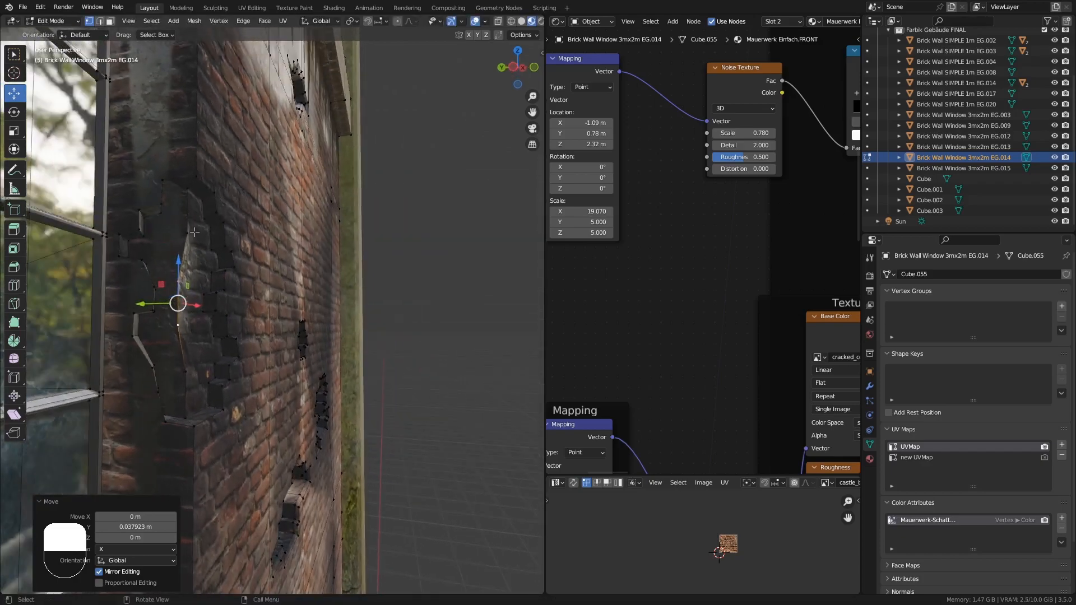
{"action": "left_click", "coordinate": [189, 232]}
{"action": "middle_click_drag", "start_coordinate": [192, 239], "coordinate": [117, 236]}
{"action": "left_click_drag", "start_coordinate": [225, 237], "coordinate": [236, 234]}
{"action": "middle_click_drag", "start_coordinate": [236, 234], "coordinate": [251, 267]}
{"action": "middle_click_drag", "start_coordinate": [187, 418], "coordinate": [225, 314], "text": "shift"}
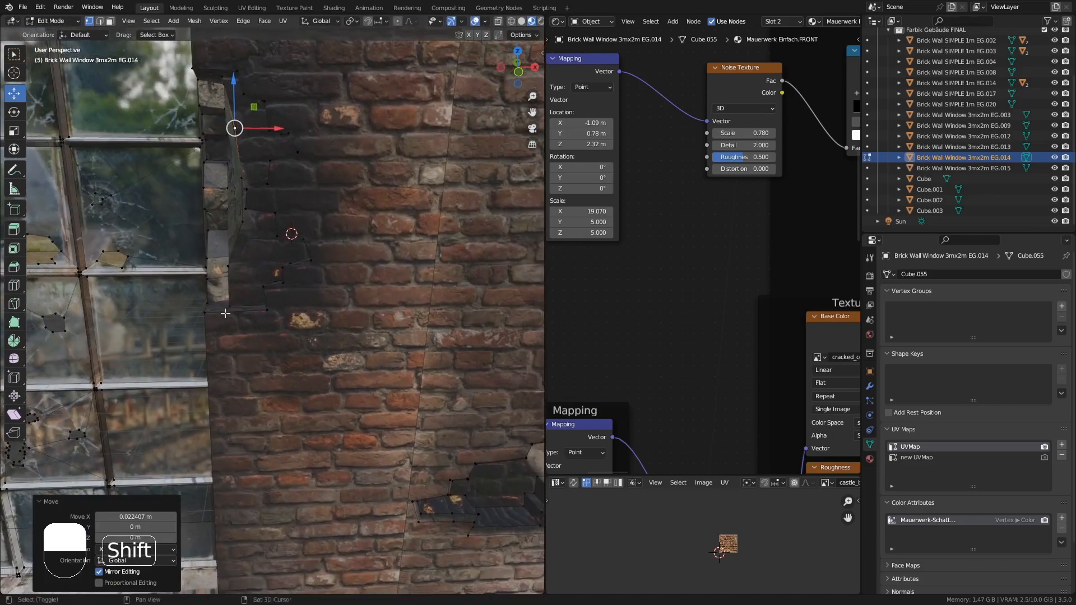
{"action": "middle_click_drag", "start_coordinate": [230, 268], "coordinate": [254, 213]}
- Leave Edit Mode, switch the viewport to rendered shading and deselect everything
{"action": "key", "text": "Tab"}
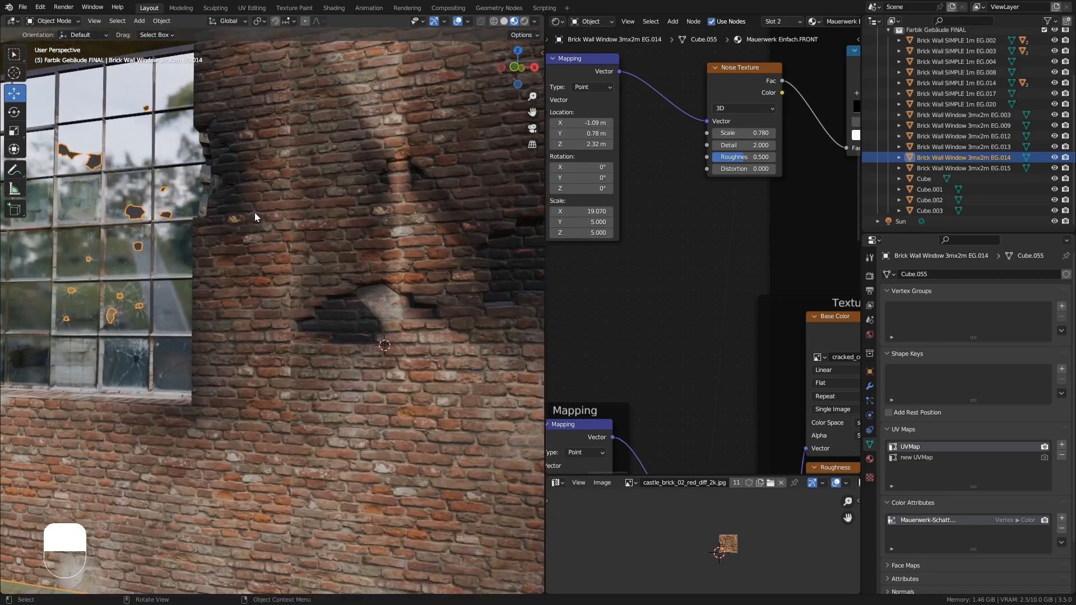
{"action": "left_click", "coordinate": [524, 21]}
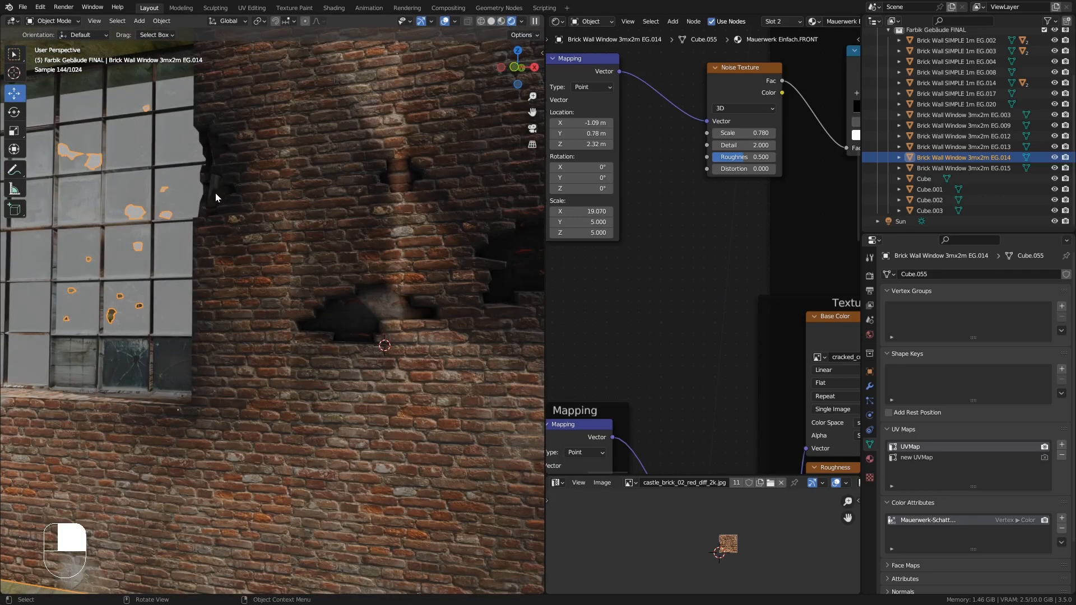
{"action": "key", "text": "alt+a"}
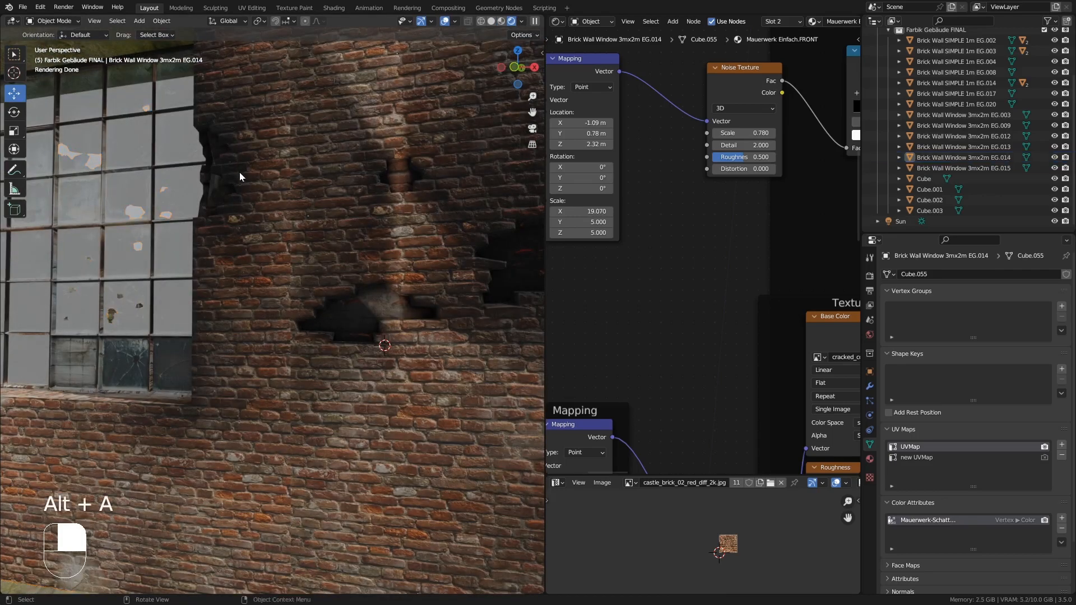
{"action": "middle_click_drag", "start_coordinate": [240, 174], "coordinate": [333, 332], "text": "shift"}
{"action": "middle_click_drag", "start_coordinate": [342, 277], "coordinate": [460, 345]}
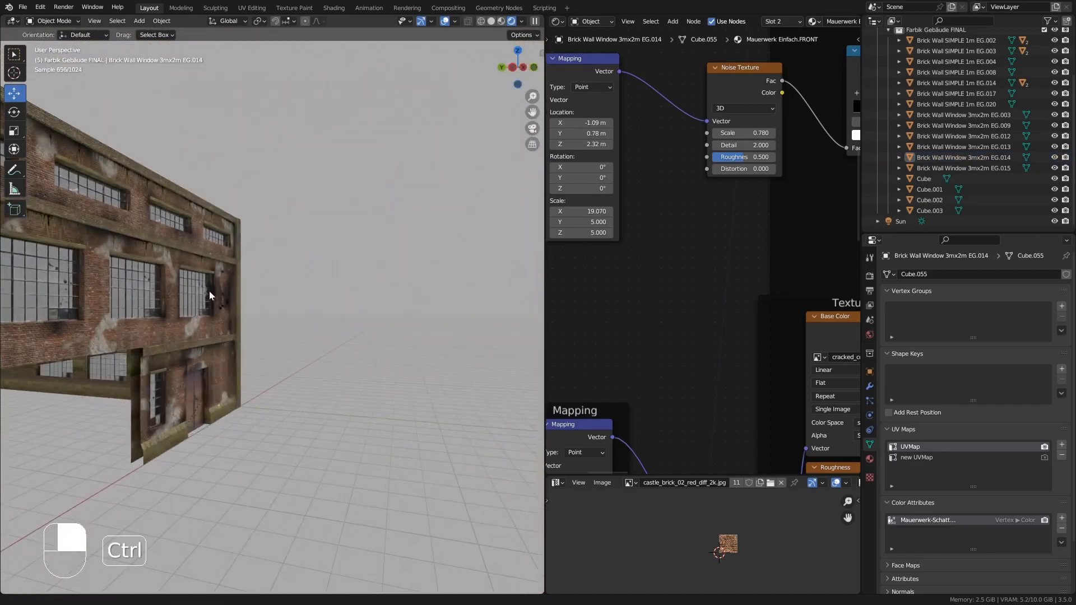
{"action": "middle_click_drag", "start_coordinate": [209, 295], "coordinate": [211, 144], "text": "ctrl"}
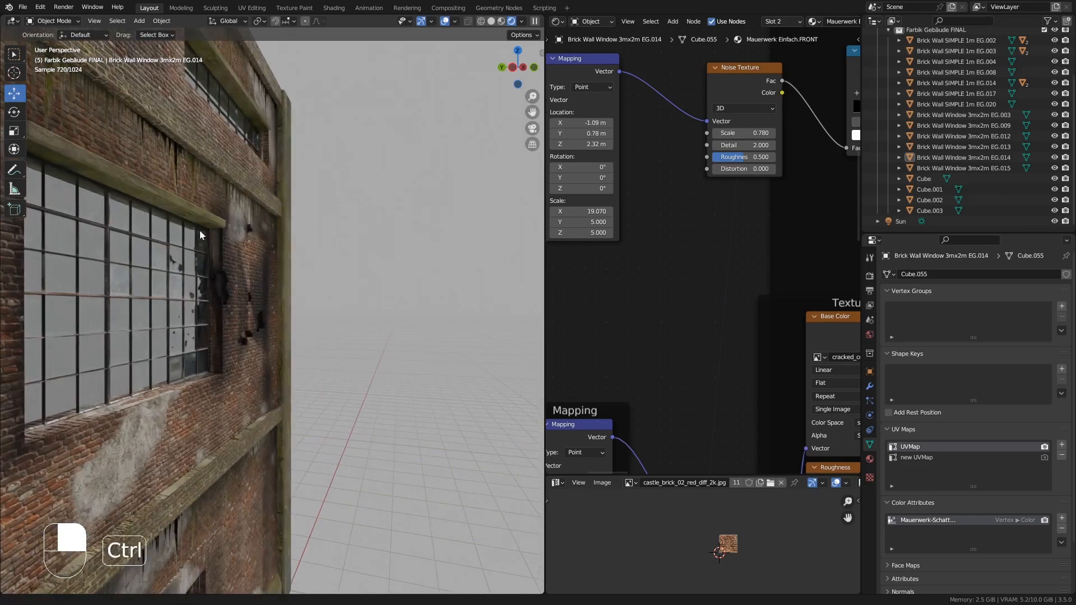
- Inspect the new corner hole from the side in Edit Mode and rendered view
{"action": "key", "text": "Tab"}
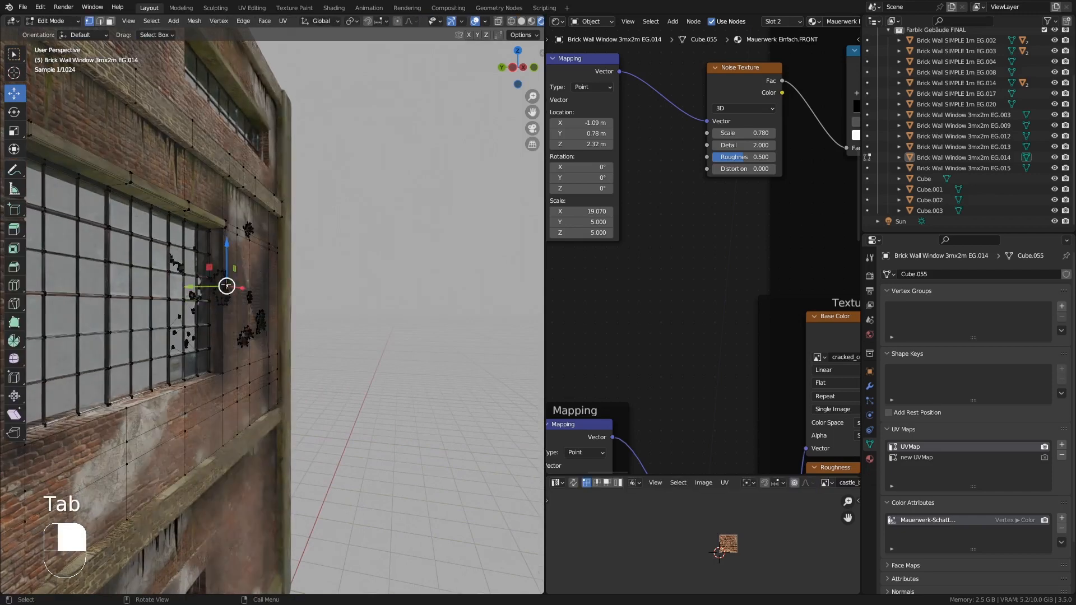
{"action": "key", "text": "KP_Decimal"}
{"action": "scroll", "coordinate": [222, 282], "scroll_direction": "down", "scroll_amount": 14}
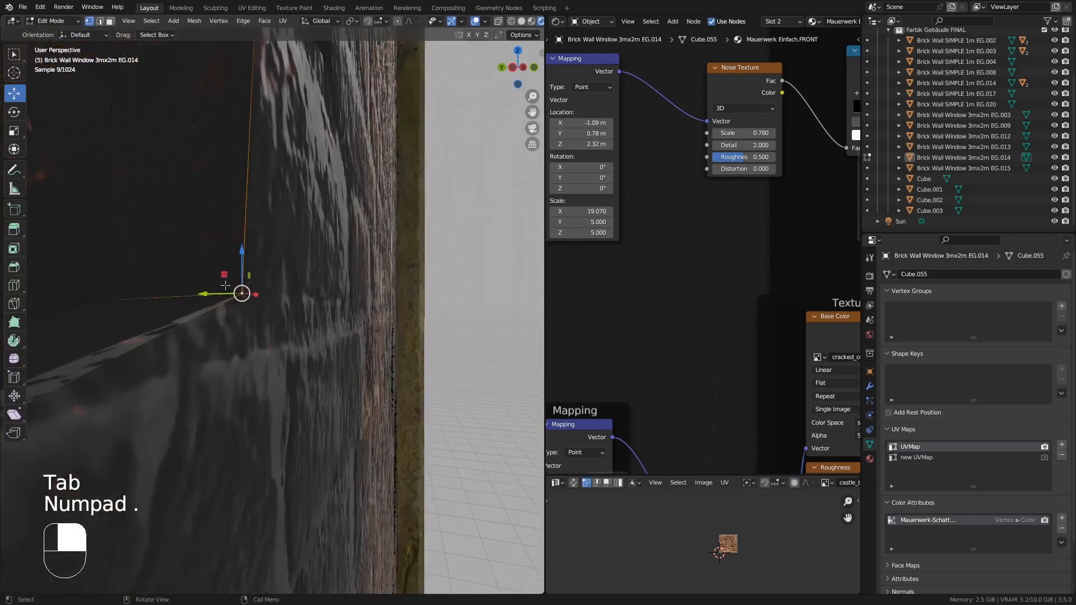
{"action": "scroll", "coordinate": [226, 285], "scroll_direction": "down", "scroll_amount": 4}
{"action": "key", "text": "Tab"}
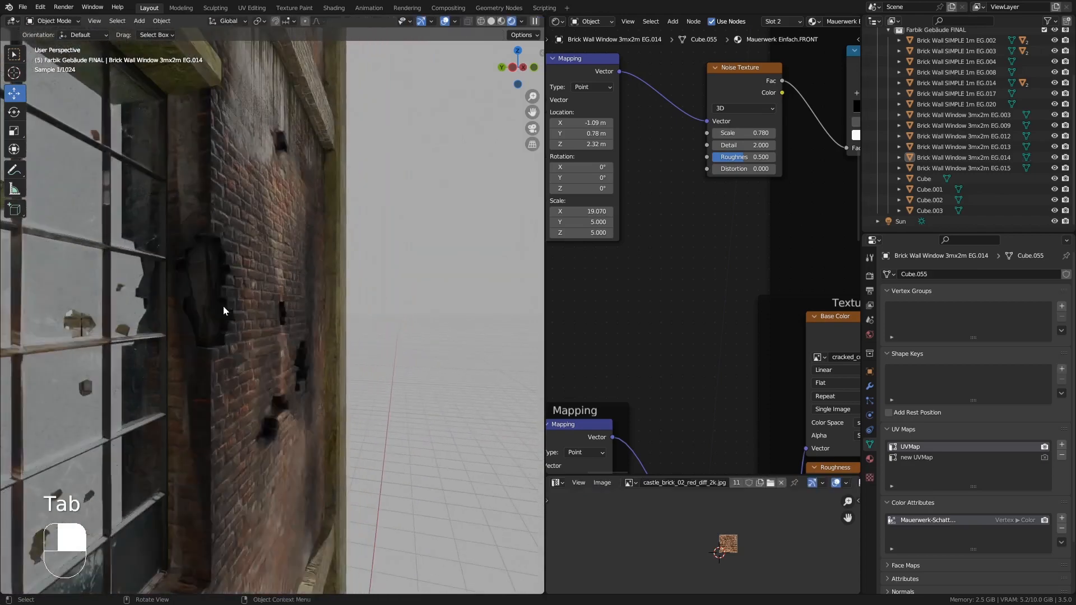
{"action": "middle_click_drag", "start_coordinate": [237, 318], "coordinate": [439, 267]}
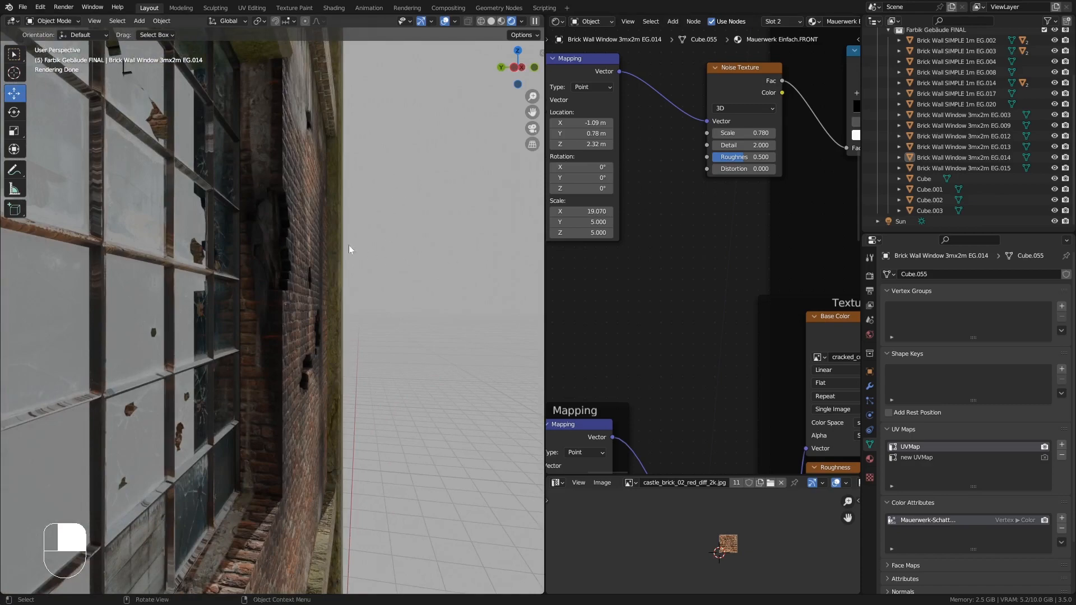
- Orbit and zoom around the building to inspect the weathered brick facade in rendered view
{"action": "middle_click_drag", "start_coordinate": [325, 274], "coordinate": [130, 303]}
{"action": "scroll", "coordinate": [327, 323], "scroll_direction": "down", "scroll_amount": 10}
{"action": "middle_click_drag", "start_coordinate": [283, 233], "coordinate": [369, 321], "text": "shift"}
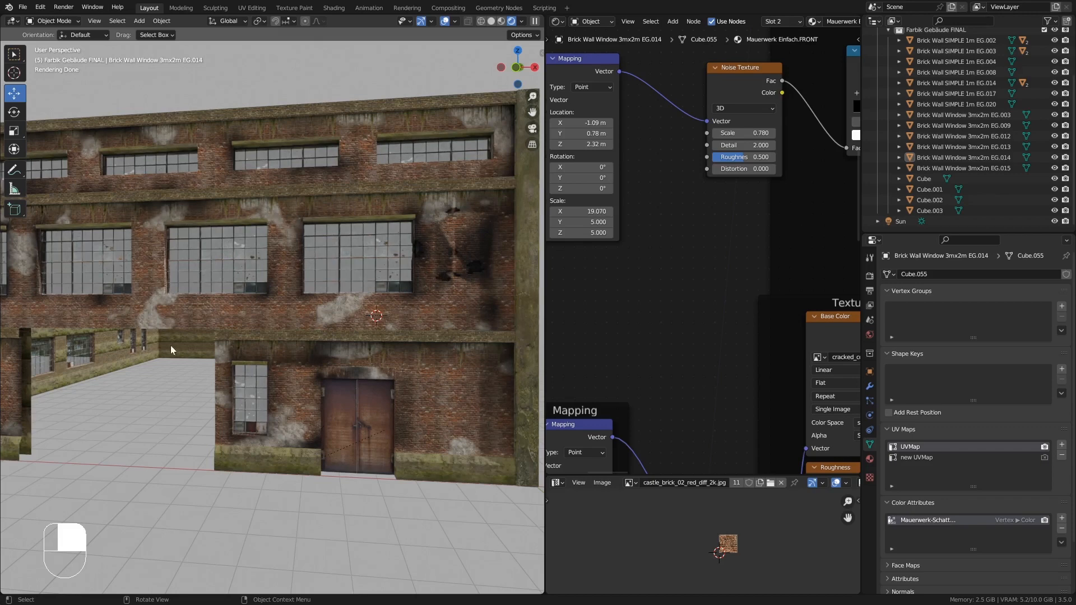
{"action": "middle_click_drag", "start_coordinate": [243, 362], "coordinate": [232, 357], "text": "shift"}
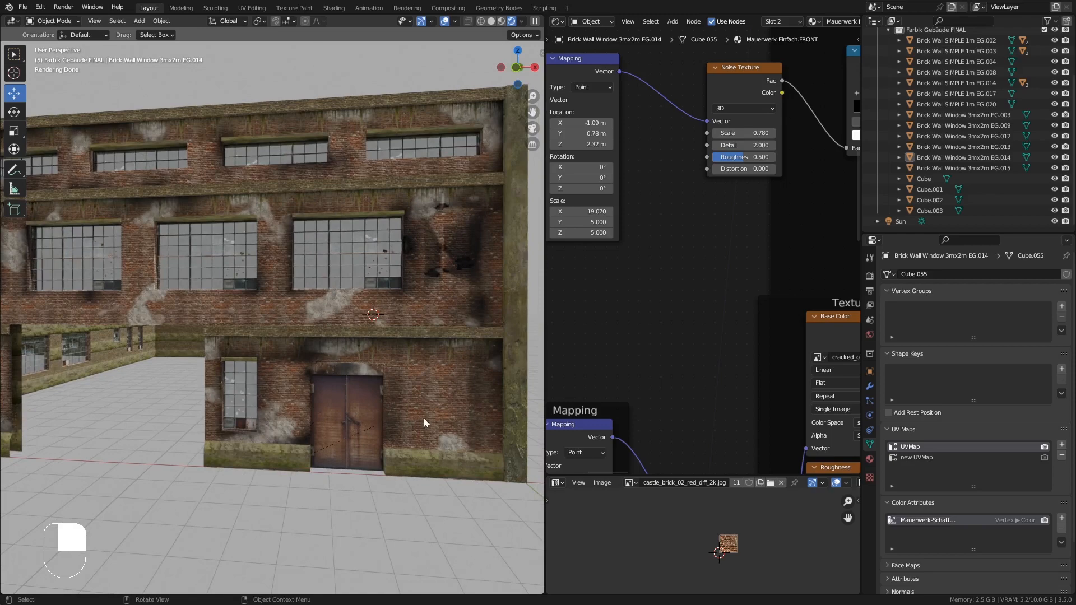
{"action": "middle_click_drag", "start_coordinate": [424, 418], "coordinate": [425, 407]}
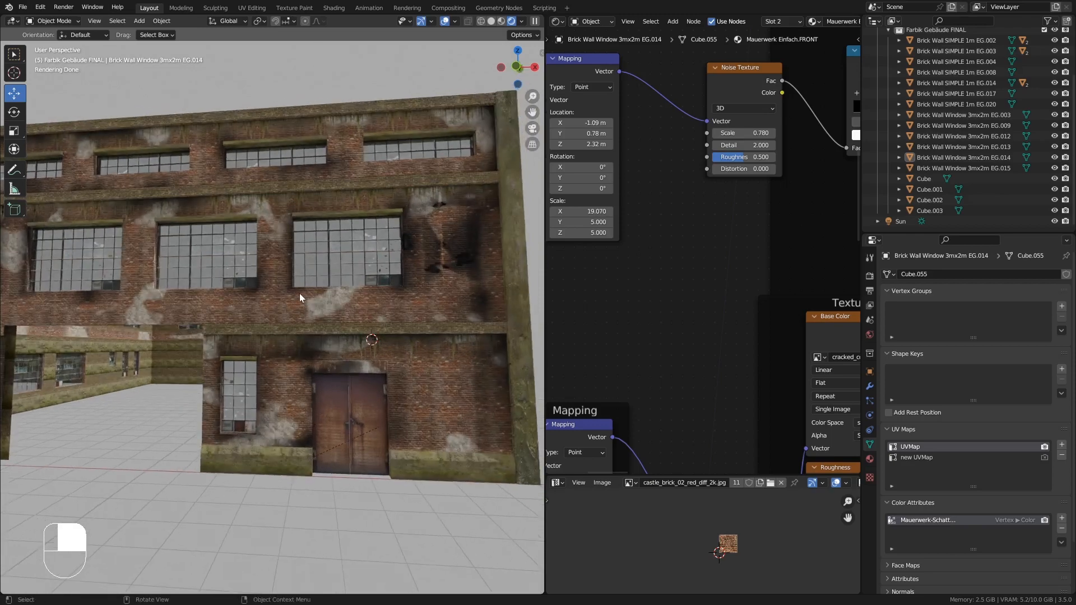
{"action": "middle_click_drag", "start_coordinate": [281, 288], "coordinate": [342, 283], "text": "shift"}
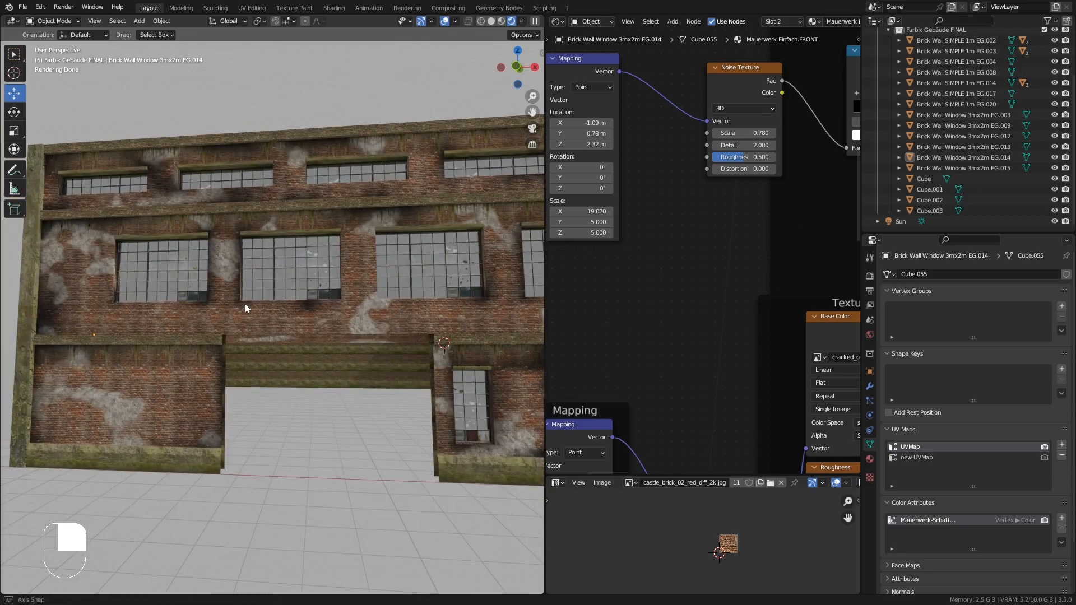
{"action": "mouse_move", "coordinate": [245, 308]}
{"action": "middle_mouse_down"}
{"action": "mouse_move", "coordinate": [288, 319]}
{"action": "mouse_move", "coordinate": [245, 326]}
{"action": "middle_mouse_up"}
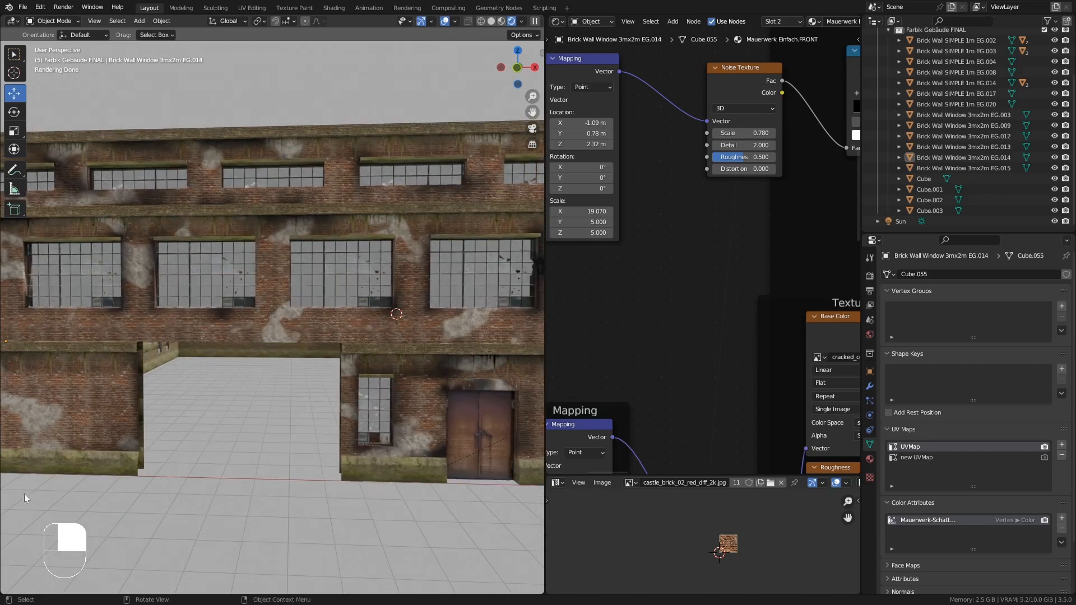
{"action": "scroll", "coordinate": [355, 260], "scroll_direction": "up", "scroll_amount": 2}
- Select the window wall, enter Edit Mode and start a knife cut on the brick pillar beside the upper window
{"action": "left_click", "coordinate": [418, 260]}
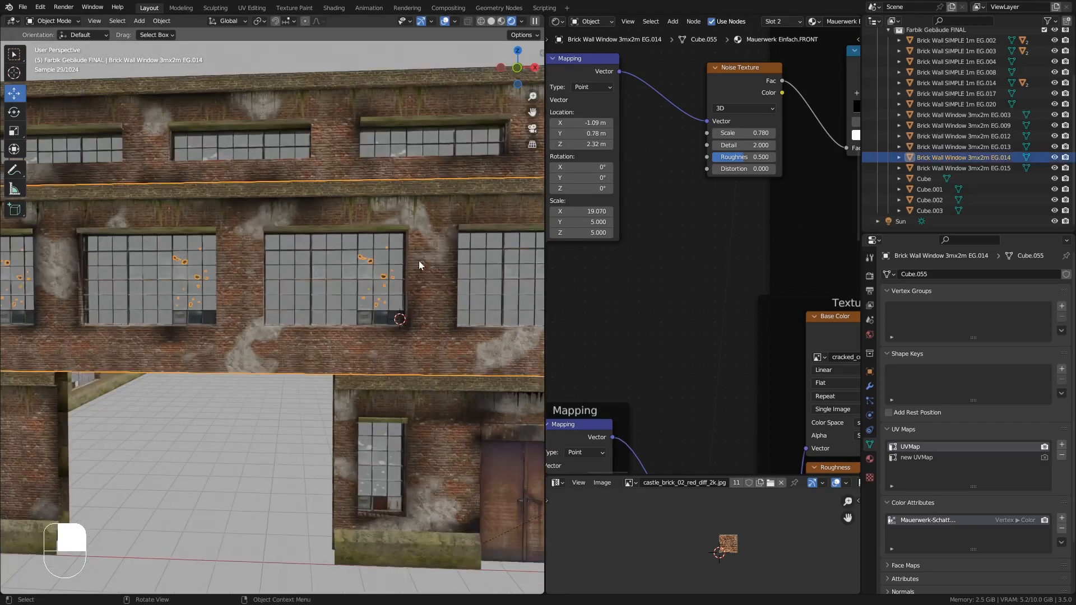
{"action": "key", "text": "Tab"}
{"action": "key", "text": "KP_Decimal"}
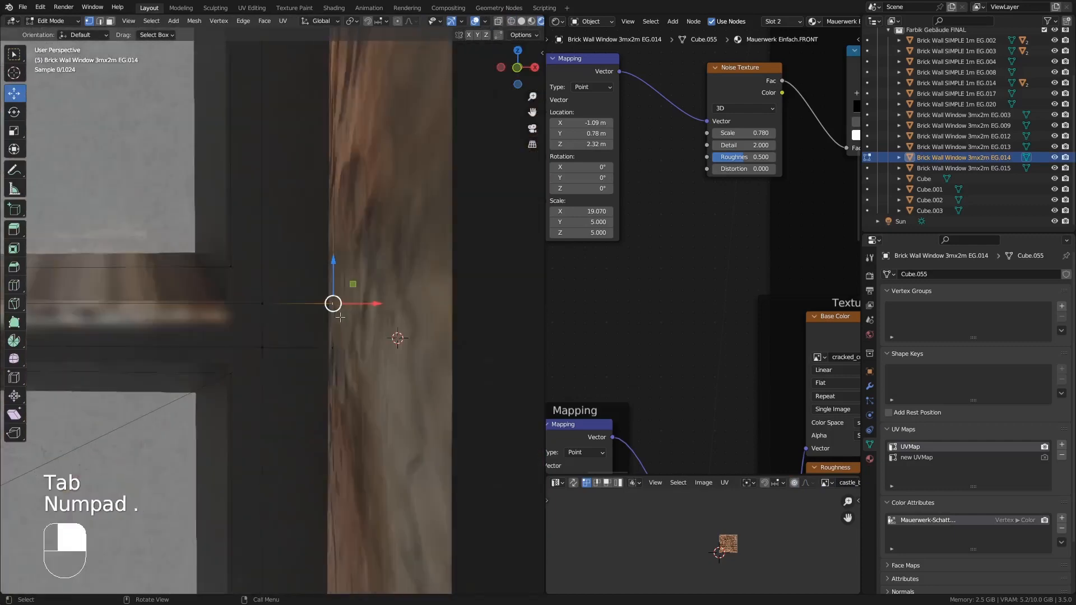
{"action": "middle_click_drag", "start_coordinate": [382, 318], "coordinate": [360, 252]}
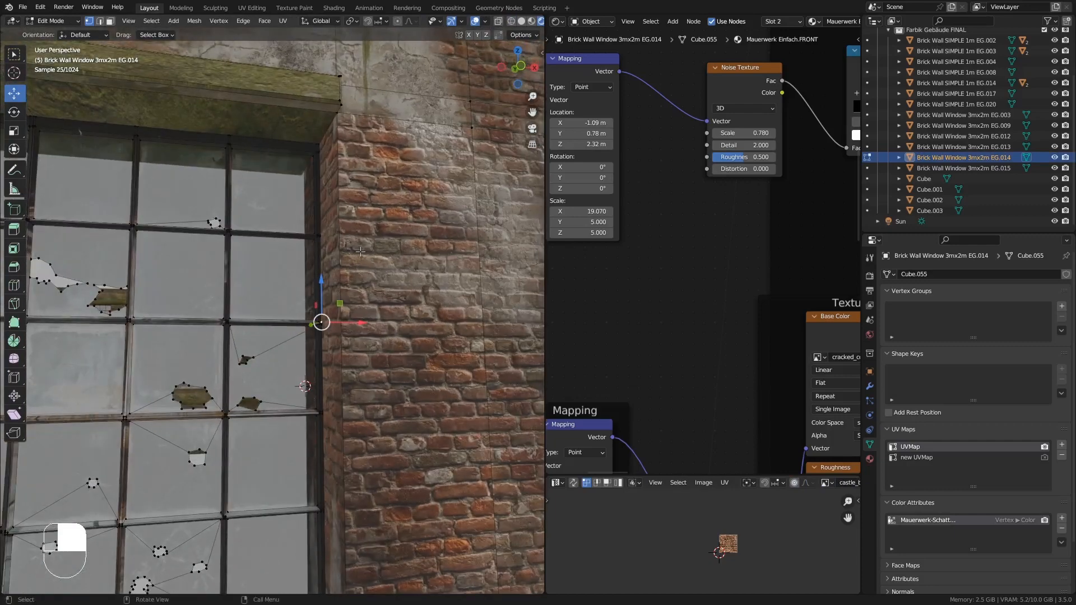
{"action": "mouse_move", "coordinate": [336, 210]}
{"action": "middle_mouse_down"}
{"action": "mouse_move", "coordinate": [379, 210]}
{"action": "mouse_move", "coordinate": [324, 217]}
{"action": "middle_mouse_up"}
{"action": "scroll", "coordinate": [324, 218], "scroll_direction": "down", "scroll_amount": 4}
{"action": "middle_click_drag", "start_coordinate": [387, 269], "coordinate": [310, 280], "text": "shift"}
{"action": "middle_click_drag", "start_coordinate": [421, 284], "coordinate": [348, 216]}
{"action": "key", "text": "k"}
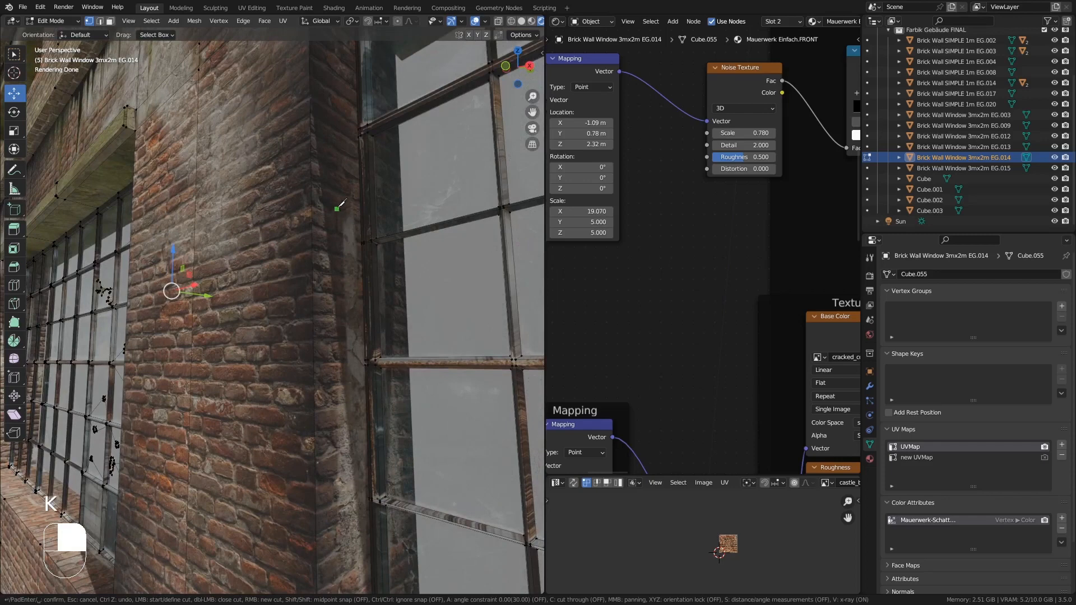
{"action": "left_click", "coordinate": [311, 113]}
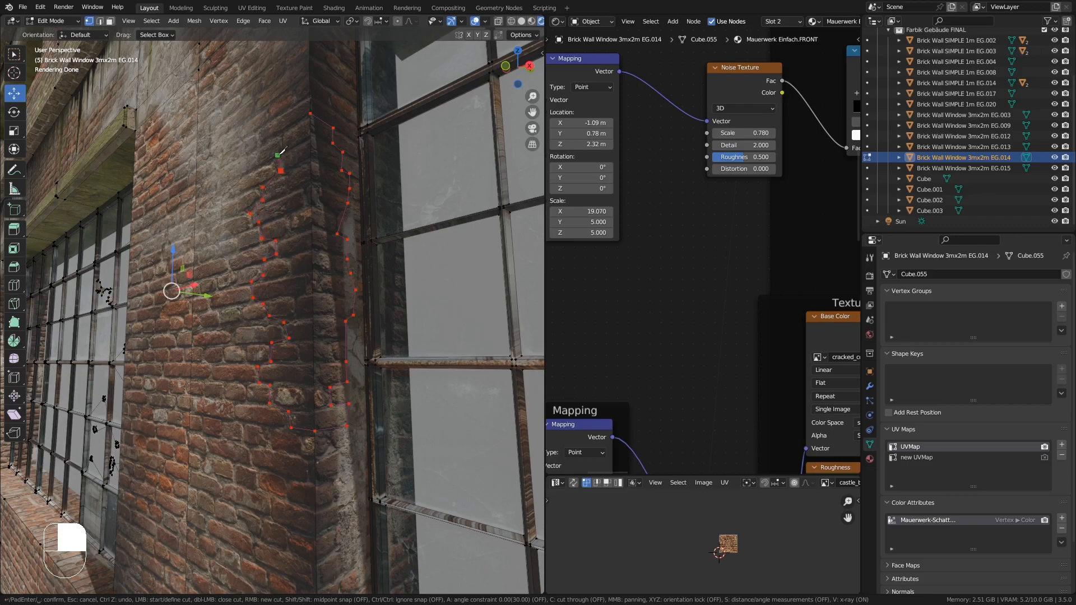
- Close and confirm the knife cut outlining the broken-brick hole on the pillar
{"action": "left_click", "coordinate": [311, 112]}
{"action": "key", "text": "Return"}
- Select the cut-out face and extrude it about 0.066 m into the pillar
{"action": "left_click", "coordinate": [110, 22]}
{"action": "middle_click_drag", "start_coordinate": [314, 213], "coordinate": [339, 314]}
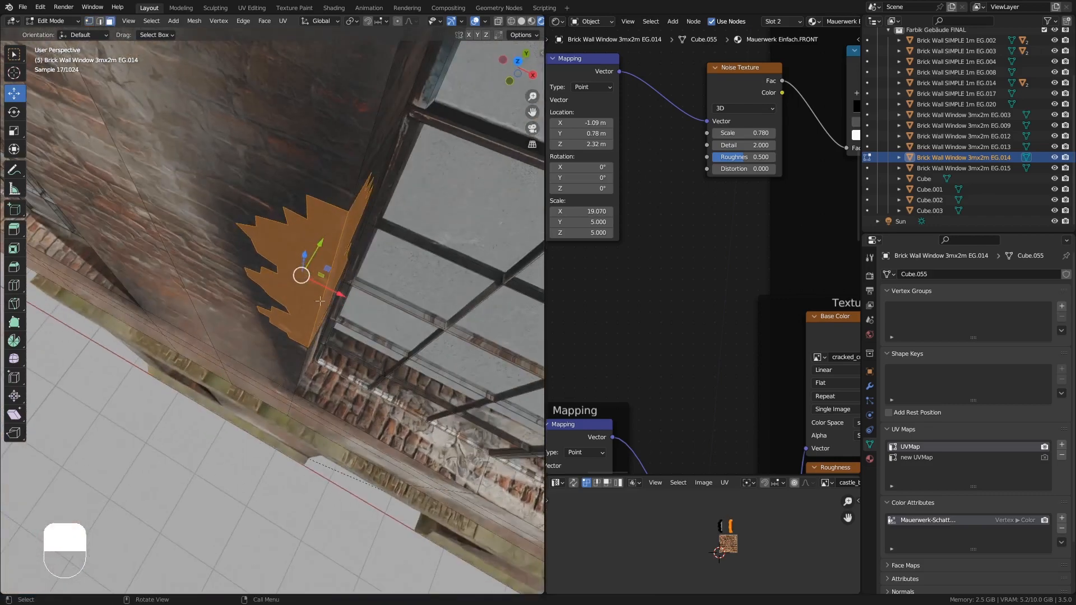
{"action": "key", "text": "e"}
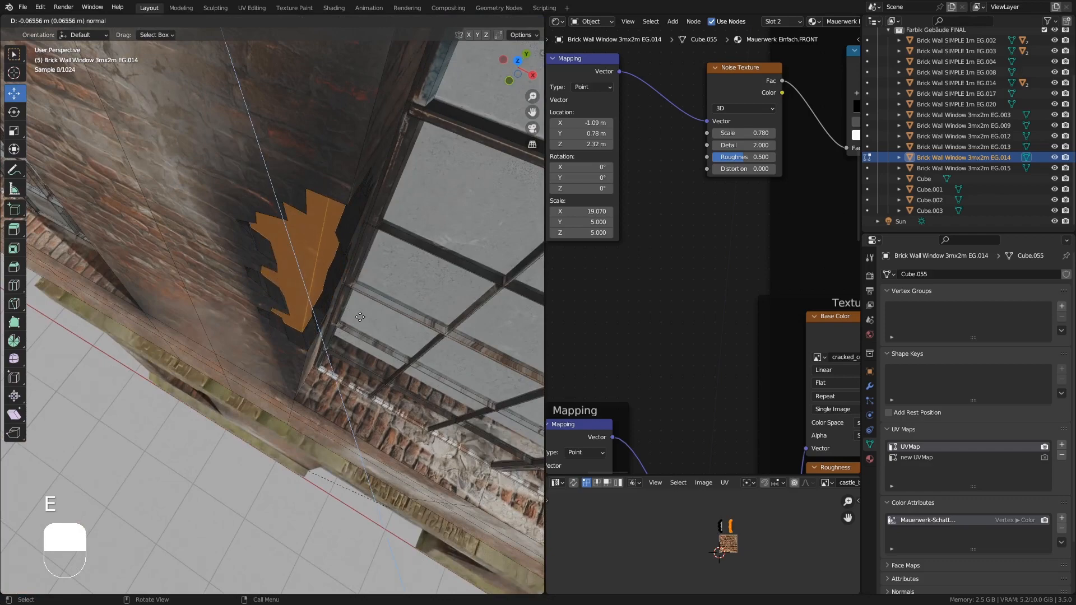
{"action": "left_click", "coordinate": [366, 317]}
{"action": "middle_click_drag", "start_coordinate": [367, 317], "coordinate": [320, 205]}
- Scale the recessed face slightly, excluding the Z axis
{"action": "key", "text": "s"}
{"action": "key", "text": "shift+z"}
{"action": "left_click", "coordinate": [403, 292]}
- Select an edge of the recess and subdivide it with 2 cuts
{"action": "left_click", "coordinate": [101, 21]}
{"action": "left_click", "coordinate": [309, 197]}
{"action": "right_click", "coordinate": [320, 205]}
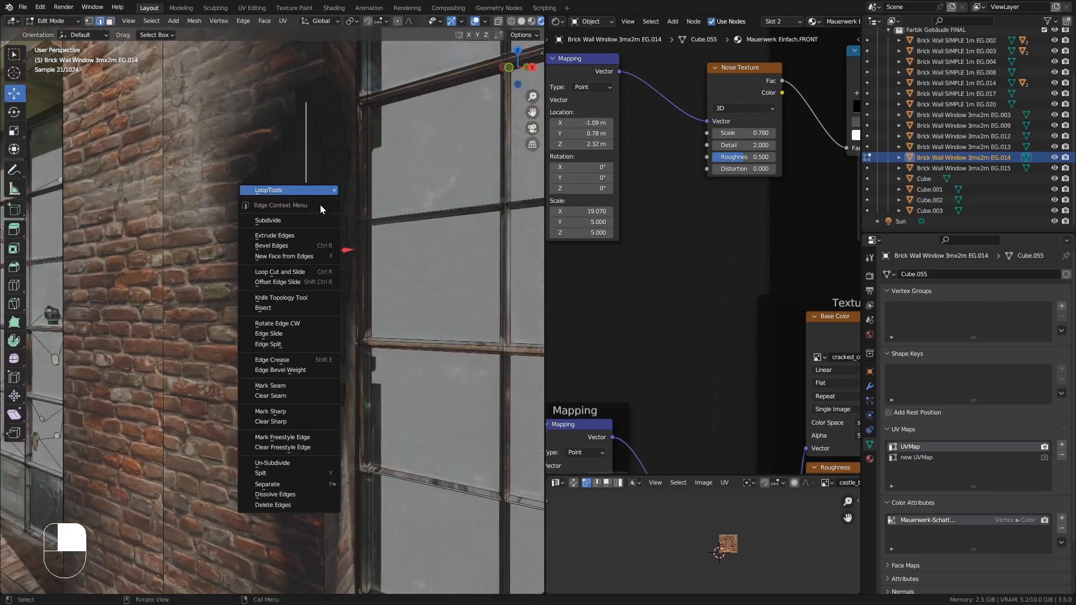
{"action": "left_click", "coordinate": [292, 222]}
{"action": "left_click", "coordinate": [174, 515]}
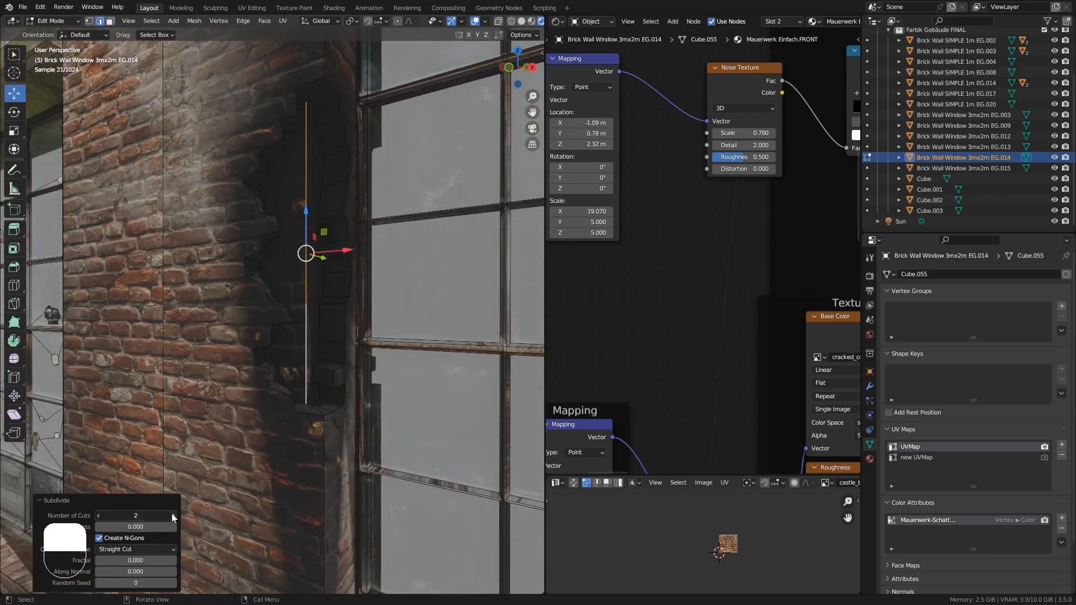
{"action": "left_click", "coordinate": [173, 515]}
- Move recess vertices slightly along X and Y to roughen the hole's inner wall
{"action": "middle_click_drag", "start_coordinate": [303, 241], "coordinate": [336, 347]}
{"action": "middle_click_drag", "start_coordinate": [336, 347], "coordinate": [438, 71]}
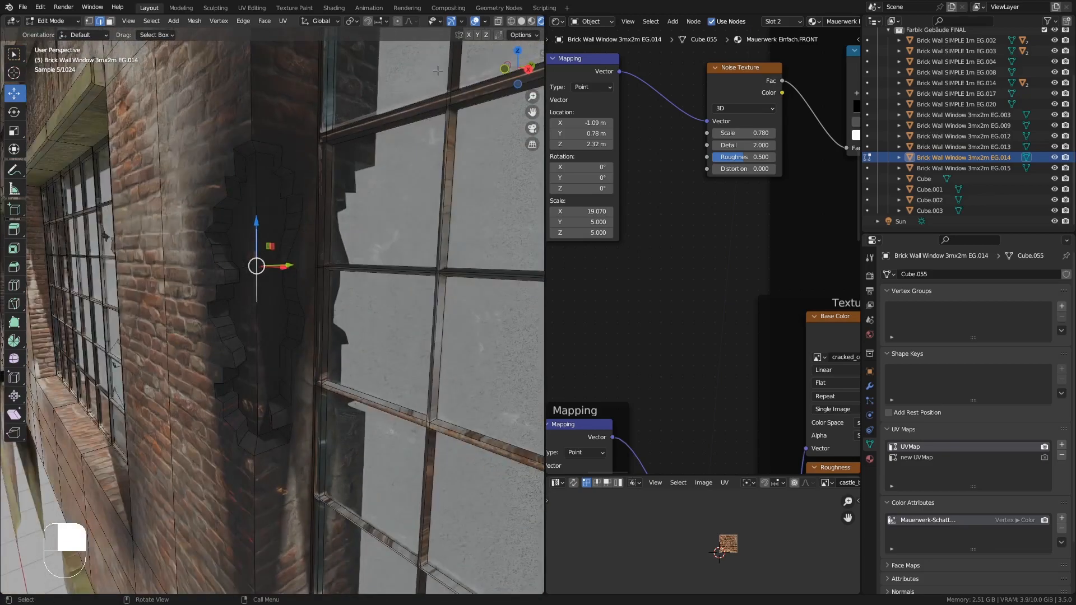
{"action": "left_click", "coordinate": [531, 23]}
{"action": "scroll", "coordinate": [277, 265], "scroll_direction": "up", "scroll_amount": 5}
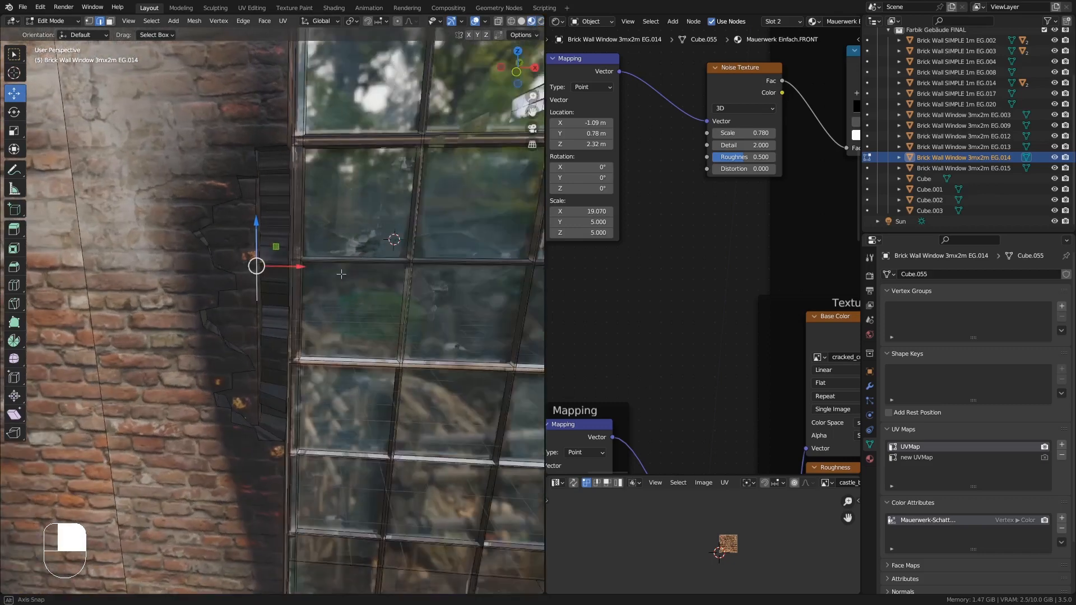
{"action": "left_click_drag", "start_coordinate": [283, 263], "coordinate": [253, 276]}
{"action": "middle_click_drag", "start_coordinate": [254, 276], "coordinate": [209, 344]}
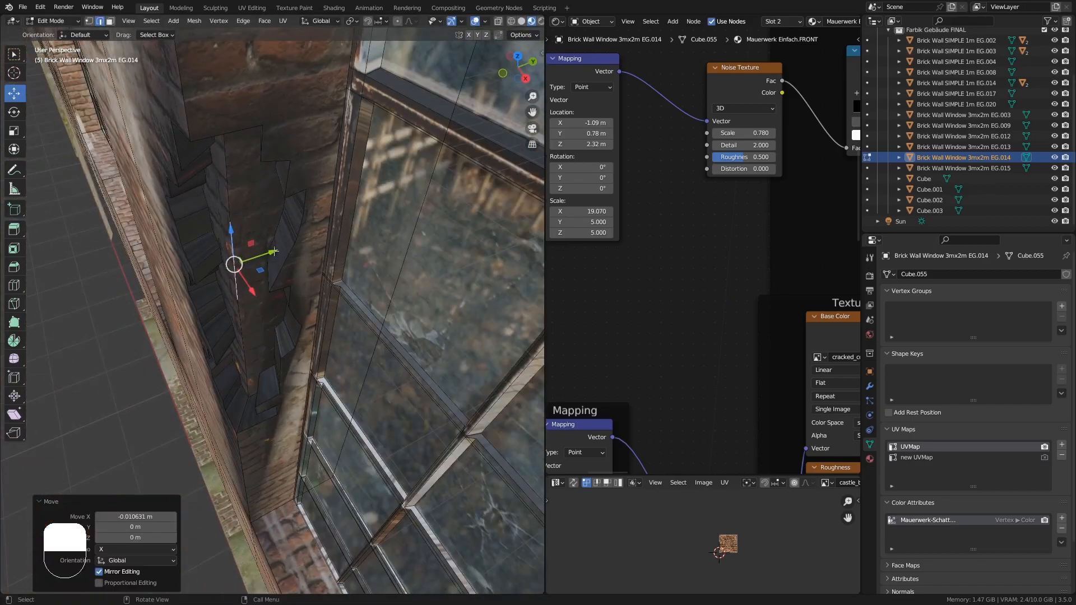
{"action": "left_click_drag", "start_coordinate": [266, 252], "coordinate": [277, 249]}
{"action": "middle_click_drag", "start_coordinate": [277, 248], "coordinate": [247, 223]}
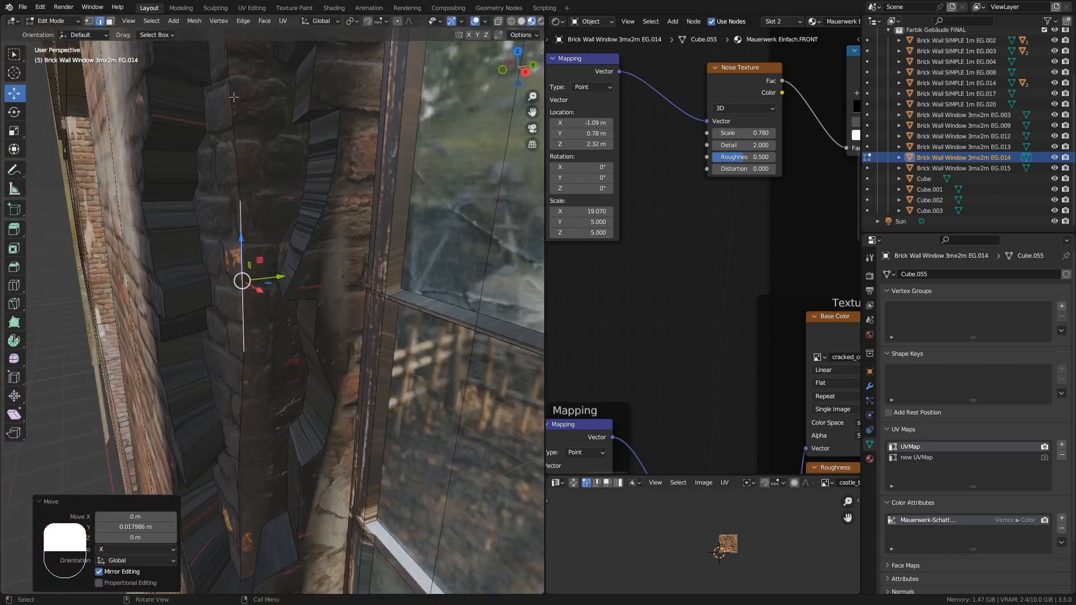
{"action": "middle_click_drag", "start_coordinate": [234, 97], "coordinate": [166, 53]}
- Select and reposition further vertices around the hole's inner edge
{"action": "left_click", "coordinate": [88, 22]}
{"action": "middle_click_drag", "start_coordinate": [238, 292], "coordinate": [303, 294]}
{"action": "left_click", "coordinate": [246, 281]}
{"action": "left_click", "coordinate": [248, 374]}
{"action": "middle_click_drag", "start_coordinate": [269, 384], "coordinate": [303, 393]}
{"action": "left_click_drag", "start_coordinate": [291, 373], "coordinate": [273, 372]}
{"action": "middle_click_drag", "start_coordinate": [273, 372], "coordinate": [245, 323]}
- Loop-select the hole's inner faces, unwrap them and leave Edit Mode
{"action": "left_click", "coordinate": [110, 21]}
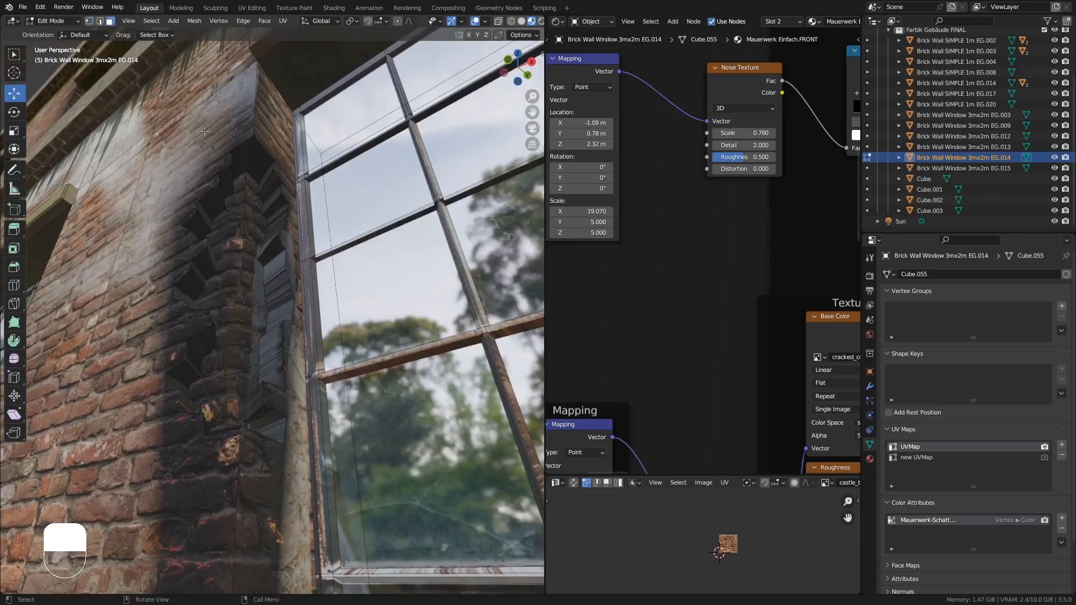
{"action": "left_click", "coordinate": [274, 240], "text": "alt"}
{"action": "key", "text": "u"}
{"action": "left_click", "coordinate": [275, 241]}
{"action": "key", "text": "Tab"}
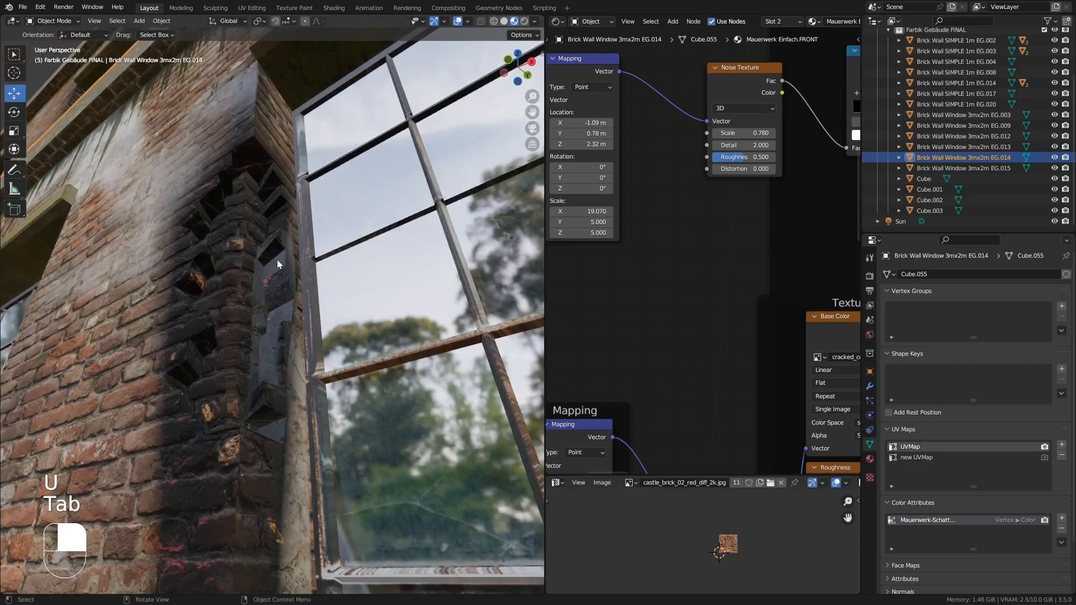
- Zoom out to inspect the finished pillar hole, toggling Edit Mode
{"action": "scroll", "coordinate": [276, 263], "scroll_direction": "down", "scroll_amount": 2}
{"action": "key", "text": "Tab"}
{"action": "scroll", "coordinate": [229, 322], "scroll_direction": "down", "scroll_amount": 4}
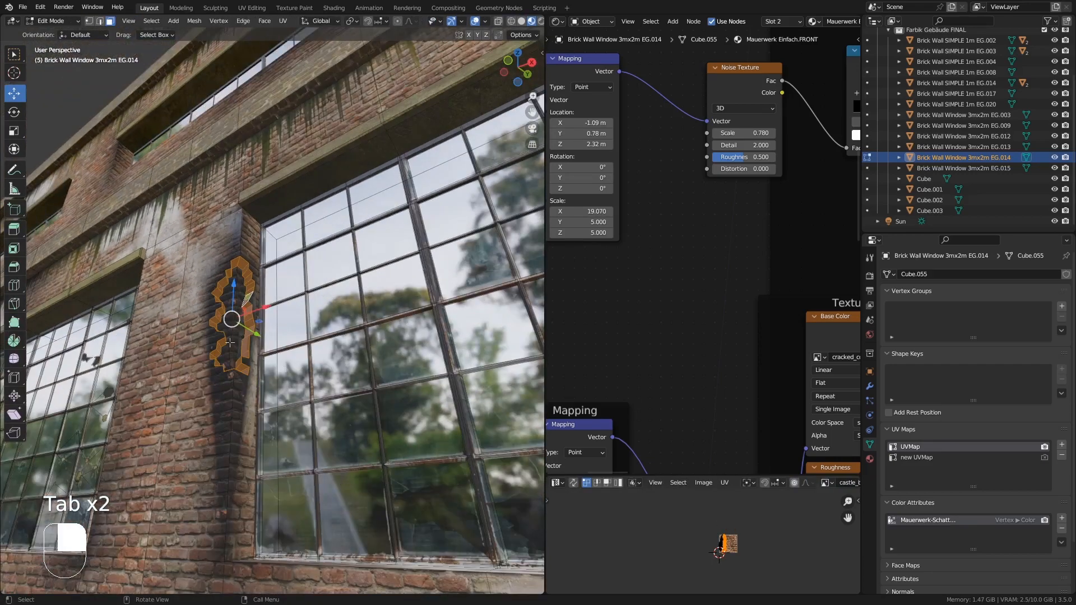
{"action": "key", "text": "Tab"}
- Select the brick wall beside the door, enter Edit Mode and knife-cut a jagged hole outline next to the door frame
{"action": "middle_click_drag", "start_coordinate": [229, 342], "coordinate": [403, 422]}
{"action": "scroll", "coordinate": [293, 325], "scroll_direction": "up", "scroll_amount": 6}
{"action": "left_click", "coordinate": [323, 344]}
{"action": "scroll", "coordinate": [308, 352], "scroll_direction": "up", "scroll_amount": 1}
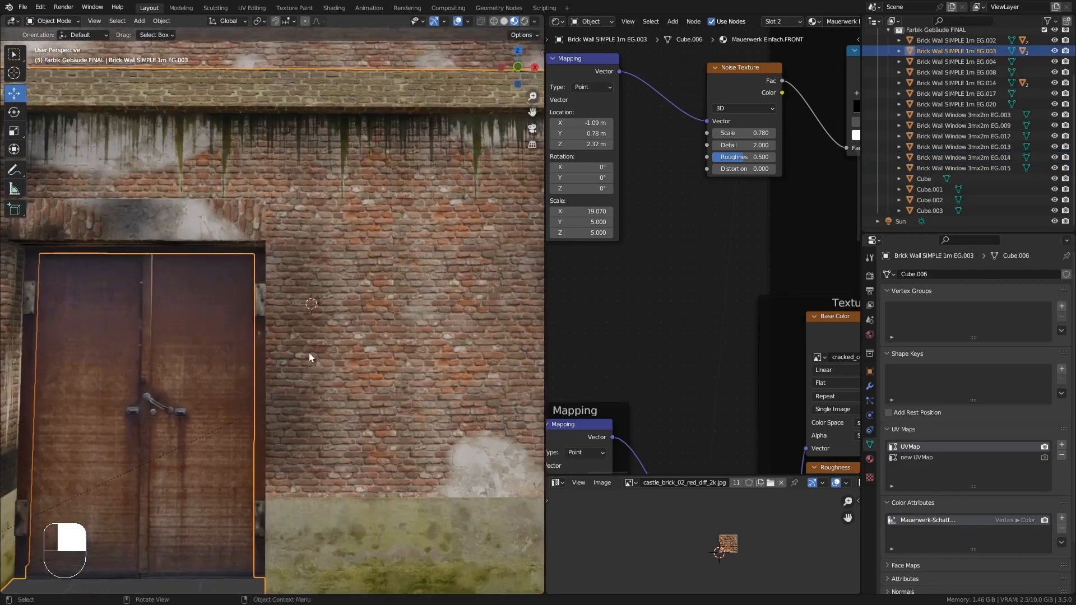
{"action": "key", "text": "Tab"}
{"action": "middle_click_drag", "start_coordinate": [309, 357], "coordinate": [242, 289]}
{"action": "left_click", "coordinate": [242, 290]}
{"action": "key", "text": "k"}
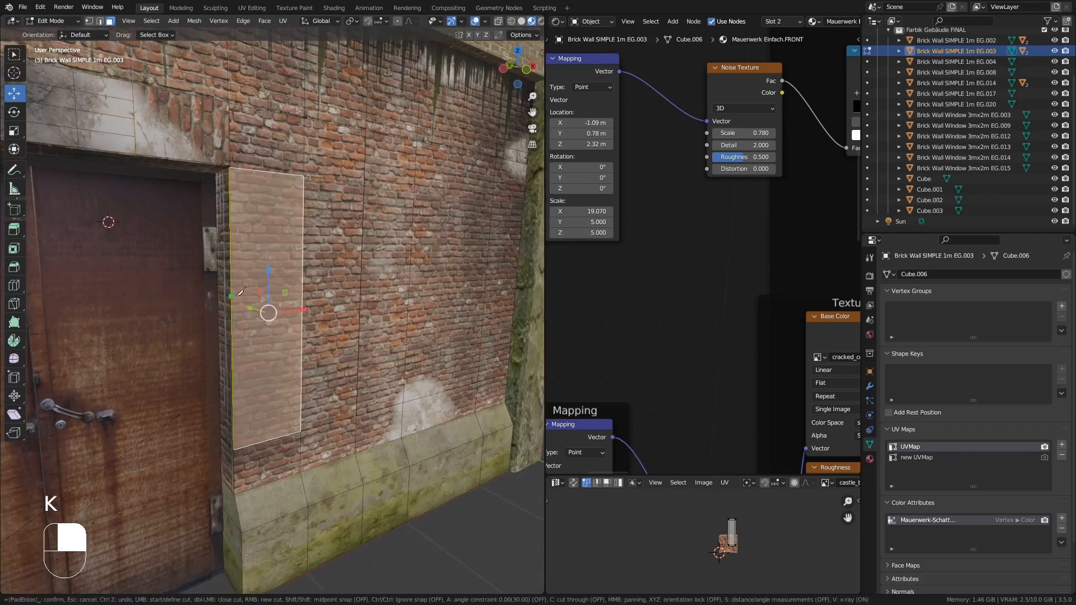
{"action": "middle_click_drag", "start_coordinate": [226, 230], "coordinate": [238, 263]}
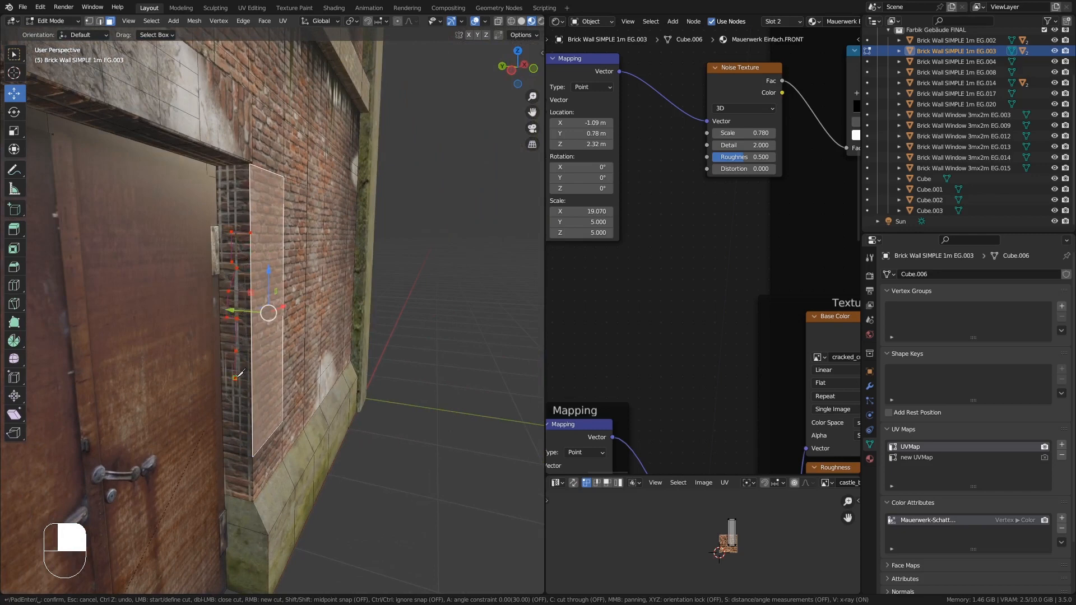
{"action": "middle_click_drag", "start_coordinate": [283, 408], "coordinate": [256, 398]}
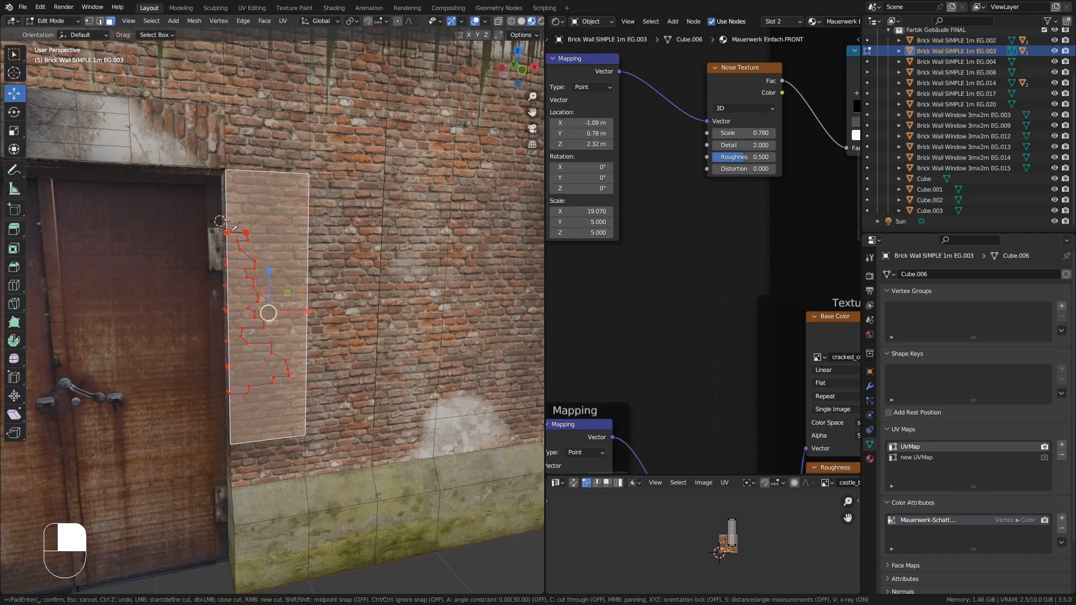
{"action": "left_click", "coordinate": [227, 230]}
{"action": "key", "text": "Return"}
- Extrude the cut-out face about 0.095 m inward and scale it to about 0.92
{"action": "middle_click_drag", "start_coordinate": [234, 180], "coordinate": [196, 354]}
{"action": "left_click", "coordinate": [227, 293]}
{"action": "left_click", "coordinate": [246, 299], "text": "shift"}
{"action": "key", "text": "e"}
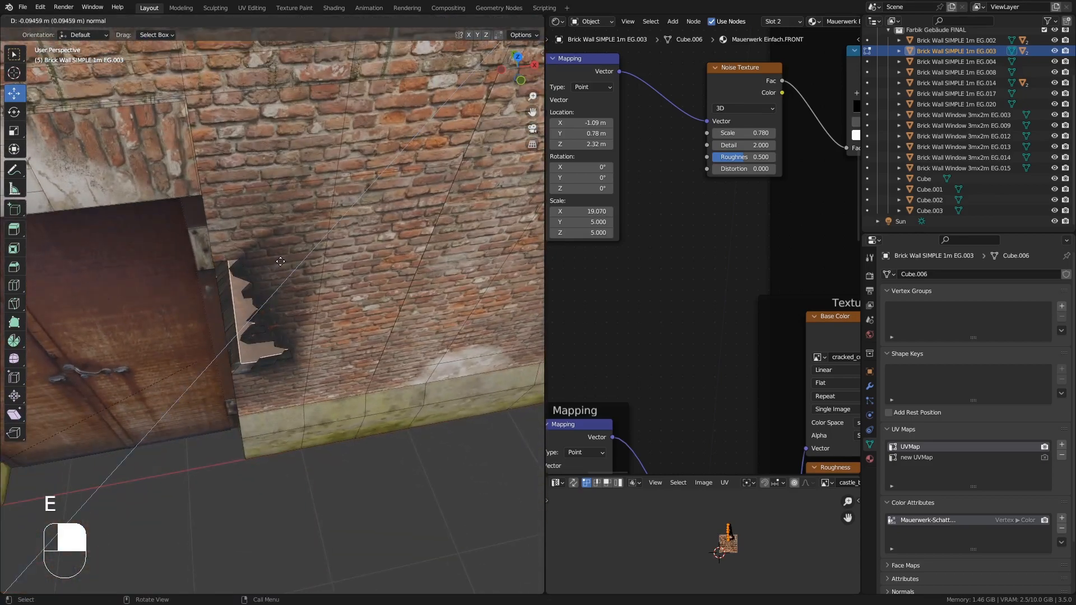
{"action": "left_click", "coordinate": [276, 264]}
{"action": "middle_click_drag", "start_coordinate": [275, 264], "coordinate": [388, 323]}
{"action": "key", "text": "s"}
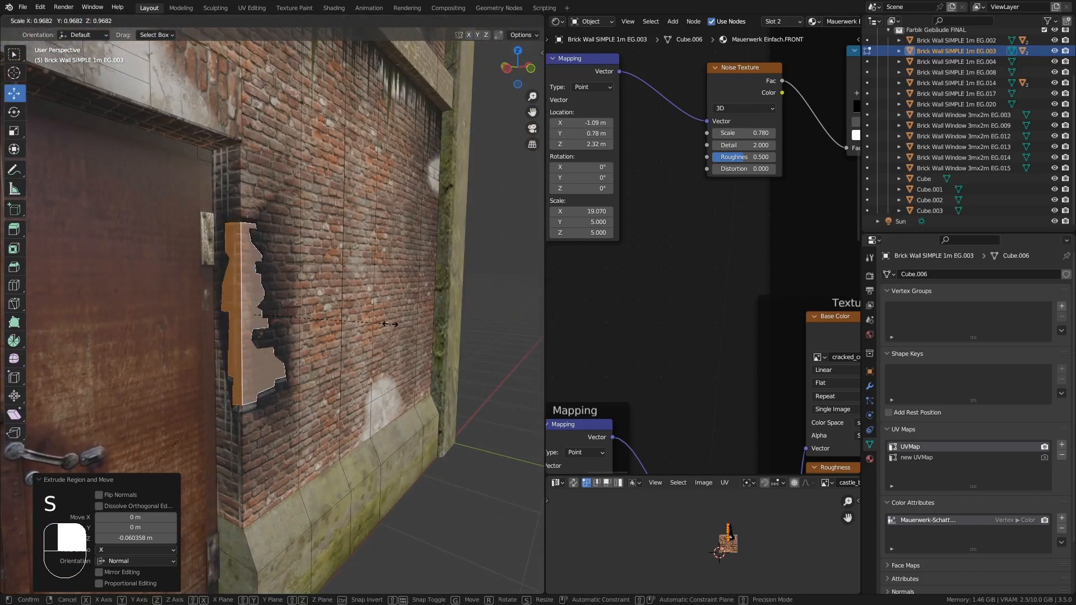
{"action": "left_click", "coordinate": [383, 320]}
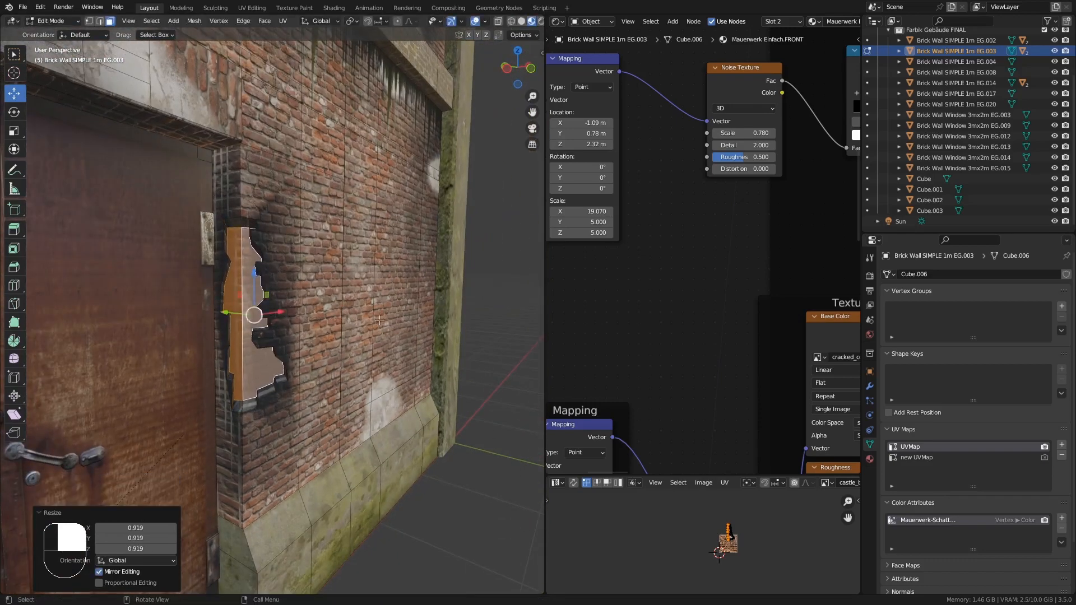
- Scale the recessed face along Y and then X to fit the broken outline
{"action": "middle_click_drag", "start_coordinate": [383, 321], "coordinate": [343, 313]}
{"action": "key", "text": "s"}
{"action": "key", "text": "y"}
{"action": "left_click", "coordinate": [335, 333]}
{"action": "key", "text": "s"}
{"action": "key", "text": "x"}
{"action": "left_click", "coordinate": [315, 299]}
{"action": "left_click_drag", "start_coordinate": [221, 310], "coordinate": [217, 309]}
{"action": "middle_click_drag", "start_coordinate": [331, 317], "coordinate": [269, 301]}
{"action": "left_click_drag", "start_coordinate": [295, 315], "coordinate": [298, 315]}
{"action": "middle_click_drag", "start_coordinate": [299, 315], "coordinate": [287, 356]}
- Select the hole's faces, unwrap them and leave Edit Mode
{"action": "key", "text": "Tab"}
{"action": "key", "text": "Tab"}
{"action": "left_click", "coordinate": [233, 265], "text": "alt"}
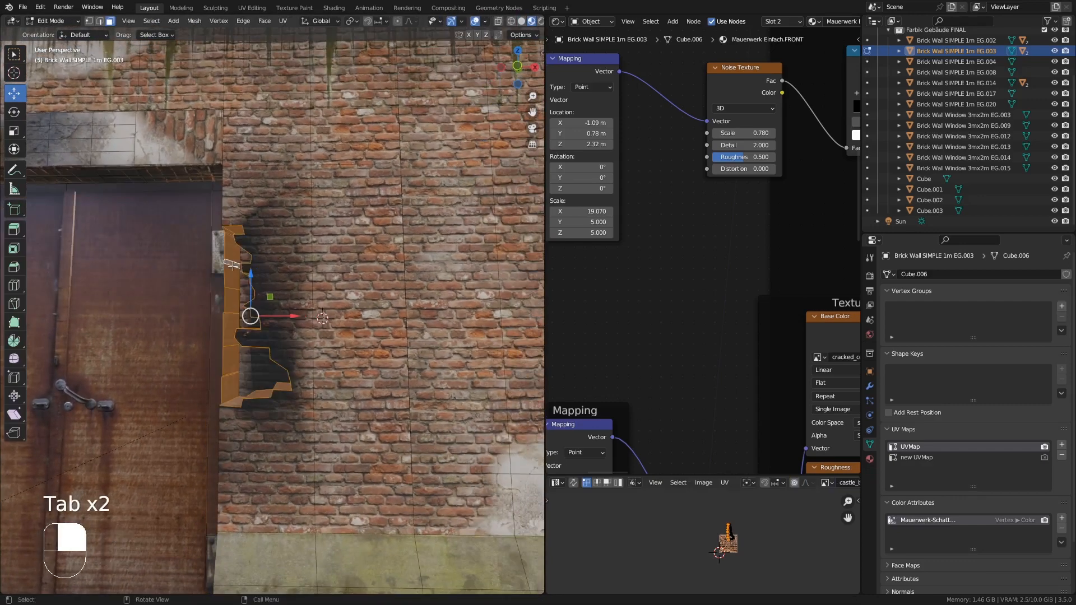
{"action": "key", "text": "u"}
{"action": "left_click", "coordinate": [247, 291]}
{"action": "key", "text": "Tab"}
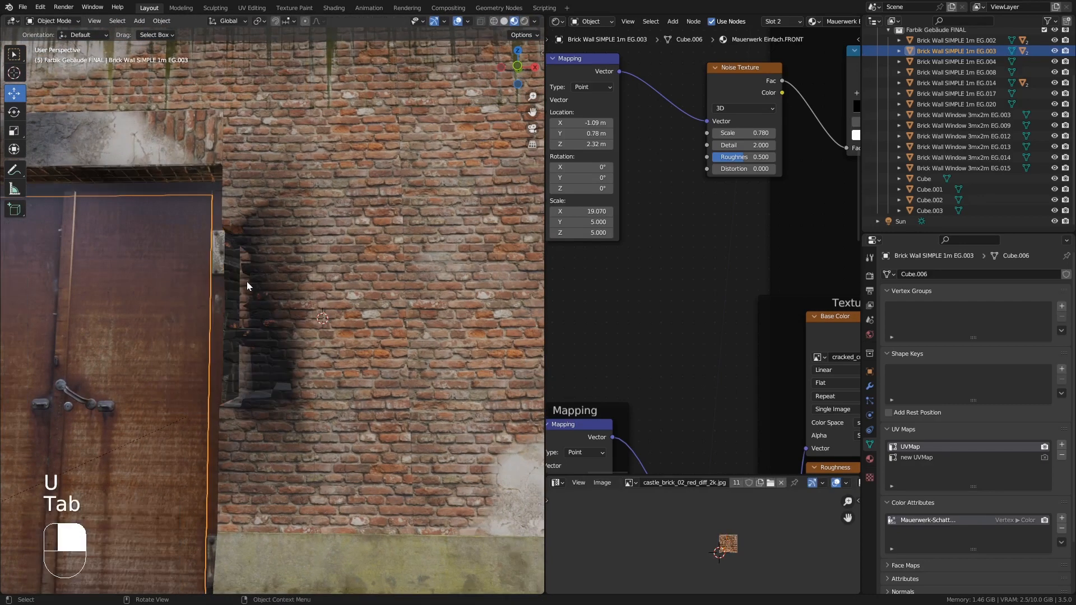
- Select the window wall above the passage, enter Edit Mode and fill a face between edges on its underside
{"action": "scroll", "coordinate": [252, 364], "scroll_direction": "down", "scroll_amount": 8}
{"action": "mouse_move", "coordinate": [254, 371]}
{"action": "middle_mouse_down"}
{"action": "mouse_move", "coordinate": [229, 385]}
{"action": "mouse_move", "coordinate": [239, 385]}
{"action": "middle_mouse_up"}
{"action": "middle_click_drag", "start_coordinate": [239, 385], "coordinate": [287, 375], "text": "shift"}
{"action": "middle_click_drag", "start_coordinate": [287, 375], "coordinate": [279, 267]}
{"action": "left_click", "coordinate": [257, 285]}
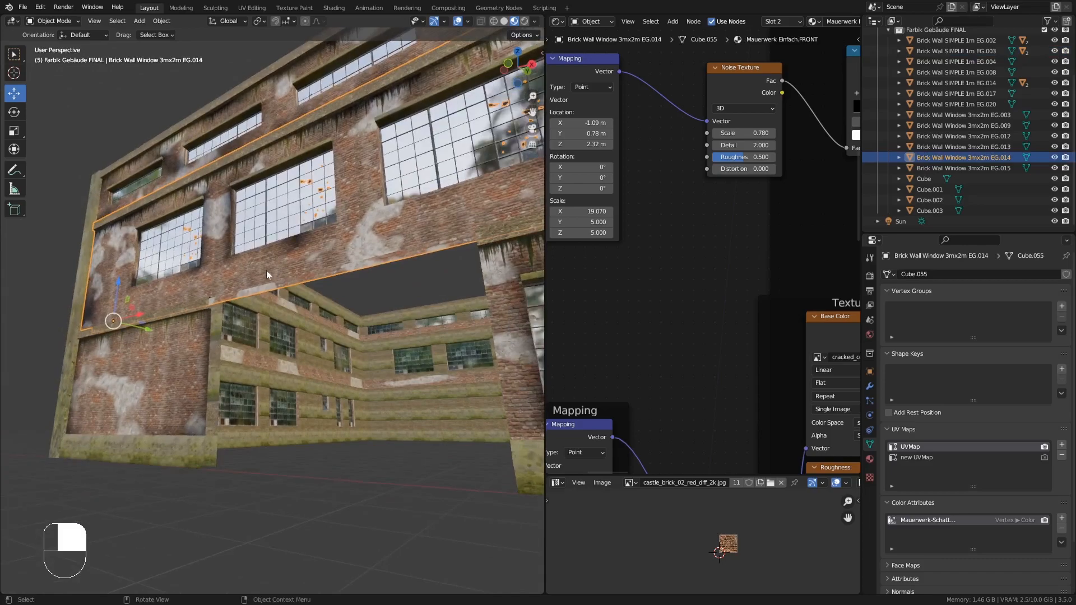
{"action": "key", "text": "KP_Decimal"}
{"action": "scroll", "coordinate": [232, 361], "scroll_direction": "up", "scroll_amount": 7}
{"action": "key", "text": "Tab"}
{"action": "mouse_move", "coordinate": [232, 361]}
{"action": "middle_mouse_down"}
{"action": "mouse_move", "coordinate": [222, 335]}
{"action": "mouse_move", "coordinate": [242, 349]}
{"action": "middle_mouse_up"}
{"action": "middle_click_drag", "start_coordinate": [242, 349], "coordinate": [172, 346]}
{"action": "left_click", "coordinate": [278, 339]}
{"action": "left_click", "coordinate": [160, 339]}
{"action": "left_click", "coordinate": [100, 22]}
{"action": "left_click", "coordinate": [159, 349]}
{"action": "left_click", "coordinate": [168, 363], "text": "shift"}
{"action": "left_click", "coordinate": [168, 364], "text": "shift"}
{"action": "key", "text": "f"}
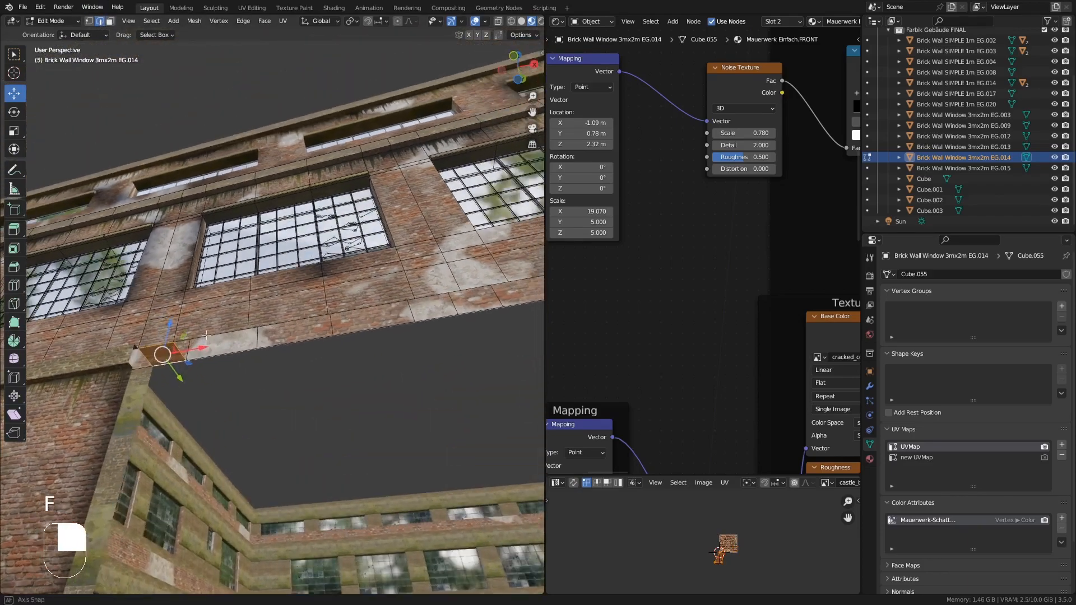
- Fill the remaining open faces along the underside of the wall above the passage
{"action": "left_click", "coordinate": [191, 355]}
{"action": "middle_click_drag", "start_coordinate": [219, 373], "coordinate": [246, 392]}
{"action": "middle_click_drag", "start_coordinate": [247, 392], "coordinate": [219, 397], "text": "shift"}
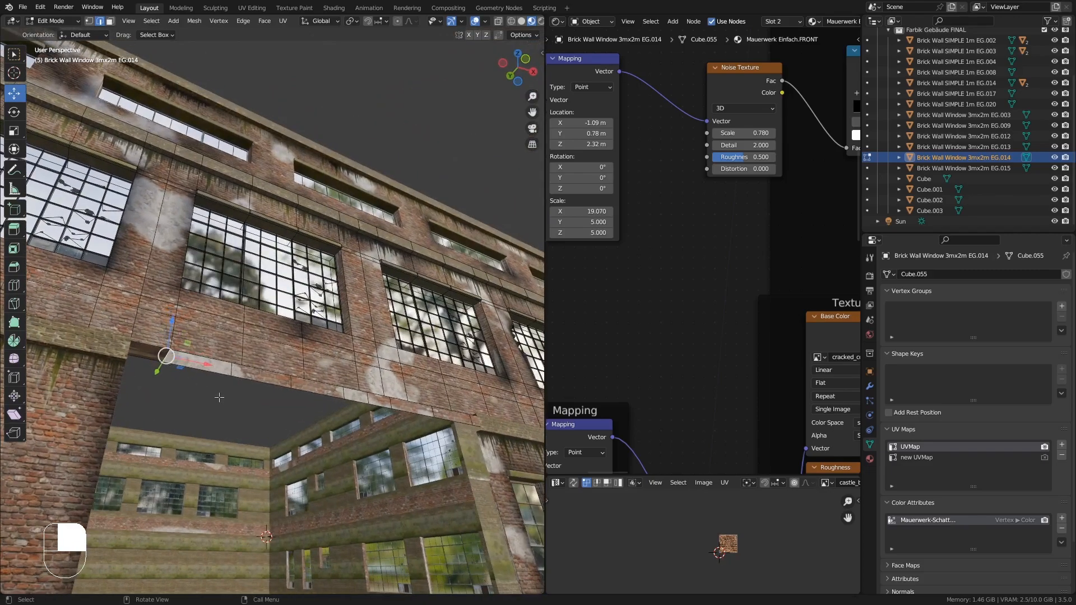
{"action": "key", "text": "f"}
{"action": "key", "text": "f"}
{"action": "key", "text": "f"}
{"action": "key", "text": "f"}
{"action": "middle_click_drag", "start_coordinate": [343, 443], "coordinate": [318, 469]}
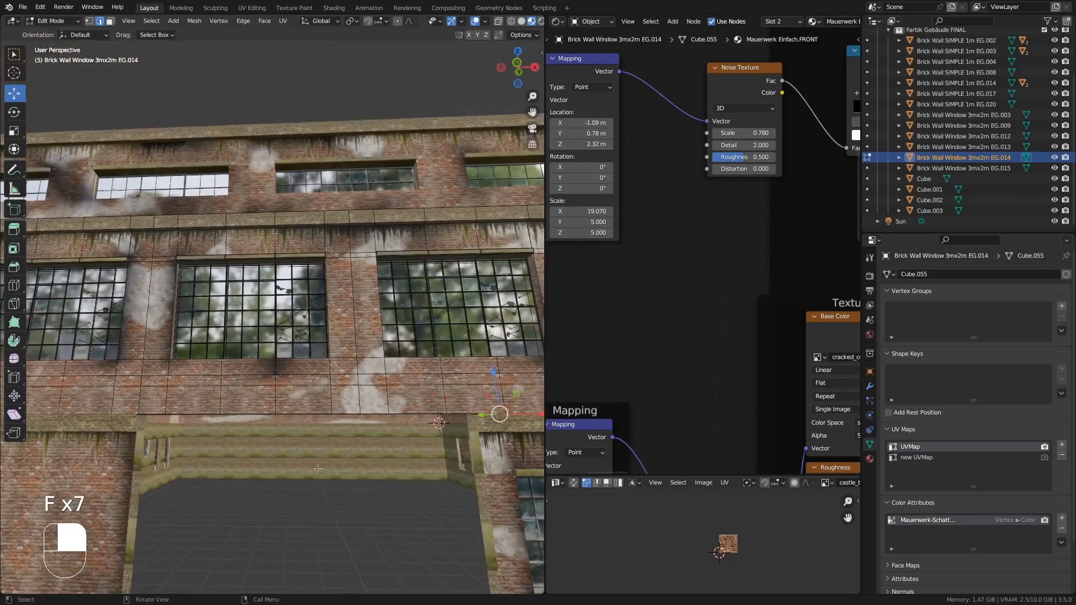
{"action": "middle_click_drag", "start_coordinate": [376, 486], "coordinate": [409, 428]}
{"action": "mouse_move", "coordinate": [241, 418]}
{"action": "middle_mouse_down"}
{"action": "mouse_move", "coordinate": [193, 413]}
{"action": "mouse_move", "coordinate": [251, 415]}
{"action": "middle_mouse_up"}
{"action": "middle_click_drag", "start_coordinate": [251, 416], "coordinate": [263, 385], "text": "shift"}
{"action": "middle_click_drag", "start_coordinate": [263, 385], "coordinate": [211, 484]}
- Switch to the corner wall piece in Edit Mode and fill faces at its open top, undoing the last fill
{"action": "key", "text": "Tab"}
{"action": "left_click", "coordinate": [169, 515]}
{"action": "key", "text": "Tab"}
{"action": "left_click", "coordinate": [153, 517]}
{"action": "left_click", "coordinate": [166, 513], "text": "shift"}
{"action": "key", "text": "Tab"}
{"action": "key", "text": "Tab"}
{"action": "left_click", "coordinate": [157, 511], "text": "shift"}
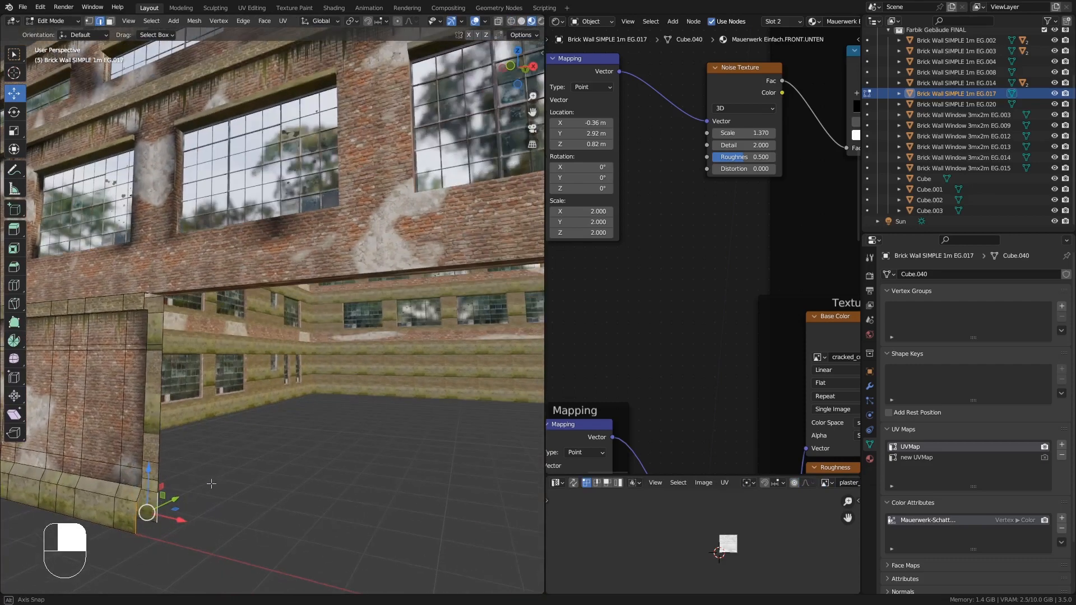
{"action": "key", "text": "f"}
{"action": "middle_click_drag", "start_coordinate": [147, 495], "coordinate": [208, 460]}
{"action": "key", "text": "f"}
{"action": "key", "text": "f"}
{"action": "key", "text": "f"}
{"action": "key", "text": "ctrl+z"}
- Fill the remaining gap on the corner wall's top, undoing one extra fill, and leave Edit Mode
{"action": "key", "text": "KP_Decimal"}
{"action": "scroll", "coordinate": [163, 299], "scroll_direction": "down", "scroll_amount": 8}
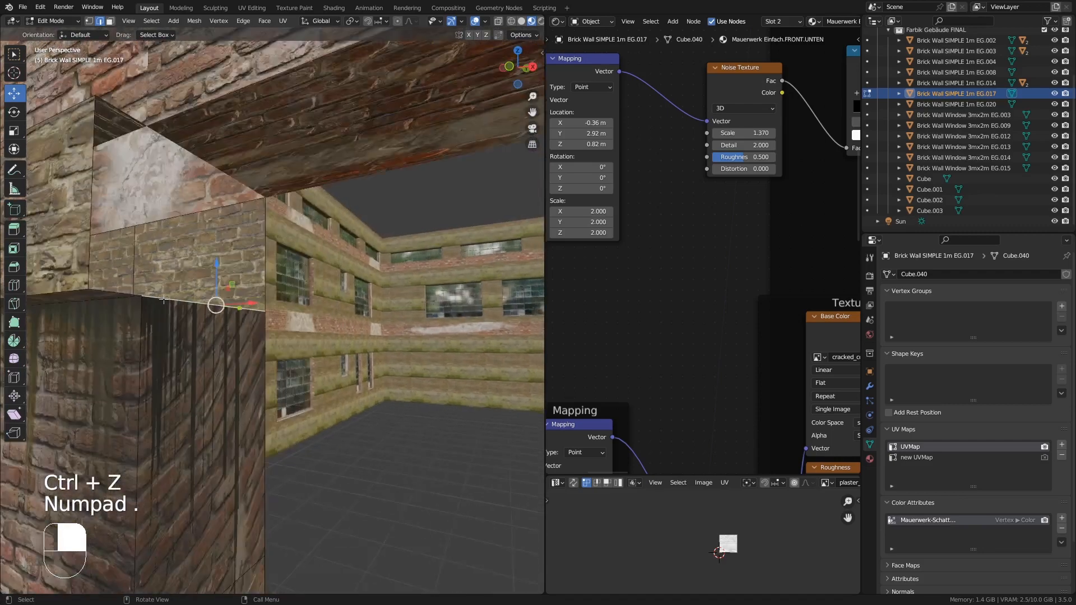
{"action": "middle_click_drag", "start_coordinate": [150, 245], "coordinate": [125, 271]}
{"action": "scroll", "coordinate": [125, 271], "scroll_direction": "up", "scroll_amount": 5}
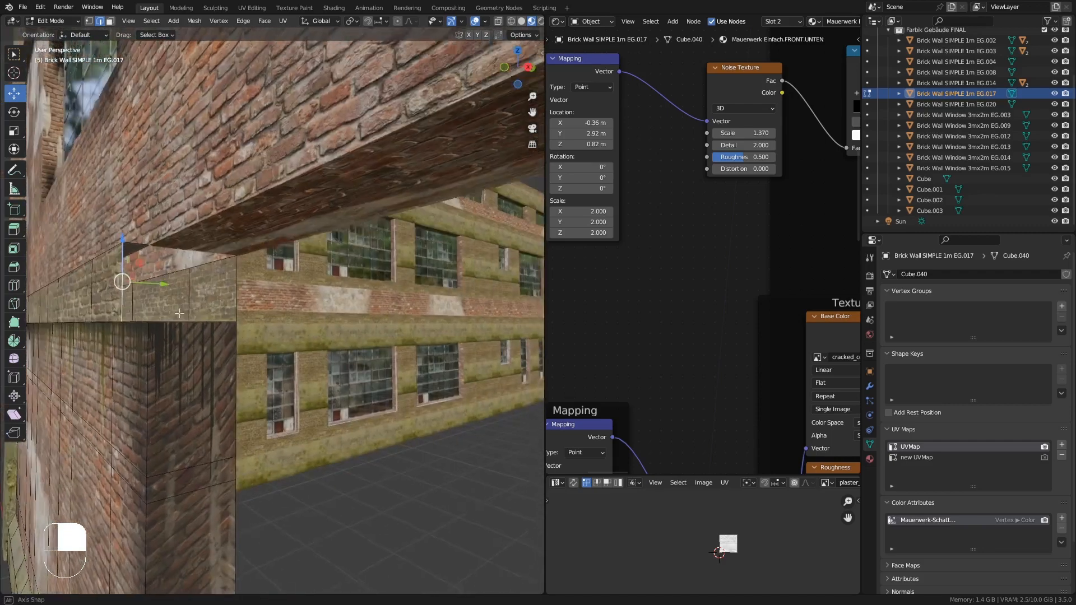
{"action": "key", "text": "f"}
{"action": "key", "text": "f"}
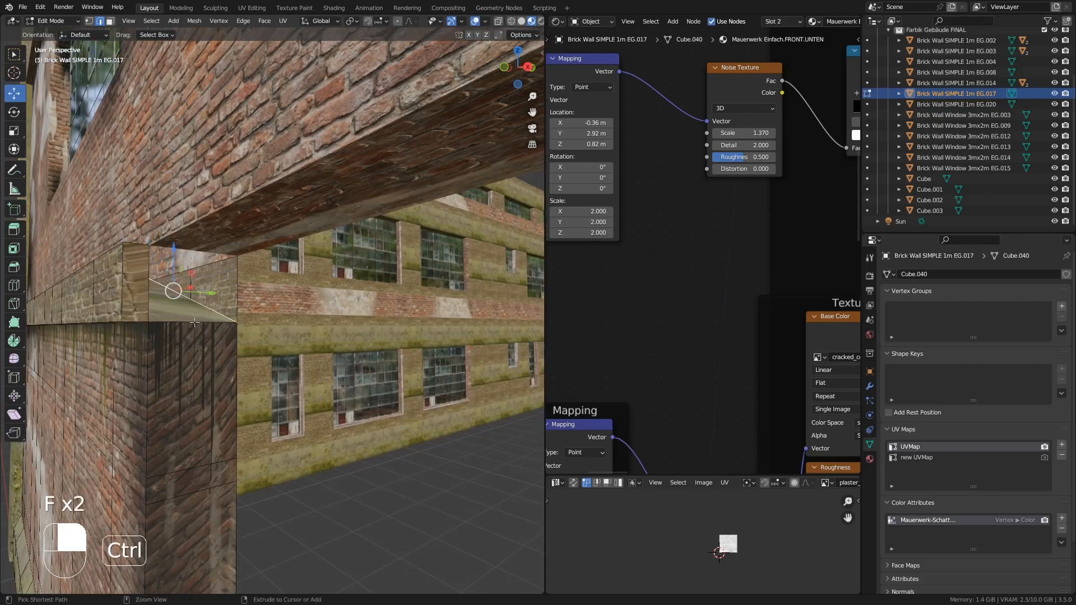
{"action": "key", "text": "ctrl+z"}
{"action": "middle_click_drag", "start_coordinate": [194, 322], "coordinate": [194, 291]}
{"action": "key", "text": "f"}
{"action": "key", "text": "Tab"}
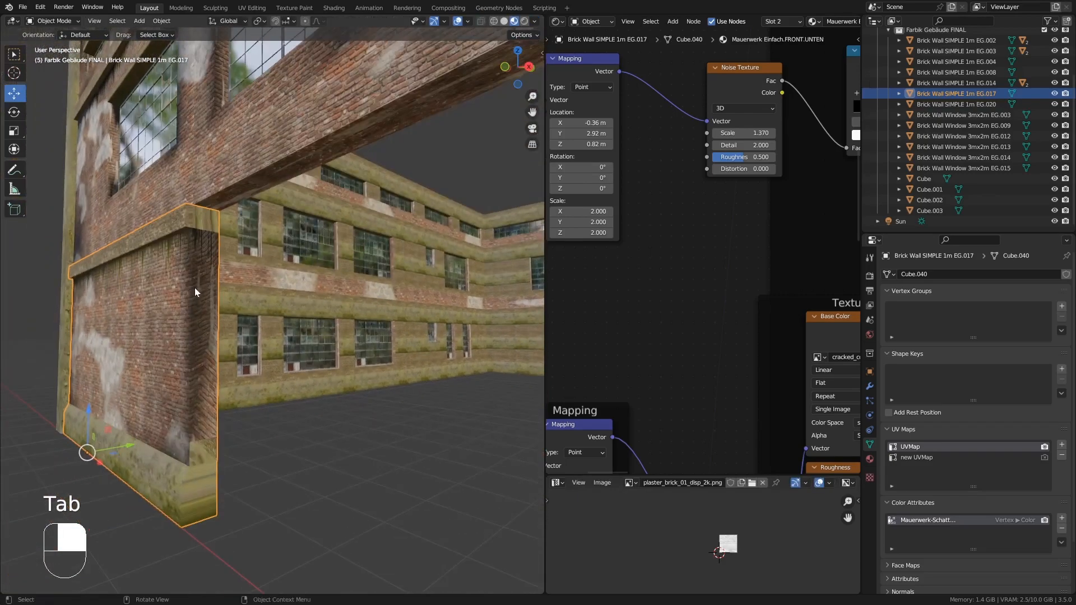
- Select the corner wall's new top face and unwrap it Angle Based
{"action": "scroll", "coordinate": [202, 326], "scroll_direction": "up", "scroll_amount": 3}
{"action": "key", "text": "Tab"}
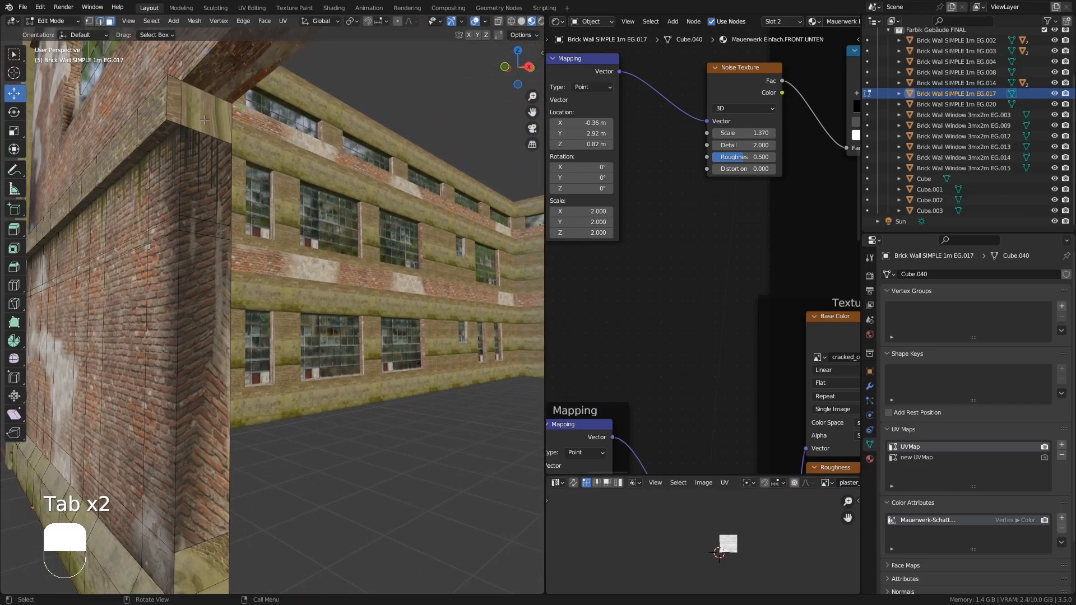
{"action": "left_click", "coordinate": [204, 120]}
{"action": "middle_click_drag", "start_coordinate": [205, 120], "coordinate": [219, 155]}
{"action": "key", "text": "u"}
{"action": "left_click", "coordinate": [220, 112]}
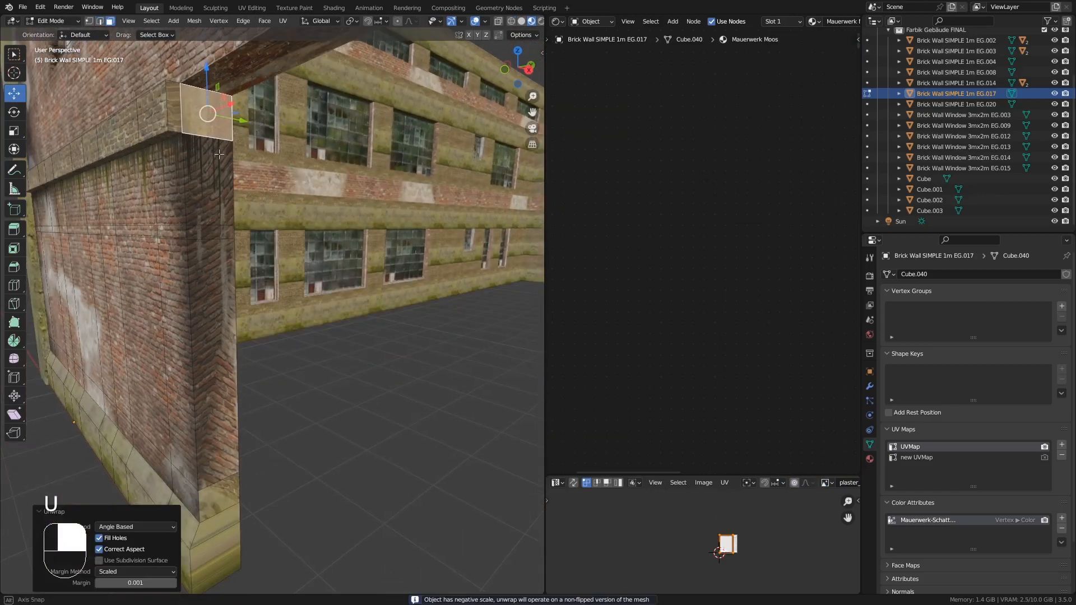
{"action": "key", "text": "Tab"}
{"action": "key", "text": "Tab"}
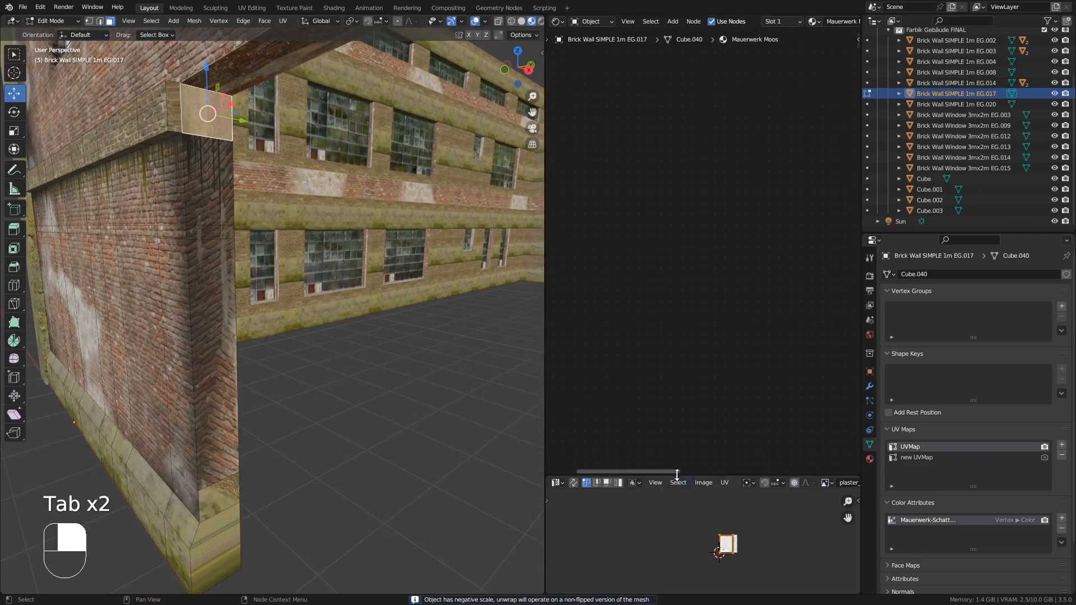
- Enlarge the UV editor and display the plaster_brick_01_diff_2k.jpg image in it
{"action": "left_click_drag", "start_coordinate": [677, 475], "coordinate": [671, 199]}
{"action": "scroll", "coordinate": [819, 208], "scroll_direction": "down", "scroll_amount": 5}
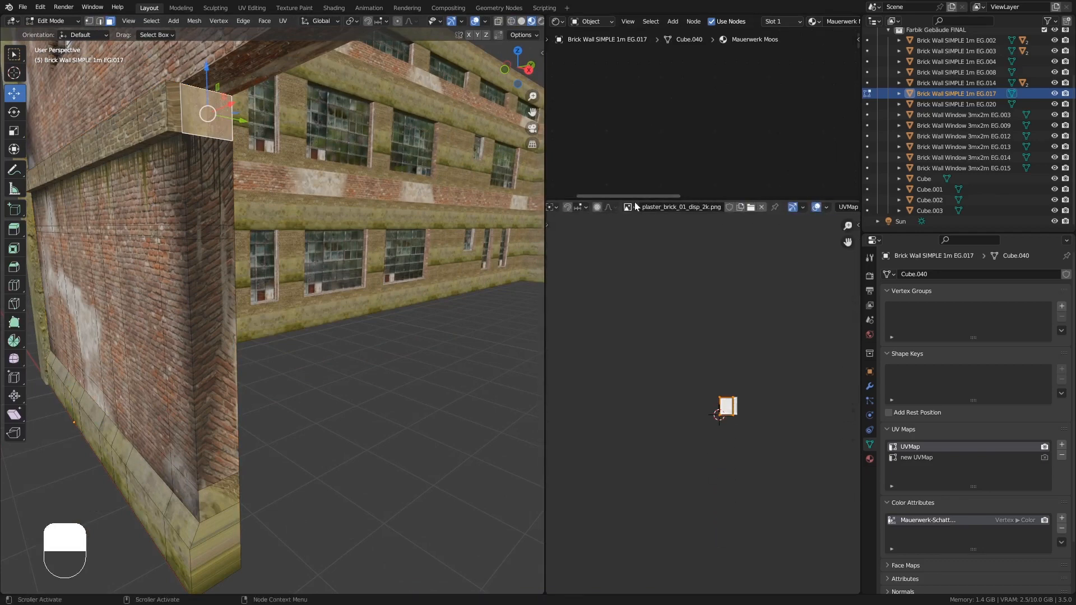
{"action": "left_click", "coordinate": [628, 207]}
{"action": "left_click", "coordinate": [672, 264]}
{"action": "scroll", "coordinate": [746, 420], "scroll_direction": "up", "scroll_amount": 7}
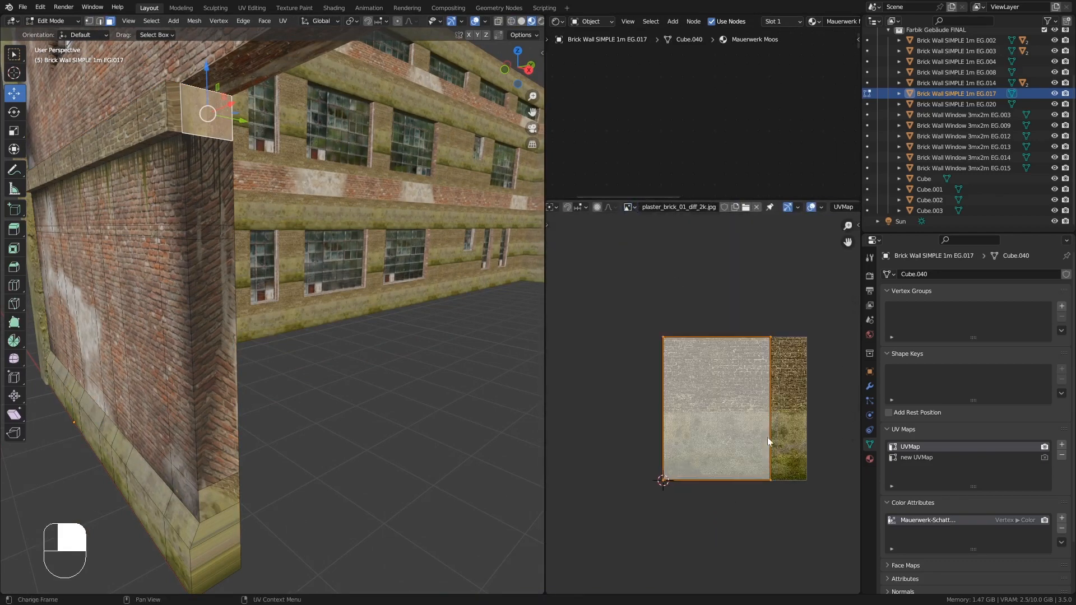
- Scale down, rotate and move the top face's UV island onto the brick part of the texture
{"action": "key", "text": "s"}
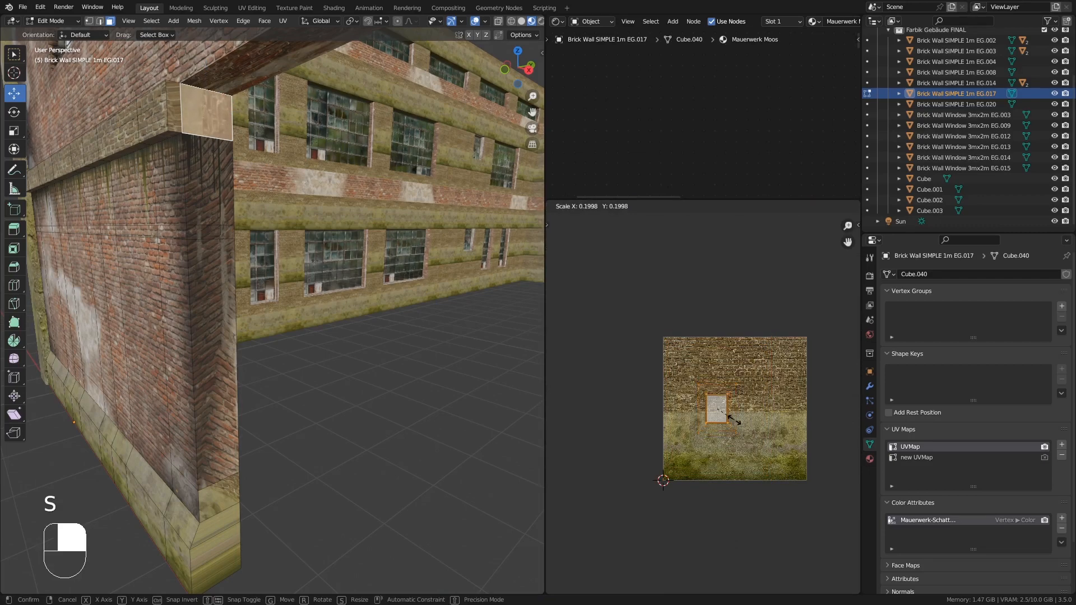
{"action": "left_click", "coordinate": [757, 406]}
{"action": "key", "text": "r"}
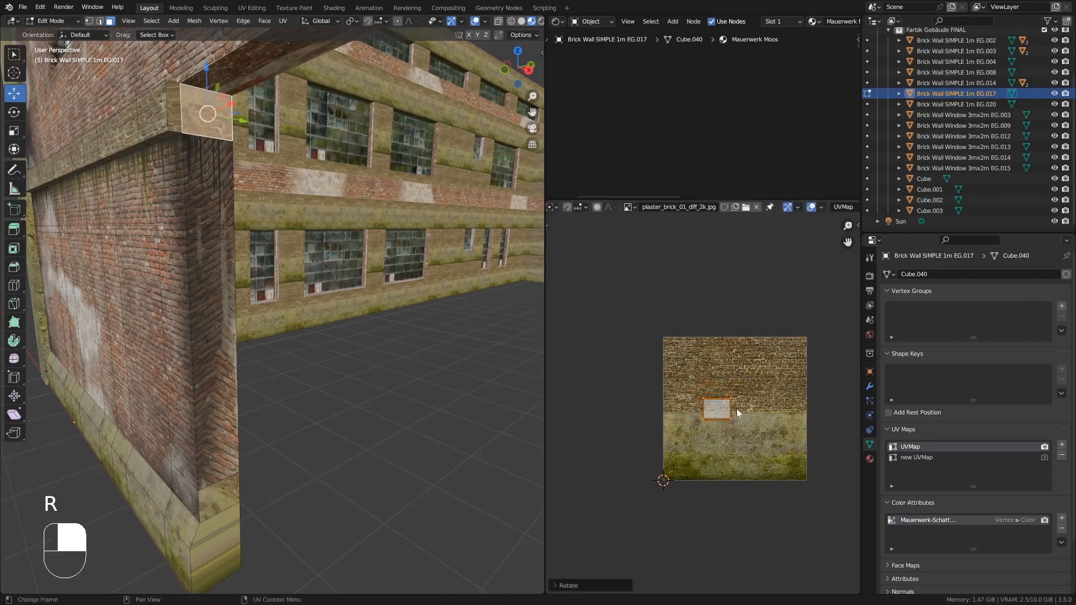
{"action": "key", "text": "g"}
{"action": "left_click", "coordinate": [702, 436]}
- Select the remaining top faces of the corner wall and unwrap them Angle Based
{"action": "scroll", "coordinate": [179, 104], "scroll_direction": "up", "scroll_amount": 3}
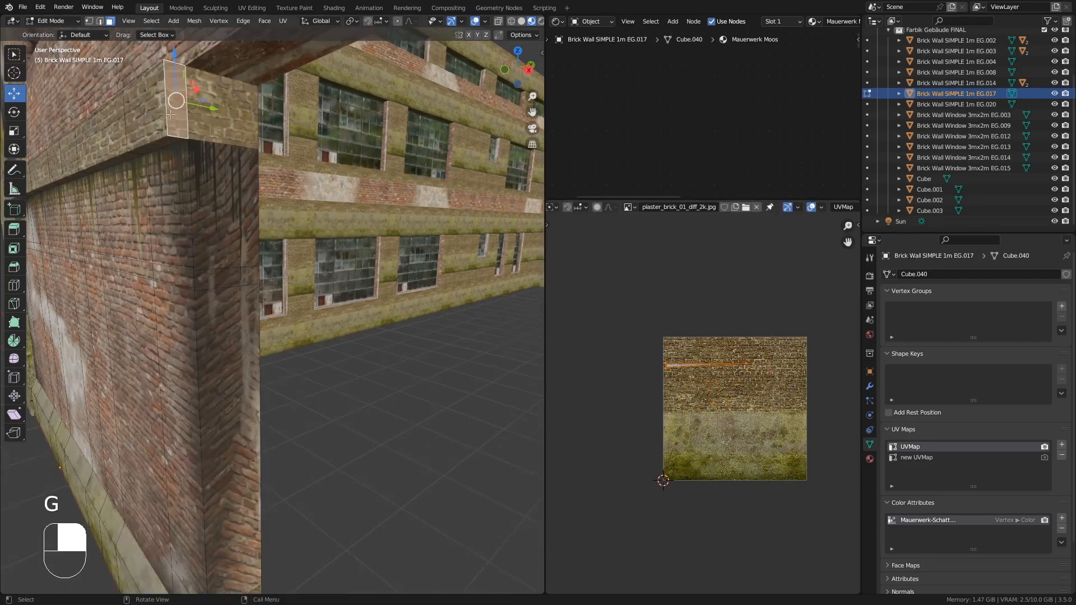
{"action": "left_click", "coordinate": [156, 110]}
{"action": "left_click", "coordinate": [227, 105], "text": "shift"}
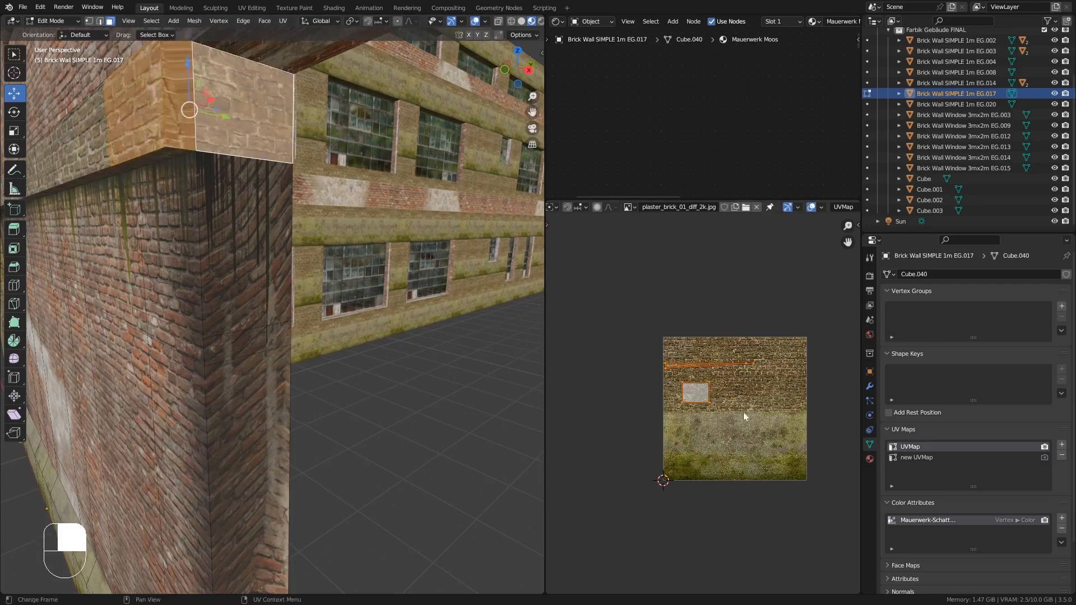
{"action": "scroll", "coordinate": [743, 416], "scroll_direction": "up", "scroll_amount": 2}
{"action": "left_click", "coordinate": [133, 105]}
{"action": "scroll", "coordinate": [661, 345], "scroll_direction": "down", "scroll_amount": 5}
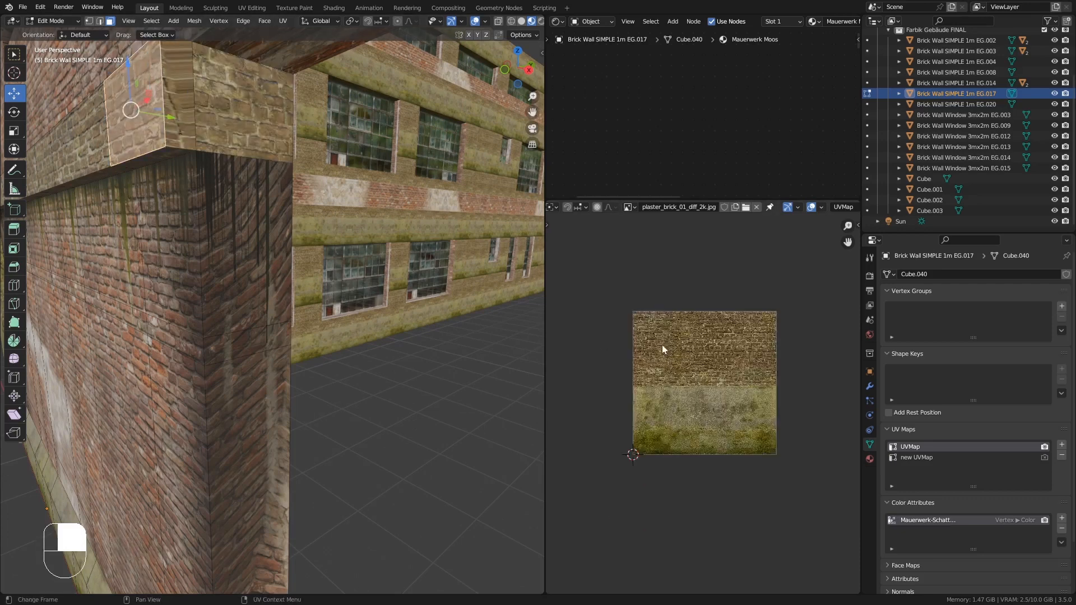
{"action": "scroll", "coordinate": [668, 288], "scroll_direction": "up", "scroll_amount": 4, "text": "shift"}
{"action": "left_click", "coordinate": [180, 91]}
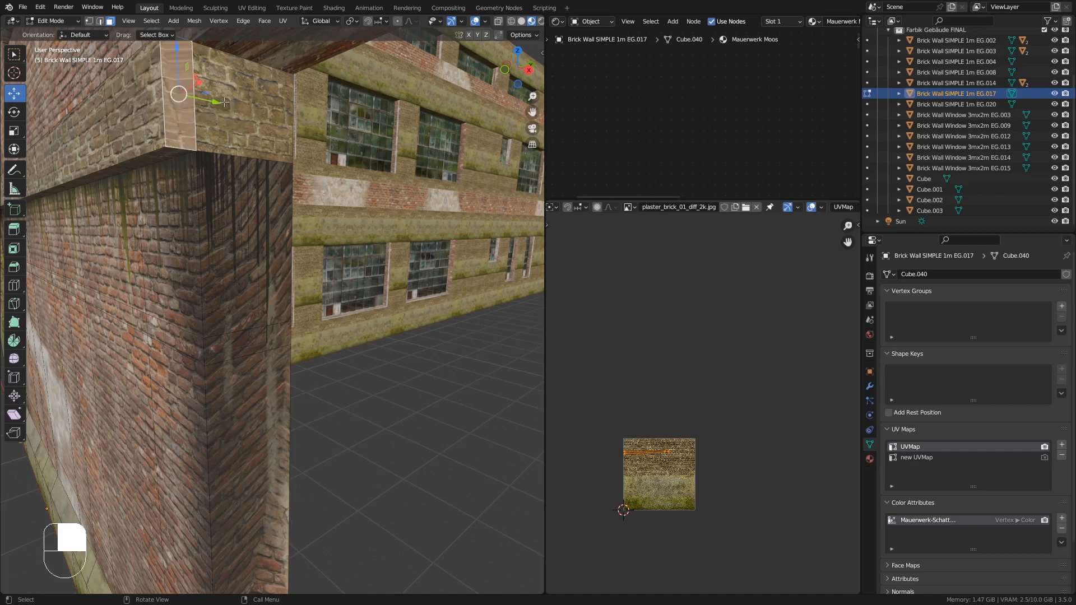
{"action": "left_click", "coordinate": [228, 107], "text": "shift"}
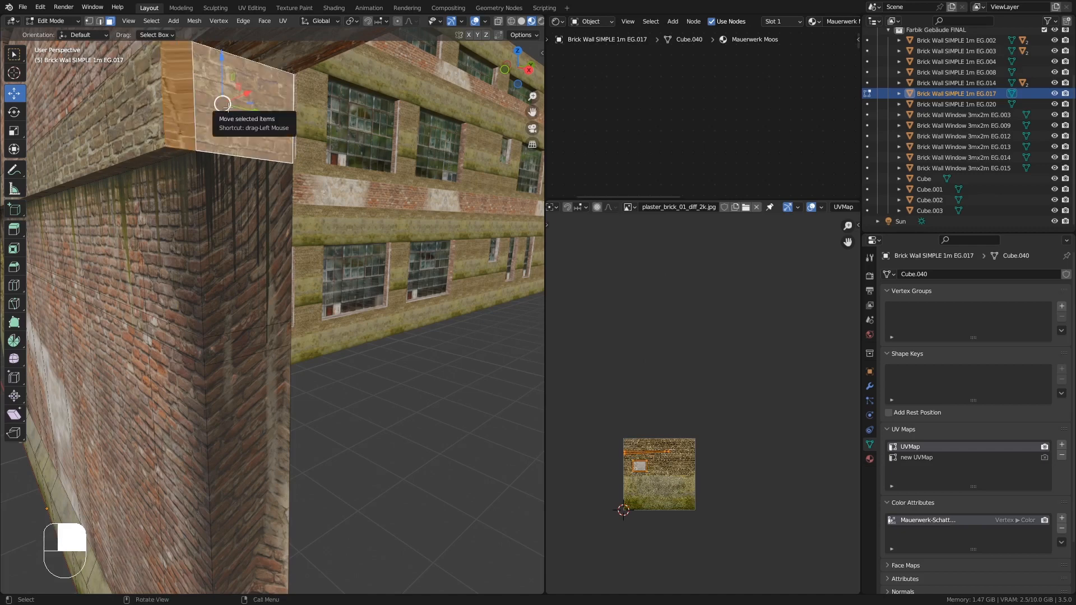
{"action": "key", "text": "u"}
{"action": "left_click", "coordinate": [228, 108]}
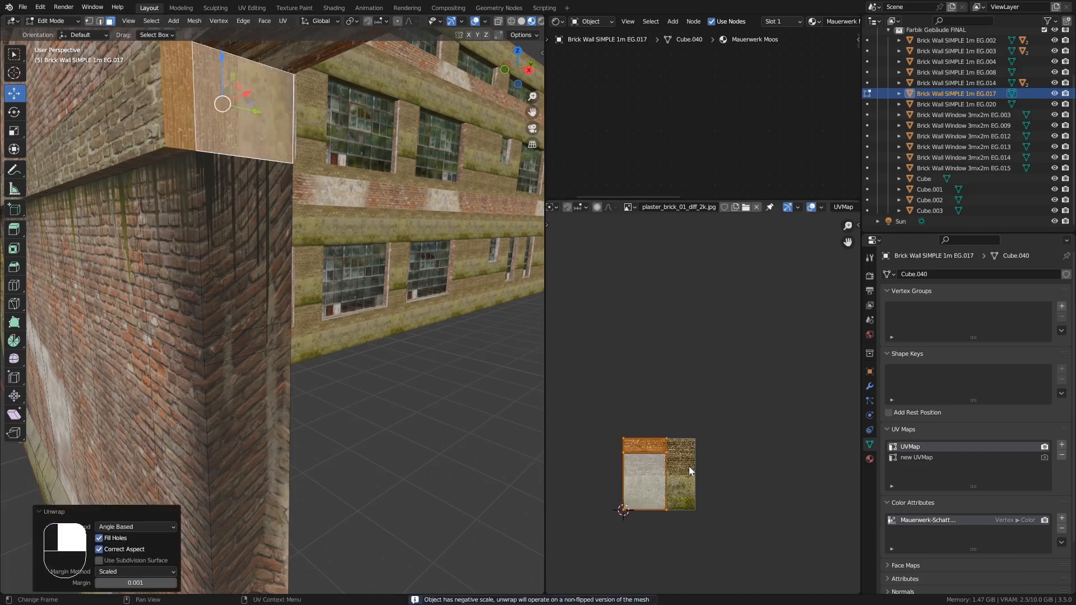
- Rotate the unwrapped UV islands 90 degrees, then move and scale them down
{"action": "type", "text": "r90"}
{"action": "key", "text": "Return"}
{"action": "key", "text": "f"}
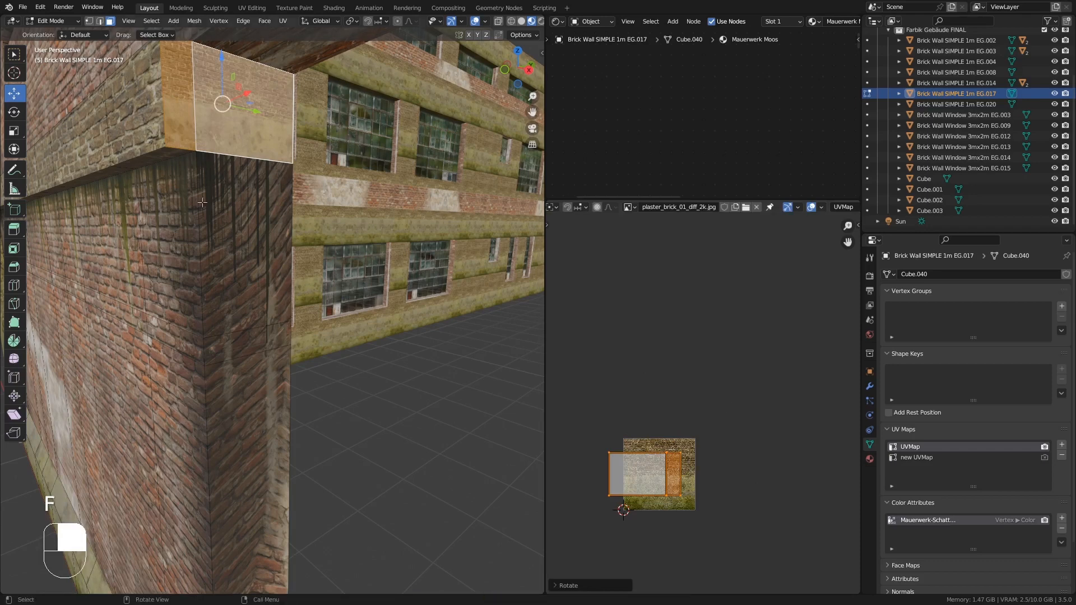
{"action": "left_click", "coordinate": [147, 120], "text": "shift"}
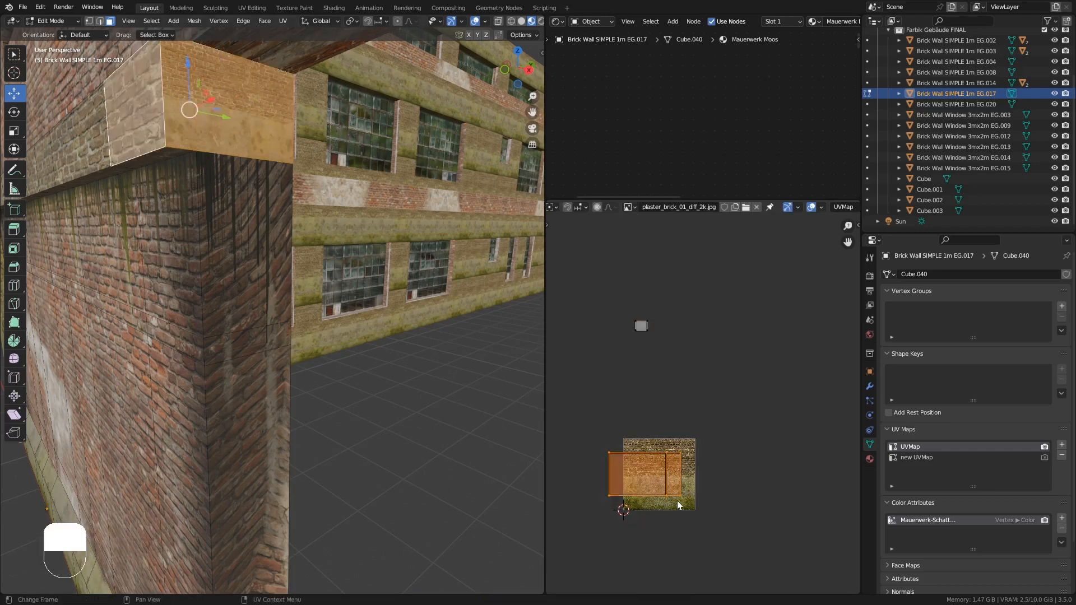
{"action": "key", "text": "g"}
{"action": "key", "text": "s"}
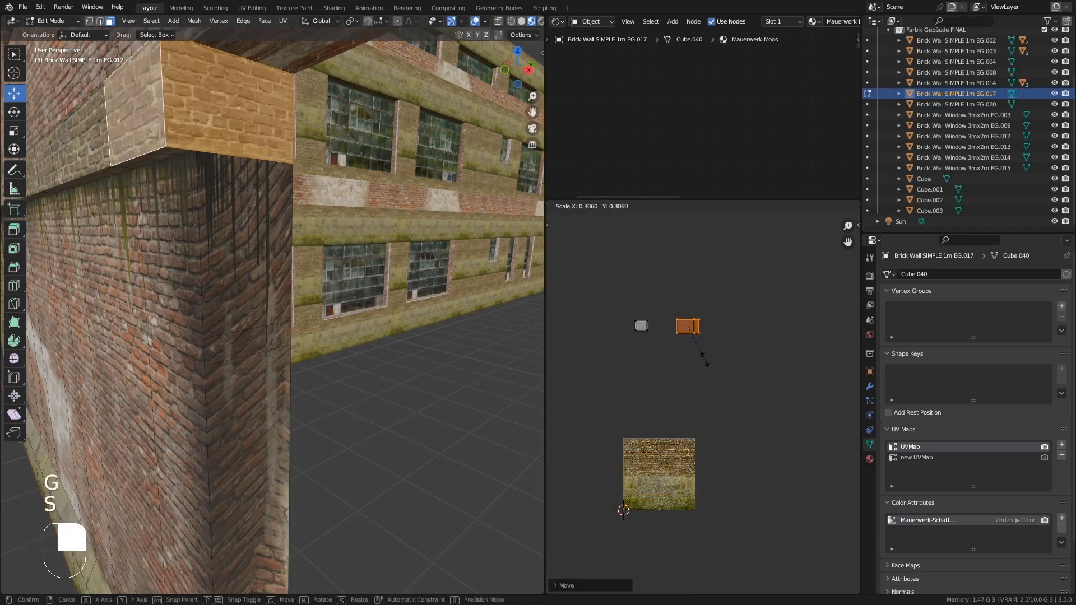
{"action": "left_click", "coordinate": [704, 355]}
- Hide the selected faces and reveal all hidden geometry again
{"action": "scroll", "coordinate": [684, 304], "scroll_direction": "up", "scroll_amount": 3}
{"action": "key", "text": "h"}
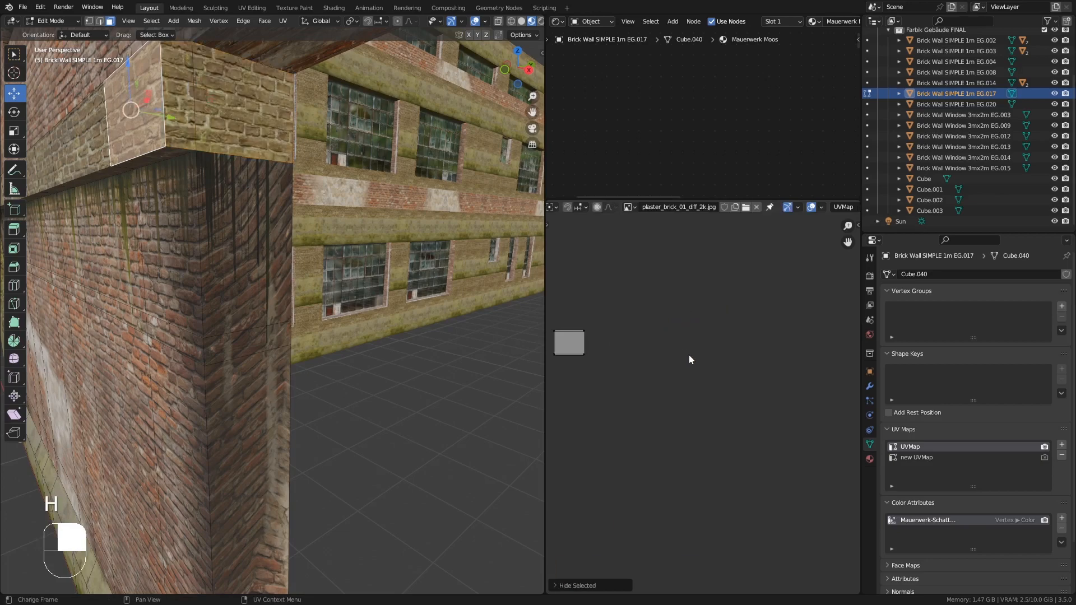
{"action": "key", "text": "alt+h"}
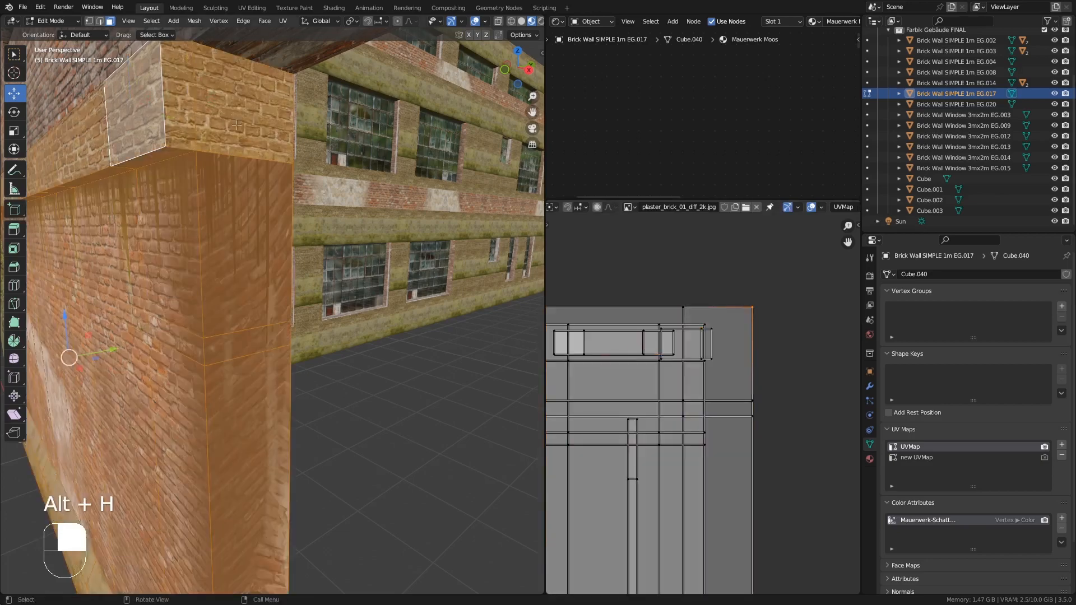
- Select the corner wall's top faces, move and scale their UV island beside the other island, and leave Edit Mode
{"action": "left_click", "coordinate": [236, 125]}
{"action": "left_click", "coordinate": [182, 114], "text": "shift"}
{"action": "left_click", "coordinate": [136, 105], "text": "shift"}
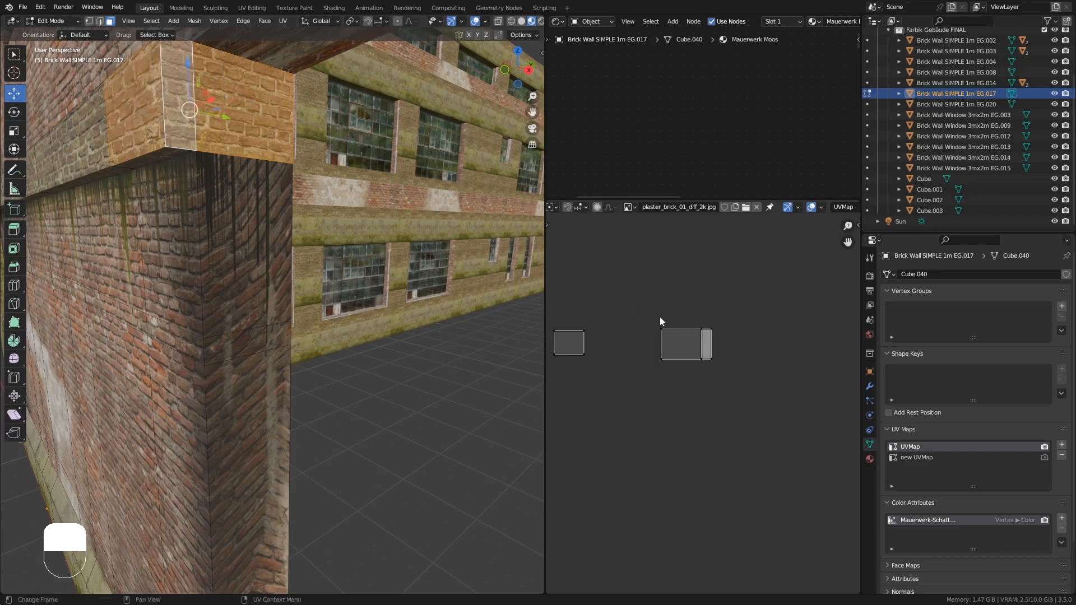
{"action": "left_click_drag", "start_coordinate": [660, 317], "coordinate": [722, 370]}
{"action": "key", "text": "g"}
{"action": "left_click", "coordinate": [651, 369]}
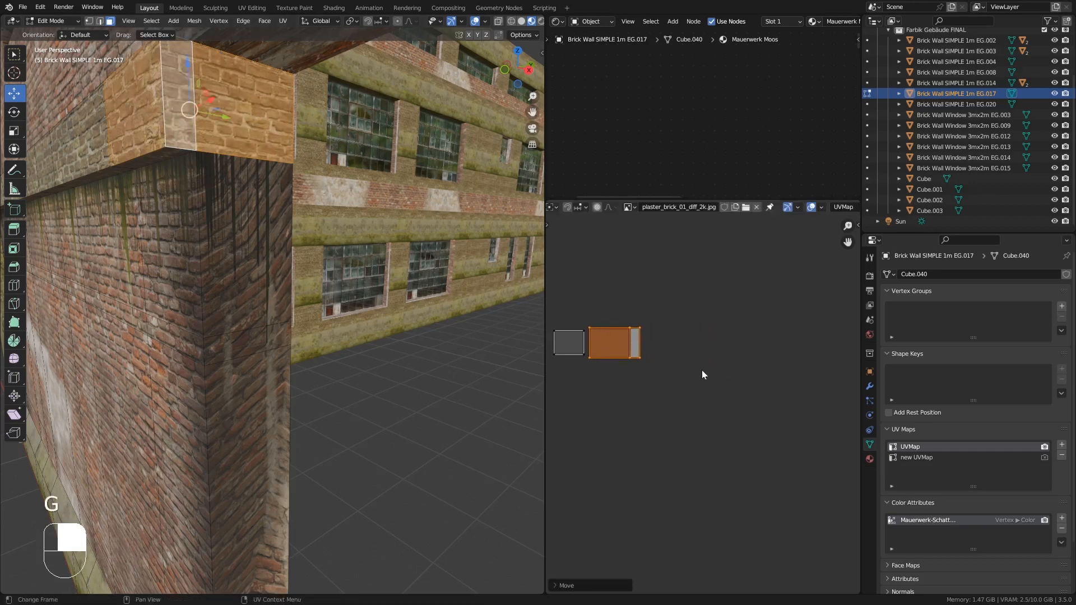
{"action": "key", "text": "s"}
{"action": "left_click", "coordinate": [729, 378]}
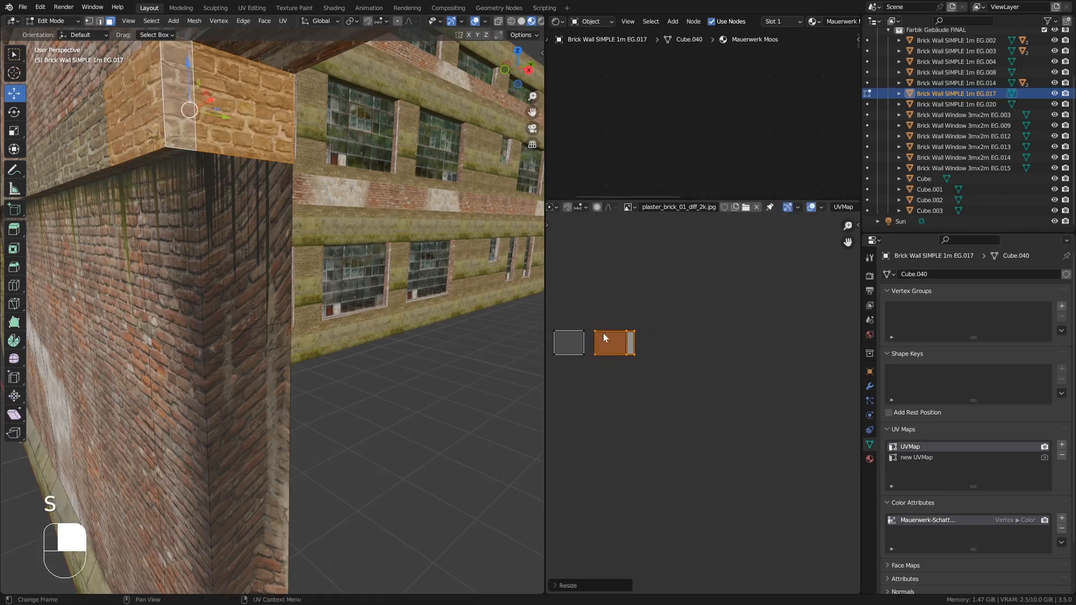
{"action": "key", "text": "g"}
{"action": "left_click", "coordinate": [562, 340]}
{"action": "key", "text": "Tab"}
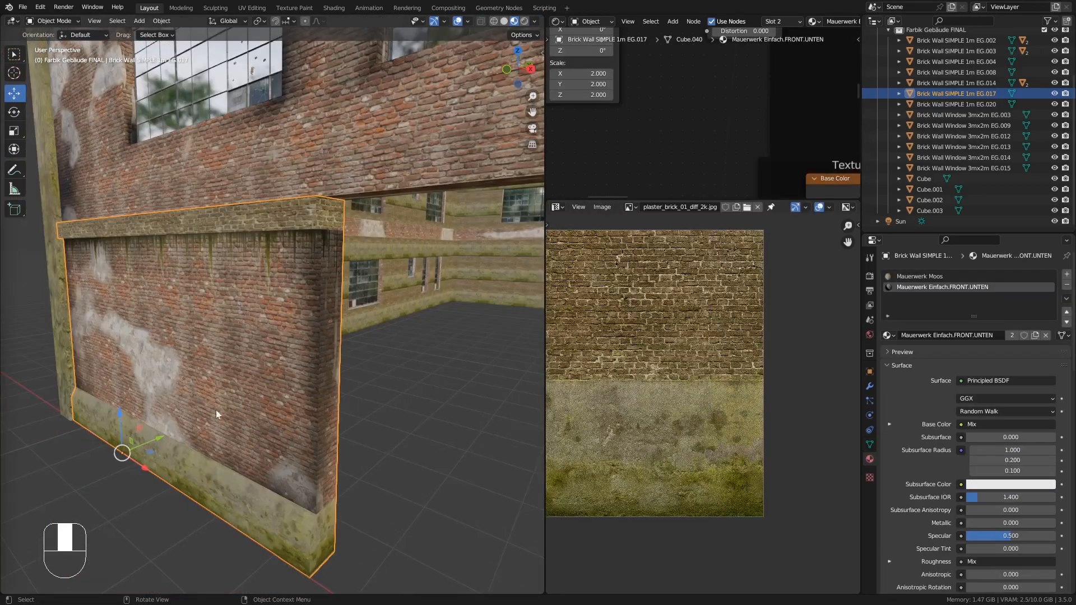
- Knife-cut a closed broken-brick outline across the corner edge of the lower wall
{"action": "middle_click_drag", "start_coordinate": [216, 409], "coordinate": [336, 314]}
{"action": "key", "text": "Tab"}
{"action": "left_click", "coordinate": [90, 21]}
{"action": "middle_click_drag", "start_coordinate": [291, 185], "coordinate": [322, 311], "text": "shift"}
{"action": "key", "text": "k"}
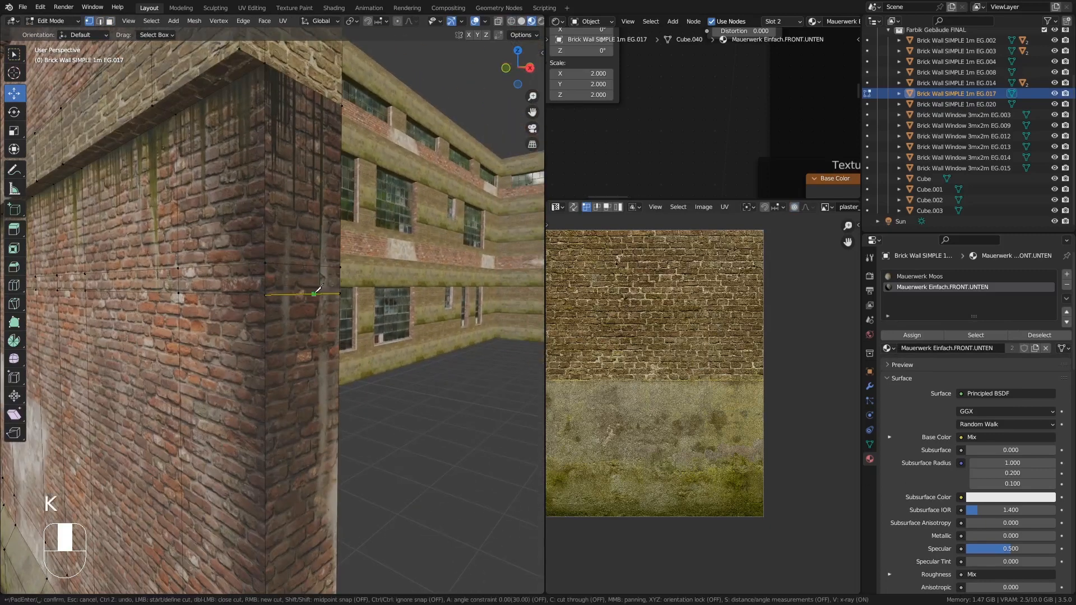
{"action": "left_click", "coordinate": [283, 241]}
{"action": "left_click", "coordinate": [252, 339]}
{"action": "left_click", "coordinate": [288, 318]}
{"action": "left_click", "coordinate": [284, 242]}
{"action": "key", "text": "Return"}
- Select the cut-out faces, extrude them inward about 0.08 m and scale them down
{"action": "middle_click_drag", "start_coordinate": [288, 241], "coordinate": [289, 276]}
{"action": "left_click", "coordinate": [110, 21]}
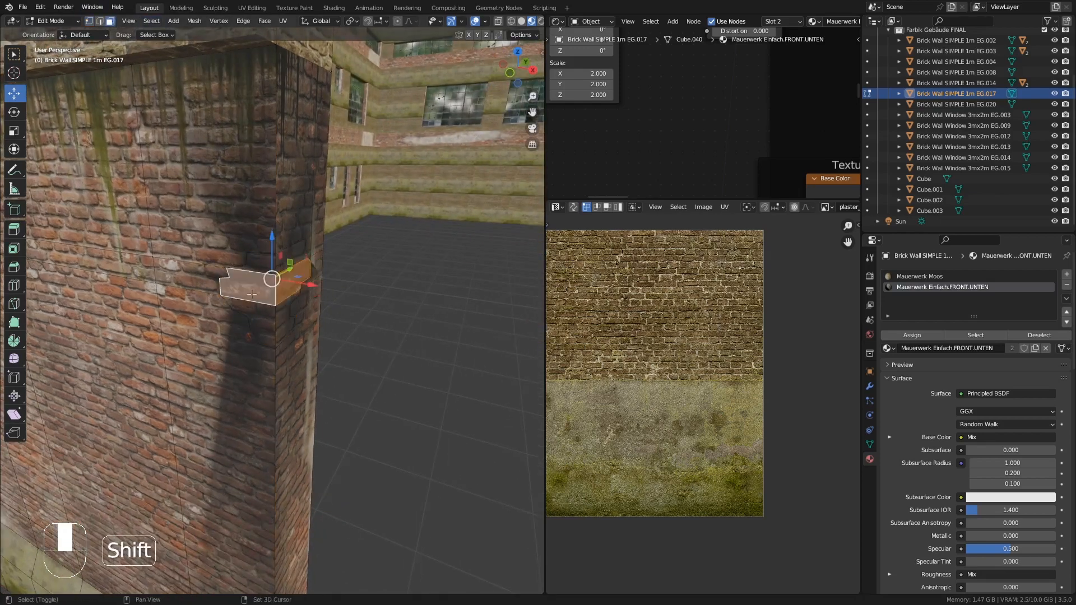
{"action": "middle_click_drag", "start_coordinate": [281, 313], "coordinate": [341, 288]}
{"action": "scroll", "coordinate": [348, 387], "scroll_direction": "up", "scroll_amount": 4}
{"action": "scroll", "coordinate": [249, 291], "scroll_direction": "down", "scroll_amount": 4}
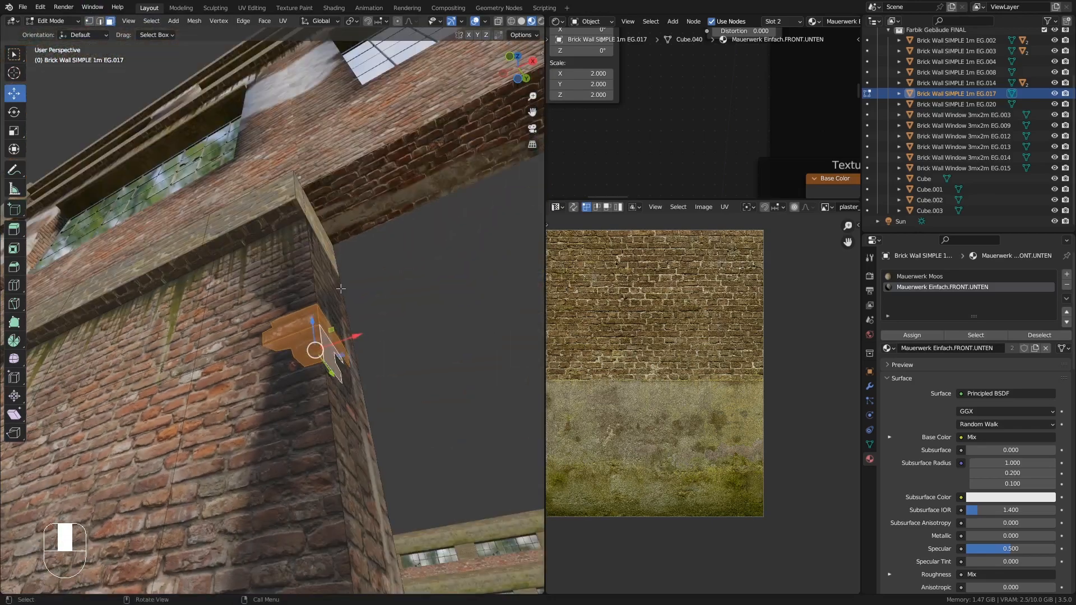
{"action": "key", "text": "e"}
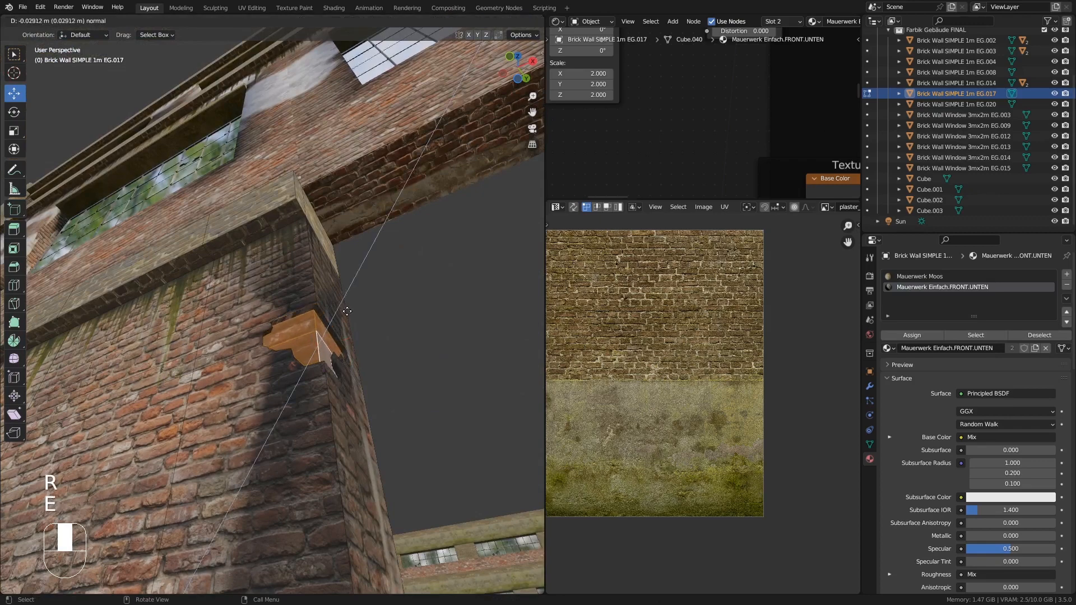
{"action": "left_click", "coordinate": [346, 321]}
{"action": "middle_click_drag", "start_coordinate": [347, 321], "coordinate": [430, 384]}
{"action": "key", "text": "s"}
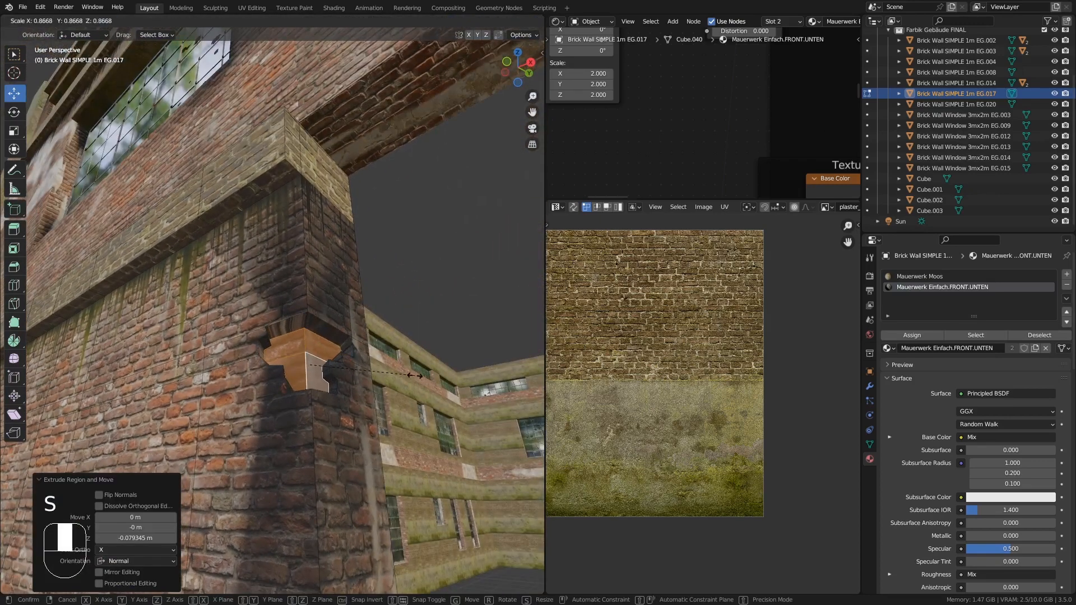
{"action": "left_click", "coordinate": [410, 374]}
- Scale the recess faces again while excluding the Z axis
{"action": "left_click_drag", "start_coordinate": [343, 361], "coordinate": [348, 360]}
{"action": "middle_click_drag", "start_coordinate": [347, 362], "coordinate": [285, 439]}
{"action": "key", "text": "s"}
{"action": "key", "text": "shift+z"}
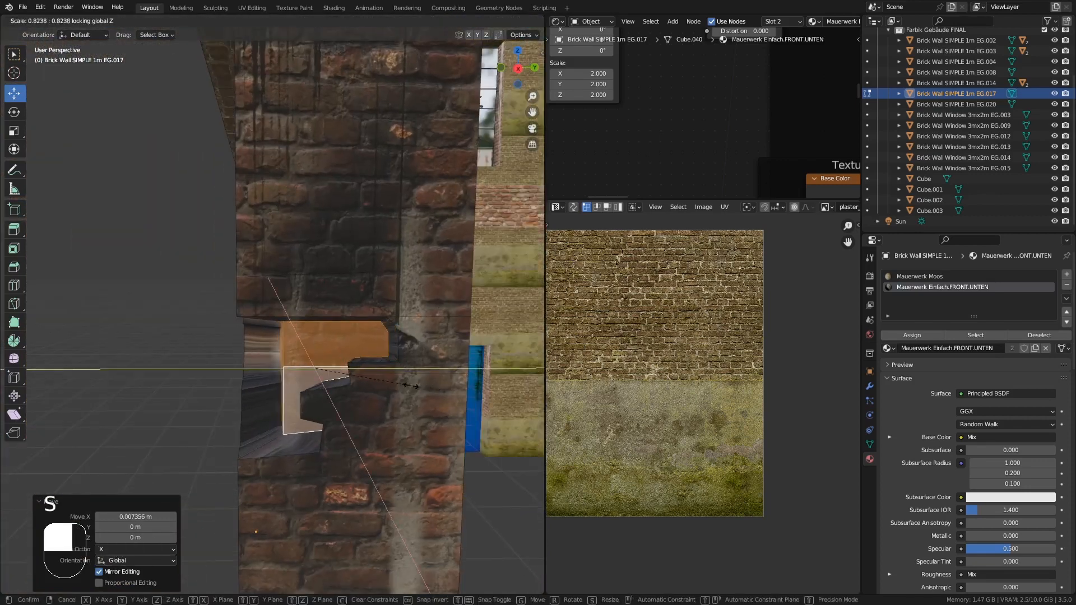
{"action": "left_click", "coordinate": [407, 386]}
- Select the recess's edge loop faces and unwrap them Angle Based
{"action": "middle_click_drag", "start_coordinate": [246, 364], "coordinate": [252, 216]}
{"action": "scroll", "coordinate": [332, 337], "scroll_direction": "up", "scroll_amount": 5}
{"action": "scroll", "coordinate": [283, 263], "scroll_direction": "up", "scroll_amount": 2}
{"action": "left_click", "coordinate": [99, 21]}
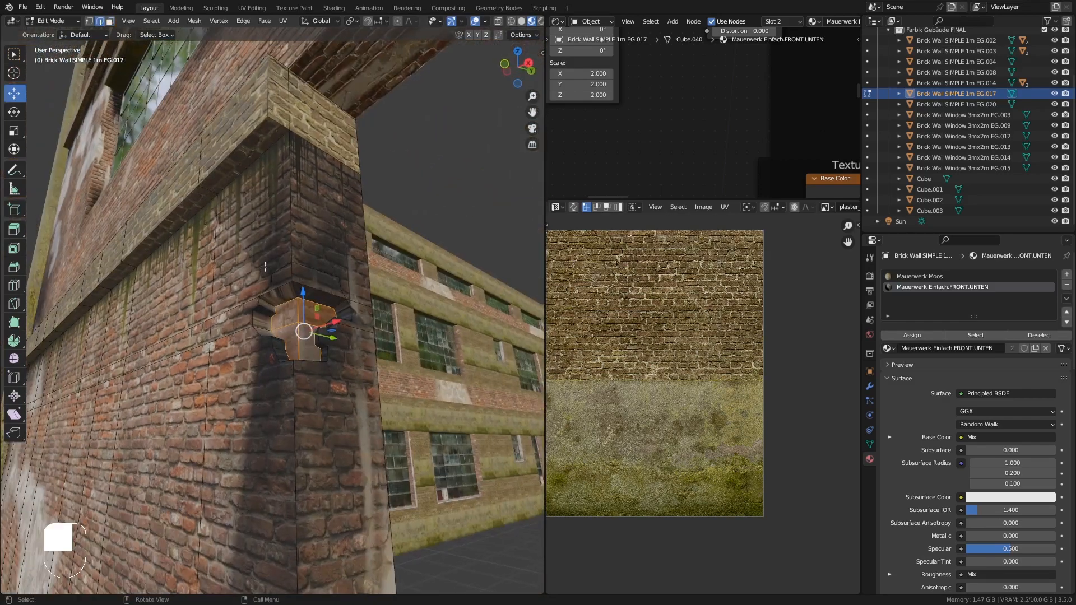
{"action": "left_click", "coordinate": [266, 306], "text": "alt"}
{"action": "scroll", "coordinate": [286, 318], "scroll_direction": "up", "scroll_amount": 3}
{"action": "key", "text": "u"}
{"action": "left_click", "coordinate": [294, 322]}
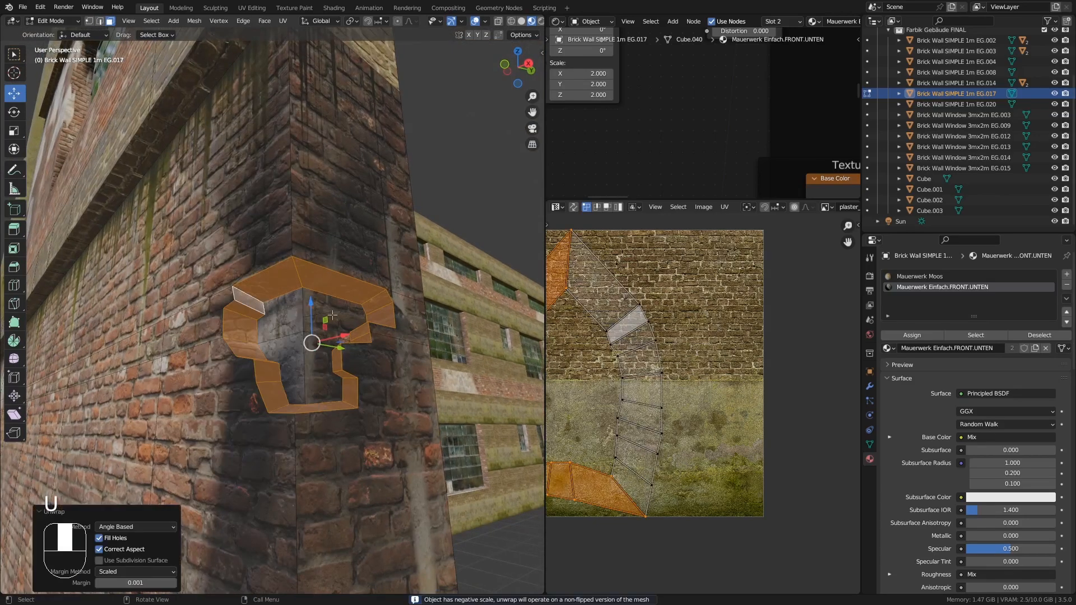
- Select all the recess's UVs, scale and move them onto the brick texture, and leave Edit Mode
{"action": "key", "text": "a"}
{"action": "key", "text": "s"}
{"action": "left_click", "coordinate": [613, 423]}
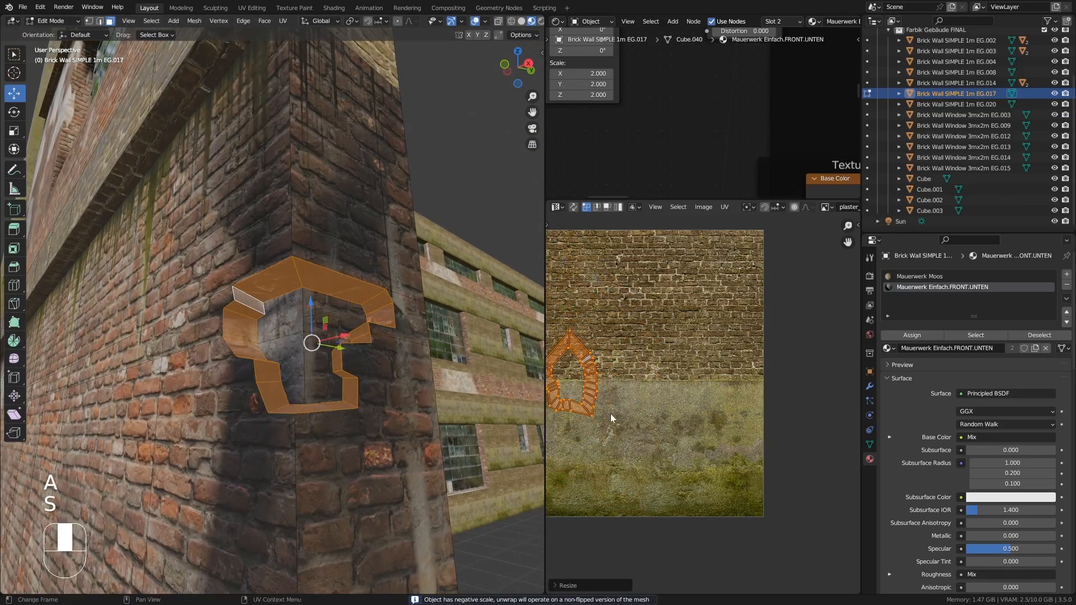
{"action": "key", "text": "g"}
{"action": "left_click", "coordinate": [616, 364]}
{"action": "key", "text": "Tab"}
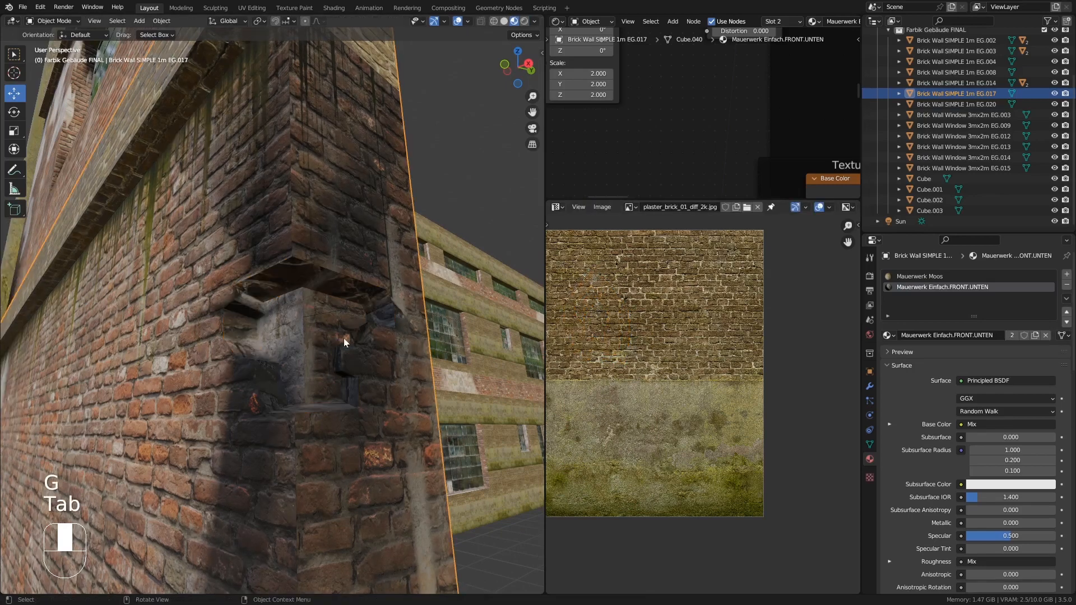
- Re-enter Edit Mode and move individual recess vertices to make the broken-brick hole irregular
{"action": "key", "text": "Tab"}
{"action": "middle_click_drag", "start_coordinate": [323, 330], "coordinate": [332, 338]}
{"action": "scroll", "coordinate": [326, 346], "scroll_direction": "up", "scroll_amount": 3}
{"action": "left_click", "coordinate": [89, 21]}
{"action": "left_click", "coordinate": [326, 331]}
{"action": "left_click", "coordinate": [318, 341]}
{"action": "left_click_drag", "start_coordinate": [338, 355], "coordinate": [383, 377]}
{"action": "left_click", "coordinate": [321, 341]}
{"action": "middle_click_drag", "start_coordinate": [321, 342], "coordinate": [336, 349]}
{"action": "left_click_drag", "start_coordinate": [357, 345], "coordinate": [322, 340]}
{"action": "middle_click_drag", "start_coordinate": [322, 341], "coordinate": [241, 338]}
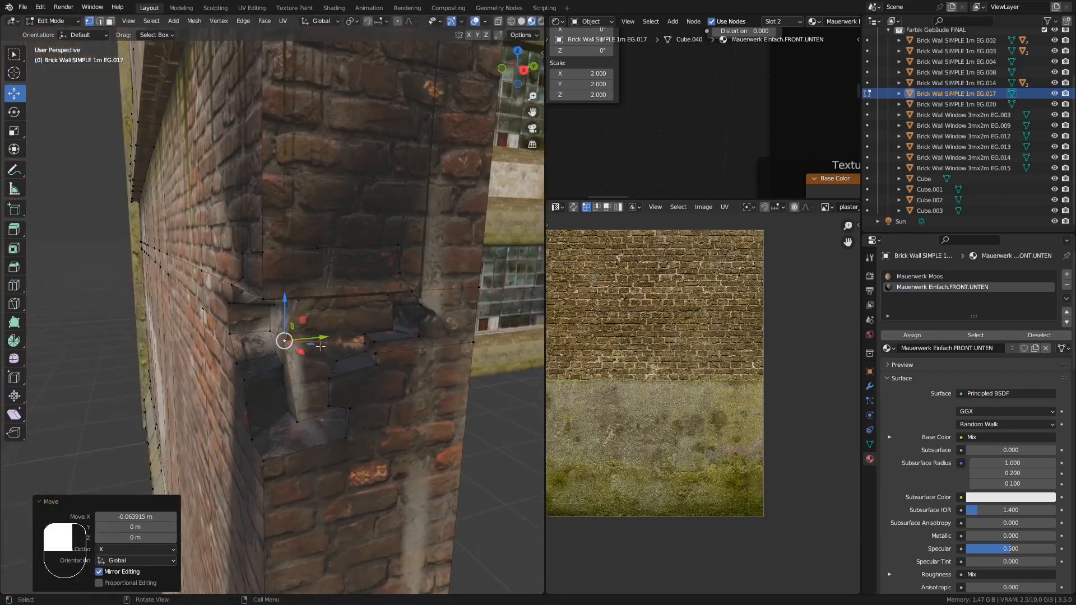
{"action": "left_click_drag", "start_coordinate": [324, 340], "coordinate": [343, 341]}
{"action": "middle_click_drag", "start_coordinate": [342, 341], "coordinate": [308, 329]}
{"action": "left_click_drag", "start_coordinate": [308, 304], "coordinate": [307, 321]}
{"action": "middle_click_drag", "start_coordinate": [307, 321], "coordinate": [384, 323]}
{"action": "left_click", "coordinate": [338, 278]}
{"action": "middle_click_drag", "start_coordinate": [338, 280], "coordinate": [289, 315]}
- Select the hole's outer edge loops and bevel them about 0.0077 m wide
{"action": "left_click", "coordinate": [99, 21]}
{"action": "left_click", "coordinate": [321, 284], "text": "alt"}
{"action": "left_click", "coordinate": [271, 382], "text": "alt+shift"}
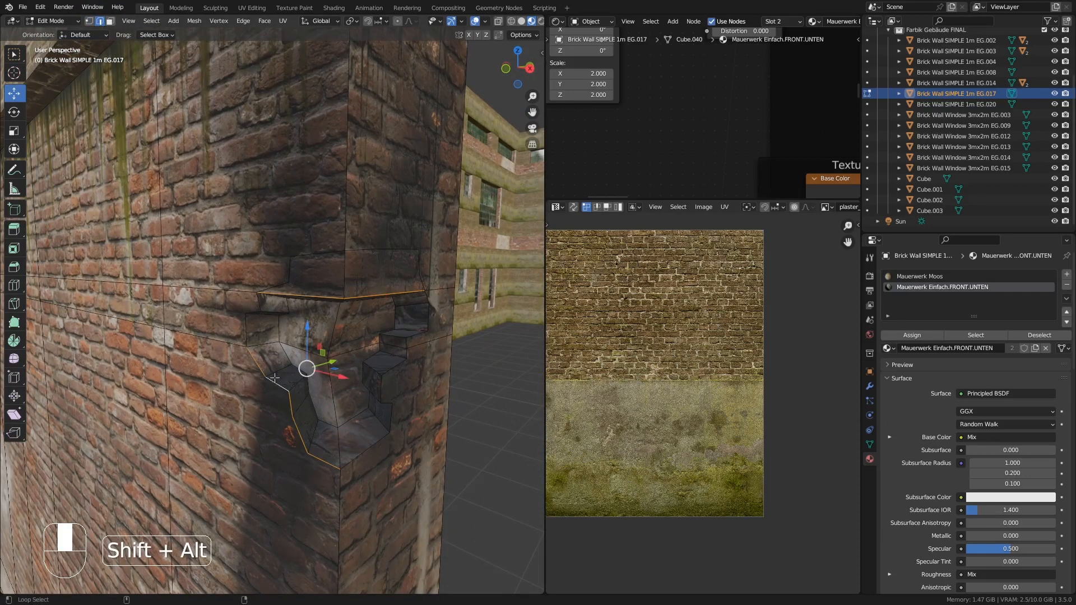
{"action": "middle_click_drag", "start_coordinate": [404, 372], "coordinate": [382, 379]}
{"action": "left_click", "coordinate": [473, 322], "text": "alt+shift"}
{"action": "left_click", "coordinate": [415, 376], "text": "alt+shift"}
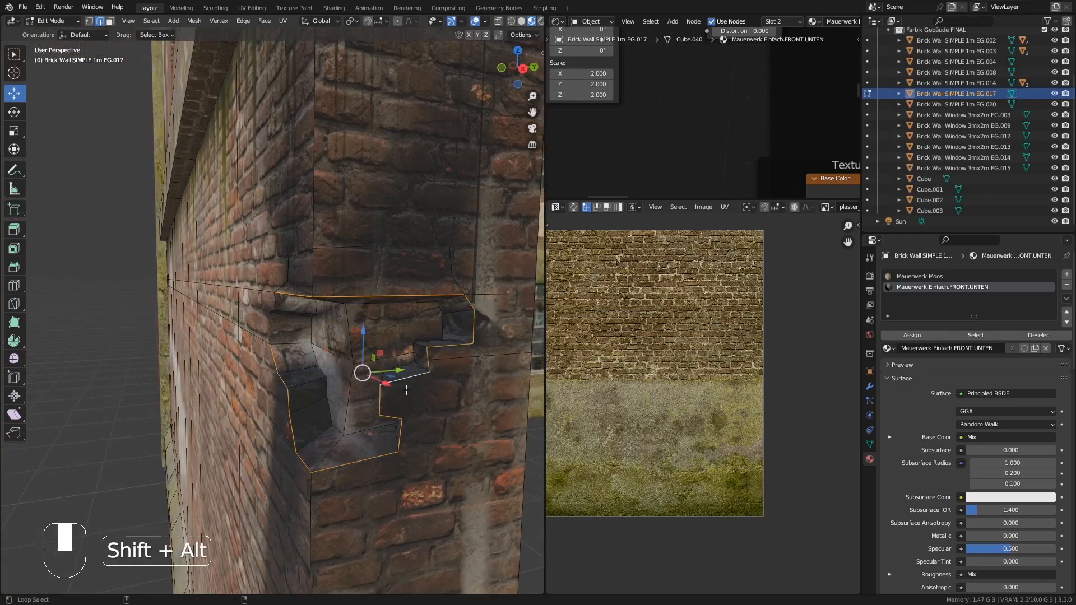
{"action": "middle_click_drag", "start_coordinate": [361, 421], "coordinate": [400, 408]}
{"action": "left_click", "coordinate": [247, 340], "text": "alt+shift"}
{"action": "middle_click_drag", "start_coordinate": [314, 376], "coordinate": [309, 343]}
{"action": "key", "text": "ctrl+b"}
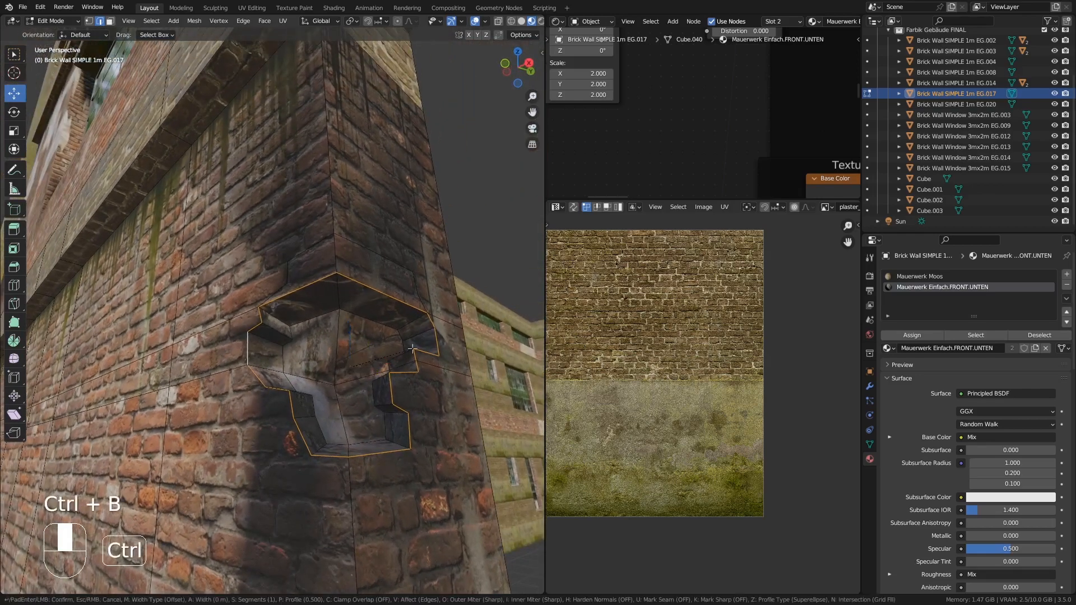
{"action": "left_click", "coordinate": [353, 339]}
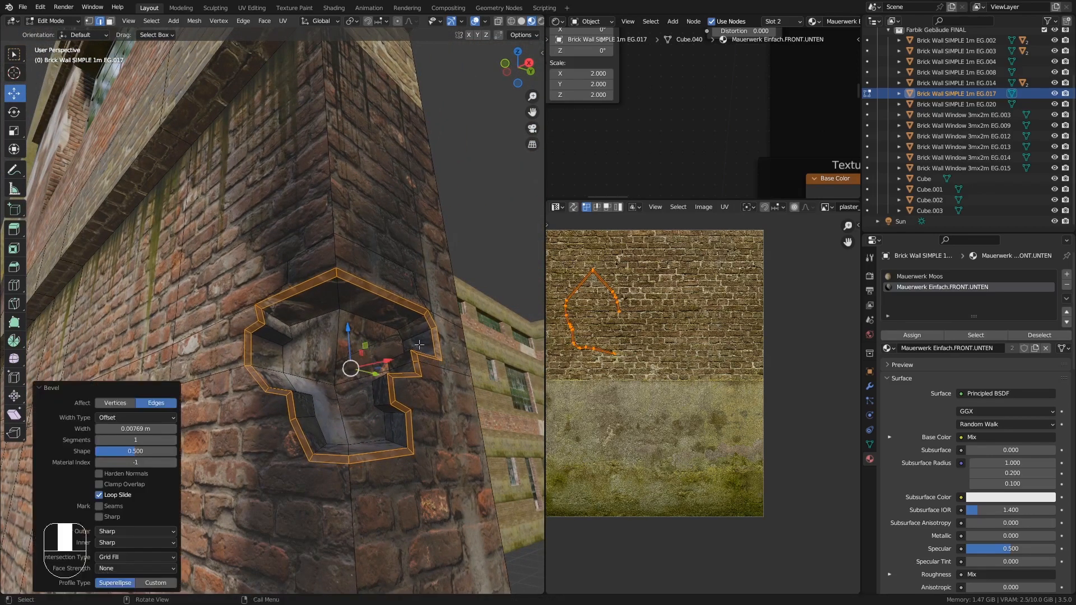
{"action": "key", "text": "Tab"}
{"action": "middle_click_drag", "start_coordinate": [351, 334], "coordinate": [352, 278]}
{"action": "key", "text": "Tab"}
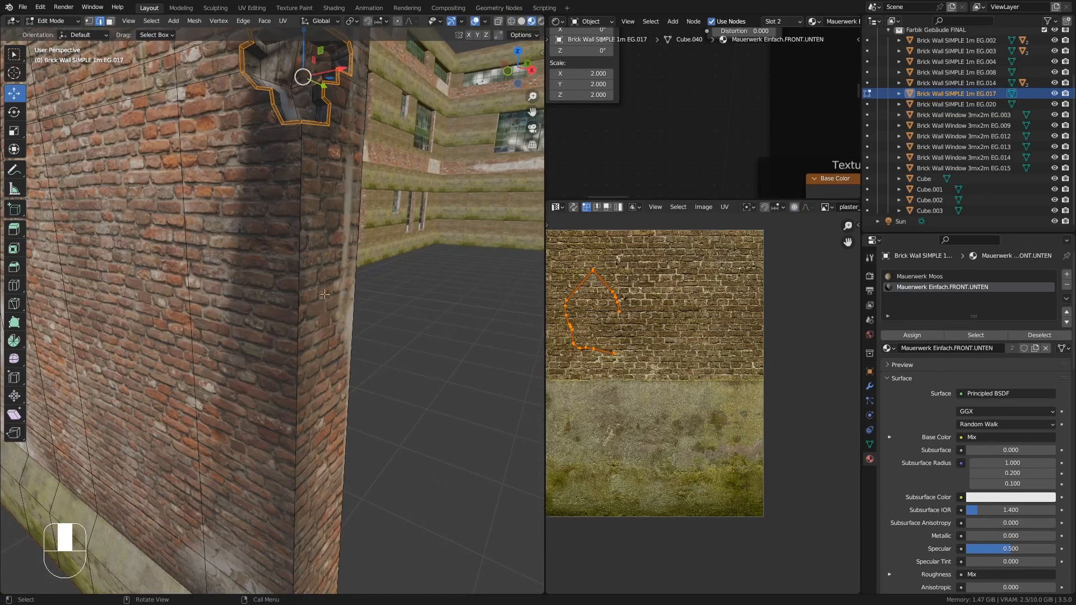
- Knife-cut a jagged broken-brick outline down the building's corner below the existing hole
{"action": "key", "text": "k"}
{"action": "left_click", "coordinate": [356, 274]}
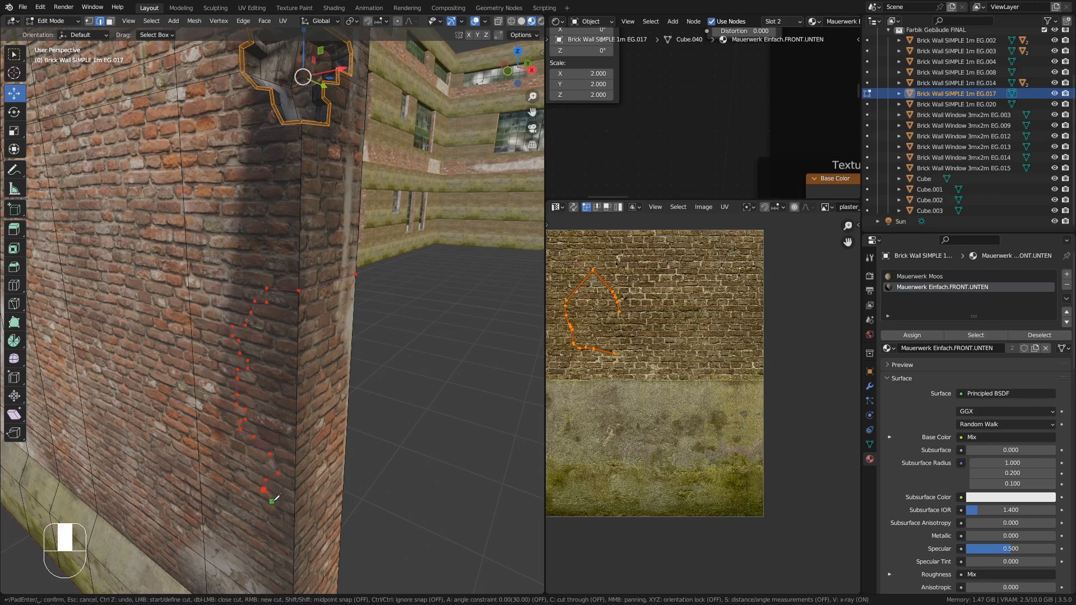
{"action": "middle_click_drag", "start_coordinate": [292, 516], "coordinate": [307, 563]}
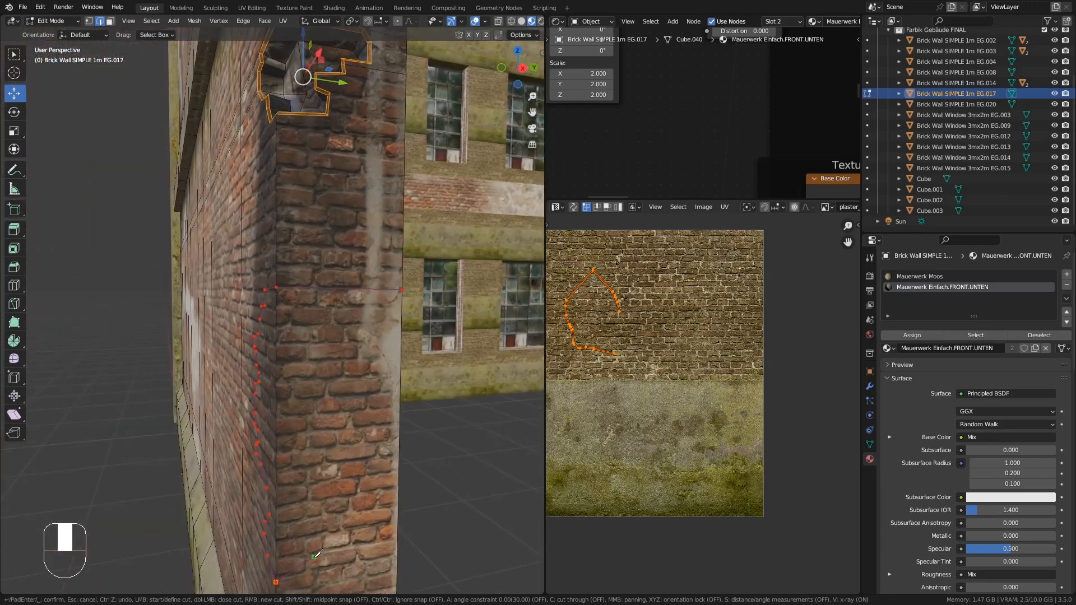
{"action": "key", "text": "ctrl"}
{"action": "left_click", "coordinate": [308, 562]}
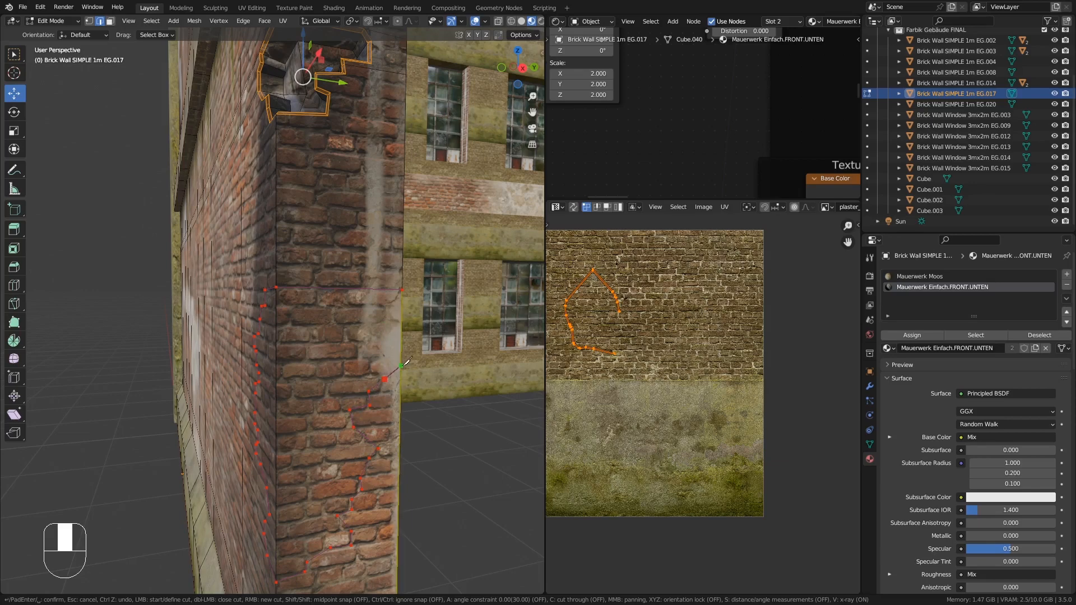
{"action": "middle_click_drag", "start_coordinate": [407, 365], "coordinate": [380, 381]}
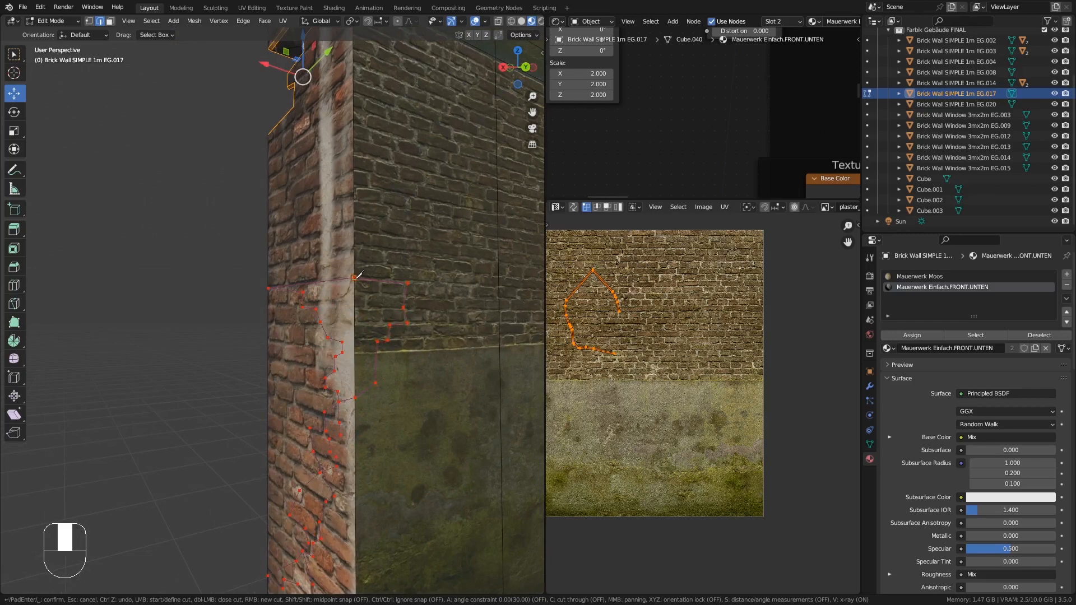
{"action": "key", "text": "Return"}
- Switch to face selection, select the cut-out corner face and extrude it inward about 0.1 m
{"action": "middle_click_drag", "start_coordinate": [358, 275], "coordinate": [368, 330]}
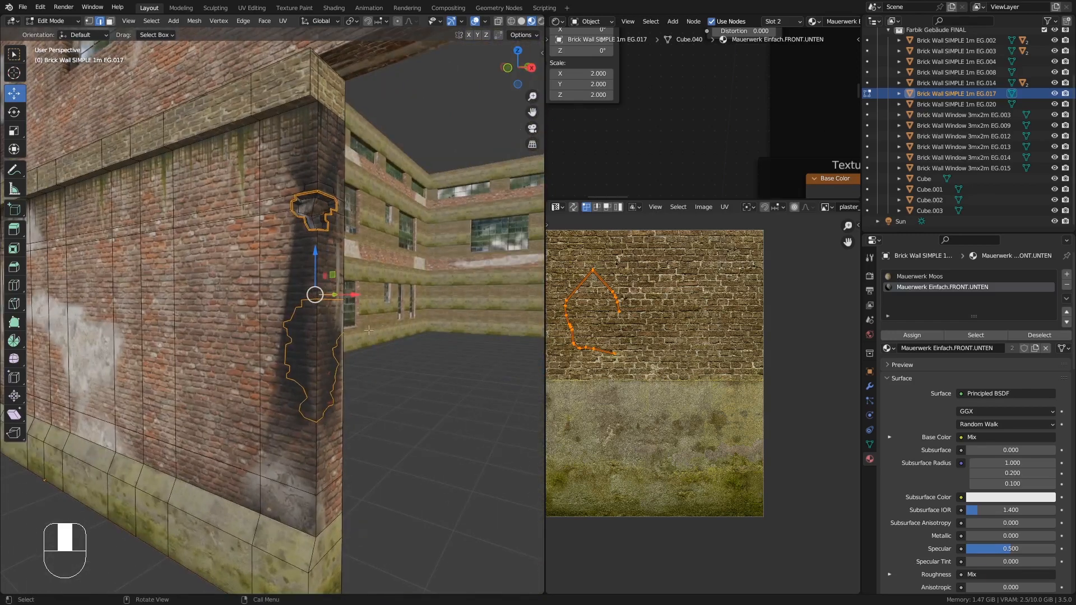
{"action": "left_click", "coordinate": [109, 21]}
{"action": "middle_click_drag", "start_coordinate": [314, 369], "coordinate": [224, 386]}
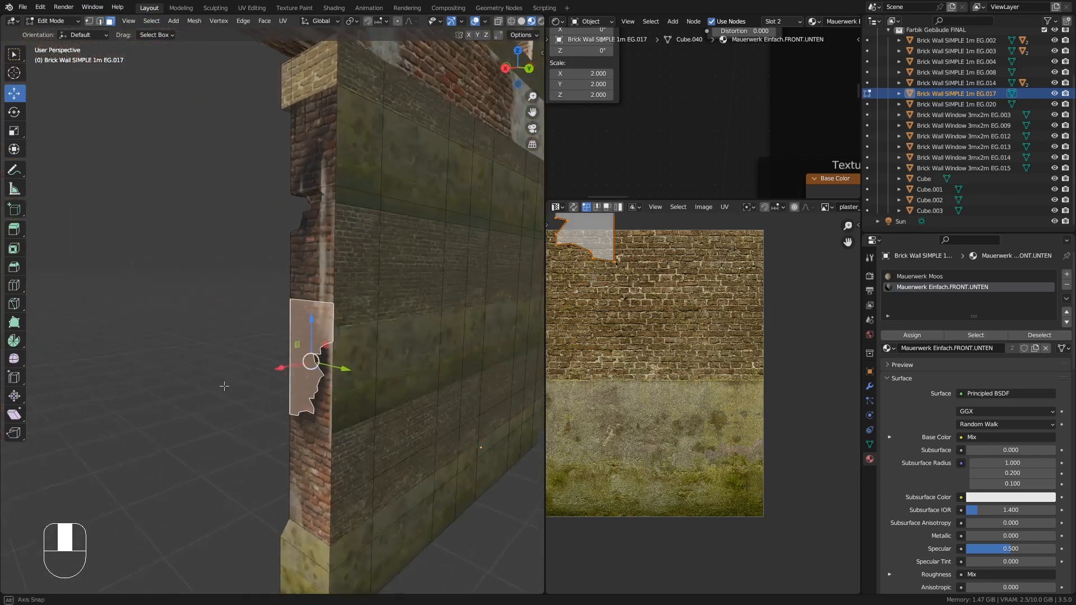
{"action": "scroll", "coordinate": [331, 325], "scroll_direction": "up", "scroll_amount": 2}
{"action": "left_click", "coordinate": [346, 312], "text": "shift"}
{"action": "middle_click_drag", "start_coordinate": [346, 313], "coordinate": [337, 425]}
{"action": "key", "text": "e"}
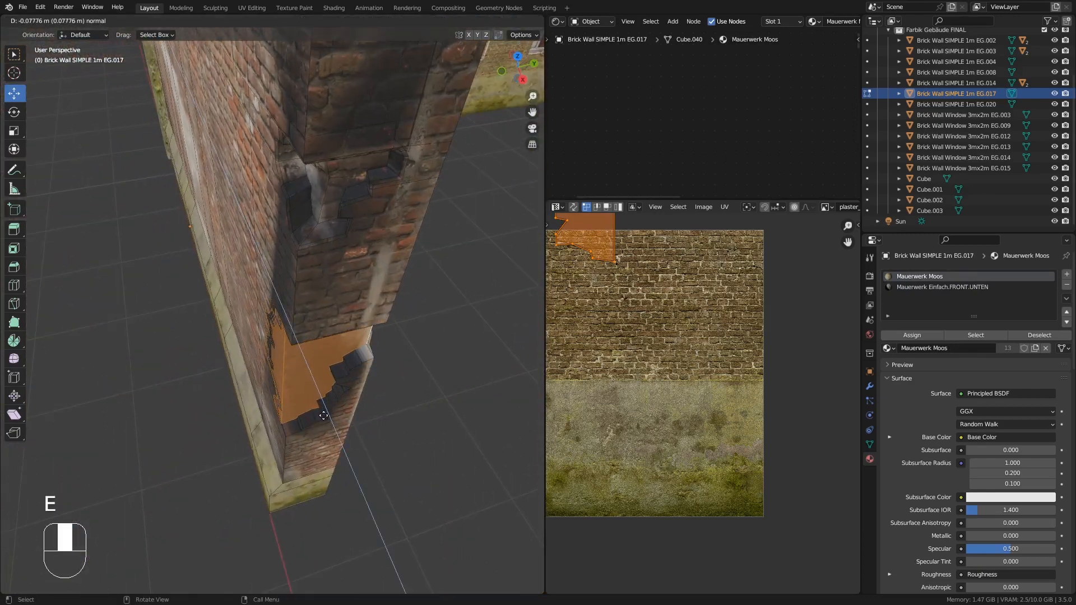
{"action": "left_click", "coordinate": [324, 413]}
{"action": "middle_click_drag", "start_coordinate": [322, 409], "coordinate": [304, 352]}
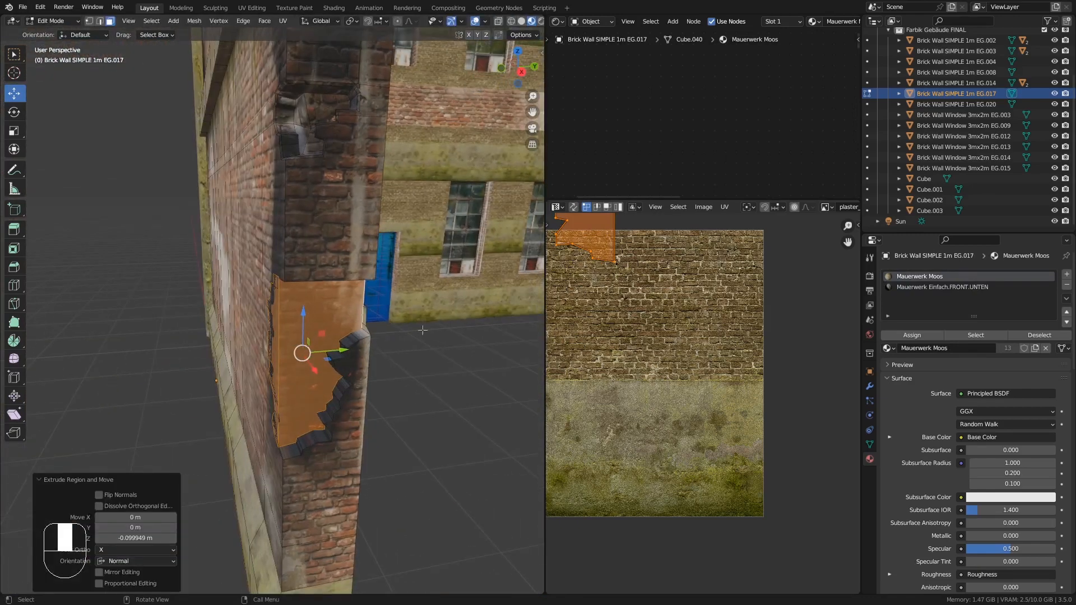
- Scale the extruded corner face to 0.758, trying and cancelling an extra X-only scale
{"action": "key", "text": "s"}
{"action": "left_click", "coordinate": [397, 320]}
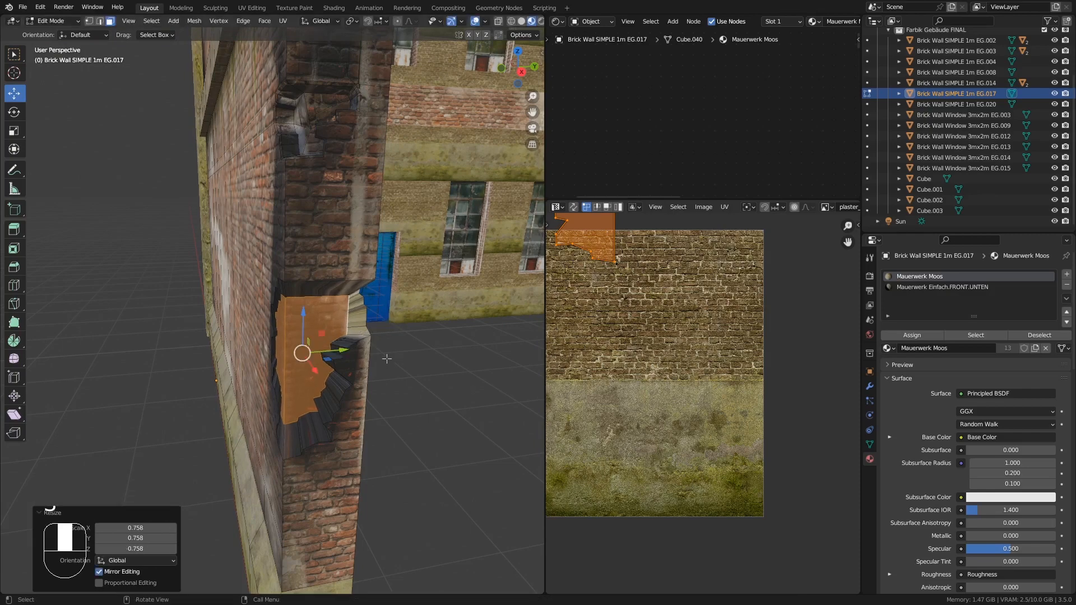
{"action": "middle_click_drag", "start_coordinate": [397, 321], "coordinate": [310, 328]}
{"action": "key", "text": "s"}
{"action": "key", "text": "x"}
{"action": "right_click", "coordinate": [359, 353]}
- Select a face of the corner recess and move it along the Y axis
{"action": "left_click", "coordinate": [266, 328]}
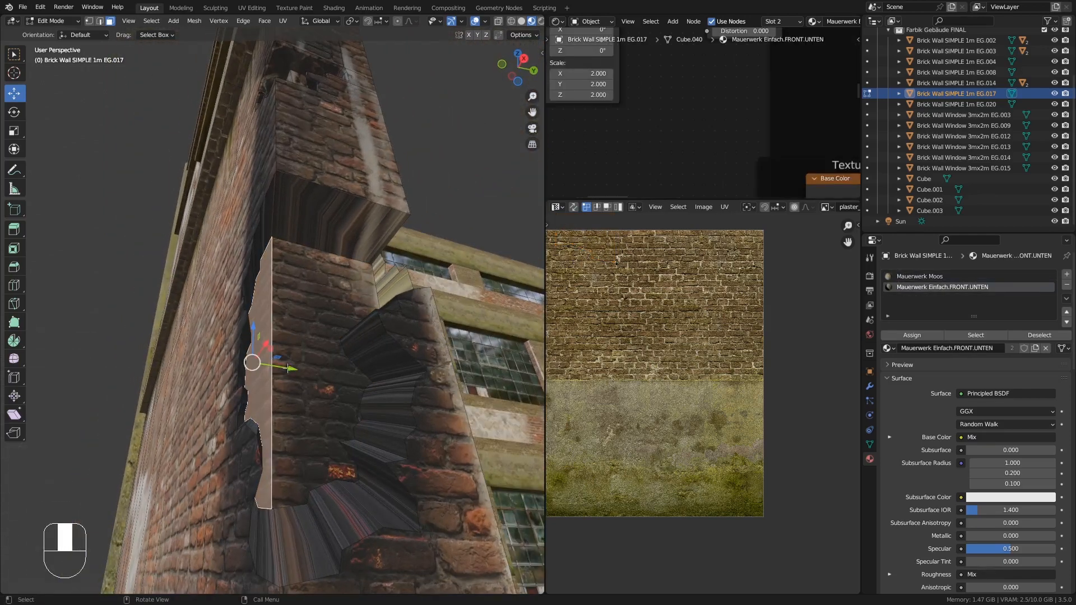
{"action": "key", "text": "g"}
{"action": "key", "text": "y"}
{"action": "left_click", "coordinate": [271, 367]}
{"action": "middle_click_drag", "start_coordinate": [272, 367], "coordinate": [351, 328]}
{"action": "left_click", "coordinate": [365, 258]}
{"action": "mouse_move", "coordinate": [365, 257]}
{"action": "middle_mouse_down"}
{"action": "mouse_move", "coordinate": [362, 269]}
{"action": "mouse_move", "coordinate": [308, 244]}
{"action": "mouse_move", "coordinate": [358, 255]}
{"action": "middle_mouse_up"}
{"action": "left_click", "coordinate": [318, 283]}
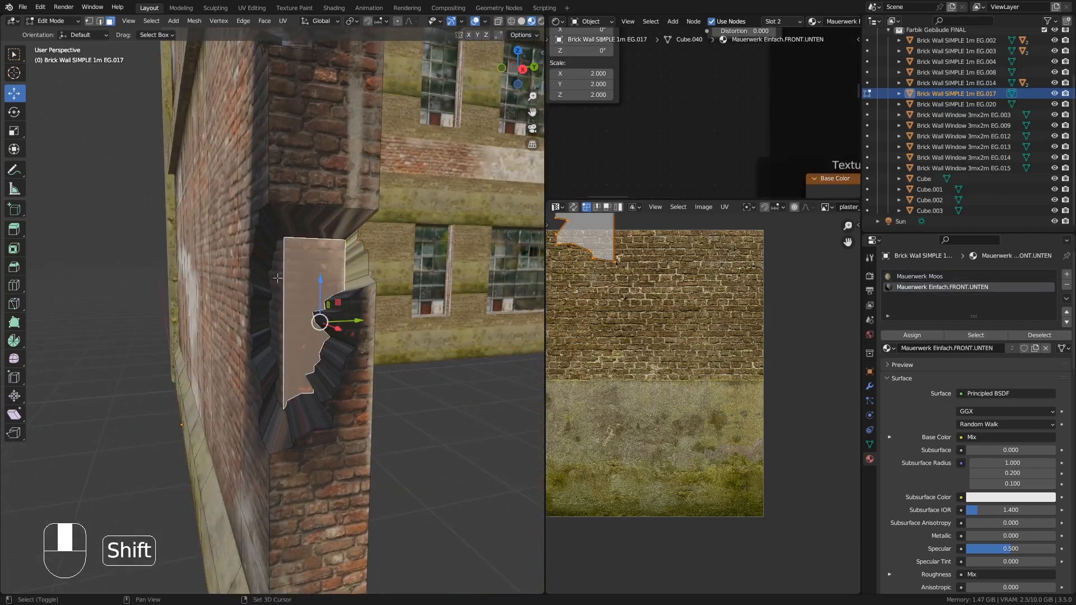
- Add faces to the selection, scale them, and leave Edit Mode
{"action": "left_click", "coordinate": [277, 294], "text": "shift"}
{"action": "middle_click_drag", "start_coordinate": [334, 300], "coordinate": [378, 302]}
{"action": "key", "text": "s"}
{"action": "middle_click_drag", "start_coordinate": [437, 331], "coordinate": [224, 183]}
{"action": "right_click", "coordinate": [426, 331]}
{"action": "key", "text": "s"}
{"action": "left_click", "coordinate": [440, 367]}
{"action": "key", "text": "Tab"}
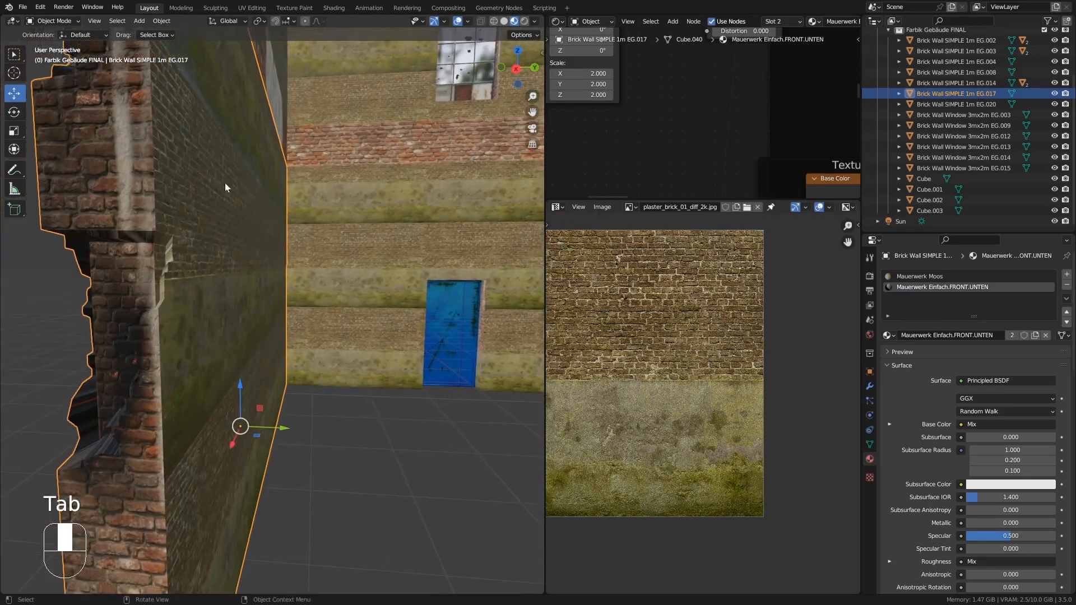
- Re-enter Edit Mode, select the corner hole's side face loop and unwrap it
{"action": "key", "text": "Tab"}
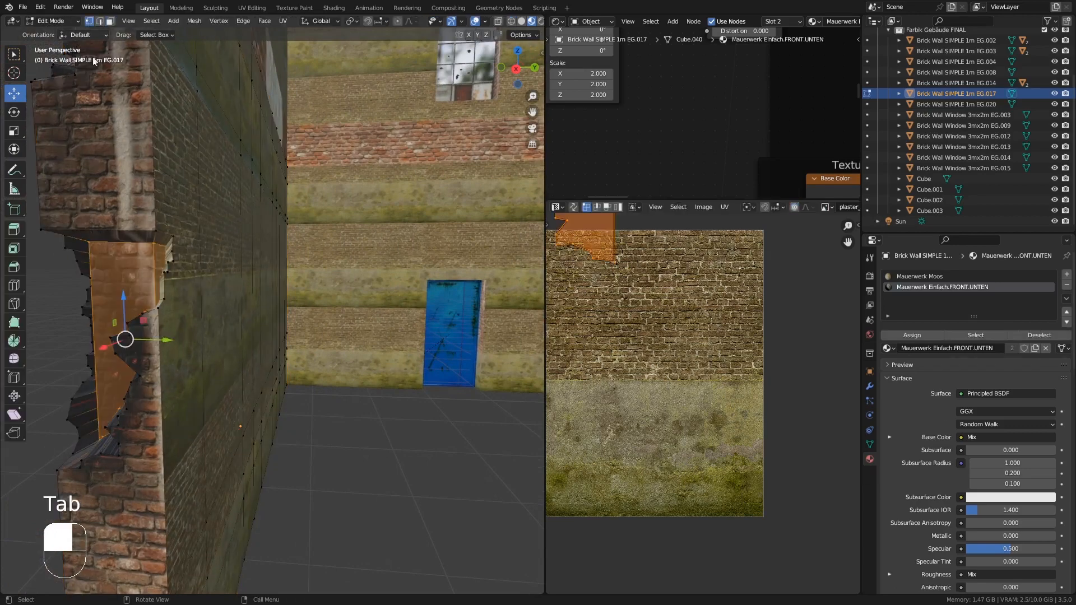
{"action": "middle_click_drag", "start_coordinate": [129, 314], "coordinate": [222, 231]}
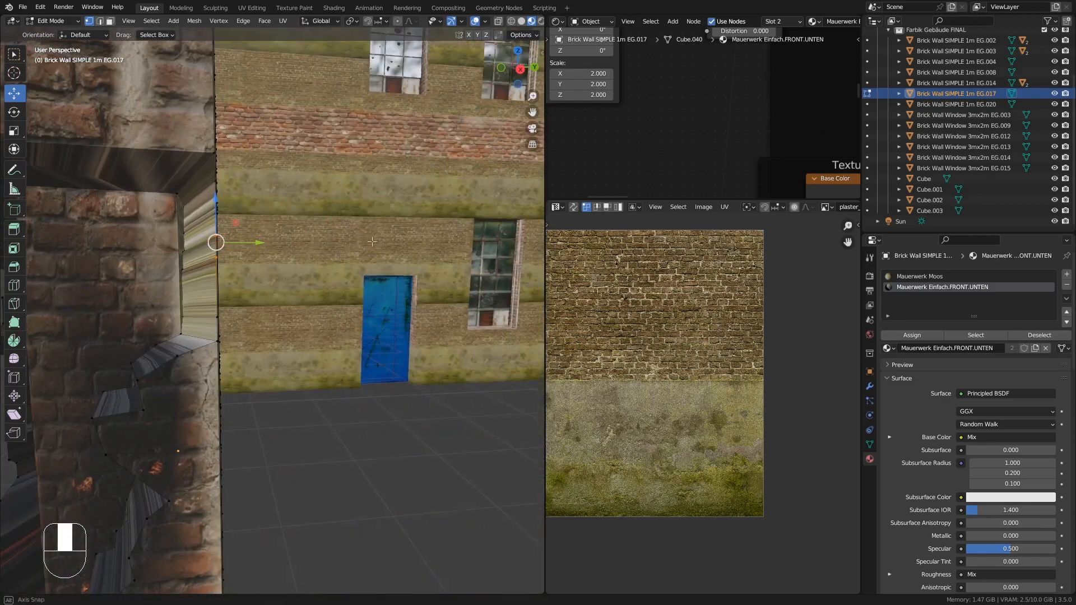
{"action": "left_click", "coordinate": [100, 22]}
{"action": "left_click", "coordinate": [110, 22]}
{"action": "left_click", "coordinate": [195, 178], "text": "alt"}
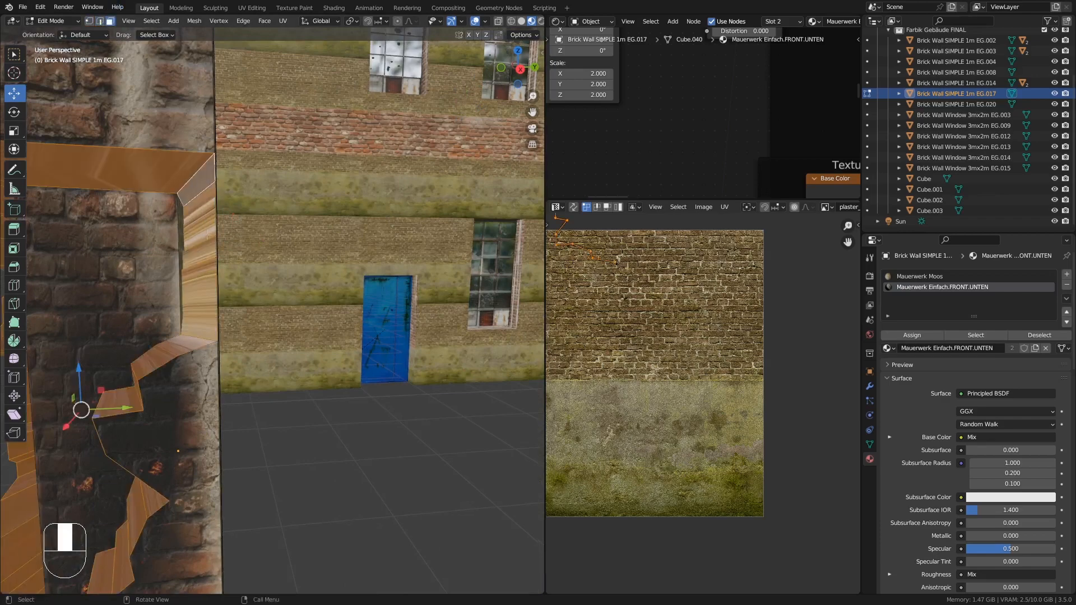
{"action": "middle_click_drag", "start_coordinate": [140, 240], "coordinate": [250, 225], "text": "shift"}
{"action": "middle_click_drag", "start_coordinate": [250, 224], "coordinate": [288, 212], "text": "ctrl"}
{"action": "key", "text": "u"}
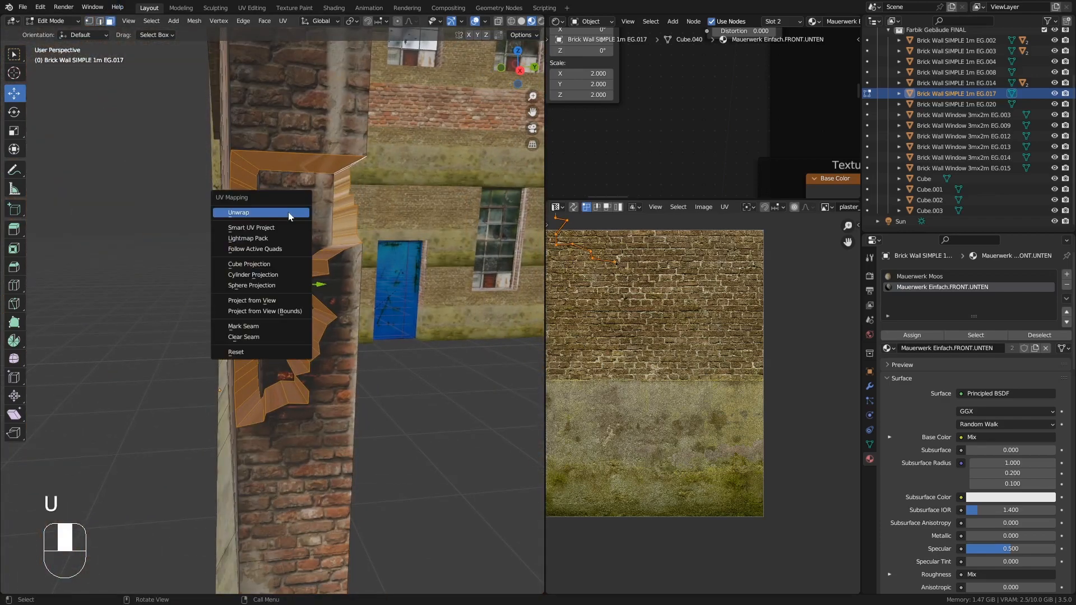
{"action": "left_click", "coordinate": [288, 212]}
- Select all the corner hole's UVs, move and shrink them onto the brick texture, and leave Edit Mode
{"action": "key", "text": "a"}
{"action": "key", "text": "g"}
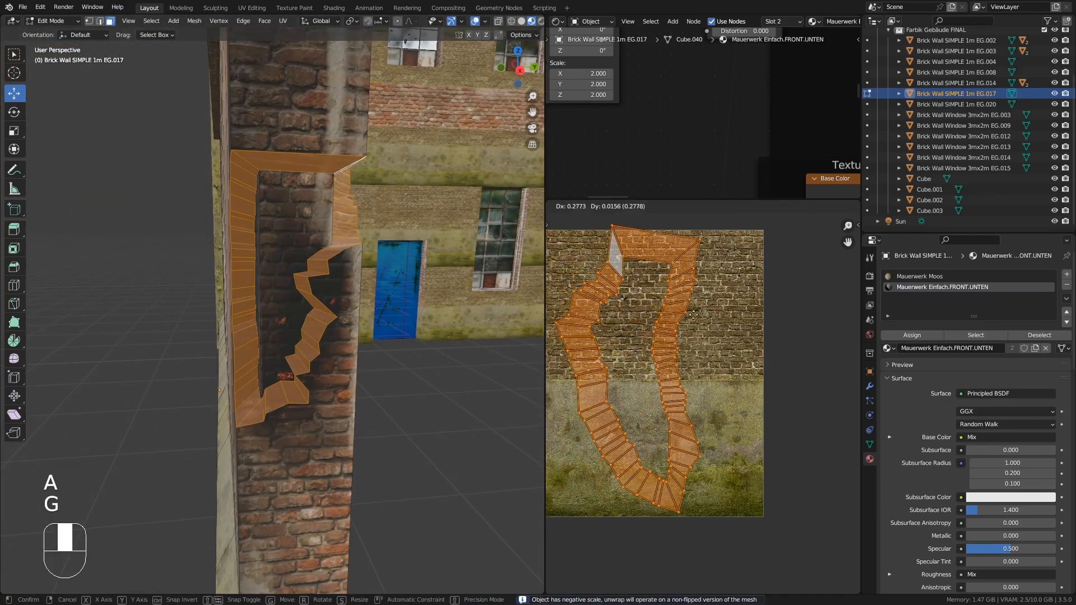
{"action": "left_click", "coordinate": [682, 338]}
{"action": "key", "text": "s"}
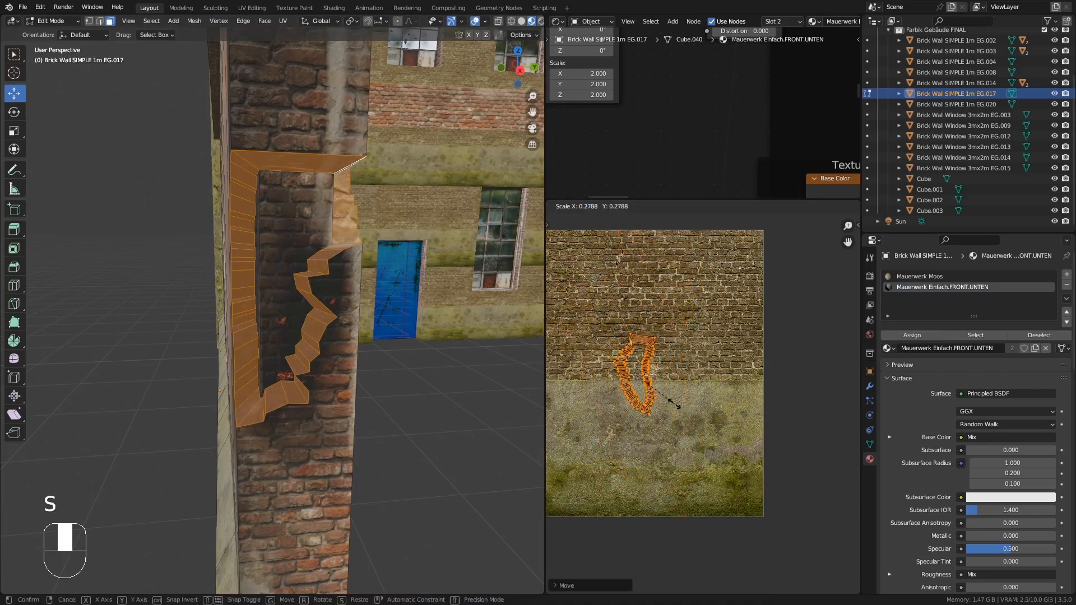
{"action": "left_click", "coordinate": [671, 391]}
{"action": "key", "text": "Tab"}
- Knife-cut a new irregular hole outline in the middle of the front wall face
{"action": "middle_click_drag", "start_coordinate": [295, 284], "coordinate": [307, 255], "text": "ctrl"}
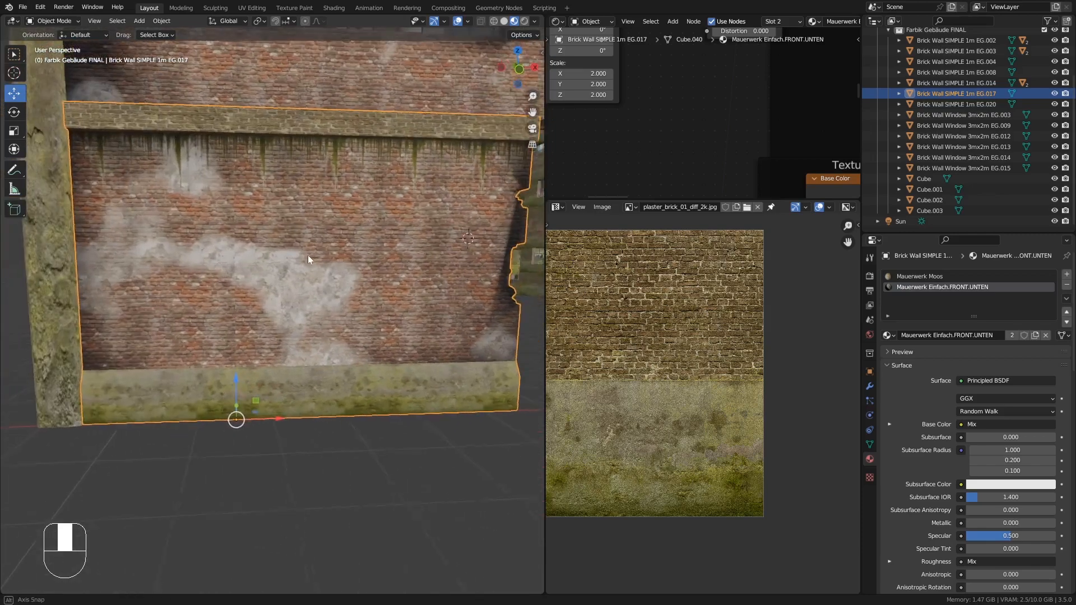
{"action": "key", "text": "Tab"}
{"action": "scroll", "coordinate": [279, 214], "scroll_direction": "up", "scroll_amount": 4}
{"action": "middle_click_drag", "start_coordinate": [279, 215], "coordinate": [352, 214]}
{"action": "key", "text": "k"}
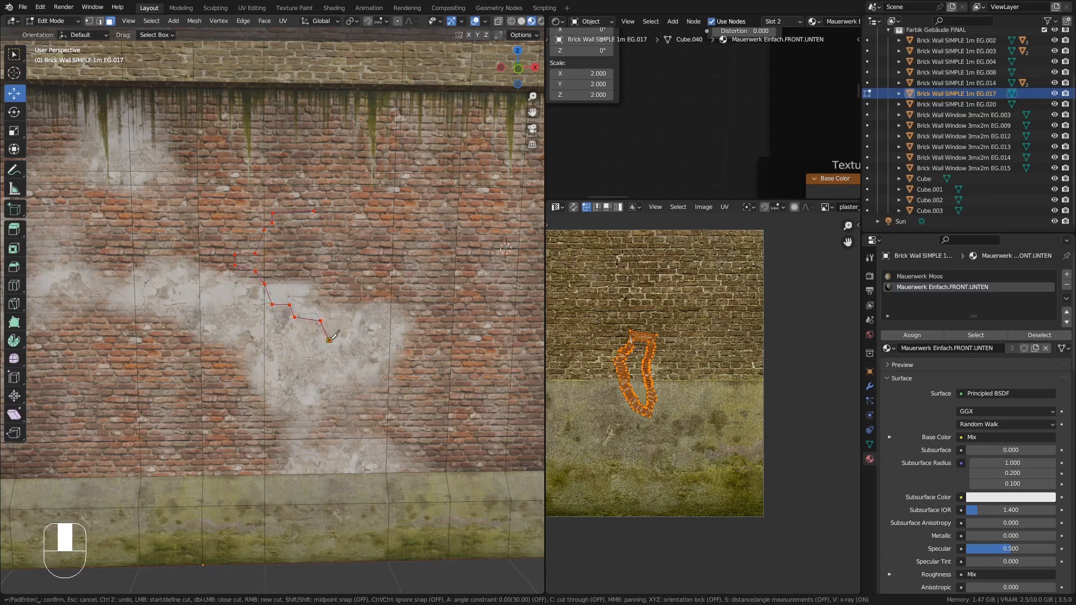
{"action": "left_click", "coordinate": [390, 323]}
{"action": "key", "text": "Return"}
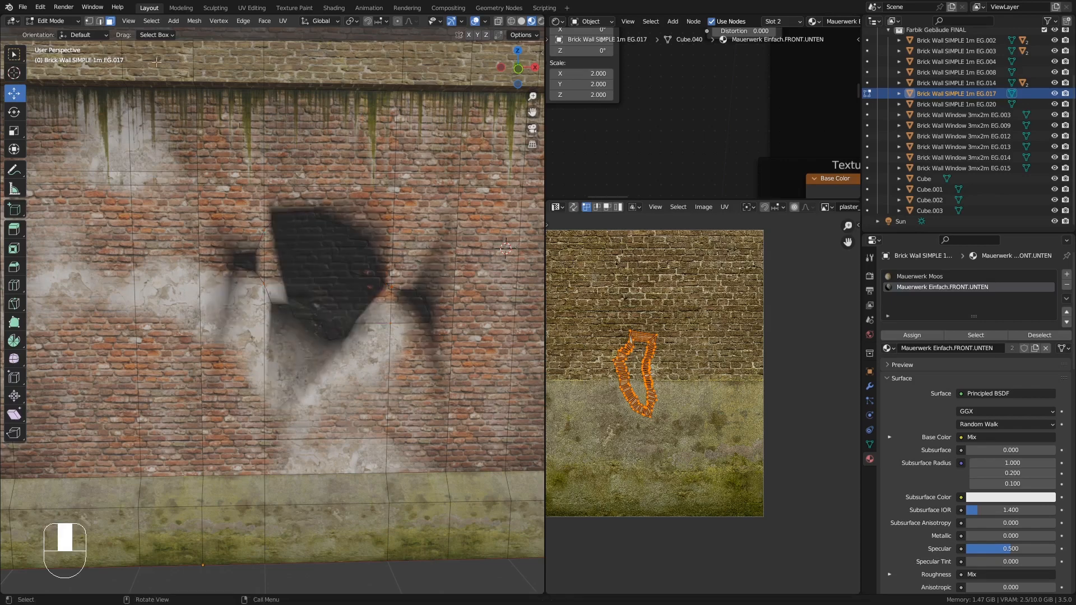
- Select the new hole's faces and extrude them inward about 0.13 m
{"action": "left_click", "coordinate": [285, 242]}
{"action": "left_click", "coordinate": [247, 262], "text": "shift"}
{"action": "left_click", "coordinate": [411, 303], "text": "shift"}
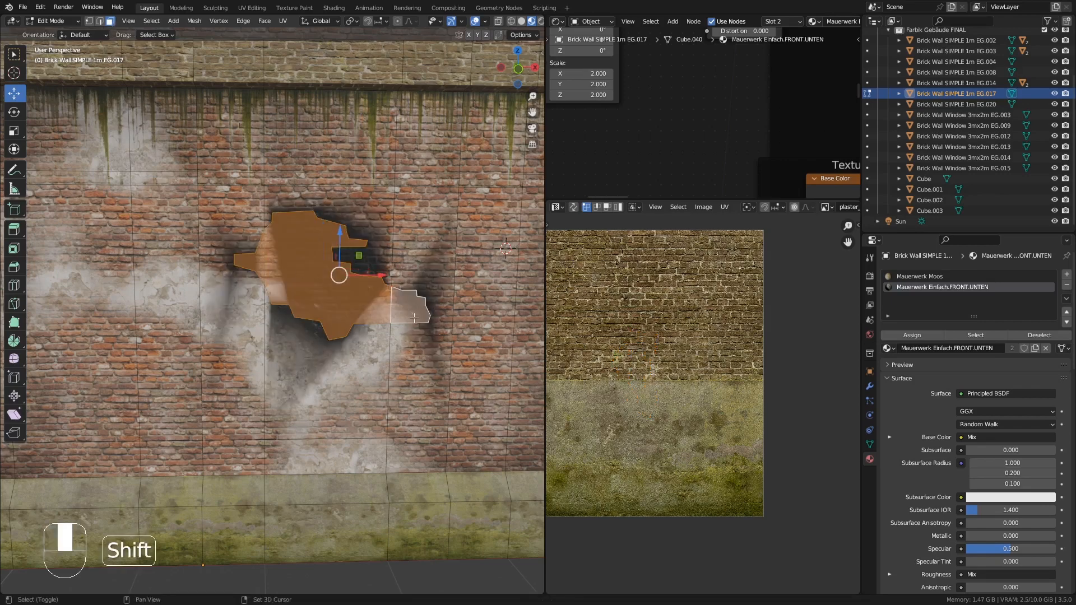
{"action": "middle_click_drag", "start_coordinate": [359, 303], "coordinate": [381, 277]}
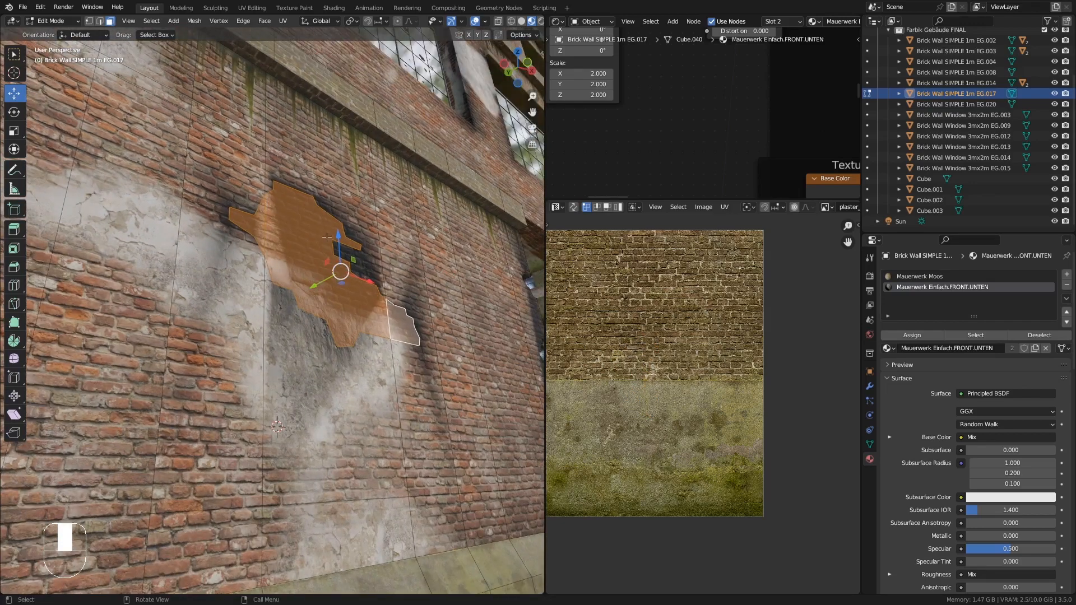
{"action": "scroll", "coordinate": [329, 277], "scroll_direction": "up", "scroll_amount": 3}
{"action": "key", "text": "e"}
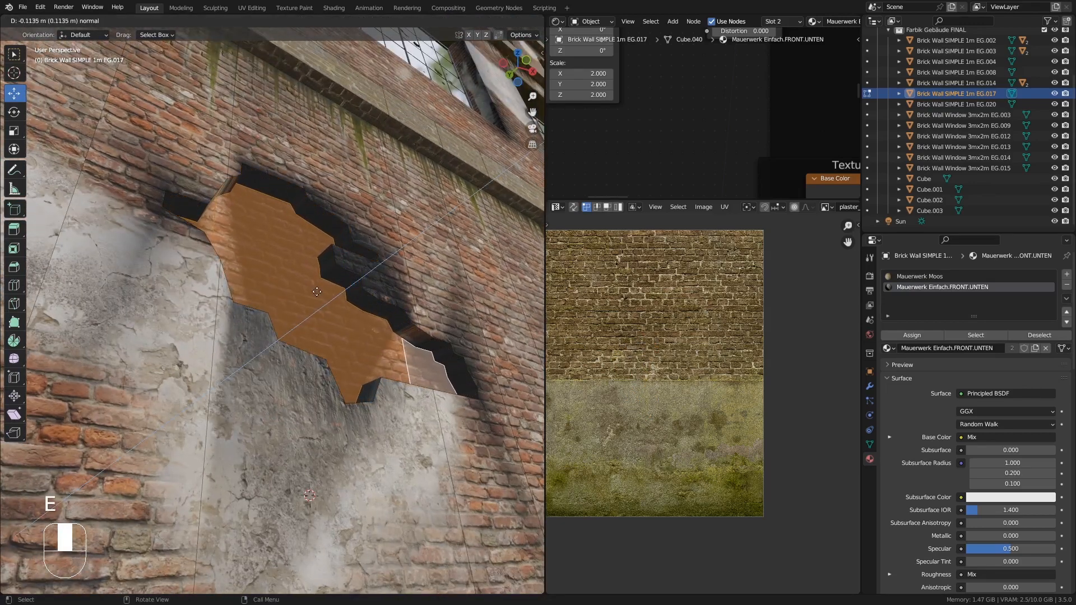
{"action": "left_click", "coordinate": [315, 292]}
{"action": "middle_click_drag", "start_coordinate": [315, 292], "coordinate": [232, 257]}
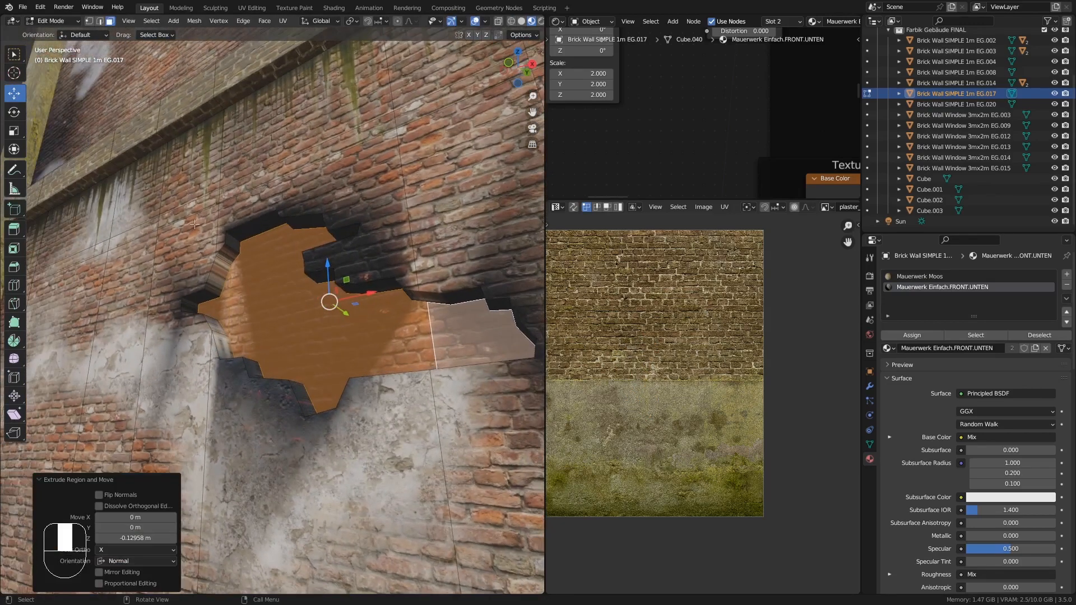
- Select the hole's side face loop, unwrap it, scale its UVs and leave Edit Mode
{"action": "left_click", "coordinate": [230, 253], "text": "alt"}
{"action": "key", "text": "u"}
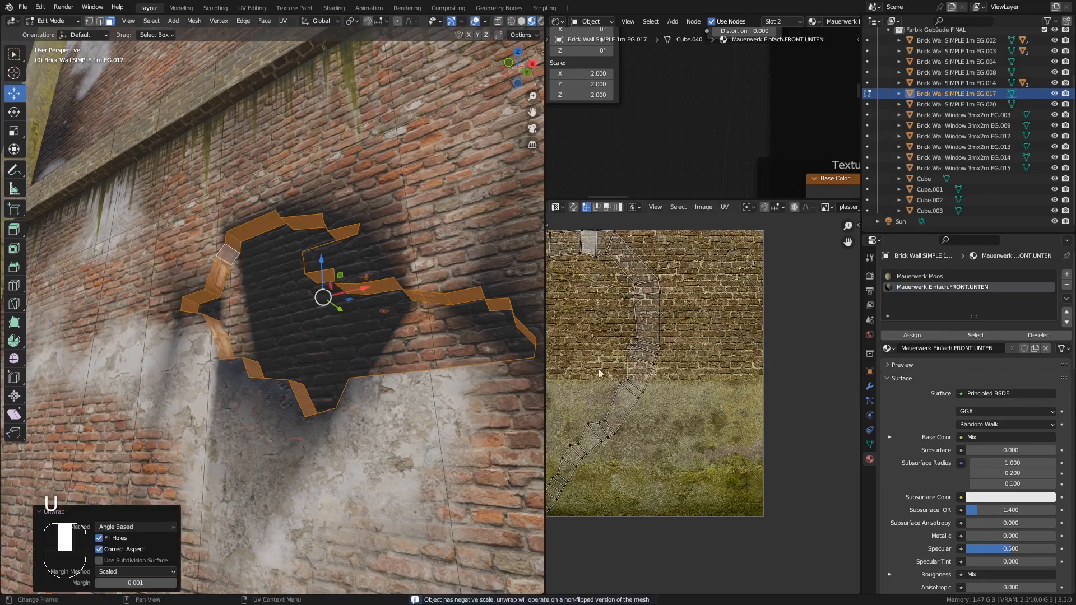
{"action": "key", "text": "a"}
{"action": "key", "text": "s"}
{"action": "key", "text": "Tab"}
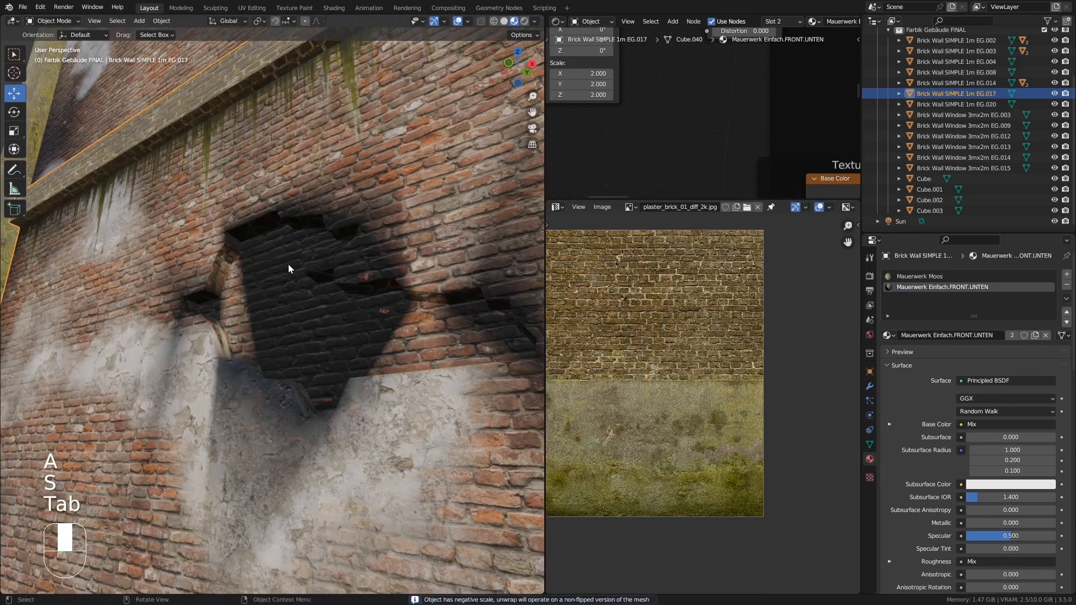
- Re-enter Edit Mode, enlarge all the side loop's UVs about 1.66 times and leave Edit Mode
{"action": "middle_click_drag", "start_coordinate": [288, 264], "coordinate": [314, 332]}
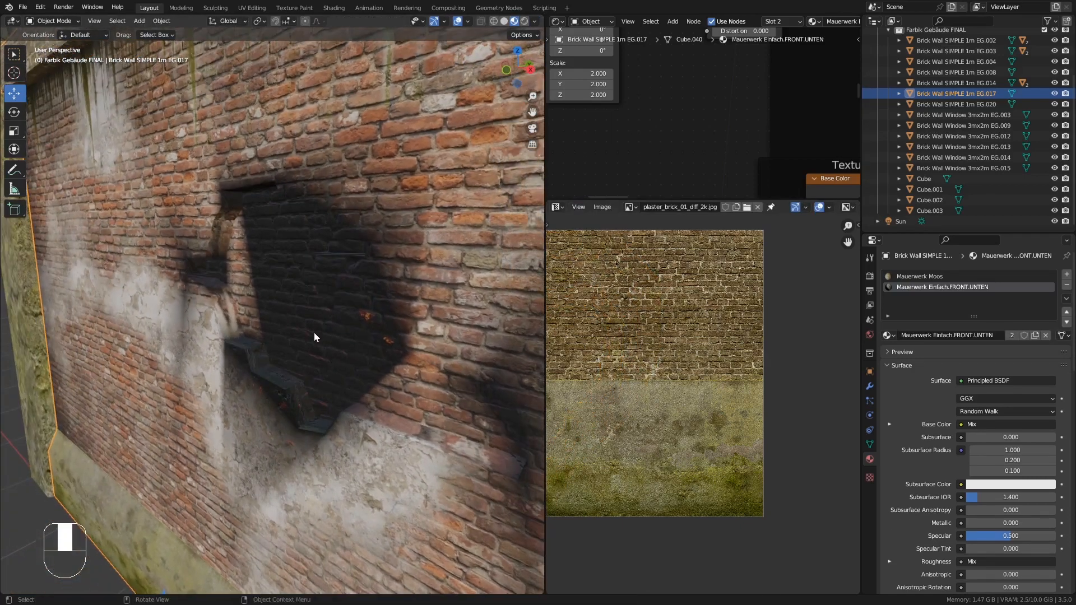
{"action": "key", "text": "Tab"}
{"action": "key", "text": "a"}
{"action": "key", "text": "s"}
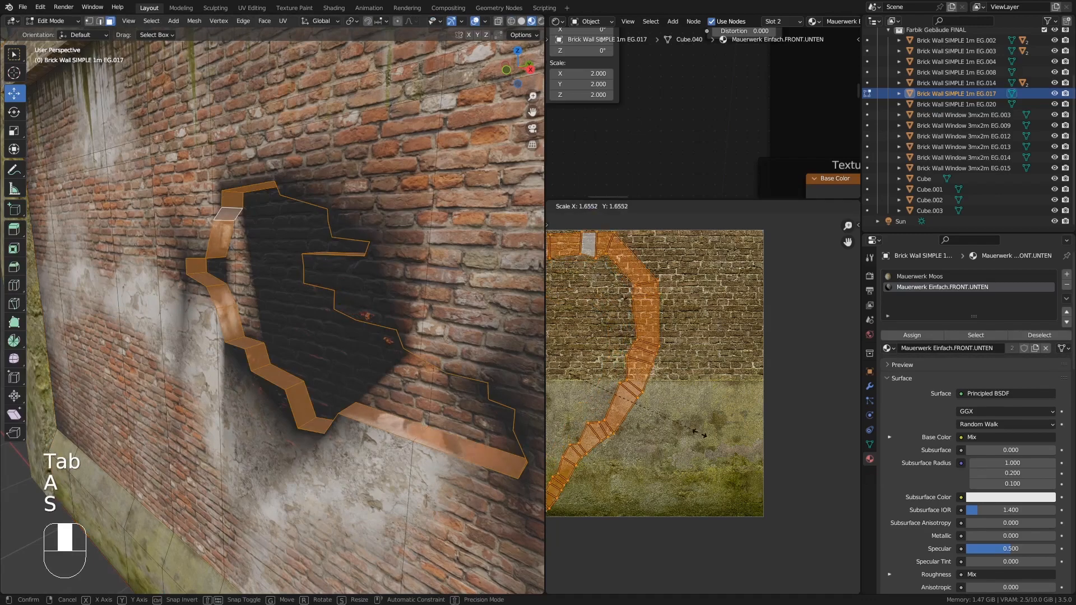
{"action": "left_click", "coordinate": [756, 462]}
{"action": "key", "text": "Tab"}
- Re-project the hole's side loop UVs with Cube Projection at cube size 1.55 and scale them
{"action": "middle_click_drag", "start_coordinate": [283, 240], "coordinate": [288, 203]}
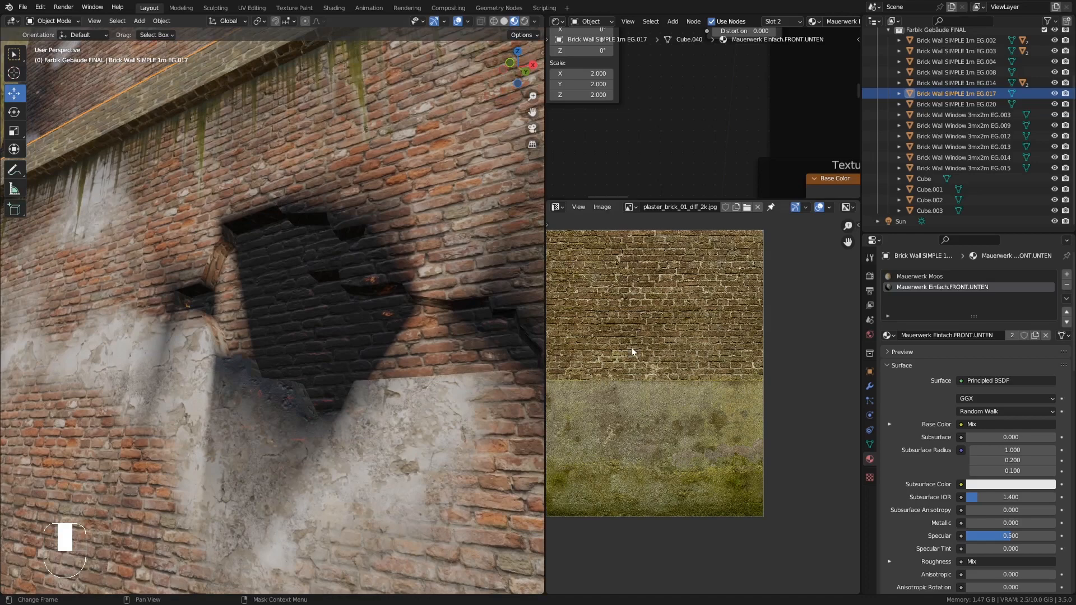
{"action": "key", "text": "Tab"}
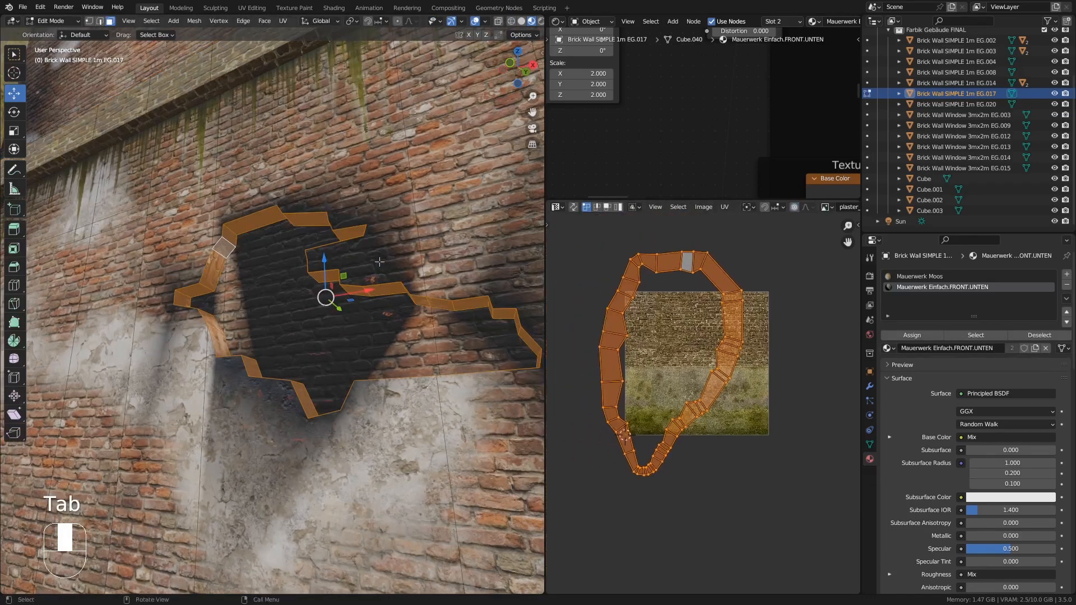
{"action": "key", "text": "u"}
{"action": "left_click", "coordinate": [403, 262]}
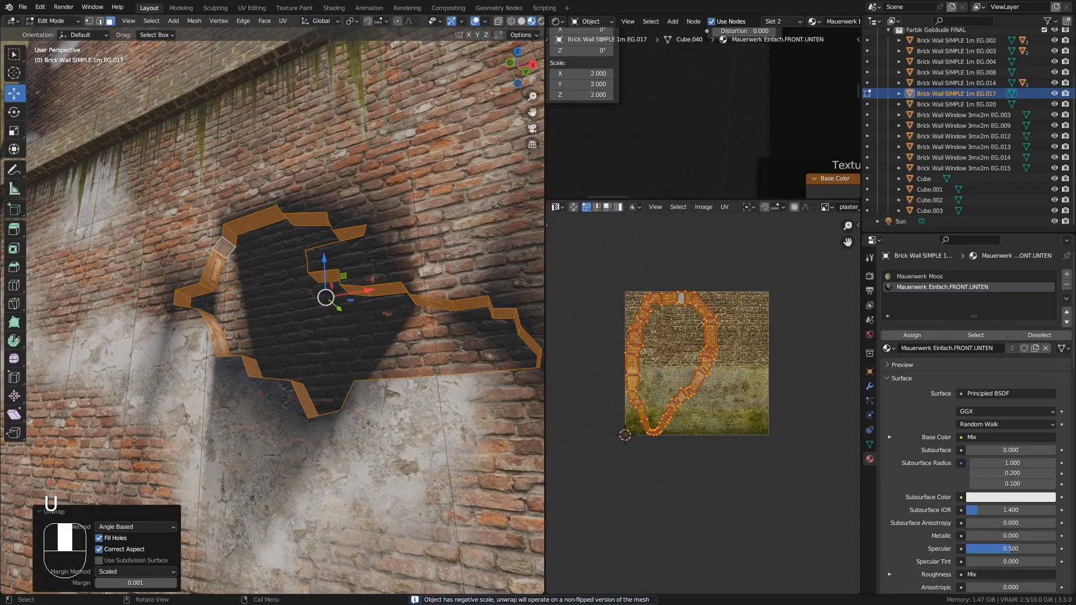
{"action": "key", "text": "u"}
{"action": "left_click", "coordinate": [398, 317]}
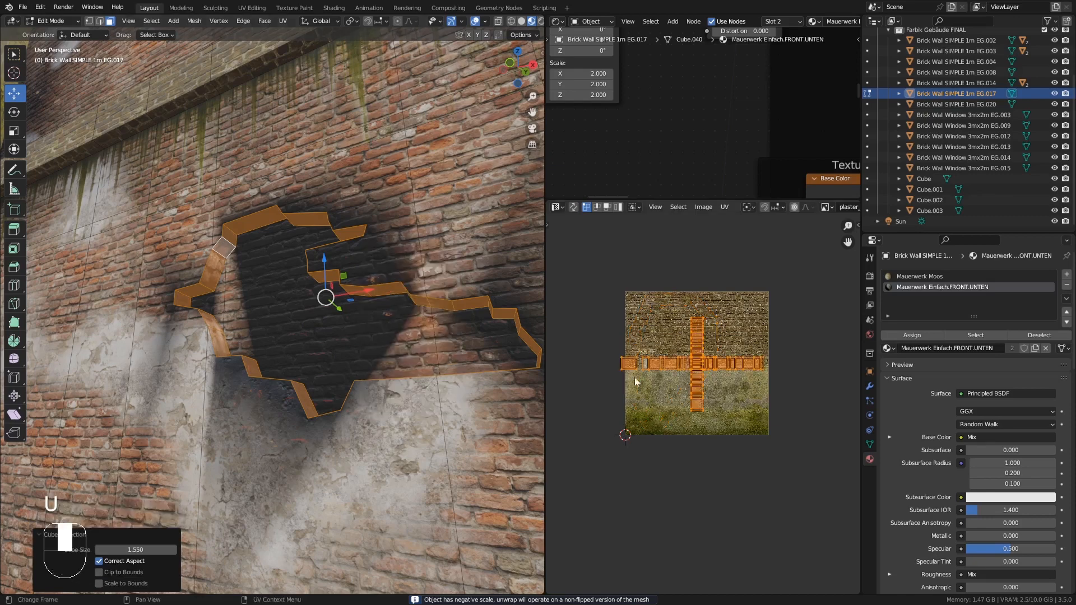
{"action": "key", "text": "s"}
{"action": "left_click", "coordinate": [701, 384]}
{"action": "scroll", "coordinate": [337, 279], "scroll_direction": "up", "scroll_amount": 2}
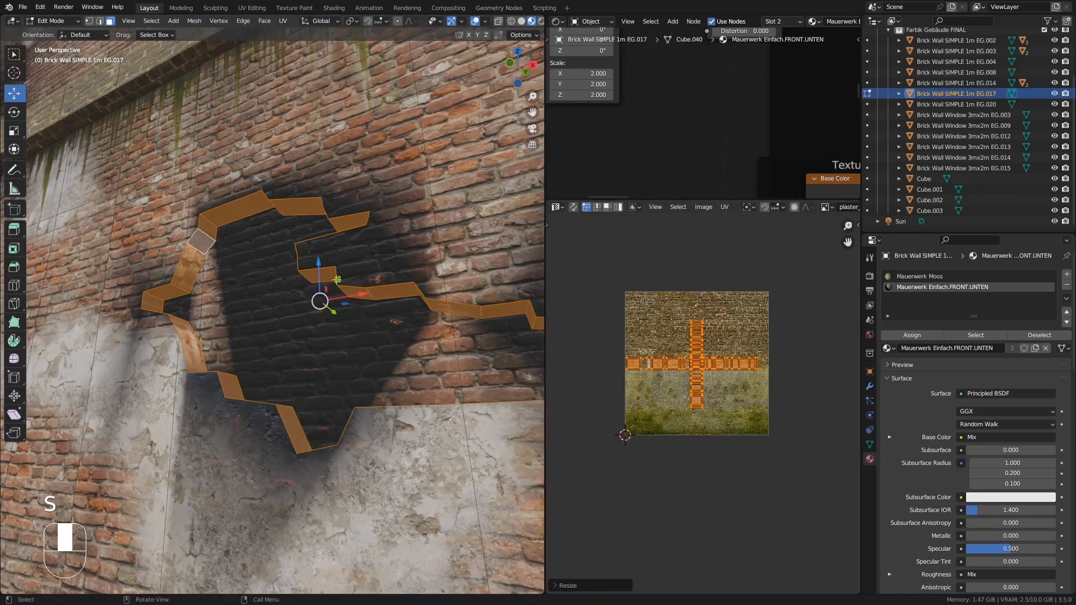
{"action": "key", "text": "Tab"}
{"action": "key", "text": "Tab"}
{"action": "left_click", "coordinate": [99, 21]}
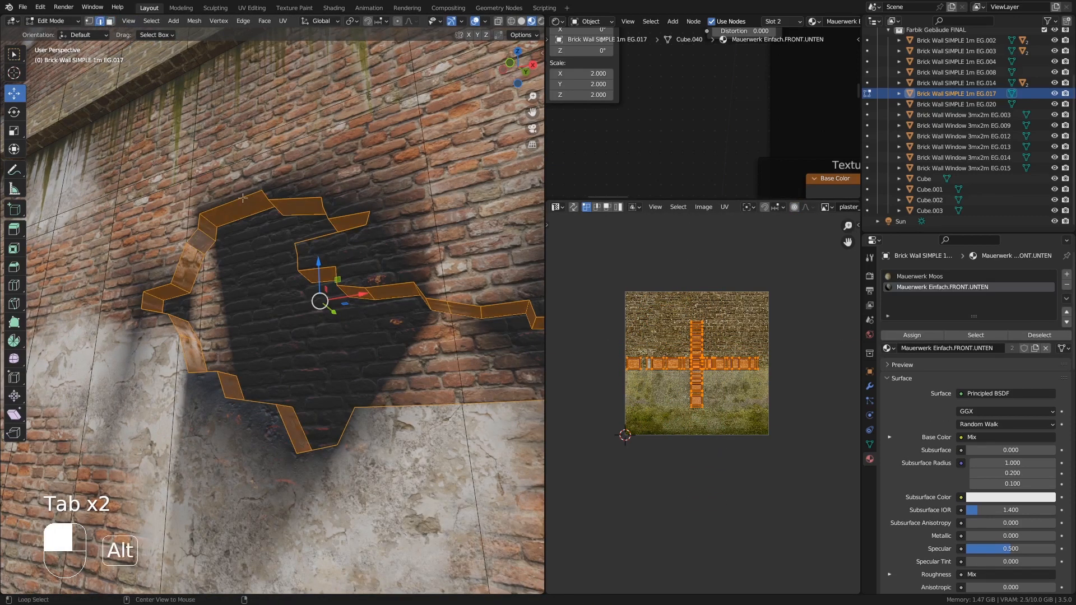
- Select the large hole's outer edge loops and bevel them about 0.01 m wide
{"action": "key", "text": "alt+a"}
{"action": "middle_click_drag", "start_coordinate": [180, 264], "coordinate": [199, 328]}
{"action": "left_click", "coordinate": [252, 378], "text": "alt+shift"}
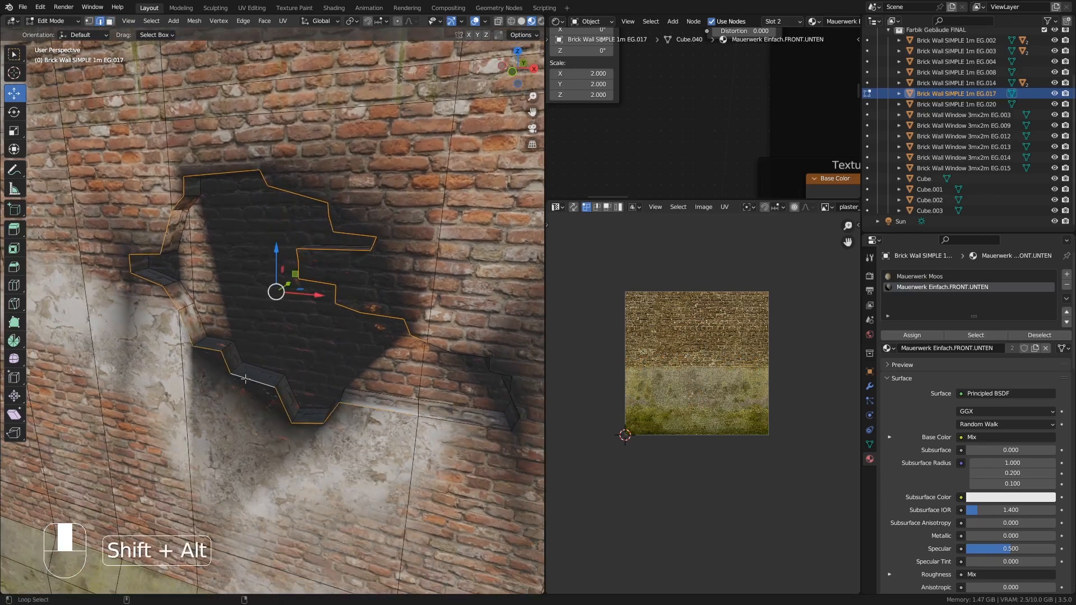
{"action": "middle_click_drag", "start_coordinate": [429, 413], "coordinate": [335, 393], "text": "shift"}
{"action": "left_click", "coordinate": [365, 401], "text": "alt+shift"}
{"action": "middle_click_drag", "start_coordinate": [388, 419], "coordinate": [395, 386]}
{"action": "middle_click_drag", "start_coordinate": [395, 386], "coordinate": [406, 388], "text": "shift"}
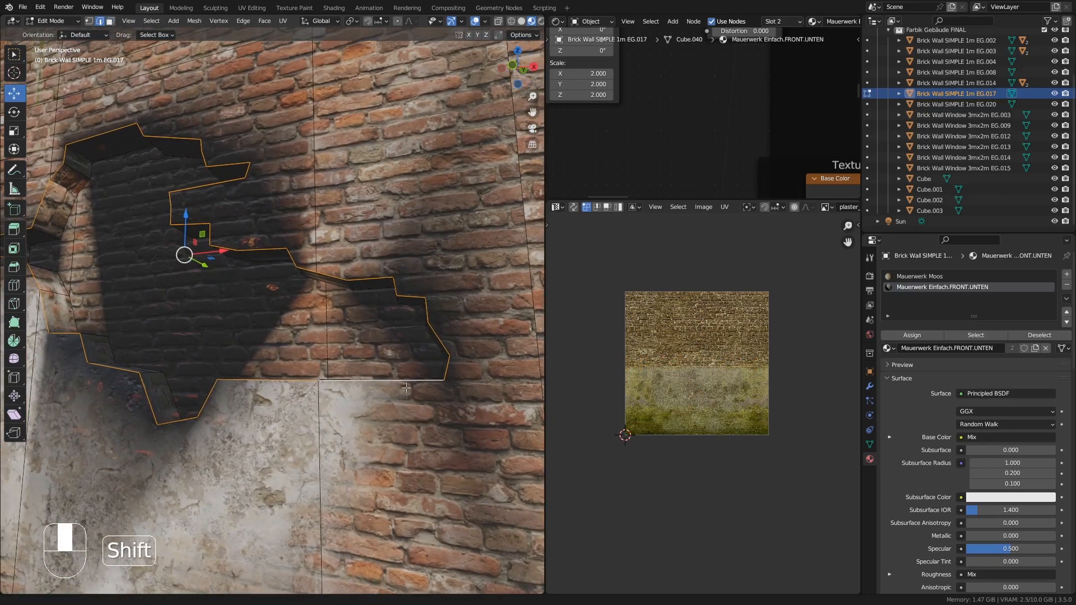
{"action": "key", "text": "ctrl+b"}
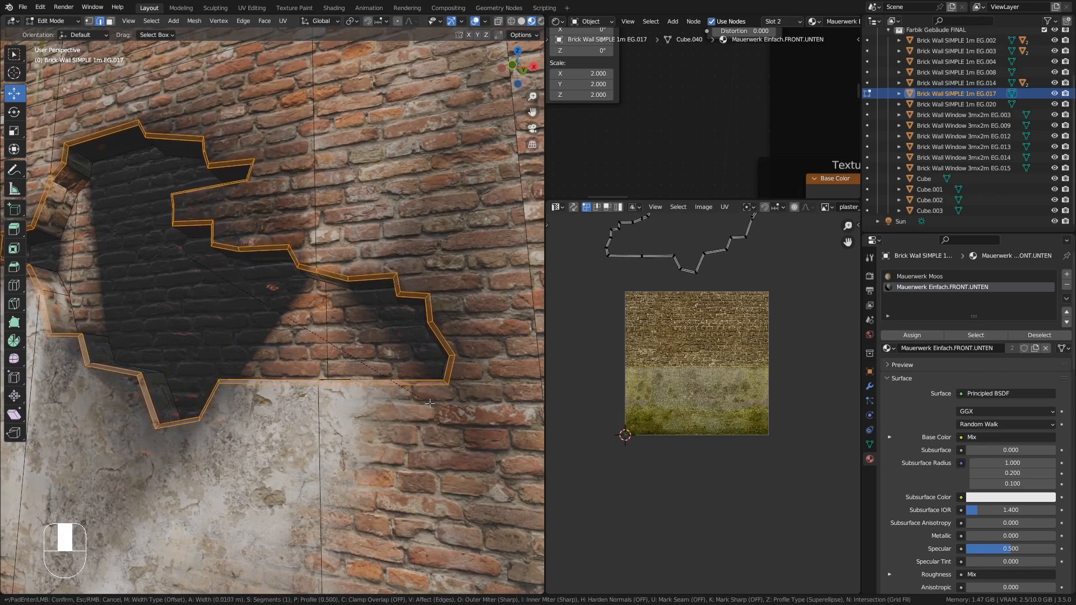
{"action": "left_click", "coordinate": [430, 403]}
- Knife-cut a small brick-shaped outline into the upper brick wall
{"action": "key", "text": "Tab"}
{"action": "scroll", "coordinate": [329, 324], "scroll_direction": "down", "scroll_amount": 2}
{"action": "scroll", "coordinate": [333, 330], "scroll_direction": "down", "scroll_amount": 2}
{"action": "middle_click_drag", "start_coordinate": [333, 330], "coordinate": [294, 388]}
{"action": "middle_click_drag", "start_coordinate": [294, 388], "coordinate": [281, 428], "text": "ctrl"}
{"action": "middle_click_drag", "start_coordinate": [282, 429], "coordinate": [287, 320]}
{"action": "middle_click_drag", "start_coordinate": [307, 253], "coordinate": [295, 281], "text": "shift"}
{"action": "scroll", "coordinate": [325, 247], "scroll_direction": "up", "scroll_amount": 3}
{"action": "middle_click_drag", "start_coordinate": [325, 248], "coordinate": [252, 297]}
{"action": "key", "text": "Tab"}
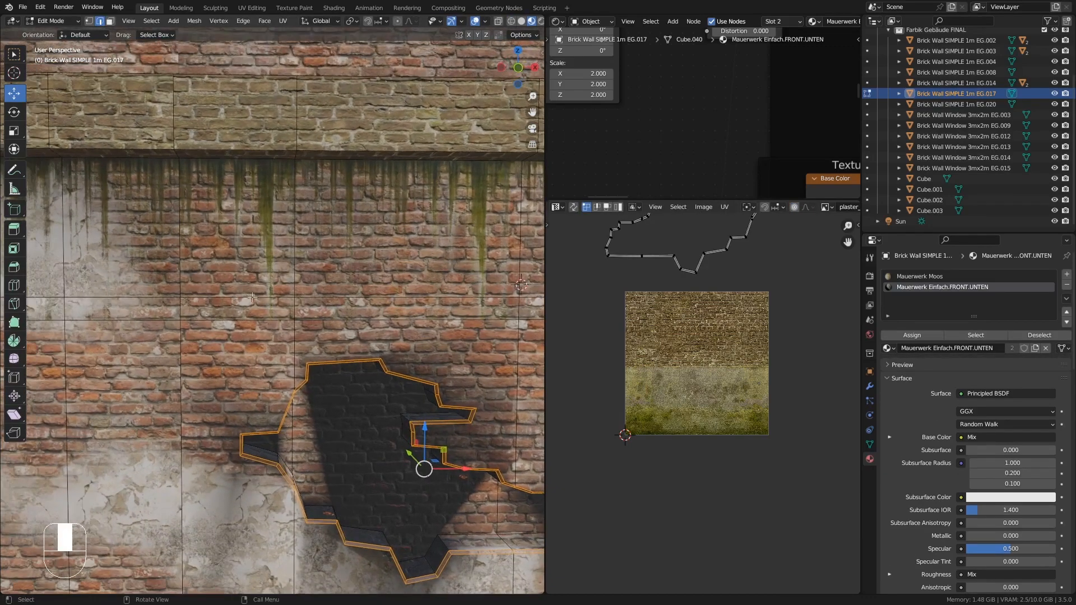
{"action": "key", "text": "k"}
{"action": "scroll", "coordinate": [248, 311], "scroll_direction": "up", "scroll_amount": 1}
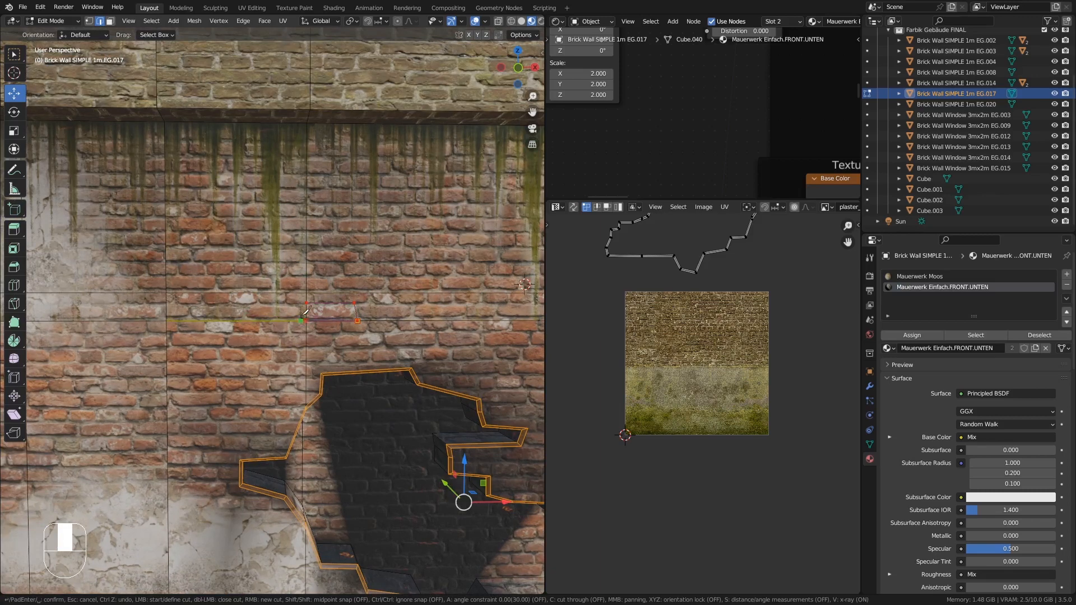
{"action": "left_click", "coordinate": [306, 320]}
{"action": "key", "text": "Return"}
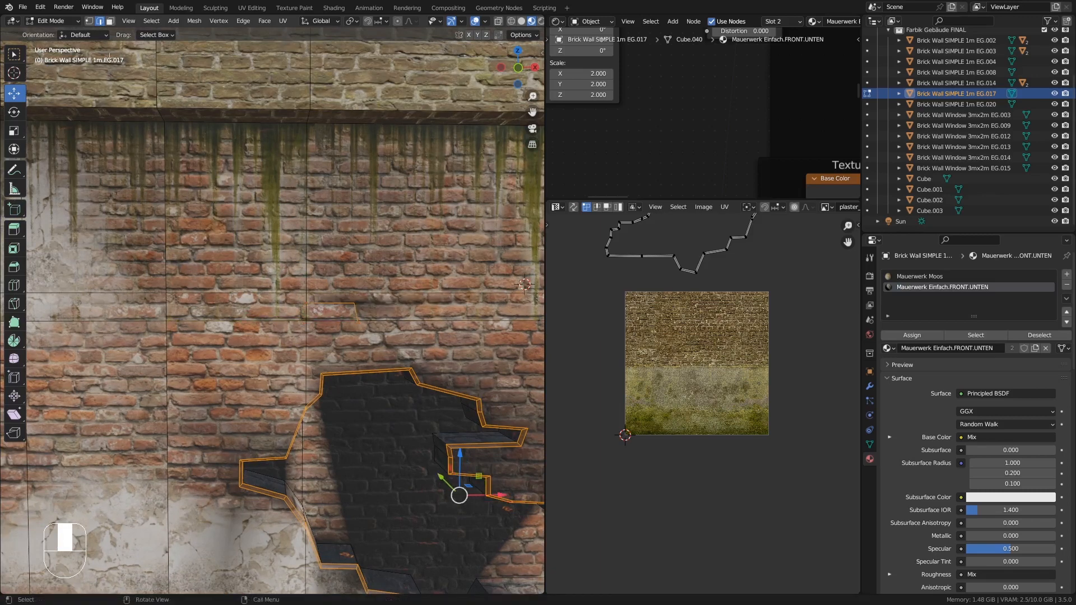
- Select the small brick face and extrude it inward about 0.05 m
{"action": "left_click", "coordinate": [110, 20]}
{"action": "left_click", "coordinate": [331, 310]}
{"action": "middle_click_drag", "start_coordinate": [330, 310], "coordinate": [282, 297]}
{"action": "key", "text": "e"}
{"action": "left_click", "coordinate": [355, 334]}
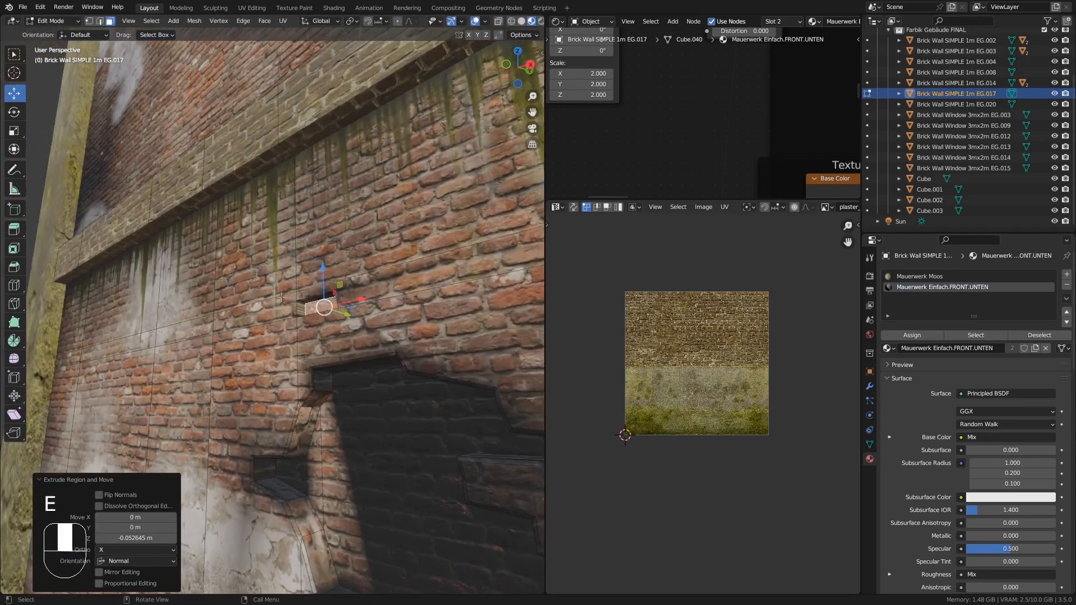
- Select the small hole's side loop, cube-project its UVs at cube size 0.185 and scale them
{"action": "left_click", "coordinate": [101, 23]}
{"action": "left_click", "coordinate": [319, 294], "text": "alt"}
{"action": "scroll", "coordinate": [320, 297], "scroll_direction": "up", "scroll_amount": 4}
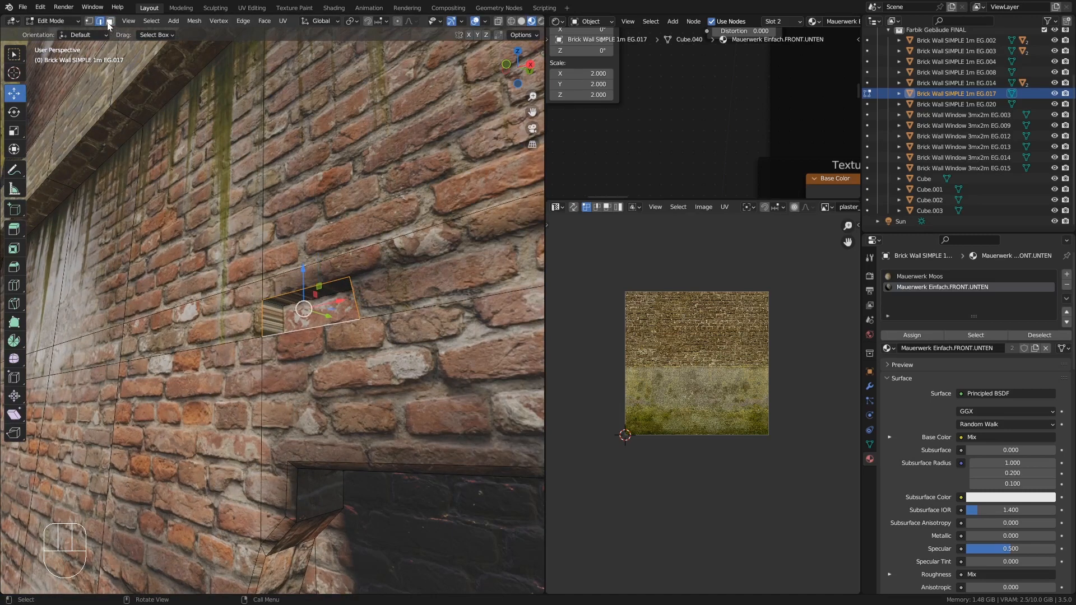
{"action": "left_click", "coordinate": [281, 307], "text": "alt"}
{"action": "key", "text": "u"}
{"action": "left_click", "coordinate": [286, 307]}
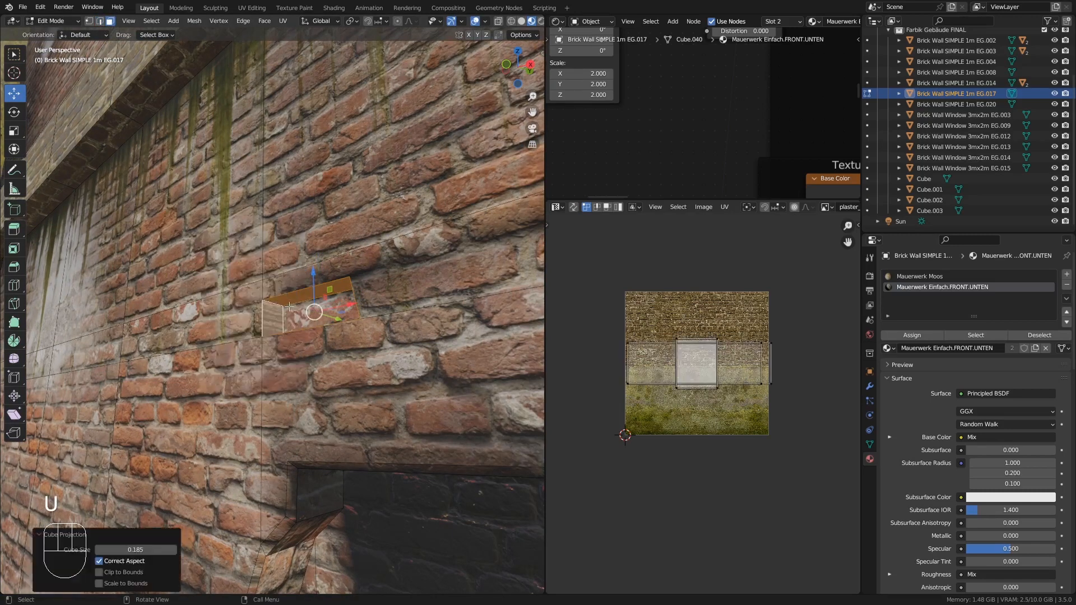
{"action": "key", "text": "a"}
{"action": "key", "text": "s"}
{"action": "left_click", "coordinate": [707, 370]}
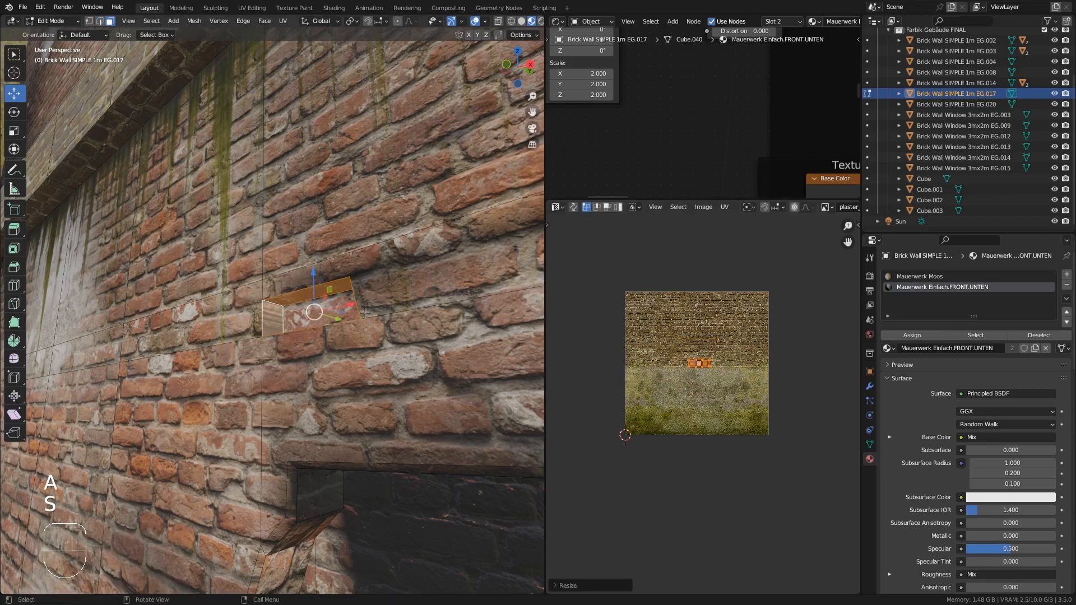
- Bevel the small hole's outer edge loop and leave Edit Mode
{"action": "key", "text": "Tab"}
{"action": "key", "text": "Tab"}
{"action": "left_click", "coordinate": [100, 22]}
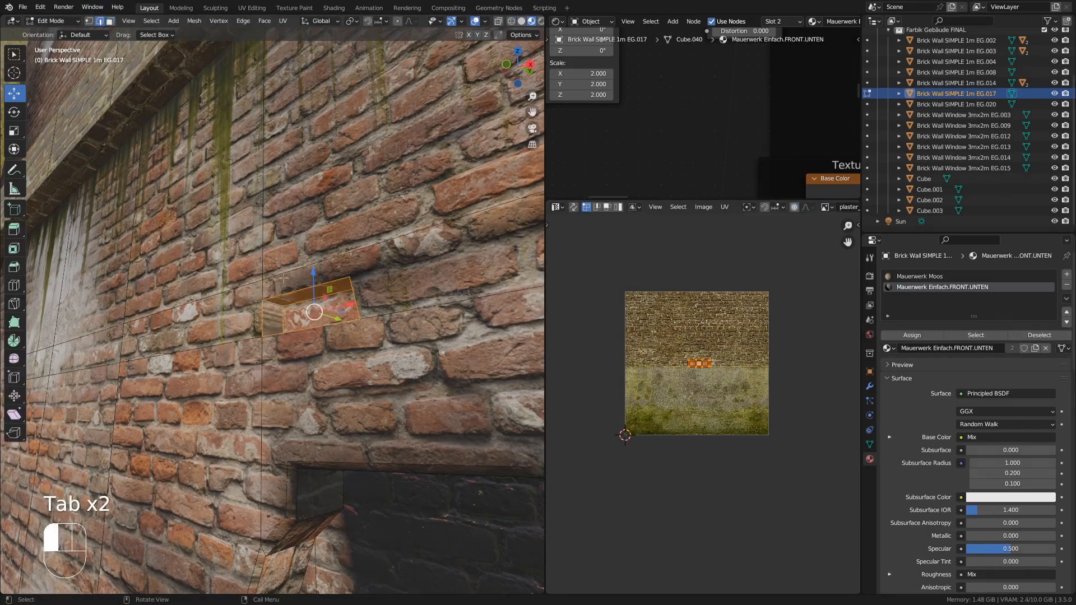
{"action": "left_click", "coordinate": [287, 294], "text": "alt"}
{"action": "left_click", "coordinate": [283, 332], "text": "alt+shift"}
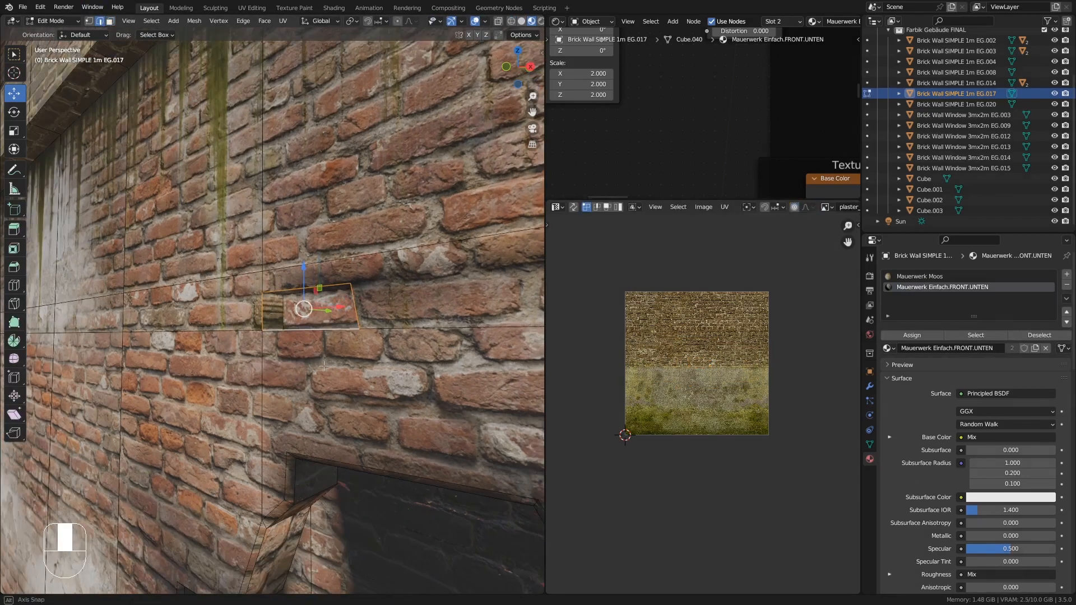
{"action": "key", "text": "ctrl+b"}
{"action": "left_click", "coordinate": [331, 371]}
{"action": "key", "text": "Tab"}
- Examine the wall around the broken-brick holes from several angles
{"action": "scroll", "coordinate": [323, 360], "scroll_direction": "down", "scroll_amount": 2}
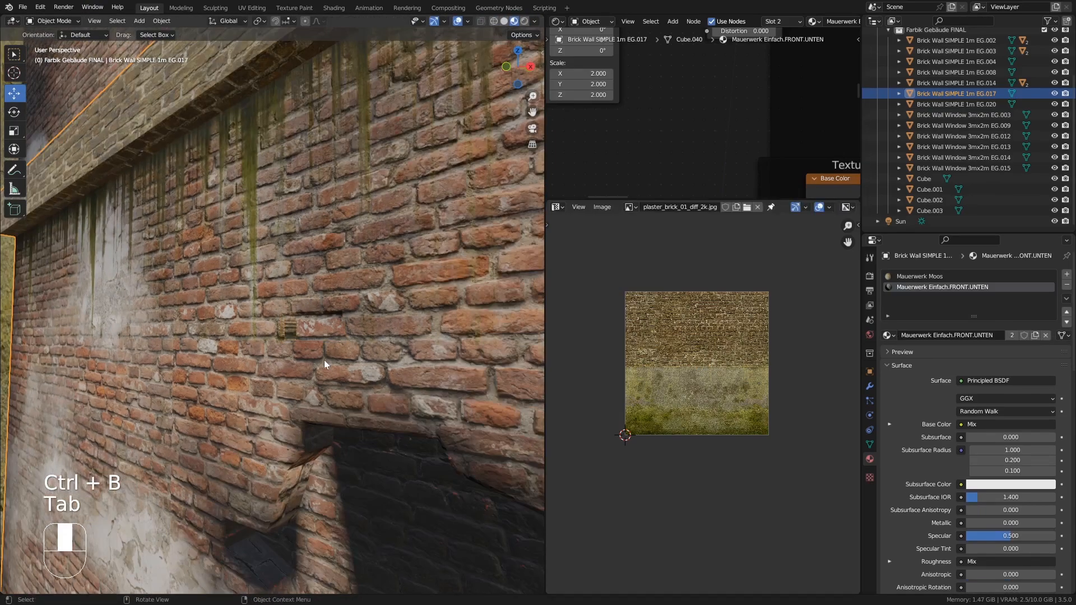
{"action": "middle_click_drag", "start_coordinate": [324, 360], "coordinate": [252, 321], "text": "shift"}
{"action": "key", "text": "Tab"}
{"action": "left_click", "coordinate": [266, 363]}
{"action": "left_click", "coordinate": [384, 406]}
{"action": "middle_click_drag", "start_coordinate": [385, 406], "coordinate": [390, 357]}
{"action": "left_click_drag", "start_coordinate": [428, 407], "coordinate": [416, 398]}
{"action": "middle_click_drag", "start_coordinate": [416, 398], "coordinate": [239, 365]}
{"action": "key", "text": "Tab"}
{"action": "scroll", "coordinate": [415, 426], "scroll_direction": "down", "scroll_amount": 4}
{"action": "scroll", "coordinate": [308, 422], "scroll_direction": "up", "scroll_amount": 4}
{"action": "middle_click_drag", "start_coordinate": [239, 364], "coordinate": [238, 387], "text": "ctrl"}
{"action": "middle_click_drag", "start_coordinate": [237, 387], "coordinate": [300, 368], "text": "shift"}
{"action": "key", "text": "Tab"}
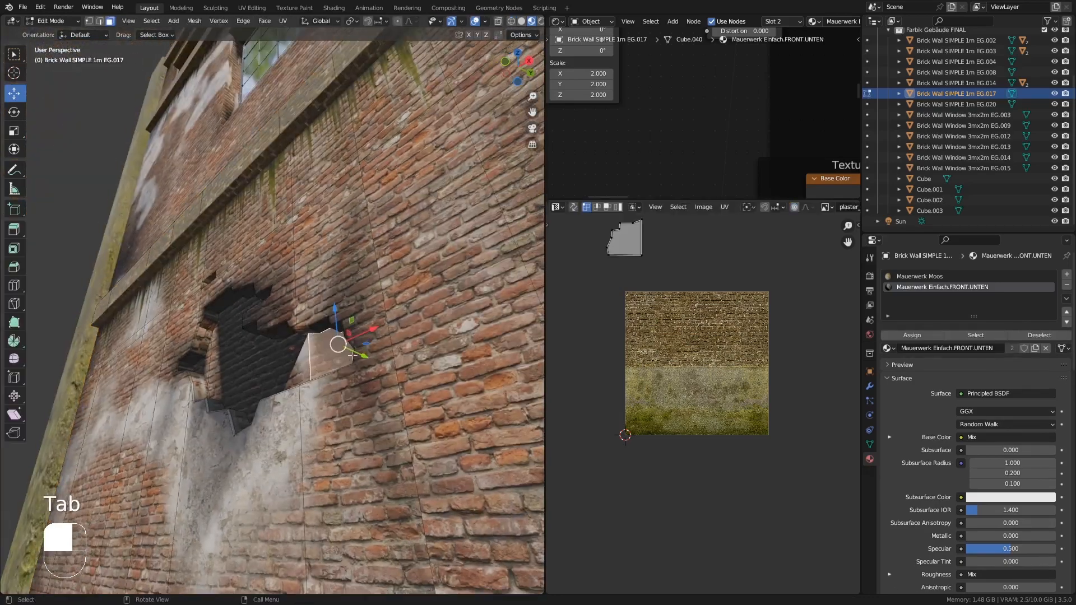
{"action": "key", "text": "Tab"}
{"action": "middle_click_drag", "start_coordinate": [327, 385], "coordinate": [314, 343]}
{"action": "middle_click_drag", "start_coordinate": [314, 342], "coordinate": [269, 387], "text": "ctrl"}
{"action": "middle_click_drag", "start_coordinate": [269, 387], "coordinate": [298, 315]}
{"action": "key", "text": "Tab"}
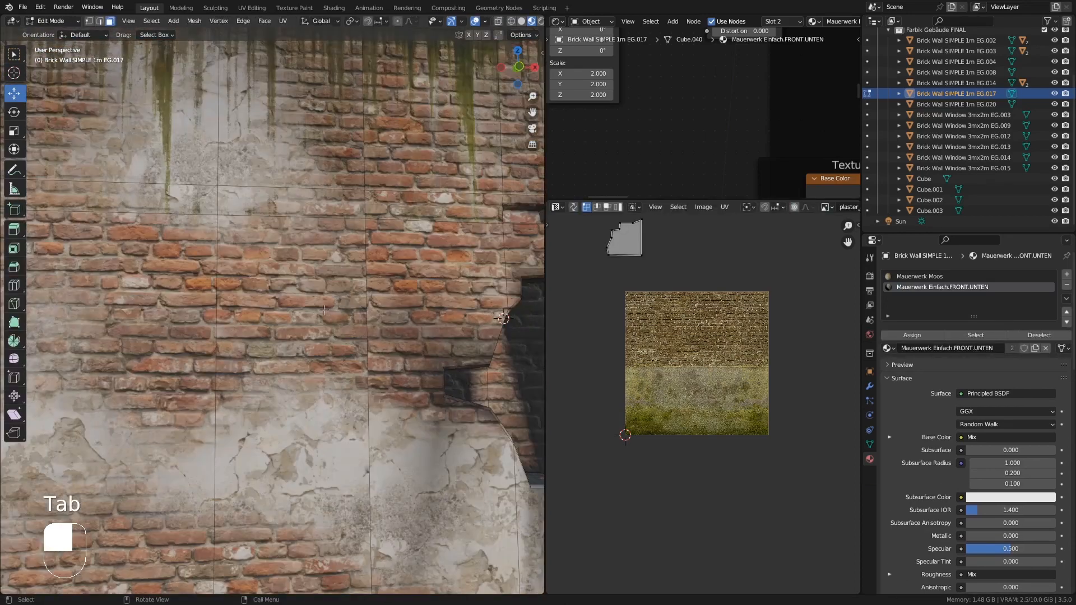
- Knife-cut a new irregular hole outline in the wall, select its faces and extrude them inward about 0.05 m
{"action": "key", "text": "k"}
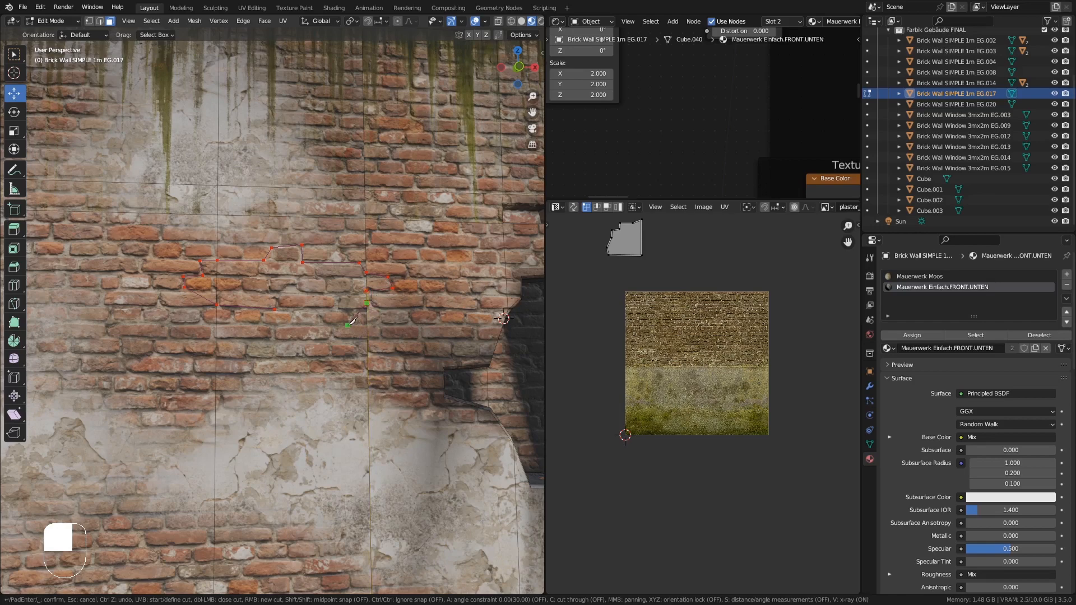
{"action": "key", "text": "Return"}
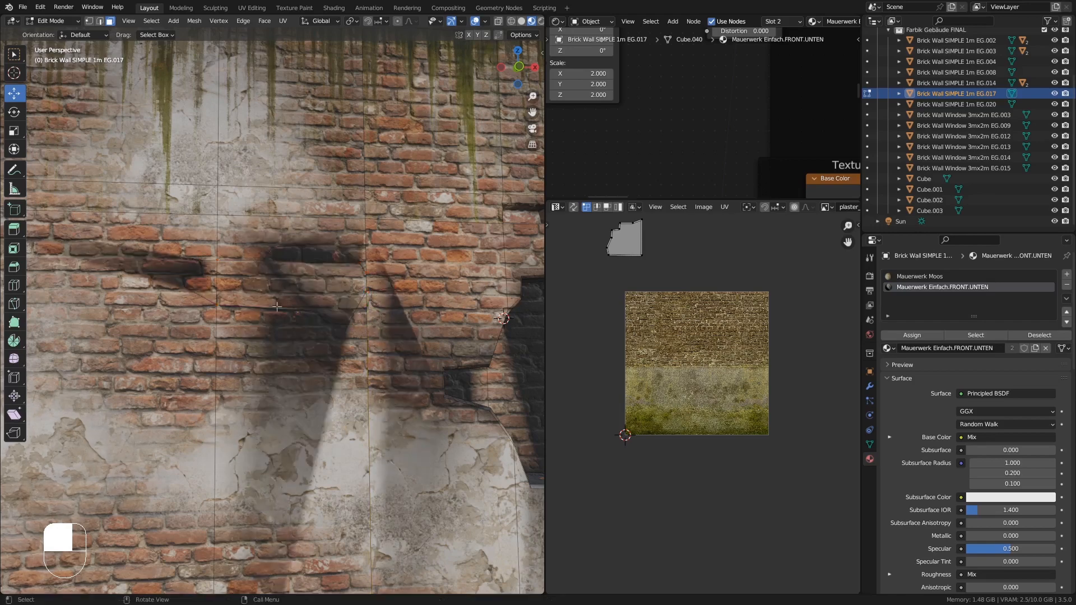
{"action": "left_click", "coordinate": [281, 246]}
{"action": "left_click", "coordinate": [297, 278]}
{"action": "left_click", "coordinate": [209, 284], "text": "shift"}
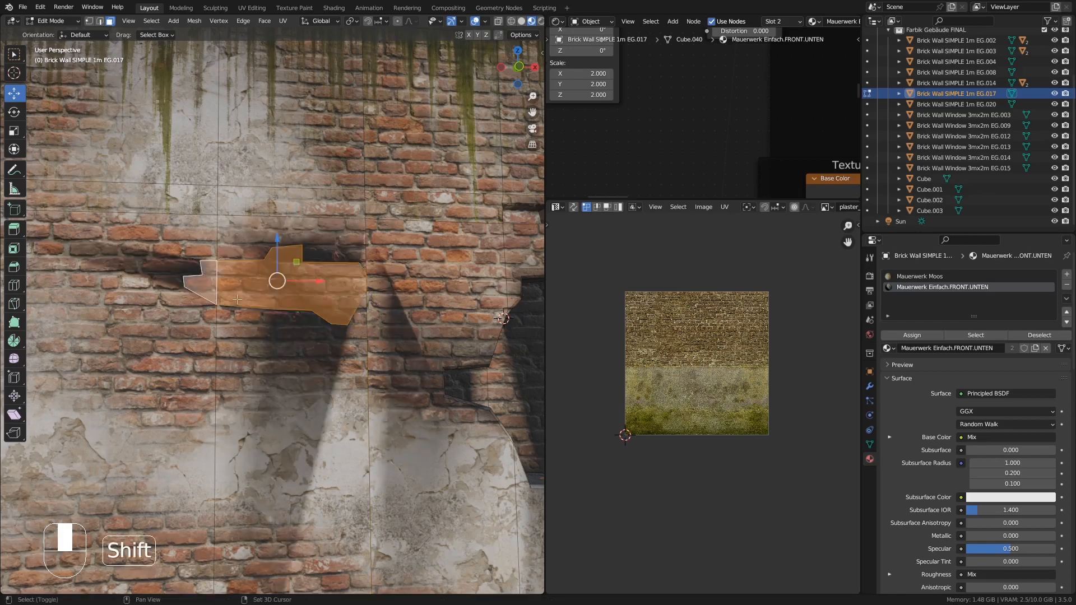
{"action": "middle_click_drag", "start_coordinate": [373, 286], "coordinate": [234, 269]}
{"action": "left_click", "coordinate": [368, 280], "text": "shift"}
{"action": "left_click", "coordinate": [374, 277], "text": "shift"}
{"action": "key", "text": "e"}
{"action": "left_click", "coordinate": [256, 271]}
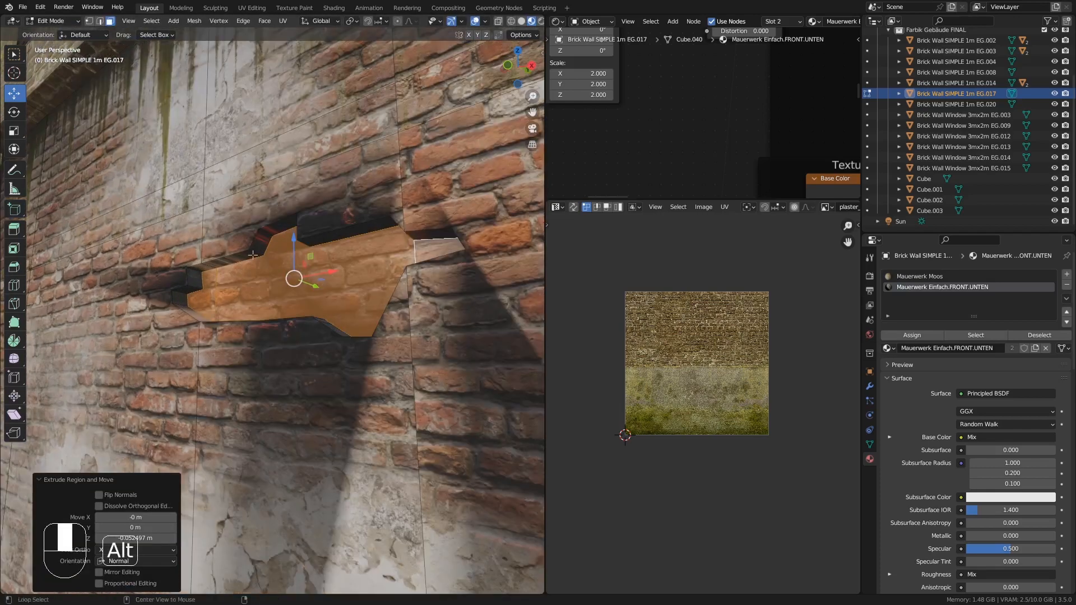
- Select the new hole's side loop, unwrap it angle-based and scale its UVs
{"action": "left_click", "coordinate": [252, 255], "text": "alt"}
{"action": "key", "text": "u"}
{"action": "left_click", "coordinate": [221, 200]}
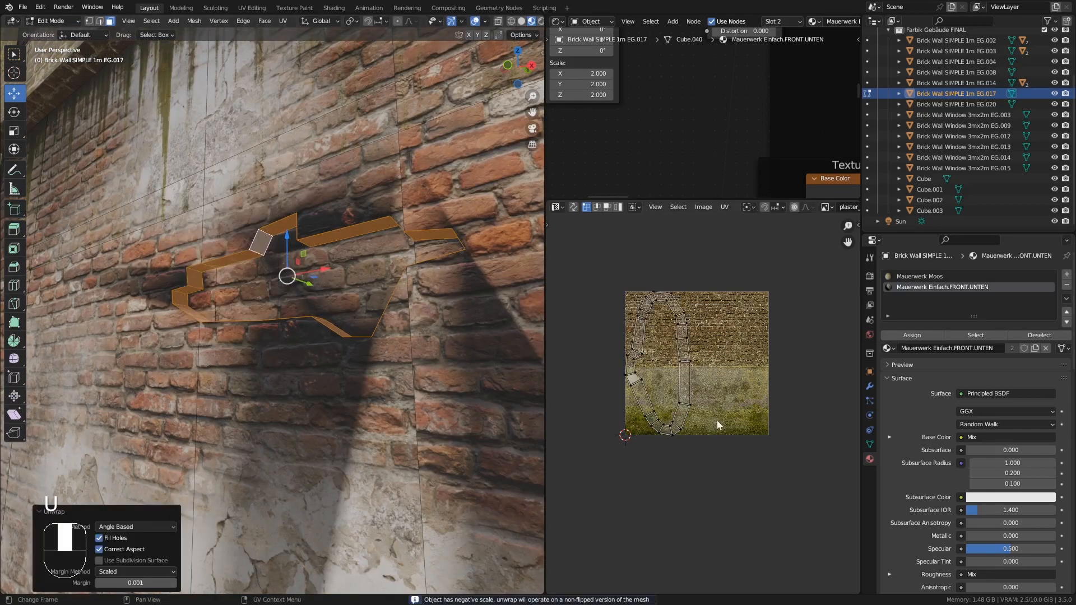
{"action": "key", "text": "a"}
{"action": "key", "text": "s"}
{"action": "left_click", "coordinate": [700, 392]}
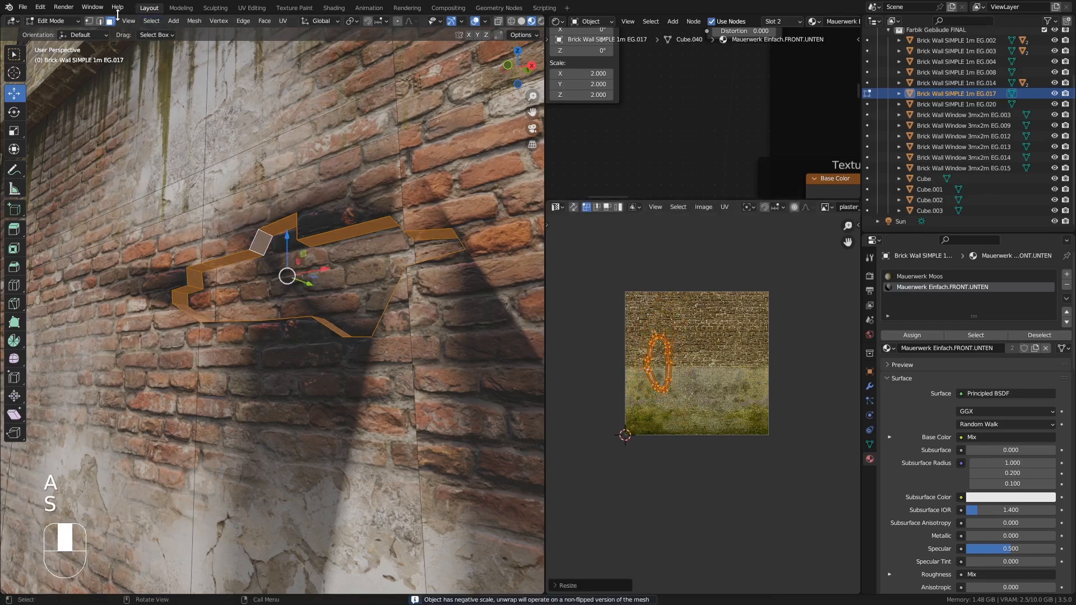
- Select the new hole's outer edge loops and bevel them about 0.005 m wide
{"action": "left_click", "coordinate": [99, 21]}
{"action": "left_click", "coordinate": [262, 230], "text": "alt"}
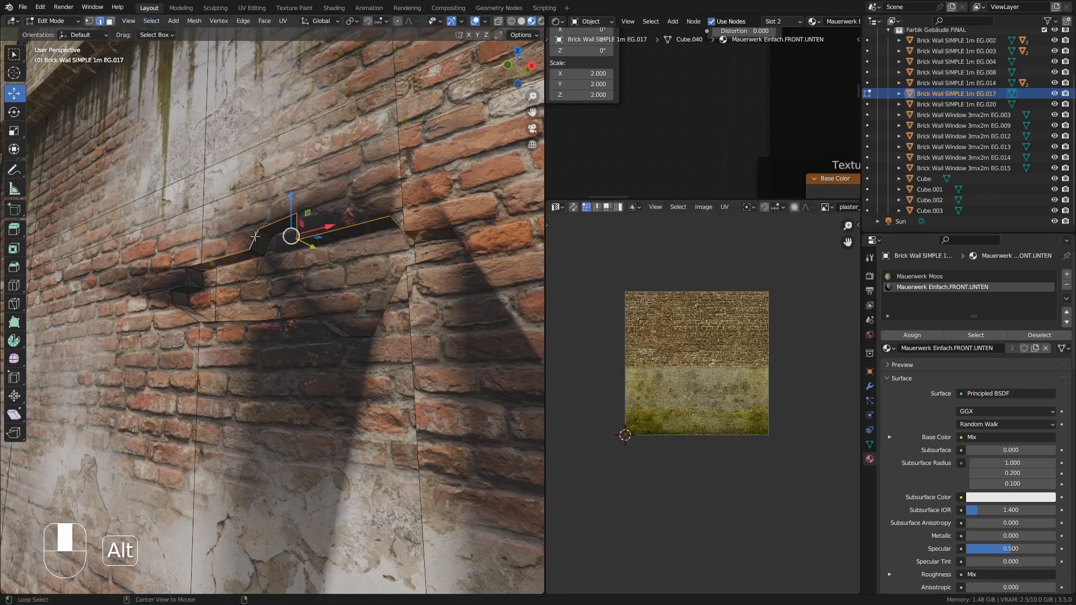
{"action": "middle_click_drag", "start_coordinate": [226, 331], "coordinate": [395, 362]}
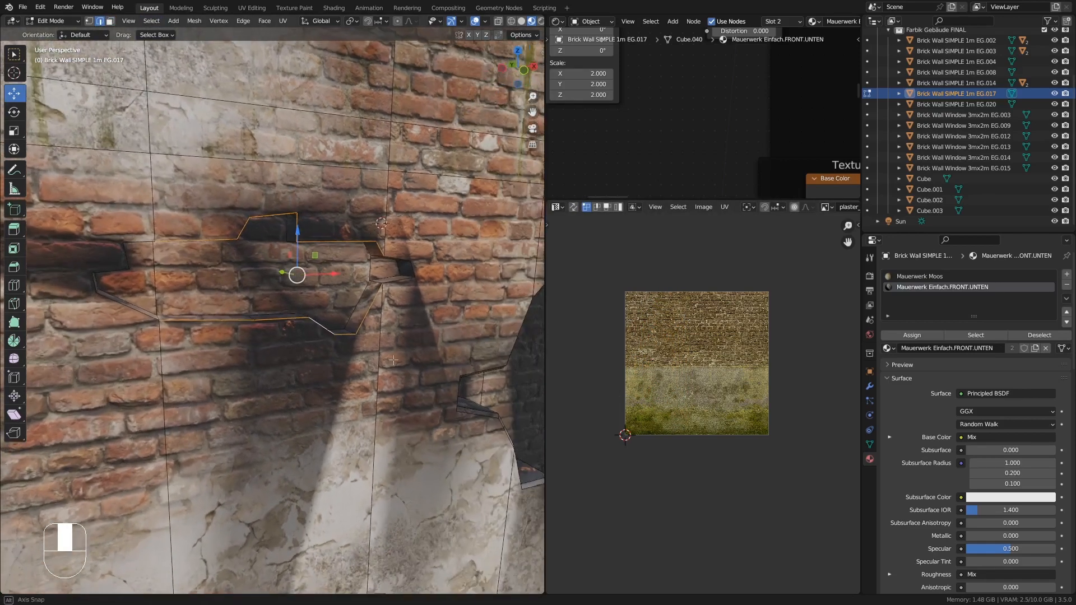
{"action": "scroll", "coordinate": [397, 268], "scroll_direction": "up", "scroll_amount": 6}
{"action": "scroll", "coordinate": [414, 254], "scroll_direction": "down", "scroll_amount": 5}
{"action": "mouse_move", "coordinate": [269, 308]}
{"action": "middle_mouse_down"}
{"action": "mouse_move", "coordinate": [168, 294]}
{"action": "mouse_move", "coordinate": [162, 306]}
{"action": "mouse_move", "coordinate": [358, 311]}
{"action": "mouse_move", "coordinate": [274, 309]}
{"action": "middle_mouse_up"}
{"action": "left_click", "coordinate": [136, 302], "text": "alt+shift"}
{"action": "scroll", "coordinate": [156, 306], "scroll_direction": "up", "scroll_amount": 7}
{"action": "left_click", "coordinate": [247, 314], "text": "alt+shift"}
{"action": "scroll", "coordinate": [247, 314], "scroll_direction": "down", "scroll_amount": 7}
{"action": "middle_click_drag", "start_coordinate": [274, 309], "coordinate": [335, 306]}
{"action": "key", "text": "ctrl+b"}
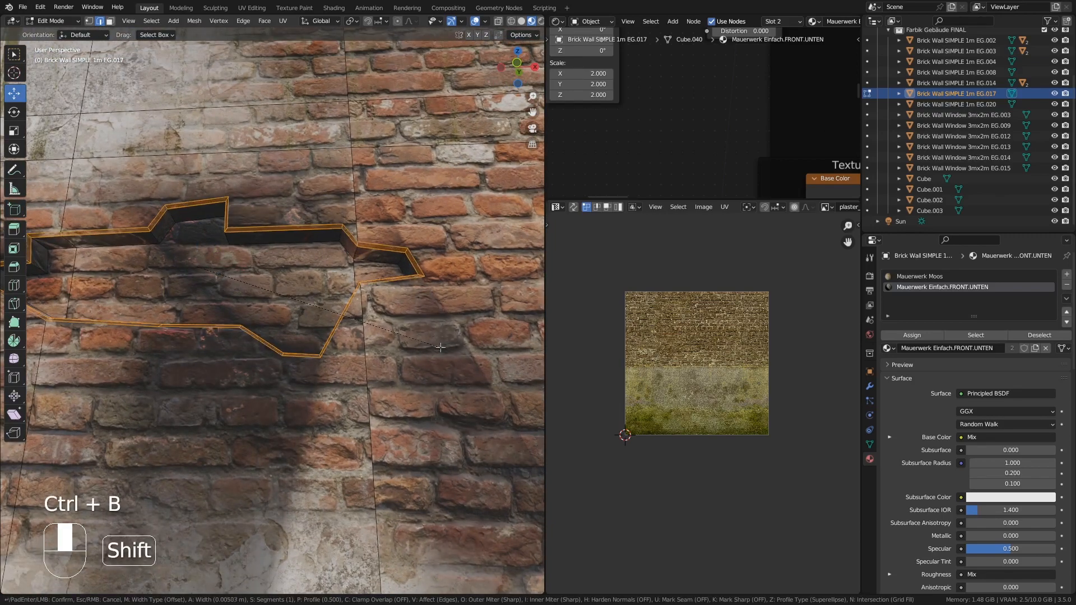
{"action": "left_click", "coordinate": [475, 383]}
- Knife-cut a brick-shaped outline on the large hole's back wall and extrude its face
{"action": "key", "text": "Tab"}
{"action": "scroll", "coordinate": [392, 339], "scroll_direction": "down", "scroll_amount": 6}
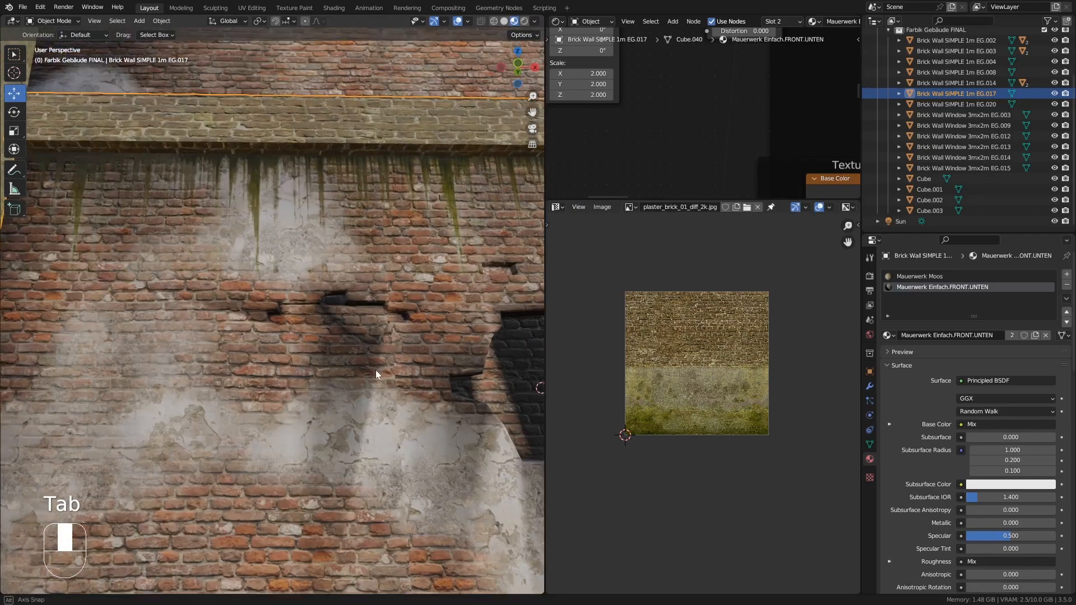
{"action": "middle_click_drag", "start_coordinate": [376, 370], "coordinate": [319, 317]}
{"action": "key", "text": "Tab"}
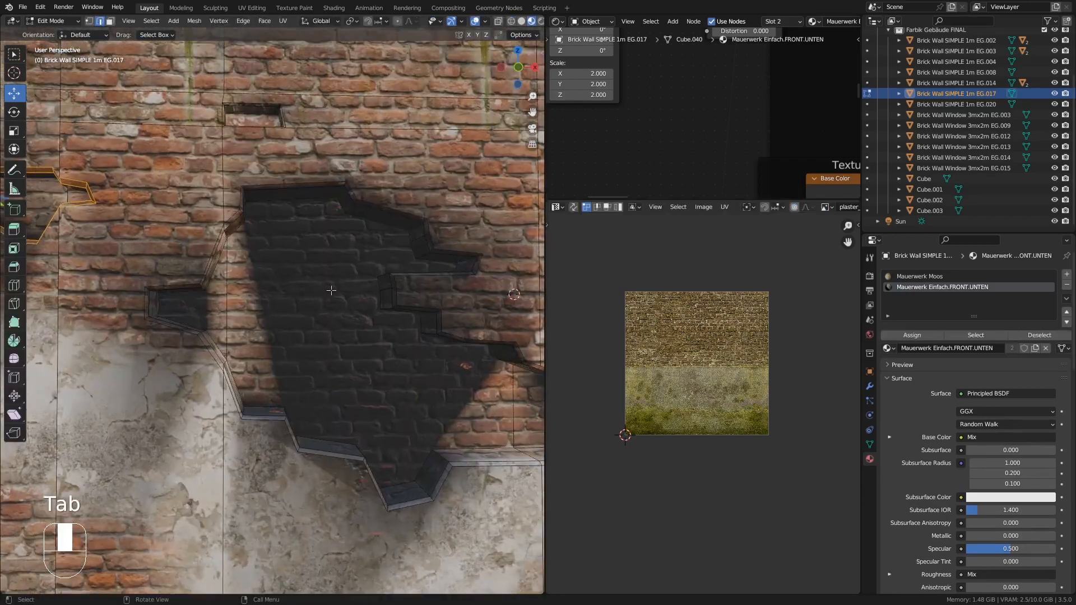
{"action": "key", "text": "k"}
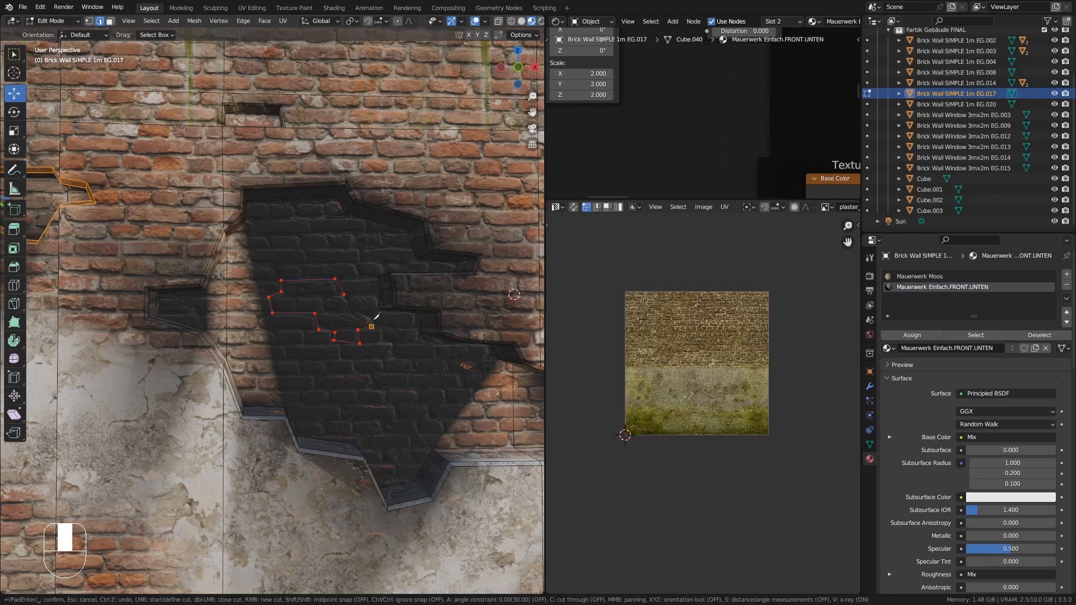
{"action": "key", "text": "Return"}
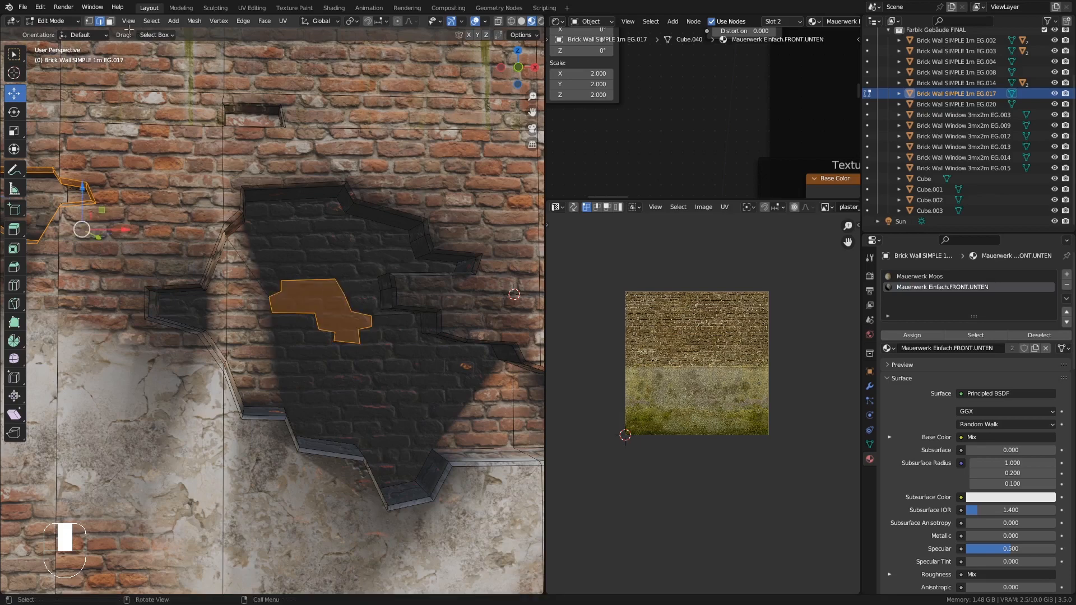
{"action": "key", "text": "3"}
{"action": "middle_click_drag", "start_coordinate": [344, 294], "coordinate": [262, 252]}
{"action": "key", "text": "e"}
{"action": "left_click", "coordinate": [360, 345]}
- Select the brick's side loop, unwrap it and scale its UVs
{"action": "left_click", "coordinate": [269, 274], "text": "alt"}
{"action": "key", "text": "u"}
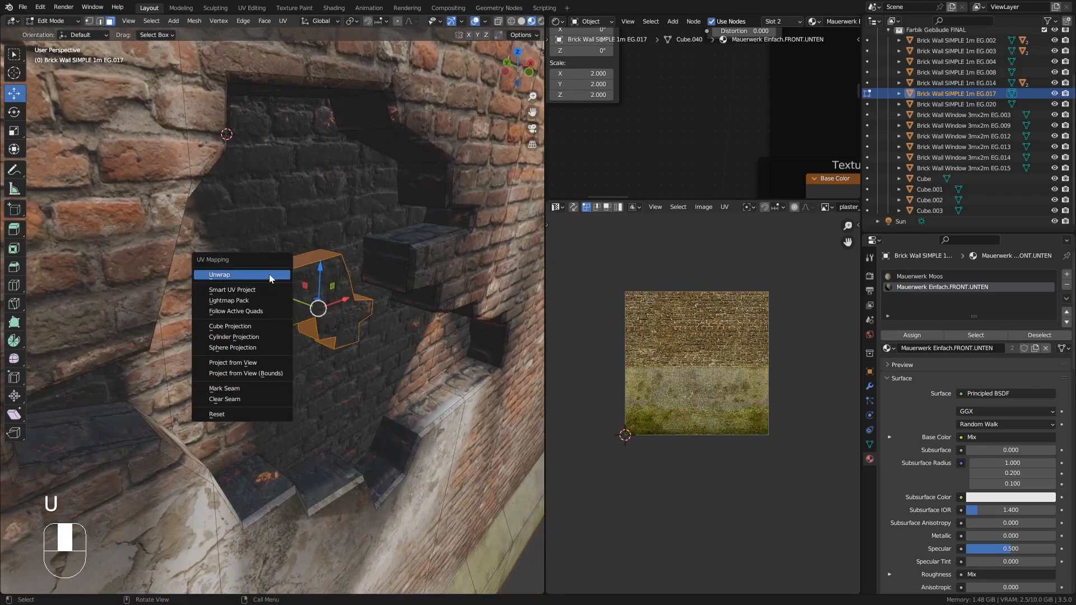
{"action": "left_click", "coordinate": [277, 277]}
{"action": "key", "text": "a"}
{"action": "key", "text": "s"}
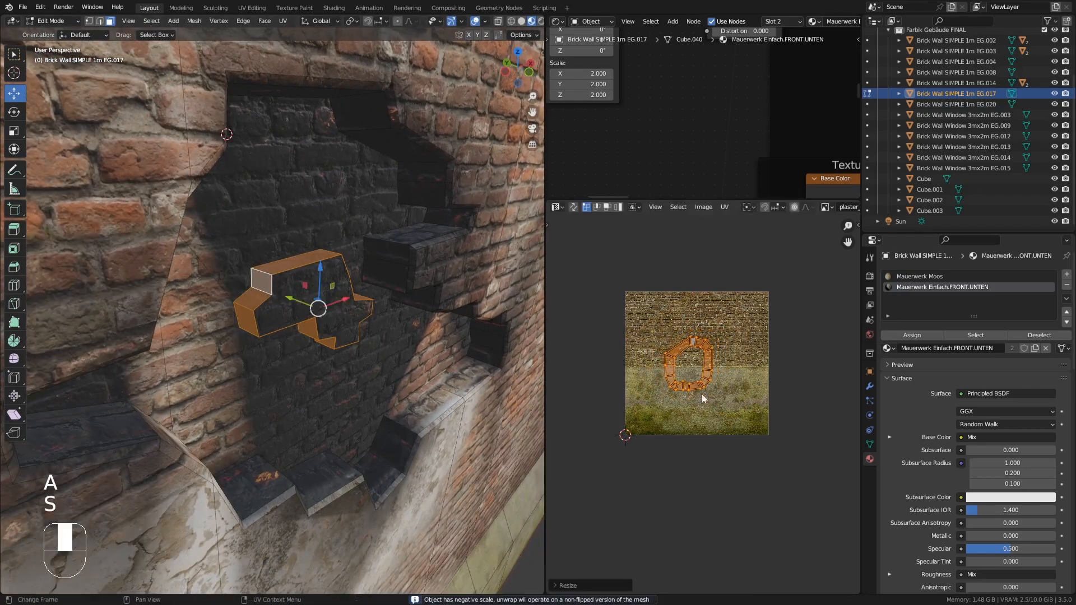
{"action": "left_click", "coordinate": [701, 394]}
- Leave Edit Mode, select the Brick Wall Window 3mx2m EG.014 object and enter its Edit Mode
{"action": "key", "text": "Tab"}
{"action": "middle_click_drag", "start_coordinate": [328, 298], "coordinate": [262, 315]}
{"action": "key", "text": "Tab"}
{"action": "key", "text": "Tab"}
{"action": "left_click", "coordinate": [274, 308]}
{"action": "key", "text": "Tab"}
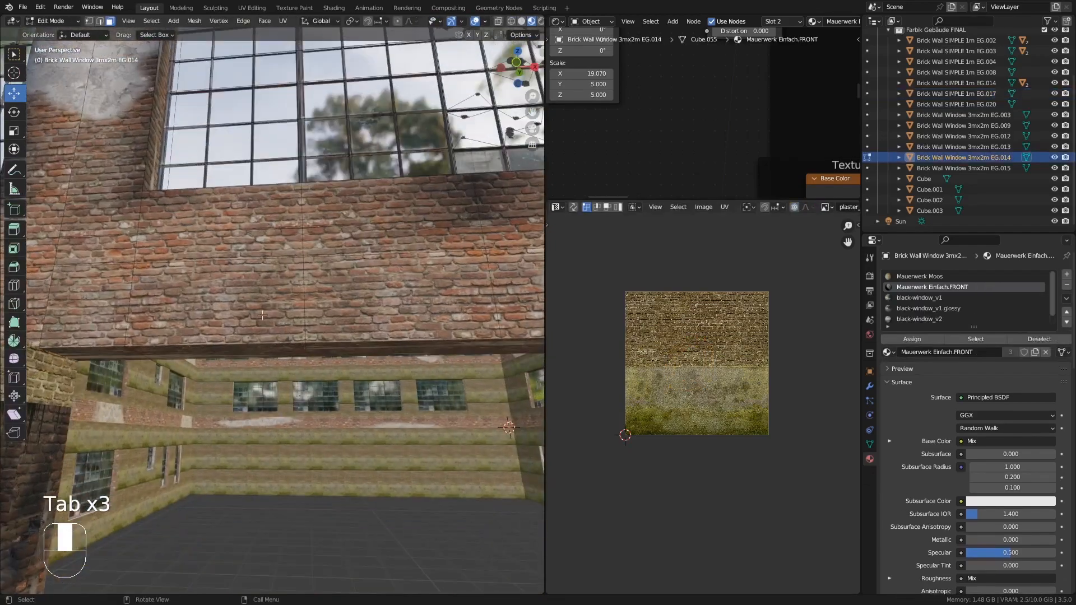
- Knife-cut an irregular hole into the window wall, select its faces and extrude them inward about 0.04 m
{"action": "key", "text": "k"}
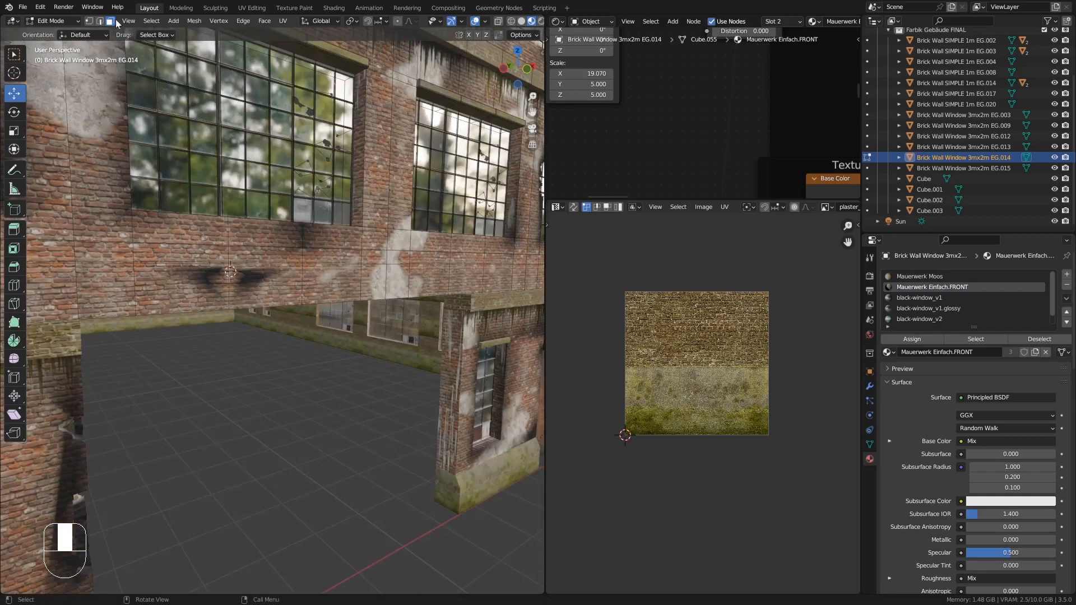
{"action": "left_click", "coordinate": [270, 271]}
{"action": "scroll", "coordinate": [241, 273], "scroll_direction": "up", "scroll_amount": 2}
{"action": "left_click", "coordinate": [213, 271], "text": "shift"}
{"action": "left_click", "coordinate": [224, 293], "text": "shift"}
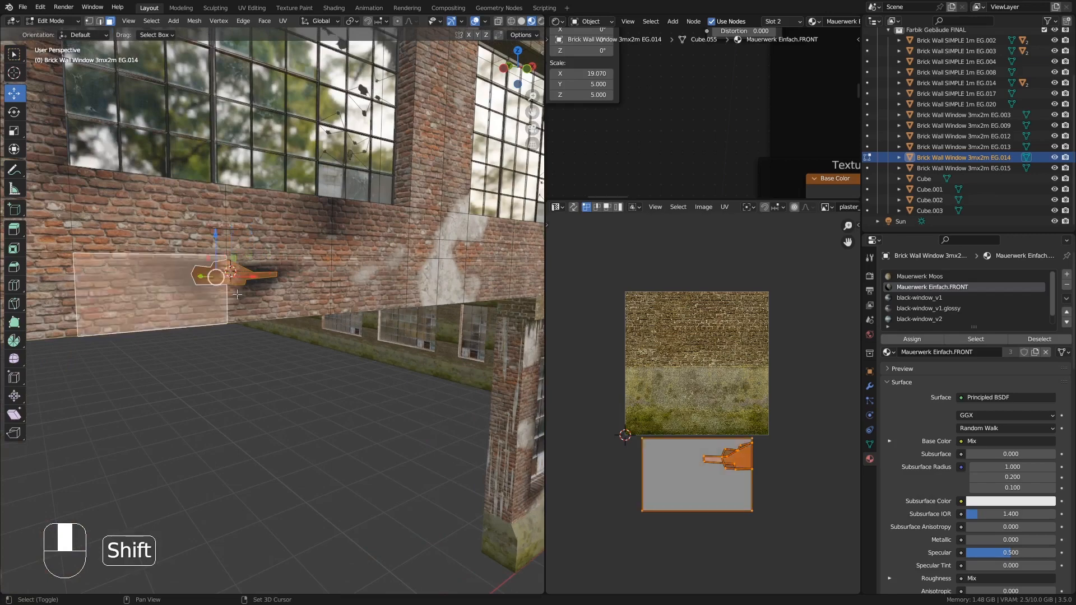
{"action": "left_click", "coordinate": [230, 295], "text": "shift"}
{"action": "left_click", "coordinate": [209, 269]}
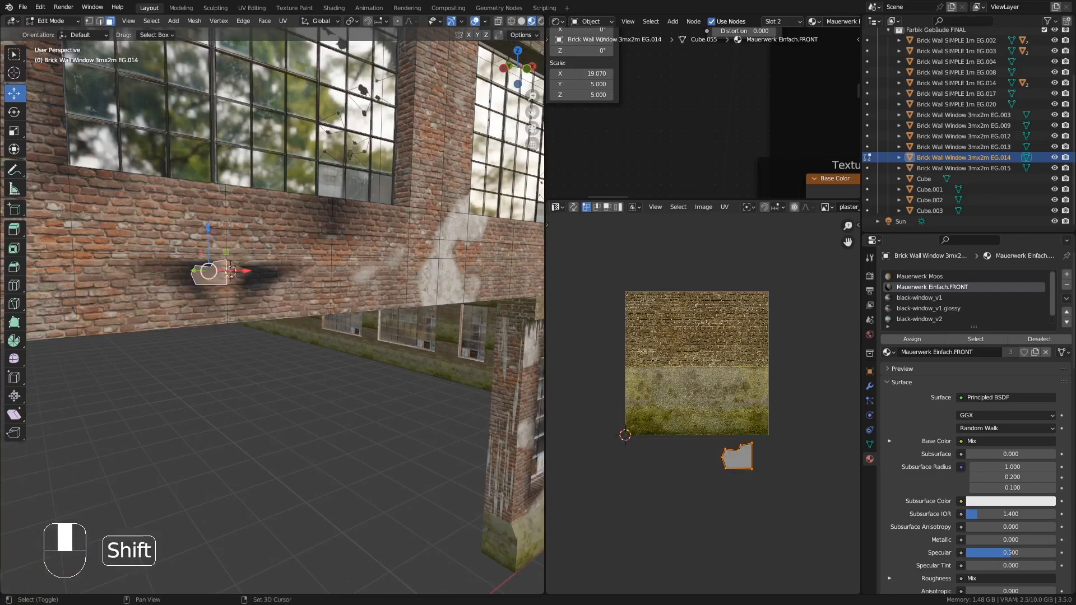
{"action": "left_click", "coordinate": [246, 276], "text": "shift"}
{"action": "middle_click_drag", "start_coordinate": [246, 280], "coordinate": [288, 312]}
{"action": "key", "text": "KP_Decimal"}
{"action": "key", "text": "e"}
{"action": "left_click", "coordinate": [277, 364]}
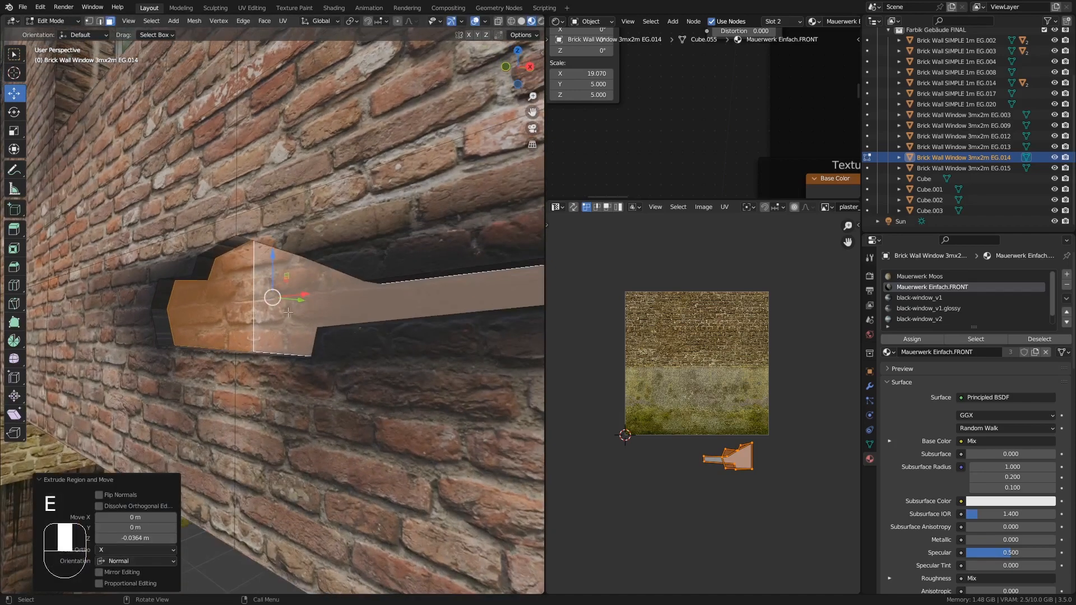
- Select the large hole's side faces, unwrap them and scale their UVs along X and then uniformly
{"action": "left_click", "coordinate": [102, 21]}
{"action": "middle_click_drag", "start_coordinate": [188, 132], "coordinate": [182, 95]}
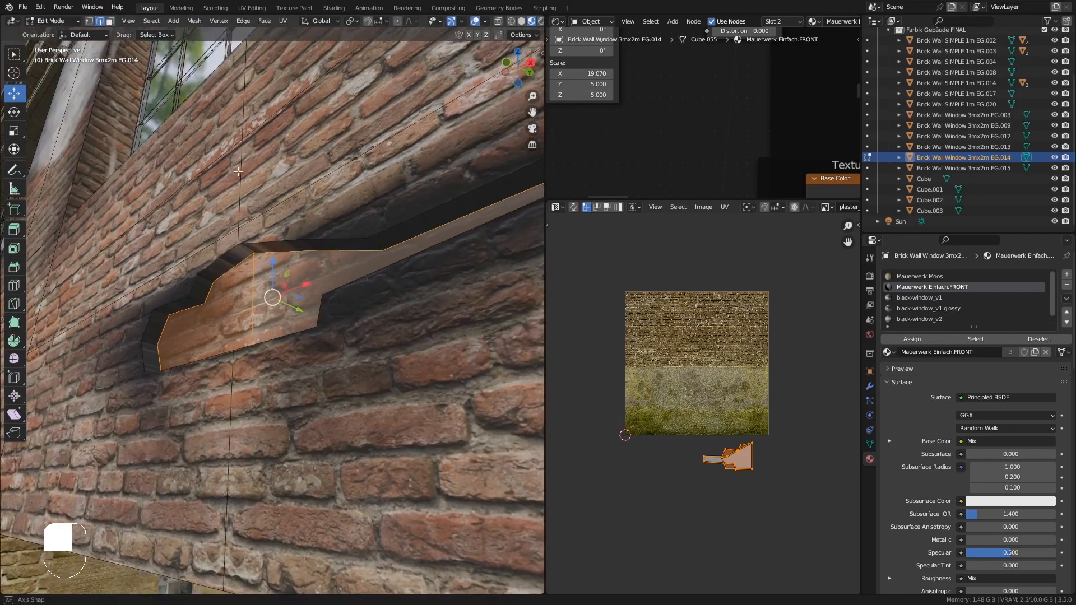
{"action": "left_click", "coordinate": [109, 22]}
{"action": "left_click", "coordinate": [196, 299], "text": "alt"}
{"action": "key", "text": "u"}
{"action": "left_click", "coordinate": [196, 298]}
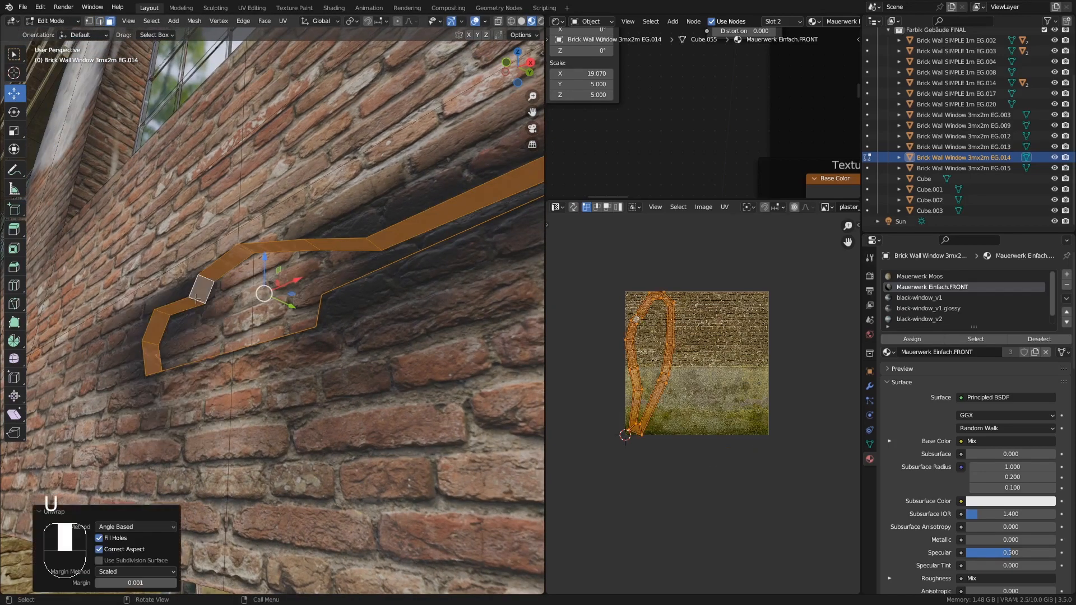
{"action": "key", "text": "s"}
{"action": "key", "text": "x"}
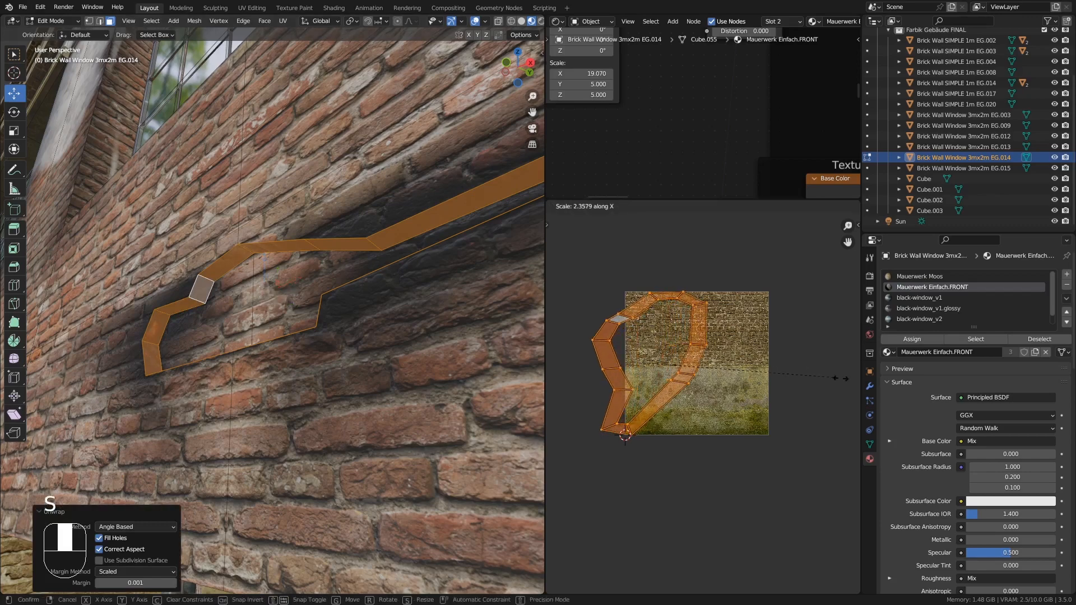
{"action": "left_click", "coordinate": [839, 378]}
{"action": "key", "text": "s"}
{"action": "left_click", "coordinate": [716, 381]}
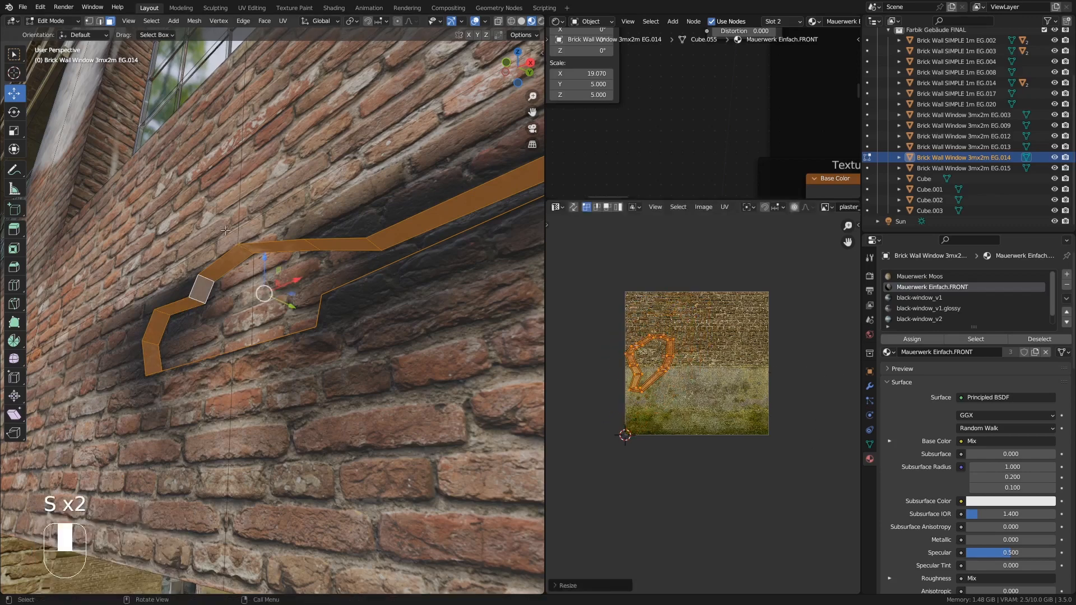
- Bevel the large hole's outer edge loop and leave Edit Mode
{"action": "left_click", "coordinate": [100, 20]}
{"action": "left_click", "coordinate": [216, 257], "text": "alt"}
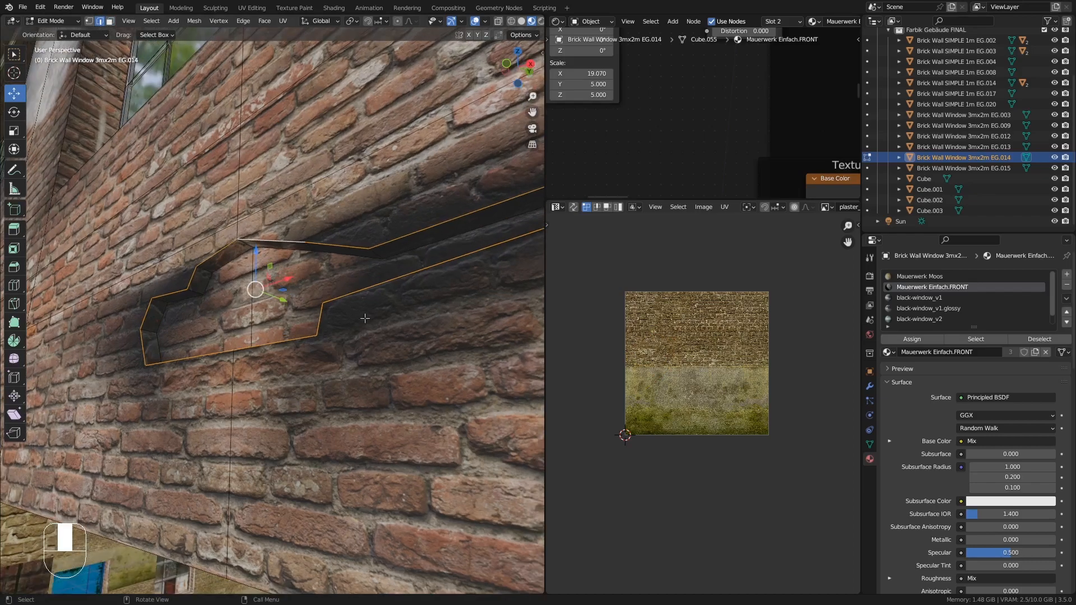
{"action": "key", "text": "ctrl+b"}
{"action": "left_click", "coordinate": [427, 373]}
{"action": "key", "text": "Tab"}
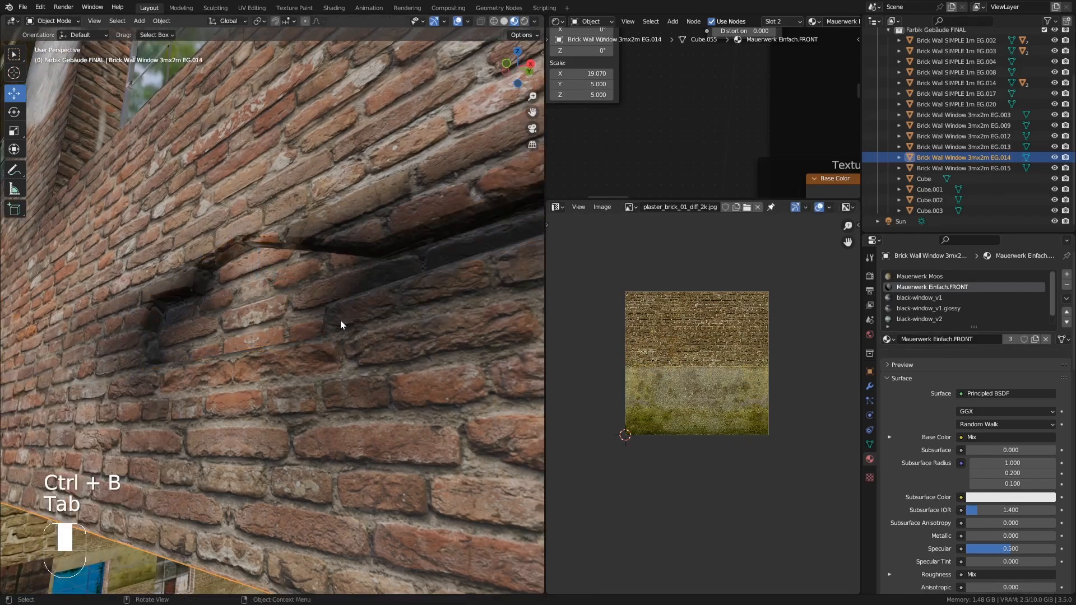
- Re-enter Edit Mode and knife-cut an irregular hole outline into the wall below the upper window
{"action": "scroll", "coordinate": [307, 303], "scroll_direction": "down", "scroll_amount": 5}
{"action": "mouse_move", "coordinate": [307, 304]}
{"action": "middle_mouse_down"}
{"action": "mouse_move", "coordinate": [278, 287]}
{"action": "mouse_move", "coordinate": [293, 324]}
{"action": "mouse_move", "coordinate": [270, 331]}
{"action": "mouse_move", "coordinate": [273, 296]}
{"action": "mouse_move", "coordinate": [303, 308]}
{"action": "middle_mouse_up"}
{"action": "scroll", "coordinate": [278, 288], "scroll_direction": "up", "scroll_amount": 5}
{"action": "key", "text": "Tab"}
{"action": "scroll", "coordinate": [270, 325], "scroll_direction": "down", "scroll_amount": 2}
{"action": "middle_click_drag", "start_coordinate": [303, 309], "coordinate": [344, 304], "text": "shift"}
{"action": "left_click", "coordinate": [90, 22]}
{"action": "middle_click_drag", "start_coordinate": [272, 364], "coordinate": [337, 339]}
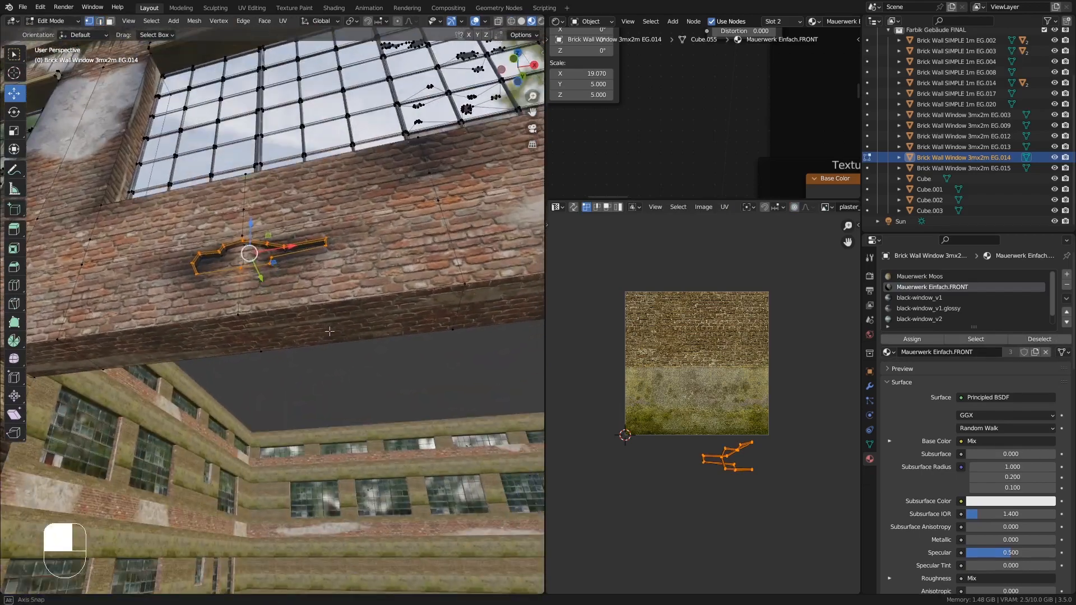
{"action": "middle_click_drag", "start_coordinate": [470, 211], "coordinate": [343, 258], "text": "shift"}
{"action": "middle_click_drag", "start_coordinate": [343, 257], "coordinate": [373, 250]}
{"action": "key", "text": "k"}
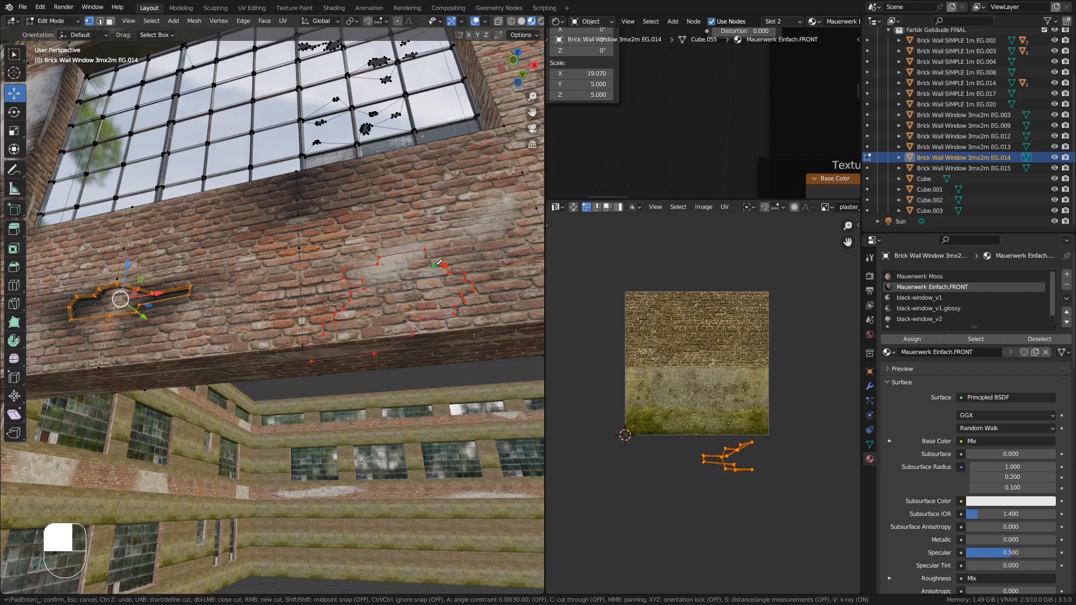
{"action": "key", "text": "Return"}
- Select the new hole's faces and extrude them inward about 0.086 m
{"action": "middle_click_drag", "start_coordinate": [447, 276], "coordinate": [380, 256]}
{"action": "left_click", "coordinate": [112, 22]}
{"action": "left_click", "coordinate": [380, 267]}
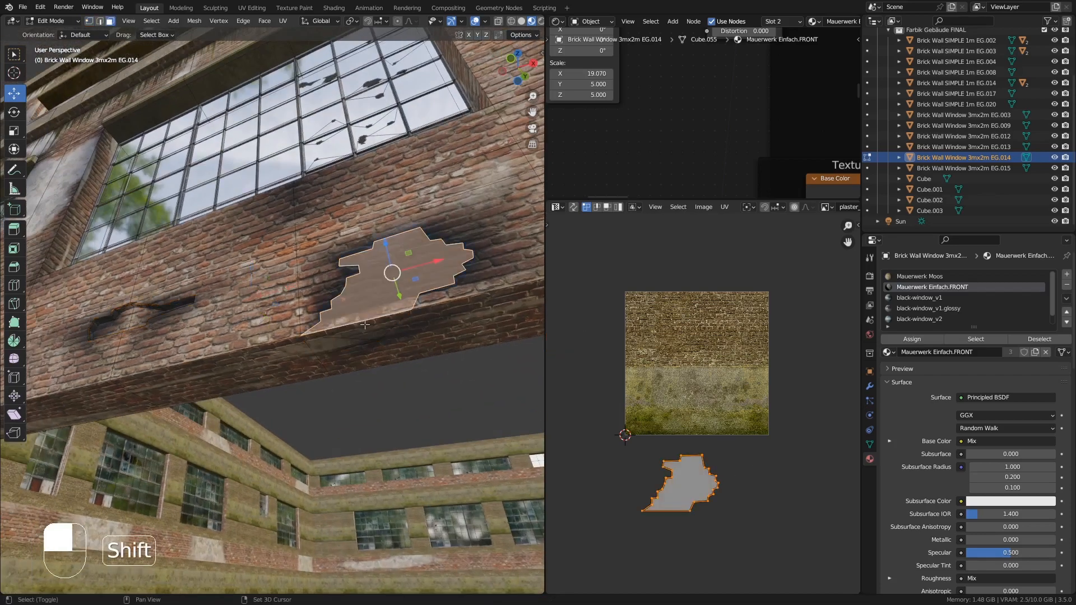
{"action": "left_click", "coordinate": [365, 326], "text": "shift"}
{"action": "left_click", "coordinate": [351, 340], "text": "shift"}
{"action": "middle_click_drag", "start_coordinate": [351, 341], "coordinate": [436, 321]}
{"action": "key", "text": "e"}
{"action": "left_click", "coordinate": [415, 369]}
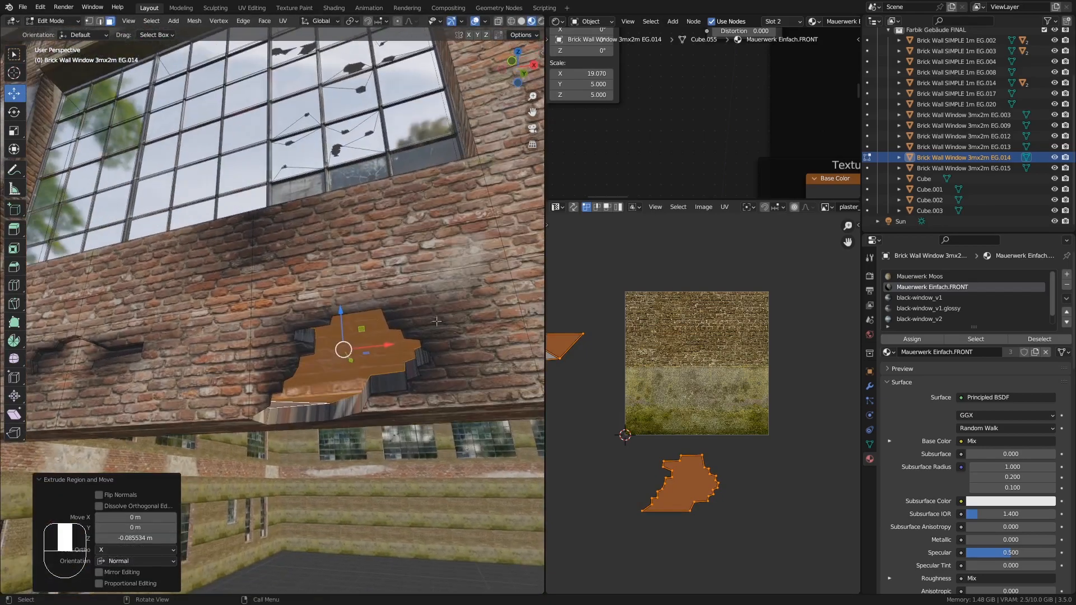
- Scale the recessed faces along Y and then along X to shape the hole's back wall
{"action": "key", "text": "s"}
{"action": "key", "text": "y"}
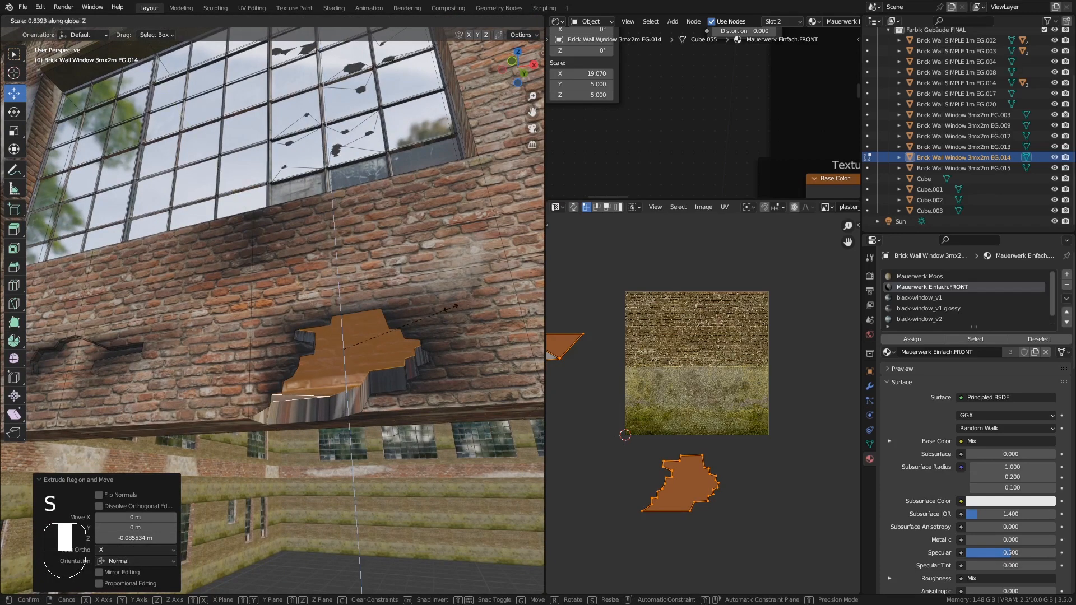
{"action": "left_click", "coordinate": [429, 310]}
{"action": "middle_click_drag", "start_coordinate": [427, 311], "coordinate": [391, 311]}
{"action": "left_click_drag", "start_coordinate": [342, 324], "coordinate": [342, 342]}
{"action": "middle_click_drag", "start_coordinate": [342, 342], "coordinate": [418, 345]}
{"action": "middle_click_drag", "start_coordinate": [406, 387], "coordinate": [443, 419]}
{"action": "key", "text": "s"}
{"action": "key", "text": "x"}
{"action": "left_click", "coordinate": [481, 367]}
- Scale the recessed faces along Z to flatten the hole's back wall
{"action": "key", "text": "Tab"}
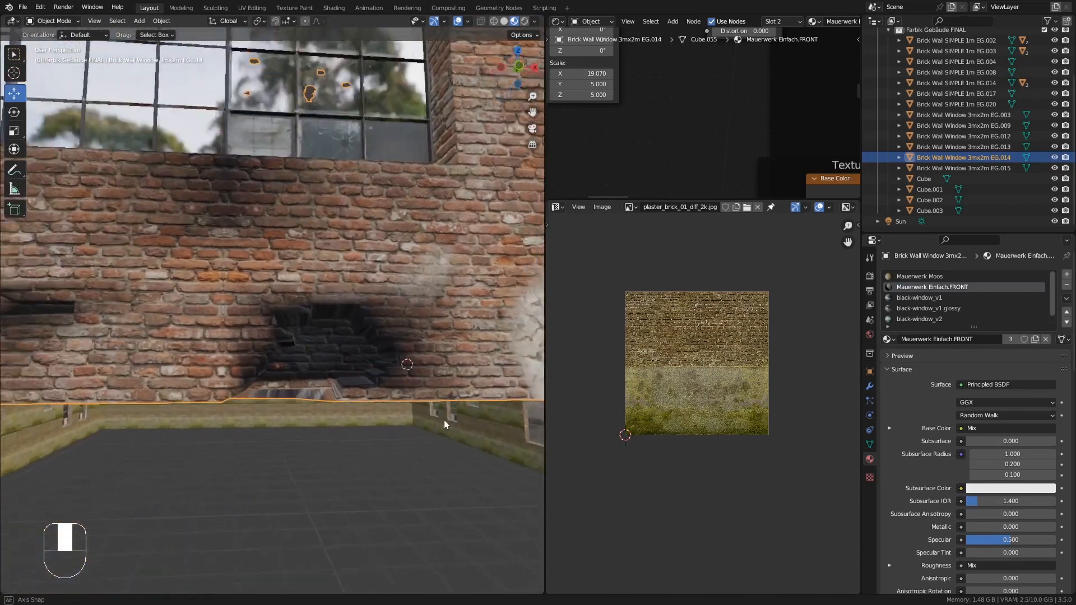
{"action": "key", "text": "Tab"}
{"action": "scroll", "coordinate": [336, 354], "scroll_direction": "up", "scroll_amount": 5}
{"action": "middle_click_drag", "start_coordinate": [337, 354], "coordinate": [322, 331]}
{"action": "left_click_drag", "start_coordinate": [285, 339], "coordinate": [286, 331]}
{"action": "key", "text": "s"}
{"action": "key", "text": "z"}
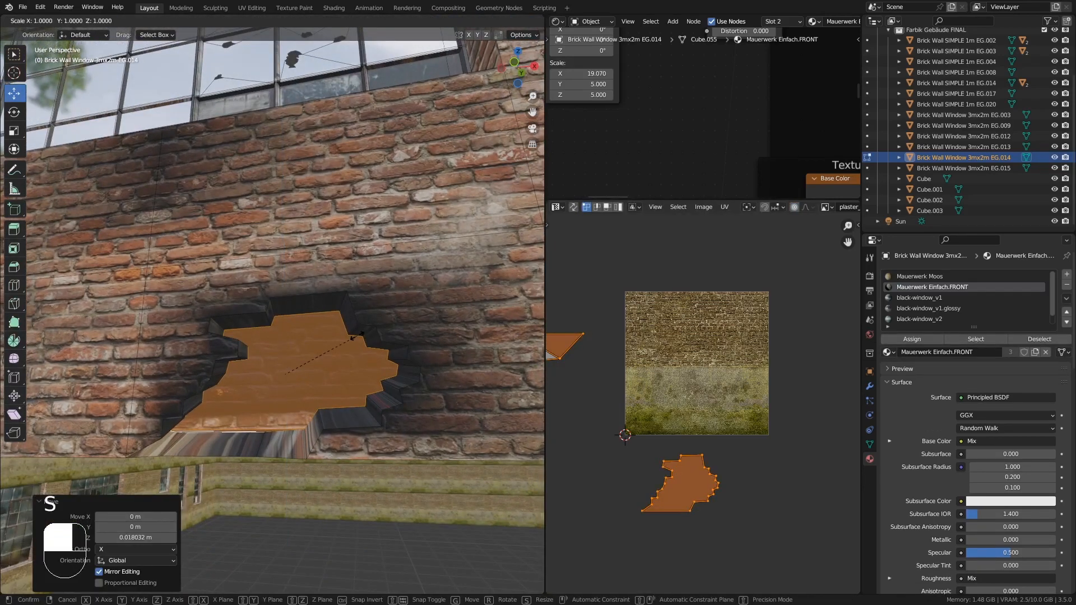
{"action": "left_click", "coordinate": [369, 336]}
- Select the hole's side faces, unwrap them and scale their UVs down
{"action": "middle_click_drag", "start_coordinate": [368, 336], "coordinate": [231, 449]}
{"action": "left_click", "coordinate": [229, 464], "text": "alt"}
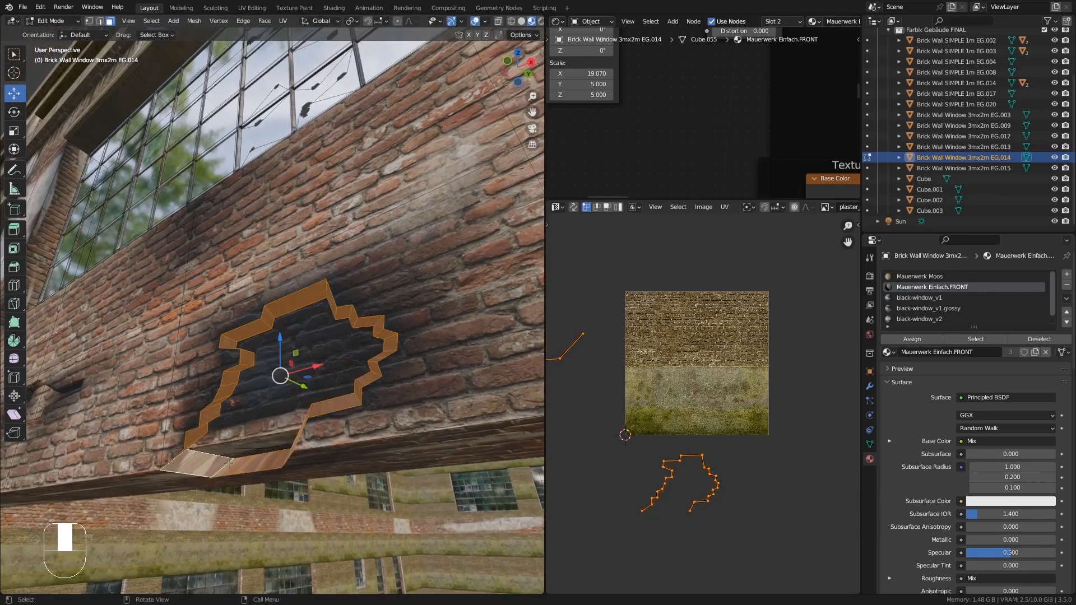
{"action": "key", "text": "u"}
{"action": "left_click", "coordinate": [224, 453]}
{"action": "key", "text": "s"}
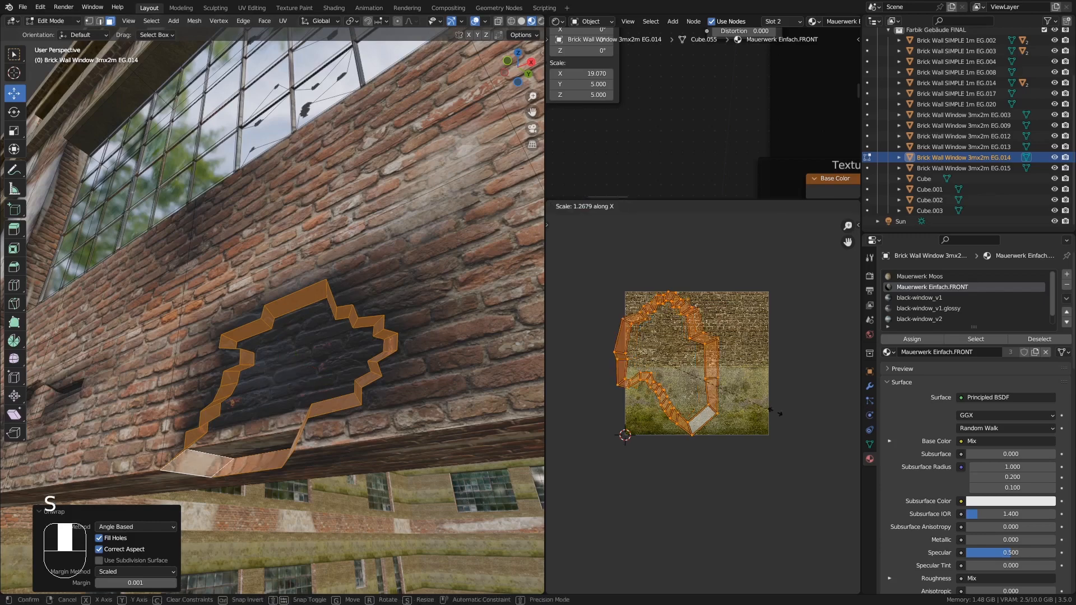
{"action": "key", "text": "s"}
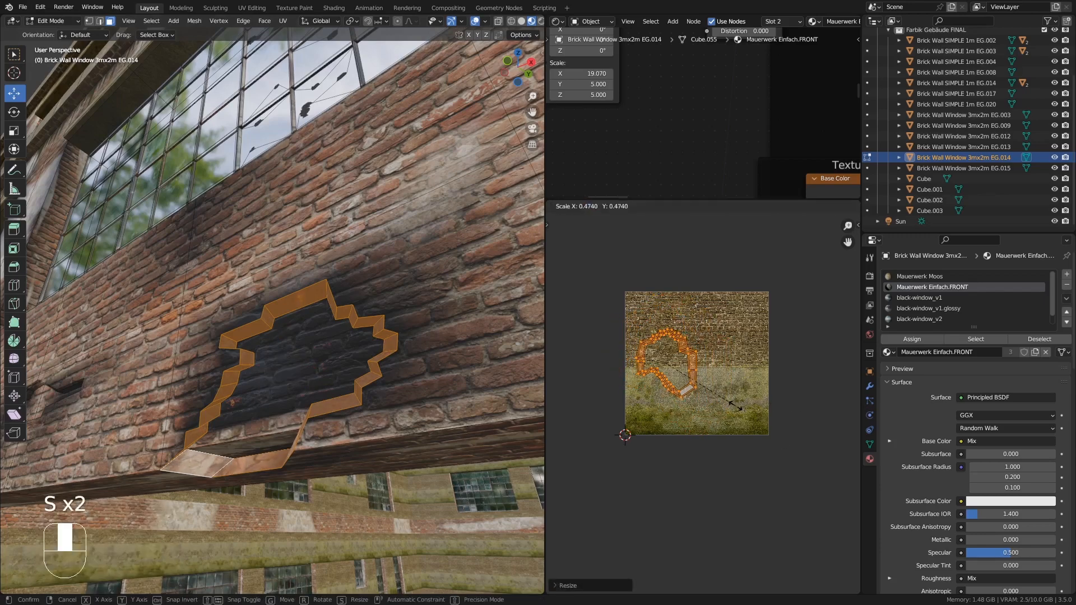
{"action": "left_click", "coordinate": [739, 407]}
- Bevel the hole's outer and inner rim edge loops and leave Edit Mode
{"action": "middle_click_drag", "start_coordinate": [191, 411], "coordinate": [222, 400]}
{"action": "left_click", "coordinate": [99, 21]}
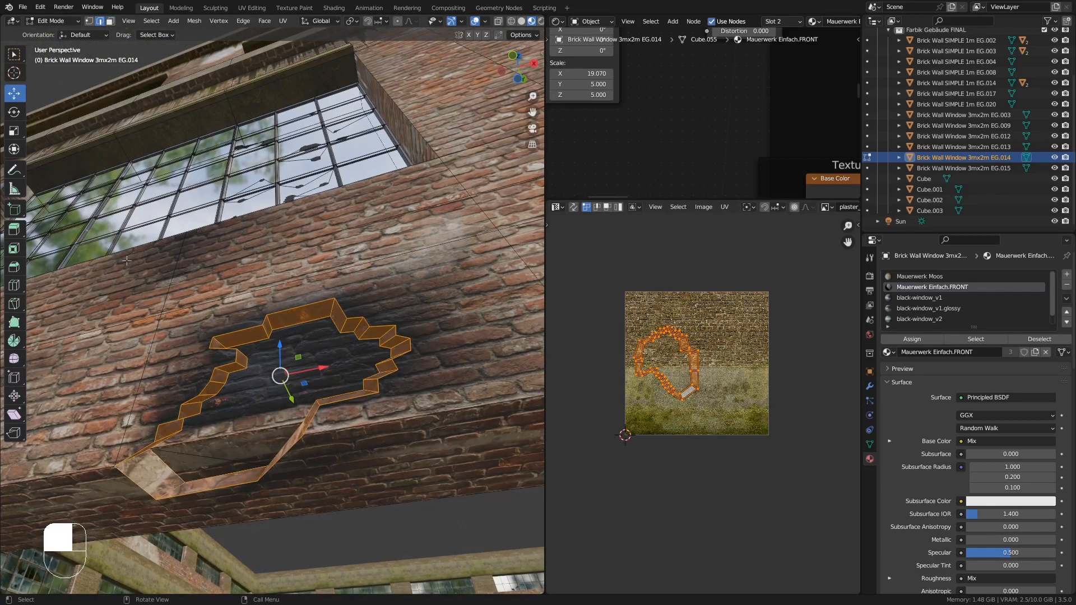
{"action": "middle_click_drag", "start_coordinate": [140, 448], "coordinate": [155, 484]}
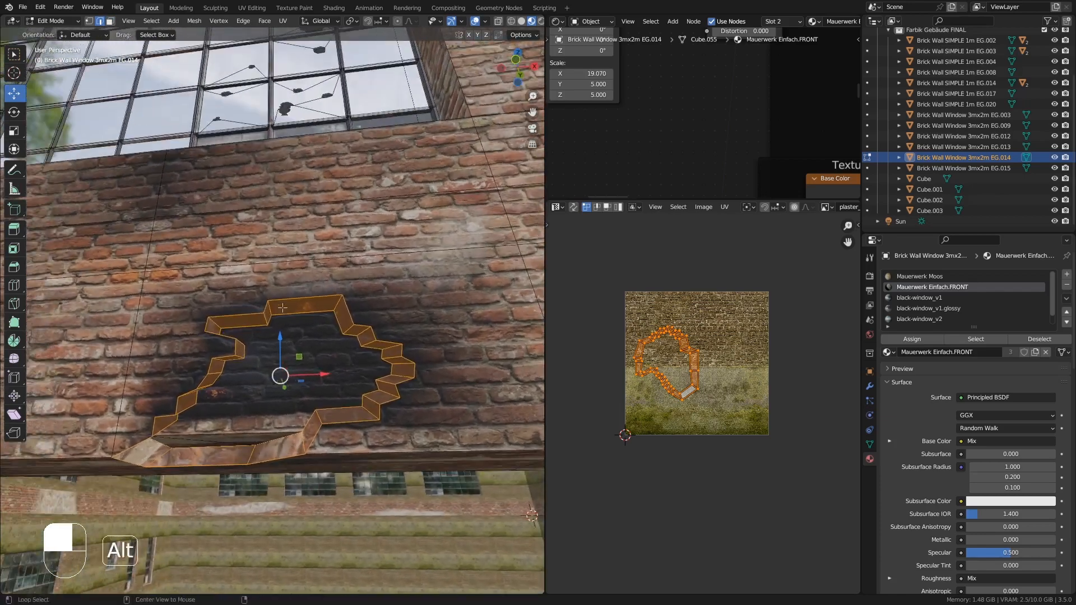
{"action": "left_click", "coordinate": [284, 303], "text": "alt"}
{"action": "middle_click_drag", "start_coordinate": [284, 325], "coordinate": [286, 467]}
{"action": "left_click", "coordinate": [287, 466], "text": "alt+shift"}
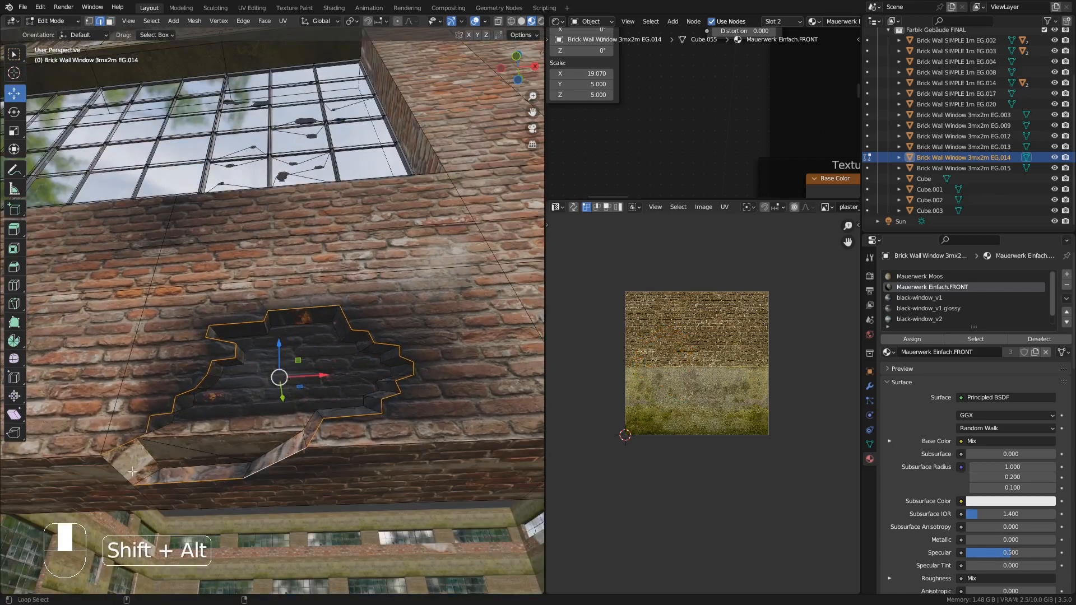
{"action": "key", "text": "ctrl+b"}
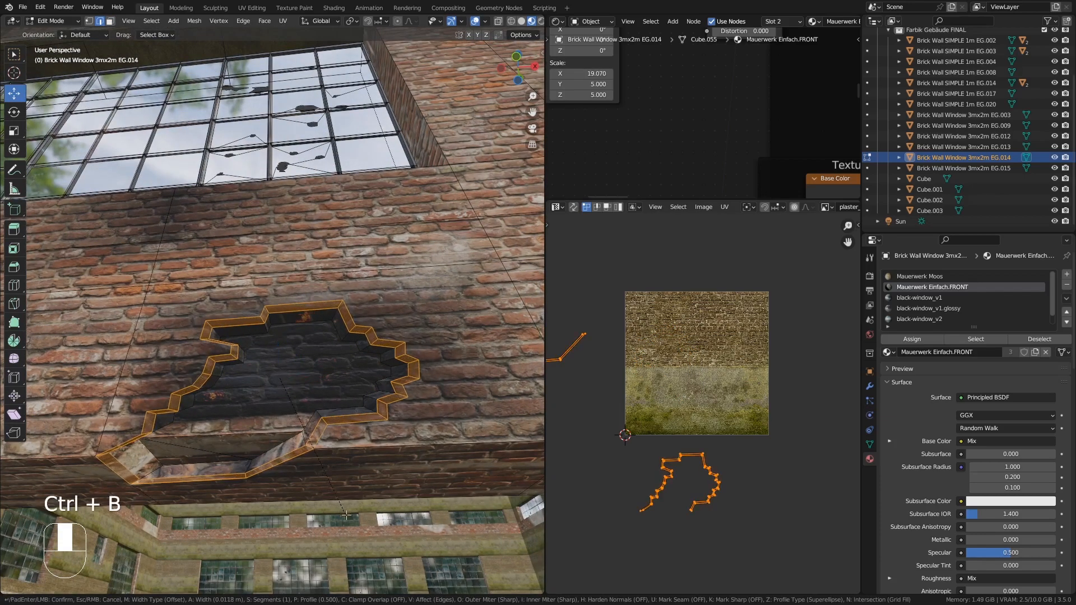
{"action": "left_click", "coordinate": [333, 486]}
{"action": "key", "text": "Tab"}
- Knife-cut an irregular hole outline into the wall beside the lower window's left frame
{"action": "middle_click_drag", "start_coordinate": [329, 478], "coordinate": [316, 459]}
{"action": "middle_click_drag", "start_coordinate": [316, 460], "coordinate": [251, 298], "text": "ctrl"}
{"action": "middle_click_drag", "start_coordinate": [253, 241], "coordinate": [220, 211]}
{"action": "left_click", "coordinate": [258, 230]}
{"action": "key", "text": "Tab"}
{"action": "left_click", "coordinate": [266, 205]}
{"action": "key", "text": "k"}
{"action": "key", "text": "Escape"}
{"action": "mouse_move", "coordinate": [220, 211]}
{"action": "middle_mouse_down", "text": "ctrl"}
{"action": "mouse_move", "coordinate": [218, 245]}
{"action": "mouse_move", "coordinate": [233, 225]}
{"action": "mouse_move", "coordinate": [220, 228]}
{"action": "middle_mouse_up", "text": "ctrl"}
{"action": "middle_click_drag", "start_coordinate": [289, 276], "coordinate": [301, 203], "text": "ctrl"}
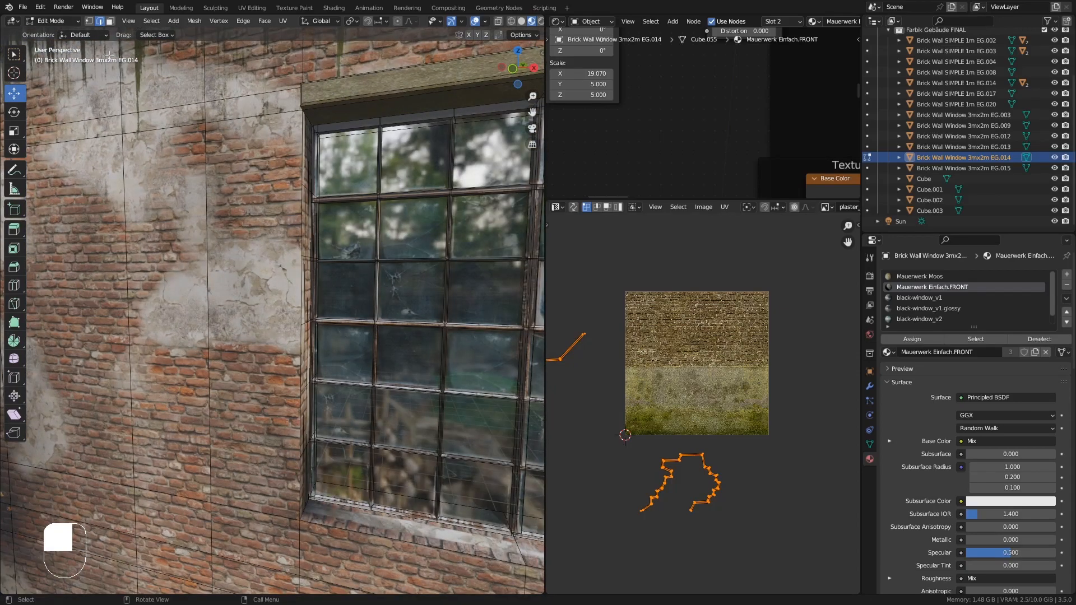
{"action": "left_click", "coordinate": [90, 22]}
{"action": "left_click", "coordinate": [306, 307]}
{"action": "middle_click_drag", "start_coordinate": [317, 327], "coordinate": [300, 205]}
{"action": "key", "text": "k"}
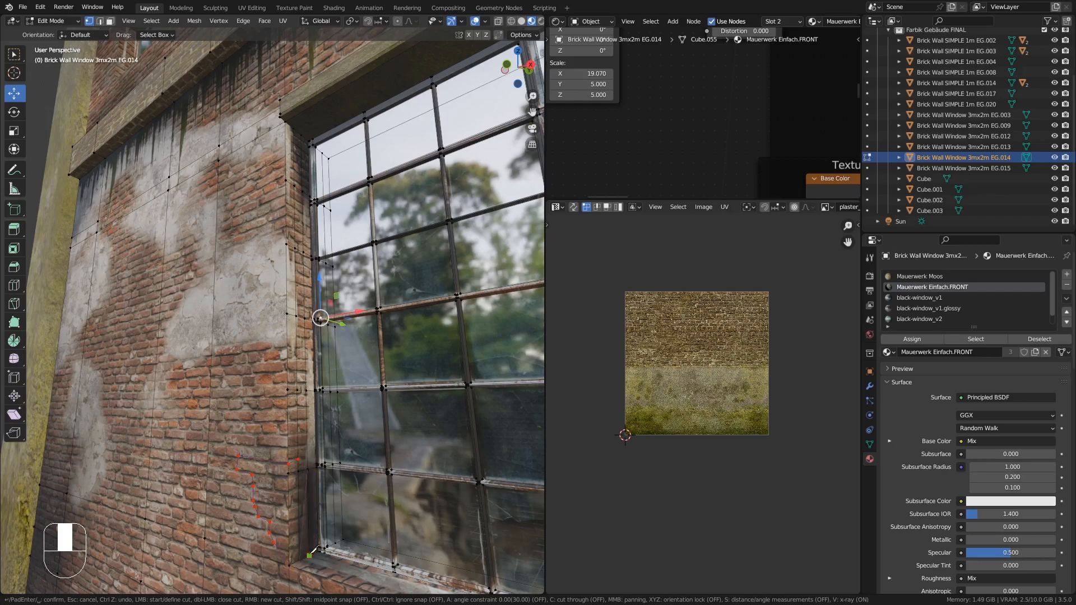
{"action": "left_click", "coordinate": [309, 468]}
{"action": "key", "text": "Return"}
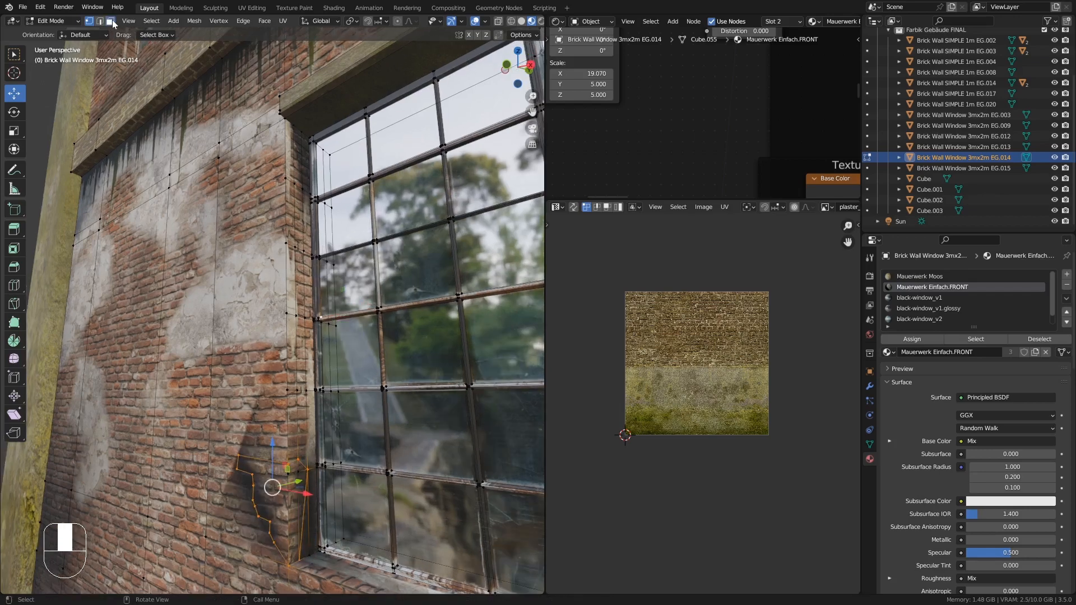
- Select the hole's faces beside the window and extrude them inward about 0.078 m
{"action": "left_click", "coordinate": [111, 23]}
{"action": "middle_click_drag", "start_coordinate": [314, 336], "coordinate": [359, 415]}
{"action": "middle_click_drag", "start_coordinate": [387, 449], "coordinate": [406, 442], "text": "shift"}
{"action": "left_click", "coordinate": [302, 474]}
{"action": "middle_click_drag", "start_coordinate": [306, 482], "coordinate": [296, 428]}
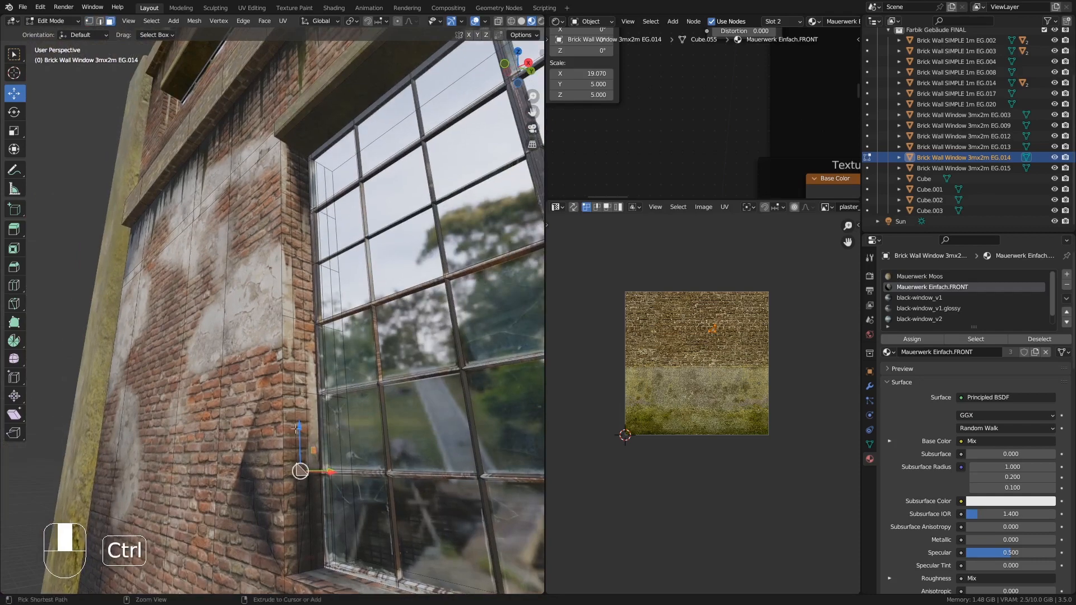
{"action": "left_click", "coordinate": [273, 477]}
{"action": "key", "text": "KP_Decimal"}
{"action": "left_click", "coordinate": [432, 335], "text": "shift"}
{"action": "middle_click_drag", "start_coordinate": [434, 335], "coordinate": [409, 418]}
{"action": "middle_click_drag", "start_coordinate": [408, 418], "coordinate": [387, 460], "text": "shift"}
{"action": "left_click", "coordinate": [372, 267], "text": "shift"}
{"action": "left_click", "coordinate": [311, 185], "text": "shift"}
{"action": "left_click", "coordinate": [367, 189], "text": "shift"}
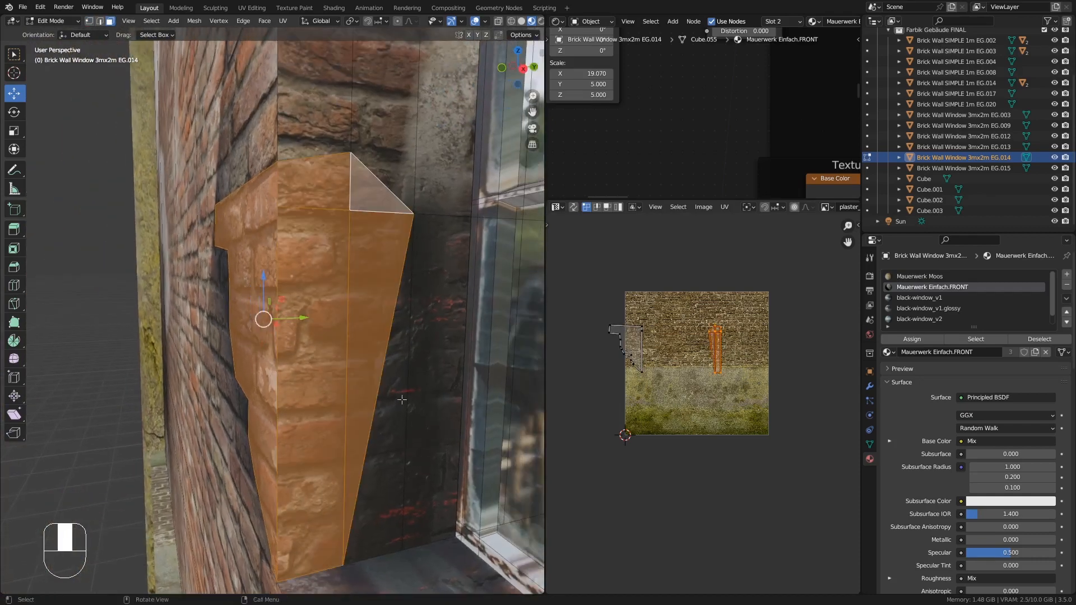
{"action": "middle_click_drag", "start_coordinate": [402, 399], "coordinate": [292, 362]}
{"action": "key", "text": "e"}
{"action": "left_click", "coordinate": [367, 406]}
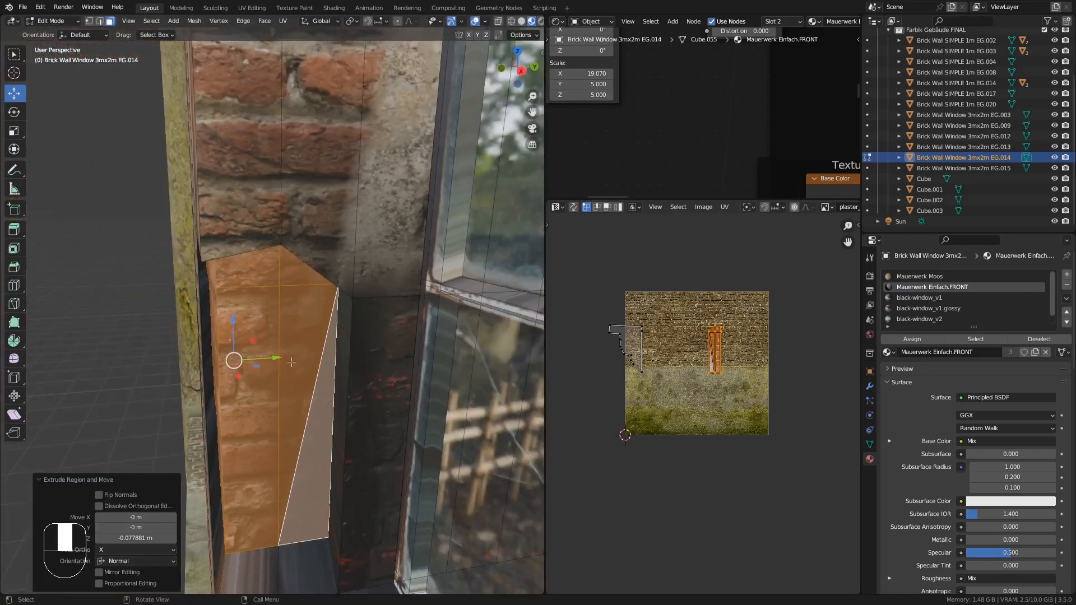
- Scale the recessed faces uniformly and then along X to narrow the hole's back wall
{"action": "left_click_drag", "start_coordinate": [276, 358], "coordinate": [304, 357]}
{"action": "key", "text": "s"}
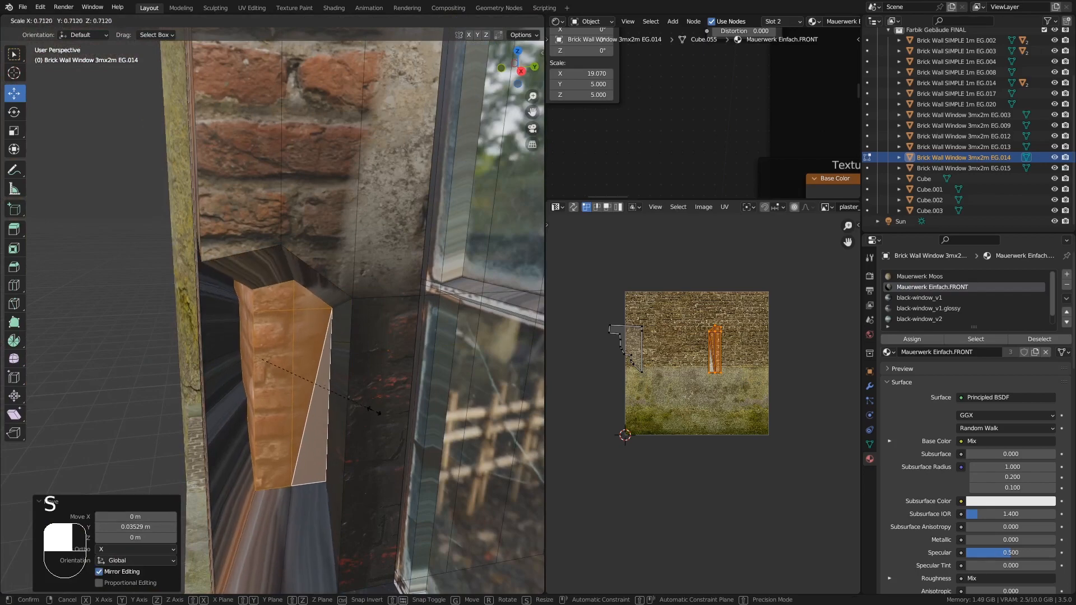
{"action": "left_click", "coordinate": [374, 410]}
{"action": "middle_click_drag", "start_coordinate": [374, 412], "coordinate": [378, 422]}
{"action": "left_click_drag", "start_coordinate": [258, 325], "coordinate": [258, 347]}
{"action": "middle_click_drag", "start_coordinate": [336, 404], "coordinate": [415, 447]}
{"action": "key", "text": "s"}
{"action": "key", "text": "x"}
{"action": "left_click", "coordinate": [345, 410]}
{"action": "middle_click_drag", "start_coordinate": [346, 411], "coordinate": [272, 379]}
- Scale the recessed faces along Z
{"action": "key", "text": "s"}
{"action": "key", "text": "y"}
{"action": "right_click", "coordinate": [392, 386]}
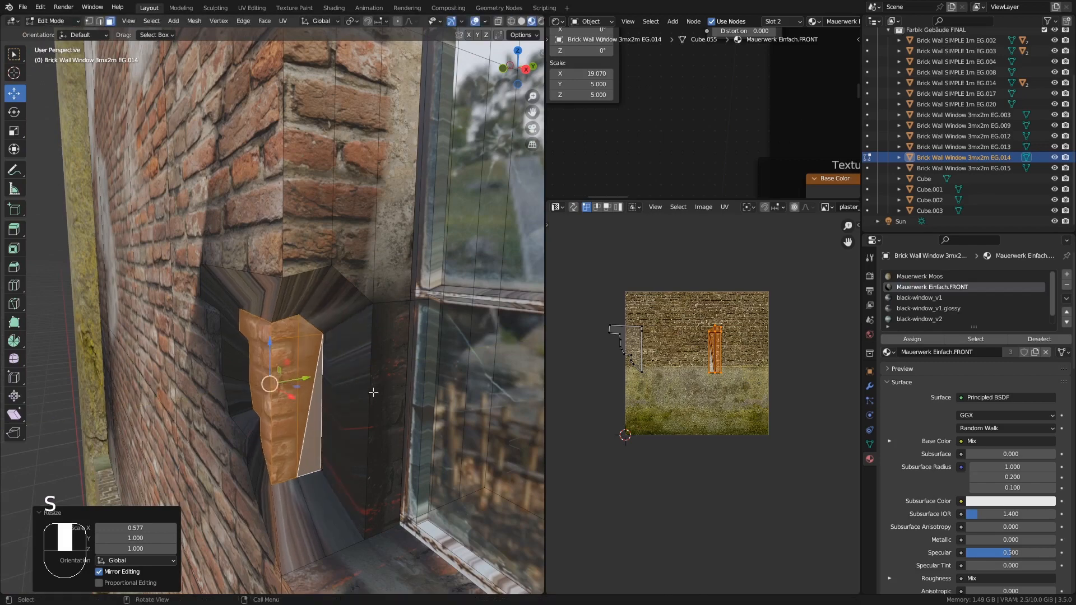
{"action": "key", "text": "s"}
{"action": "right_click", "coordinate": [359, 404]}
{"action": "middle_click_drag", "start_coordinate": [359, 403], "coordinate": [351, 390]}
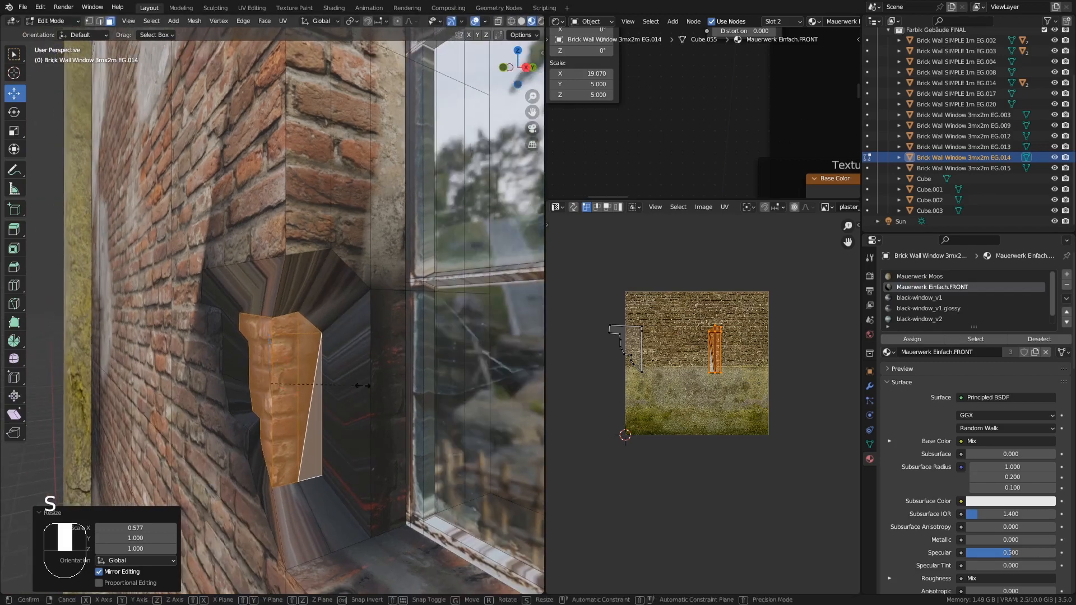
{"action": "key", "text": "z"}
{"action": "left_click", "coordinate": [417, 389]}
- Select the lower recess vertices and scale them along Z to flatten the hole's bottom
{"action": "middle_click_drag", "start_coordinate": [418, 389], "coordinate": [390, 387]}
{"action": "left_click_drag", "start_coordinate": [308, 382], "coordinate": [322, 382]}
{"action": "left_click", "coordinate": [318, 387]}
{"action": "middle_click_drag", "start_coordinate": [306, 415], "coordinate": [360, 440]}
{"action": "middle_click_drag", "start_coordinate": [331, 386], "coordinate": [317, 316]}
{"action": "left_click", "coordinate": [306, 404], "text": "shift"}
{"action": "middle_click_drag", "start_coordinate": [337, 408], "coordinate": [320, 382]}
{"action": "left_click_drag", "start_coordinate": [330, 415], "coordinate": [359, 429]}
{"action": "mouse_move", "coordinate": [336, 415]}
{"action": "middle_mouse_down"}
{"action": "mouse_move", "coordinate": [361, 393]}
{"action": "mouse_move", "coordinate": [352, 420]}
{"action": "middle_mouse_up"}
{"action": "key", "text": "s"}
{"action": "key", "text": "z"}
{"action": "left_click", "coordinate": [343, 420]}
{"action": "key", "text": "Tab"}
{"action": "middle_click_drag", "start_coordinate": [352, 420], "coordinate": [364, 336]}
{"action": "key", "text": "Tab"}
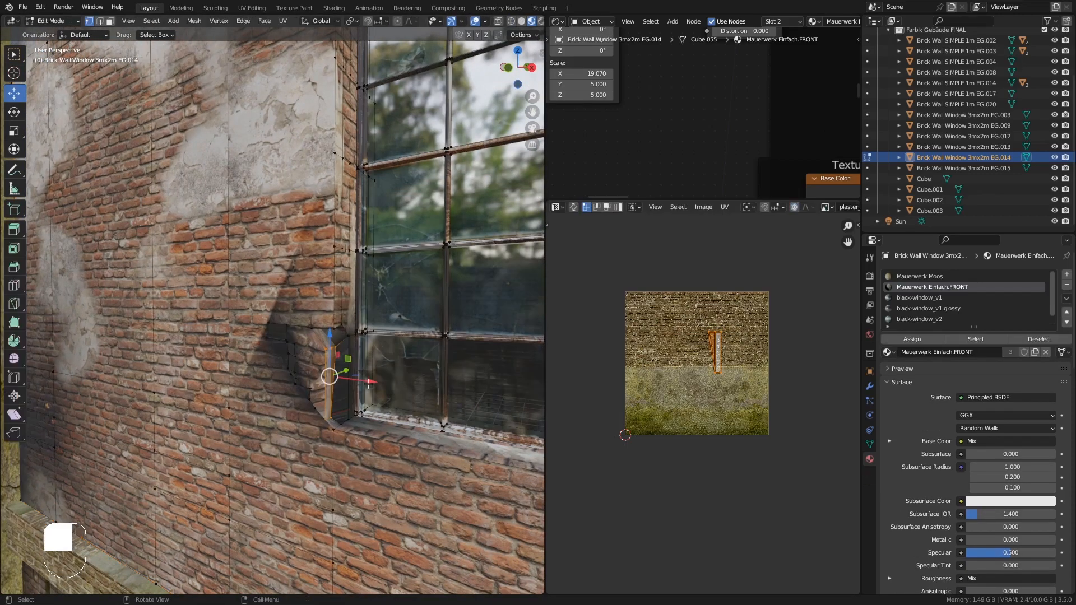
- Move individual recess vertices to reshape the hole's edge beside the window
{"action": "middle_click_drag", "start_coordinate": [420, 358], "coordinate": [344, 323]}
{"action": "left_click", "coordinate": [316, 334]}
{"action": "left_click_drag", "start_coordinate": [328, 306], "coordinate": [352, 310]}
{"action": "middle_click_drag", "start_coordinate": [352, 310], "coordinate": [340, 316]}
{"action": "key", "text": "ctrl+z"}
{"action": "left_click_drag", "start_coordinate": [335, 292], "coordinate": [346, 283]}
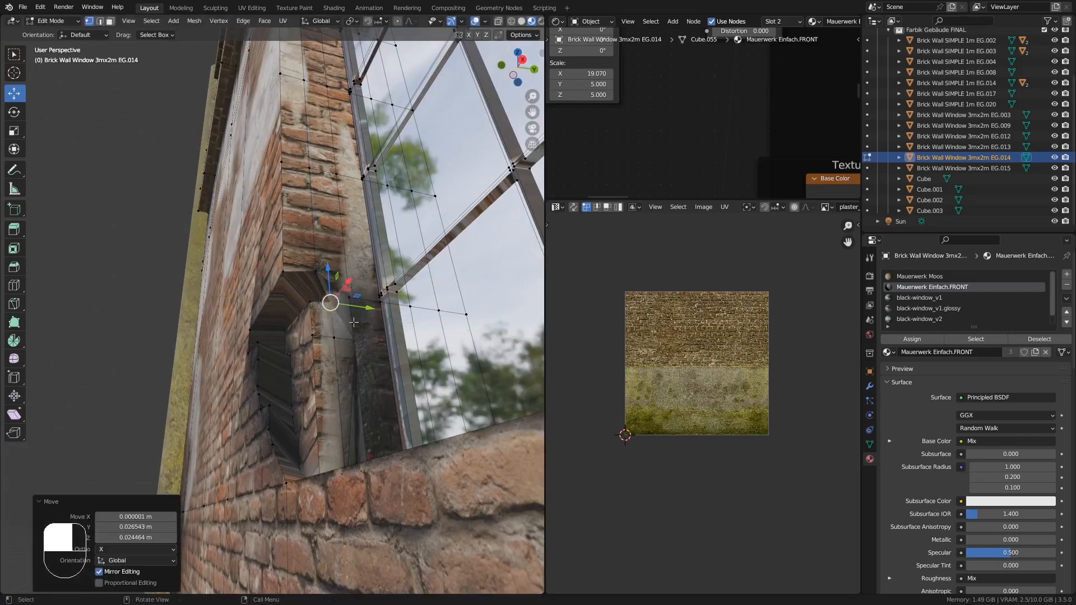
{"action": "middle_click_drag", "start_coordinate": [345, 289], "coordinate": [343, 317]}
{"action": "left_click_drag", "start_coordinate": [329, 263], "coordinate": [329, 275]}
{"action": "mouse_move", "coordinate": [339, 330]}
{"action": "middle_mouse_down"}
{"action": "mouse_move", "coordinate": [345, 347]}
{"action": "mouse_move", "coordinate": [340, 340]}
{"action": "middle_mouse_up"}
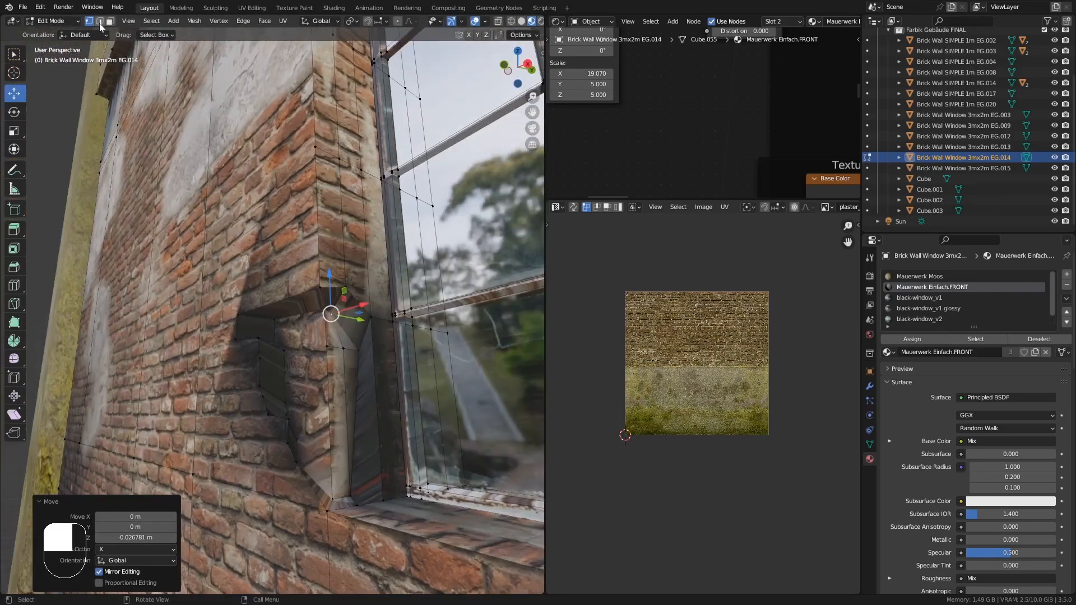
- Select the edge loops around the recessed hole's rim and bevel them
{"action": "left_click", "coordinate": [100, 21]}
{"action": "middle_click_drag", "start_coordinate": [263, 247], "coordinate": [269, 259]}
{"action": "left_click", "coordinate": [289, 292], "text": "alt"}
{"action": "middle_click_drag", "start_coordinate": [305, 290], "coordinate": [354, 314]}
{"action": "left_click", "coordinate": [331, 284], "text": "alt+shift"}
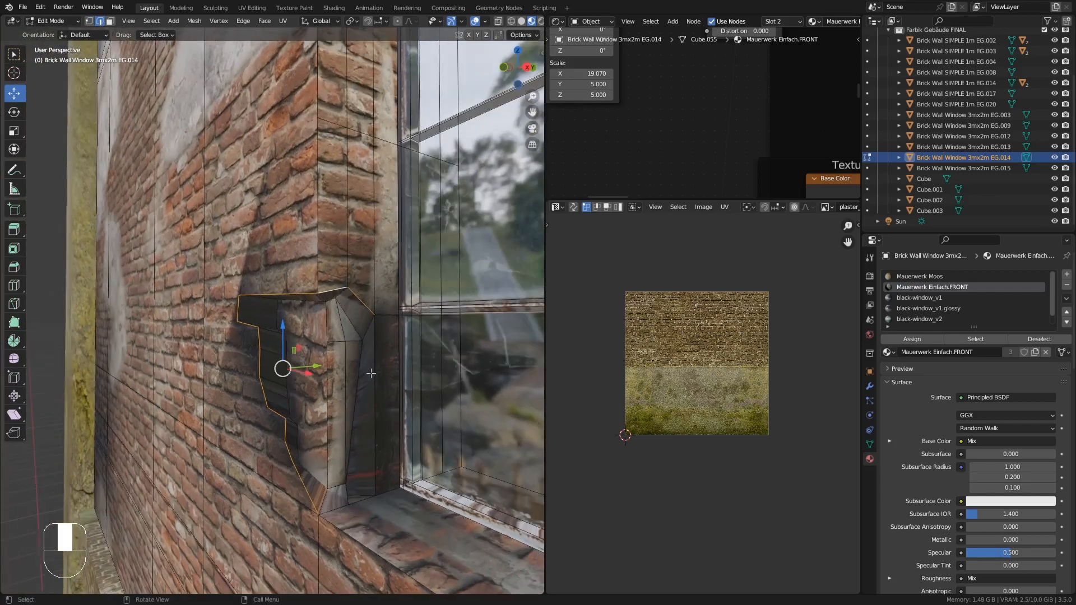
{"action": "left_click", "coordinate": [375, 400], "text": "alt+shift"}
{"action": "middle_click_drag", "start_coordinate": [376, 412], "coordinate": [383, 452]}
{"action": "left_click", "coordinate": [351, 495], "text": "alt+shift"}
{"action": "middle_click_drag", "start_coordinate": [356, 500], "coordinate": [335, 503]}
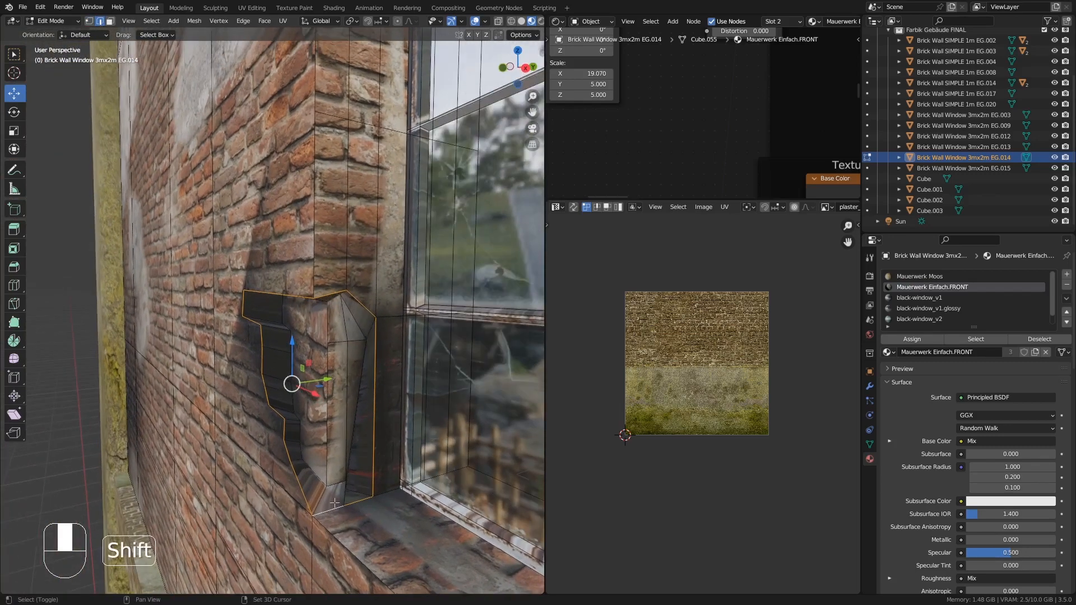
{"action": "middle_click_drag", "start_coordinate": [391, 458], "coordinate": [386, 417]}
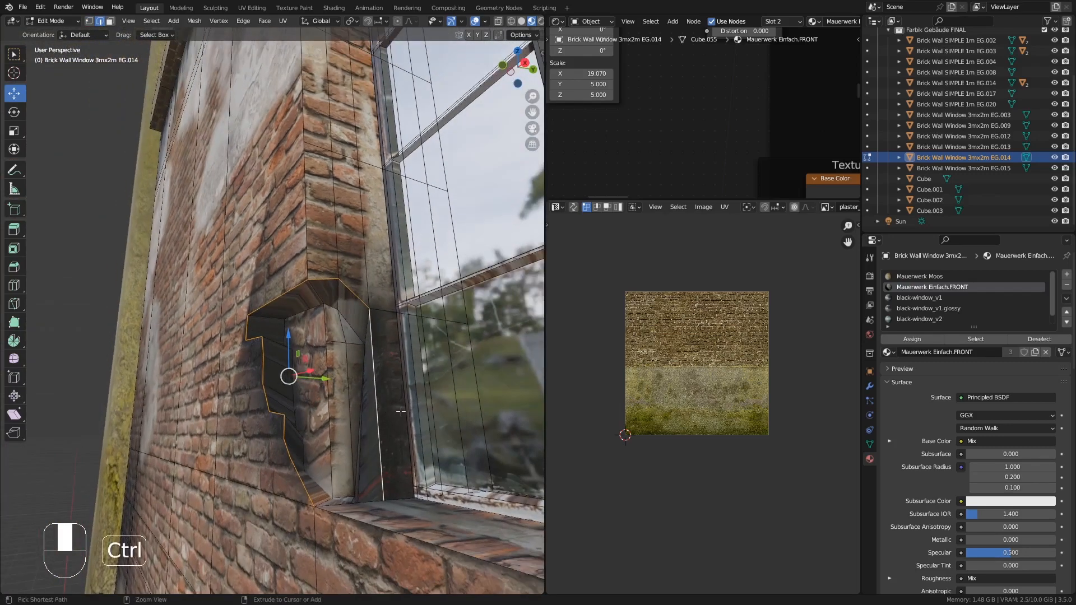
{"action": "key", "text": "ctrl+b"}
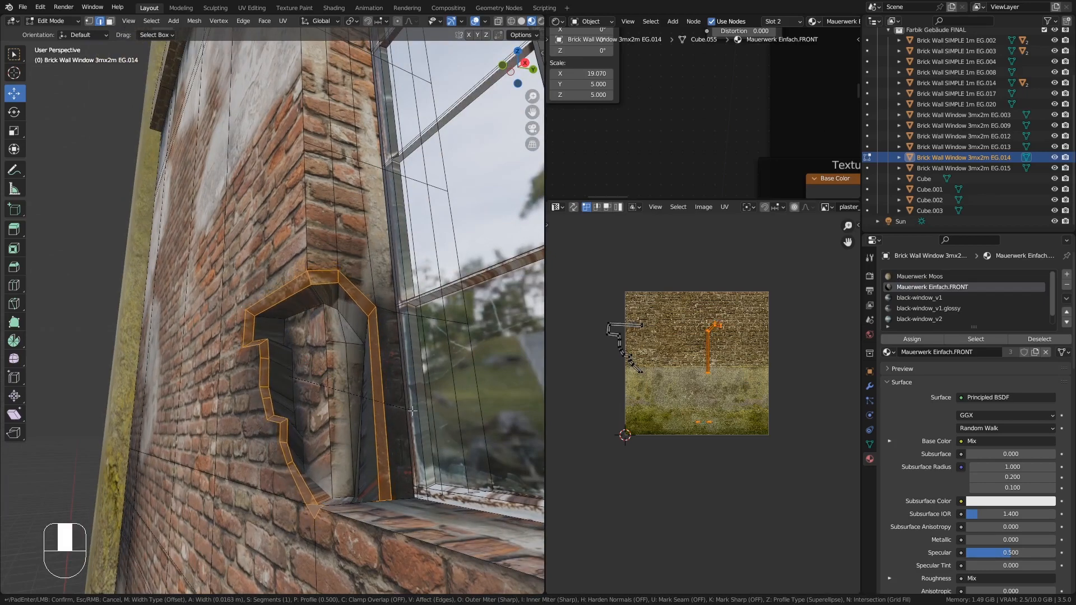
{"action": "left_click", "coordinate": [412, 411]}
- Select the hole's inner faces, unwrap them and scale the UV island down over the brick texture
{"action": "middle_click_drag", "start_coordinate": [412, 411], "coordinate": [291, 386]}
{"action": "key", "text": "Tab"}
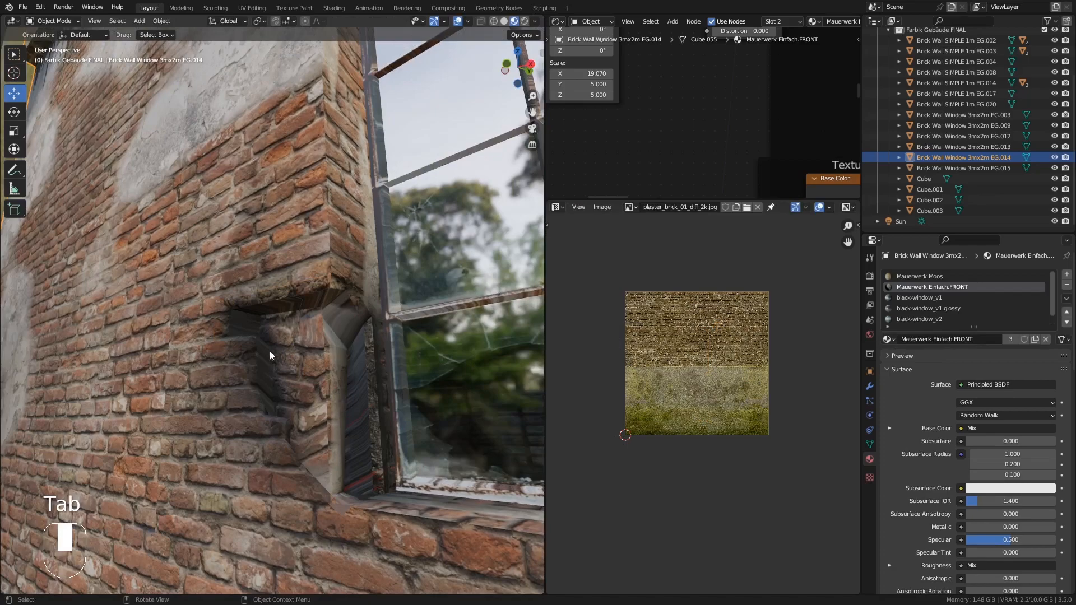
{"action": "middle_click_drag", "start_coordinate": [270, 351], "coordinate": [224, 357]}
{"action": "key", "text": "KP_Decimal"}
{"action": "scroll", "coordinate": [129, 345], "scroll_direction": "up", "scroll_amount": 10}
{"action": "middle_click_drag", "start_coordinate": [129, 345], "coordinate": [156, 352]}
{"action": "key", "text": "Tab"}
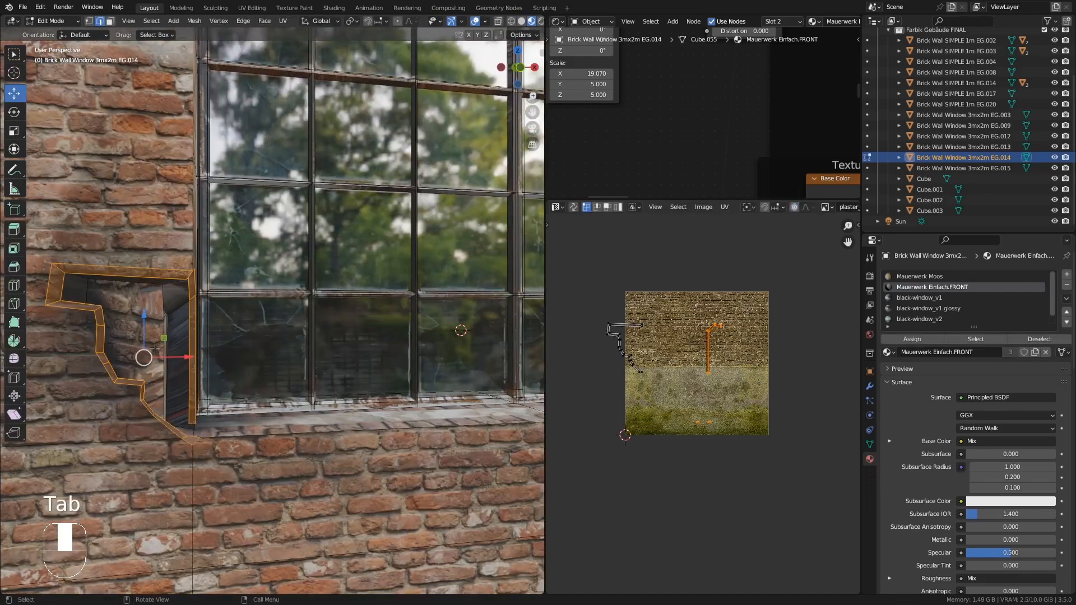
{"action": "left_click", "coordinate": [156, 346]}
{"action": "left_click", "coordinate": [110, 21]}
{"action": "left_click", "coordinate": [134, 348]}
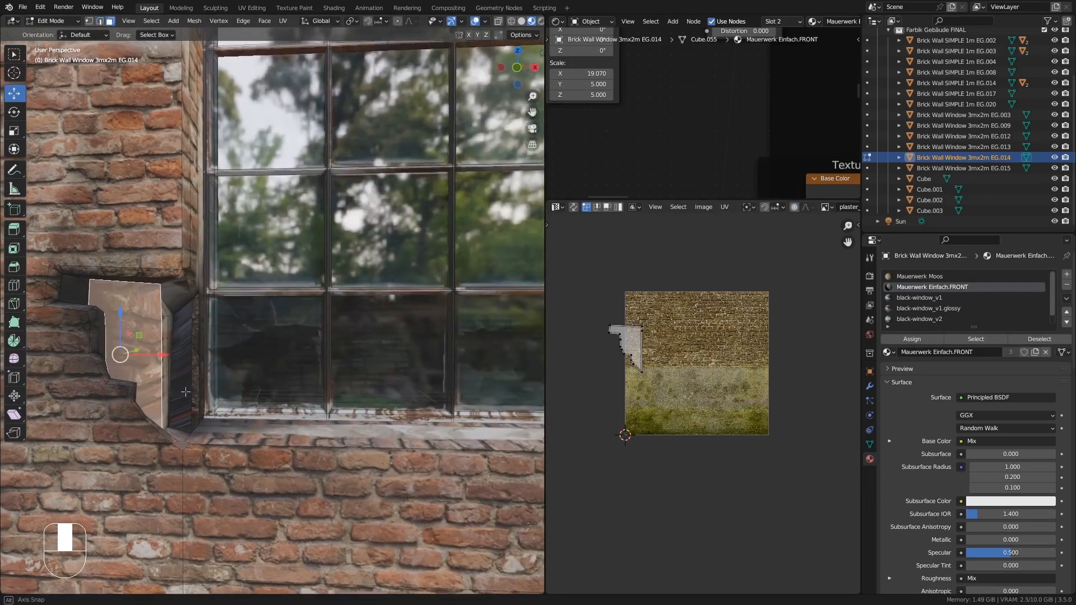
{"action": "scroll", "coordinate": [662, 365], "scroll_direction": "up", "scroll_amount": 2}
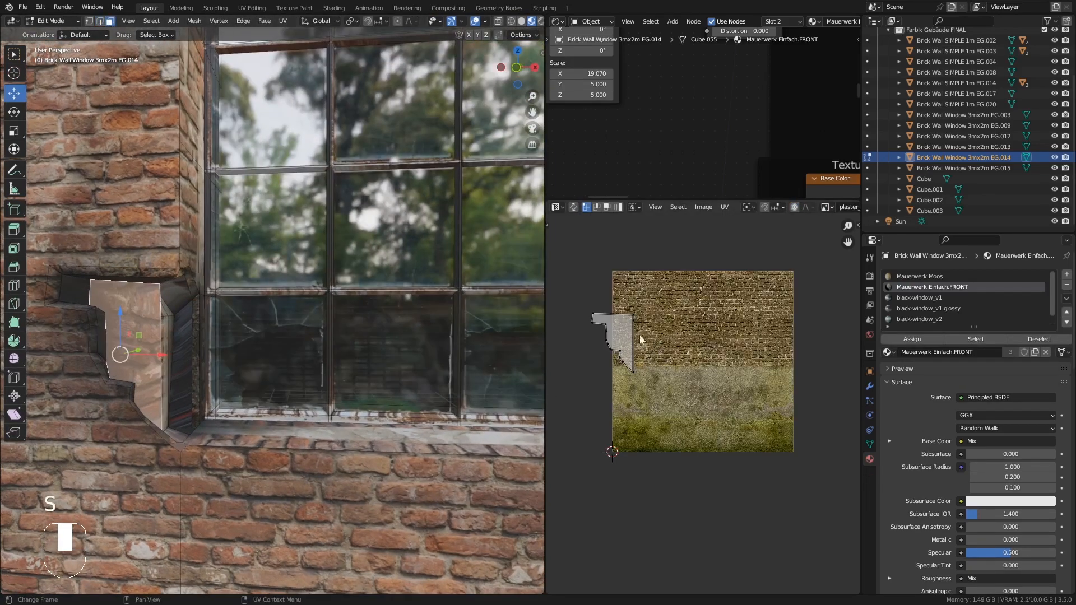
{"action": "scroll", "coordinate": [665, 348], "scroll_direction": "up", "scroll_amount": 2}
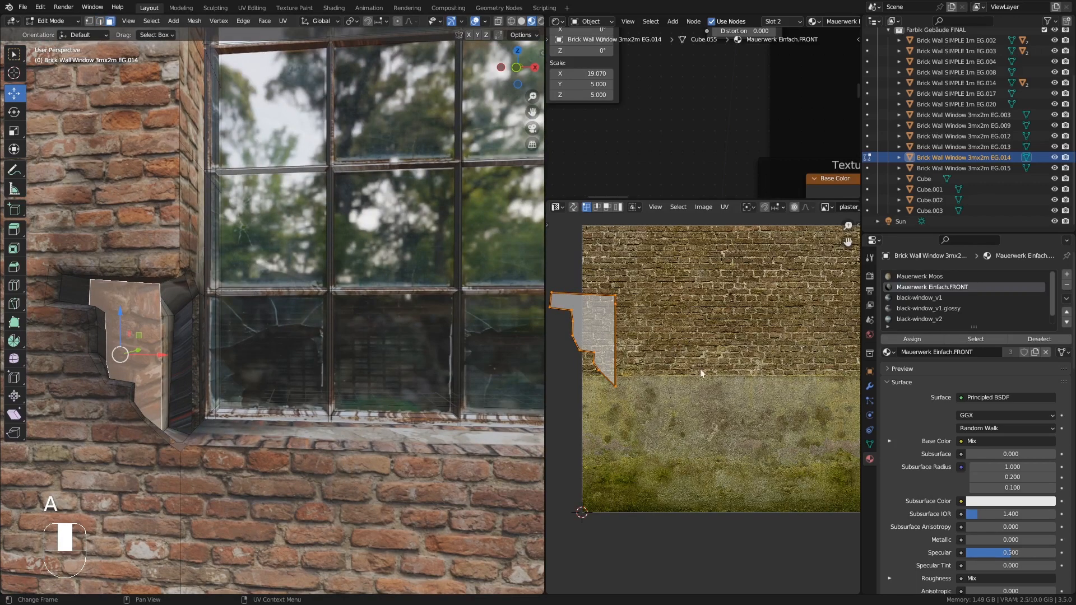
{"action": "key", "text": "r"}
{"action": "left_click", "coordinate": [747, 465]}
{"action": "middle_click_drag", "start_coordinate": [226, 317], "coordinate": [284, 314], "text": "shift"}
{"action": "key", "text": "u"}
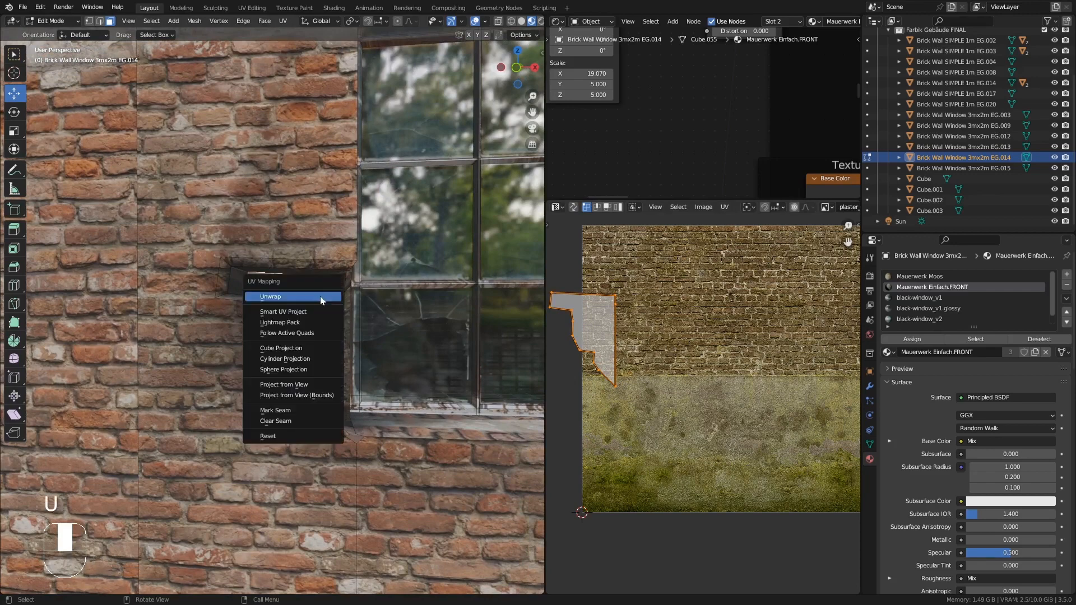
{"action": "left_click", "coordinate": [320, 294]}
{"action": "key", "text": "s"}
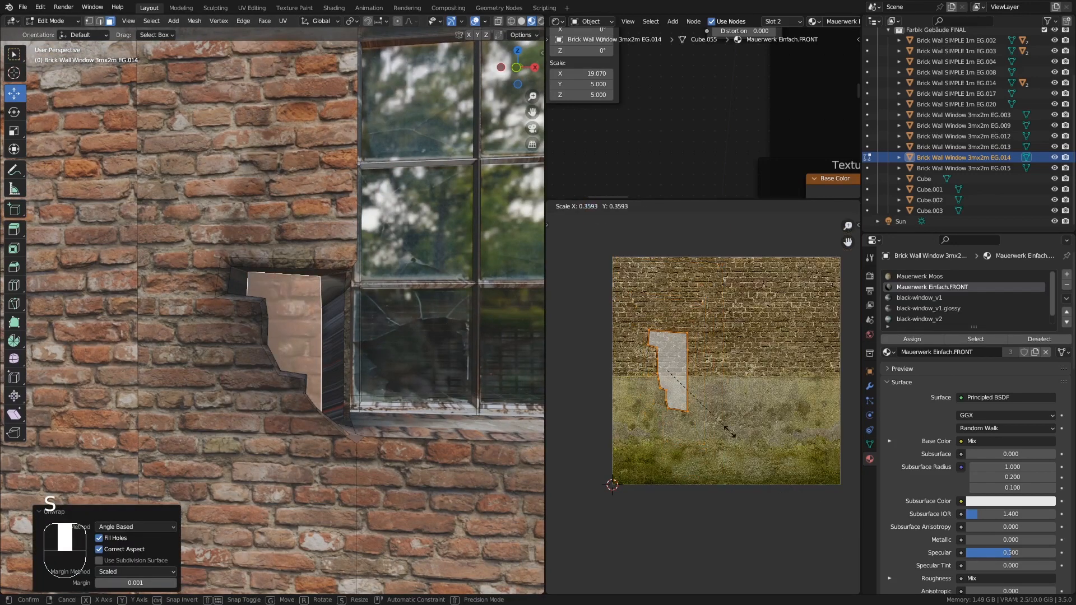
{"action": "left_click", "coordinate": [720, 418]}
- Inspect the finished recessed hole from several angles in and out of edit mode
{"action": "key", "text": "Tab"}
{"action": "scroll", "coordinate": [297, 334], "scroll_direction": "up", "scroll_amount": 7}
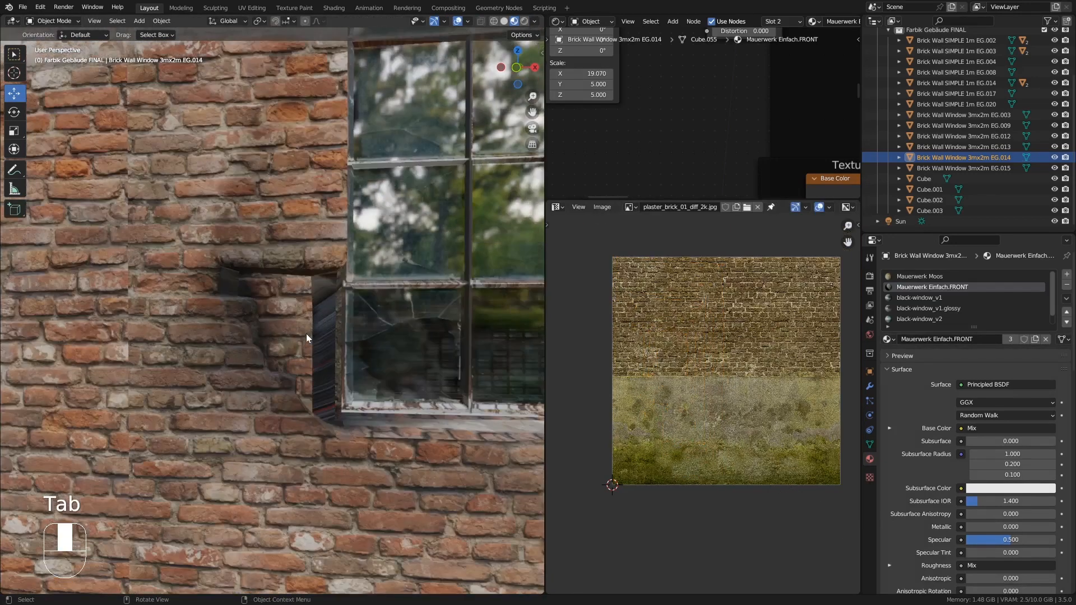
{"action": "key", "text": "Tab"}
{"action": "scroll", "coordinate": [306, 334], "scroll_direction": "down", "scroll_amount": 5}
{"action": "middle_click_drag", "start_coordinate": [314, 334], "coordinate": [130, 52]}
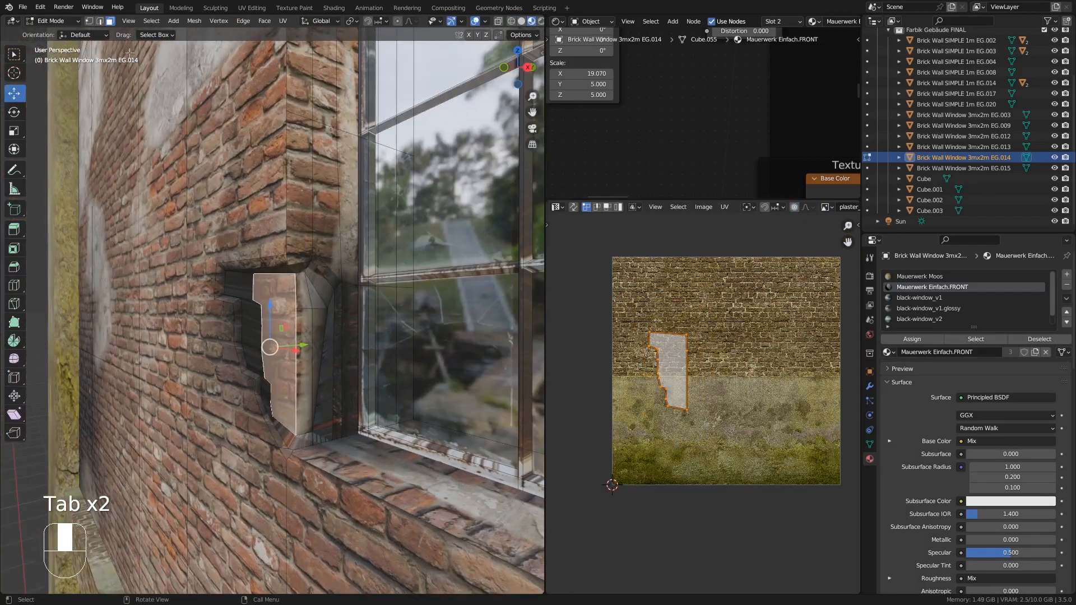
{"action": "left_click", "coordinate": [89, 21]}
{"action": "middle_click_drag", "start_coordinate": [365, 347], "coordinate": [333, 310]}
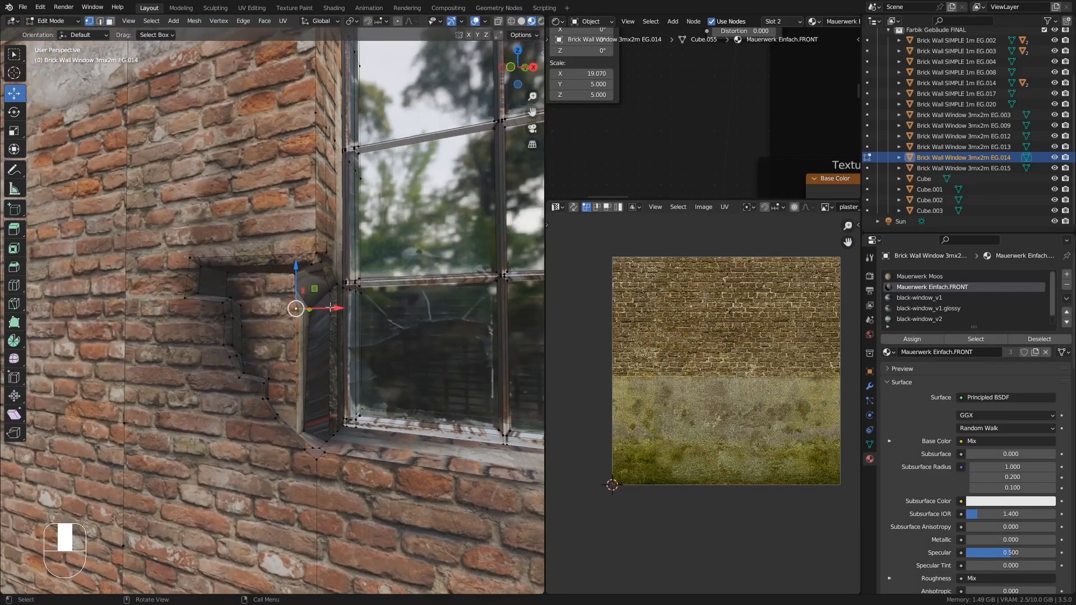
{"action": "left_click_drag", "start_coordinate": [333, 309], "coordinate": [313, 312]}
{"action": "middle_click_drag", "start_coordinate": [312, 311], "coordinate": [351, 268]}
{"action": "left_click_drag", "start_coordinate": [350, 267], "coordinate": [357, 265]}
{"action": "middle_click_drag", "start_coordinate": [357, 265], "coordinate": [273, 327]}
{"action": "key", "text": "Tab"}
{"action": "scroll", "coordinate": [318, 344], "scroll_direction": "down", "scroll_amount": 7}
{"action": "scroll", "coordinate": [273, 327], "scroll_direction": "up", "scroll_amount": 6}
{"action": "scroll", "coordinate": [273, 328], "scroll_direction": "down", "scroll_amount": 9}
{"action": "middle_click_drag", "start_coordinate": [384, 369], "coordinate": [245, 354], "text": "shift"}
{"action": "middle_click_drag", "start_coordinate": [245, 354], "coordinate": [235, 359], "text": "ctrl"}
{"action": "middle_click_drag", "start_coordinate": [235, 359], "coordinate": [250, 311], "text": "shift"}
{"action": "scroll", "coordinate": [321, 277], "scroll_direction": "up", "scroll_amount": 2}
{"action": "scroll", "coordinate": [392, 308], "scroll_direction": "up", "scroll_amount": 2}
{"action": "key", "text": "Tab"}
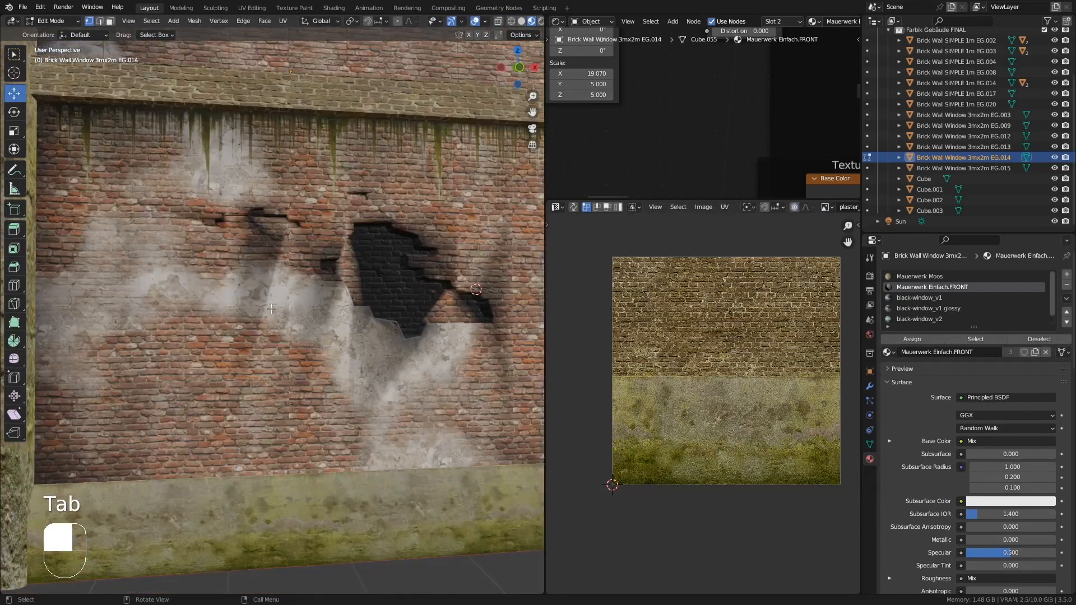
- Switch to the lower brick wall object and knife-cut an irregular broken-brick hole outline into it
{"action": "key", "text": "k"}
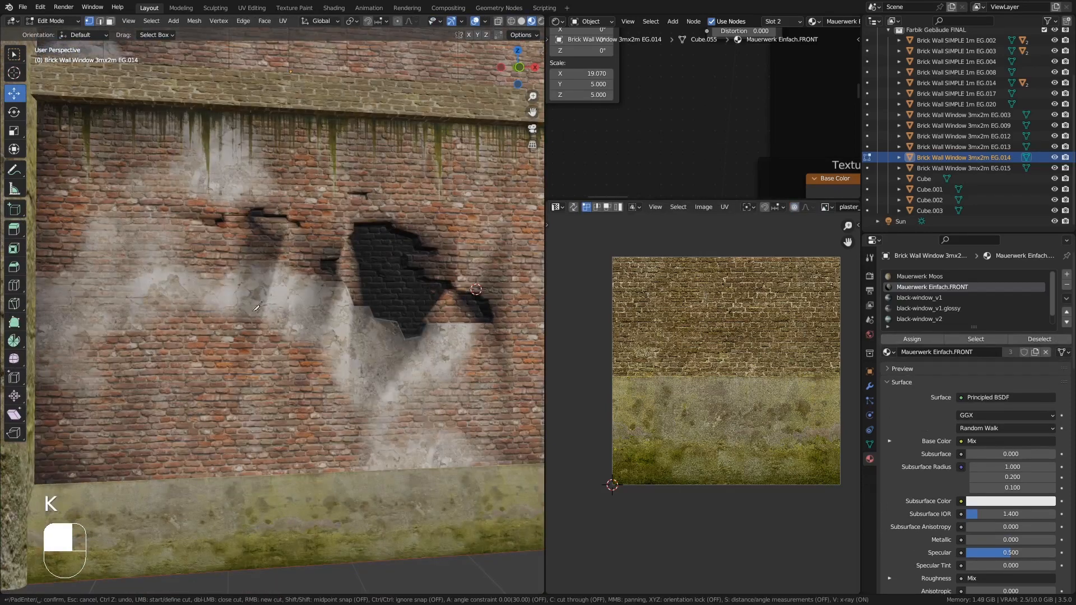
{"action": "key", "text": "Tab"}
{"action": "left_click", "coordinate": [233, 291]}
{"action": "key", "text": "Tab"}
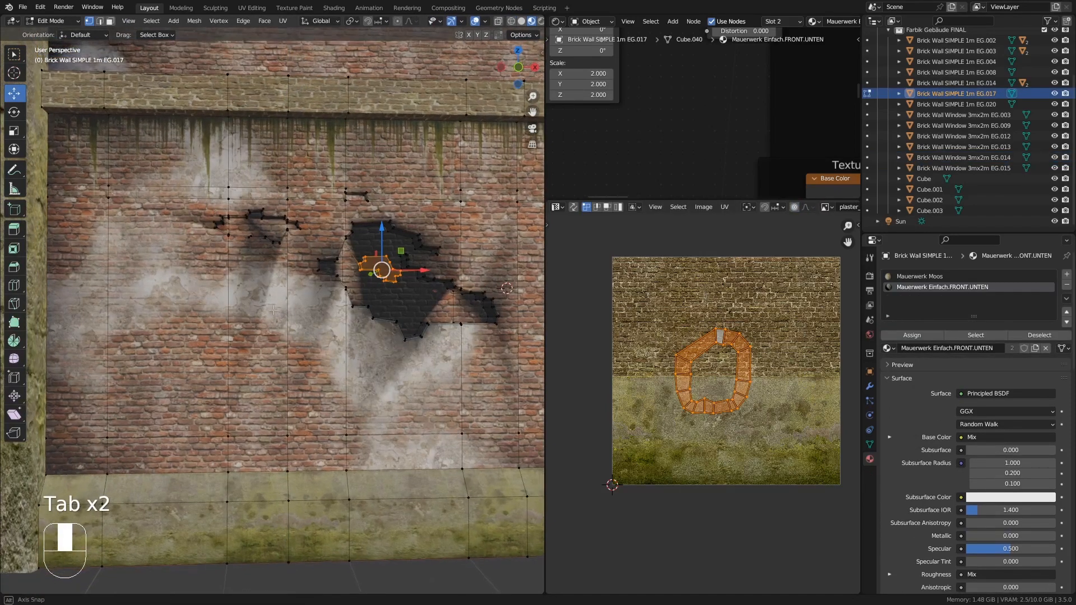
{"action": "key", "text": "k"}
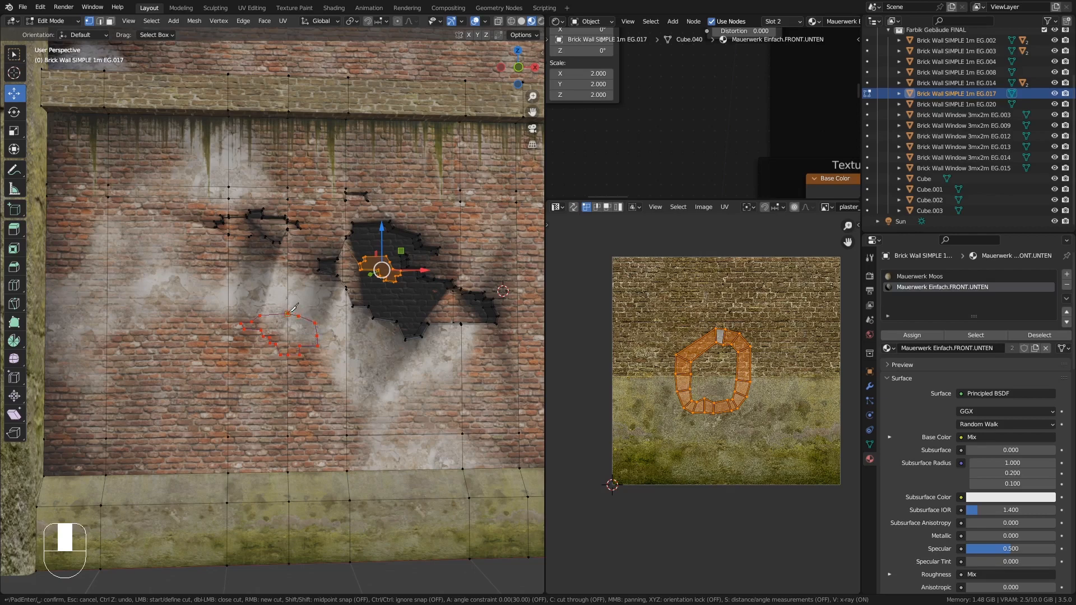
{"action": "left_click", "coordinate": [286, 314]}
{"action": "key", "text": "Return"}
- Select the cut-out face and extrude it inward to recess the new hole
{"action": "middle_click_drag", "start_coordinate": [291, 308], "coordinate": [175, 104]}
{"action": "left_click", "coordinate": [111, 23]}
{"action": "left_click", "coordinate": [308, 336]}
{"action": "left_click", "coordinate": [285, 335], "text": "shift"}
{"action": "scroll", "coordinate": [303, 342], "scroll_direction": "up", "scroll_amount": 6}
{"action": "key", "text": "e"}
{"action": "left_click", "coordinate": [207, 334]}
- Select the new hole's side wall loop, unwrap it and scale its UVs down
{"action": "scroll", "coordinate": [214, 247], "scroll_direction": "up", "scroll_amount": 4}
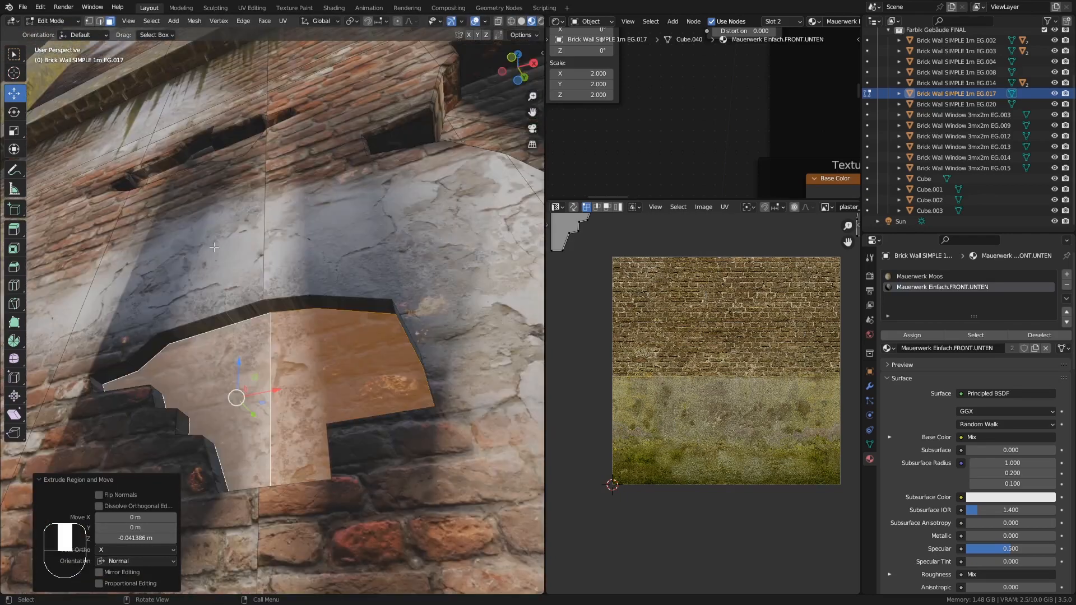
{"action": "left_click", "coordinate": [162, 340], "text": "alt"}
{"action": "key", "text": "u"}
{"action": "left_click", "coordinate": [162, 339]}
{"action": "key", "text": "a"}
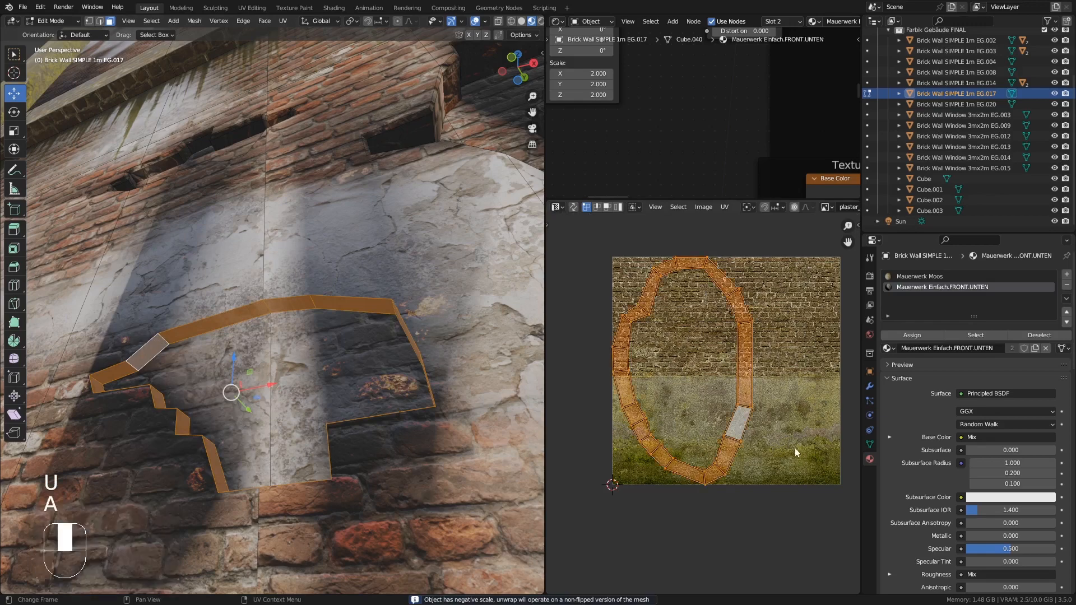
{"action": "key", "text": "s"}
{"action": "left_click", "coordinate": [707, 389]}
- Bevel the front and back rim edge loops of the new hole
{"action": "left_click", "coordinate": [99, 22]}
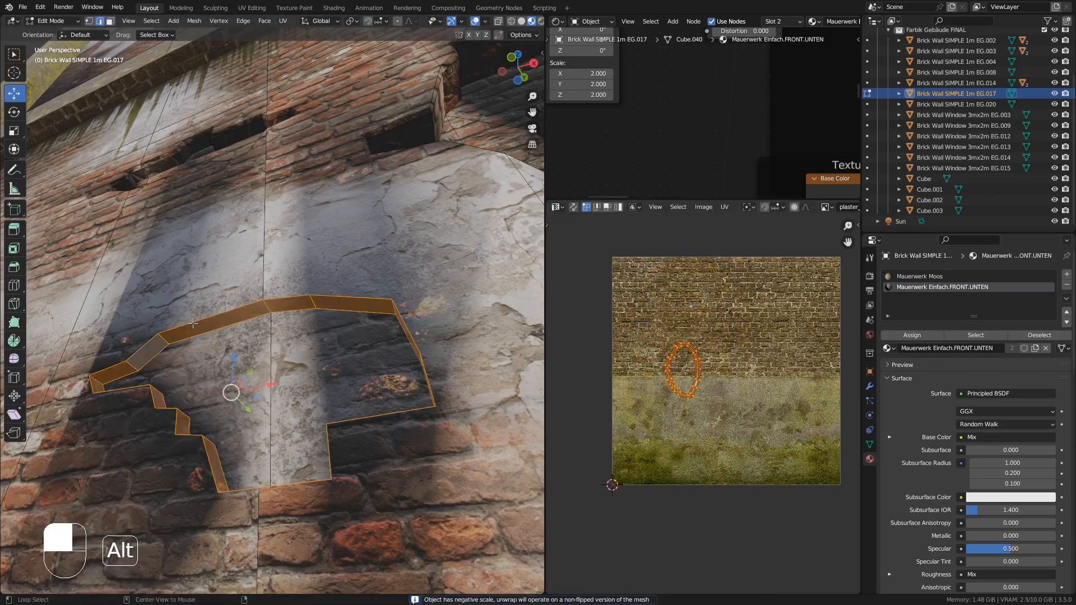
{"action": "left_click", "coordinate": [192, 322], "text": "alt"}
{"action": "middle_click_drag", "start_coordinate": [297, 297], "coordinate": [330, 358]}
{"action": "key", "text": "ctrl+b"}
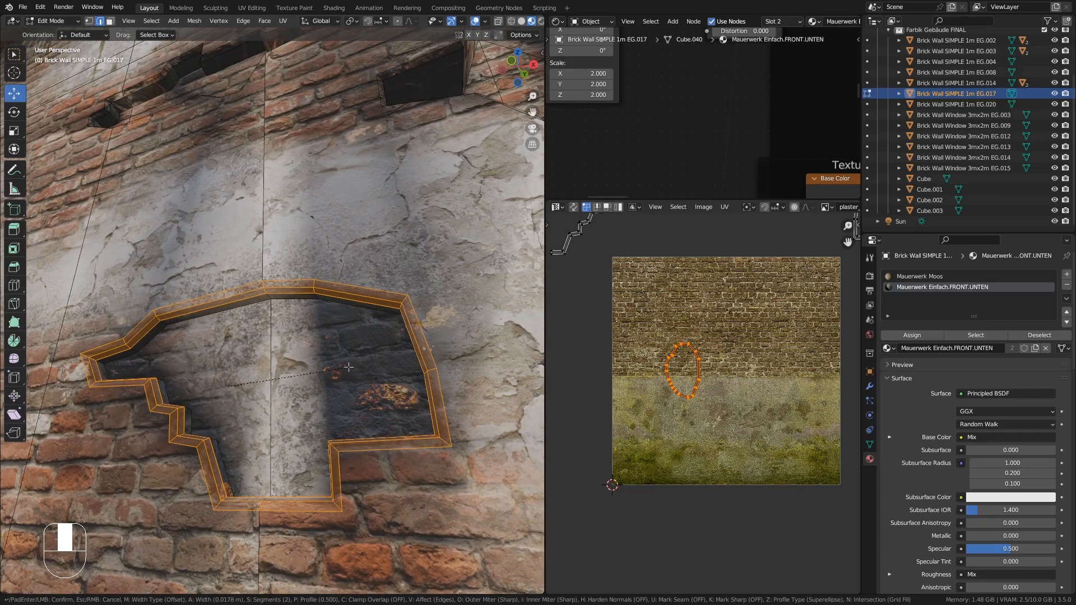
{"action": "left_click", "coordinate": [345, 366]}
- Select the top face of the ledge beneath the window and subdivide it with one cut
{"action": "key", "text": "Tab"}
{"action": "scroll", "coordinate": [331, 372], "scroll_direction": "down", "scroll_amount": 8}
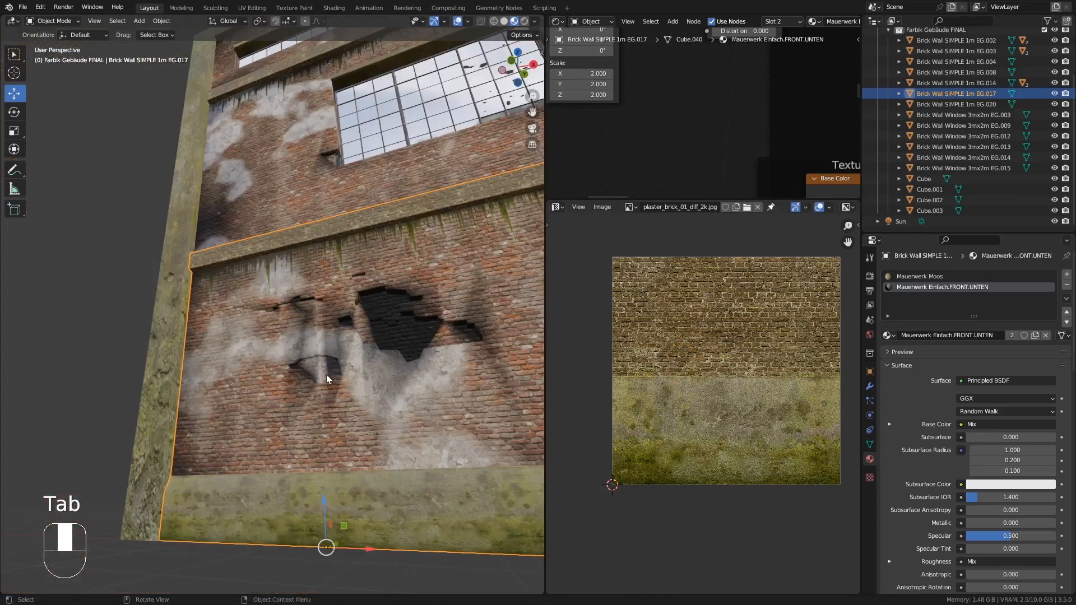
{"action": "middle_click_drag", "start_coordinate": [326, 374], "coordinate": [348, 471]}
{"action": "middle_click_drag", "start_coordinate": [348, 470], "coordinate": [353, 421]}
{"action": "middle_click_drag", "start_coordinate": [353, 420], "coordinate": [429, 441]}
{"action": "scroll", "coordinate": [415, 432], "scroll_direction": "up", "scroll_amount": 5}
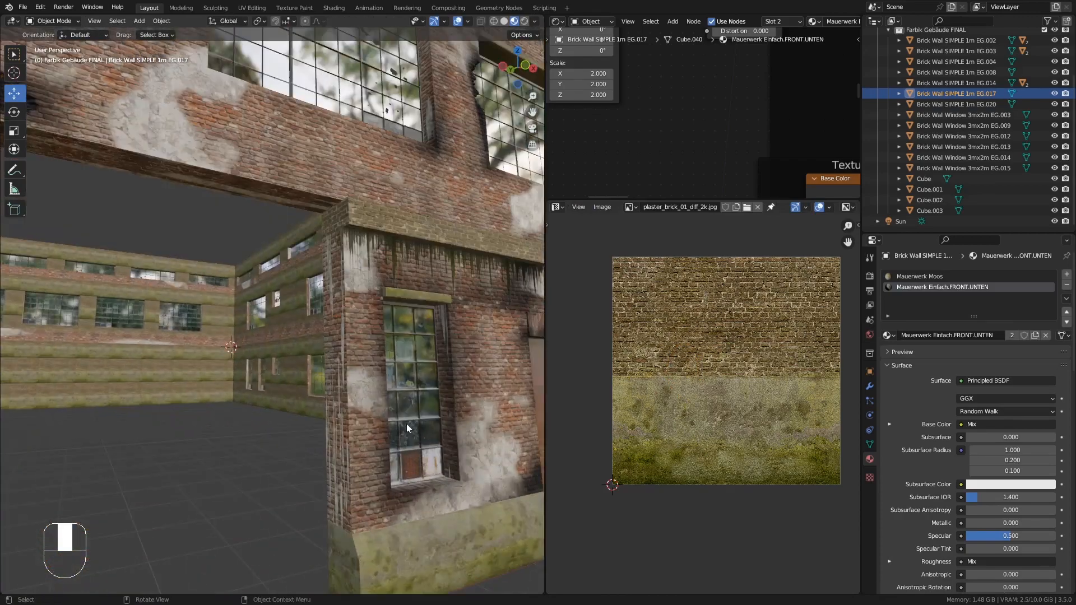
{"action": "scroll", "coordinate": [409, 425], "scroll_direction": "down", "scroll_amount": 1}
{"action": "middle_click_drag", "start_coordinate": [371, 331], "coordinate": [253, 455], "text": "shift"}
{"action": "key", "text": "Tab"}
{"action": "left_click", "coordinate": [247, 298]}
{"action": "scroll", "coordinate": [249, 286], "scroll_direction": "up", "scroll_amount": 3}
{"action": "left_click", "coordinate": [256, 250], "text": "shift"}
{"action": "middle_click_drag", "start_coordinate": [256, 250], "coordinate": [259, 165]}
{"action": "left_click", "coordinate": [269, 373], "text": "shift"}
{"action": "middle_click_drag", "start_coordinate": [269, 373], "coordinate": [271, 321]}
{"action": "middle_click_drag", "start_coordinate": [316, 289], "coordinate": [260, 286]}
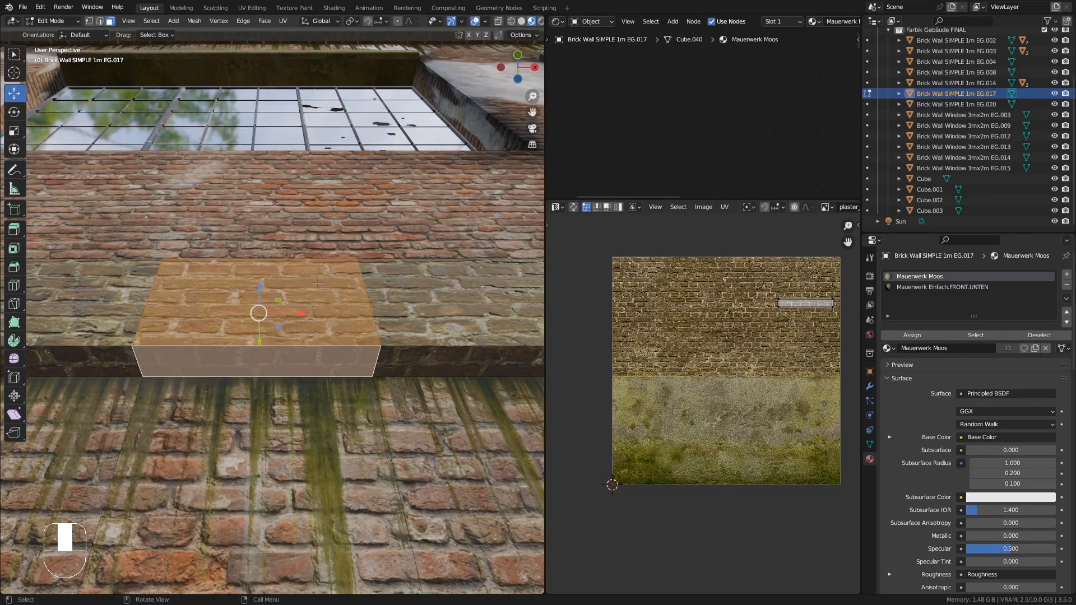
{"action": "right_click", "coordinate": [260, 284]}
{"action": "left_click", "coordinate": [249, 284]}
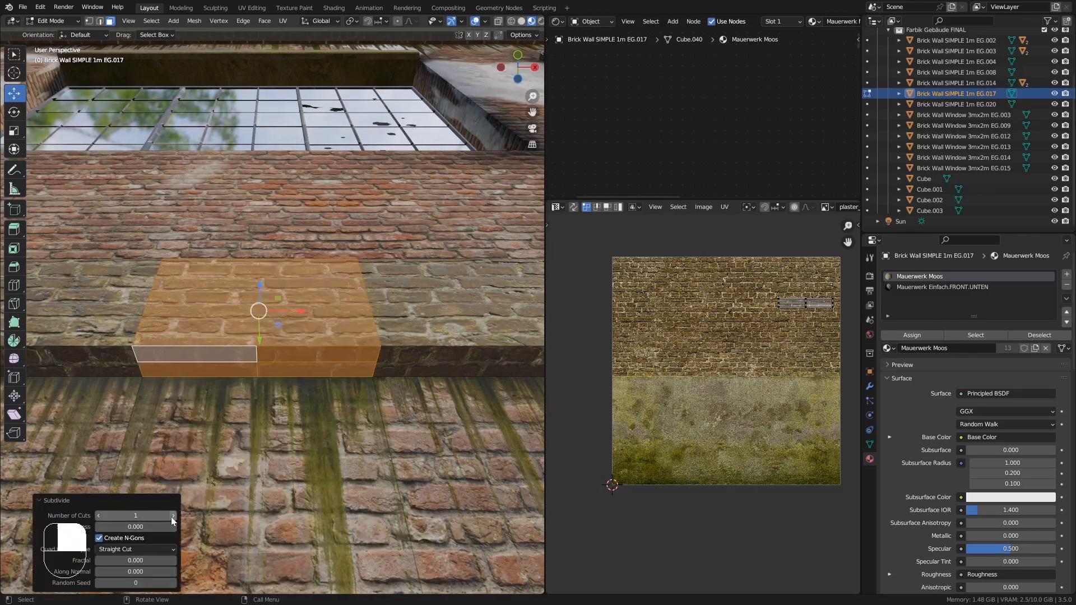
- Select part of the subdivided ledge and move it about 0.013 m along Y
{"action": "left_click", "coordinate": [251, 288]}
{"action": "middle_click_drag", "start_coordinate": [252, 288], "coordinate": [247, 266]}
{"action": "left_click", "coordinate": [253, 320], "text": "shift"}
{"action": "left_click", "coordinate": [258, 280], "text": "shift"}
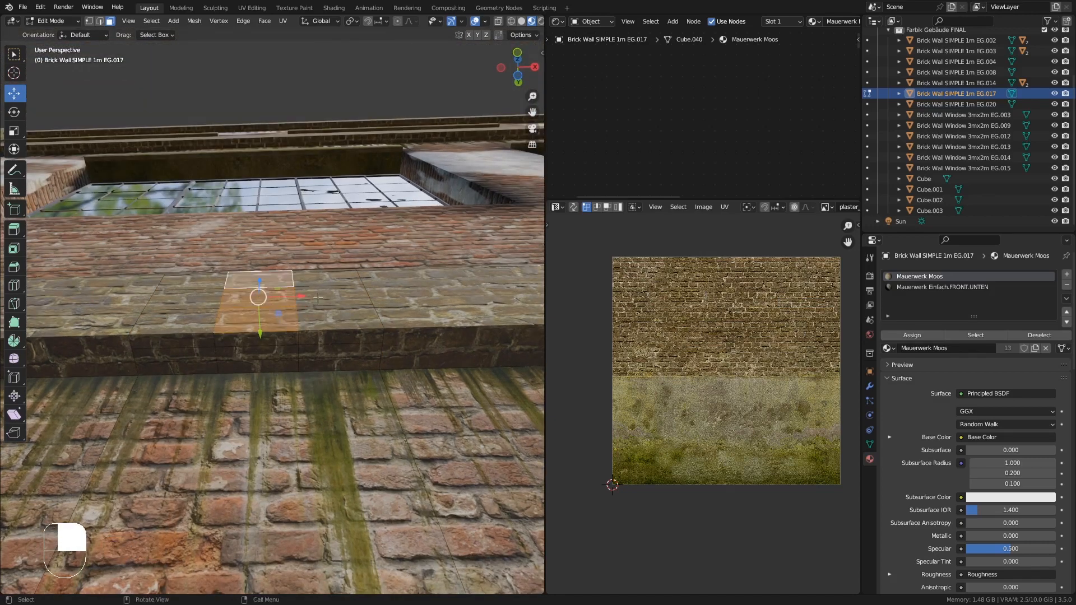
{"action": "left_click_drag", "start_coordinate": [261, 333], "coordinate": [263, 349]}
{"action": "right_click", "coordinate": [263, 349]}
{"action": "middle_click_drag", "start_coordinate": [268, 349], "coordinate": [275, 334]}
{"action": "left_click_drag", "start_coordinate": [259, 336], "coordinate": [258, 367]}
{"action": "left_click", "coordinate": [260, 345]}
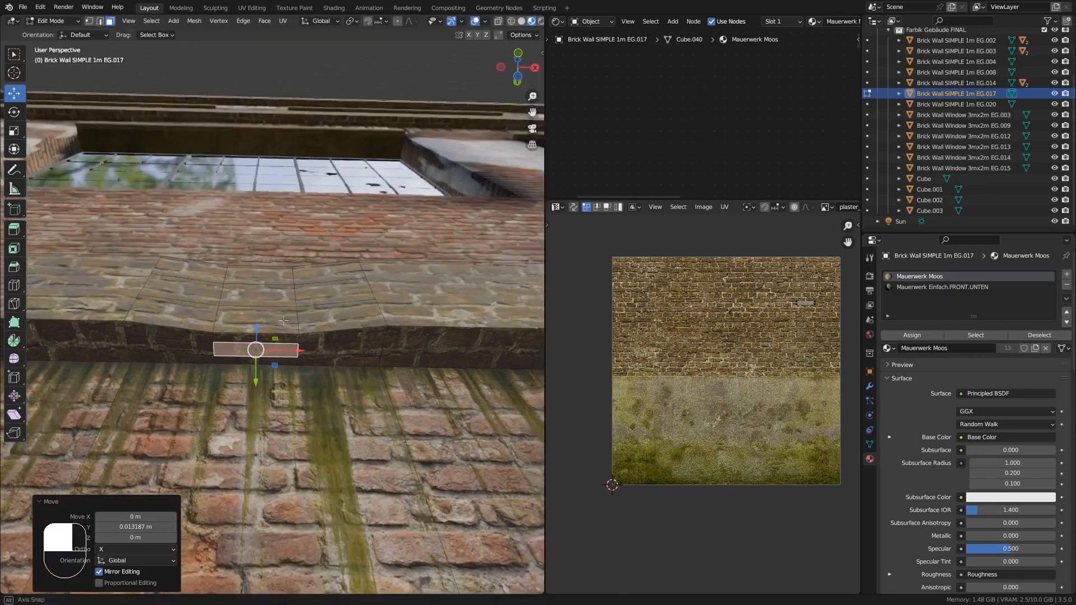
- Try to extrude the selected ledge geometry and undo the attempt
{"action": "middle_click_drag", "start_coordinate": [259, 367], "coordinate": [256, 199]}
{"action": "left_click_drag", "start_coordinate": [280, 192], "coordinate": [287, 191]}
{"action": "middle_click_drag", "start_coordinate": [287, 191], "coordinate": [115, 35]}
{"action": "key", "text": "e"}
{"action": "right_click", "coordinate": [227, 297]}
{"action": "key", "text": "ctrl+z"}
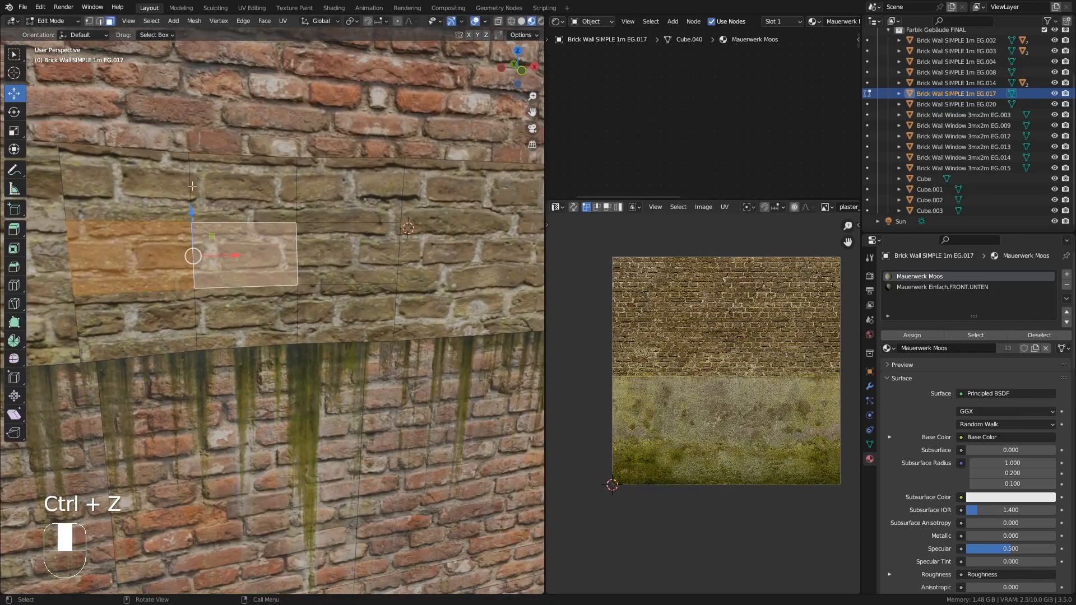
- Knife-cut a small broken-brick hole outline into the wall below the ledge
{"action": "key", "text": "k"}
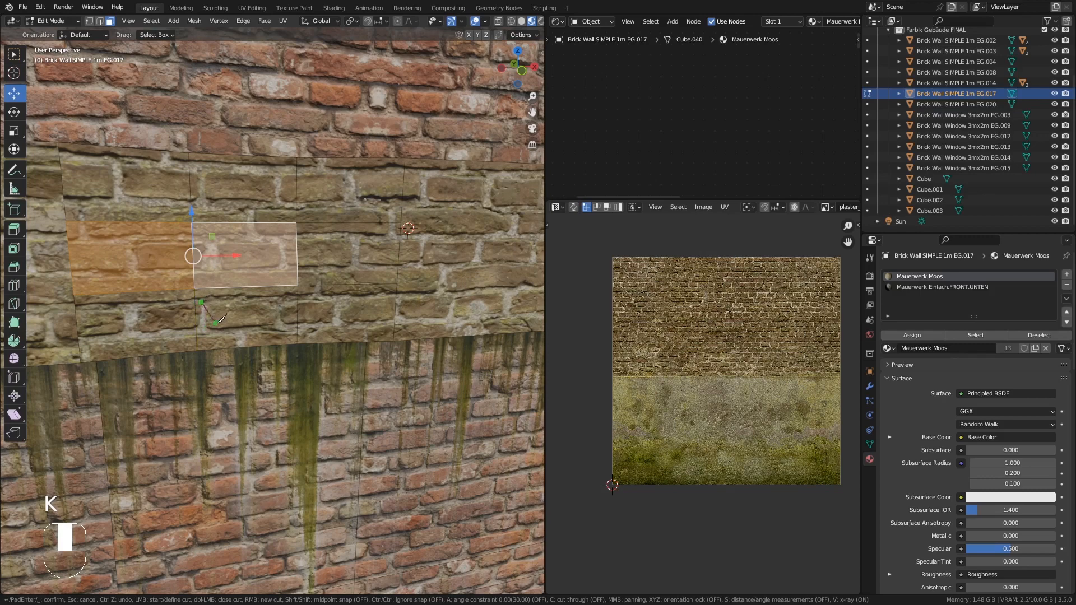
{"action": "key", "text": "Escape"}
{"action": "key", "text": "k"}
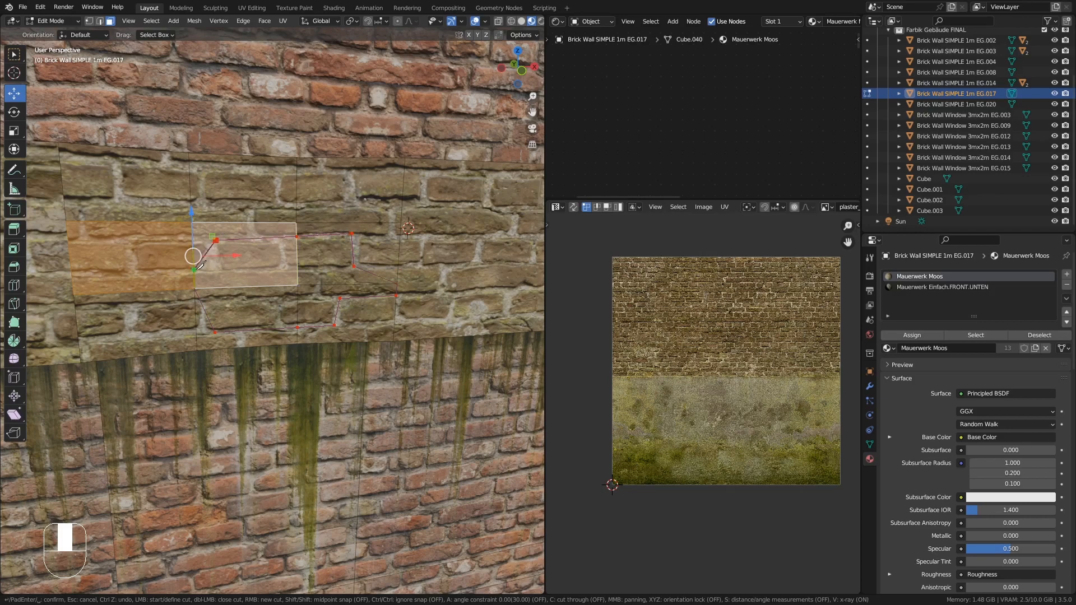
{"action": "key", "text": "Return"}
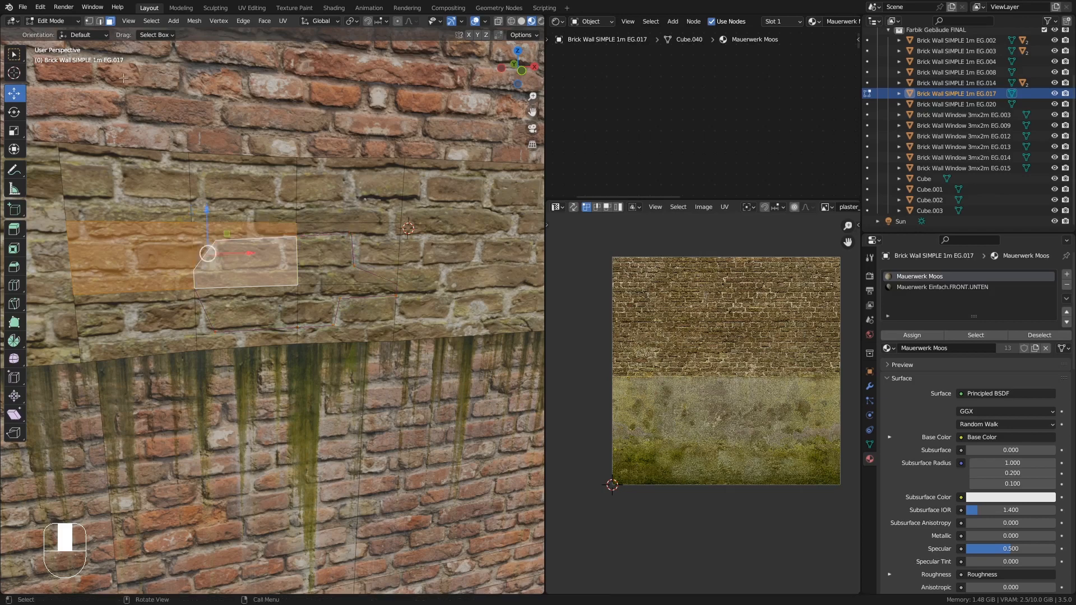
- Select the faces inside the new cut and extrude them inward into a recess
{"action": "left_click", "coordinate": [254, 259]}
{"action": "left_click", "coordinate": [322, 263], "text": "shift"}
{"action": "left_click", "coordinate": [348, 319], "text": "shift"}
{"action": "left_click", "coordinate": [347, 319], "text": "shift"}
{"action": "left_click", "coordinate": [323, 309], "text": "shift"}
{"action": "left_click", "coordinate": [272, 298], "text": "shift"}
{"action": "middle_click_drag", "start_coordinate": [272, 295], "coordinate": [229, 292]}
{"action": "key", "text": "e"}
{"action": "left_click", "coordinate": [331, 316]}
- Unwrap the new recess faces and scale their UVs down onto the brick texture
{"action": "key", "text": "u"}
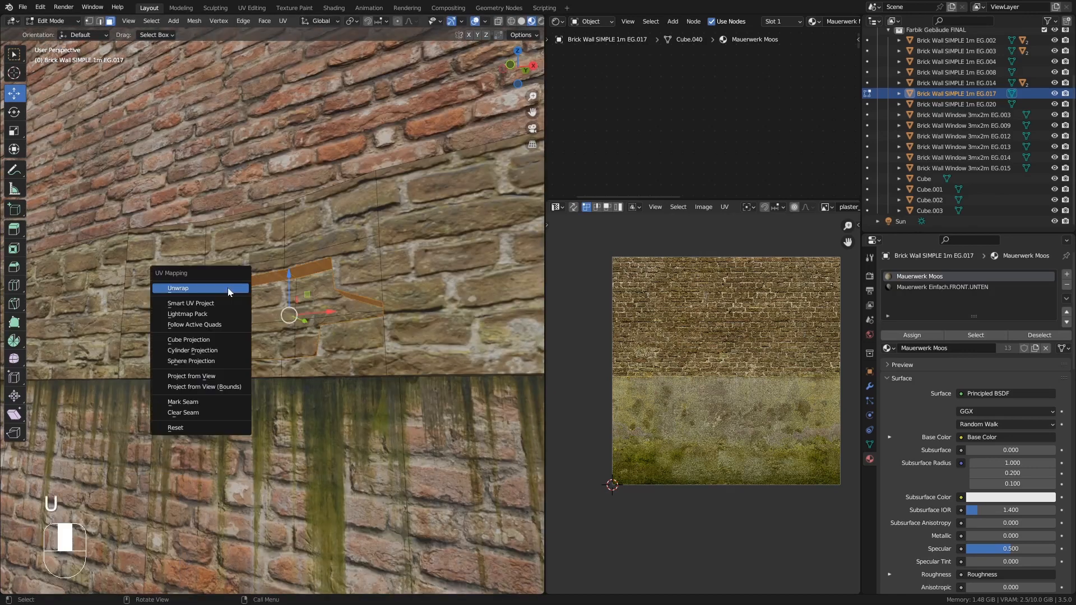
{"action": "left_click", "coordinate": [230, 291]}
{"action": "key", "text": "a"}
{"action": "key", "text": "s"}
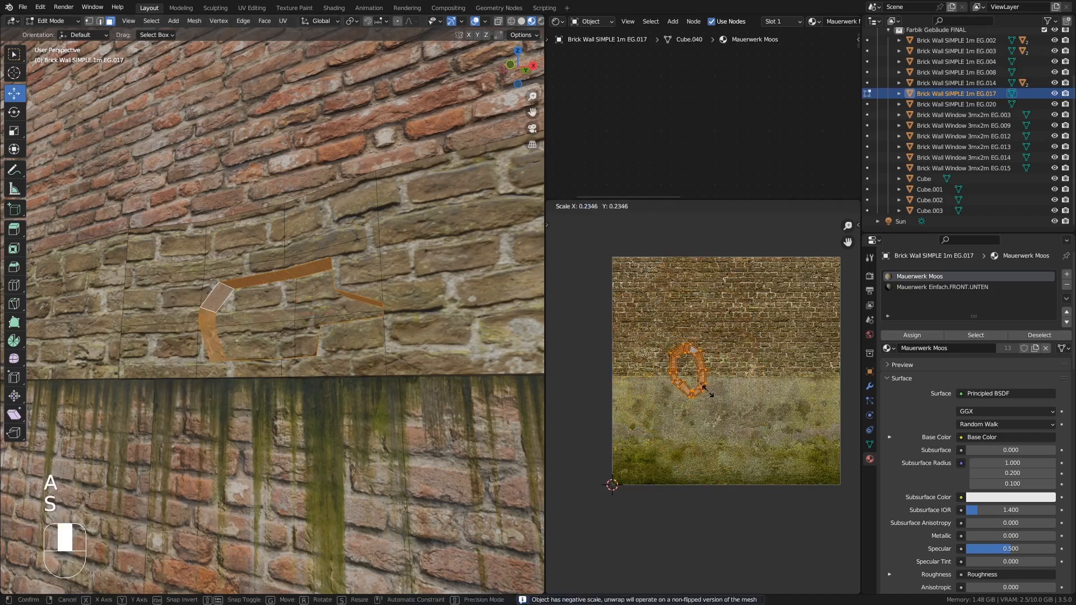
{"action": "left_click", "coordinate": [700, 384]}
{"action": "key", "text": "Tab"}
{"action": "key", "text": "Tab"}
{"action": "middle_click_drag", "start_coordinate": [305, 303], "coordinate": [297, 288]}
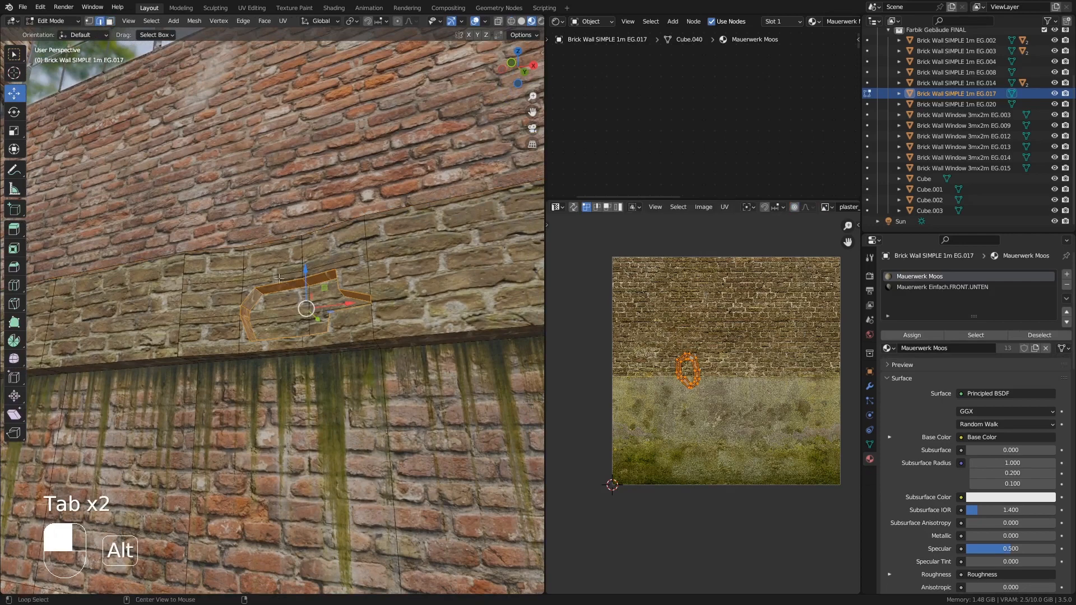
- Select the edge loop around the recessed hole's rim and bevel it
{"action": "left_click", "coordinate": [346, 284], "text": "alt"}
{"action": "left_click", "coordinate": [309, 280], "text": "alt+shift"}
{"action": "middle_click_drag", "start_coordinate": [308, 280], "coordinate": [305, 340]}
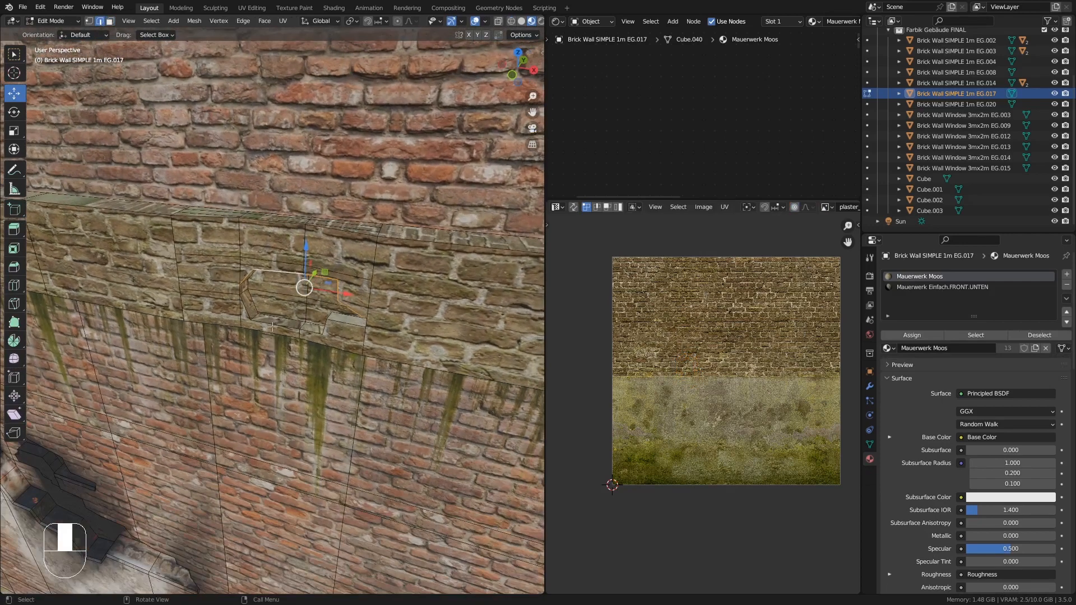
{"action": "scroll", "coordinate": [244, 288], "scroll_direction": "up", "scroll_amount": 5}
{"action": "left_click", "coordinate": [243, 288], "text": "alt+shift"}
{"action": "scroll", "coordinate": [243, 288], "scroll_direction": "down", "scroll_amount": 5}
{"action": "middle_click_drag", "start_coordinate": [244, 288], "coordinate": [276, 312]}
{"action": "scroll", "coordinate": [303, 279], "scroll_direction": "up", "scroll_amount": 7}
{"action": "scroll", "coordinate": [132, 274], "scroll_direction": "down", "scroll_amount": 8}
{"action": "key", "text": "KP_Decimal"}
{"action": "key", "text": "ctrl+b"}
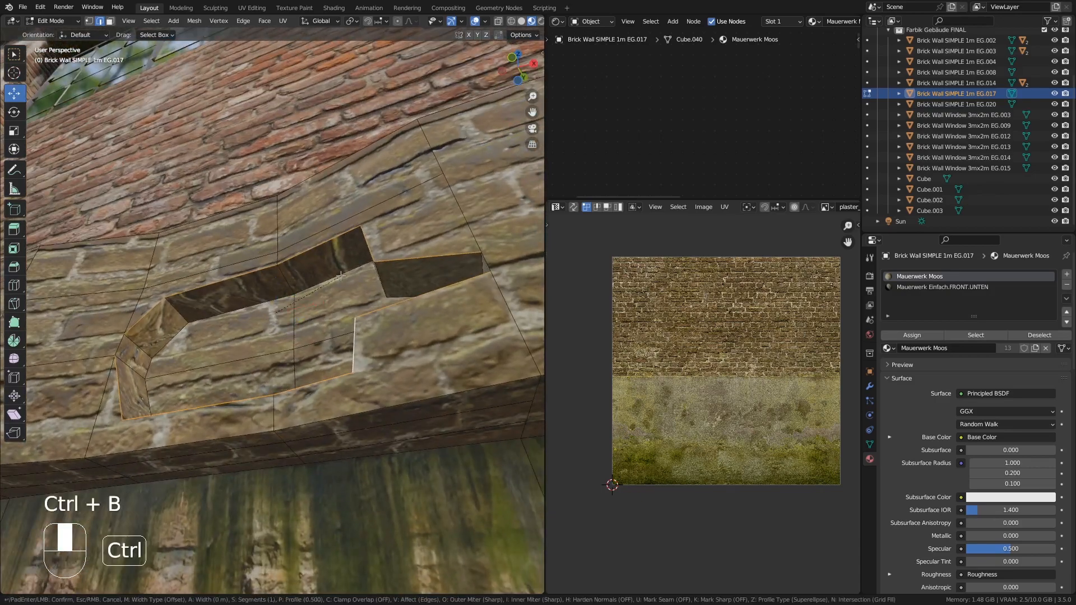
{"action": "left_click", "coordinate": [311, 284]}
- Leave Edit Mode and switch the wall to Vertex Paint mode
{"action": "key", "text": "Tab"}
{"action": "scroll", "coordinate": [236, 297], "scroll_direction": "down", "scroll_amount": 8}
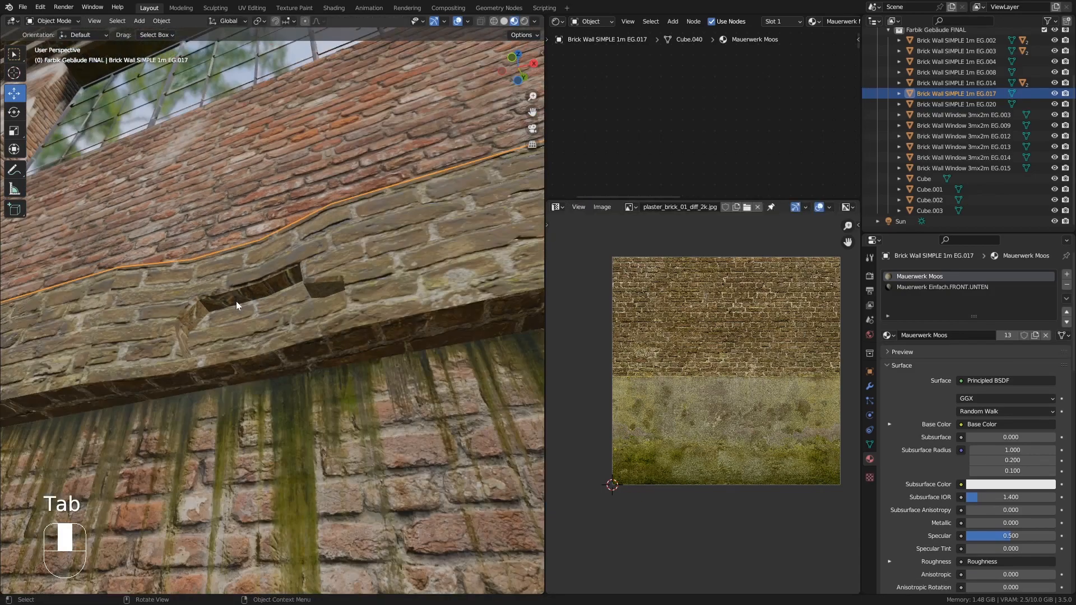
{"action": "middle_click_drag", "start_coordinate": [237, 301], "coordinate": [382, 377]}
{"action": "scroll", "coordinate": [346, 406], "scroll_direction": "down", "scroll_amount": 6}
{"action": "left_click", "coordinate": [40, 22]}
{"action": "left_click", "coordinate": [86, 67]}
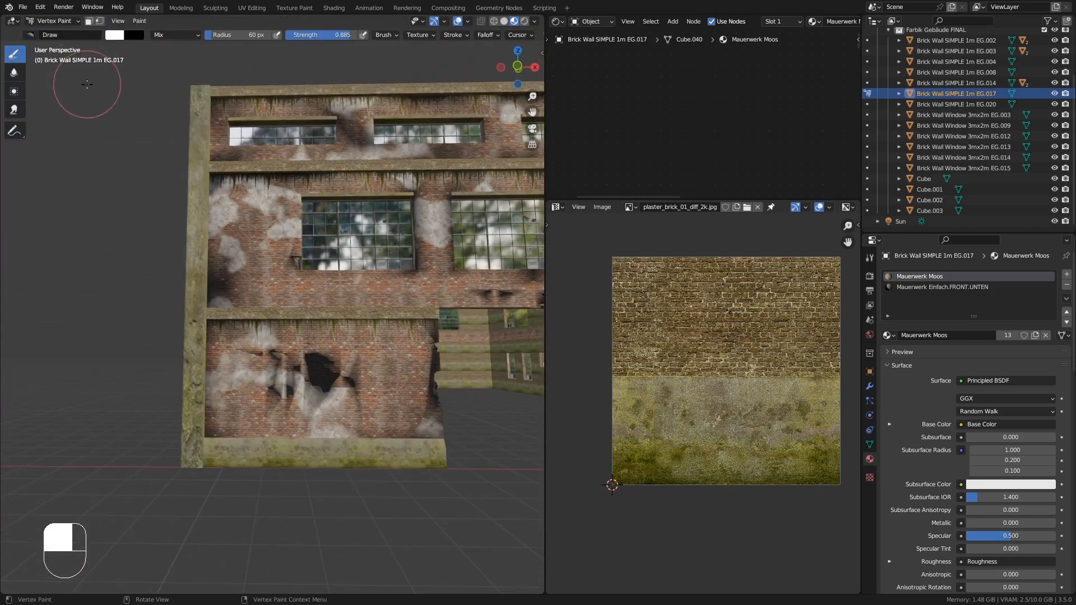
- Vertex-paint weathering patches around the new hole, undoing unwanted strokes and repainting
{"action": "mouse_move", "coordinate": [296, 383]}
{"action": "middle_mouse_down"}
{"action": "mouse_move", "coordinate": [312, 381]}
{"action": "mouse_move", "coordinate": [314, 321]}
{"action": "mouse_move", "coordinate": [284, 377]}
{"action": "middle_mouse_up"}
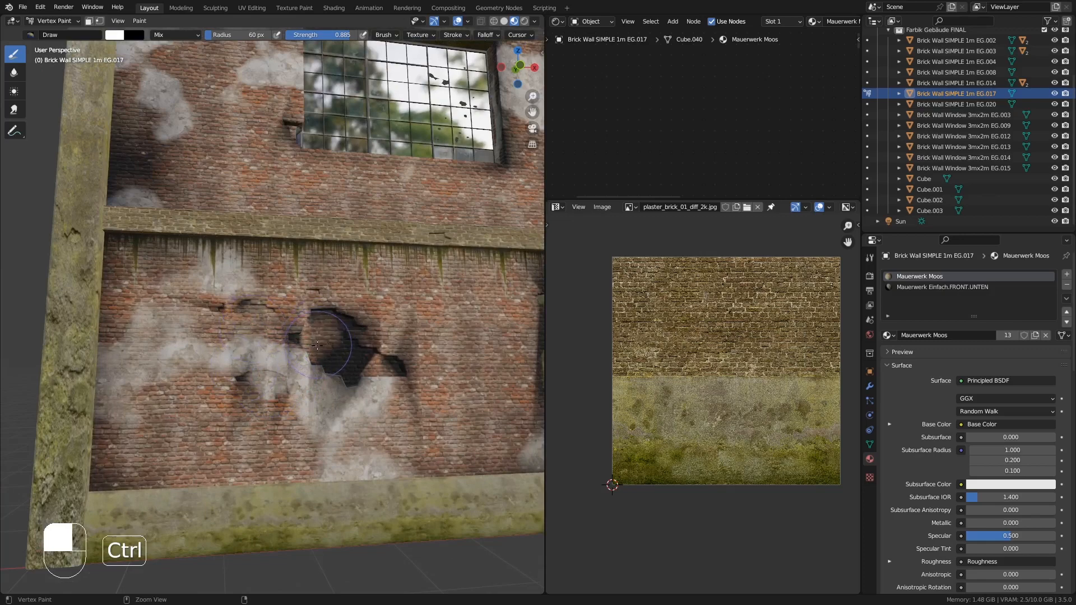
{"action": "left_click_drag", "start_coordinate": [262, 298], "coordinate": [292, 304]}
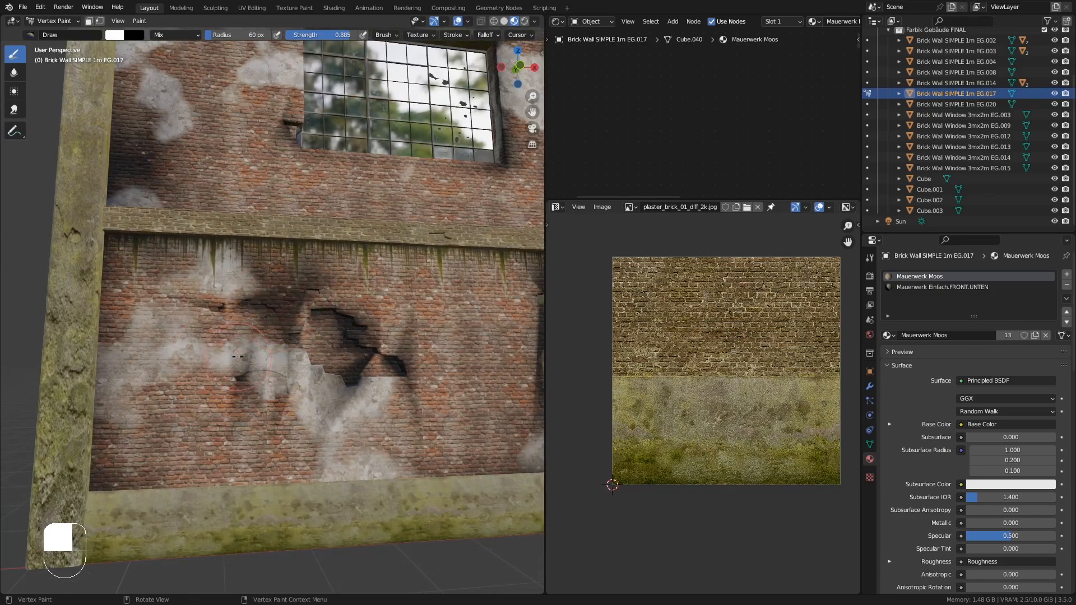
{"action": "left_click_drag", "start_coordinate": [224, 377], "coordinate": [338, 387]}
{"action": "mouse_move", "coordinate": [376, 420]}
{"action": "middle_mouse_down"}
{"action": "mouse_move", "coordinate": [419, 427]}
{"action": "mouse_move", "coordinate": [385, 413]}
{"action": "middle_mouse_up"}
{"action": "key", "text": "ctrl+z"}
{"action": "key", "text": "ctrl+z"}
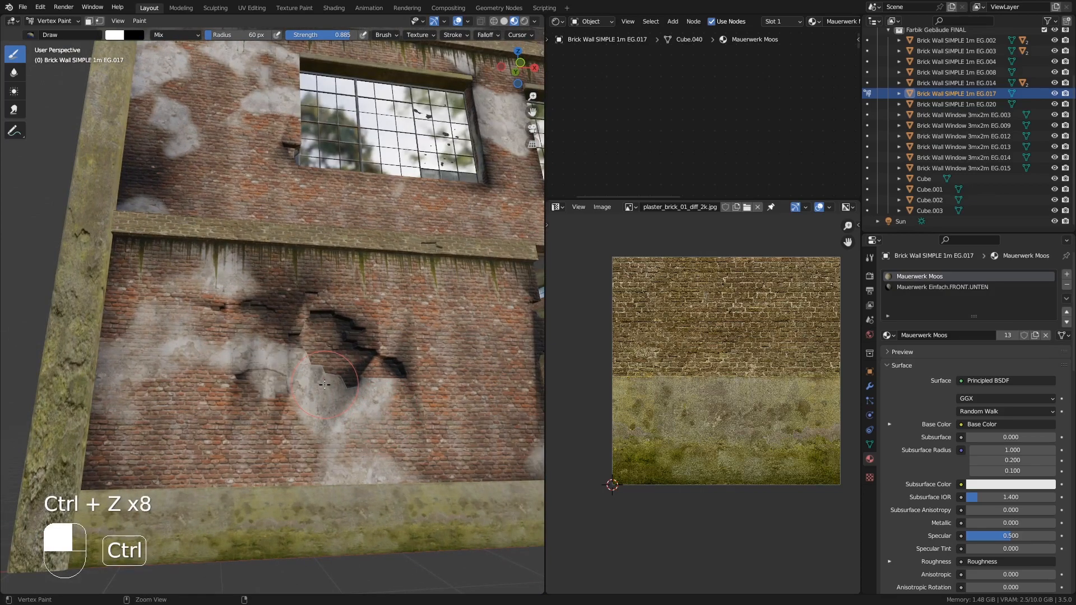
{"action": "key", "text": "ctrl+z"}
{"action": "key", "text": "ctrl+z"}
{"action": "middle_click_drag", "start_coordinate": [324, 385], "coordinate": [398, 317]}
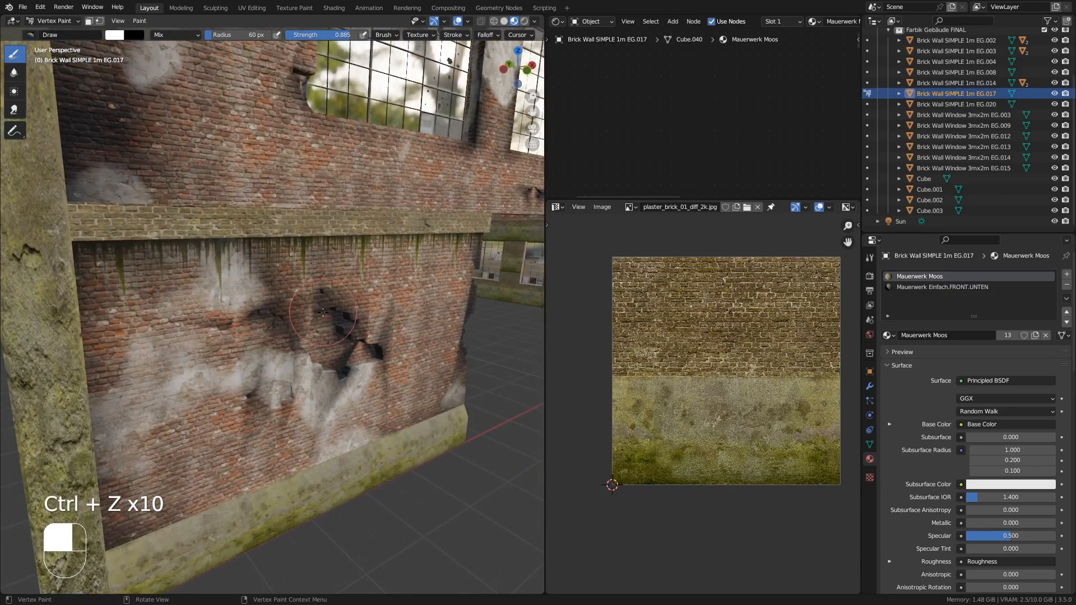
{"action": "mouse_move", "coordinate": [323, 312]}
{"action": "middle_mouse_down"}
{"action": "mouse_move", "coordinate": [244, 384]}
{"action": "mouse_move", "coordinate": [247, 364]}
{"action": "mouse_move", "coordinate": [288, 346]}
{"action": "mouse_move", "coordinate": [232, 342]}
{"action": "middle_mouse_up"}
- Select the upper window wall, Brick Wall Window 3mx2m EG.014, and switch it to Vertex Paint mode
{"action": "left_click", "coordinate": [59, 21]}
{"action": "left_click", "coordinate": [58, 33]}
{"action": "scroll", "coordinate": [309, 388], "scroll_direction": "down", "scroll_amount": 6}
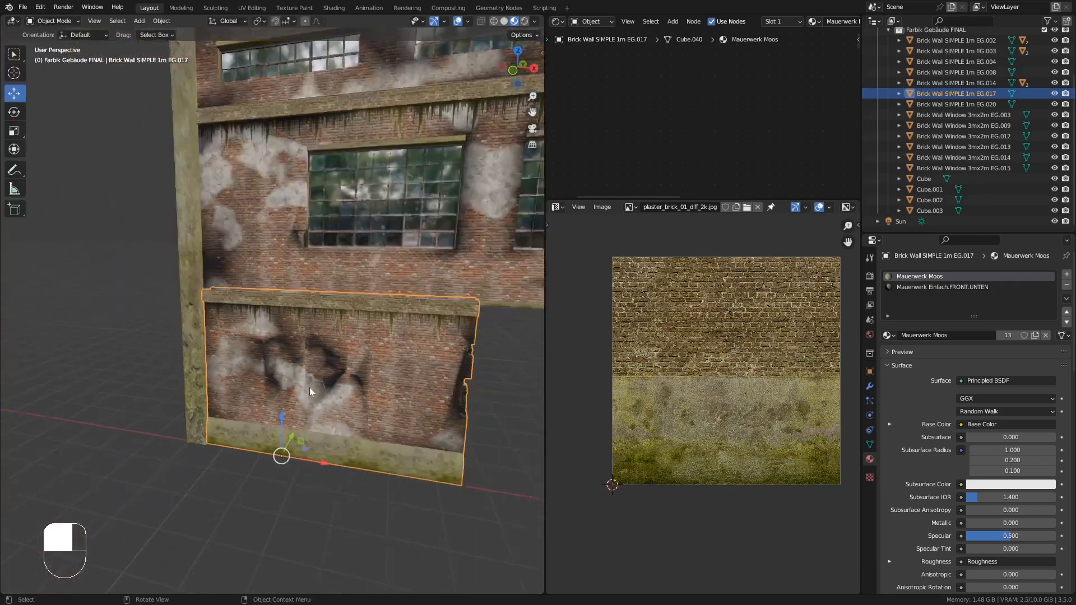
{"action": "mouse_move", "coordinate": [413, 400]}
{"action": "middle_mouse_down", "text": "shift"}
{"action": "mouse_move", "coordinate": [209, 414]}
{"action": "mouse_move", "coordinate": [399, 432]}
{"action": "middle_mouse_up", "text": "shift"}
{"action": "scroll", "coordinate": [260, 317], "scroll_direction": "up", "scroll_amount": 6}
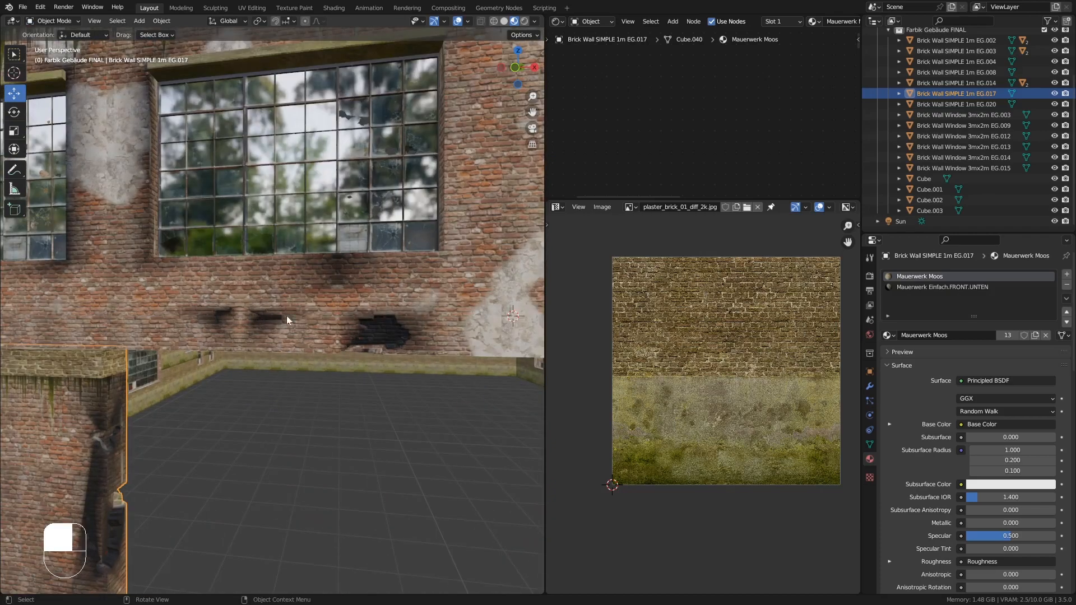
{"action": "middle_click_drag", "start_coordinate": [287, 315], "coordinate": [296, 298]}
{"action": "left_click", "coordinate": [281, 295]}
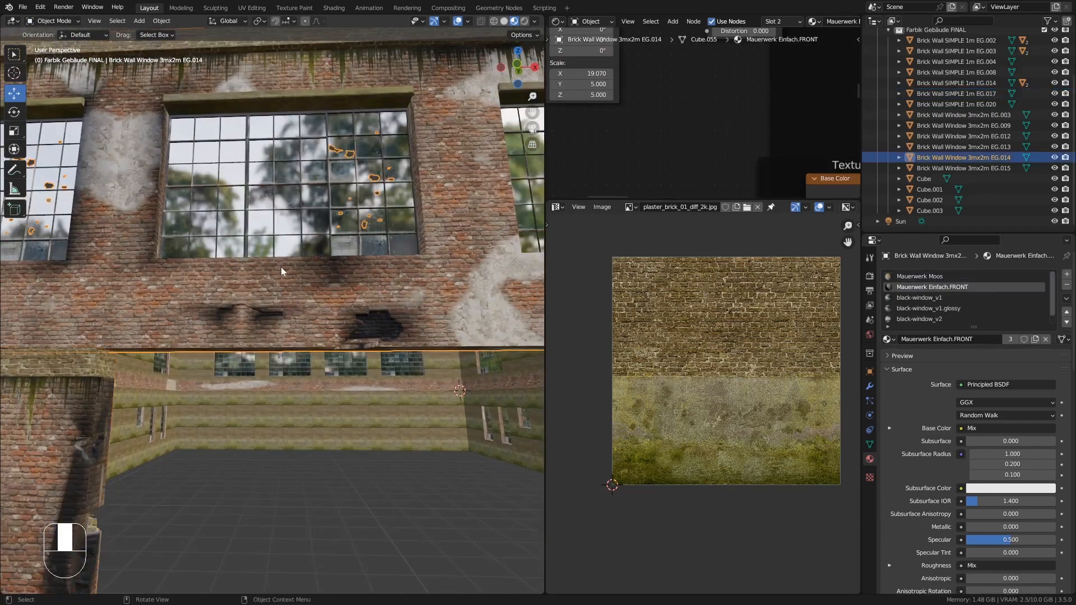
{"action": "left_click", "coordinate": [56, 20]}
{"action": "left_click", "coordinate": [56, 70]}
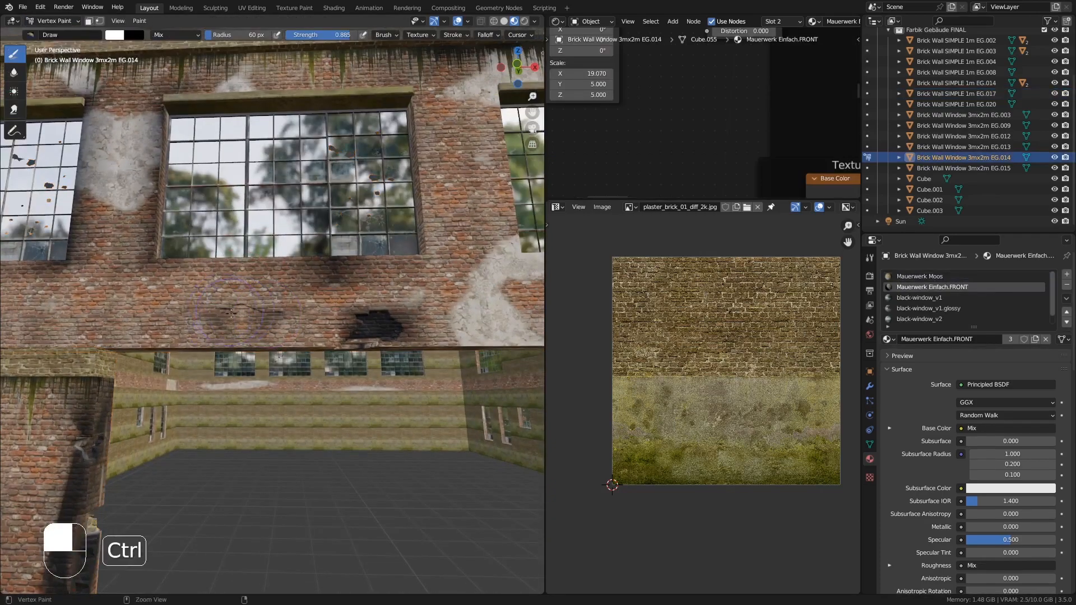
- Vertex-paint dark weathering and broken-brick patches on the upper window wall below the windows
{"action": "left_click_drag", "start_coordinate": [231, 312], "coordinate": [270, 316], "text": "ctrl"}
{"action": "middle_click_drag", "start_coordinate": [270, 316], "coordinate": [255, 274]}
{"action": "left_click_drag", "start_coordinate": [218, 302], "coordinate": [274, 292]}
{"action": "mouse_move", "coordinate": [275, 292]}
{"action": "middle_mouse_down"}
{"action": "mouse_move", "coordinate": [291, 336]}
{"action": "mouse_move", "coordinate": [385, 355]}
{"action": "mouse_move", "coordinate": [330, 381]}
{"action": "middle_mouse_up"}
{"action": "middle_click_drag", "start_coordinate": [331, 381], "coordinate": [253, 387], "text": "shift"}
{"action": "middle_click_drag", "start_coordinate": [252, 386], "coordinate": [242, 355]}
{"action": "left_click_drag", "start_coordinate": [230, 348], "coordinate": [163, 348]}
{"action": "mouse_move", "coordinate": [236, 359]}
{"action": "middle_mouse_down"}
{"action": "mouse_move", "coordinate": [237, 335]}
{"action": "mouse_move", "coordinate": [163, 356]}
{"action": "mouse_move", "coordinate": [233, 432]}
{"action": "mouse_move", "coordinate": [228, 355]}
{"action": "mouse_move", "coordinate": [240, 411]}
{"action": "mouse_move", "coordinate": [313, 435]}
{"action": "mouse_move", "coordinate": [286, 415]}
{"action": "middle_mouse_up"}
{"action": "middle_click_drag", "start_coordinate": [285, 414], "coordinate": [313, 386], "text": "shift"}
{"action": "scroll", "coordinate": [336, 392], "scroll_direction": "up", "scroll_amount": 3}
{"action": "mouse_move", "coordinate": [392, 404]}
{"action": "middle_mouse_down"}
{"action": "mouse_move", "coordinate": [347, 406]}
{"action": "mouse_move", "coordinate": [269, 375]}
{"action": "mouse_move", "coordinate": [225, 377]}
{"action": "mouse_move", "coordinate": [227, 437]}
{"action": "mouse_move", "coordinate": [216, 324]}
{"action": "mouse_move", "coordinate": [229, 325]}
{"action": "middle_mouse_up"}
- Select the lower door wall, Brick Wall SIMPLE 1m EG.003, and switch it to Vertex Paint mode
{"action": "left_click", "coordinate": [55, 21]}
{"action": "left_click", "coordinate": [56, 32]}
{"action": "left_click", "coordinate": [221, 367]}
{"action": "left_click", "coordinate": [73, 35]}
{"action": "left_click", "coordinate": [58, 67]}
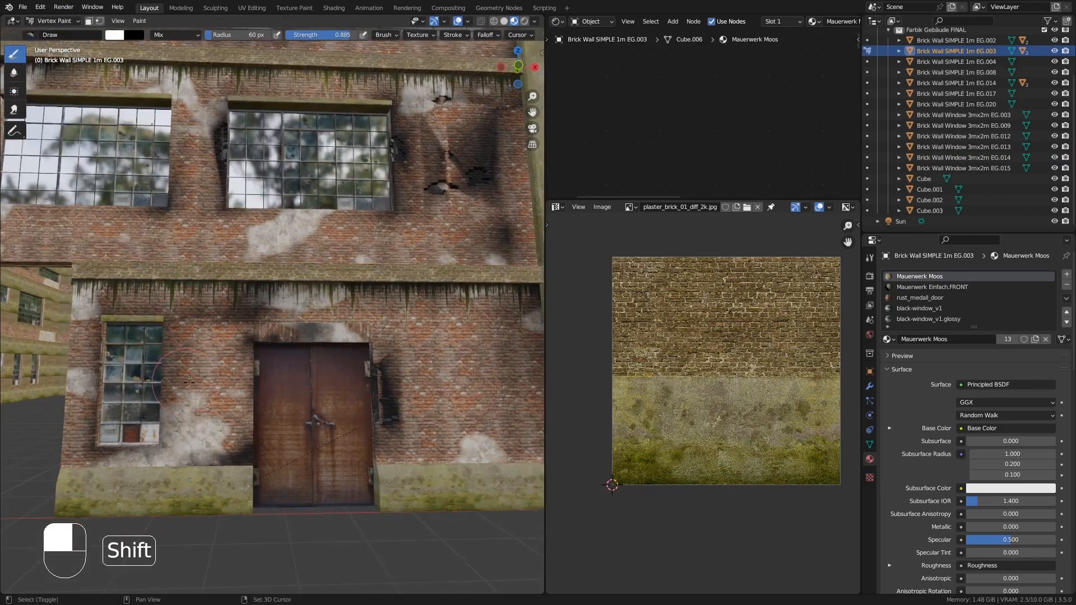
- Vertex-paint soot and weathering patches around the door and window of the lower wall
{"action": "mouse_move", "coordinate": [185, 374]}
{"action": "middle_mouse_down", "text": "shift"}
{"action": "mouse_move", "coordinate": [250, 333]}
{"action": "mouse_move", "coordinate": [232, 305]}
{"action": "mouse_move", "coordinate": [267, 311]}
{"action": "middle_mouse_up", "text": "shift"}
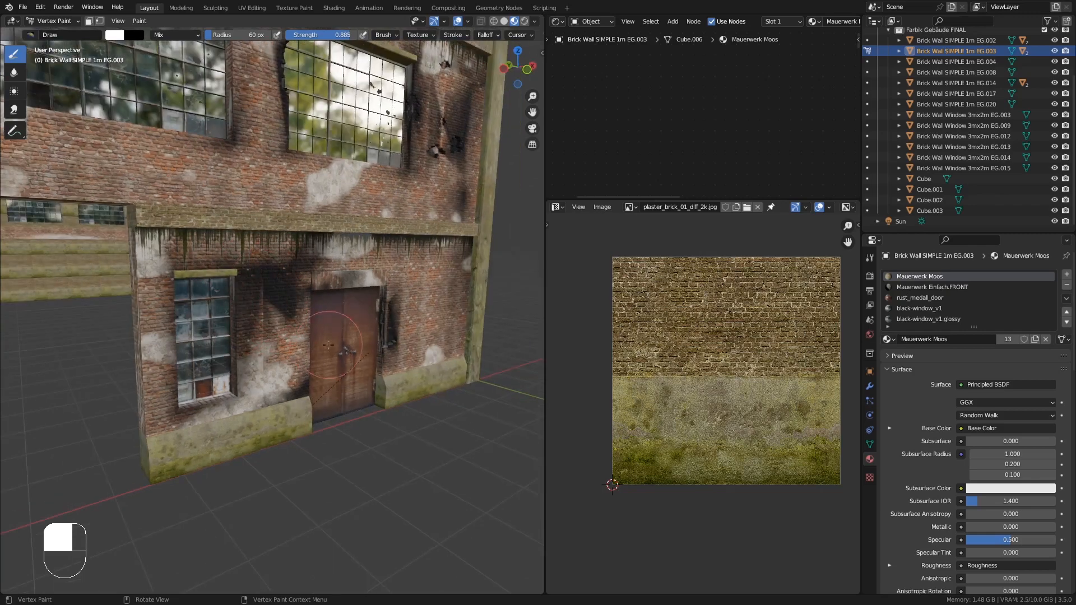
{"action": "middle_click_drag", "start_coordinate": [328, 344], "coordinate": [255, 263]}
{"action": "mouse_move", "coordinate": [271, 312]}
{"action": "middle_mouse_down"}
{"action": "mouse_move", "coordinate": [254, 349]}
{"action": "mouse_move", "coordinate": [255, 316]}
{"action": "mouse_move", "coordinate": [266, 311]}
{"action": "middle_mouse_up"}
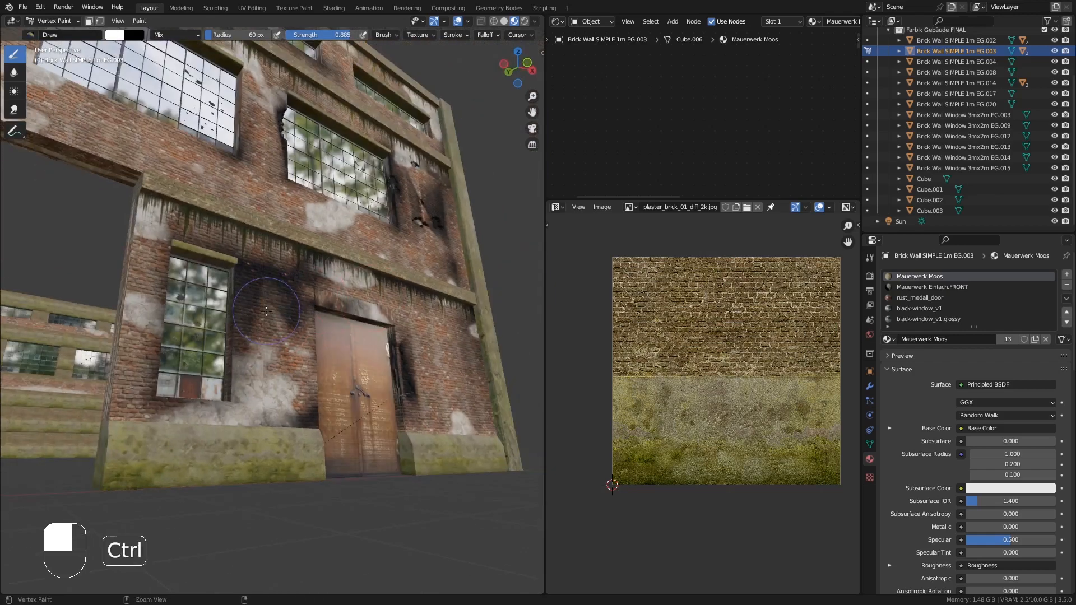
{"action": "middle_click_drag", "start_coordinate": [322, 381], "coordinate": [165, 362]}
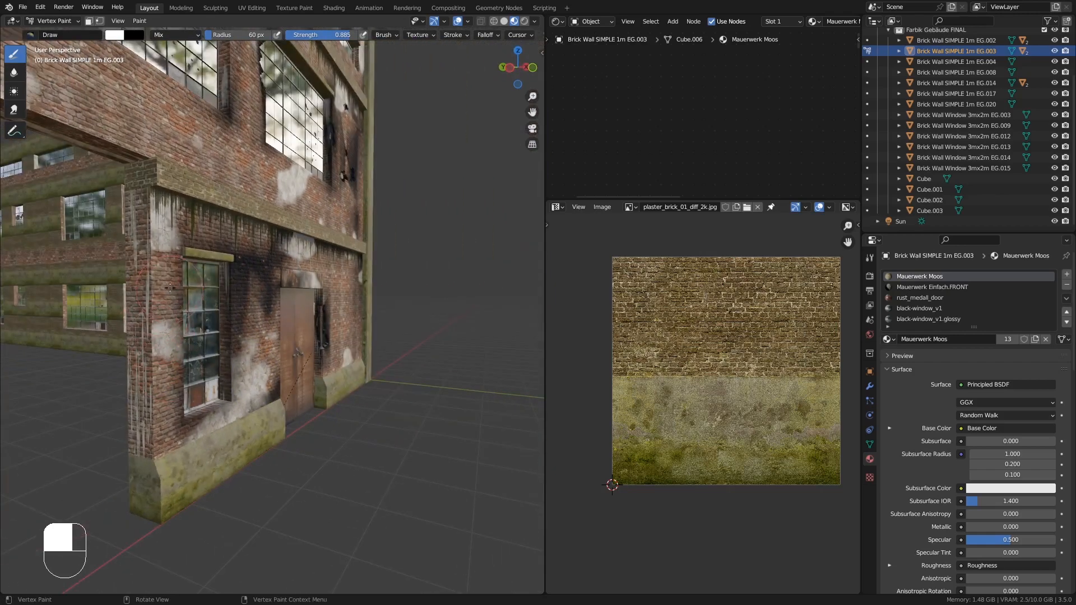
{"action": "middle_click_drag", "start_coordinate": [169, 287], "coordinate": [252, 346]}
{"action": "middle_click_drag", "start_coordinate": [364, 350], "coordinate": [253, 356], "text": "shift"}
{"action": "middle_click_drag", "start_coordinate": [244, 424], "coordinate": [296, 420]}
{"action": "middle_click_drag", "start_coordinate": [329, 241], "coordinate": [342, 378], "text": "shift"}
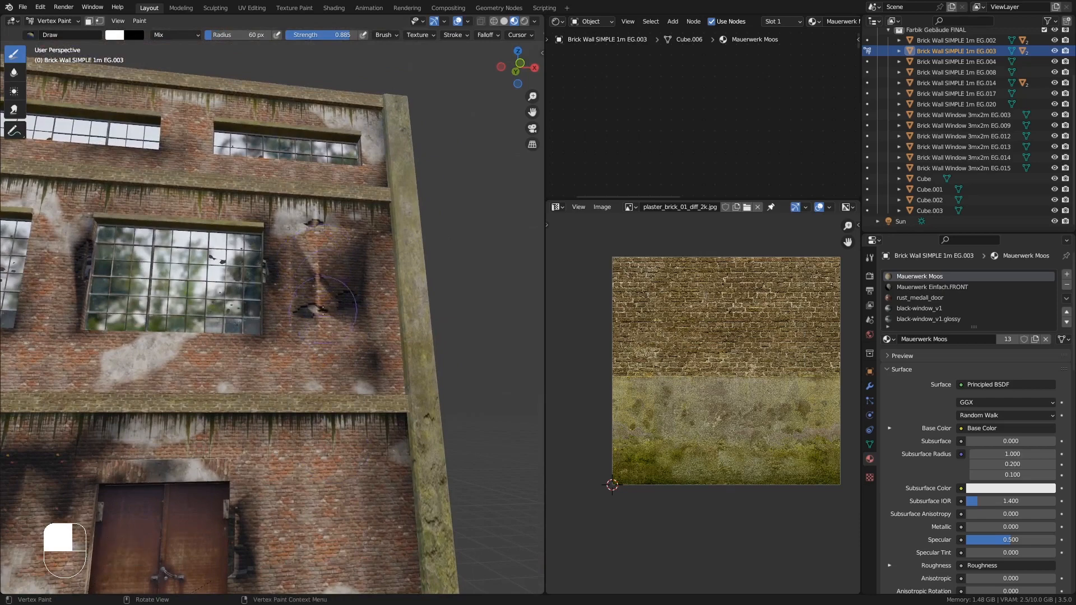
- Select the upper window wall again and return to Vertex Paint mode
{"action": "left_click", "coordinate": [56, 21]}
{"action": "left_click", "coordinate": [56, 34]}
{"action": "left_click", "coordinate": [285, 238]}
{"action": "left_click", "coordinate": [56, 20]}
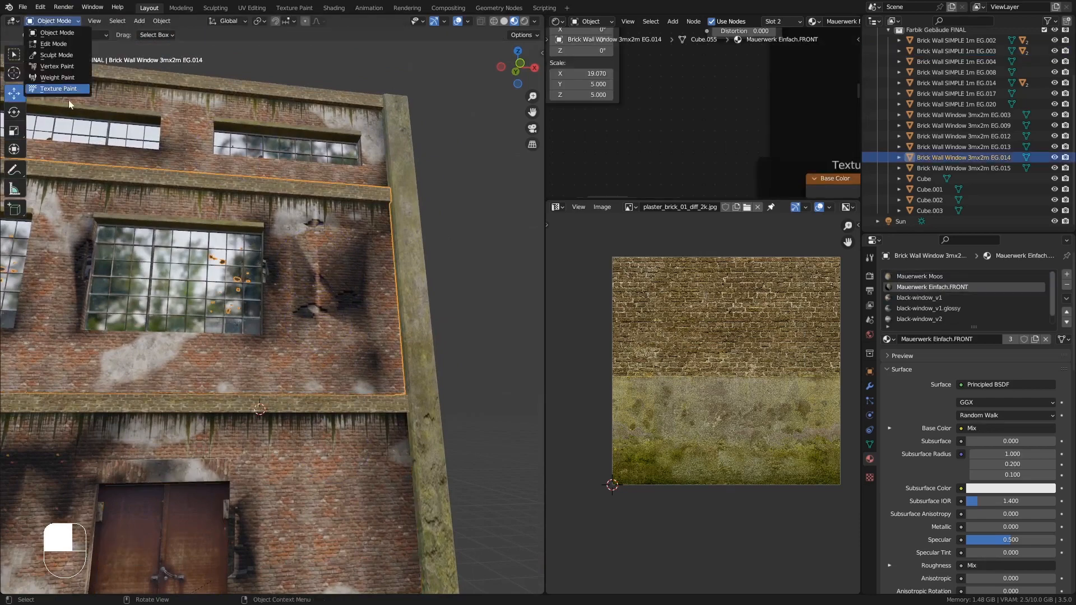
{"action": "left_click", "coordinate": [61, 66]}
- Vertex-paint more dark weathering streaks beside the upper windows
{"action": "middle_click_drag", "start_coordinate": [338, 241], "coordinate": [328, 259]}
{"action": "left_click_drag", "start_coordinate": [328, 259], "coordinate": [354, 238], "text": "ctrl"}
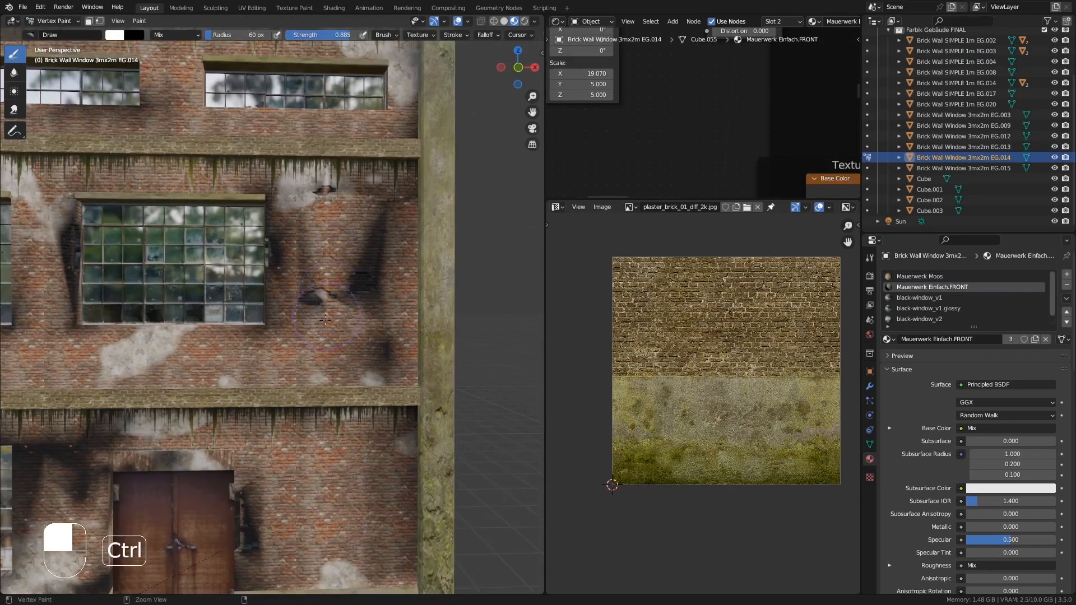
{"action": "middle_click_drag", "start_coordinate": [354, 238], "coordinate": [333, 224]}
{"action": "middle_click_drag", "start_coordinate": [391, 252], "coordinate": [405, 314]}
{"action": "left_click_drag", "start_coordinate": [405, 314], "coordinate": [398, 252]}
{"action": "middle_click_drag", "start_coordinate": [359, 280], "coordinate": [379, 287]}
{"action": "left_click_drag", "start_coordinate": [319, 295], "coordinate": [331, 307], "text": "ctrl"}
{"action": "middle_click_drag", "start_coordinate": [358, 280], "coordinate": [307, 237]}
{"action": "left_click_drag", "start_coordinate": [314, 246], "coordinate": [342, 223]}
{"action": "middle_click_drag", "start_coordinate": [342, 223], "coordinate": [371, 299]}
{"action": "scroll", "coordinate": [336, 314], "scroll_direction": "down", "scroll_amount": 5}
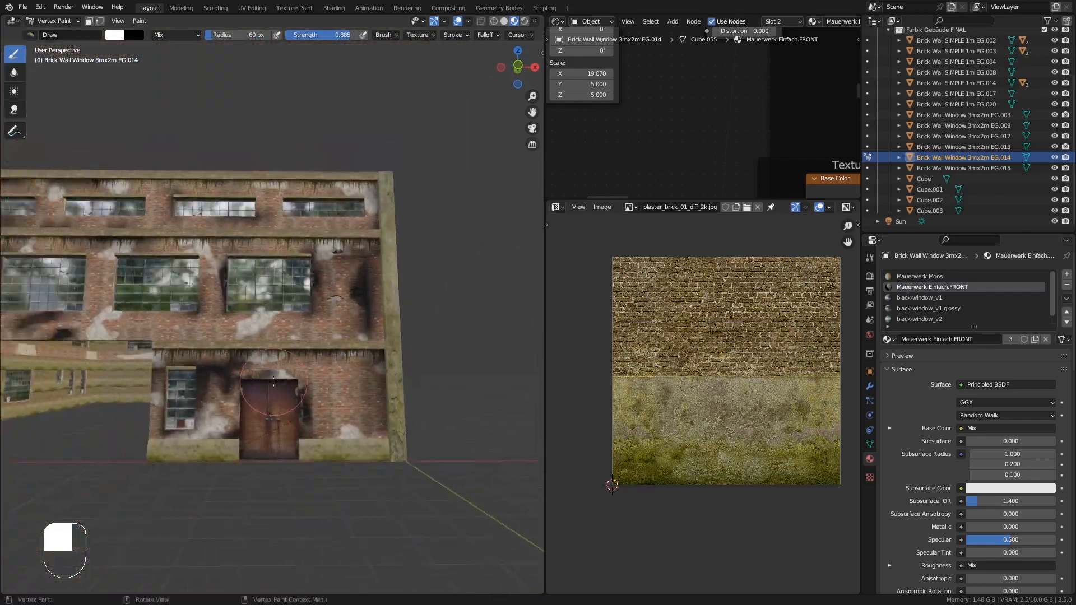
{"action": "middle_click_drag", "start_coordinate": [185, 347], "coordinate": [392, 342], "text": "shift"}
{"action": "scroll", "coordinate": [296, 353], "scroll_direction": "up", "scroll_amount": 2}
{"action": "middle_click_drag", "start_coordinate": [297, 359], "coordinate": [392, 341]}
{"action": "scroll", "coordinate": [337, 314], "scroll_direction": "down", "scroll_amount": 3}
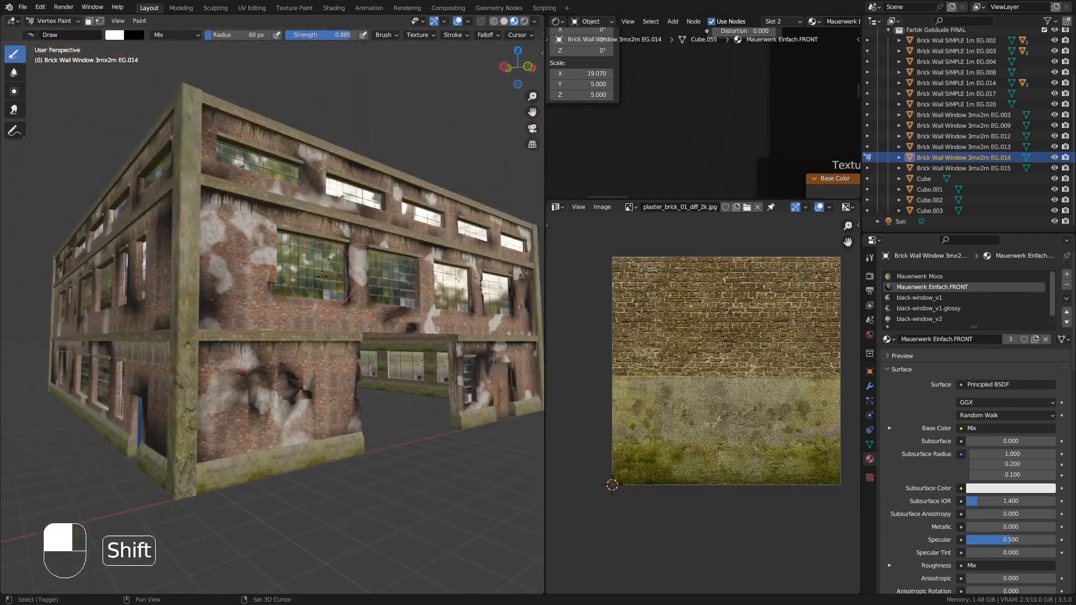
{"action": "middle_click_drag", "start_coordinate": [269, 246], "coordinate": [275, 269], "text": "shift"}
{"action": "middle_click_drag", "start_coordinate": [275, 269], "coordinate": [264, 241]}
{"action": "middle_click_drag", "start_coordinate": [84, 78], "coordinate": [110, 68]}
{"action": "scroll", "coordinate": [110, 68], "scroll_direction": "up", "scroll_amount": 2}
- Return to Object Mode and orbit around the building to examine the painted weathering
{"action": "left_click", "coordinate": [47, 21]}
{"action": "left_click", "coordinate": [49, 33]}
{"action": "middle_click_drag", "start_coordinate": [227, 238], "coordinate": [210, 277]}
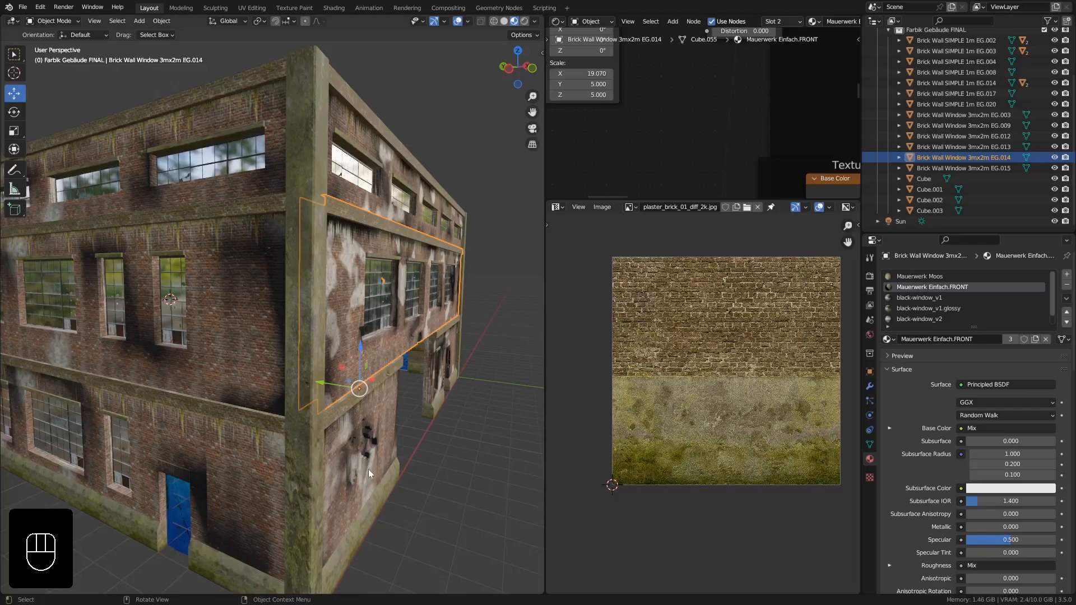
{"action": "middle_click_drag", "start_coordinate": [368, 469], "coordinate": [297, 395]}
{"action": "middle_click_drag", "start_coordinate": [287, 292], "coordinate": [162, 263], "text": "shift"}
{"action": "middle_click_drag", "start_coordinate": [153, 314], "coordinate": [263, 247]}
{"action": "middle_click_drag", "start_coordinate": [250, 372], "coordinate": [262, 282], "text": "shift"}
{"action": "mouse_move", "coordinate": [221, 338]}
{"action": "middle_mouse_down"}
{"action": "mouse_move", "coordinate": [234, 323]}
{"action": "mouse_move", "coordinate": [255, 349]}
{"action": "mouse_move", "coordinate": [231, 350]}
{"action": "mouse_move", "coordinate": [255, 352]}
{"action": "mouse_move", "coordinate": [226, 365]}
{"action": "mouse_move", "coordinate": [218, 342]}
{"action": "mouse_move", "coordinate": [233, 331]}
{"action": "middle_mouse_up"}
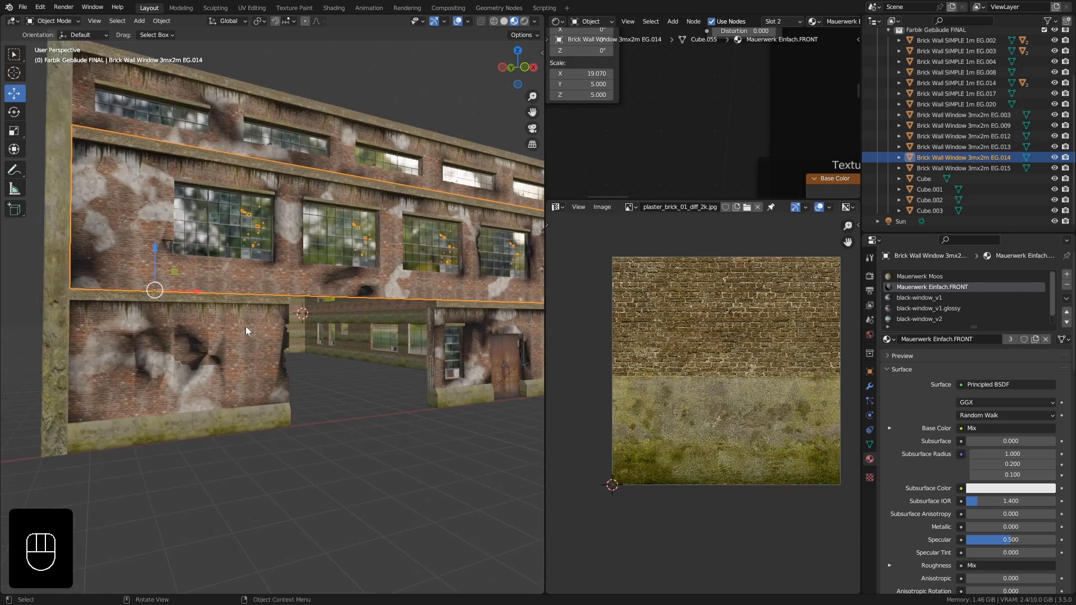
{"action": "middle_click_drag", "start_coordinate": [447, 348], "coordinate": [366, 354]}
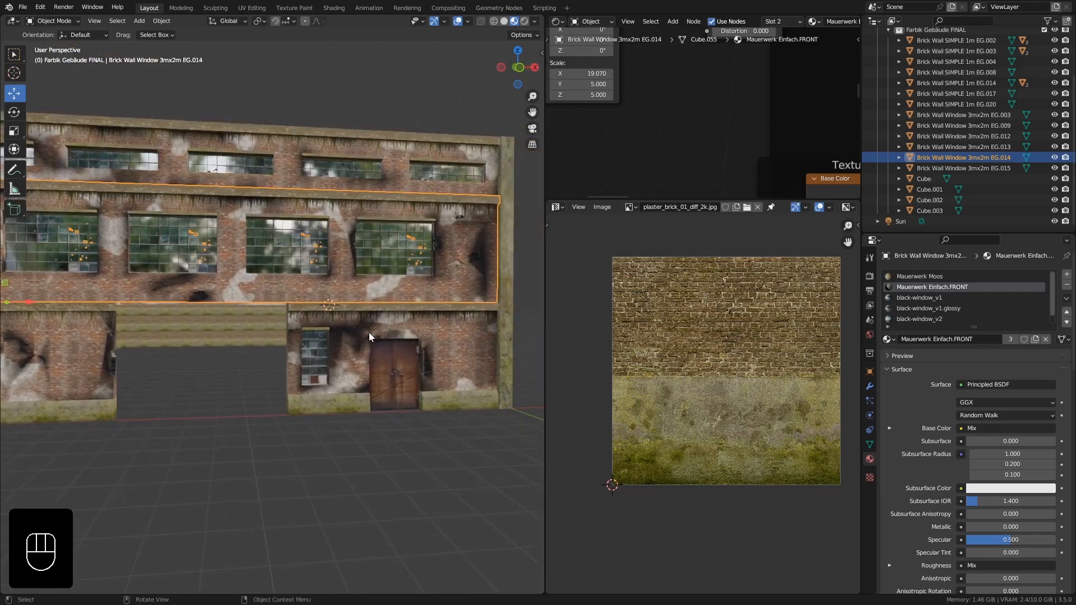
{"action": "middle_click_drag", "start_coordinate": [399, 338], "coordinate": [352, 327], "text": "shift"}
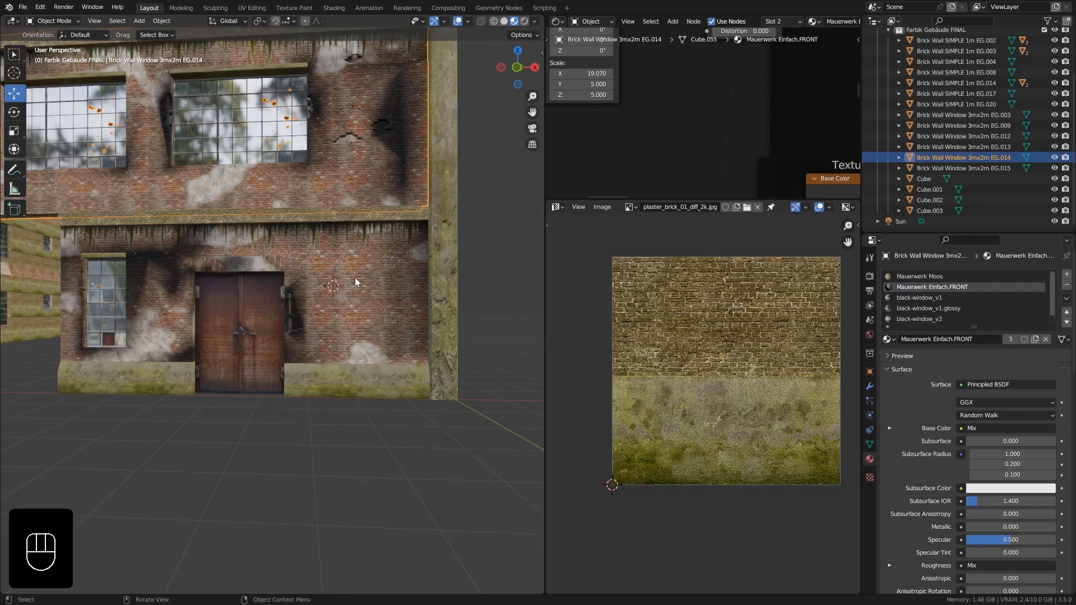
{"action": "mouse_move", "coordinate": [346, 290]}
{"action": "middle_mouse_down"}
{"action": "mouse_move", "coordinate": [351, 311]}
{"action": "mouse_move", "coordinate": [325, 287]}
{"action": "middle_mouse_up"}
- Select the lower door wall and view it in front orthographic view
{"action": "left_click", "coordinate": [345, 318]}
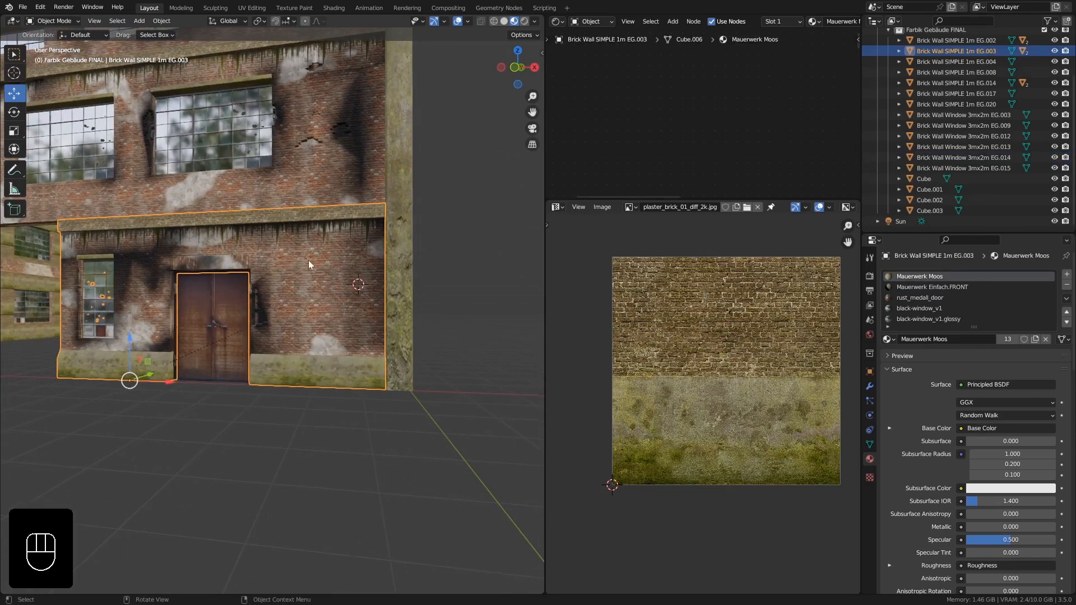
{"action": "middle_click_drag", "start_coordinate": [308, 261], "coordinate": [342, 295]}
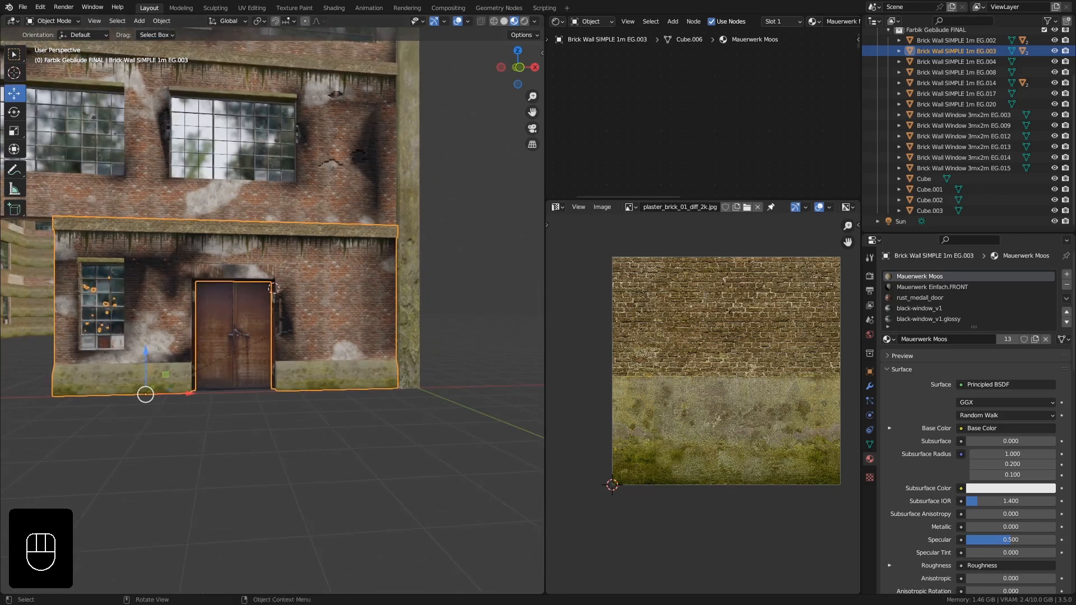
{"action": "middle_click_drag", "start_coordinate": [244, 352], "coordinate": [293, 351]}
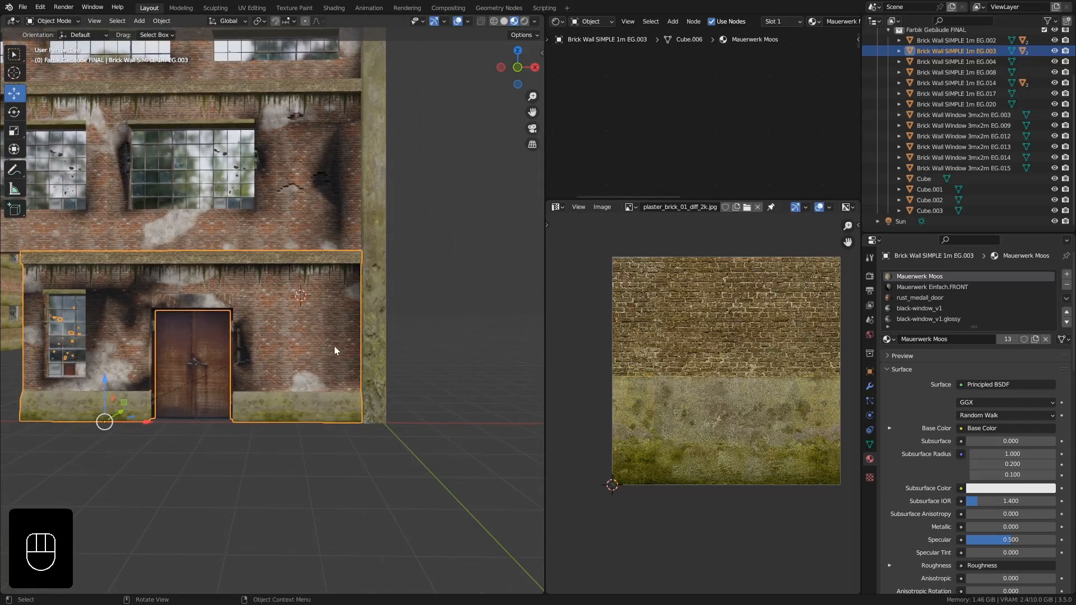
{"action": "key", "text": "KP_1"}
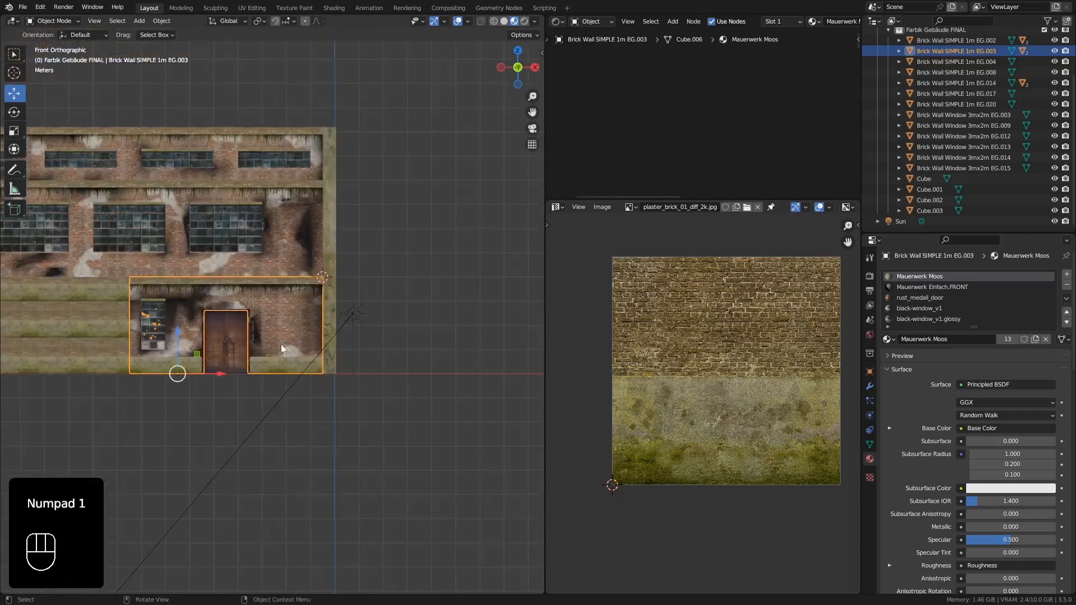
{"action": "middle_click_drag", "start_coordinate": [281, 344], "coordinate": [288, 312], "text": "ctrl"}
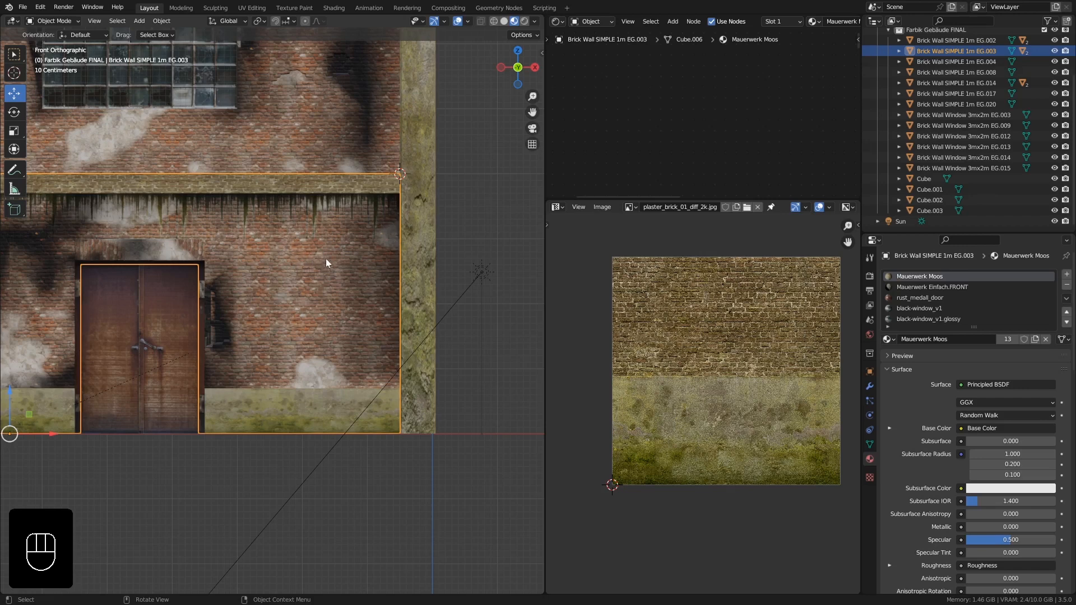
{"action": "middle_click_drag", "start_coordinate": [385, 236], "coordinate": [323, 232], "text": "shift"}
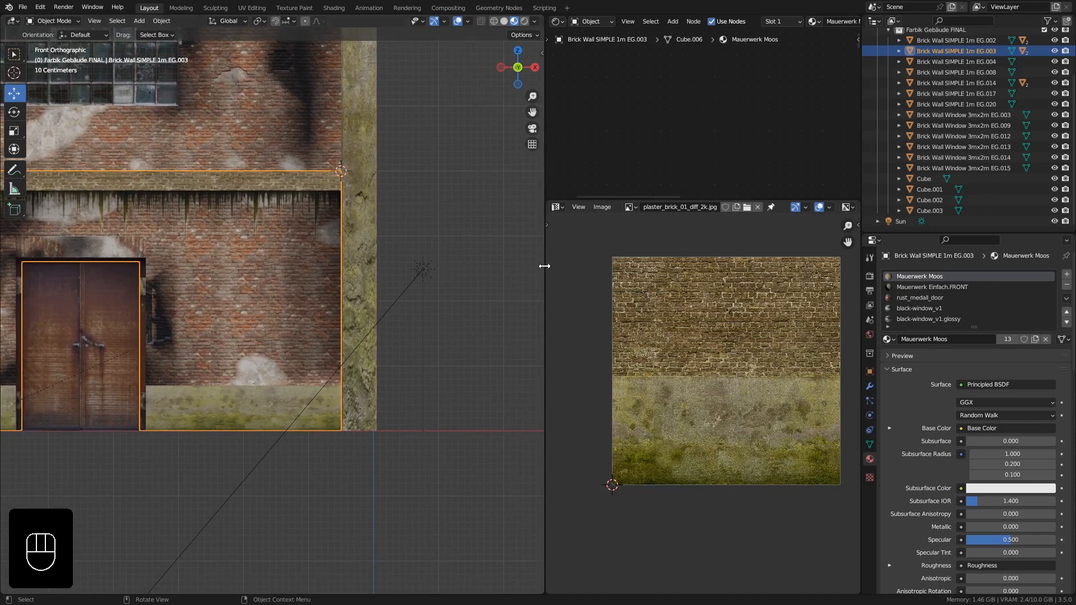
- Widen the image and shader editor areas and select the Mauerwerk Einfach.FRONT material slot
{"action": "left_click_drag", "start_coordinate": [544, 267], "coordinate": [387, 265]}
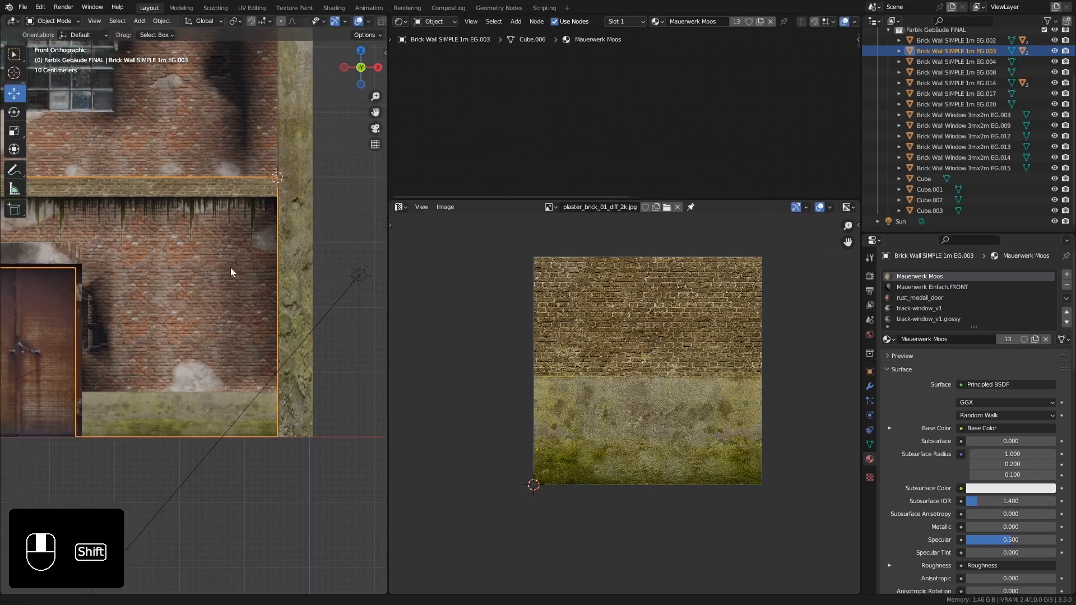
{"action": "middle_click_drag", "start_coordinate": [230, 271], "coordinate": [276, 303], "text": "shift"}
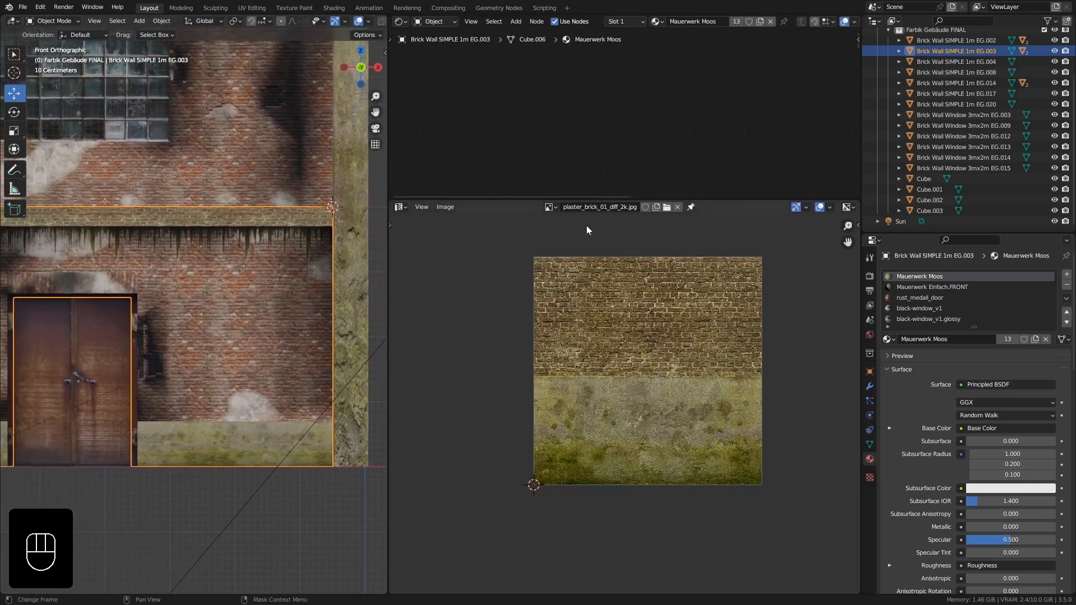
{"action": "left_click_drag", "start_coordinate": [600, 200], "coordinate": [581, 304]}
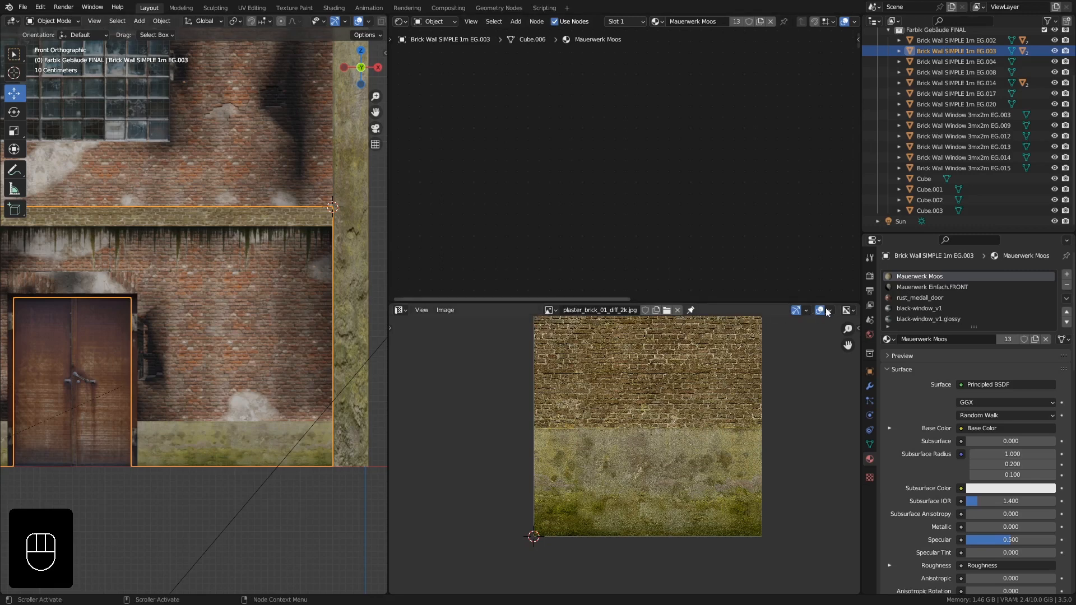
{"action": "left_click", "coordinate": [923, 287]}
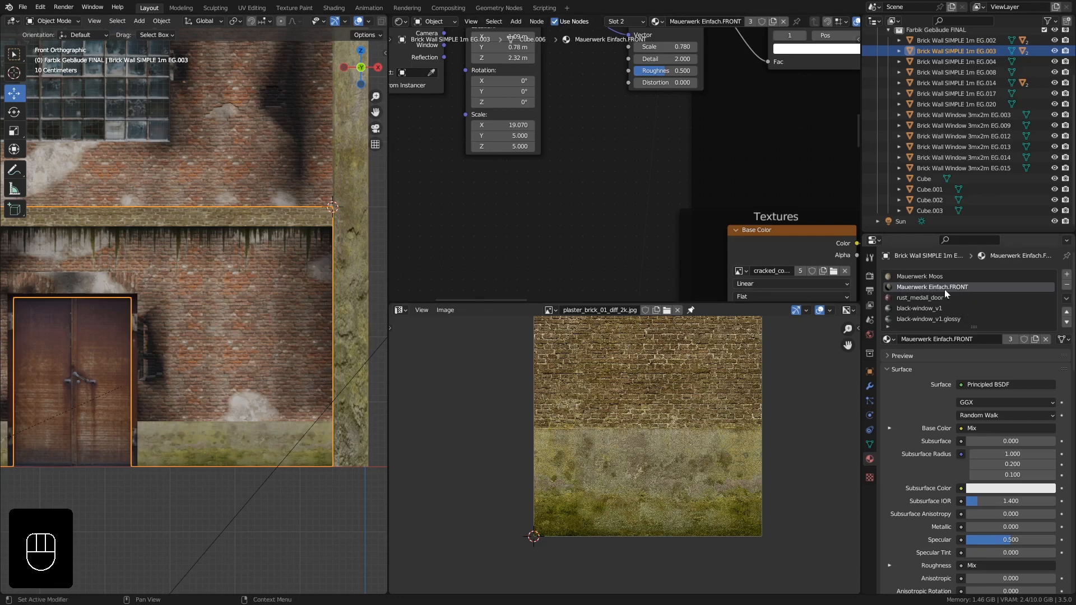
- Duplicate the Mauerwerk Einfach.FRONT material in this slot and rename the copy Mauerwerk Einfach.FRONT.graffitie
{"action": "left_click", "coordinate": [1036, 340]}
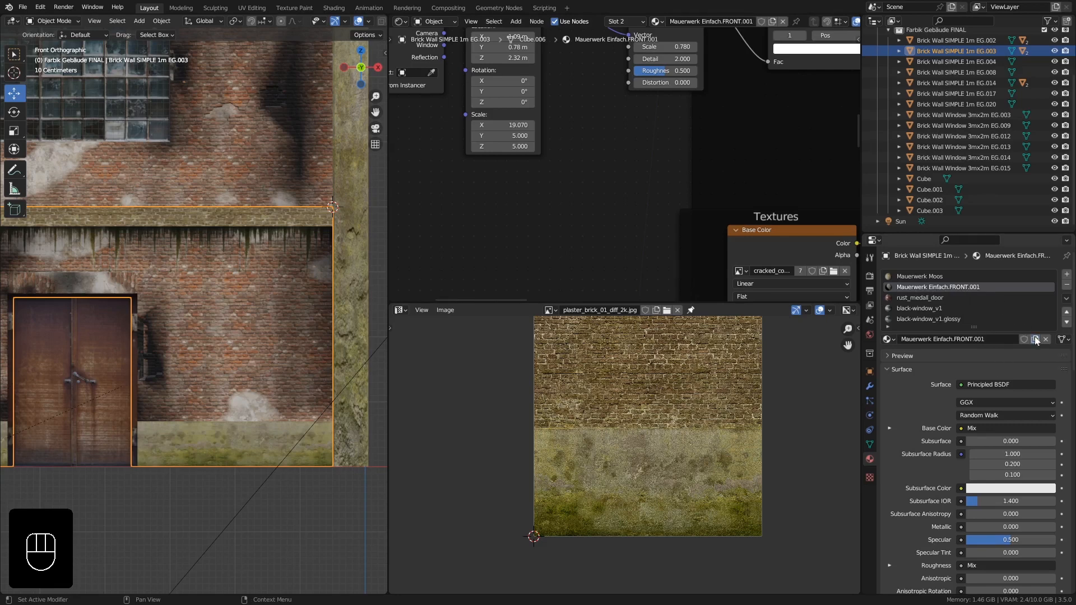
{"action": "left_click", "coordinate": [985, 339]}
{"action": "left_click", "coordinate": [981, 339]}
{"action": "double_click", "coordinate": [981, 339]}
{"action": "type", "text": "graffitie"}
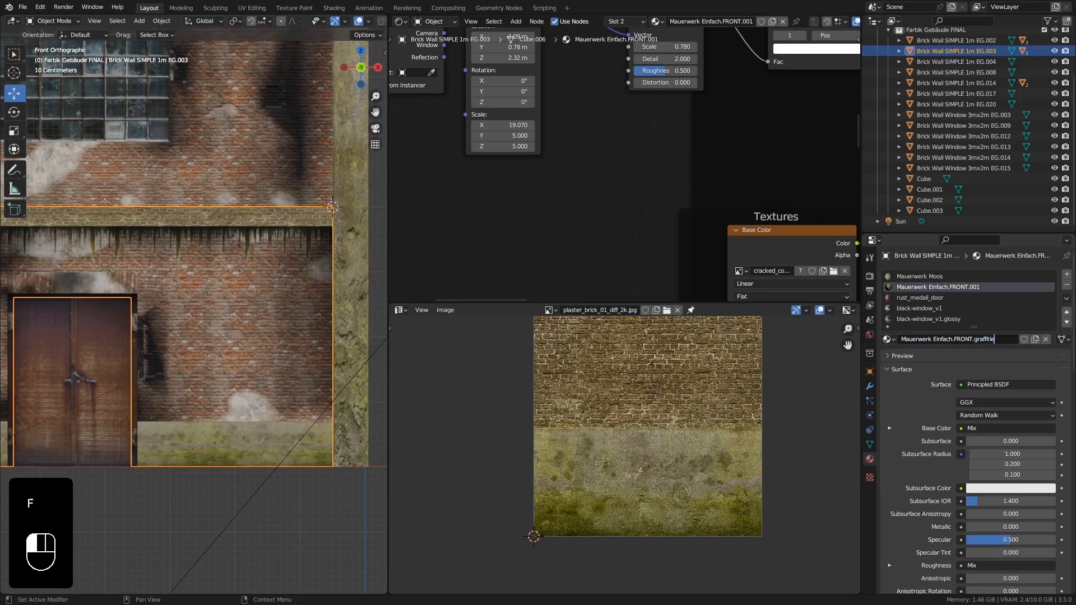
{"action": "left_click", "coordinate": [946, 323]}
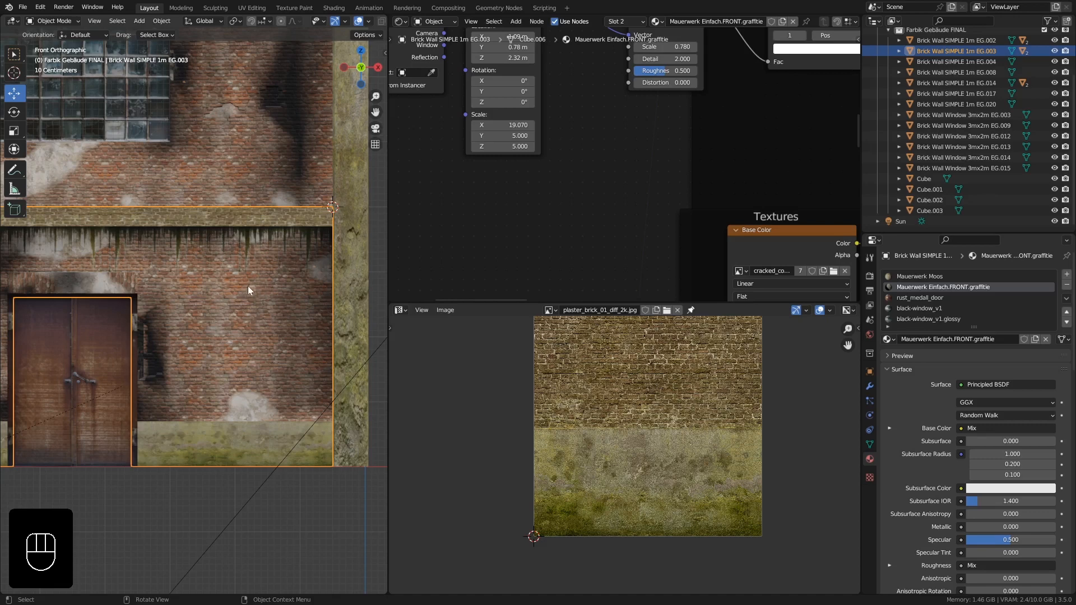
- Enter Edit Mode on the wall and add a new UV map named Graffitie-Front-R
{"action": "left_click", "coordinate": [870, 445]}
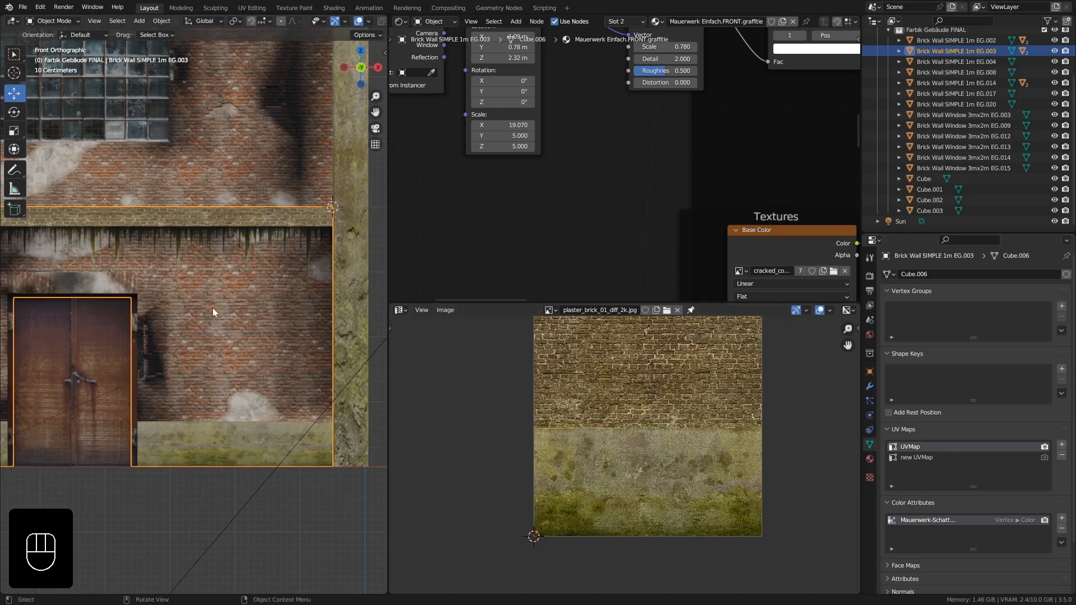
{"action": "key", "text": "Tab"}
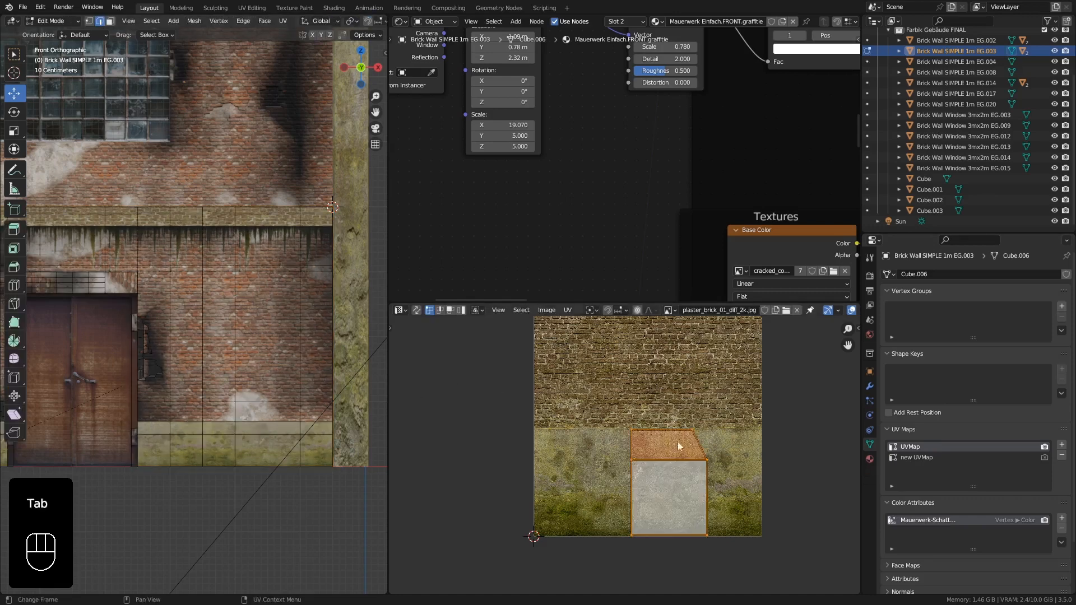
{"action": "left_click", "coordinate": [1061, 444]}
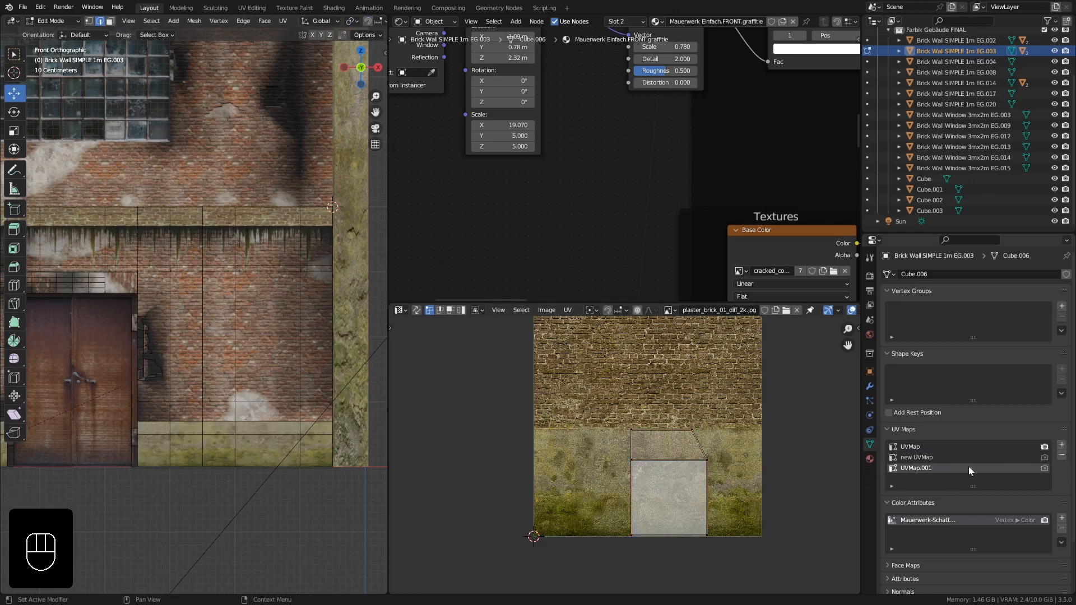
{"action": "double_click", "coordinate": [923, 469]}
{"action": "type", "text": "Graff"}
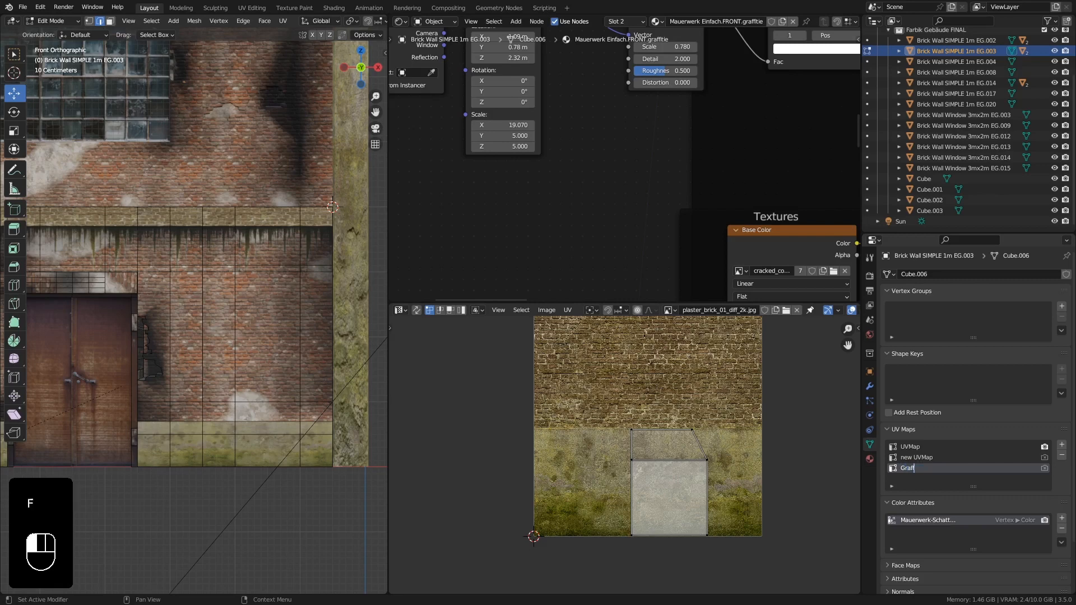
{"action": "type", "text": "itie-Font-R"}
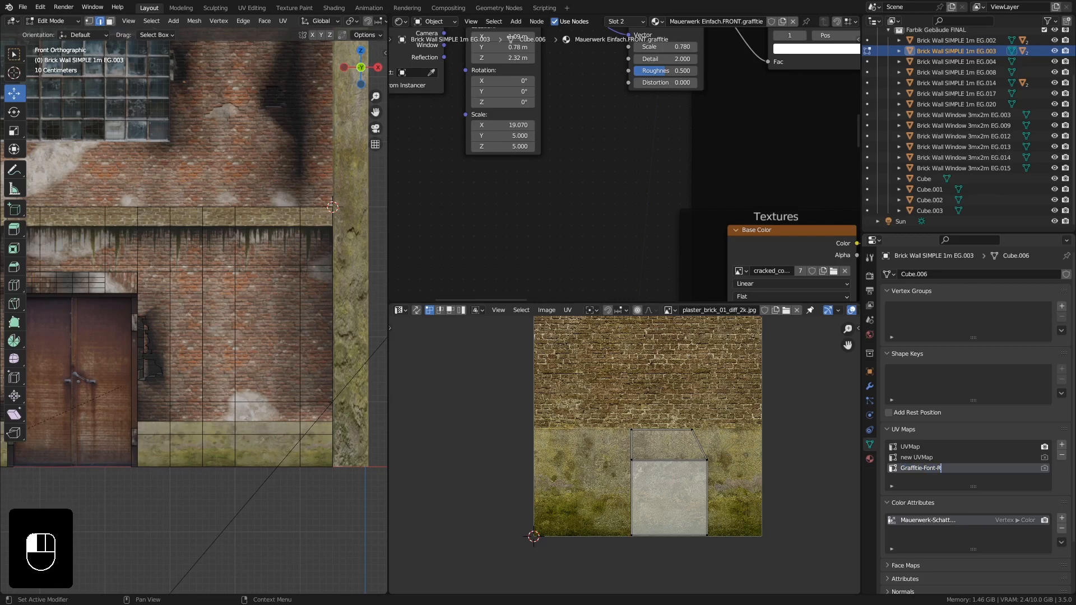
{"action": "left_click", "coordinate": [931, 461]}
{"action": "double_click", "coordinate": [928, 469]}
{"action": "left_click", "coordinate": [930, 468]}
{"action": "type", "text": "r"}
{"action": "key", "text": "Return"}
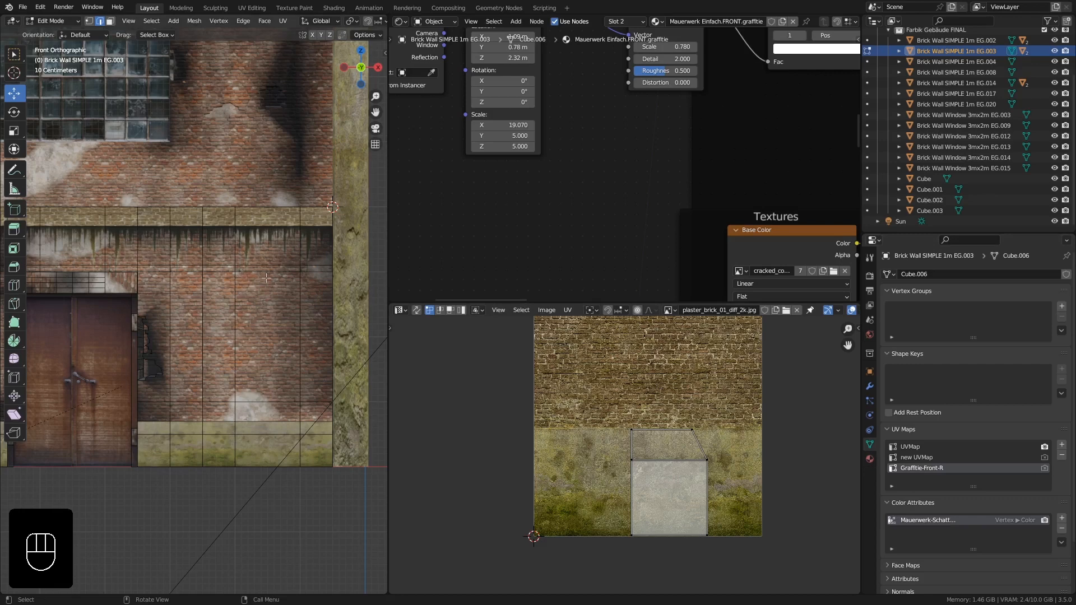
- Switch to face selection and circle-select the brick faces of the wall section to the right of the door
{"action": "left_click", "coordinate": [110, 23]}
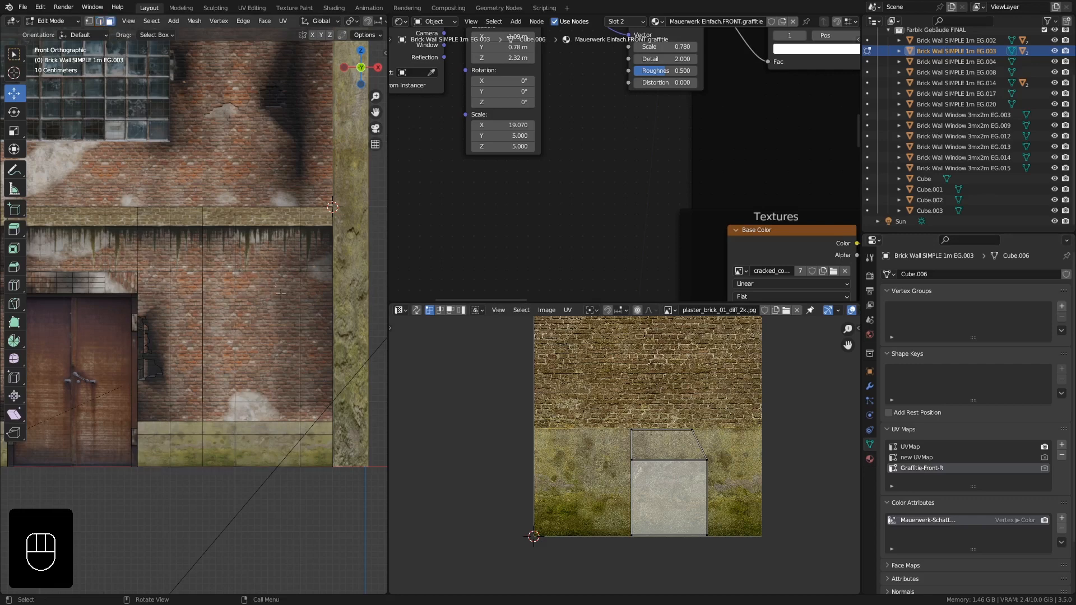
{"action": "middle_click_drag", "start_coordinate": [311, 253], "coordinate": [294, 256], "text": "shift"}
{"action": "left_click", "coordinate": [293, 256]}
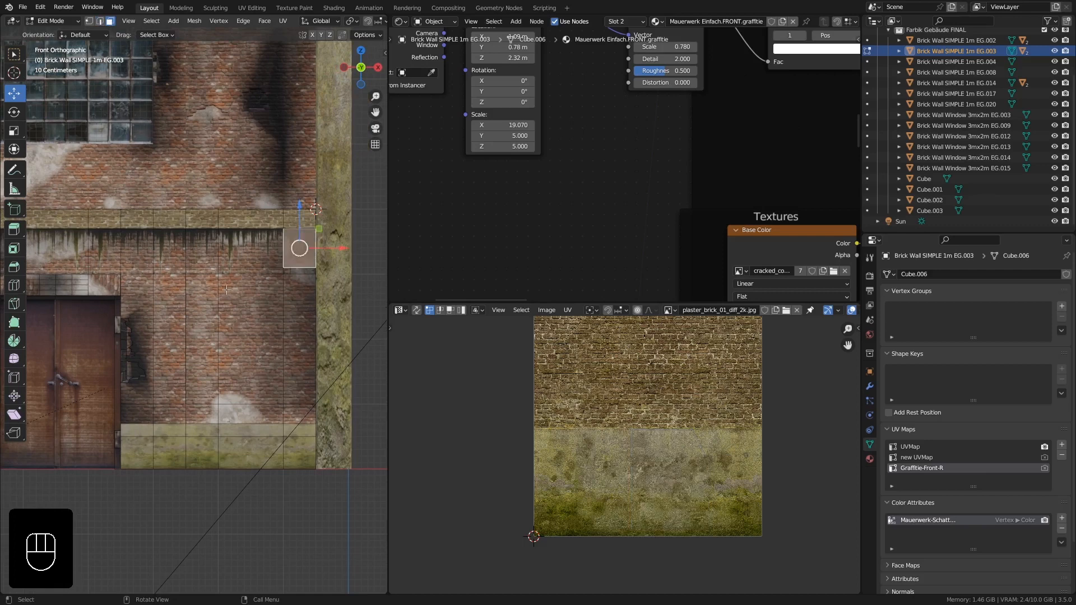
{"action": "key", "text": "c"}
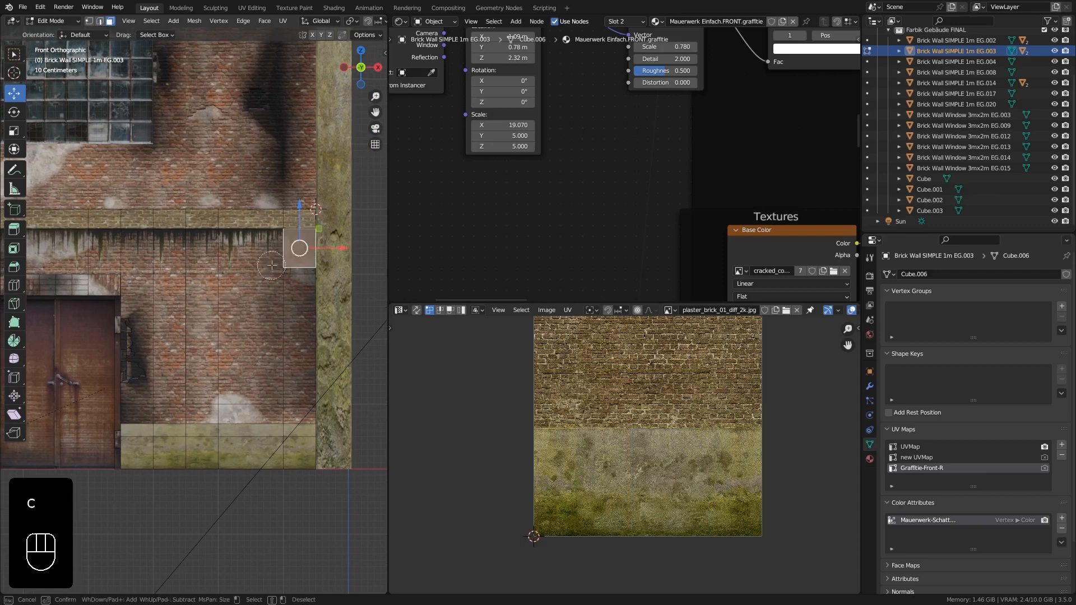
{"action": "mouse_move", "coordinate": [272, 265]}
{"action": "left_mouse_down"}
{"action": "mouse_move", "coordinate": [264, 397]}
{"action": "mouse_move", "coordinate": [150, 387]}
{"action": "mouse_move", "coordinate": [161, 289]}
{"action": "mouse_move", "coordinate": [191, 261]}
{"action": "mouse_move", "coordinate": [89, 265]}
{"action": "left_mouse_up"}
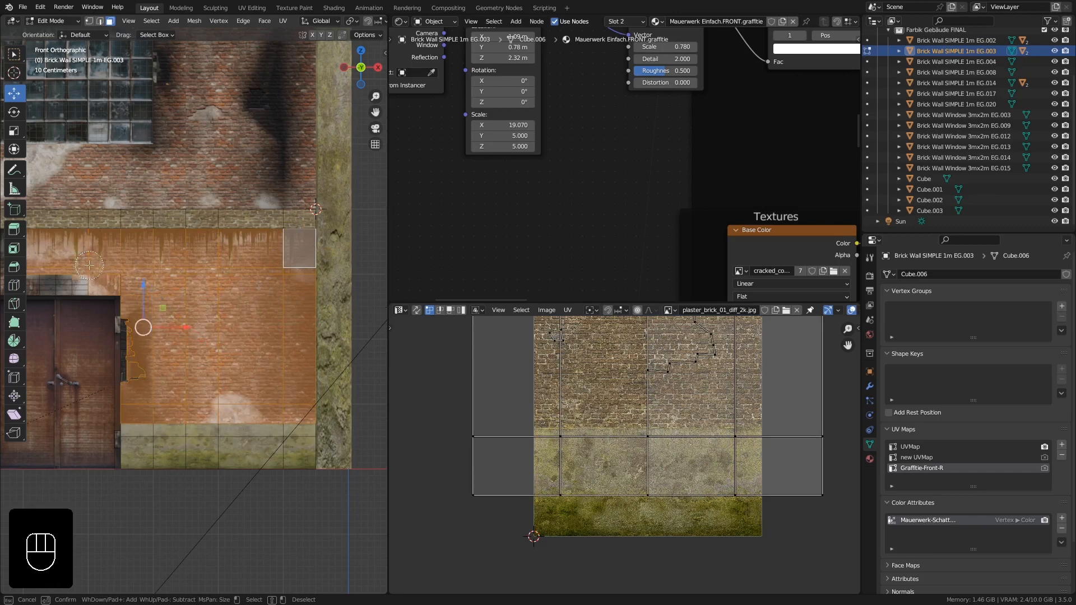
{"action": "middle_click", "coordinate": [60, 266]}
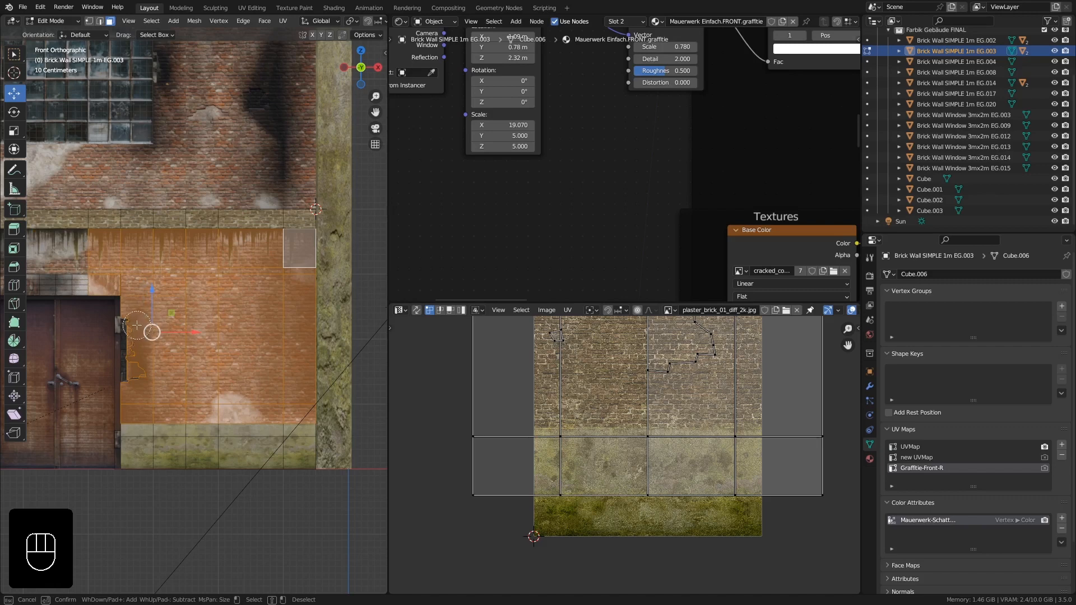
{"action": "left_click_drag", "start_coordinate": [137, 325], "coordinate": [139, 379]}
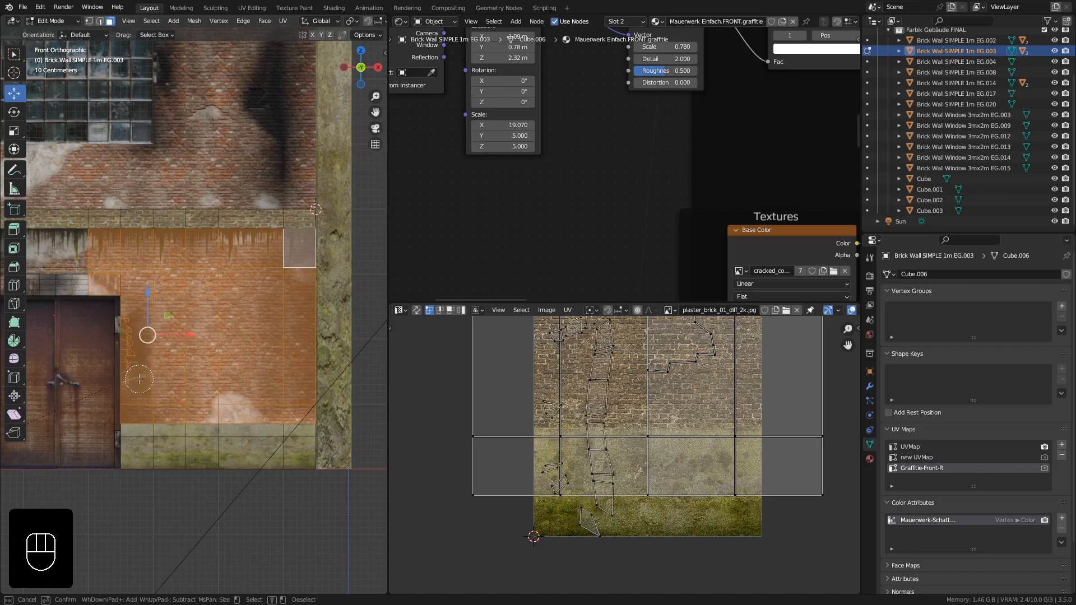
{"action": "right_click", "coordinate": [139, 379]}
- Add the side faces of the broken-brick holes along the wall's edge to the face selection
{"action": "middle_click_drag", "start_coordinate": [220, 270], "coordinate": [217, 245], "text": "shift"}
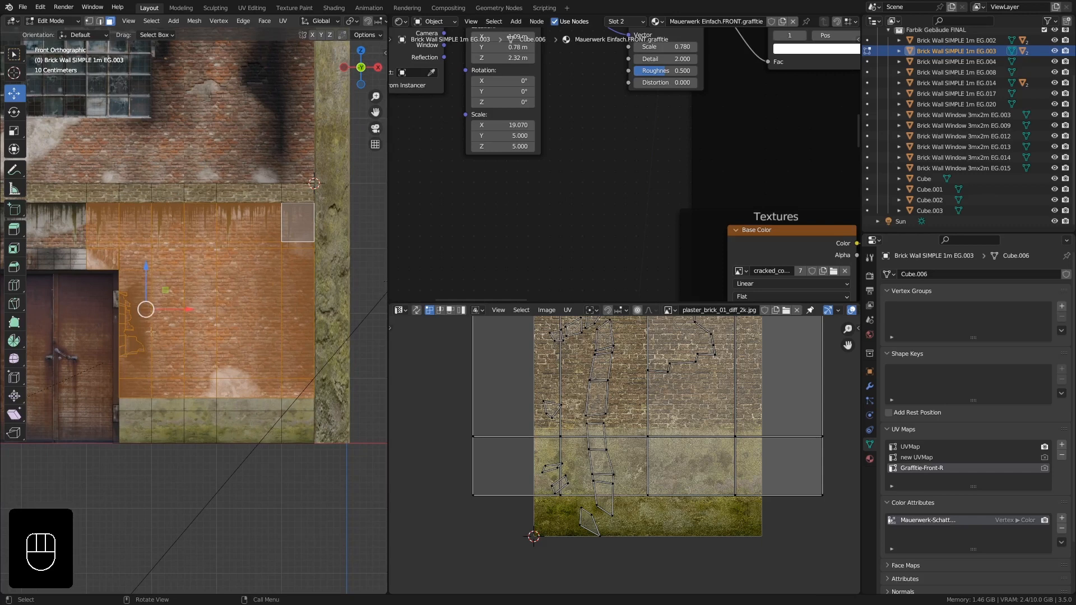
{"action": "middle_click_drag", "start_coordinate": [157, 349], "coordinate": [201, 288], "text": "shift"}
{"action": "scroll", "coordinate": [166, 309], "scroll_direction": "up", "scroll_amount": 4}
{"action": "middle_click_drag", "start_coordinate": [217, 241], "coordinate": [223, 203]}
{"action": "middle_click_drag", "start_coordinate": [223, 202], "coordinate": [231, 230], "text": "shift"}
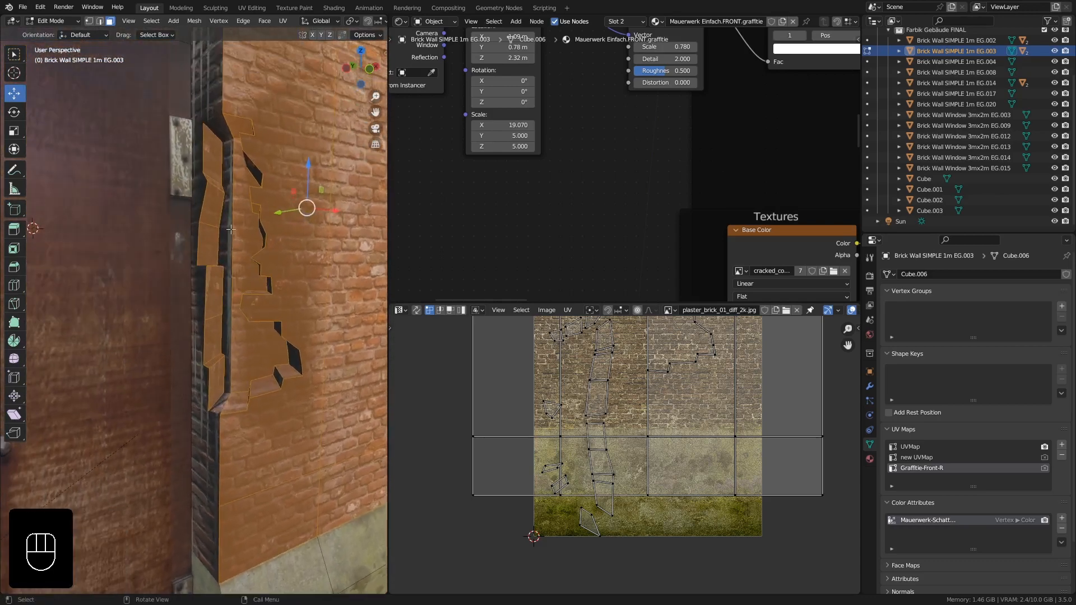
{"action": "left_click", "coordinate": [220, 128], "text": "shift"}
{"action": "left_click", "coordinate": [228, 161], "text": "shift"}
{"action": "left_click", "coordinate": [250, 387], "text": "shift"}
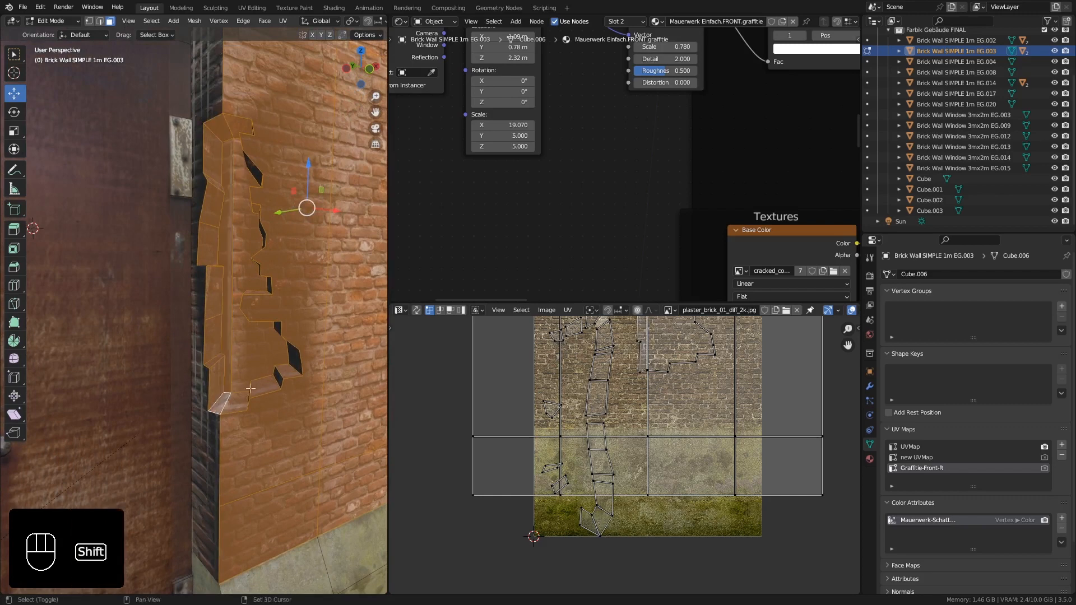
{"action": "left_click", "coordinate": [297, 362], "text": "shift"}
{"action": "middle_click_drag", "start_coordinate": [298, 361], "coordinate": [313, 338]}
{"action": "key", "text": "c"}
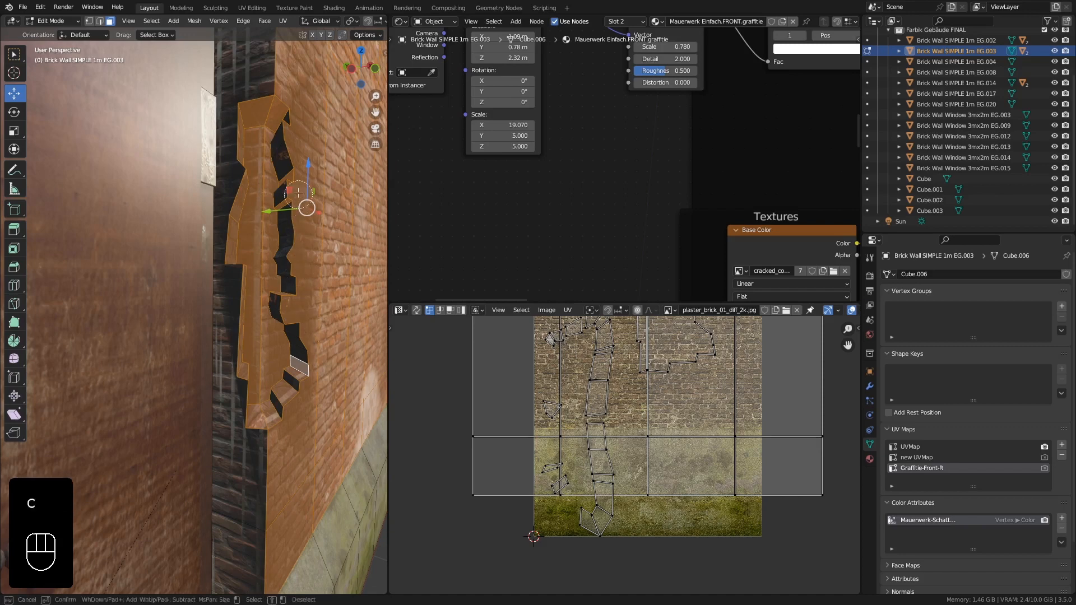
{"action": "left_click_drag", "start_coordinate": [285, 131], "coordinate": [284, 395]}
{"action": "right_click", "coordinate": [284, 395]}
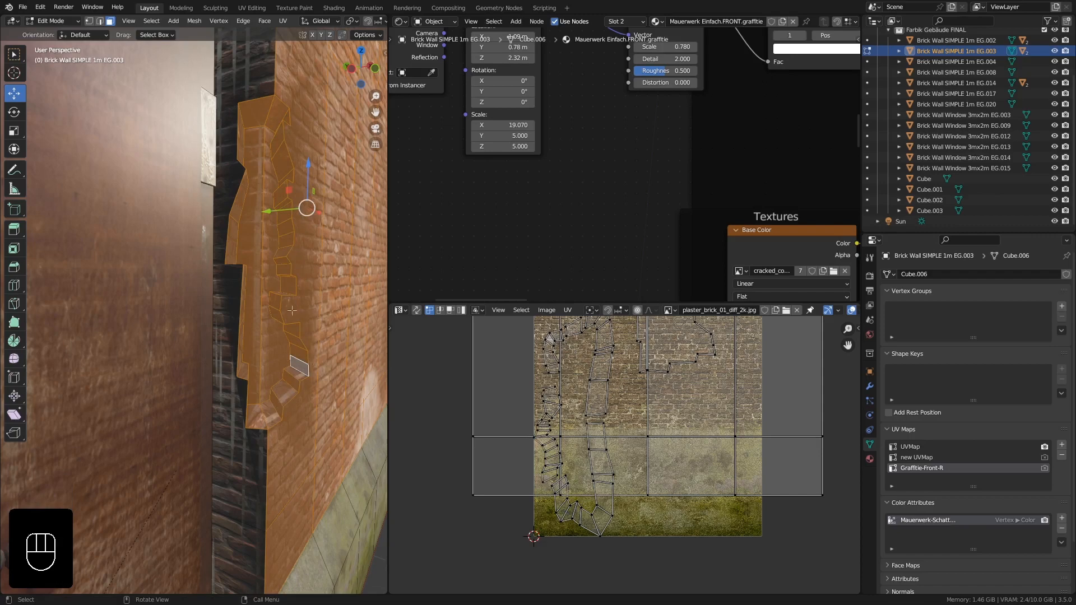
- Return to front orthographic view and invert the wall's face selection
{"action": "middle_click_drag", "start_coordinate": [289, 282], "coordinate": [234, 306], "text": "ctrl"}
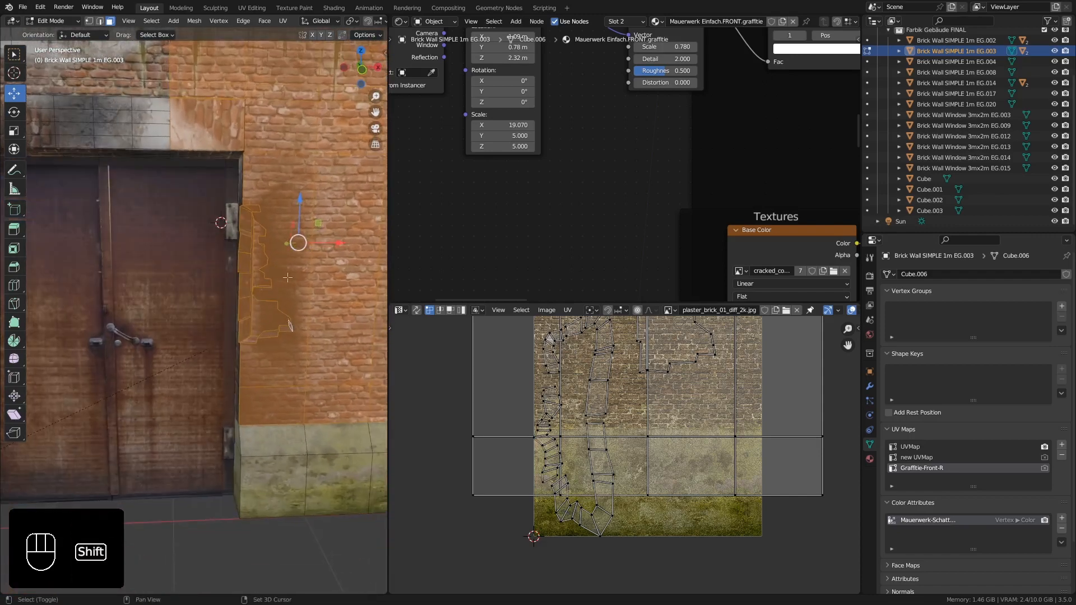
{"action": "middle_click_drag", "start_coordinate": [382, 258], "coordinate": [202, 285], "text": "shift"}
{"action": "middle_click_drag", "start_coordinate": [254, 263], "coordinate": [188, 241], "text": "ctrl"}
{"action": "key", "text": "KP_1"}
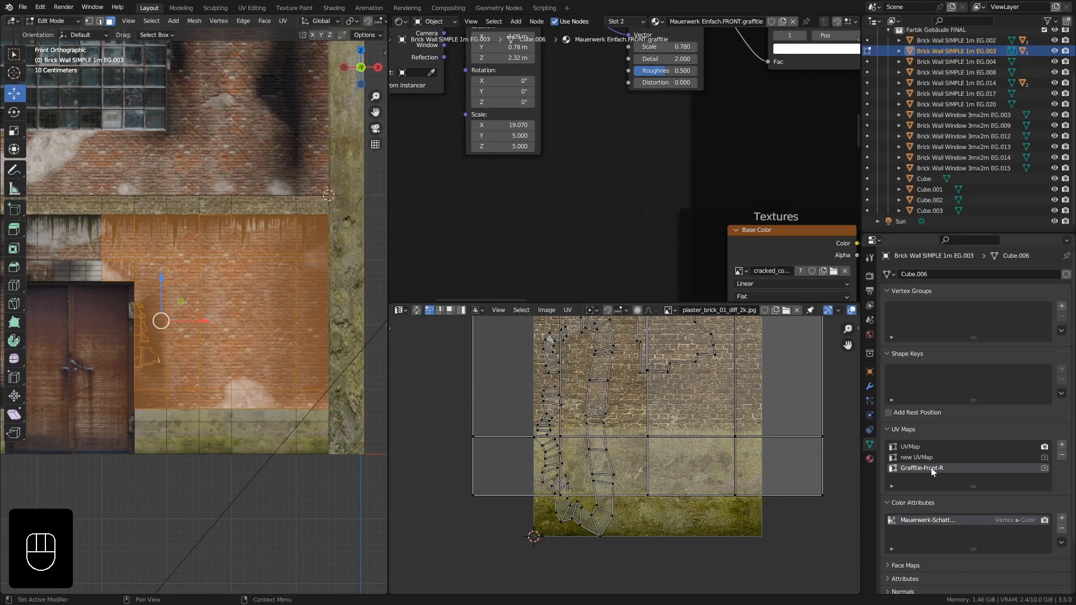
{"action": "middle_click_drag", "start_coordinate": [157, 279], "coordinate": [279, 282], "text": "shift"}
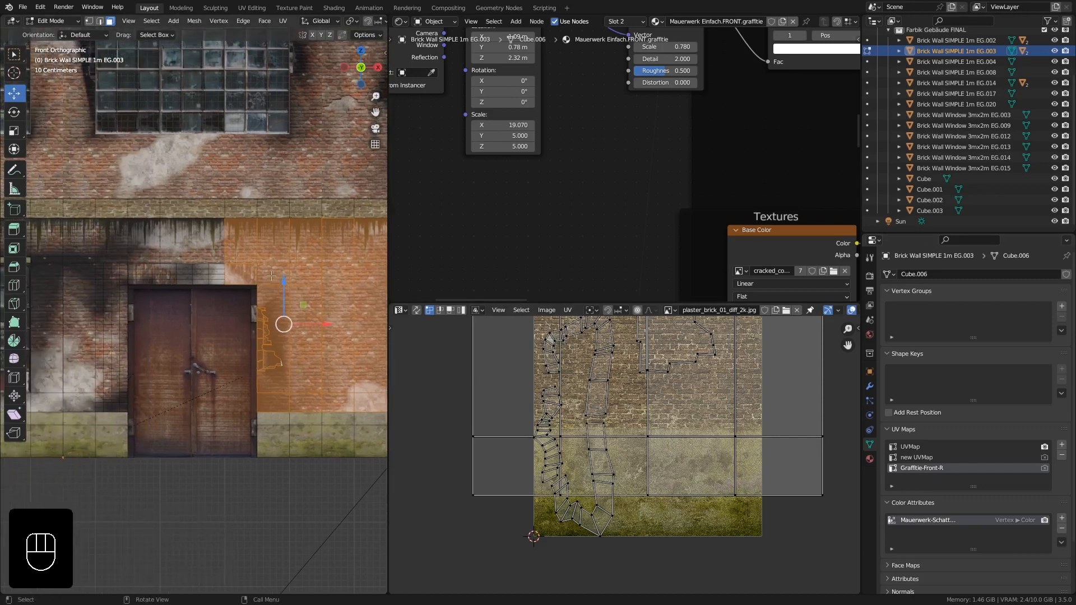
{"action": "key", "text": "ctrl+i"}
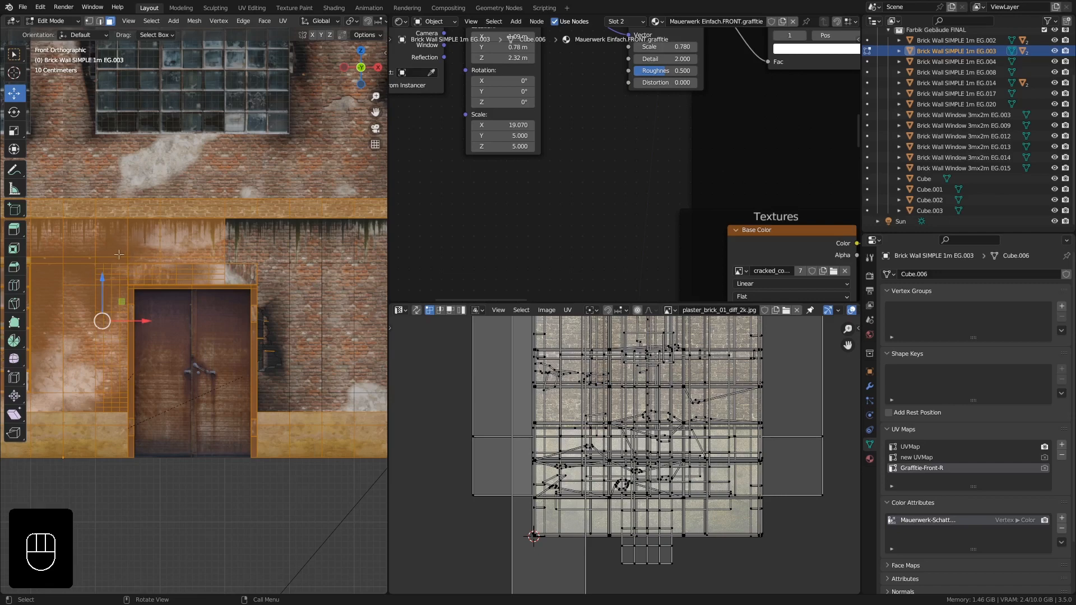
- Reset the UVs of the selected faces, then scale all their UVs to zero in the UV editor
{"action": "key", "text": "u"}
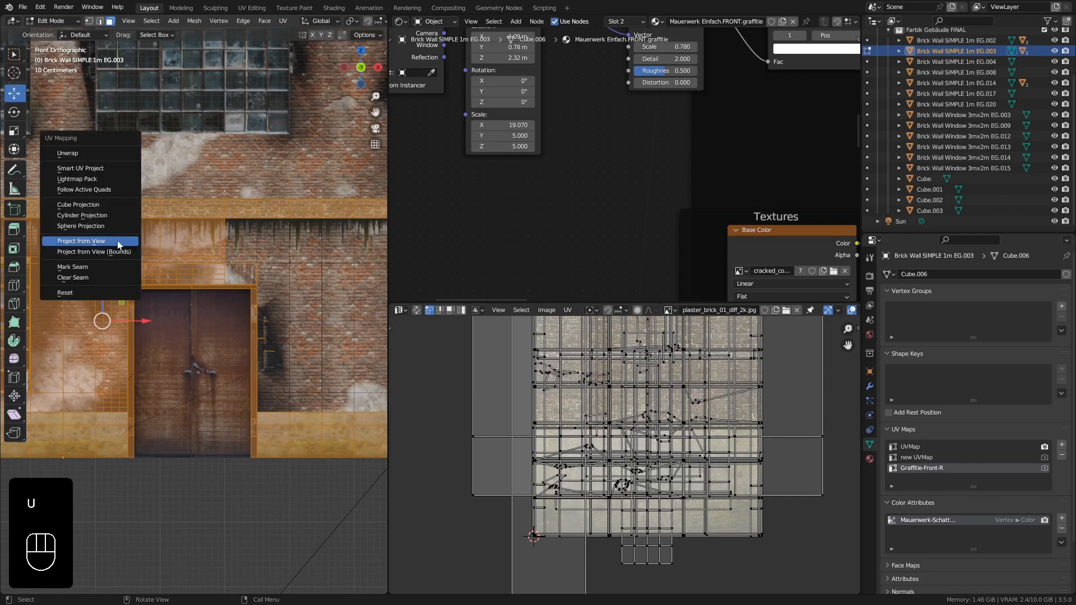
{"action": "left_click", "coordinate": [79, 292]}
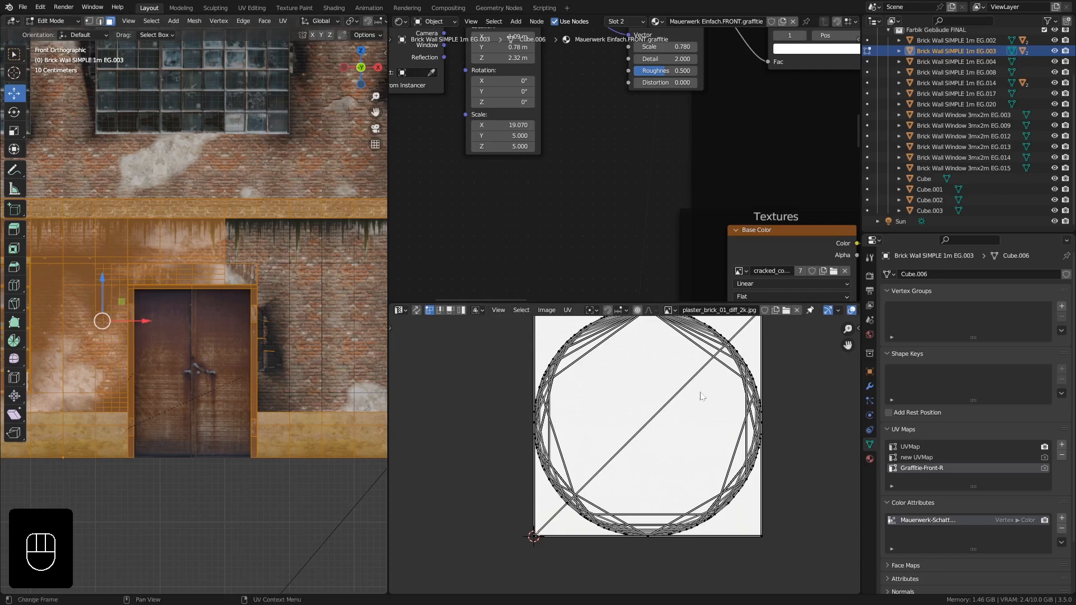
{"action": "key", "text": "a"}
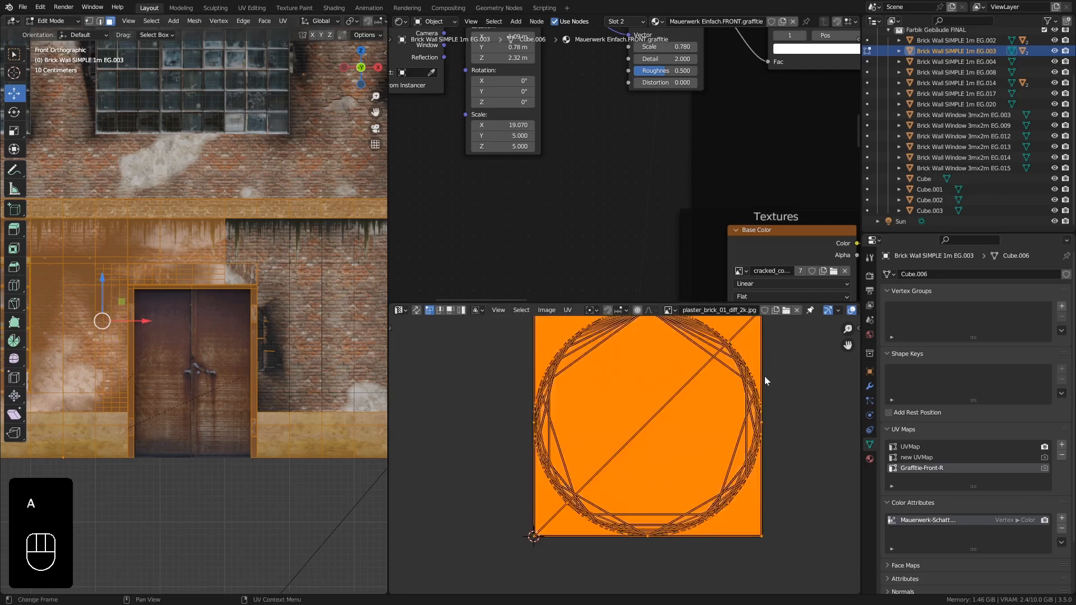
{"action": "key", "text": "s"}
{"action": "key", "text": "KP_0"}
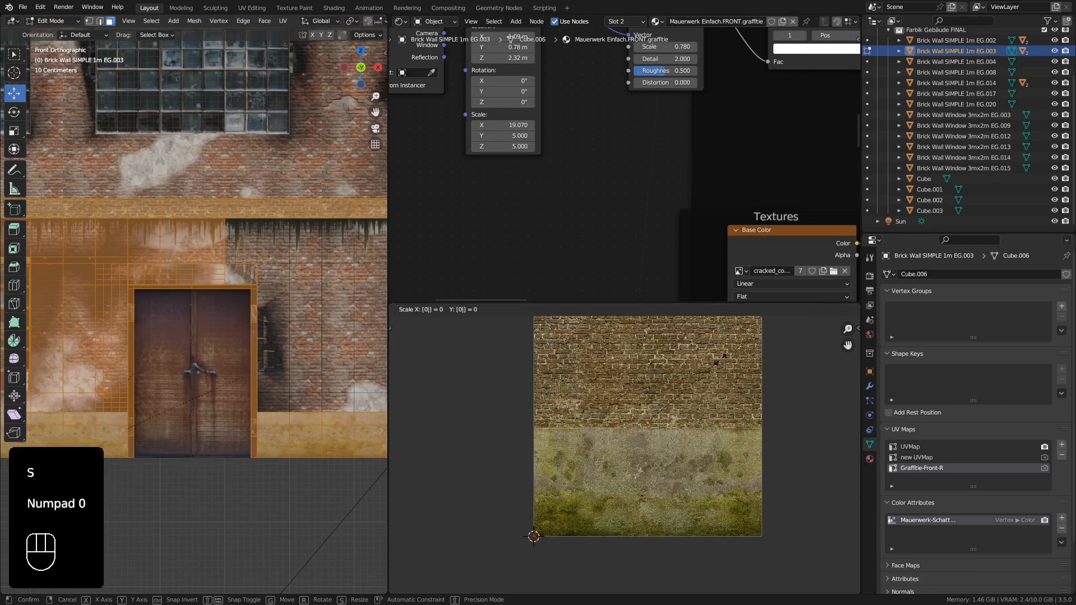
{"action": "key", "text": "KP_Enter"}
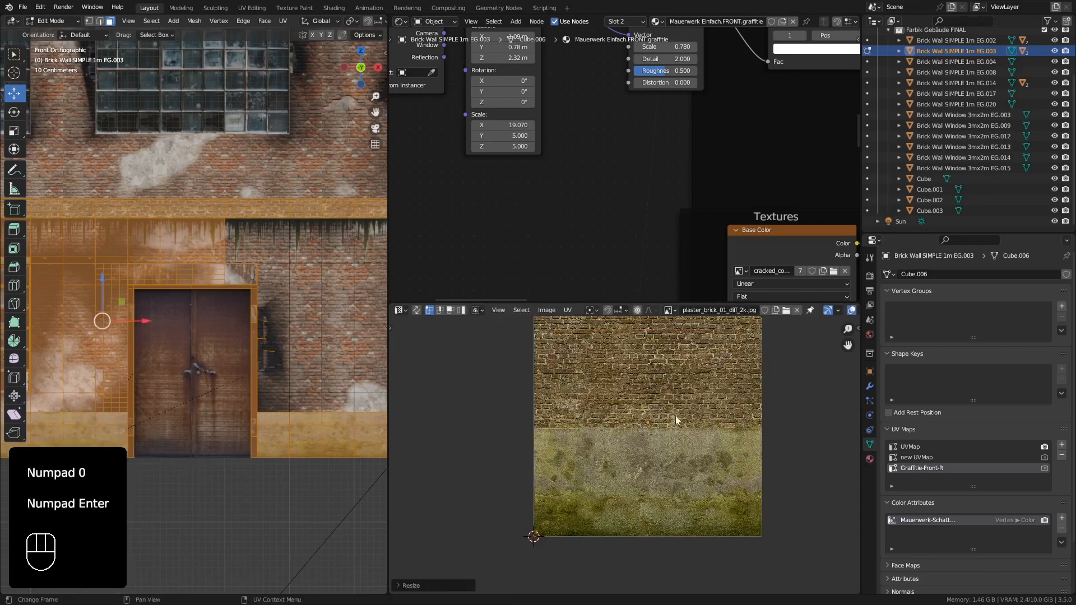
- Move the collapsed UVs to the image's bottom-left corner
{"action": "scroll", "coordinate": [650, 421], "scroll_direction": "up", "scroll_amount": 5}
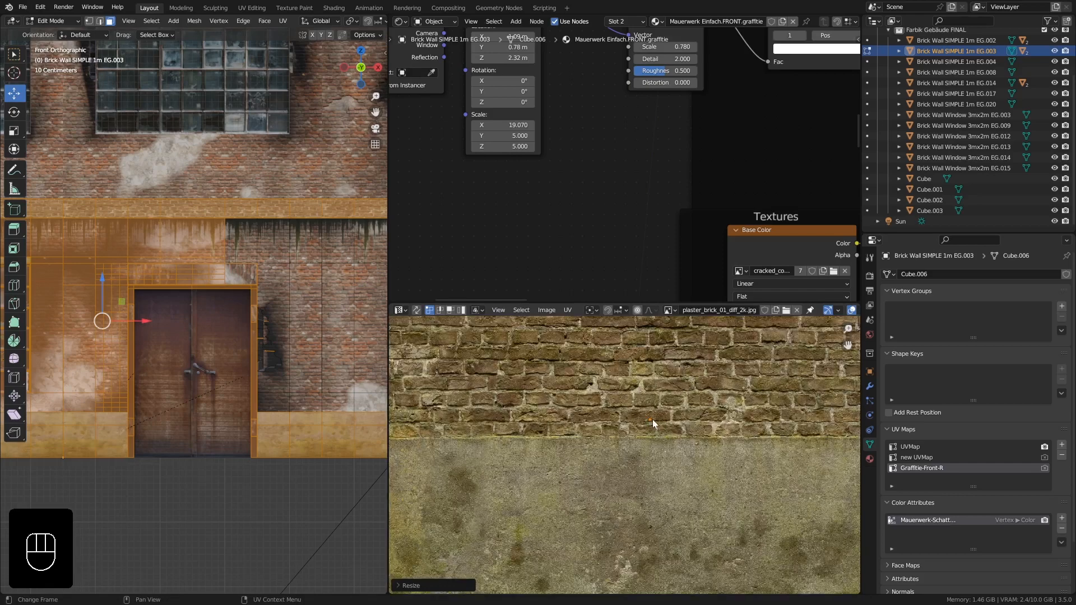
{"action": "scroll", "coordinate": [652, 419], "scroll_direction": "down", "scroll_amount": 3}
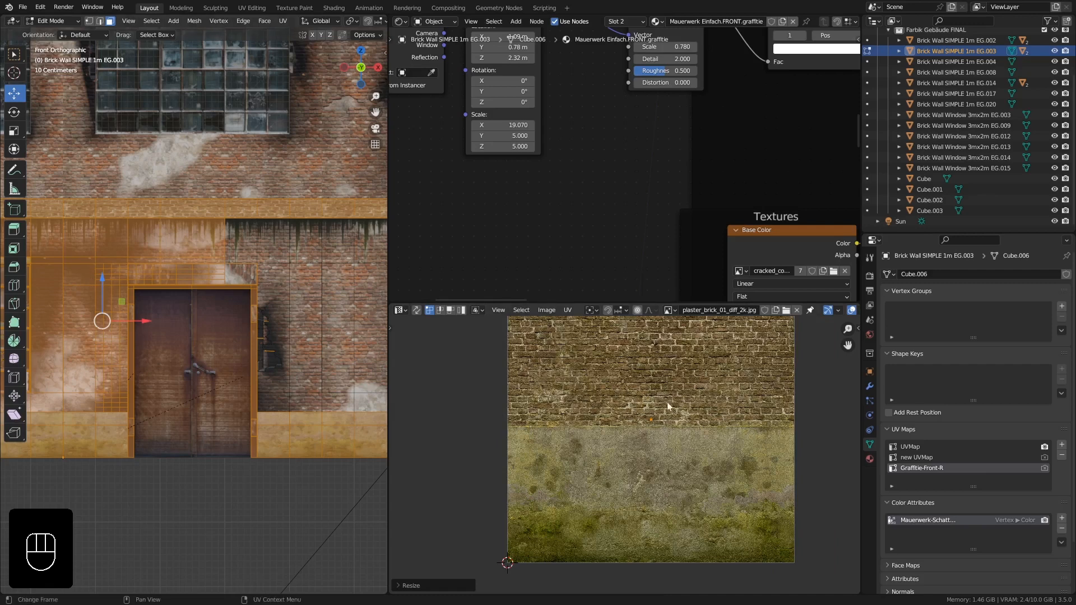
{"action": "key", "text": "g"}
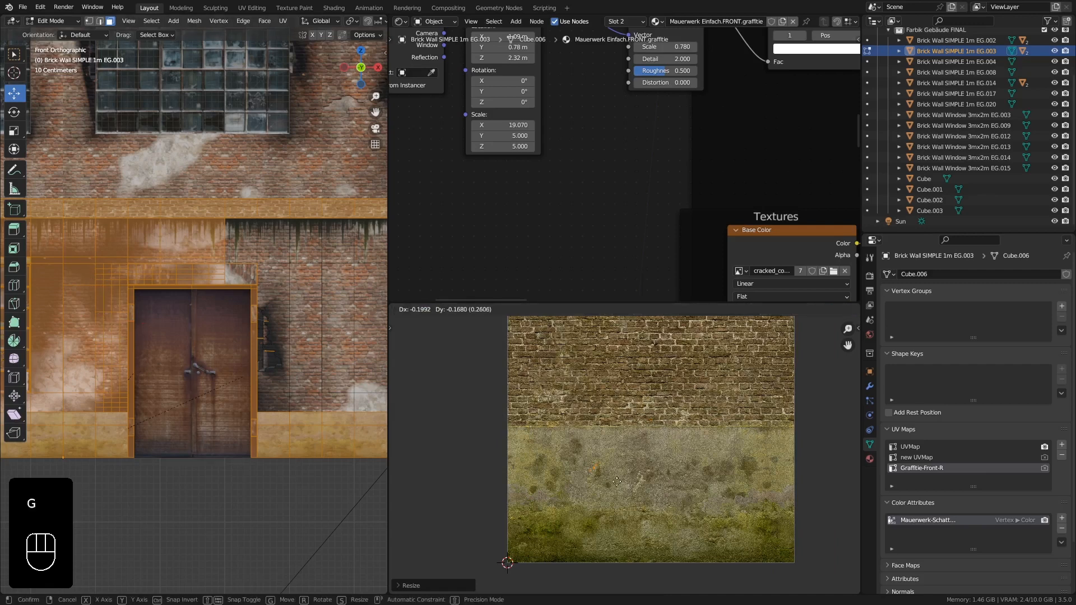
{"action": "left_click", "coordinate": [543, 566]}
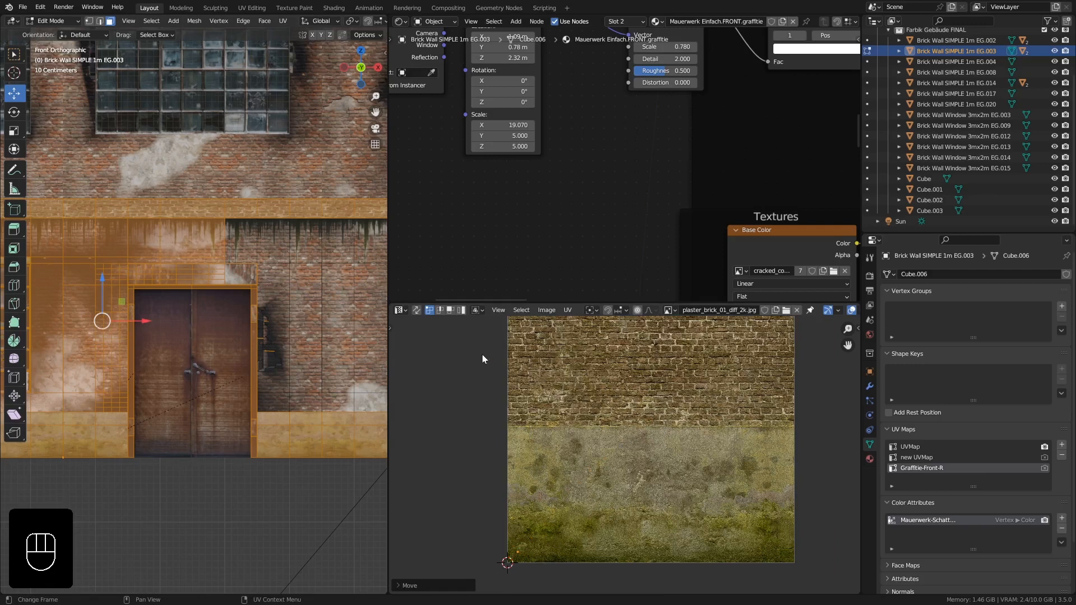
- Create a new 1024 x 1024 px image named Graffitie-Front-R with alpha and a fully transparent color
{"action": "scroll", "coordinate": [513, 333], "scroll_direction": "down", "scroll_amount": 3}
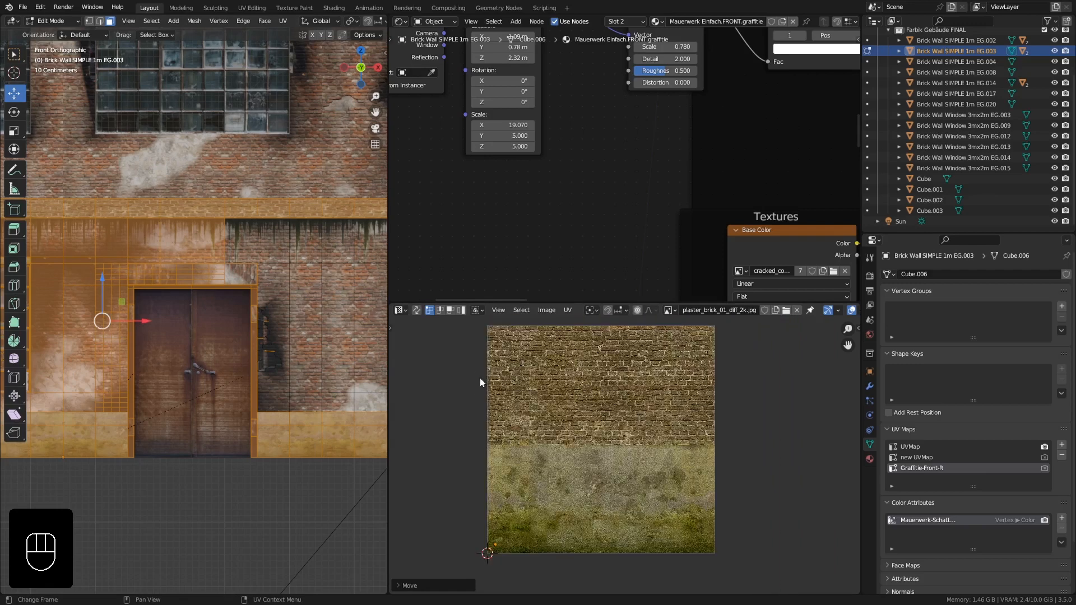
{"action": "left_click", "coordinate": [544, 310]}
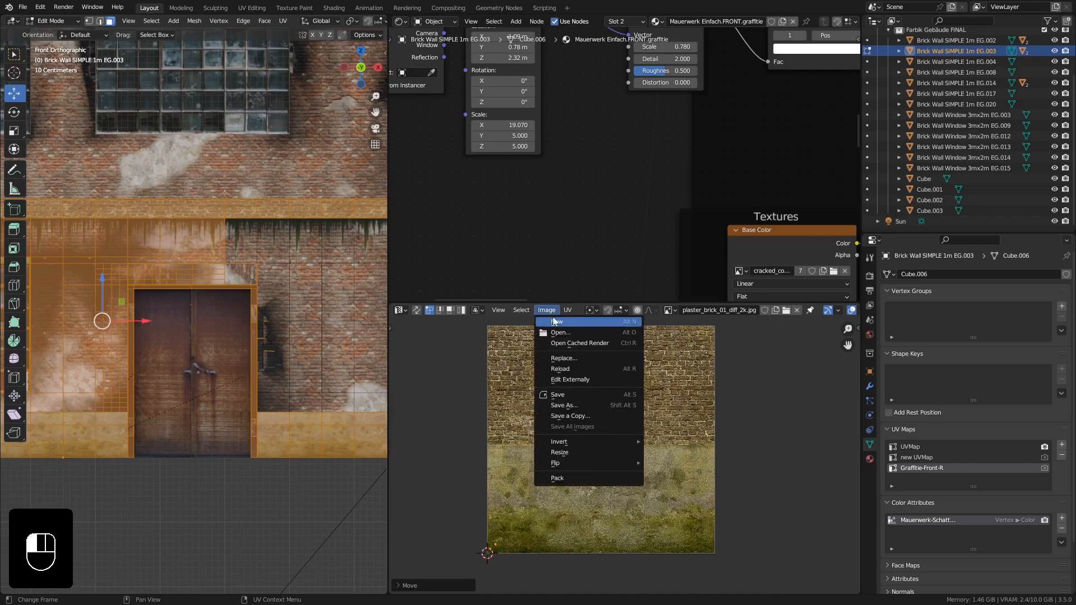
{"action": "left_click", "coordinate": [557, 322]}
{"action": "left_click", "coordinate": [578, 336]}
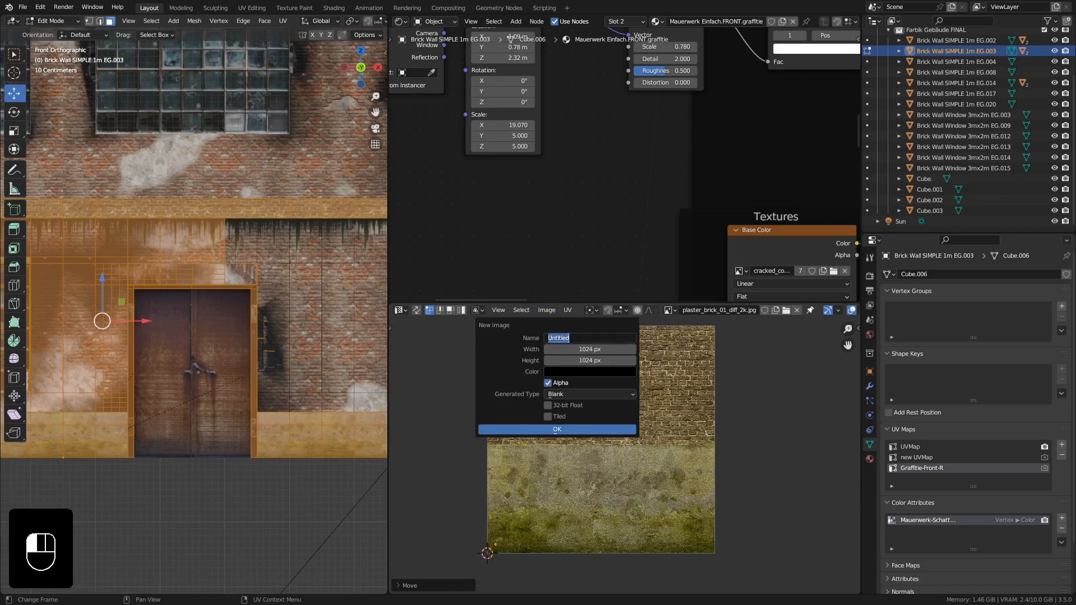
{"action": "type", "text": "Graffitie-Front-R"}
{"action": "left_click", "coordinate": [573, 385]}
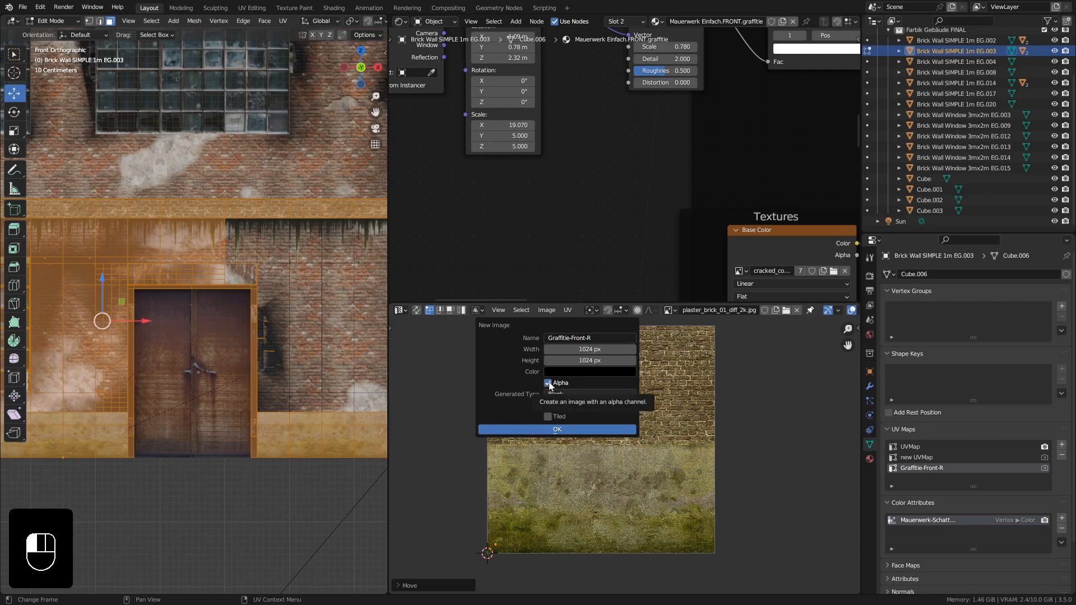
{"action": "left_click", "coordinate": [584, 369]}
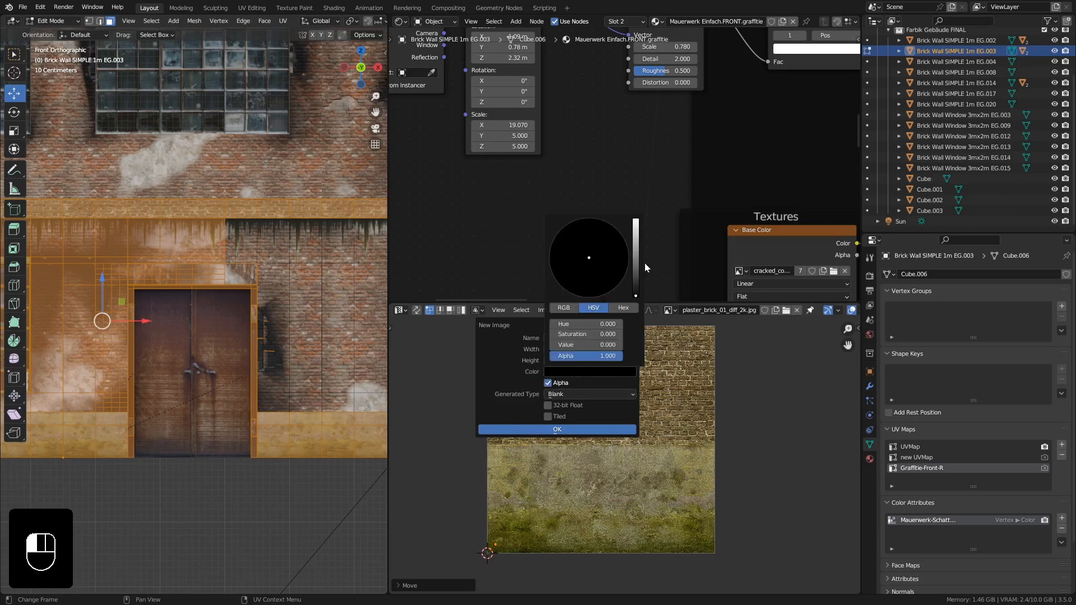
{"action": "left_click_drag", "start_coordinate": [577, 360], "coordinate": [549, 360]}
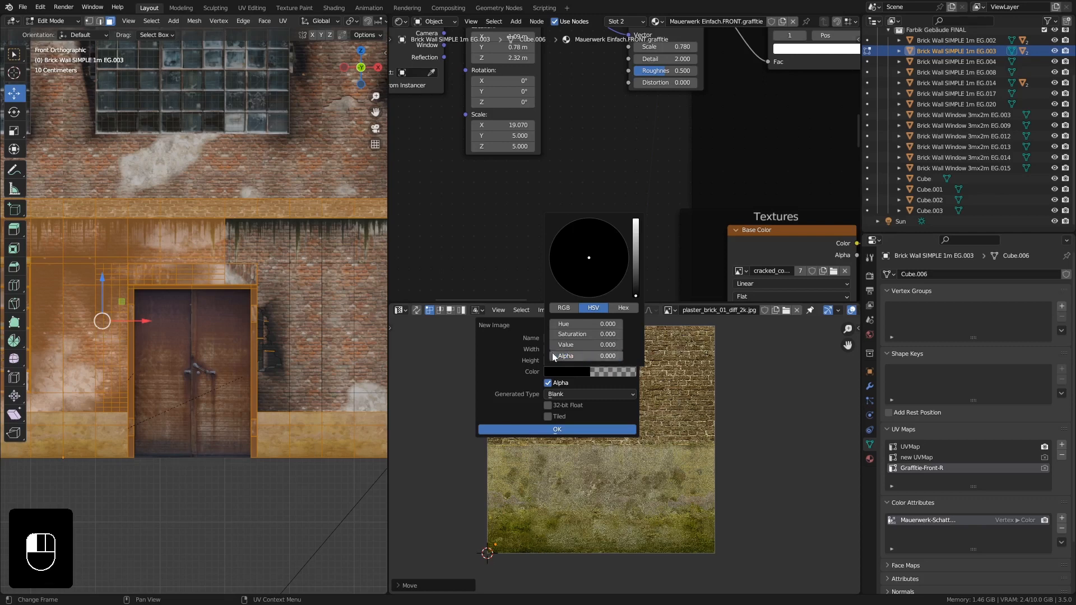
{"action": "left_click", "coordinate": [557, 429]}
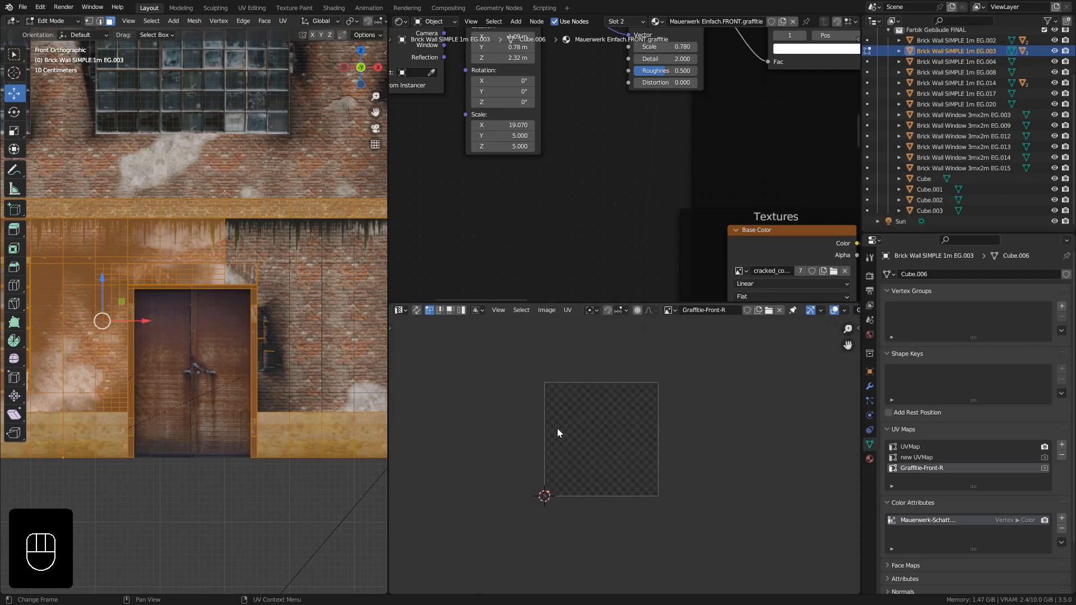
- Invert the wall's face selection again to bring back the graffiti area faces
{"action": "scroll", "coordinate": [577, 472], "scroll_direction": "up", "scroll_amount": 3}
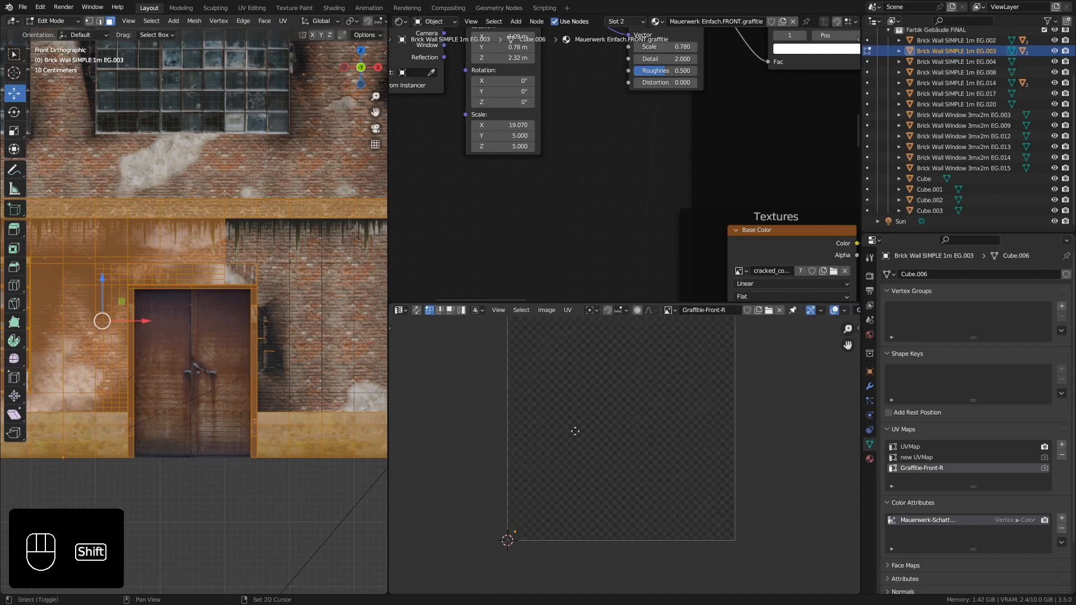
{"action": "middle_click_drag", "start_coordinate": [580, 432], "coordinate": [586, 441], "text": "shift"}
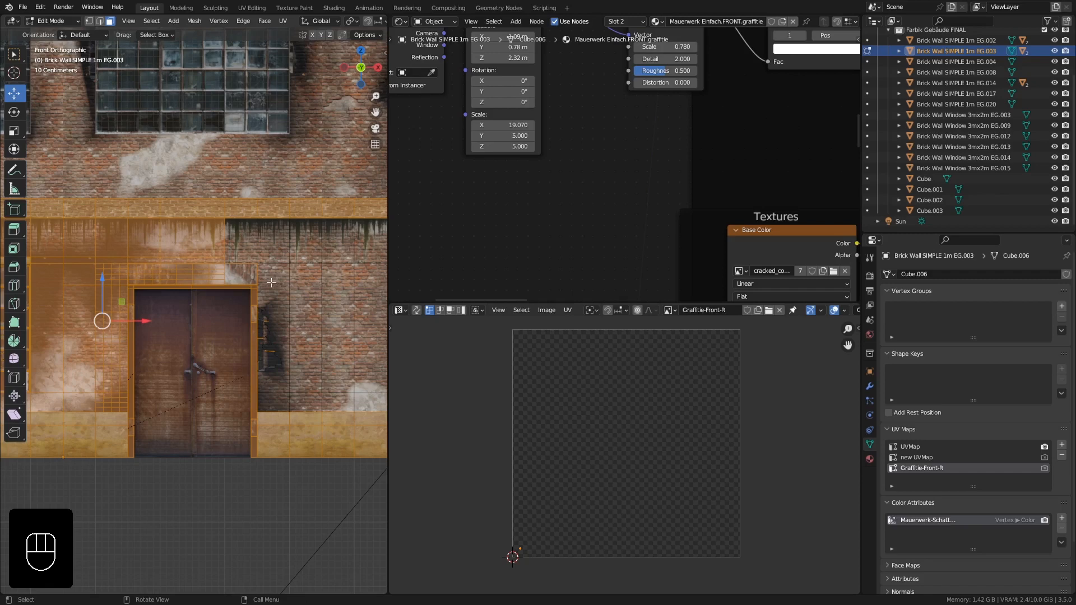
{"action": "key", "text": "ctrl+i"}
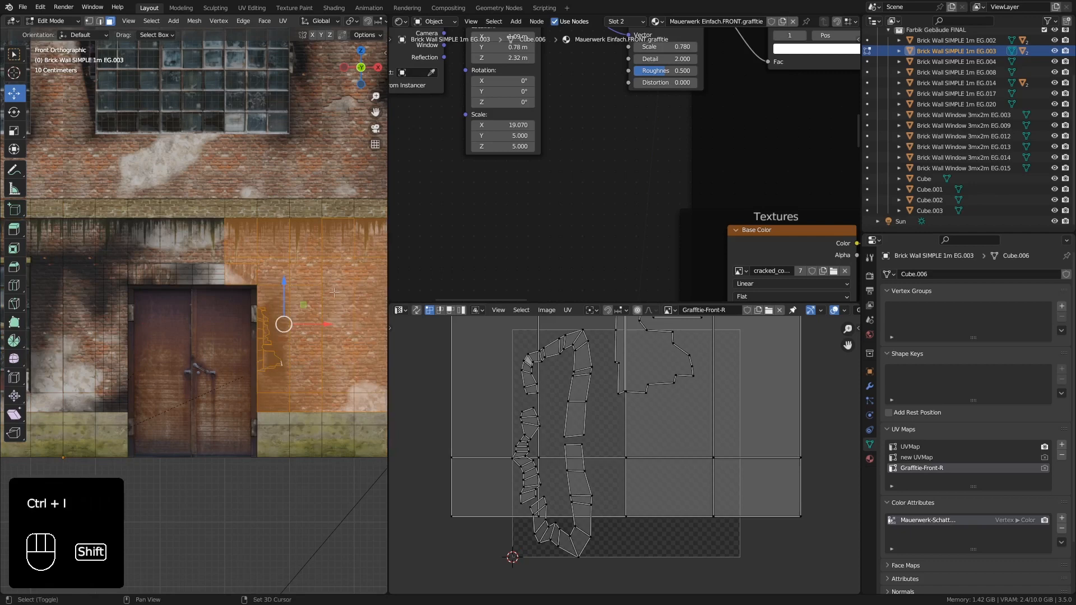
{"action": "middle_click_drag", "start_coordinate": [321, 292], "coordinate": [206, 288], "text": "shift"}
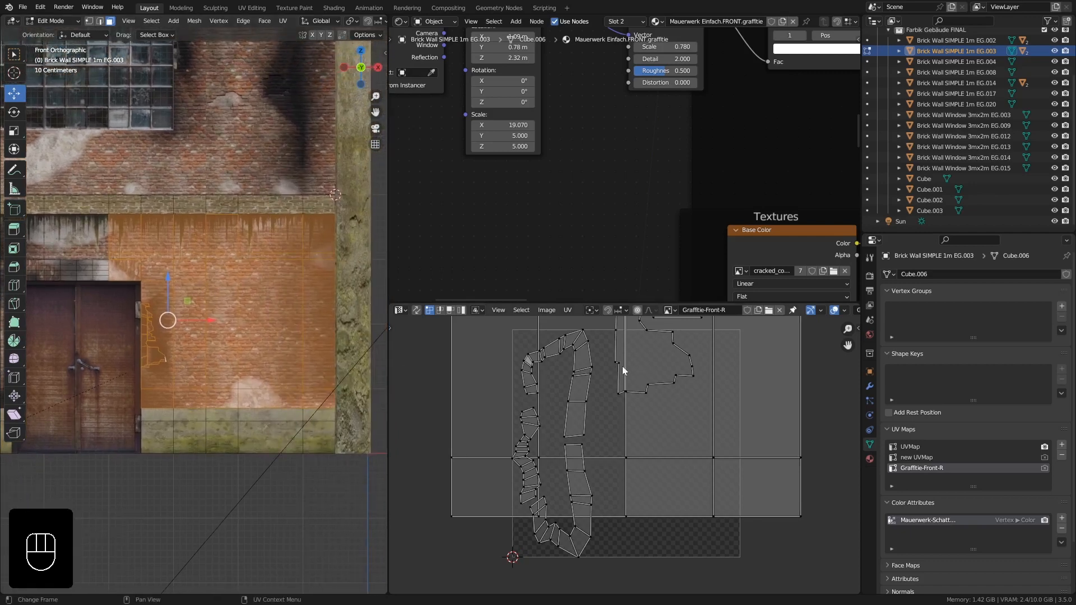
- Project the selected wall faces' UVs from the front view
{"action": "middle_click_drag", "start_coordinate": [622, 365], "coordinate": [621, 373], "text": "shift"}
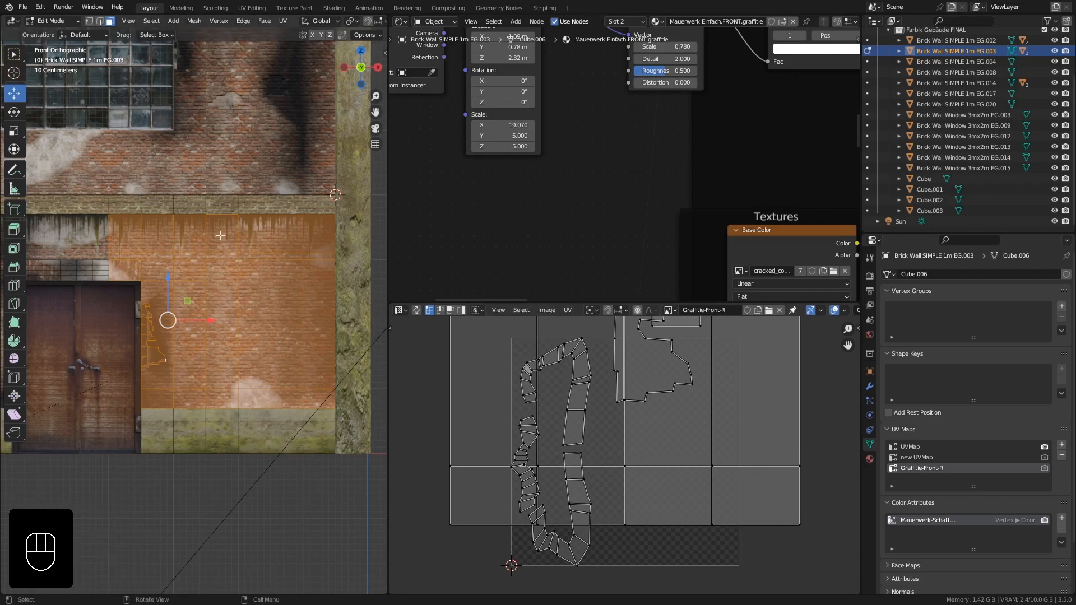
{"action": "key", "text": "u"}
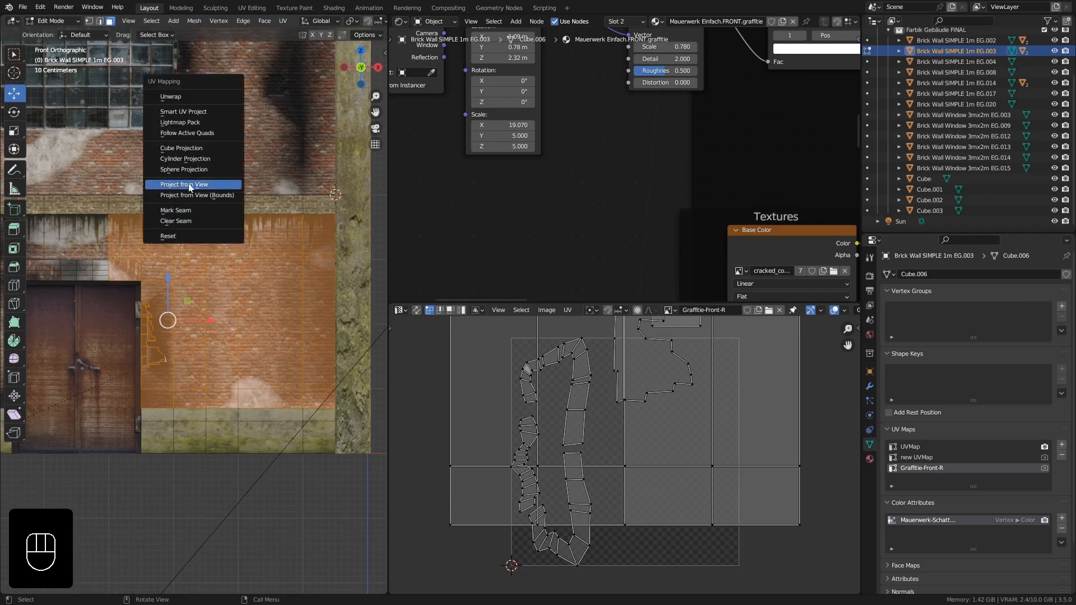
{"action": "left_click", "coordinate": [206, 186]}
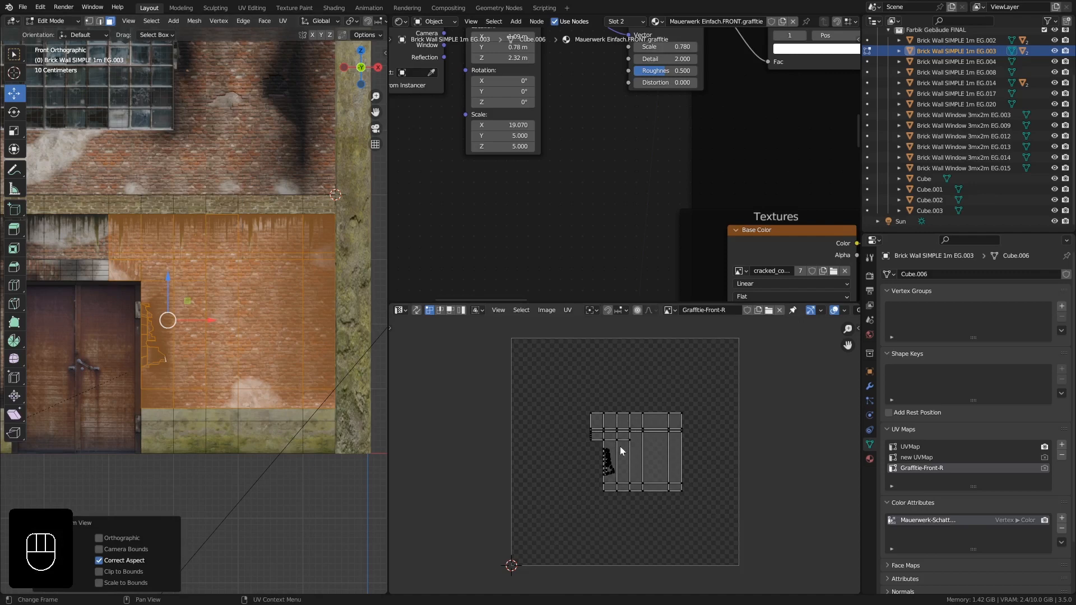
- Scale and move all the projected UVs so they fill the Graffitie-Front-R image area
{"action": "key", "text": "a"}
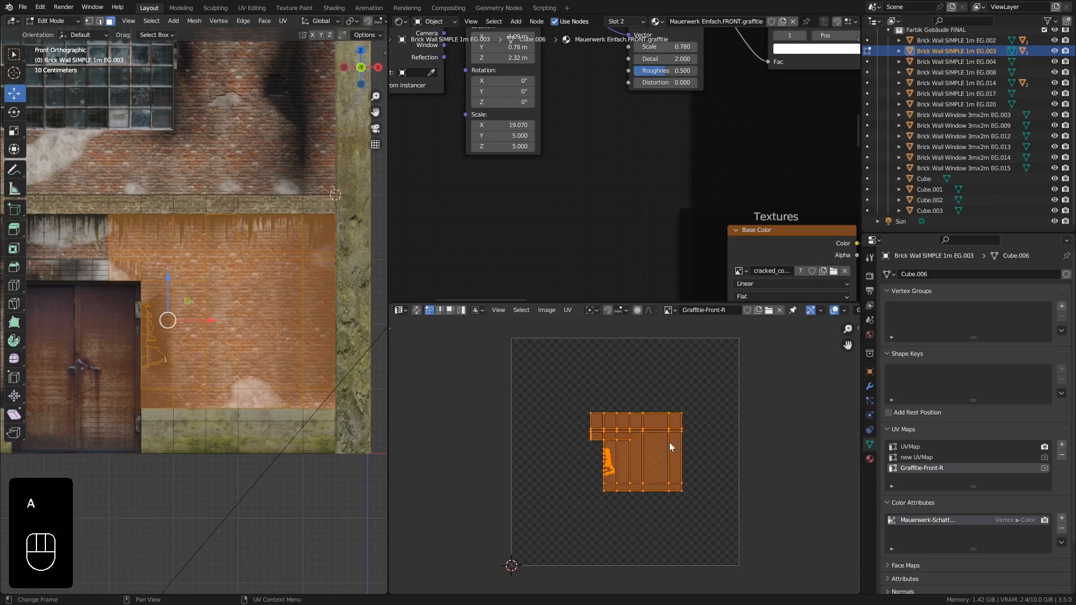
{"action": "key", "text": "s"}
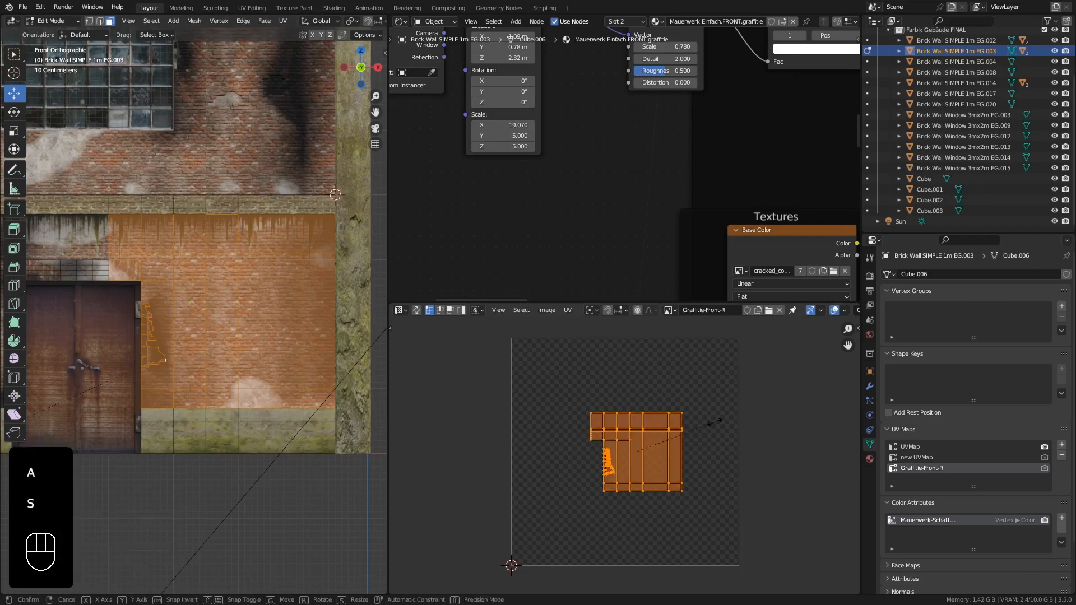
{"action": "left_click", "coordinate": [801, 372]}
{"action": "key", "text": "g"}
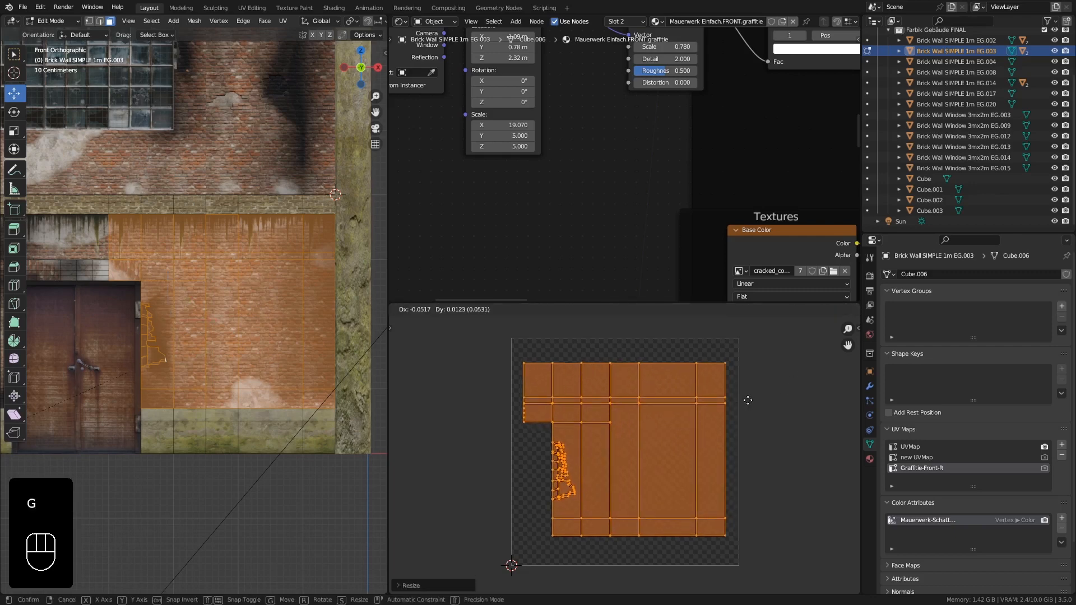
{"action": "left_click", "coordinate": [748, 401]}
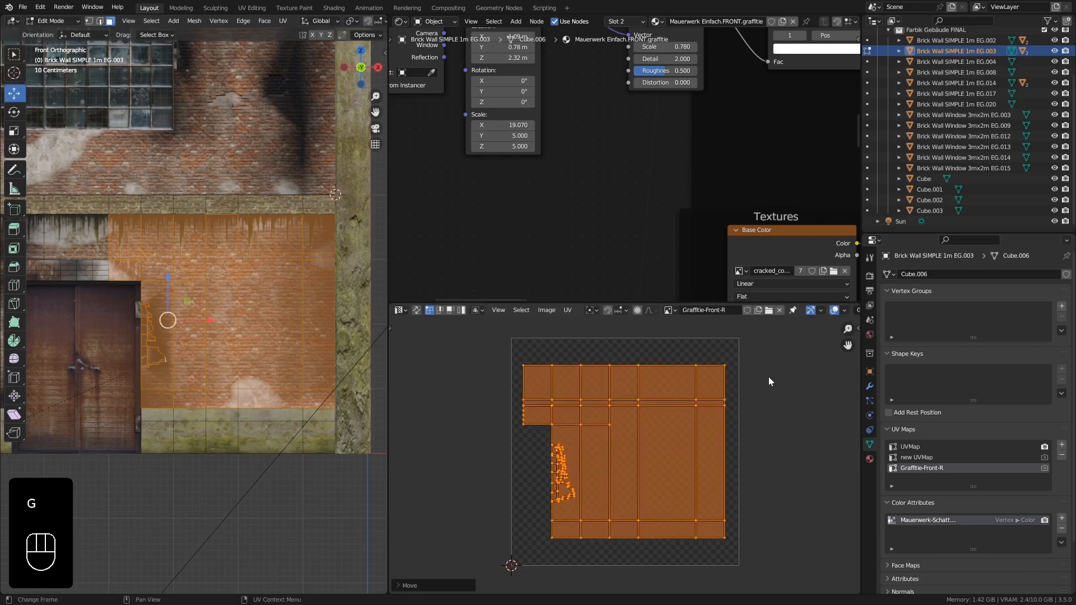
{"action": "key", "text": "s"}
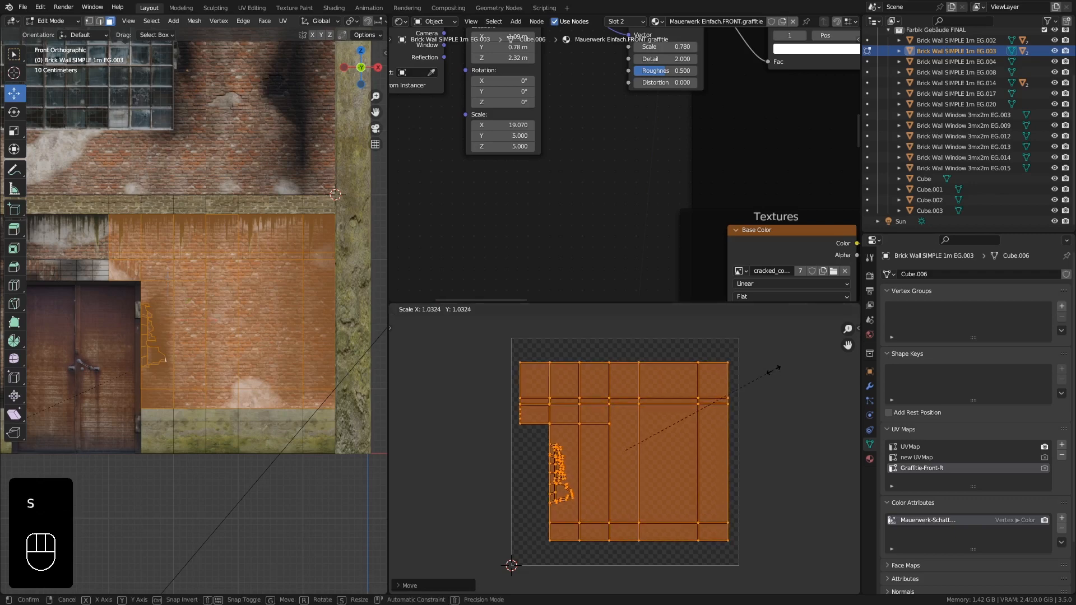
{"action": "left_click", "coordinate": [640, 405]}
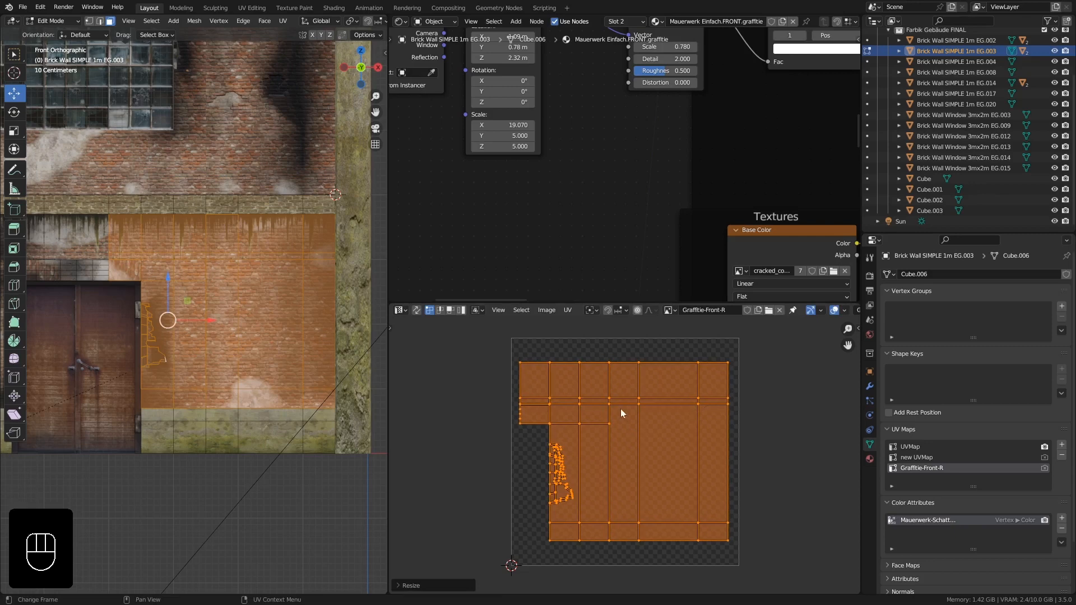
- Leave Edit Mode and switch the wall to Texture Paint mode
{"action": "key", "text": "Tab"}
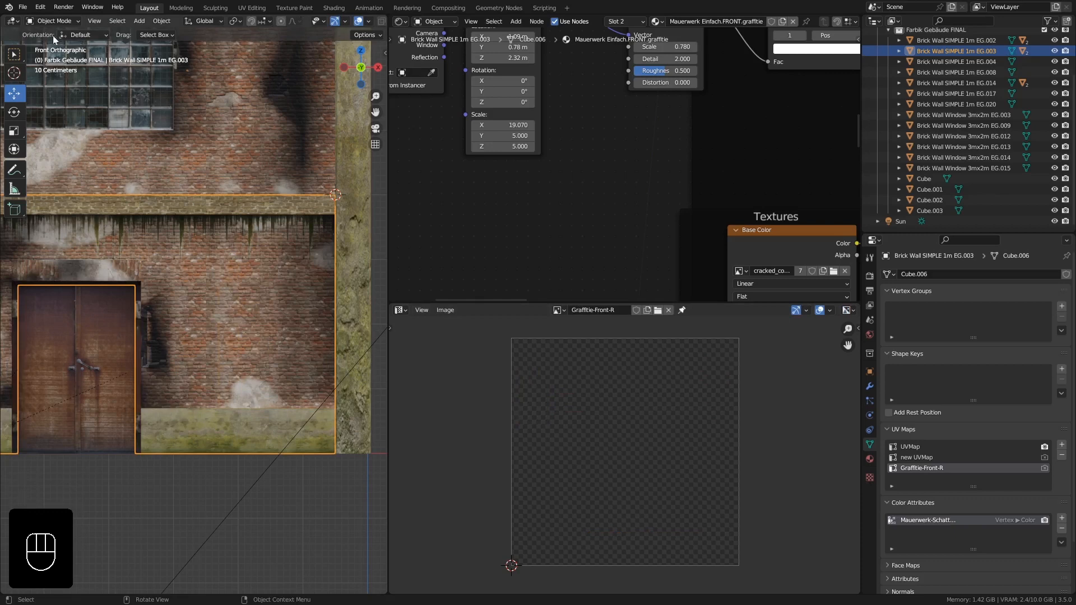
{"action": "left_click", "coordinate": [56, 21]}
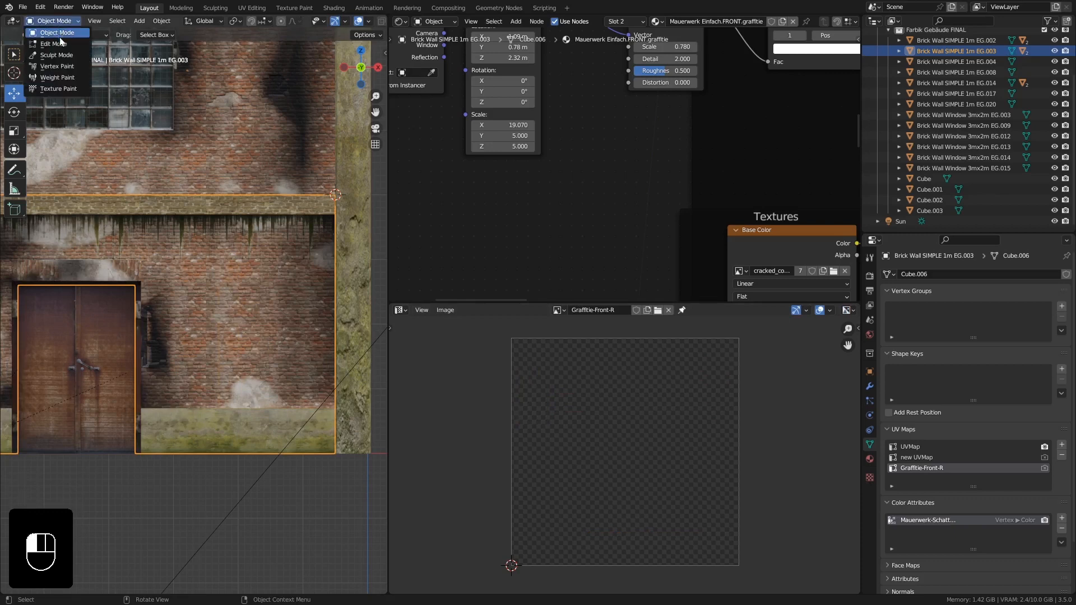
{"action": "left_click", "coordinate": [62, 89]}
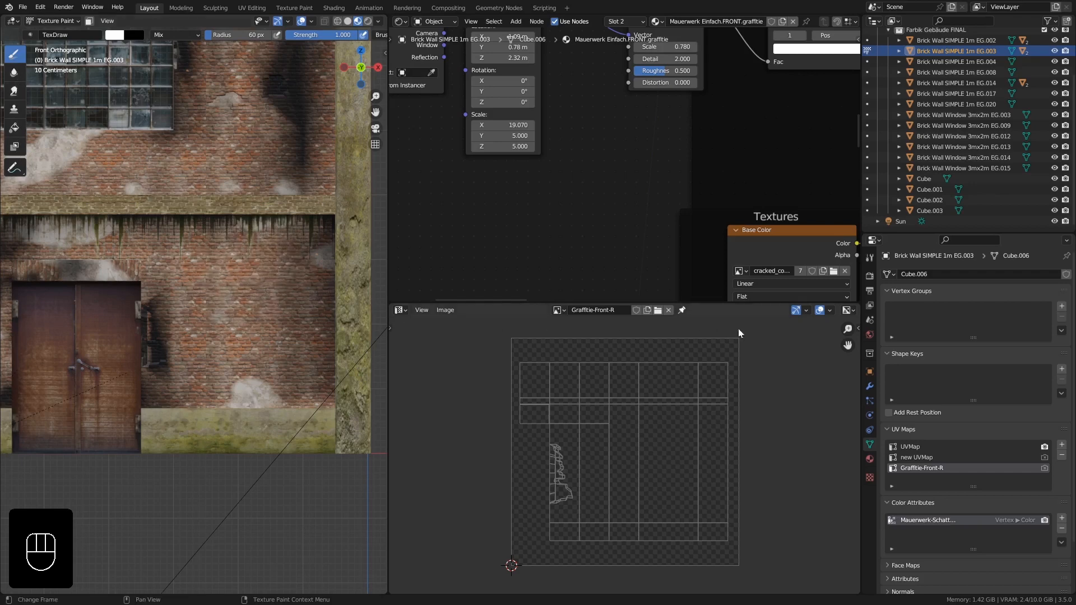
- Select the Mauerwerk Einfach.FRONT.graffitie texture slot as the painting target
{"action": "left_click", "coordinate": [870, 257]}
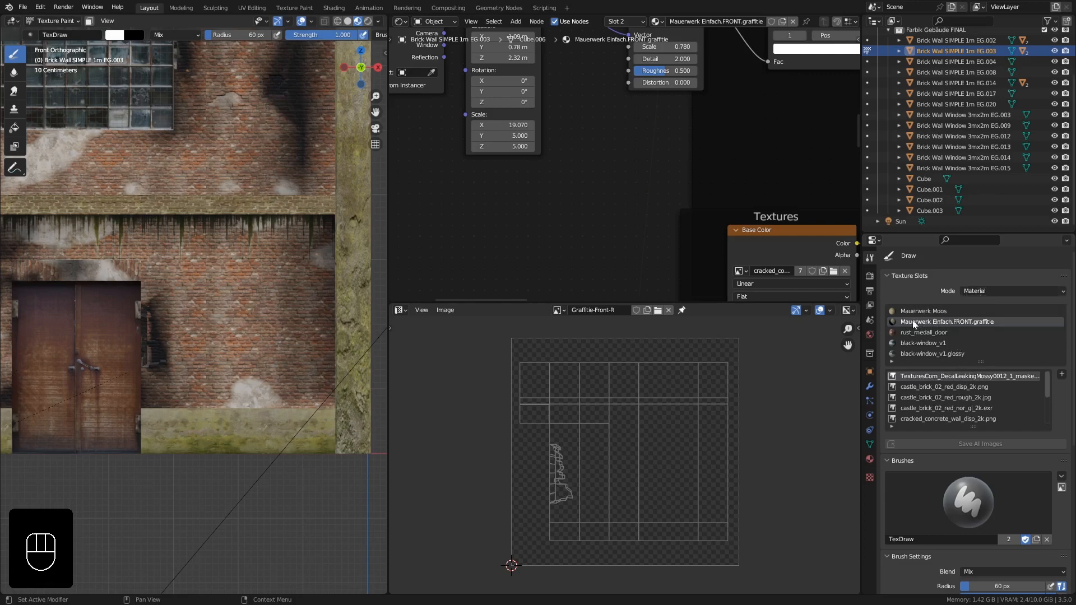
{"action": "left_click", "coordinate": [993, 321]}
{"action": "scroll", "coordinate": [956, 468], "scroll_direction": "down", "scroll_amount": 10}
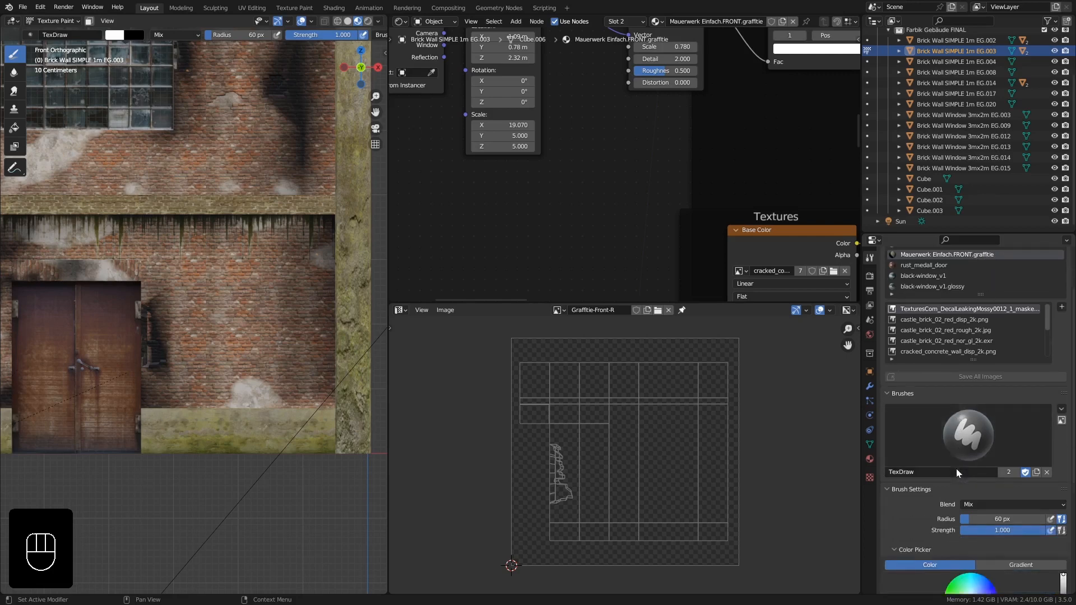
- Add a new brush texture and name it Graffitie-Font-R
{"action": "scroll", "coordinate": [956, 465], "scroll_direction": "down", "scroll_amount": 1}
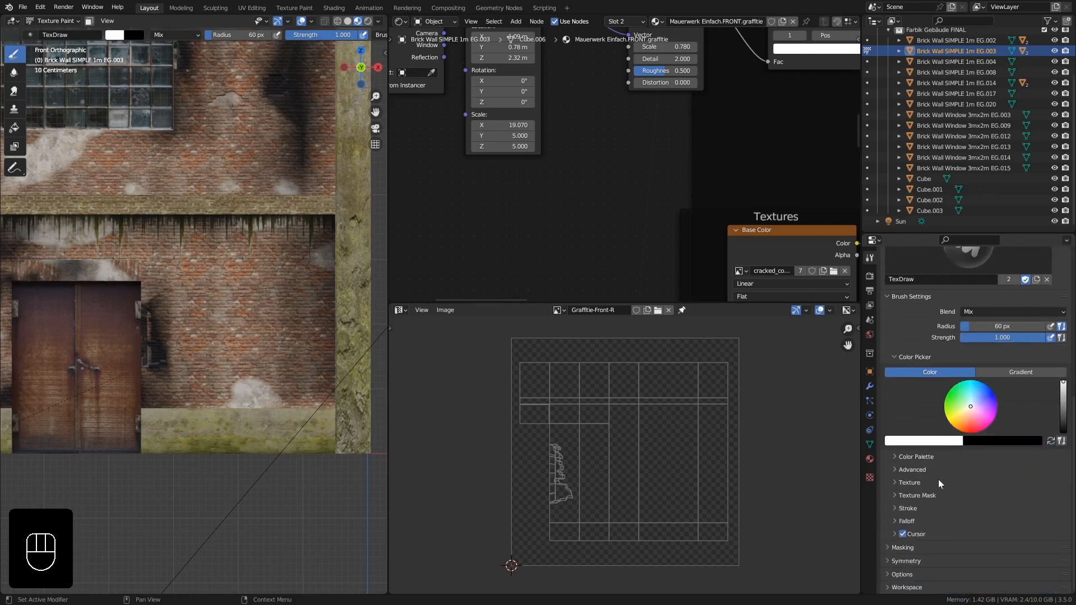
{"action": "left_click", "coordinate": [901, 481]}
{"action": "scroll", "coordinate": [987, 510], "scroll_direction": "down", "scroll_amount": 4}
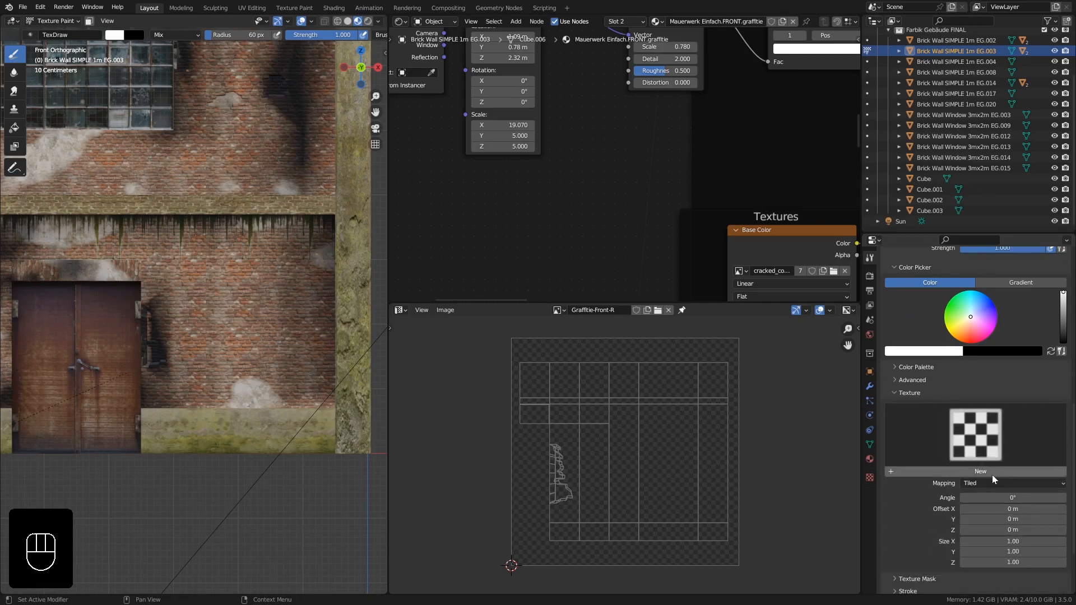
{"action": "left_click", "coordinate": [946, 469]}
{"action": "left_click", "coordinate": [946, 470]}
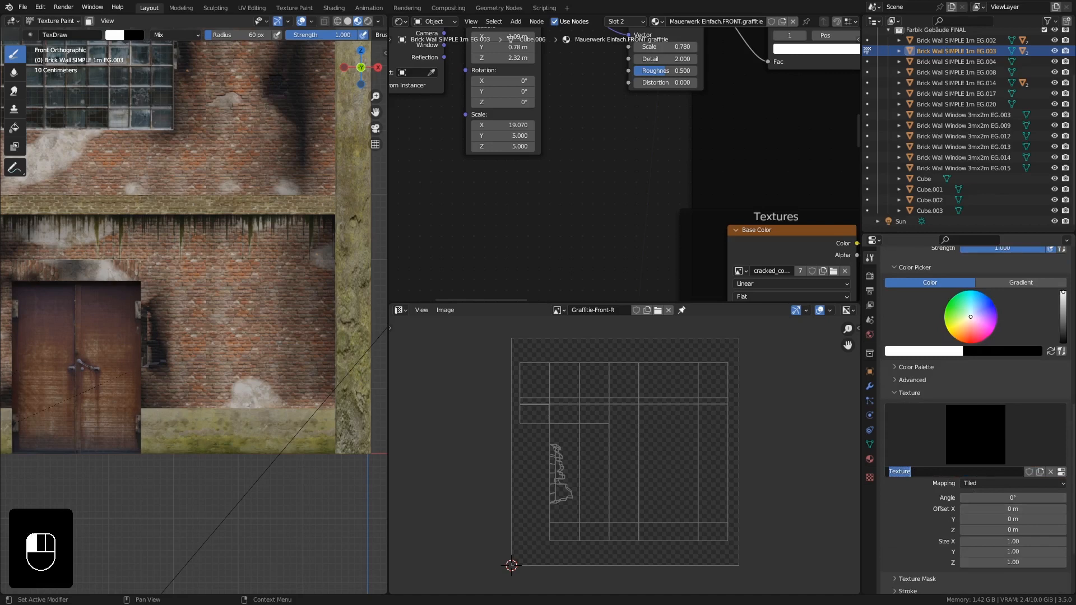
{"action": "type", "text": "Graffitie"}
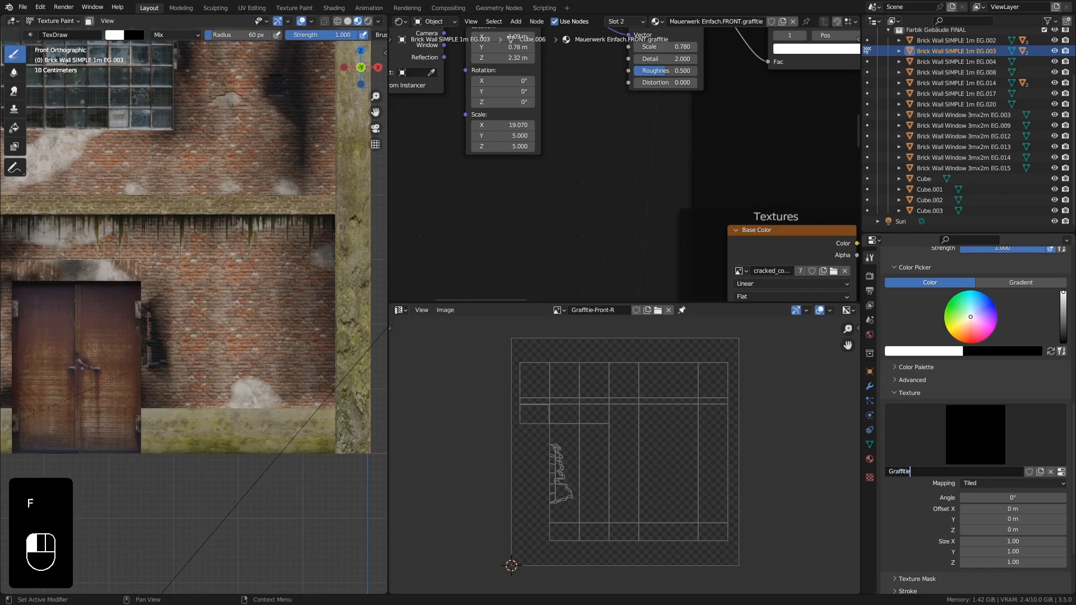
{"action": "type", "text": "-Font"}
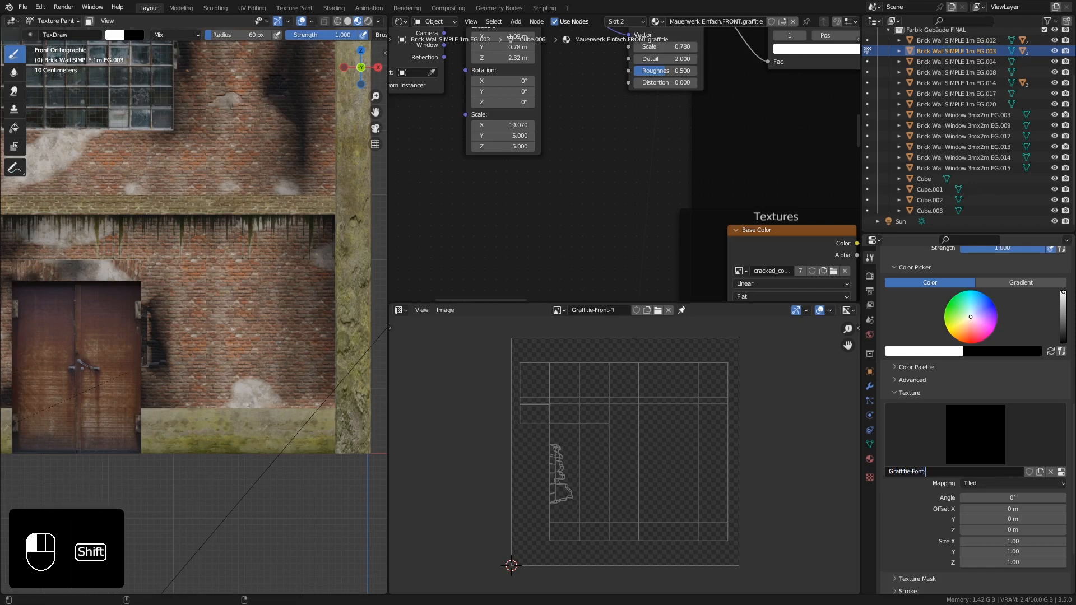
{"action": "type", "text": "-R"}
{"action": "key", "text": "Return"}
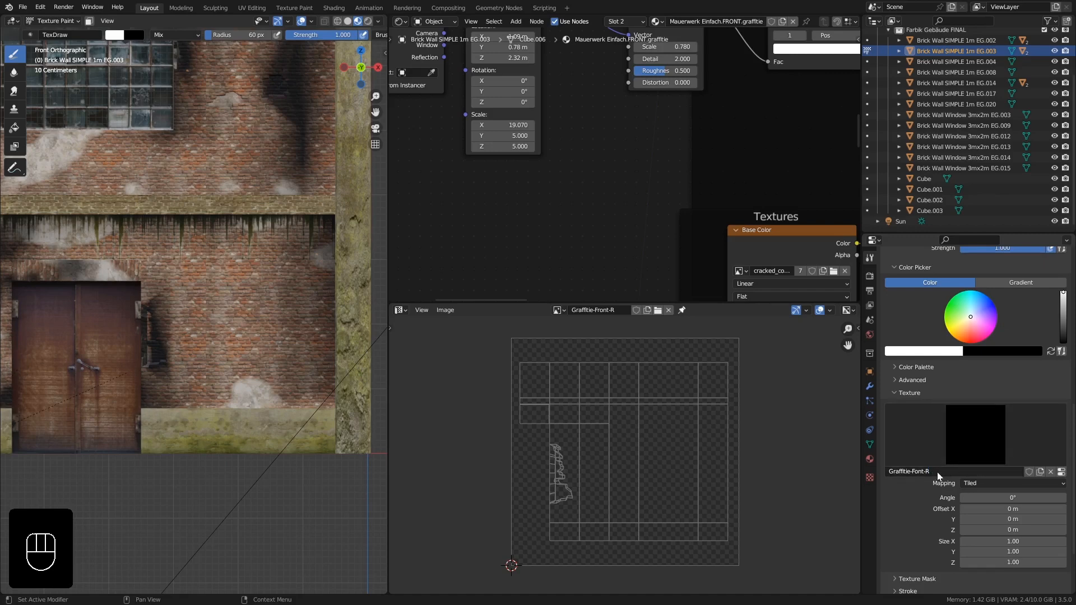
- Load graffitie.jpg from the Footage folder as the brush texture's image
{"action": "left_click", "coordinate": [1062, 472]}
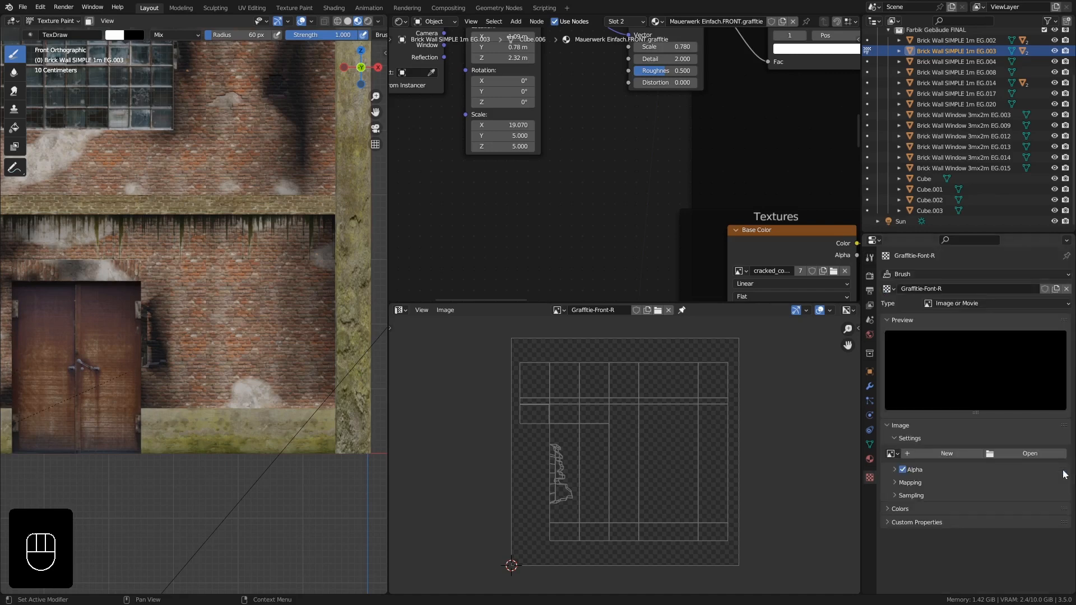
{"action": "left_click", "coordinate": [1008, 453]}
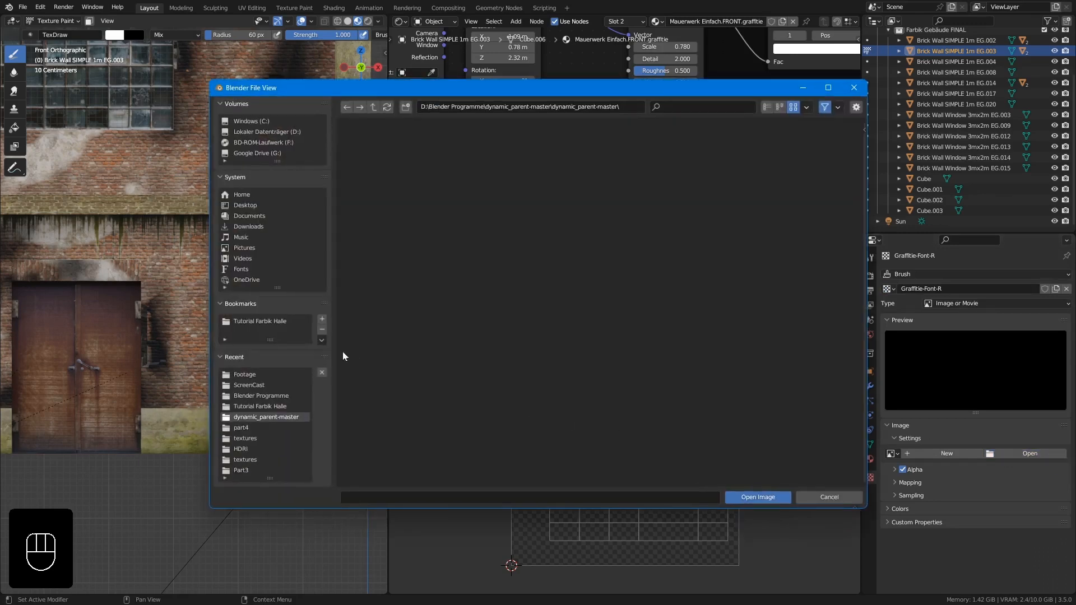
{"action": "left_click", "coordinate": [245, 374]}
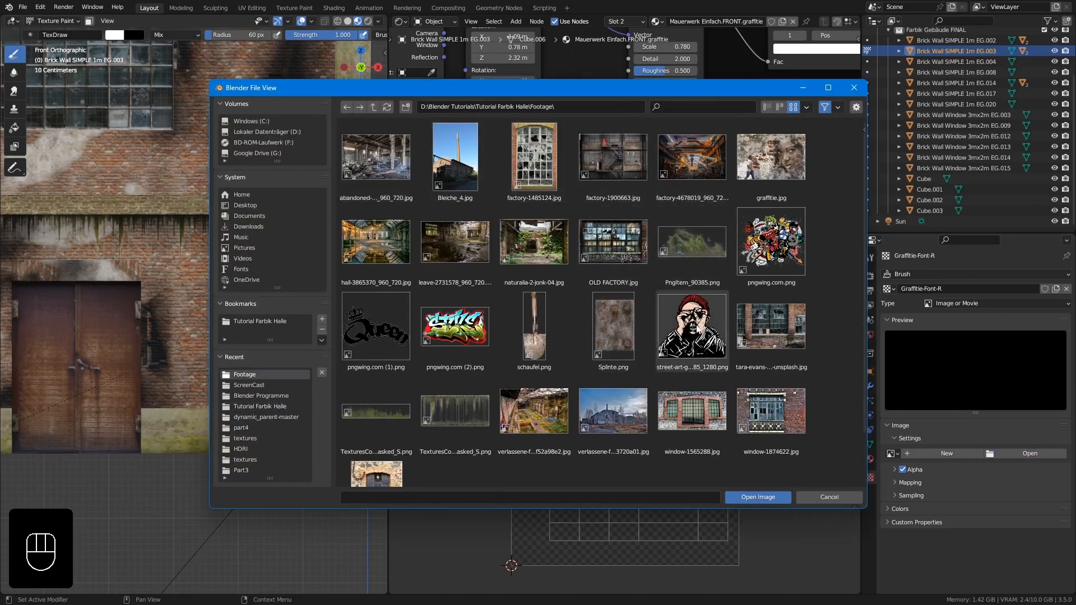
{"action": "left_click", "coordinate": [776, 148]}
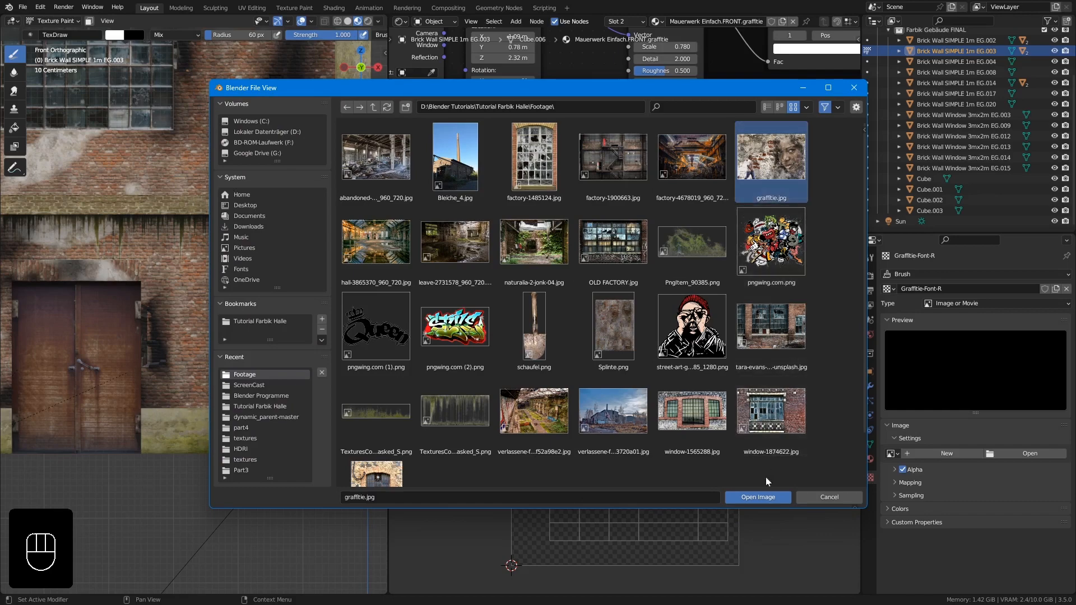
{"action": "left_click", "coordinate": [758, 498]}
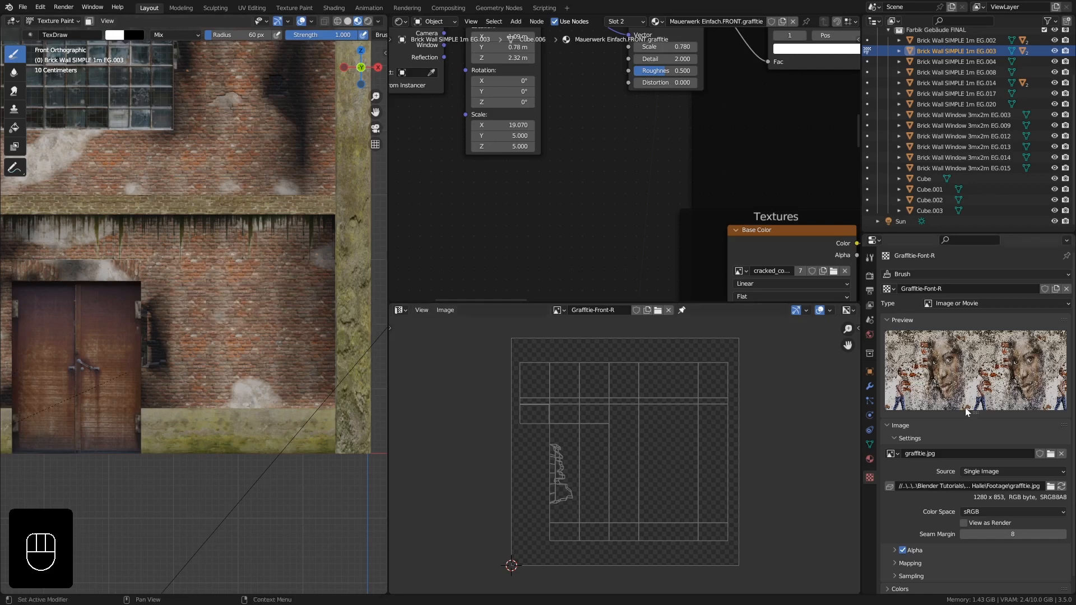
- Set the brush texture's mapping to Stencil
{"action": "scroll", "coordinate": [965, 408], "scroll_direction": "down", "scroll_amount": 1}
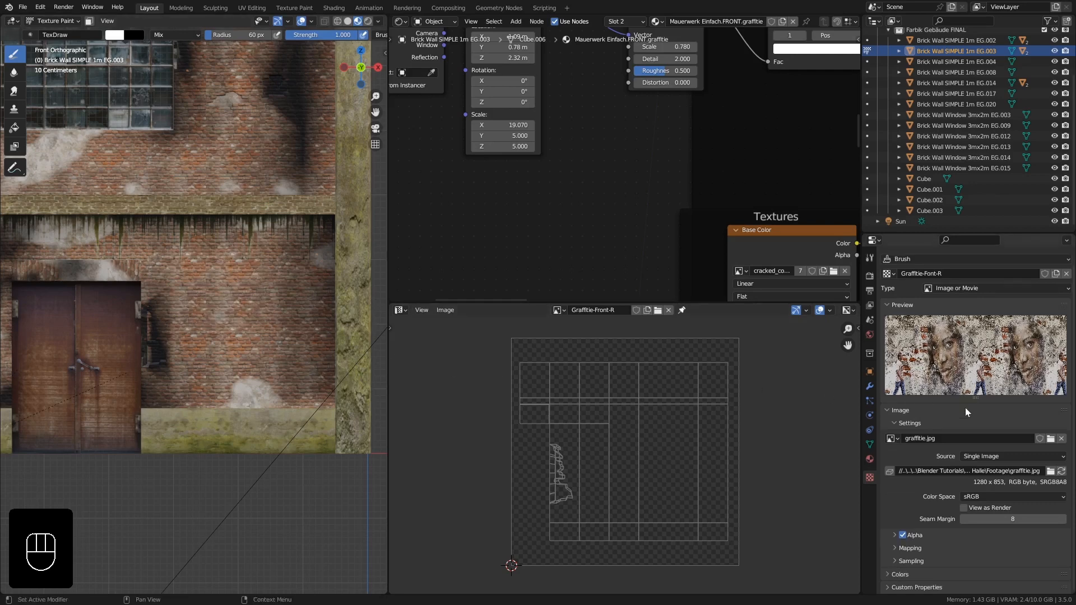
{"action": "left_click", "coordinate": [870, 258]}
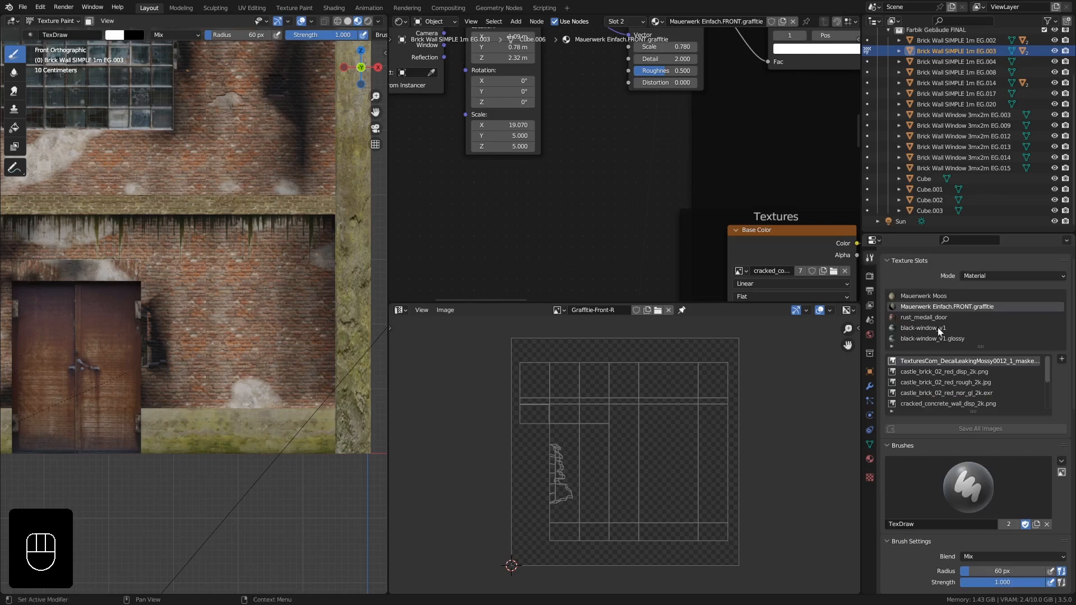
{"action": "scroll", "coordinate": [945, 364], "scroll_direction": "down", "scroll_amount": 4}
{"action": "scroll", "coordinate": [947, 487], "scroll_direction": "down", "scroll_amount": 15}
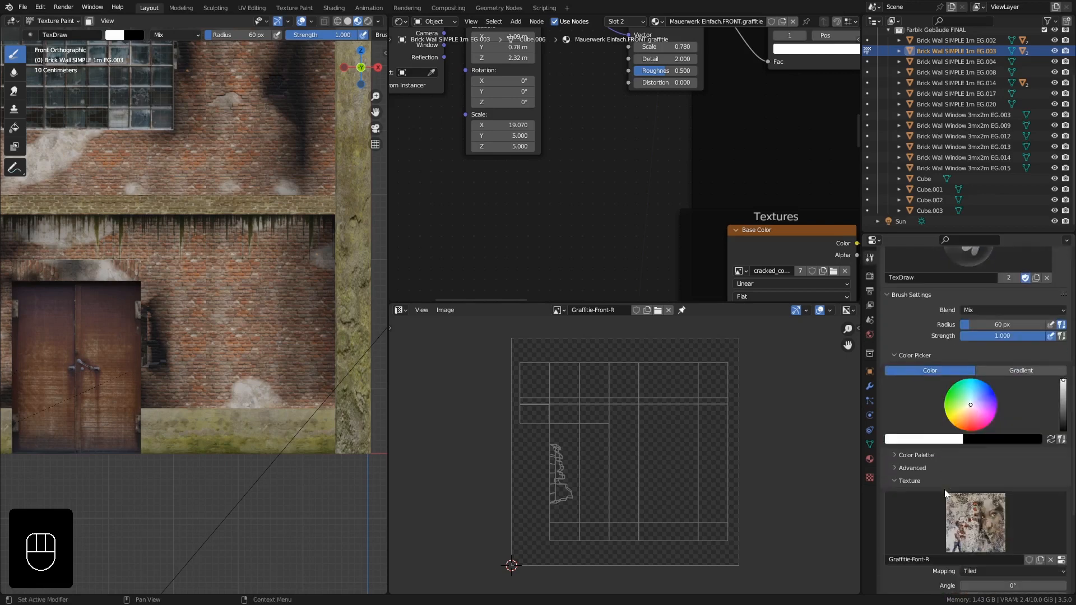
{"action": "scroll", "coordinate": [945, 485], "scroll_direction": "down", "scroll_amount": 3}
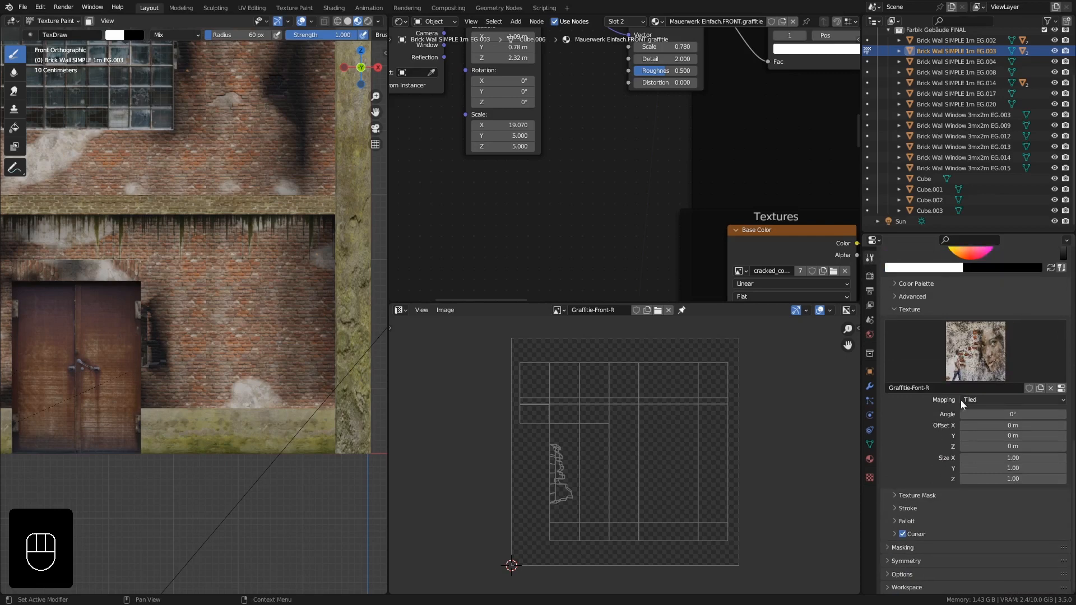
{"action": "left_click", "coordinate": [997, 399]}
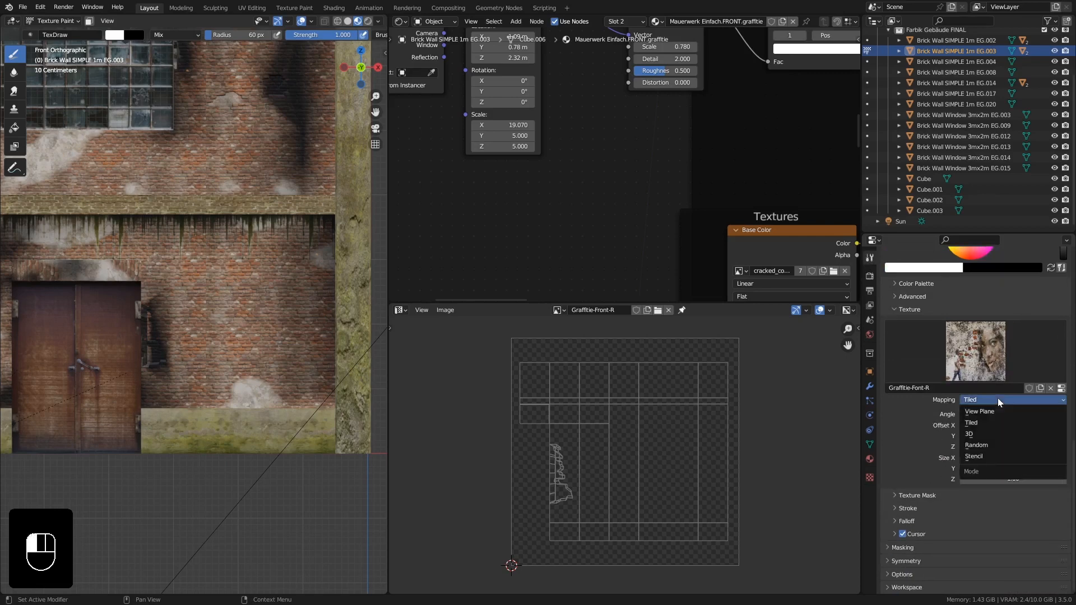
{"action": "left_click", "coordinate": [987, 456]}
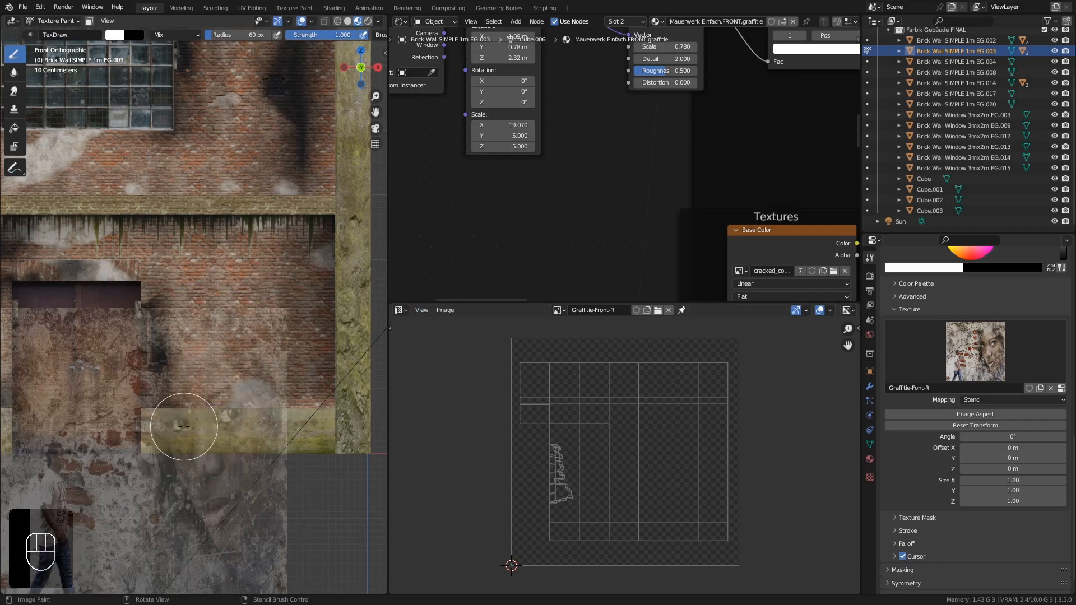
- Position the graffiti stencil over the lower section of the wall
{"action": "middle_click_drag", "start_coordinate": [201, 292], "coordinate": [177, 342]}
{"action": "scroll", "coordinate": [233, 291], "scroll_direction": "down", "scroll_amount": 8}
{"action": "scroll", "coordinate": [233, 292], "scroll_direction": "down", "scroll_amount": 4}
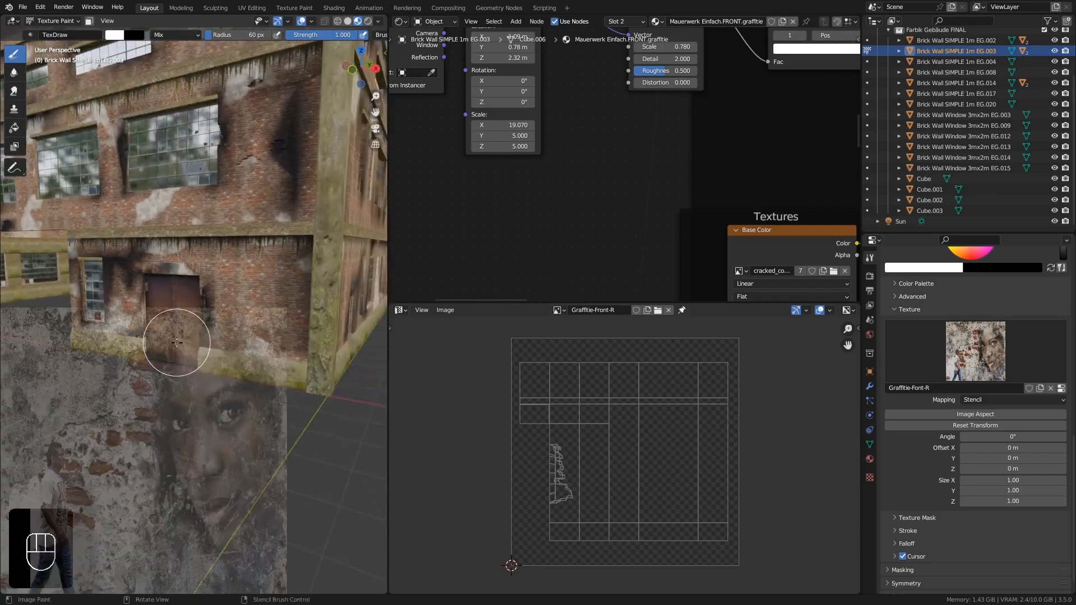
{"action": "middle_click_drag", "start_coordinate": [257, 359], "coordinate": [197, 396]}
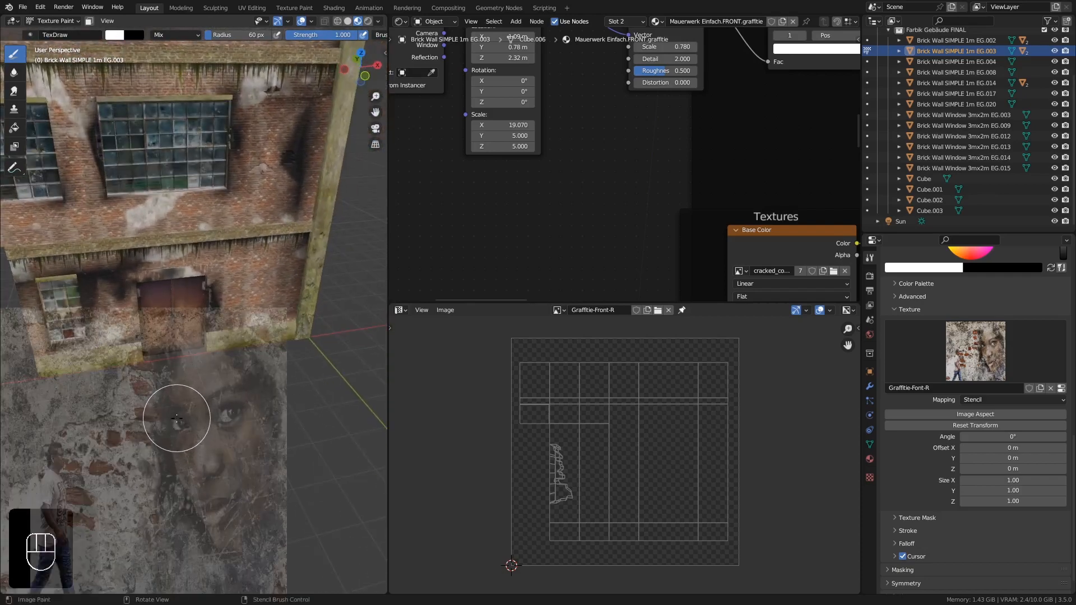
{"action": "right_click_drag", "start_coordinate": [176, 418], "coordinate": [264, 278]}
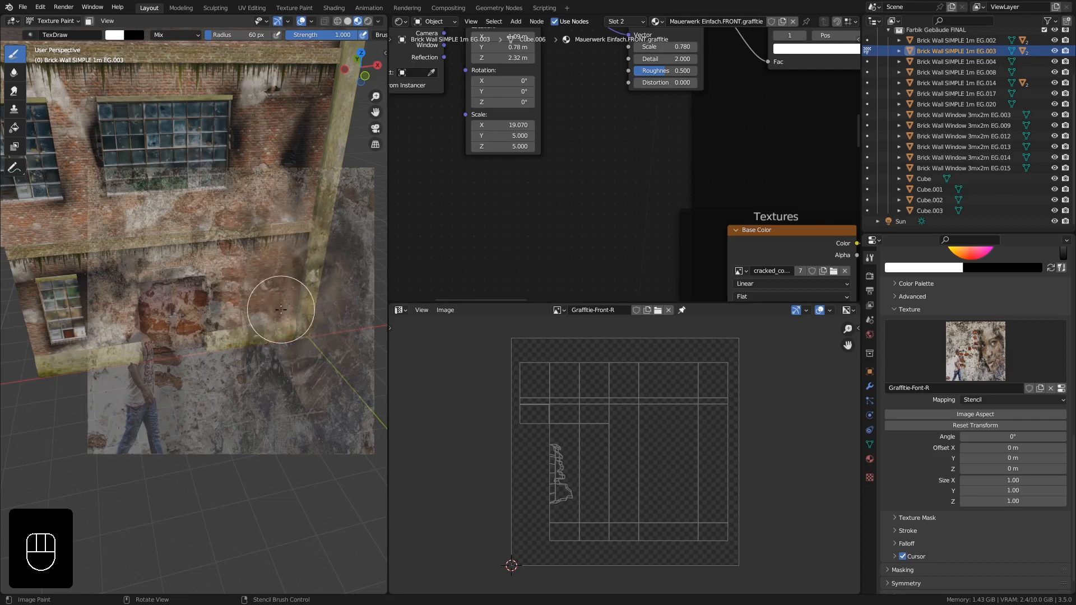
{"action": "middle_click_drag", "start_coordinate": [304, 314], "coordinate": [279, 286]}
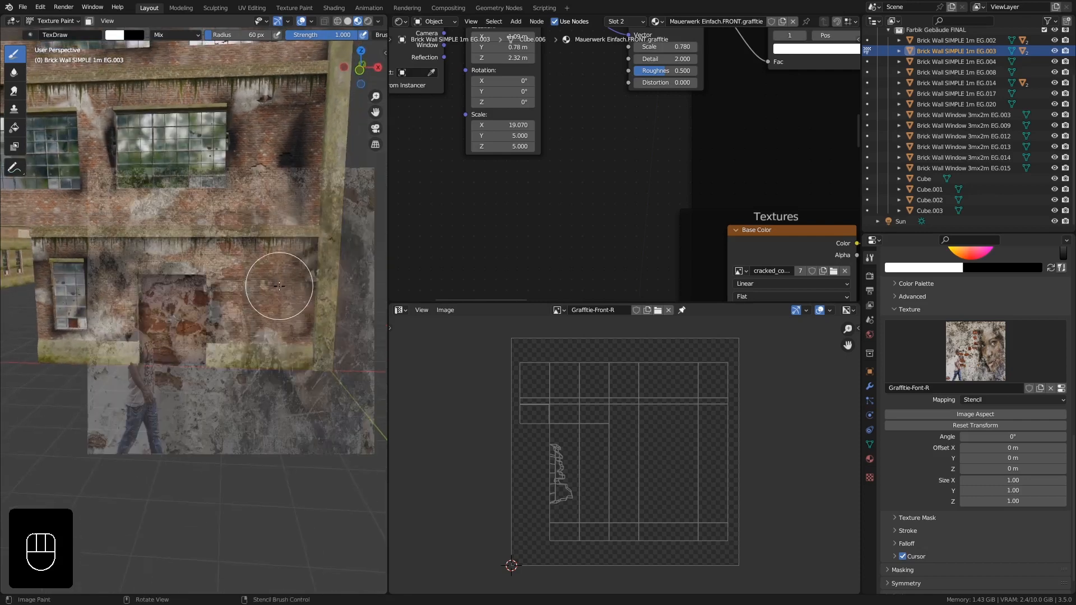
- Switch to front view and move and slightly rotate the graffiti stencil over the lower wall section
{"action": "key", "text": "KP_1"}
{"action": "scroll", "coordinate": [270, 293], "scroll_direction": "up", "scroll_amount": 5}
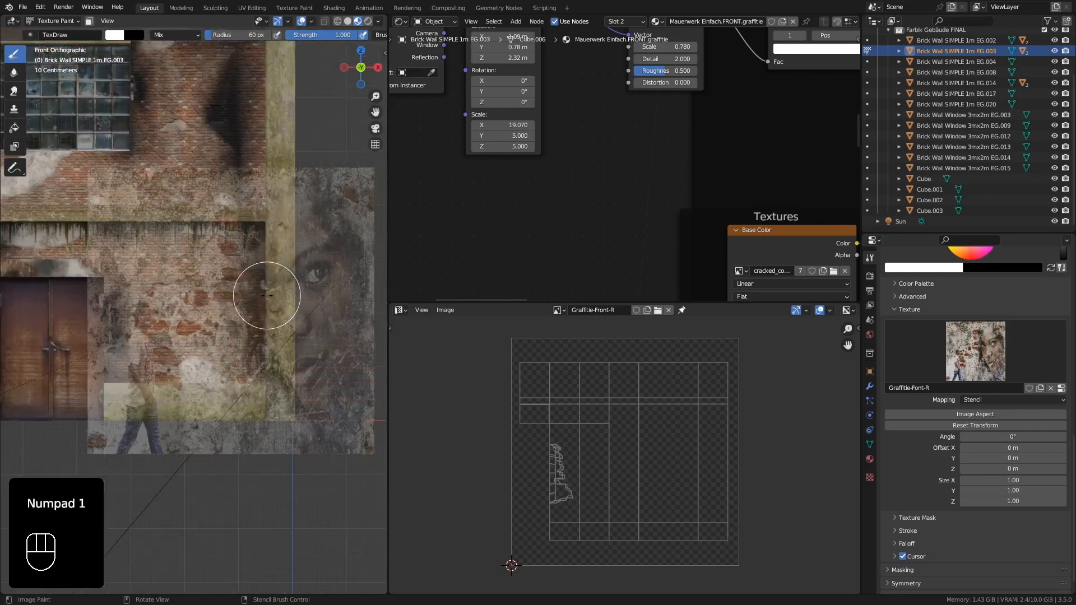
{"action": "right_click_drag", "start_coordinate": [310, 288], "coordinate": [224, 277]}
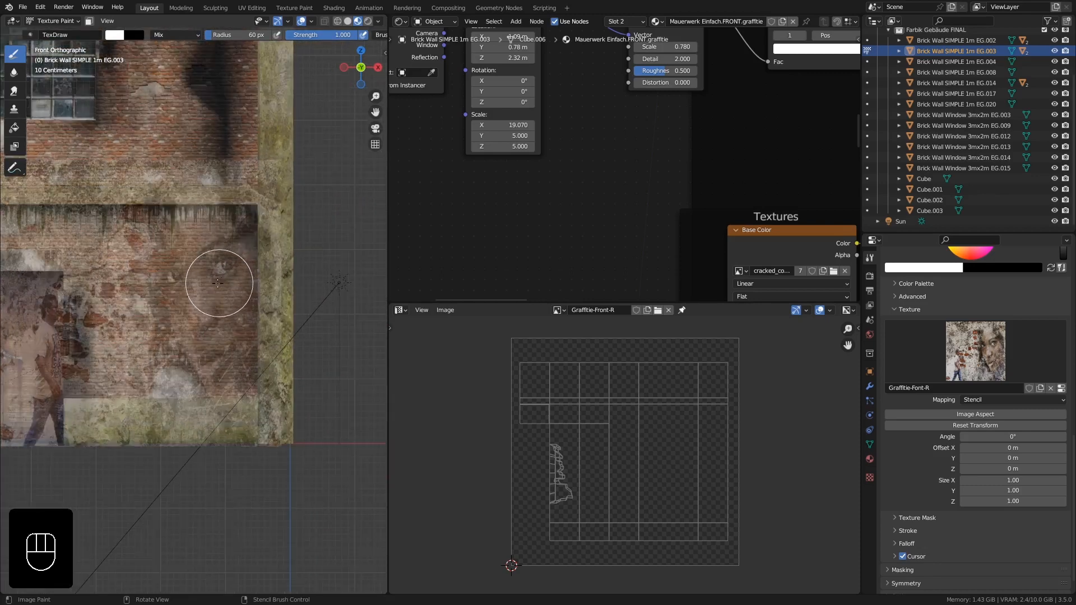
{"action": "mouse_move", "coordinate": [221, 284]}
{"action": "middle_mouse_down", "text": "shift"}
{"action": "mouse_move", "coordinate": [276, 282]}
{"action": "mouse_move", "coordinate": [277, 252]}
{"action": "mouse_move", "coordinate": [283, 260]}
{"action": "middle_mouse_up", "text": "shift"}
{"action": "right_click_drag", "start_coordinate": [191, 257], "coordinate": [263, 252]}
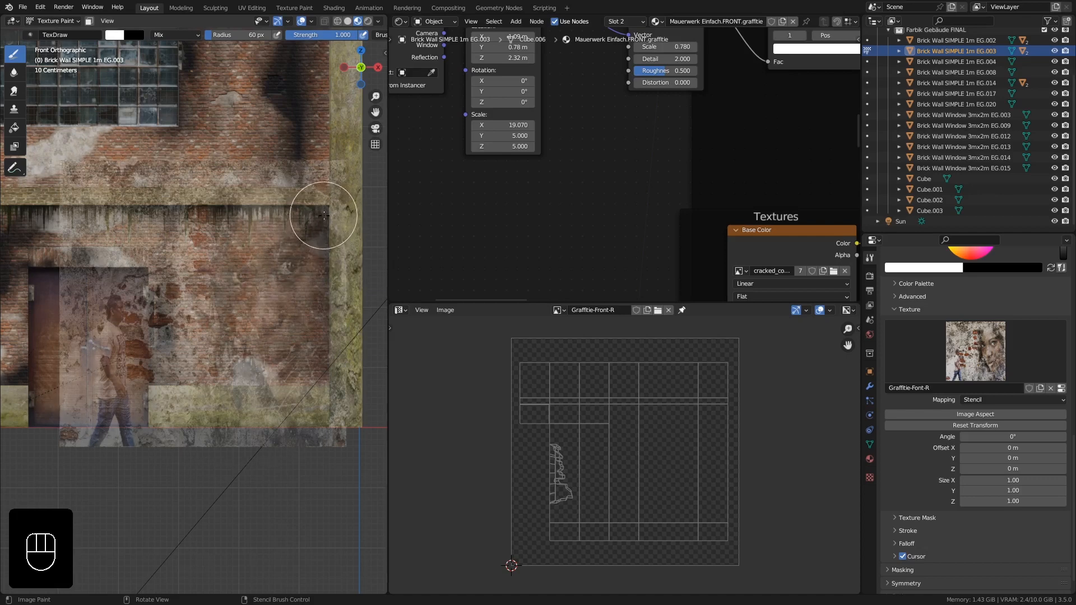
{"action": "mouse_move", "coordinate": [324, 215]}
{"action": "right_mouse_down", "text": "ctrl"}
{"action": "mouse_move", "coordinate": [312, 211]}
{"action": "mouse_move", "coordinate": [301, 250]}
{"action": "mouse_move", "coordinate": [313, 241]}
{"action": "mouse_move", "coordinate": [305, 196]}
{"action": "mouse_move", "coordinate": [310, 247]}
{"action": "right_mouse_up", "text": "ctrl"}
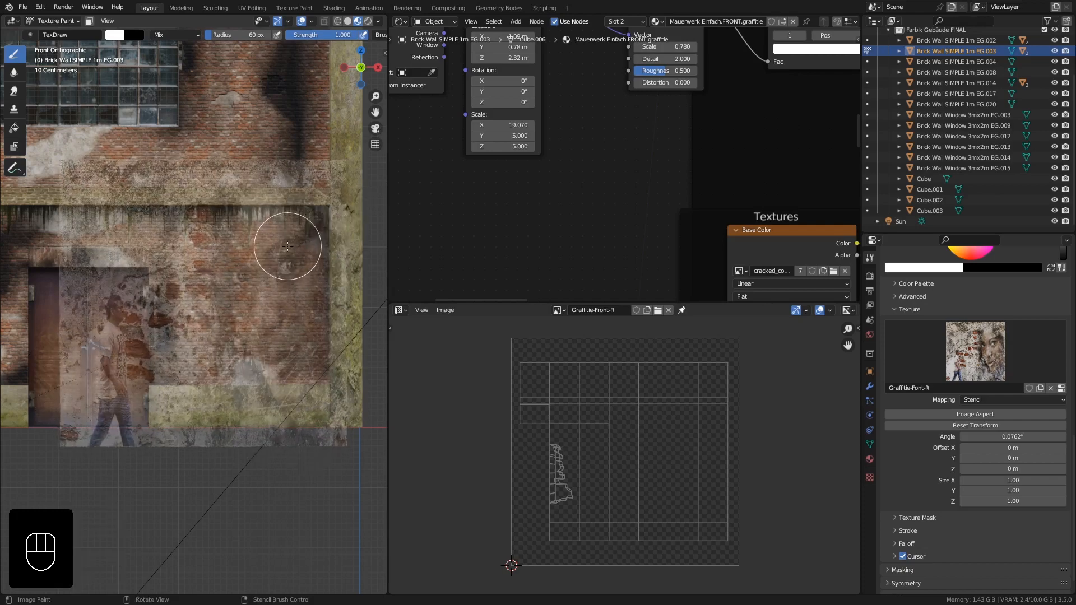
{"action": "middle_click_drag", "start_coordinate": [288, 246], "coordinate": [279, 248]}
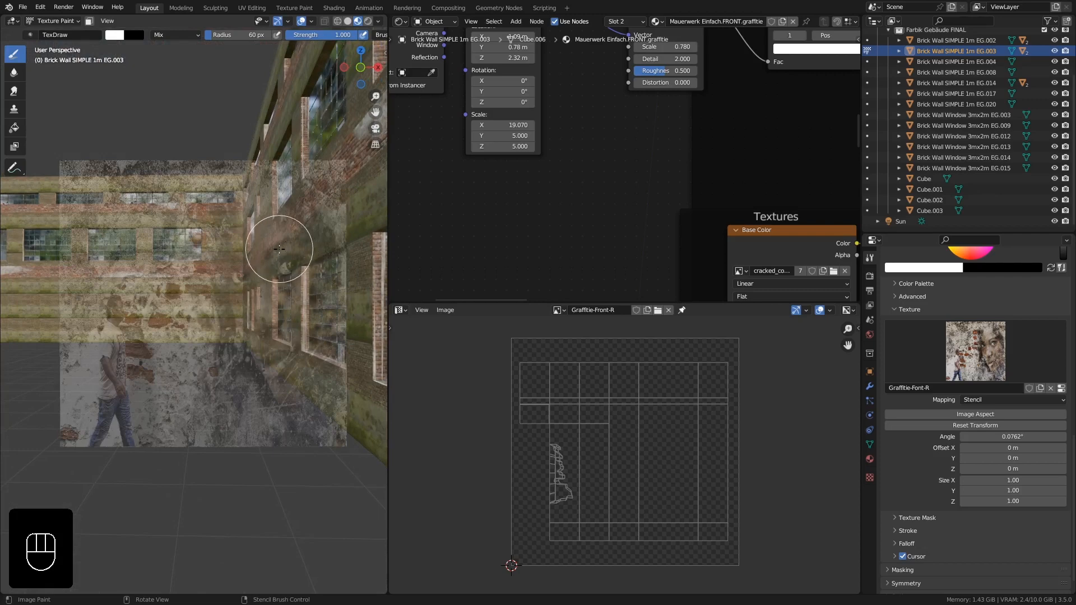
- Return to front view, zoom in, and reposition the graffiti stencil across the lower wall
{"action": "key", "text": "KP_1"}
{"action": "key", "text": "ctrl"}
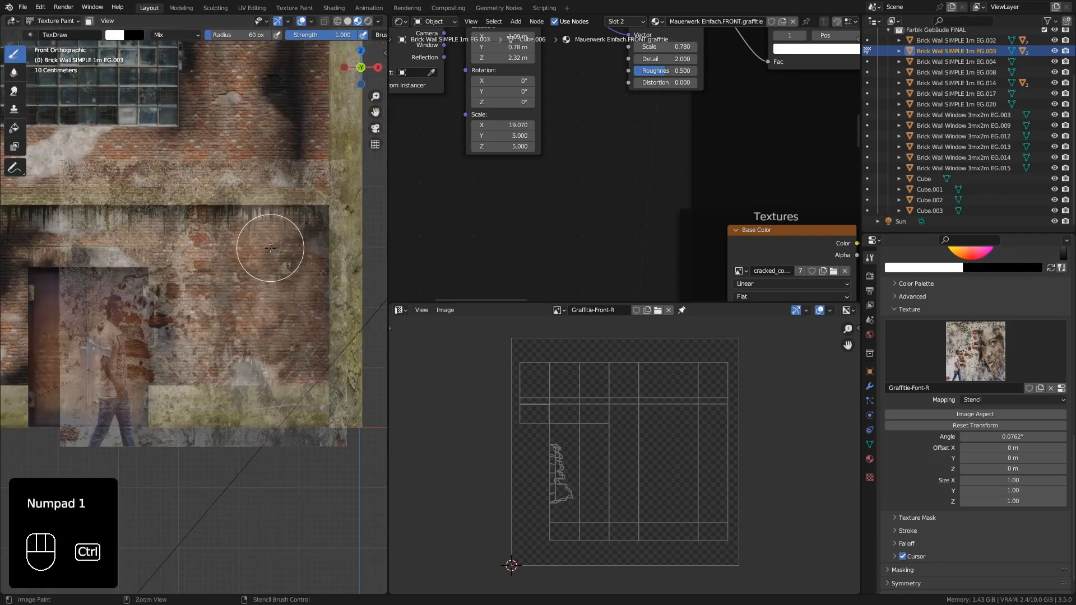
{"action": "scroll", "coordinate": [252, 272], "scroll_direction": "up", "scroll_amount": 1}
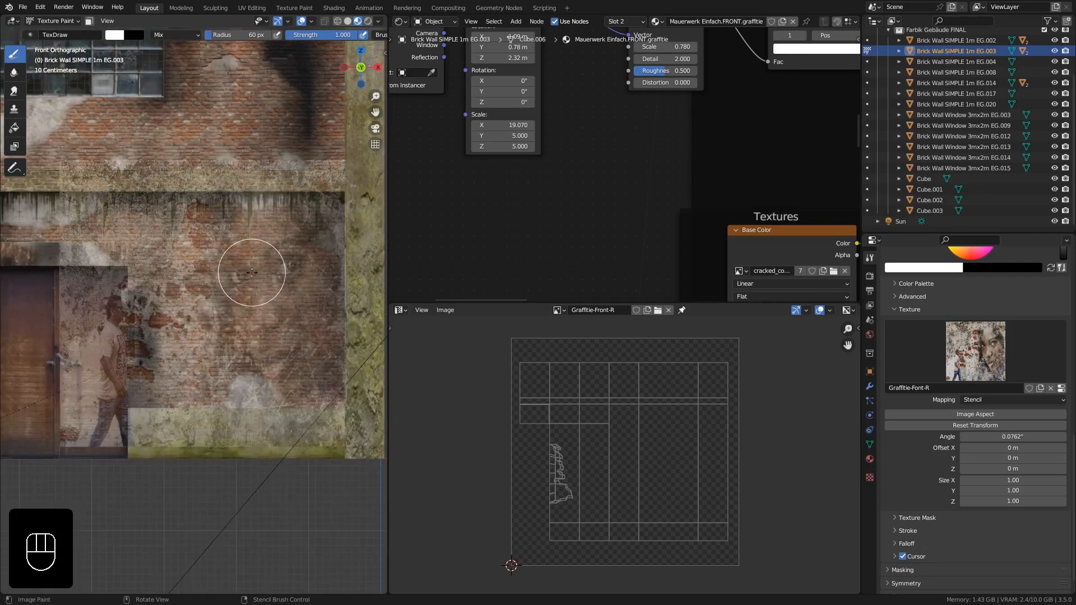
{"action": "scroll", "coordinate": [252, 272], "scroll_direction": "down", "scroll_amount": 2}
{"action": "scroll", "coordinate": [251, 272], "scroll_direction": "up", "scroll_amount": 4}
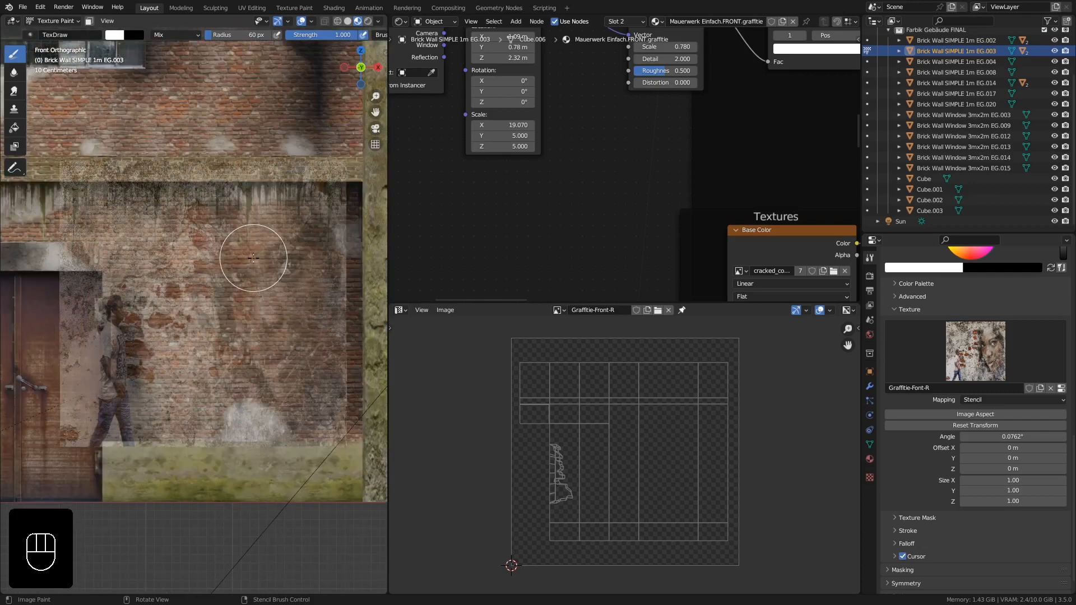
{"action": "mouse_move", "coordinate": [253, 235]}
{"action": "middle_mouse_down", "text": "ctrl"}
{"action": "mouse_move", "coordinate": [255, 250]}
{"action": "mouse_move", "coordinate": [257, 218]}
{"action": "middle_mouse_up", "text": "ctrl"}
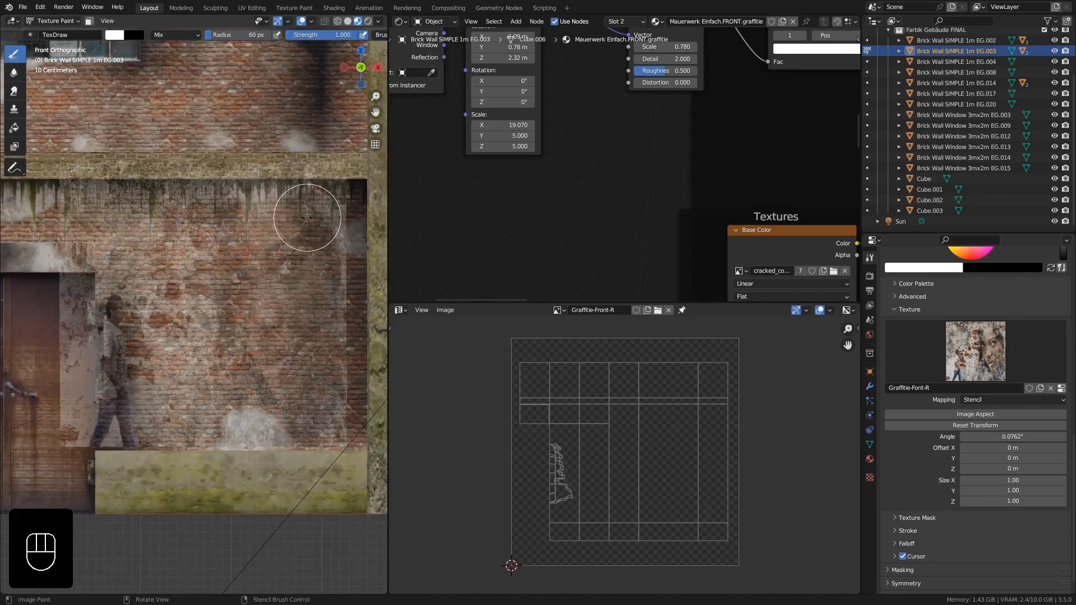
{"action": "right_click_drag", "start_coordinate": [308, 211], "coordinate": [283, 216], "text": "shift"}
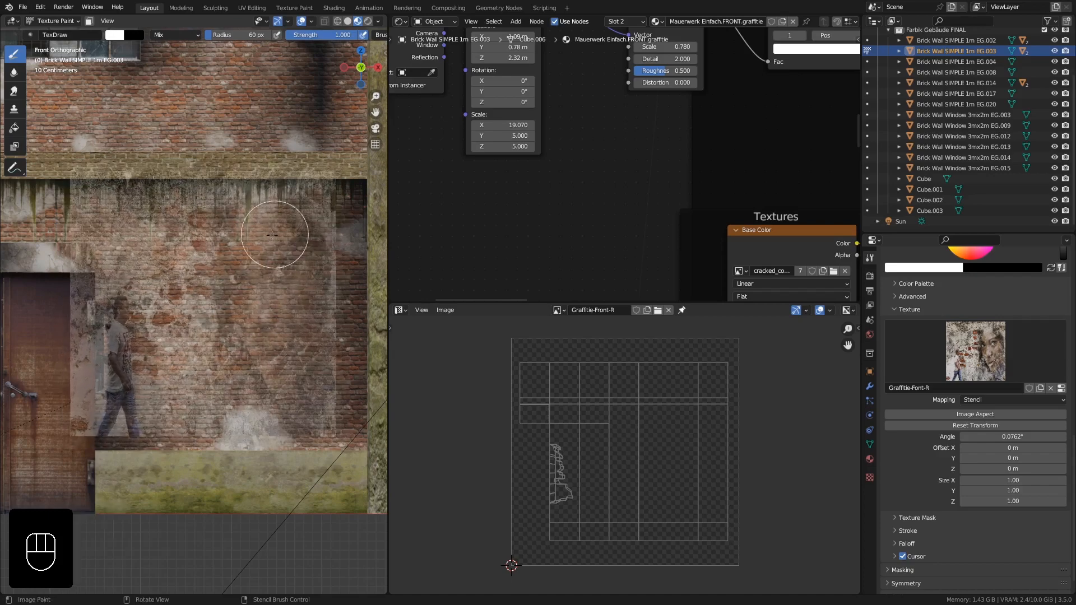
{"action": "right_click_drag", "start_coordinate": [216, 271], "coordinate": [235, 296]}
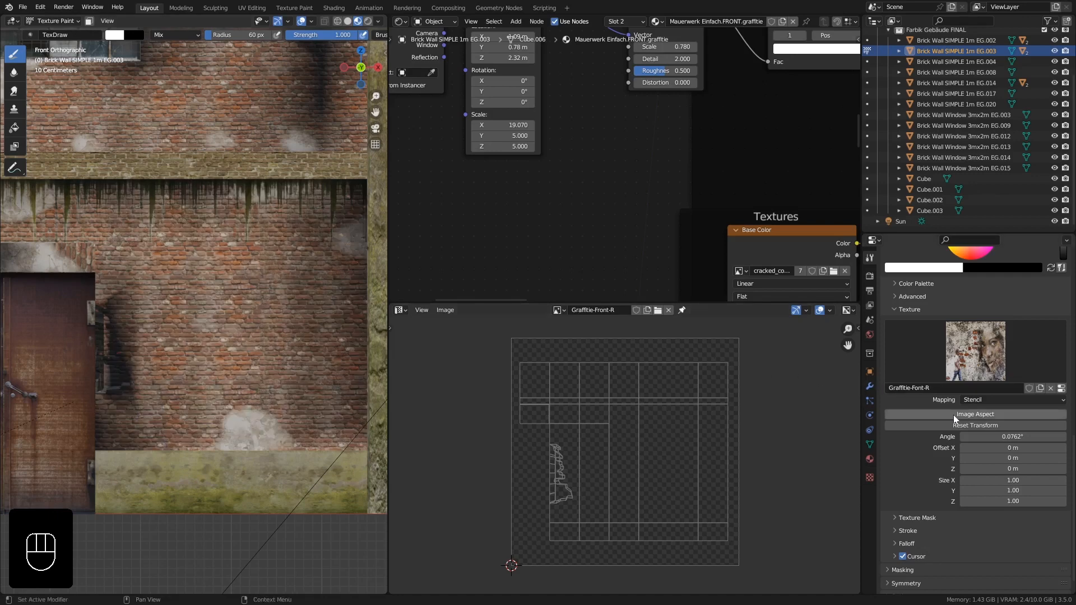
- Apply the image aspect ratio to the stencil and reposition it over the lower wall section
{"action": "left_click", "coordinate": [1007, 414]}
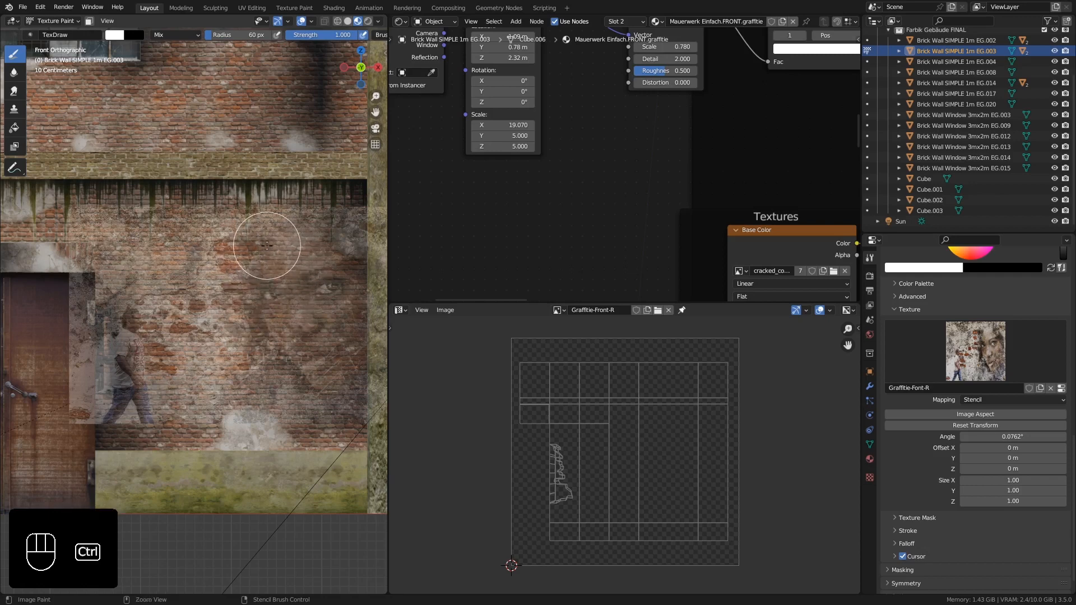
{"action": "middle_click_drag", "start_coordinate": [266, 246], "coordinate": [269, 288], "text": "ctrl"}
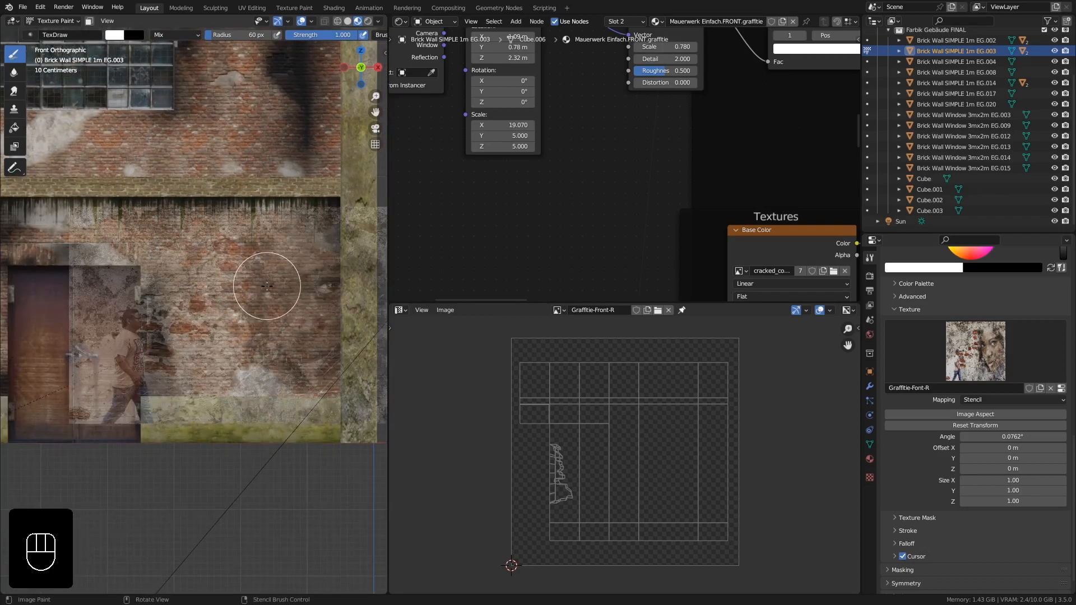
{"action": "right_click_drag", "start_coordinate": [273, 292], "coordinate": [232, 282]}
{"action": "right_click_drag", "start_coordinate": [314, 225], "coordinate": [222, 272], "text": "shift"}
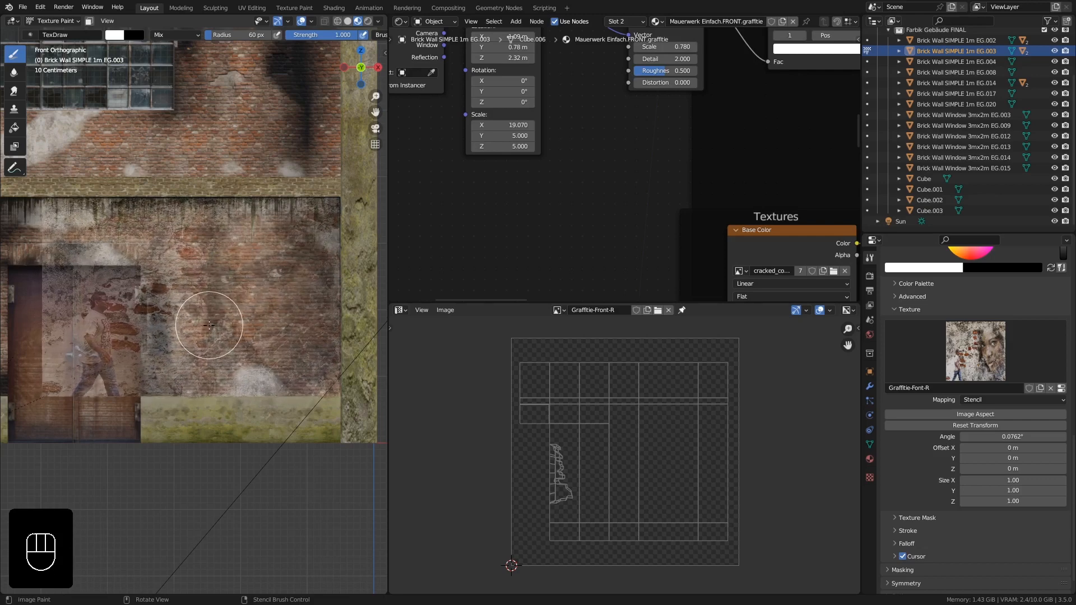
{"action": "right_click_drag", "start_coordinate": [242, 293], "coordinate": [241, 290], "text": "shift"}
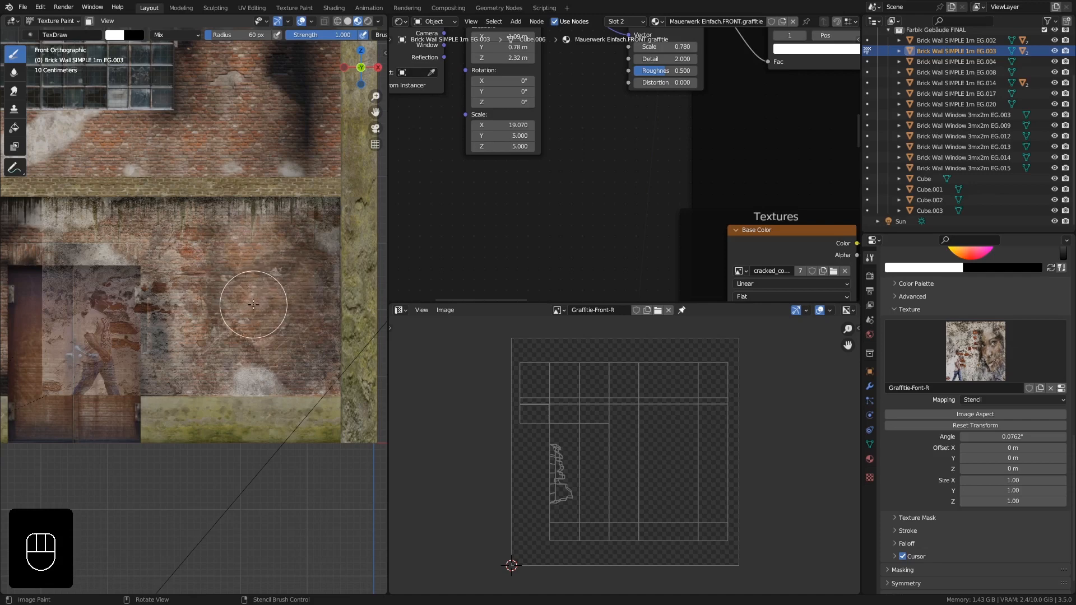
- Paint a test graffiti stroke through the stencil onto the wall and undo it
{"action": "scroll", "coordinate": [687, 180], "scroll_direction": "down", "scroll_amount": 5}
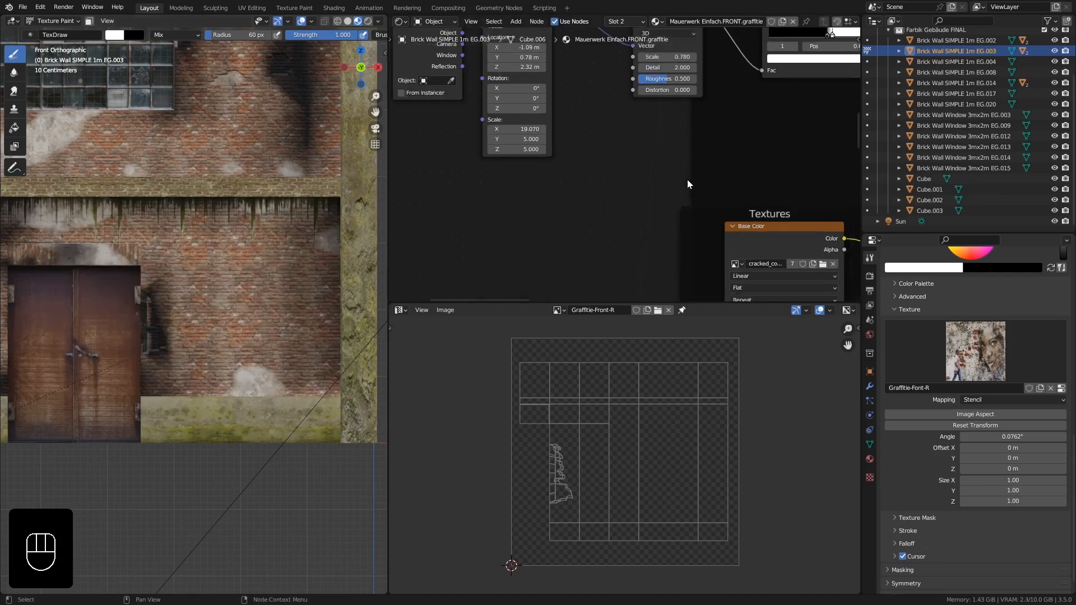
{"action": "scroll", "coordinate": [694, 163], "scroll_direction": "down", "scroll_amount": 2}
{"action": "middle_click_drag", "start_coordinate": [703, 153], "coordinate": [592, 249]}
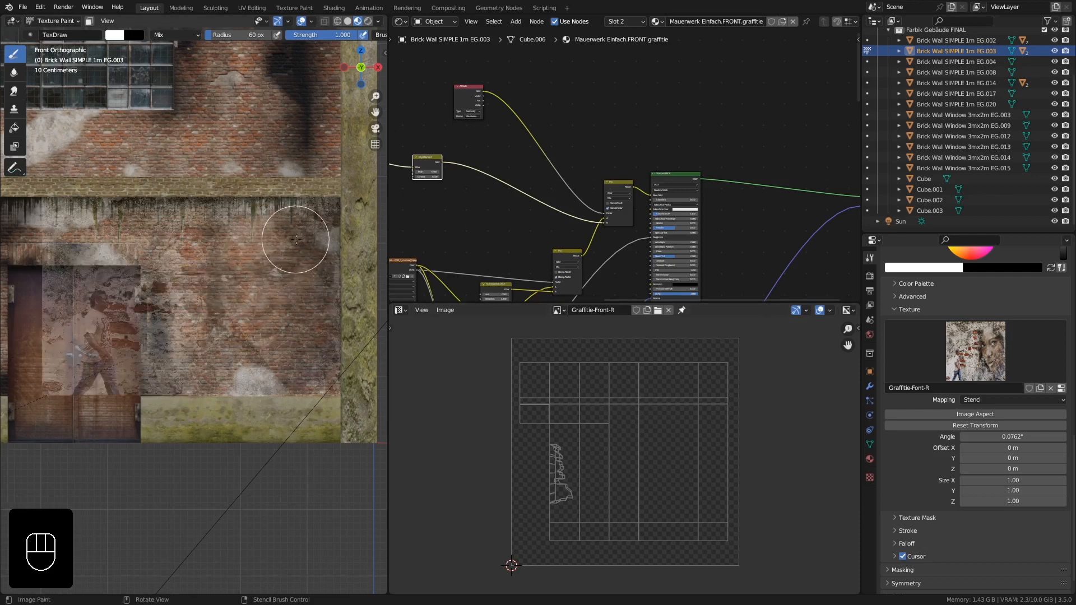
{"action": "mouse_move", "coordinate": [288, 243]}
{"action": "left_mouse_down"}
{"action": "mouse_move", "coordinate": [201, 291]}
{"action": "mouse_move", "coordinate": [236, 190]}
{"action": "left_mouse_up"}
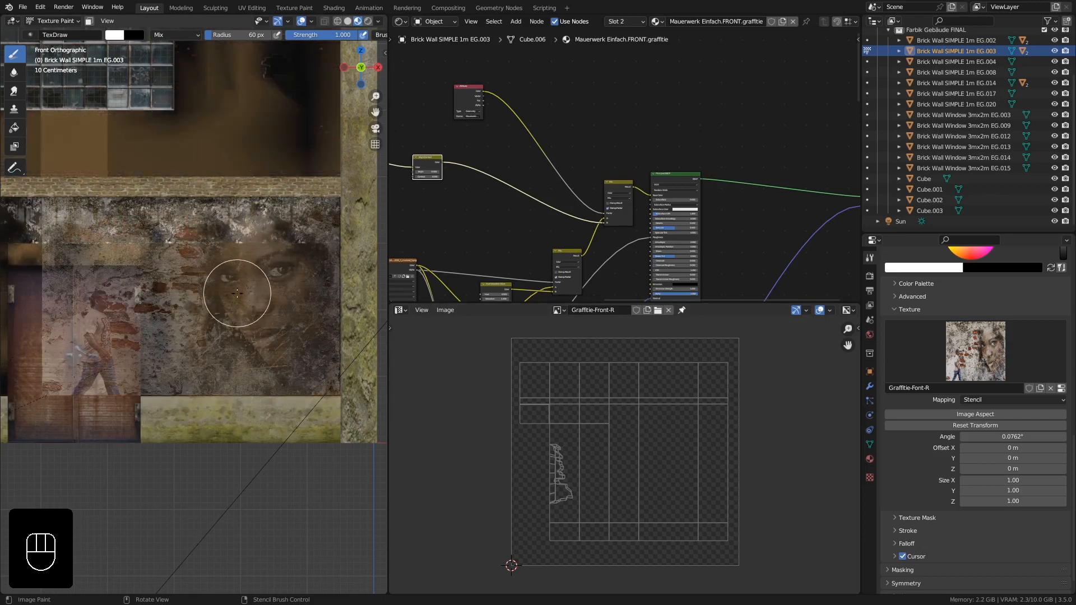
{"action": "key", "text": "ctrl+z"}
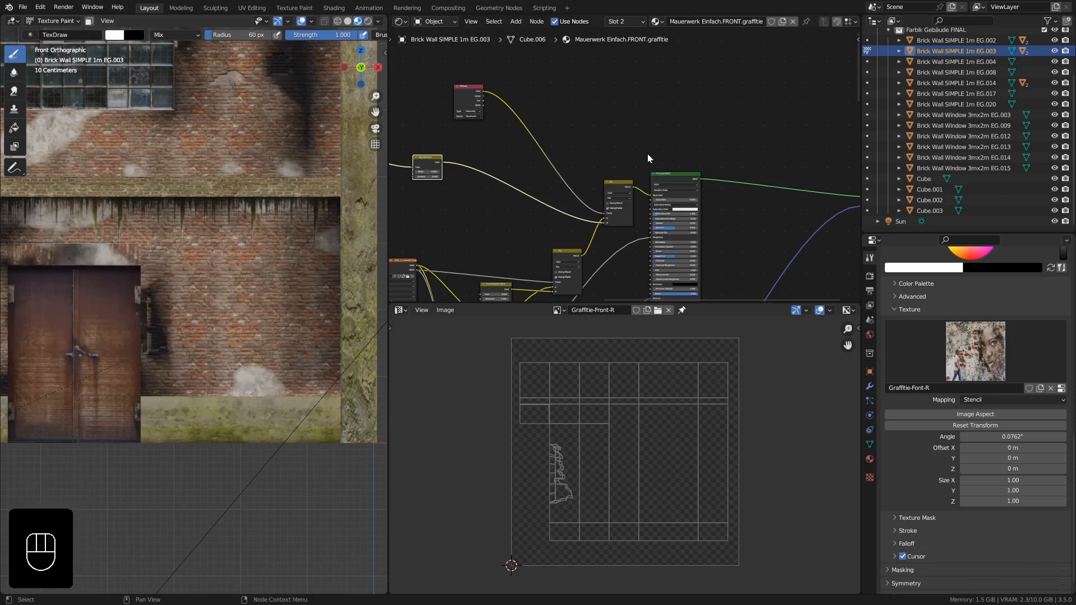
- Rearrange the wall material's nodes and add an image texture node using the Graffitie-Front-R image
{"action": "left_click_drag", "start_coordinate": [686, 173], "coordinate": [741, 120]}
{"action": "middle_click_drag", "start_coordinate": [761, 181], "coordinate": [631, 209]}
{"action": "left_click_drag", "start_coordinate": [750, 223], "coordinate": [809, 135]}
{"action": "left_click_drag", "start_coordinate": [607, 147], "coordinate": [663, 129]}
{"action": "middle_click_drag", "start_coordinate": [523, 158], "coordinate": [627, 170]}
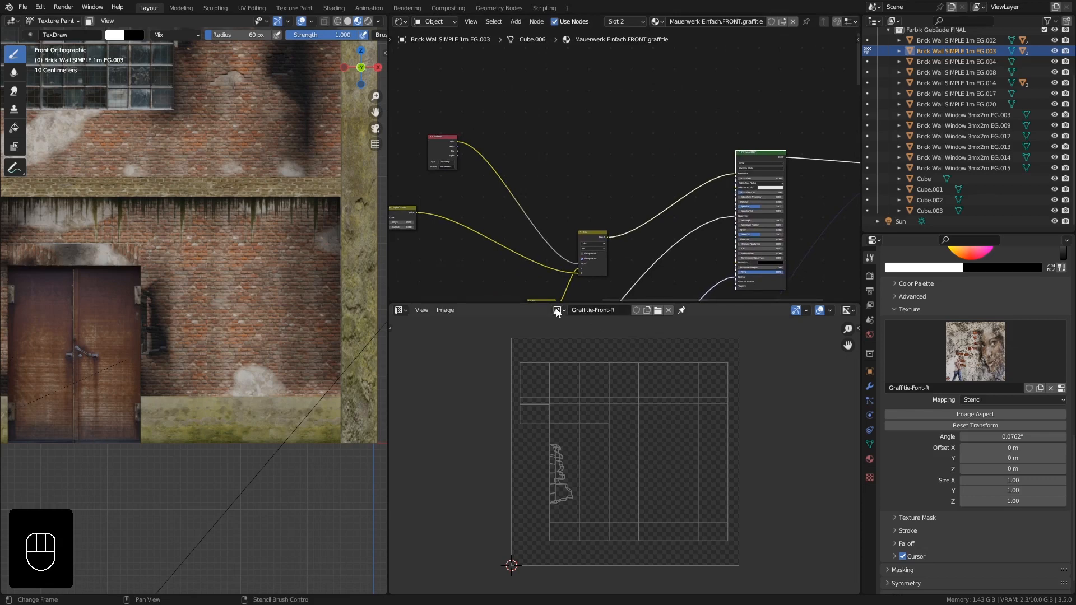
{"action": "left_click_drag", "start_coordinate": [558, 312], "coordinate": [583, 238]}
{"action": "left_click_drag", "start_coordinate": [574, 187], "coordinate": [534, 106]}
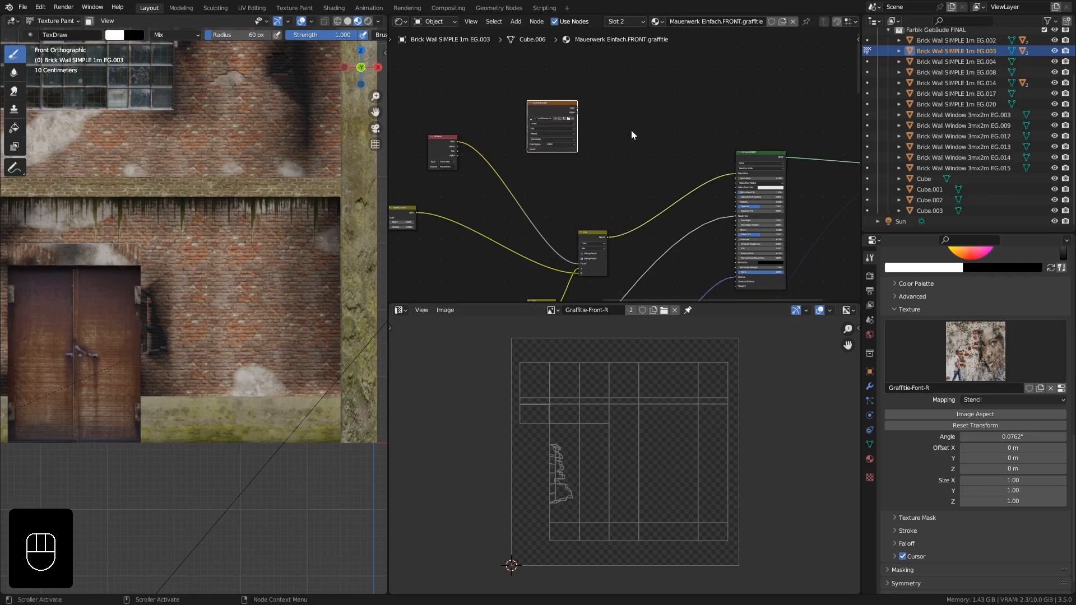
- Add a Mix Color node before the shader and connect the graffiti image's color into it
{"action": "key", "text": "shift+a"}
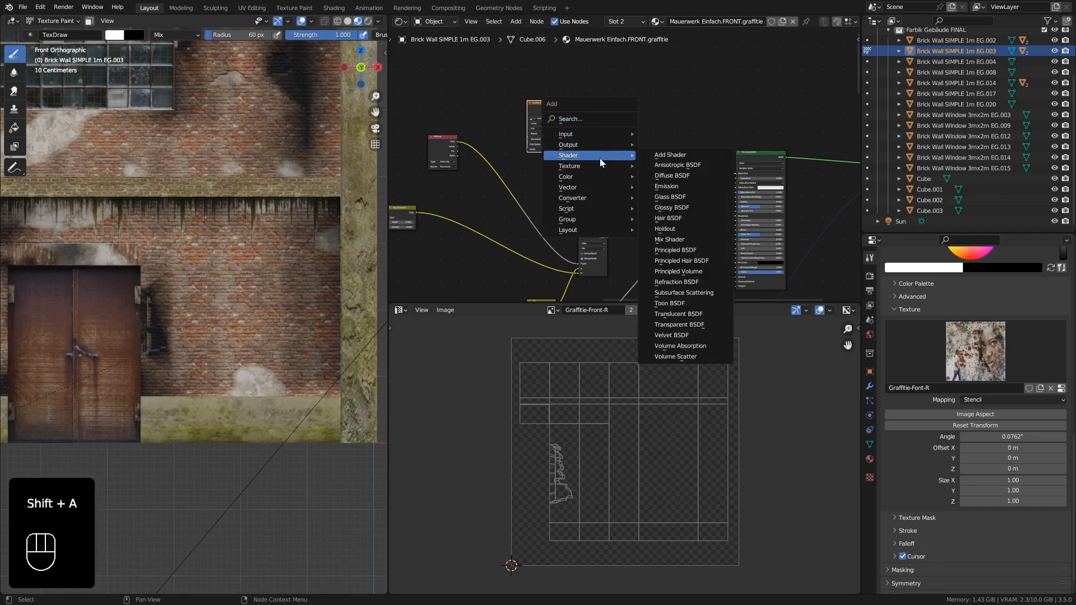
{"action": "mouse_move", "coordinate": [579, 177]}
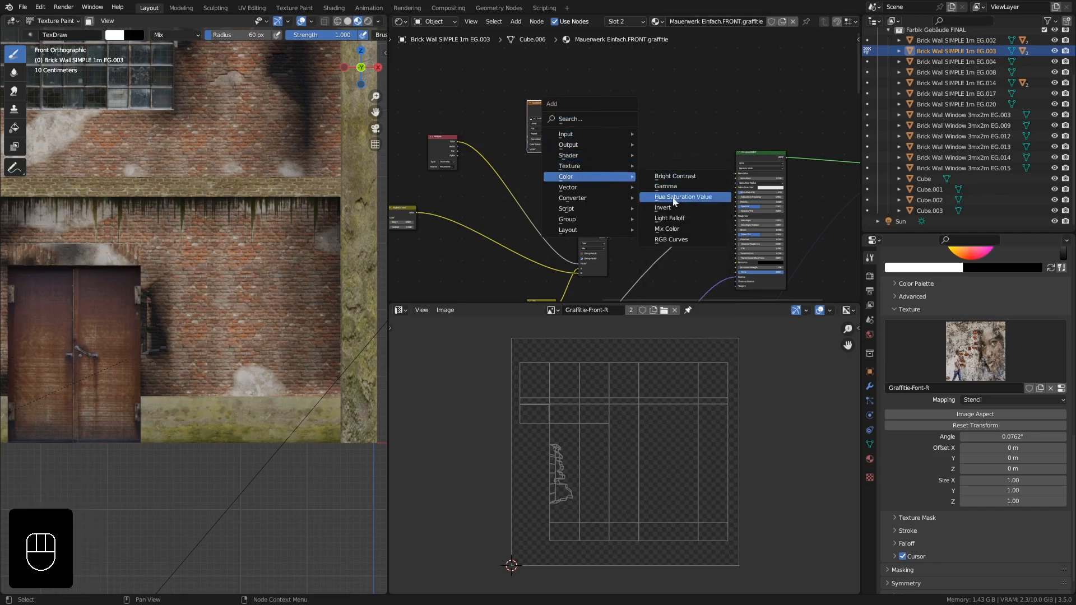
{"action": "left_click", "coordinate": [678, 229]}
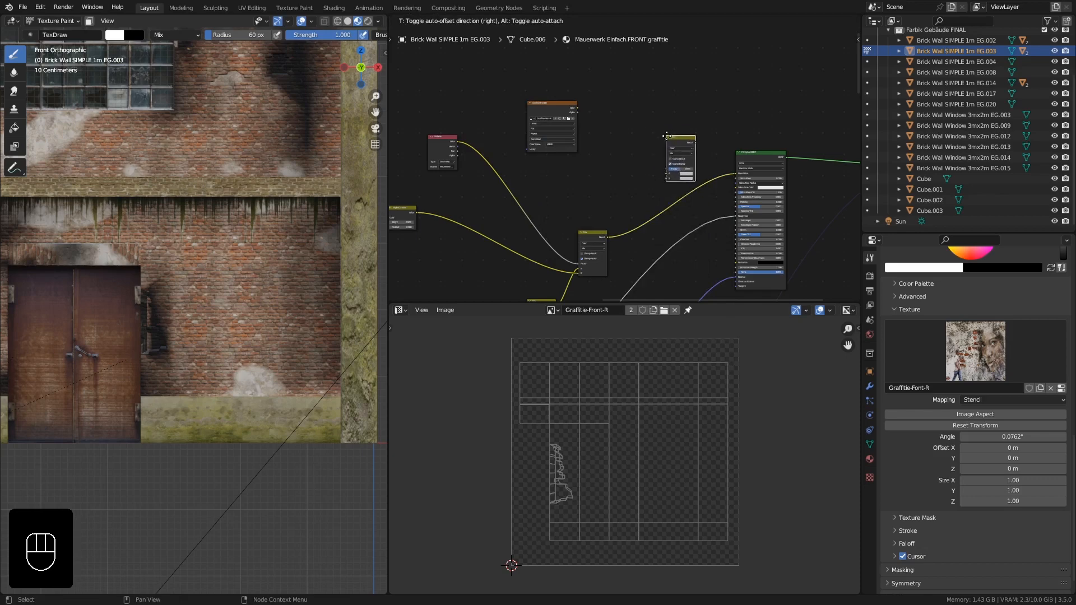
{"action": "left_click", "coordinate": [677, 155]}
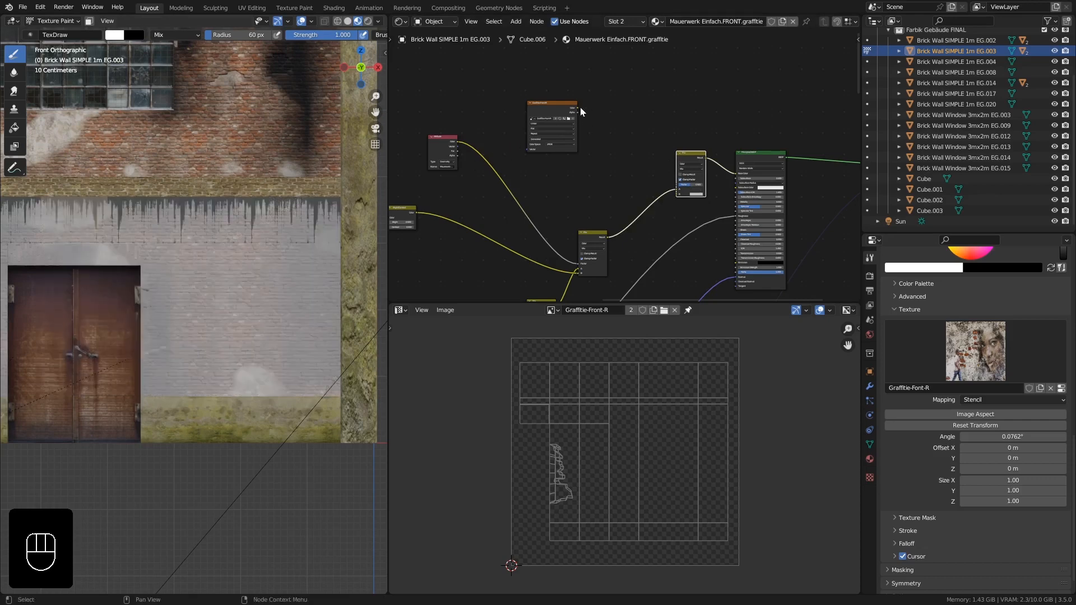
{"action": "left_click_drag", "start_coordinate": [578, 107], "coordinate": [587, 111]}
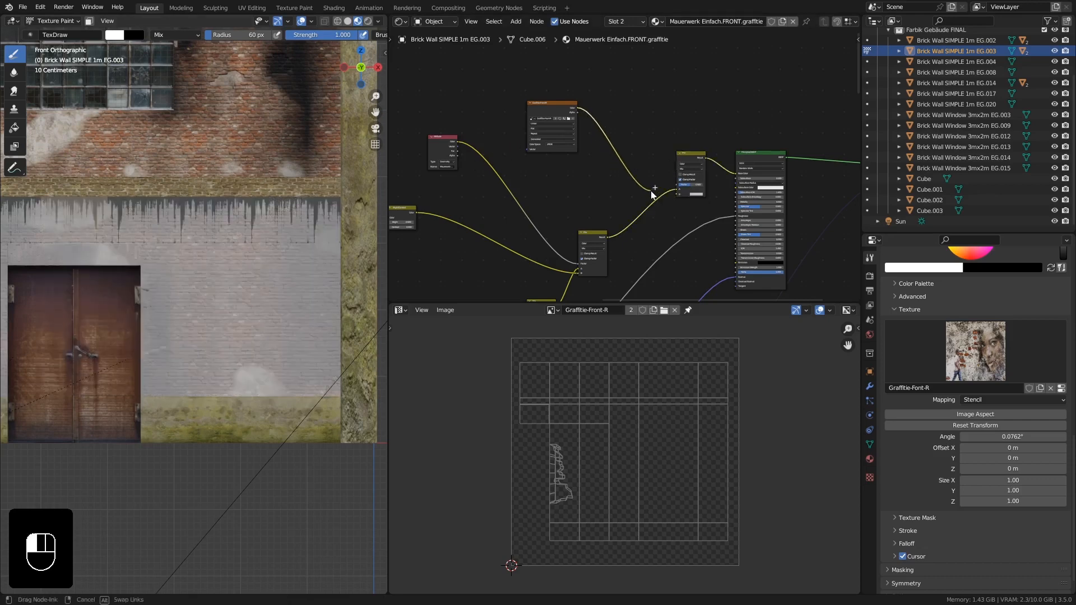
{"action": "left_click_drag", "start_coordinate": [673, 195], "coordinate": [674, 195]}
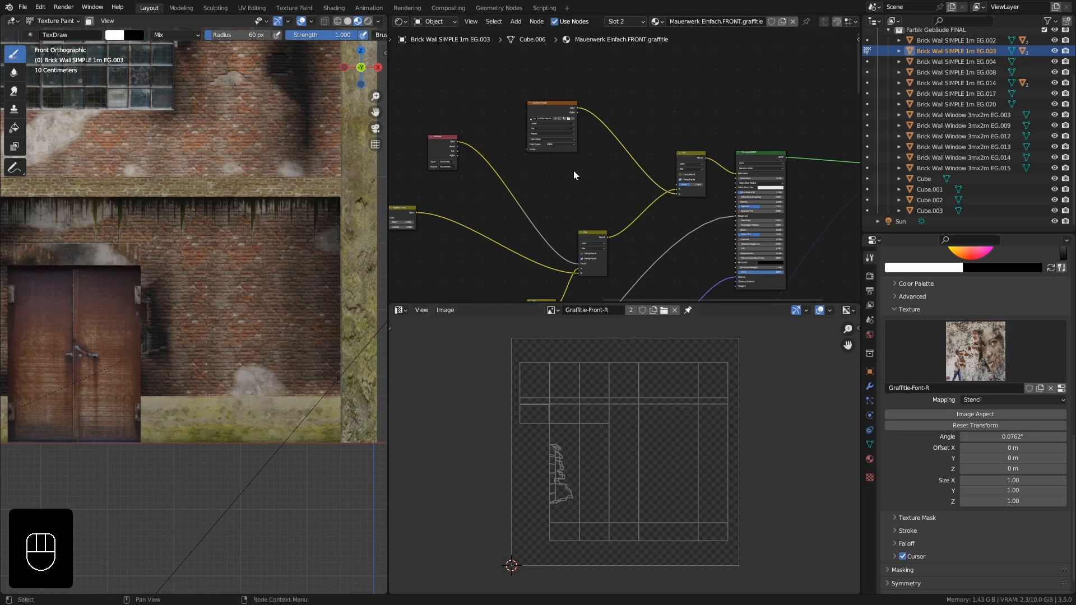
{"action": "middle_click_drag", "start_coordinate": [573, 170], "coordinate": [608, 177]}
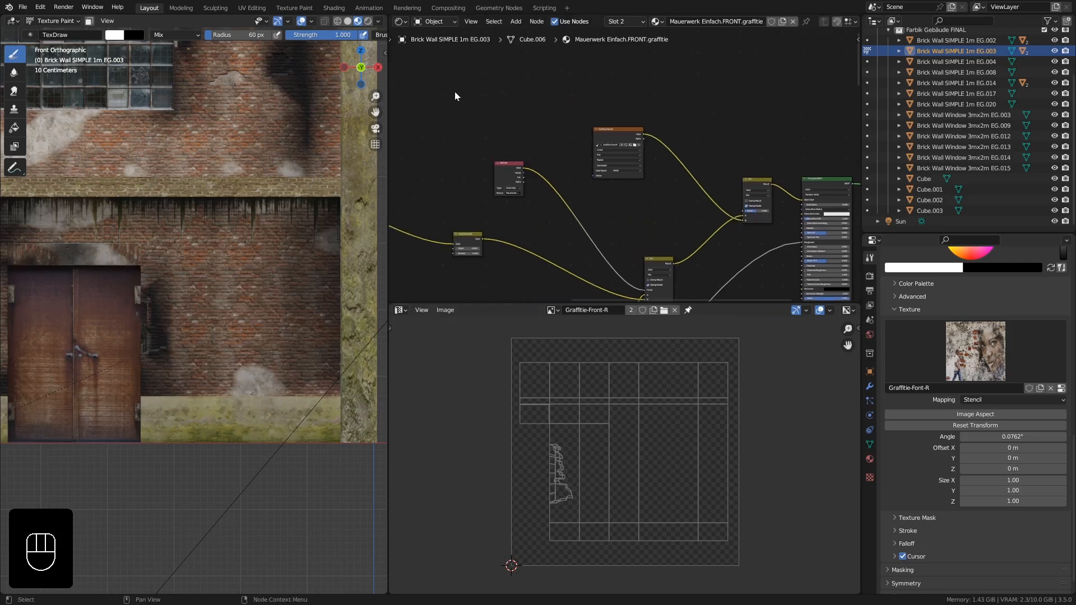
- Add a UV Map node and link it to the graffiti image texture's vector input
{"action": "key", "text": "shift+a"}
{"action": "mouse_move", "coordinate": [455, 93]}
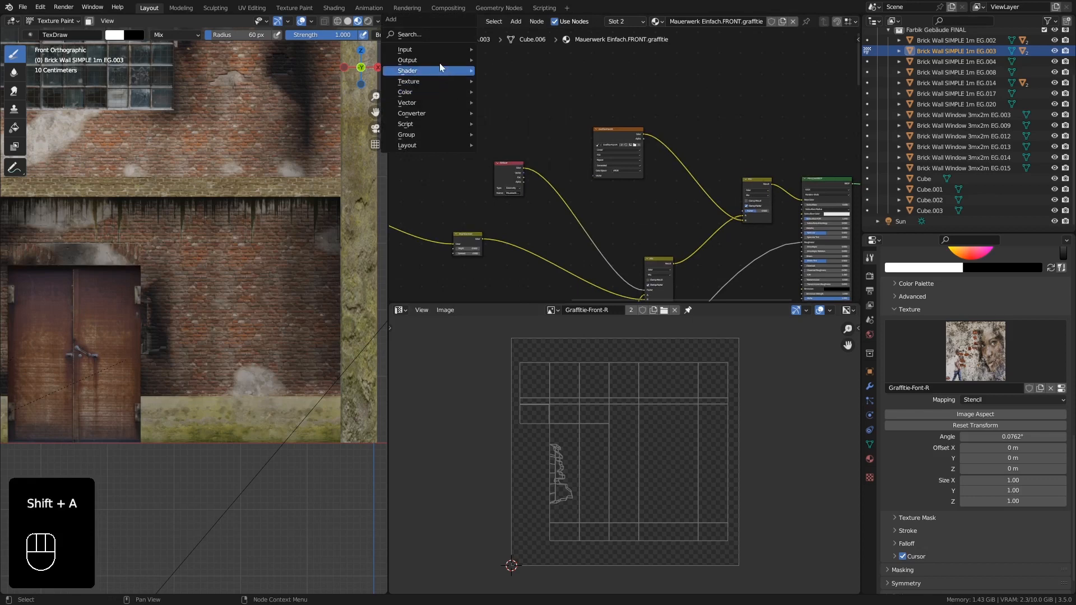
{"action": "mouse_move", "coordinate": [435, 49]}
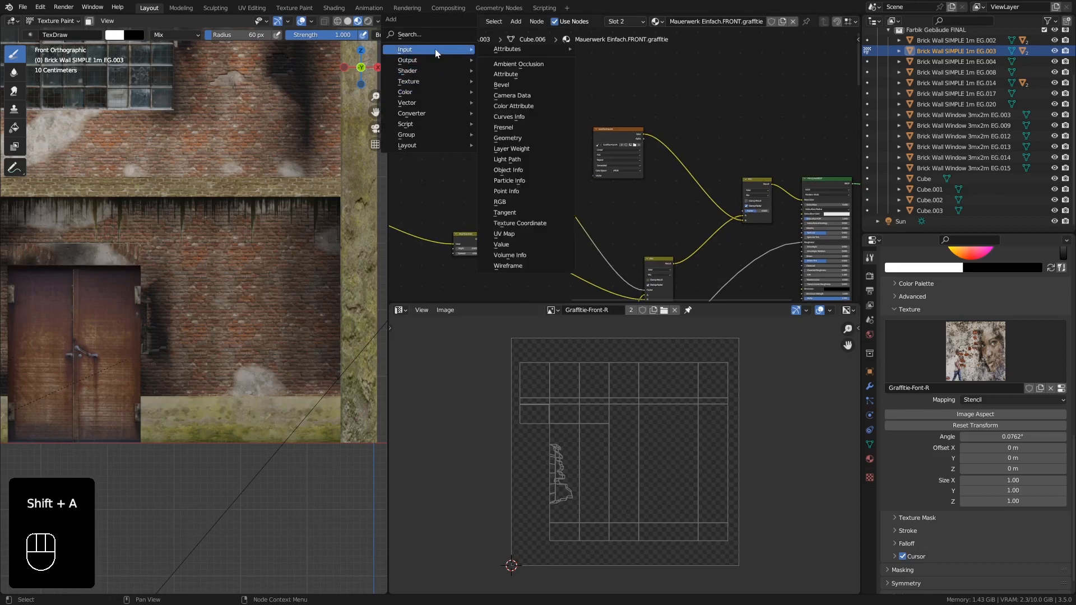
{"action": "left_click", "coordinate": [538, 233]}
{"action": "left_click", "coordinate": [473, 107]}
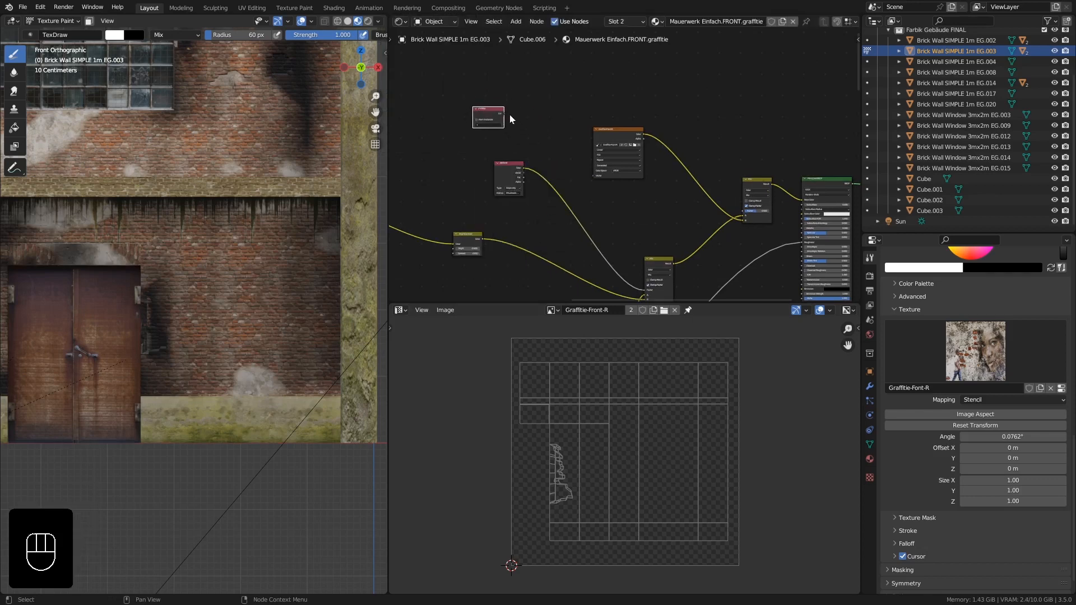
{"action": "left_click_drag", "start_coordinate": [503, 113], "coordinate": [594, 177]}
- Set the UV Map node to use the Graffitie-Front-R UV map
{"action": "scroll", "coordinate": [470, 129], "scroll_direction": "up", "scroll_amount": 5}
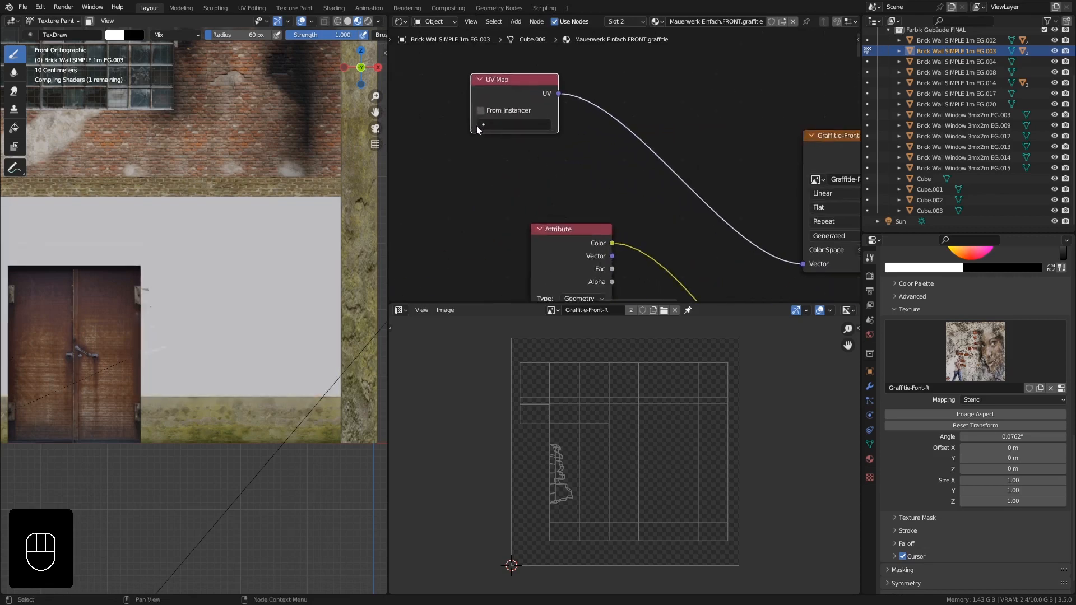
{"action": "scroll", "coordinate": [476, 125], "scroll_direction": "up", "scroll_amount": 2}
{"action": "left_click", "coordinate": [493, 123]}
{"action": "key", "text": "Down"}
{"action": "key", "text": "Down"}
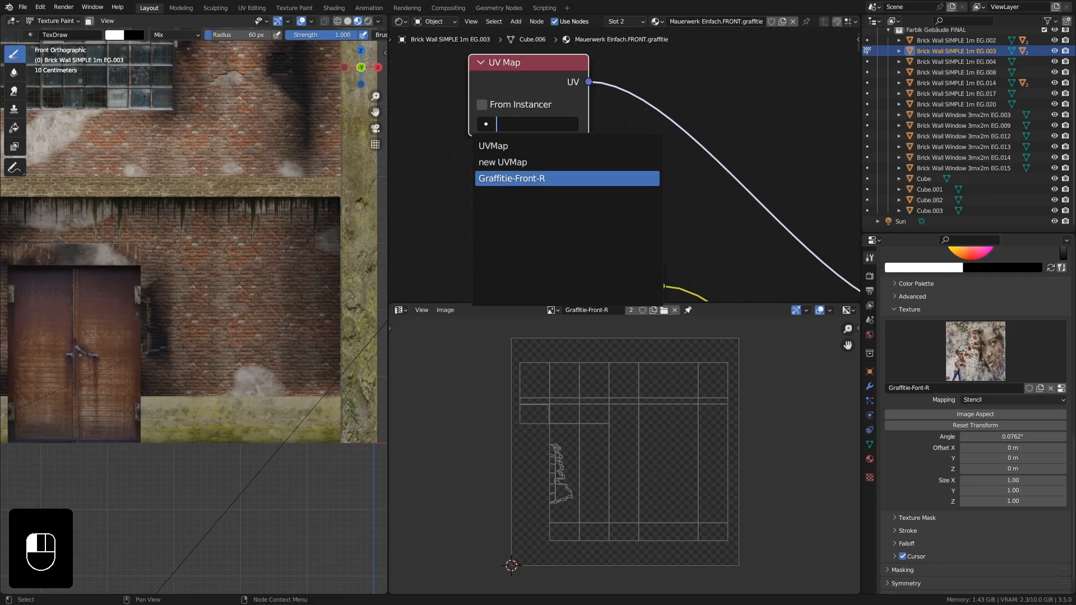
{"action": "left_click", "coordinate": [545, 178]}
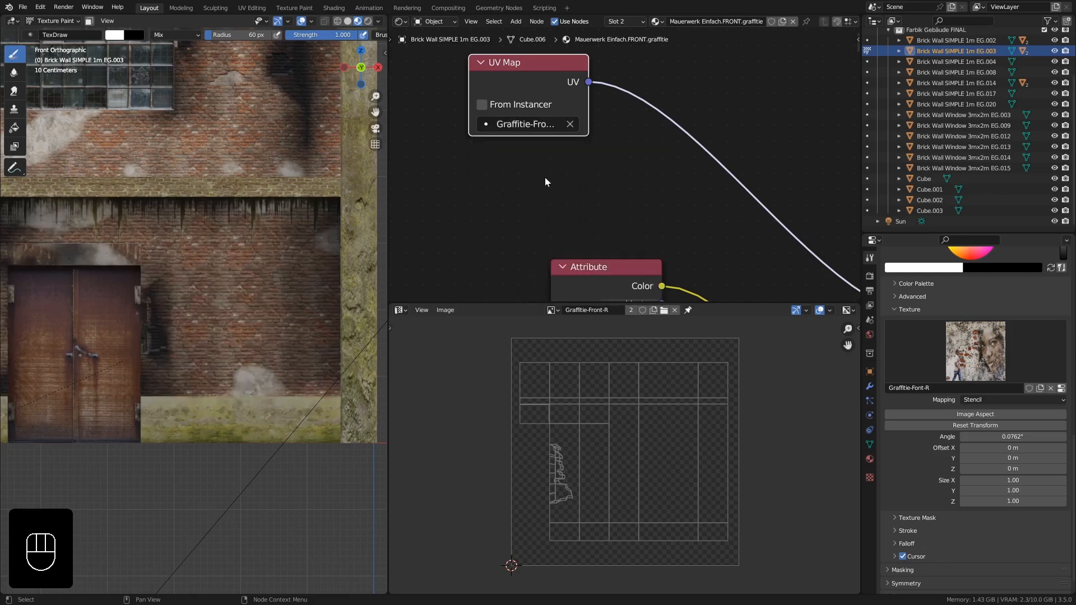
{"action": "scroll", "coordinate": [545, 177], "scroll_direction": "down", "scroll_amount": 5}
{"action": "middle_click_drag", "start_coordinate": [707, 236], "coordinate": [565, 179]}
{"action": "scroll", "coordinate": [567, 179], "scroll_direction": "down", "scroll_amount": 4}
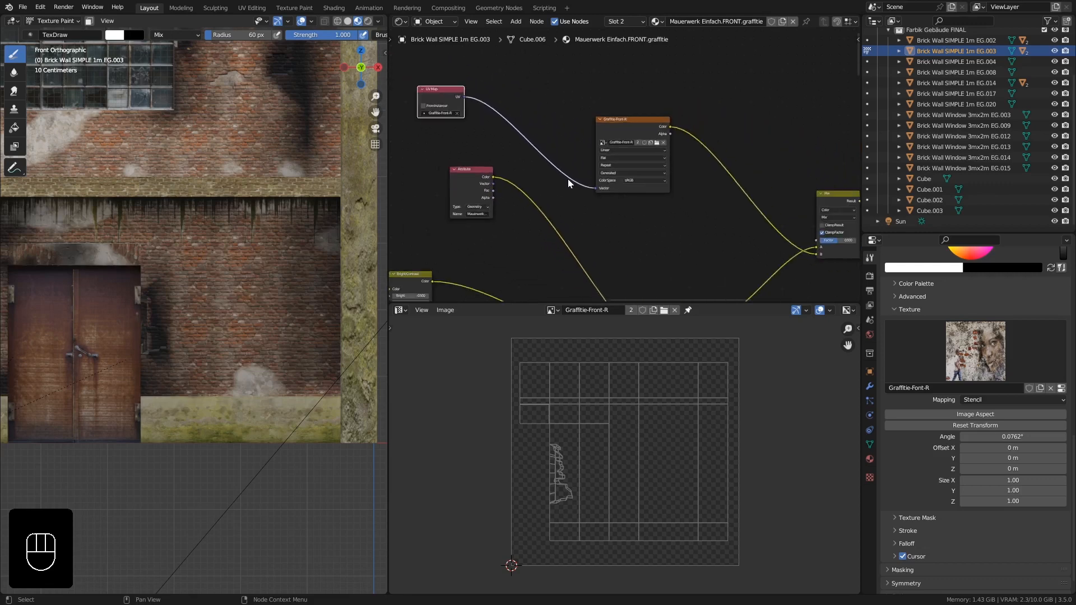
- Paint a trial stencil stroke on the wall and undo it
{"action": "middle_click_drag", "start_coordinate": [642, 202], "coordinate": [606, 111]}
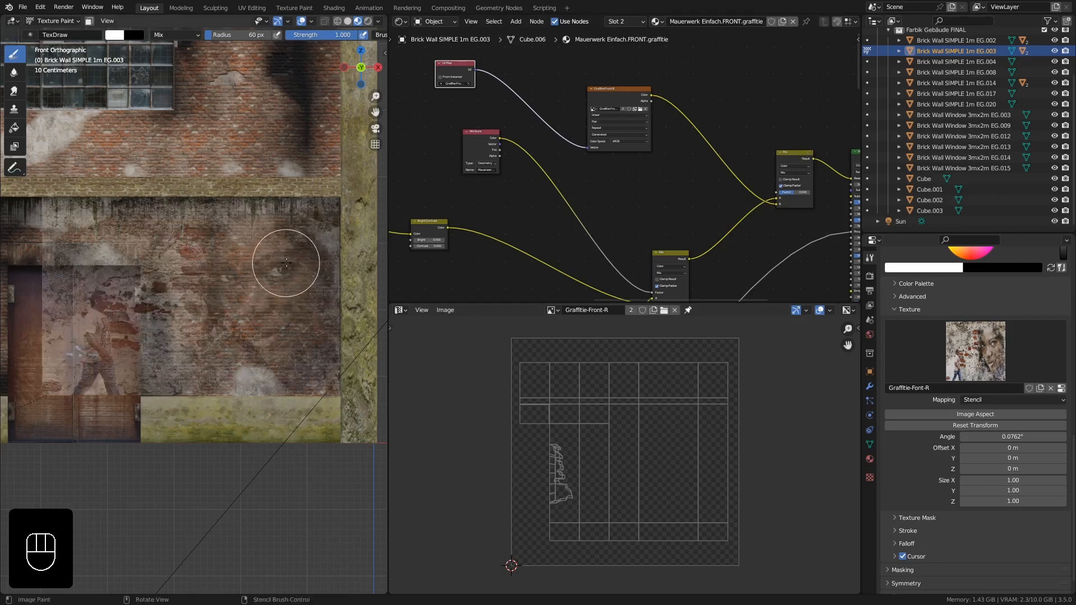
{"action": "mouse_move", "coordinate": [286, 263]}
{"action": "left_mouse_down"}
{"action": "mouse_move", "coordinate": [272, 277]}
{"action": "mouse_move", "coordinate": [262, 264]}
{"action": "mouse_move", "coordinate": [307, 258]}
{"action": "mouse_move", "coordinate": [238, 361]}
{"action": "left_mouse_up"}
{"action": "mouse_move", "coordinate": [238, 362]}
{"action": "middle_mouse_down"}
{"action": "mouse_move", "coordinate": [201, 372]}
{"action": "mouse_move", "coordinate": [243, 368]}
{"action": "mouse_move", "coordinate": [199, 330]}
{"action": "mouse_move", "coordinate": [217, 335]}
{"action": "middle_mouse_up"}
{"action": "scroll", "coordinate": [242, 365], "scroll_direction": "down", "scroll_amount": 2}
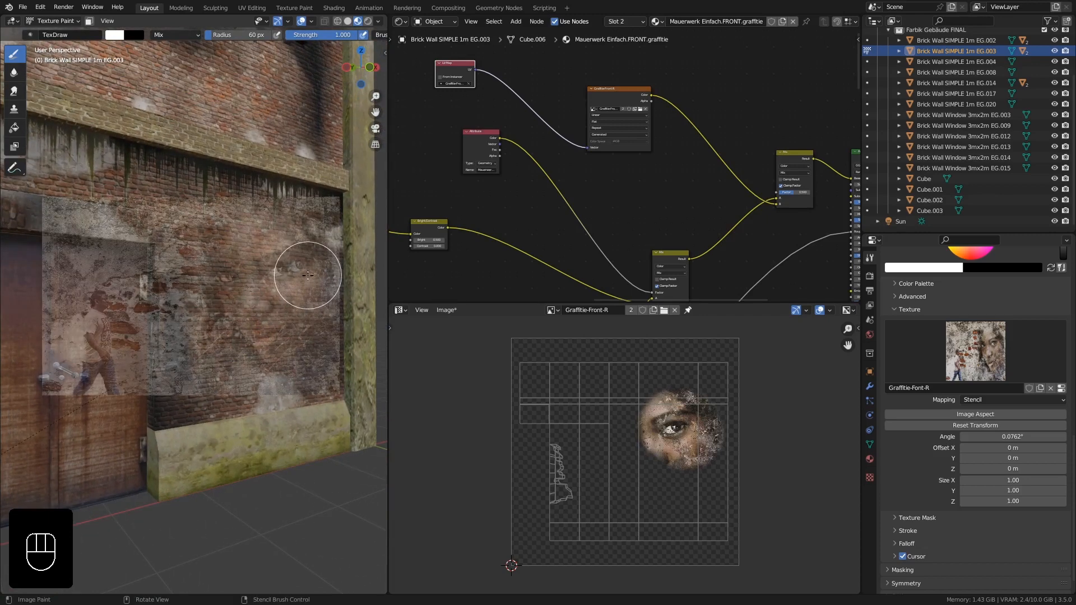
{"action": "key", "text": "KP_1"}
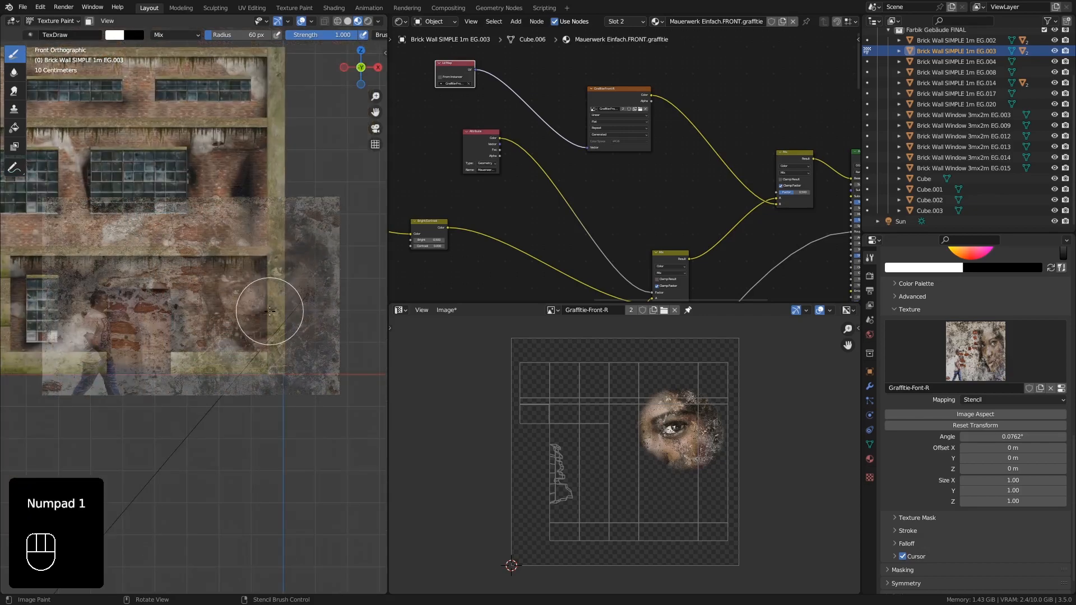
{"action": "key", "text": "ctrl"}
{"action": "key", "text": "ctrl+z"}
{"action": "scroll", "coordinate": [242, 313], "scroll_direction": "up", "scroll_amount": 5}
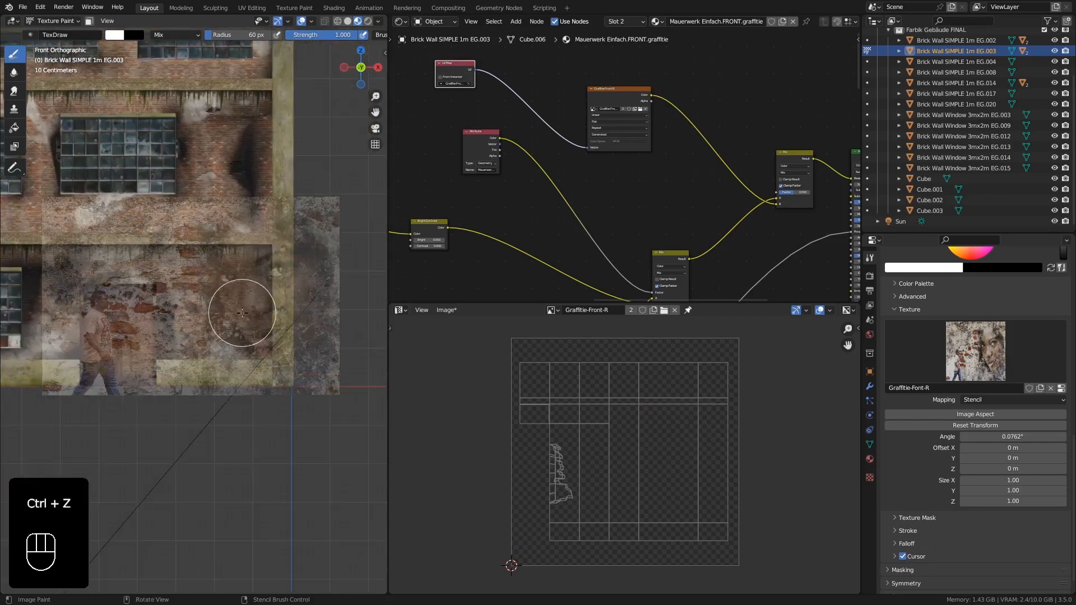
- Position and scale the face stencil over the wall beside the door and paint the graffiti through it
{"action": "middle_click_drag", "start_coordinate": [253, 313], "coordinate": [302, 314], "text": "shift"}
{"action": "middle_click_drag", "start_coordinate": [268, 259], "coordinate": [263, 272], "text": "ctrl"}
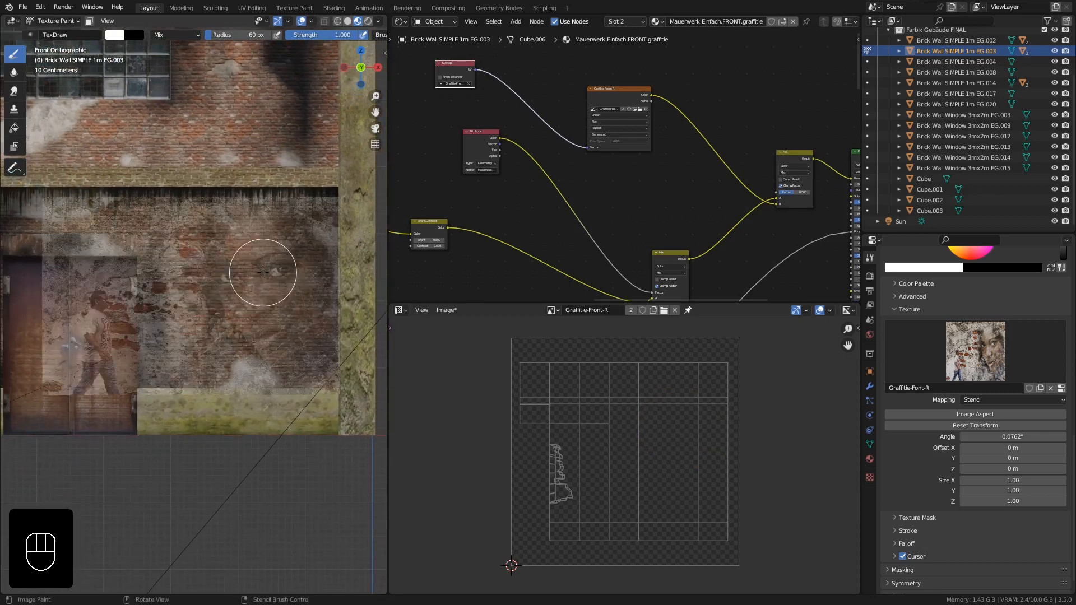
{"action": "key", "text": "shift"}
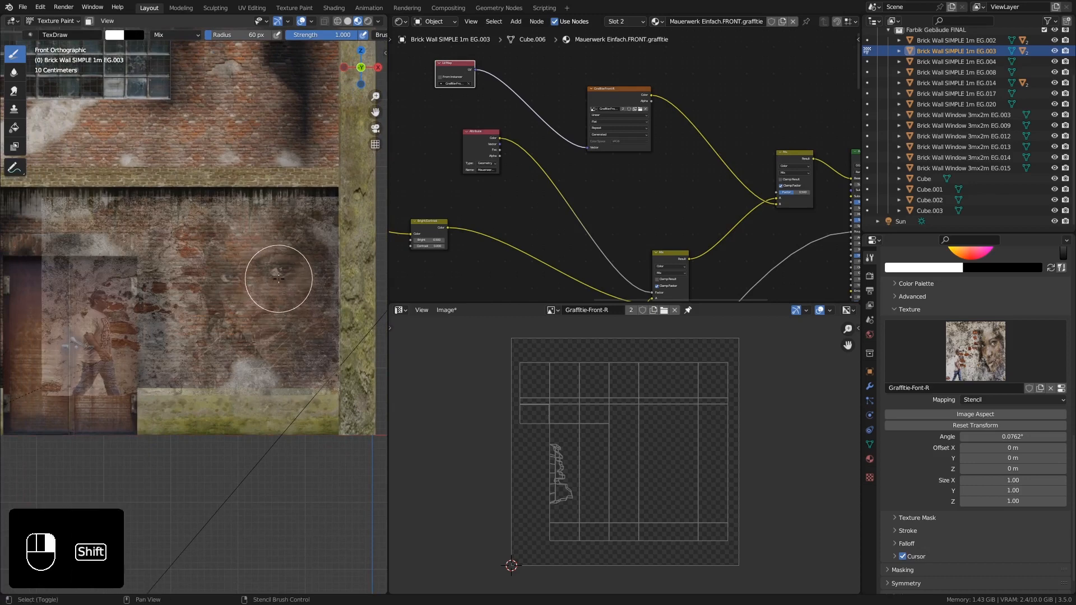
{"action": "right_click_drag", "start_coordinate": [278, 278], "coordinate": [270, 278], "text": "shift"}
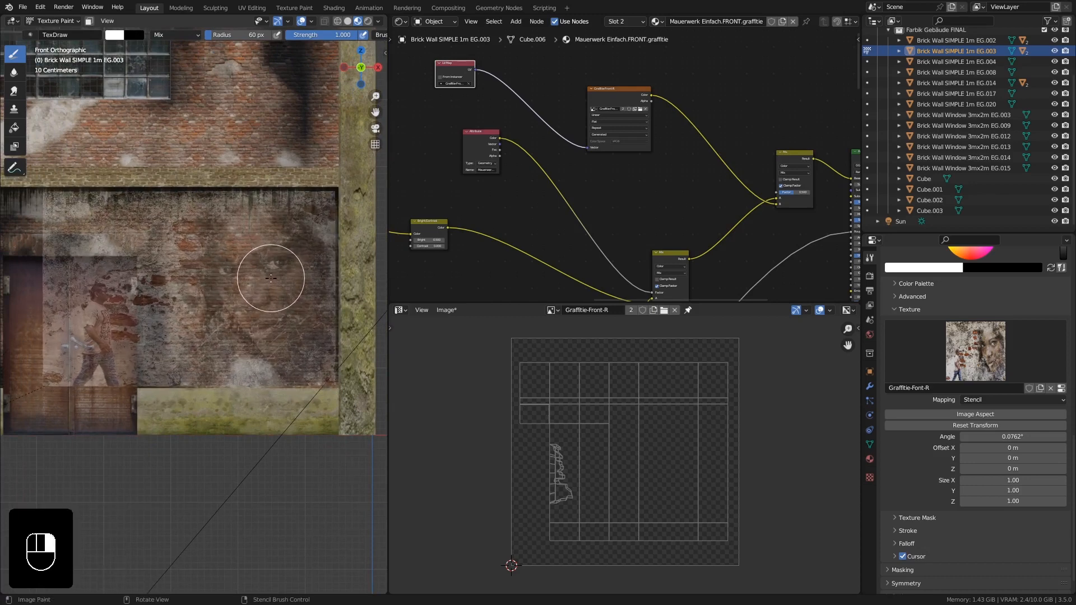
{"action": "middle_click_drag", "start_coordinate": [269, 278], "coordinate": [269, 278], "text": "ctrl"}
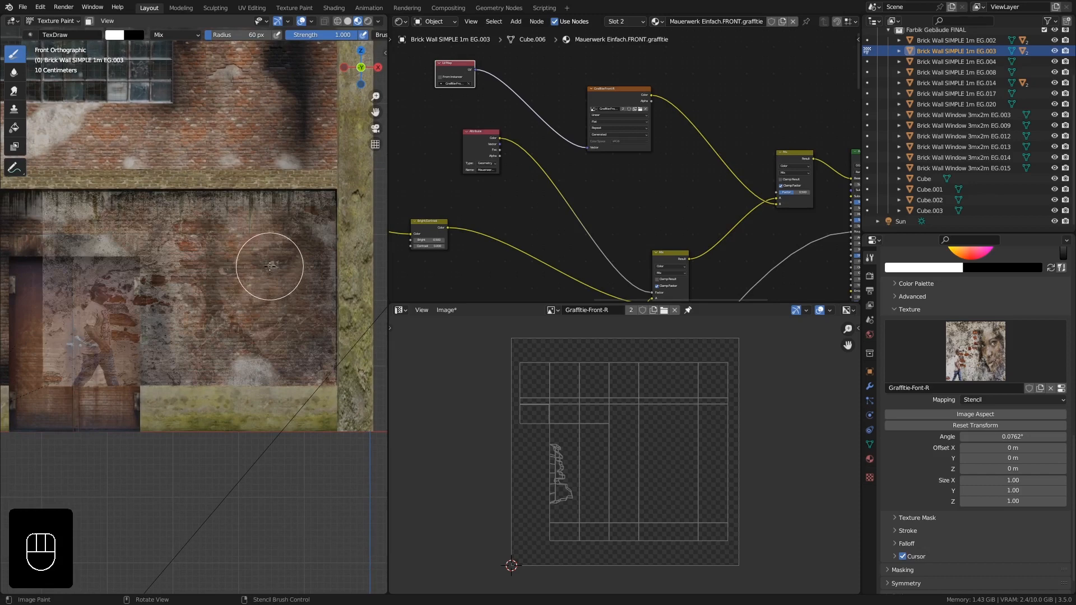
{"action": "left_click_drag", "start_coordinate": [269, 266], "coordinate": [270, 265]}
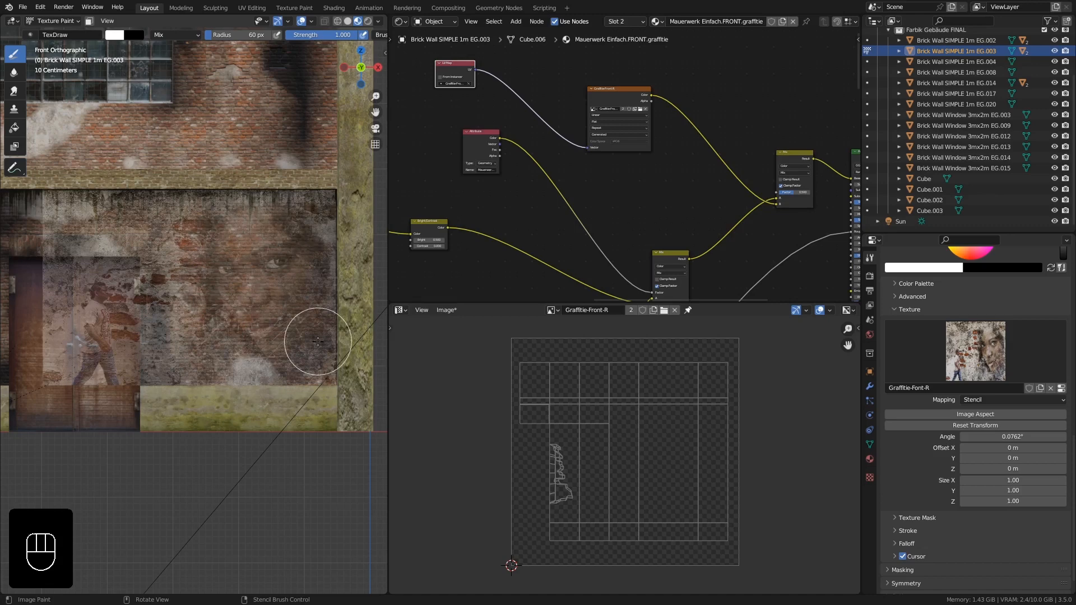
{"action": "left_click_drag", "start_coordinate": [245, 241], "coordinate": [206, 231]}
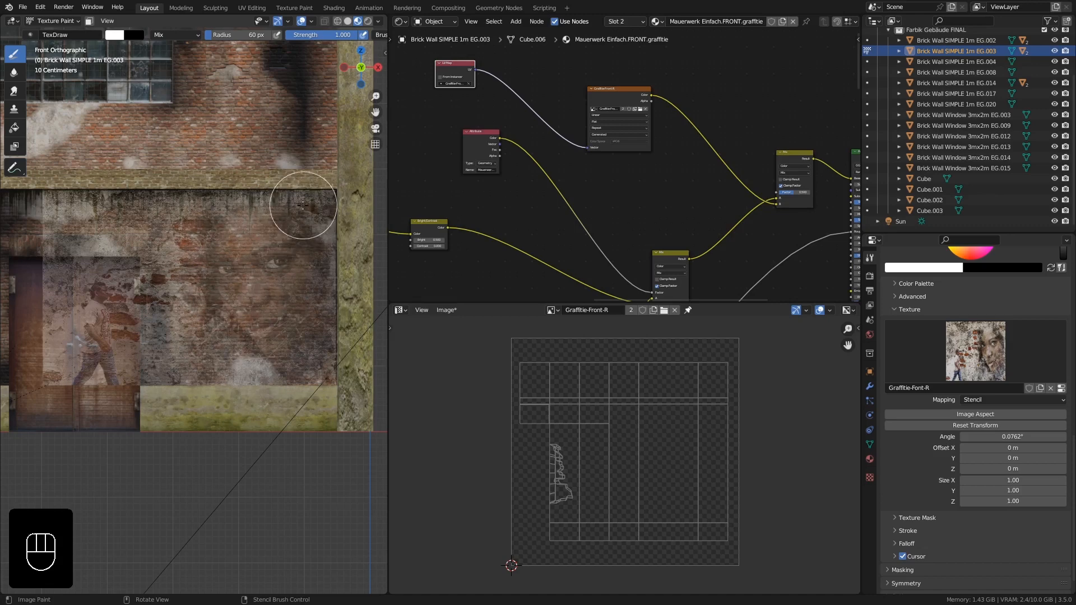
{"action": "mouse_move", "coordinate": [302, 205]}
{"action": "left_mouse_down"}
{"action": "mouse_move", "coordinate": [323, 261]}
{"action": "mouse_move", "coordinate": [312, 360]}
{"action": "mouse_move", "coordinate": [292, 216]}
{"action": "mouse_move", "coordinate": [272, 375]}
{"action": "mouse_move", "coordinate": [270, 238]}
{"action": "mouse_move", "coordinate": [238, 319]}
{"action": "mouse_move", "coordinate": [219, 241]}
{"action": "mouse_move", "coordinate": [204, 374]}
{"action": "mouse_move", "coordinate": [166, 239]}
{"action": "mouse_move", "coordinate": [168, 361]}
{"action": "mouse_move", "coordinate": [195, 266]}
{"action": "mouse_move", "coordinate": [149, 208]}
{"action": "mouse_move", "coordinate": [233, 271]}
{"action": "mouse_move", "coordinate": [185, 327]}
{"action": "mouse_move", "coordinate": [164, 381]}
{"action": "mouse_move", "coordinate": [159, 367]}
{"action": "mouse_move", "coordinate": [190, 362]}
{"action": "left_mouse_up"}
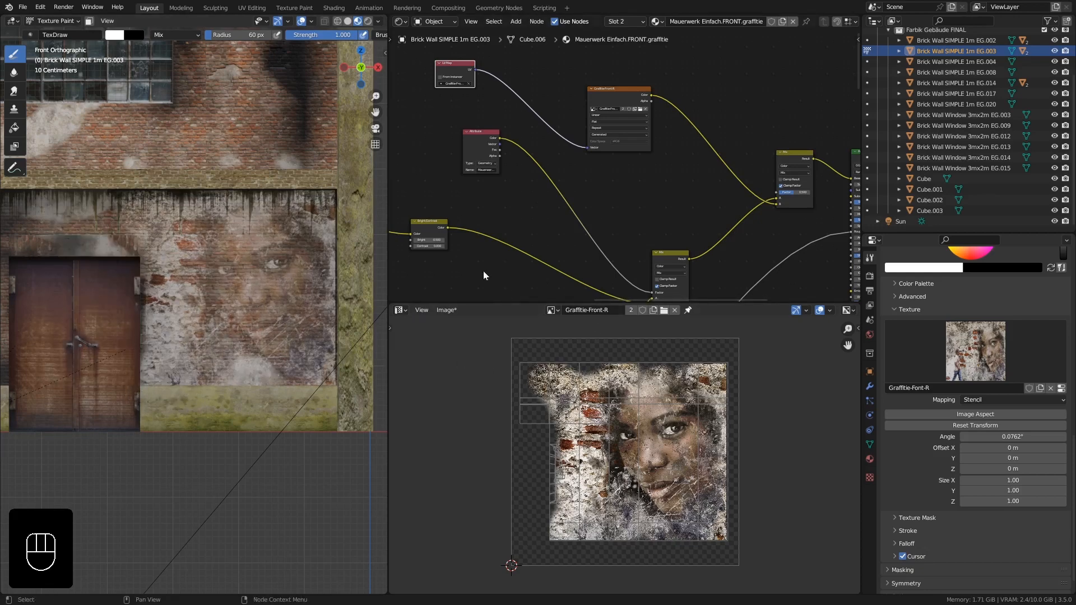
- Enlarge the image editor area and switch it to a 3D Viewport
{"action": "left_click_drag", "start_coordinate": [488, 303], "coordinate": [501, 130]}
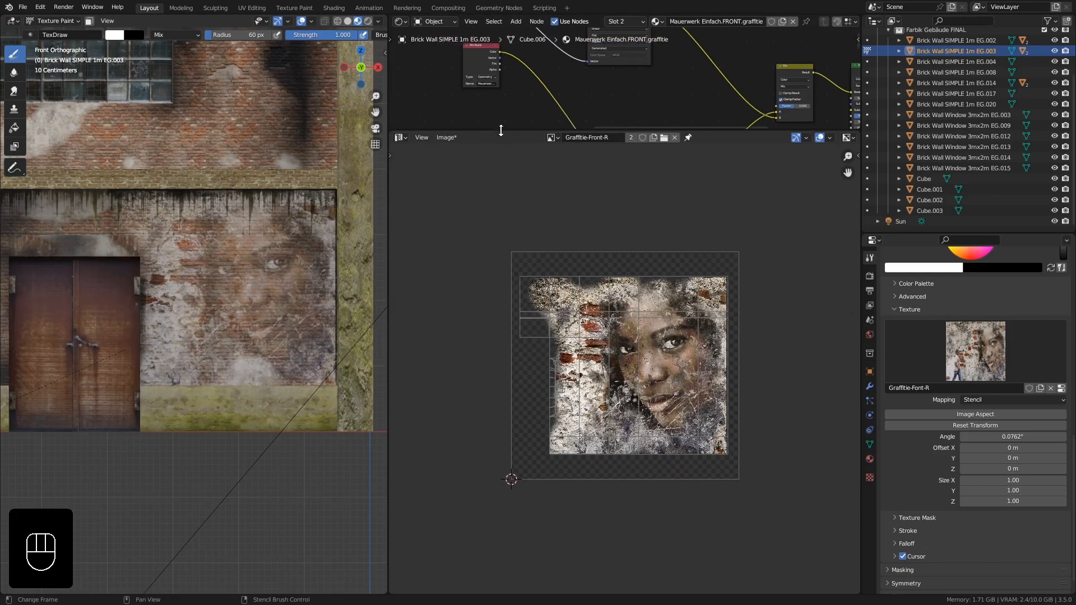
{"action": "left_click", "coordinate": [400, 137]}
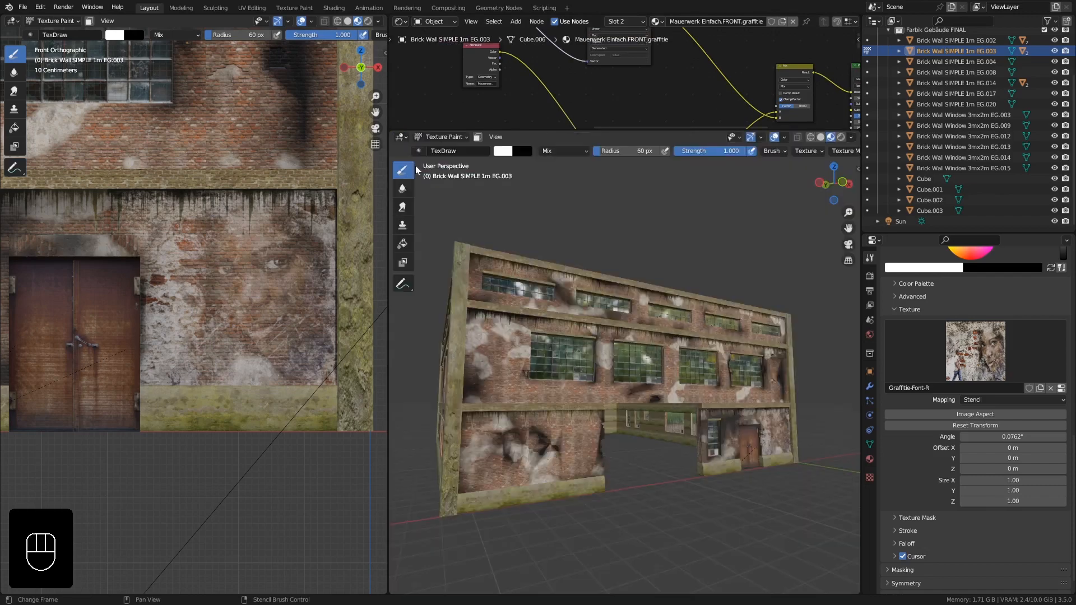
{"action": "left_click", "coordinate": [422, 165]}
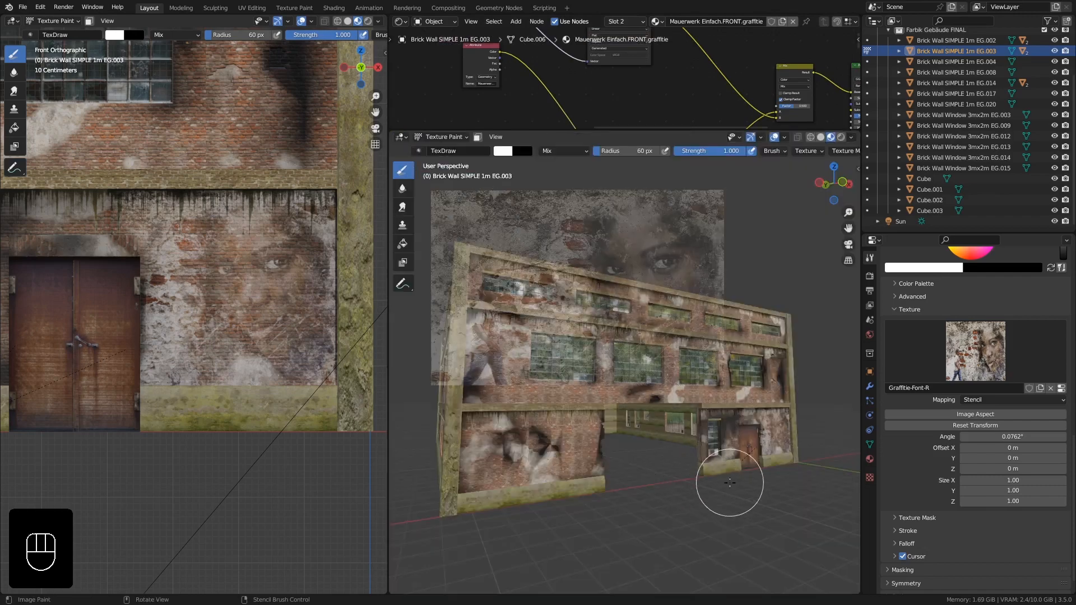
- Paint additional stencil strokes to complete the graffiti face on the upper wall
{"action": "scroll", "coordinate": [731, 484], "scroll_direction": "up", "scroll_amount": 6}
{"action": "middle_click_drag", "start_coordinate": [759, 459], "coordinate": [650, 487]}
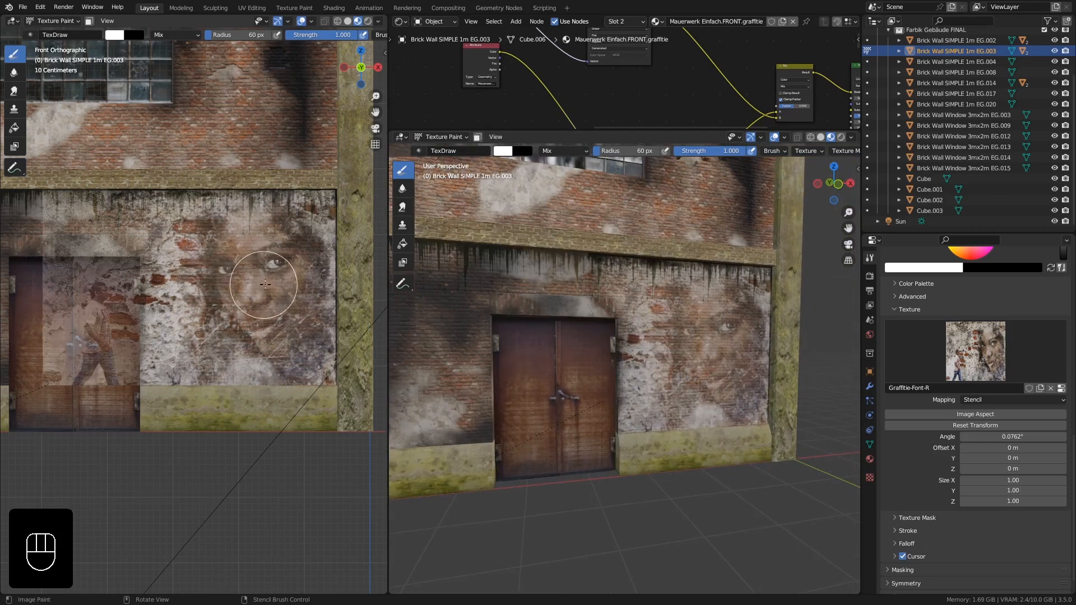
{"action": "mouse_move", "coordinate": [289, 269]}
{"action": "left_mouse_down"}
{"action": "mouse_move", "coordinate": [314, 205]}
{"action": "mouse_move", "coordinate": [335, 187]}
{"action": "mouse_move", "coordinate": [335, 203]}
{"action": "left_mouse_up"}
{"action": "left_click_drag", "start_coordinate": [335, 205], "coordinate": [329, 343]}
{"action": "left_click_drag", "start_coordinate": [329, 345], "coordinate": [329, 378]}
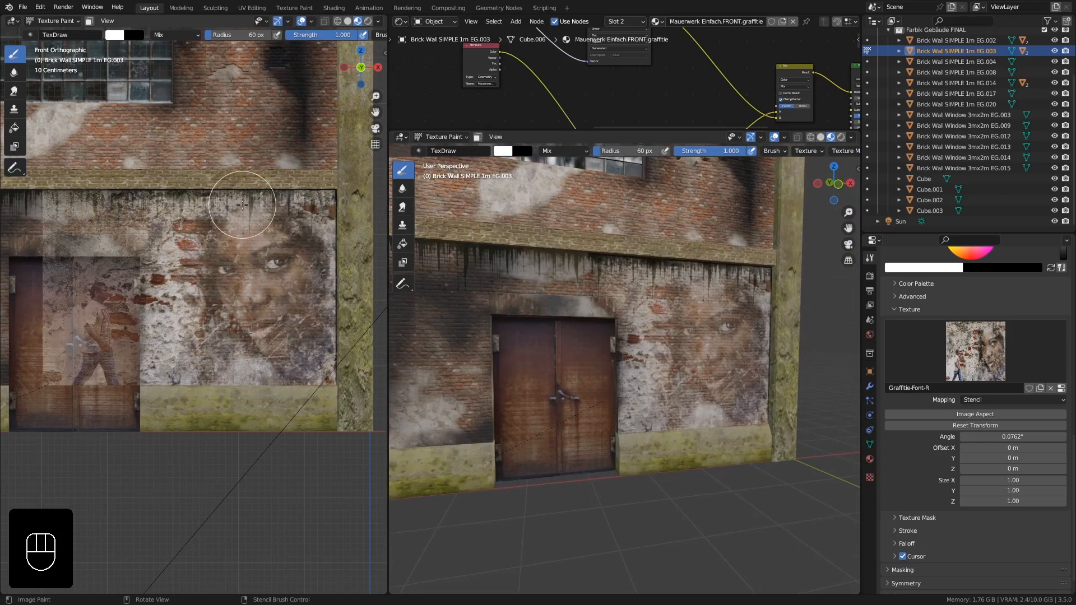
{"action": "mouse_move", "coordinate": [247, 204]}
{"action": "left_mouse_down"}
{"action": "mouse_move", "coordinate": [272, 210]}
{"action": "mouse_move", "coordinate": [225, 212]}
{"action": "mouse_move", "coordinate": [239, 269]}
{"action": "mouse_move", "coordinate": [227, 309]}
{"action": "left_mouse_up"}
{"action": "mouse_move", "coordinate": [206, 344]}
{"action": "left_mouse_down"}
{"action": "mouse_move", "coordinate": [185, 368]}
{"action": "mouse_move", "coordinate": [210, 367]}
{"action": "mouse_move", "coordinate": [177, 341]}
{"action": "mouse_move", "coordinate": [183, 309]}
{"action": "mouse_move", "coordinate": [162, 322]}
{"action": "mouse_move", "coordinate": [171, 307]}
{"action": "mouse_move", "coordinate": [141, 311]}
{"action": "mouse_move", "coordinate": [193, 288]}
{"action": "mouse_move", "coordinate": [174, 235]}
{"action": "mouse_move", "coordinate": [237, 283]}
{"action": "left_mouse_up"}
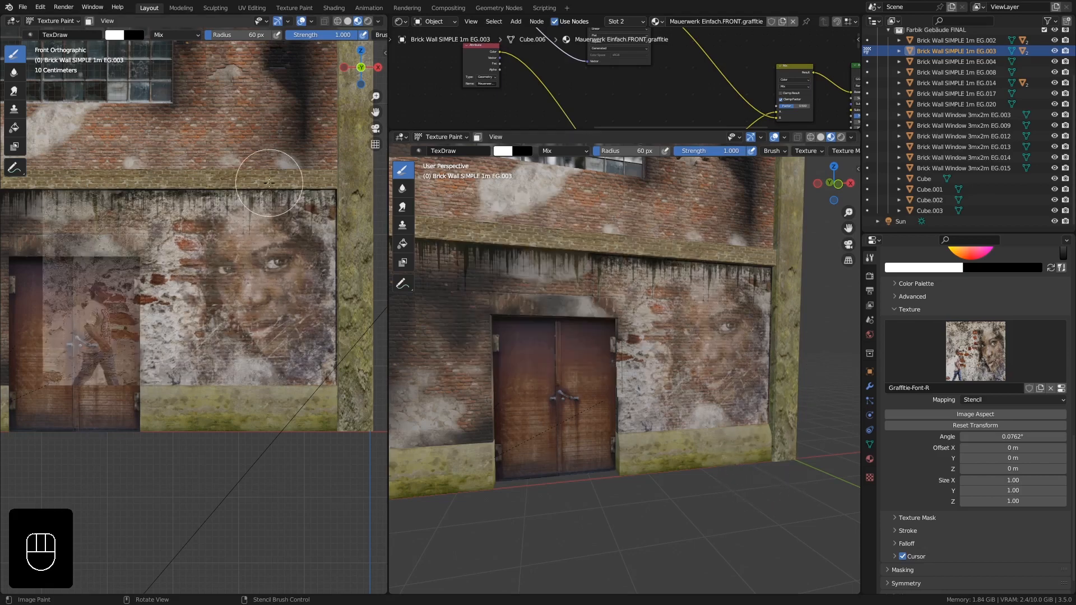
- Switch back to Object Mode and set the new viewport to rendered shading
{"action": "left_click", "coordinate": [444, 137]}
{"action": "left_click", "coordinate": [445, 148]}
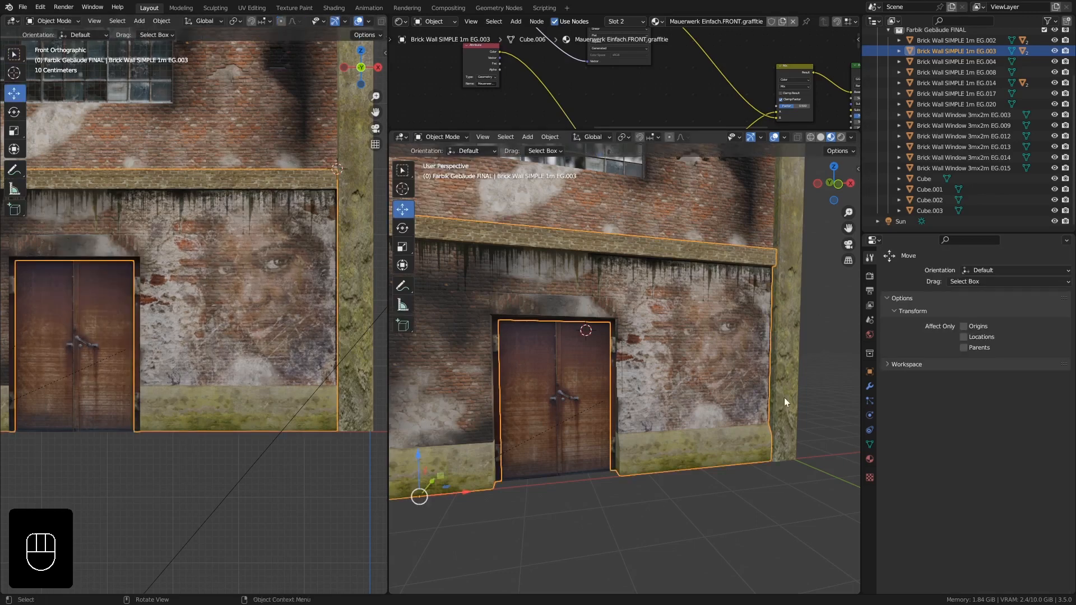
{"action": "middle_click_drag", "start_coordinate": [784, 398], "coordinate": [707, 352]}
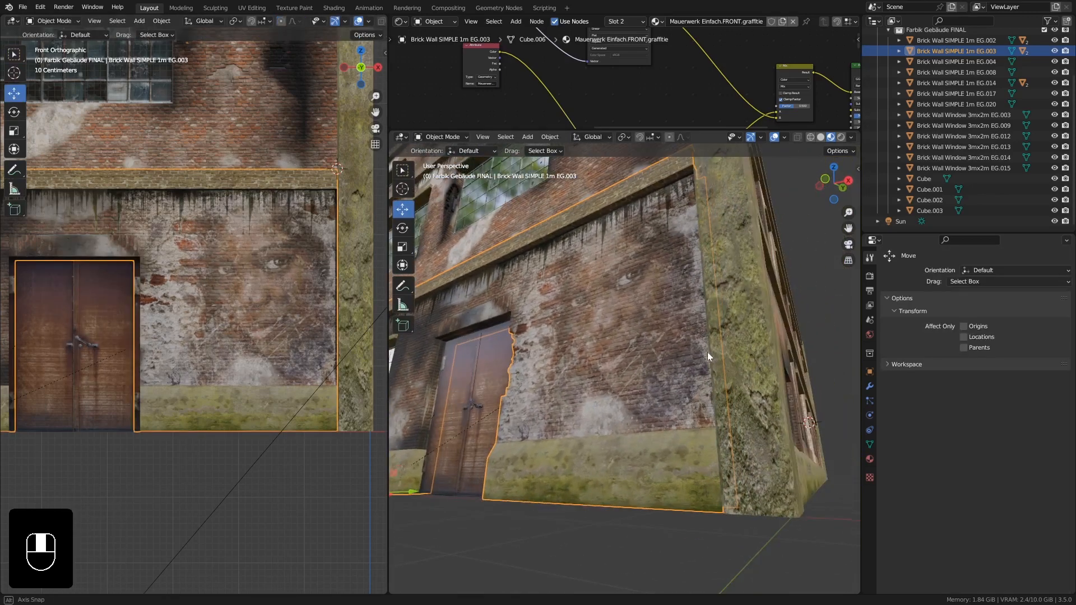
{"action": "left_click", "coordinate": [840, 137]}
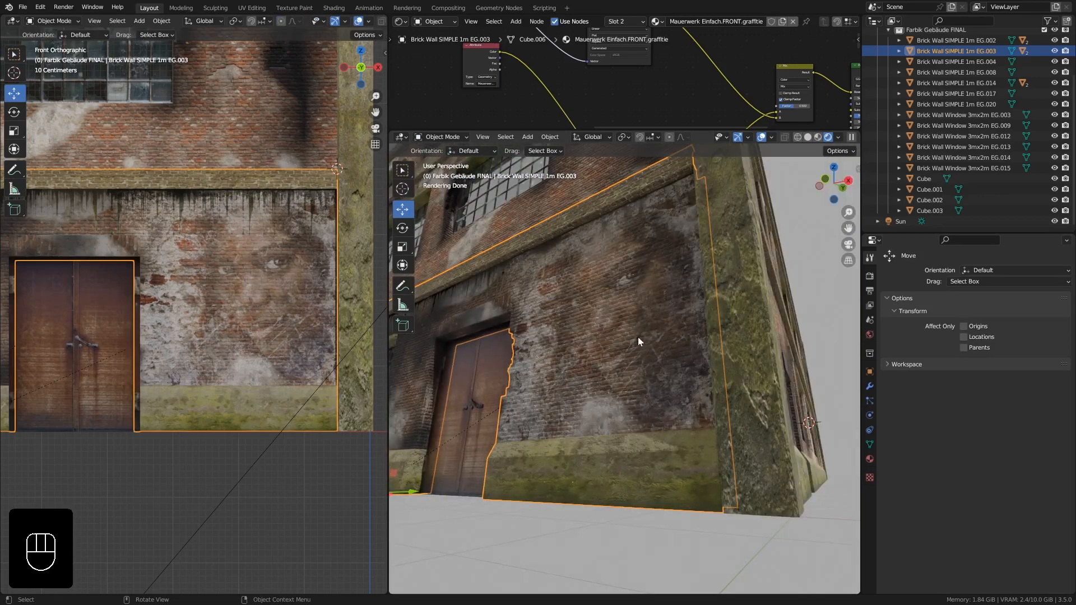
- Insert a Hue Saturation Value node on the link between the graffiti image and the Mix node
{"action": "middle_click_drag", "start_coordinate": [637, 337], "coordinate": [688, 370]}
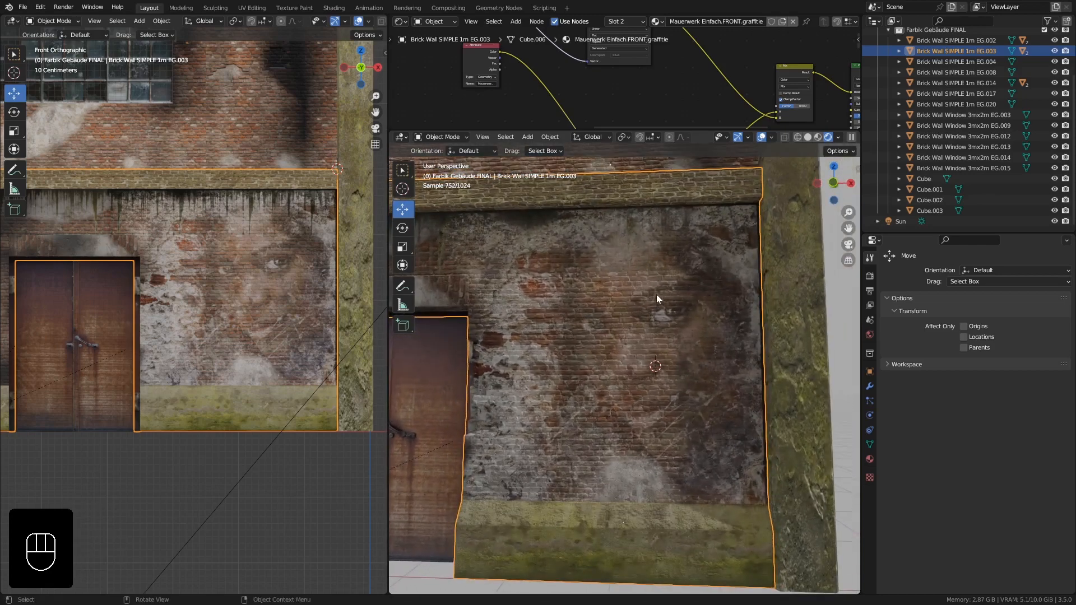
{"action": "middle_click_drag", "start_coordinate": [657, 294], "coordinate": [654, 279]}
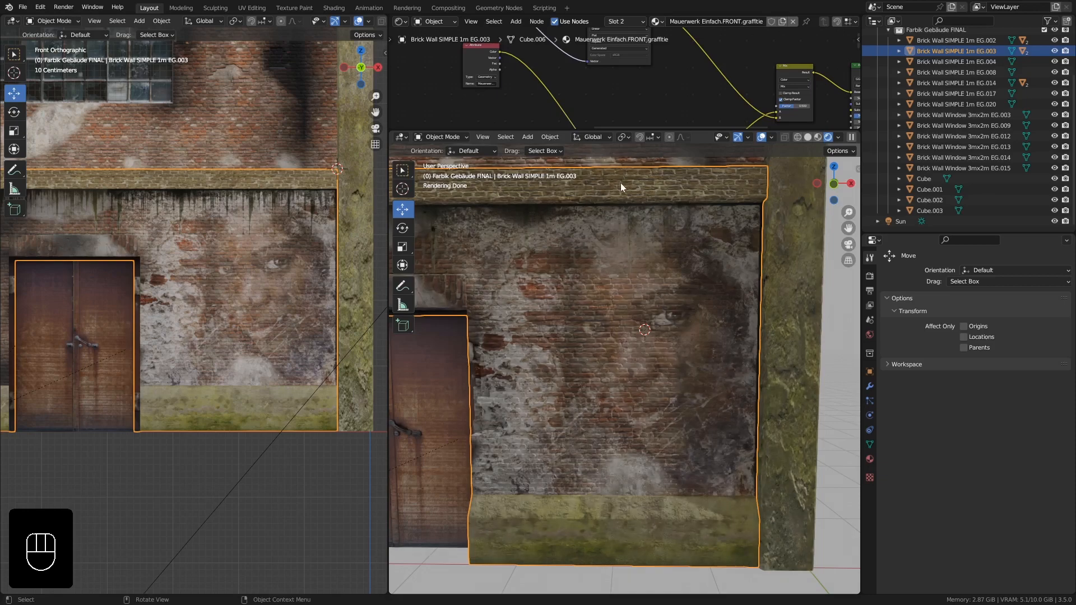
{"action": "middle_click_drag", "start_coordinate": [620, 185], "coordinate": [620, 226], "text": "shift"}
{"action": "left_click_drag", "start_coordinate": [645, 131], "coordinate": [639, 274]}
{"action": "middle_click_drag", "start_coordinate": [666, 155], "coordinate": [566, 140]}
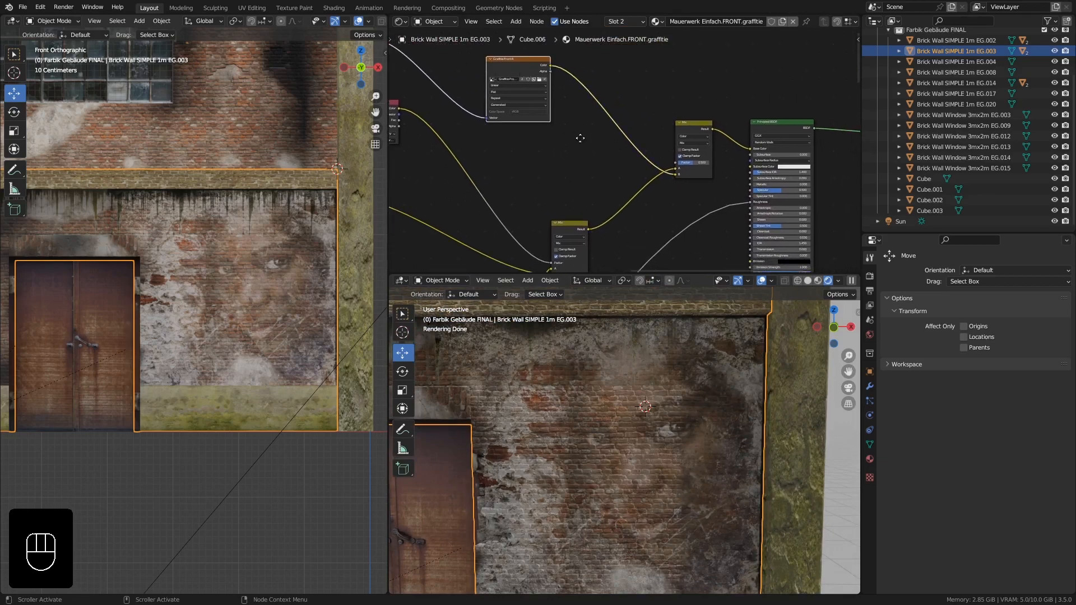
{"action": "middle_click_drag", "start_coordinate": [580, 138], "coordinate": [557, 155]}
{"action": "key", "text": "shift+a"}
{"action": "mouse_move", "coordinate": [590, 74]}
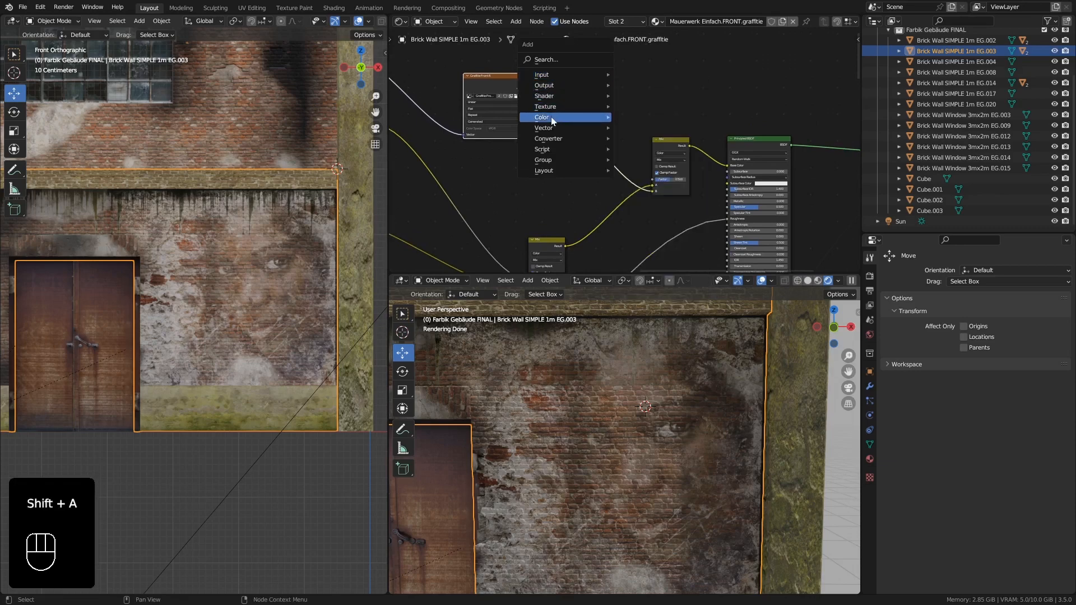
{"action": "mouse_move", "coordinate": [551, 117]}
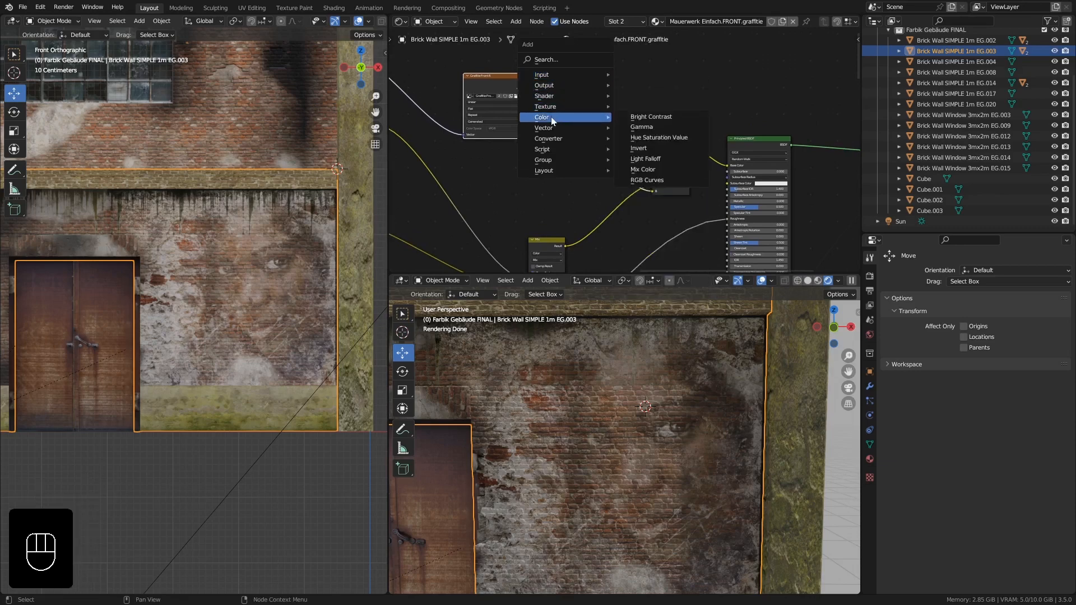
{"action": "left_click", "coordinate": [668, 137]}
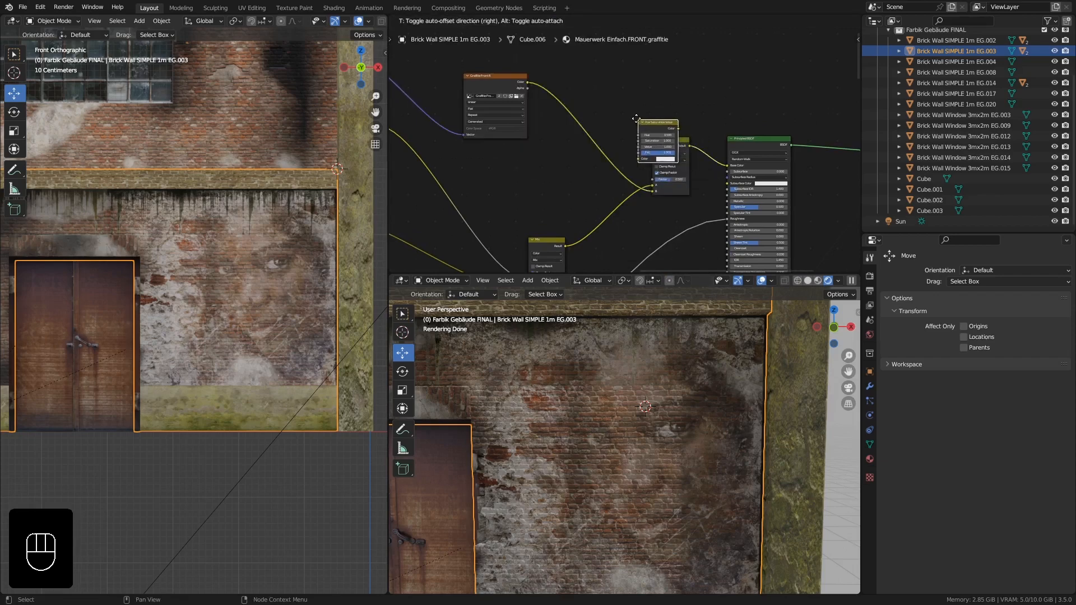
{"action": "left_click", "coordinate": [576, 106]}
{"action": "scroll", "coordinate": [589, 114], "scroll_direction": "up", "scroll_amount": 4}
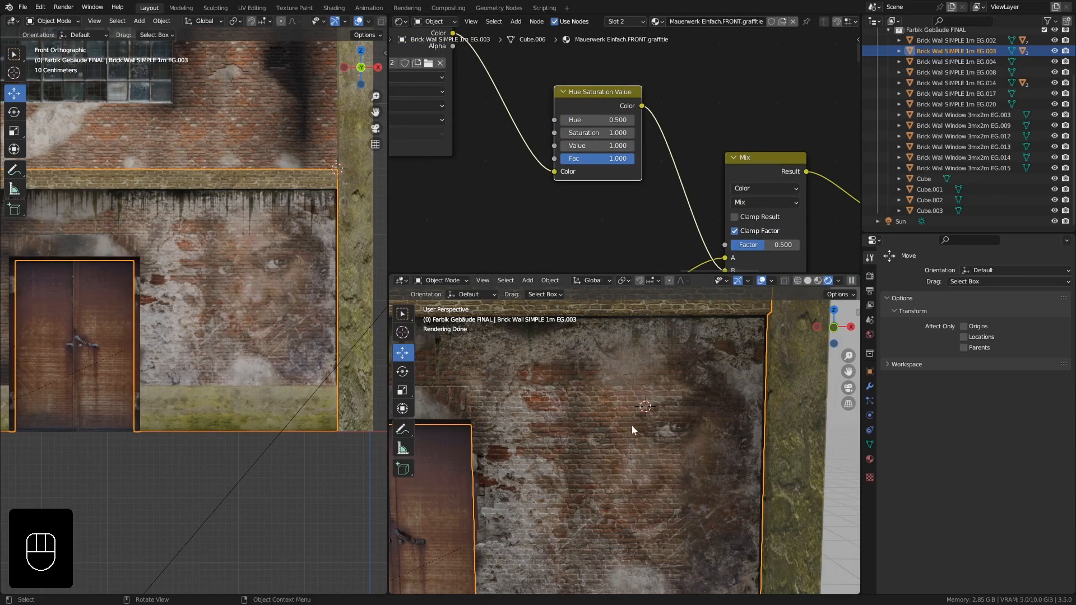
- Set the Hue Saturation Value node's Saturation, Value and Fac to 1.3
{"action": "middle_click_drag", "start_coordinate": [630, 426], "coordinate": [623, 369]}
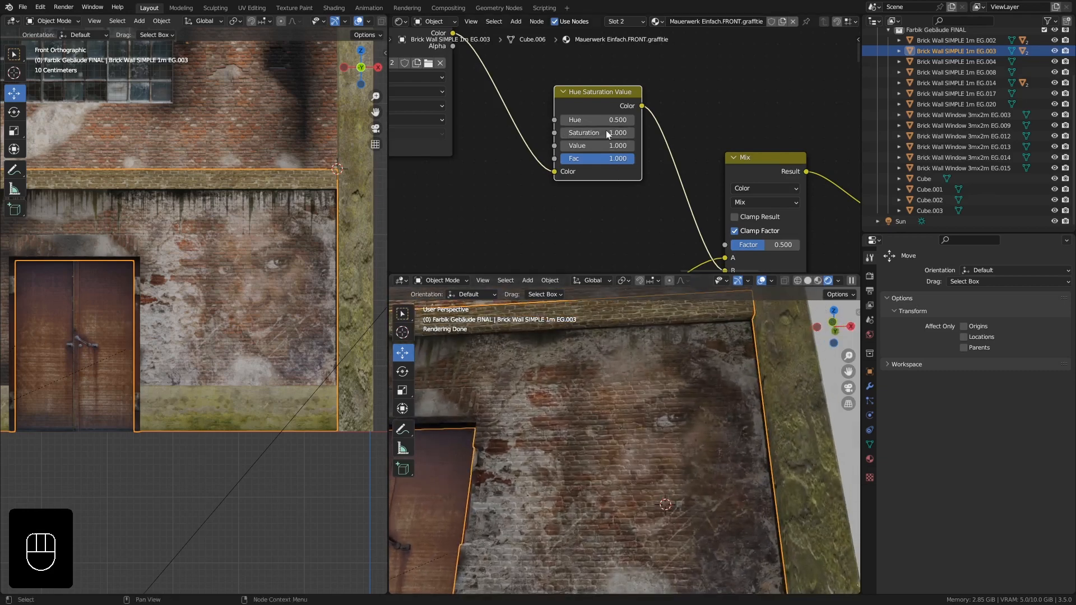
{"action": "left_click", "coordinate": [631, 148]}
{"action": "left_click", "coordinate": [630, 145]}
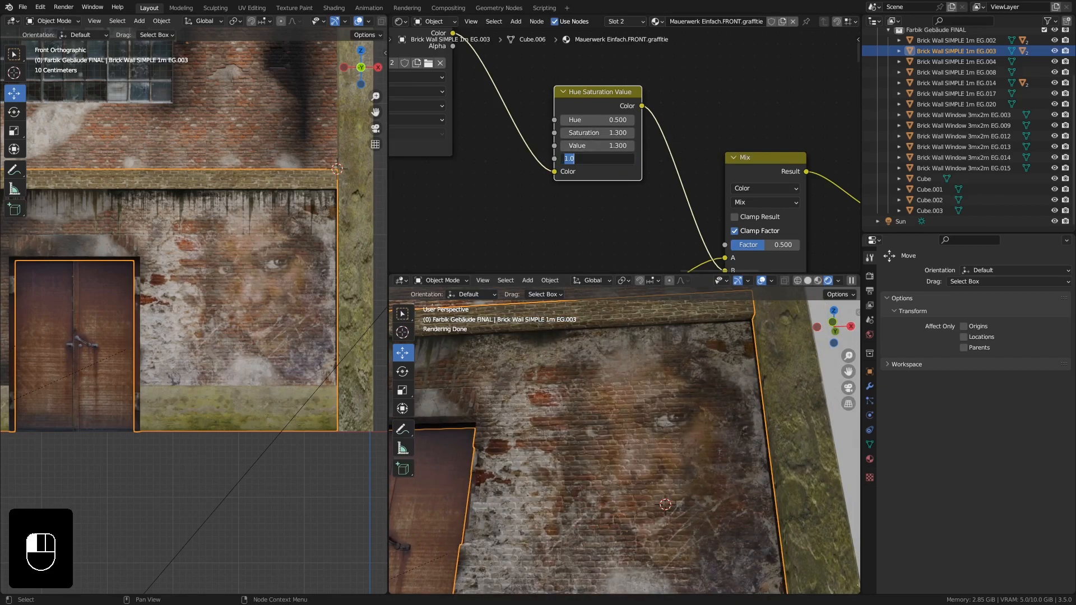
{"action": "type", "text": ".3"}
{"action": "key", "text": "Return"}
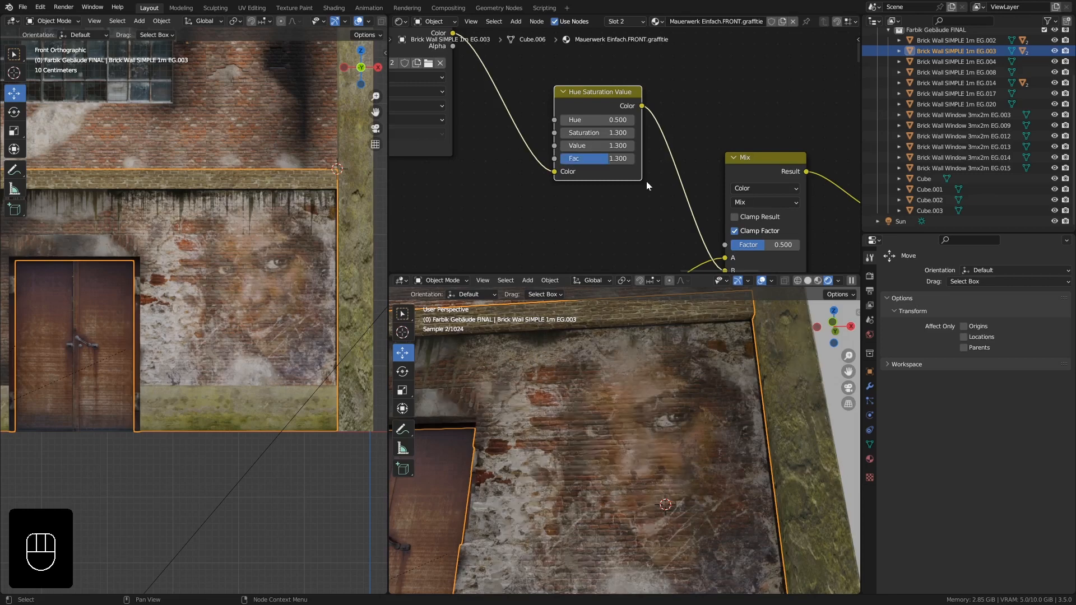
- Adjust the Hue Saturation Value node's Value to 1.47 while checking the rendered wall
{"action": "middle_click_drag", "start_coordinate": [640, 391], "coordinate": [662, 432], "text": "ctrl"}
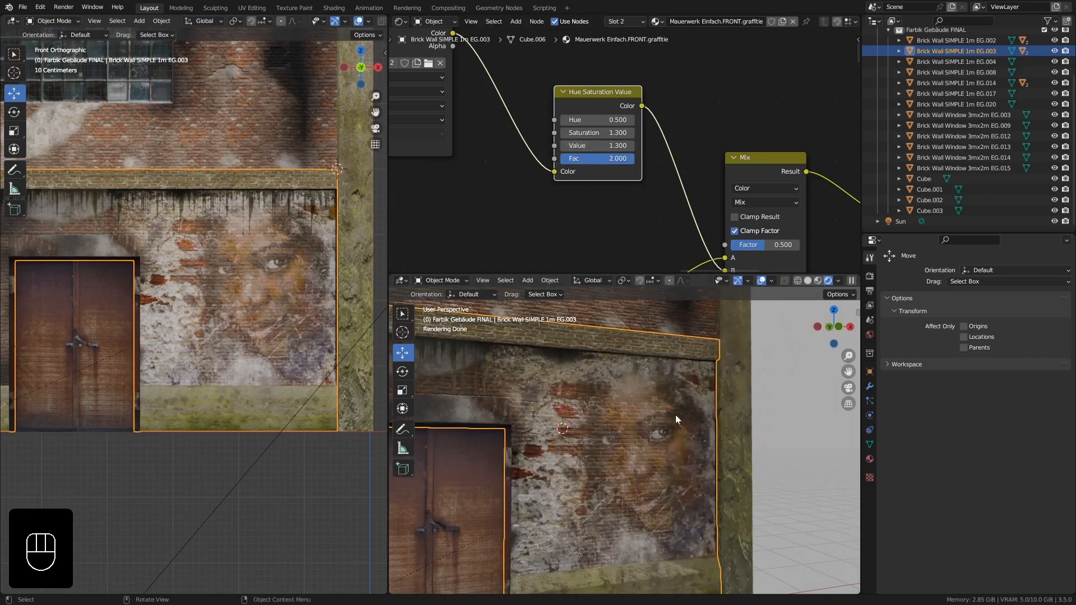
{"action": "middle_click_drag", "start_coordinate": [676, 416], "coordinate": [642, 410]}
{"action": "middle_click_drag", "start_coordinate": [643, 408], "coordinate": [697, 429]}
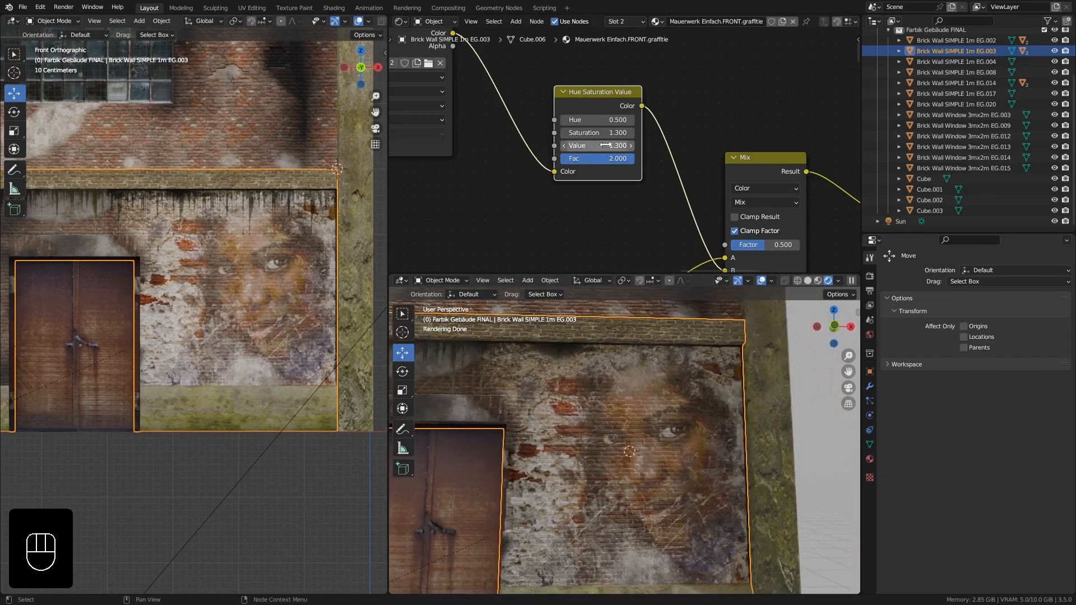
{"action": "left_click_drag", "start_coordinate": [596, 145], "coordinate": [622, 145]}
{"action": "middle_click_drag", "start_coordinate": [678, 406], "coordinate": [648, 416]}
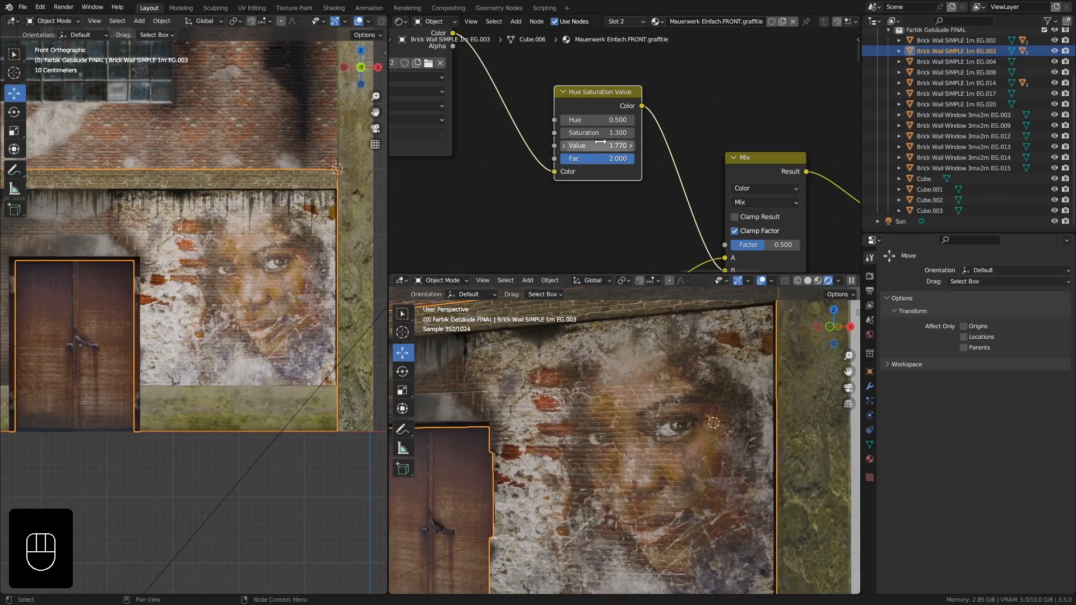
{"action": "left_click_drag", "start_coordinate": [605, 145], "coordinate": [588, 146]}
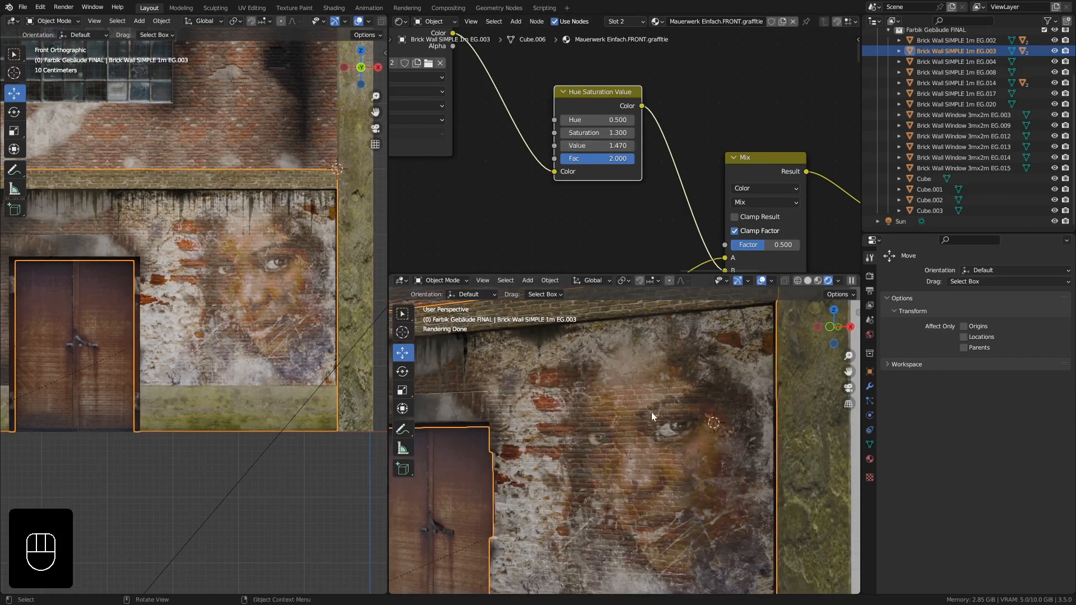
- Select the corner pillar object standing beside the graffiti wall in the rendered view
{"action": "middle_click_drag", "start_coordinate": [651, 411], "coordinate": [668, 357]}
{"action": "middle_click_drag", "start_coordinate": [651, 230], "coordinate": [629, 183]}
{"action": "middle_click_drag", "start_coordinate": [621, 394], "coordinate": [670, 453], "text": "ctrl"}
{"action": "left_click", "coordinate": [695, 427]}
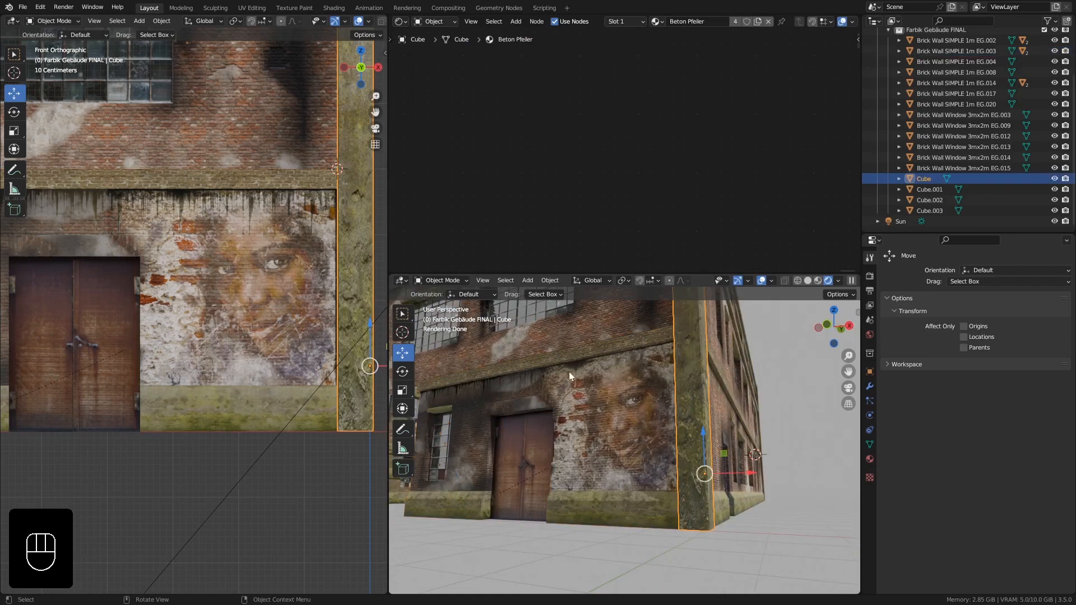
{"action": "scroll", "coordinate": [570, 362], "scroll_direction": "up", "scroll_amount": 2}
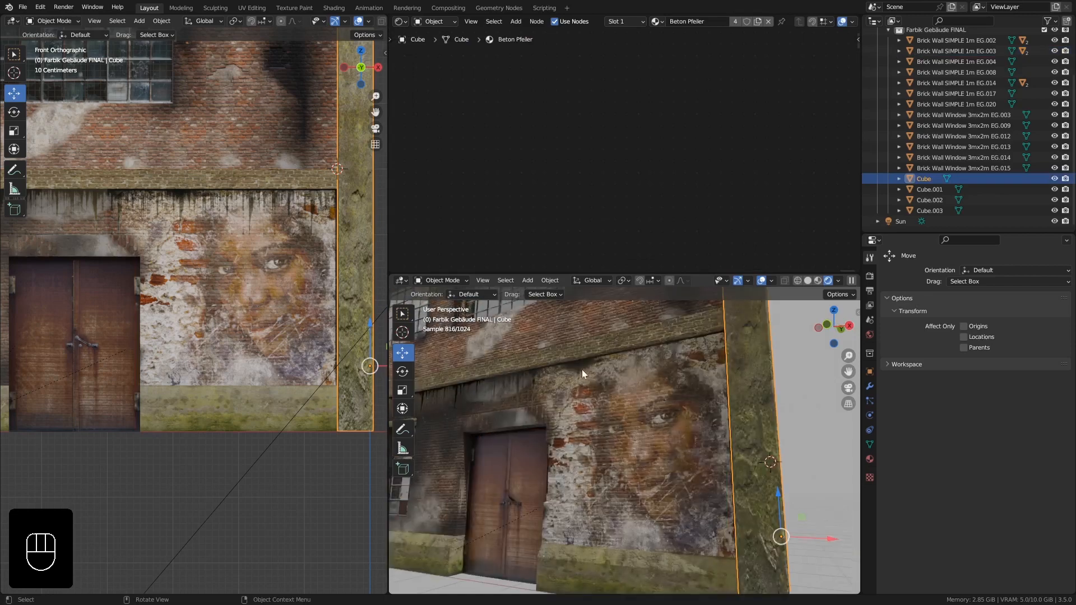
{"action": "scroll", "coordinate": [581, 369], "scroll_direction": "up", "scroll_amount": 2}
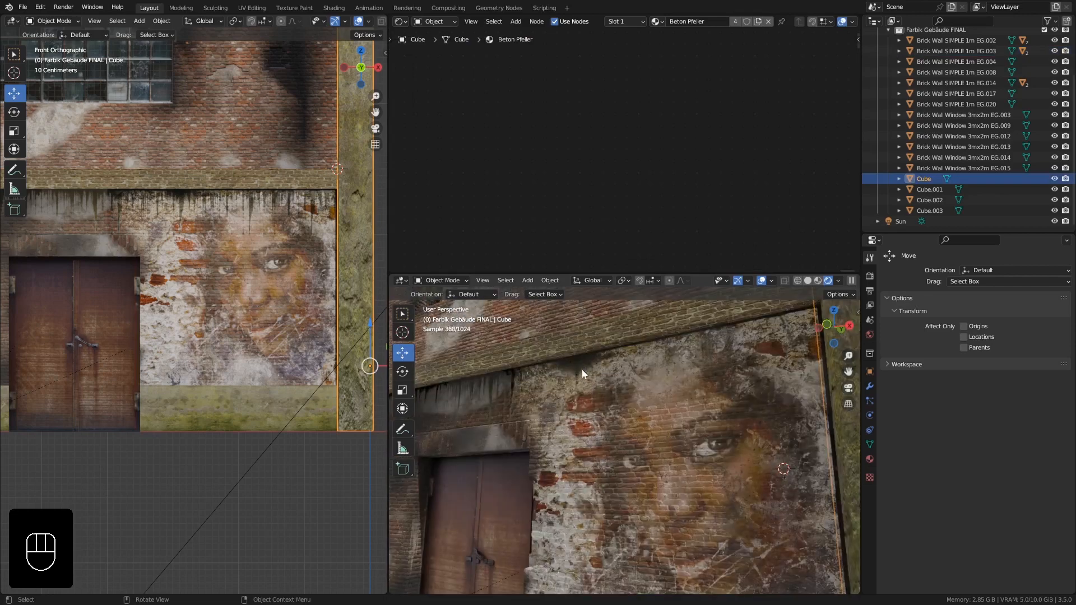
- Switch the pillar into Texture Paint mode, then return it to Object Mode without painting
{"action": "left_click", "coordinate": [62, 21]}
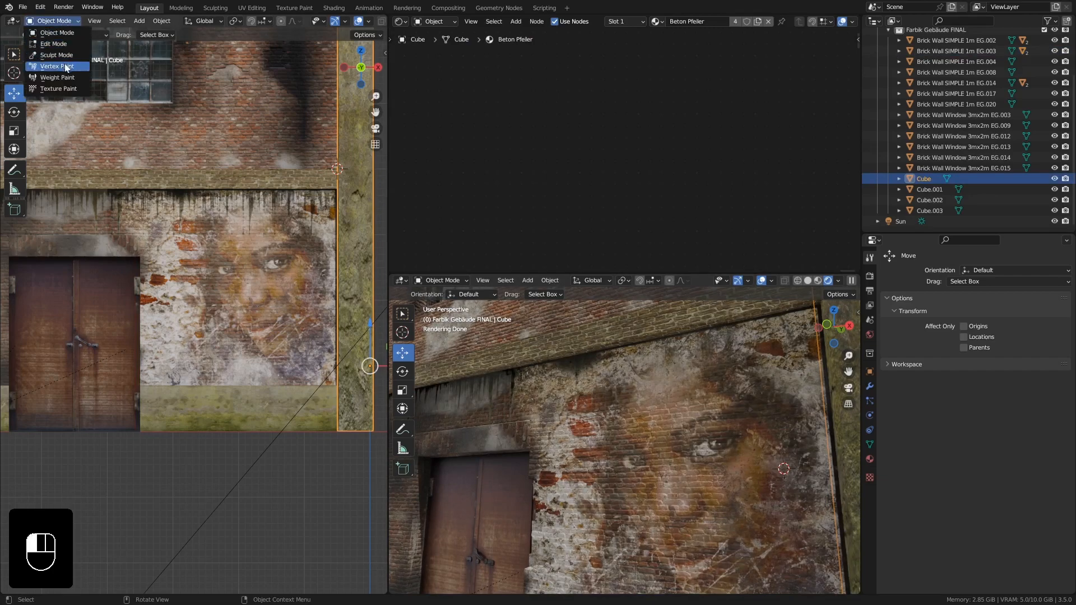
{"action": "left_click", "coordinate": [58, 89]}
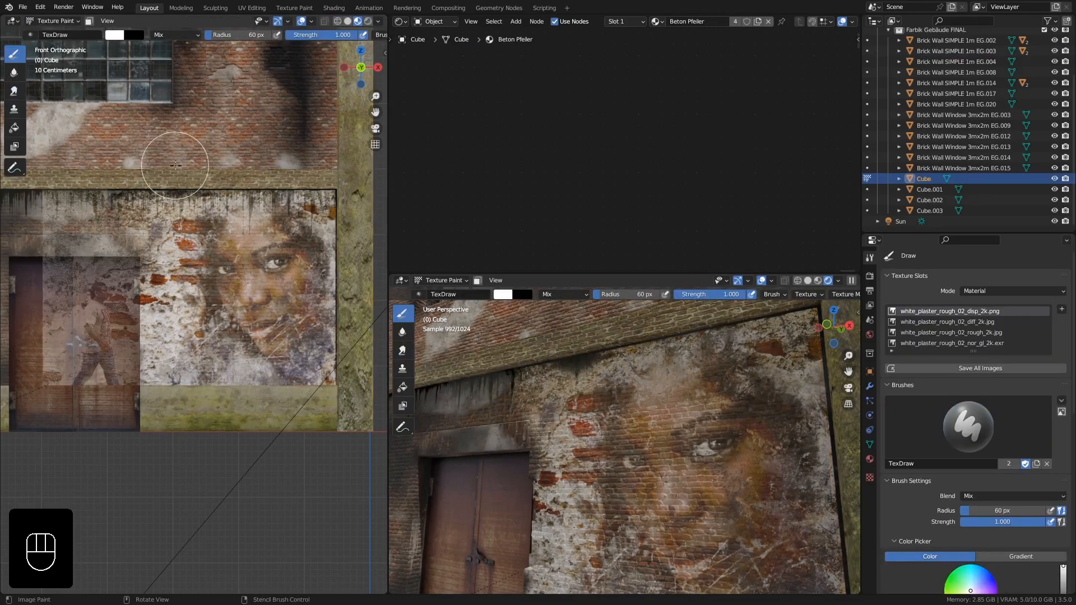
{"action": "scroll", "coordinate": [193, 188], "scroll_direction": "up", "scroll_amount": 4}
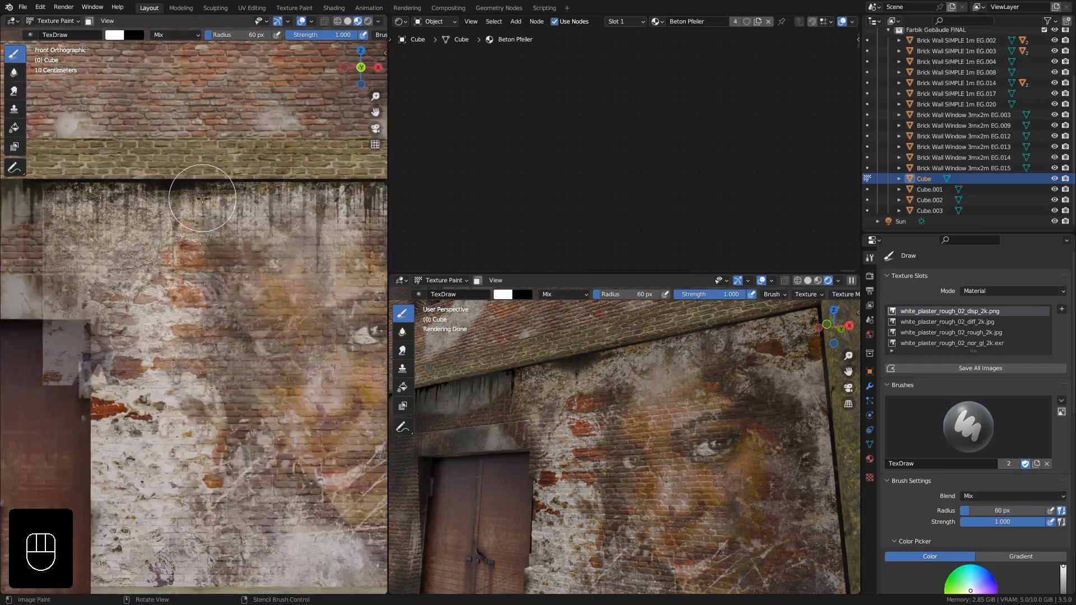
{"action": "scroll", "coordinate": [202, 198], "scroll_direction": "down", "scroll_amount": 3}
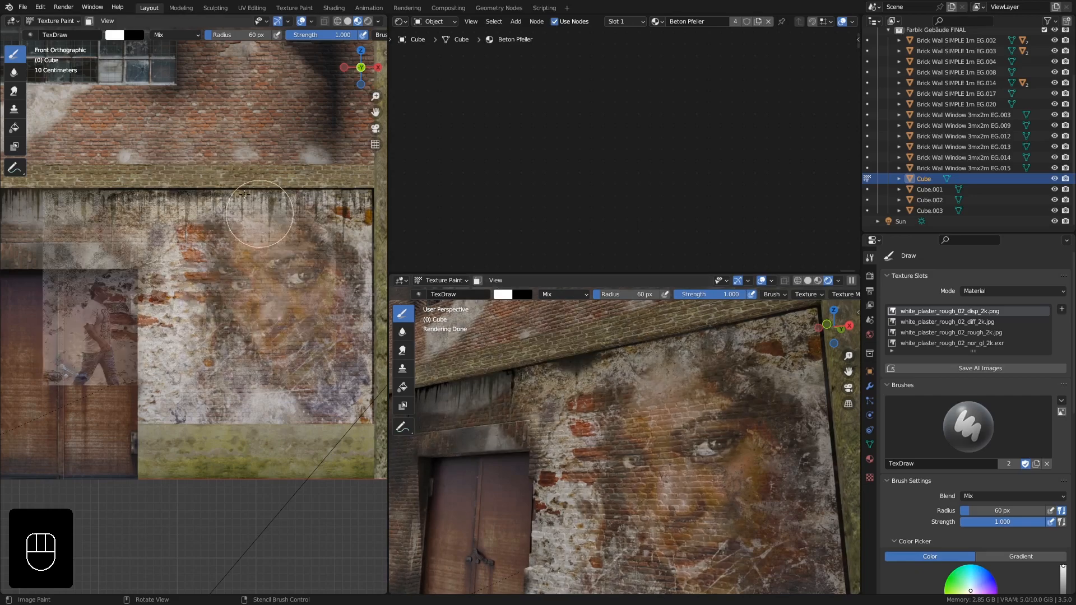
{"action": "left_click", "coordinate": [52, 23]}
{"action": "left_click", "coordinate": [86, 32]}
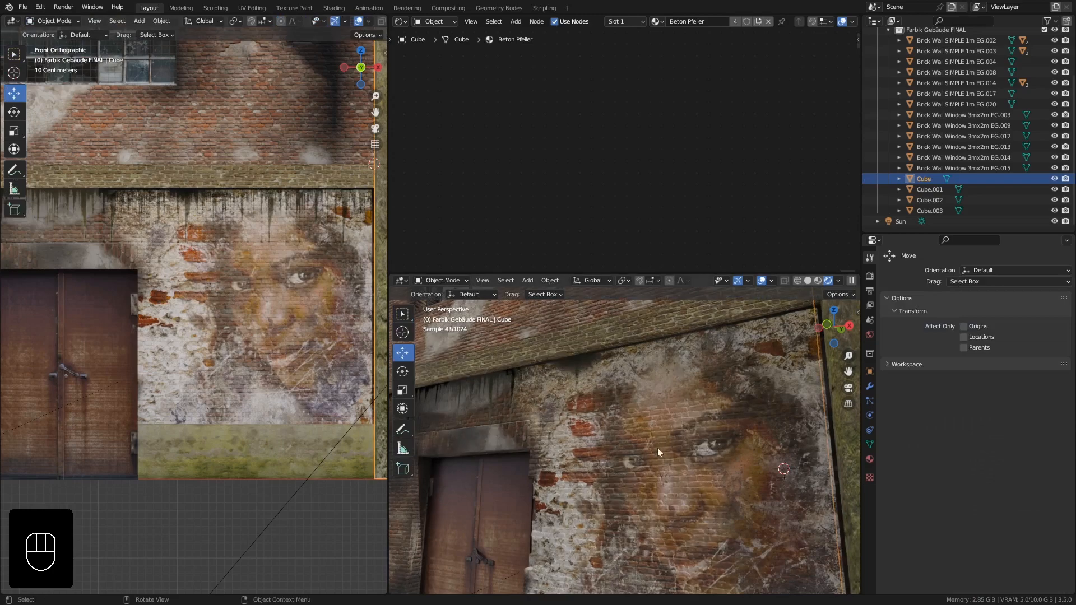
- Close the rendered viewport and the node editor so the main 3D viewport fills the workspace
{"action": "middle_click_drag", "start_coordinate": [658, 448], "coordinate": [601, 385]}
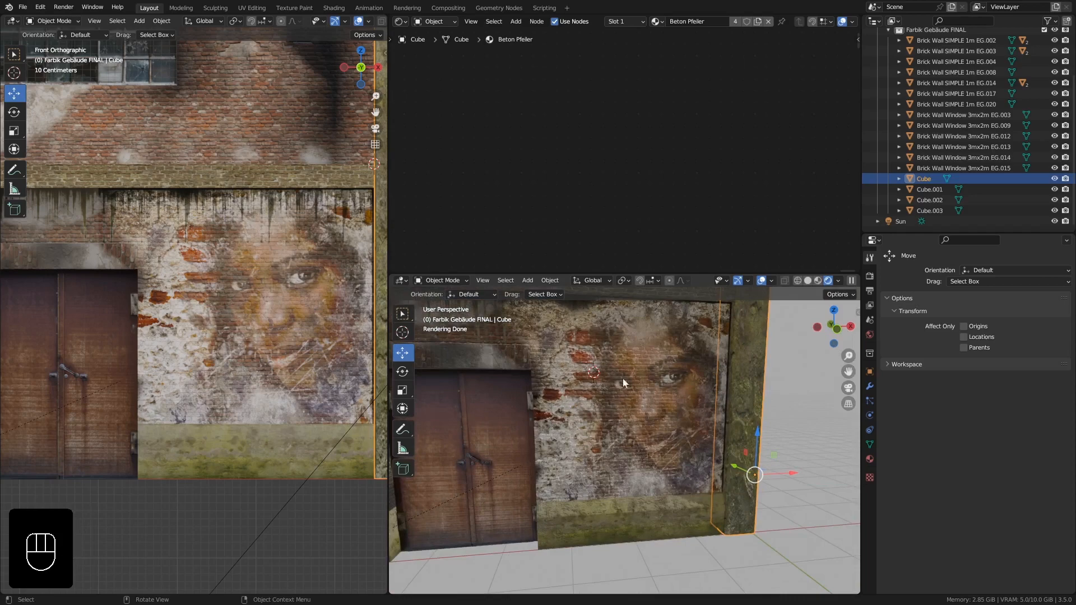
{"action": "mouse_move", "coordinate": [657, 420]}
{"action": "middle_mouse_down"}
{"action": "mouse_move", "coordinate": [628, 408]}
{"action": "mouse_move", "coordinate": [647, 438]}
{"action": "middle_mouse_up"}
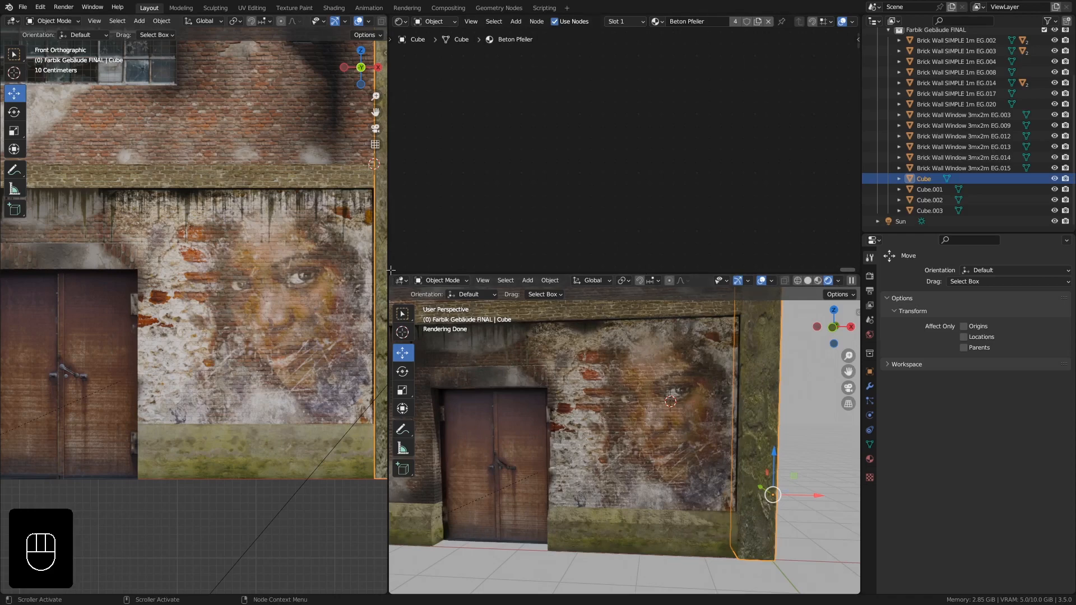
{"action": "left_click_drag", "start_coordinate": [390, 270], "coordinate": [403, 350]}
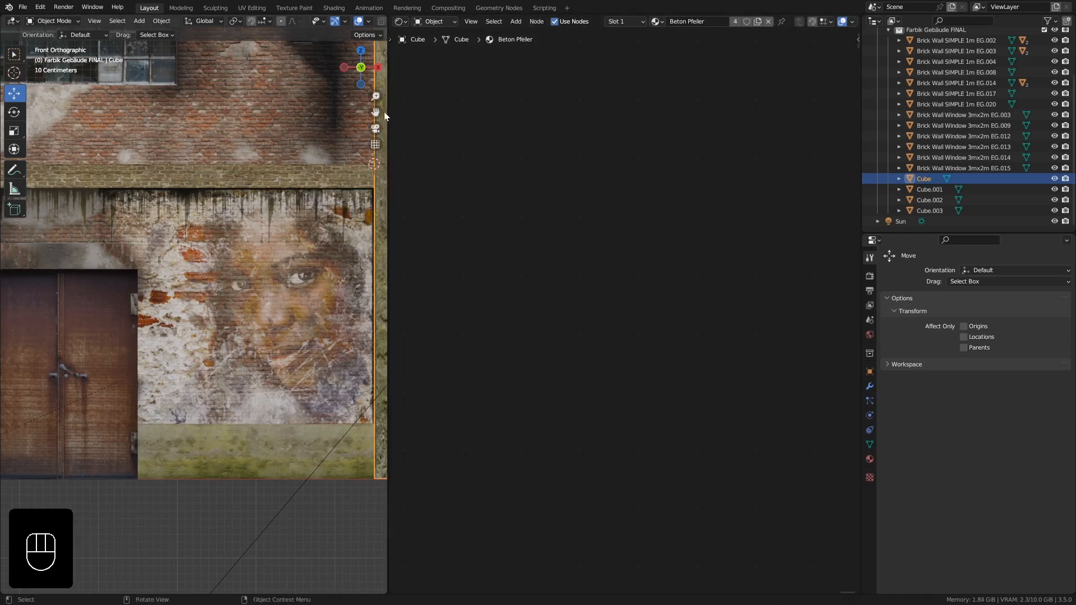
{"action": "left_click_drag", "start_coordinate": [386, 17], "coordinate": [430, 40]}
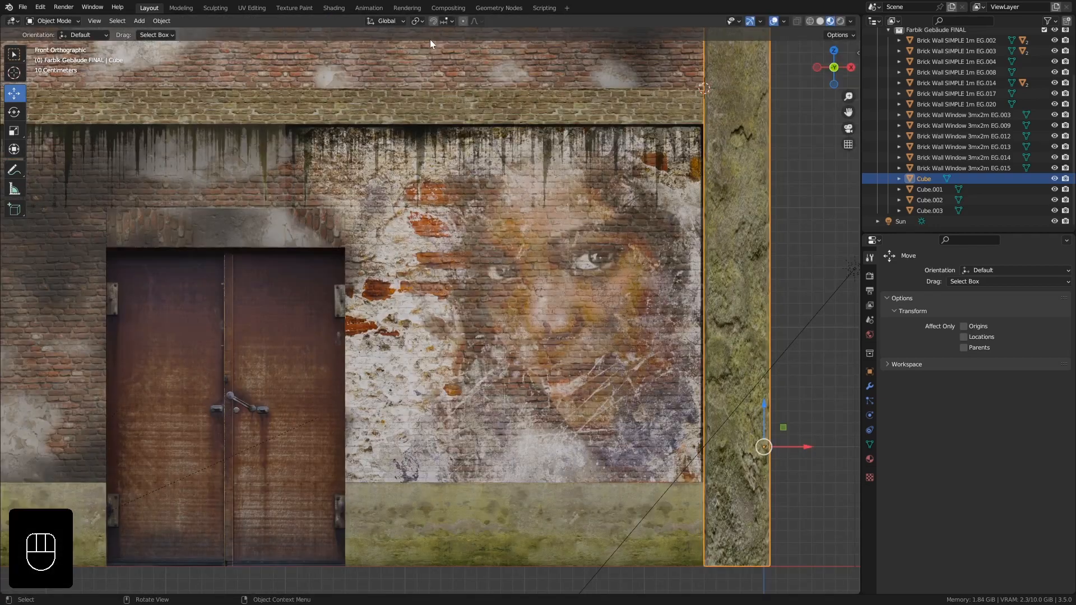
- Inspect the graffiti wall and the weathered brick facade of the building from several angles
{"action": "scroll", "coordinate": [479, 132], "scroll_direction": "down", "scroll_amount": 4}
{"action": "middle_click_drag", "start_coordinate": [478, 148], "coordinate": [492, 245], "text": "shift"}
{"action": "mouse_move", "coordinate": [531, 274]}
{"action": "middle_mouse_down"}
{"action": "mouse_move", "coordinate": [497, 270]}
{"action": "mouse_move", "coordinate": [509, 255]}
{"action": "mouse_move", "coordinate": [519, 288]}
{"action": "middle_mouse_up"}
{"action": "middle_click_drag", "start_coordinate": [678, 303], "coordinate": [585, 240], "text": "shift"}
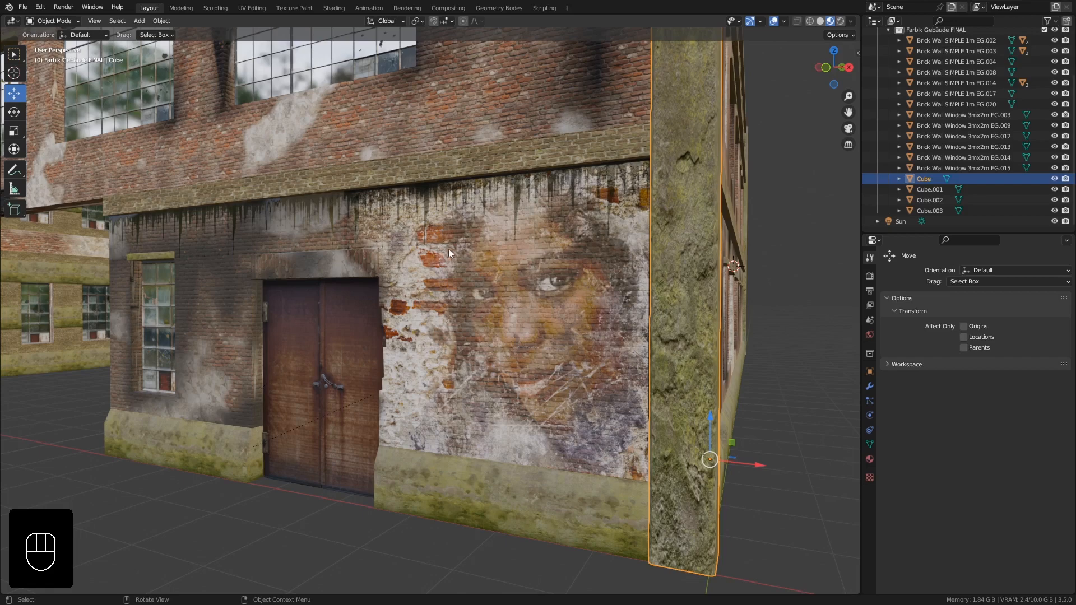
{"action": "middle_click_drag", "start_coordinate": [448, 249], "coordinate": [555, 304]}
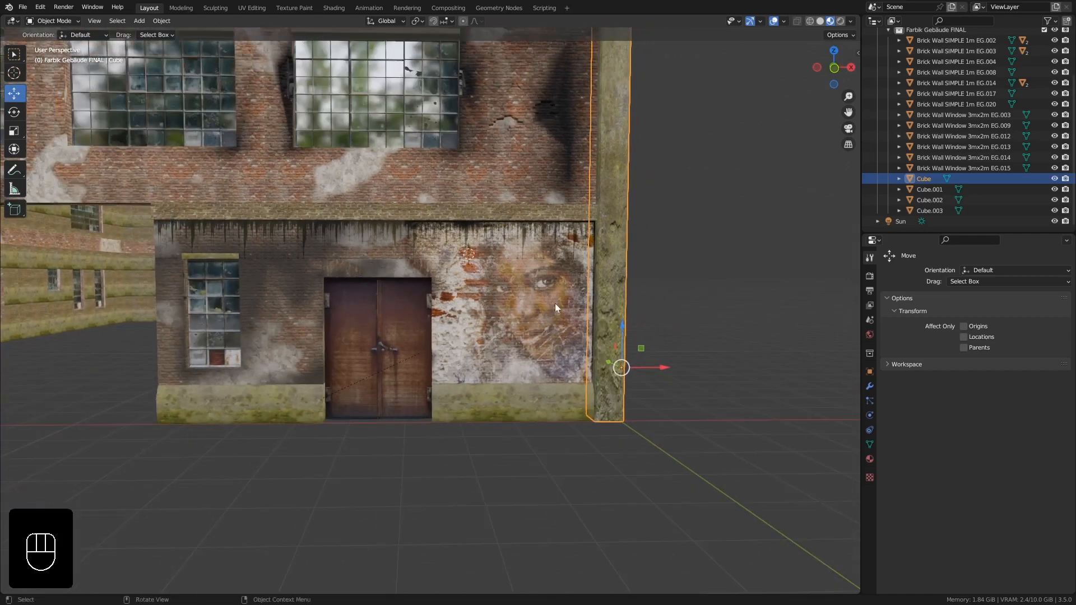
{"action": "middle_click_drag", "start_coordinate": [513, 263], "coordinate": [444, 341], "text": "shift"}
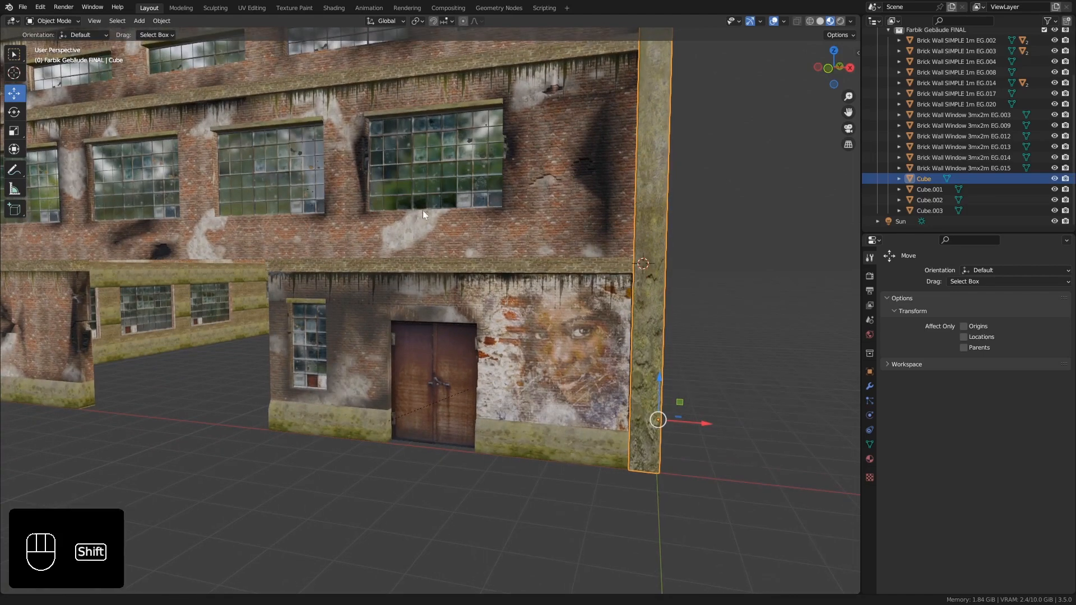
{"action": "middle_click_drag", "start_coordinate": [422, 210], "coordinate": [435, 311], "text": "shift"}
{"action": "middle_click_drag", "start_coordinate": [464, 151], "coordinate": [470, 214], "text": "ctrl"}
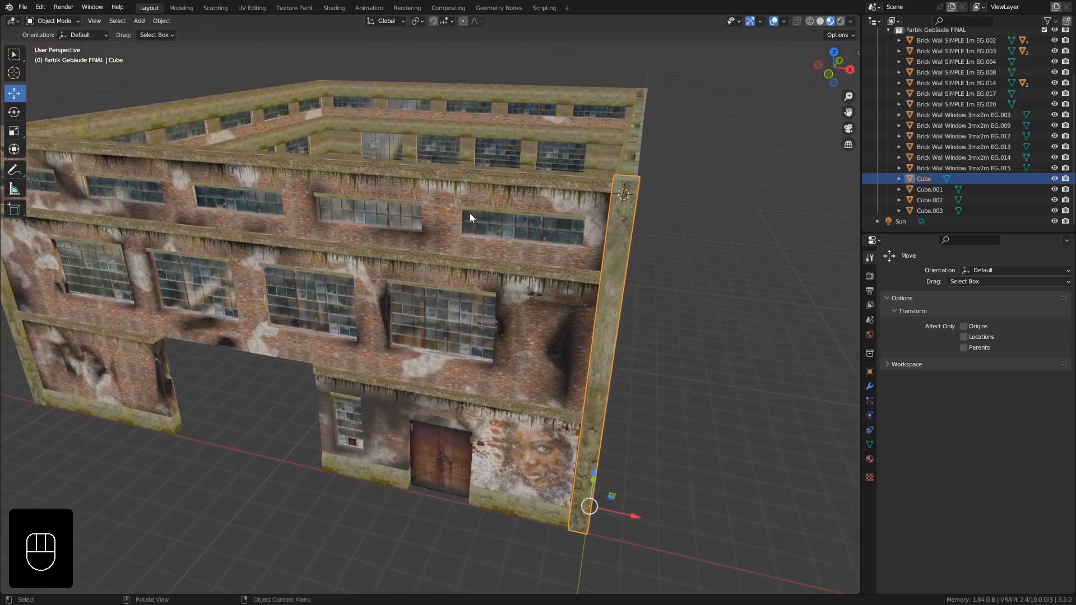
{"action": "middle_click_drag", "start_coordinate": [621, 170], "coordinate": [641, 179]}
{"action": "middle_click_drag", "start_coordinate": [577, 280], "coordinate": [577, 199], "text": "shift"}
{"action": "scroll", "coordinate": [526, 247], "scroll_direction": "up", "scroll_amount": 2}
{"action": "middle_click_drag", "start_coordinate": [526, 248], "coordinate": [631, 213]}
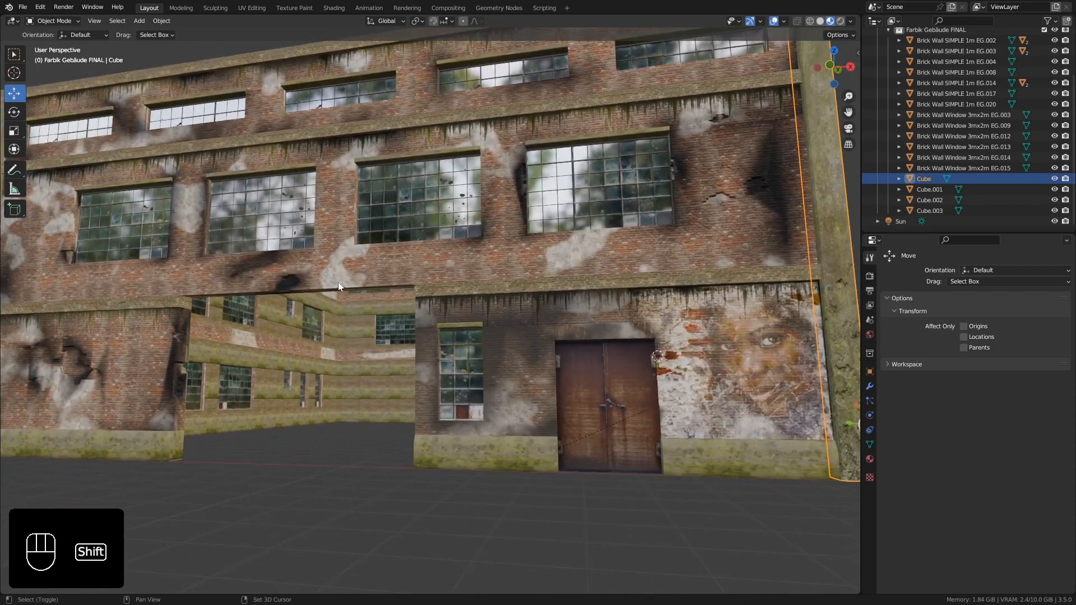
{"action": "middle_click_drag", "start_coordinate": [338, 282], "coordinate": [449, 274], "text": "shift"}
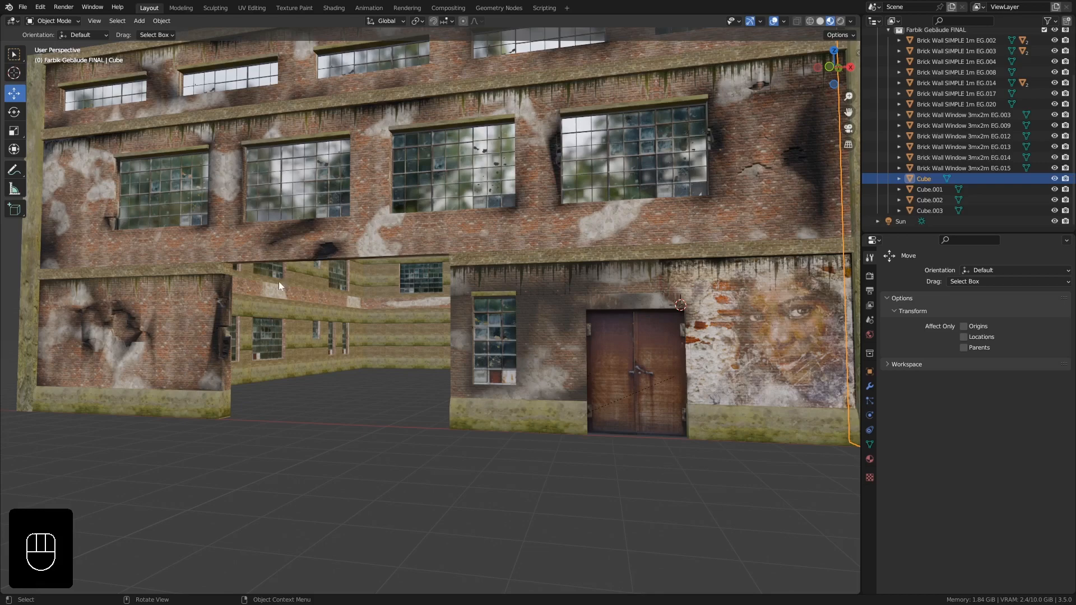
{"action": "middle_click_drag", "start_coordinate": [279, 286], "coordinate": [283, 278]}
{"action": "scroll", "coordinate": [302, 211], "scroll_direction": "down", "scroll_amount": 2}
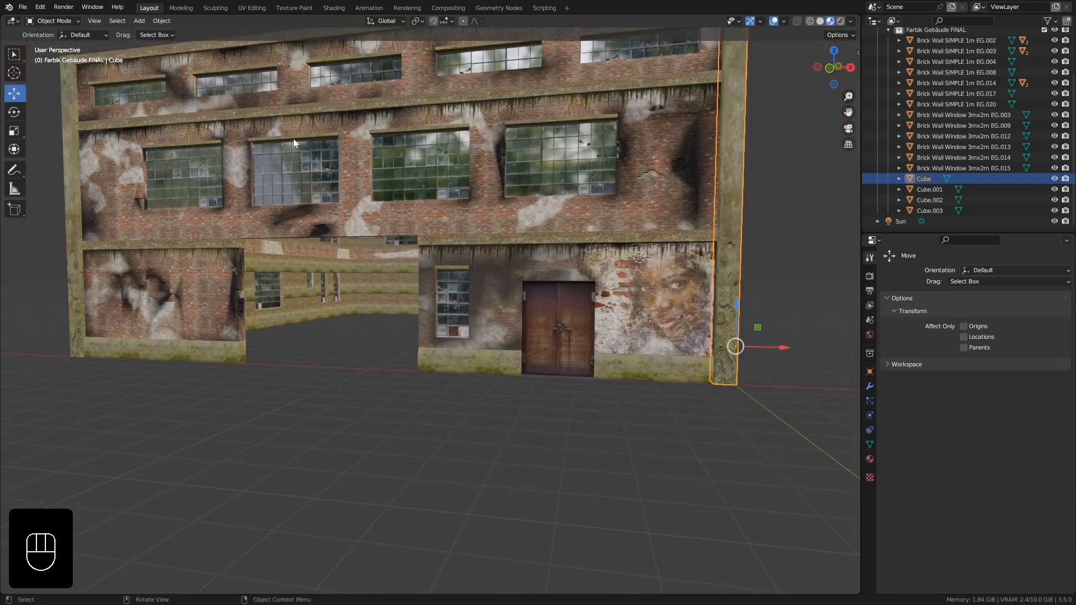
{"action": "middle_click_drag", "start_coordinate": [432, 141], "coordinate": [544, 136], "text": "shift"}
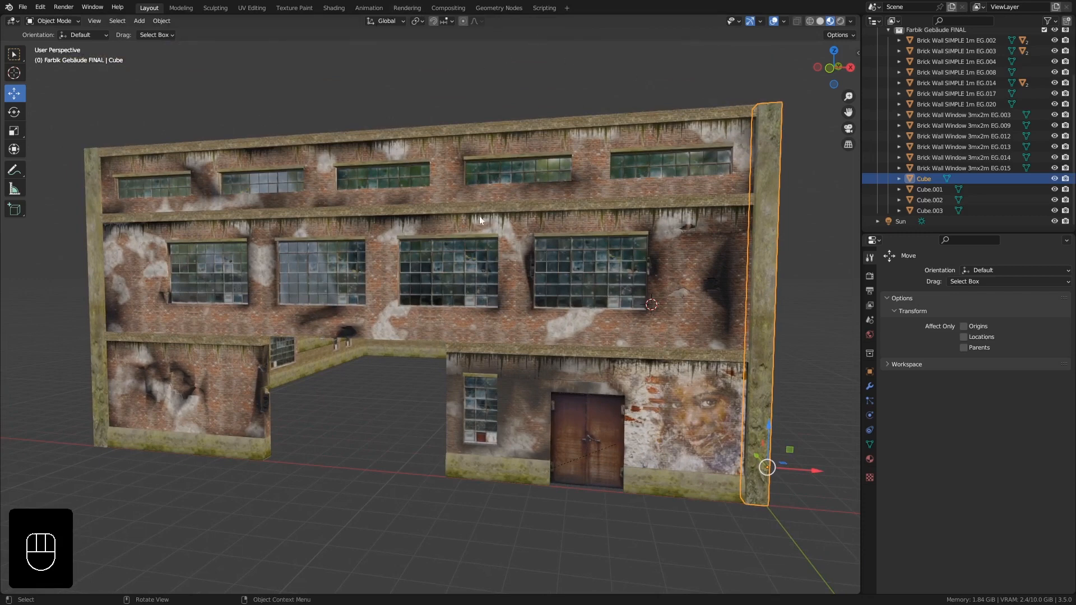
{"action": "middle_click_drag", "start_coordinate": [499, 247], "coordinate": [499, 241]}
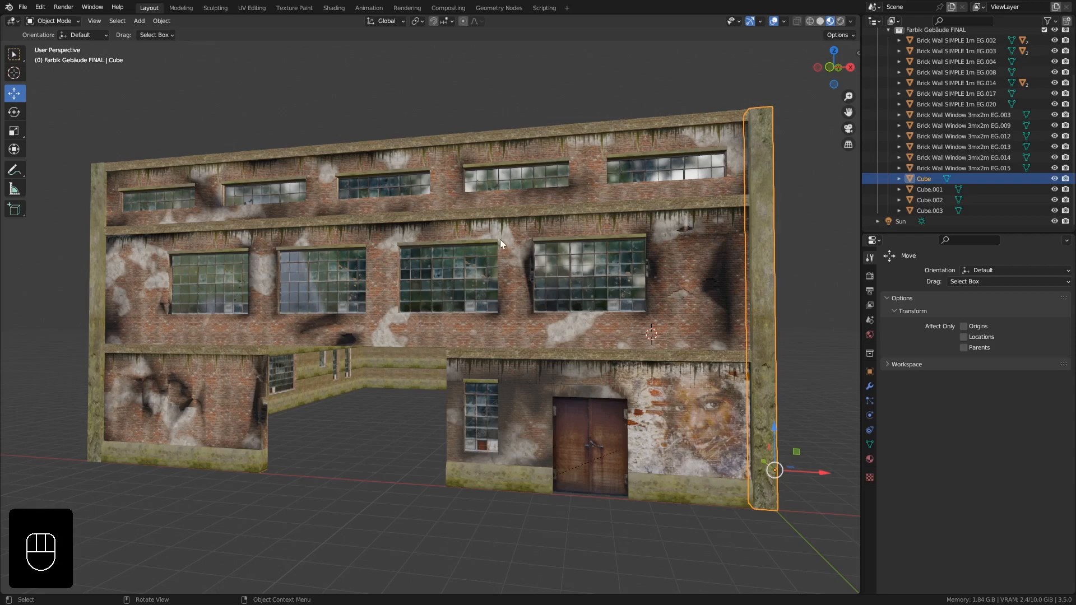
{"action": "middle_click_drag", "start_coordinate": [499, 259], "coordinate": [526, 248], "text": "shift"}
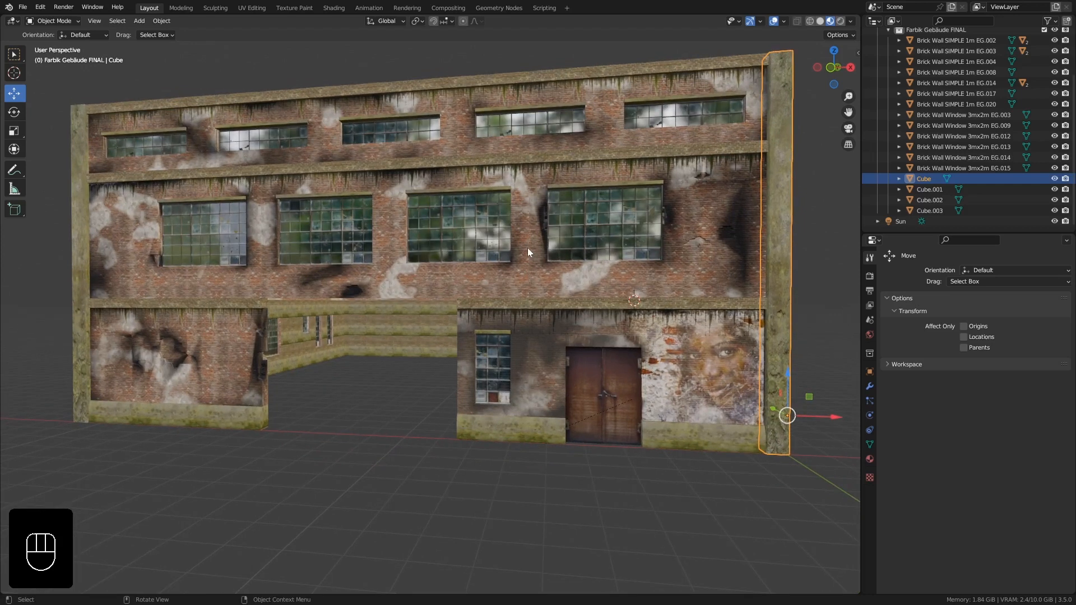